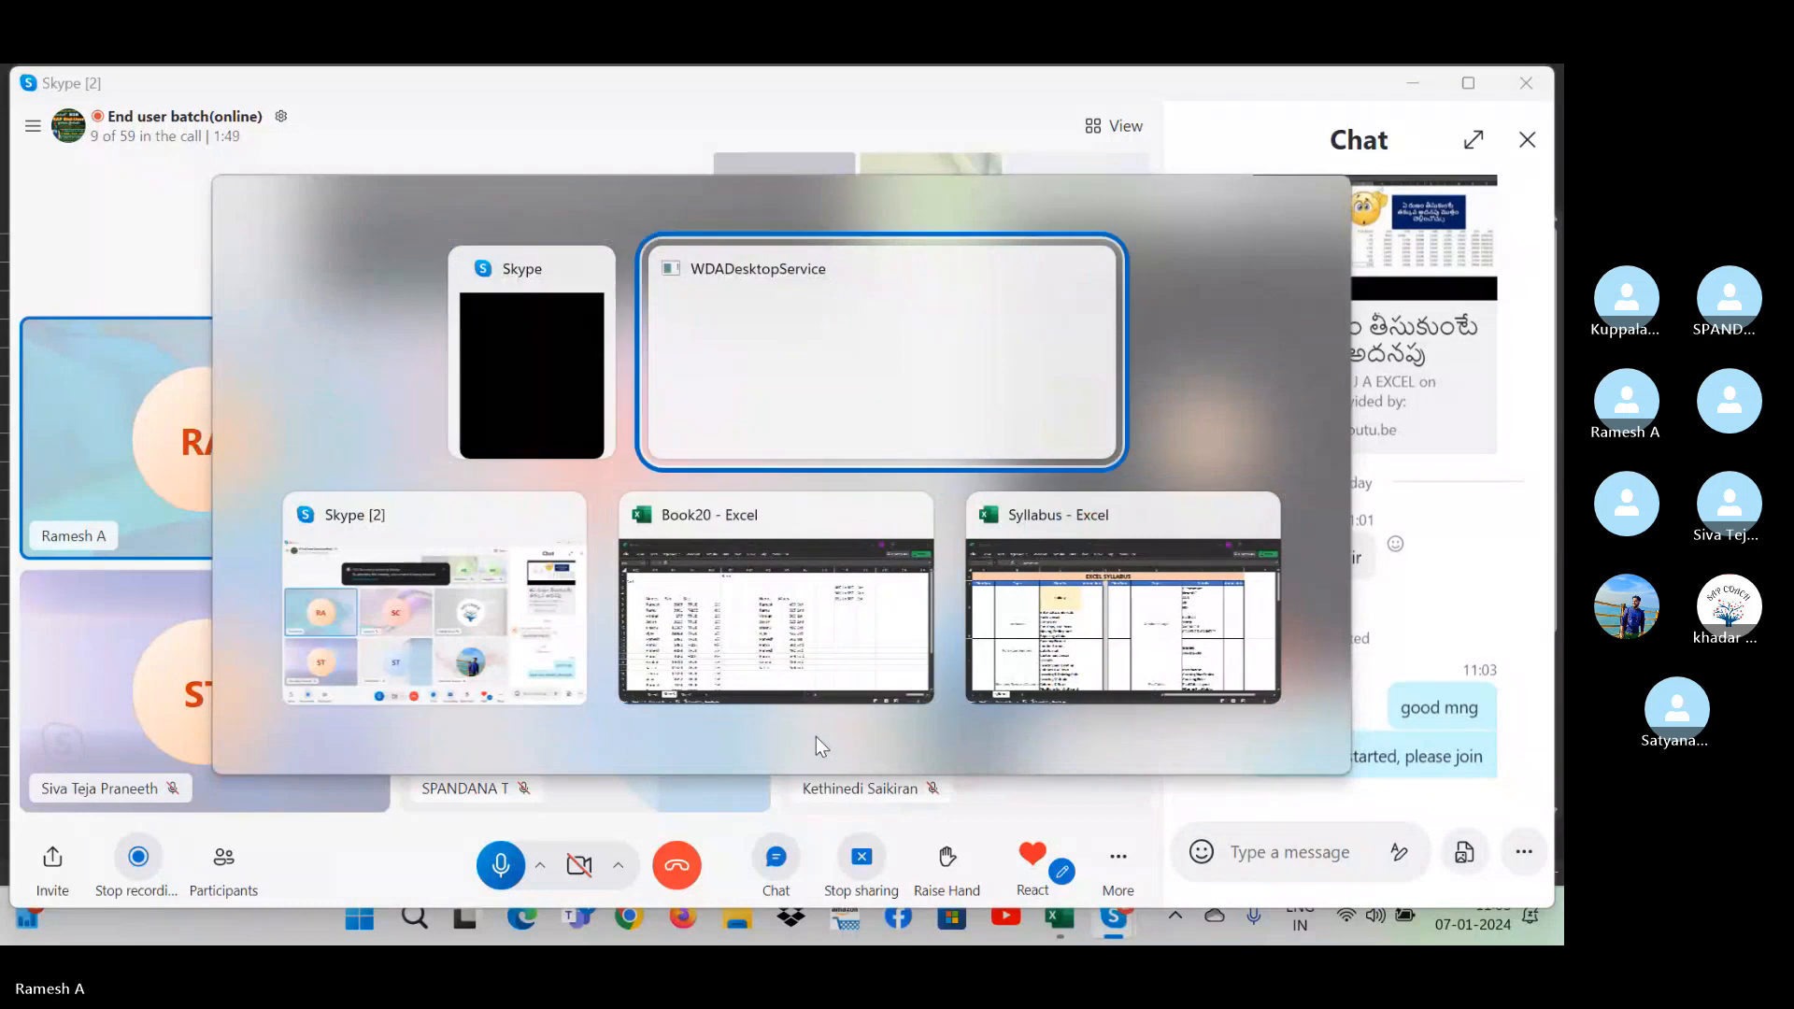
# - Switch from the Skype call to the Syllabus workbook in Excel
pyautogui.hotkey('alt', 'Tab')
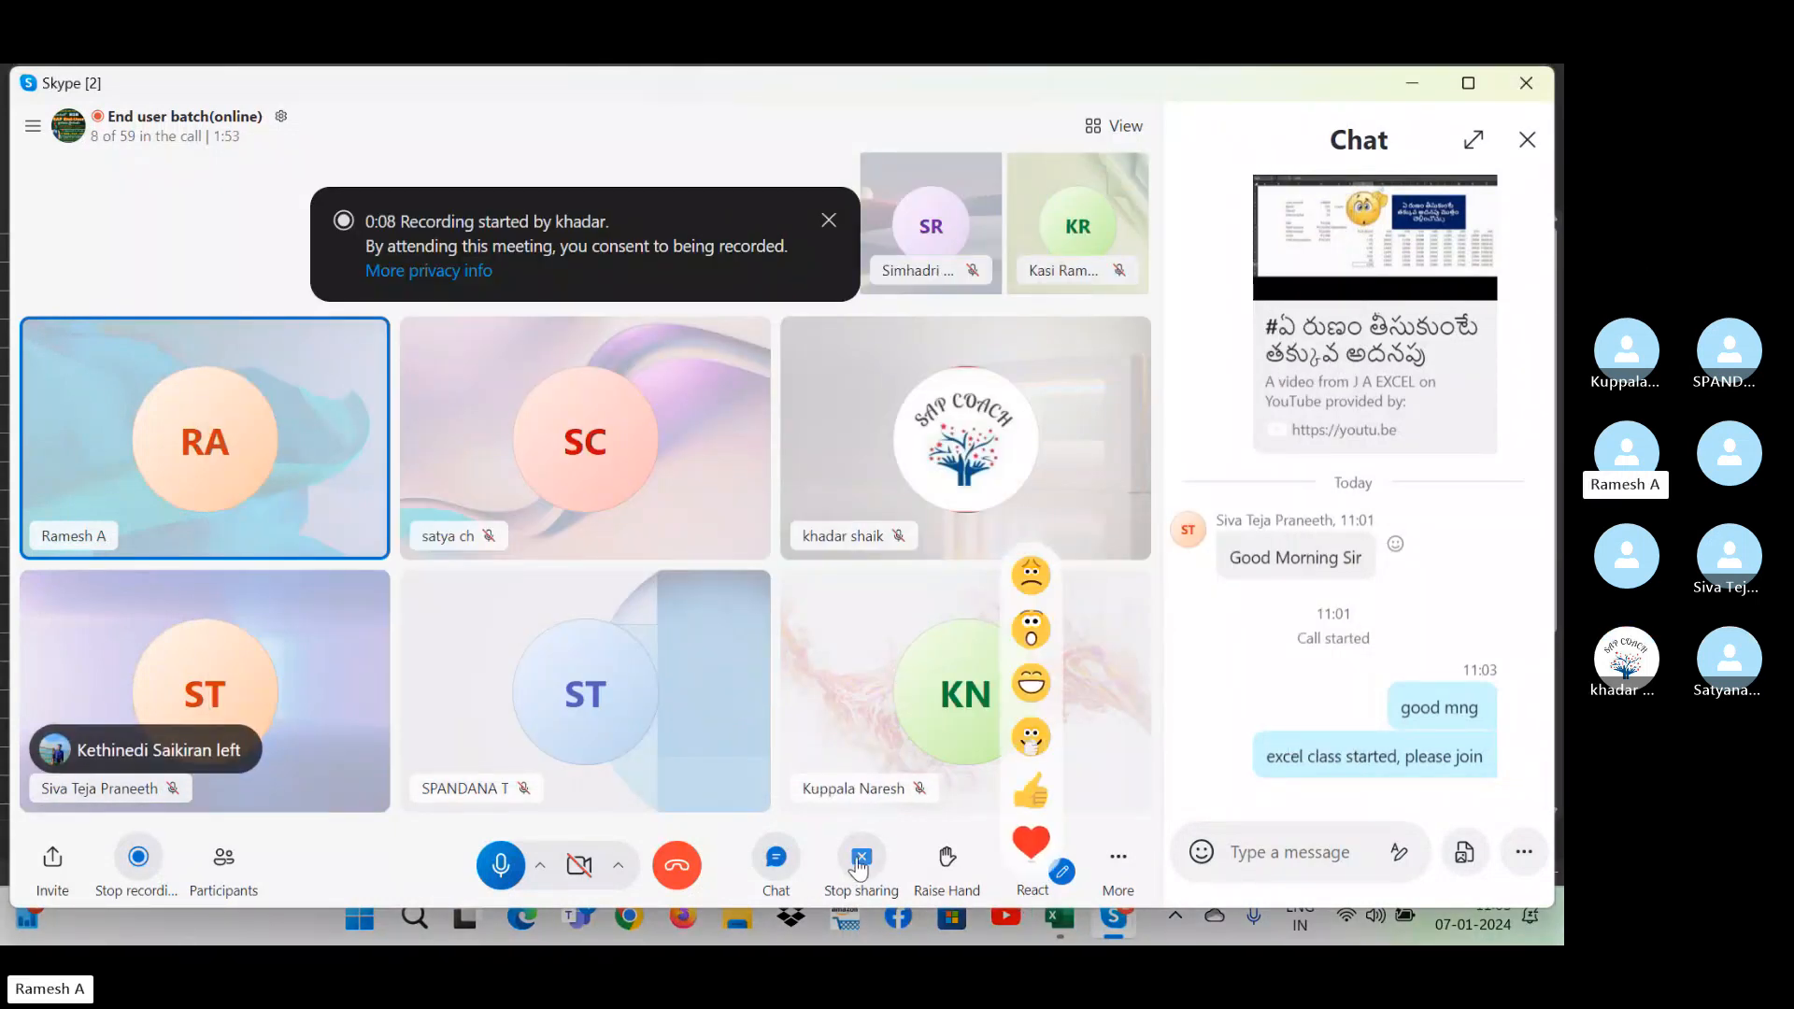
pyautogui.click(888, 879)
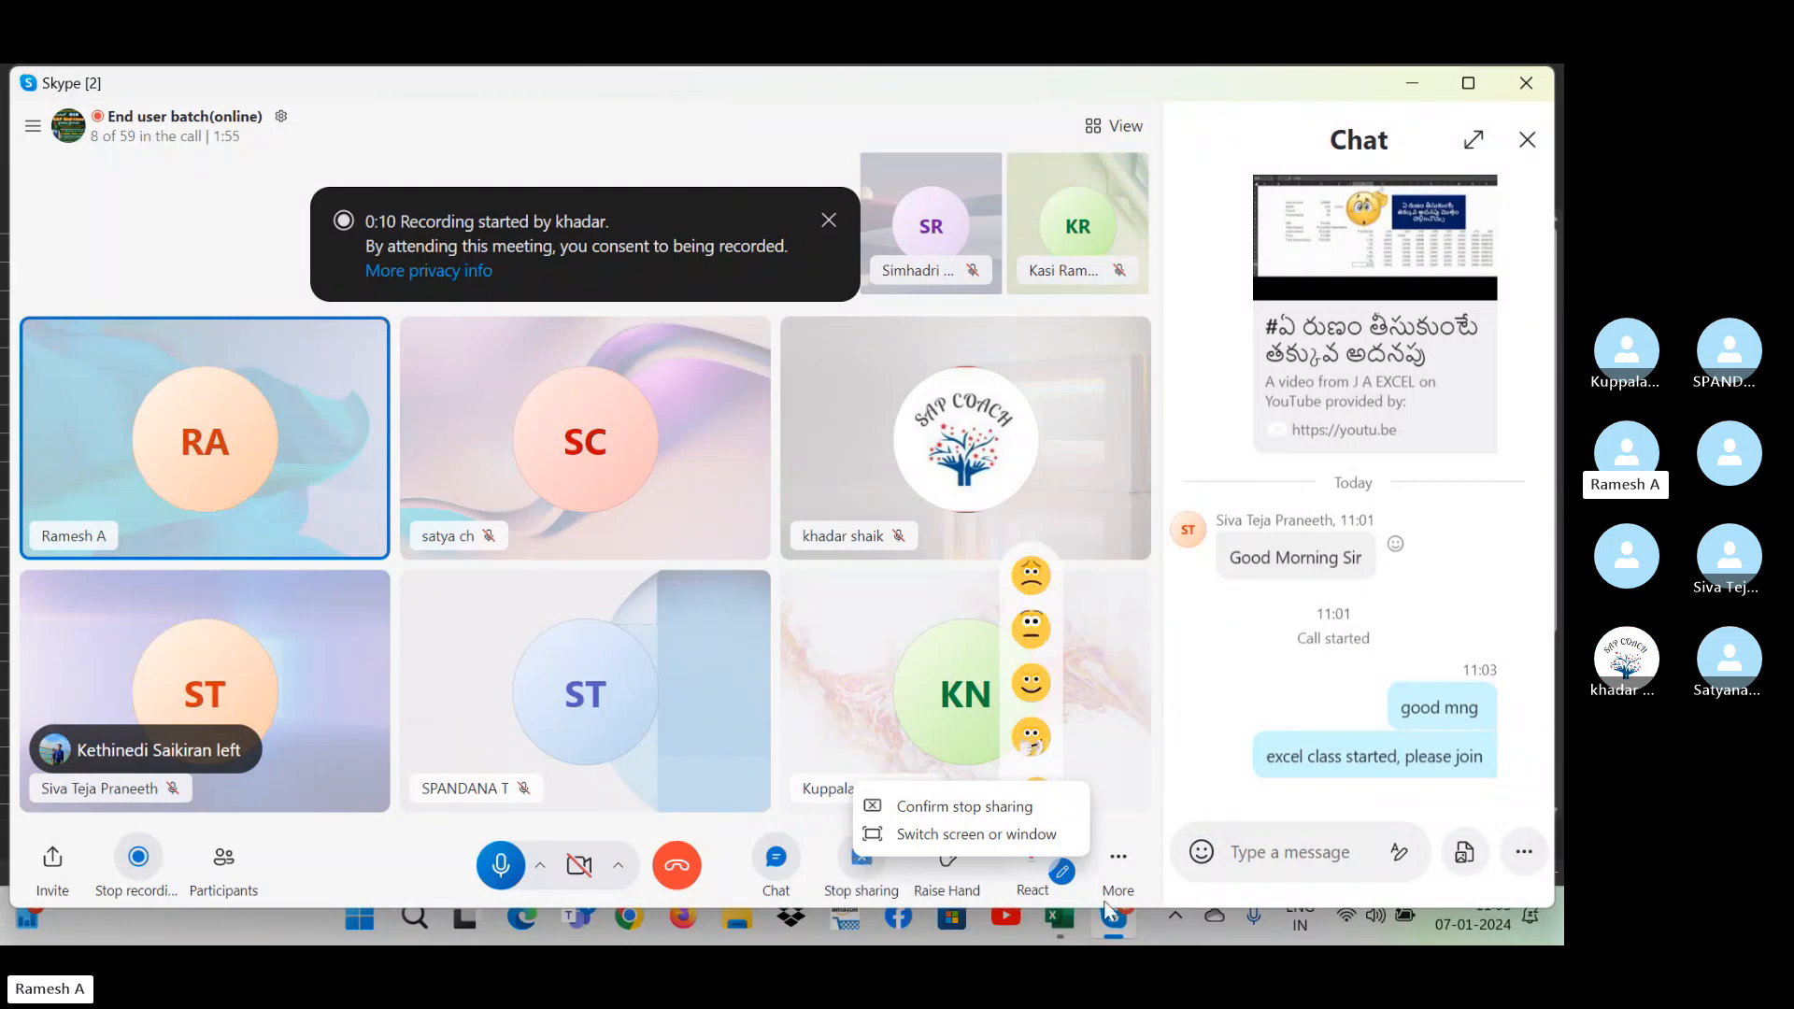
pyautogui.click(1061, 934)
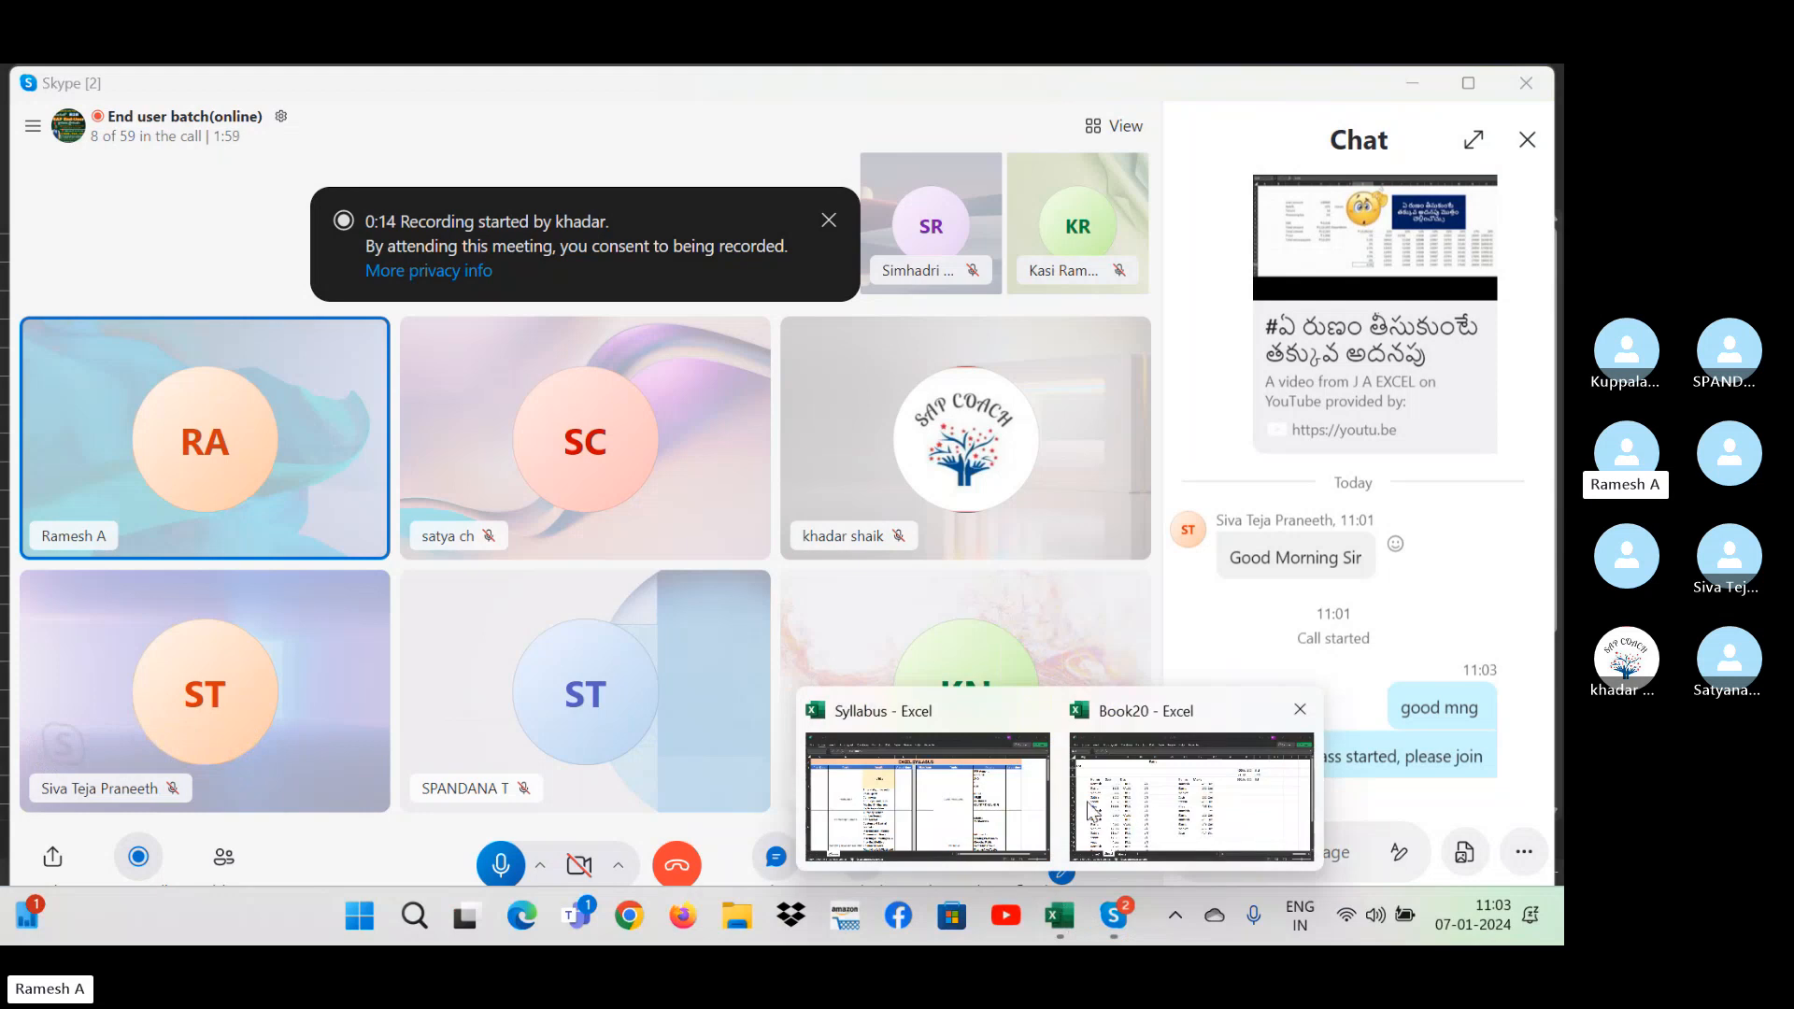
pyautogui.click(1021, 813)
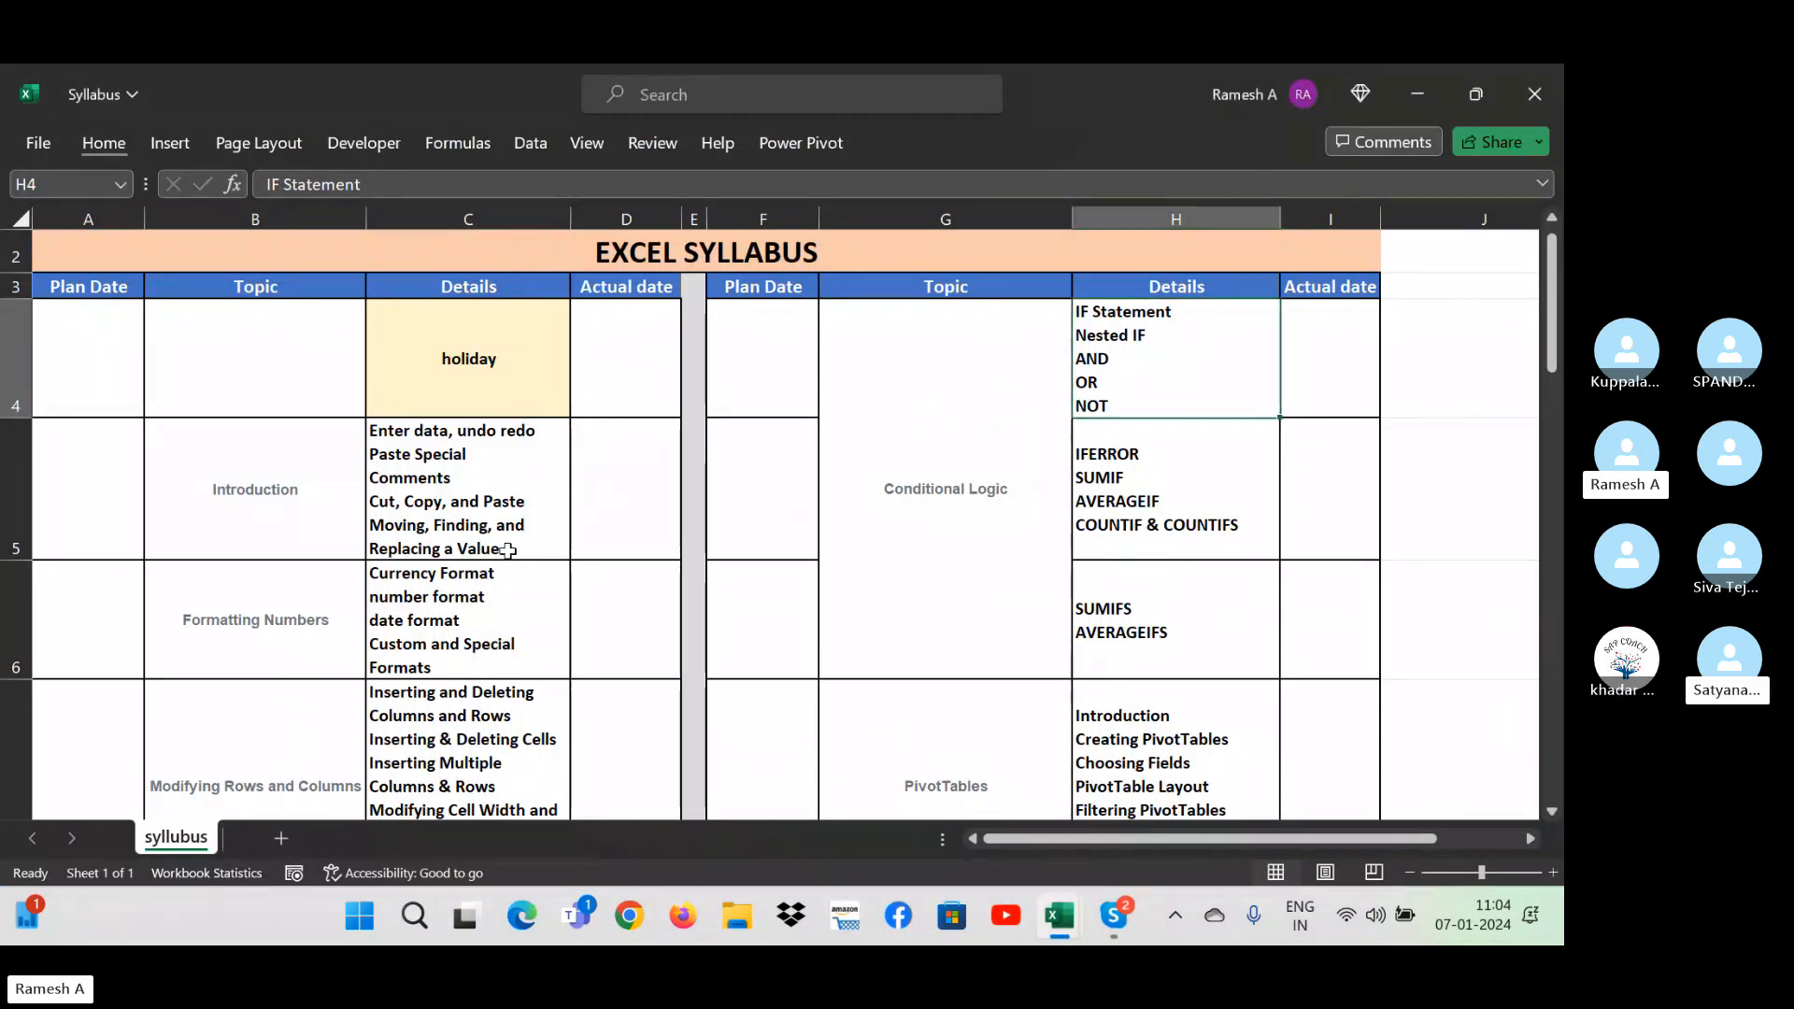
# - Examine the topics and details listed in the Excel syllabus, from Conditional Logic down to Data Tools and Lookups
pyautogui.press('Down')
pyautogui.press('Down')
pyautogui.press('Down')
pyautogui.press('Down')
pyautogui.press('Down')
pyautogui.press('Down')
pyautogui.press('Down')
pyautogui.press('Down')
pyautogui.press('Down')
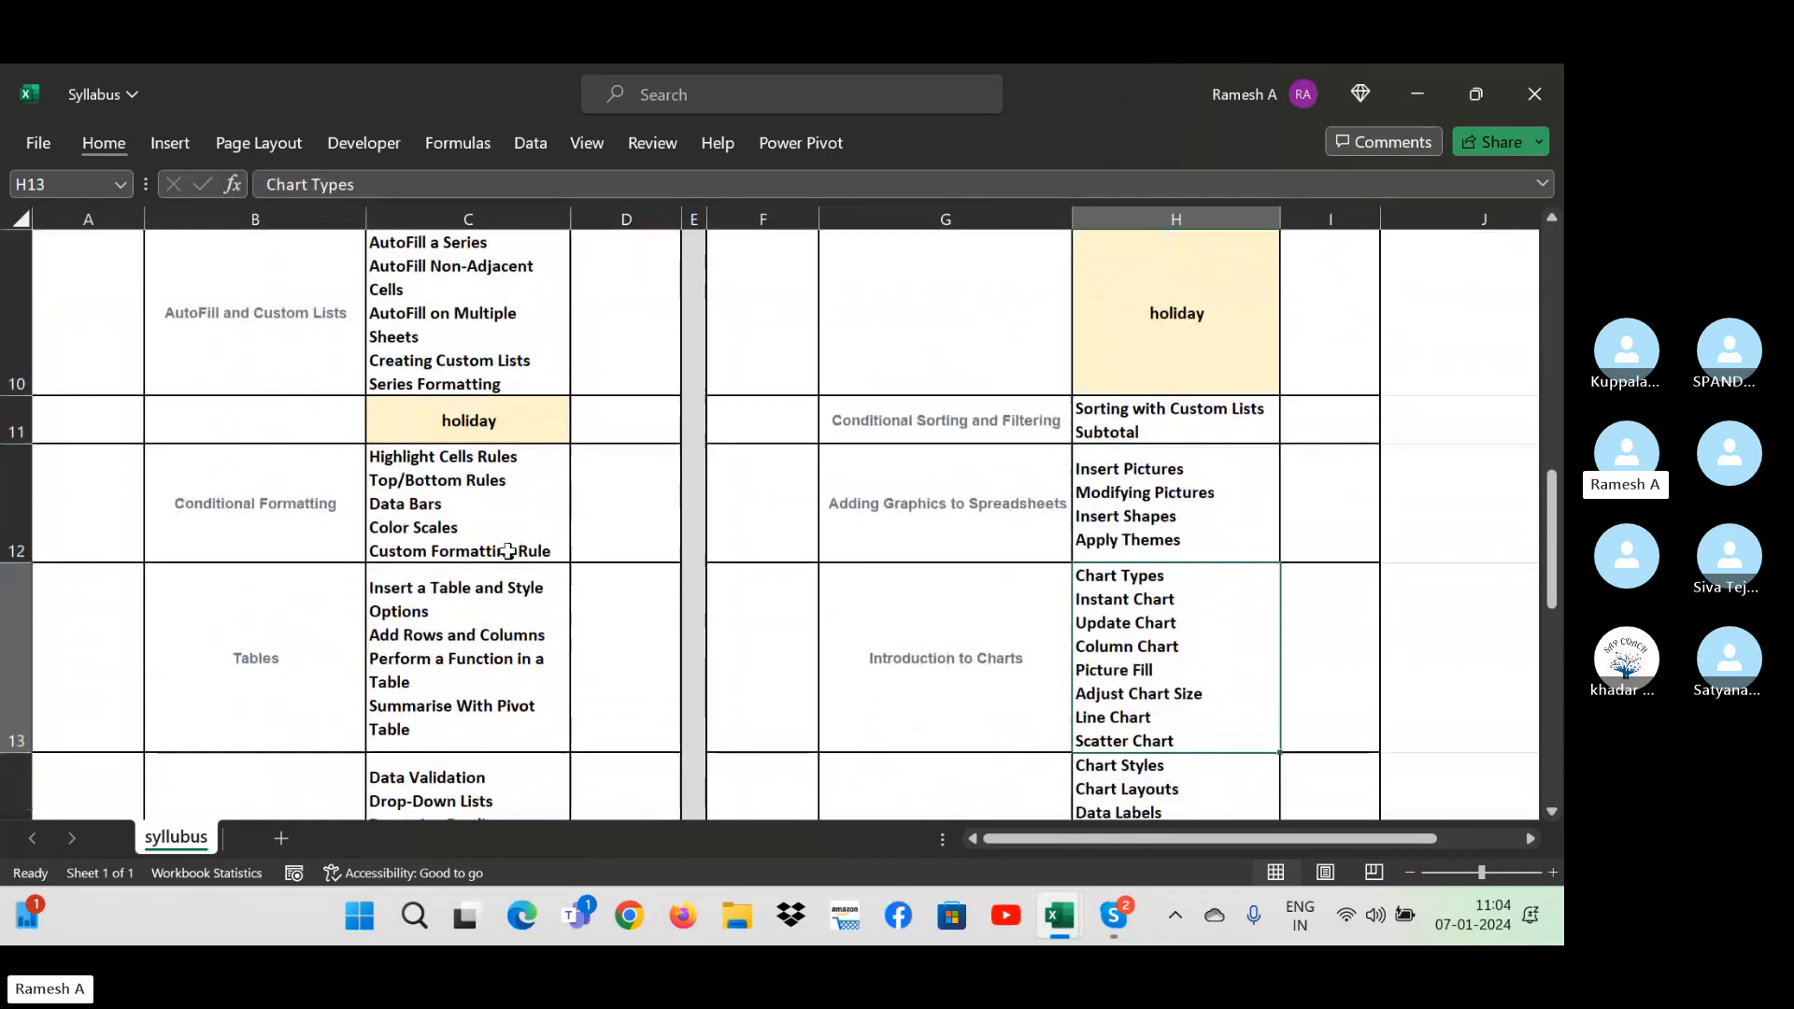
pyautogui.press('Up')
pyautogui.press('Up')
pyautogui.press('Up')
pyautogui.press('Left')
pyautogui.press('Left')
pyautogui.press('Left')
pyautogui.press('Left')
pyautogui.press('Left')
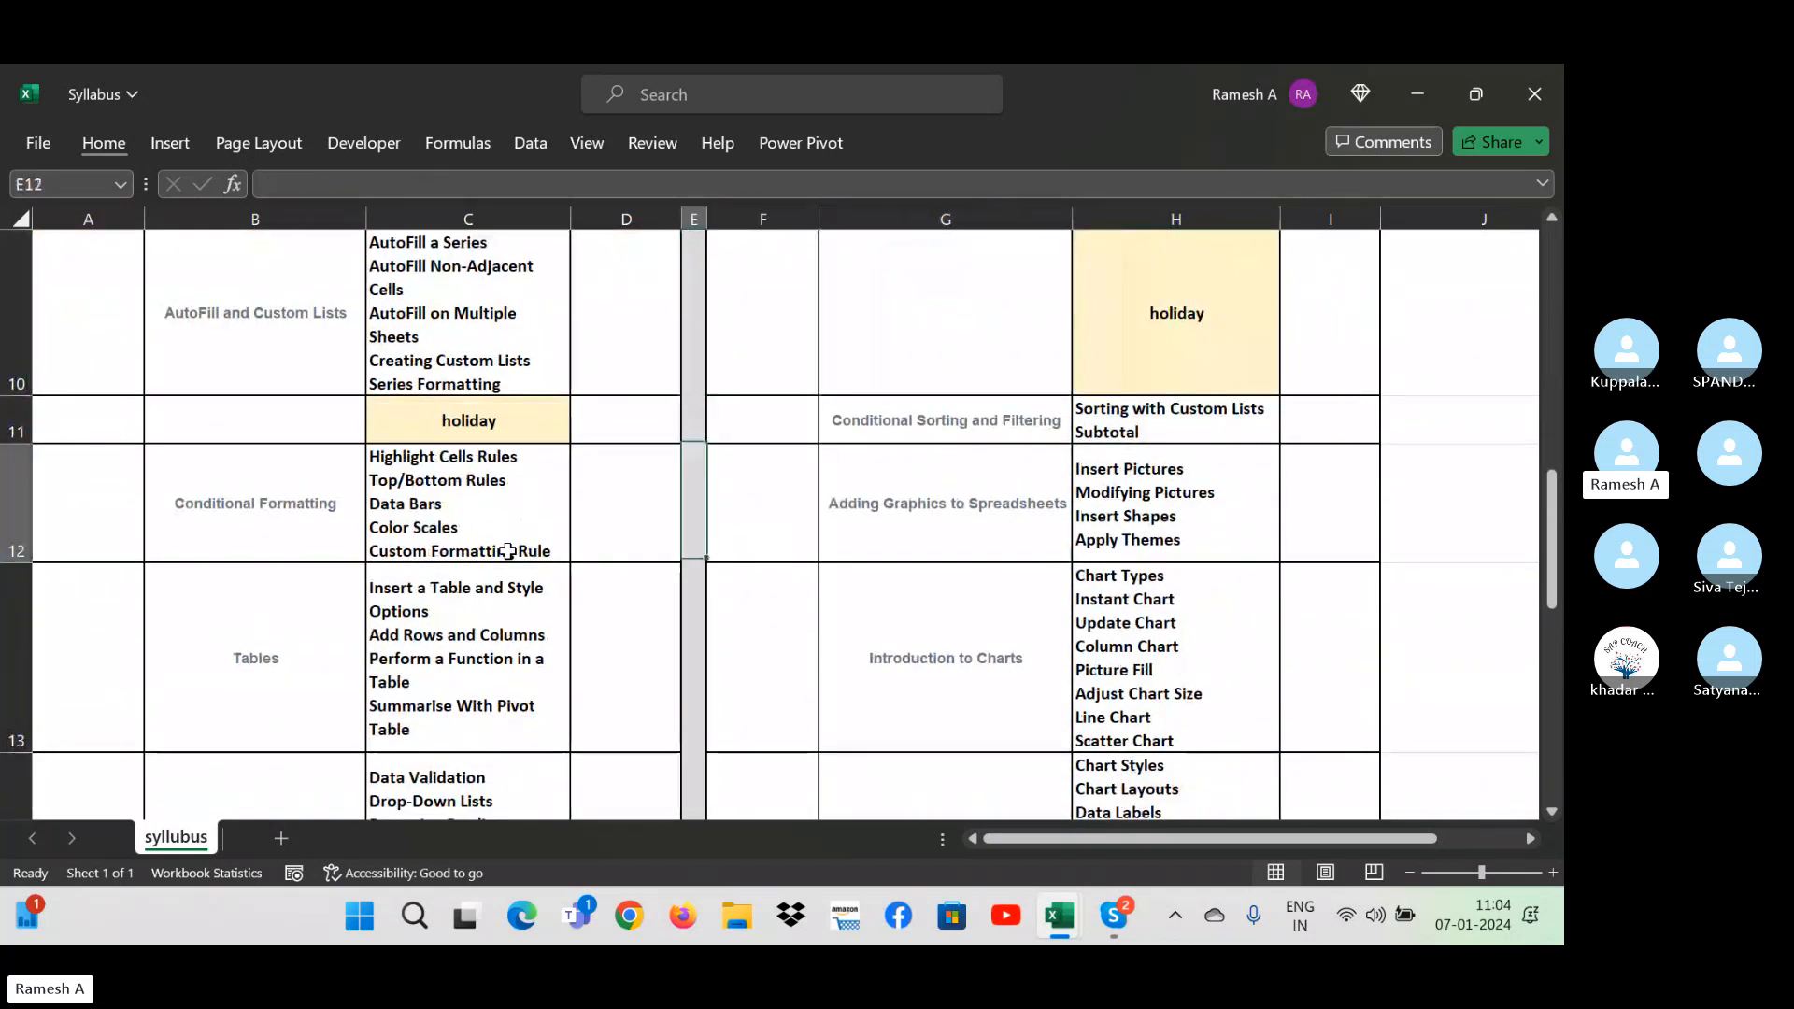
pyautogui.press('Down')
pyautogui.press('Down')
pyautogui.press('Down')
pyautogui.press('Down')
pyautogui.press('Down')
pyautogui.press('Down')
pyautogui.press('Up')
pyautogui.press('Up')
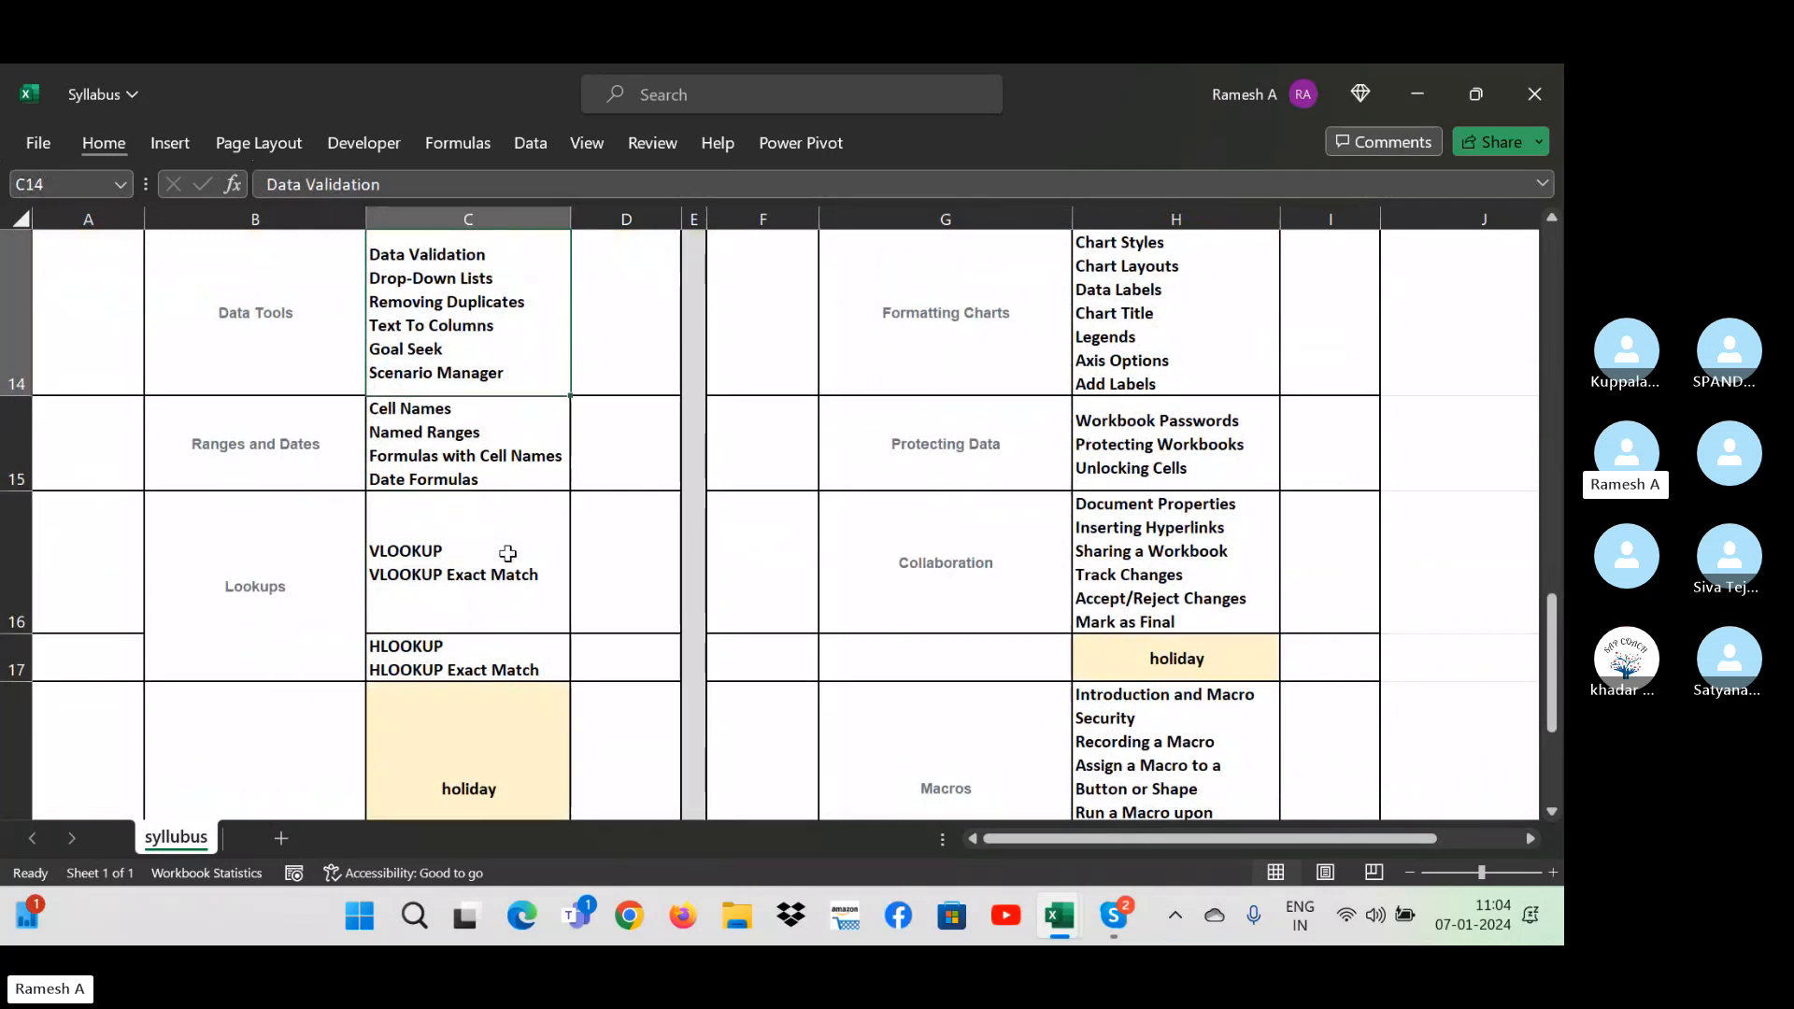
# - Switch to the Book20 workbook and inspect the available What-If Analysis options
pyautogui.moveTo(1055, 906)
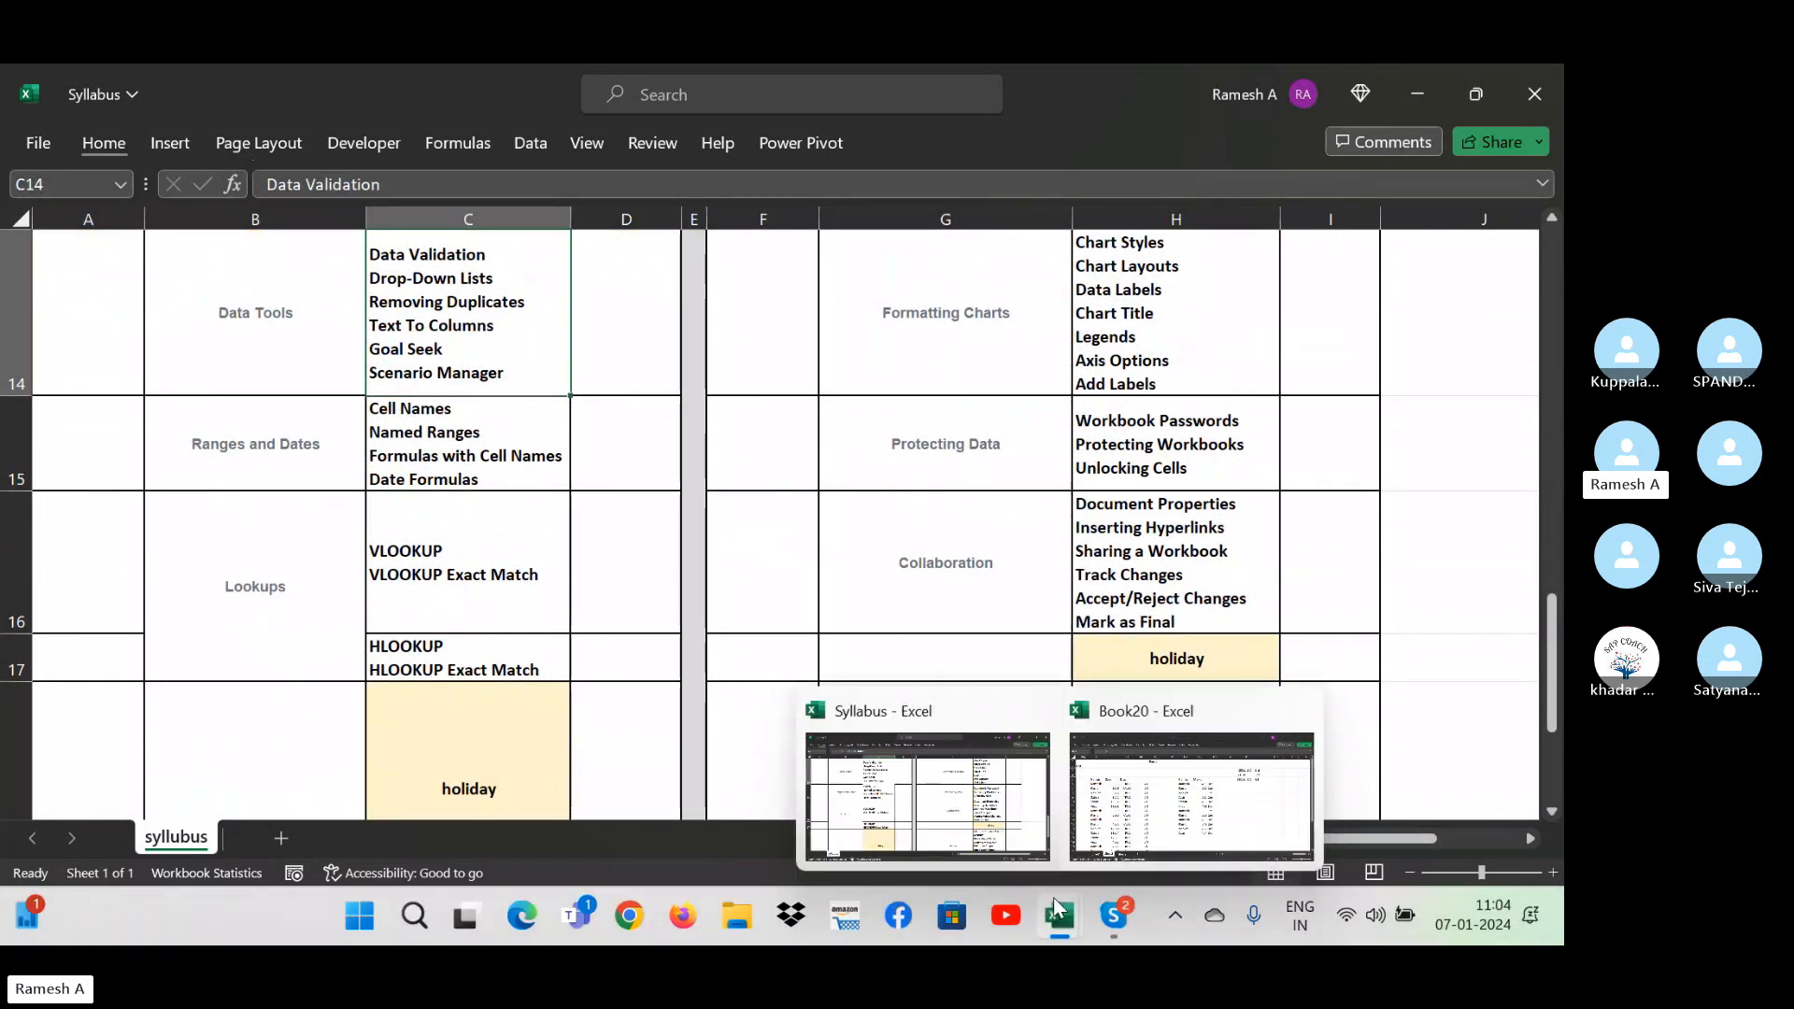
pyautogui.click(1191, 795)
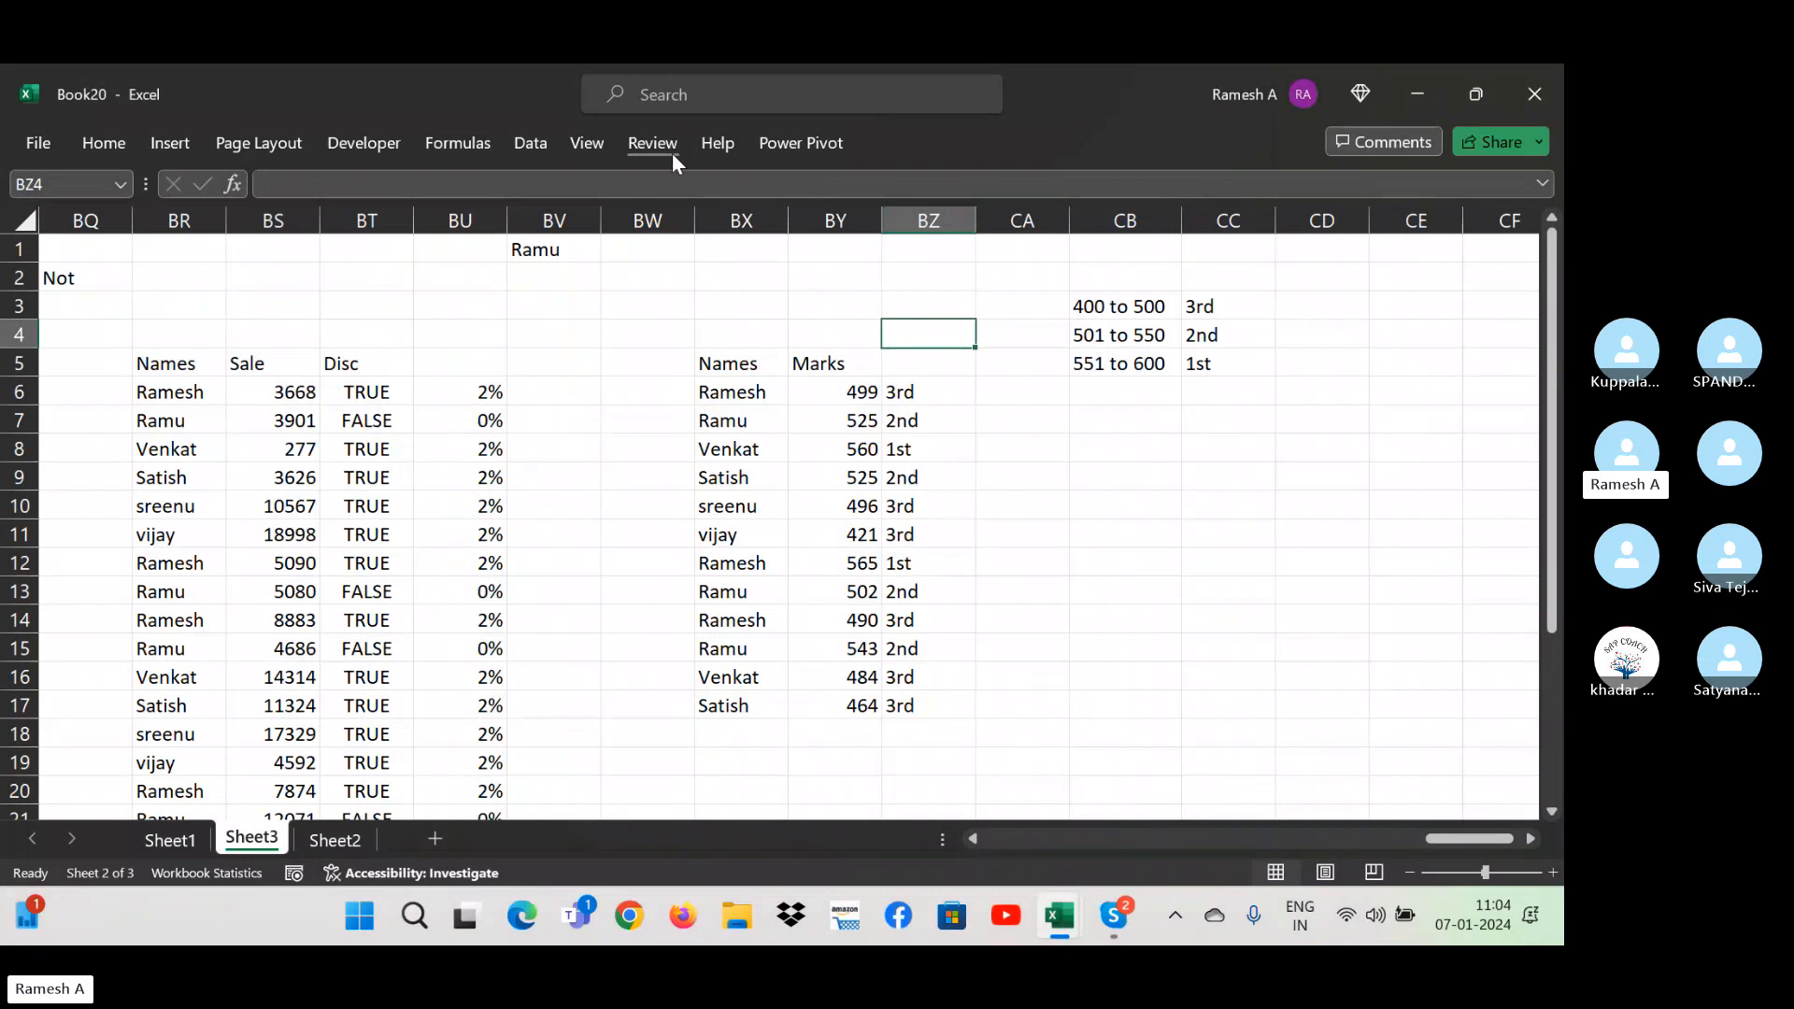
pyautogui.click(465, 148)
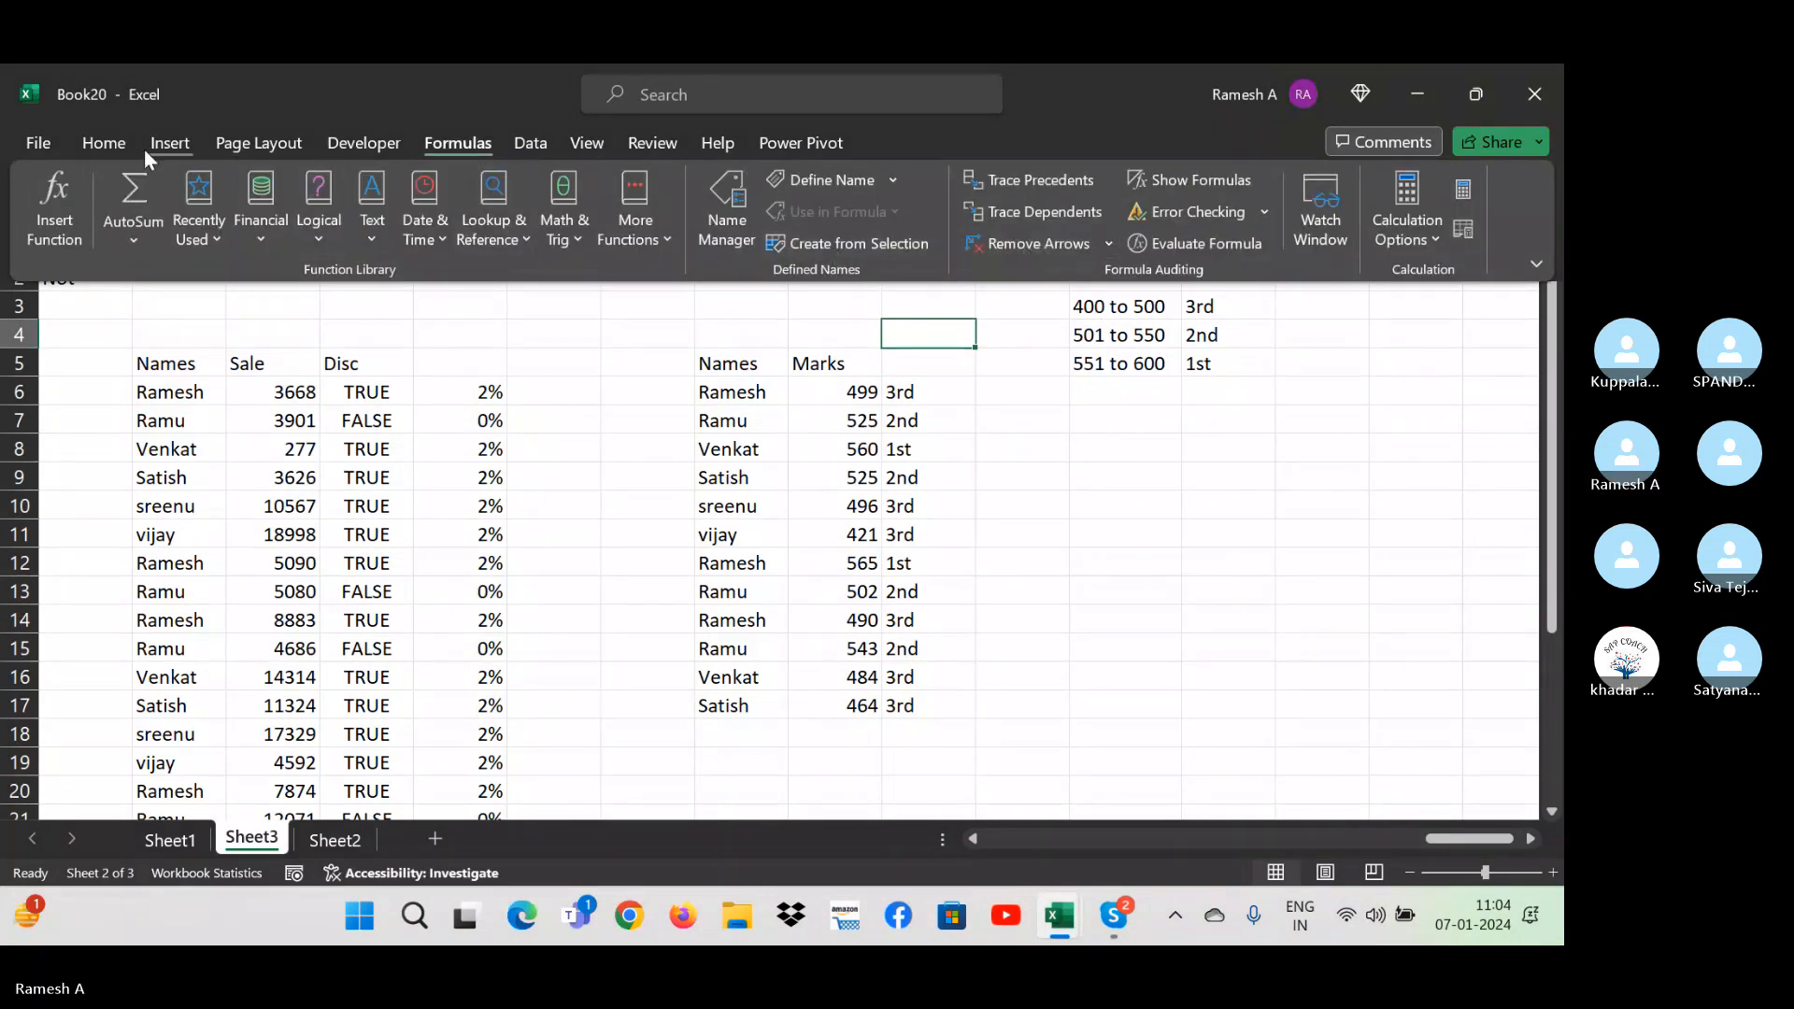
pyautogui.click(103, 143)
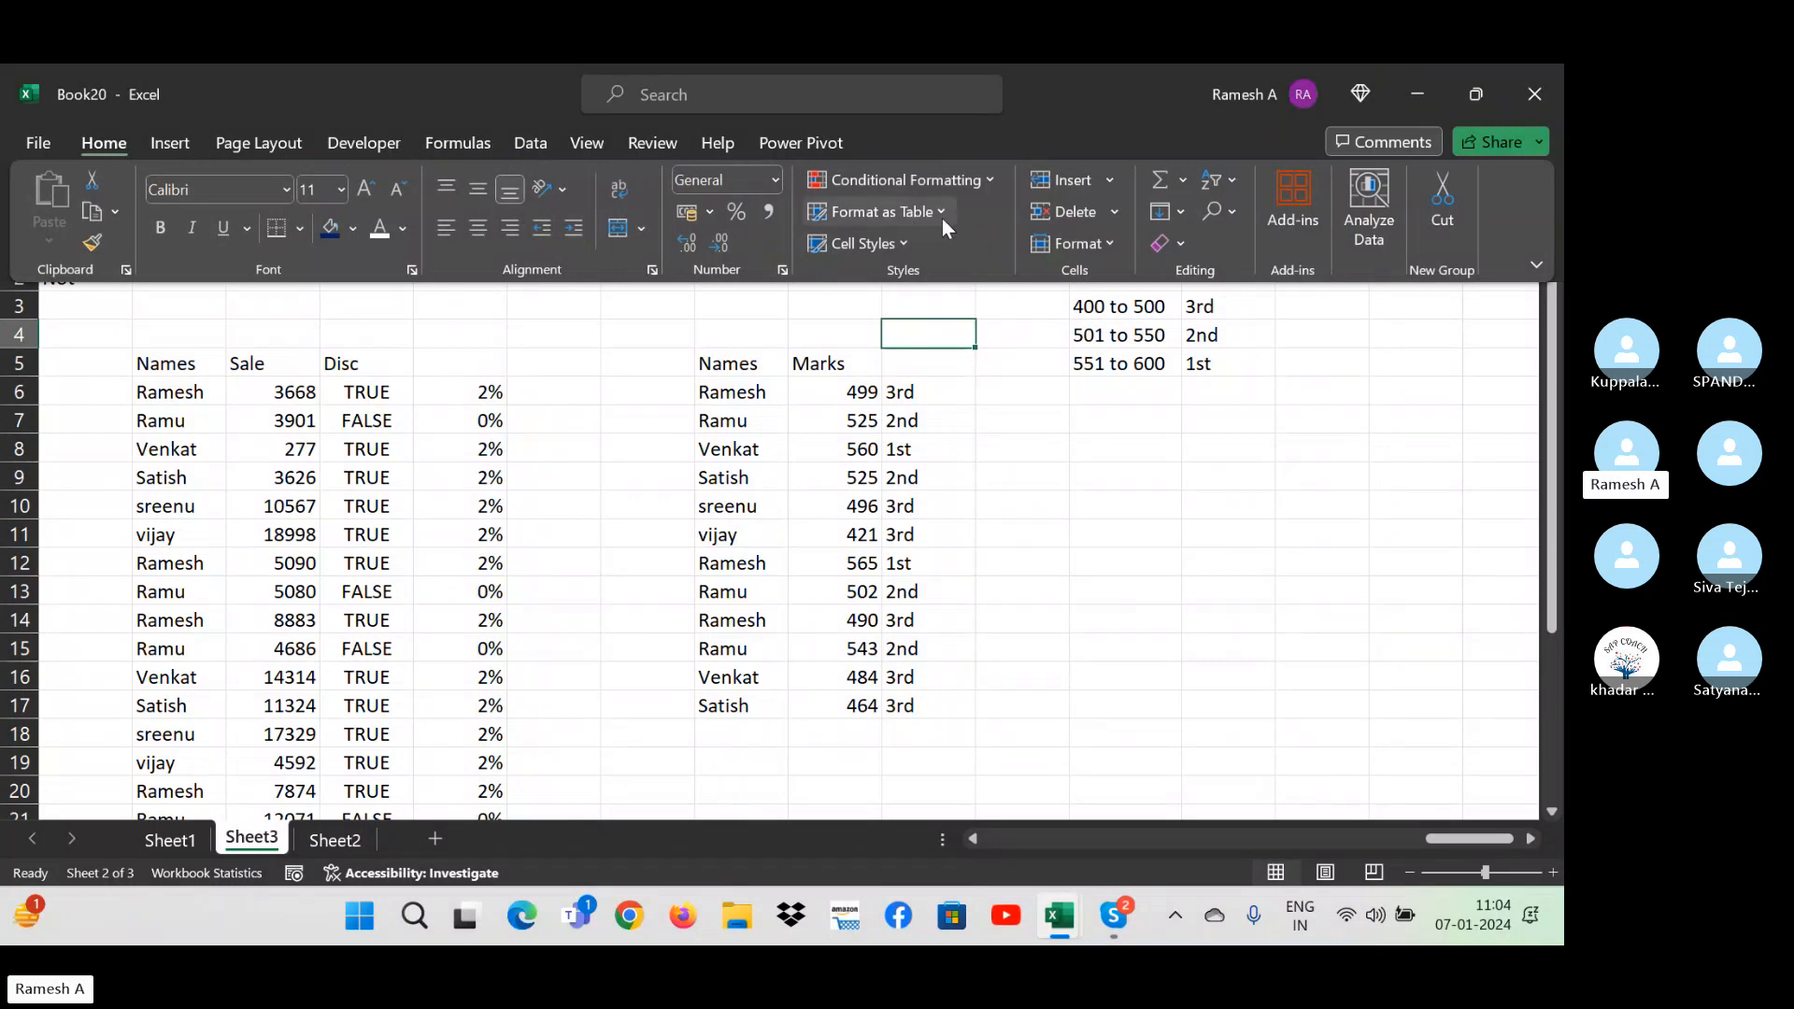
pyautogui.click(531, 144)
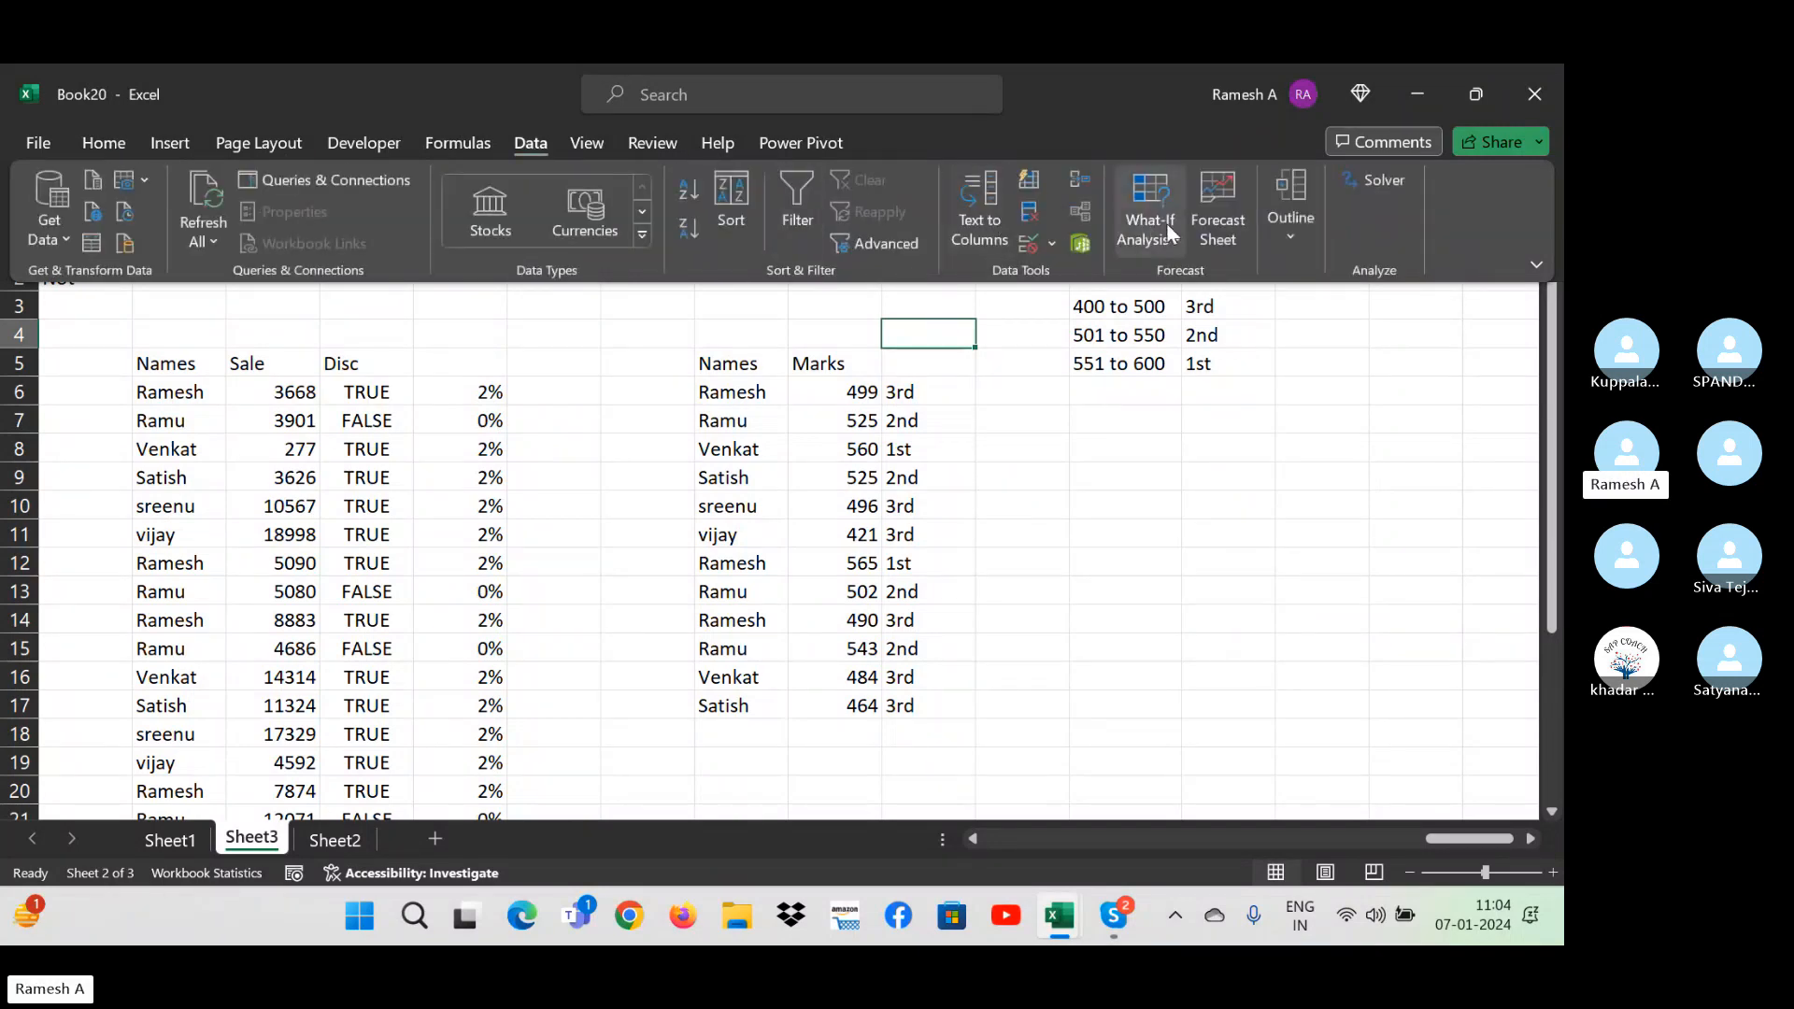
pyautogui.click(1170, 233)
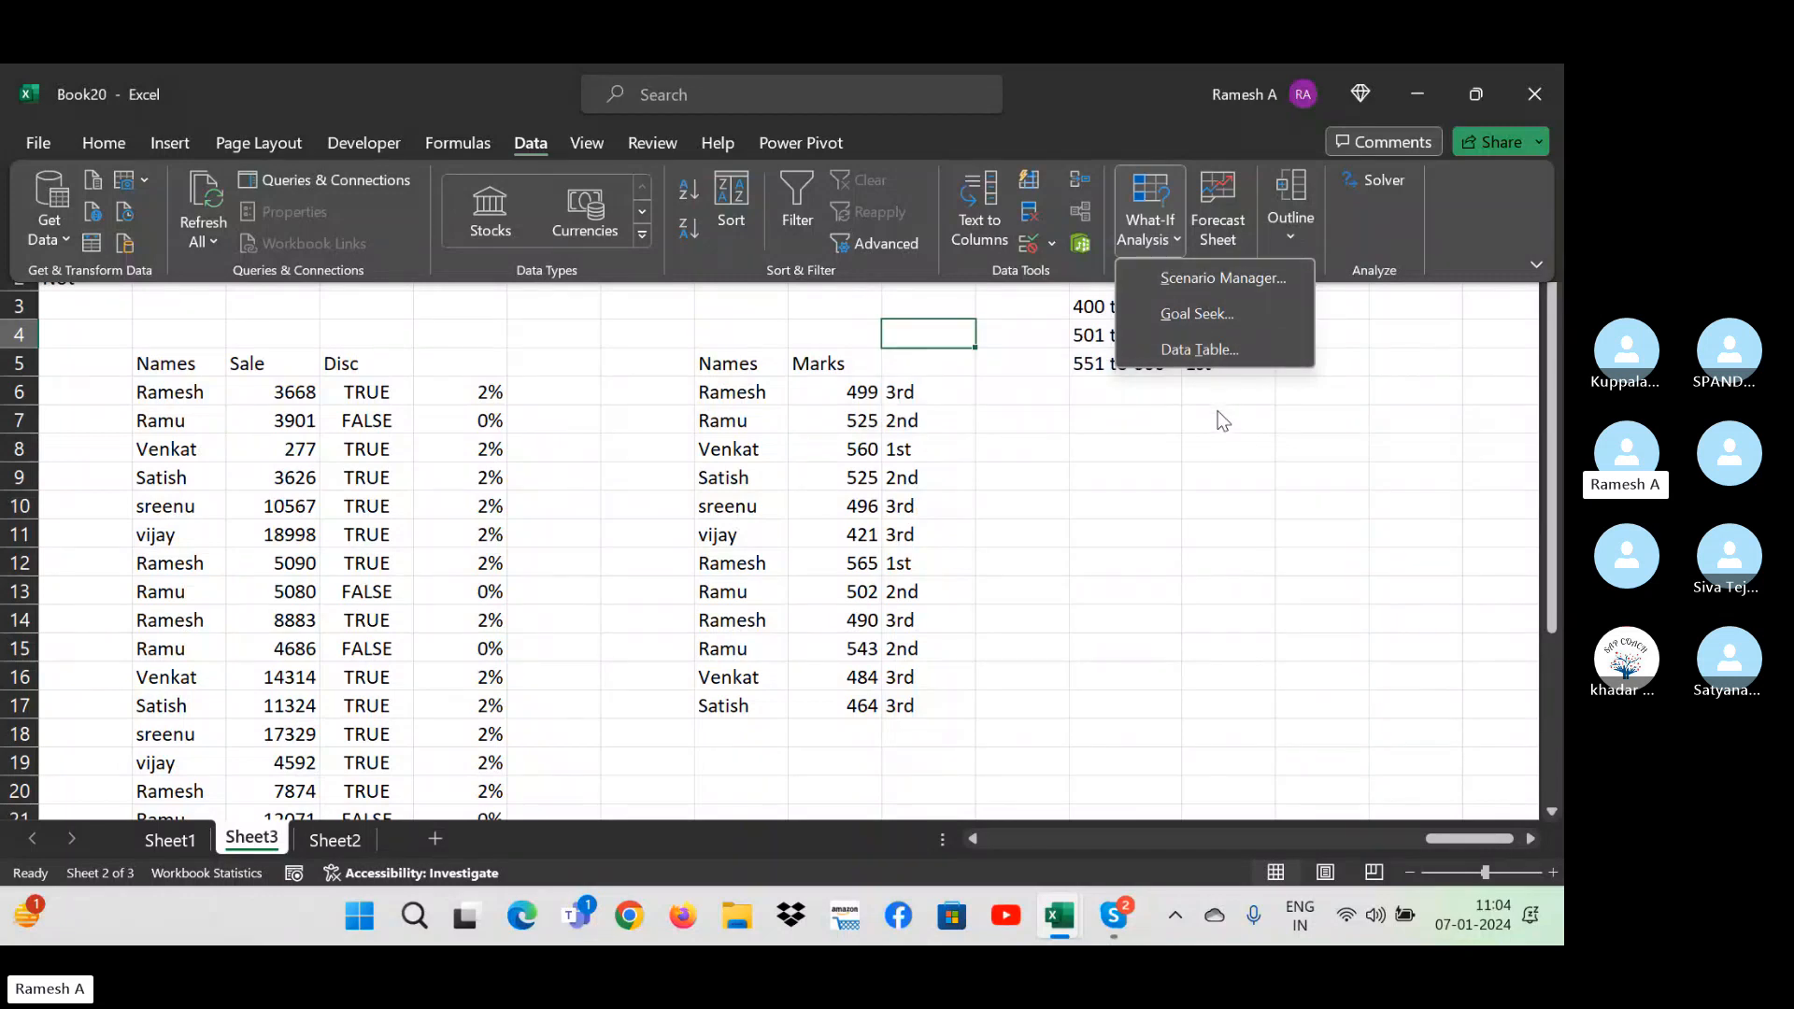
pyautogui.press('Escape')
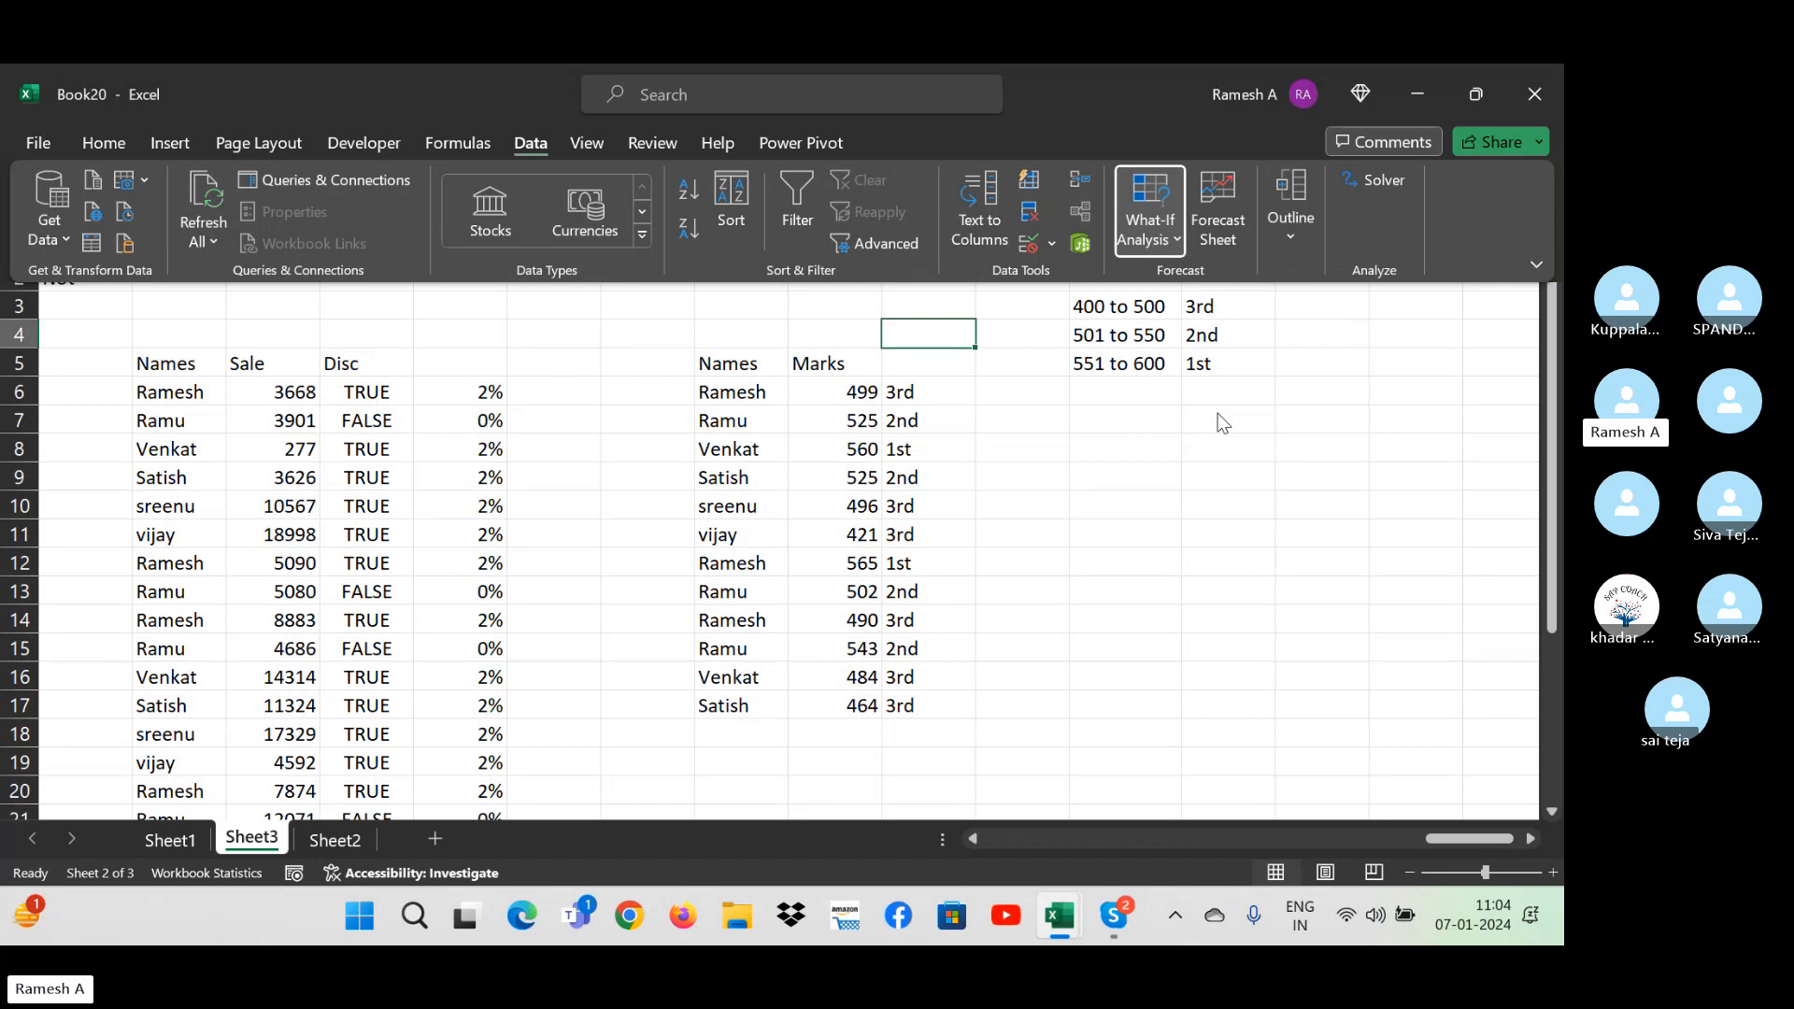
# - Start a reference to BX5 in cell CB12, cycle it through the absolute, mixed and relative forms, and discard the entry
pyautogui.click(1114, 616)
pyautogui.click(1142, 561)
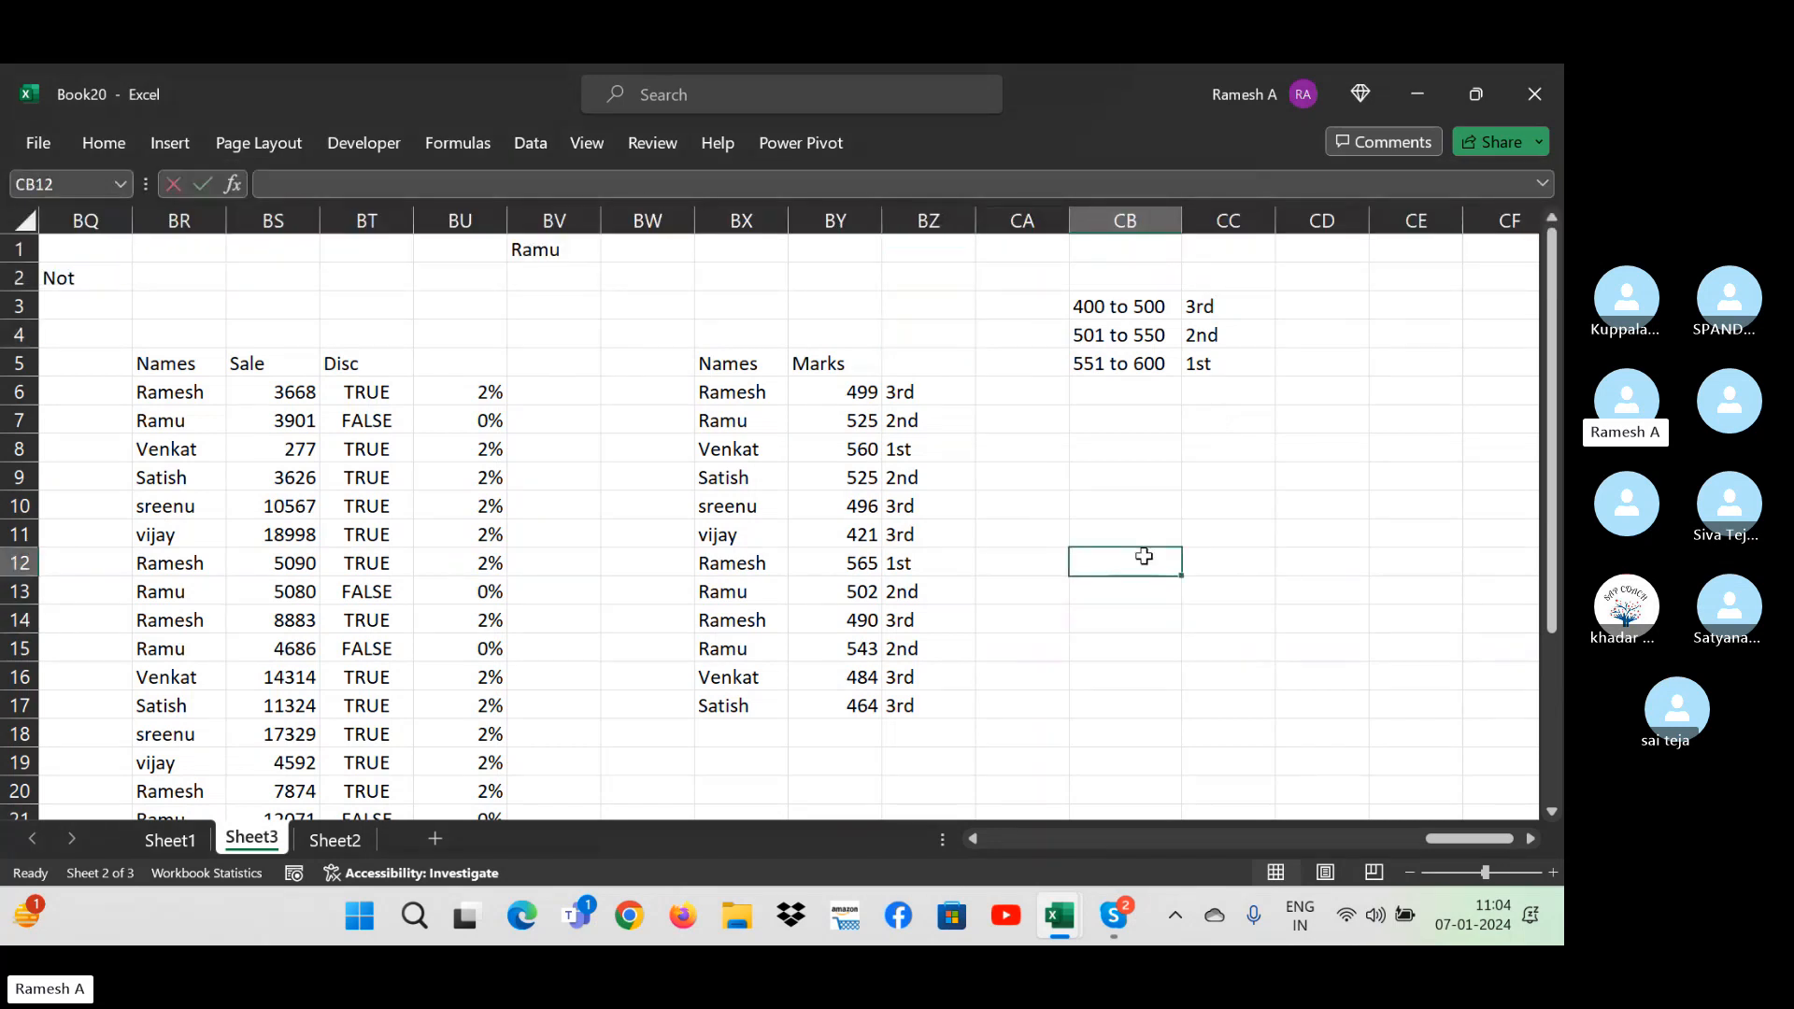
pyautogui.write('=')
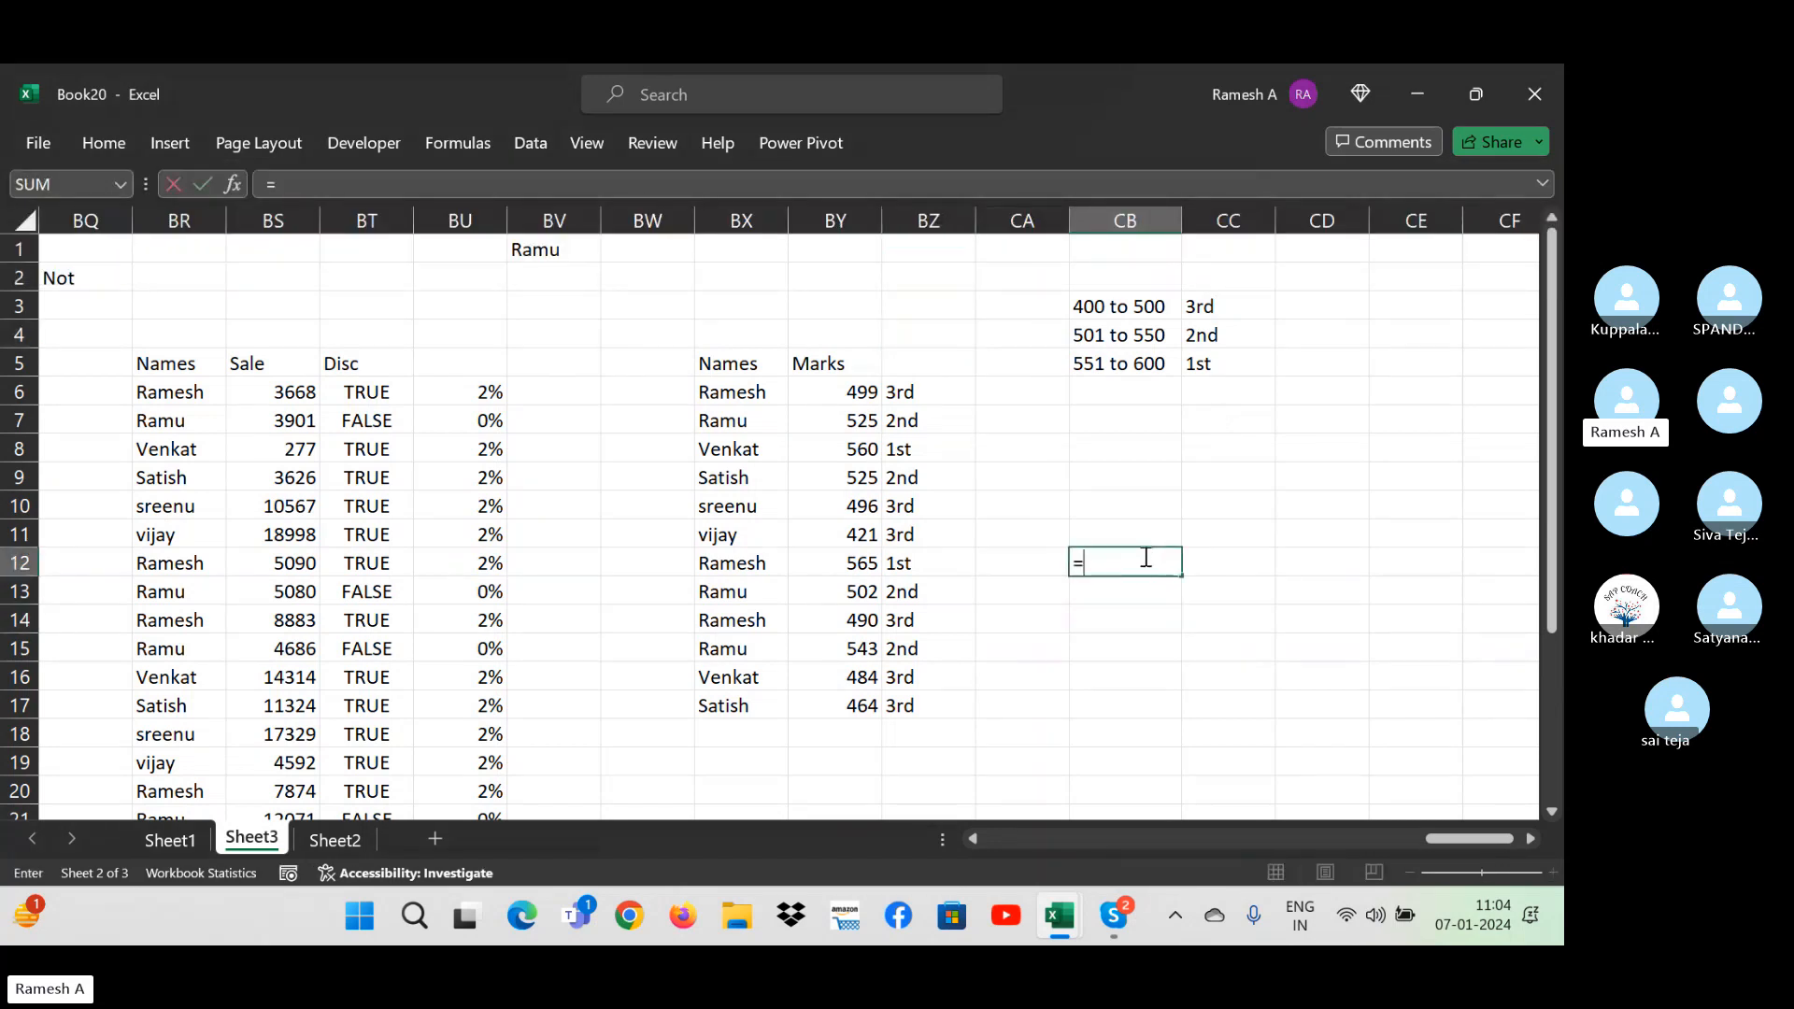
pyautogui.click(734, 363)
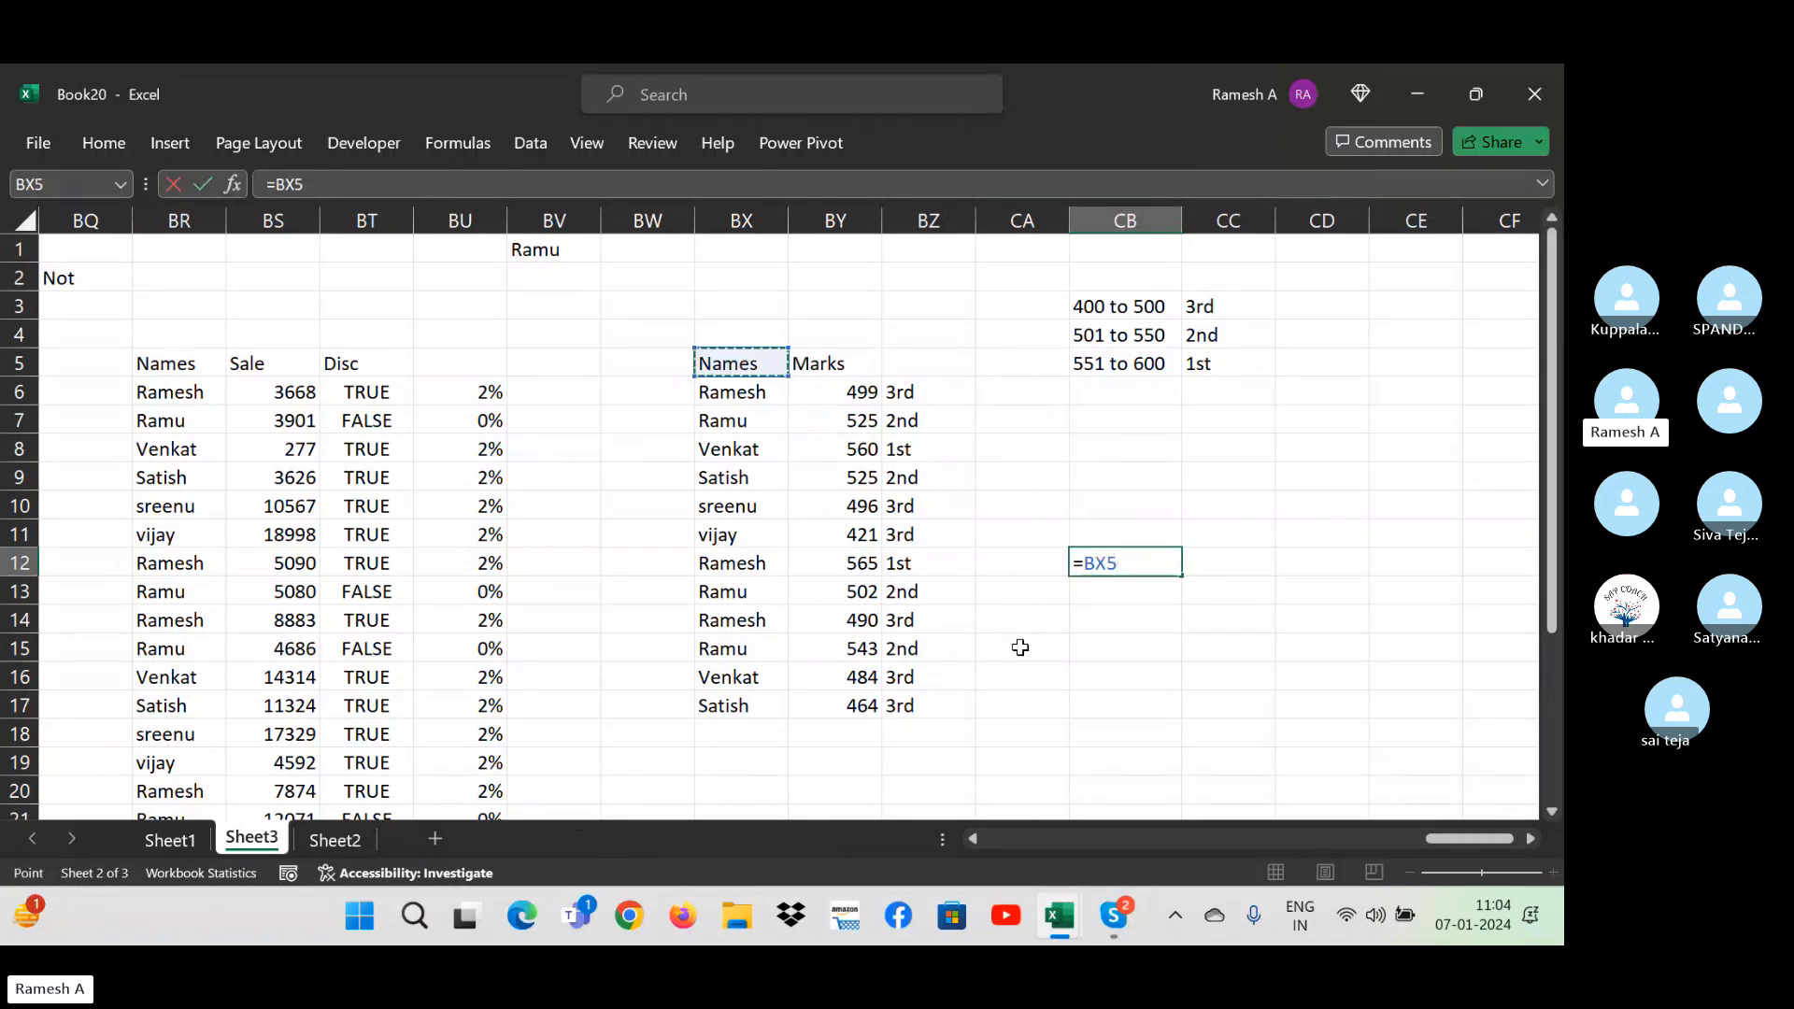
pyautogui.press('F4')
pyautogui.press('F4')
pyautogui.press('F4')
pyautogui.press('F4')
pyautogui.press('F4')
pyautogui.press('F4')
pyautogui.press('F4')
pyautogui.press('F4')
pyautogui.press('F4')
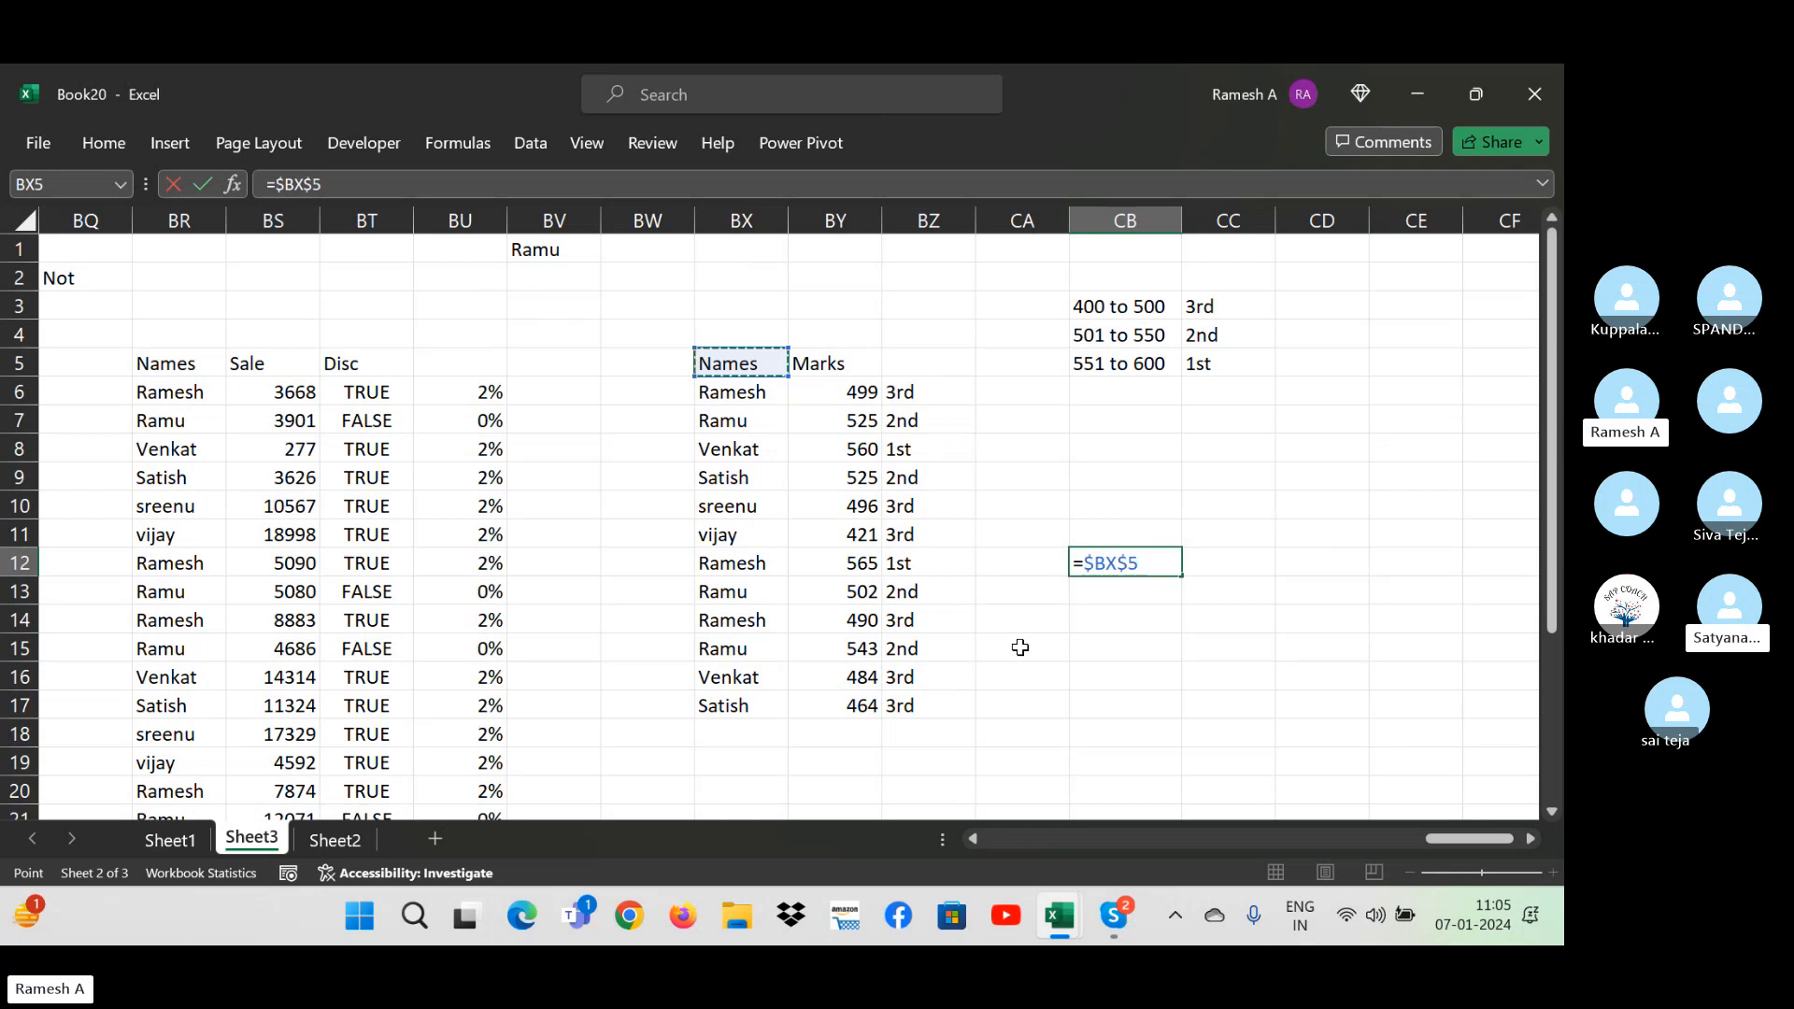
pyautogui.press('F4')
pyautogui.press('F4')
pyautogui.press('F4')
pyautogui.press('F4')
pyautogui.press('F4')
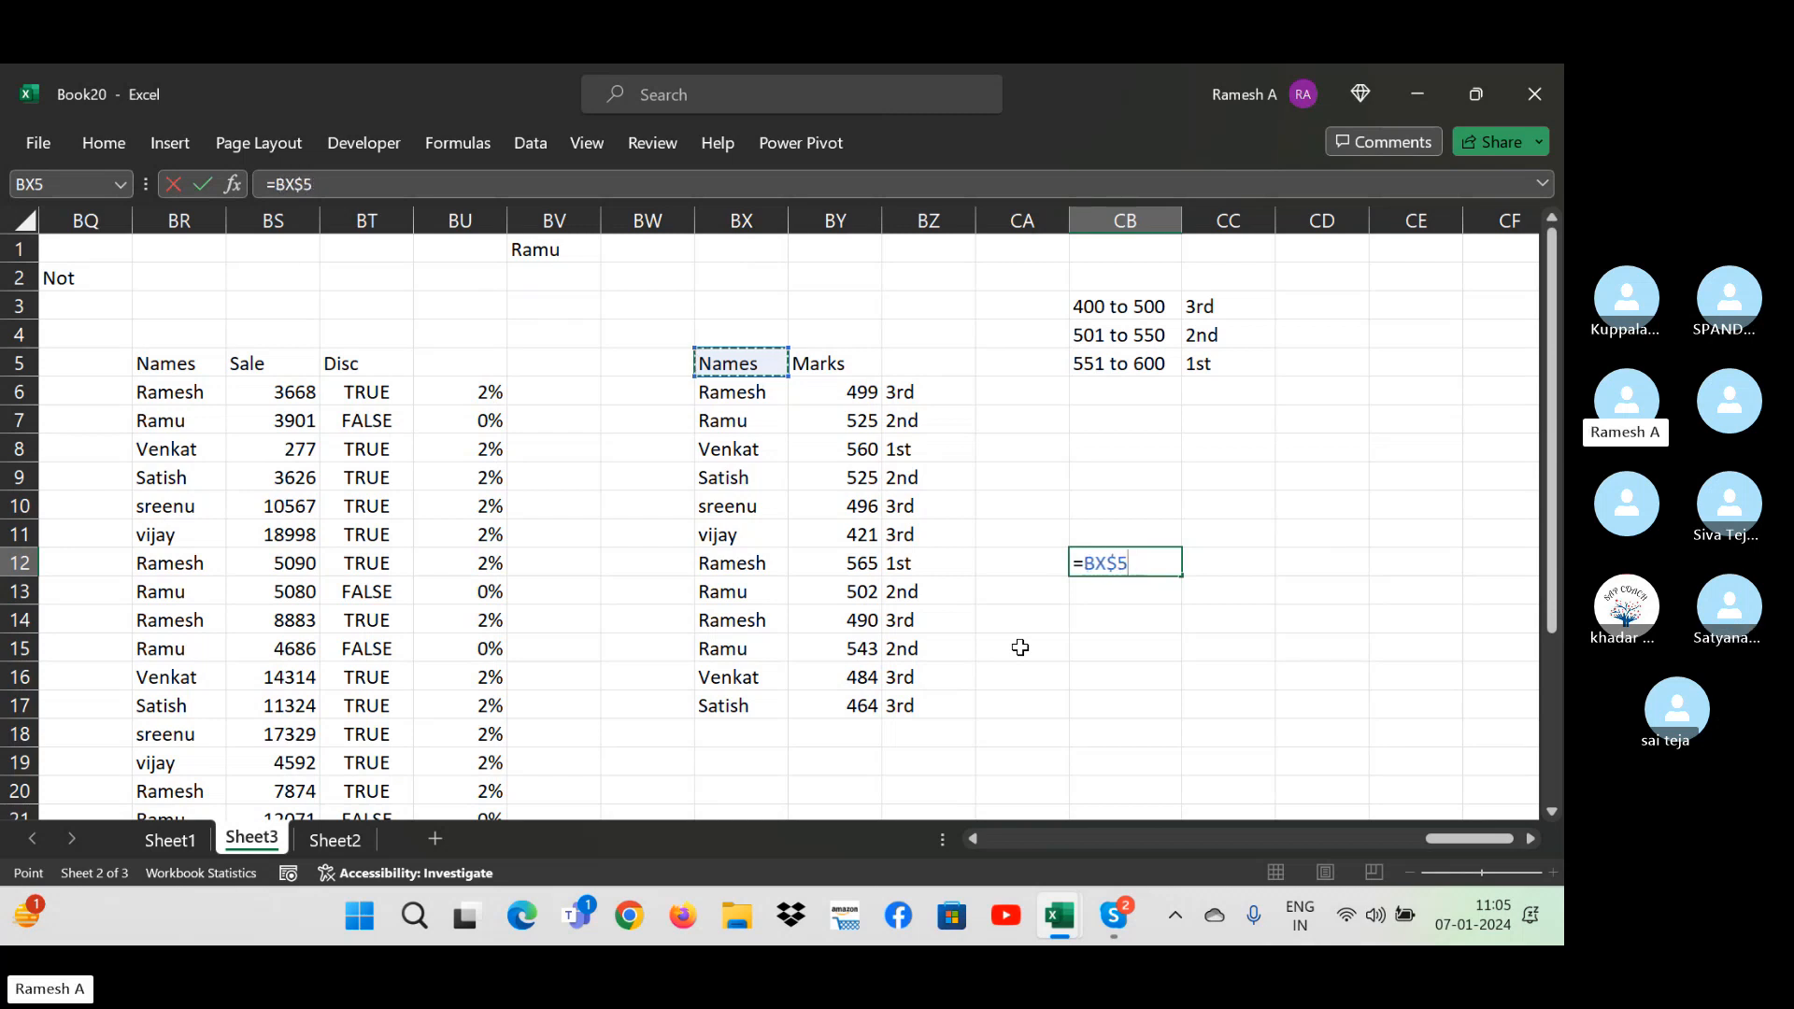
pyautogui.press('F4')
pyautogui.press('F4')
pyautogui.press('F4')
pyautogui.press('F4')
pyautogui.press('F4')
pyautogui.press('F4')
pyautogui.press('Escape')
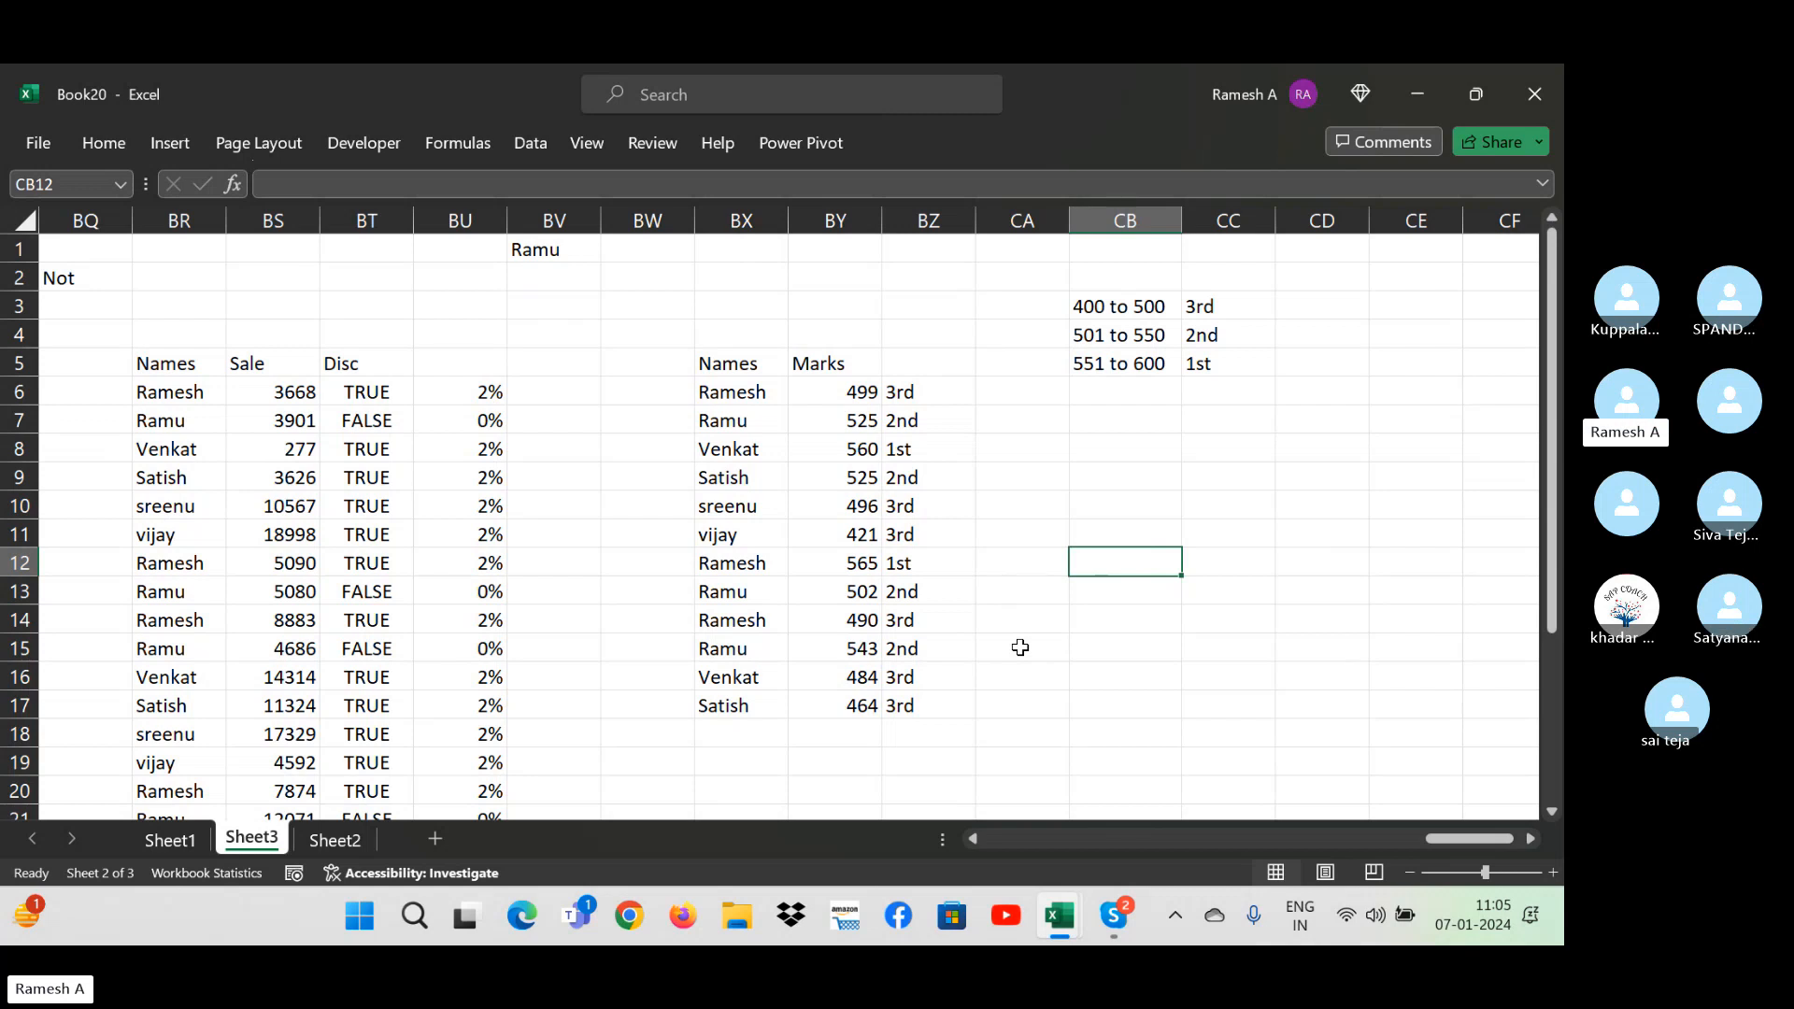
# - Review the earlier IF, AND, OR and NOT examples across the columns of Sheet3
pyautogui.press('Right')
pyautogui.press('Right')
pyautogui.press('Right')
pyautogui.press('Right')
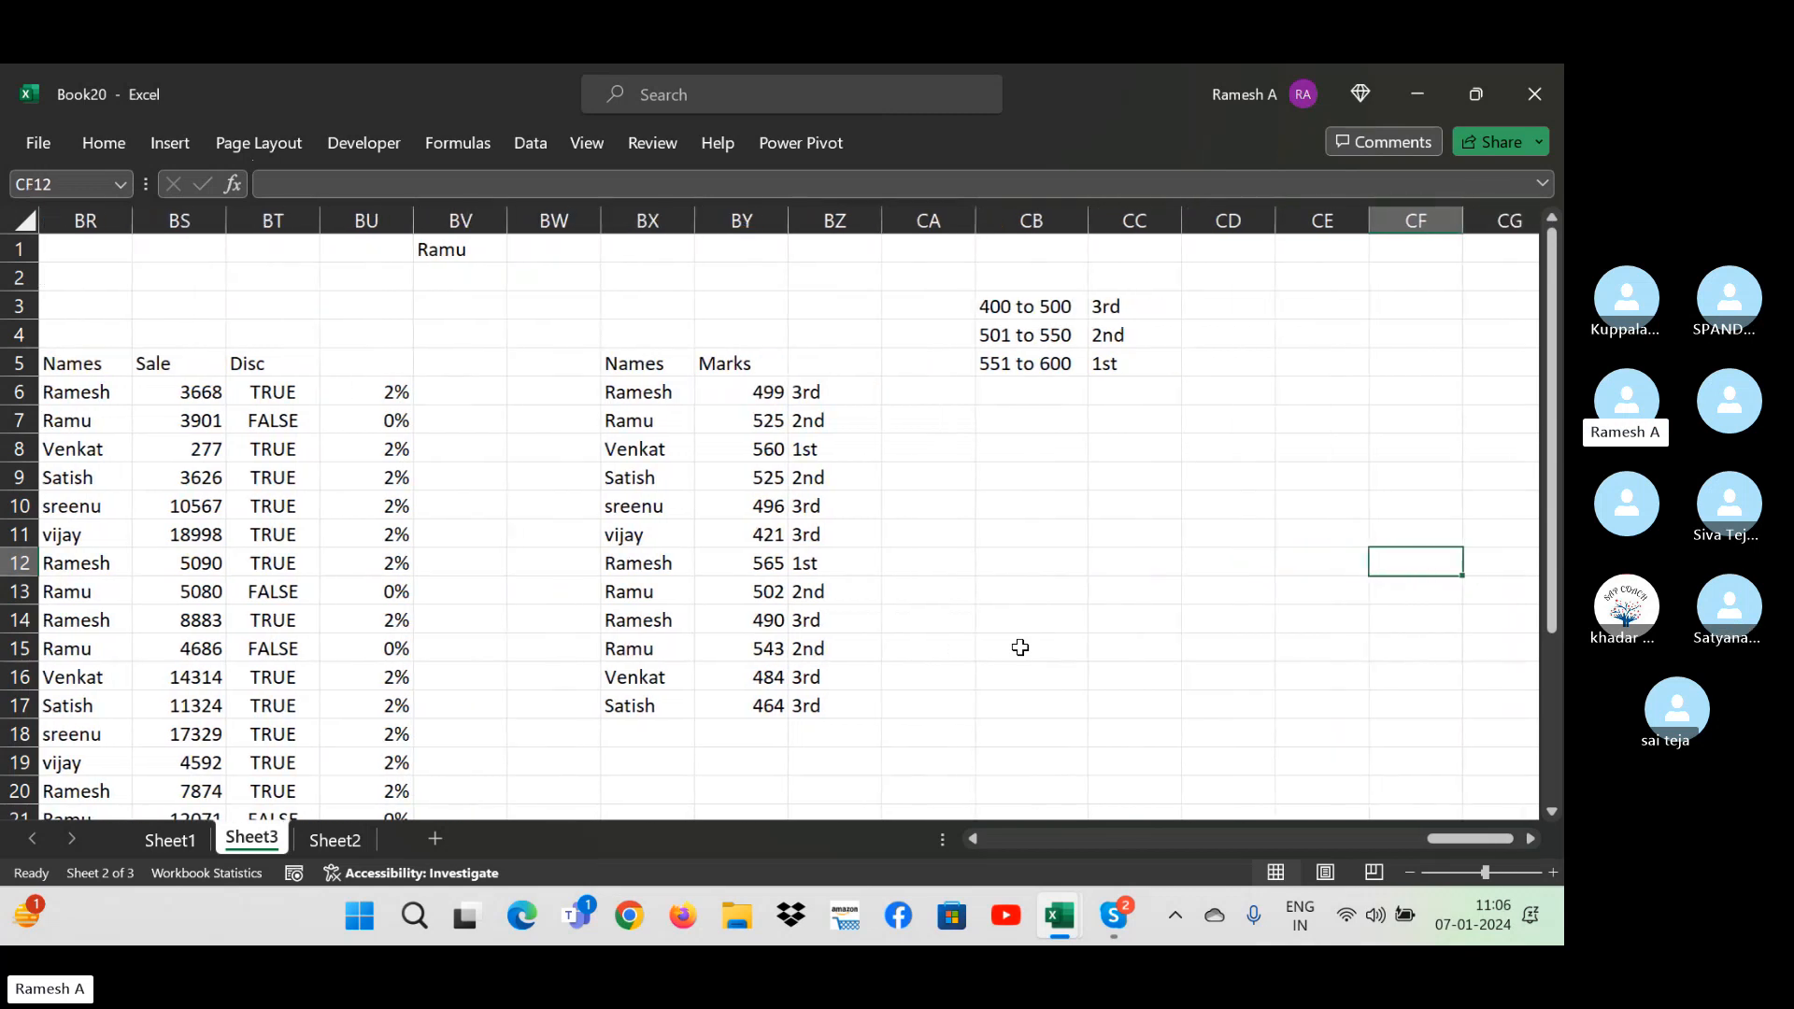
pyautogui.press('Left')
pyautogui.press('Left')
pyautogui.press('Left')
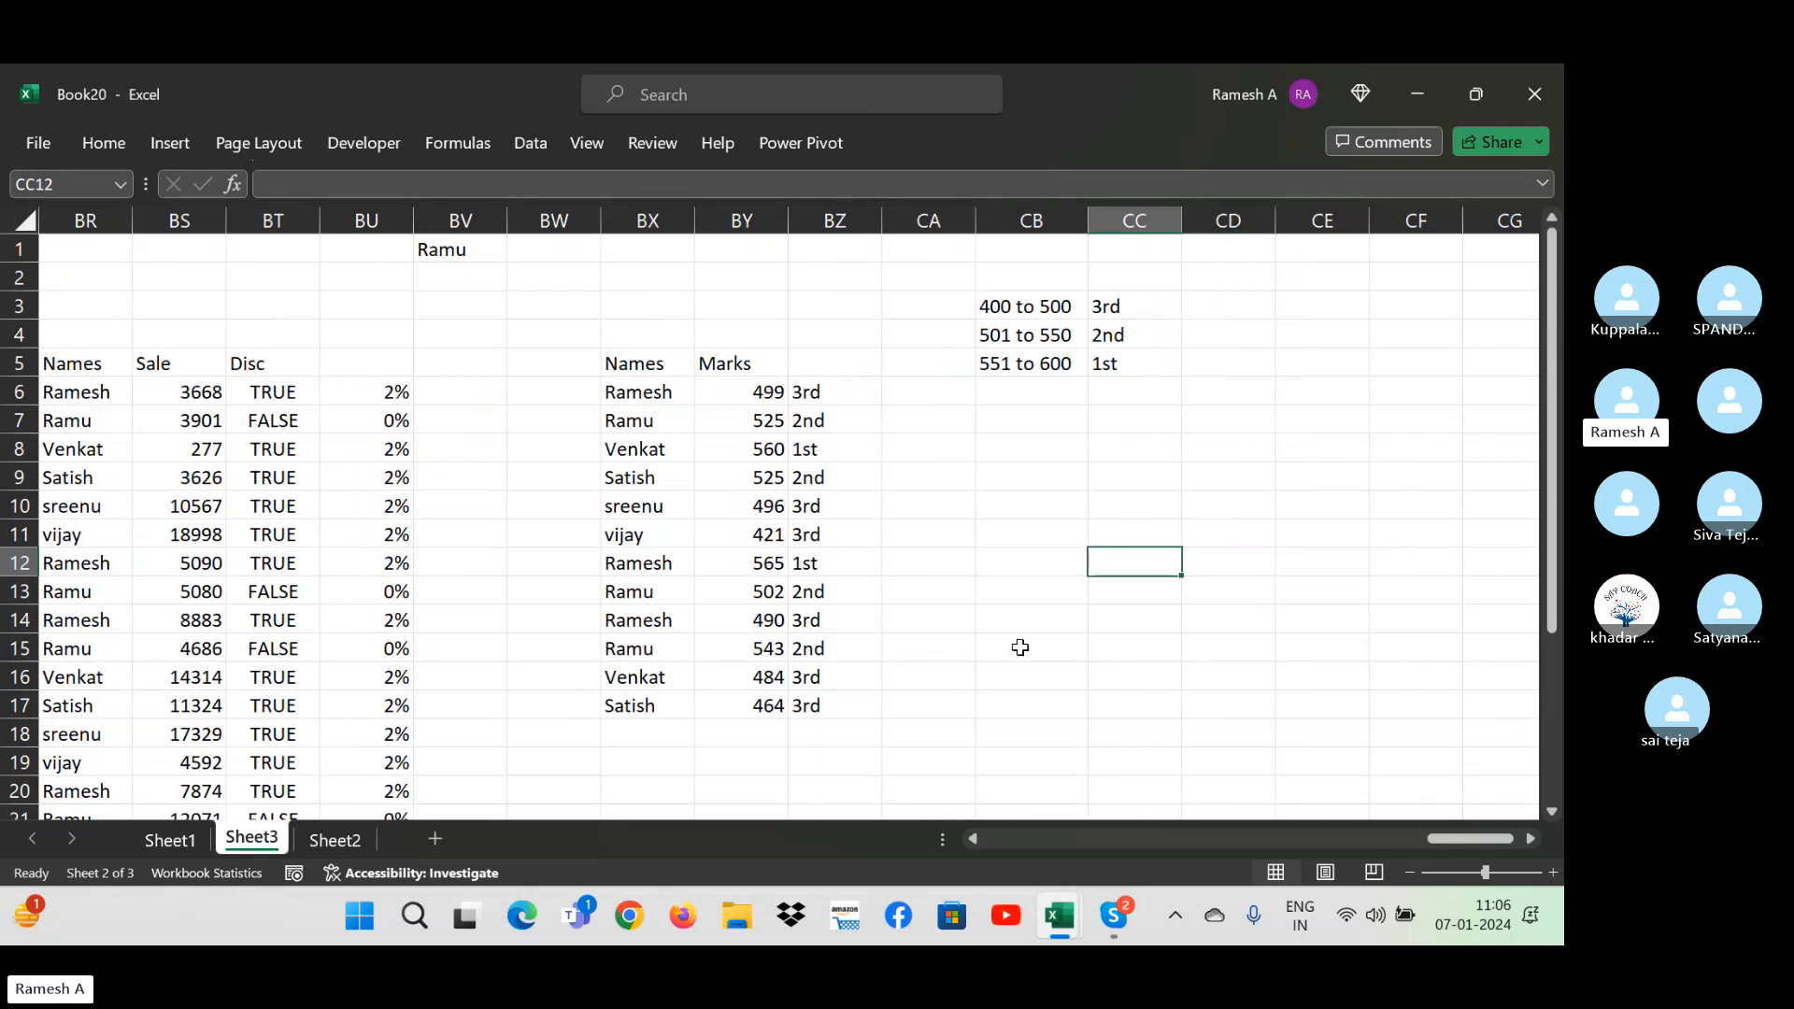
pyautogui.press('Up')
pyautogui.press('Up')
pyautogui.press('Left')
pyautogui.press('Left')
pyautogui.press('Right')
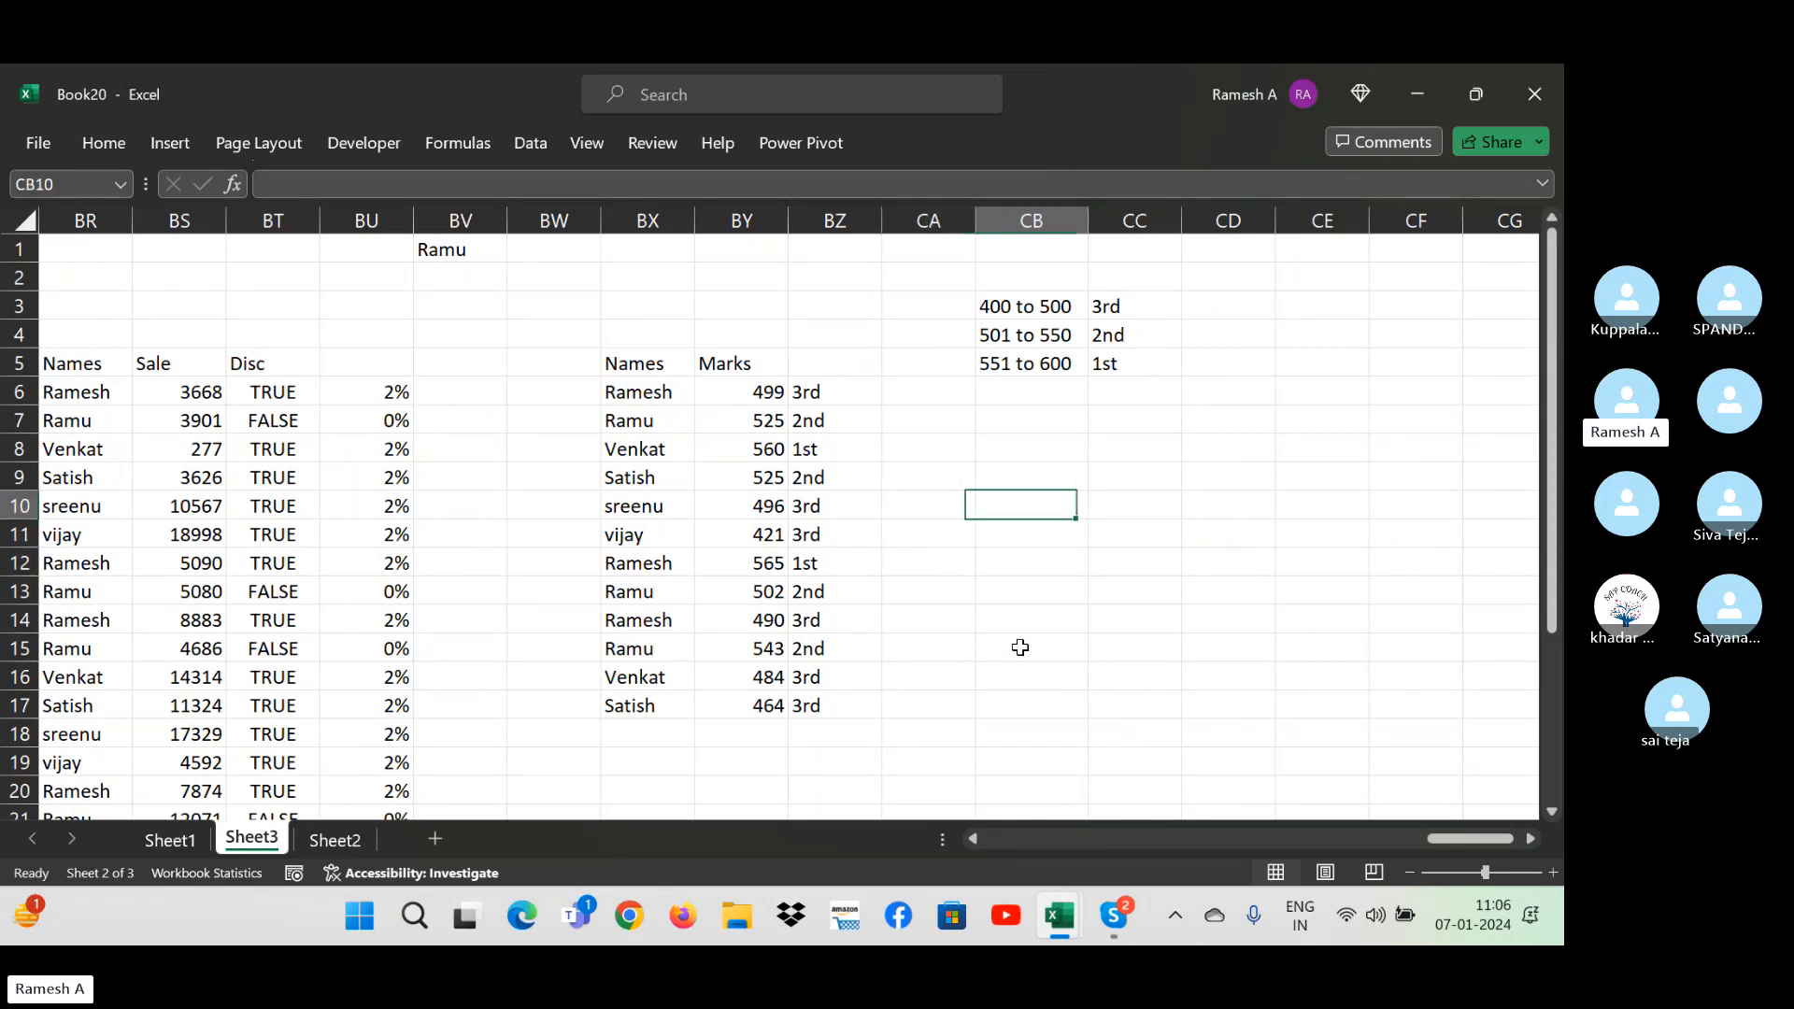
pyautogui.press('Right')
pyautogui.press('Right')
pyautogui.press('Right')
pyautogui.press('Right')
pyautogui.press('Right')
pyautogui.press('Right')
pyautogui.press('Right')
pyautogui.press('Right')
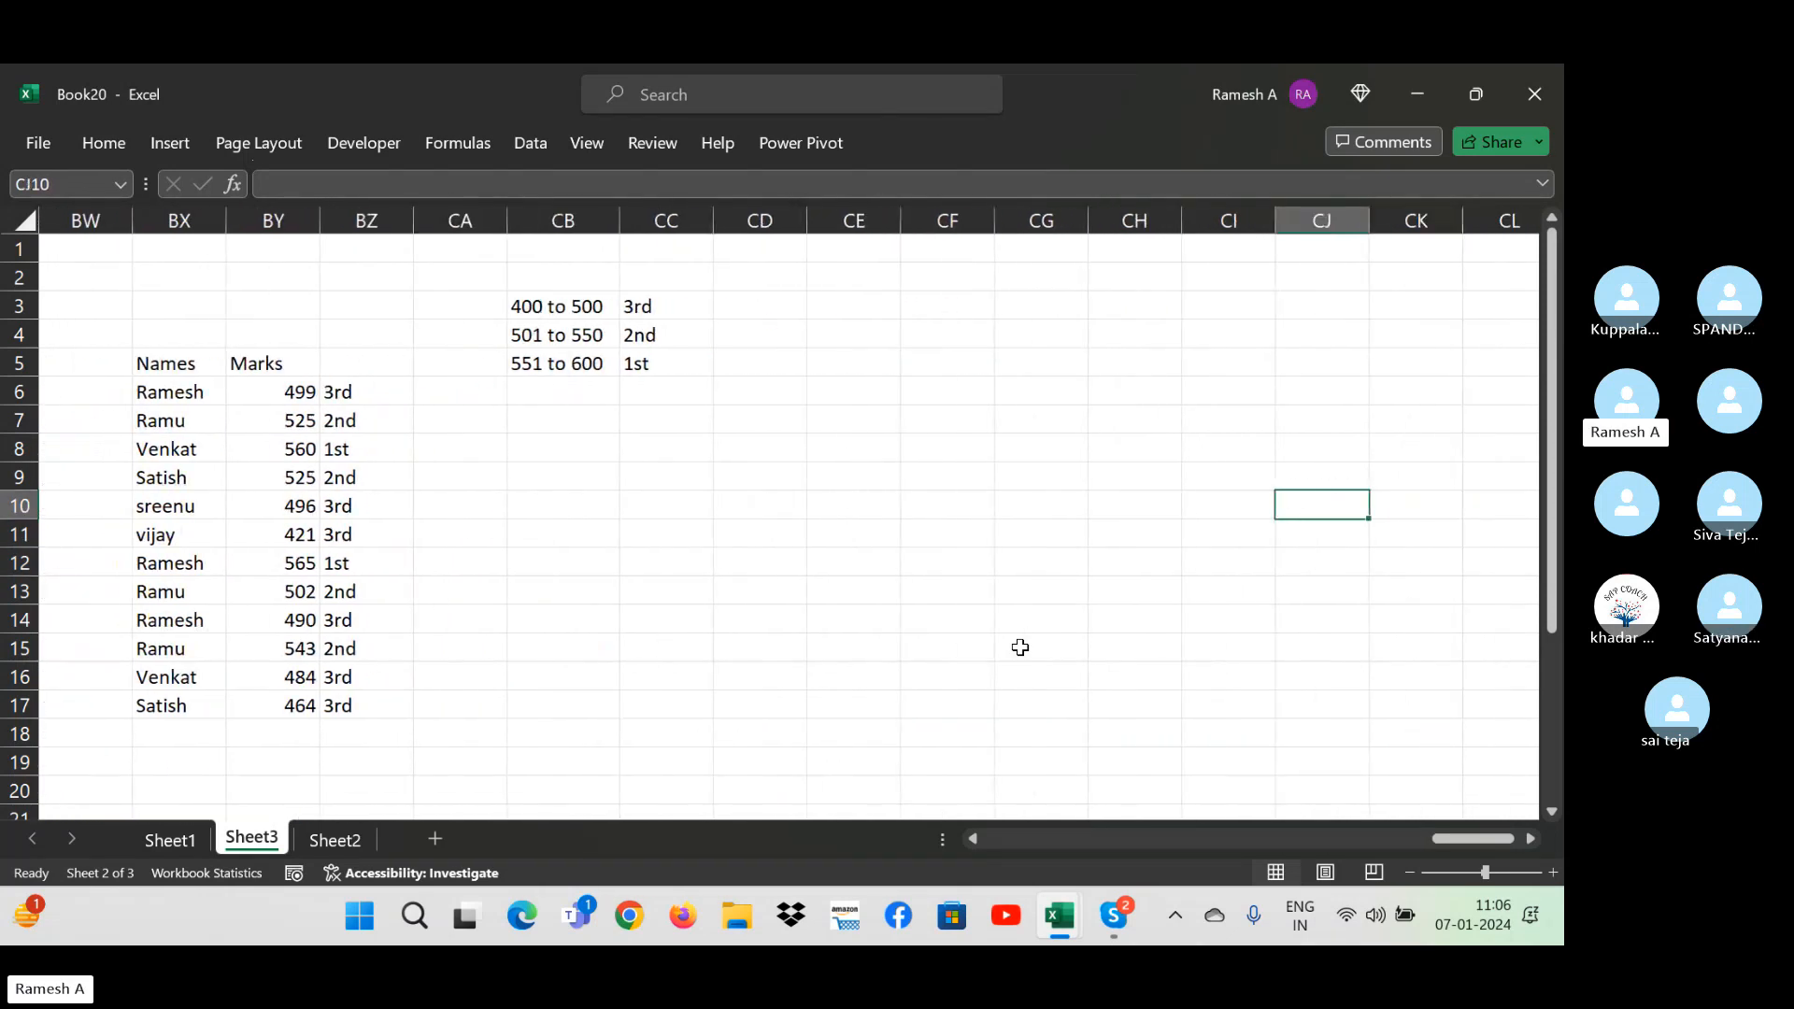
pyautogui.press('Left')
pyautogui.press('Left')
pyautogui.press('Left')
pyautogui.press('Left')
pyautogui.press('Left')
pyautogui.press('Left')
pyautogui.press('Left')
pyautogui.press('Left')
pyautogui.press('Left')
pyautogui.press('Left')
pyautogui.press('Left')
pyautogui.press('Left')
pyautogui.press('Left')
pyautogui.press('Left')
pyautogui.press('Left')
pyautogui.press('Left')
pyautogui.press('Left')
pyautogui.press('Left')
pyautogui.press('Left')
pyautogui.press('Left')
pyautogui.press('Left')
pyautogui.press('Left')
pyautogui.press('Left')
pyautogui.press('Left')
pyautogui.press('Left')
pyautogui.press('Left')
pyautogui.press('Left')
pyautogui.press('Left')
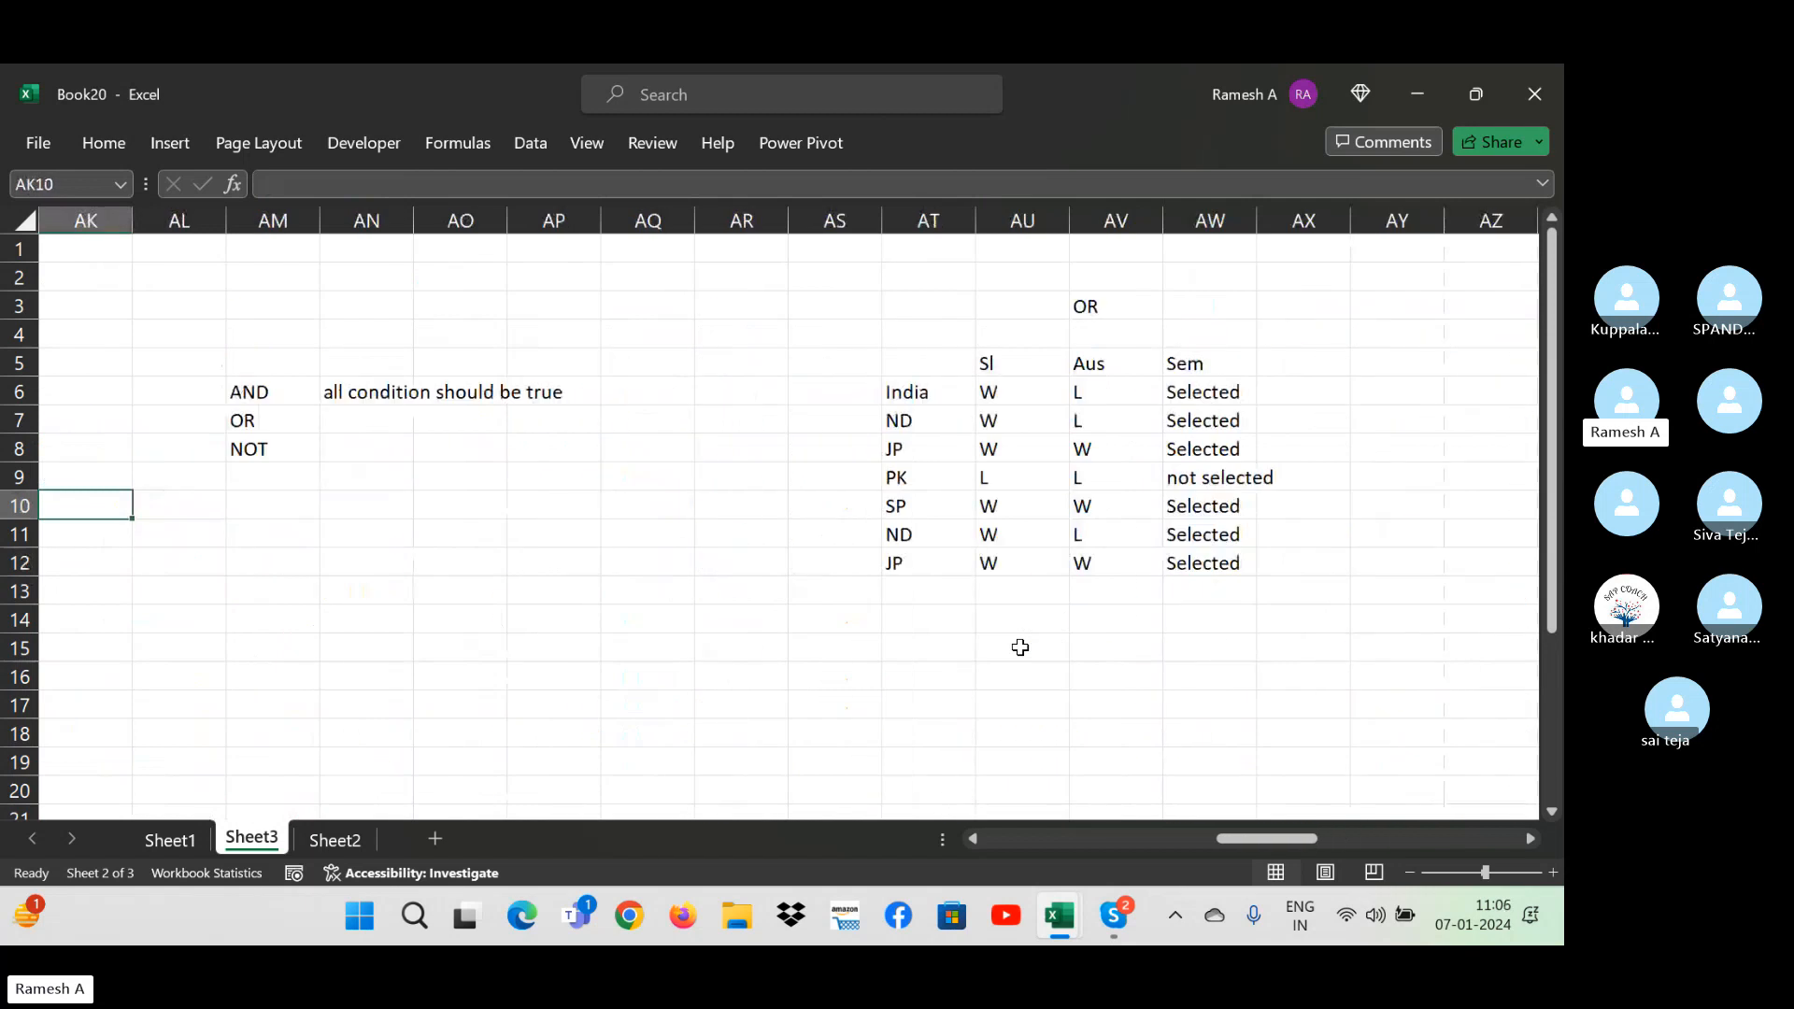
pyautogui.press('Right')
pyautogui.press('Right')
pyautogui.press('Right')
pyautogui.press('Right')
pyautogui.press('Right')
pyautogui.press('Right')
pyautogui.press('Right')
pyautogui.press('Right')
pyautogui.press('Right')
pyautogui.press('Right')
pyautogui.press('Right')
pyautogui.press('Right')
pyautogui.press('Right')
pyautogui.press('Right')
pyautogui.press('Right')
pyautogui.press('Right')
pyautogui.press('Right')
pyautogui.press('Right')
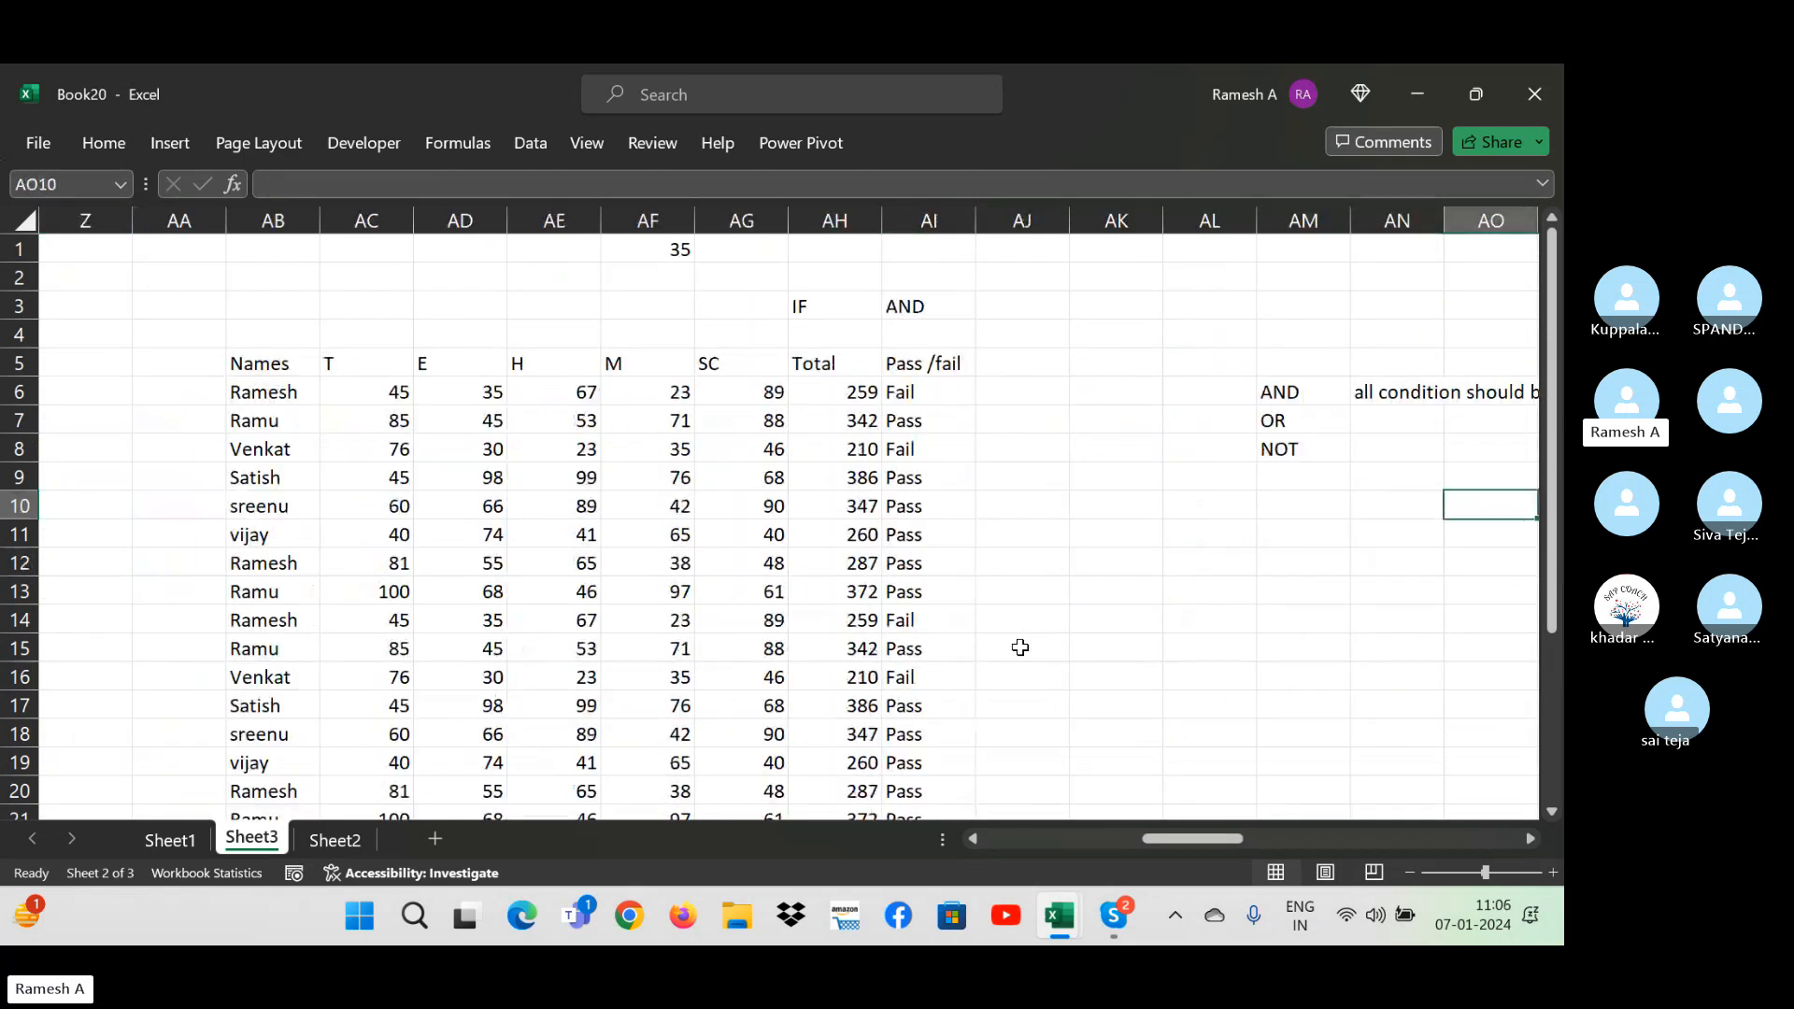
pyautogui.press('Right')
pyautogui.press('Right')
pyautogui.press('Right')
pyautogui.press('Right')
pyautogui.press('Right')
pyautogui.press('Right')
pyautogui.press('Right')
pyautogui.press('Right')
pyautogui.press('Right')
pyautogui.press('Right')
pyautogui.press('Right')
pyautogui.press('Right')
pyautogui.press('Right')
pyautogui.press('Right')
pyautogui.press('Right')
pyautogui.press('Right')
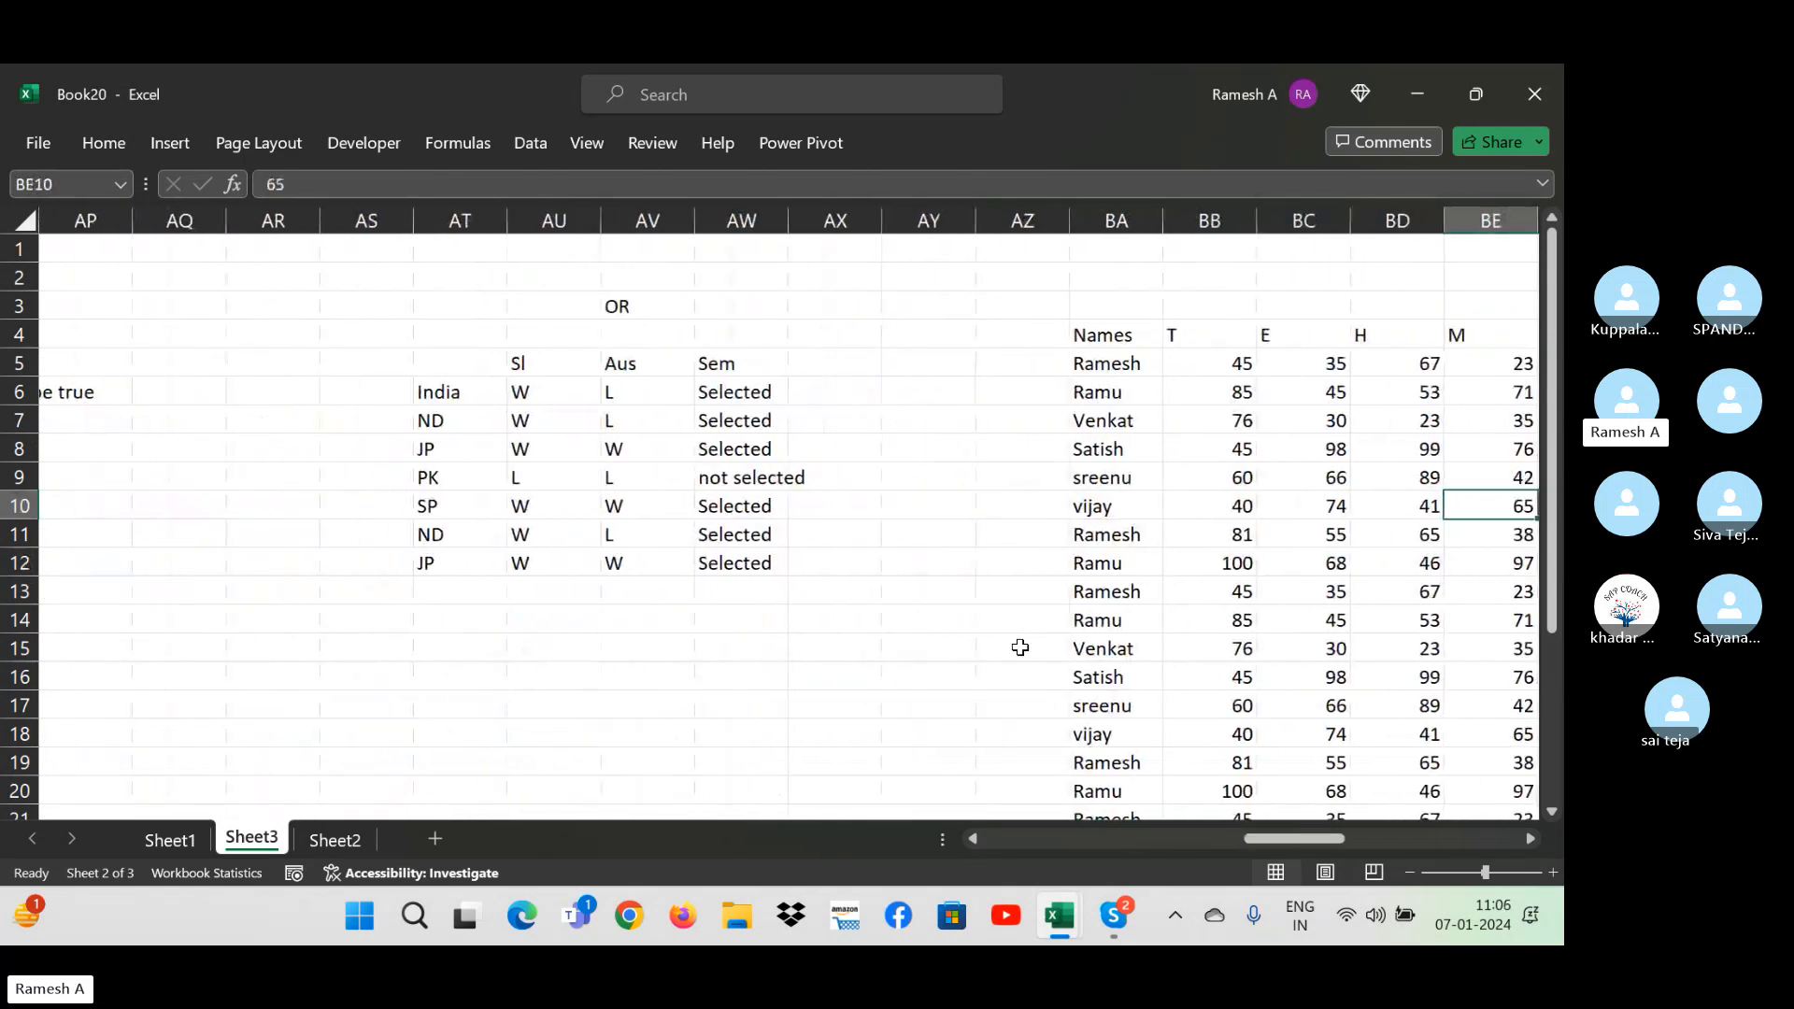
pyautogui.press('Right')
pyautogui.press('Right')
pyautogui.press('Right')
pyautogui.press('Right')
pyautogui.press('Right')
pyautogui.press('Right')
pyautogui.press('Right')
pyautogui.press('Right')
pyautogui.press('Right')
pyautogui.press('Right')
pyautogui.press('Right')
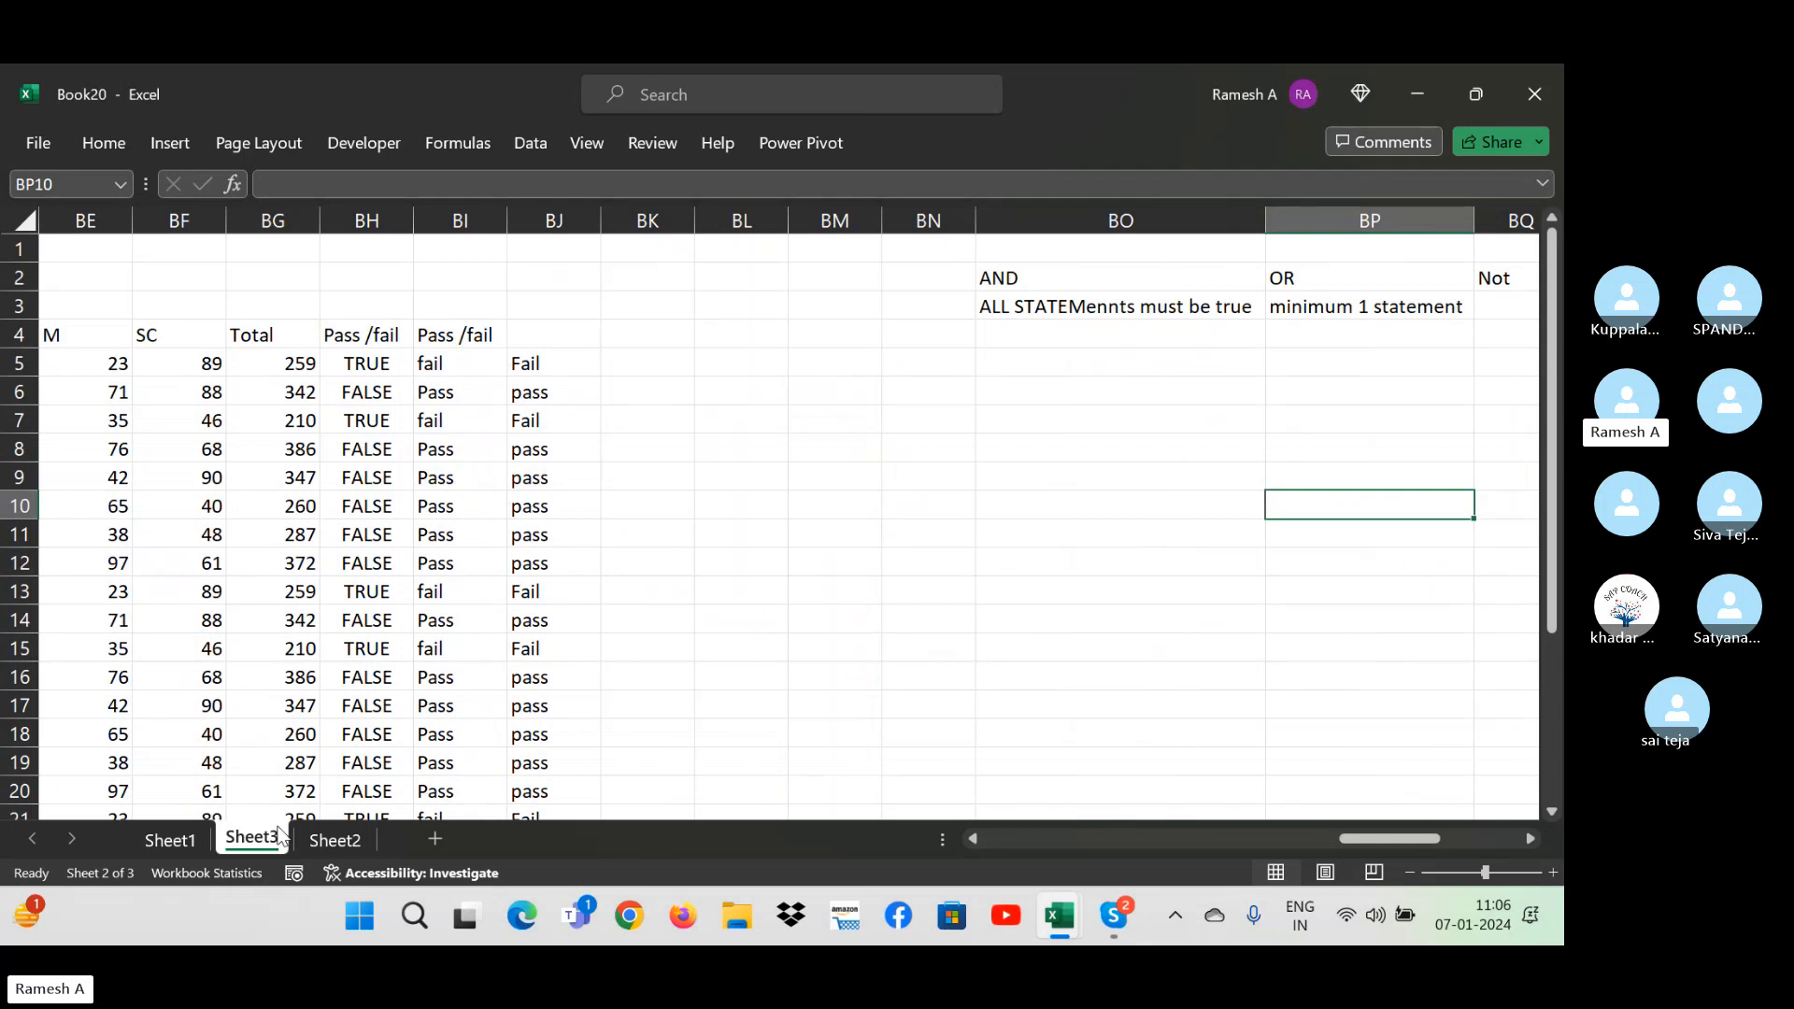
# - Look at Sheet2, return to the Syllabus workbook and point out the VLOOKUP and HLOOKUP topics
pyautogui.click(334, 840)
pyautogui.hotkey('alt', 'Tab')
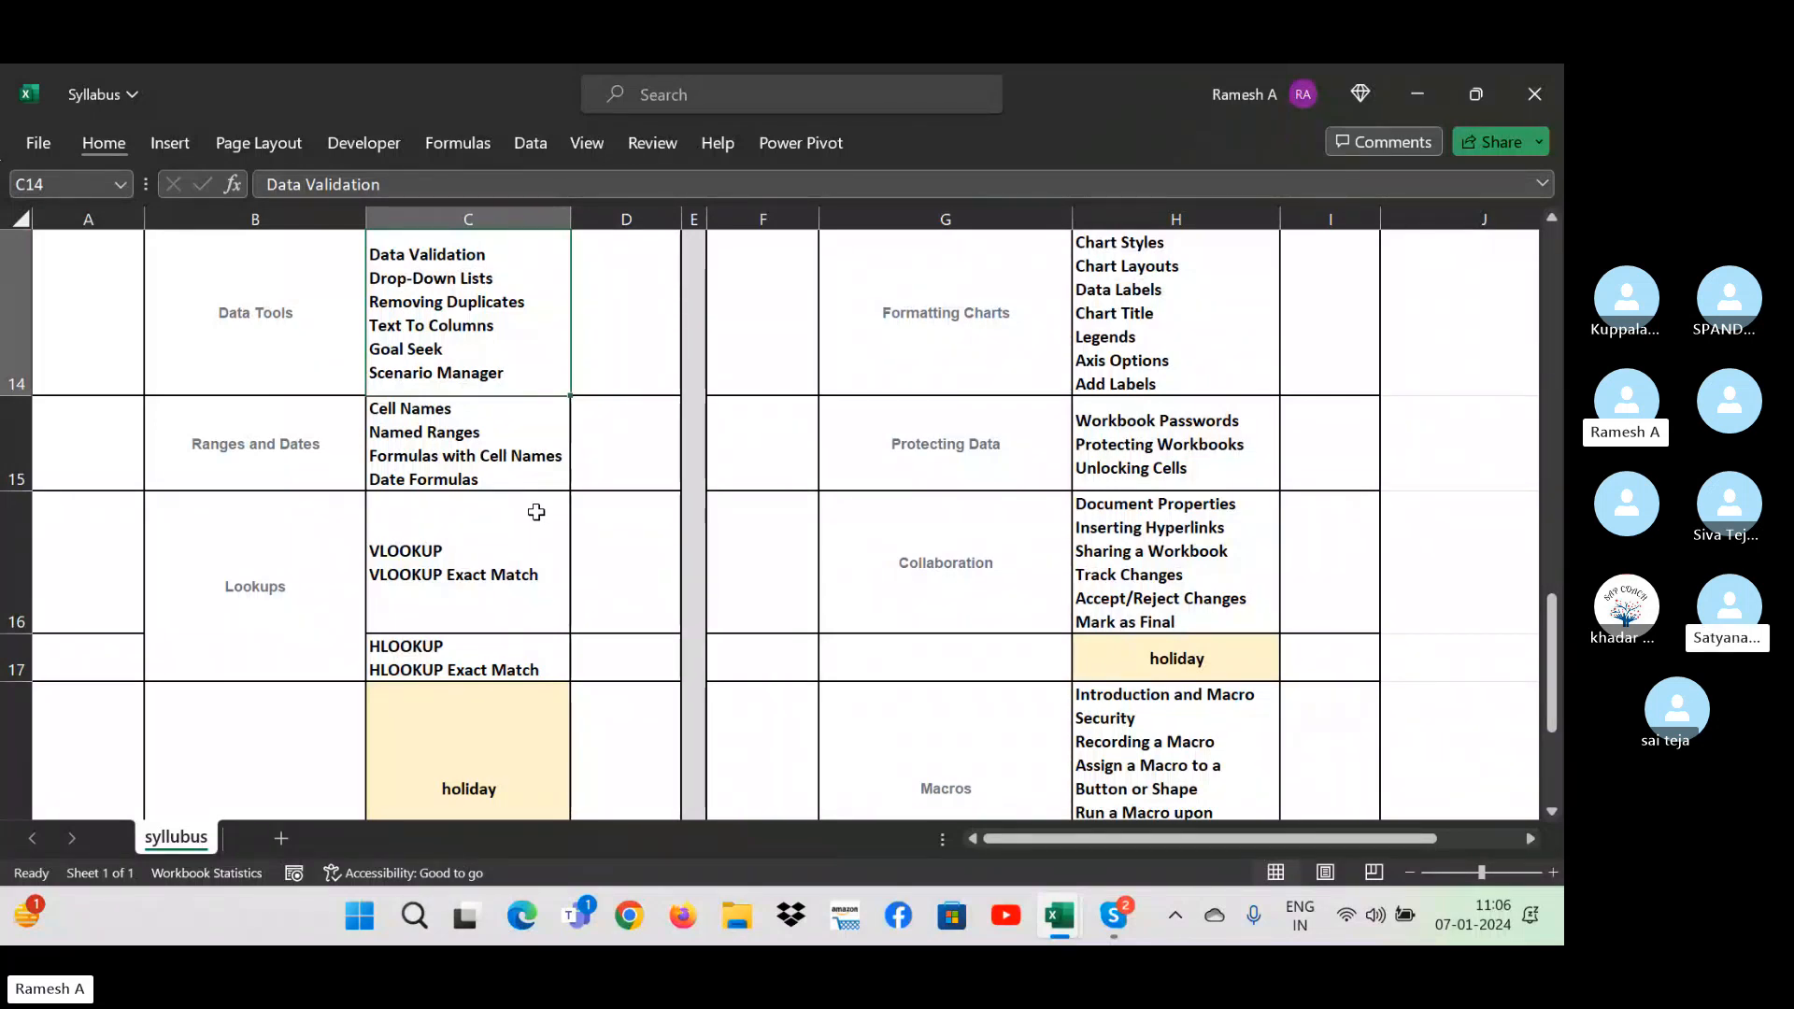
pyautogui.click(449, 644)
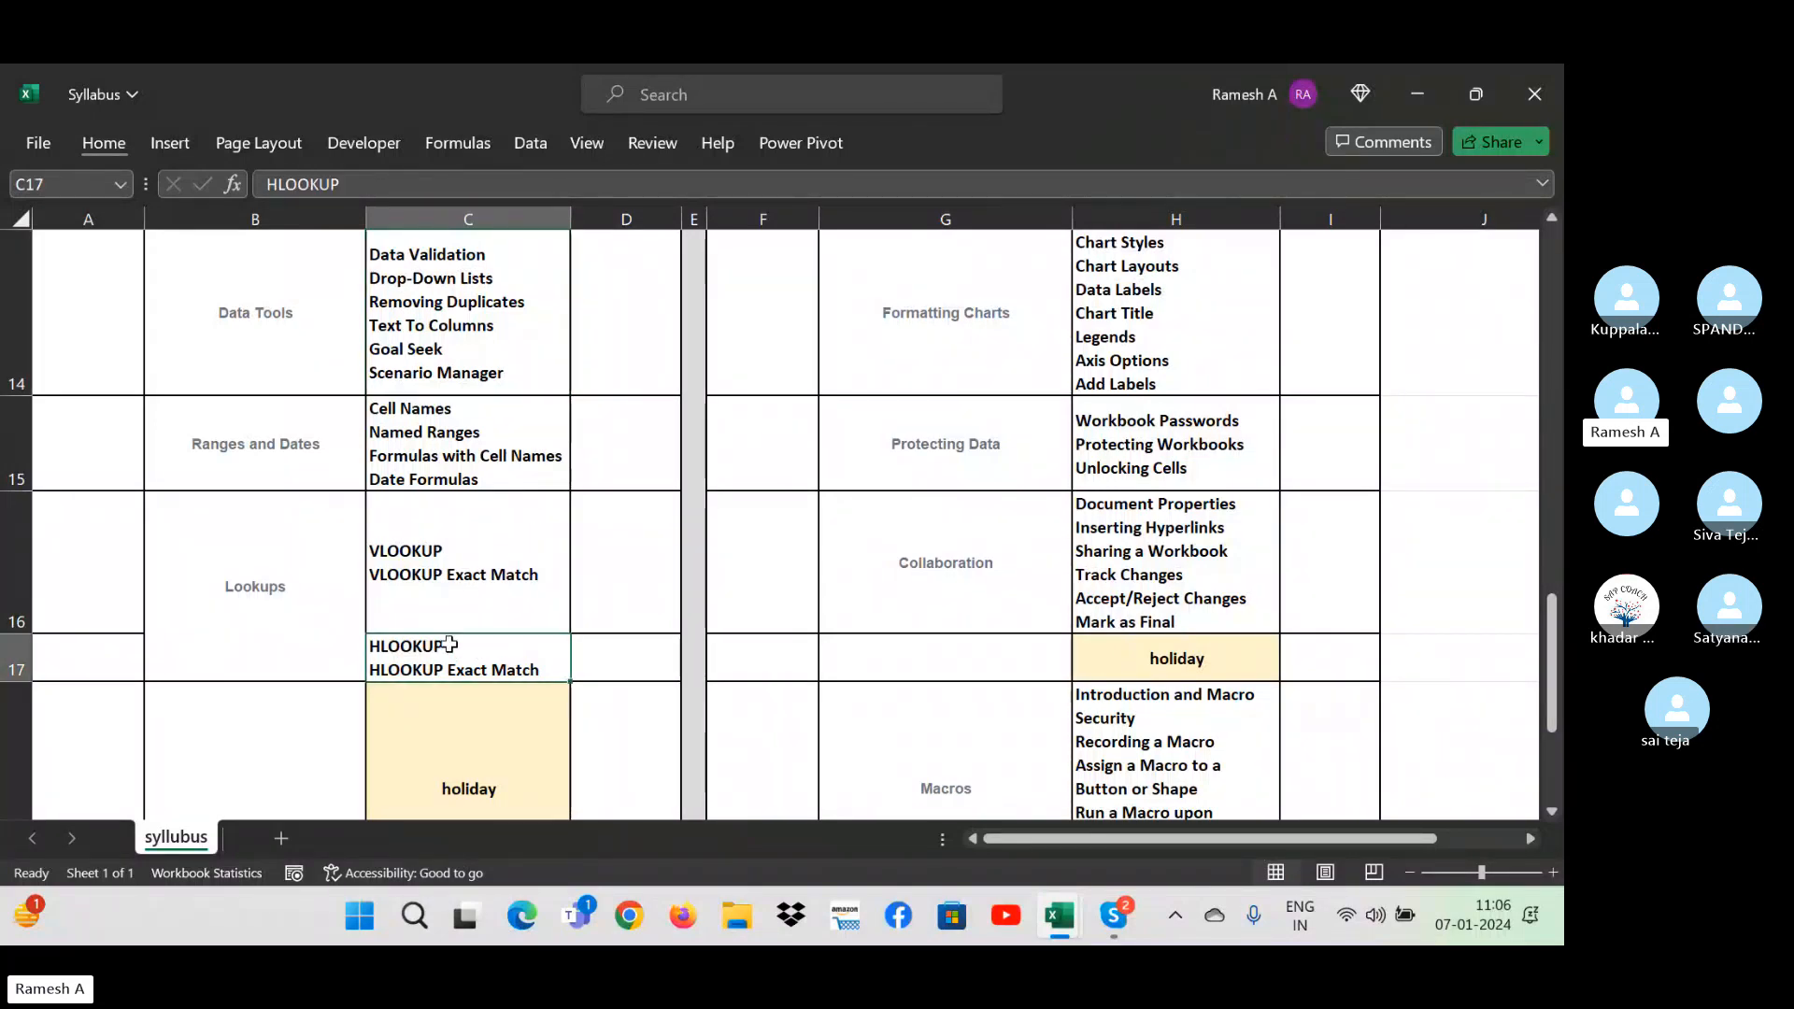
pyautogui.click(484, 575)
pyautogui.click(483, 657)
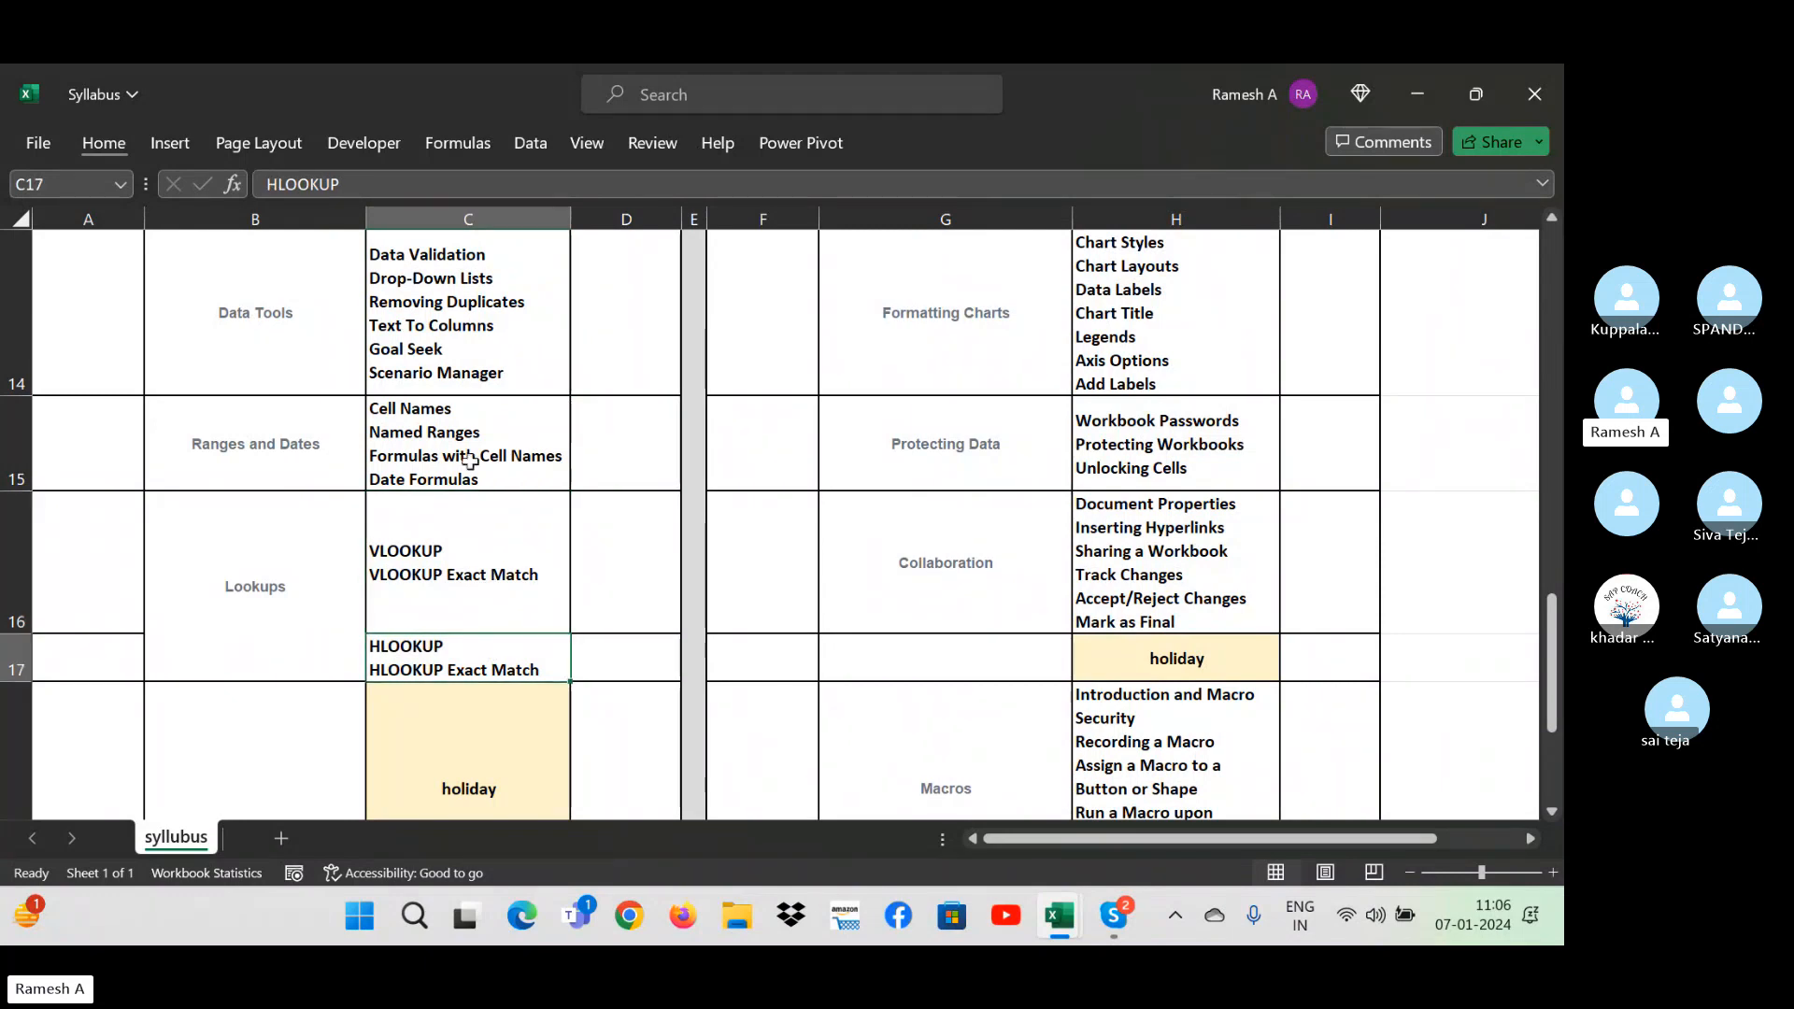
# - Review the Data Tools, Ranges and Dates, VLOOKUP and HLOOKUP topics in column C of the syllabus
pyautogui.click(466, 422)
pyautogui.click(440, 353)
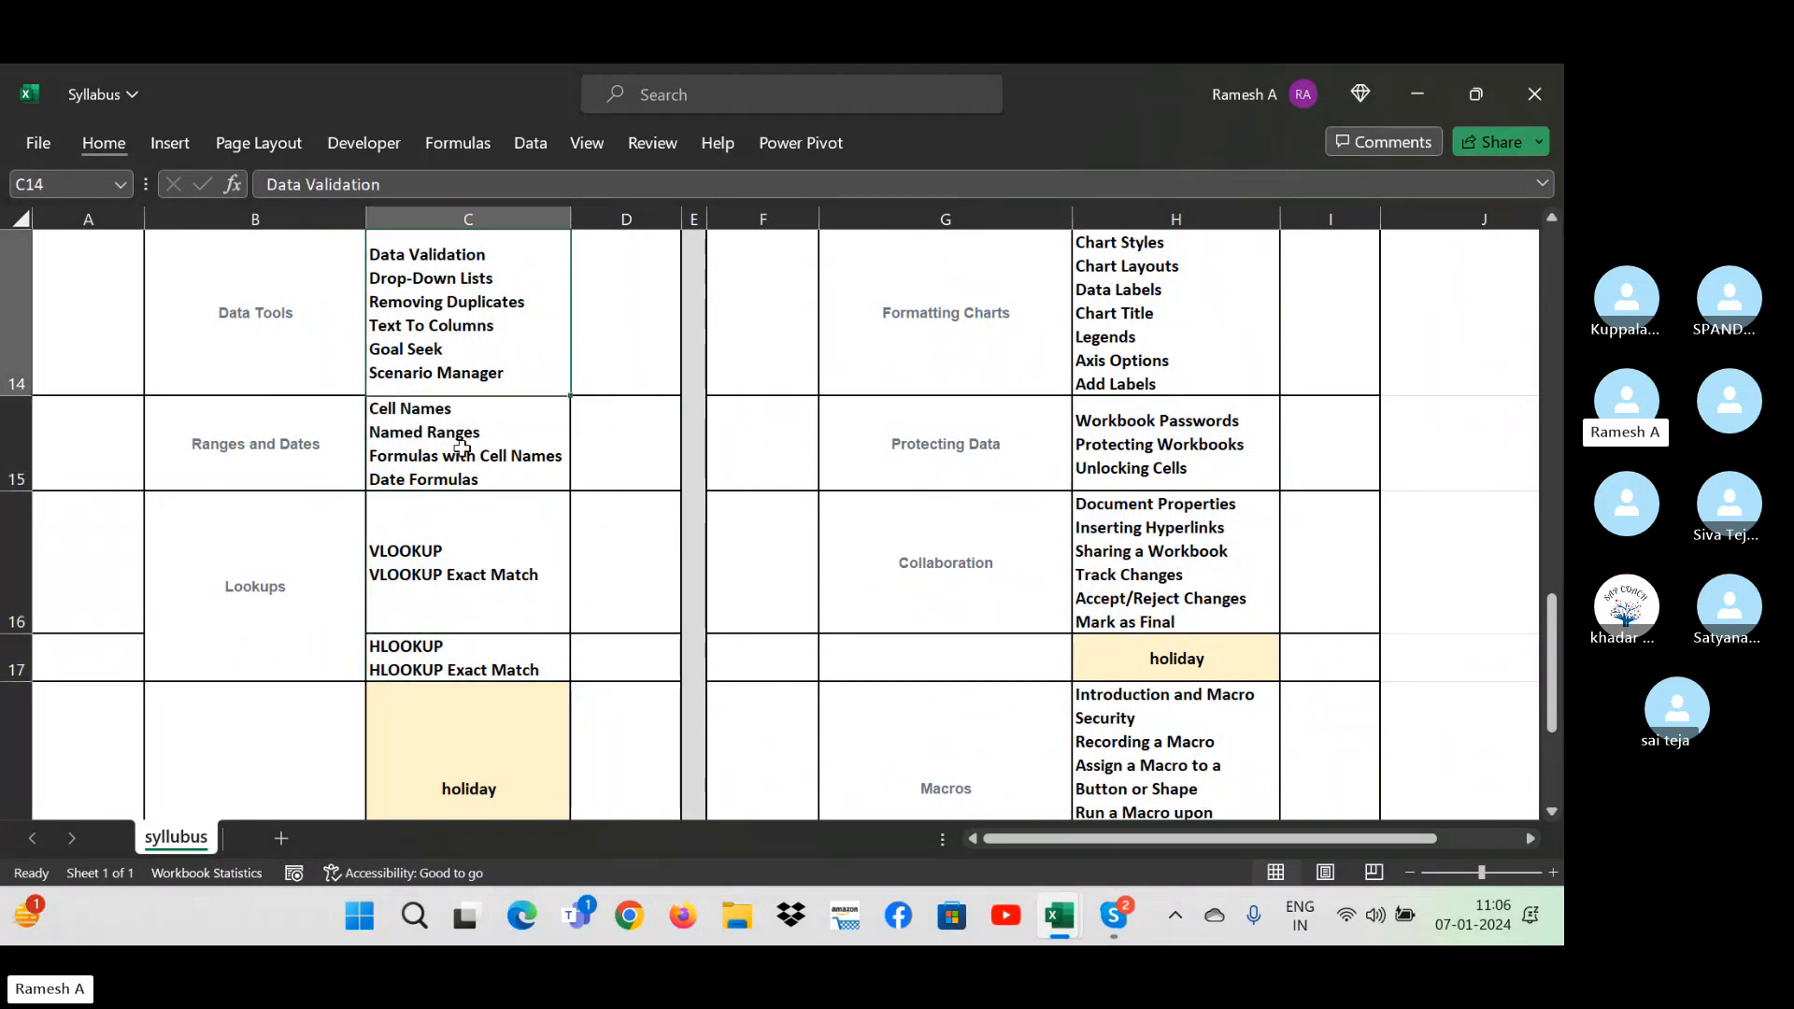
pyautogui.click(462, 448)
pyautogui.click(452, 345)
pyautogui.click(455, 406)
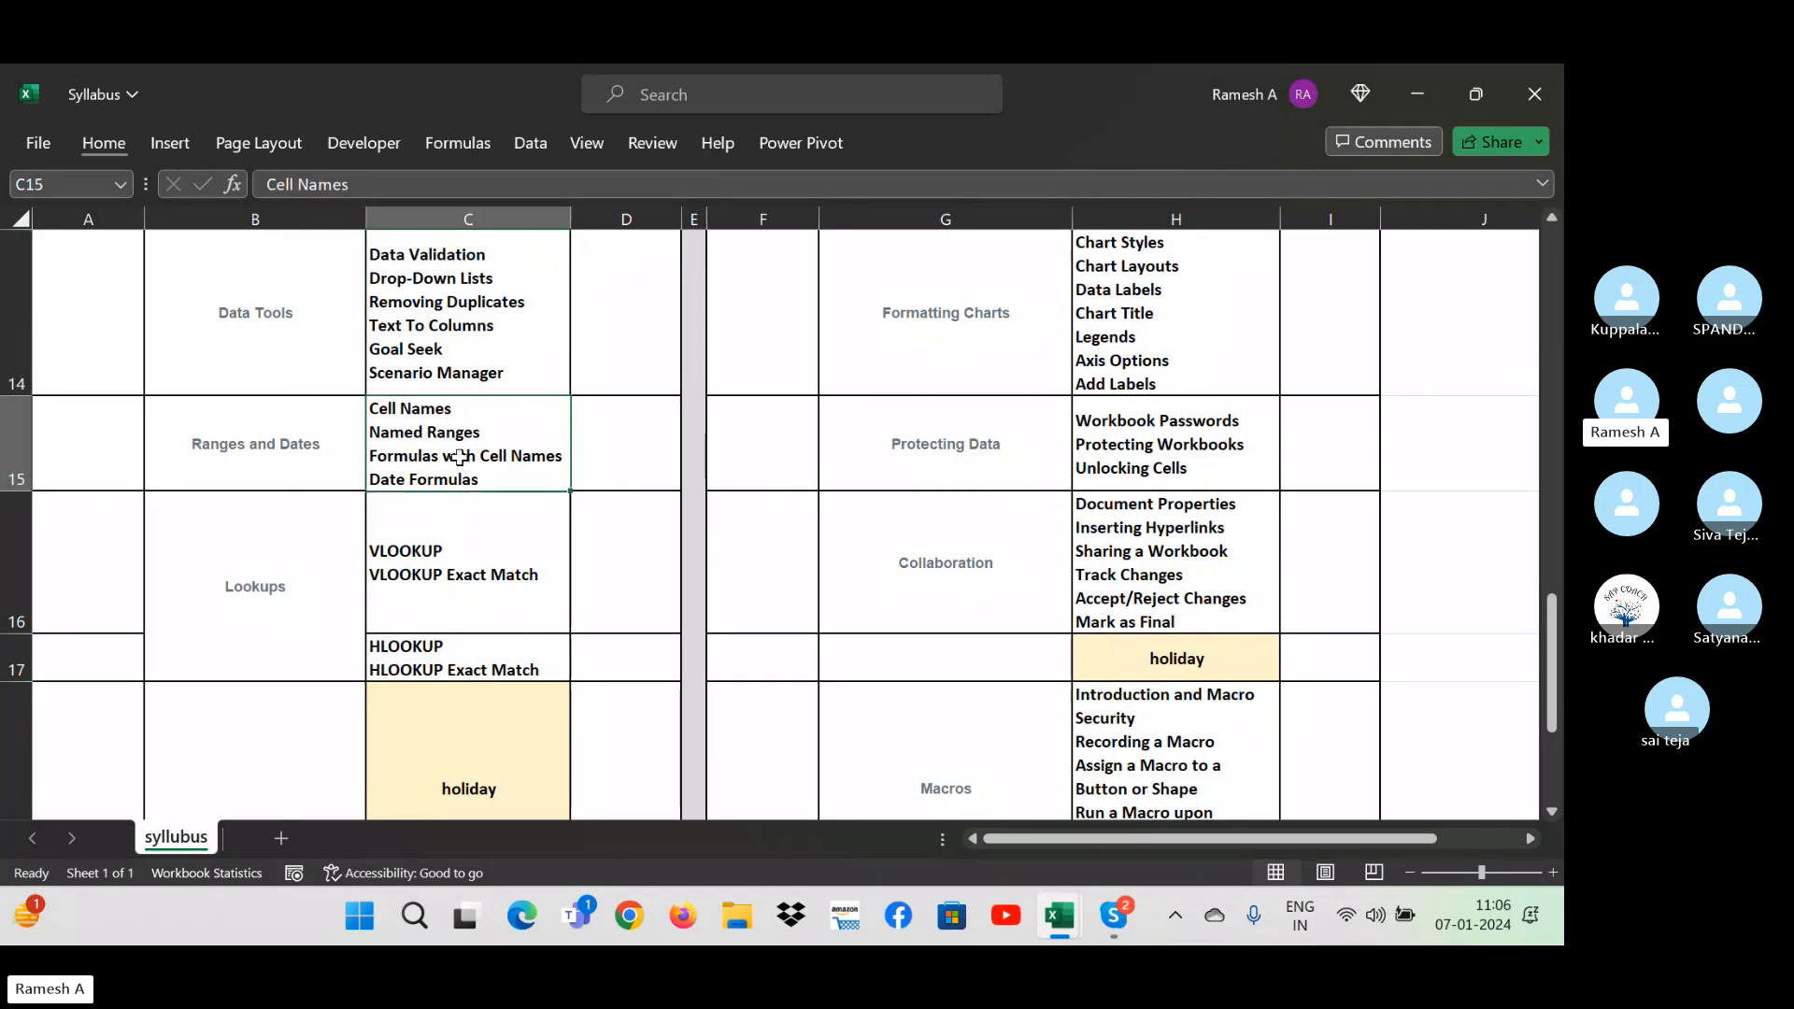
pyautogui.click(459, 621)
pyautogui.click(462, 670)
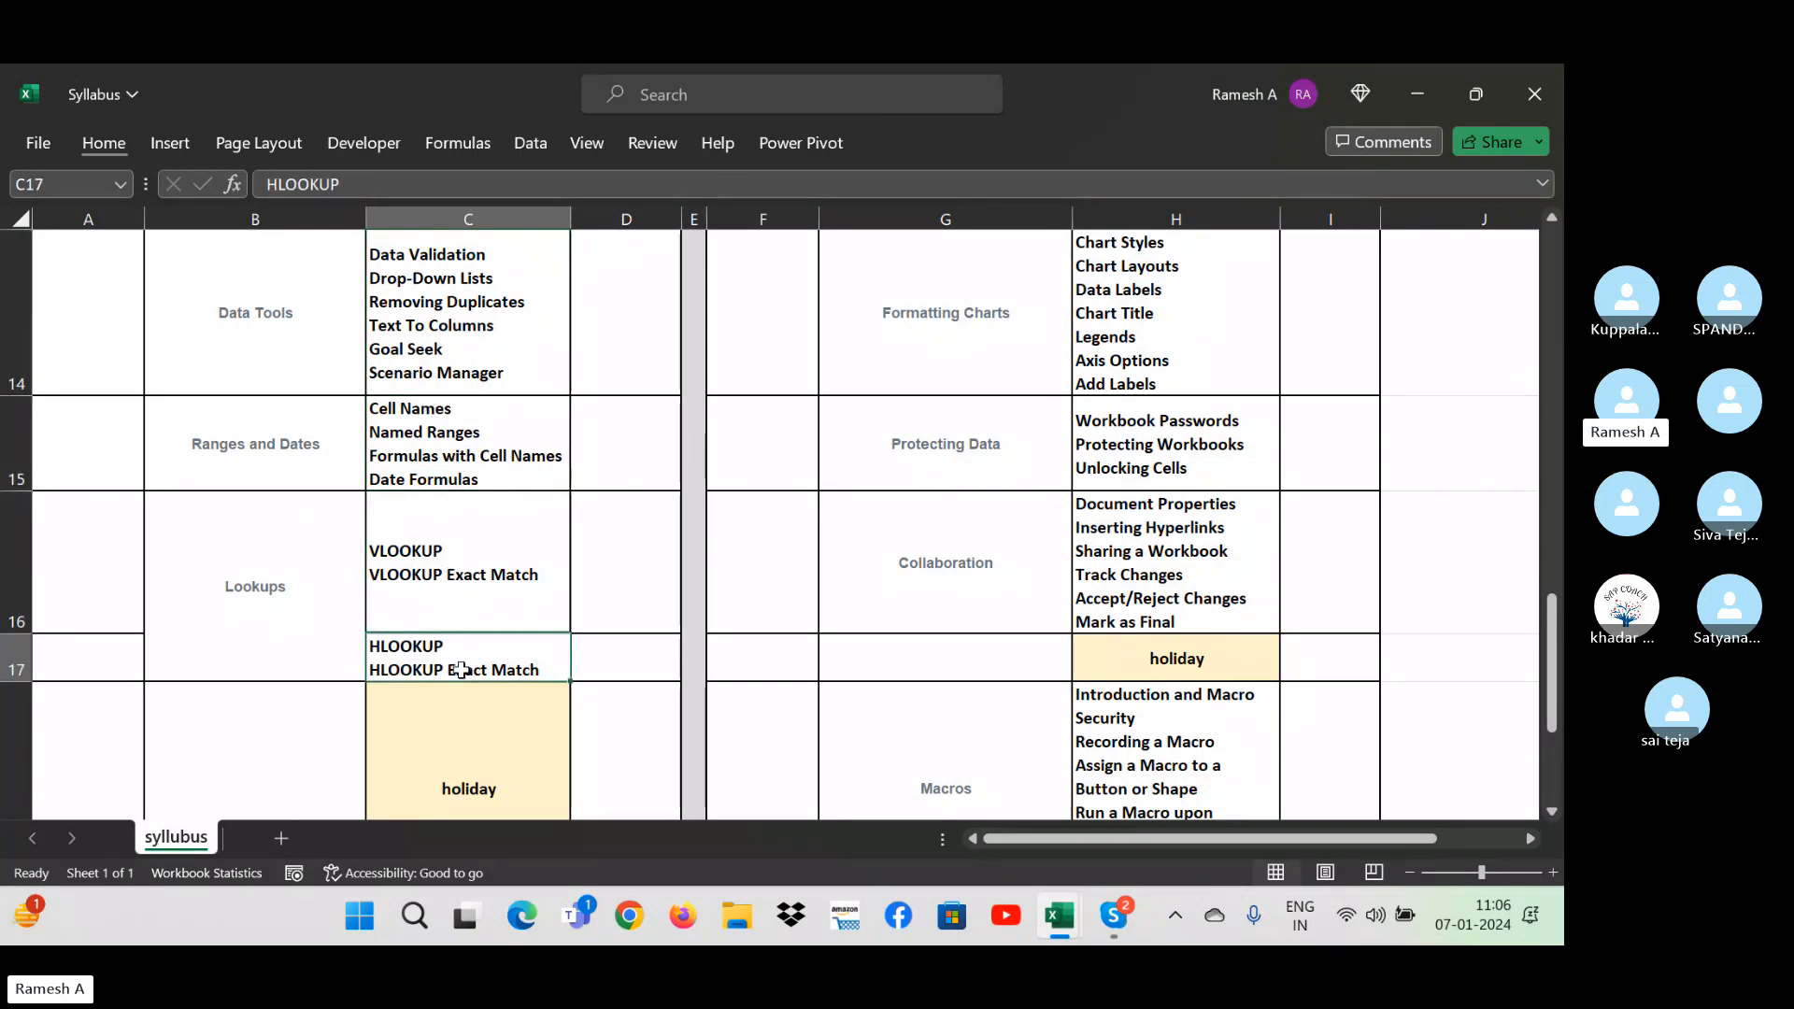
pyautogui.press('Up')
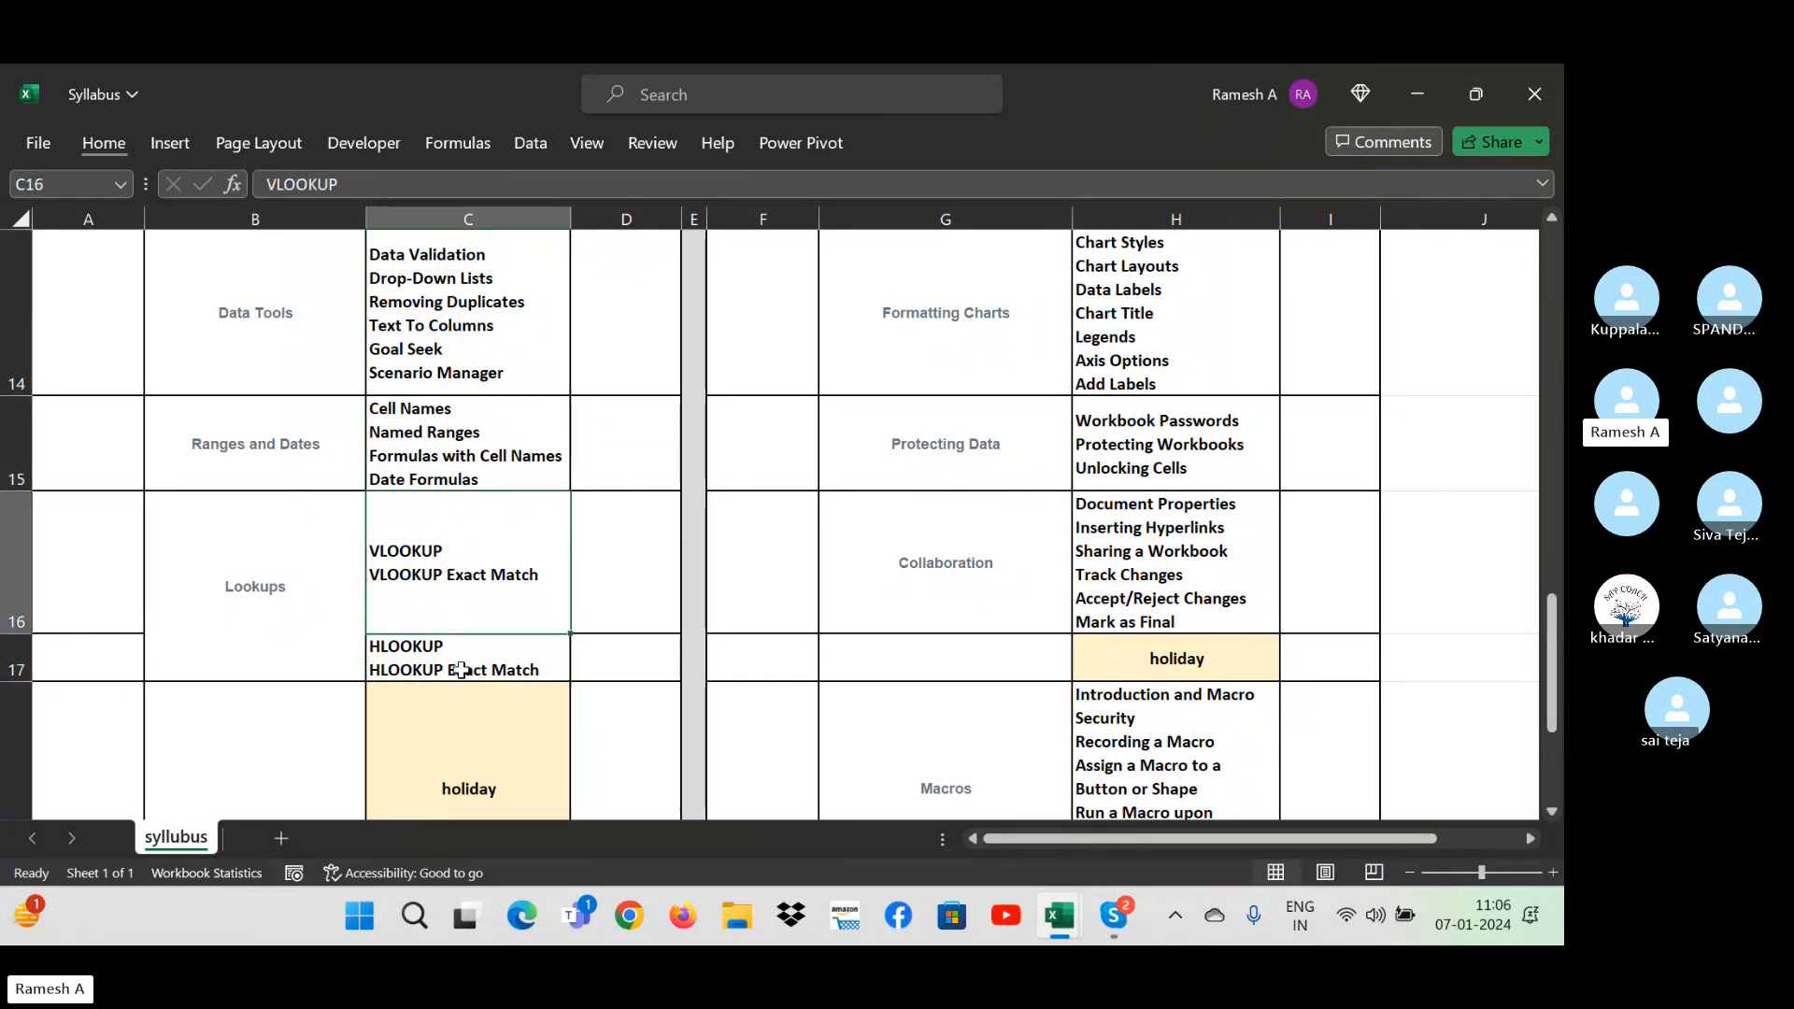
pyautogui.press('Down')
pyautogui.press('Up')
pyautogui.press('Down')
pyautogui.press('Up')
pyautogui.press('Down')
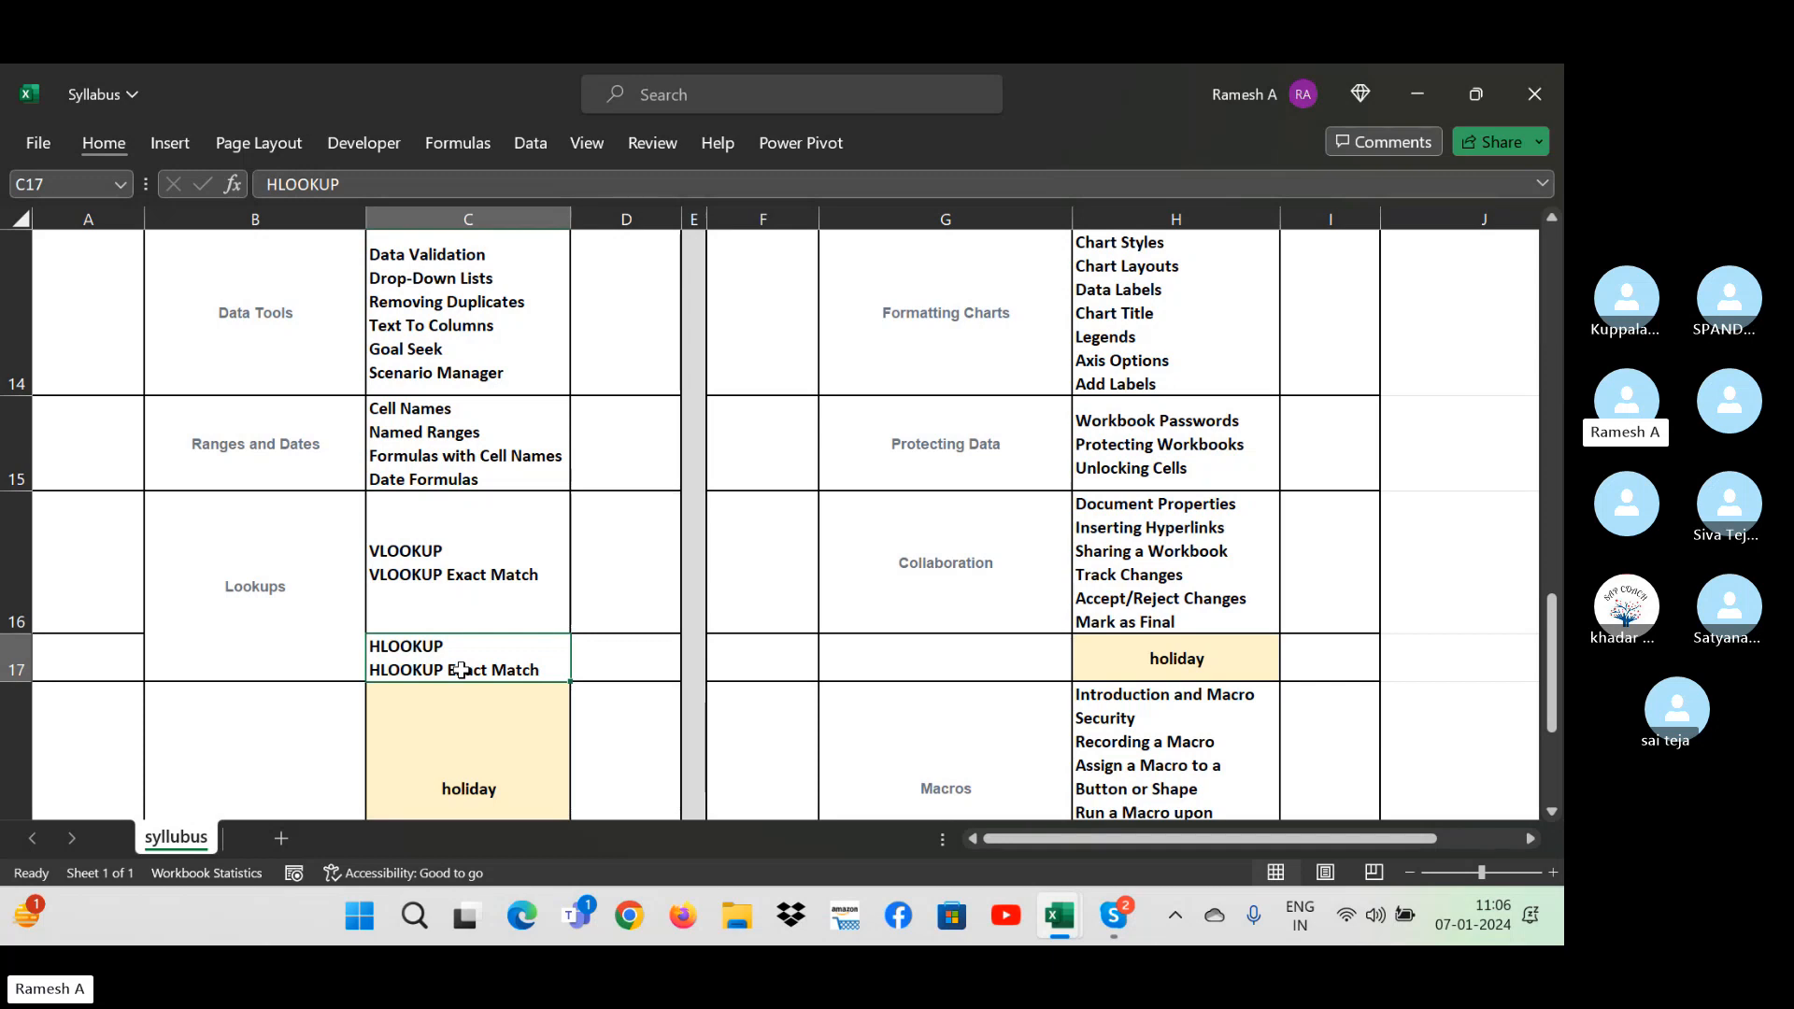
pyautogui.press('Up')
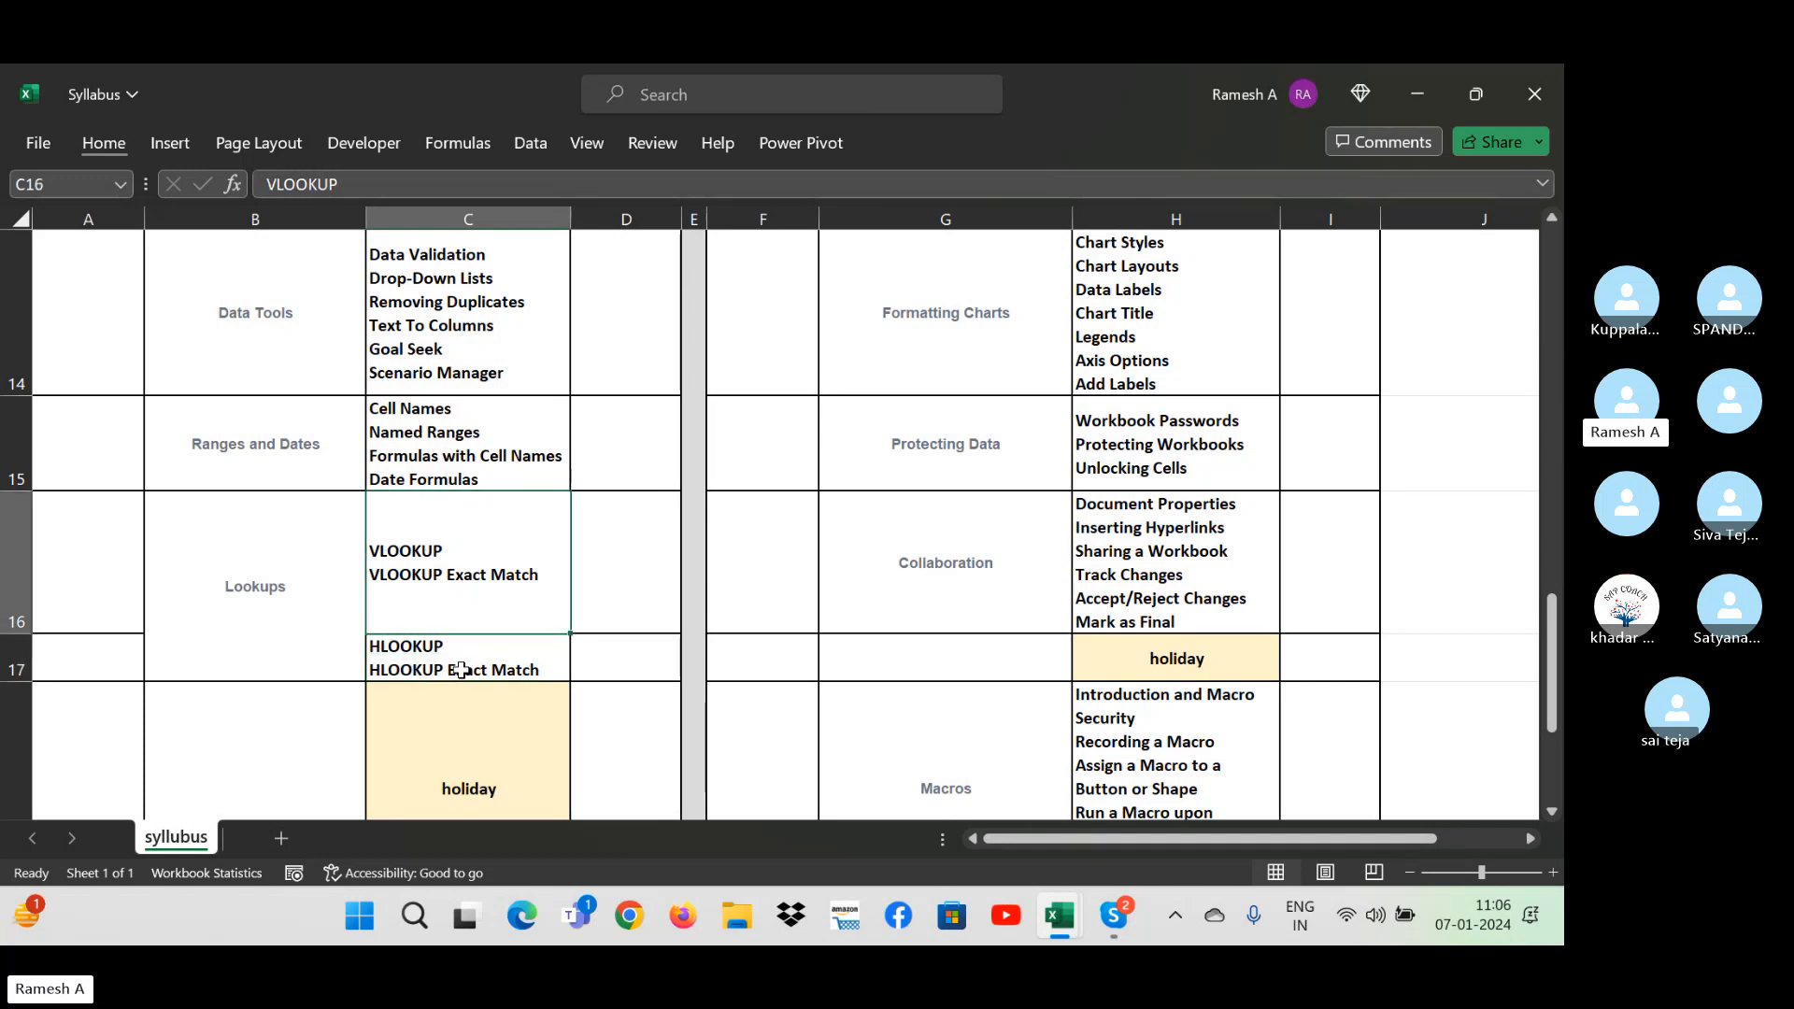
# - Switch back to the Book20 workbook and look over Sheet2
pyautogui.hotkey('alt', 'Tab')
pyautogui.press('Down')
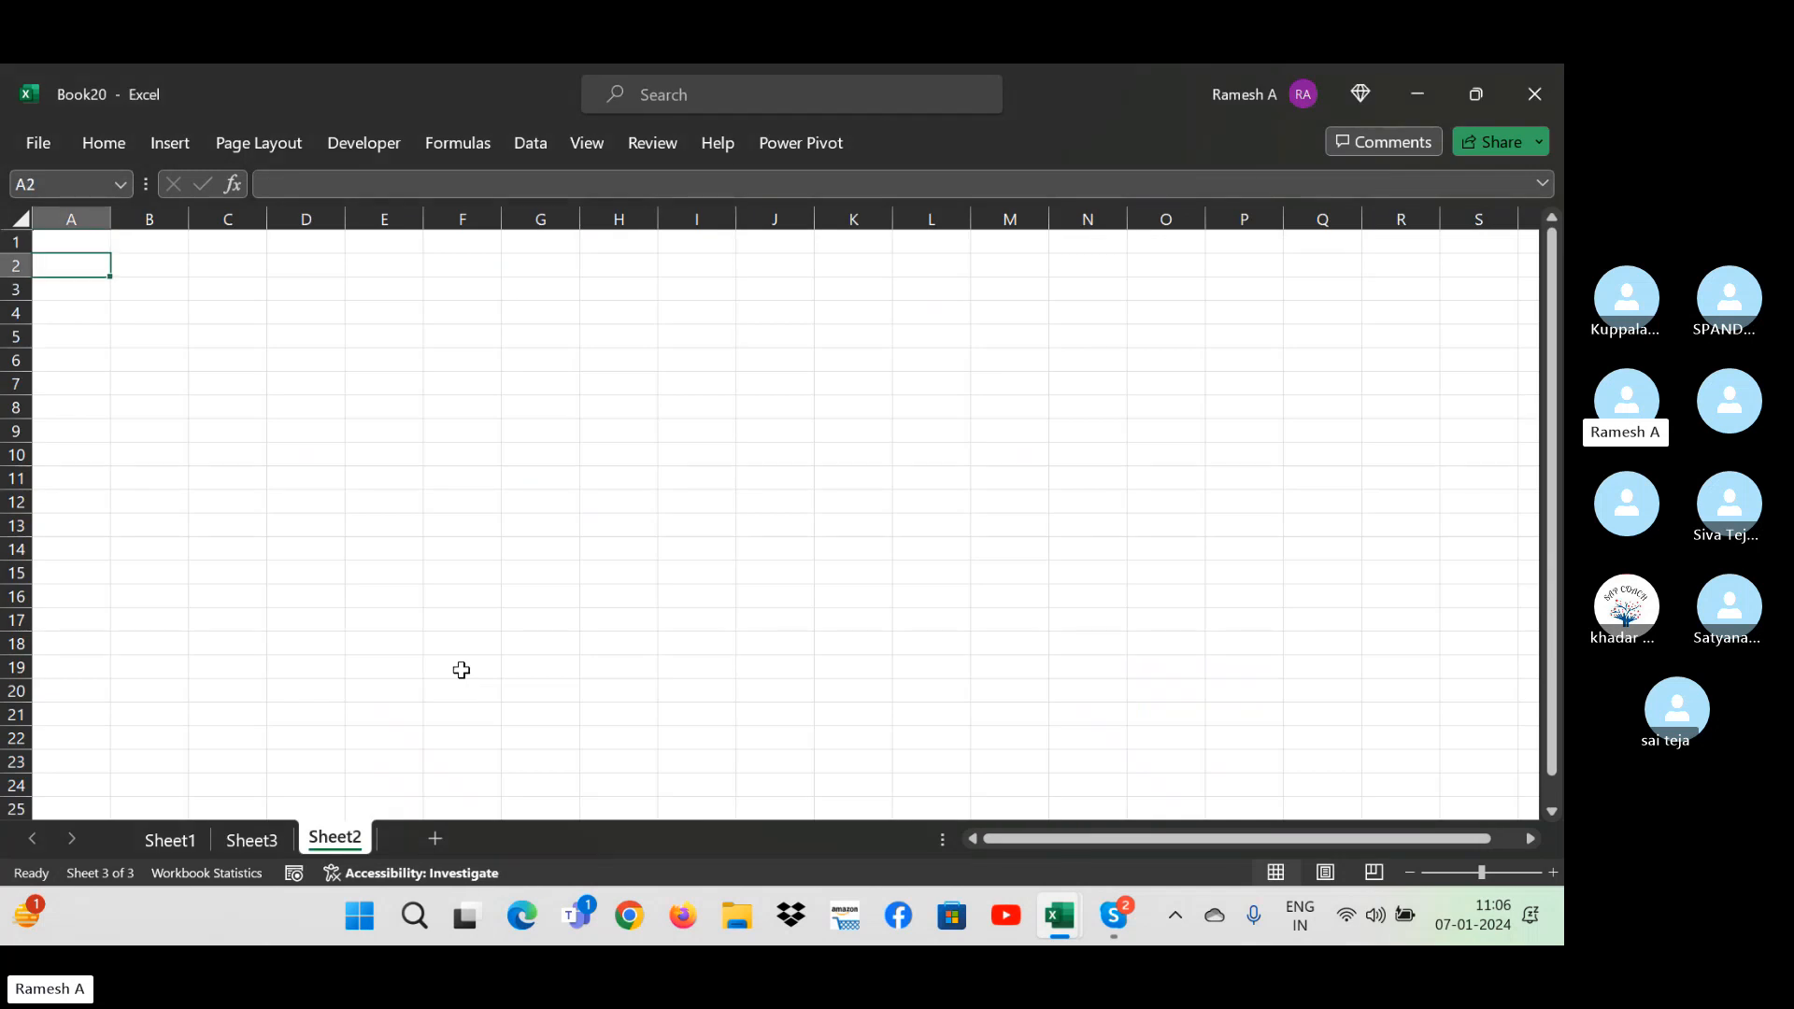
pyautogui.press('Right')
pyautogui.press('Right')
pyautogui.press('Down')
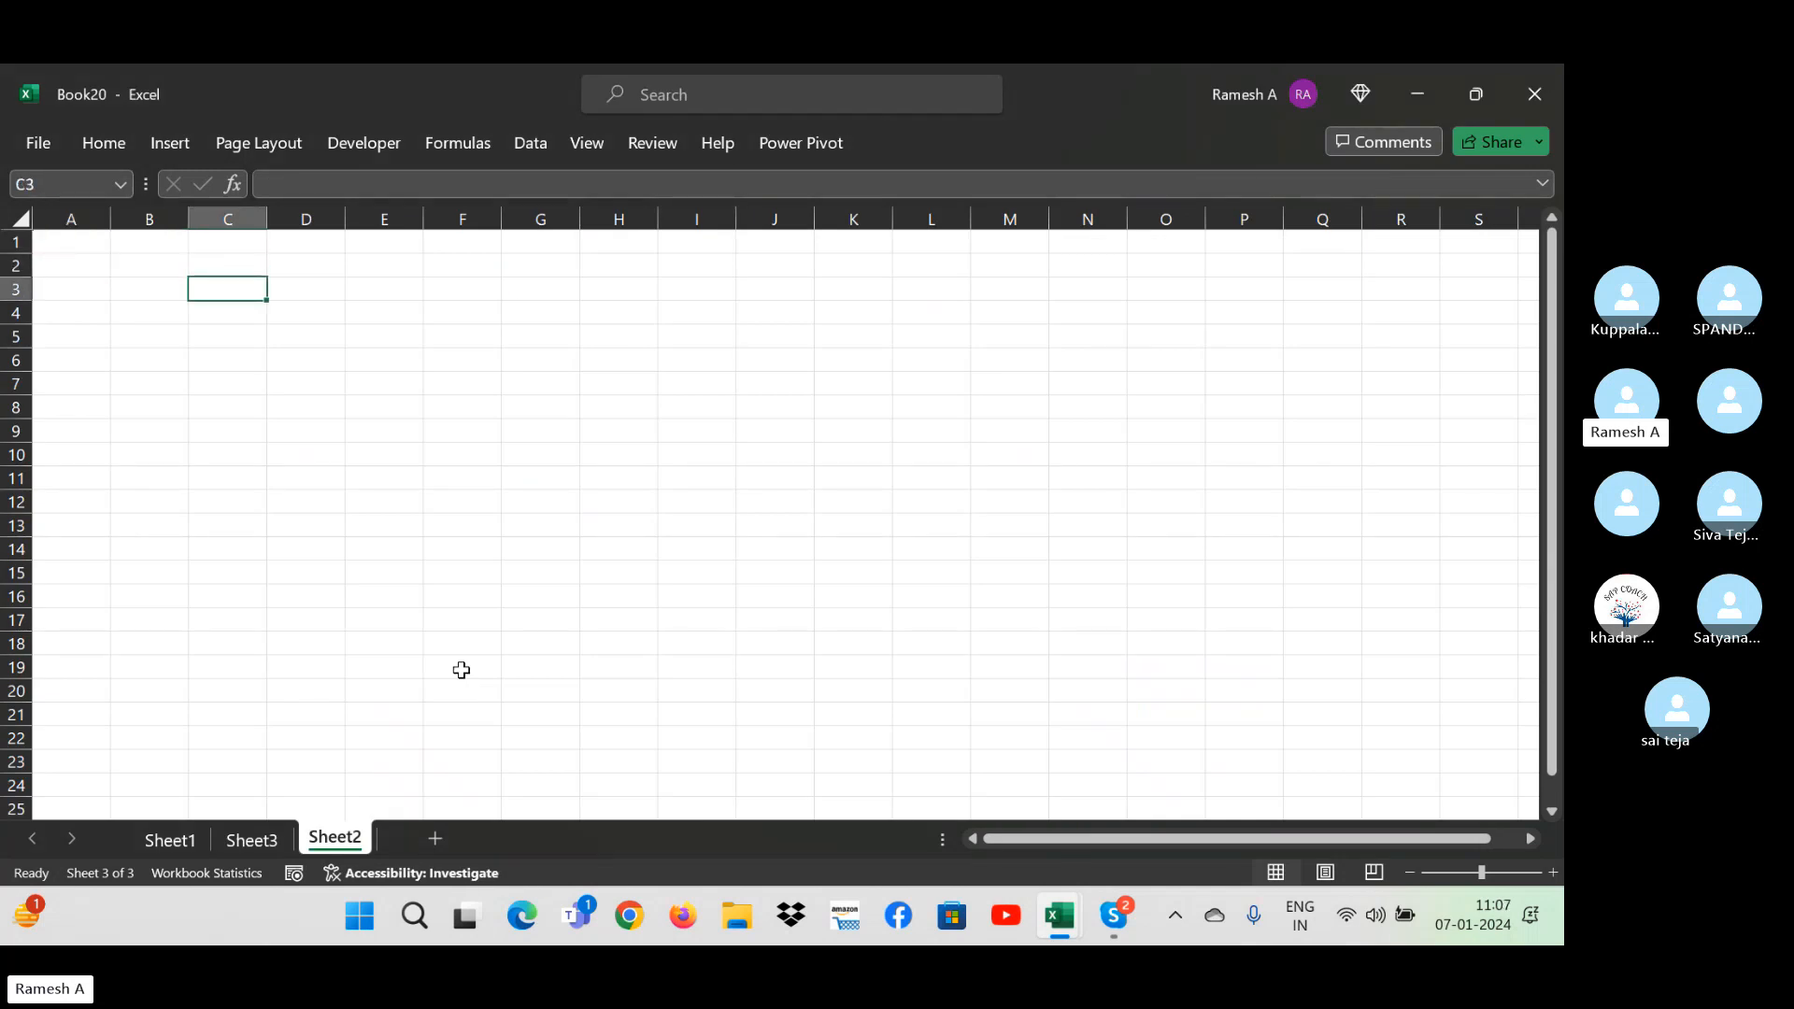
pyautogui.press('Up')
pyautogui.press('Up')
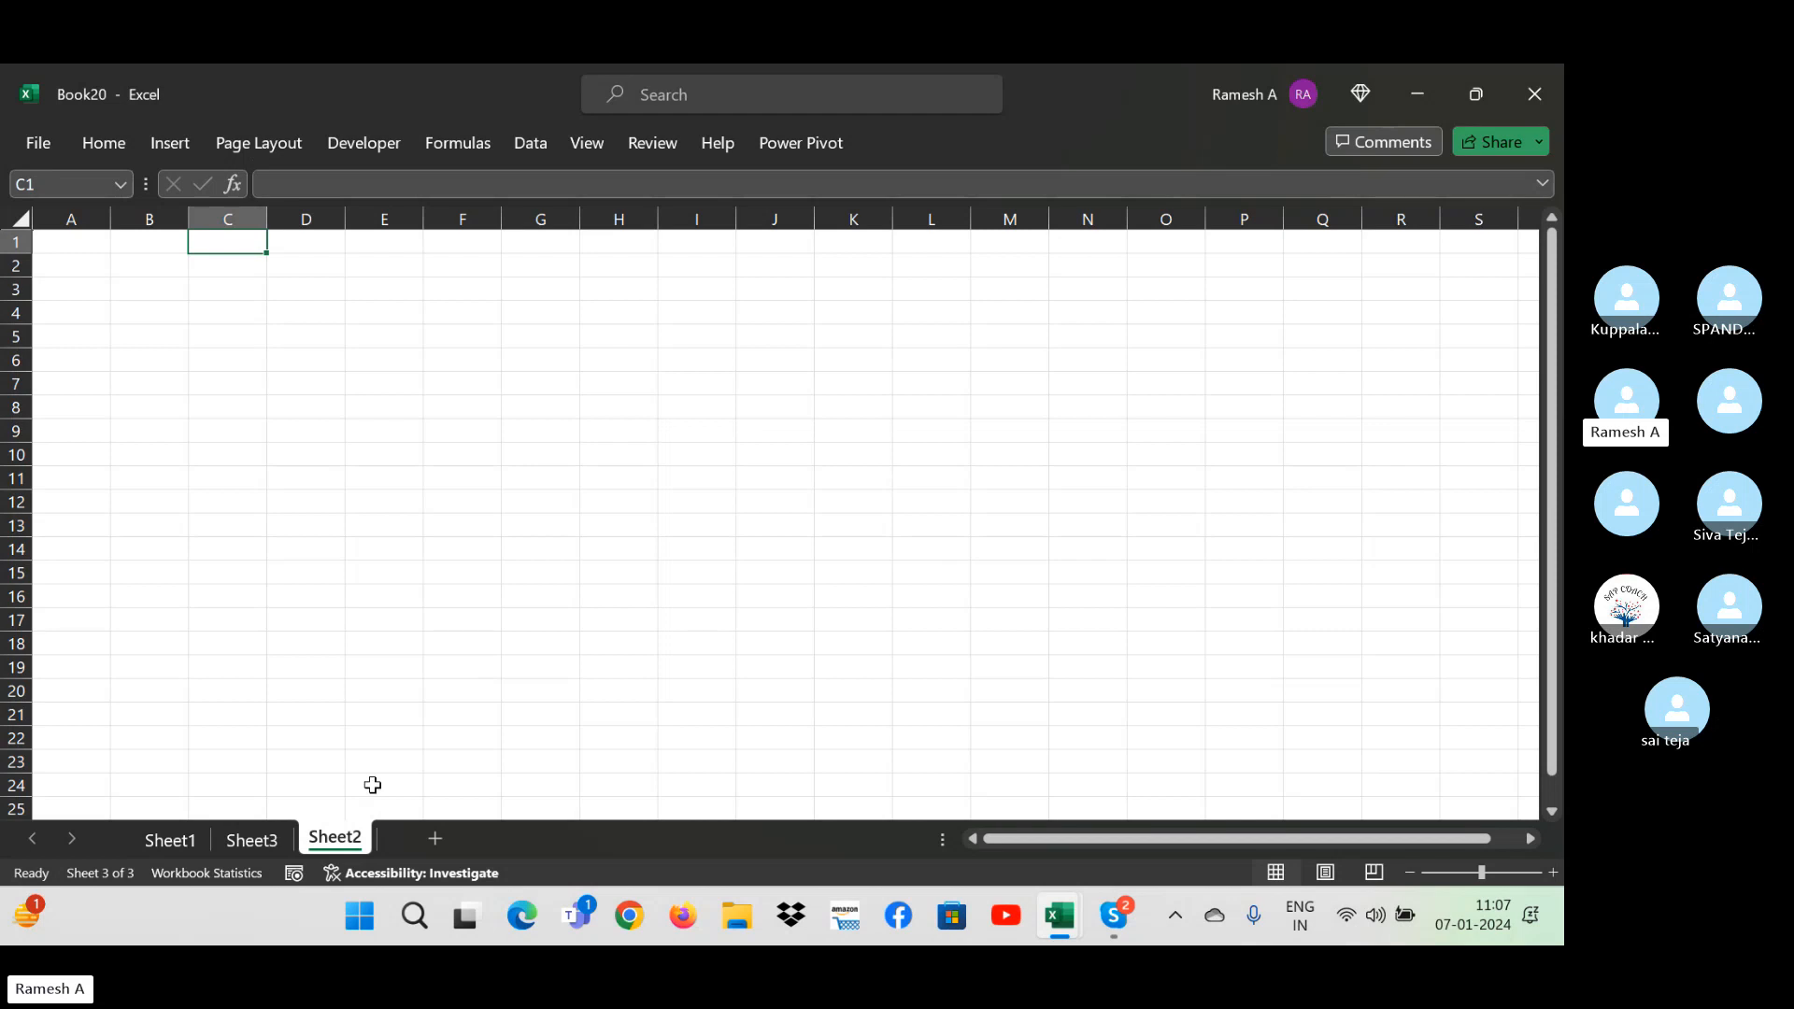
# - Copy the Names and T columns of the marks table, range BA4:BB17, from Sheet3
pyautogui.click(253, 839)
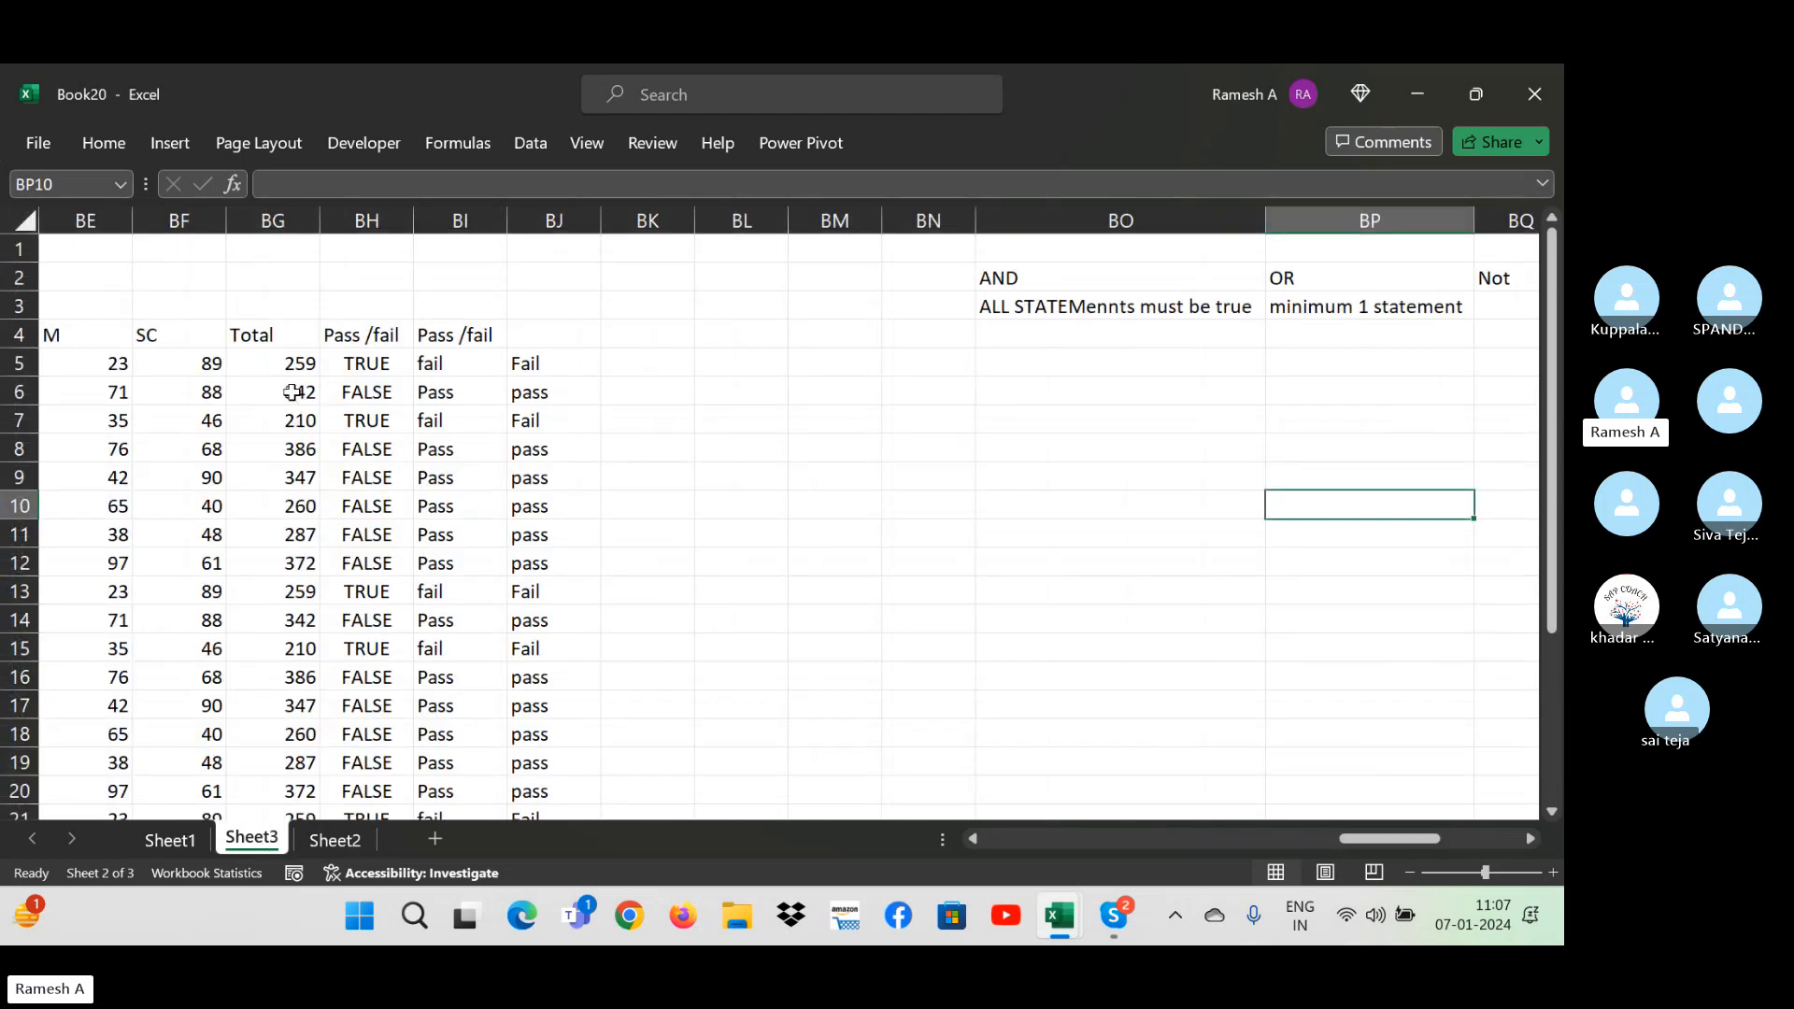
pyautogui.click(250, 414)
pyautogui.press('Left')
pyautogui.press('Left')
pyautogui.press('Left')
pyautogui.press('Left')
pyautogui.press('Left')
pyautogui.press('Left')
pyautogui.press('Left')
pyautogui.press('Right')
pyautogui.press('Up')
pyautogui.press('Up')
pyautogui.press('Up')
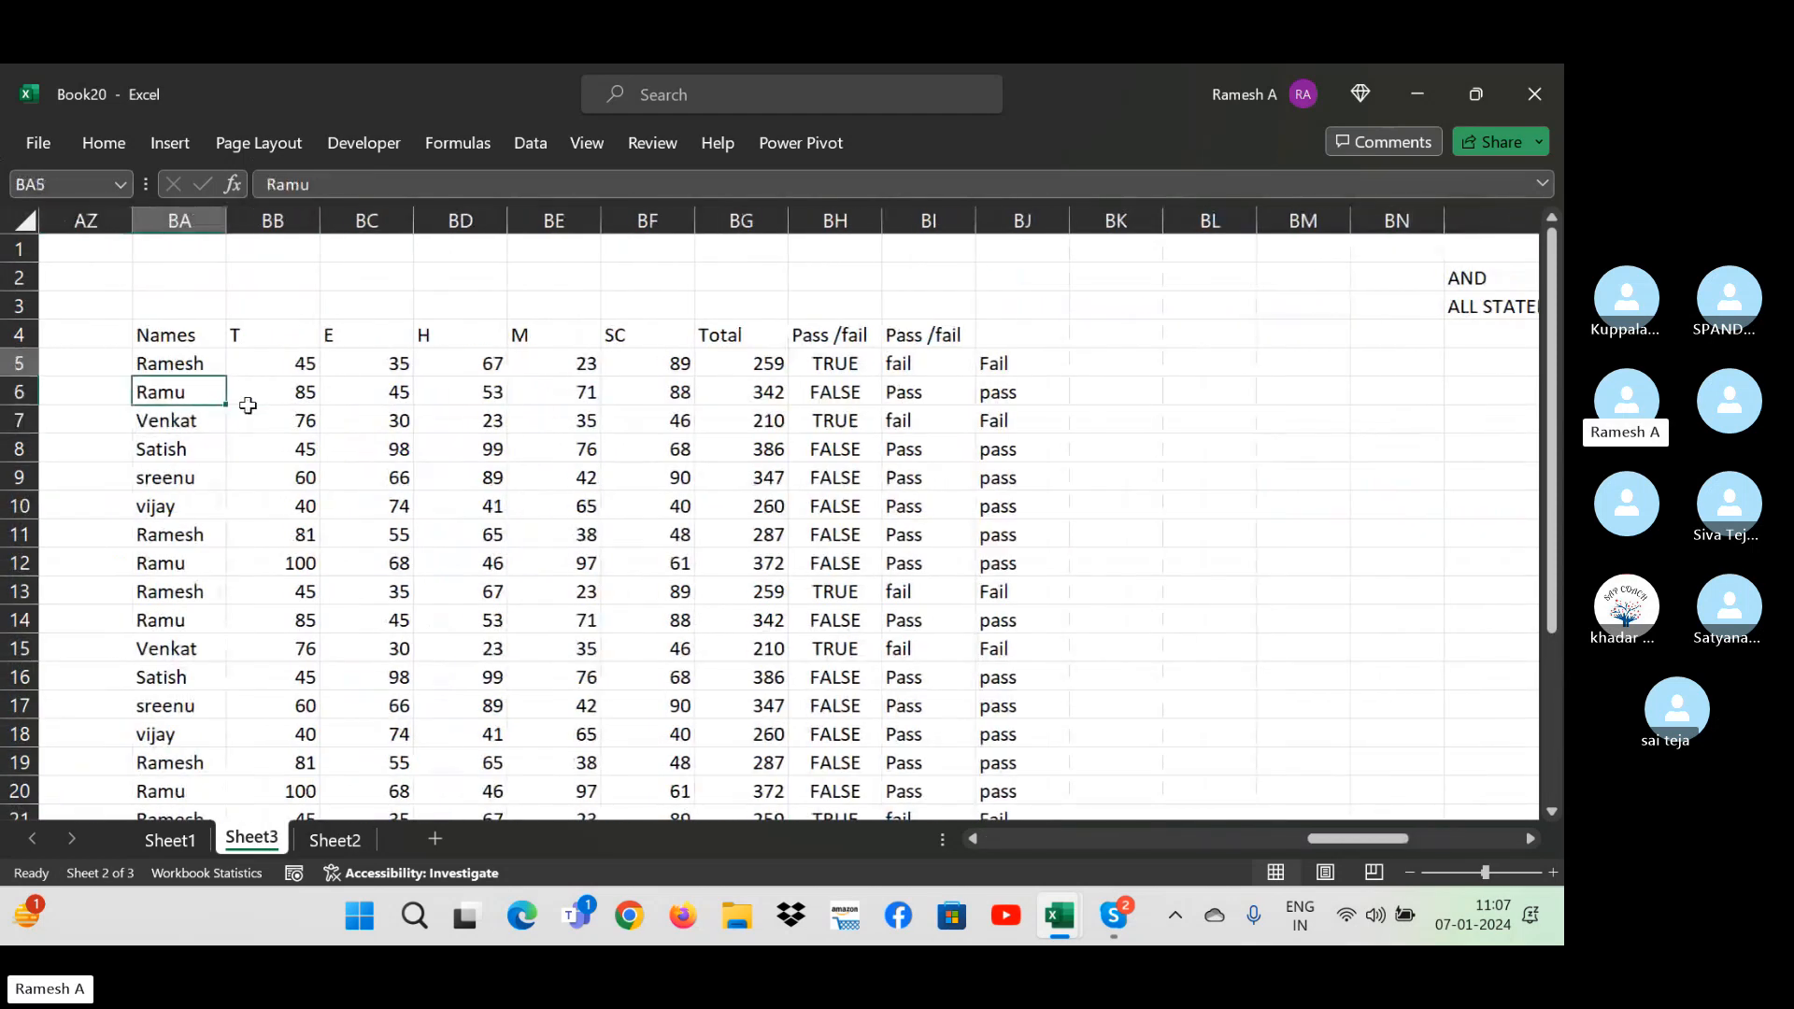
pyautogui.hotkey('shift', 'Right')
pyautogui.hotkey('shift', 'Down')
pyautogui.hotkey('shift', 'Down')
pyautogui.hotkey('shift', 'Down')
pyautogui.hotkey('shift', 'Down')
pyautogui.hotkey('shift', 'Down')
pyautogui.hotkey('shift', 'Down')
pyautogui.hotkey('shift', 'Down')
pyautogui.hotkey('shift', 'Down')
pyautogui.hotkey('shift', 'Down')
pyautogui.hotkey('shift', 'Down')
pyautogui.hotkey('shift', 'Down')
pyautogui.hotkey('shift', 'Down')
pyautogui.hotkey('shift', 'Down')
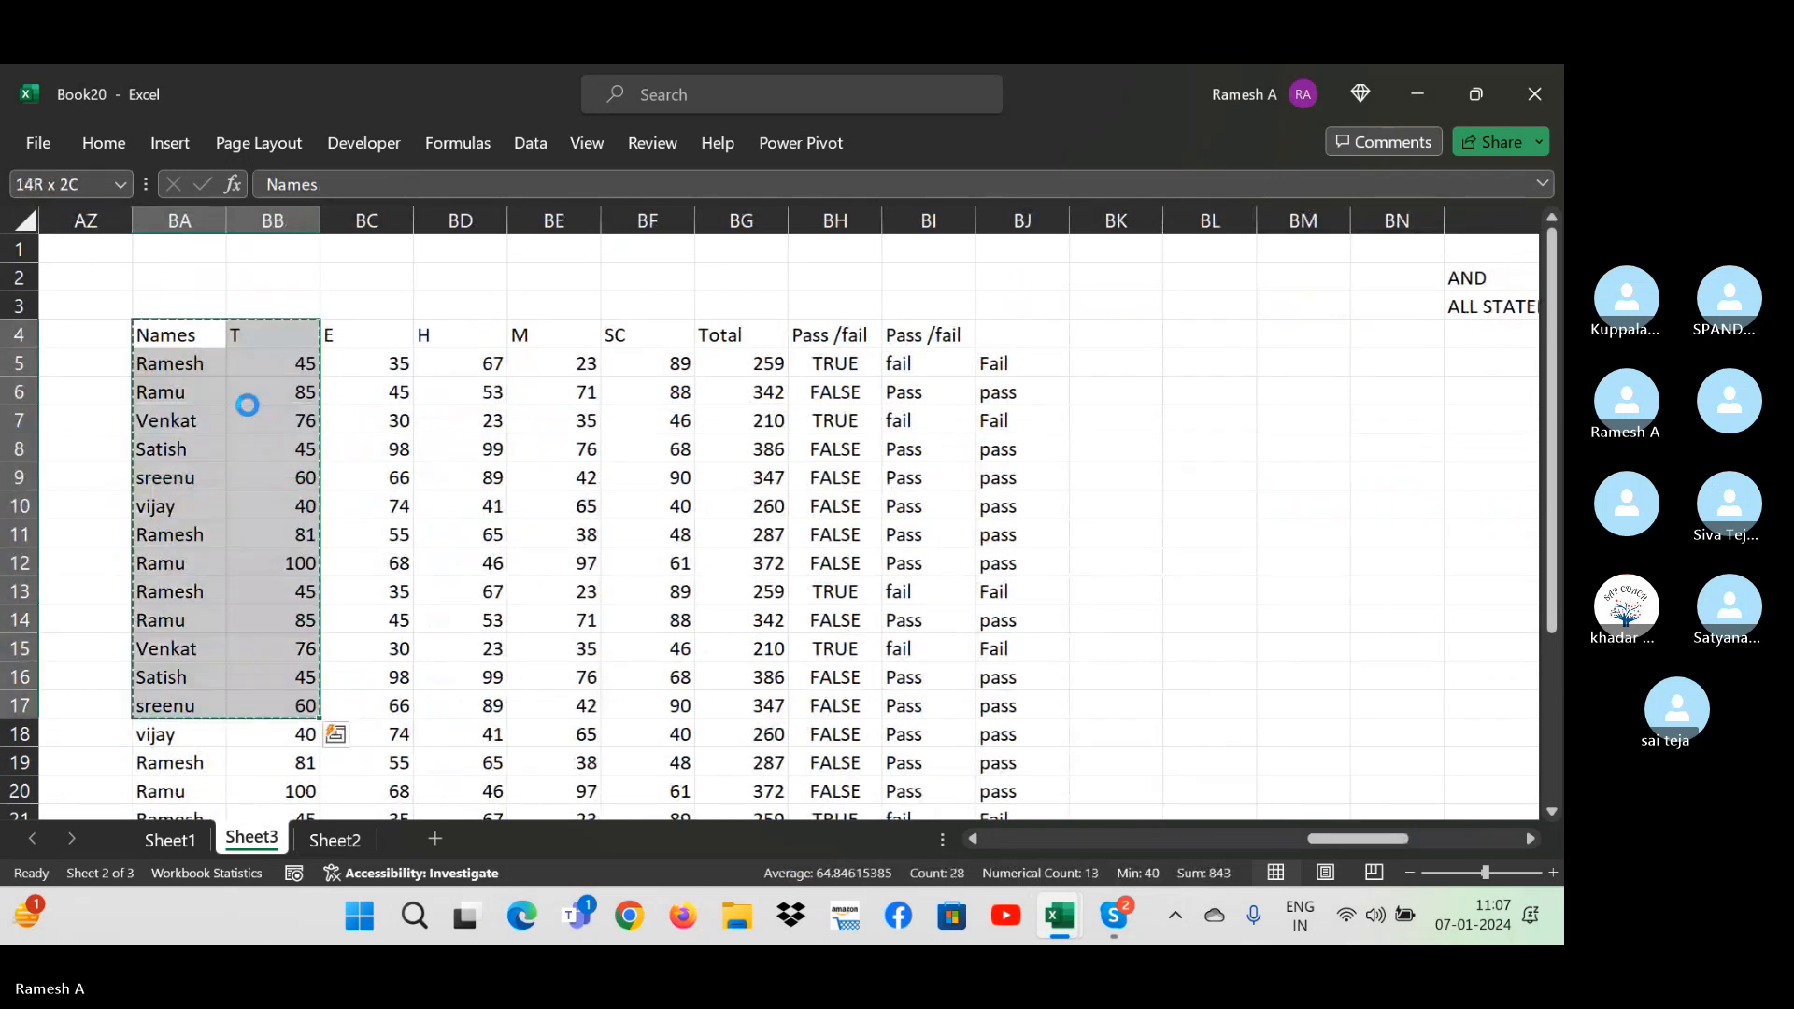
pyautogui.hotkey('ctrl', 'c')
# - Add a new worksheet and paste the copied names and marks at cell D6
pyautogui.click(435, 840)
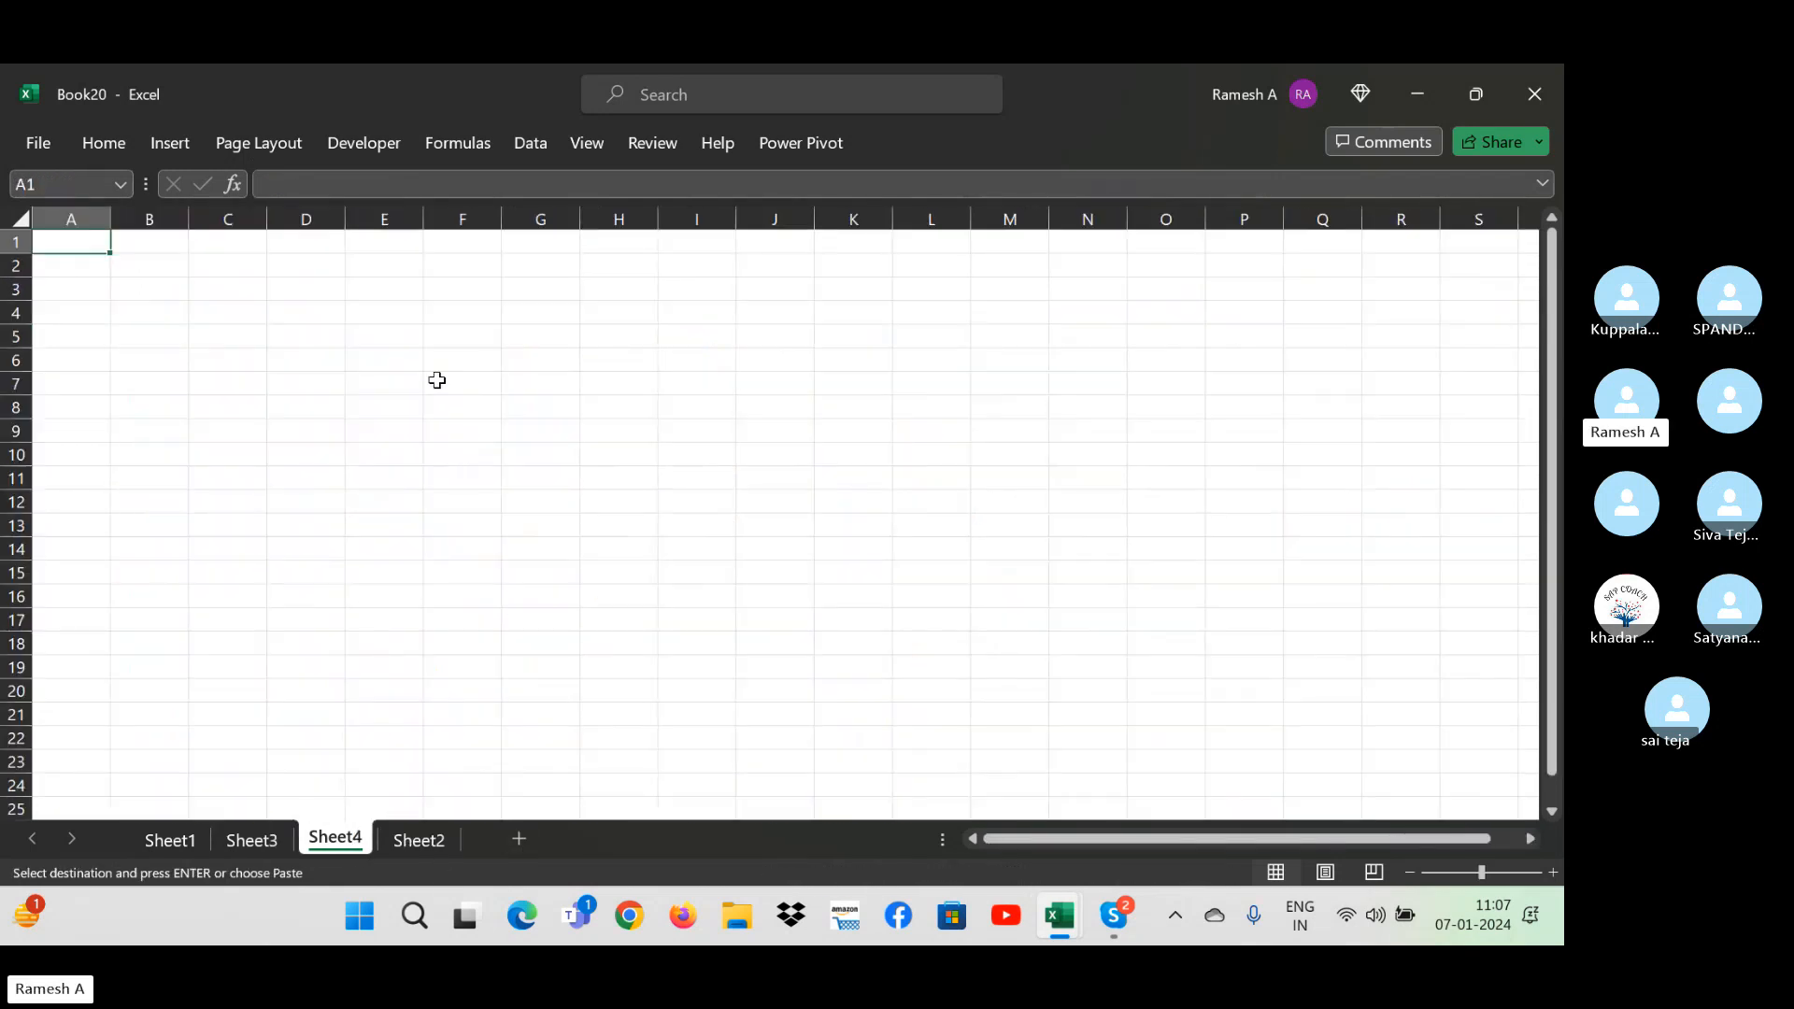
pyautogui.click(304, 359)
pyautogui.hotkey('ctrl', 'v')
# - Copy the five names in D10:D14 to a separate list starting at cell J11
pyautogui.moveTo(300, 453); pyautogui.dragTo(305, 549)
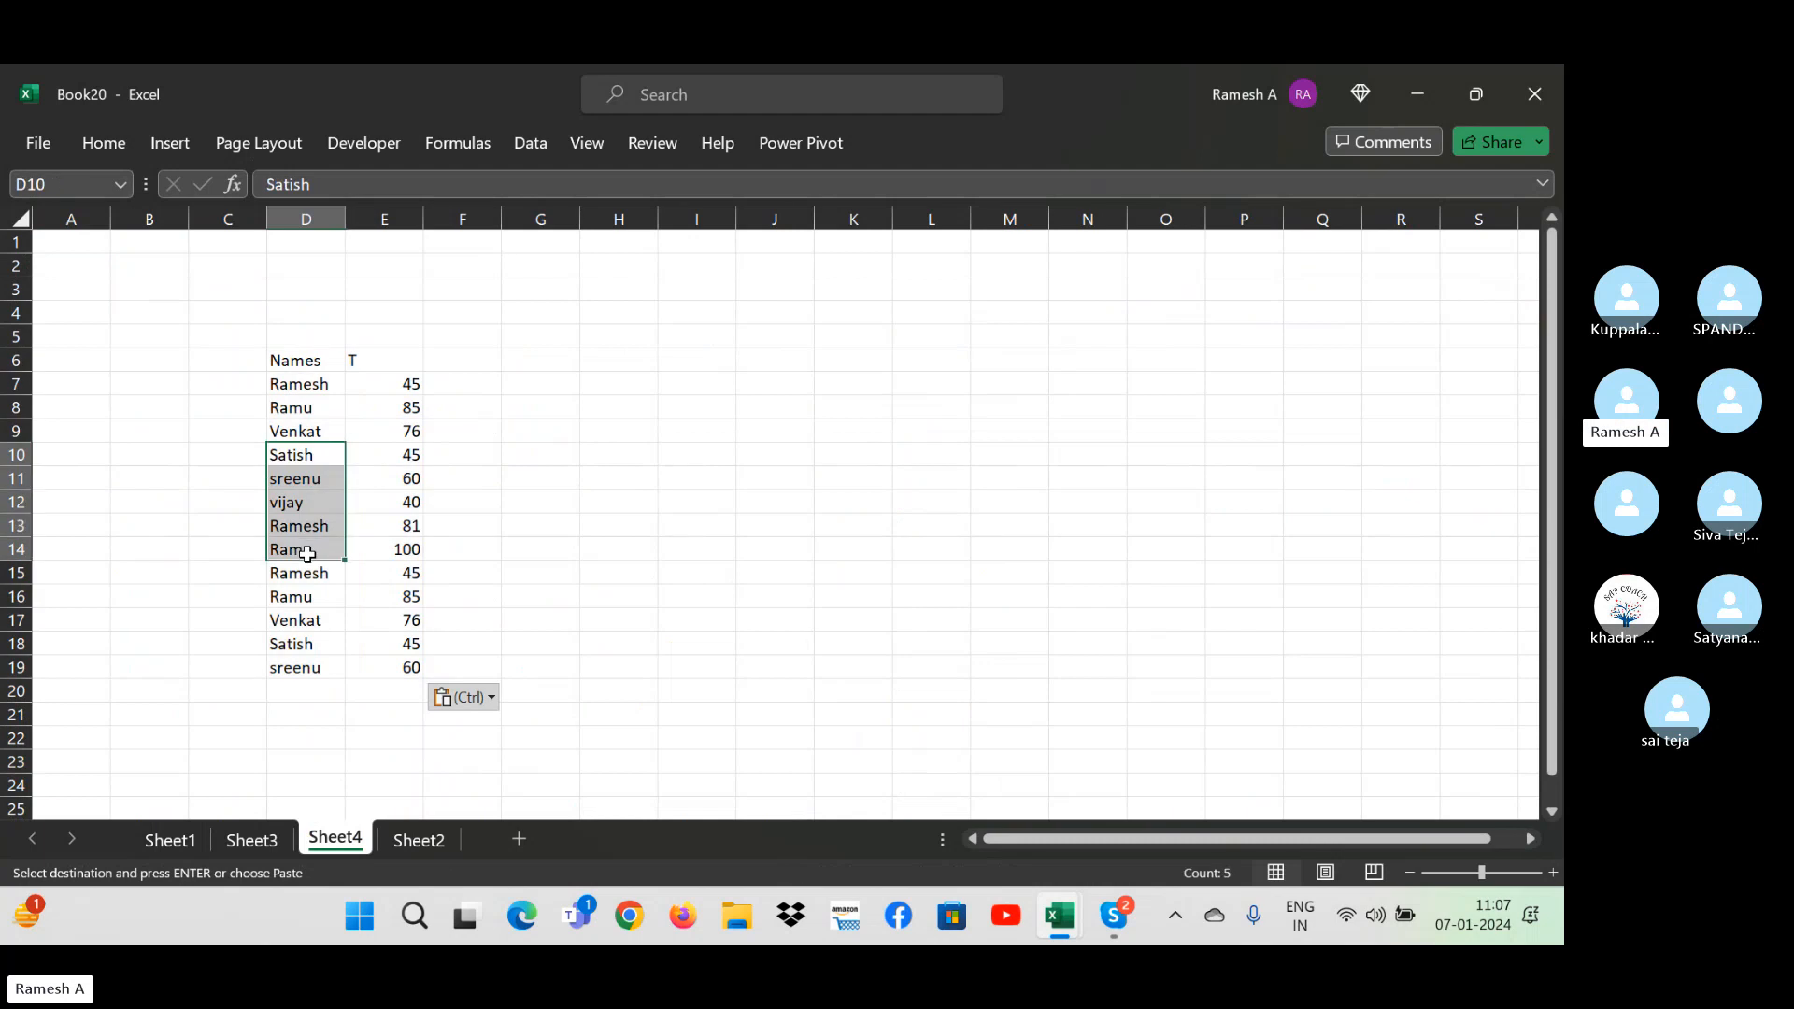
pyautogui.hotkey('ctrl', 'c')
pyautogui.click(793, 480)
pyautogui.hotkey('ctrl', 'v')
pyautogui.press('Escape')
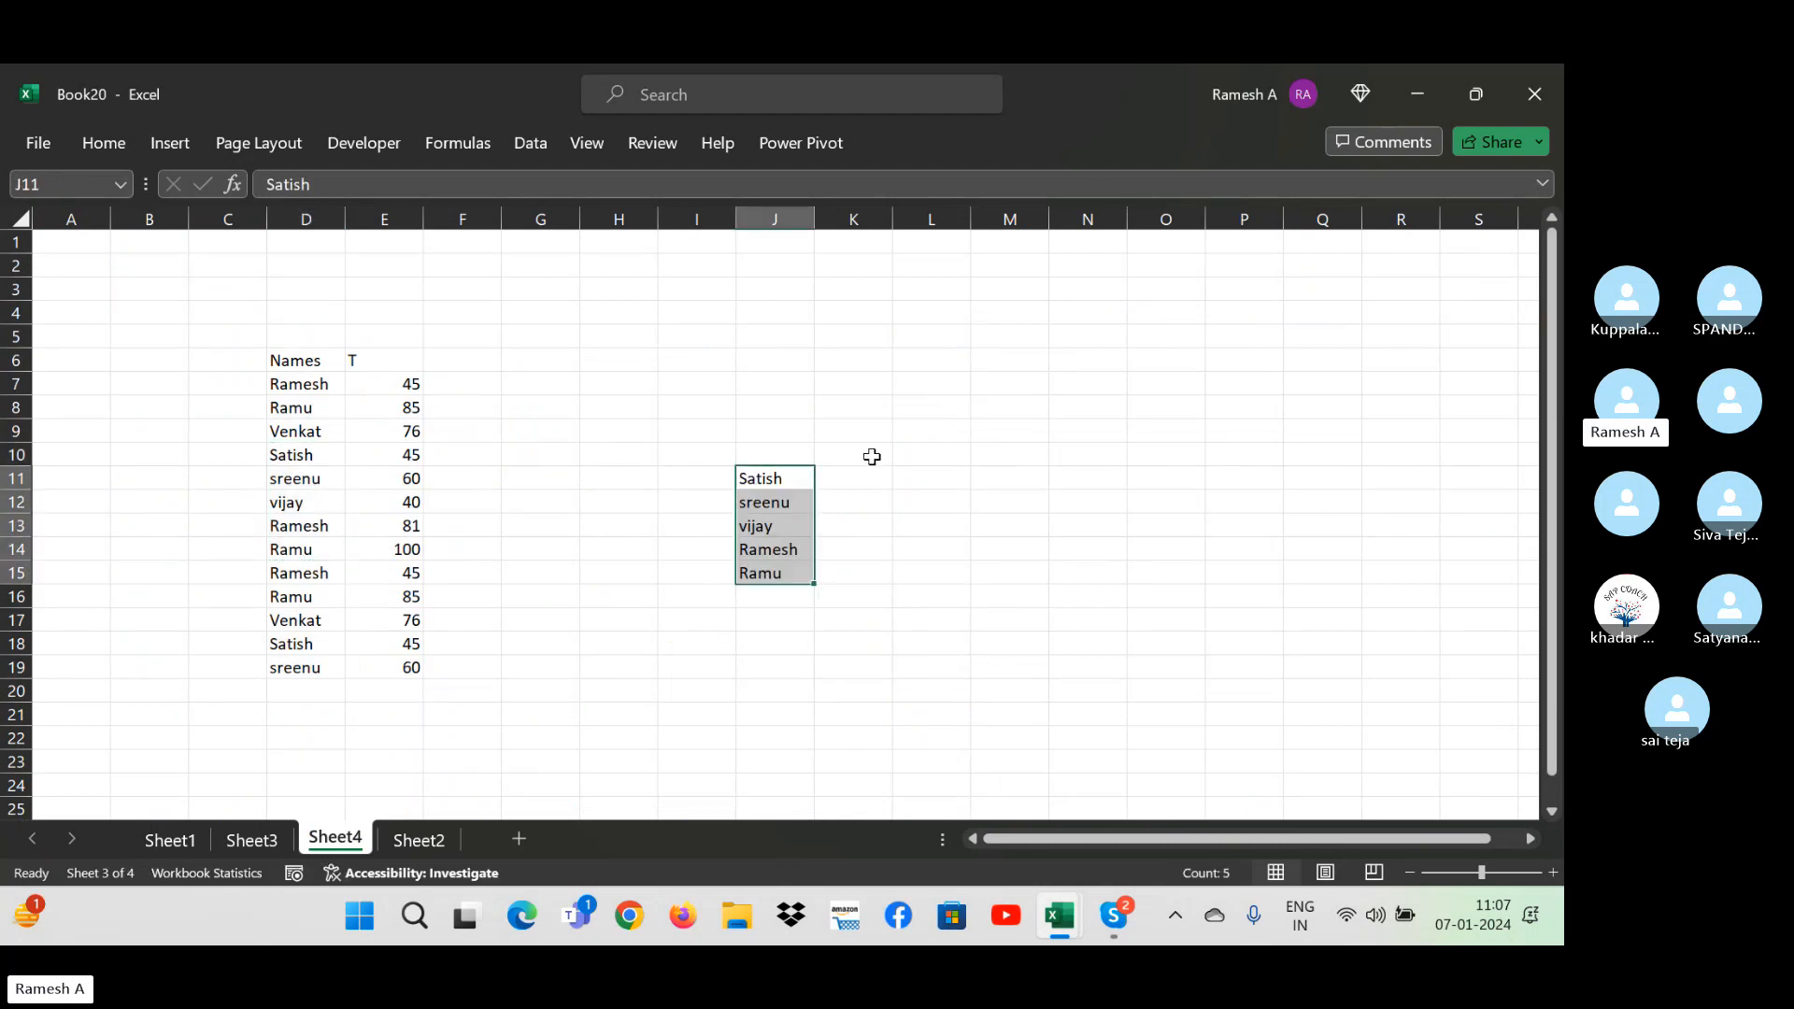
# - Head the new list with Name in J10 and T in K10
pyautogui.click(865, 456)
pyautogui.write('T')
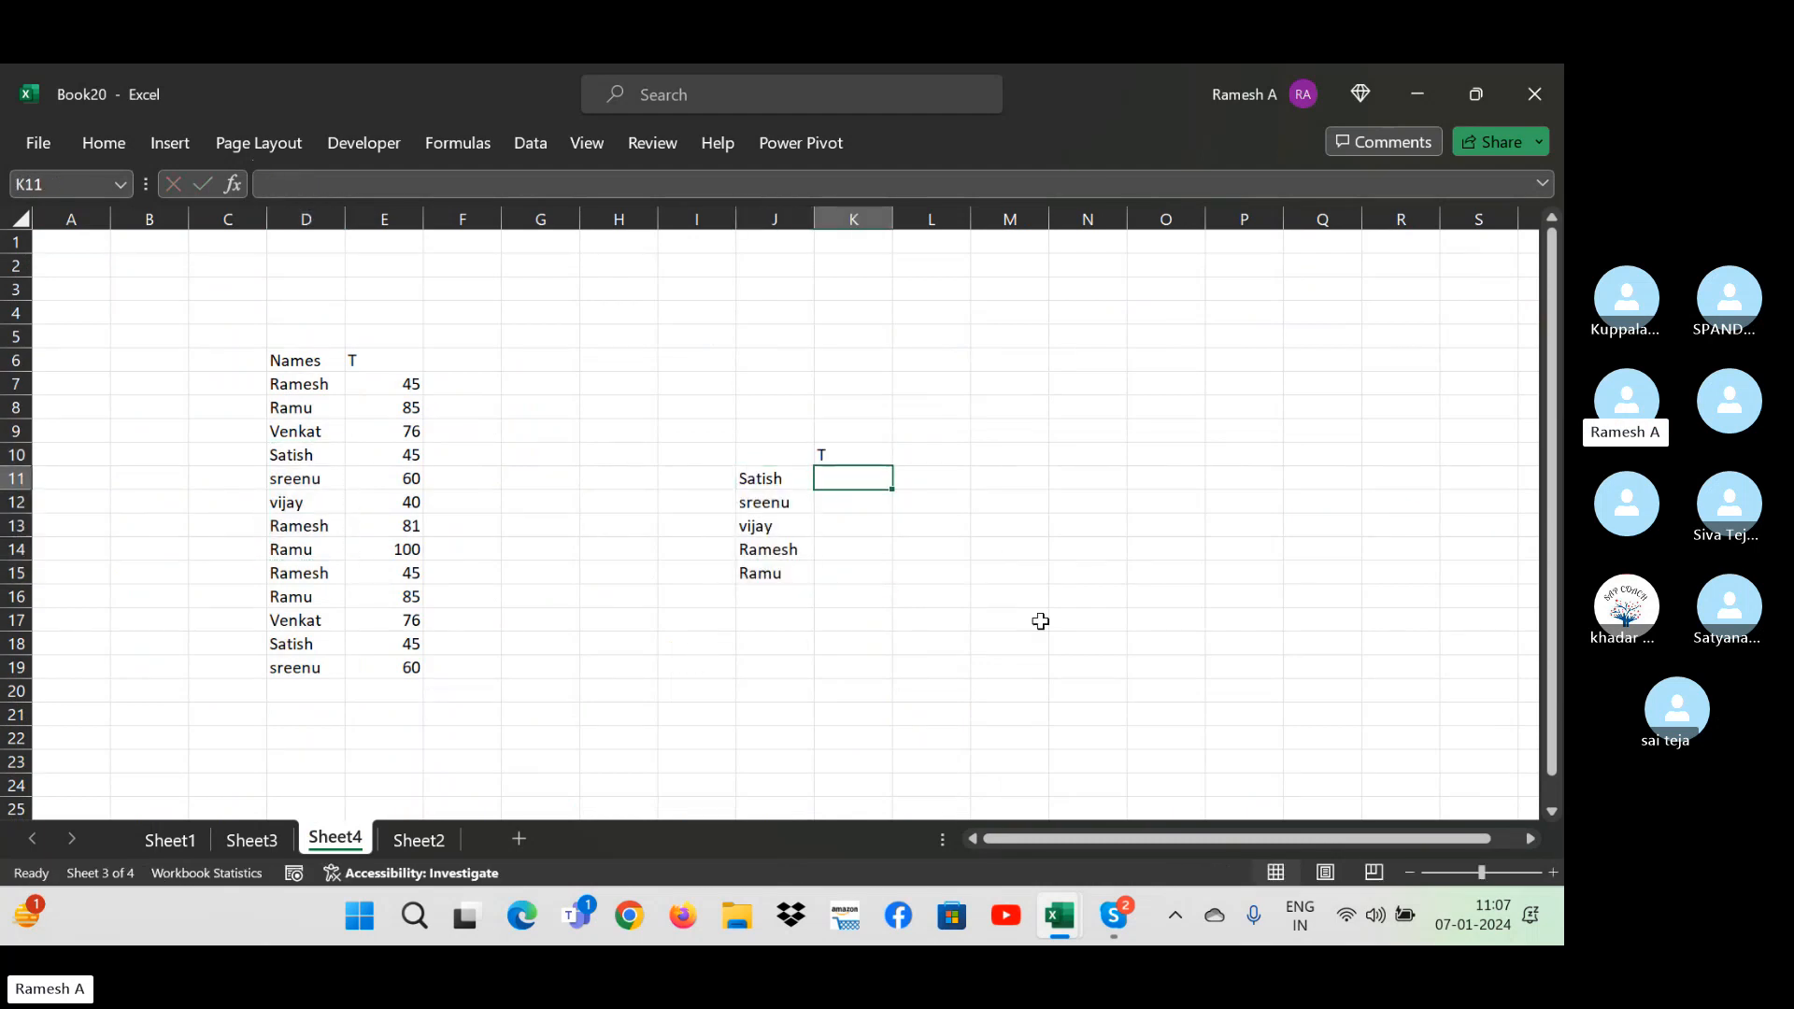
pyautogui.press('Left')
pyautogui.write('Name')
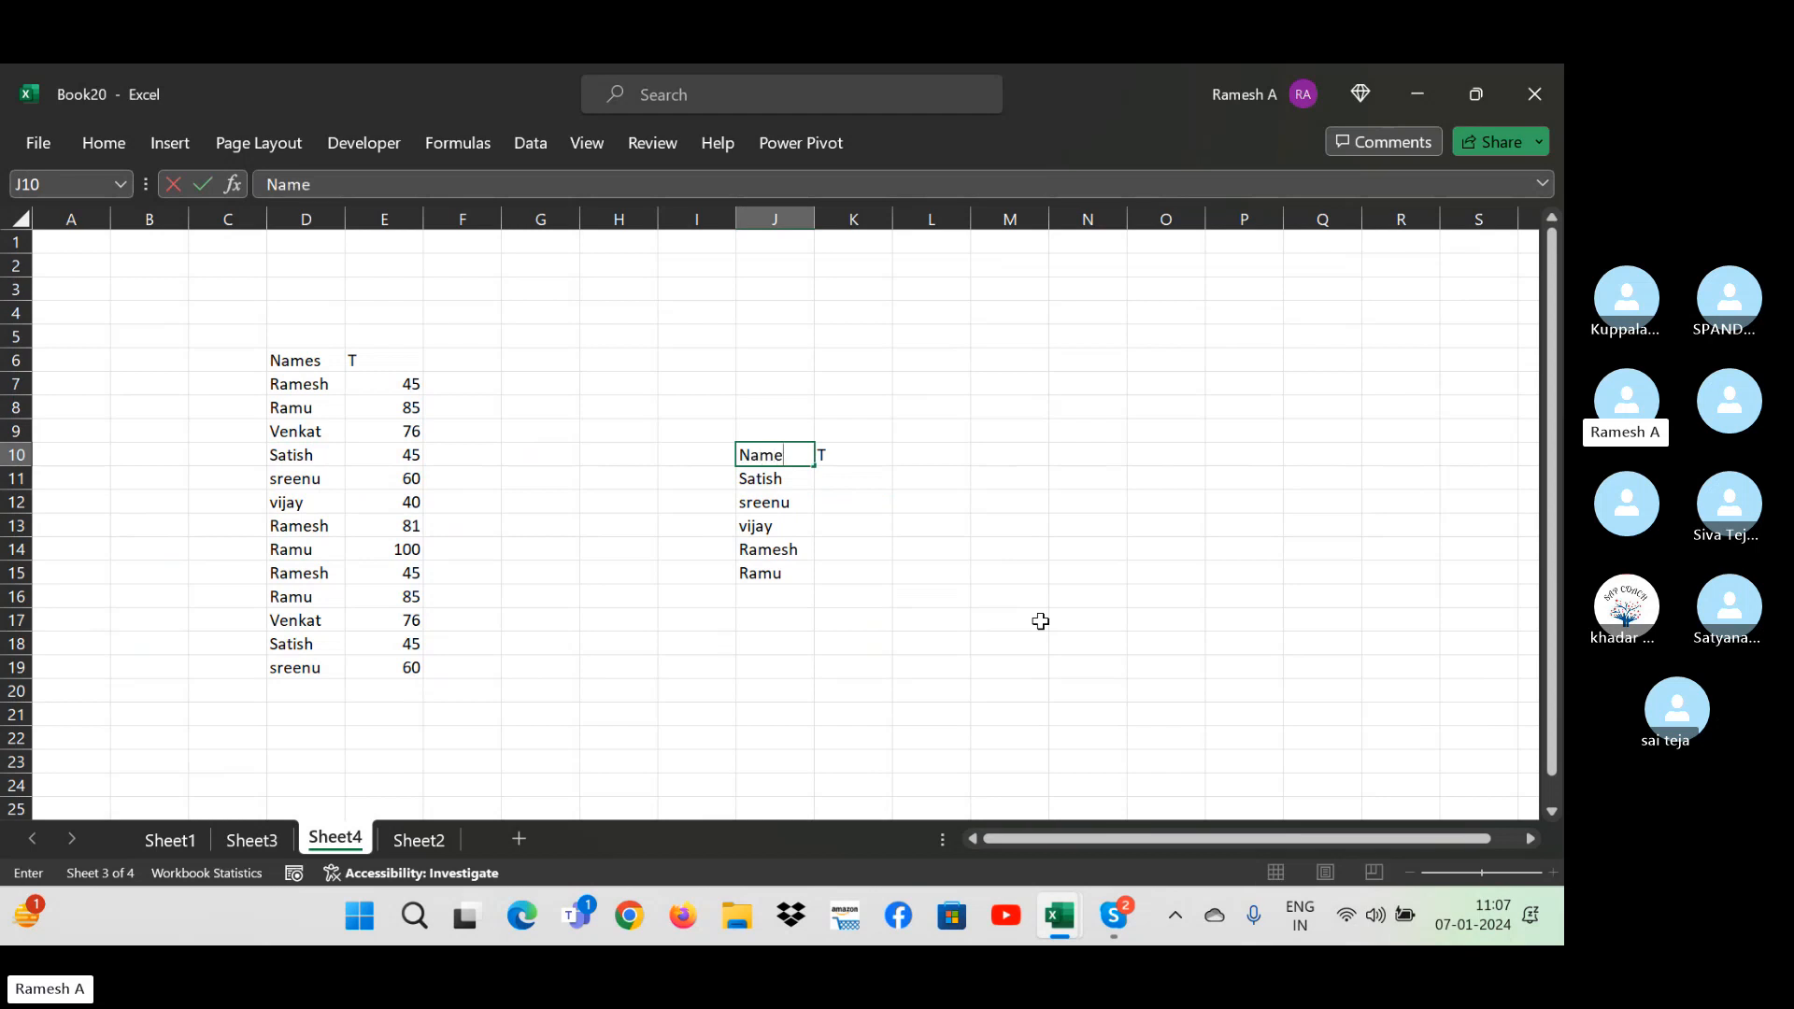
pyautogui.press('Right')
# - Enter =vllookup(J11,$D$6:$E$19,2,0) in K11, with the table range made absolute
pyautogui.press('Down')
pyautogui.write('=vl')
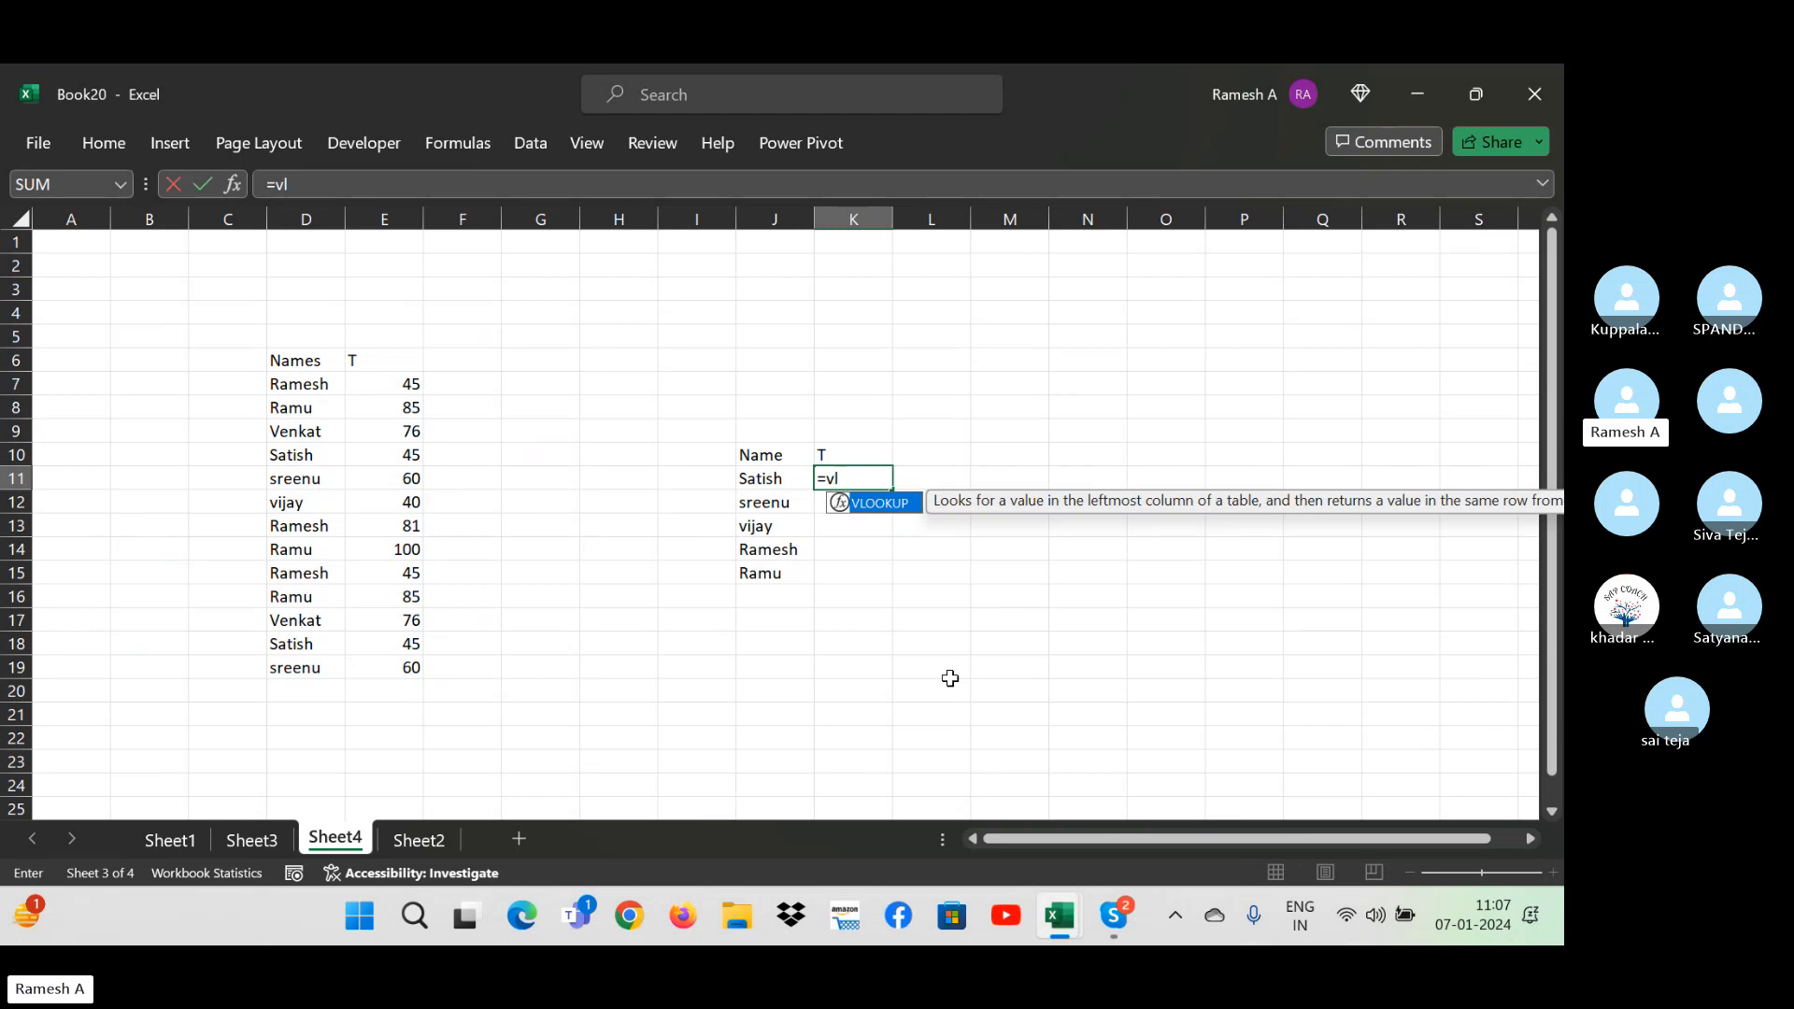
pyautogui.press('Escape')
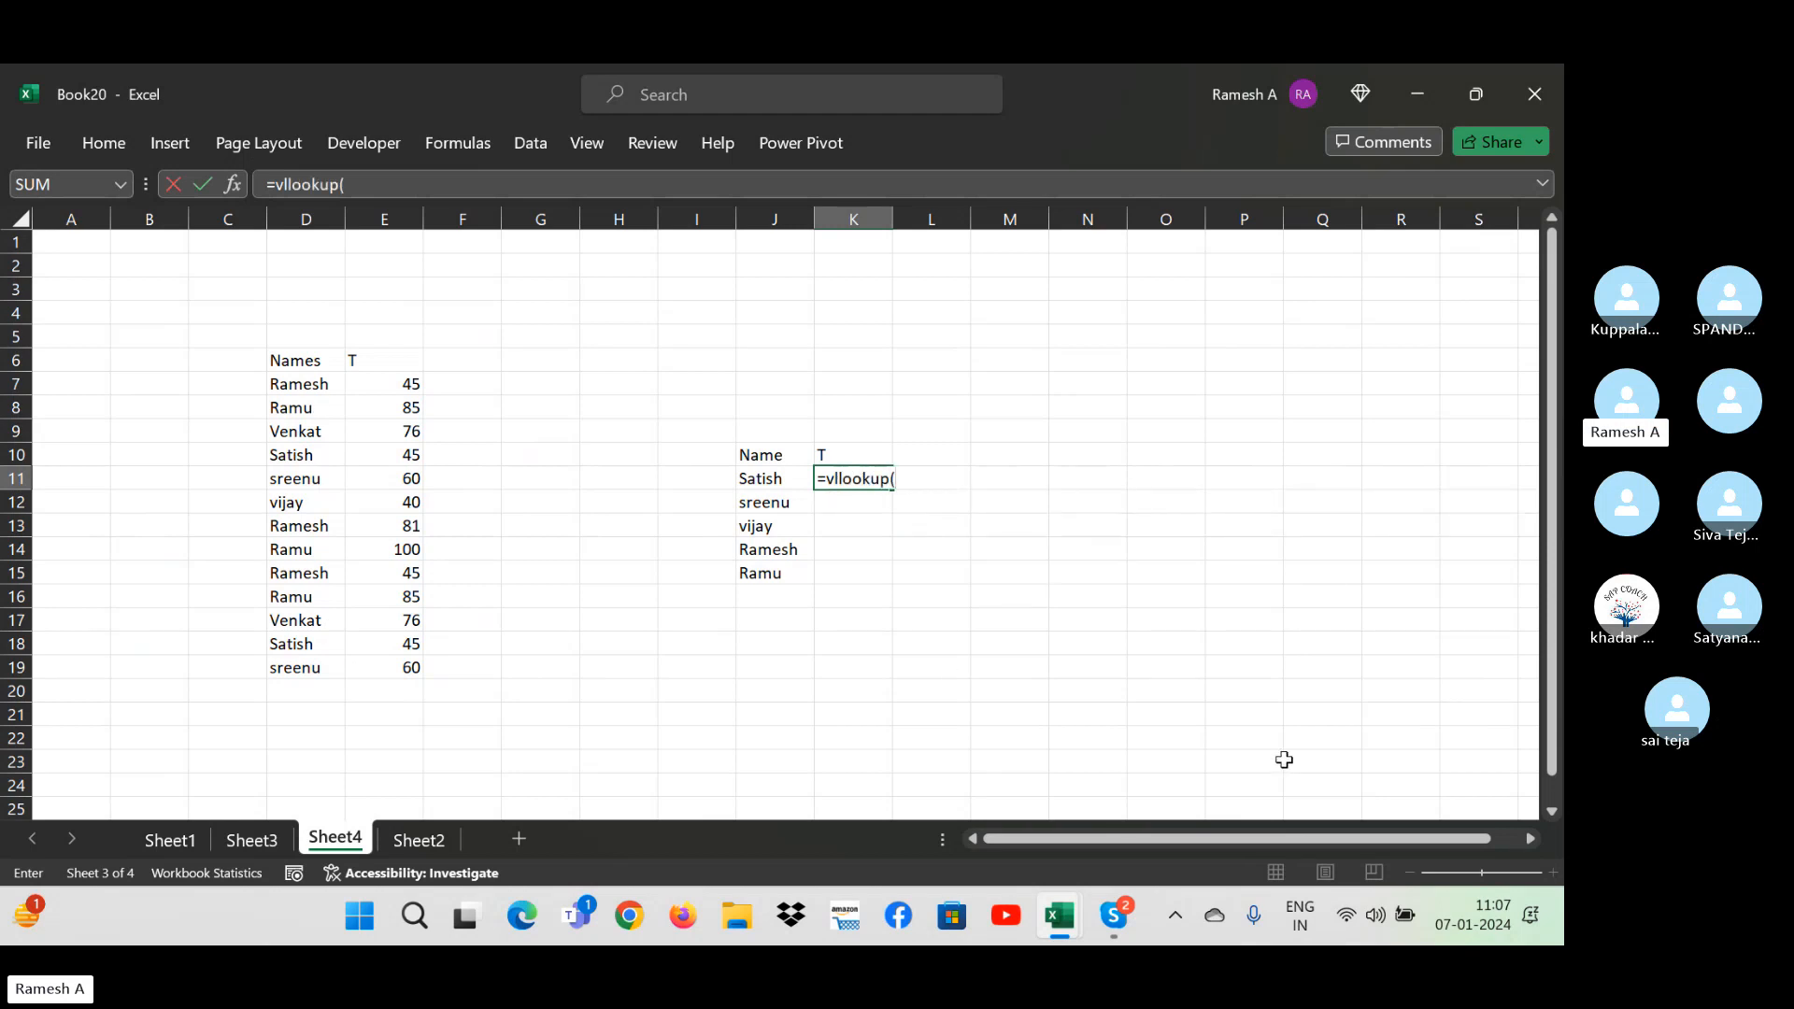
pyautogui.write('lookup(')
pyautogui.click(785, 478)
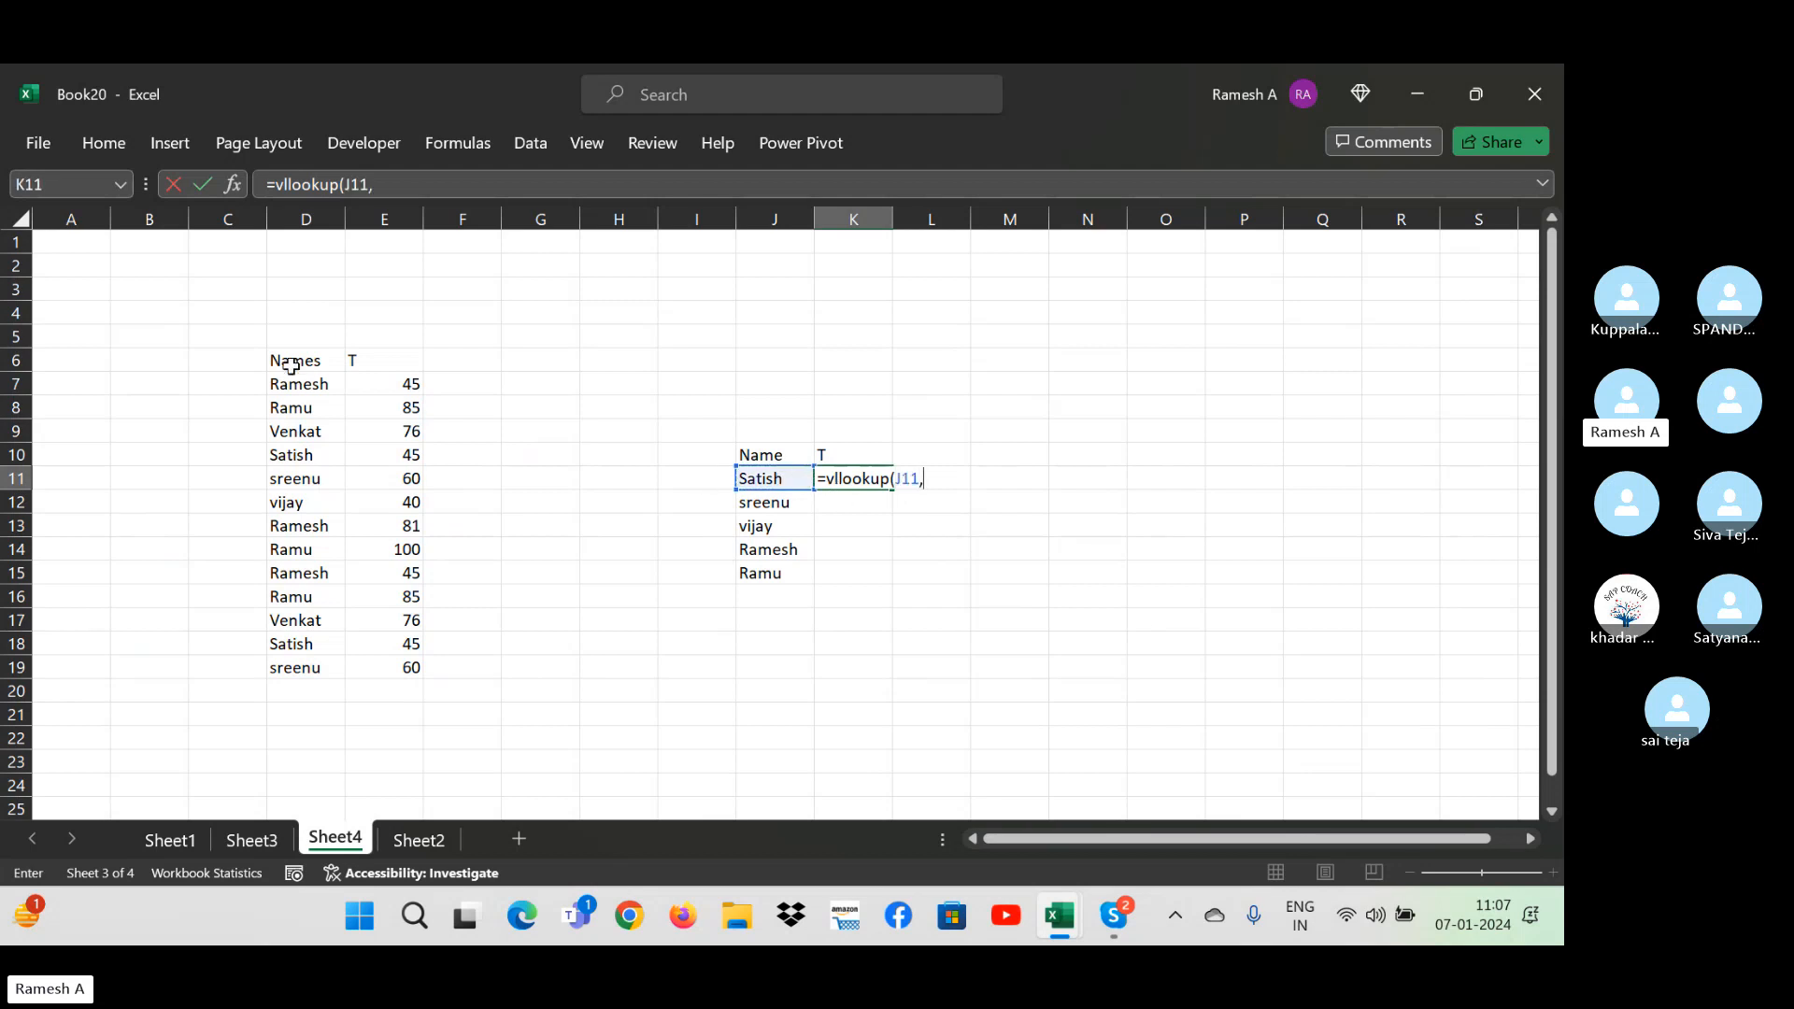
pyautogui.moveTo(292, 366); pyautogui.dragTo(402, 668)
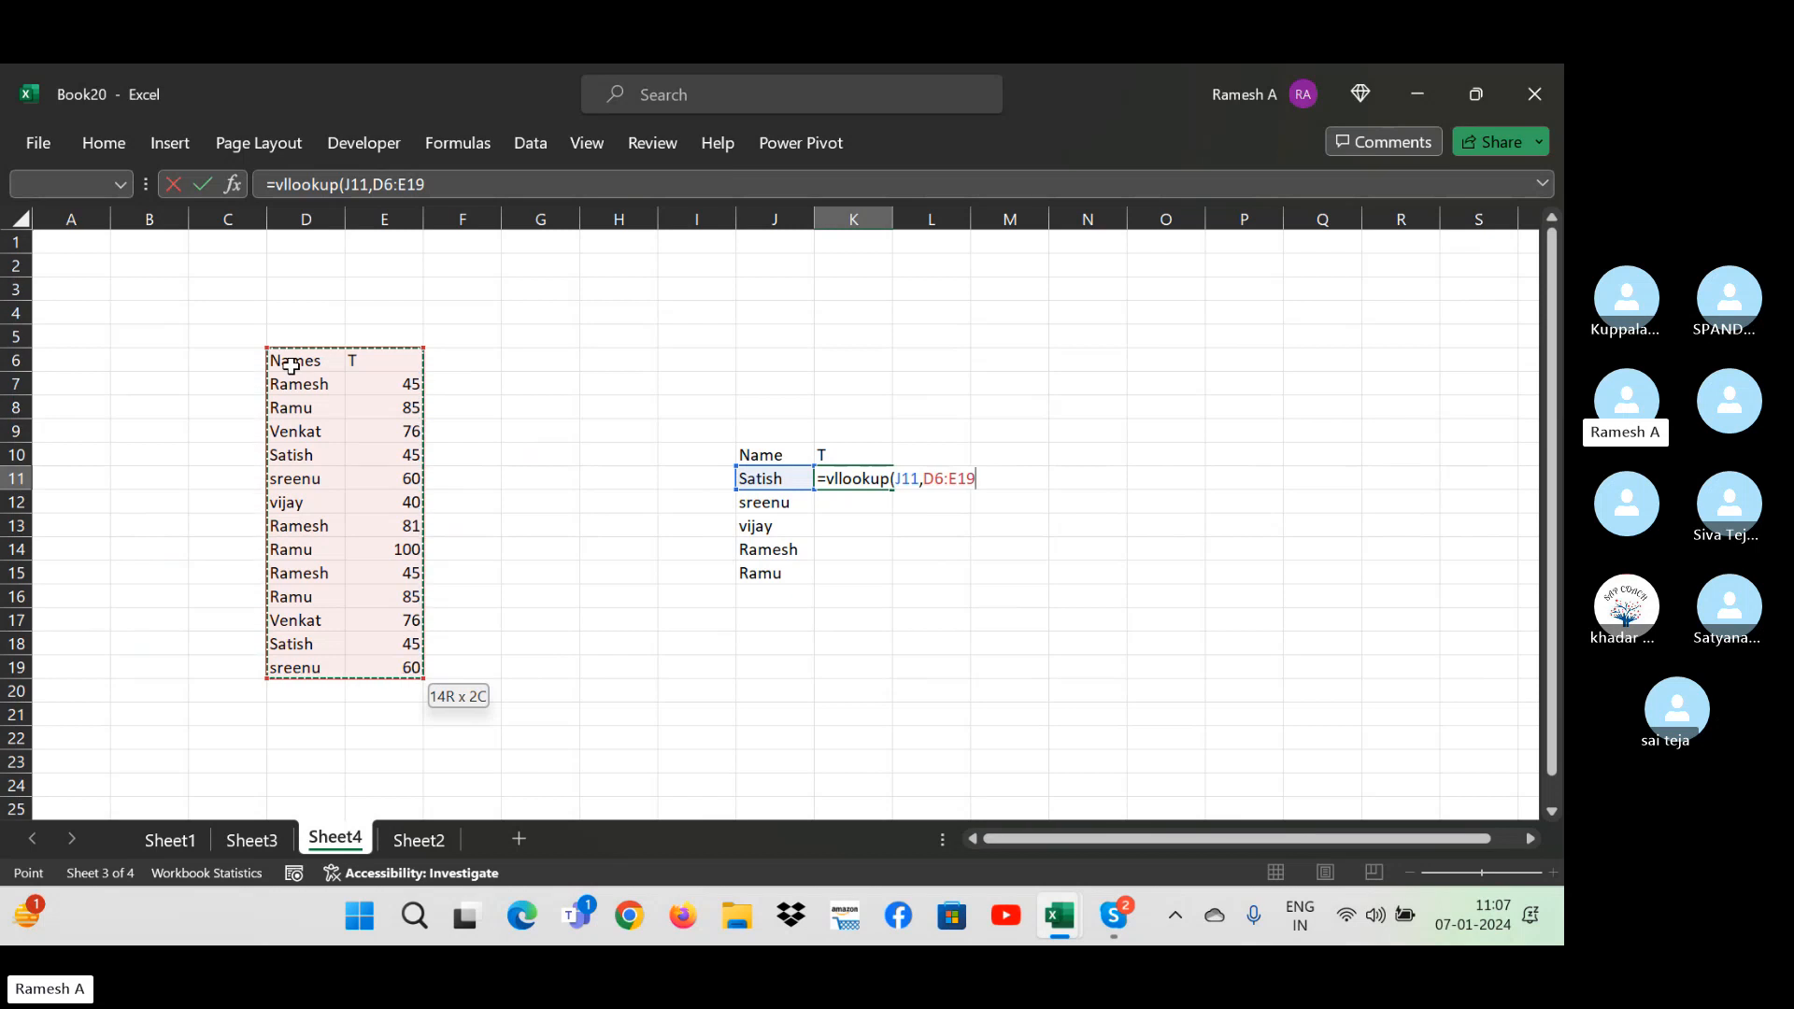
pyautogui.press('F4')
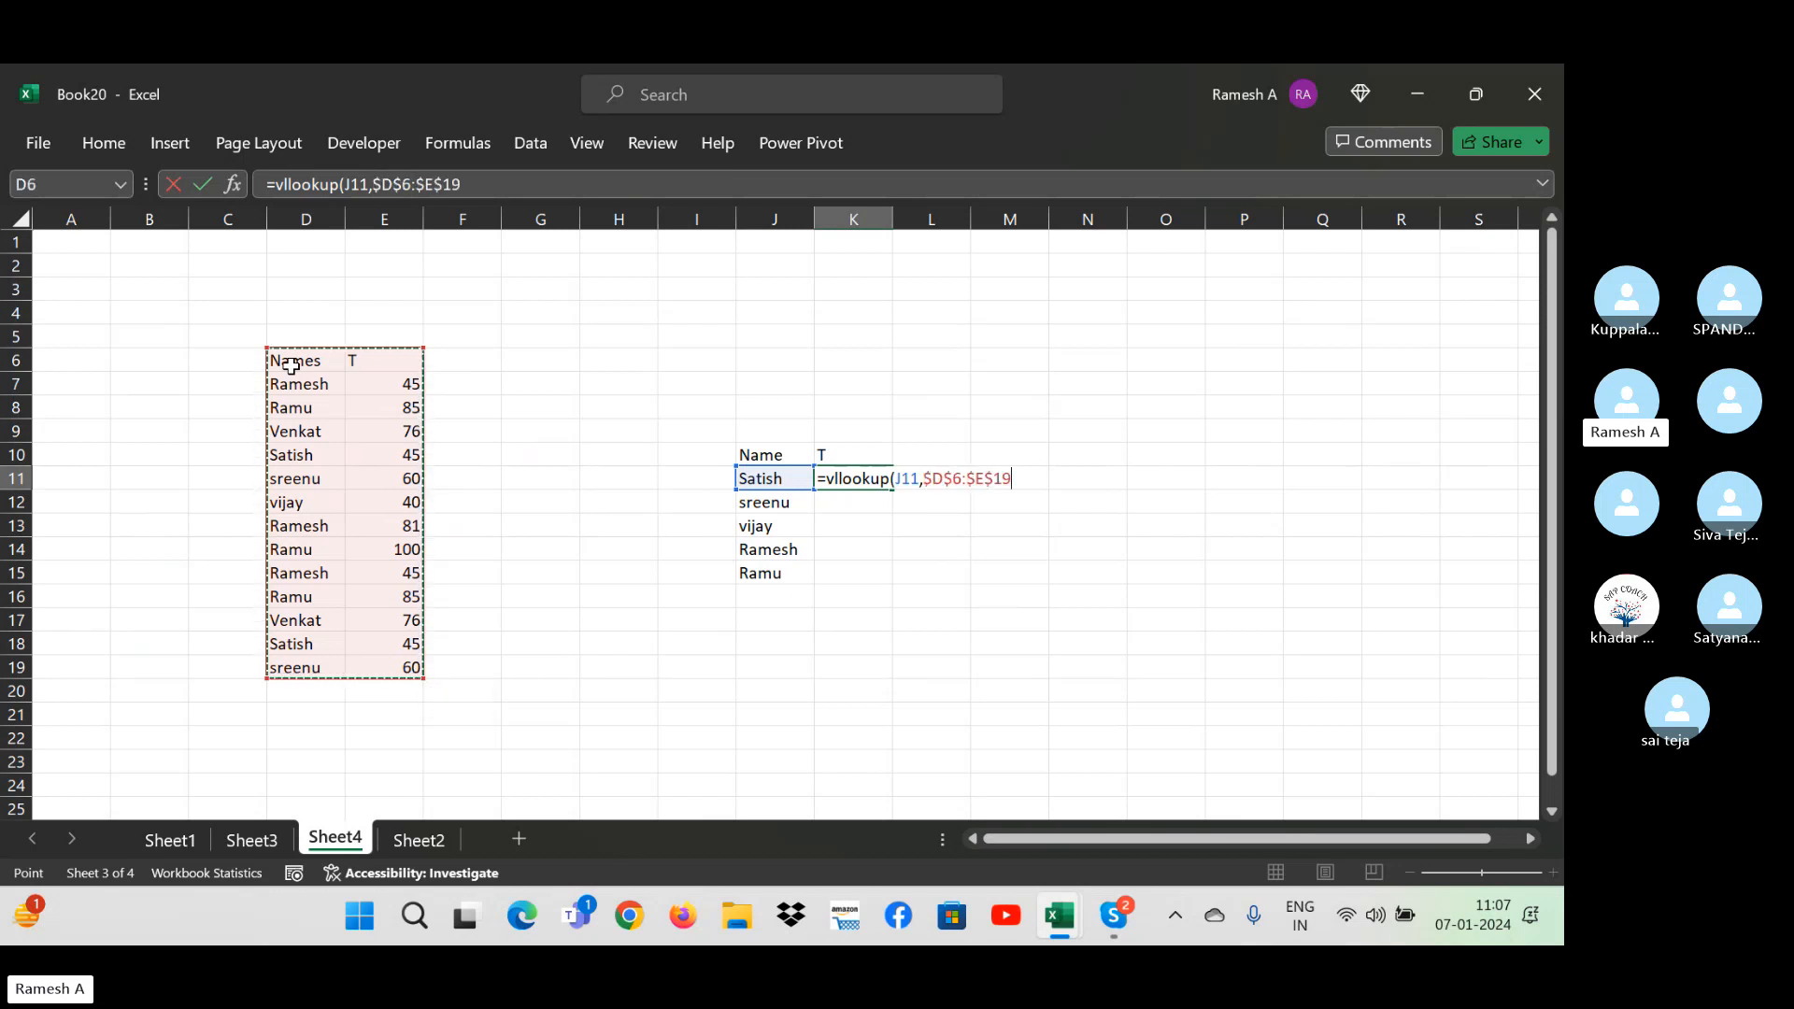
pyautogui.write(',2,0')
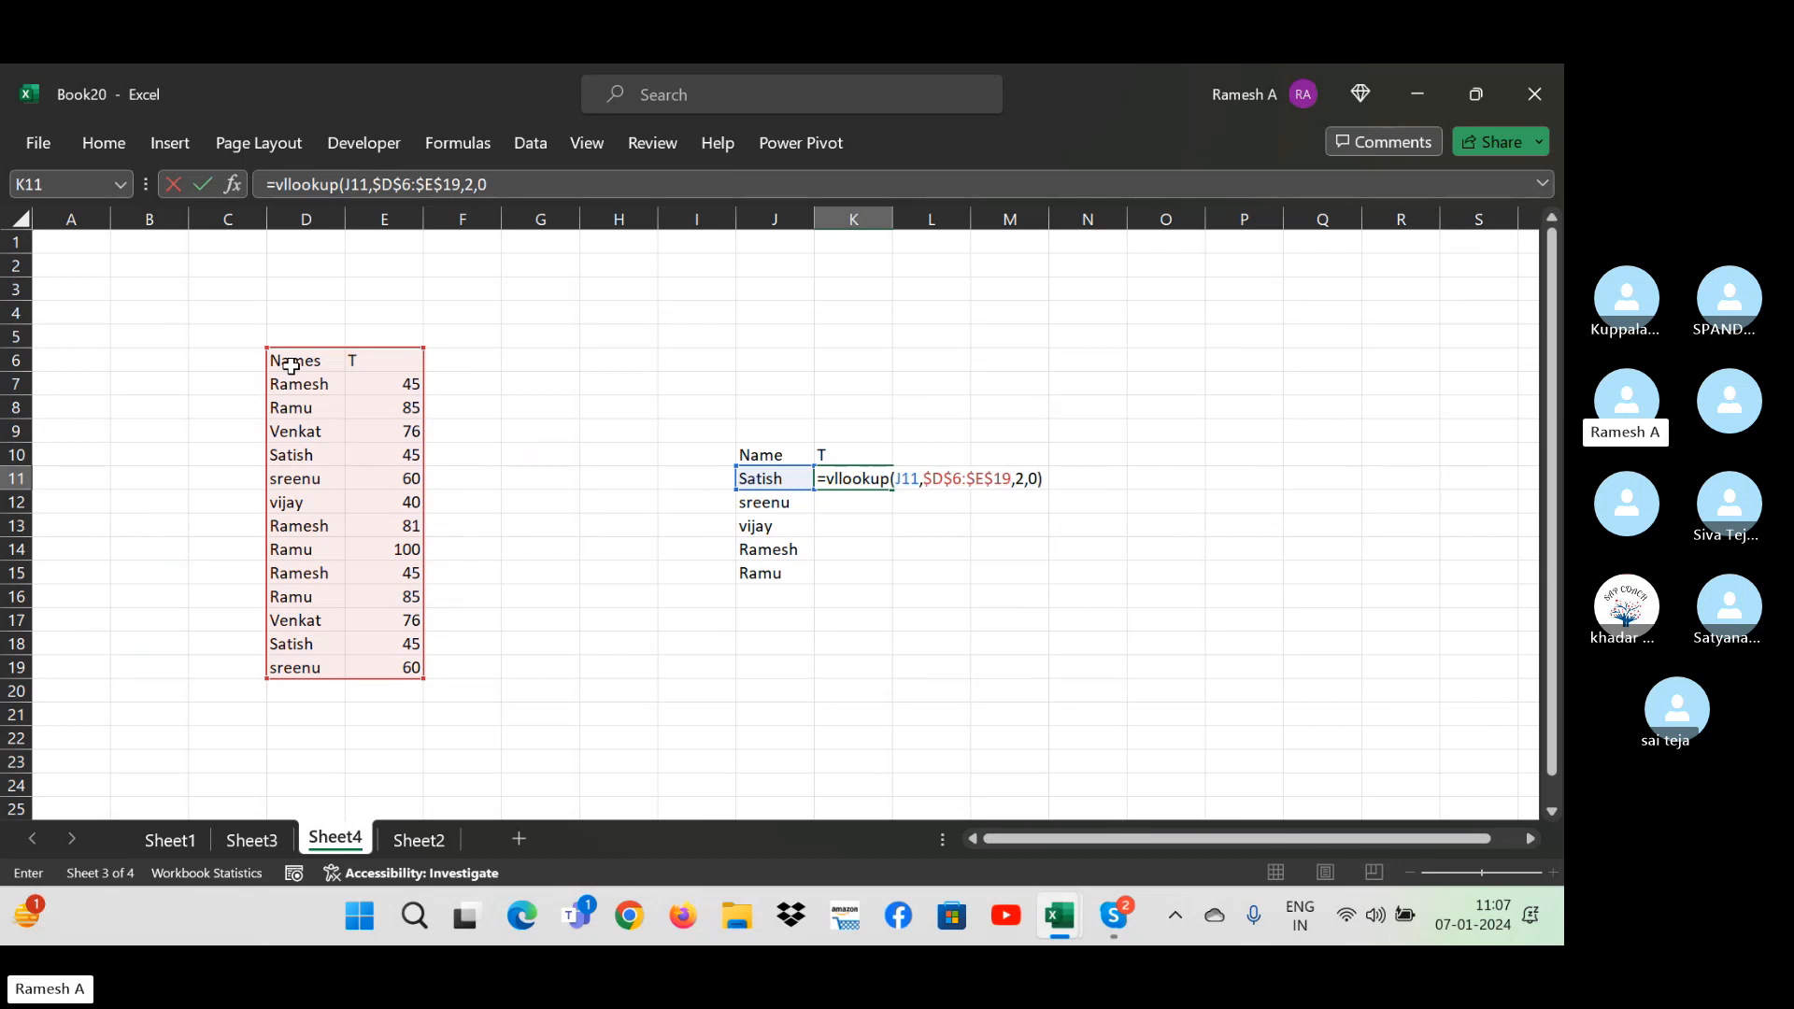
pyautogui.press('Return')
pyautogui.press('Up')
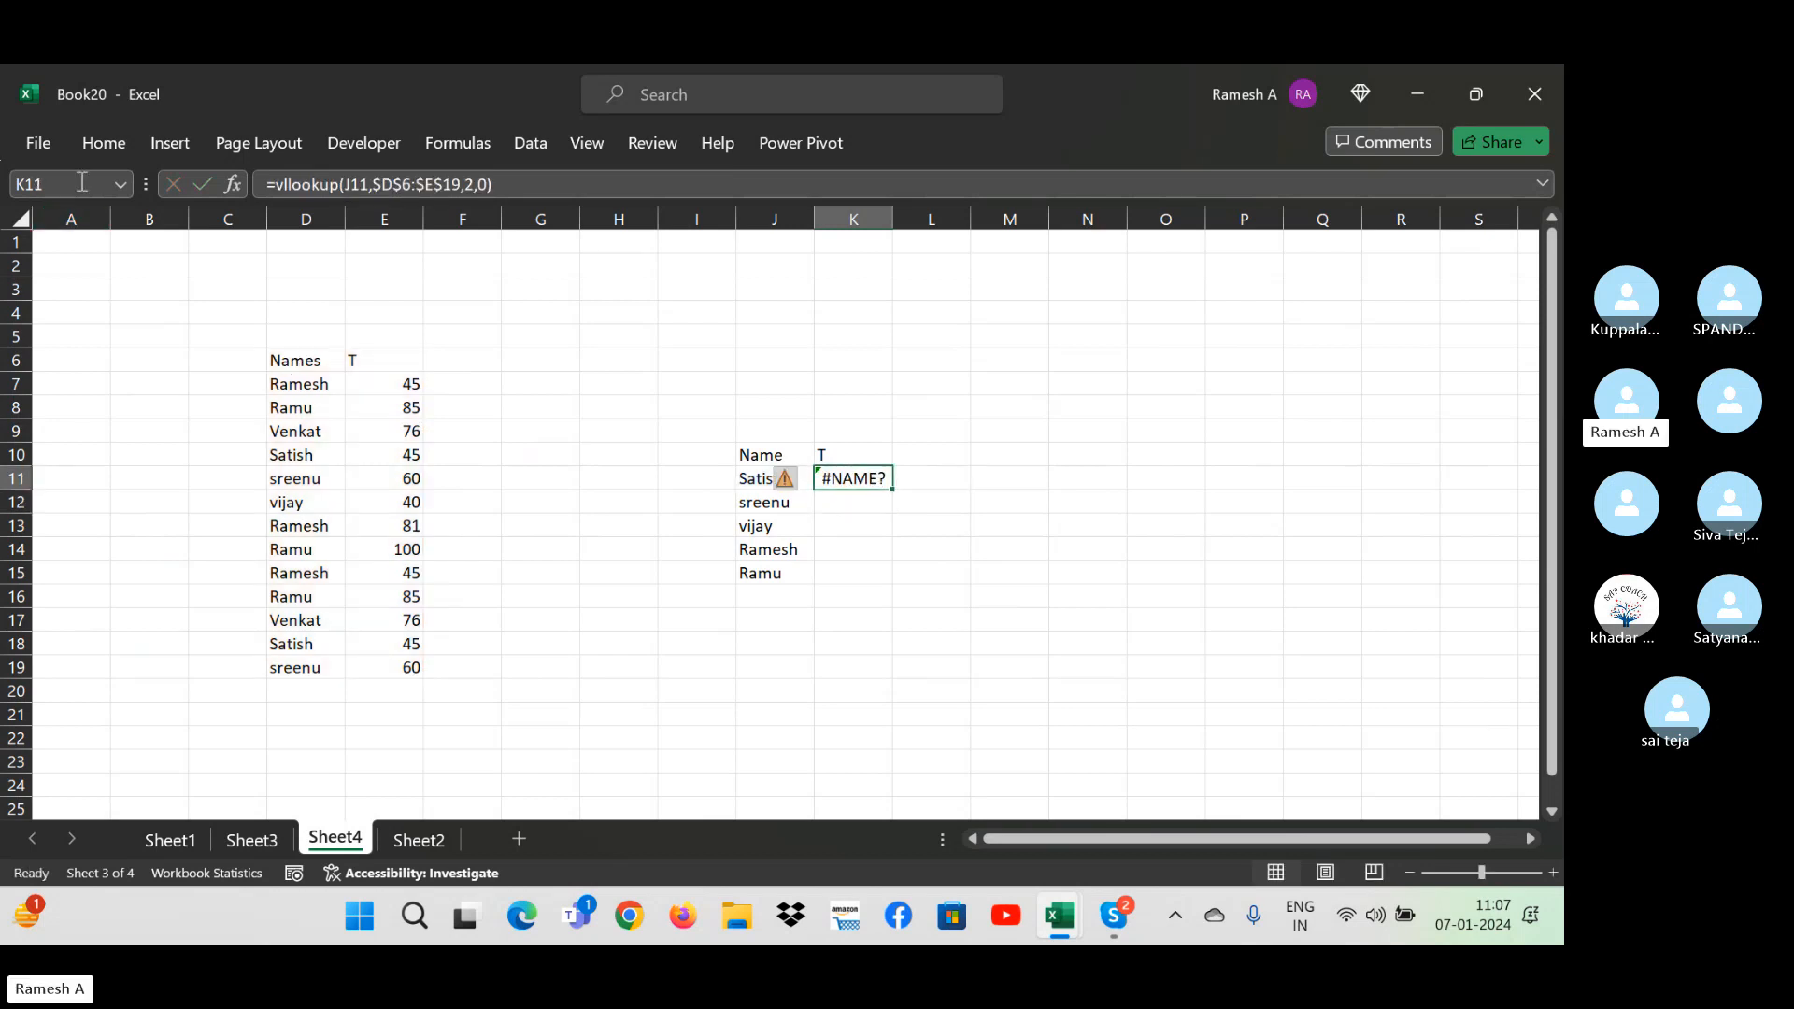
# - Correct the misspelled function name in K11 to VLOOKUP
pyautogui.click(289, 185)
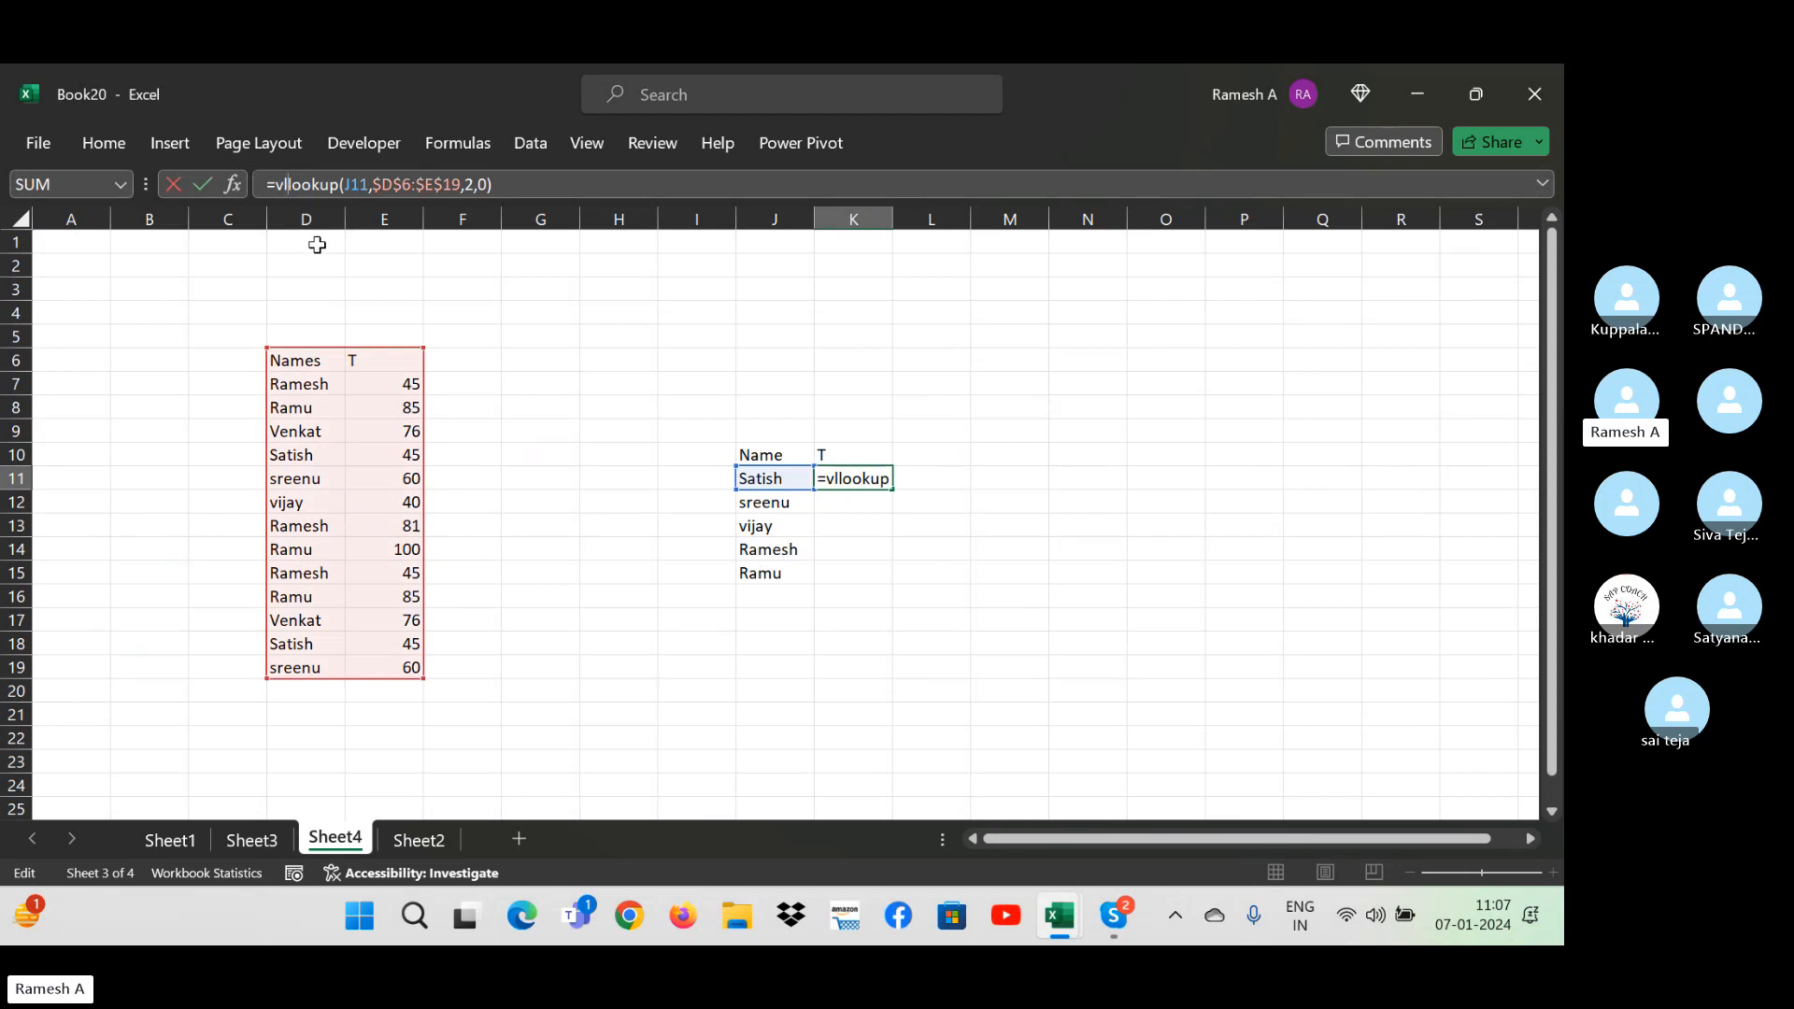
pyautogui.press('BackSpace')
pyautogui.press('Return')
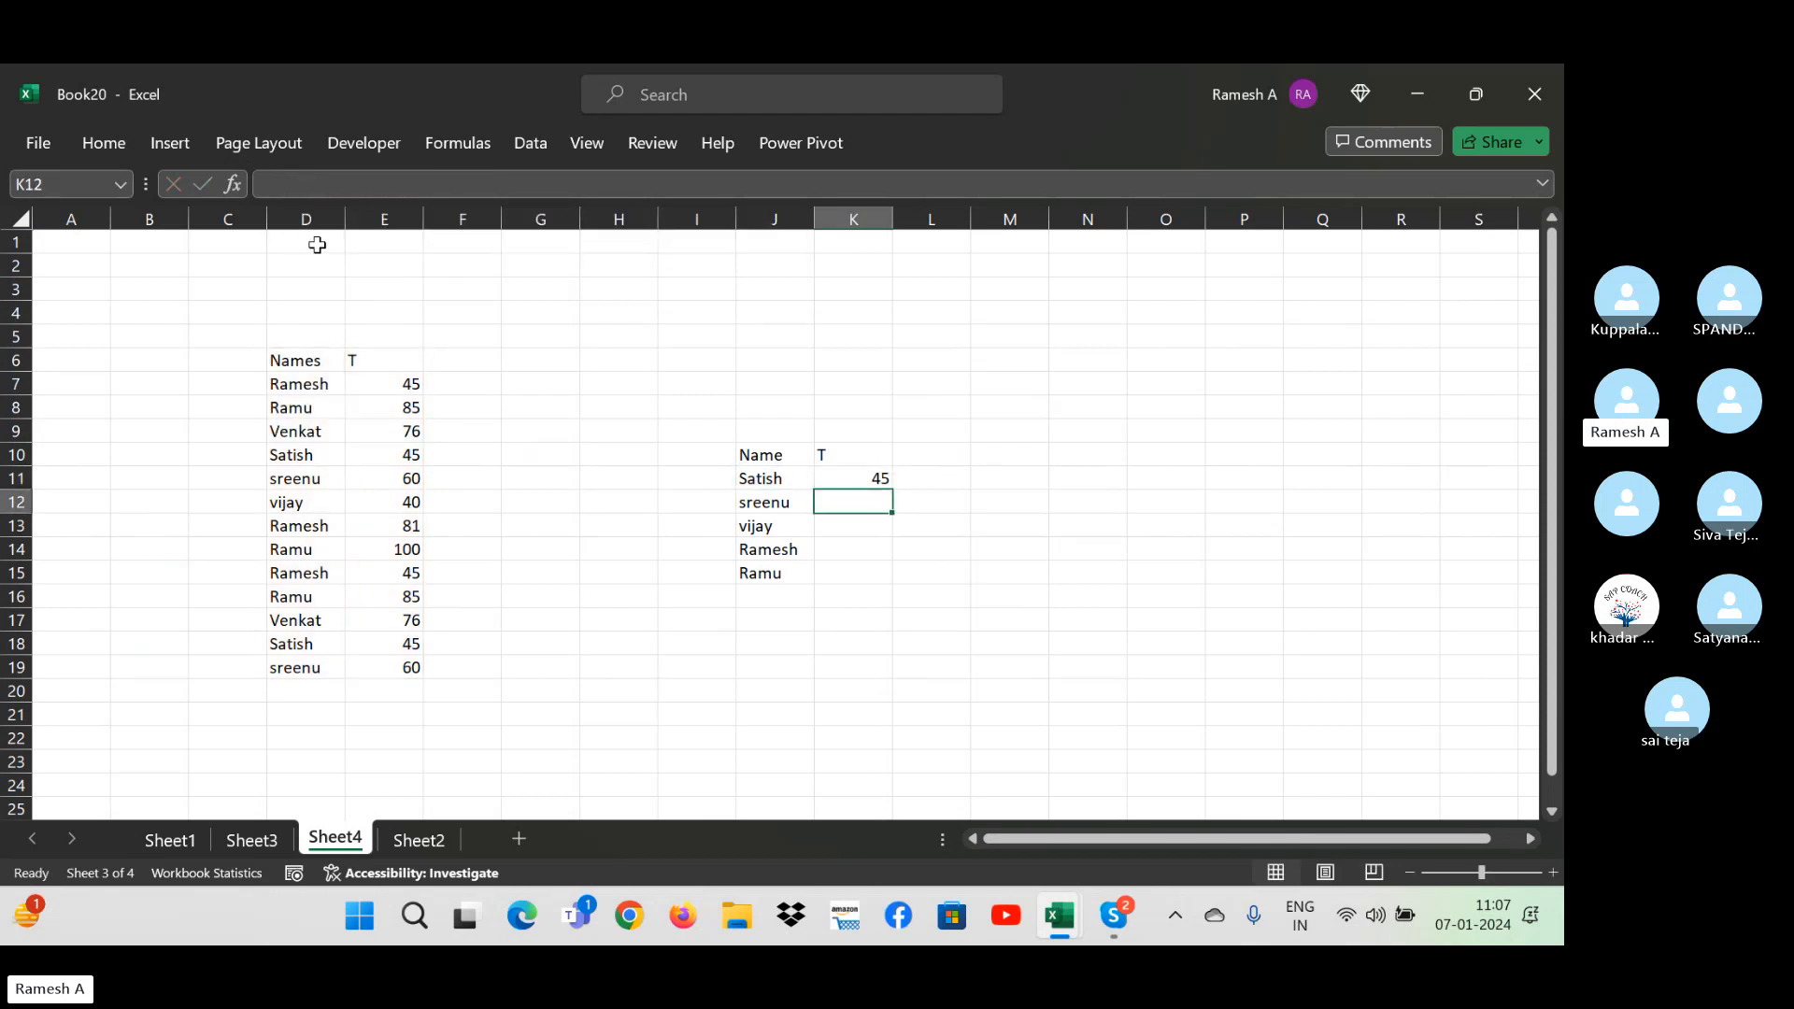
# - Fill the VLOOKUP formula from K11 down to K15
pyautogui.press('Left')
pyautogui.hotkey('ctrl', 'Down')
pyautogui.press('Right')
pyautogui.hotkey('ctrl', 'shift', 'Up')
pyautogui.hotkey('ctrl', 'd')
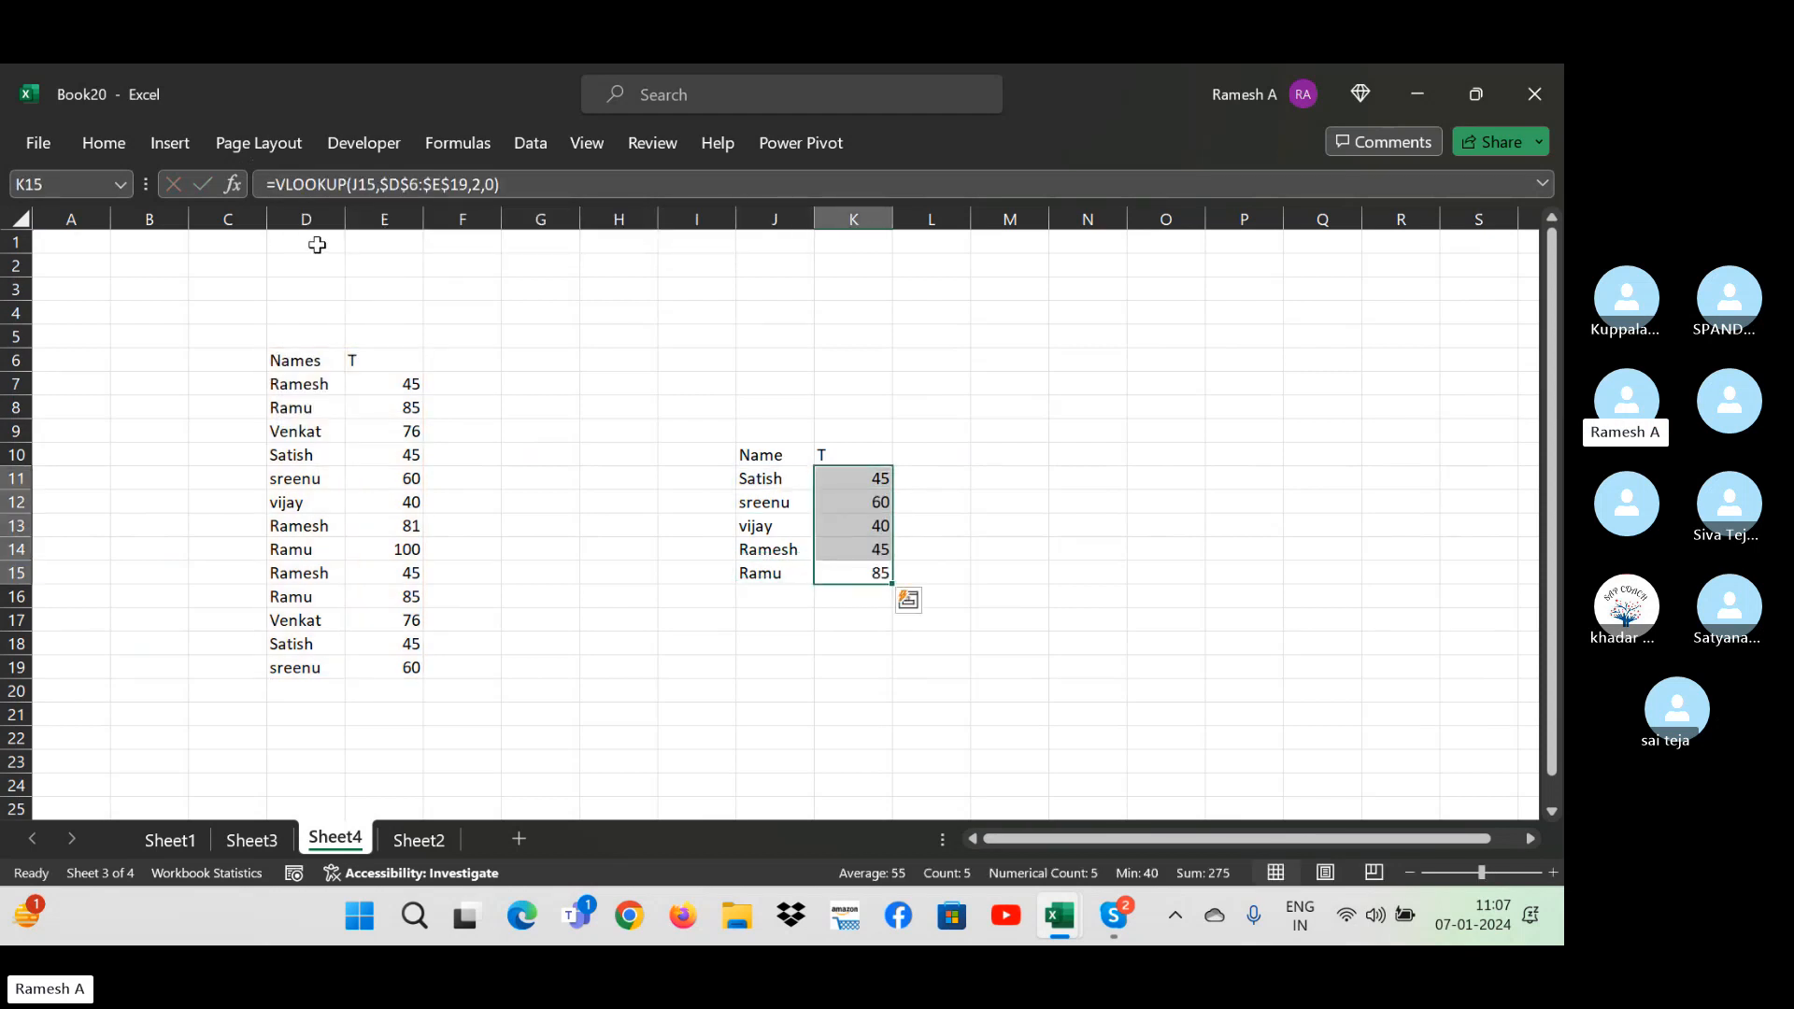
# - Copy the names and marks table D6:E19 and paste it transposed at cell O4
pyautogui.click(309, 359)
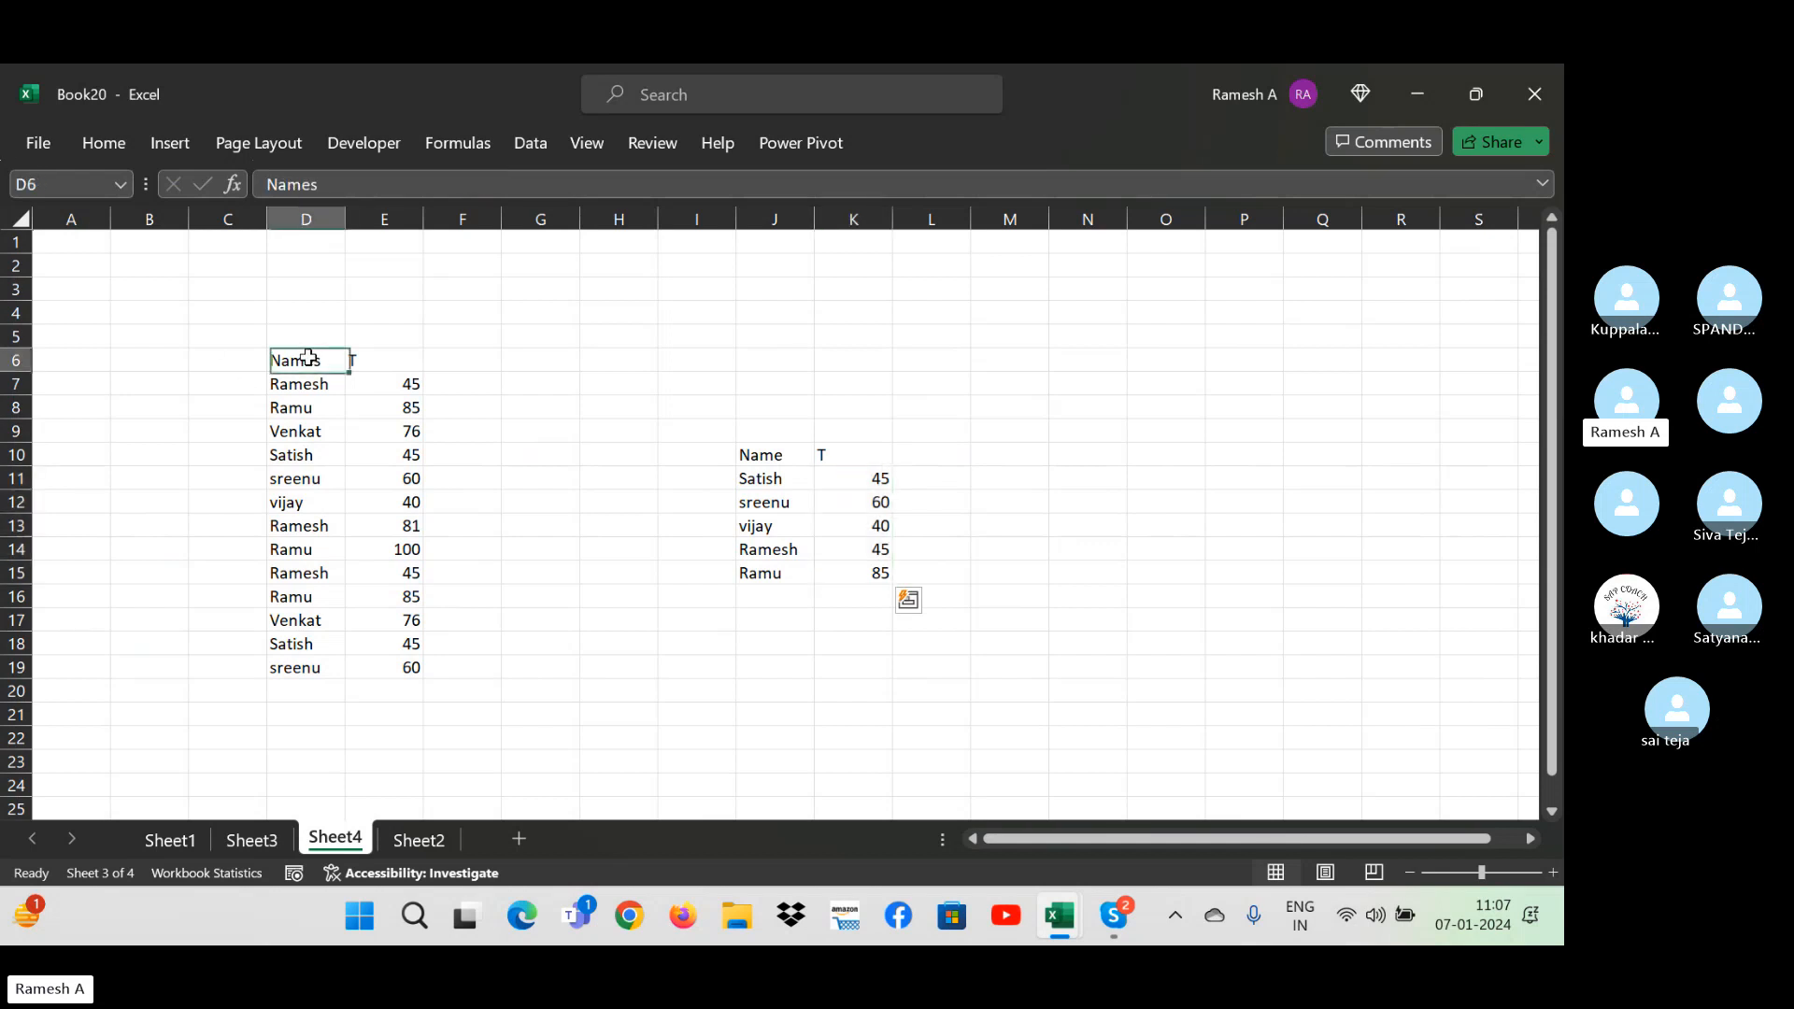
pyautogui.hotkey('ctrl', 'shift', 'Right')
pyautogui.hotkey('ctrl', 'shift', 'Down')
pyautogui.hotkey('ctrl', 'c')
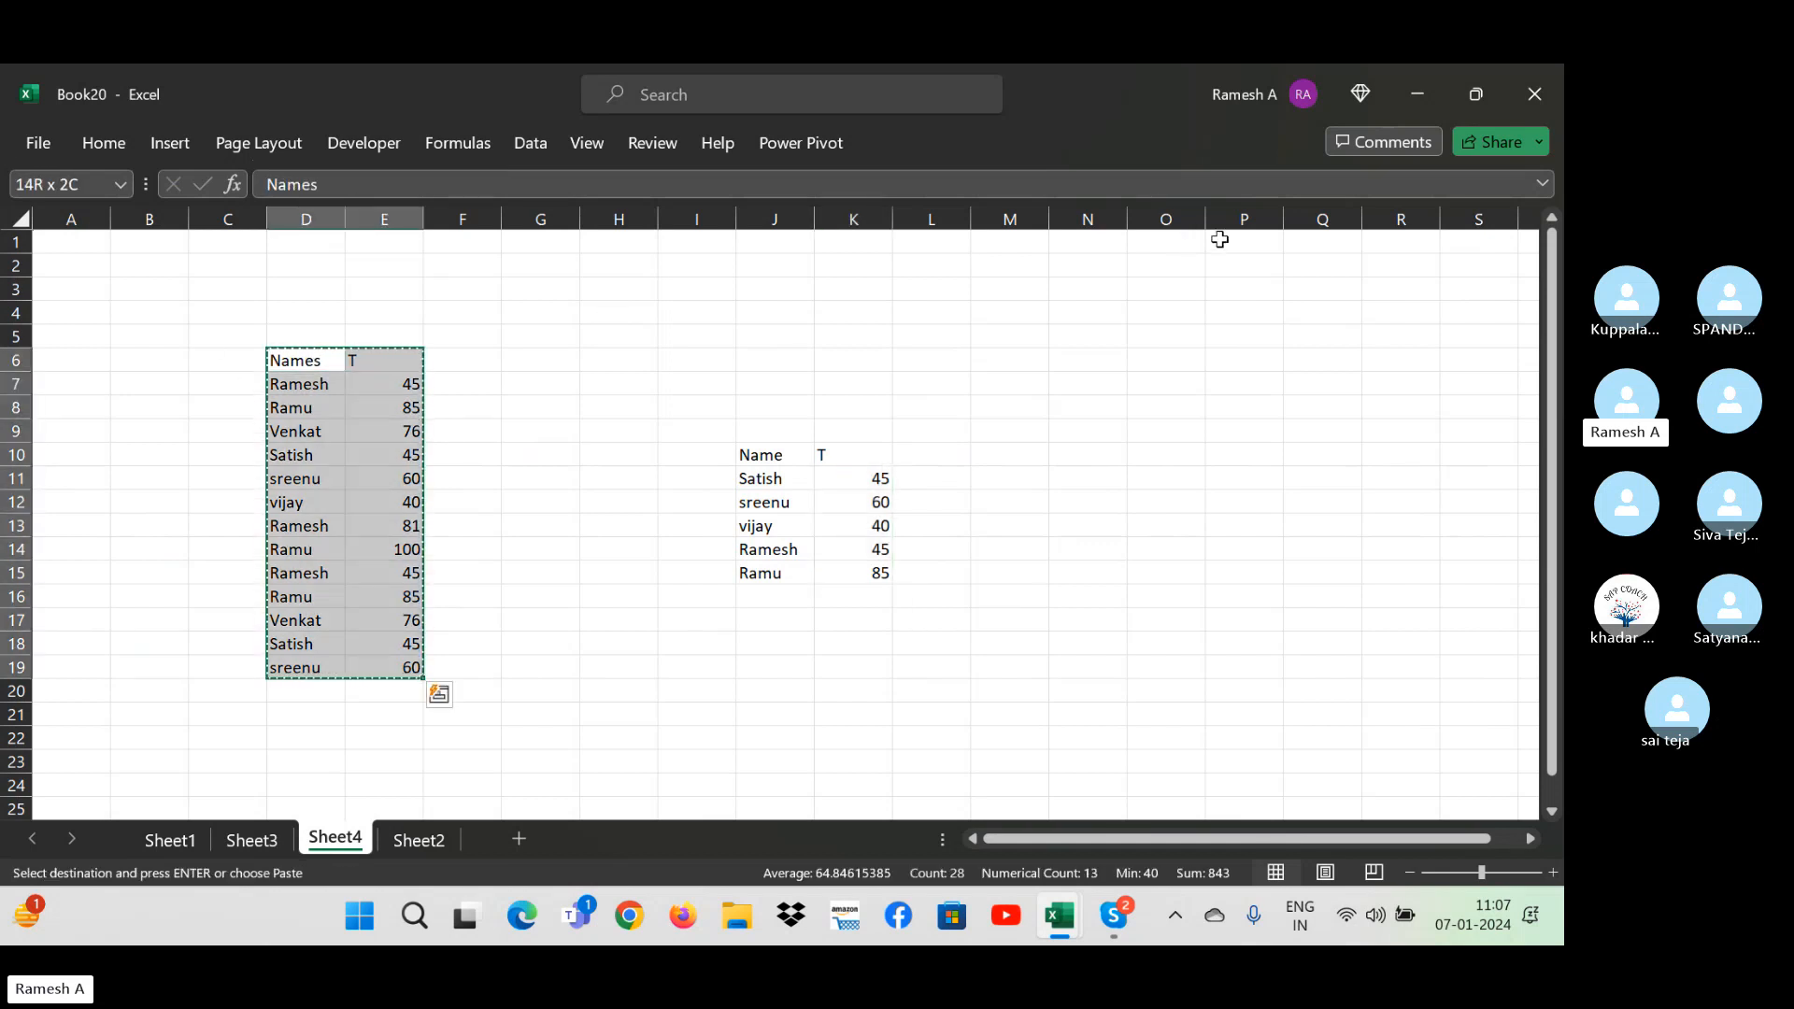
pyautogui.click(1140, 314)
pyautogui.rightClick(1140, 314)
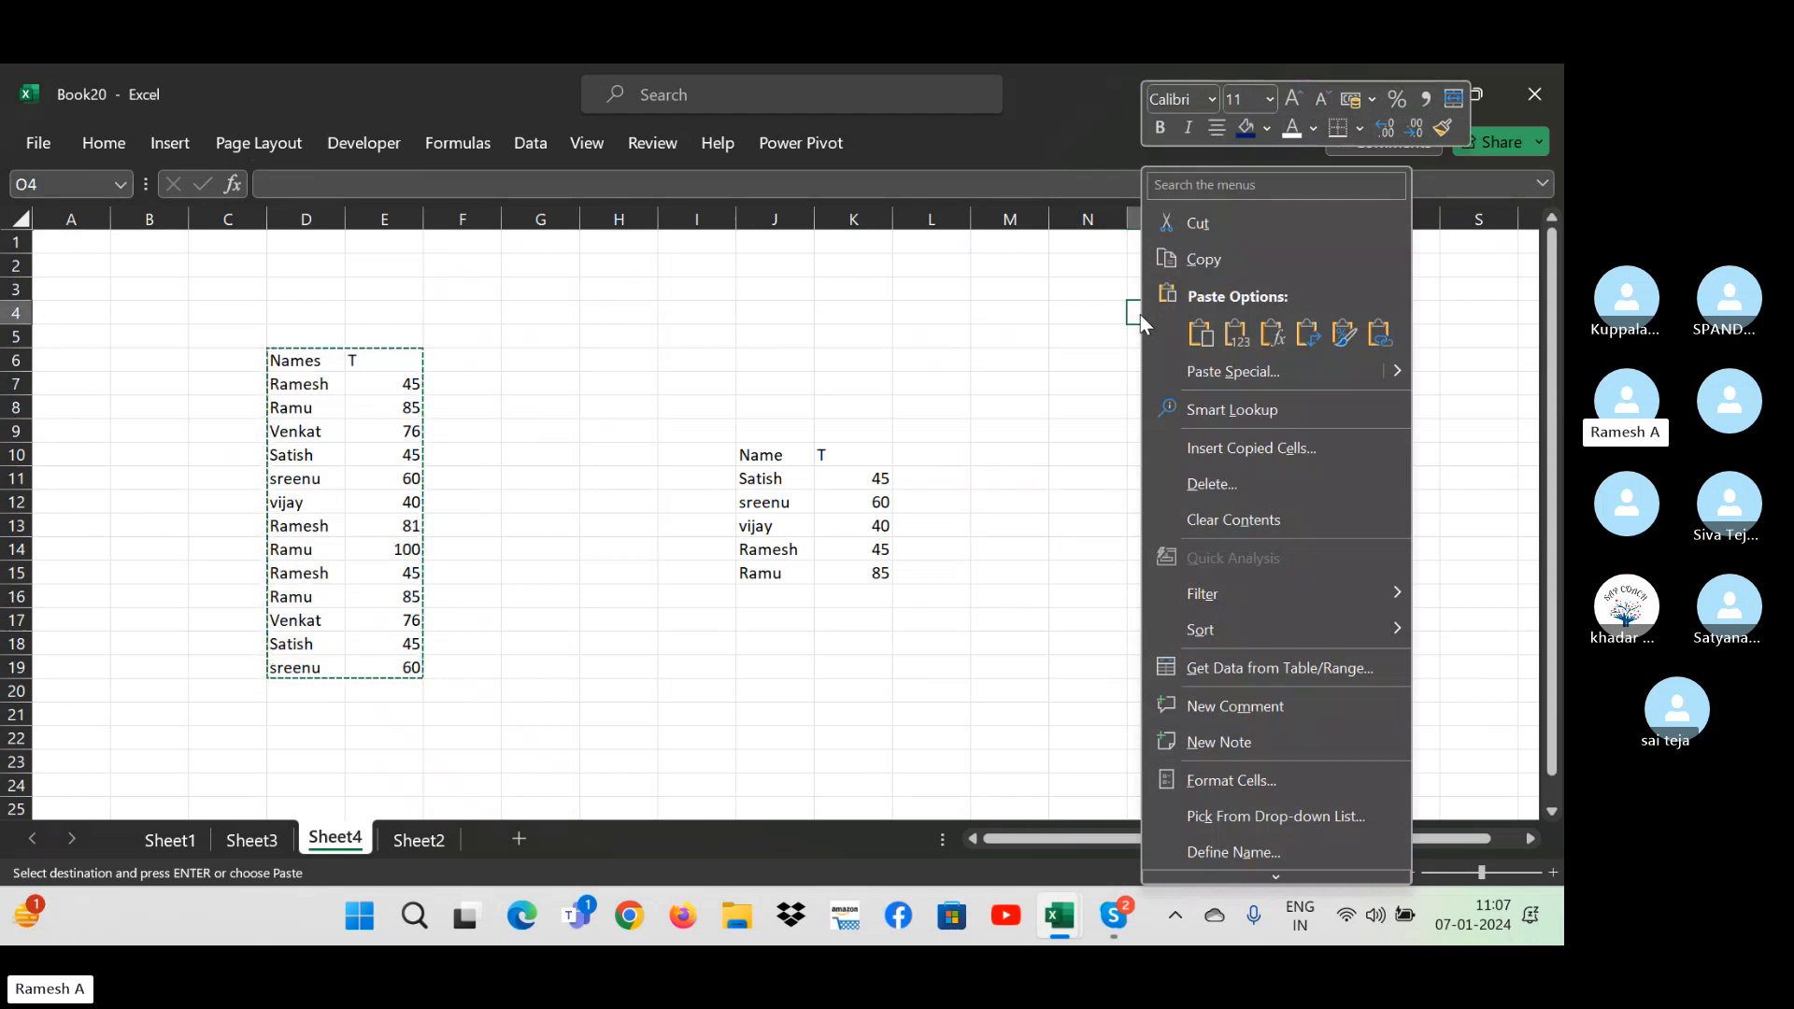
pyautogui.click(1215, 372)
pyautogui.click(1282, 554)
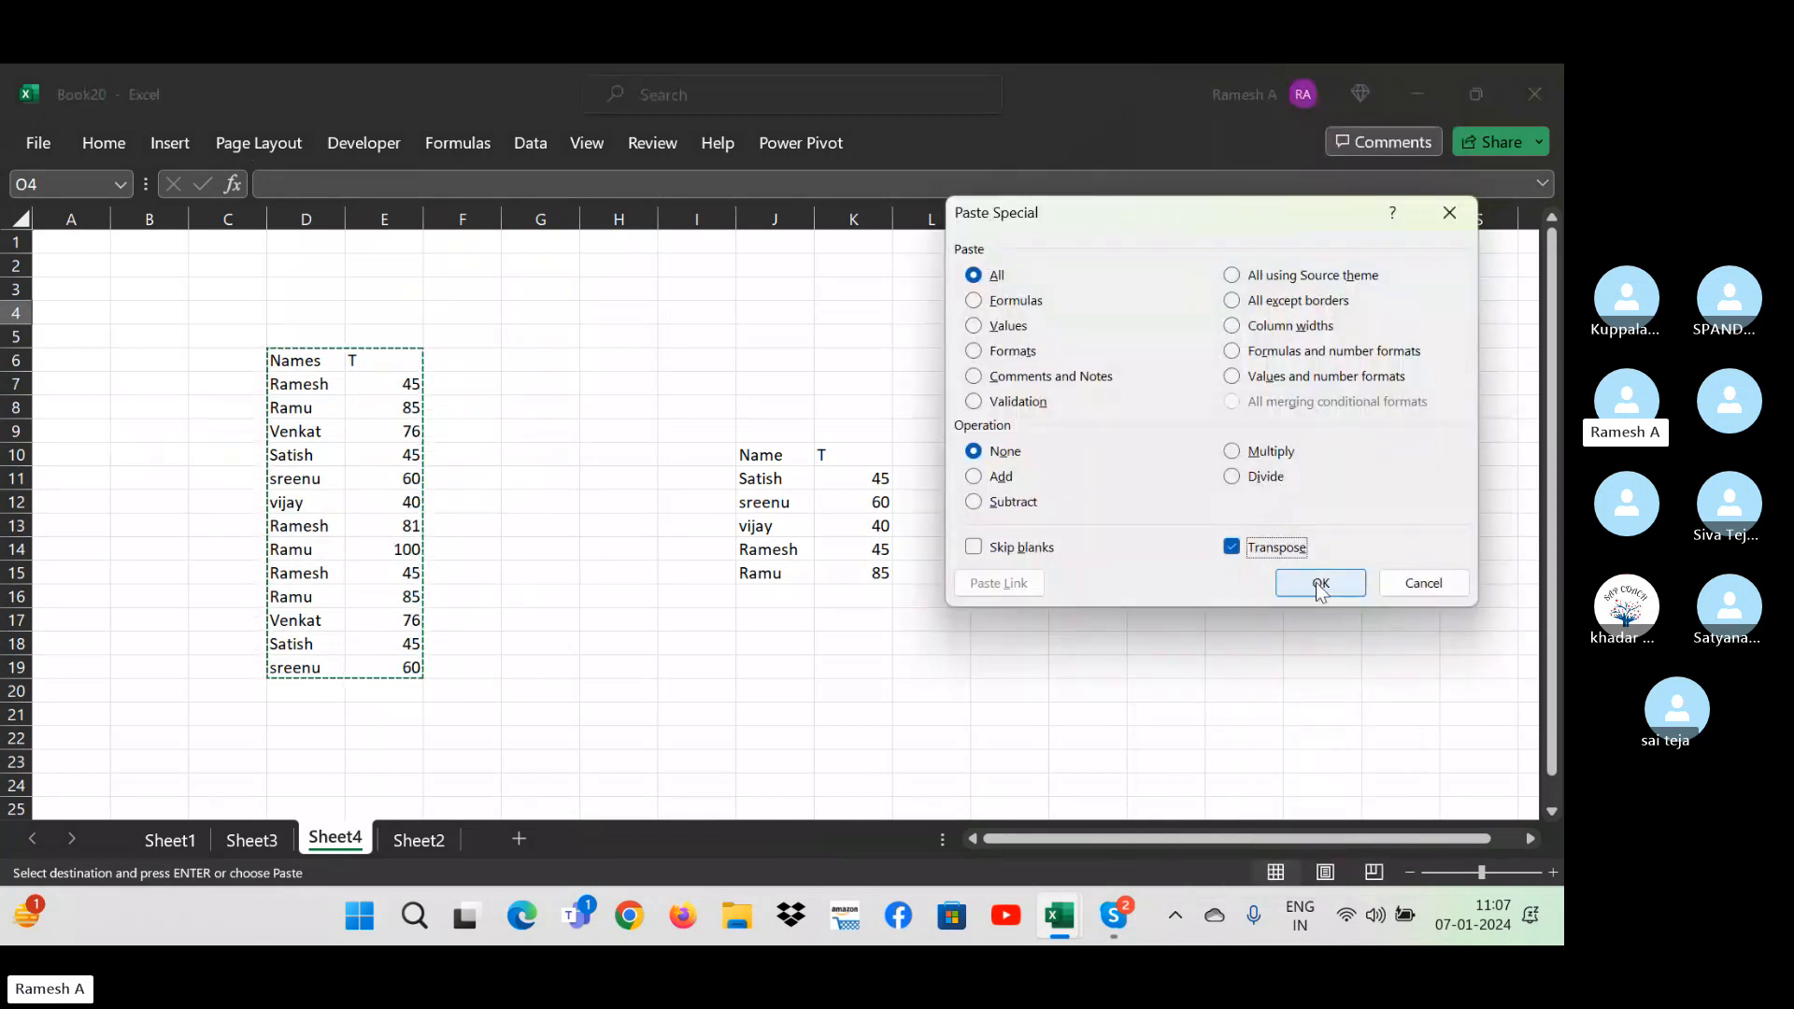
pyautogui.click(1321, 583)
# - Look through the names along row 4 of the transposed table and return to its first cell
pyautogui.press('Right')
pyautogui.press('Right')
pyautogui.press('Right')
pyautogui.press('Right')
pyautogui.press('Right')
pyautogui.press('Right')
pyautogui.press('Right')
pyautogui.press('Right')
pyautogui.press('Right')
pyautogui.press('Right')
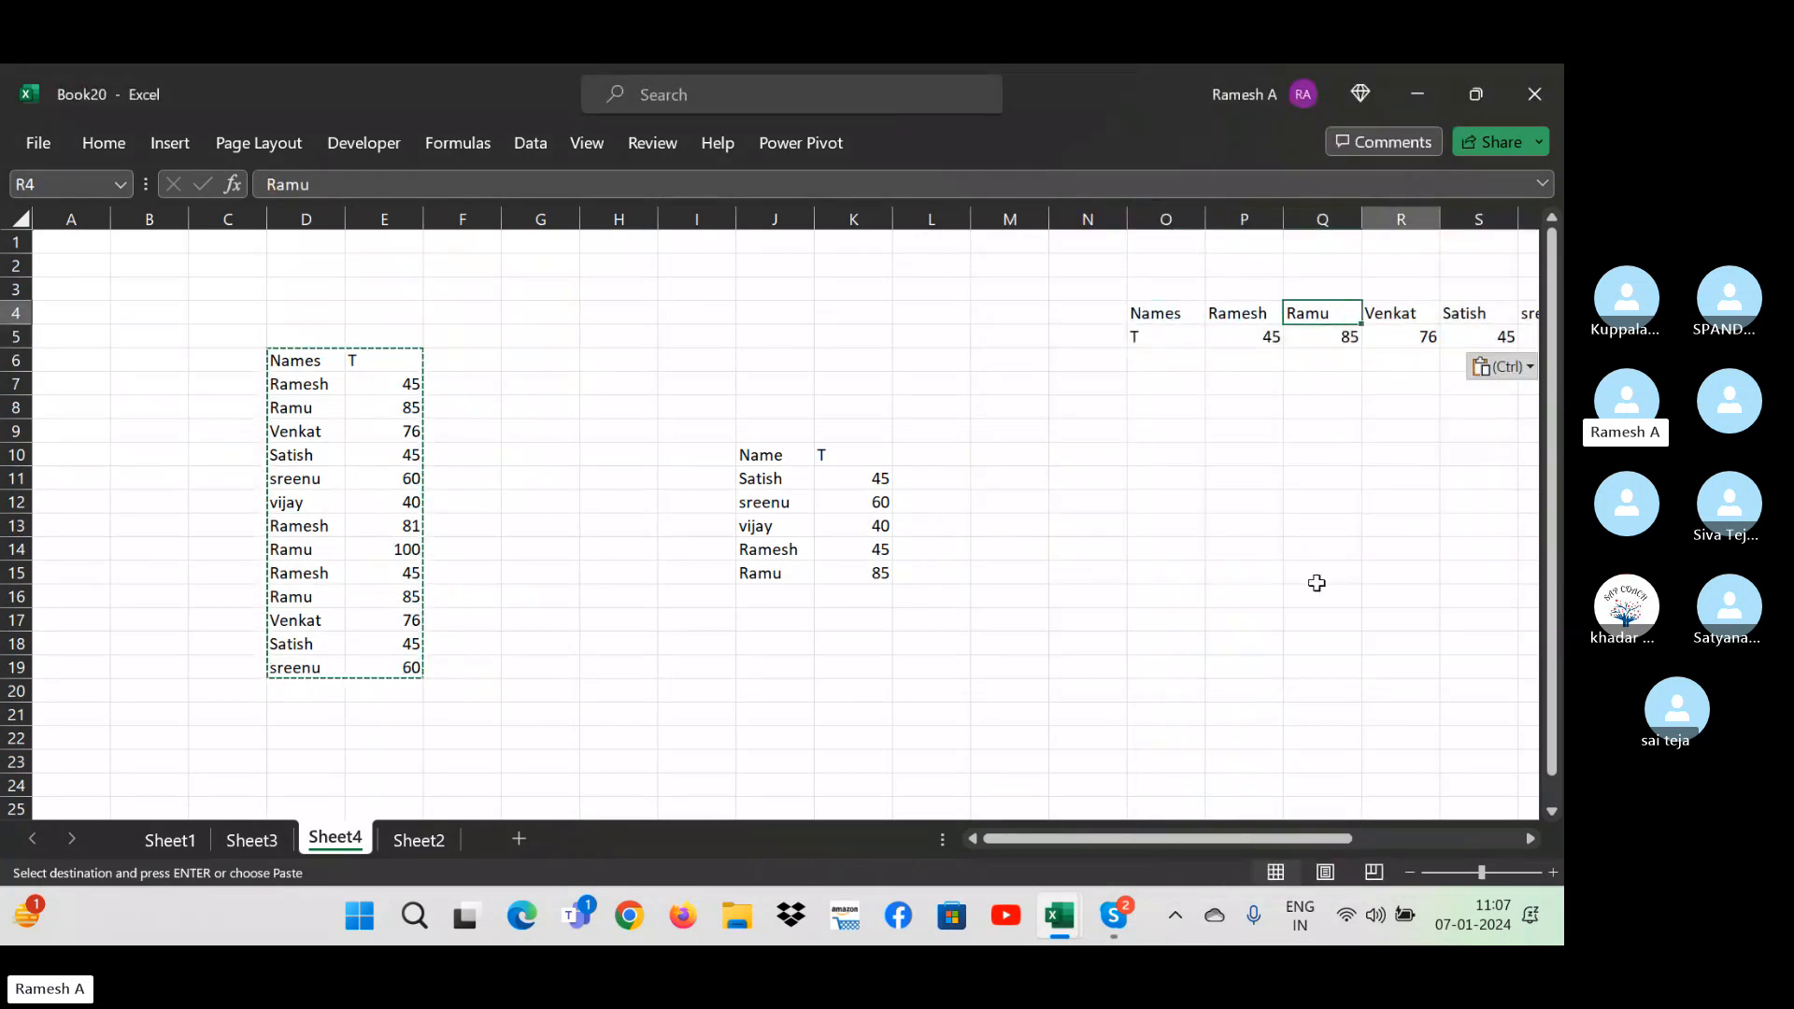
pyautogui.press('Left')
pyautogui.press('Left')
pyautogui.press('Left')
pyautogui.press('Left')
pyautogui.press('Left')
pyautogui.press('Left')
pyautogui.press('Left')
pyautogui.press('Left')
pyautogui.press('Left')
pyautogui.press('Left')
pyautogui.press('Left')
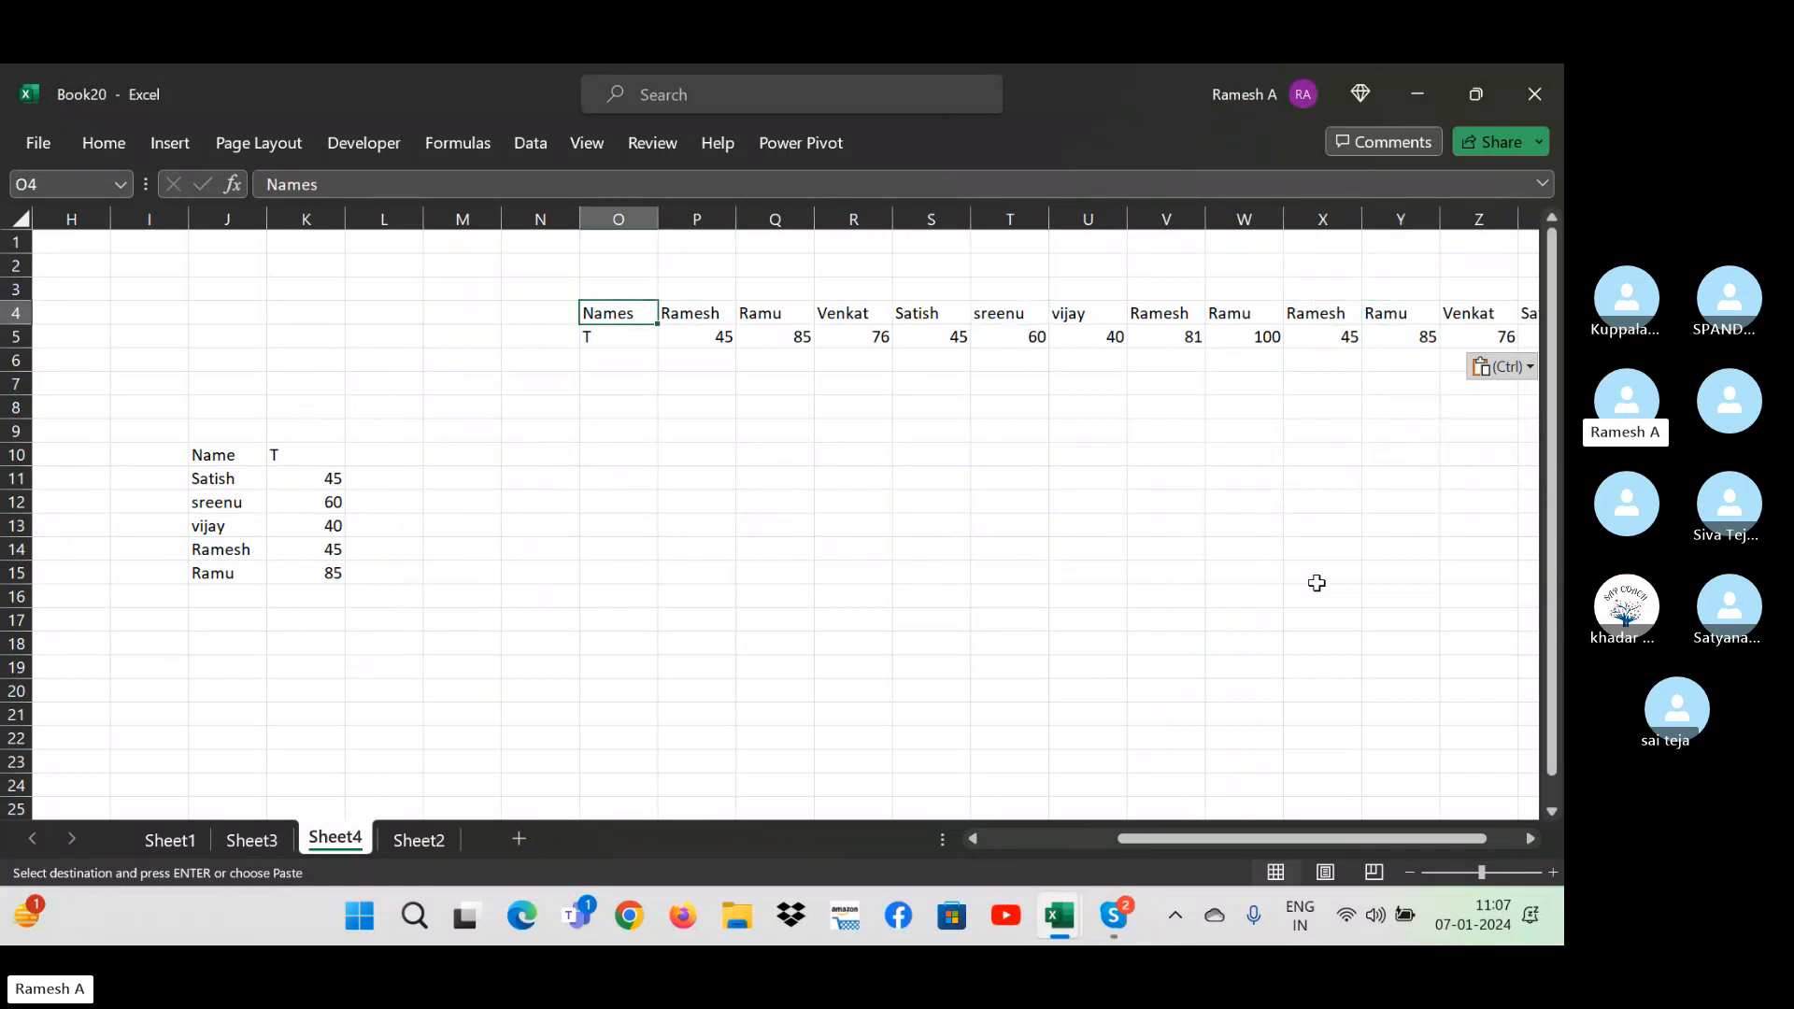
# - Add a row label M in cell O6 below T in the transposed table
pyautogui.press('Down')
pyautogui.press('Down')
pyautogui.write('M')
pyautogui.press('Right')
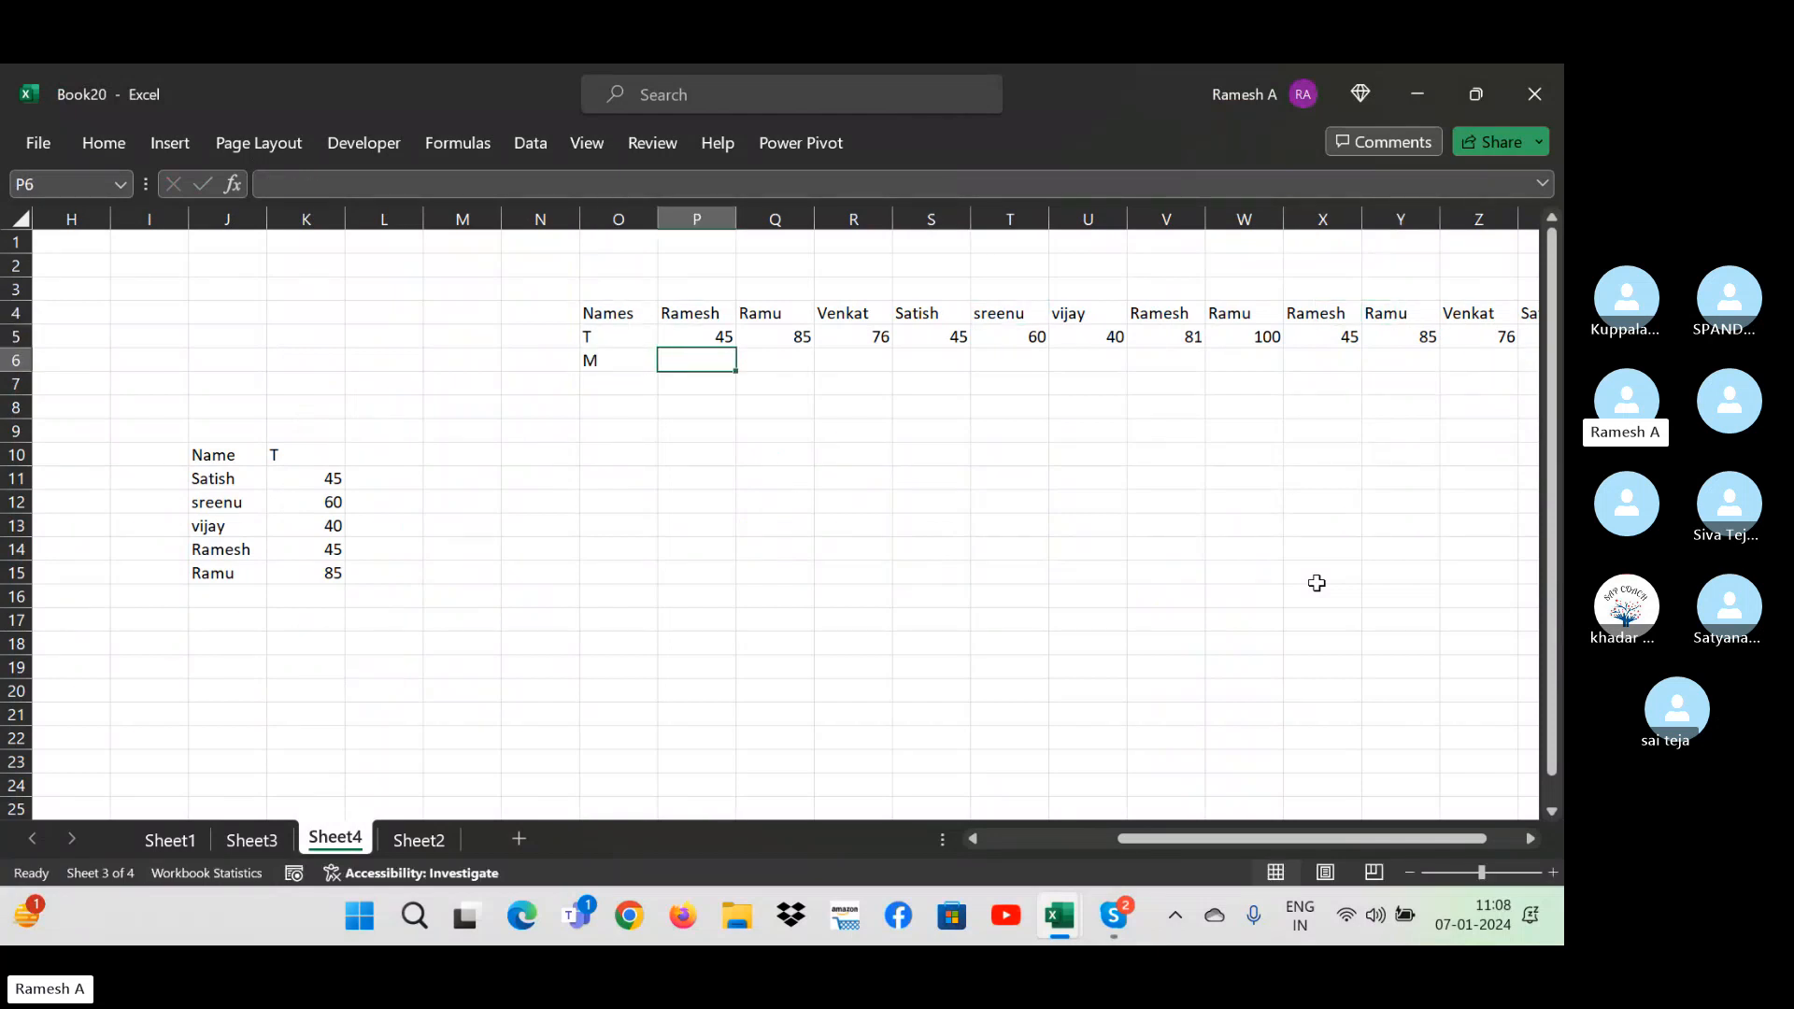
# - Fill the M row of the transposed table, P6 to AB6, with the marks from the T row above
pyautogui.hotkey('ctrl', 'shift', 'Right')
pyautogui.press('Left')
pyautogui.press('Right')
pyautogui.hotkey('shift', 'Right')
pyautogui.hotkey('shift', 'Right')
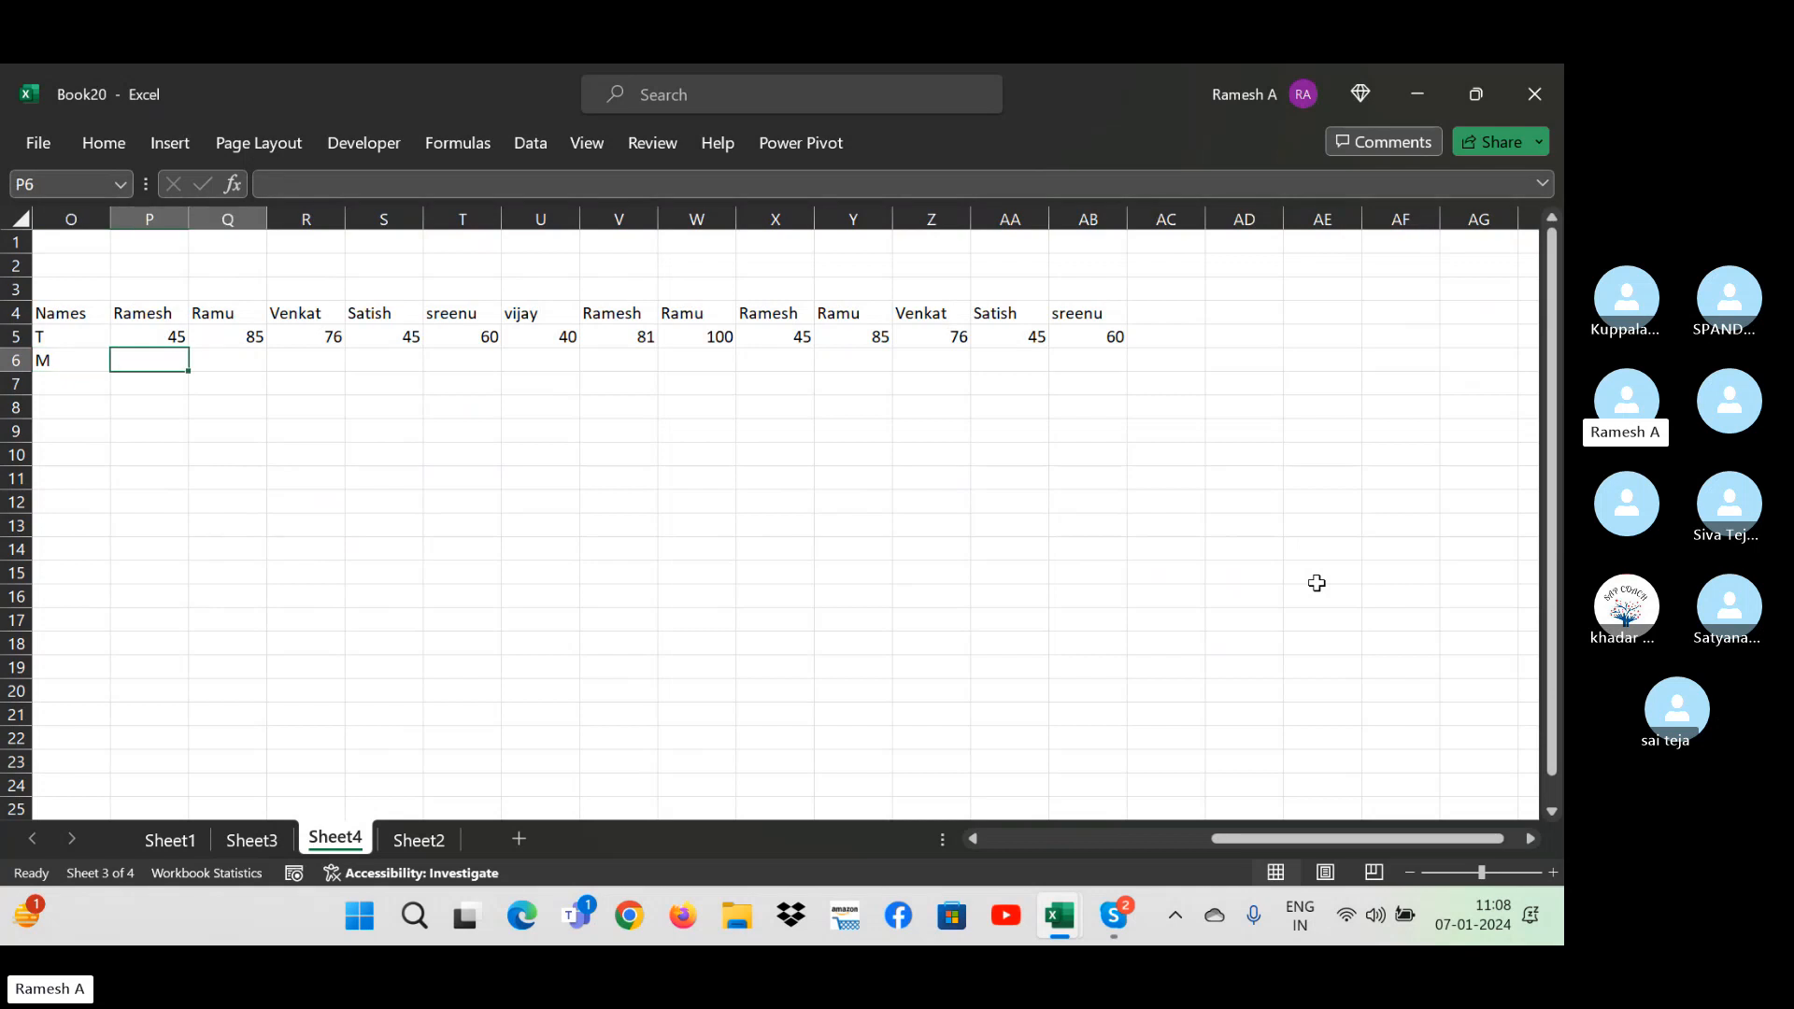
pyautogui.press('Left')
pyautogui.press('Right')
pyautogui.hotkey('shift', 'Right')
pyautogui.hotkey('shift', 'Right')
pyautogui.hotkey('shift', 'Right')
pyautogui.hotkey('shift', 'Right')
pyautogui.hotkey('shift', 'Right')
pyautogui.hotkey('shift', 'Right')
pyautogui.hotkey('shift', 'Right')
pyautogui.hotkey('shift', 'Right')
pyautogui.hotkey('shift', 'Right')
pyautogui.hotkey('shift', 'Right')
pyautogui.hotkey('shift', 'Right')
pyautogui.hotkey('shift', 'Right')
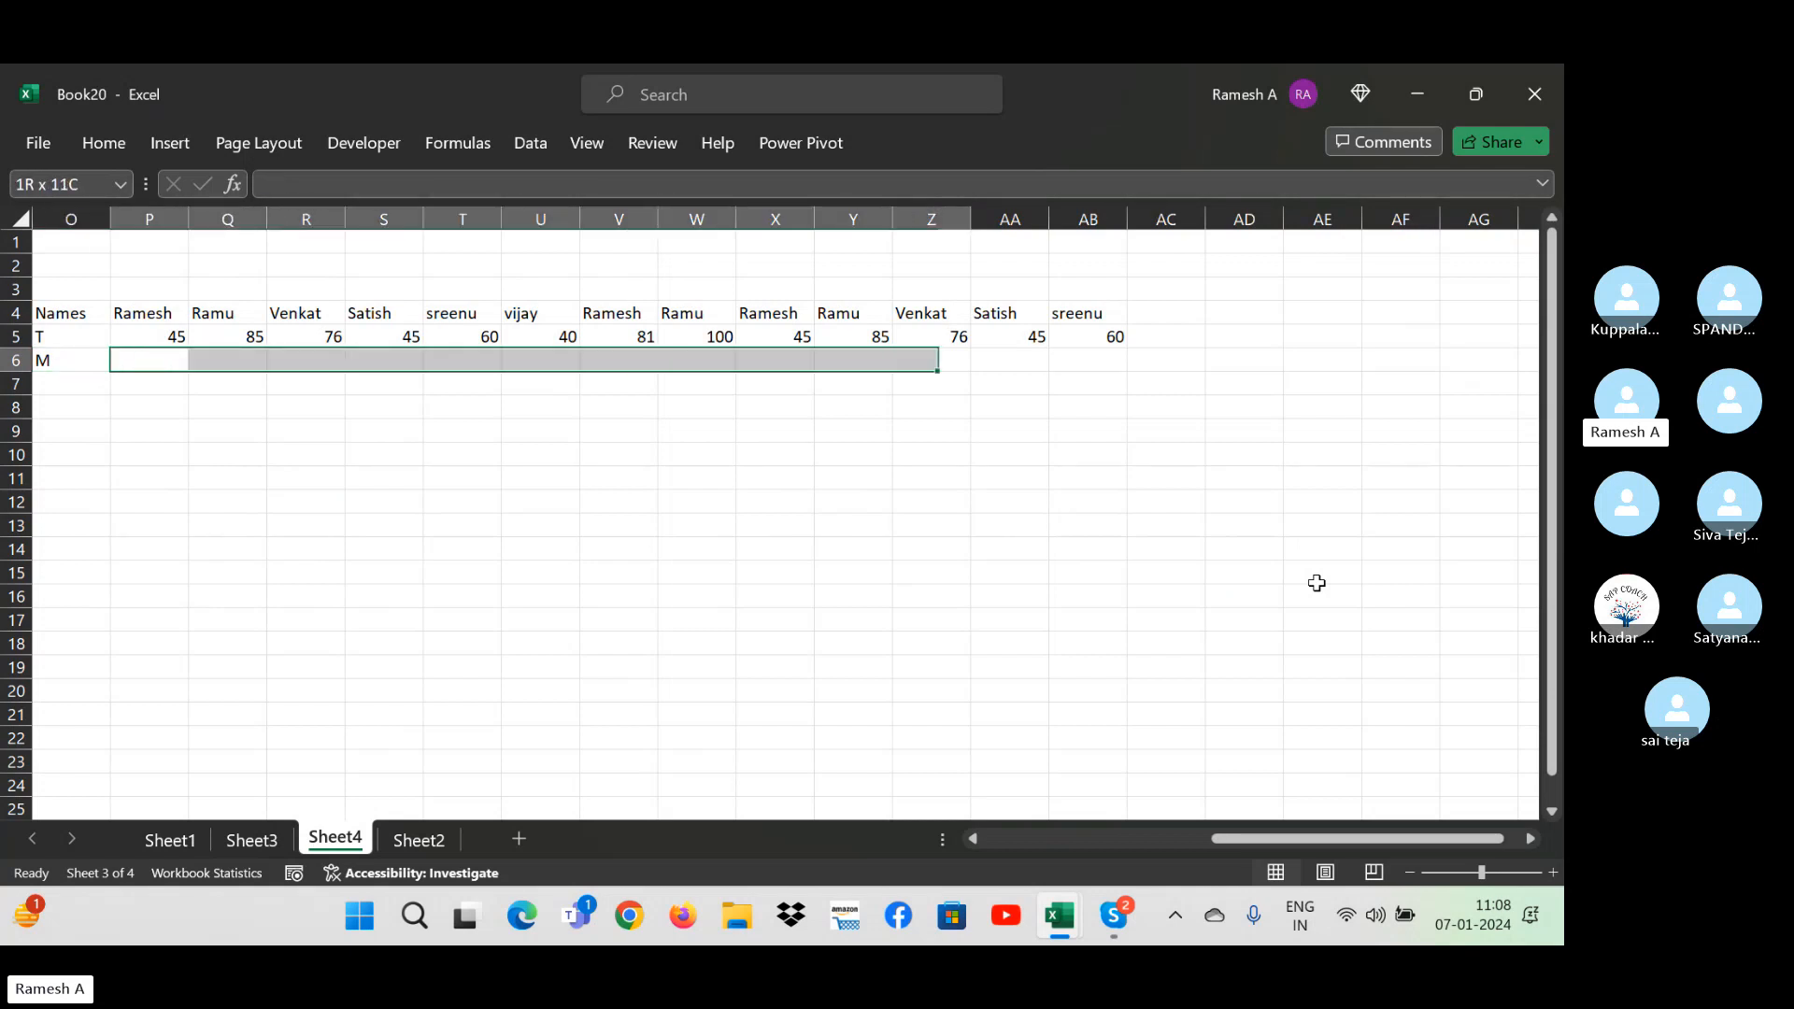
pyautogui.hotkey('ctrl', 'd')
# - Copy the Name list J10:J15, including its header, and paste it at J18
pyautogui.press('Left')
pyautogui.press('Left')
pyautogui.press('Left')
pyautogui.press('Left')
pyautogui.press('Left')
pyautogui.press('Left')
pyautogui.press('Left')
pyautogui.press('Left')
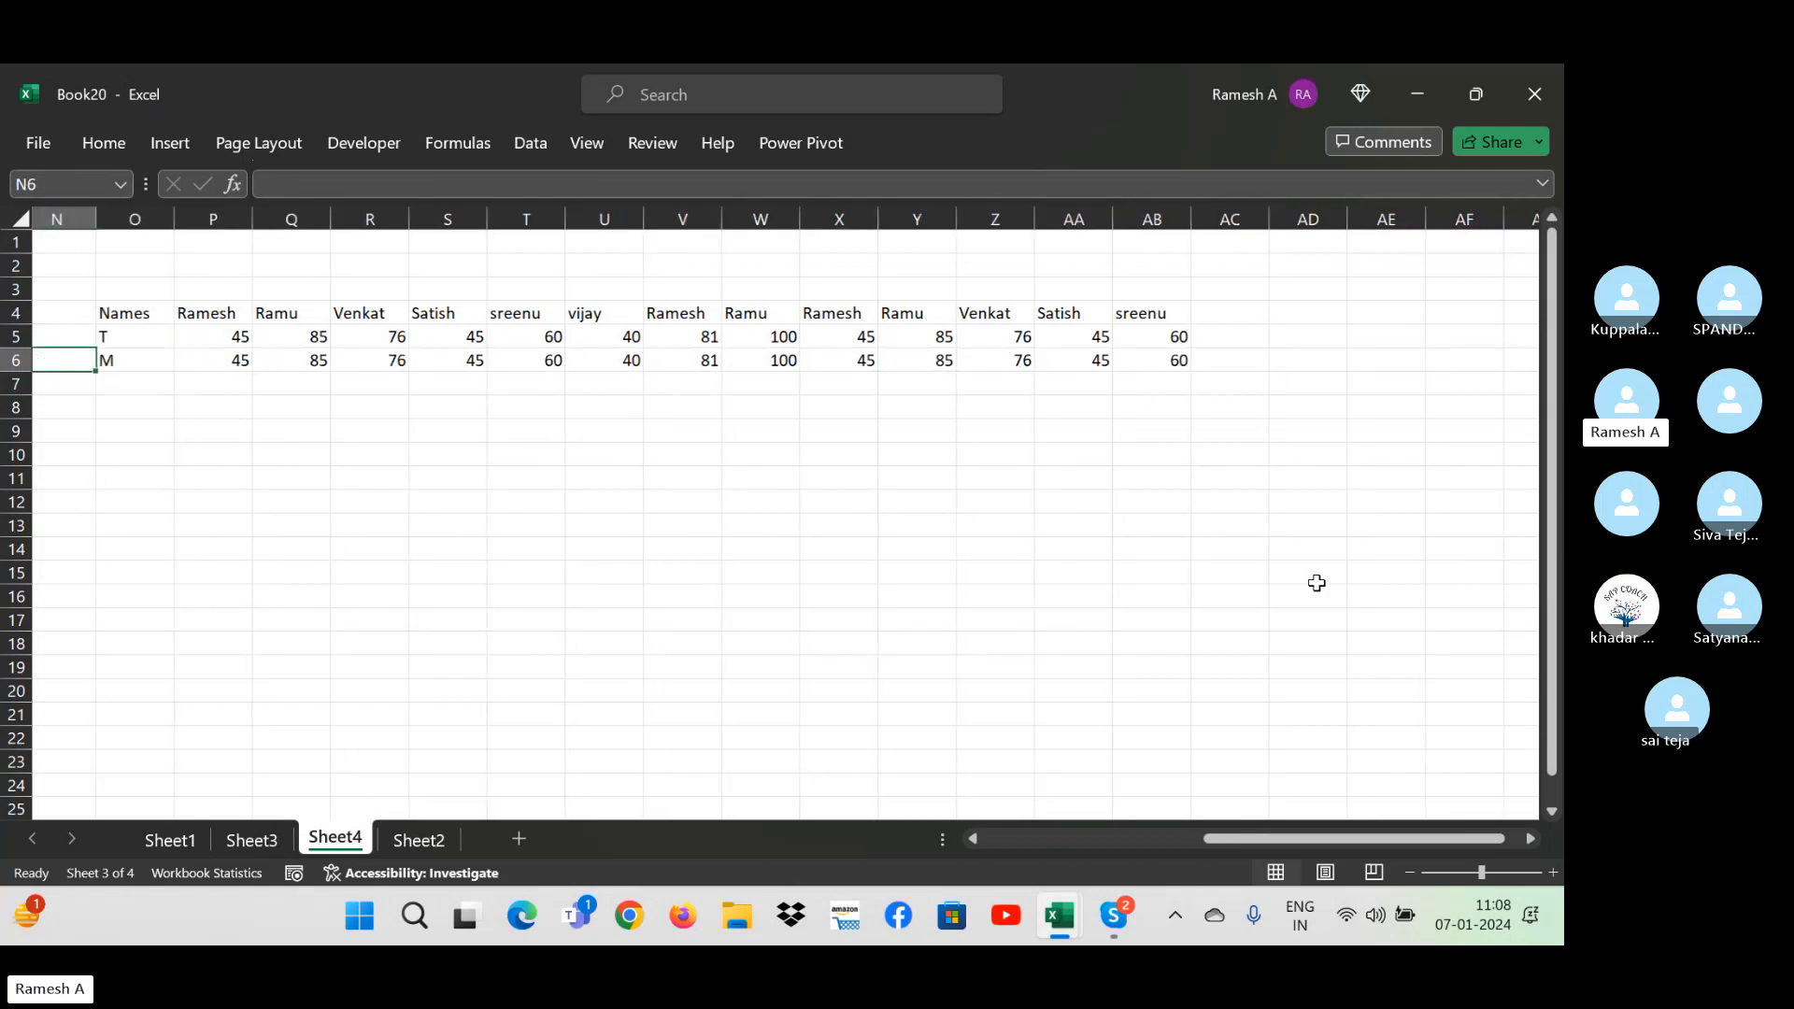
pyautogui.press('Right')
pyautogui.press('Right')
pyautogui.press('Down')
pyautogui.press('Down')
pyautogui.press('Down')
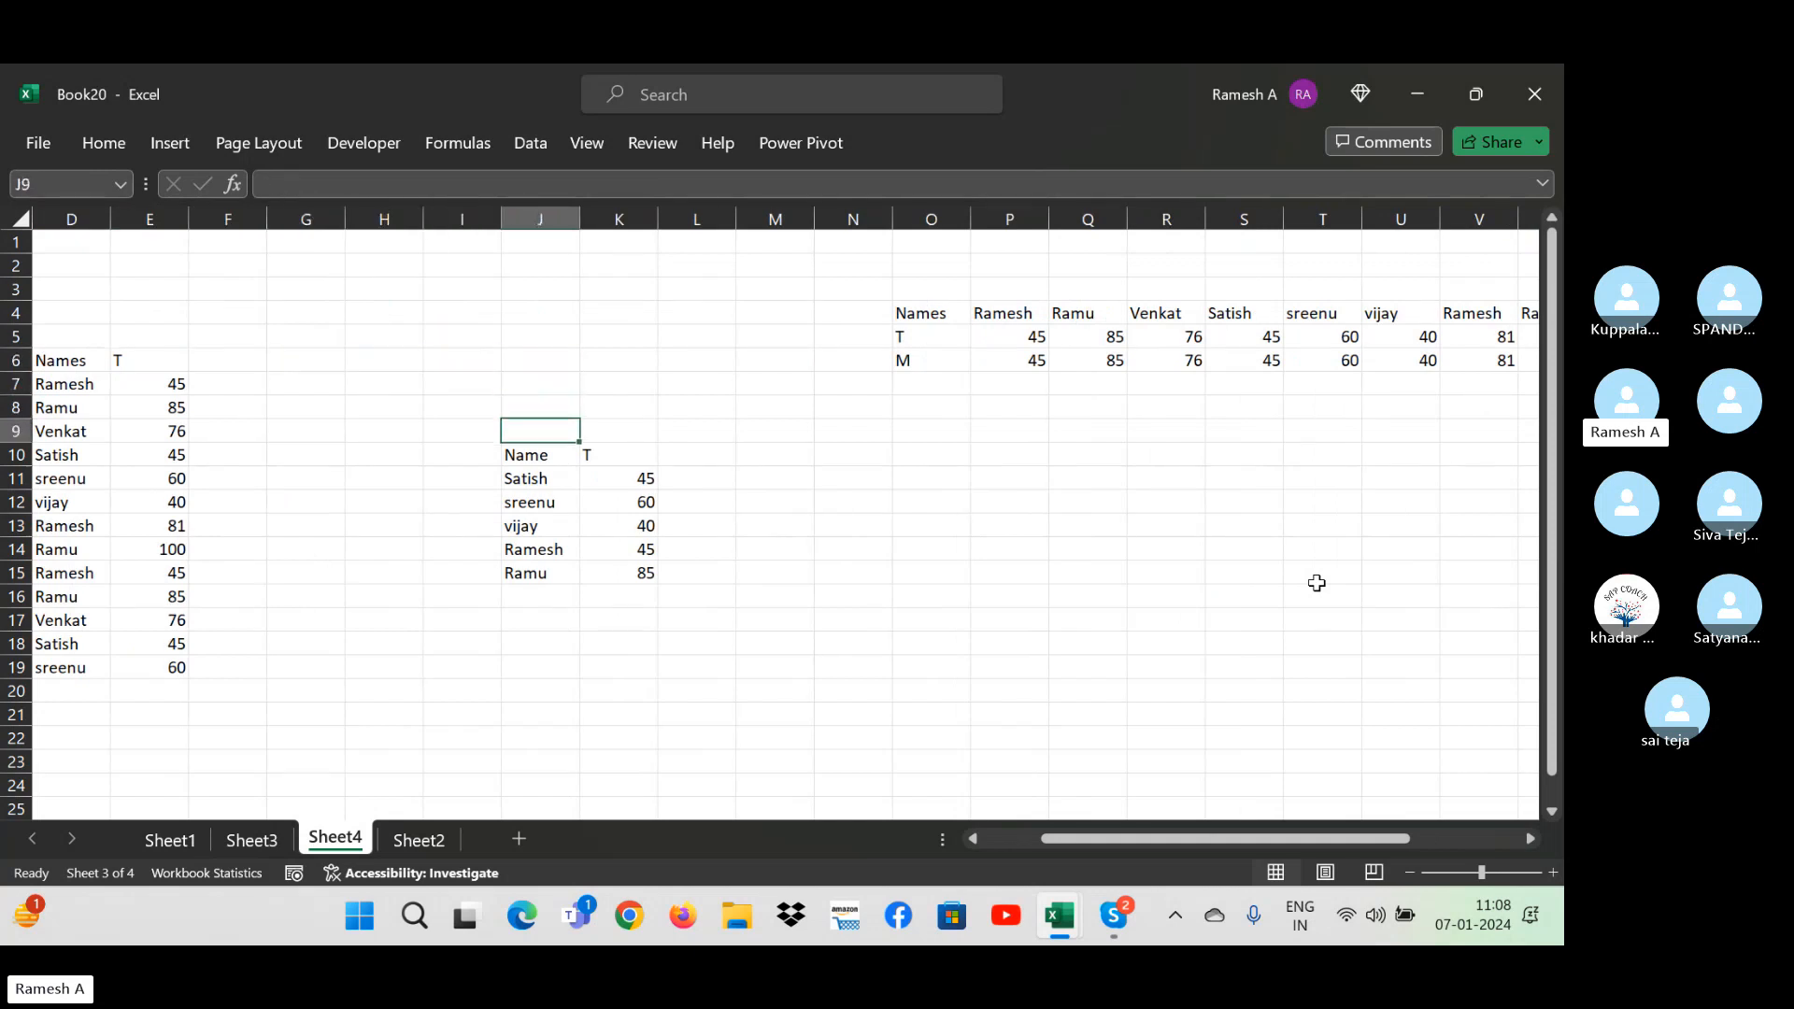
pyautogui.press('Down')
pyautogui.hotkey('ctrl', 'shift', 'Down')
pyautogui.hotkey('ctrl', 'c')
pyautogui.press('Down')
pyautogui.press('Down')
pyautogui.press('Down')
pyautogui.press('Down')
pyautogui.press('Down')
pyautogui.press('Down')
pyautogui.press('Down')
pyautogui.press('Down')
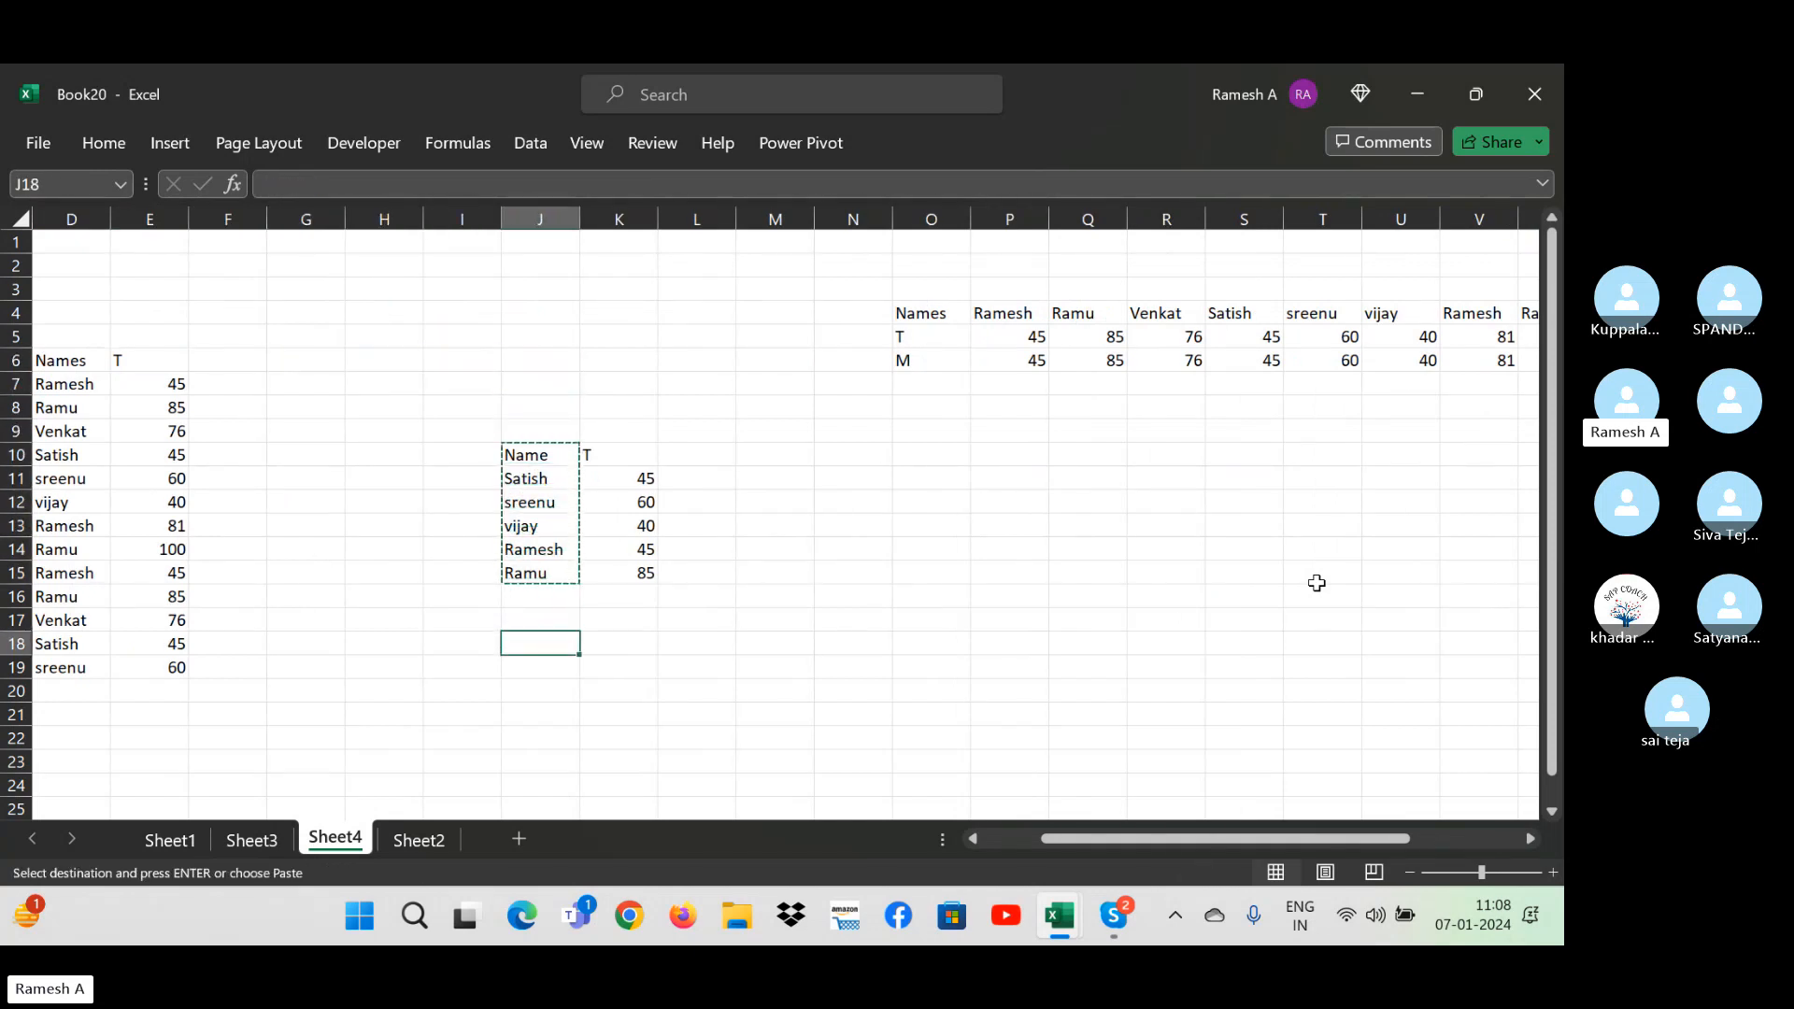
pyautogui.hotkey('ctrl', 'v')
# - Add the column header T in K18 beside the pasted Name header
pyautogui.press('Right')
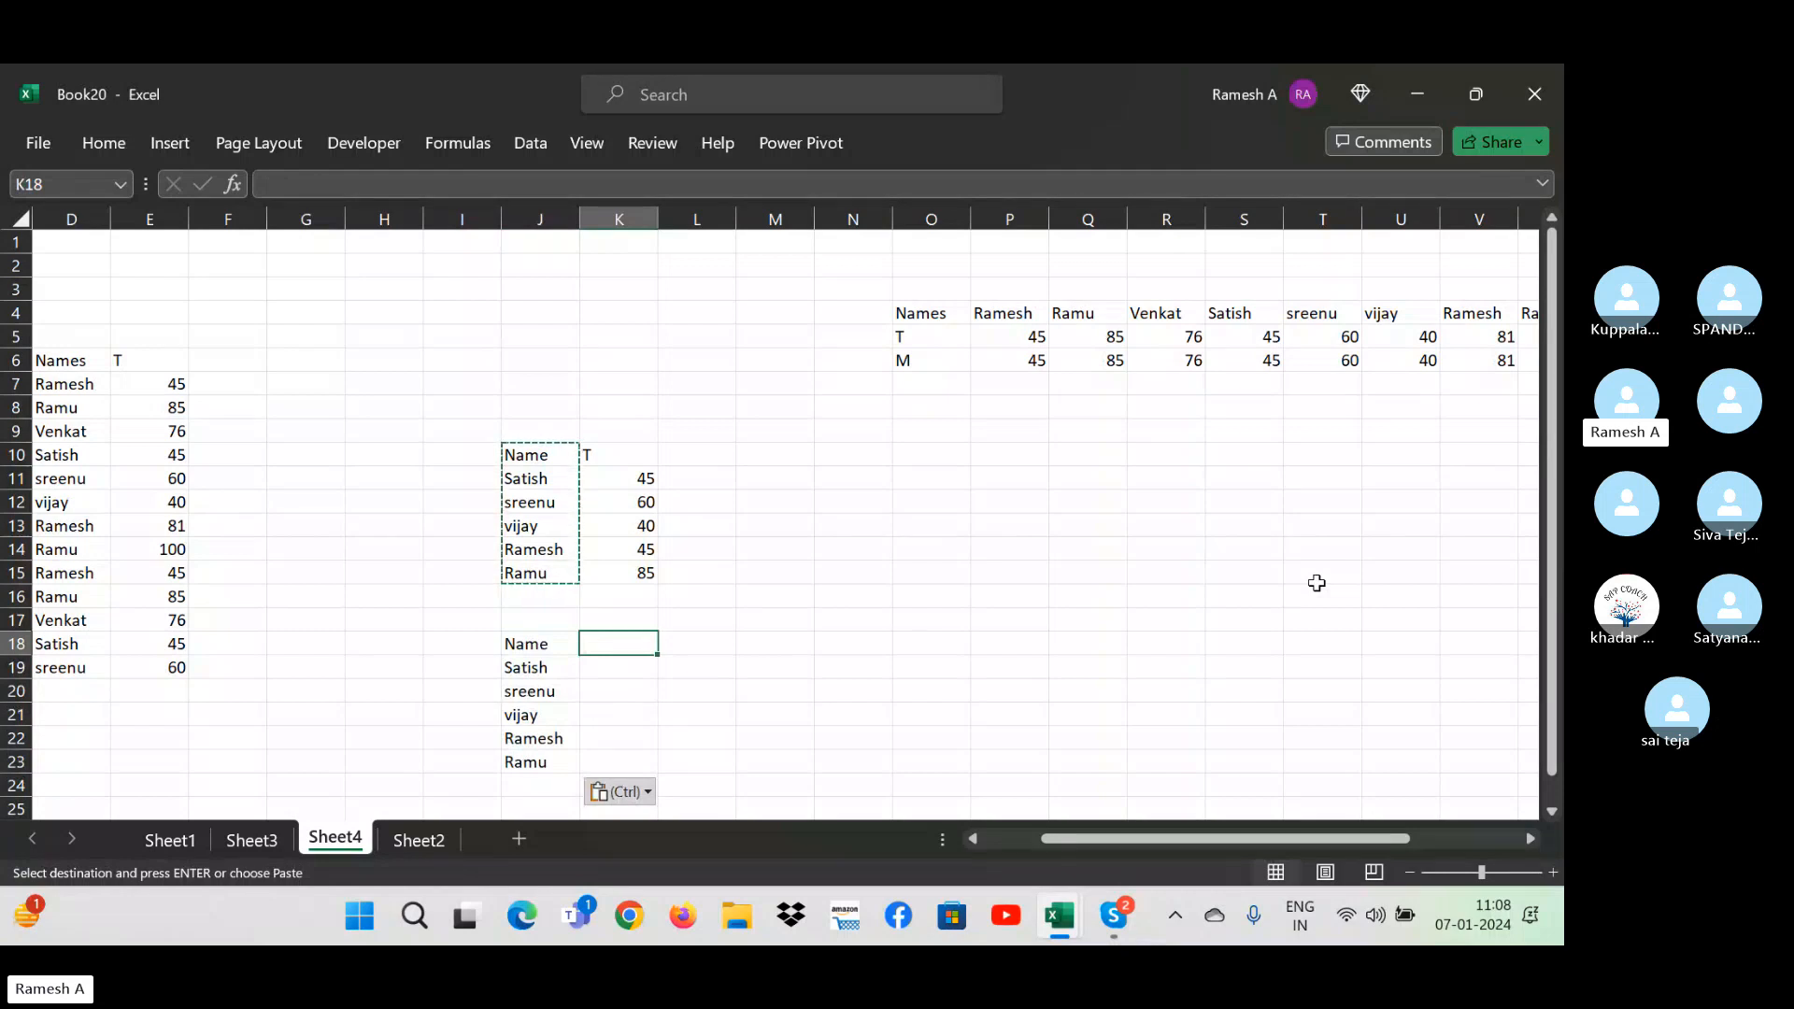
pyautogui.write('T')
pyautogui.press('Return')
# - Enter =HLOOKUP(J19,$O$4:$AB$6,2,0) in K19 to look up the first name's T mark in the horizontal table
pyautogui.write('=')
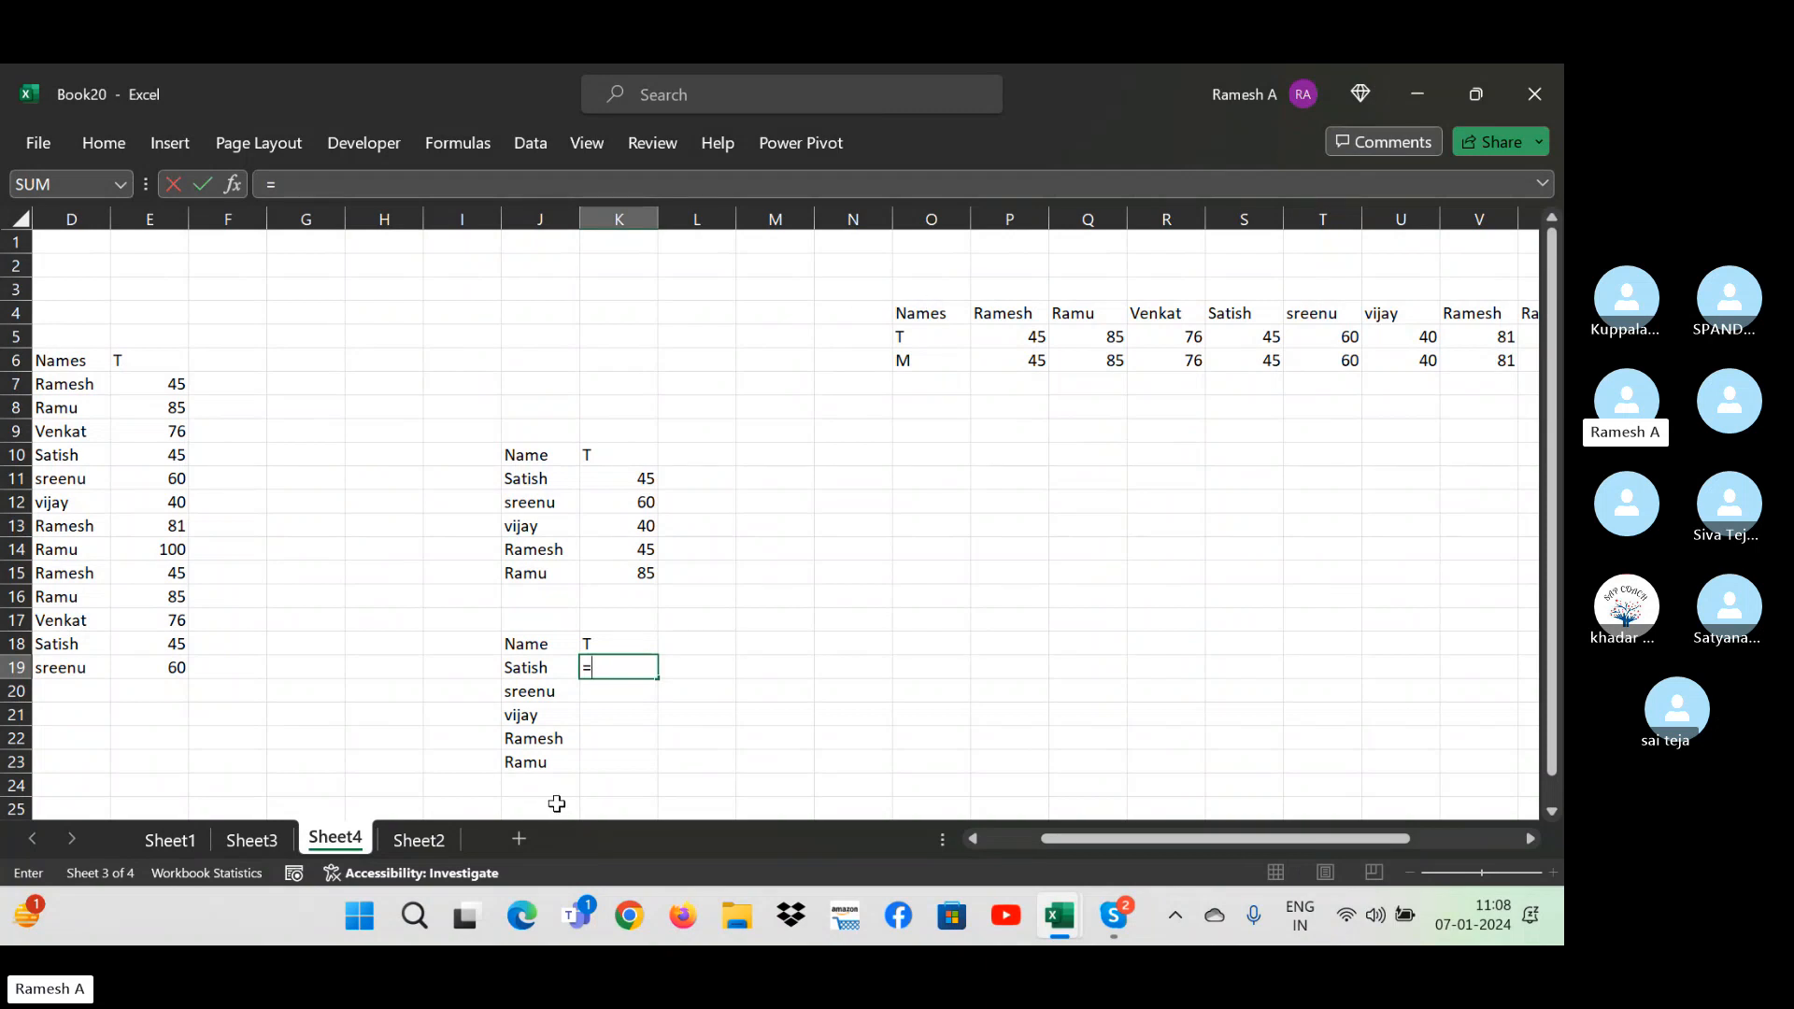
pyautogui.write('hlo')
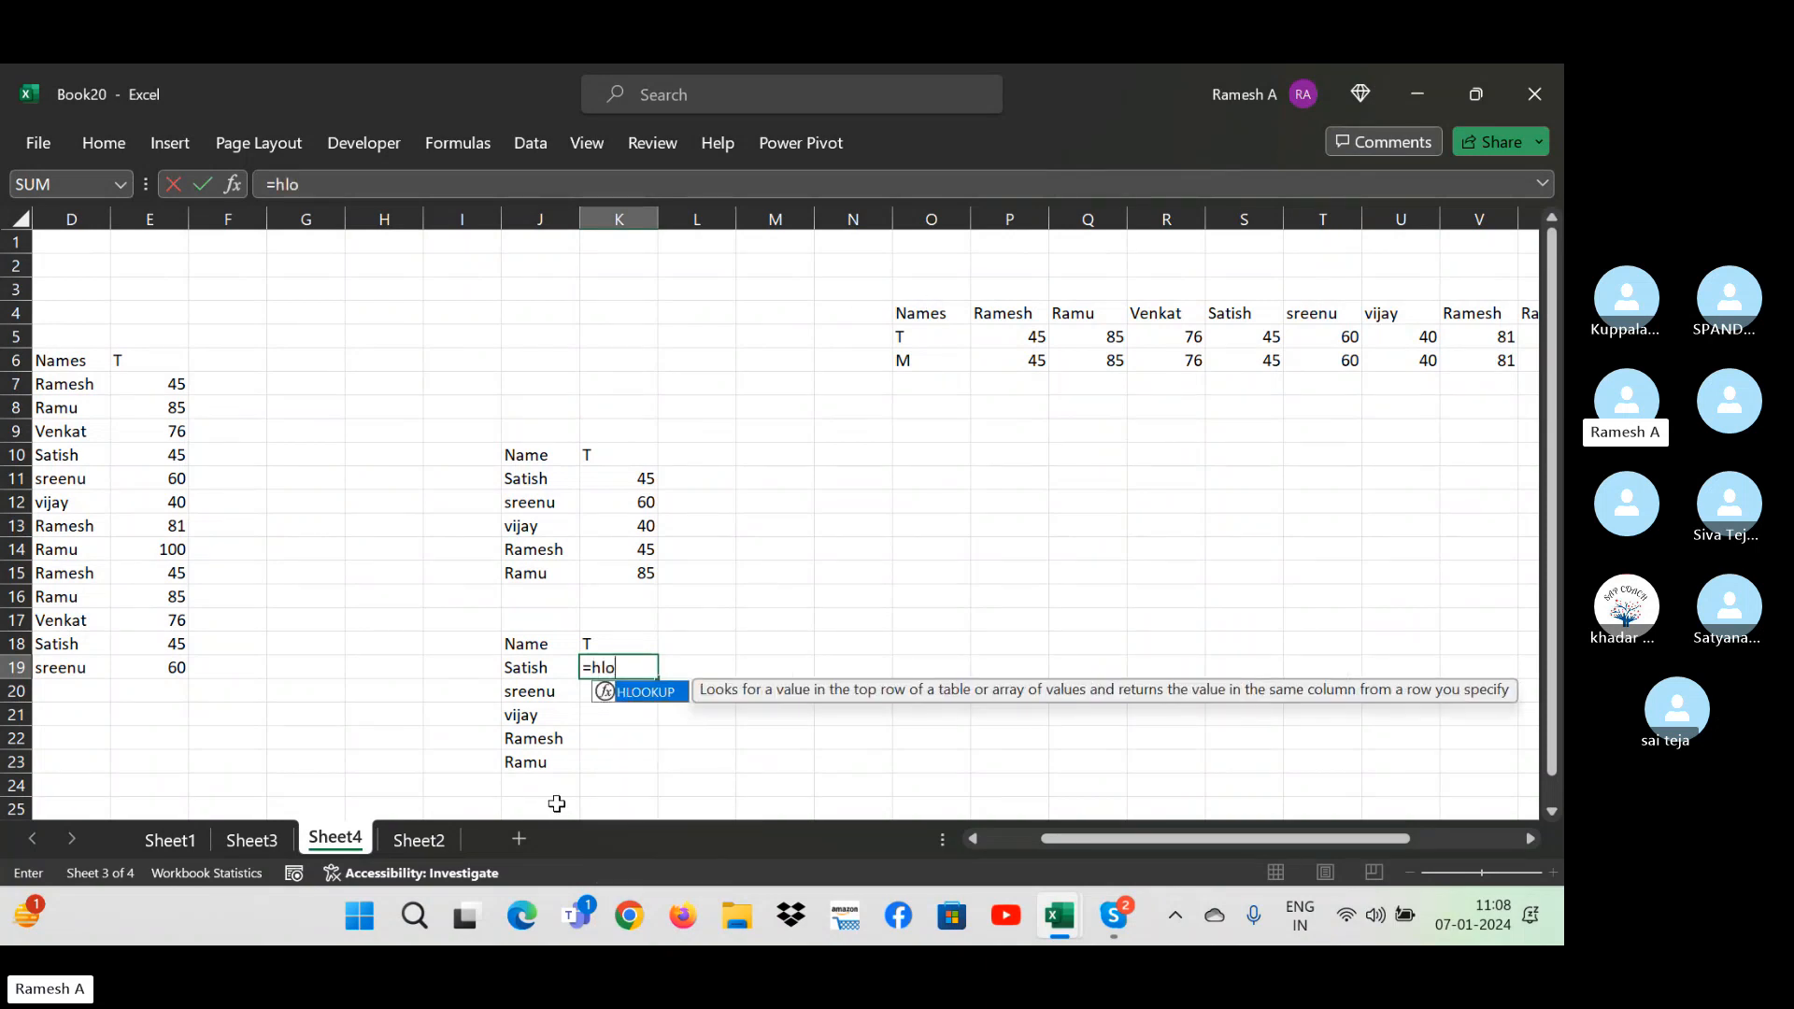
pyautogui.write('okup(')
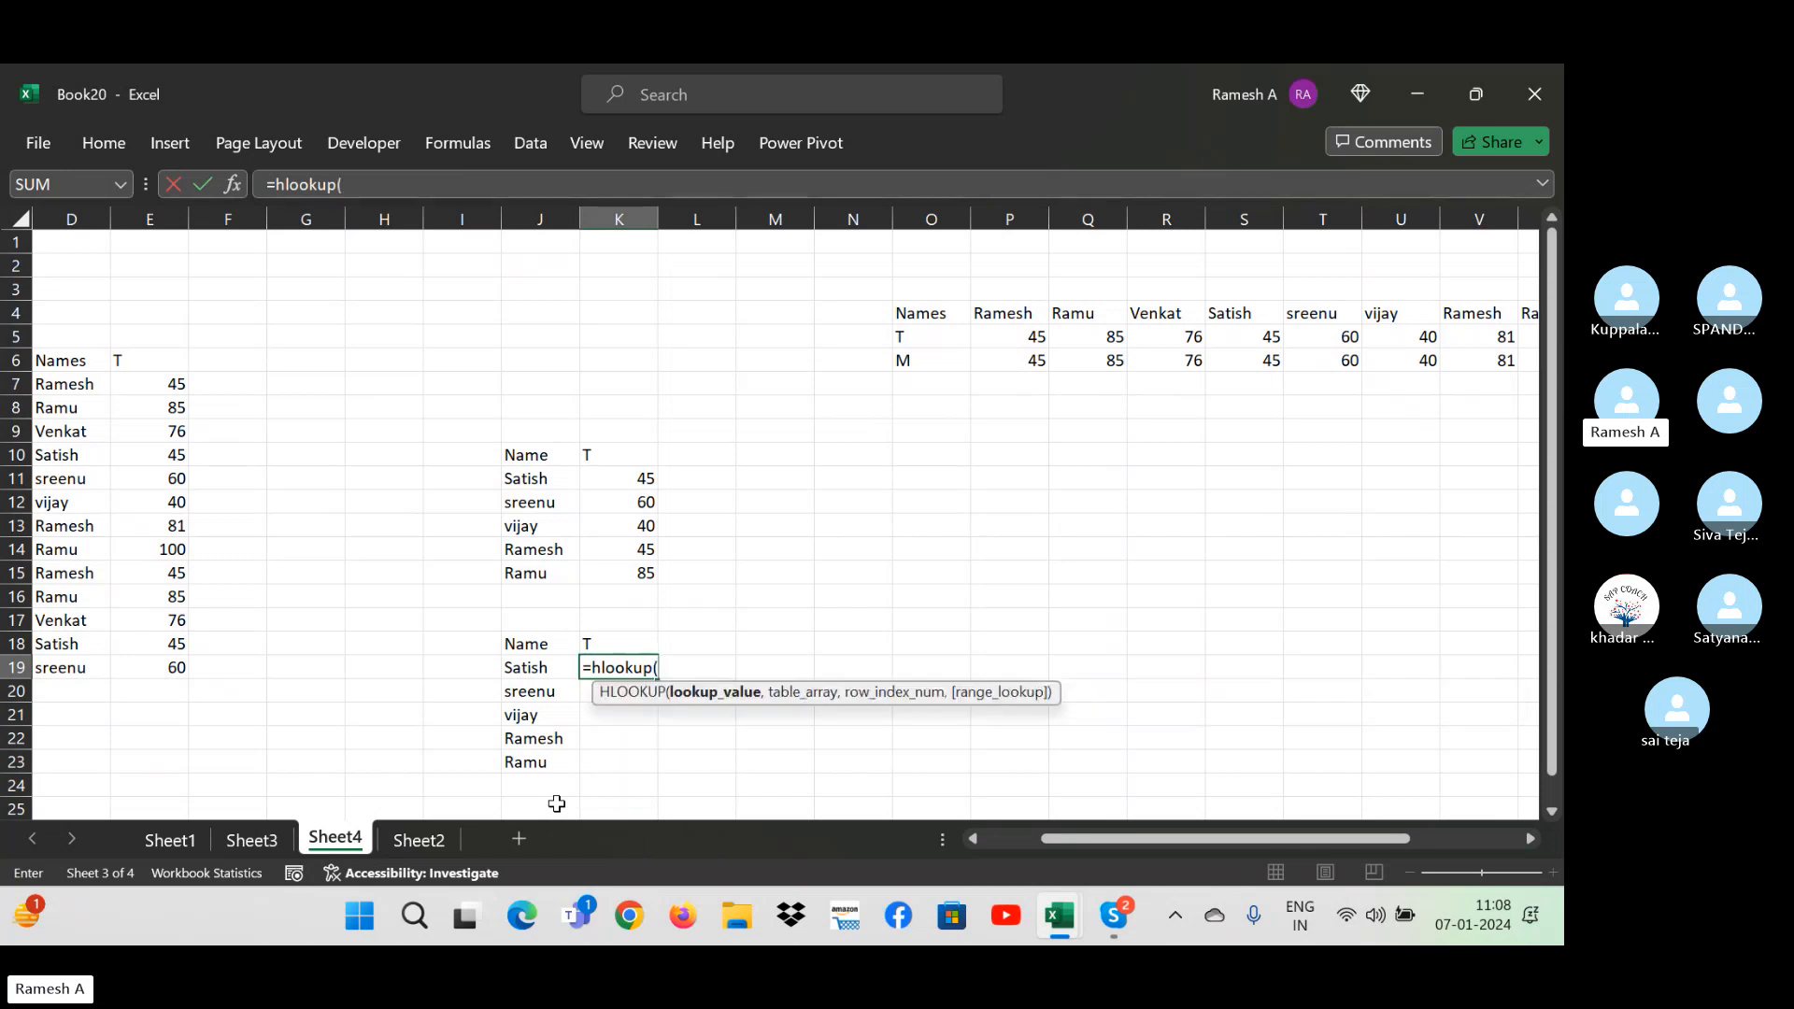
pyautogui.click(526, 663)
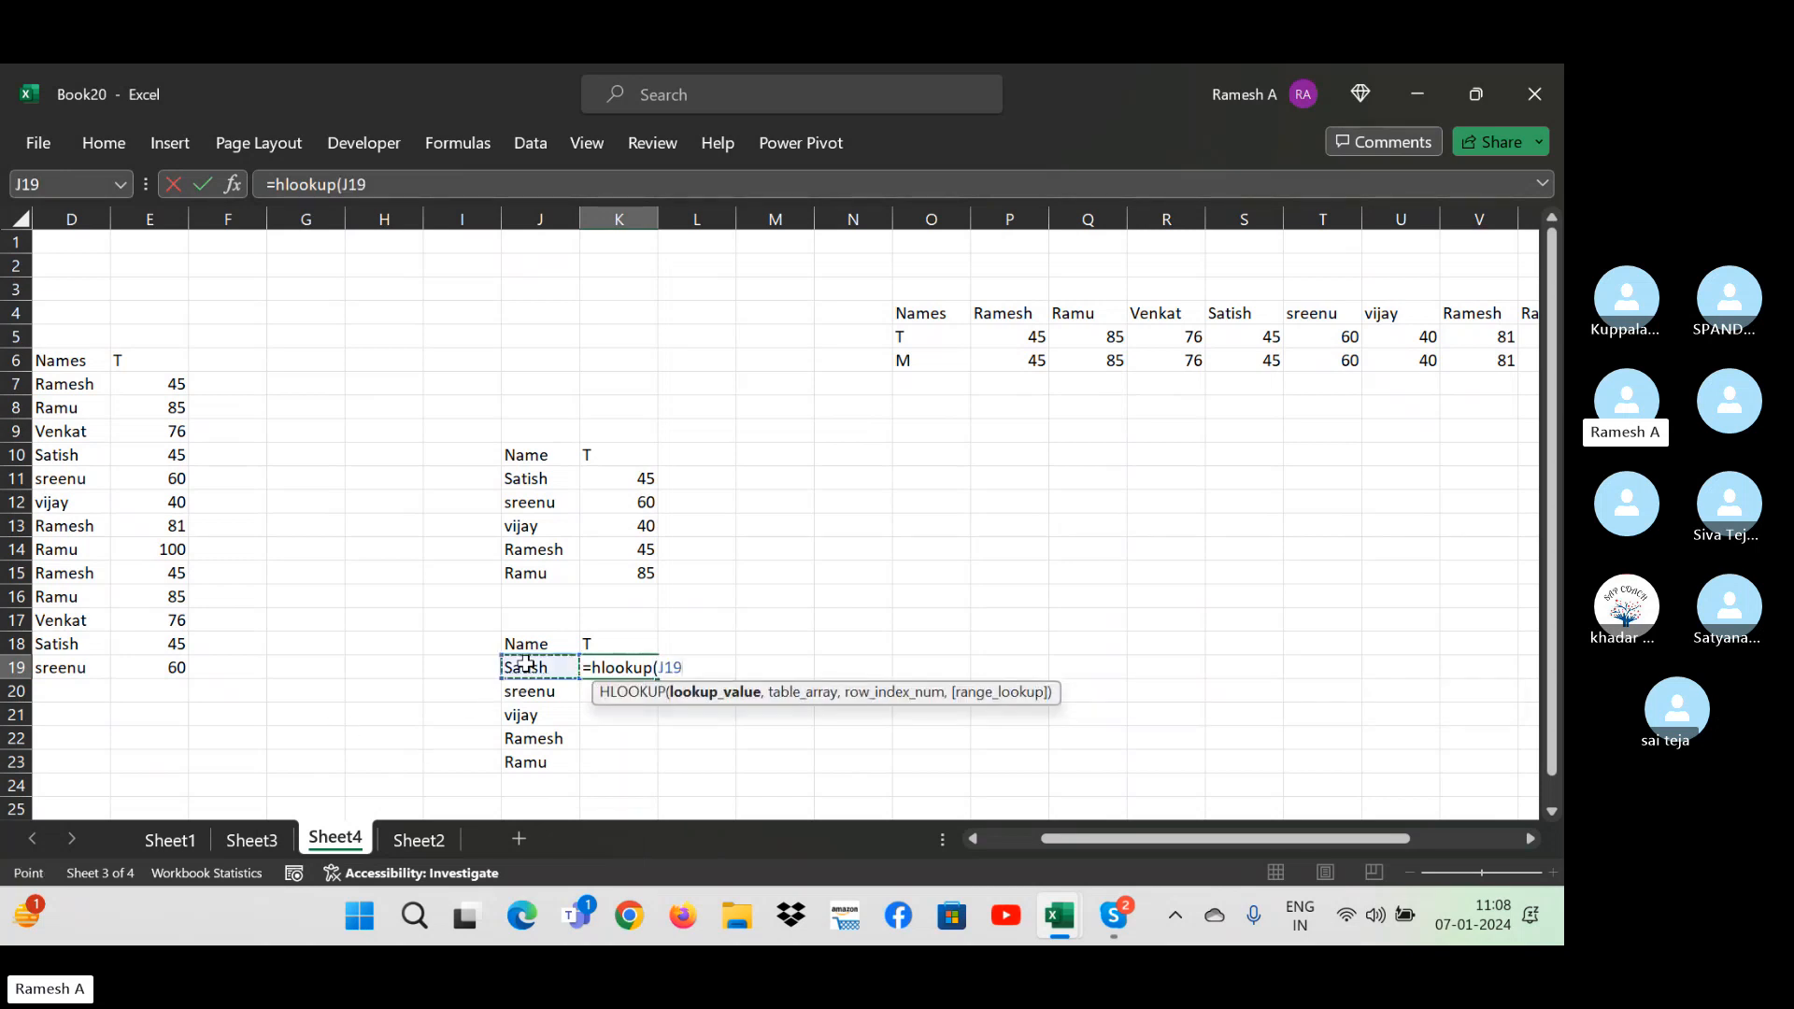
pyautogui.write(',')
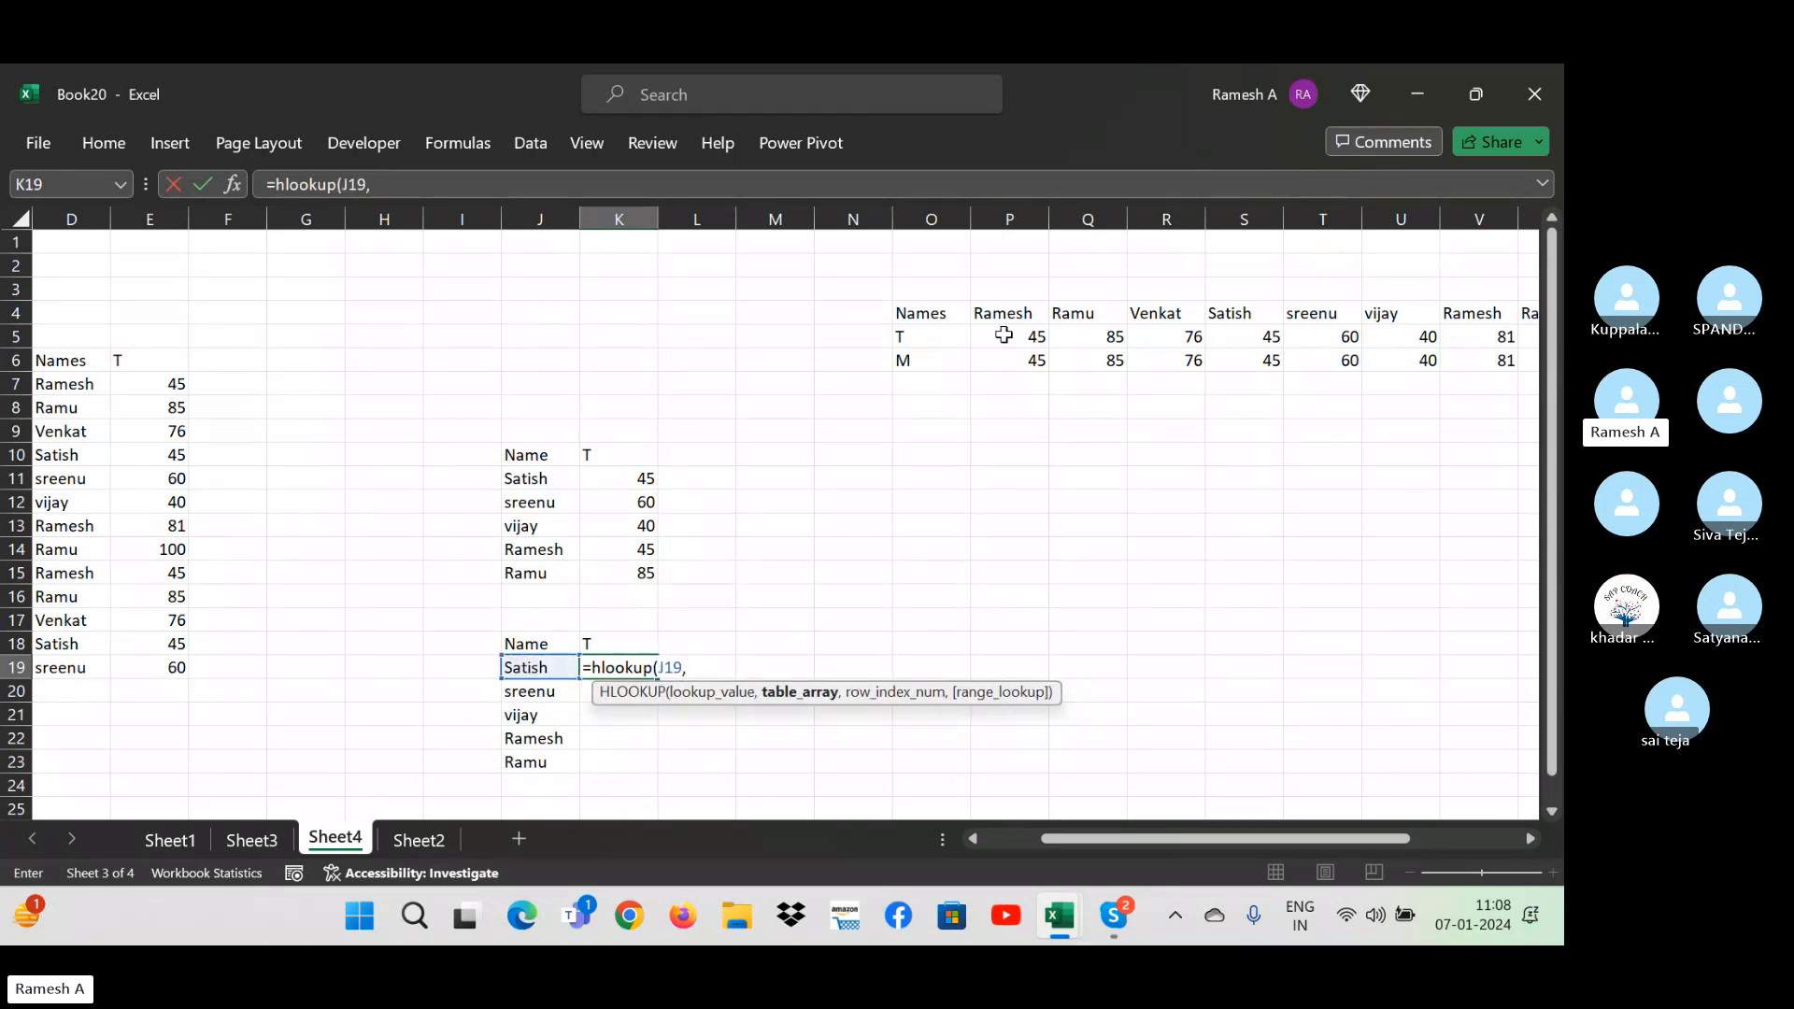
pyautogui.click(906, 316)
pyautogui.moveTo(906, 316); pyautogui.dragTo(917, 313)
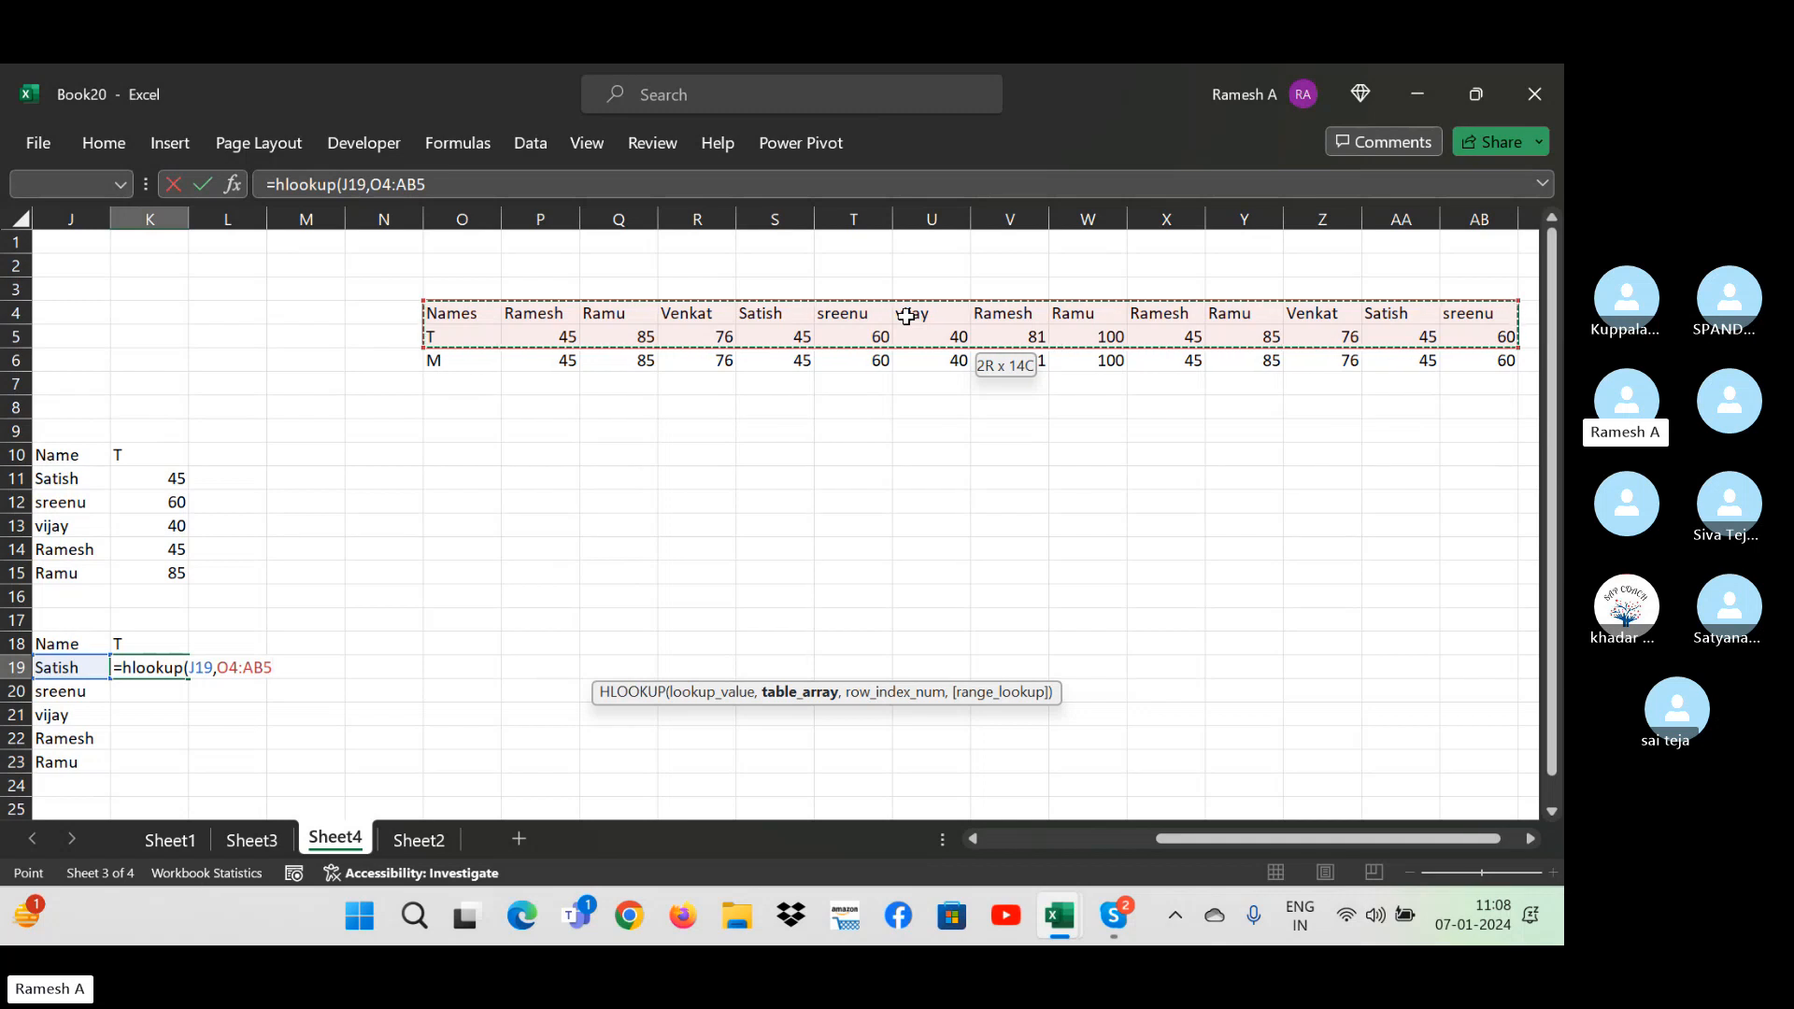
pyautogui.hotkey('shift', 'Down')
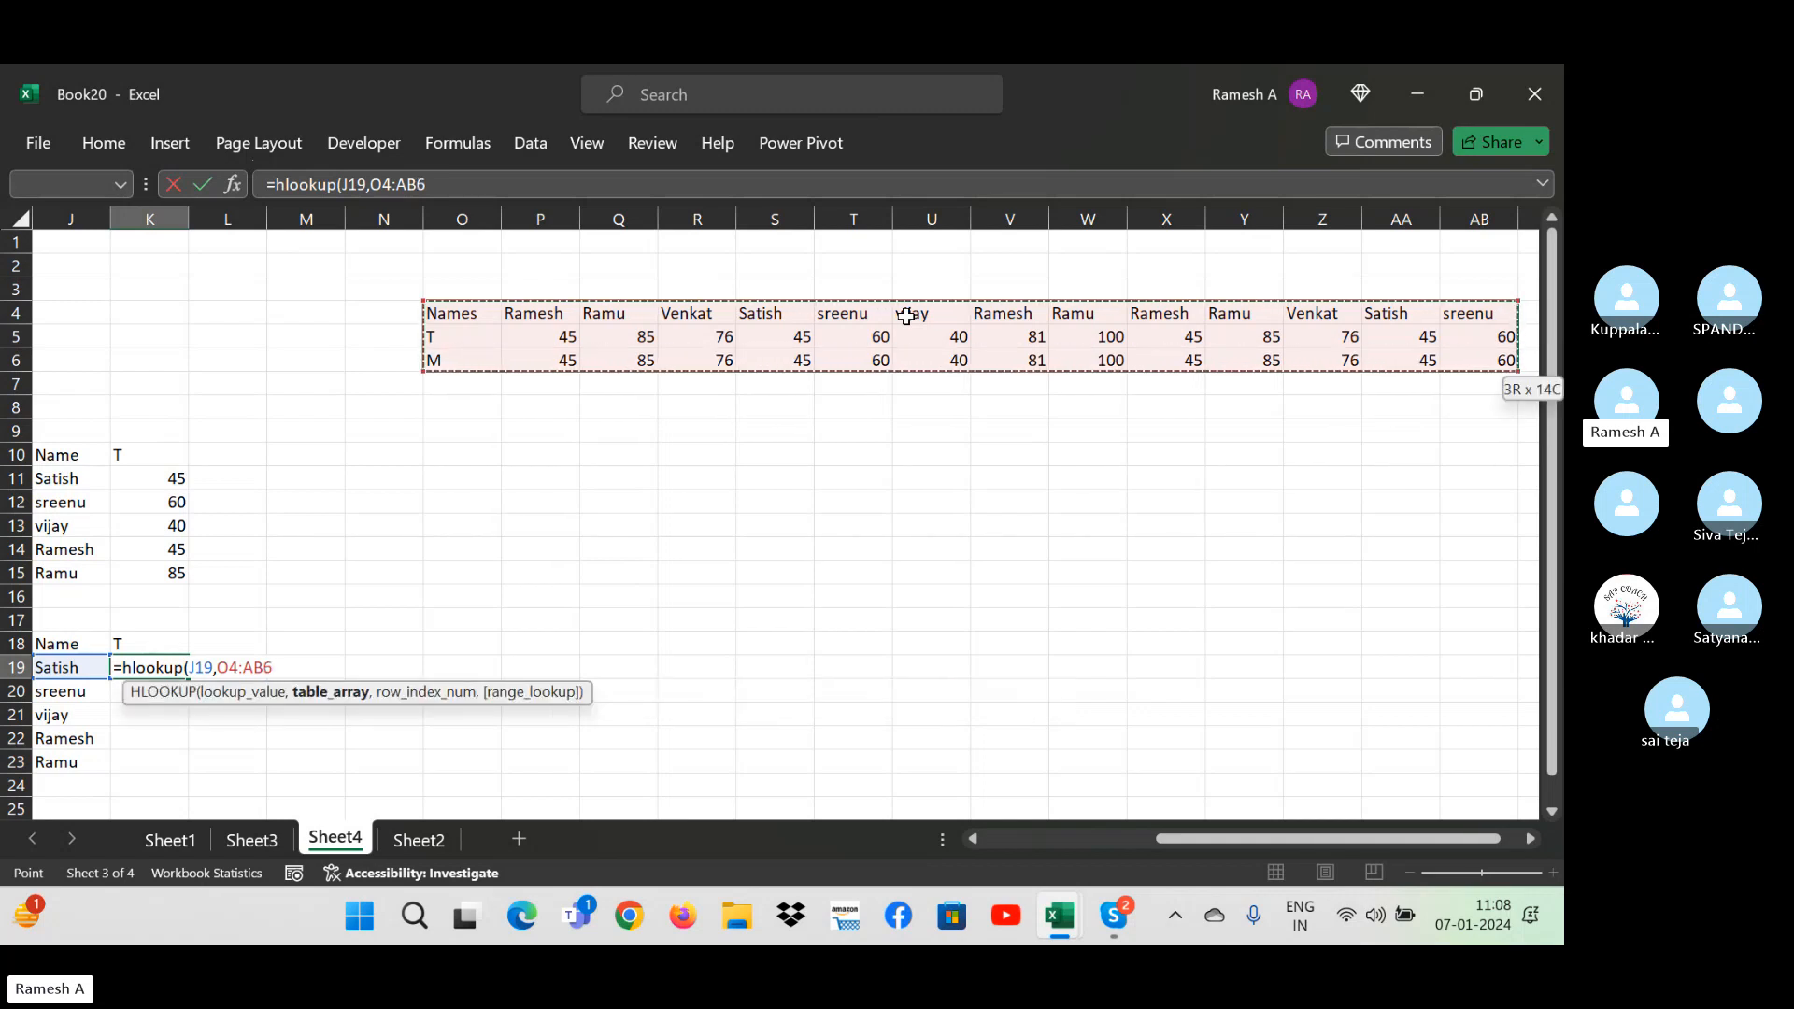
pyautogui.press('F4')
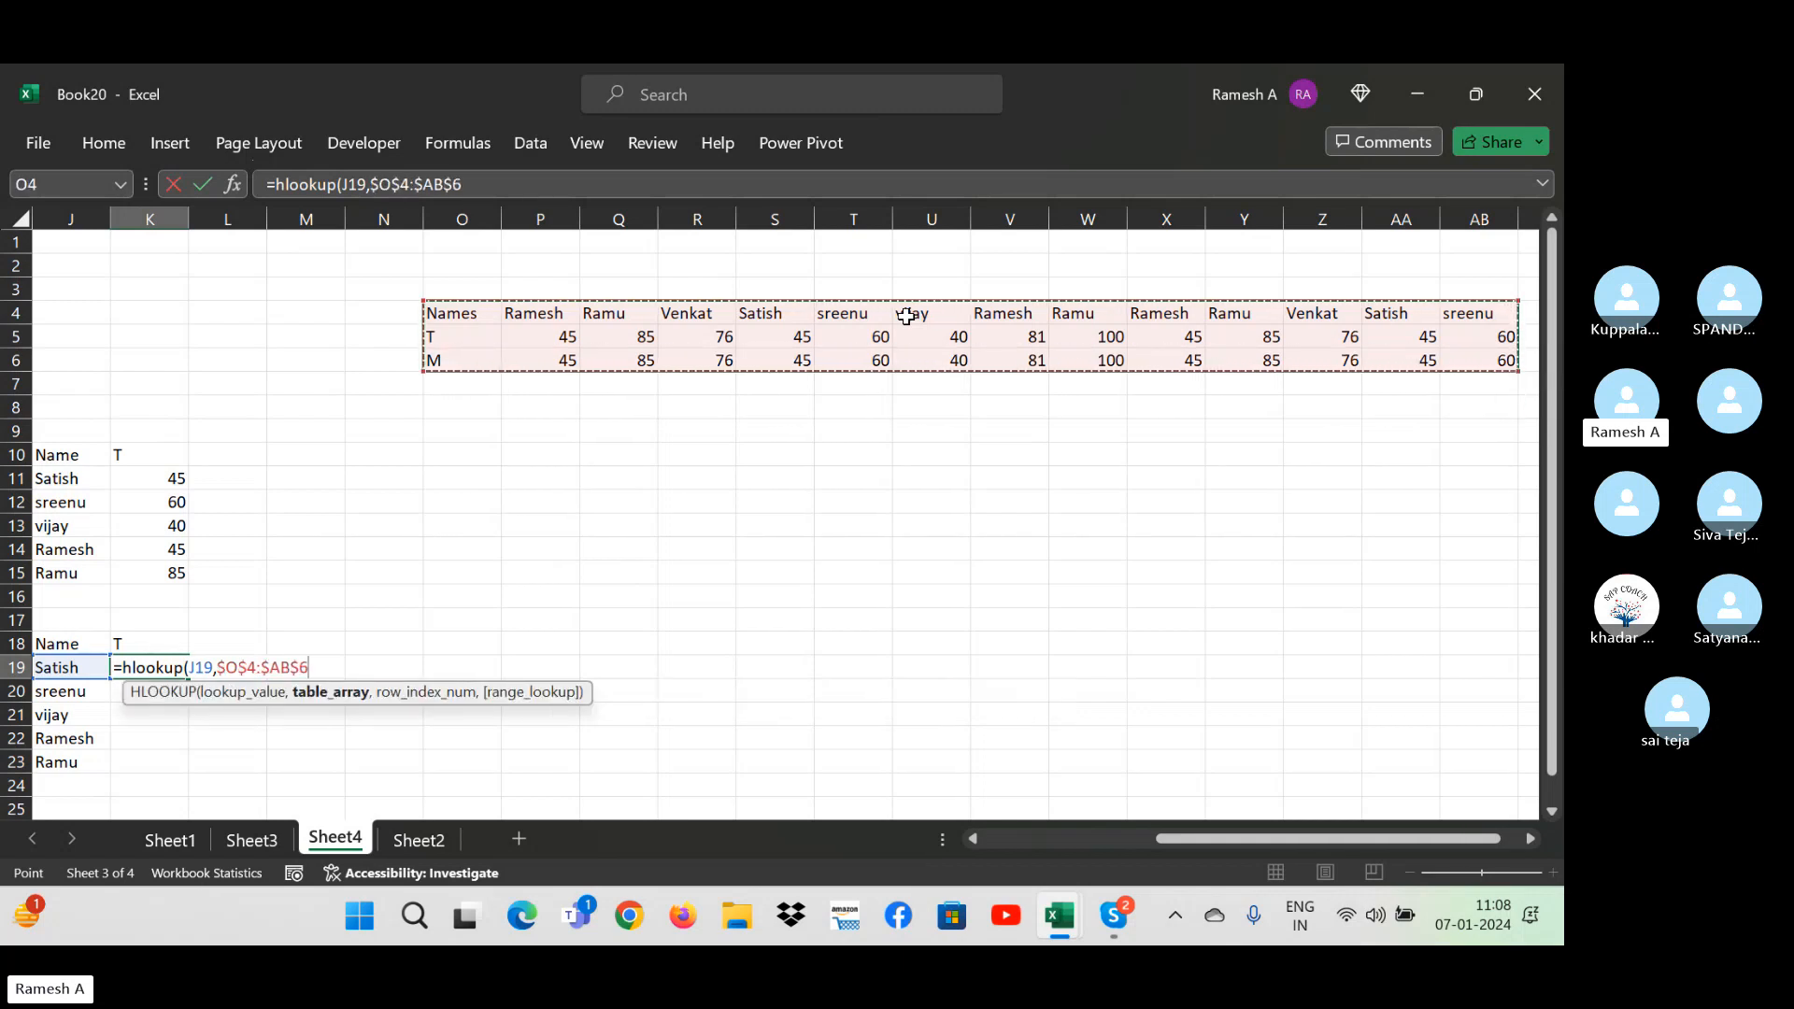
pyautogui.write(',')
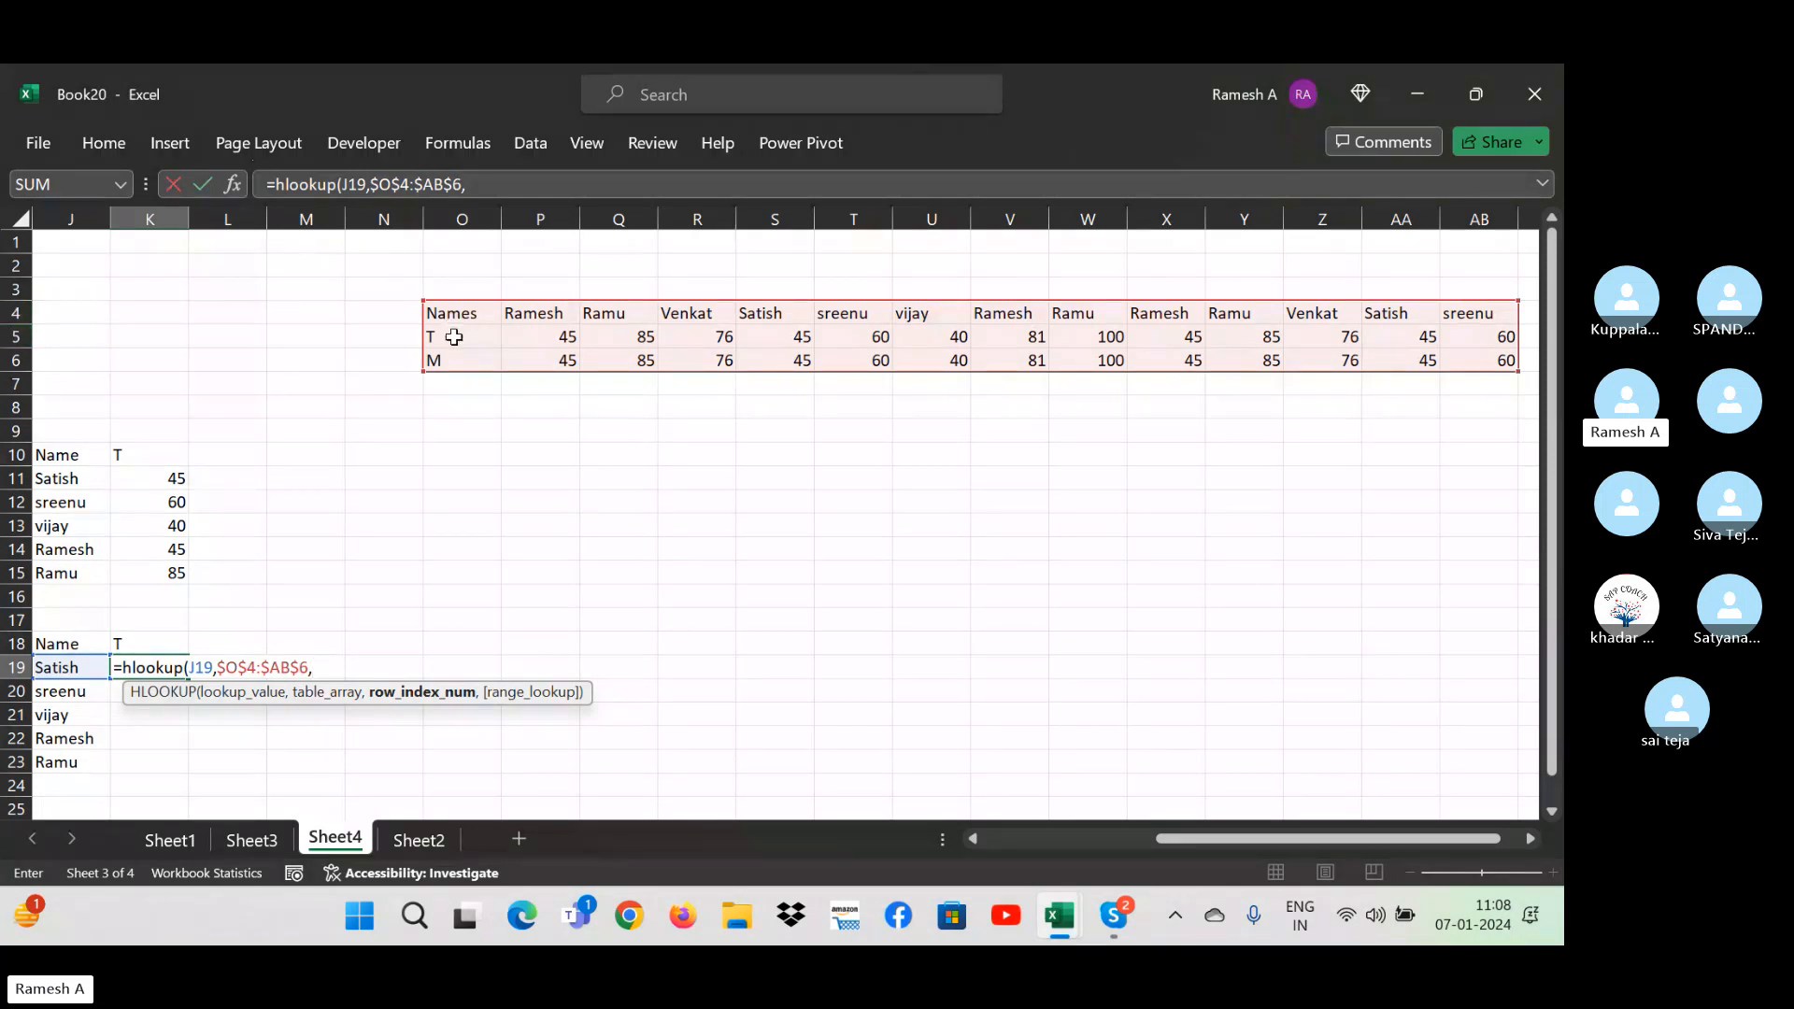
pyautogui.write('2,')
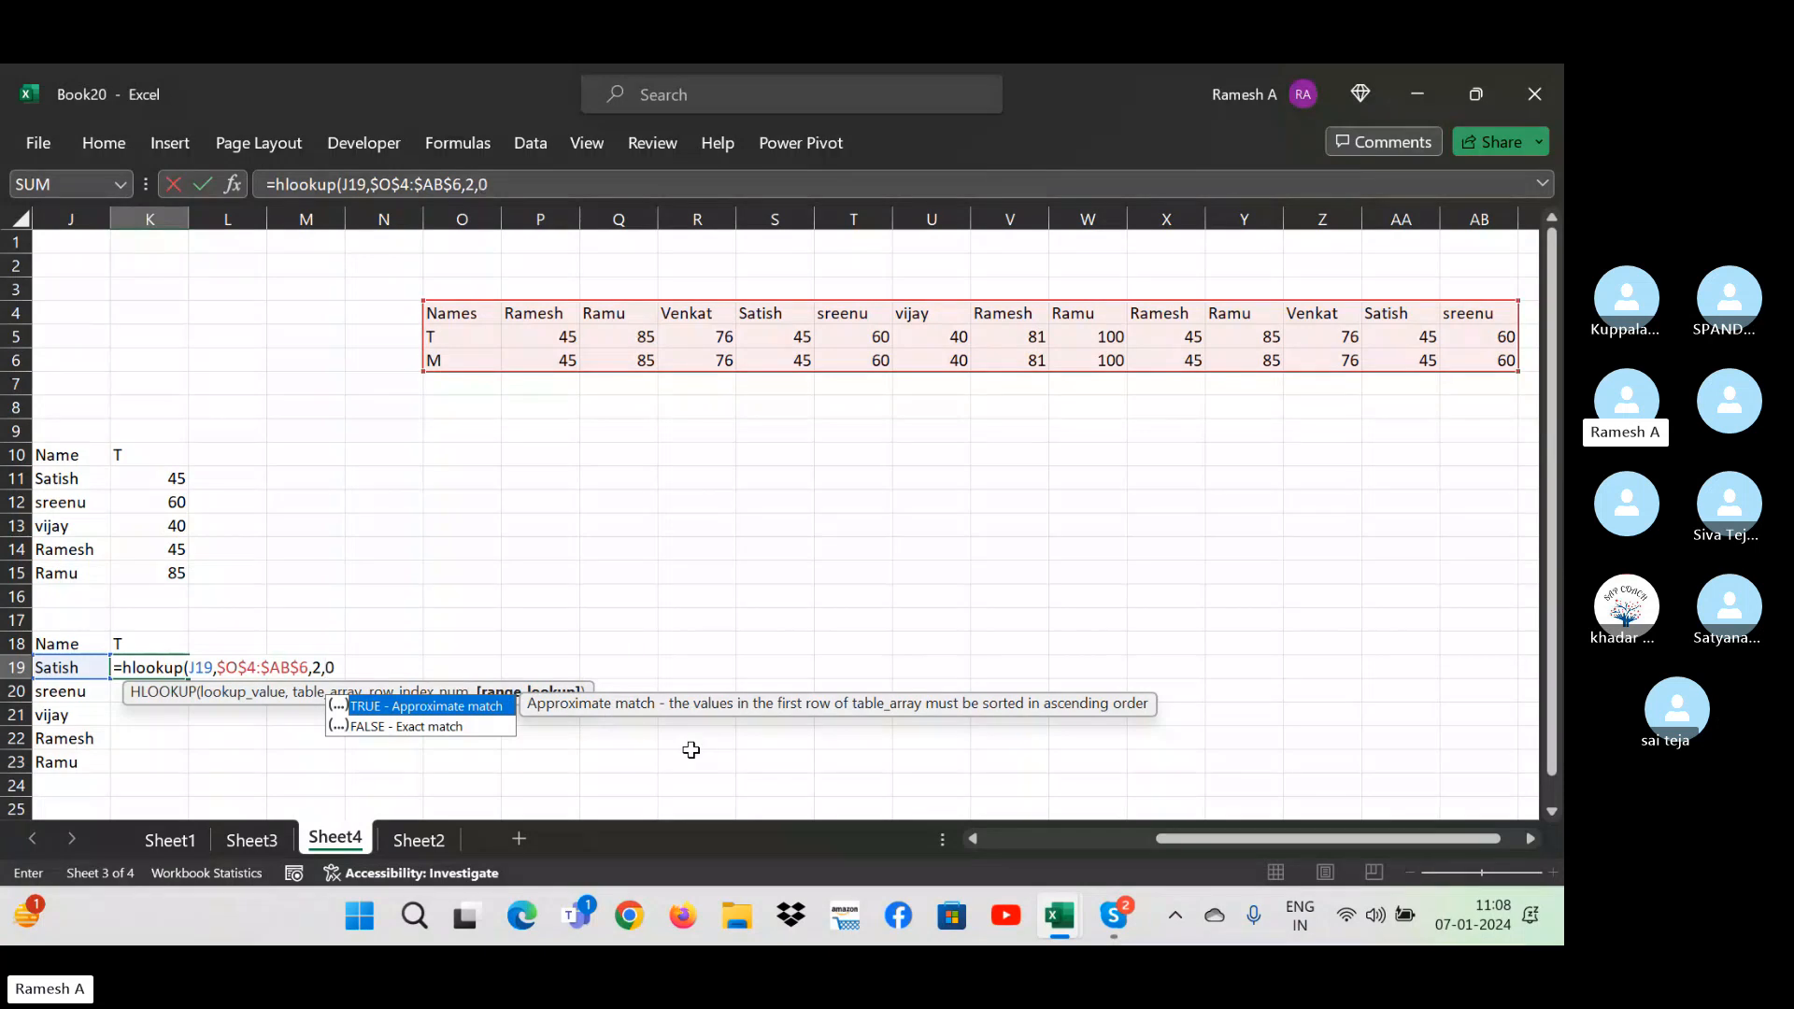
pyautogui.write('0)')
pyautogui.press('Return')
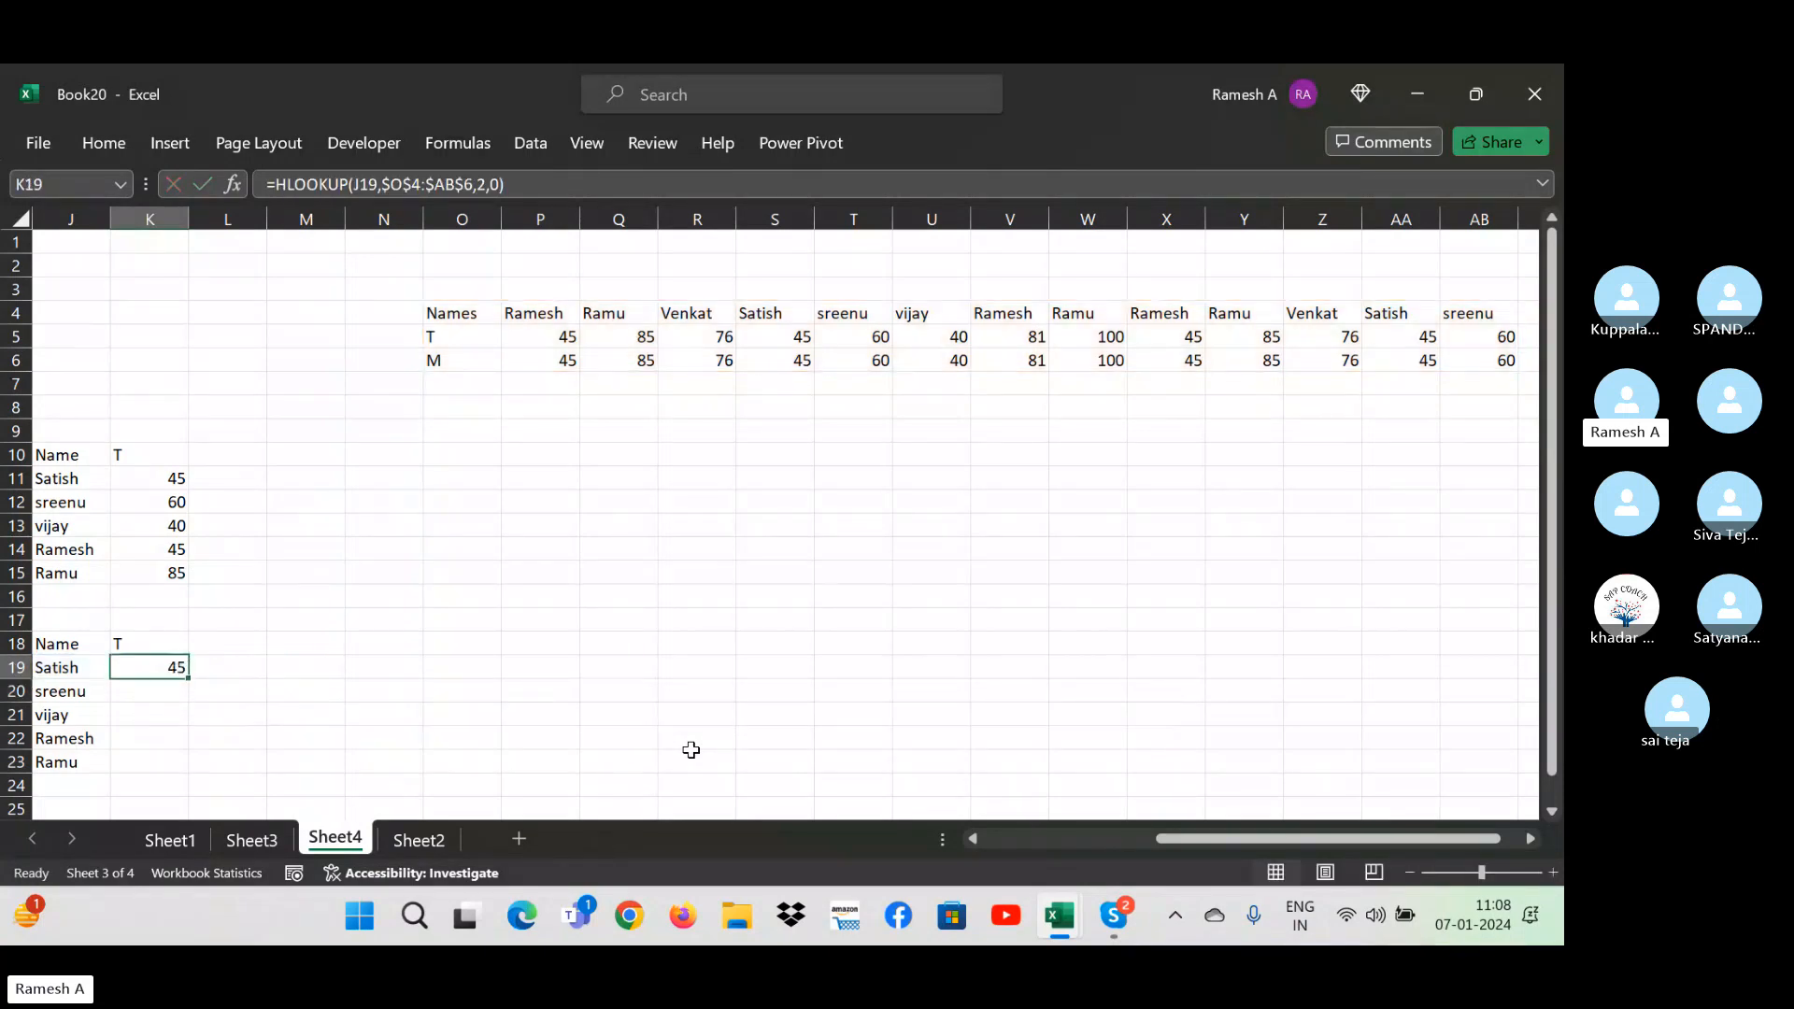
# - Fill the HLOOKUP formula from K19 down to K23
pyautogui.moveTo(189, 696); pyautogui.dragTo(189, 770)
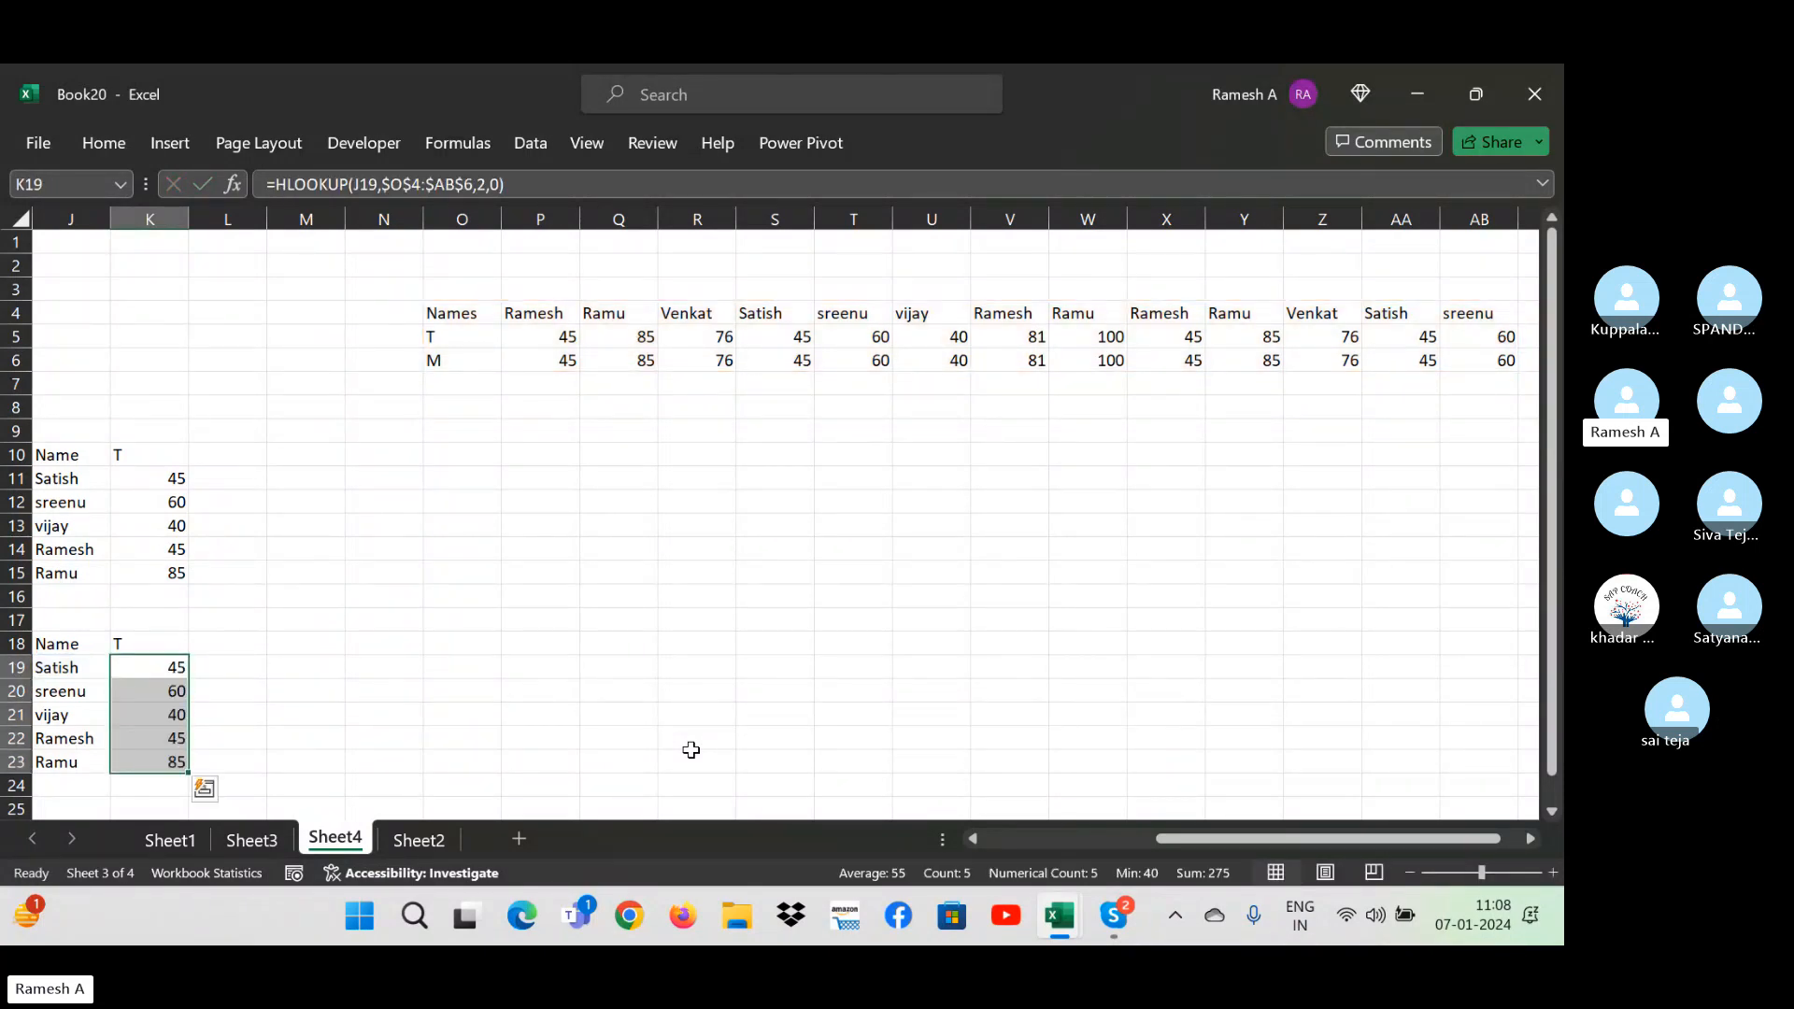
pyautogui.press('Down')
pyautogui.press('Down')
pyautogui.press('Up')
pyautogui.press('Up')
pyautogui.press('Left')
pyautogui.press('Left')
pyautogui.press('Left')
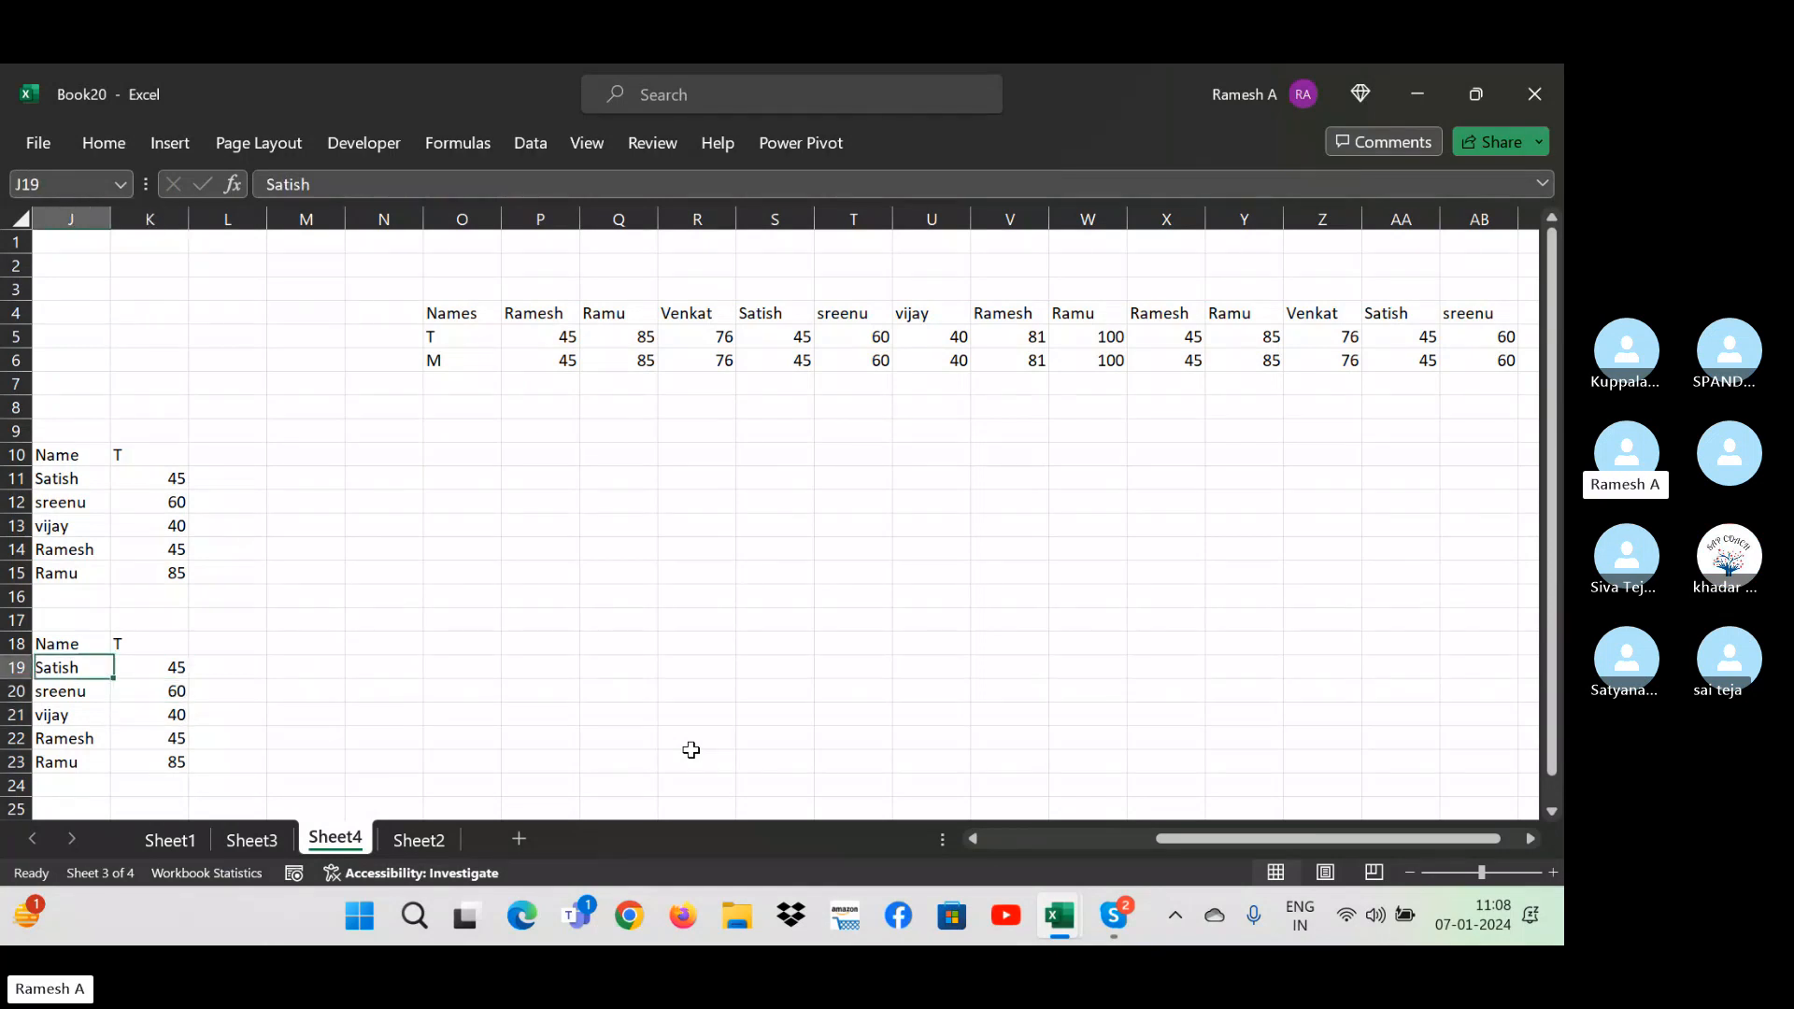
pyautogui.press('Right')
pyautogui.press('Right')
pyautogui.press('Right')
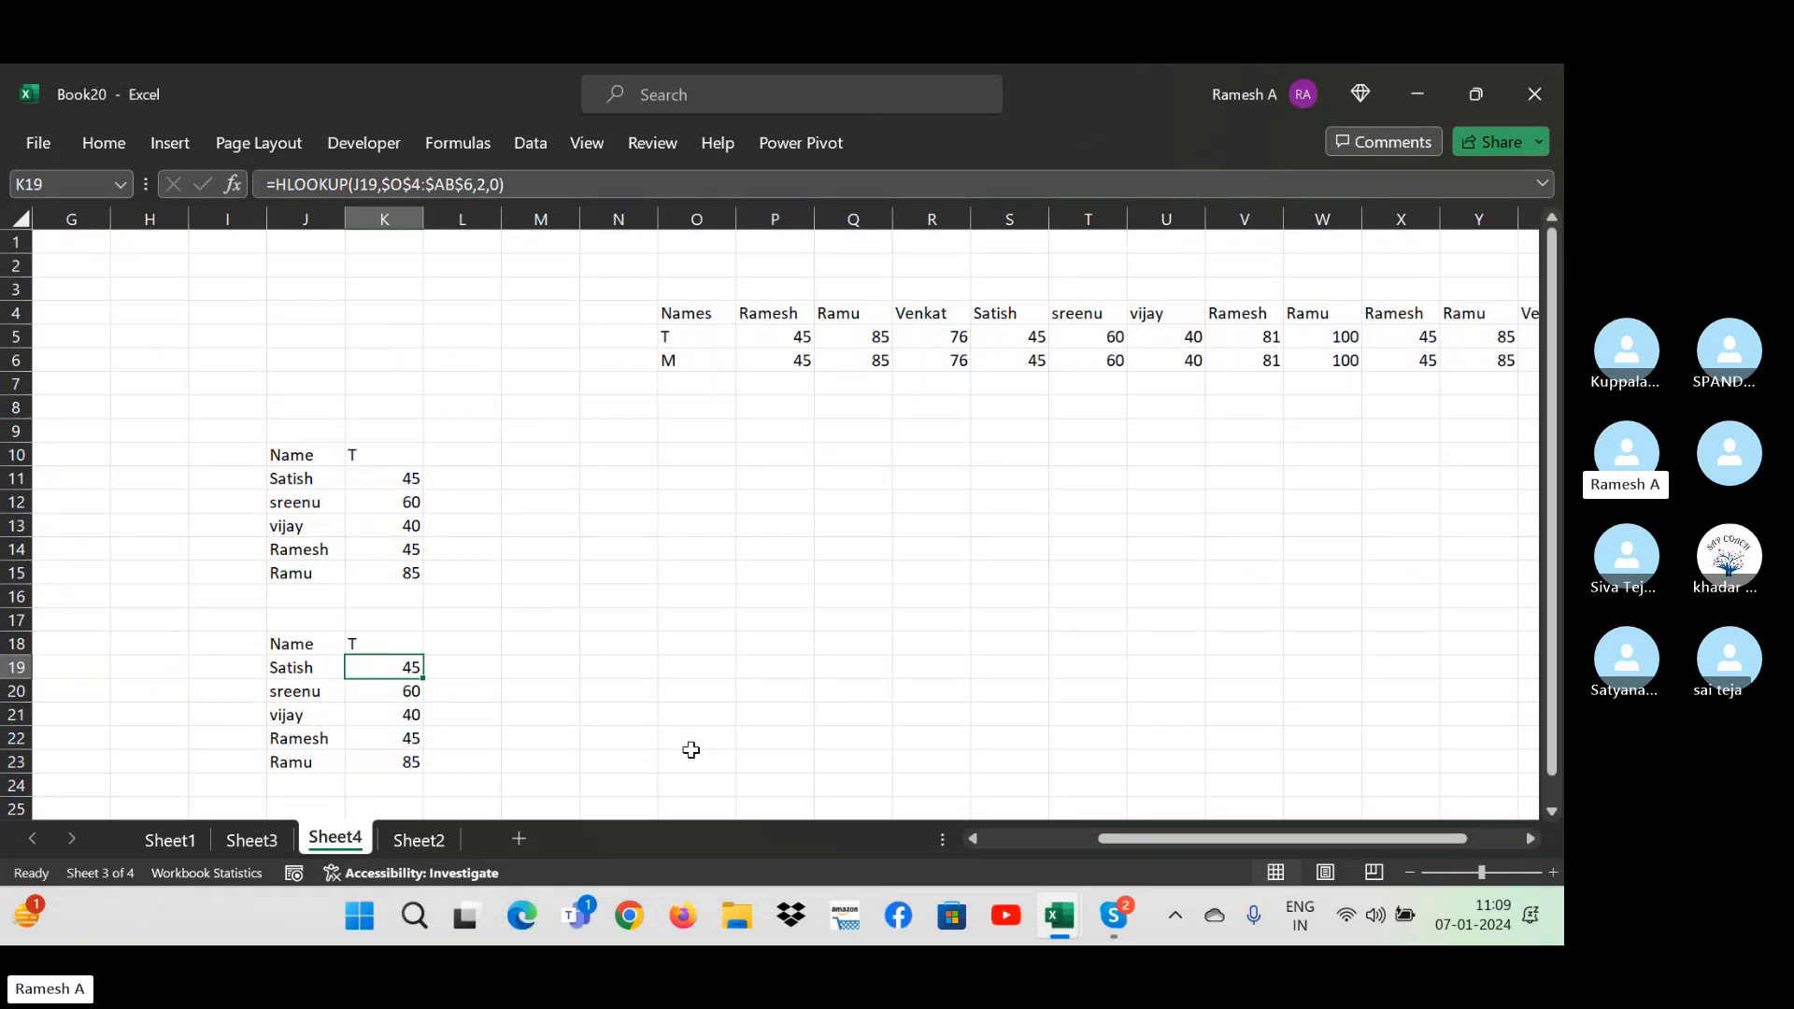
# - Open Sheet2 with cell C4 selected and switch to the Syllabus workbook
pyautogui.click(412, 843)
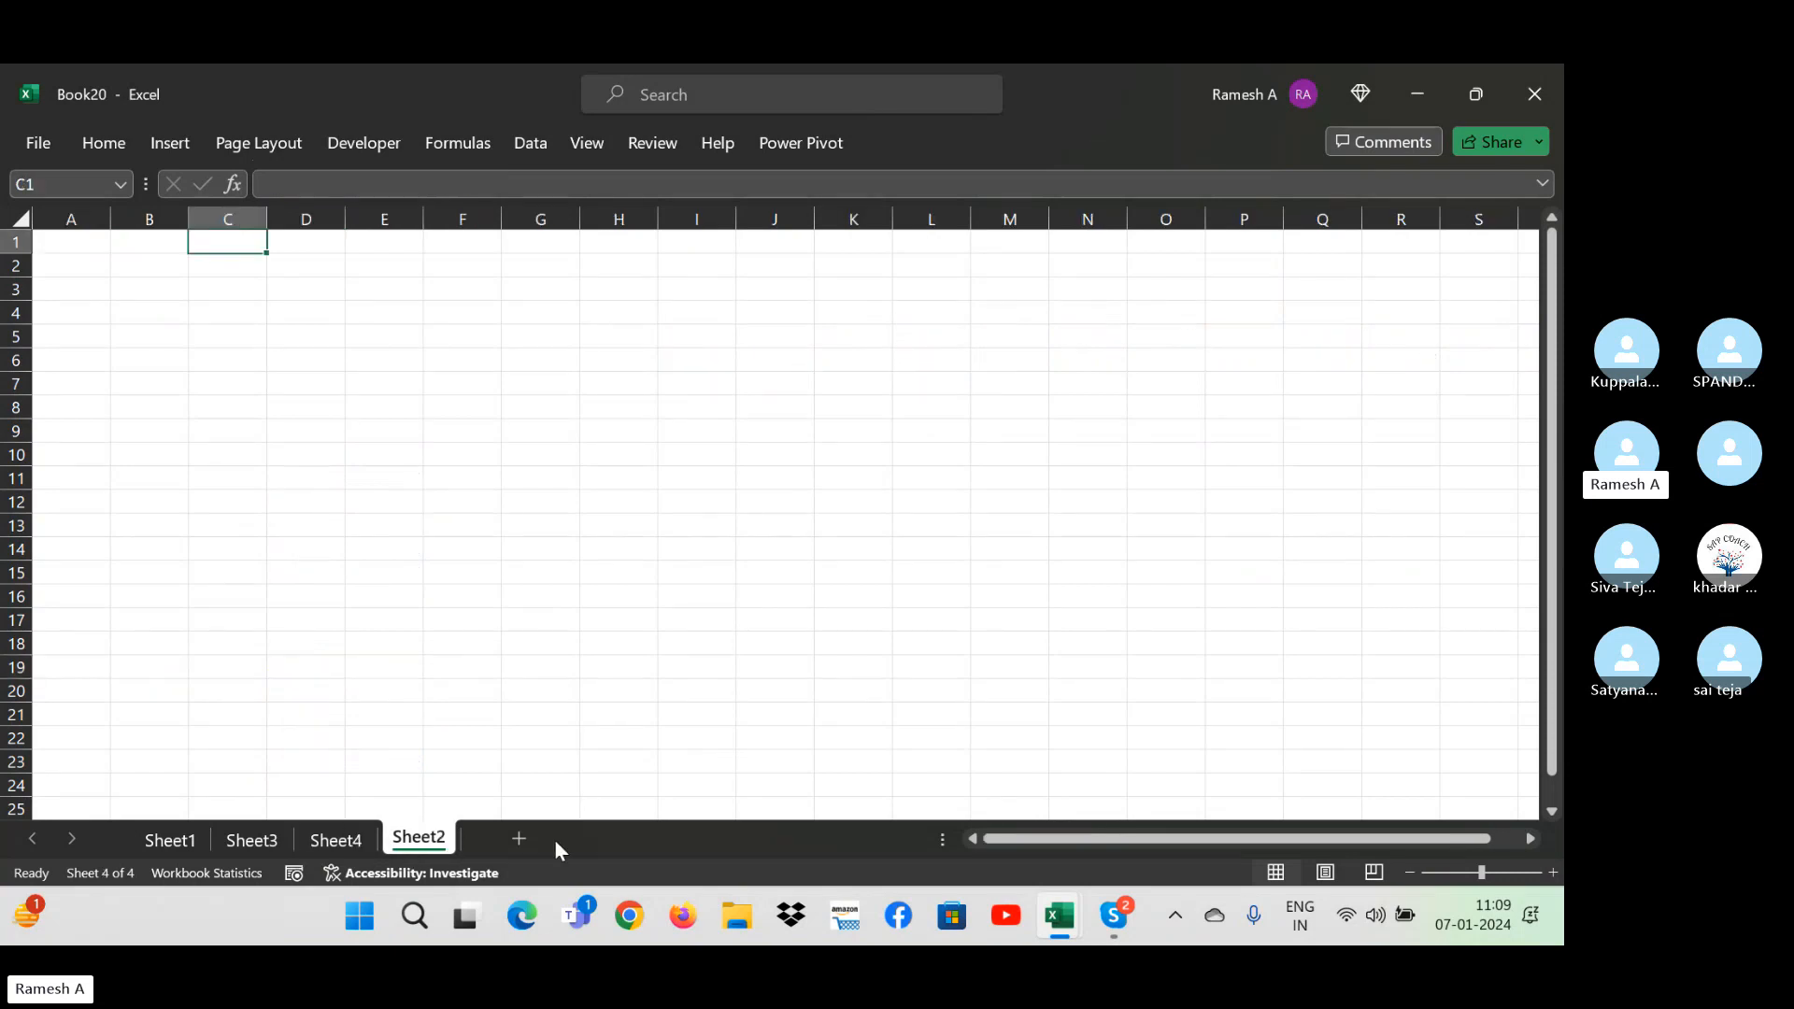
pyautogui.click(210, 314)
pyautogui.hotkey('alt', 'Tab')
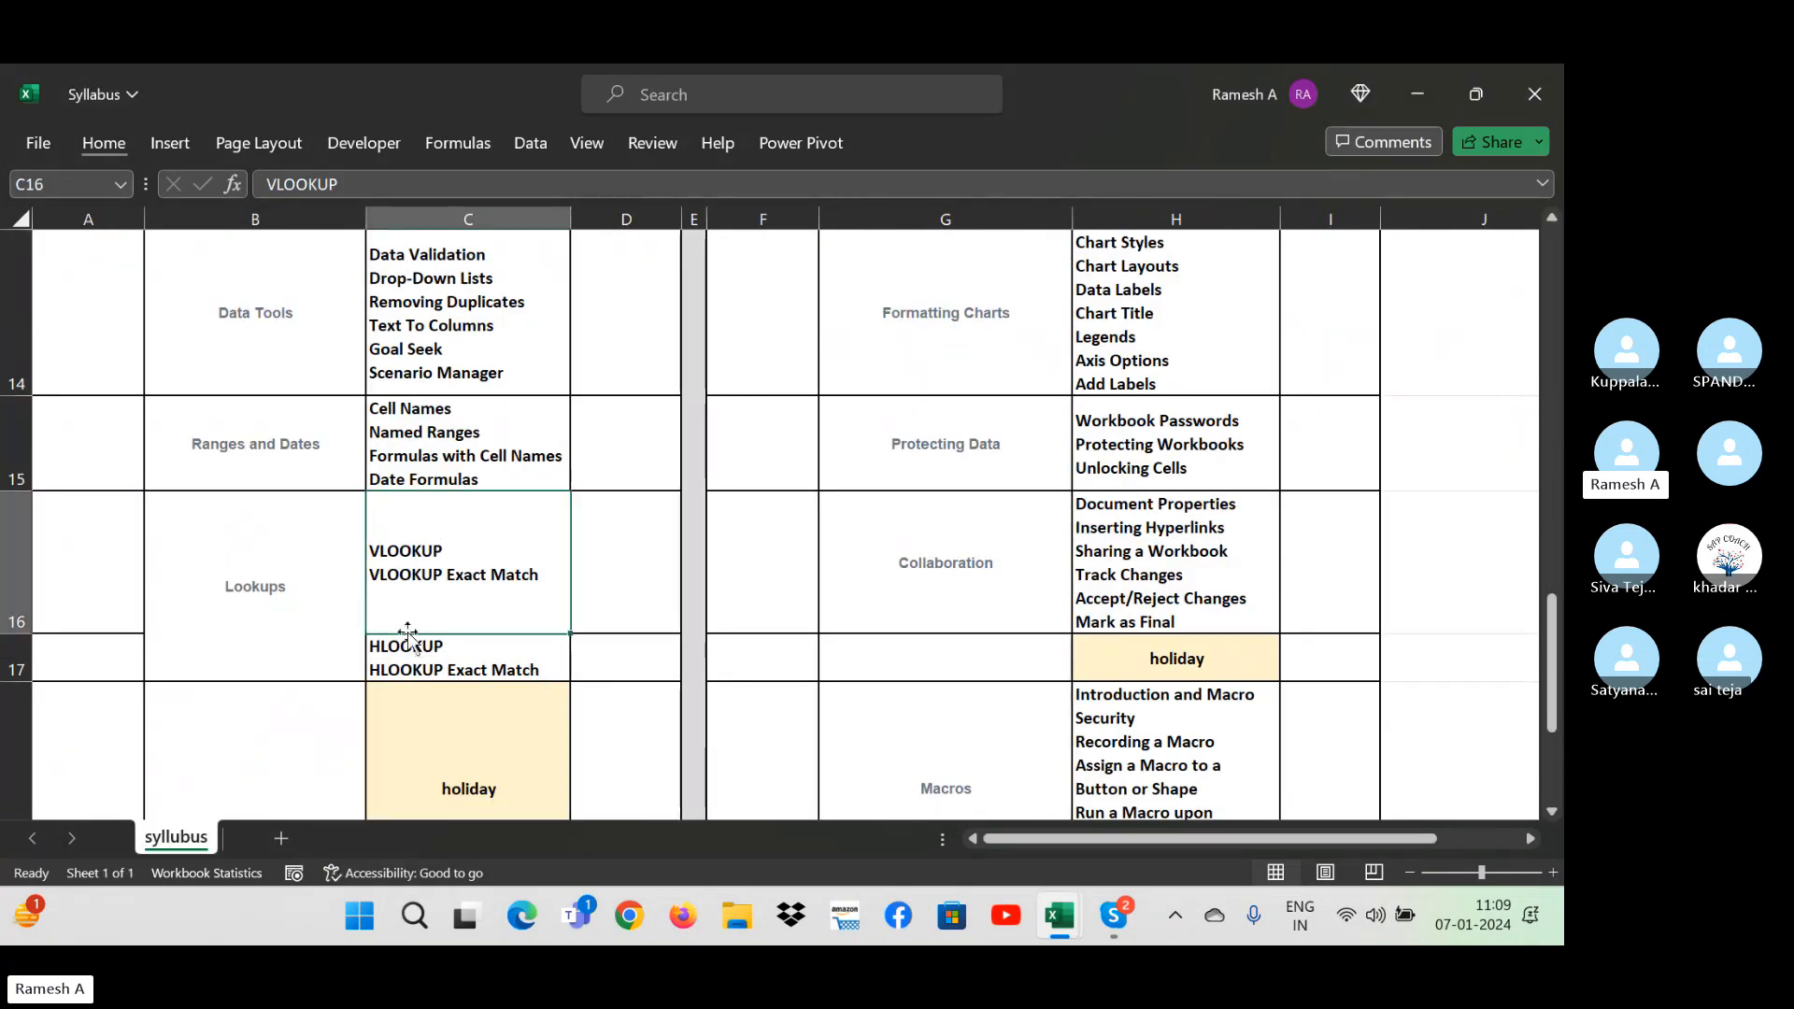
# - Look through the syllabus from the lookup topics to the first Details cell of Conditional Logic
pyautogui.click(475, 690)
pyautogui.press('Down')
pyautogui.press('Down')
pyautogui.press('Right')
pyautogui.press('Right')
pyautogui.press('Right')
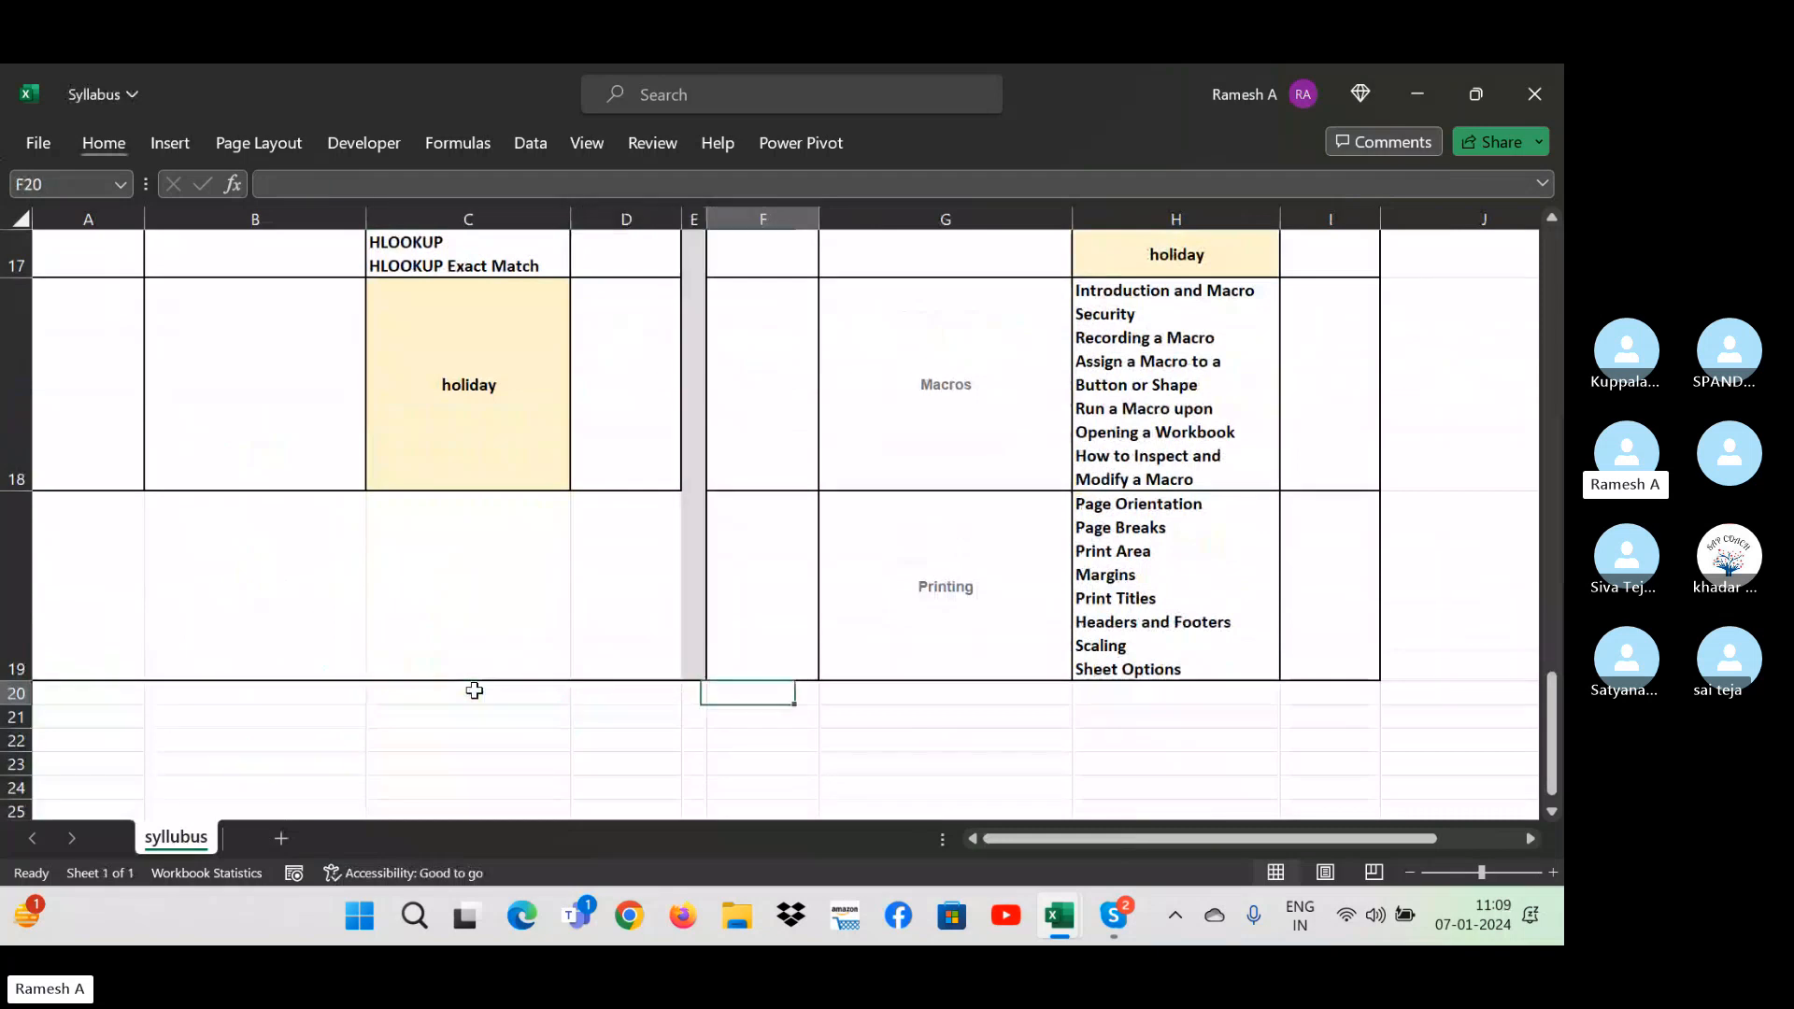
pyautogui.hotkey('ctrl', 'Up')
pyautogui.press('Right')
pyautogui.press('Right')
pyautogui.press('Down')
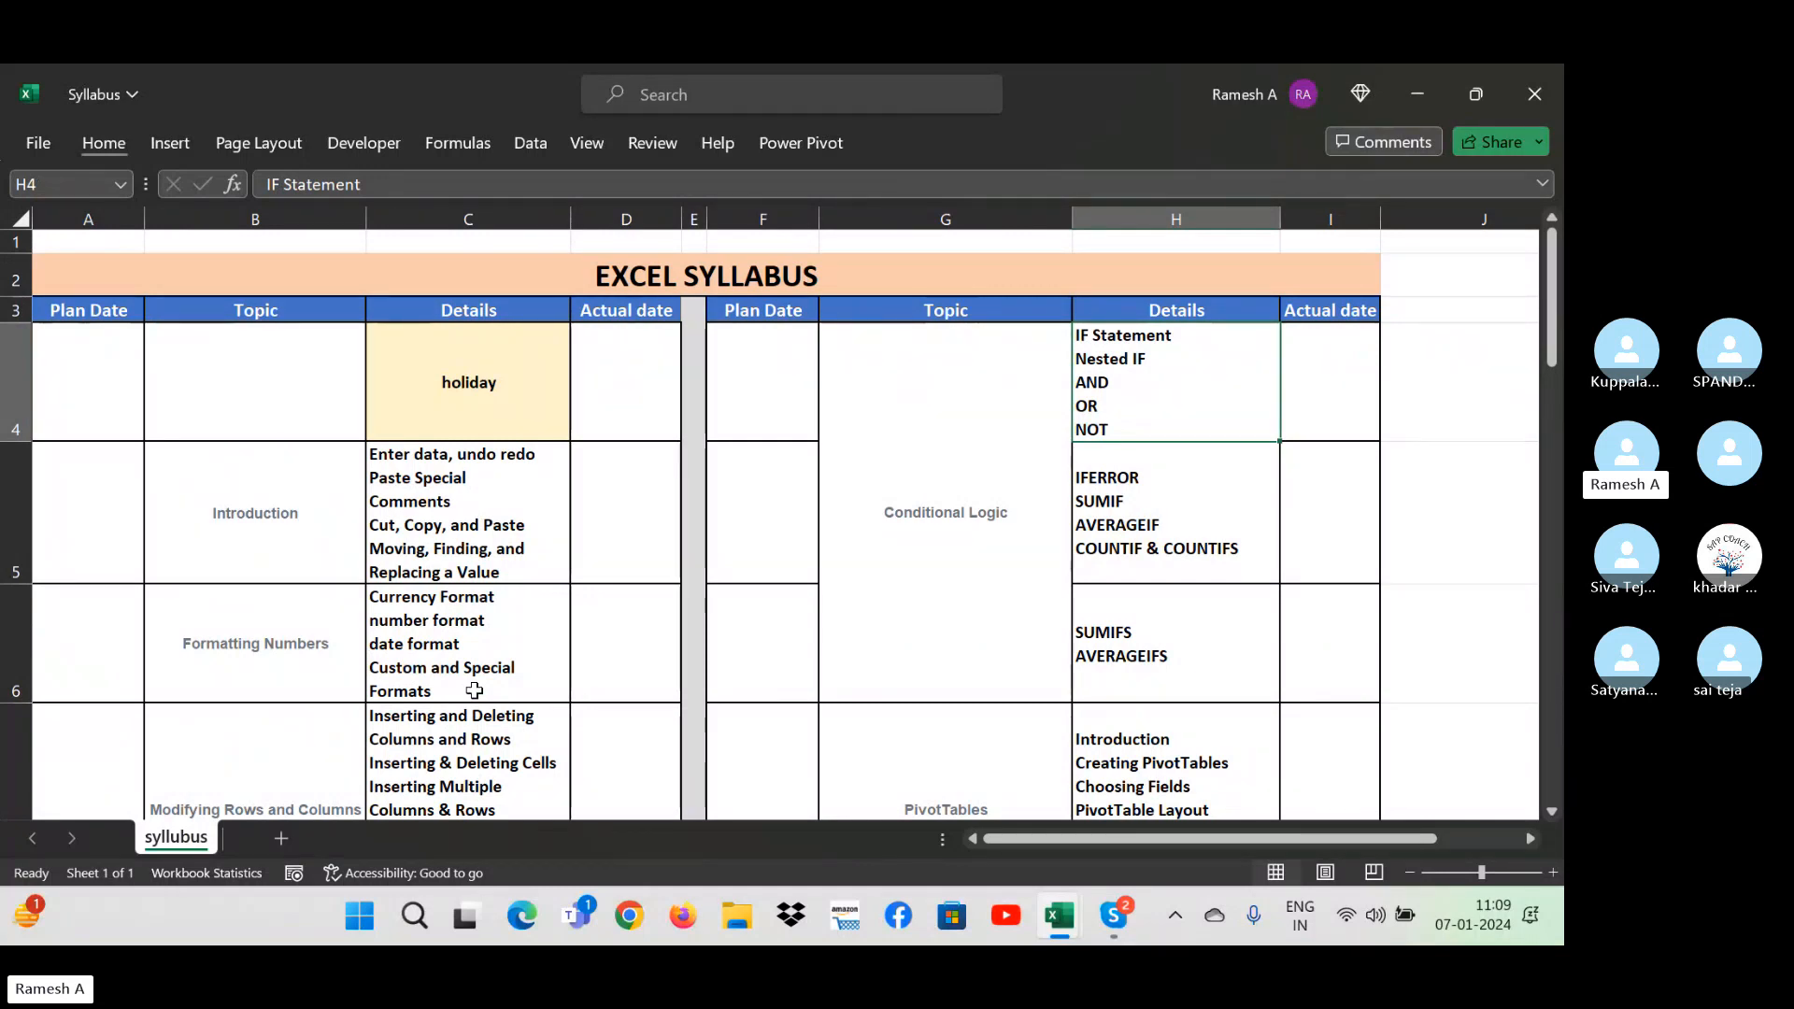
pyautogui.press('Down')
pyautogui.press('Up')
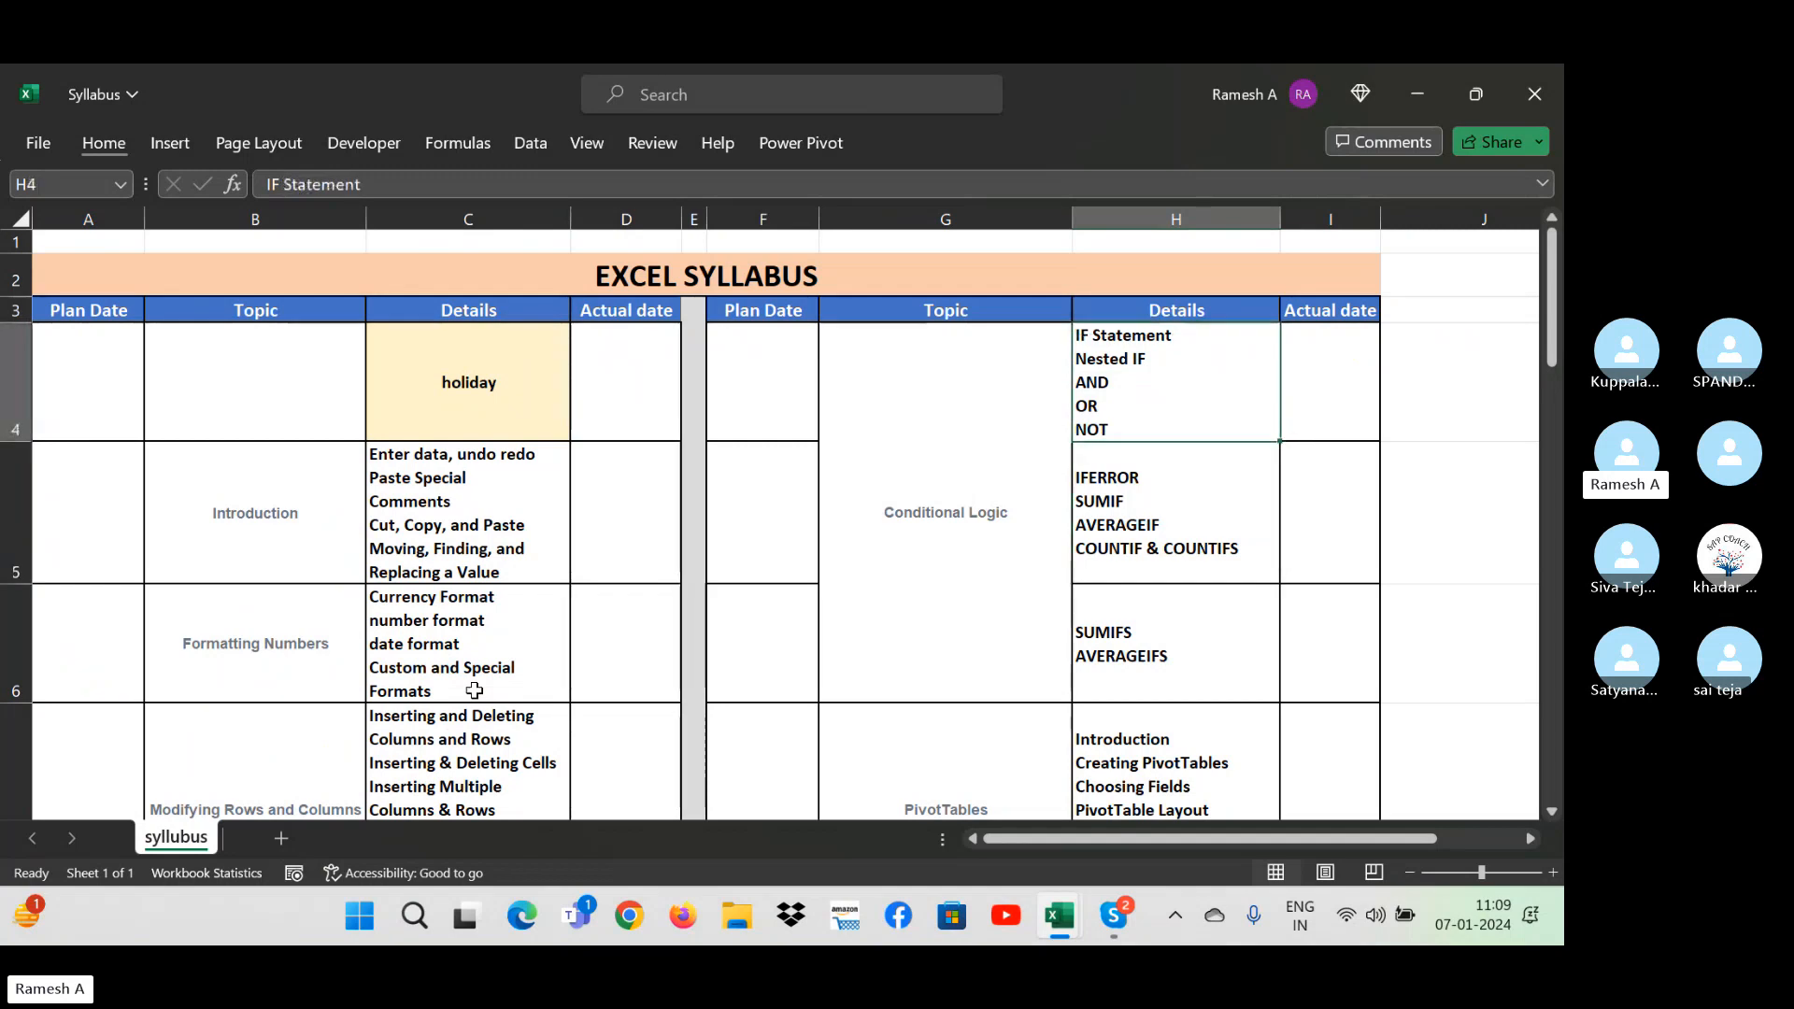
# - Switch back to Book20 and enter IF in cell C2 of Sheet2
pyautogui.hotkey('alt', 'Tab')
pyautogui.press('Up')
pyautogui.press('Up')
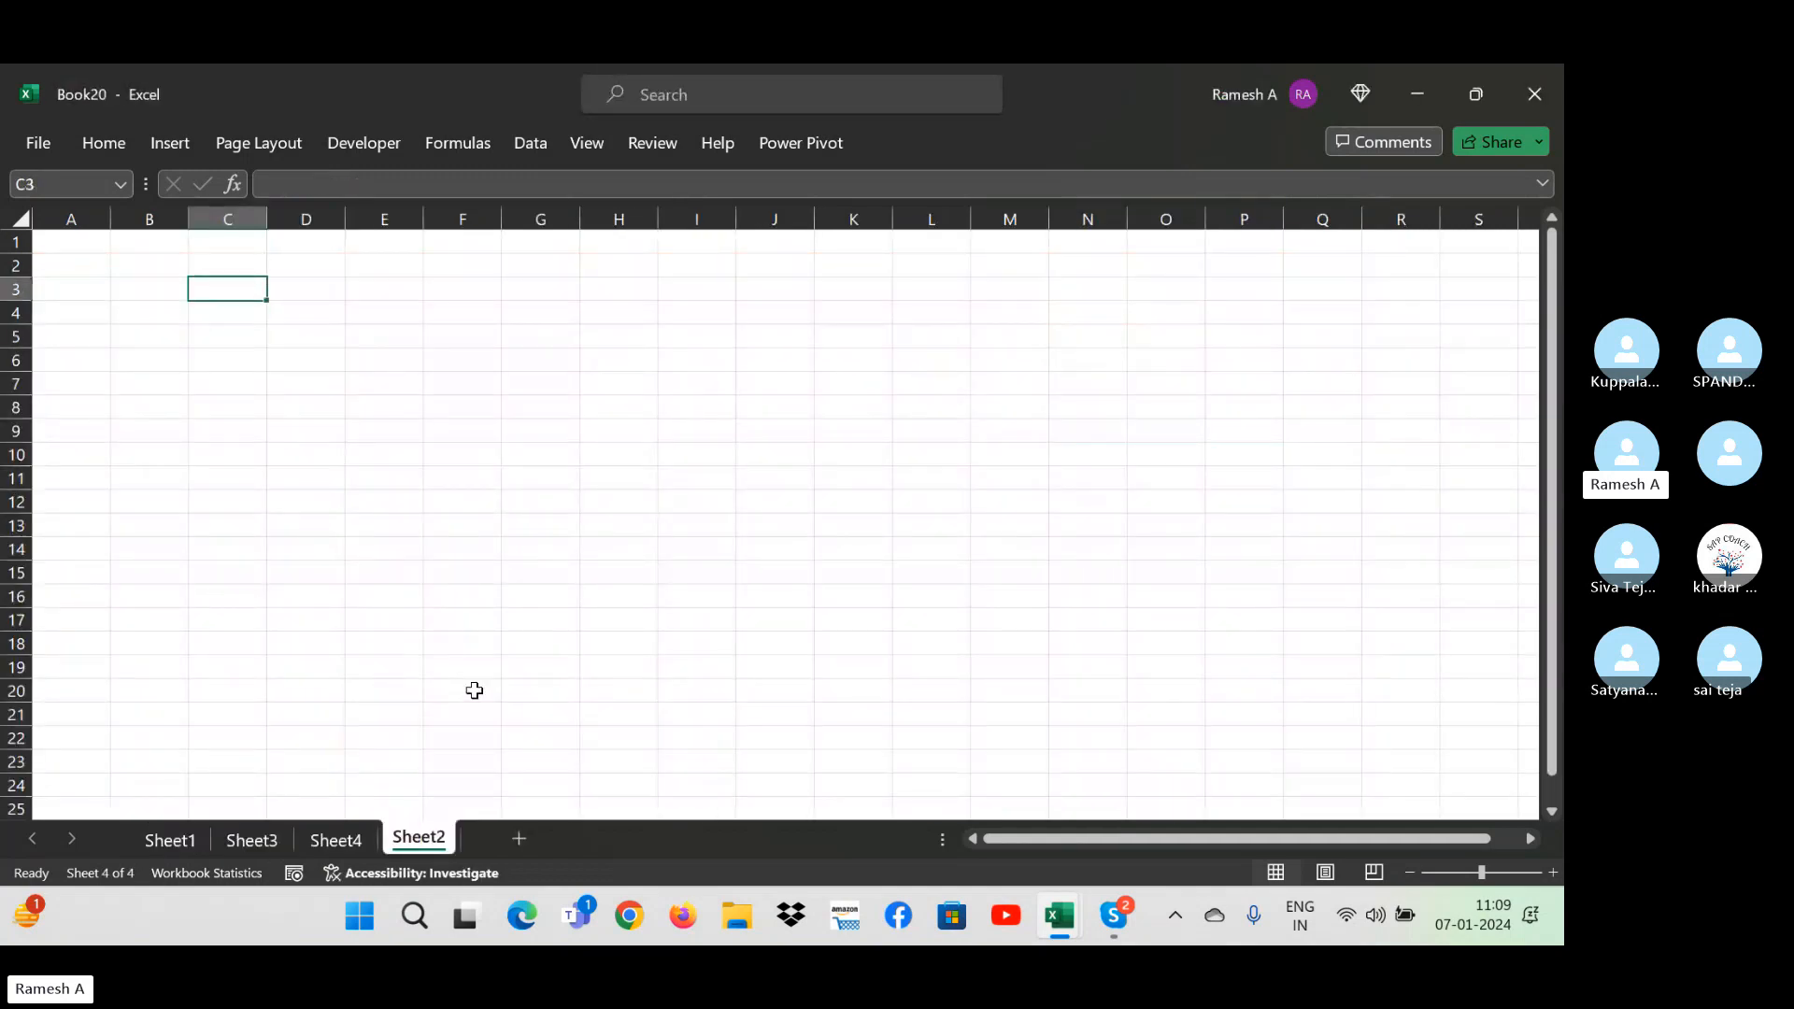
pyautogui.write('IF')
pyautogui.press('Return')
# - Return to the Syllabus workbook and review the functions listed under Conditional Logic
pyautogui.click(772, 941)
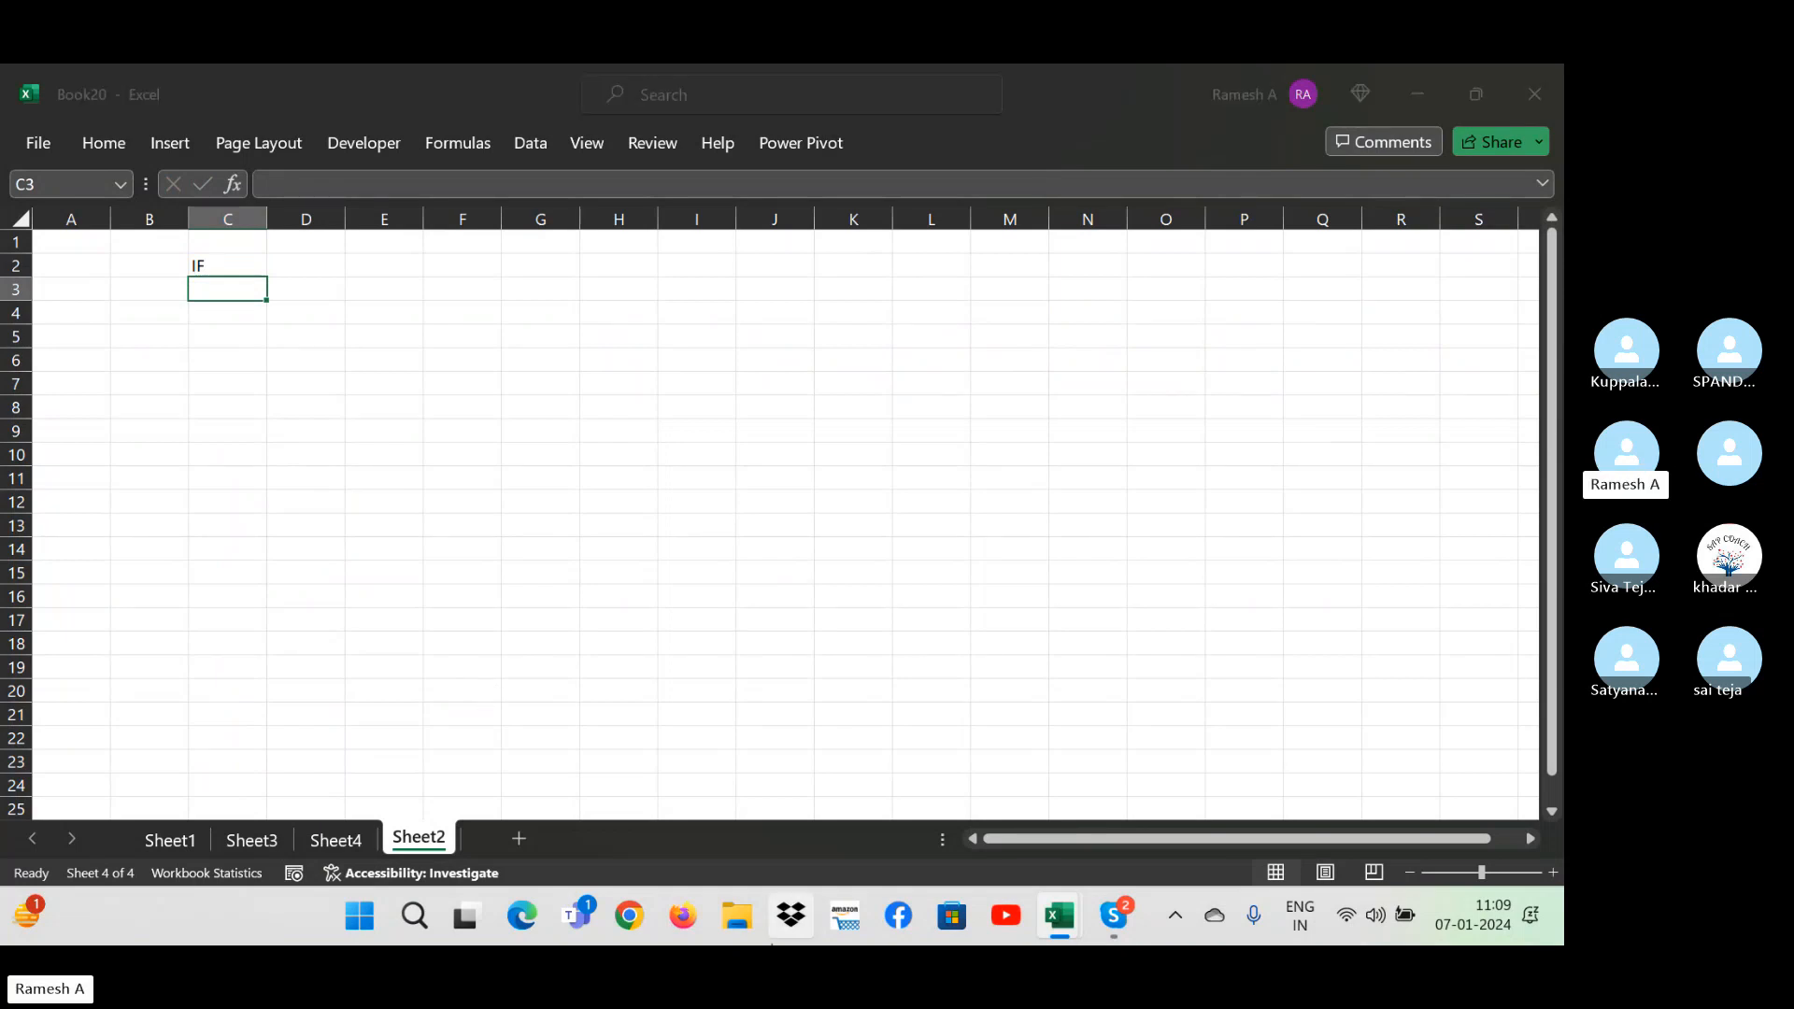
pyautogui.hotkey('alt', 'Tab')
pyautogui.hotkey('alt', 'Tab')
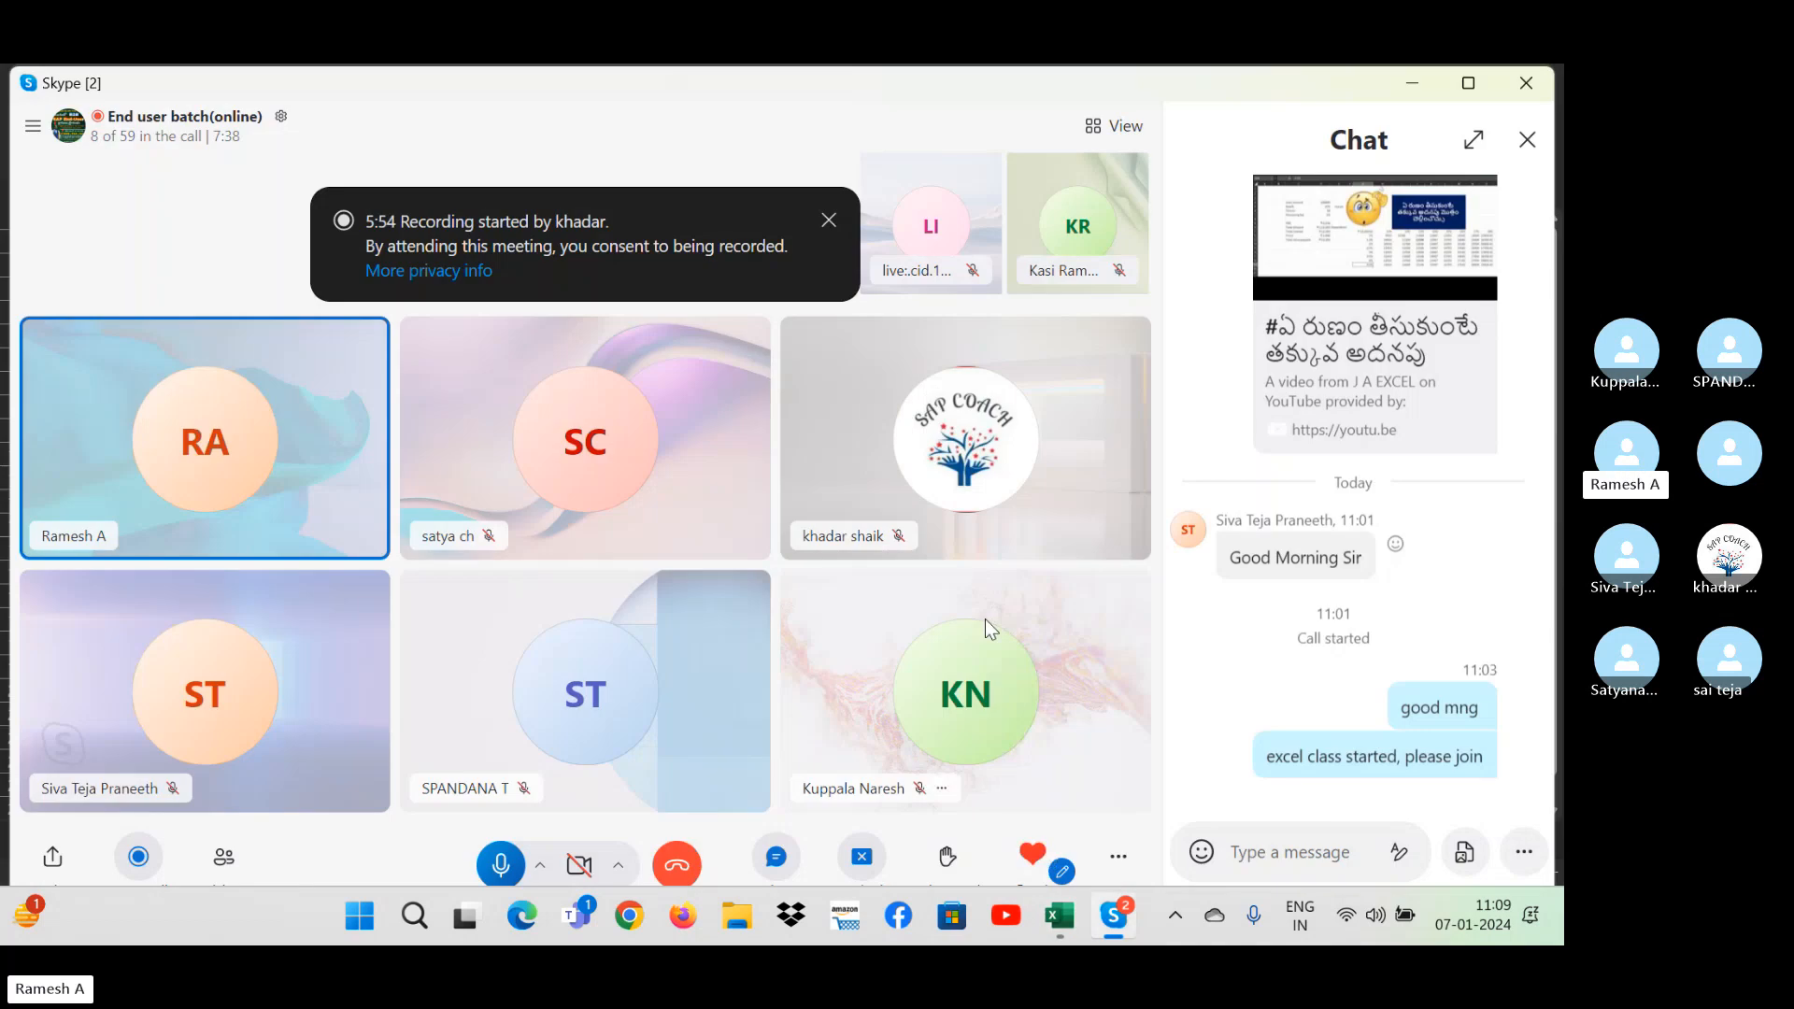
pyautogui.hotkey('alt', 'Tab')
pyautogui.hotkey('alt', 'Tab')
pyautogui.hotkey('alt', 'Tab')
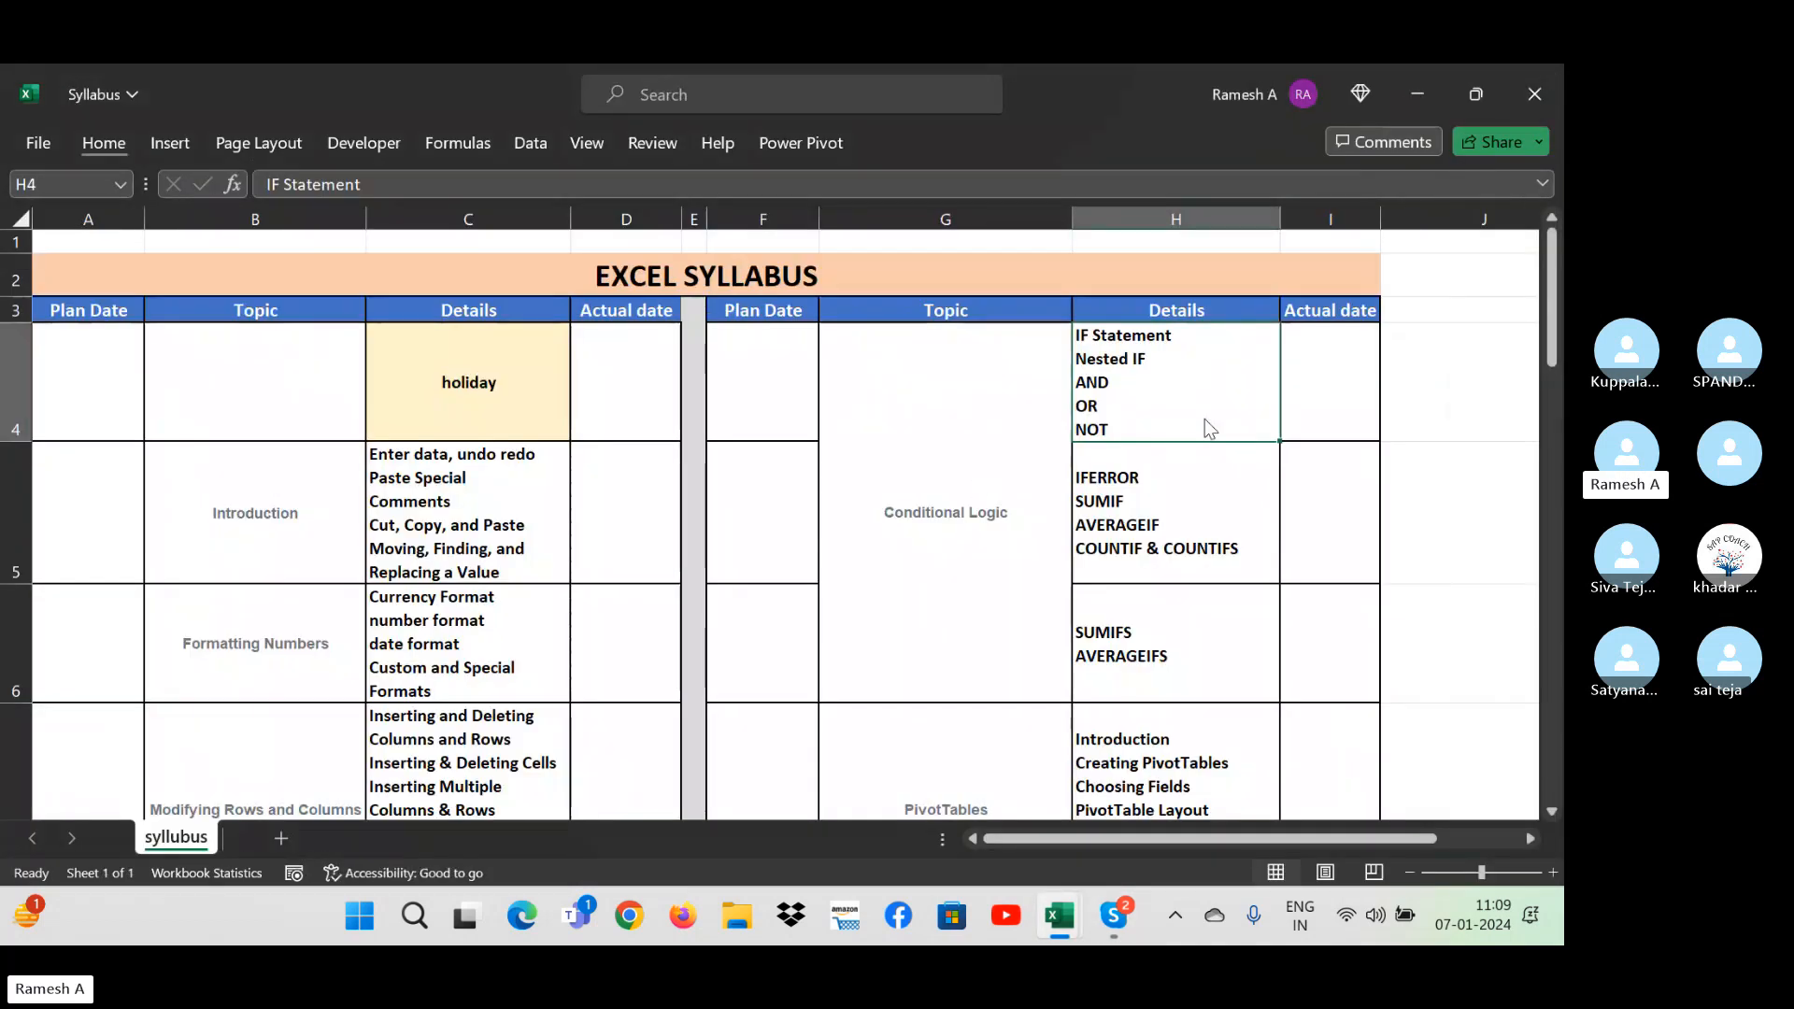
pyautogui.hotkey('alt', 'Tab')
pyautogui.hotkey('alt', 'Tab')
pyautogui.click(985, 442)
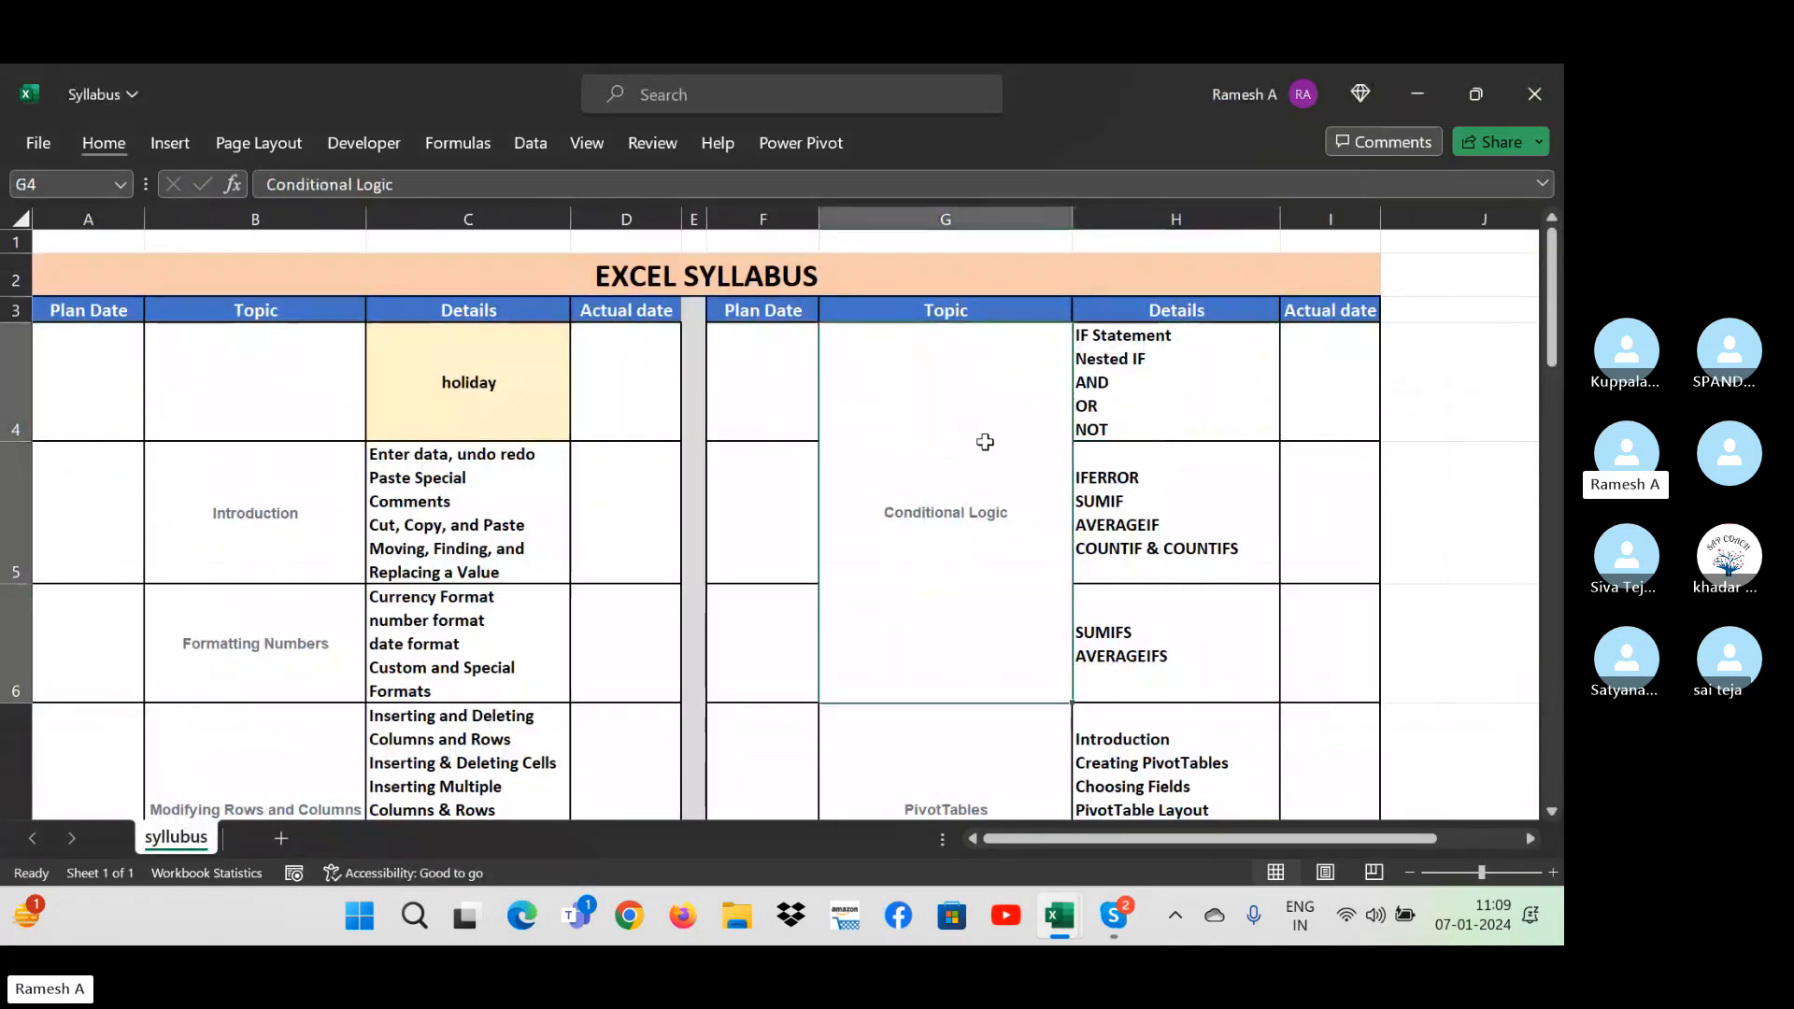
pyautogui.click(1406, 241)
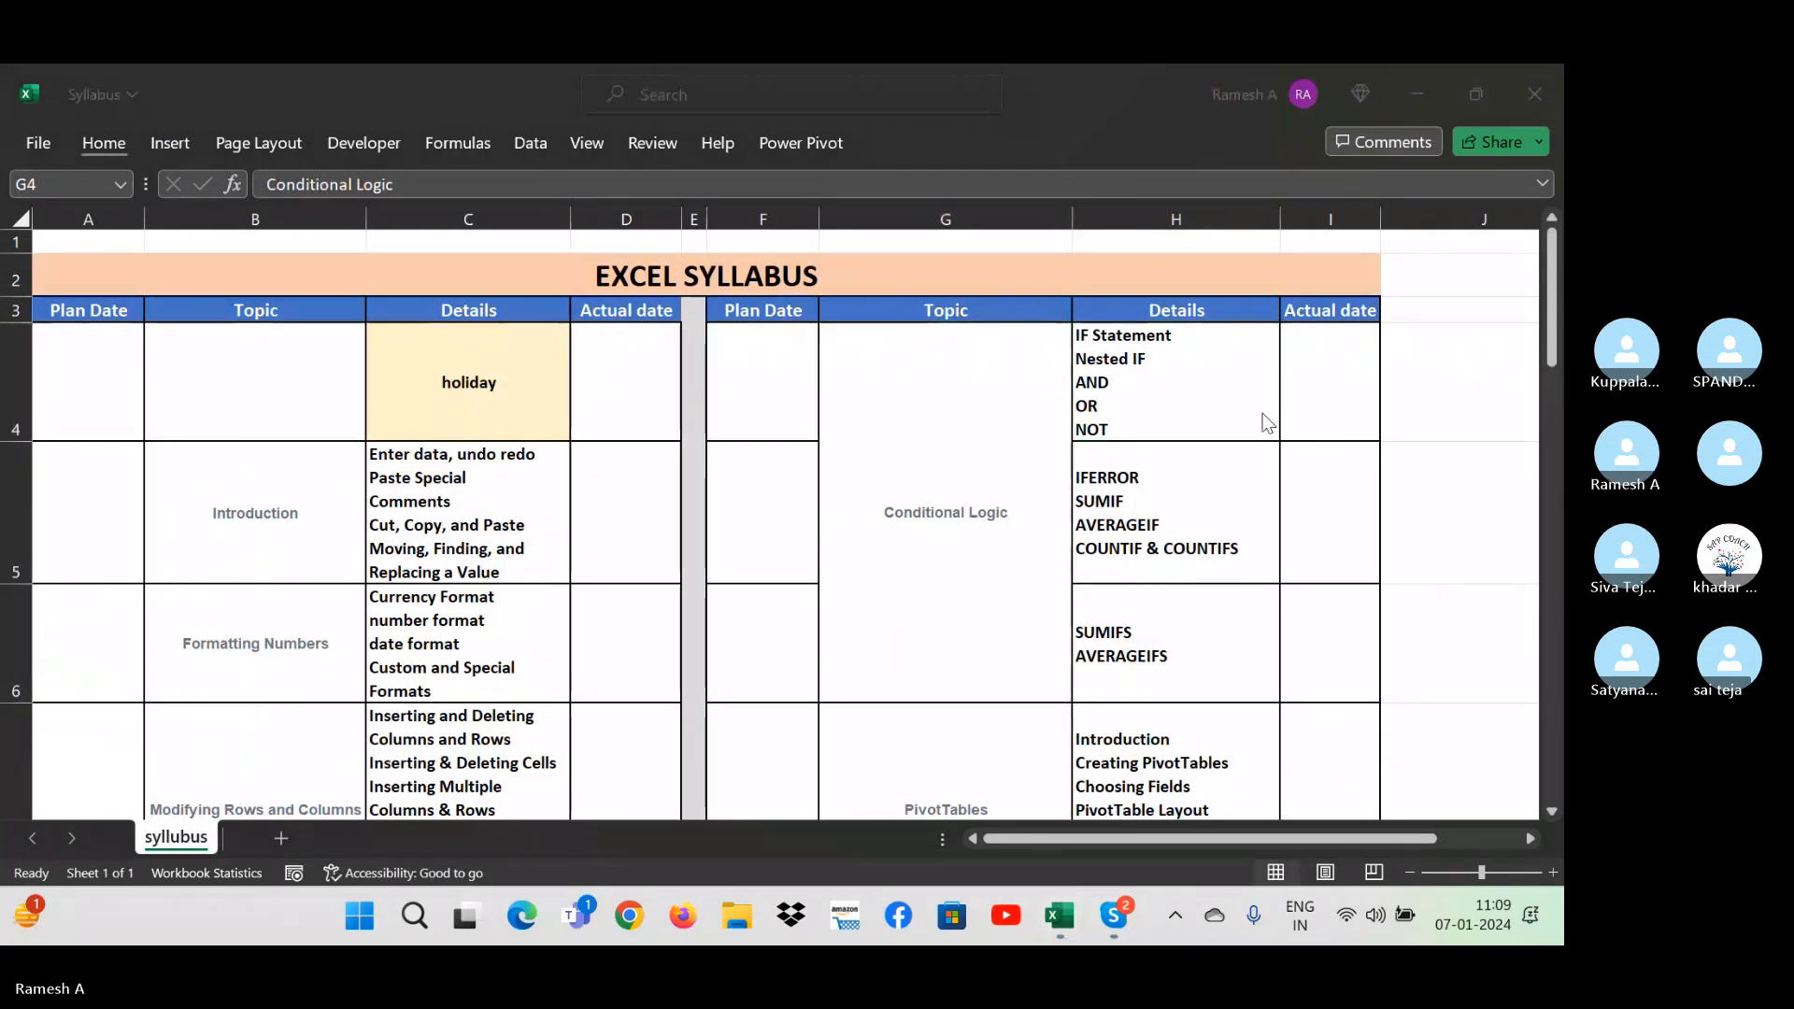
pyautogui.click(1174, 381)
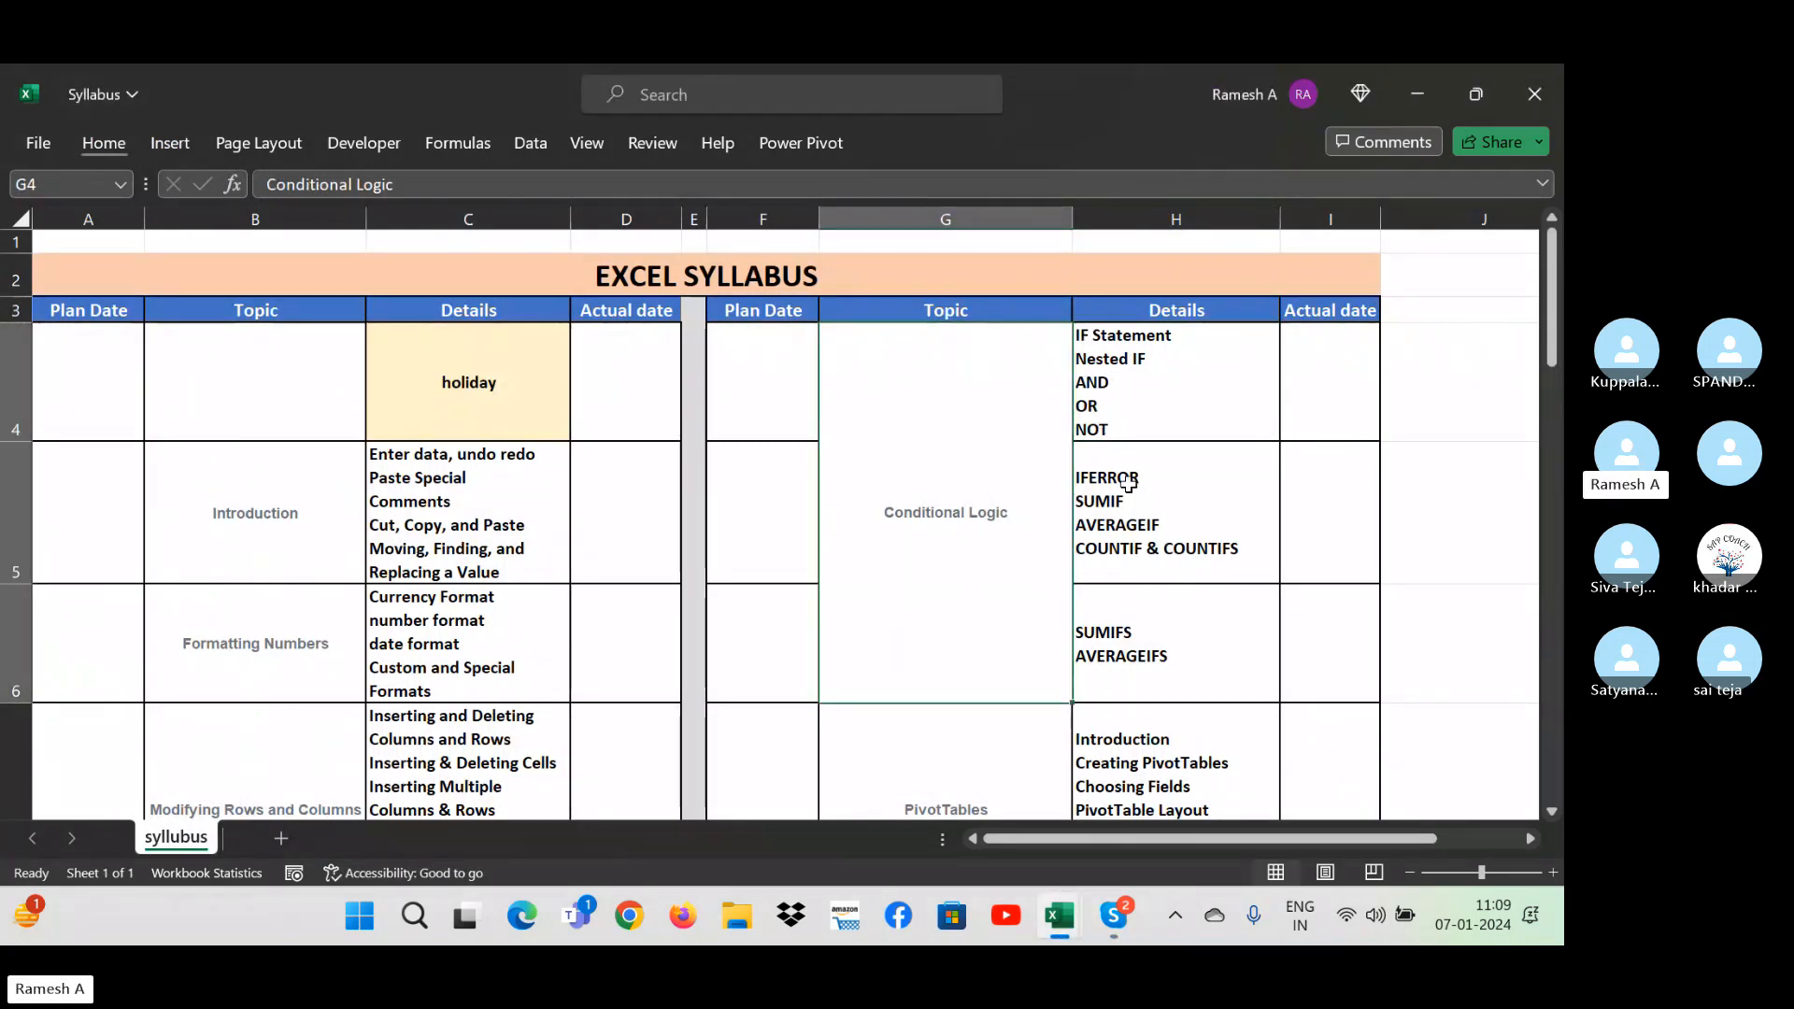
# - Switch back to Book20 and list AND, OR and NOT in C3:C5 of Sheet2, below IF
pyautogui.hotkey('alt', 'Tab')
pyautogui.write('A')
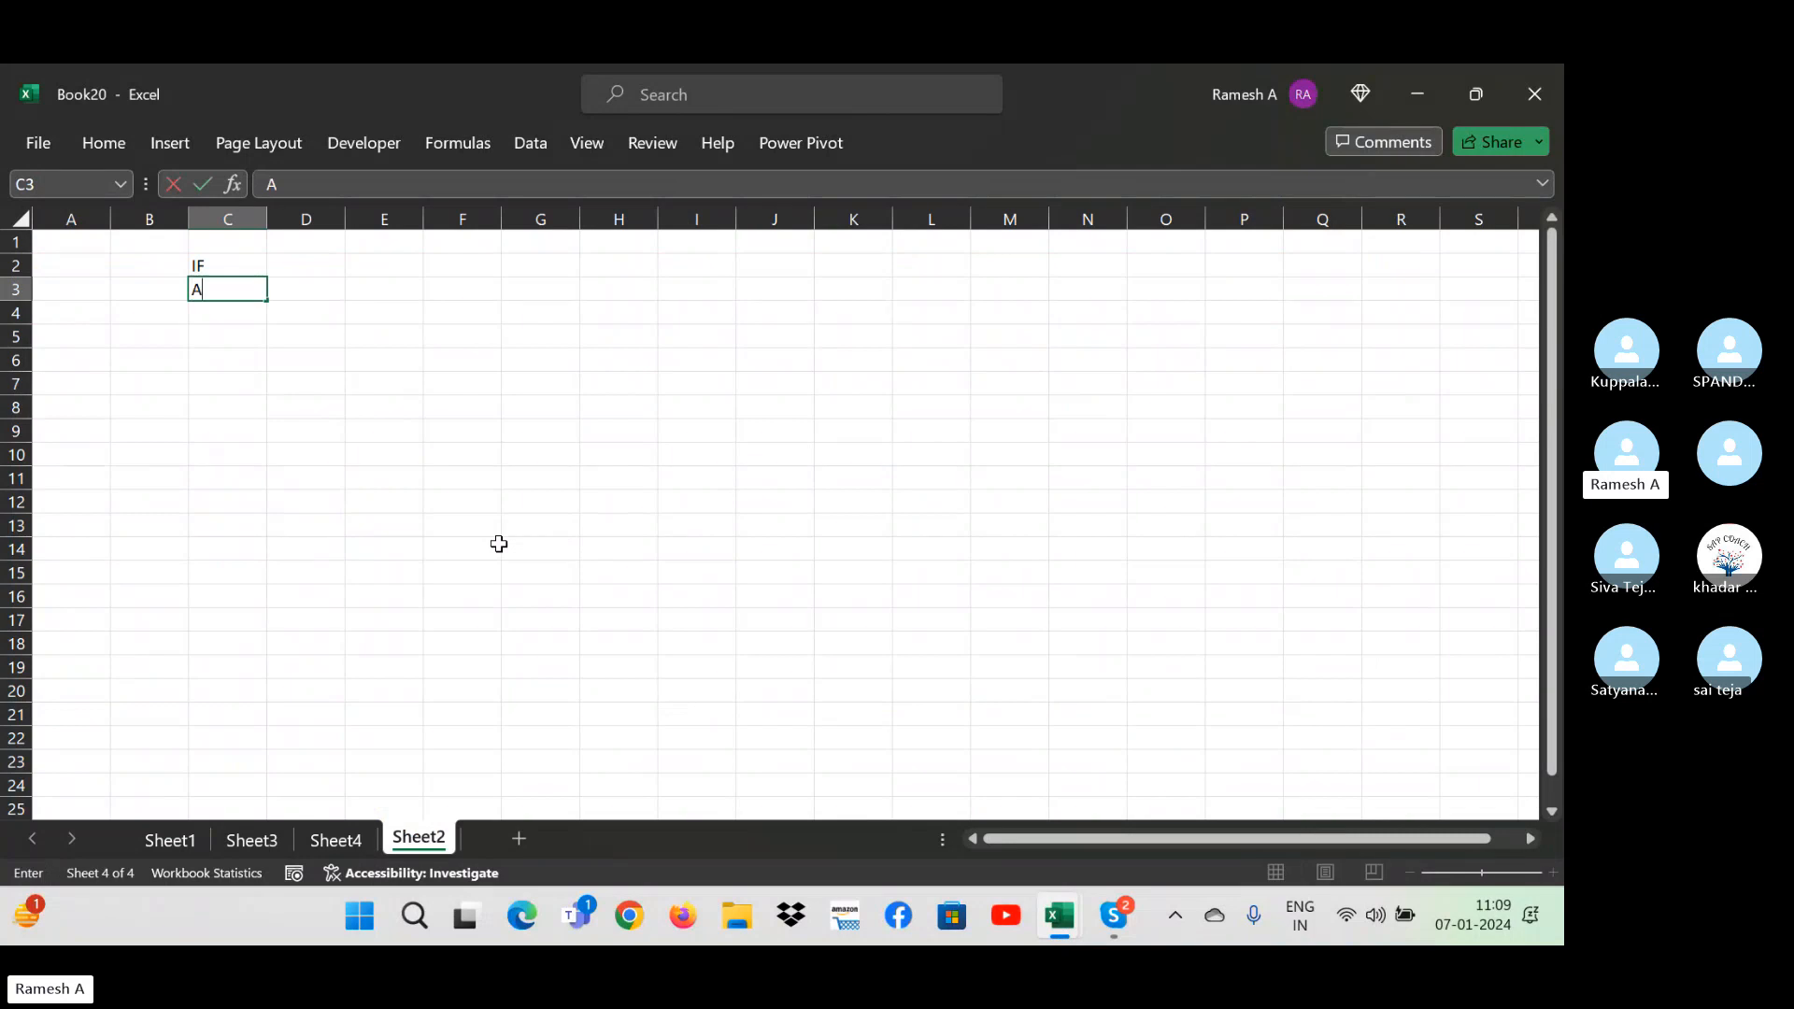
pyautogui.write('ND')
pyautogui.press('Return')
pyautogui.write('OR')
pyautogui.press('Return')
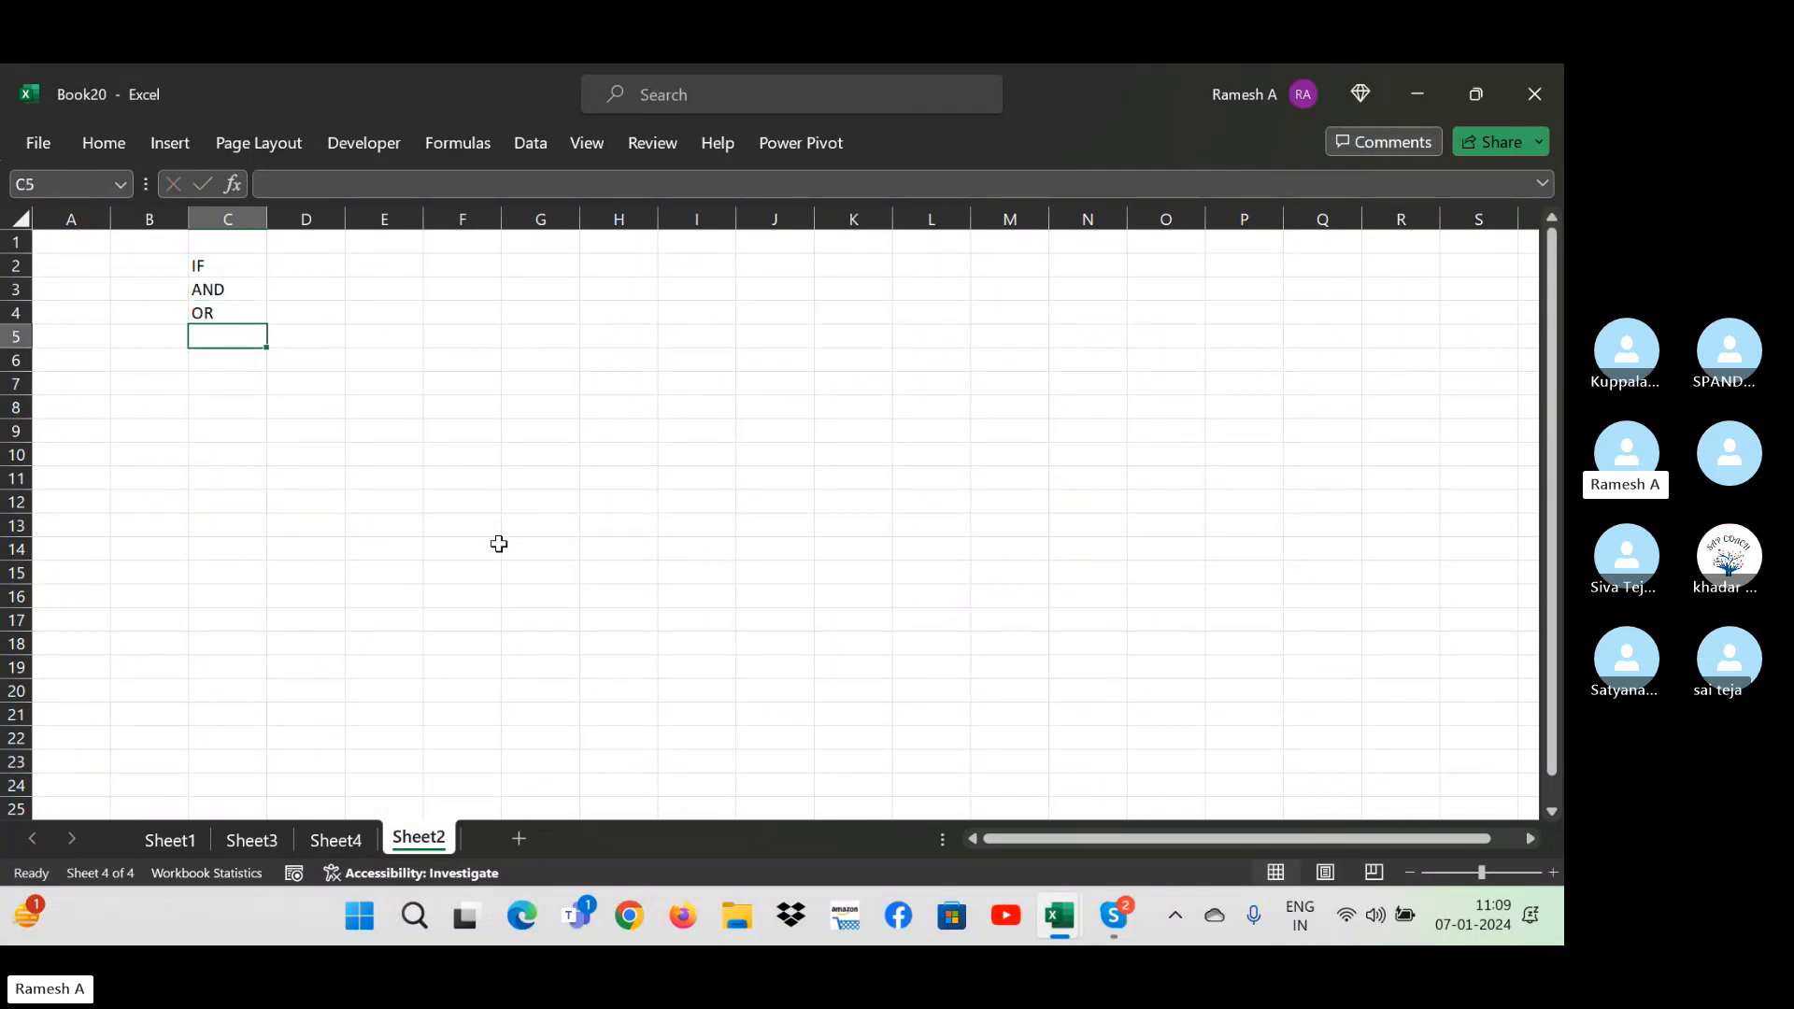
pyautogui.write('NOT')
pyautogui.press('Tab')
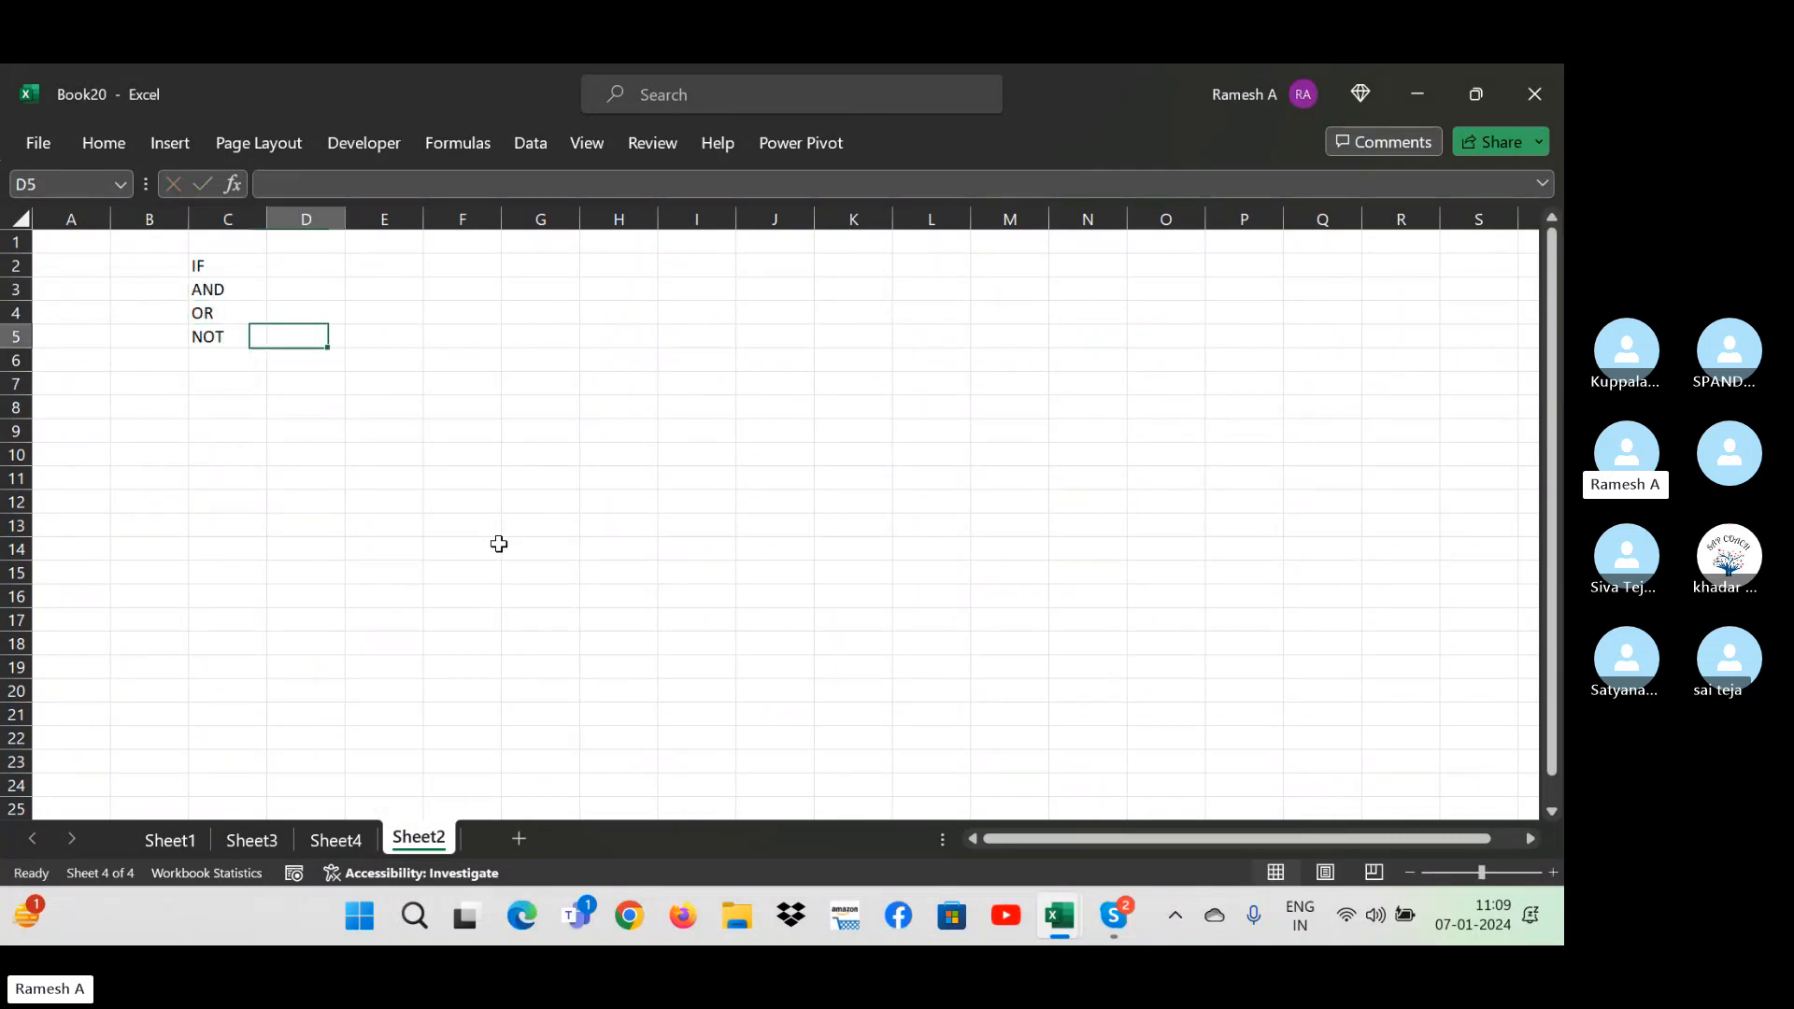
# - Review the functions listed in C2:C5 of Sheet2 and compare them with the Conditional Logic entries in the Syllabus workbook
pyautogui.press('Return')
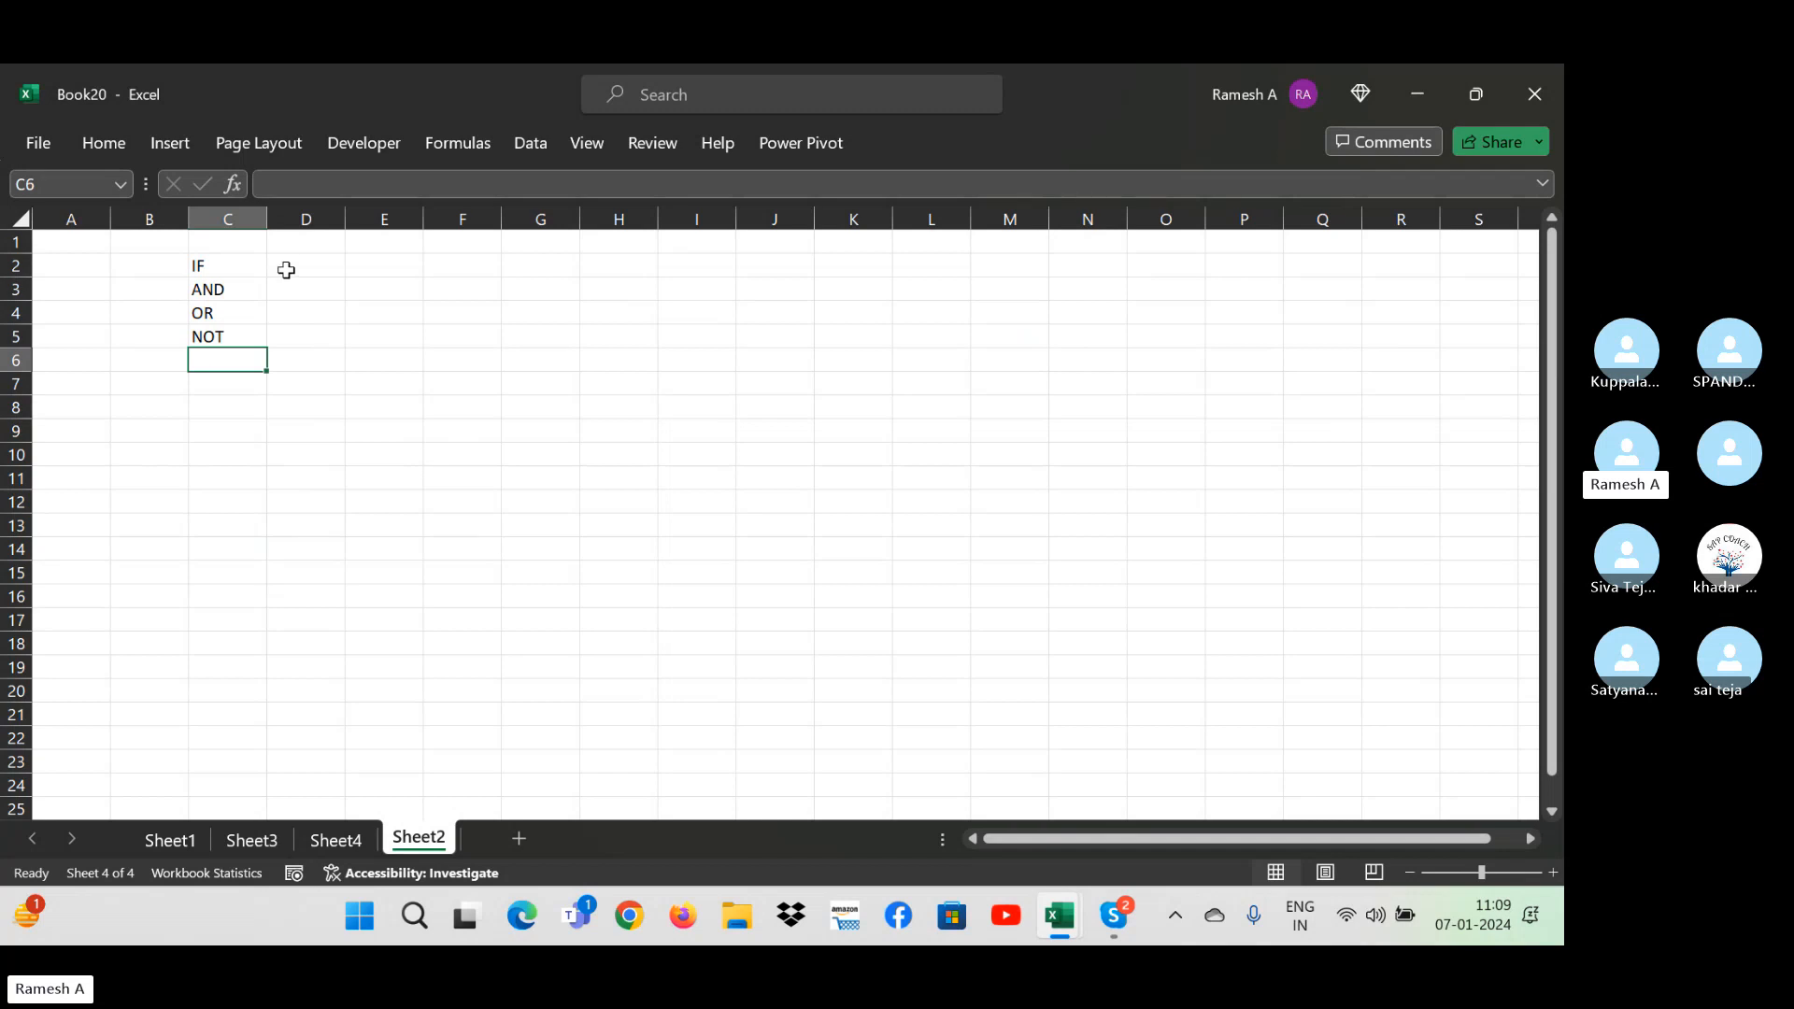
pyautogui.moveTo(220, 290); pyautogui.dragTo(225, 338)
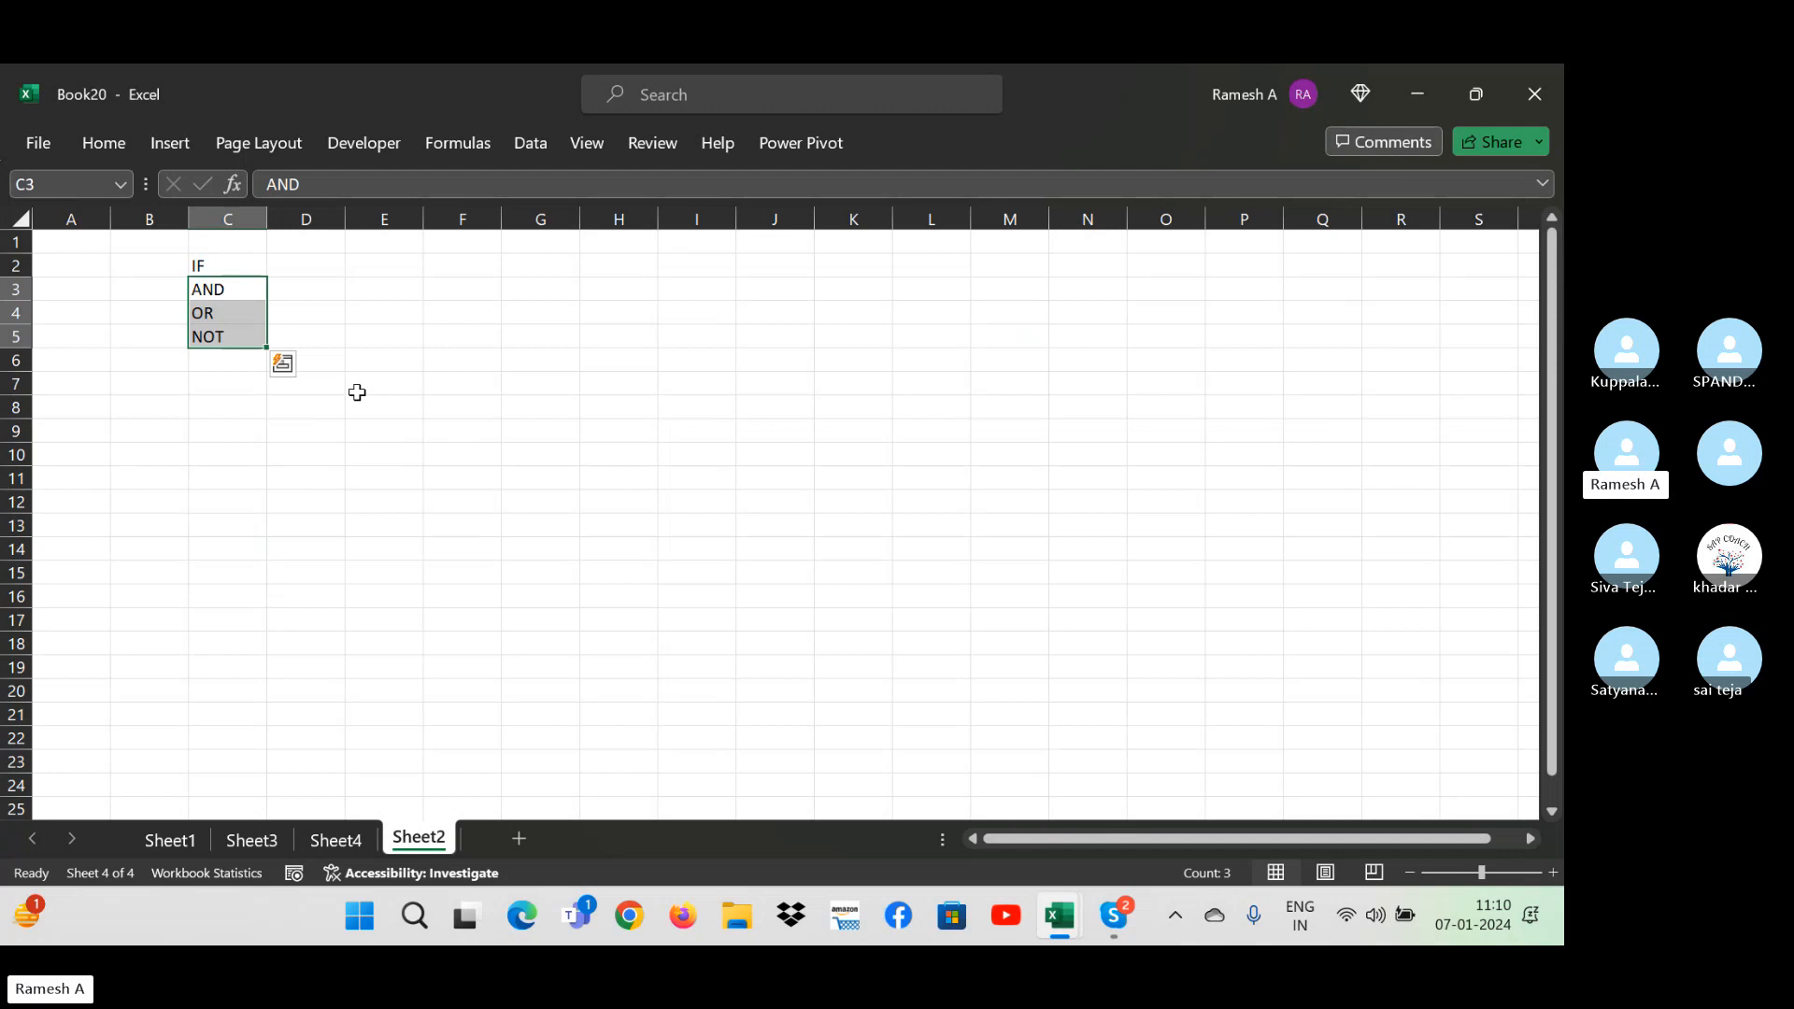
pyautogui.click(261, 266)
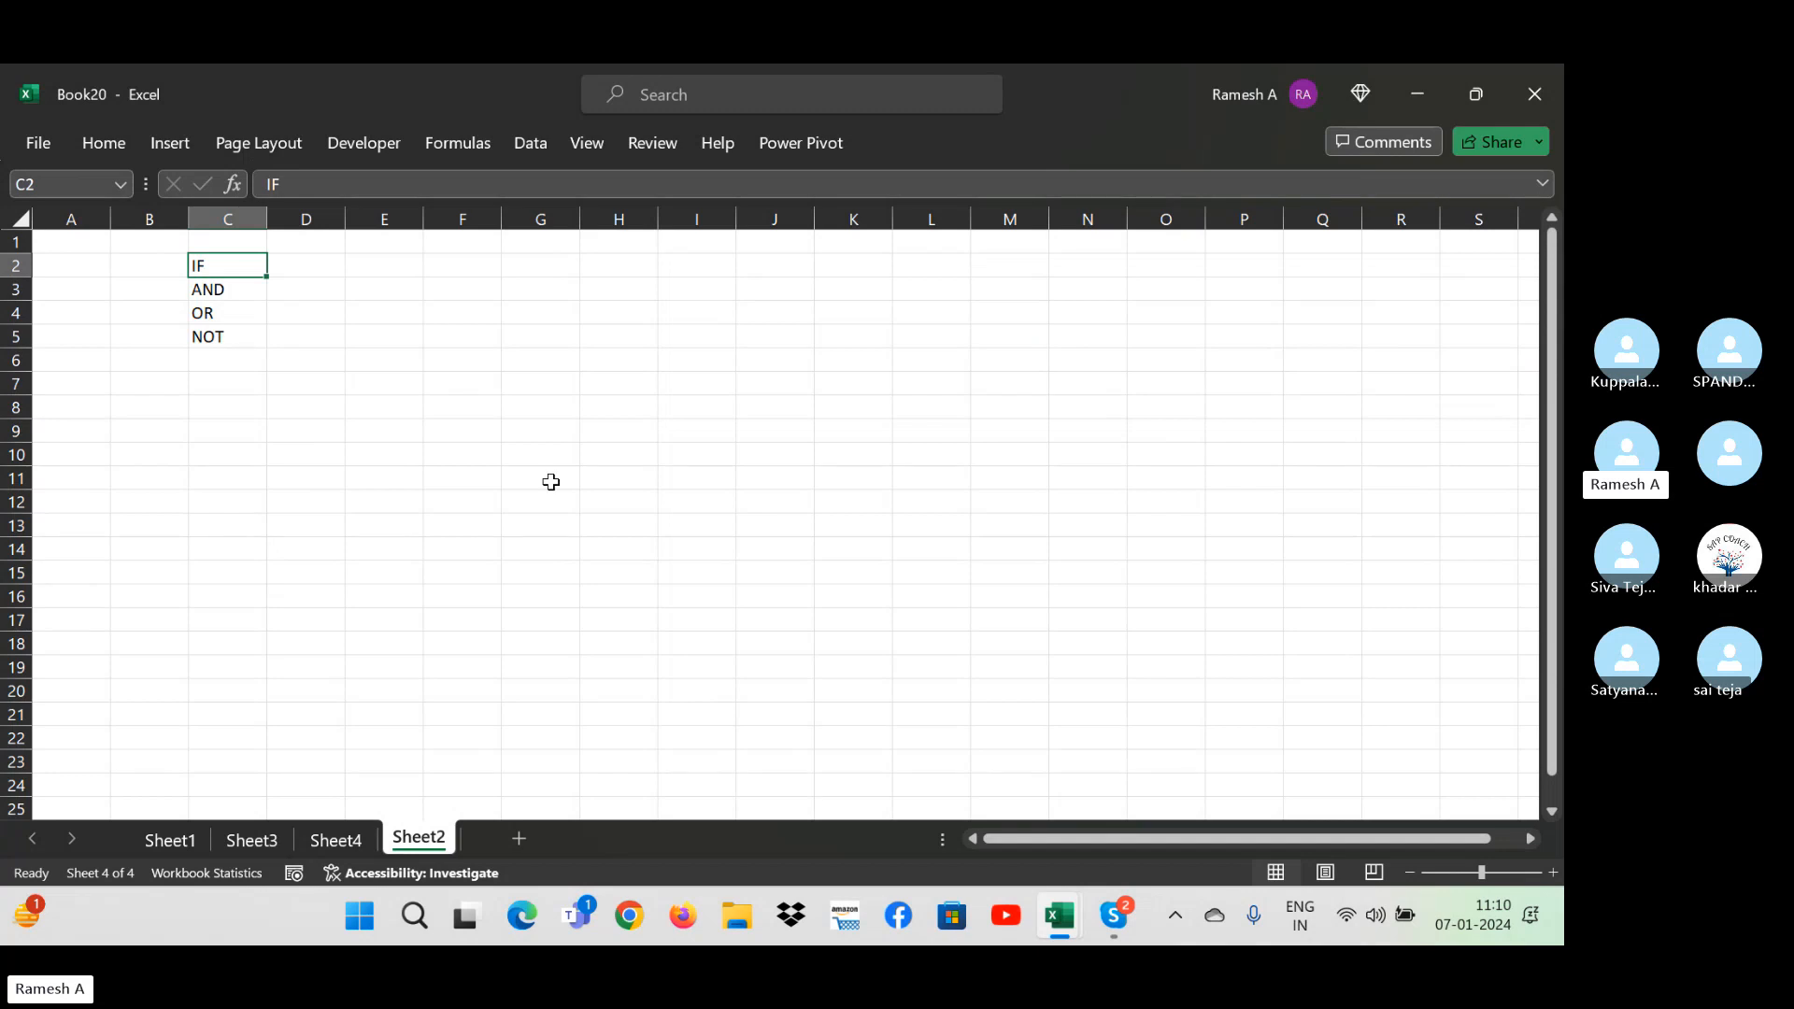
pyautogui.hotkey('alt', 'Tab')
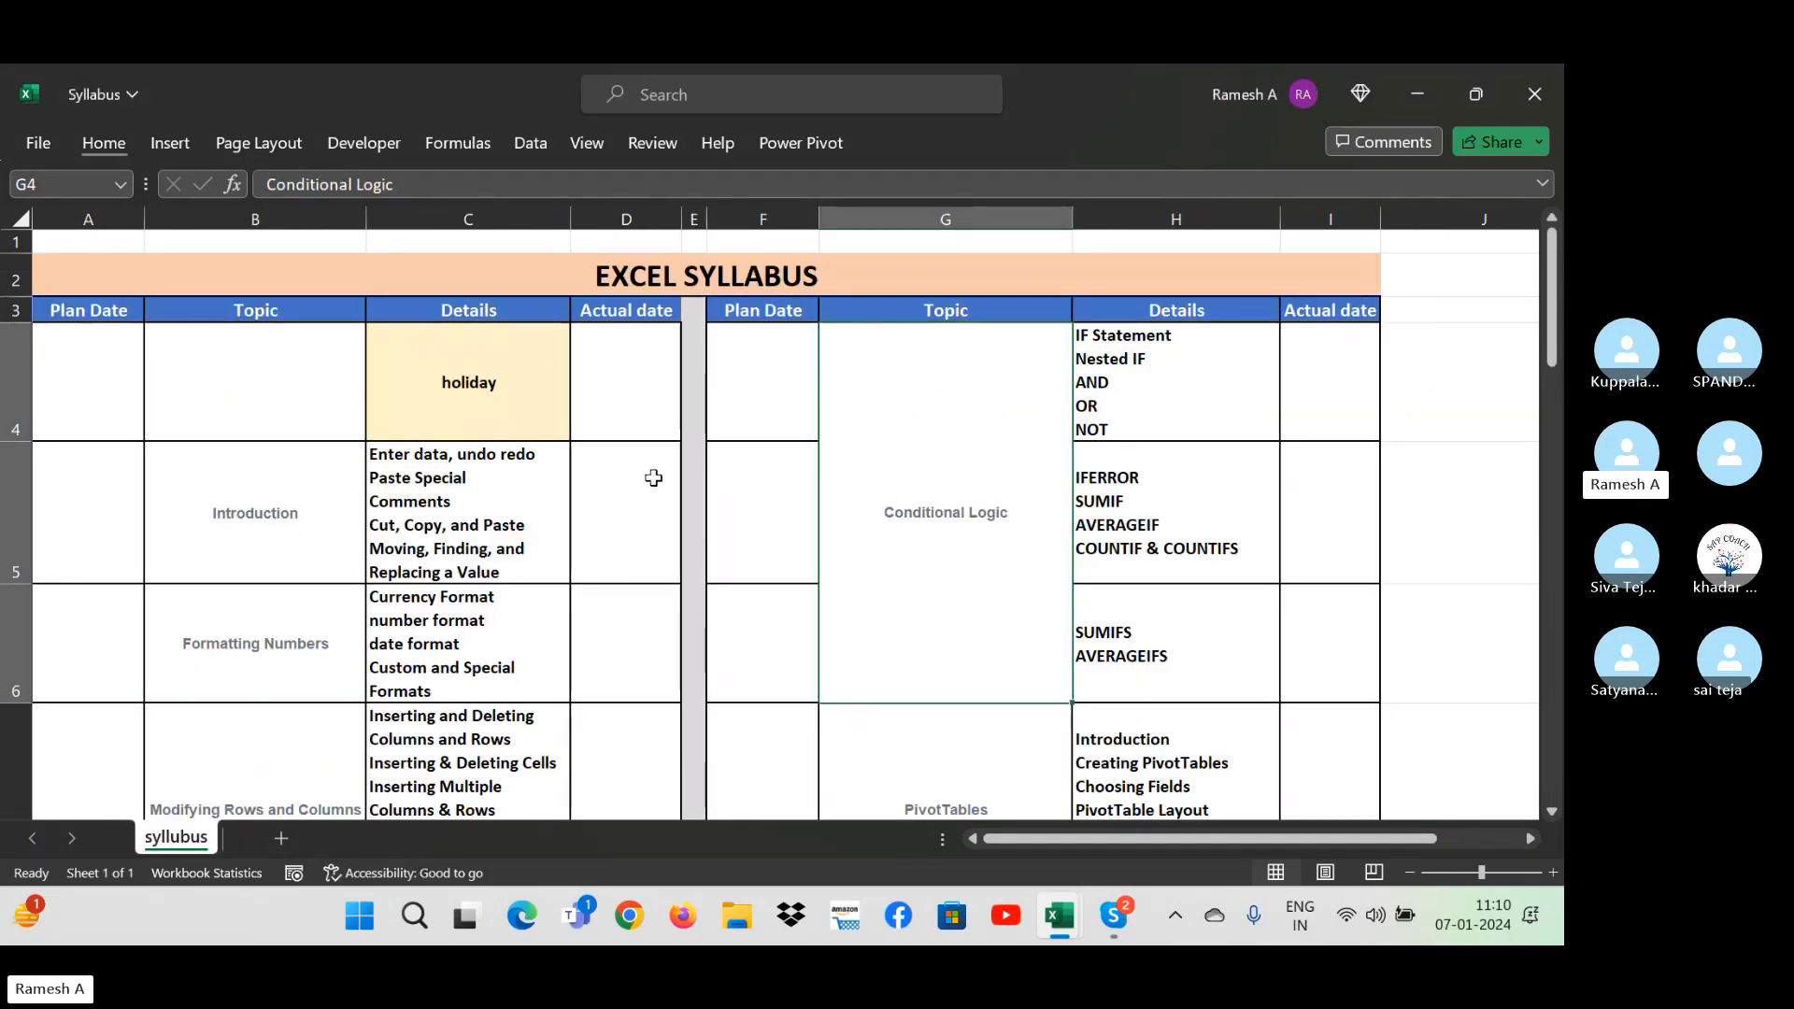
# - Switch back to Book20 and copy the Names and Marks columns, E5:F29, from Sheet3
pyautogui.hotkey('alt', 'Tab')
pyautogui.click(236, 852)
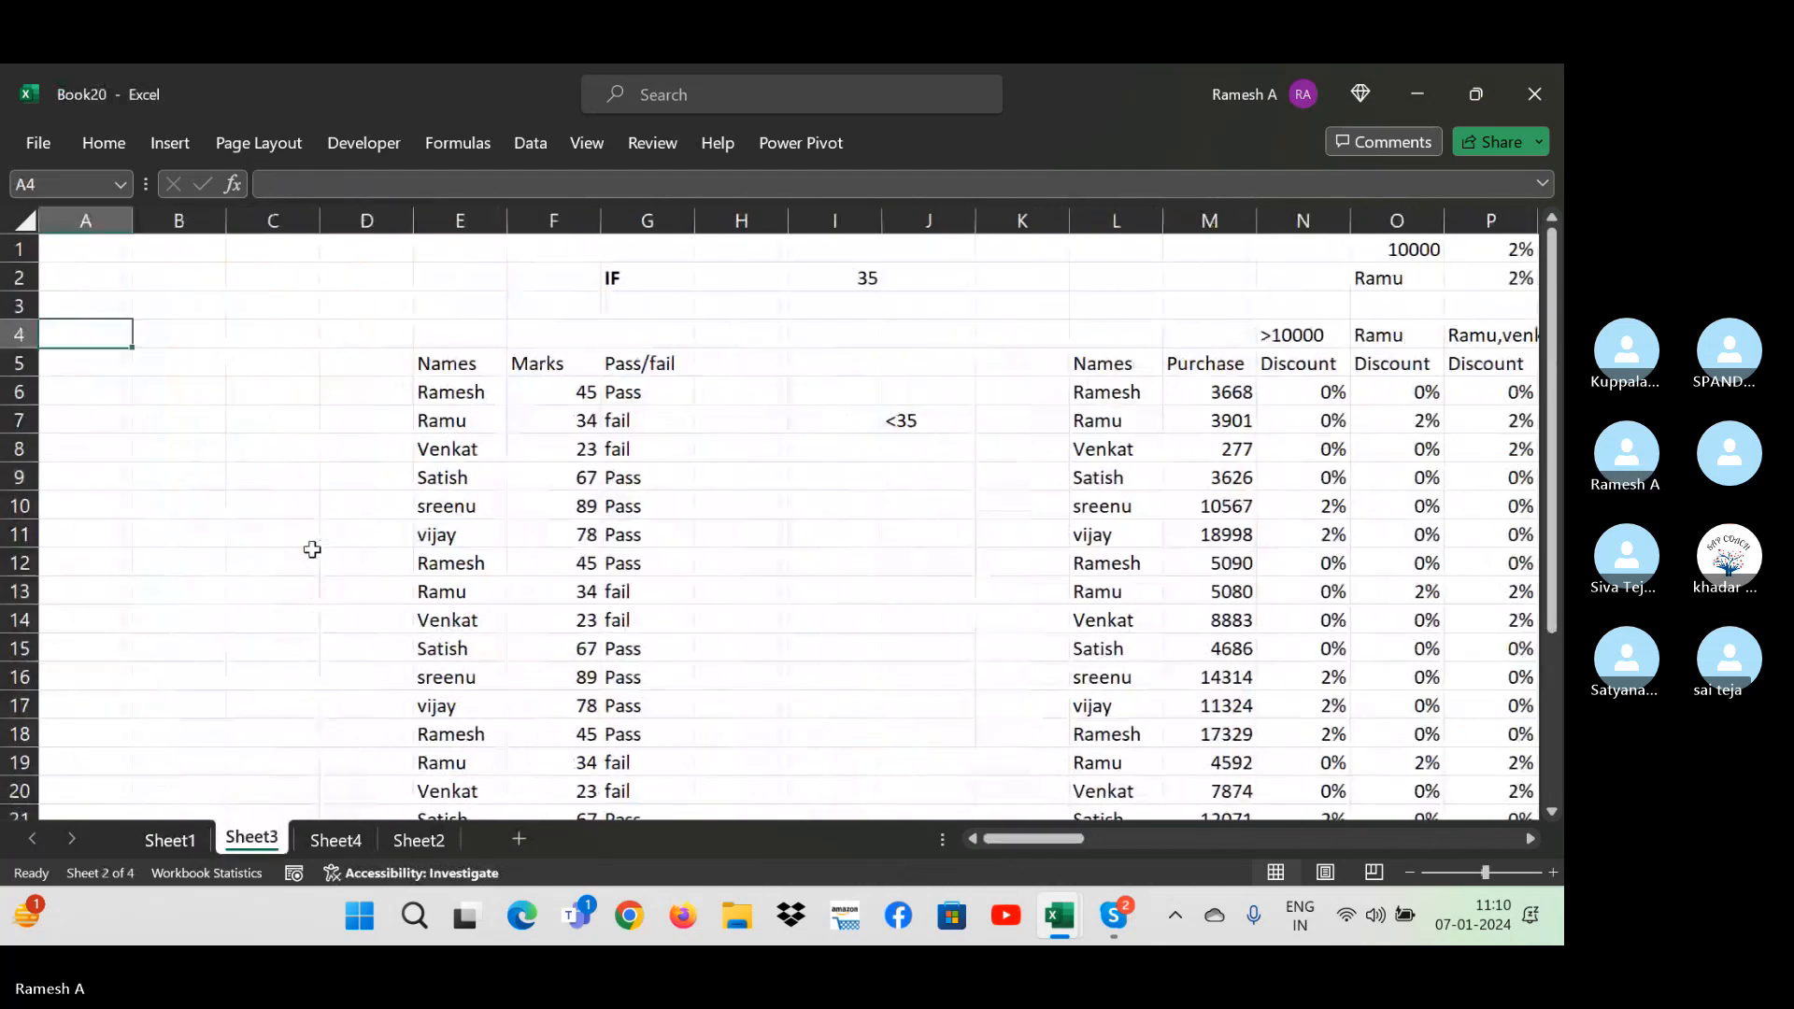
pyautogui.press('Down')
pyautogui.press('Right')
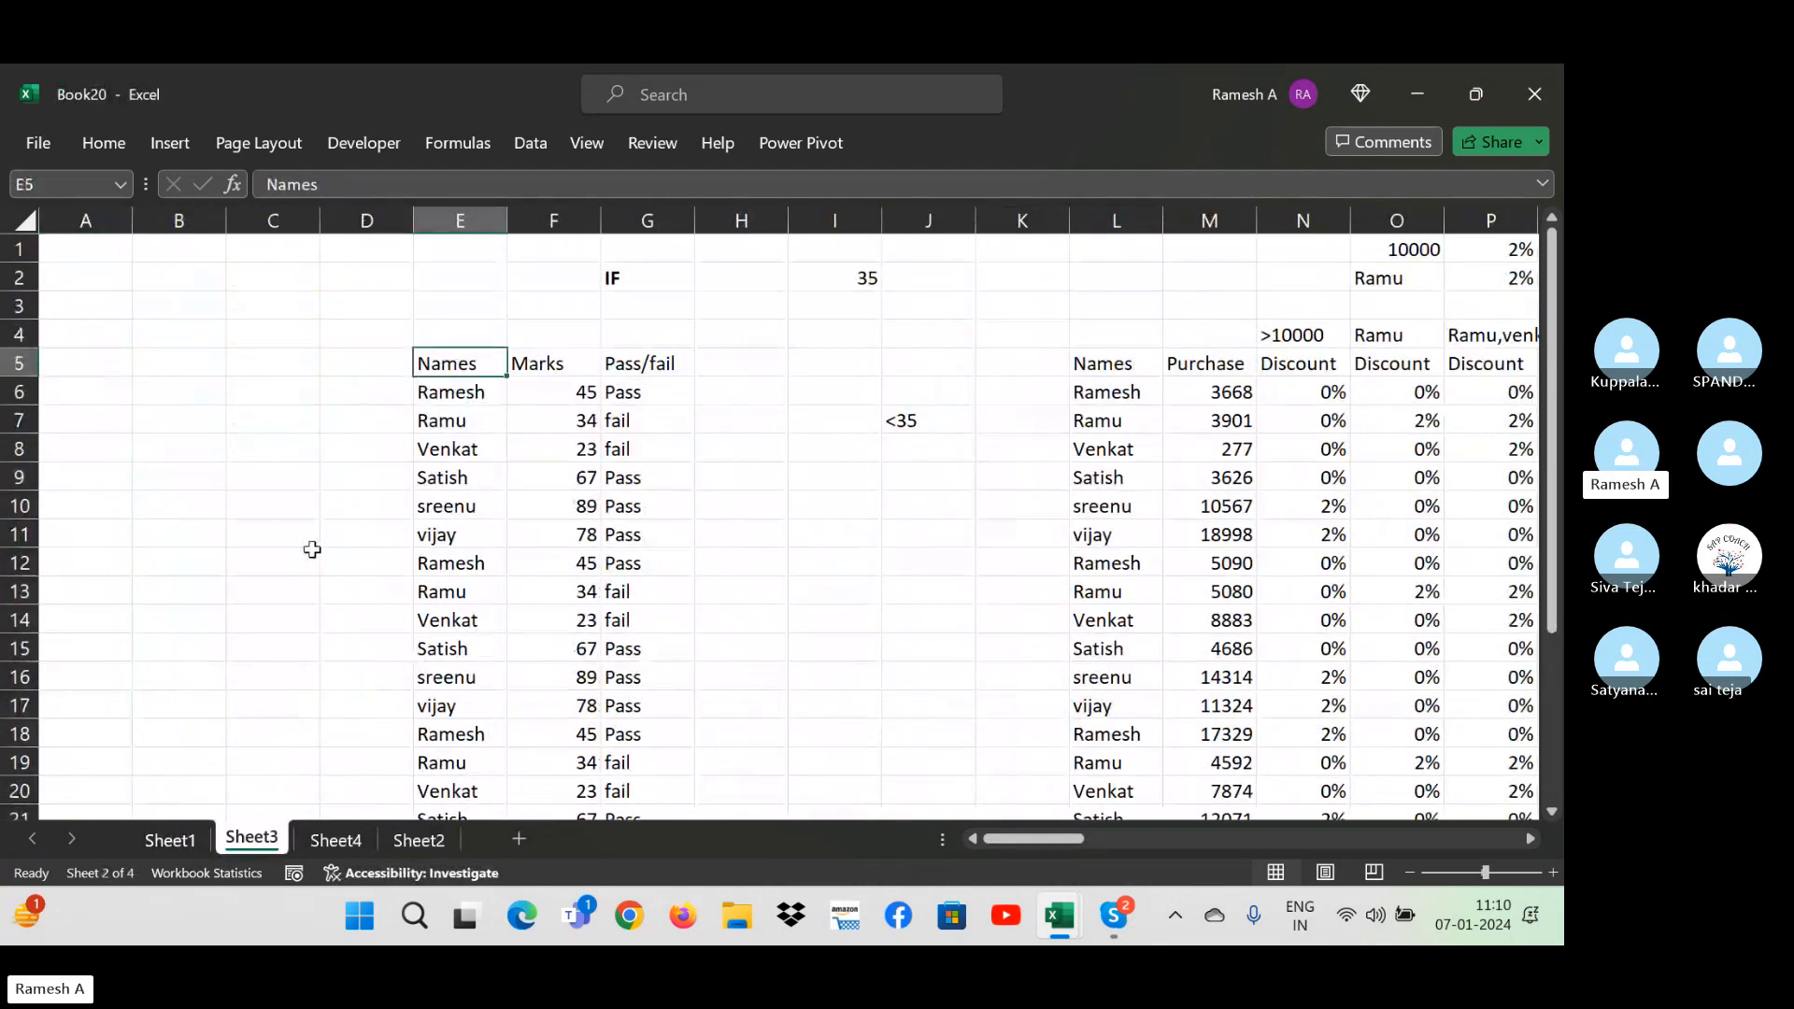
pyautogui.hotkey('shift', 'Right')
pyautogui.hotkey('shift', 'Down')
pyautogui.hotkey('shift', 'Down')
pyautogui.hotkey('shift', 'Down')
pyautogui.hotkey('ctrl', 'shift', 'Down')
pyautogui.hotkey('ctrl', 'c')
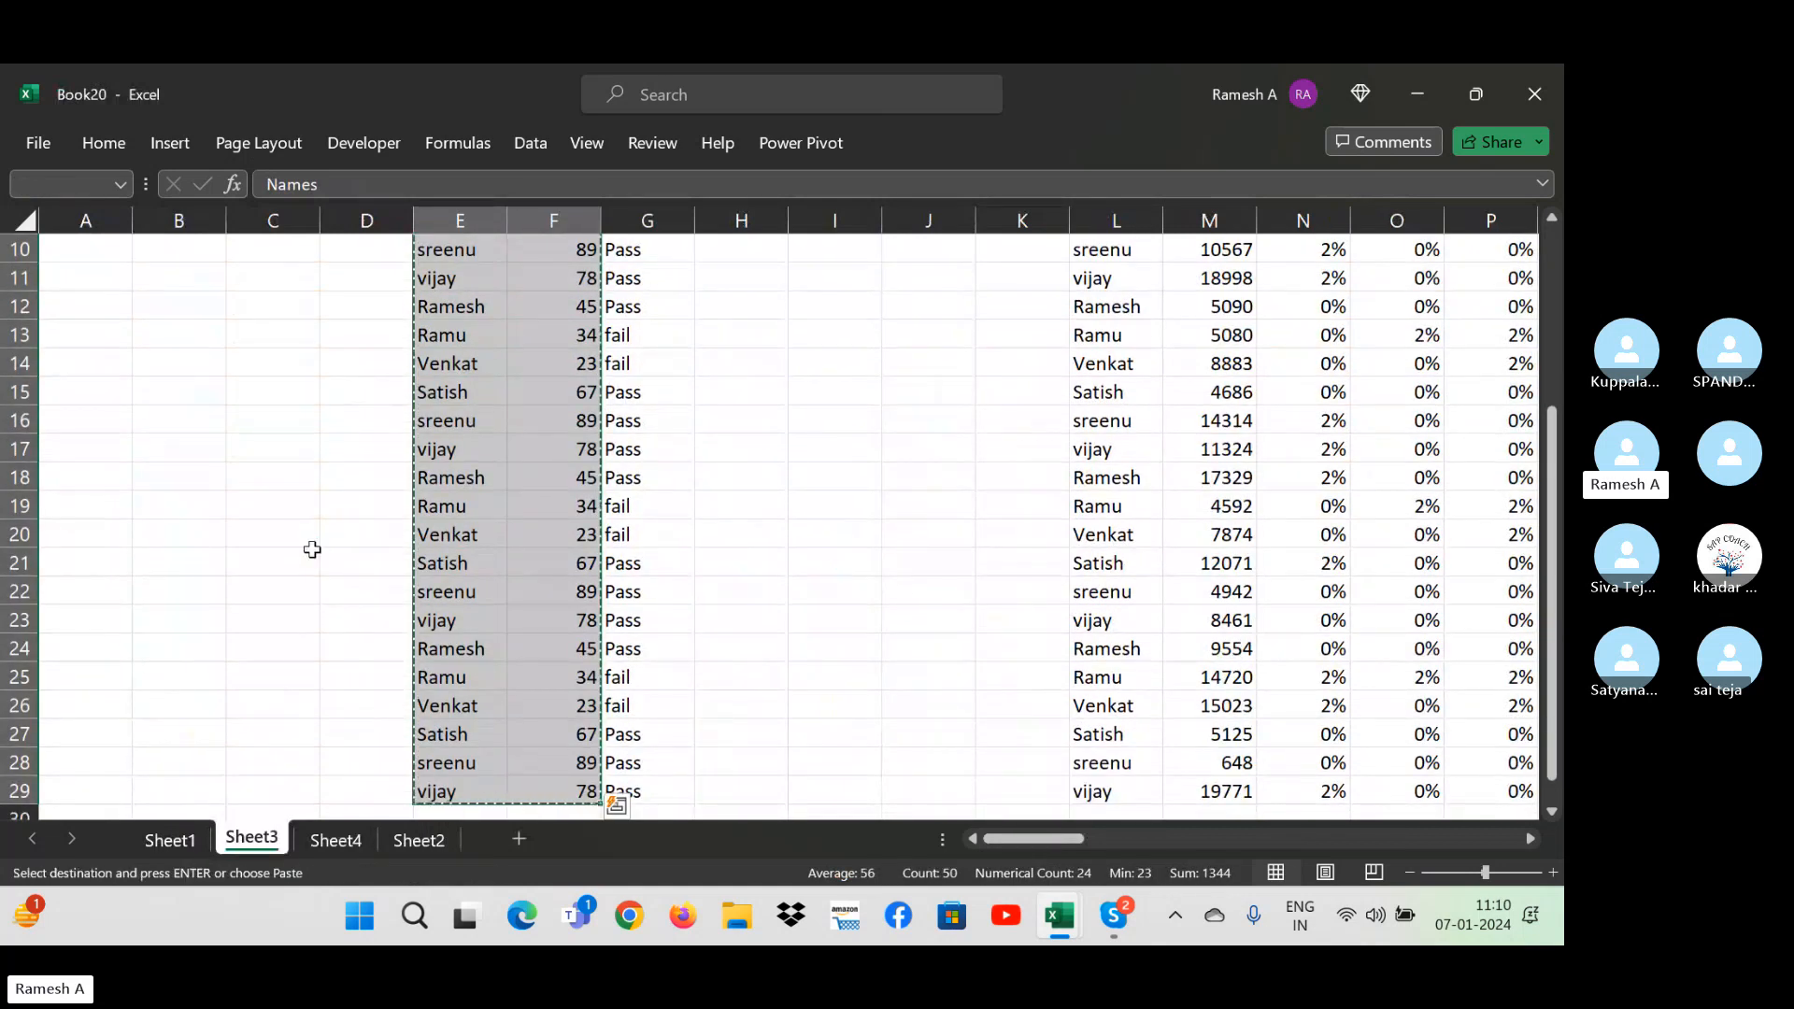
pyautogui.hotkey('alt', 'Tab')
pyautogui.hotkey('alt', 'Tab')
pyautogui.hotkey('alt', 'Tab')
pyautogui.hotkey('alt', 'Tab')
pyautogui.hotkey('alt', 'Tab')
pyautogui.hotkey('alt', 'Tab')
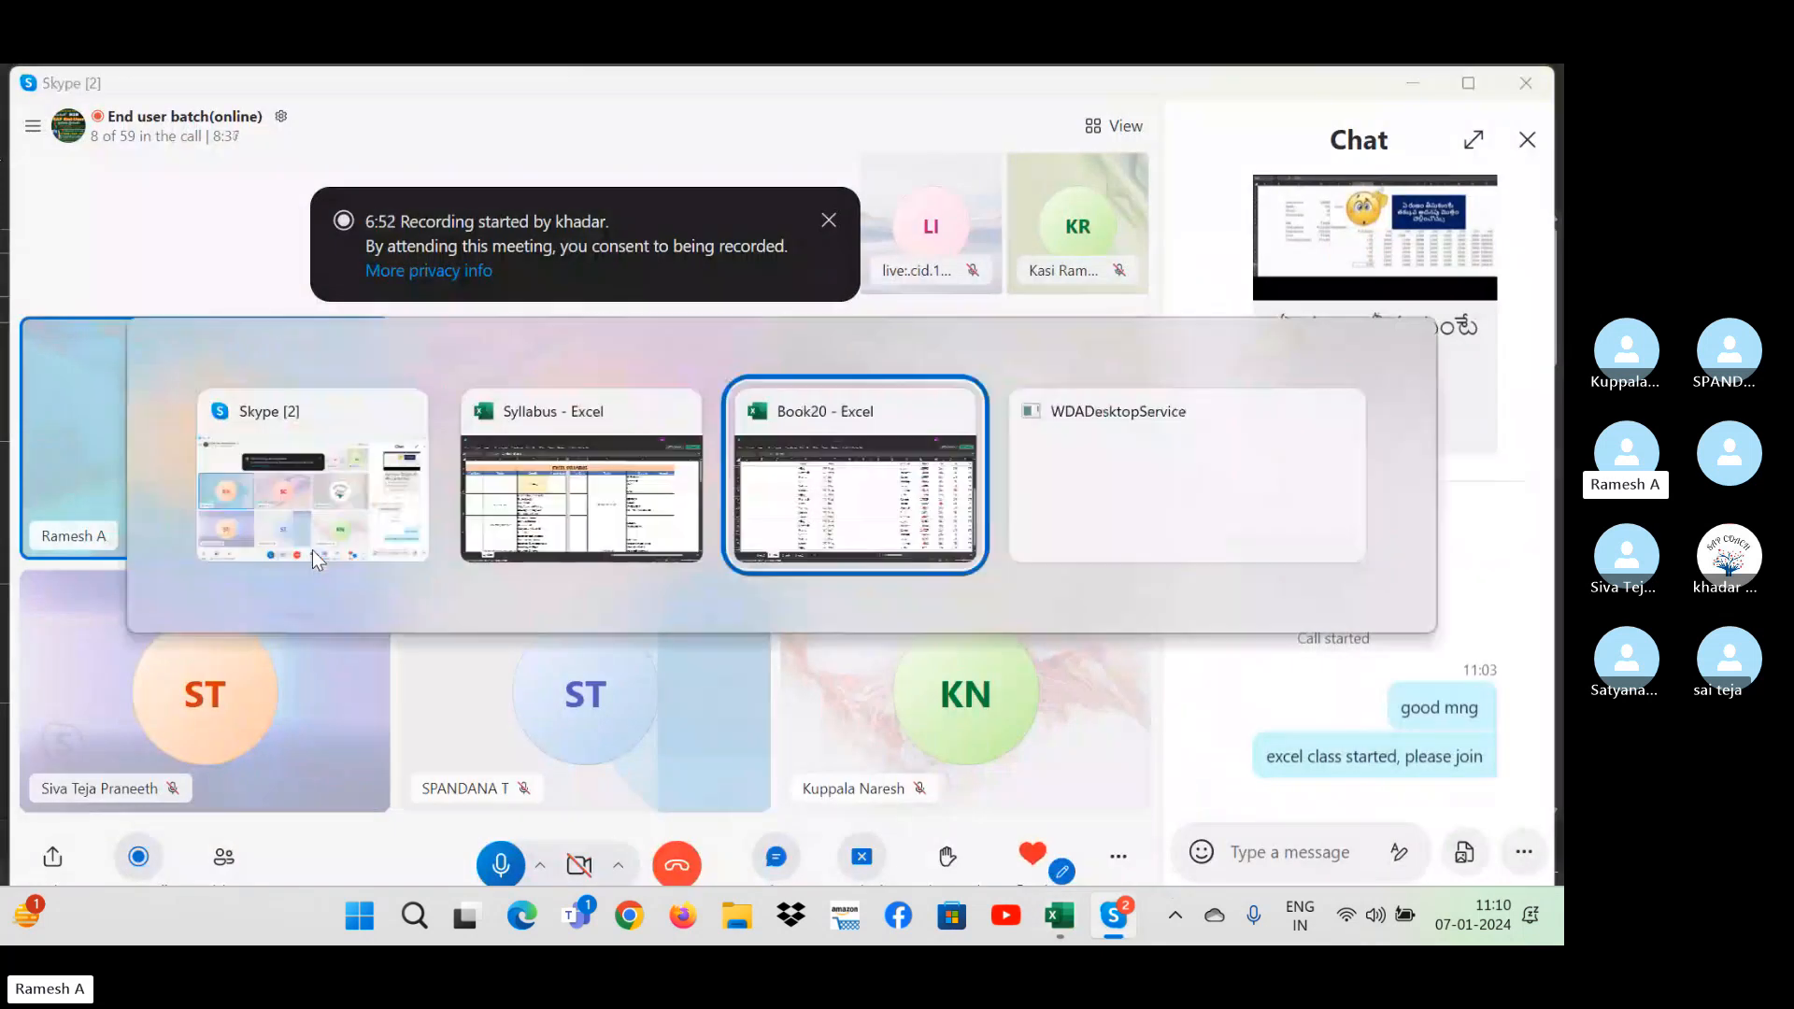
pyautogui.hotkey('alt', 'Tab')
pyautogui.hotkey('alt', 'Tab')
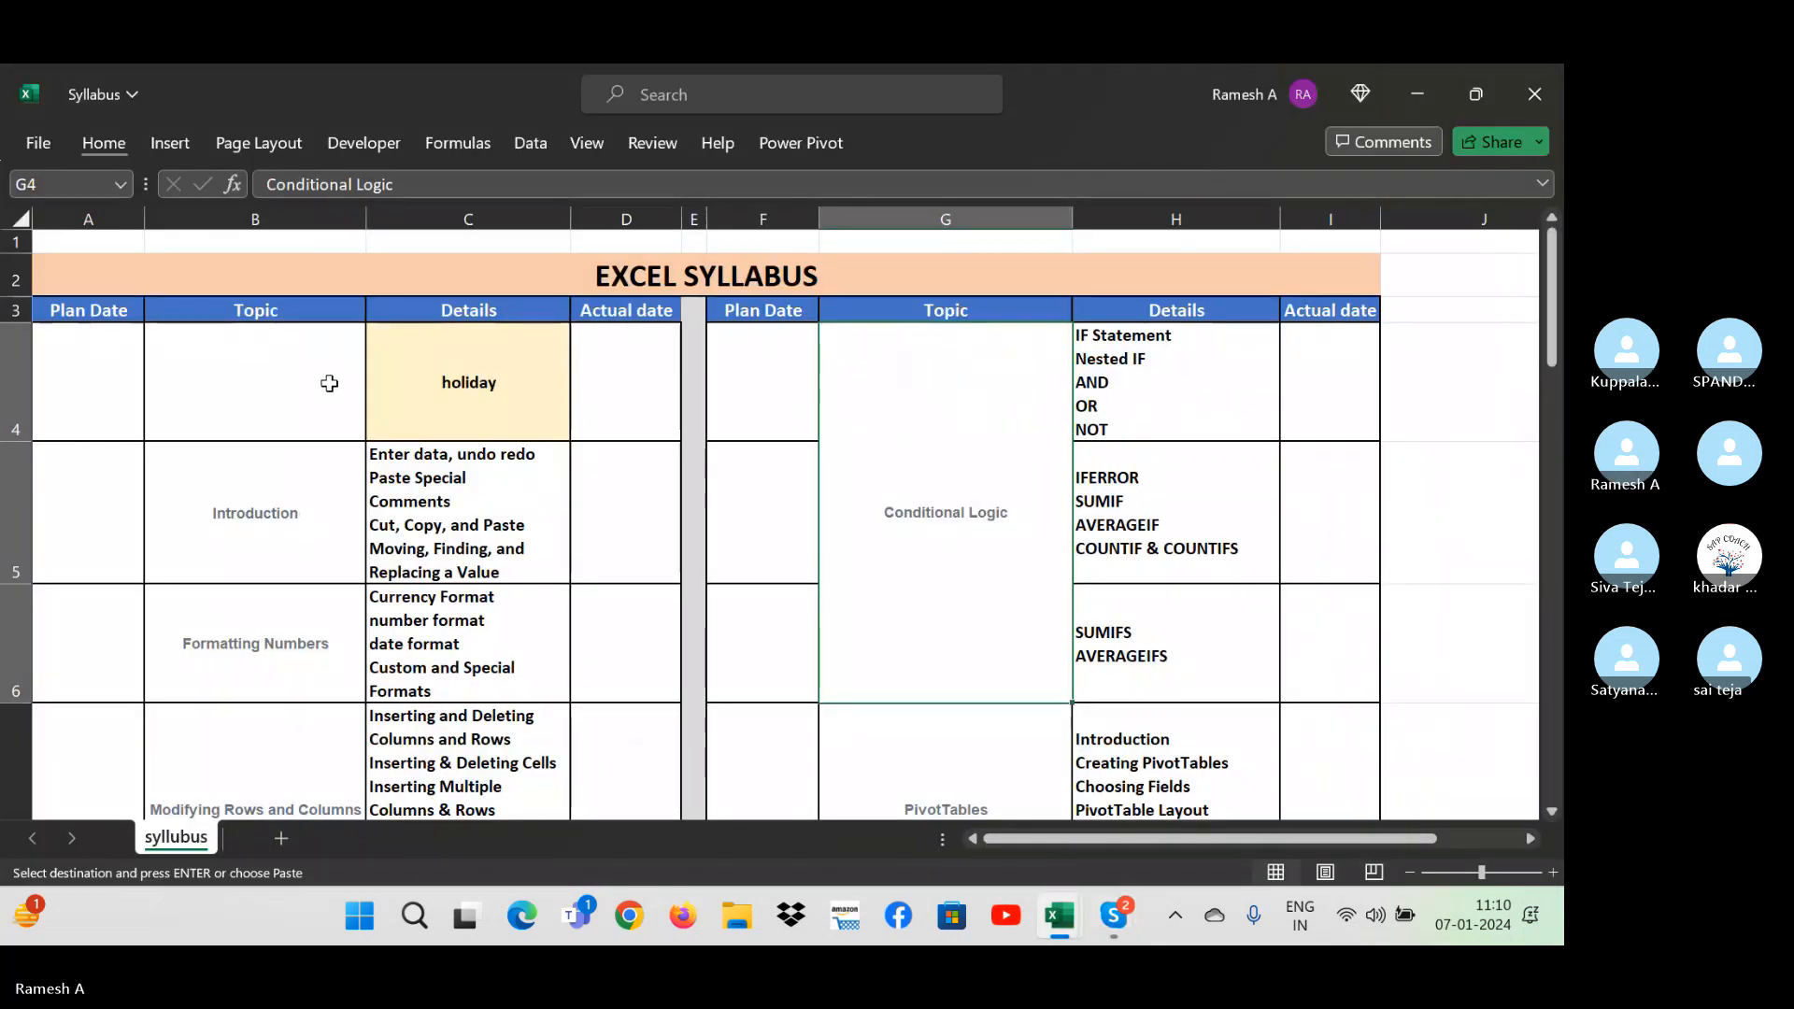
pyautogui.hotkey('alt', 'Tab')
pyautogui.hotkey('alt', 'Tab')
pyautogui.hotkey('alt', 'Tab')
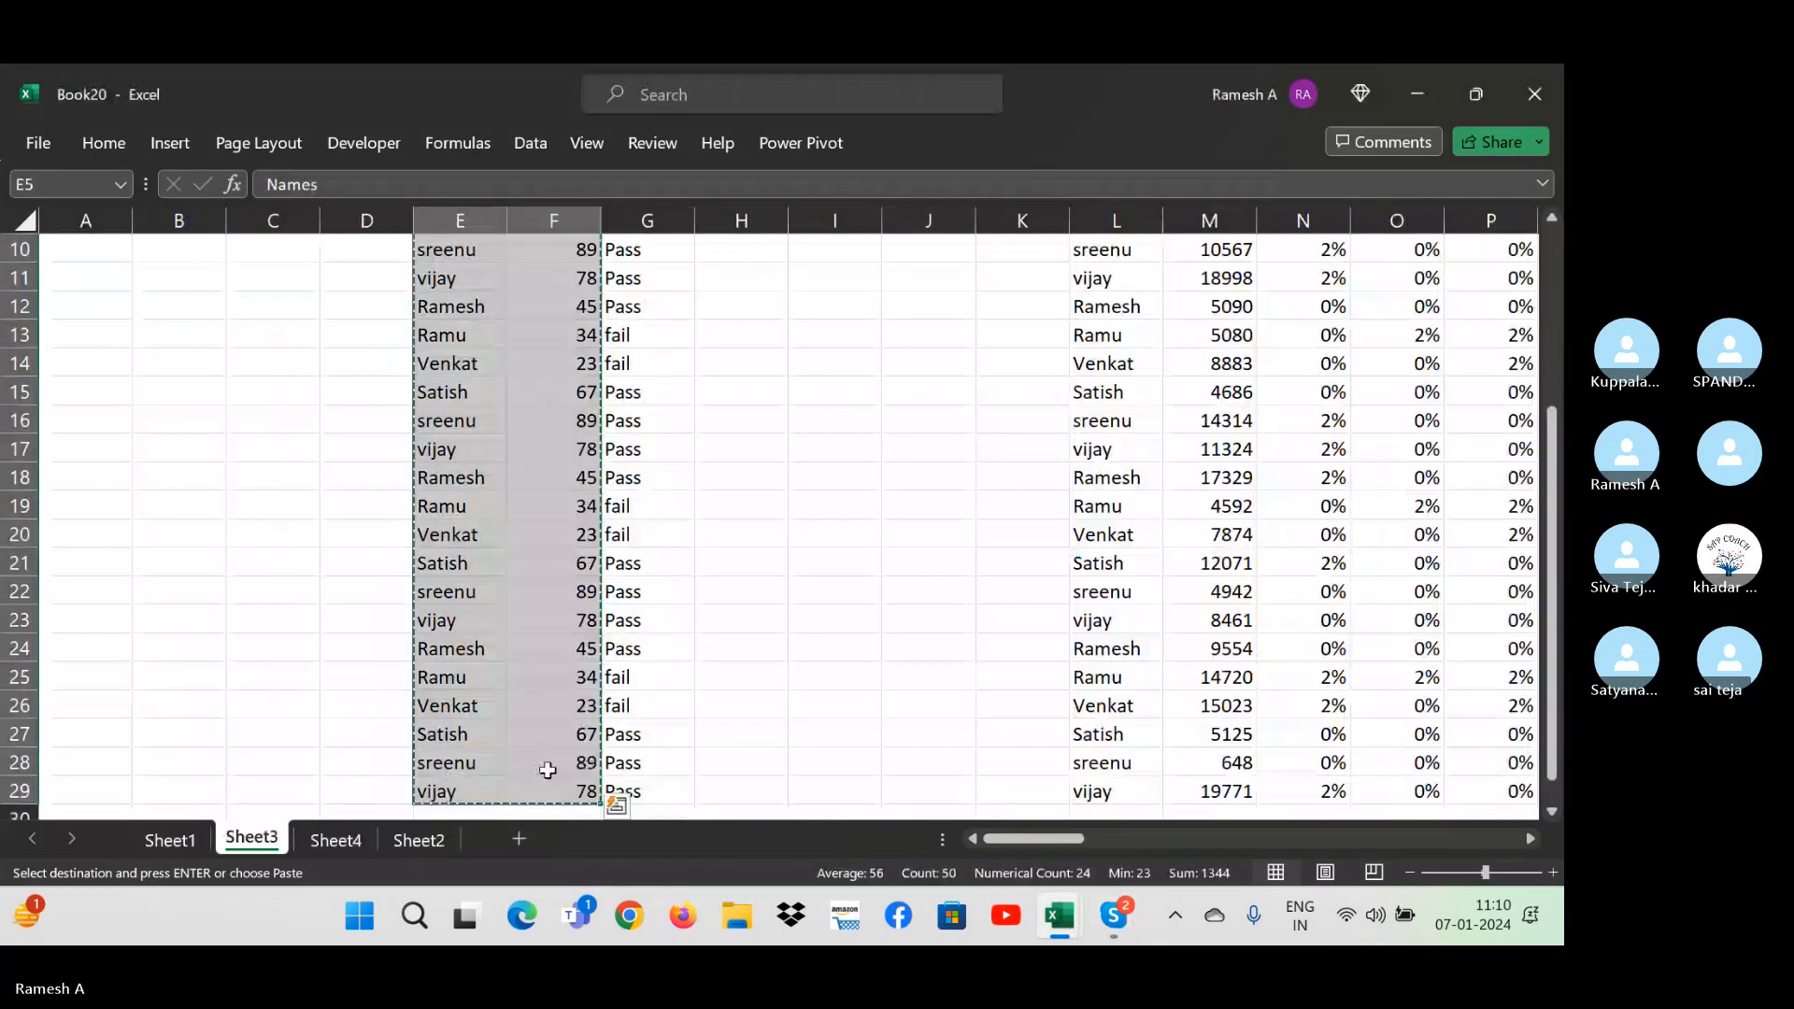
# - Paste the copied Names and Marks table into Sheet2 starting at cell G6
pyautogui.click(418, 840)
pyautogui.click(405, 384)
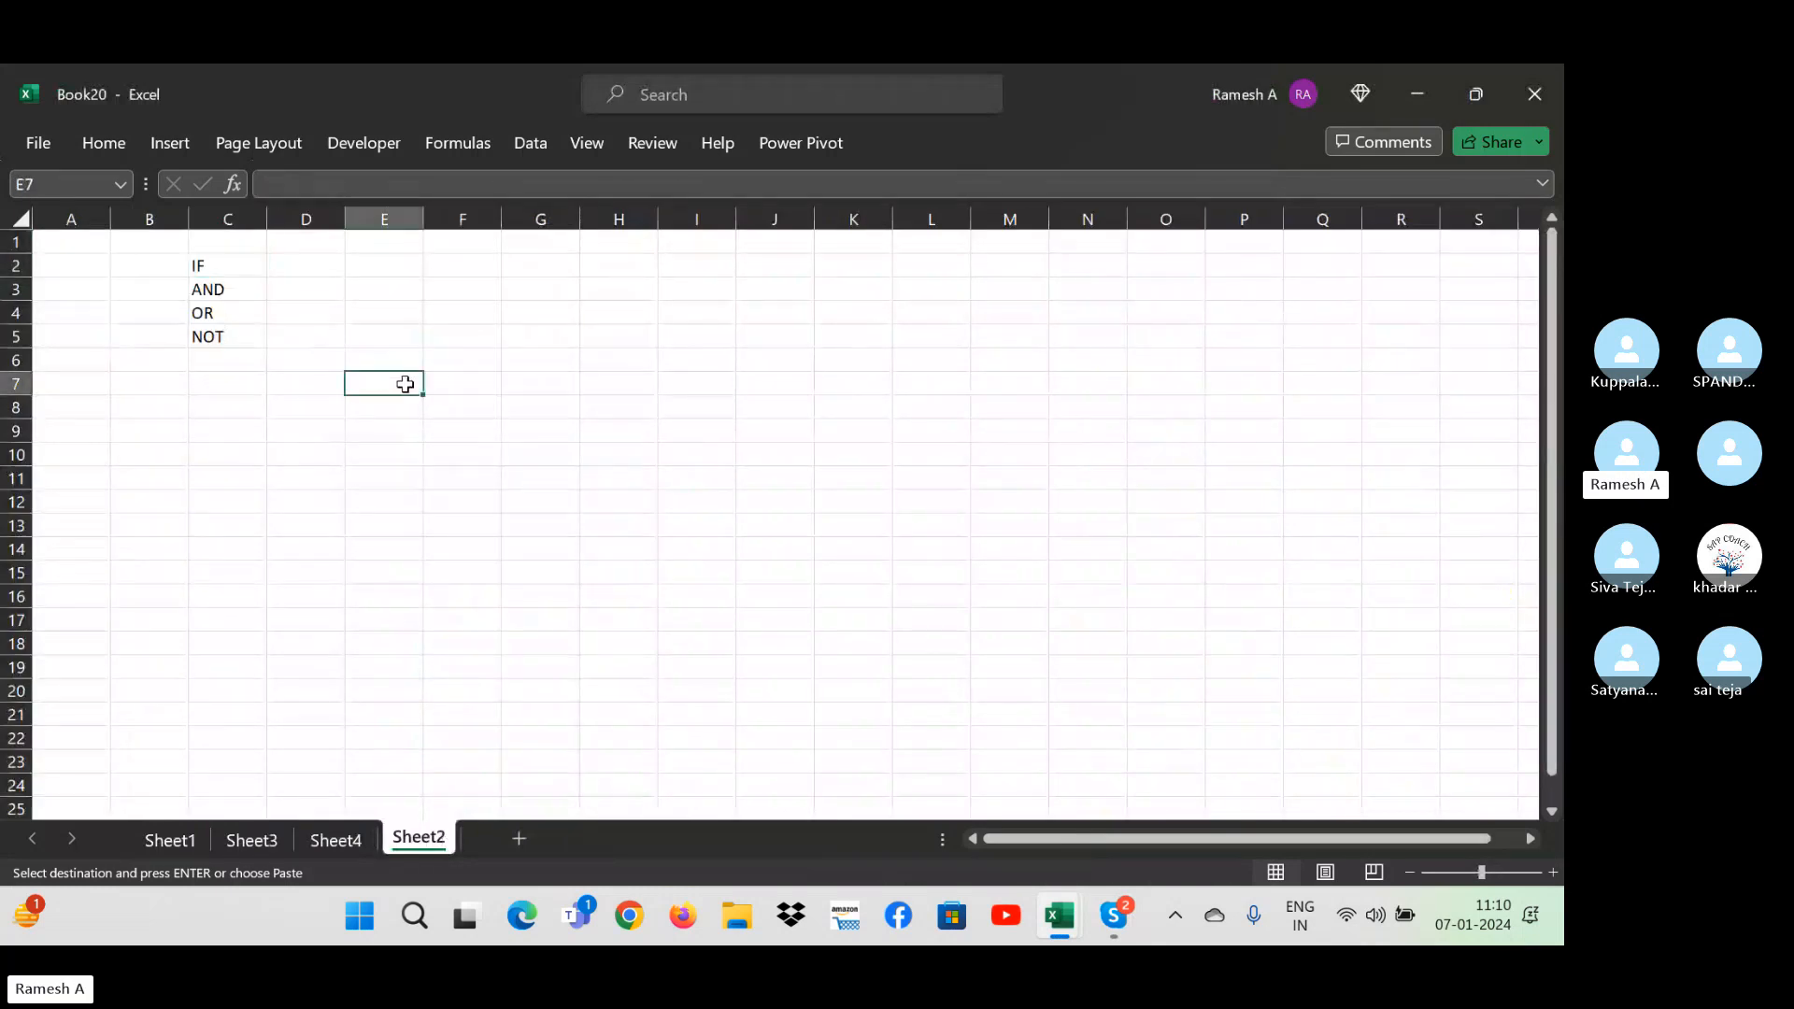
pyautogui.click(1387, 242)
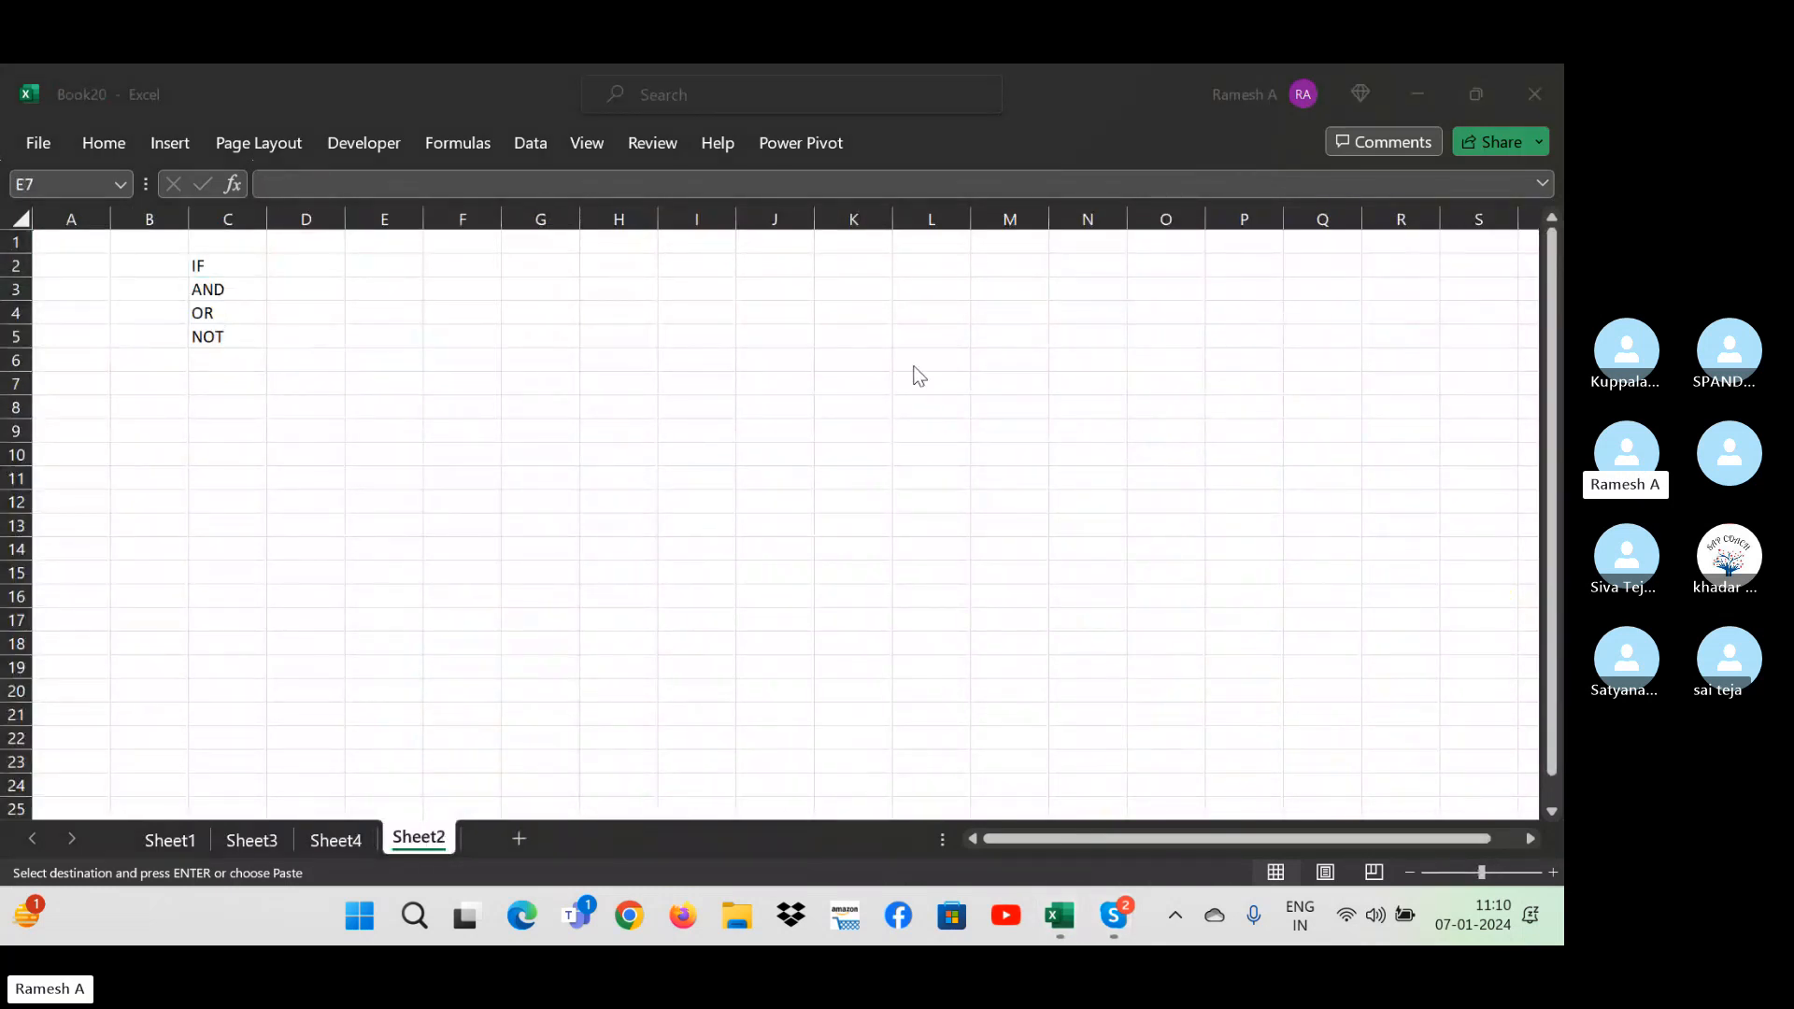
pyautogui.hotkey('alt', 'Tab')
pyautogui.click(573, 357)
pyautogui.hotkey('ctrl', 'v')
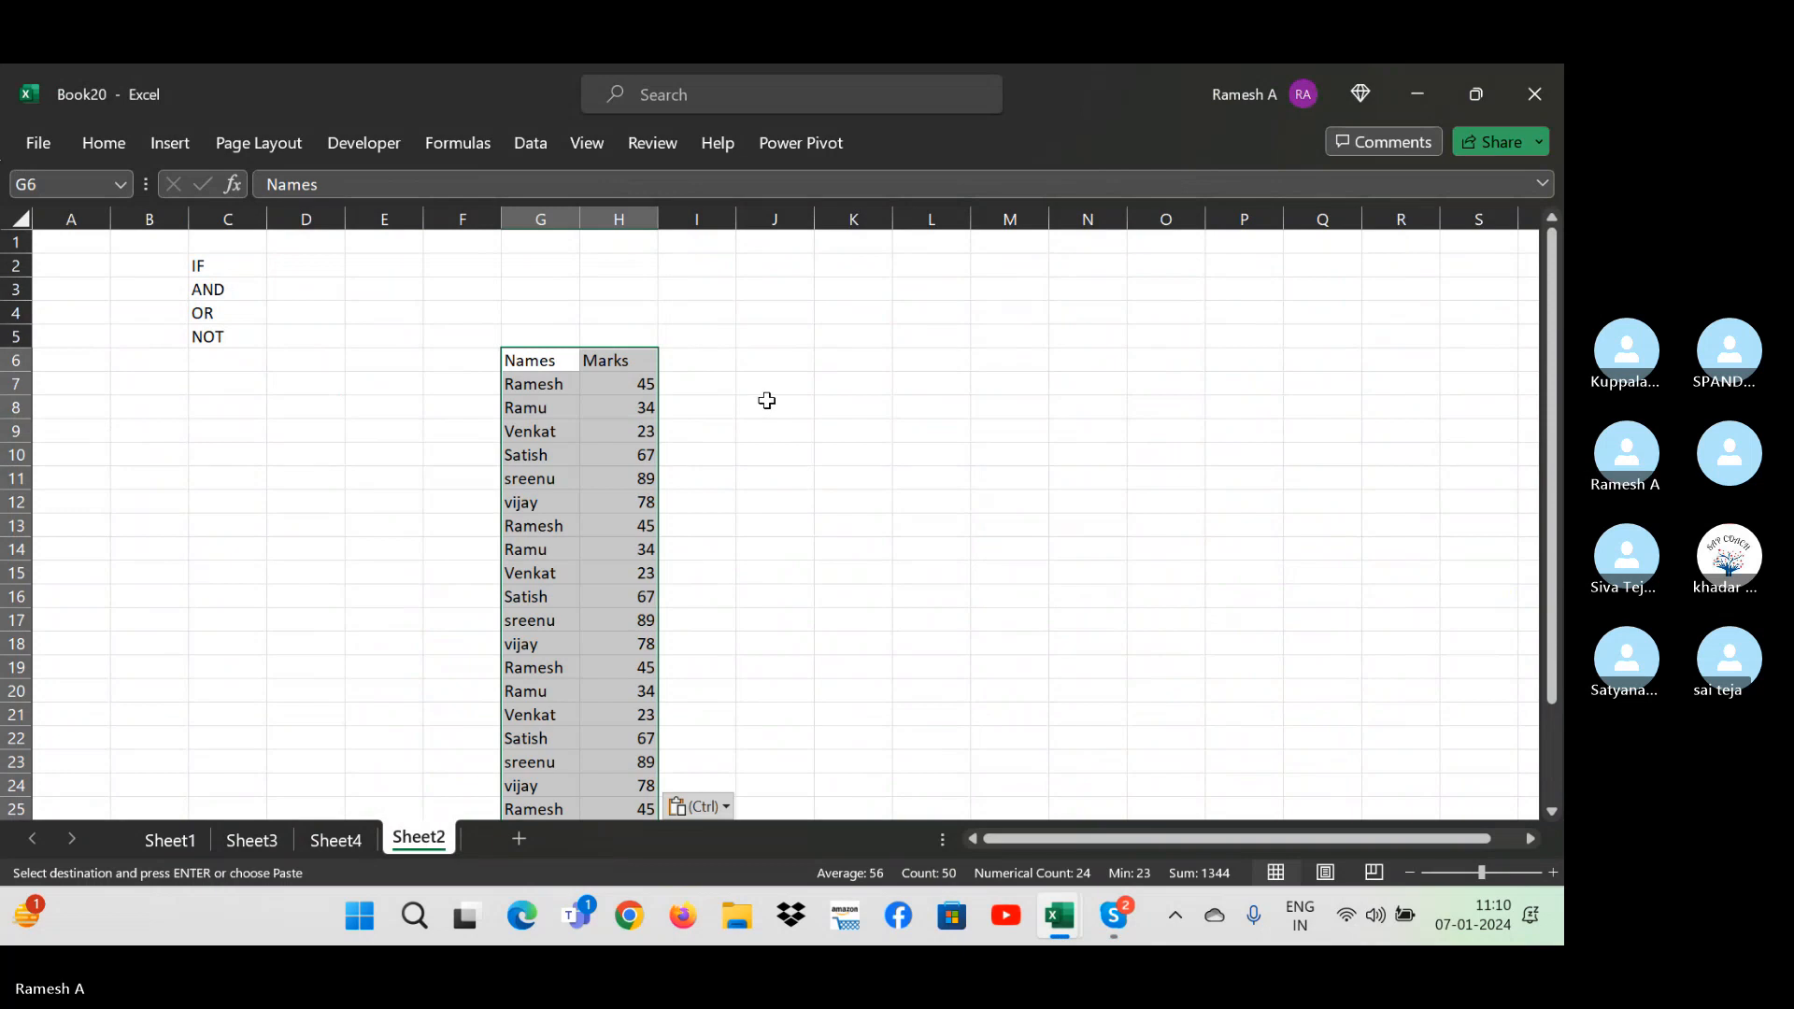
# - Look through the values in the Marks column of the pasted table on Sheet2
pyautogui.click(740, 384)
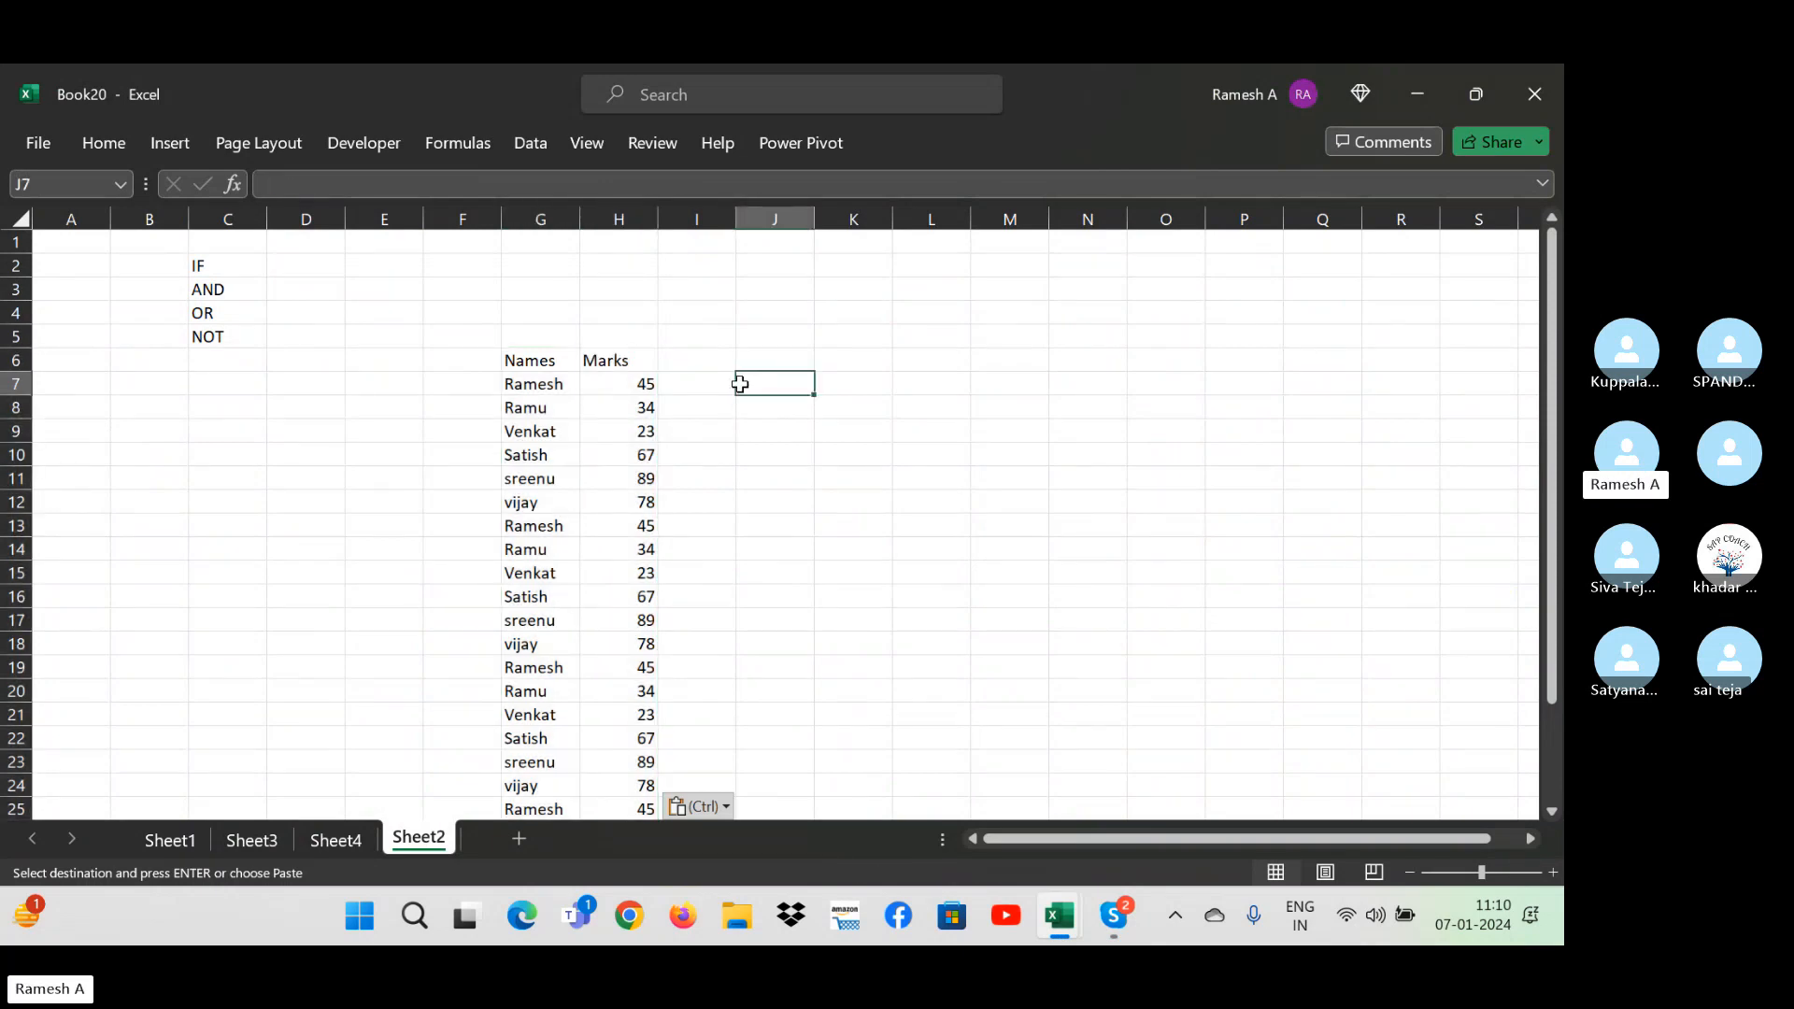
pyautogui.press('Left')
pyautogui.press('Left')
pyautogui.press('Left')
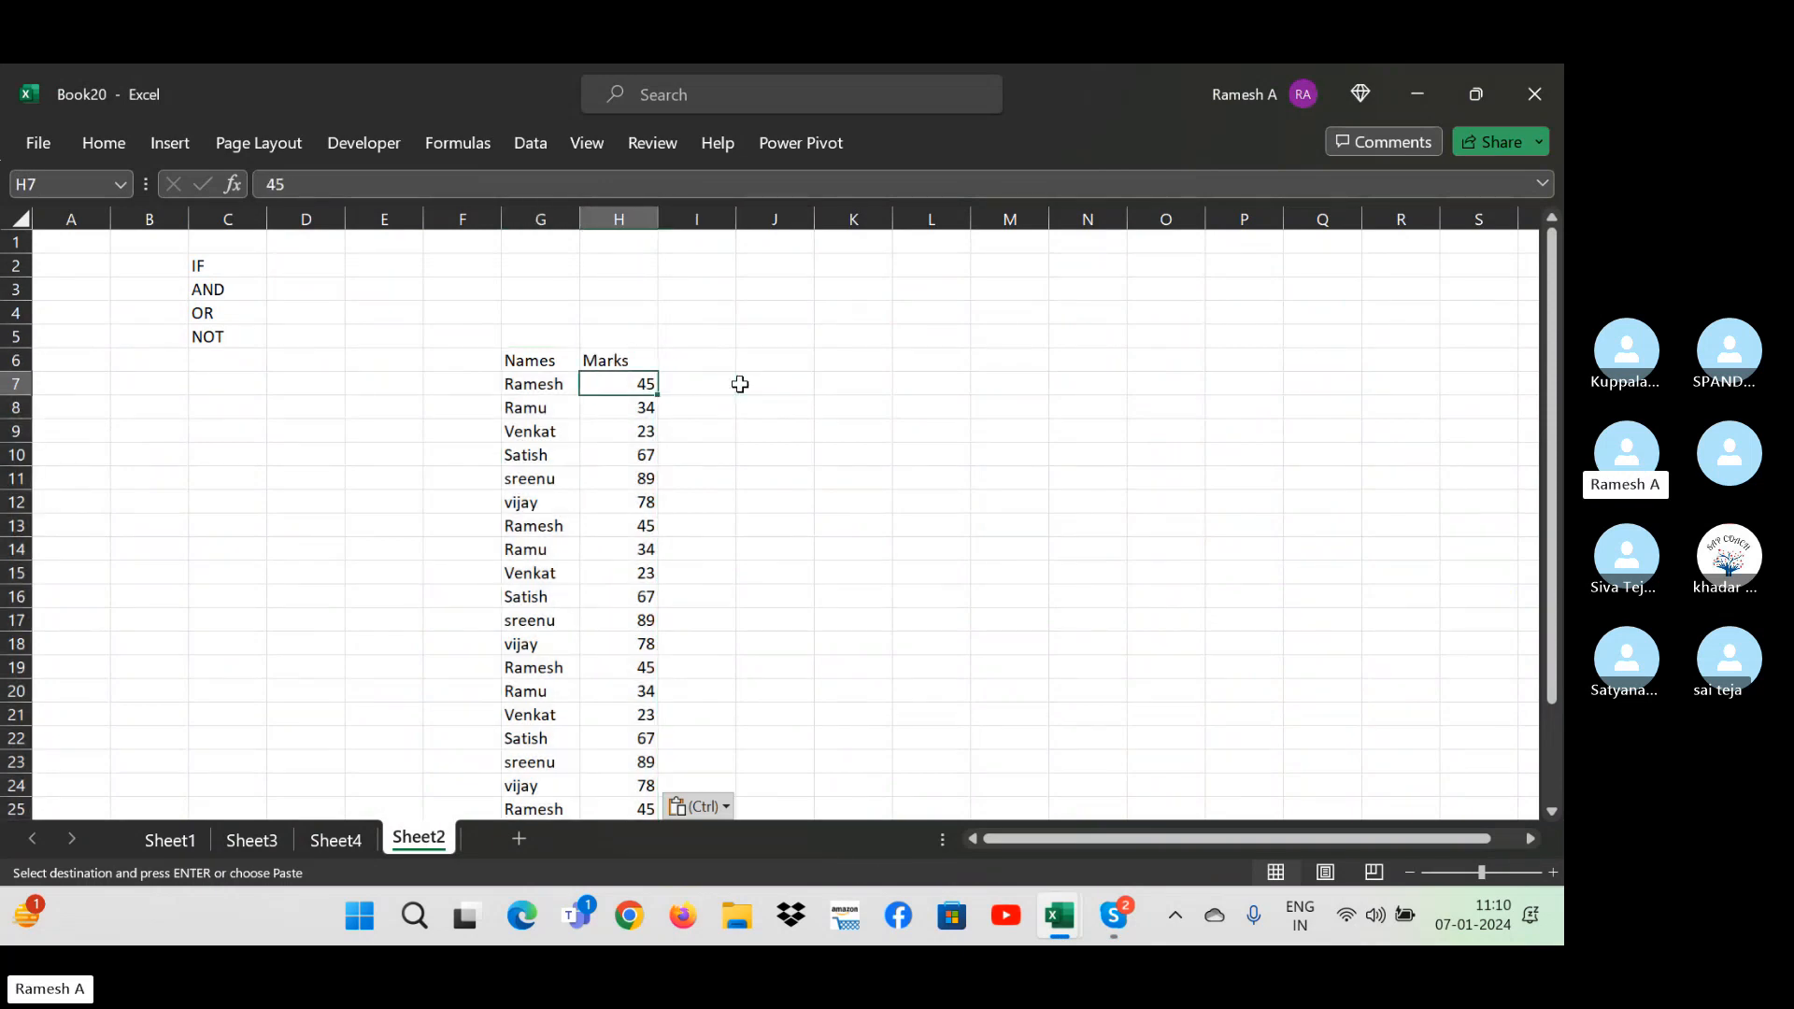
pyautogui.press('Right')
pyautogui.press('Down')
pyautogui.press('Down')
pyautogui.press('Down')
pyautogui.press('Down')
pyautogui.press('Down')
pyautogui.press('Down')
pyautogui.press('Down')
pyautogui.press('Down')
pyautogui.press('Down')
pyautogui.press('Down')
pyautogui.press('Down')
pyautogui.press('Down')
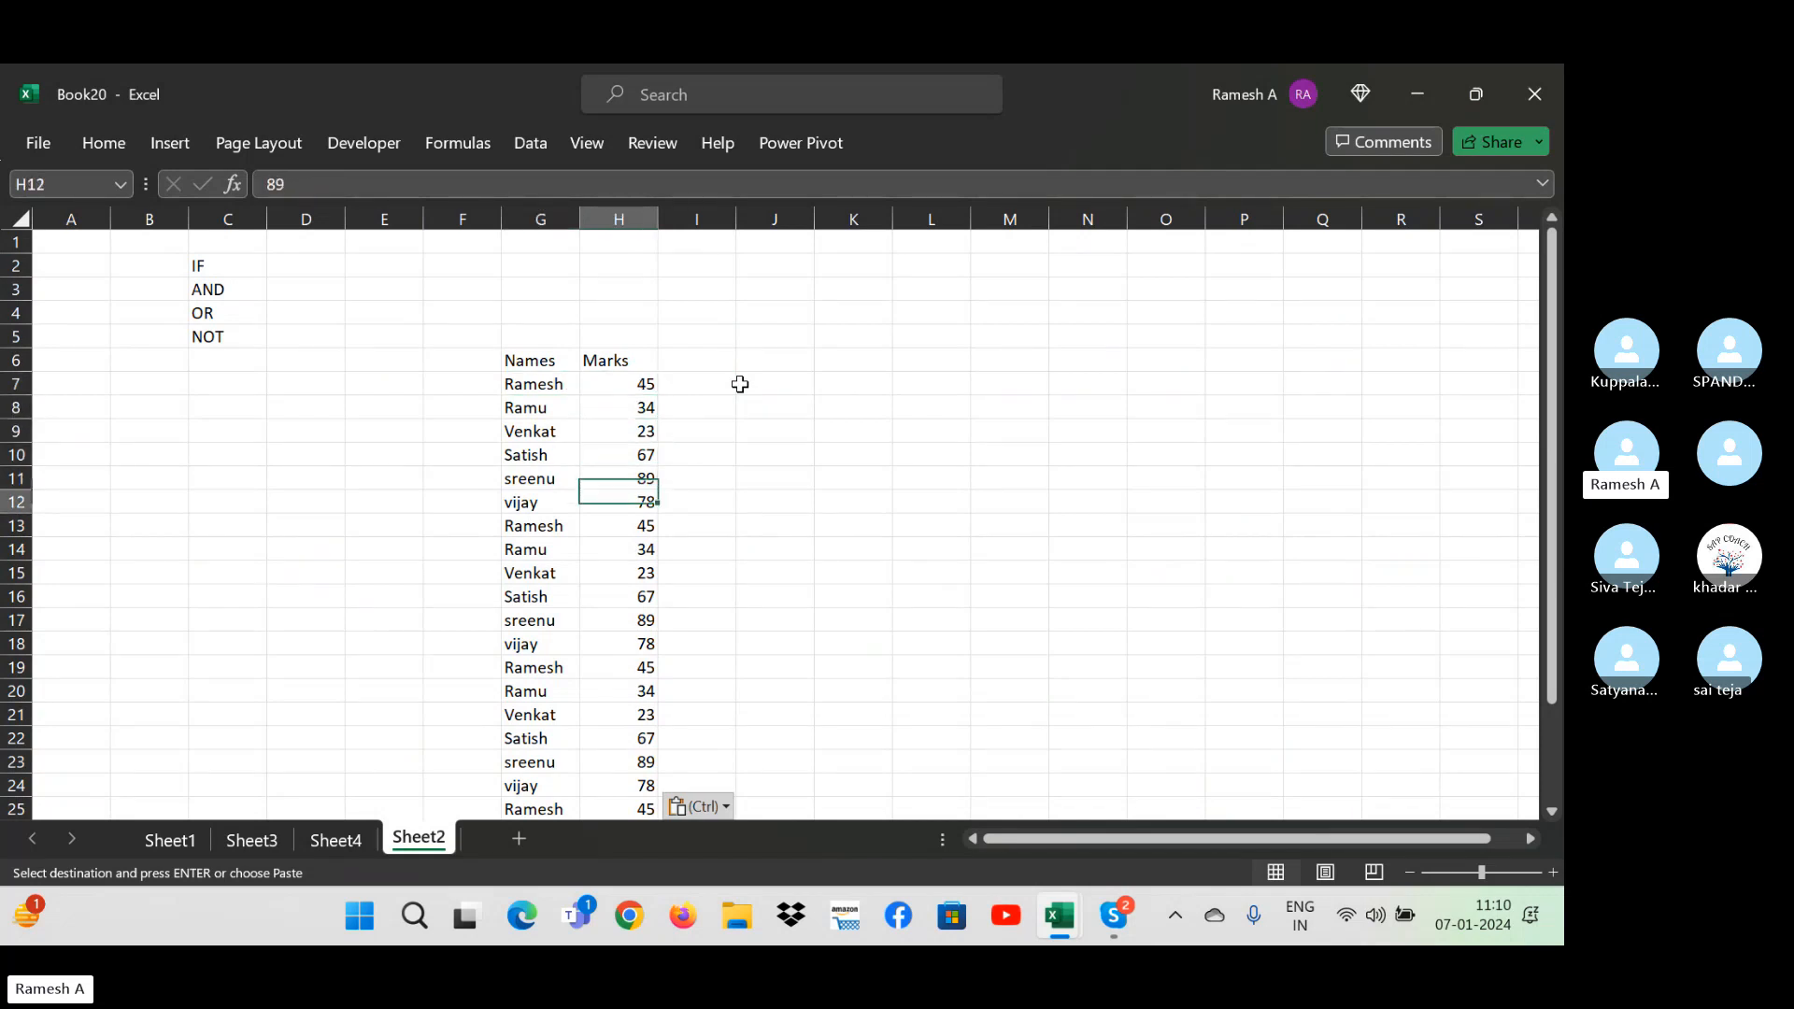
pyautogui.press('Down')
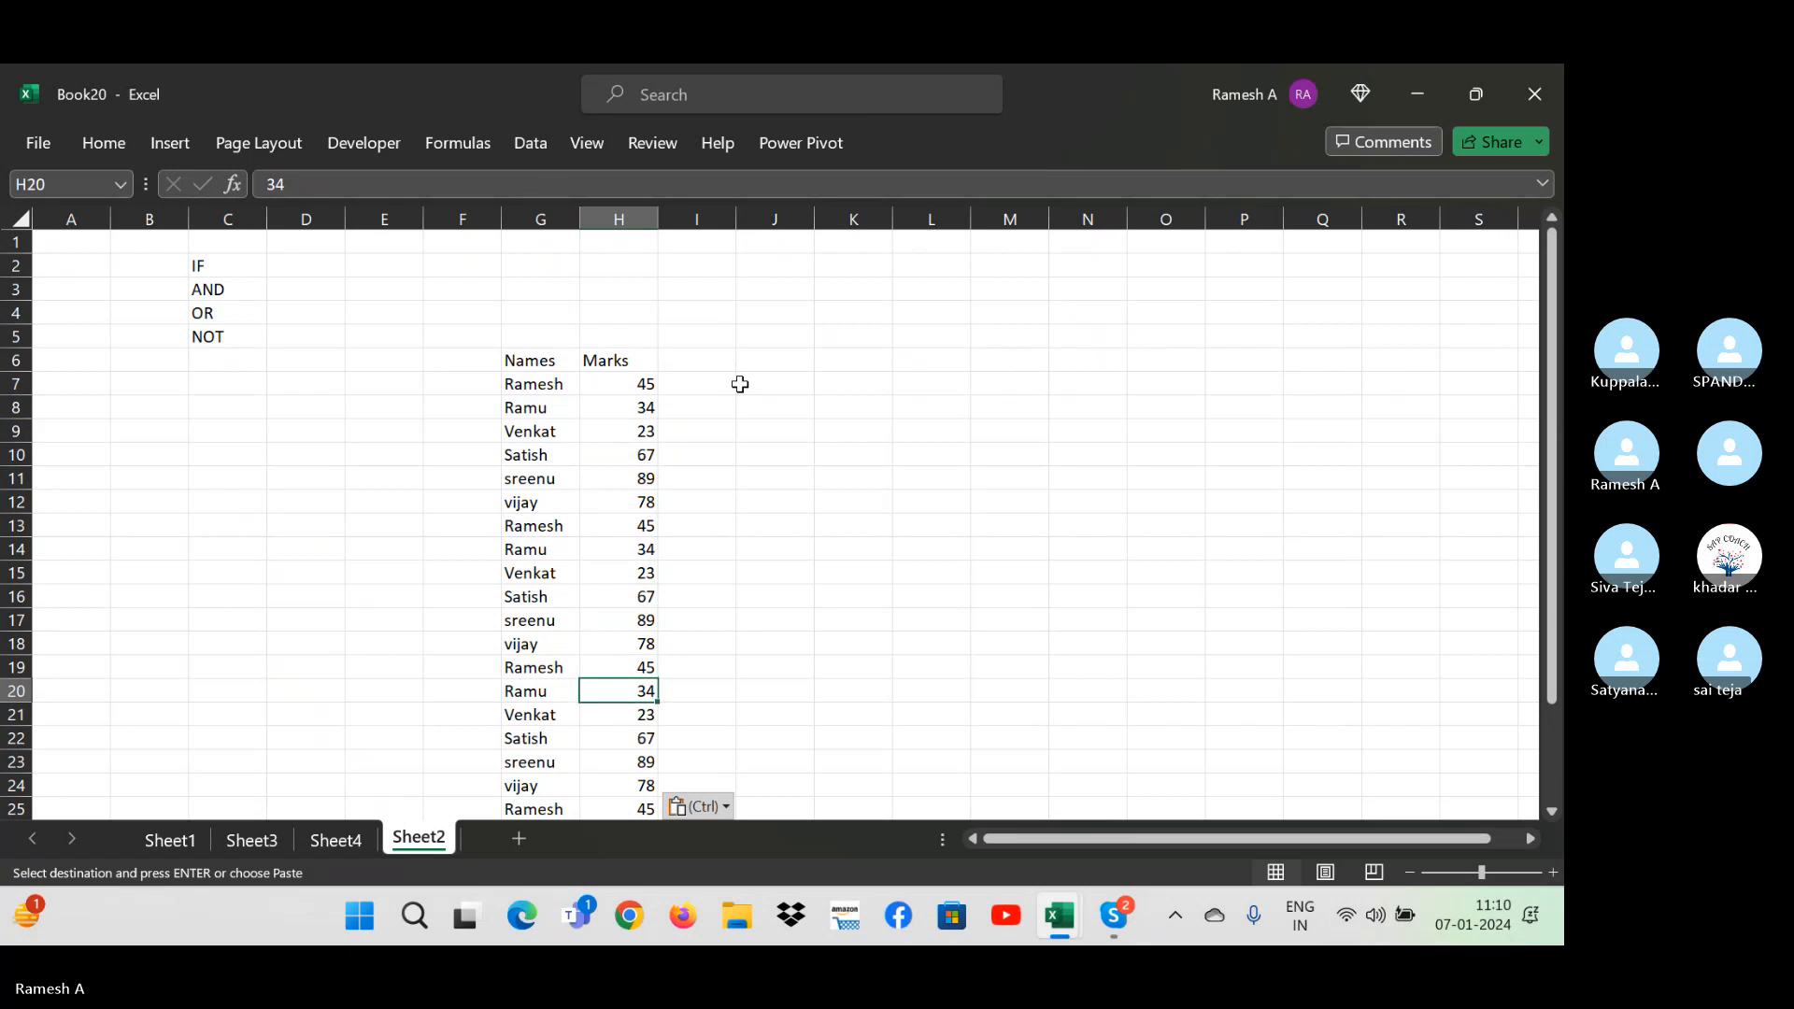
pyautogui.press('Up')
pyautogui.press('Up')
pyautogui.press('Up')
pyautogui.press('Up')
pyautogui.press('Up')
pyautogui.press('Up')
pyautogui.press('Up')
pyautogui.press('Up')
pyautogui.press('Up')
pyautogui.press('Up')
pyautogui.press('Up')
pyautogui.press('Up')
pyautogui.press('Up')
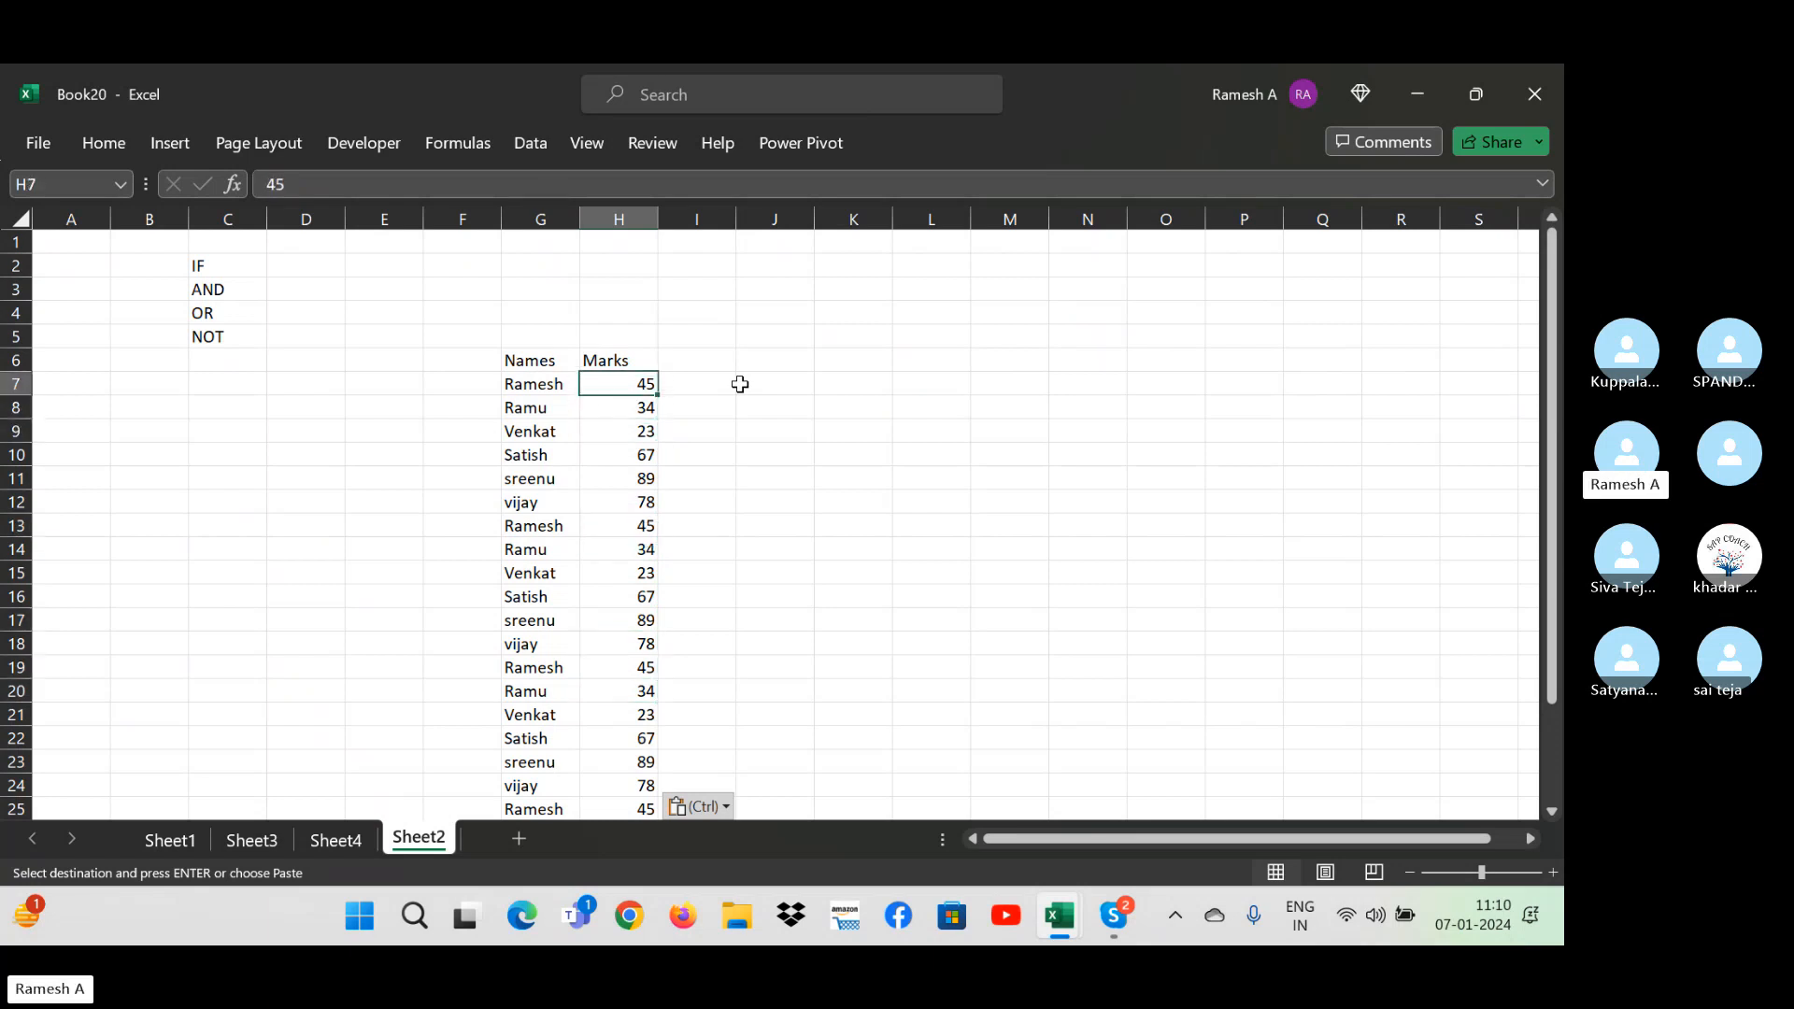
# - Enter the column header Pass/fail in cell I6, beside Marks
pyautogui.press('Up')
pyautogui.press('Right')
pyautogui.write('Pass')
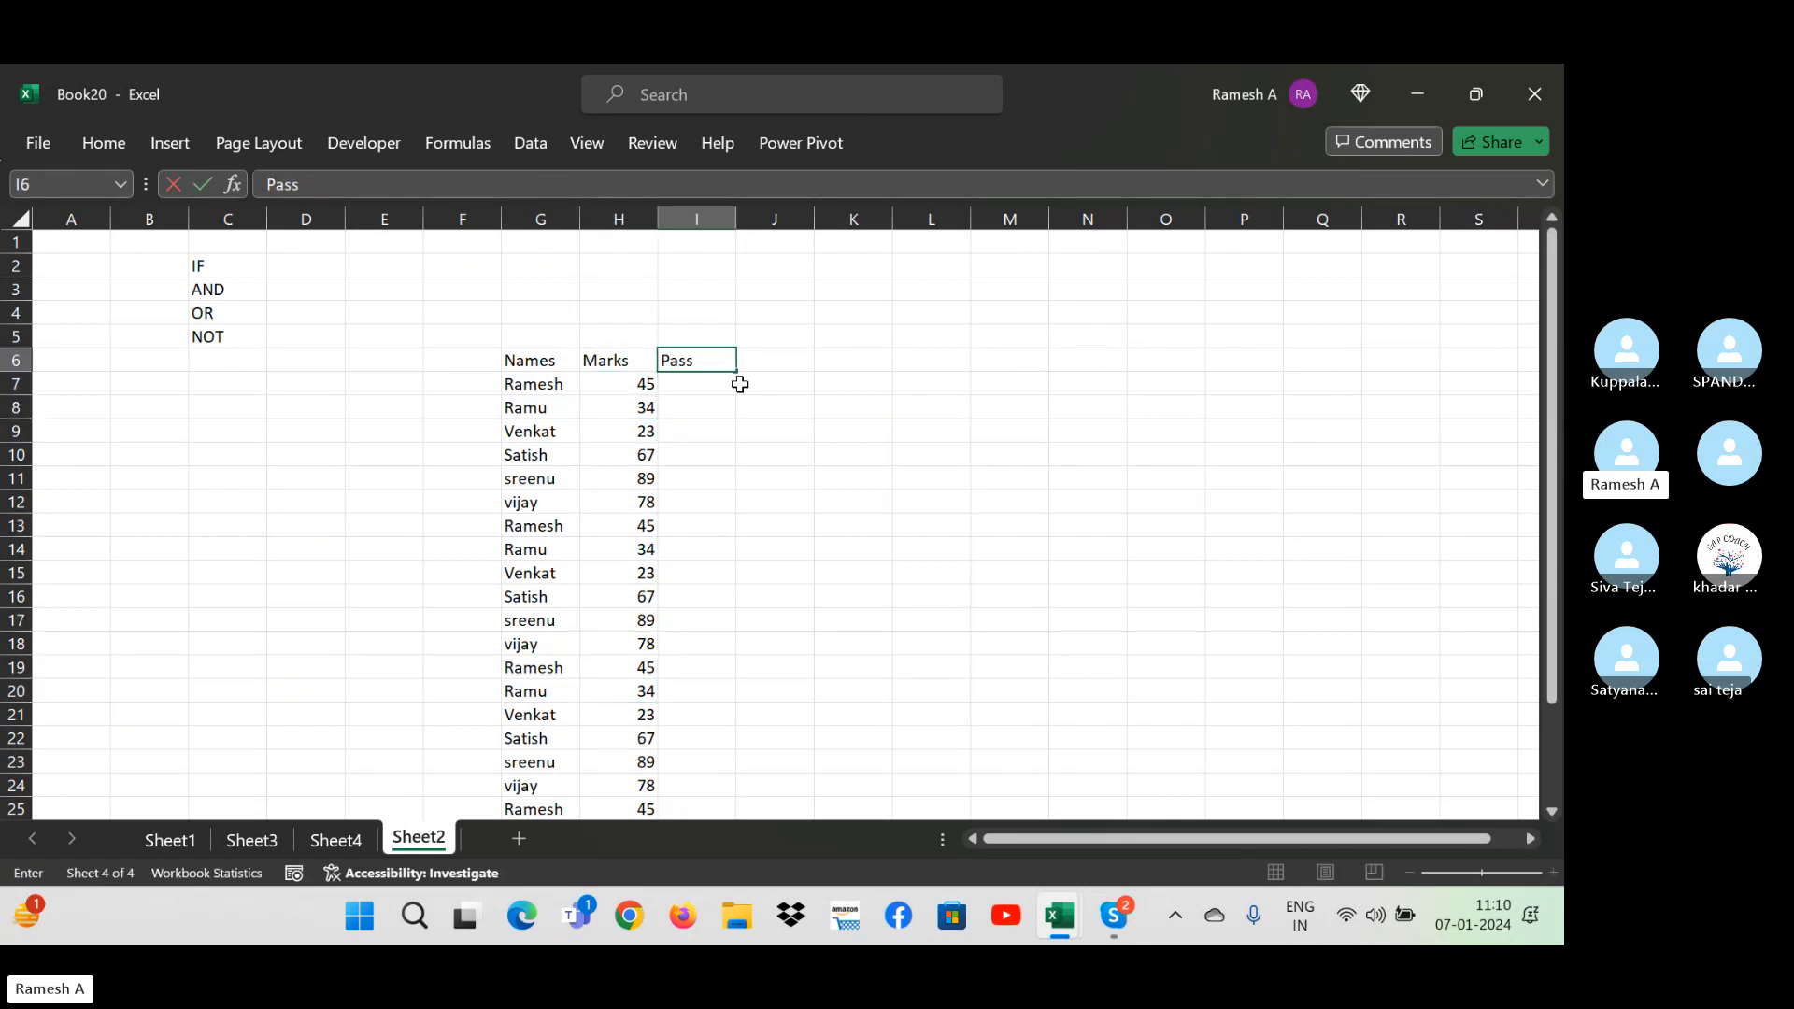
pyautogui.write('0fail')
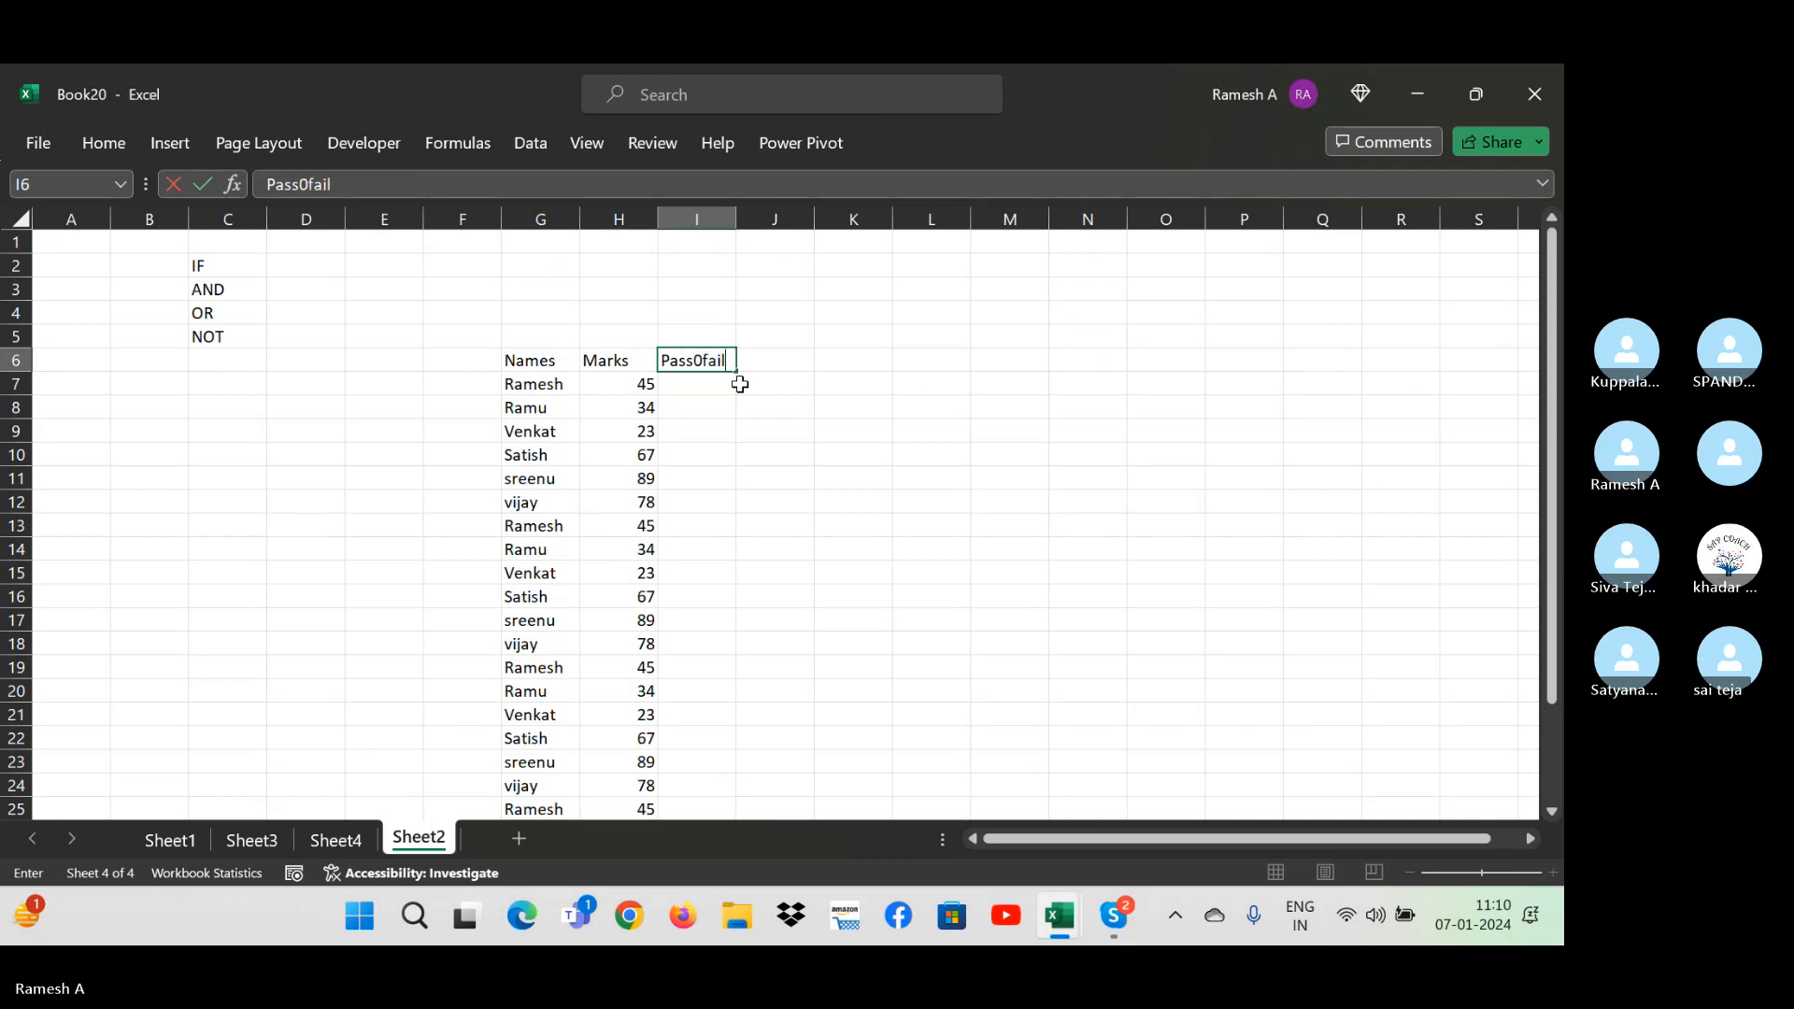
pyautogui.press('Return')
pyautogui.press('Up')
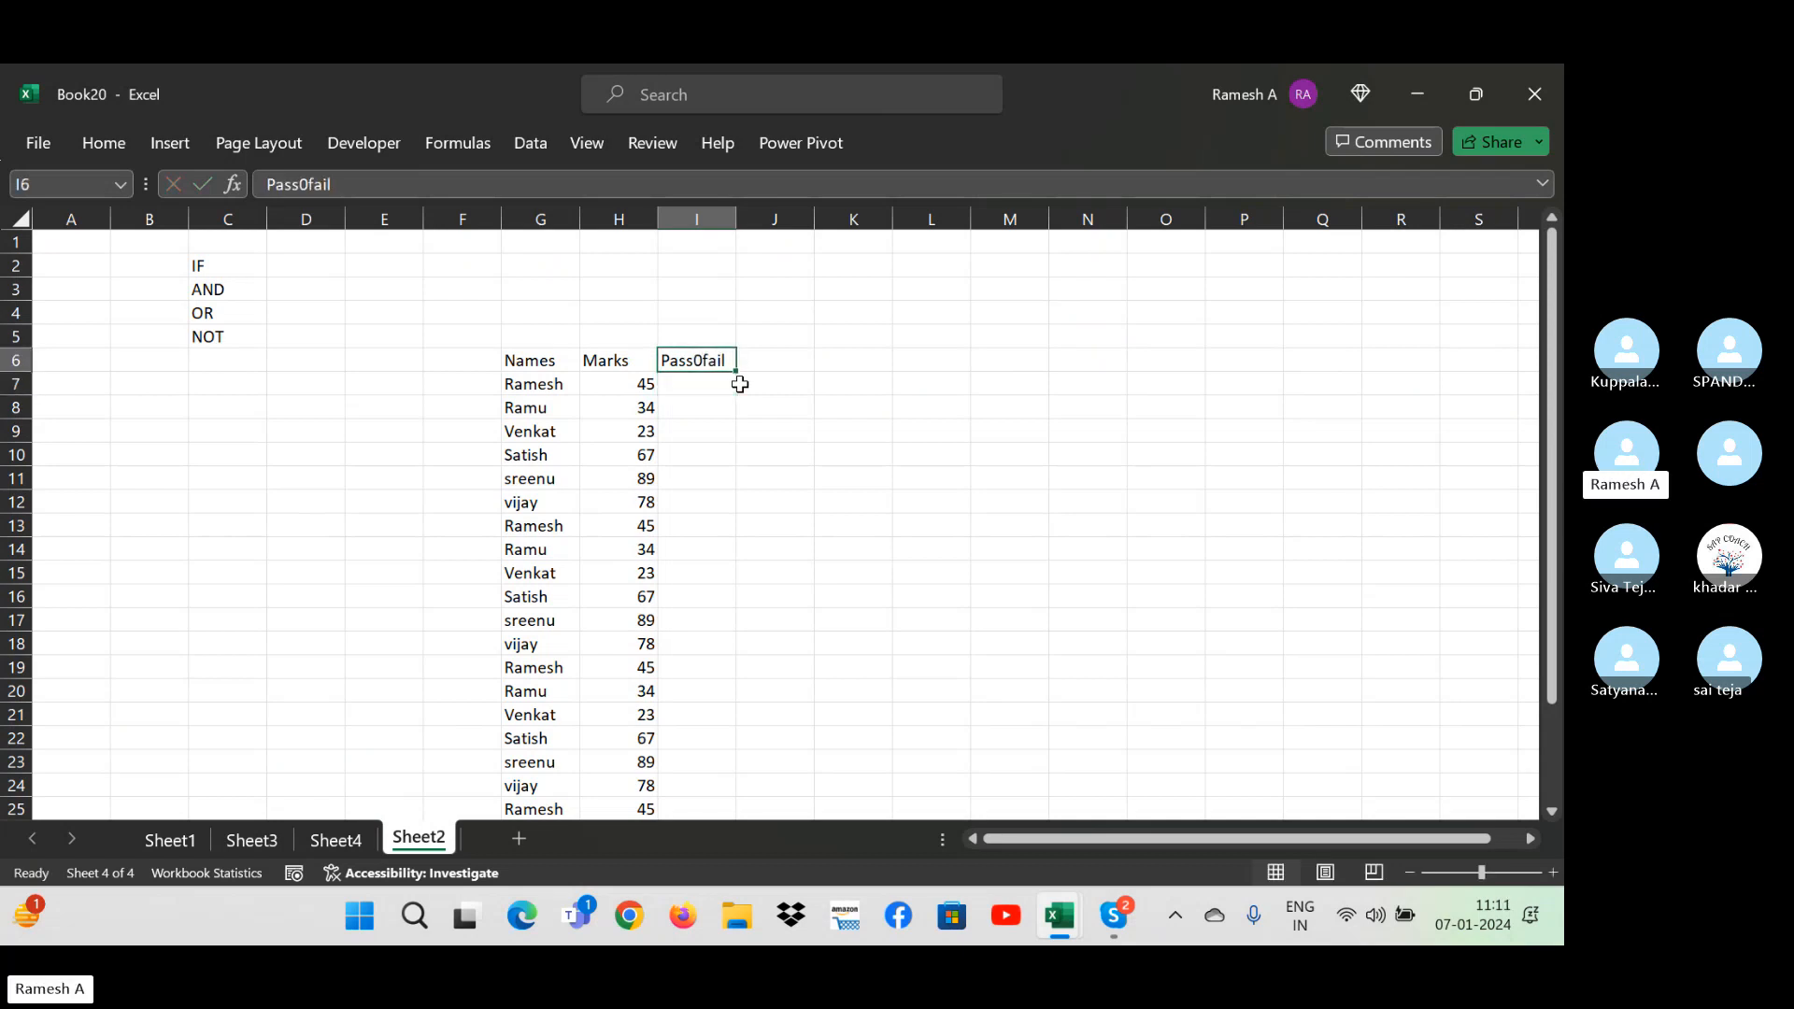
pyautogui.write('Pass/')
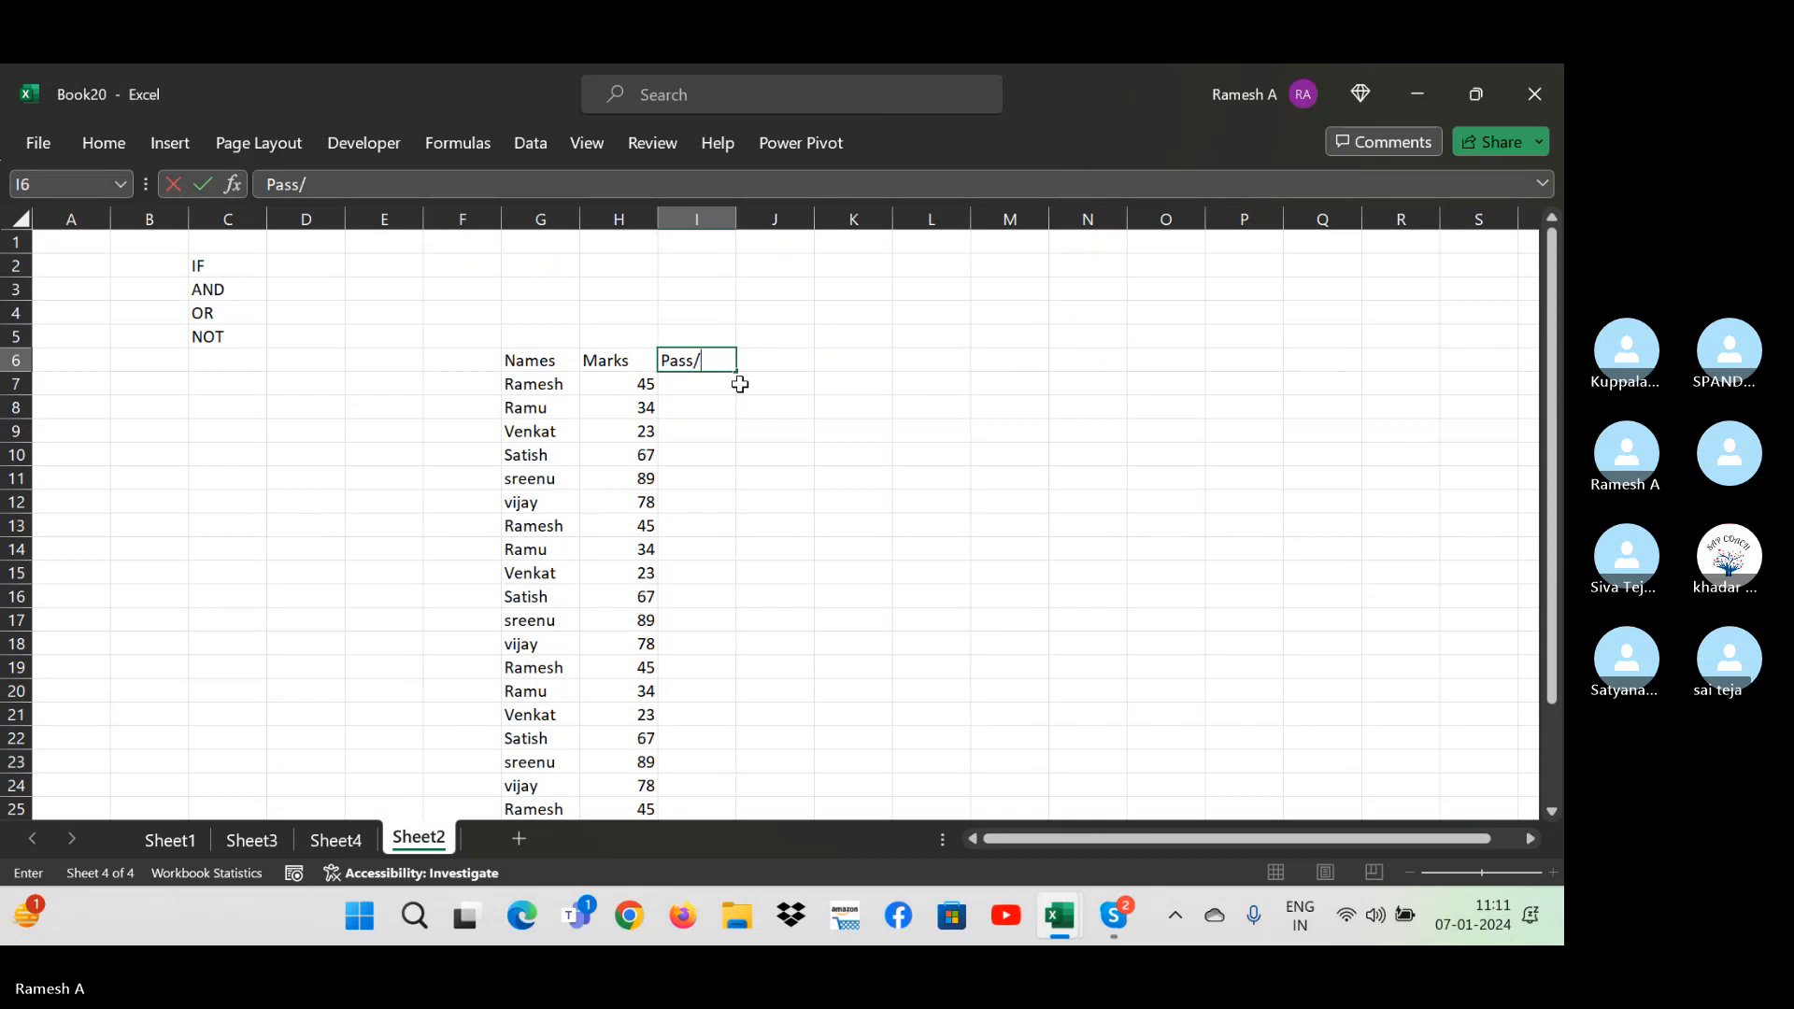
pyautogui.write('fail')
pyautogui.press('Return')
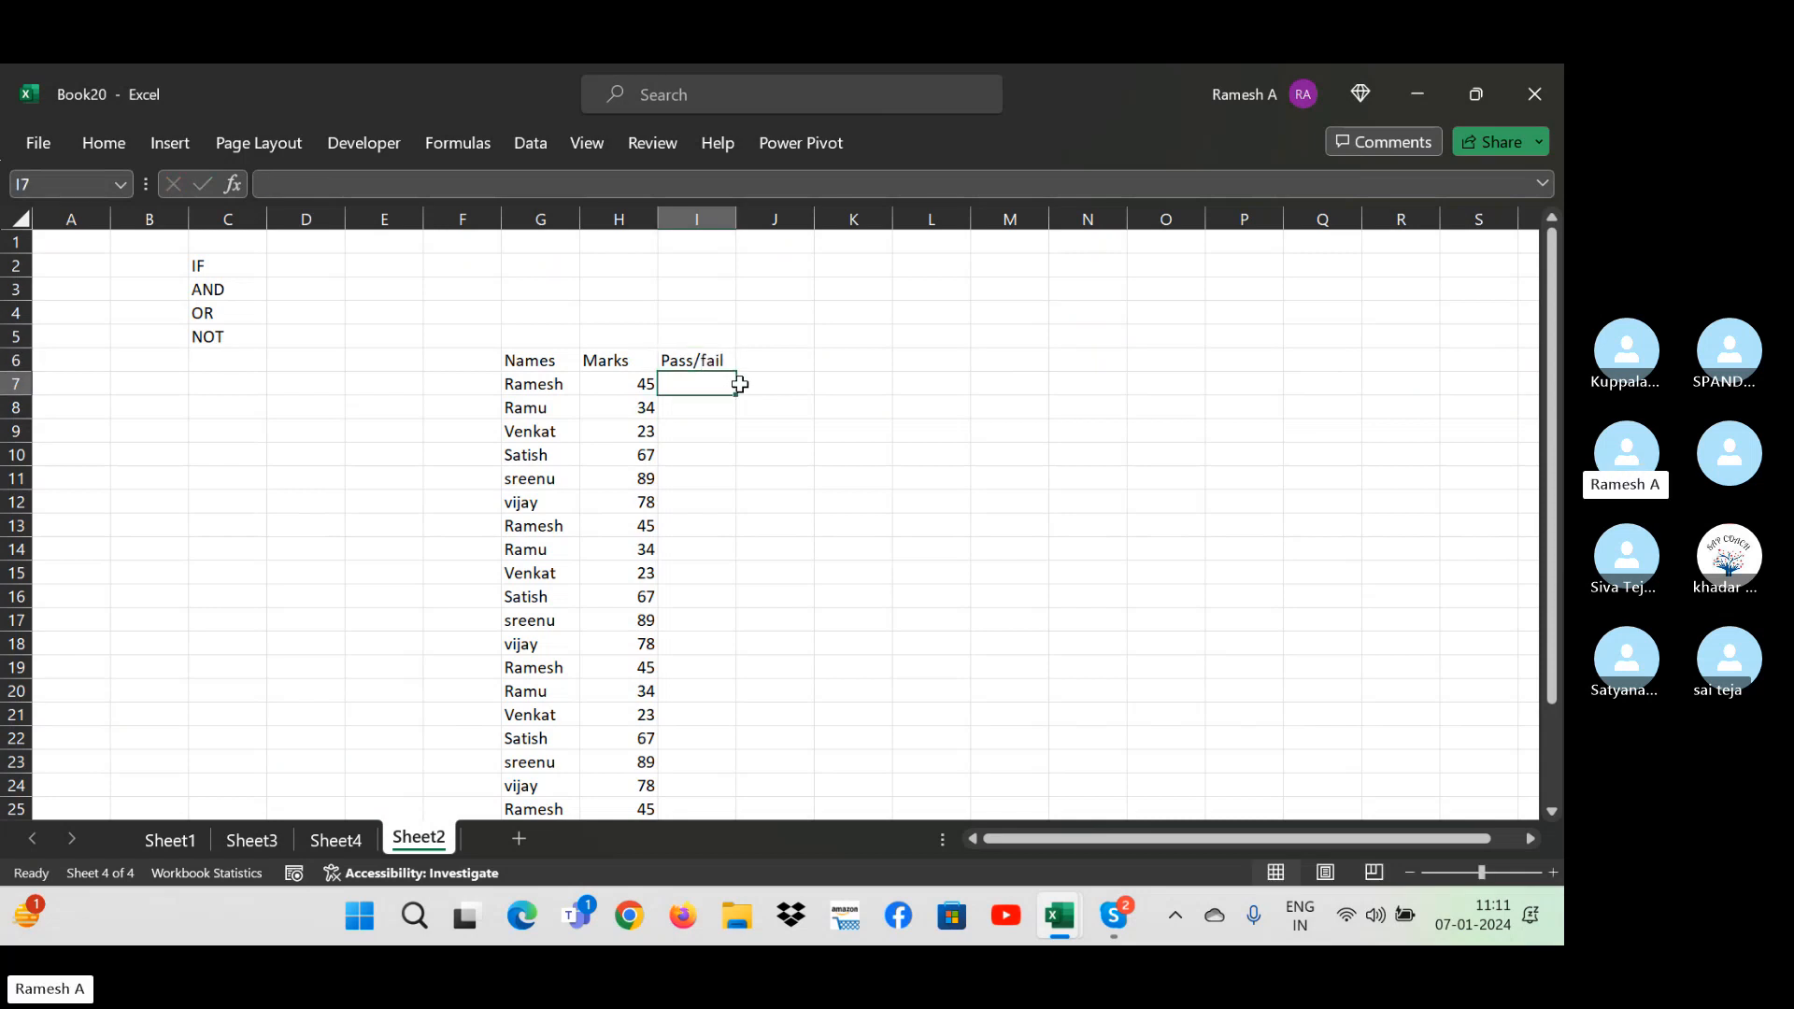
# - Enter the pass mark 35 in cell J4, above the marks table
pyautogui.press('Right')
pyautogui.press('Up')
pyautogui.press('Up')
pyautogui.press('Up')
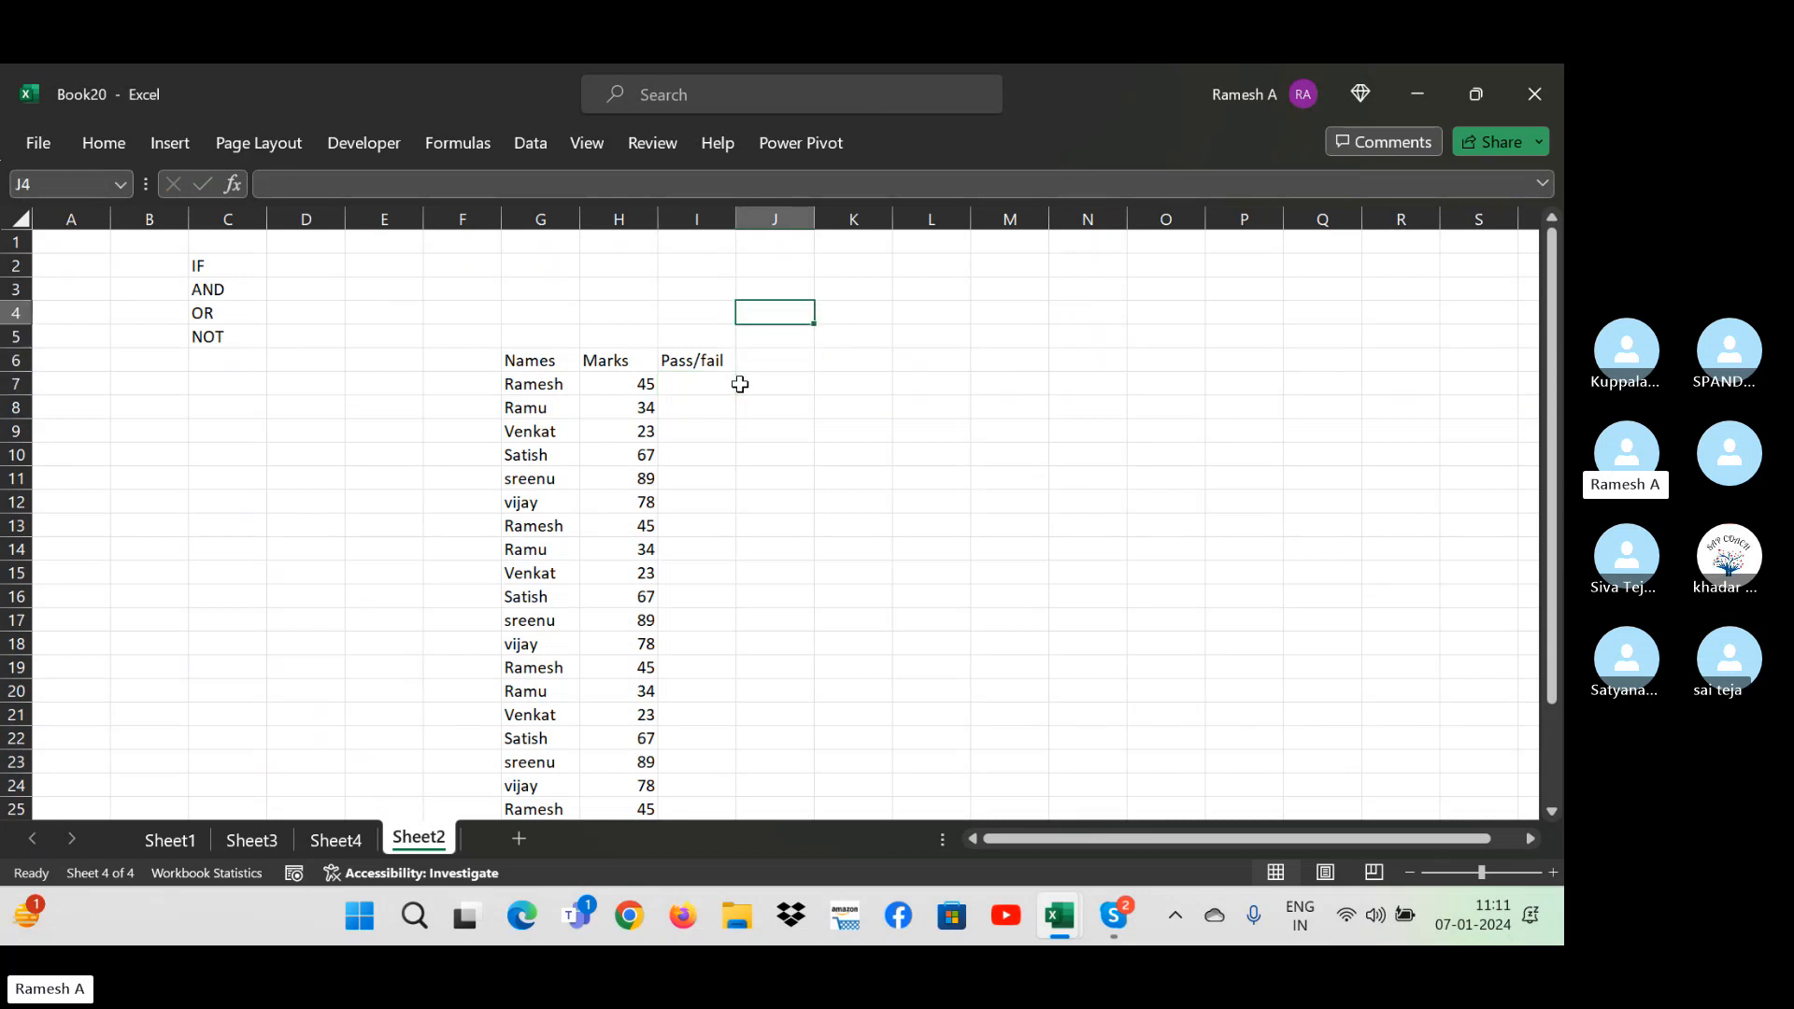
pyautogui.write('35')
pyautogui.press('Return')
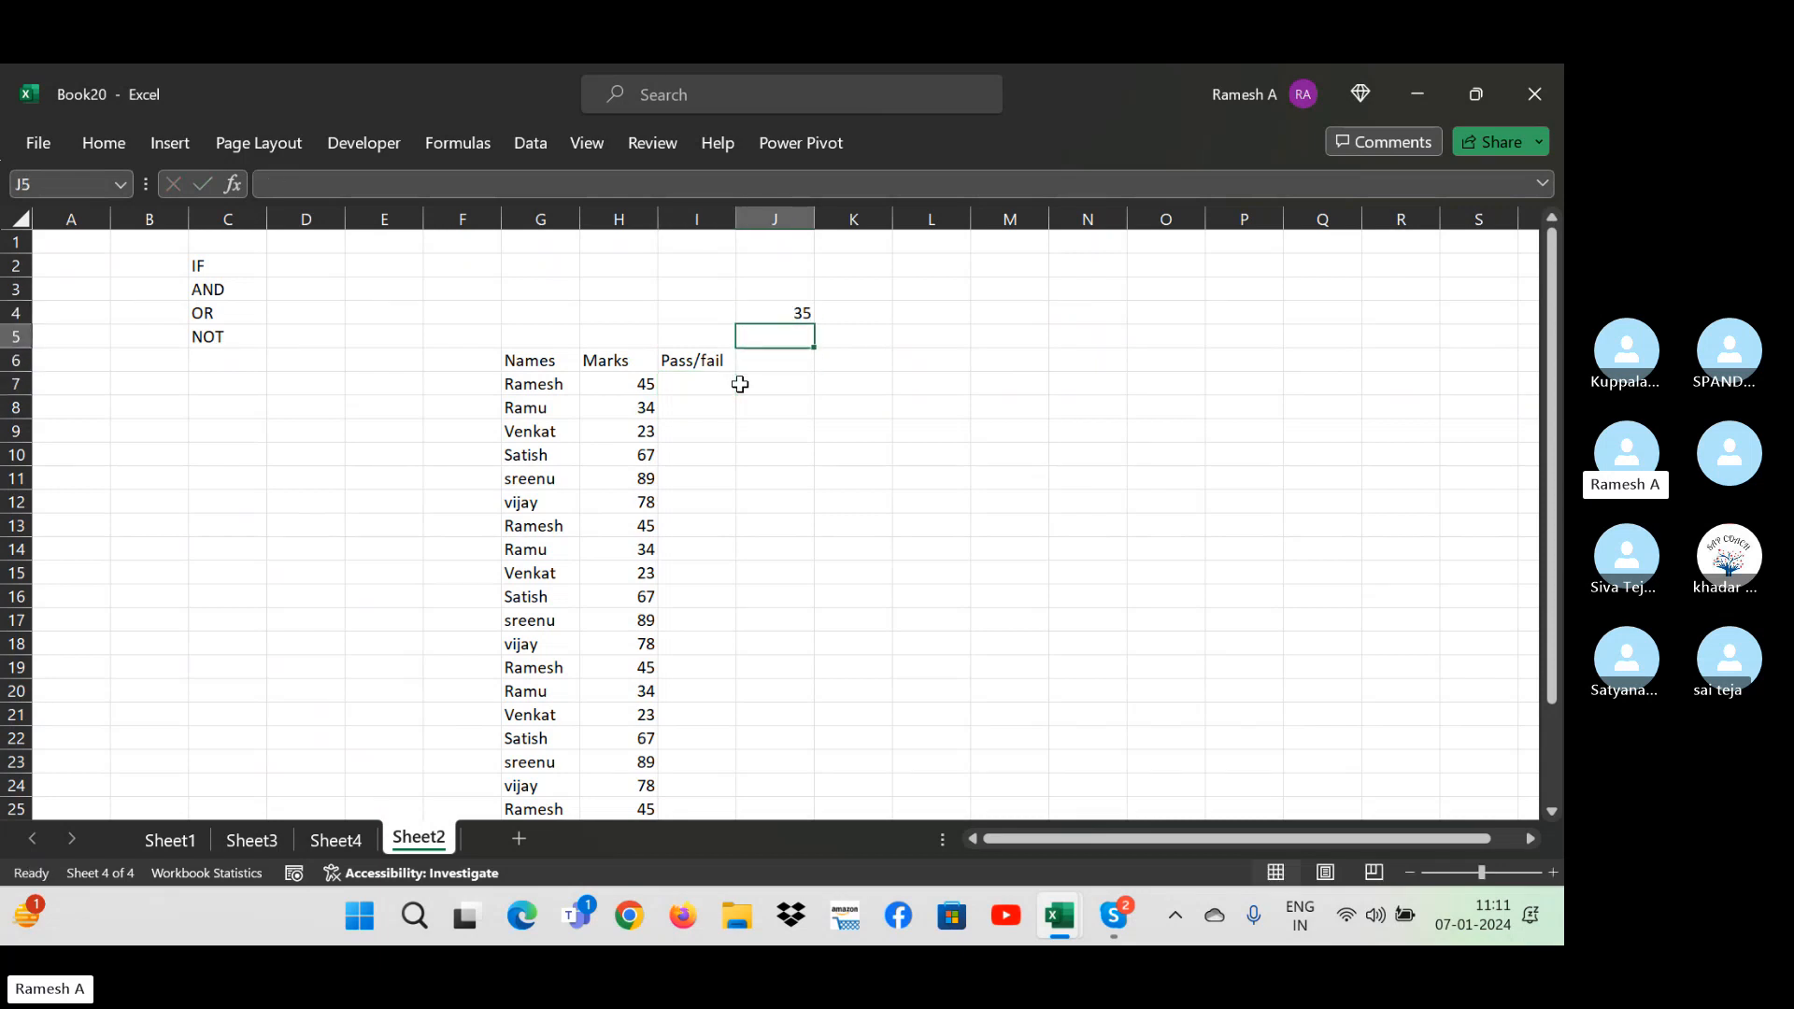
# - Examine the pass mark in J4 and the empty Pass/fail cells beside the first marks
pyautogui.press('Down')
pyautogui.press('Down')
pyautogui.press('Up')
pyautogui.press('Up')
pyautogui.press('Up')
pyautogui.press('Up')
pyautogui.press('Down')
pyautogui.press('Down')
pyautogui.press('Down')
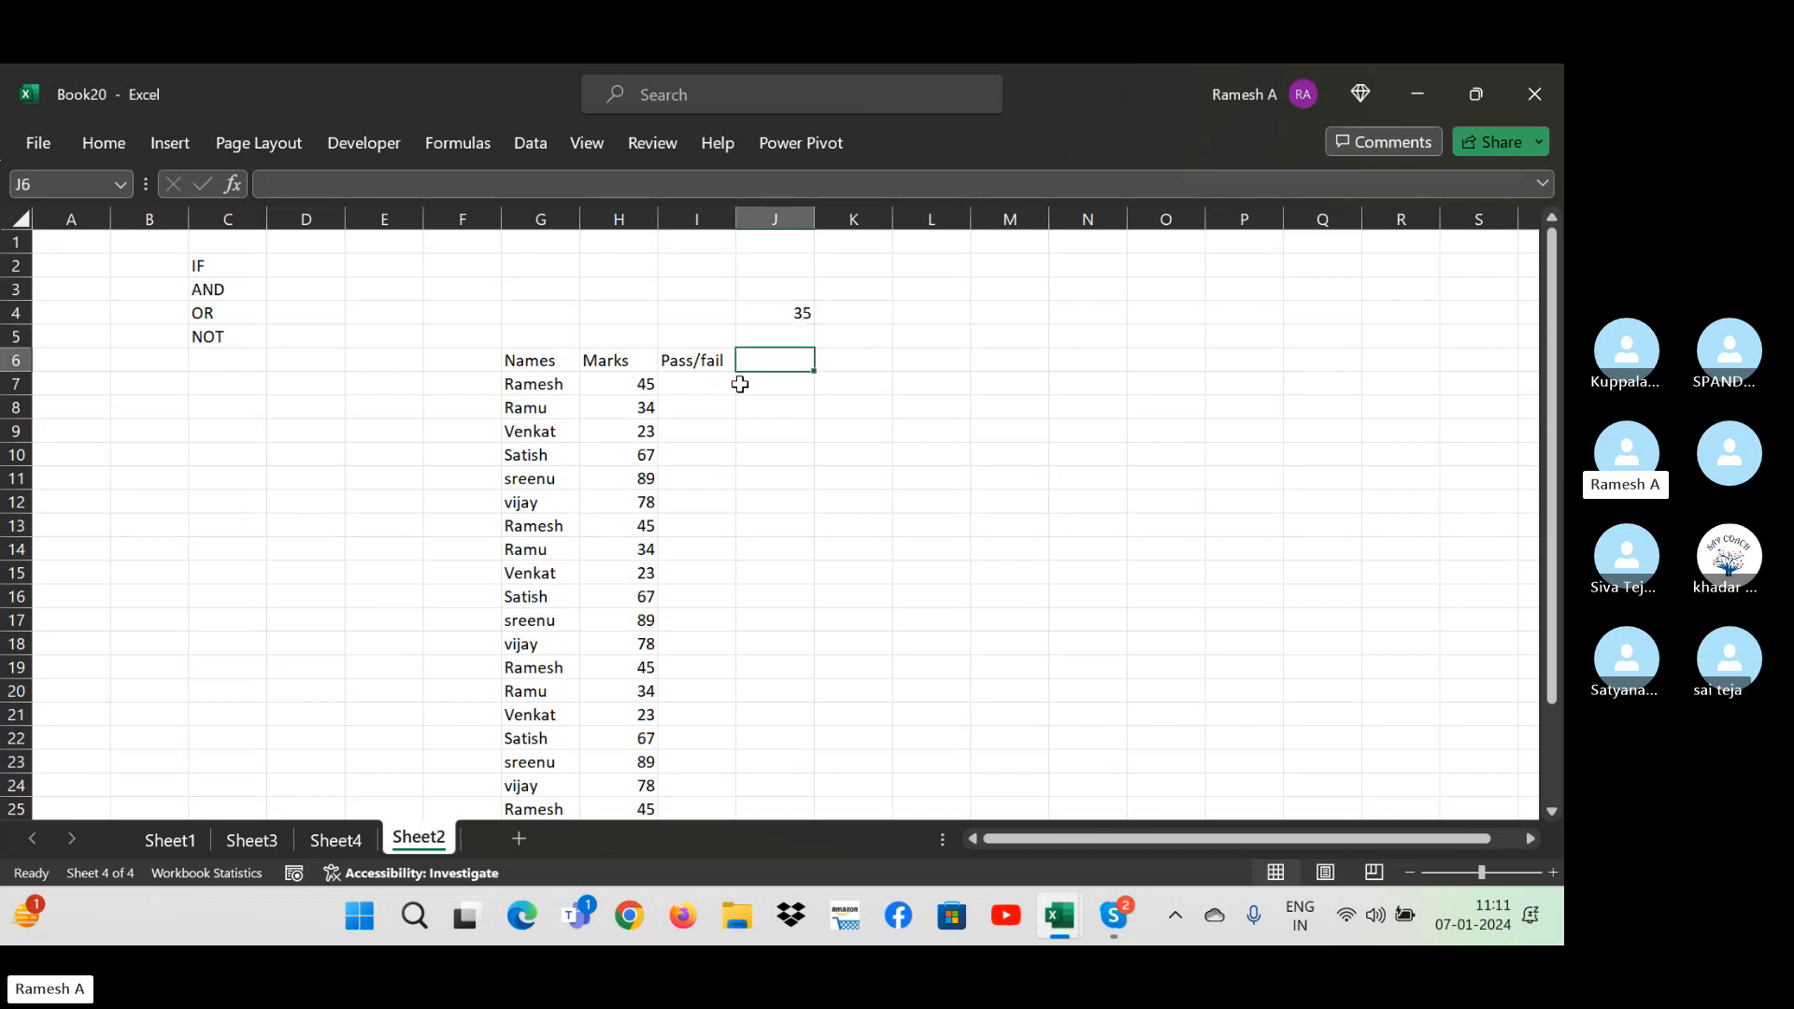
pyautogui.press('Down')
pyautogui.press('Down')
pyautogui.press('Down')
pyautogui.press('Left')
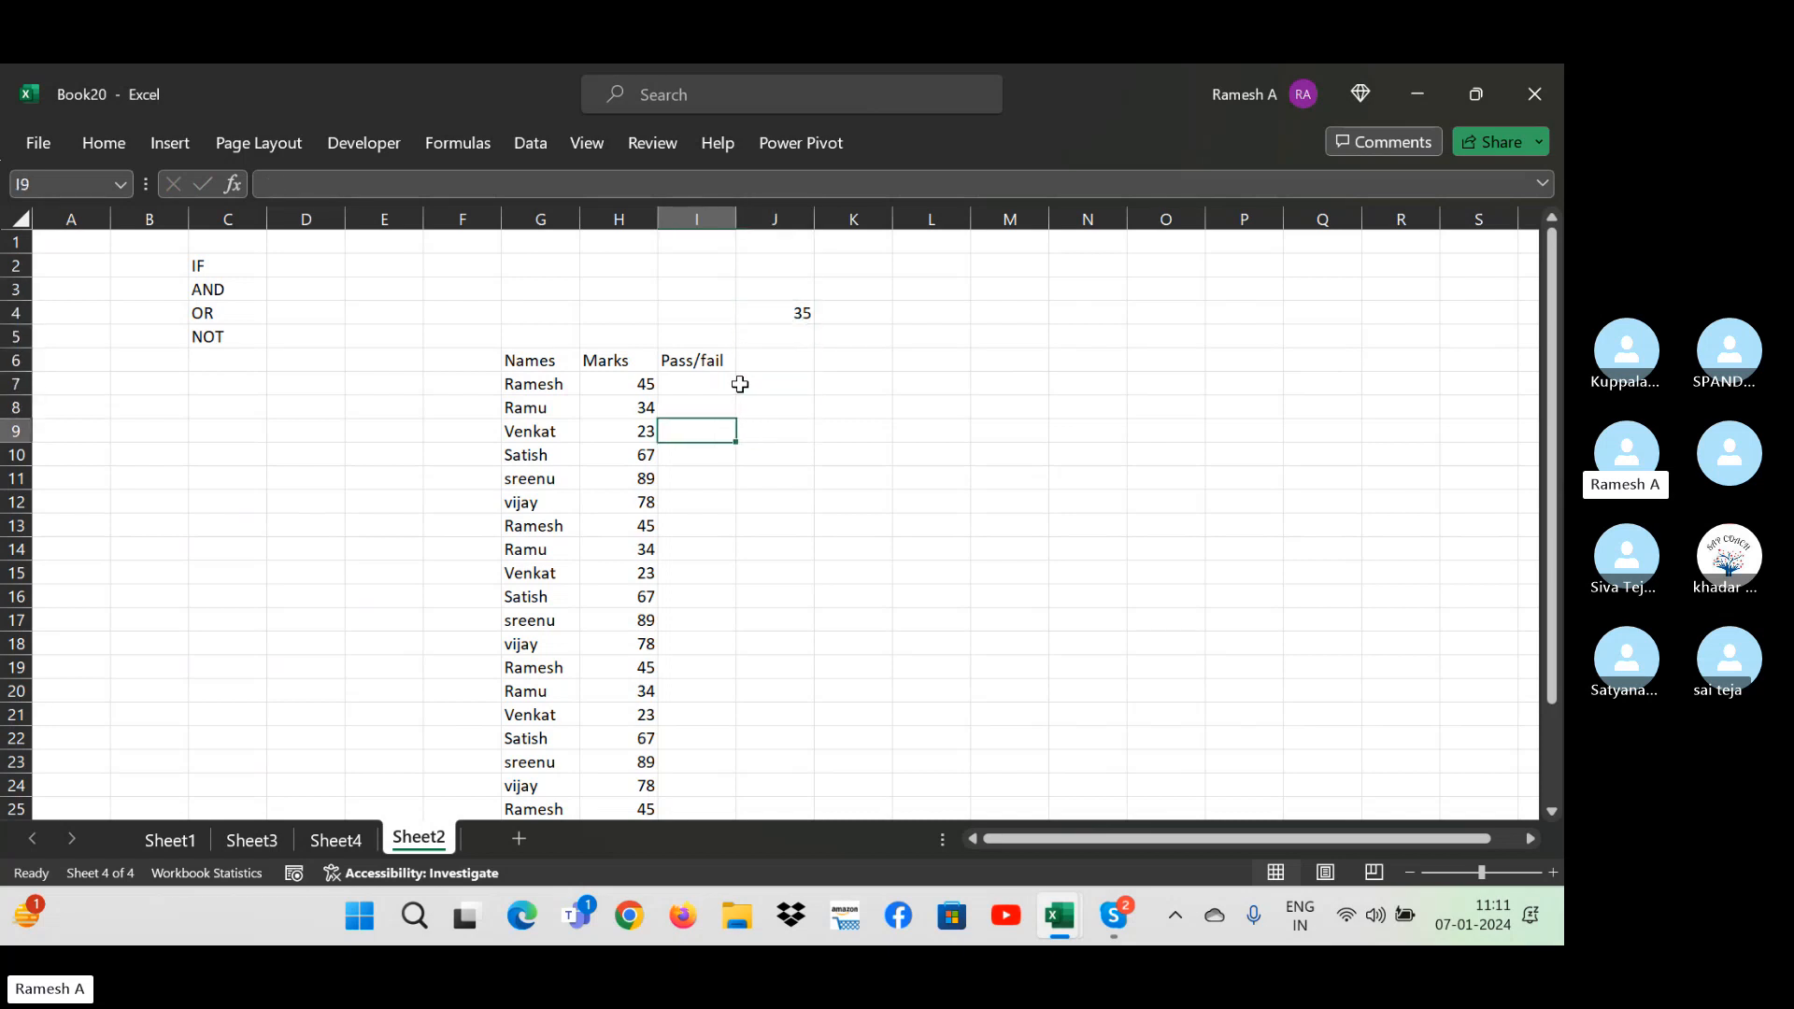
pyautogui.press('Up')
pyautogui.press('Up')
pyautogui.press('Down')
pyautogui.press('Down')
pyautogui.press('Down')
pyautogui.press('Down')
pyautogui.press('Down')
pyautogui.press('Up')
pyautogui.press('Up')
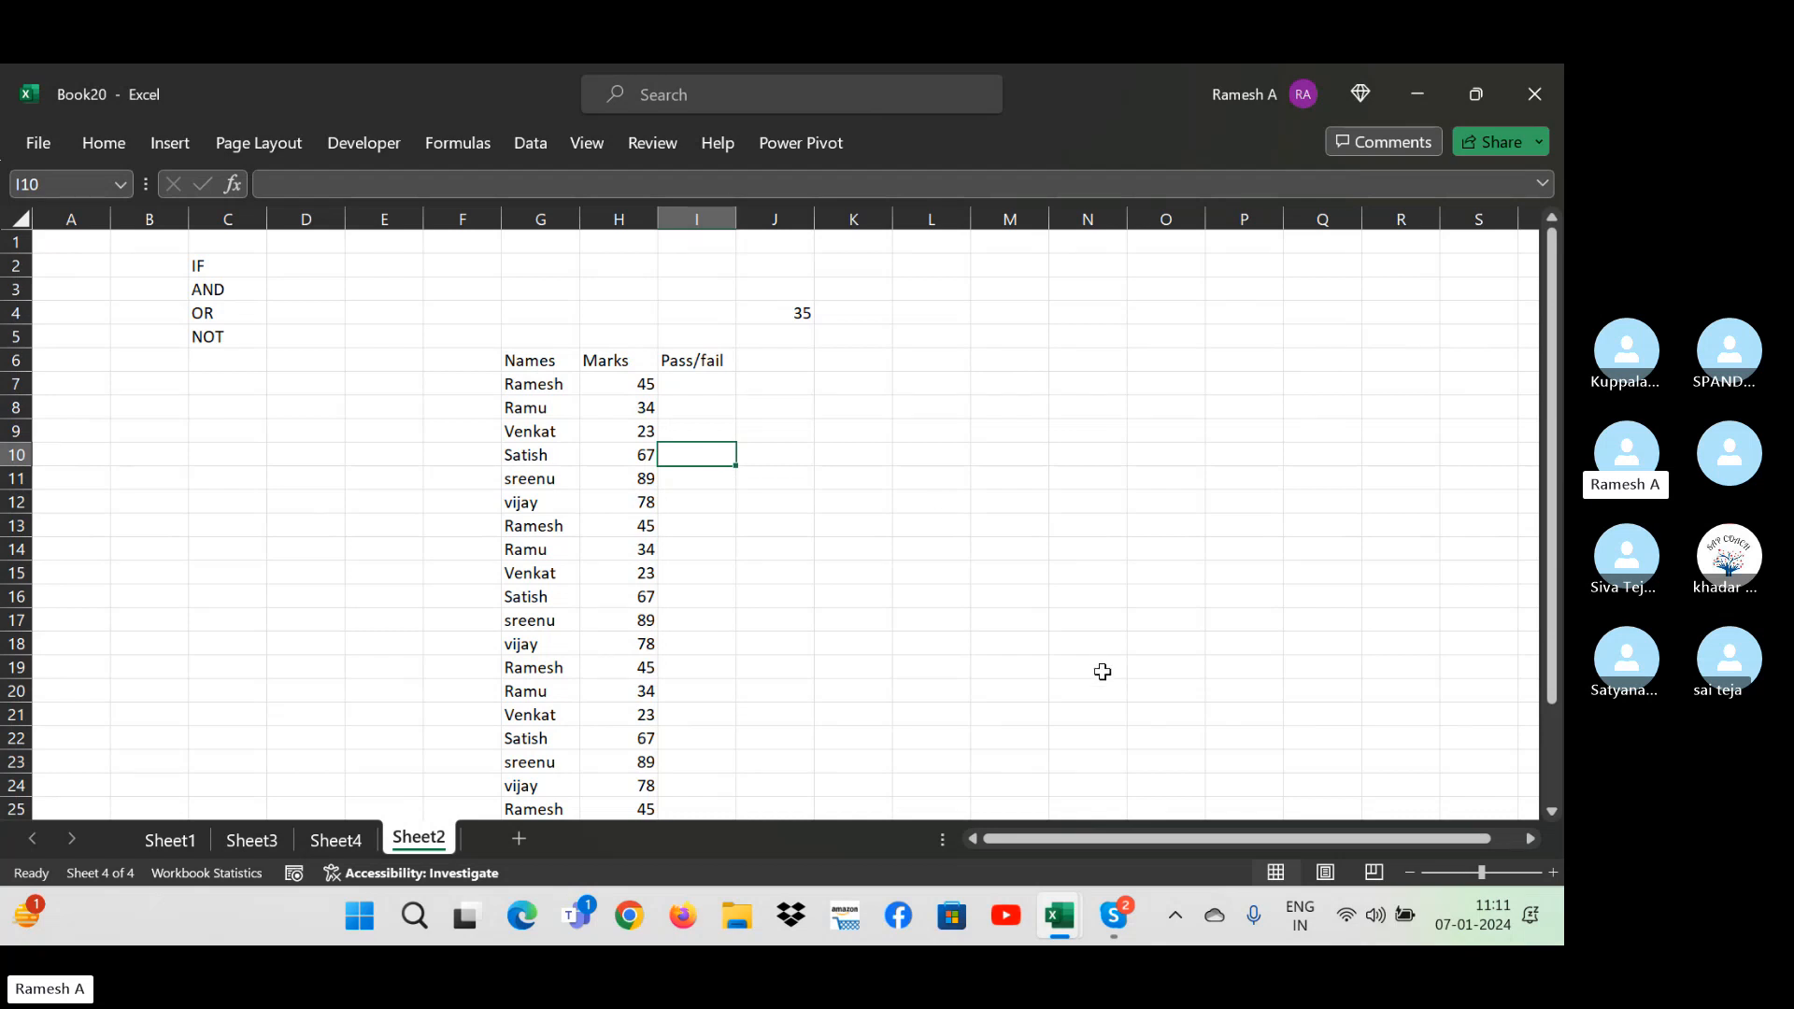
# - Check the Skype call window and its chat, and return to Book20
pyautogui.click(1113, 920)
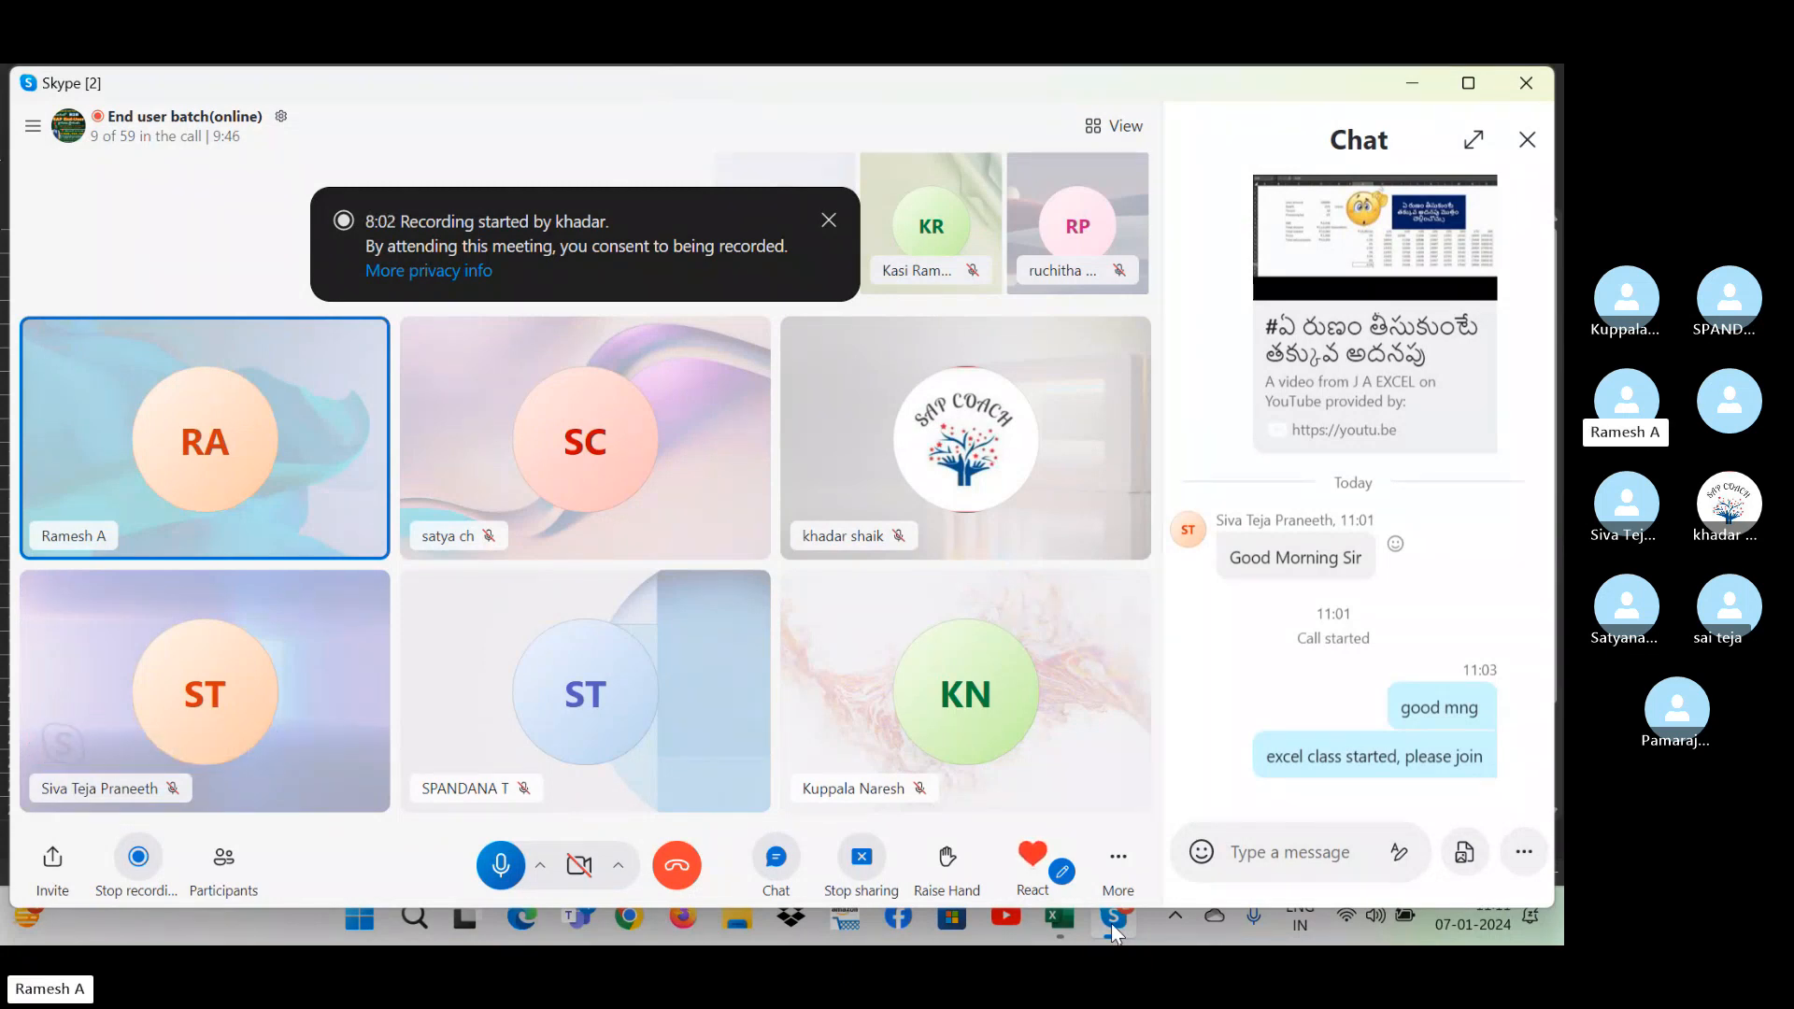
pyautogui.hotkey('alt', 'Tab')
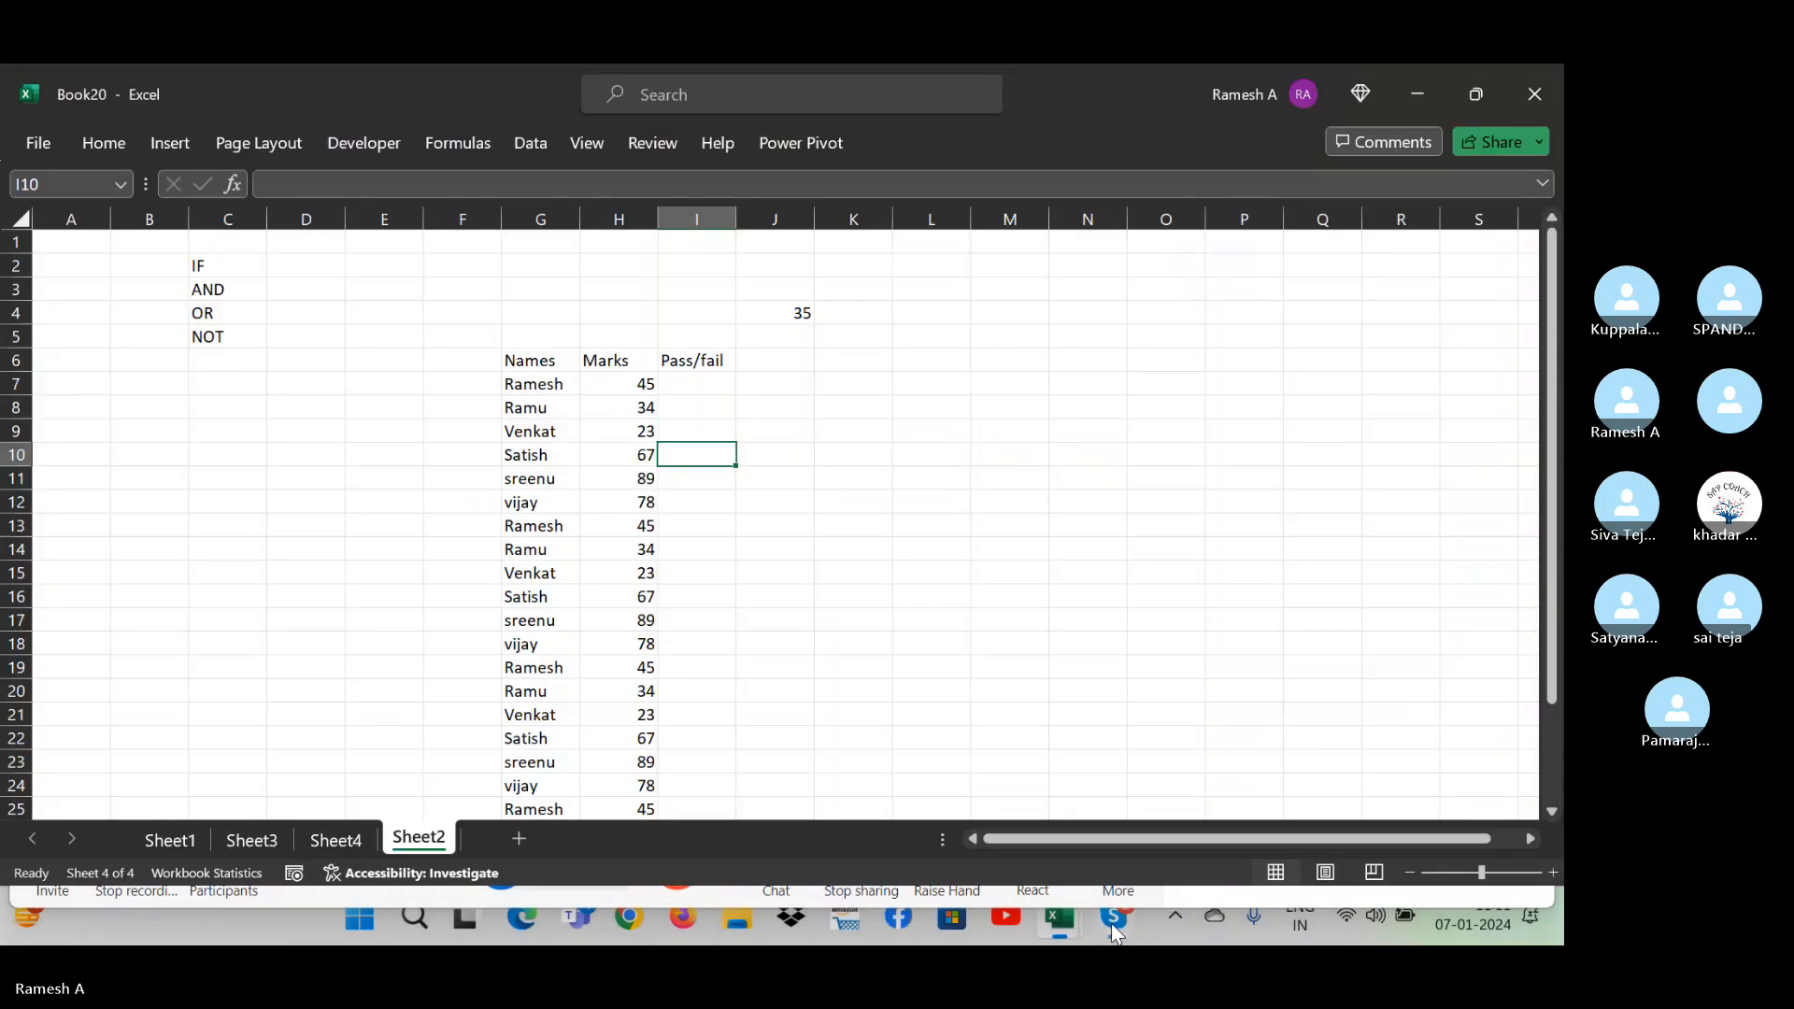
pyautogui.hotkey('alt', 'Tab')
pyautogui.hotkey('alt', 'Tab')
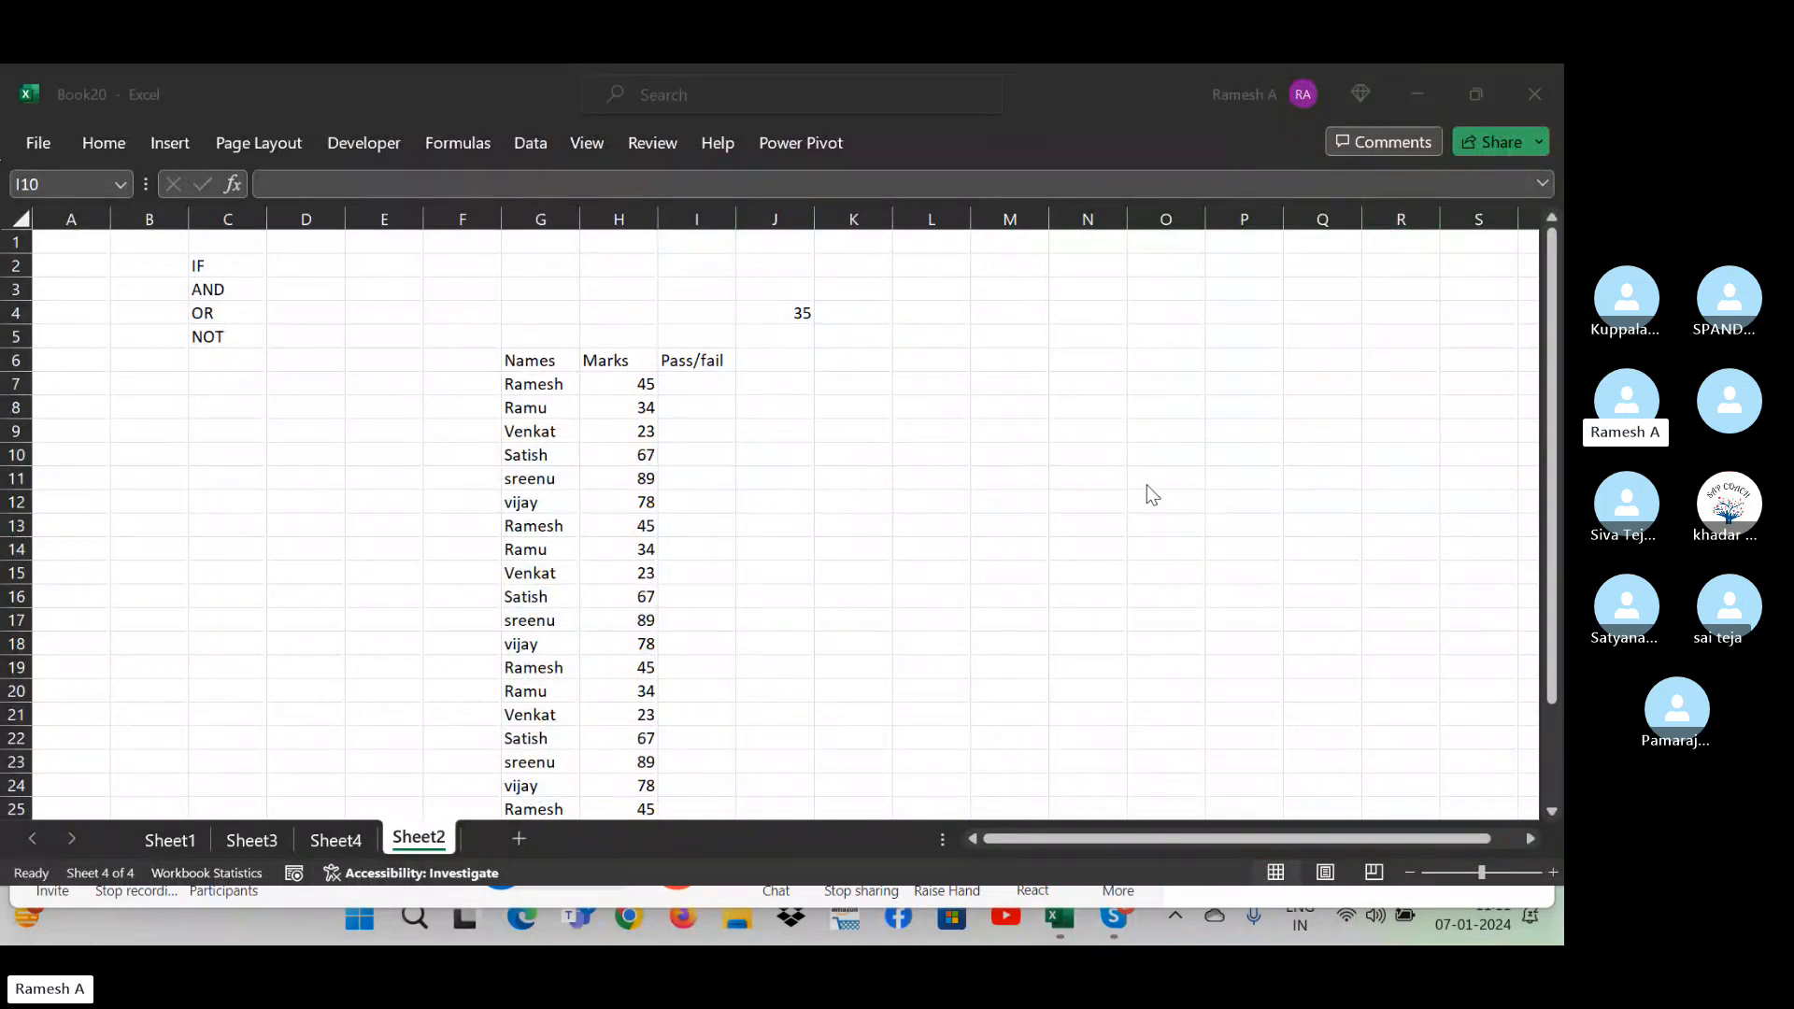
# - Compare the pass mark in J4 with the Pass/fail cell beside the second name's marks
pyautogui.click(809, 307)
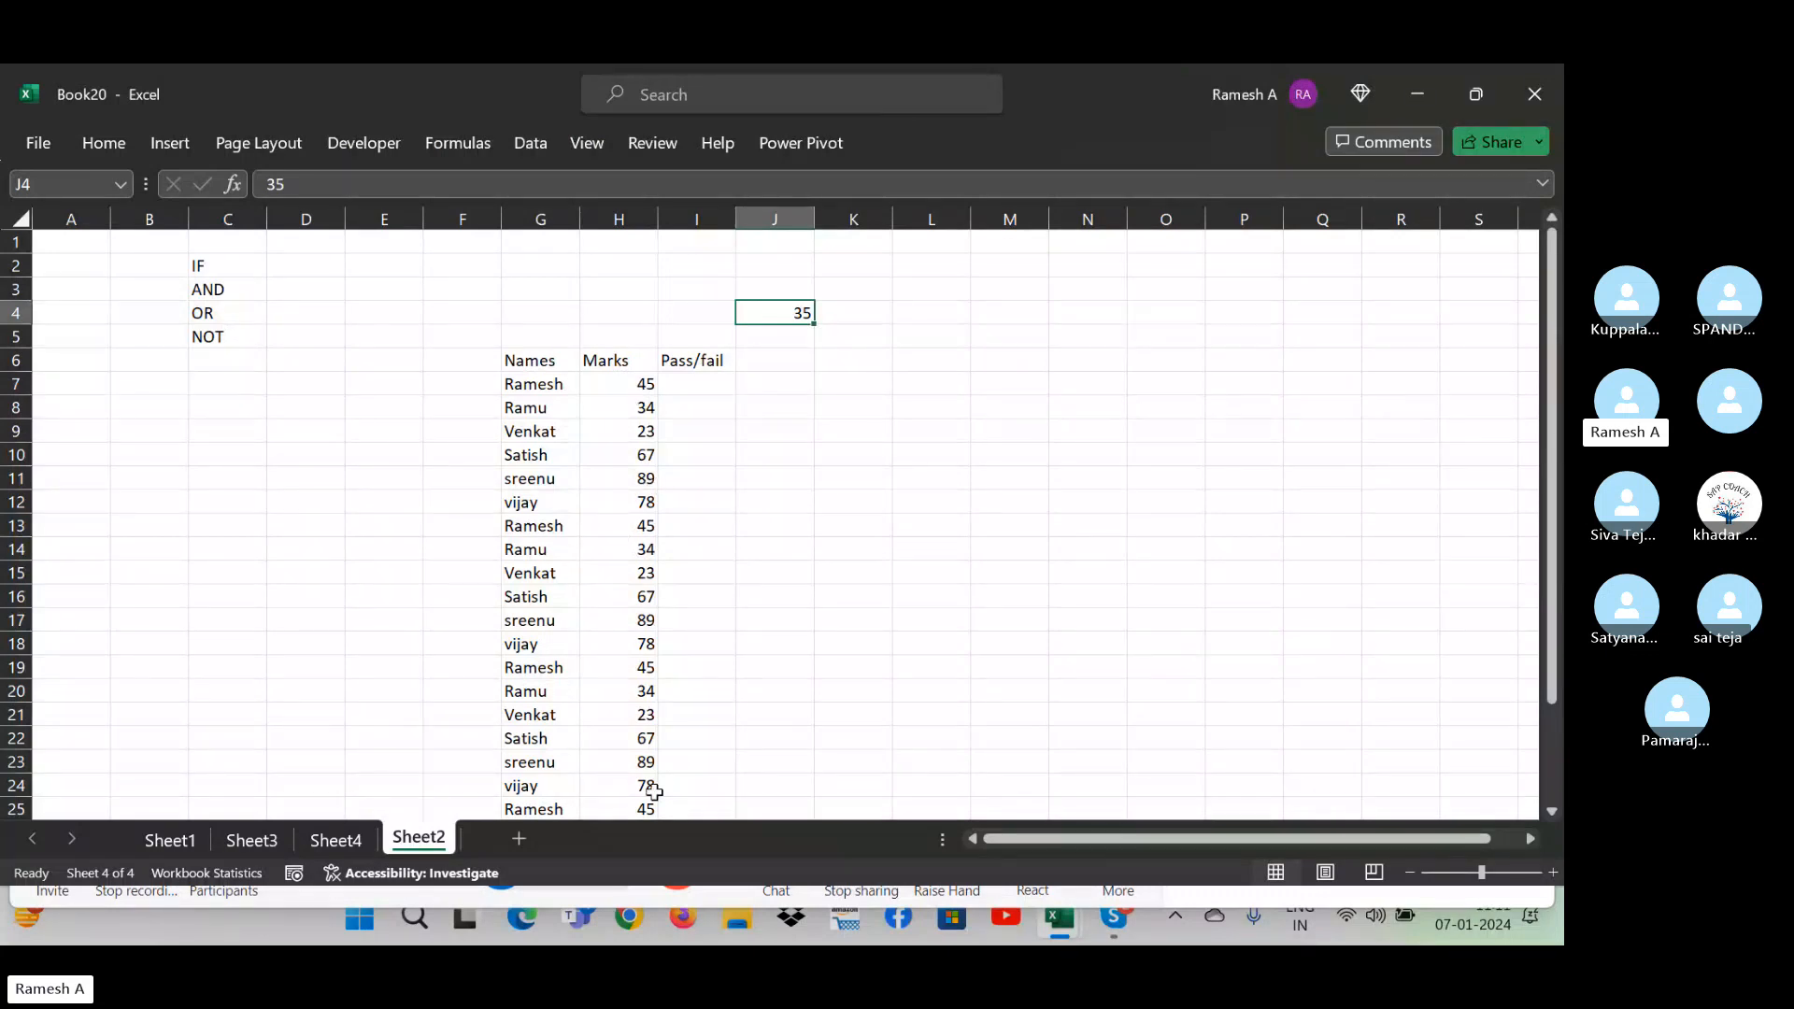
pyautogui.click(699, 396)
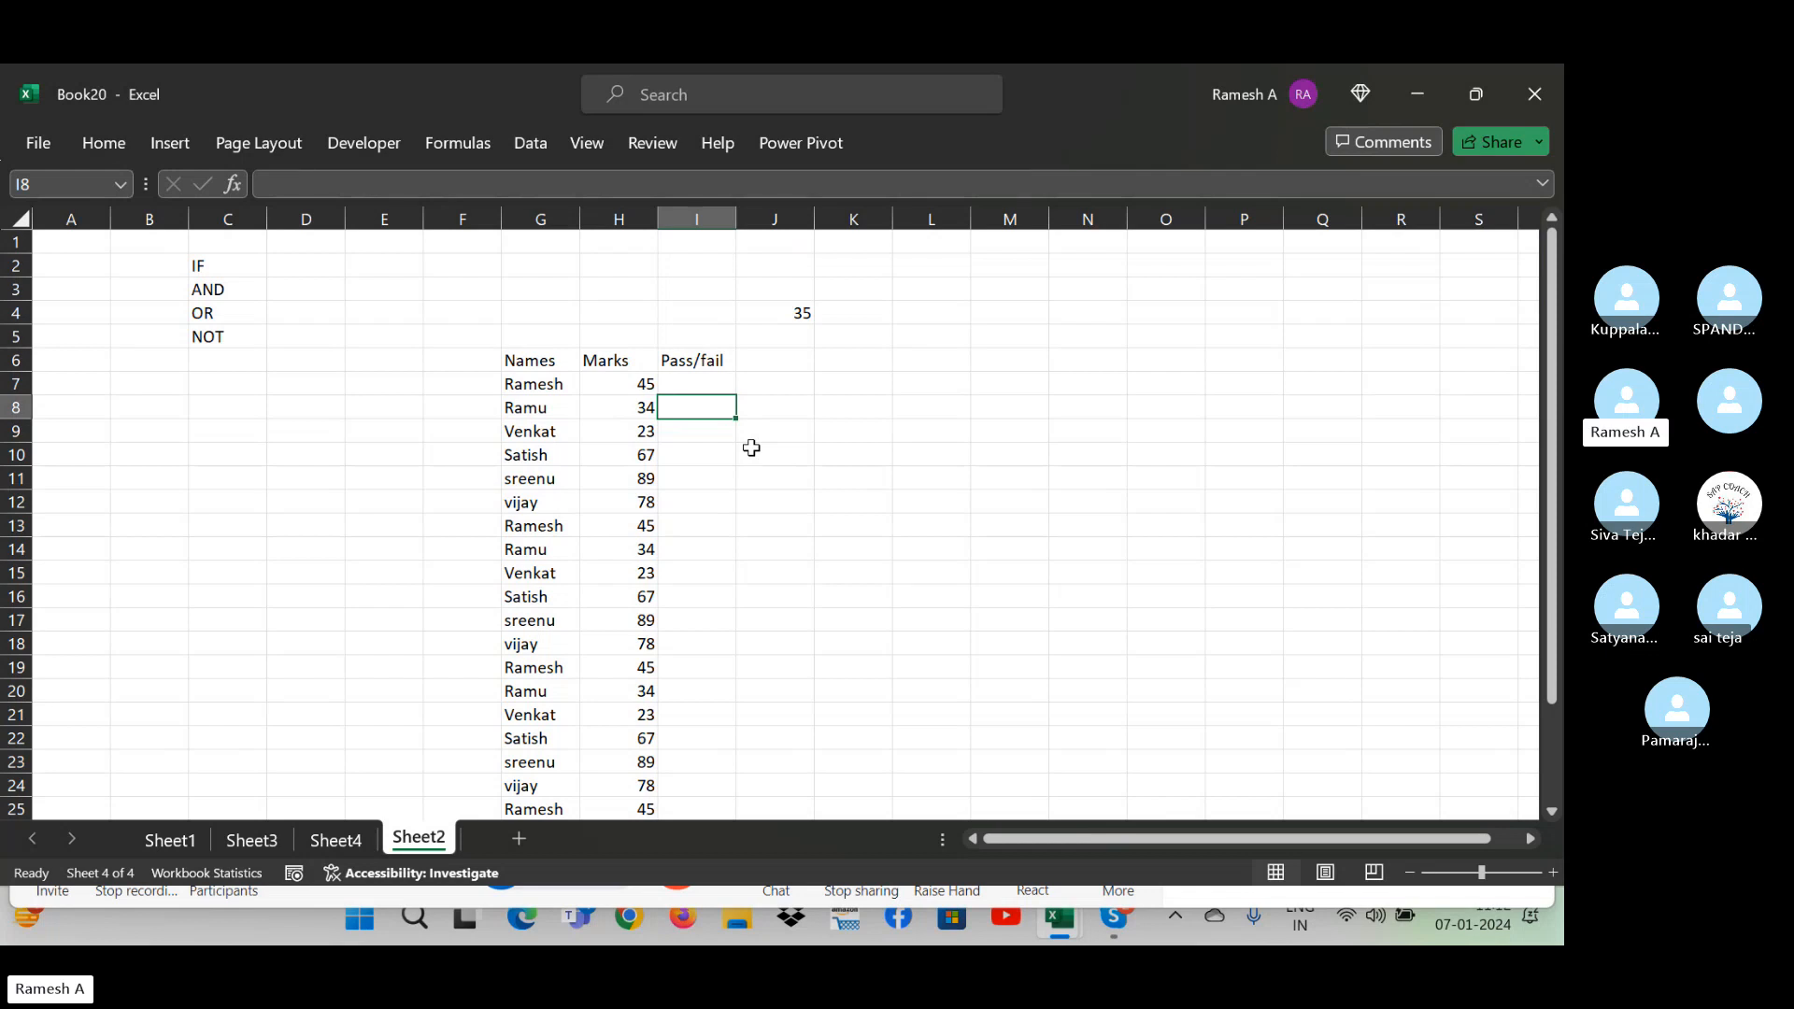
pyautogui.click(790, 308)
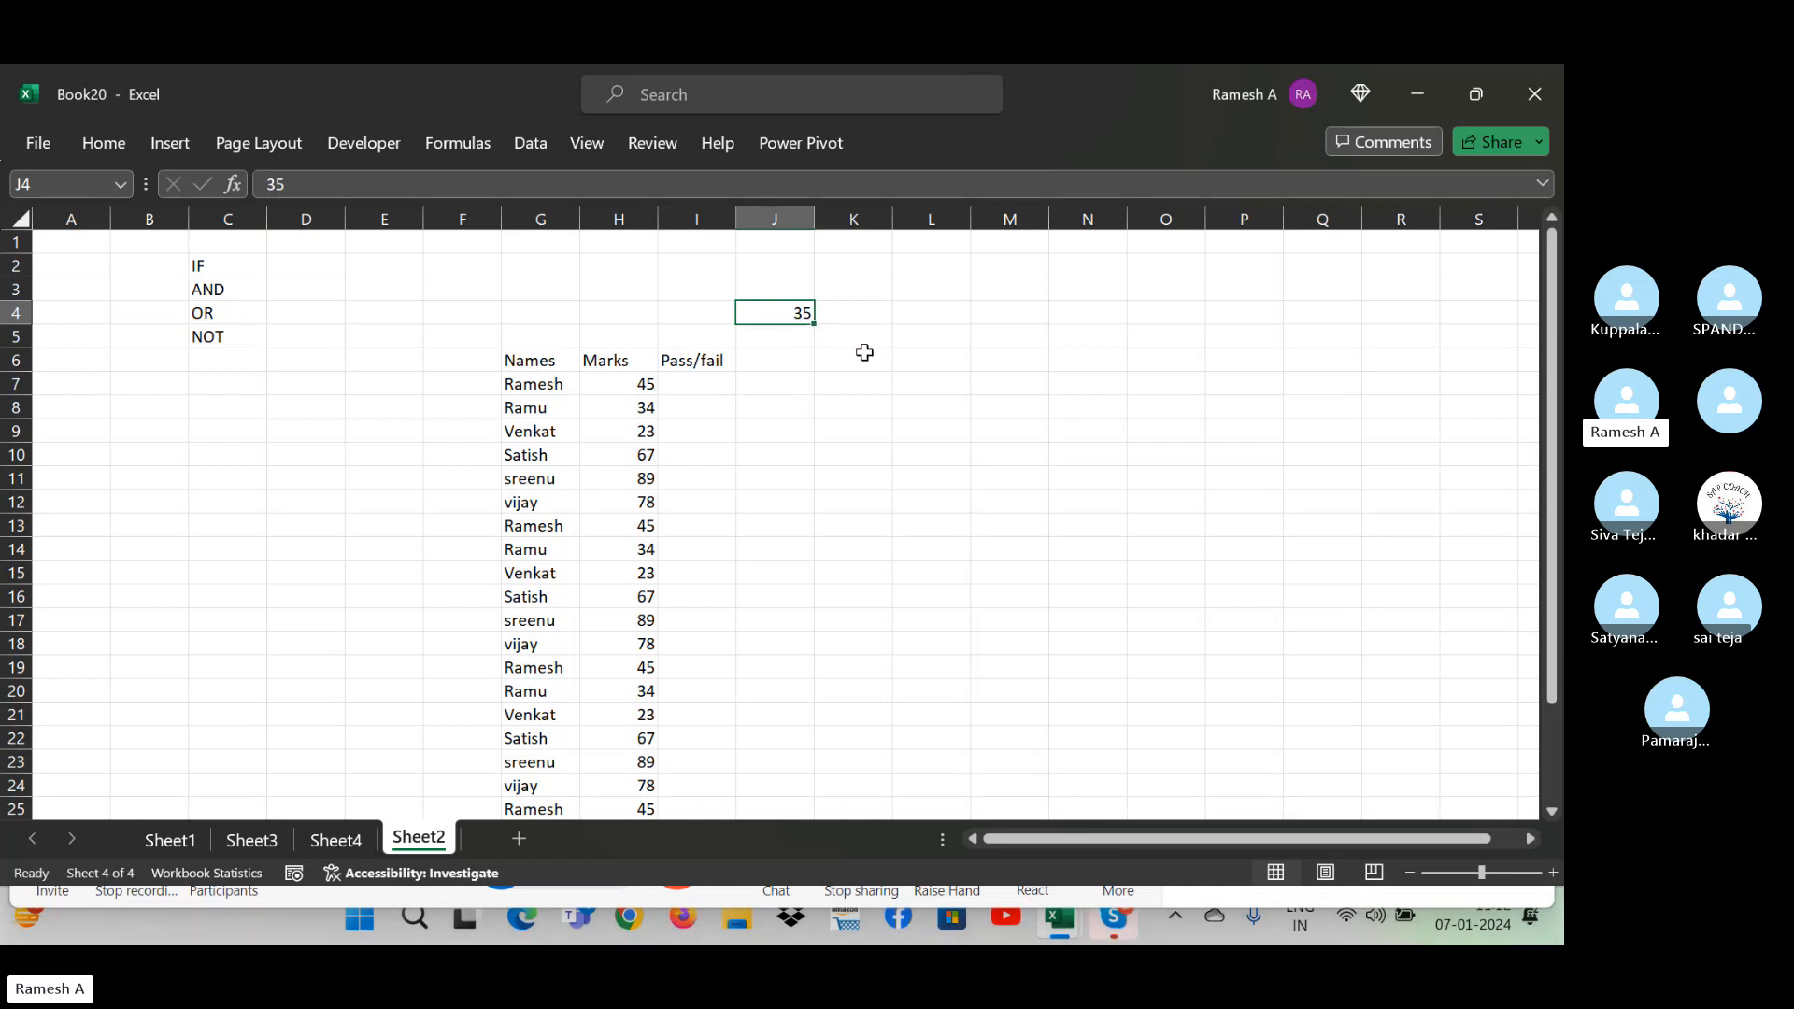
# - Enter the condition <35 as a note in cell M11, beside the marks table
pyautogui.click(979, 474)
pyautogui.write('=35')
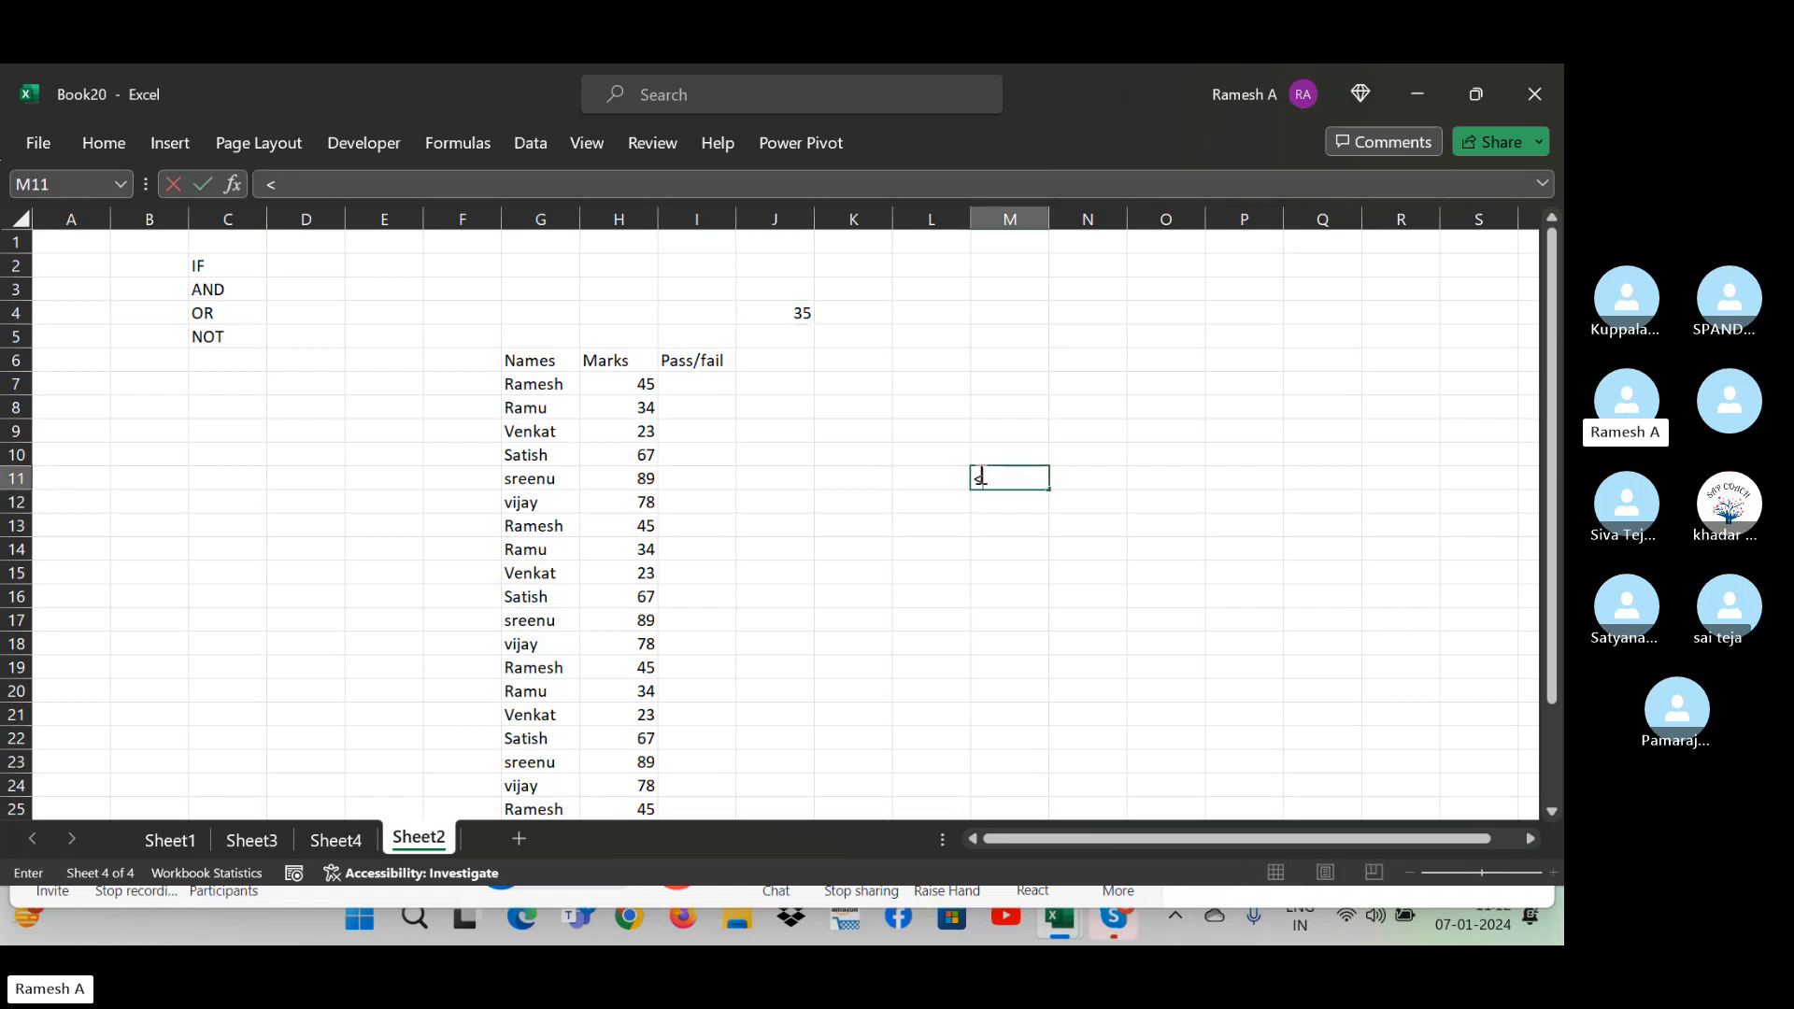
pyautogui.press('Return')
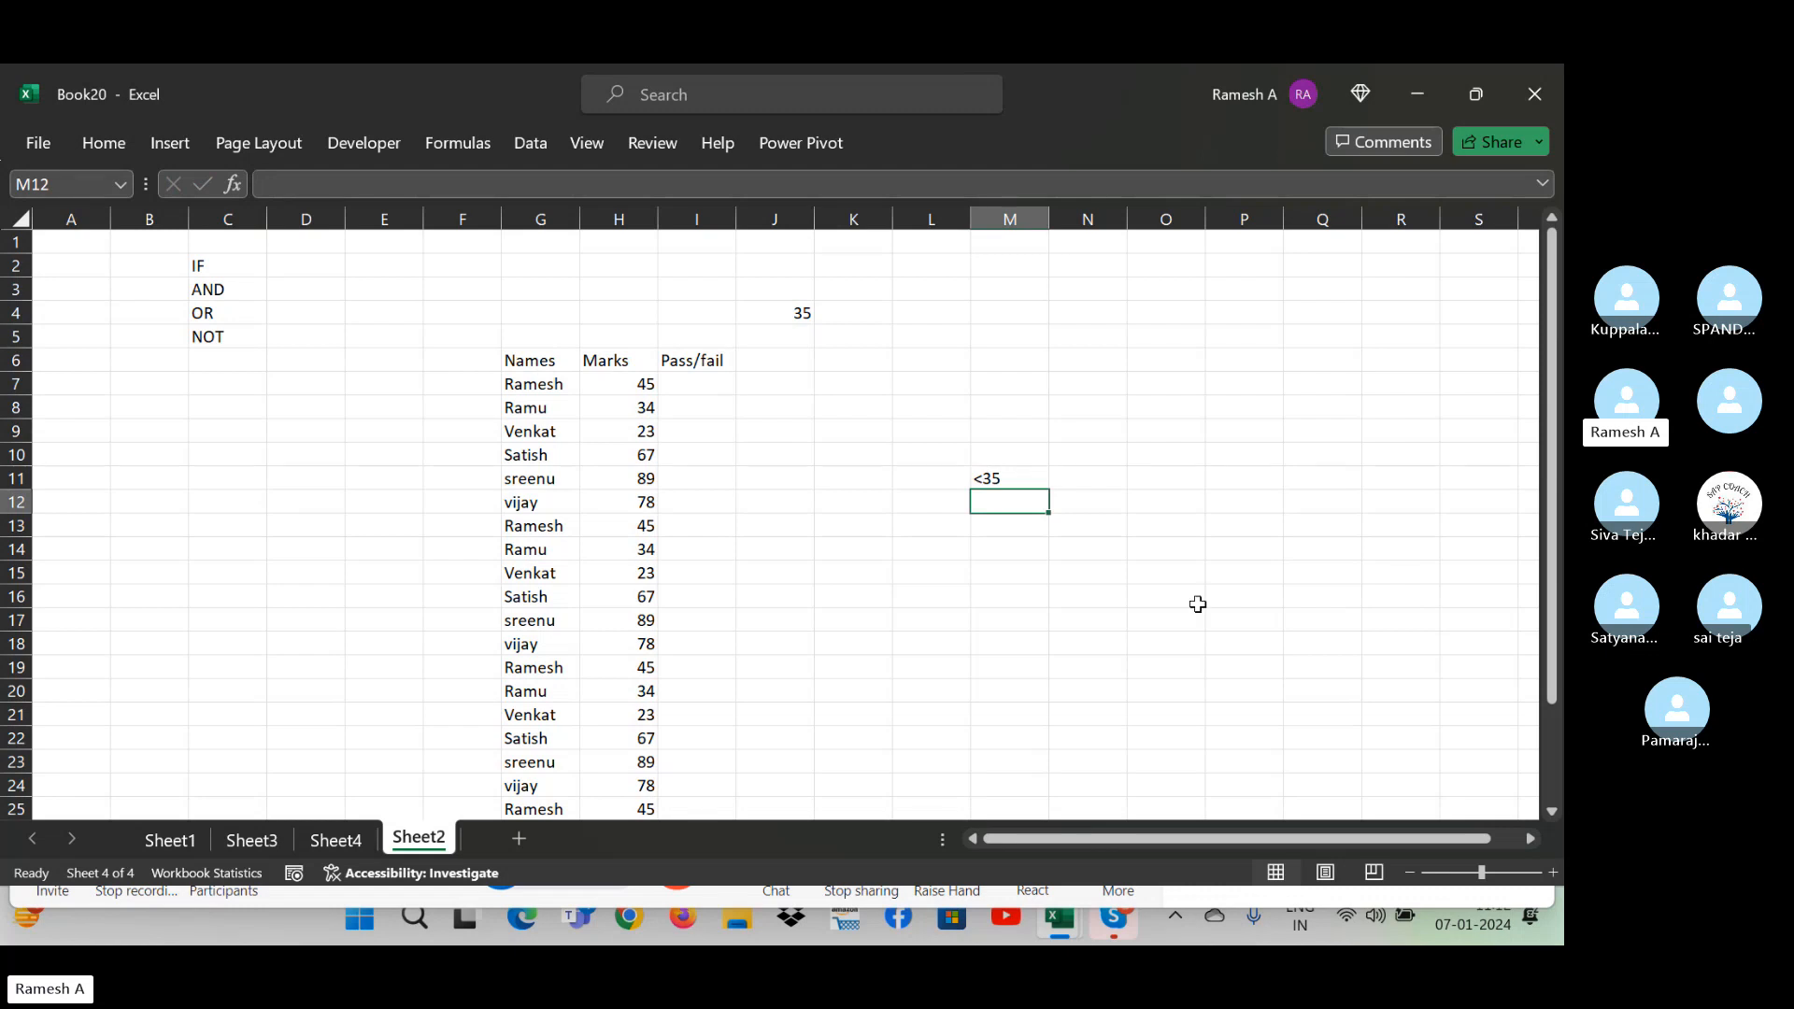
# - Enter =IF(H7<35,"fail","pass") in I7 and fill it down the Pass/fail column
pyautogui.click(686, 386)
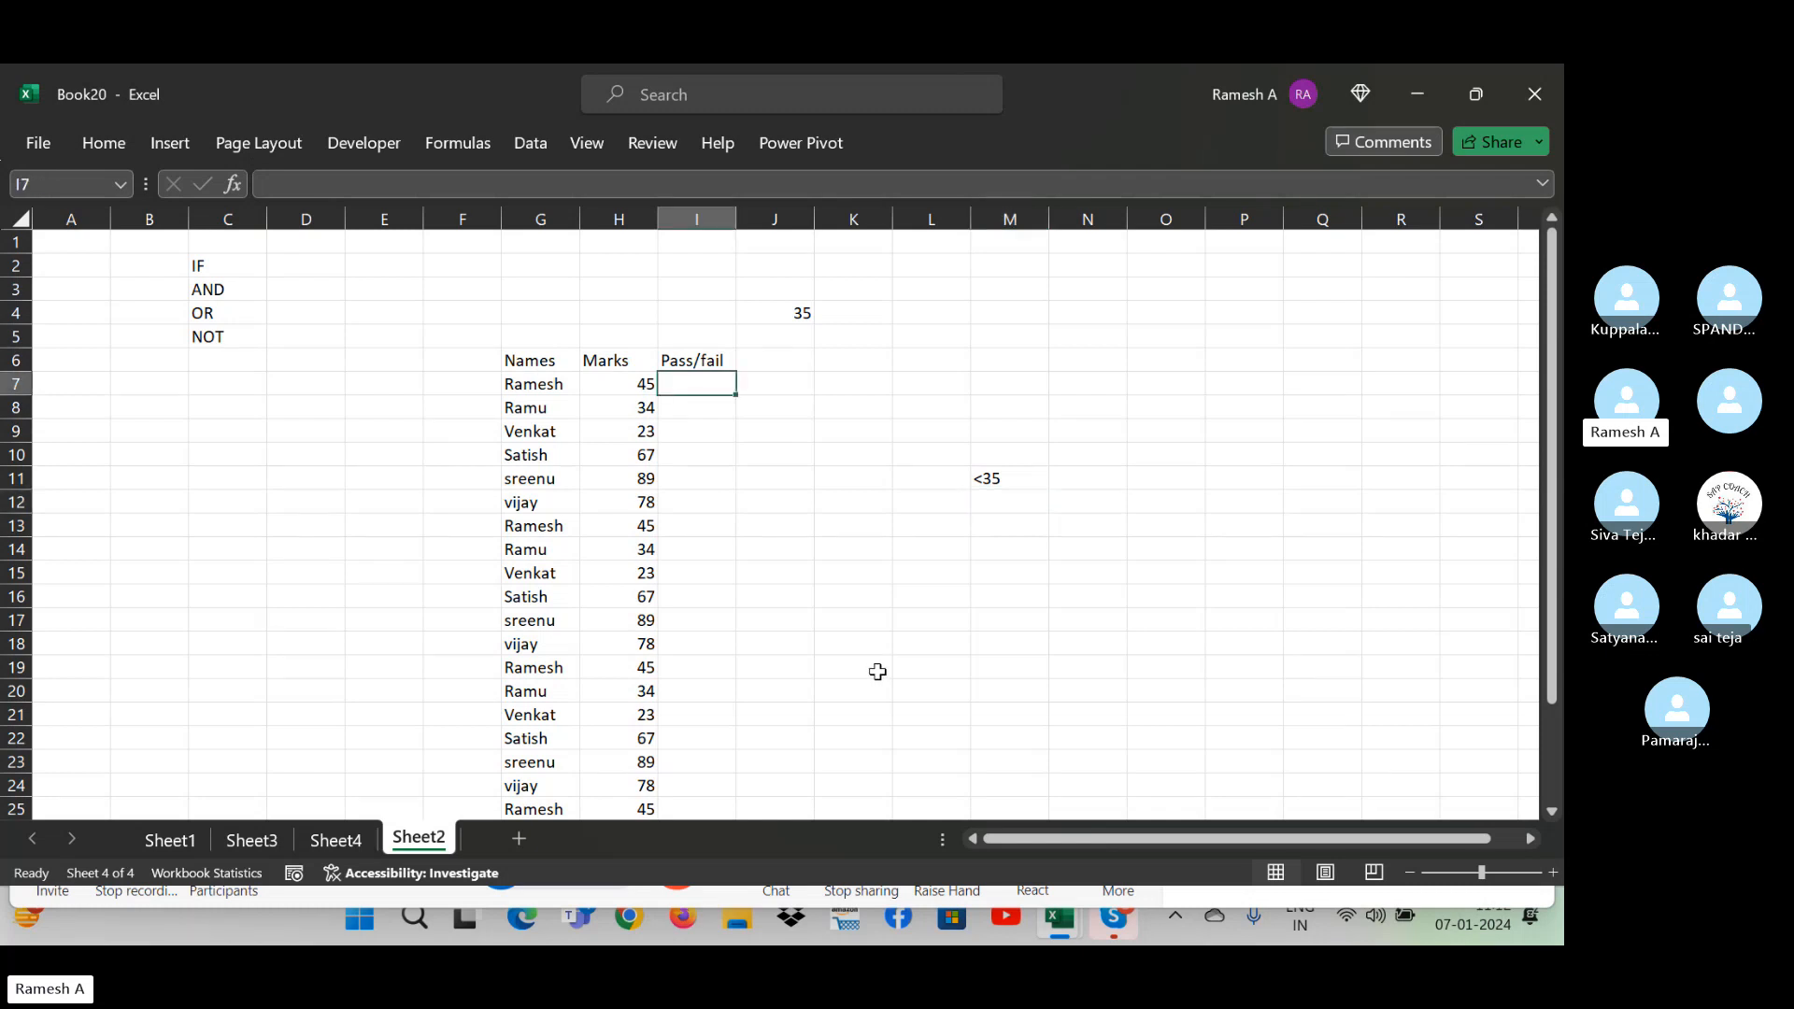
pyautogui.write('=if')
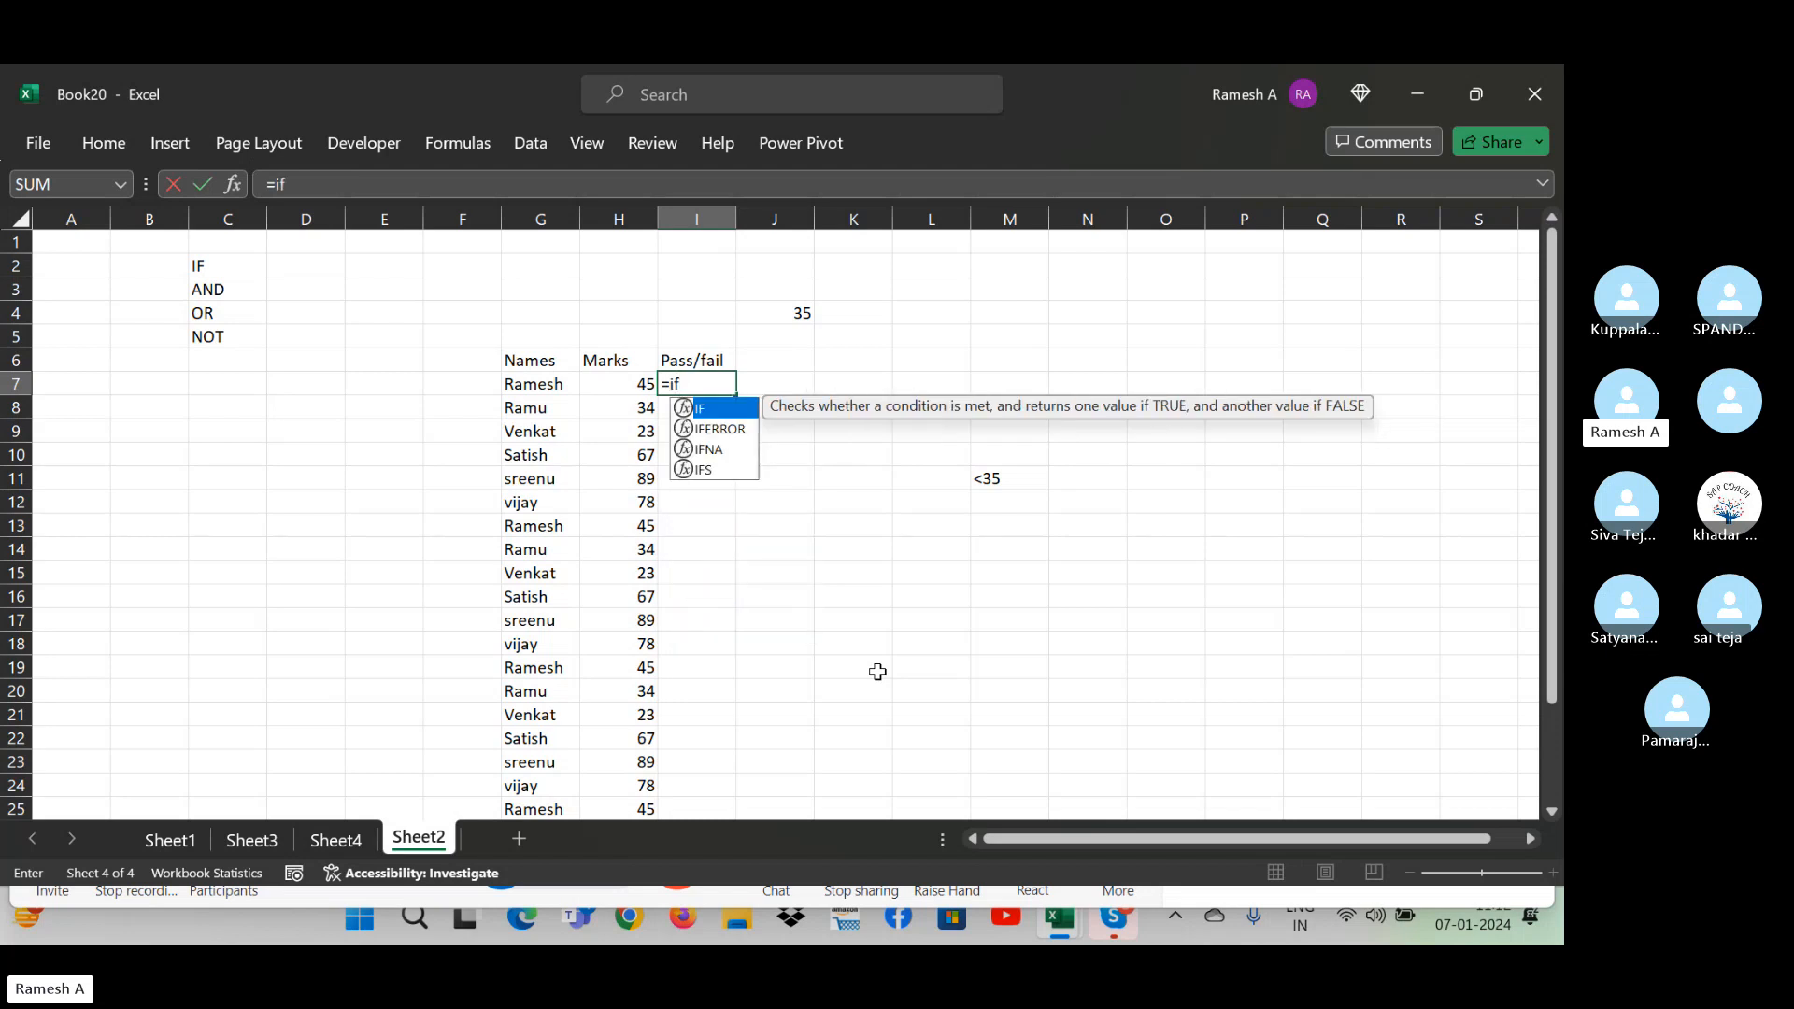
pyautogui.write('(')
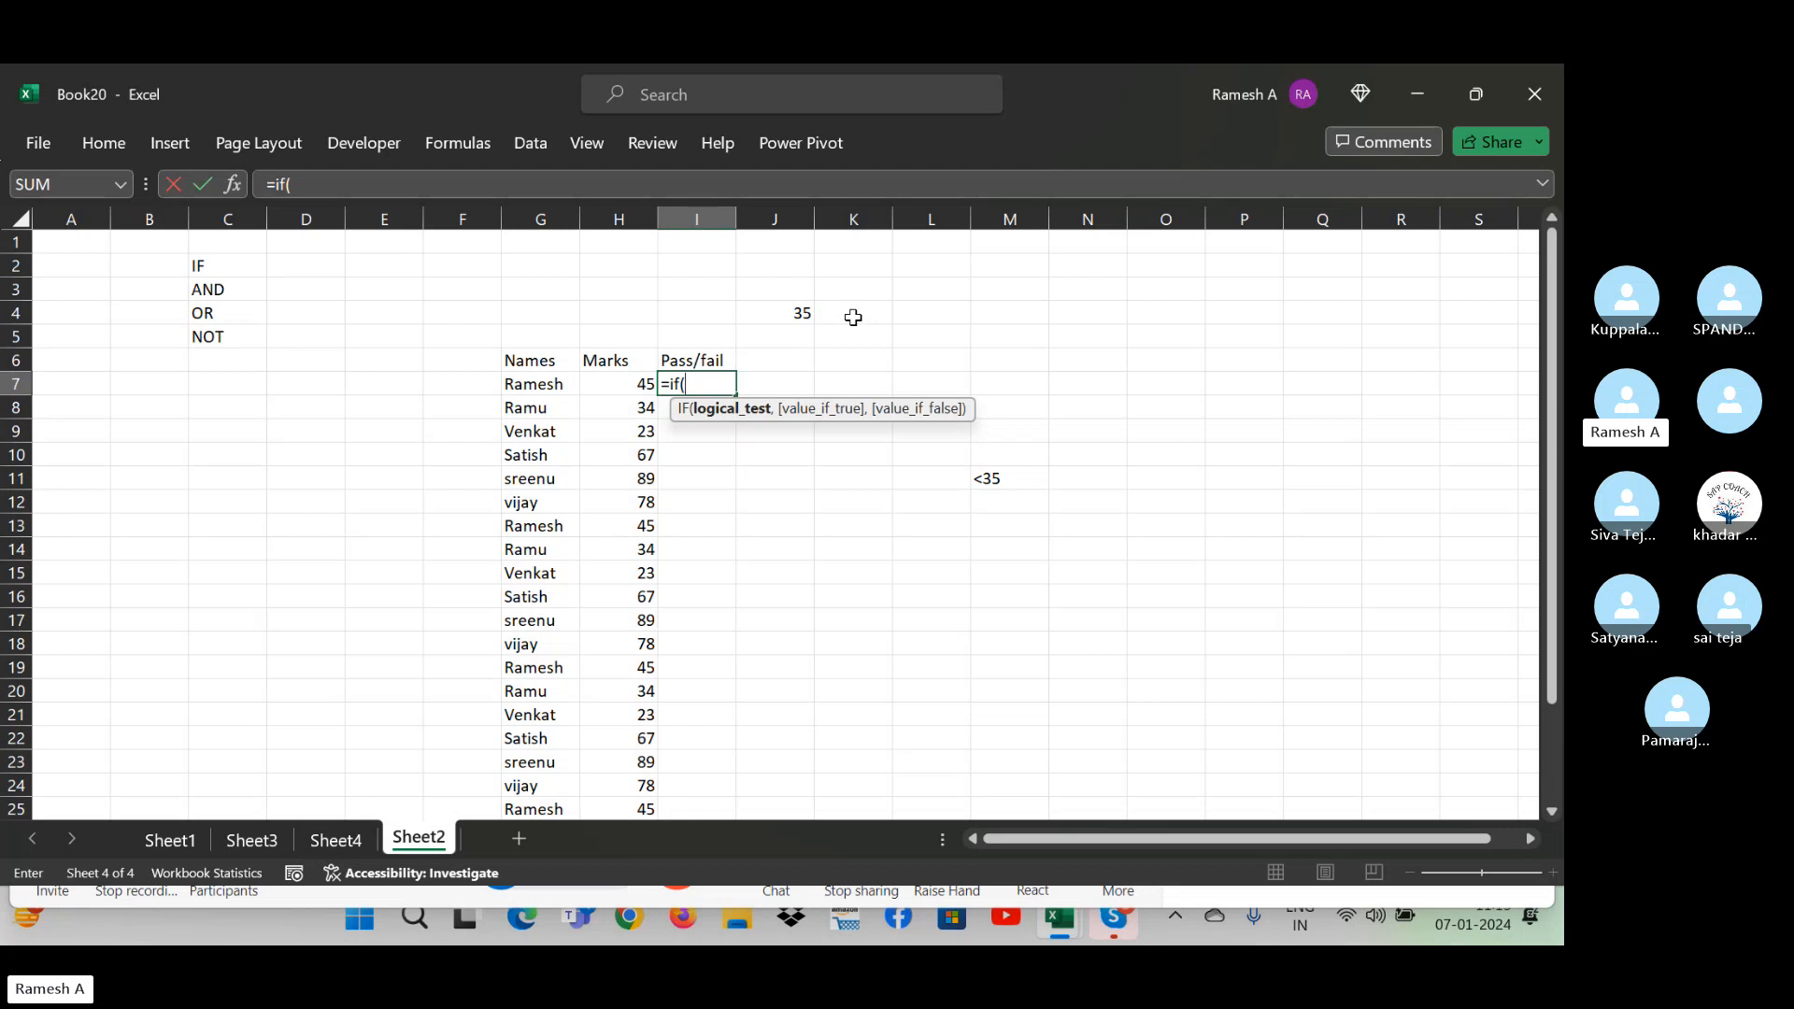
pyautogui.click(610, 381)
pyautogui.write('<')
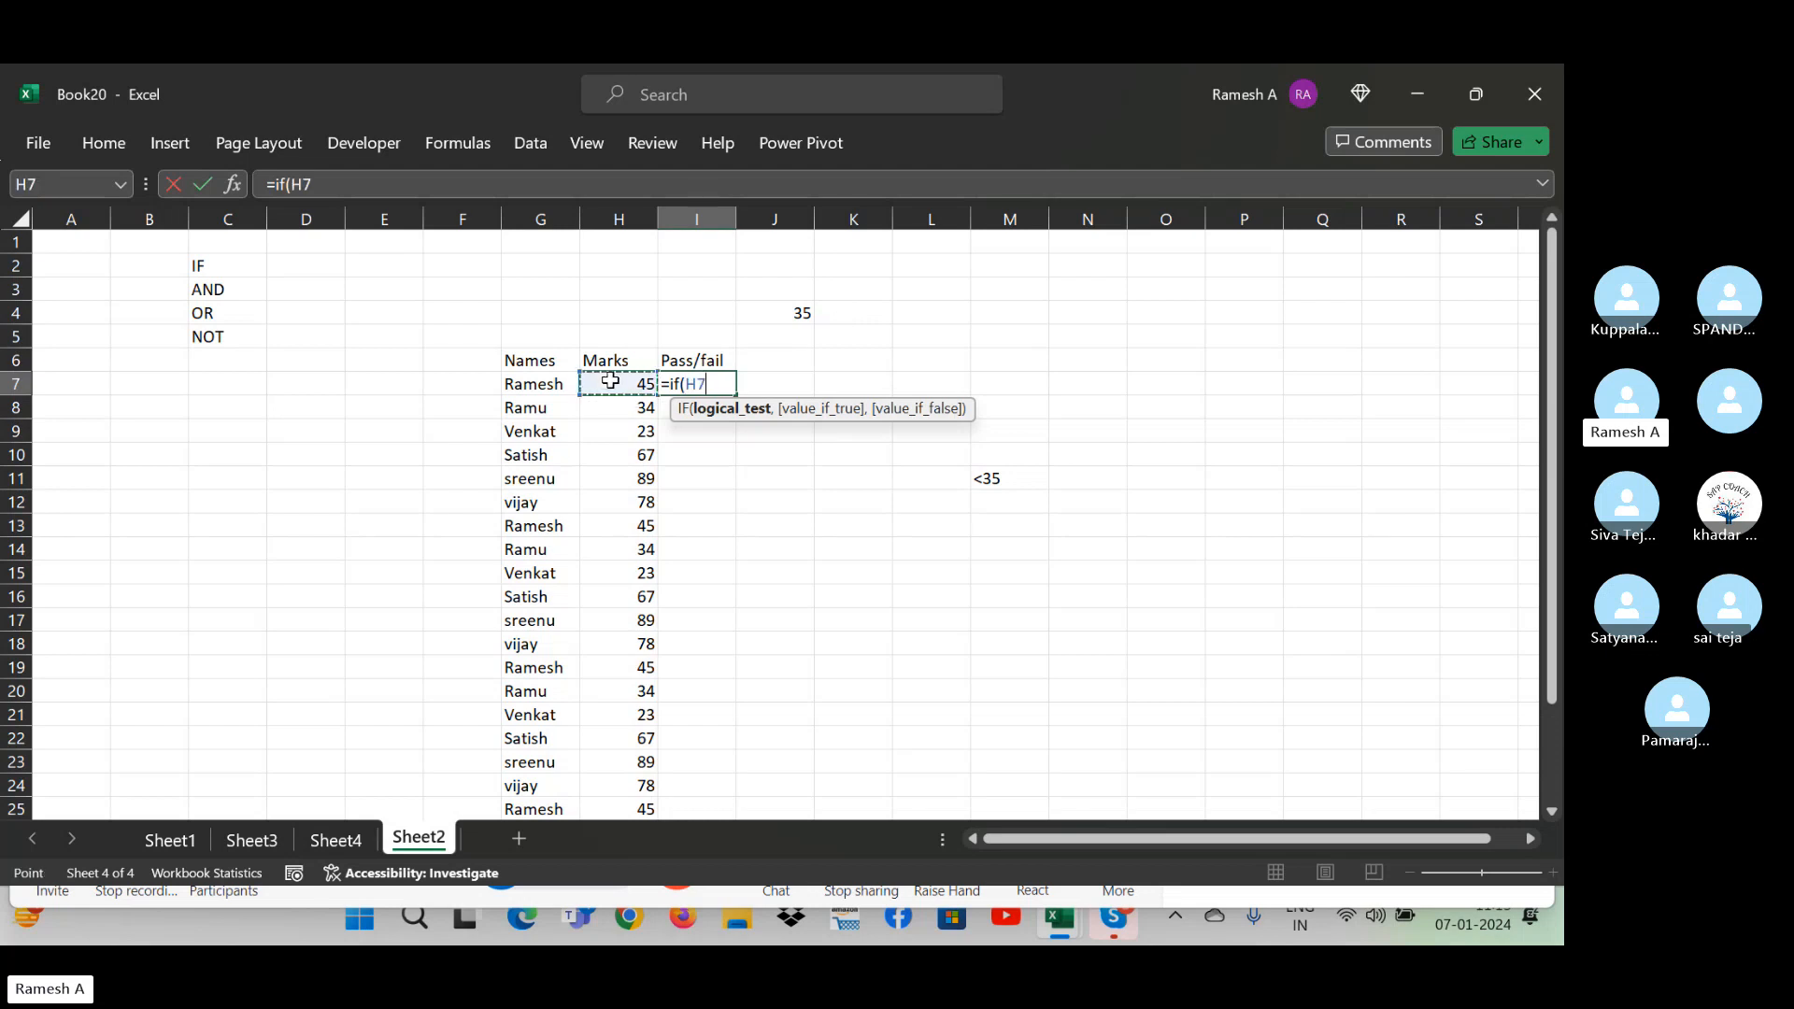
pyautogui.write('35,')
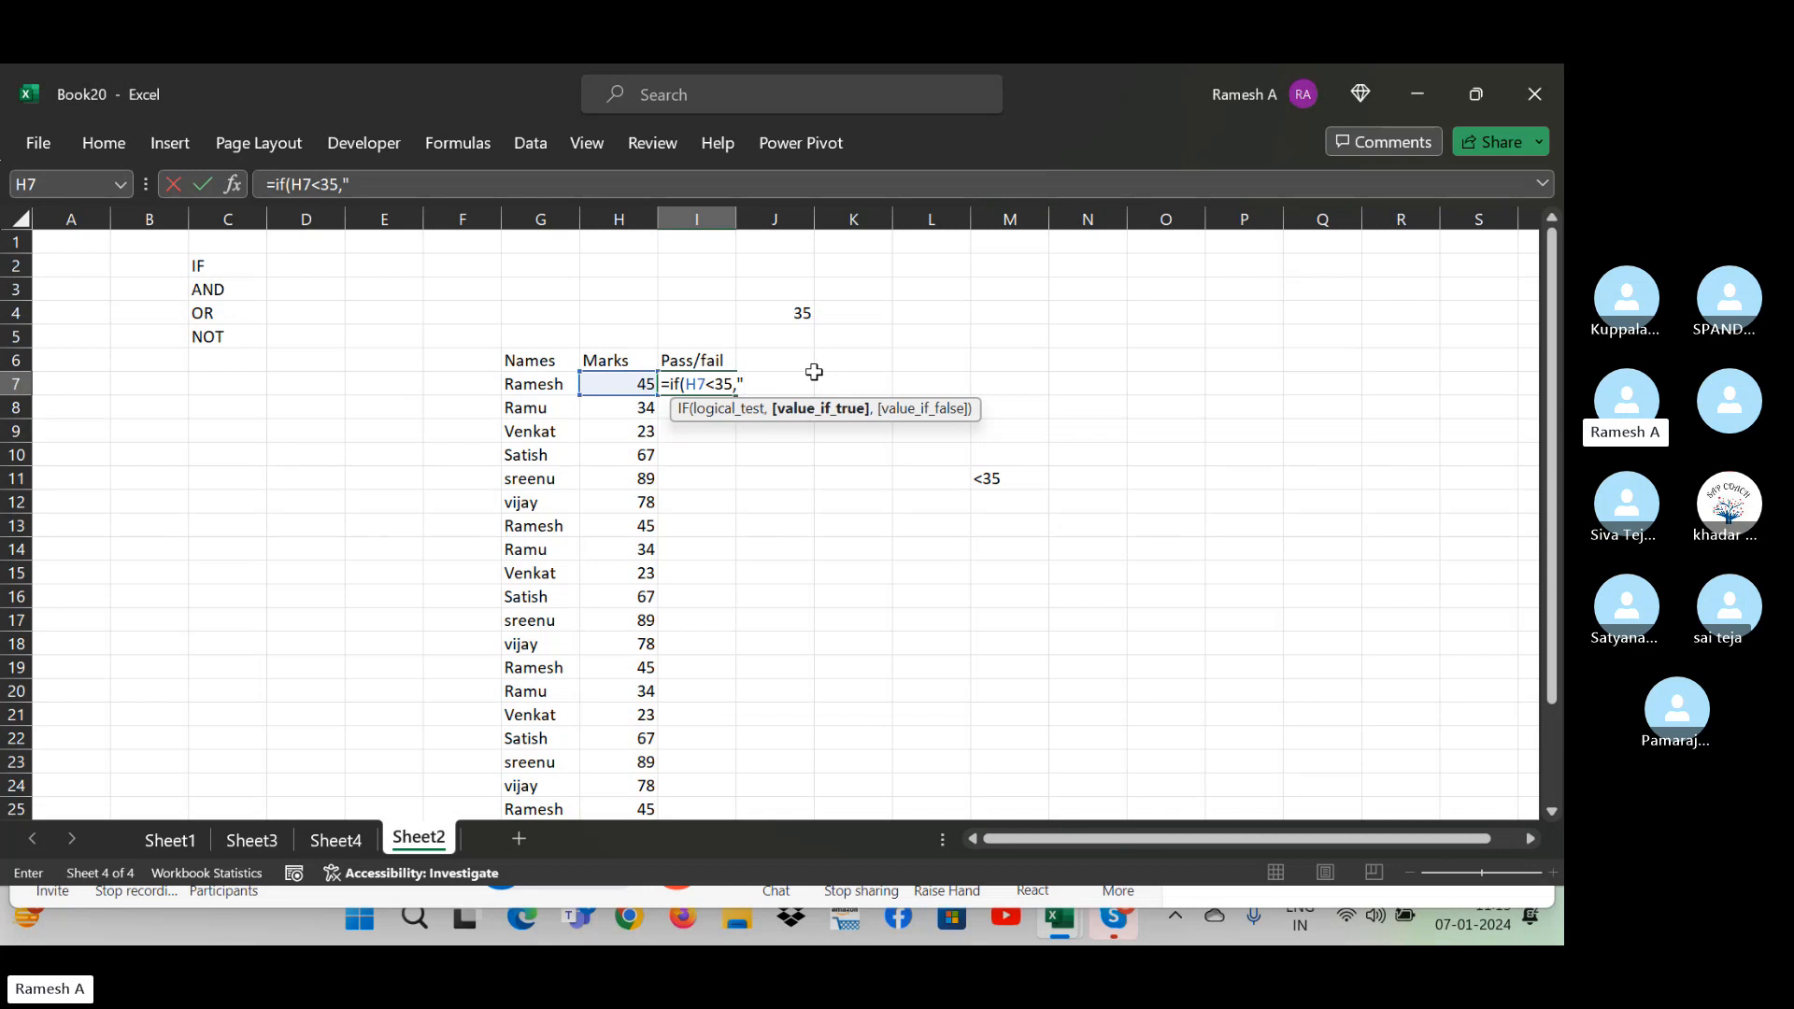
pyautogui.write('ail",')
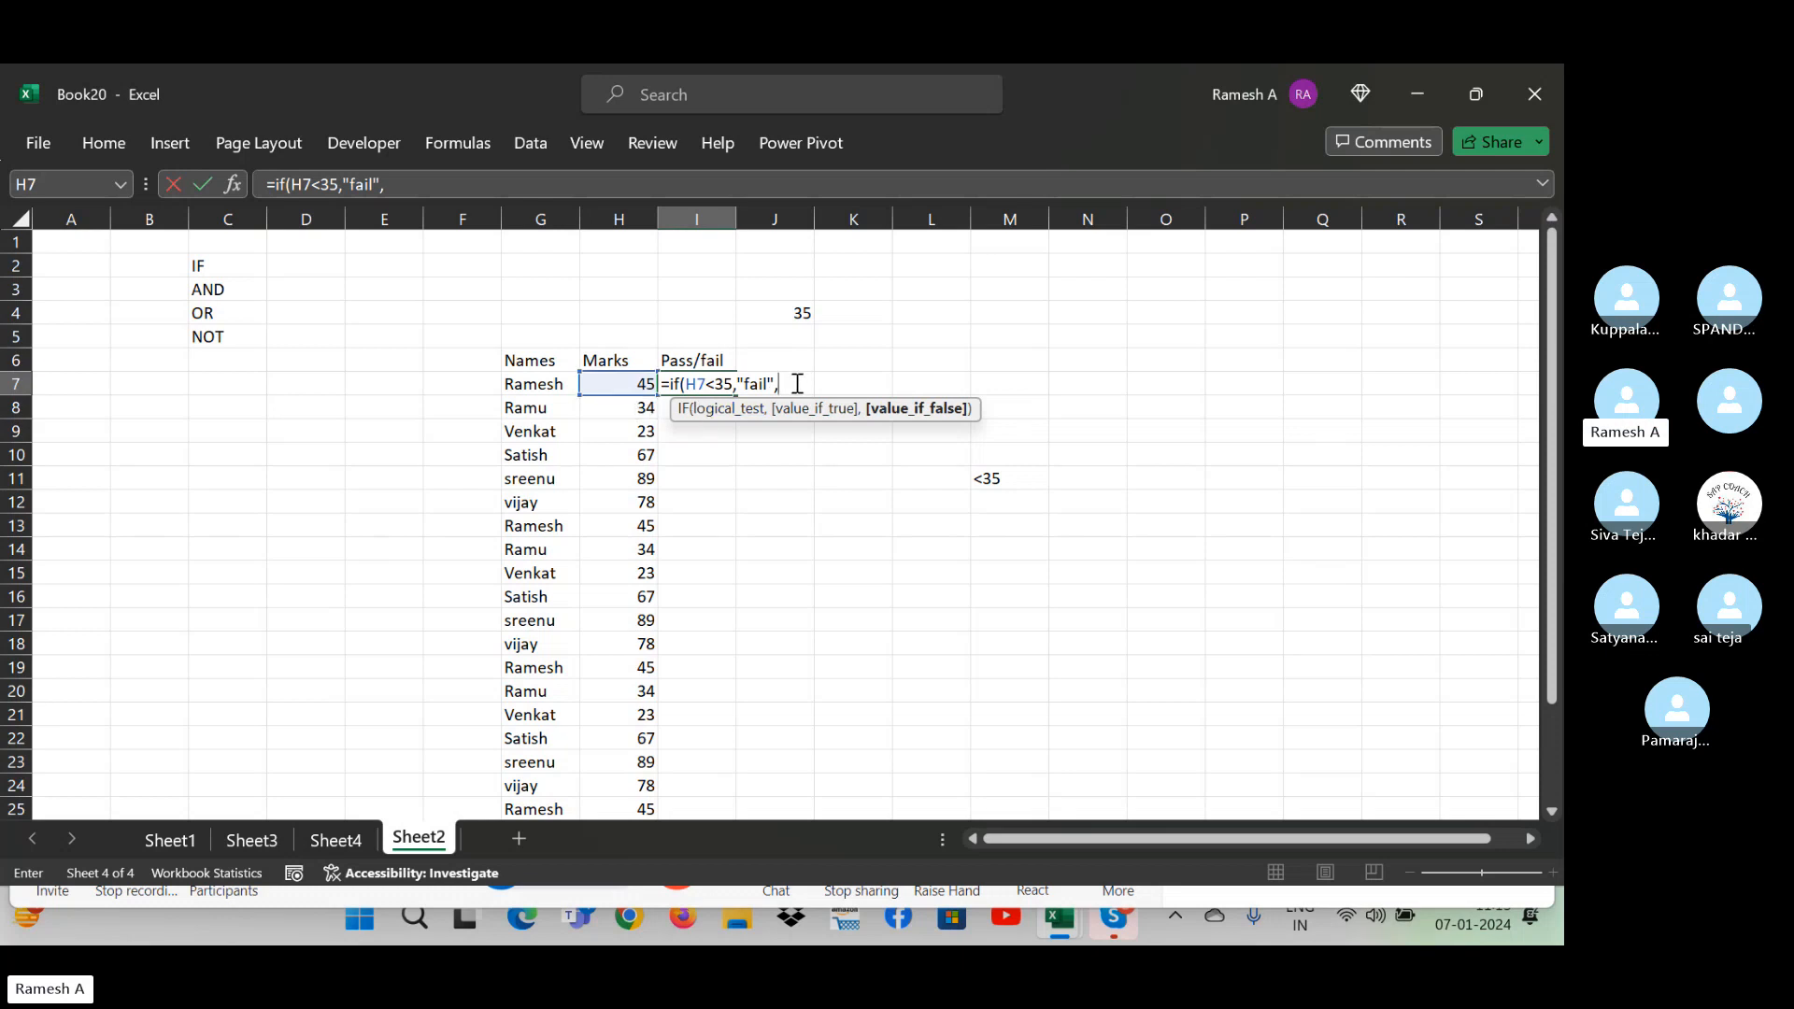
pyautogui.write('"pass")')
pyautogui.press('Return')
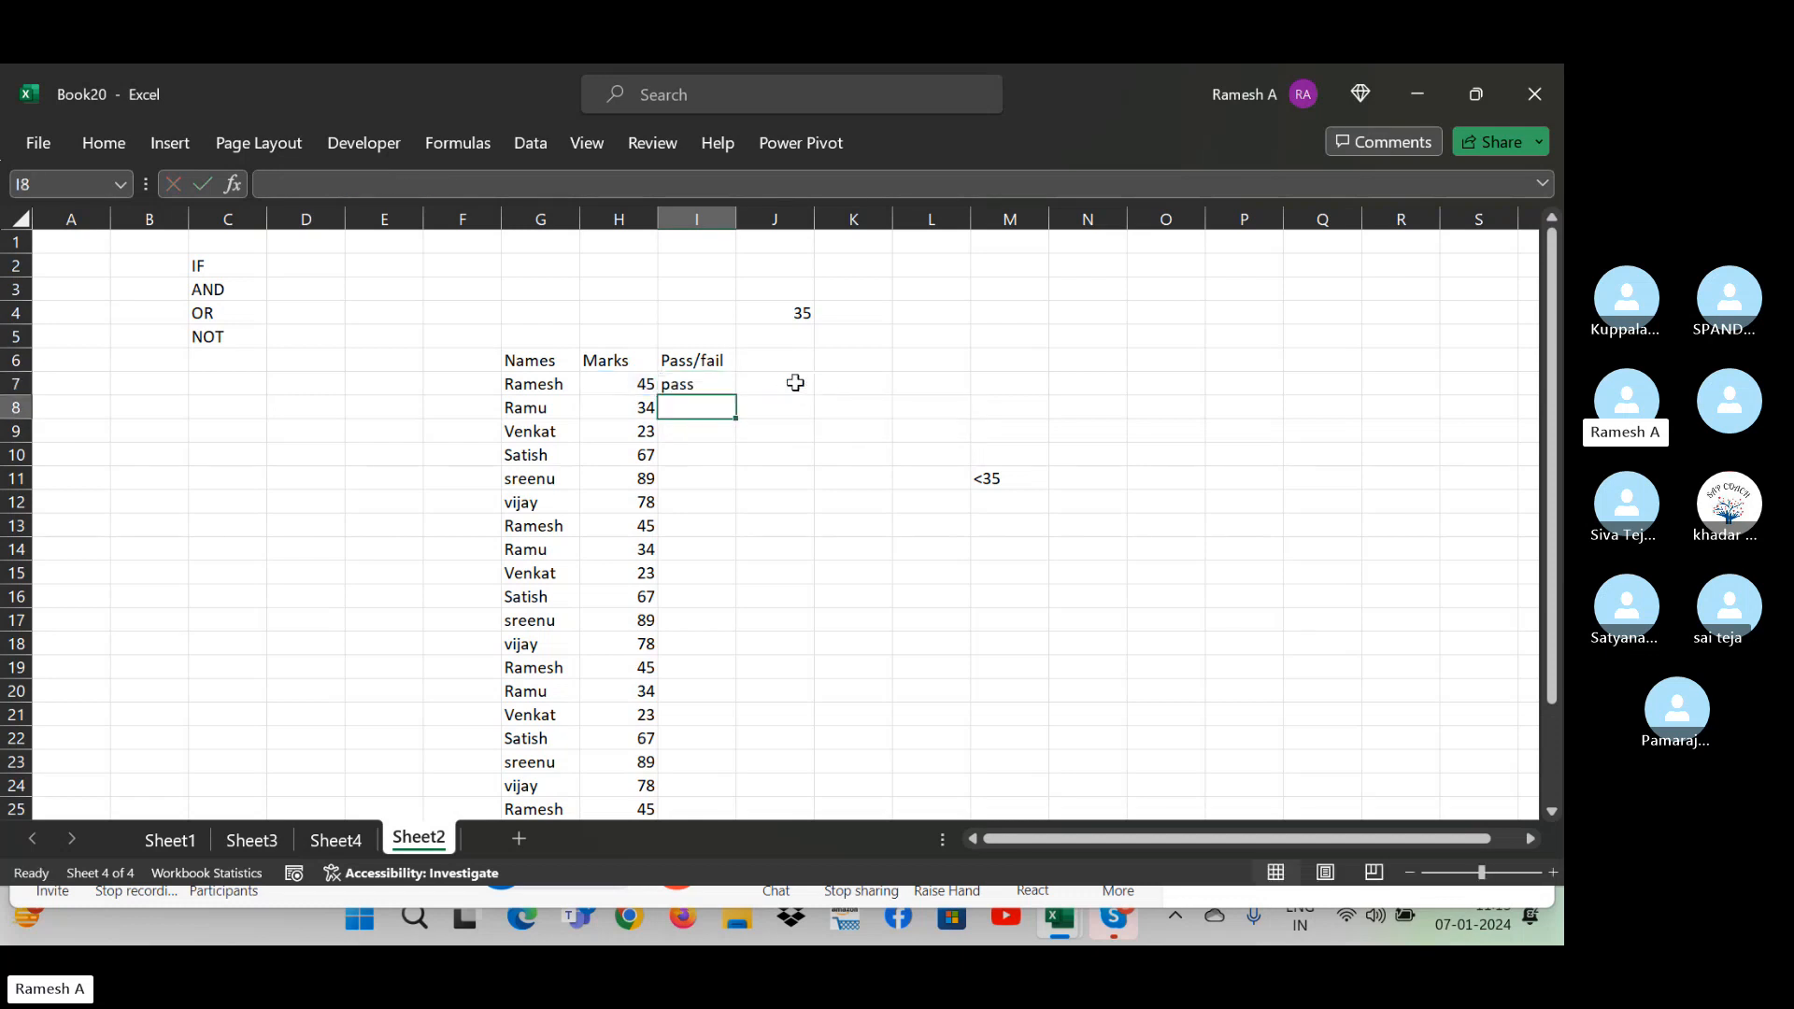
pyautogui.press('Up')
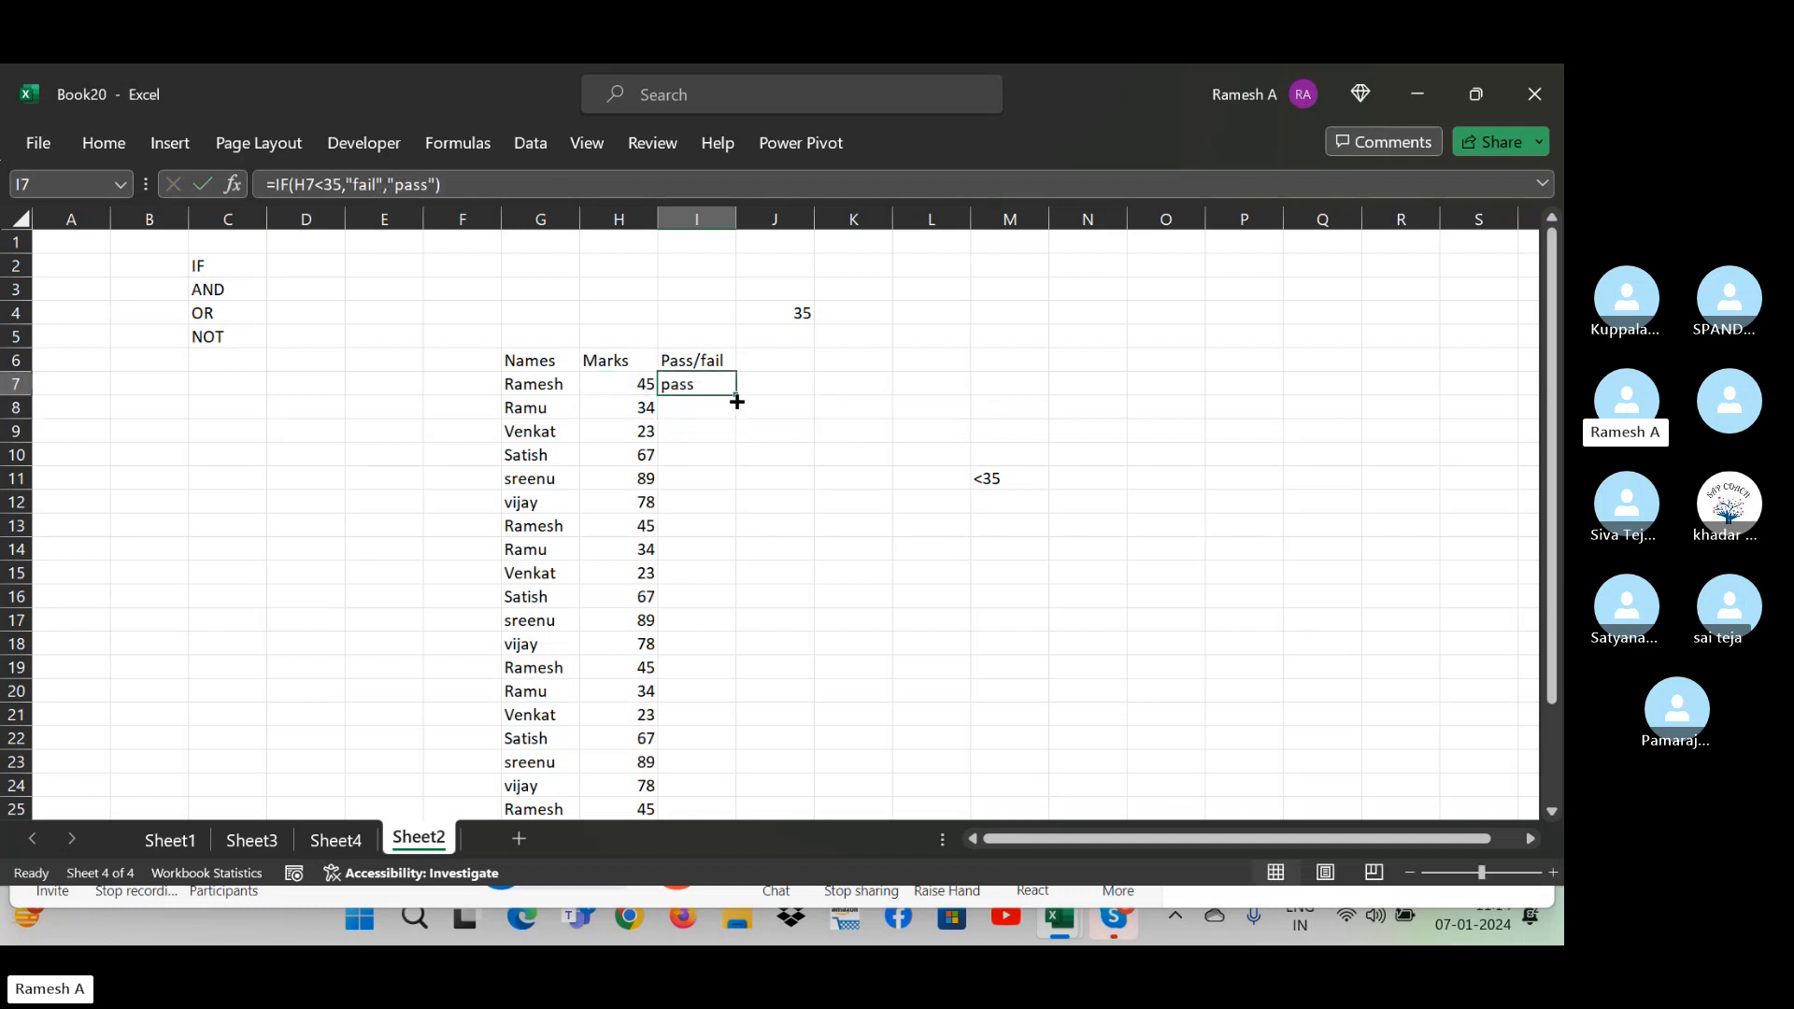
pyautogui.doubleClick(738, 401)
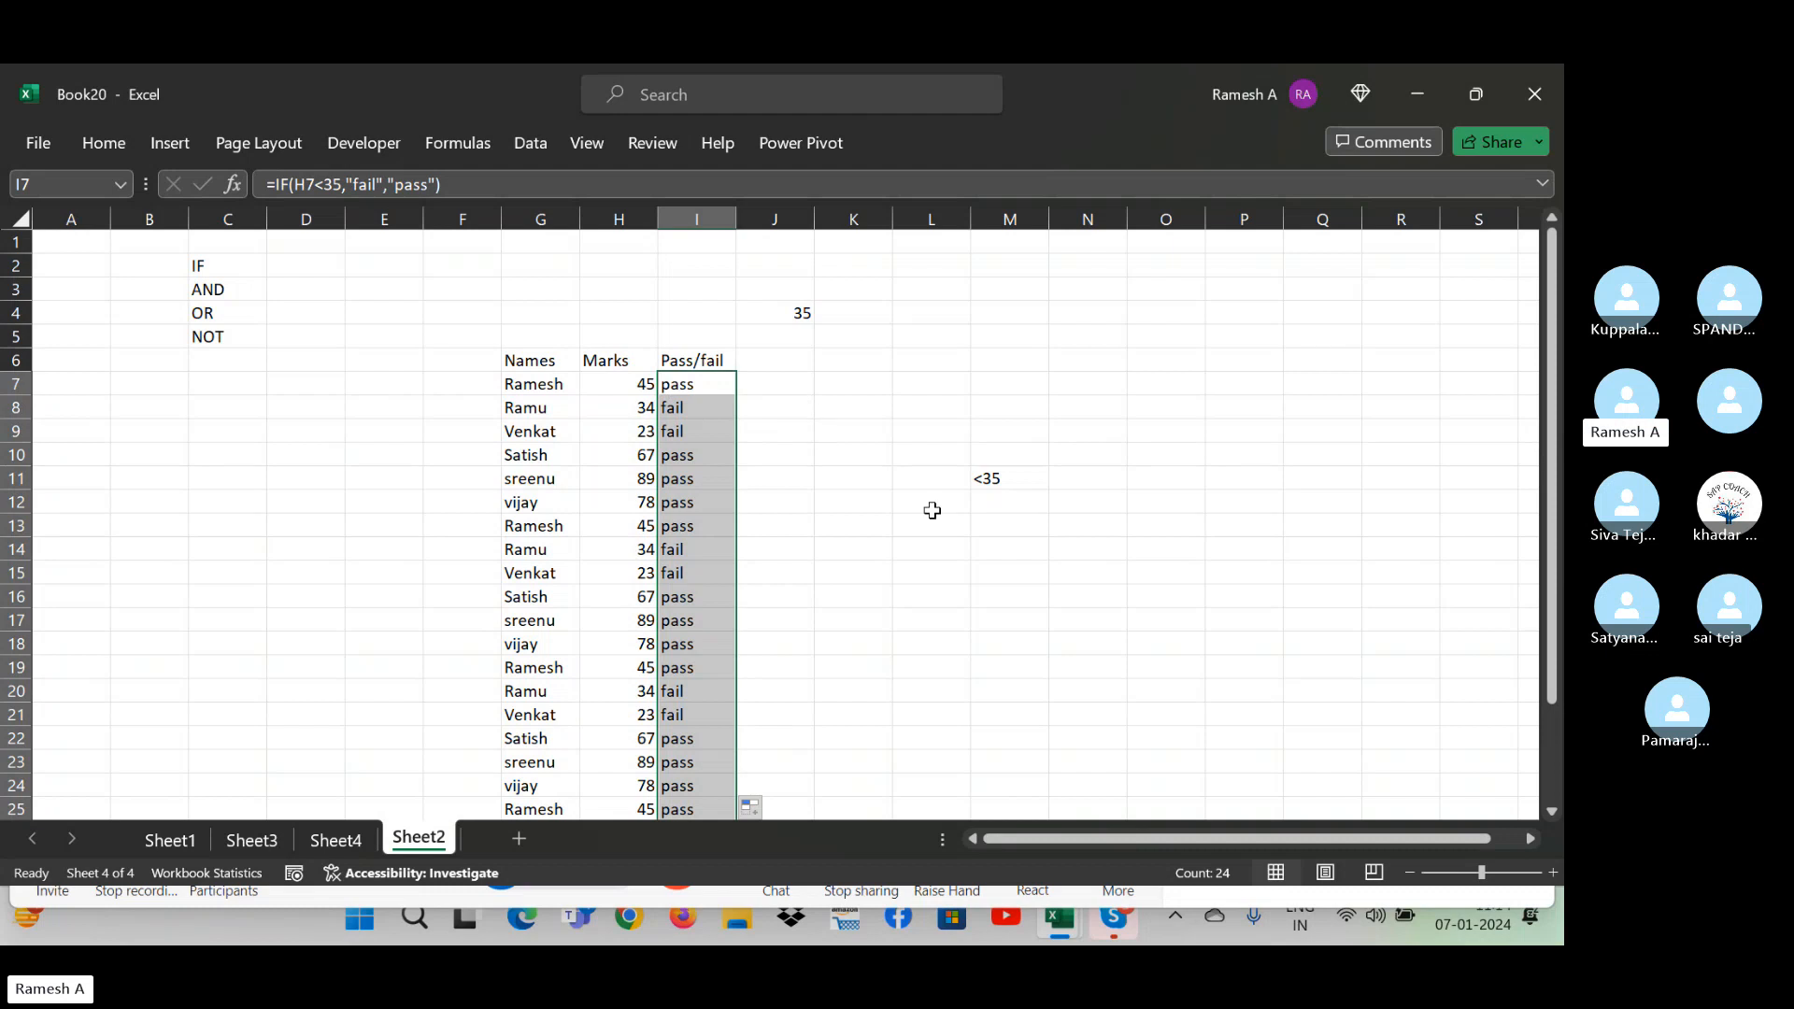
pyautogui.press('Right')
pyautogui.press('Right')
pyautogui.press('Right')
pyautogui.press('Right')
pyautogui.press('Right')
pyautogui.press('Right')
pyautogui.press('Right')
pyautogui.press('Right')
pyautogui.press('Right')
pyautogui.press('Right')
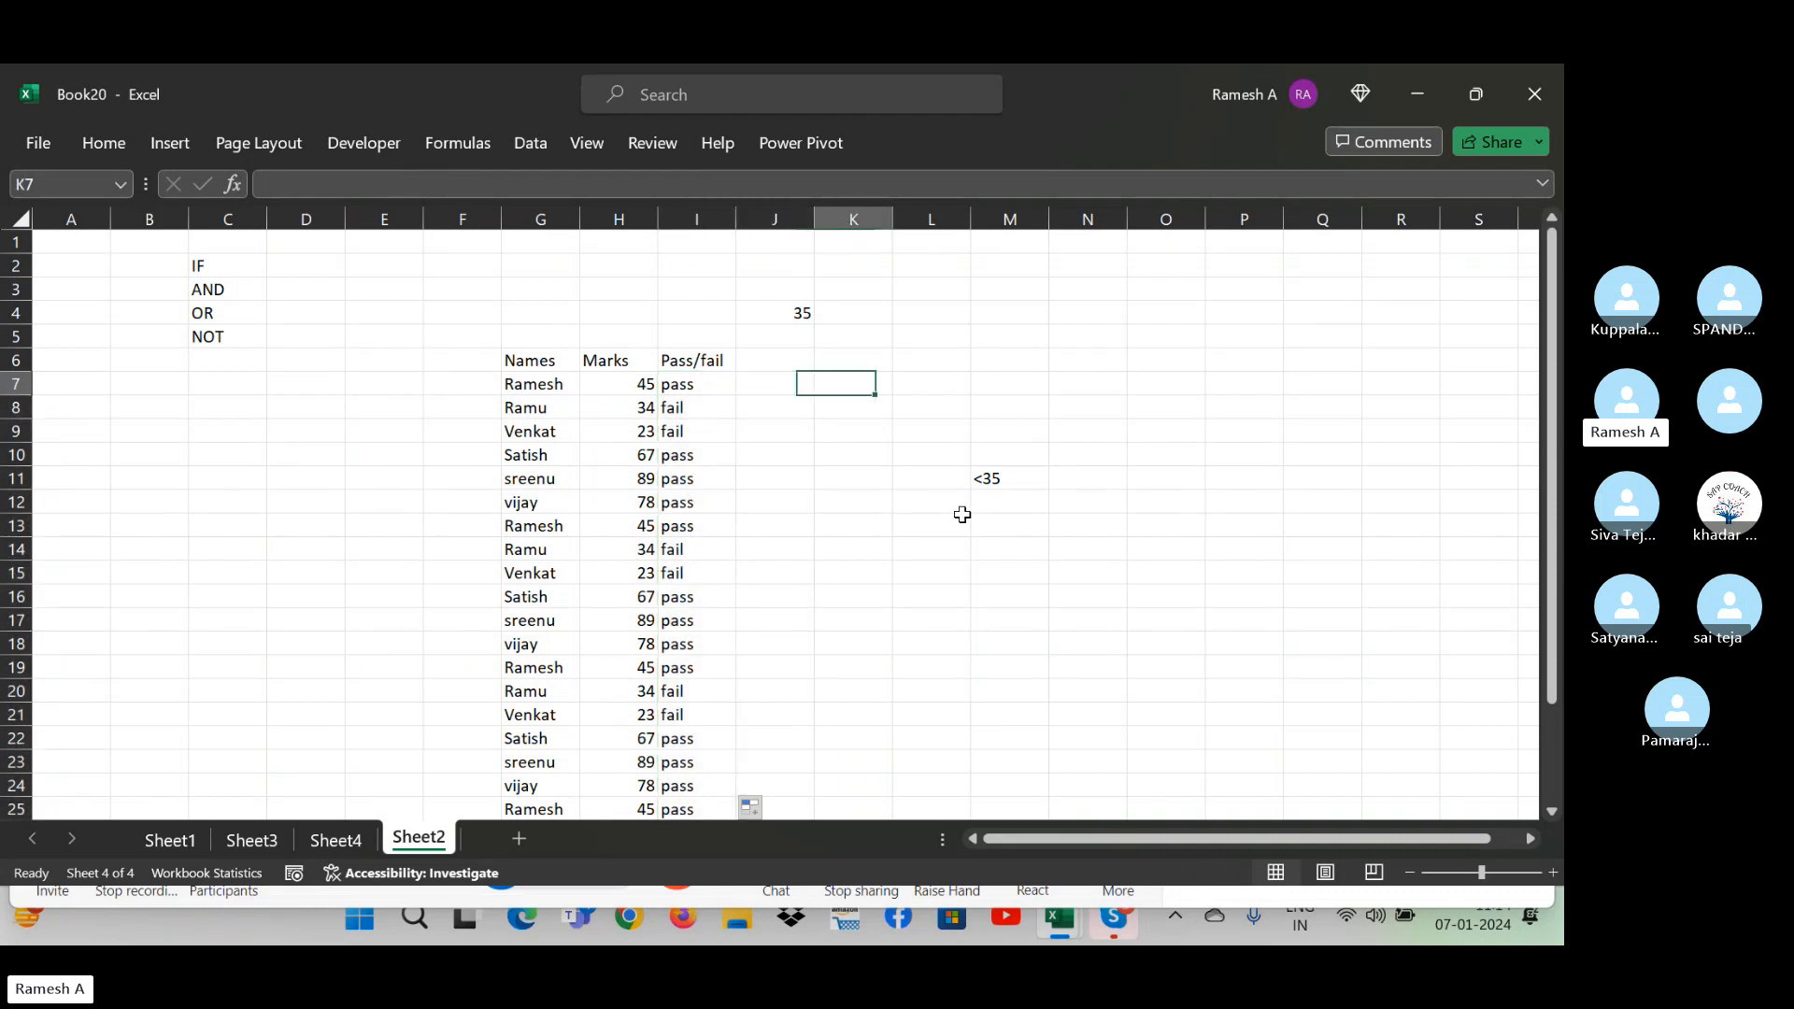
pyautogui.press('Left')
pyautogui.press('Left')
pyautogui.press('Left')
pyautogui.press('Left')
pyautogui.press('Left')
pyautogui.press('Left')
pyautogui.press('Left')
pyautogui.press('Left')
pyautogui.press('Left')
pyautogui.press('Left')
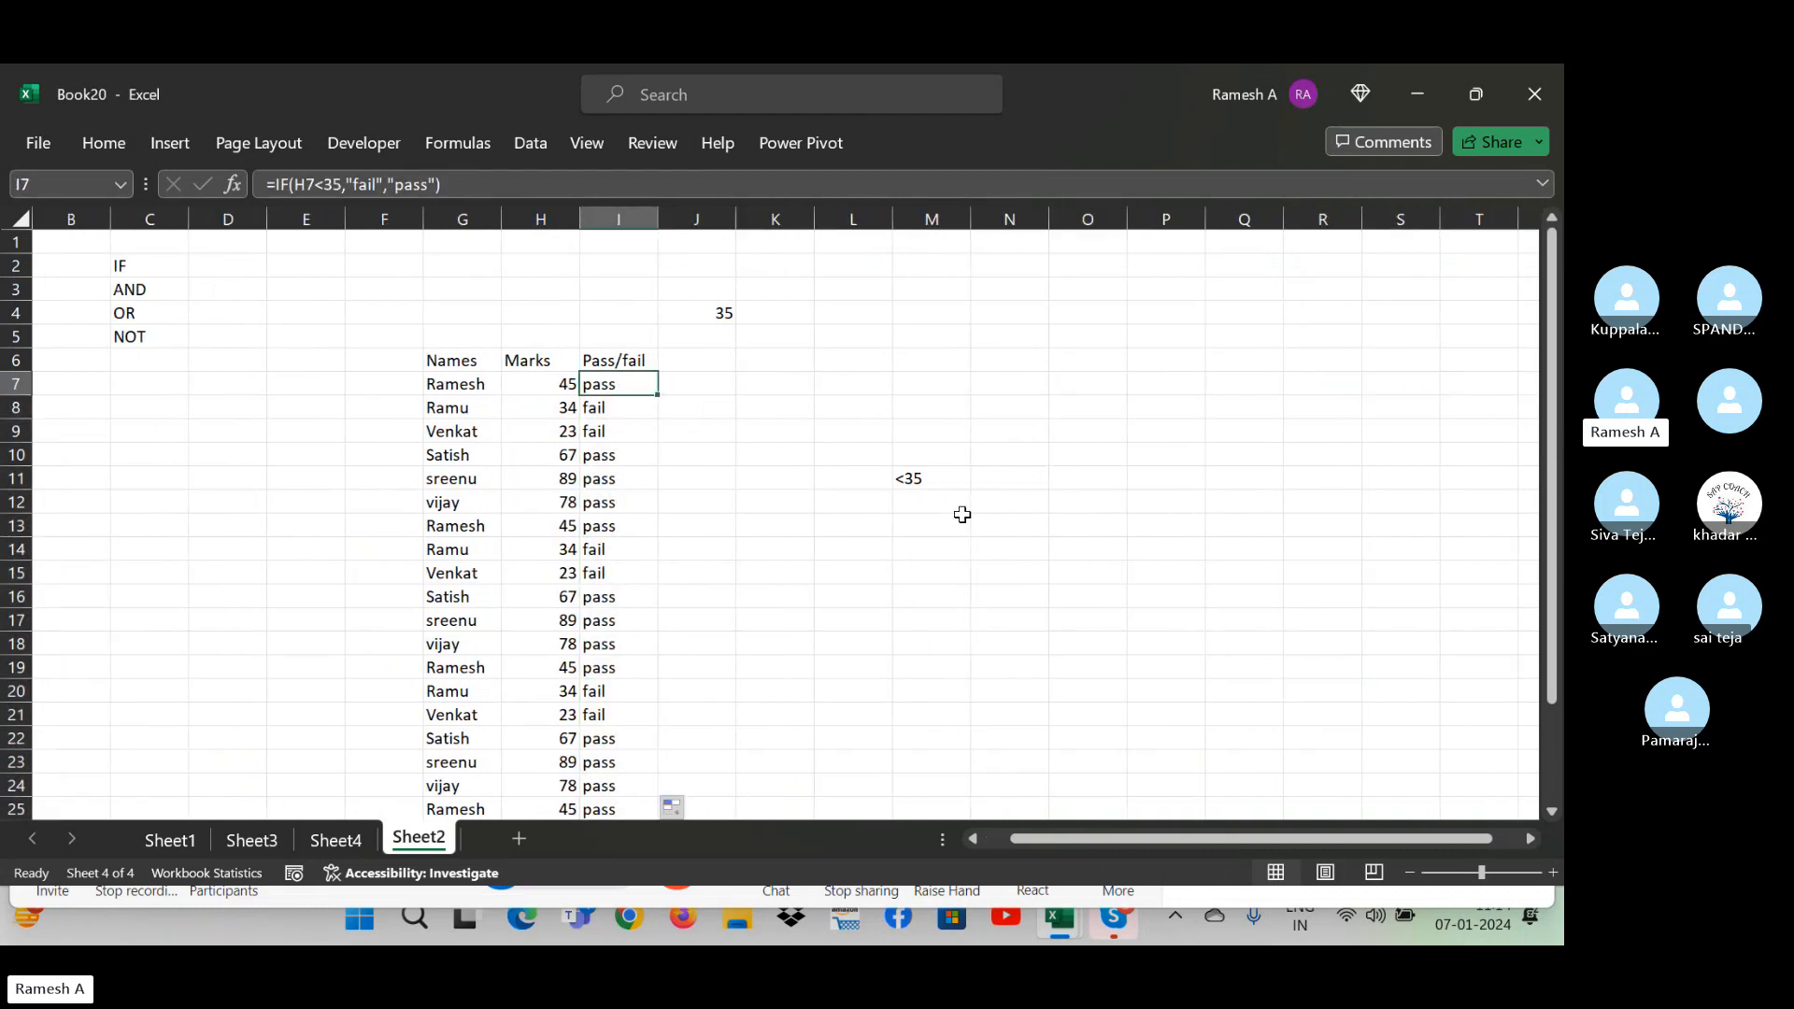
# - Copy the Names column with its header from the marks table and paste it starting at Q8
pyautogui.press('Left')
pyautogui.press('Left')
pyautogui.press('Up')
pyautogui.hotkey('ctrl', 'shift', 'Down')
pyautogui.hotkey('ctrl', 'c')
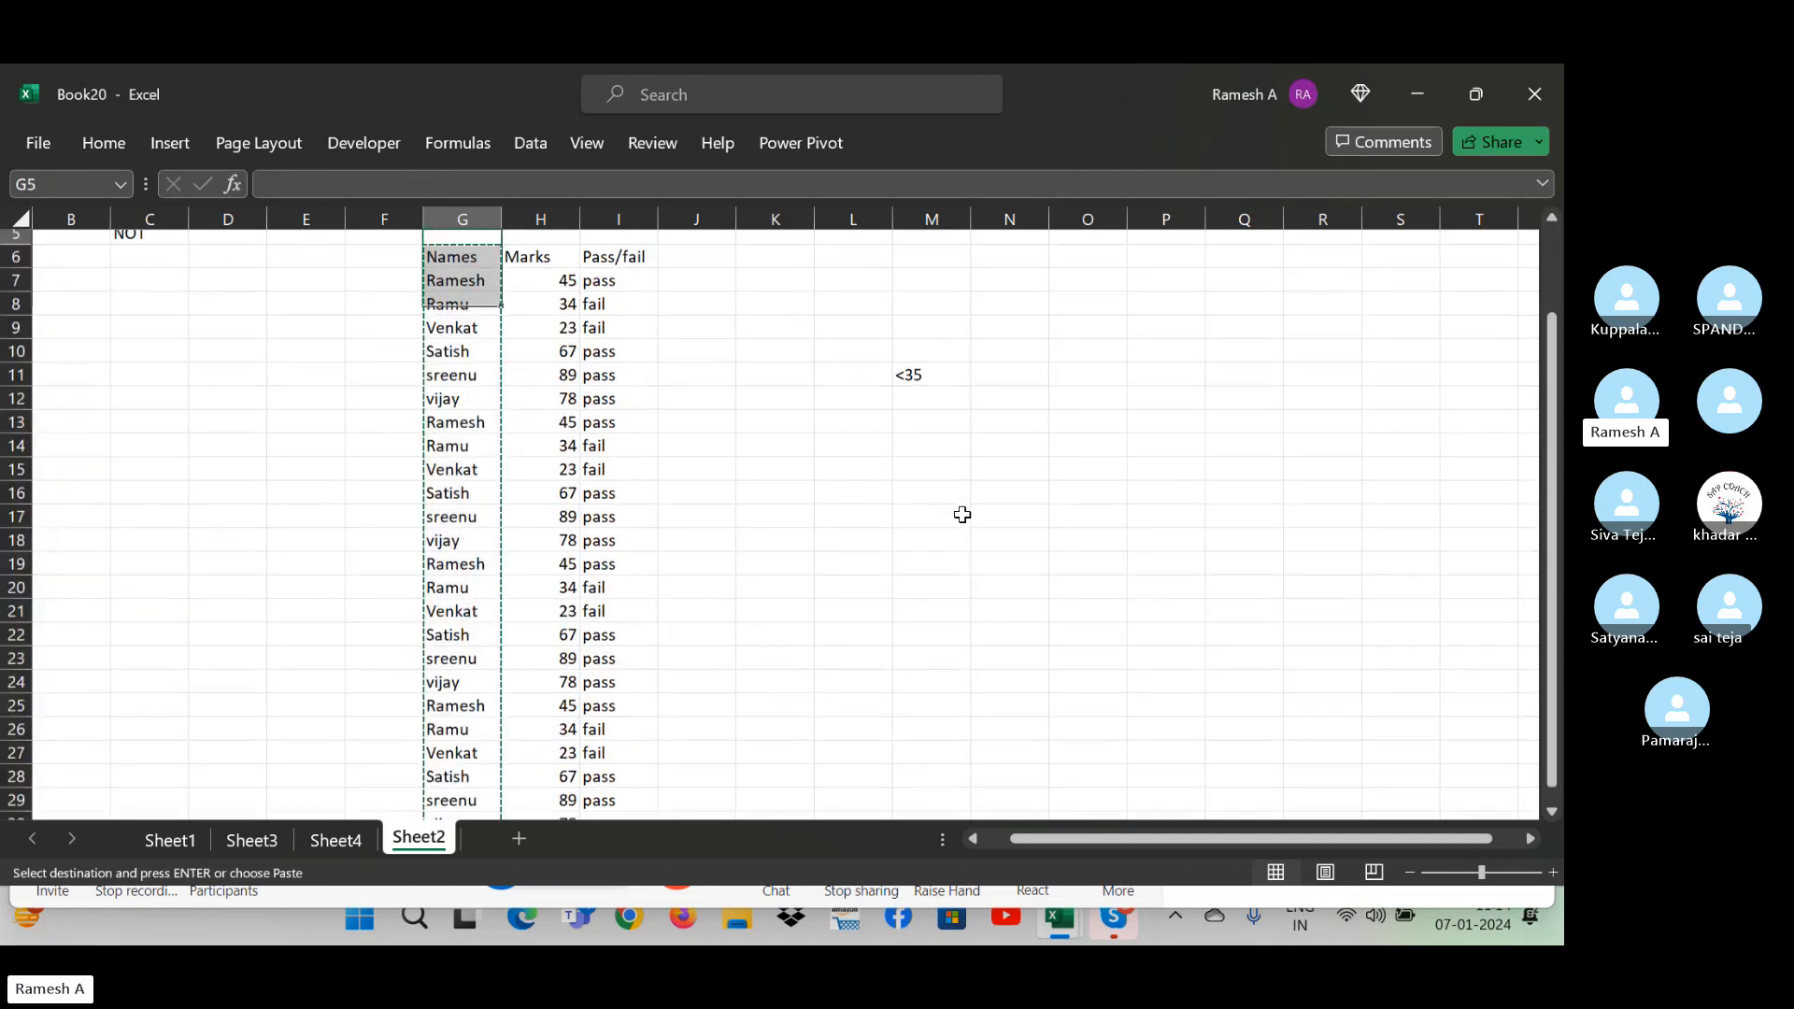
pyautogui.press('Up')
pyautogui.press('Up')
pyautogui.press('Up')
pyautogui.press('Right')
pyautogui.press('Right')
pyautogui.press('Right')
pyautogui.press('Right')
pyautogui.press('Right')
pyautogui.press('Right')
pyautogui.press('Right')
pyautogui.press('Right')
pyautogui.press('Right')
pyautogui.press('Right')
pyautogui.press('Right')
pyautogui.press('Right')
pyautogui.press('Right')
pyautogui.press('Right')
pyautogui.press('Right')
pyautogui.press('Right')
pyautogui.press('Right')
pyautogui.press('Right')
pyautogui.press('Right')
pyautogui.press('Right')
pyautogui.press('Left')
pyautogui.press('Left')
pyautogui.press('Left')
pyautogui.press('Left')
pyautogui.press('Left')
pyautogui.press('Left')
pyautogui.press('Left')
pyautogui.press('Left')
pyautogui.press('Left')
pyautogui.press('Left')
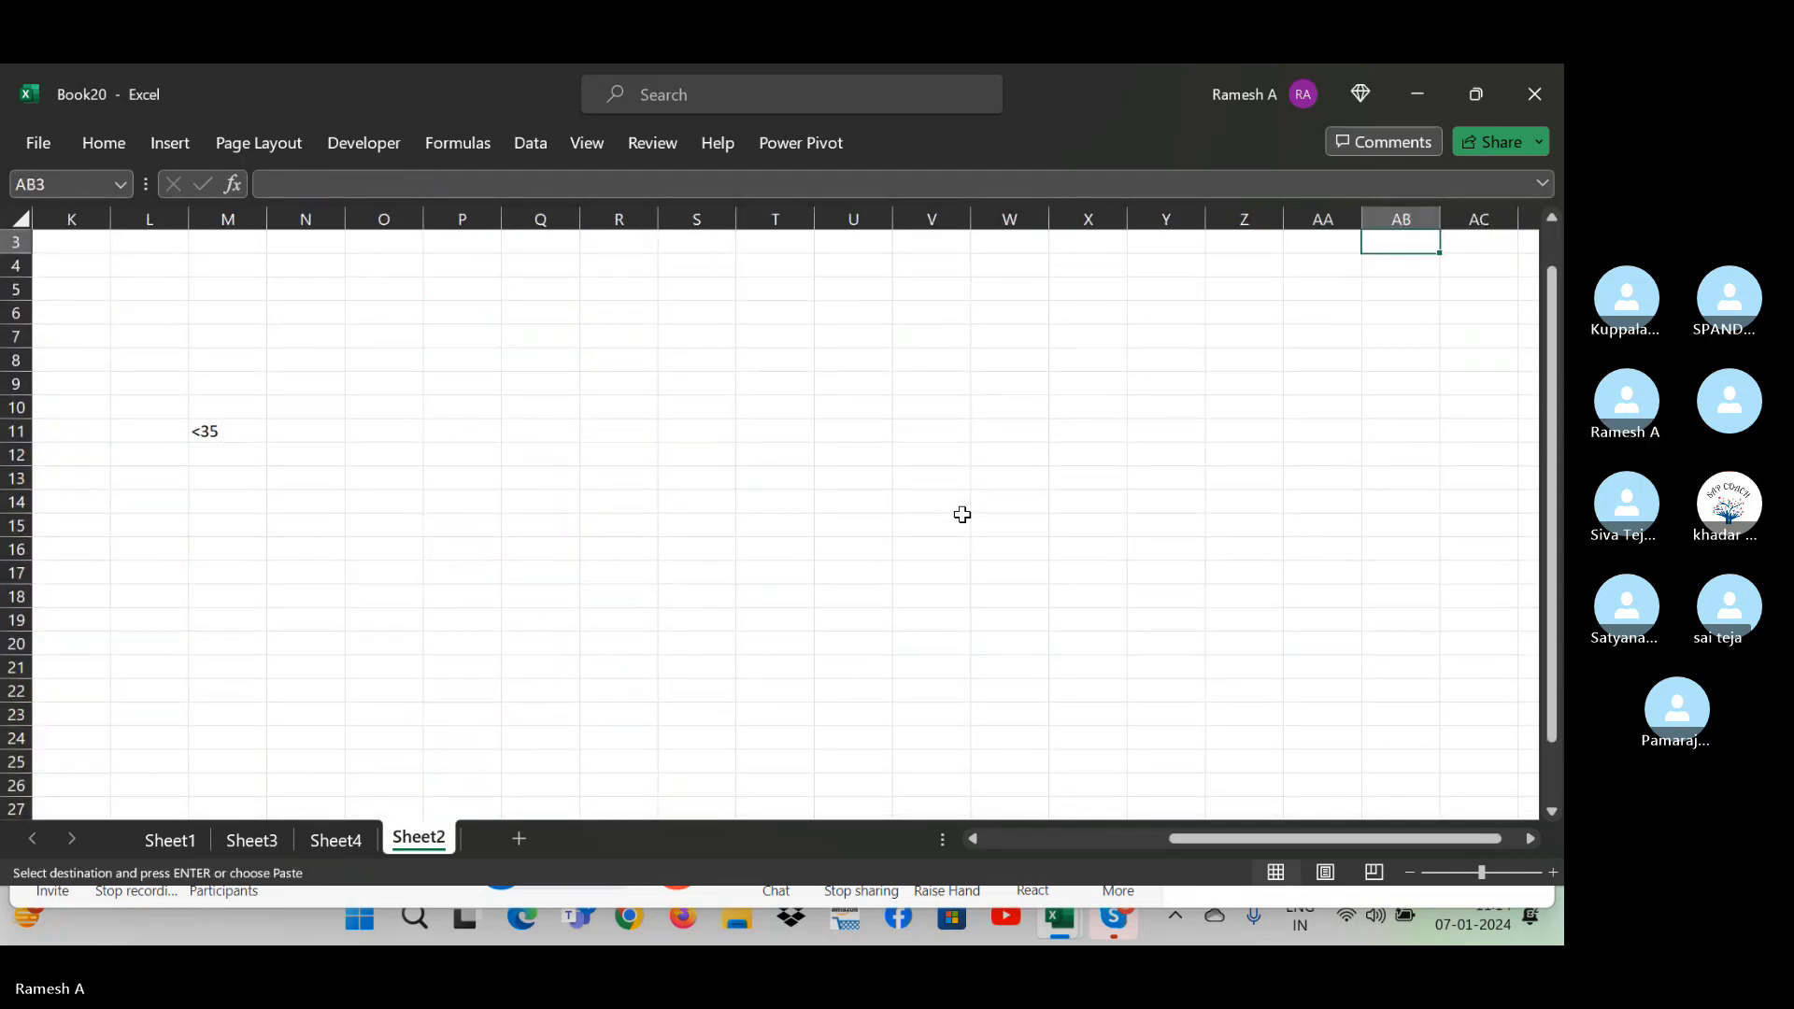
pyautogui.press('Down')
pyautogui.press('Down')
pyautogui.press('Down')
pyautogui.press('Down')
pyautogui.press('Down')
pyautogui.press('Left')
pyautogui.press('Left')
pyautogui.hotkey('ctrl', 'v')
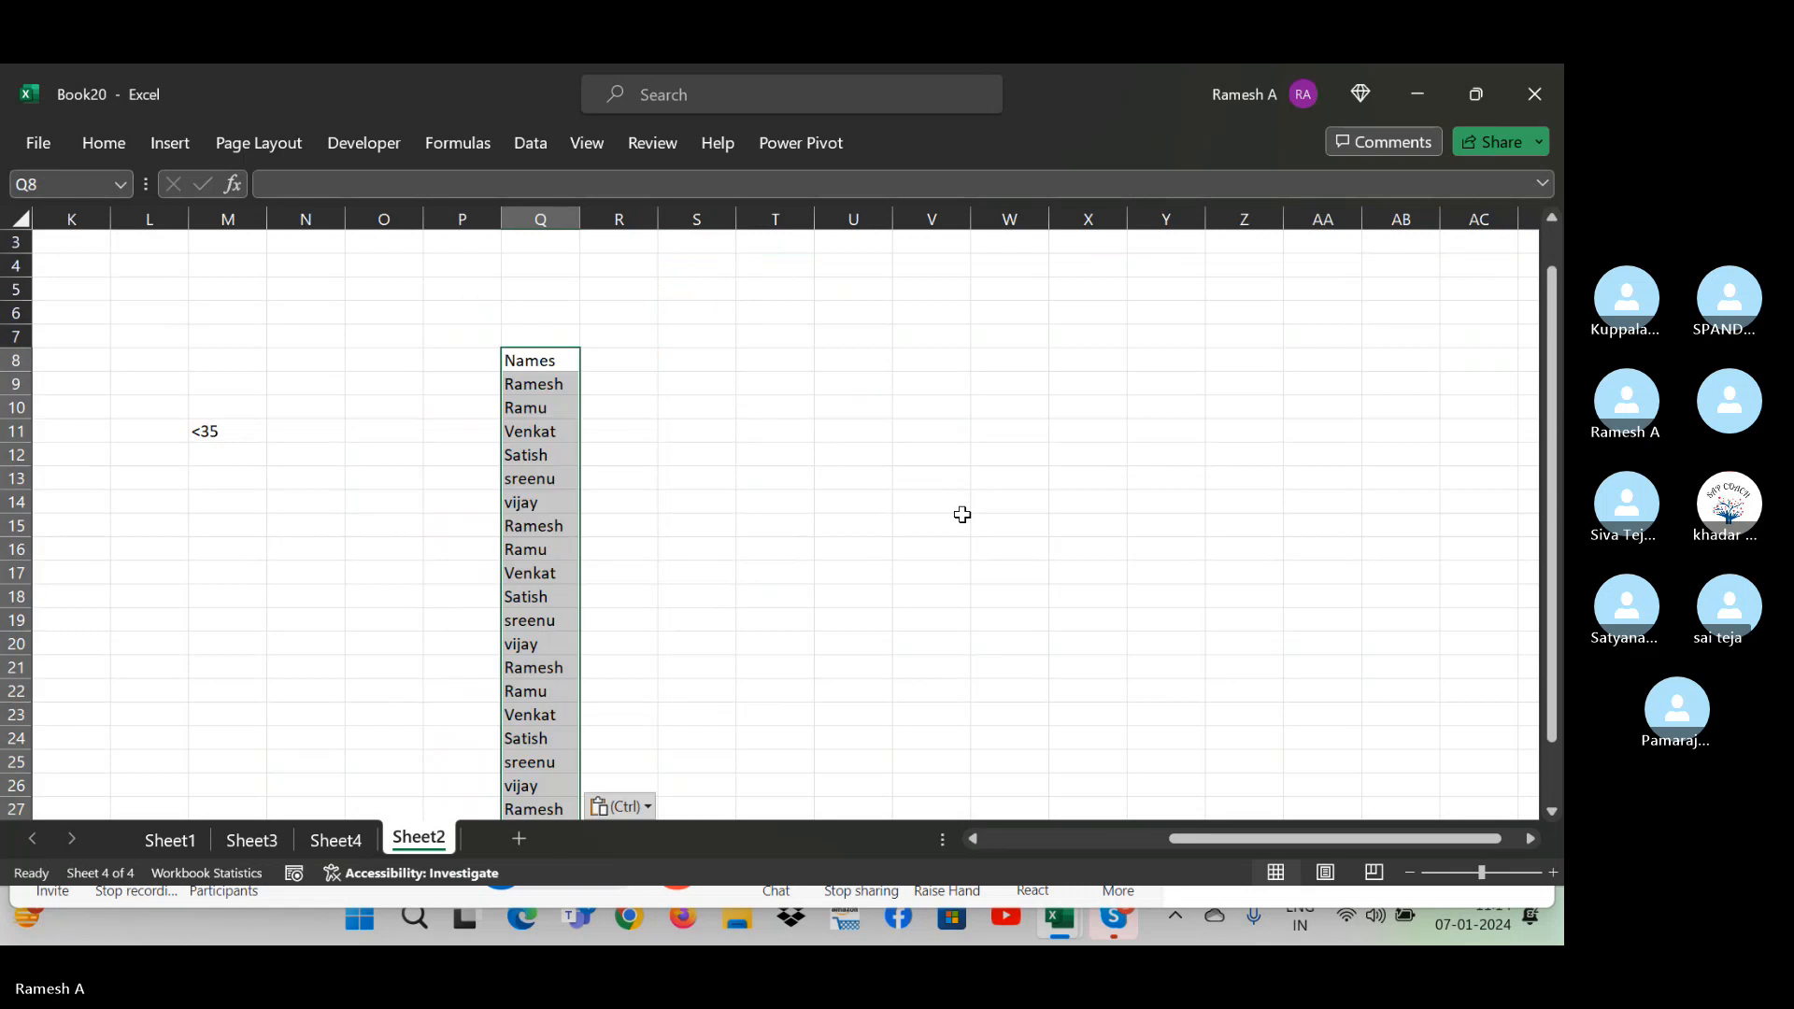
# - Add the header Purchase in R8, beside the copied Names column
pyautogui.press('Up')
pyautogui.press('Down')
pyautogui.press('Right')
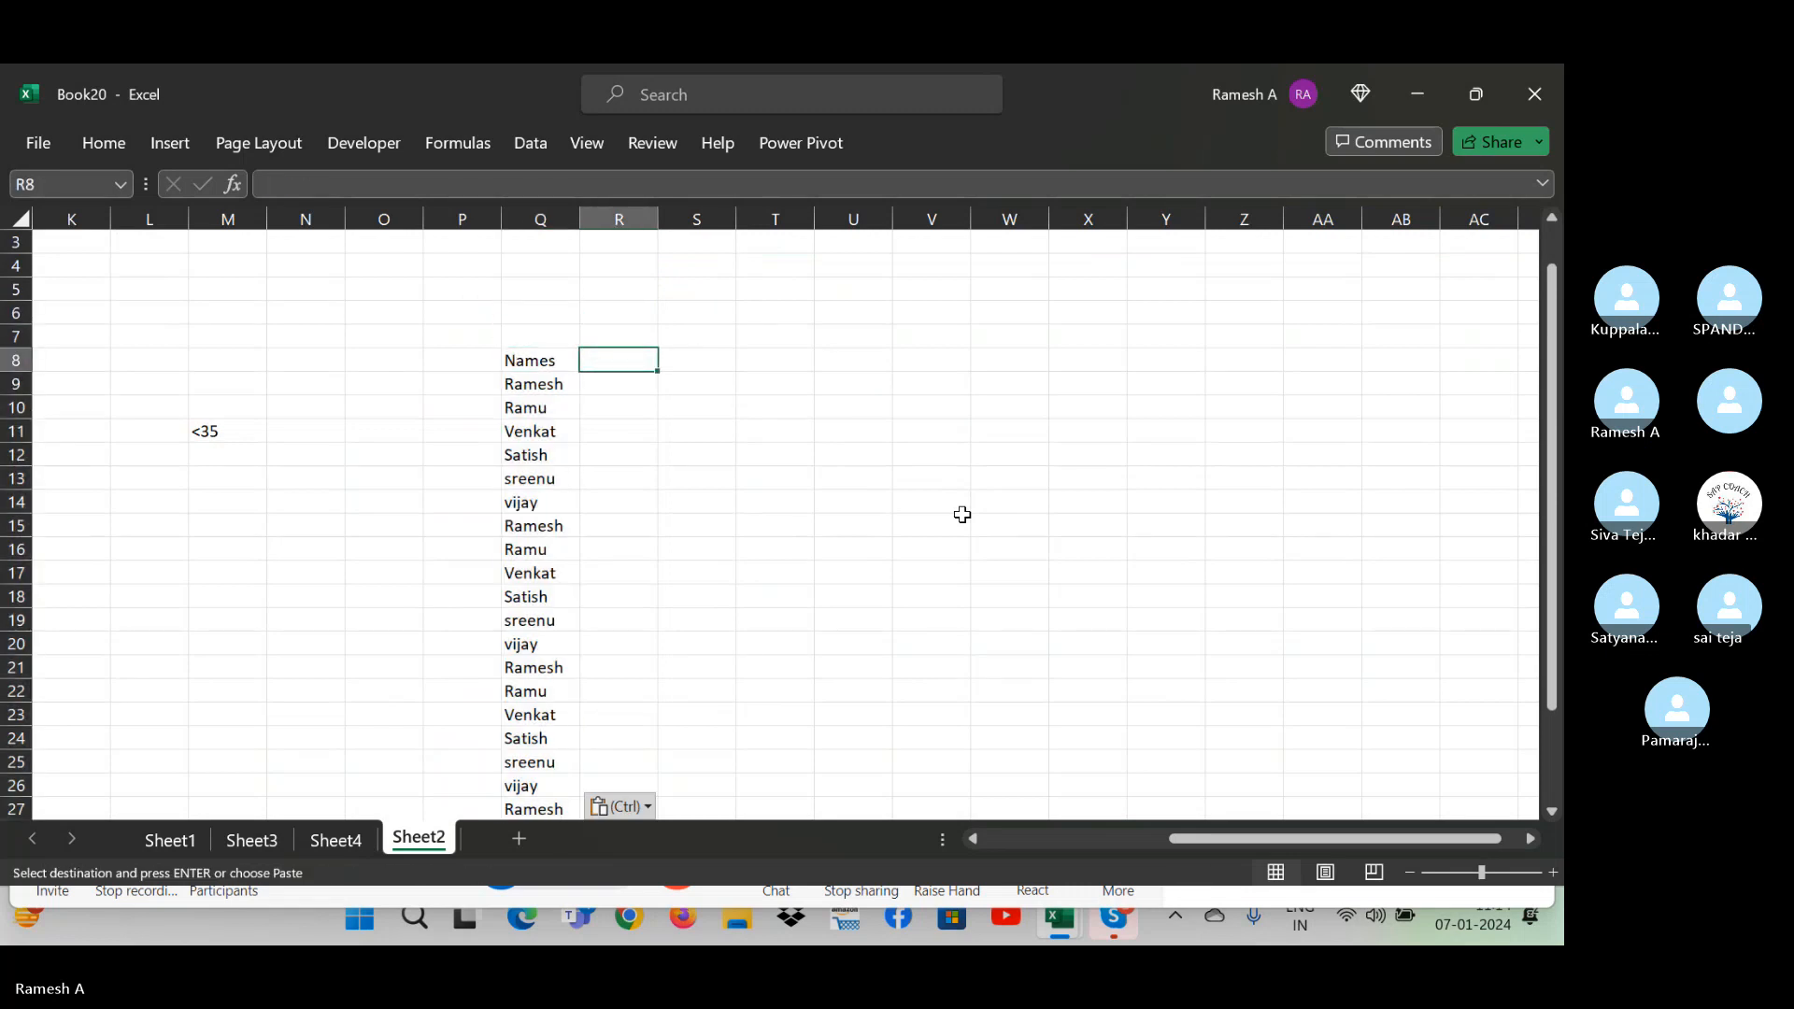
pyautogui.write('Pu')
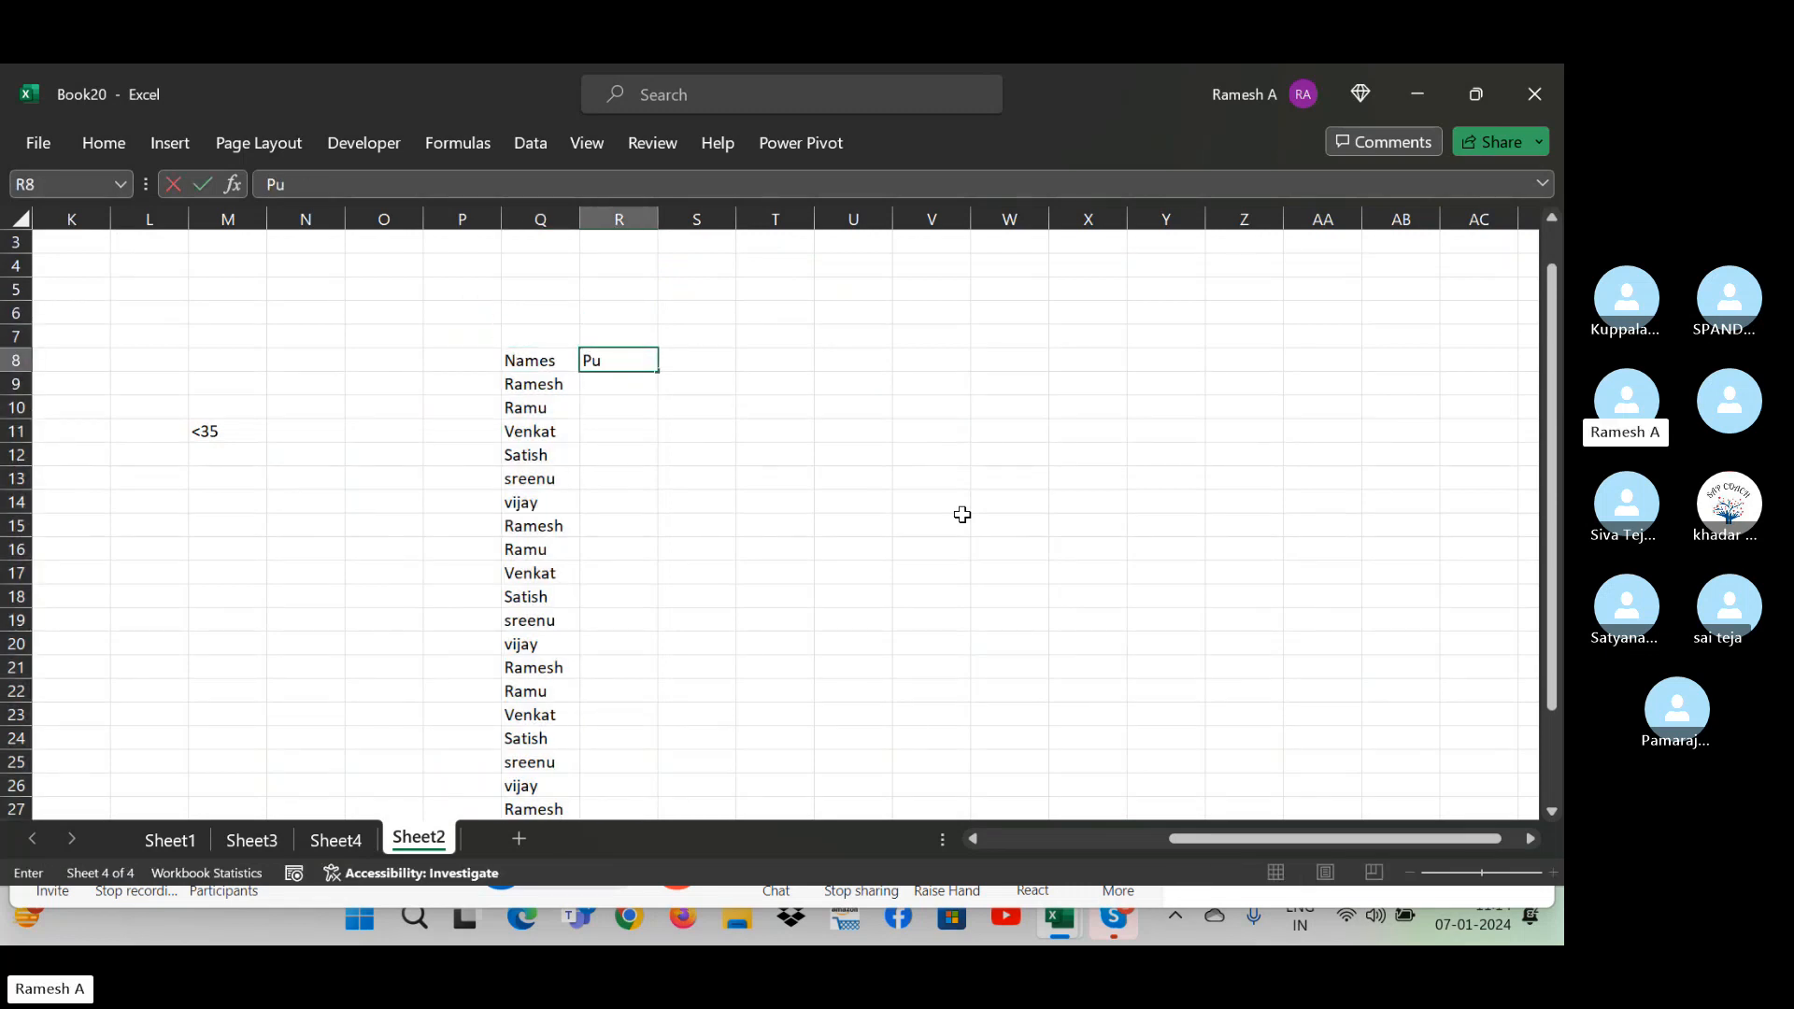
pyautogui.write('rchase')
pyautogui.press('Return')
# - Fill R9:R32 under Purchase with the formula =RANDBETWEEN(0,50000)
pyautogui.hotkey('shift', 'Down')
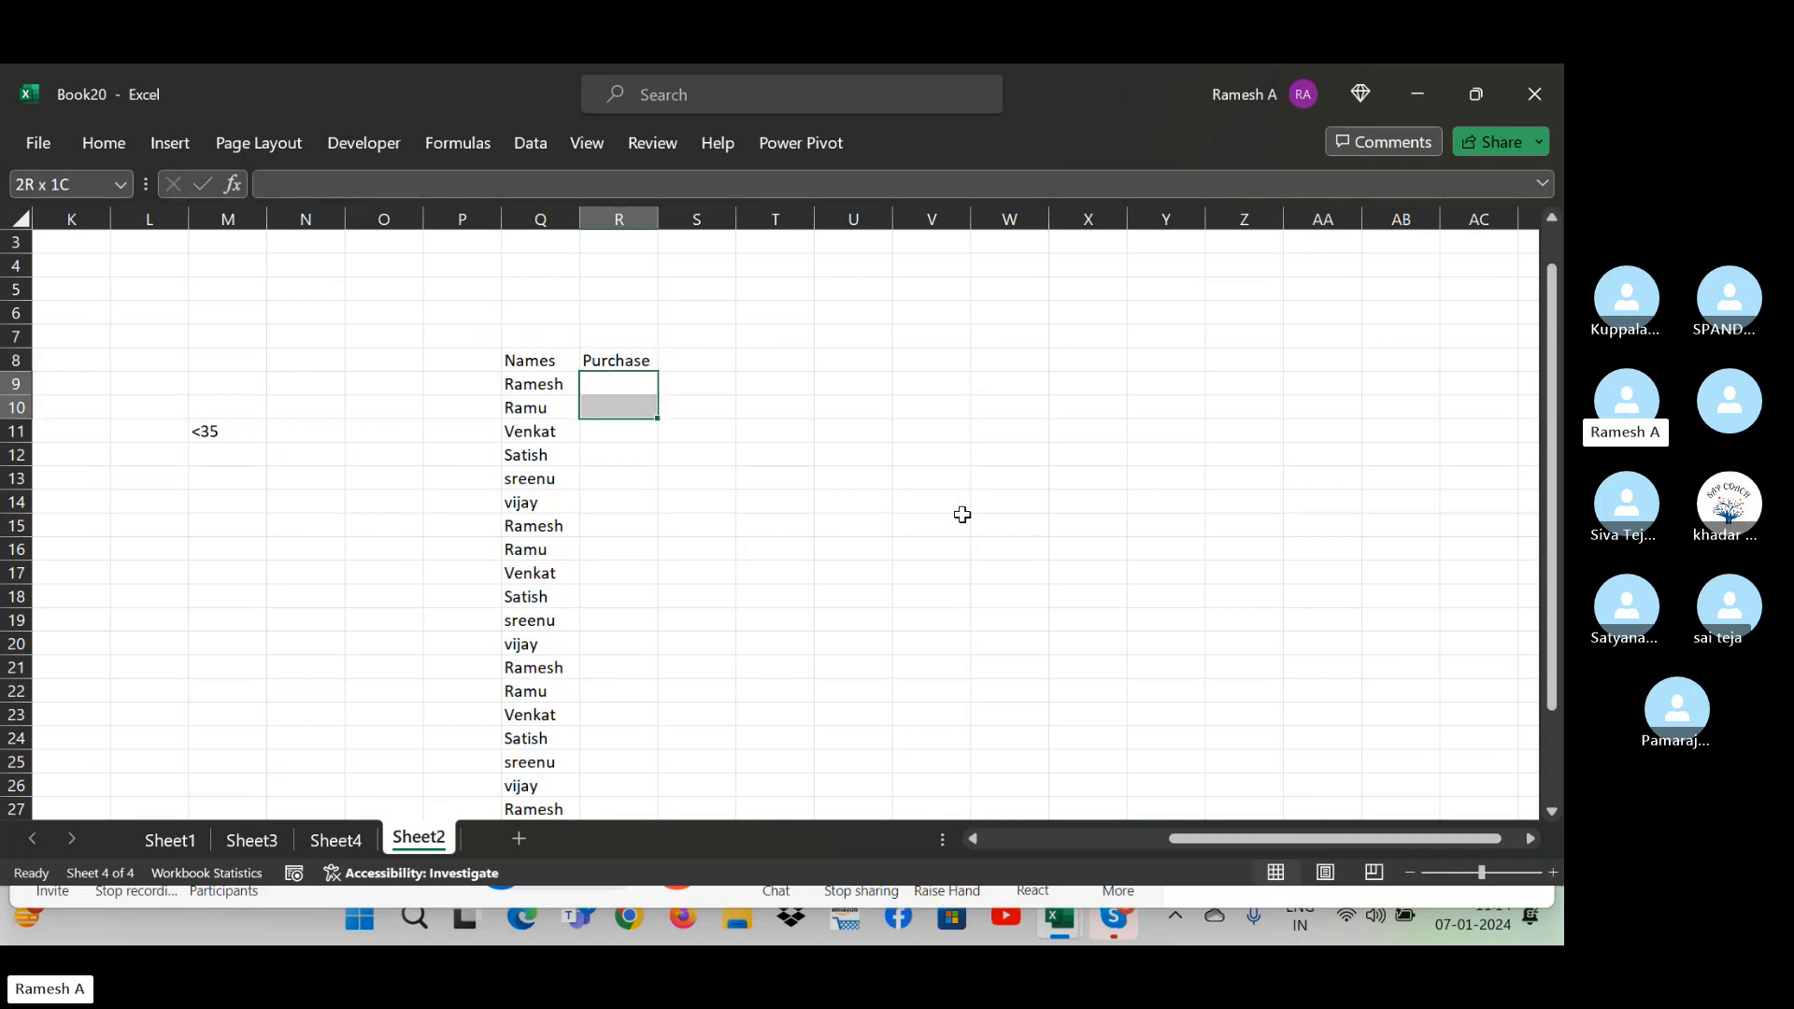
pyautogui.hotkey('shift', 'Down')
pyautogui.hotkey('shift', 'Down')
pyautogui.hotkey('shift', 'Down')
pyautogui.hotkey('shift', 'Down')
pyautogui.hotkey('shift', 'Down')
pyautogui.hotkey('shift', 'Down')
pyautogui.hotkey('shift', 'Down')
pyautogui.hotkey('shift', 'Down')
pyautogui.hotkey('shift', 'Down')
pyautogui.hotkey('shift', 'Down')
pyautogui.hotkey('shift', 'Down')
pyautogui.hotkey('shift', 'Down')
pyautogui.hotkey('shift', 'Down')
pyautogui.hotkey('shift', 'Down')
pyautogui.hotkey('shift', 'Down')
pyautogui.hotkey('shift', 'Down')
pyautogui.hotkey('shift', 'Down')
pyautogui.hotkey('shift', 'Down')
pyautogui.hotkey('shift', 'Down')
pyautogui.hotkey('shift', 'Down')
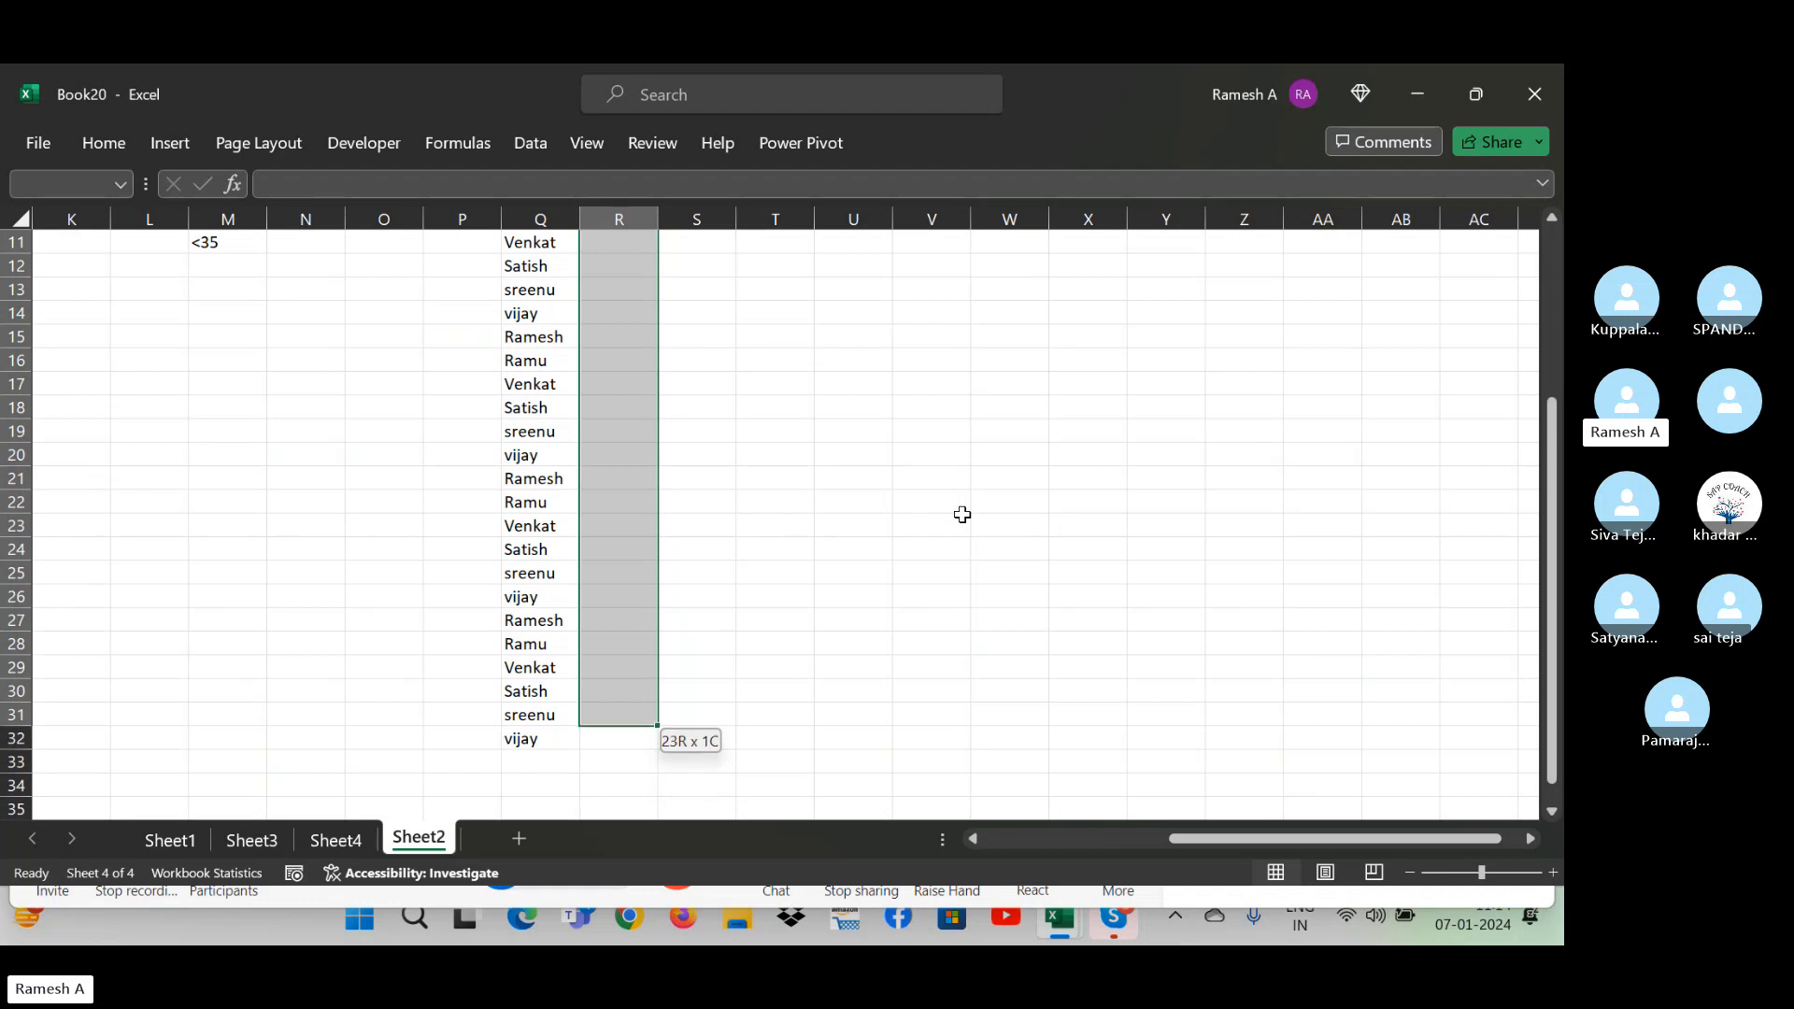
pyautogui.hotkey('shift', 'Down')
pyautogui.write('=')
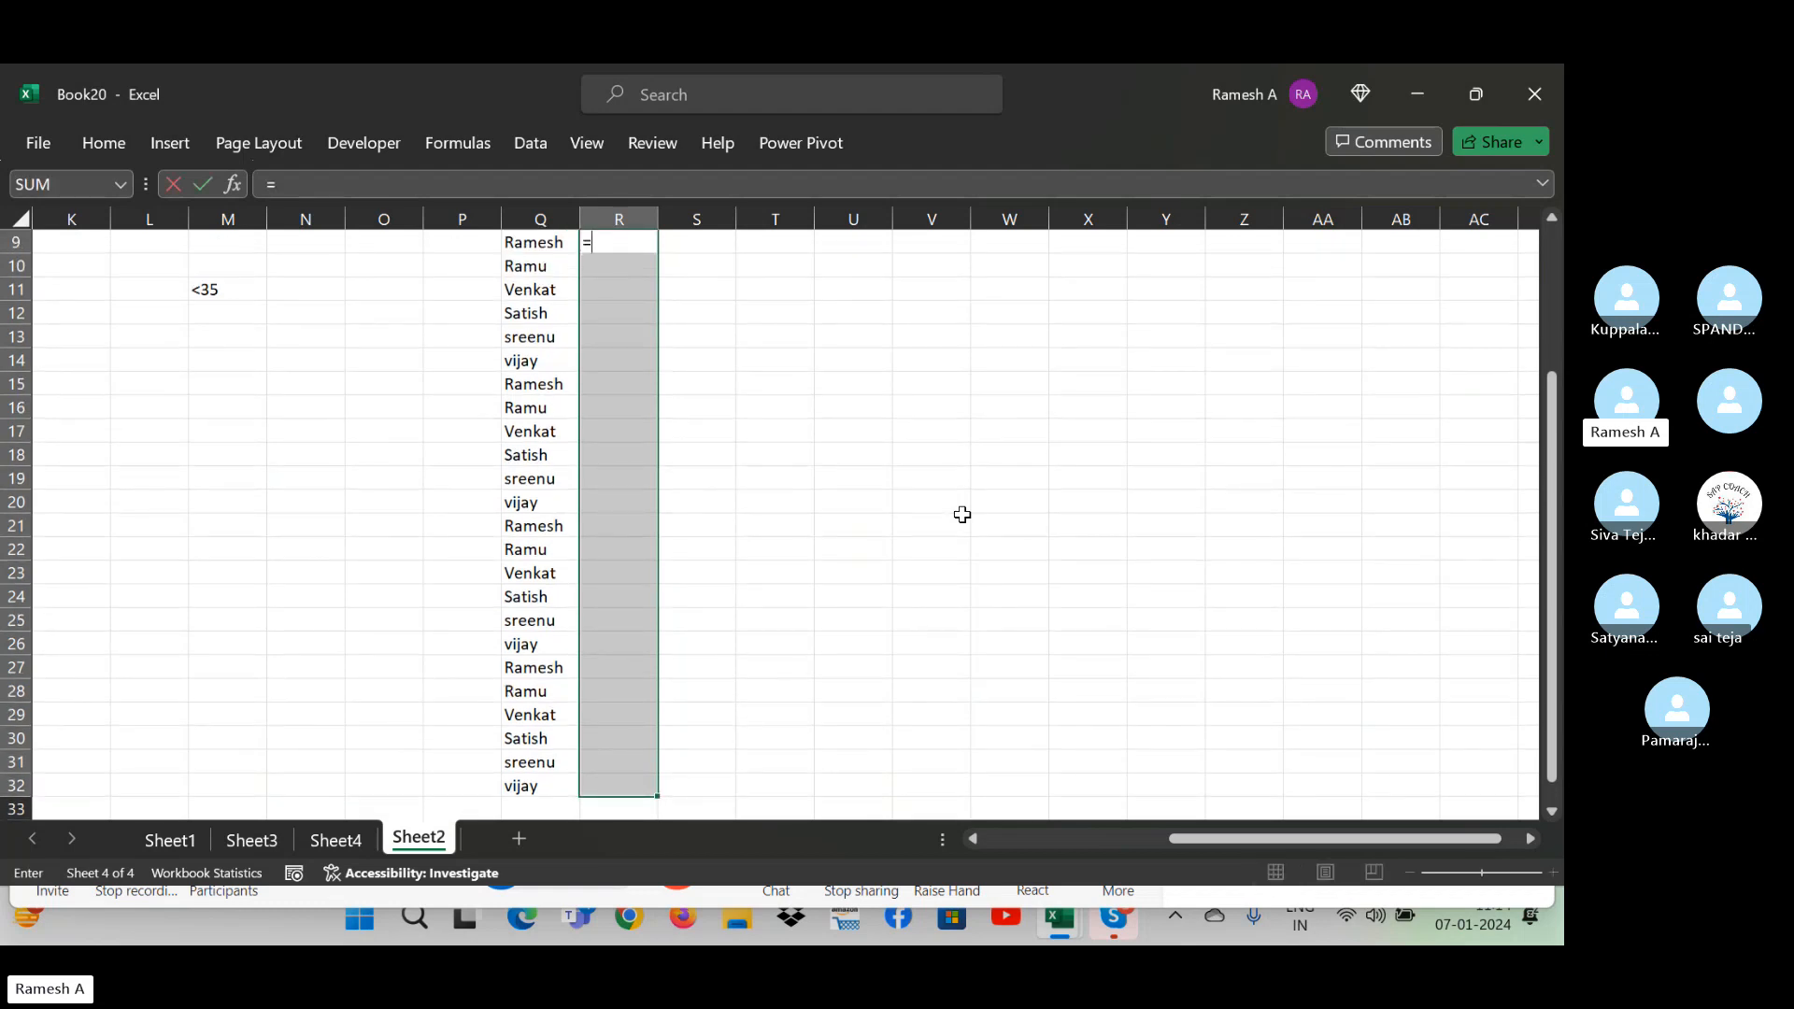
pyautogui.write('randb')
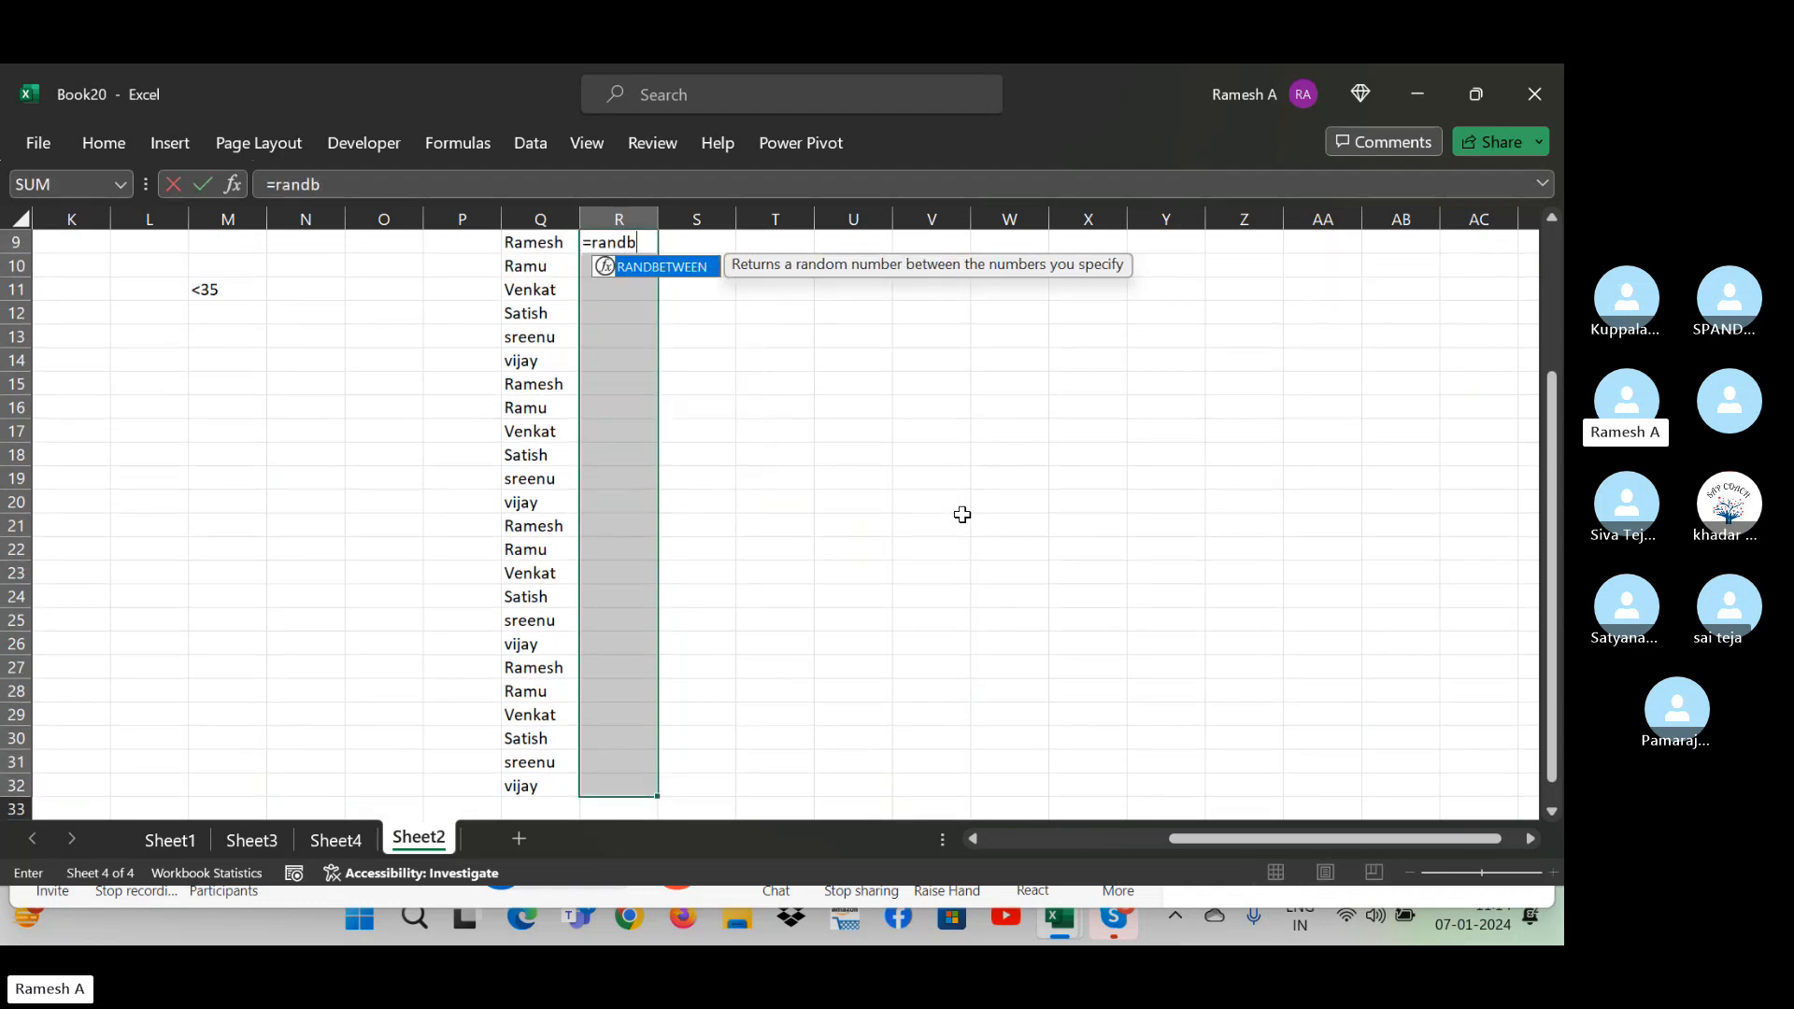
pyautogui.write('etween(0')
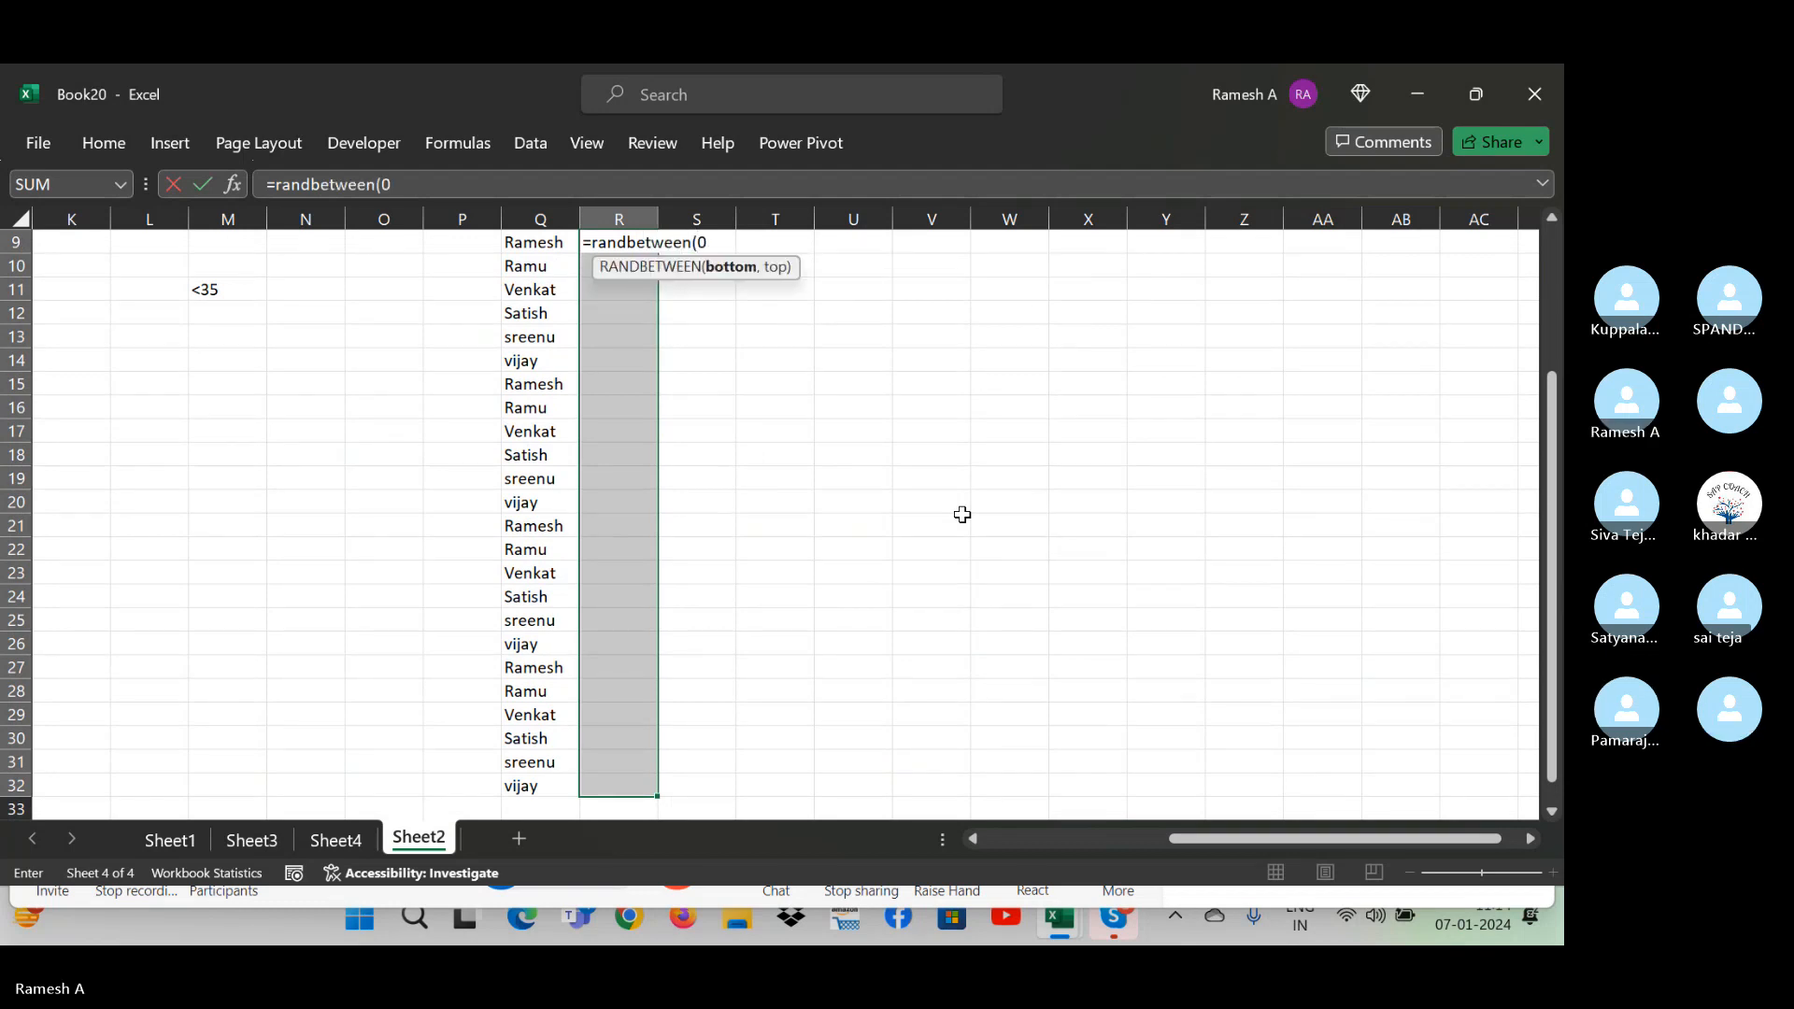
pyautogui.write(',50000')
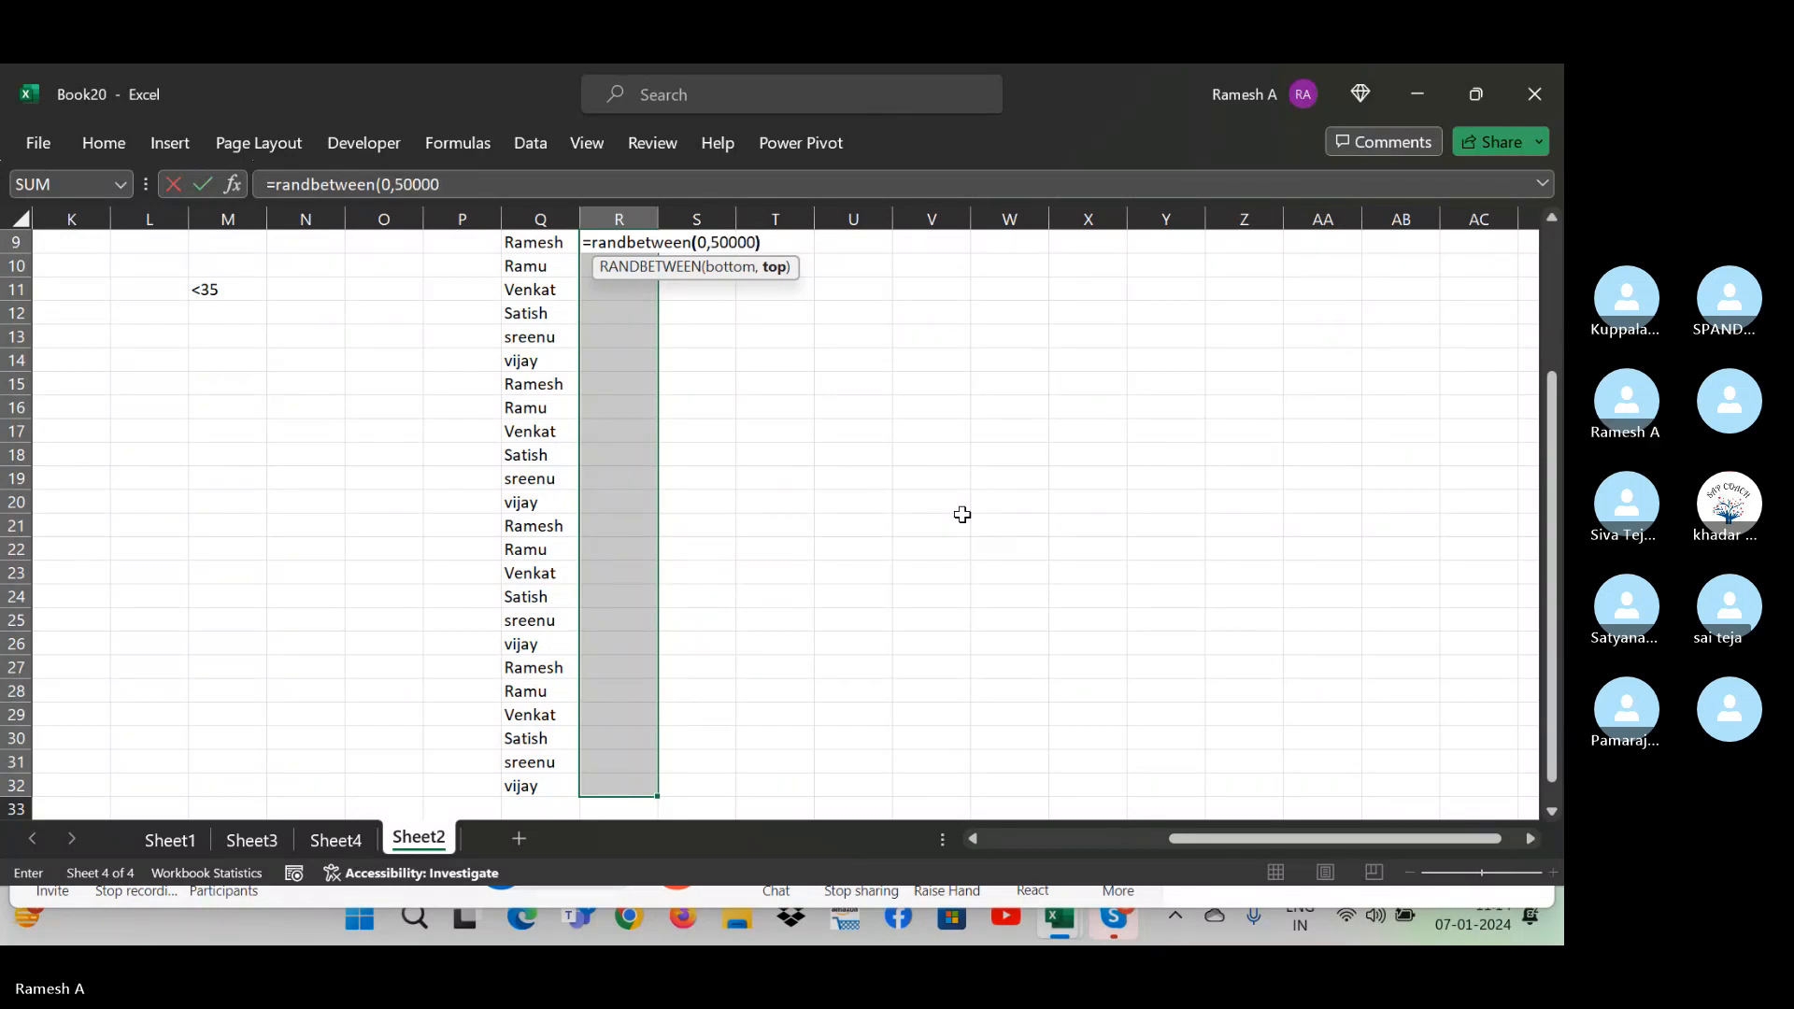
pyautogui.write(')')
pyautogui.hotkey('ctrl', 'Return')
# - Replace the random-number formulas in the Purchase column with their fixed values
pyautogui.hotkey('ctrl', 'c')
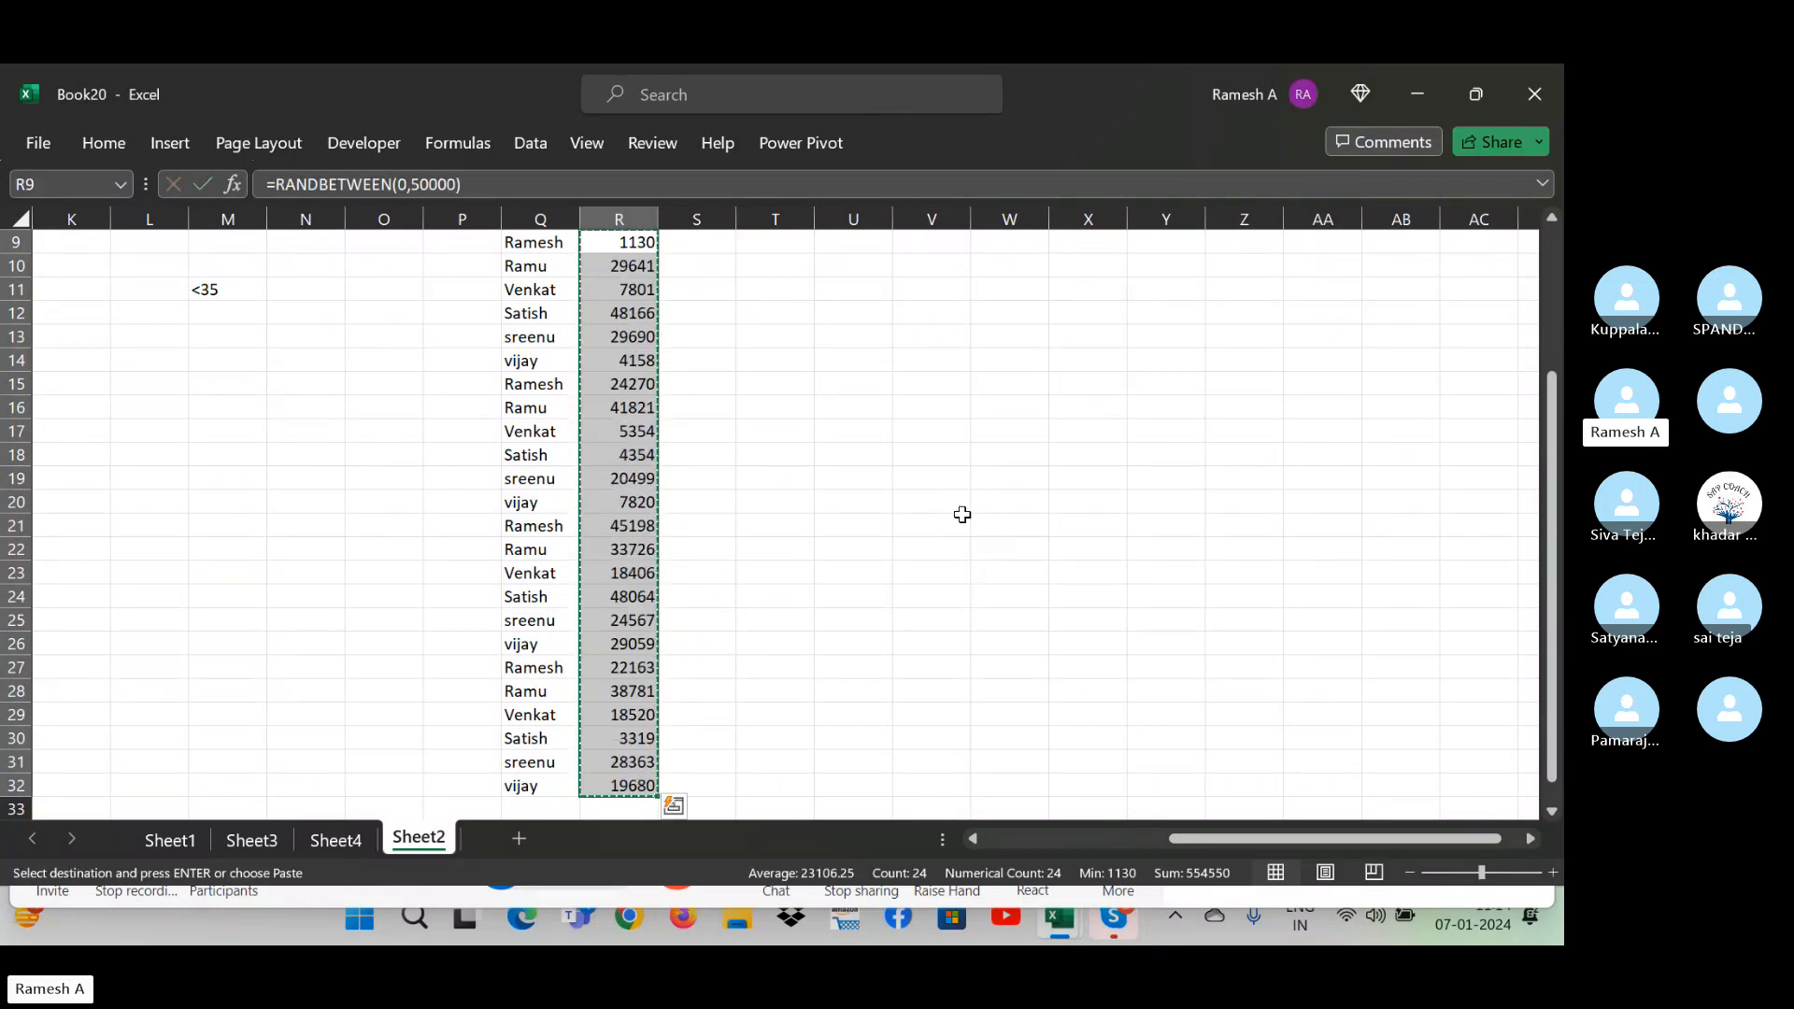
pyautogui.hotkey('ctrl', 'v')
pyautogui.click(710, 783)
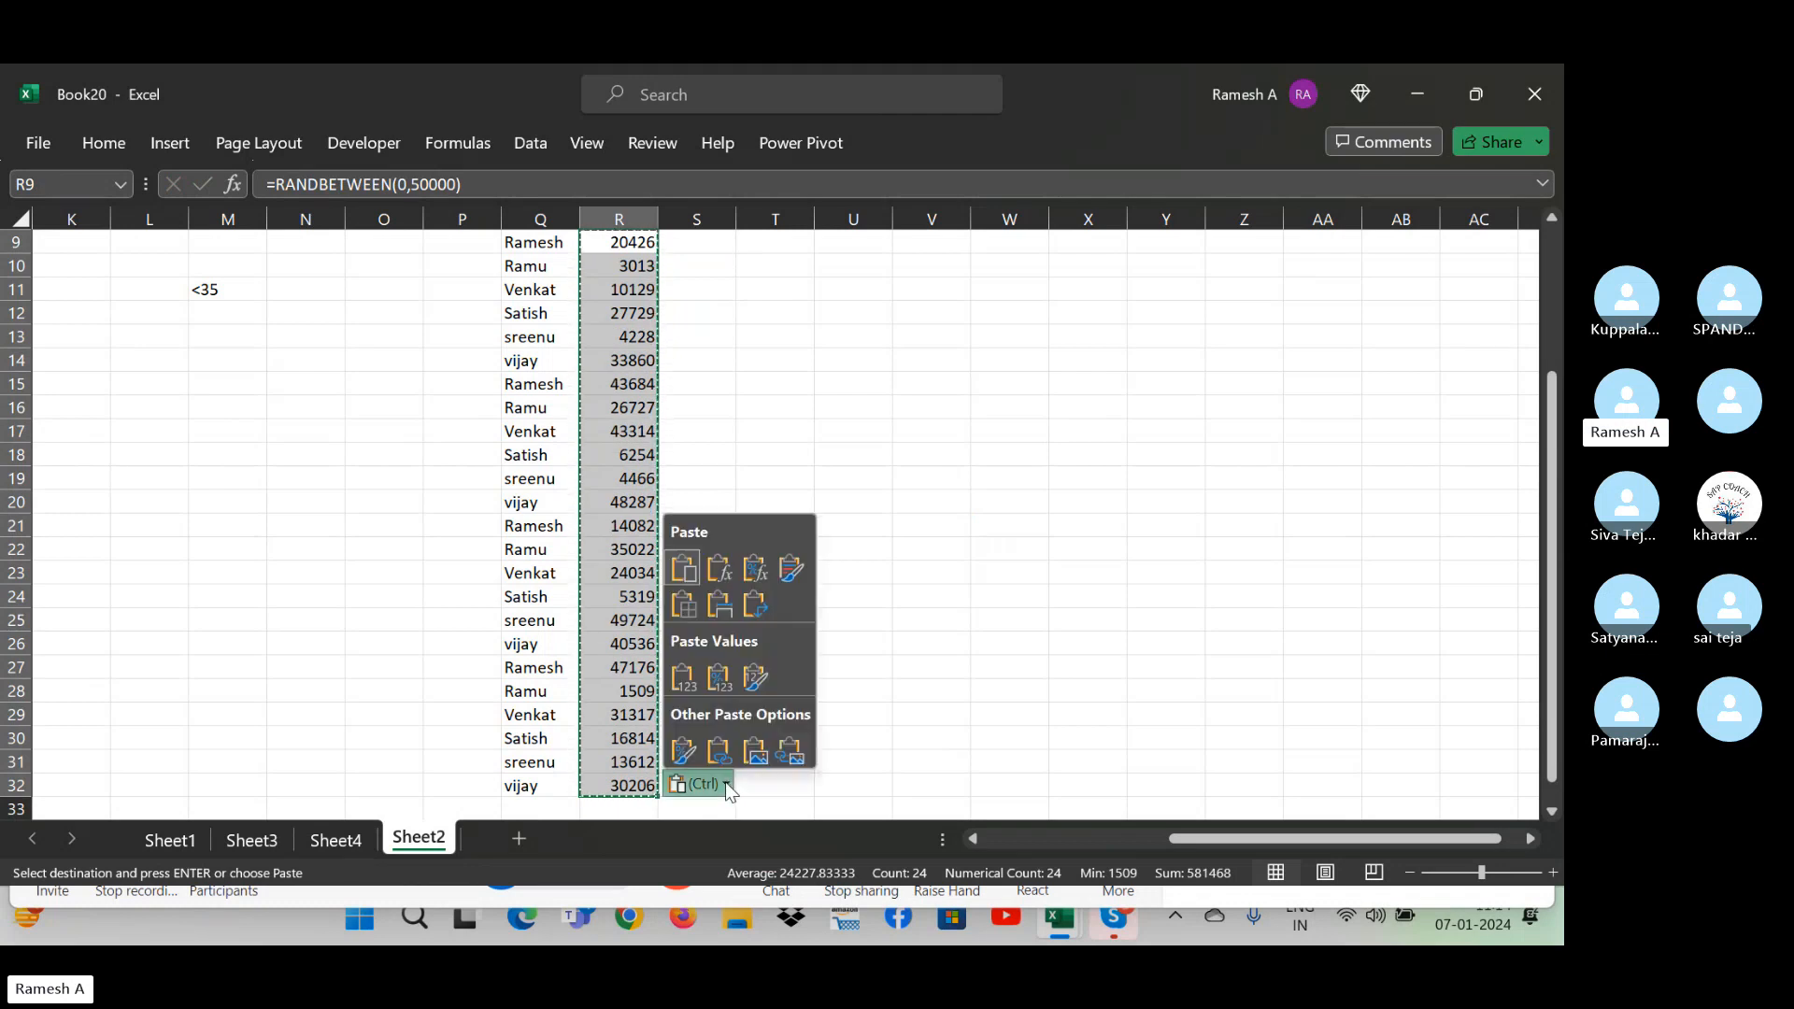
pyautogui.click(724, 692)
# - Add the header Discount in S8, beside the Purchase column
pyautogui.press('Up')
pyautogui.press('Up')
pyautogui.press('Up')
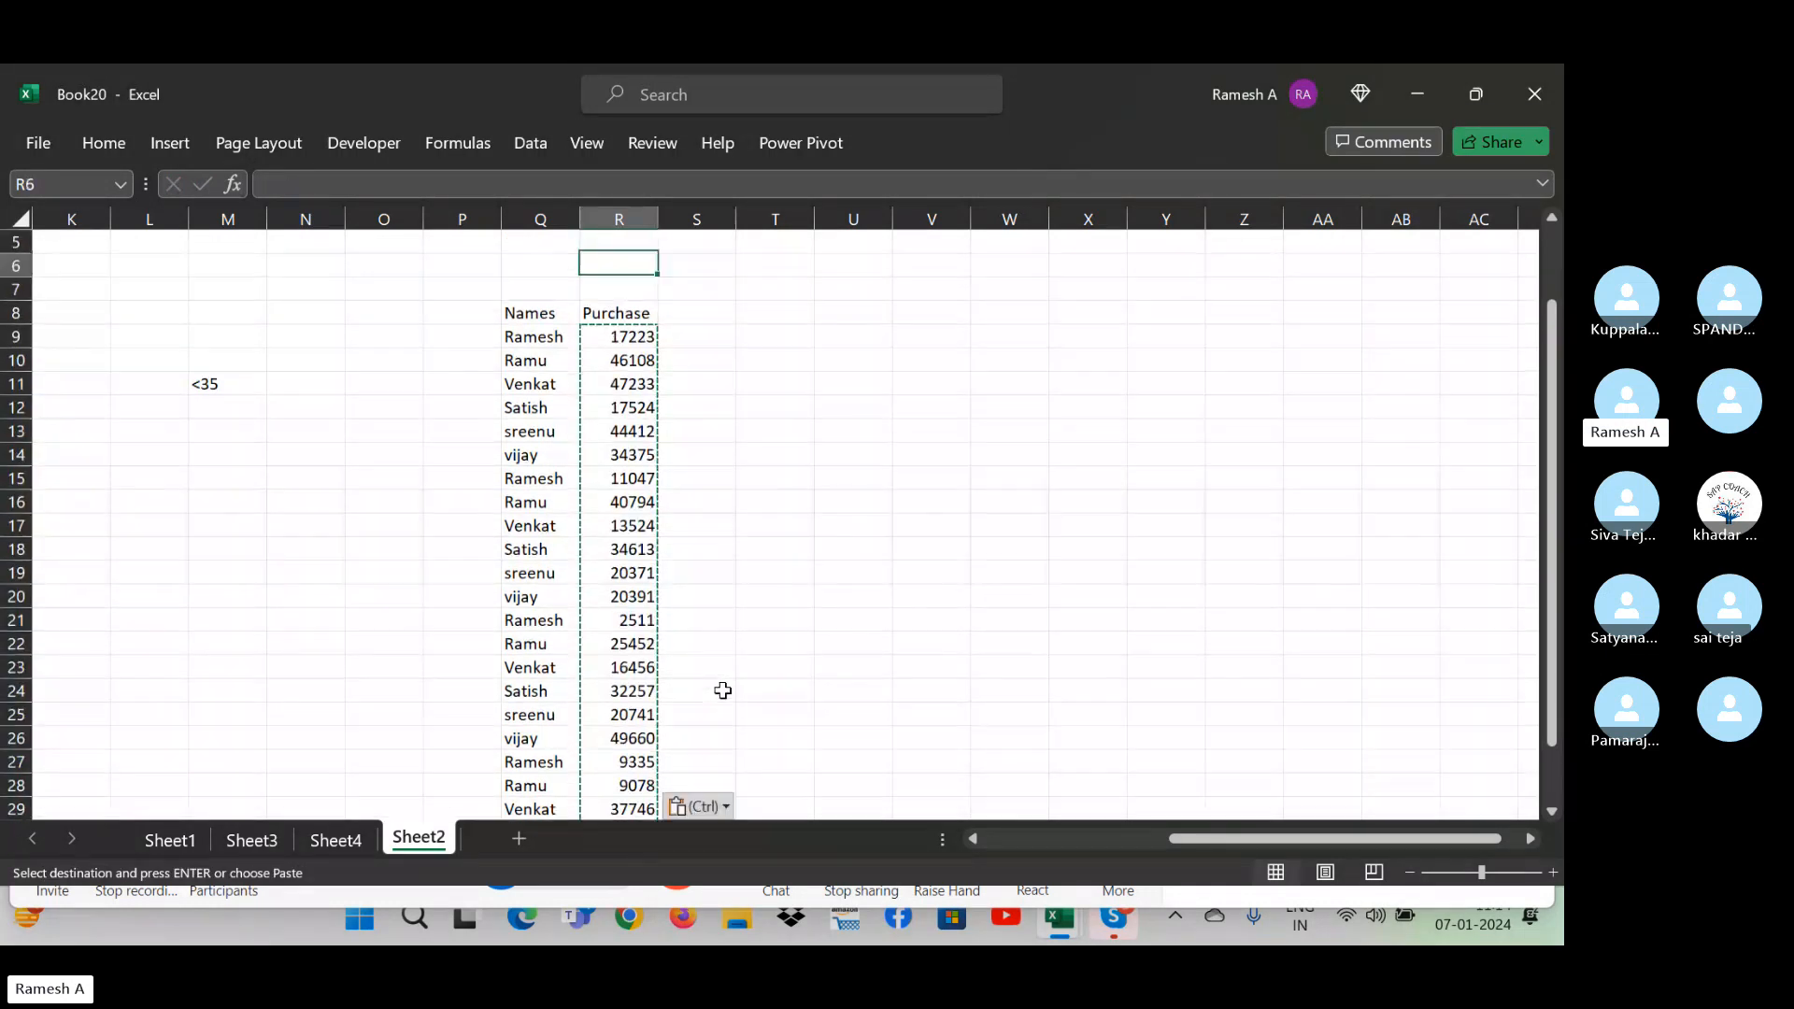
pyautogui.press('Down')
pyautogui.press('Right')
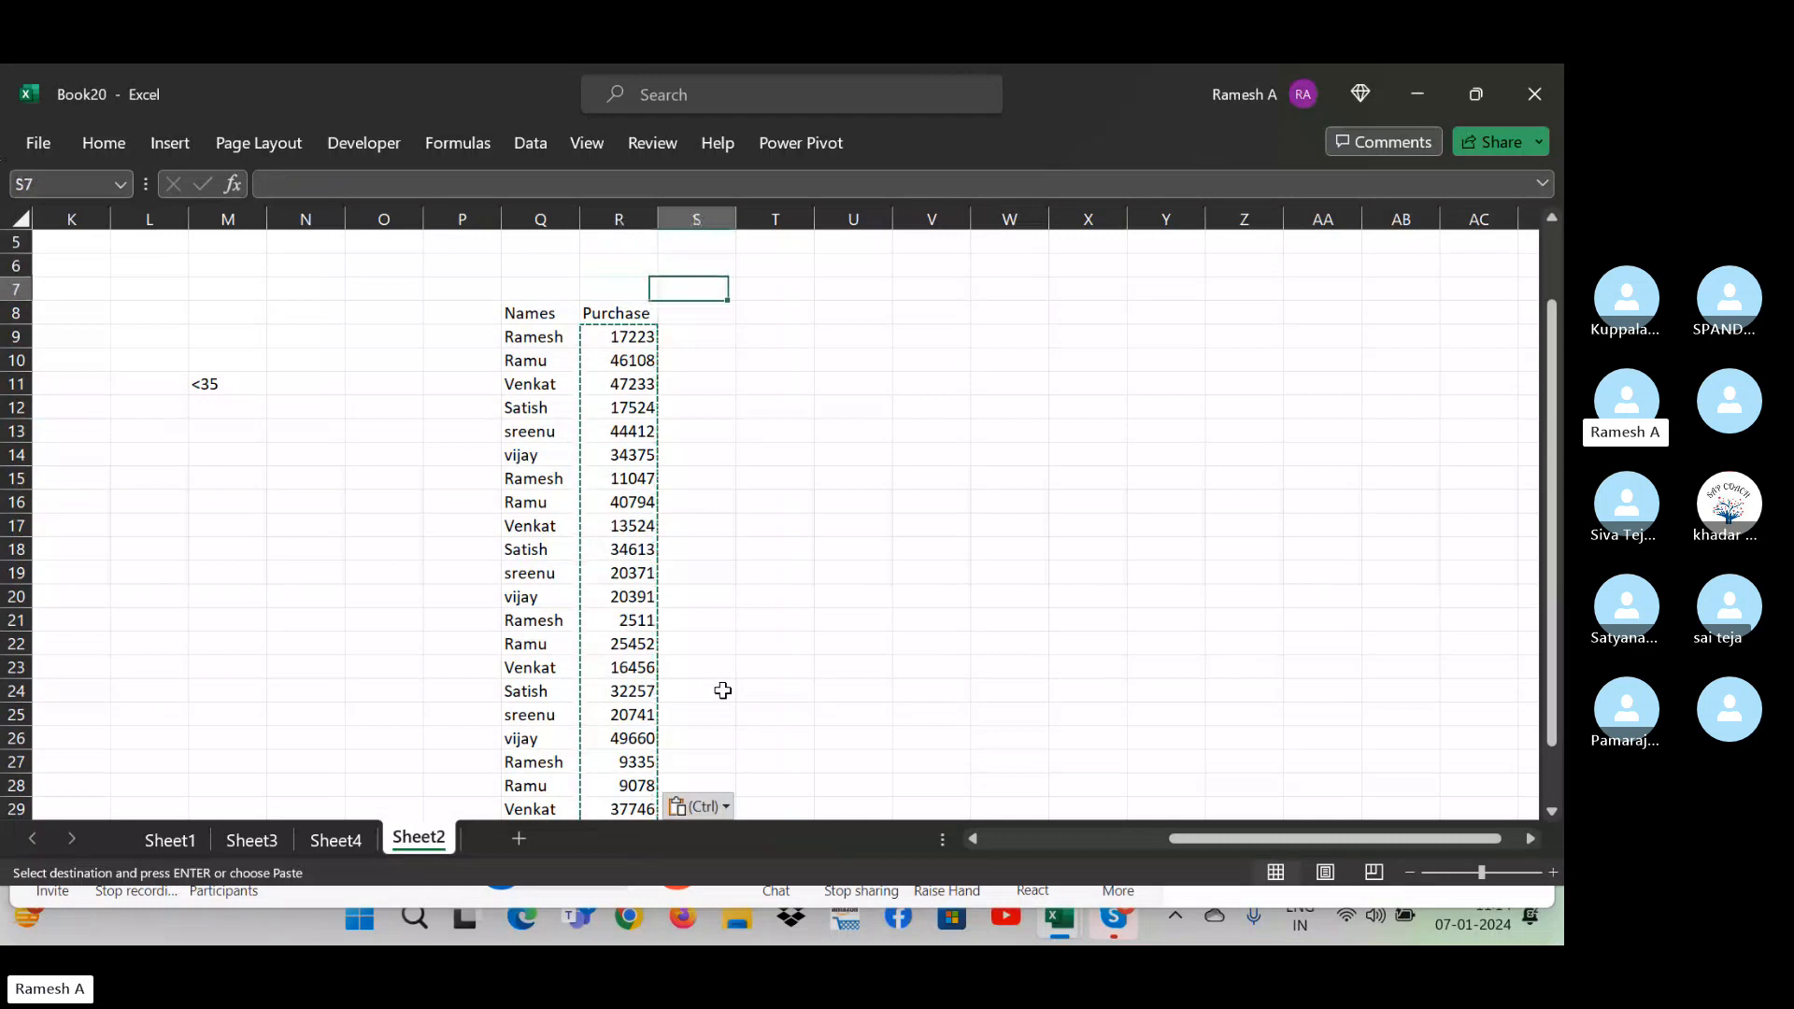
pyautogui.press('Down')
pyautogui.write('Discount')
pyautogui.press('Right')
pyautogui.press('Right')
pyautogui.press('Right')
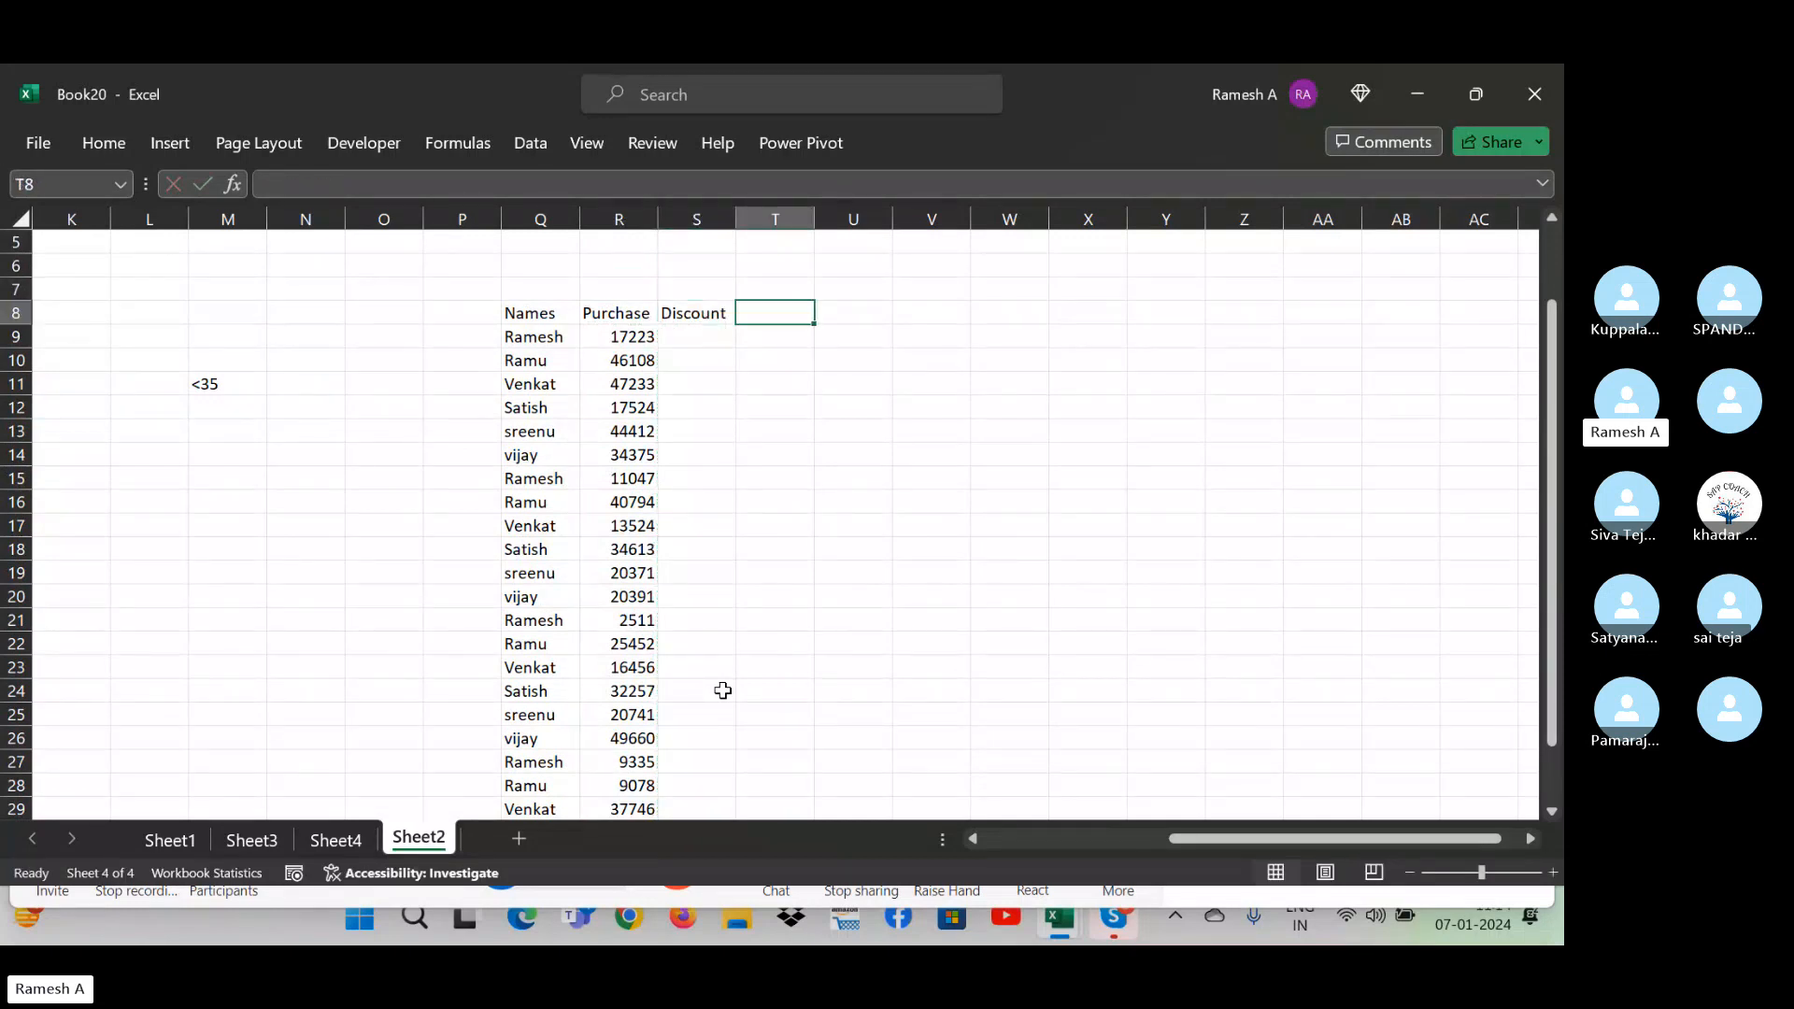
# - Enter the purchase threshold 100000 in U6 and the discount rate 2% in V6
pyautogui.press('Up')
pyautogui.press('Up')
pyautogui.press('Left')
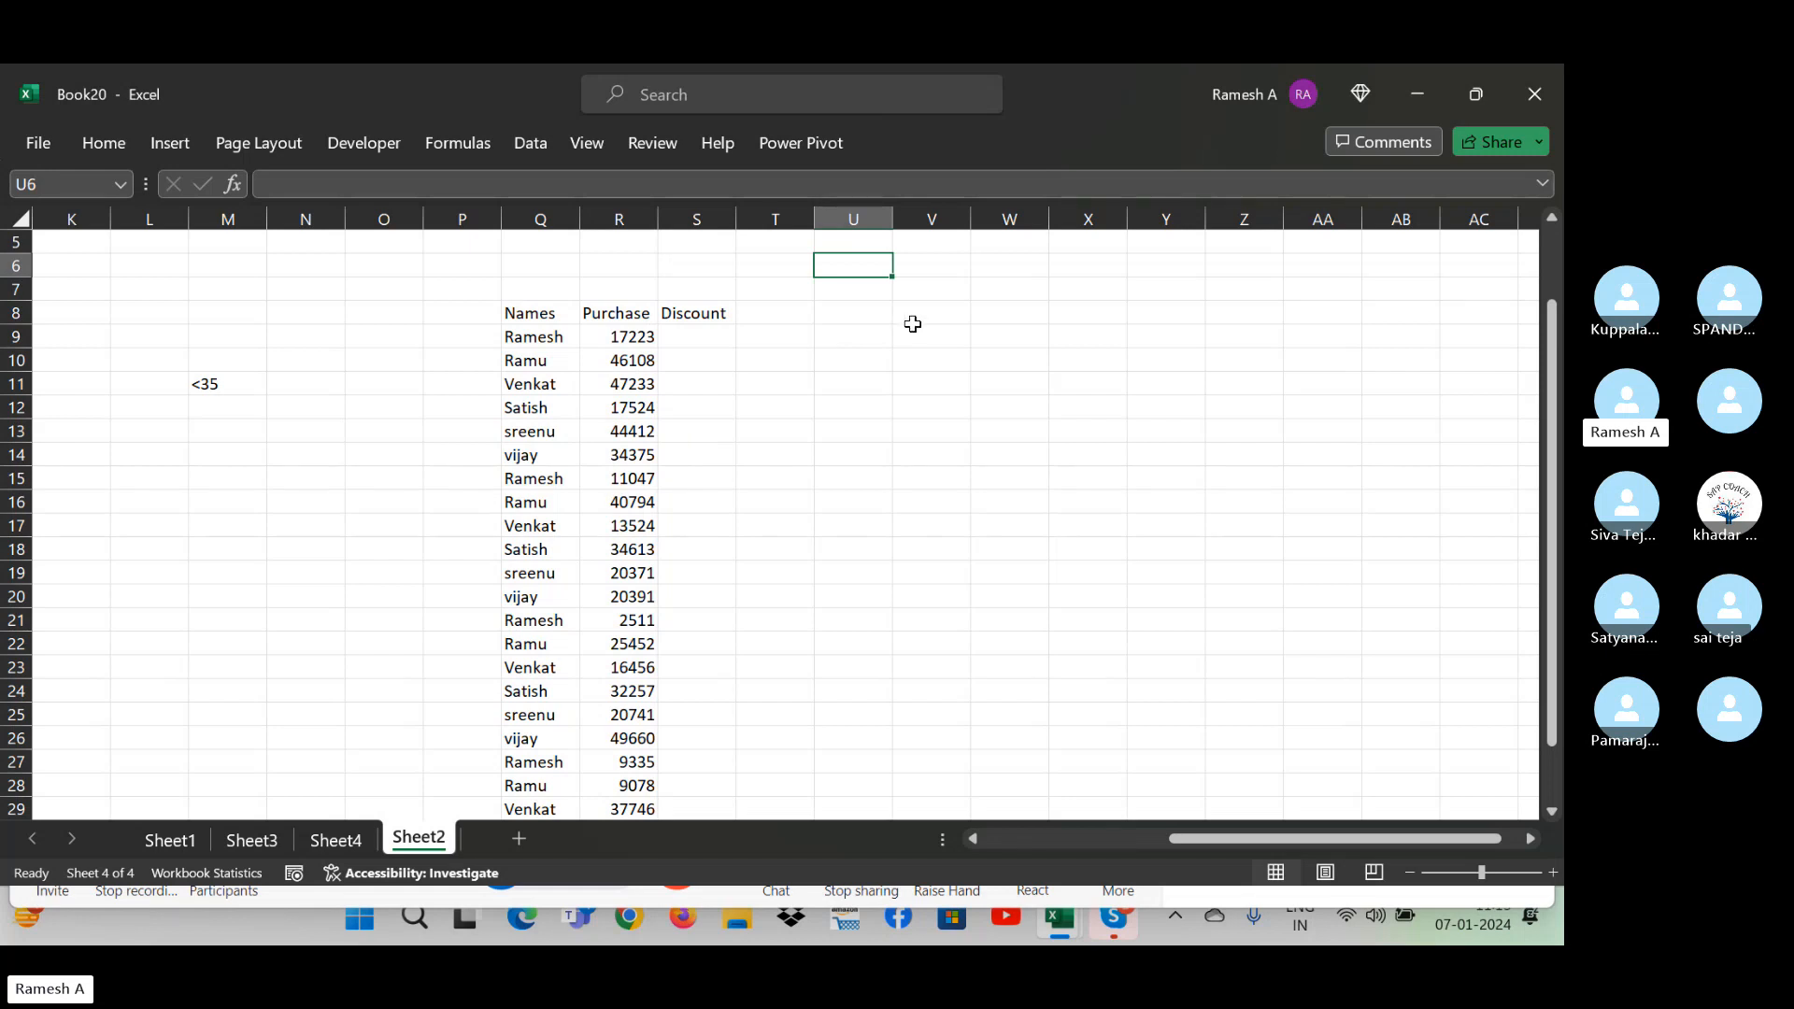
pyautogui.write('100000')
pyautogui.press('Tab')
pyautogui.write('2%')
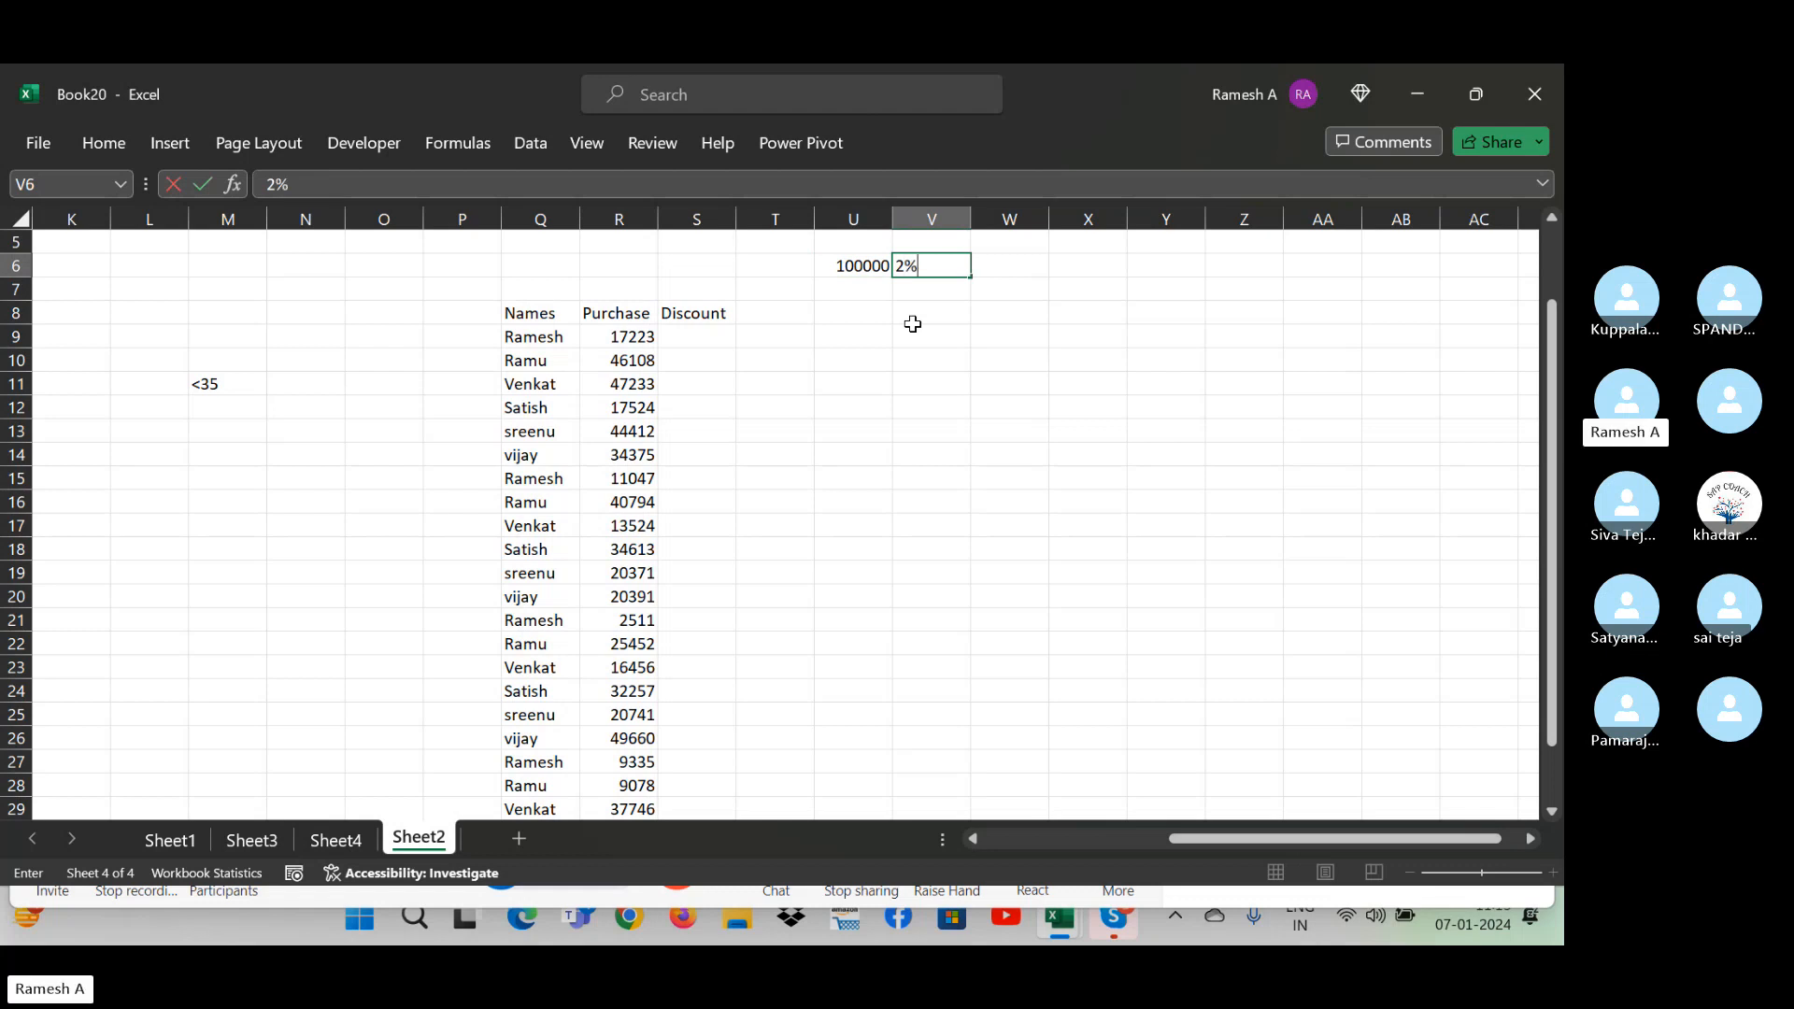
pyautogui.press('Return')
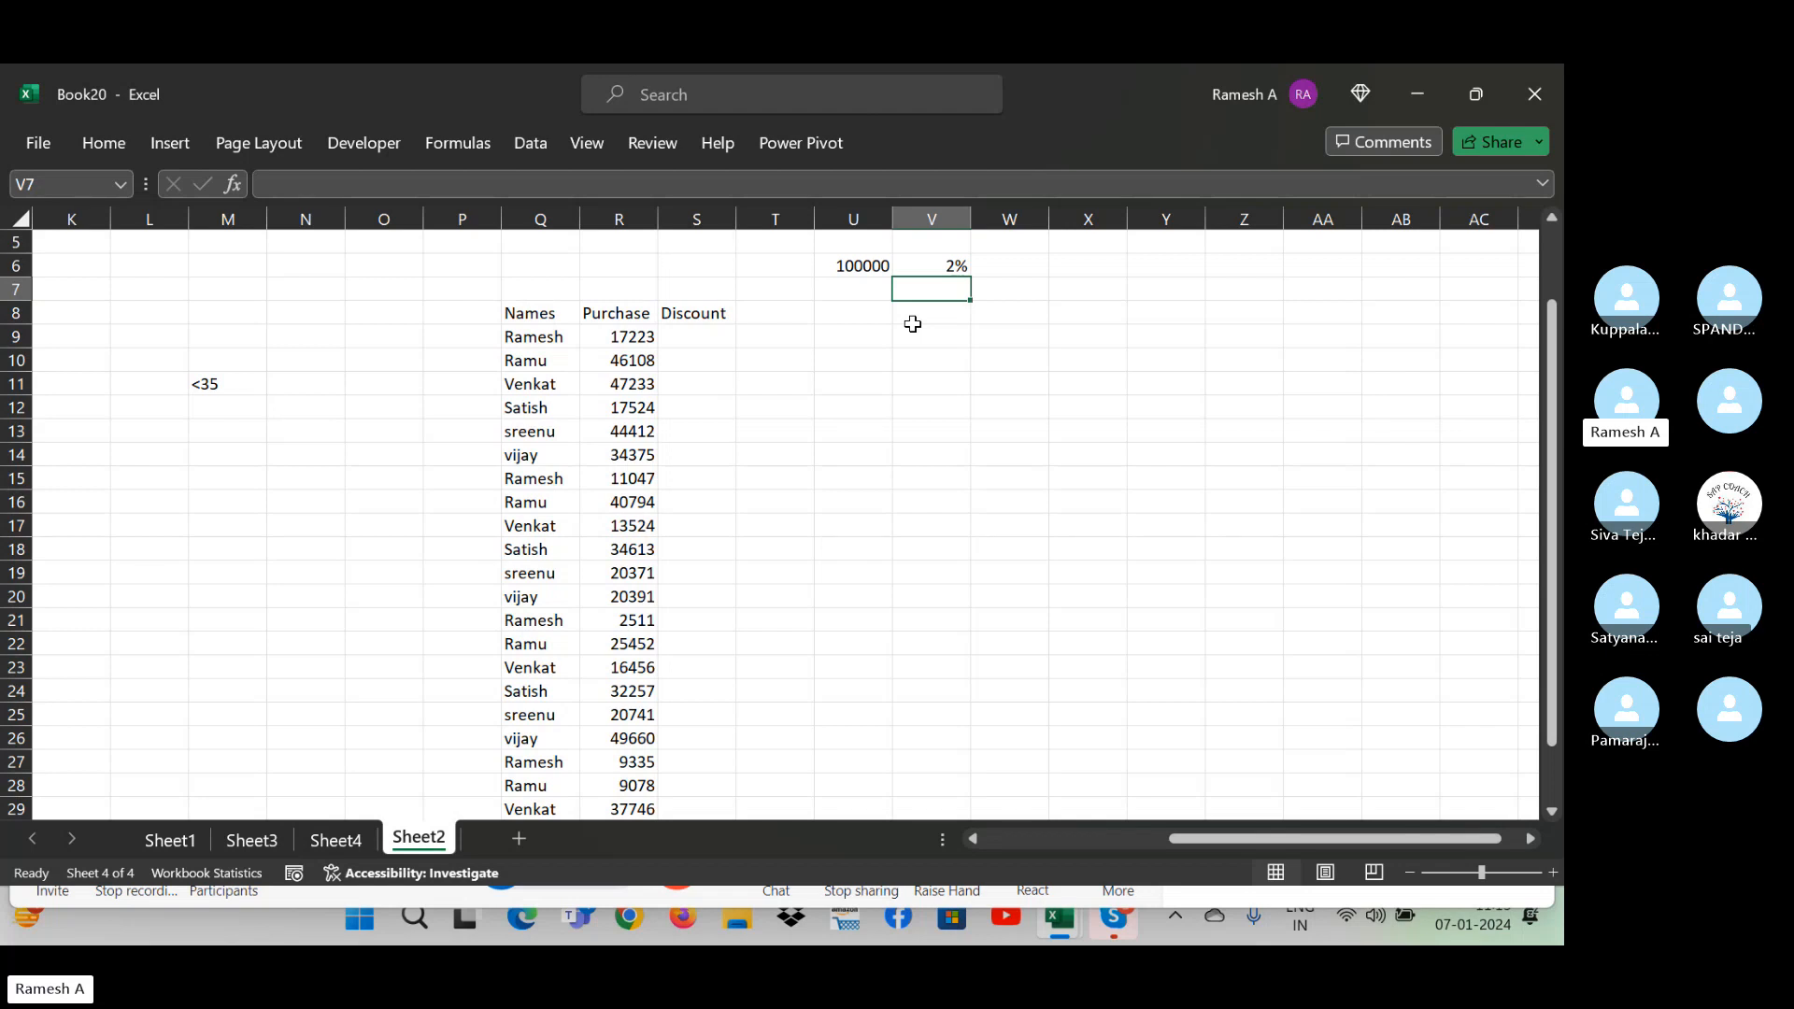
pyautogui.press('Left')
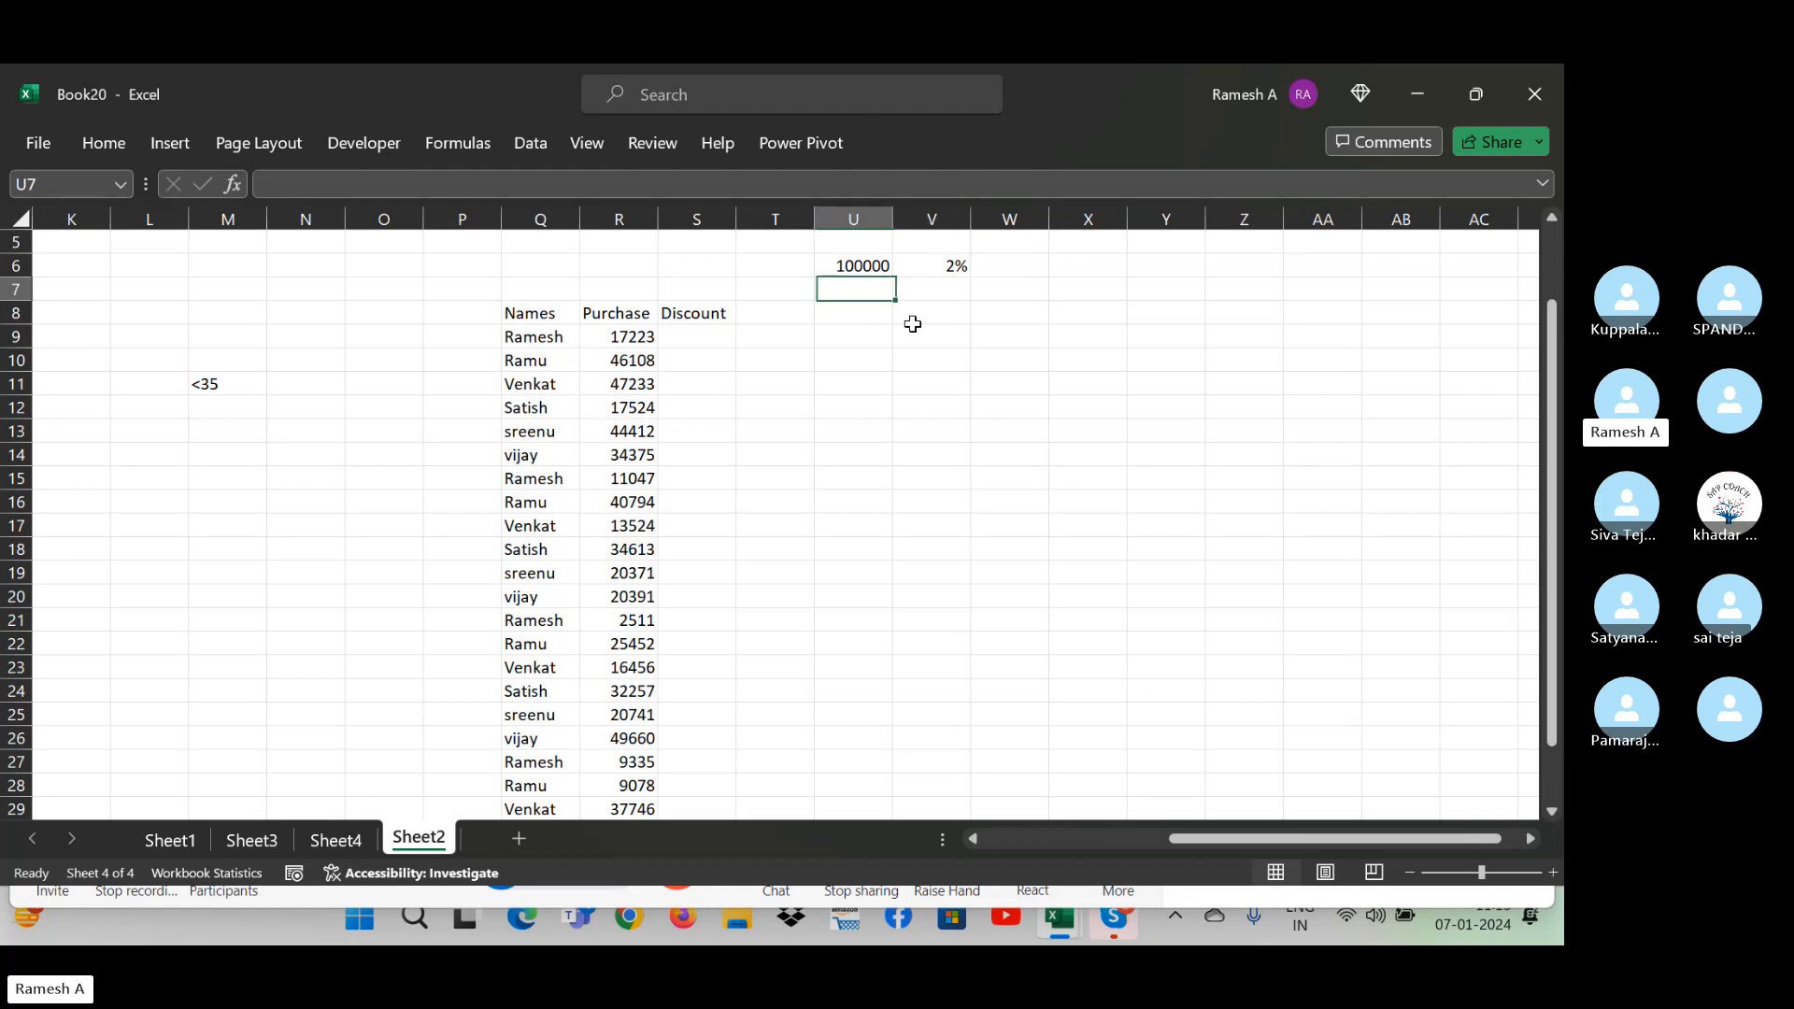
pyautogui.press('Left')
pyautogui.press('Left')
pyautogui.press('Down')
pyautogui.press('Down')
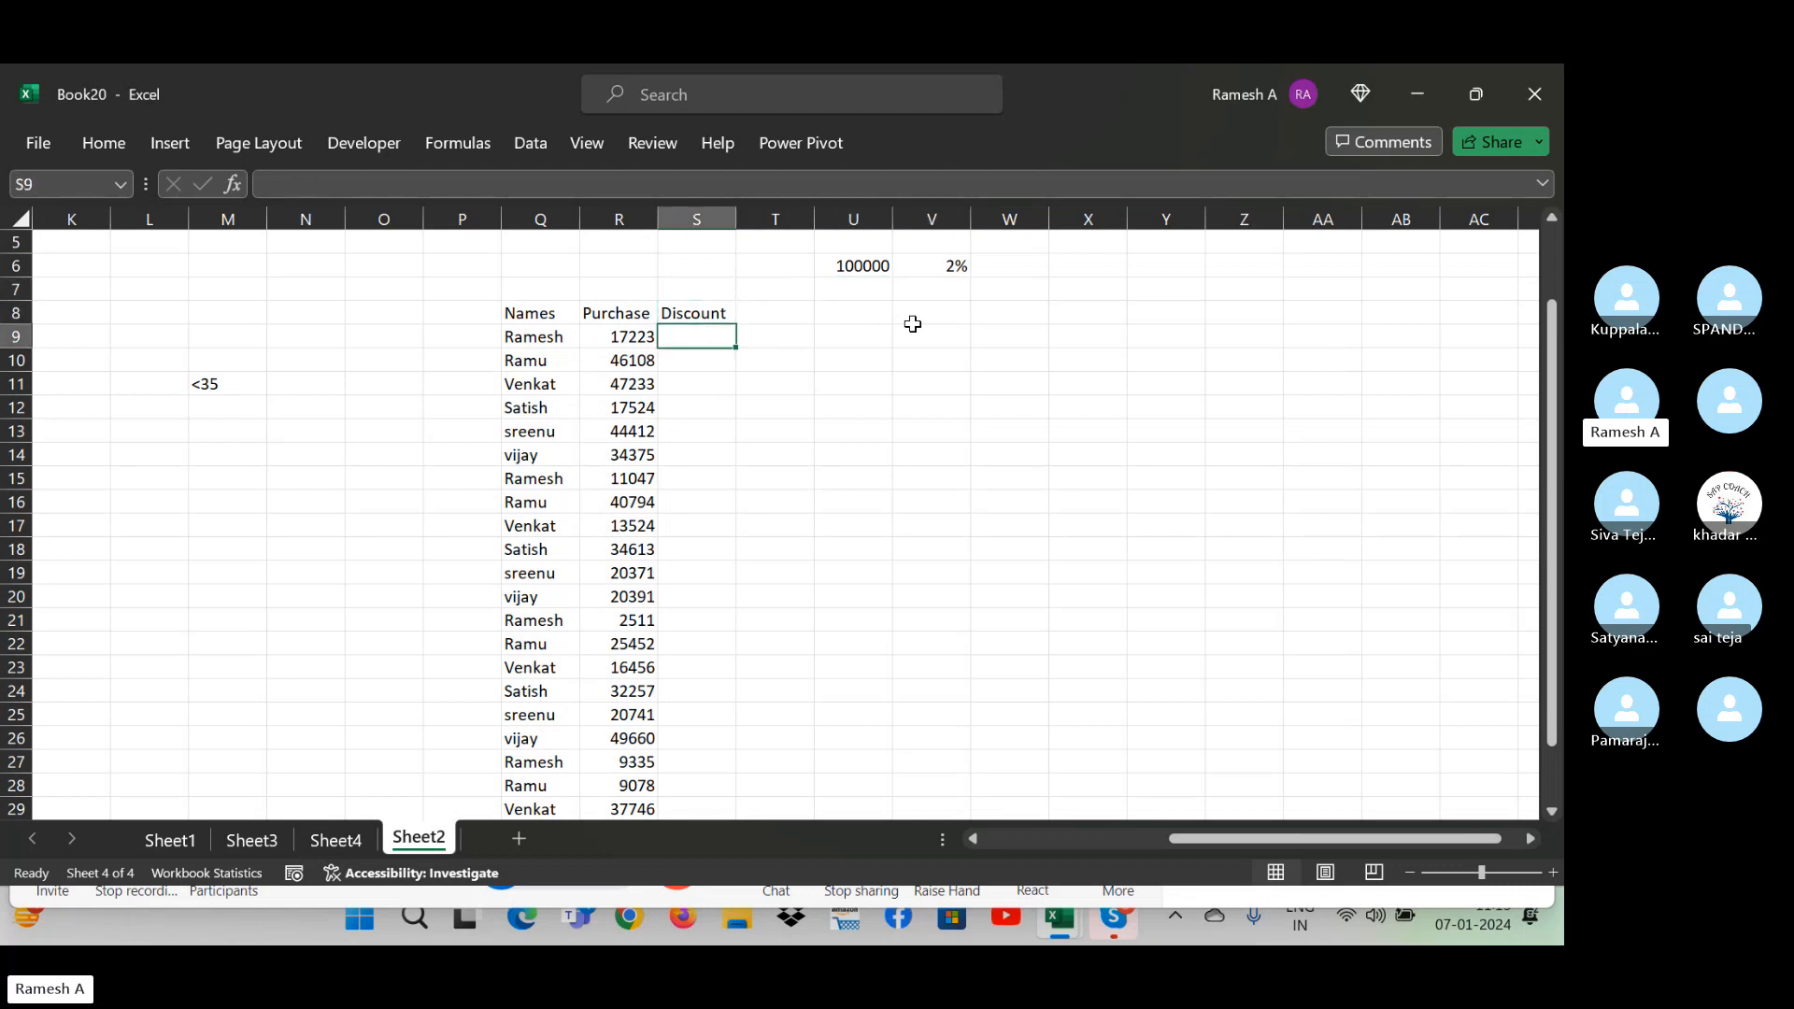
pyautogui.write('=if(')
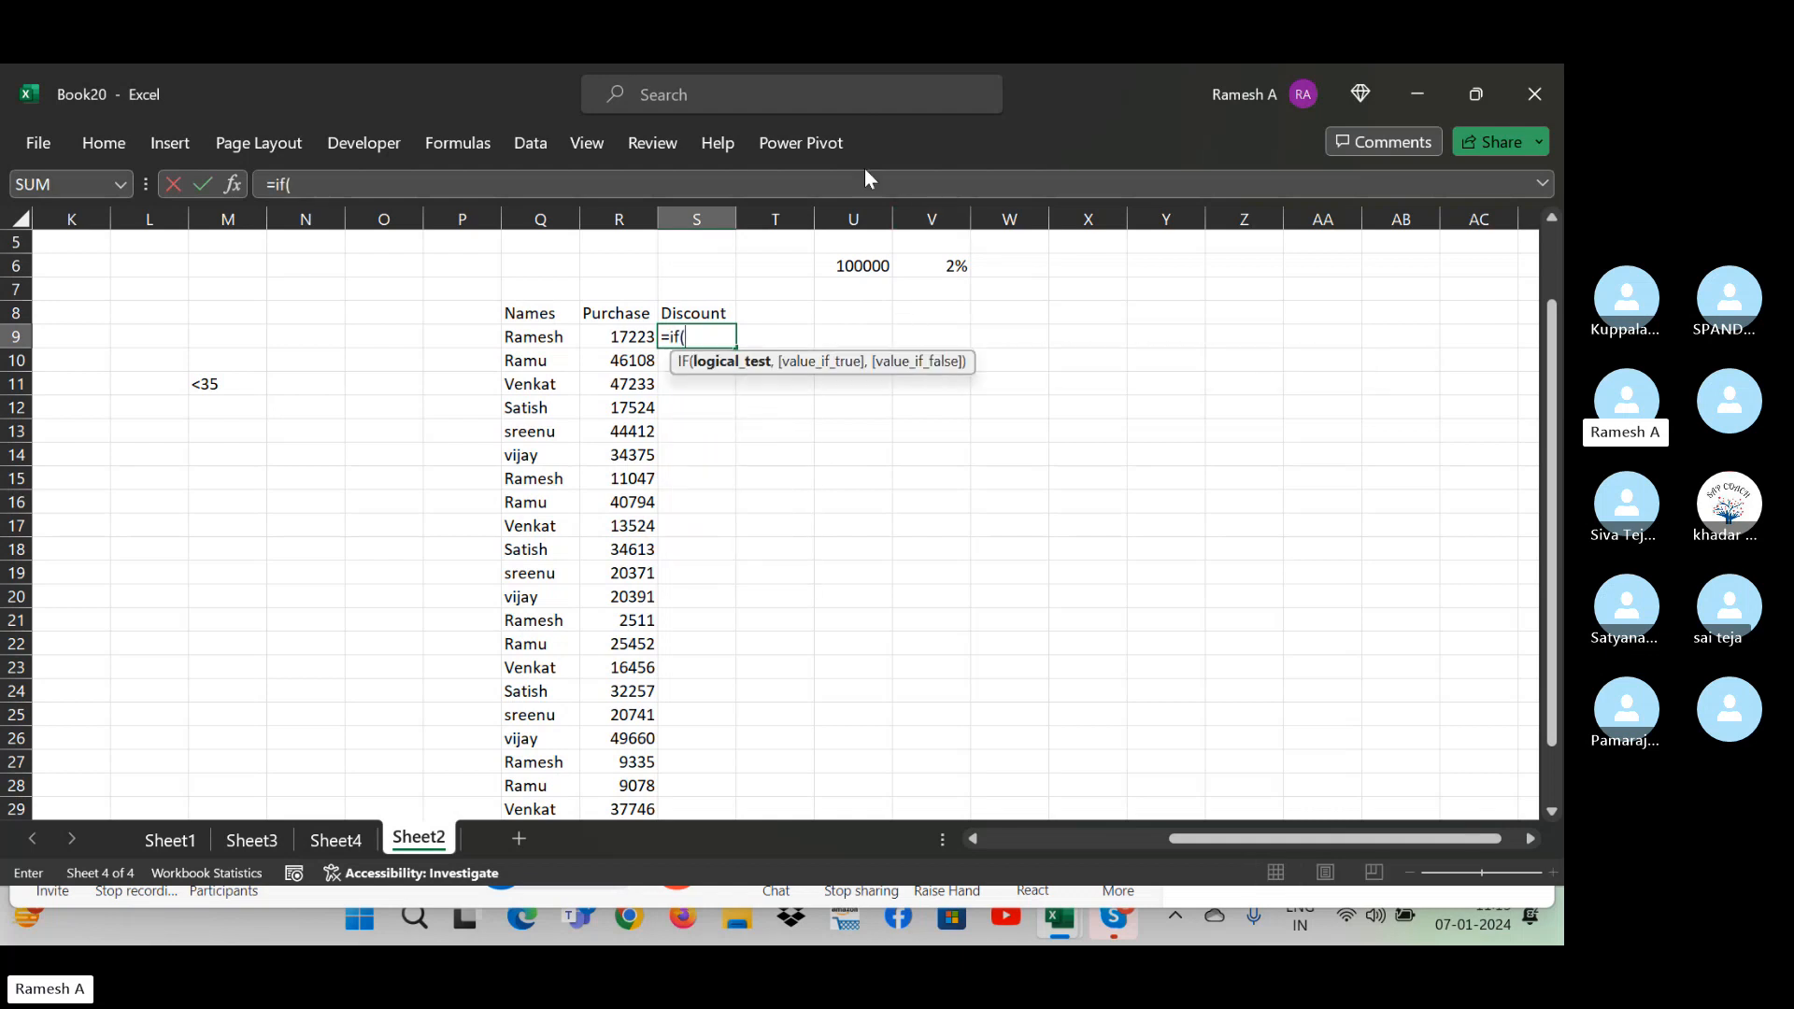
pyautogui.click(624, 337)
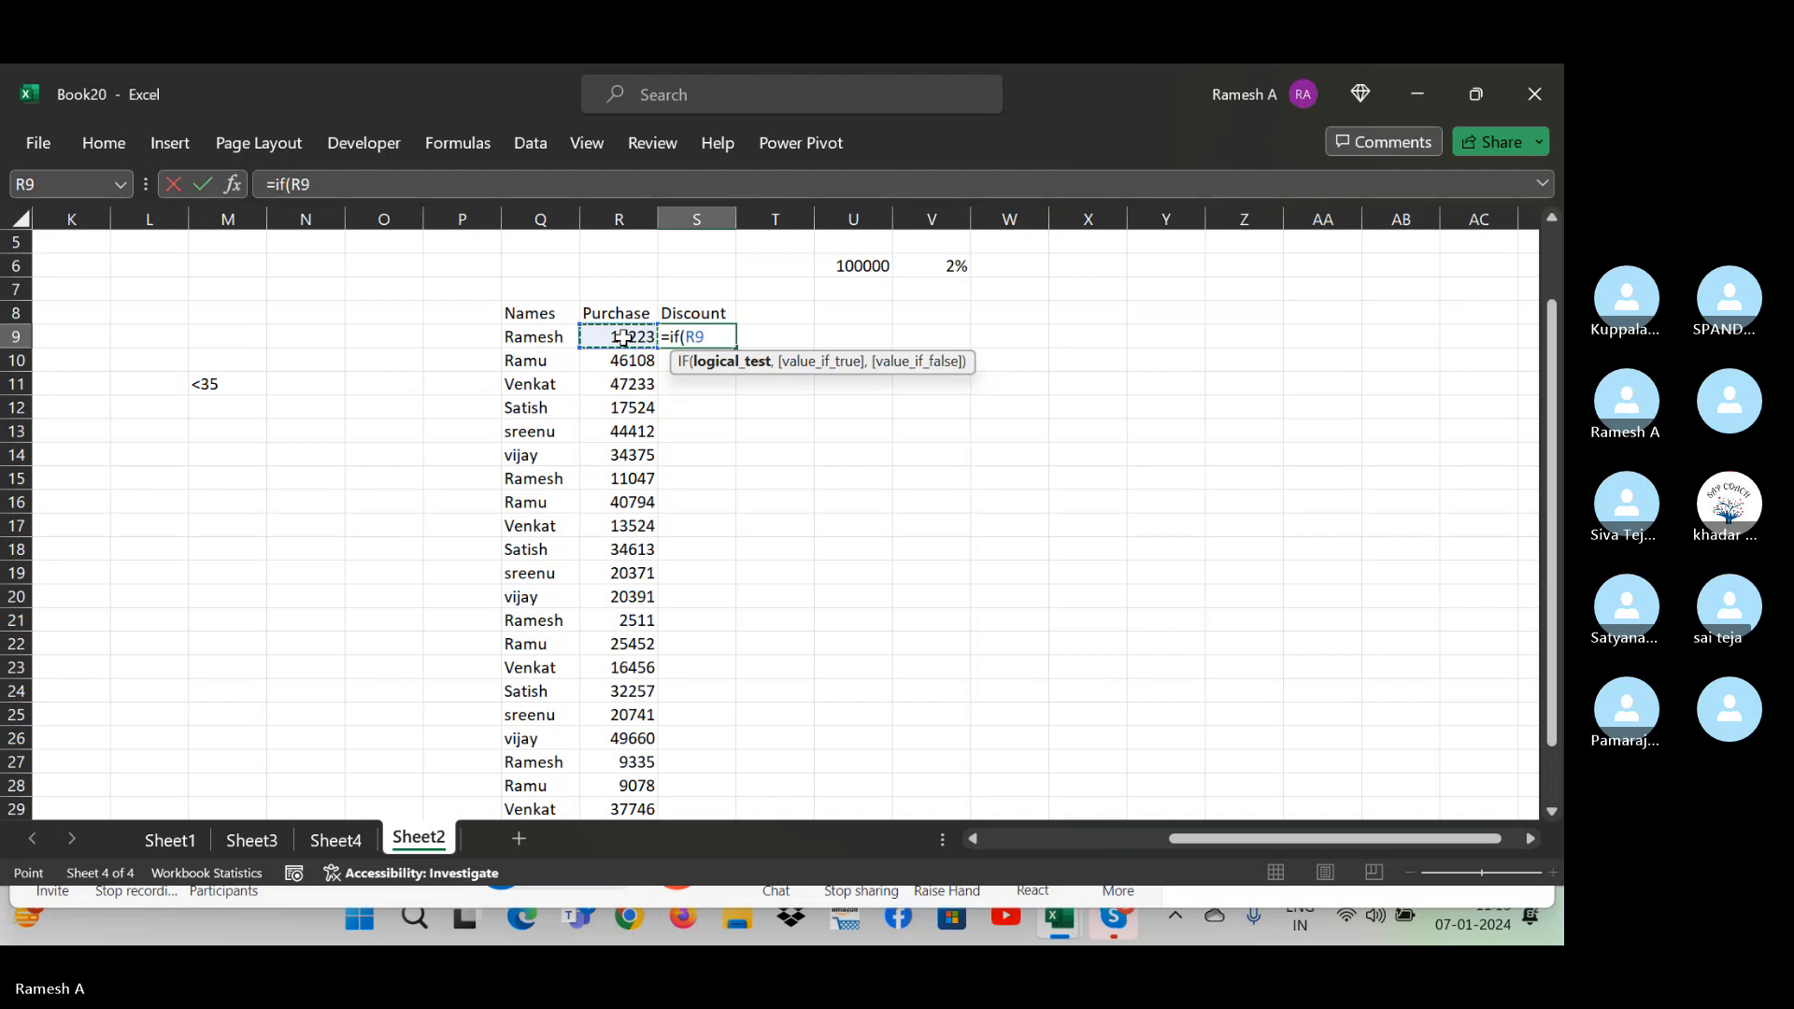
pyautogui.write('>')
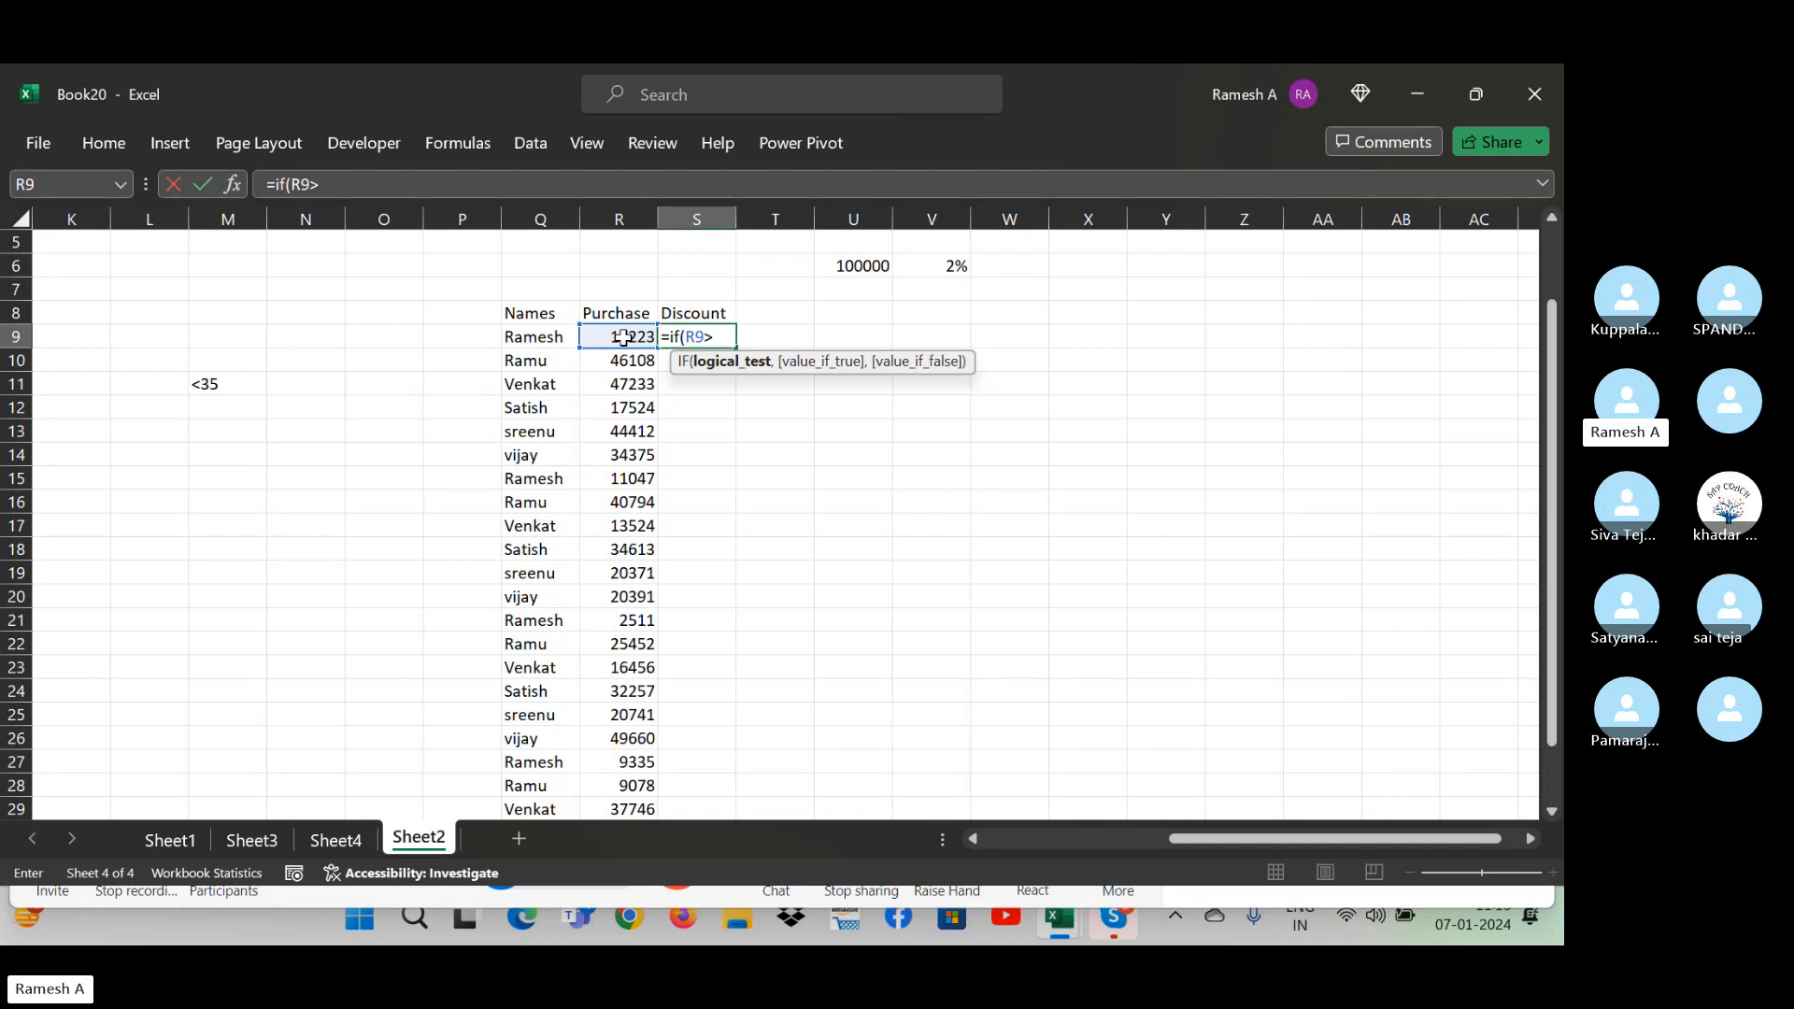
pyautogui.press('Escape')
# - Change the purchase threshold in U6 to 10000
pyautogui.click(877, 273)
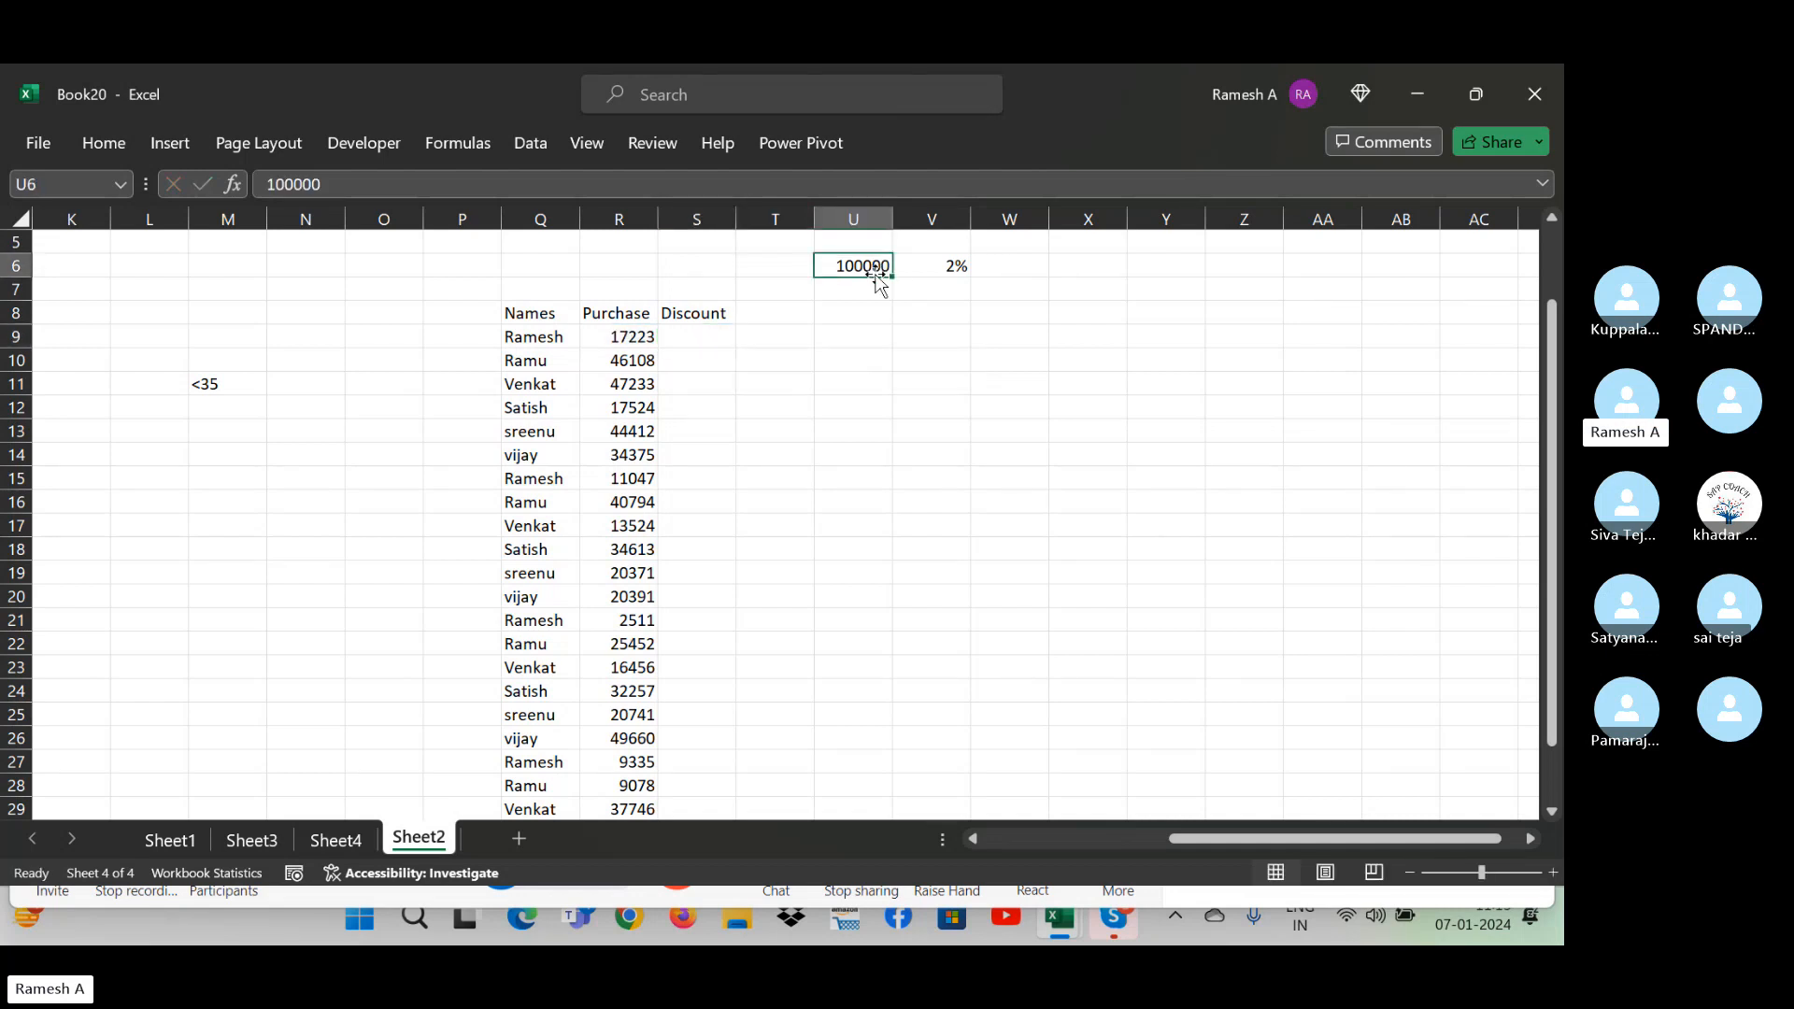
pyautogui.click(345, 184)
pyautogui.press('BackSpace')
pyautogui.press('Return')
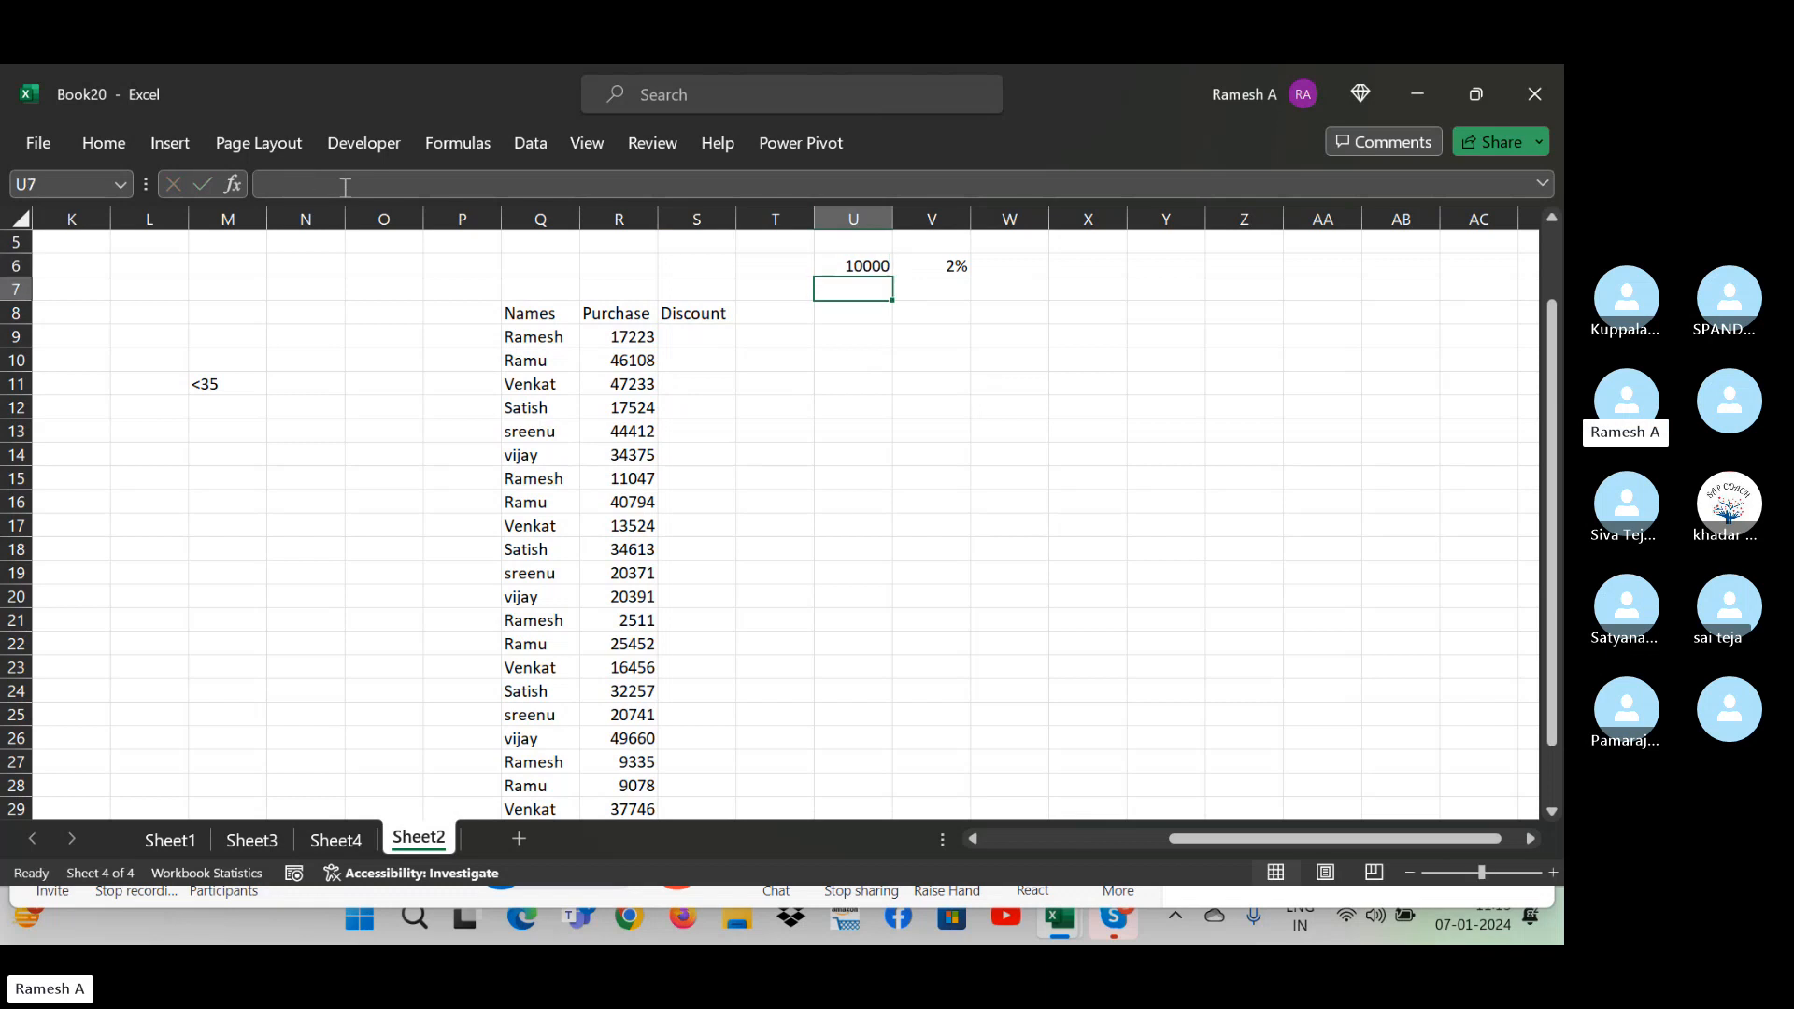
# - Enter the formula =IF(R9>=10000,2%,0%) in S9, the first cell under Discount
pyautogui.click(705, 358)
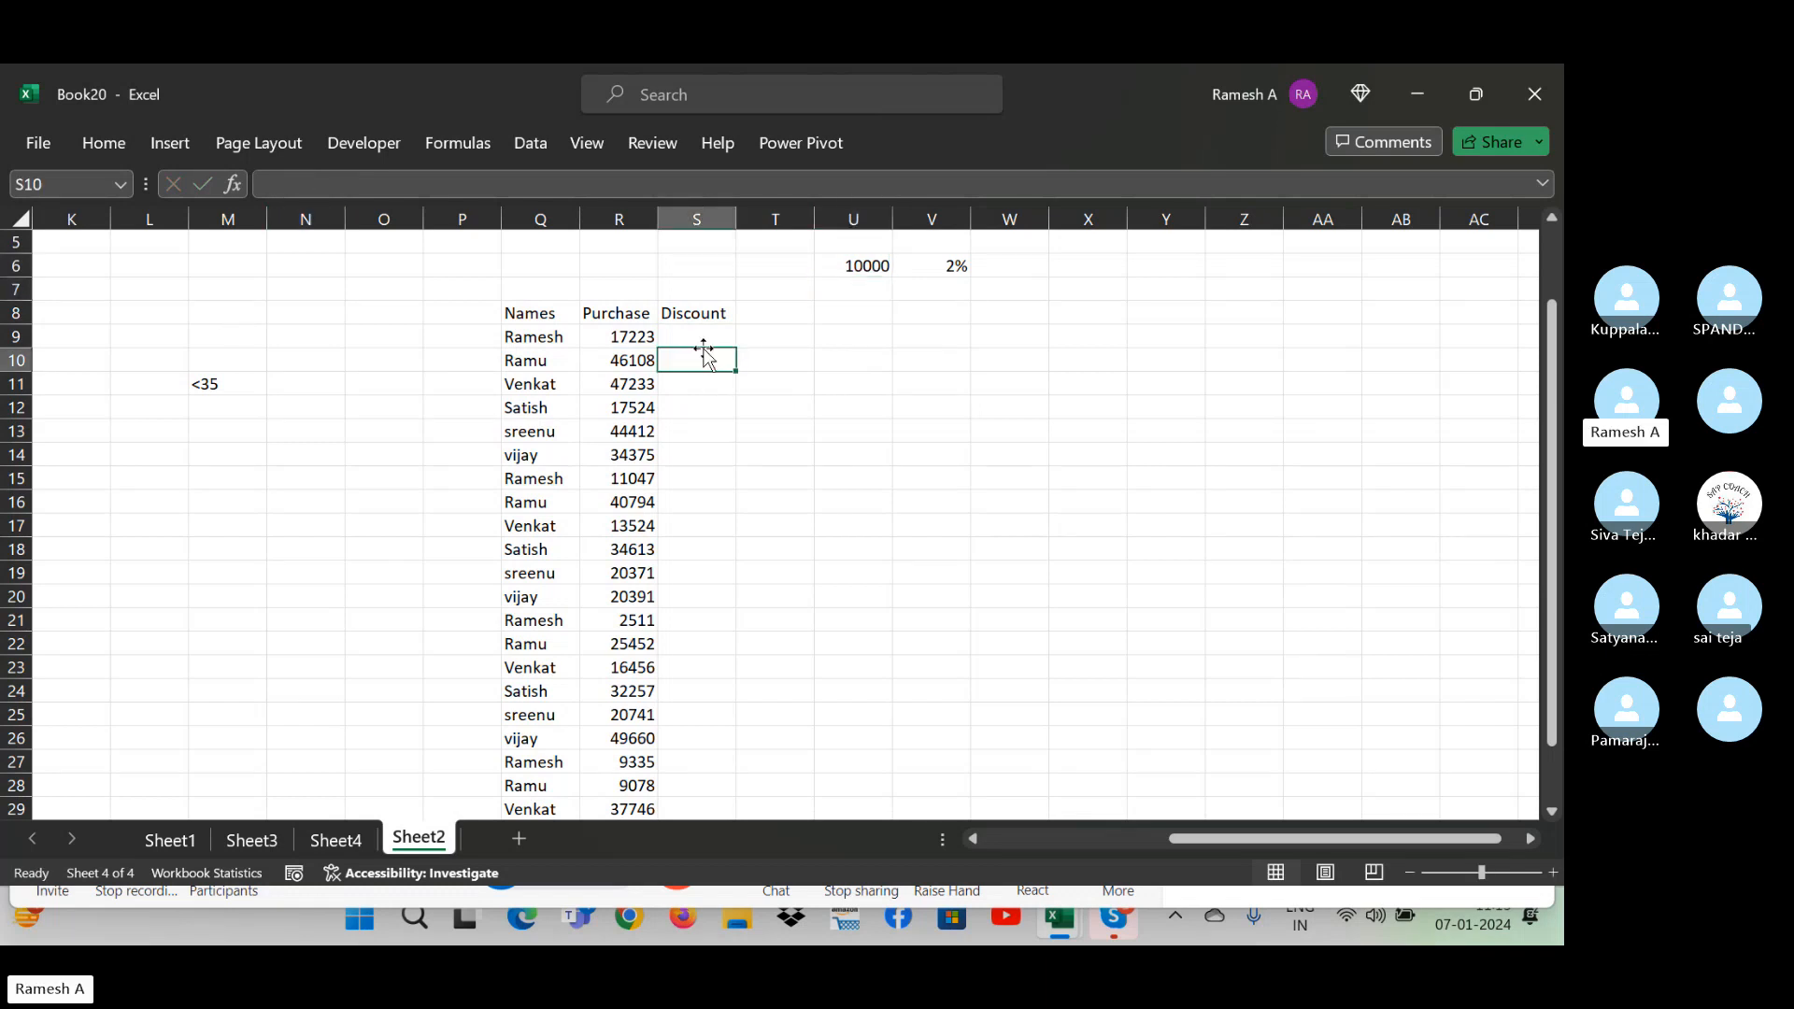
pyautogui.click(700, 336)
pyautogui.write('=if(')
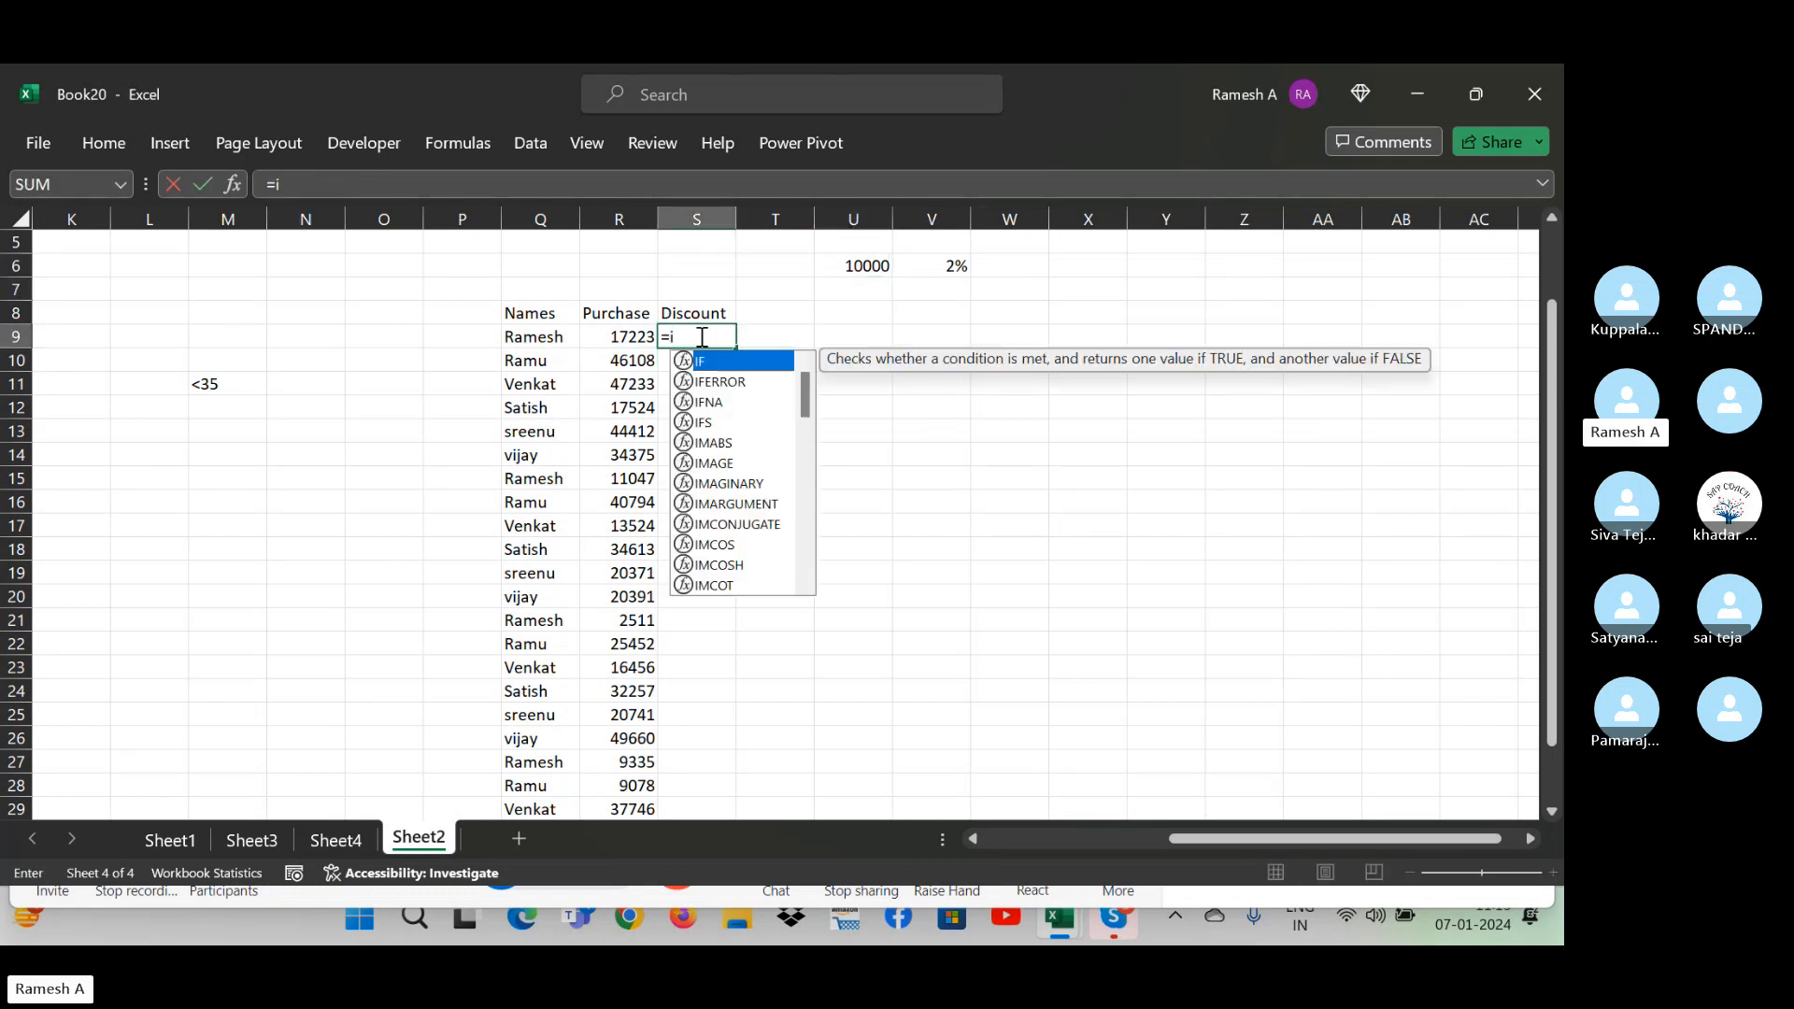
pyautogui.click(622, 336)
pyautogui.write('>')
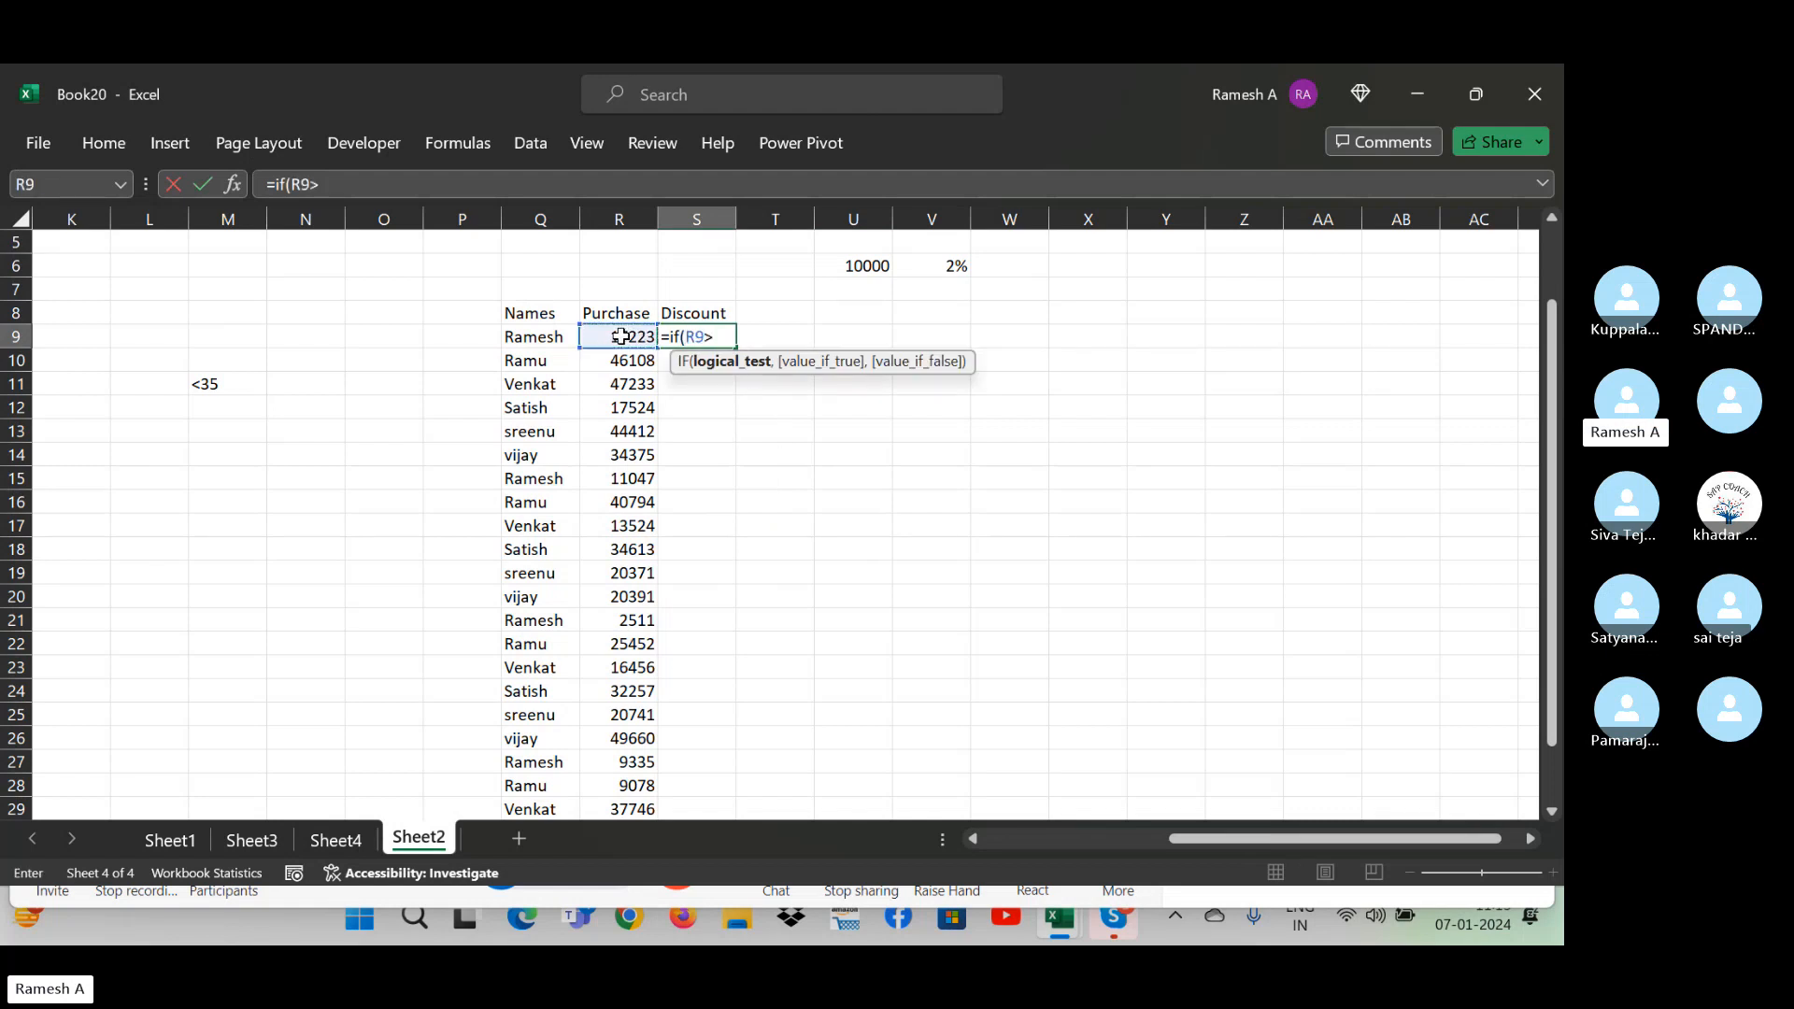
pyautogui.write('=')
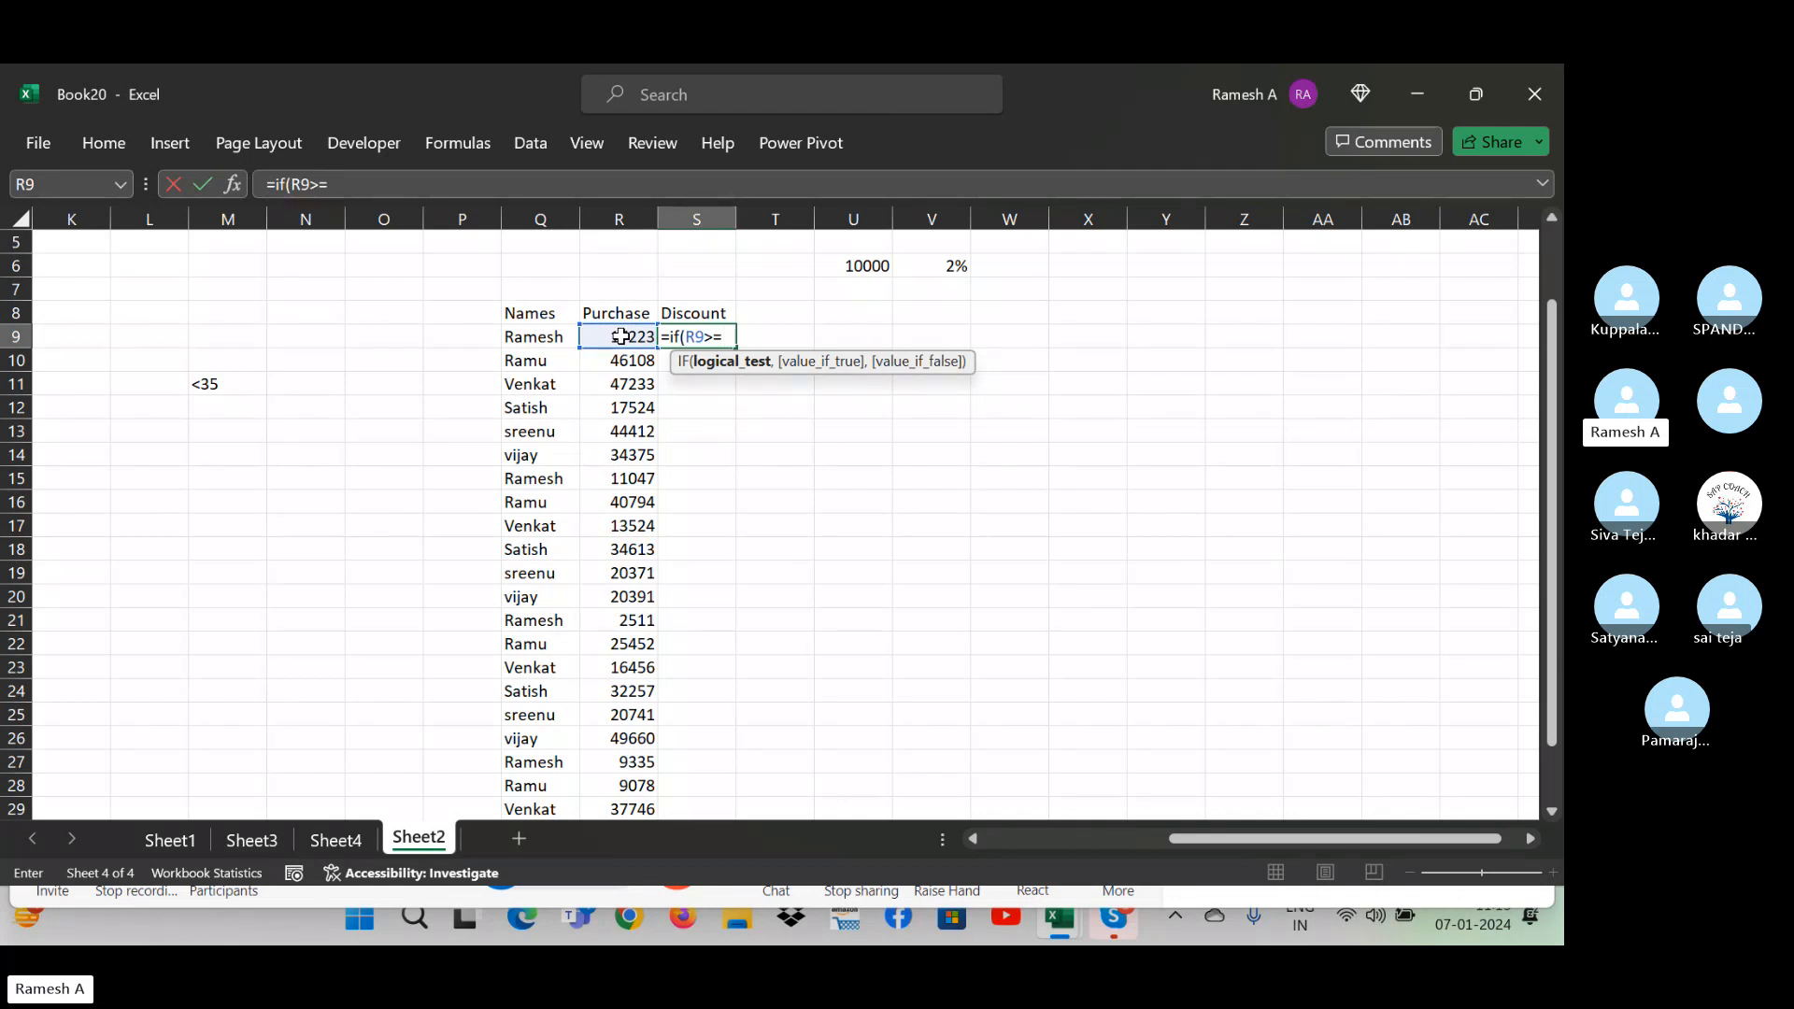
pyautogui.write('10000,')
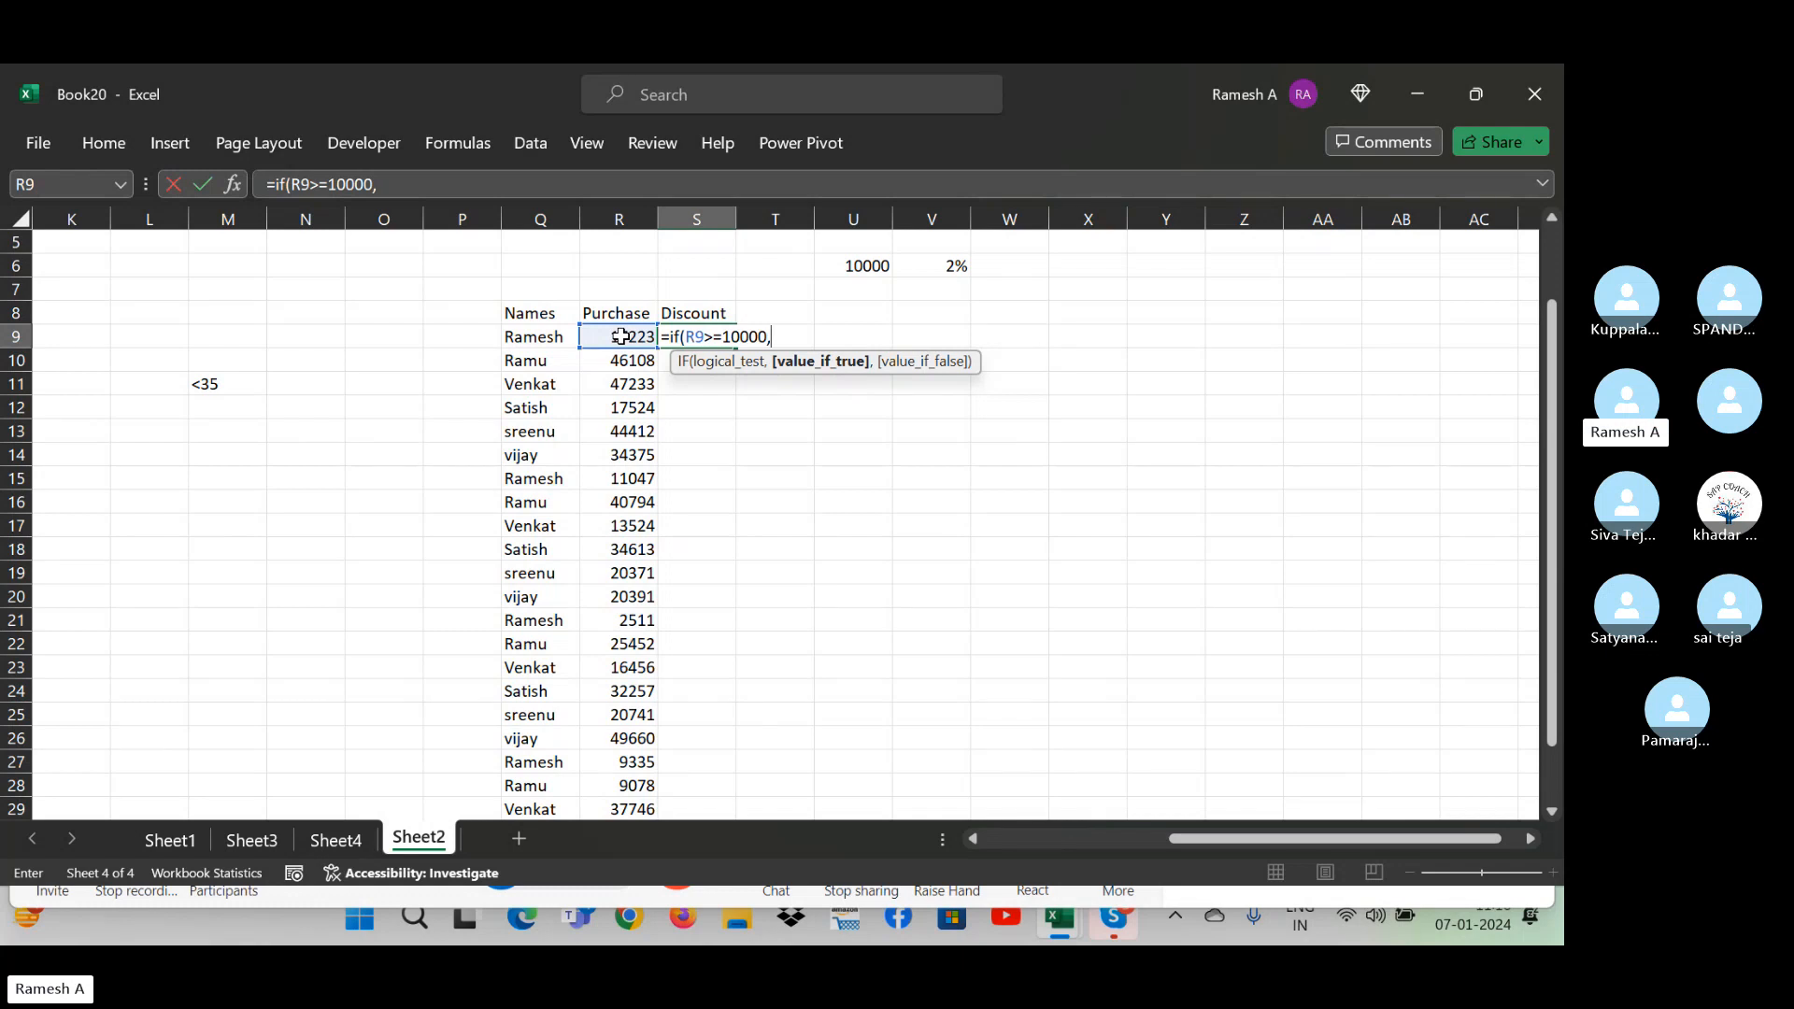
pyautogui.write('2%,')
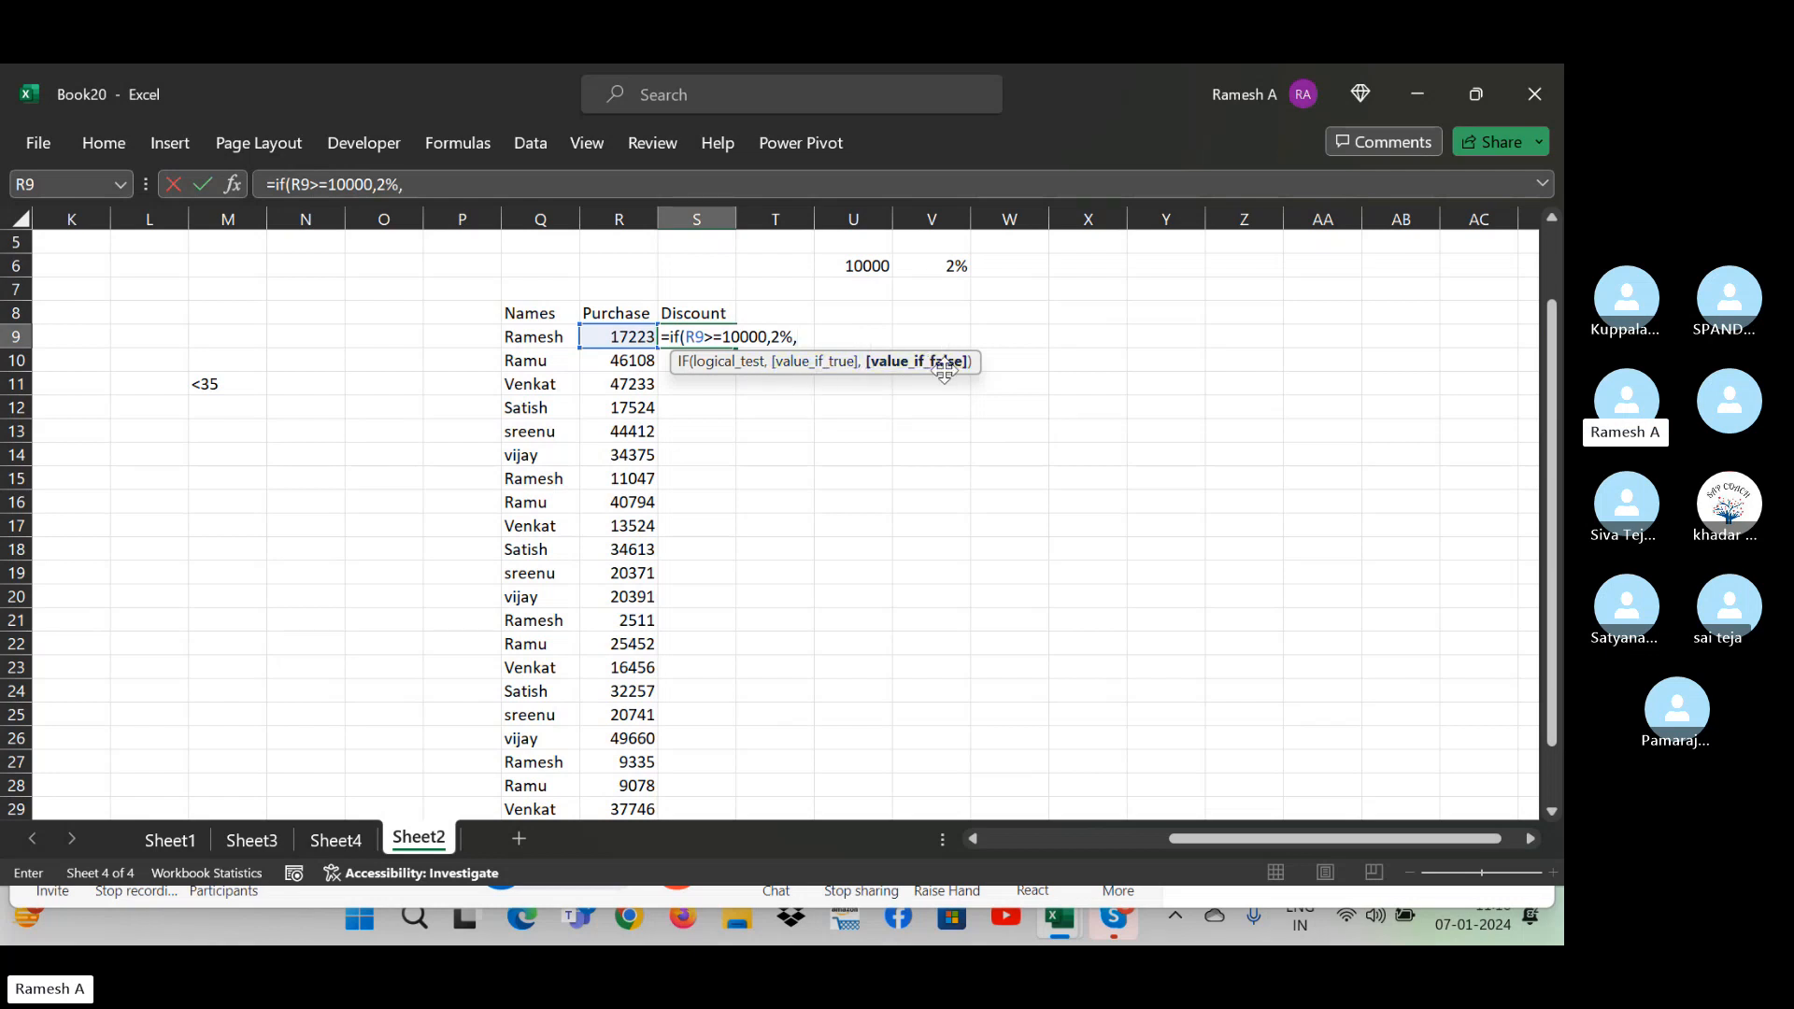
pyautogui.write('0%)')
pyautogui.press('Return')
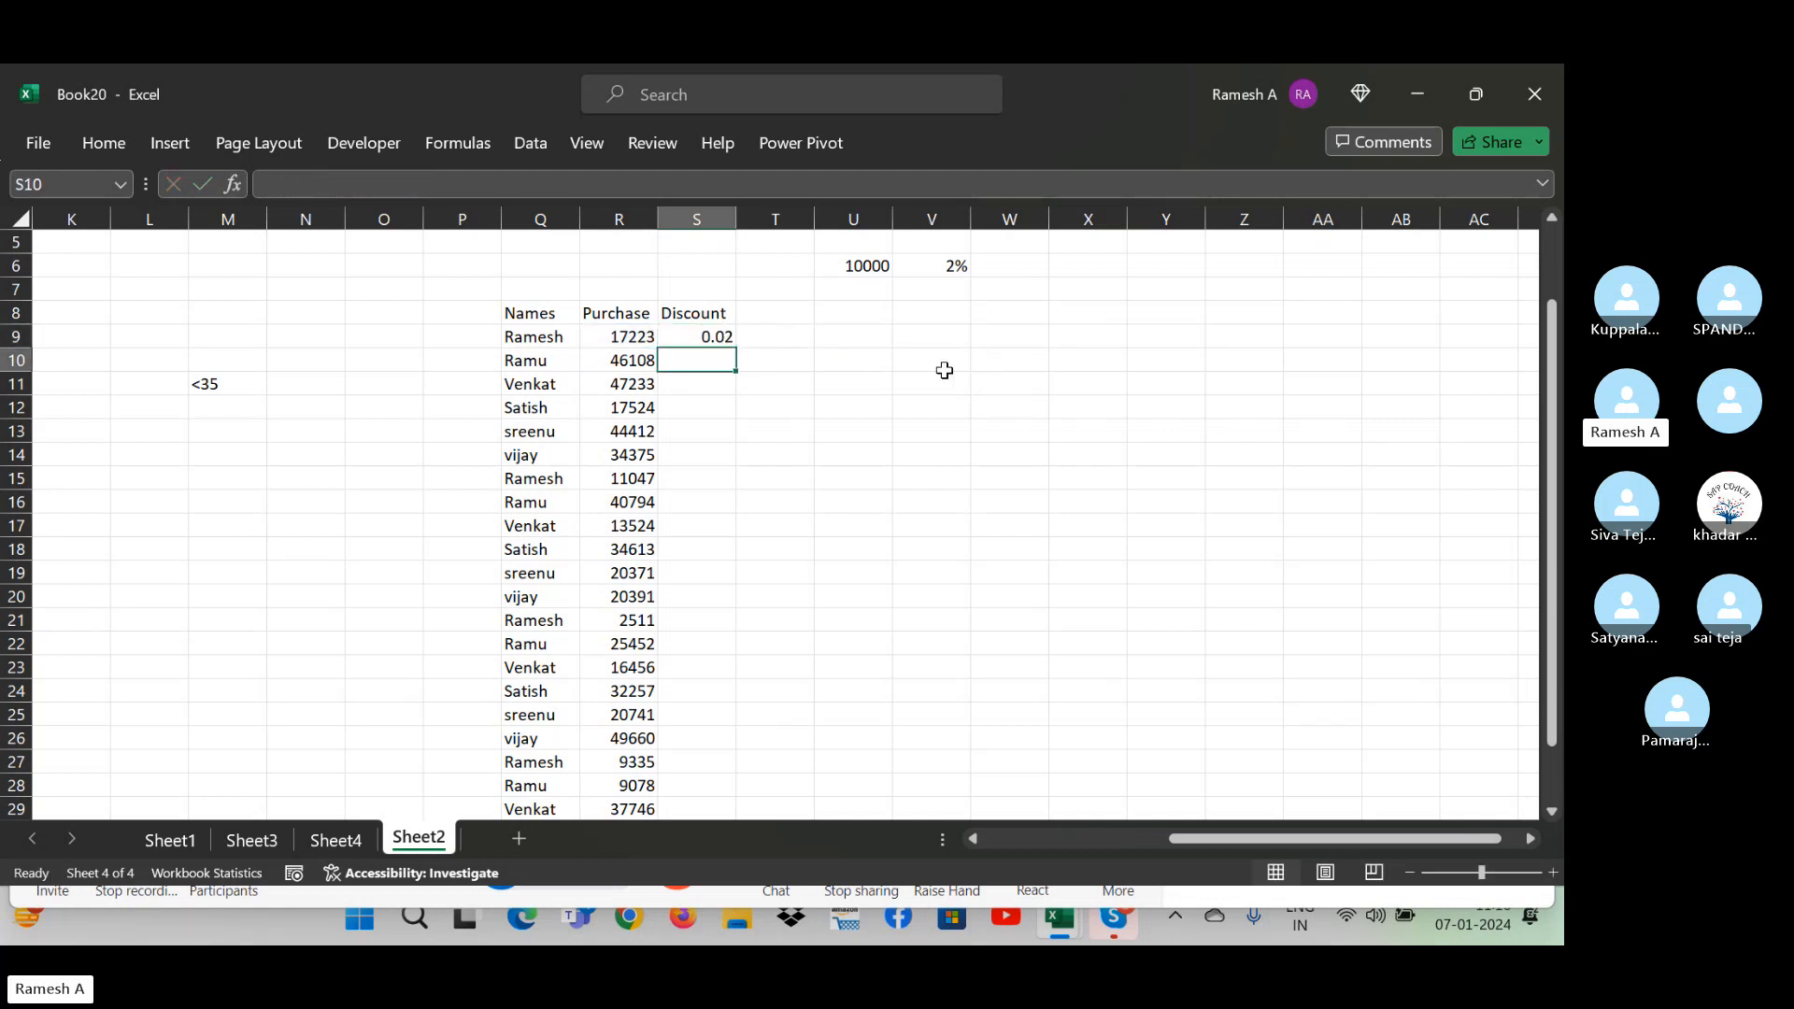
# - Format the discount result in S9 as a percentage
pyautogui.press('Up')
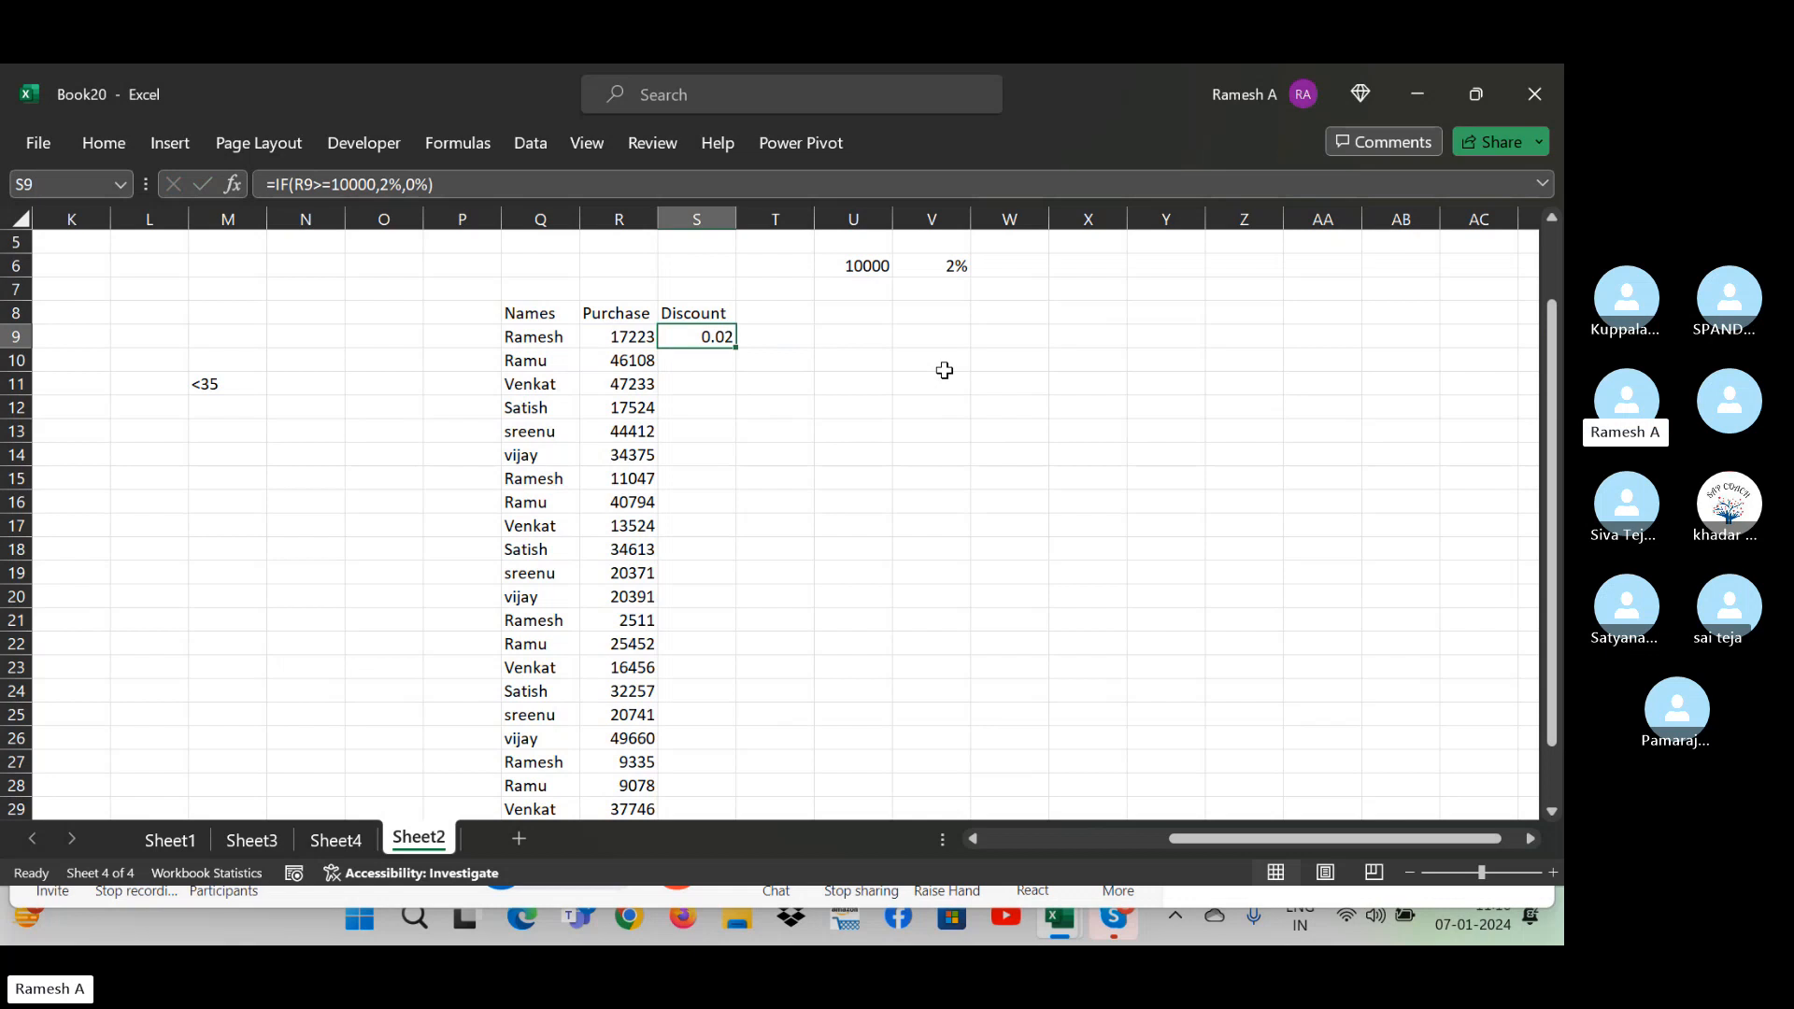
pyautogui.click(102, 156)
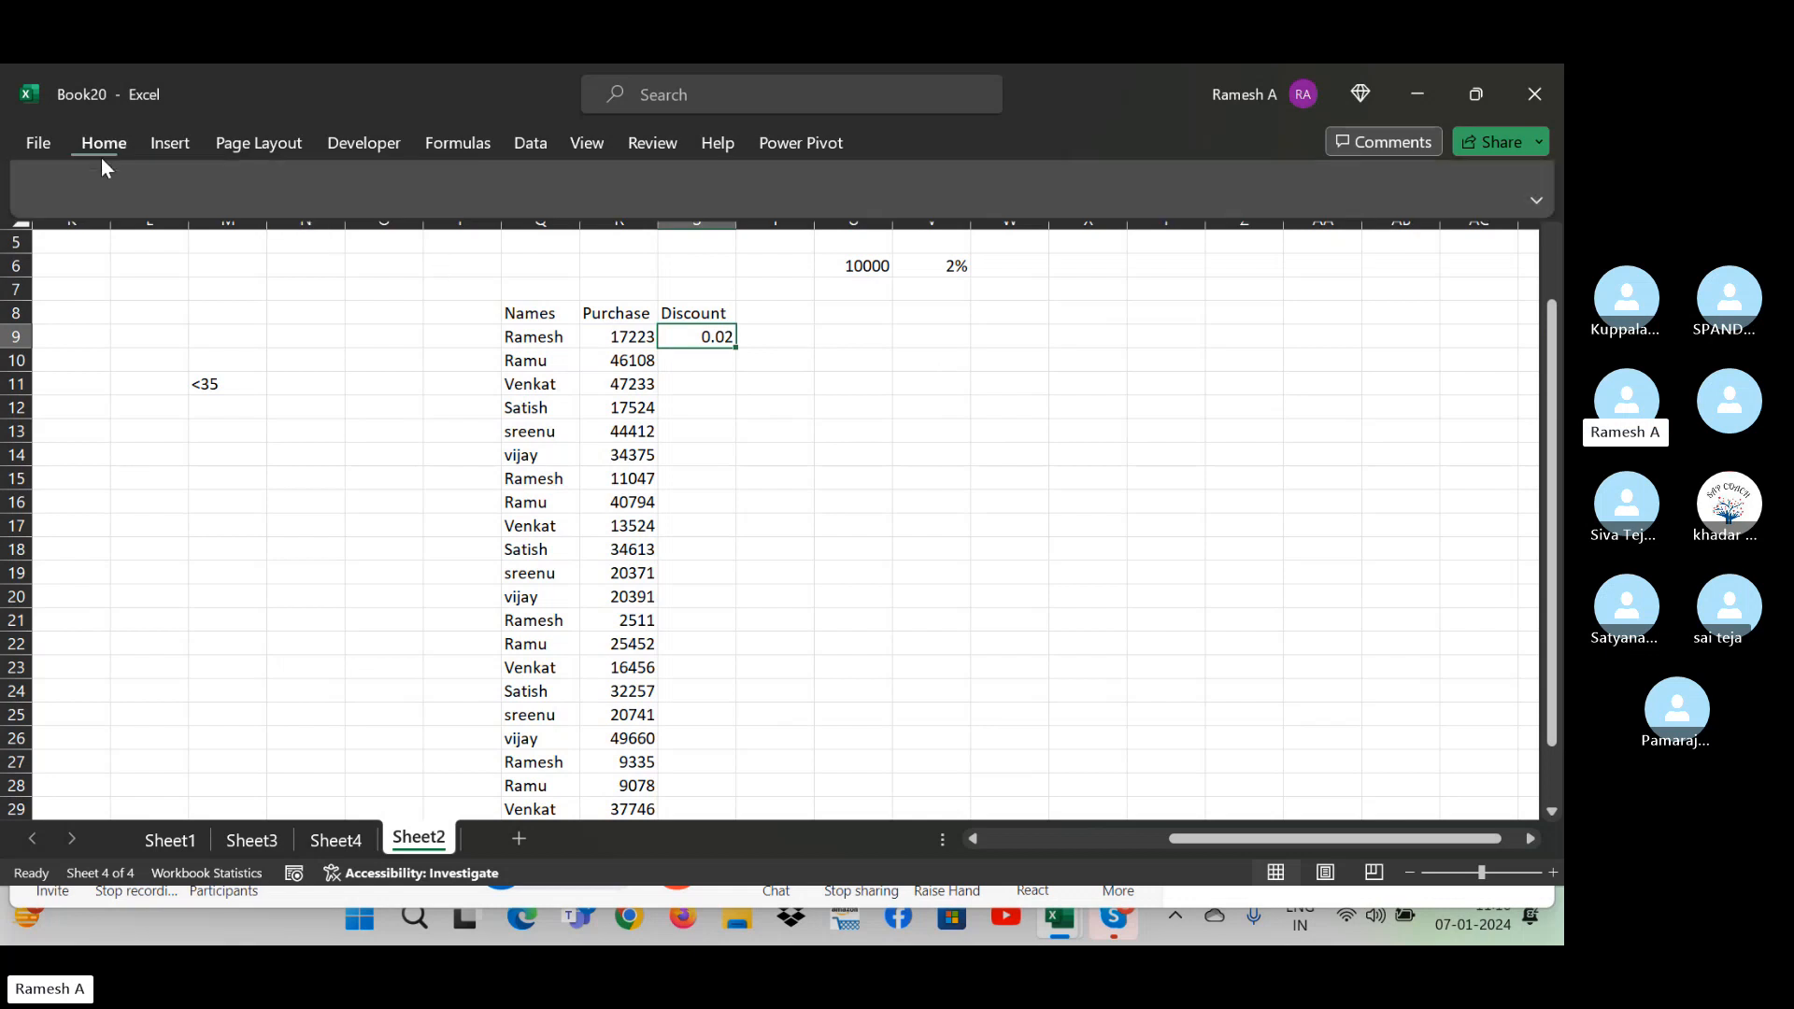
pyautogui.click(732, 217)
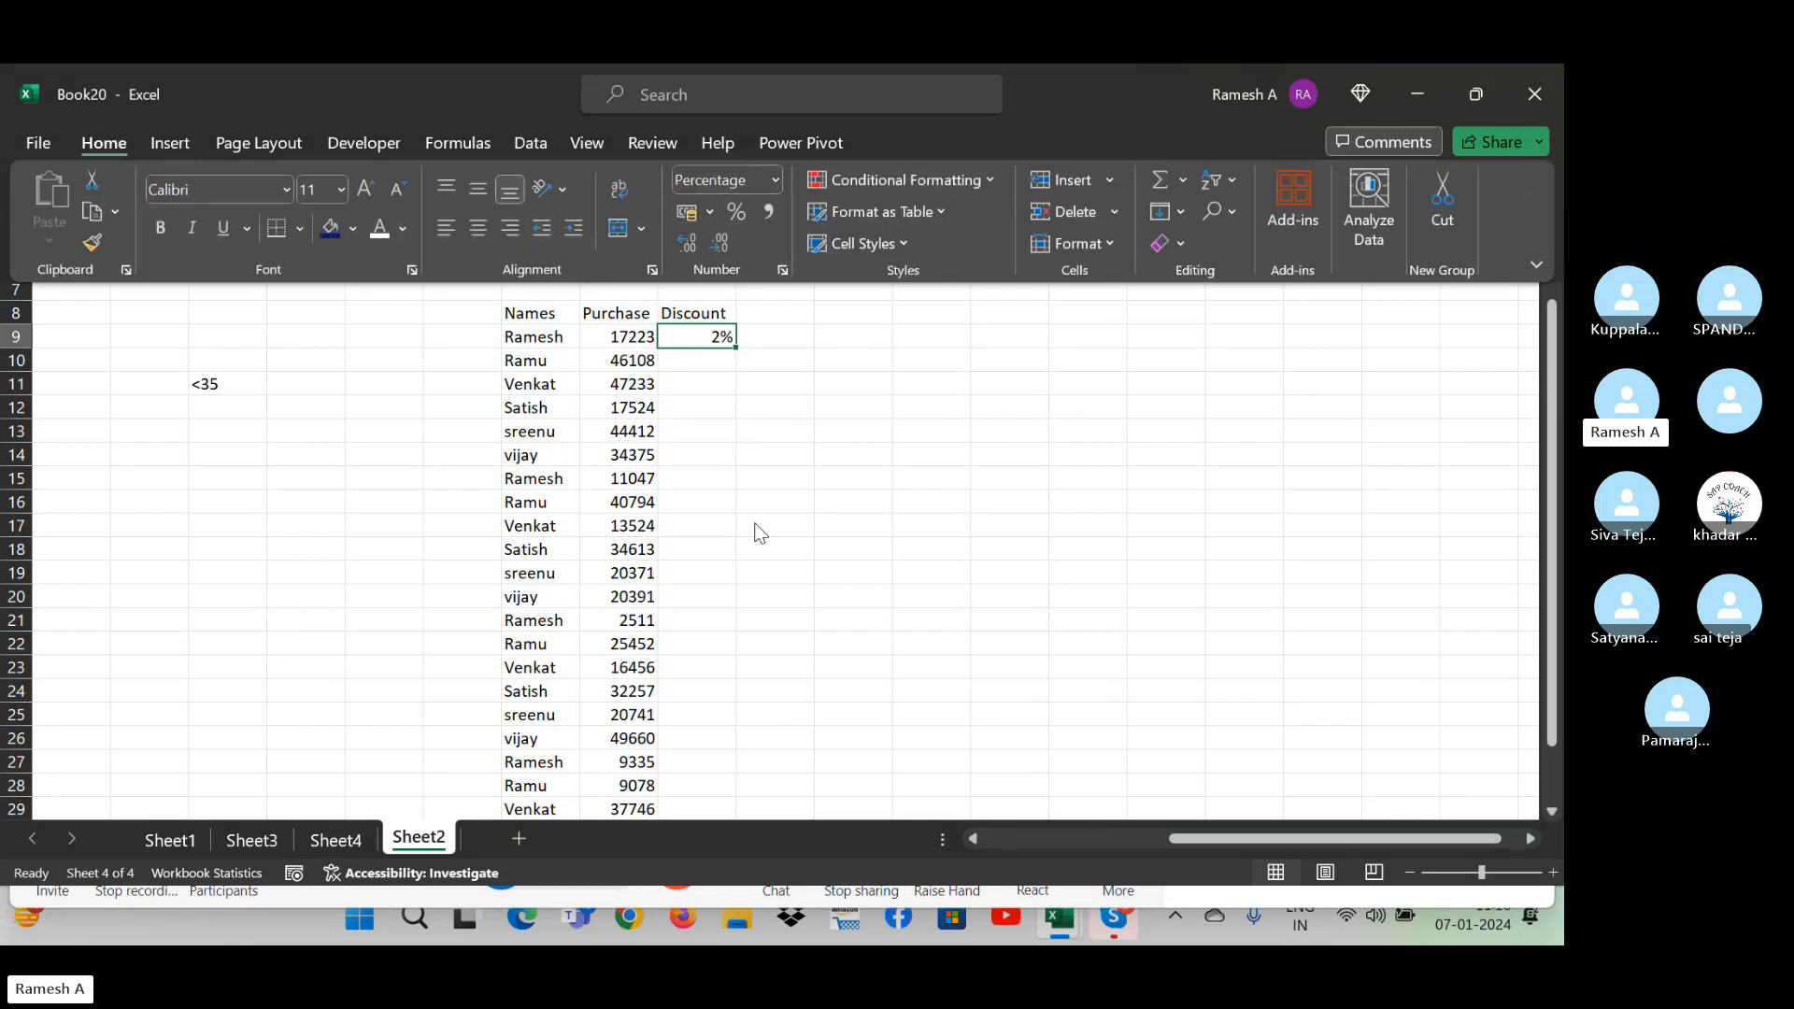
# - Fill the discount formula and its percentage format from S9 down to S32, the last row of the purchase table
pyautogui.click(824, 591)
pyautogui.press('Down')
pyautogui.press('Left')
pyautogui.hotkey('ctrl', 'Down')
pyautogui.press('Right')
pyautogui.hotkey('ctrl', 'shift', 'Up')
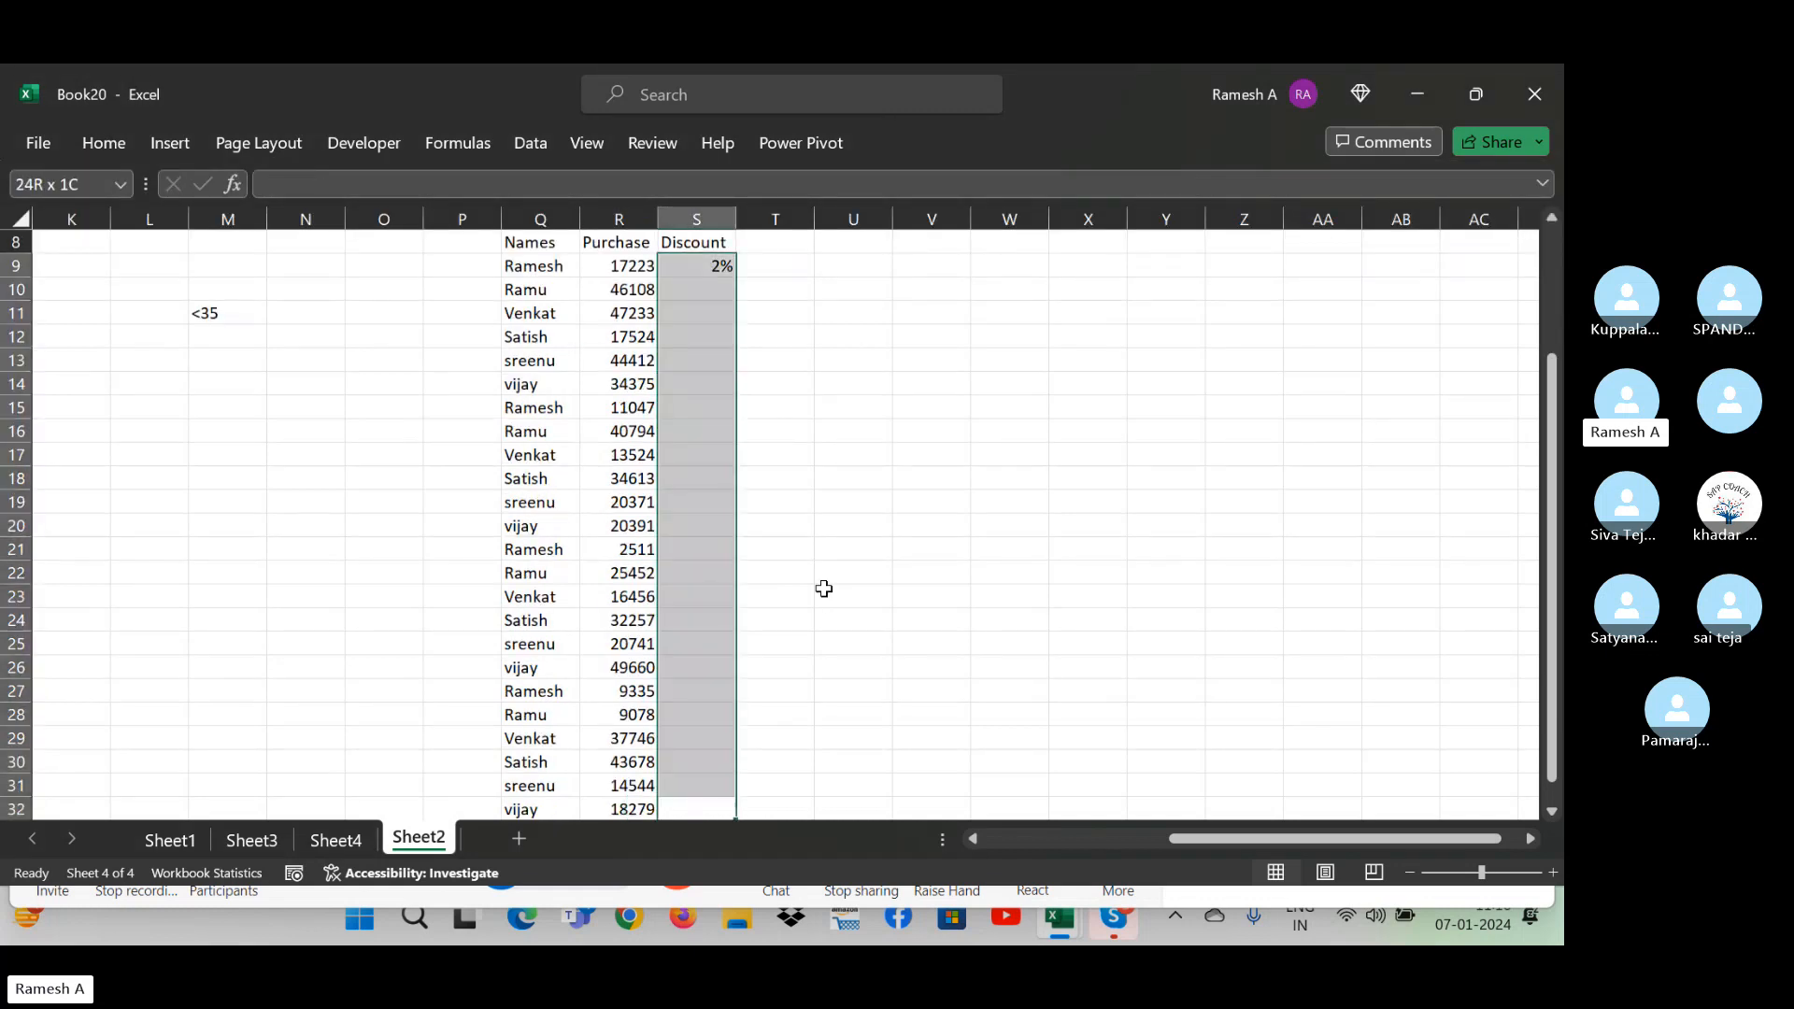
pyautogui.hotkey('ctrl', 'd')
pyautogui.press('Down')
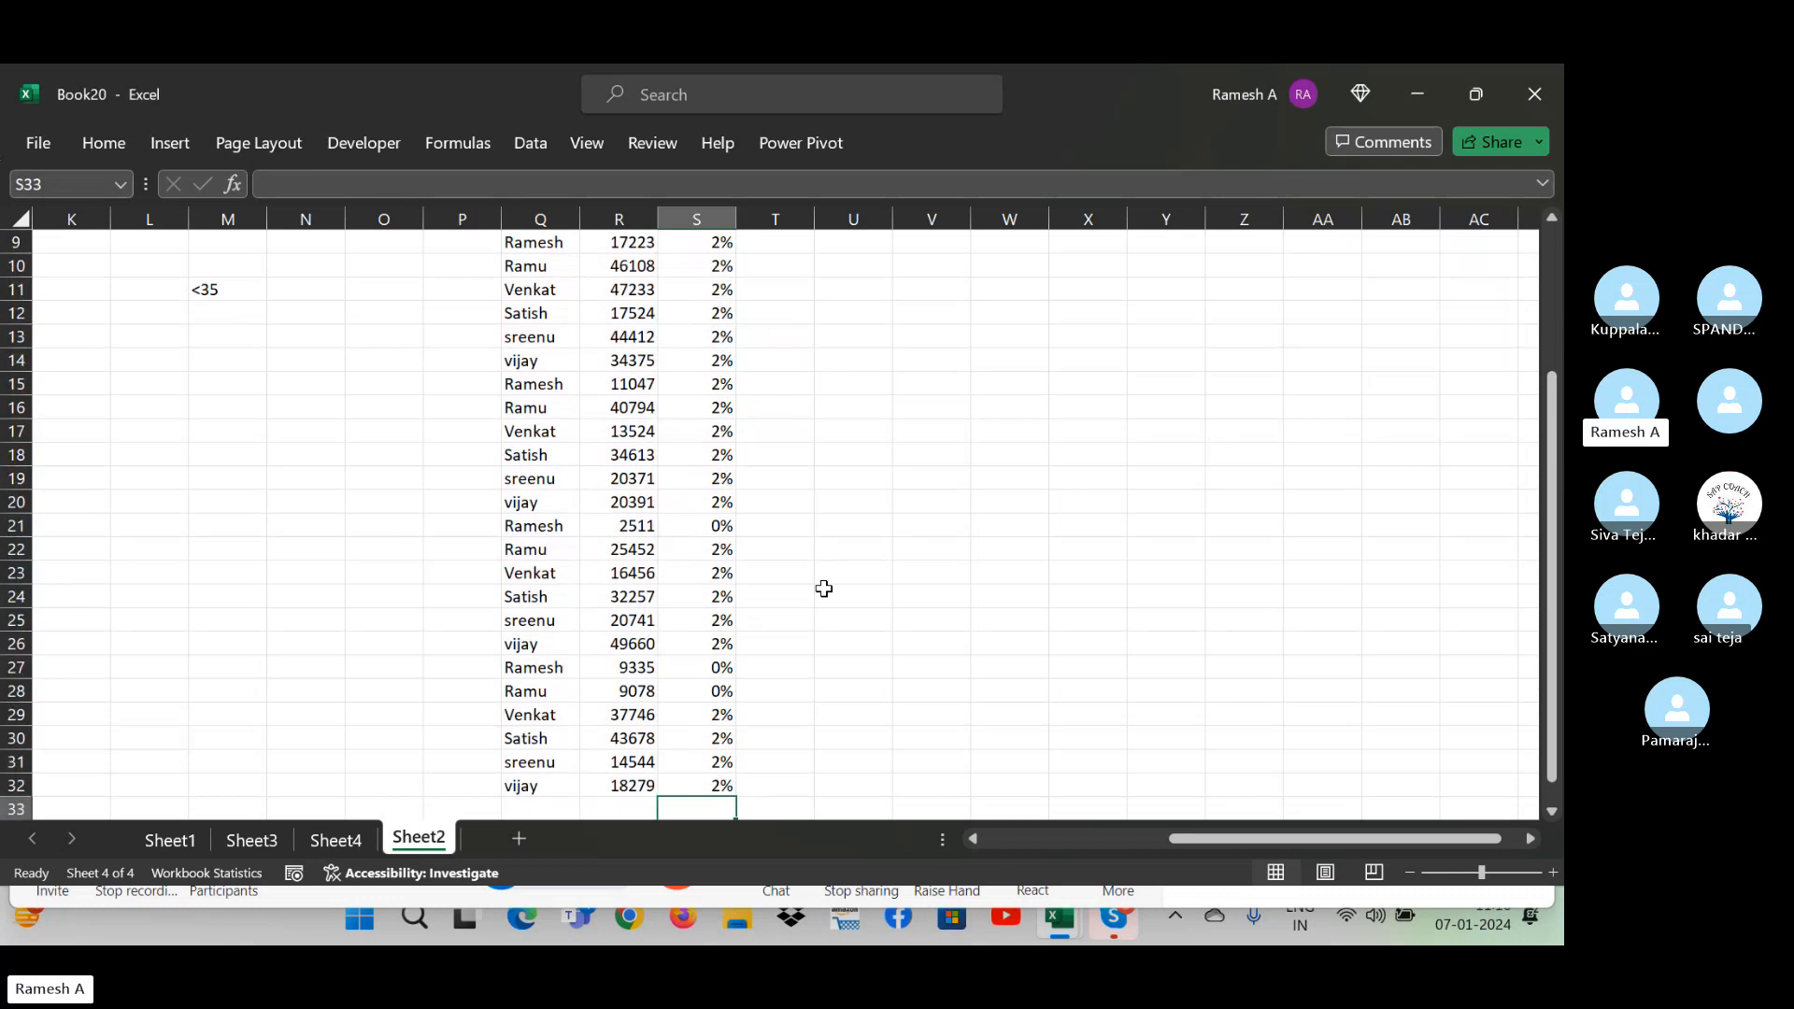
# - Set the purchase amount in R10 to 6777 to test the discount condition
pyautogui.press('Up')
pyautogui.press('Up')
pyautogui.press('Up')
pyautogui.press('Up')
pyautogui.press('Up')
pyautogui.press('Up')
pyautogui.press('Up')
pyautogui.press('Up')
pyautogui.press('Up')
pyautogui.press('Up')
pyautogui.press('Up')
pyautogui.press('Up')
pyautogui.press('Up')
pyautogui.press('Up')
pyautogui.press('Up')
pyautogui.press('Up')
pyautogui.press('Up')
pyautogui.press('Up')
pyautogui.press('Up')
pyautogui.press('Up')
pyautogui.press('Up')
pyautogui.press('Up')
pyautogui.press('Up')
pyautogui.press('Up')
pyautogui.press('Up')
pyautogui.press('Up')
pyautogui.press('Up')
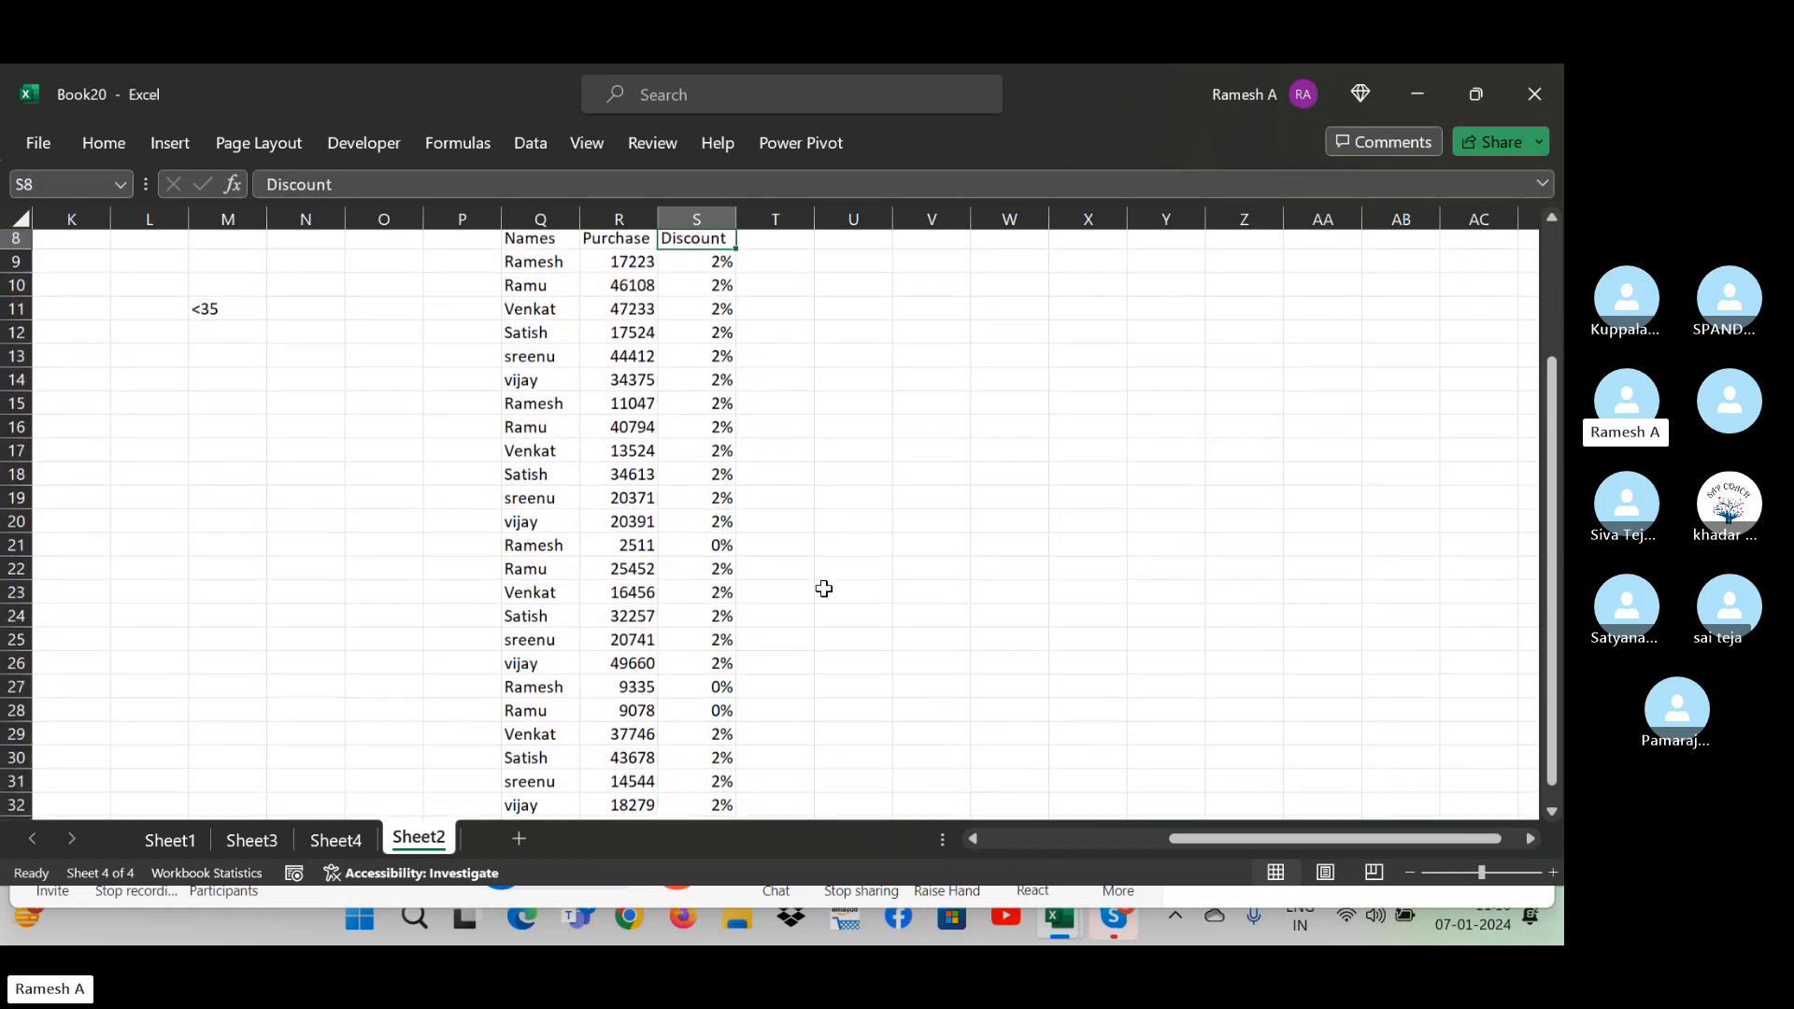
pyautogui.press('Down')
pyautogui.press('Down')
pyautogui.press('Down')
pyautogui.press('Left')
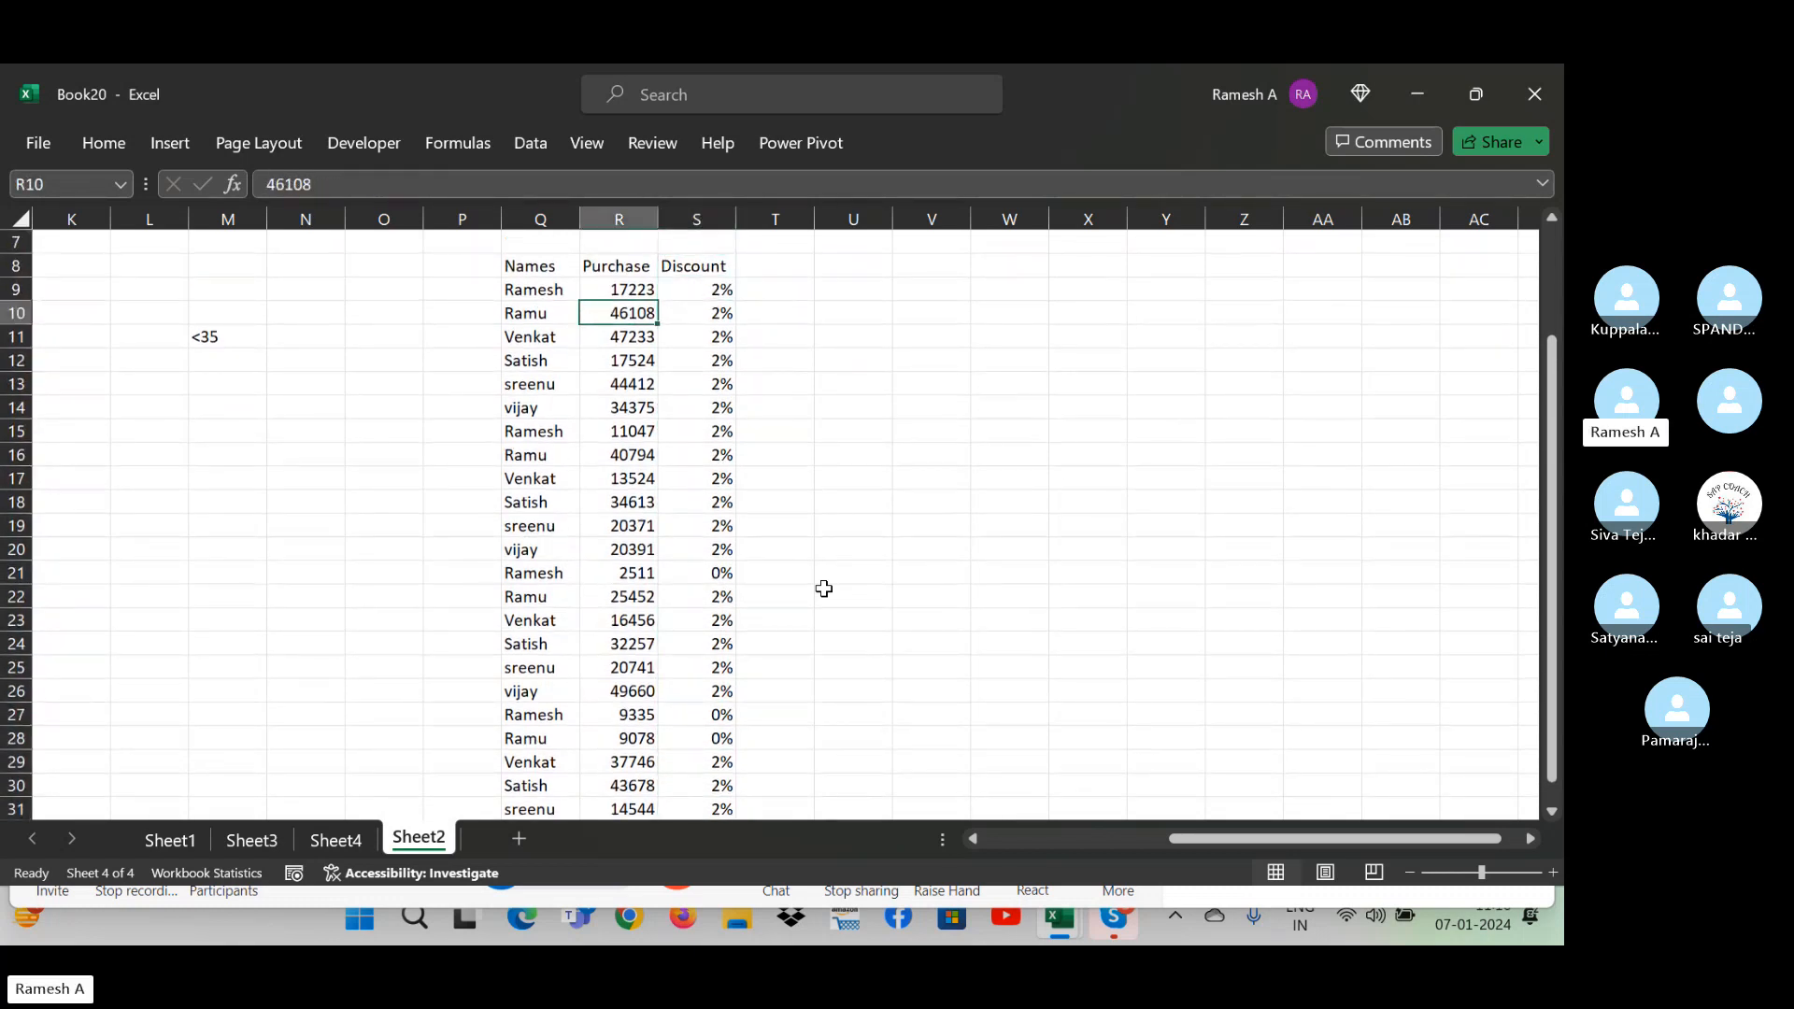
pyautogui.write('6777')
pyautogui.press('Return')
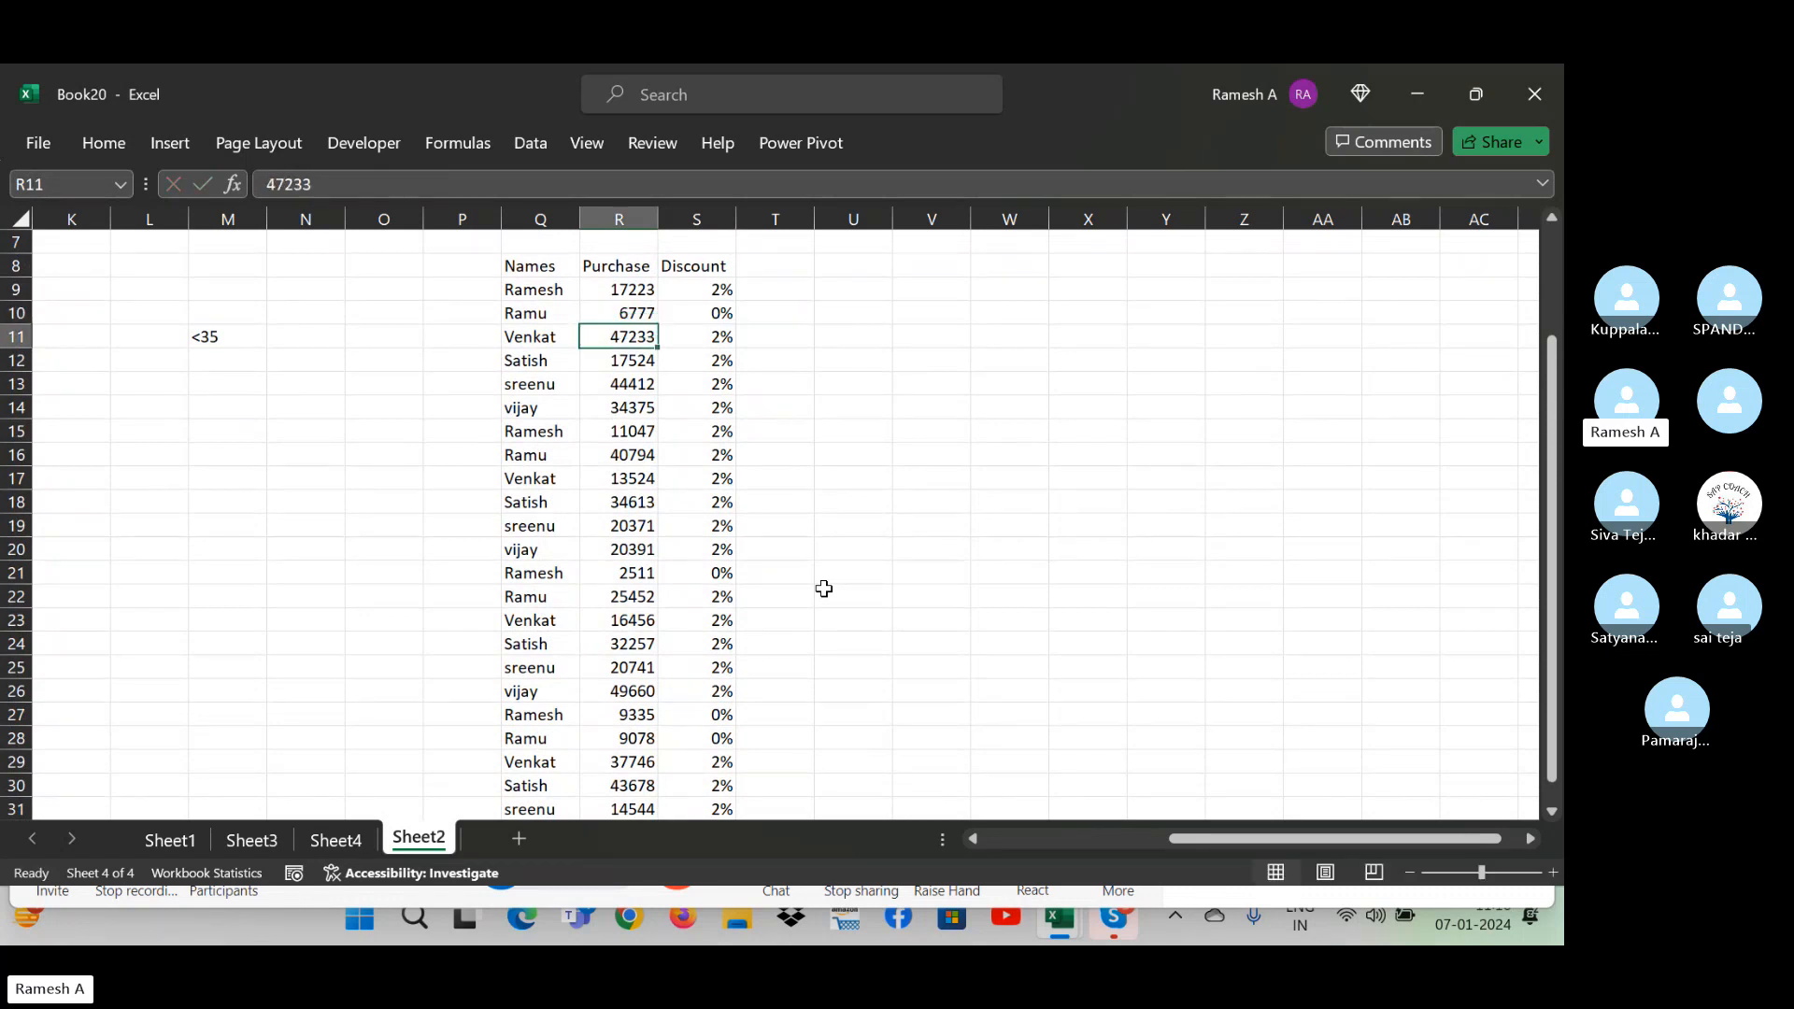
# - Set the purchase amounts in R14 to 677 and R15 to 332
pyautogui.press('Down')
pyautogui.press('Down')
pyautogui.press('Down')
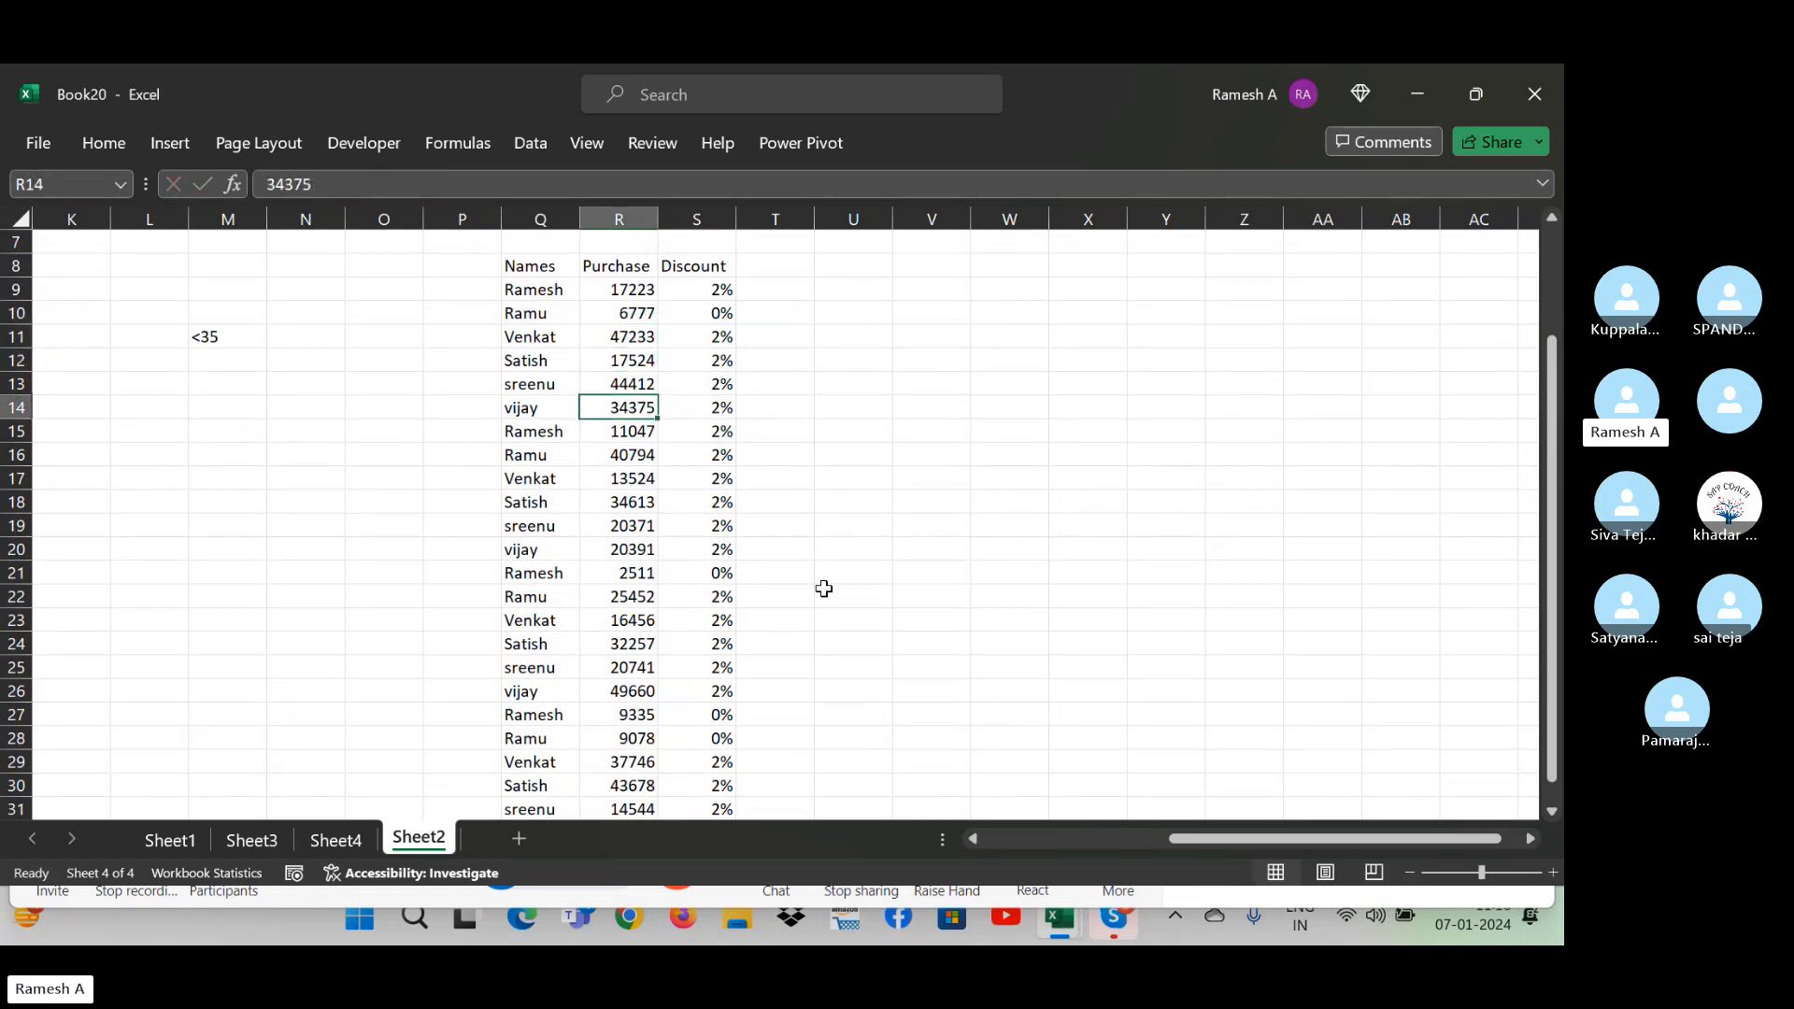
pyautogui.write('677')
pyautogui.press('Return')
pyautogui.write('332')
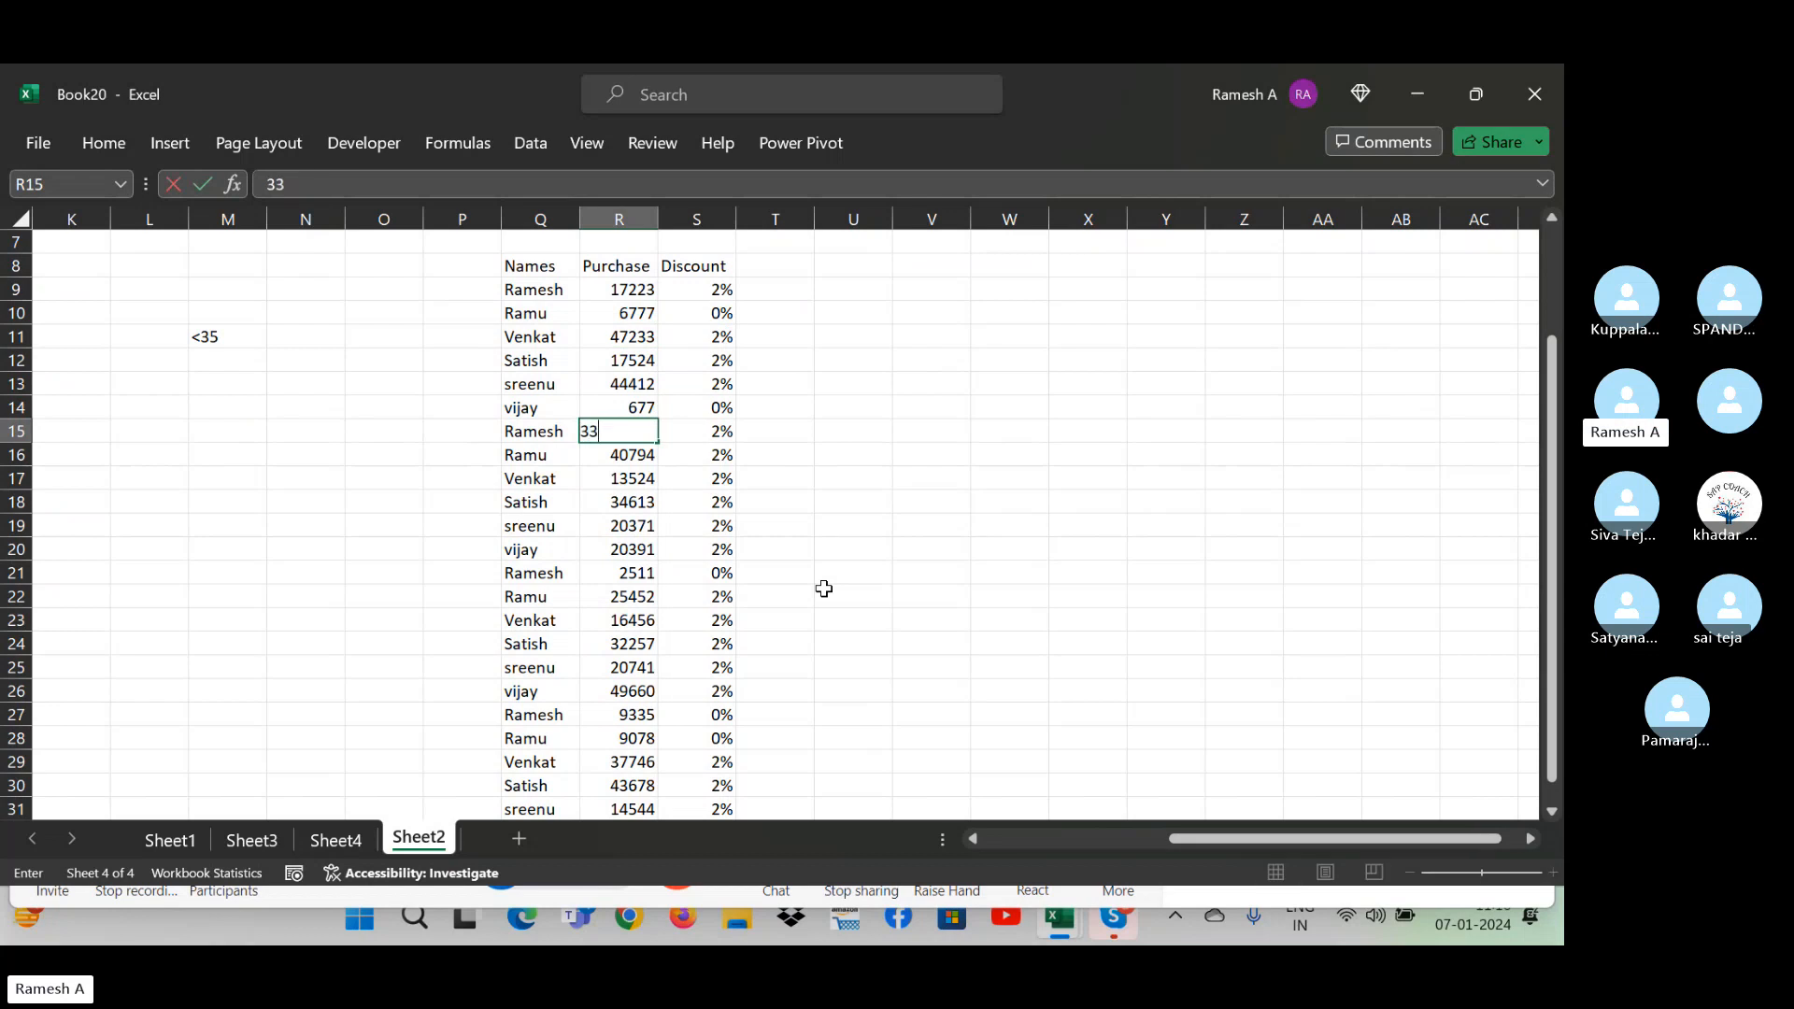
pyautogui.press('Return')
# - Set the purchase amounts in R20 to 444 and R21 to 66788
pyautogui.press('Down')
pyautogui.press('Down')
pyautogui.press('Down')
pyautogui.press('Down')
pyautogui.write('444')
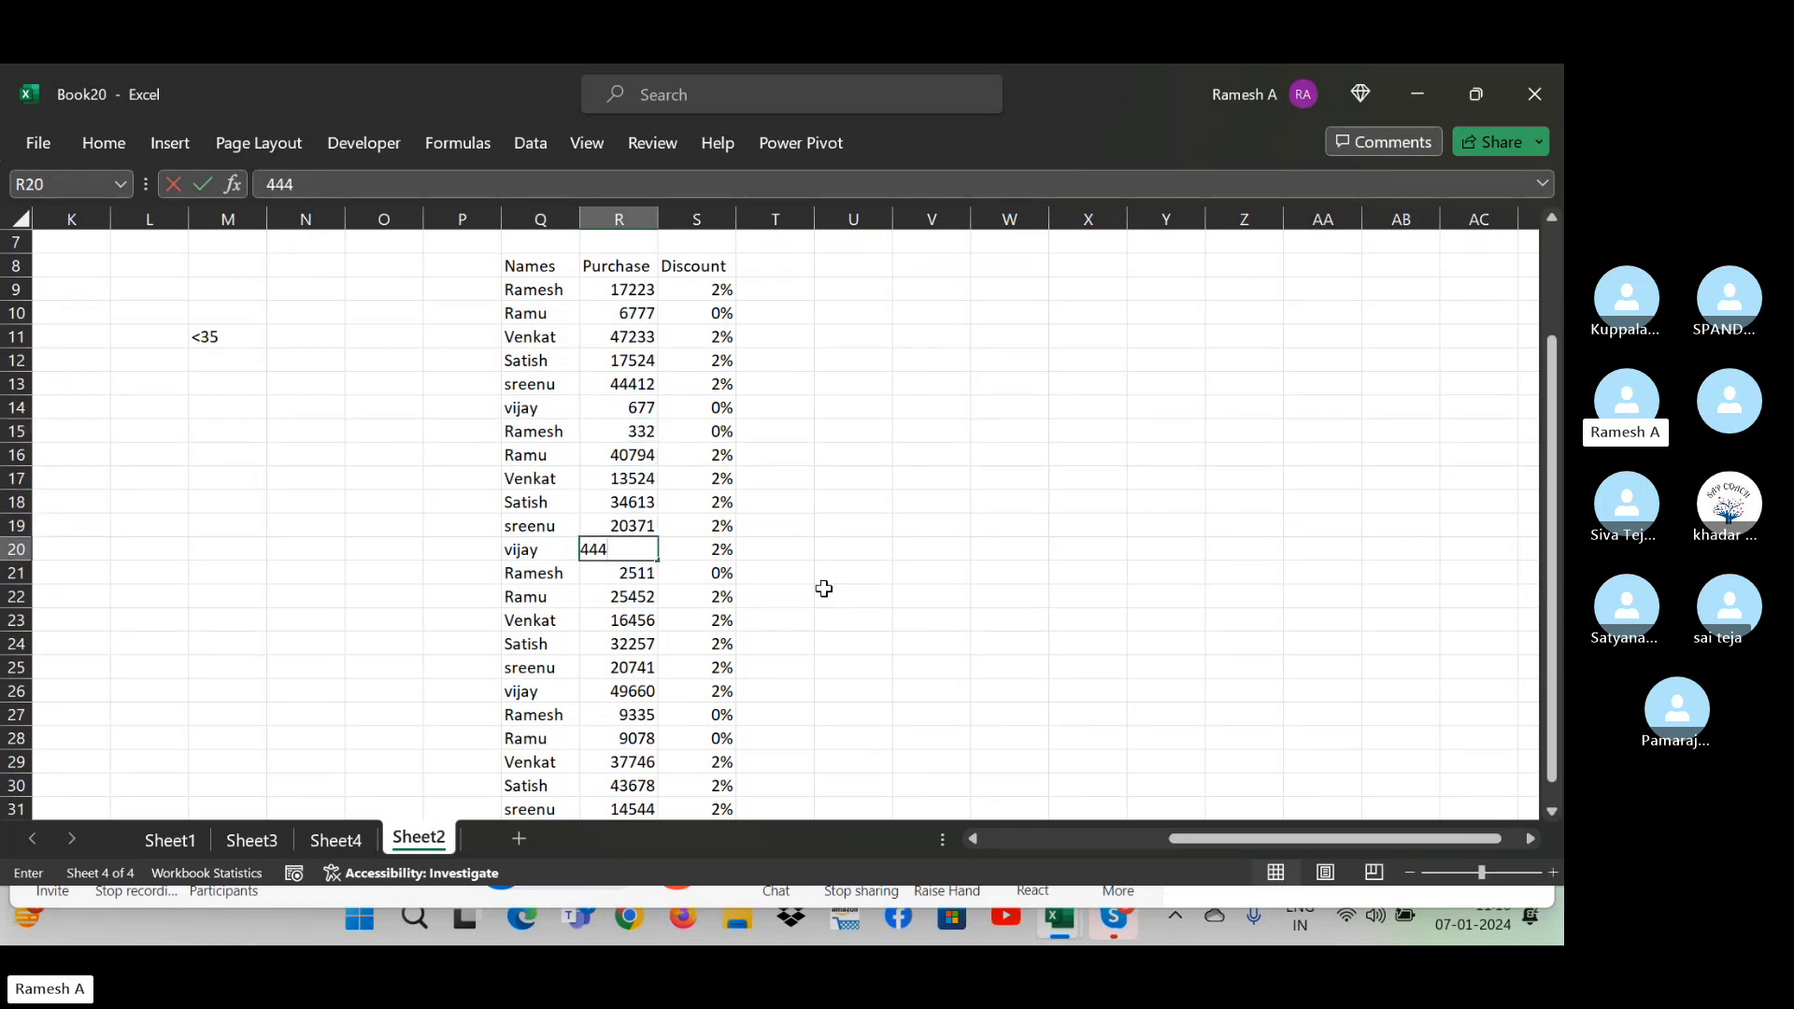
pyautogui.press('Return')
pyautogui.write('66788')
pyautogui.press('Return')
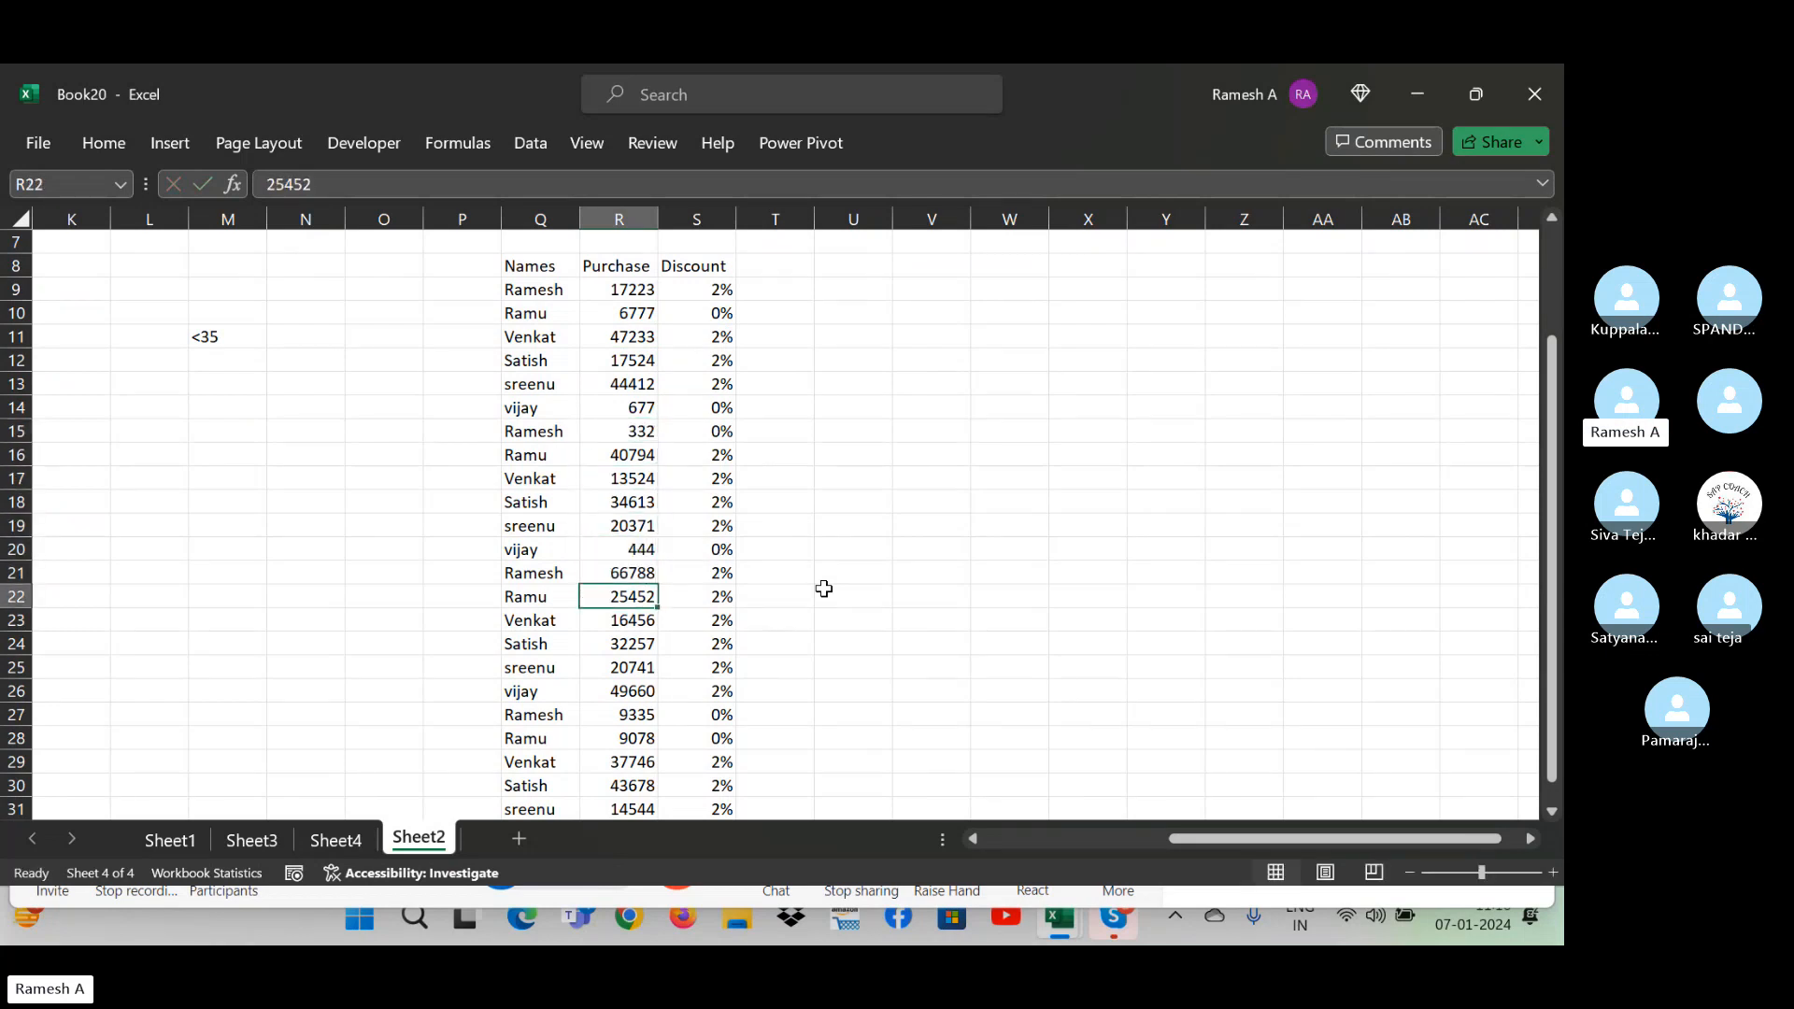
# - Set the purchase amounts in R22 to 222, R24 to 111 and R27 to 555
pyautogui.write('222')
pyautogui.press('Return')
pyautogui.press('Down')
pyautogui.write('111')
pyautogui.press('Return')
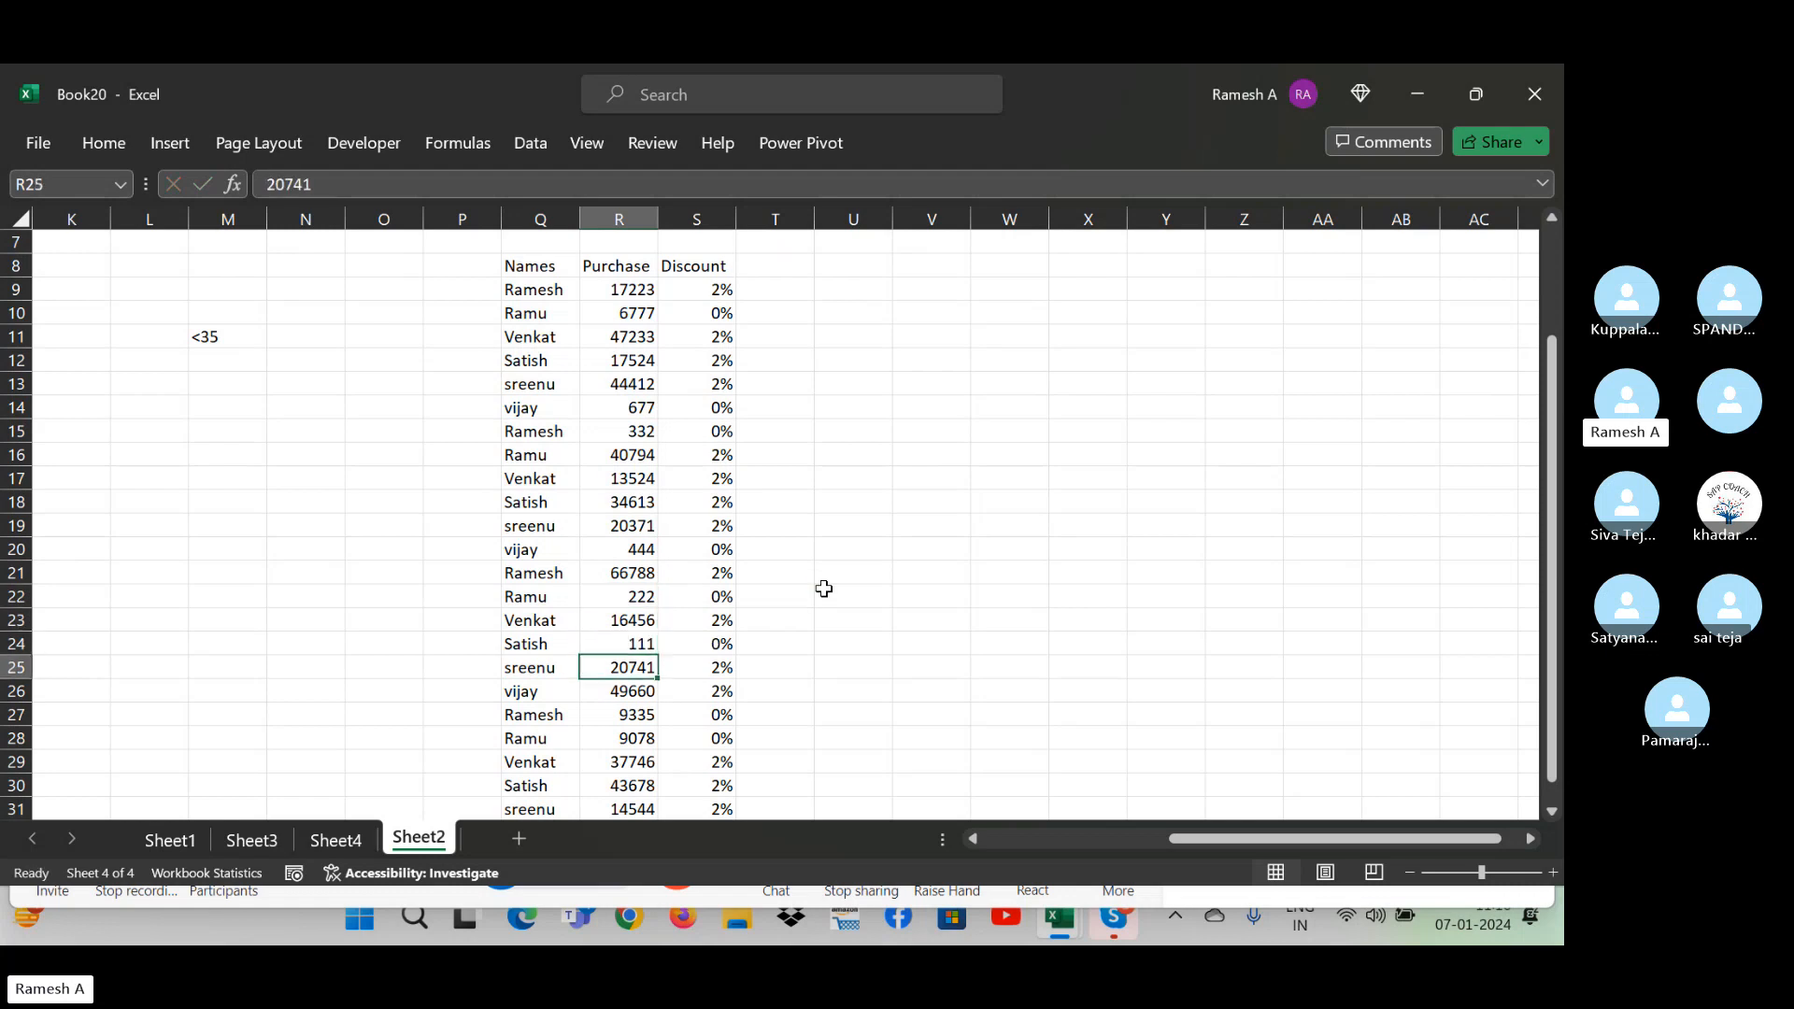
pyautogui.press('Down')
pyautogui.press('Down')
pyautogui.write('555')
pyautogui.press('Return')
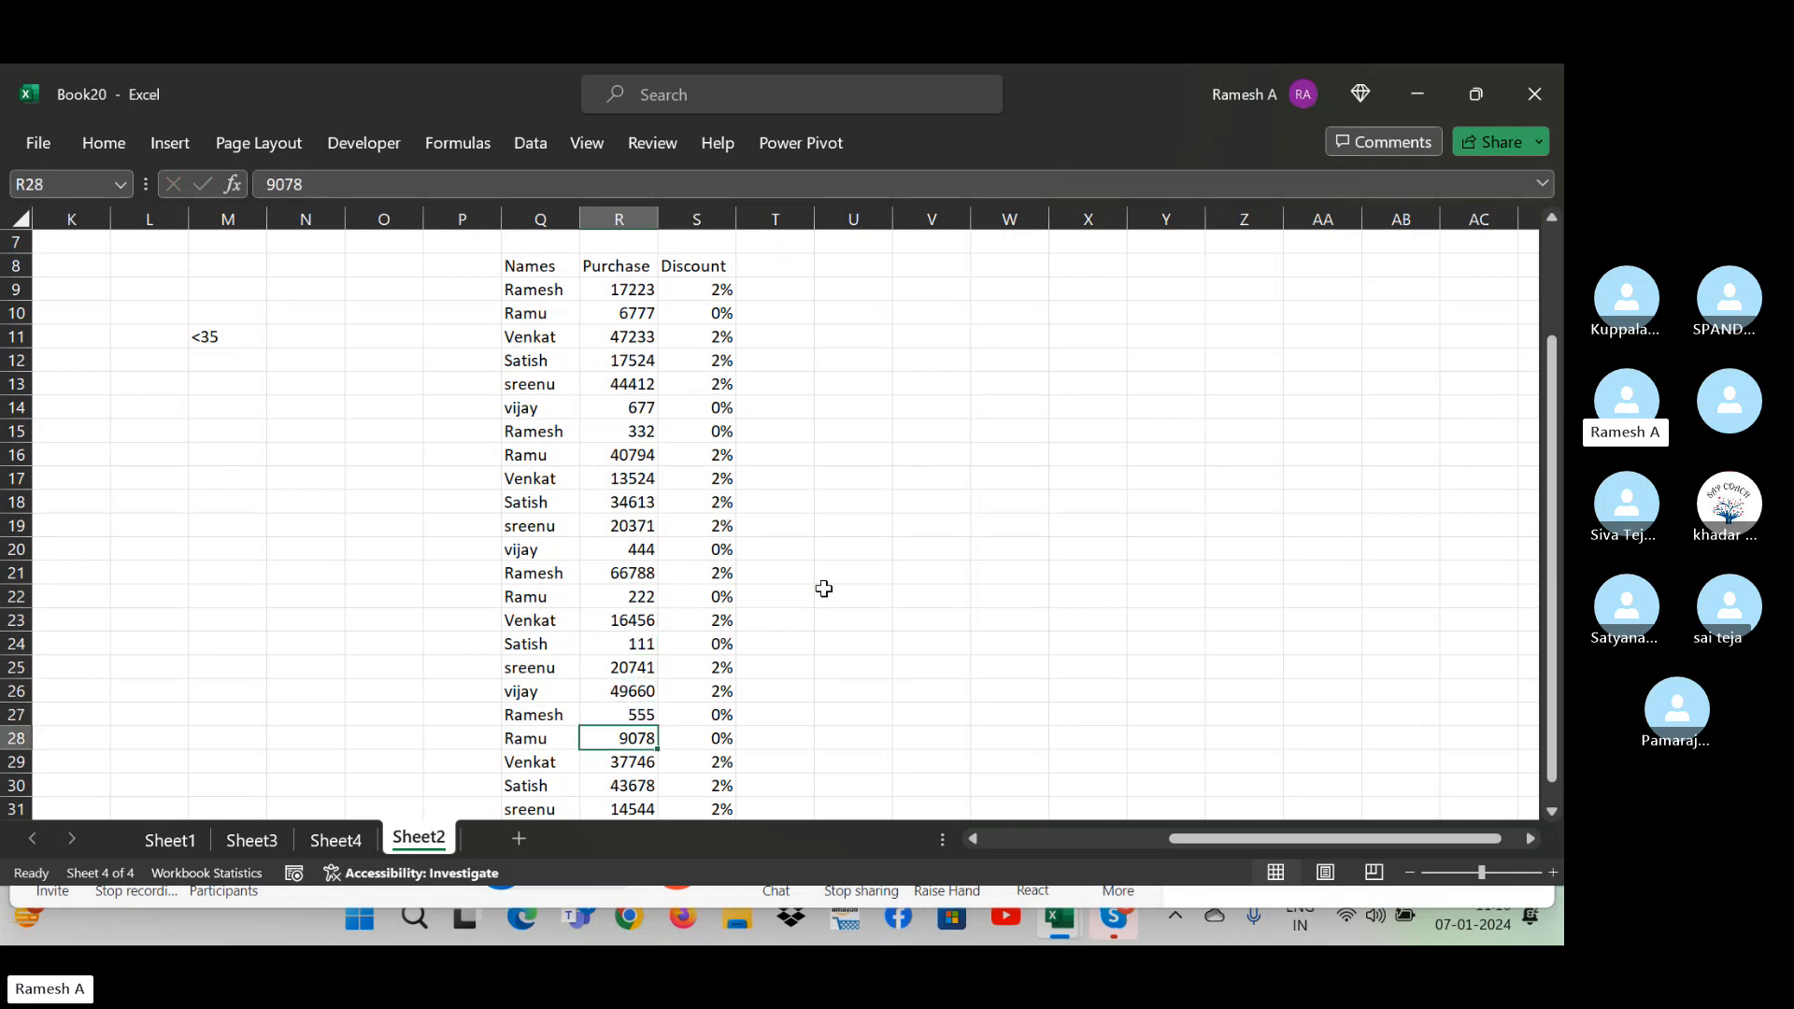
# - Examine the IF formulas in the Discount column and compare each discount with its purchase amount and the threshold
pyautogui.press('Right')
pyautogui.press('Up')
pyautogui.press('Up')
pyautogui.press('Up')
pyautogui.press('Up')
pyautogui.press('Up')
pyautogui.press('Up')
pyautogui.press('Up')
pyautogui.press('Up')
pyautogui.press('Up')
pyautogui.press('Up')
pyautogui.press('Up')
pyautogui.press('Up')
pyautogui.press('Up')
pyautogui.press('Up')
pyautogui.press('Up')
pyautogui.press('Up')
pyautogui.press('Up')
pyautogui.press('Up')
pyautogui.press('Up')
pyautogui.press('Up')
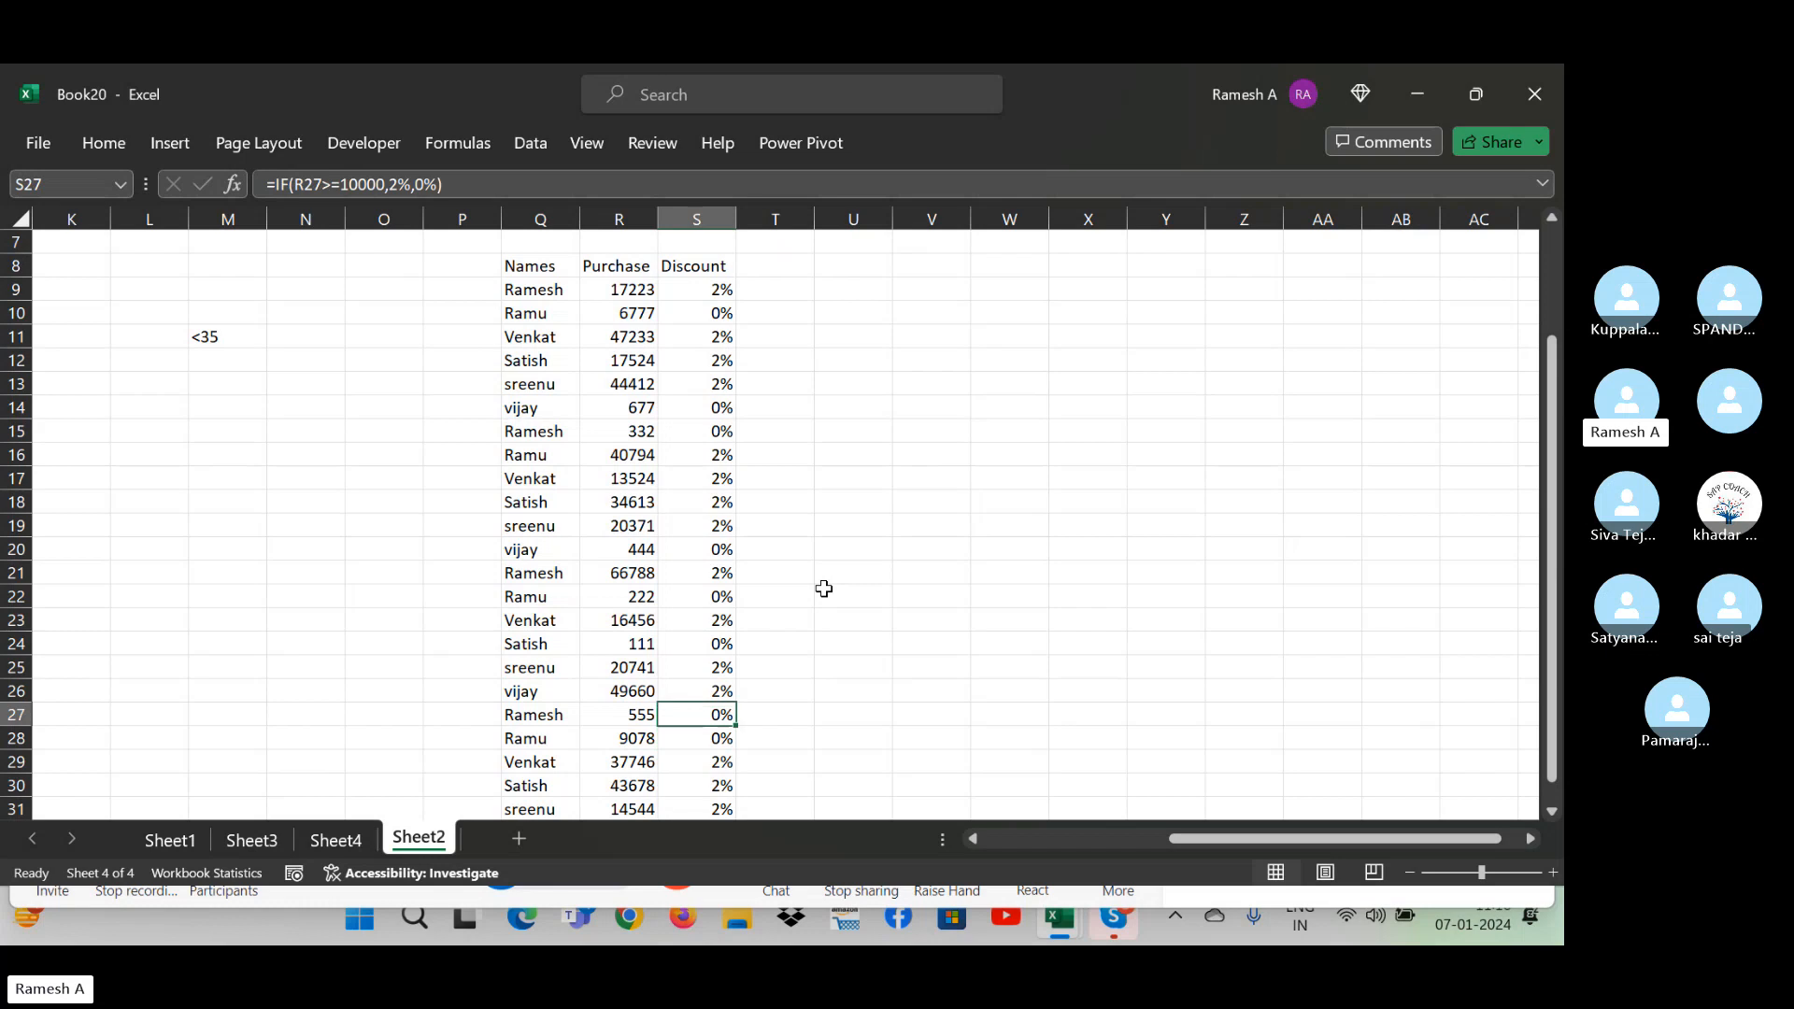
pyautogui.press('Down')
pyautogui.press('Down')
pyautogui.press('Down')
pyautogui.press('Down')
pyautogui.press('Down')
pyautogui.press('Down')
pyautogui.press('Down')
pyautogui.press('Down')
pyautogui.press('Down')
pyautogui.press('Down')
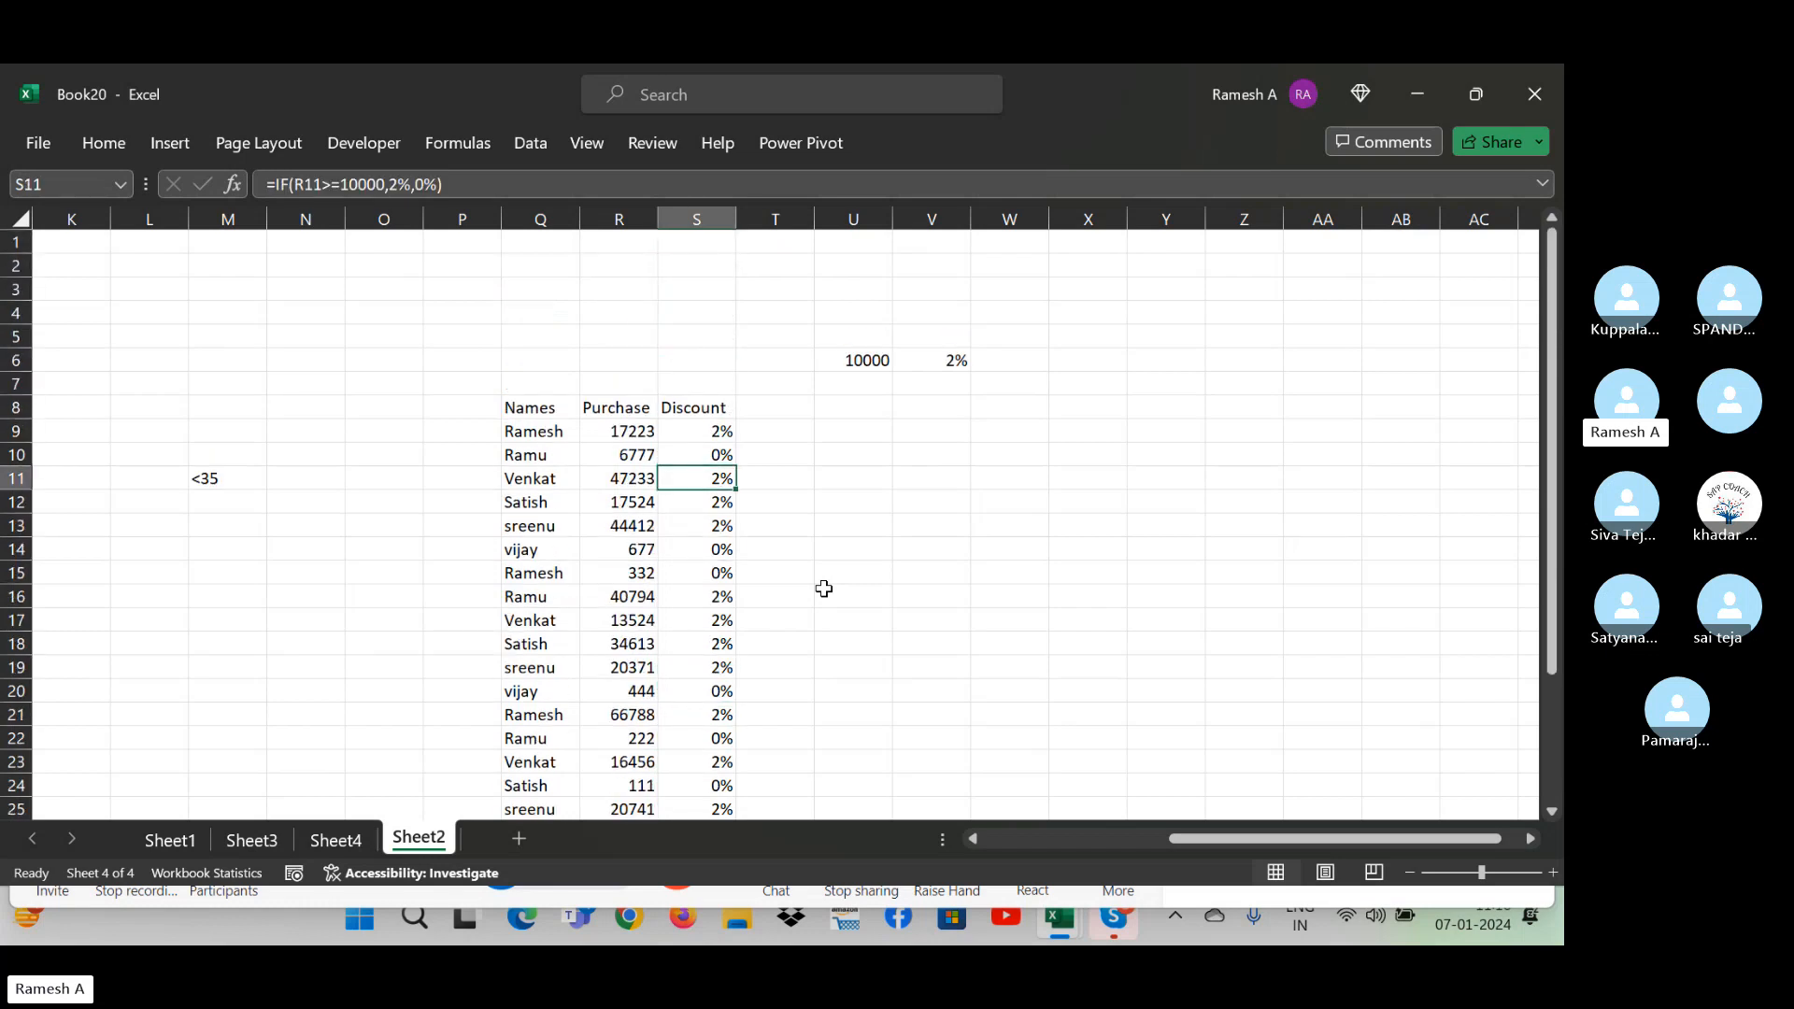
pyautogui.press('Up')
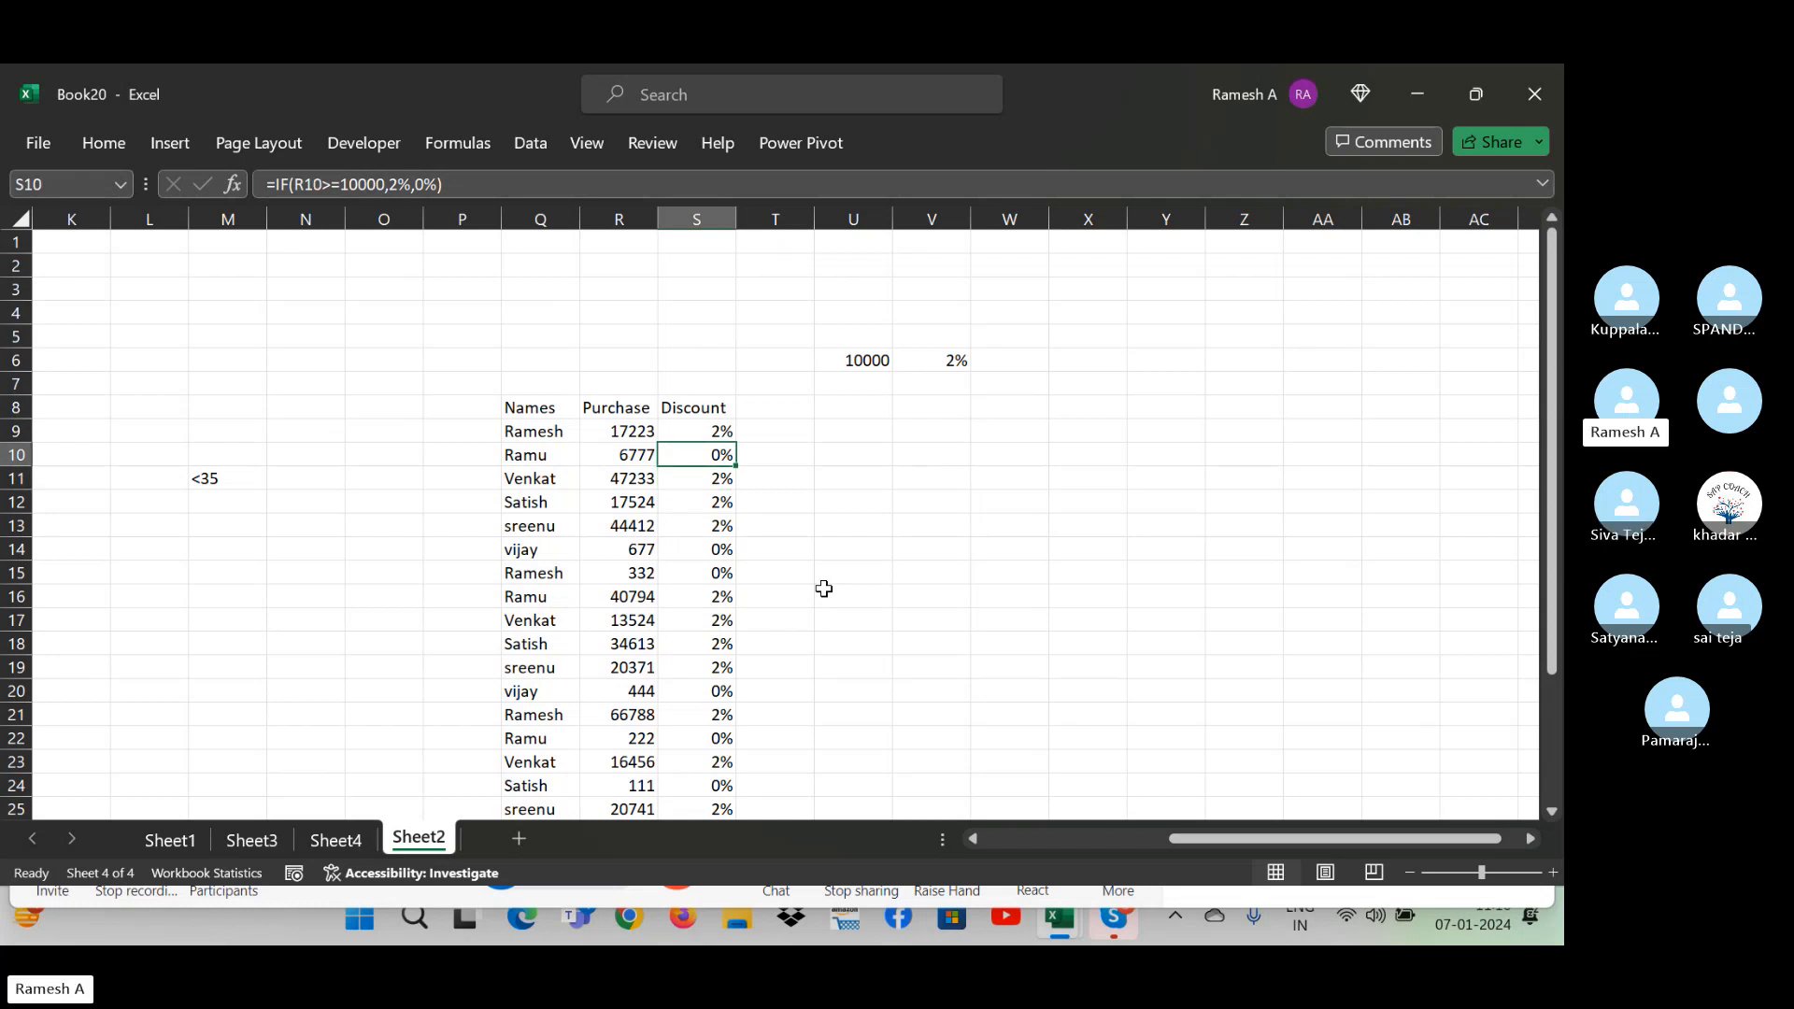
pyautogui.press('Left')
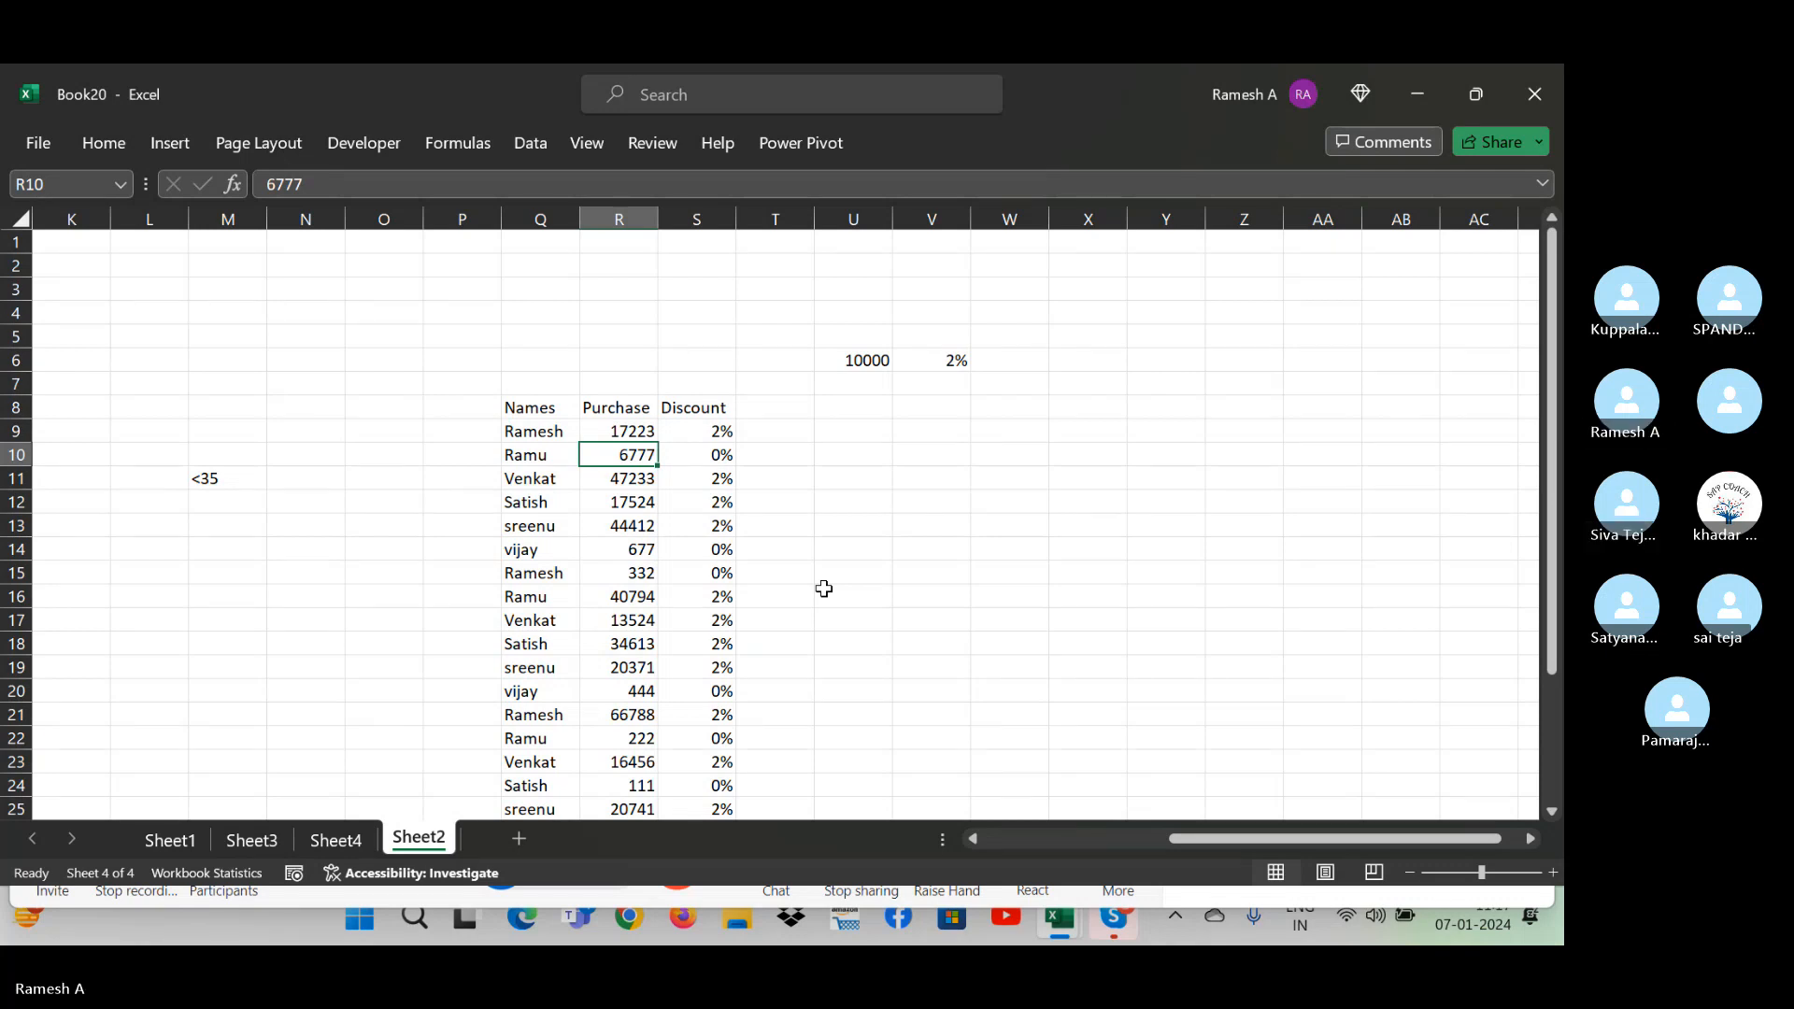
pyautogui.moveTo(823, 588); pyautogui.dragTo(874, 575)
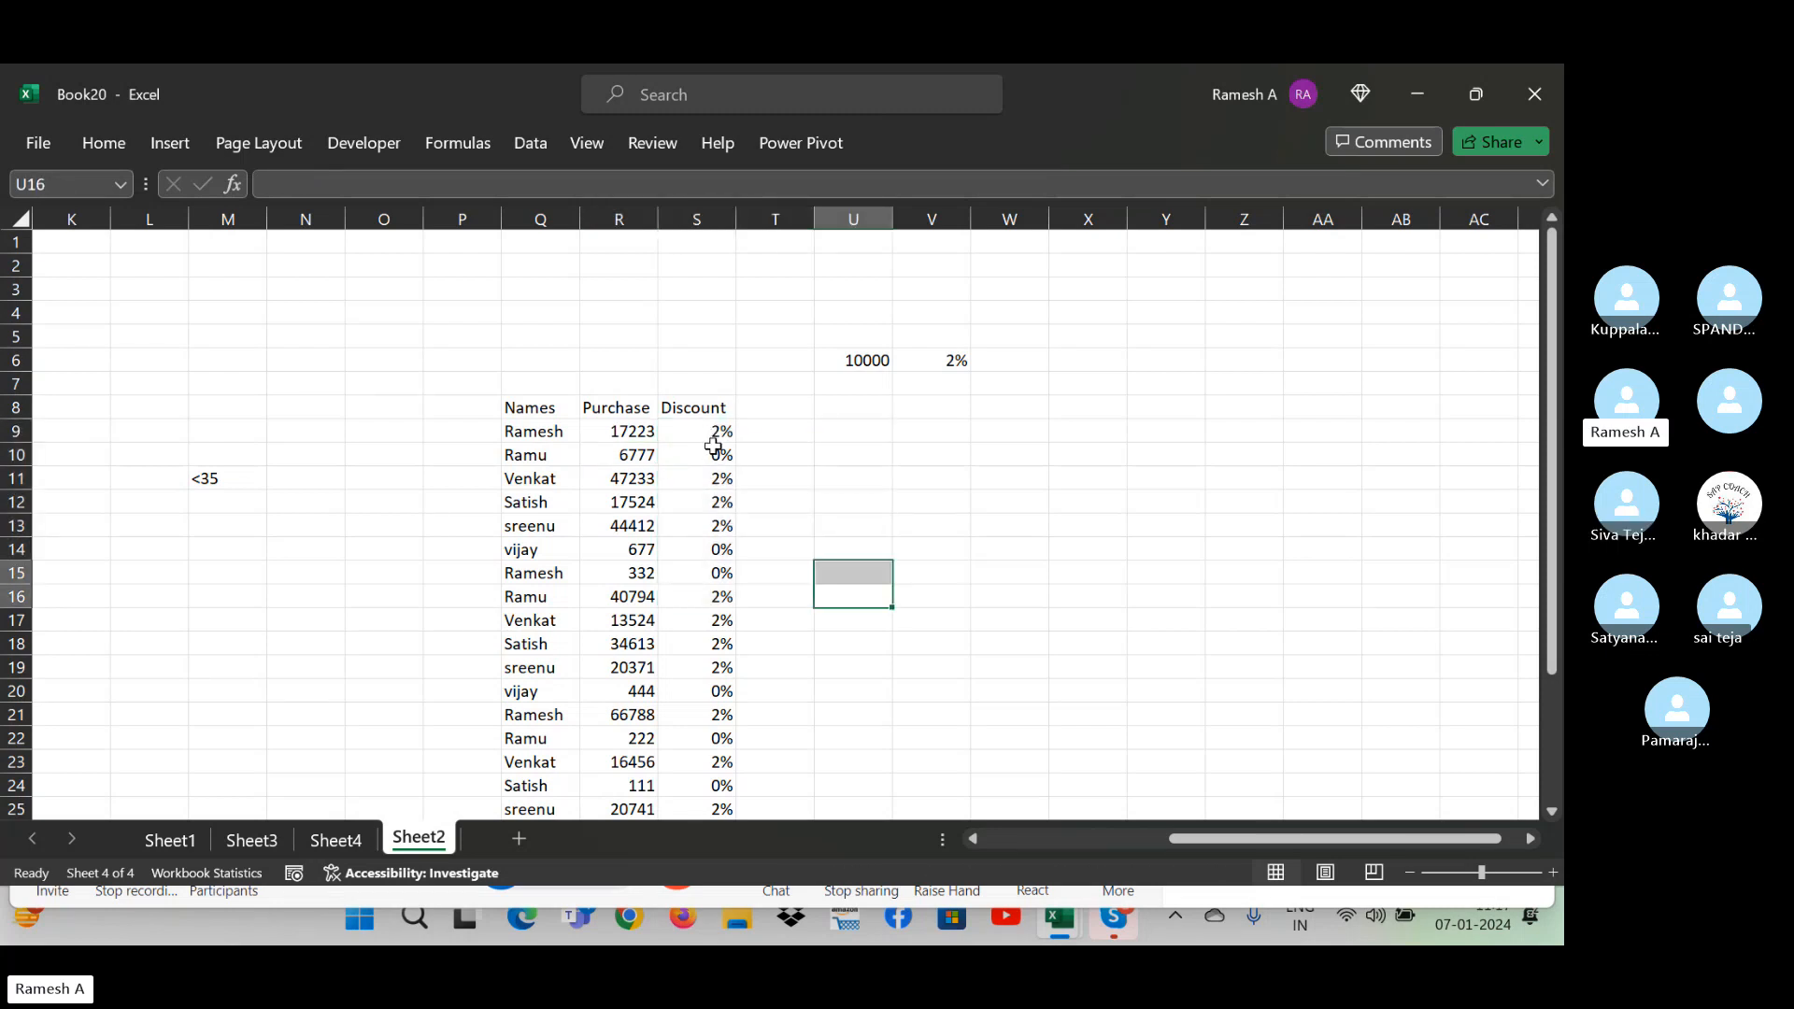
pyautogui.click(641, 431)
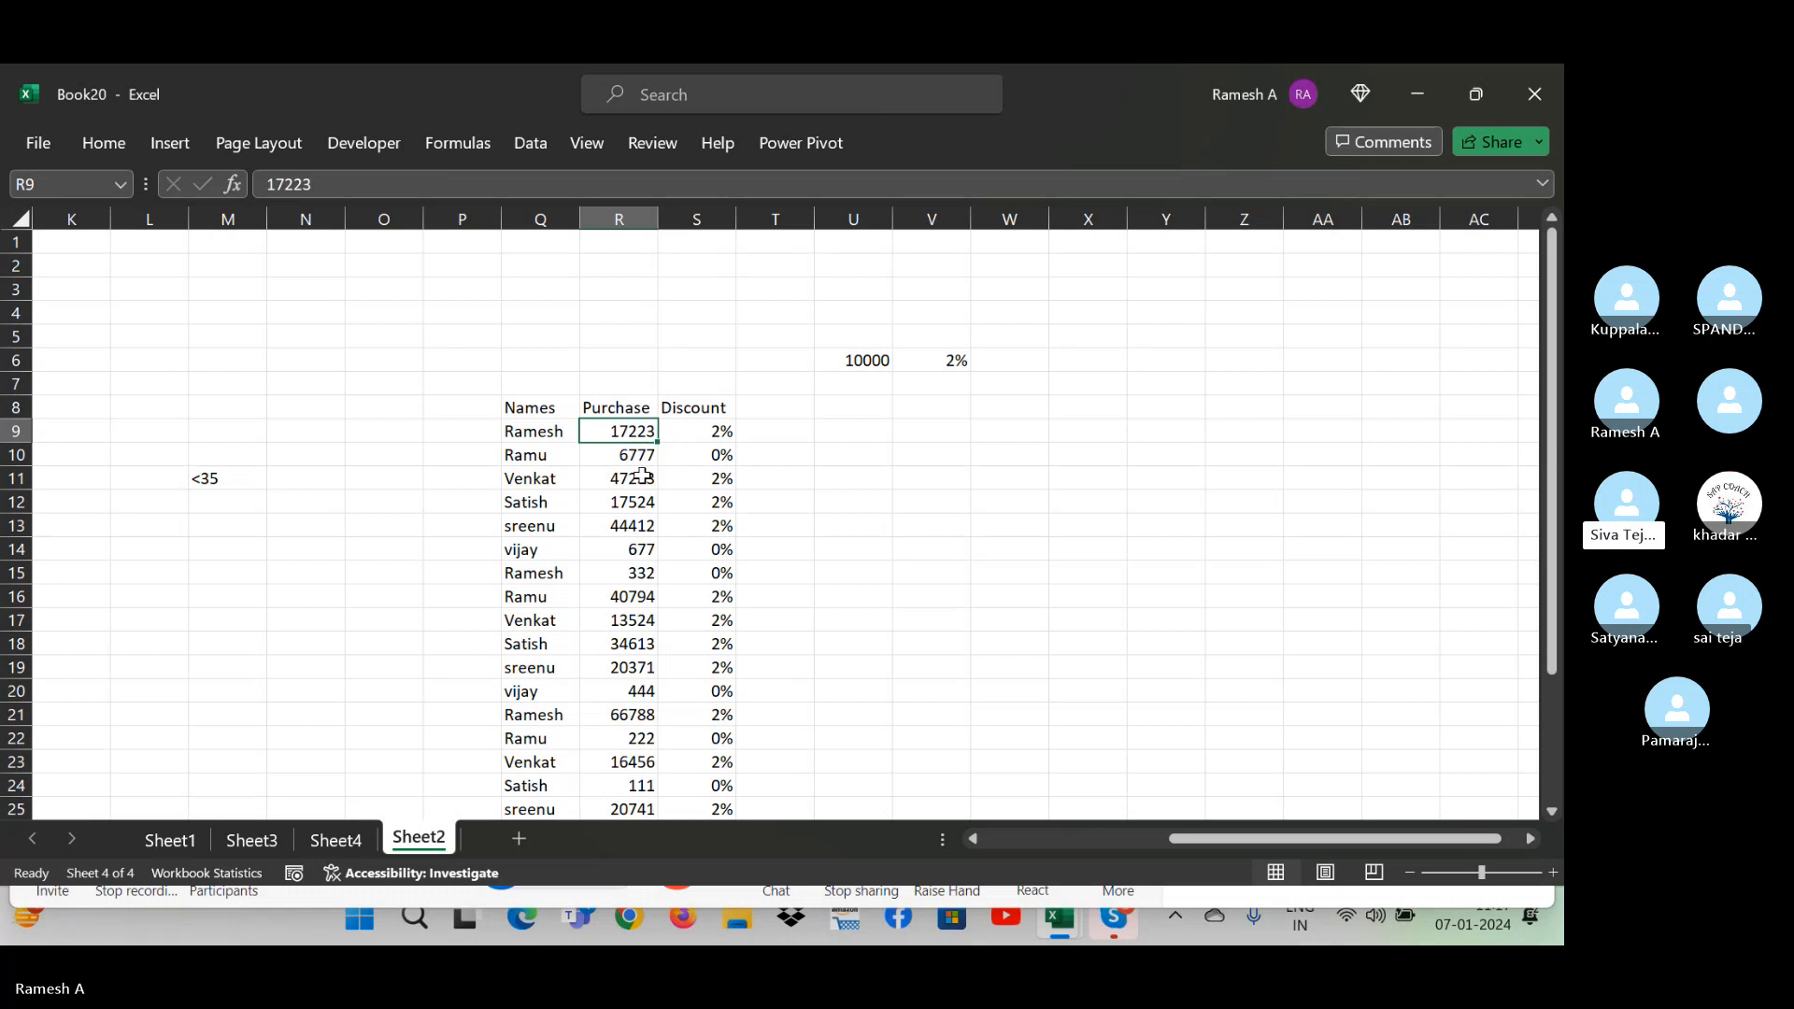
pyautogui.click(643, 477)
pyautogui.click(645, 549)
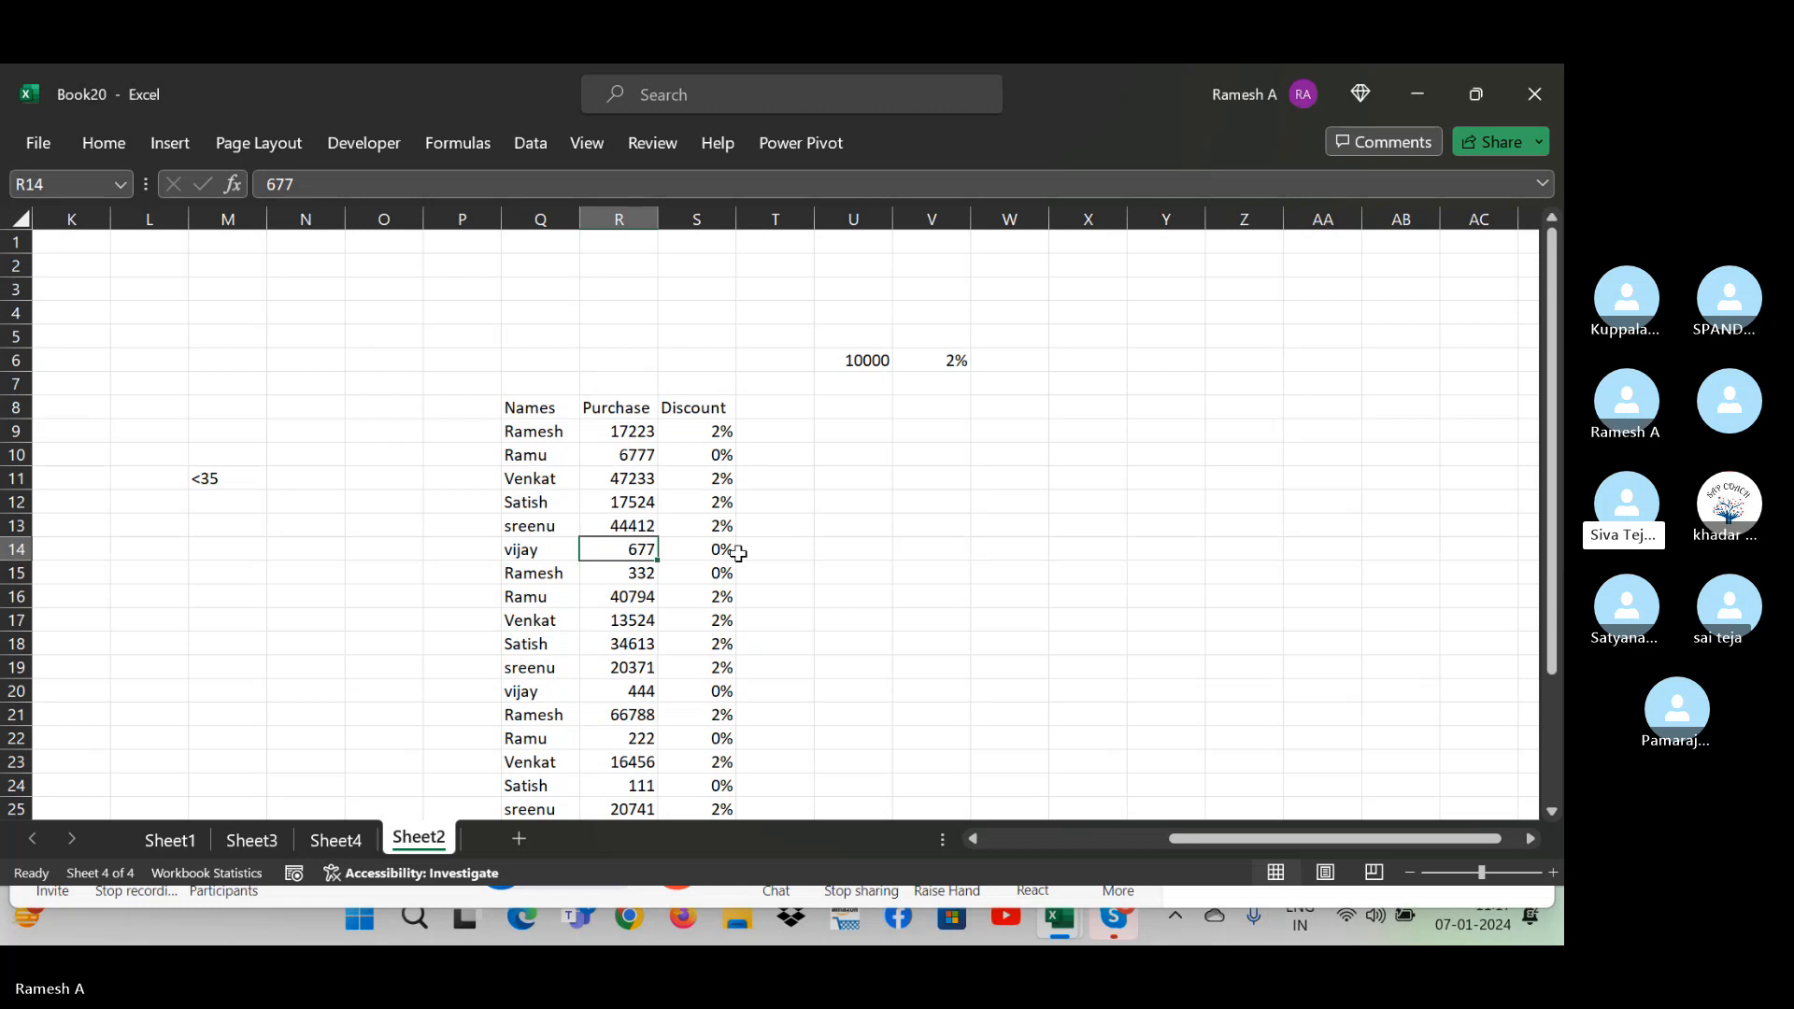
# - Set the purchase amount in R9 to 566666
pyautogui.click(629, 436)
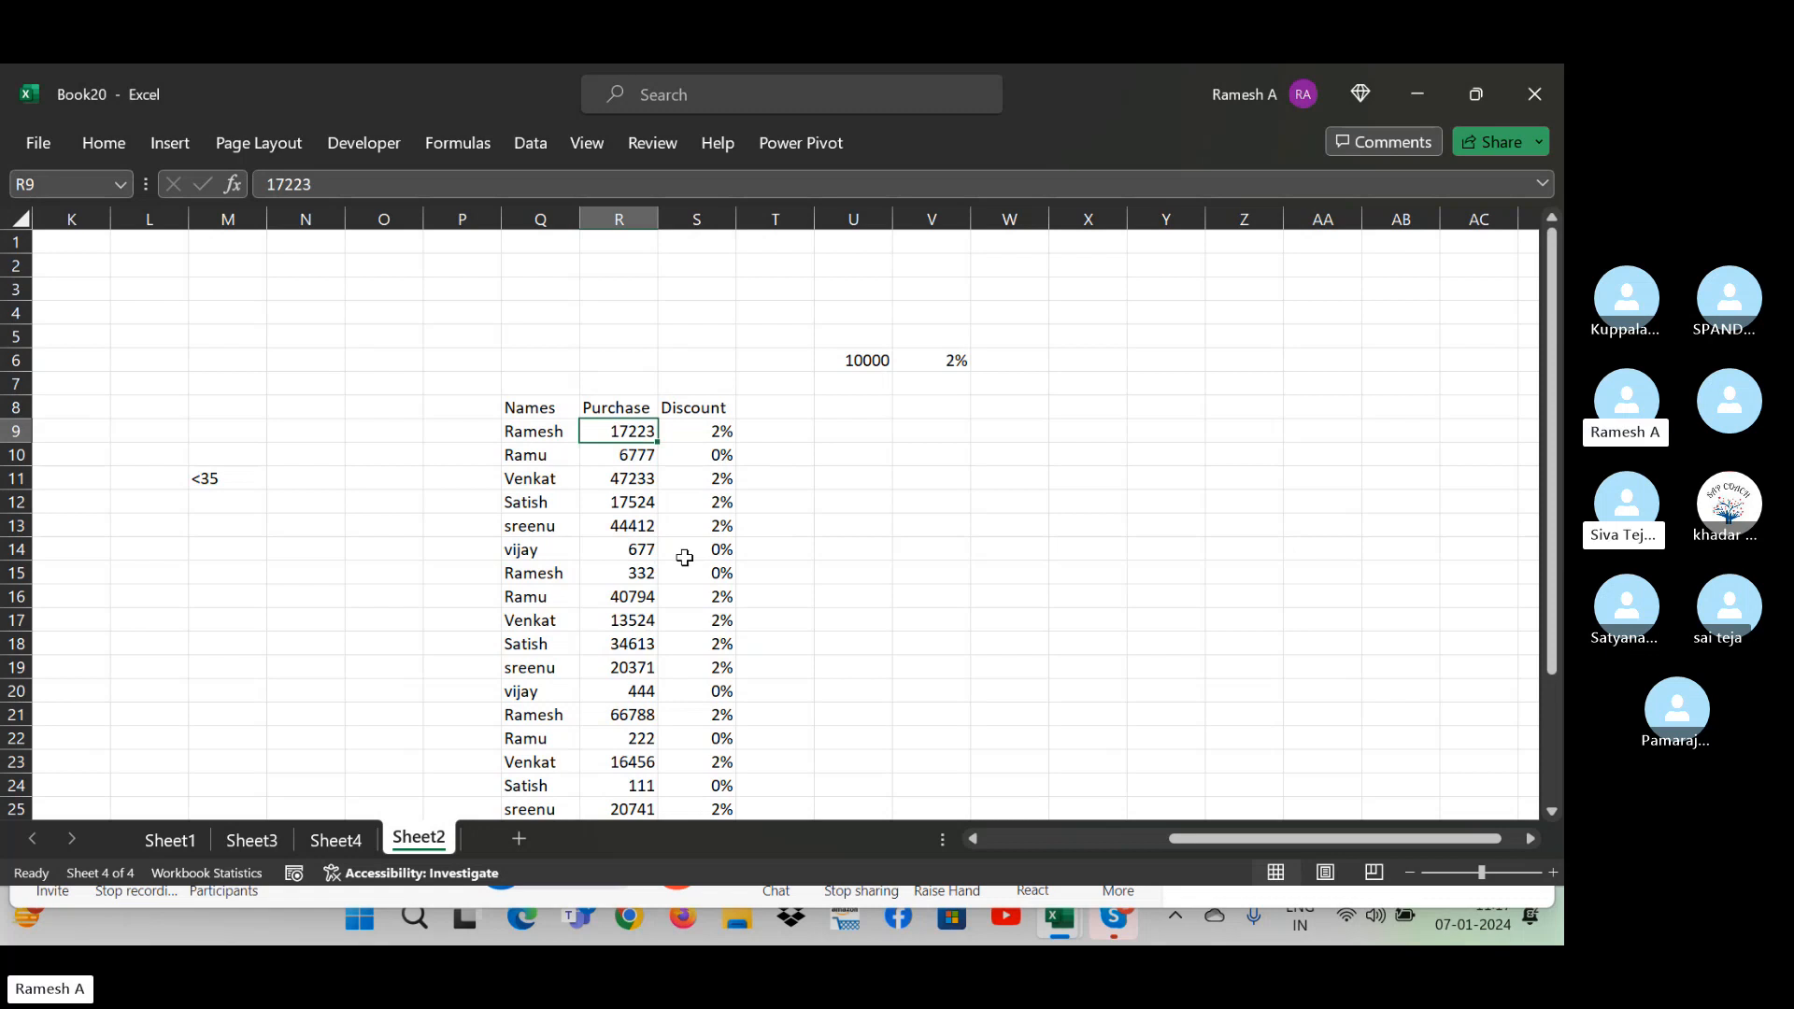
pyautogui.write('56')
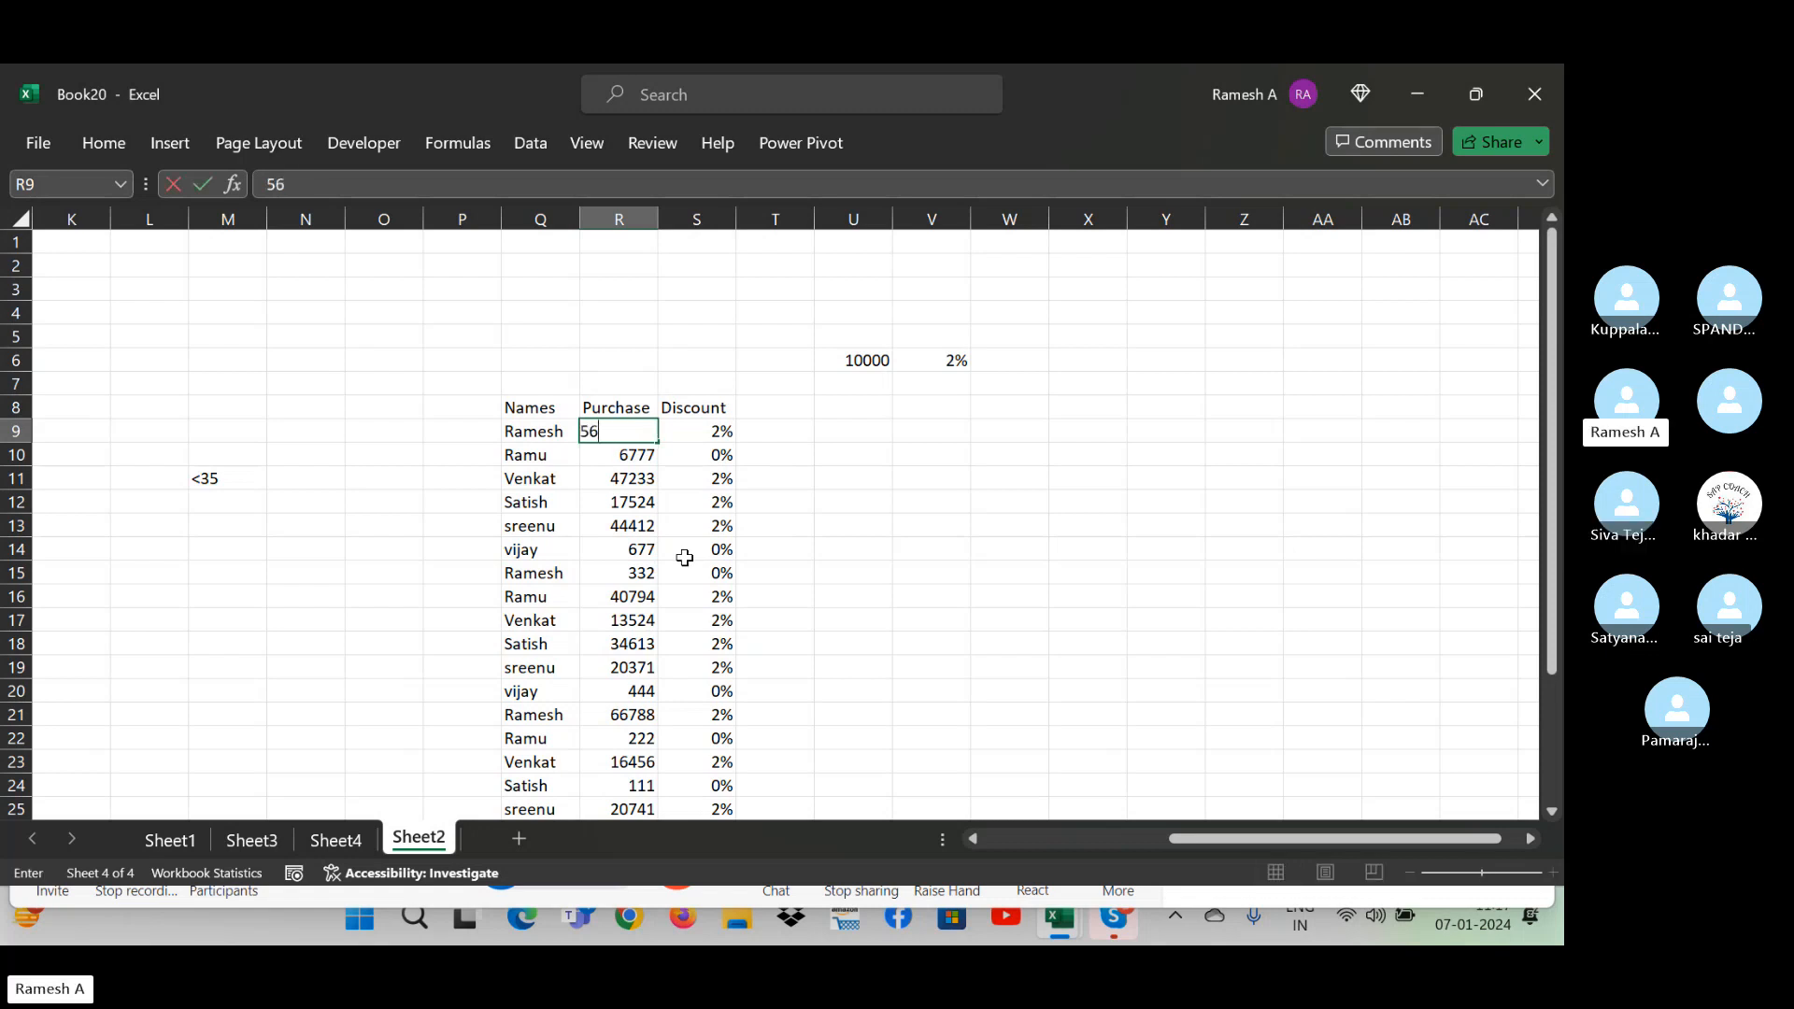
pyautogui.write('6666')
pyautogui.press('Return')
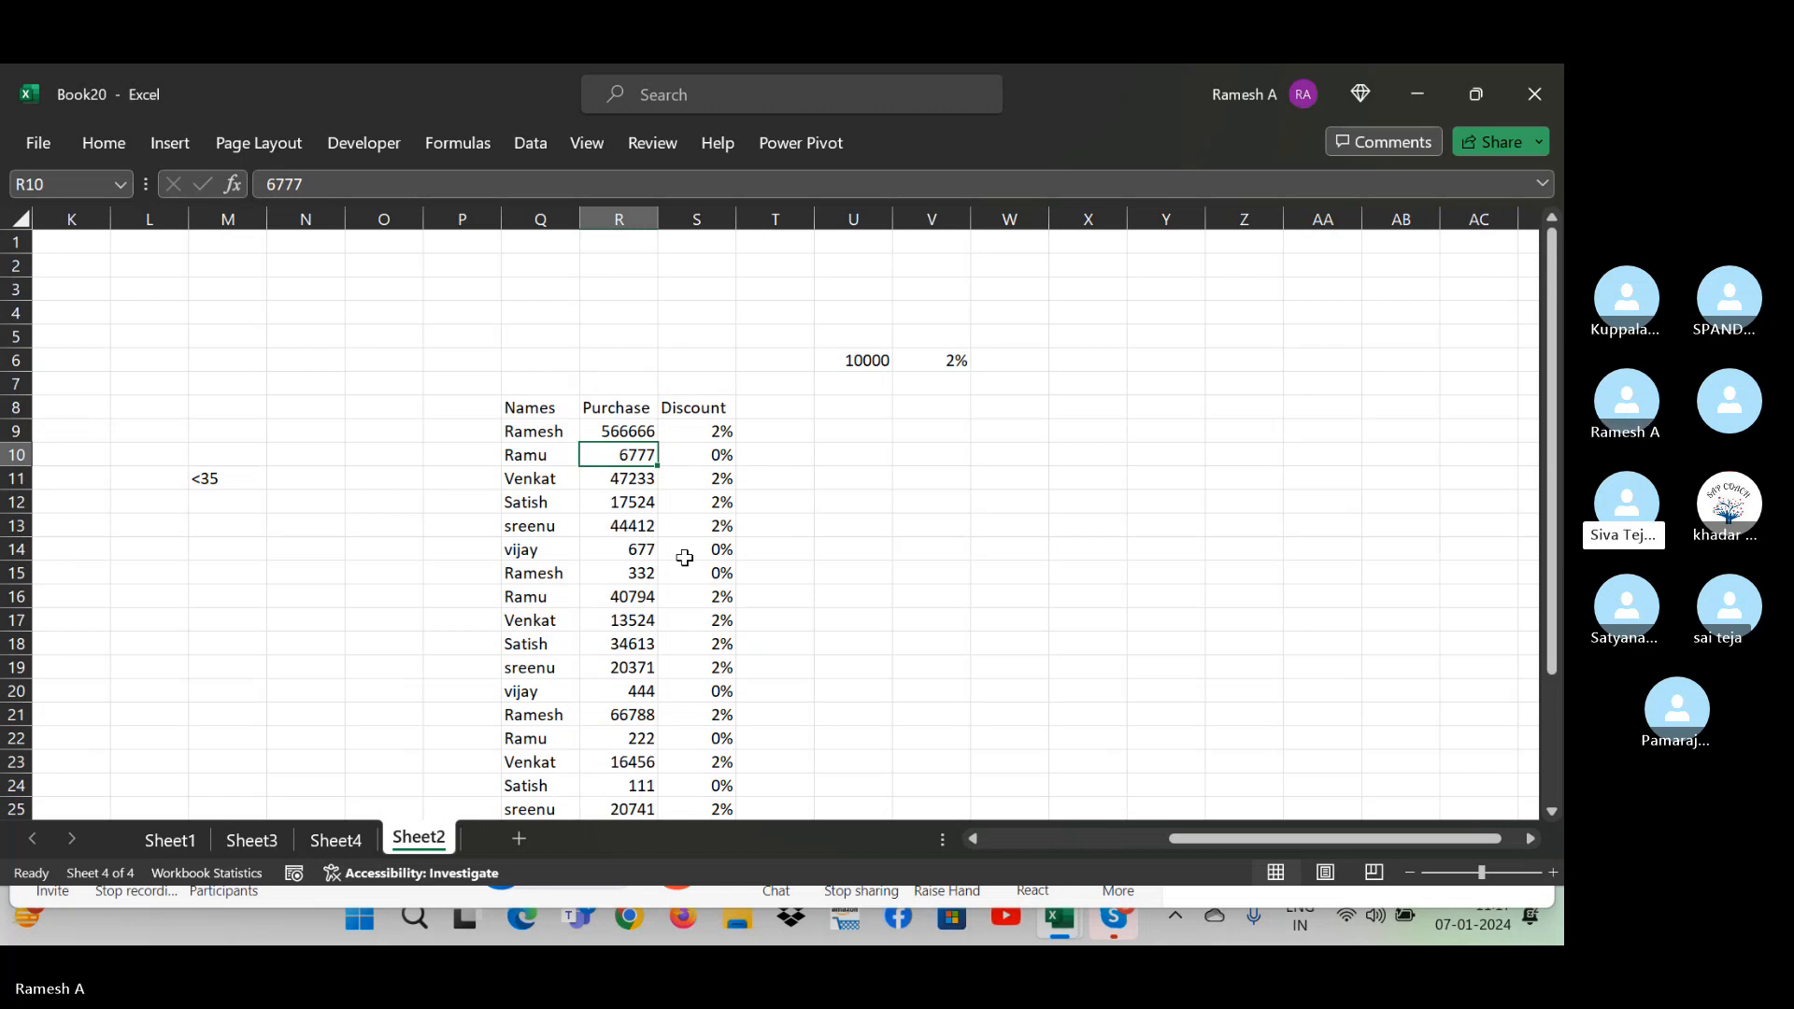
# - Set the purchase amount in R10 to 10000 and check the discount formulas in S10 and S9
pyautogui.write('56666')
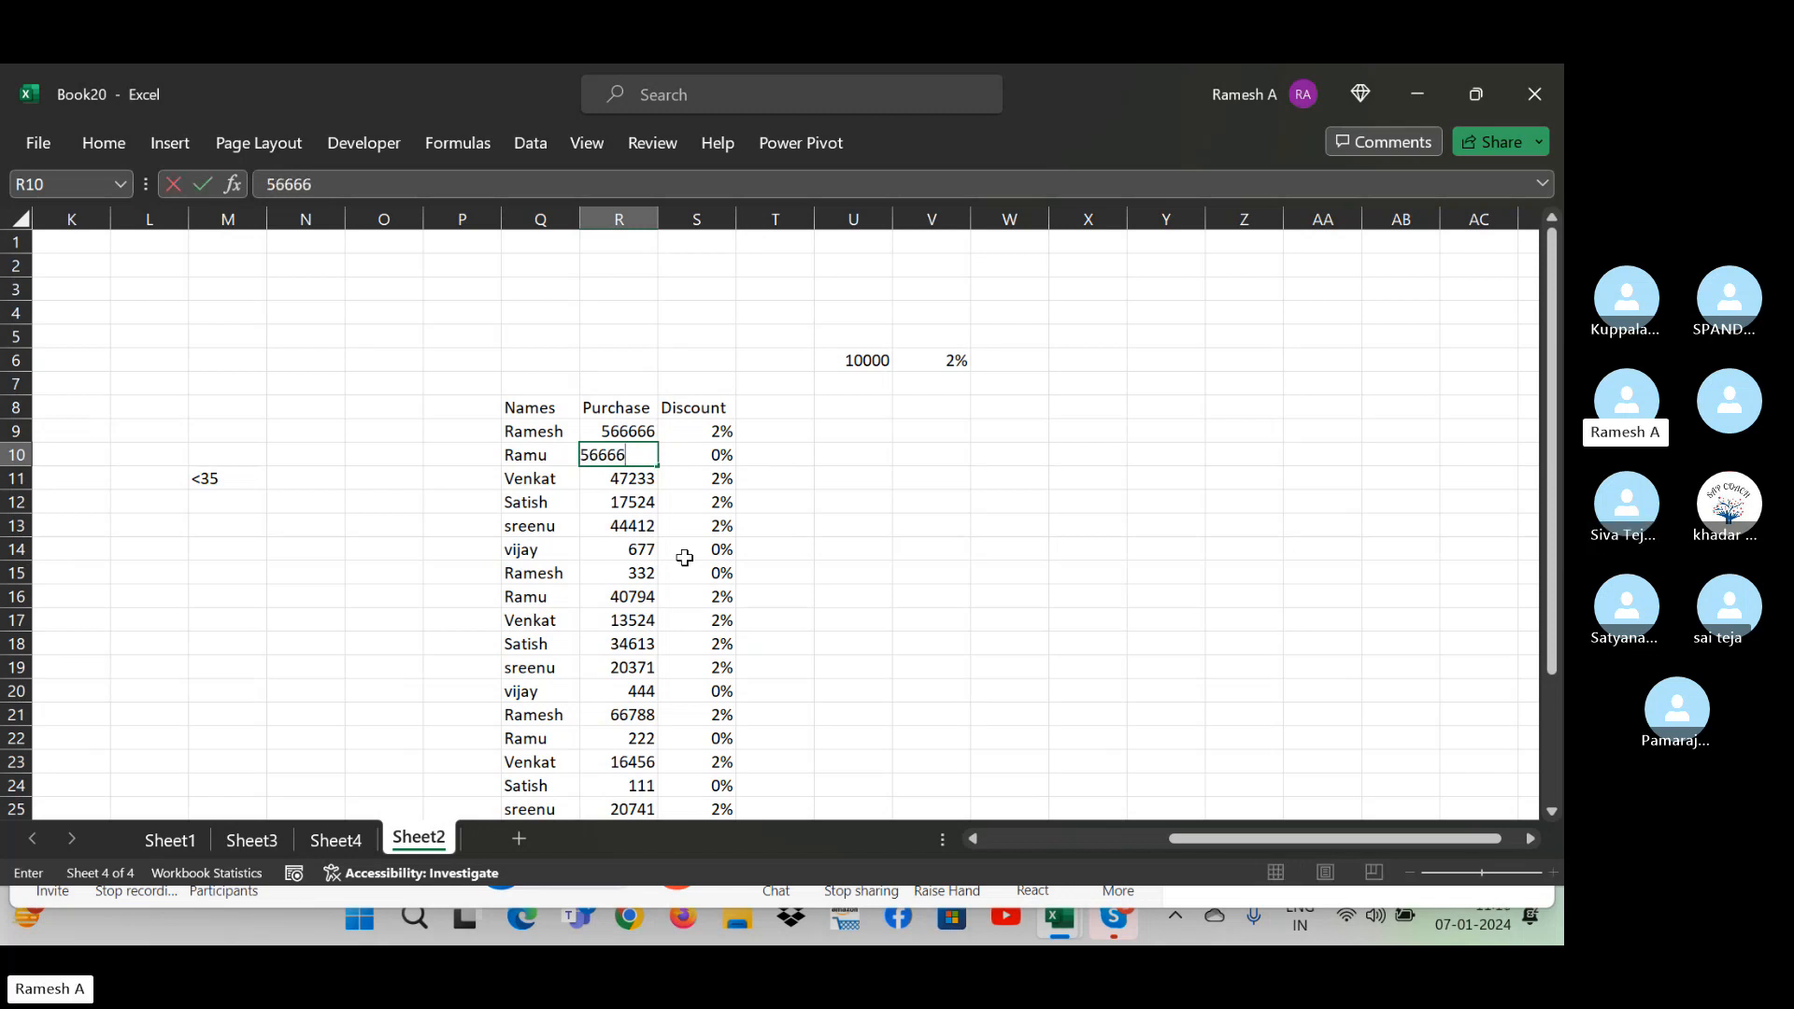
pyautogui.press('BackSpace')
pyautogui.press('BackSpace')
pyautogui.press('BackSpace')
pyautogui.press('BackSpace')
pyautogui.press('BackSpace')
pyautogui.write('10000')
pyautogui.press('Return')
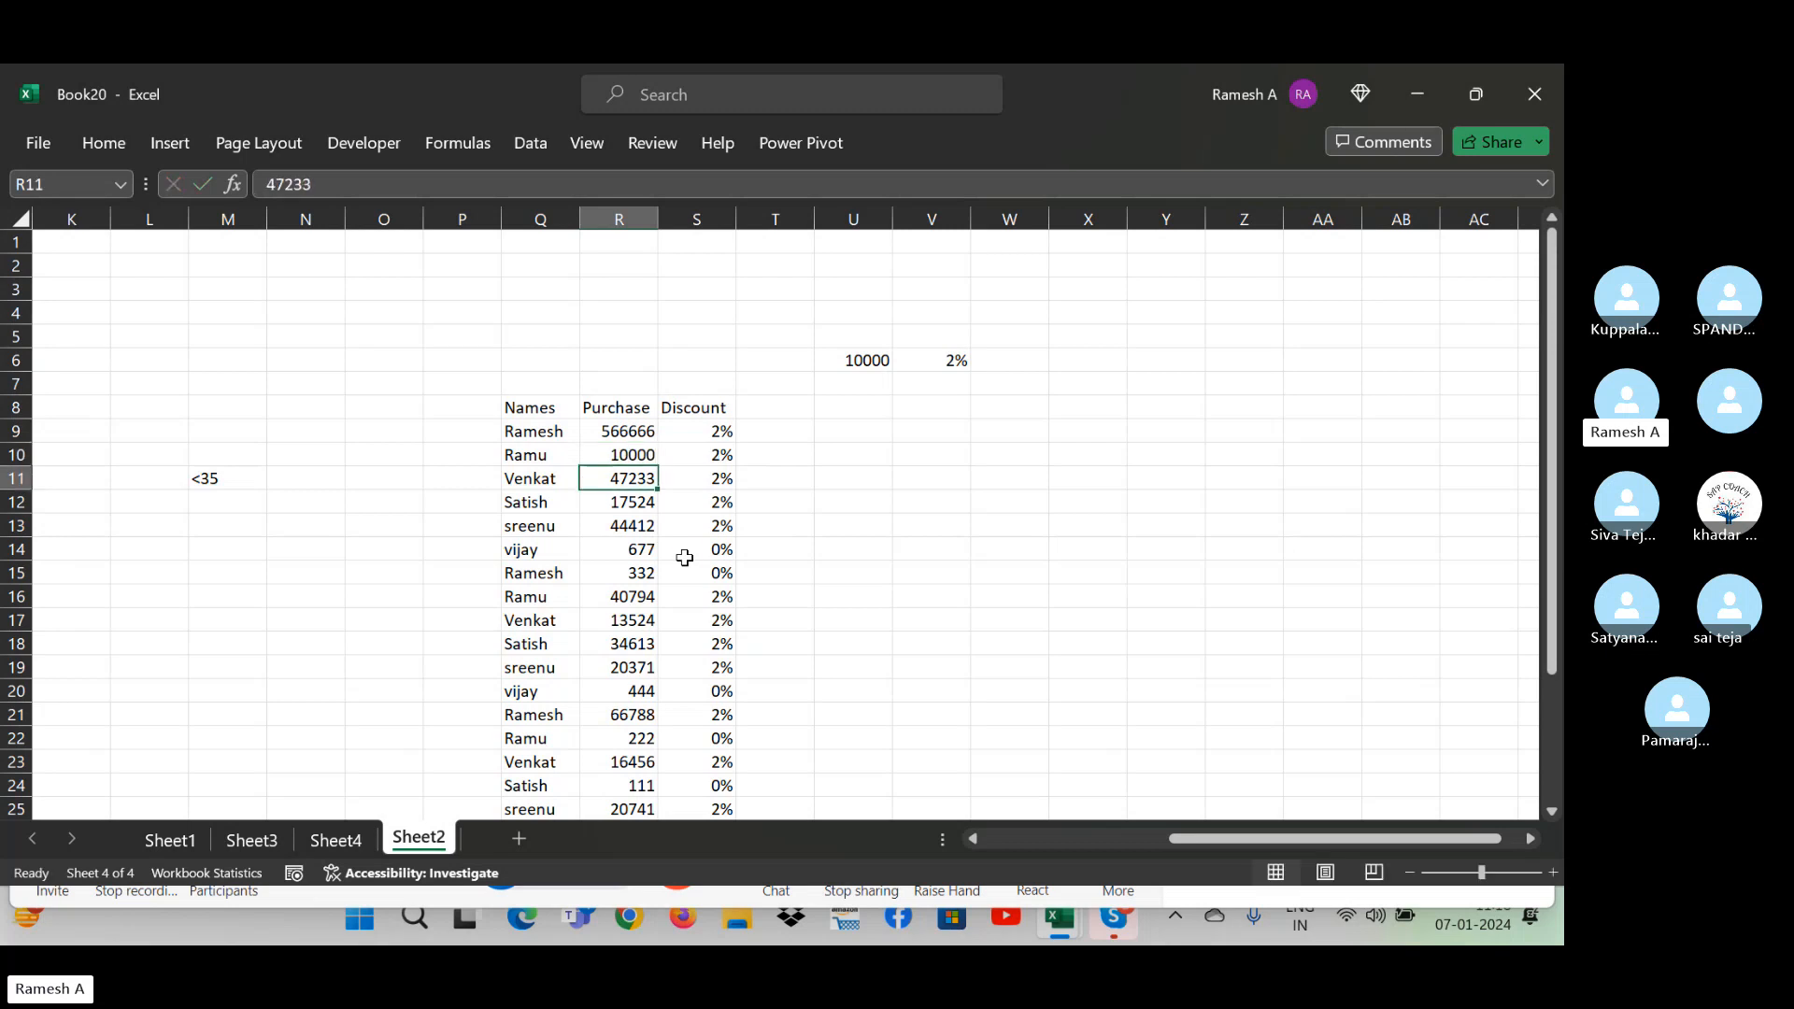
pyautogui.click(705, 465)
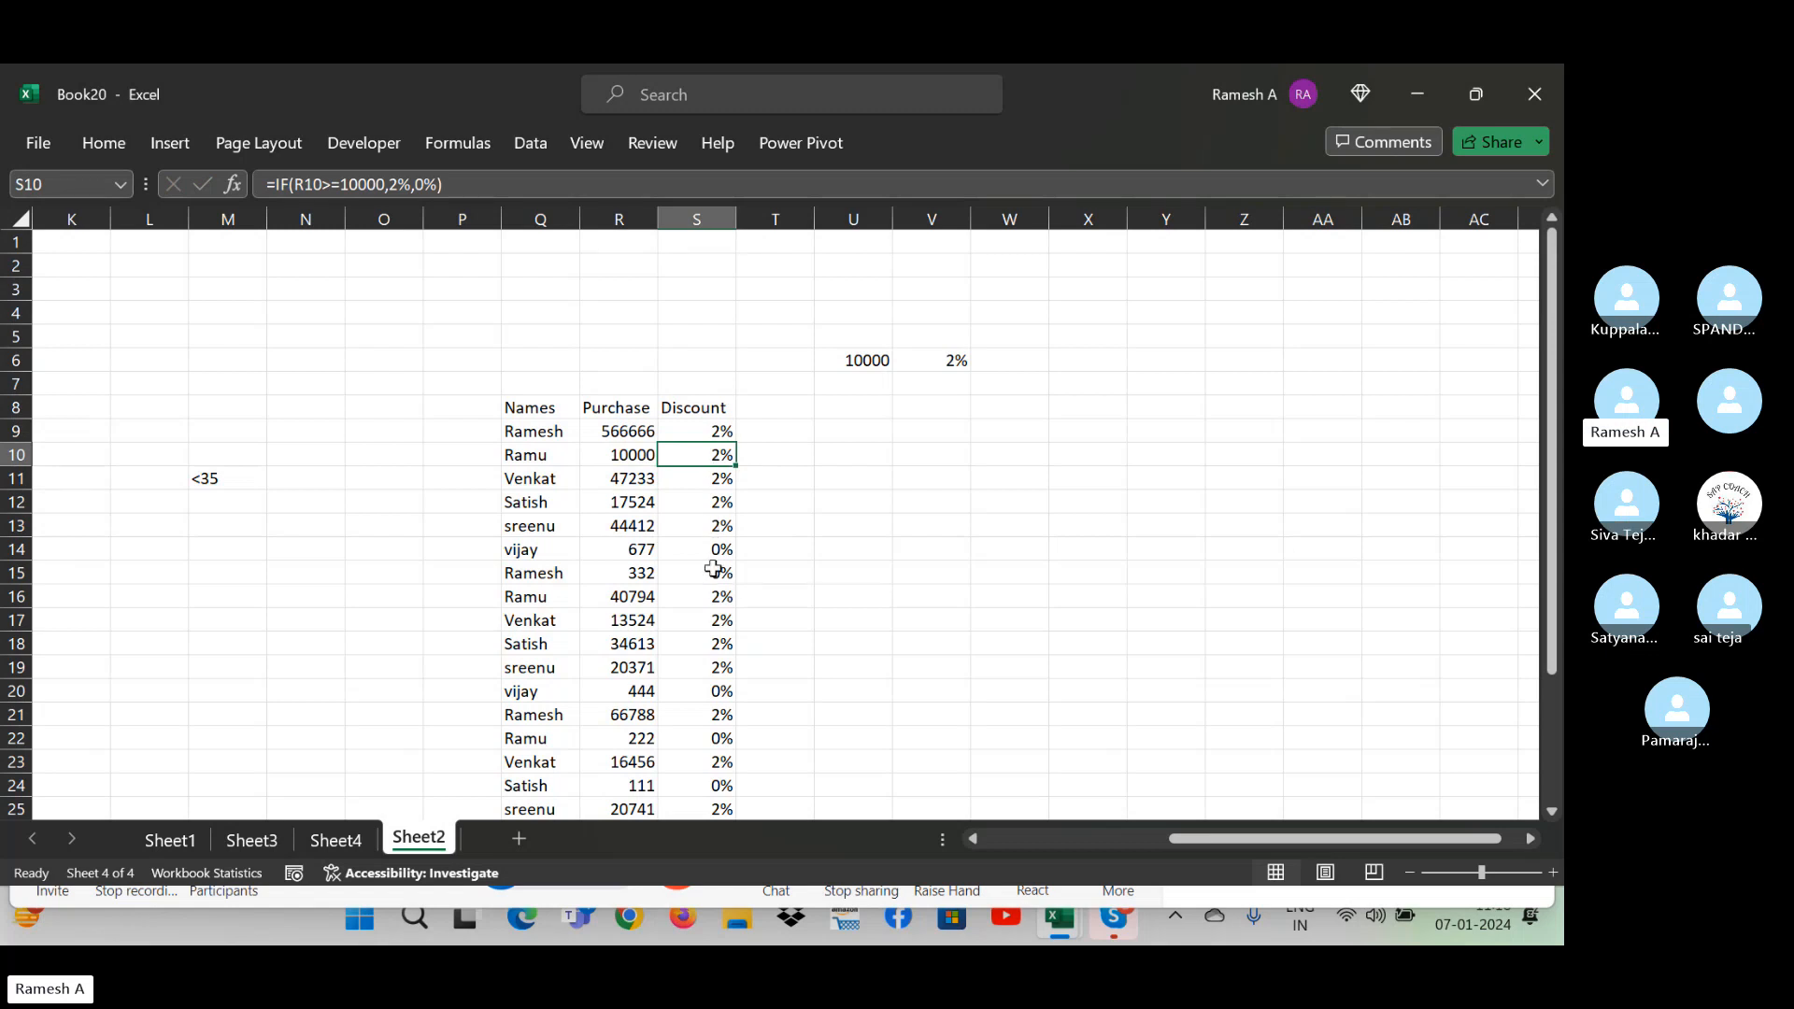
pyautogui.click(626, 506)
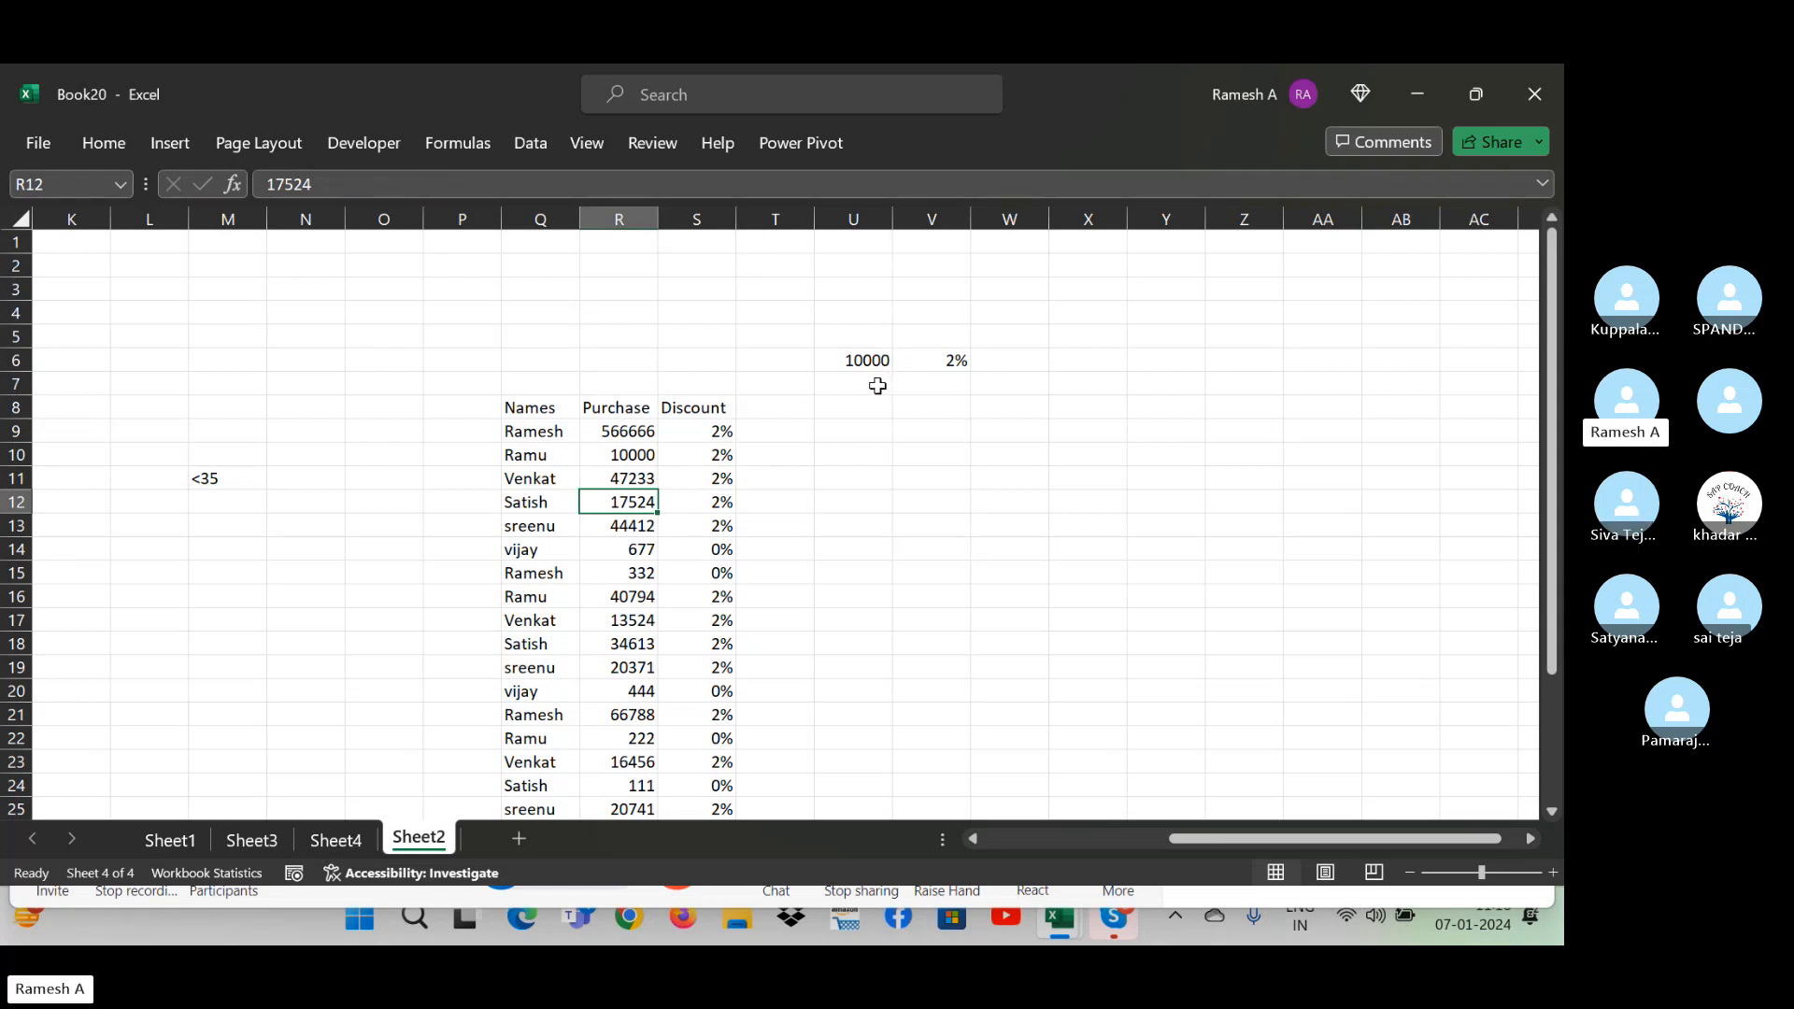
pyautogui.click(721, 422)
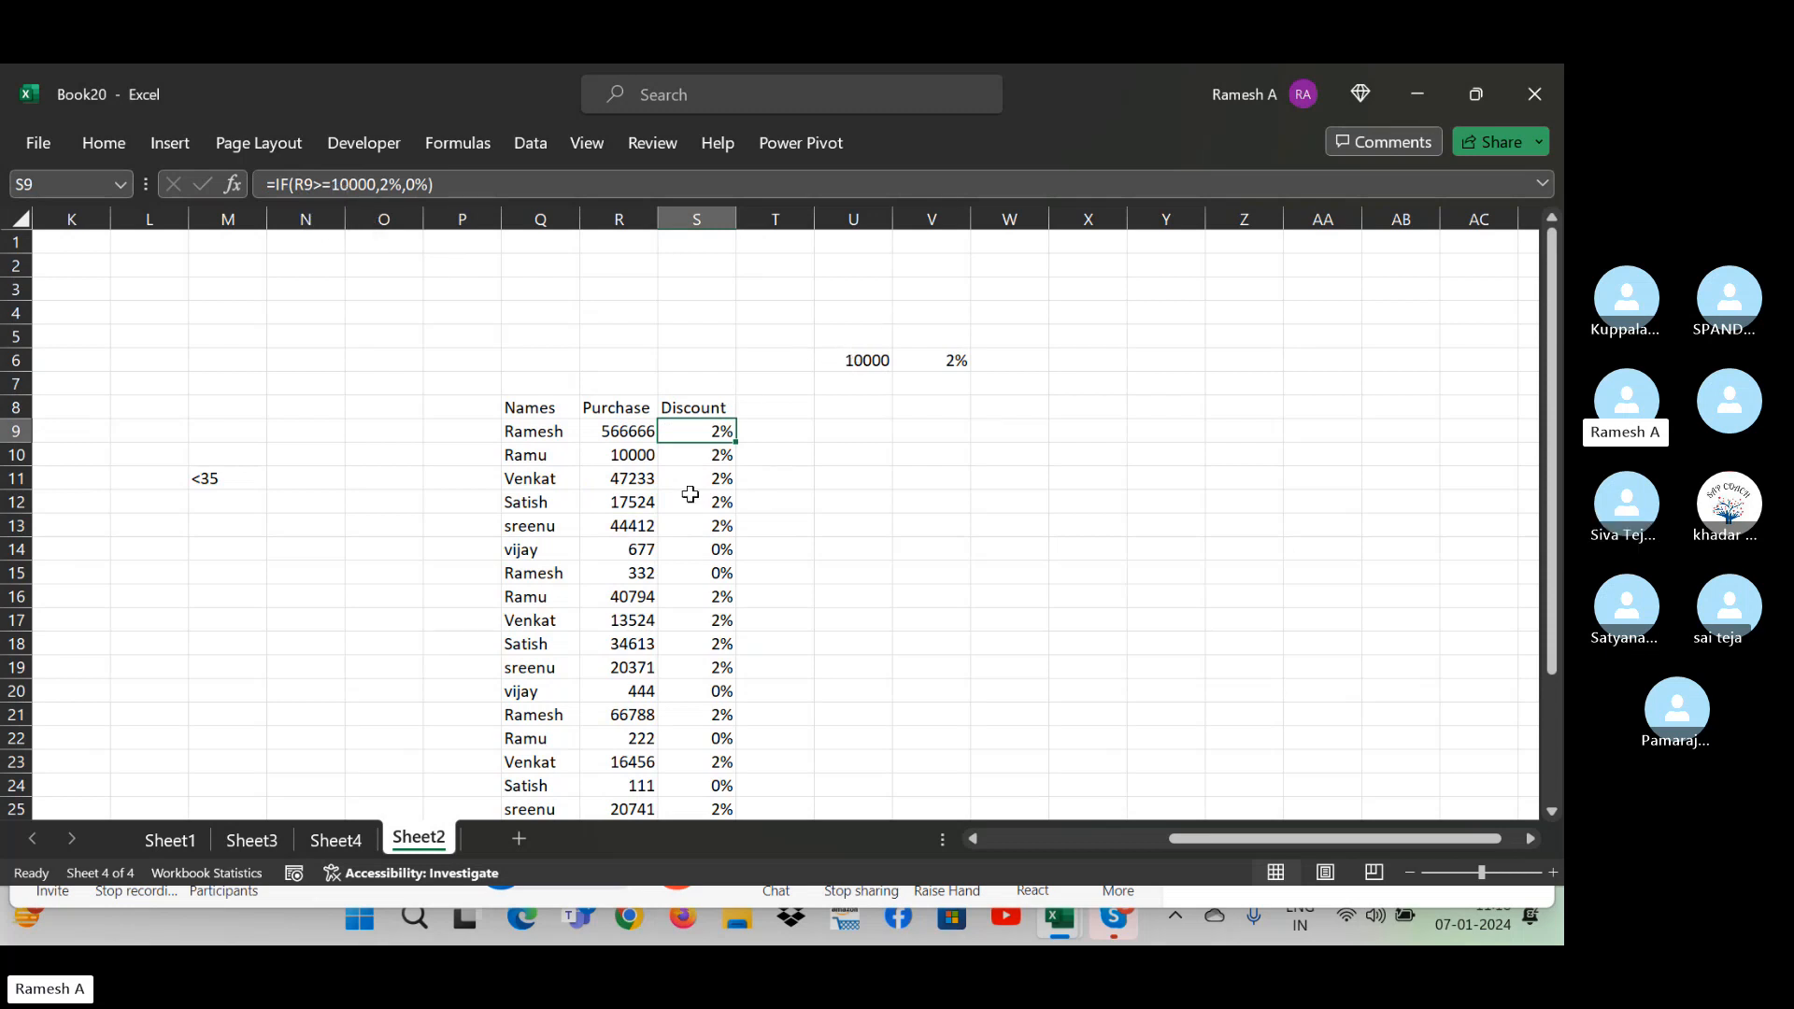
pyautogui.click(635, 458)
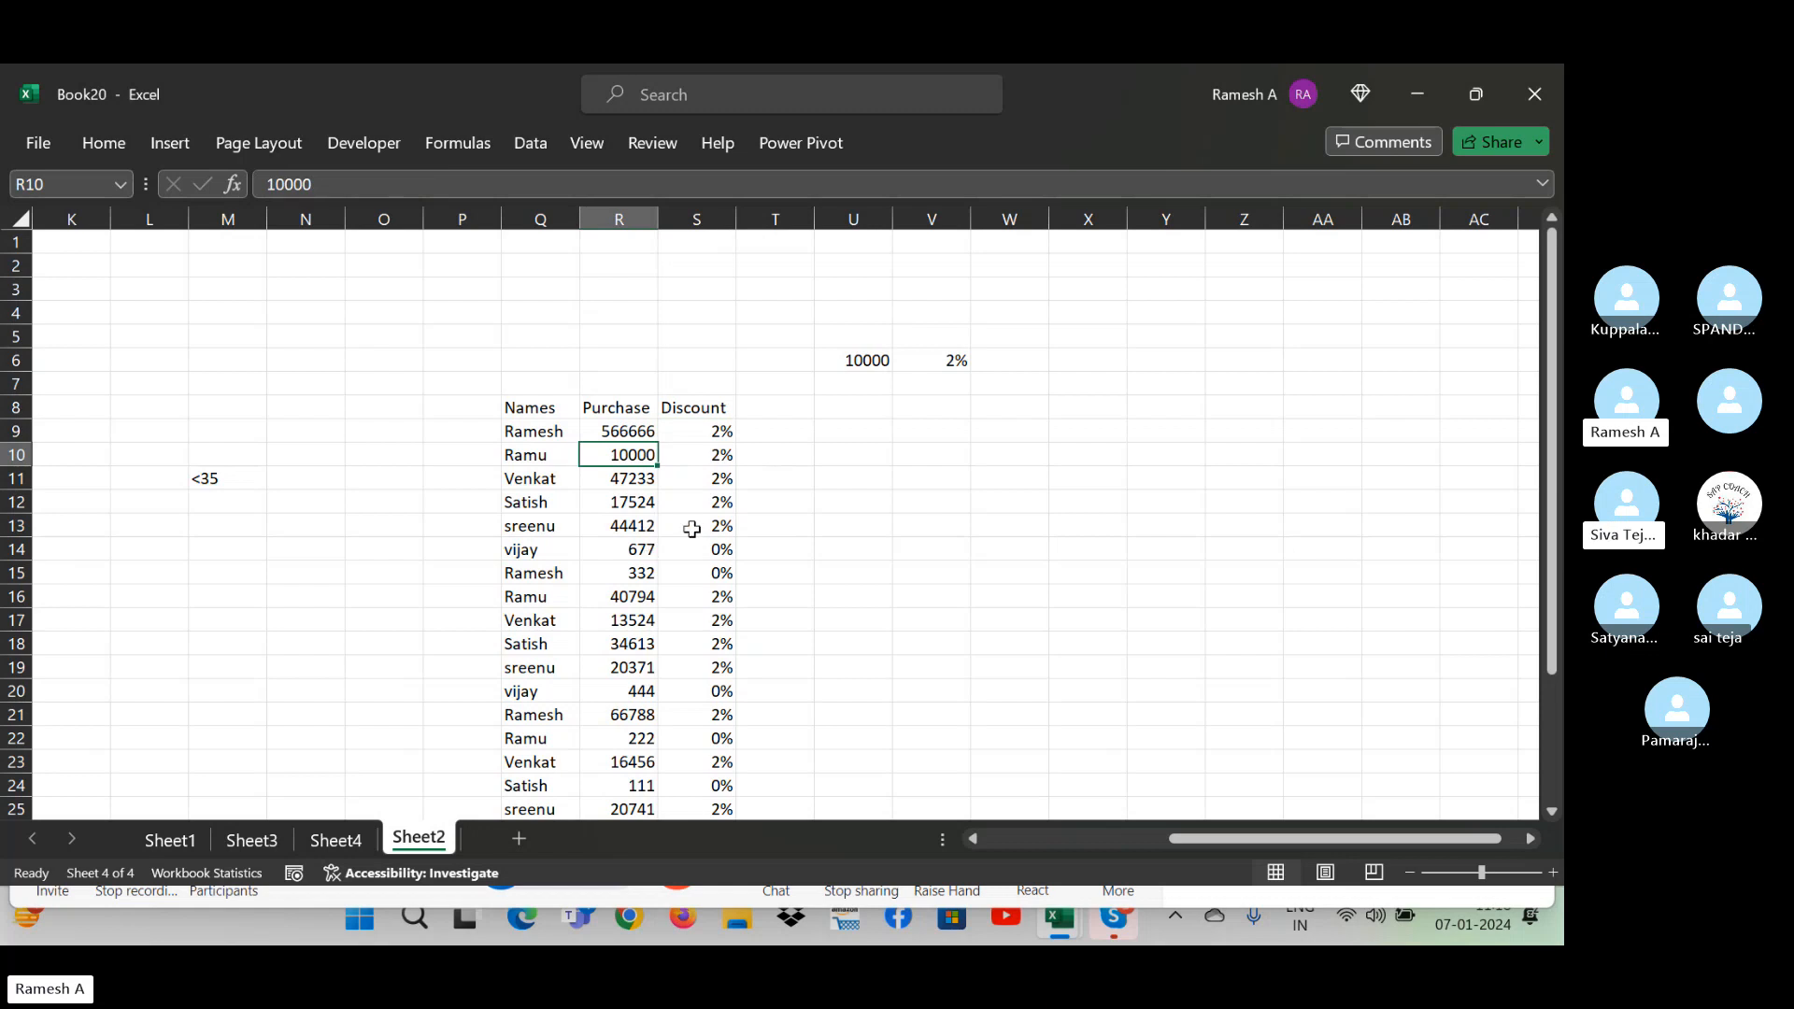
# - Set the purchase amounts in R12 to 453, R13 to 4545 and R10 to 454
pyautogui.click(615, 540)
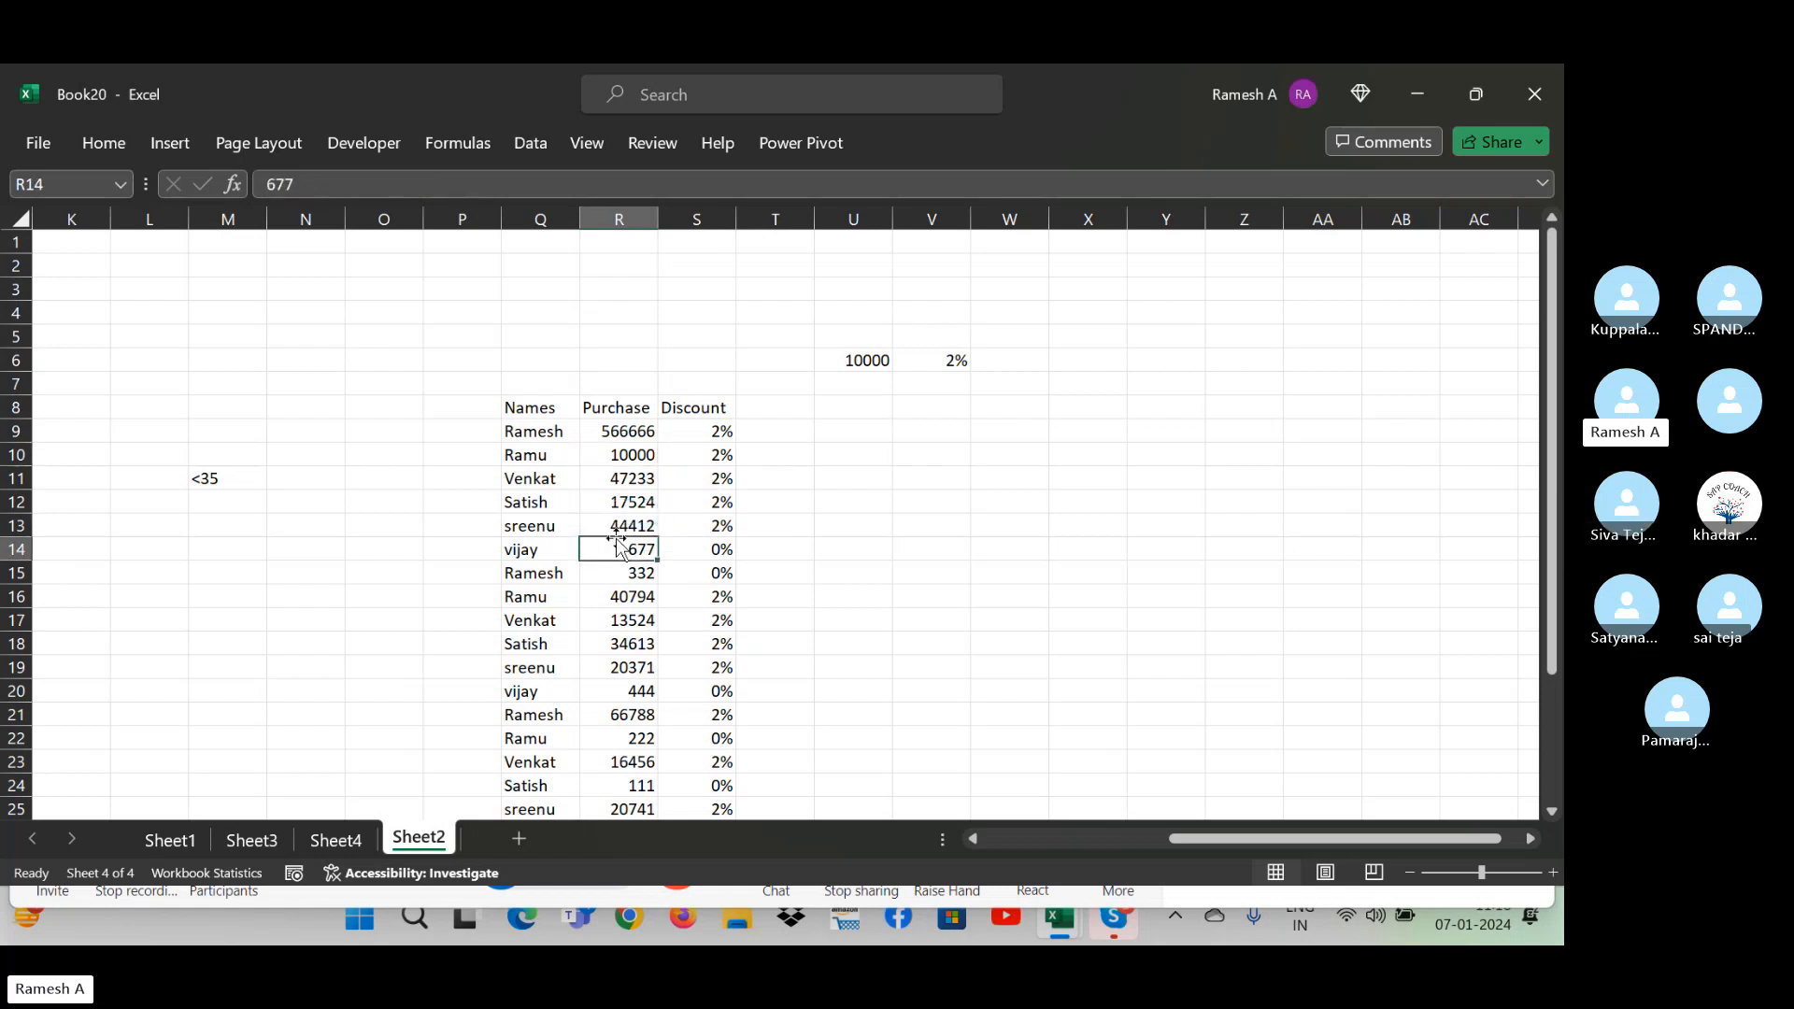
pyautogui.press('Up')
pyautogui.press('Up')
pyautogui.write('453')
pyautogui.press('Return')
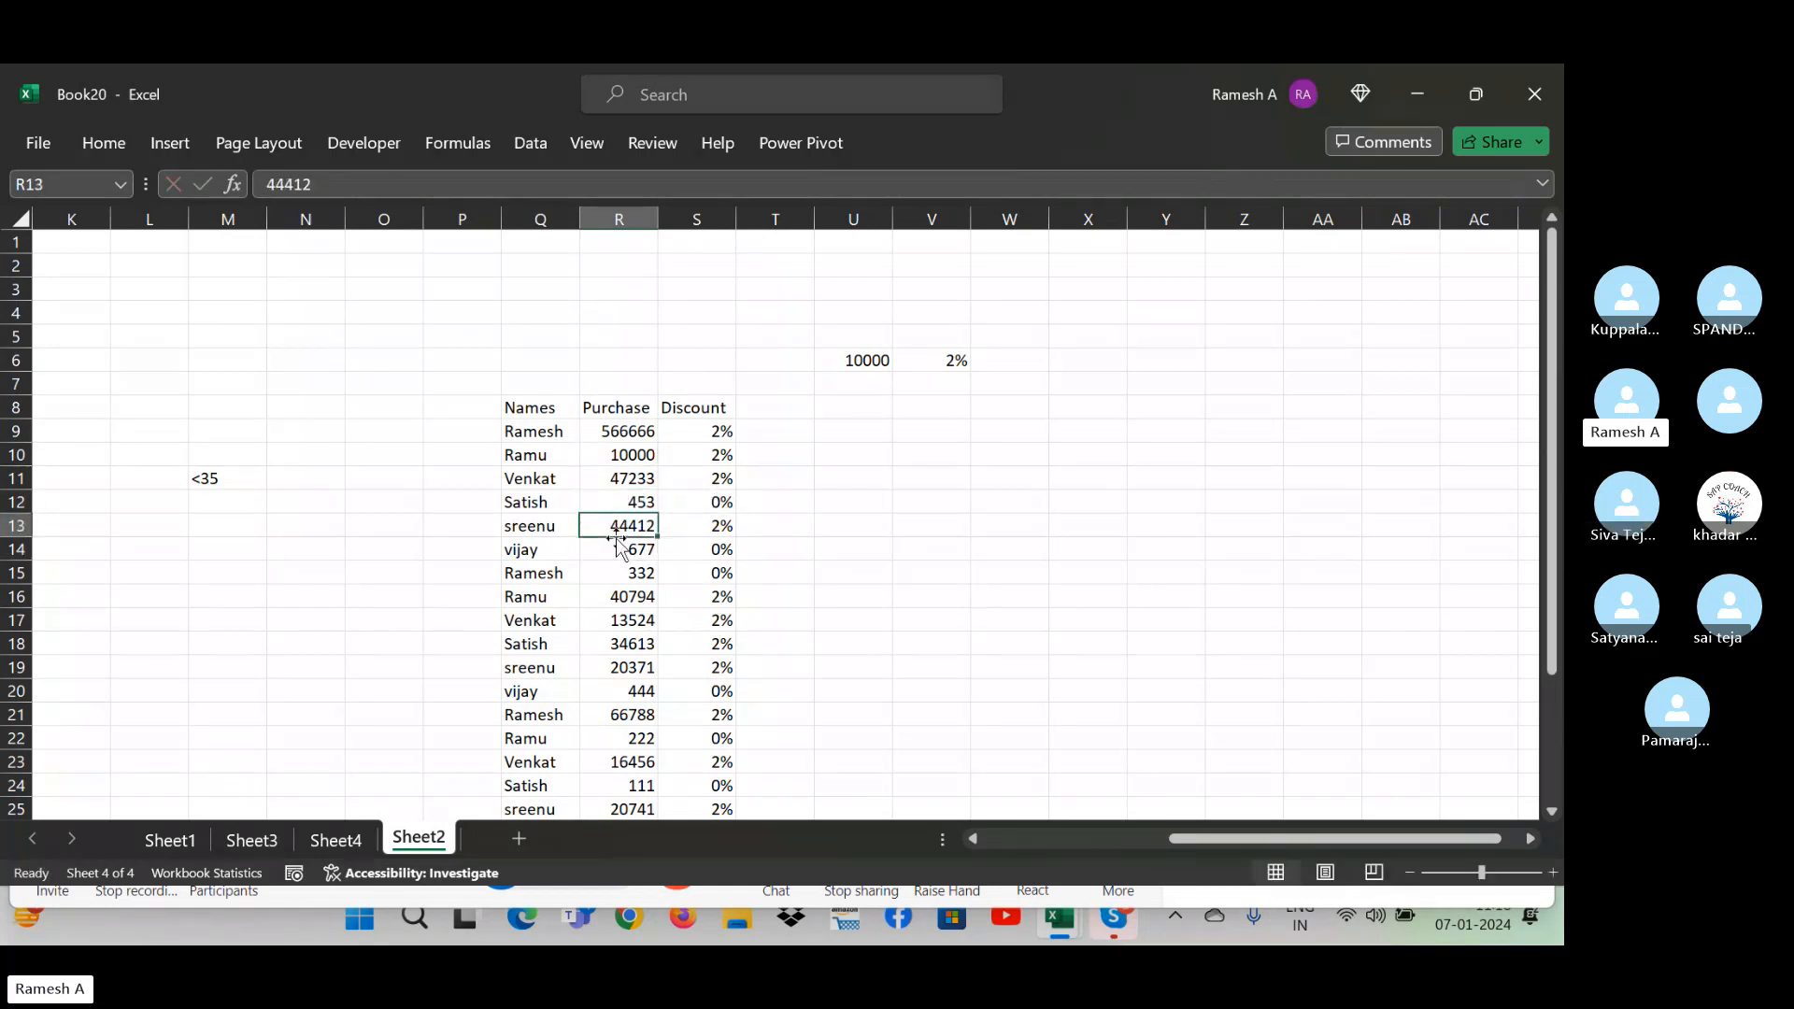
pyautogui.write('4545')
pyautogui.press('Up')
pyautogui.press('Up')
pyautogui.press('Up')
pyautogui.write('454')
pyautogui.press('Return')
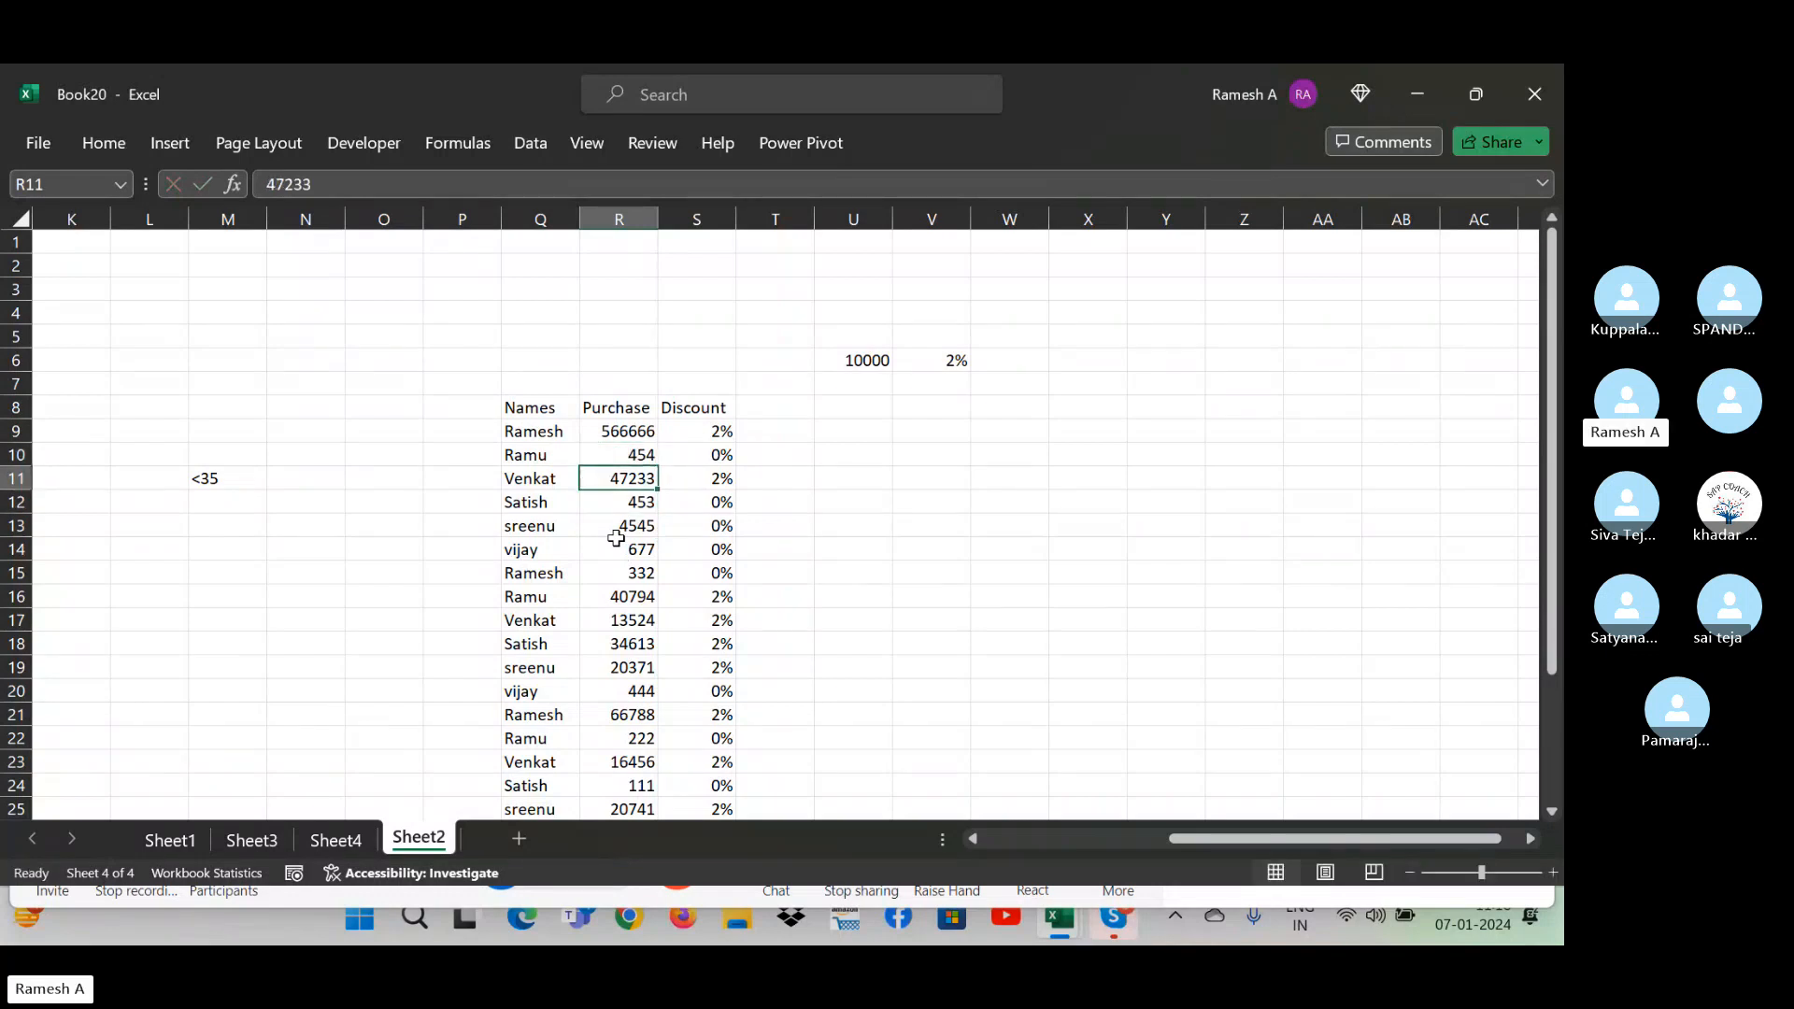
# - Examine the IF formula in S13 and relate it to the threshold in U6 and the discount rate in V6
pyautogui.press('Down')
pyautogui.press('Down')
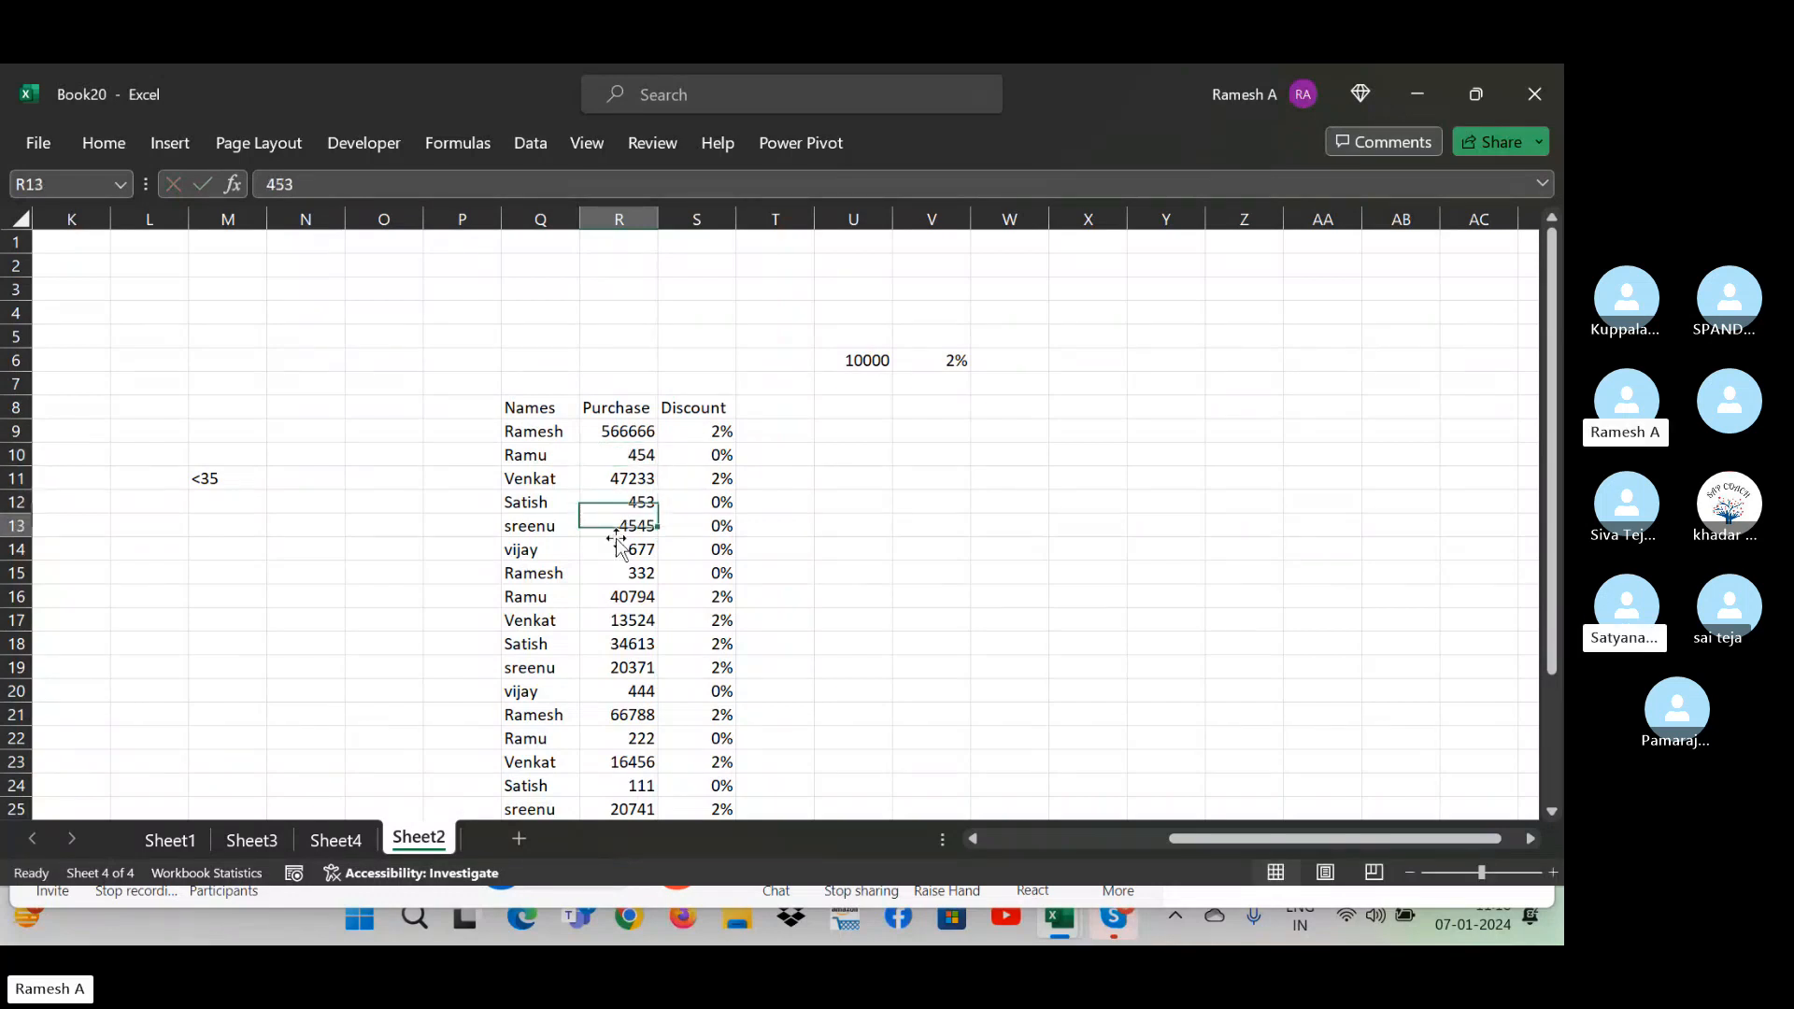
pyautogui.press('Right')
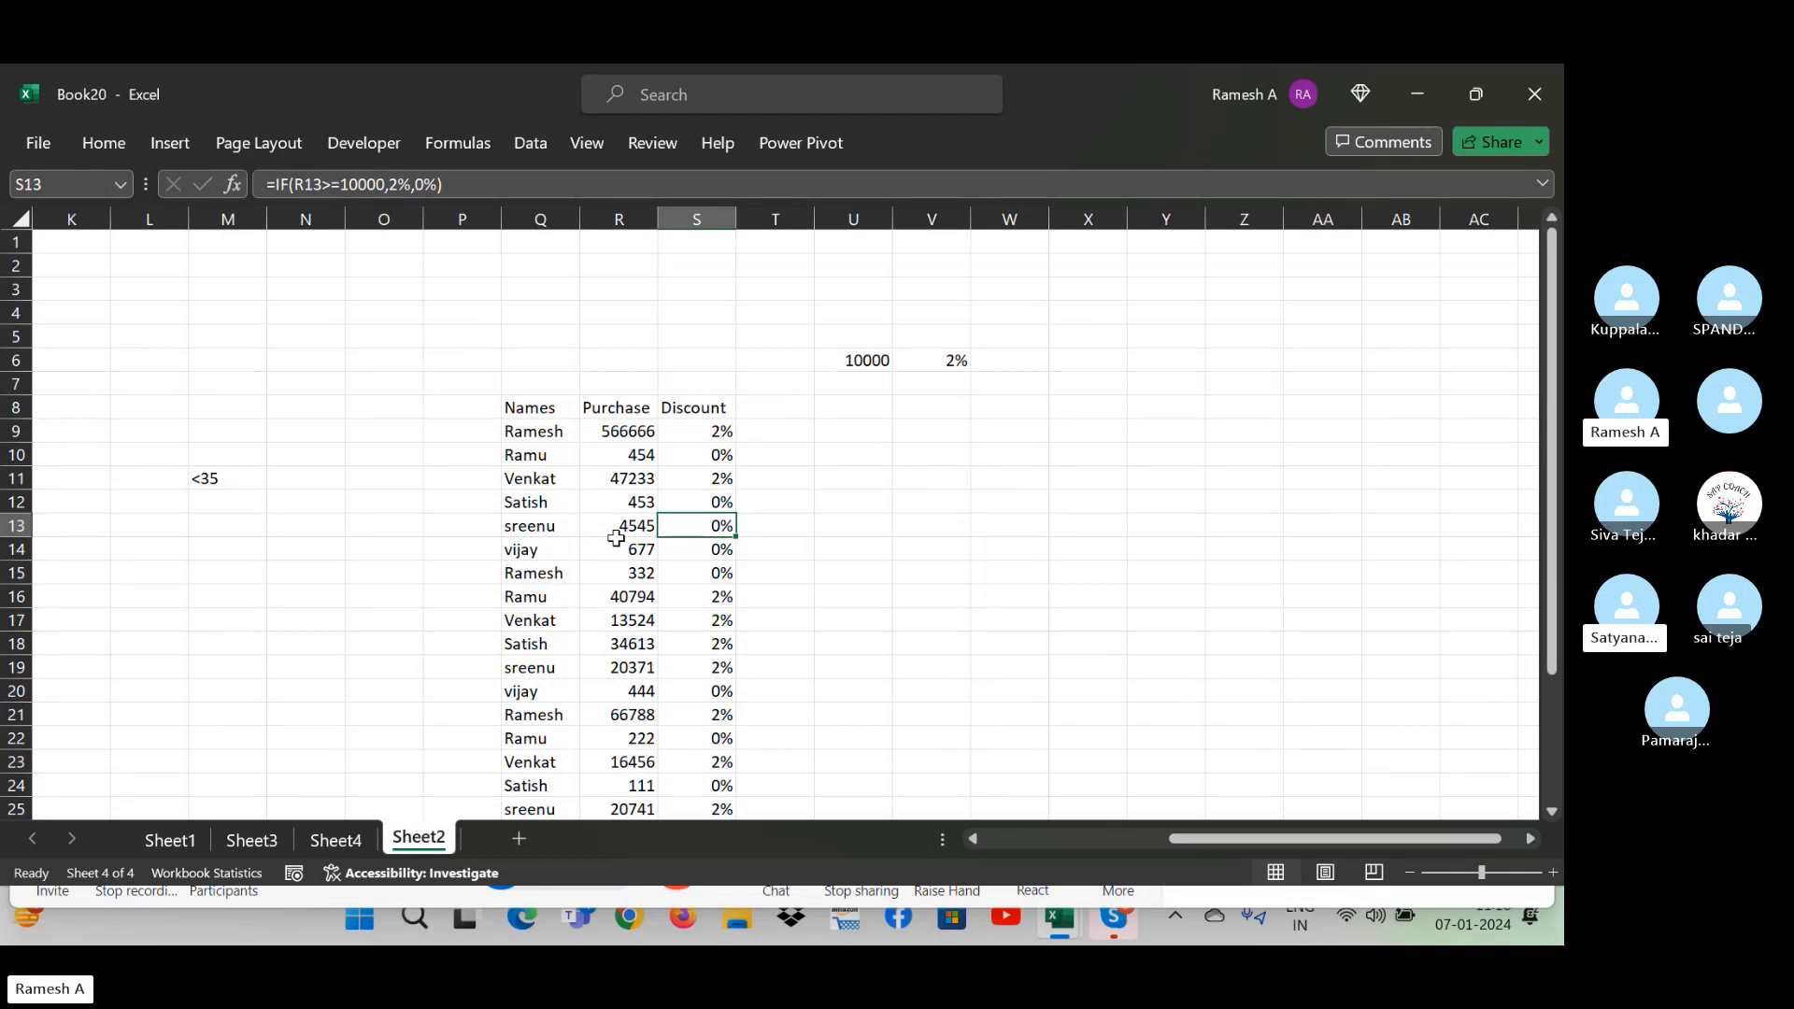
pyautogui.press('Up')
pyautogui.press('Up')
pyautogui.press('Up')
pyautogui.press('Up')
pyautogui.press('Up')
pyautogui.press('Up')
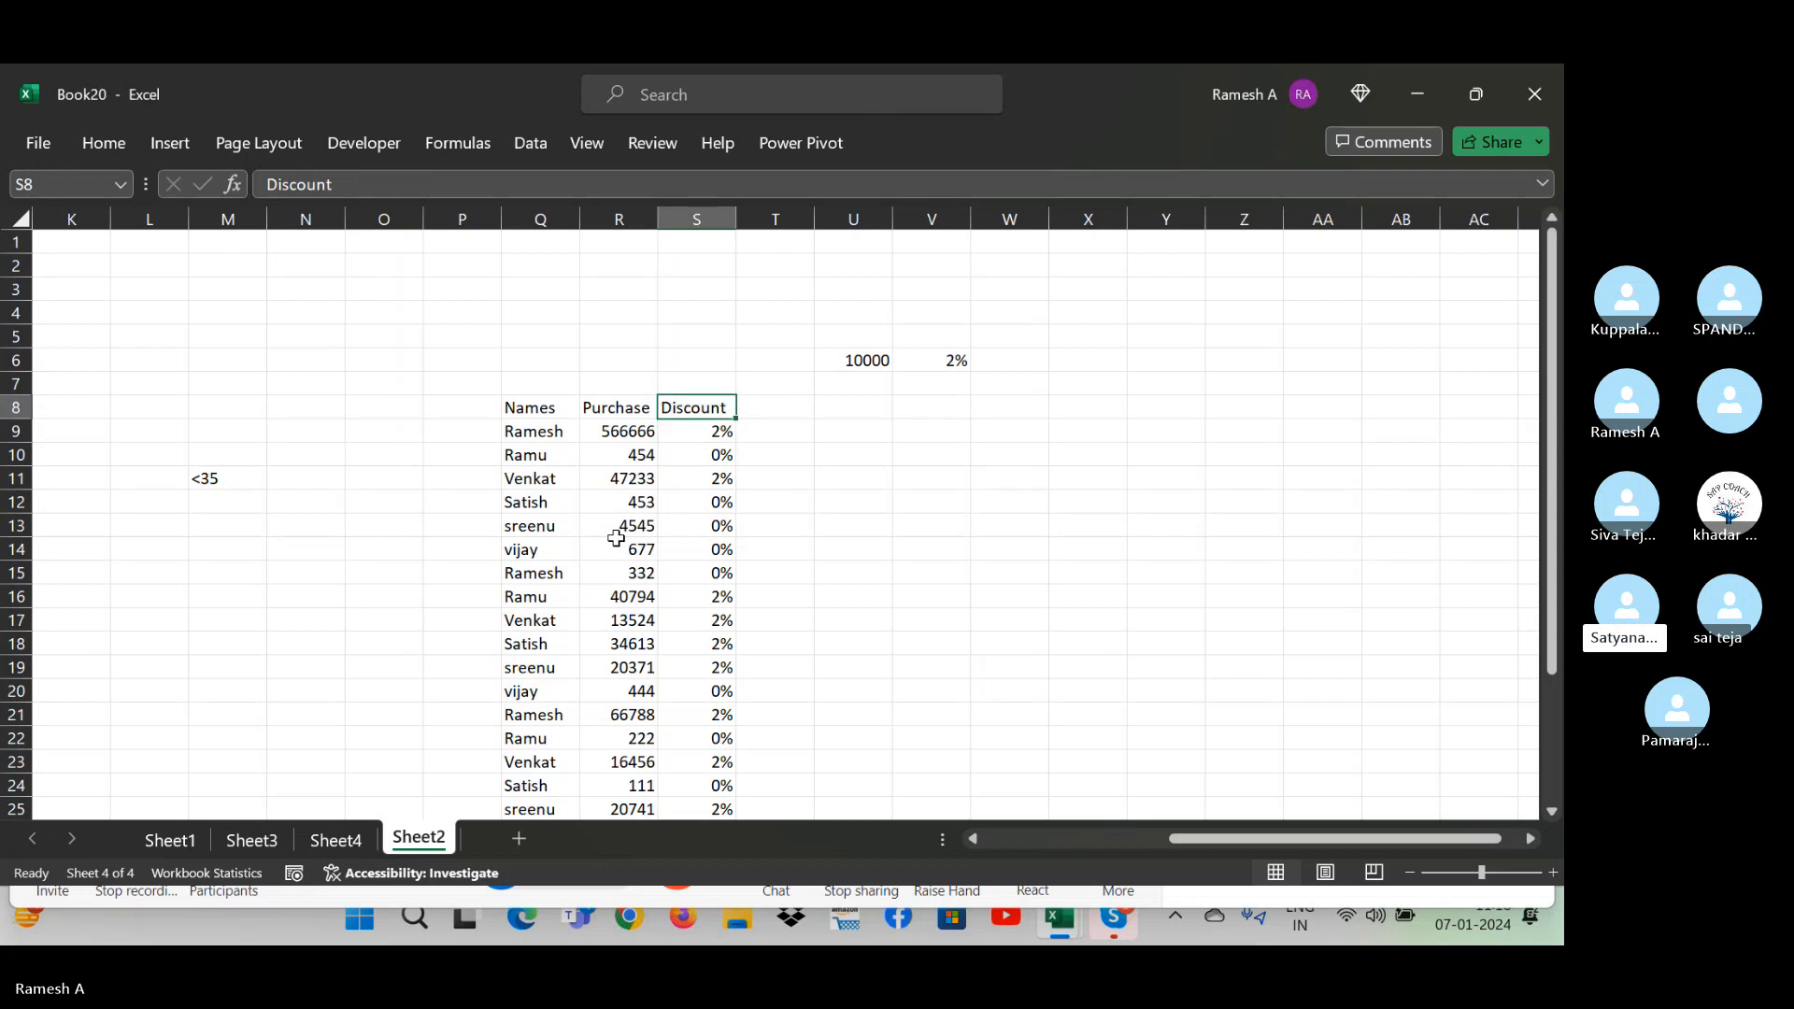
pyautogui.press('Right')
pyautogui.press('Right')
pyautogui.press('Right')
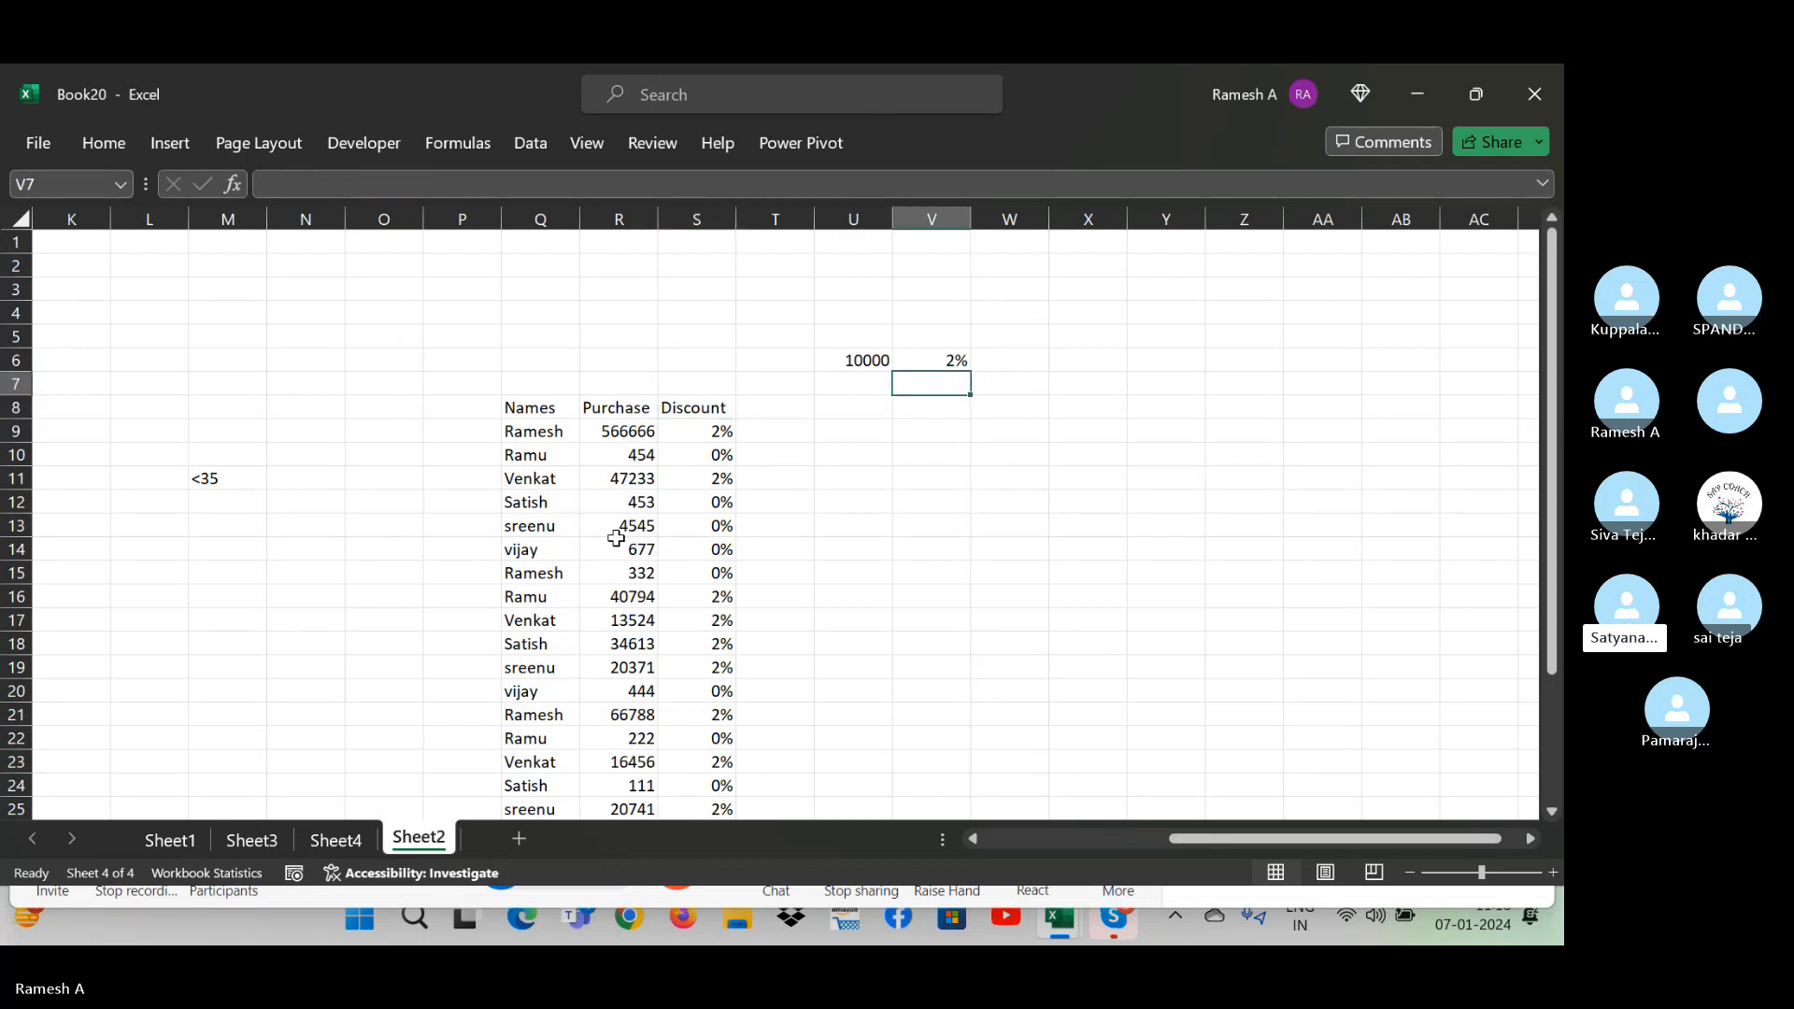
pyautogui.press('Left')
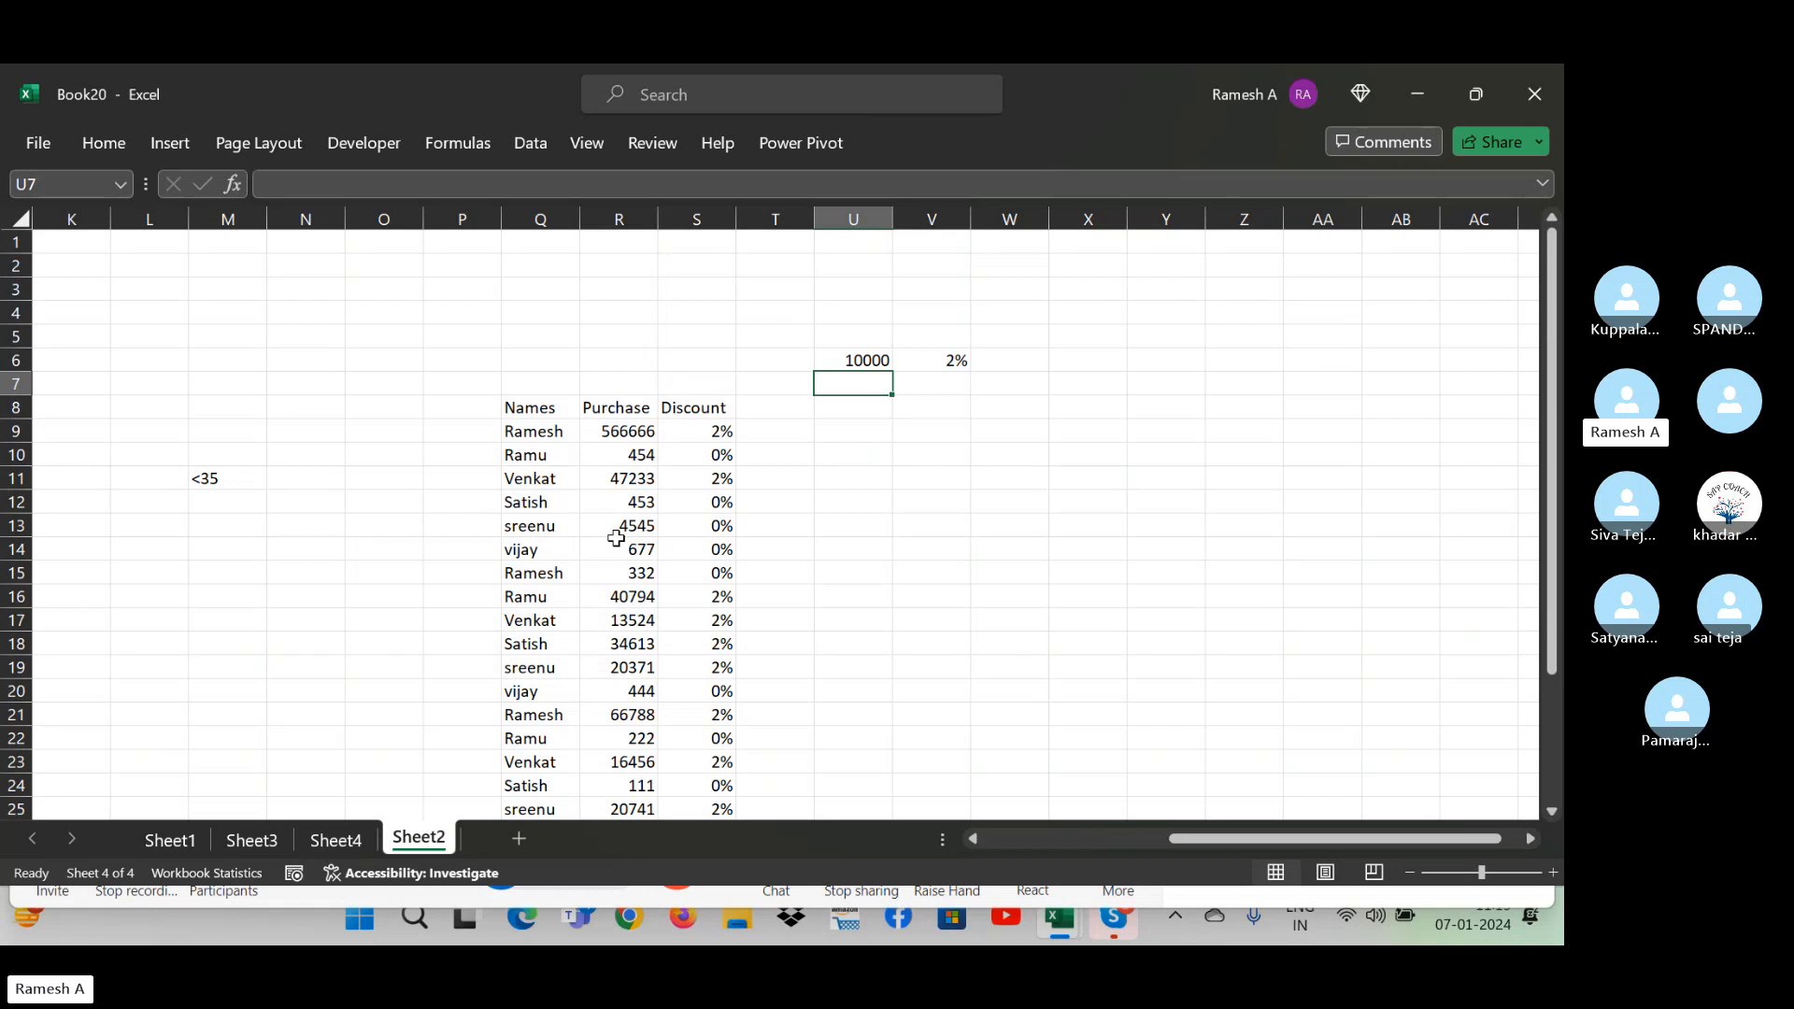
# - Enter the label Nested in Q3 above the purchase table
pyautogui.click(570, 281)
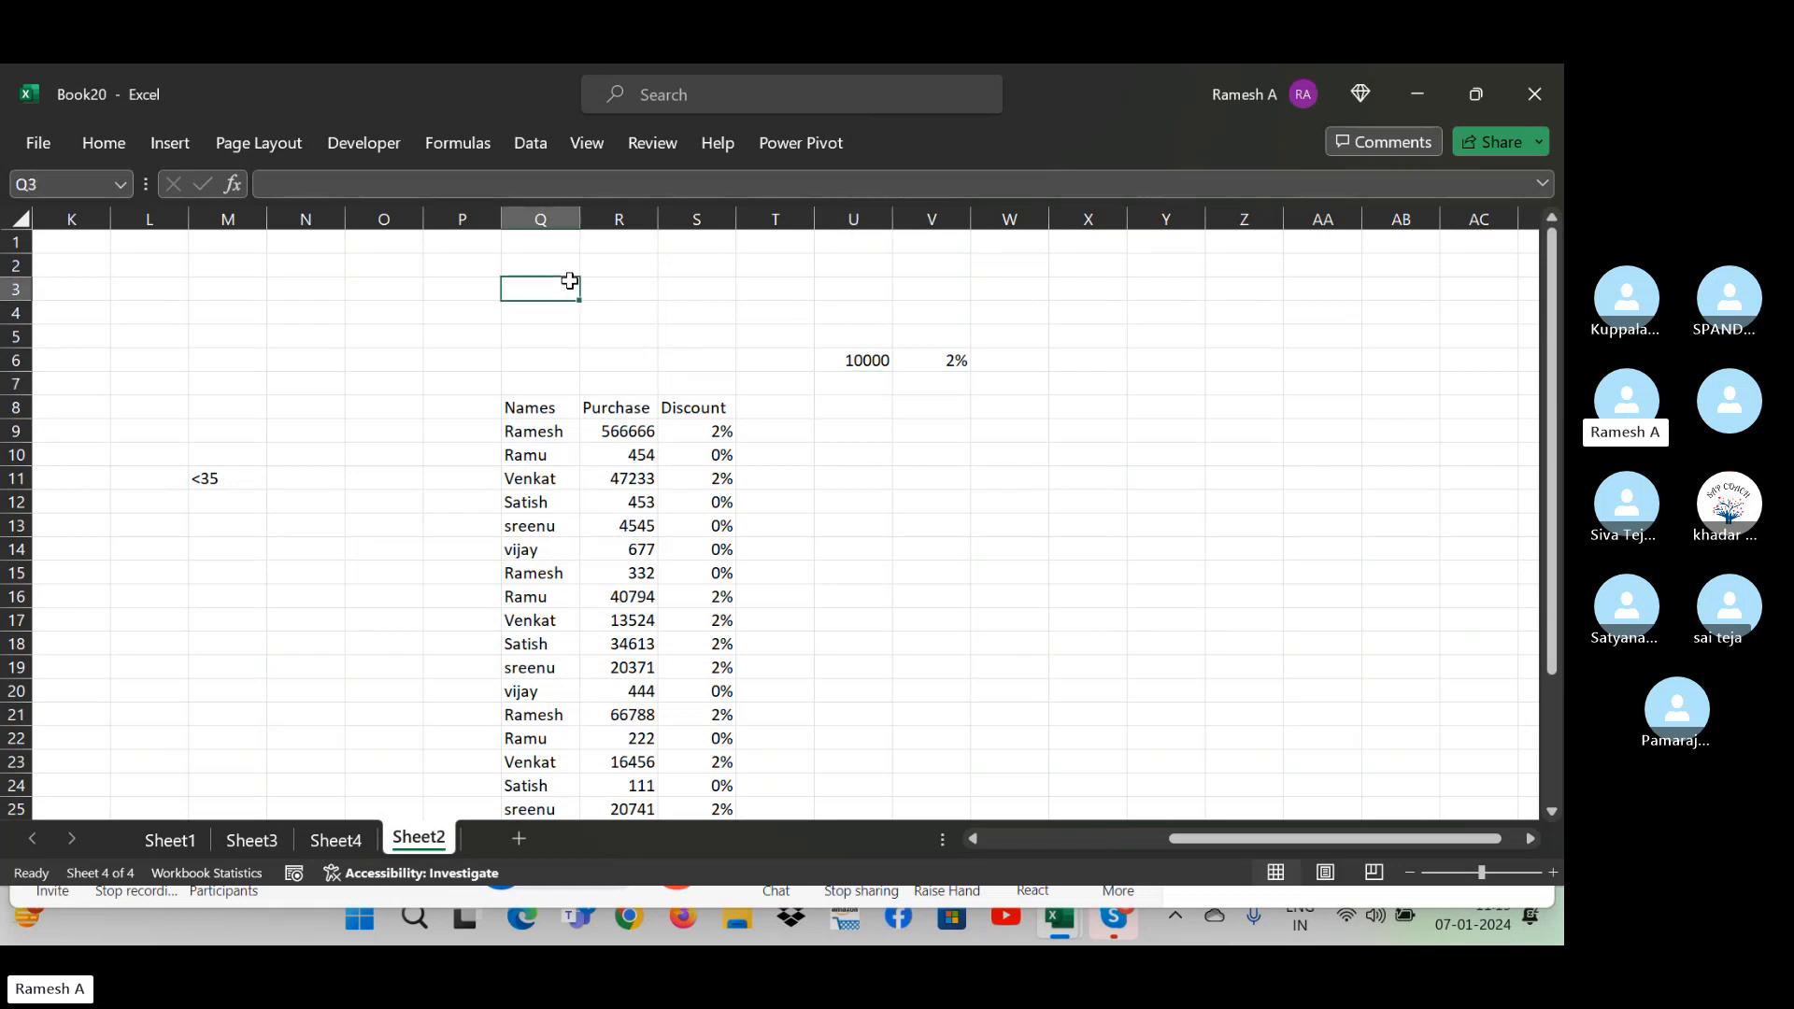
pyautogui.write('Nest')
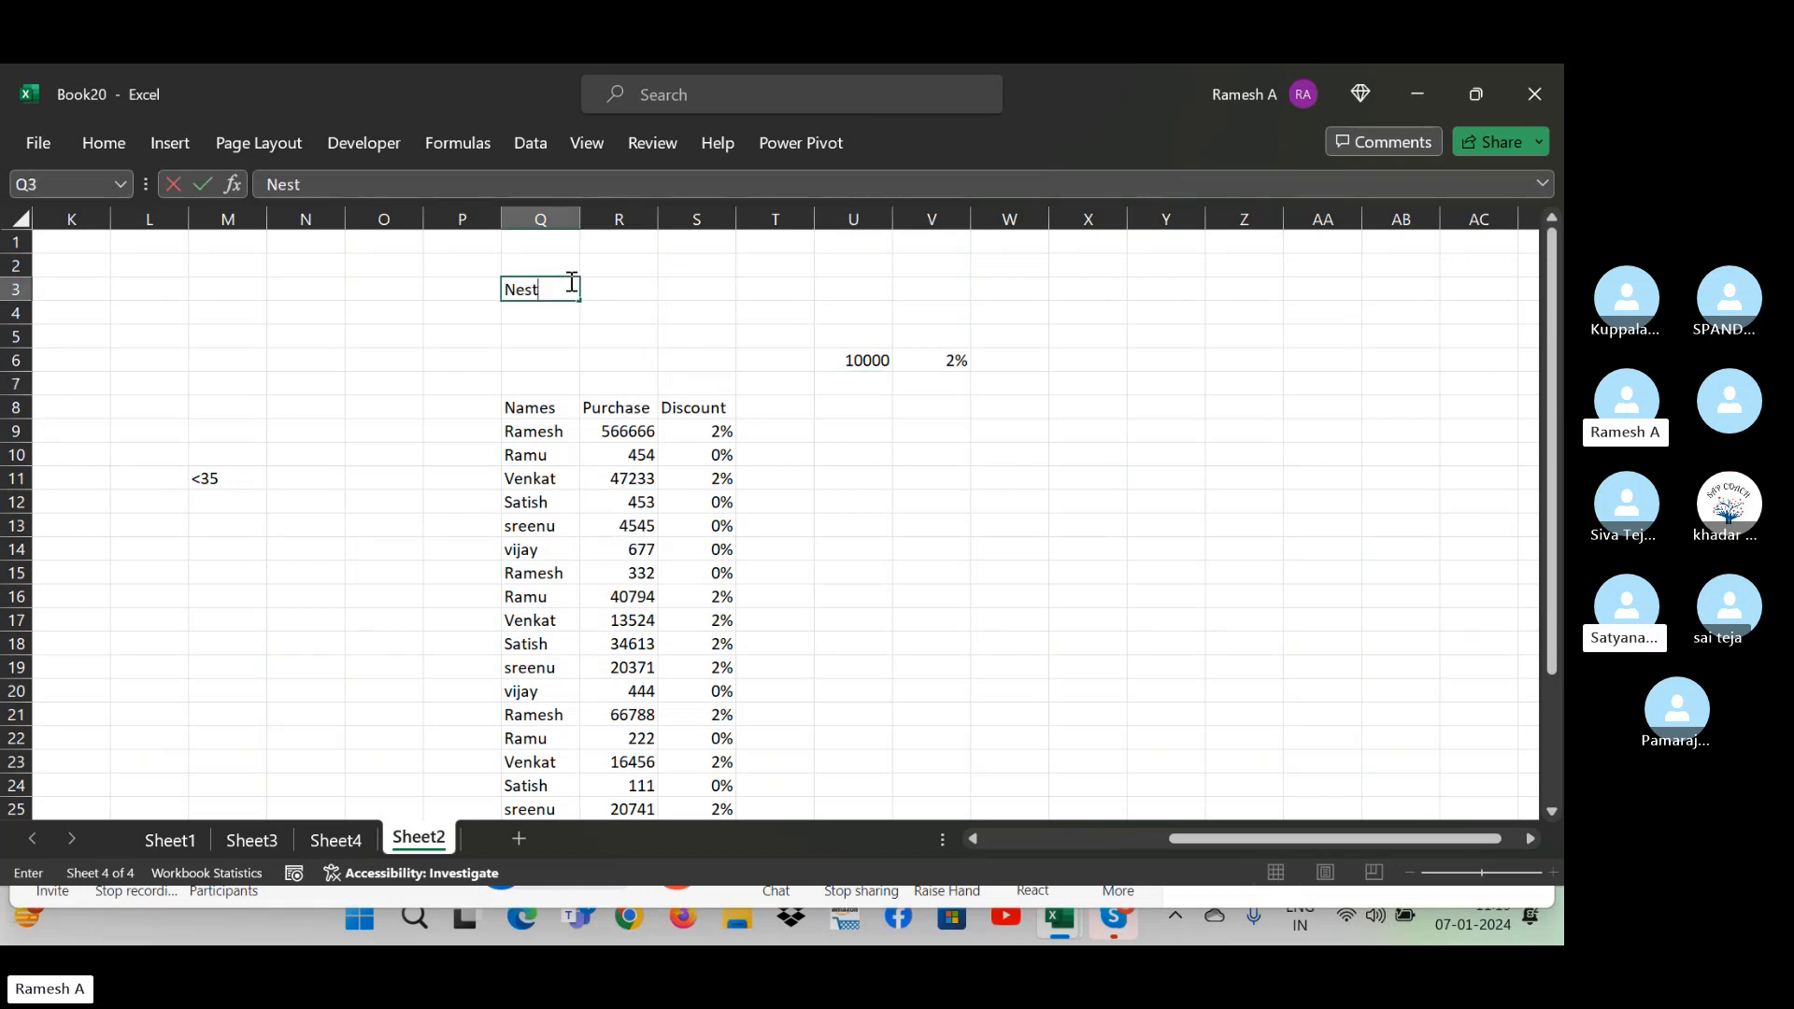
pyautogui.write('w')
pyautogui.press('BackSpace')
pyautogui.write('ed')
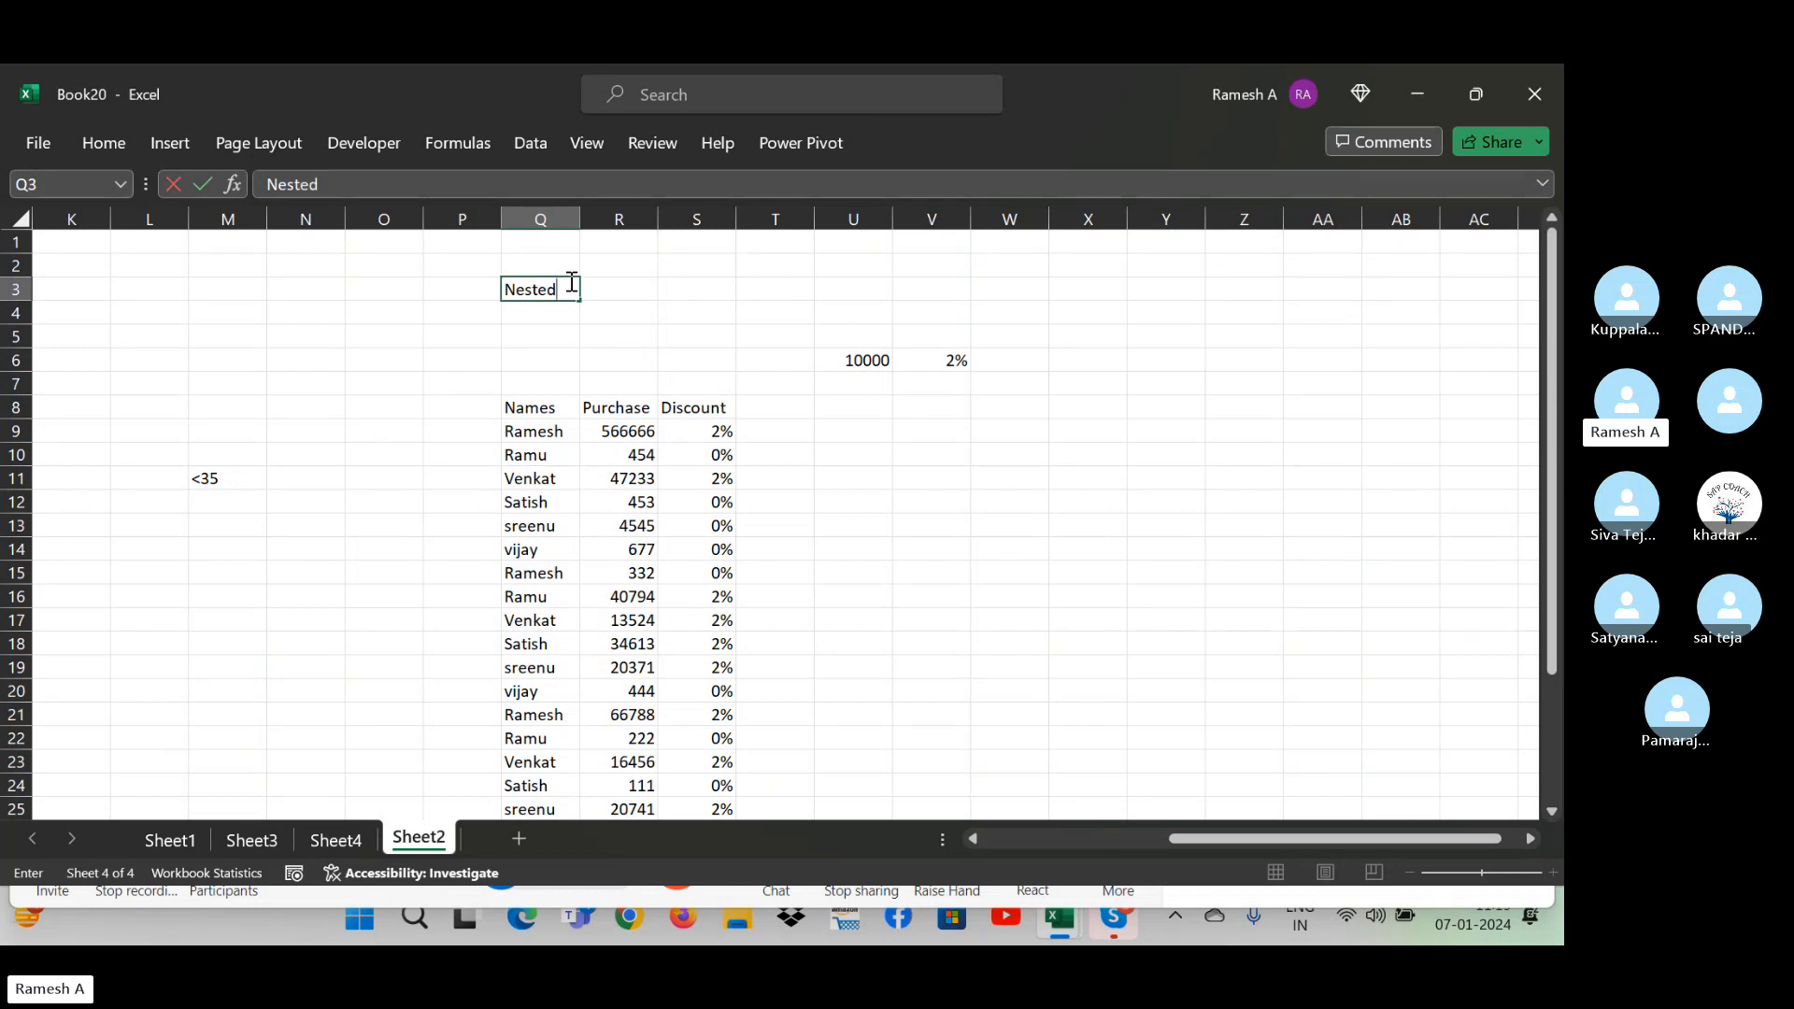
pyautogui.press('Return')
# - Copy the Discount heading from S8 into T8 to start a second discount column
pyautogui.press('Down')
pyautogui.press('Down')
pyautogui.press('Down')
pyautogui.press('Down')
pyautogui.press('Down')
pyautogui.press('Right')
pyautogui.press('Right')
pyautogui.press('Right')
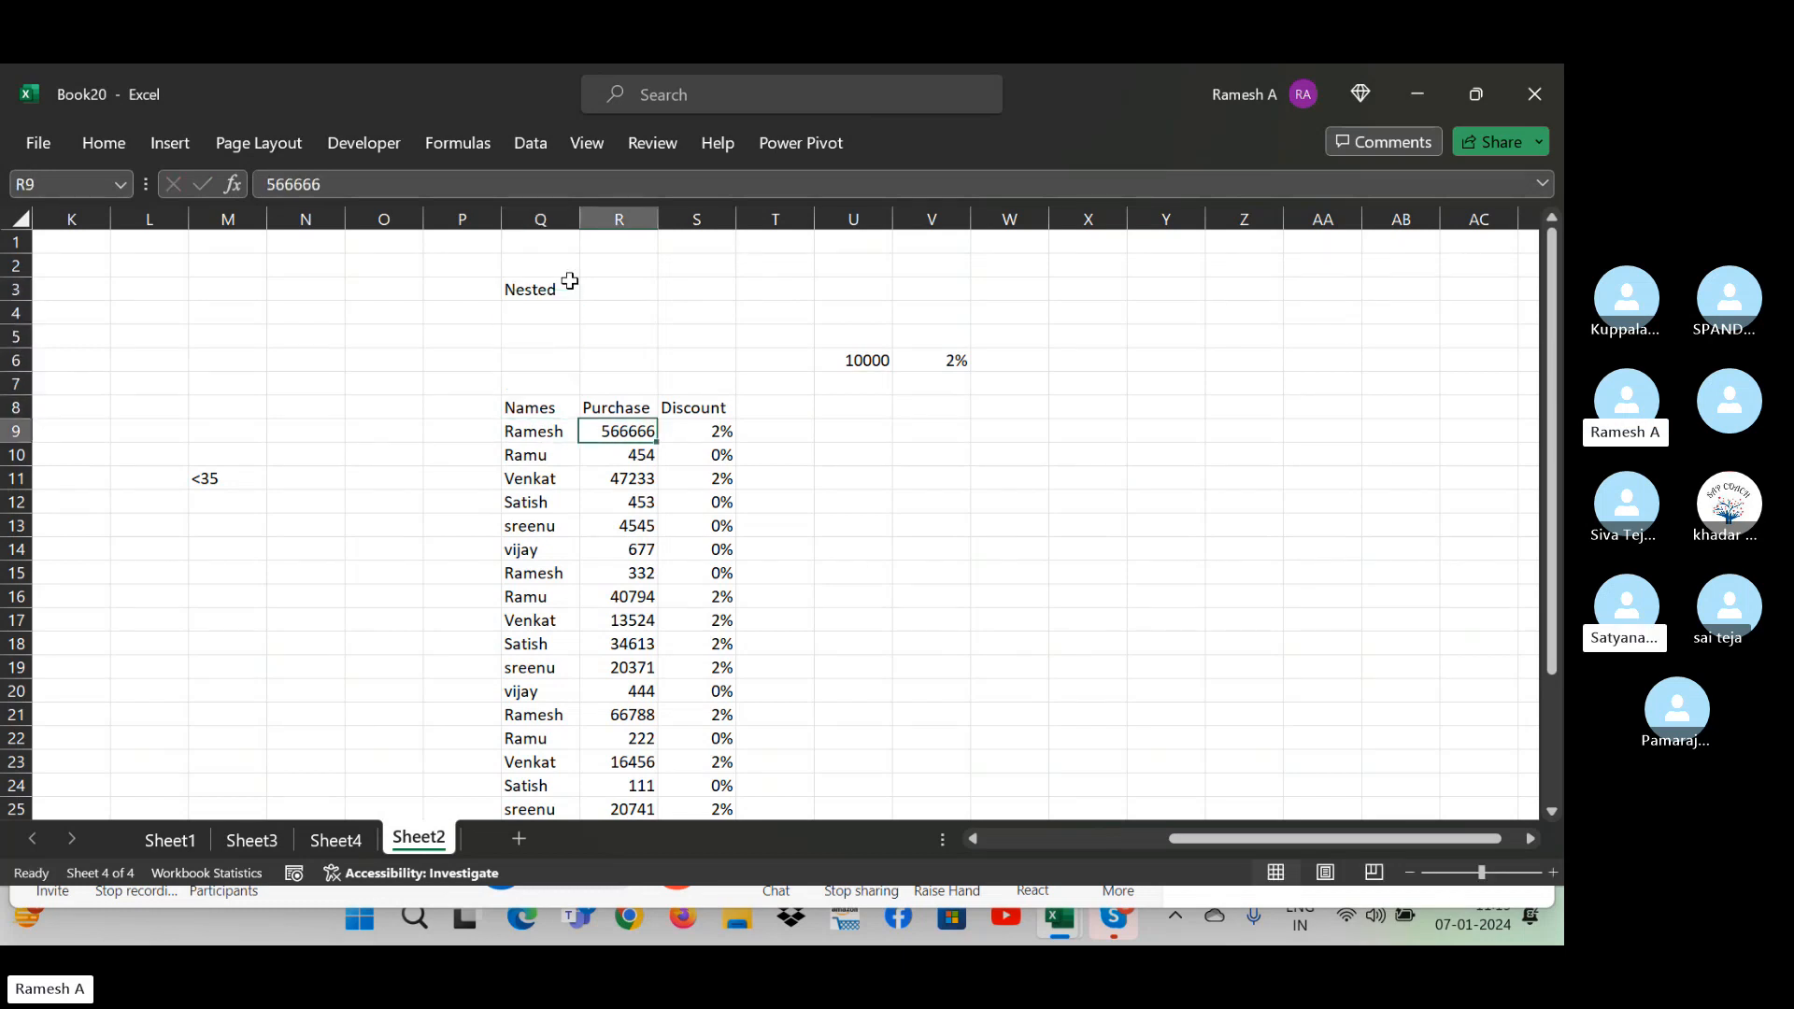
pyautogui.press('Up')
pyautogui.press('Left')
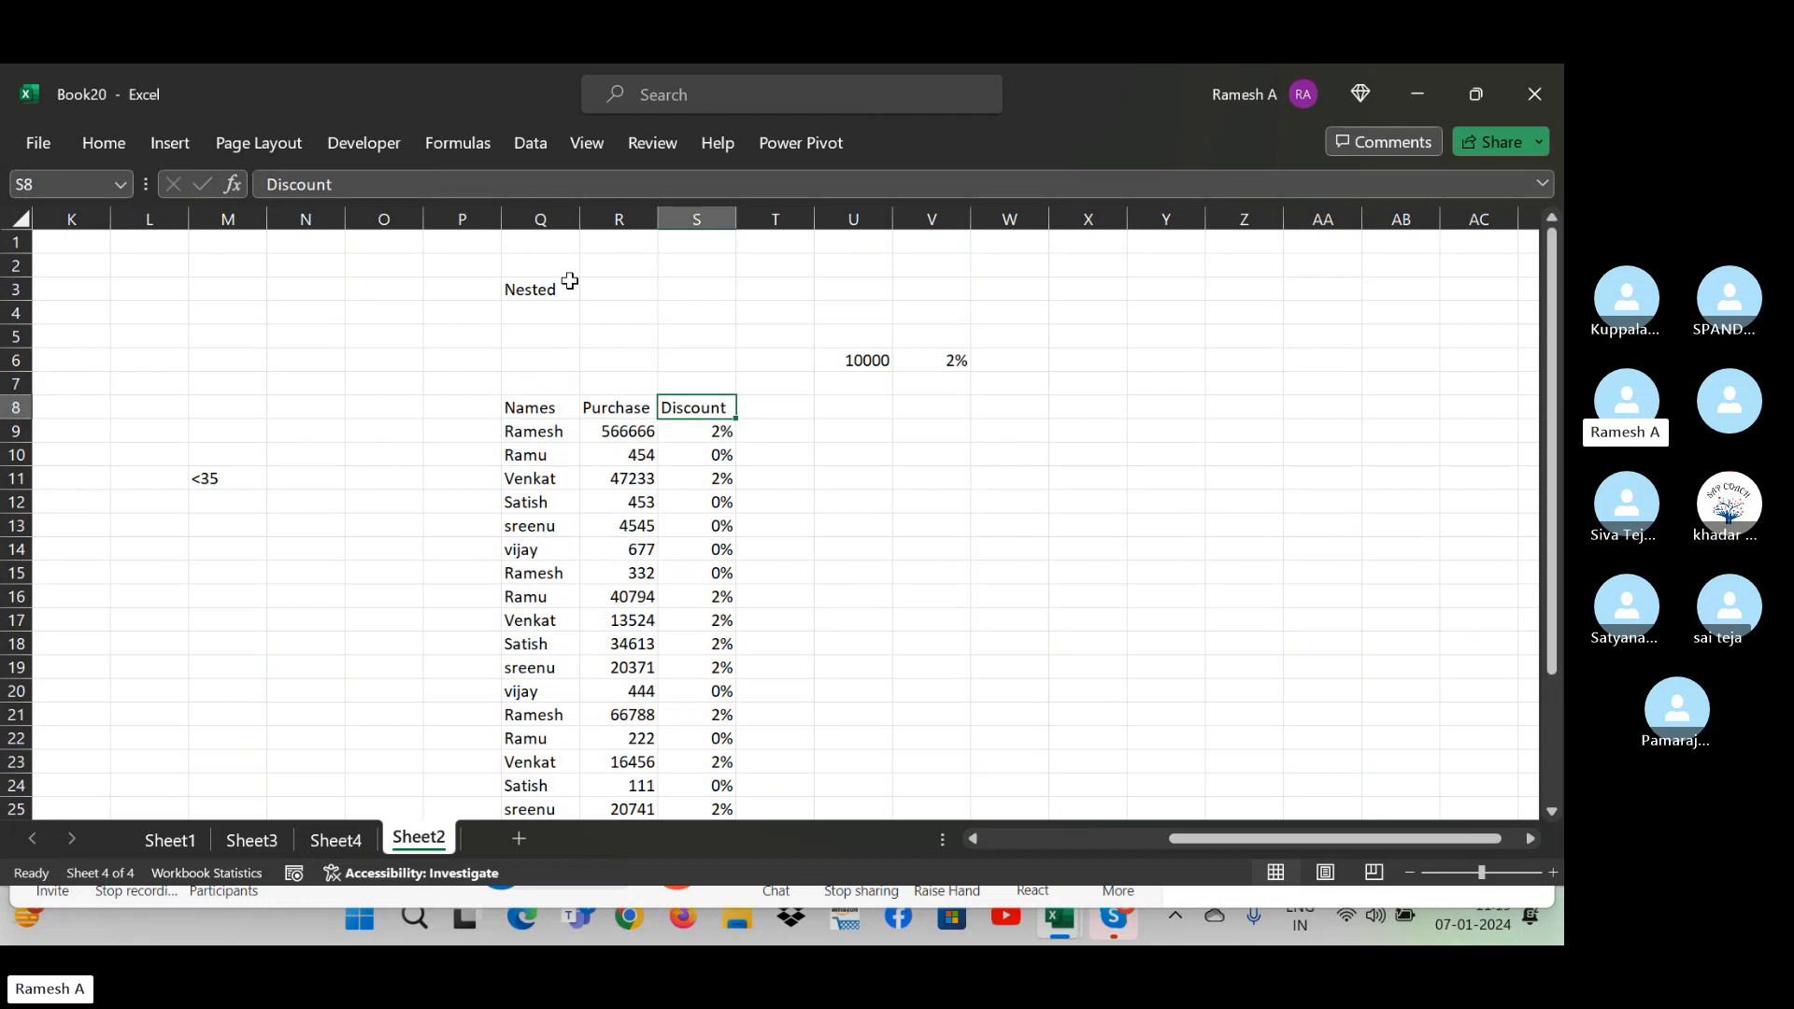
pyautogui.hotkey('ctrl', 'c')
pyautogui.press('Right')
pyautogui.hotkey('ctrl', 'v')
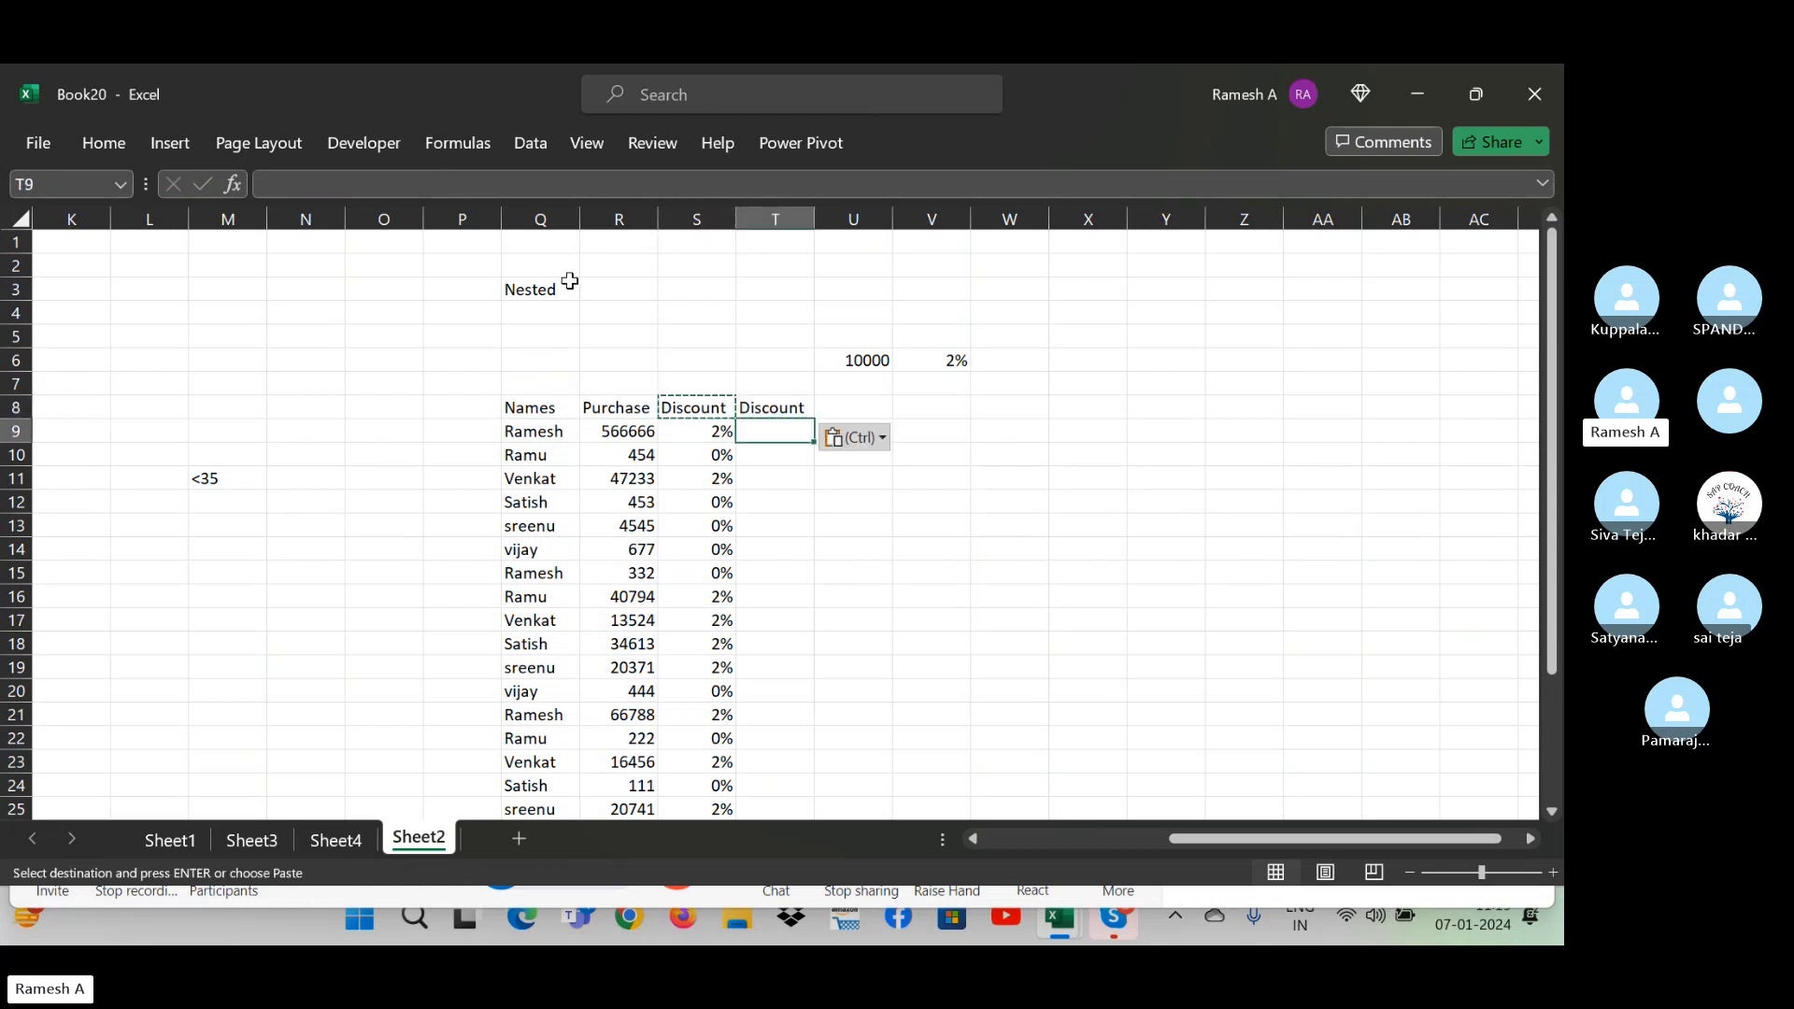
pyautogui.press('Escape')
pyautogui.press('Up')
pyautogui.press('Up')
pyautogui.press('Up')
pyautogui.press('Right')
pyautogui.press('Right')
pyautogui.press('Right')
pyautogui.press('Up')
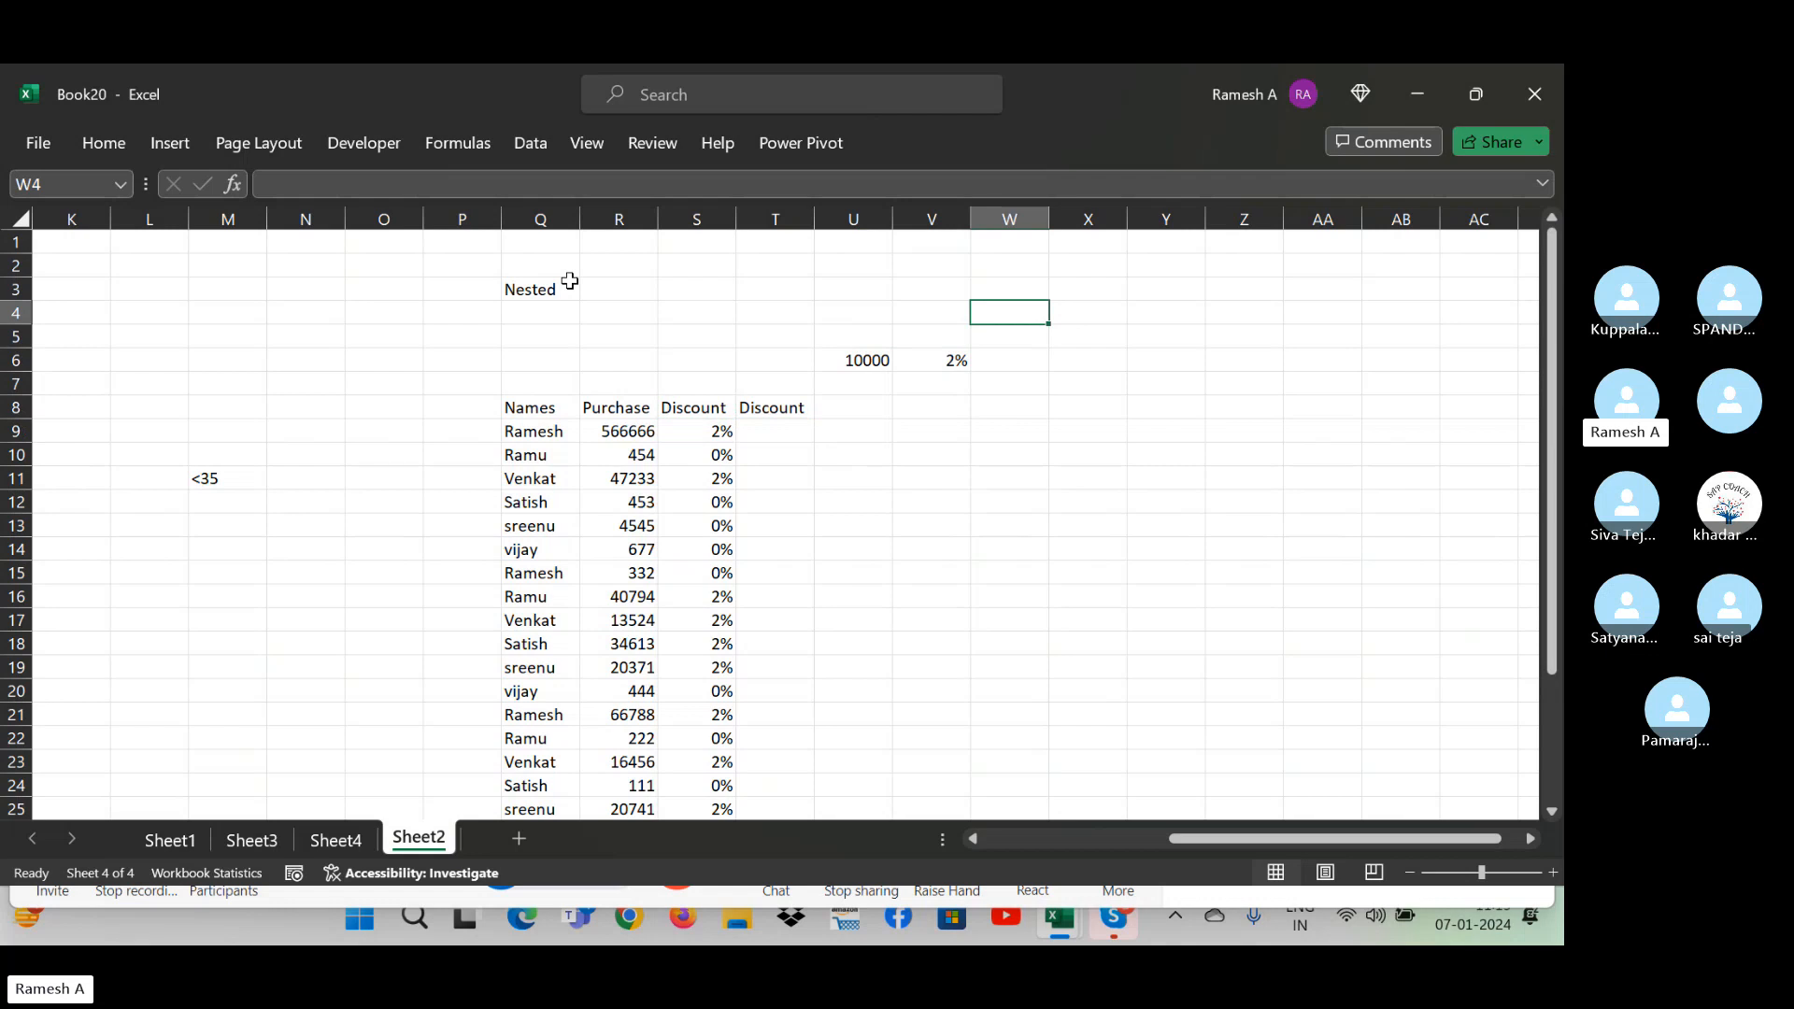
pyautogui.write('Ramu')
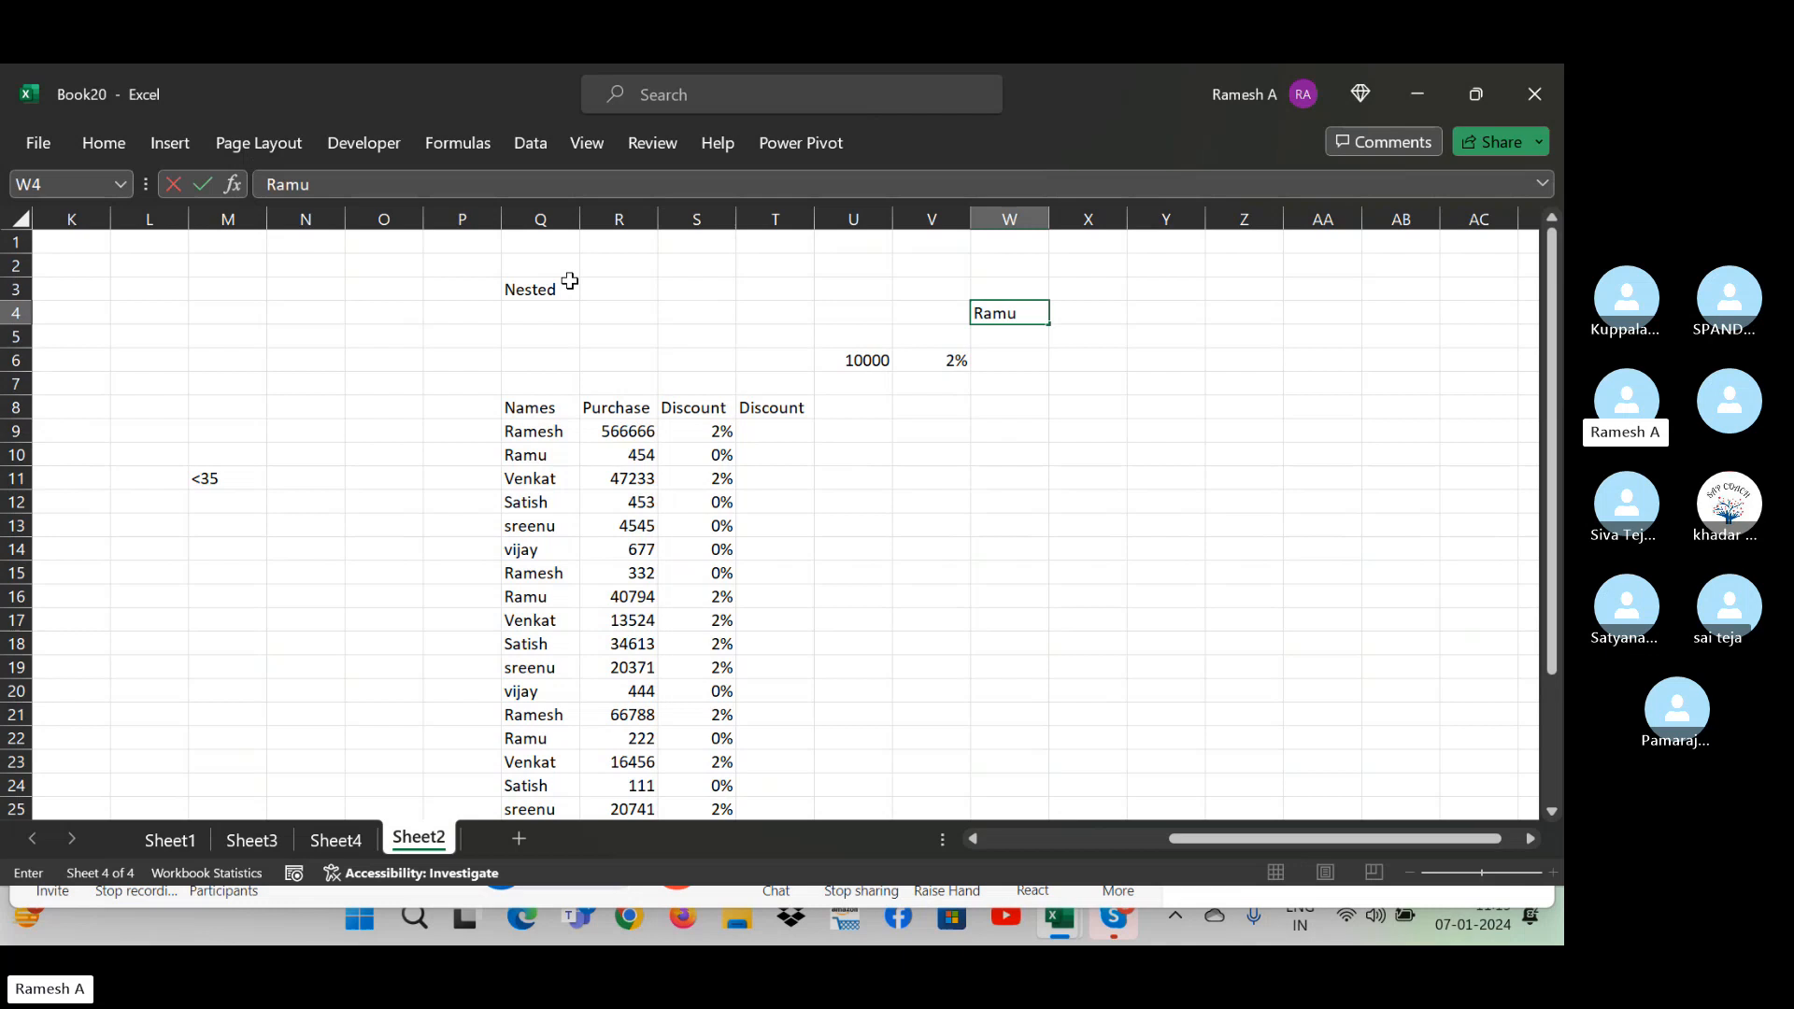
pyautogui.press('Escape')
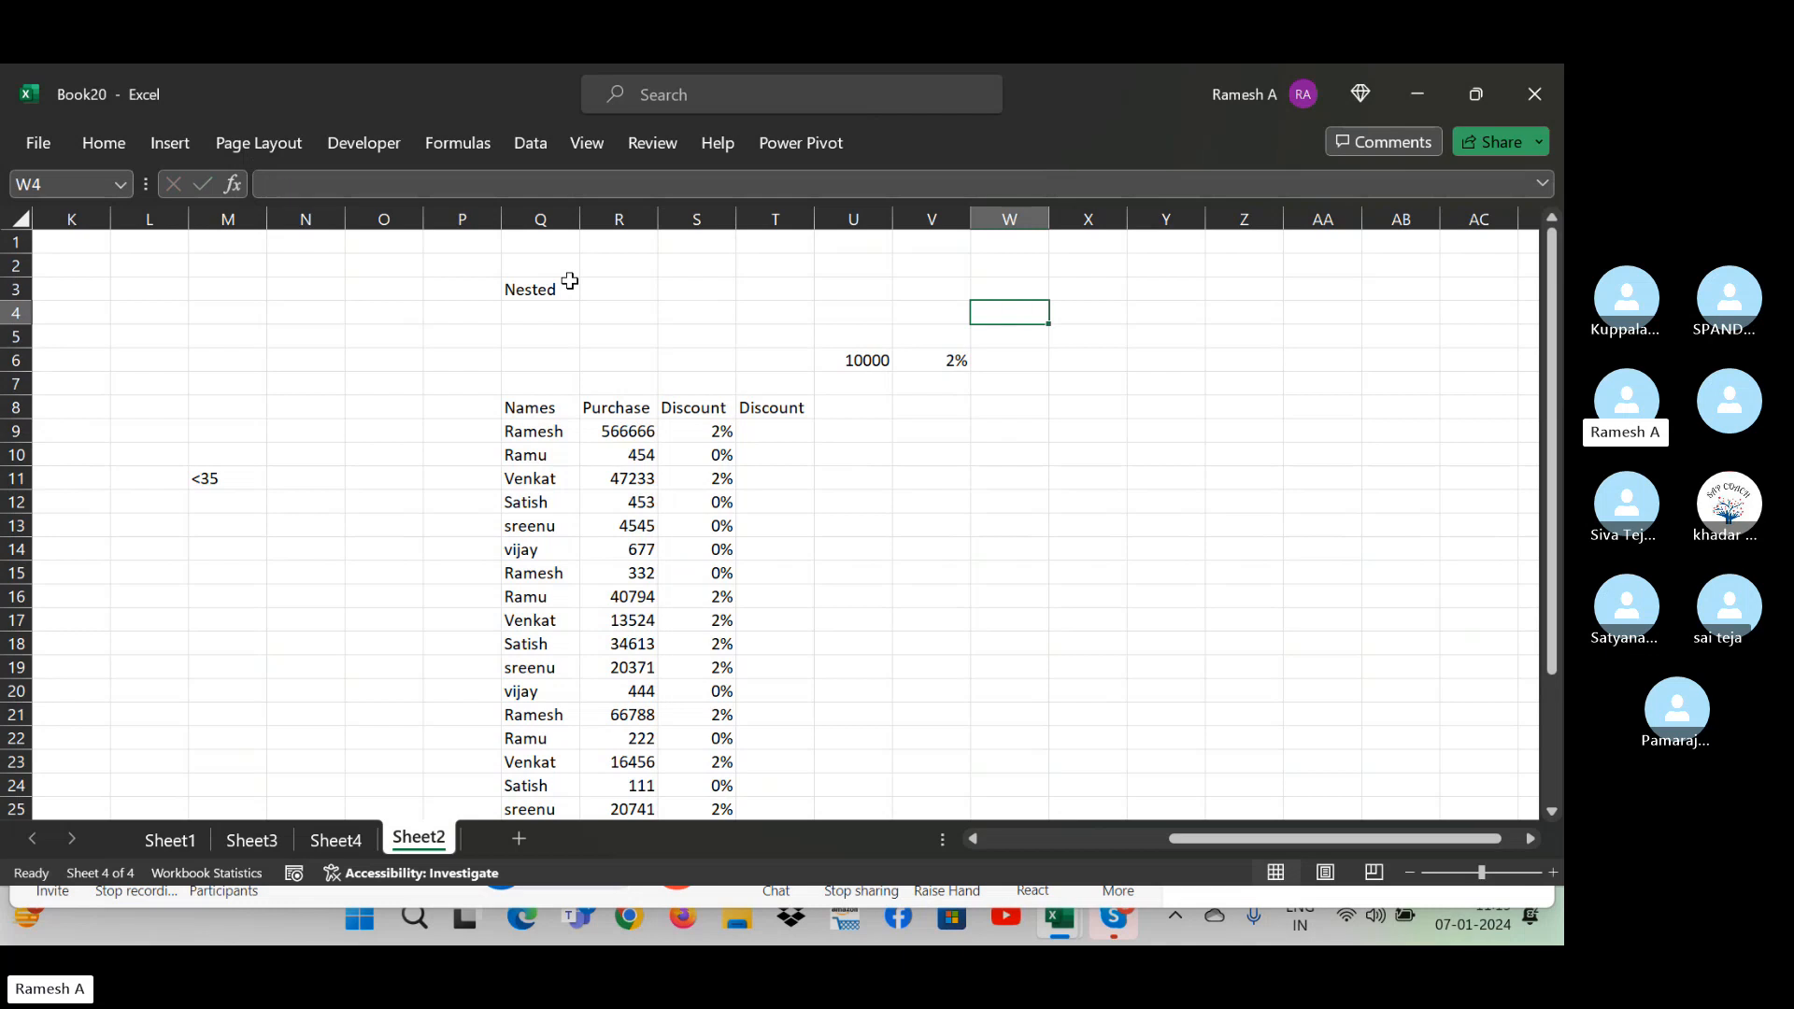
# - Enter the customer name from Q10 in U3 as the name criterion
pyautogui.press('Down')
pyautogui.press('Up')
pyautogui.press('Up')
pyautogui.press('Left')
pyautogui.press('Left')
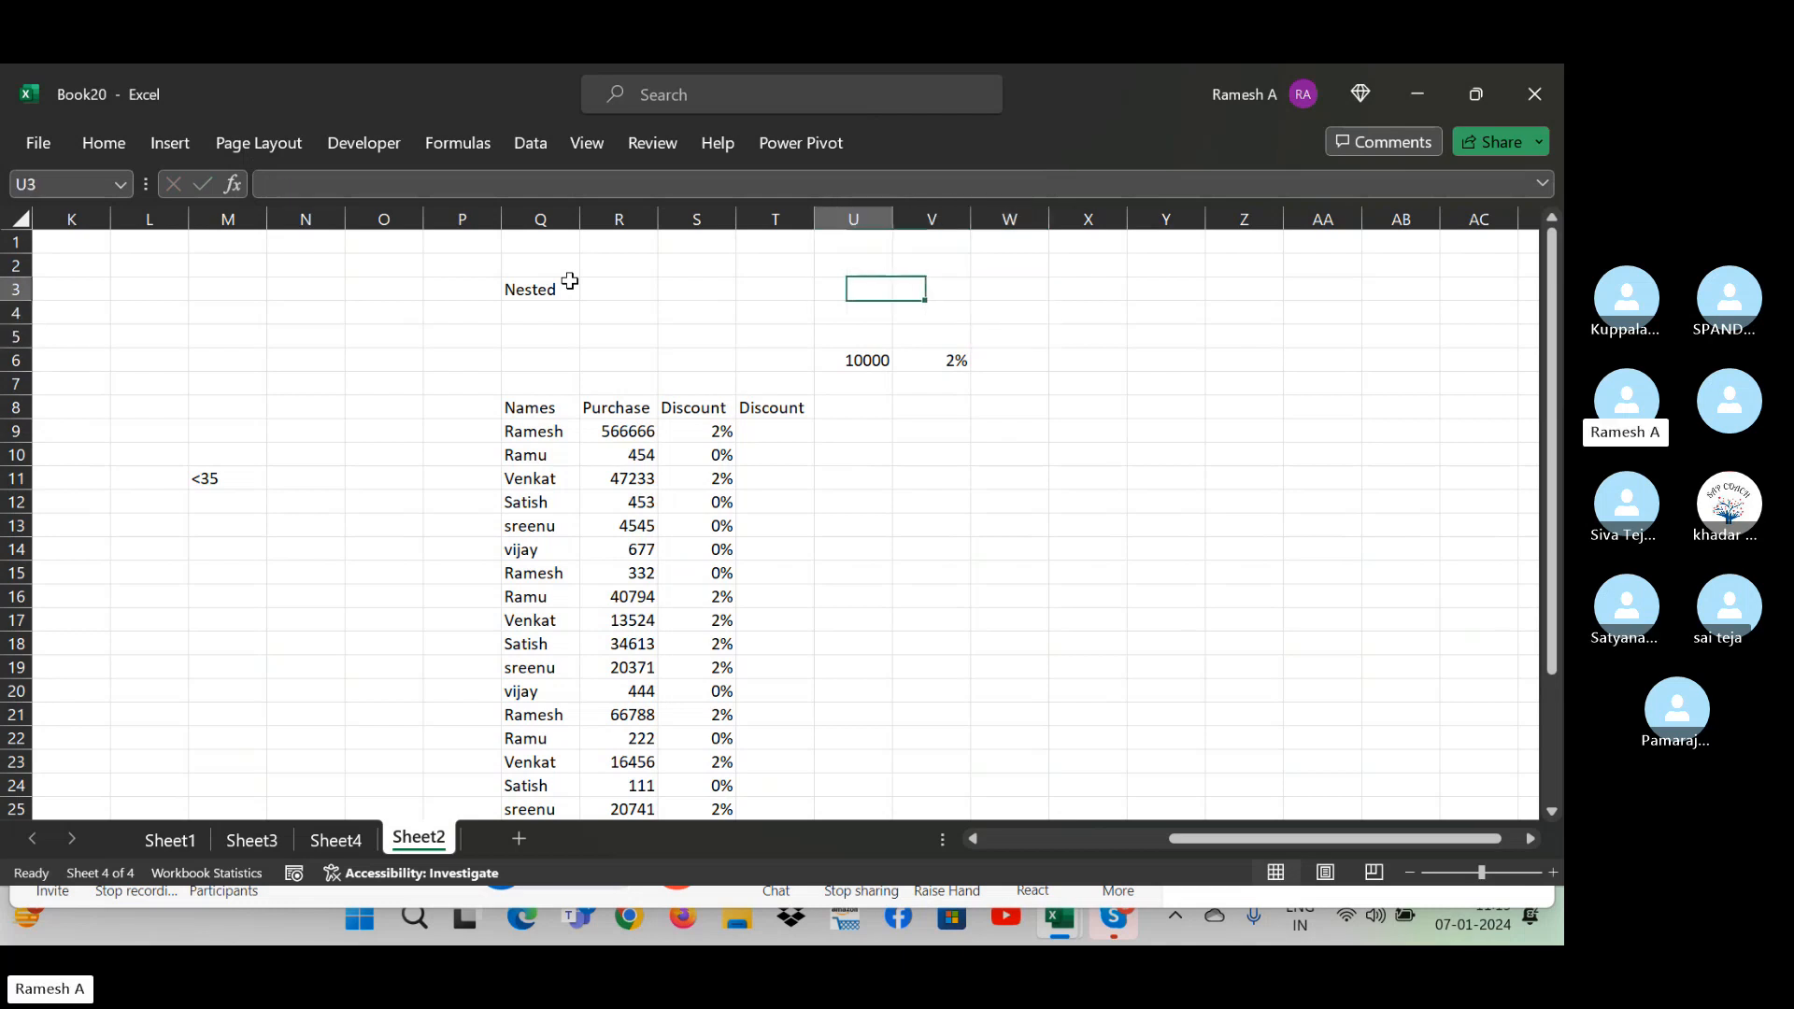
pyautogui.write('Ramu')
pyautogui.press('Return')
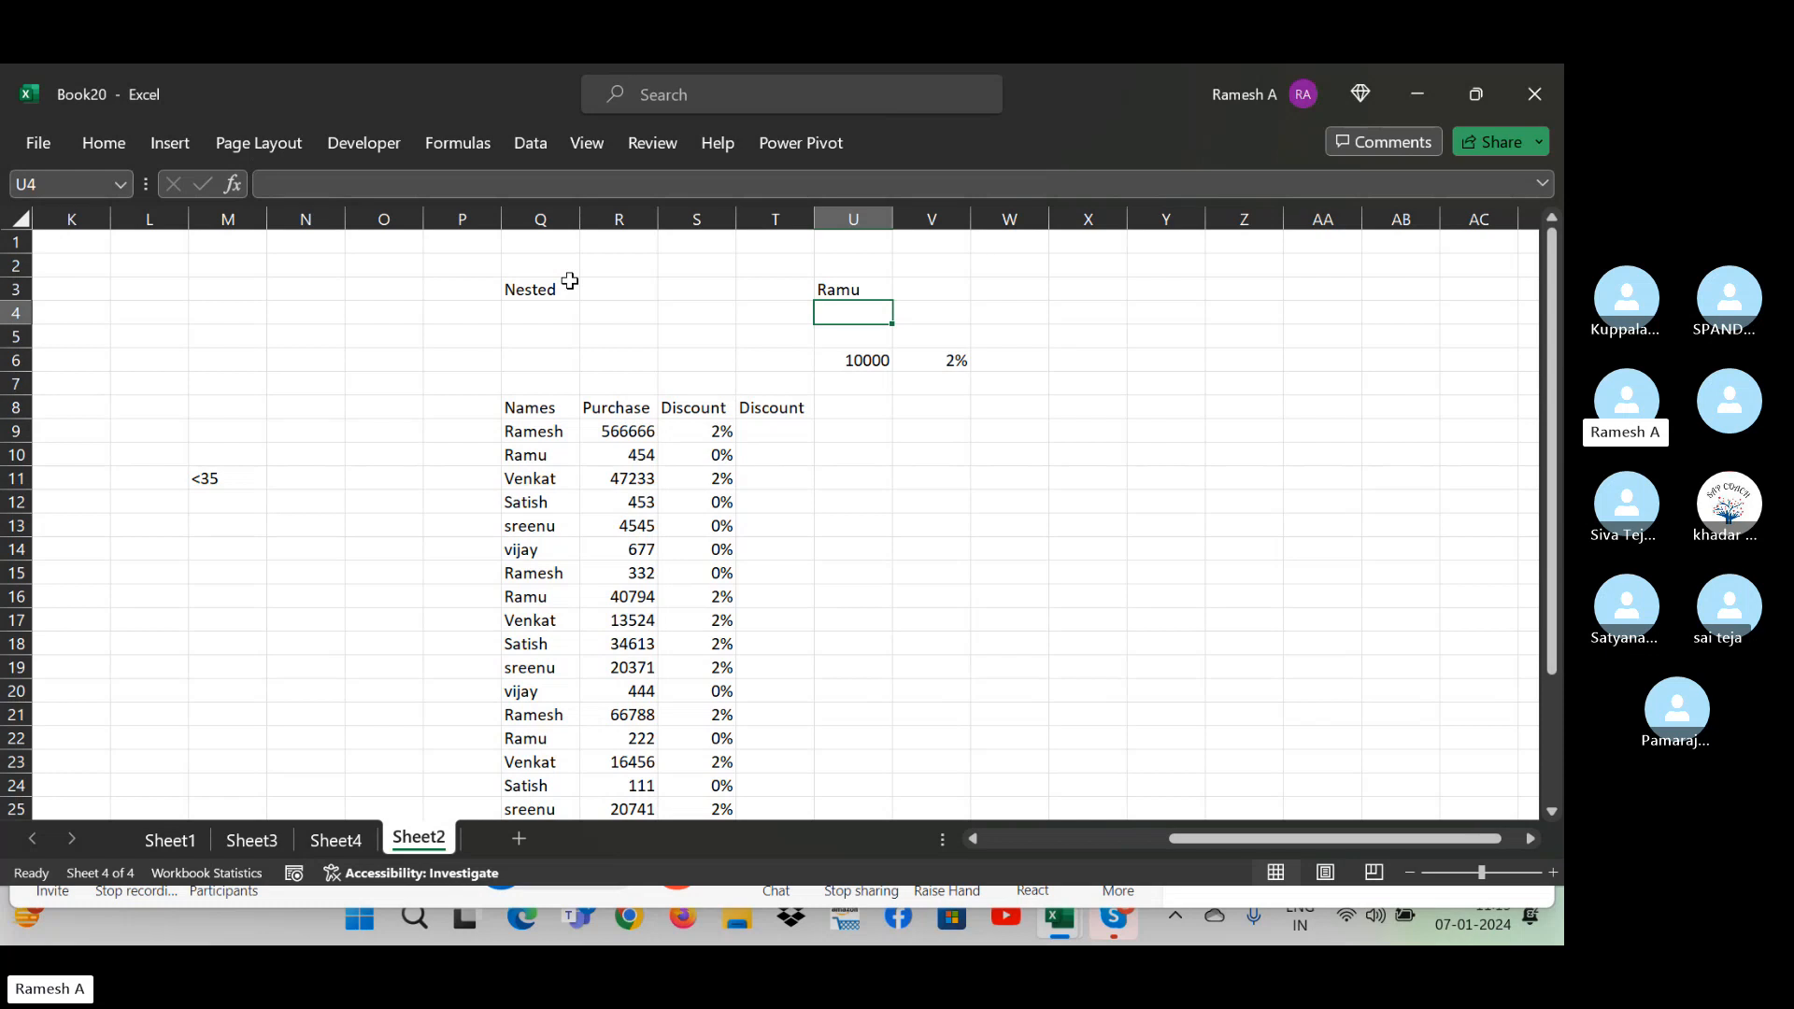
# - Review the customer name criterion in U3 together with the purchase threshold in U6
pyautogui.press('Down')
pyautogui.press('Down')
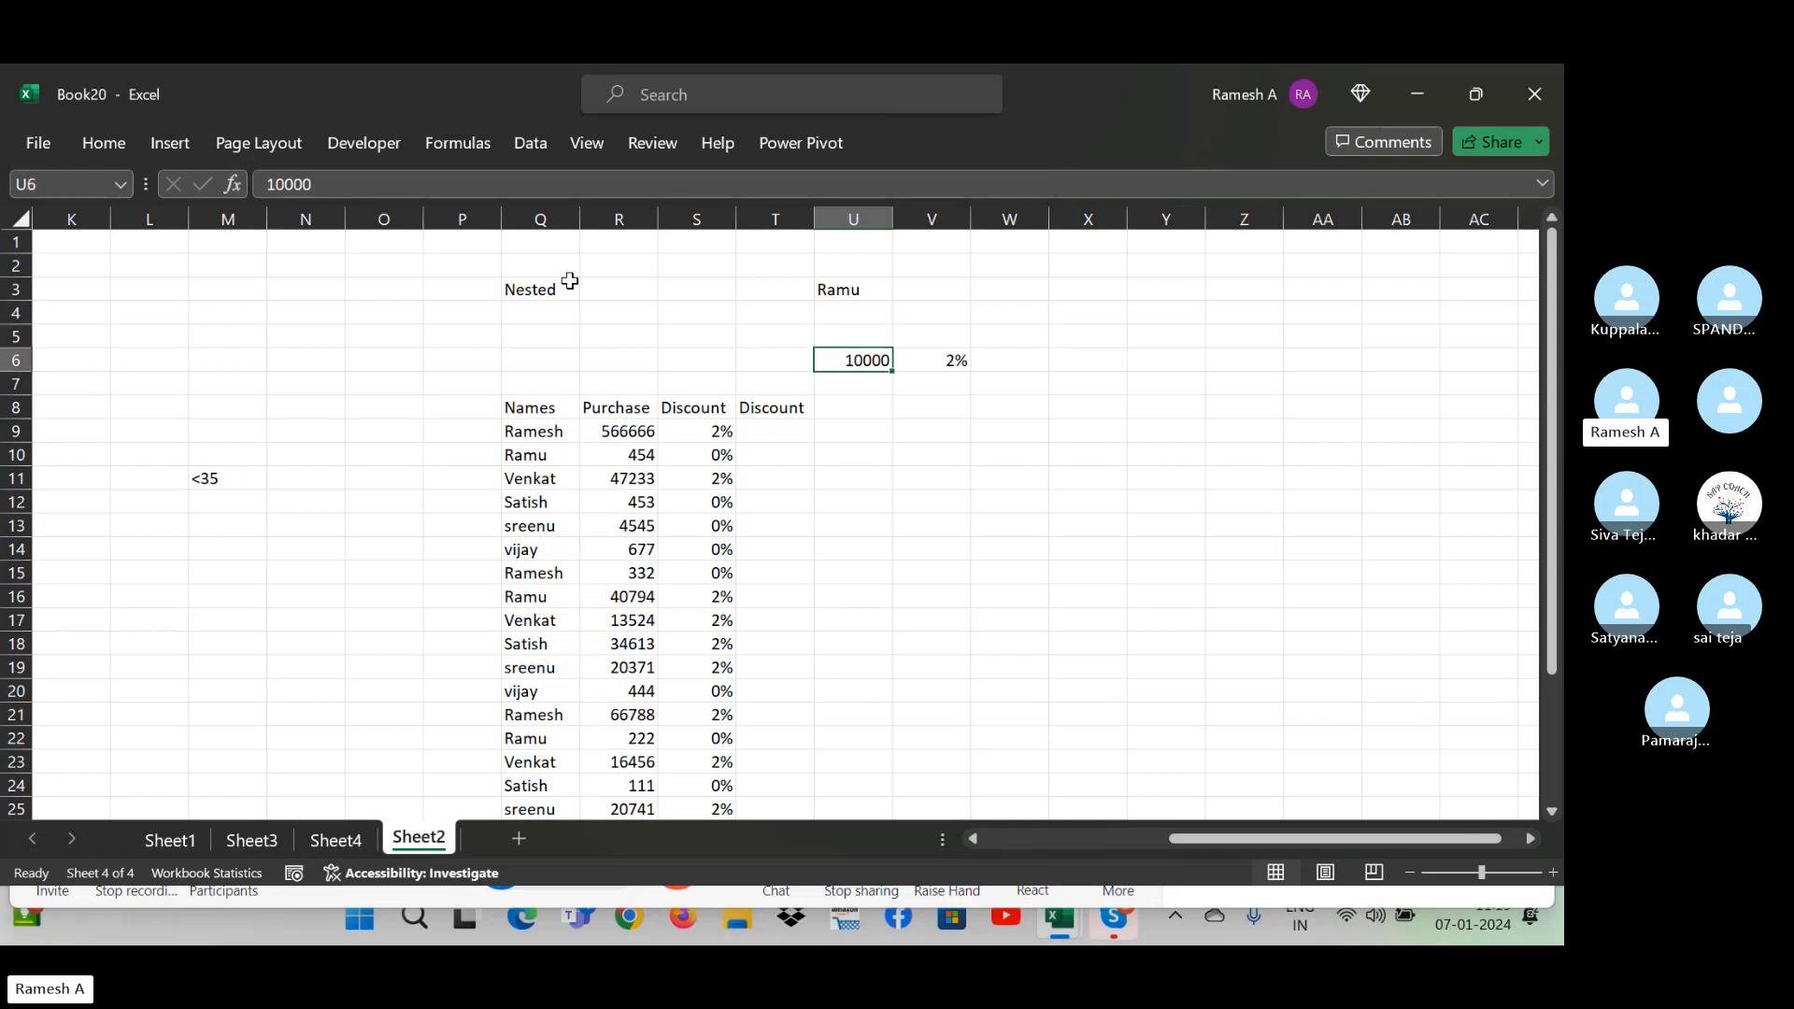
pyautogui.press('Up')
pyautogui.press('Up')
pyautogui.press('Up')
pyautogui.press('Down')
pyautogui.press('Down')
pyautogui.press('Down')
pyautogui.press('Down')
pyautogui.press('Down')
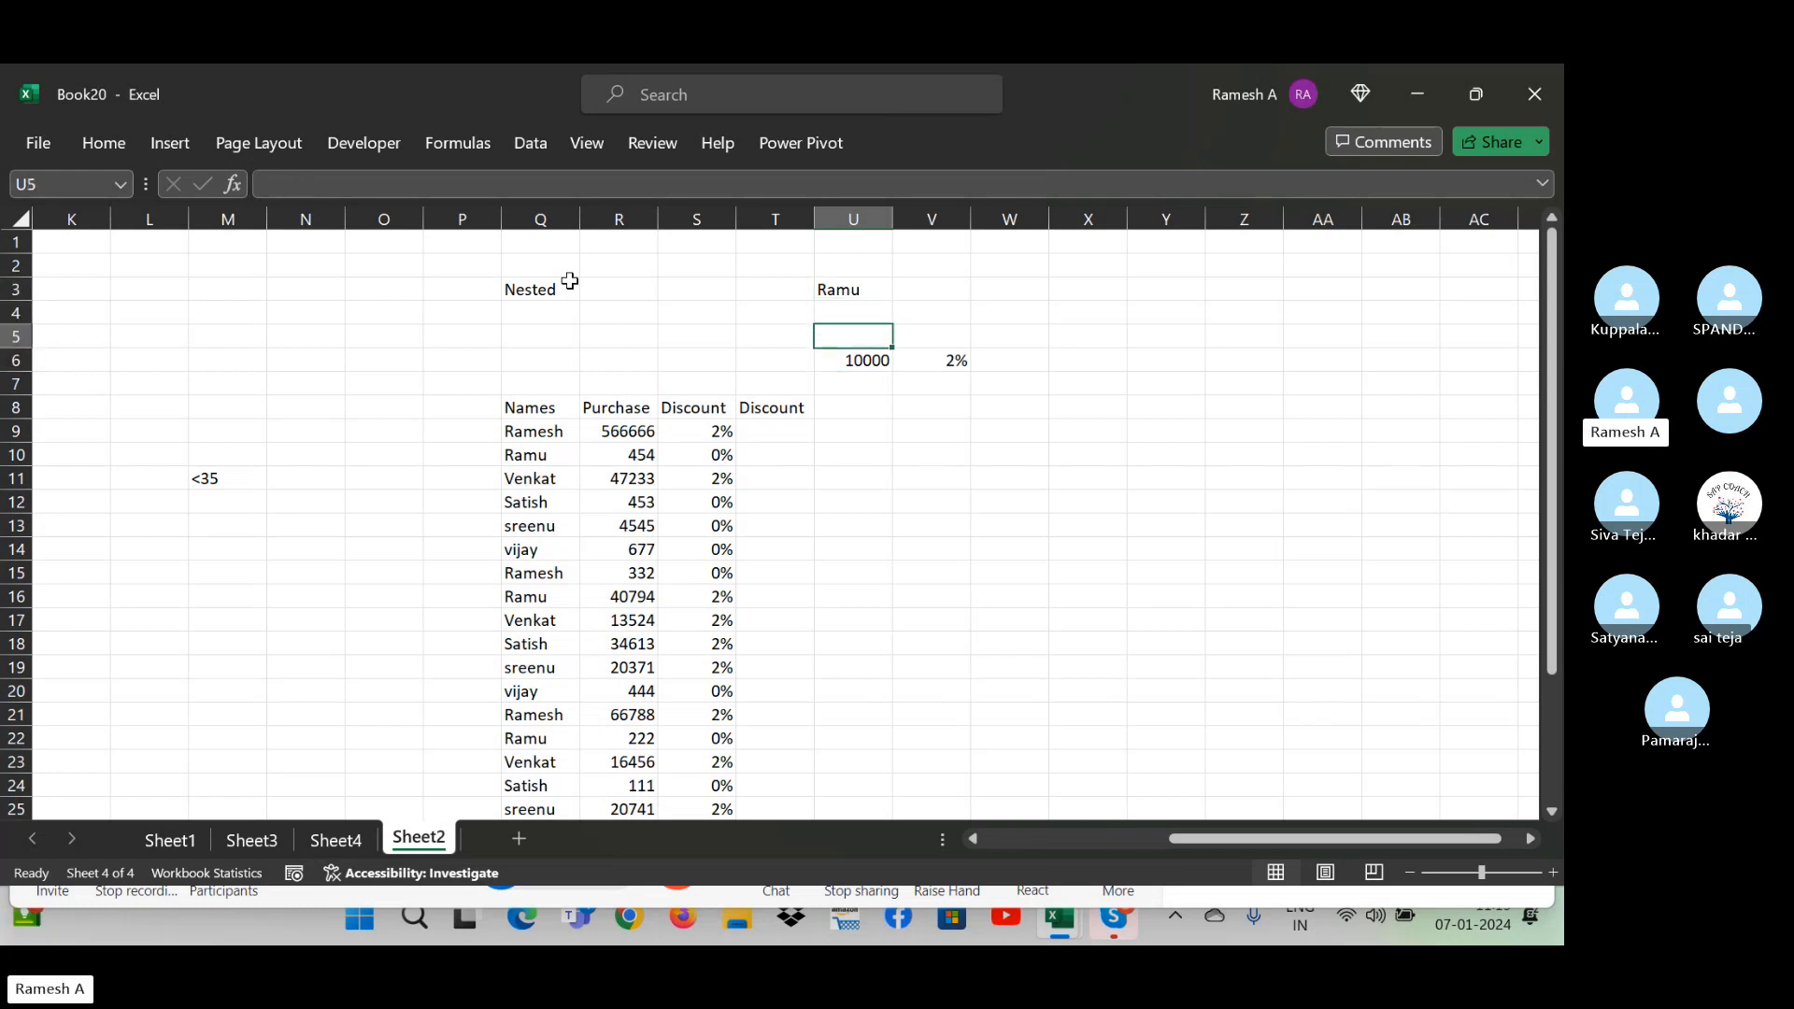
# - Enter an IF formula in T9 giving 2% when the name in Q9 matches the customer name criterion, otherwise 0%
pyautogui.press('Down')
pyautogui.press('Left')
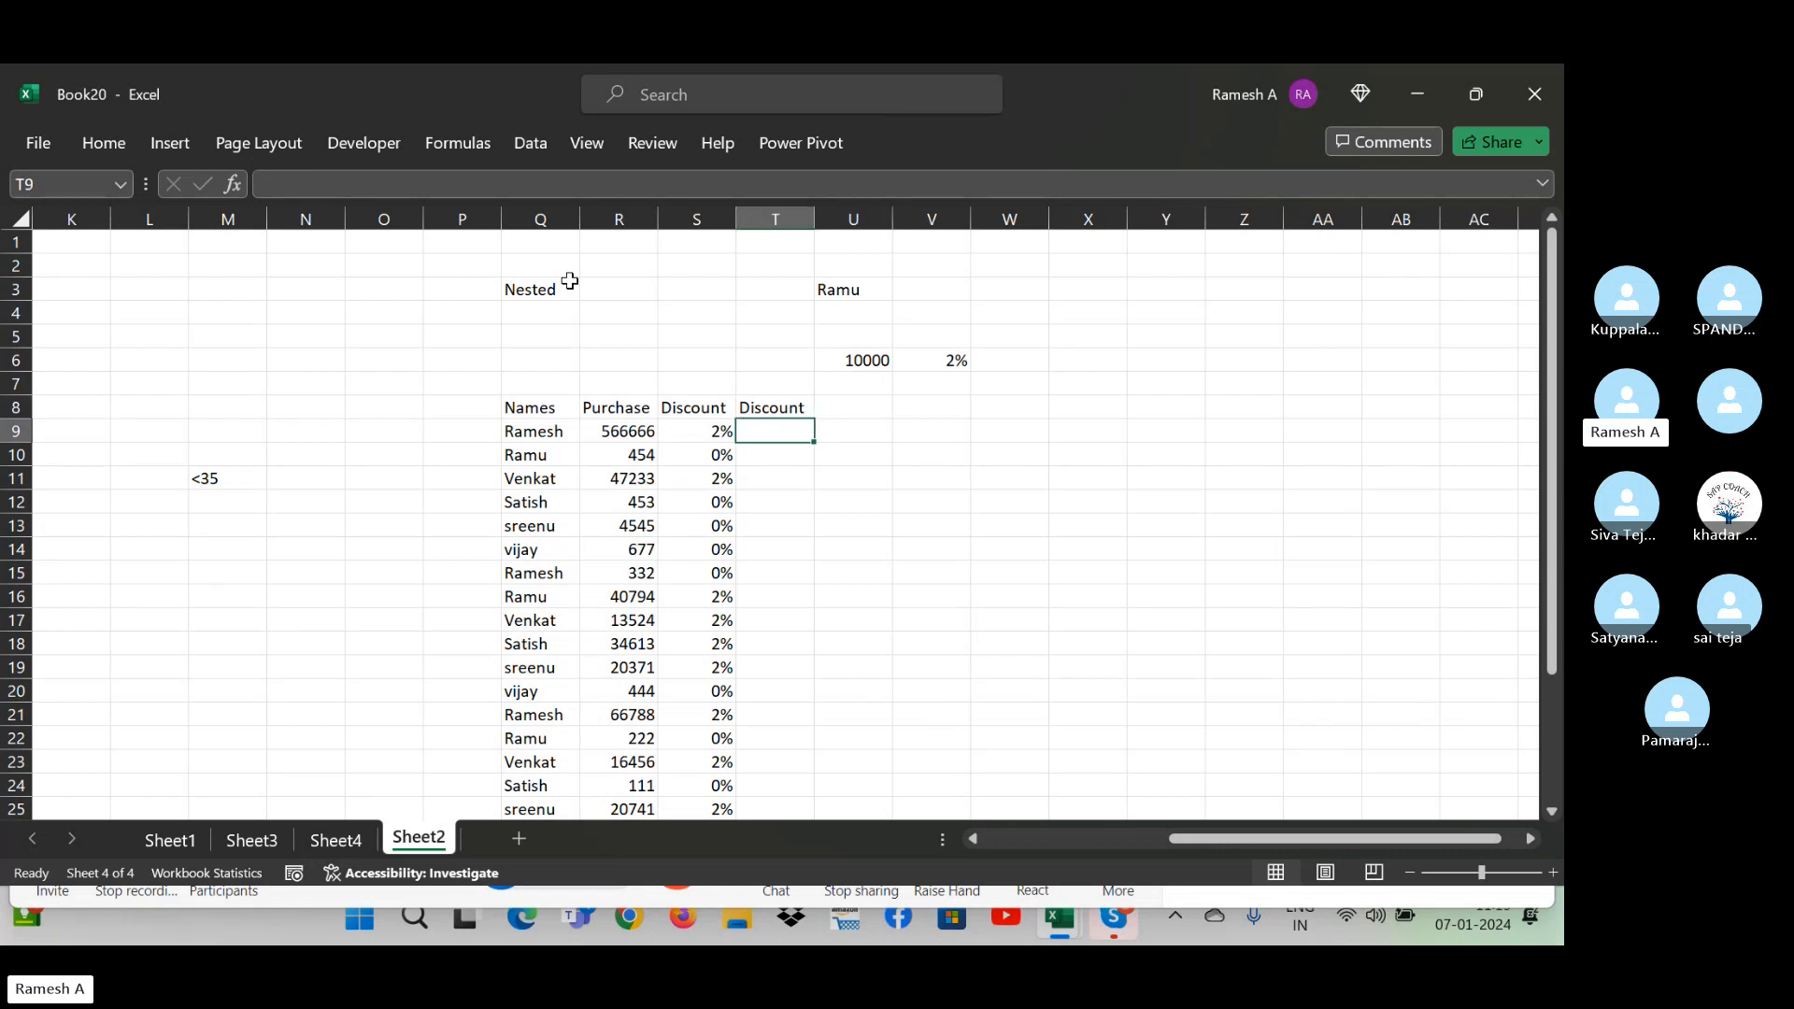
pyautogui.write('=i')
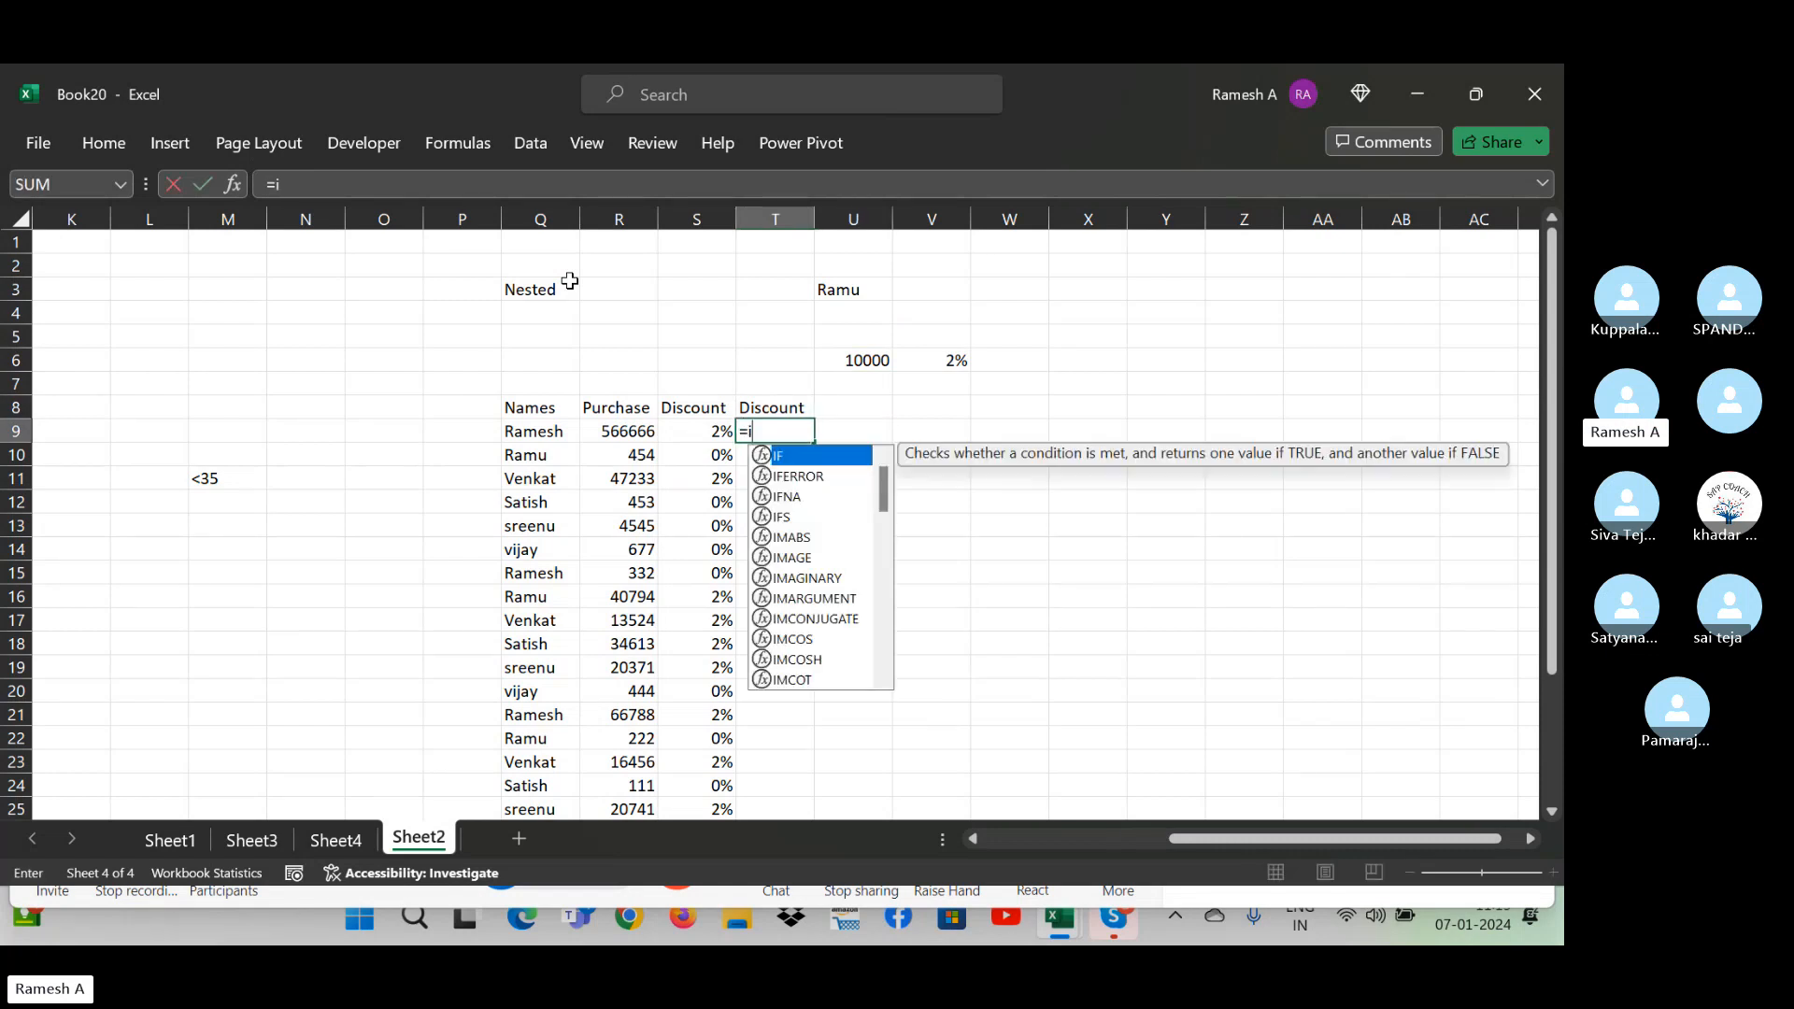
pyautogui.write('f(')
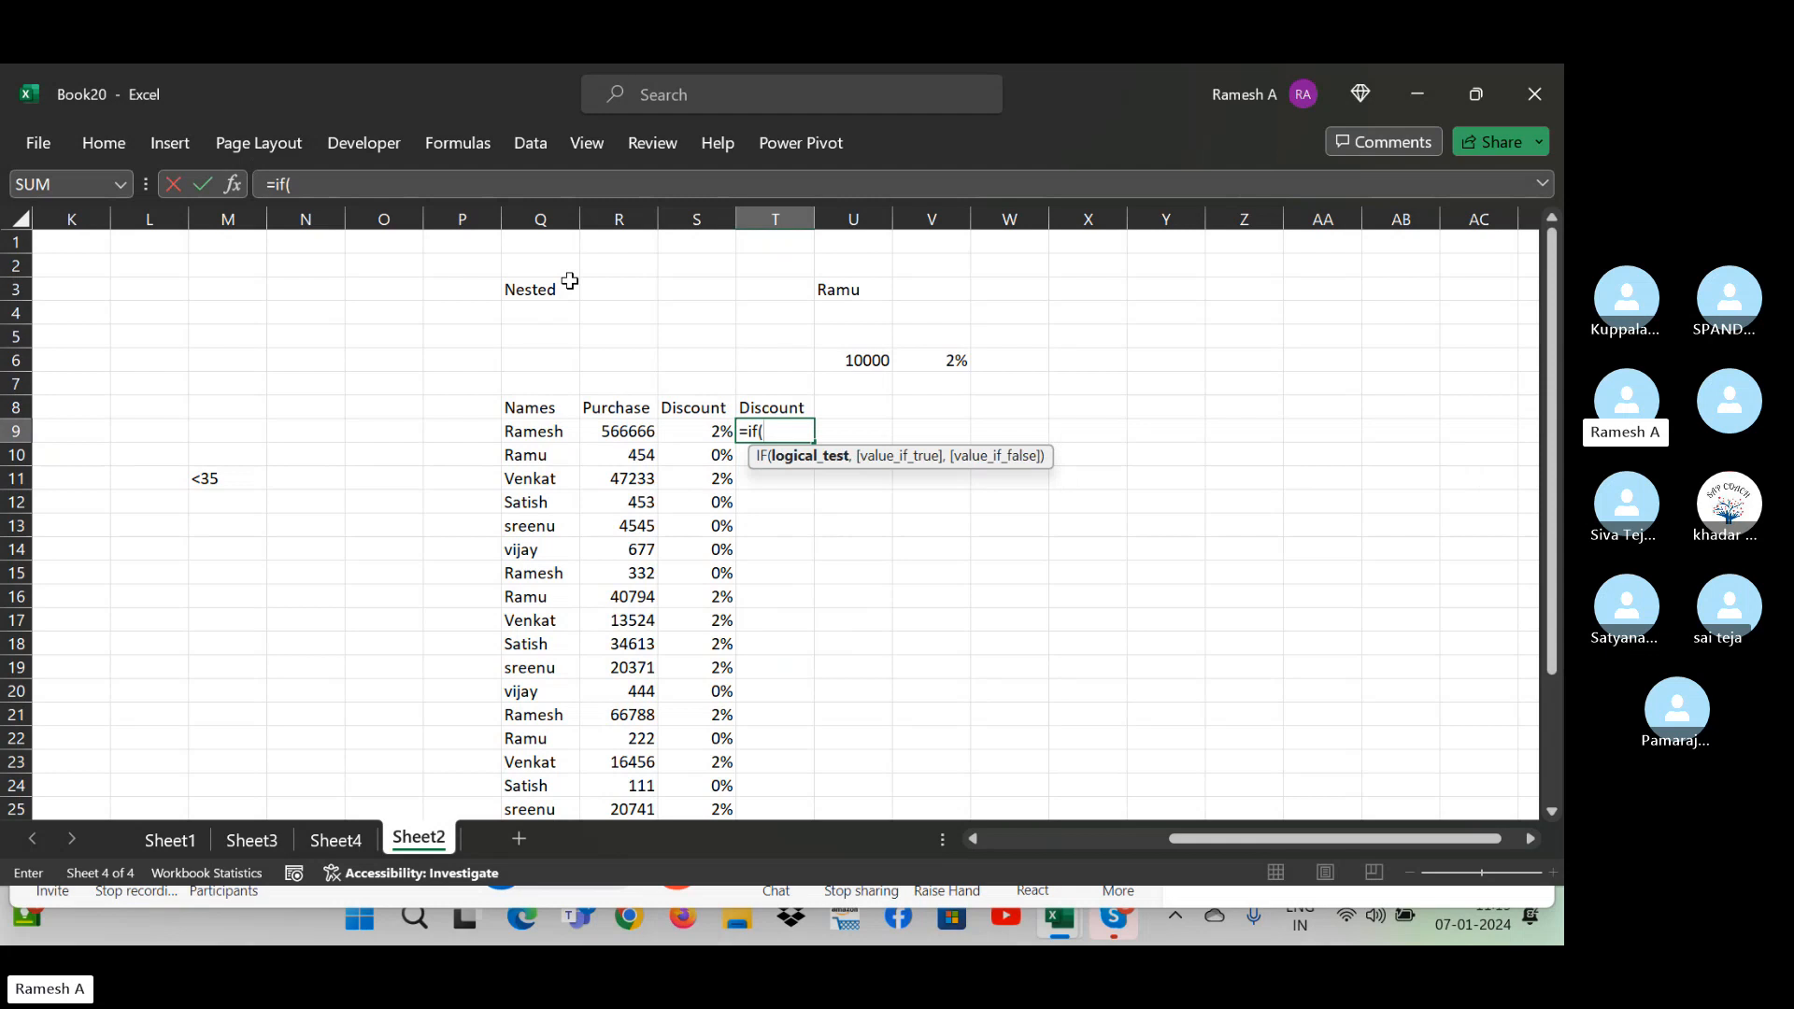
pyautogui.click(533, 436)
pyautogui.write('=')
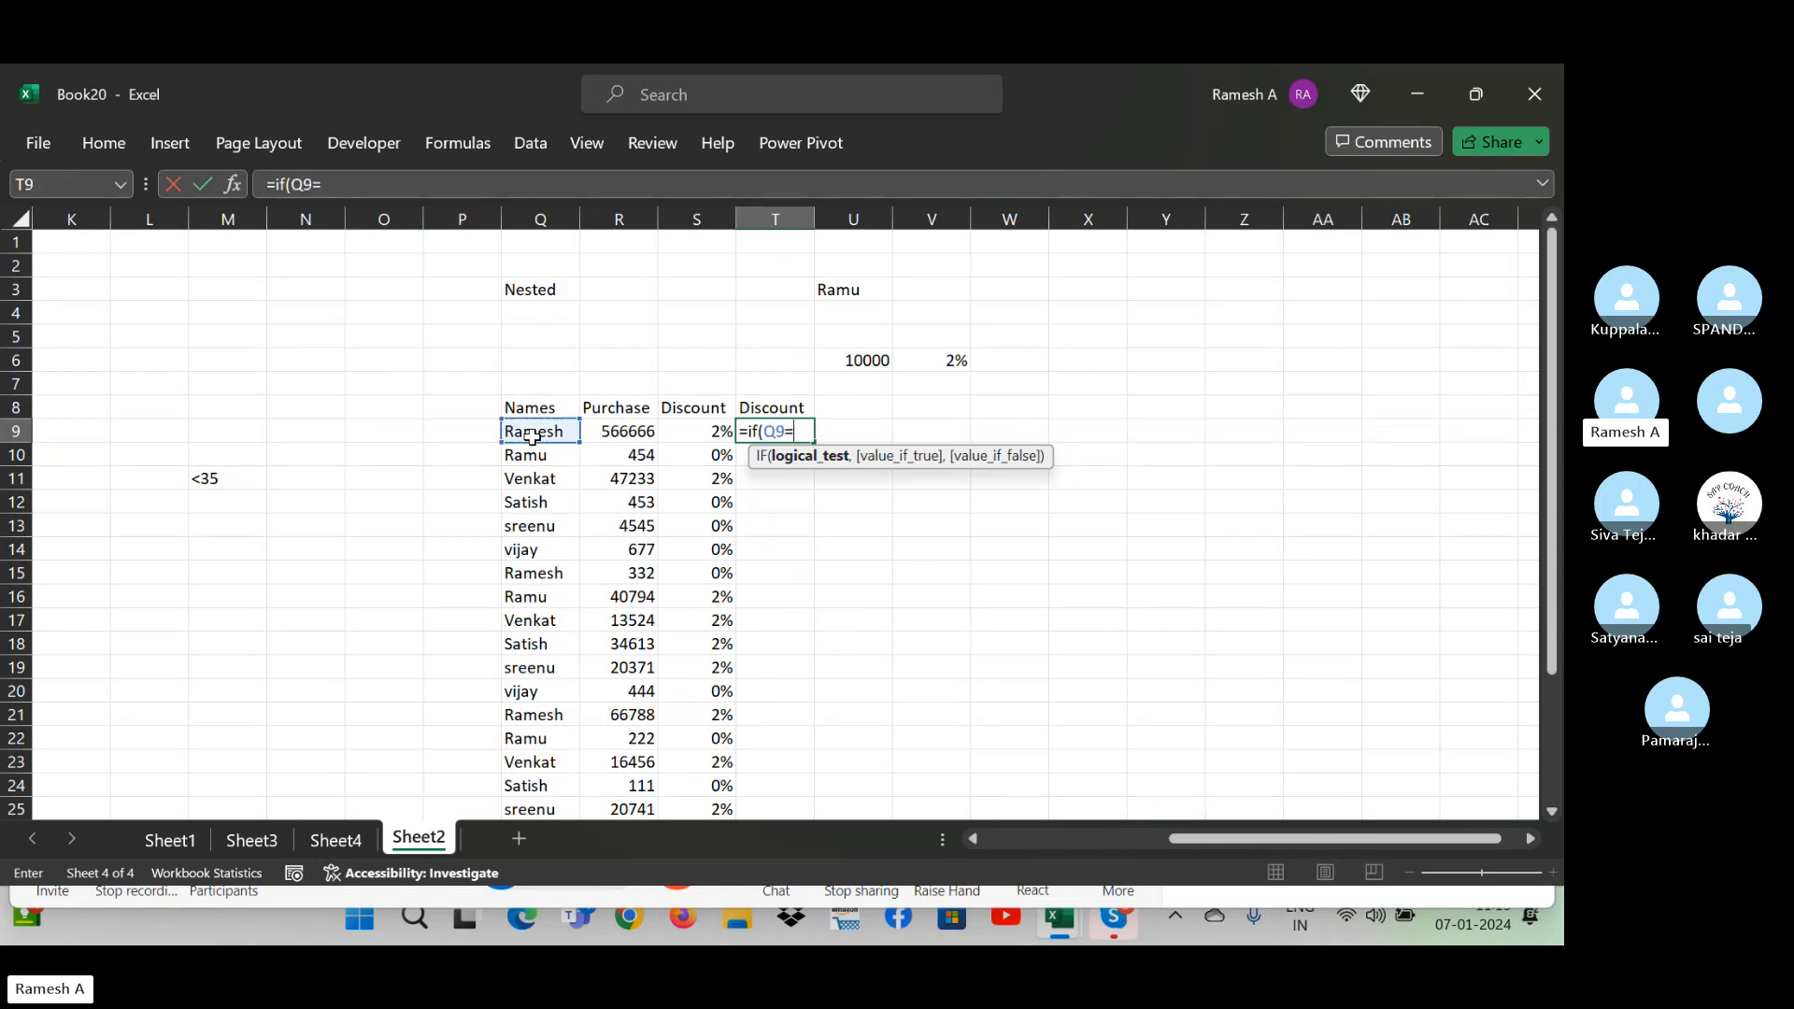
pyautogui.write('"ramu",')
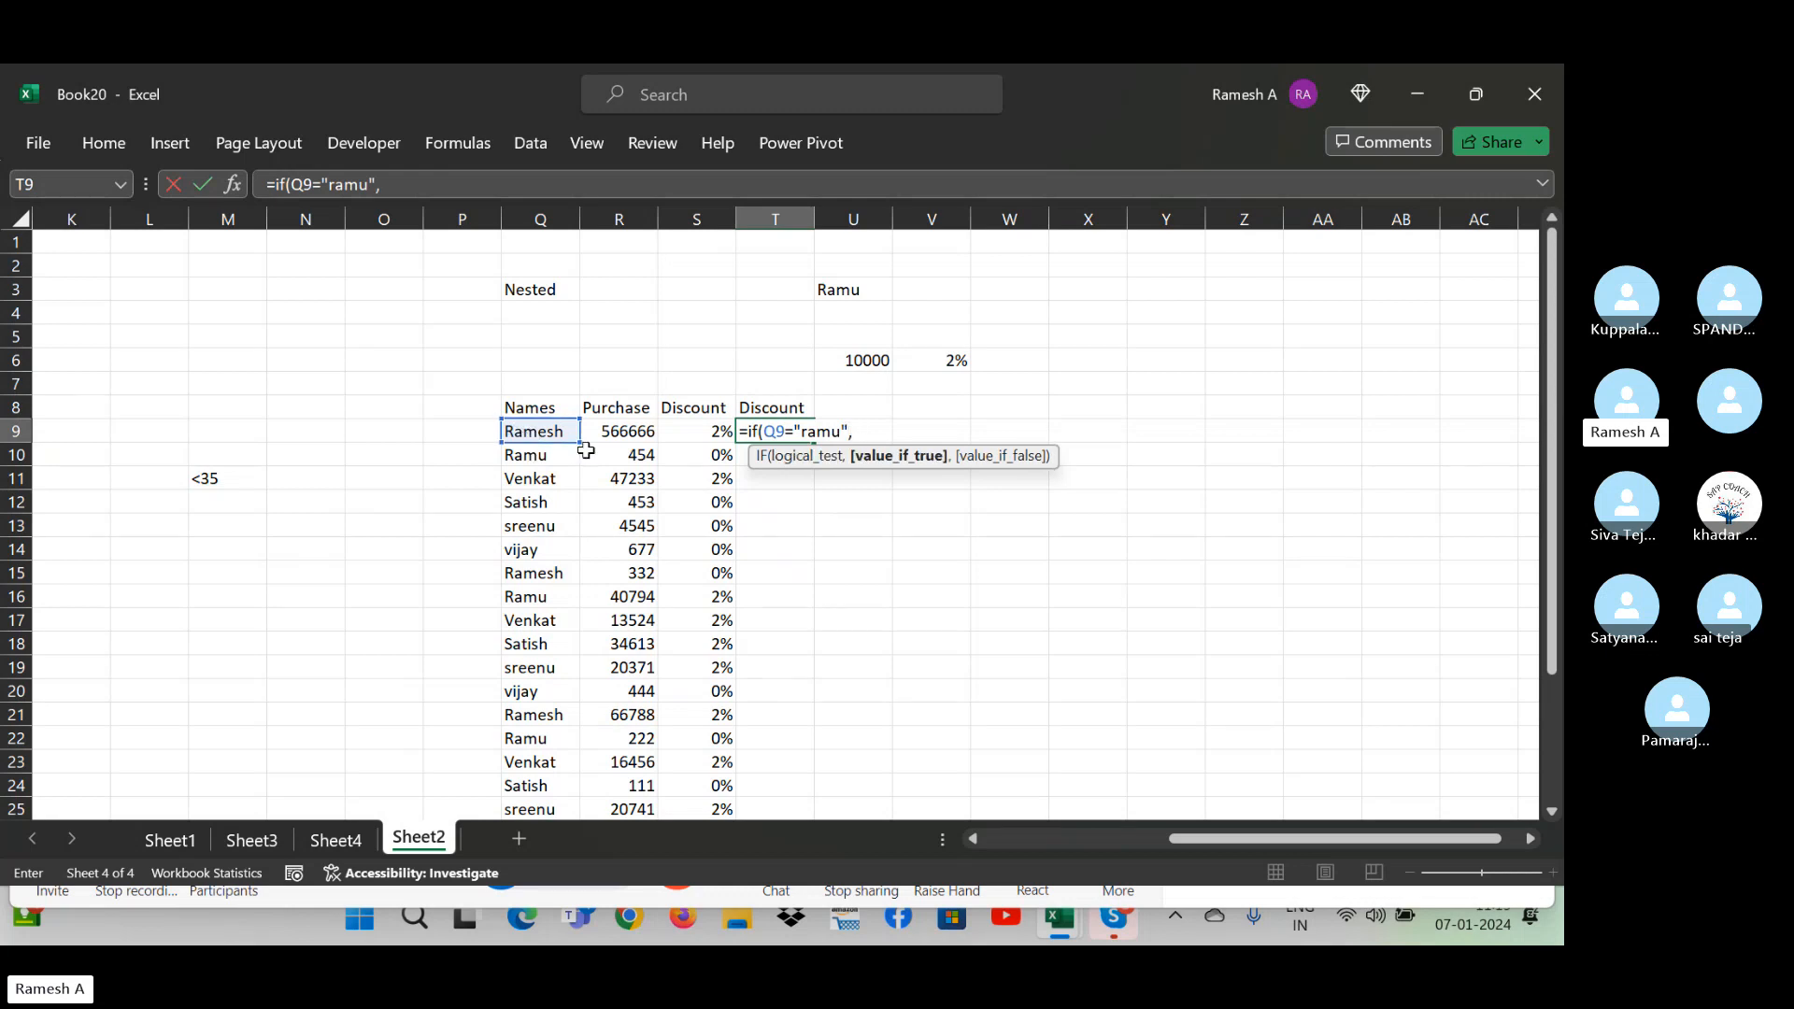
pyautogui.write('2%,')
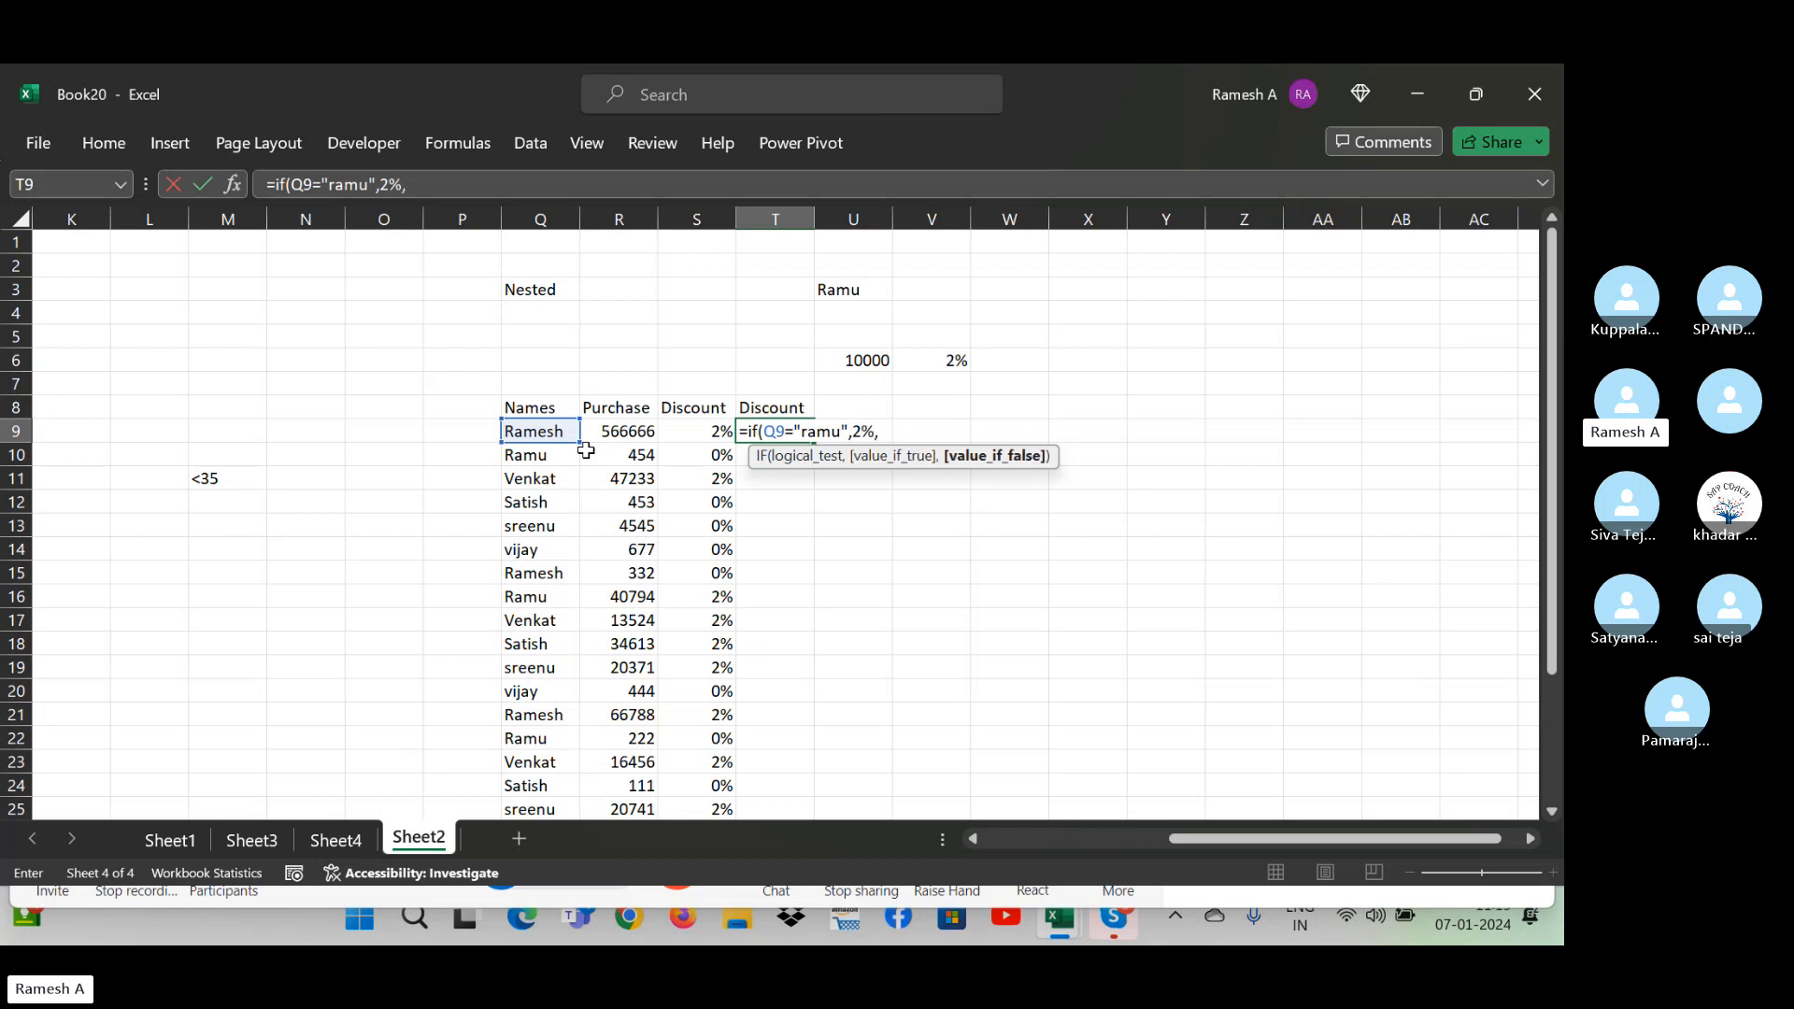
pyautogui.write('0')
pyautogui.press('Return')
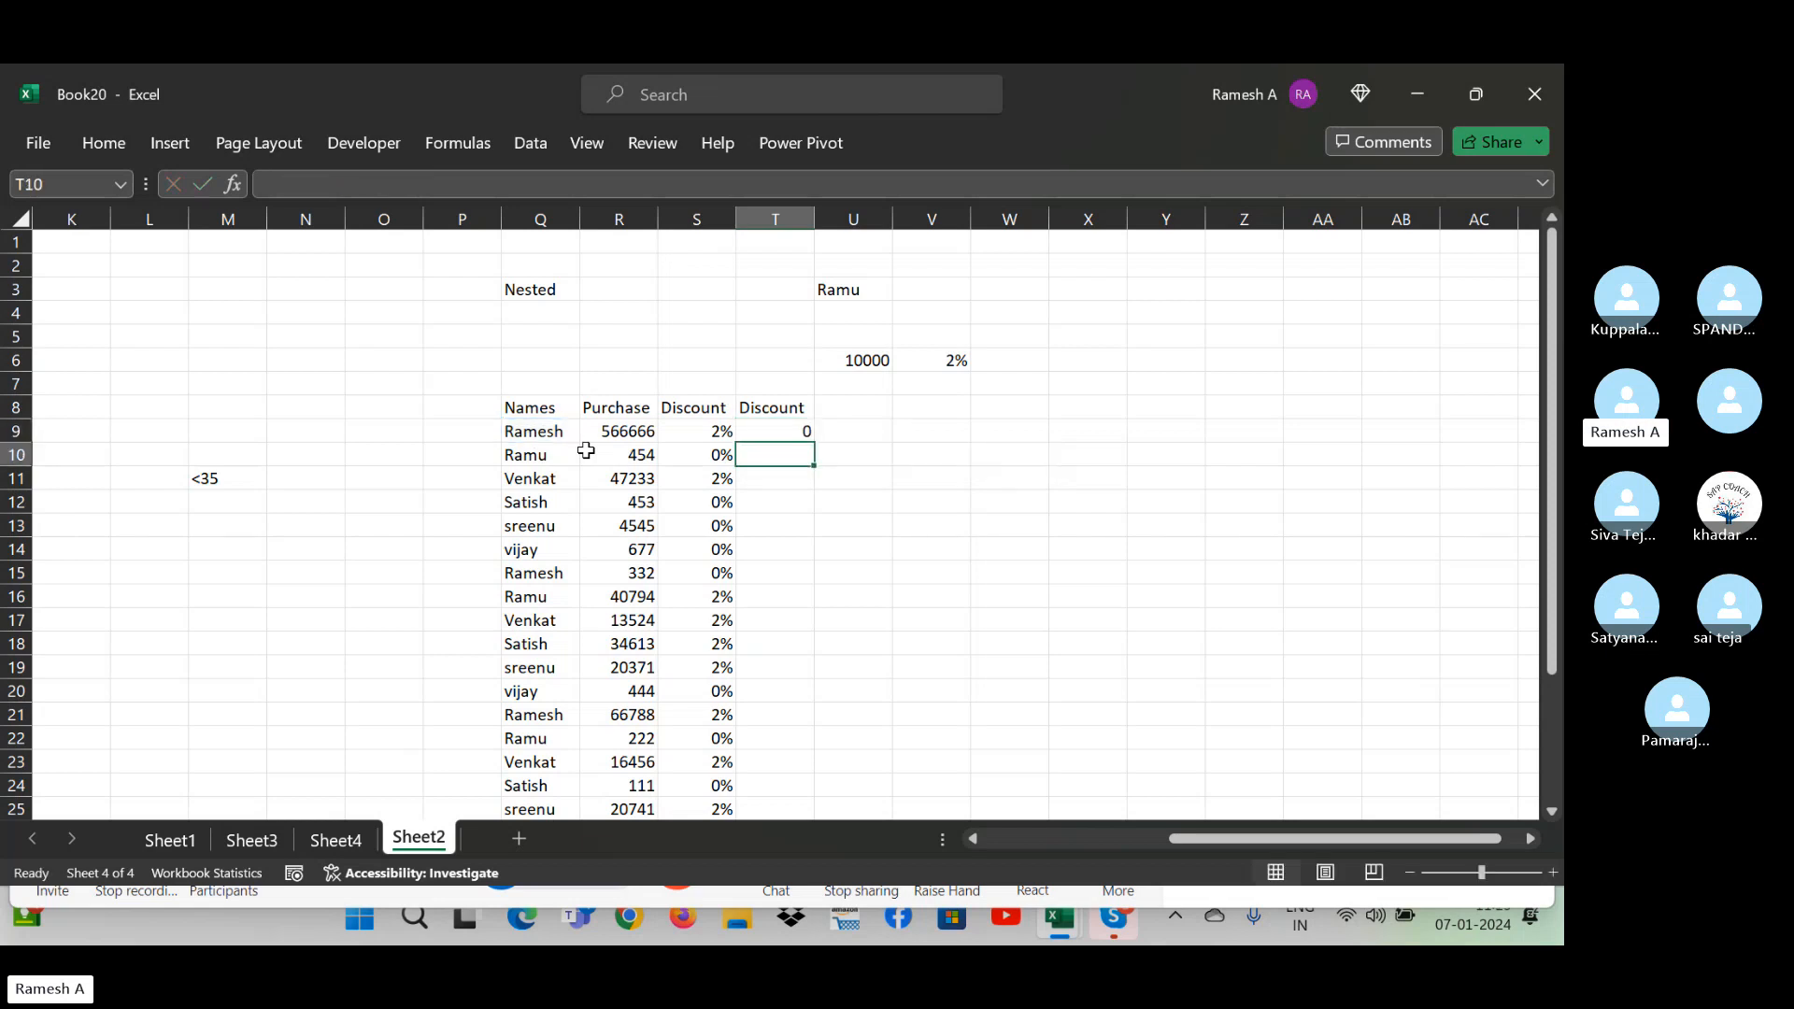
# - Fill the name-based IF formula from T9 down to T32 and format the results as percentages
pyautogui.press('Left')
pyautogui.hotkey('ctrl', 'Down')
pyautogui.press('Right')
pyautogui.hotkey('ctrl', 'shift', 'Up')
pyautogui.hotkey('ctrl', 'd')
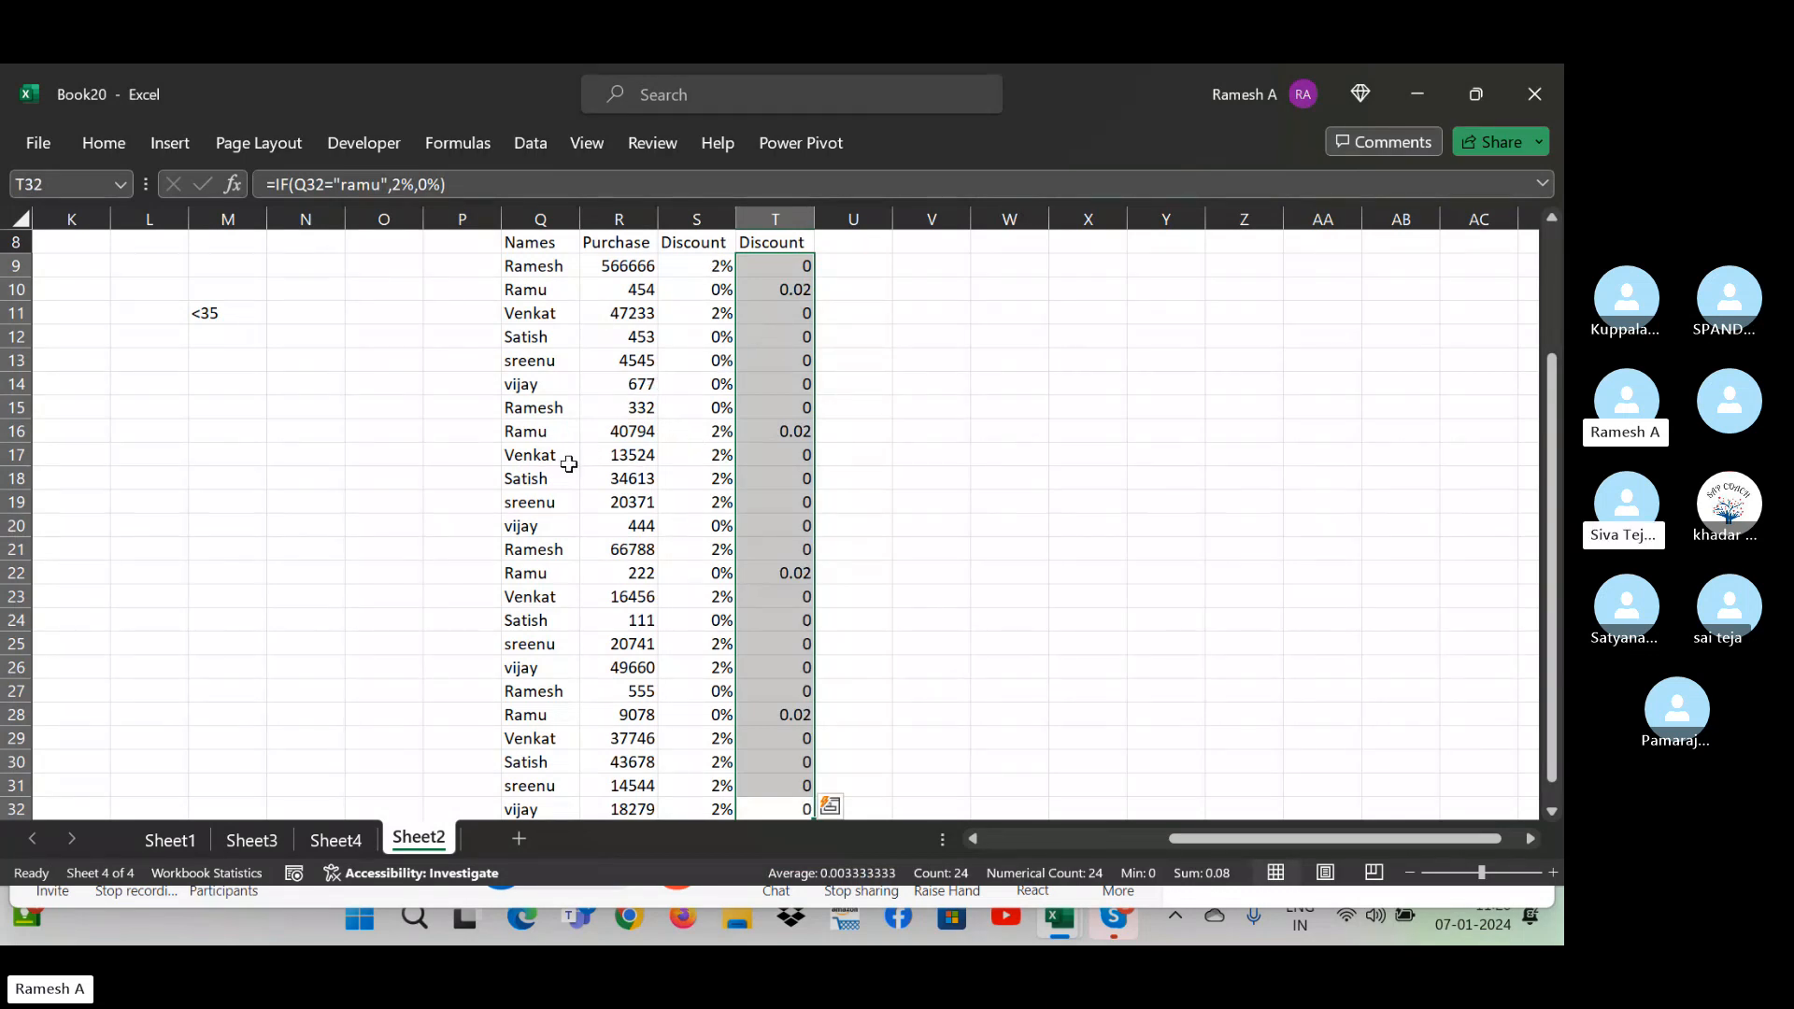
pyautogui.click(114, 151)
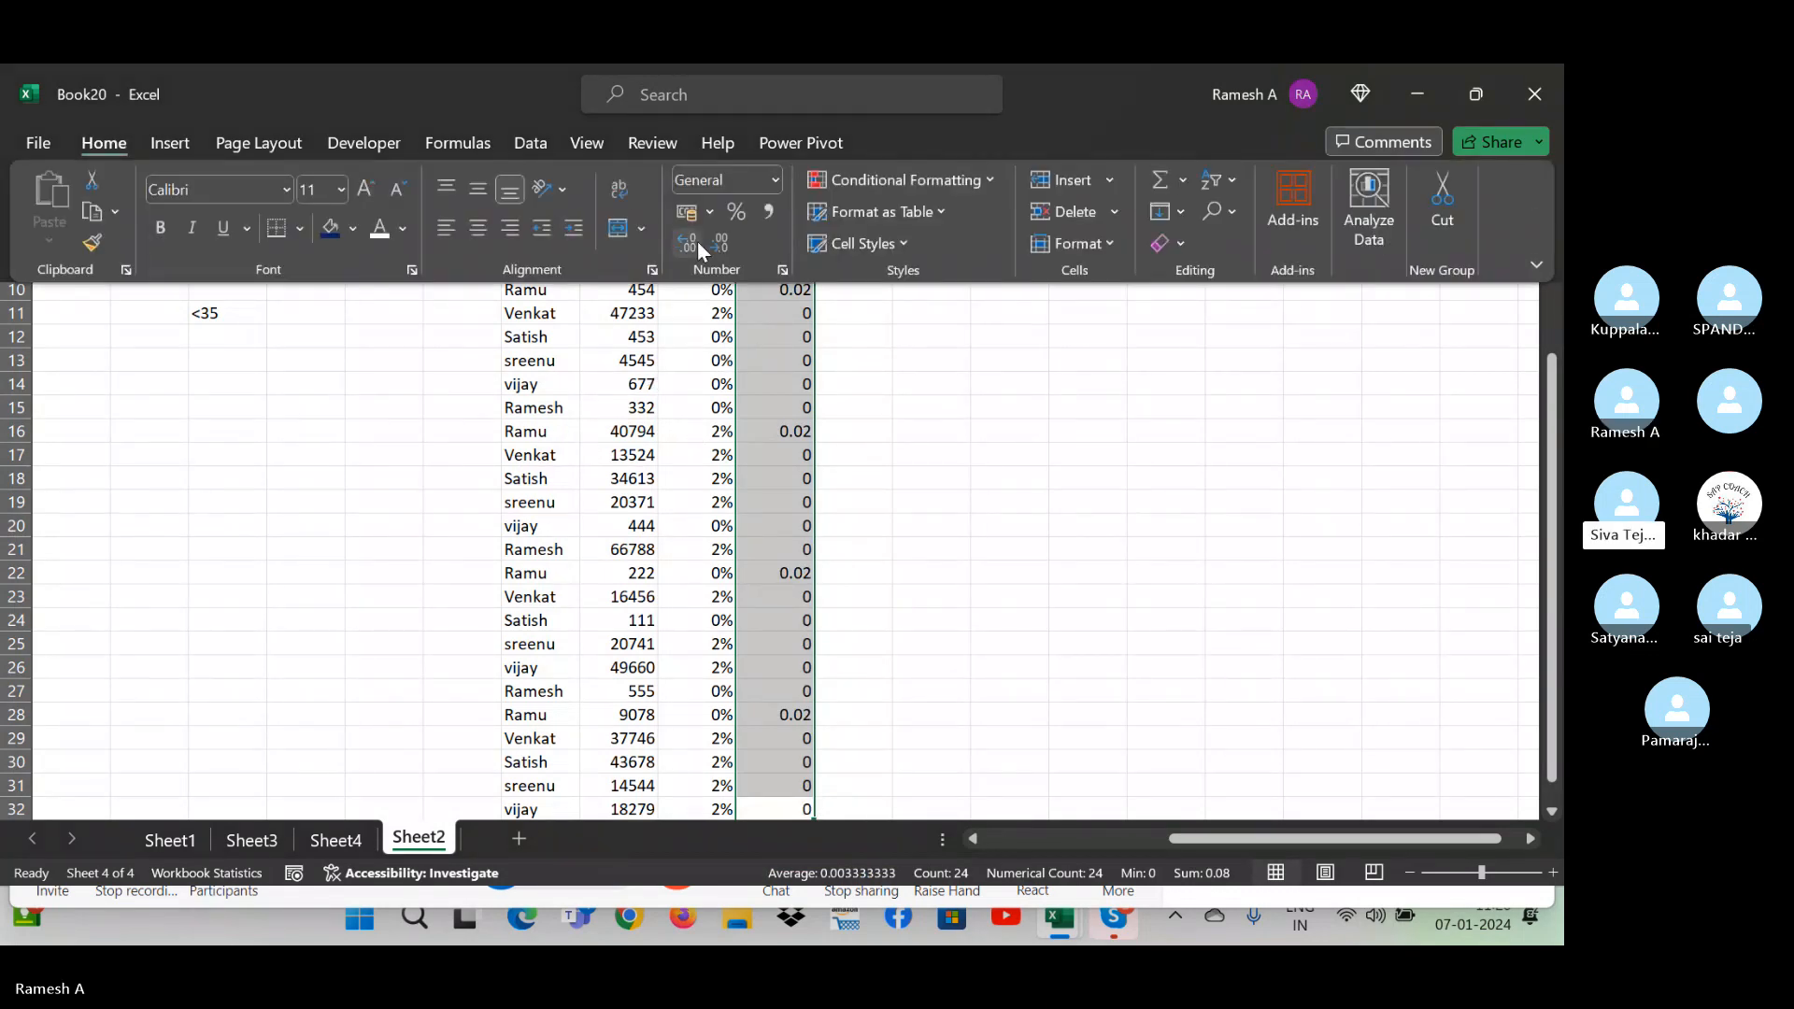
pyautogui.click(740, 209)
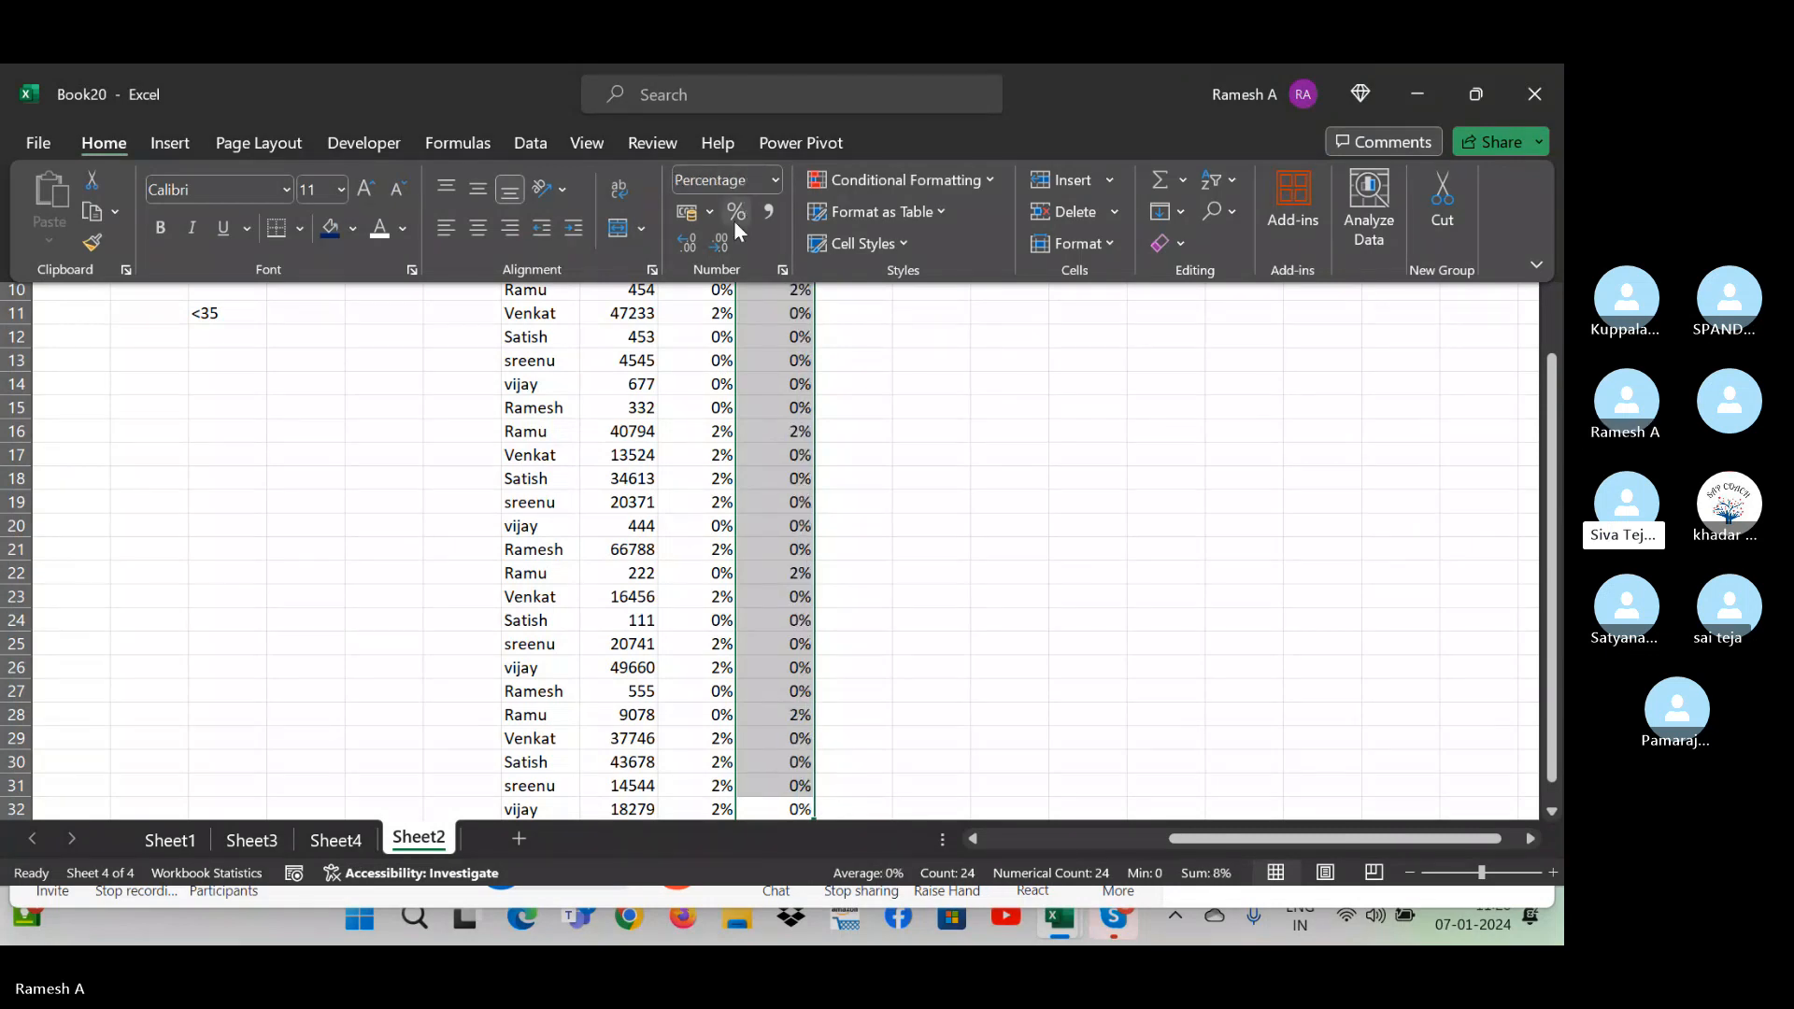
# - Review the name-based discounts in column T against the customer names and the criteria above the table
pyautogui.click(1013, 574)
pyautogui.press('Up')
pyautogui.press('Up')
pyautogui.press('Up')
pyautogui.press('Up')
pyautogui.press('Up')
pyautogui.press('Up')
pyautogui.press('Up')
pyautogui.press('Up')
pyautogui.press('Up')
pyautogui.press('Up')
pyautogui.press('Up')
pyautogui.press('Up')
pyautogui.press('Up')
pyautogui.press('Up')
pyautogui.press('Up')
pyautogui.press('Up')
pyautogui.press('Up')
pyautogui.press('Up')
pyautogui.press('Up')
pyautogui.press('Up')
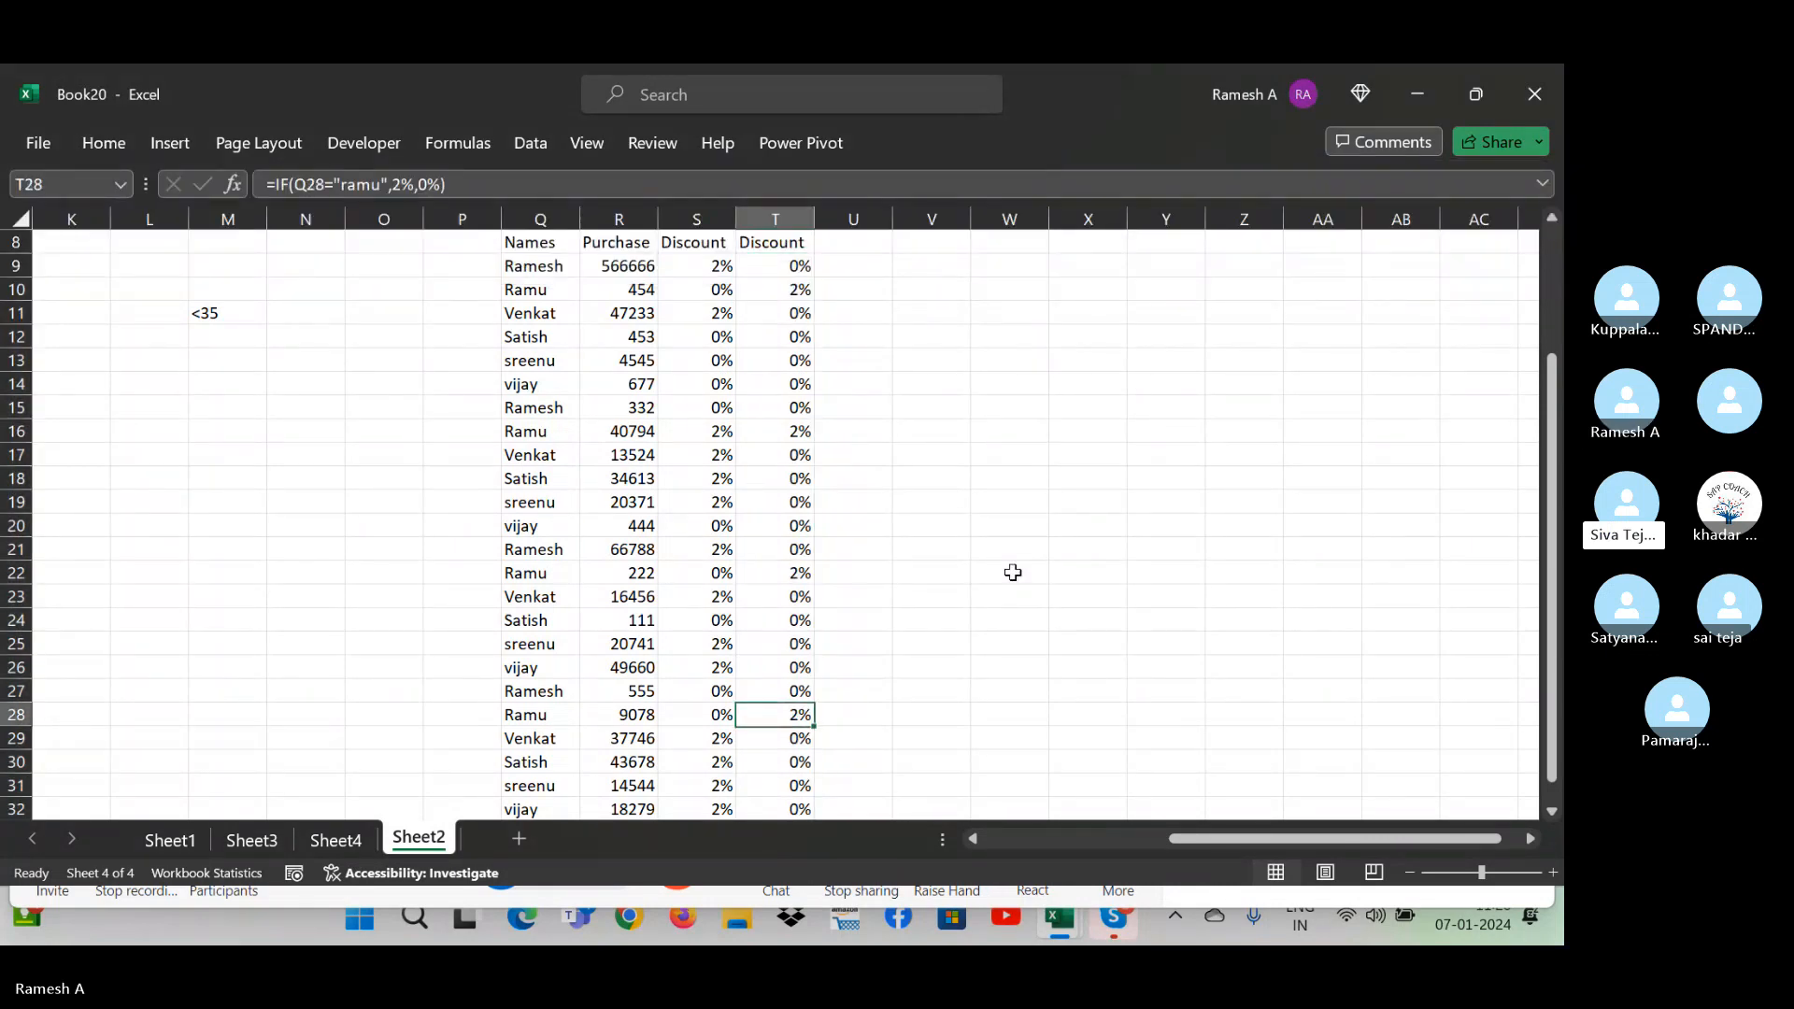
pyautogui.press('Up')
pyautogui.press('Up')
pyautogui.press('Up')
pyautogui.press('Up')
pyautogui.press('Up')
pyautogui.press('Up')
pyautogui.press('Up')
pyautogui.press('Up')
pyautogui.press('Up')
pyautogui.press('Up')
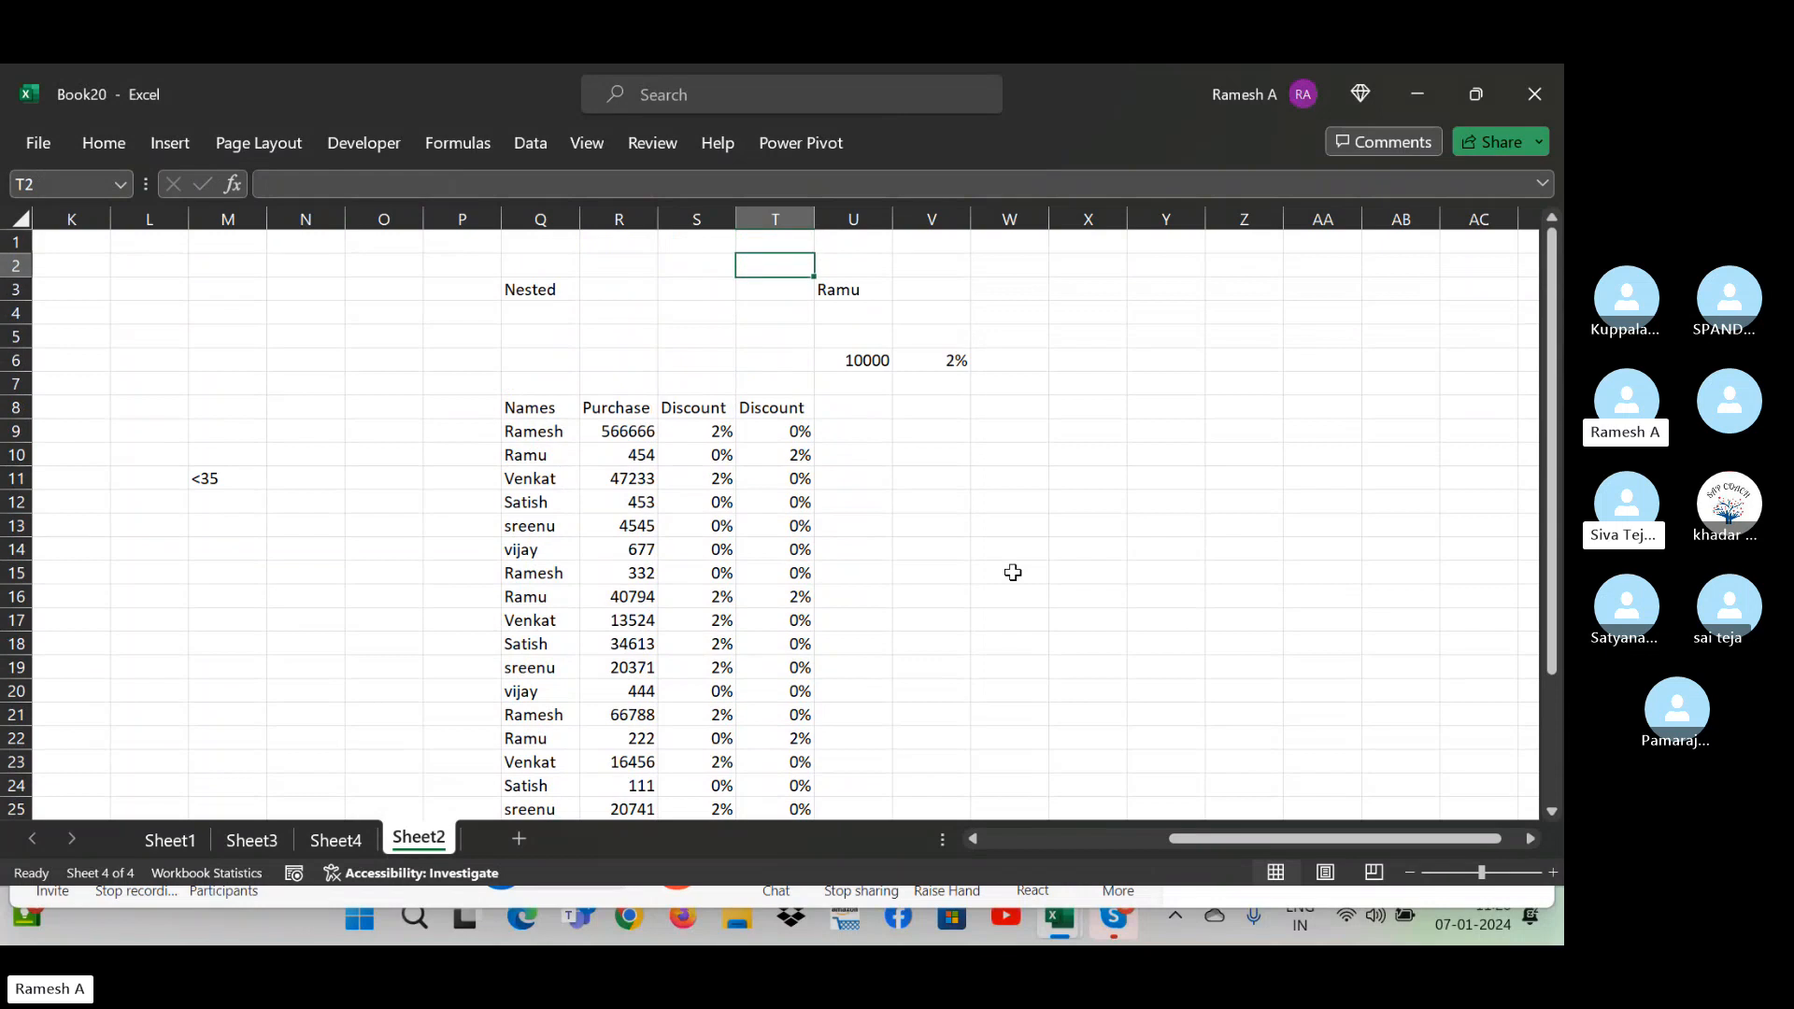
pyautogui.press('Down')
pyautogui.press('Down')
pyautogui.press('Down')
pyautogui.press('Down')
pyautogui.press('Down')
pyautogui.press('Down')
pyautogui.press('Down')
pyautogui.press('Down')
pyautogui.press('Down')
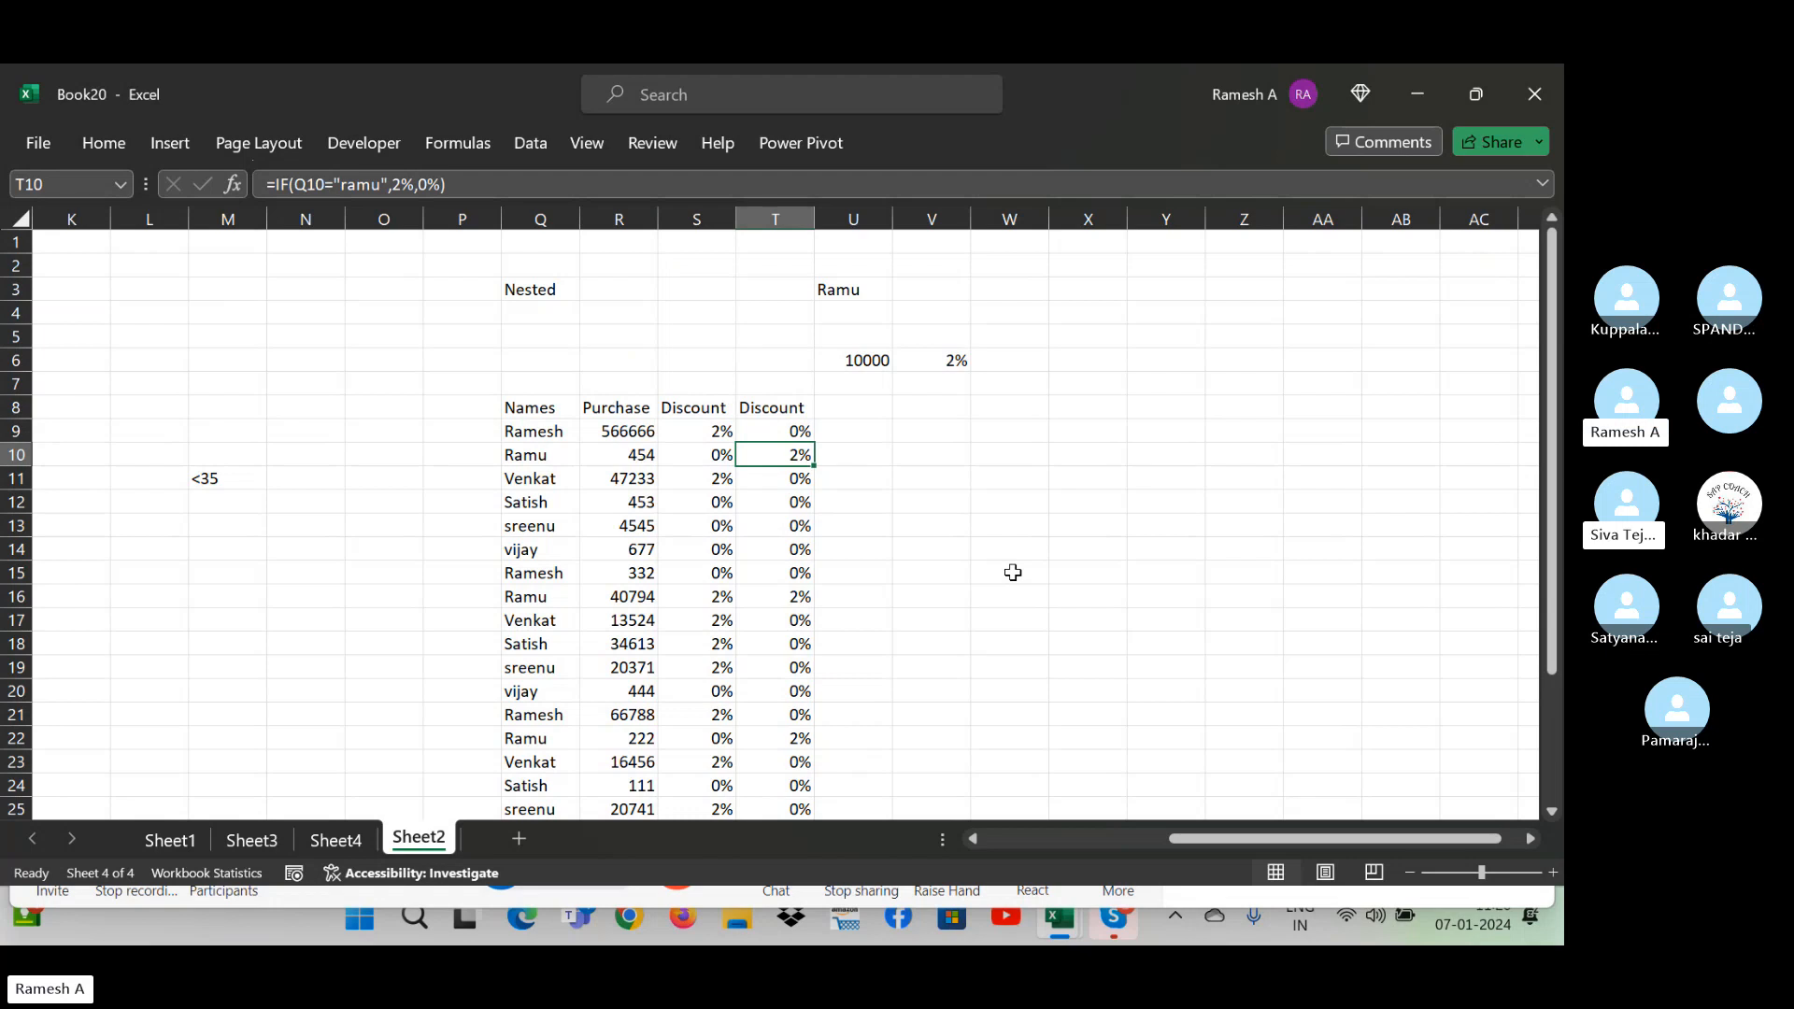
# - Insert a new column before Purchase and enter the heading Product in R8
pyautogui.press('Left')
pyautogui.press('Left')
pyautogui.press('Up')
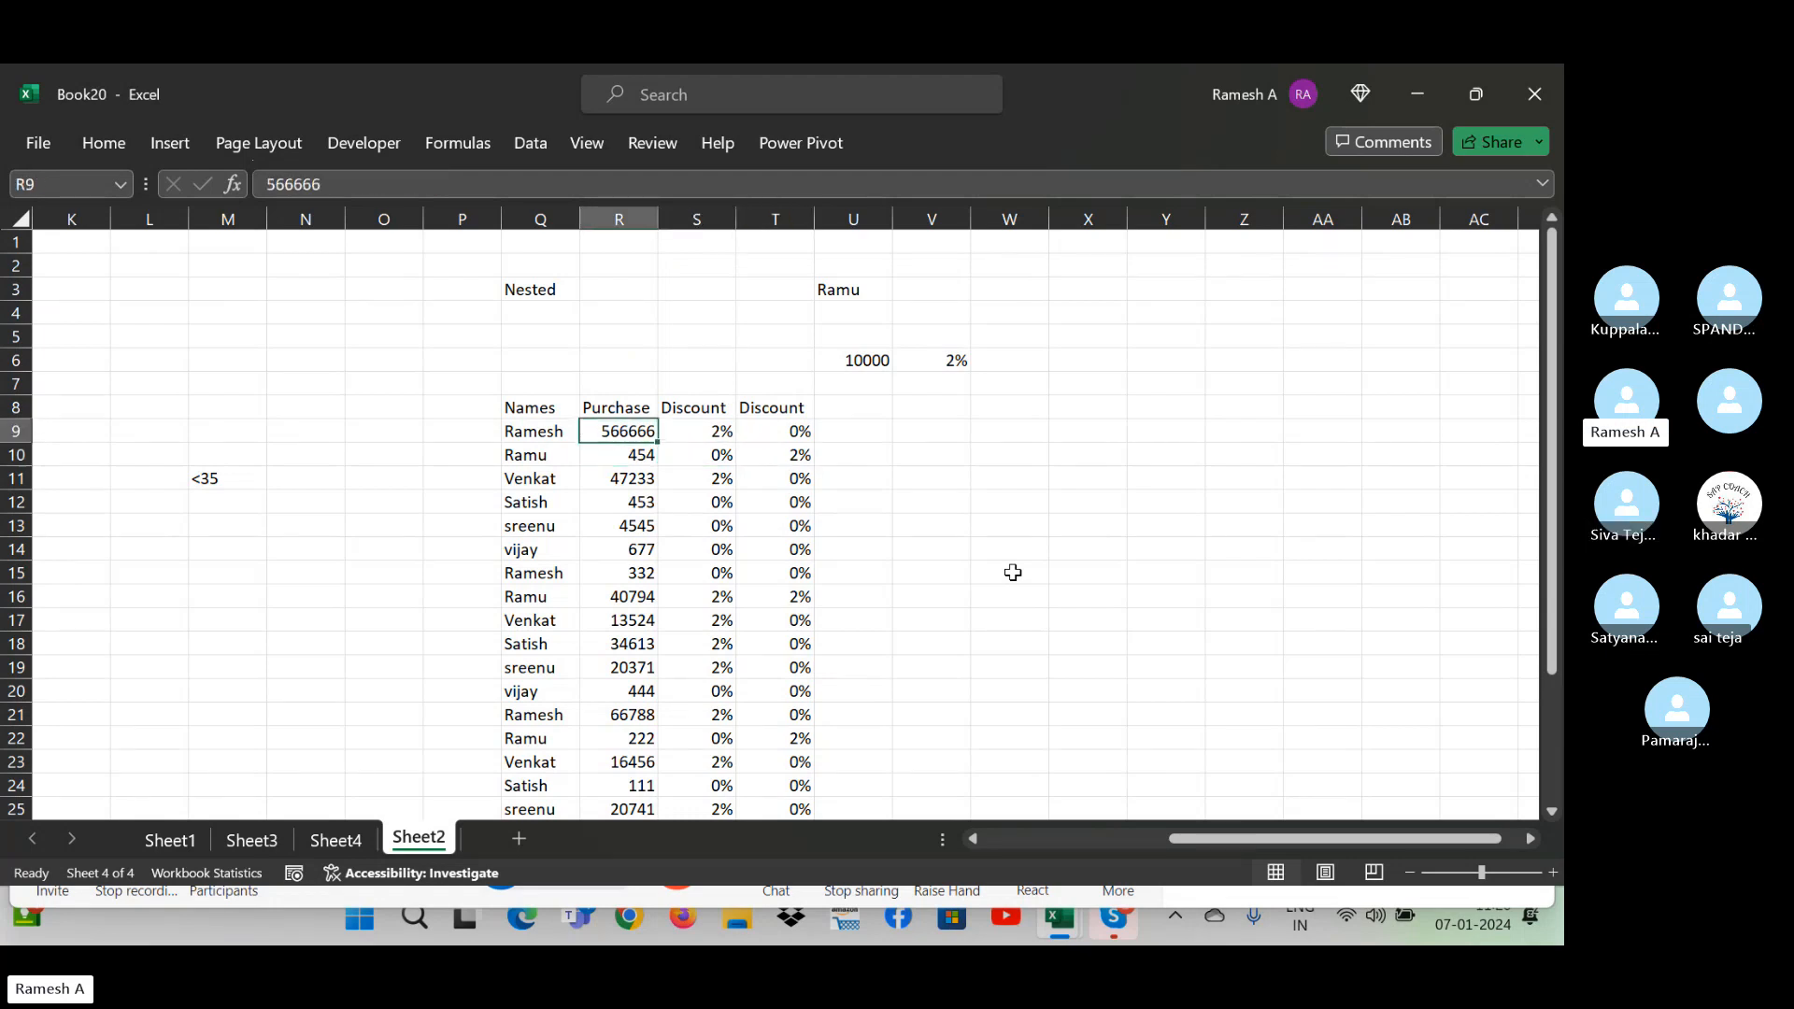
pyautogui.hotkey('ctrl', 'space')
pyautogui.press('Up')
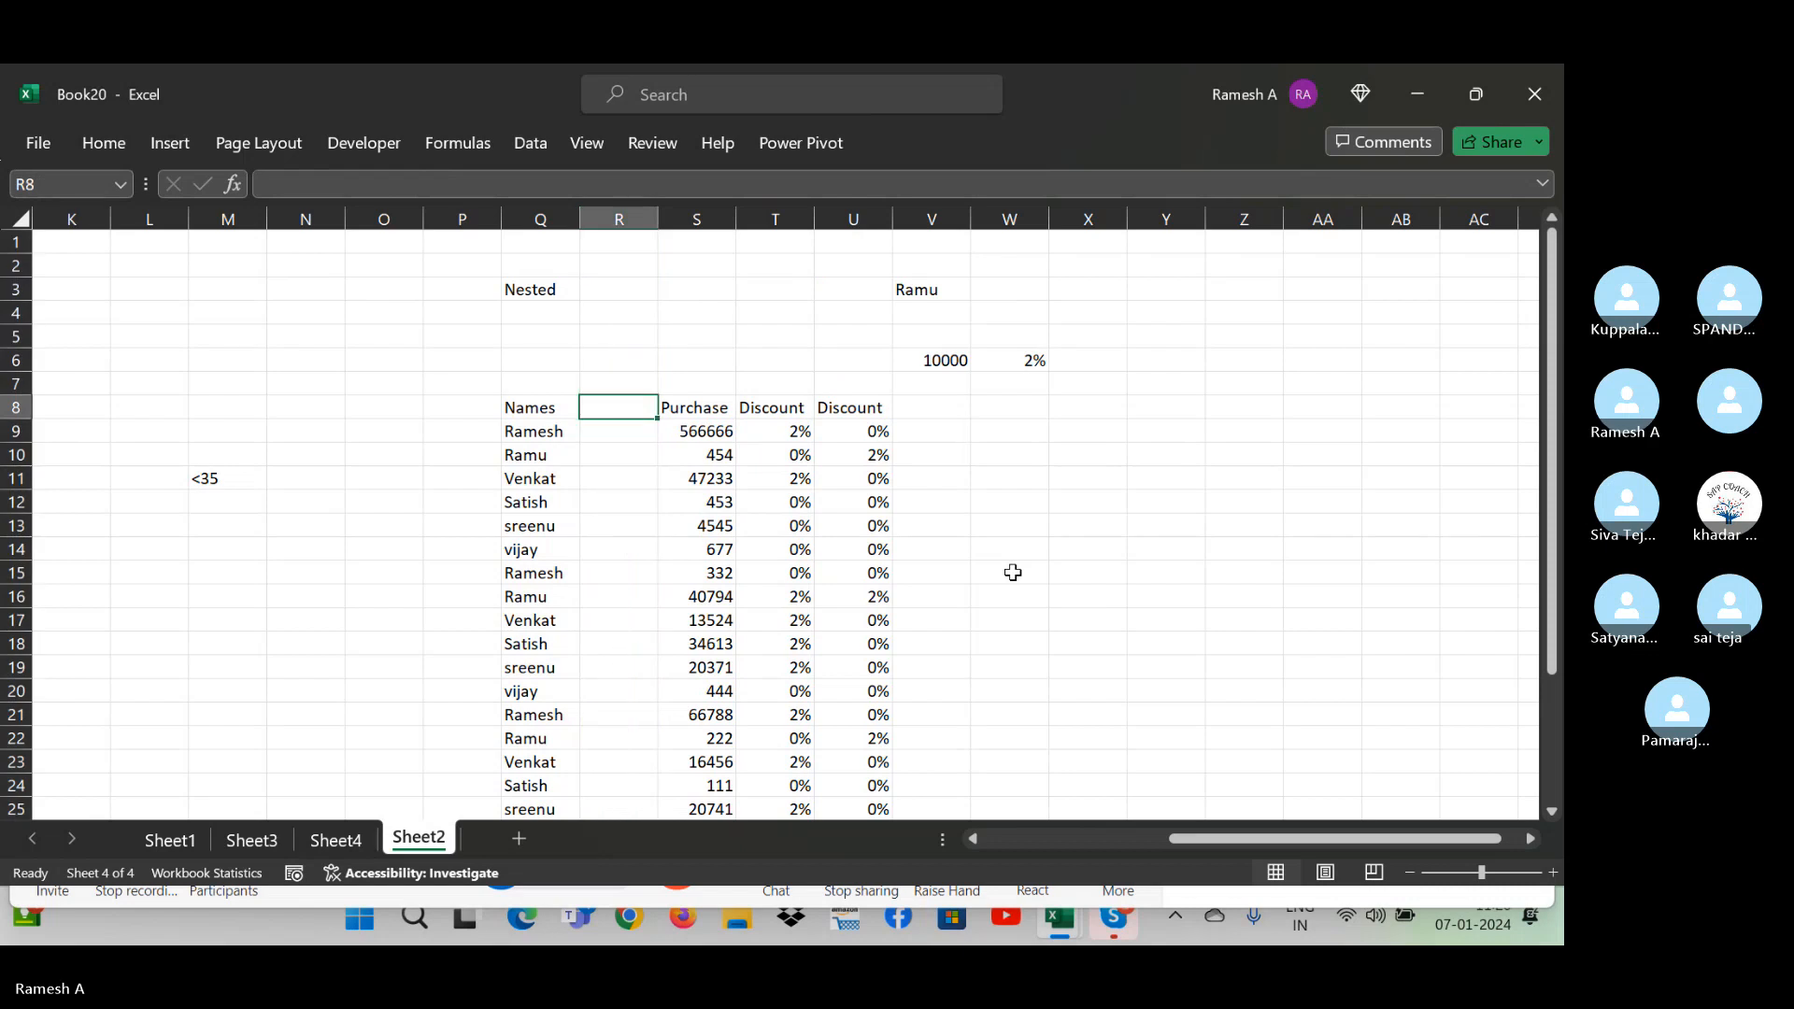
pyautogui.write('Product')
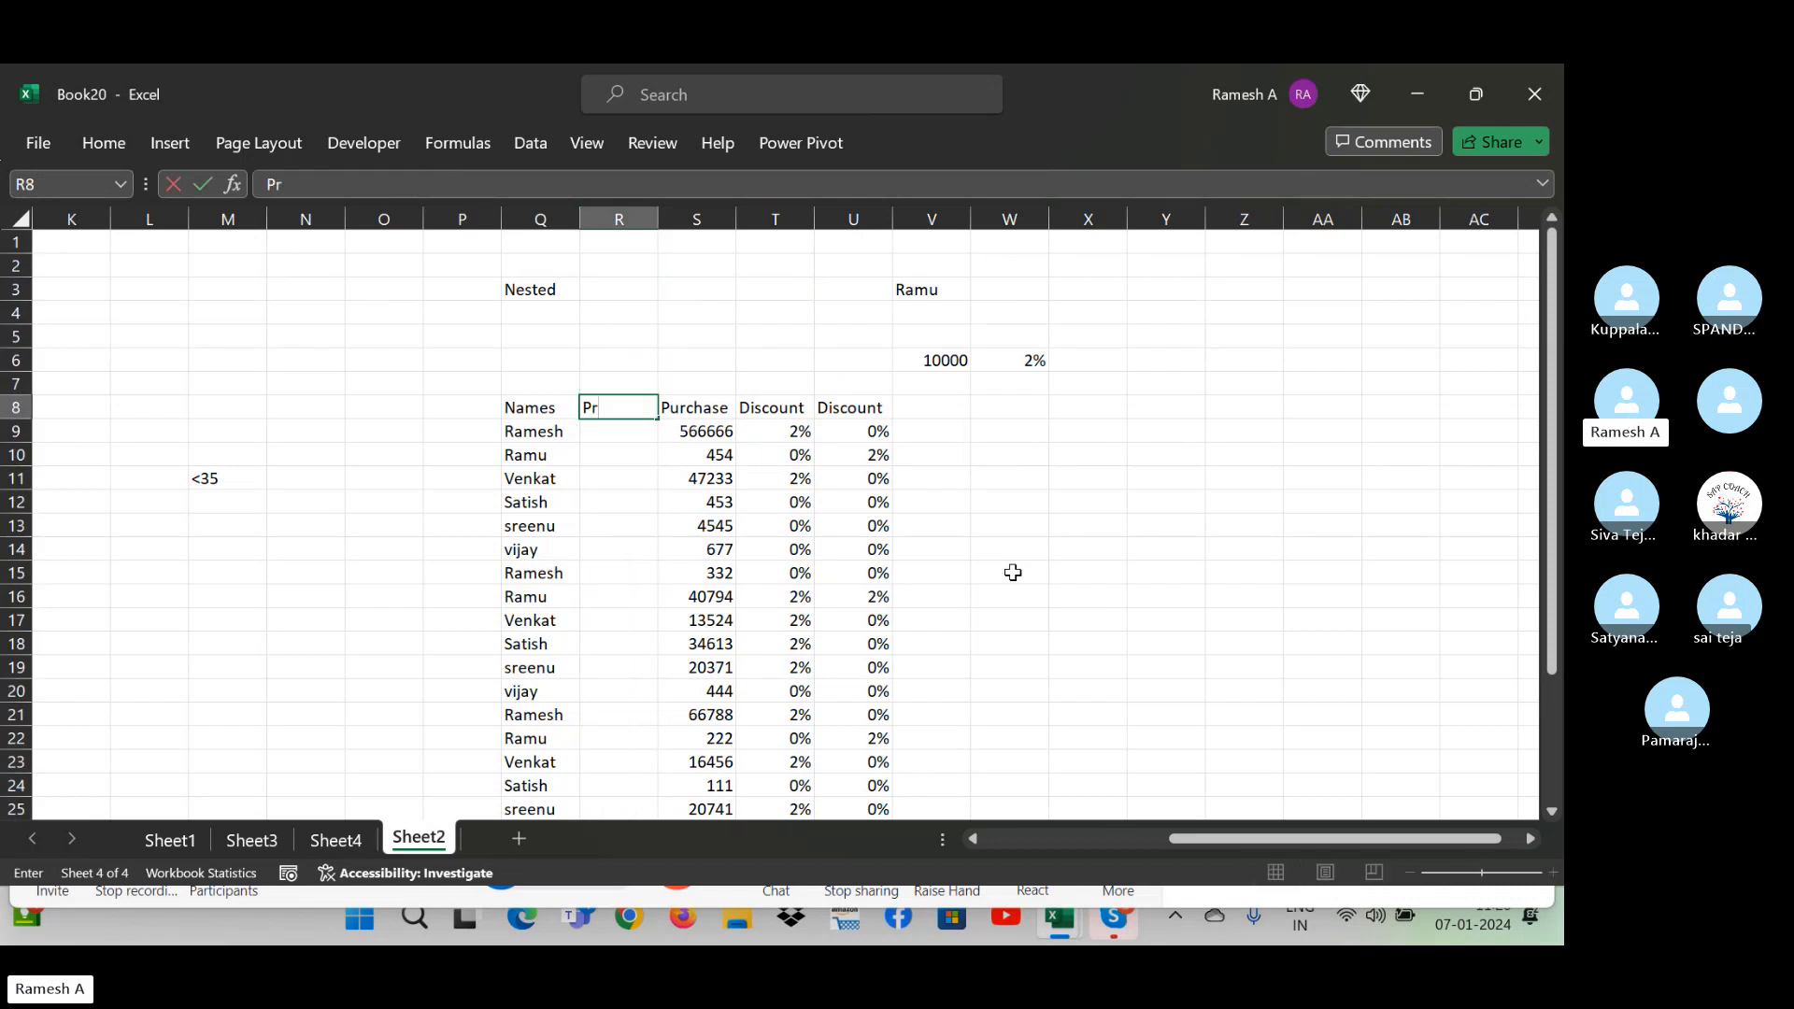
pyautogui.press('Return')
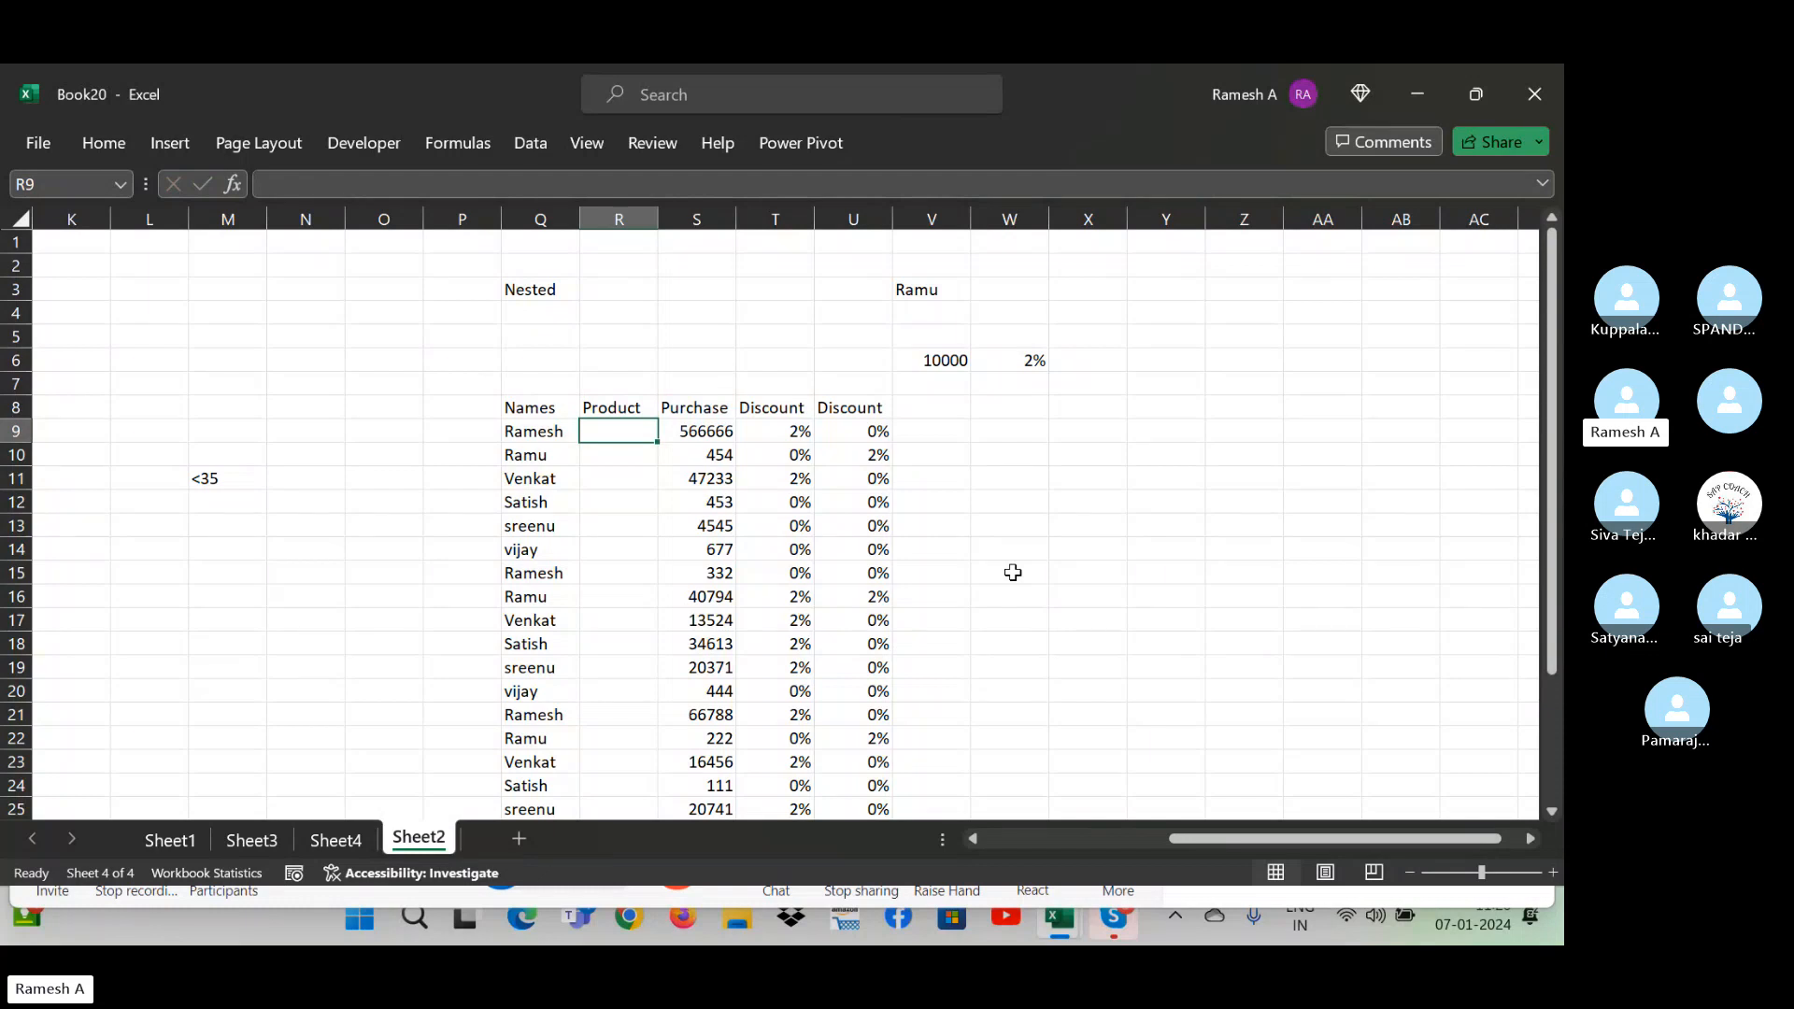
# - Enter the products Nokia, OPPO, Samsung and Dell in R9 to R12
pyautogui.write('Nokia')
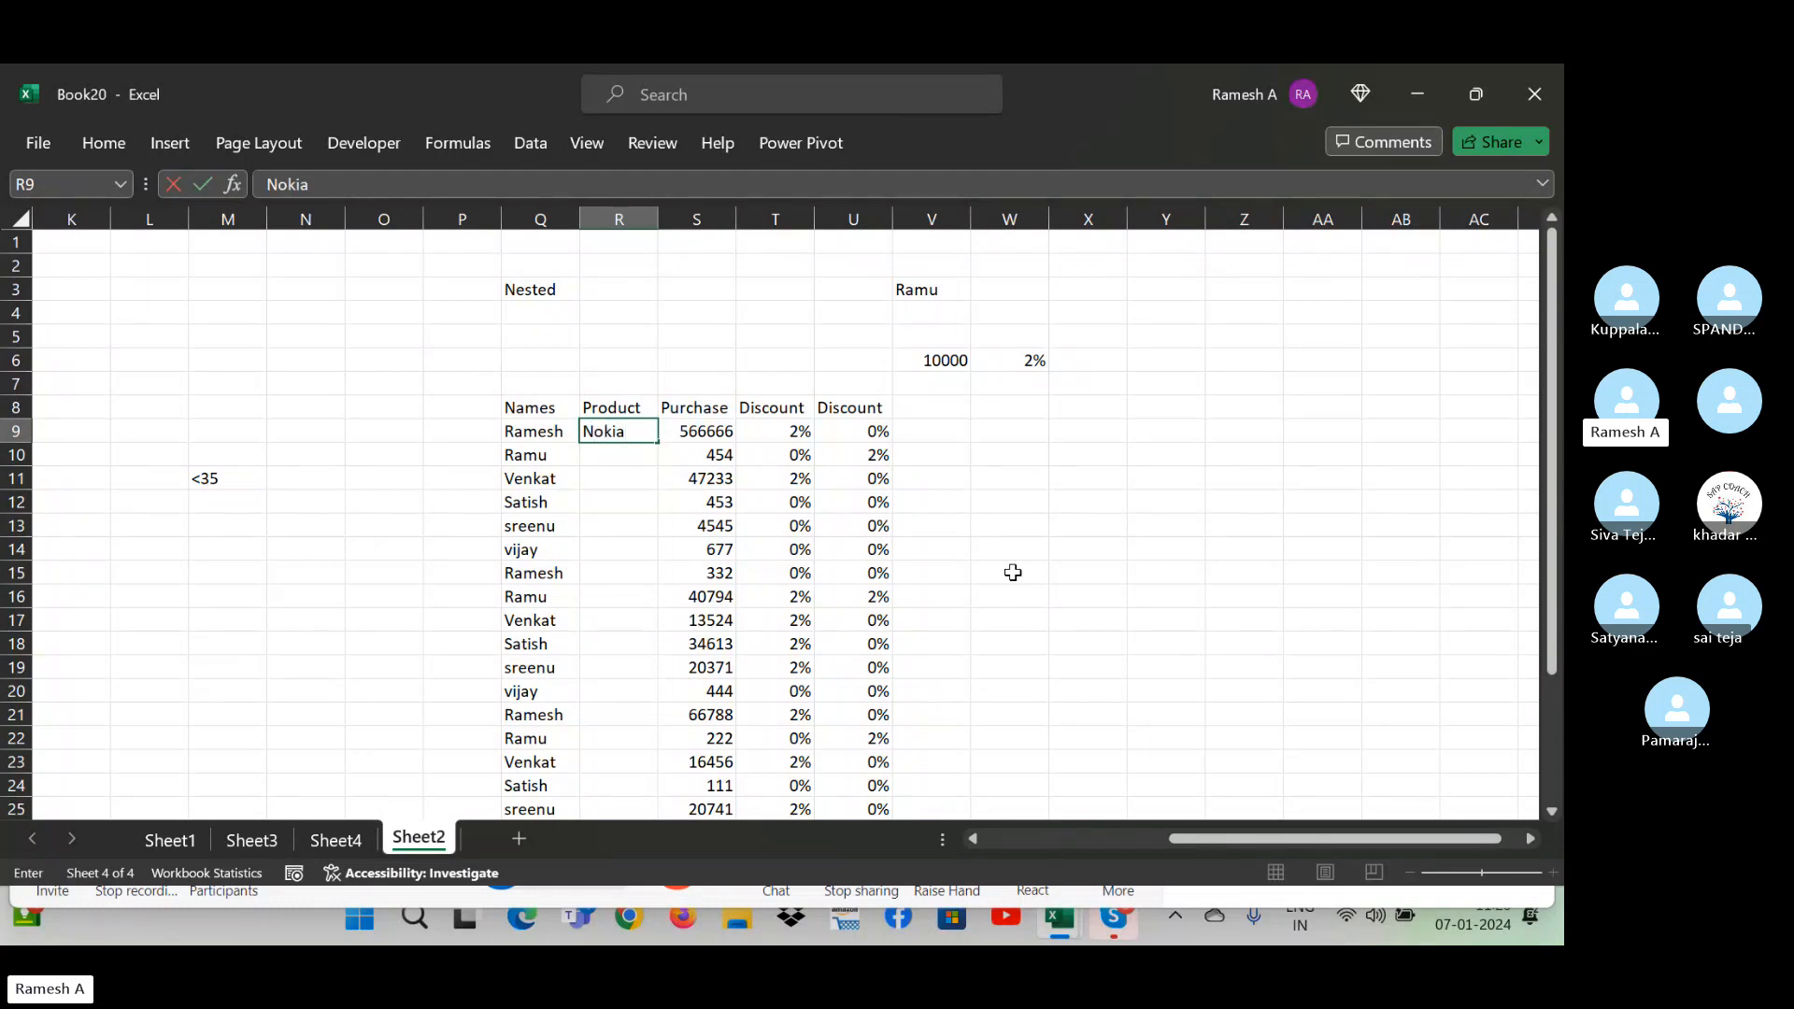
pyautogui.press('Return')
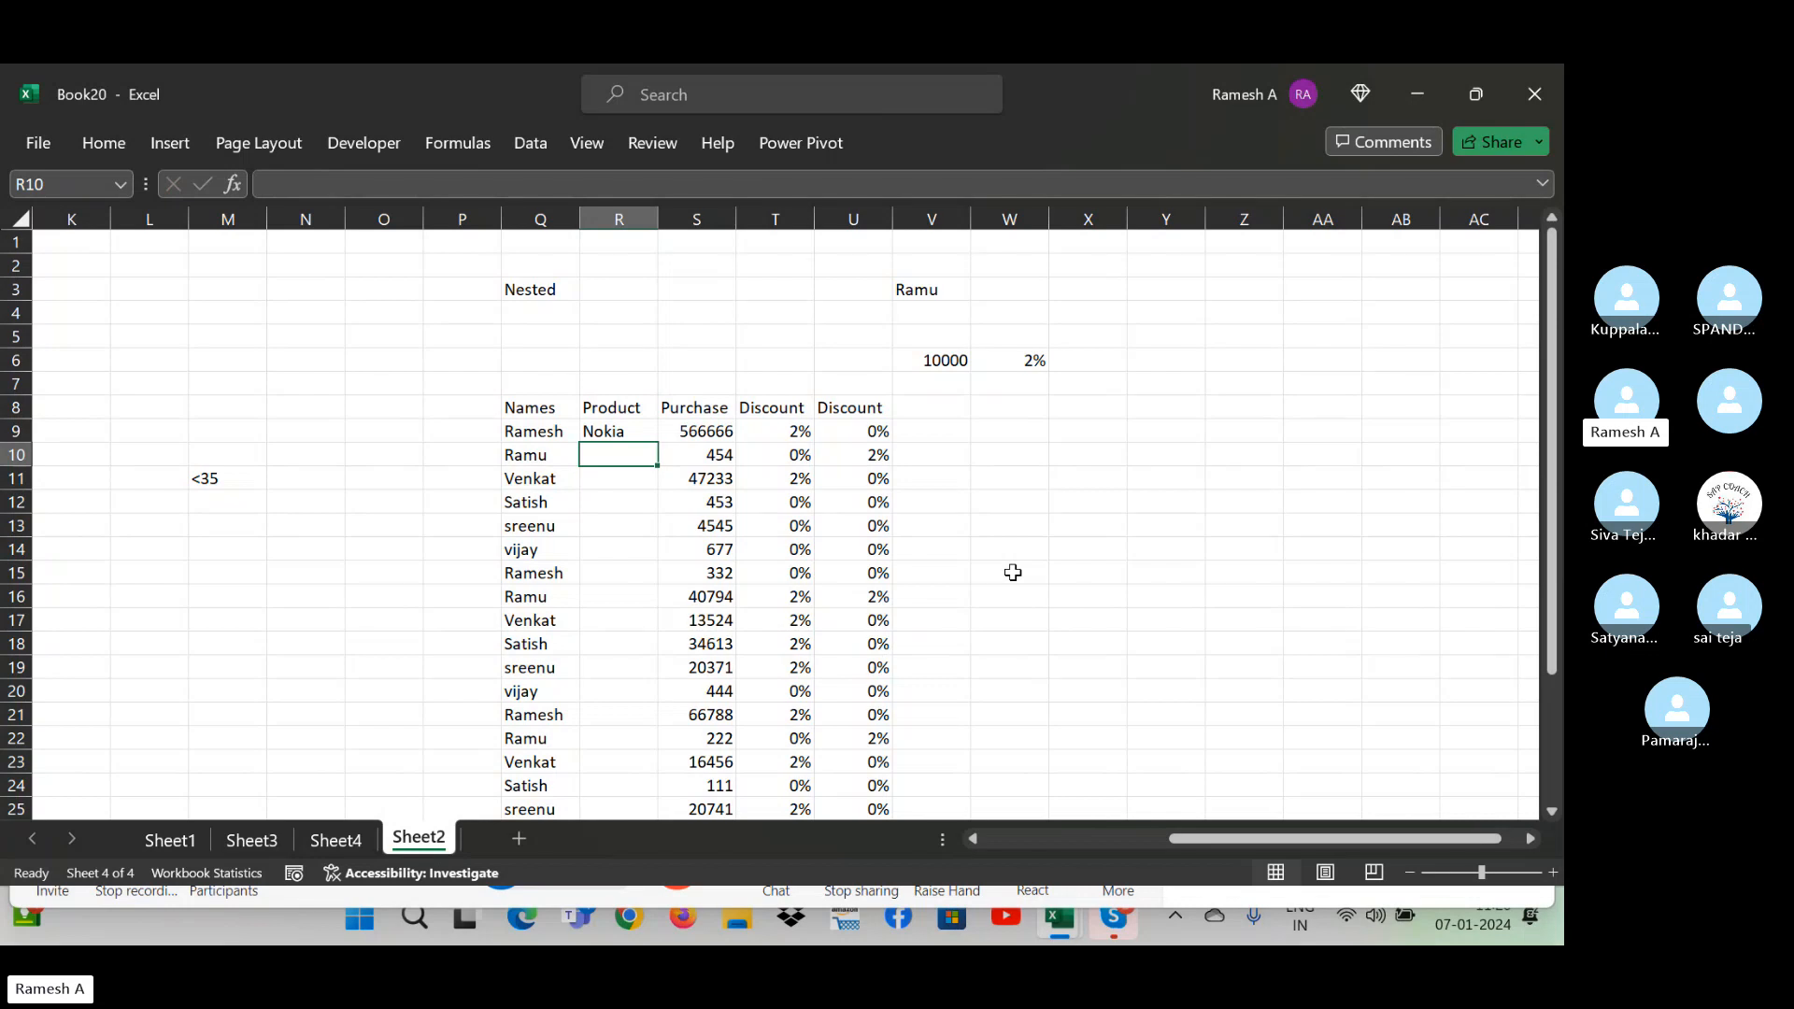
pyautogui.write('OPPO')
pyautogui.press('Return')
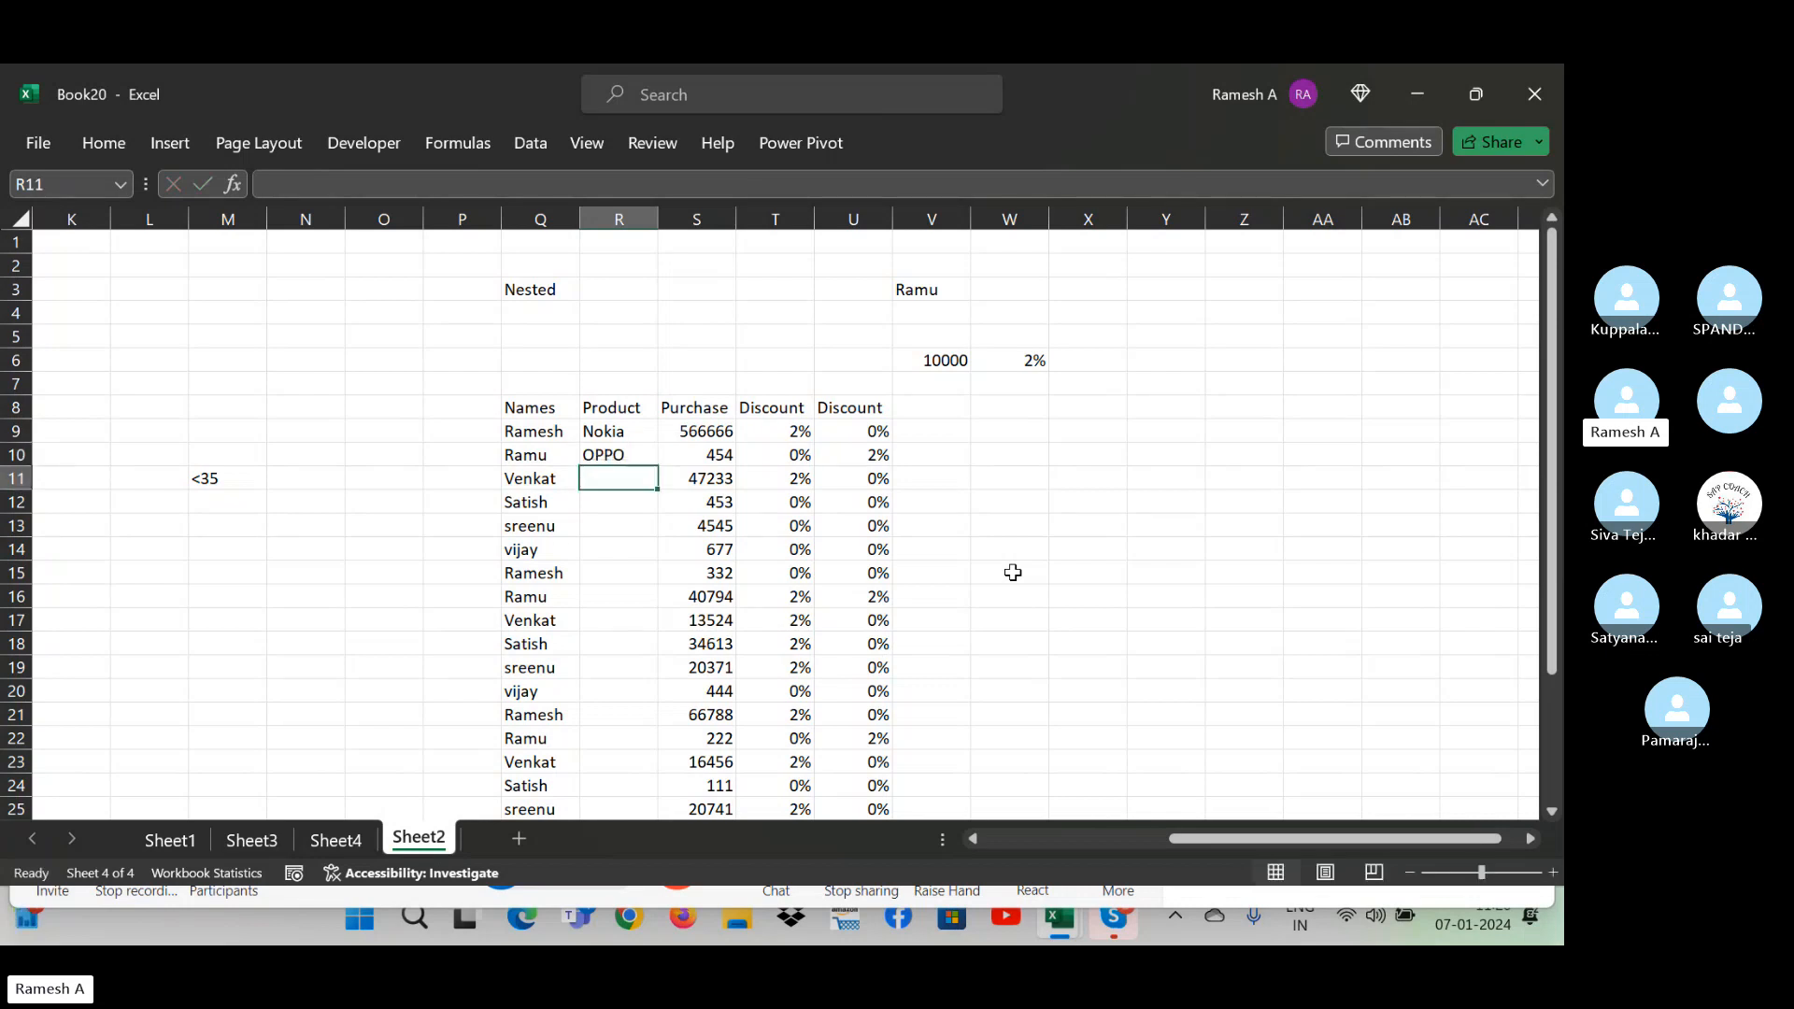
pyautogui.write('Samsung')
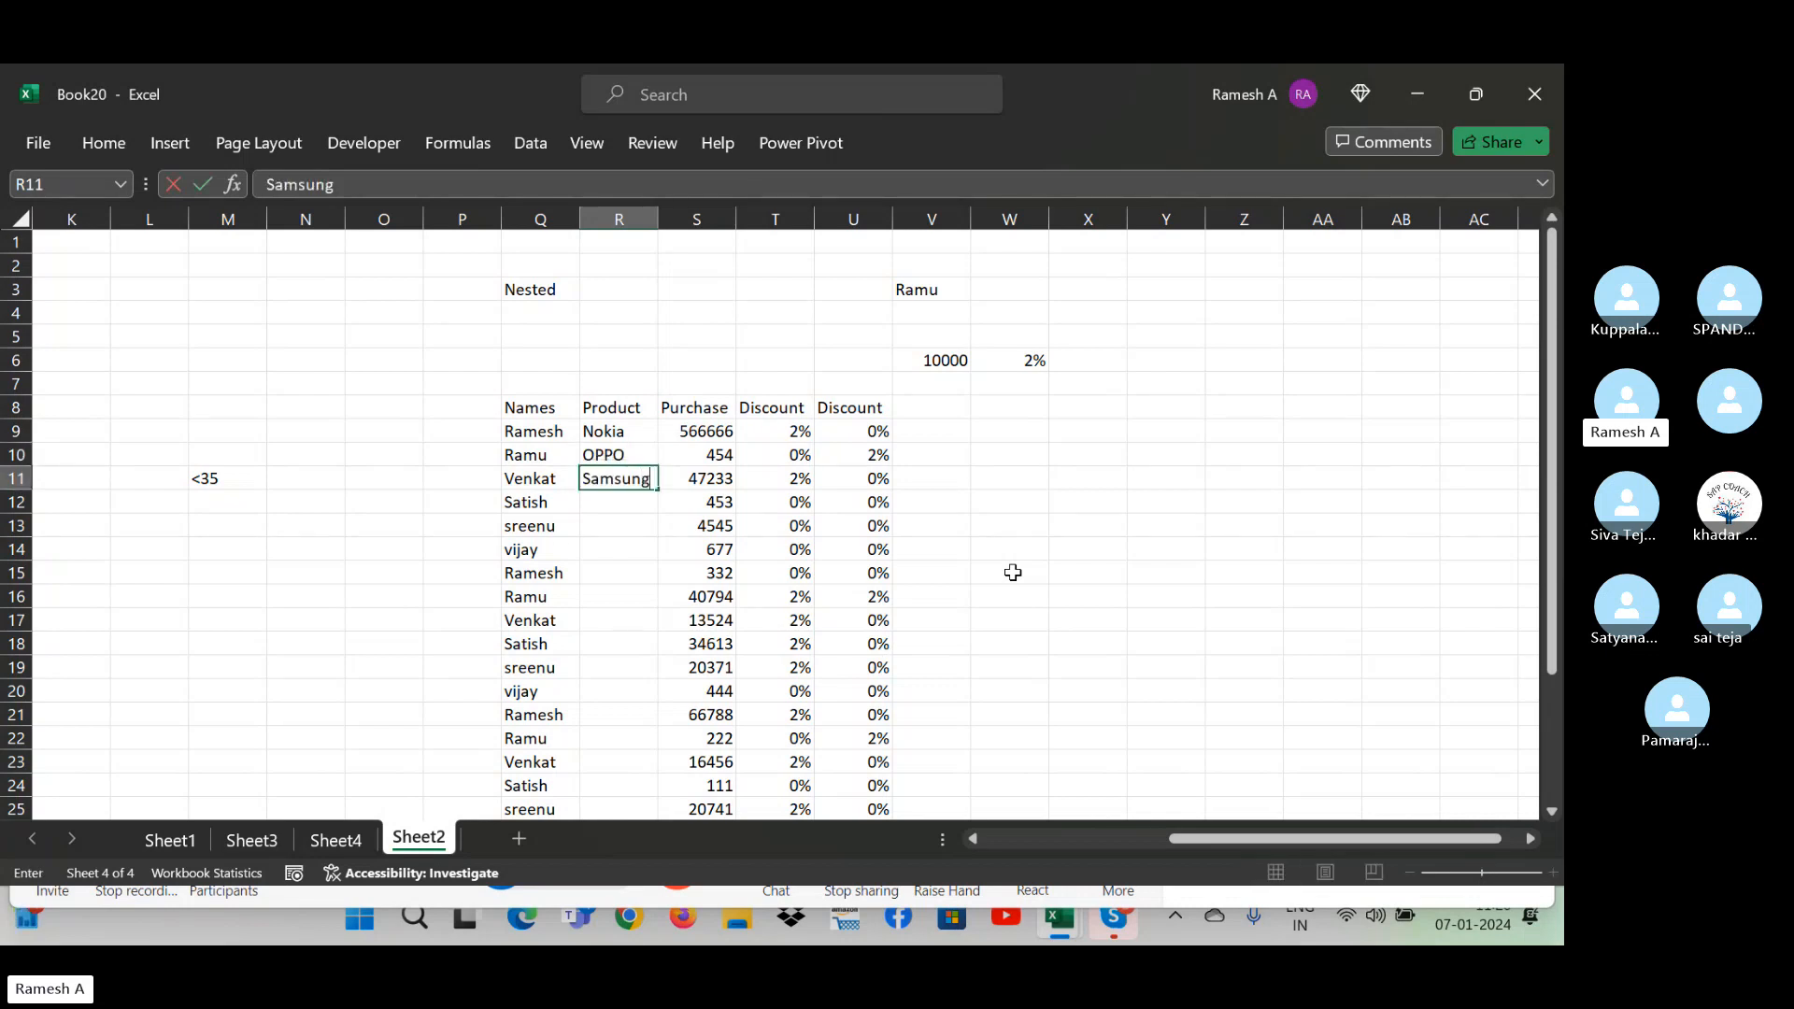
pyautogui.press('Return')
pyautogui.write('Dell')
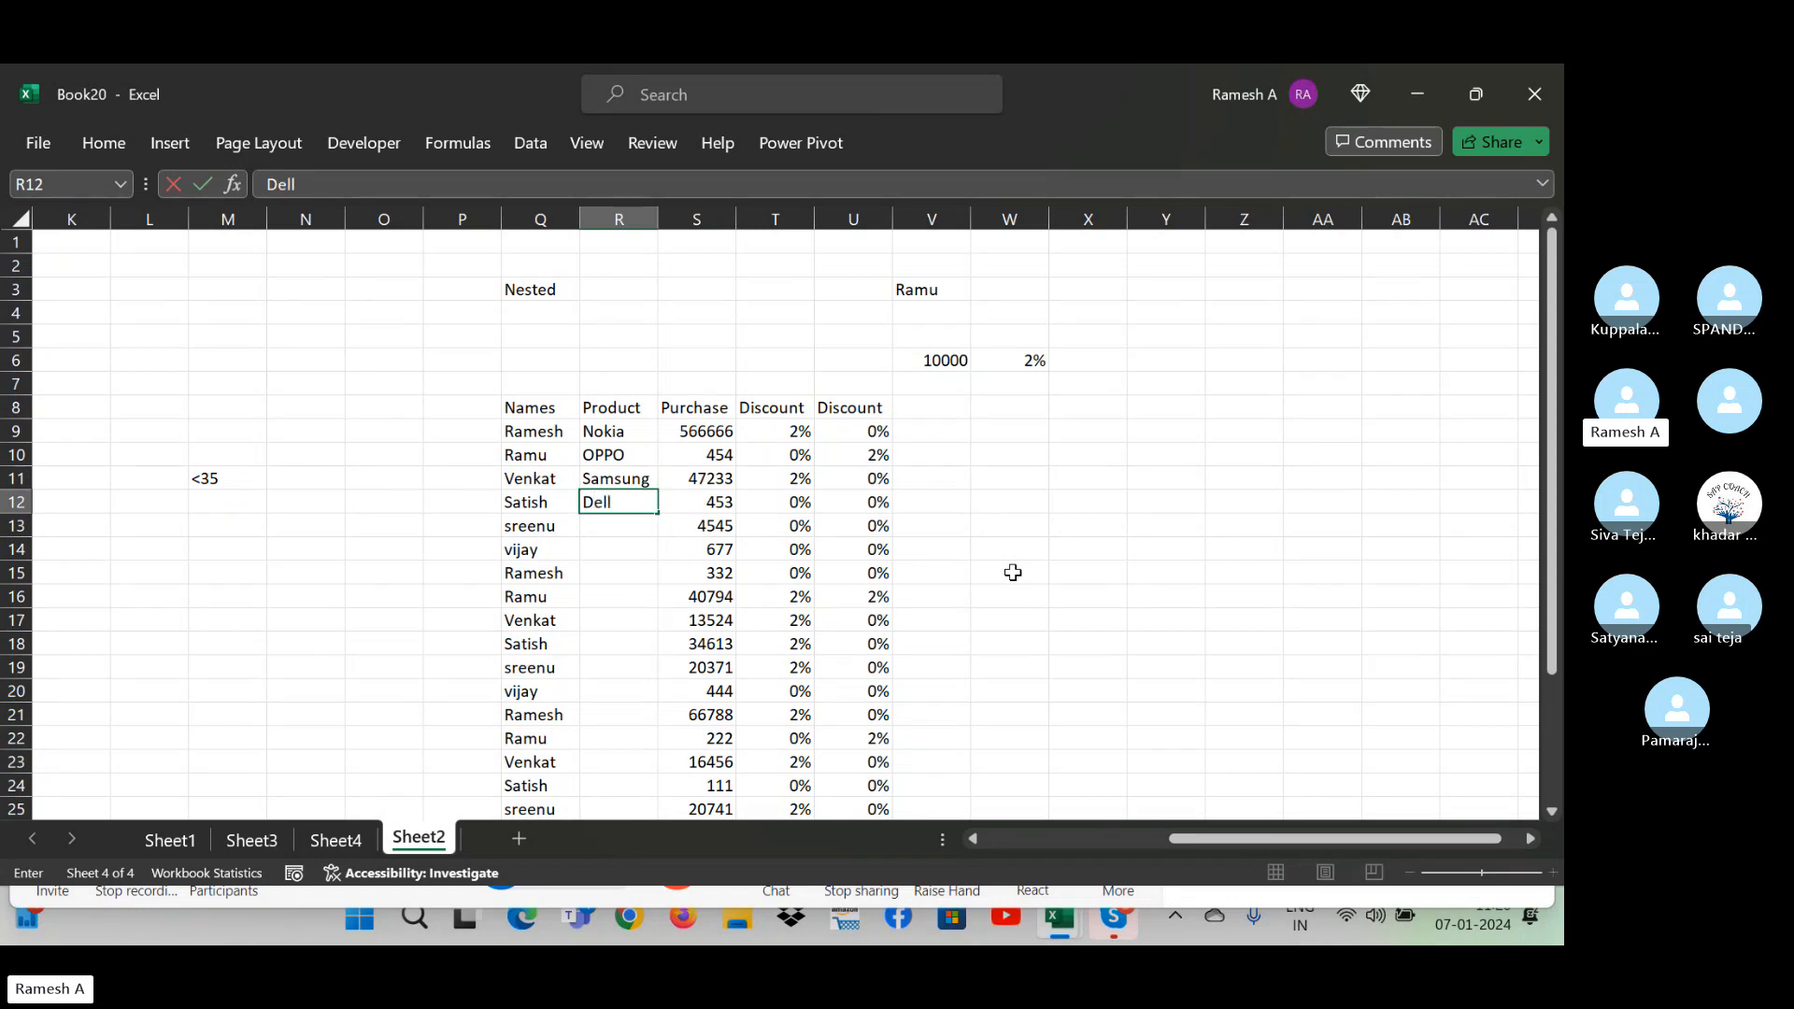
pyautogui.press('Return')
# - Repeat the four product names from R9:R12 down the Product column to the end of the table
pyautogui.press('Up')
pyautogui.press('Left')
pyautogui.press('Right')
pyautogui.scroll(-3, 1013, 572)
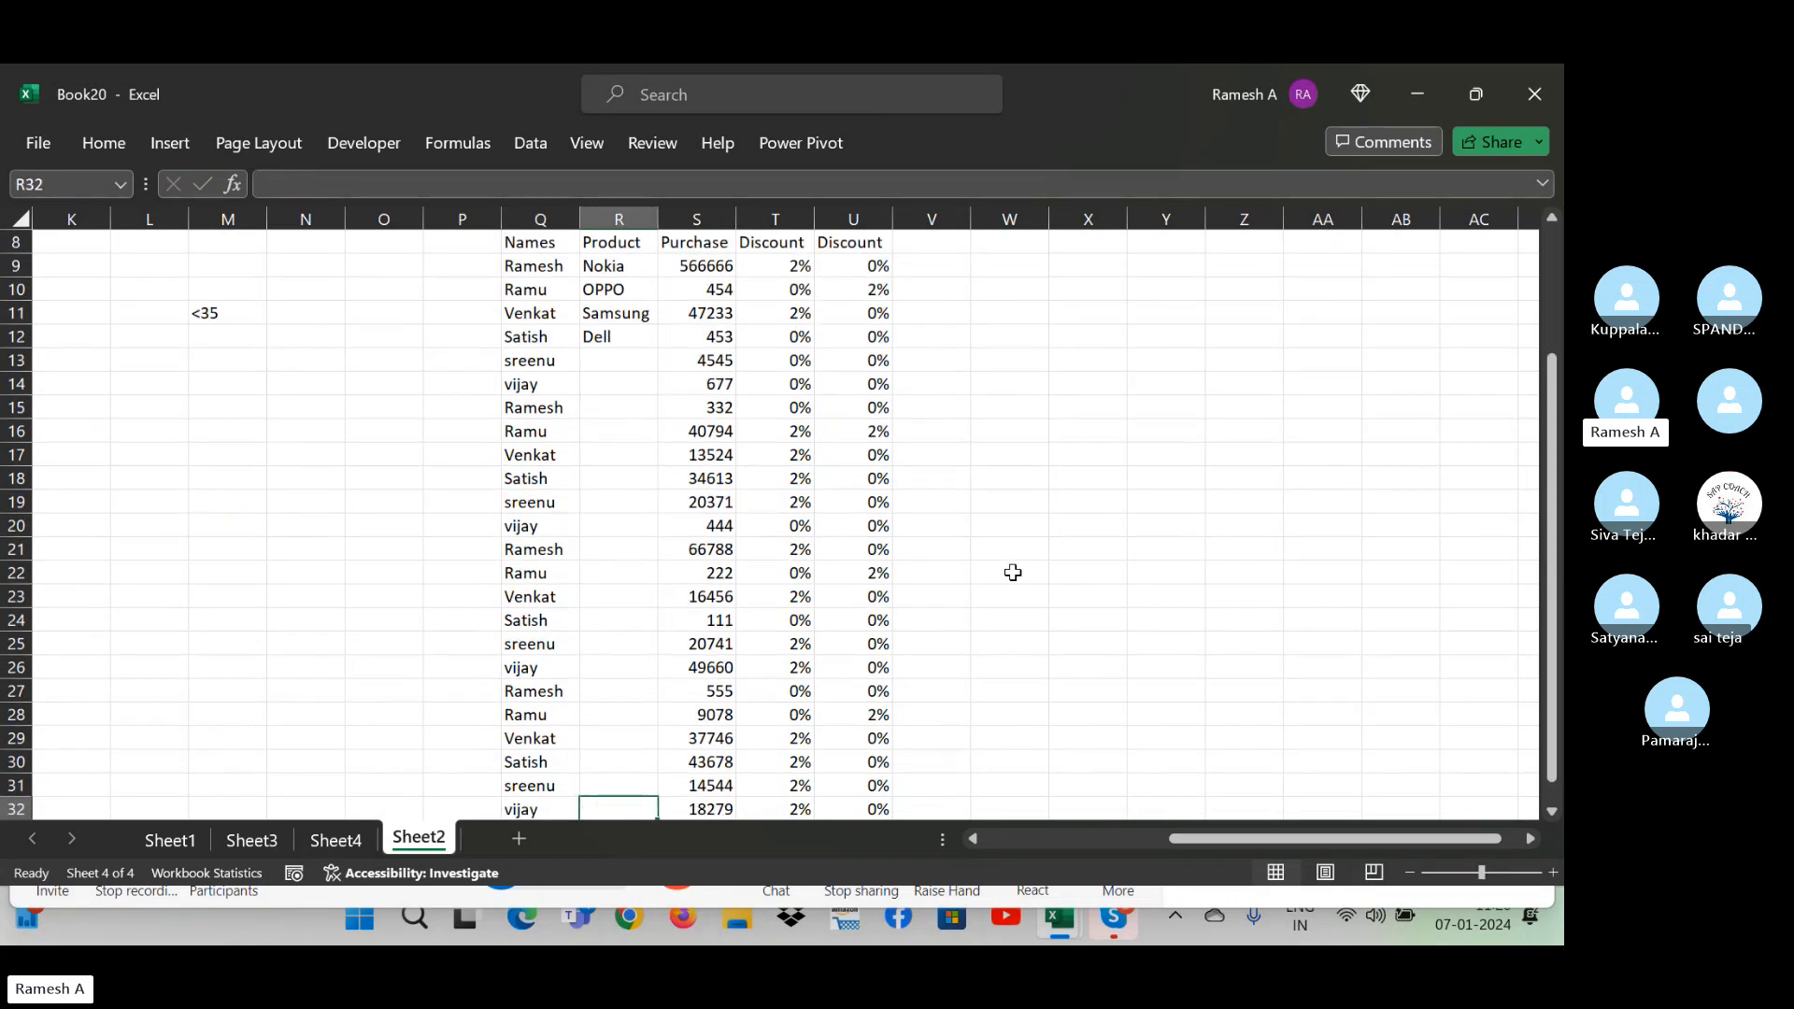
pyautogui.press('Up')
pyautogui.press('Up')
pyautogui.press('Up')
pyautogui.scroll(1, 1013, 572)
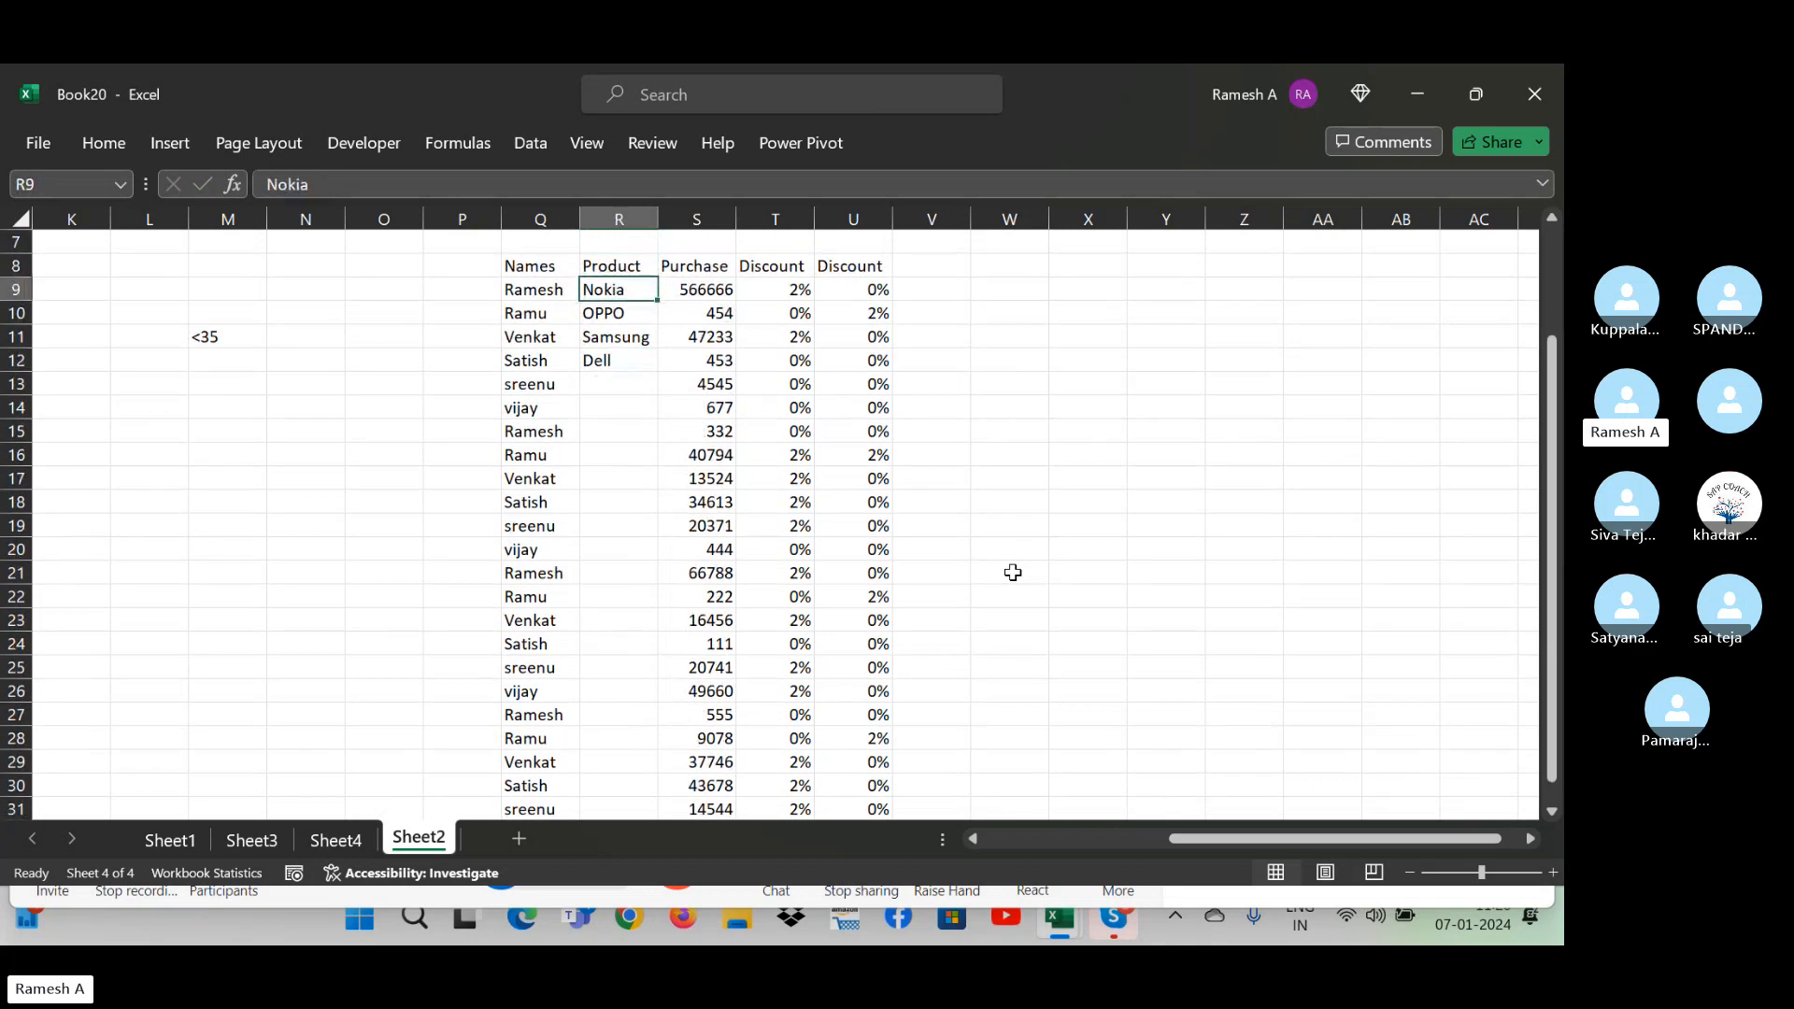
pyautogui.hotkey('shift', 'Down')
pyautogui.hotkey('shift', 'Down')
pyautogui.hotkey('shift', 'Down')
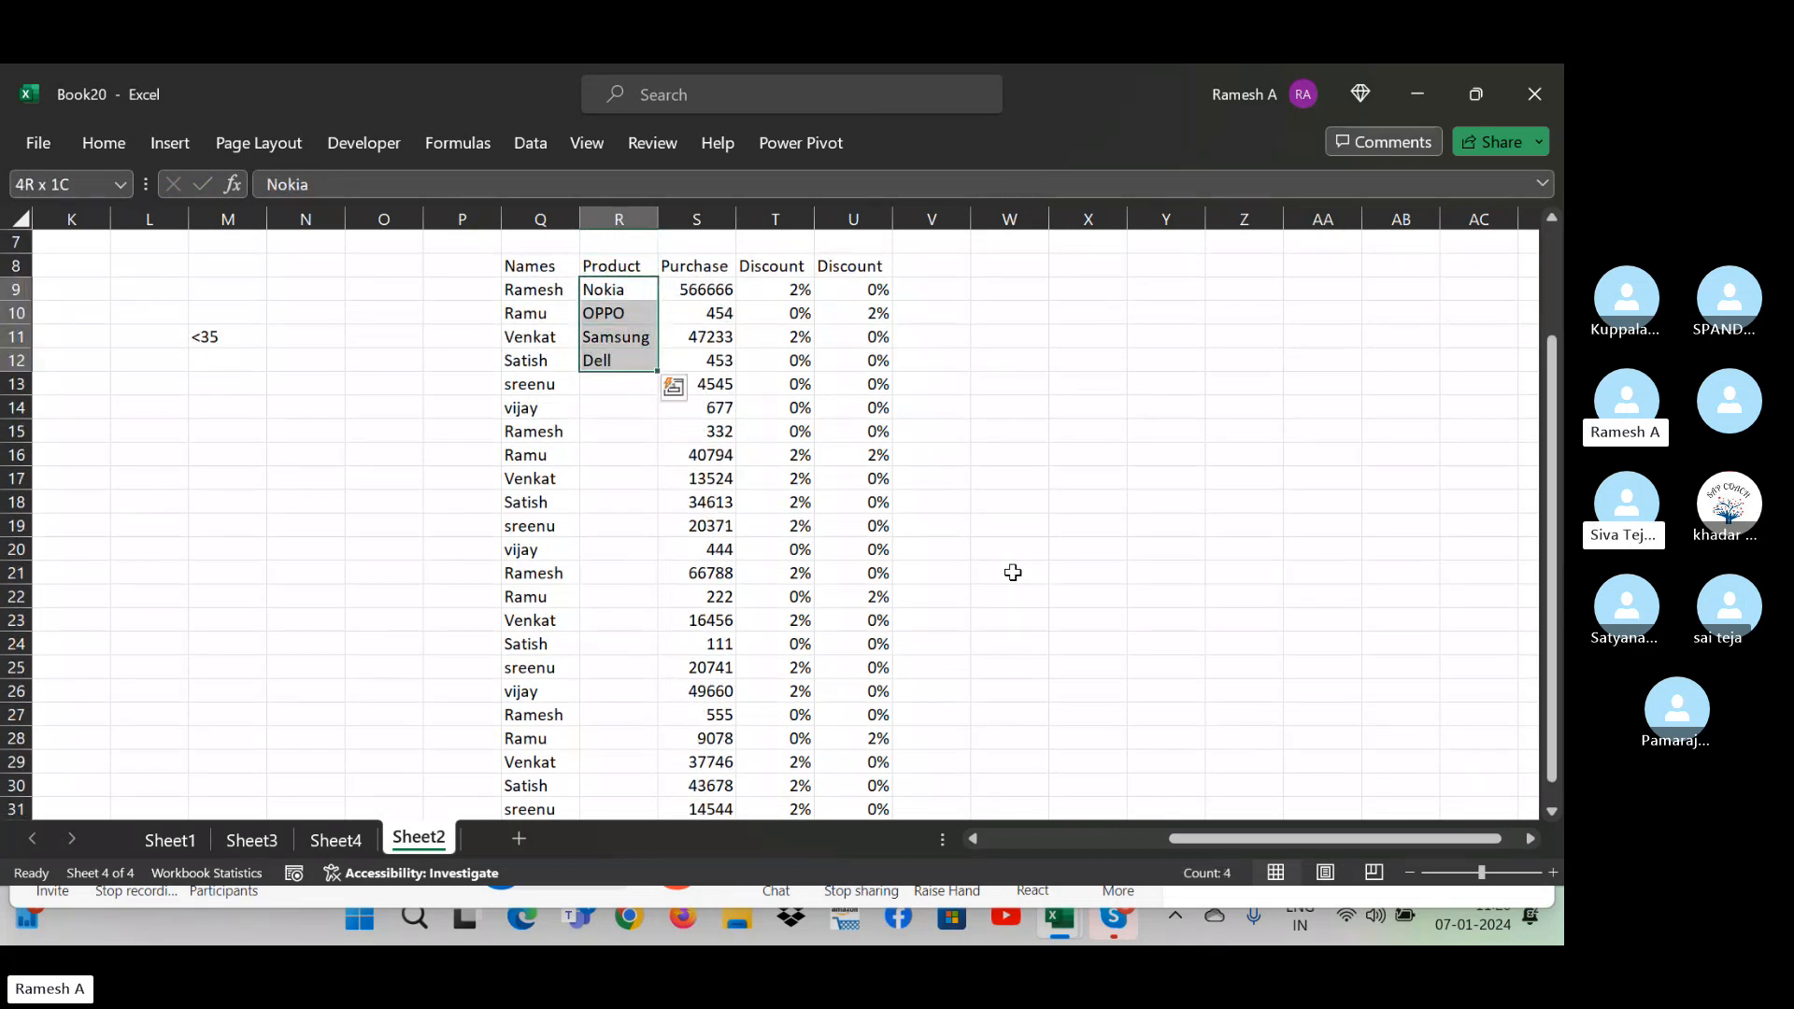
pyautogui.doubleClick(658, 374)
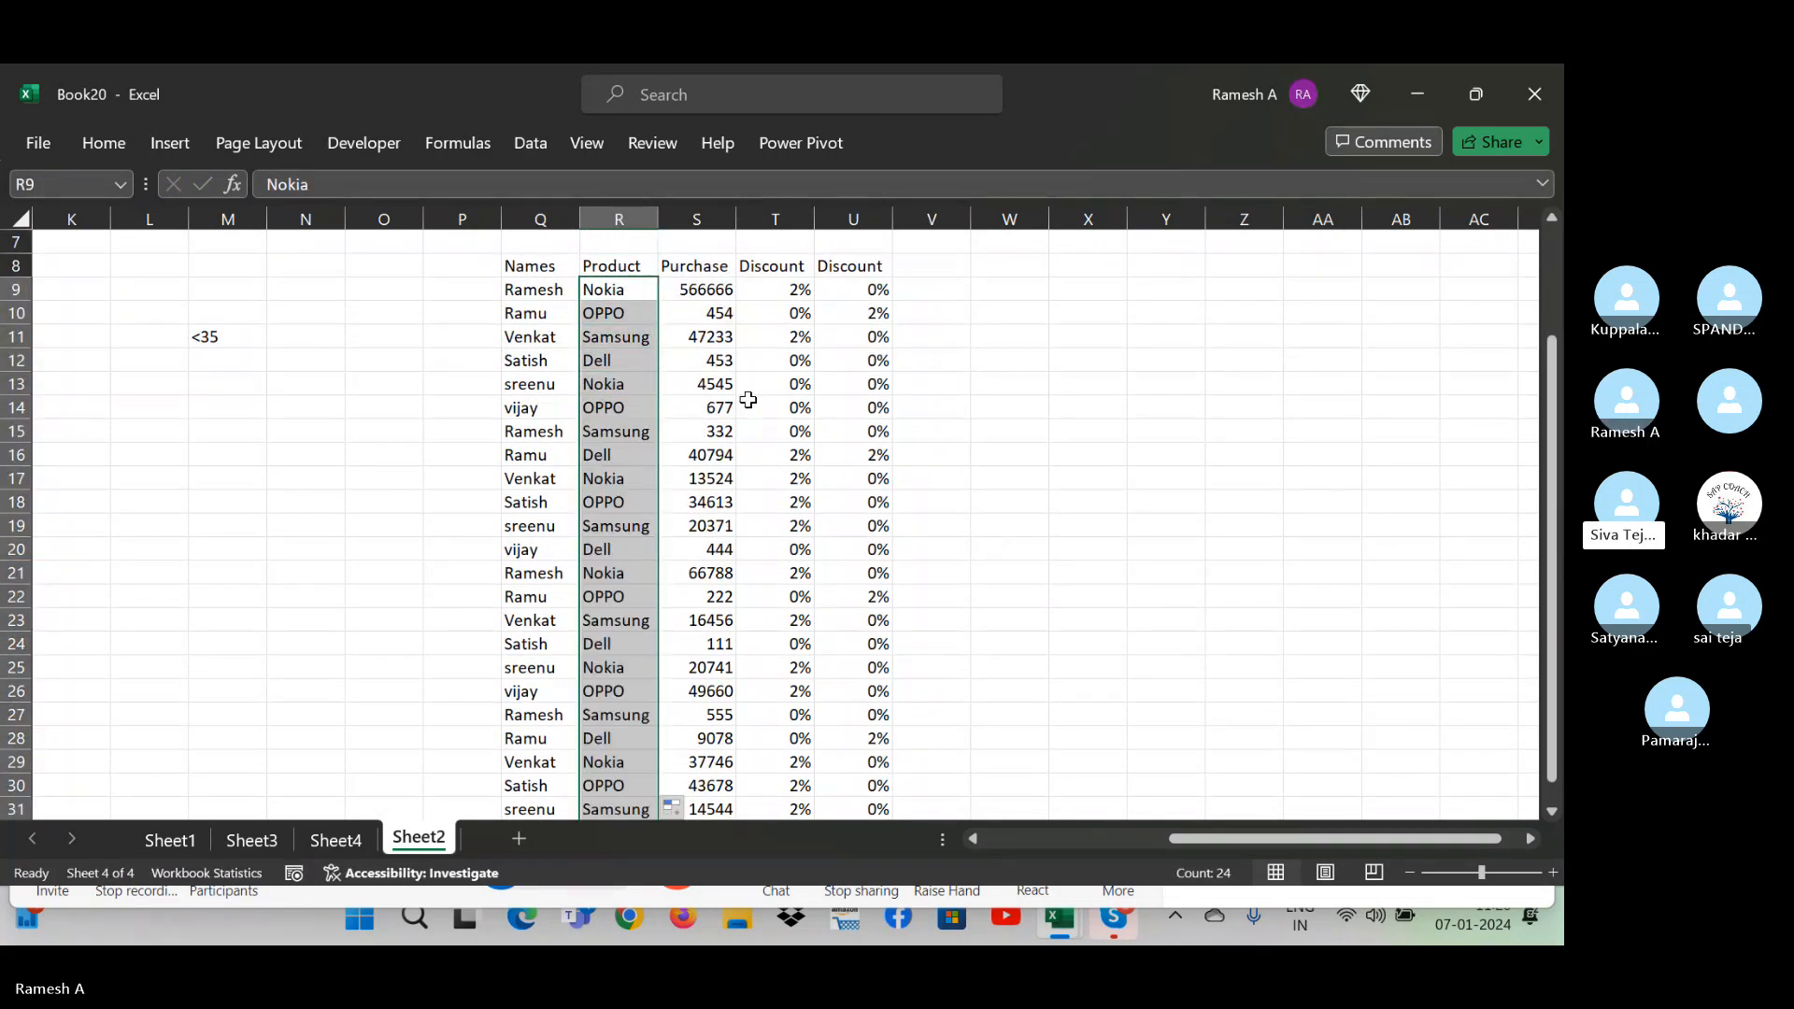
pyautogui.click(905, 335)
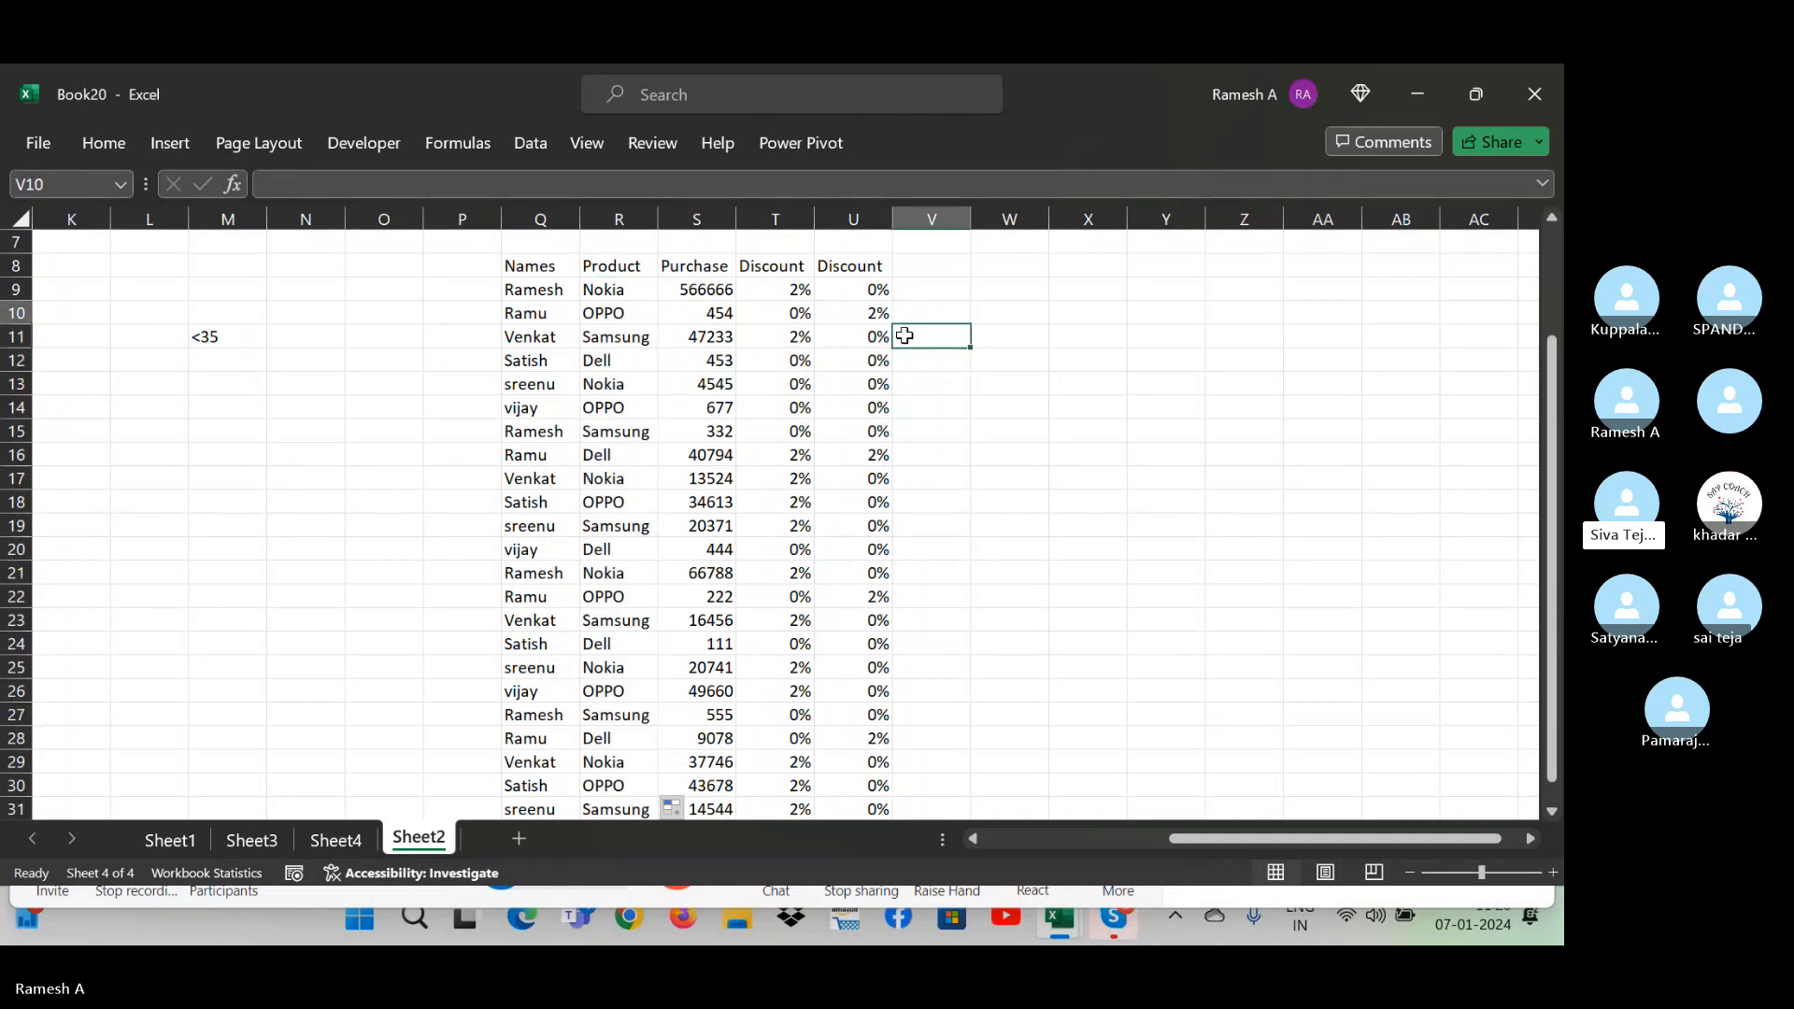
pyautogui.press('Up')
pyautogui.press('Up')
pyautogui.press('Up')
pyautogui.press('Up')
pyautogui.press('Up')
pyautogui.press('Up')
pyautogui.press('Up')
pyautogui.press('Up')
pyautogui.press('Up')
pyautogui.press('Up')
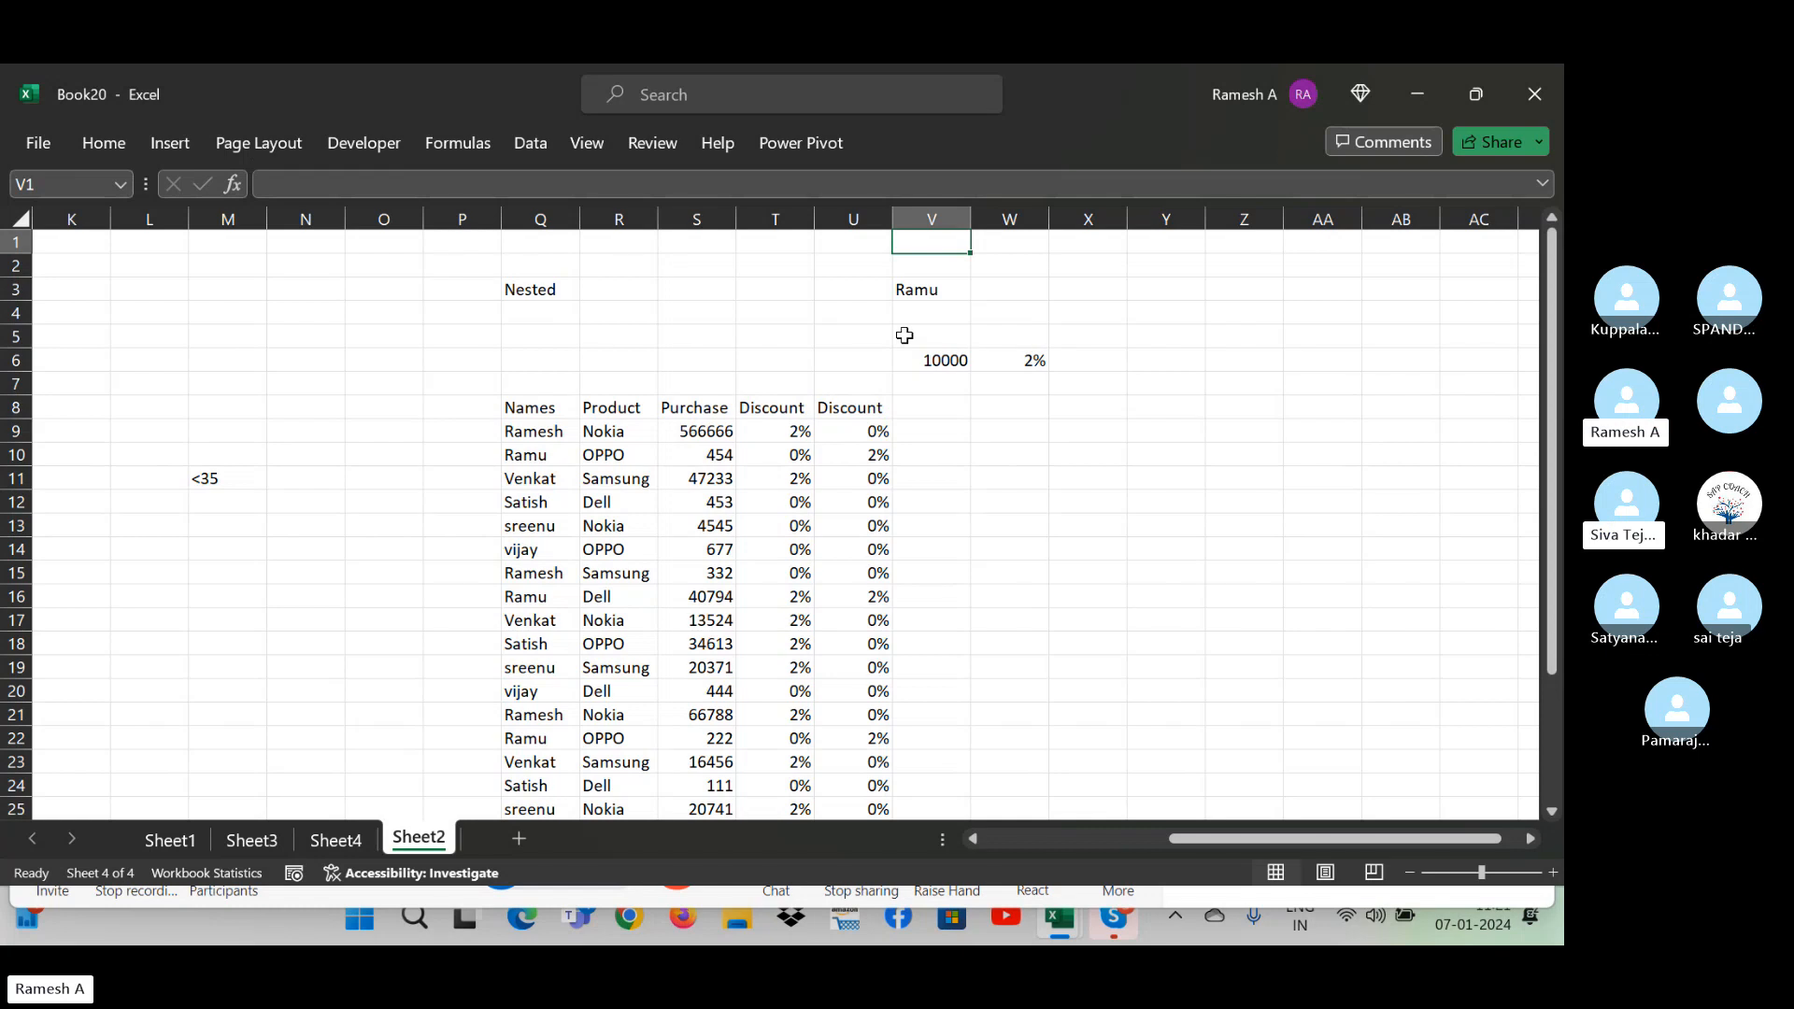
pyautogui.click(947, 452)
pyautogui.press('Right')
pyautogui.press('Right')
pyautogui.press('Right')
pyautogui.press('Right')
pyautogui.press('Right')
pyautogui.press('Right')
pyautogui.press('Right')
pyautogui.press('Right')
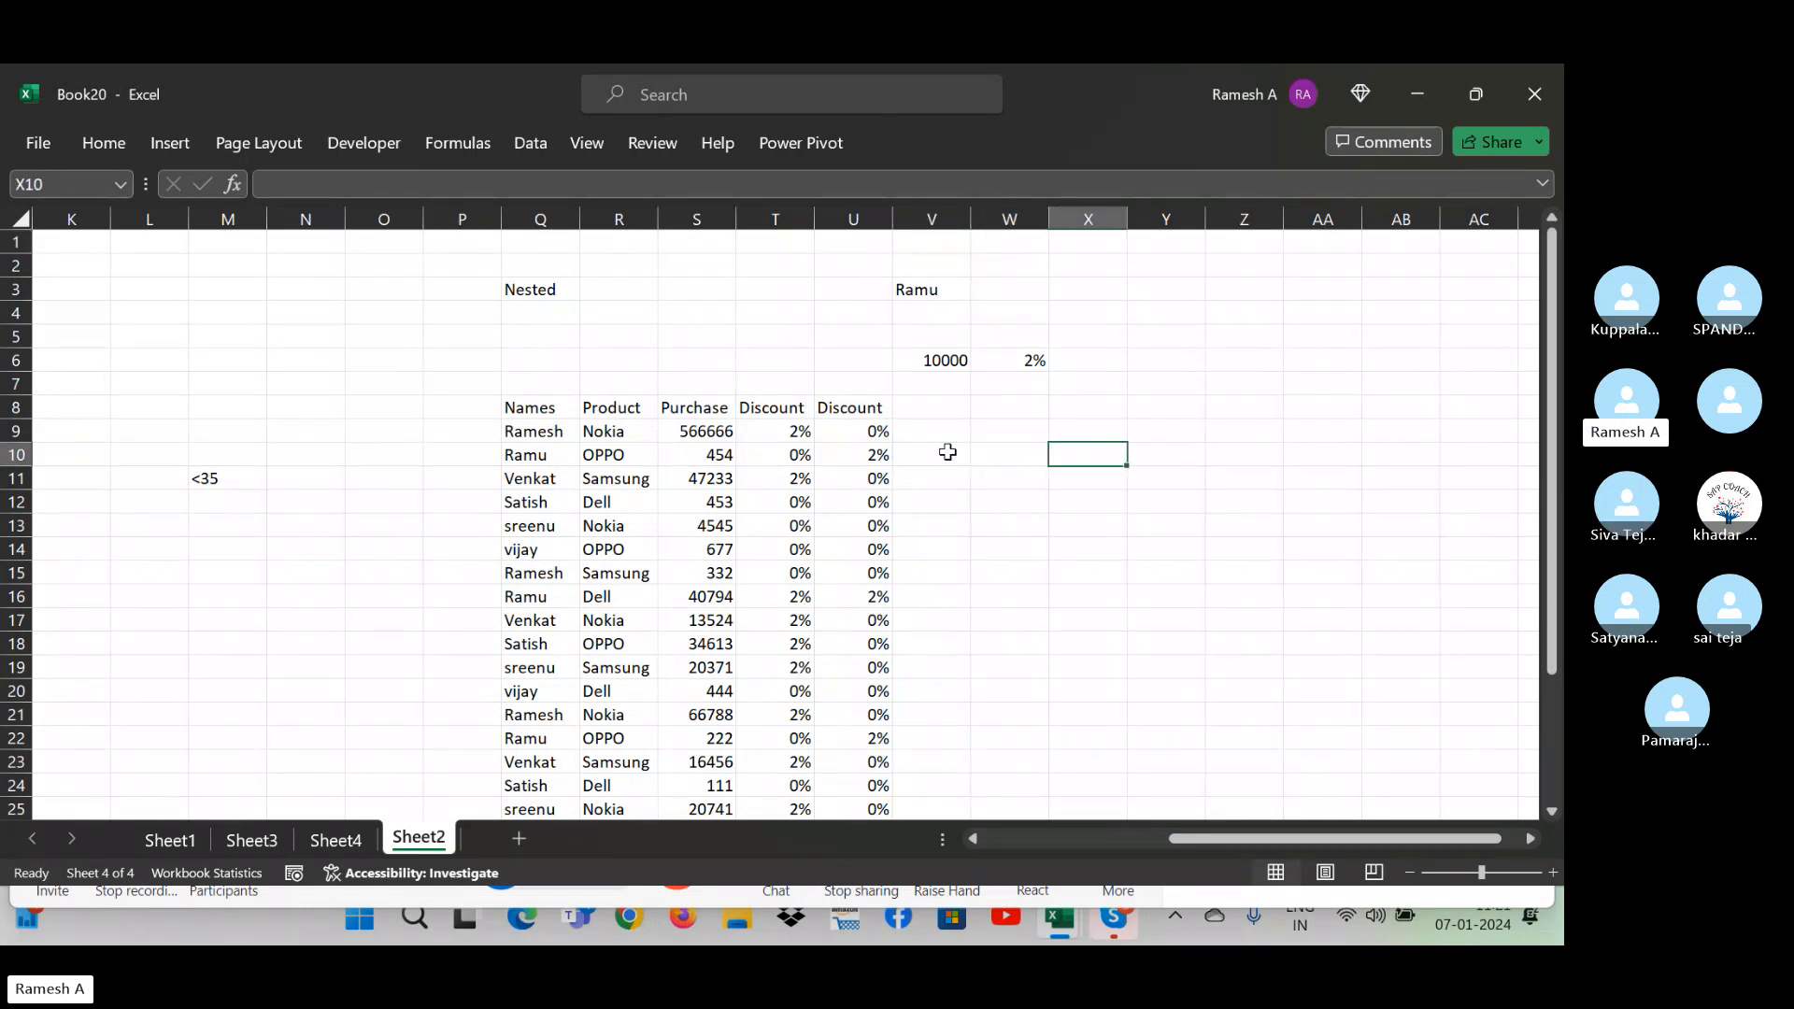
pyautogui.press('Left')
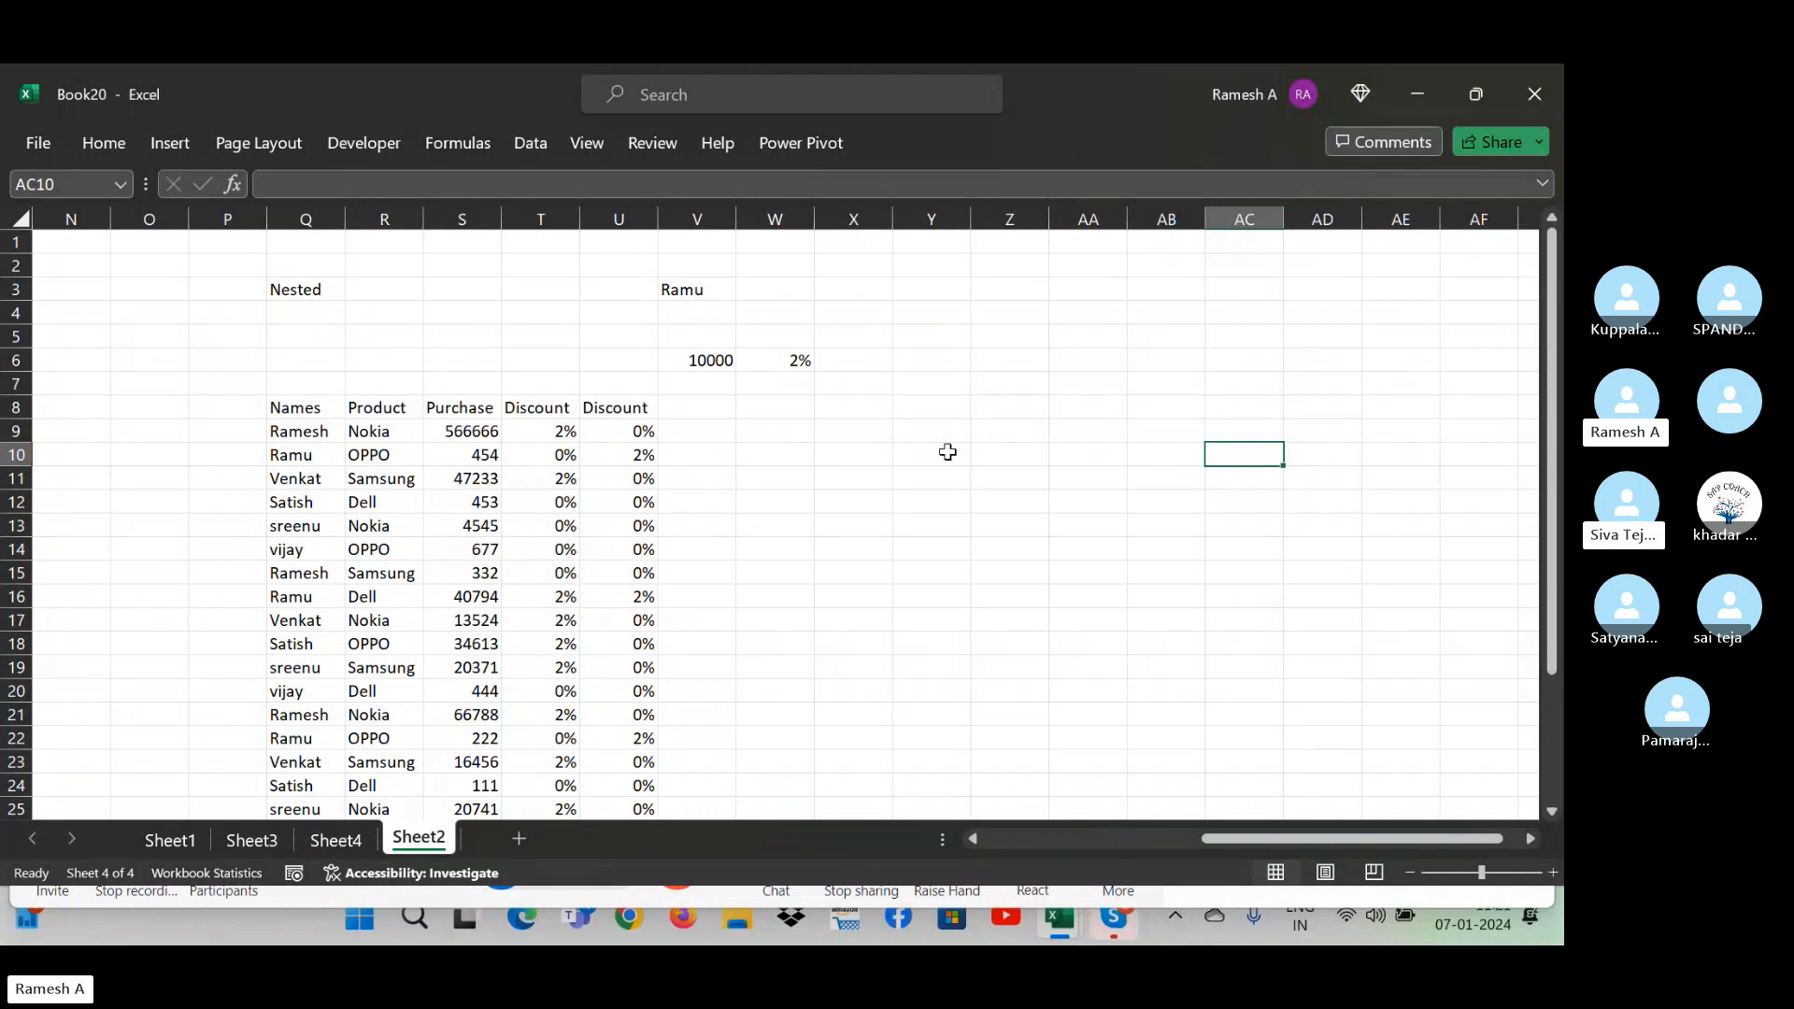
# - Insert a blank column V between the second Discount column and the criteria cells
pyautogui.click(689, 217)
pyautogui.hotkey('ctrl', 'shift', '+')
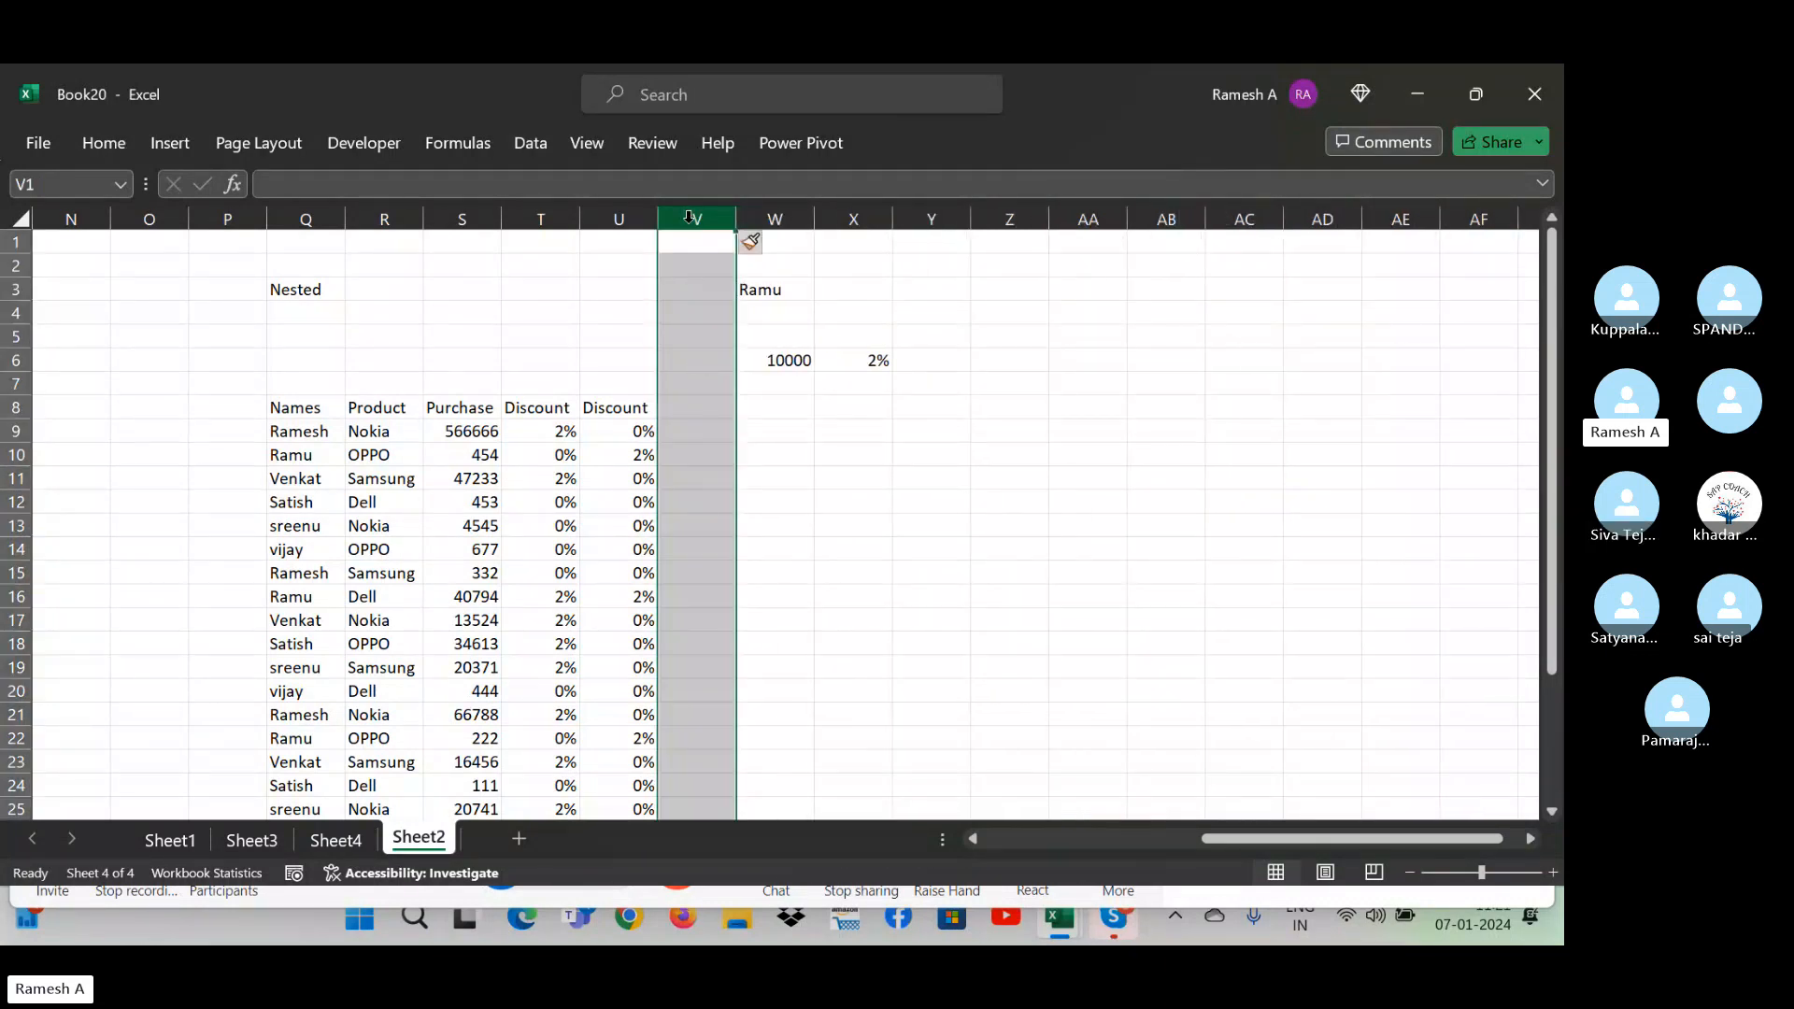
pyautogui.press('Down')
pyautogui.press('Down')
pyautogui.press('Down')
pyautogui.press('Down')
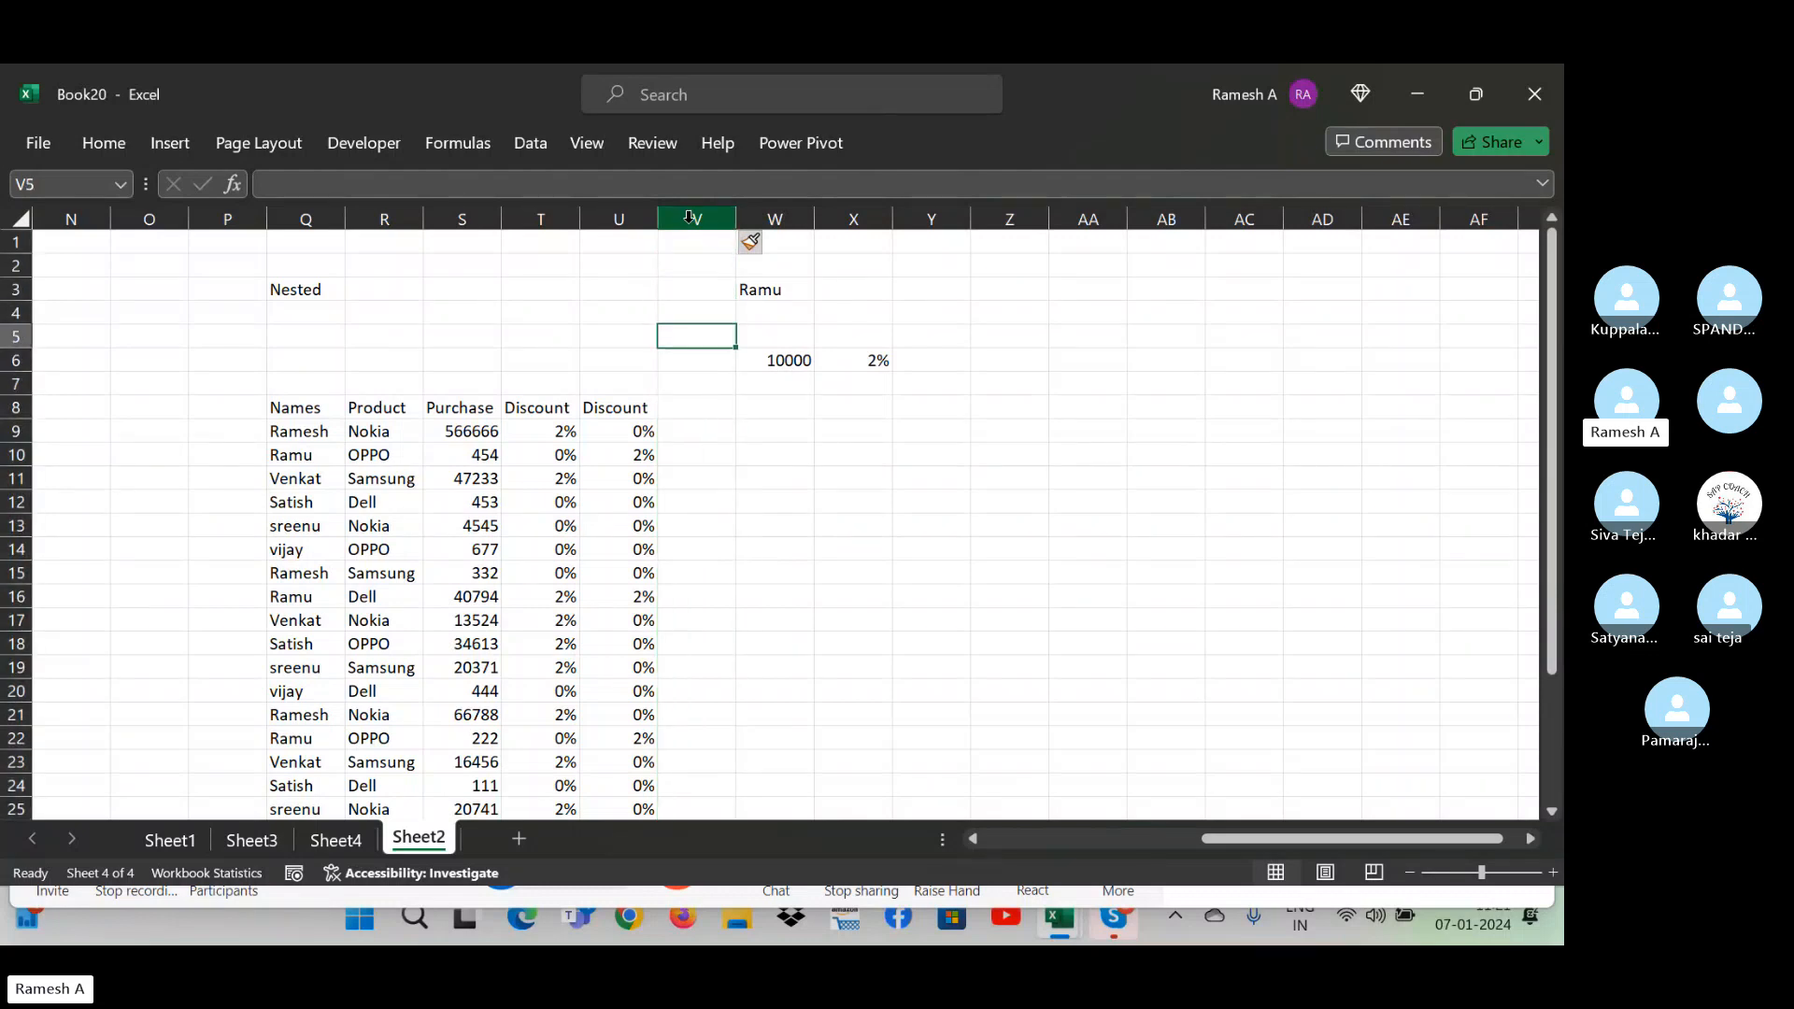
pyautogui.press('Down')
pyautogui.press('Down')
pyautogui.press('Down')
pyautogui.press('Down')
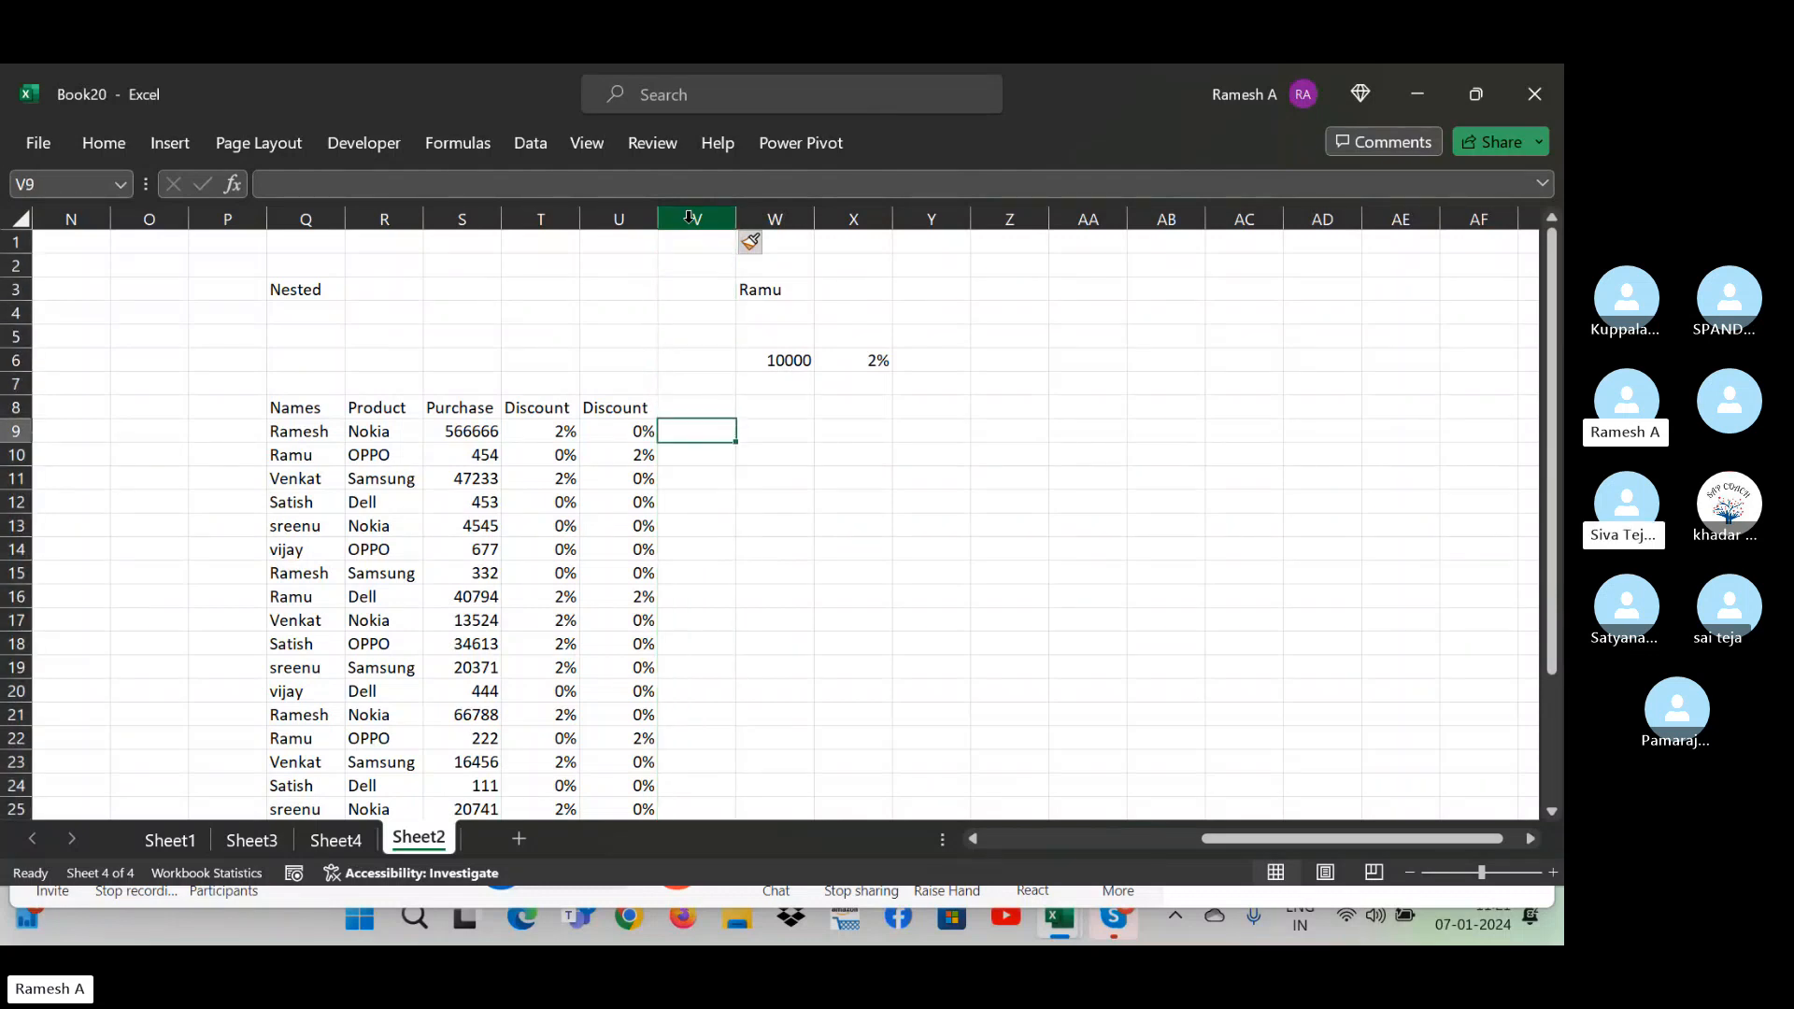
# - Inspect the name-based IF formulas in the first rows of the second Discount column, starting at U9
pyautogui.press('Left')
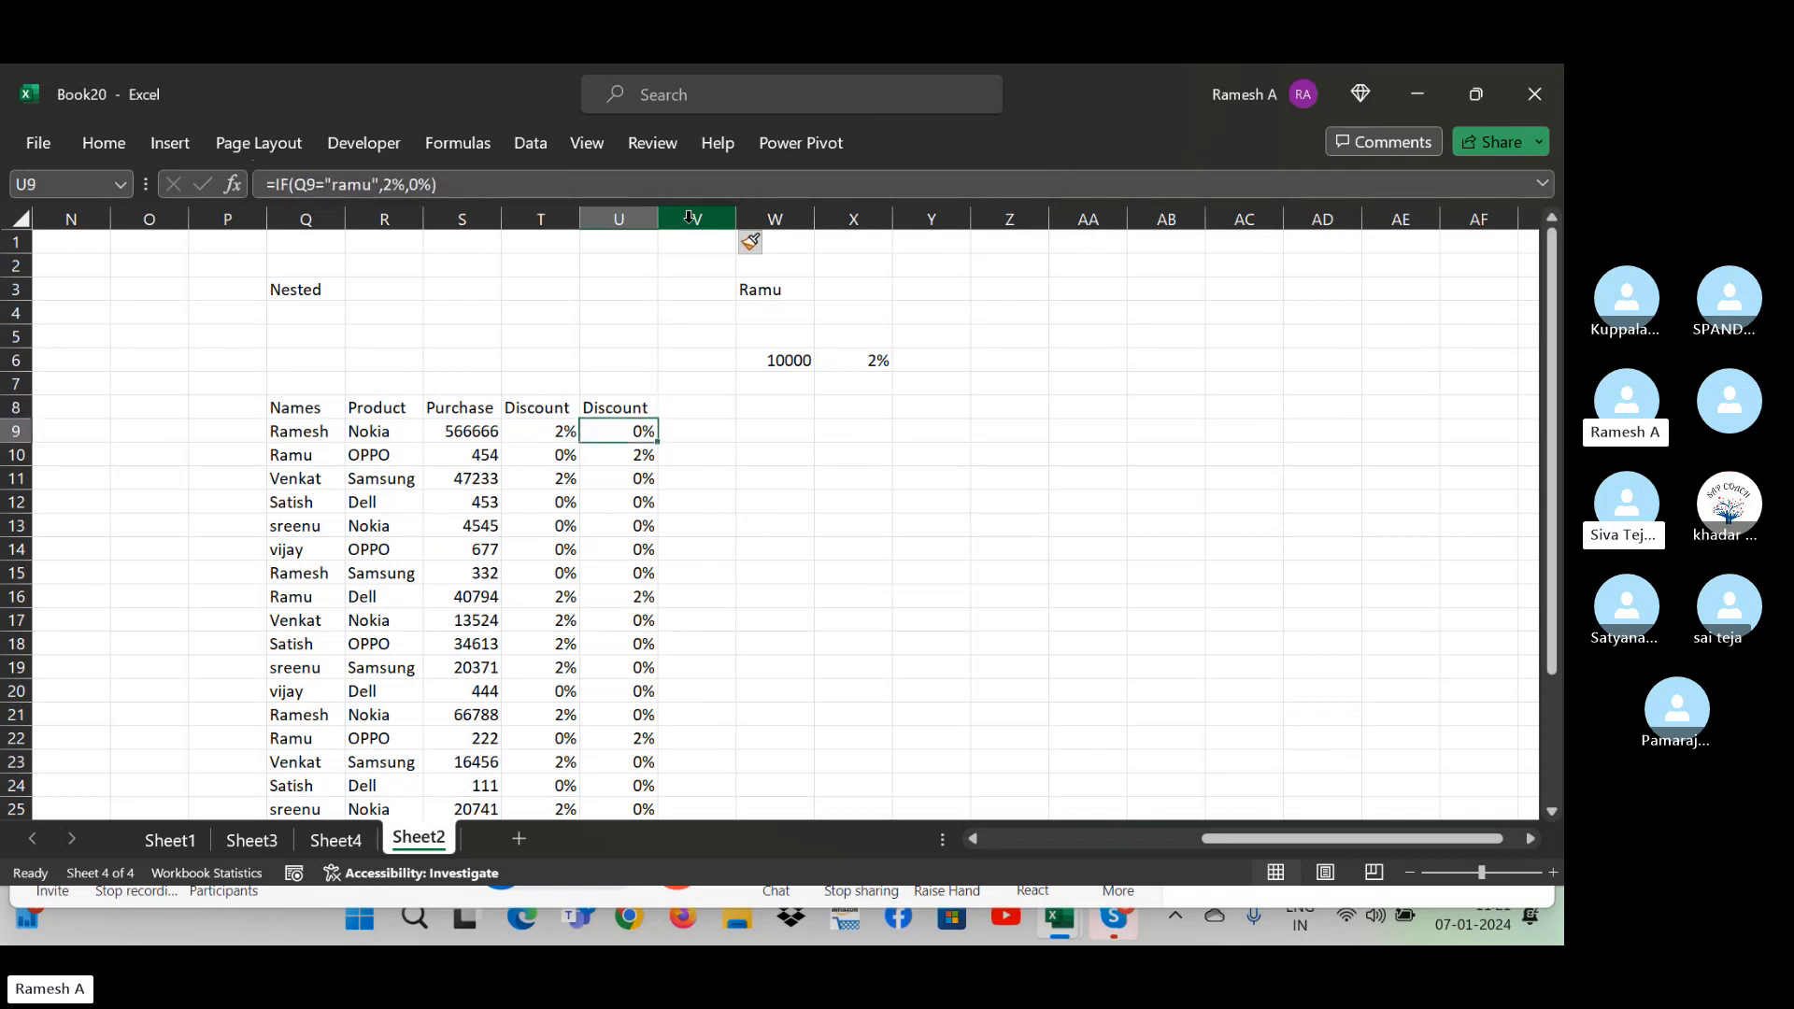
pyautogui.press('Down')
pyautogui.press('Down')
pyautogui.press('Down')
pyautogui.press('Up')
pyautogui.press('Up')
pyautogui.press('Up')
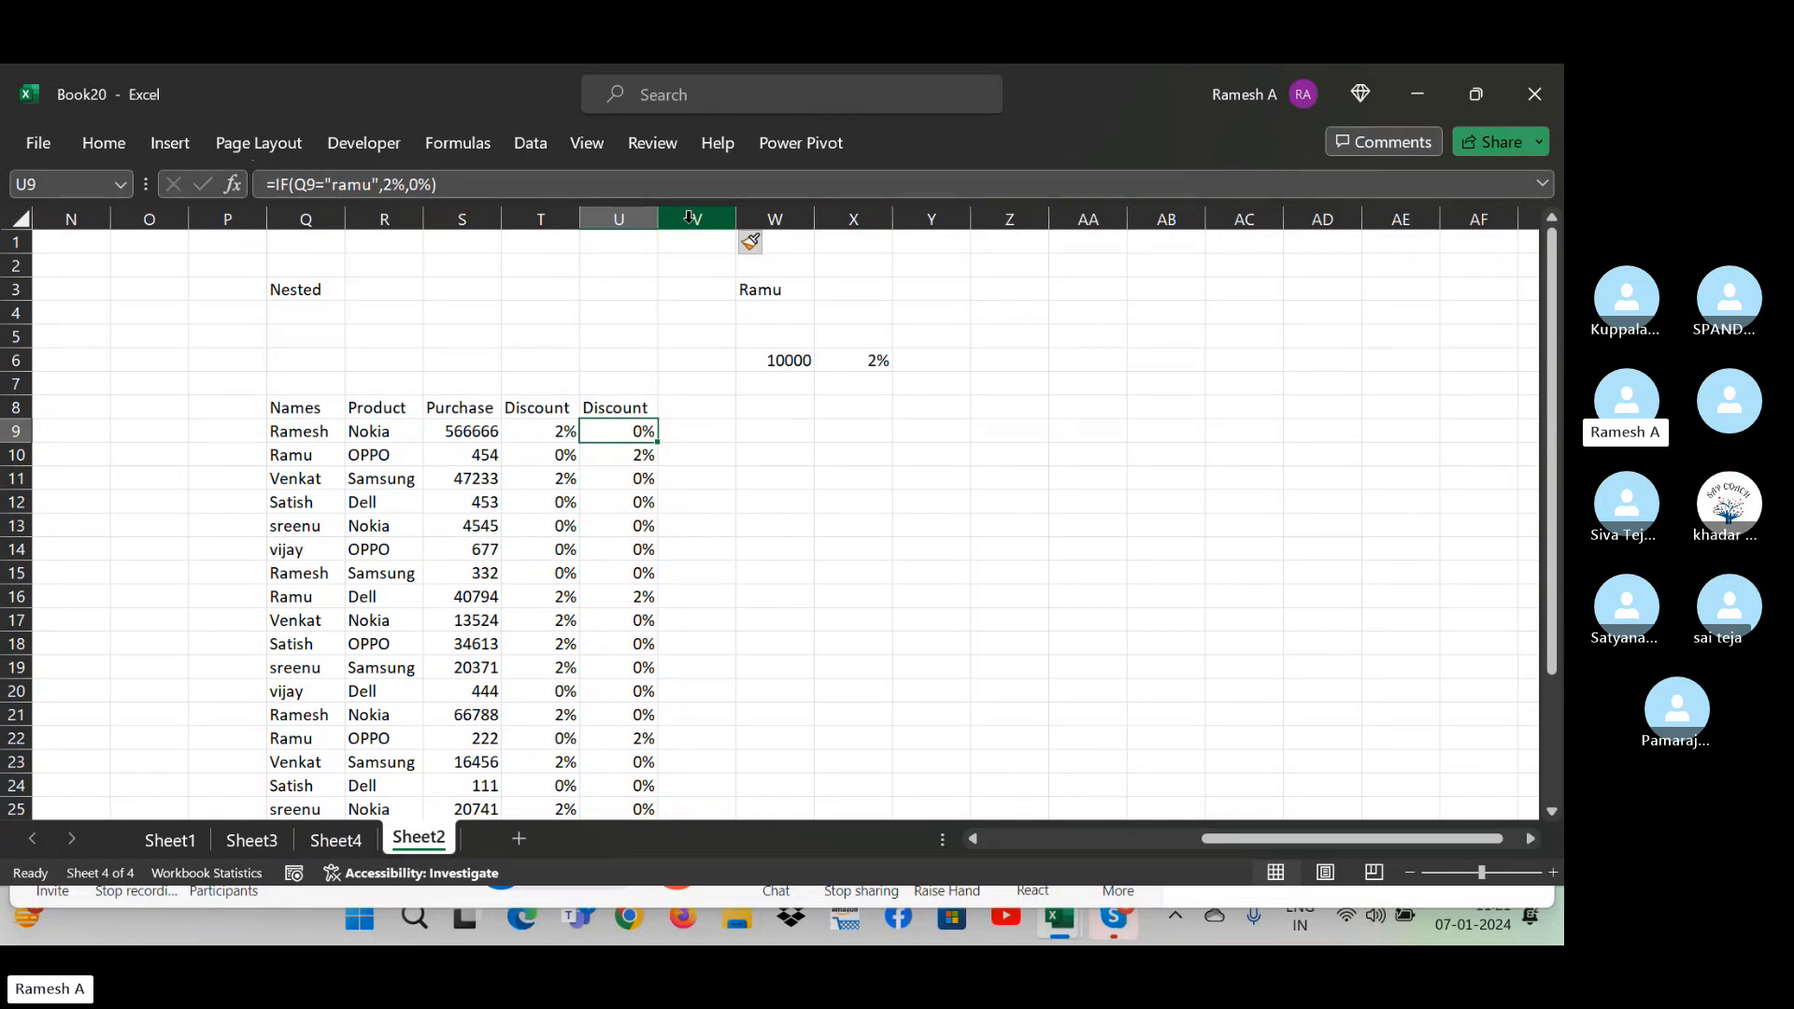
pyautogui.press('Left')
pyautogui.press('Left')
pyautogui.press('Left')
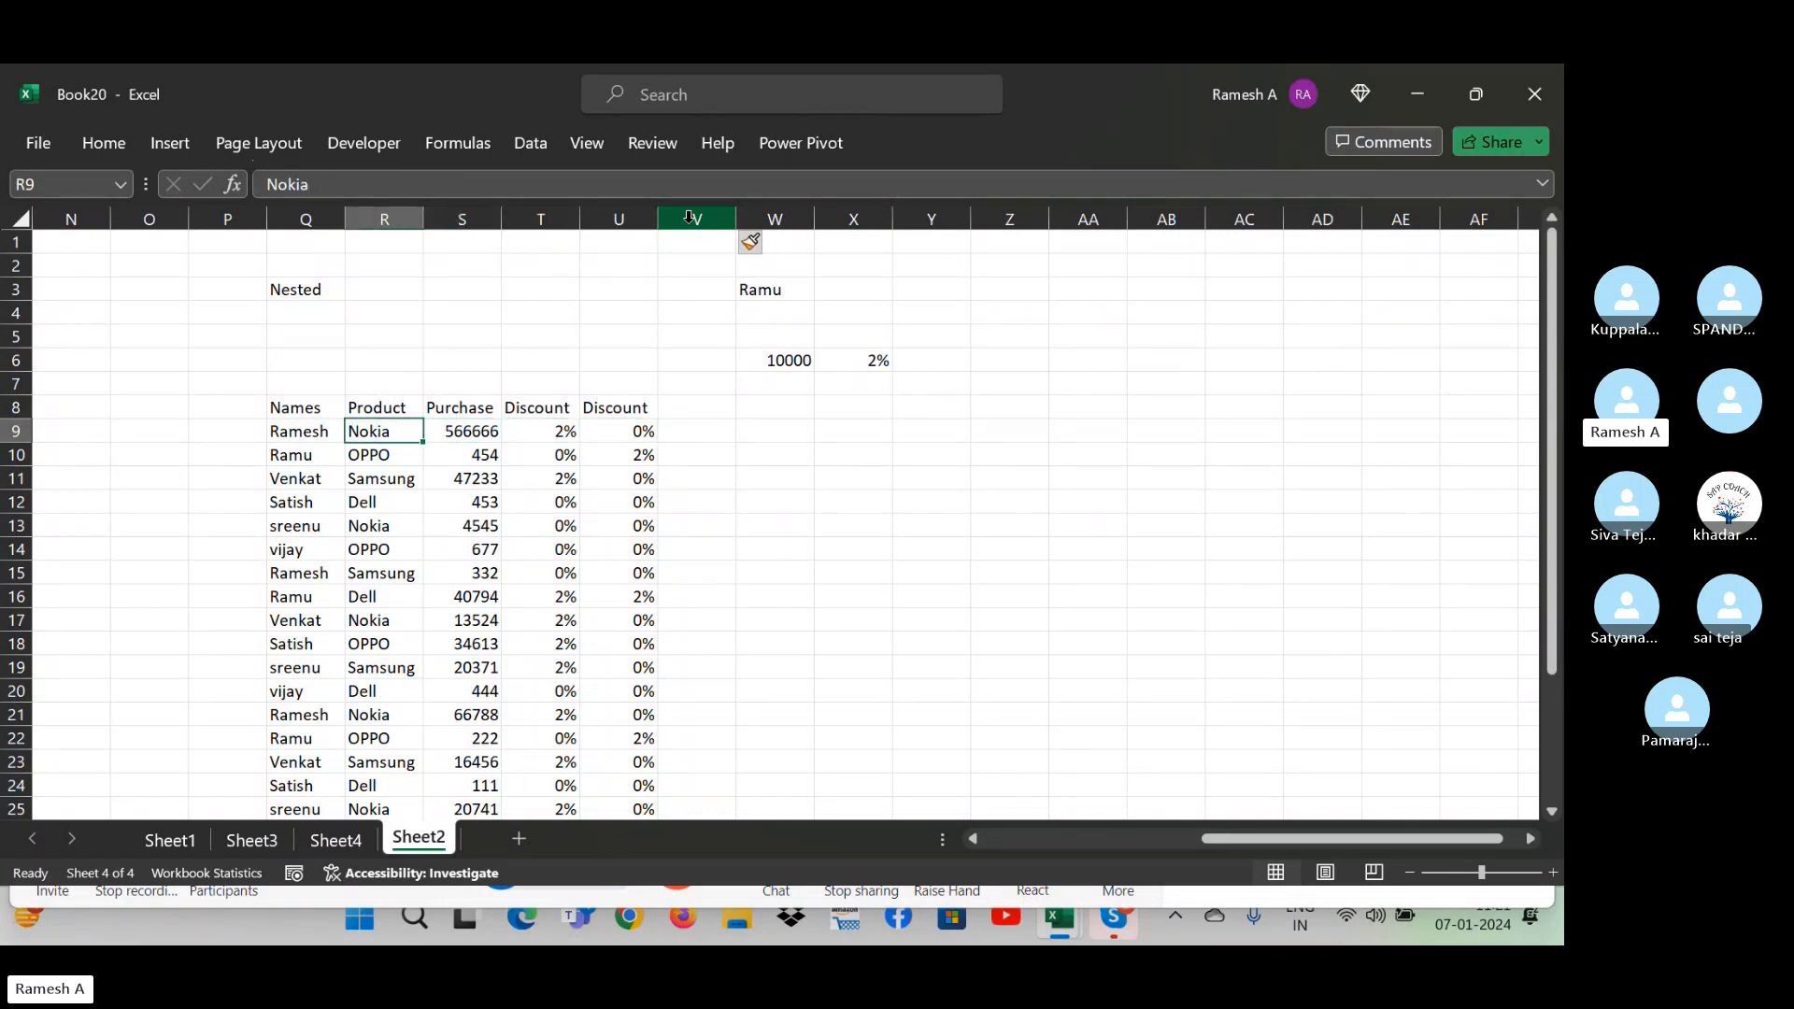
pyautogui.press('Right')
pyautogui.press('Up')
pyautogui.press('Right')
pyautogui.press('Right')
pyautogui.press('Right')
pyautogui.press('Down')
pyautogui.press('Down')
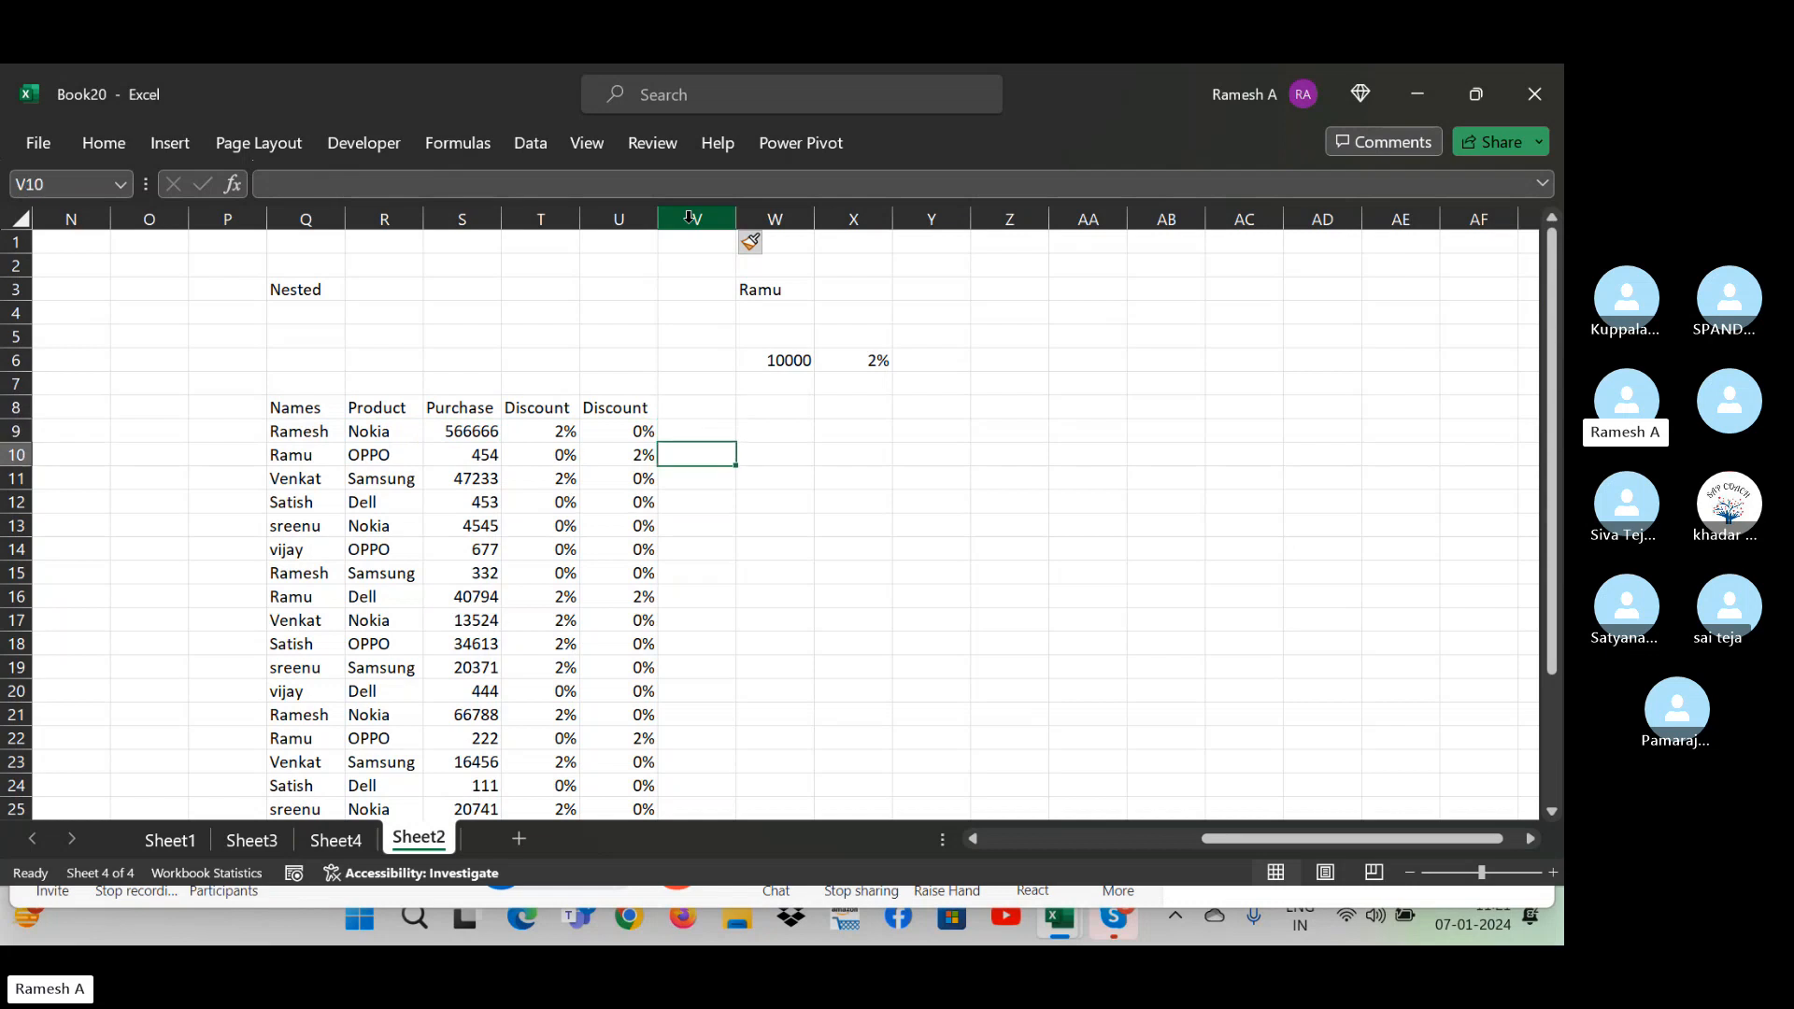
pyautogui.press('Up')
pyautogui.press('Up')
pyautogui.press('Left')
pyautogui.press('Down')
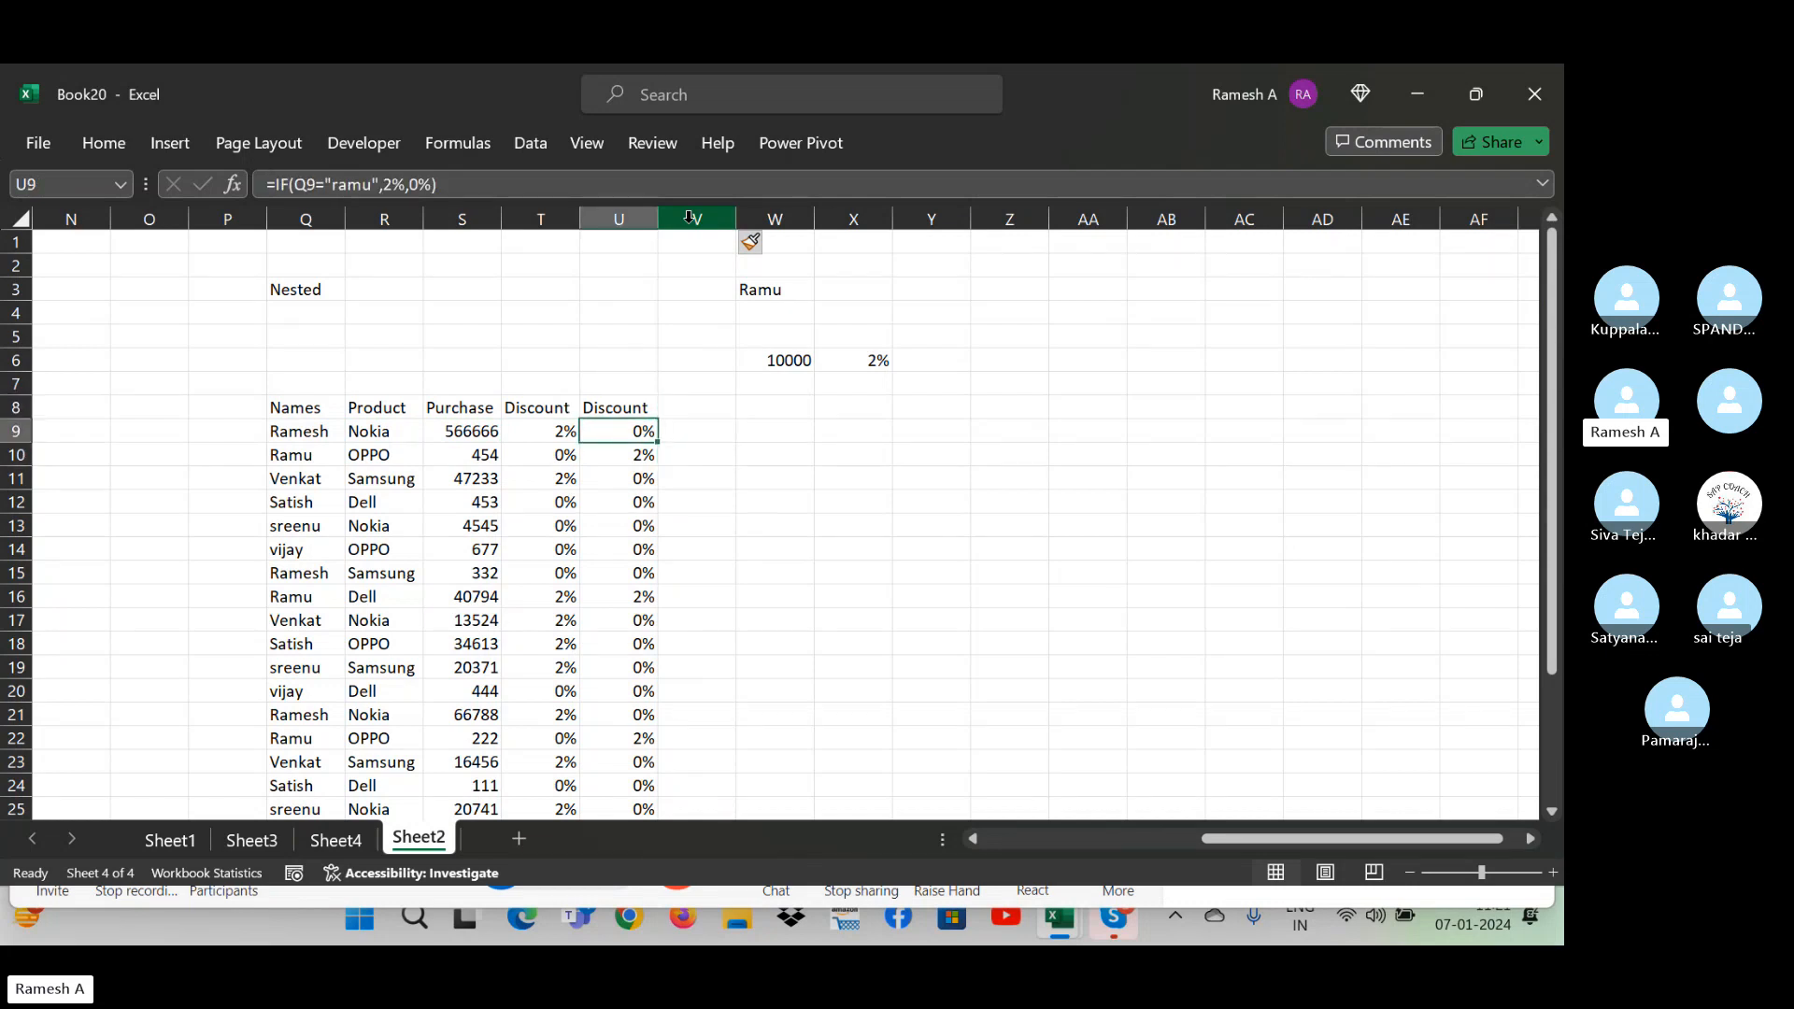
# - Change the IF formula in U9 to test whether the product in R9 equals "Nokia", keeping the 2% and 0% outcomes
pyautogui.click(313, 184)
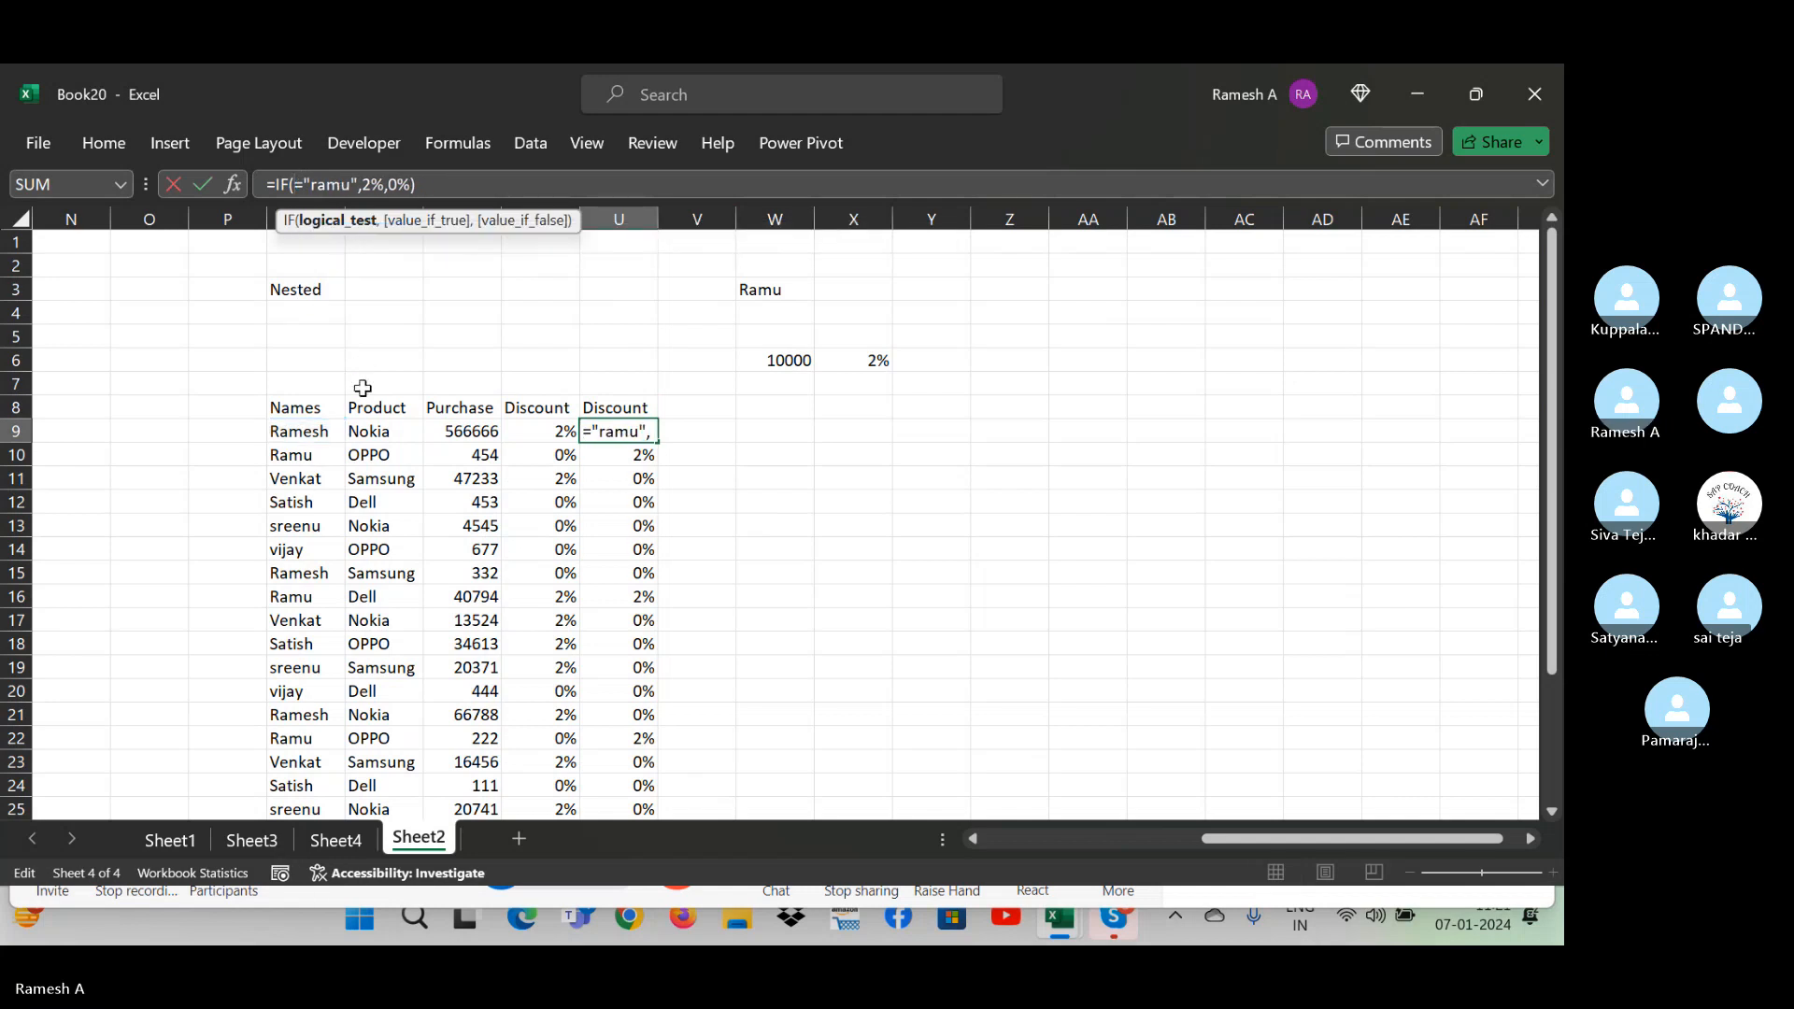
pyautogui.click(375, 435)
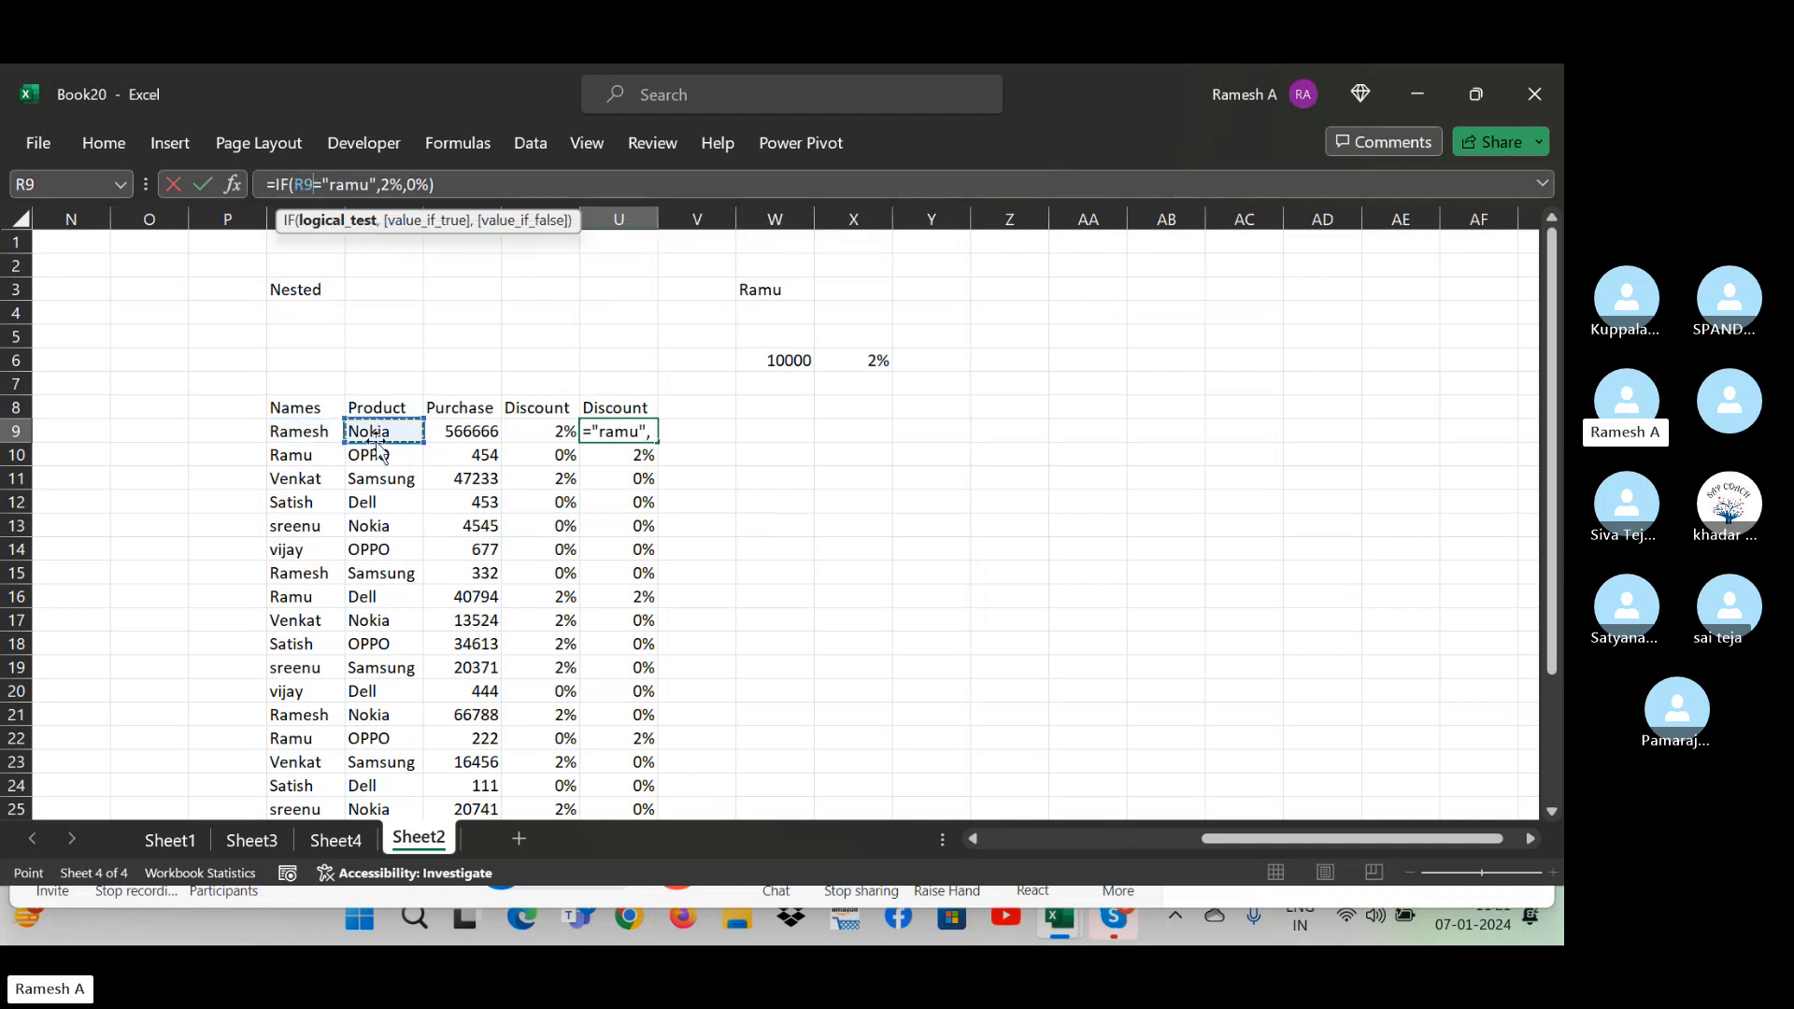
pyautogui.click(371, 183)
pyautogui.press('BackSpace')
pyautogui.press('BackSpace')
pyautogui.press('BackSpace')
pyautogui.press('BackSpace')
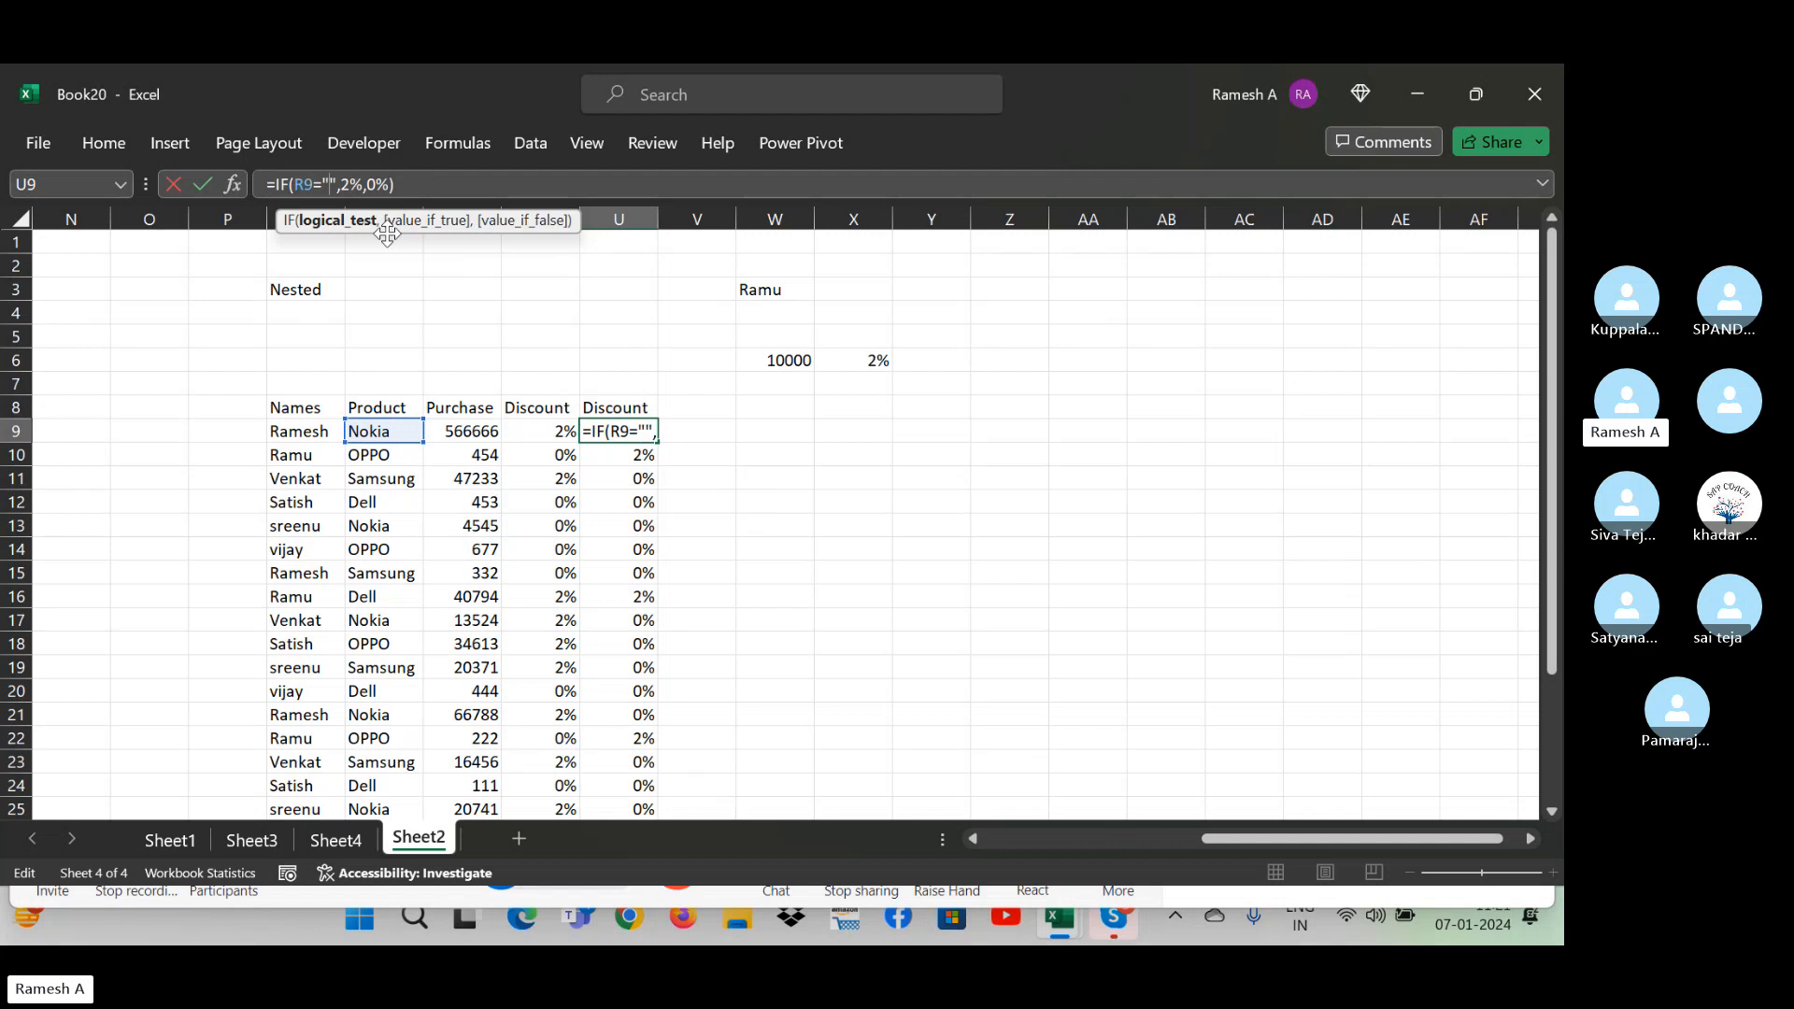
pyautogui.write('Nokia')
pyautogui.press('Return')
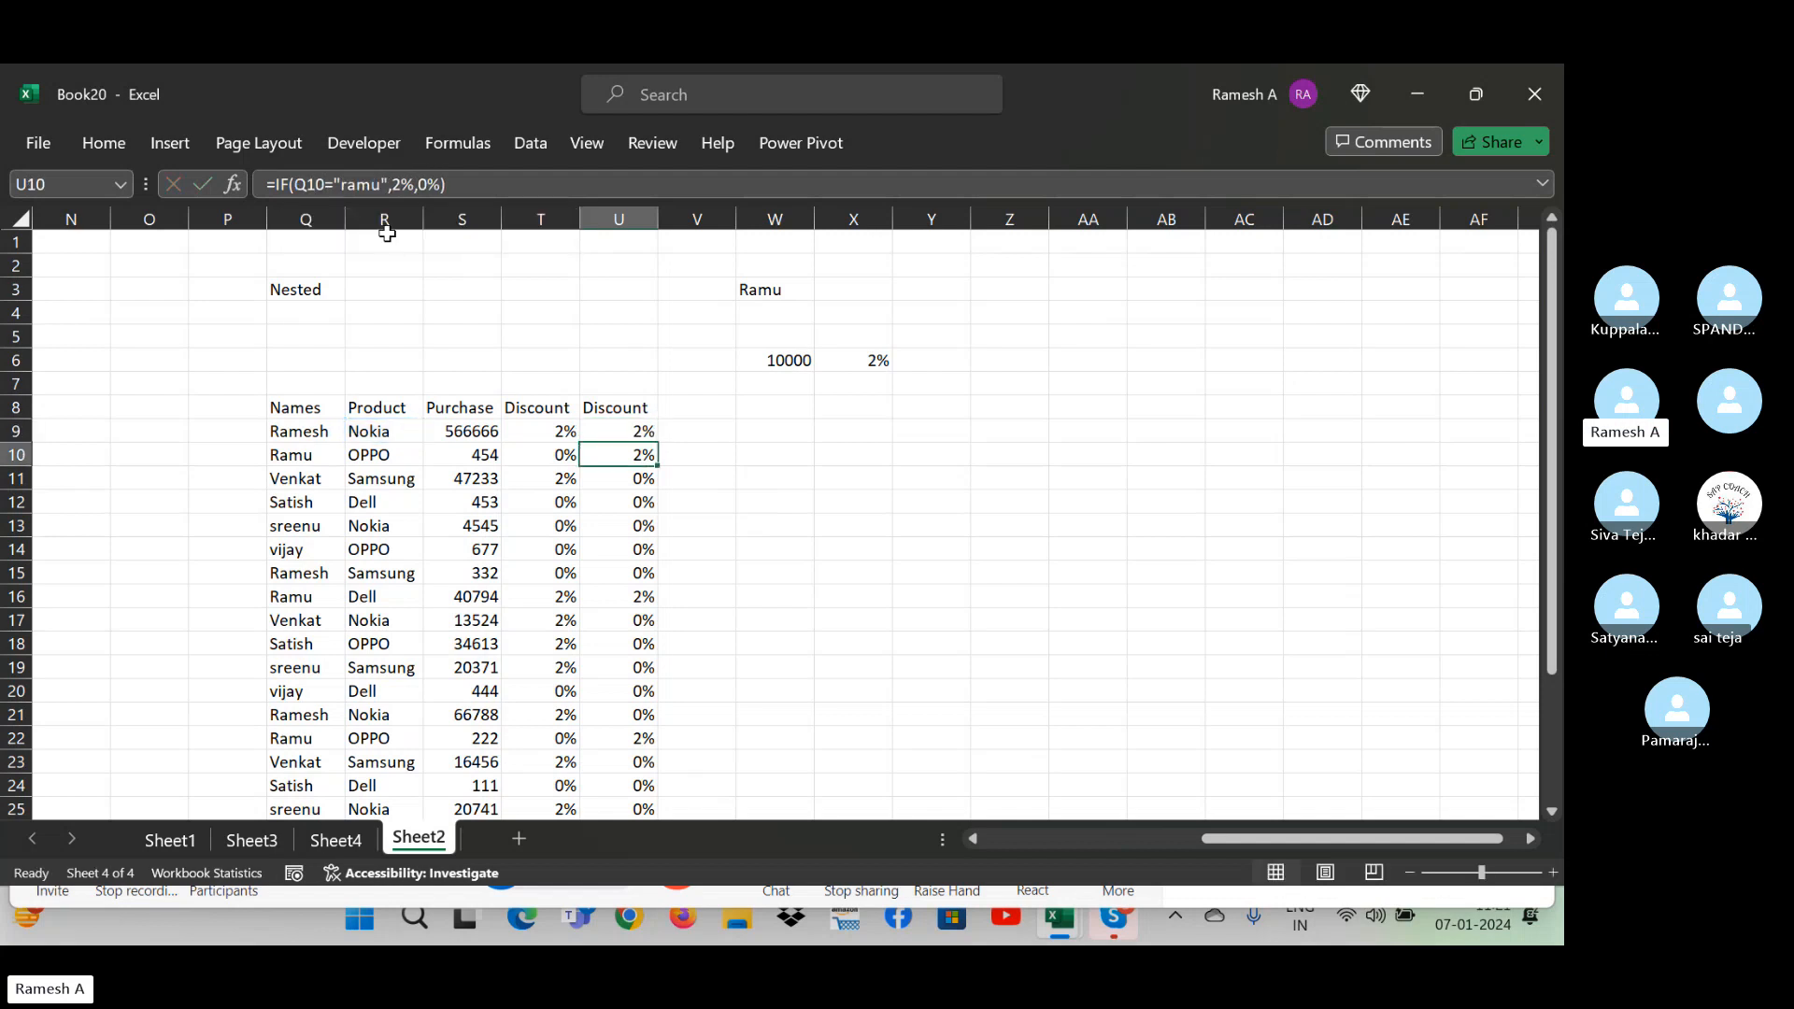
# - Fill the product-based IF formula from U9 down the second Discount column to the end of the table
pyautogui.press('Up')
pyautogui.hotkey('ctrl', 'shift', 'Down')
pyautogui.hotkey('ctrl', 'd')
# - Check the product-based discounts in rows 9 to 13 of column U against the Product column
pyautogui.press('Up')
pyautogui.press('Down')
pyautogui.press('Down')
pyautogui.press('Down')
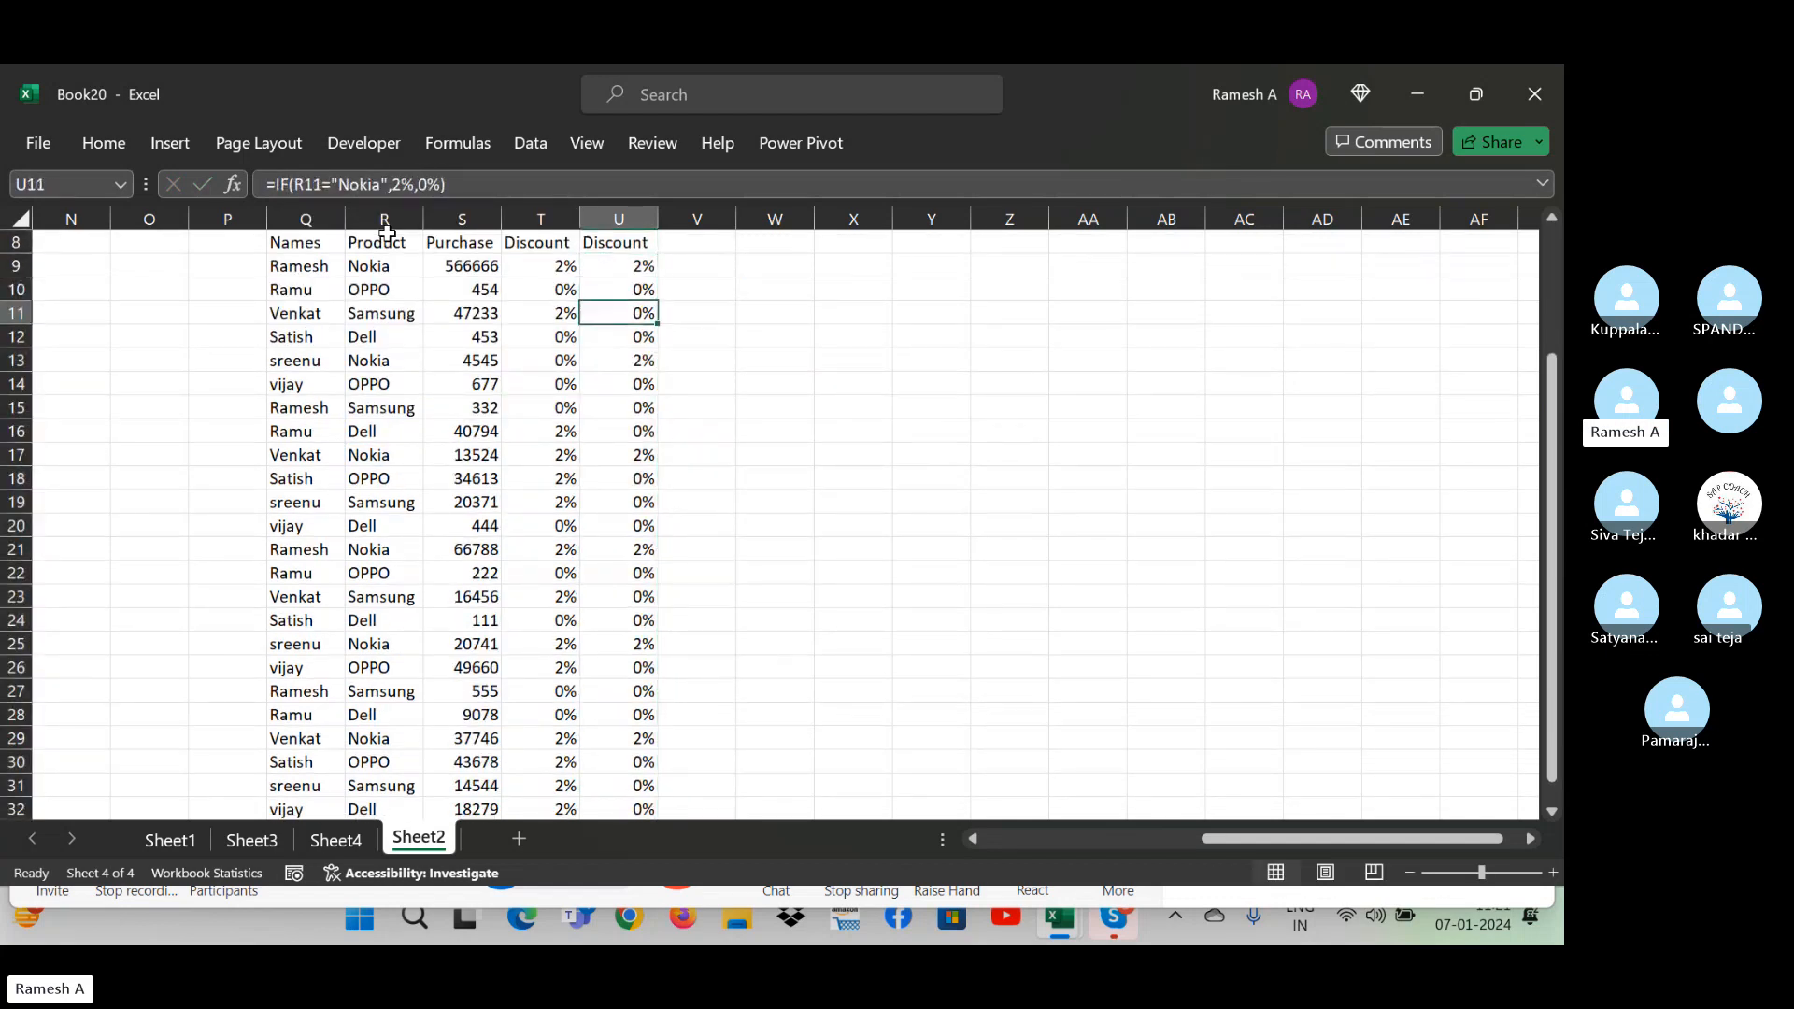
pyautogui.press('Down')
pyautogui.press('Down')
pyautogui.press('Left')
pyautogui.press('Left')
pyautogui.press('Left')
pyautogui.press('Right')
pyautogui.press('Right')
pyautogui.press('Right')
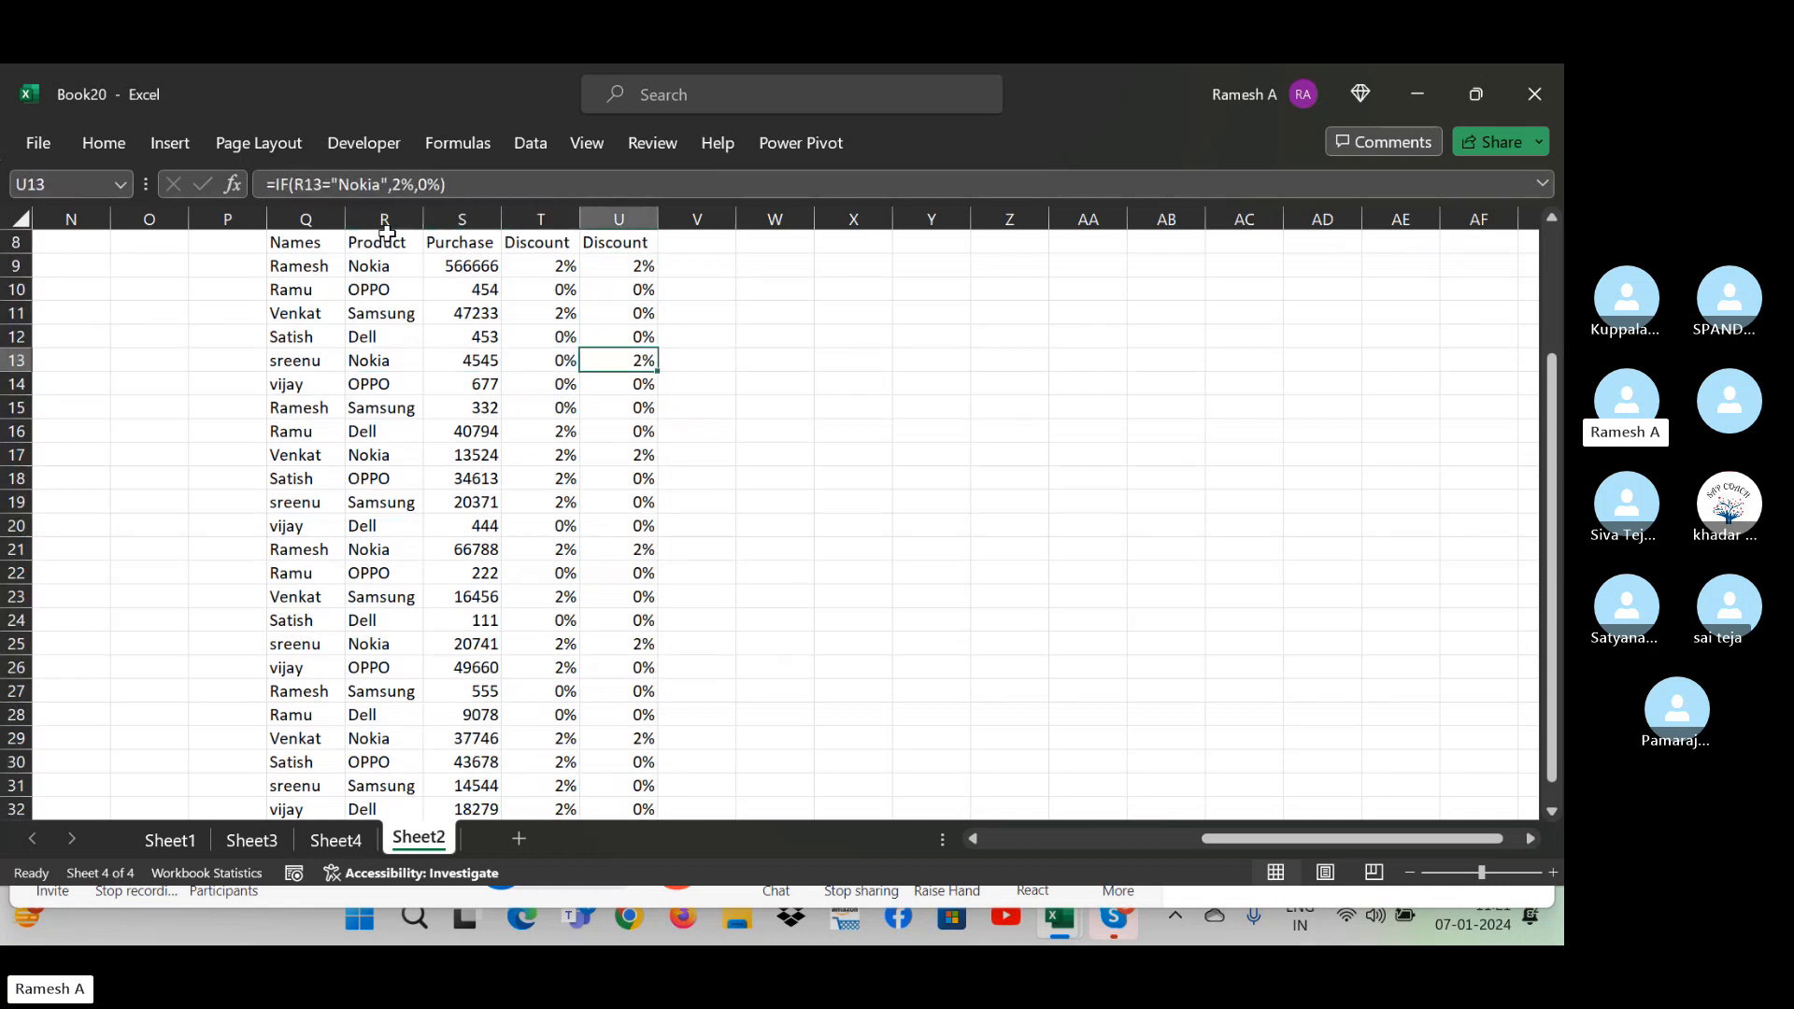
pyautogui.press('Right')
pyautogui.hotkey('ctrl', 'Up')
pyautogui.hotkey('ctrl', 'Left')
pyautogui.press('Down')
pyautogui.press('Right')
pyautogui.press('Right')
pyautogui.press('Right')
pyautogui.press('Right')
pyautogui.press('Right')
pyautogui.press('Right')
pyautogui.press('Right')
pyautogui.press('Right')
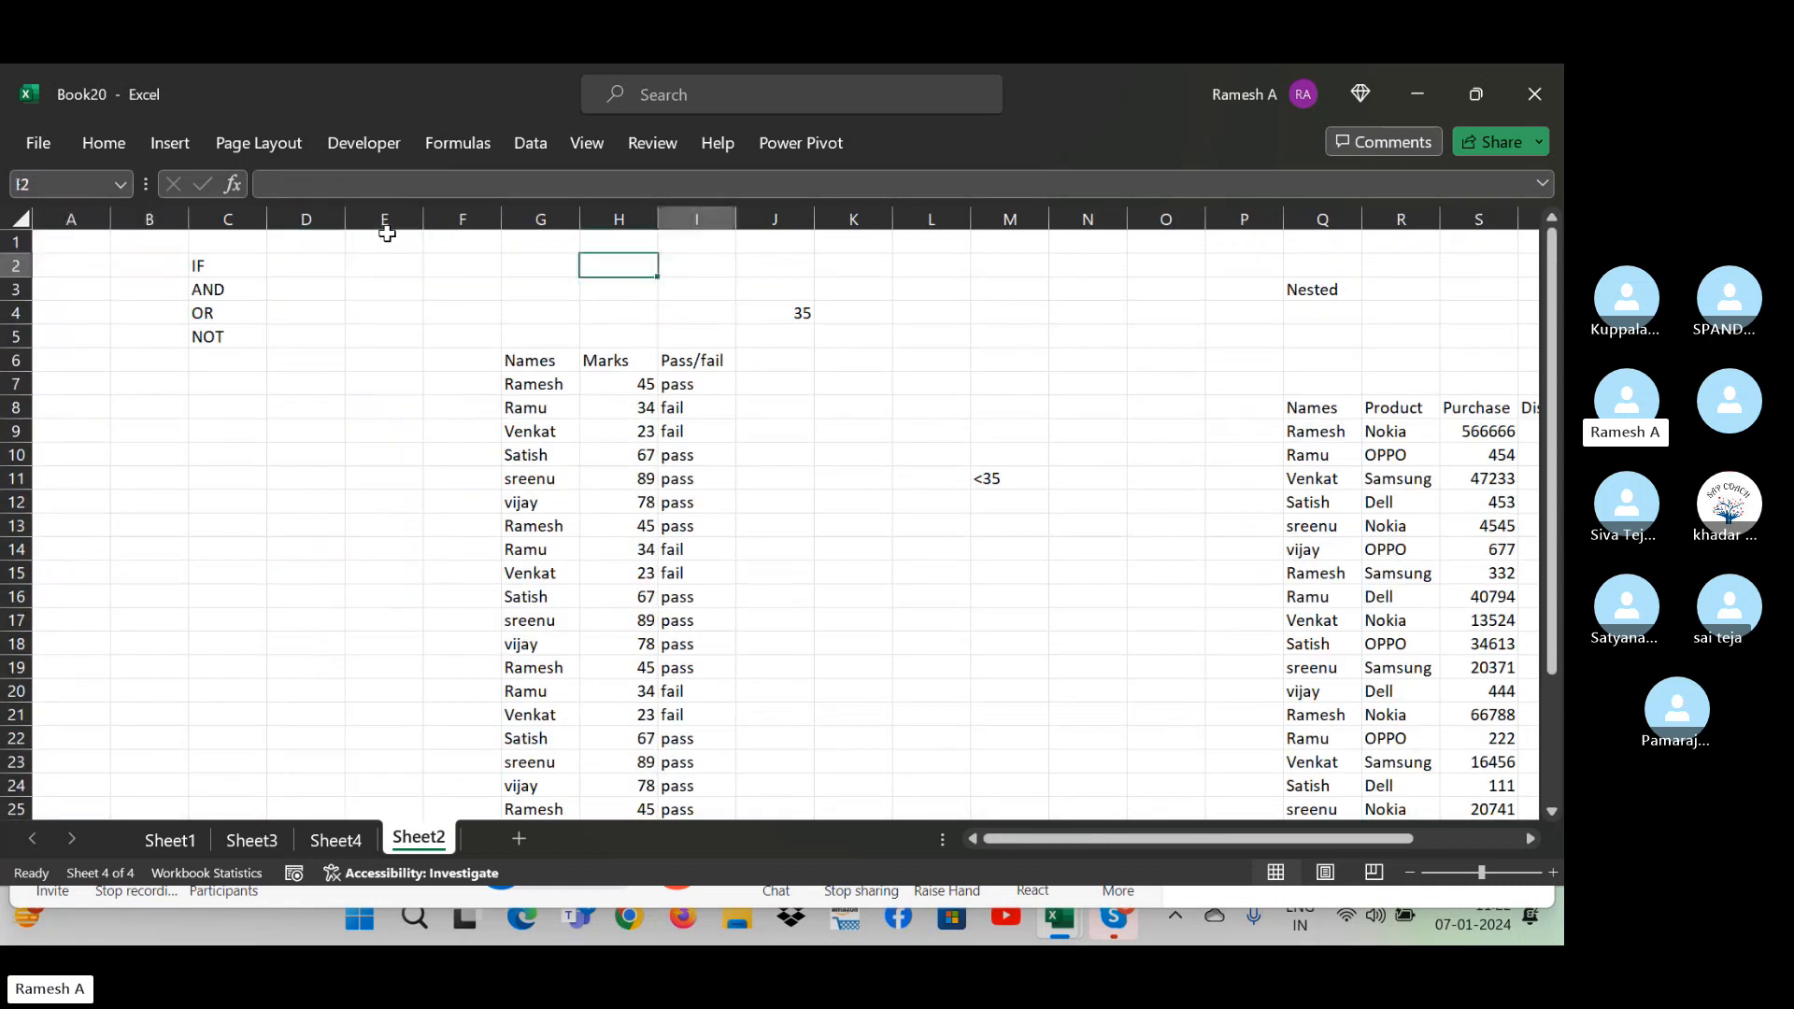
pyautogui.press('Right')
pyautogui.press('Right')
pyautogui.press('Right')
pyautogui.press('Right')
pyautogui.press('Right')
pyautogui.press('Right')
pyautogui.press('Right')
pyautogui.press('Right')
pyautogui.press('Right')
pyautogui.press('Right')
pyautogui.press('Right')
pyautogui.press('Right')
pyautogui.press('Right')
pyautogui.press('Right')
pyautogui.press('Right')
pyautogui.press('Right')
pyautogui.press('Right')
pyautogui.press('Right')
pyautogui.press('Right')
pyautogui.press('Right')
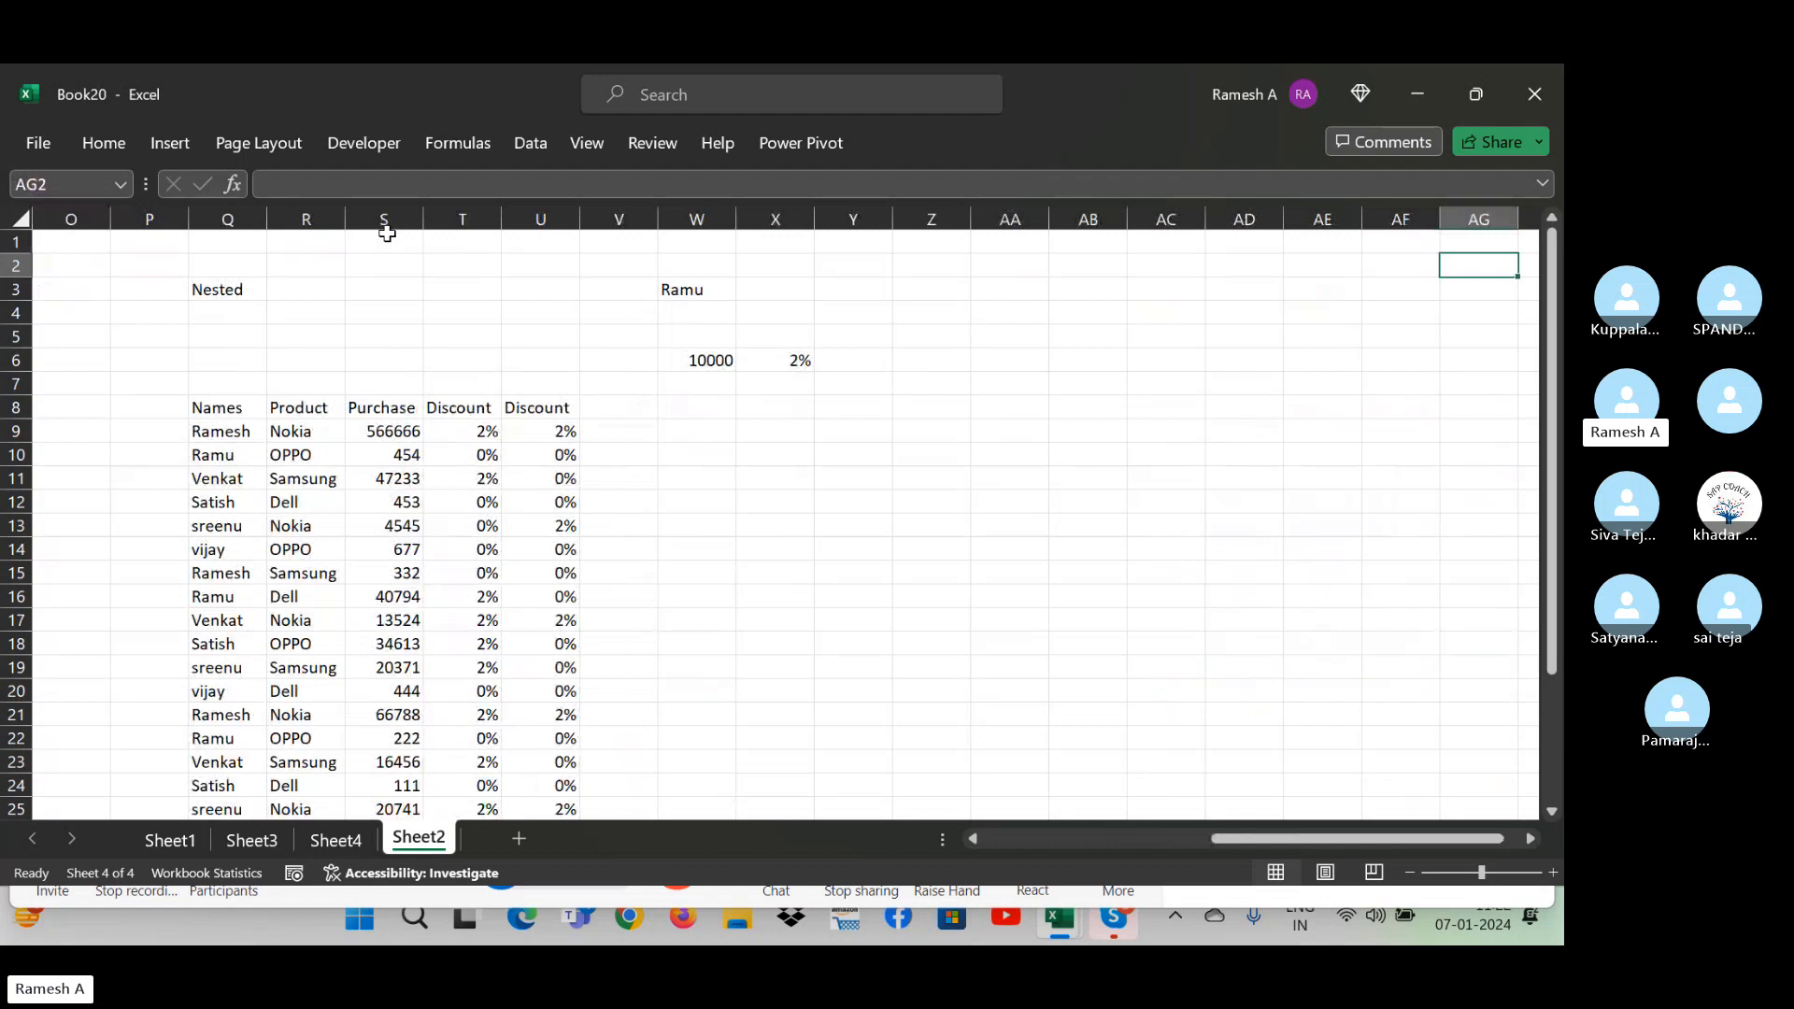
# - Add a second discount tier below the 10000 row, with 20000 in W7 and 3% in X7
pyautogui.press('Left')
pyautogui.press('Left')
pyautogui.press('Left')
pyautogui.press('Left')
pyautogui.press('Left')
pyautogui.press('Left')
pyautogui.press('Left')
pyautogui.press('Left')
pyautogui.press('Left')
pyautogui.press('Left')
pyautogui.press('Left')
pyautogui.press('Left')
pyautogui.press('Down')
pyautogui.press('Down')
pyautogui.press('Down')
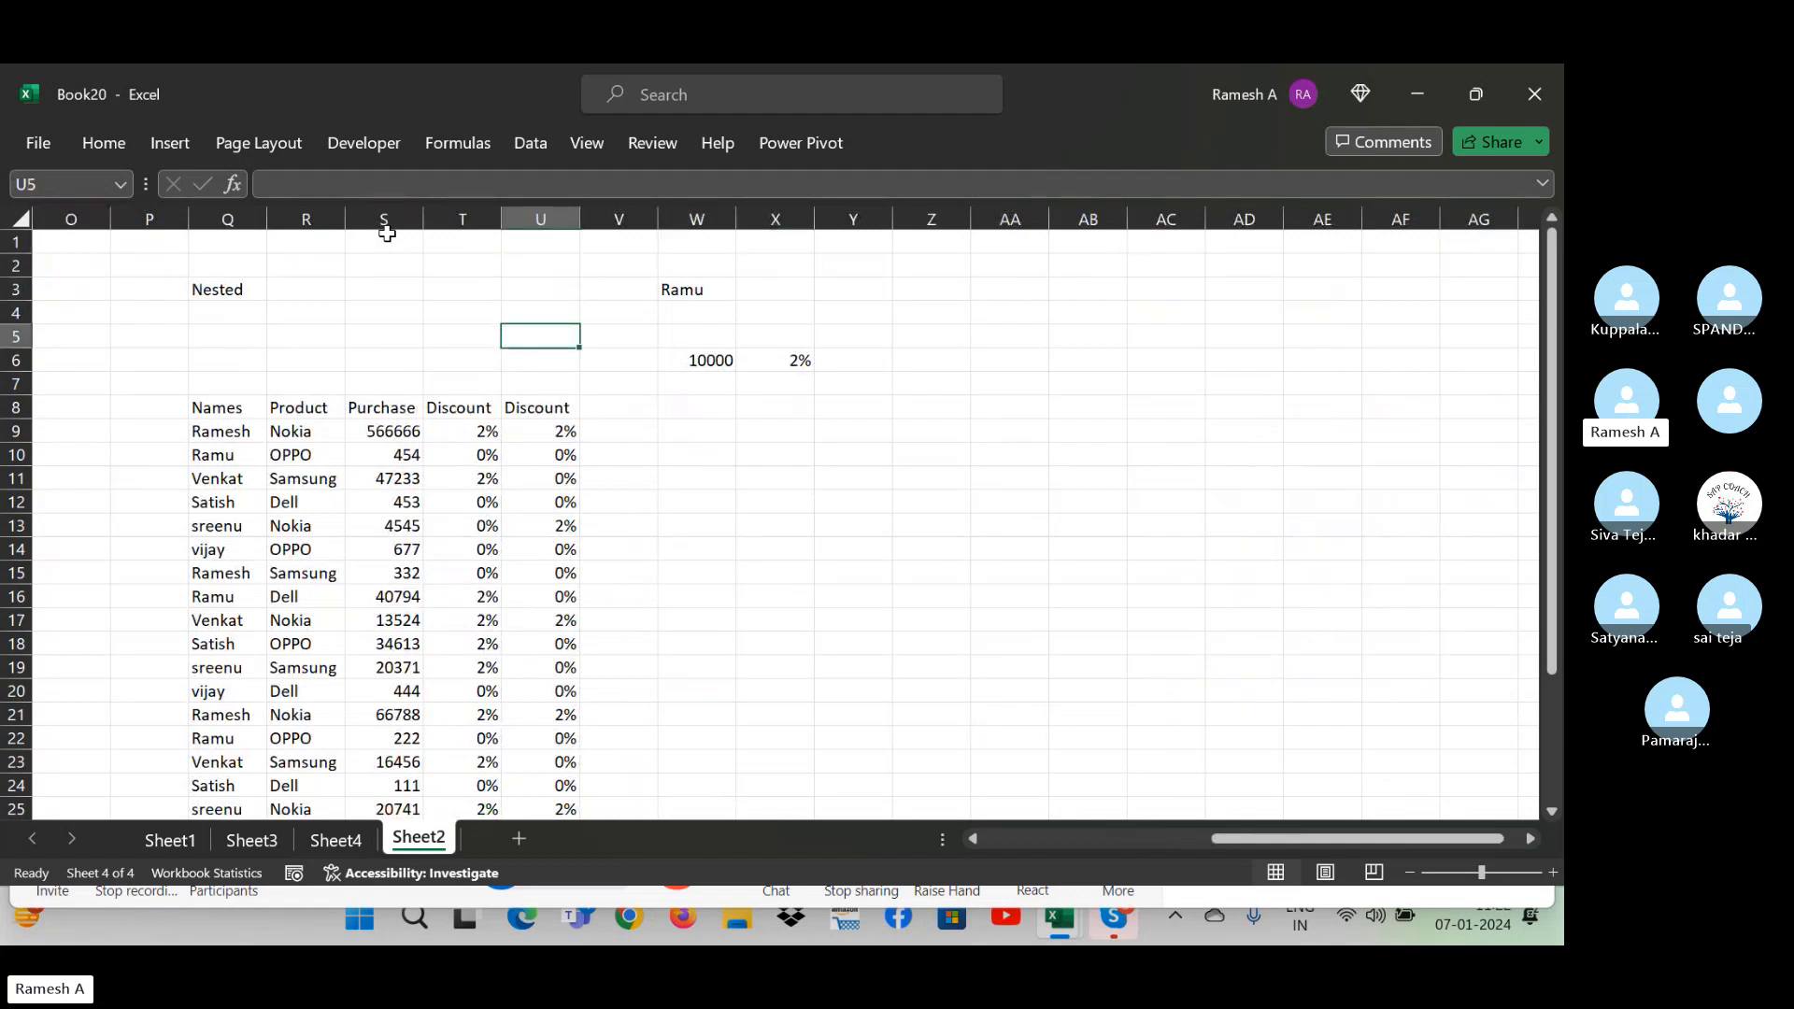
pyautogui.press('Right')
pyautogui.press('Down')
pyautogui.press('Right')
pyautogui.press('Down')
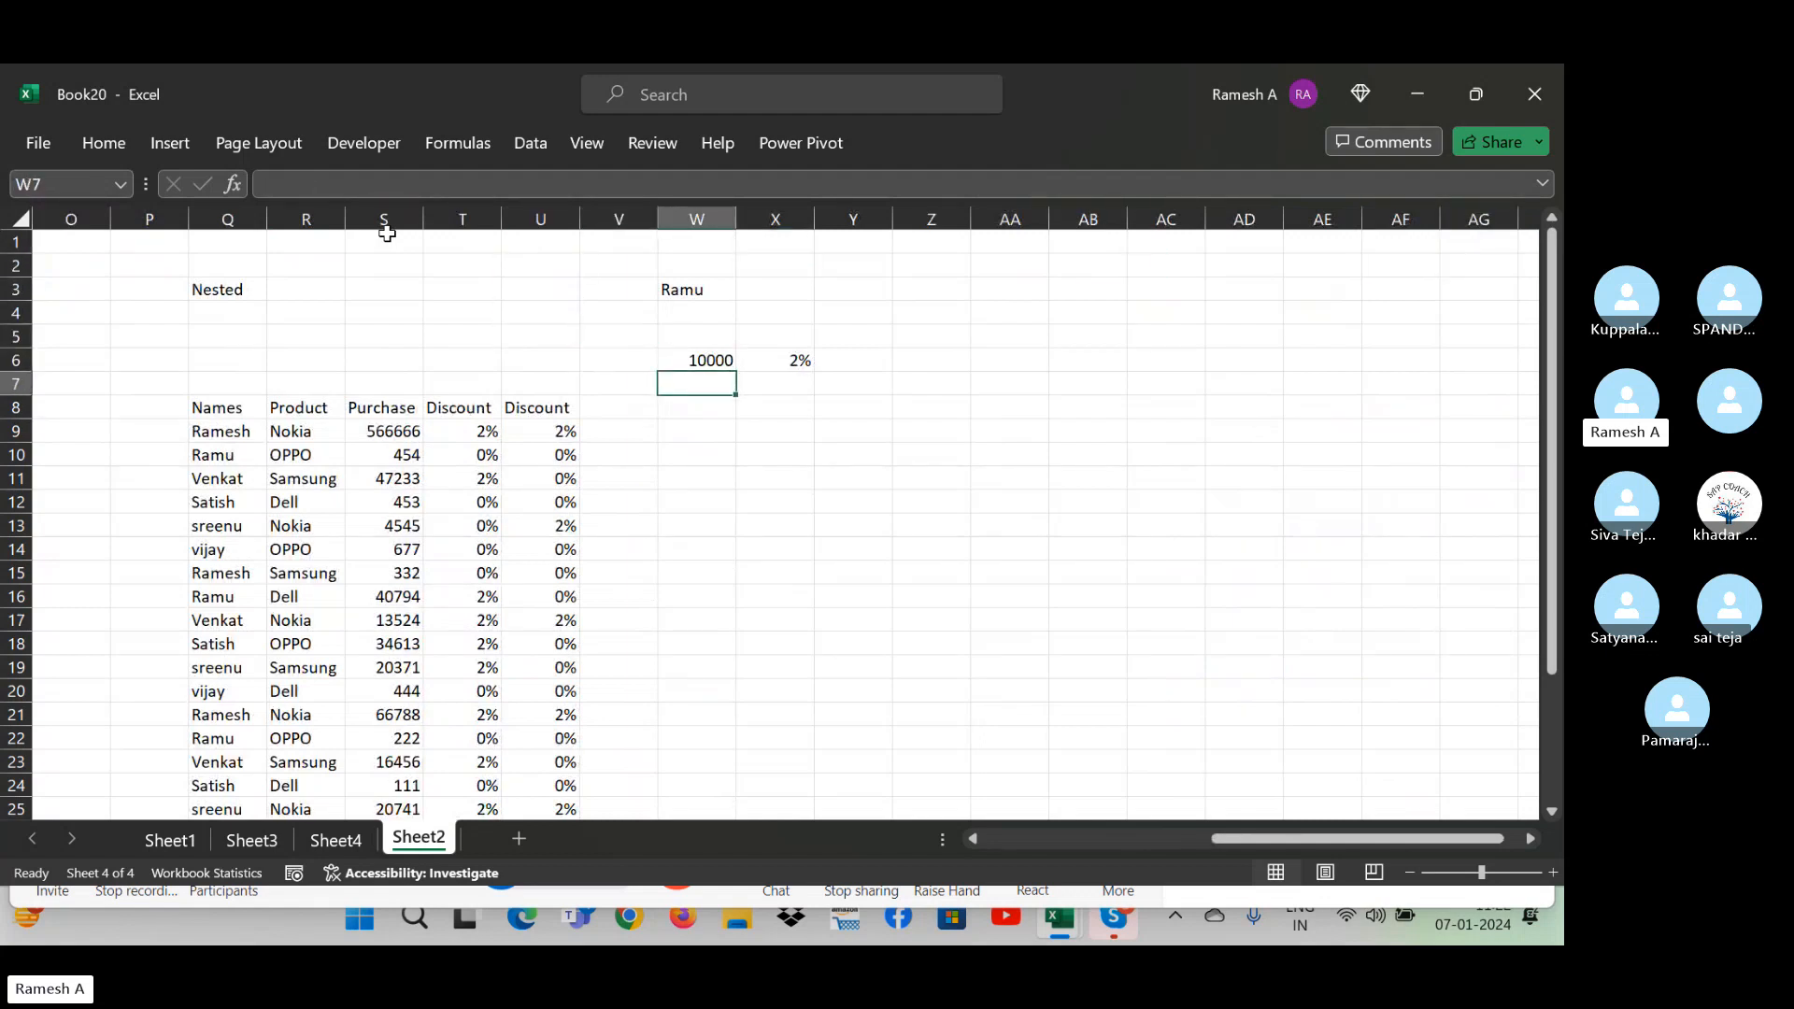
pyautogui.write('20000')
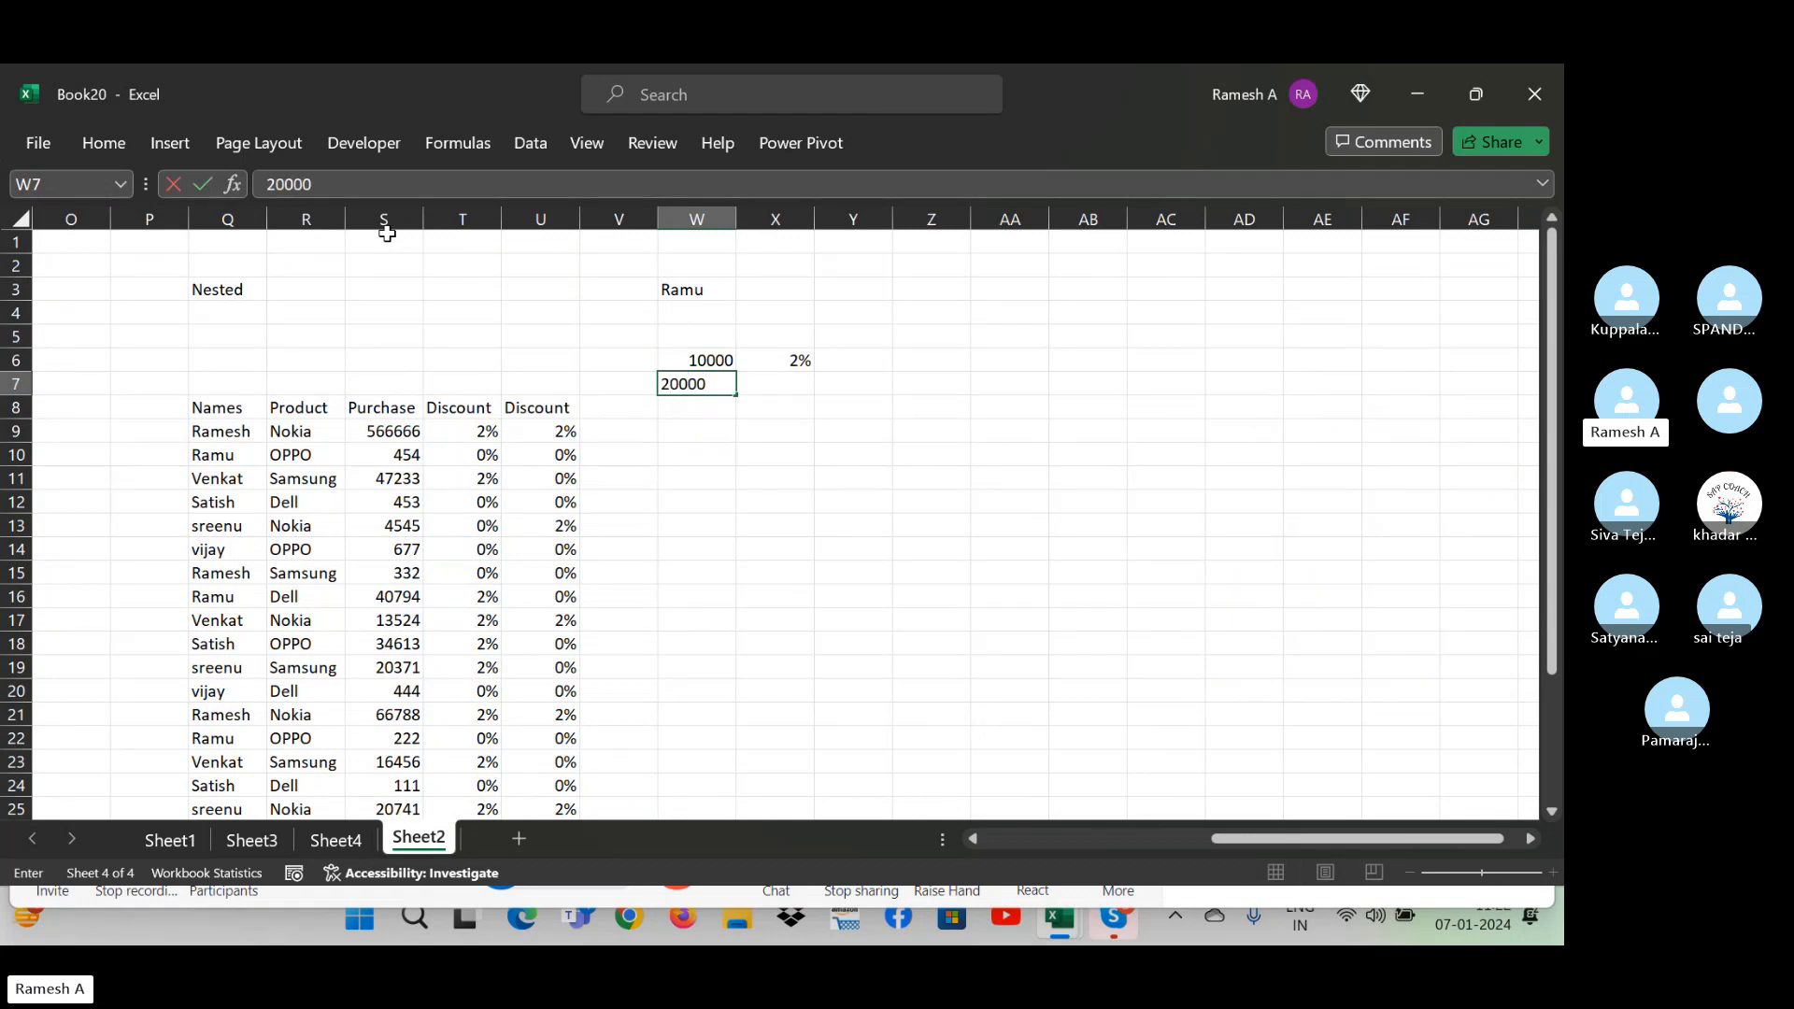
pyautogui.press('Tab')
pyautogui.write('3%')
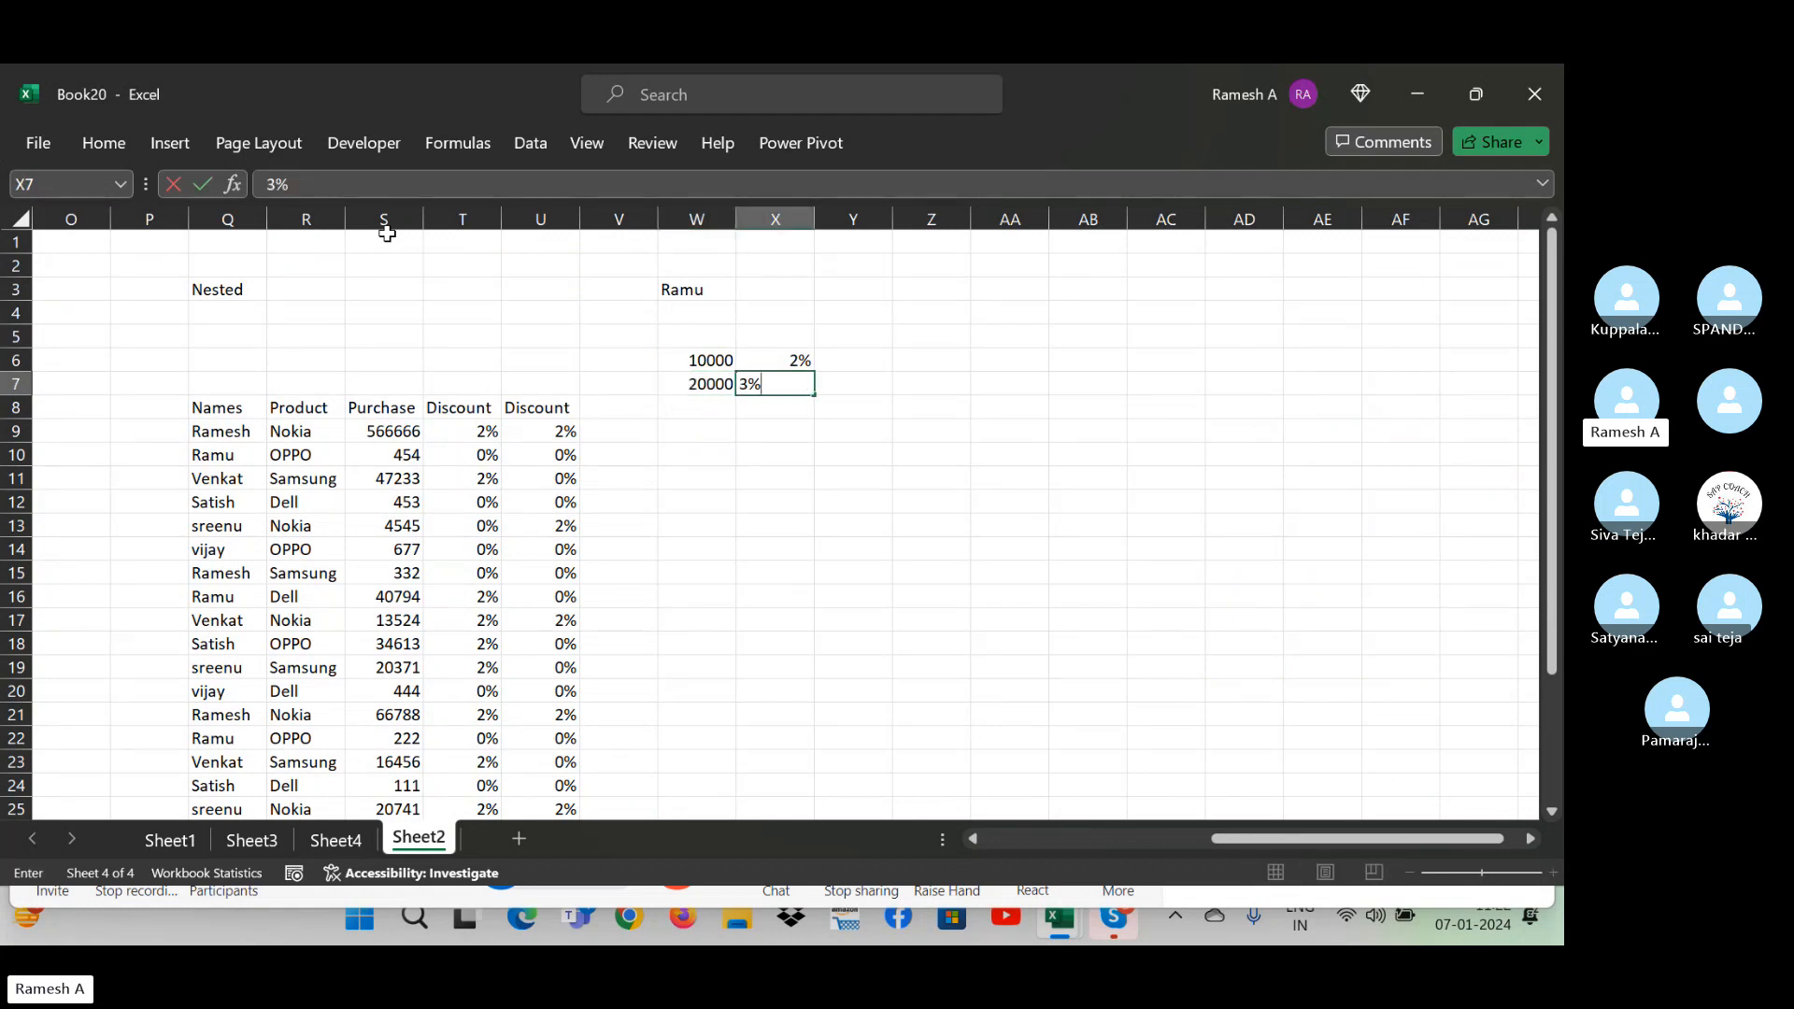
pyautogui.press('Return')
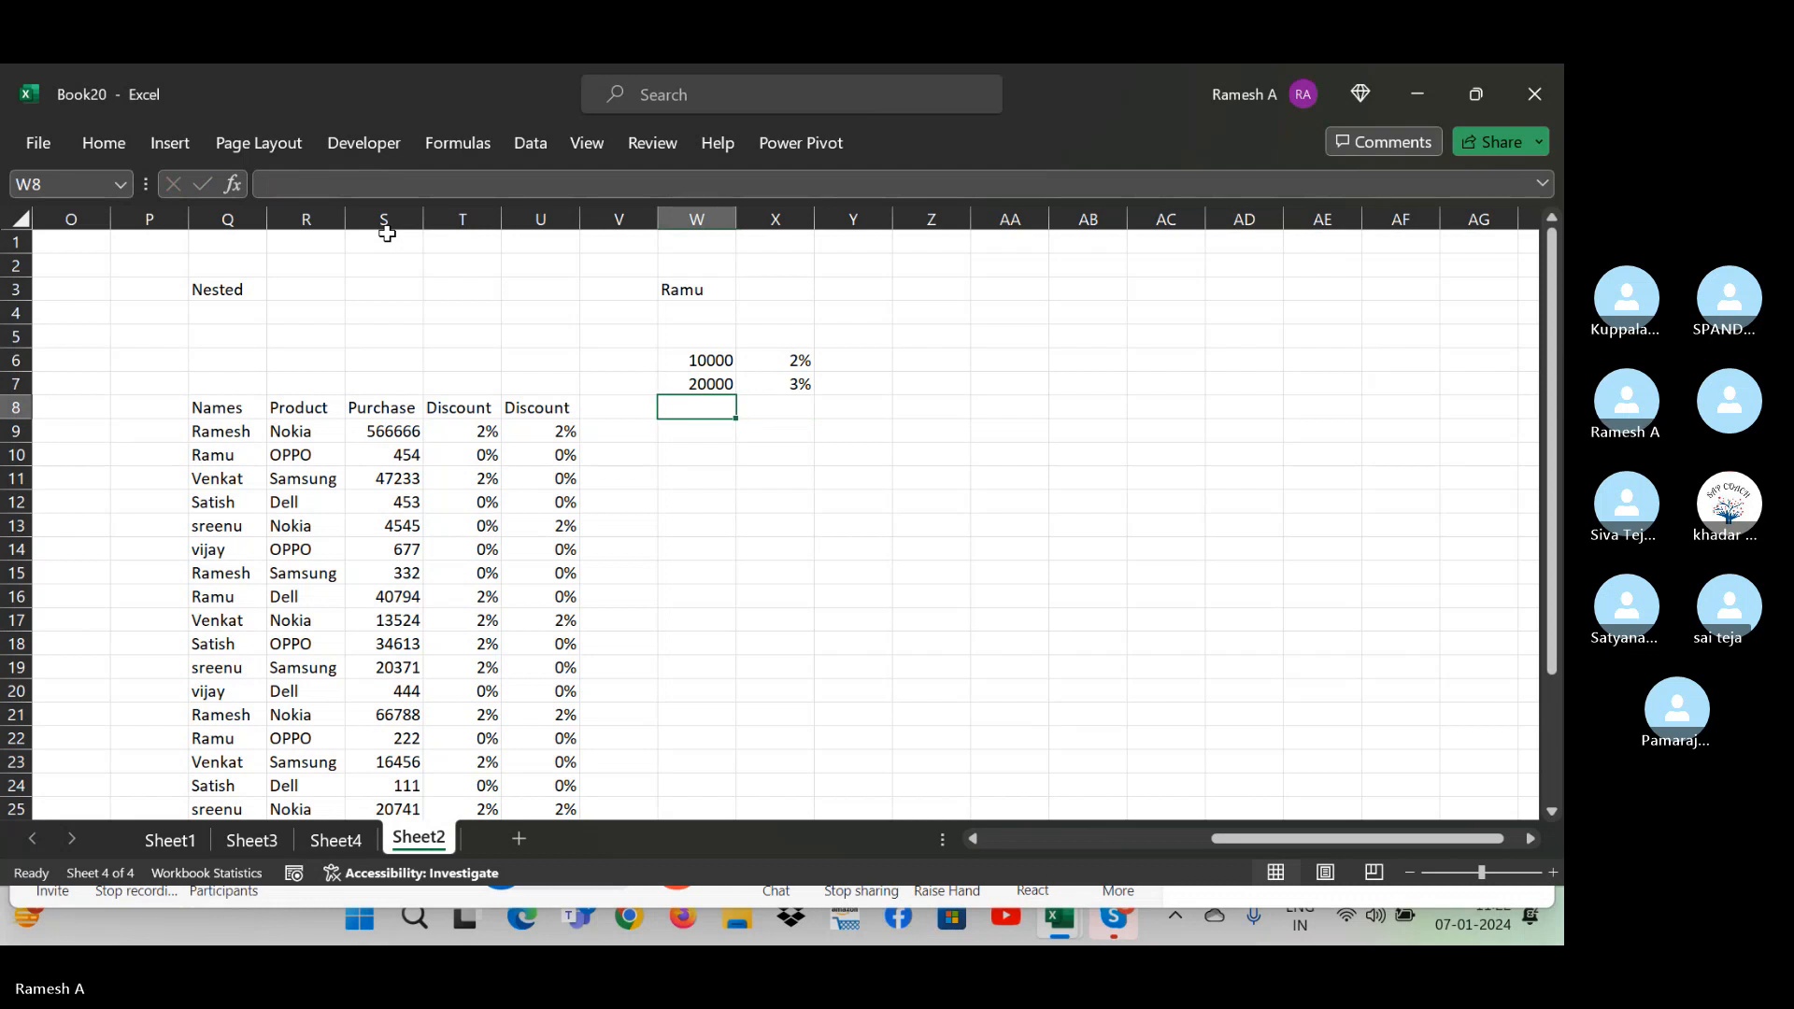
# - Add a third discount tier with 50000 in W8 and 5% in X8
pyautogui.write('4000')
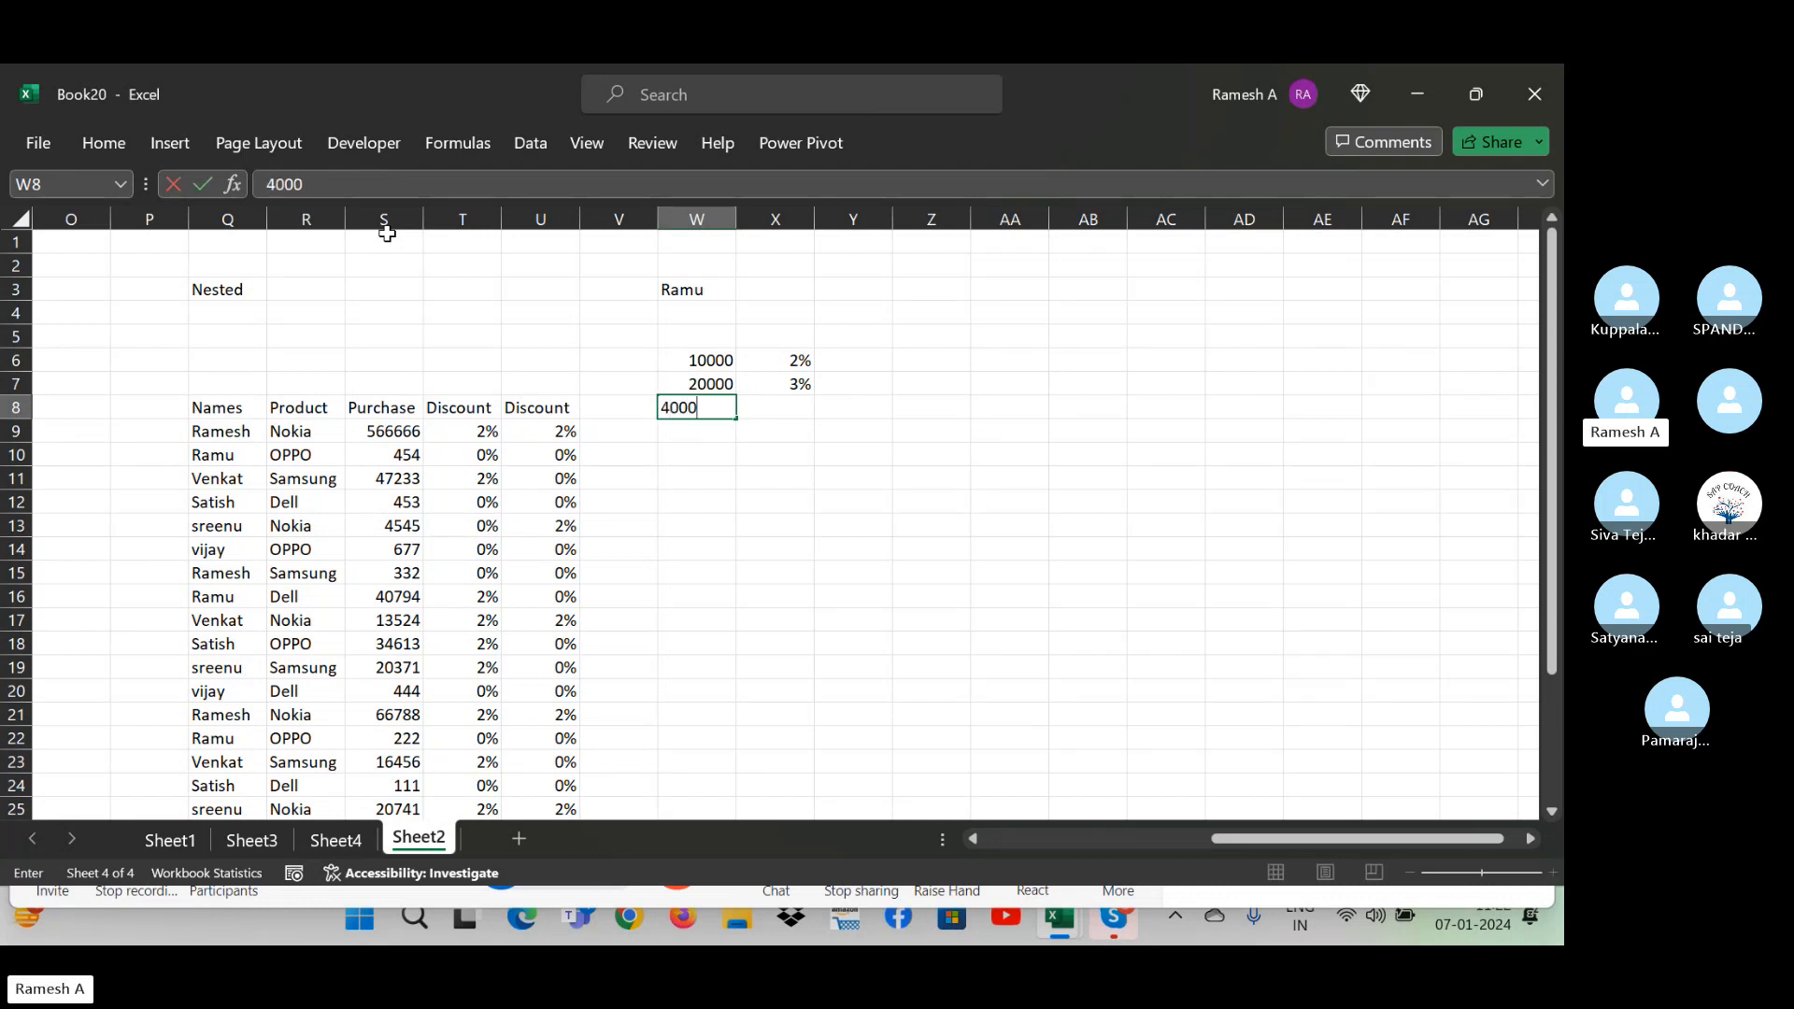
pyautogui.press('Escape')
pyautogui.write('50000')
pyautogui.press('Tab')
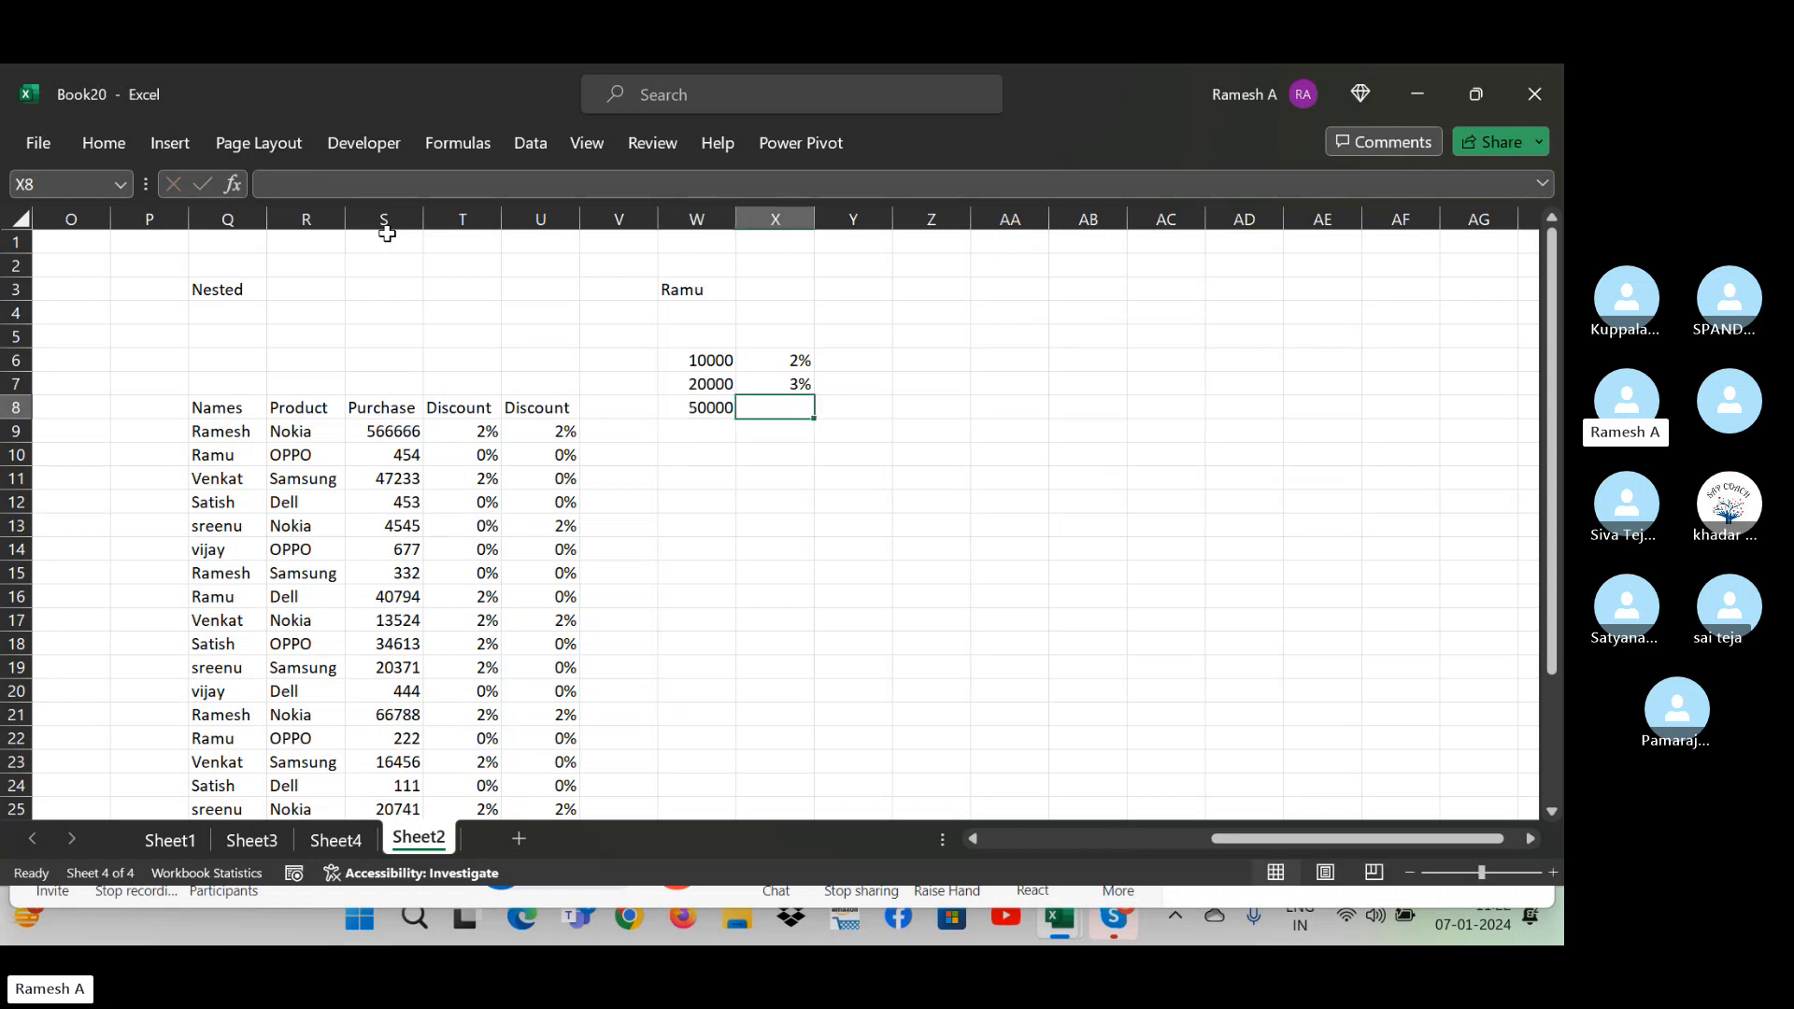
pyautogui.write('5%')
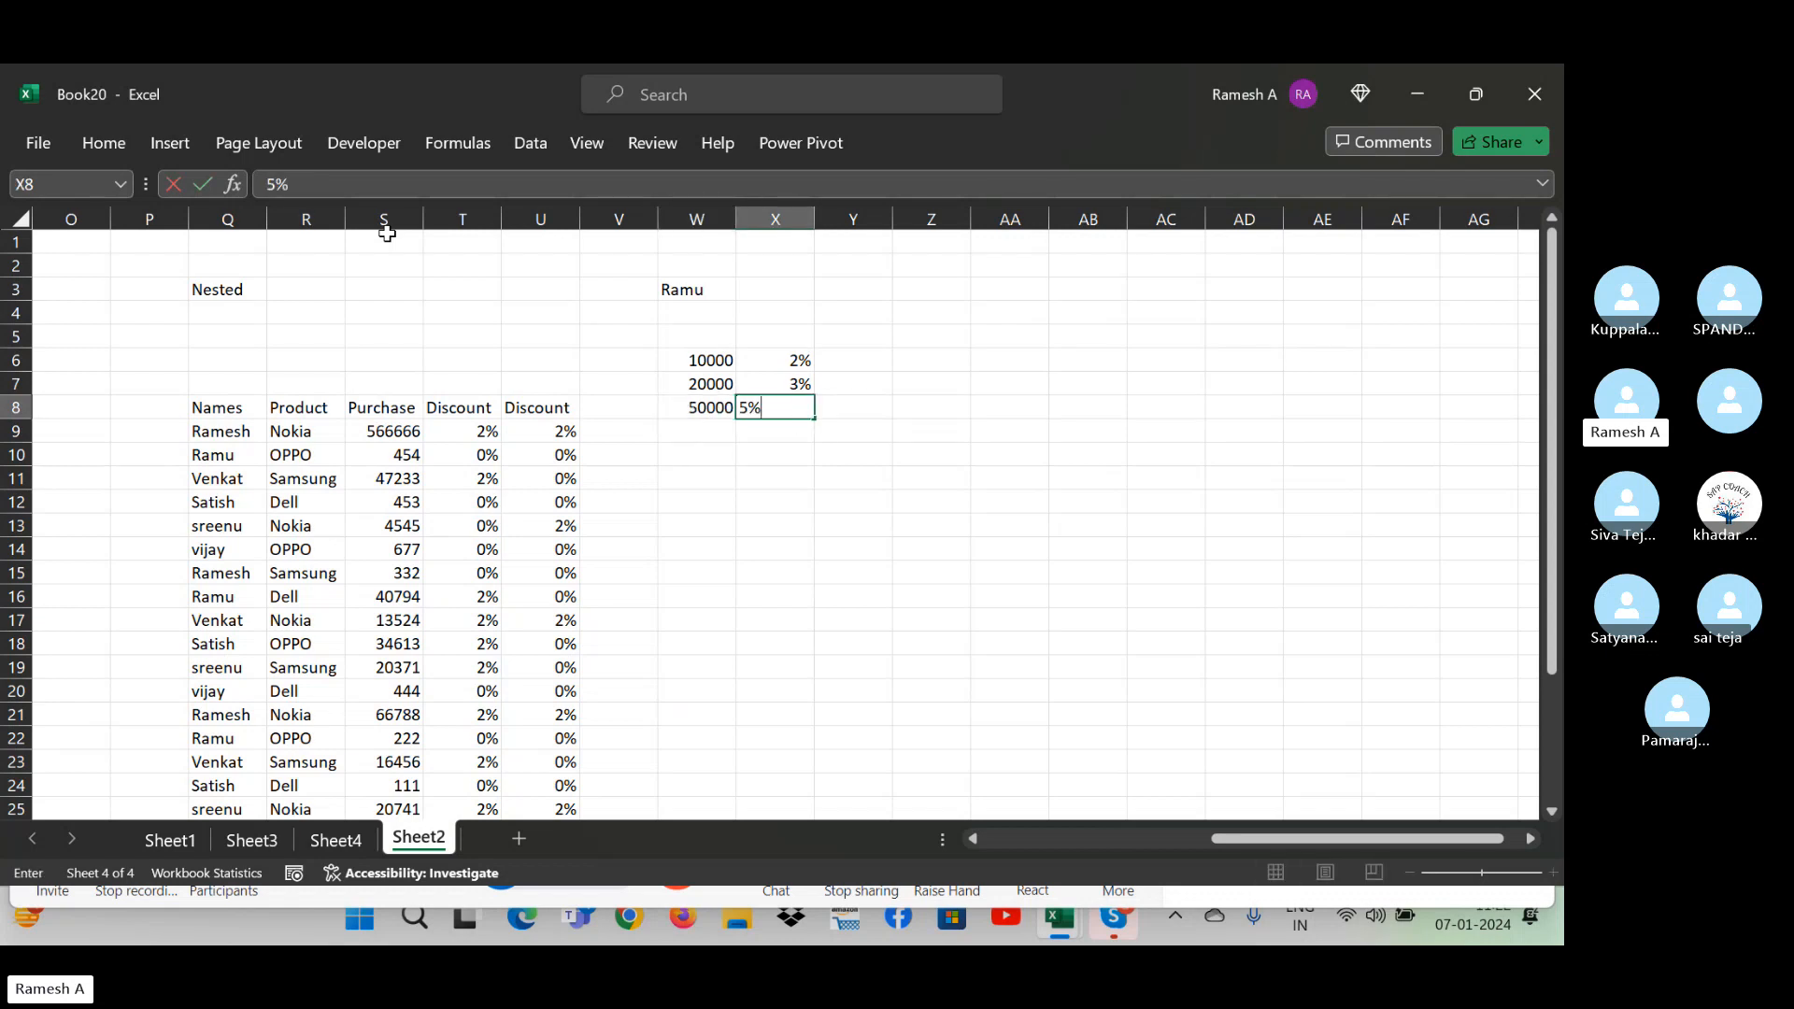
pyautogui.press('Return')
pyautogui.press('Left')
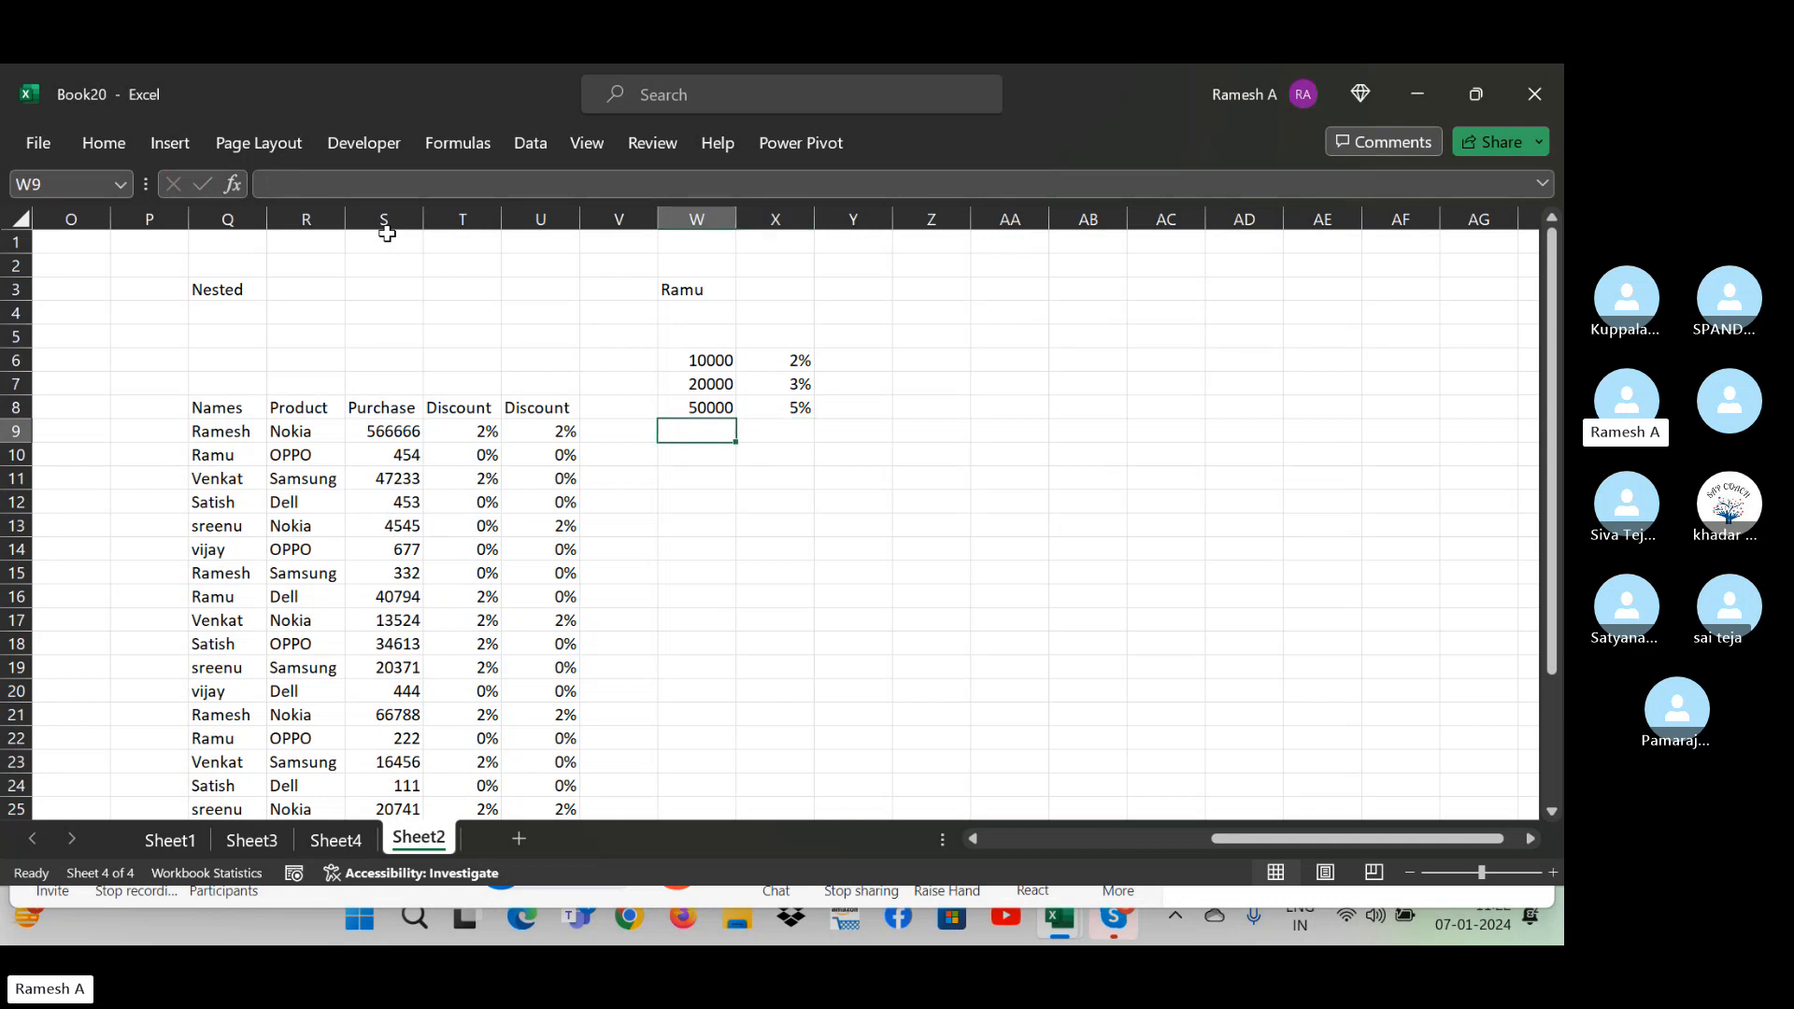
# - Move the three-row discount tier table from W6:X8 to Y3:Z5
pyautogui.press('Up')
pyautogui.hotkey('shift', 'Right')
pyautogui.hotkey('shift', 'Up')
pyautogui.hotkey('shift', 'Up')
pyautogui.hotkey('ctrl', 'c')
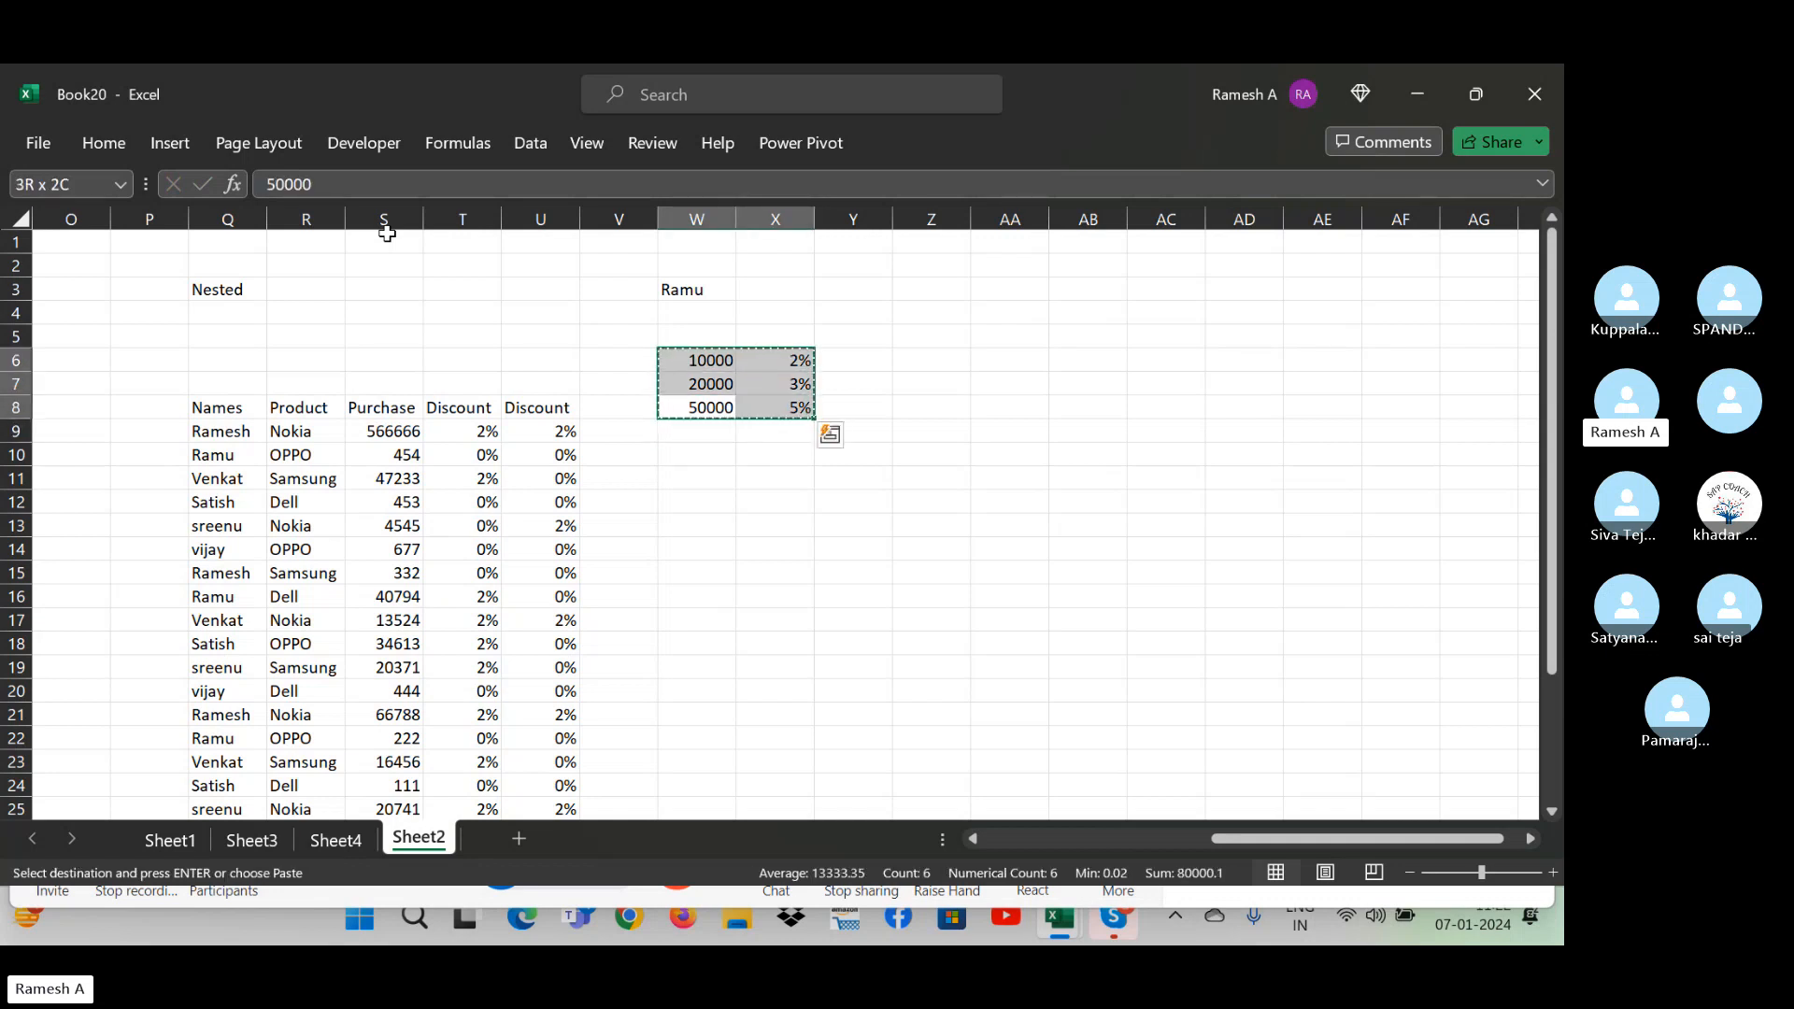
pyautogui.press('Up')
pyautogui.press('Up')
pyautogui.press('Up')
pyautogui.press('Up')
pyautogui.press('Right')
pyautogui.press('Right')
pyautogui.press('Up')
pyautogui.hotkey('ctrl', 'v')
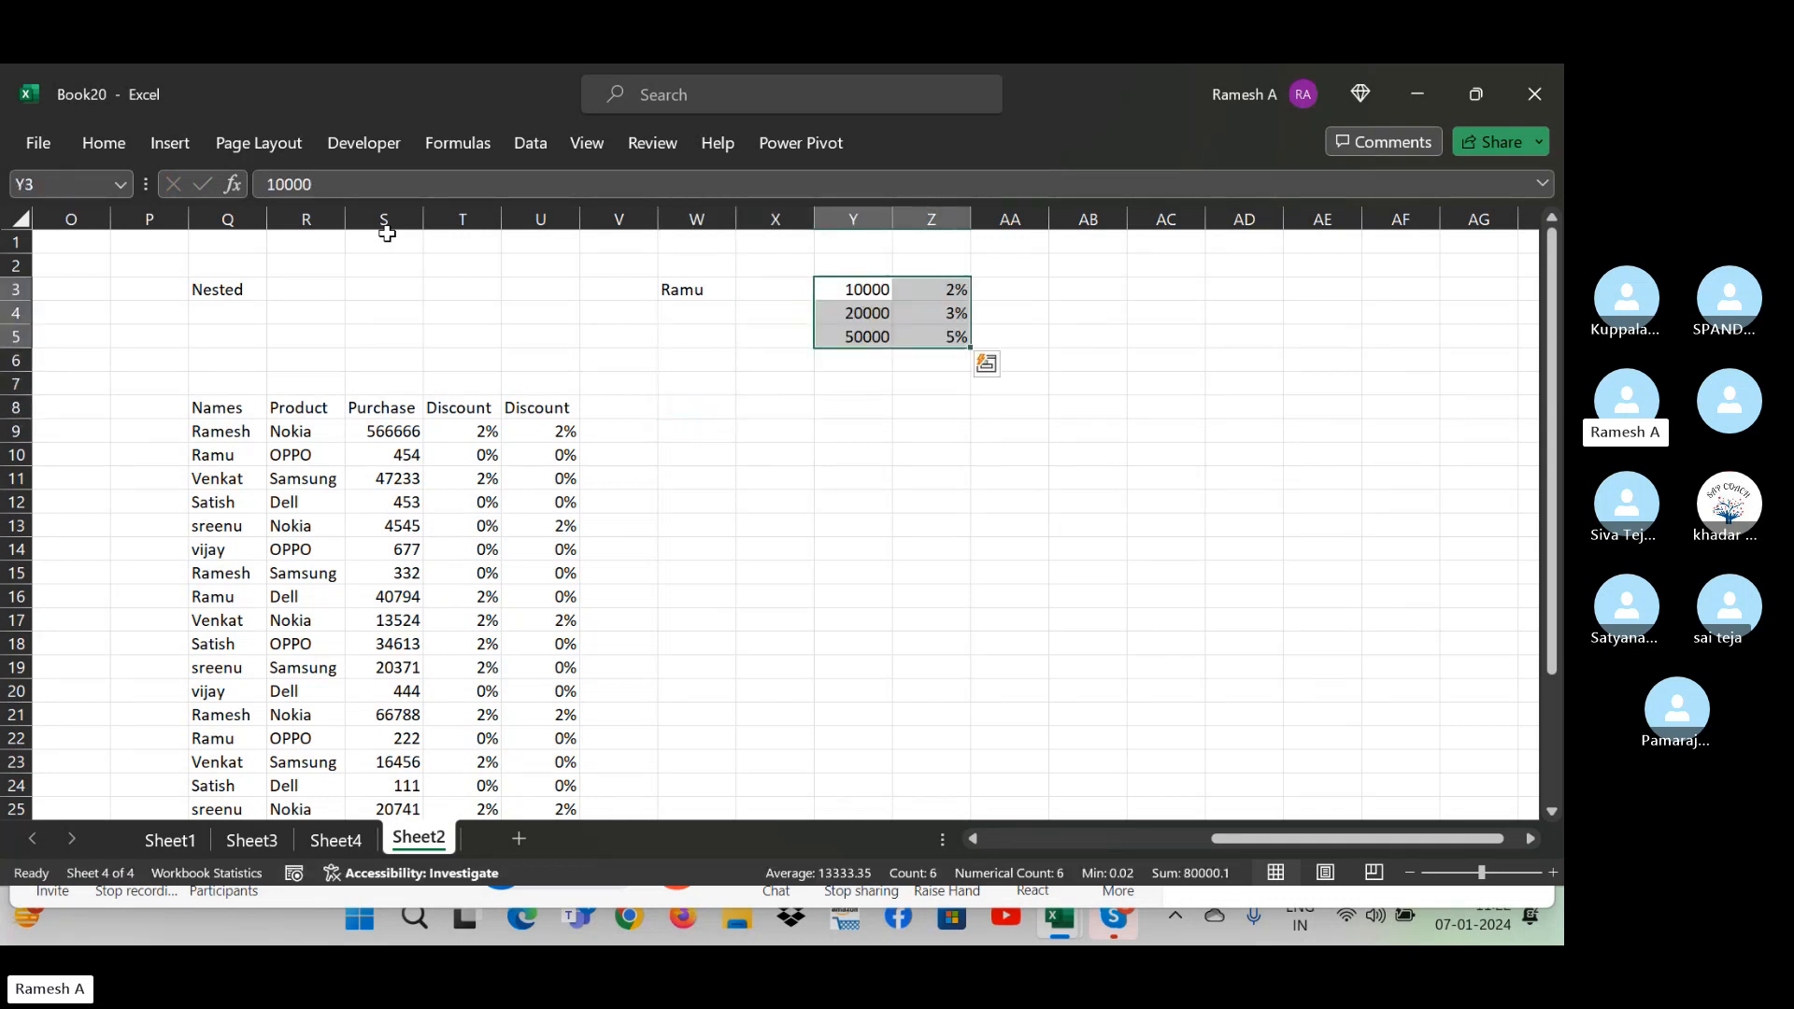
# - Enter the header Discount in V8 for a third discount column
pyautogui.press('Down')
pyautogui.press('Down')
pyautogui.press('Down')
pyautogui.press('Down')
pyautogui.press('Down')
pyautogui.press('Left')
pyautogui.press('Left')
pyautogui.press('Left')
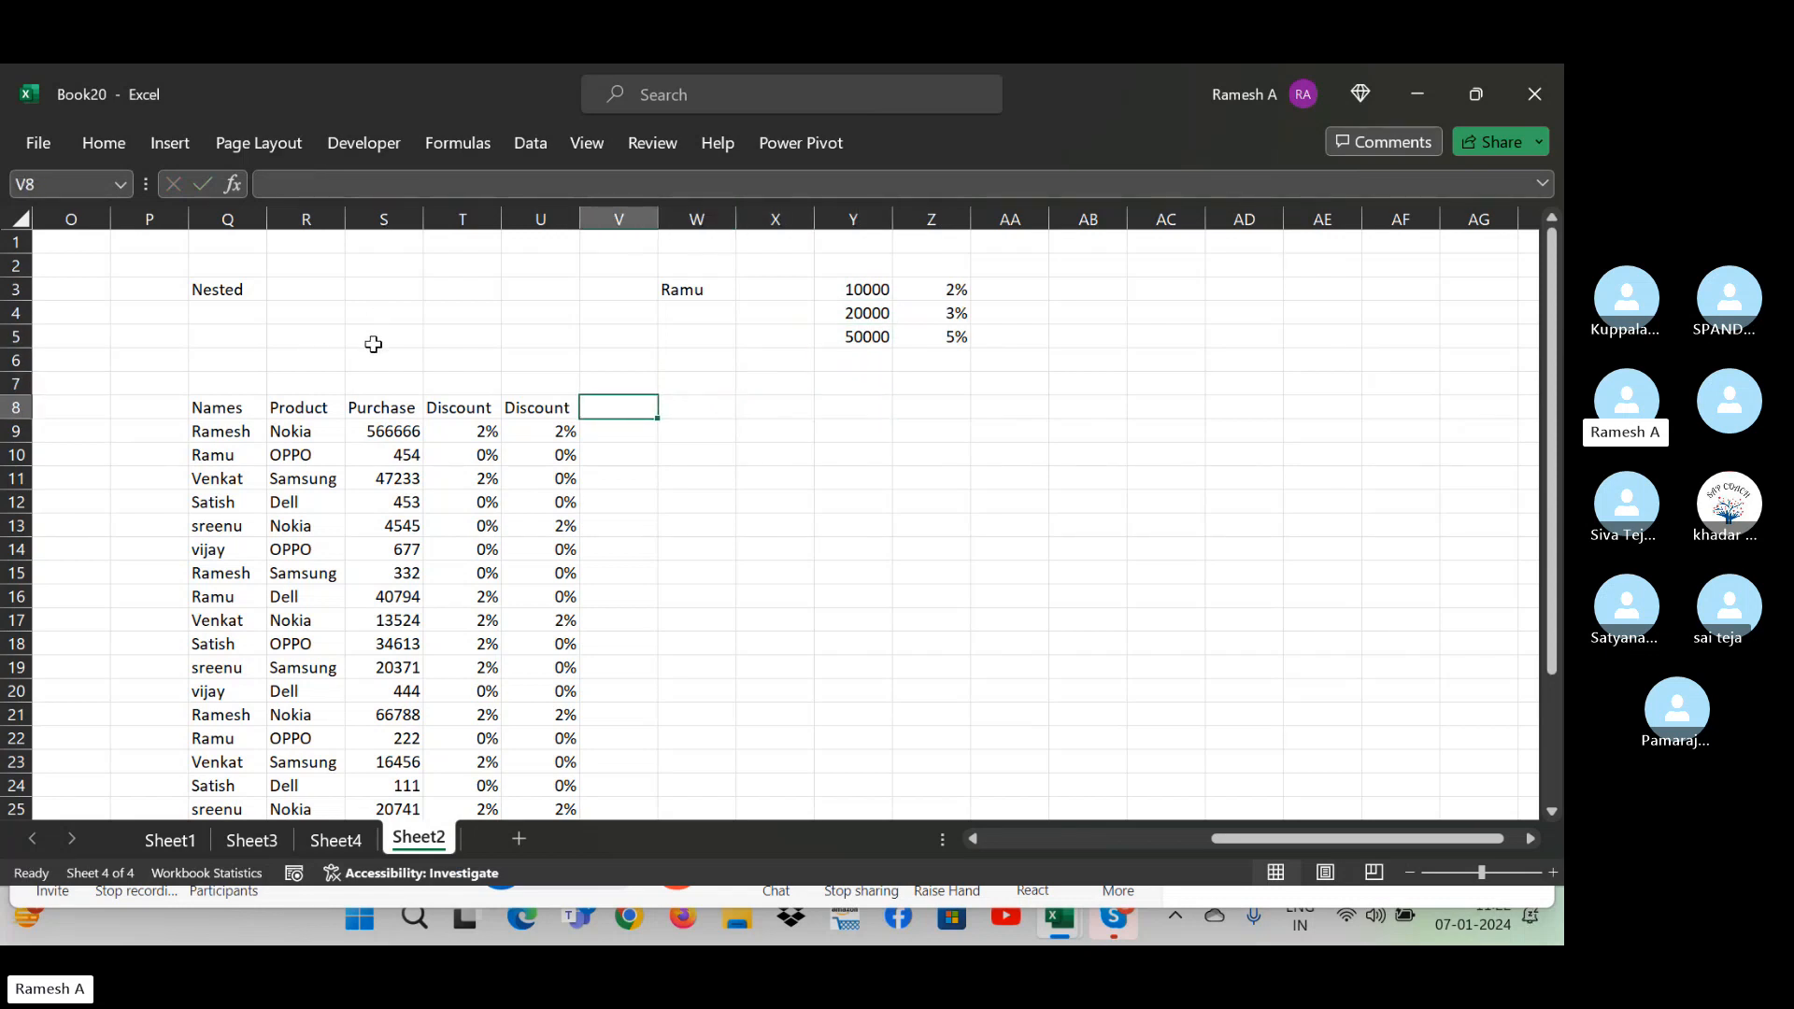
pyautogui.write('Discount')
pyautogui.press('Return')
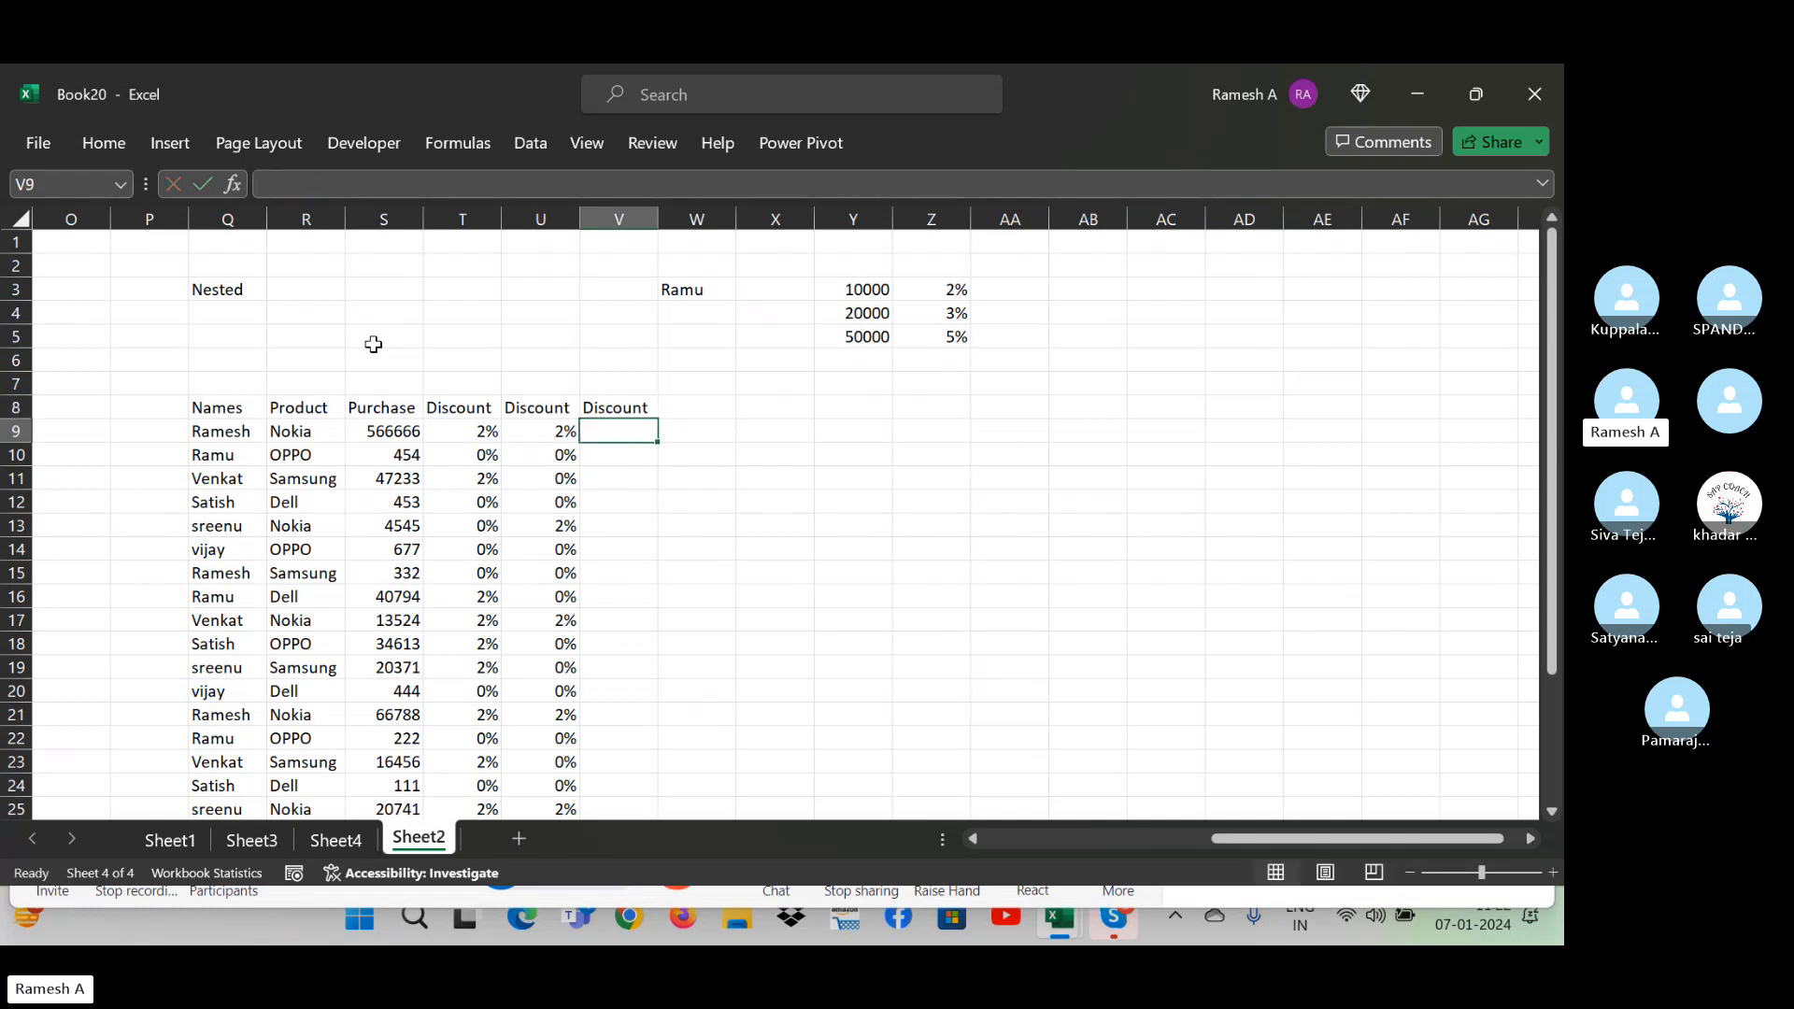
# - Hide the two earlier Discount columns, T and U
pyautogui.press('Left')
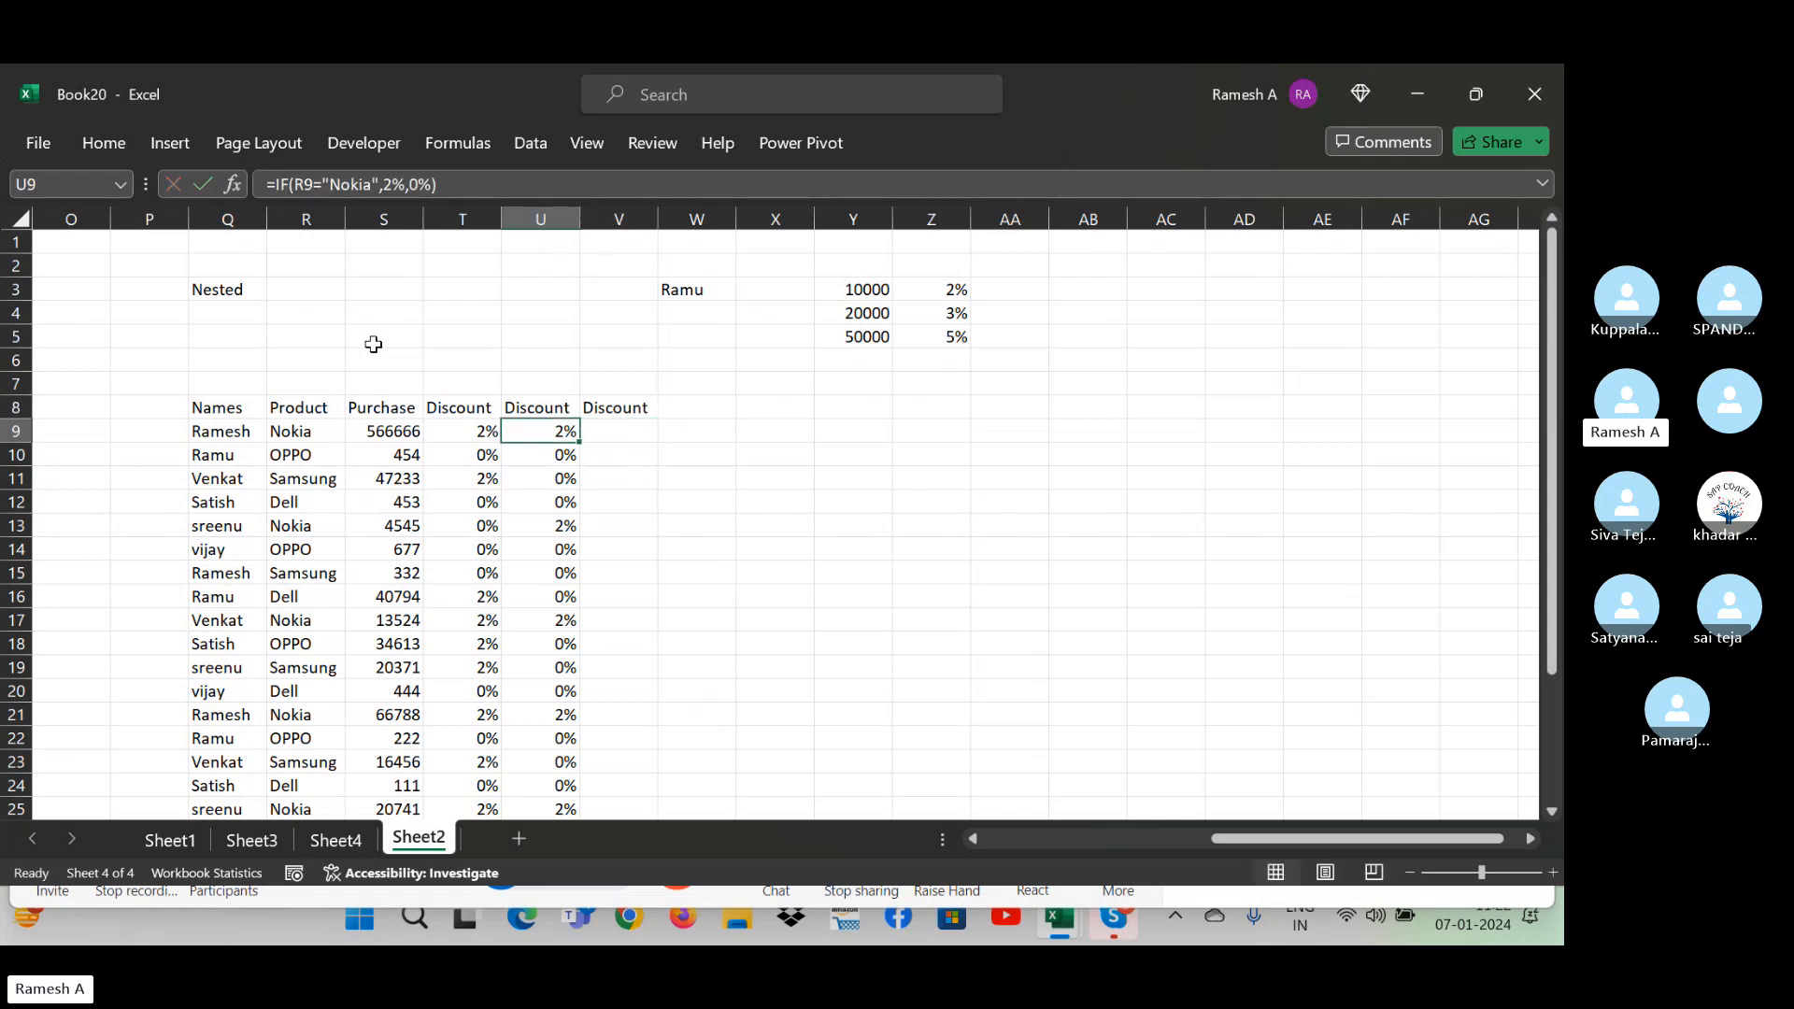
pyautogui.press('Left')
pyautogui.press('Left')
pyautogui.hotkey('shift', 'Right')
pyautogui.hotkey('shift', 'Right')
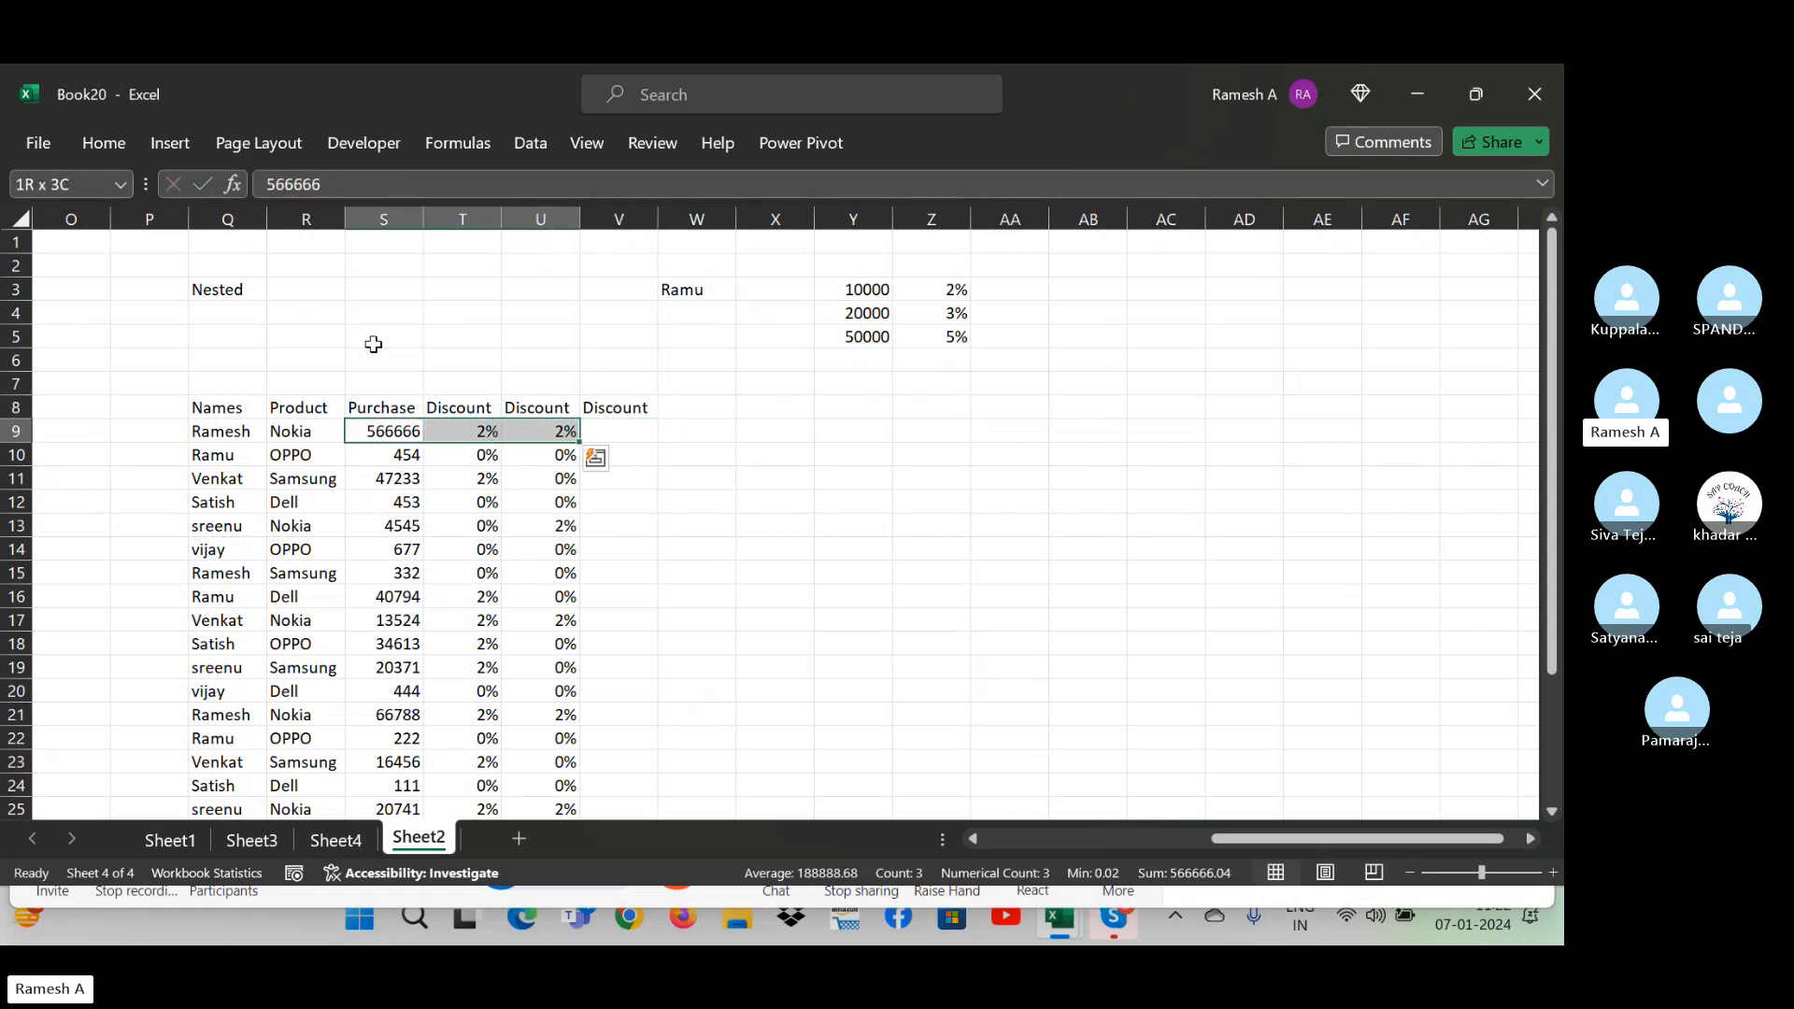
pyautogui.press('Right')
pyautogui.hotkey('shift', 'Right')
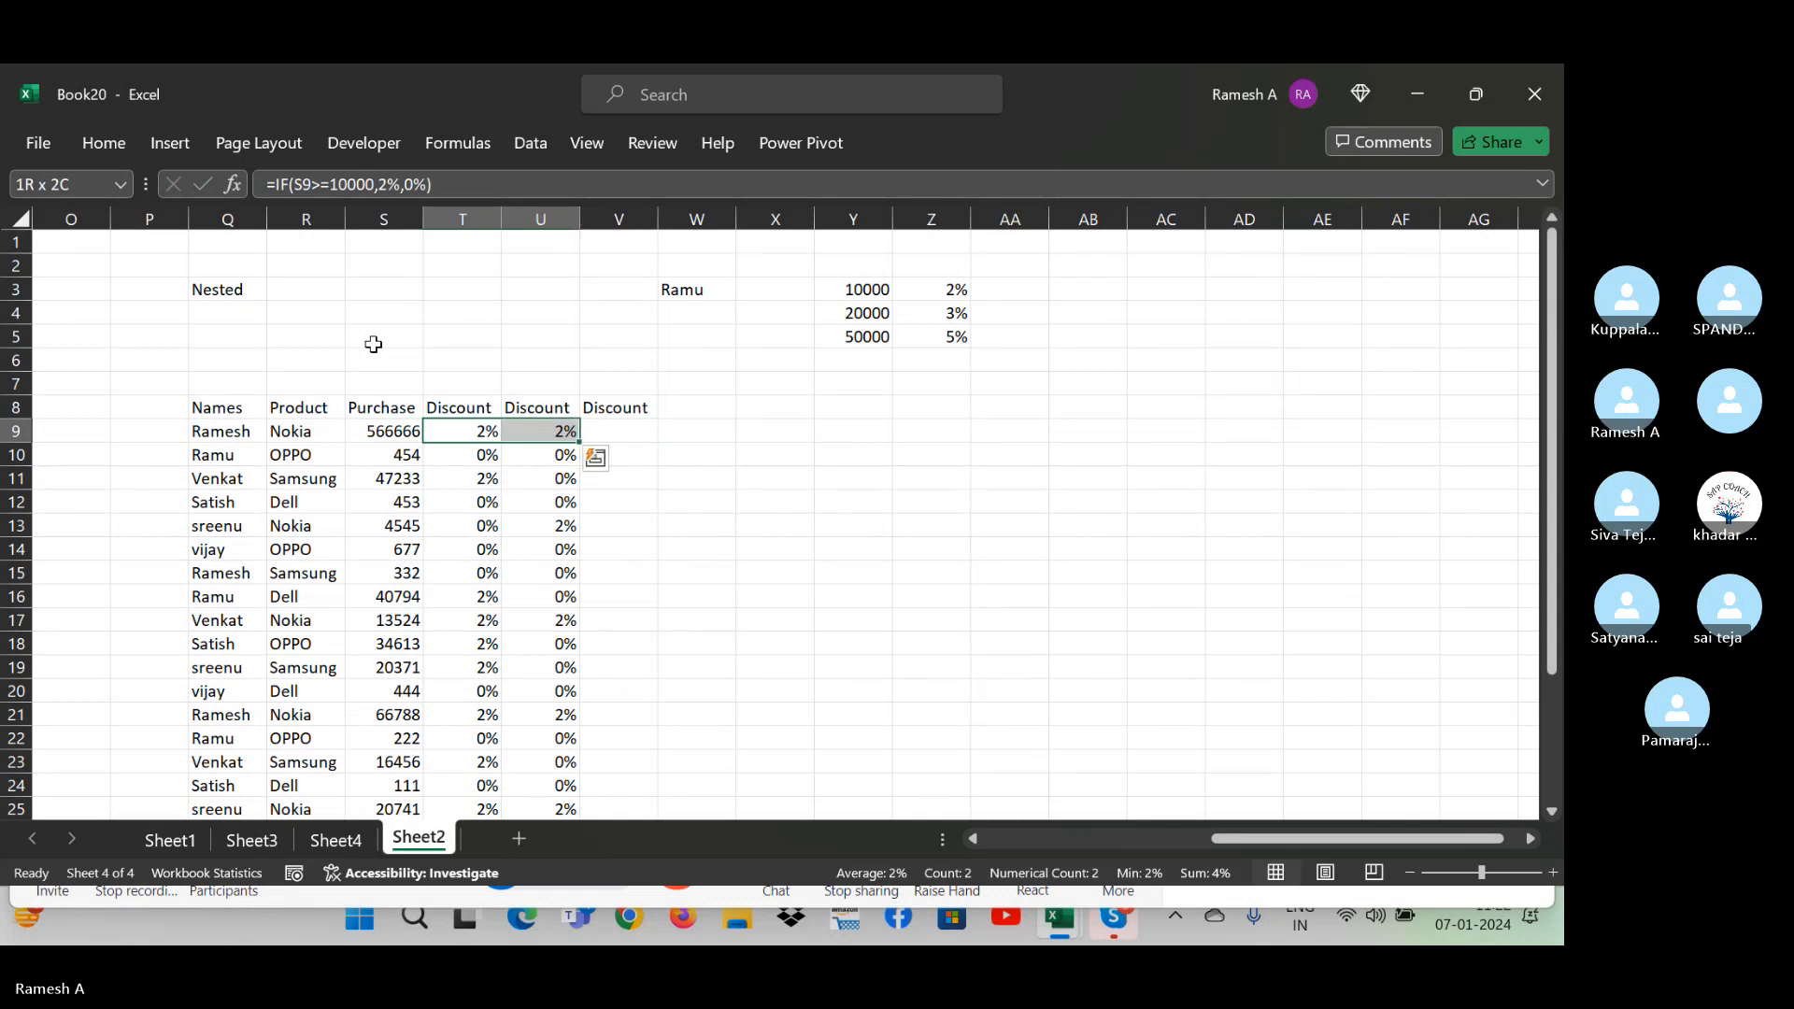
pyautogui.hotkey('ctrl', '0')
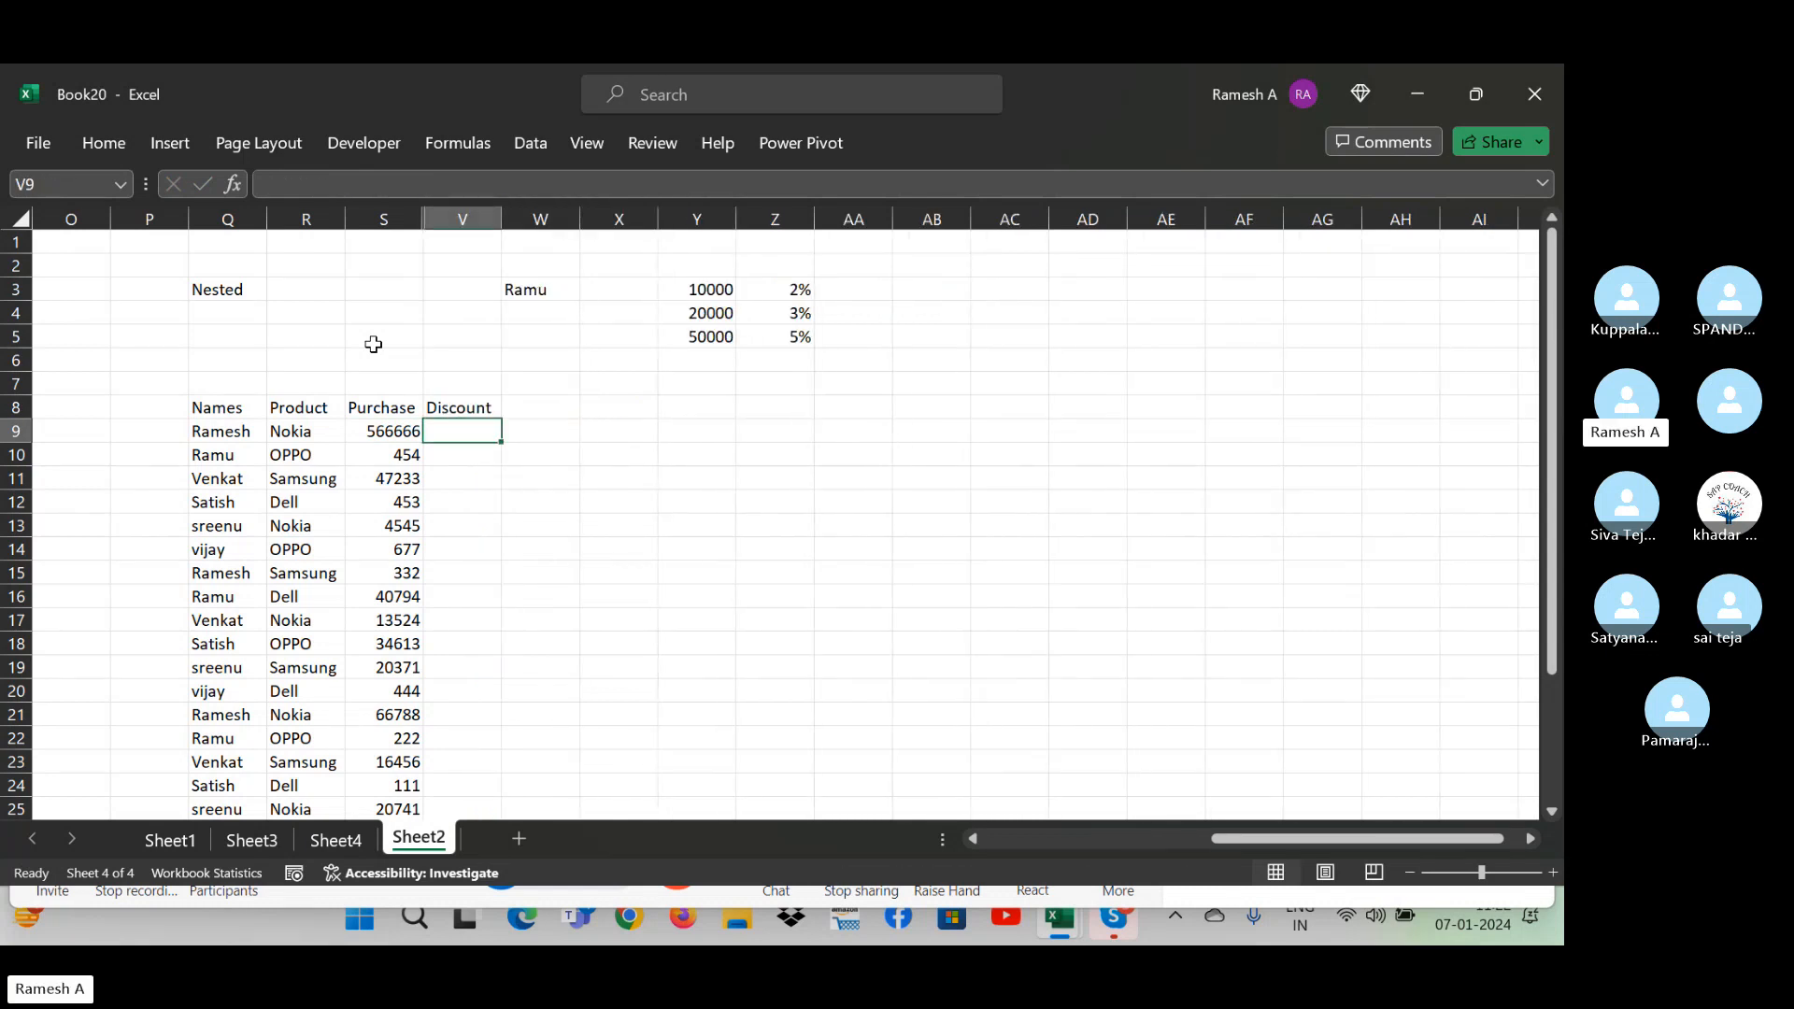
# - Start a nested IF in V9 that gives 5% when purchase S9 is >=50000
pyautogui.click(376, 433)
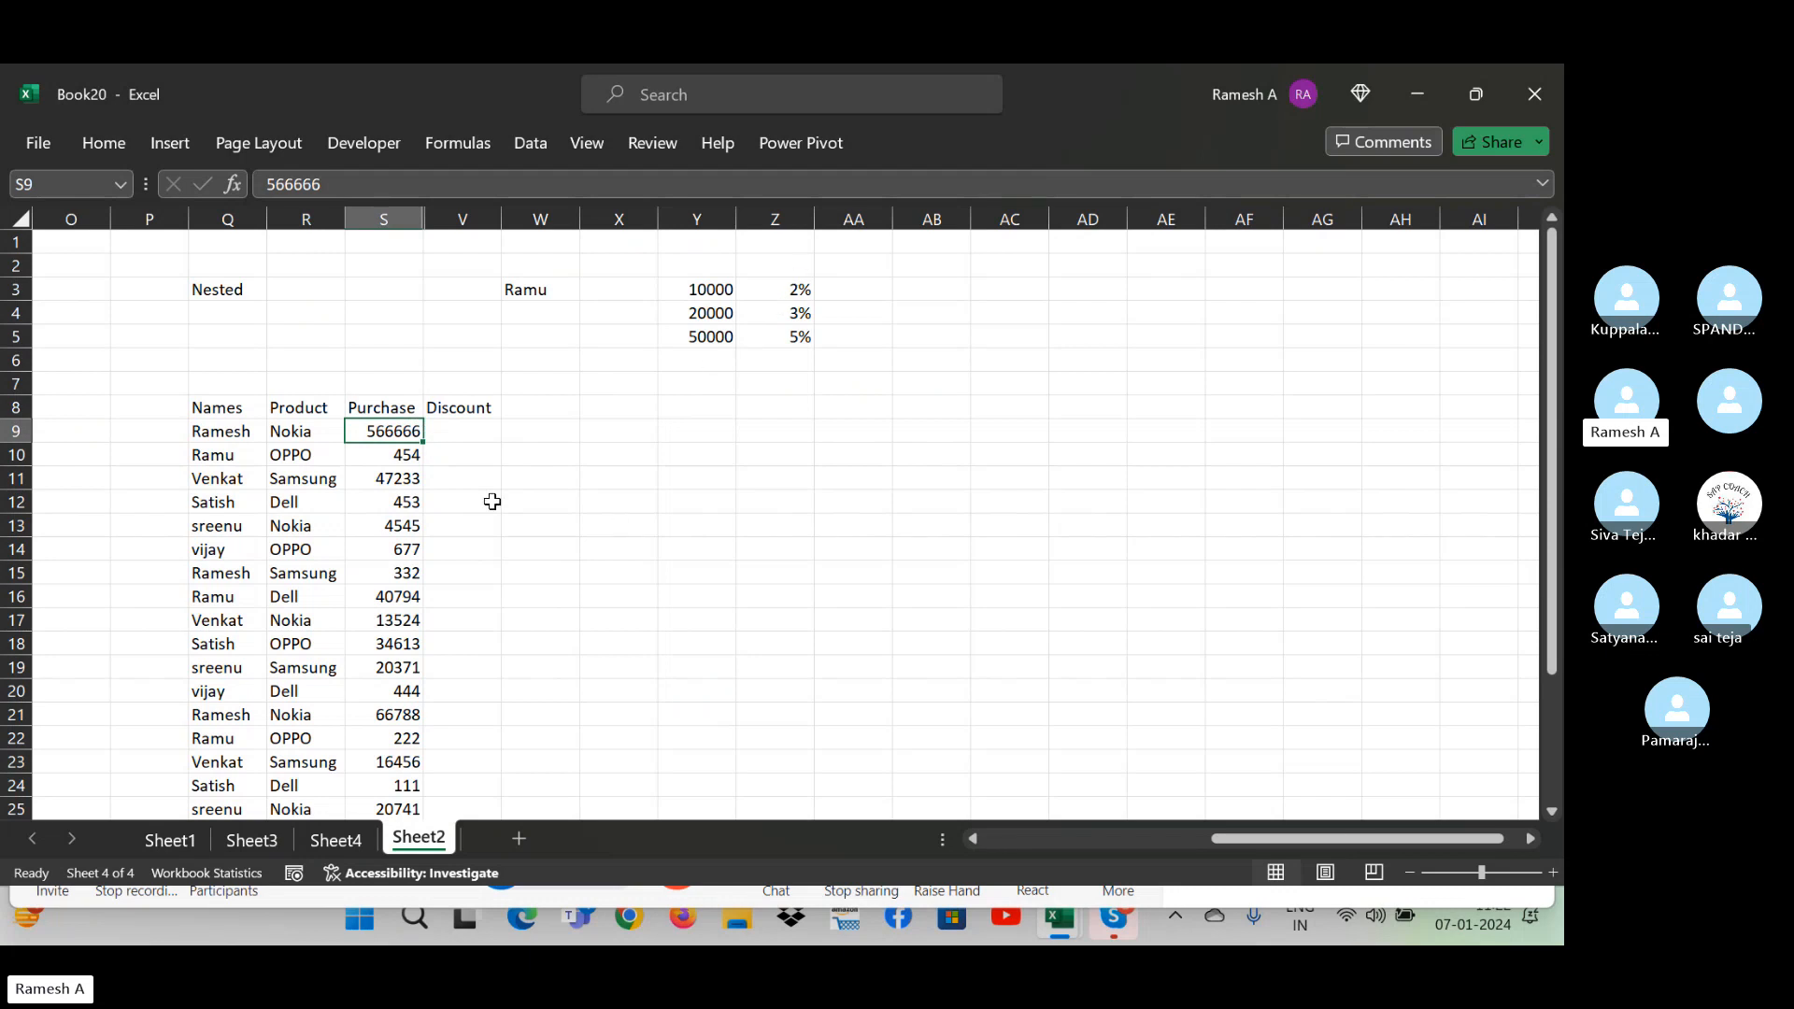
pyautogui.click(471, 428)
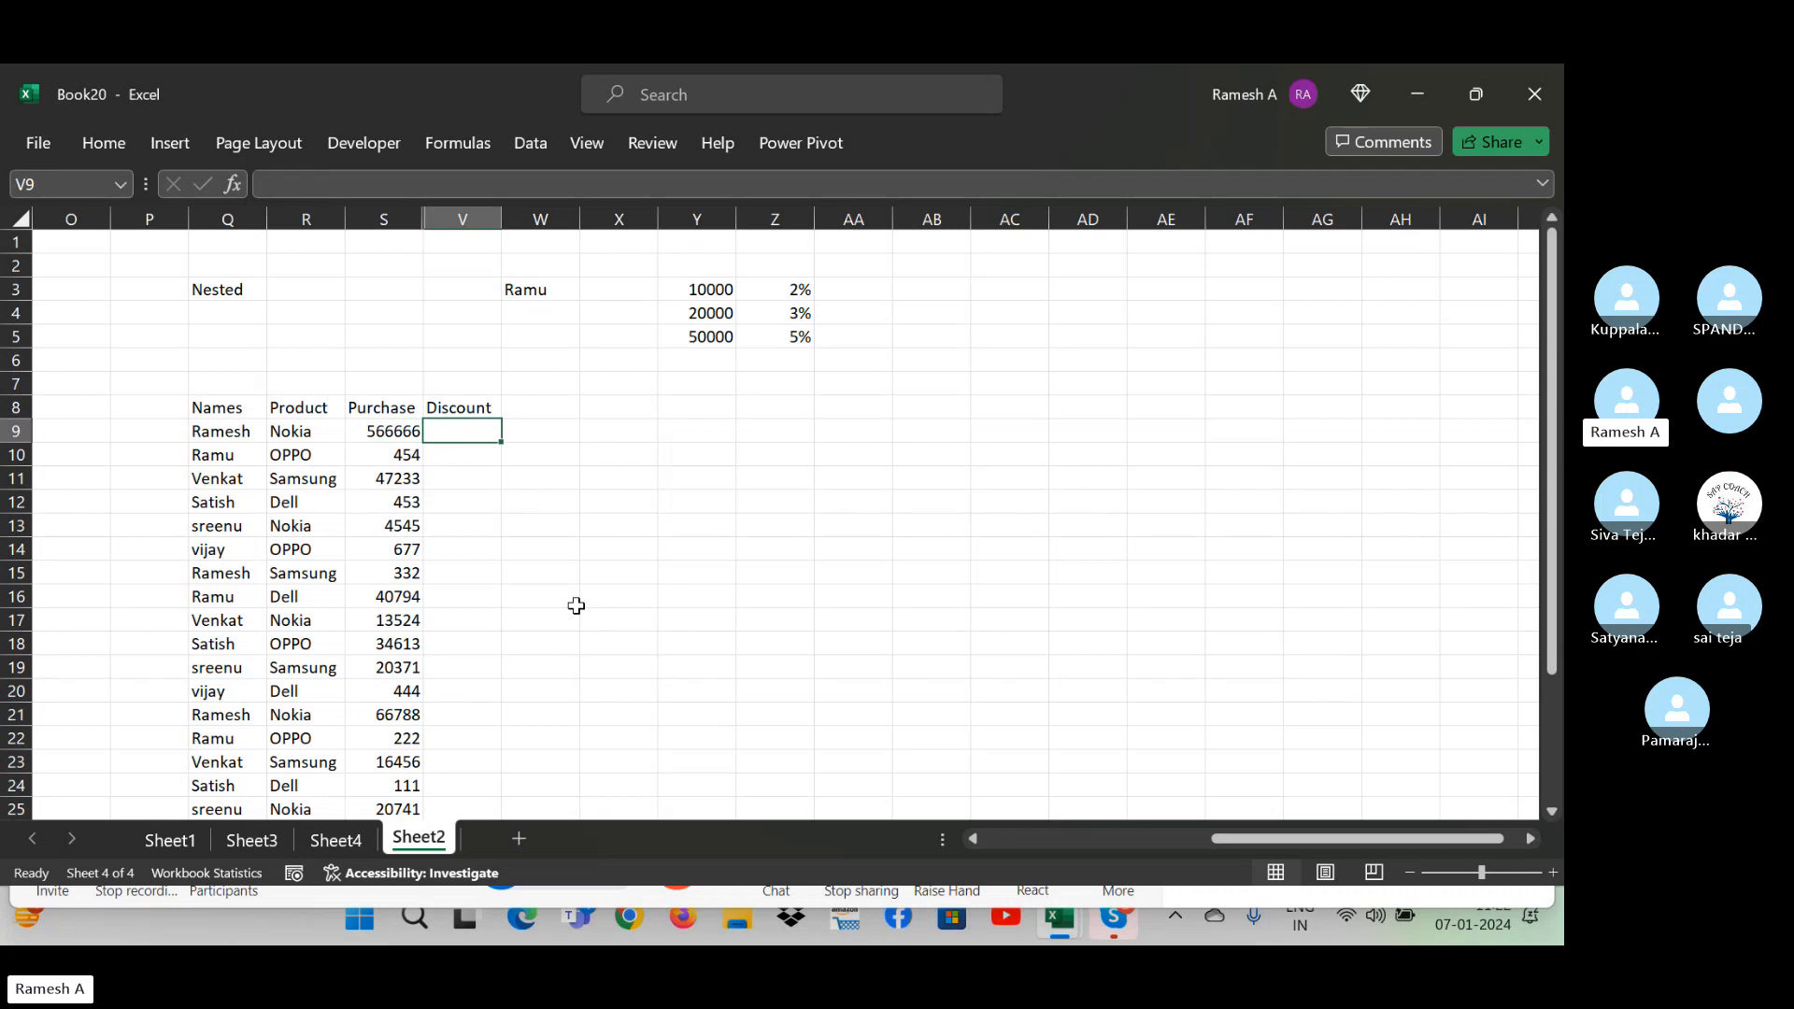
pyautogui.write('=')
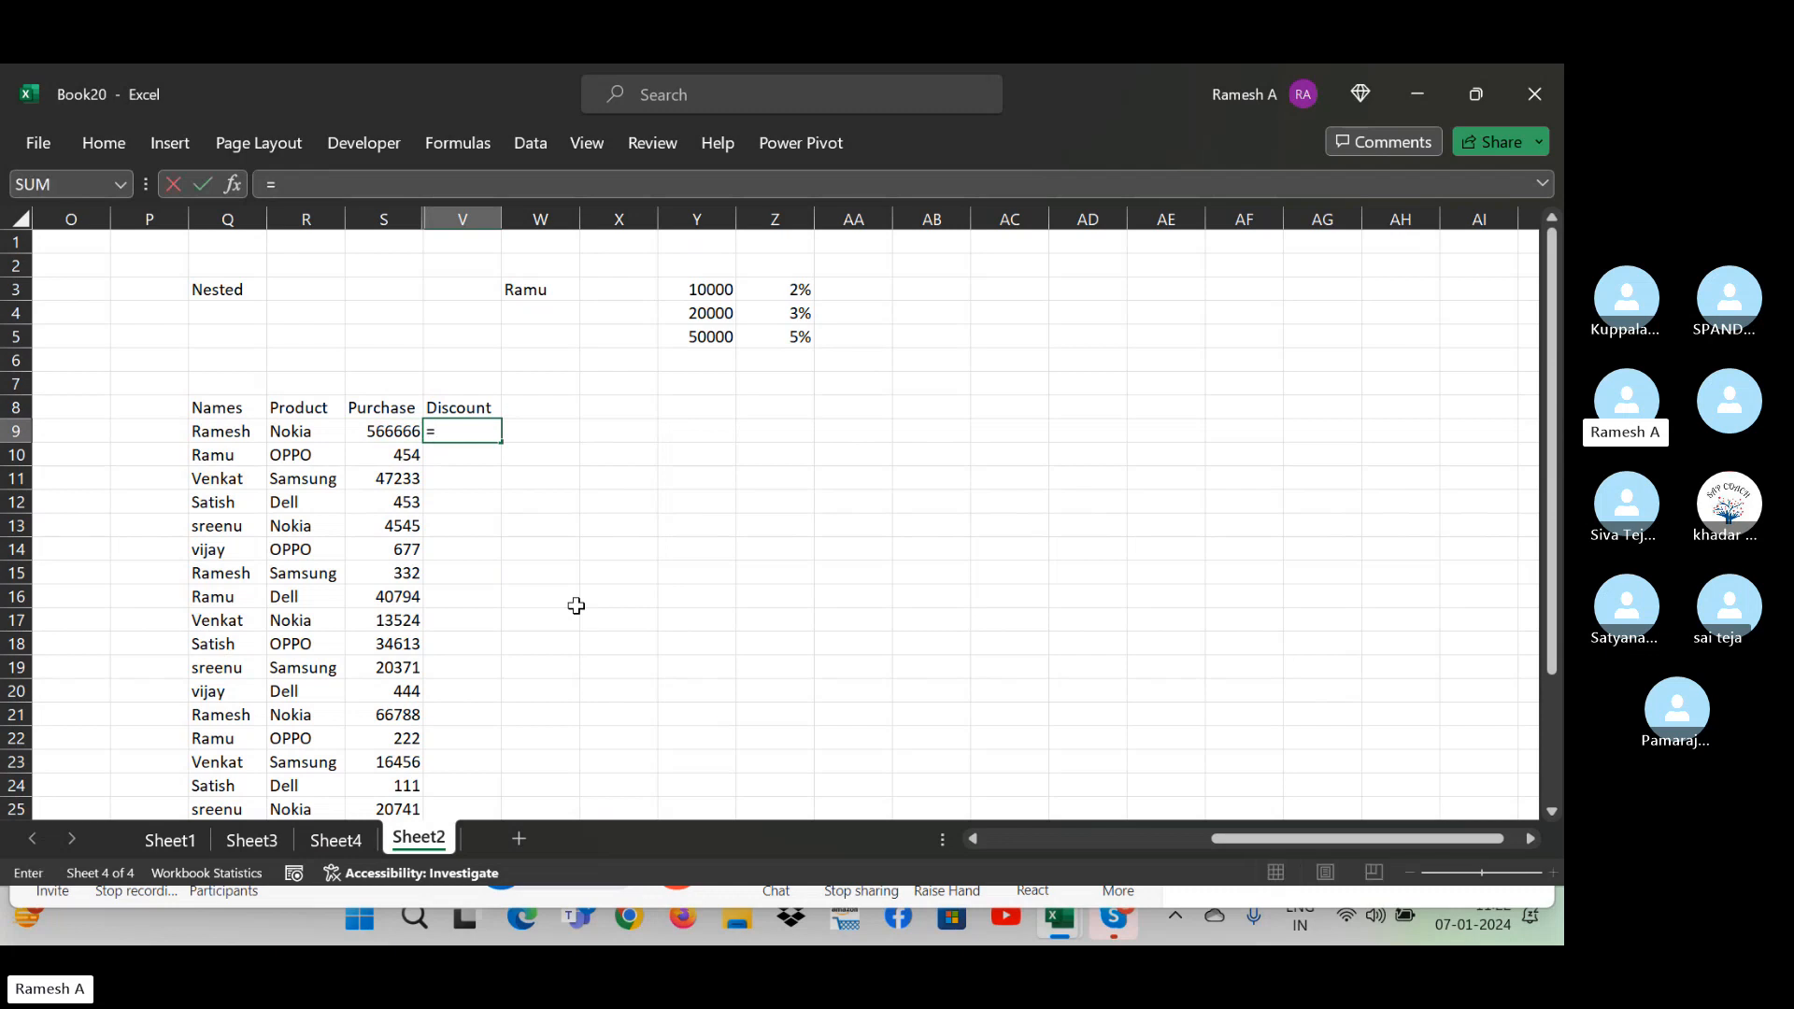
pyautogui.write('if(')
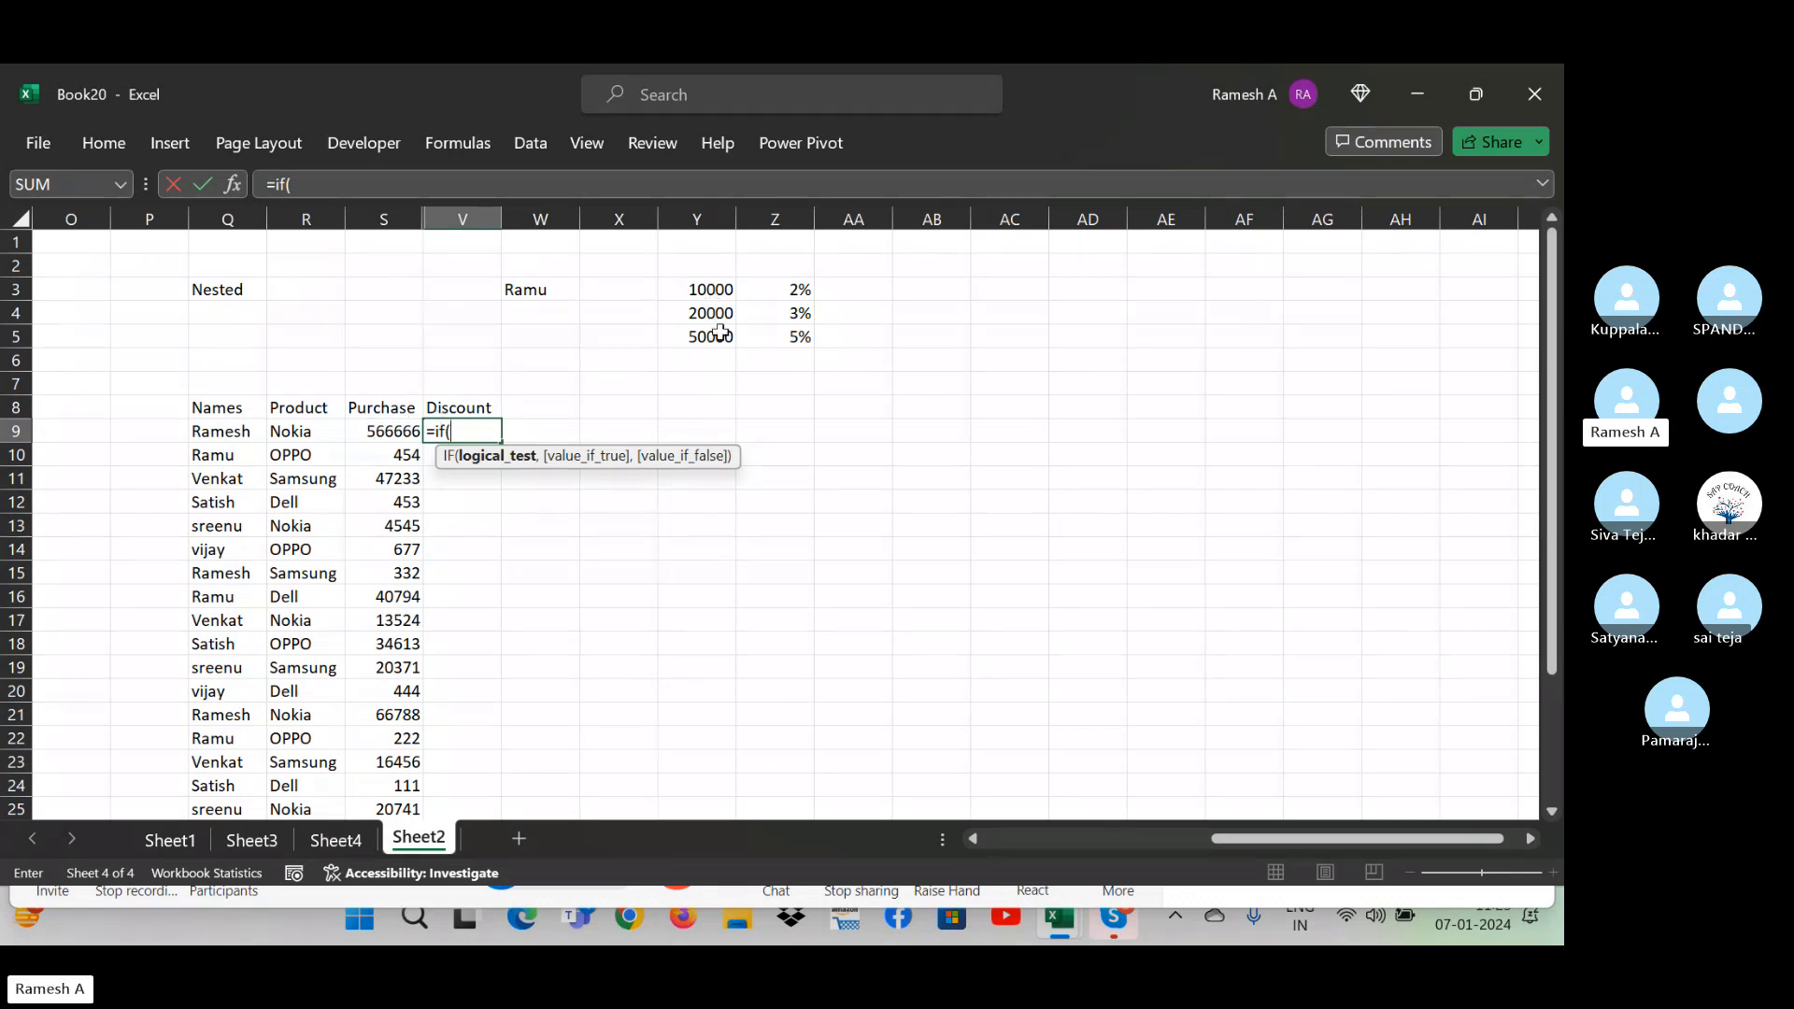
pyautogui.click(390, 428)
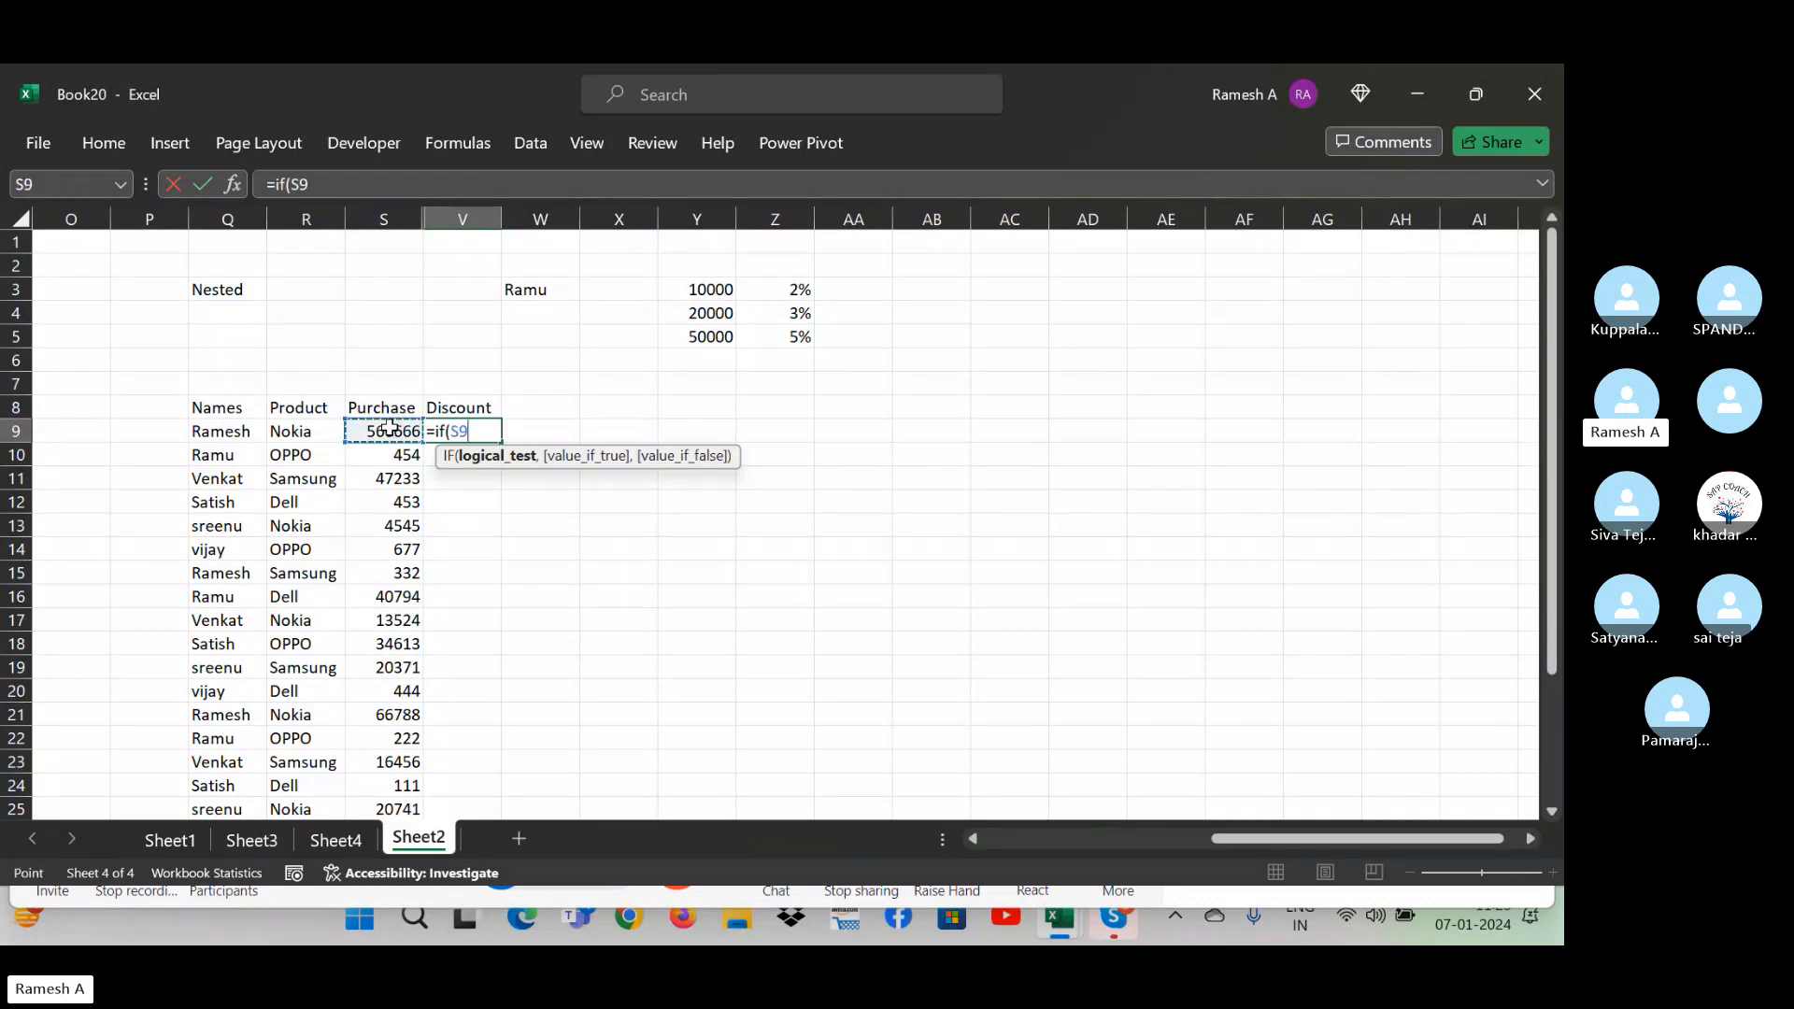
pyautogui.write('>=500')
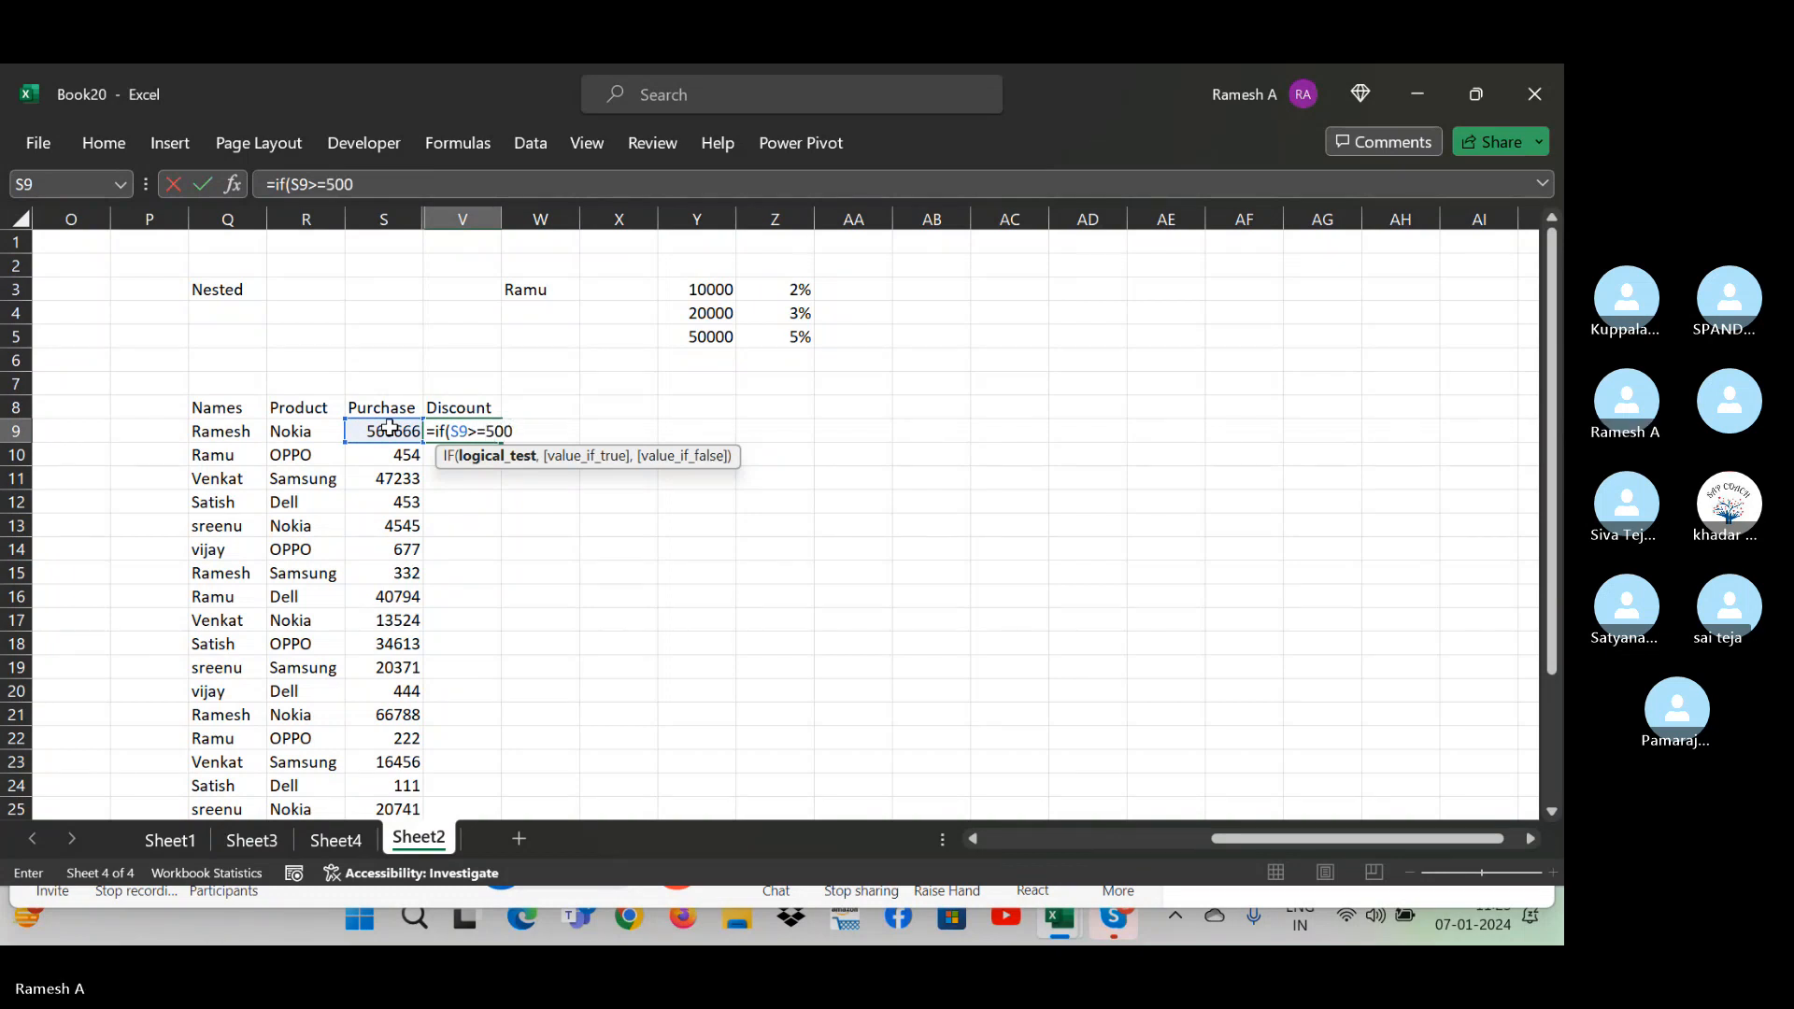
pyautogui.write('00,')
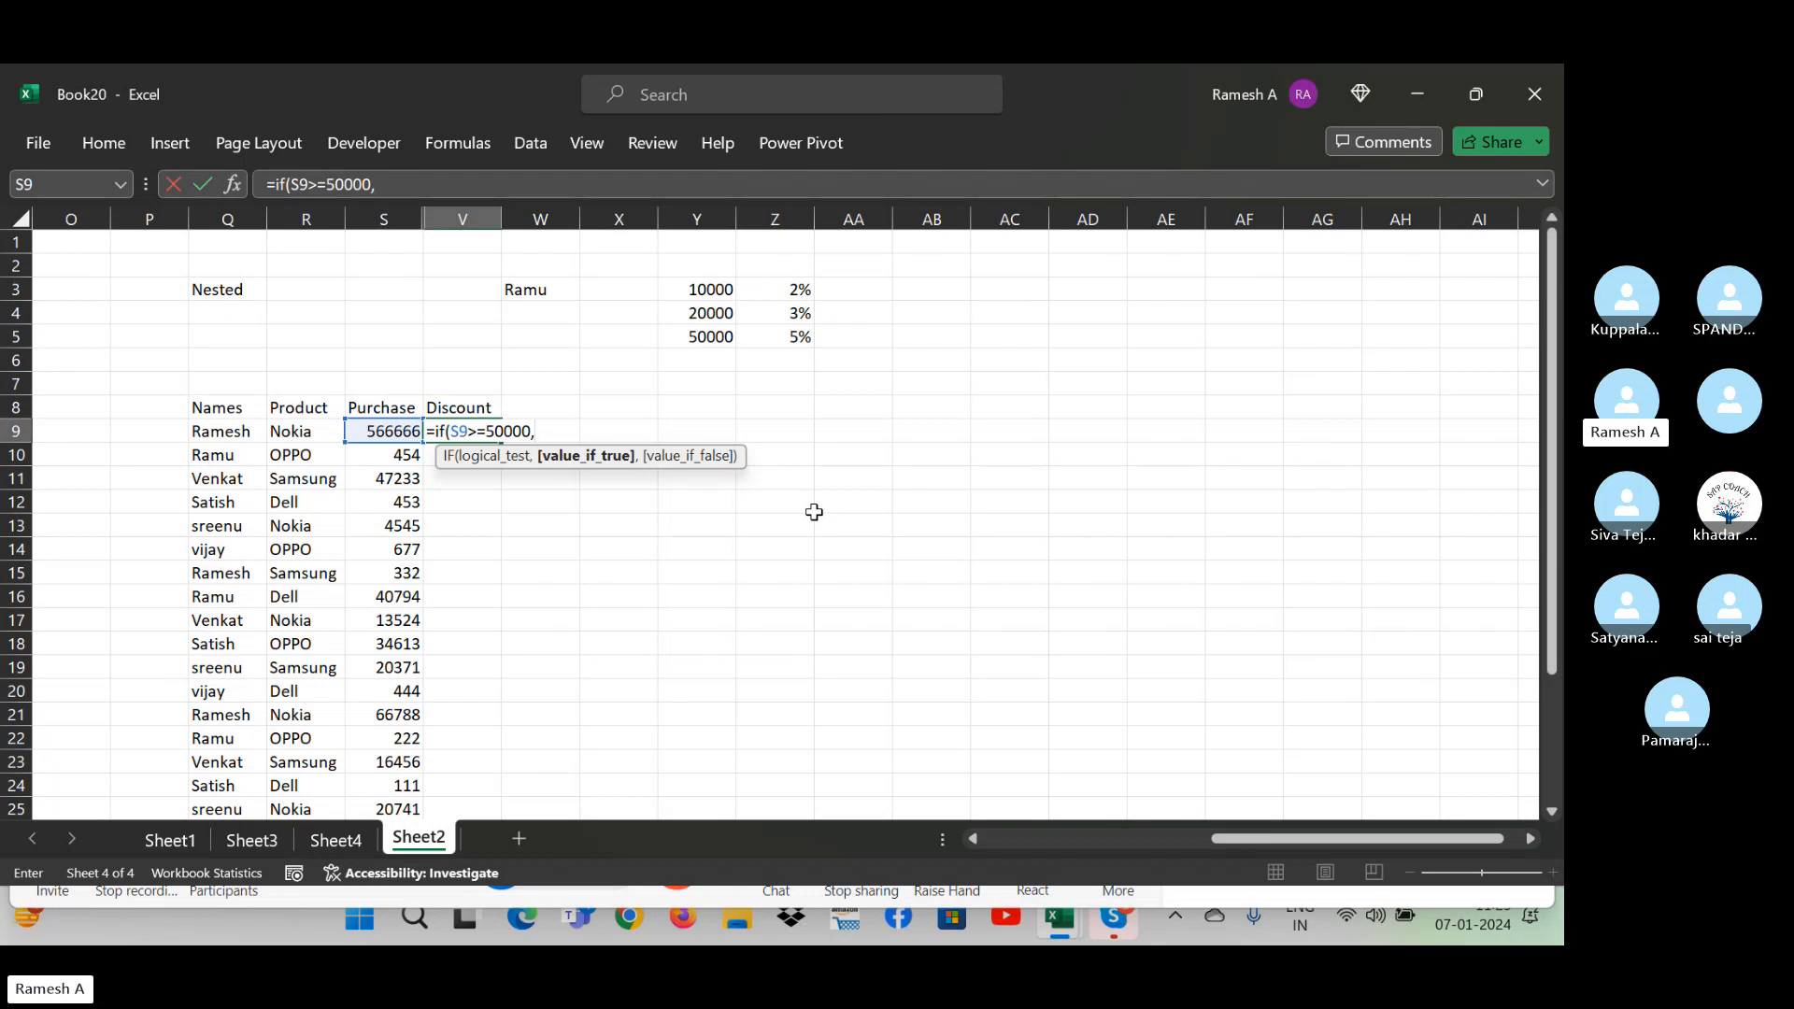
pyautogui.write('5%')
pyautogui.write(',')
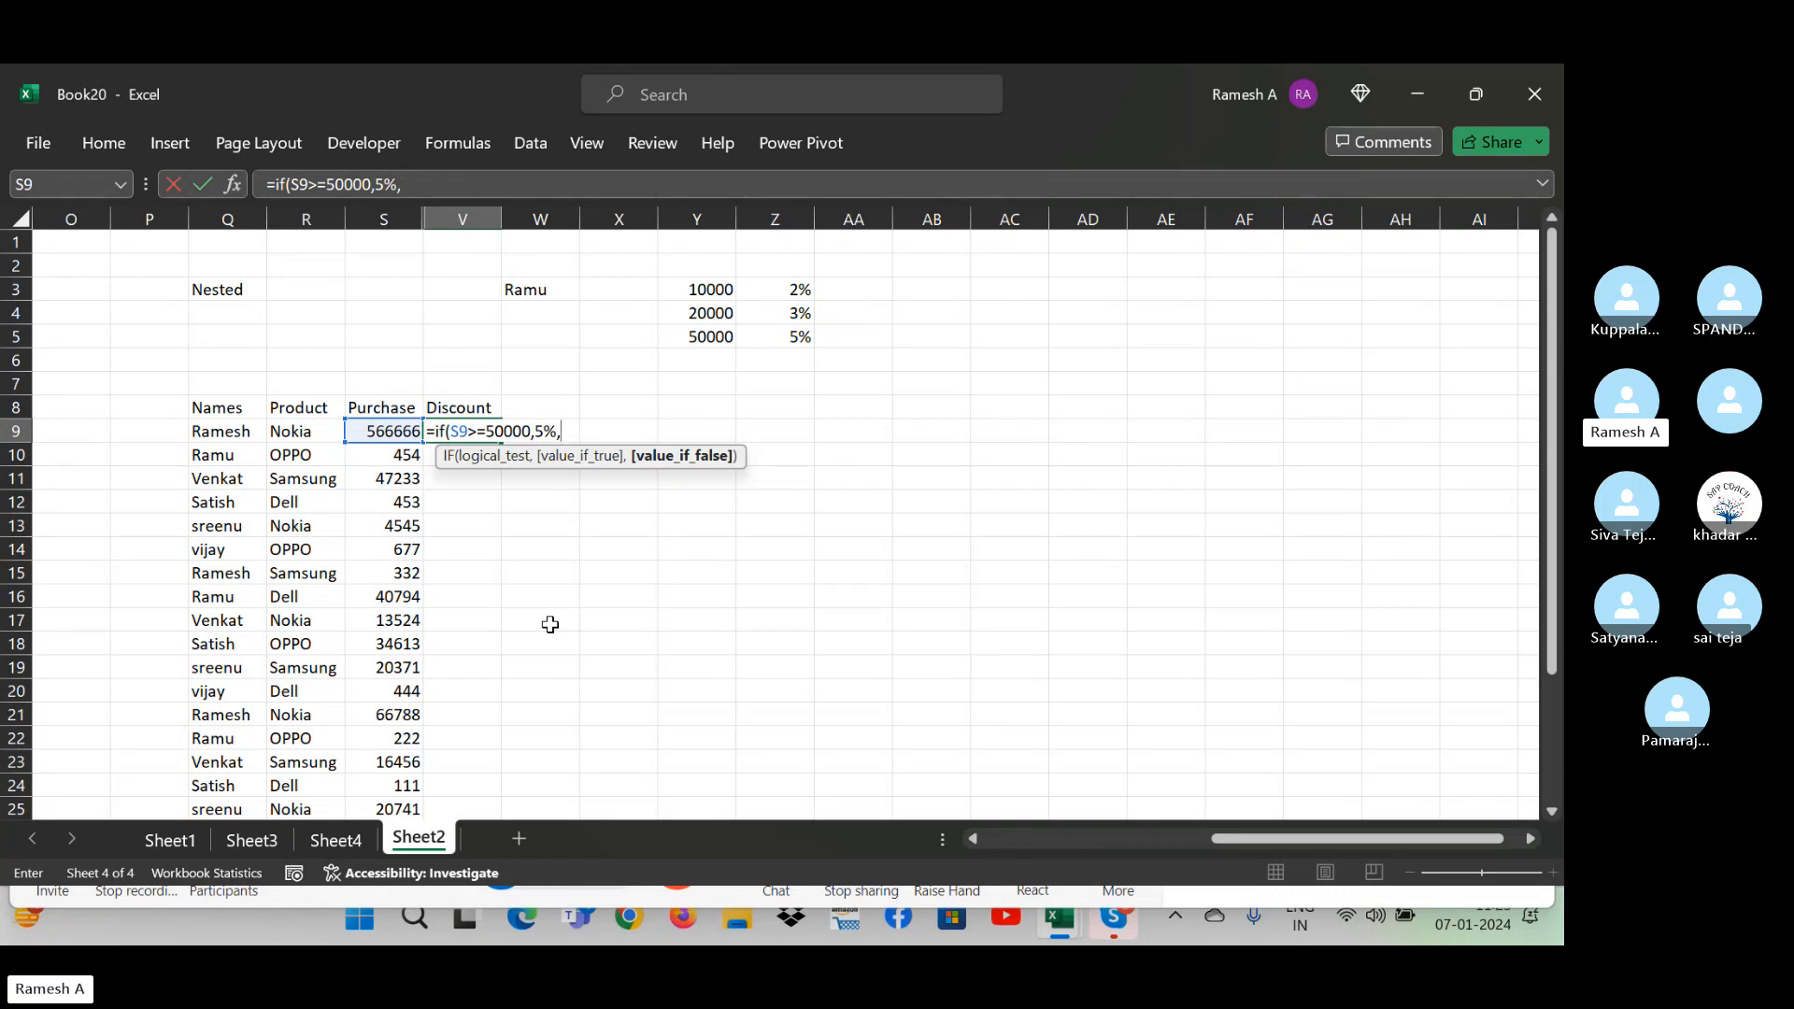
# - Nest a second IF as the false value in the V9 formula, giving 3% when S9>=20000
pyautogui.write('if')
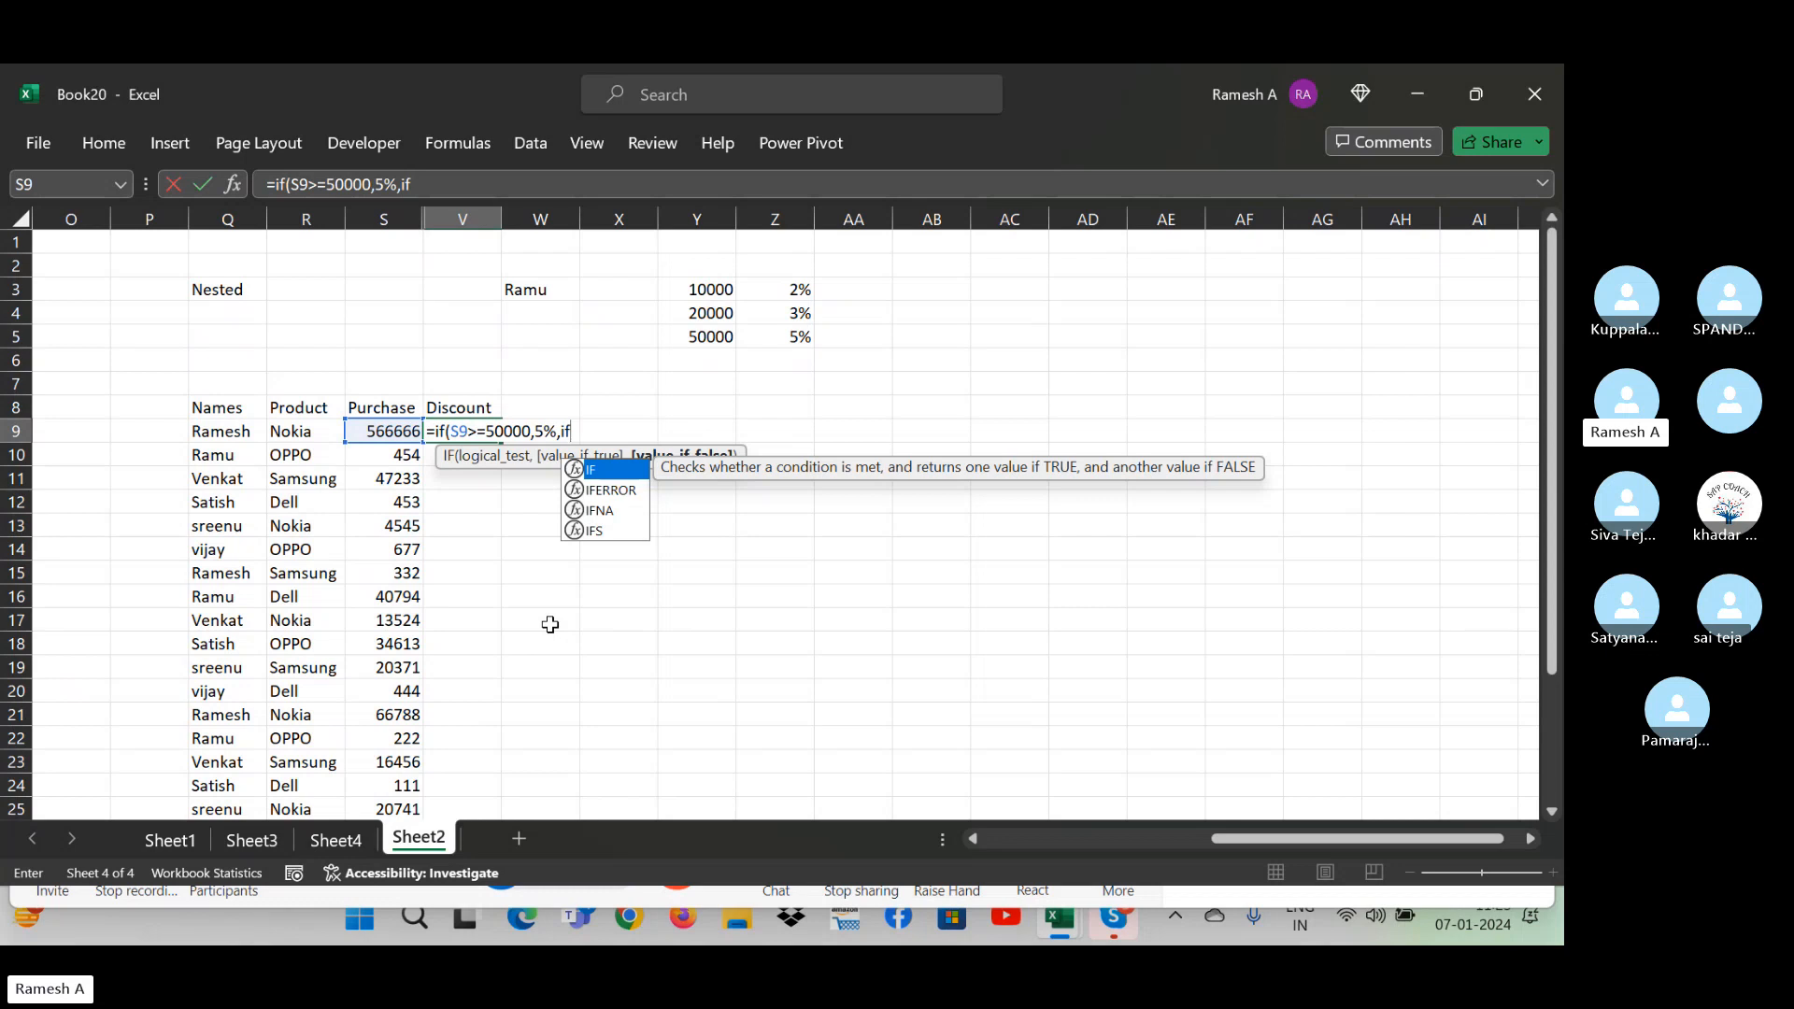
pyautogui.write('(')
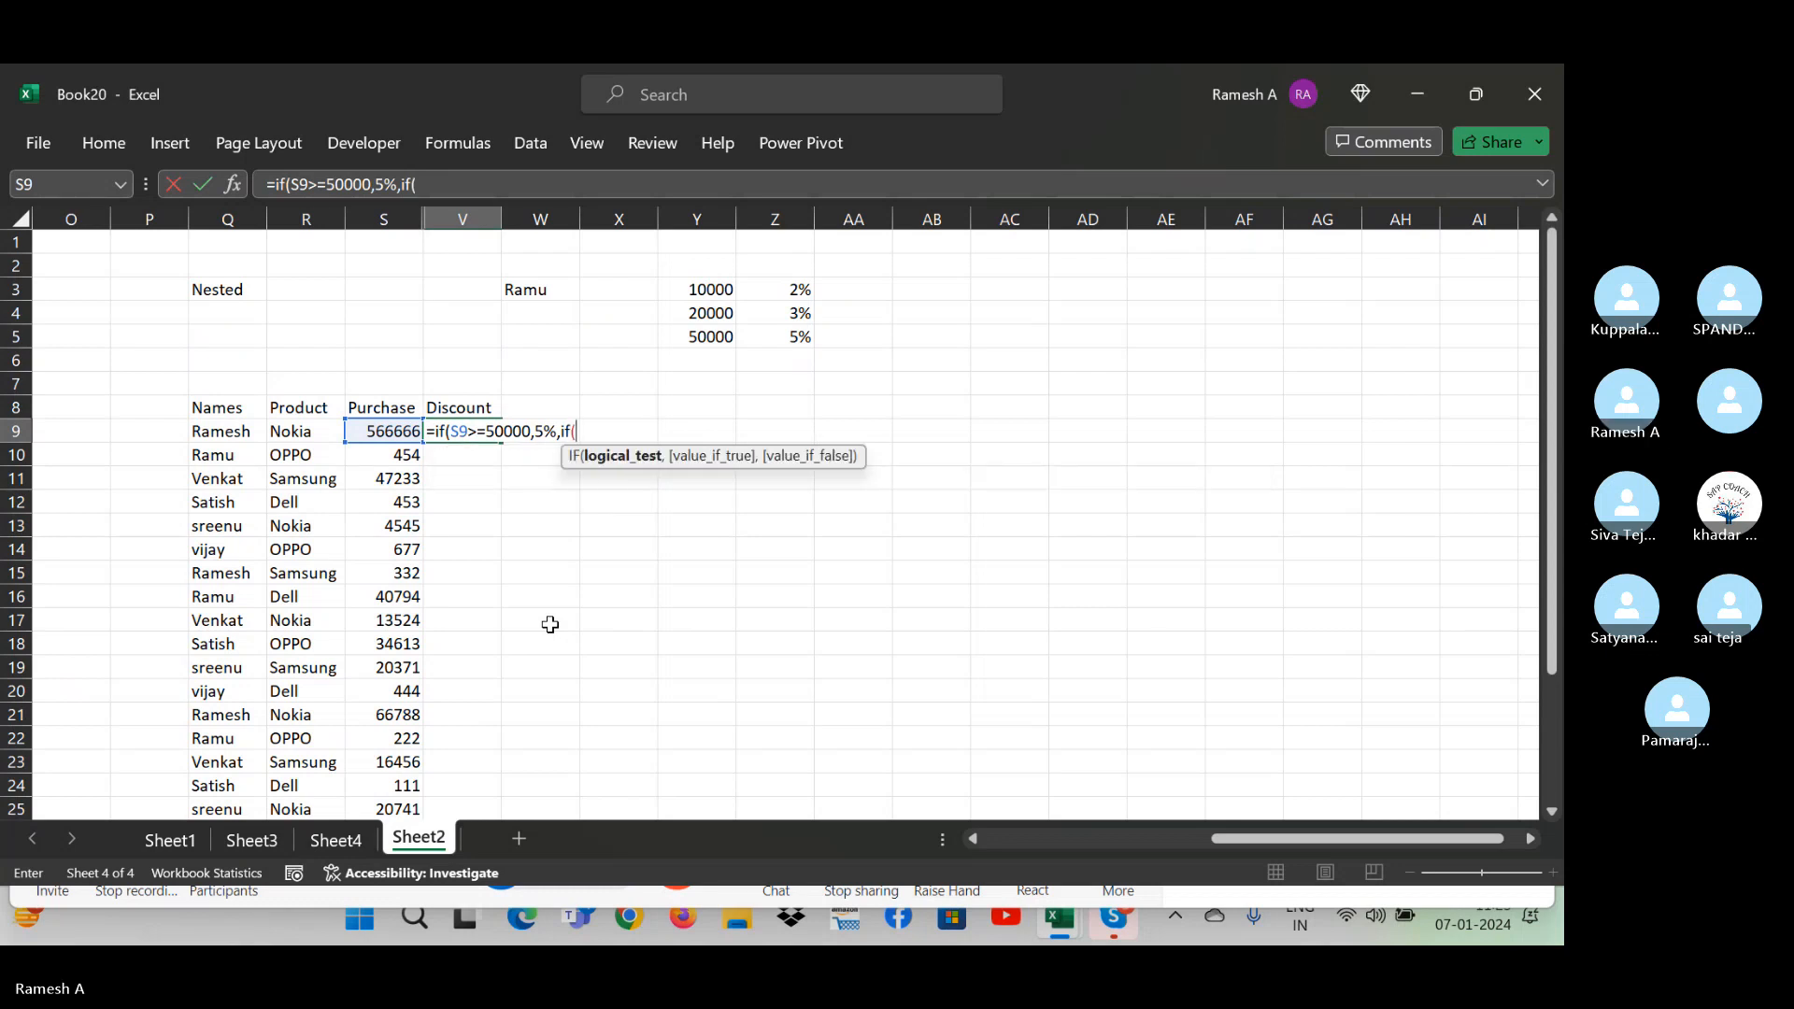
pyautogui.click(373, 434)
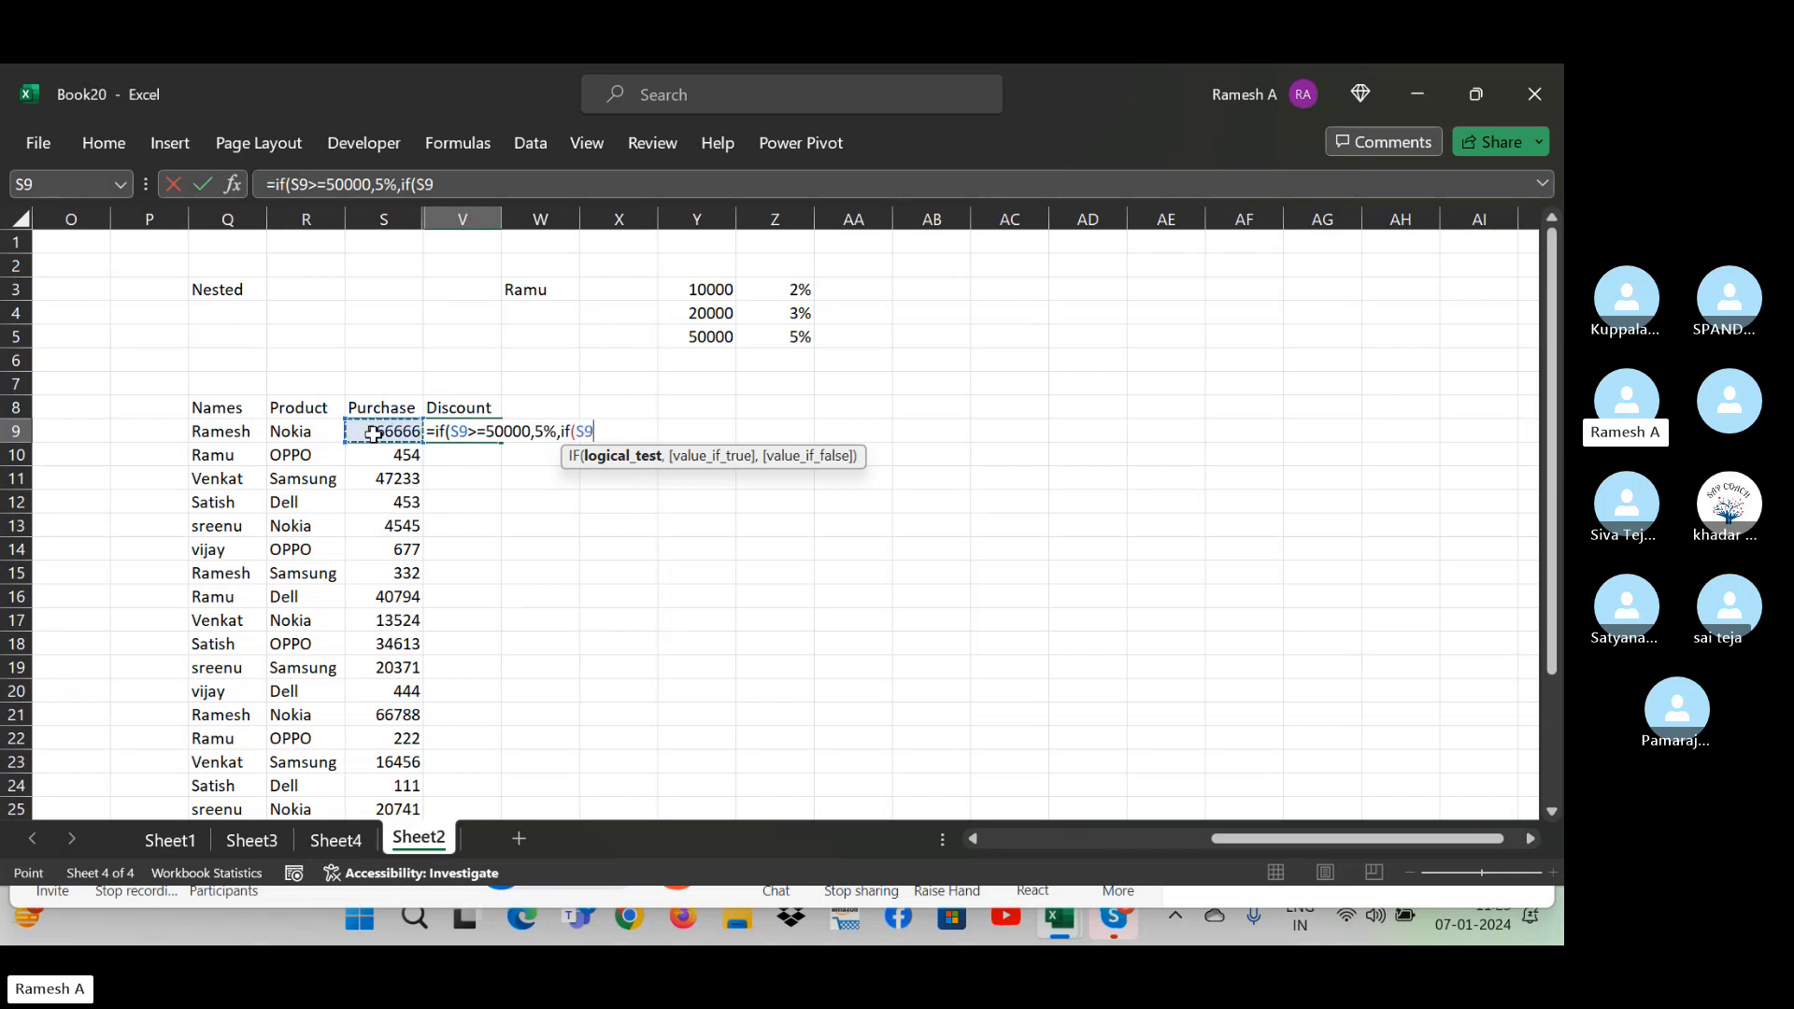
pyautogui.write('>=2000')
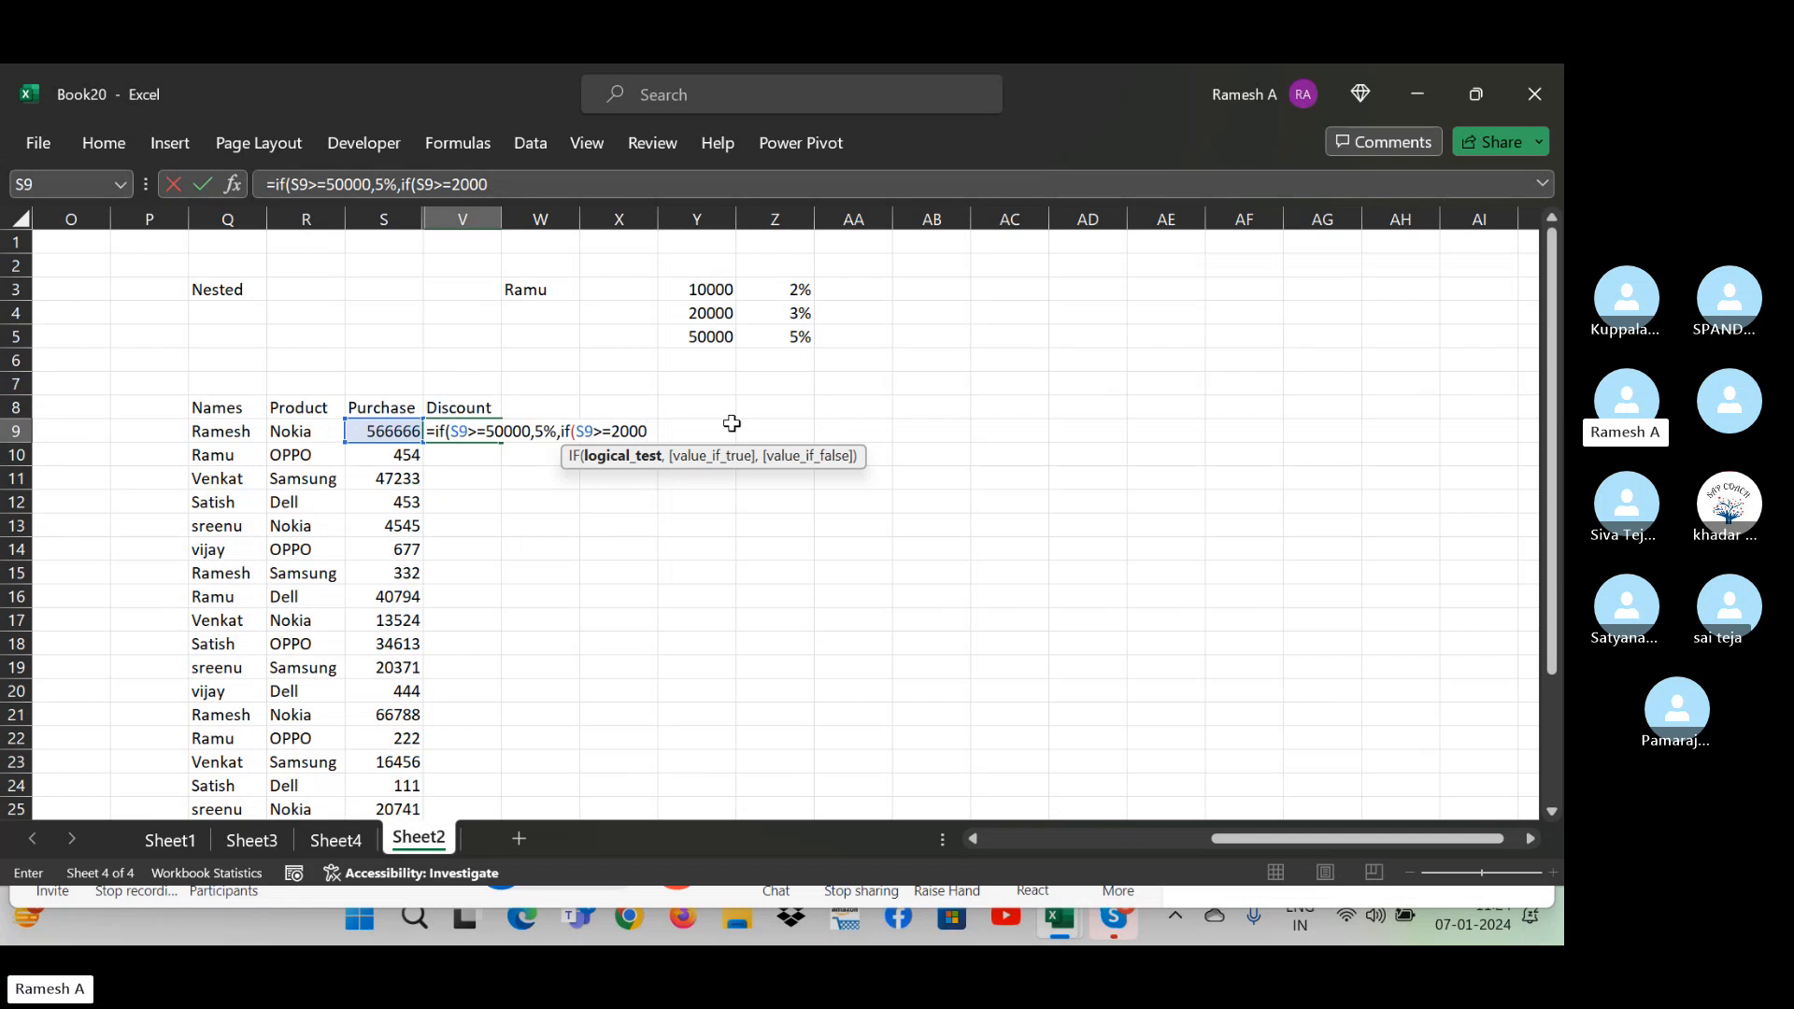
pyautogui.write('0,')
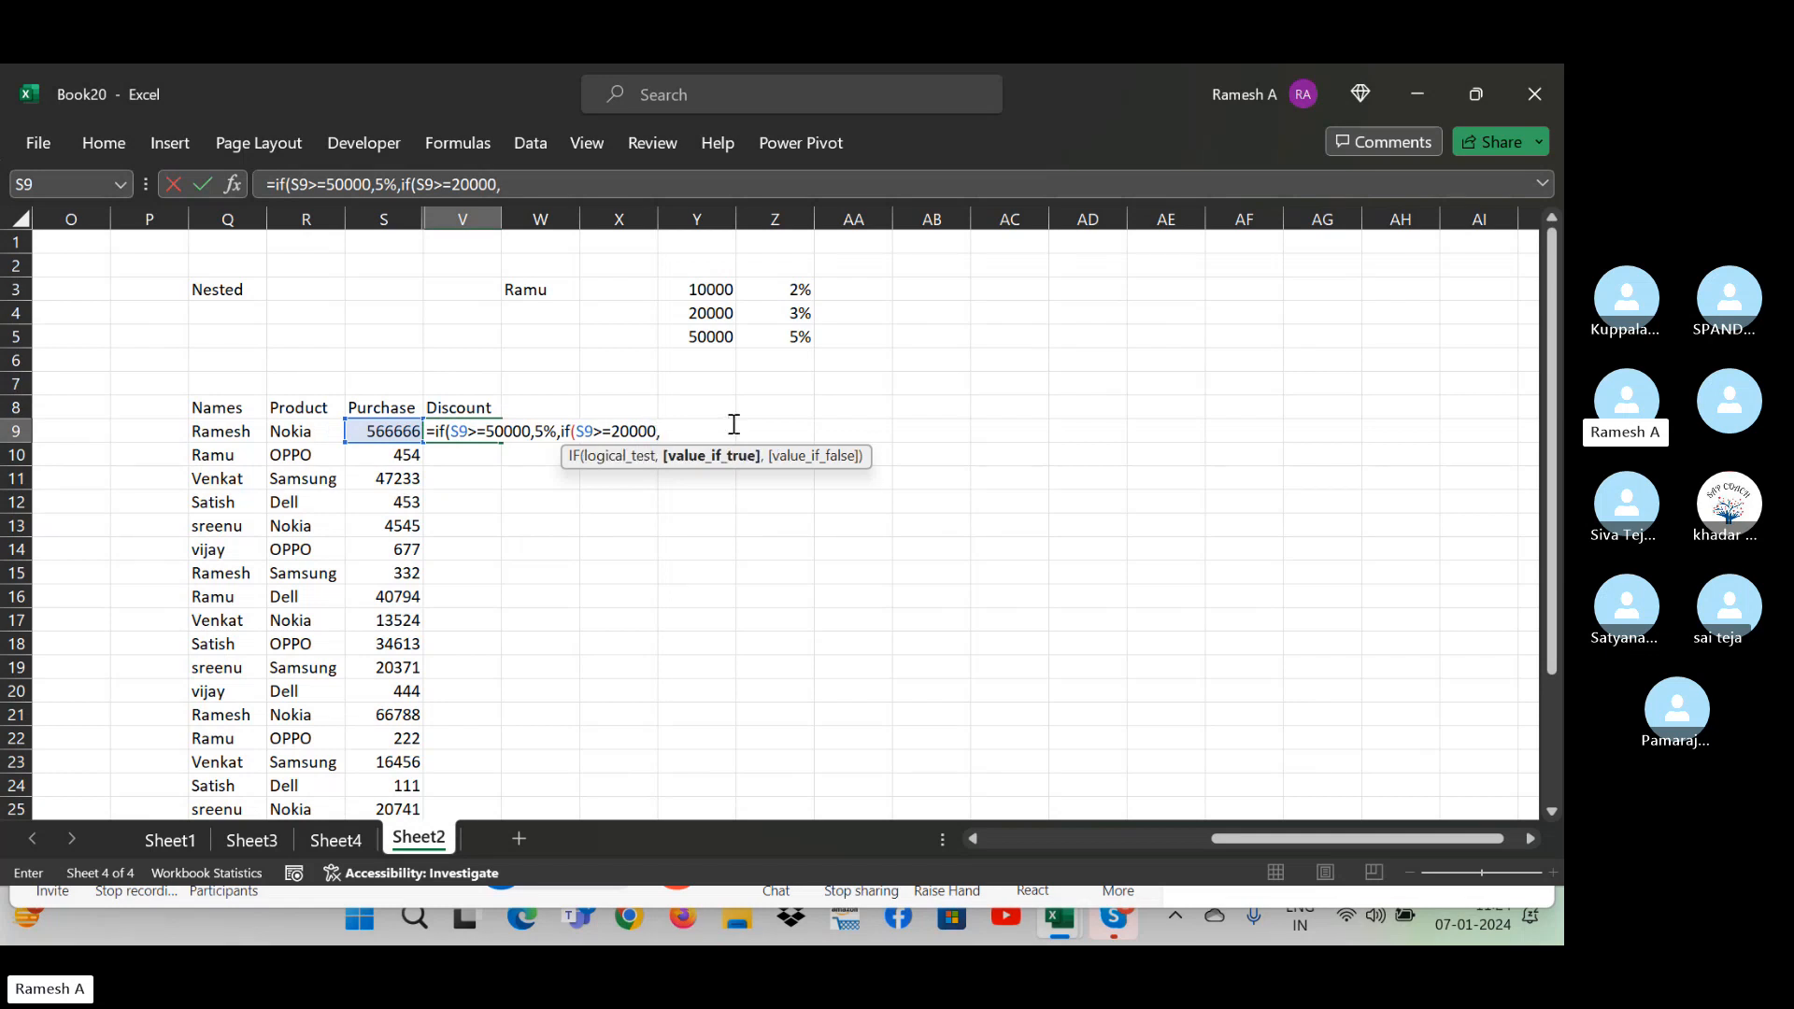
pyautogui.write('3%,')
# - Nest a third IF giving 2% when S9>10000 and otherwise 0%, and complete the V9 formula
pyautogui.write('if(')
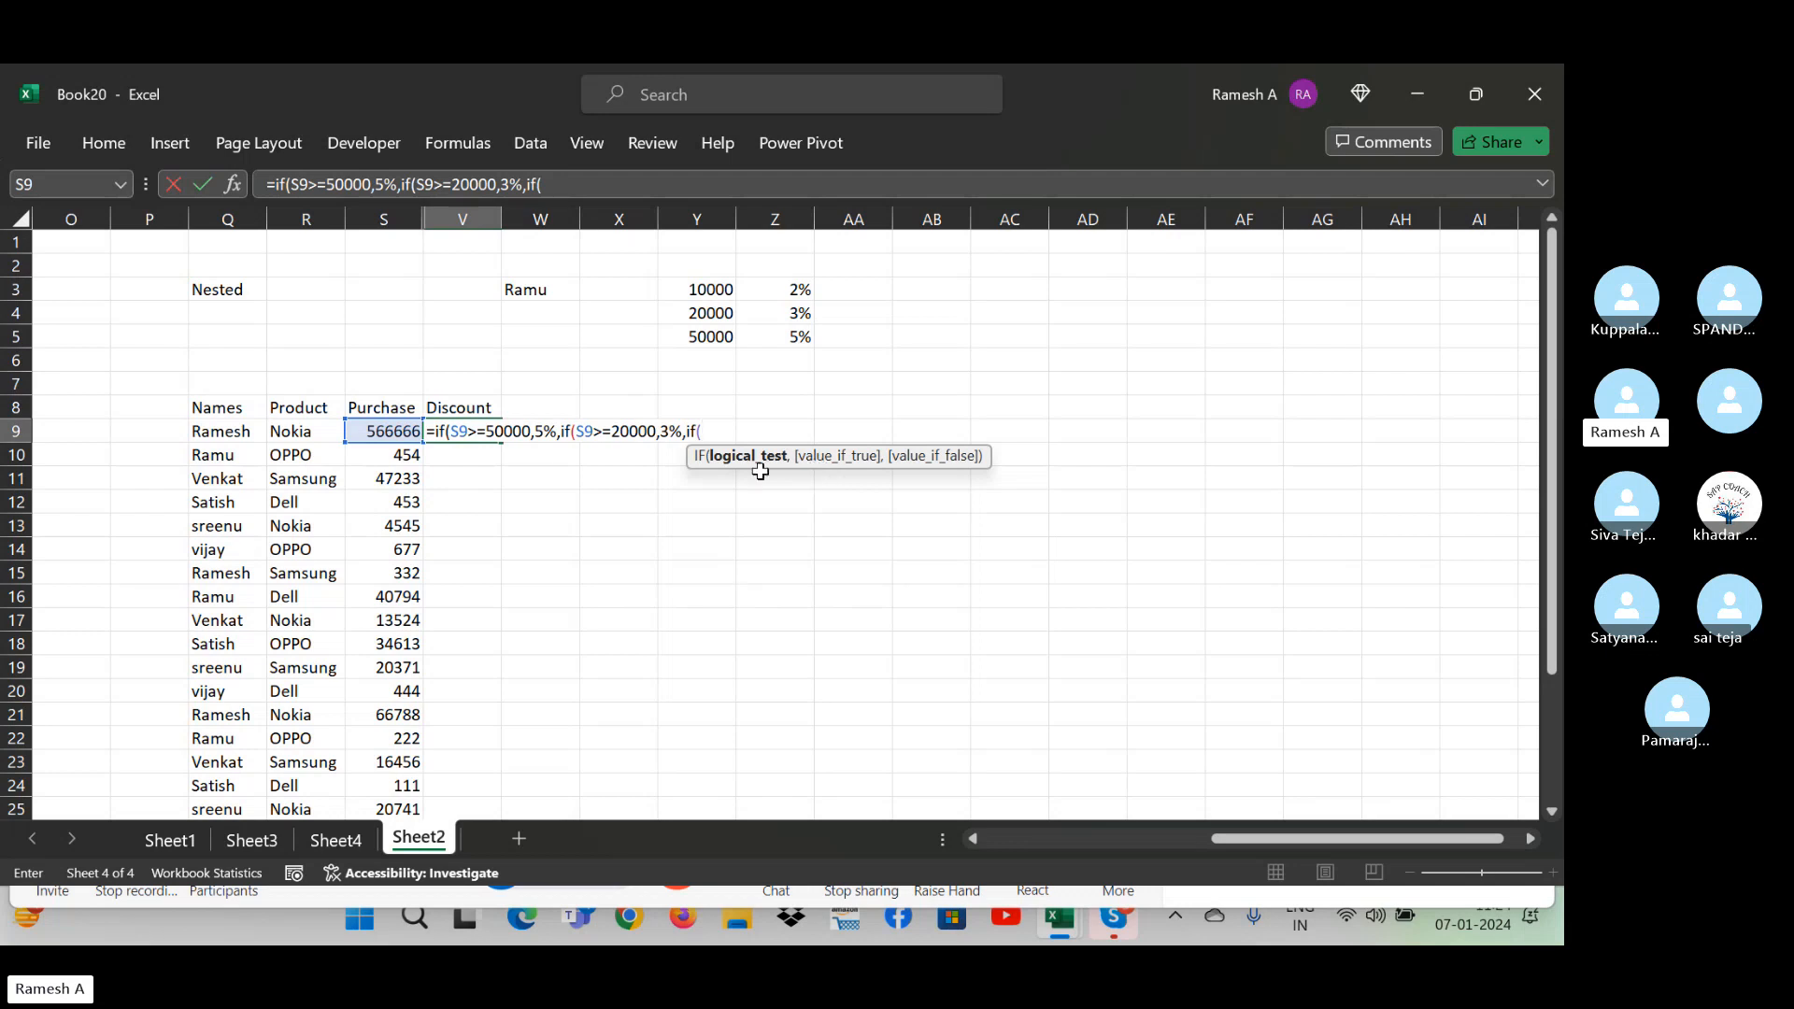
pyautogui.click(393, 435)
pyautogui.write('>')
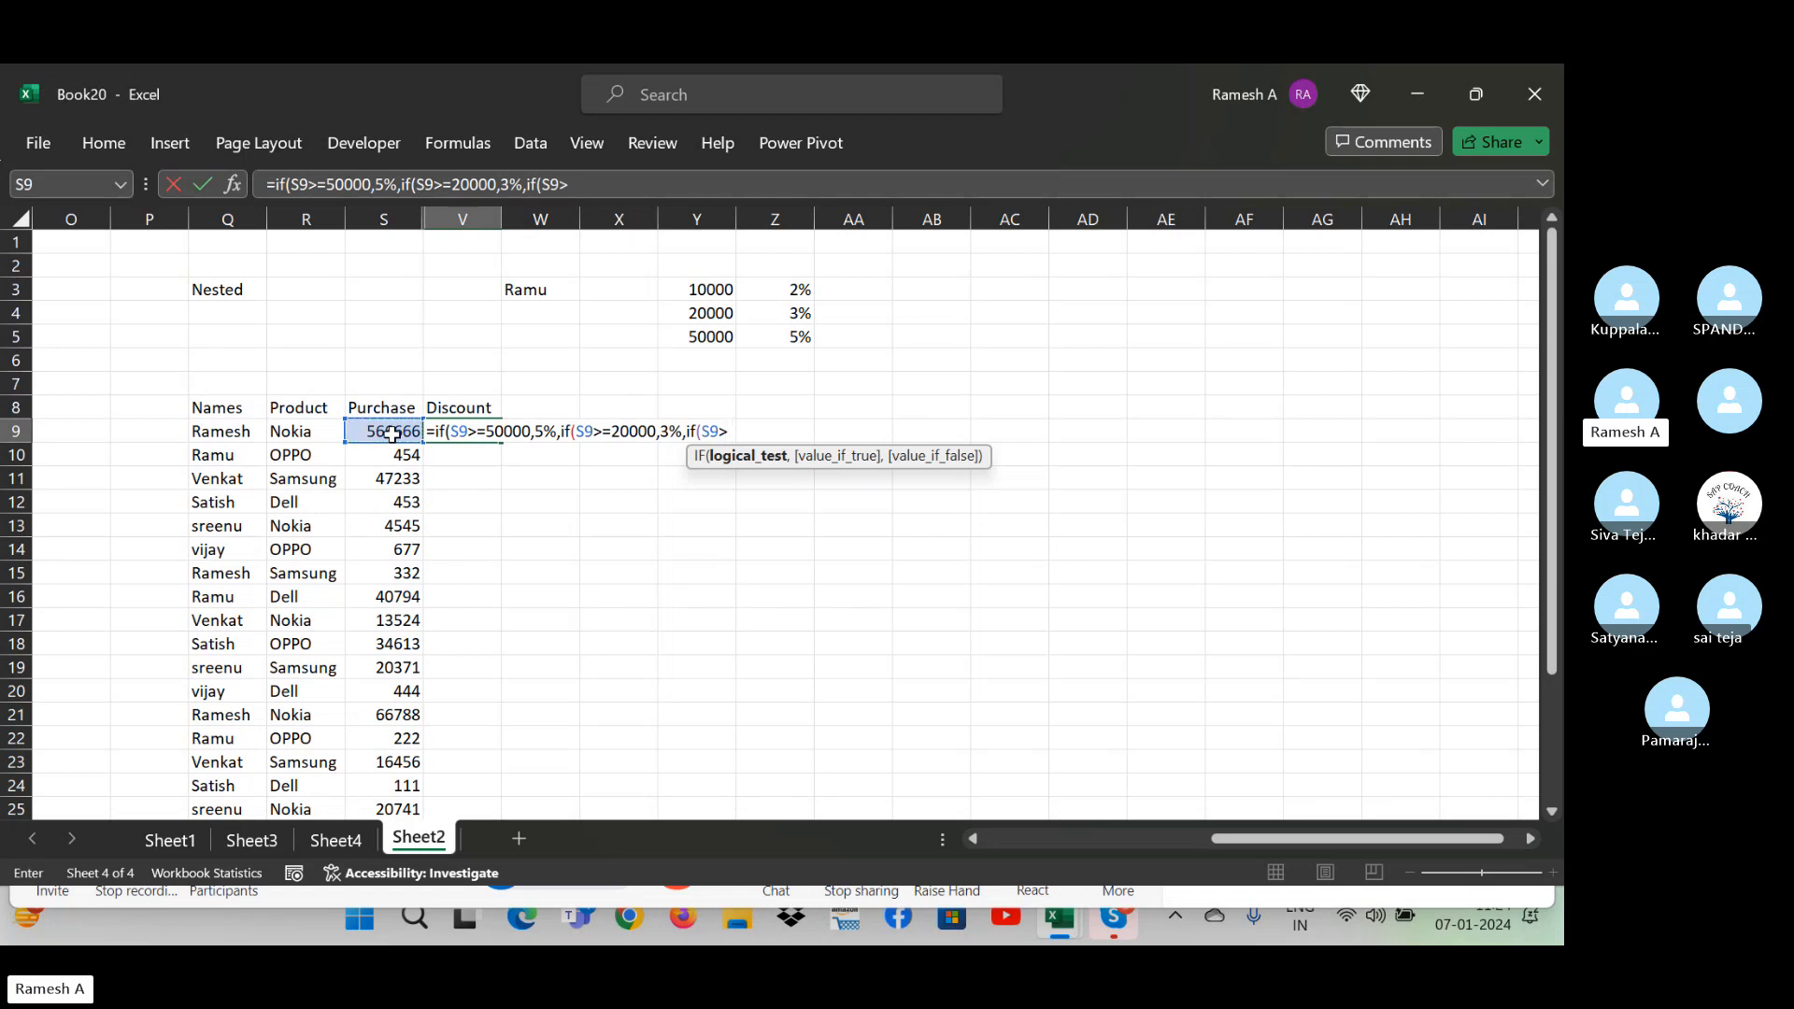
pyautogui.write('1000')
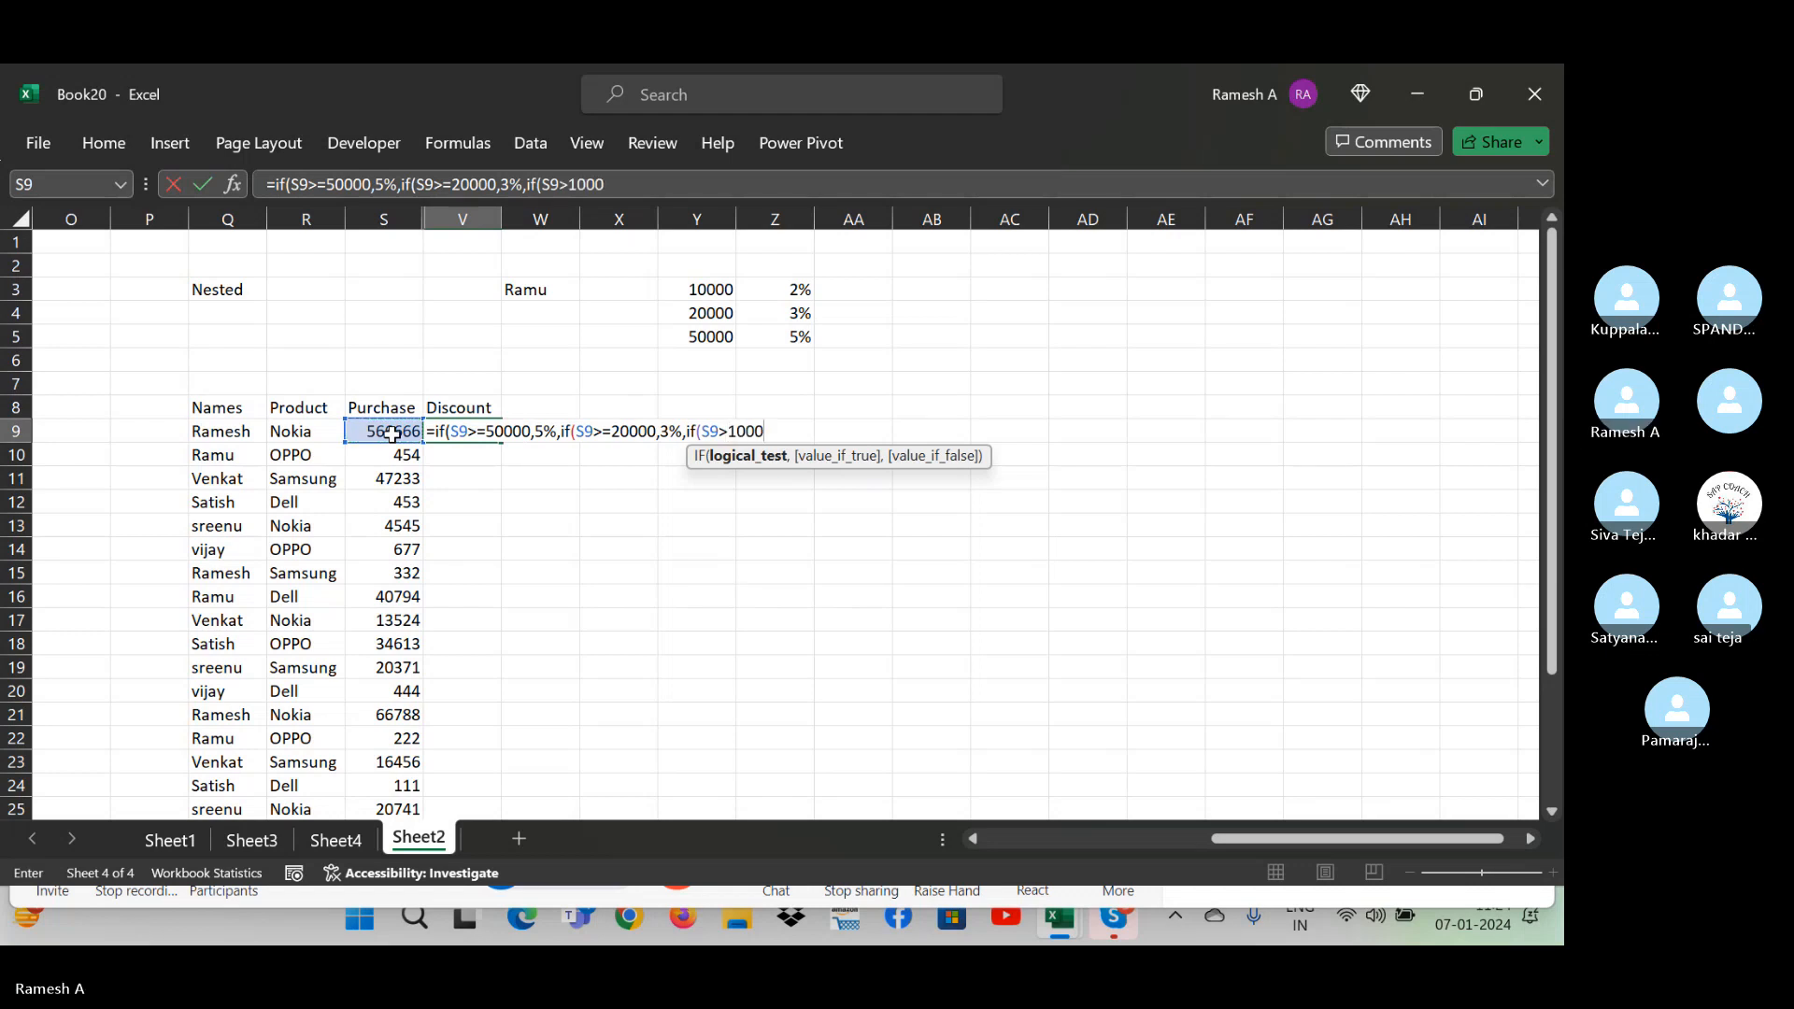
pyautogui.write('0')
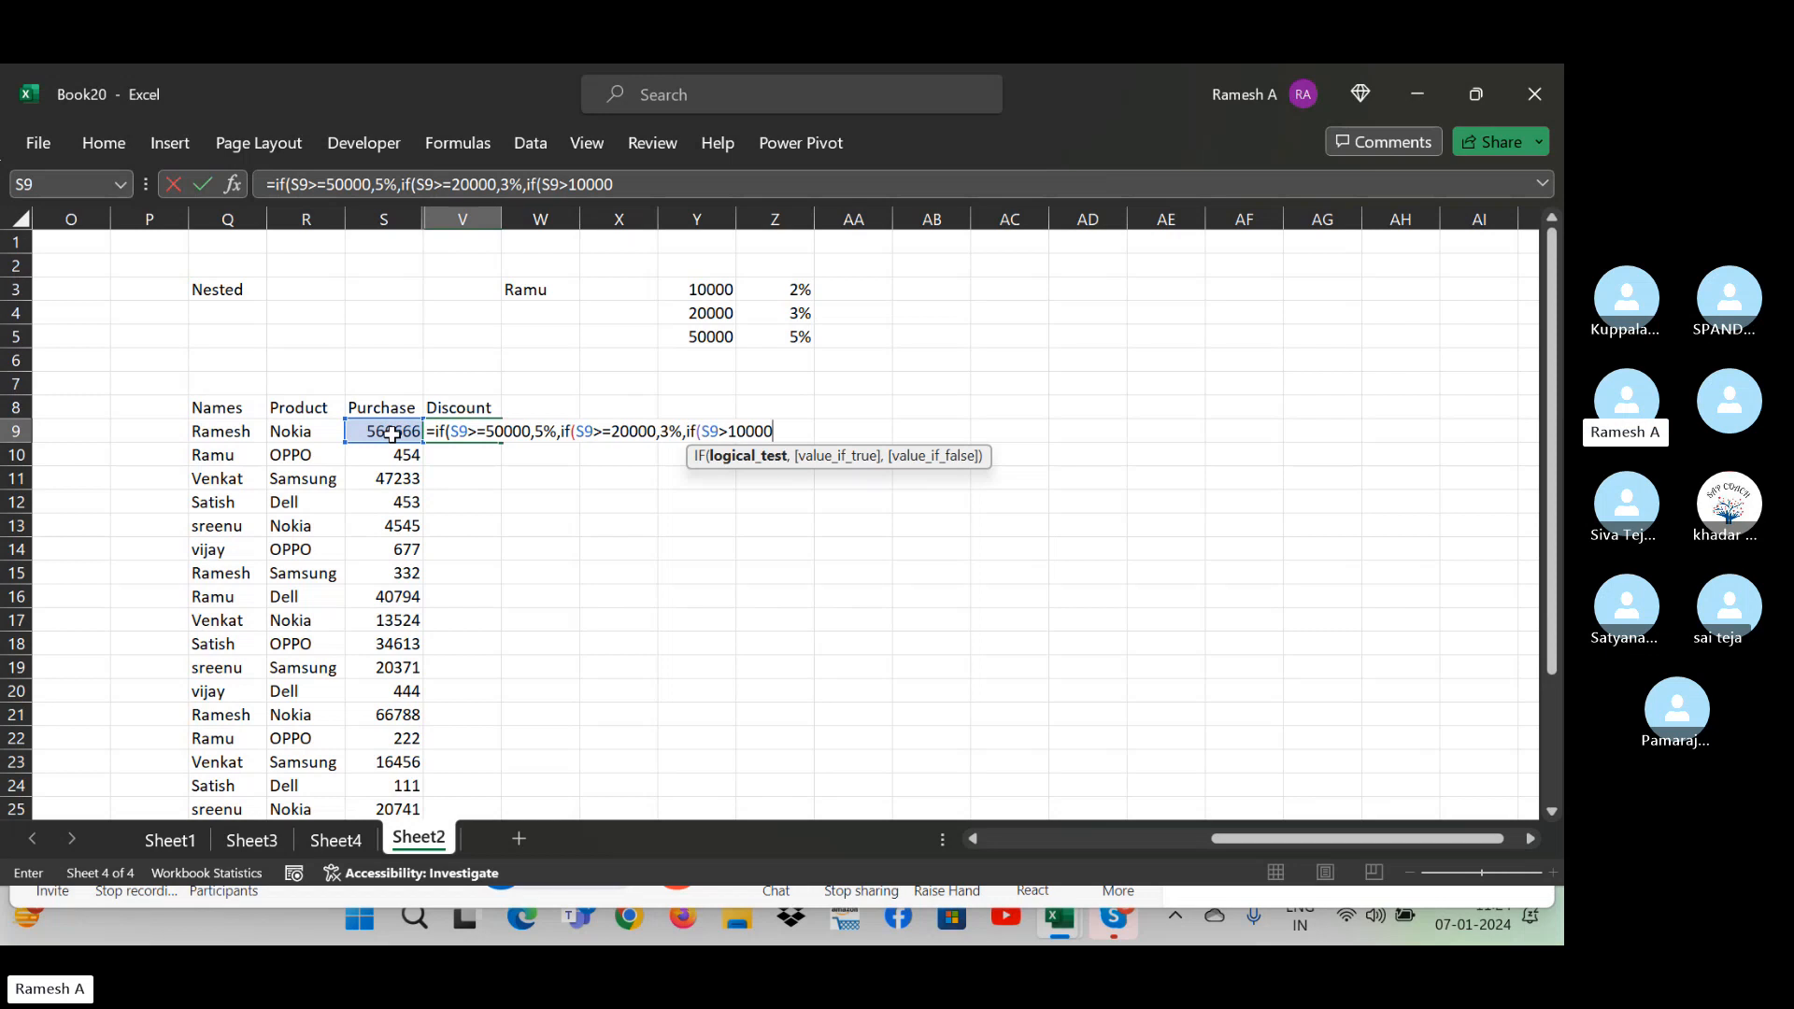
pyautogui.write(',')
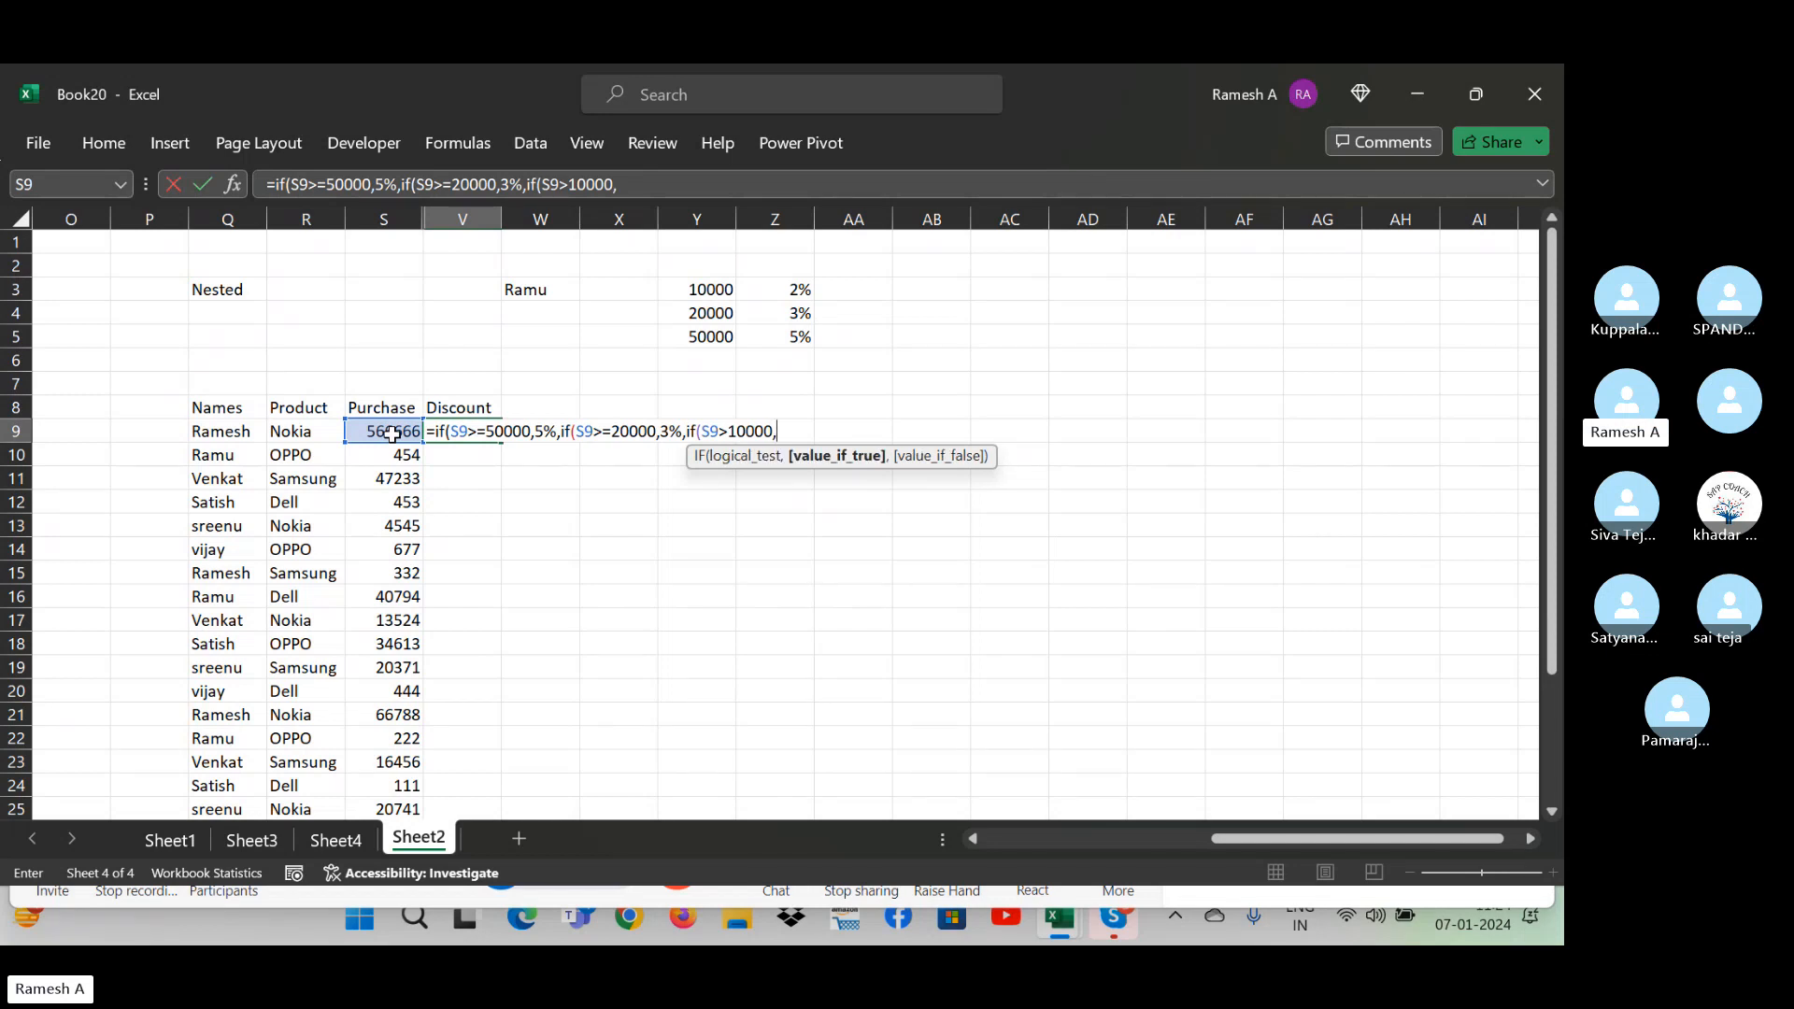
pyautogui.write('2%,')
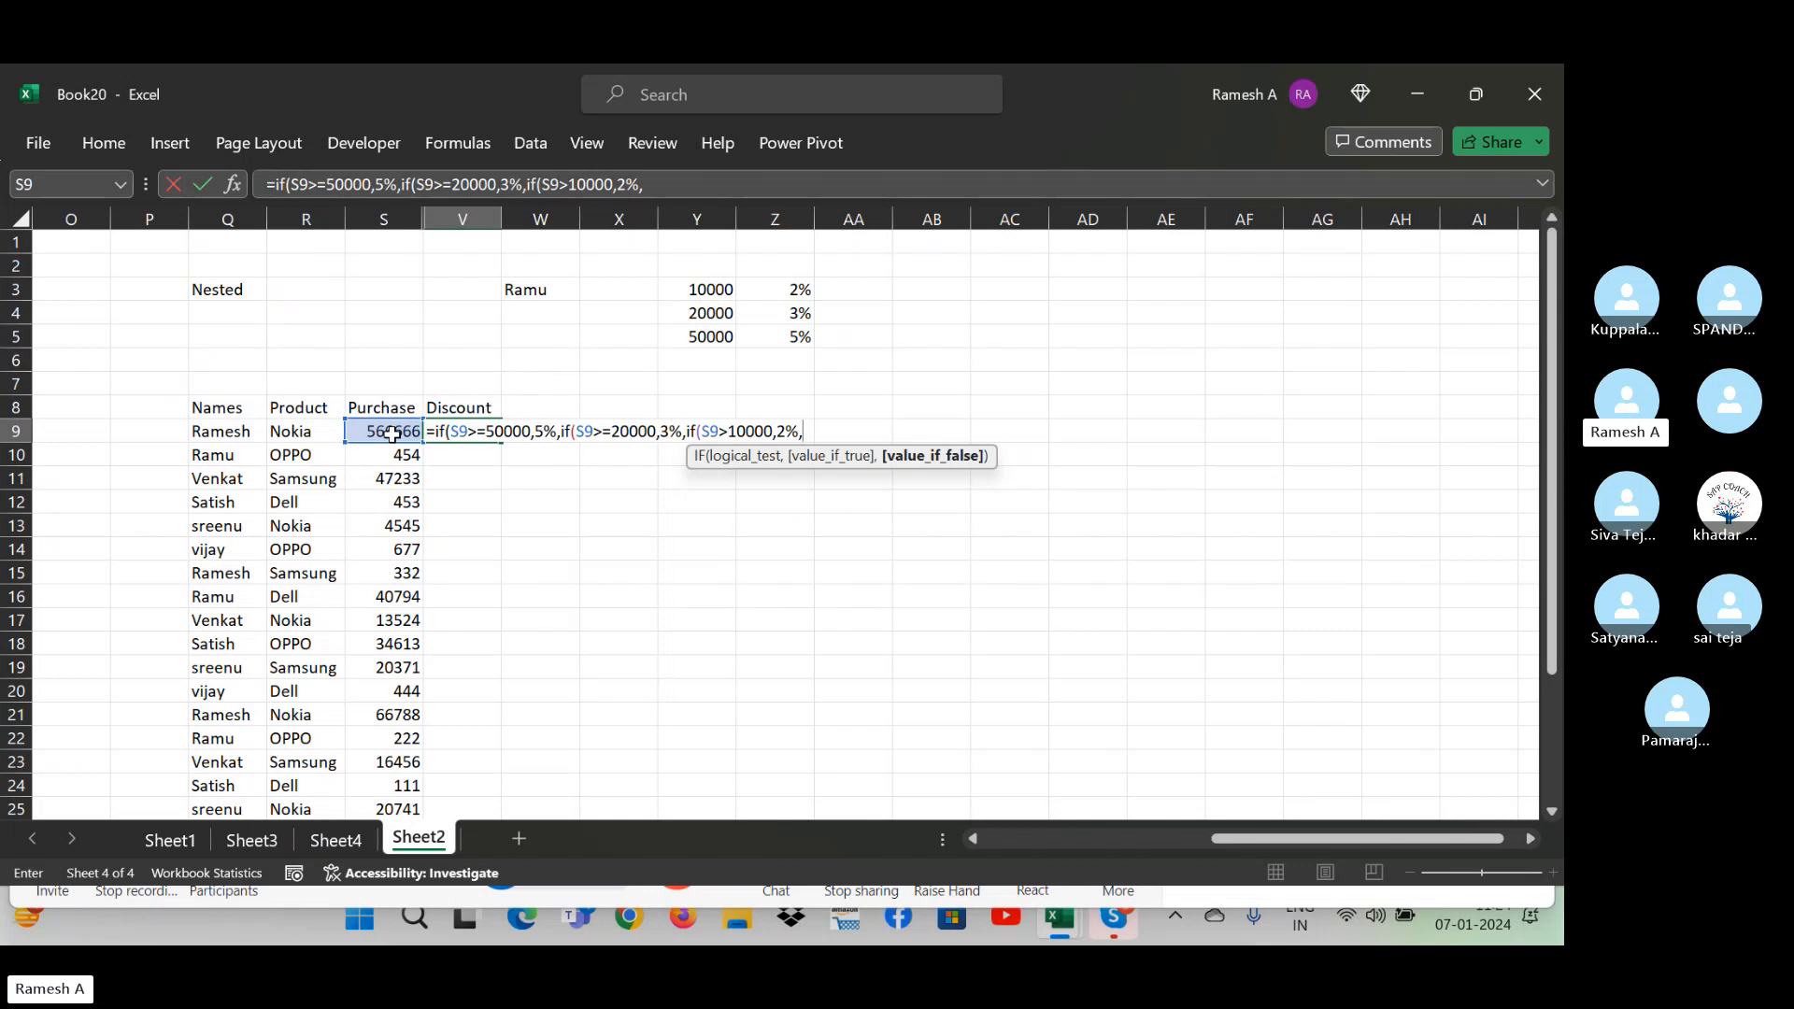
pyautogui.write('0%))')
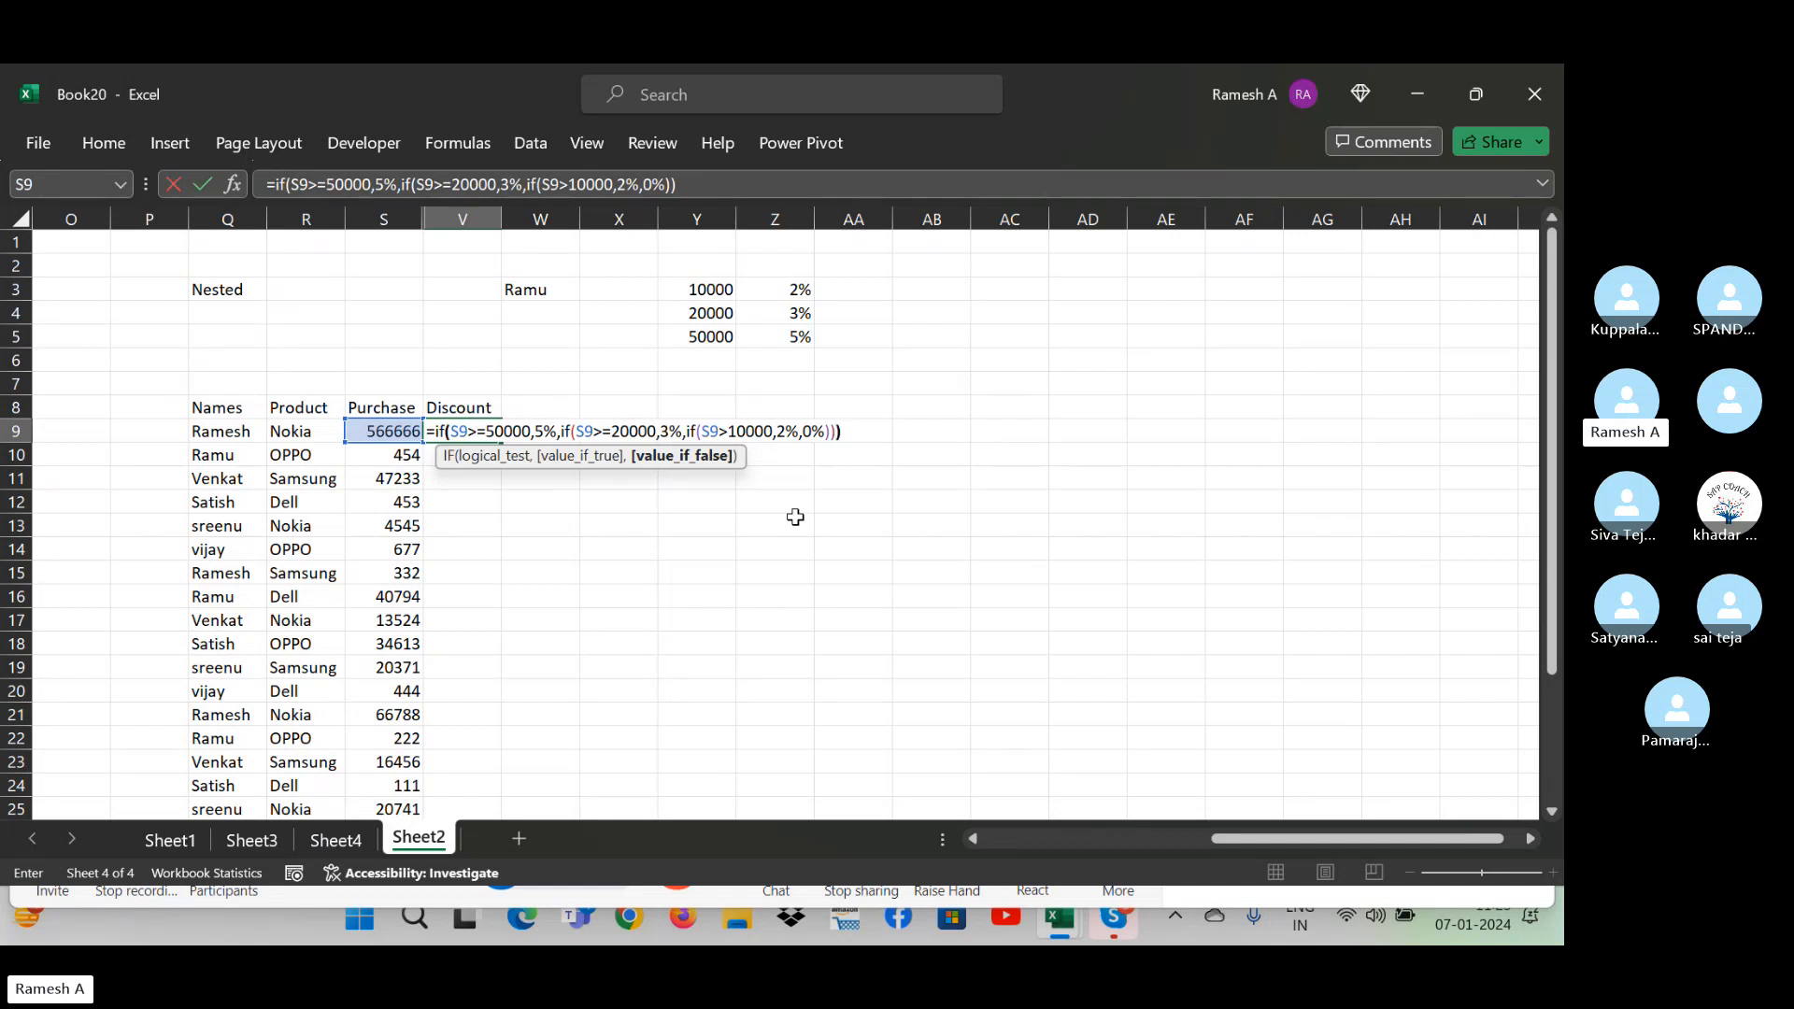
pyautogui.press('Return')
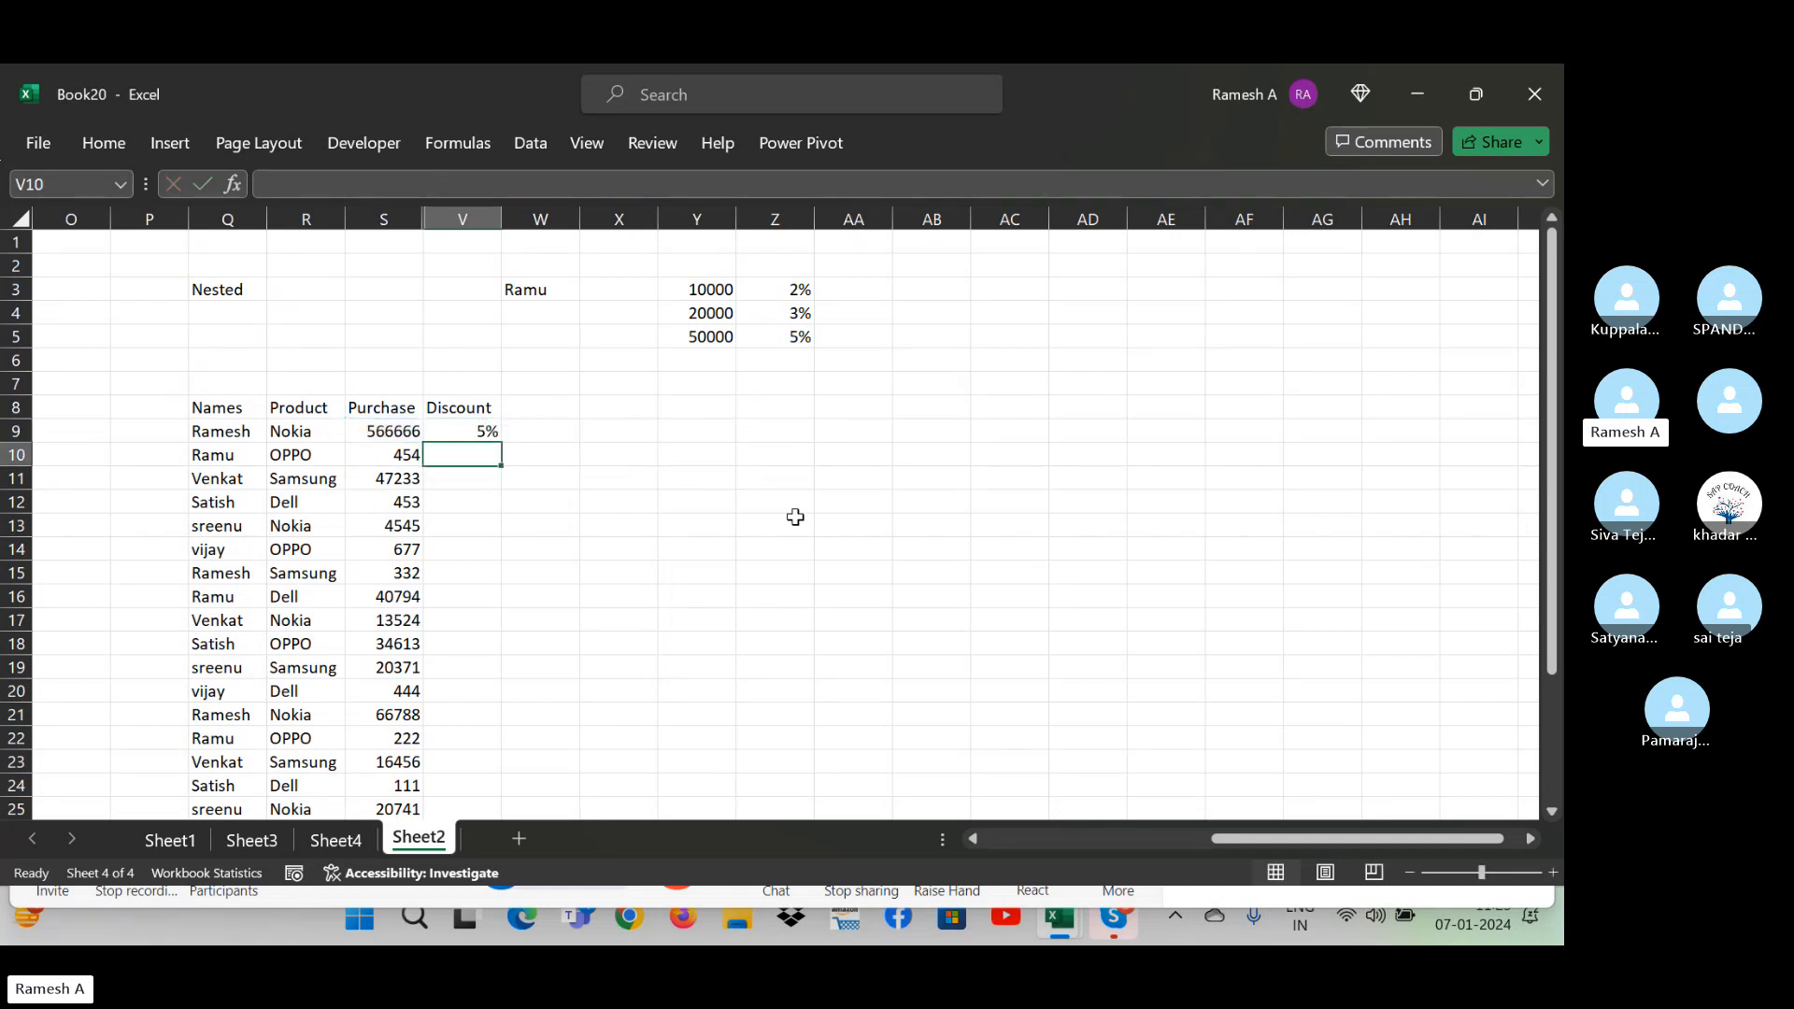
# - Fill the nested IF formula from V9 down the Discount column to the last data row
pyautogui.press('Left')
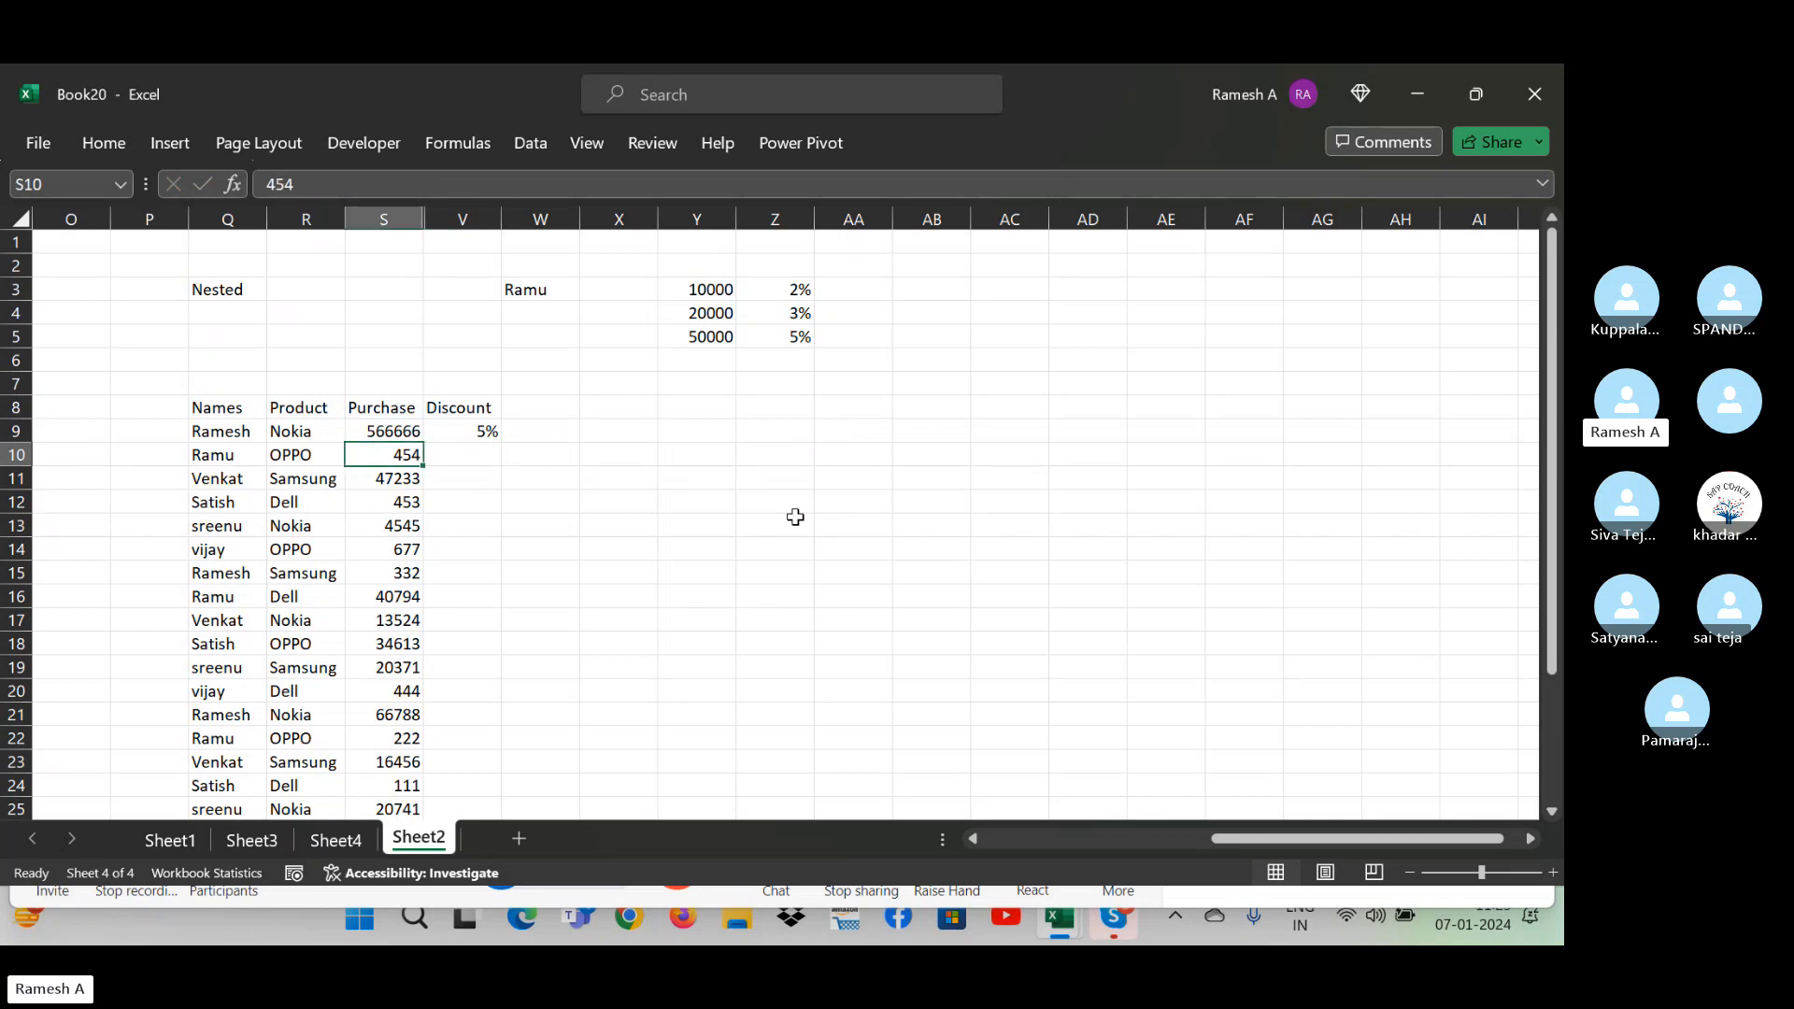
pyautogui.press('Up')
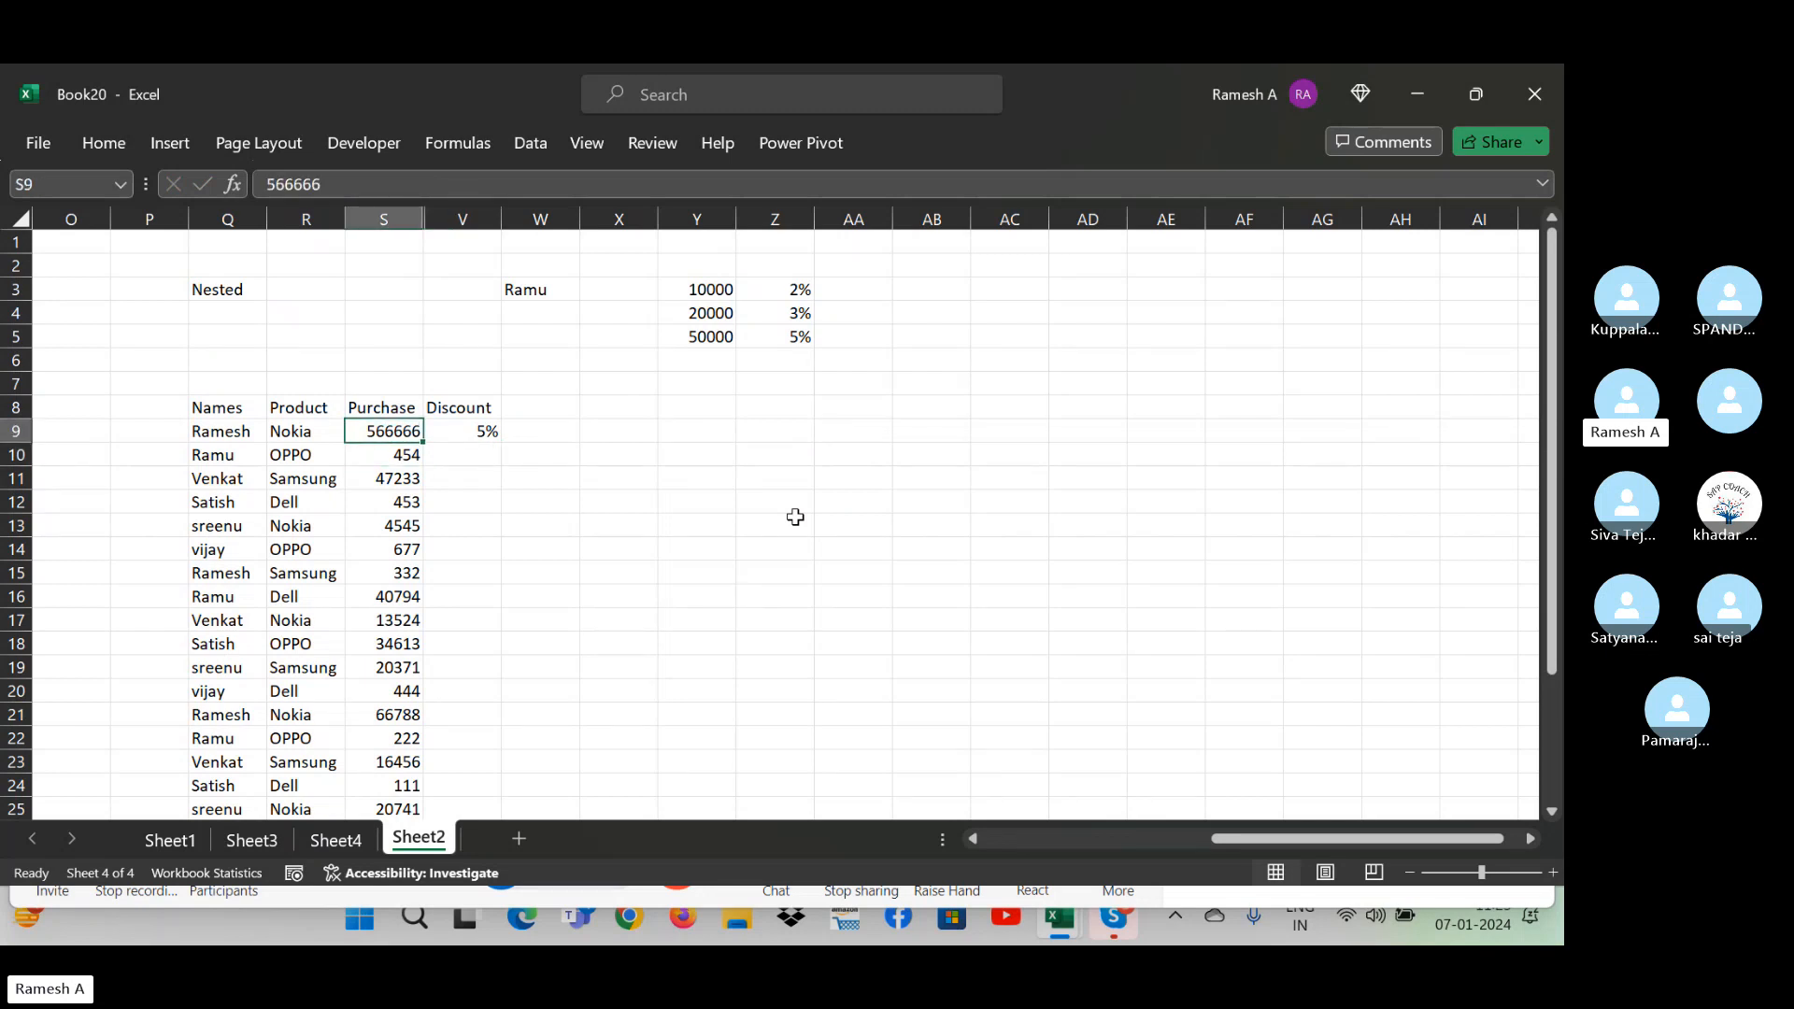
pyautogui.press('Right')
pyautogui.press('Left')
pyautogui.hotkey('ctrl', 'Down')
pyautogui.press('Right')
pyautogui.hotkey('ctrl', 'shift', 'Up')
pyautogui.hotkey('ctrl', 'd')
# - Review the filled Discount column and check row 11's purchase and discount against the 20000 tier in Y4:Z4
pyautogui.press('Up')
pyautogui.press('Up')
pyautogui.press('Up')
pyautogui.press('Up')
pyautogui.press('Up')
pyautogui.press('Up')
pyautogui.press('Up')
pyautogui.press('Up')
pyautogui.press('Up')
pyautogui.press('Up')
pyautogui.press('Up')
pyautogui.press('Up')
pyautogui.press('Up')
pyautogui.press('Up')
pyautogui.press('Up')
pyautogui.press('Up')
pyautogui.press('Up')
pyautogui.press('Up')
pyautogui.press('Up')
pyautogui.press('Up')
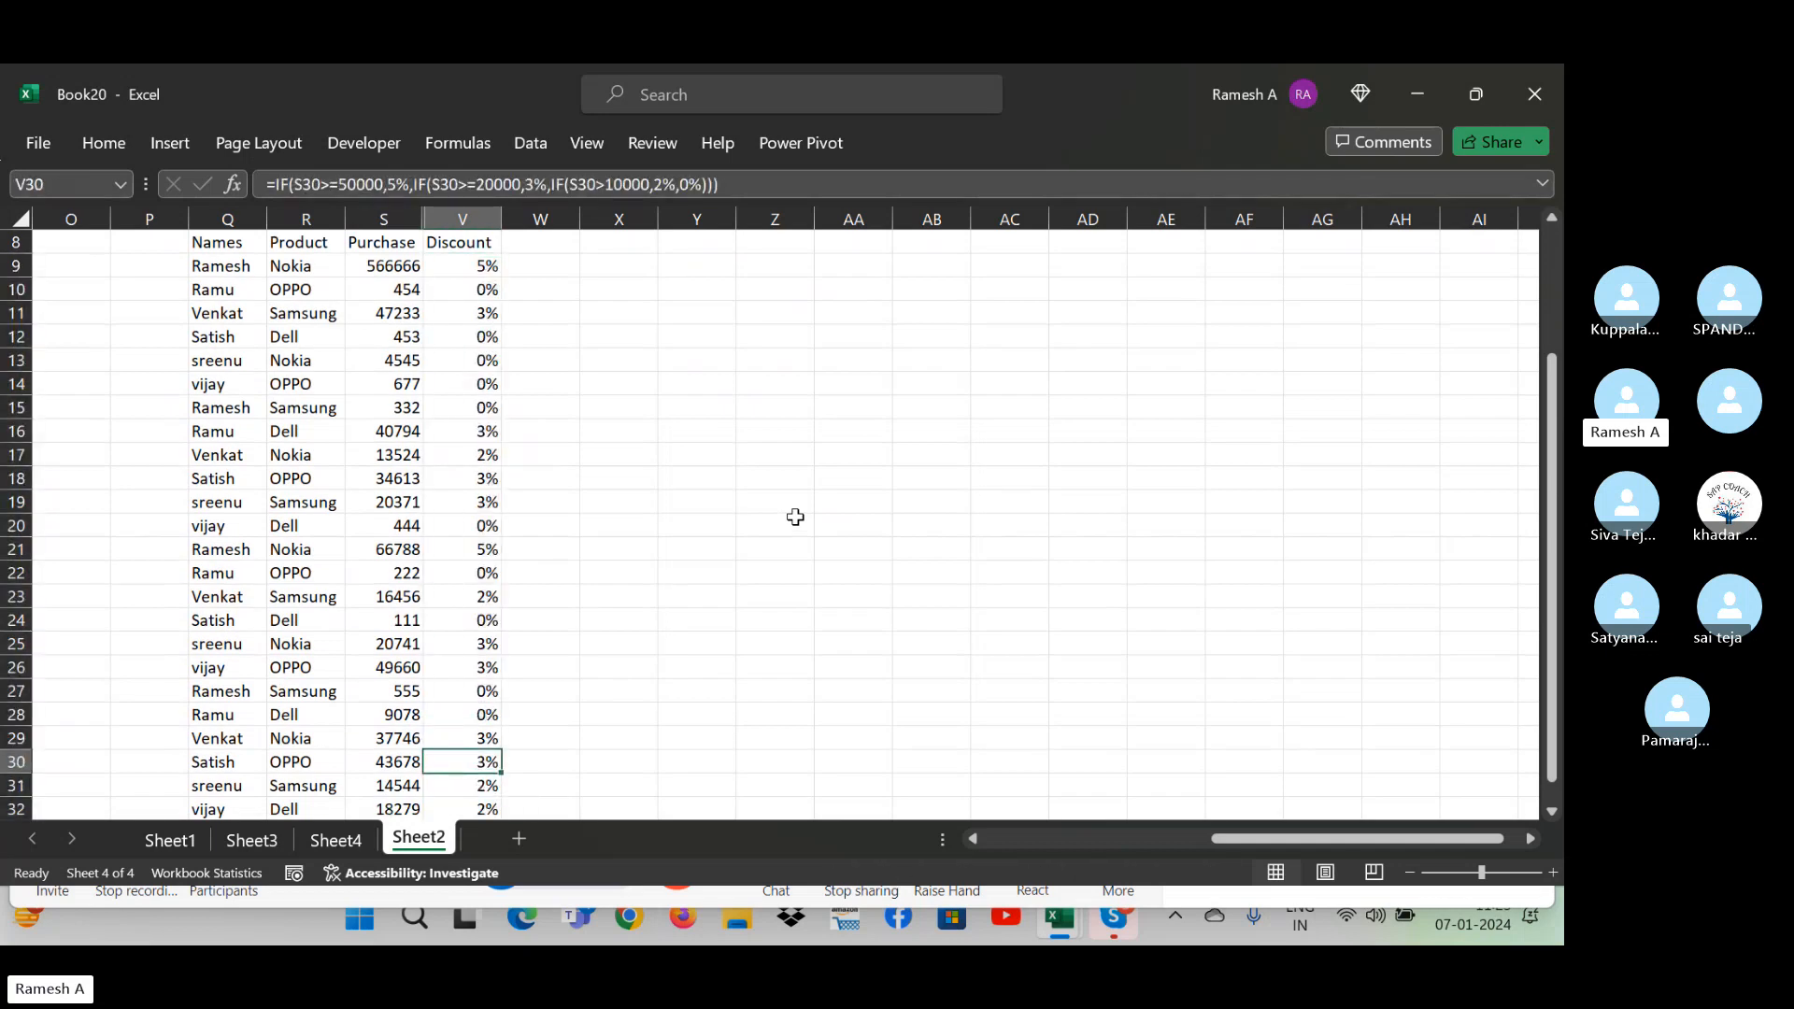
pyautogui.press('Down')
pyautogui.press('Down')
pyautogui.press('Down')
pyautogui.press('Down')
pyautogui.press('Down')
pyautogui.press('Down')
pyautogui.press('Down')
pyautogui.press('Down')
pyautogui.press('Down')
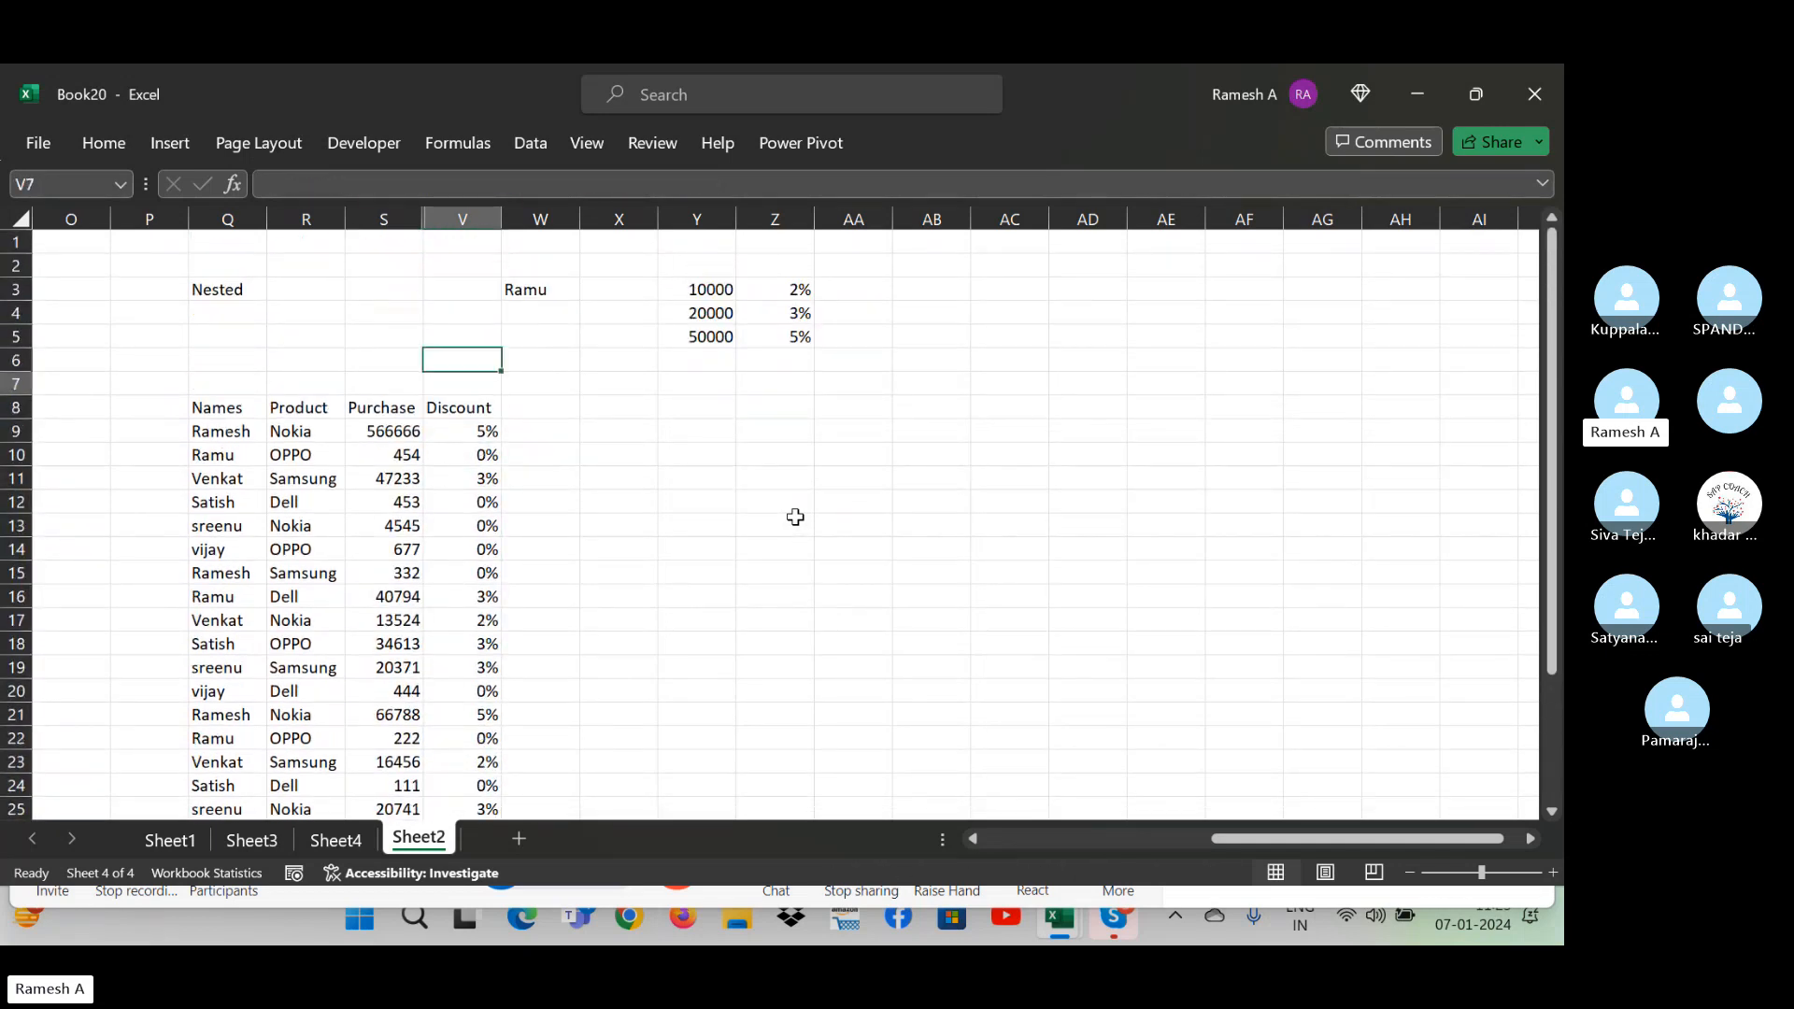
pyautogui.press('Left')
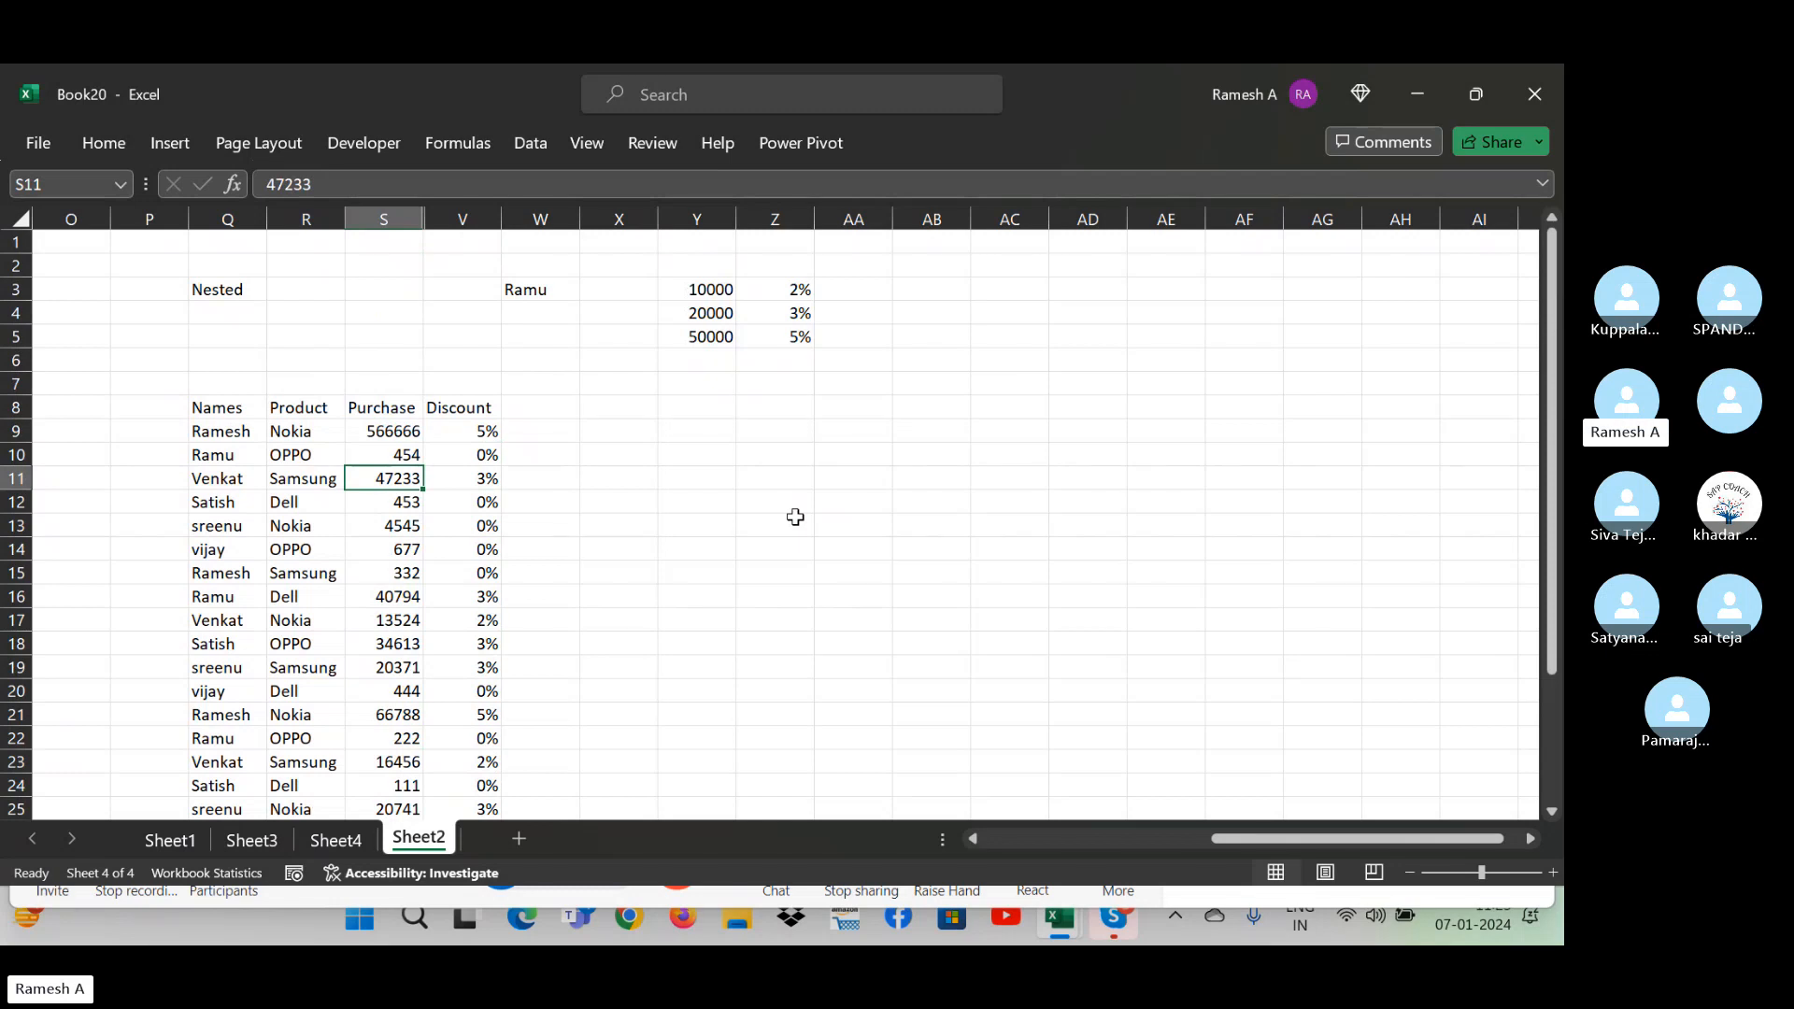
pyautogui.press('Right')
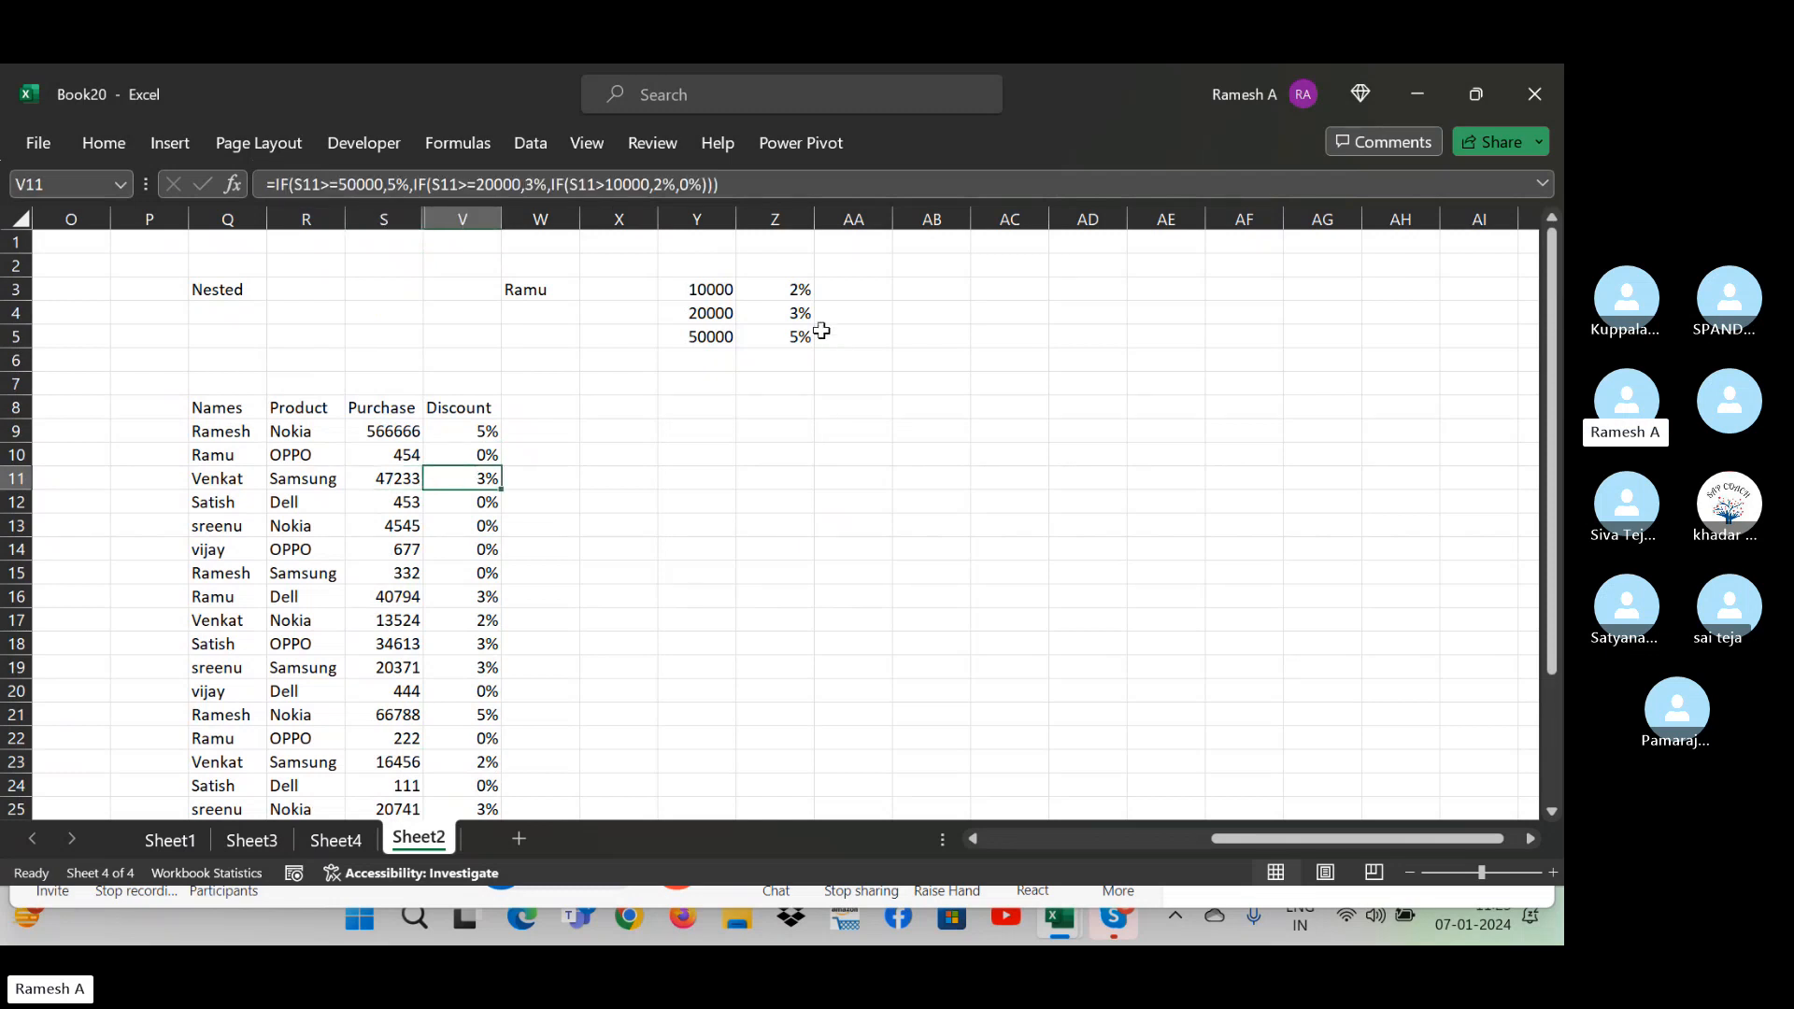
pyautogui.click(716, 313)
pyautogui.click(780, 313)
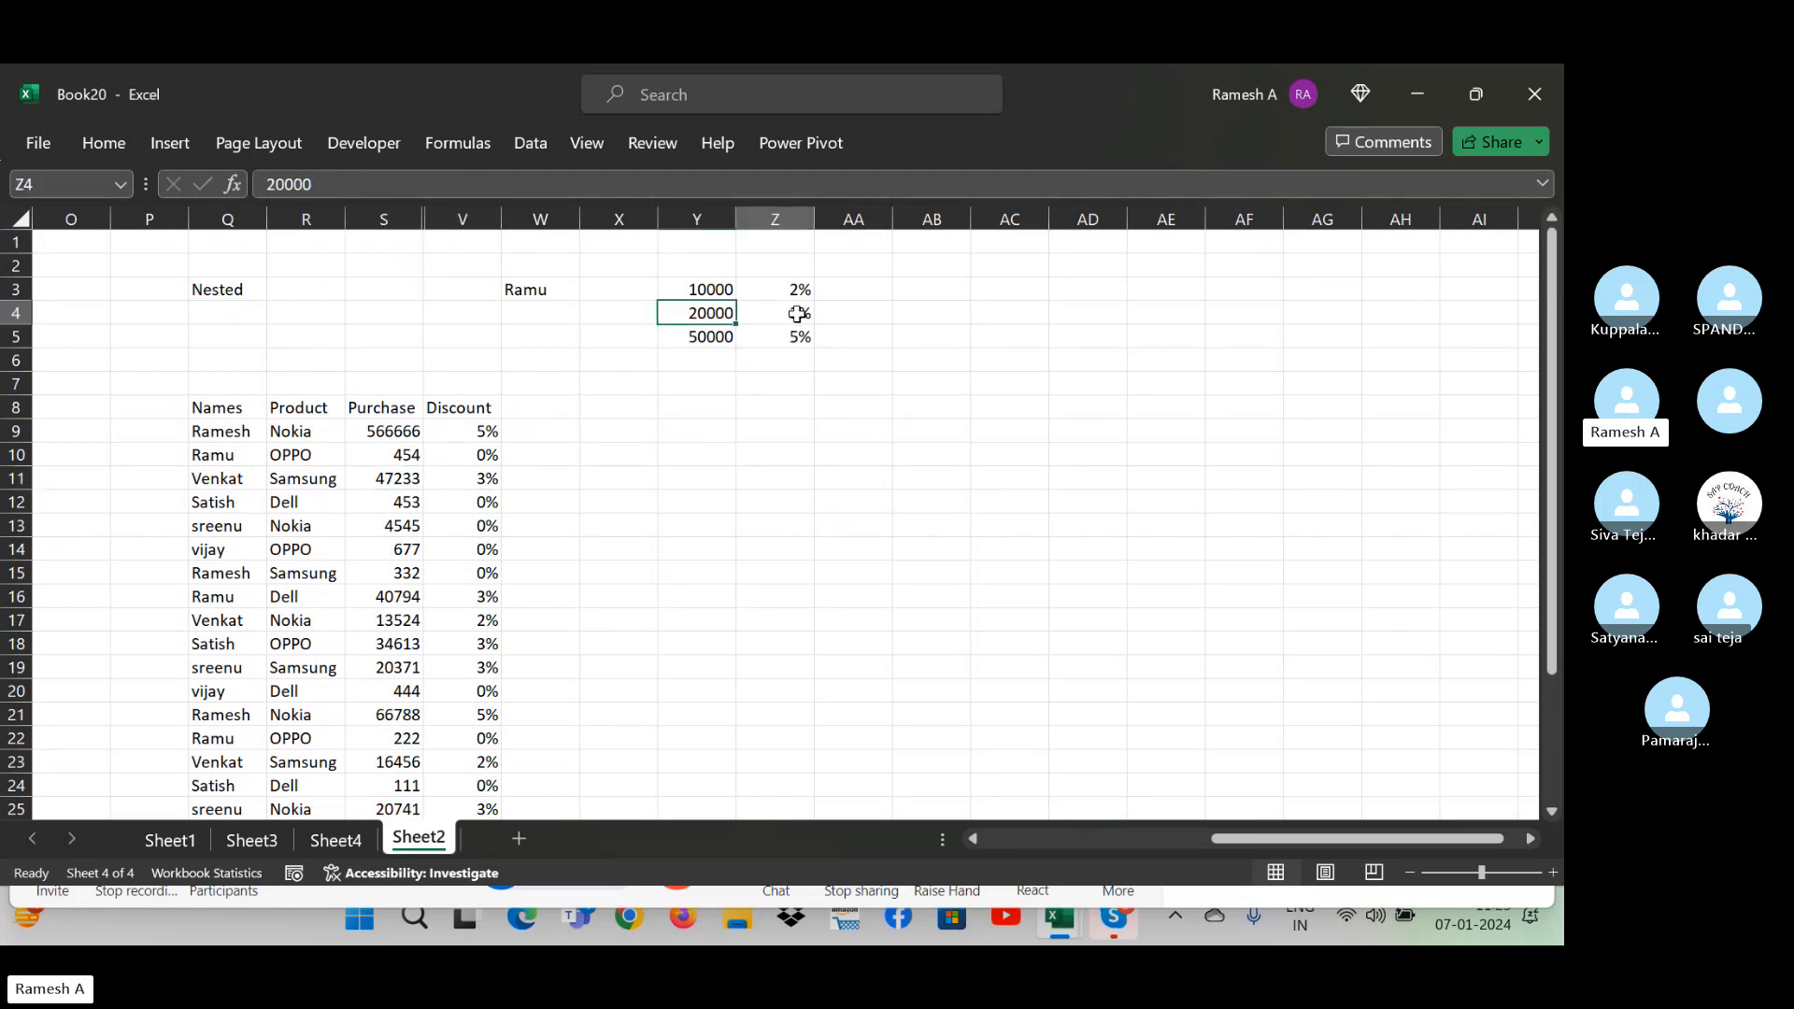
pyautogui.click(477, 480)
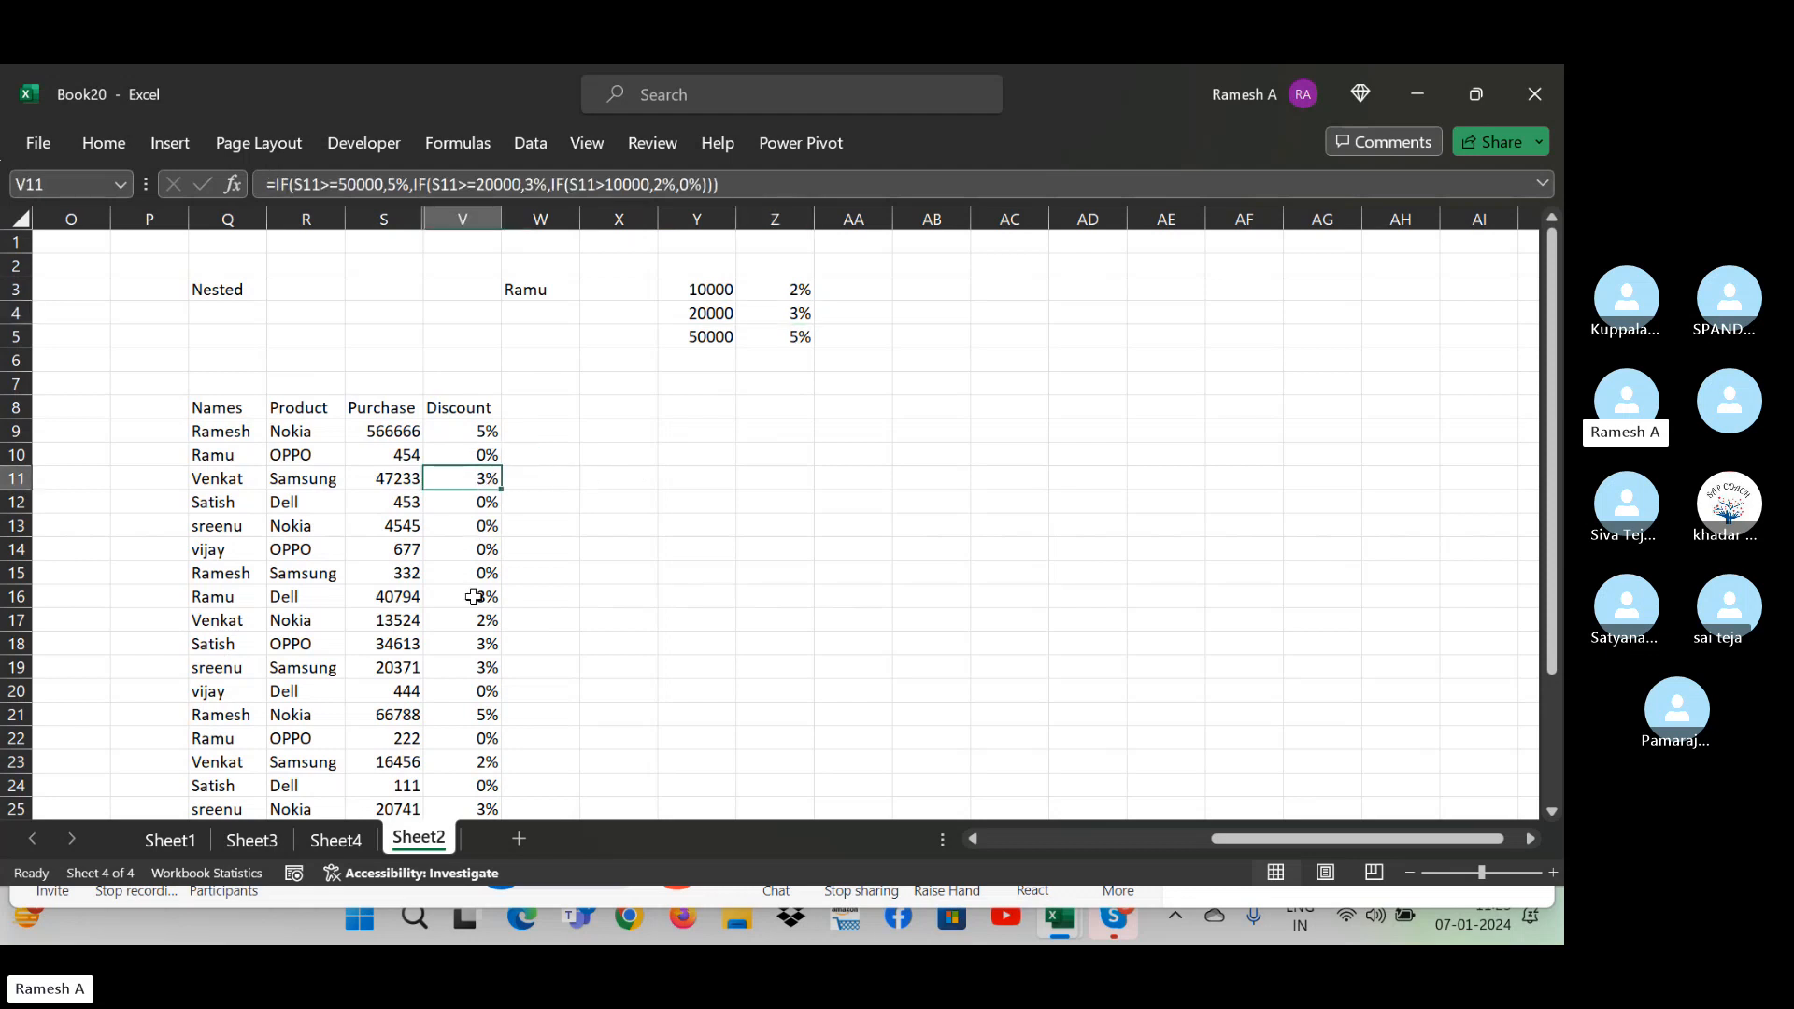
# - Examine the purchase amounts and discount formulas in rows 16, 19 and 23 against the tier table
pyautogui.click(435, 614)
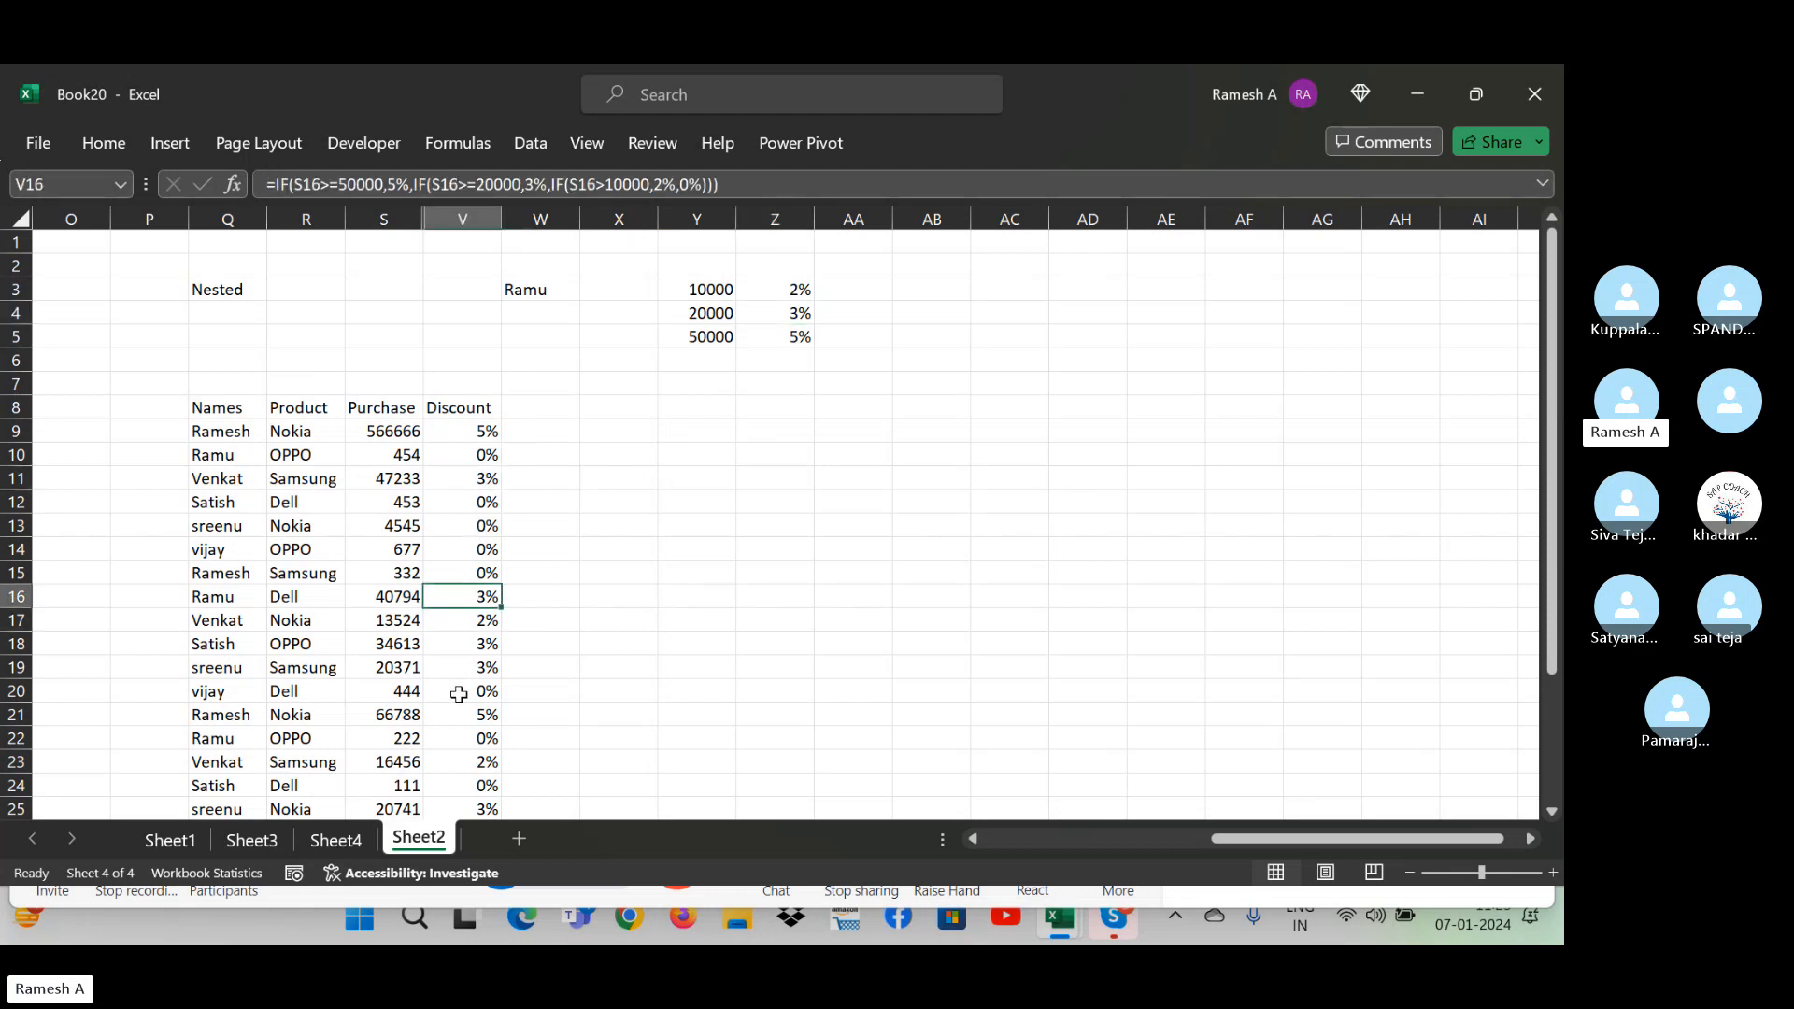
pyautogui.click(395, 667)
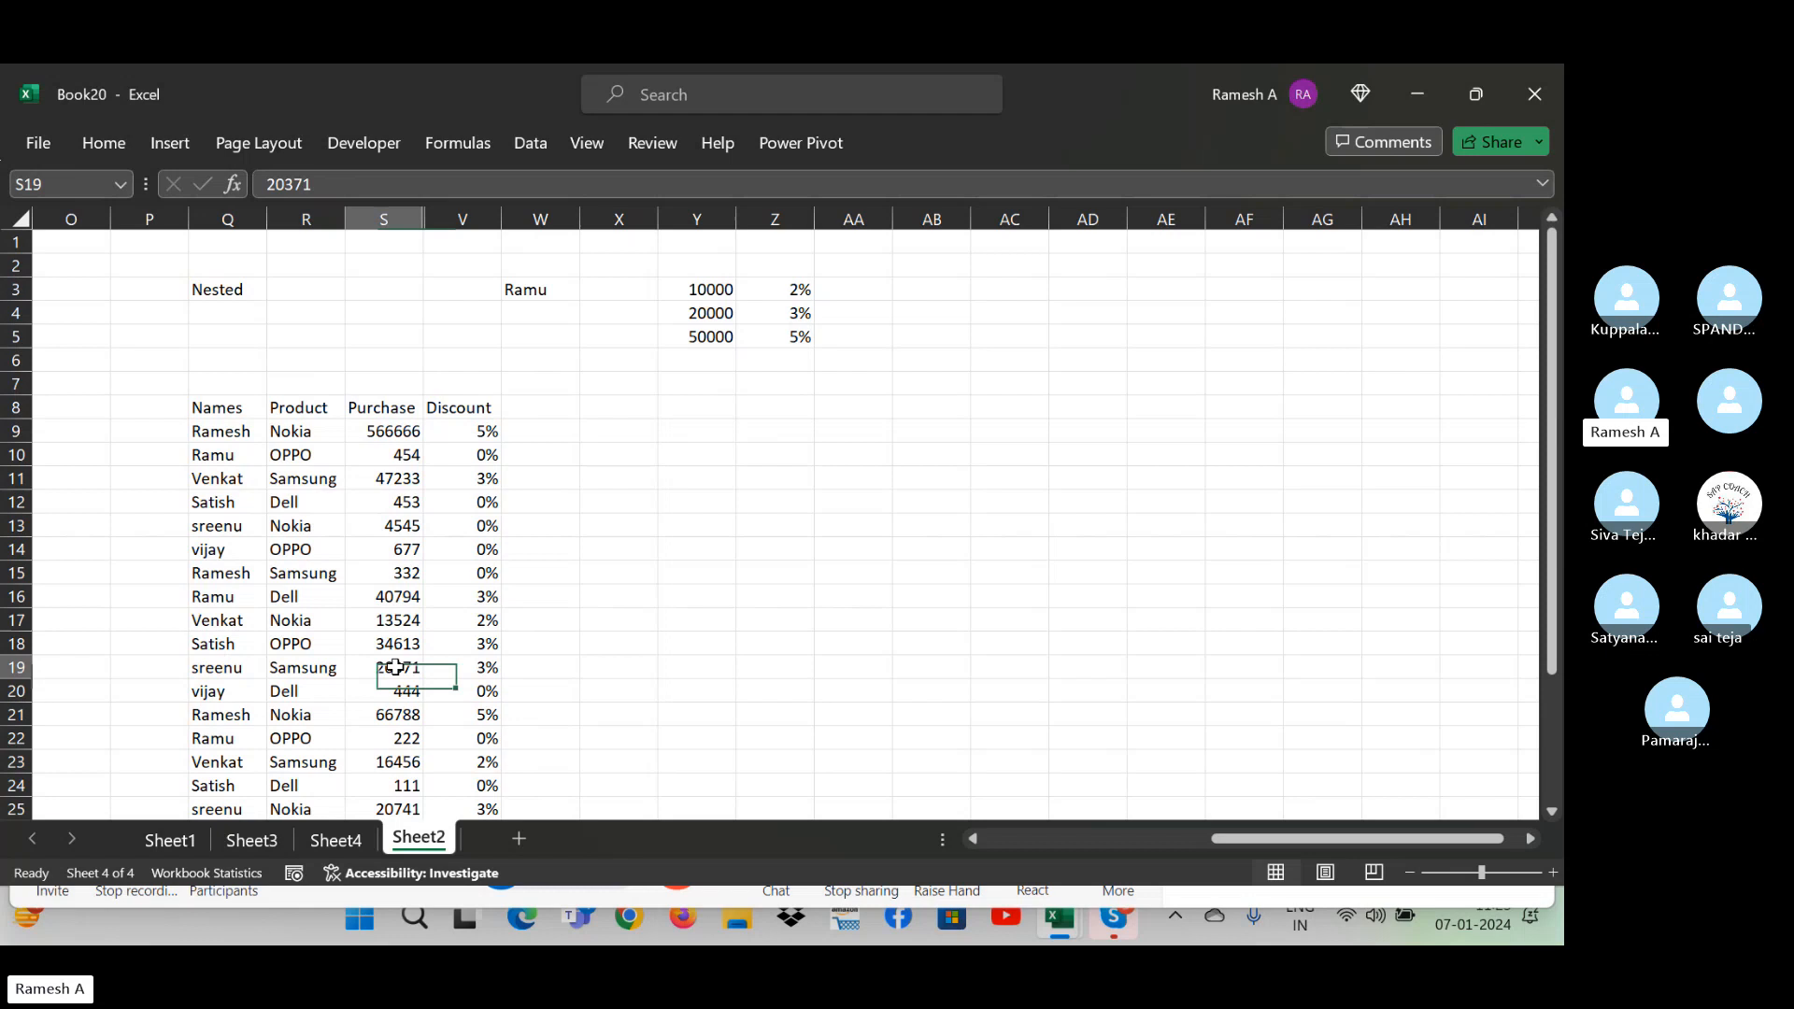
pyautogui.click(483, 669)
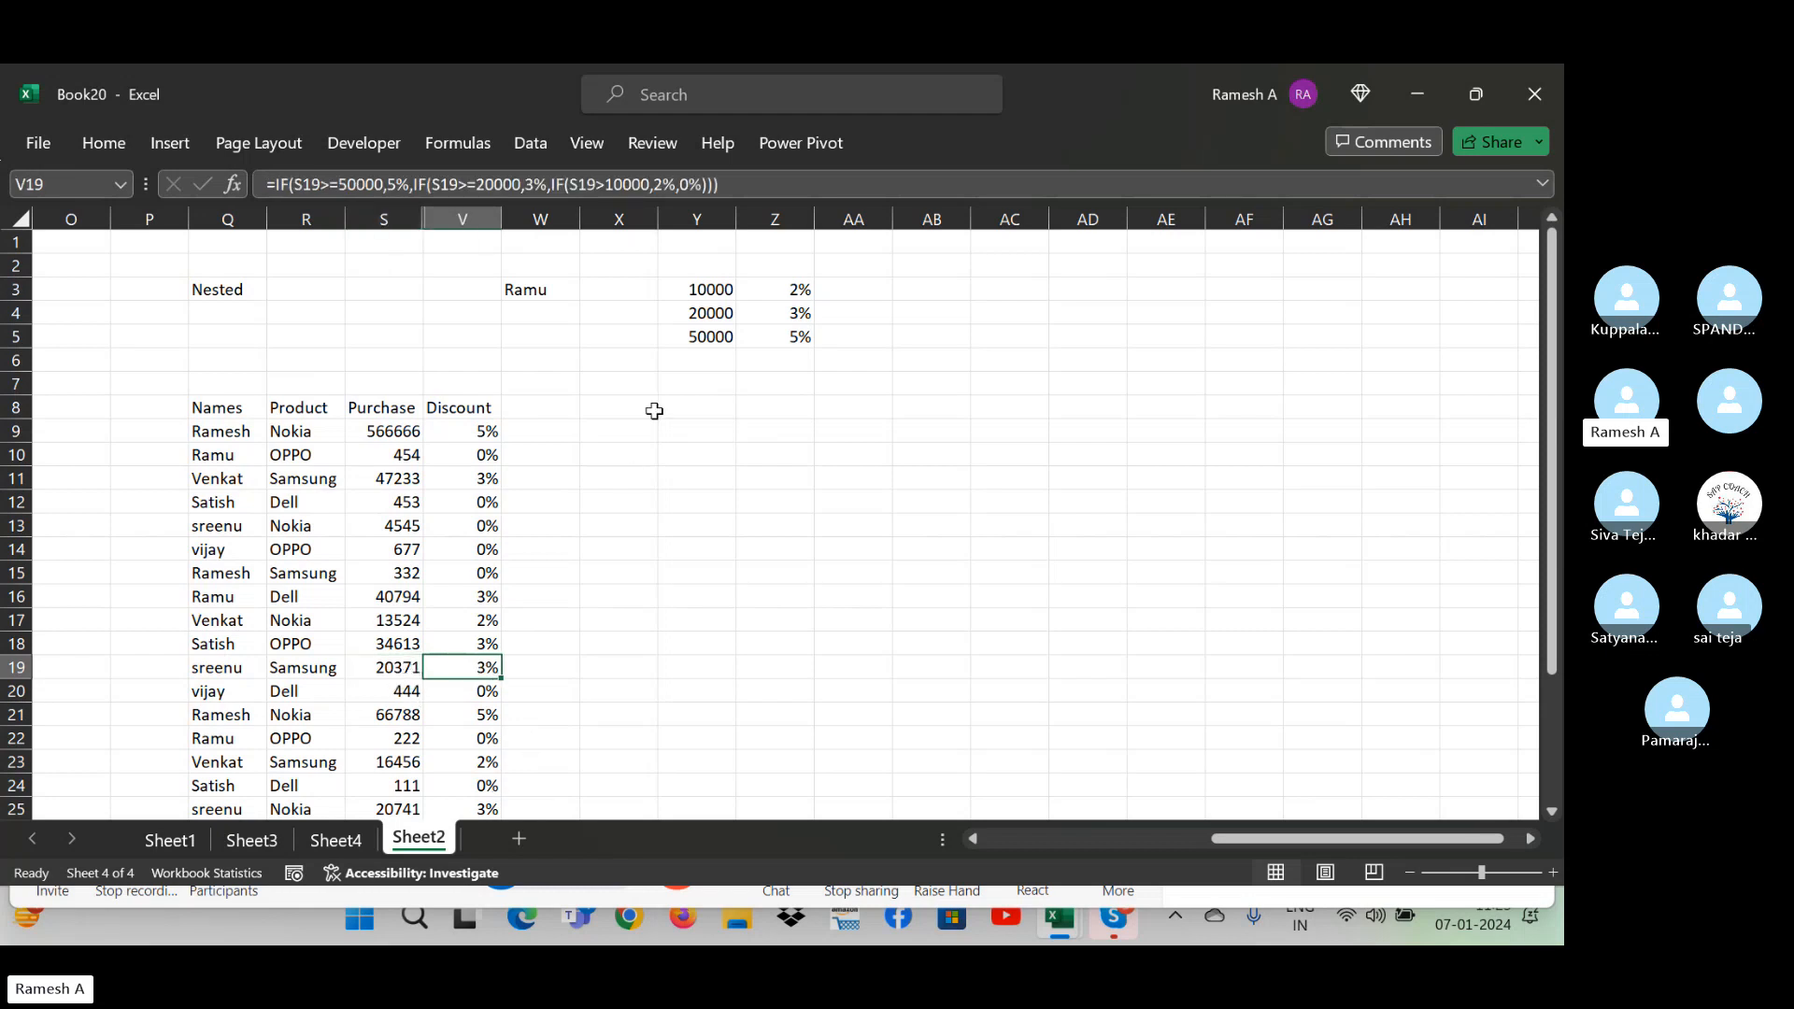
pyautogui.click(435, 777)
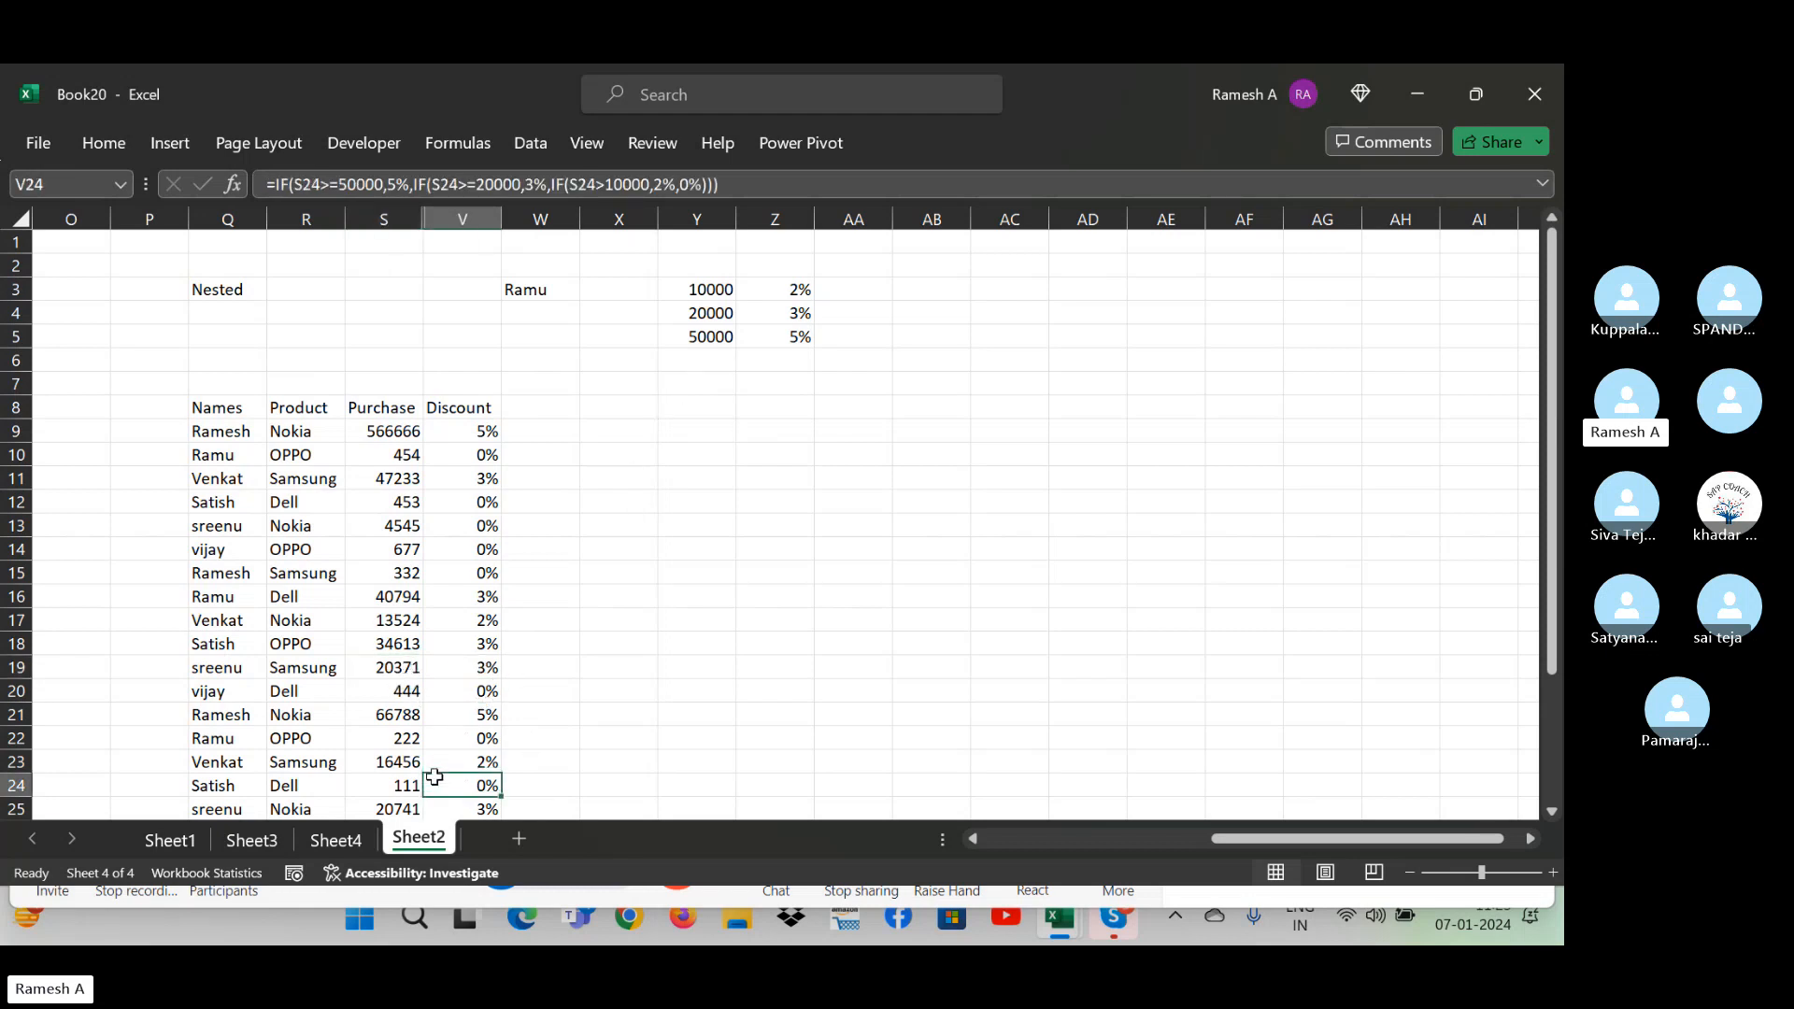
pyautogui.press('Up')
pyautogui.press('Left')
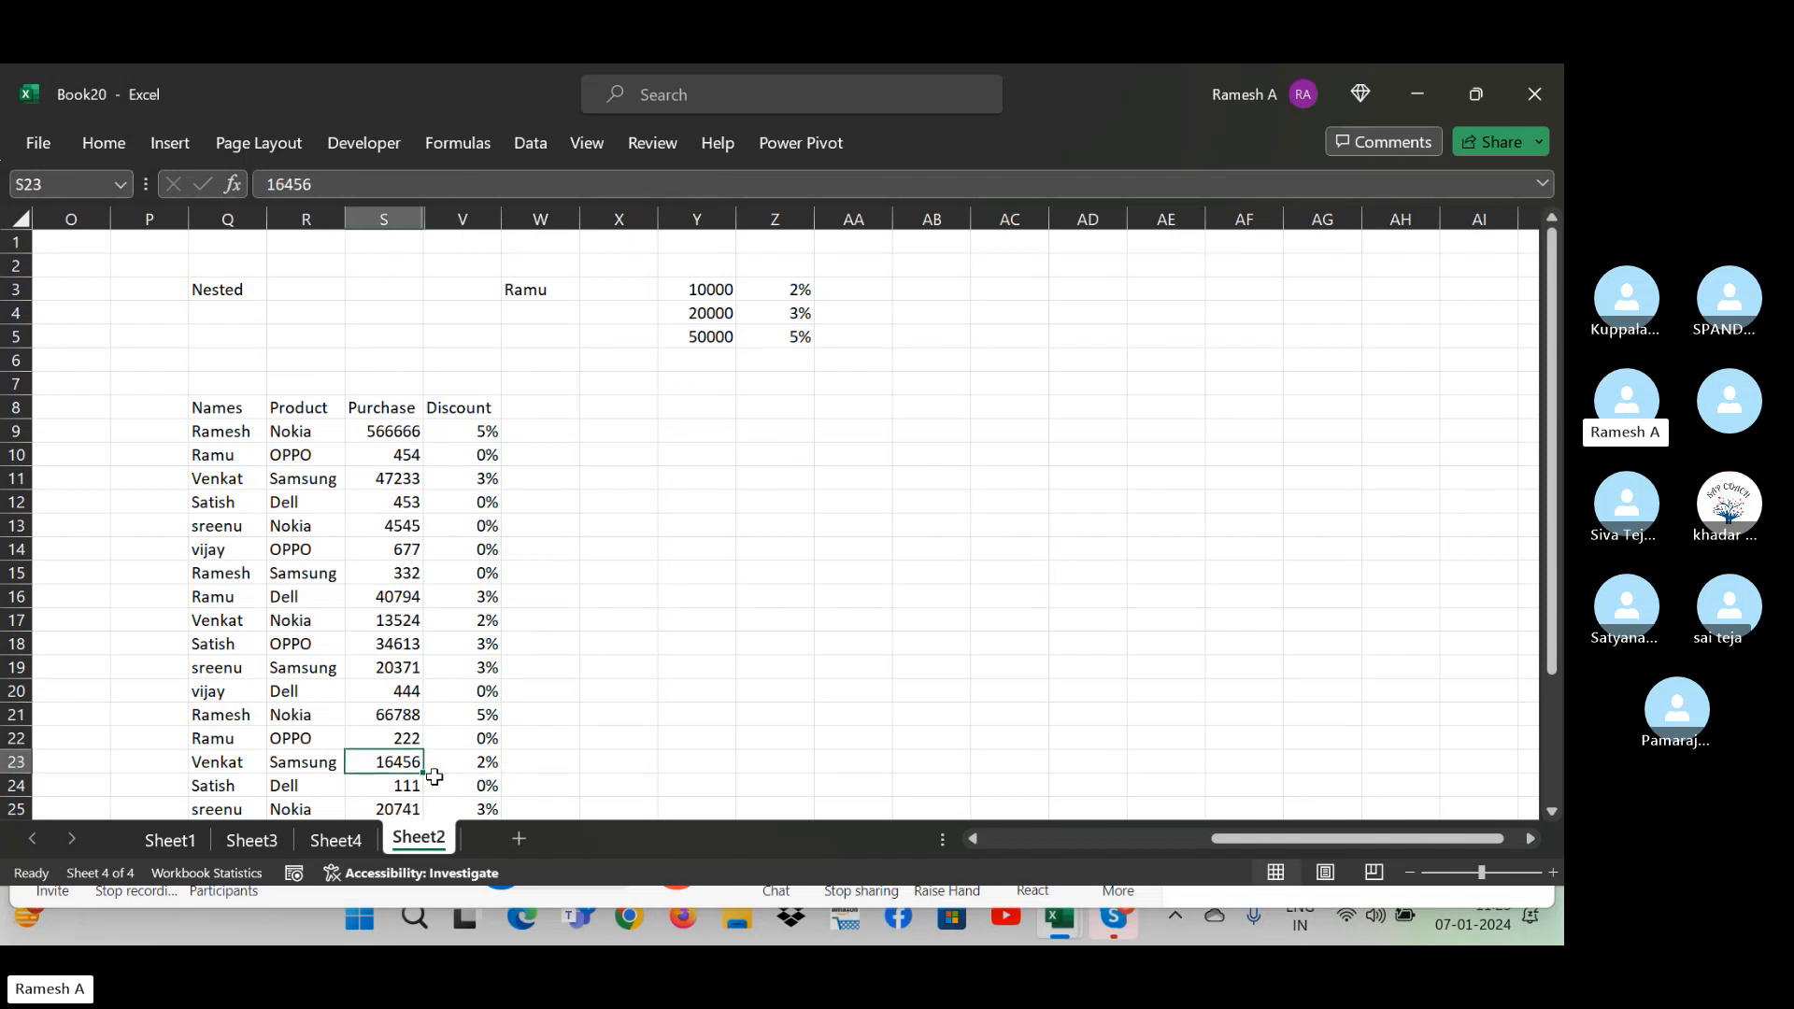
pyautogui.press('Right')
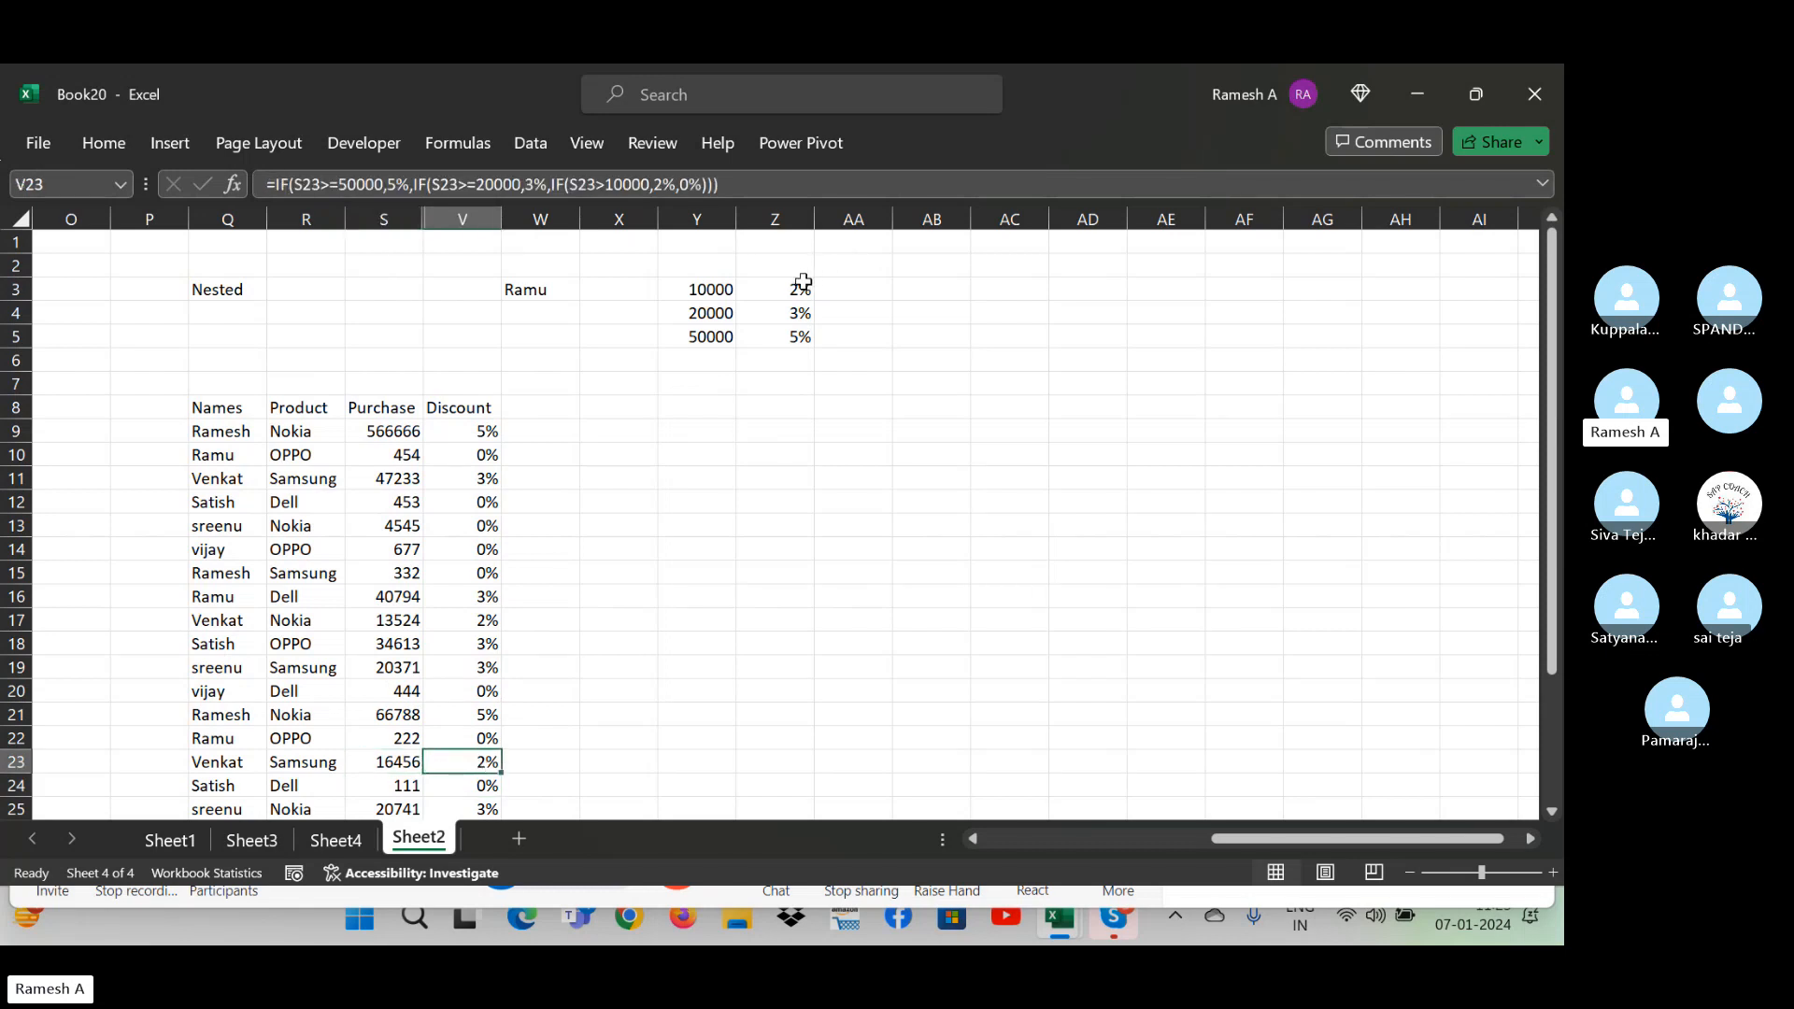
# - Check row 22's purchase amount and its nested IF discount formula
pyautogui.press('Up')
pyautogui.press('Left')
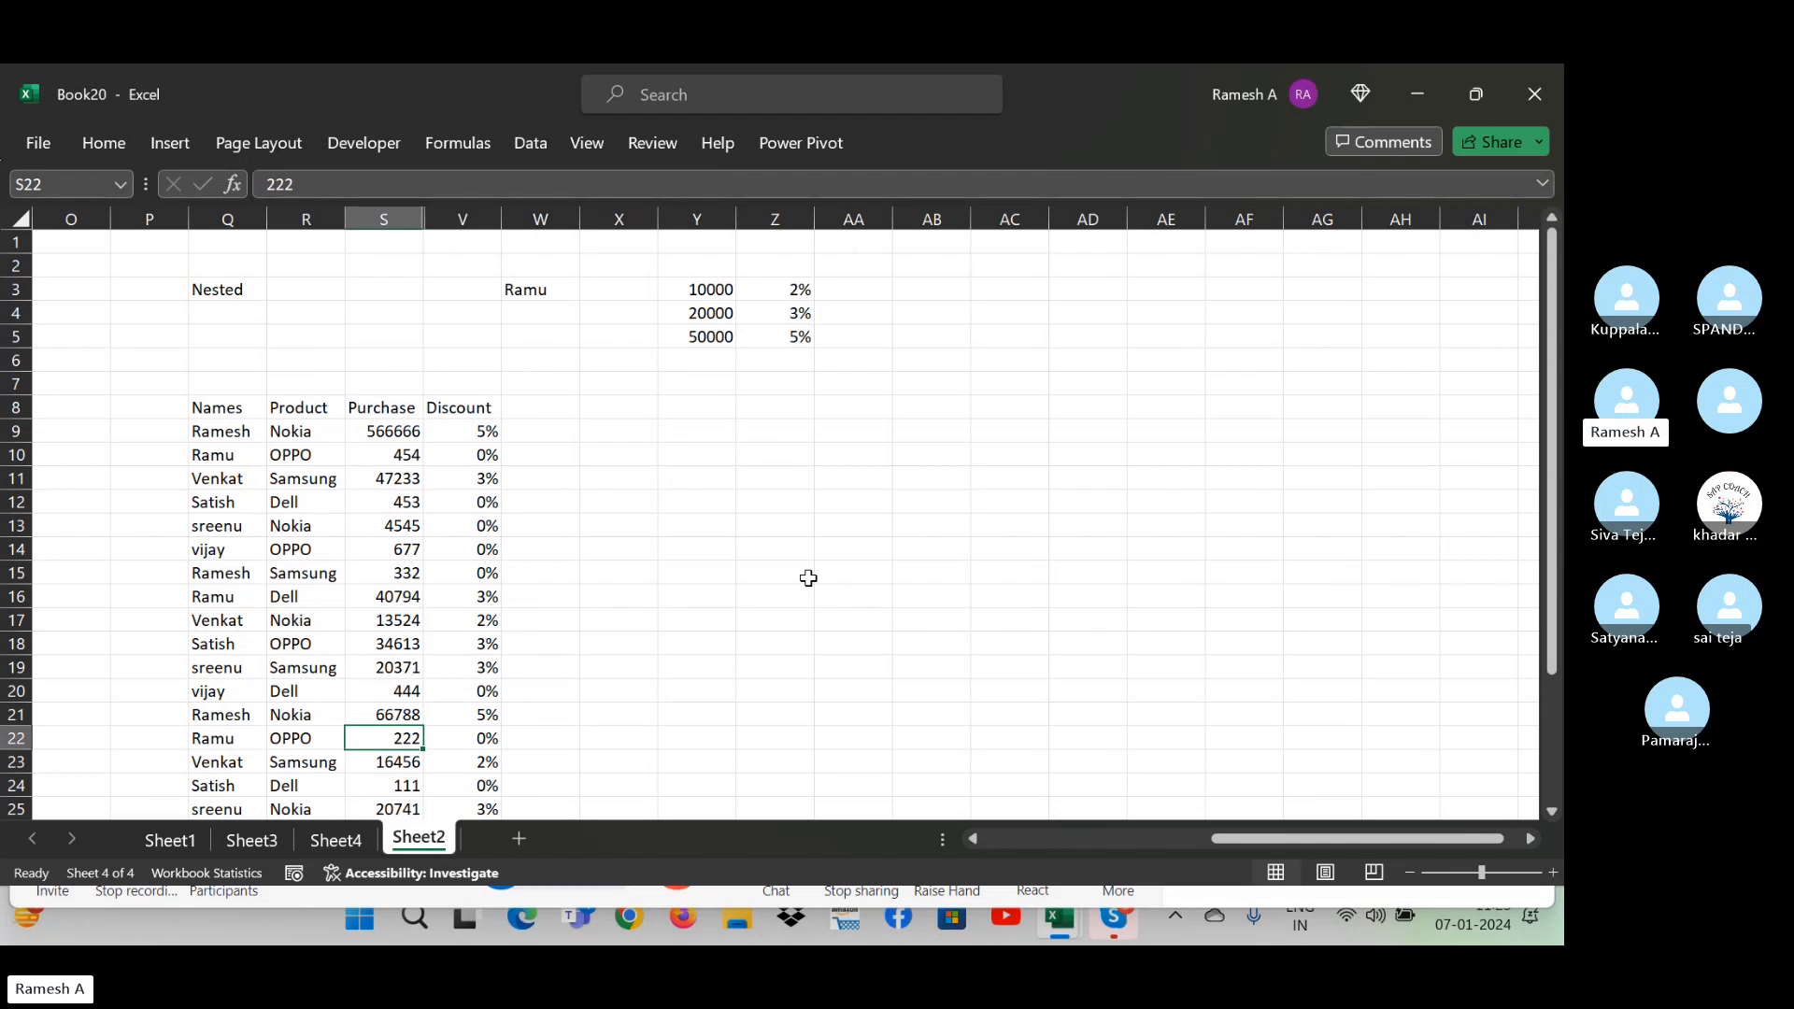
pyautogui.press('Right')
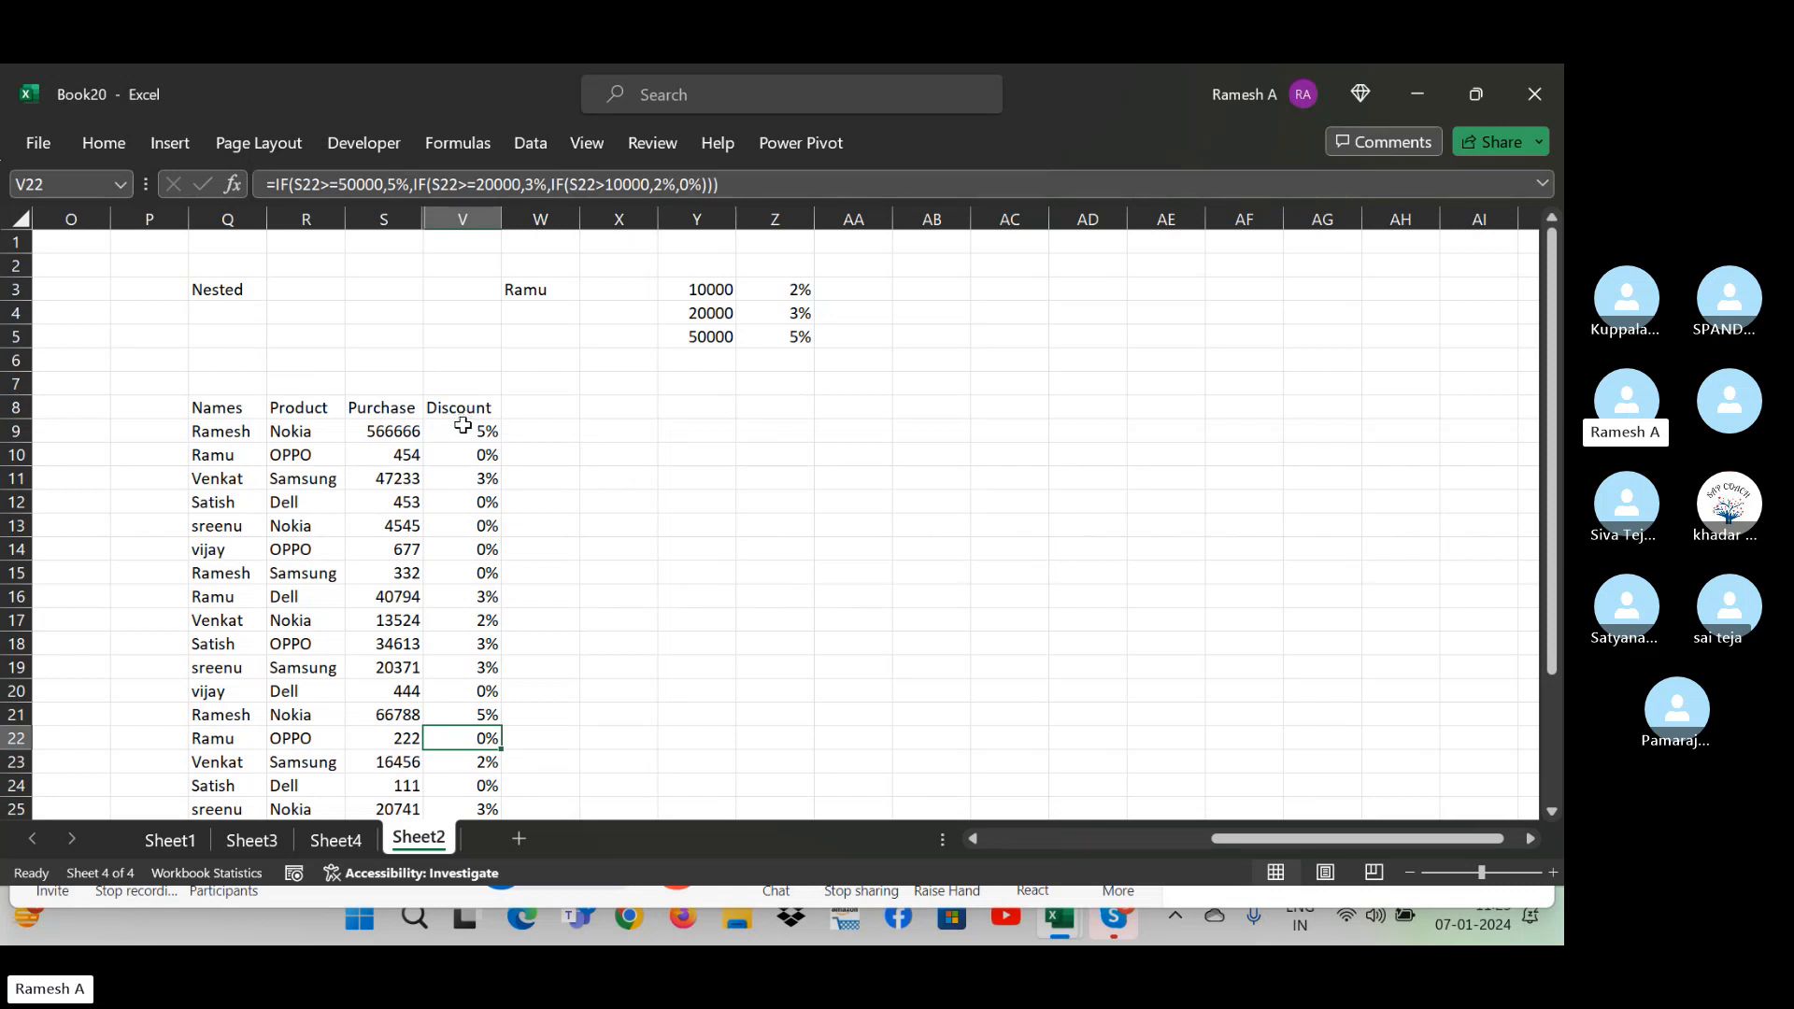
# - Start a product discount table in AB3:AC4 with Nokia at 2% and samsung at 5%
pyautogui.click(903, 285)
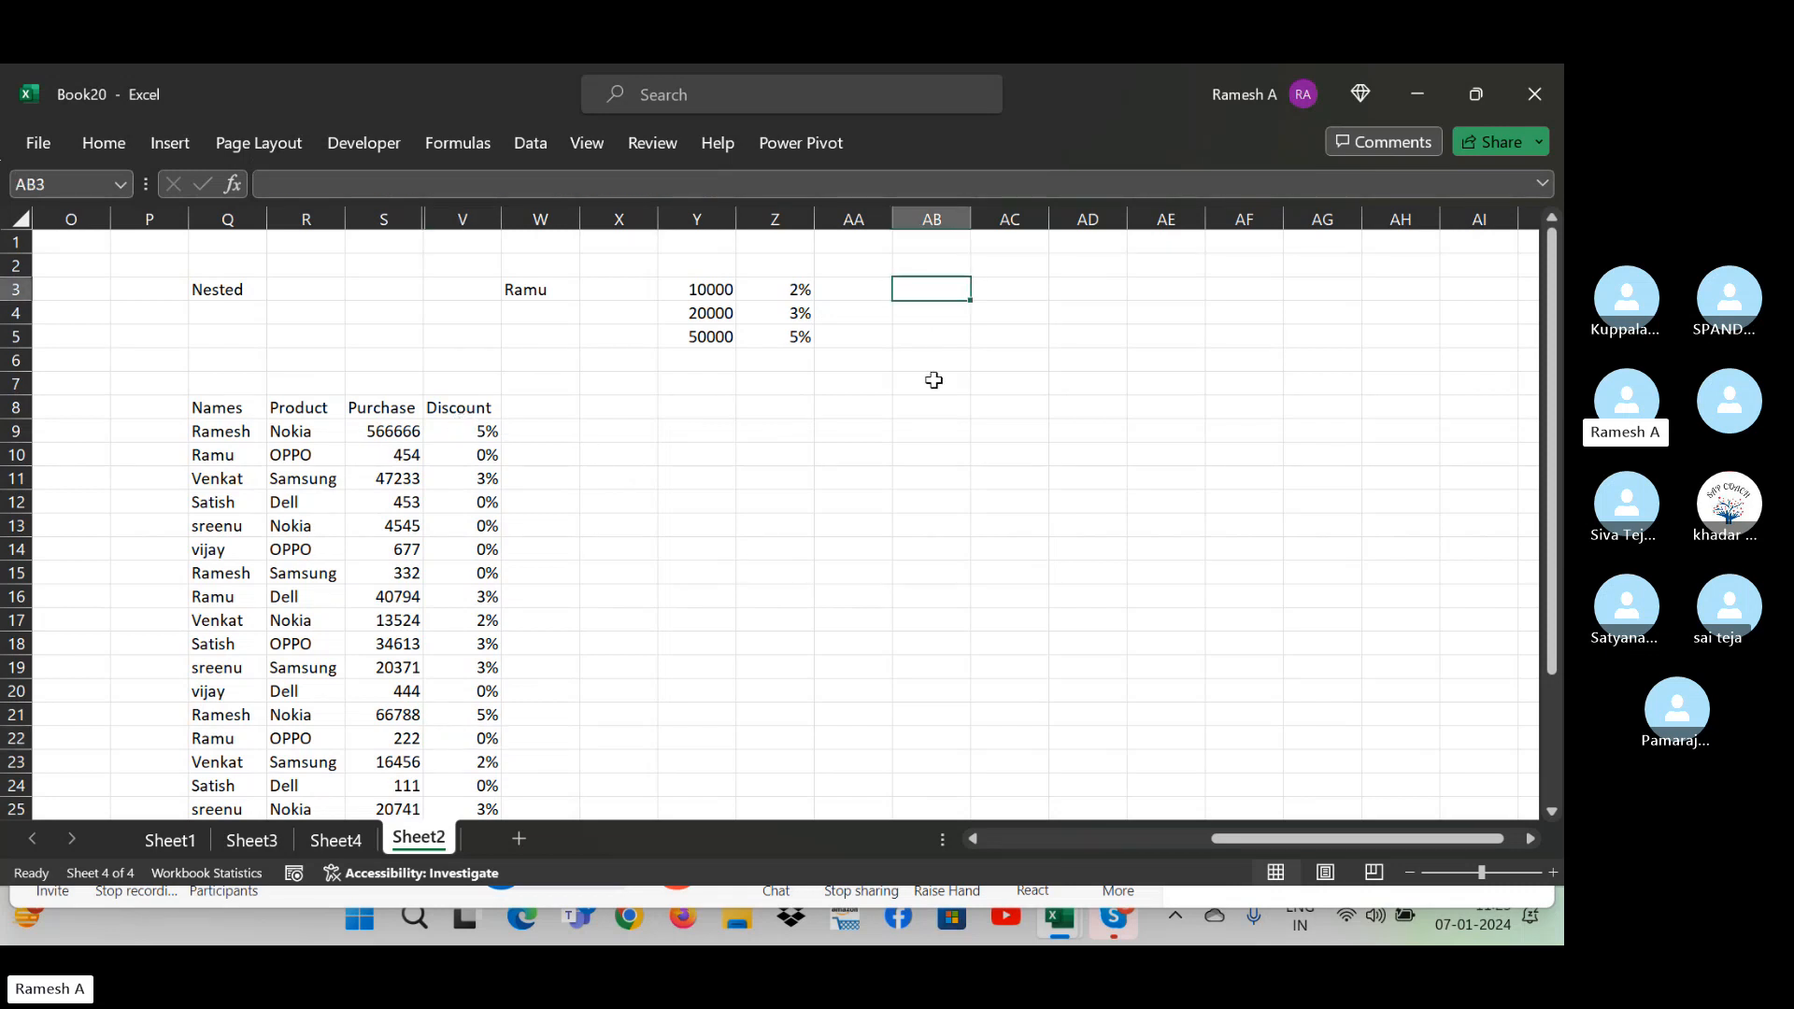
pyautogui.write('Nokia')
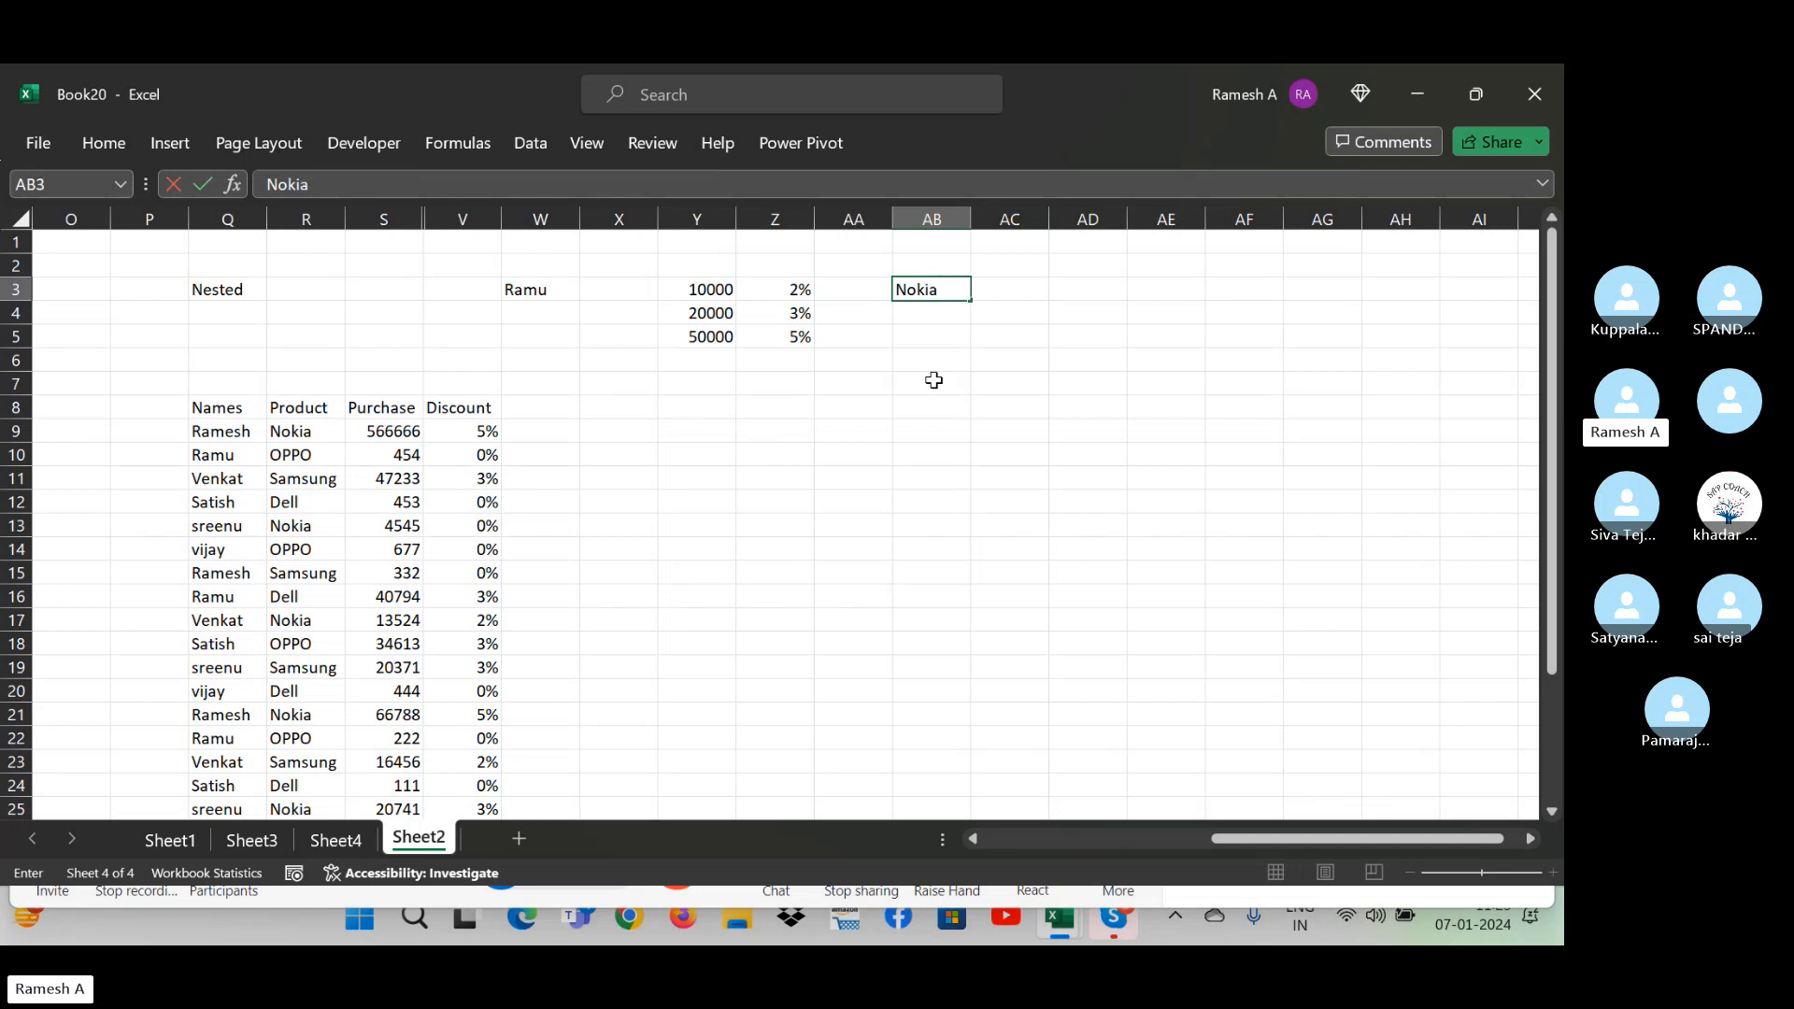
pyautogui.press('Tab')
pyautogui.write('2%')
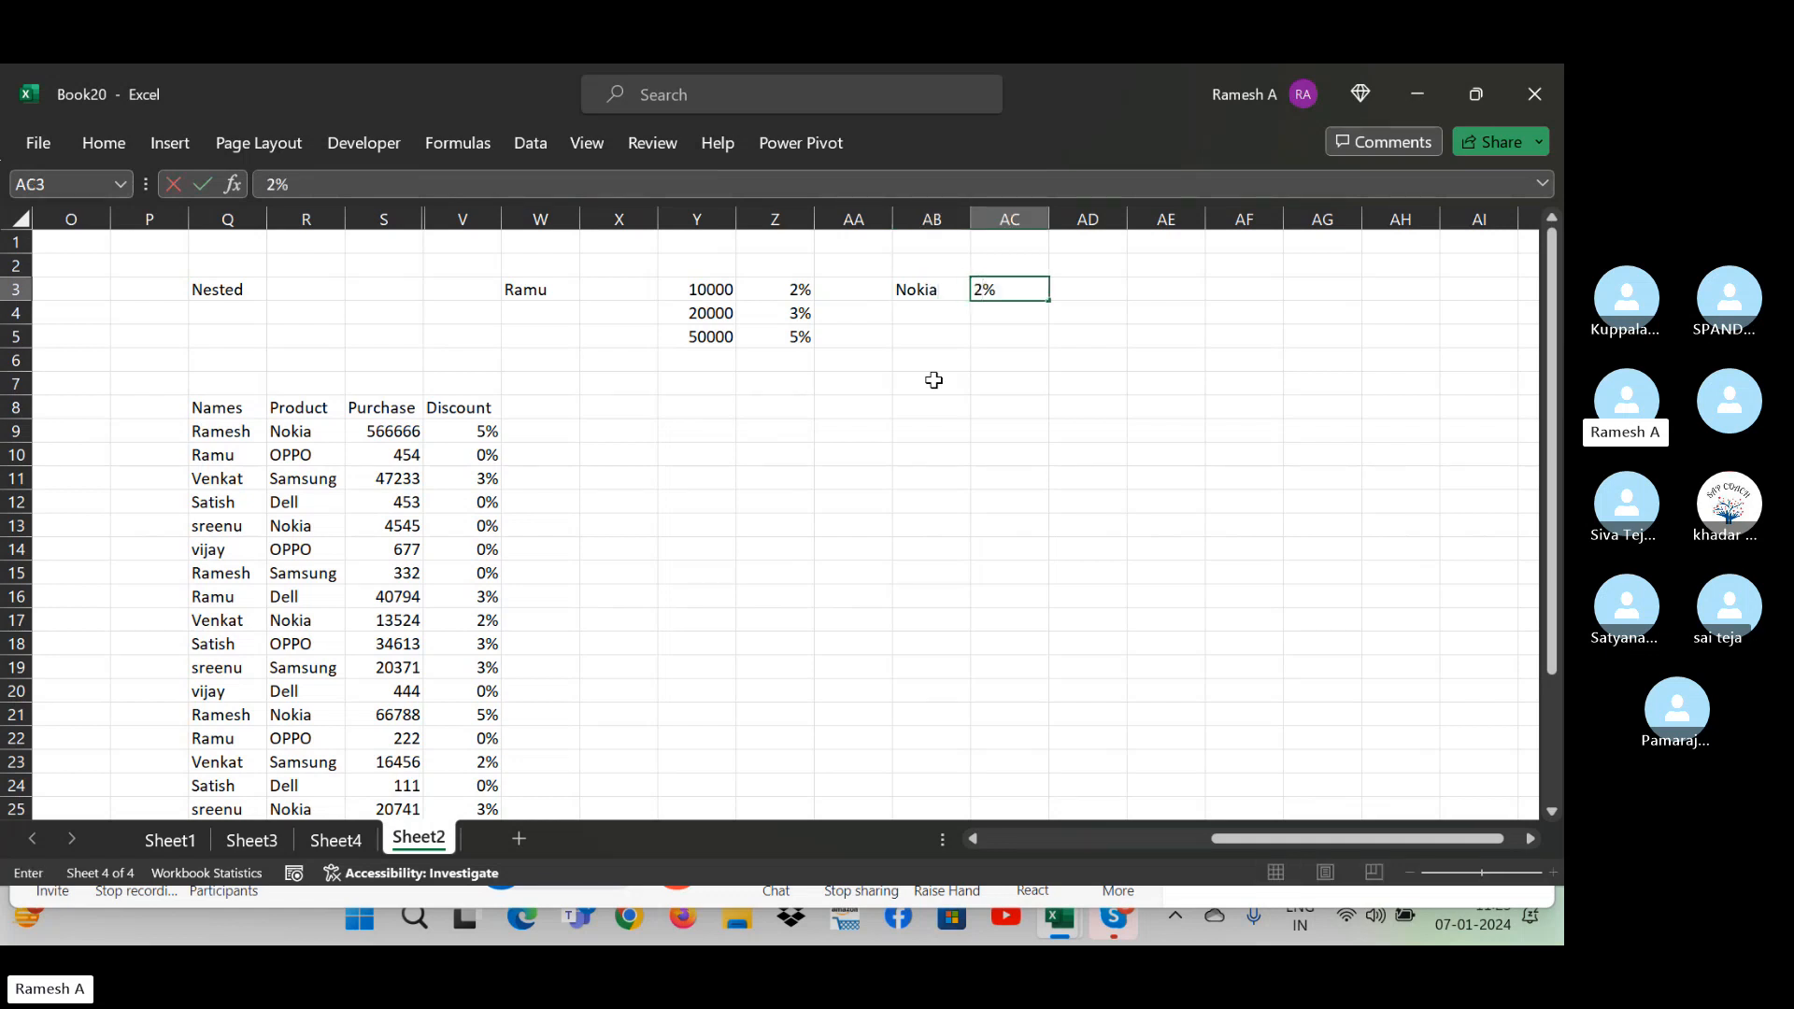
pyautogui.press('Return')
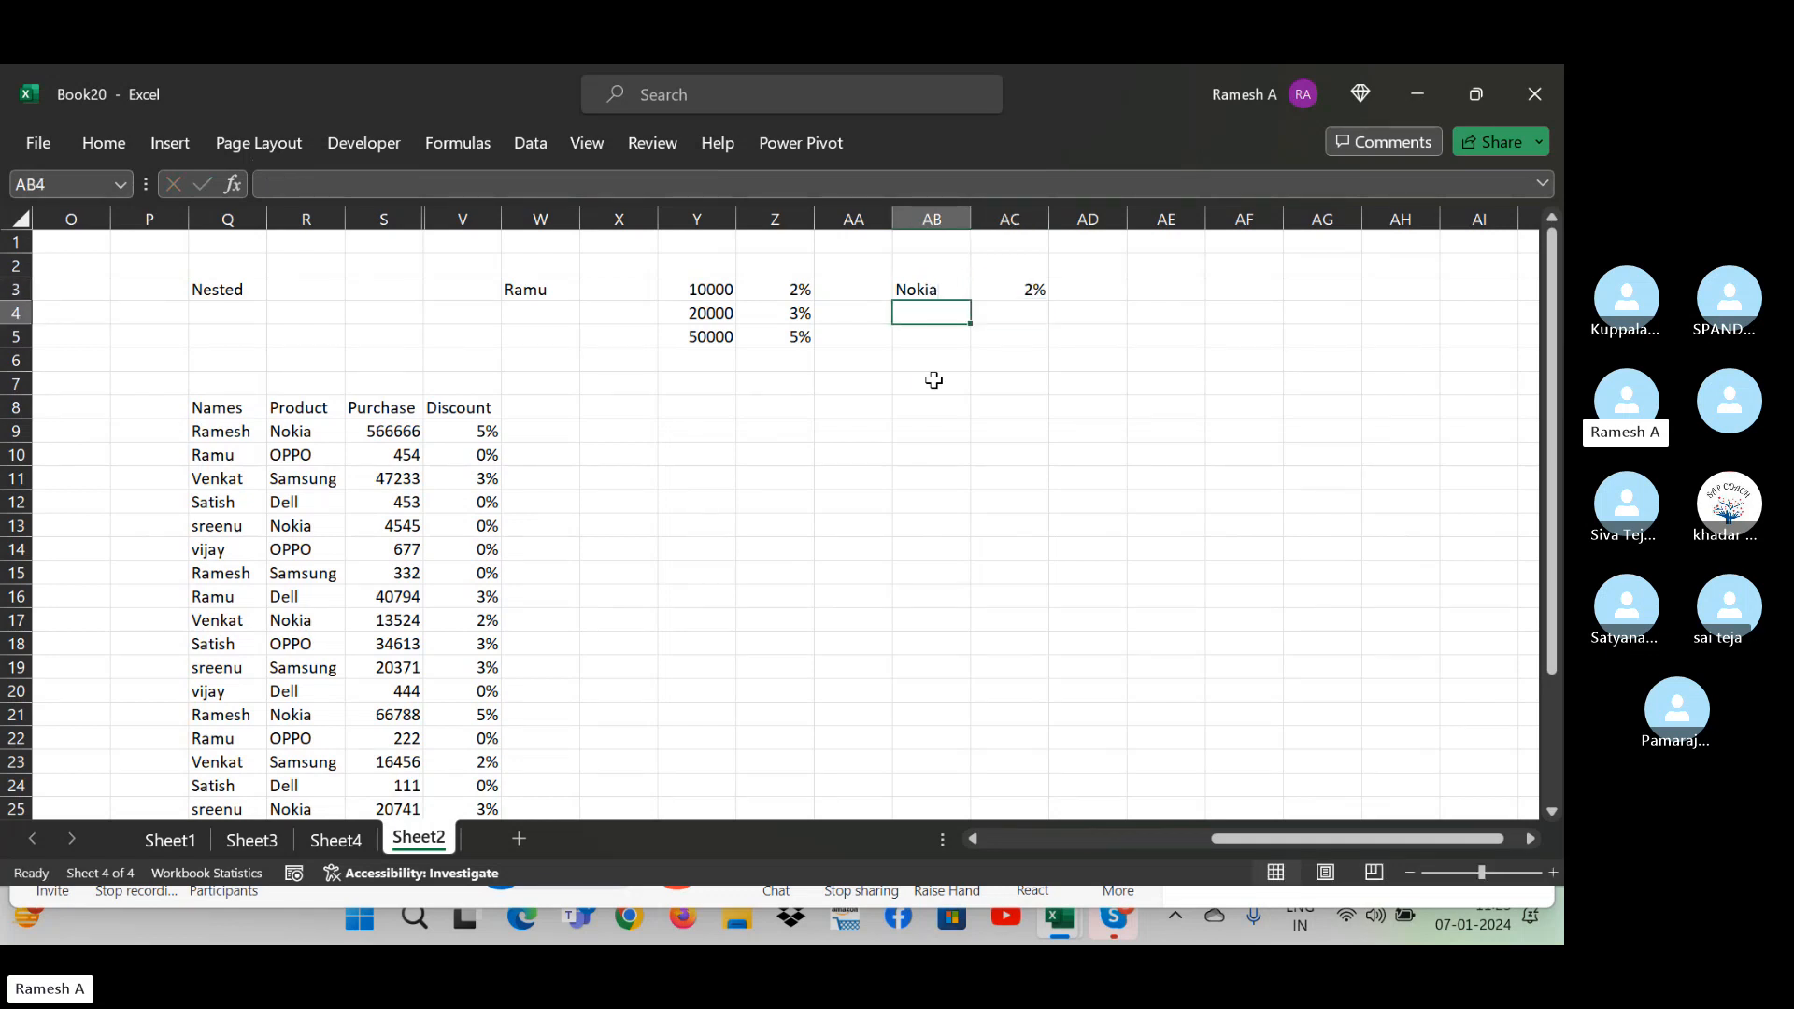
pyautogui.write('samsung')
pyautogui.press('Tab')
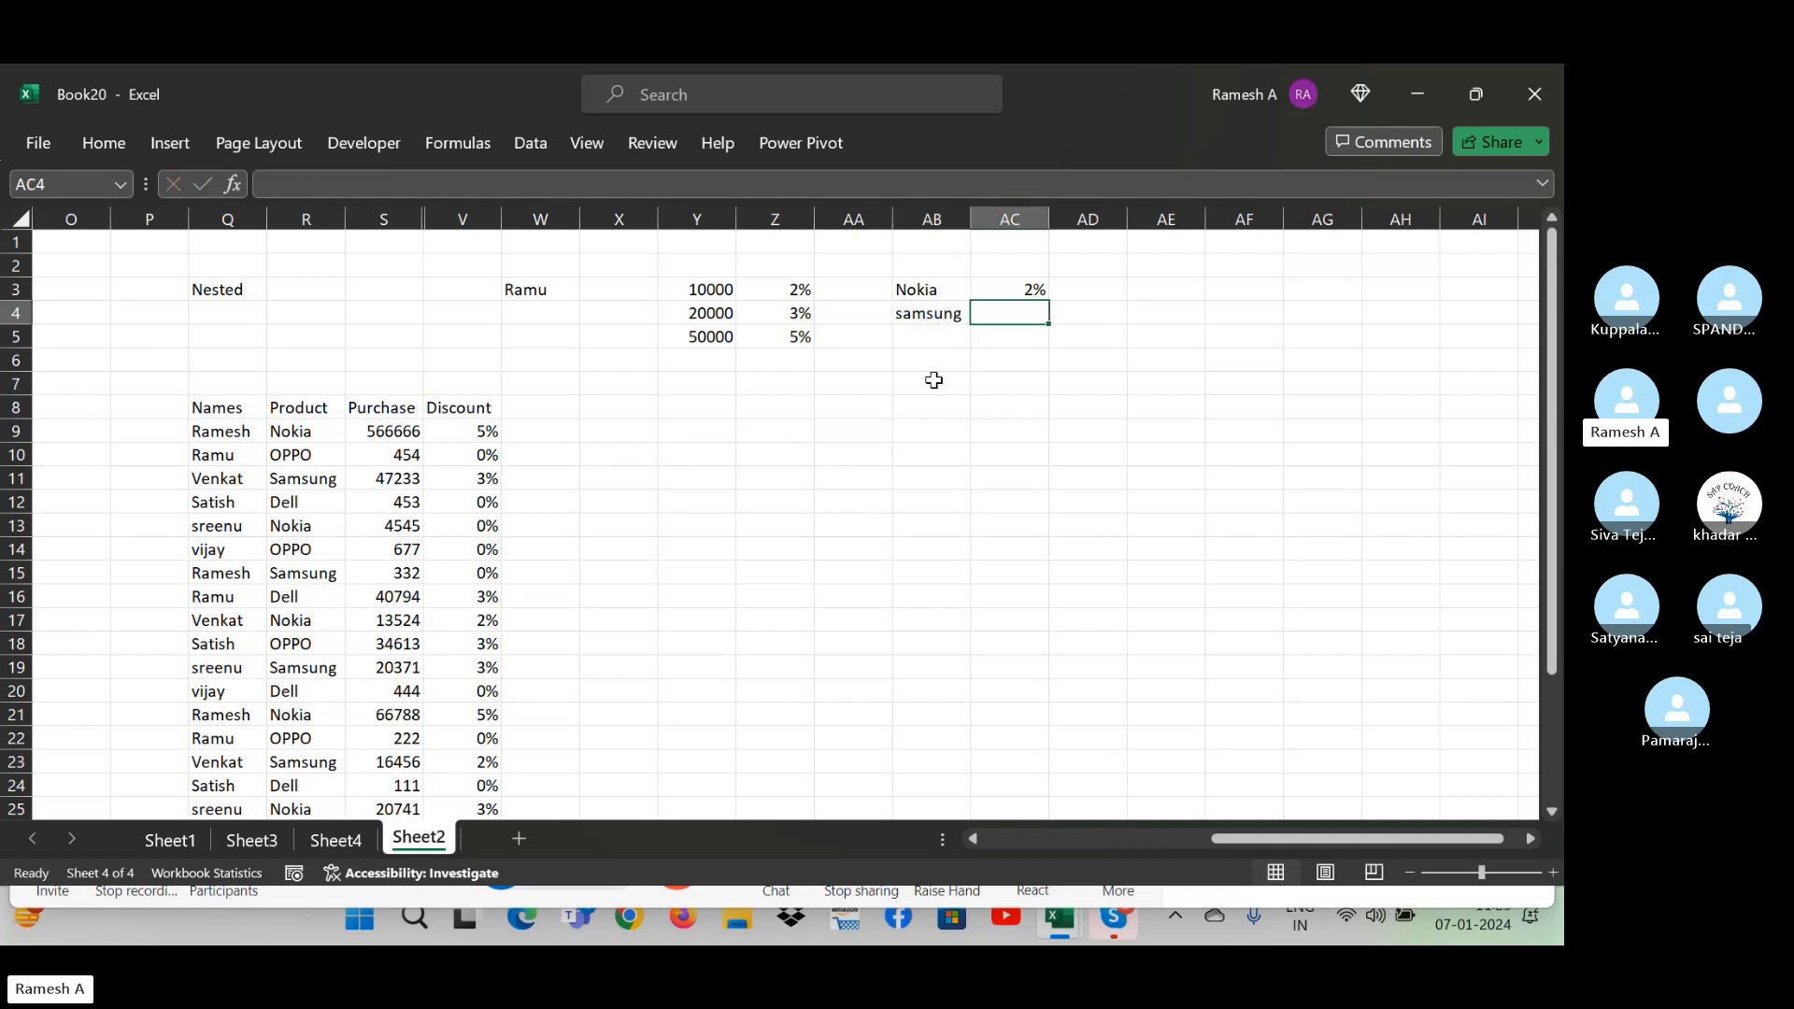
pyautogui.write('5%')
pyautogui.press('Return')
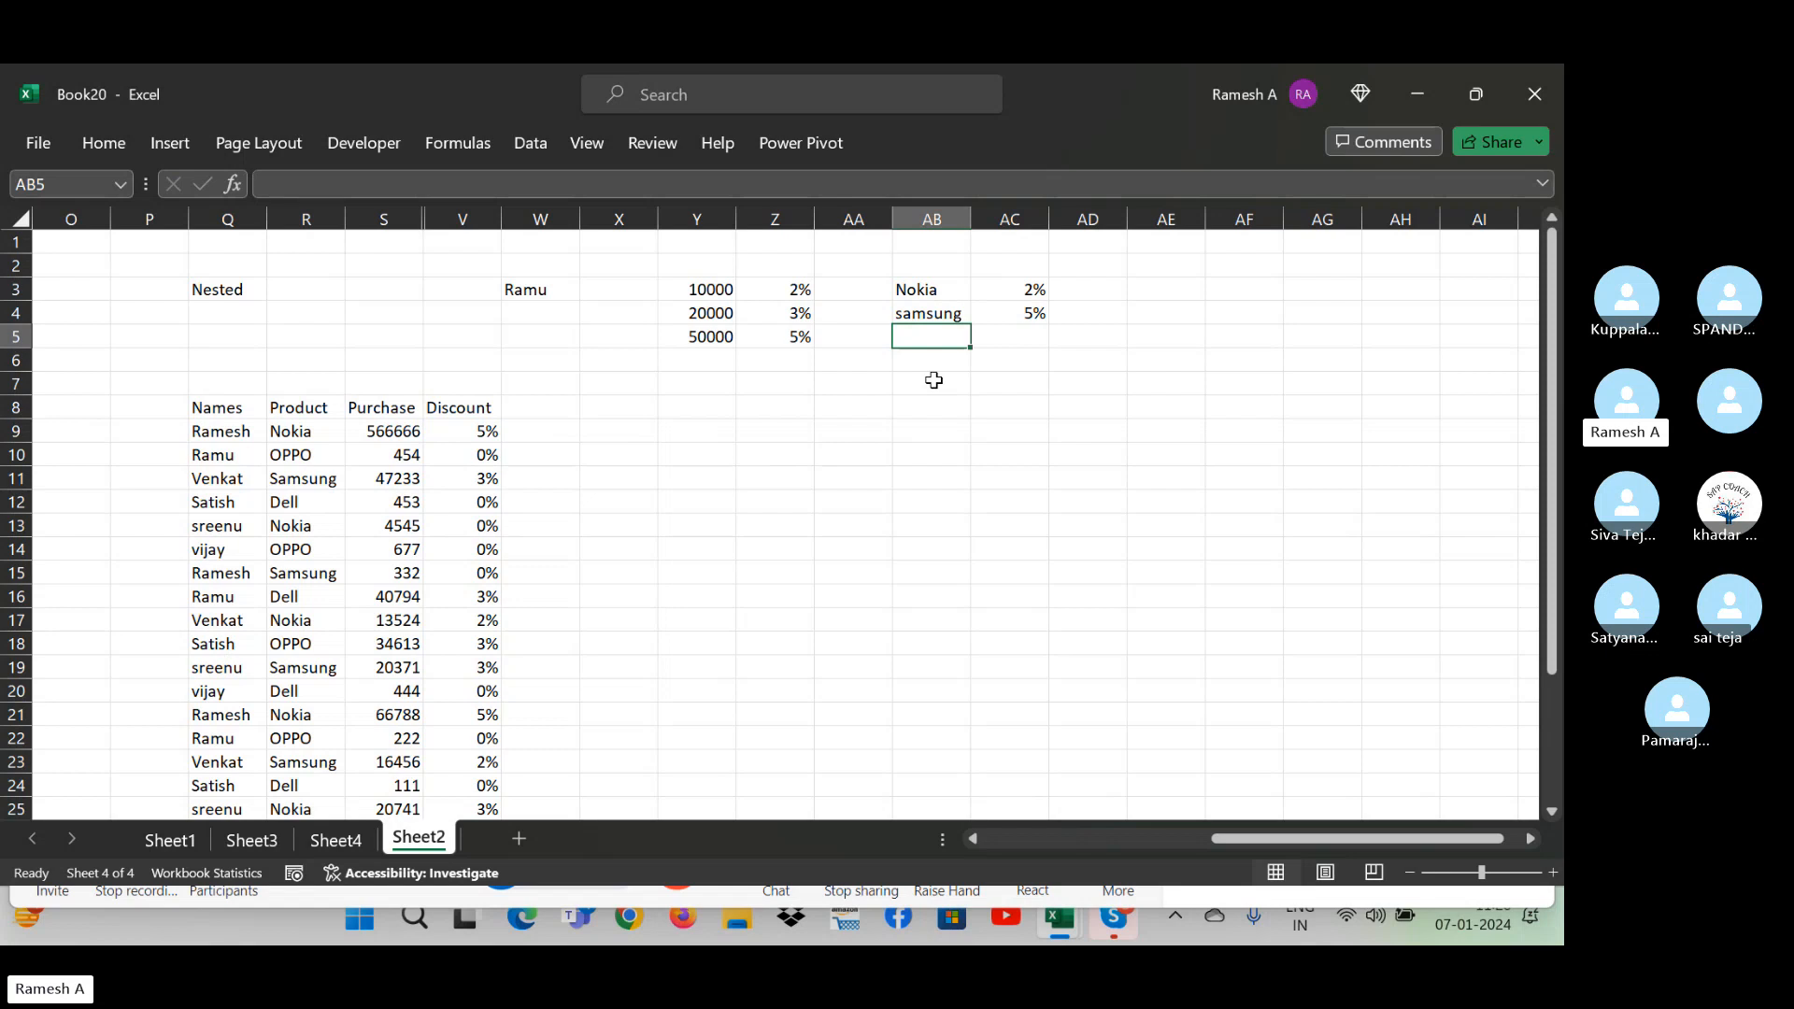
# - Add Oppo at 1% in AB5:AC5 of the product discount table and enter dell in AB6
pyautogui.write('Oppo')
pyautogui.press('Tab')
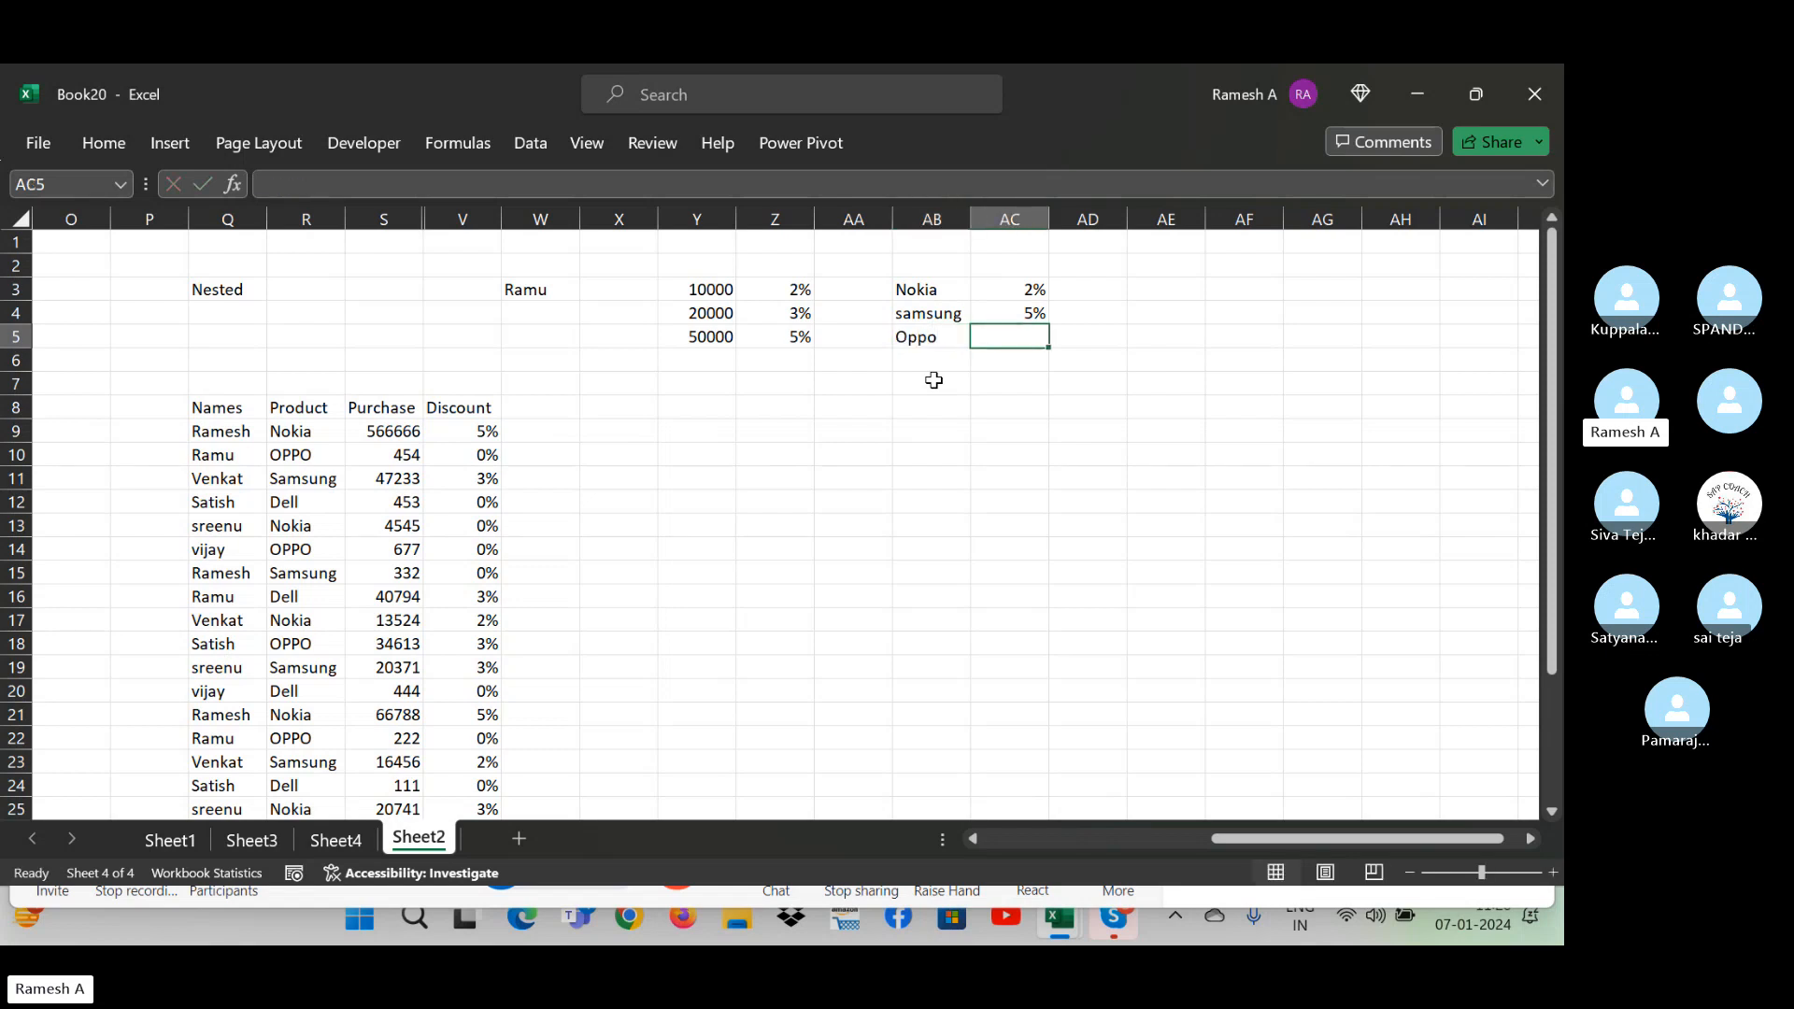
pyautogui.write('1%')
pyautogui.press('Return')
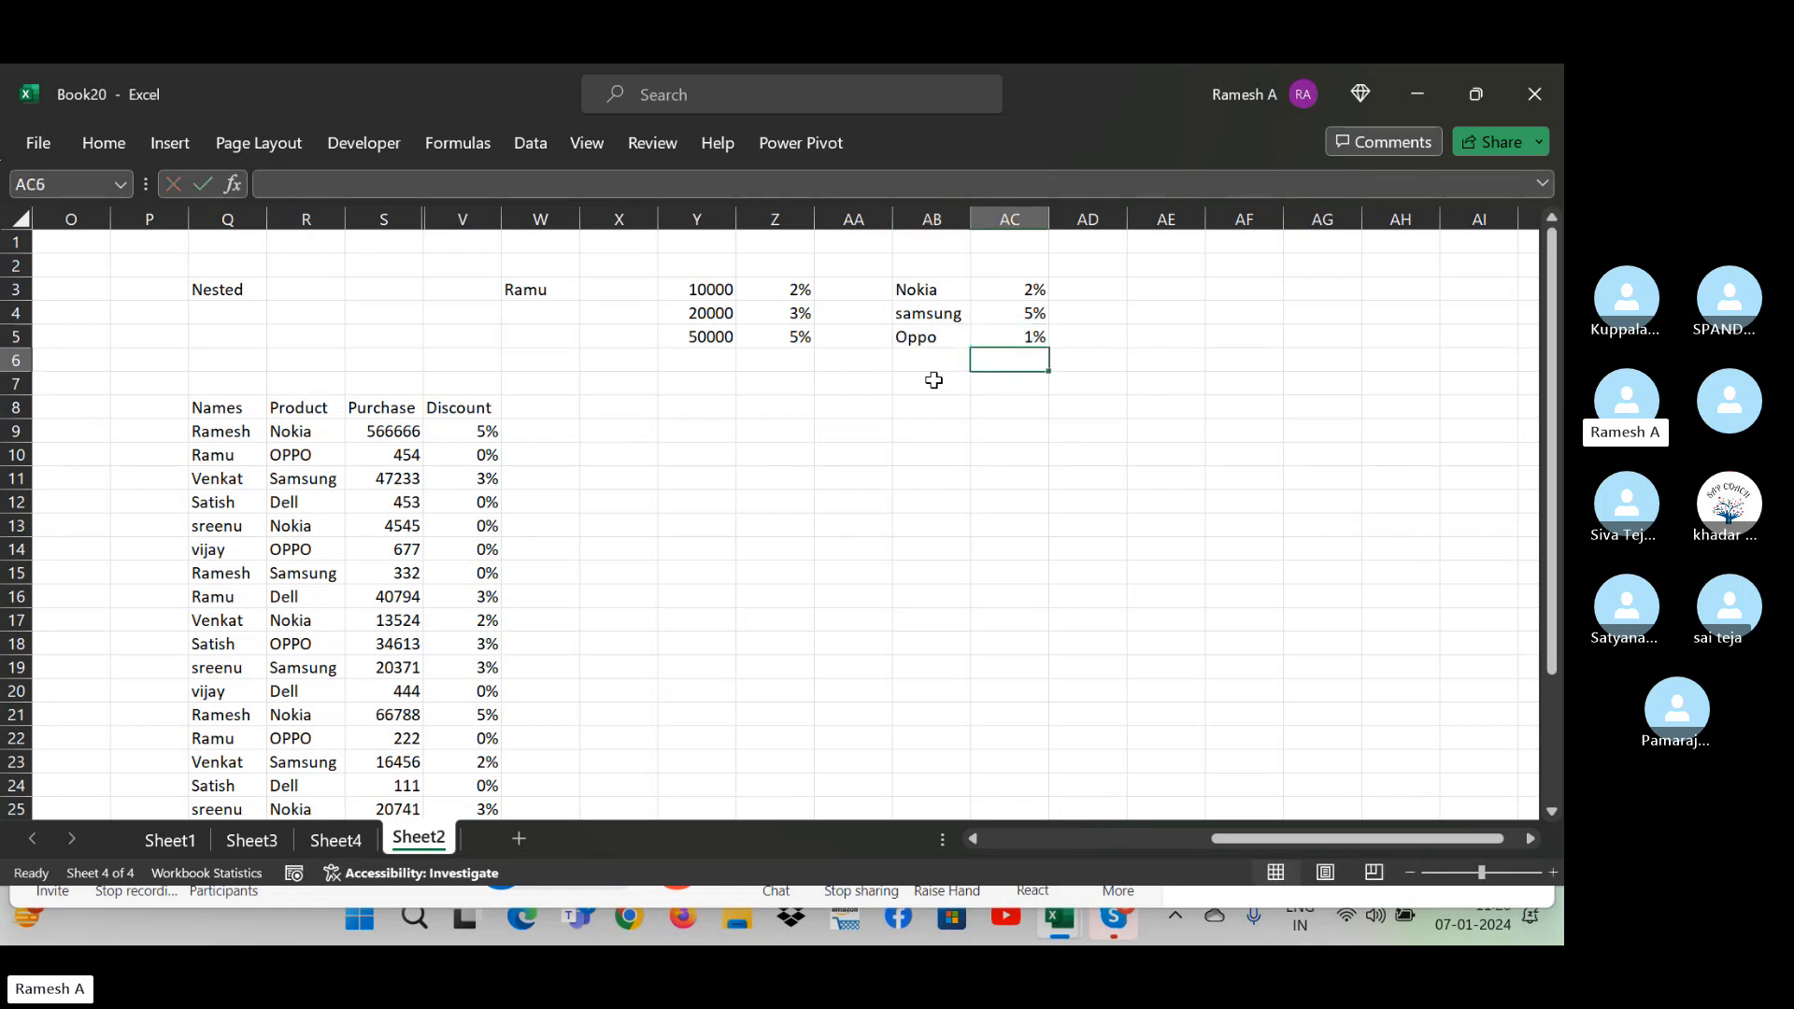
pyautogui.press('Left')
pyautogui.press('Right')
pyautogui.press('Left')
pyautogui.write('del')
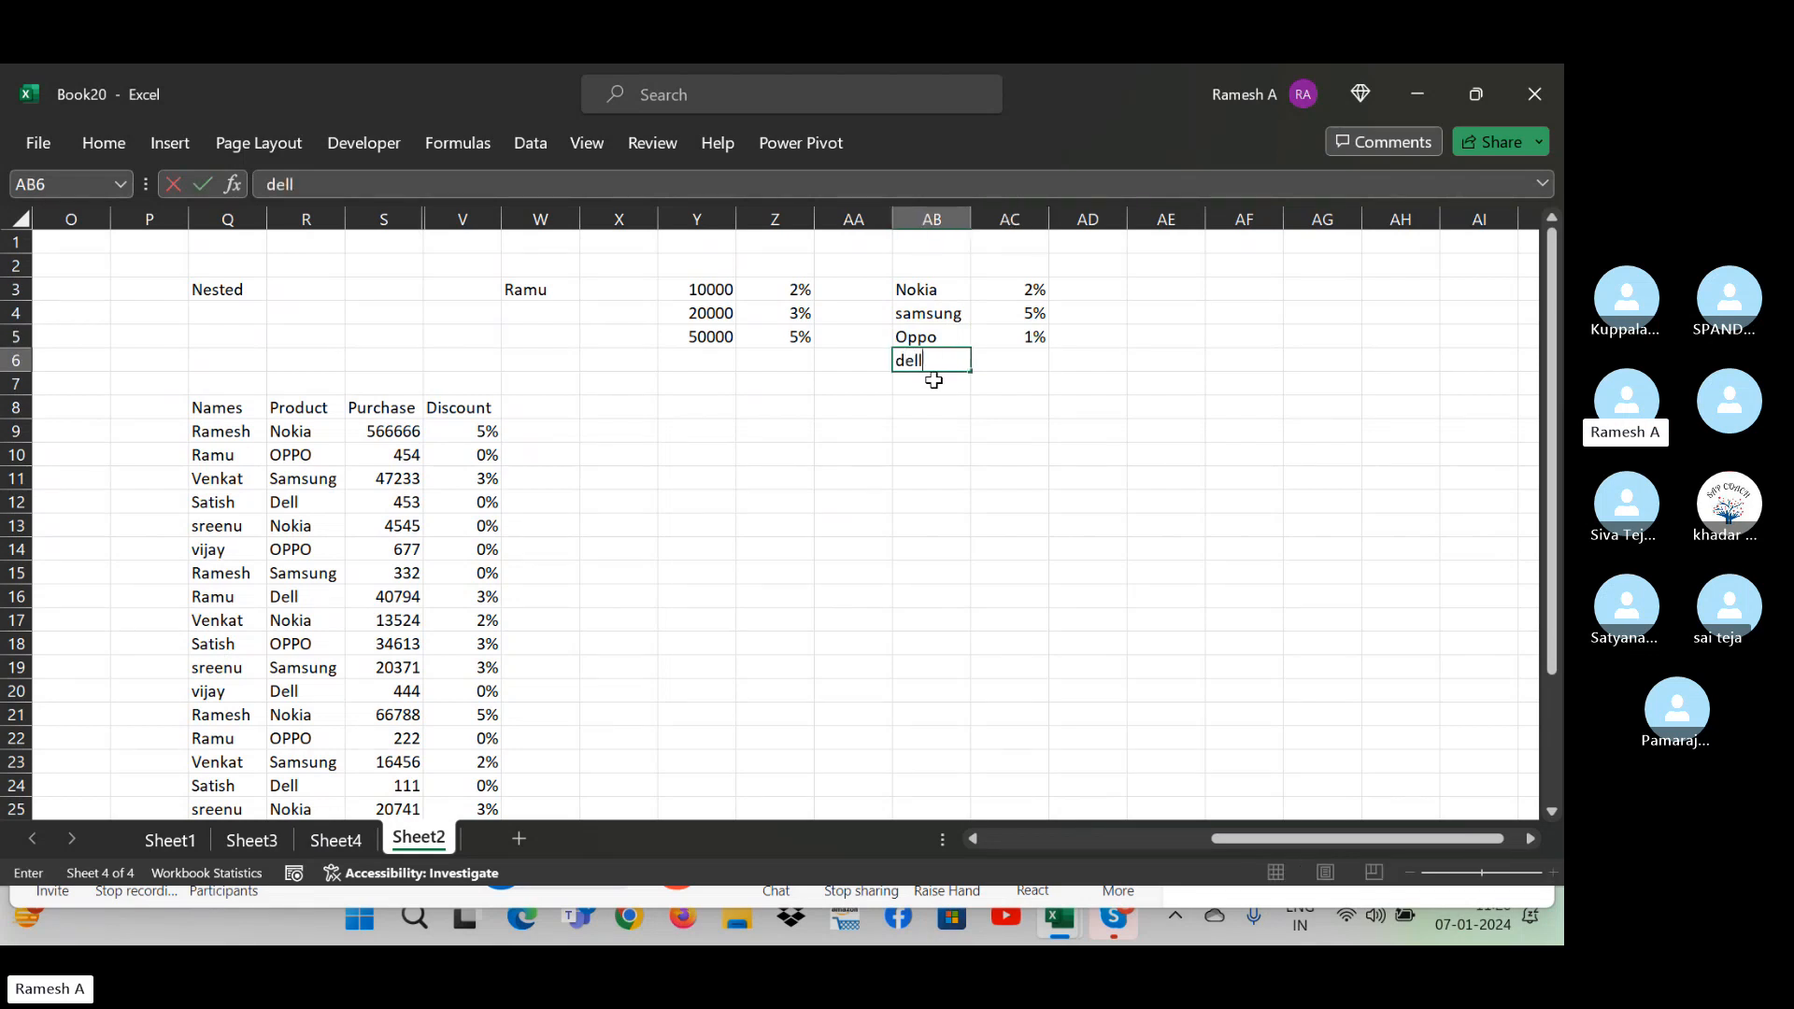
# - Set dell's discount rate to 0% in cell AC6 of the product rate list
pyautogui.press('Tab')
pyautogui.write('0%')
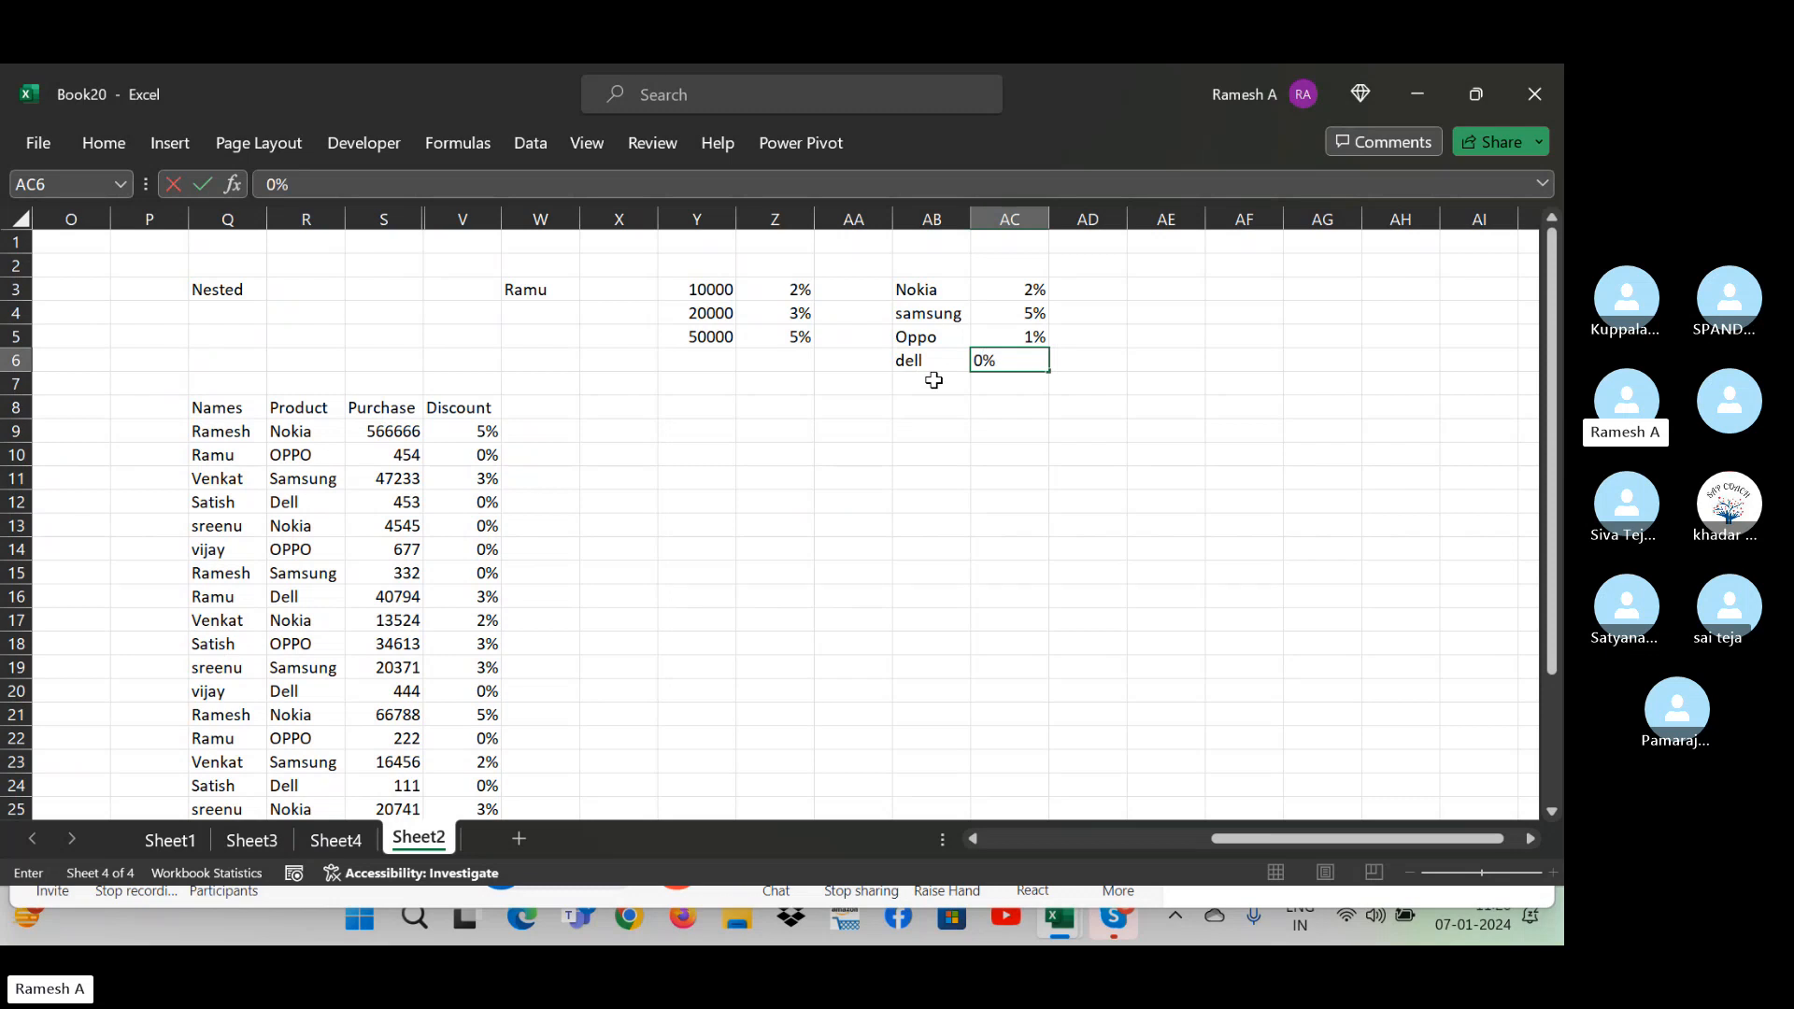
pyautogui.press('Return')
# - Copy the Discount header from V8 into W8 to head a second discount column
pyautogui.press('Down')
pyautogui.press('Left')
pyautogui.press('Left')
pyautogui.press('Left')
pyautogui.press('Left')
pyautogui.press('Left')
pyautogui.press('Left')
pyautogui.press('Left')
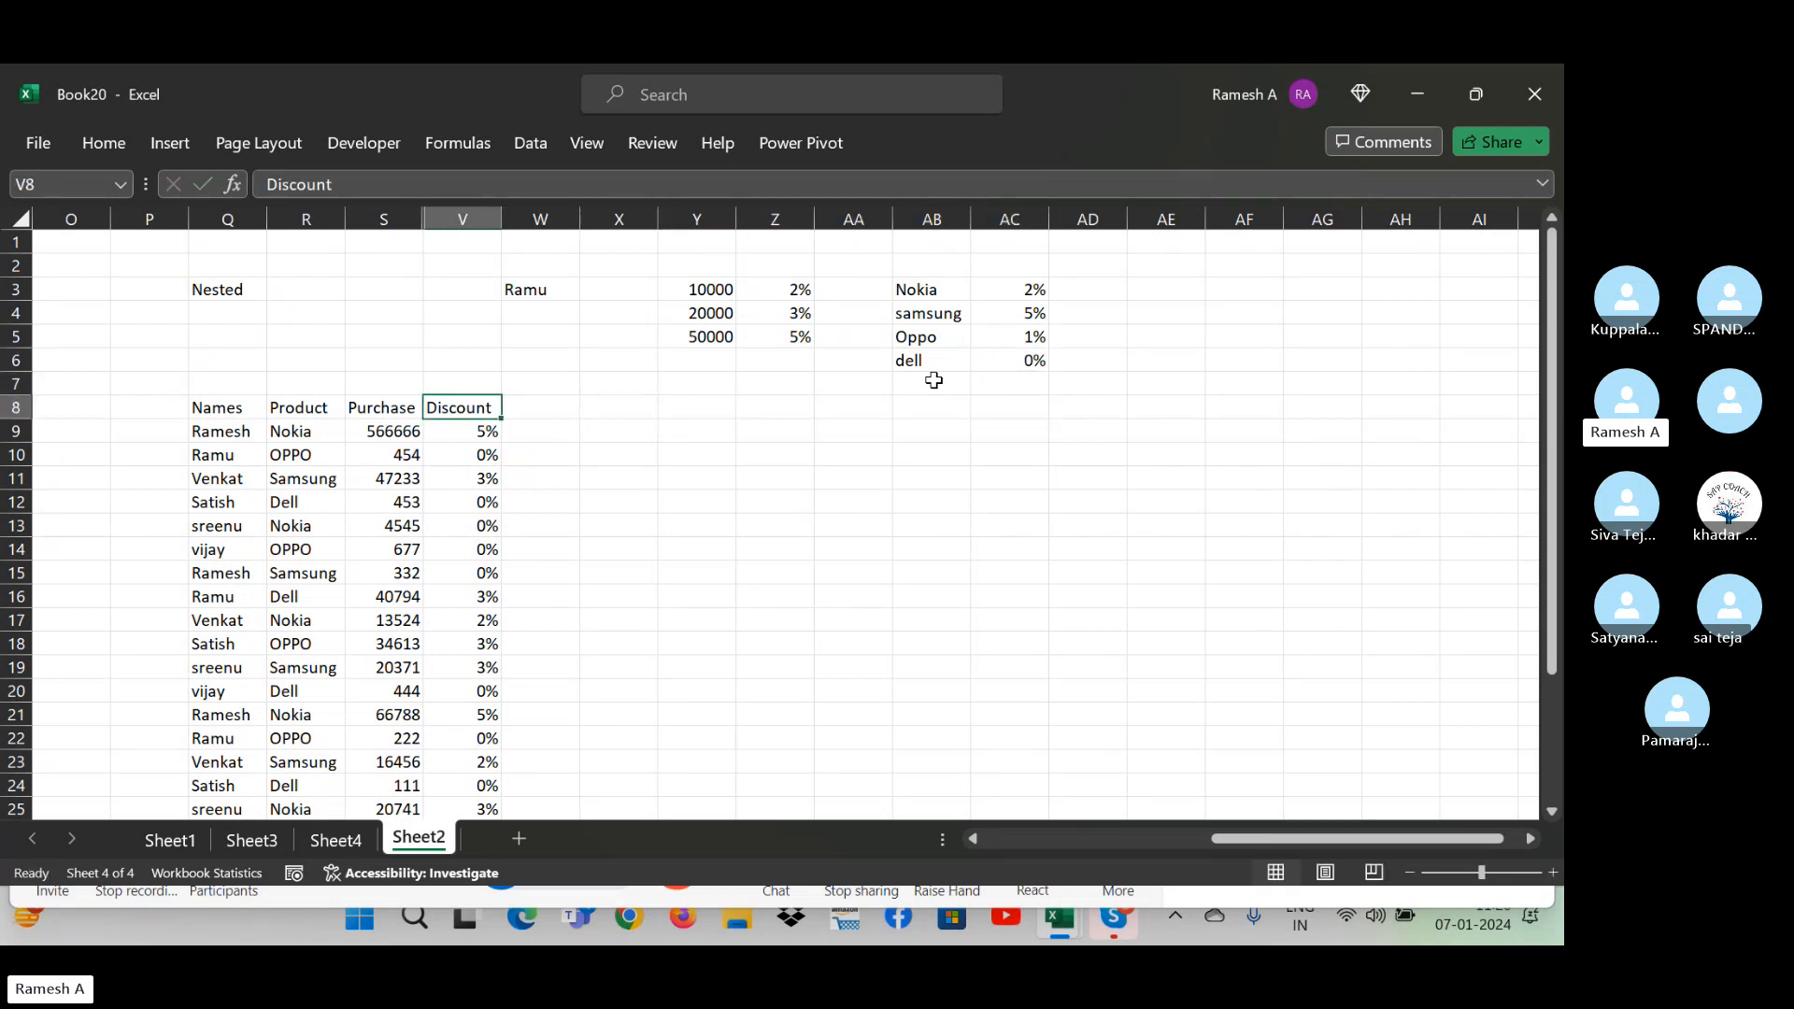
pyautogui.hotkey('ctrl', 'c')
pyautogui.press('Right')
pyautogui.hotkey('ctrl', 'v')
pyautogui.press('Return')
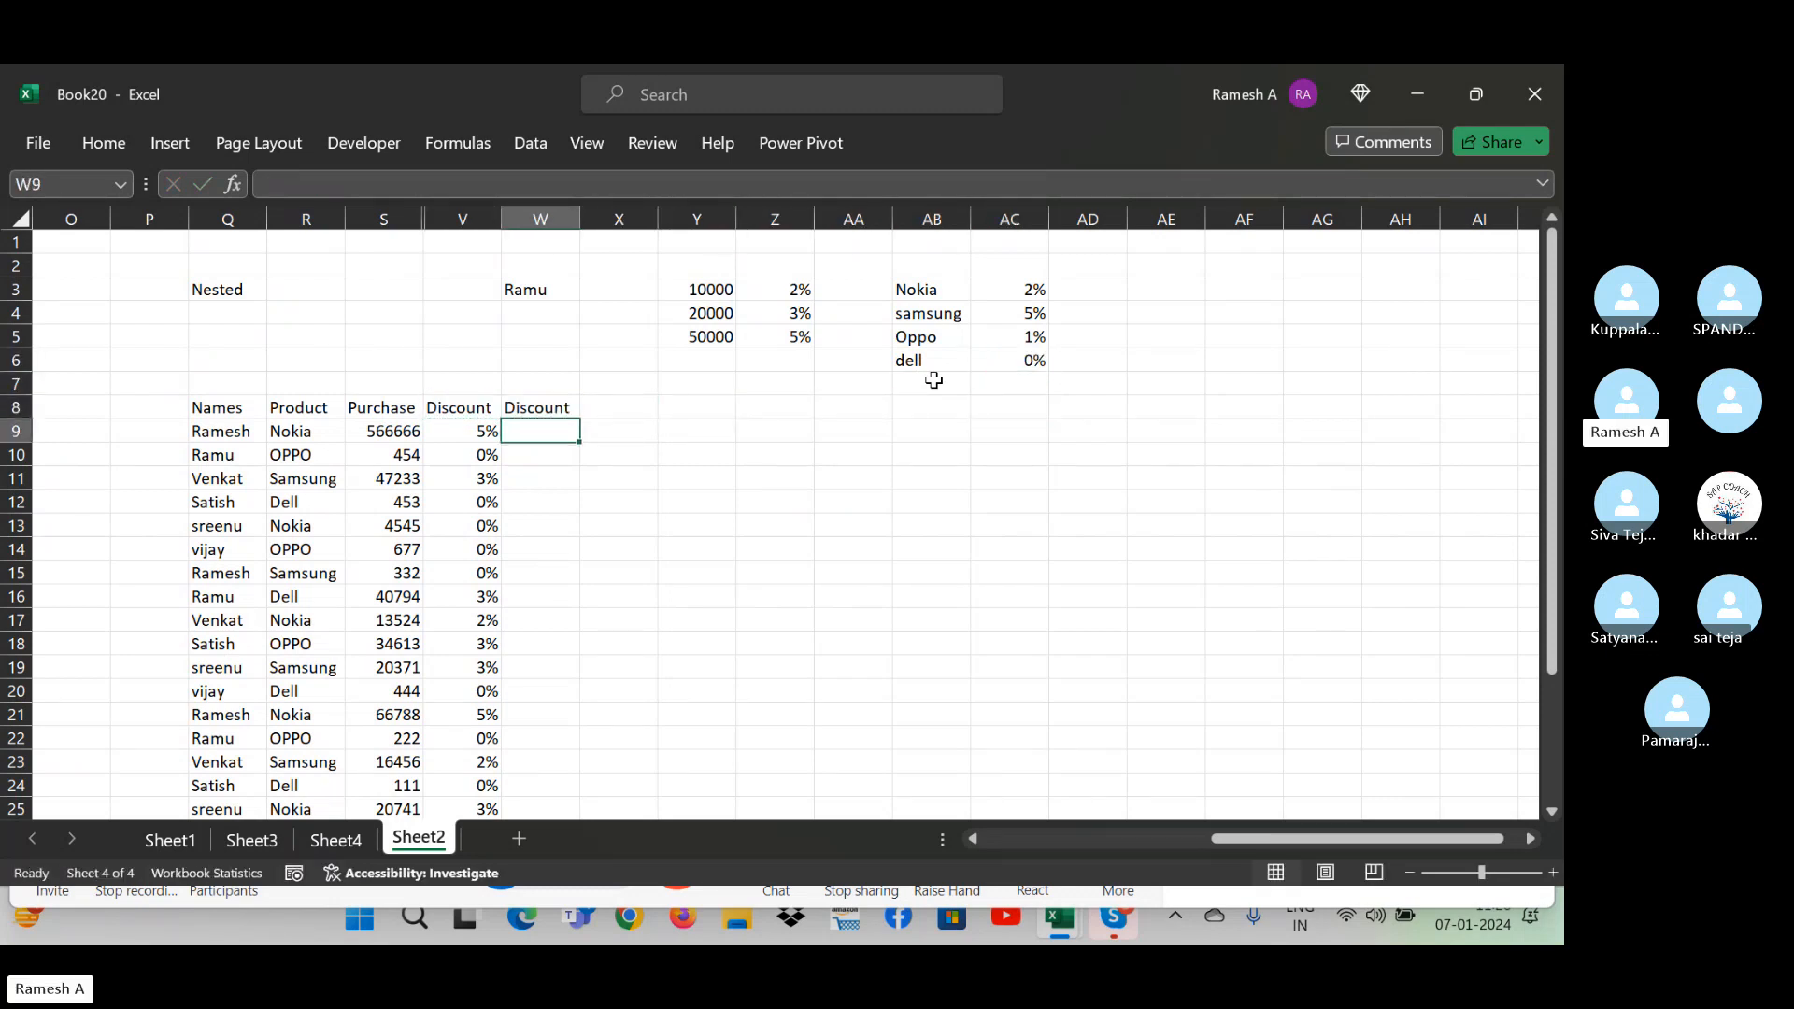
# - Start an IF formula in W9 that returns 2% when R9 equals "Nokia"
pyautogui.write('=if(')
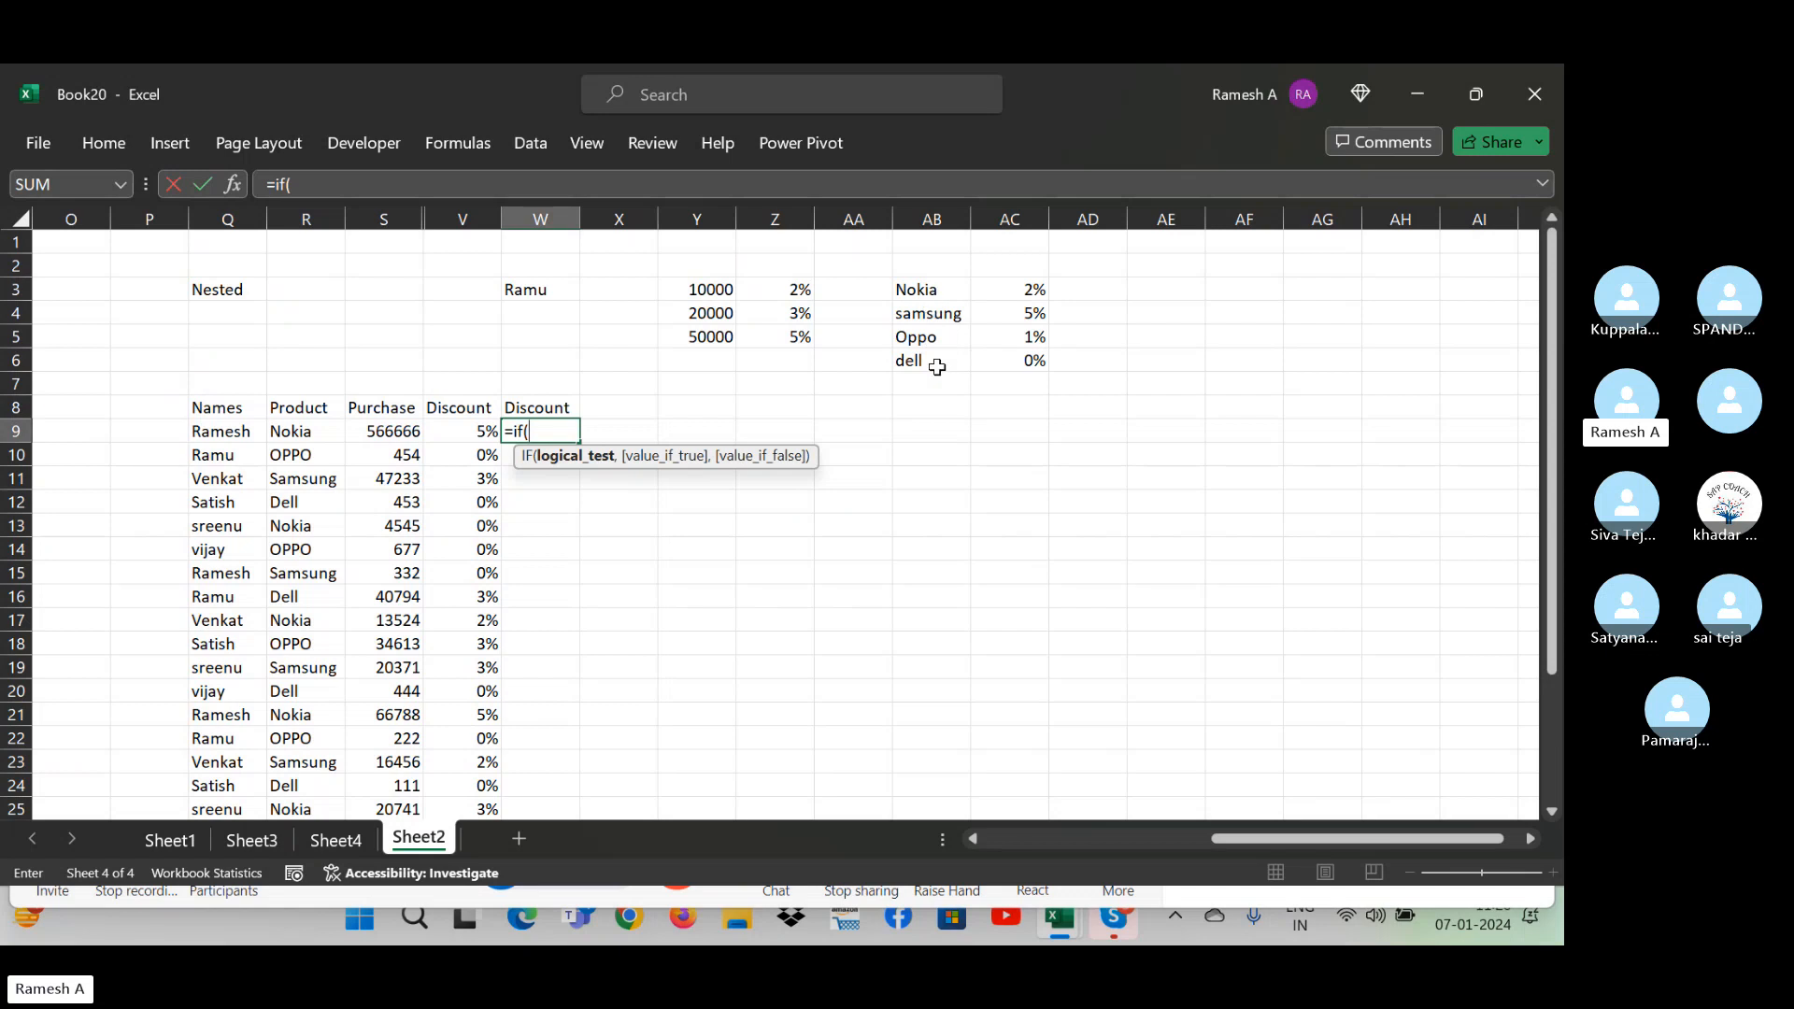
pyautogui.click(905, 291)
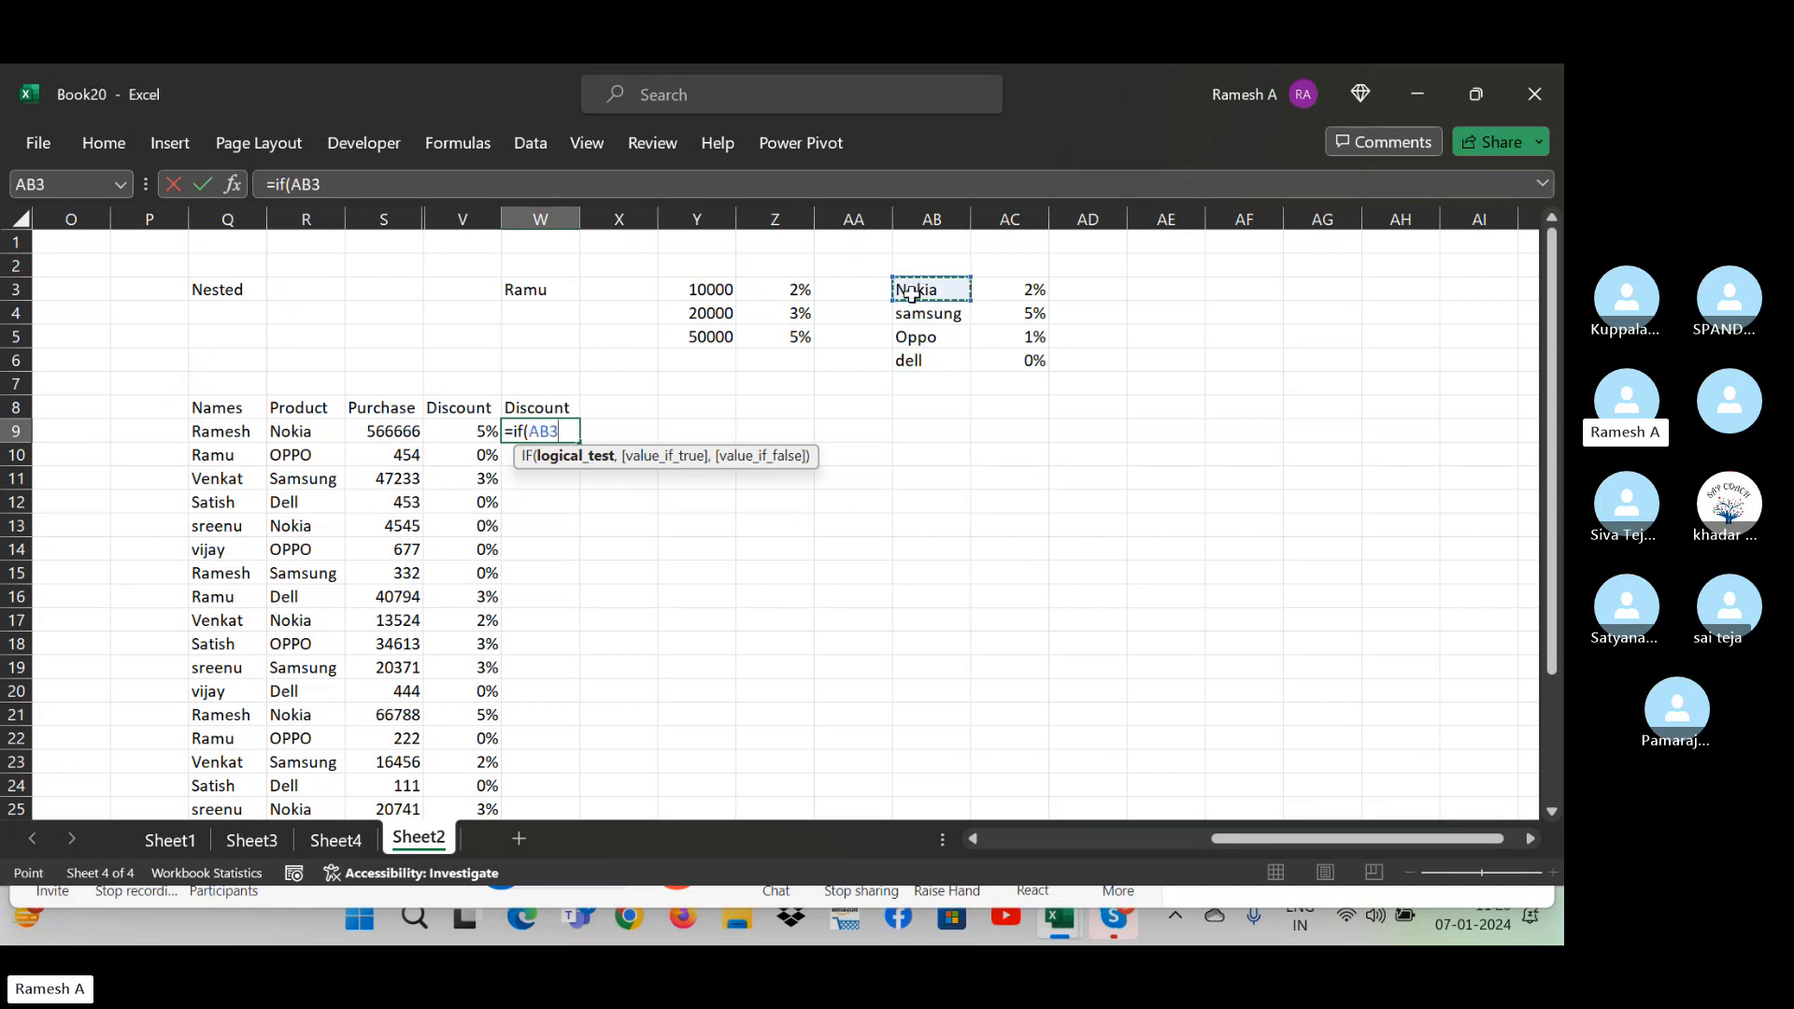
pyautogui.press('BackSpace')
pyautogui.press('BackSpace')
pyautogui.press('BackSpace')
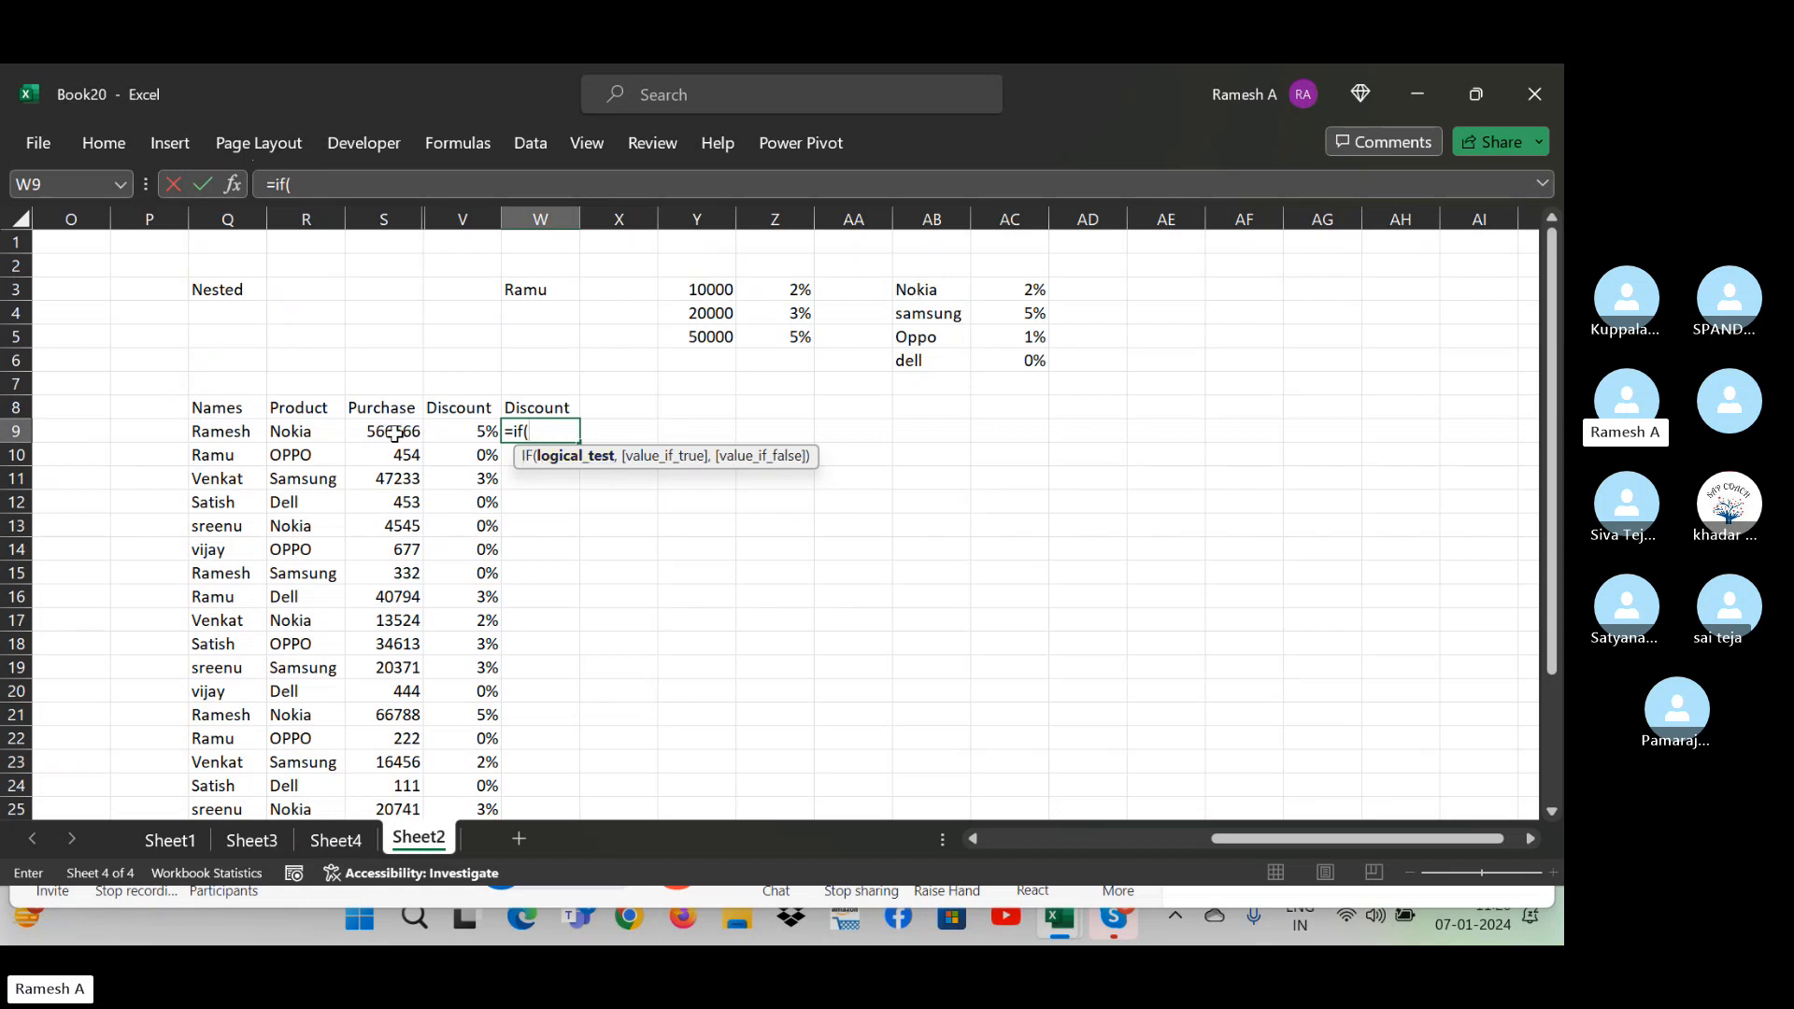
pyautogui.click(290, 434)
pyautogui.write('=')
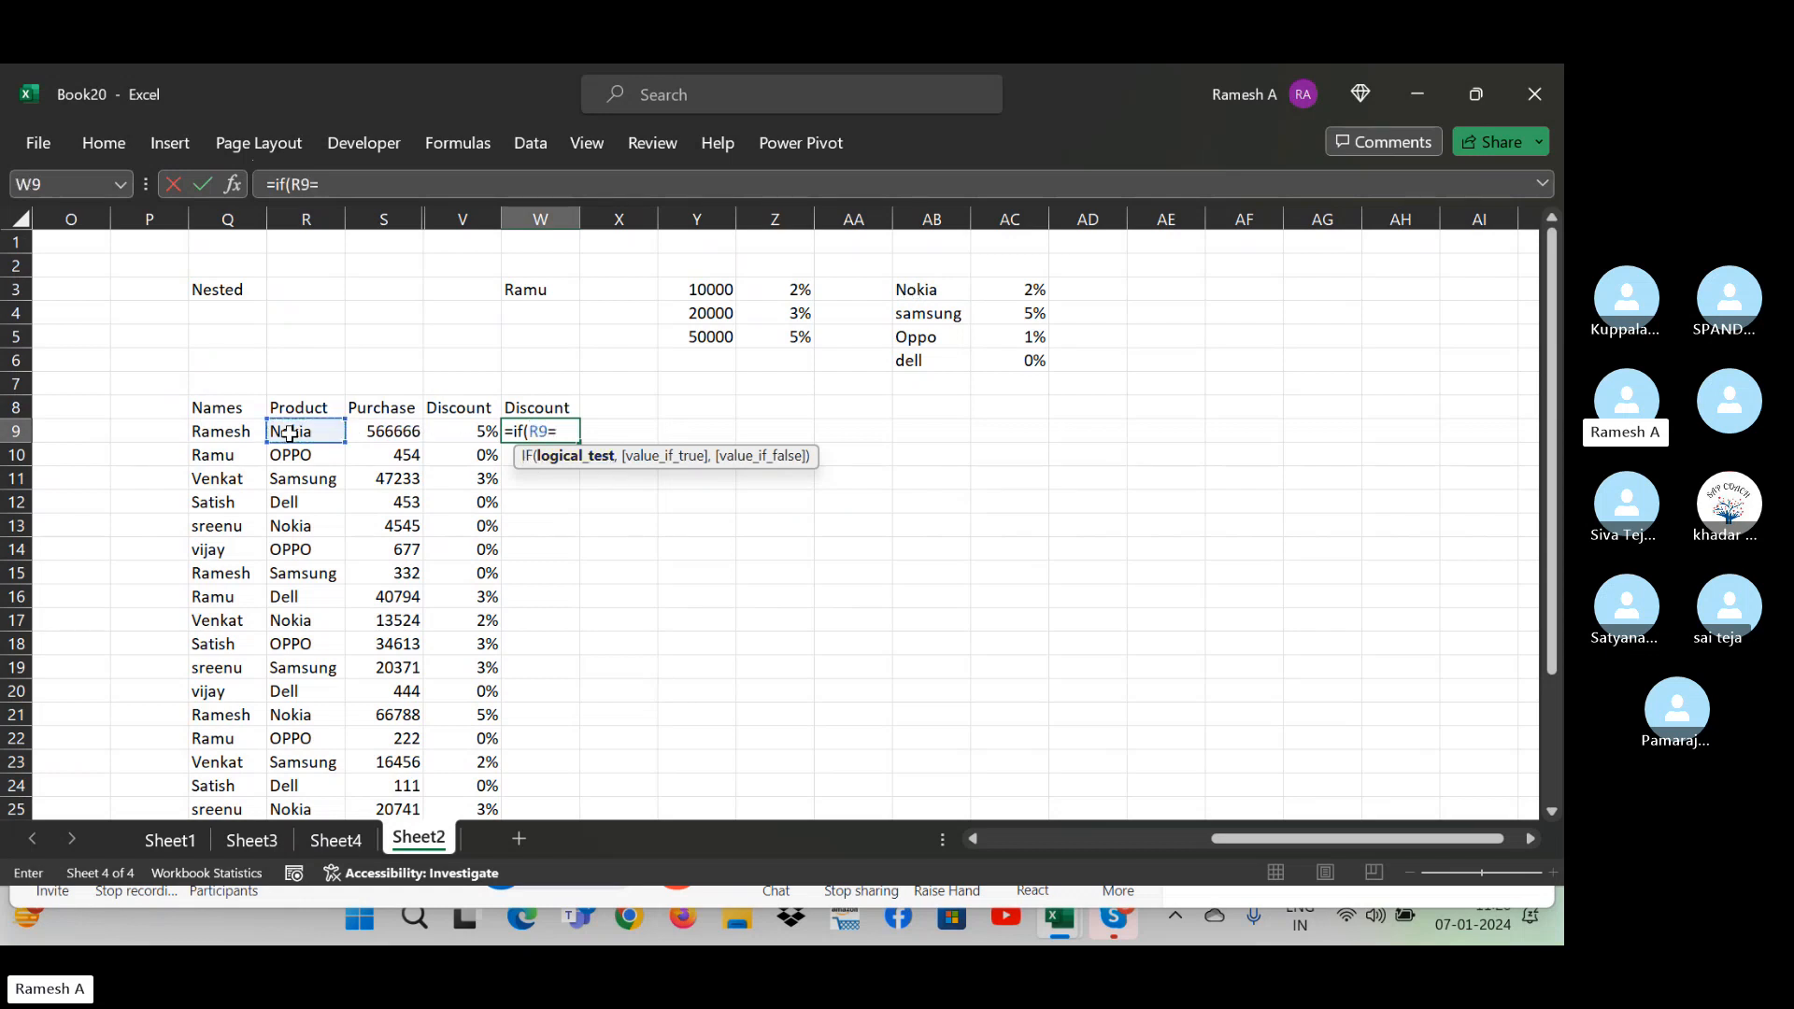
pyautogui.write('"Nokia",')
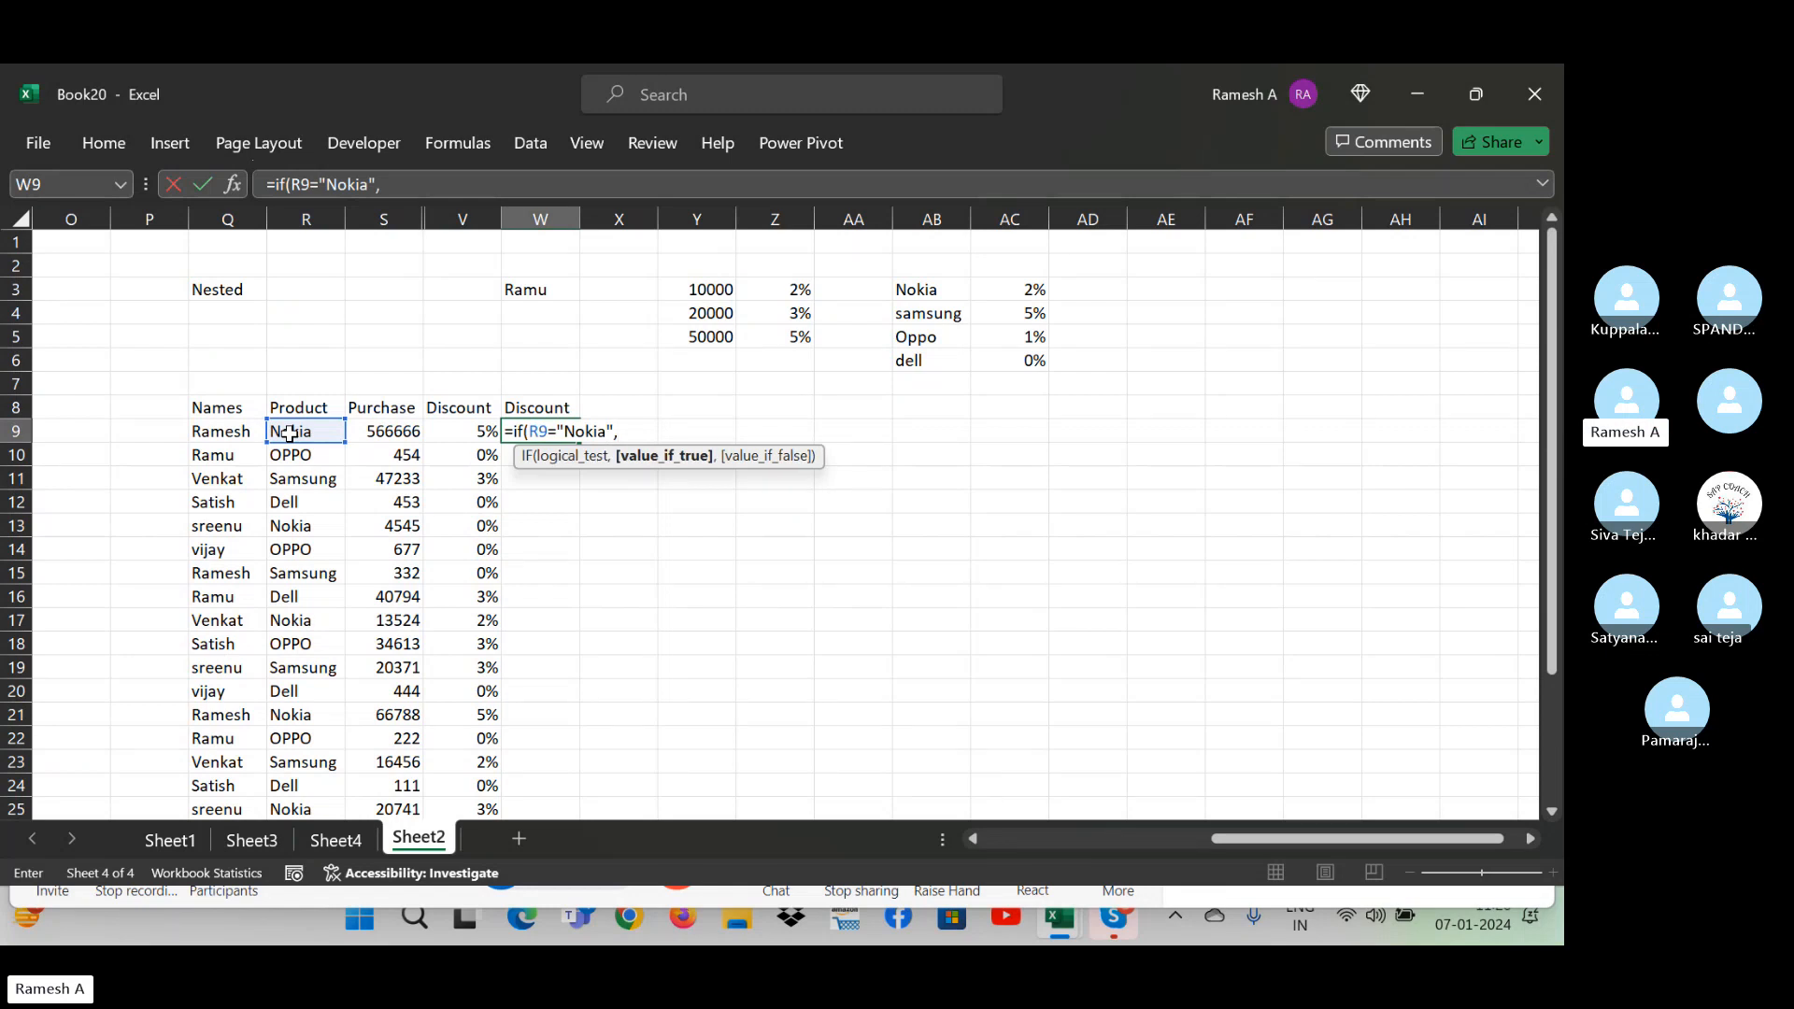
pyautogui.write('2')
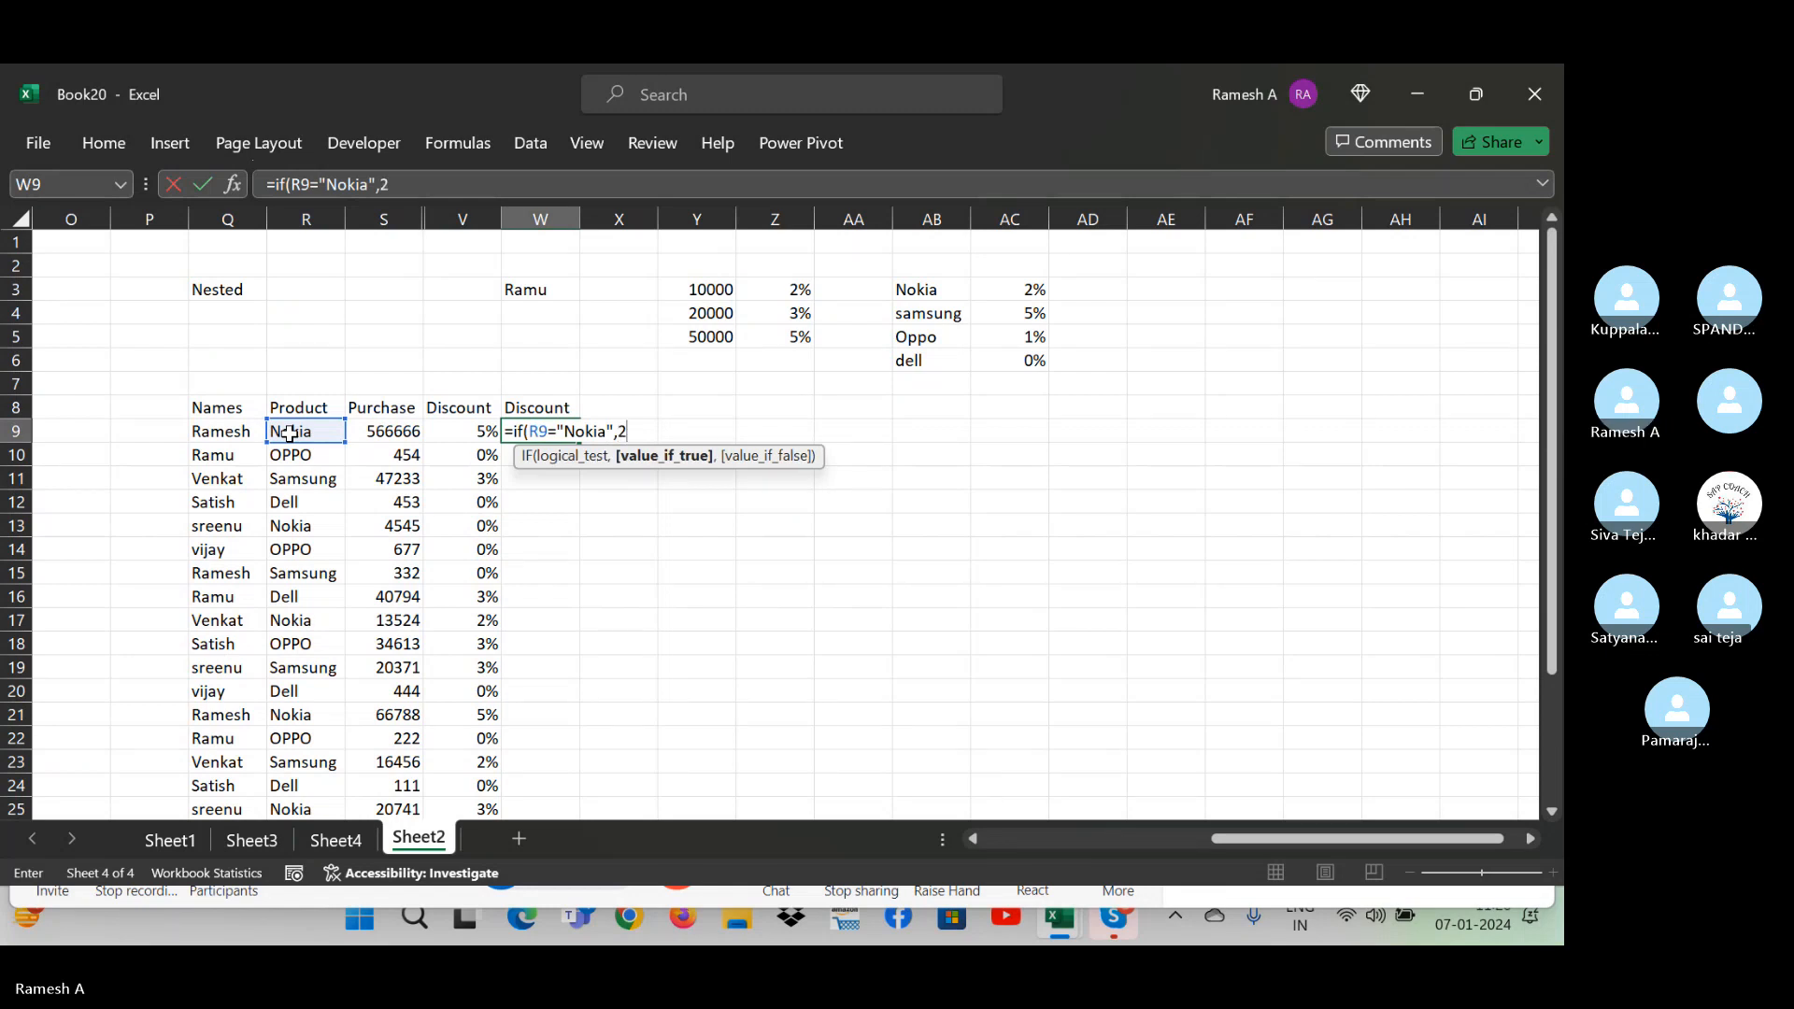
pyautogui.write('%,')
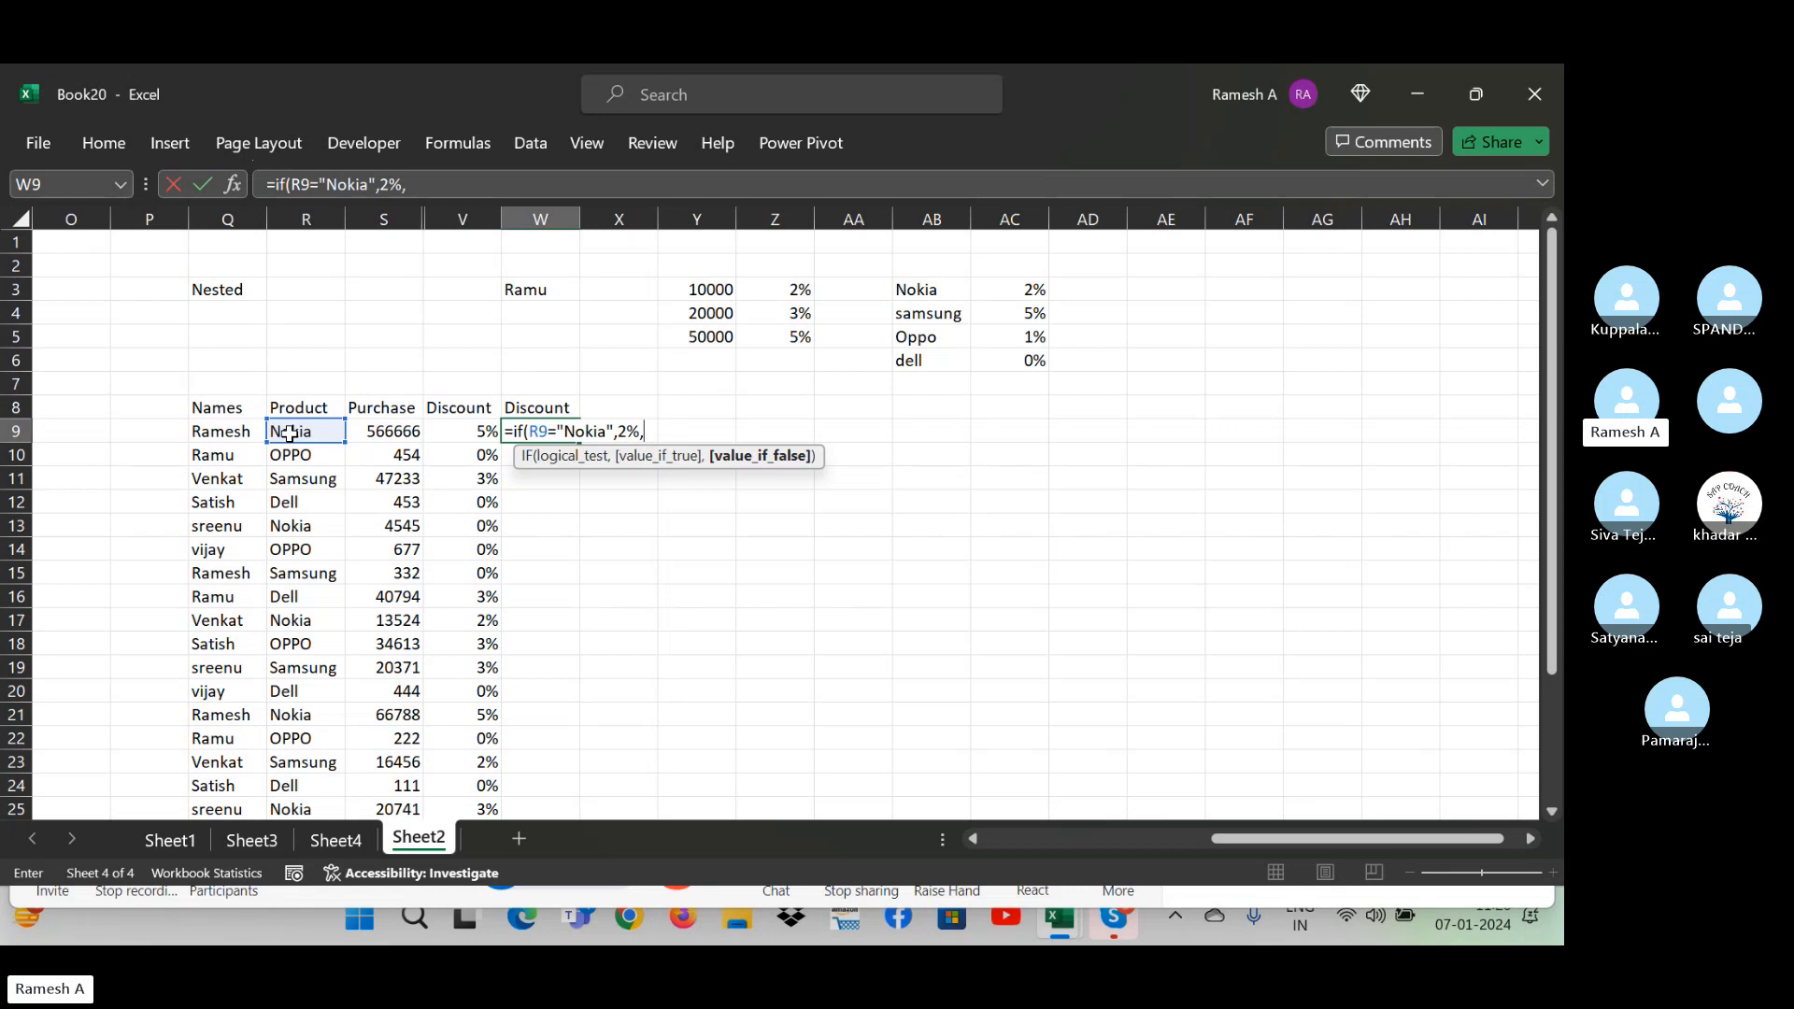
# - Nest a second IF in the W9 formula that returns 5% when R9 equals "samsung"
pyautogui.write('if(')
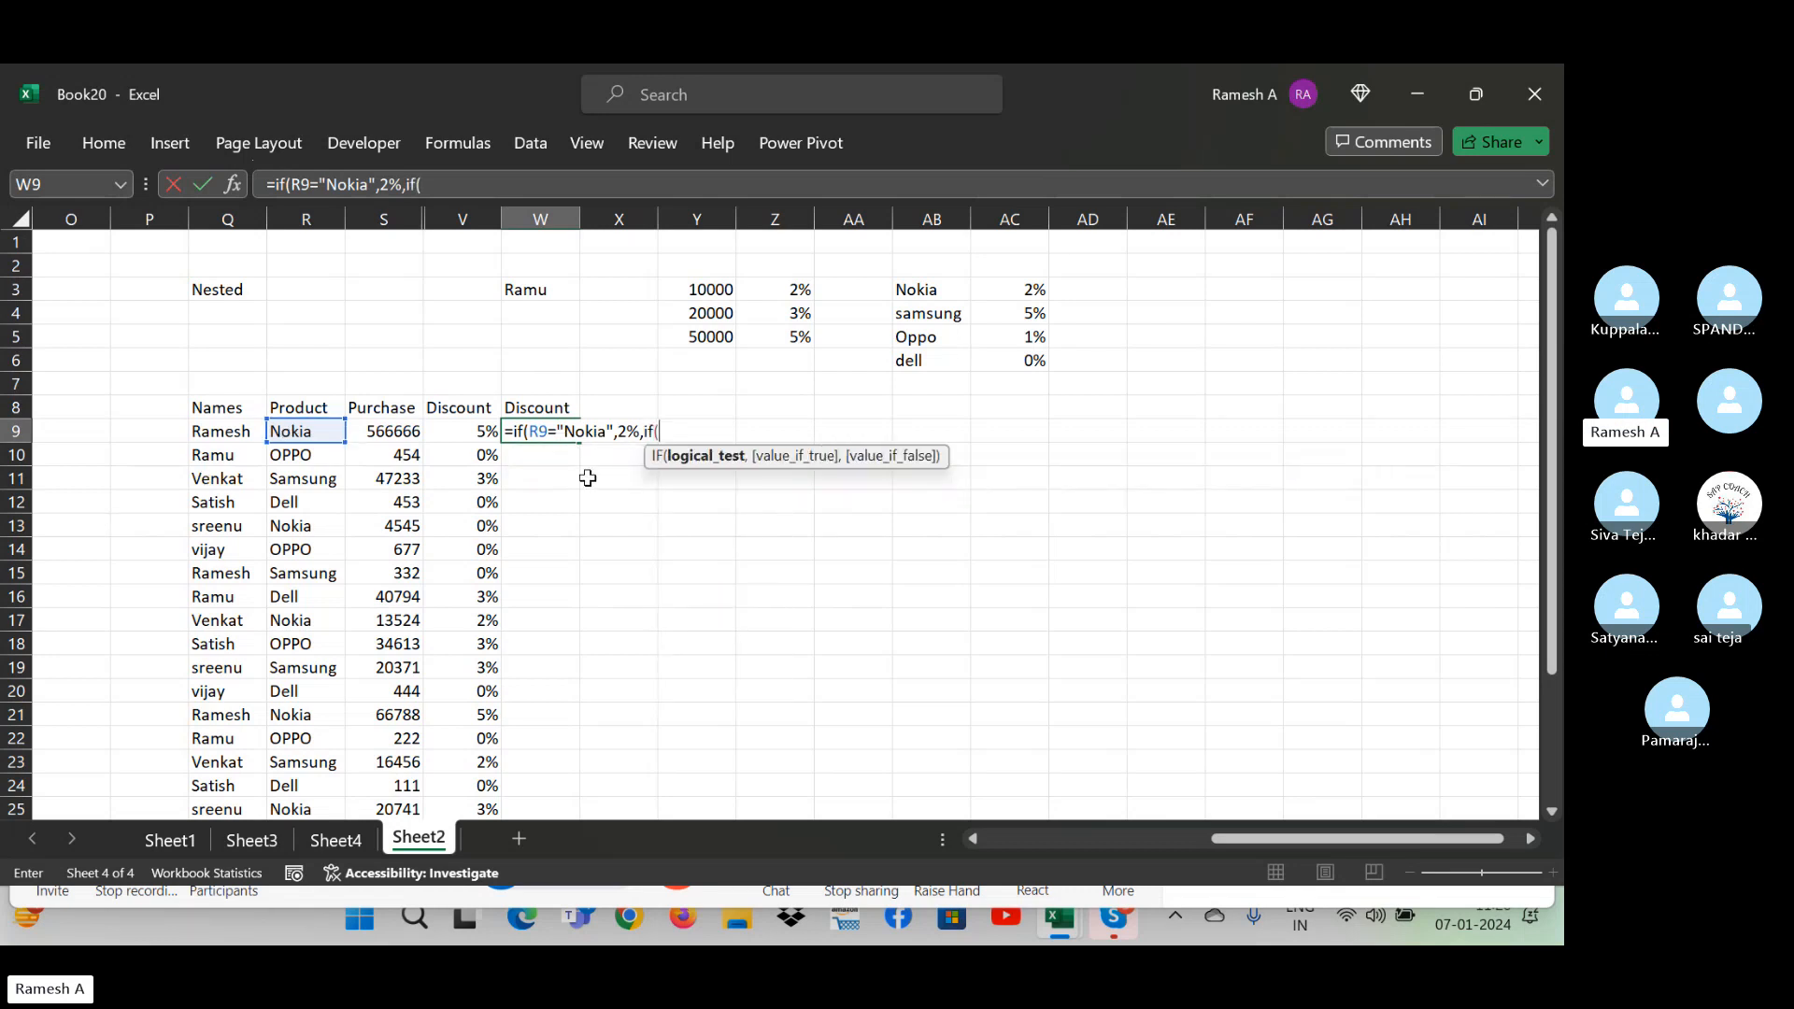
pyautogui.click(297, 431)
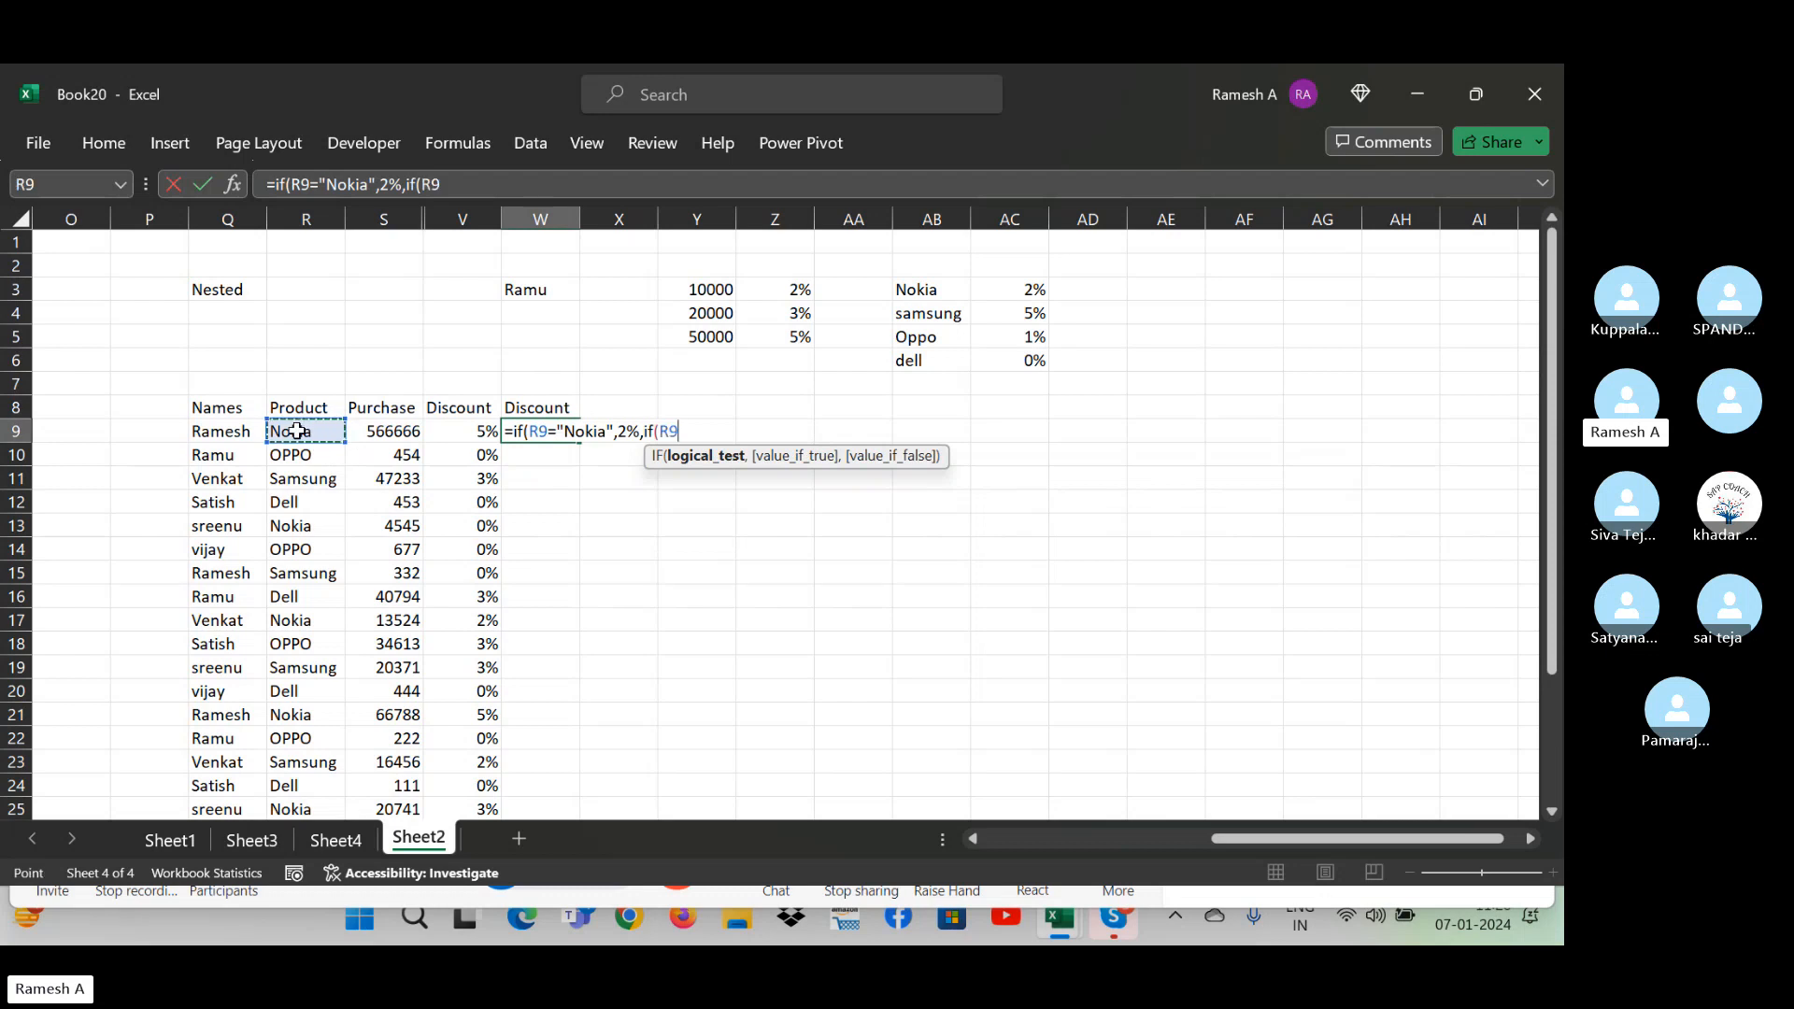
pyautogui.write('="samsung"')
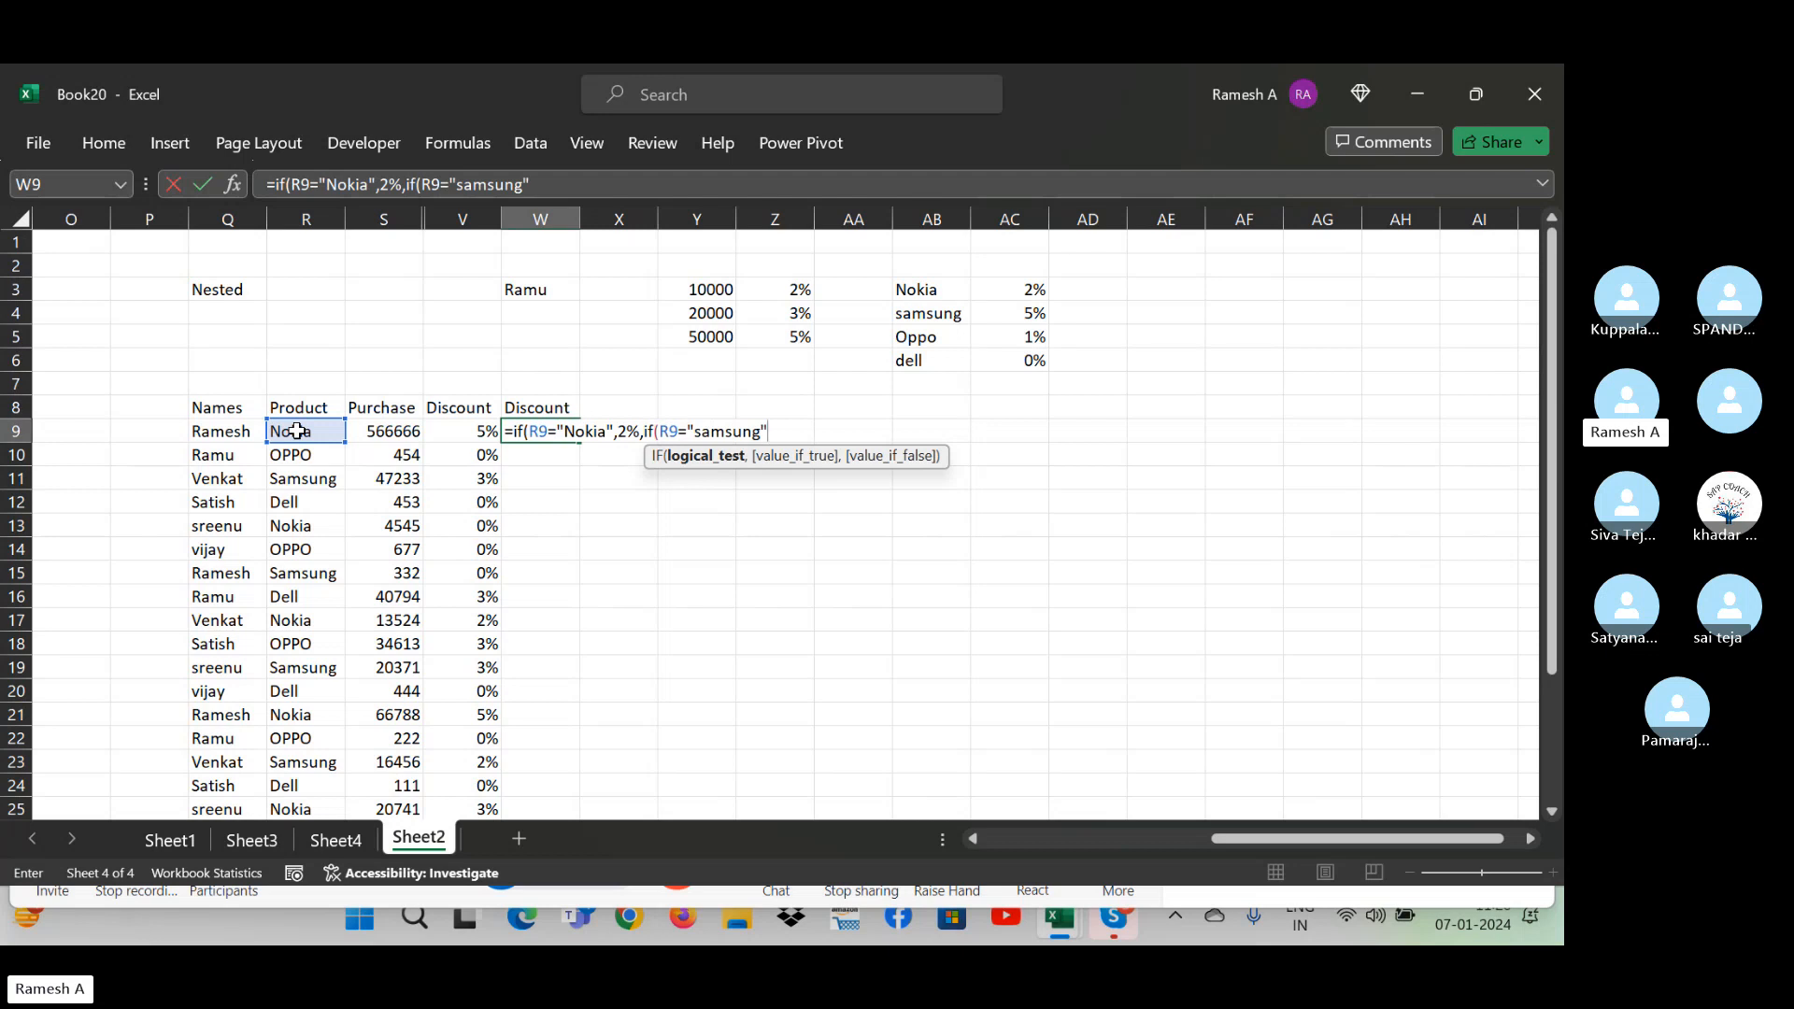
pyautogui.write(',')
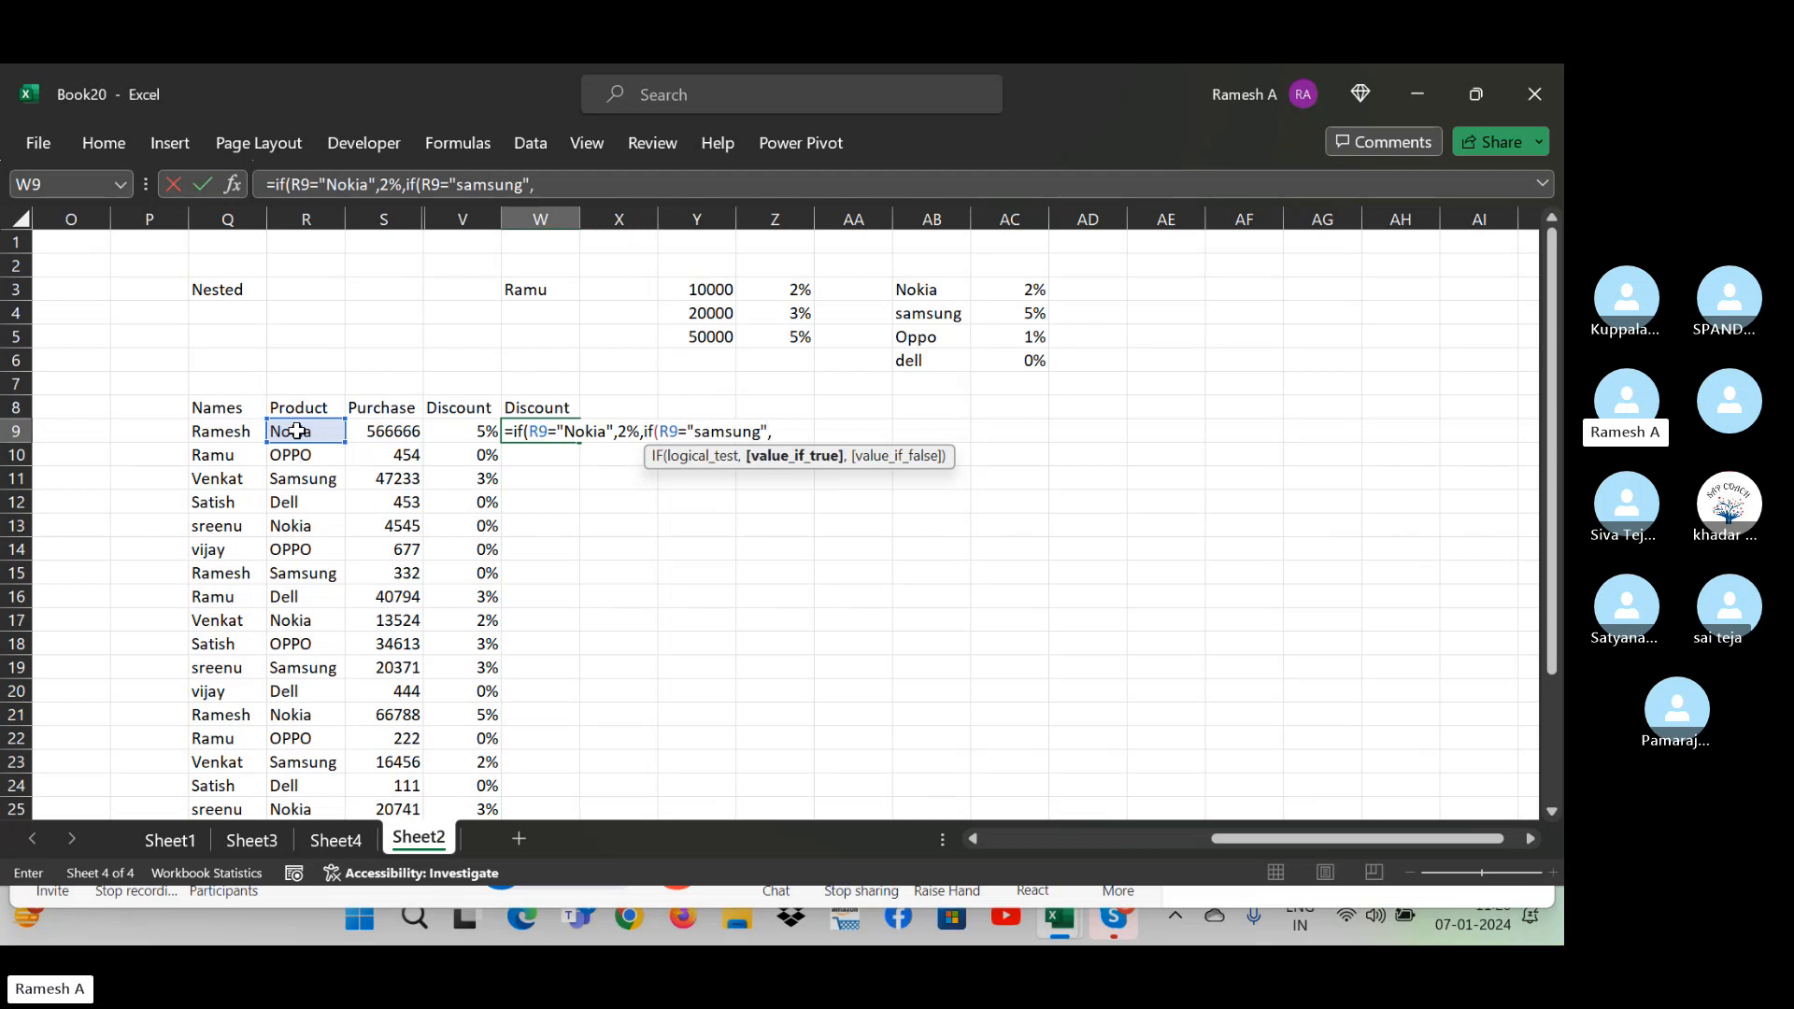
pyautogui.write('5%,')
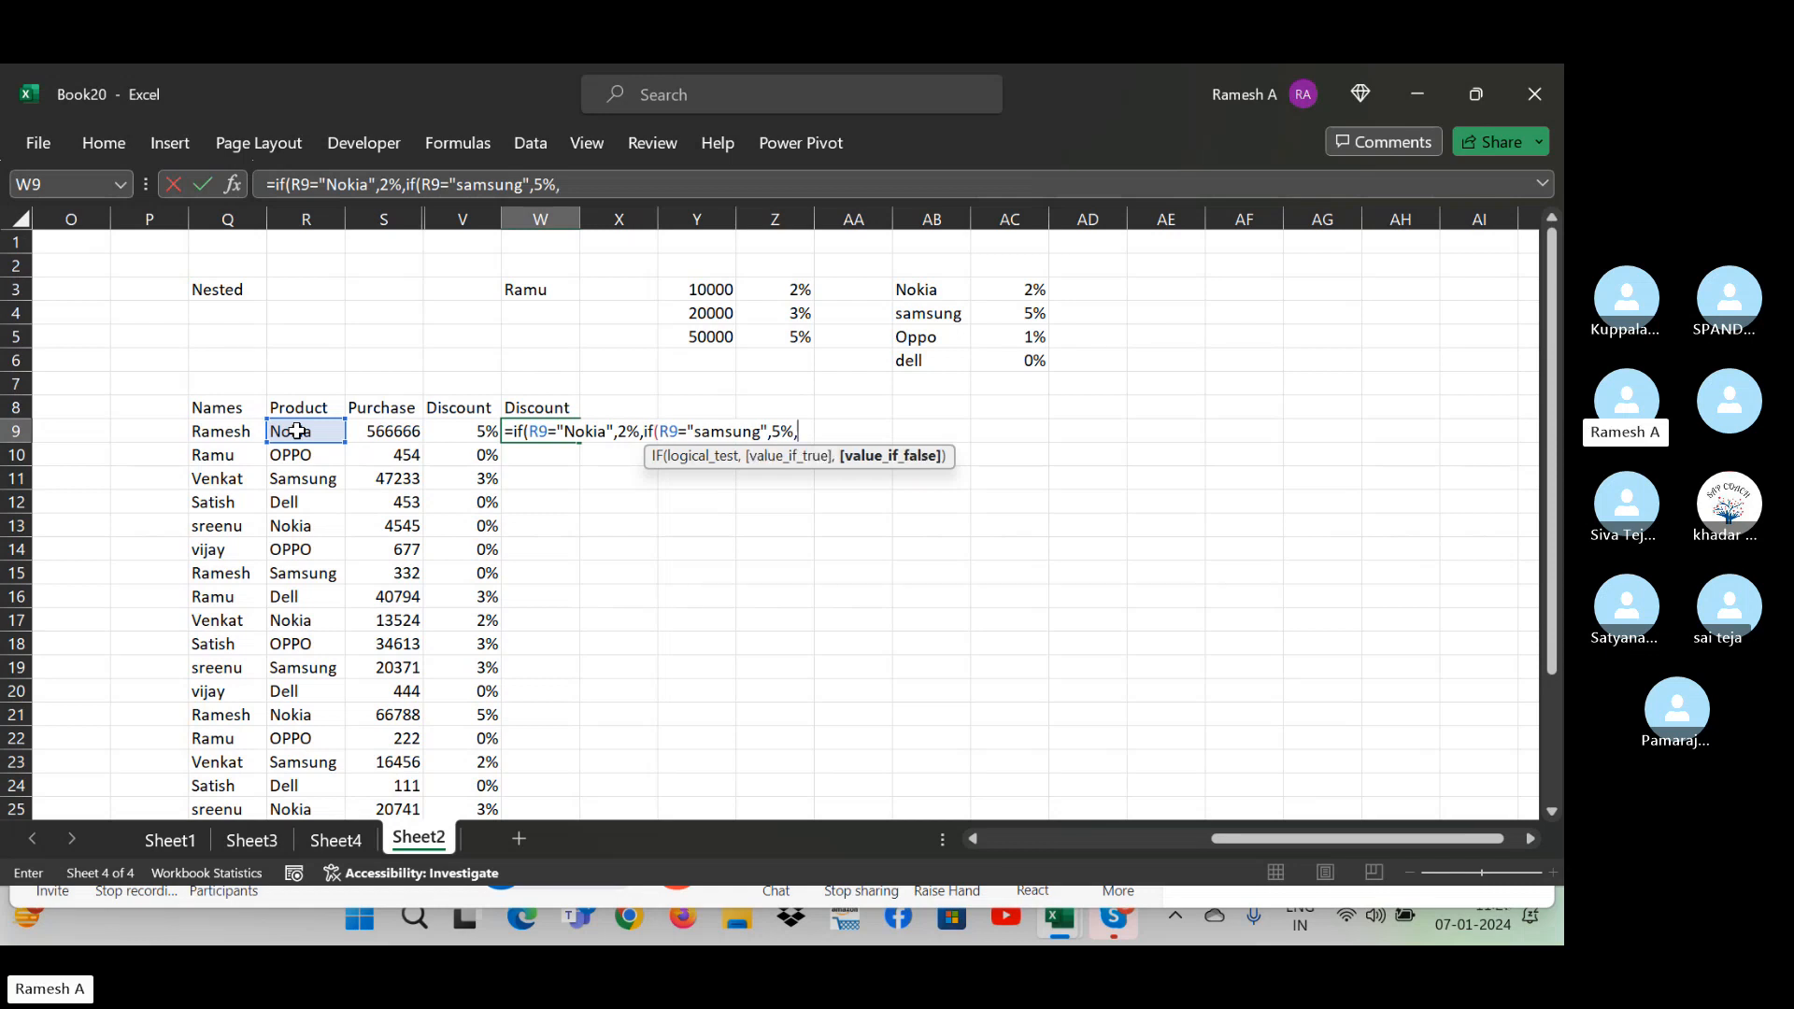
# - Nest a third IF returning 1% when R9 equals "oppo" and 0% otherwise, and complete the W9 formula
pyautogui.write('if')
pyautogui.write('(')
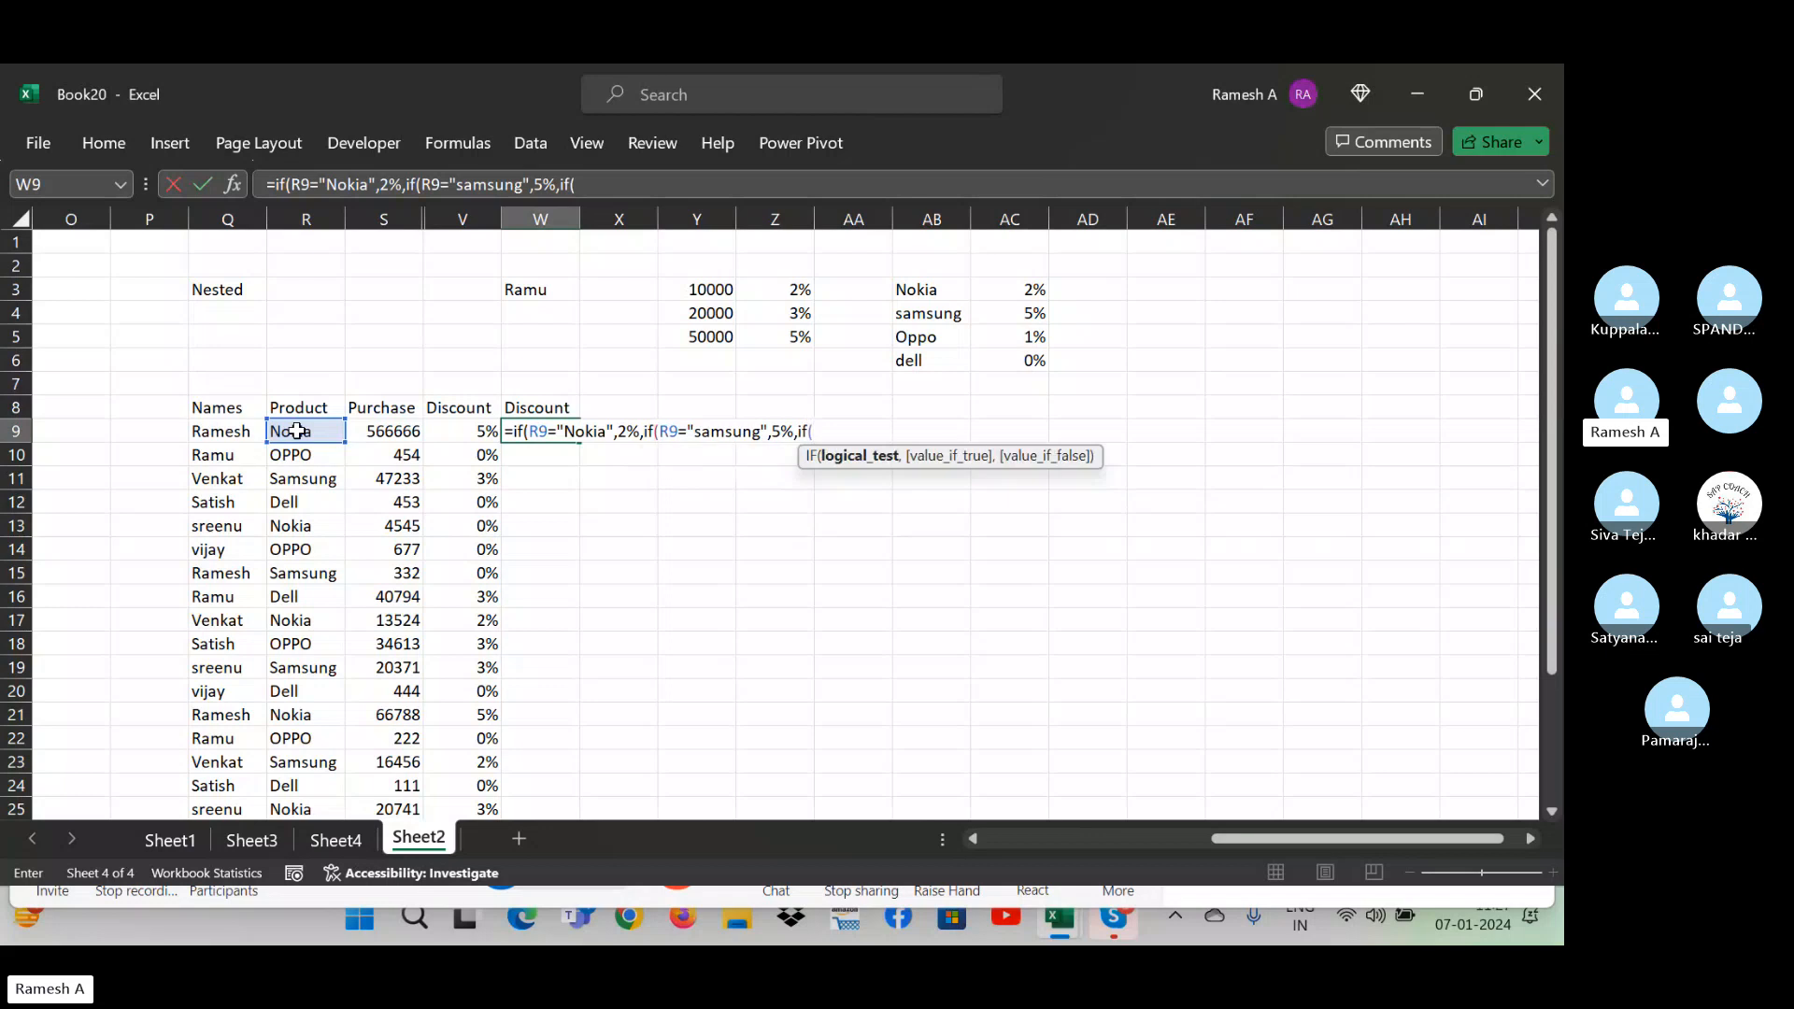
pyautogui.click(299, 434)
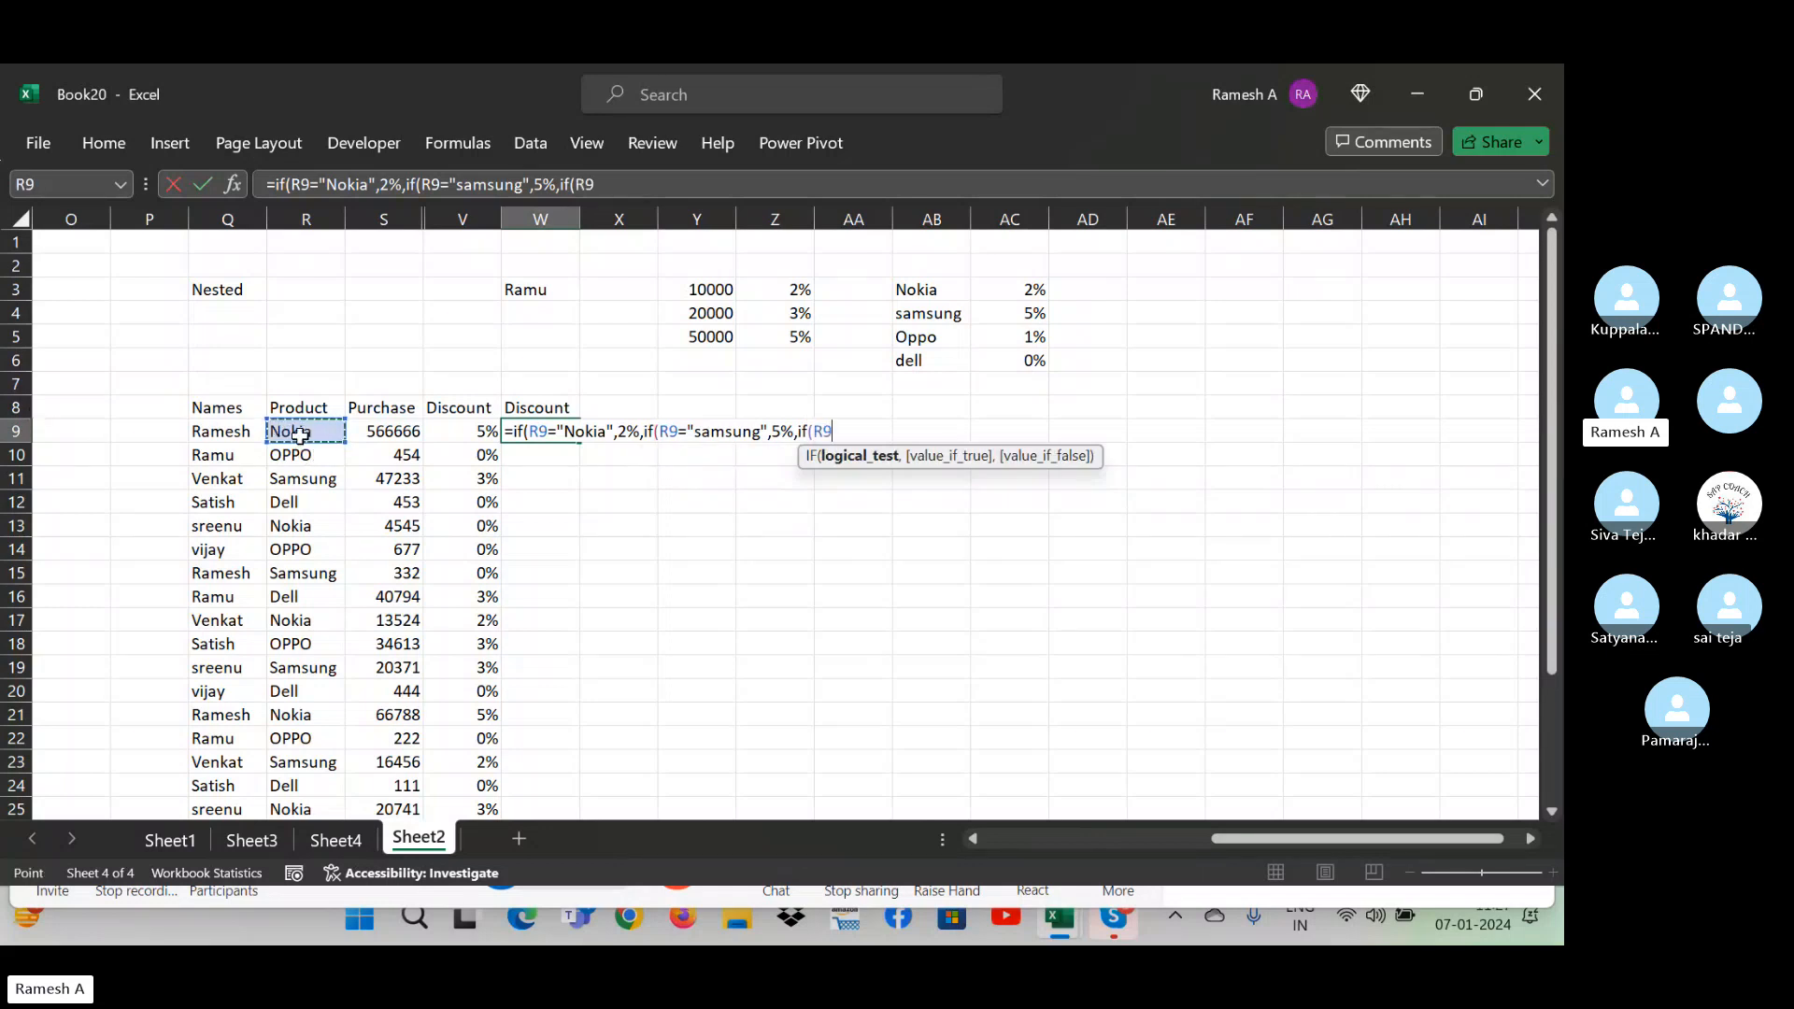
pyautogui.write('="oppo')
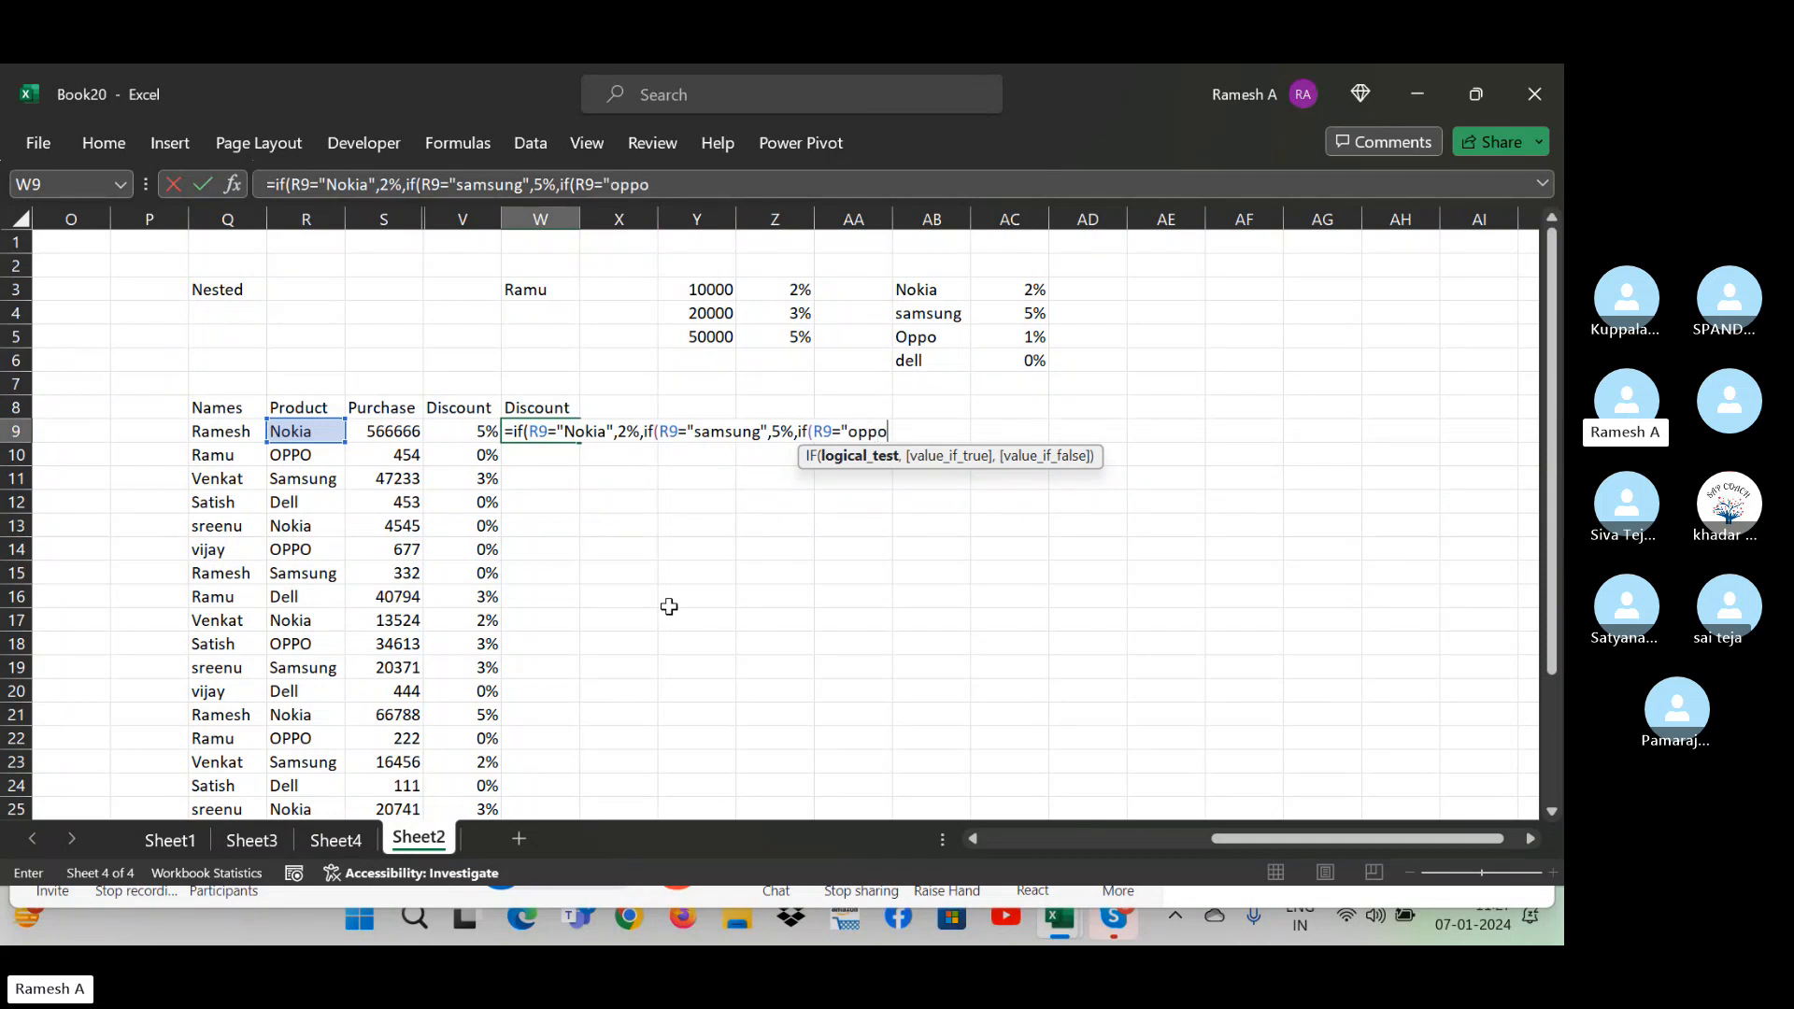
pyautogui.write('"')
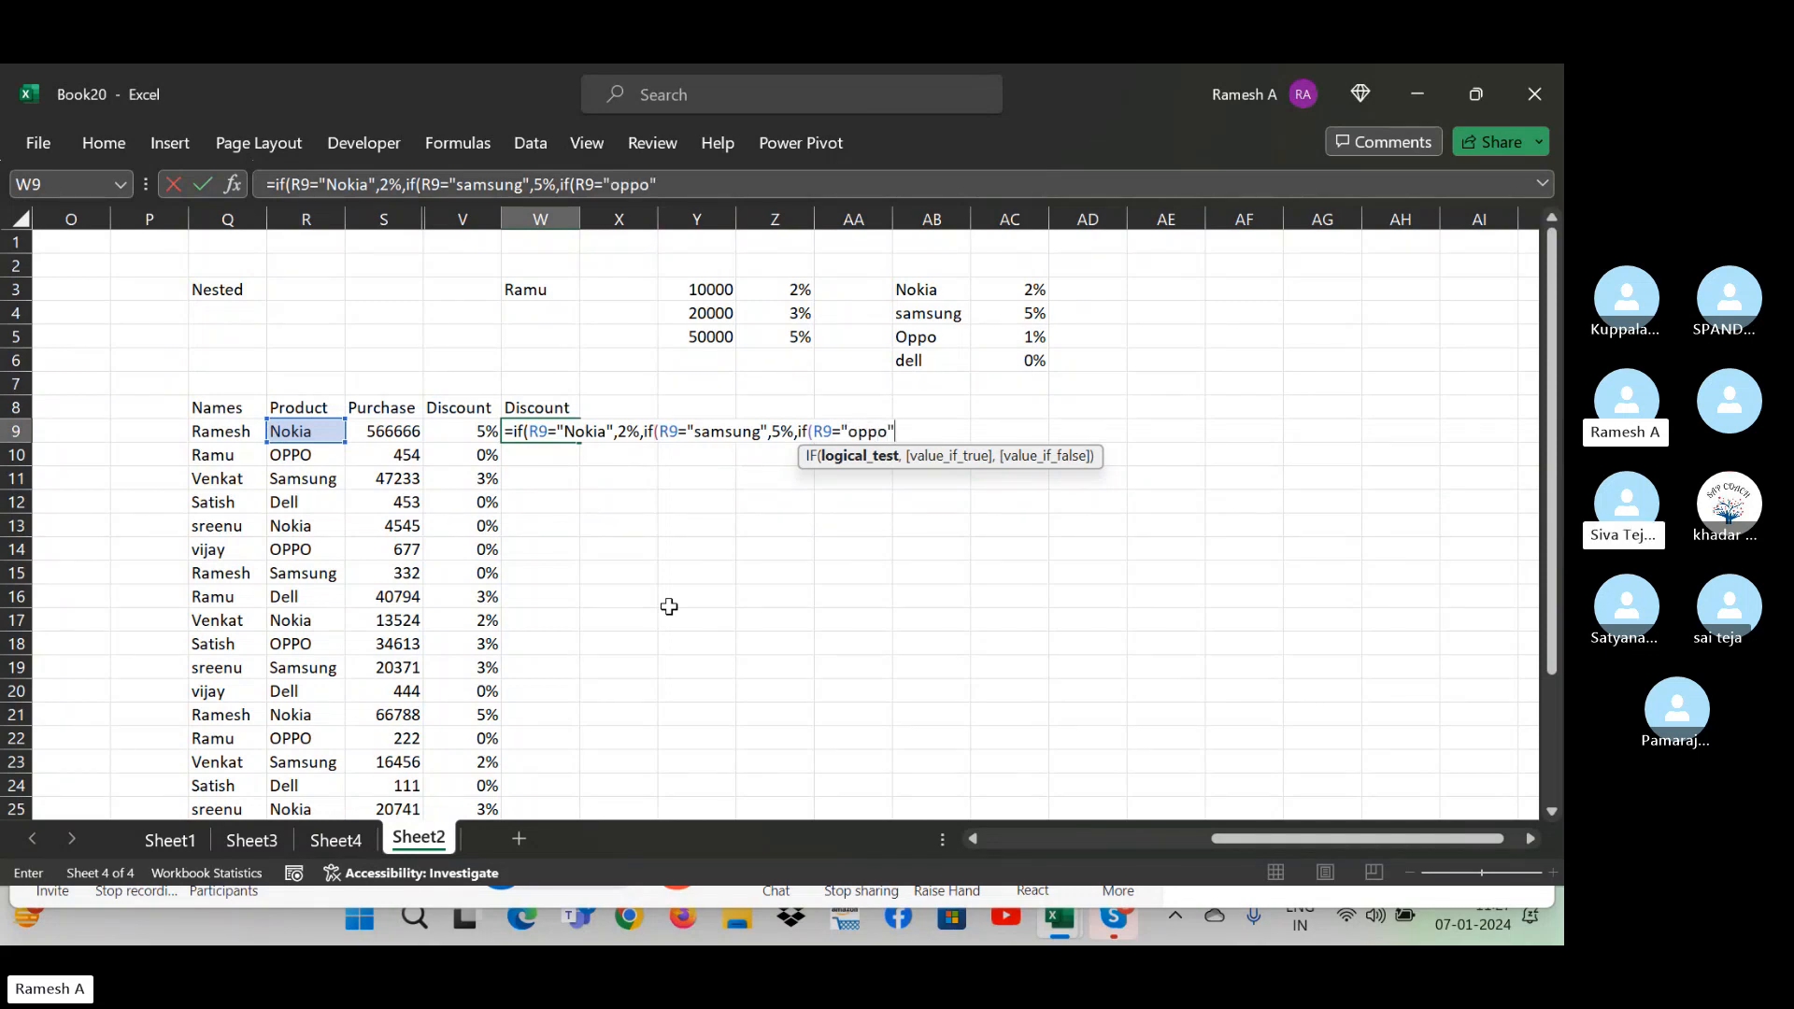
pyautogui.write(',')
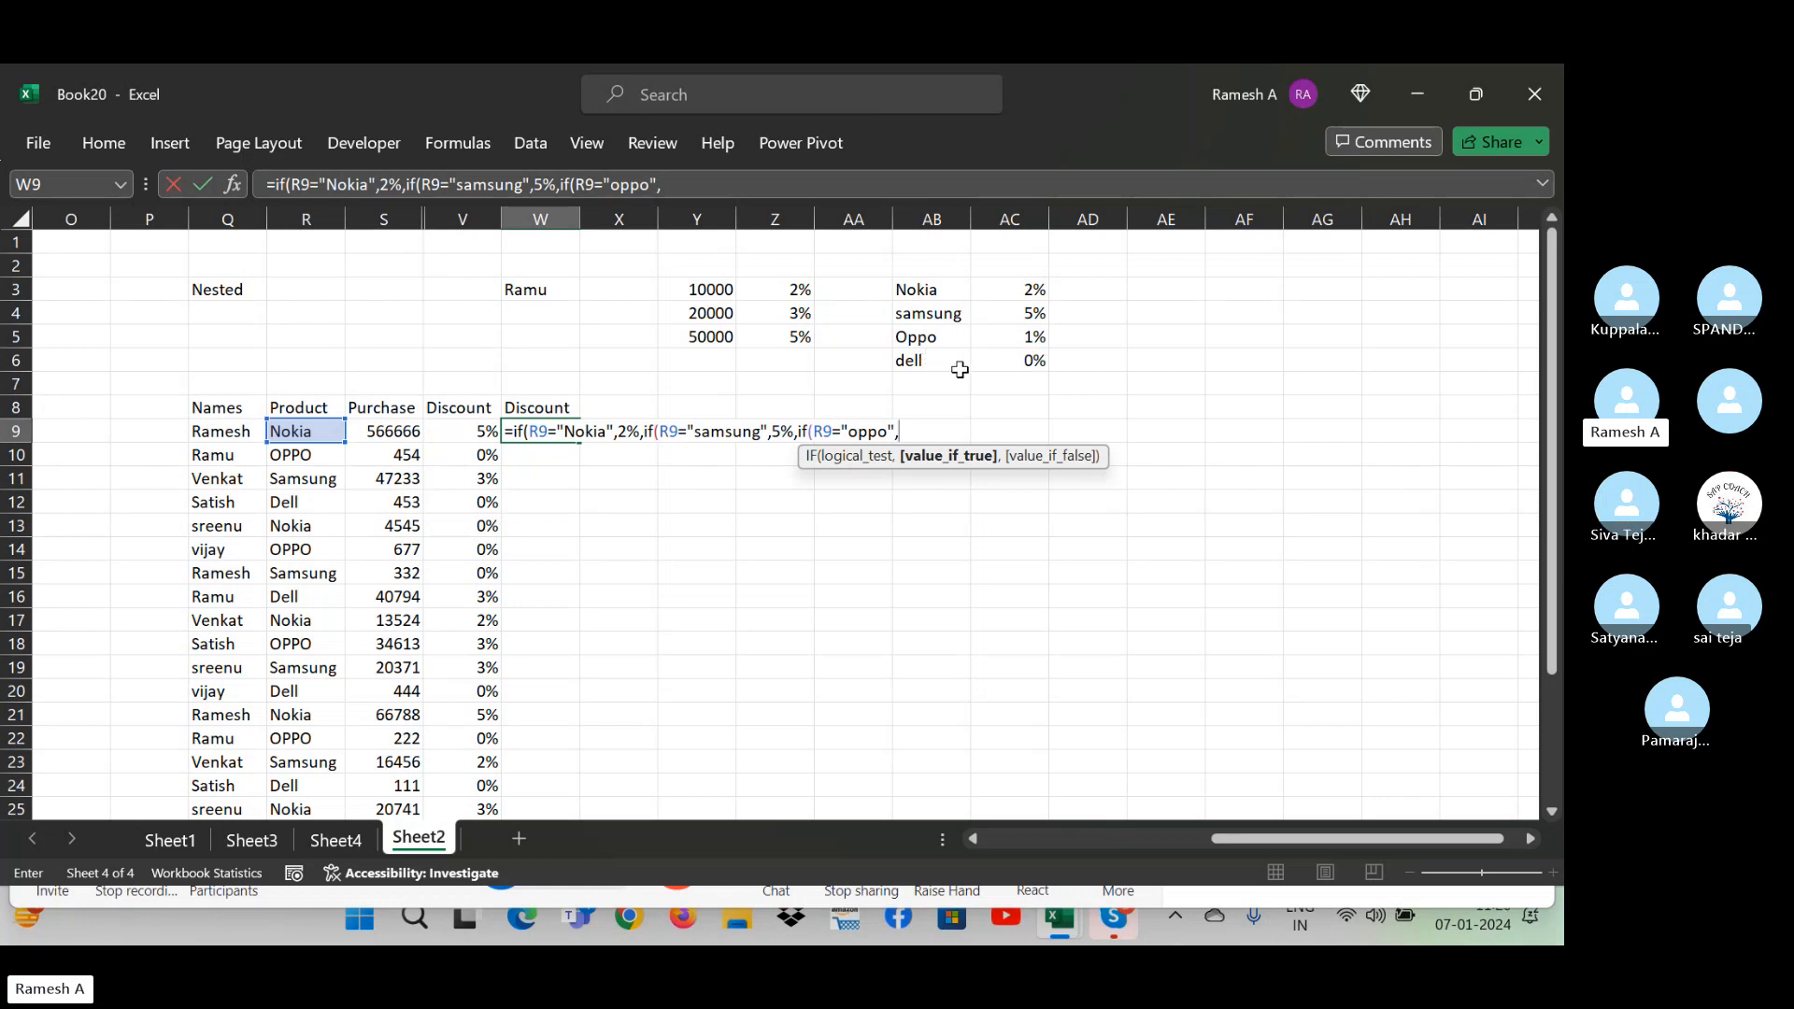
pyautogui.write('1%,')
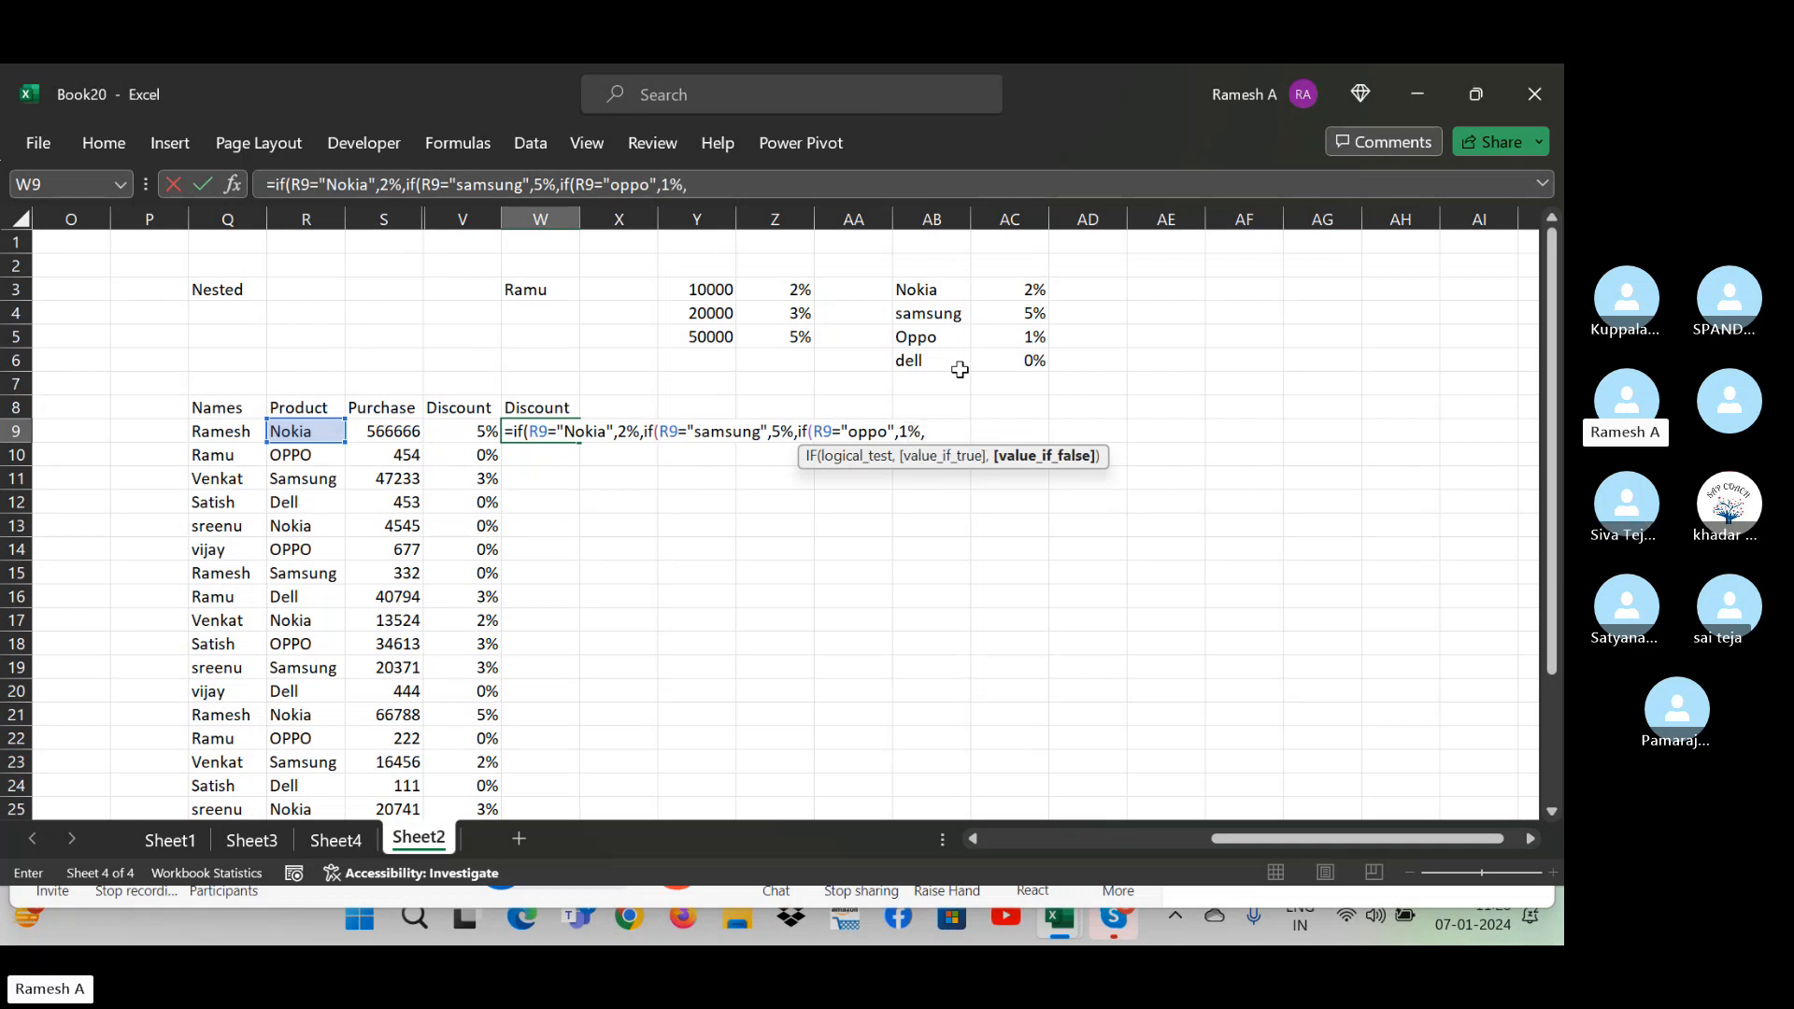
pyautogui.write('0%))')
pyautogui.press('Return')
pyautogui.press('Return')
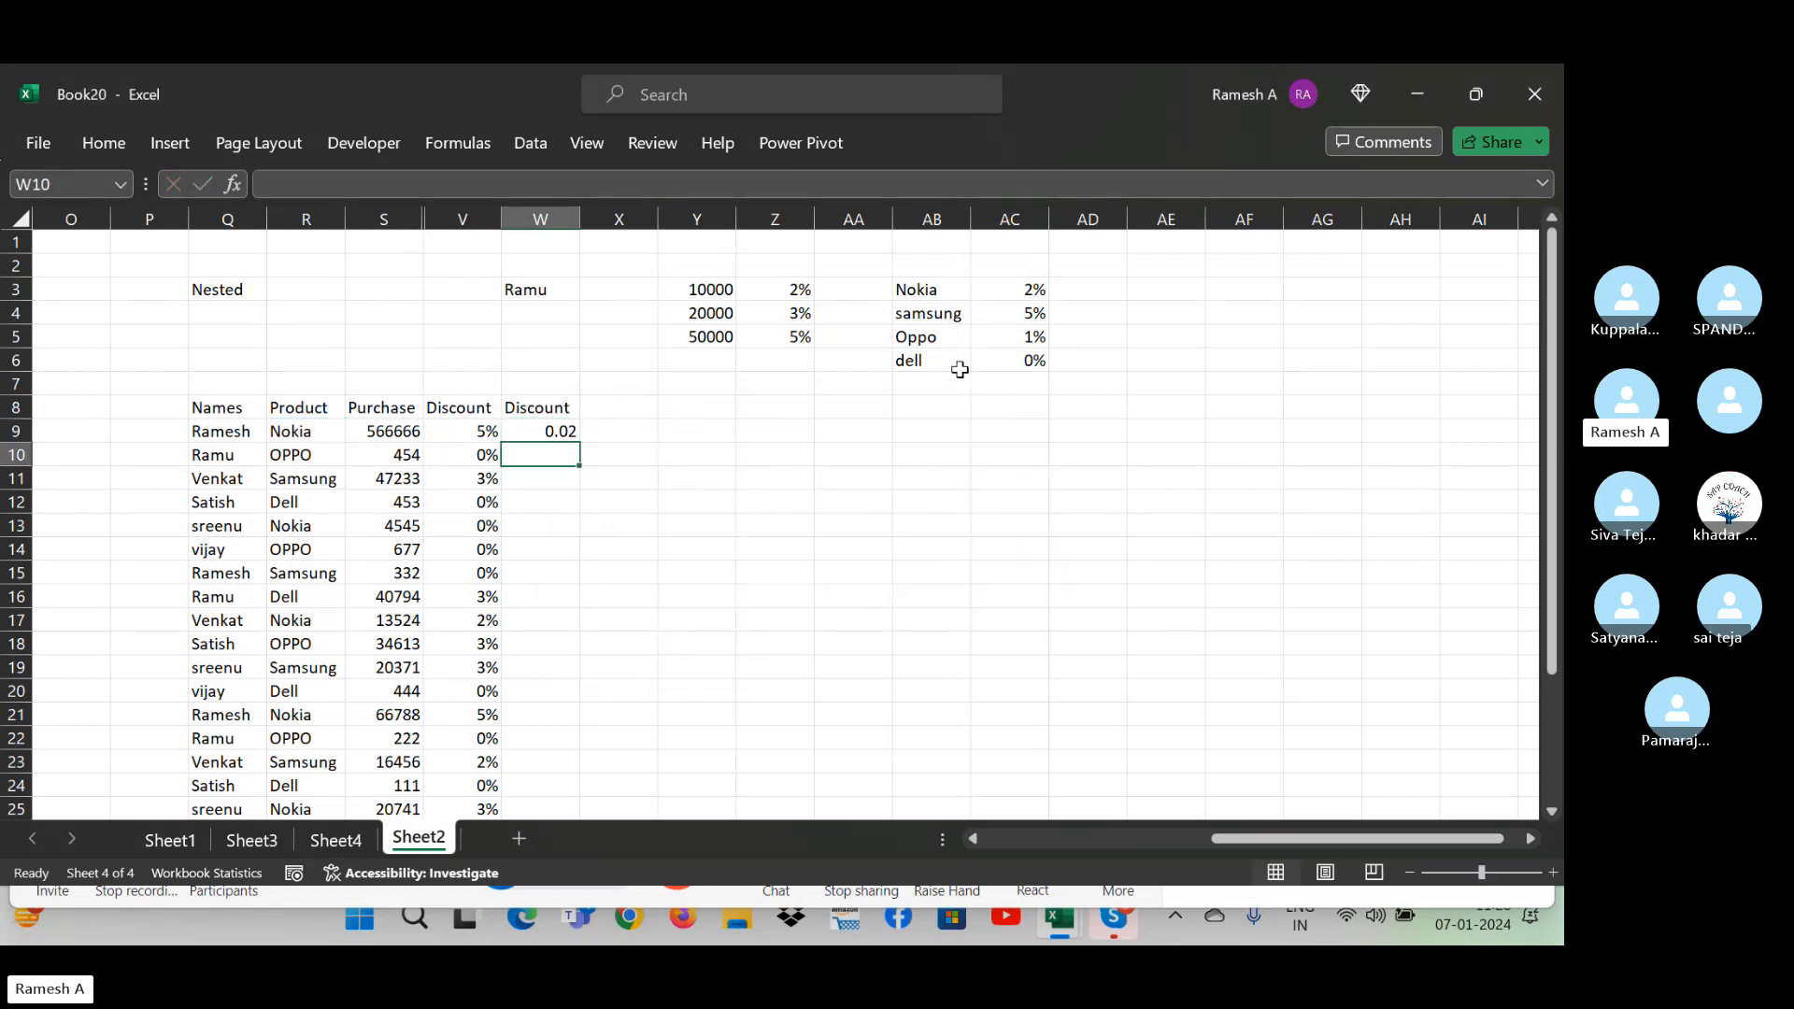
# - Replace the product name in AB5 of the rate list with "Some x"
pyautogui.press('Up')
pyautogui.click(960, 361)
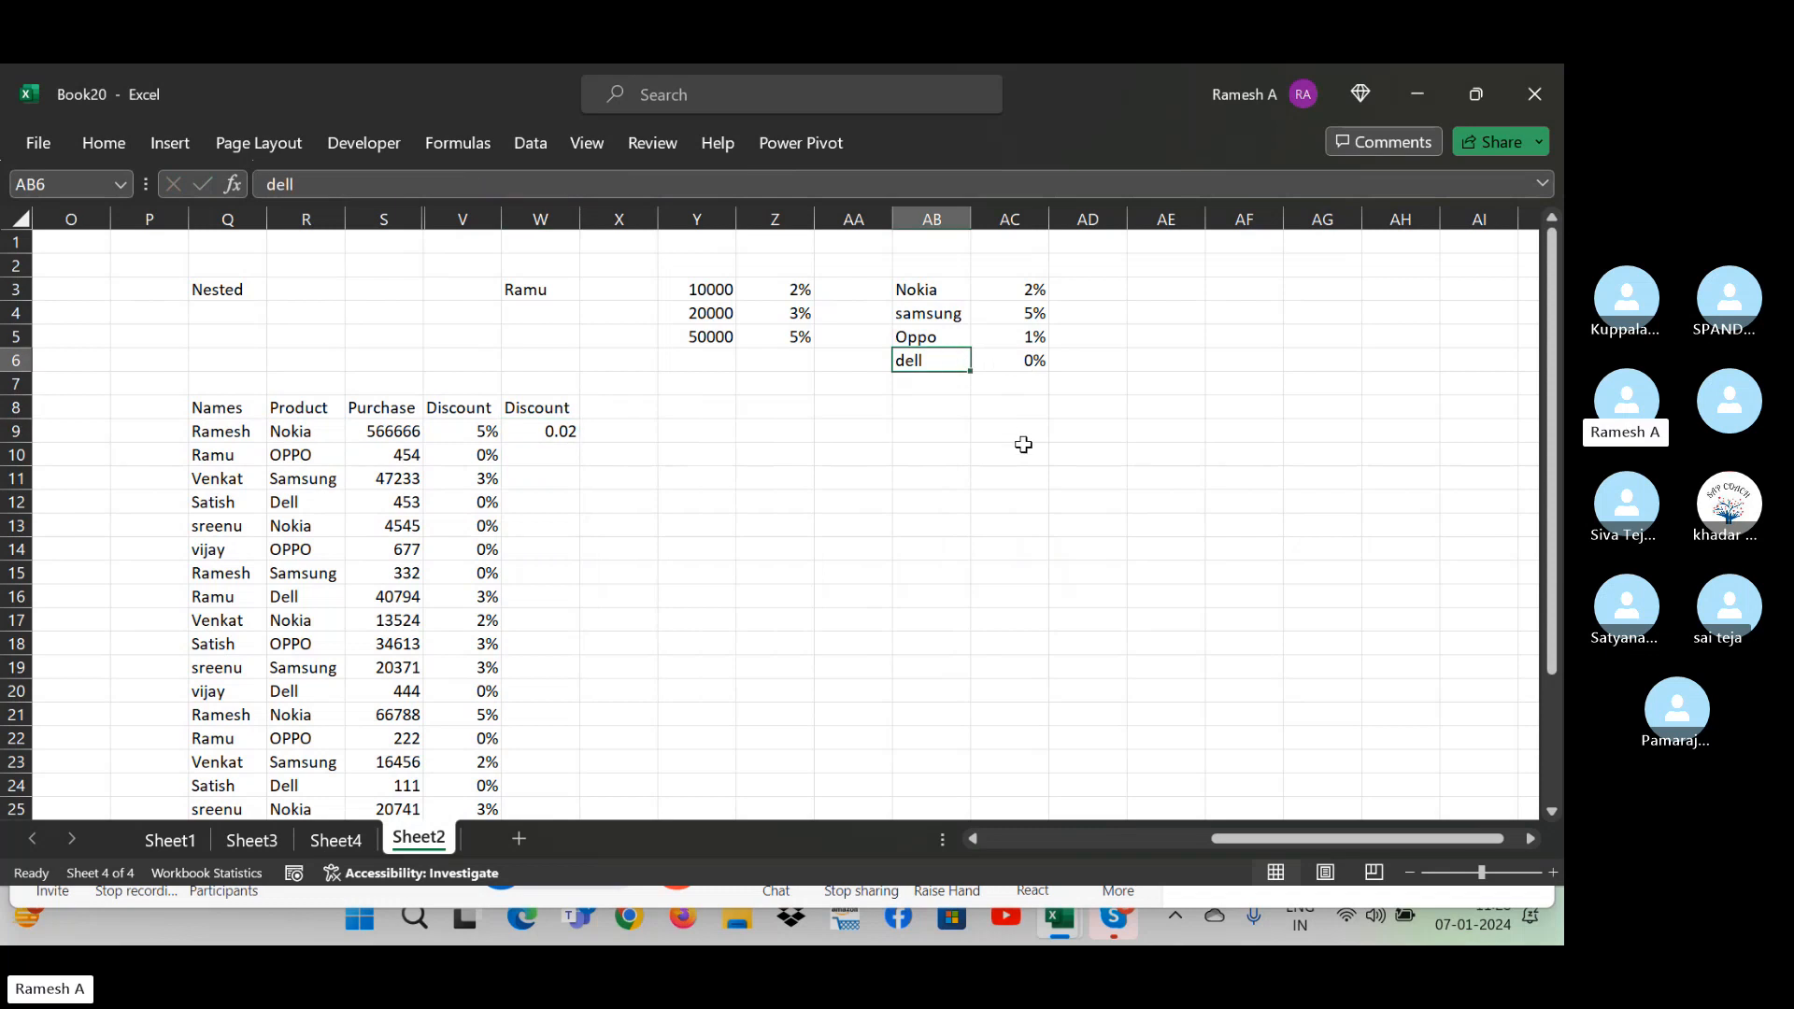
pyautogui.press('Up')
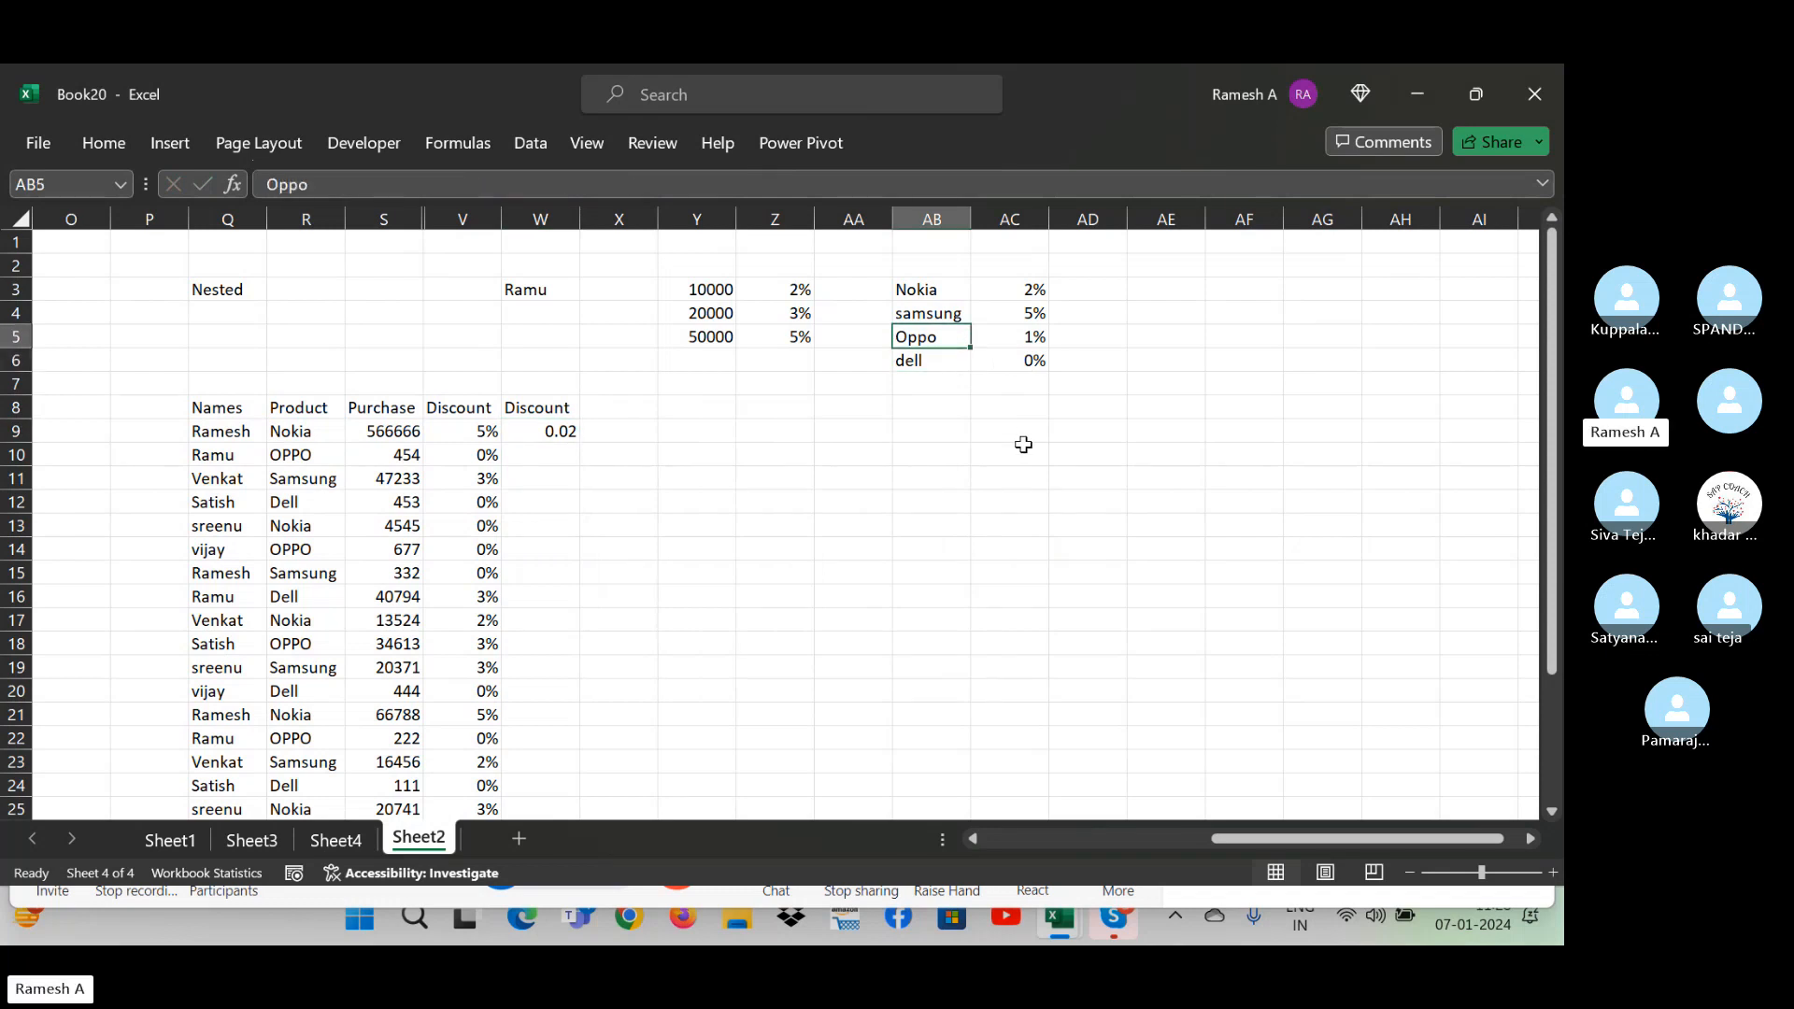
pyautogui.write('Some')
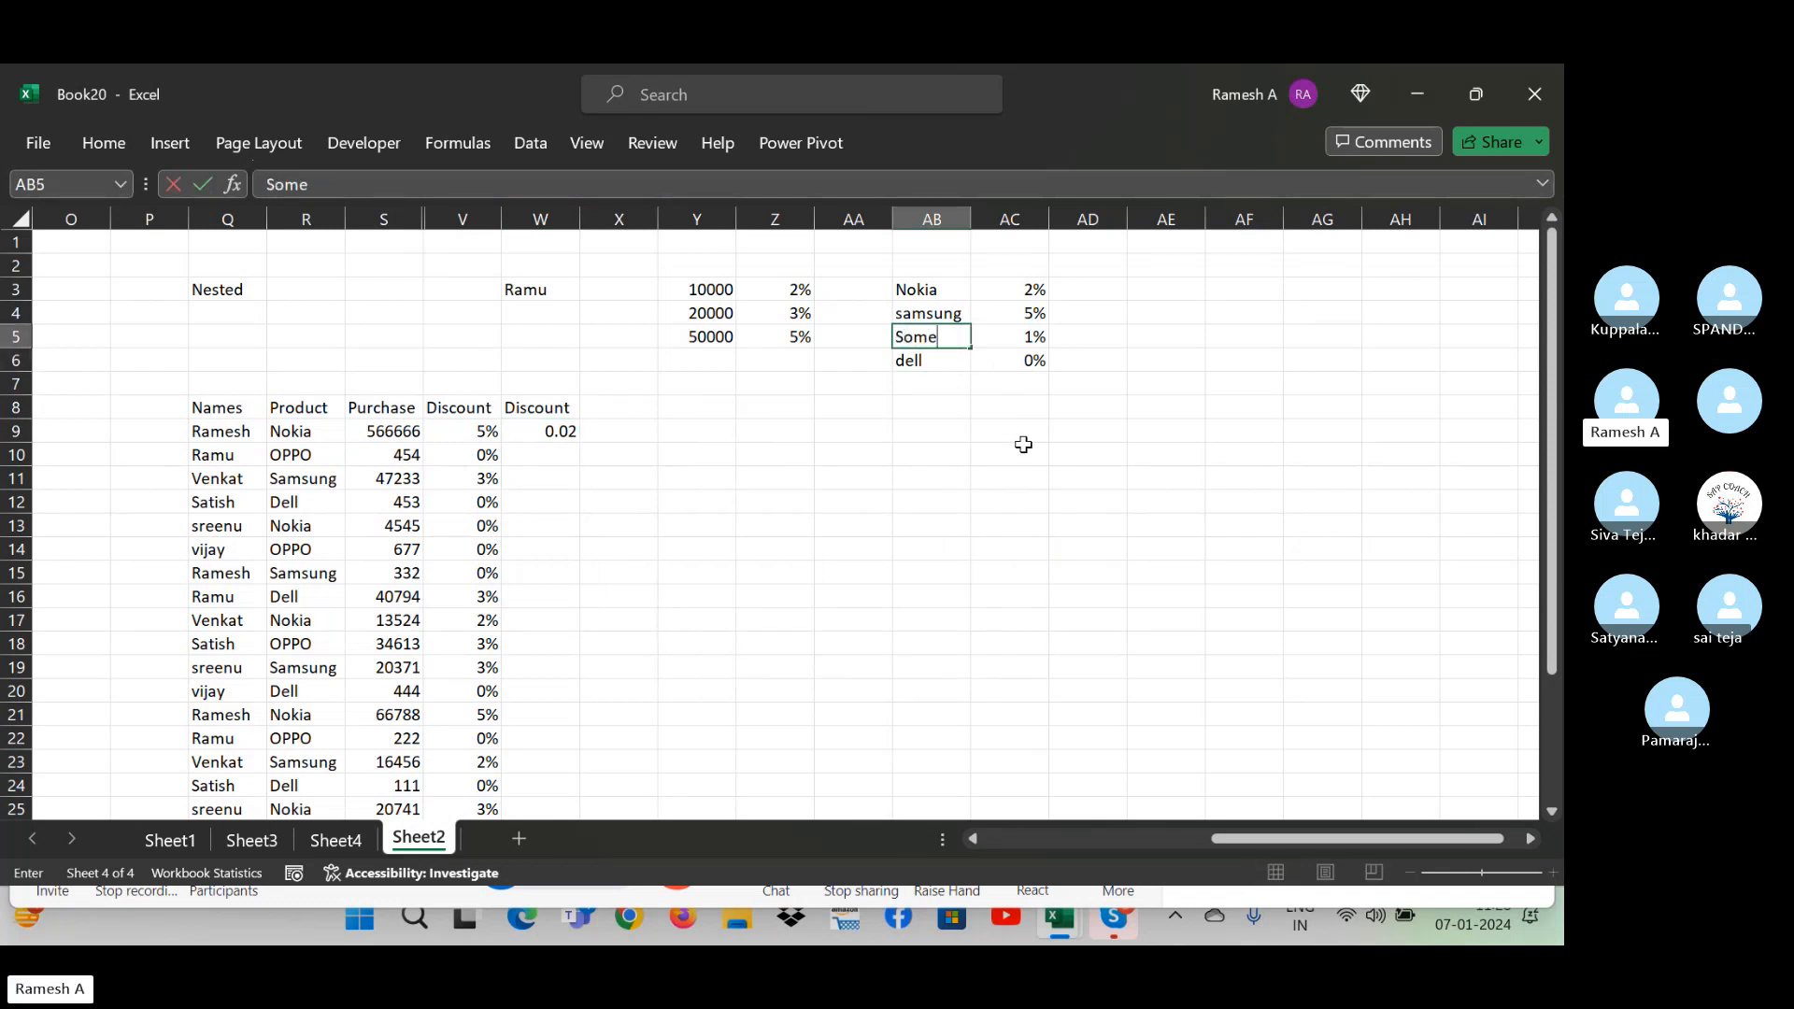
pyautogui.write(' x')
pyautogui.press('Return')
pyautogui.press('Left')
pyautogui.click(569, 429)
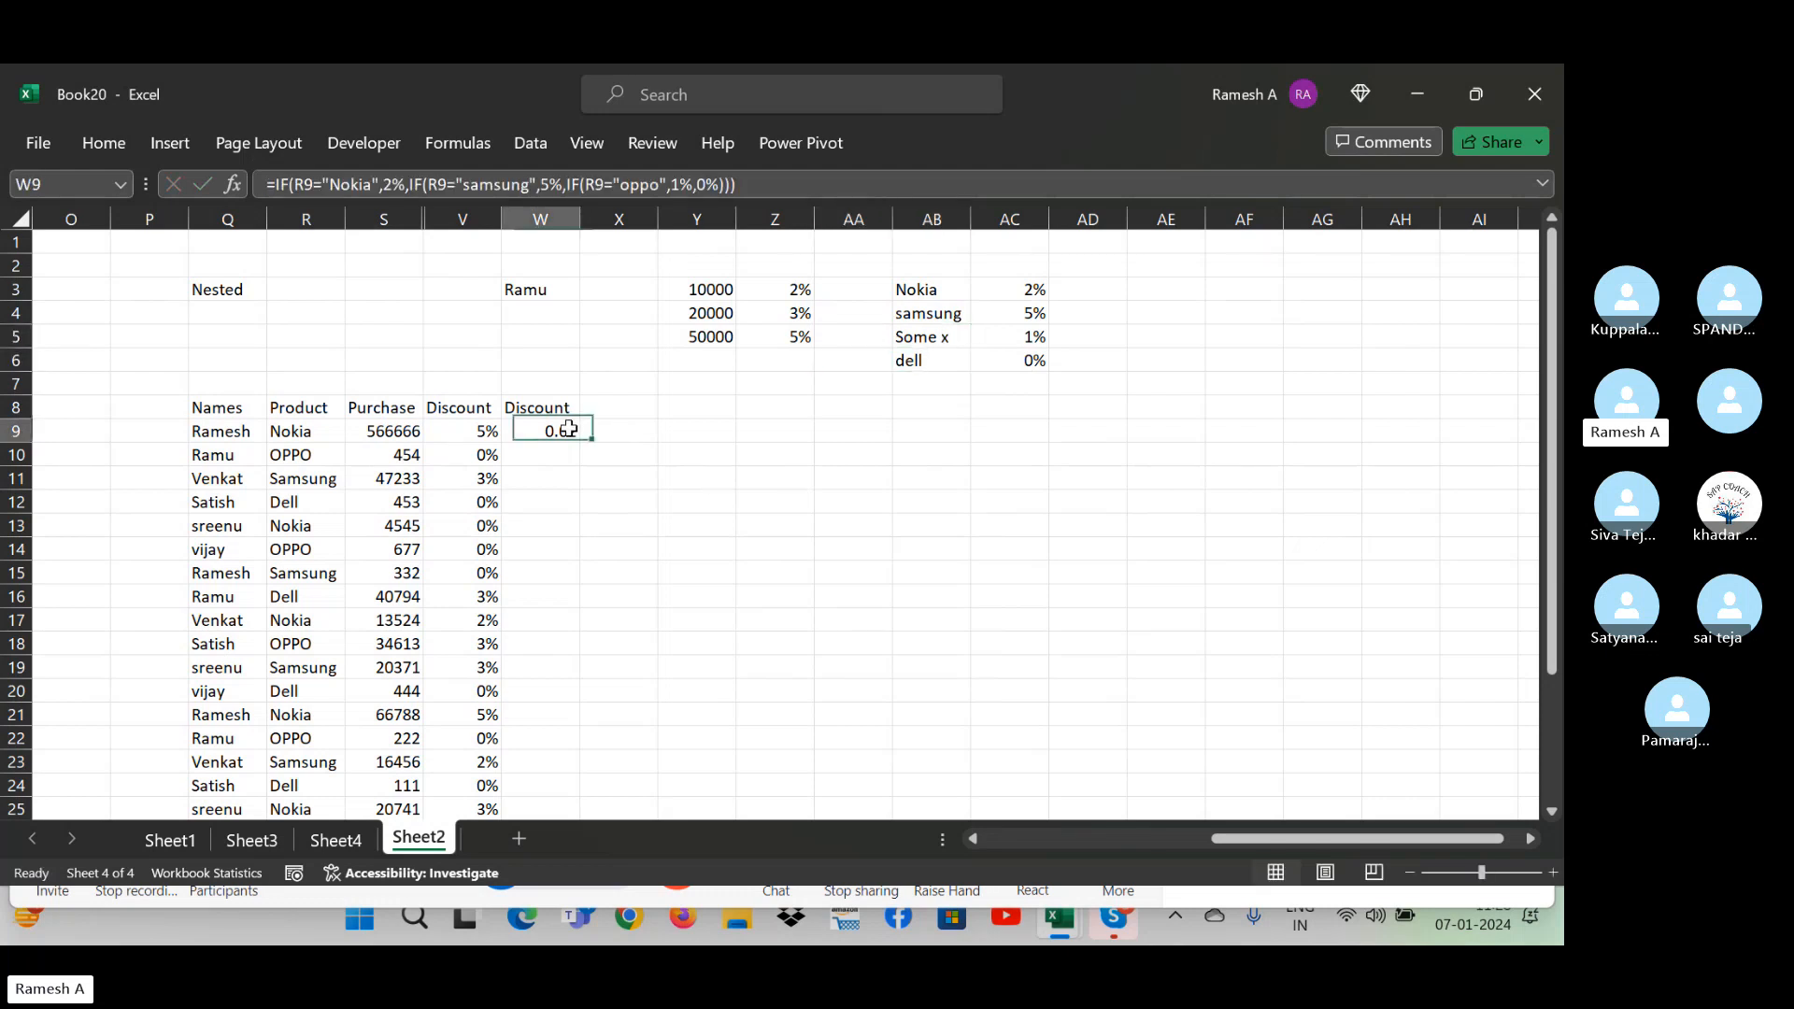
pyautogui.doubleClick(569, 429)
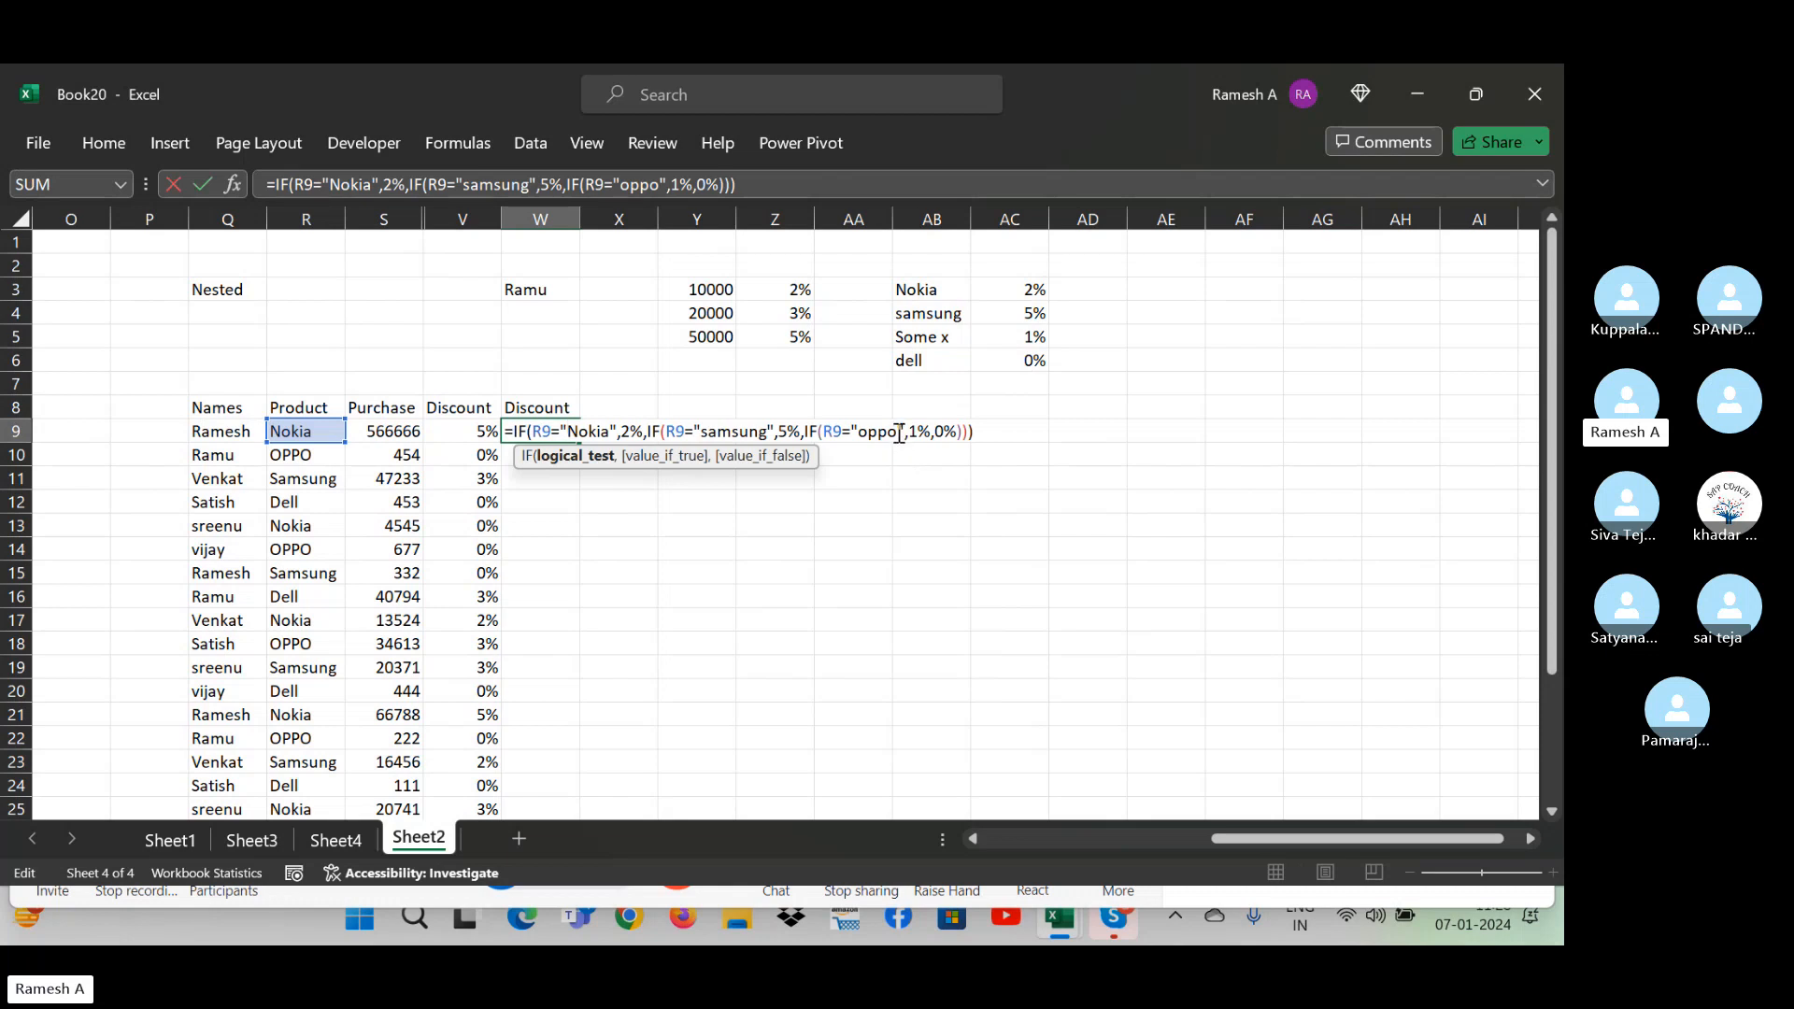
pyautogui.press('Escape')
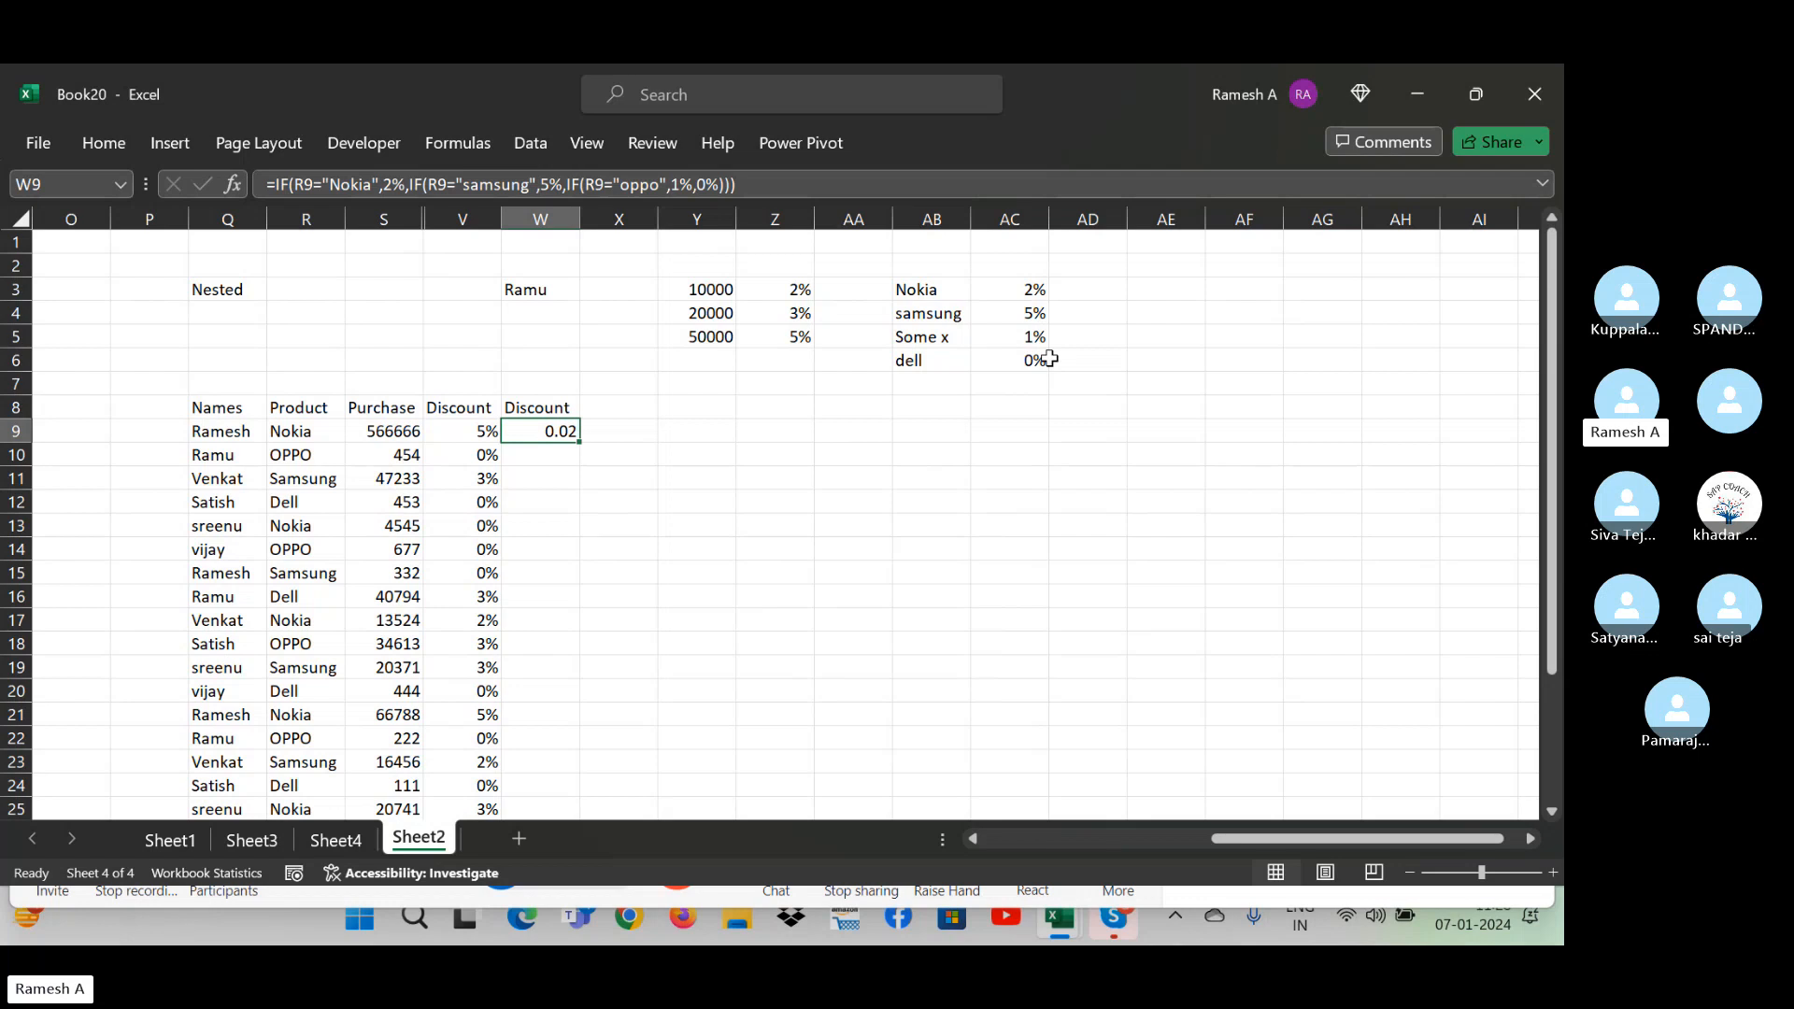
pyautogui.click(963, 354)
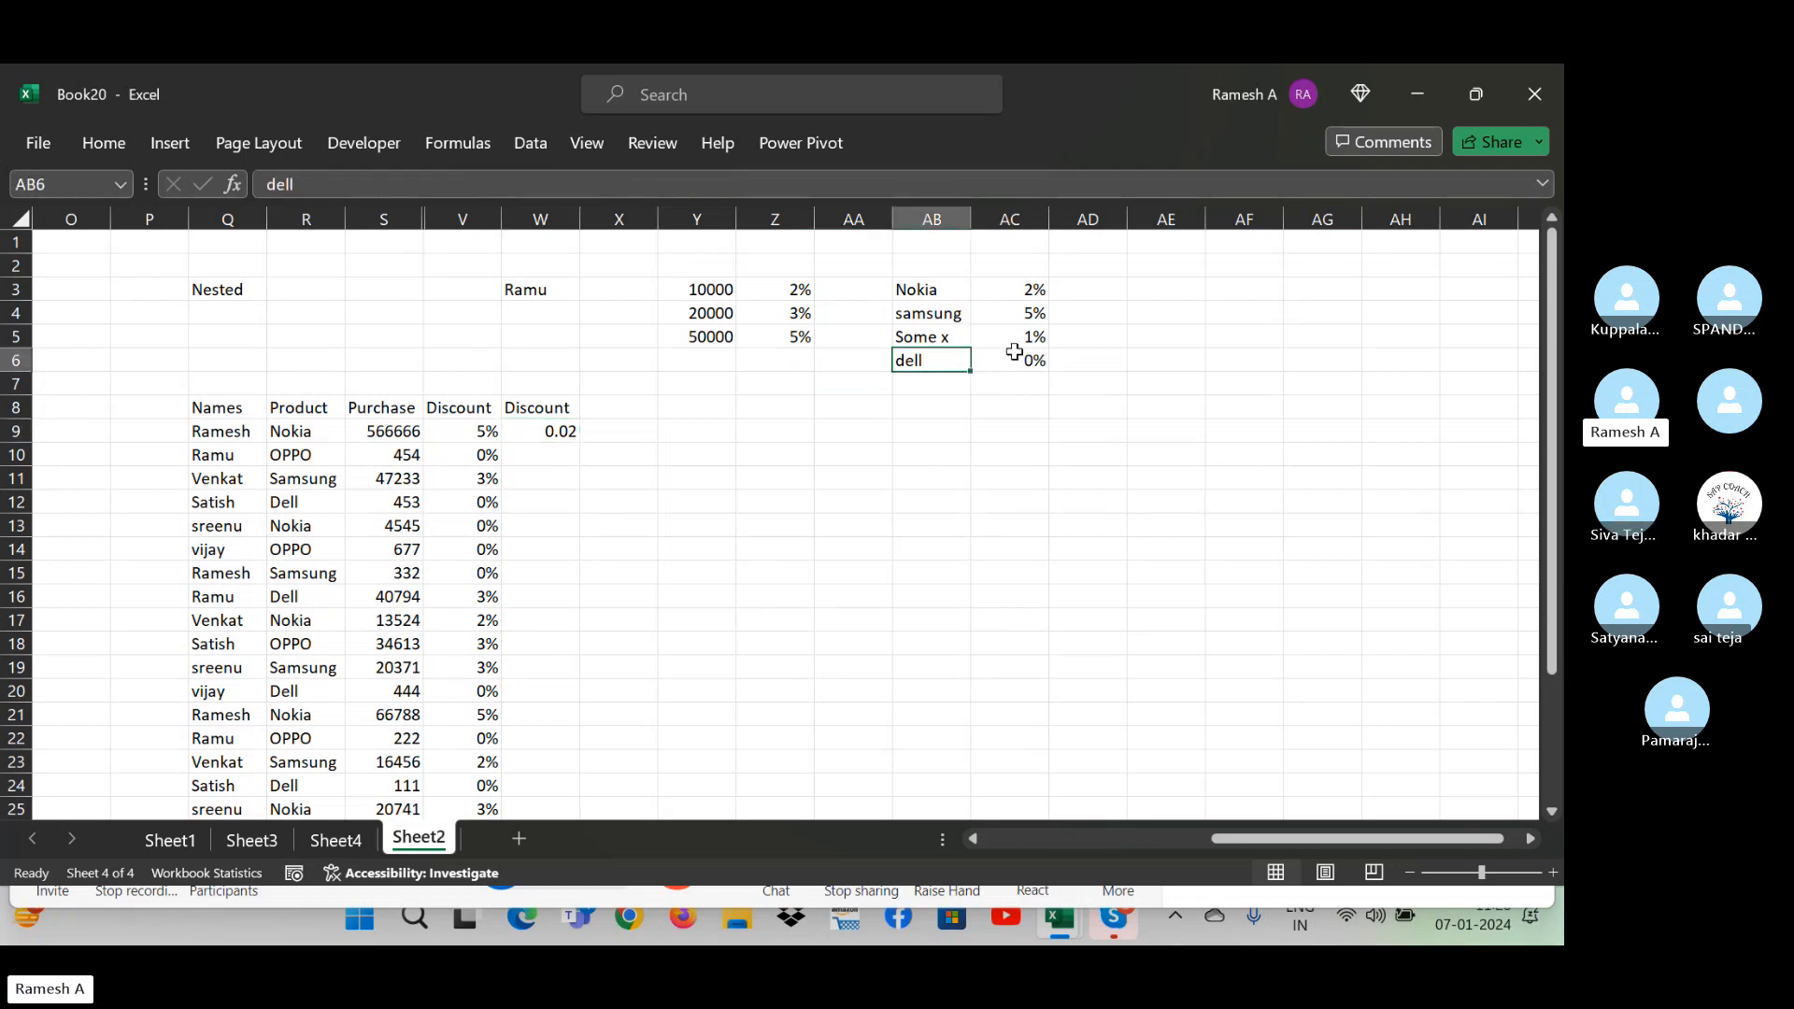
pyautogui.click(957, 338)
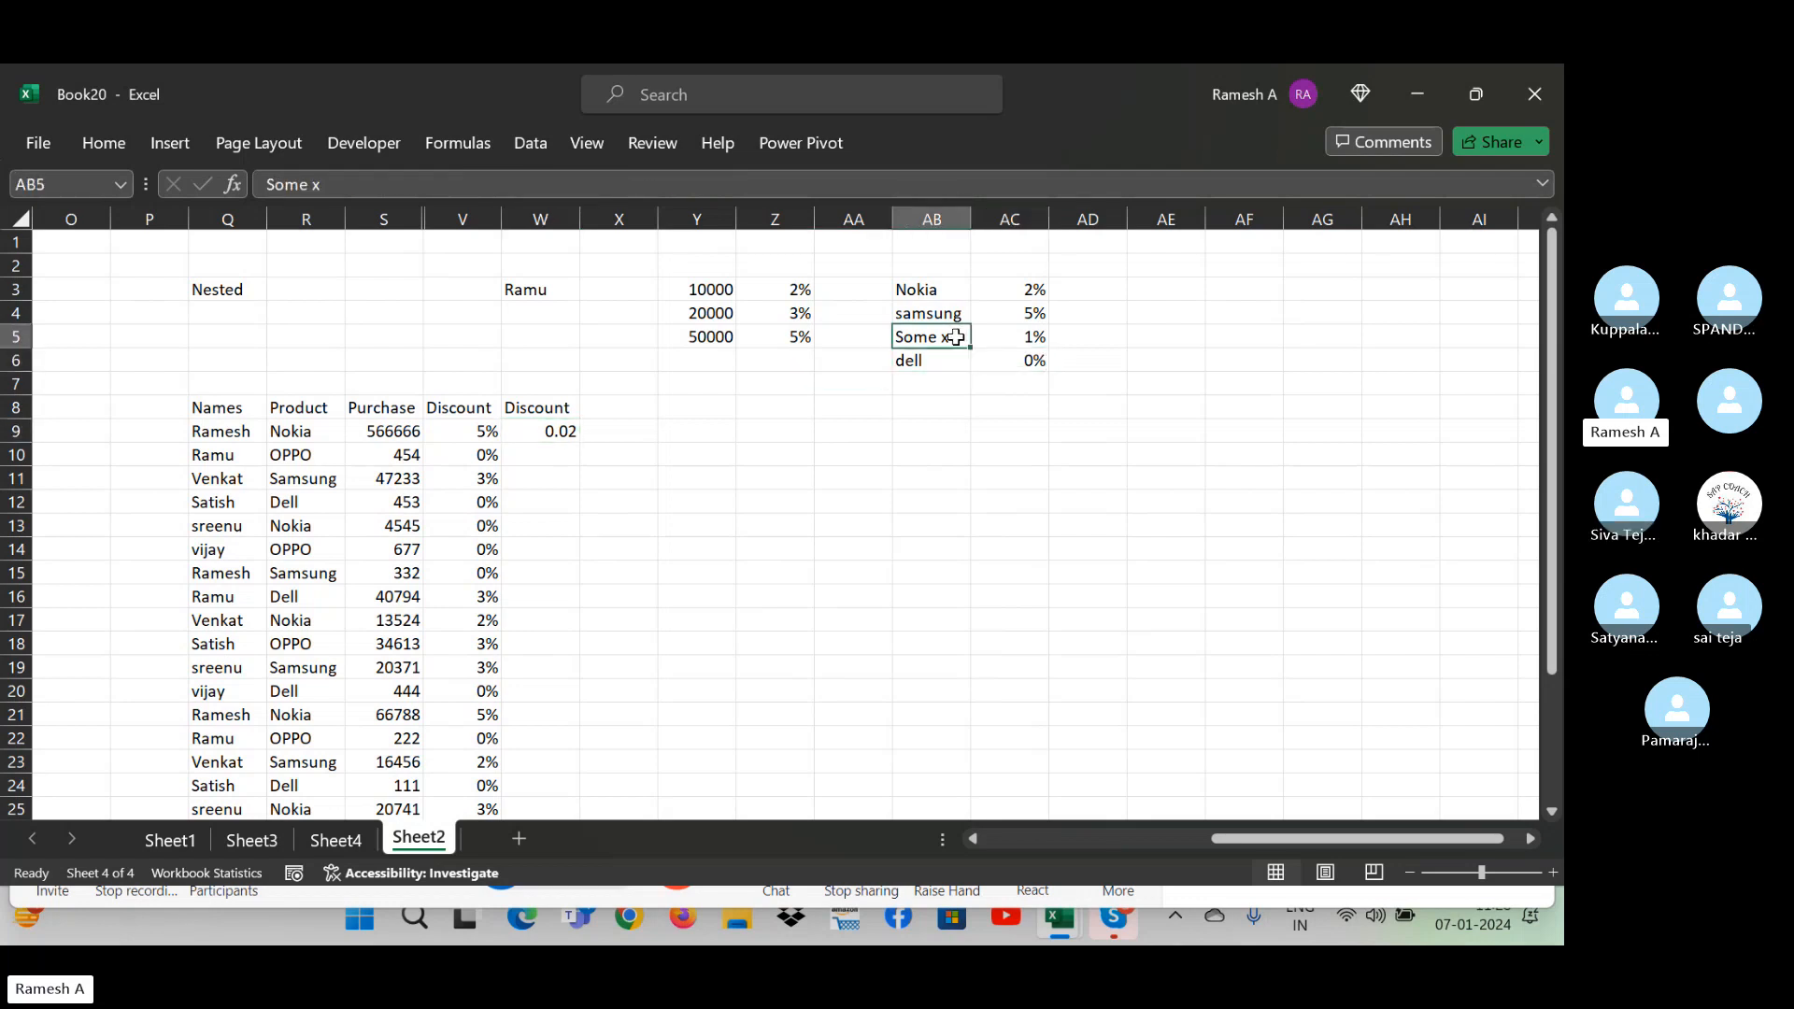
# - Change the third product test in the W9 formula from "oppo" to "Some x"
pyautogui.click(551, 428)
pyautogui.doubleClick(546, 431)
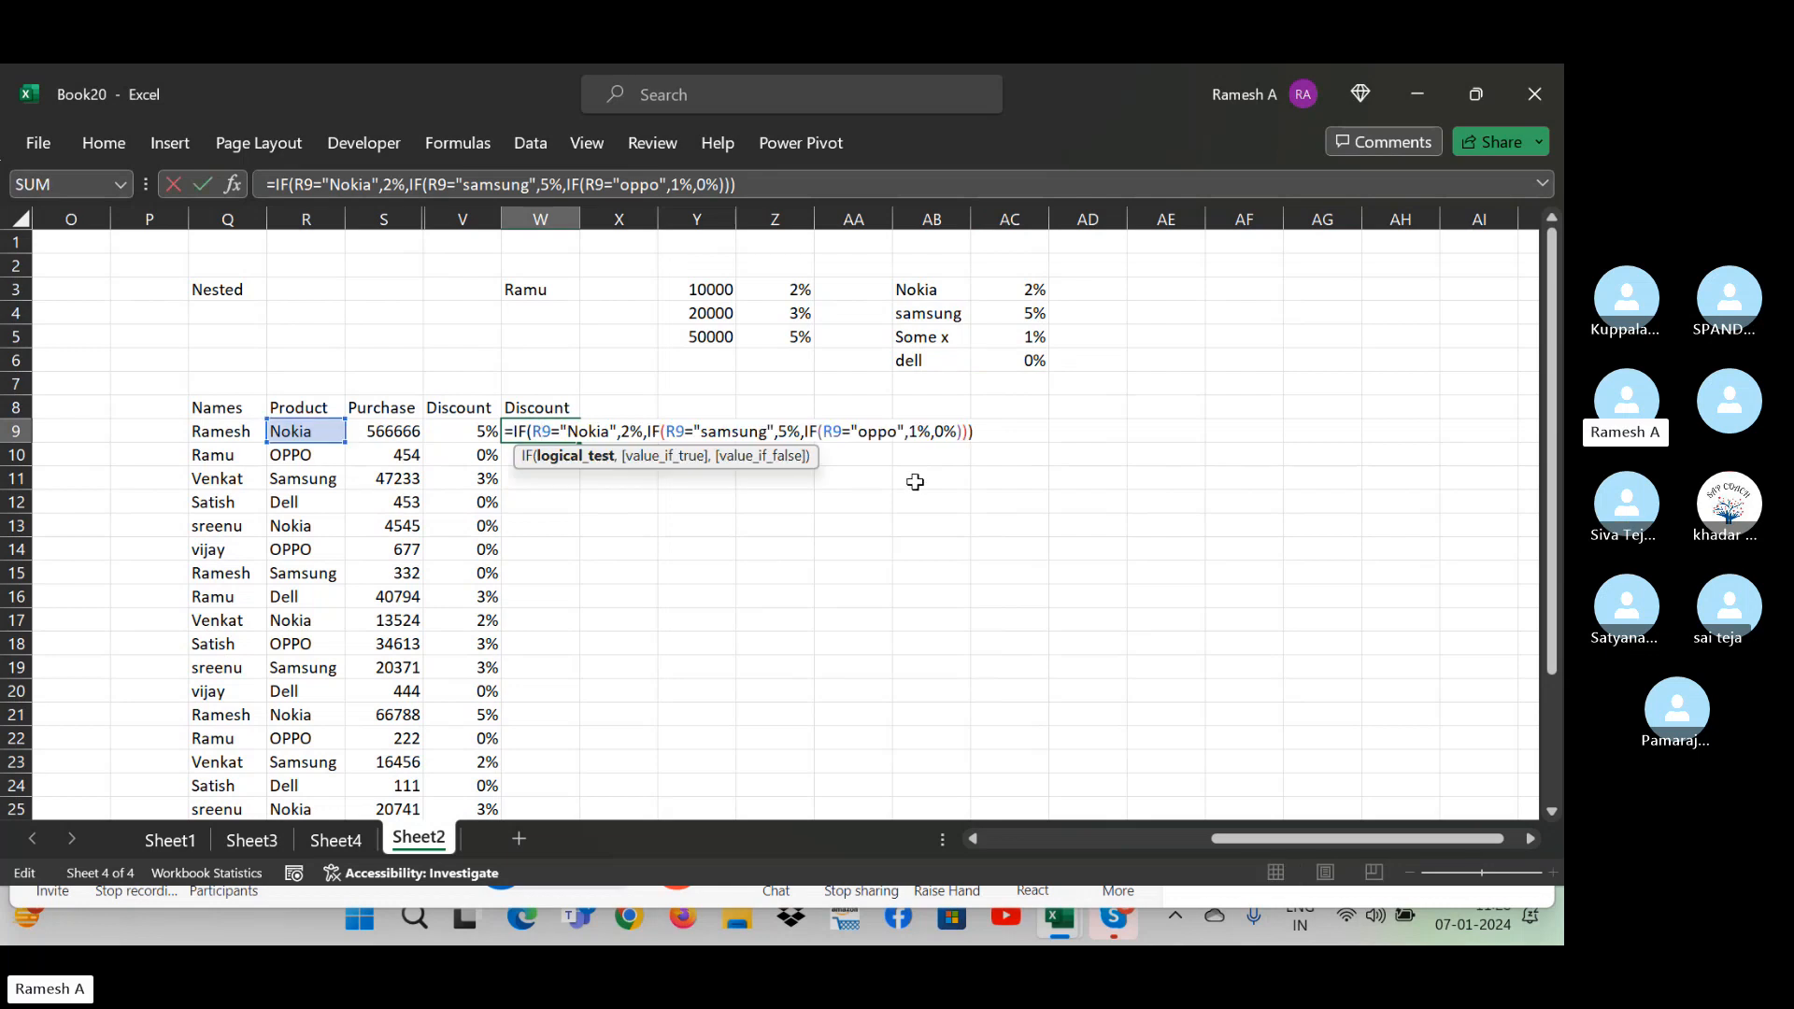
pyautogui.click(899, 433)
pyautogui.press('BackSpace')
pyautogui.press('BackSpace')
pyautogui.press('BackSpace')
pyautogui.press('BackSpace')
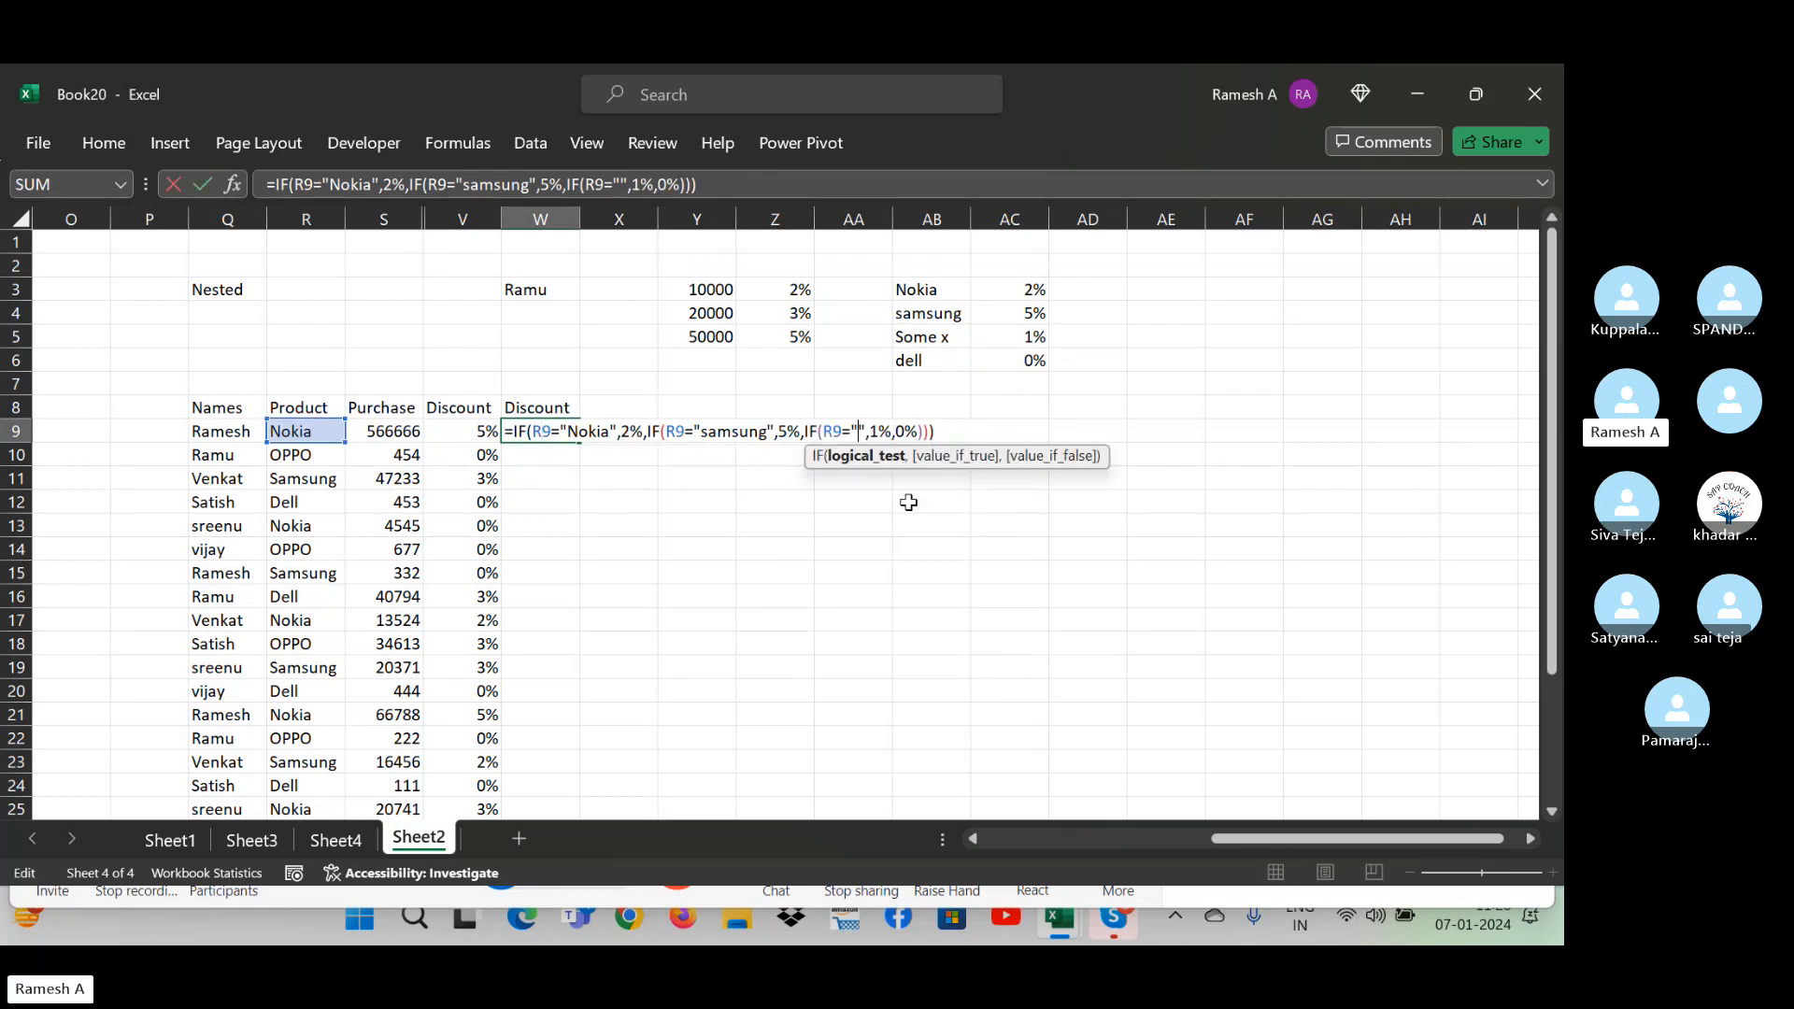
pyautogui.write('Some')
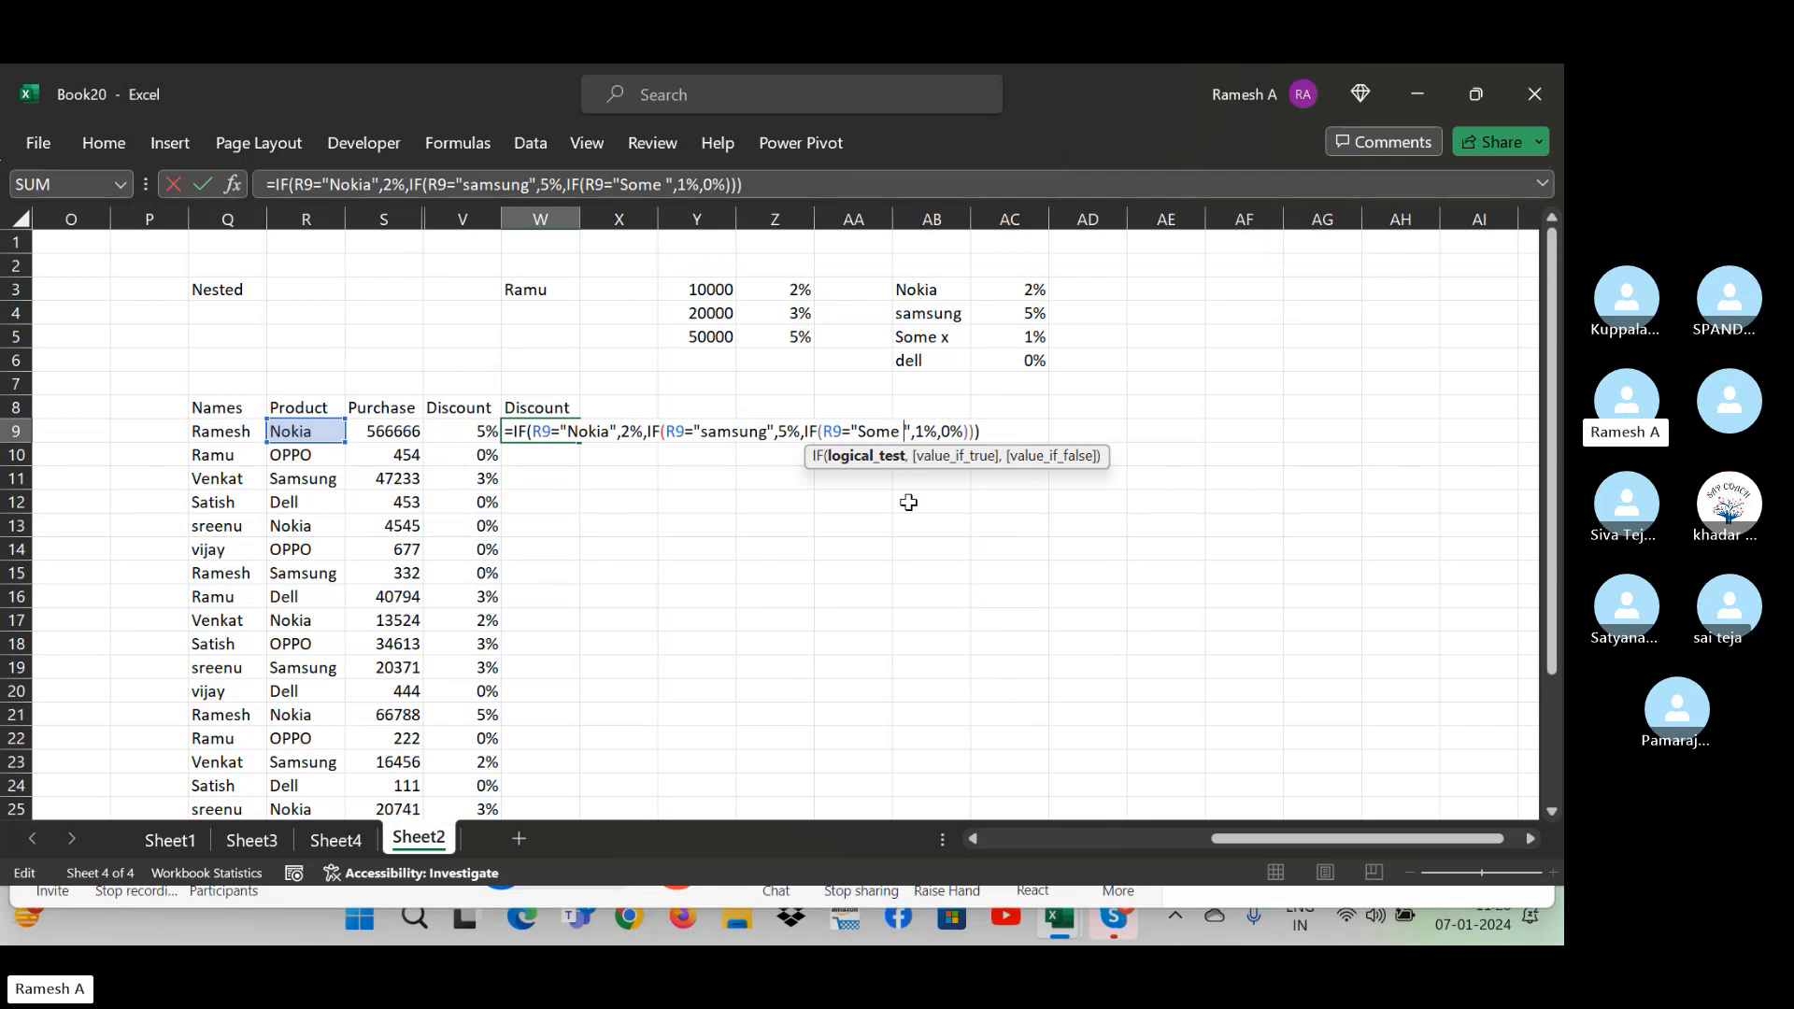
pyautogui.write(' x')
# - Set the "Some x" discount in the W9 formula to 5% and commit the formula
pyautogui.press('Right')
pyautogui.press('Right')
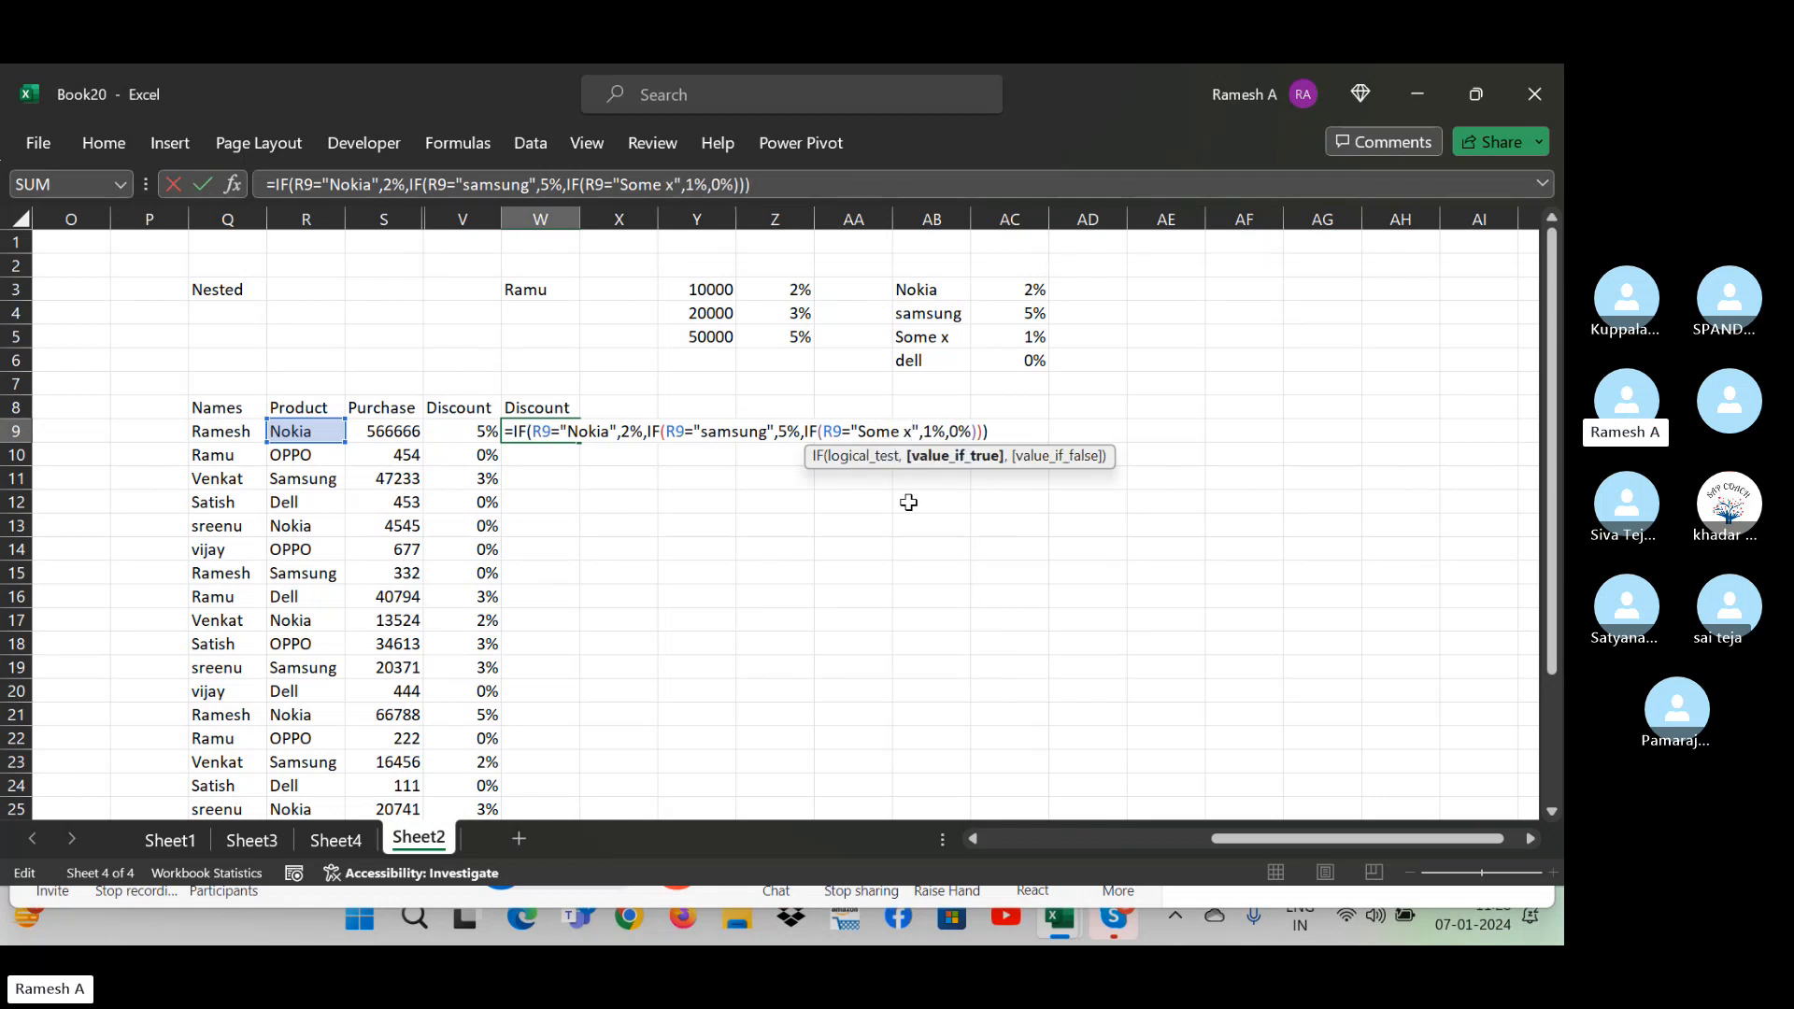
pyautogui.press('BackSpace')
pyautogui.write('5')
pyautogui.press('Return')
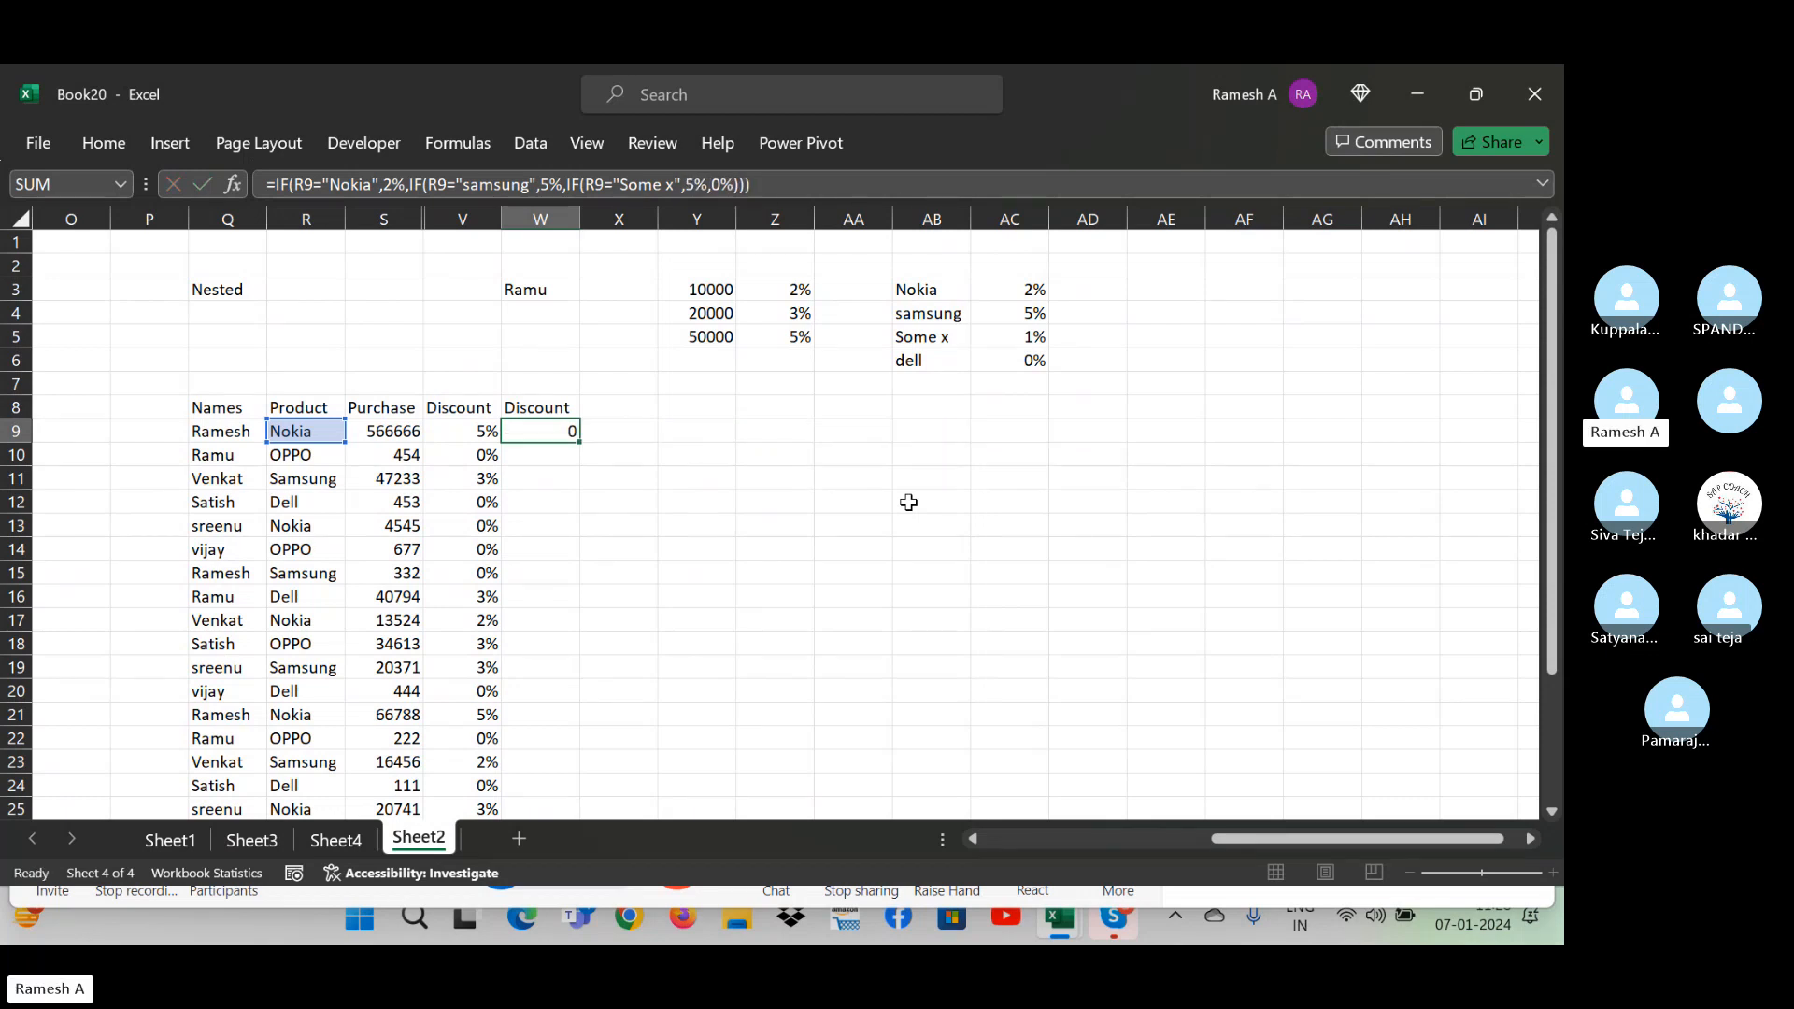
# - Set the "Some x" discount rate in AC5 of the rate list to 5%
pyautogui.press('Up')
pyautogui.press('Up')
pyautogui.press('Up')
pyautogui.press('Up')
pyautogui.press('Right')
pyautogui.press('Right')
pyautogui.press('Right')
pyautogui.press('Right')
pyautogui.press('Right')
pyautogui.press('Right')
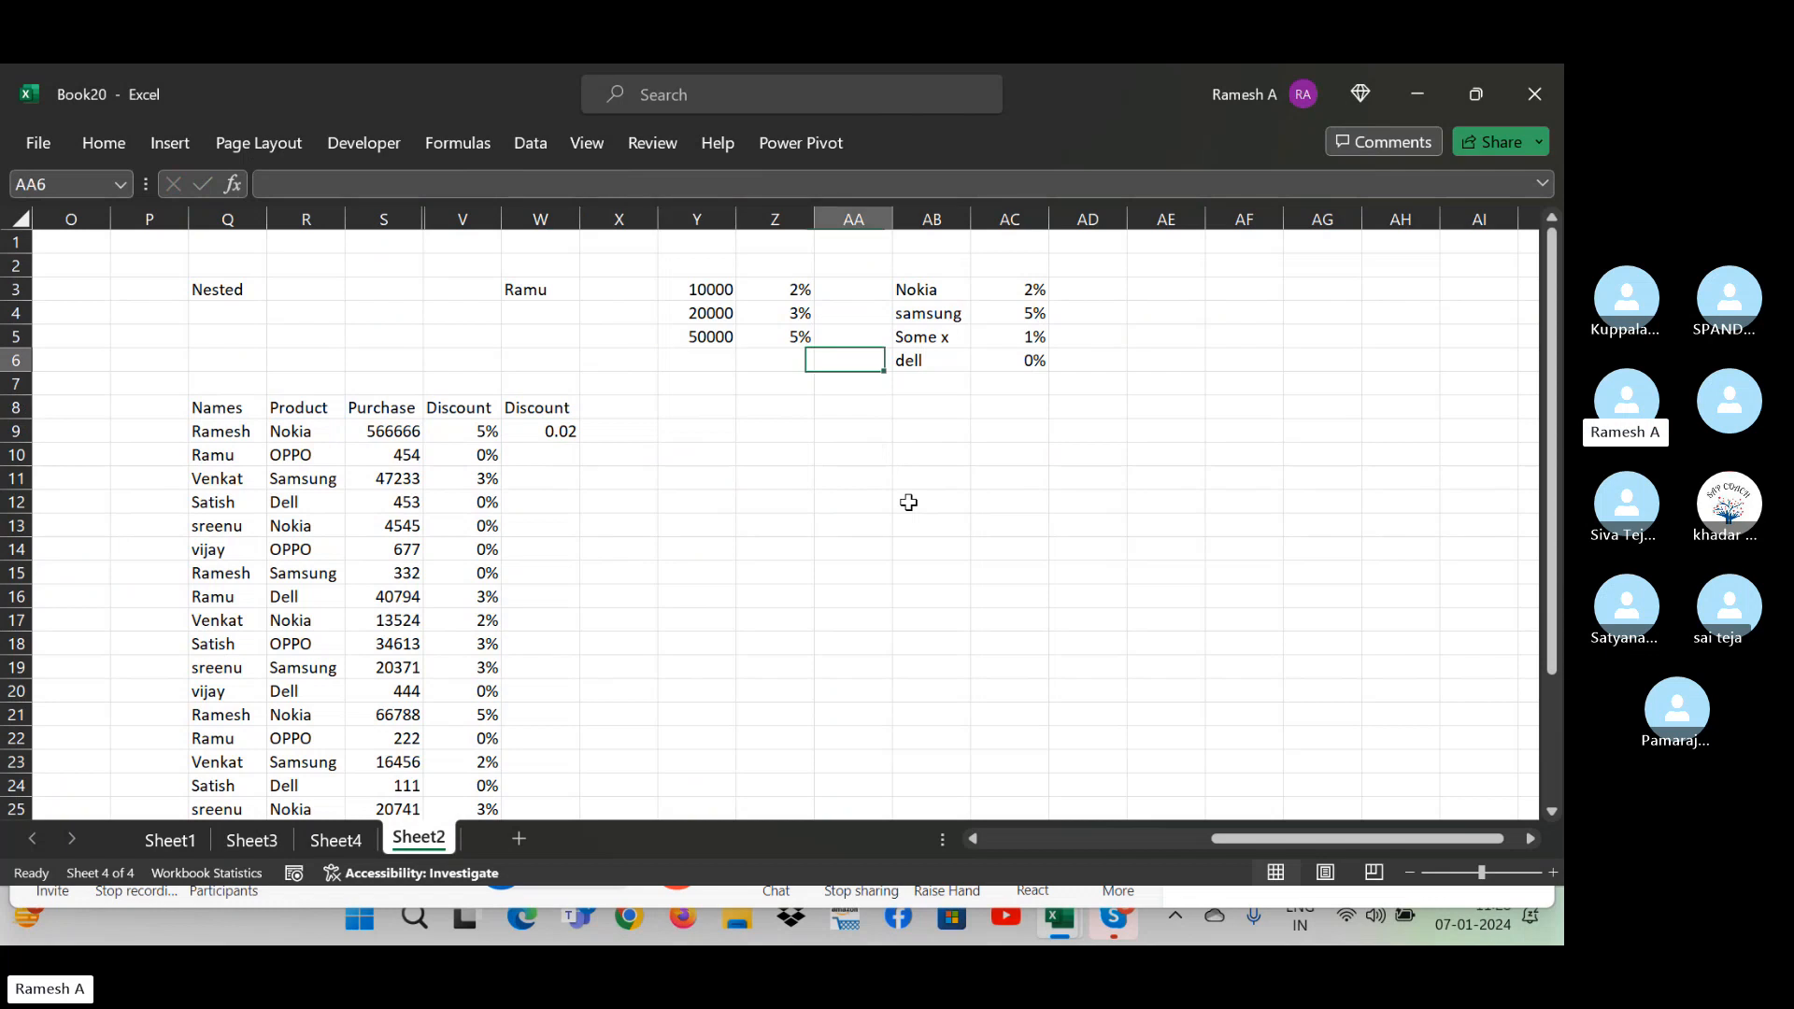
pyautogui.press('Up')
pyautogui.write('5')
pyautogui.press('Return')
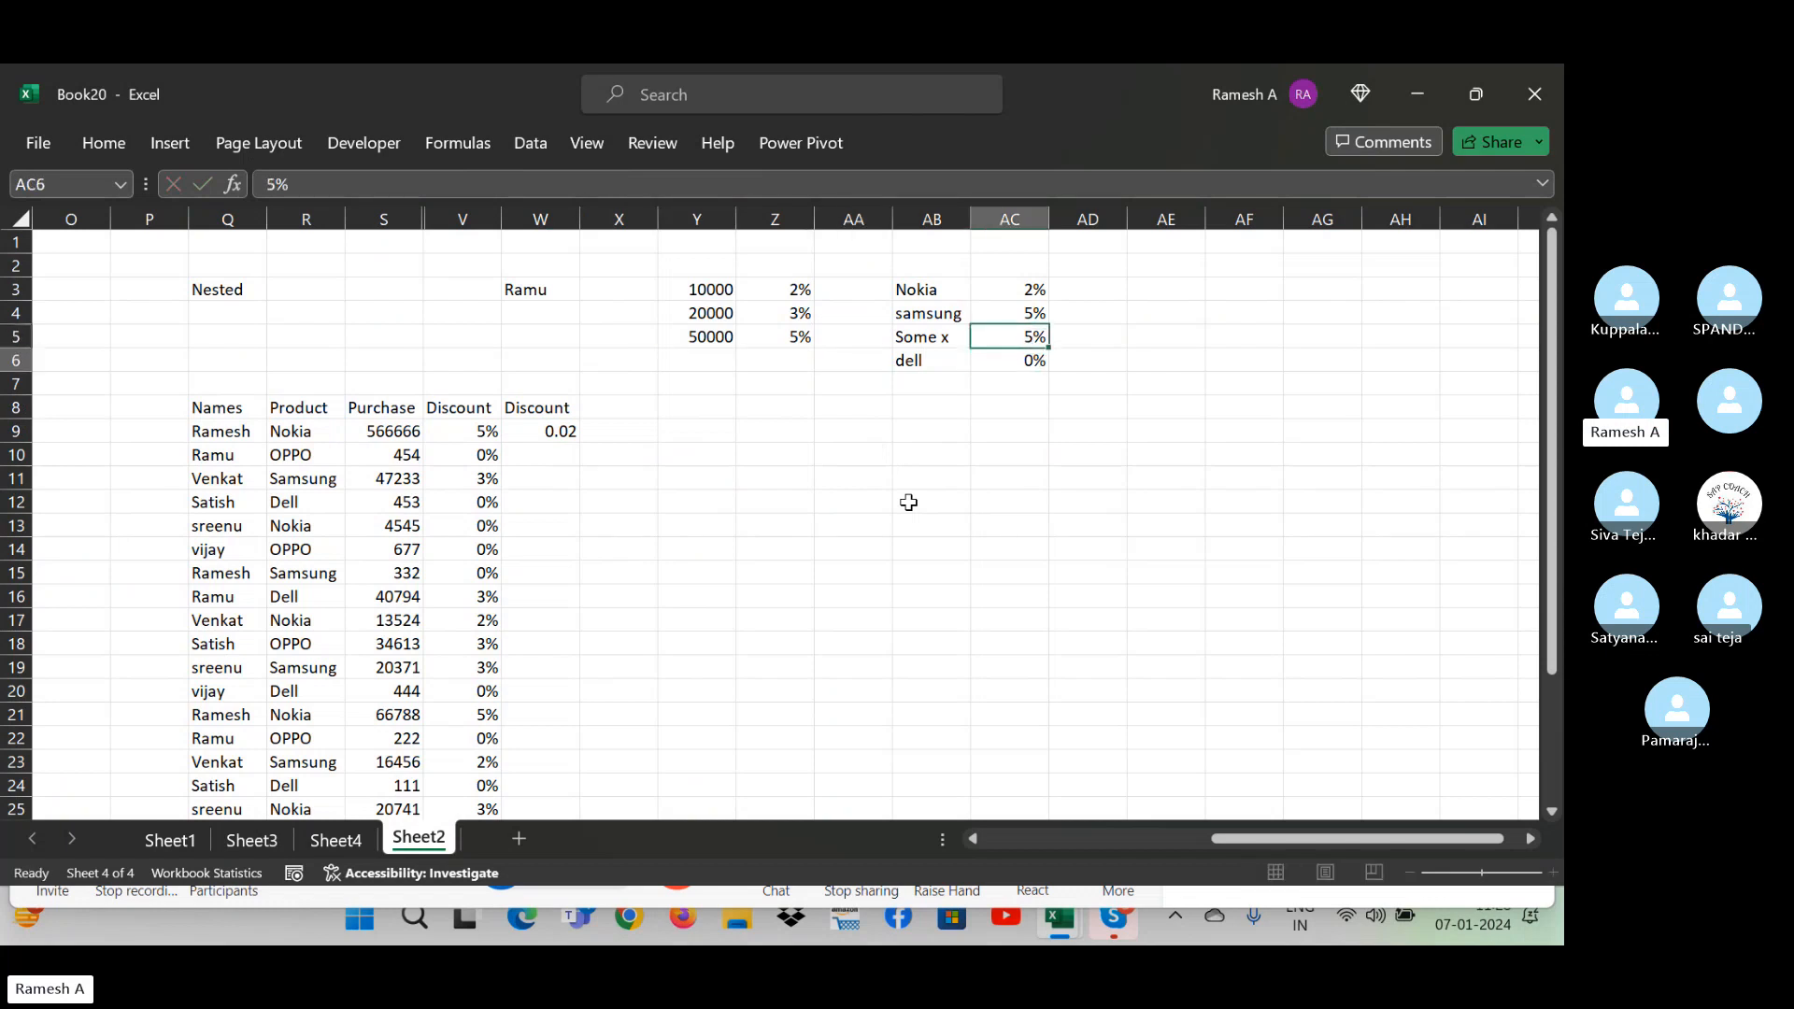
# - Change the "samsung" discount in the W9 formula to 4% and commit the formula
pyautogui.press('Down')
pyautogui.press('Up')
pyautogui.press('Up')
pyautogui.press('Up')
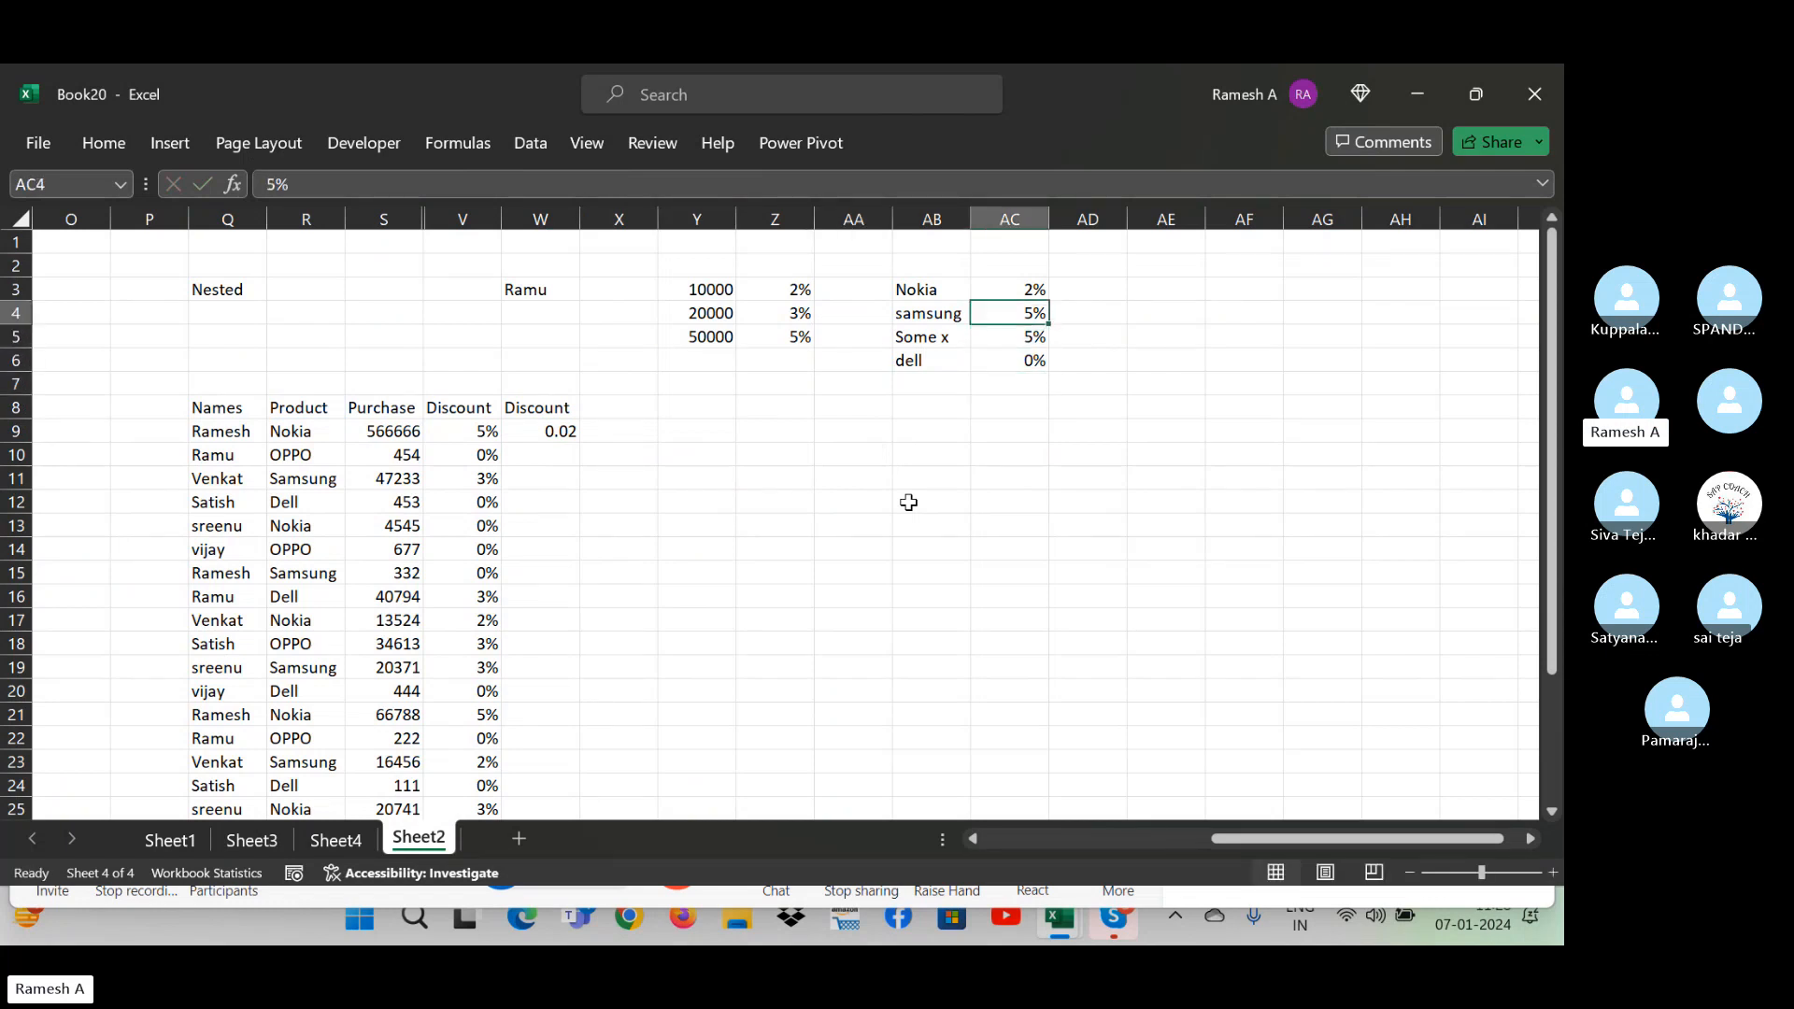
pyautogui.doubleClick(534, 431)
pyautogui.click(788, 428)
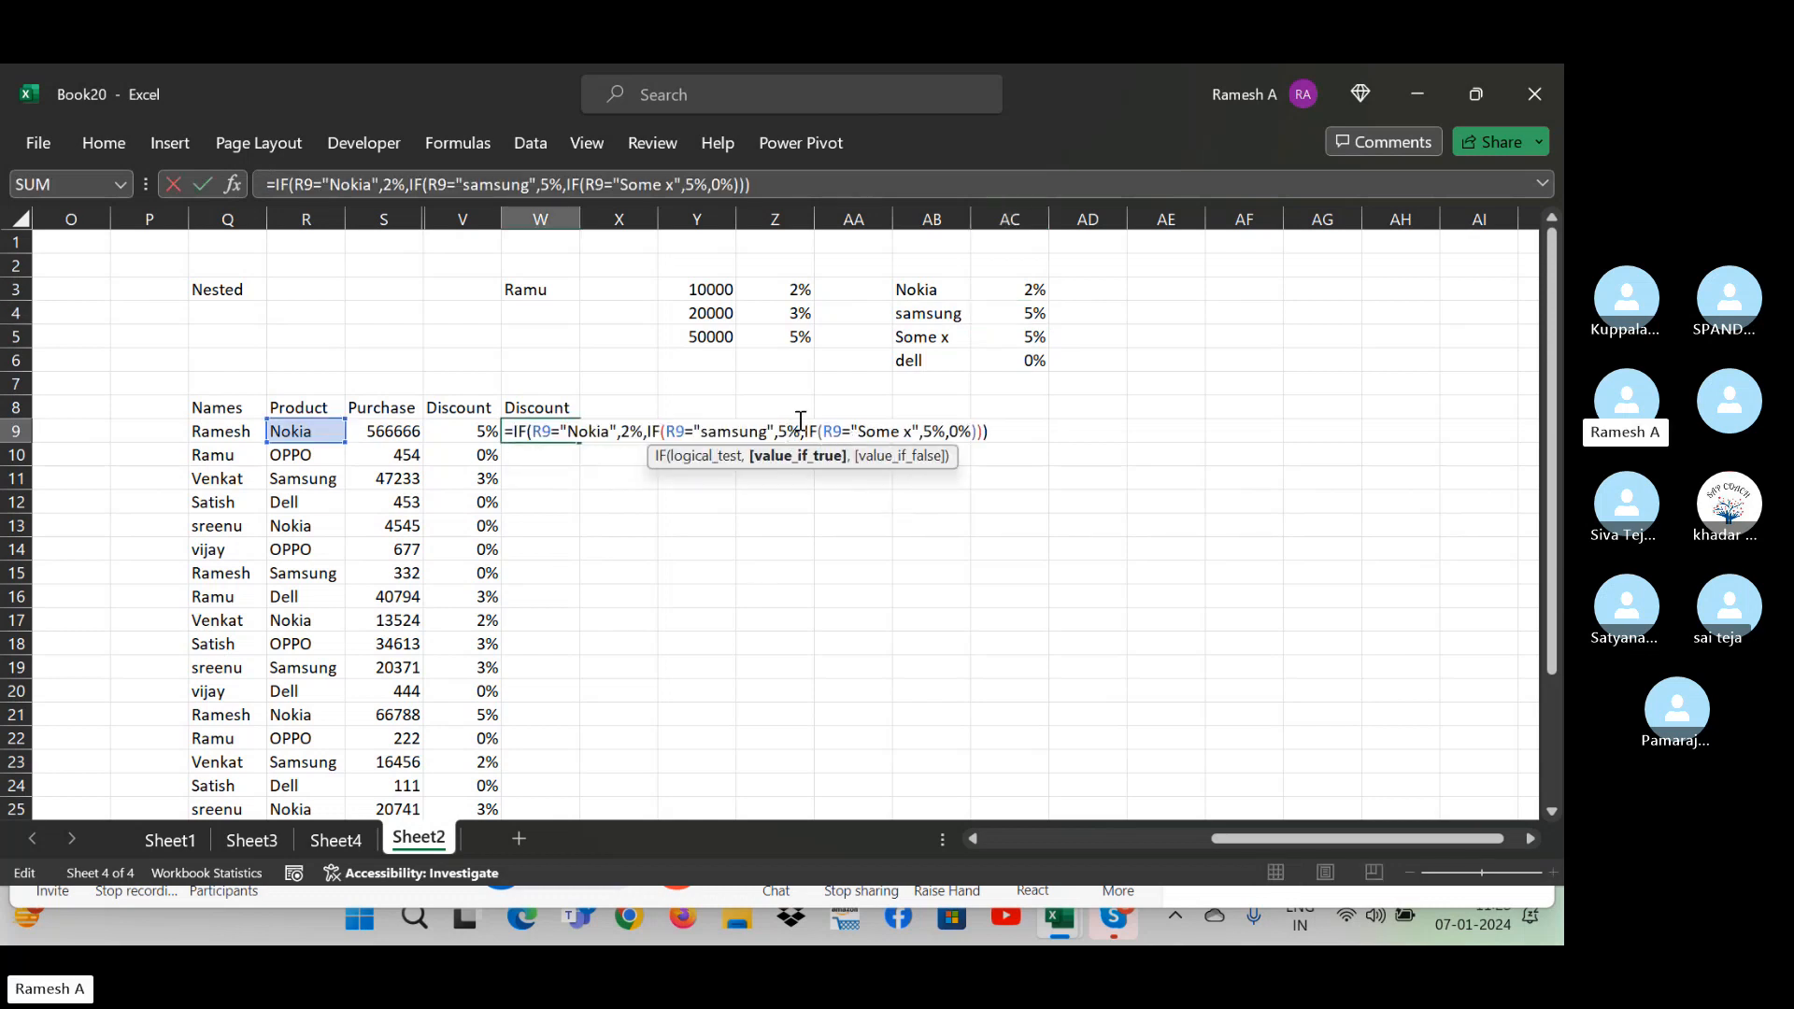
pyautogui.press('BackSpace')
pyautogui.write('5')
pyautogui.press('Return')
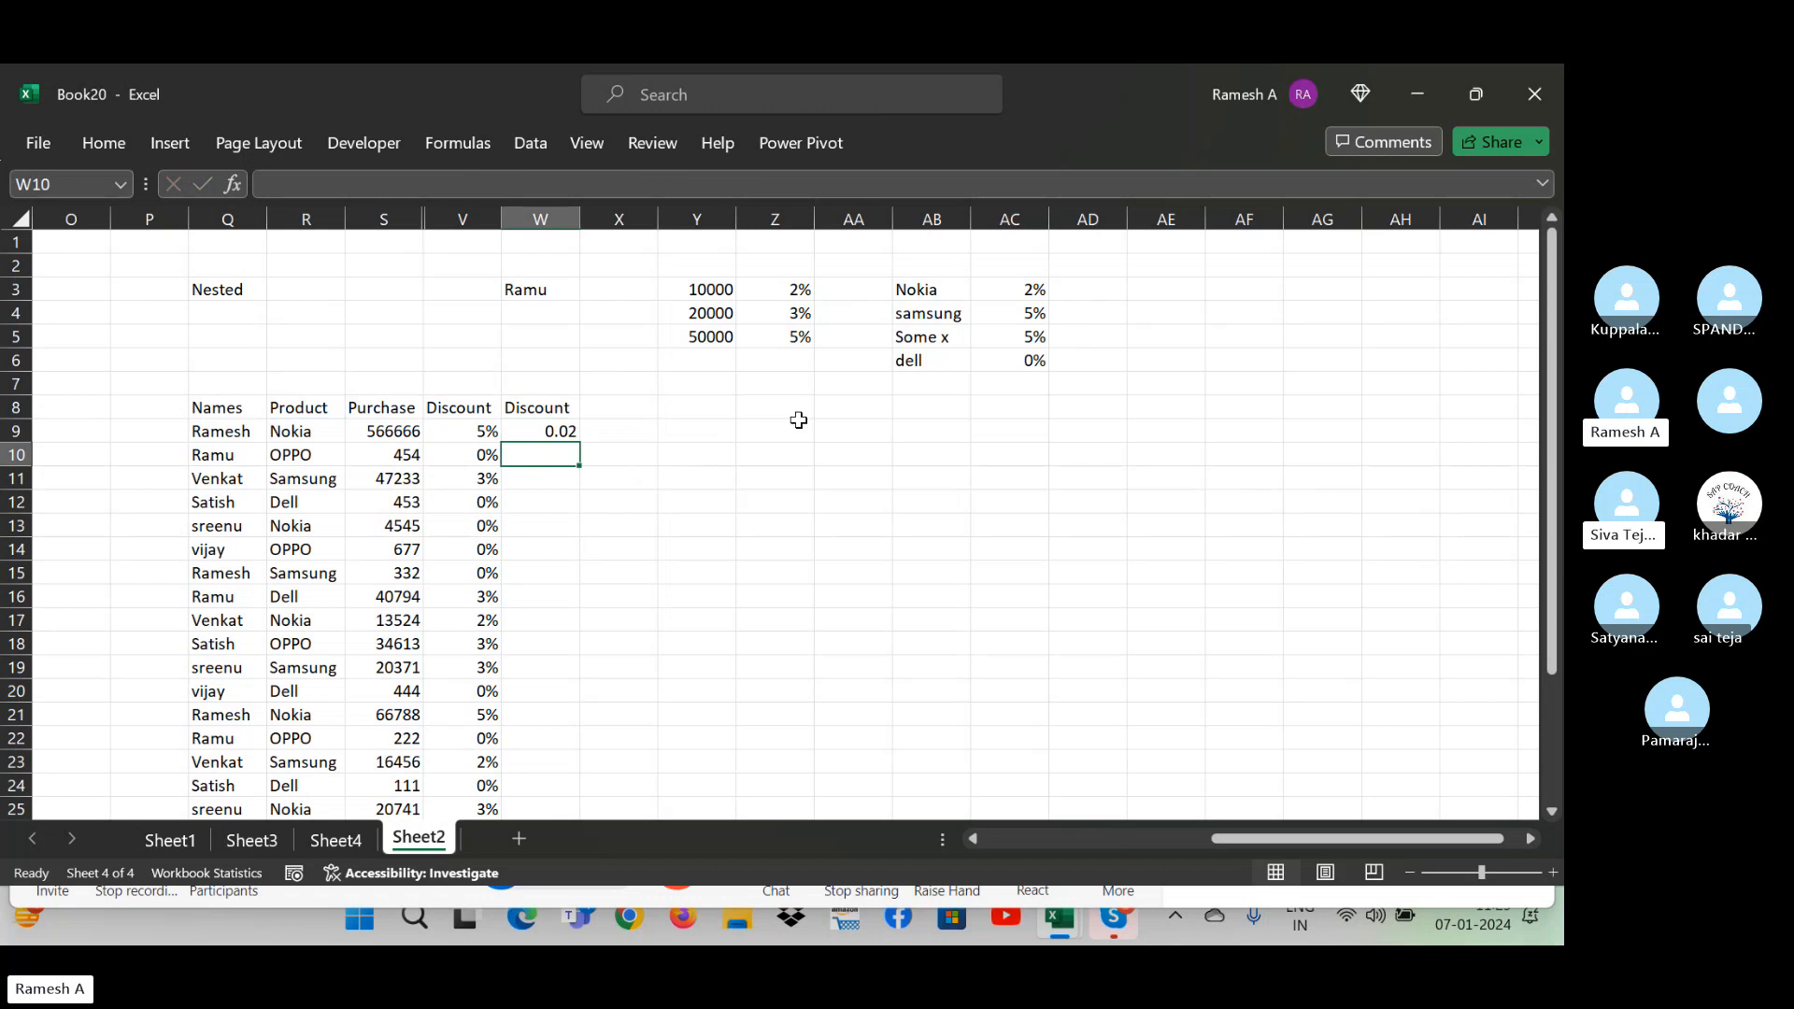
# - Copy "Some x" from AB5 of the rate list and paste it over the product in R11
pyautogui.press('Right')
pyautogui.press('Right')
pyautogui.press('Right')
pyautogui.press('Right')
pyautogui.press('Right')
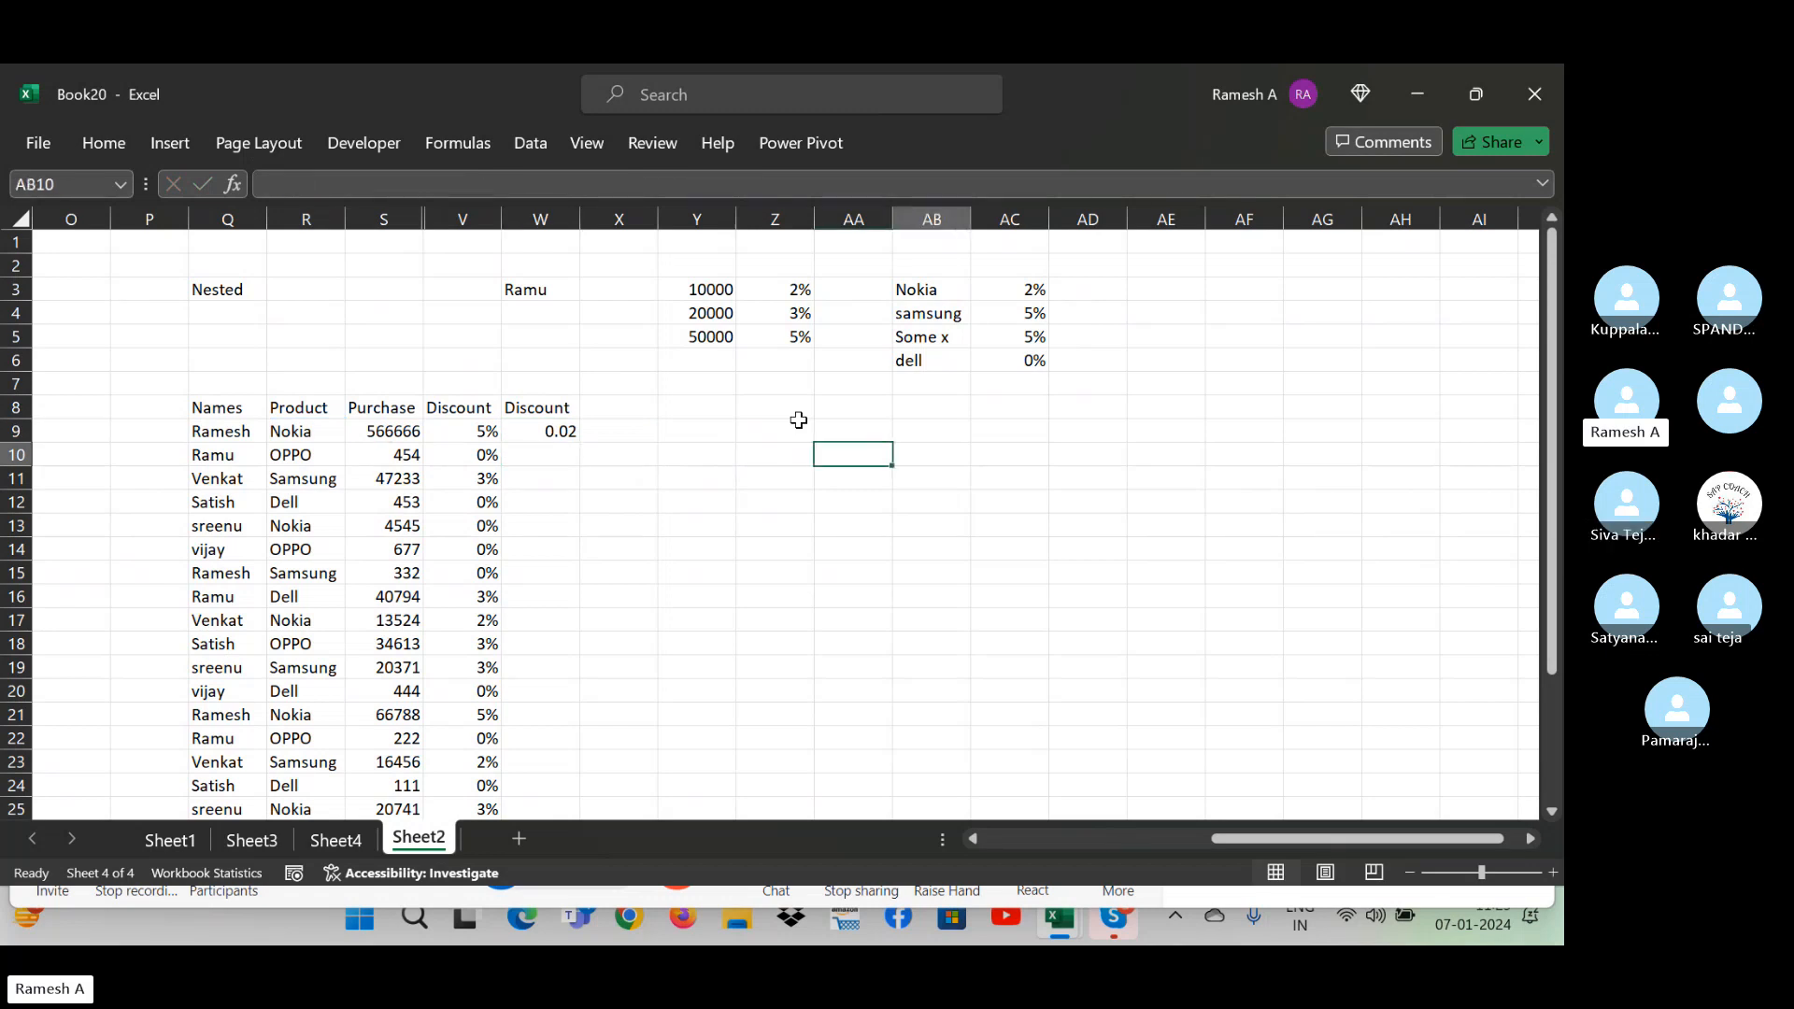
pyautogui.press('Up')
pyautogui.press('Up')
pyautogui.press('Up')
pyautogui.press('Up')
pyautogui.press('Up')
pyautogui.hotkey('ctrl', 'c')
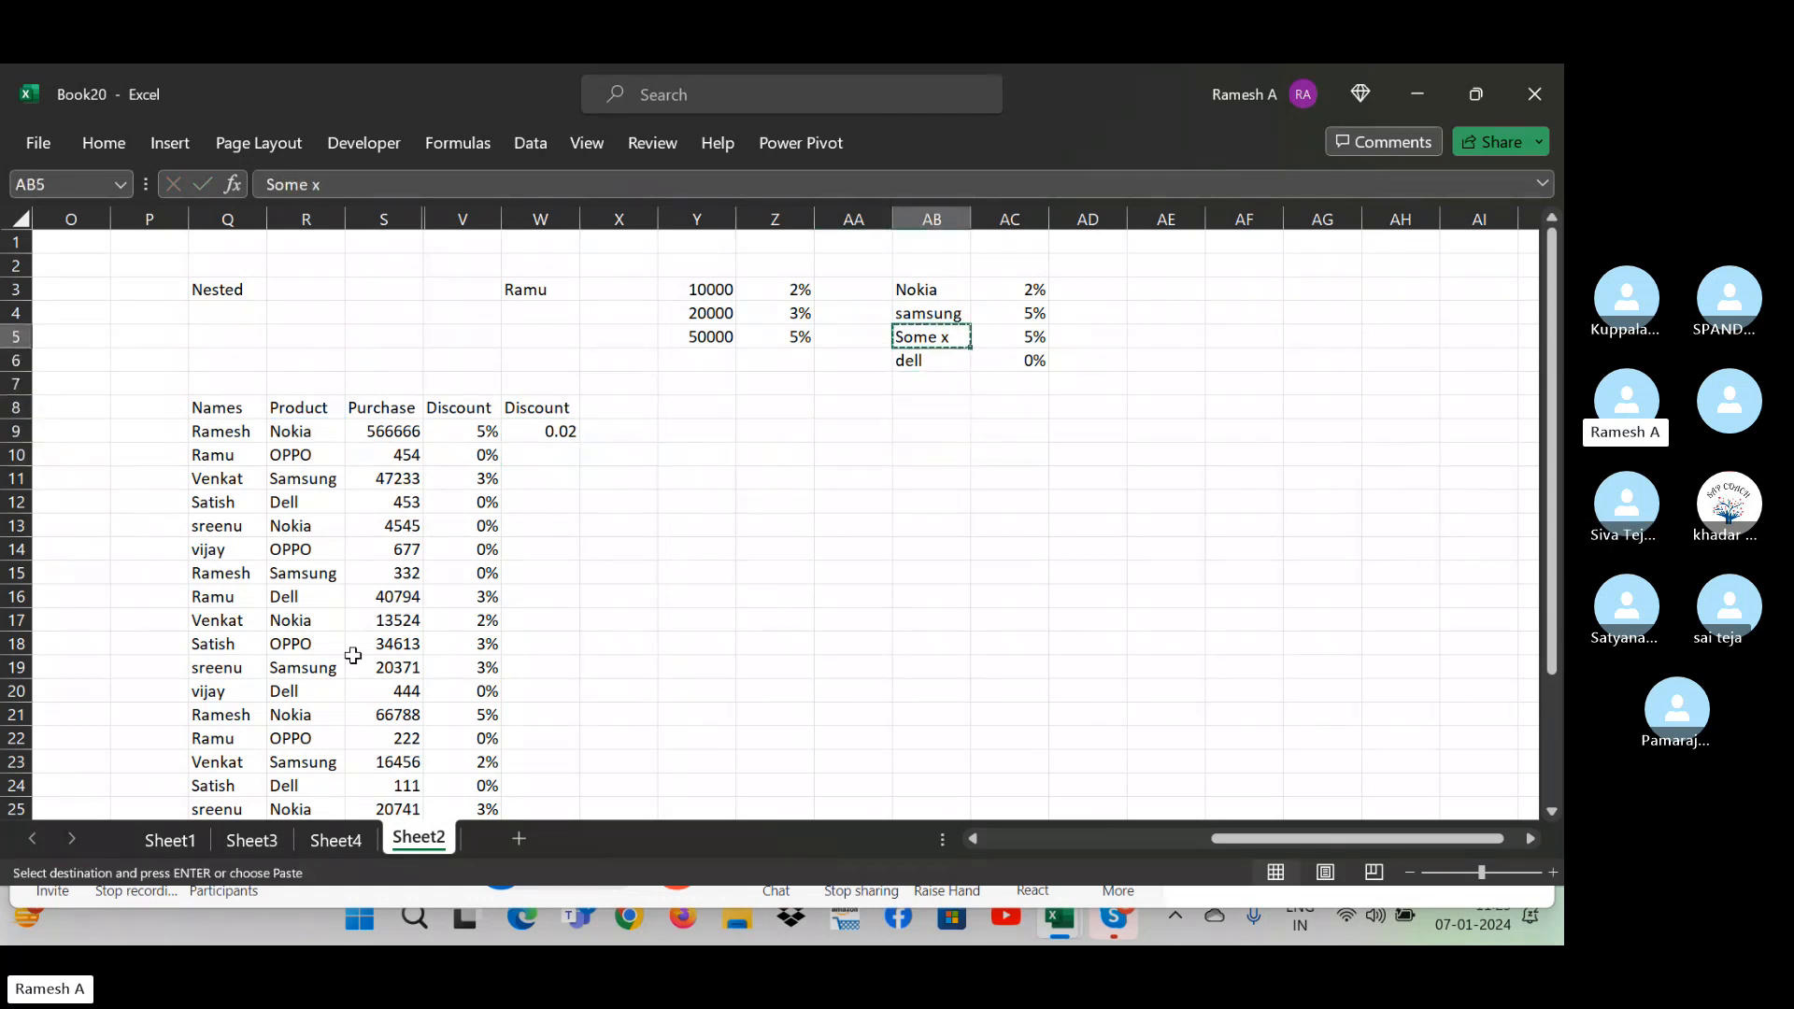
pyautogui.click(285, 476)
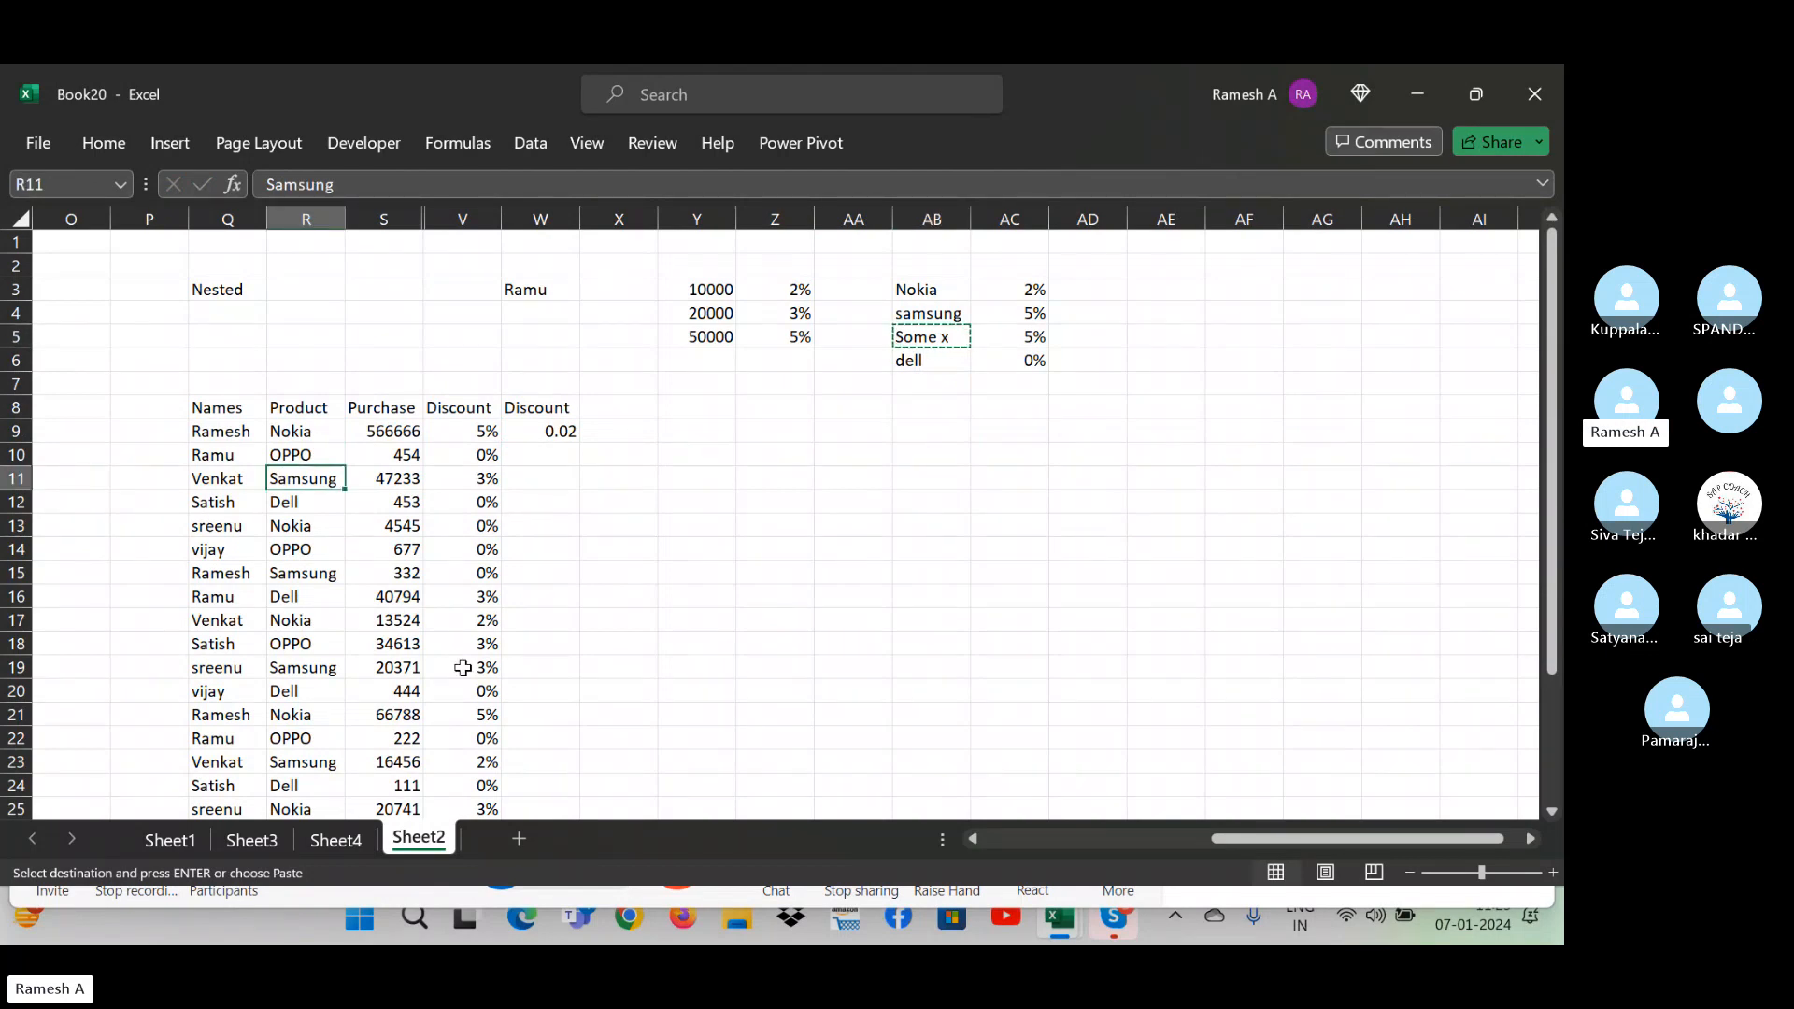
pyautogui.hotkey('ctrl', 'v')
# - Paste the copied "Some x" over the products in R16 and R20, and end copy mode
pyautogui.press('Down')
pyautogui.press('Down')
pyautogui.press('Down')
pyautogui.press('Down')
pyautogui.press('Down')
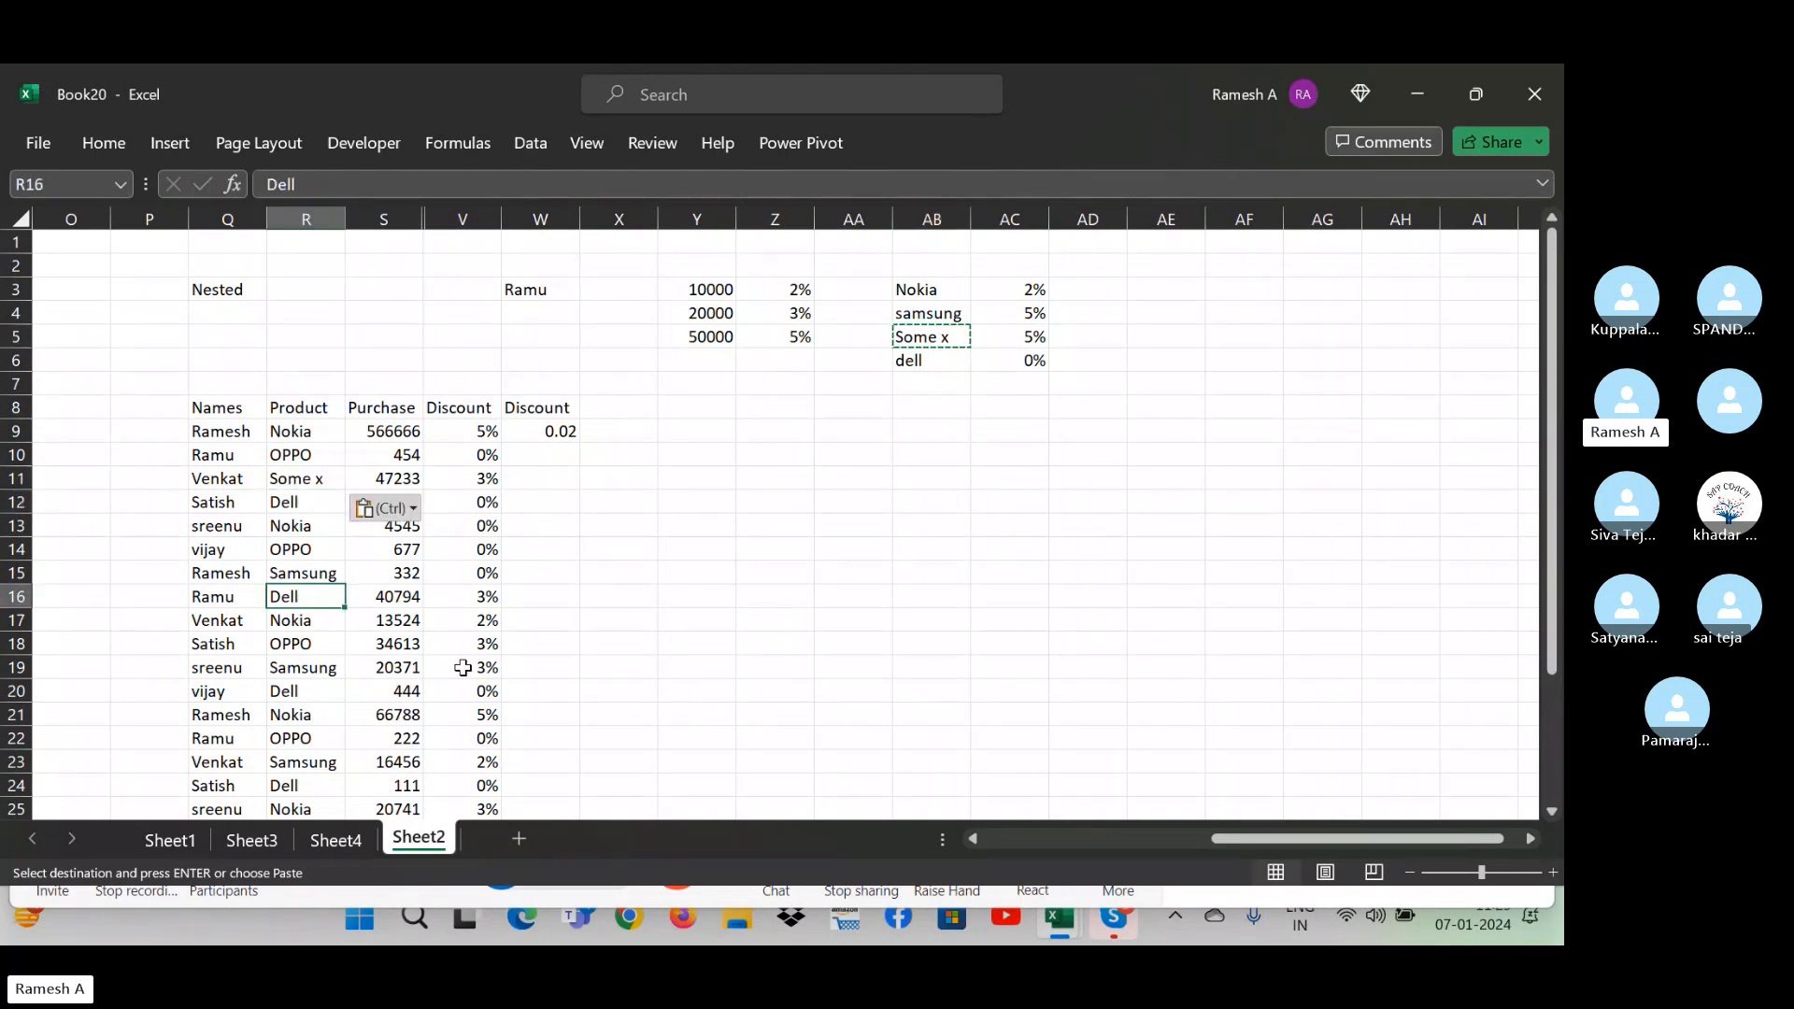
pyautogui.hotkey('ctrl', 'v')
pyautogui.press('Down')
pyautogui.press('Down')
pyautogui.press('Down')
pyautogui.press('Down')
pyautogui.hotkey('ctrl', 'v')
pyautogui.press('Down')
pyautogui.press('Down')
pyautogui.press('Right')
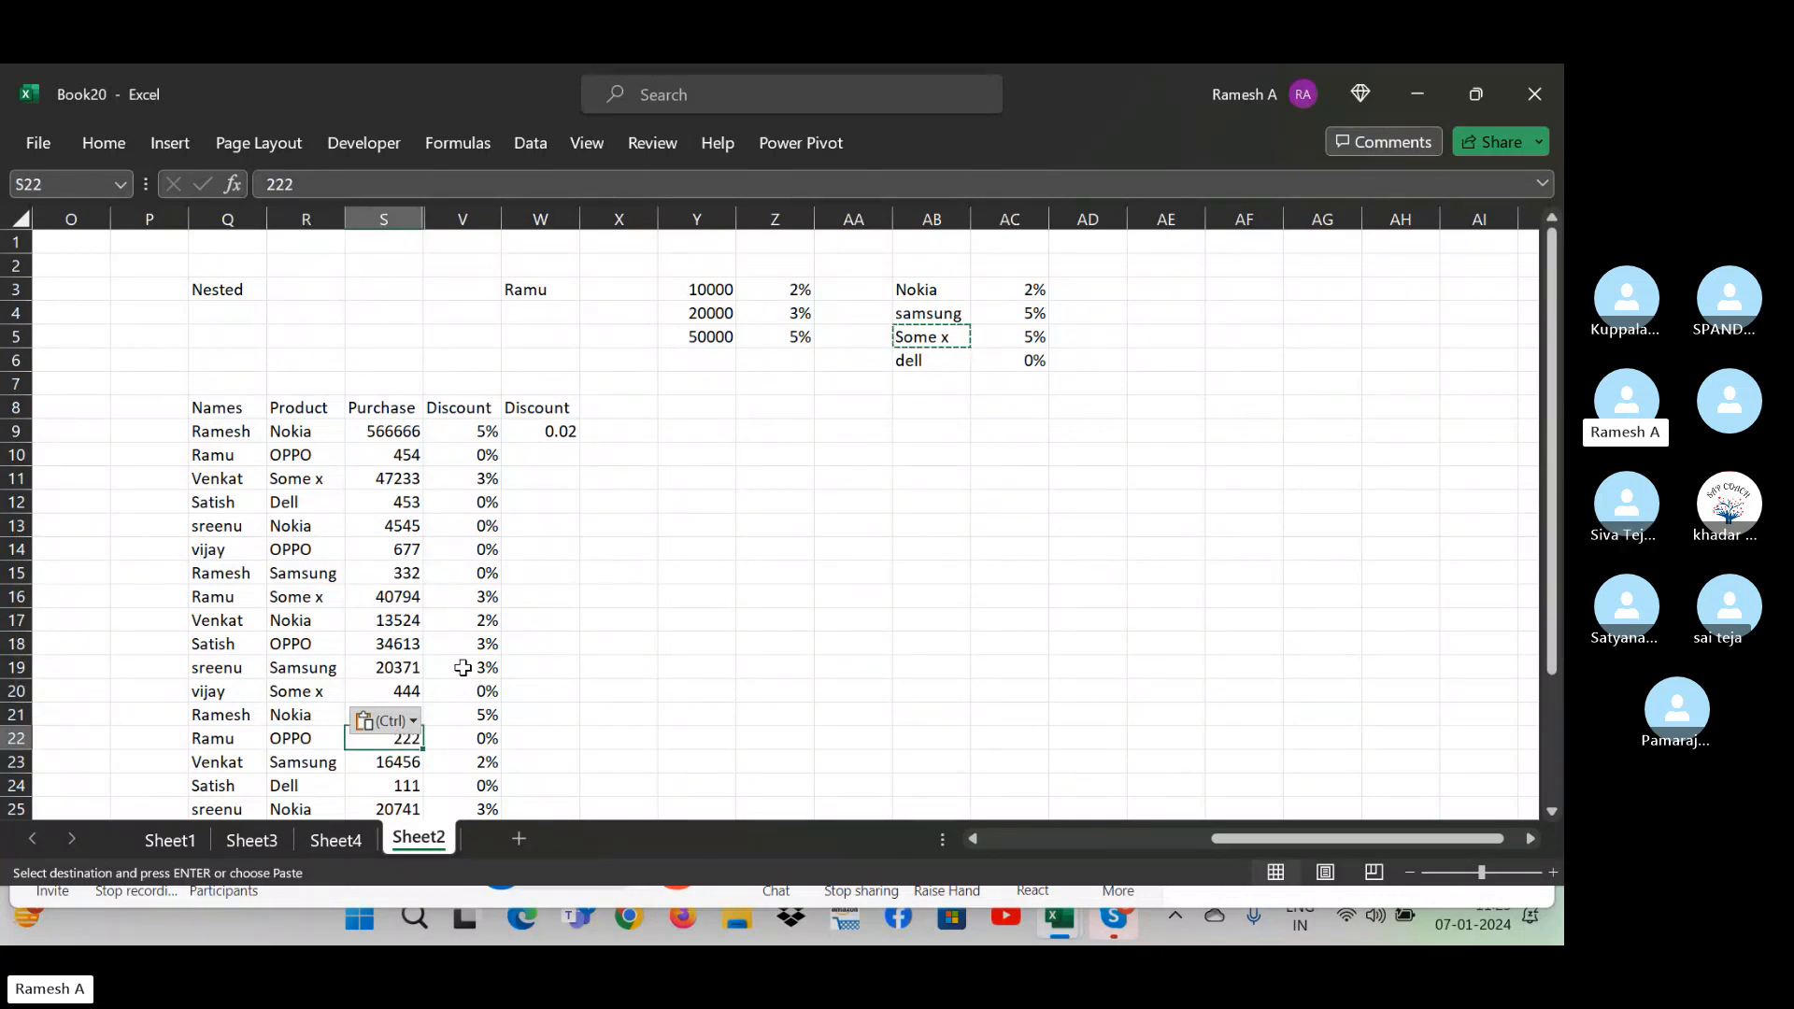
pyautogui.press('Escape')
# - Fill the W9 discount formula down through W32, the last row of the purchase table
pyautogui.press('Down')
pyautogui.press('Down')
pyautogui.press('Down')
pyautogui.press('Right')
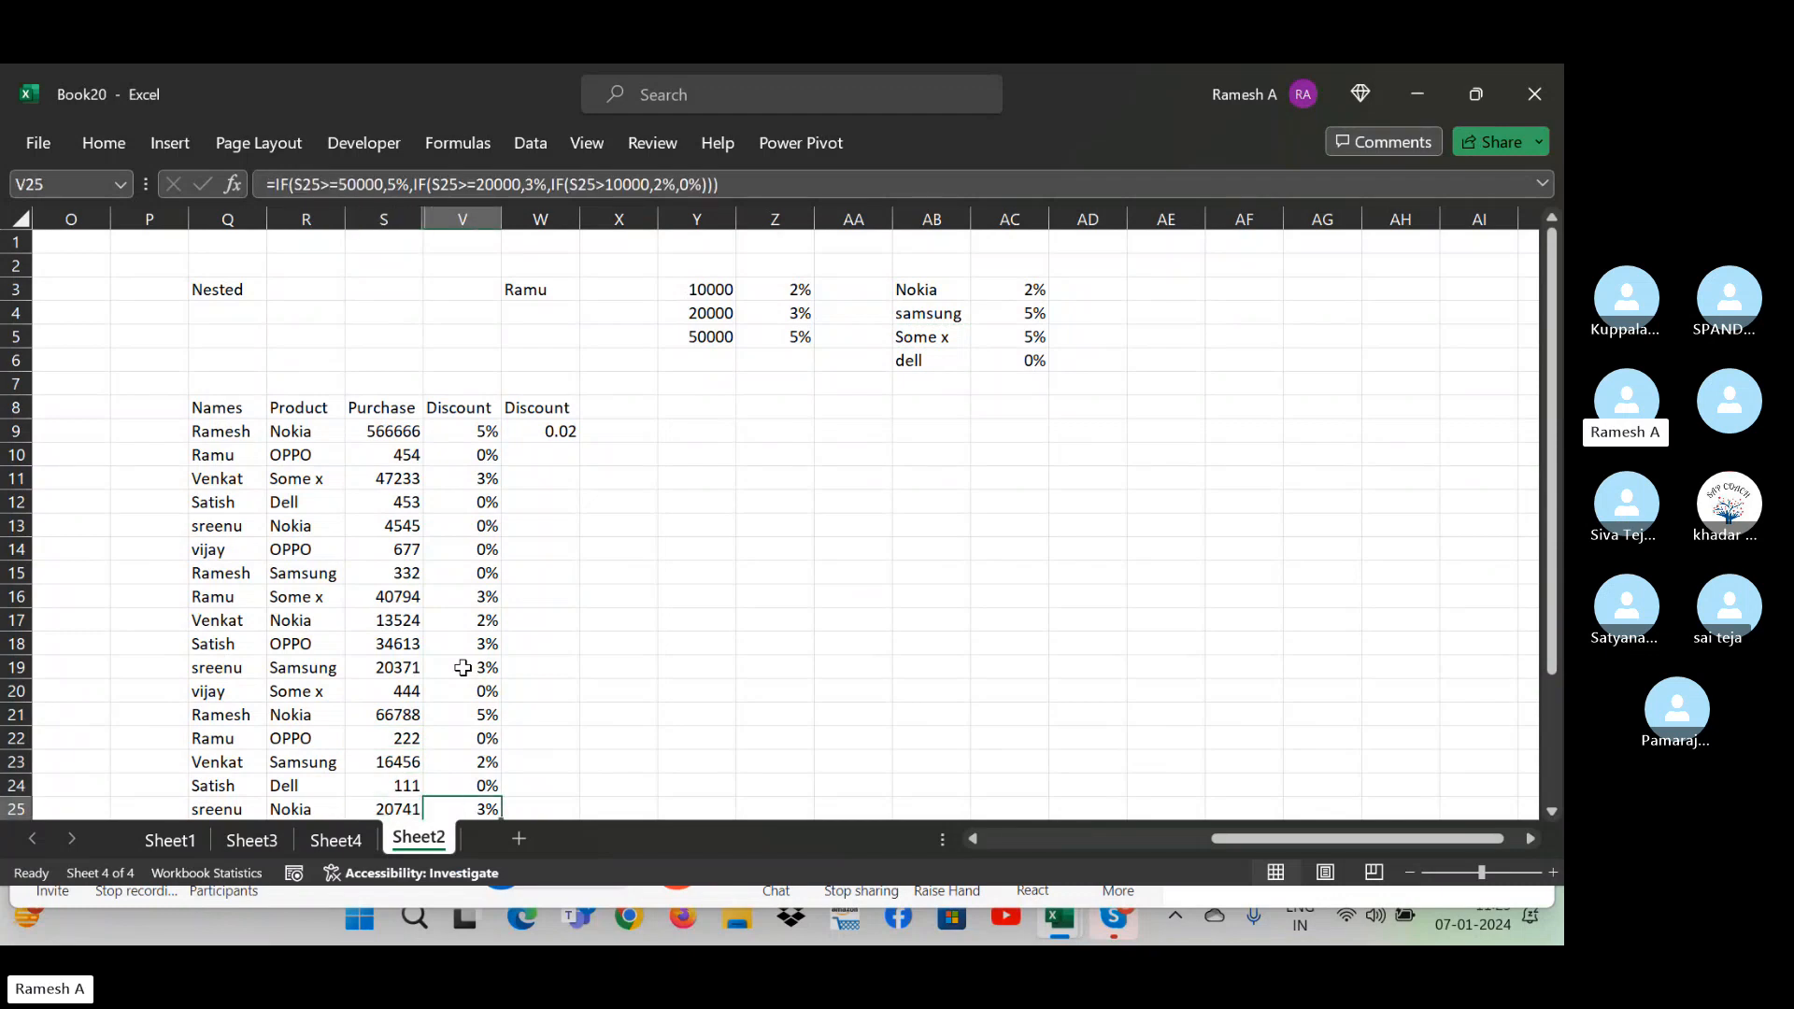
pyautogui.hotkey('ctrl', 'Down')
pyautogui.press('Right')
pyautogui.hotkey('ctrl', 'shift', 'Up')
pyautogui.hotkey('ctrl', 'd')
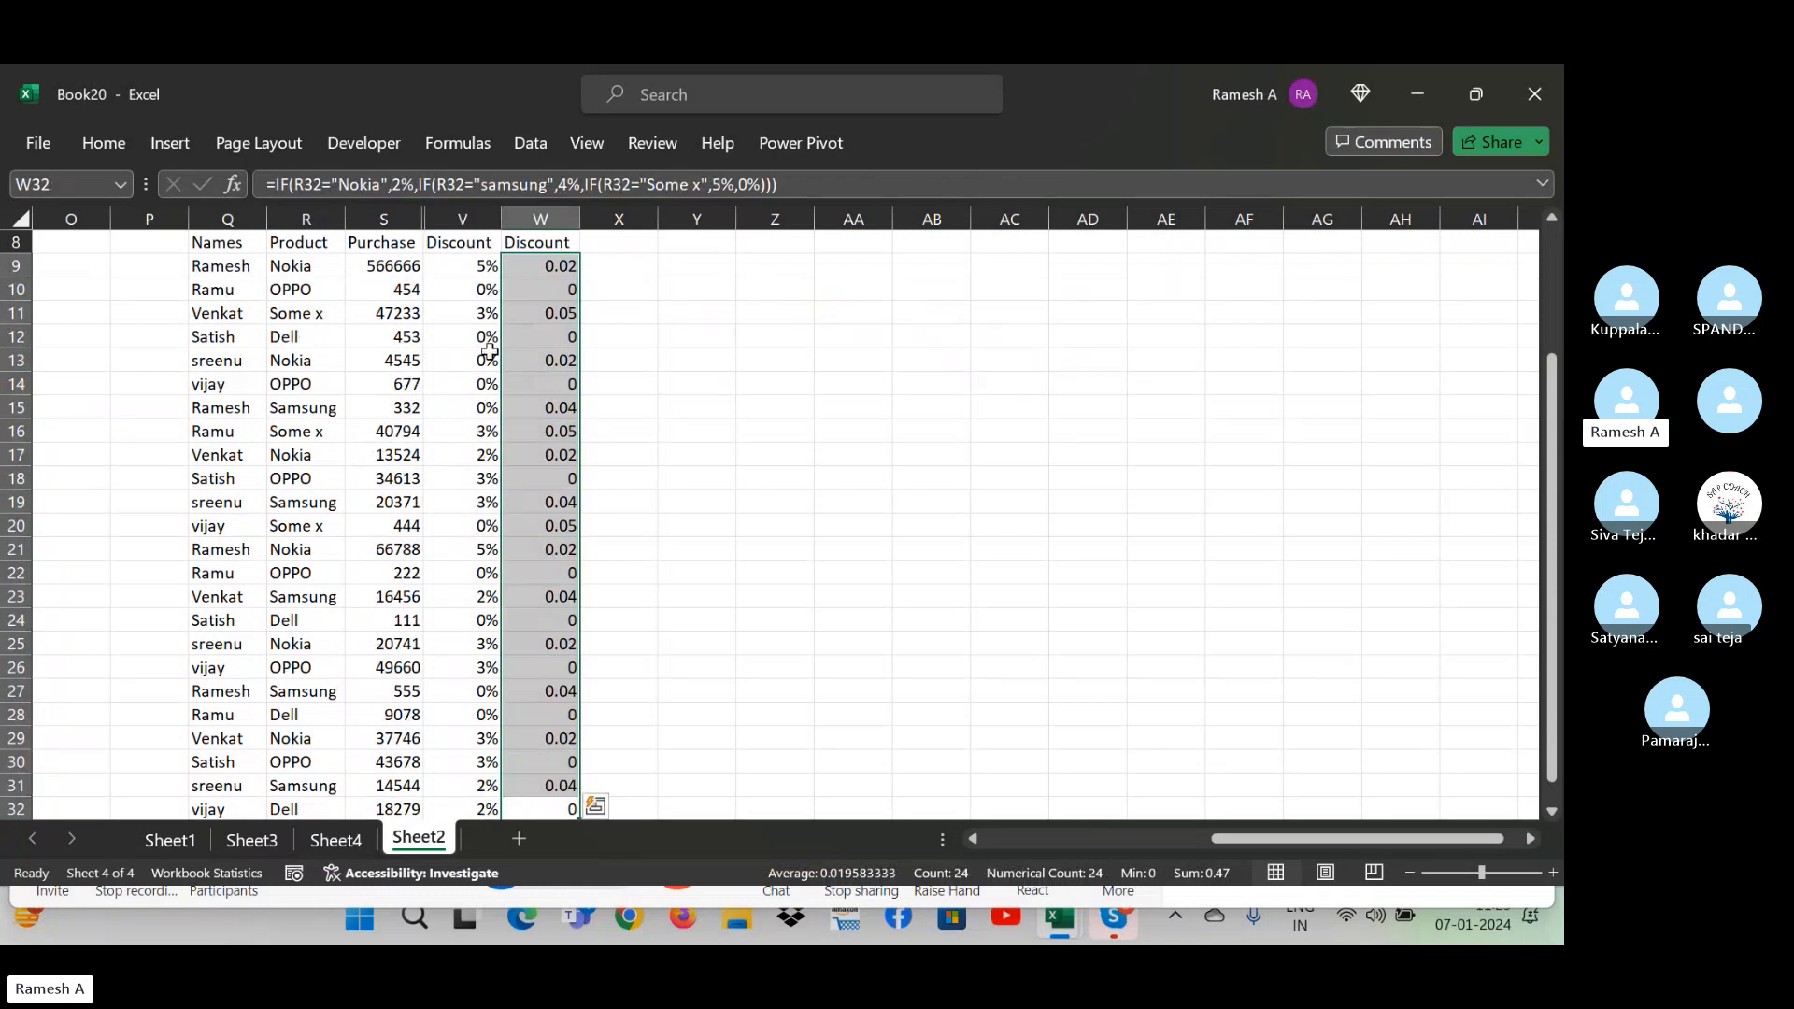
# - Format the filled discounts in W9:W32 as percentages
pyautogui.click(126, 149)
pyautogui.click(740, 210)
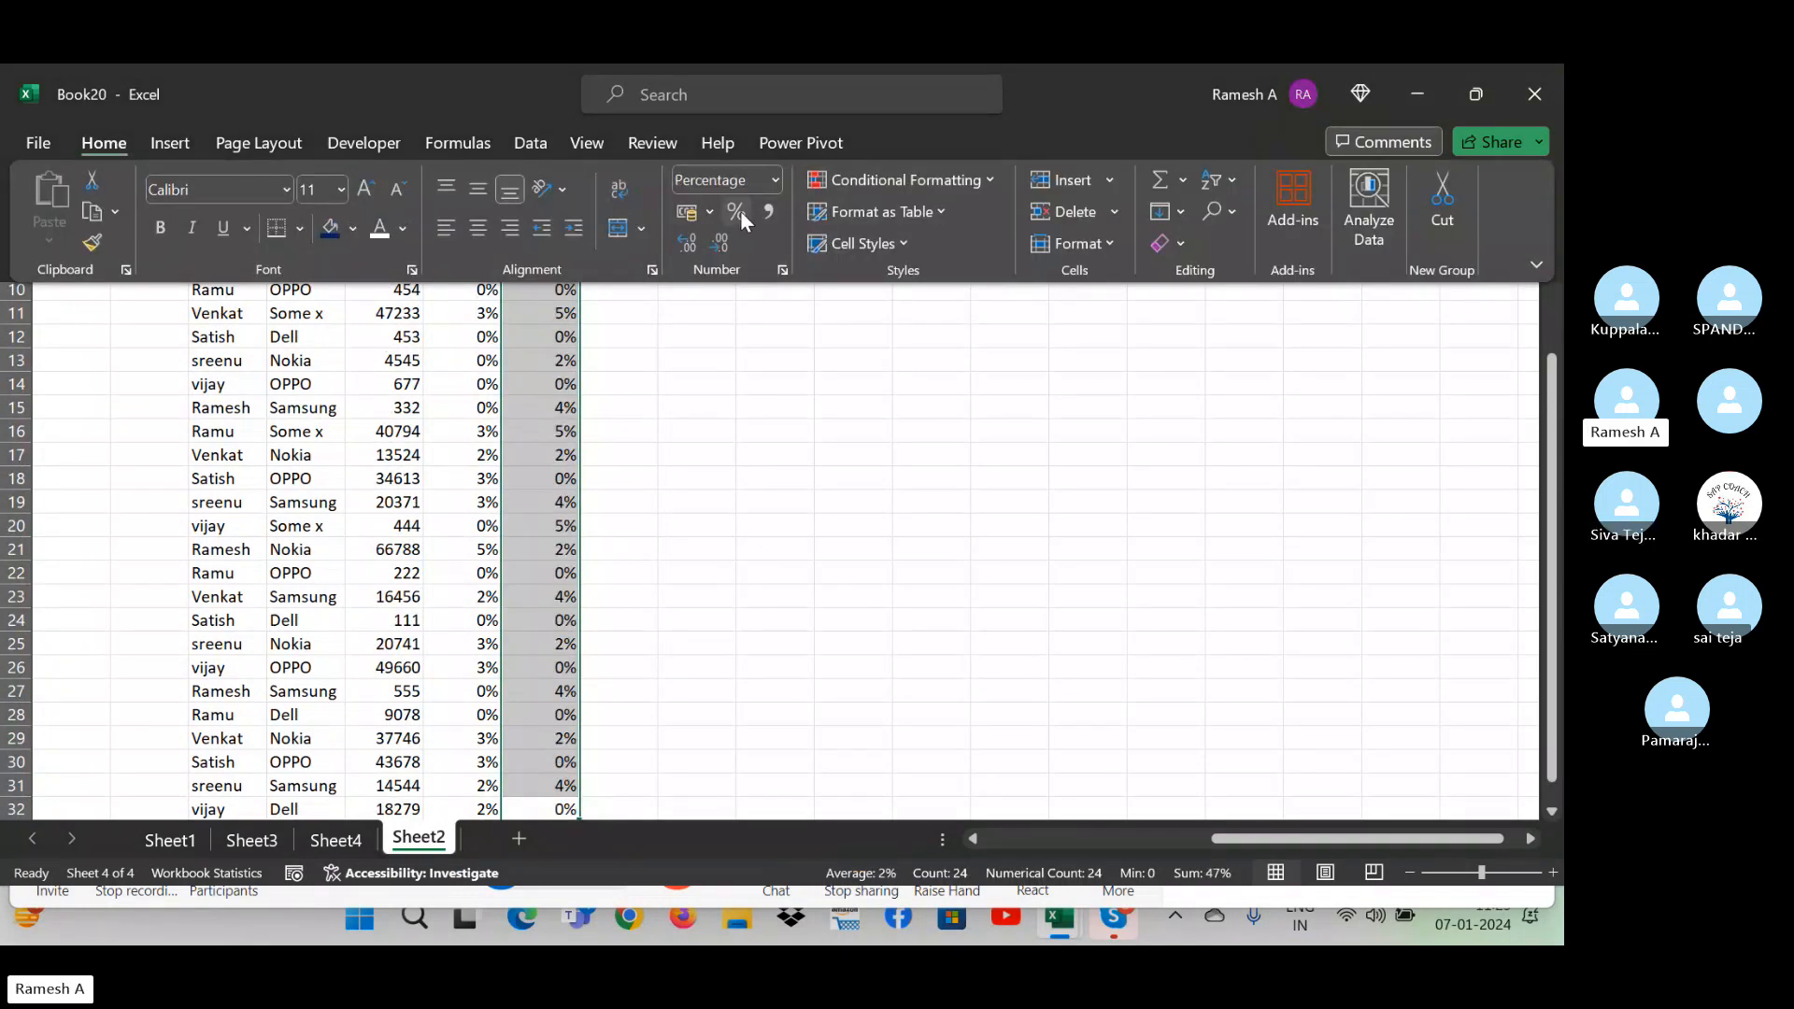
pyautogui.click(683, 384)
# - Review the product-based discounts in column W and compare them with the rate list in AB3:AC6
pyautogui.press('Up')
pyautogui.press('Up')
pyautogui.press('Up')
pyautogui.press('Up')
pyautogui.press('Up')
pyautogui.press('Up')
pyautogui.press('Up')
pyautogui.press('Up')
pyautogui.press('Up')
pyautogui.press('Up')
pyautogui.press('Up')
pyautogui.press('Up')
pyautogui.press('Up')
pyautogui.press('Up')
pyautogui.press('Up')
pyautogui.press('Up')
pyautogui.press('Up')
pyautogui.press('Up')
pyautogui.press('Up')
pyautogui.press('Up')
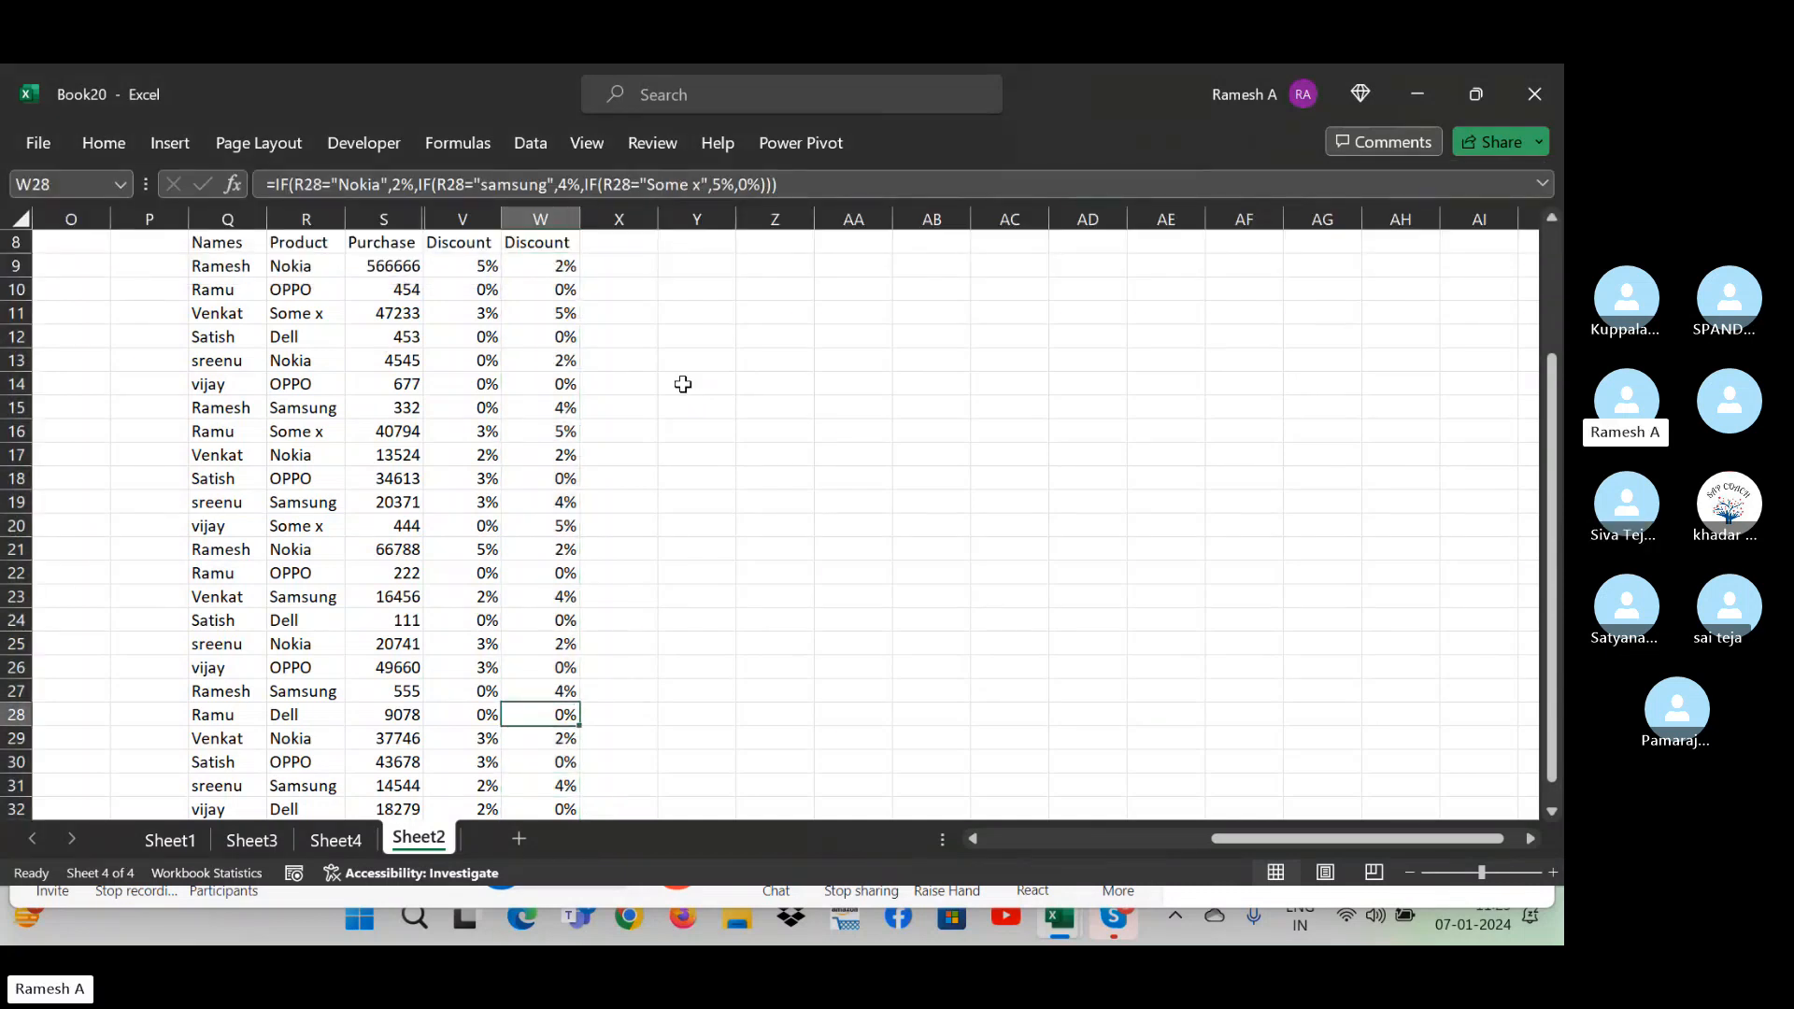
pyautogui.press('Left')
pyautogui.press('Left')
pyautogui.press('Right')
pyautogui.press('Right')
pyautogui.press('Right')
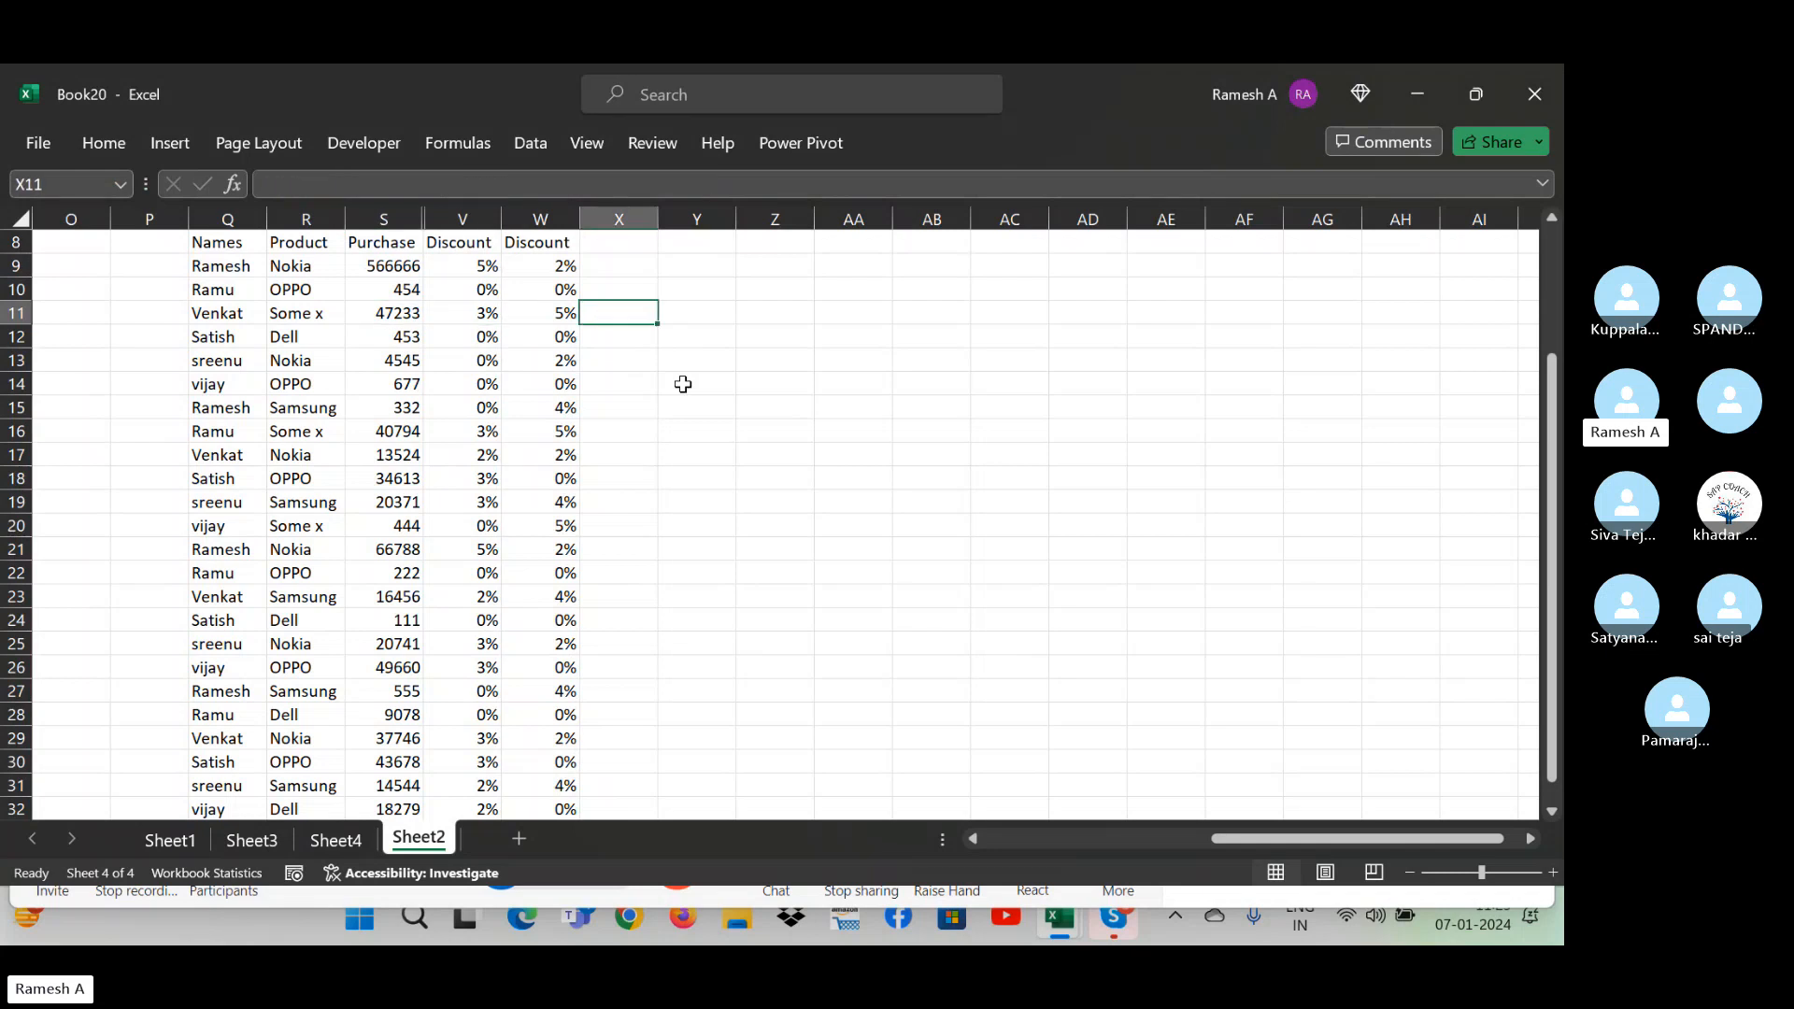
pyautogui.press('Up')
pyautogui.hotkey('ctrl', 'Up')
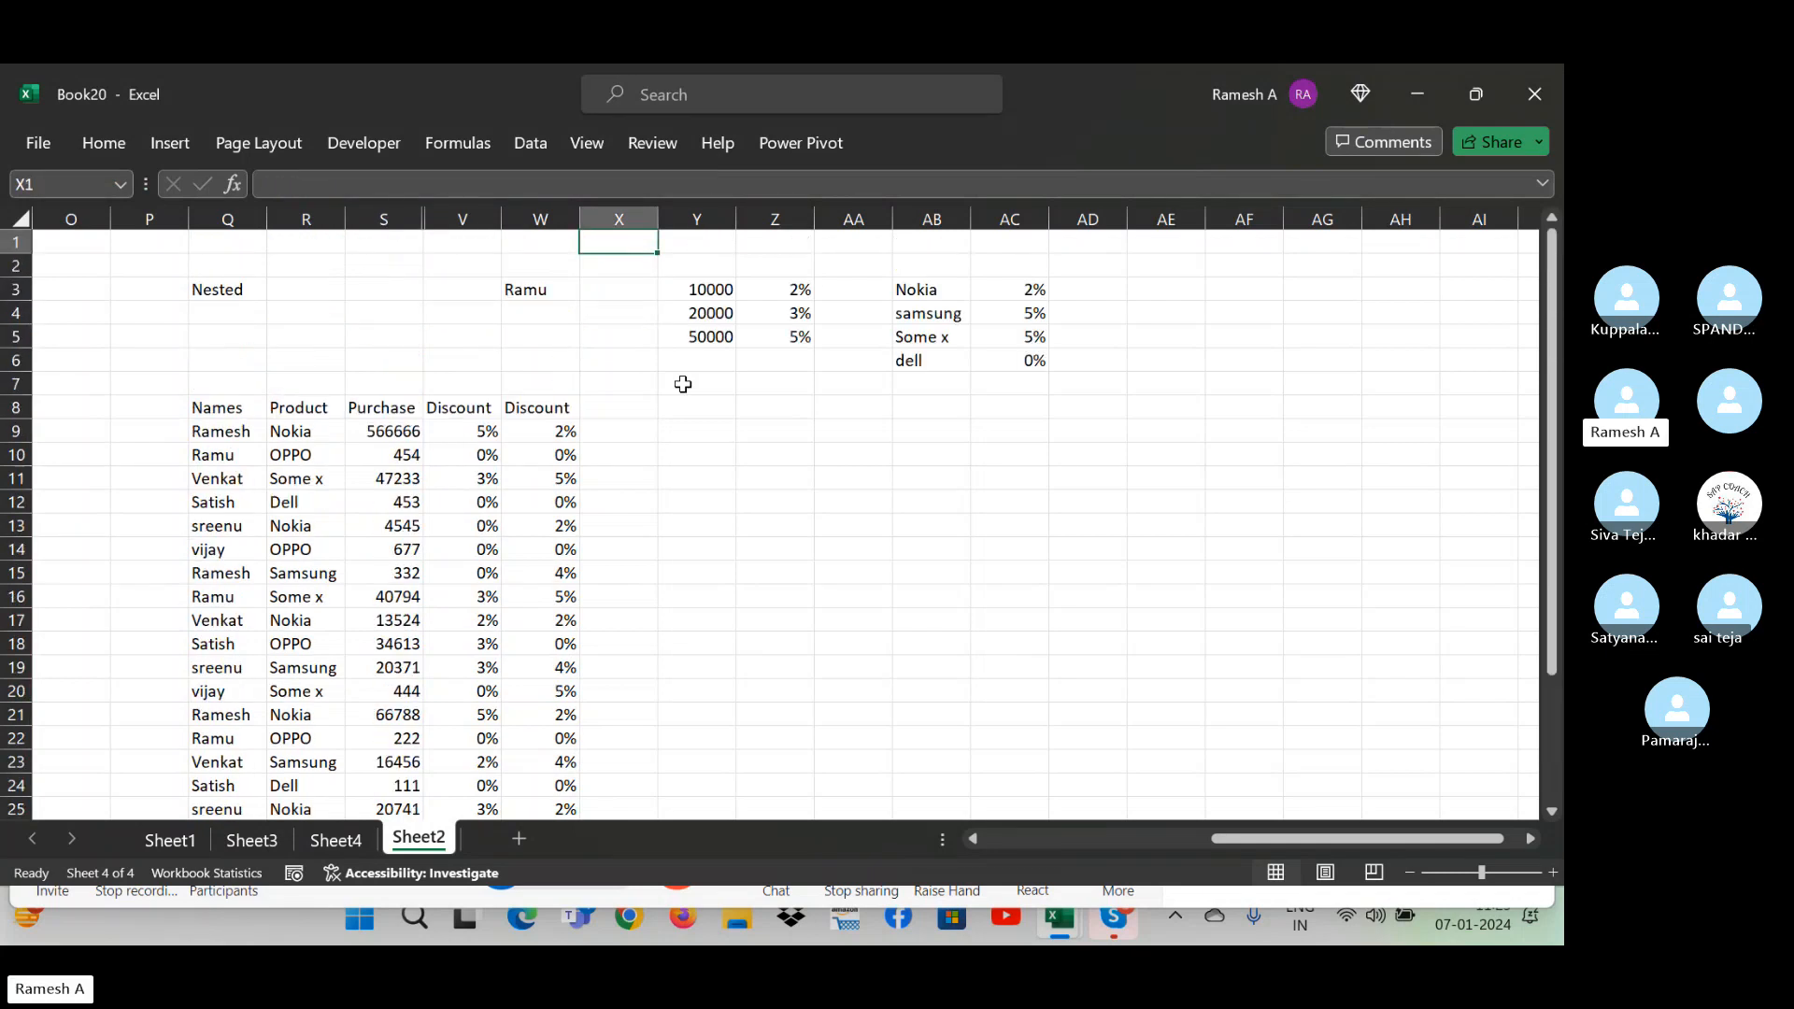
pyautogui.press('Down')
pyautogui.press('Down')
pyautogui.press('Down')
pyautogui.press('Down')
pyautogui.press('Down')
pyautogui.press('Down')
pyautogui.press('Down')
pyautogui.press('Down')
pyautogui.press('Down')
pyautogui.press('Left')
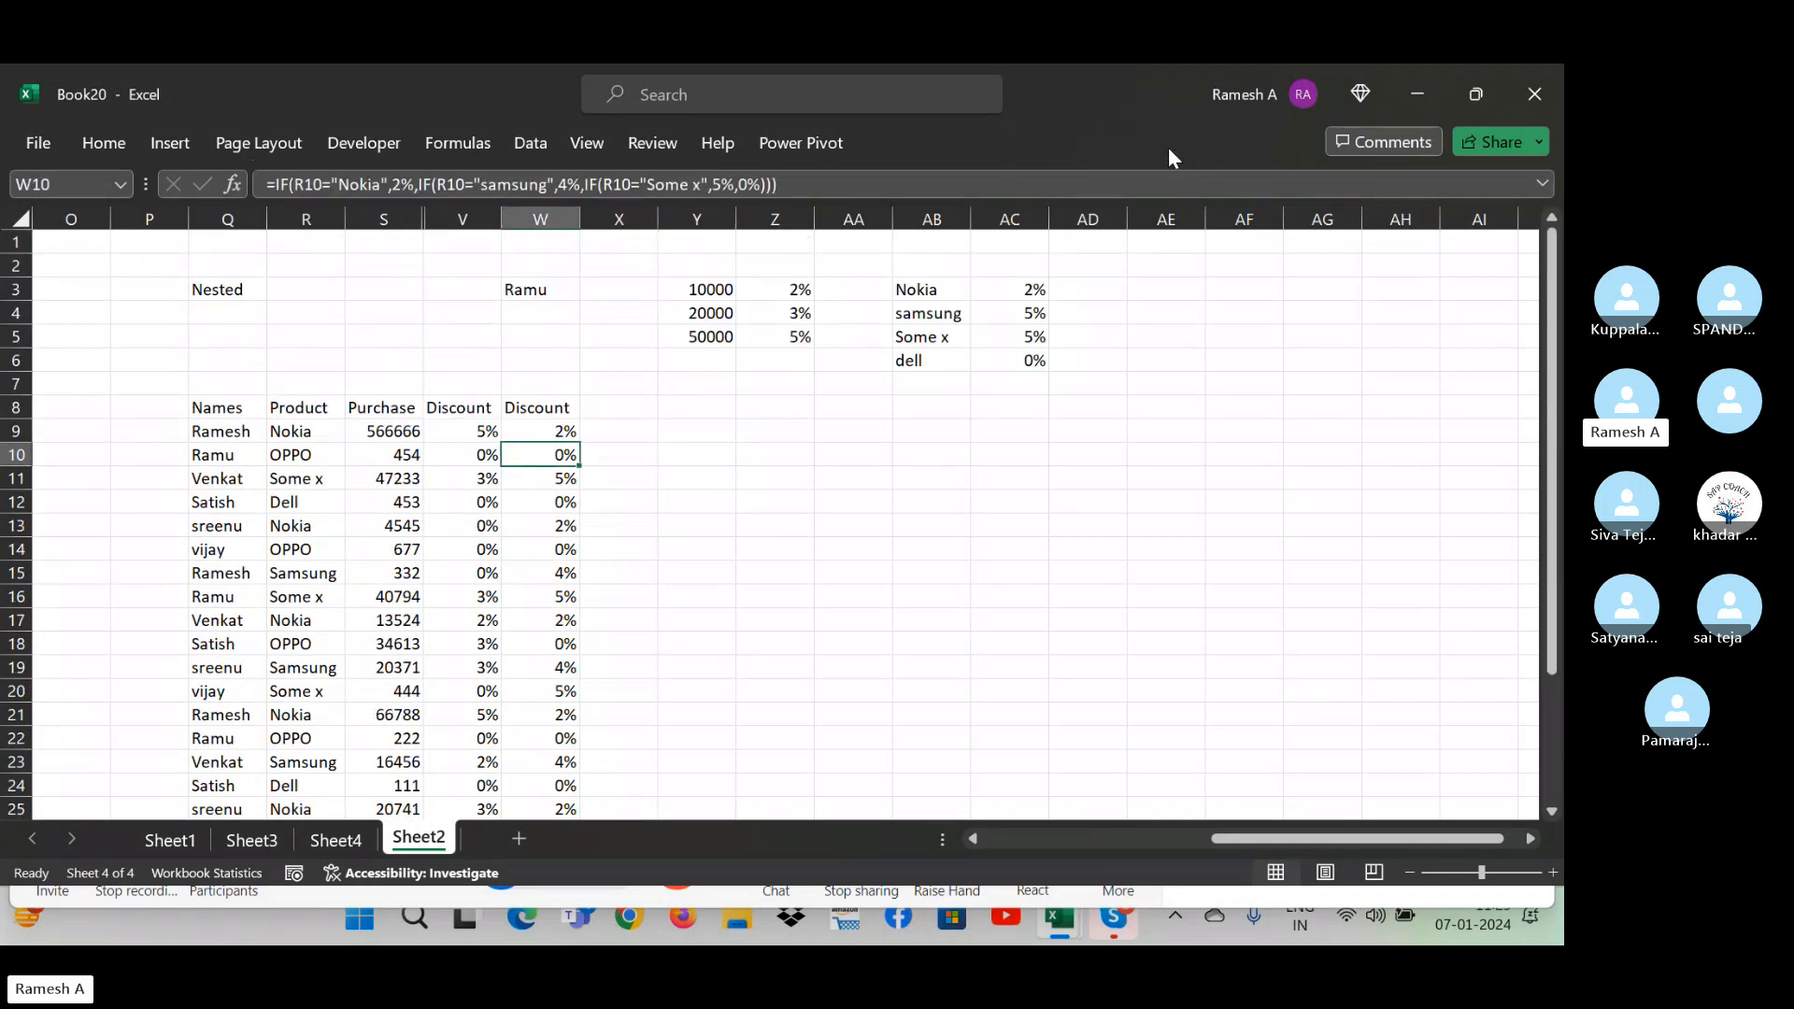
# - Set the samsung rate in AC4 to 4% and check the discount formulas in W15 and W11
pyautogui.click(1032, 311)
pyautogui.write('4')
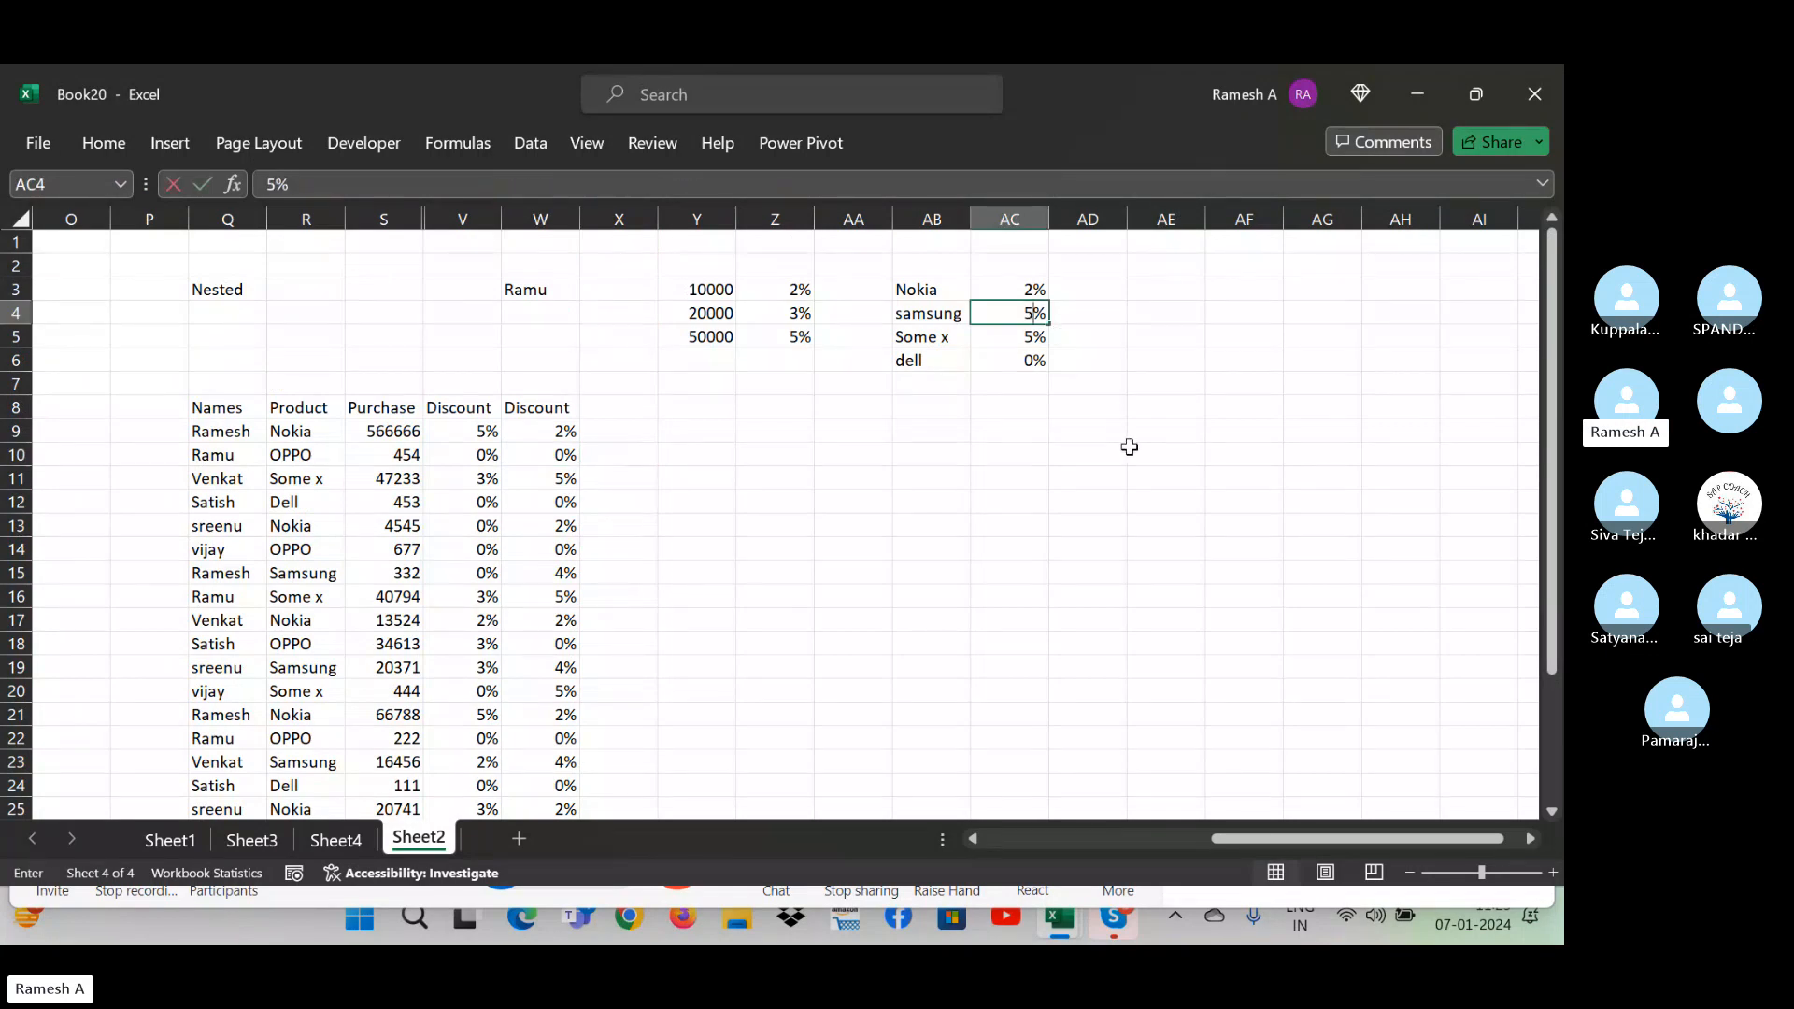
pyautogui.press('Return')
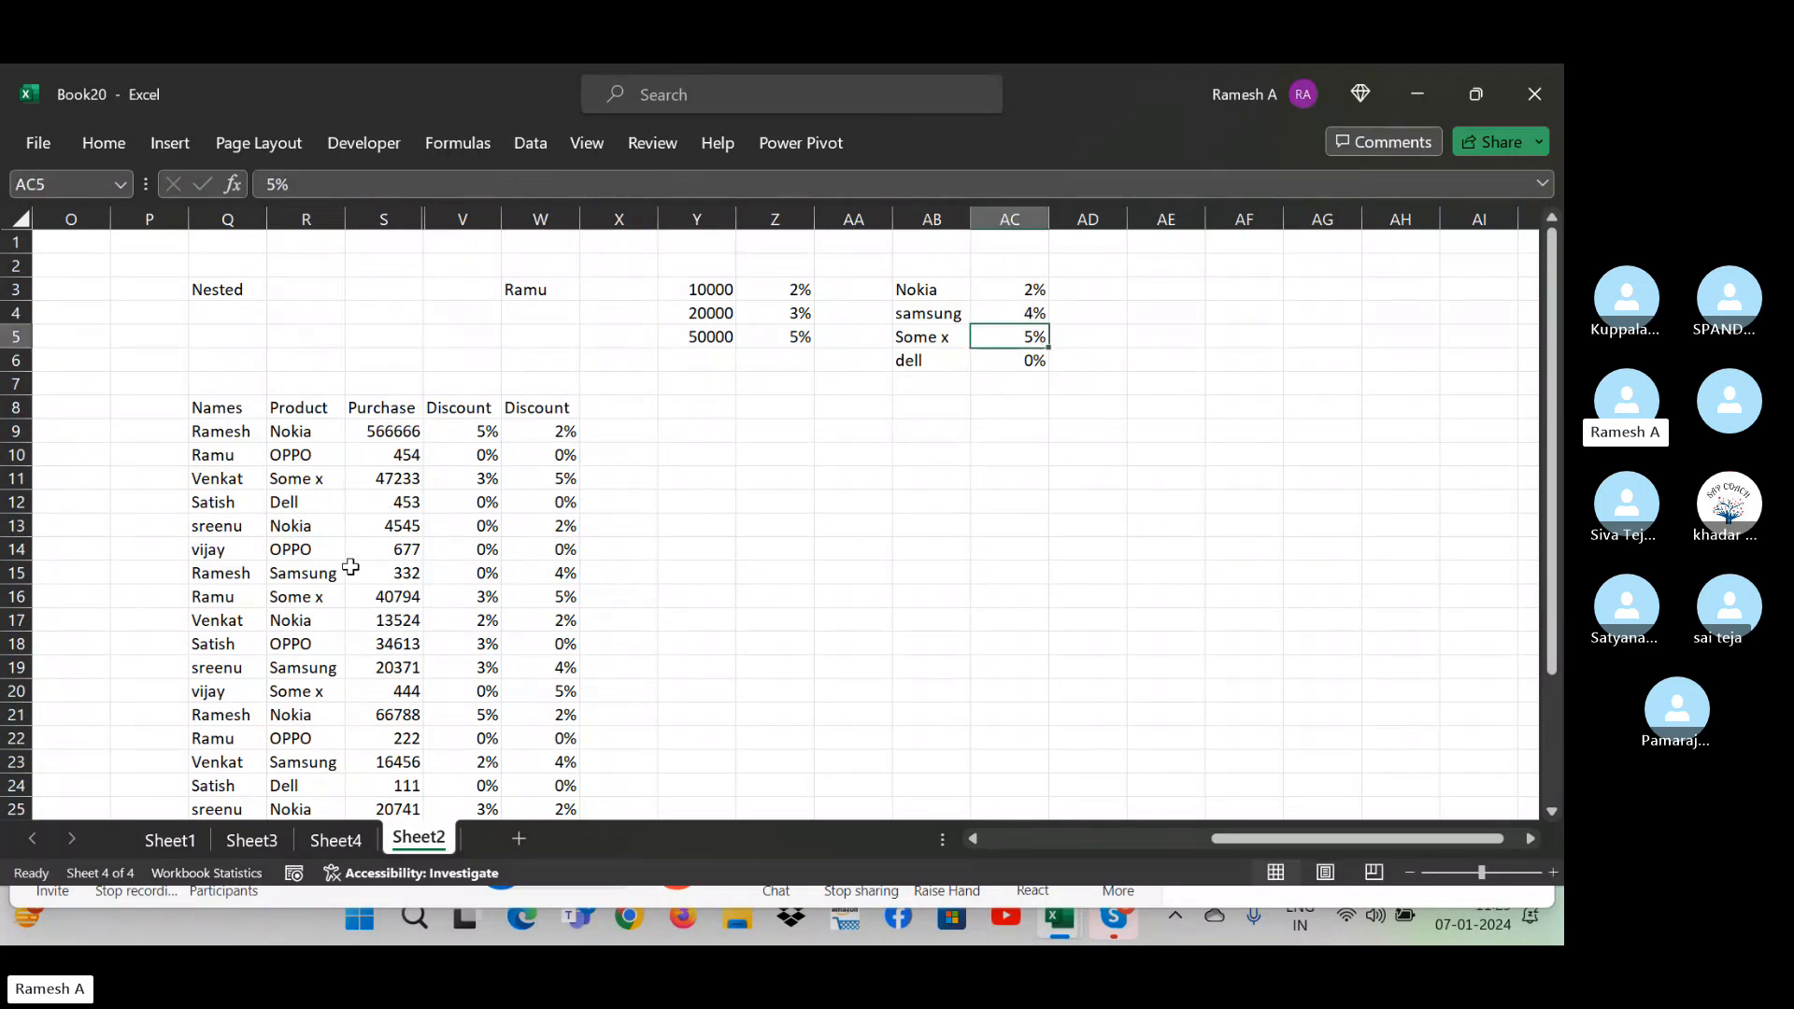
pyautogui.click(350, 581)
pyautogui.click(560, 576)
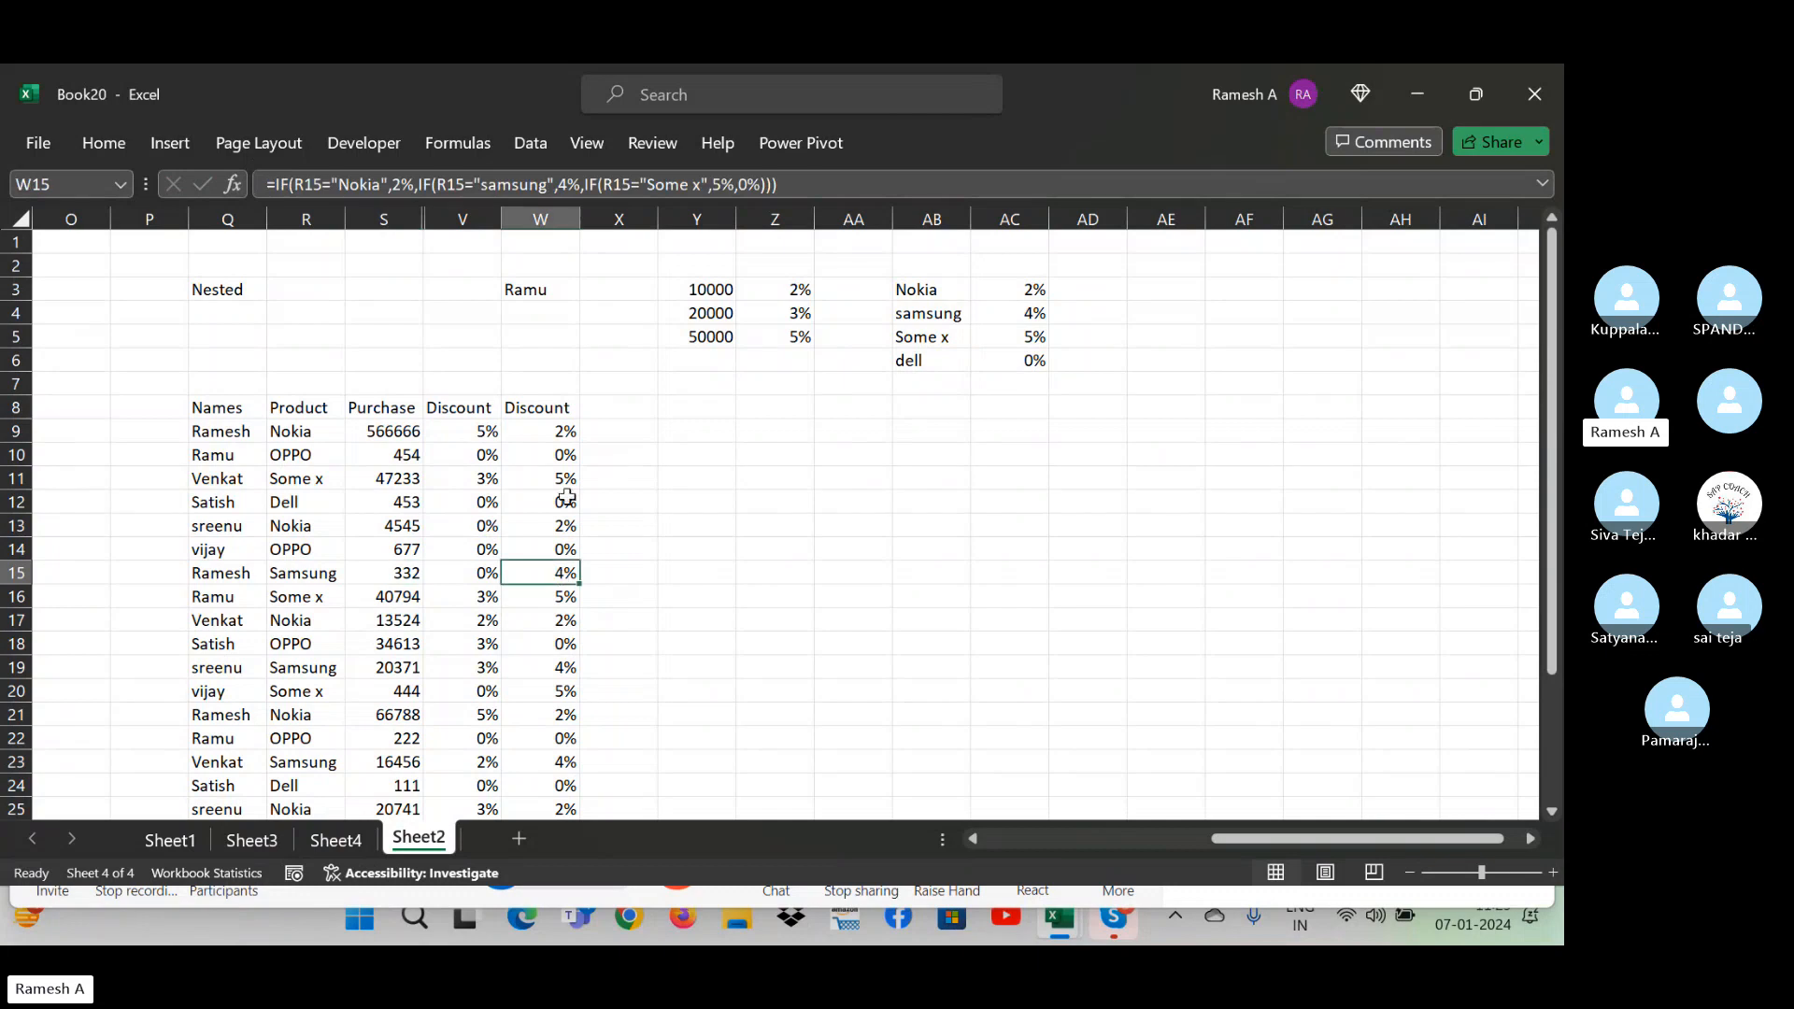
pyautogui.click(566, 481)
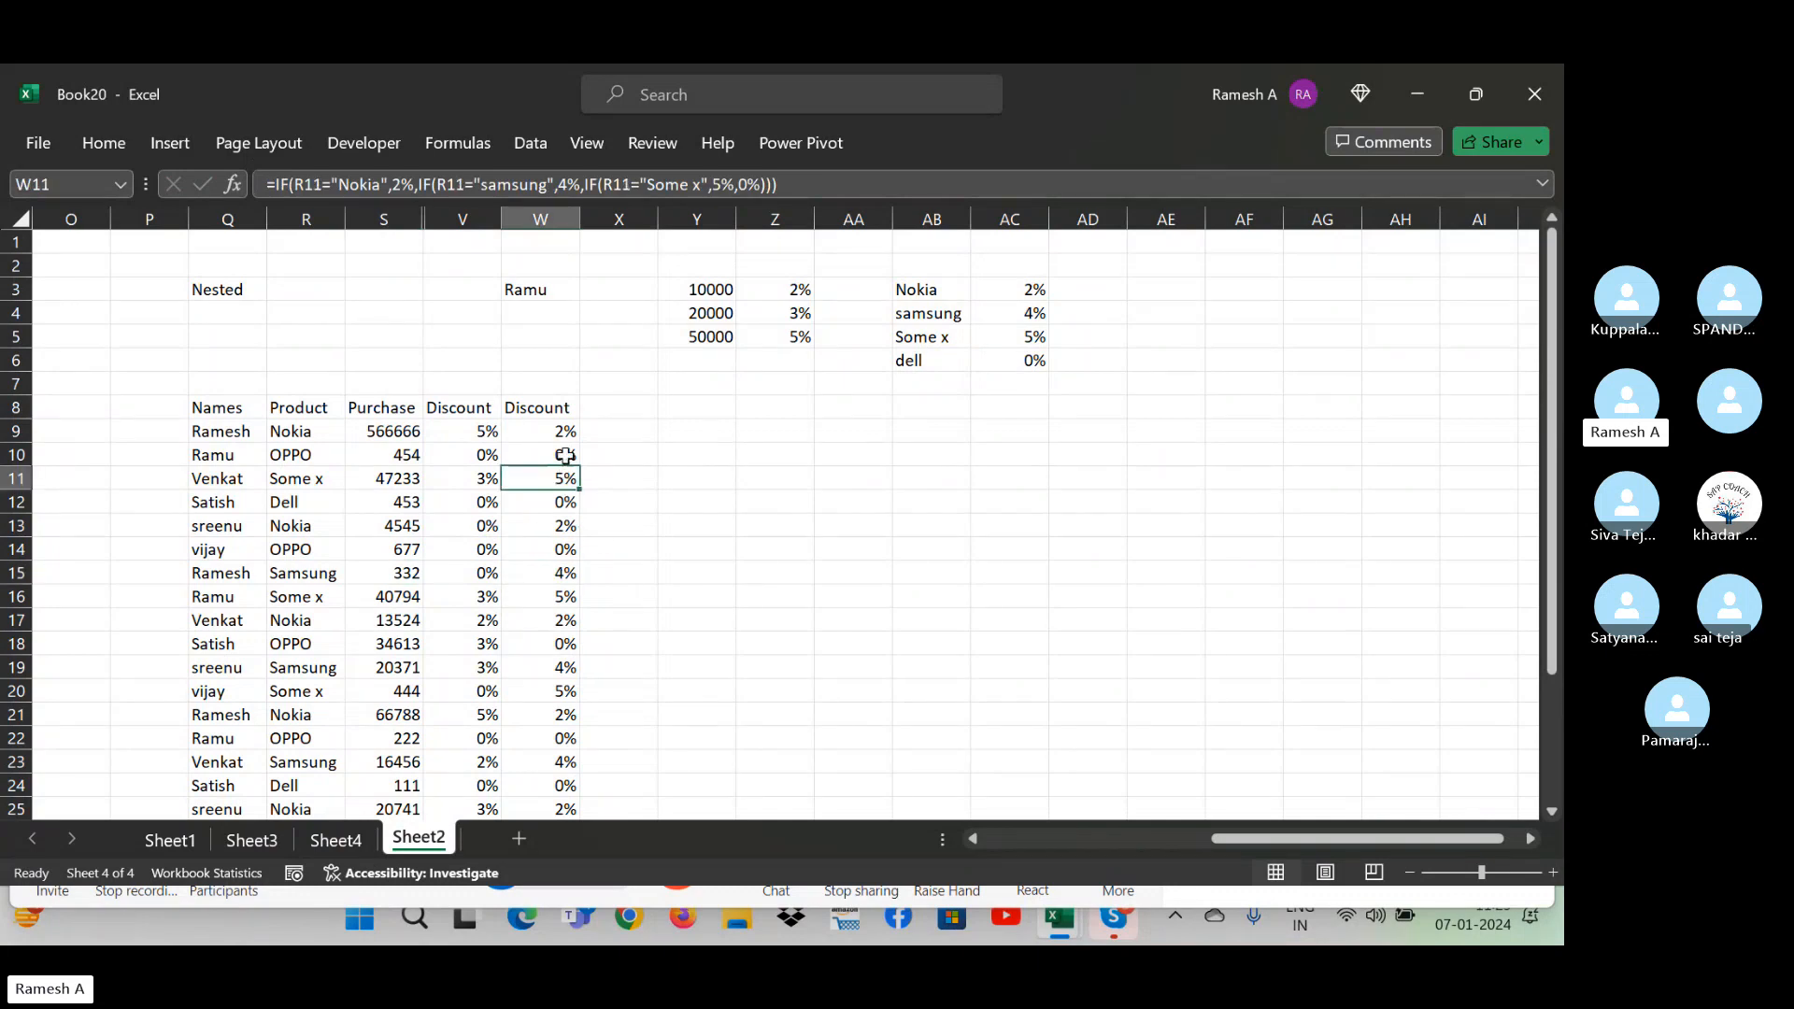
pyautogui.click(562, 568)
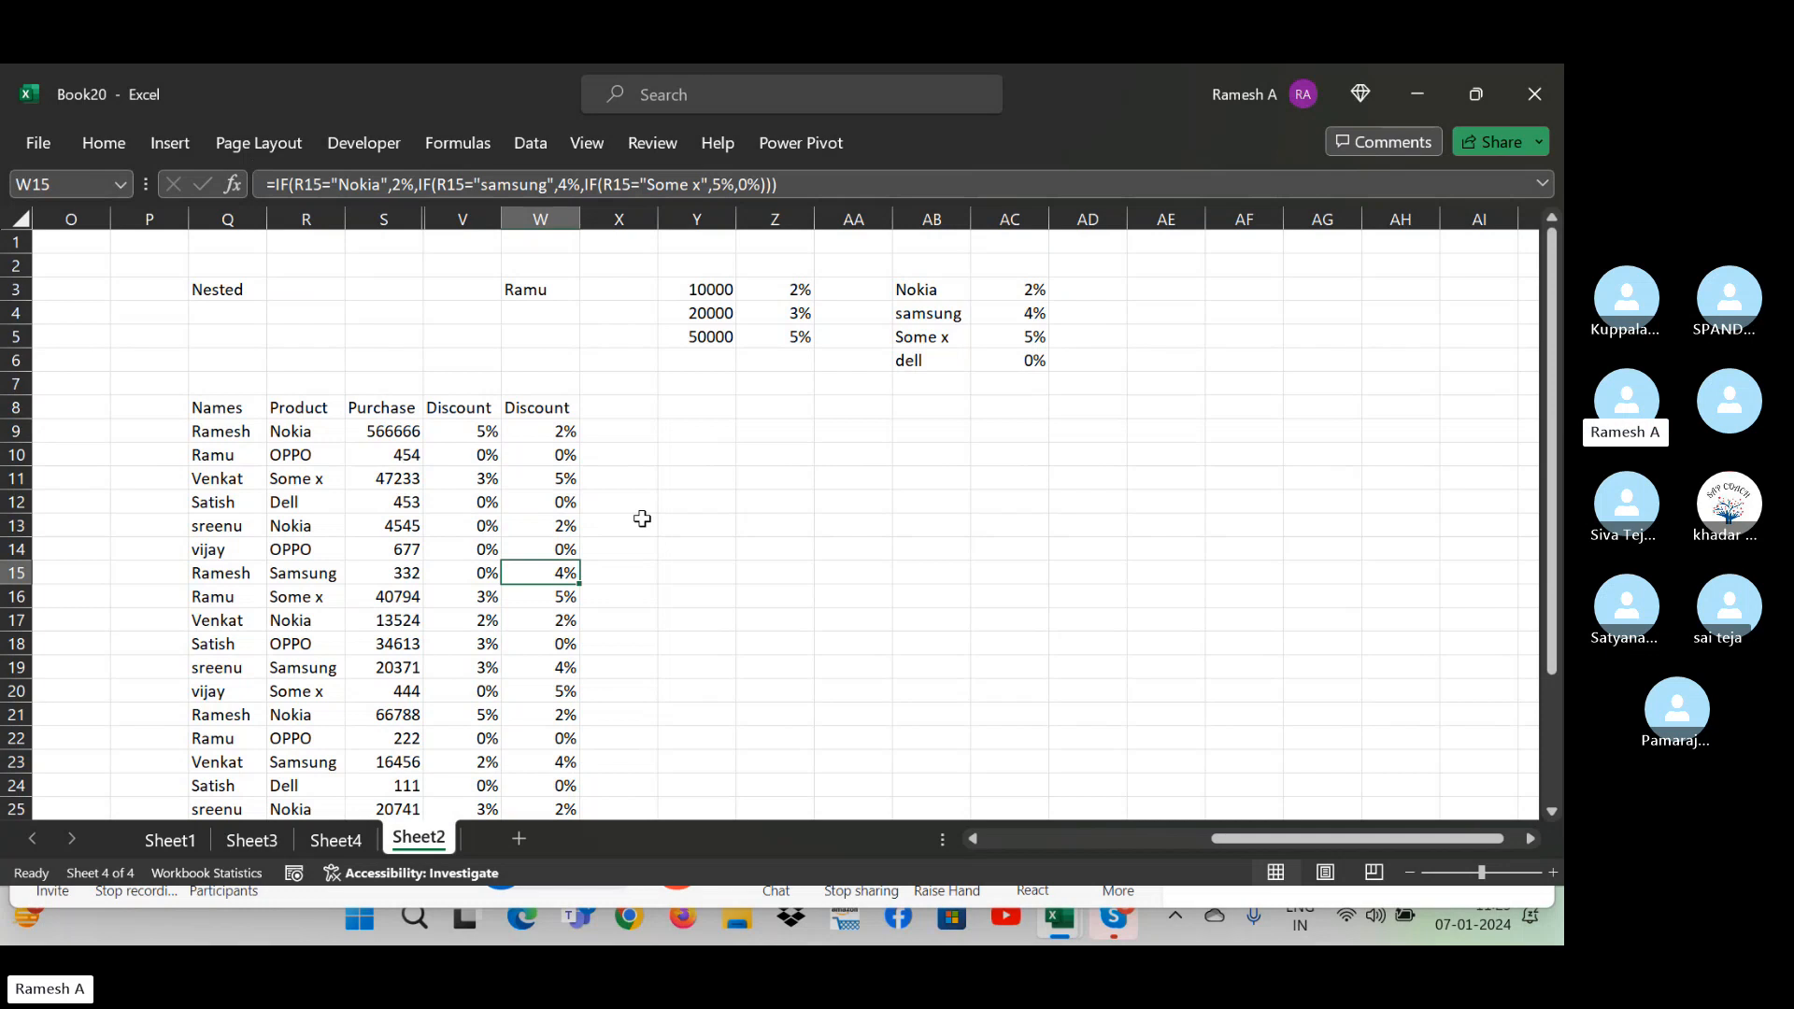
# - Enter the label "IF" in Z13 and "NESted if" in AA13
pyautogui.press('Right')
pyautogui.press('Right')
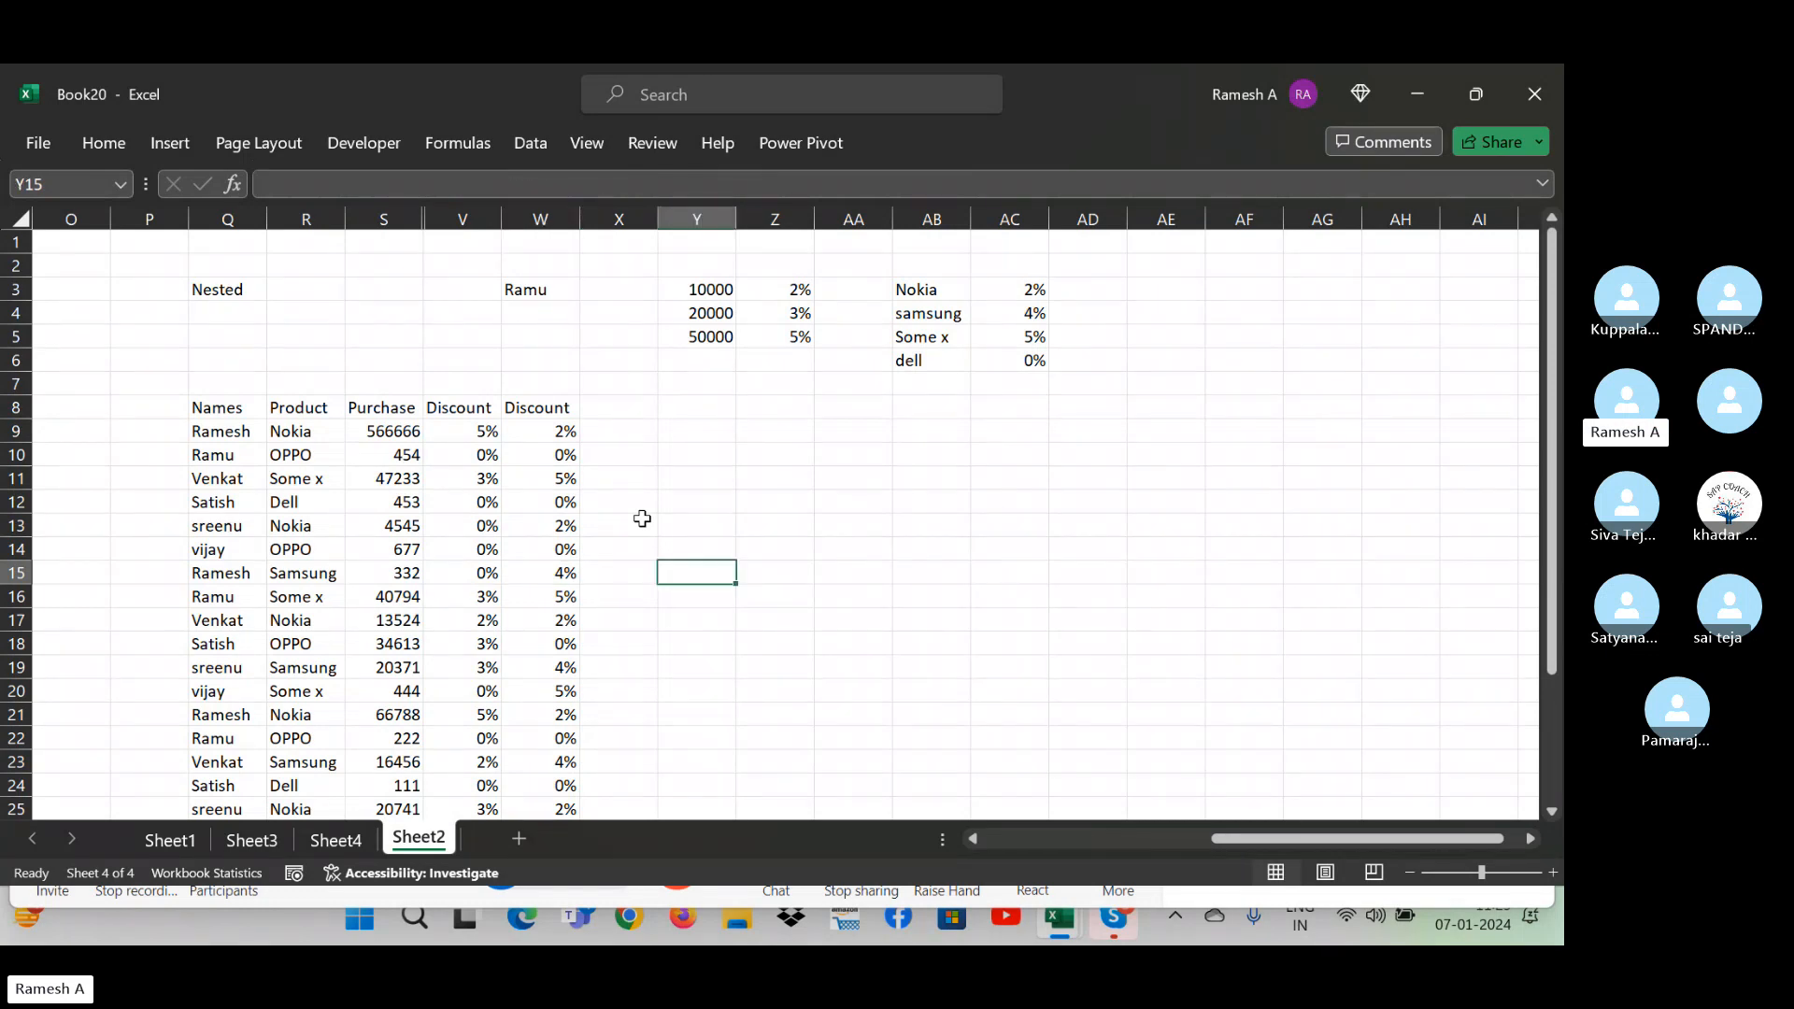
pyautogui.press('Right')
pyautogui.press('Up')
pyautogui.press('Up')
pyautogui.write('IF')
pyautogui.press('Tab')
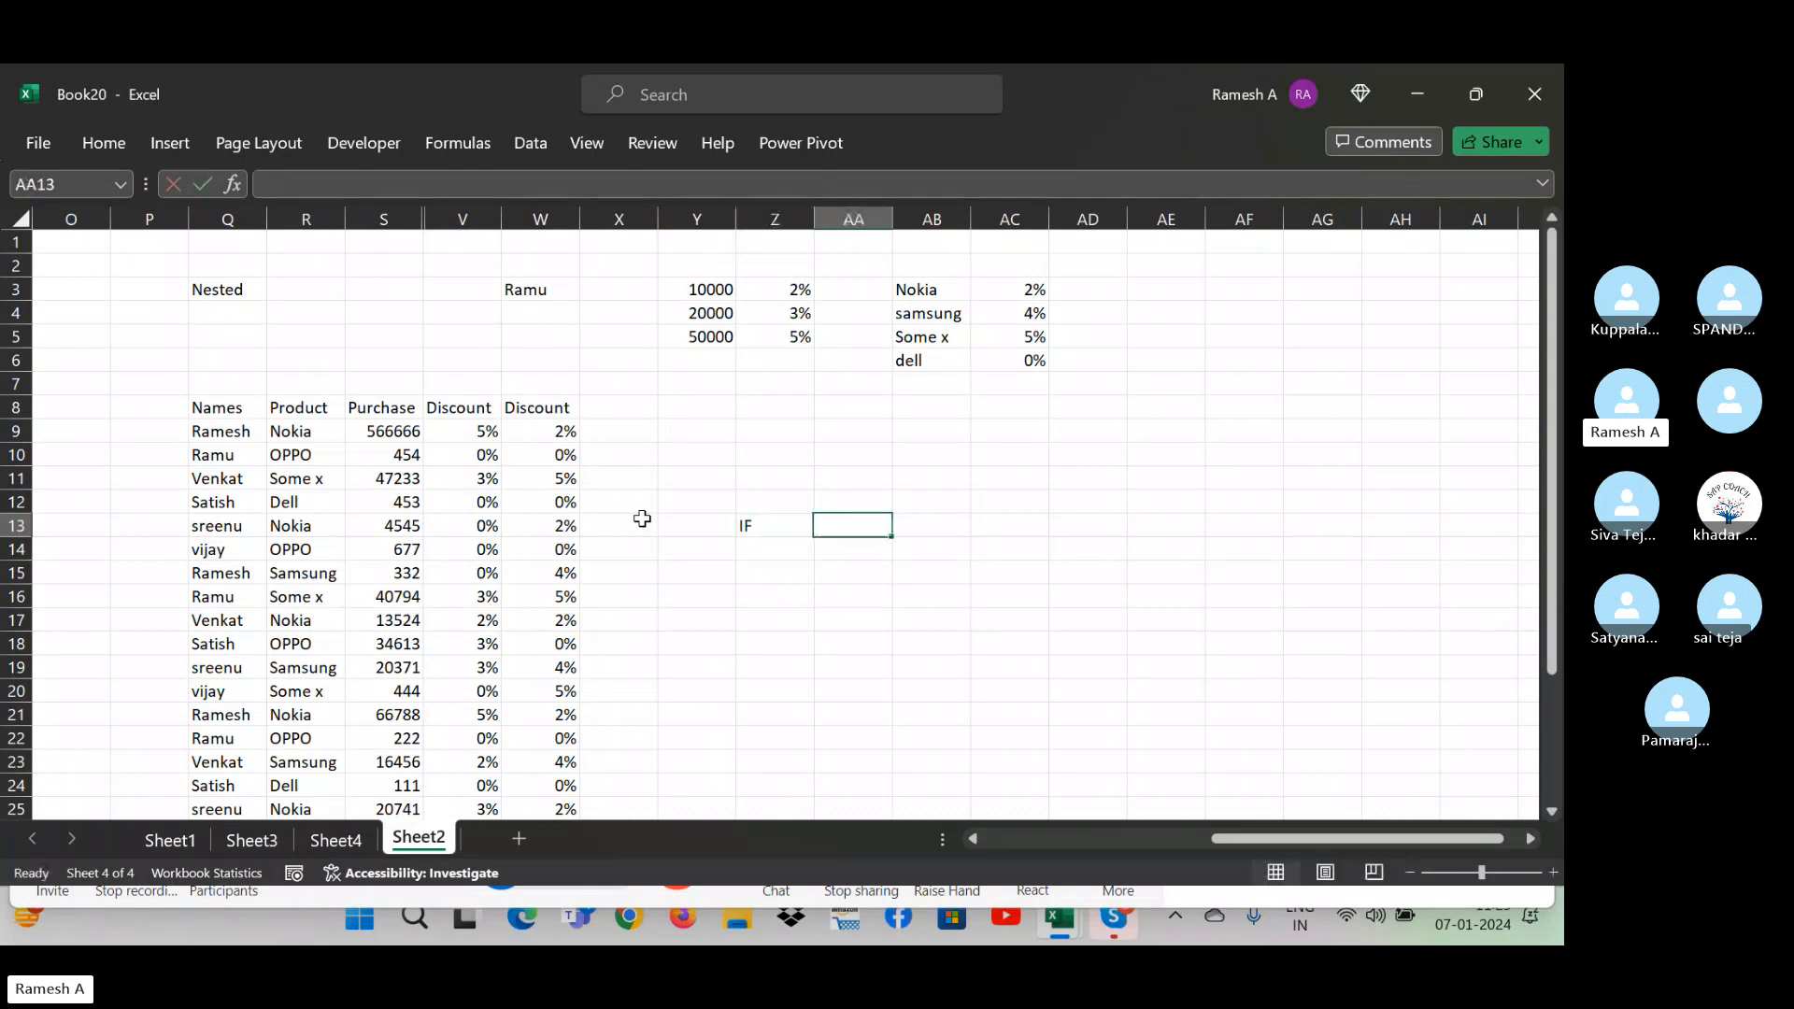
pyautogui.write('NE')
pyautogui.write('S')
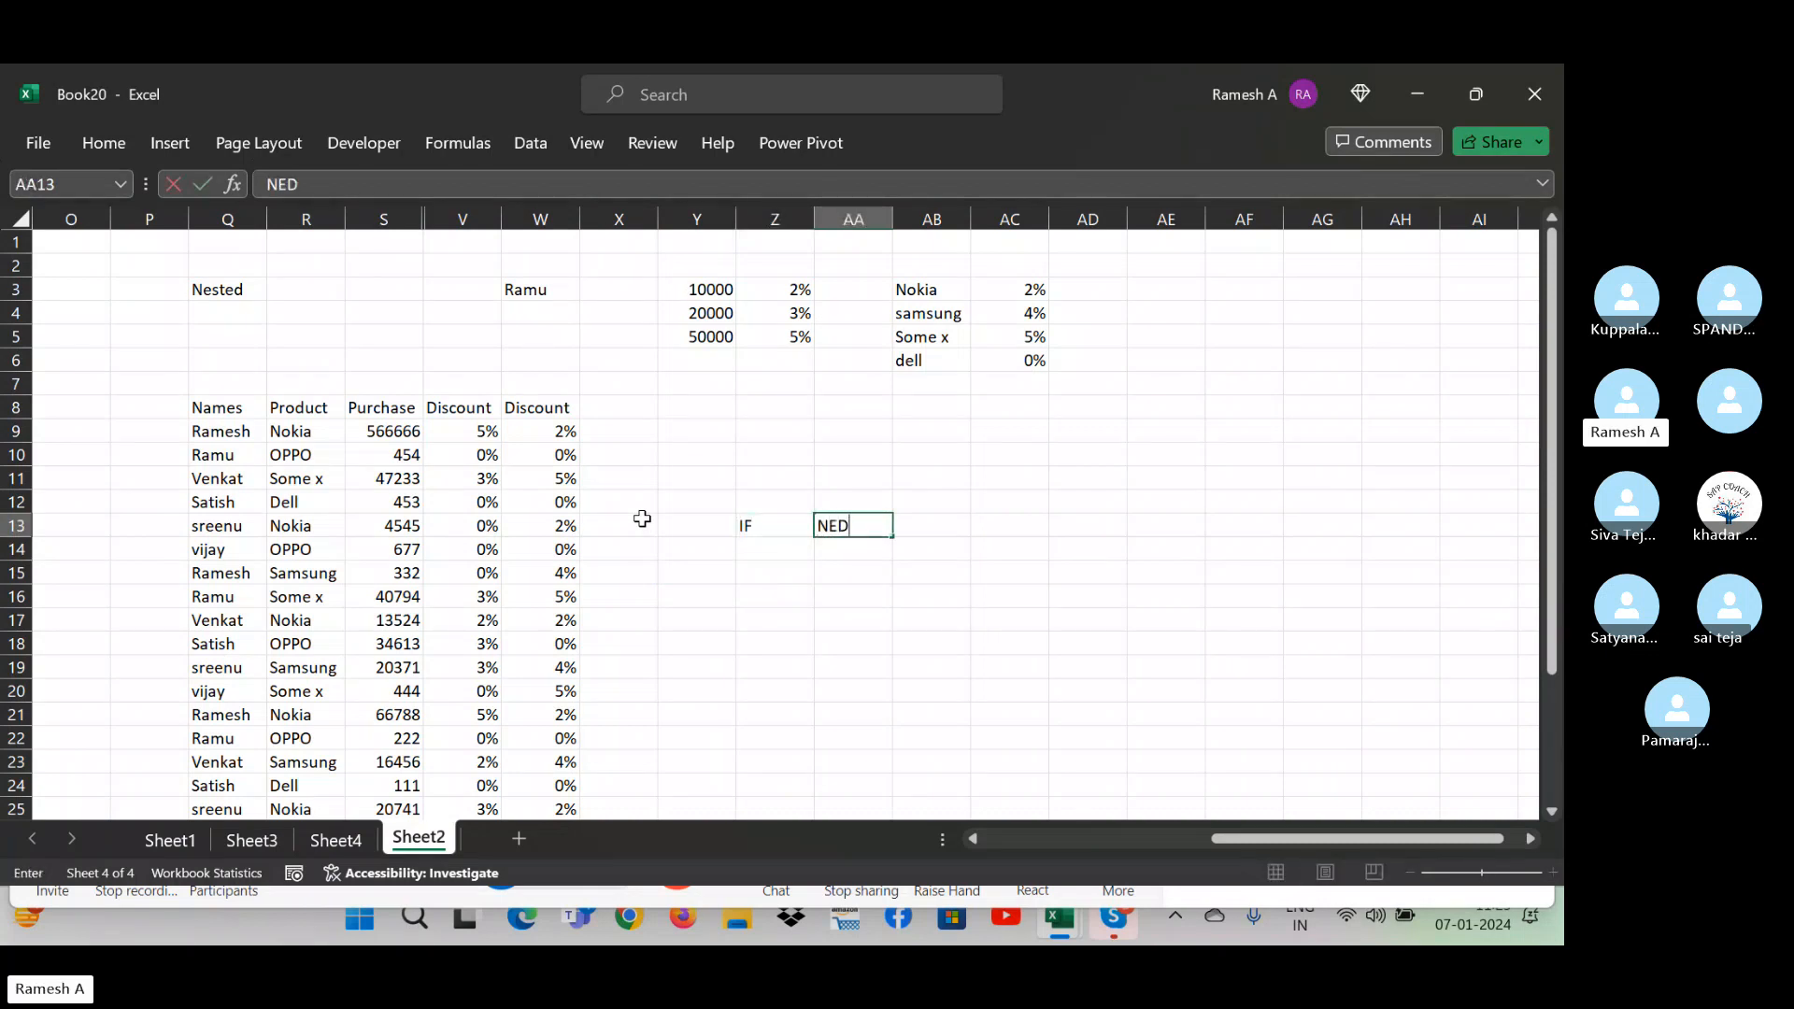
pyautogui.press('BackSpace')
pyautogui.write('Sted if')
pyautogui.press('Return')
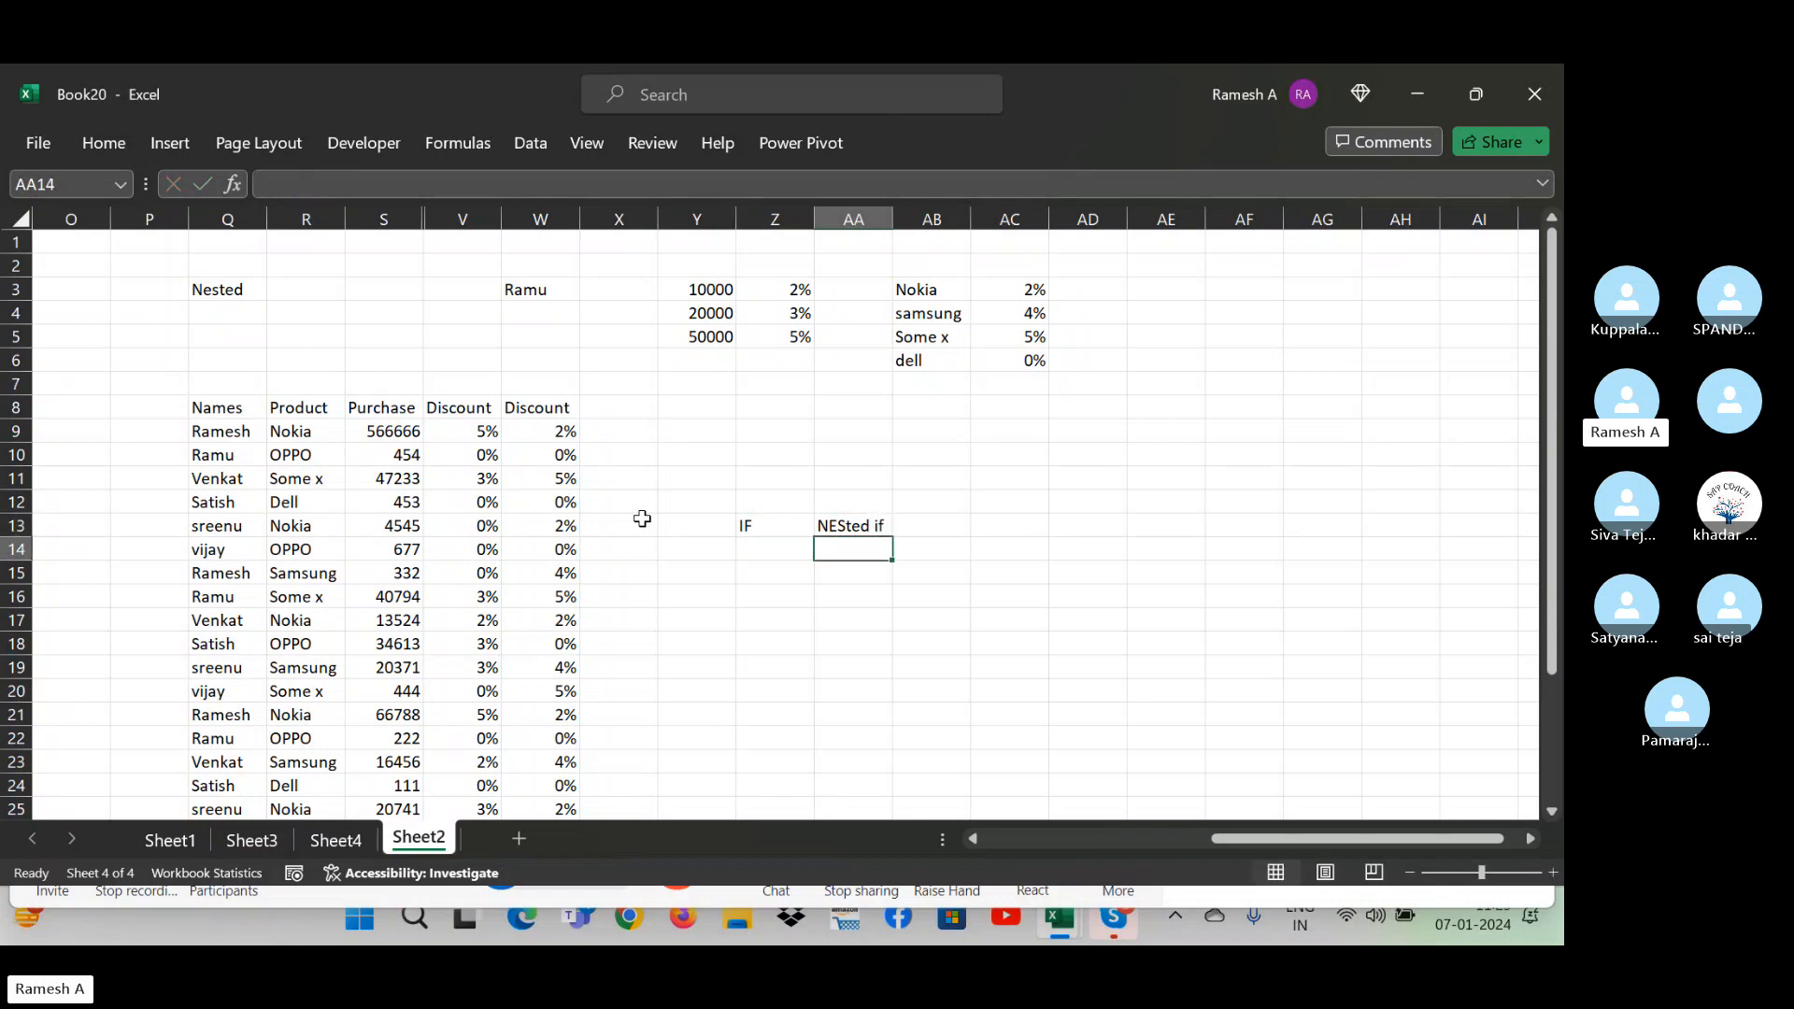
# - Correct the capitalization of the AA13 label to "Nested if"
pyautogui.press('Up')
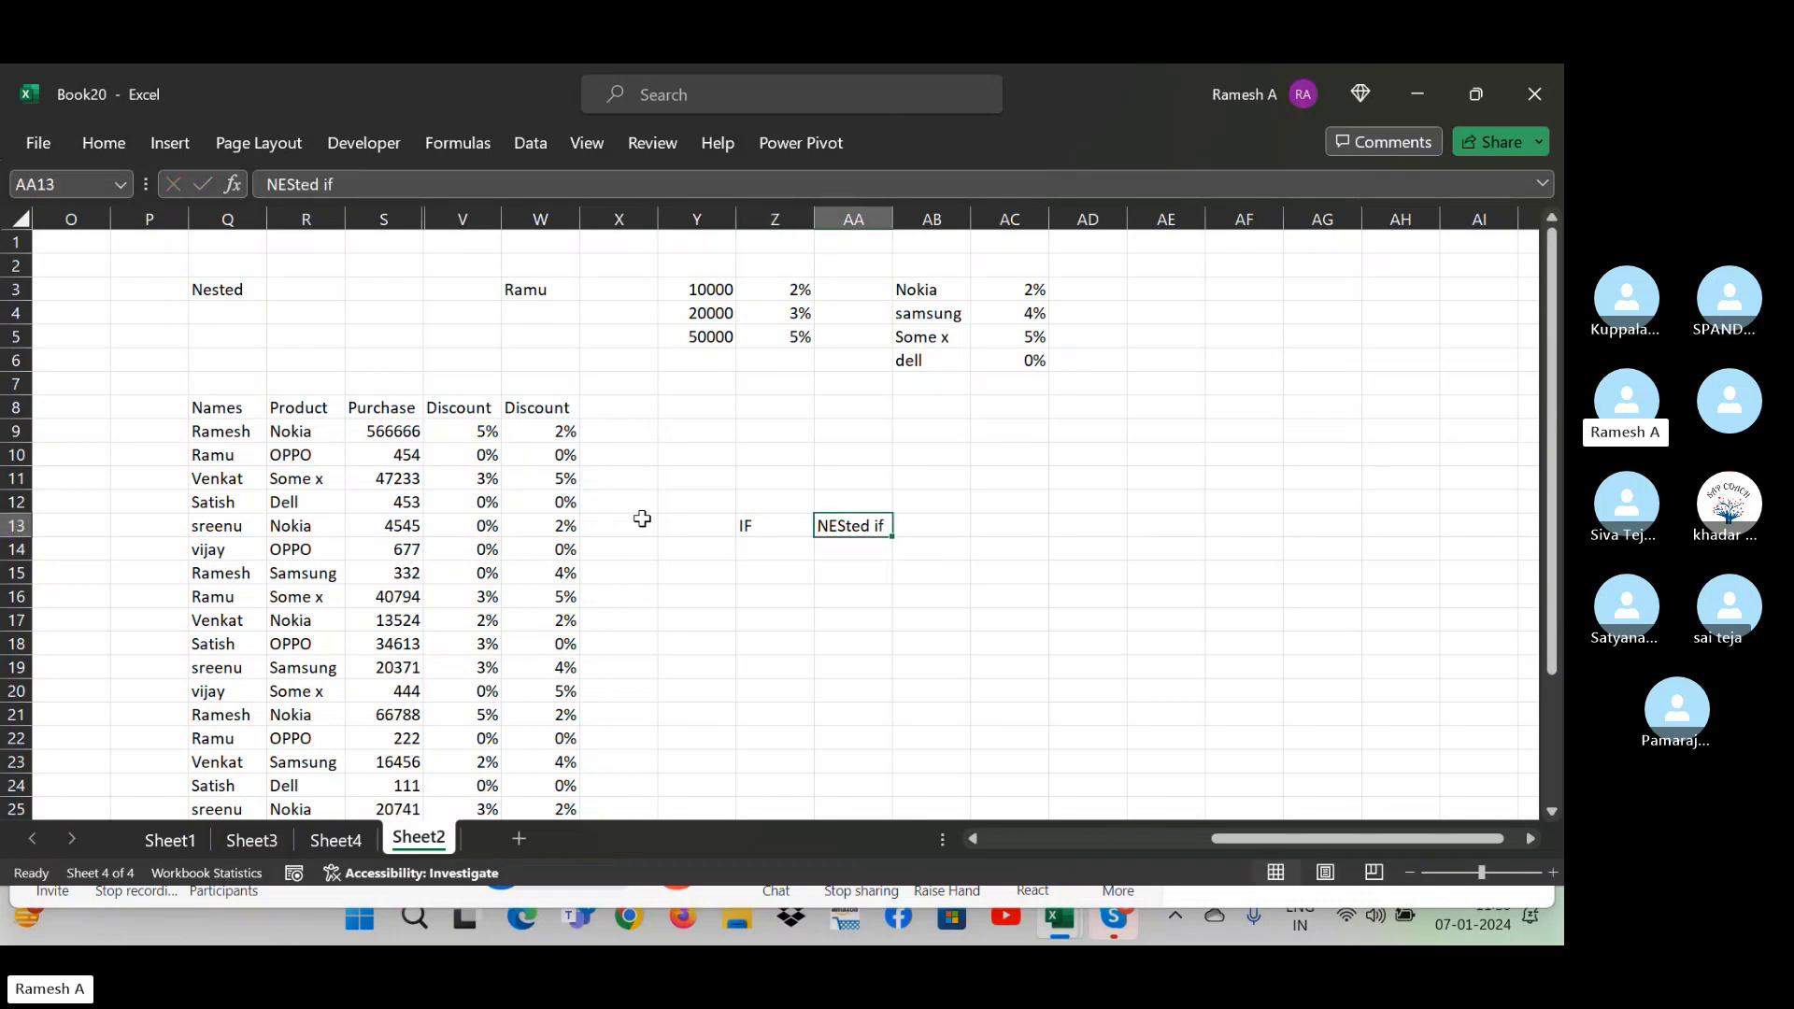
pyautogui.doubleClick(847, 525)
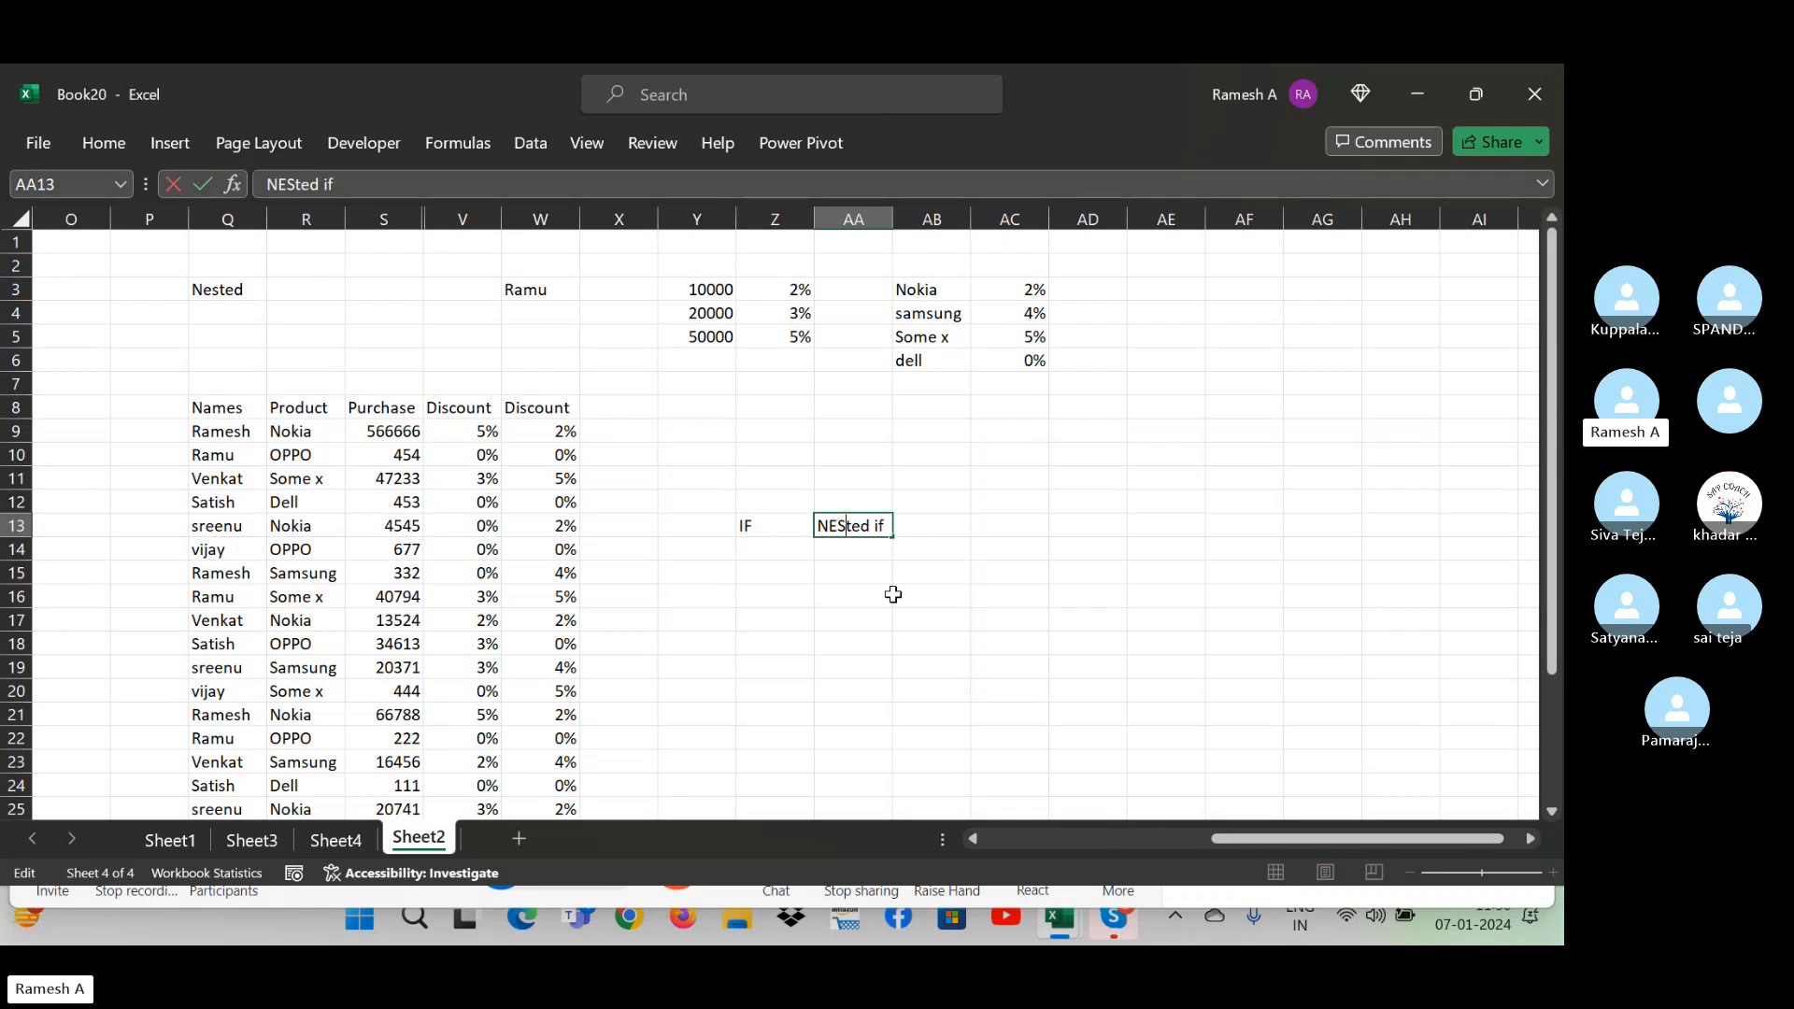
pyautogui.press('BackSpace')
pyautogui.press('BackSpace')
pyautogui.write('es')
pyautogui.press('Return')
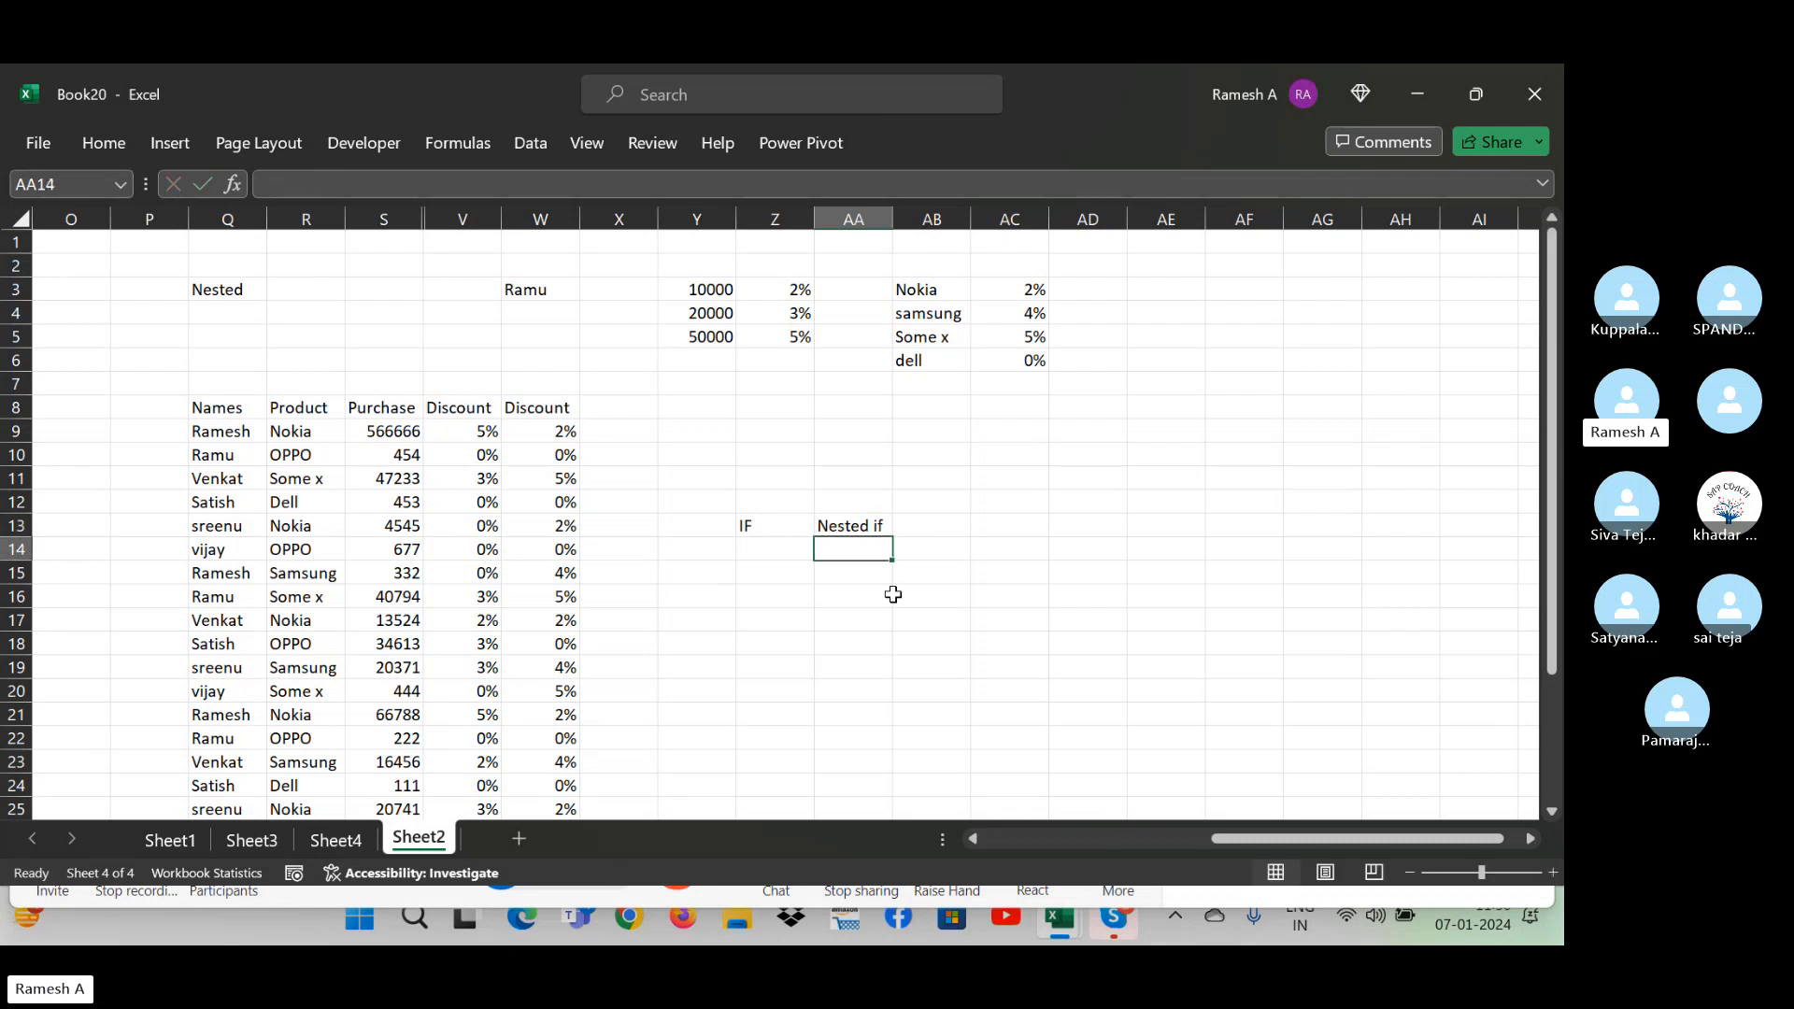
# - Enter the sample value 34 in AD14
pyautogui.press('Right')
pyautogui.press('Right')
pyautogui.press('Right')
pyautogui.press('Right')
pyautogui.press('Left')
pyautogui.press('Left')
pyautogui.press('Left')
pyautogui.press('Left')
pyautogui.press('Right')
pyautogui.press('Right')
pyautogui.press('Right')
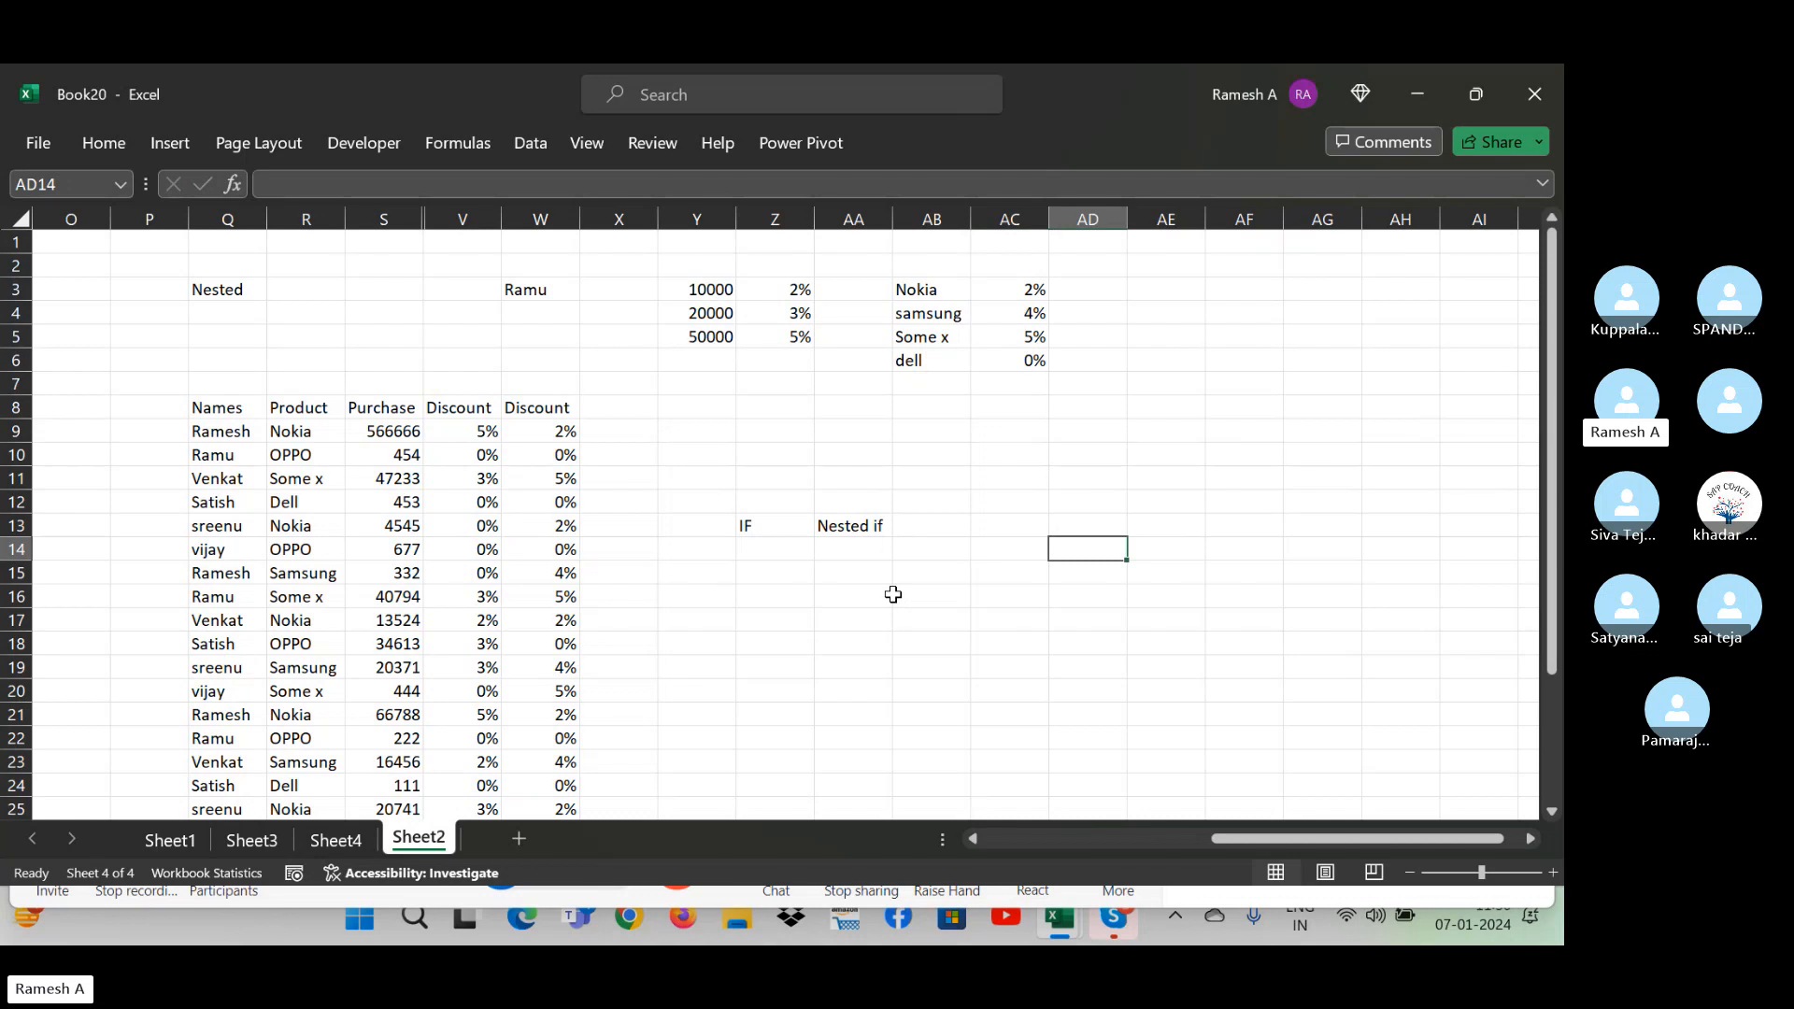
pyautogui.write('34')
pyautogui.press('Right')
# - Enter an IF formula in AE14 that returns "pass" when AD14 is greater than 35 and "fail" otherwise
pyautogui.press('Right')
pyautogui.press('Right')
pyautogui.press('Right')
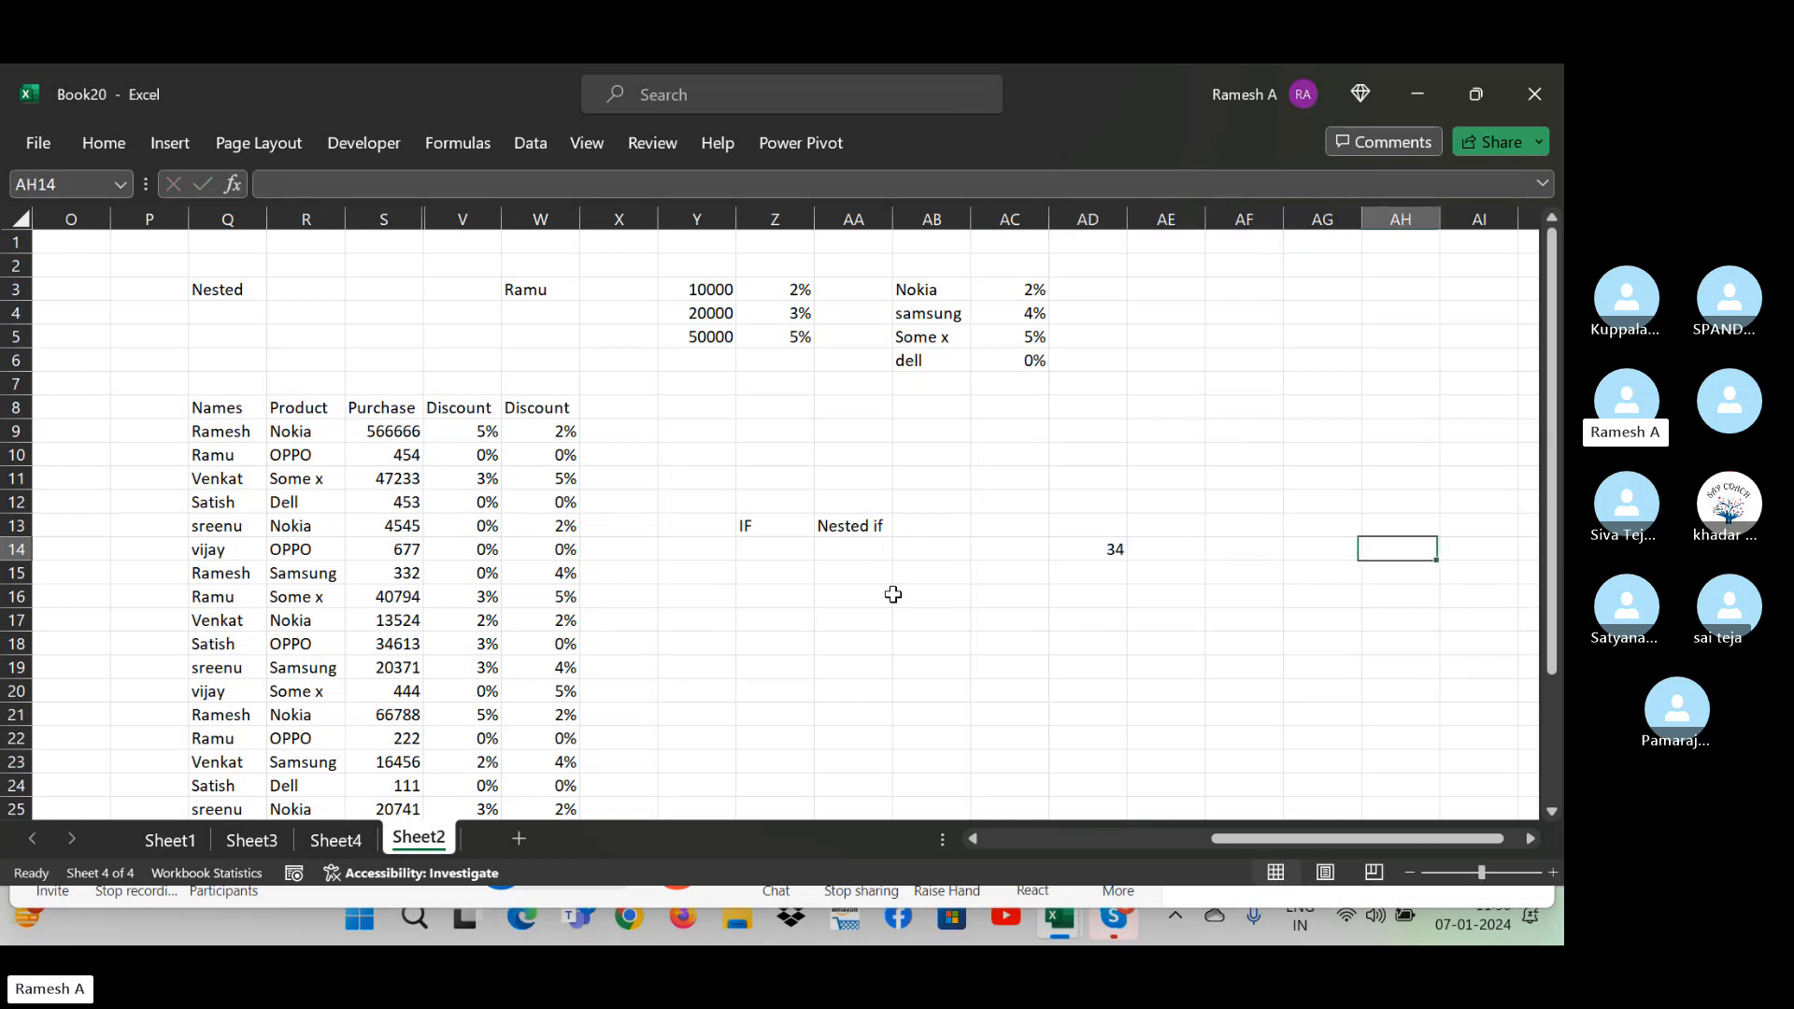
pyautogui.press('Right')
pyautogui.press('Right')
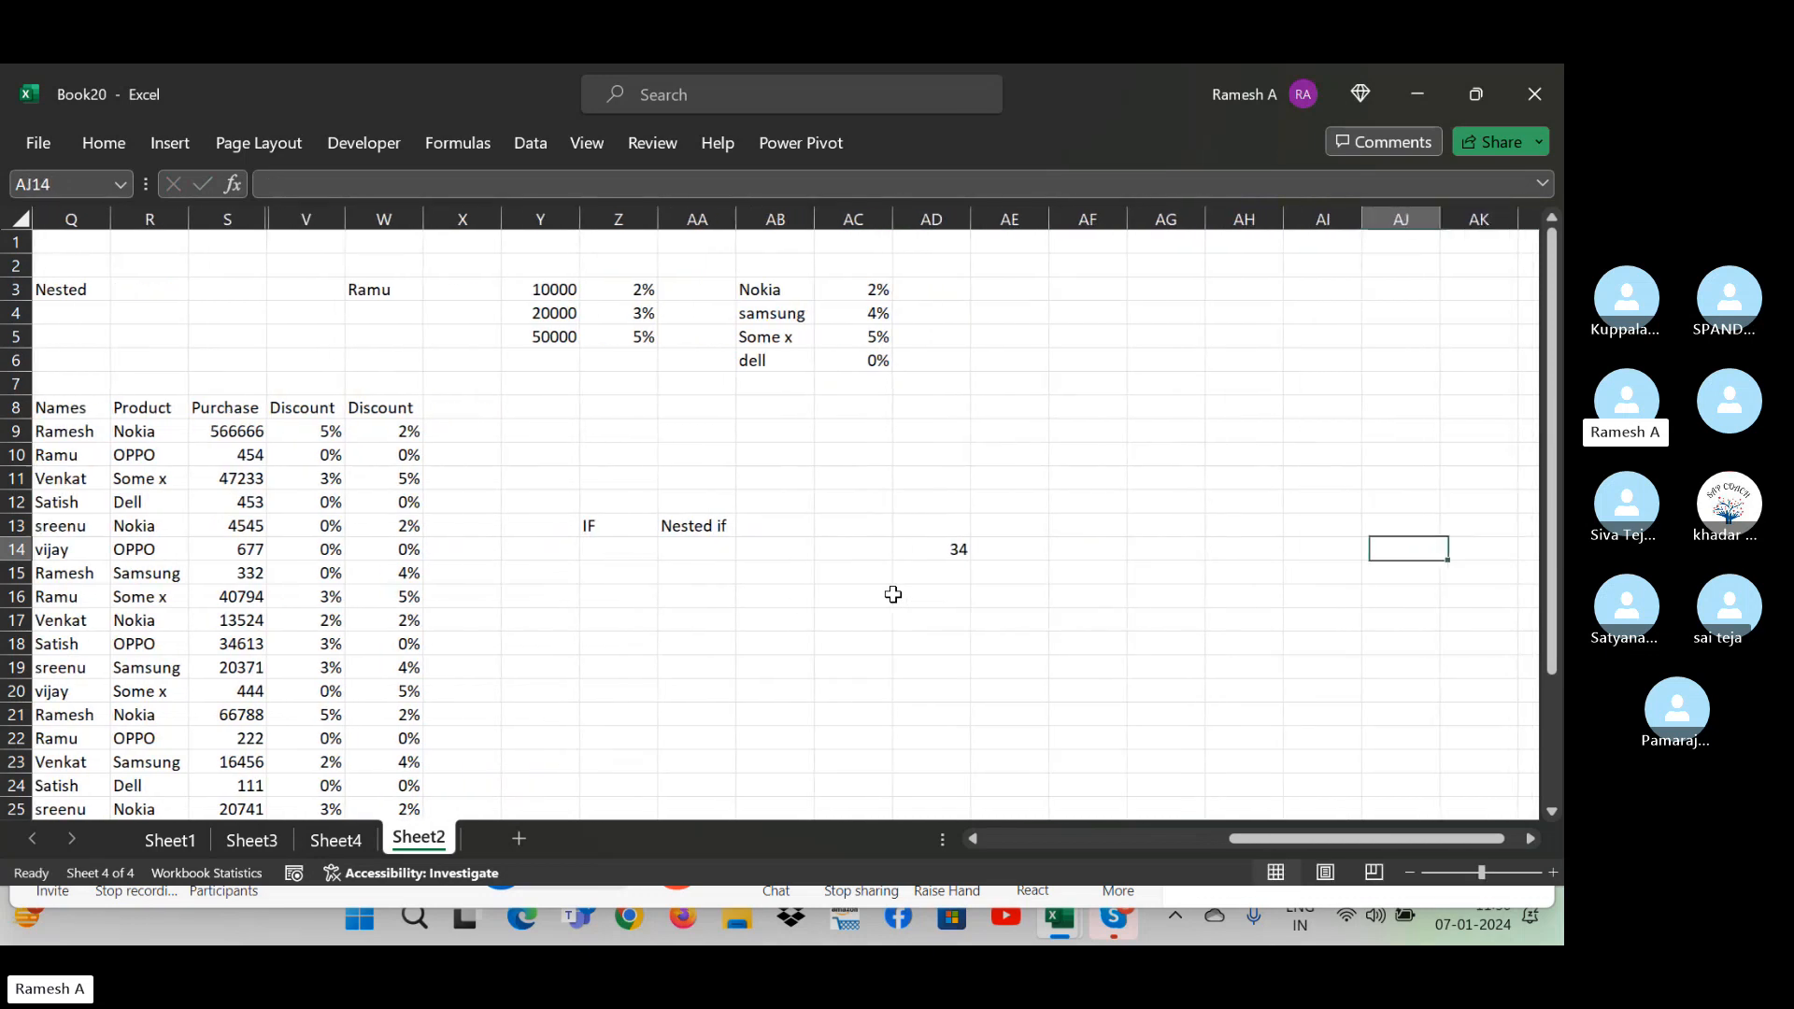
pyautogui.press('Left')
pyautogui.press('Left')
pyautogui.press('Left')
pyautogui.press('Left')
pyautogui.press('Left')
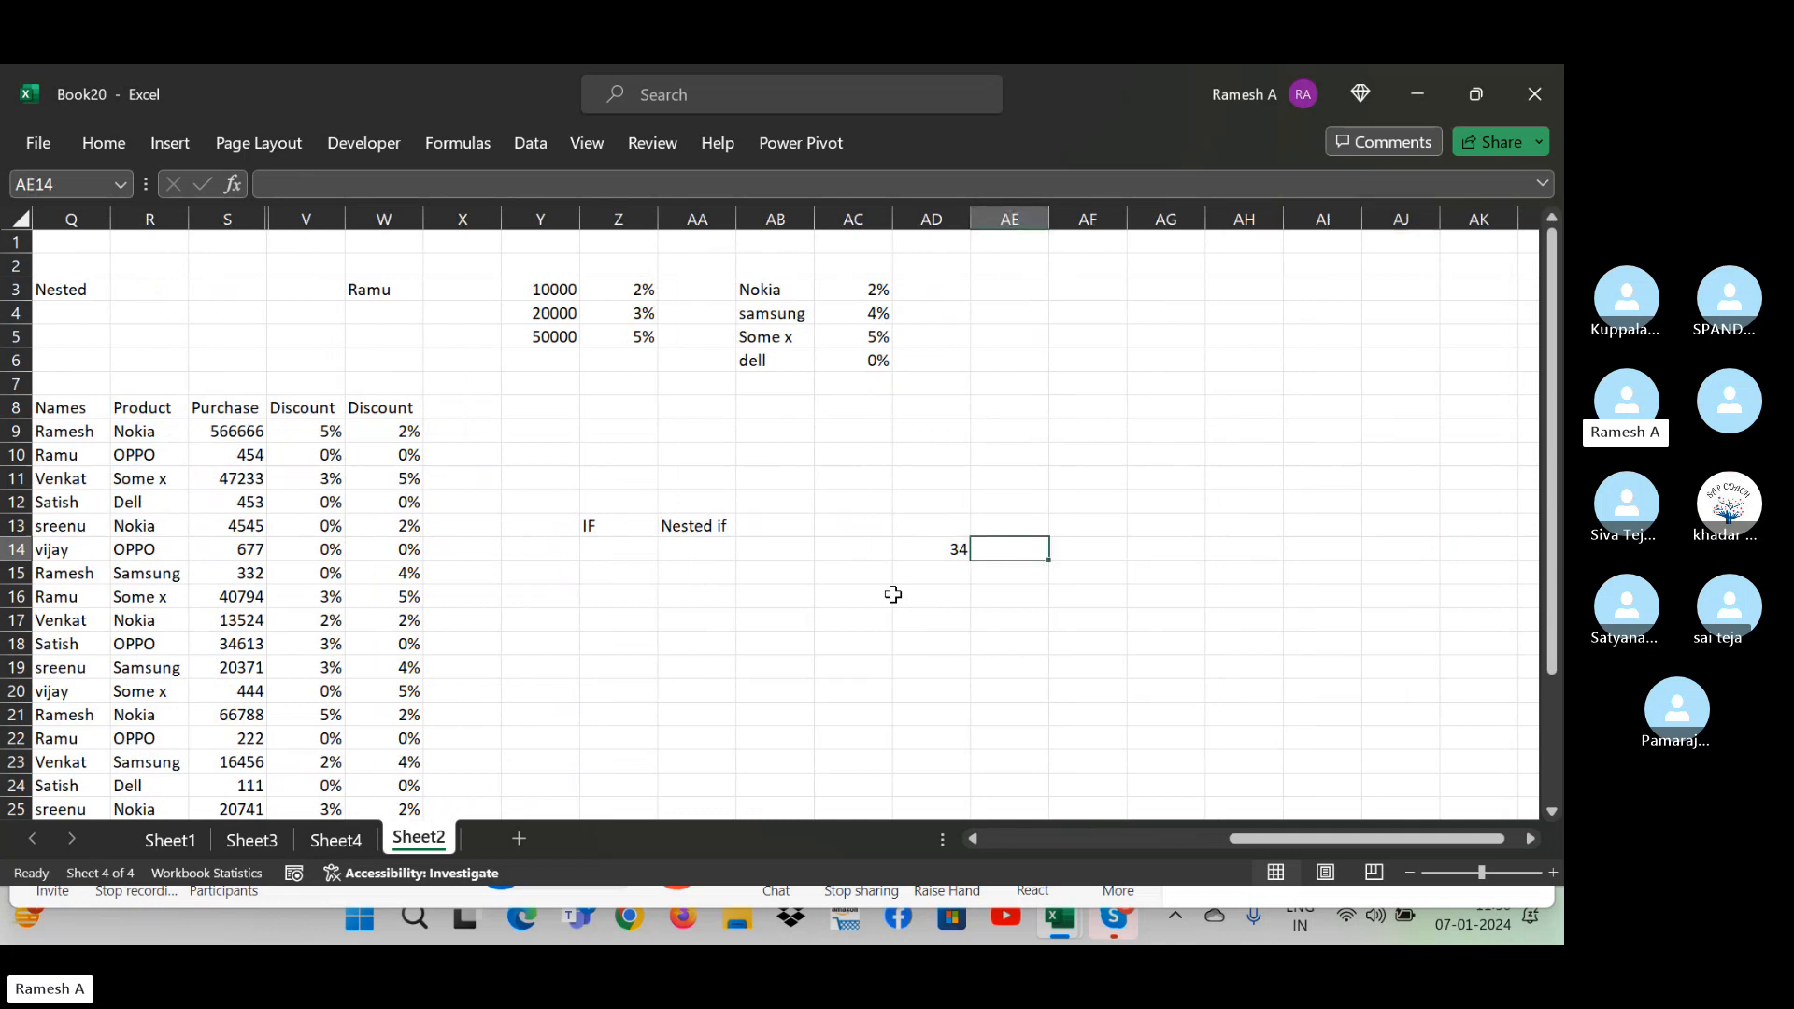
pyautogui.write('=')
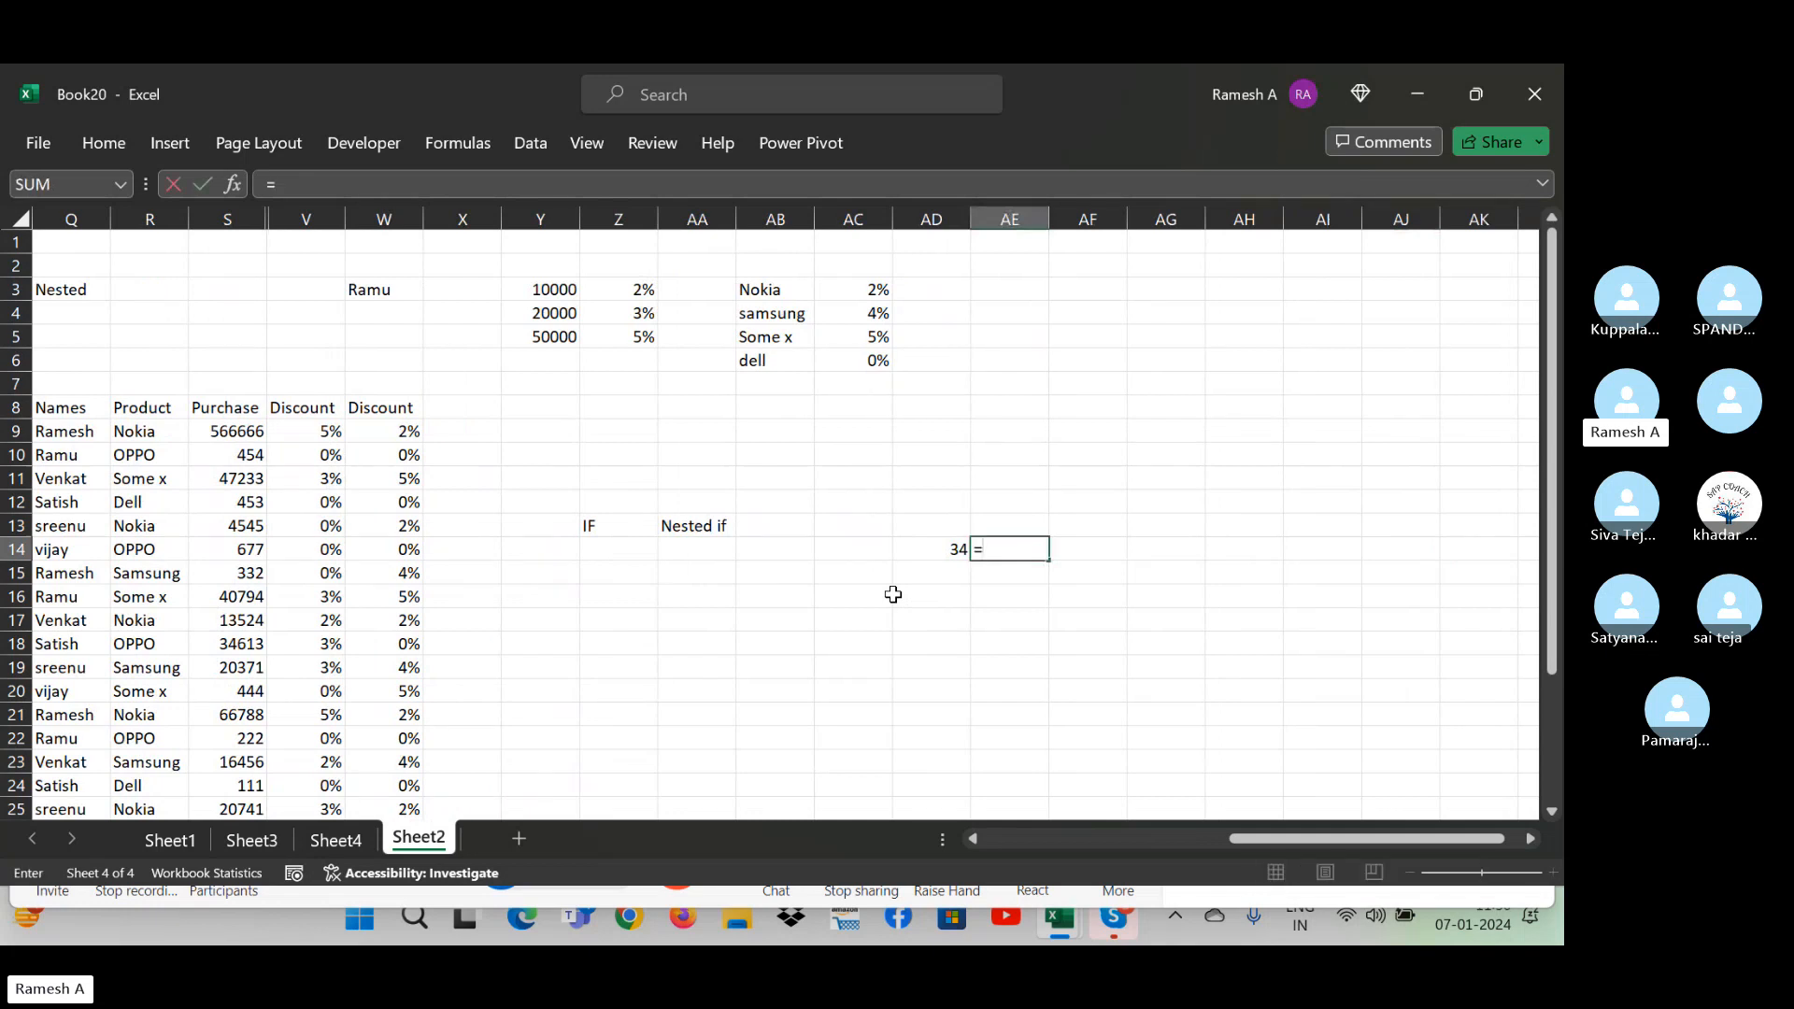
pyautogui.write('if(')
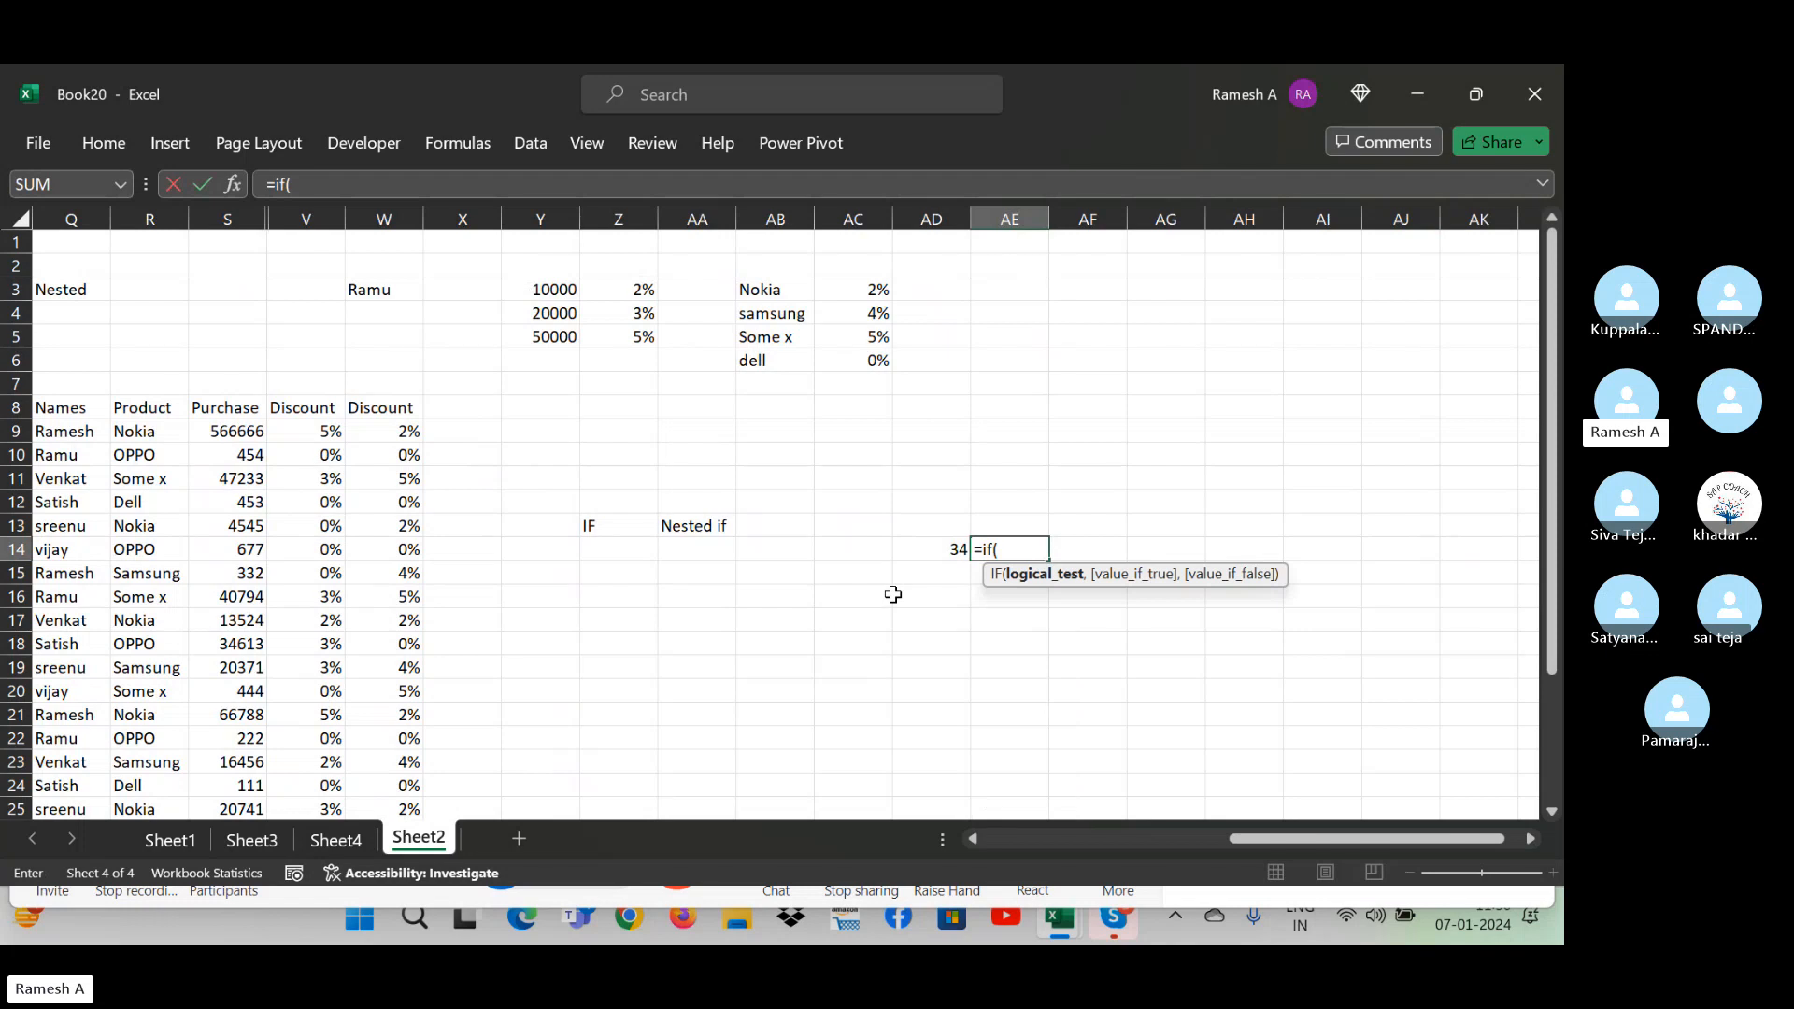
pyautogui.press('Left')
pyautogui.write('>35')
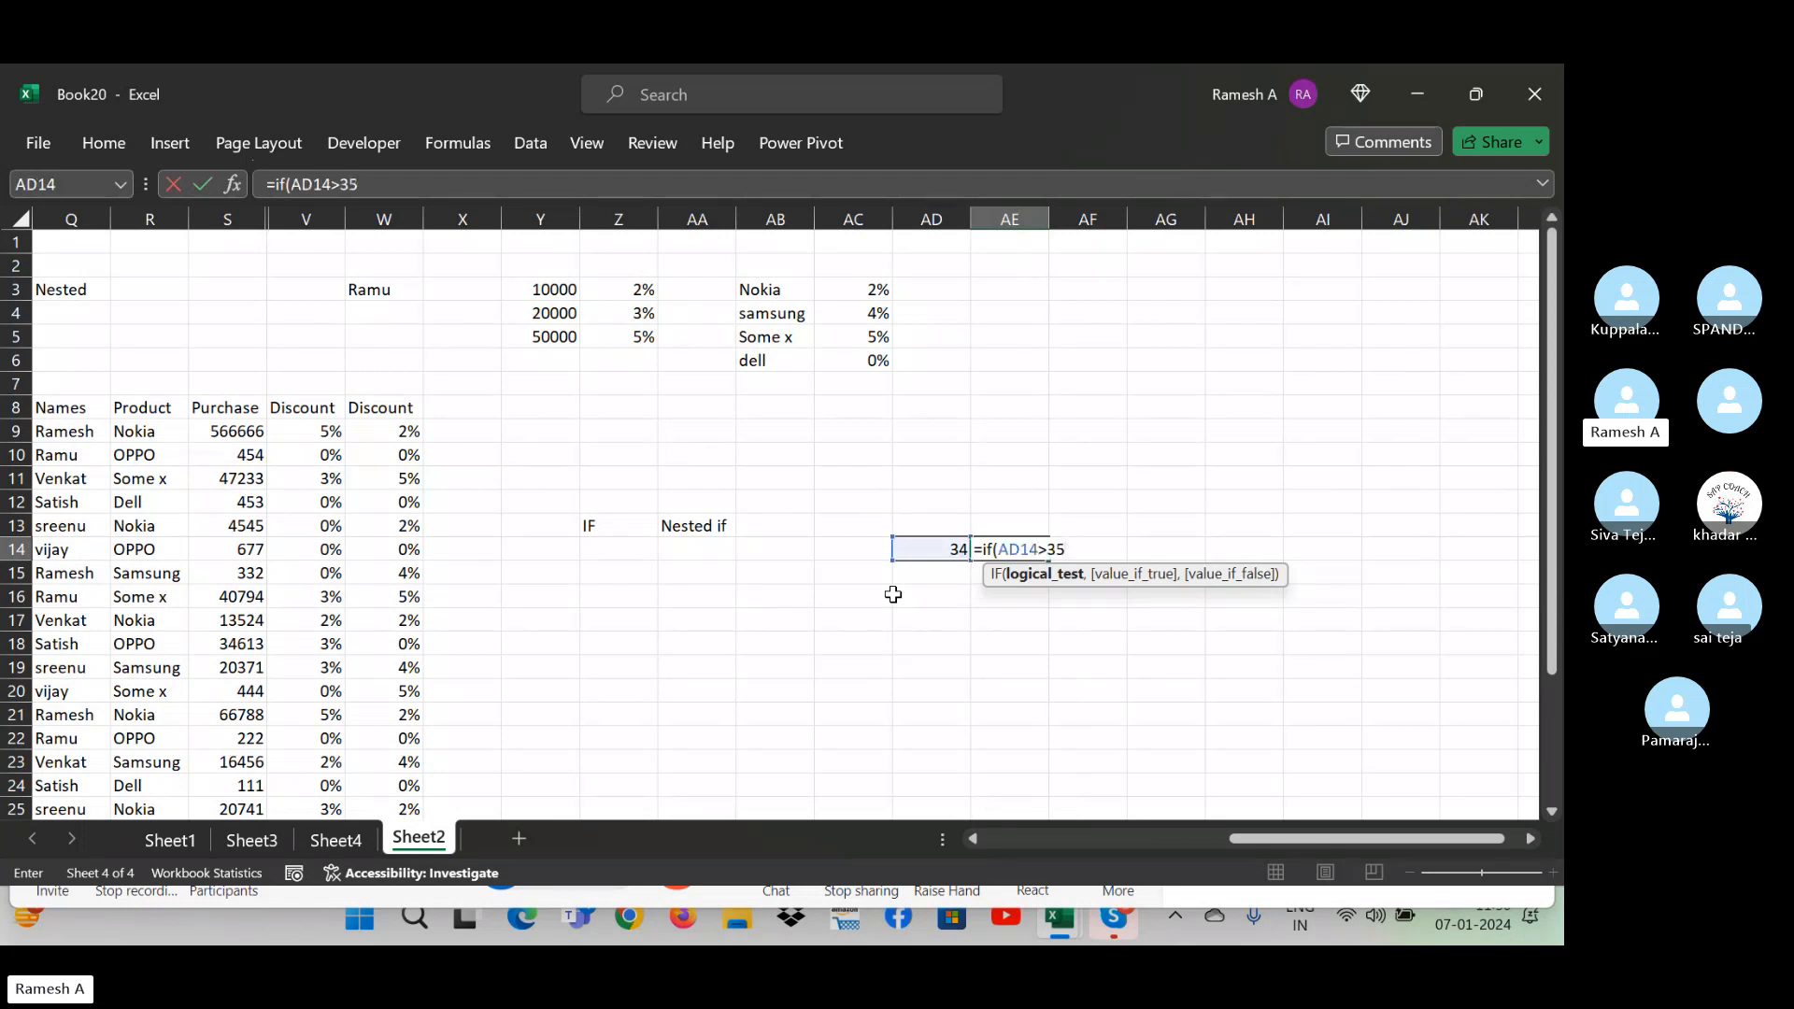
pyautogui.write(',"p')
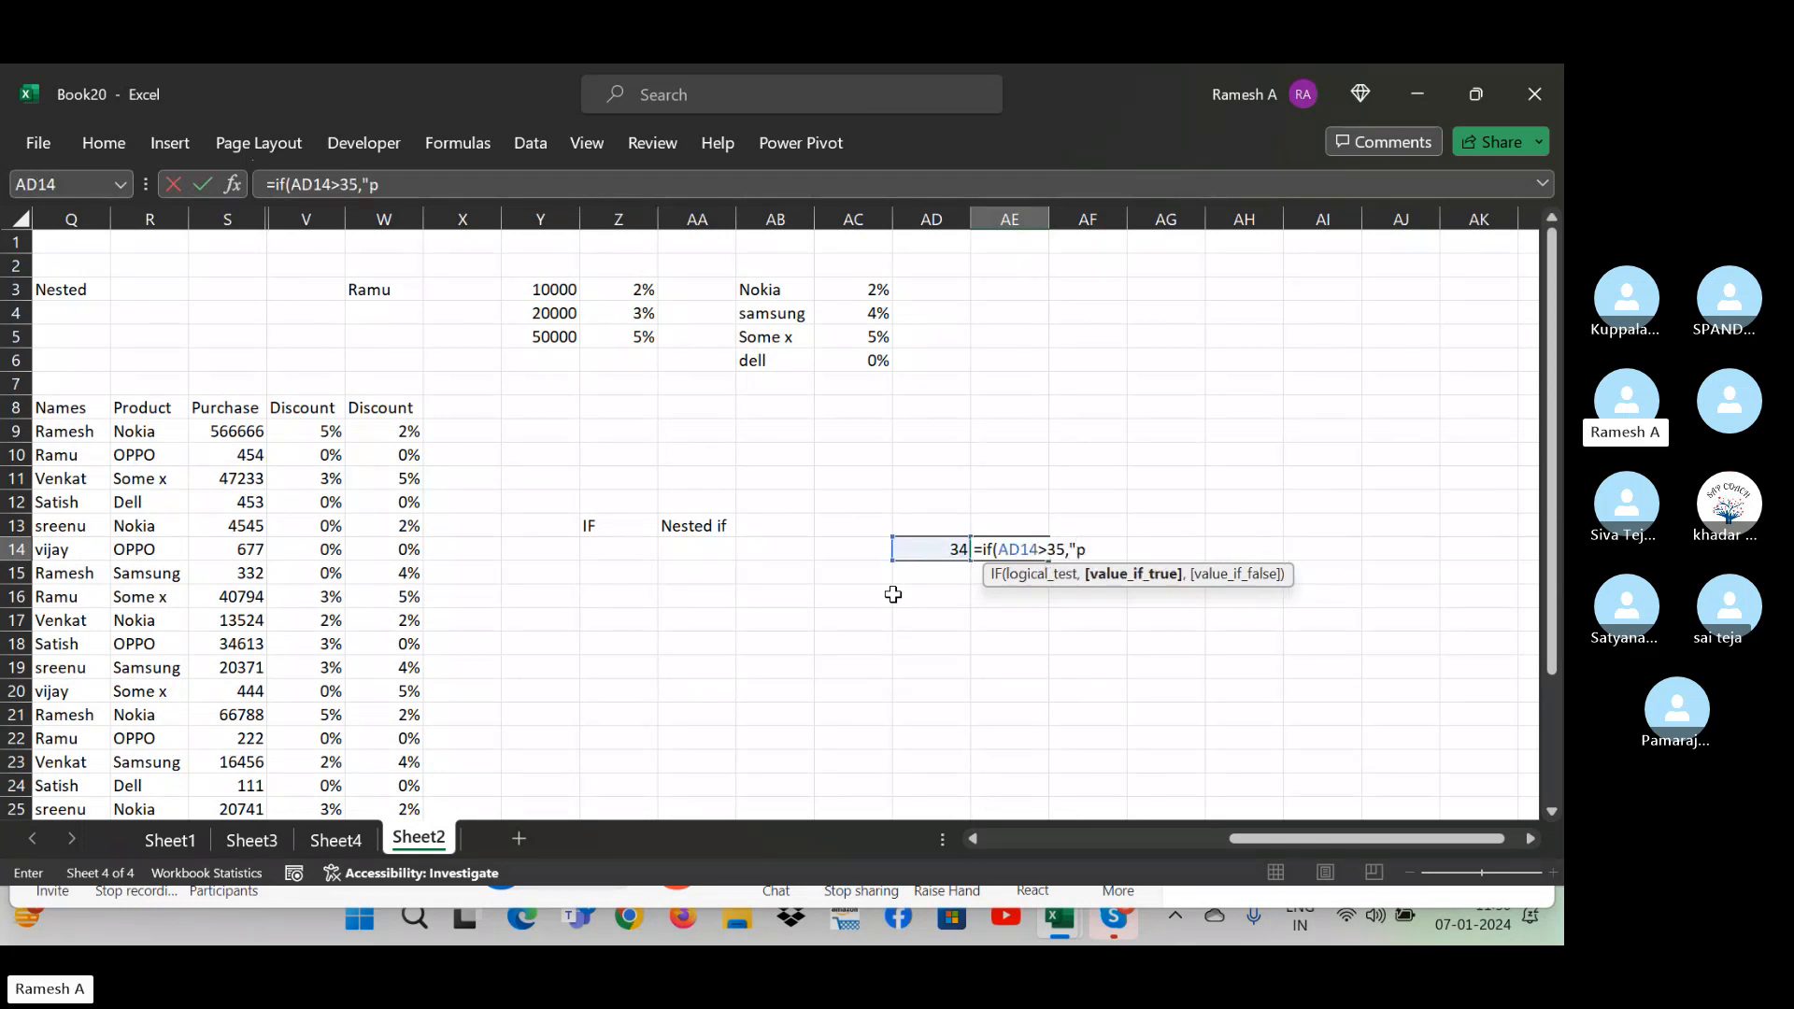
pyautogui.write('ass","fa')
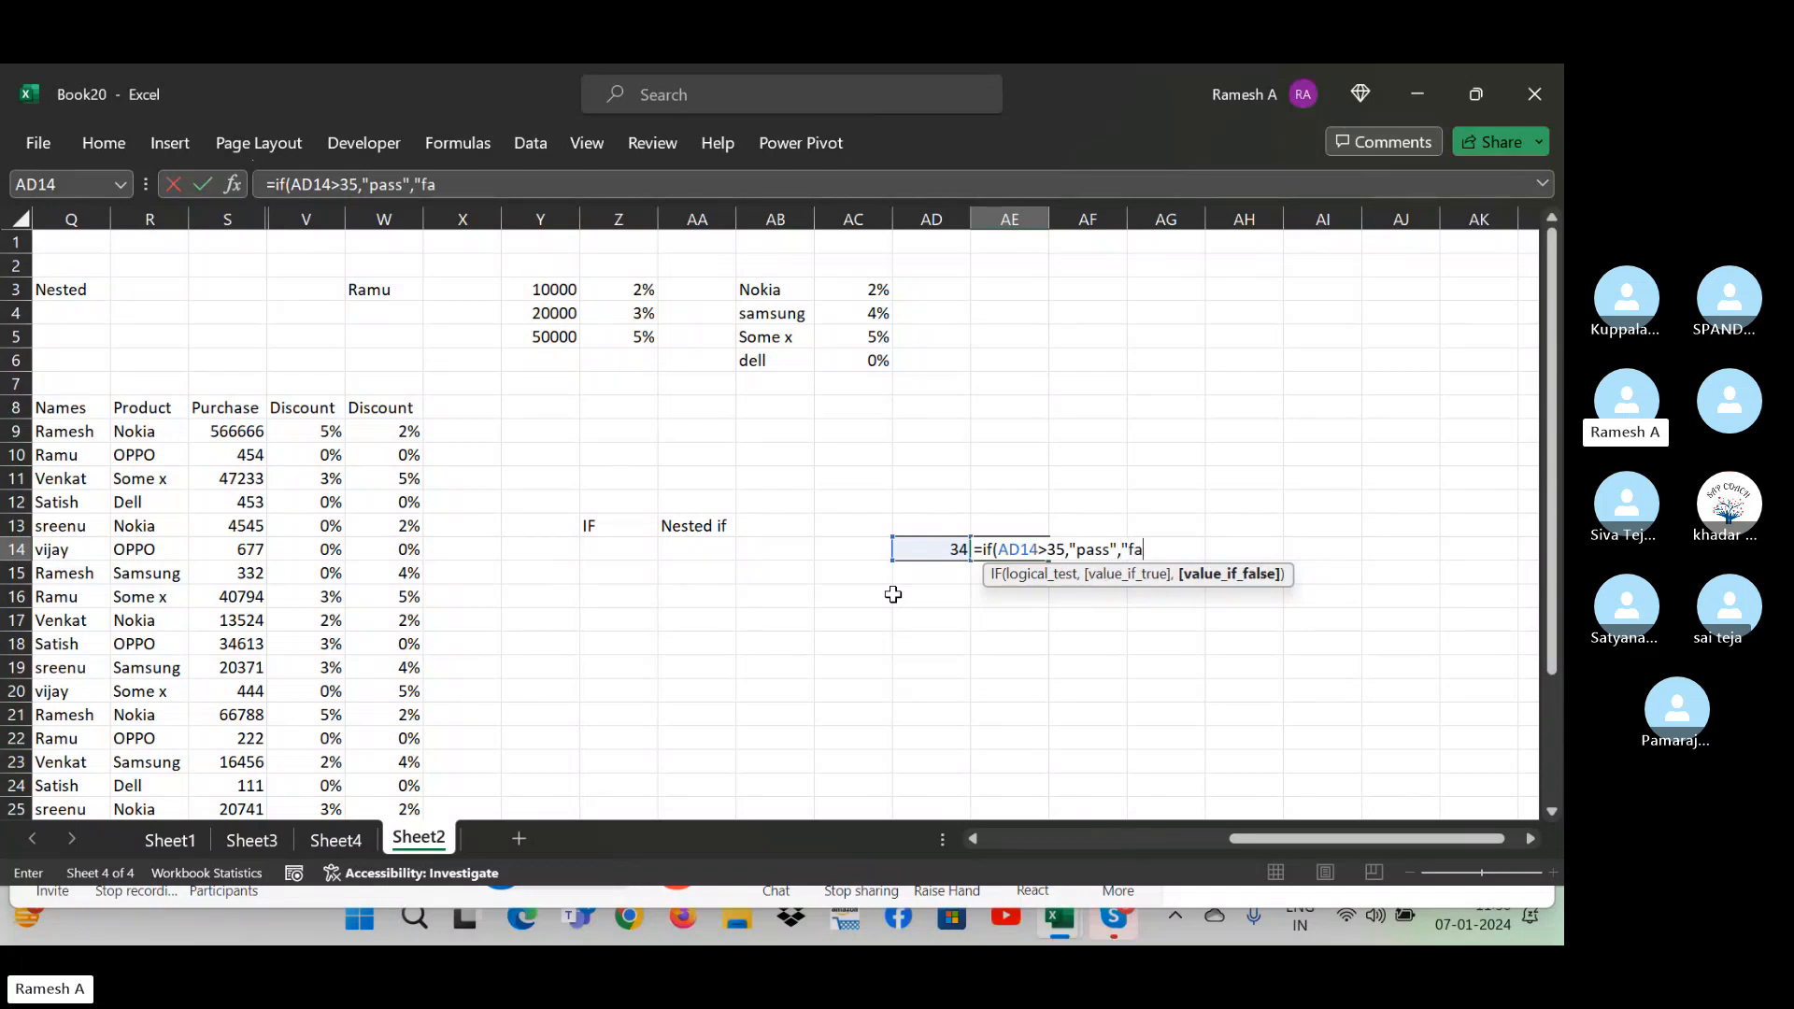
pyautogui.write('il')
pyautogui.press('Return')
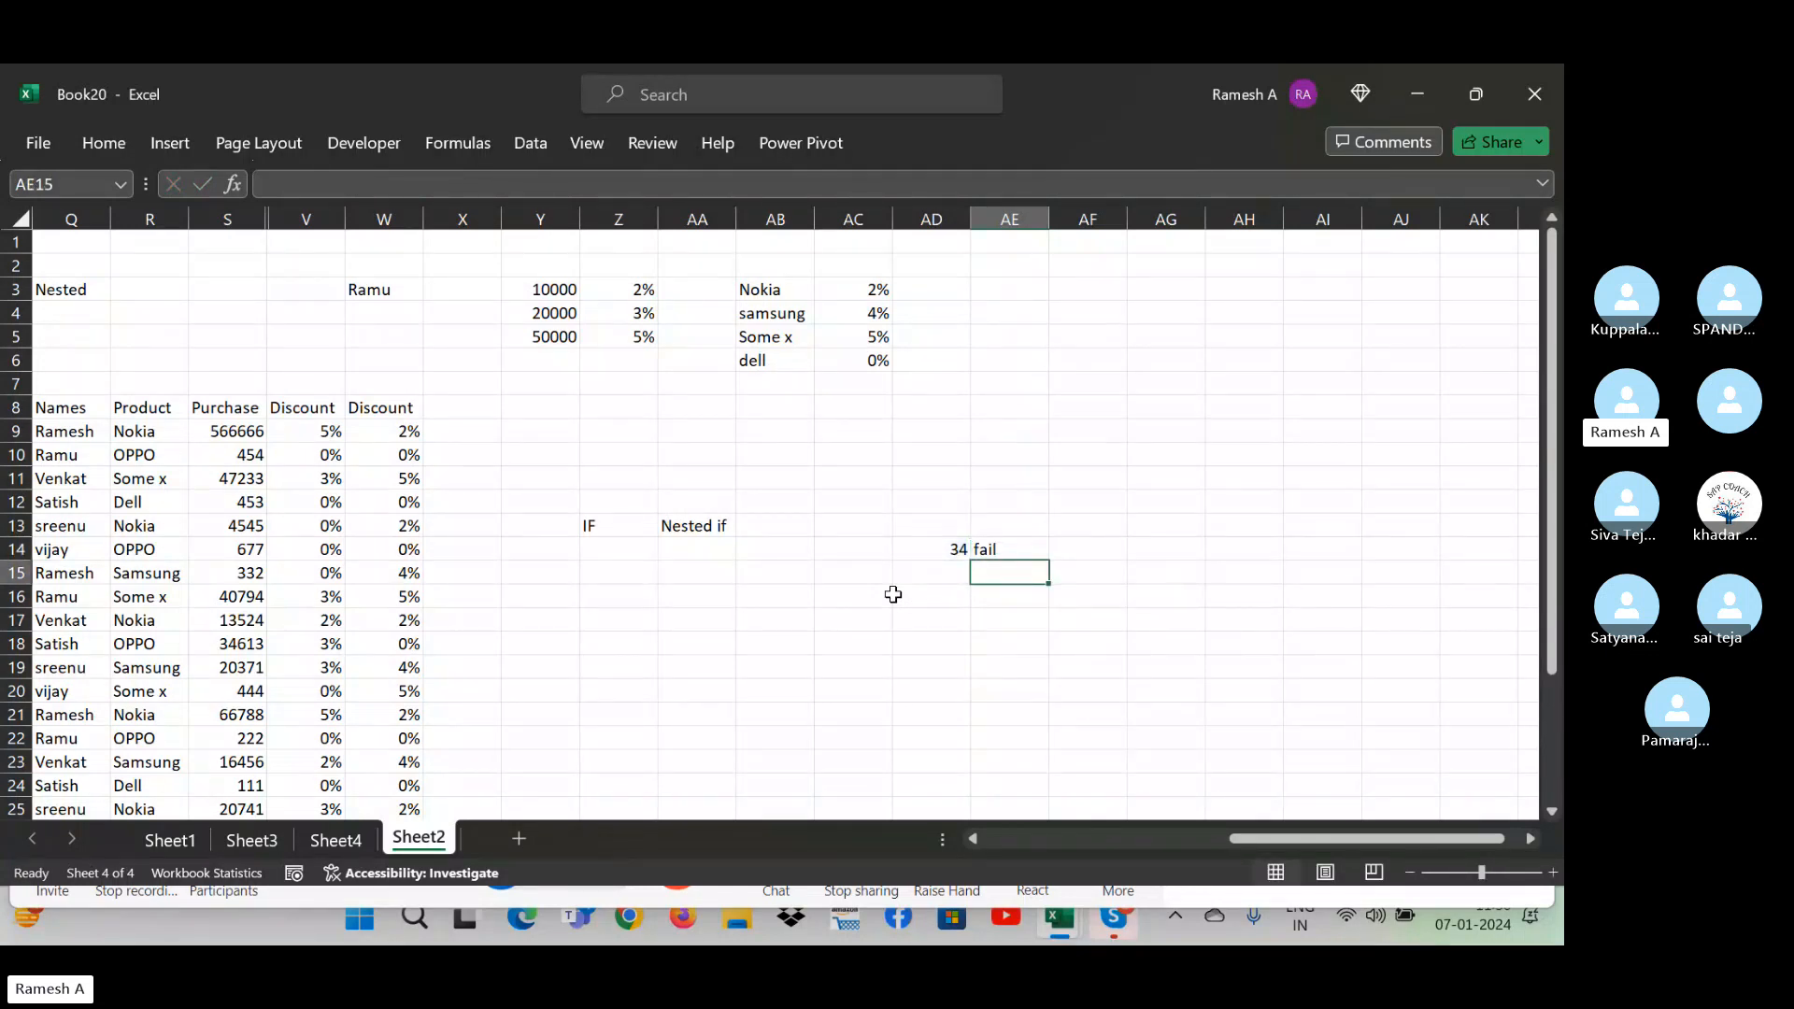
# - Clear the sample value and its IF formula from AD14:AE14
pyautogui.press('Up')
pyautogui.press('Left')
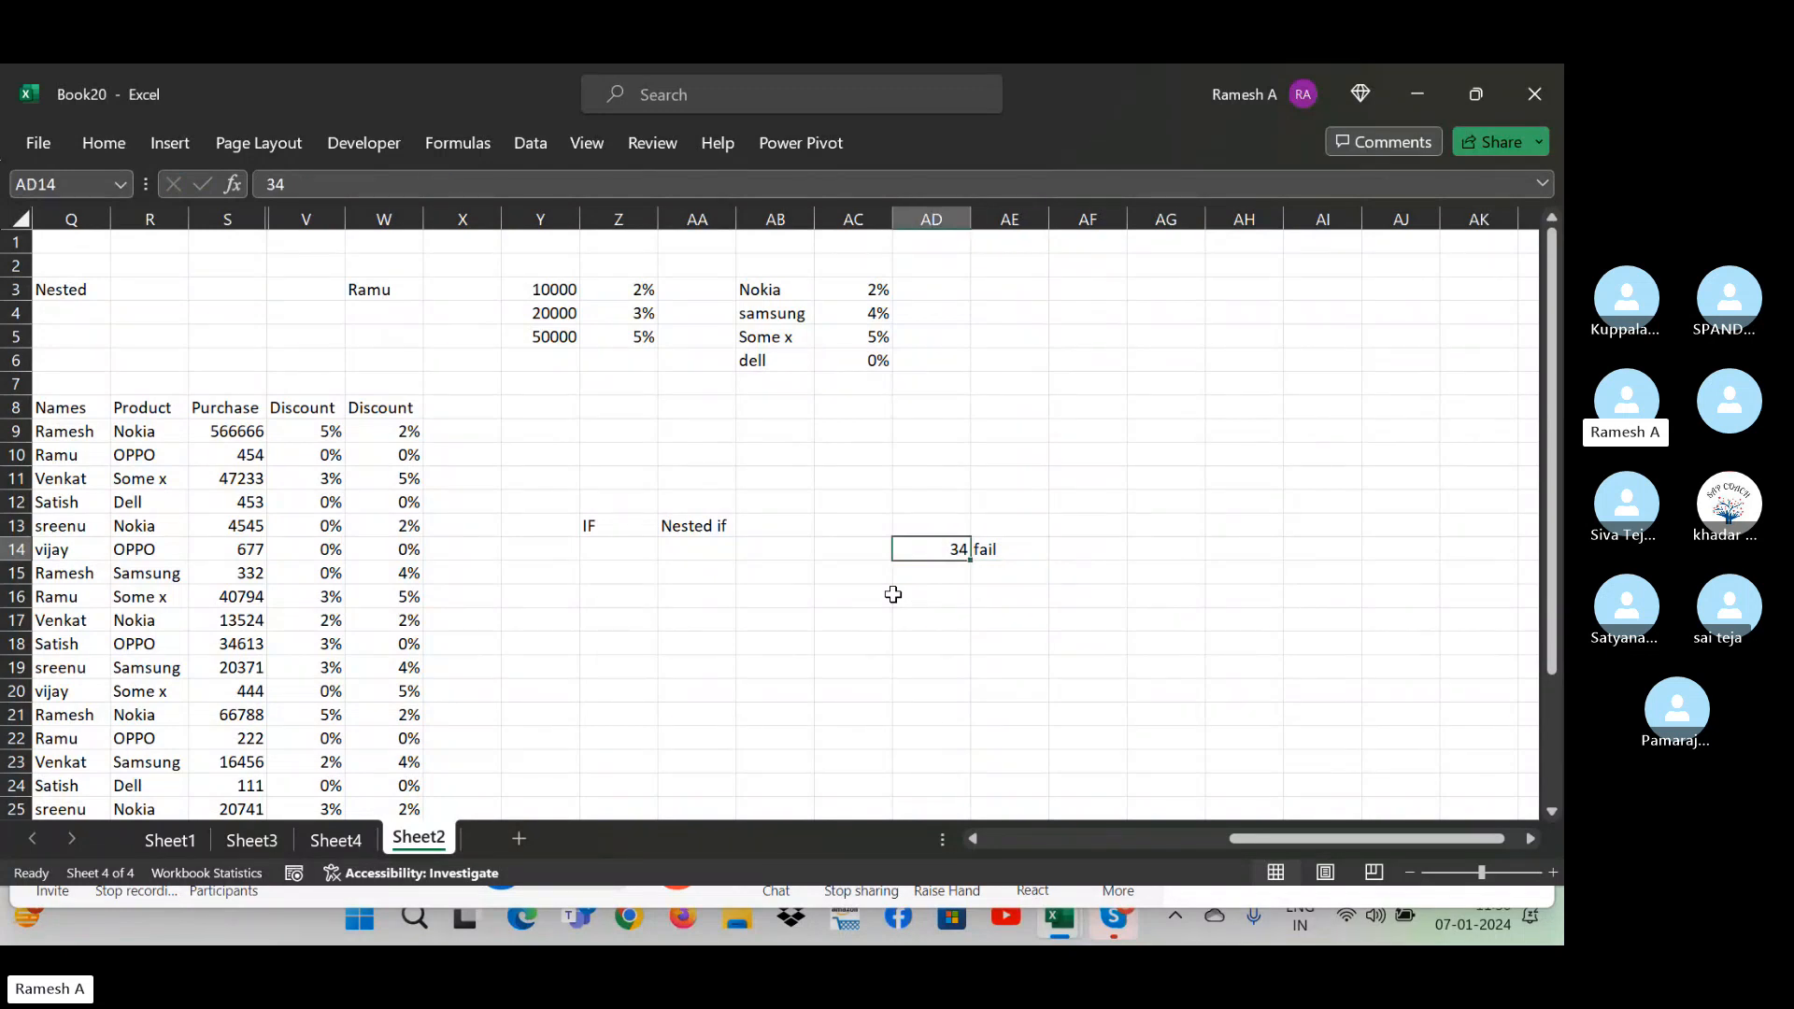
pyautogui.hotkey('shift', 'Right')
pyautogui.press('Delete')
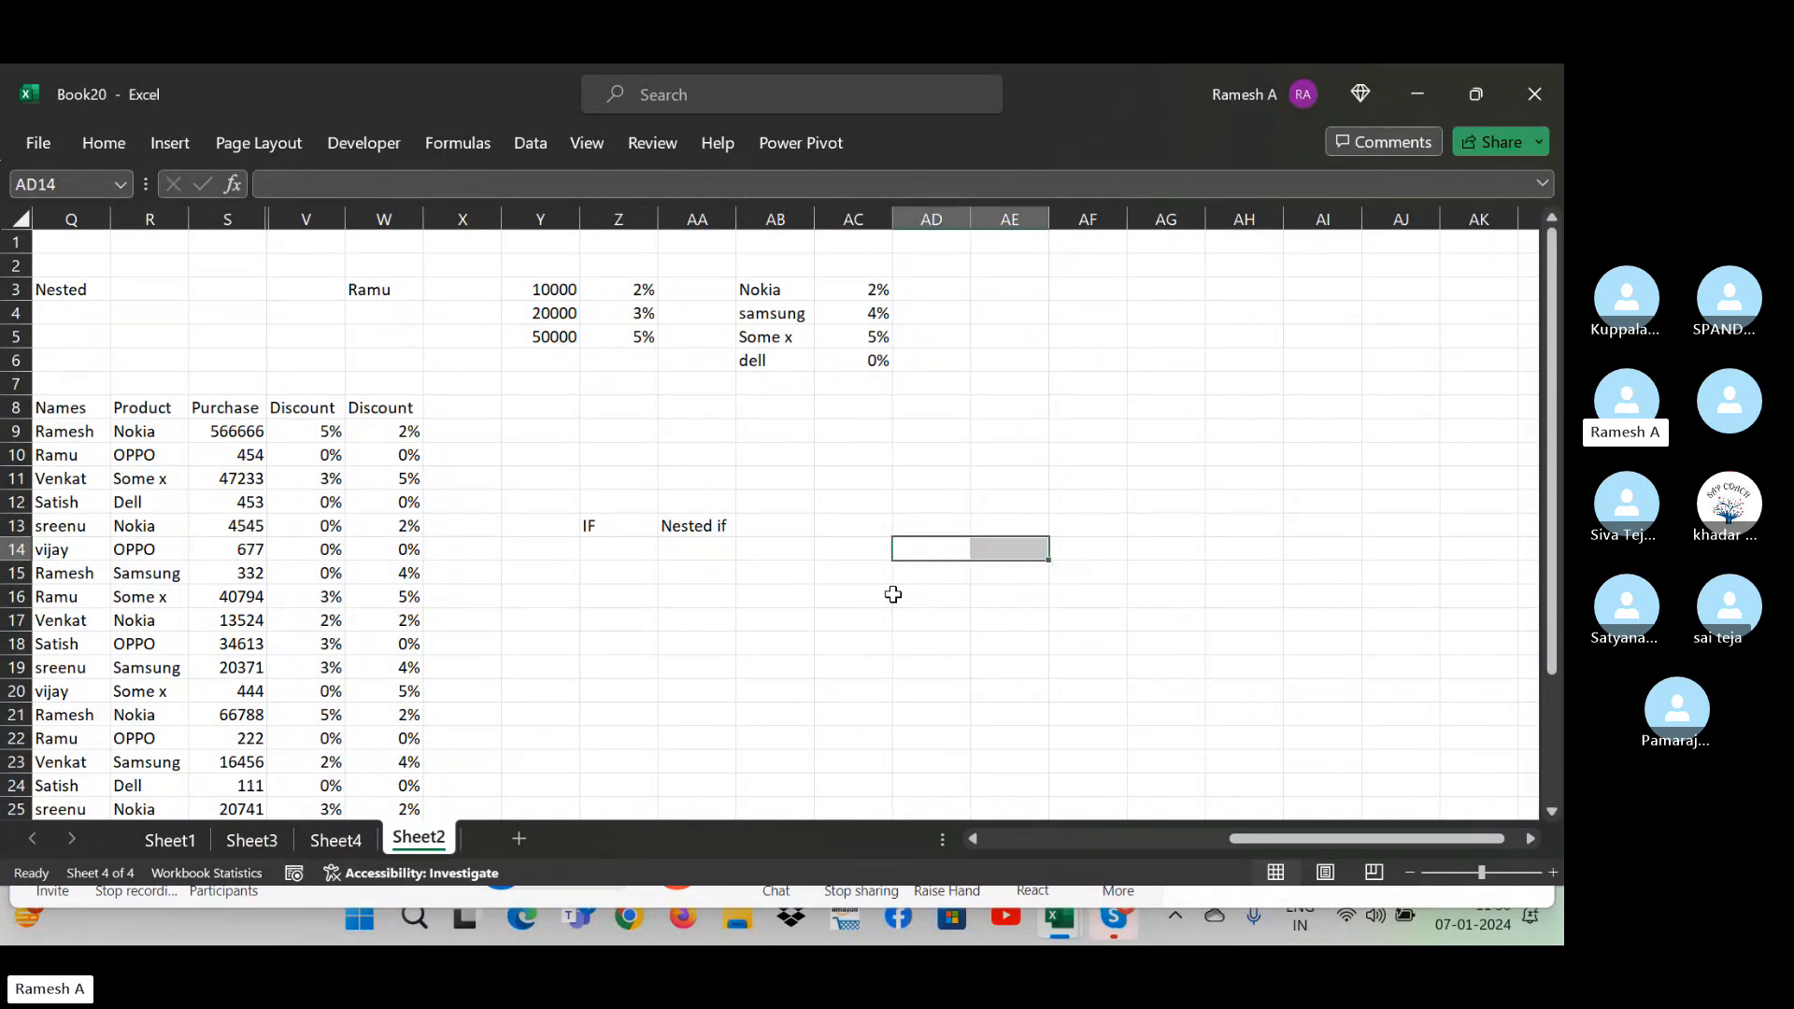
pyautogui.press('Left')
pyautogui.press('Left')
pyautogui.press('Right')
pyautogui.press('Right')
pyautogui.press('Right')
pyautogui.press('Right')
pyautogui.press('Right')
pyautogui.press('Right')
pyautogui.press('Right')
pyautogui.press('Right')
pyautogui.press('Right')
pyautogui.press('Right')
pyautogui.press('Right')
pyautogui.press('Right')
pyautogui.press('Right')
pyautogui.press('Right')
pyautogui.press('Right')
pyautogui.press('Right')
pyautogui.press('Right')
pyautogui.press('Right')
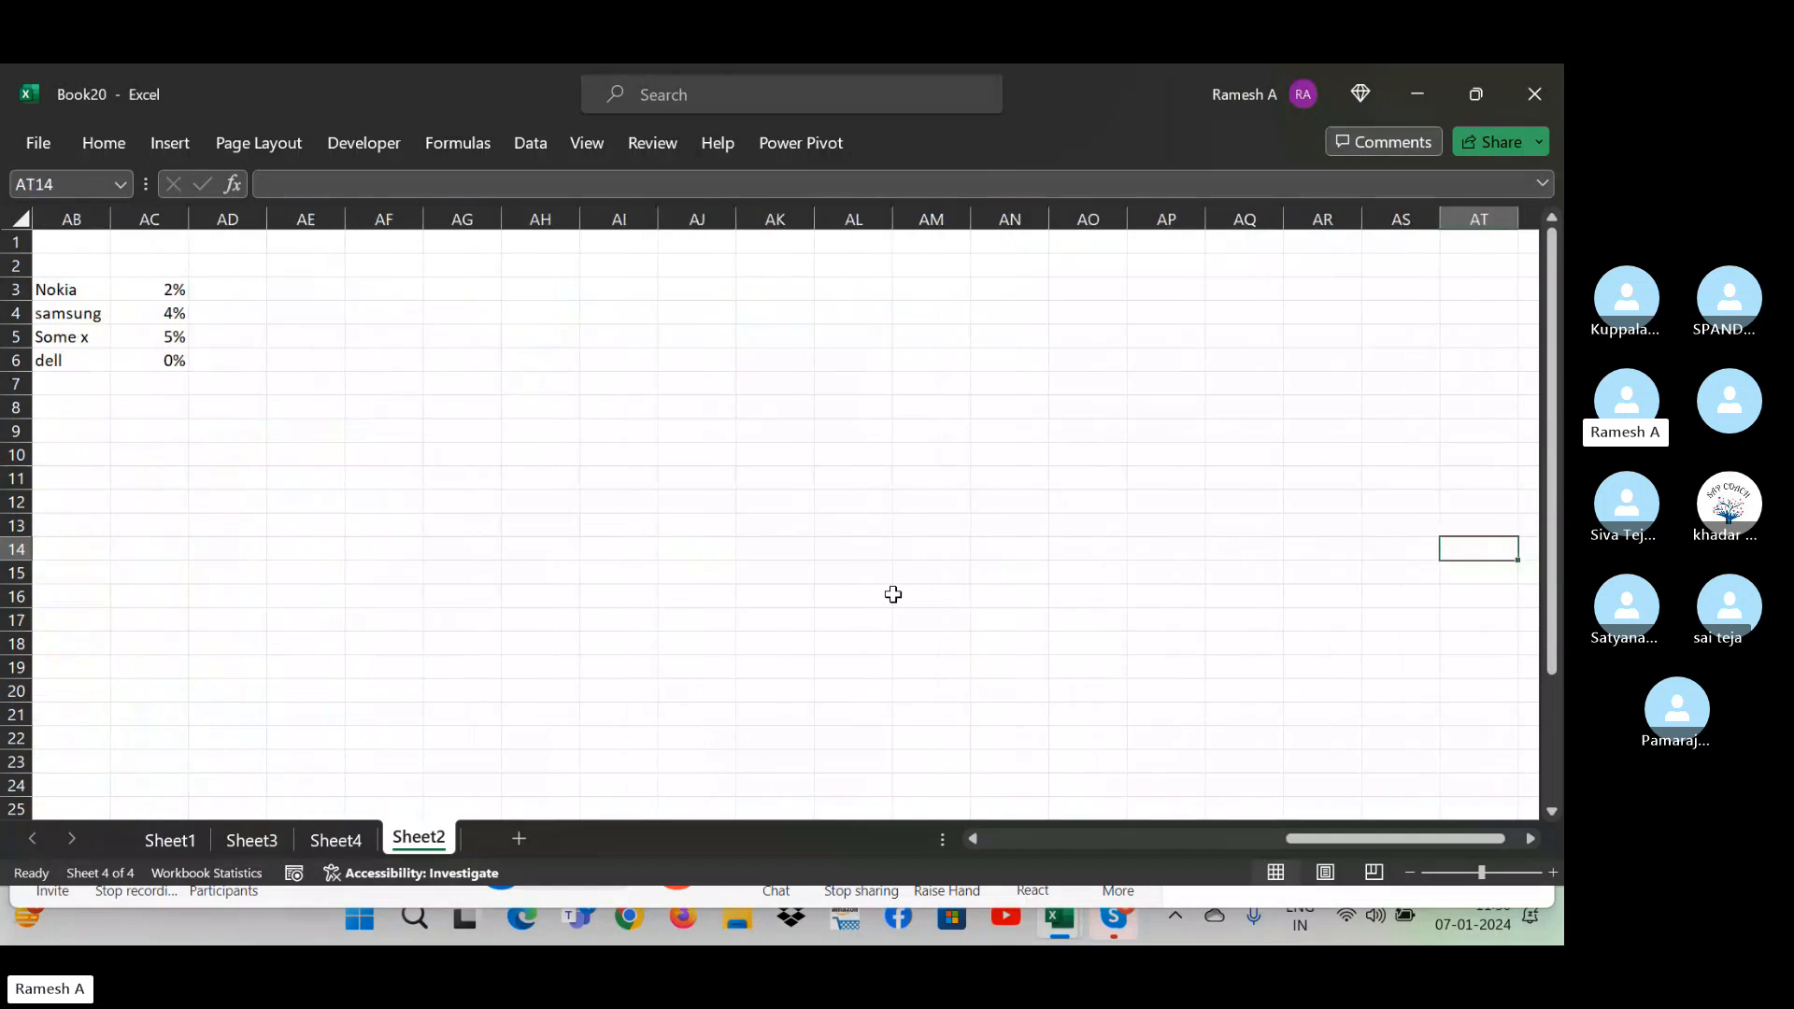
pyautogui.press('Left')
pyautogui.press('Left')
pyautogui.press('Left')
pyautogui.press('Left')
pyautogui.press('Left')
pyautogui.press('Left')
pyautogui.press('Left')
pyautogui.press('Left')
pyautogui.press('Left')
pyautogui.press('Left')
pyautogui.press('Left')
pyautogui.press('Left')
pyautogui.press('Up')
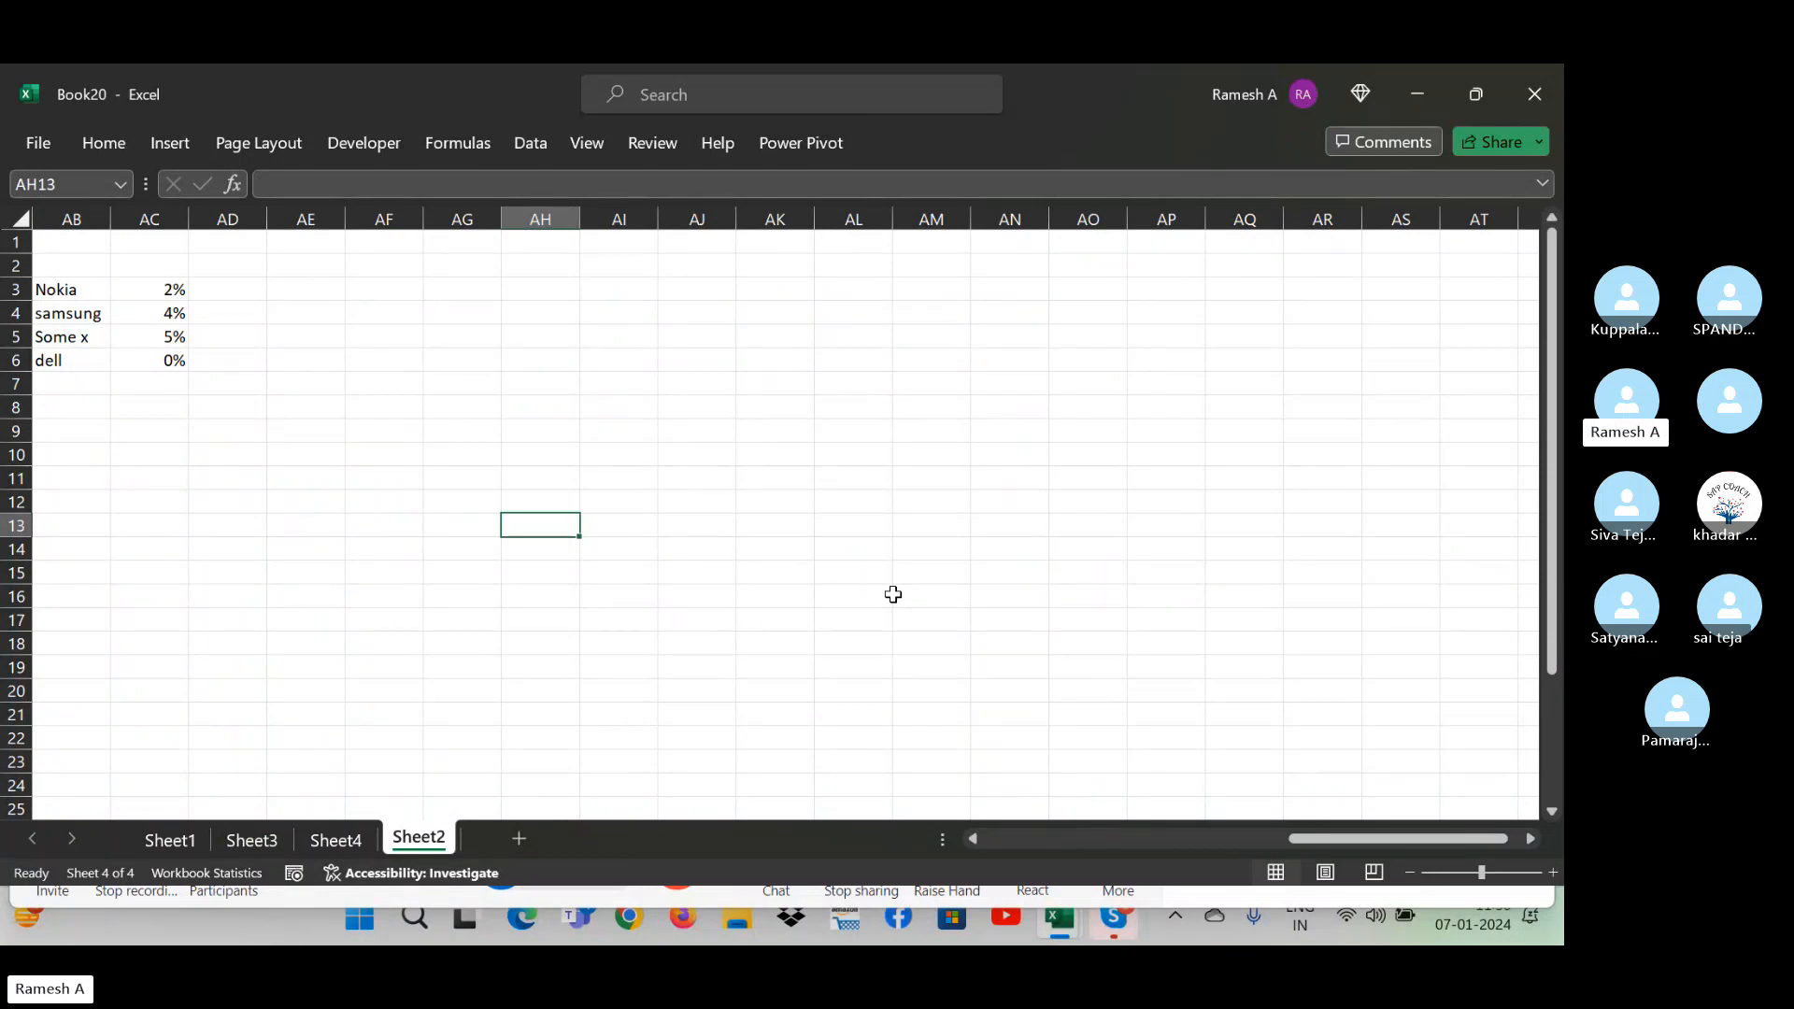
pyautogui.click(1117, 930)
pyautogui.click(1119, 923)
pyautogui.click(1120, 924)
pyautogui.moveTo(1057, 926)
pyautogui.hotkey('alt', 'Tab')
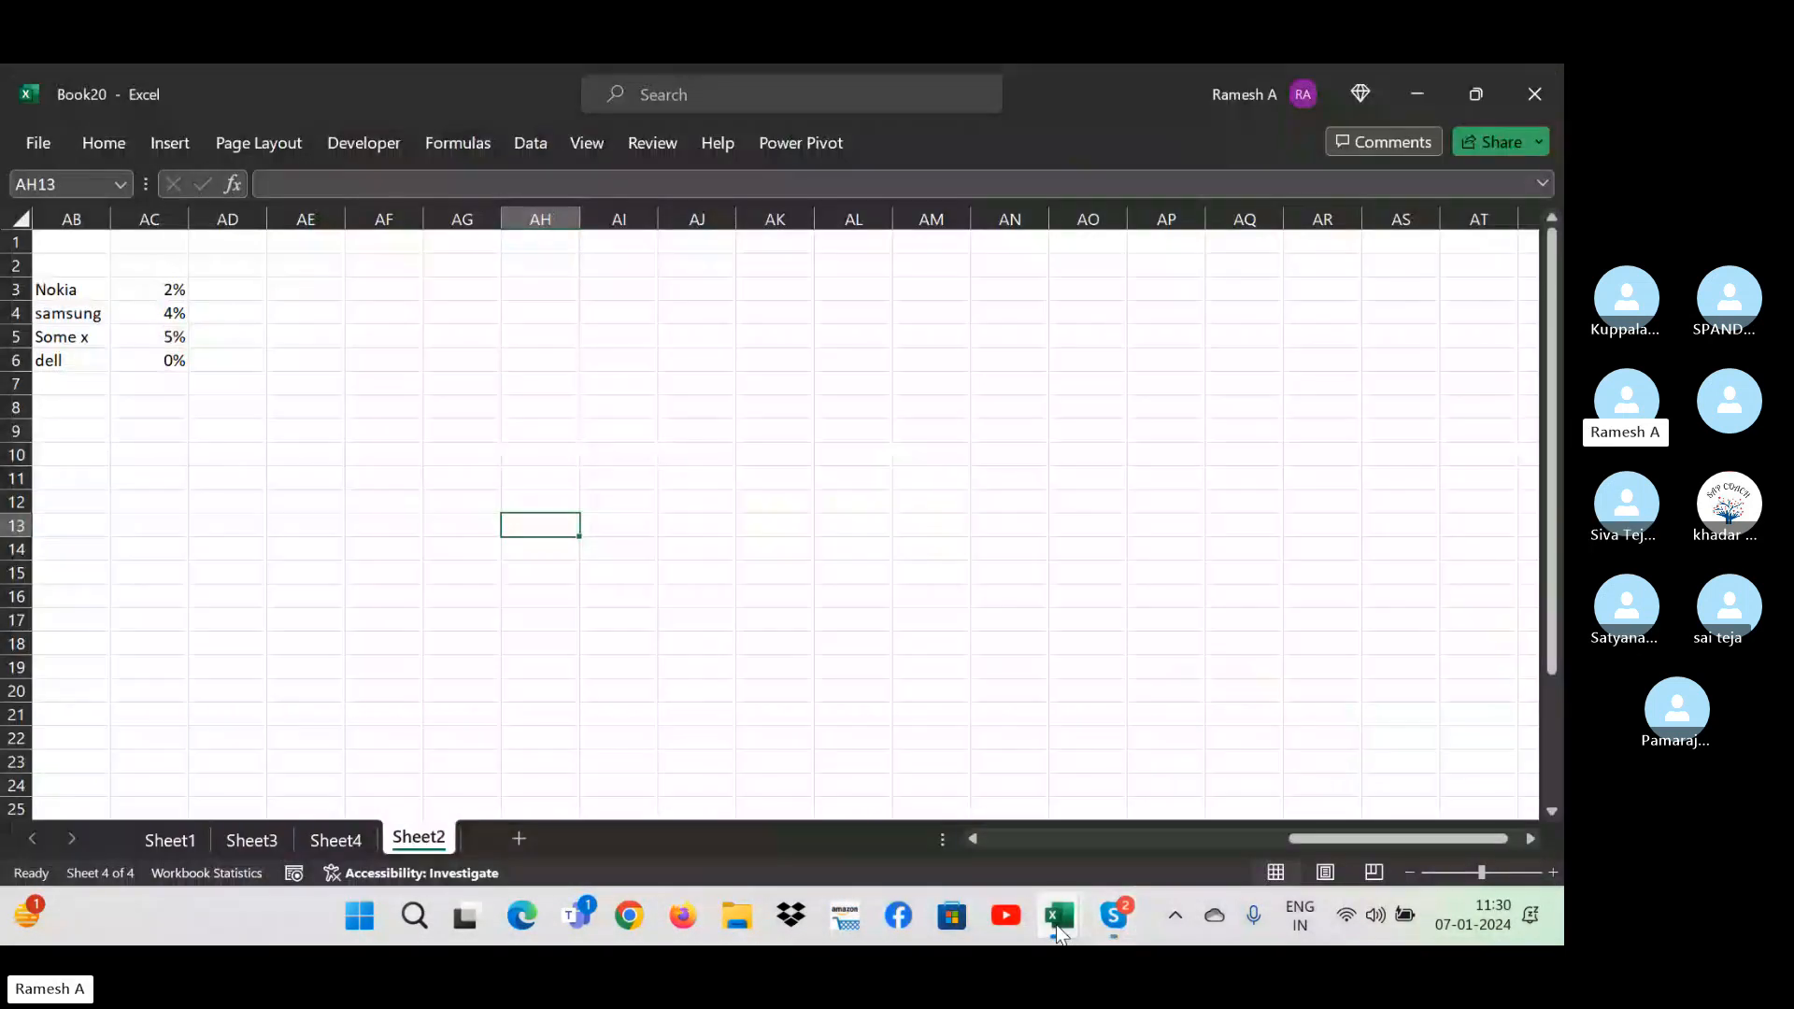
pyautogui.click(524, 617)
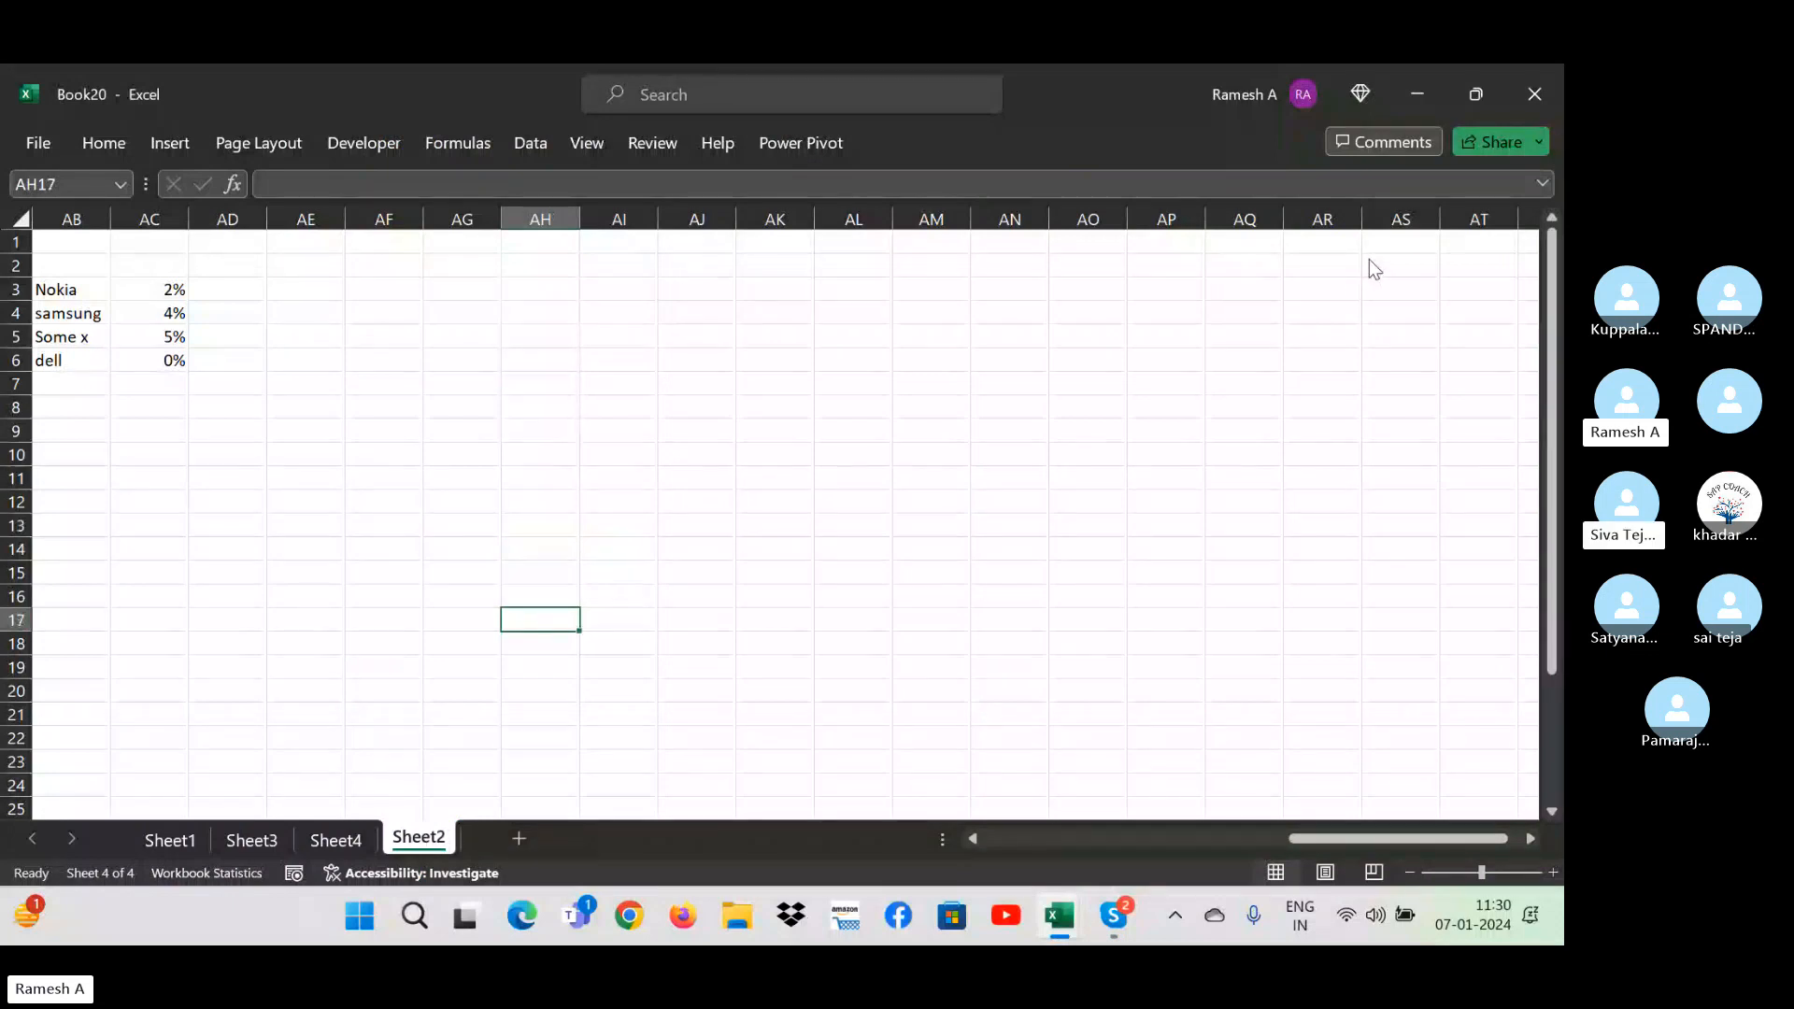
pyautogui.click(702, 446)
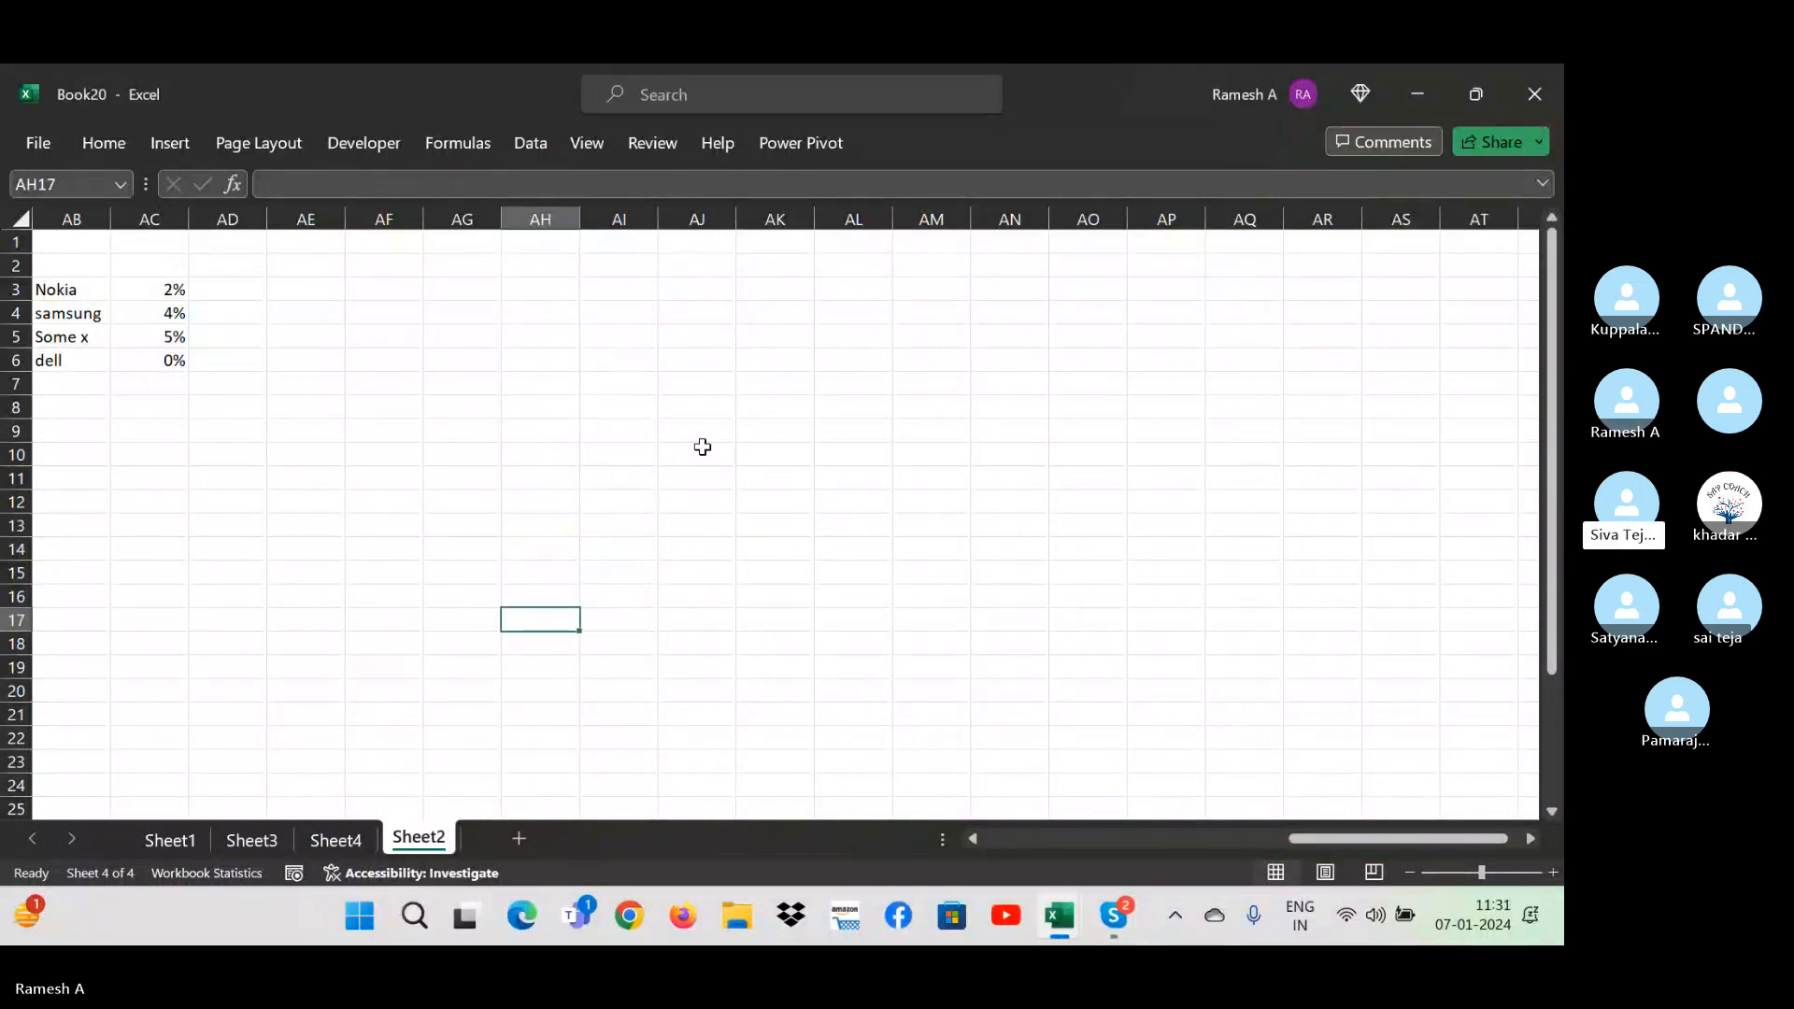
pyautogui.hotkey('ctrl', 'Left')
pyautogui.hotkey('ctrl', 'Left')
pyautogui.hotkey('ctrl', 'Left')
pyautogui.hotkey('ctrl', 'Left')
pyautogui.hotkey('ctrl', 'Left')
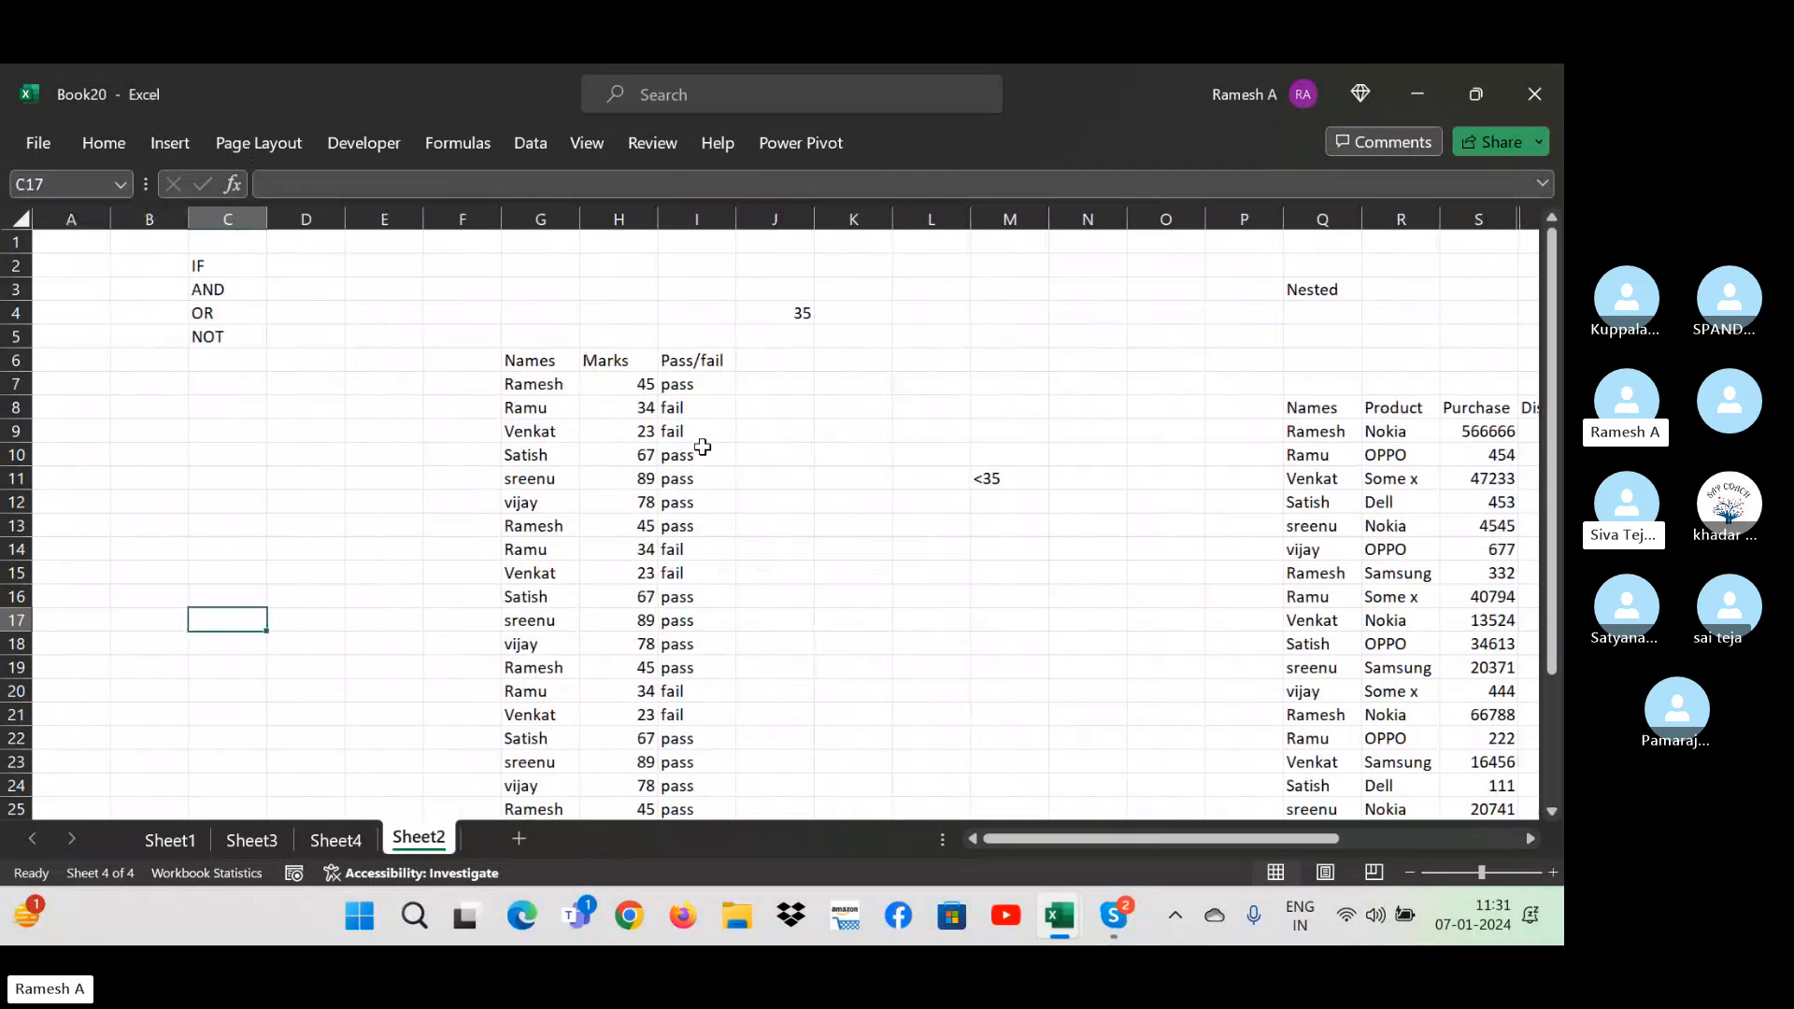
pyautogui.hotkey('ctrl', 'Right')
pyautogui.hotkey('ctrl', 'Right')
pyautogui.hotkey('ctrl', 'Right')
pyautogui.hotkey('ctrl', 'Right')
pyautogui.press('Right')
pyautogui.press('Right')
pyautogui.press('Right')
pyautogui.press('Right')
pyautogui.press('Right')
pyautogui.press('Right')
pyautogui.press('Right')
pyautogui.press('Right')
pyautogui.press('Right')
pyautogui.press('Right')
pyautogui.press('Right')
pyautogui.press('Right')
pyautogui.press('Right')
# - Enter the labels AND in AH7, OR in AJ7 and NOT in AL7
pyautogui.press('Left')
pyautogui.press('Left')
pyautogui.press('Left')
pyautogui.press('Left')
pyautogui.press('Left')
pyautogui.press('Left')
pyautogui.press('Left')
pyautogui.press('Left')
pyautogui.press('Left')
pyautogui.press('Left')
pyautogui.press('Left')
pyautogui.press('Left')
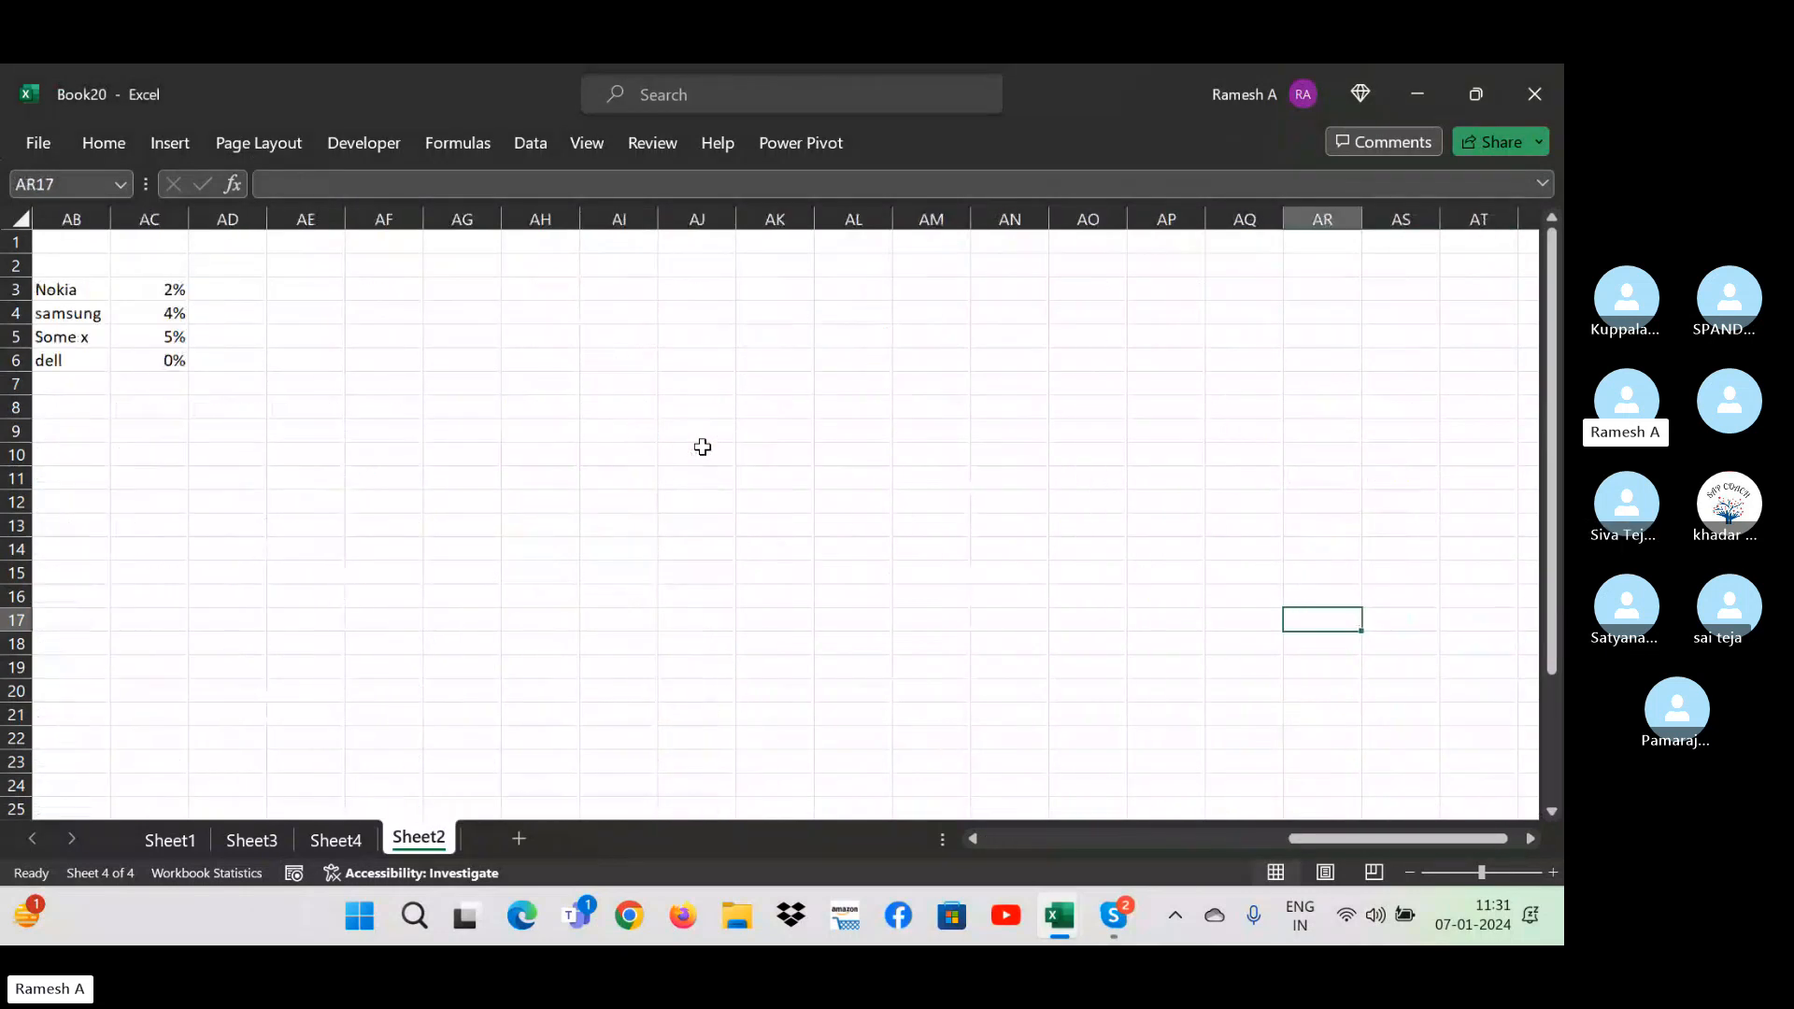
pyautogui.press('Up')
pyautogui.press('Up')
pyautogui.press('Up')
pyautogui.press('Up')
pyautogui.press('Up')
pyautogui.press('Up')
pyautogui.press('Up')
pyautogui.press('Up')
pyautogui.press('Up')
pyautogui.press('Up')
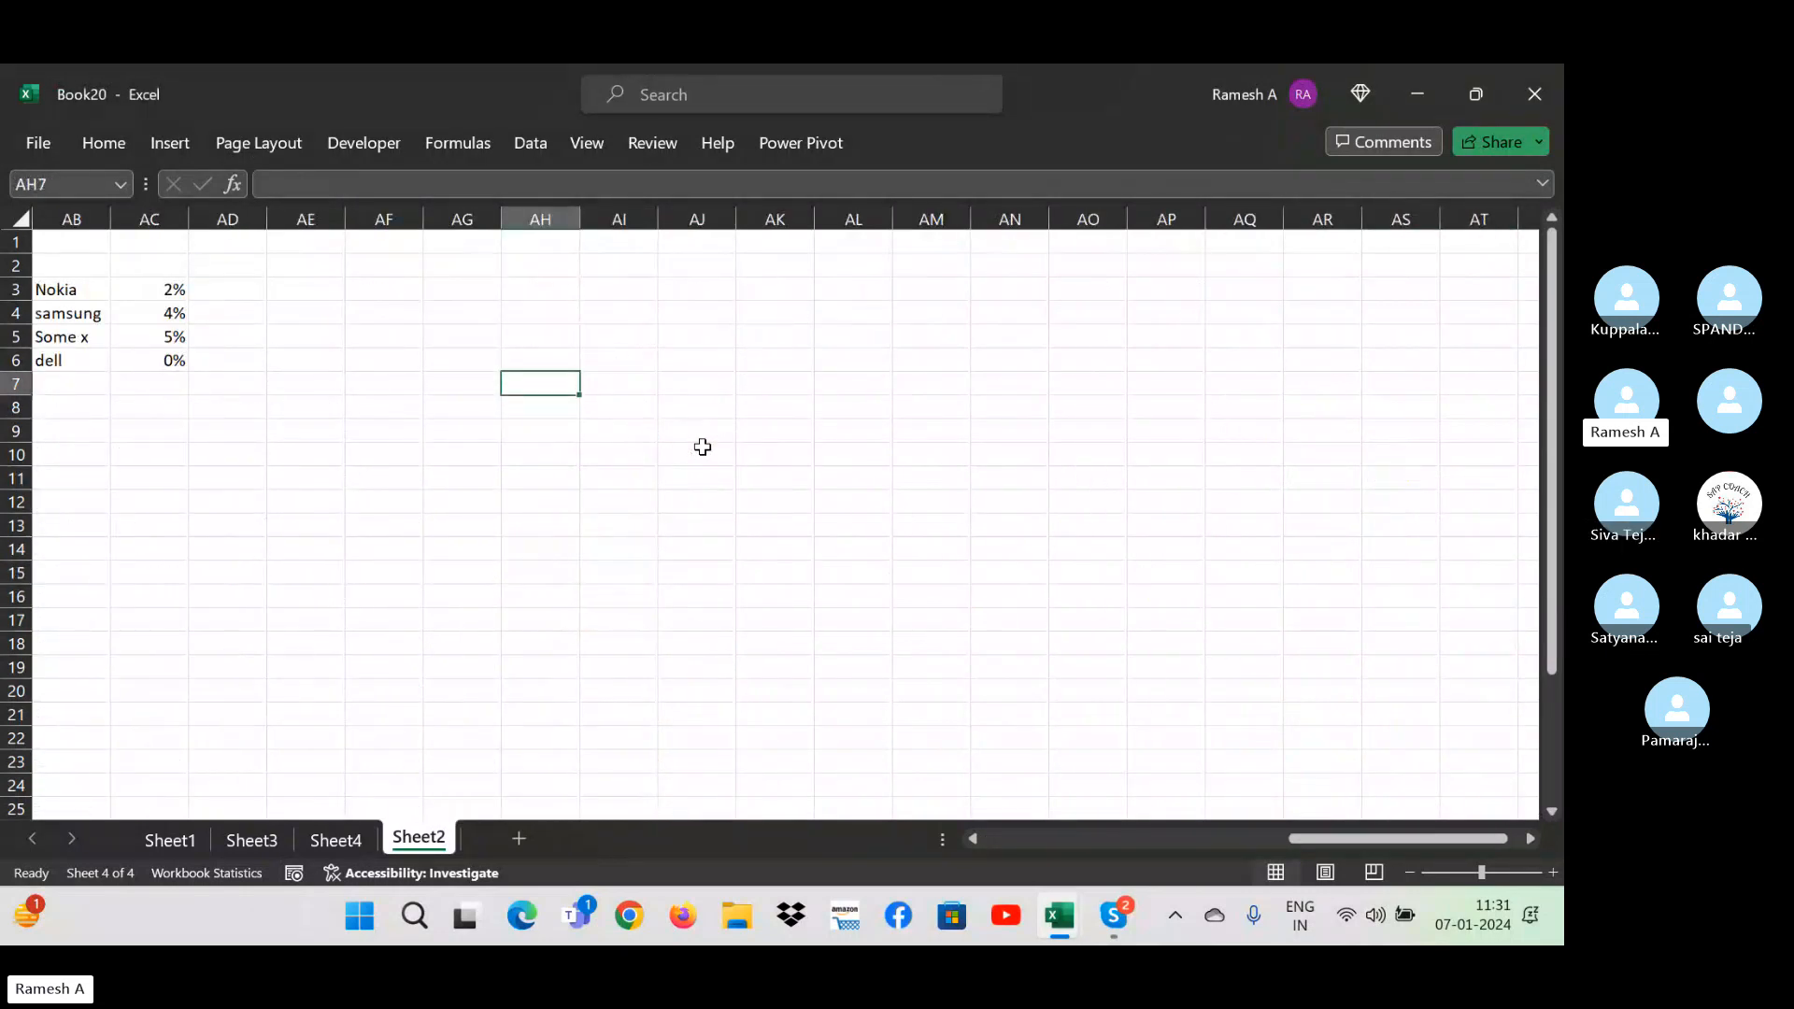
pyautogui.write('AND')
pyautogui.press('Right')
pyautogui.press('Right')
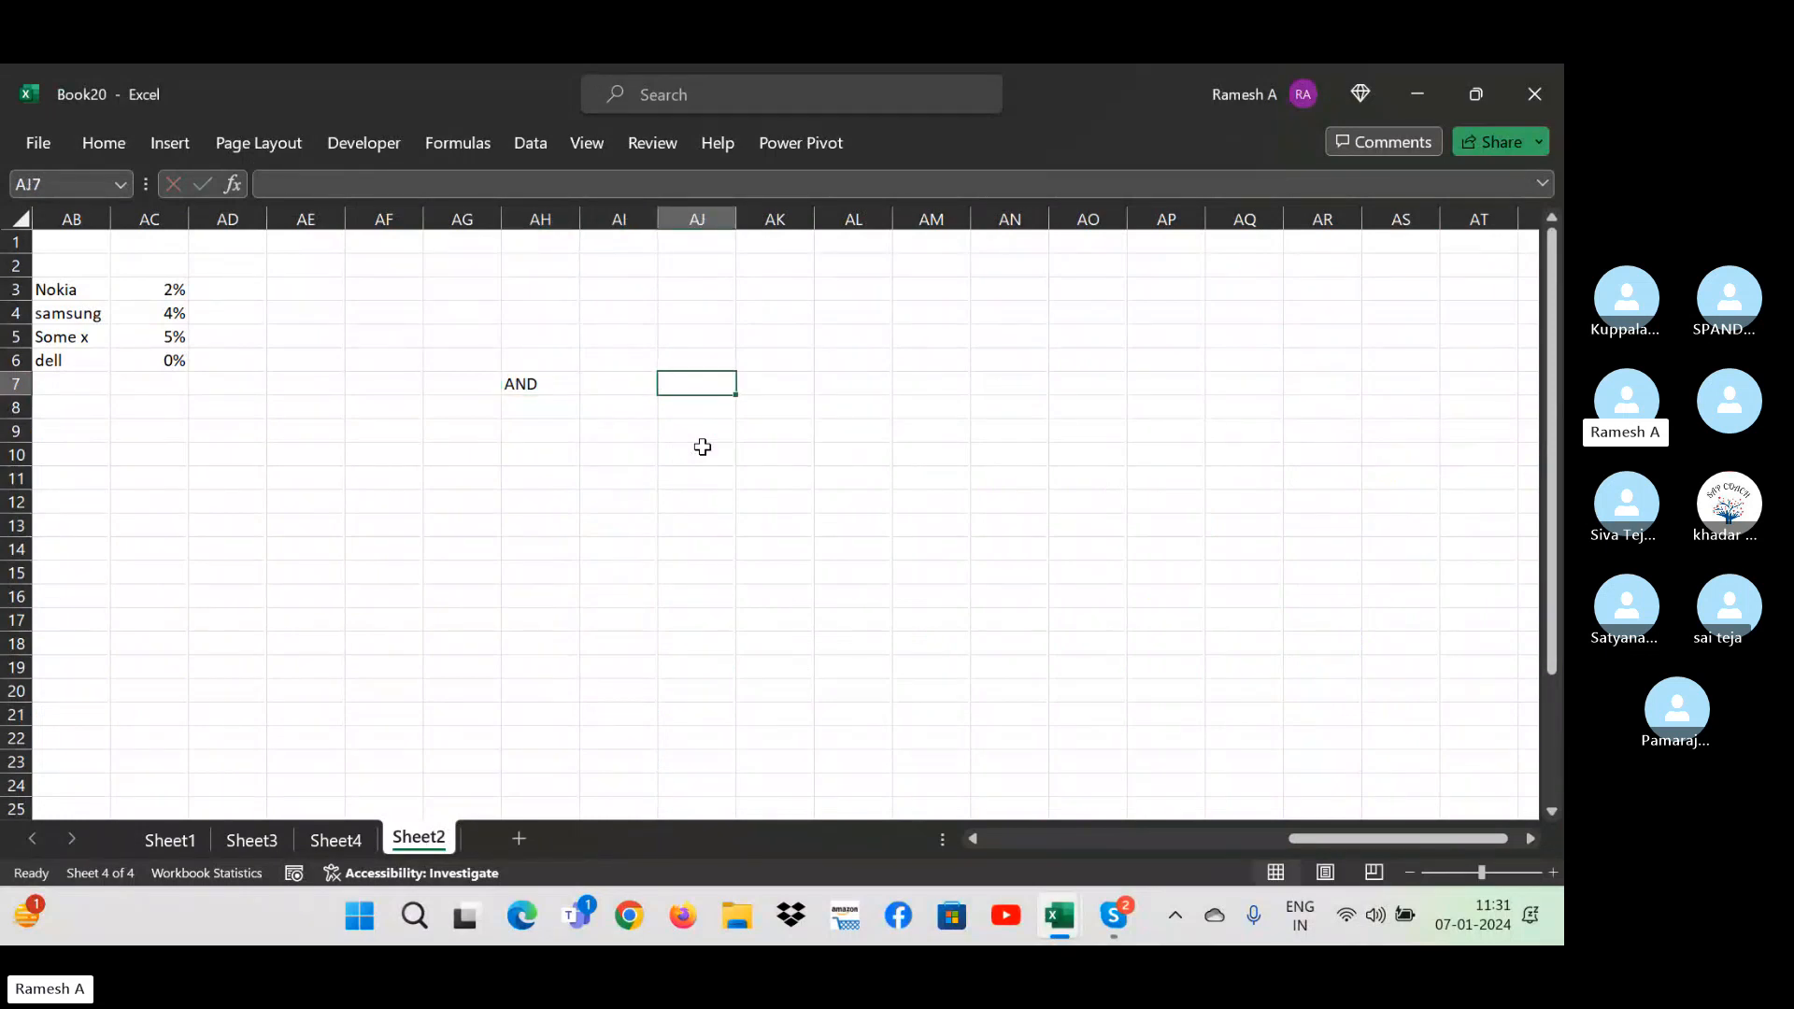
pyautogui.write('OR')
pyautogui.press('Right')
pyautogui.press('Right')
pyautogui.write('NOT')
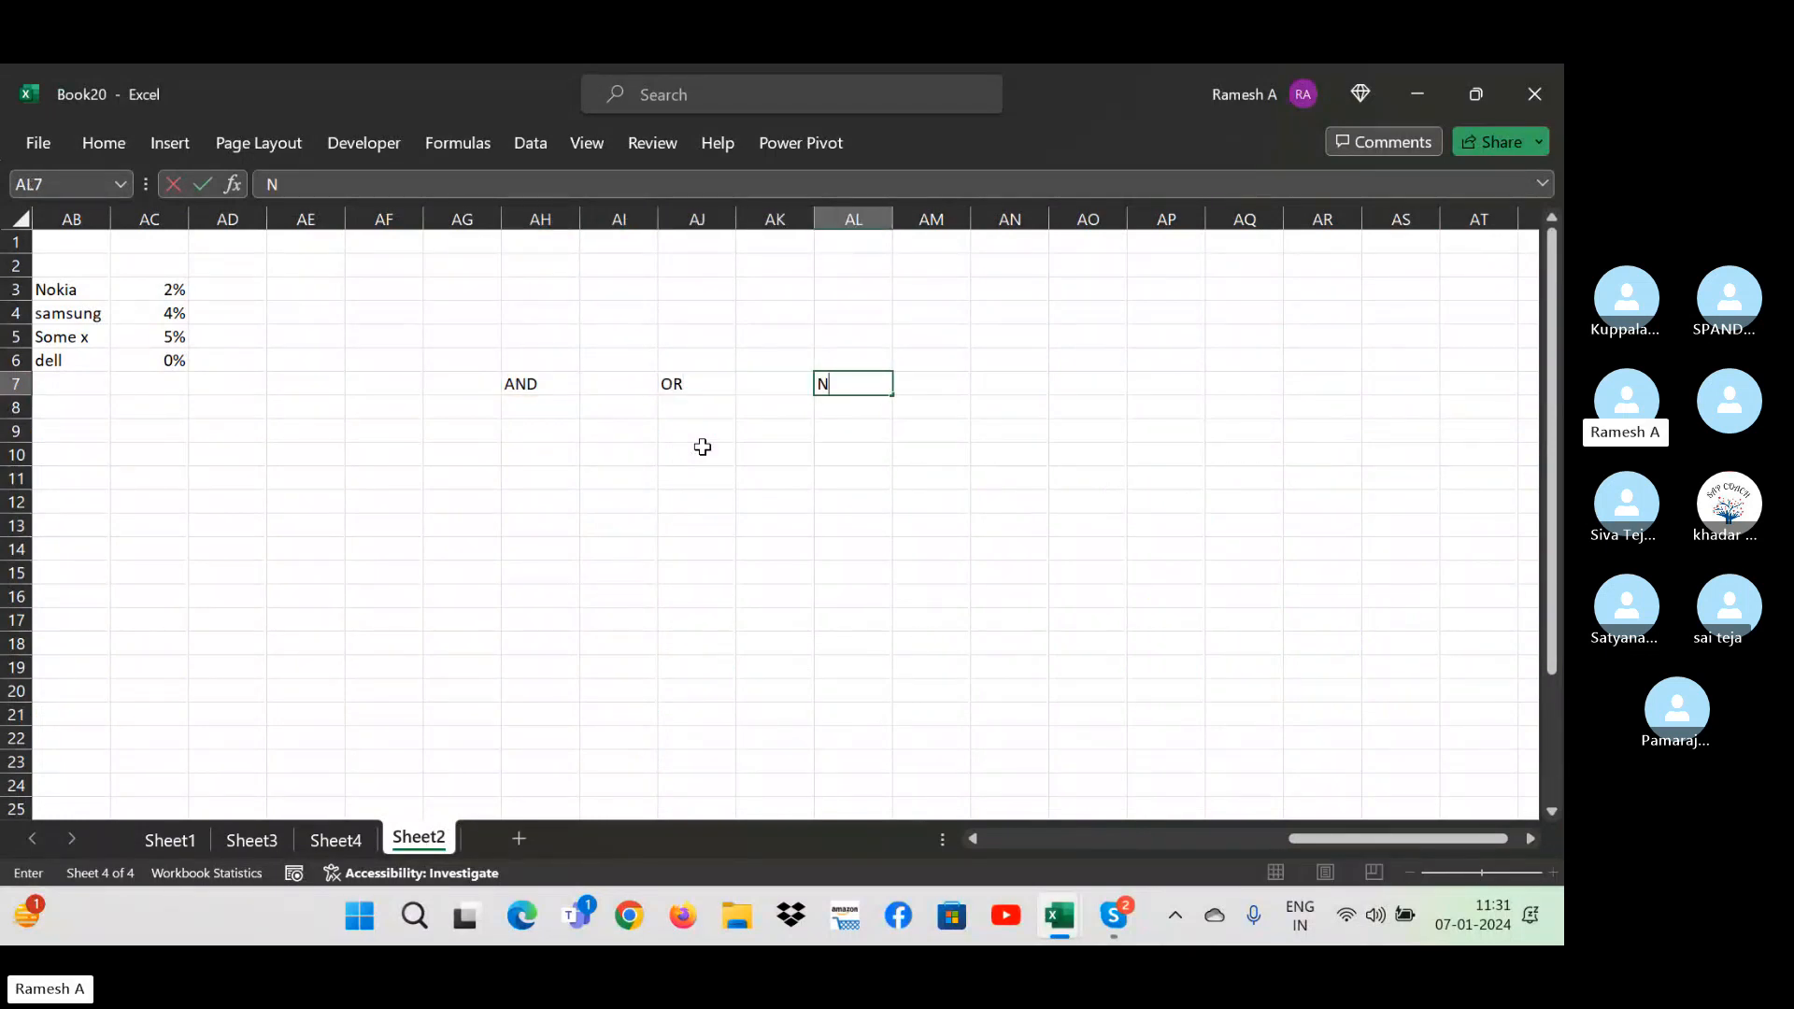
pyautogui.press('Return')
# - Enter TRUE in AH8 beneath the AND label
pyautogui.press('Left')
pyautogui.press('Left')
pyautogui.press('Left')
pyautogui.press('Left')
pyautogui.press('Left')
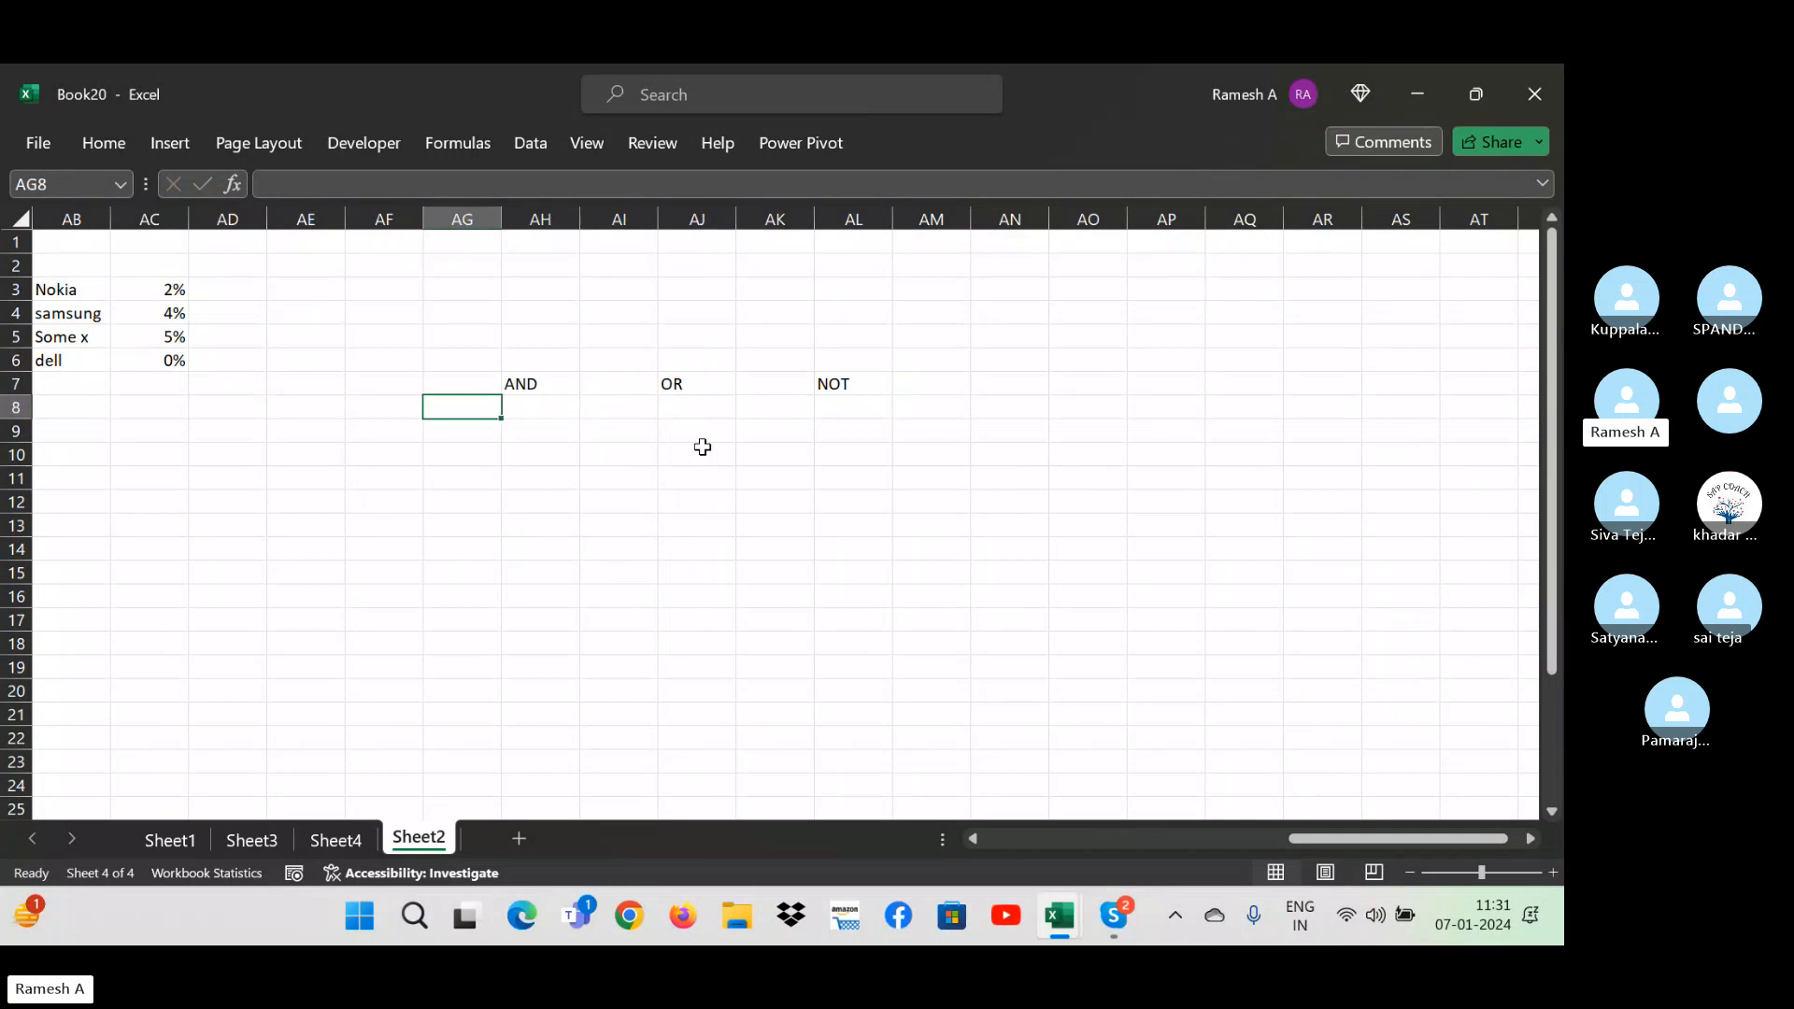
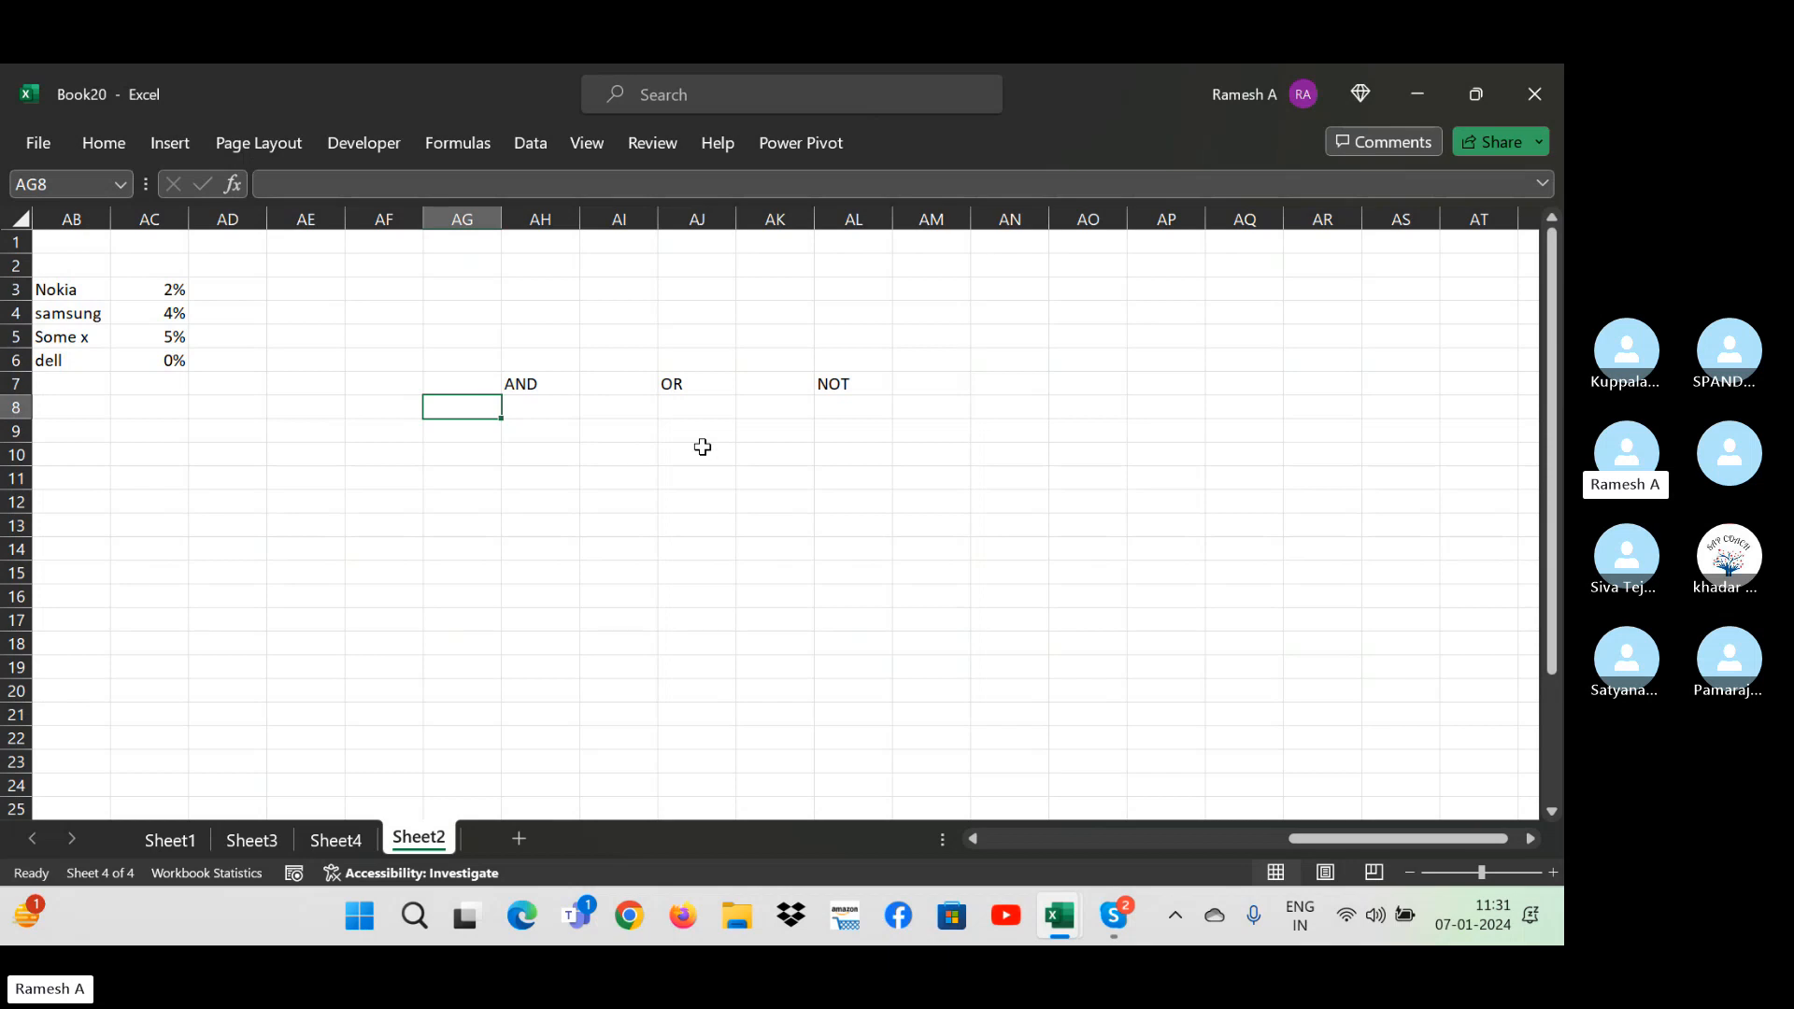
pyautogui.press('Right')
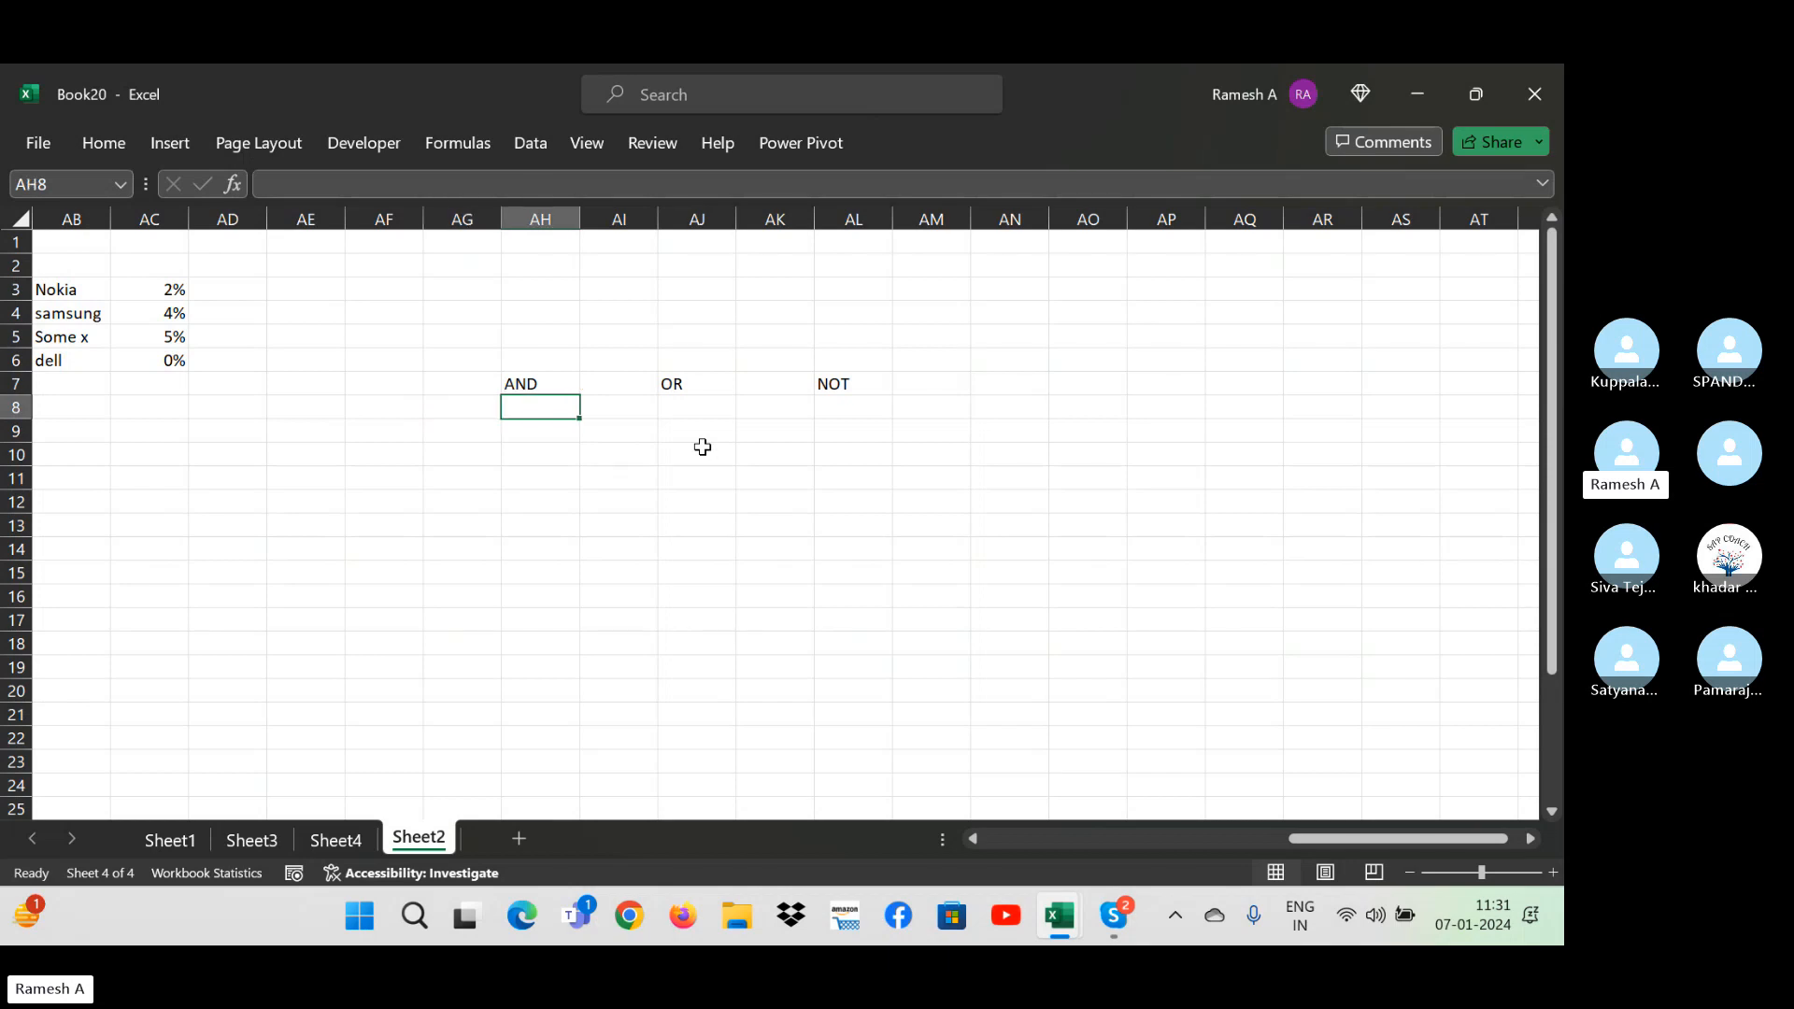
pyautogui.write('True')
pyautogui.press('Return')
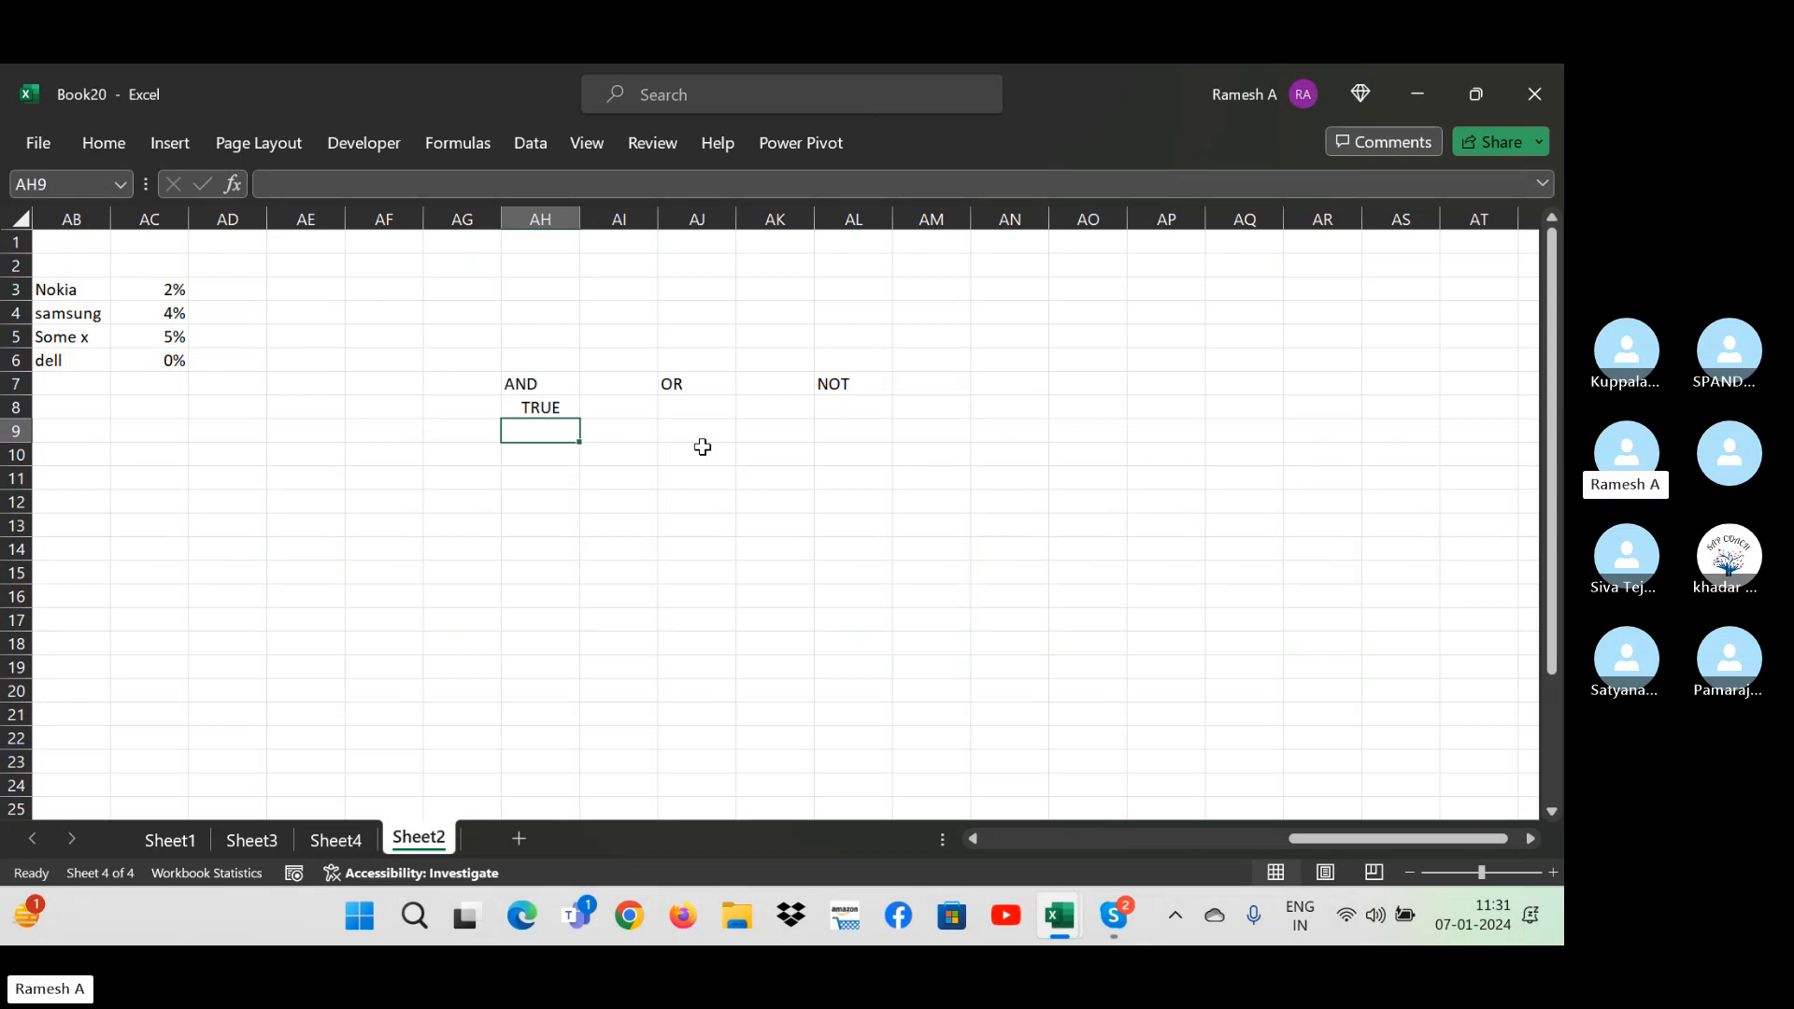
# - Enter TRUE in AJ8 beneath OR and in AL8 beneath NOT
pyautogui.press('Up')
pyautogui.press('Right')
pyautogui.press('Right')
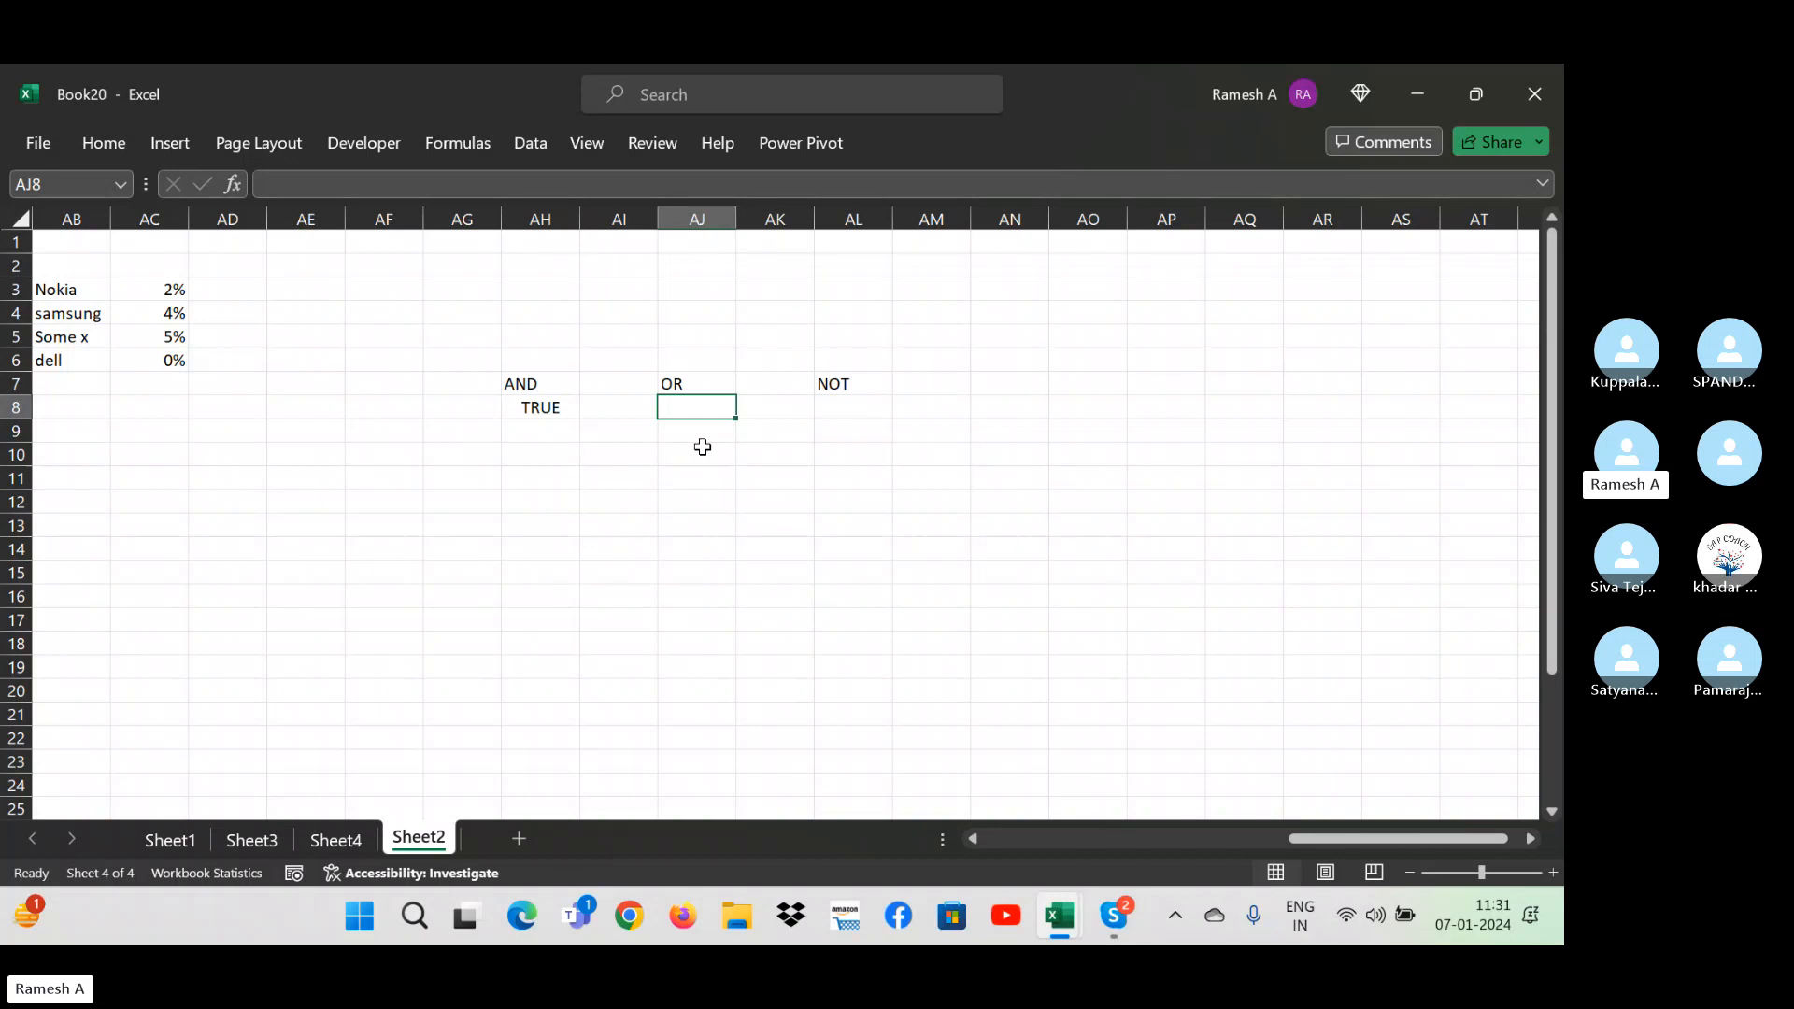
pyautogui.write('true')
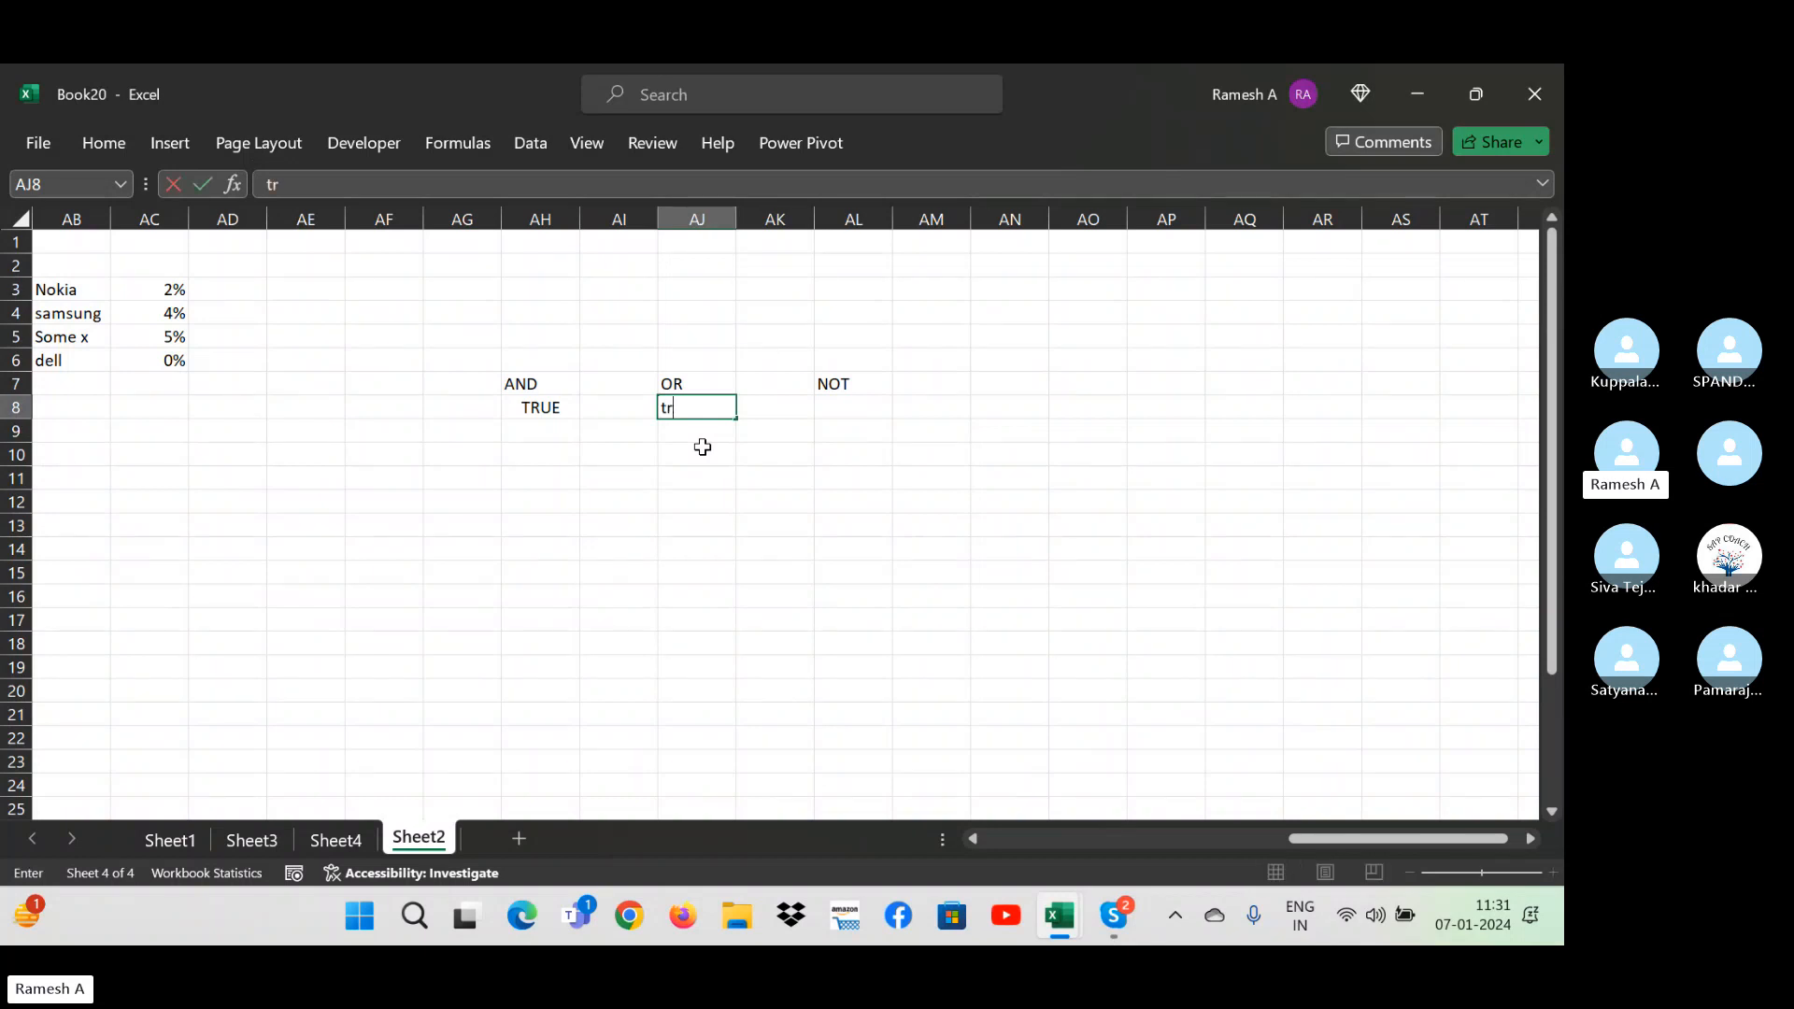
pyautogui.hotkey('ctrl', 'Return')
pyautogui.press('Right')
pyautogui.press('Right')
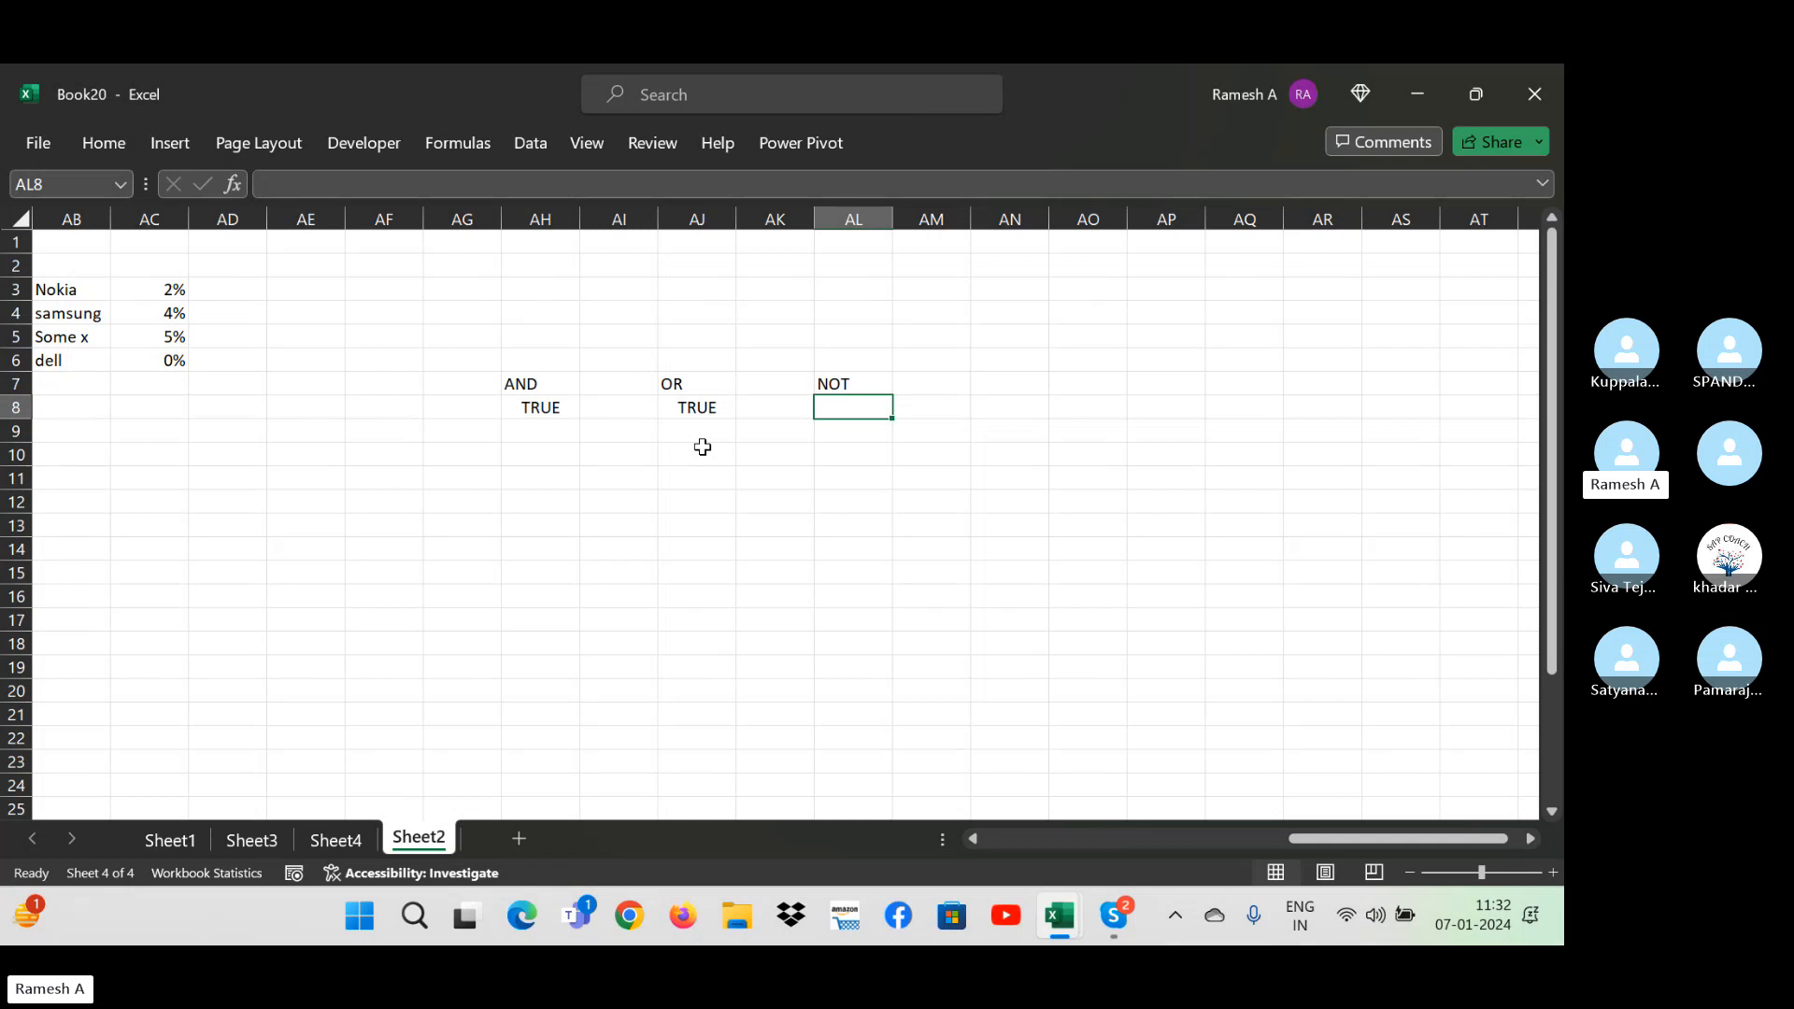
pyautogui.write('true')
pyautogui.press('Return')
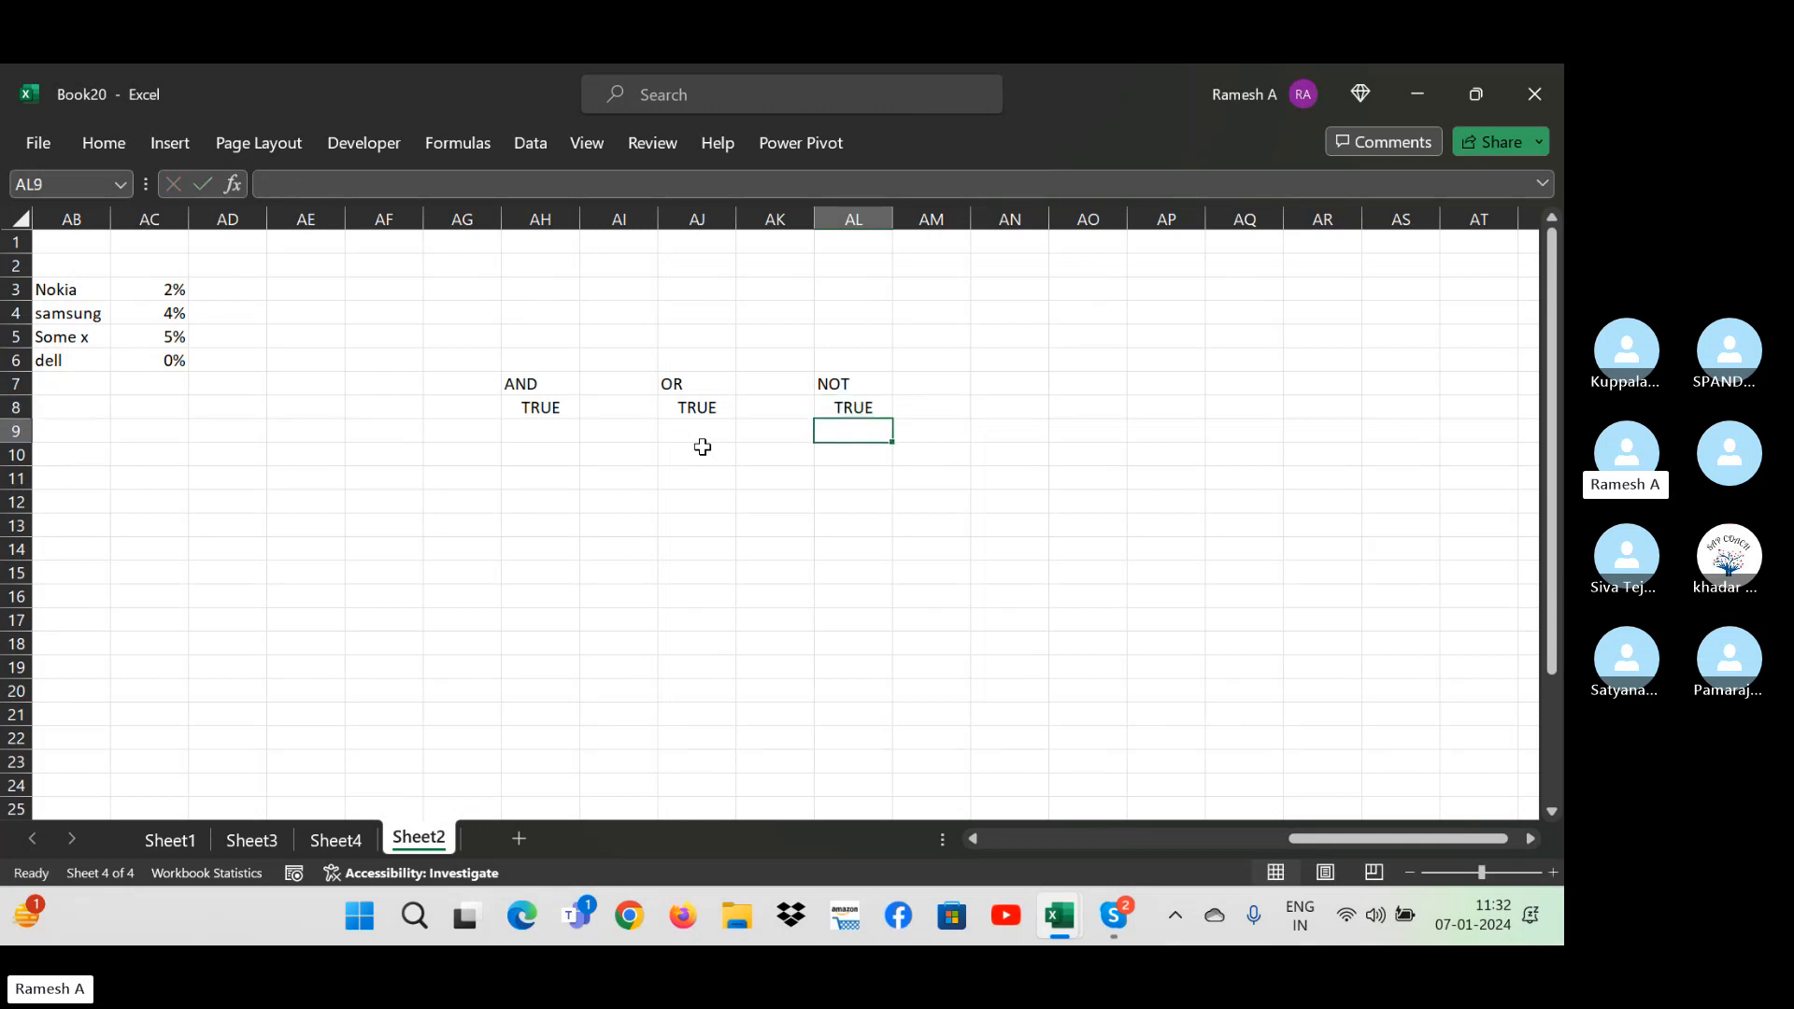
pyautogui.press('Left')
pyautogui.press('Left')
pyautogui.press('Left')
pyautogui.press('Left')
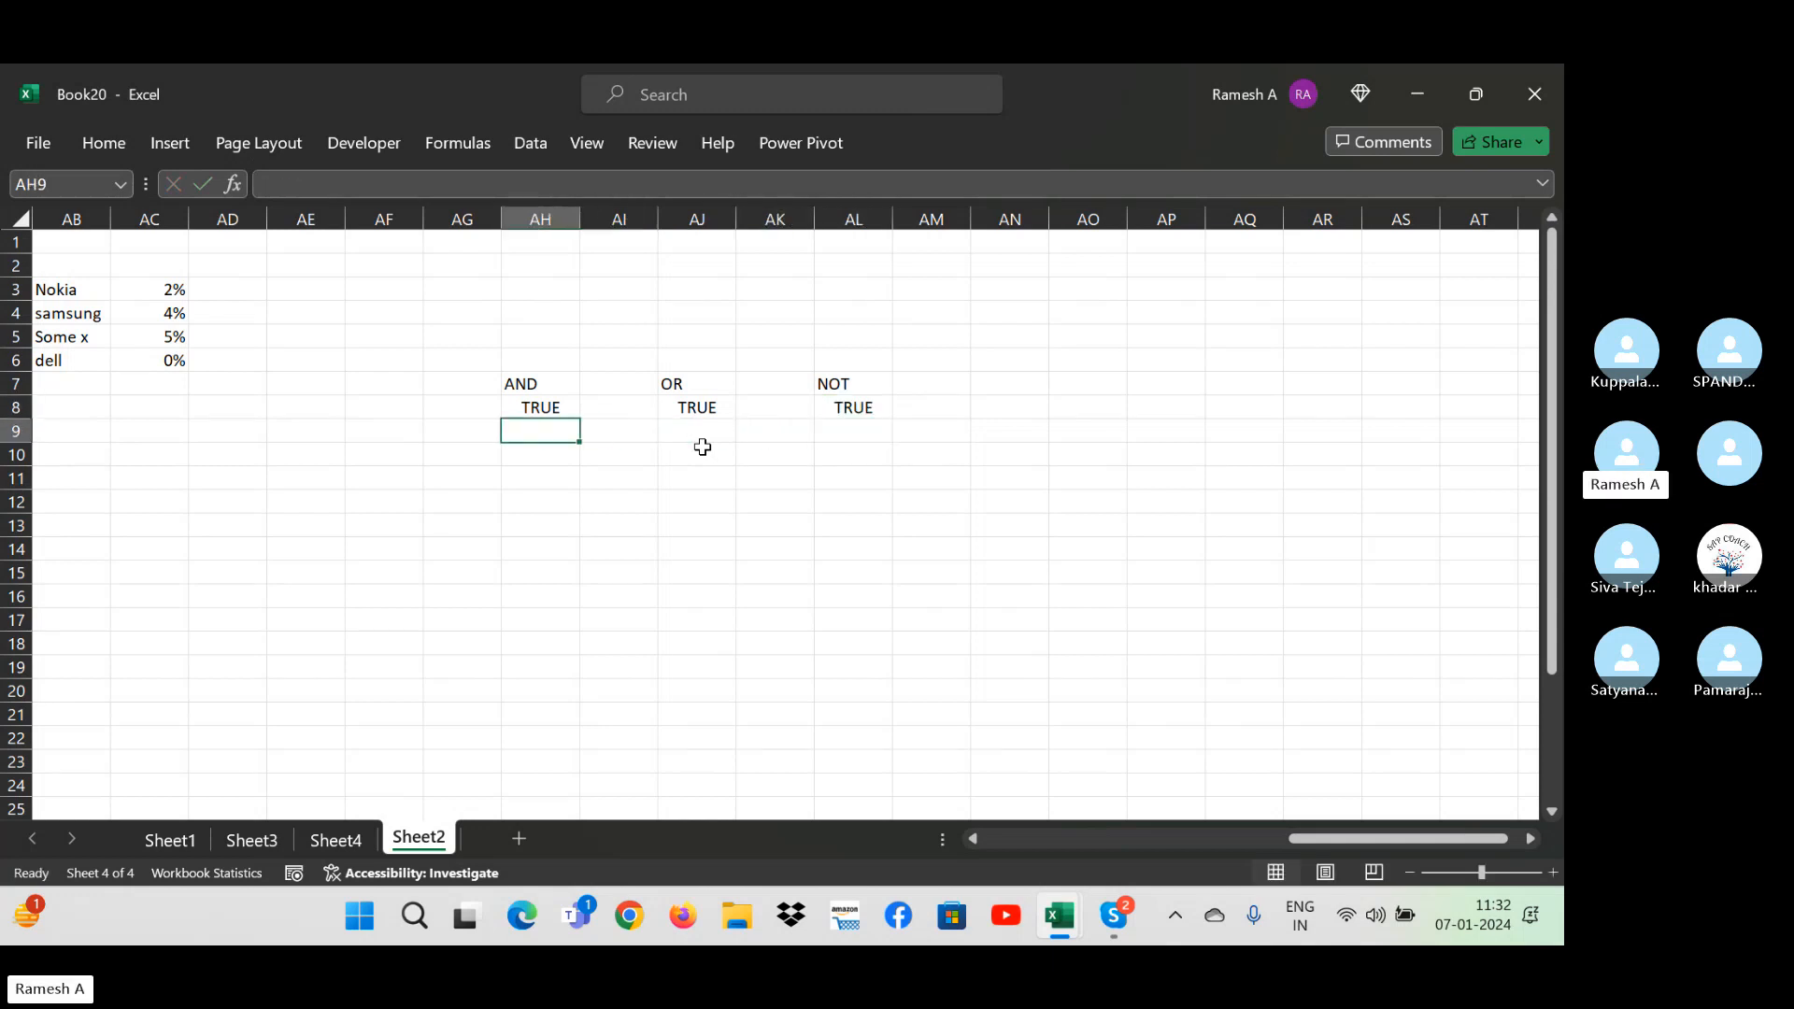
pyautogui.press('Down')
pyautogui.press('Up')
pyautogui.press('Right')
pyautogui.press('Right')
pyautogui.press('Right')
pyautogui.press('Right')
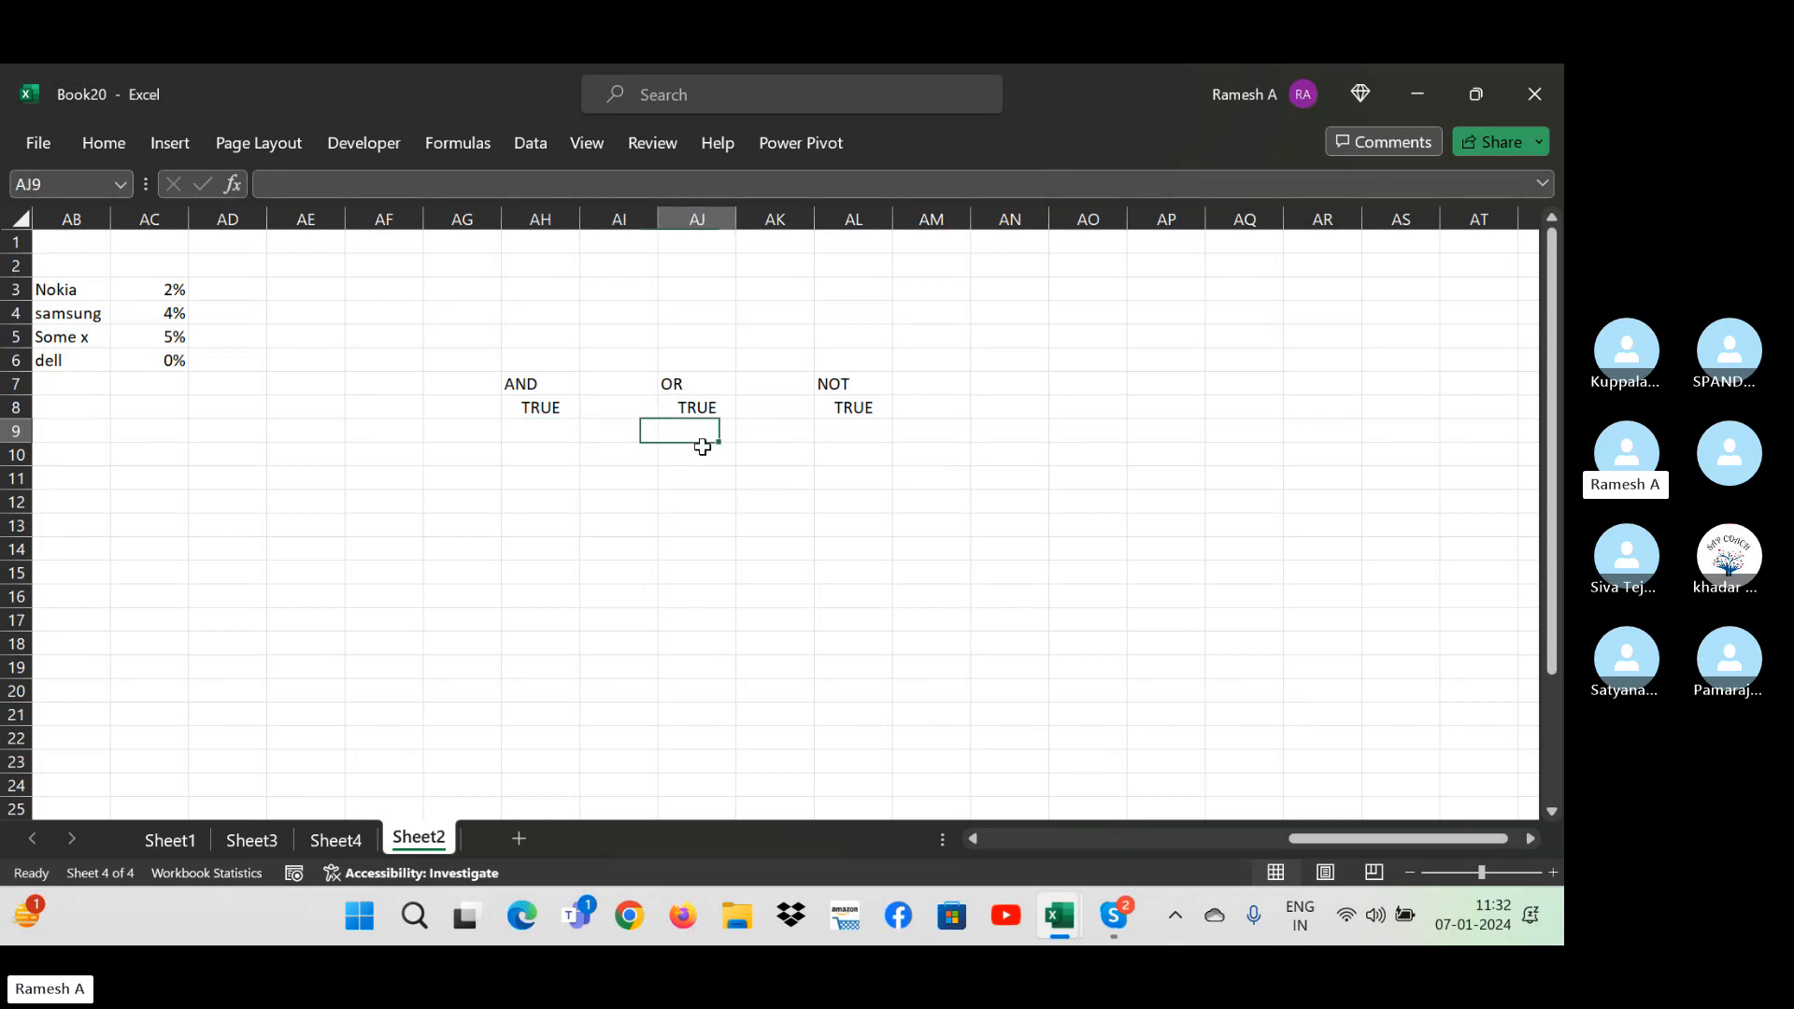
pyautogui.press('Left')
pyautogui.press('Left')
pyautogui.press('Left')
pyautogui.press('Left')
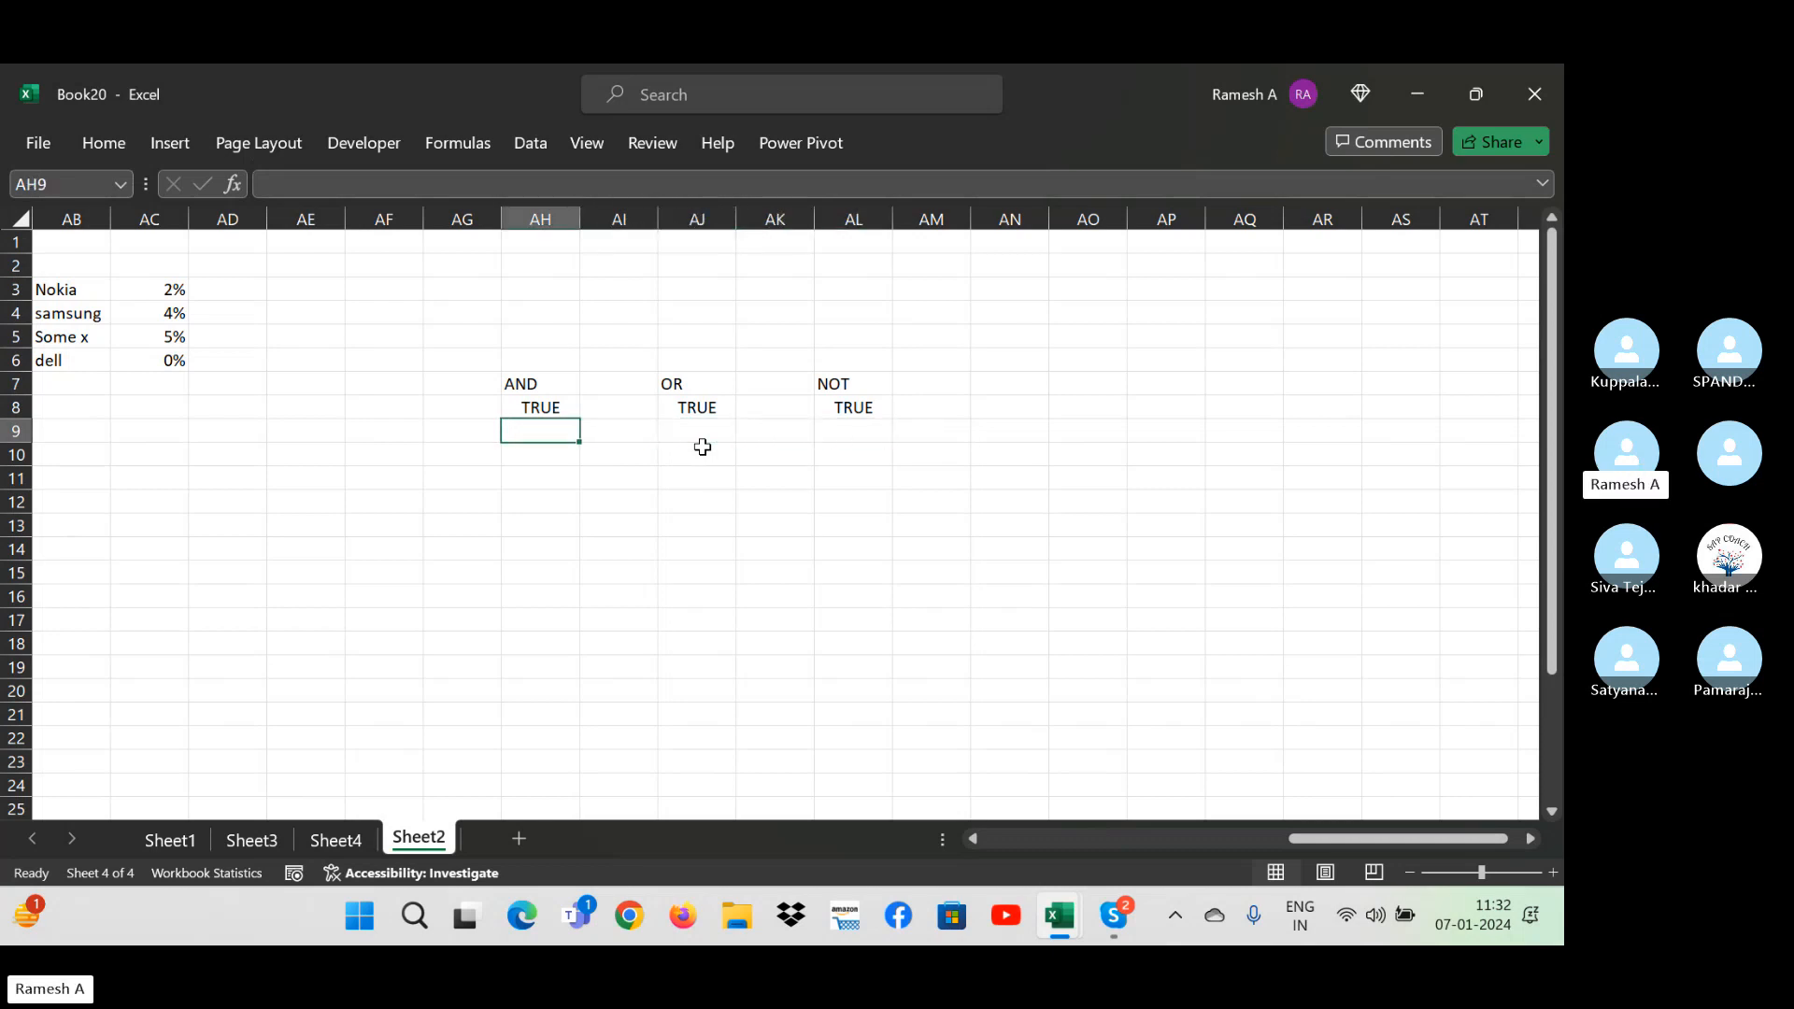
pyautogui.press('Up')
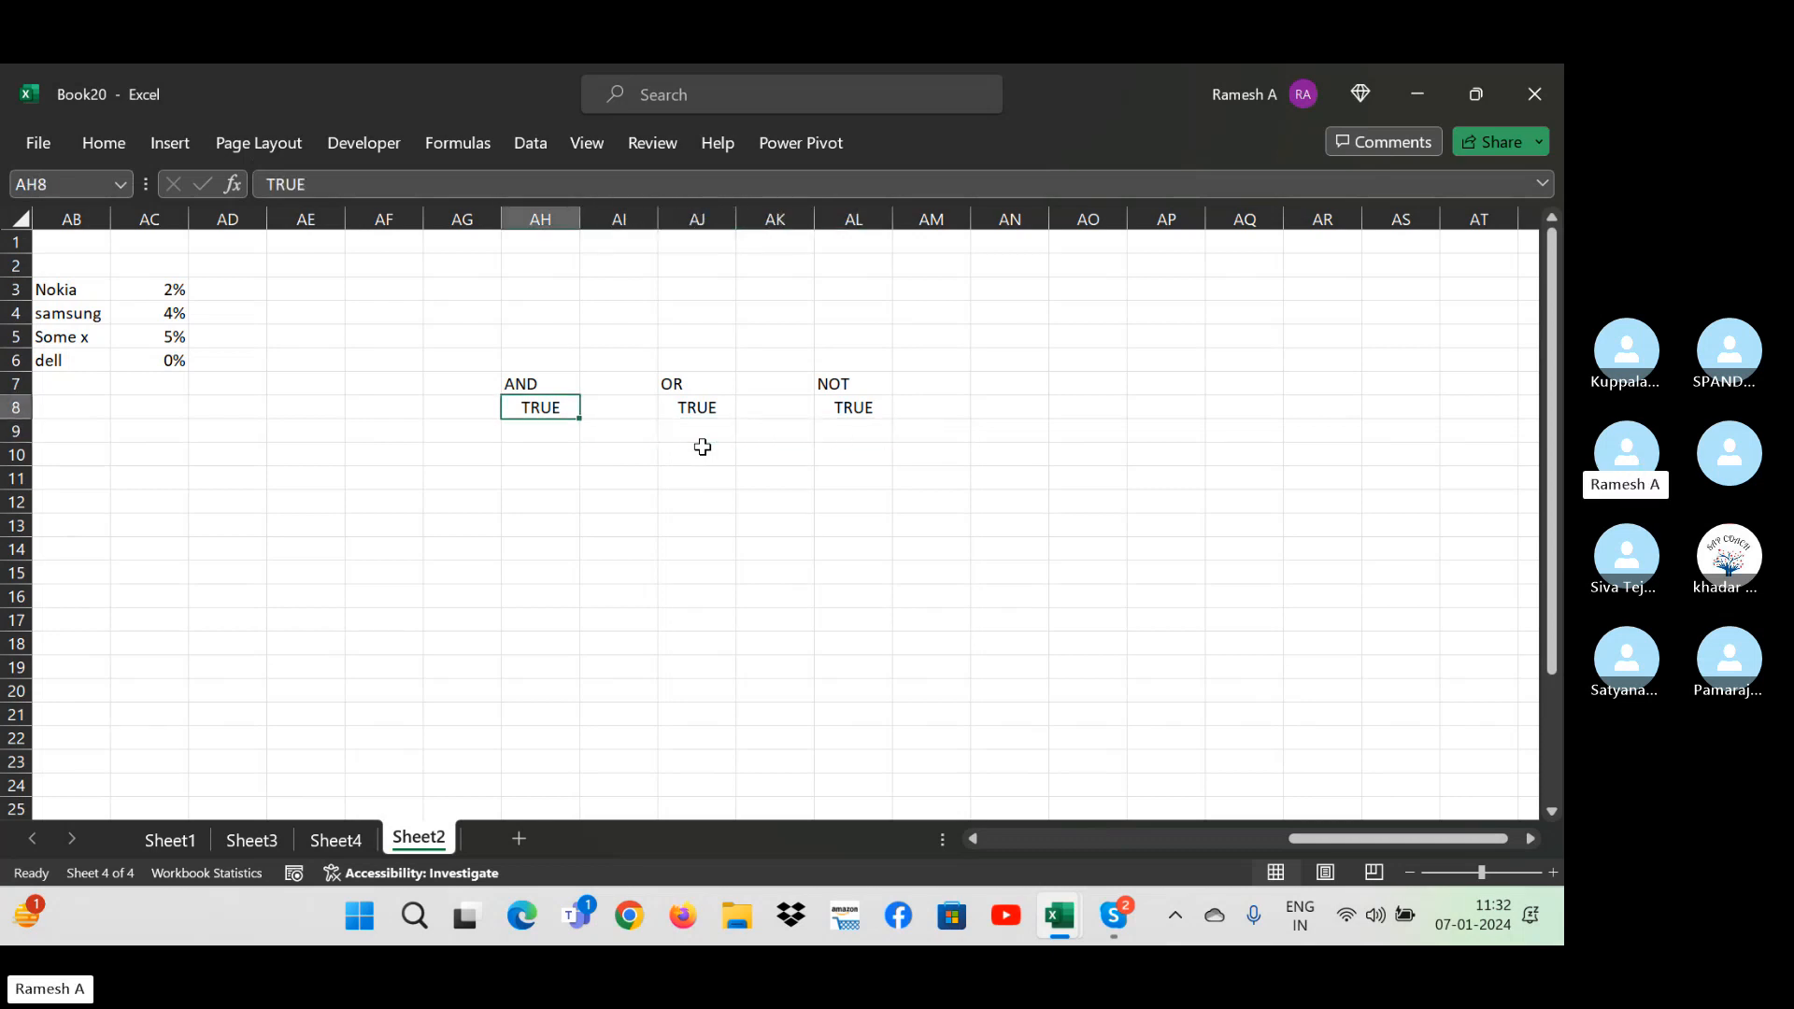
pyautogui.press('Down')
pyautogui.press('Down')
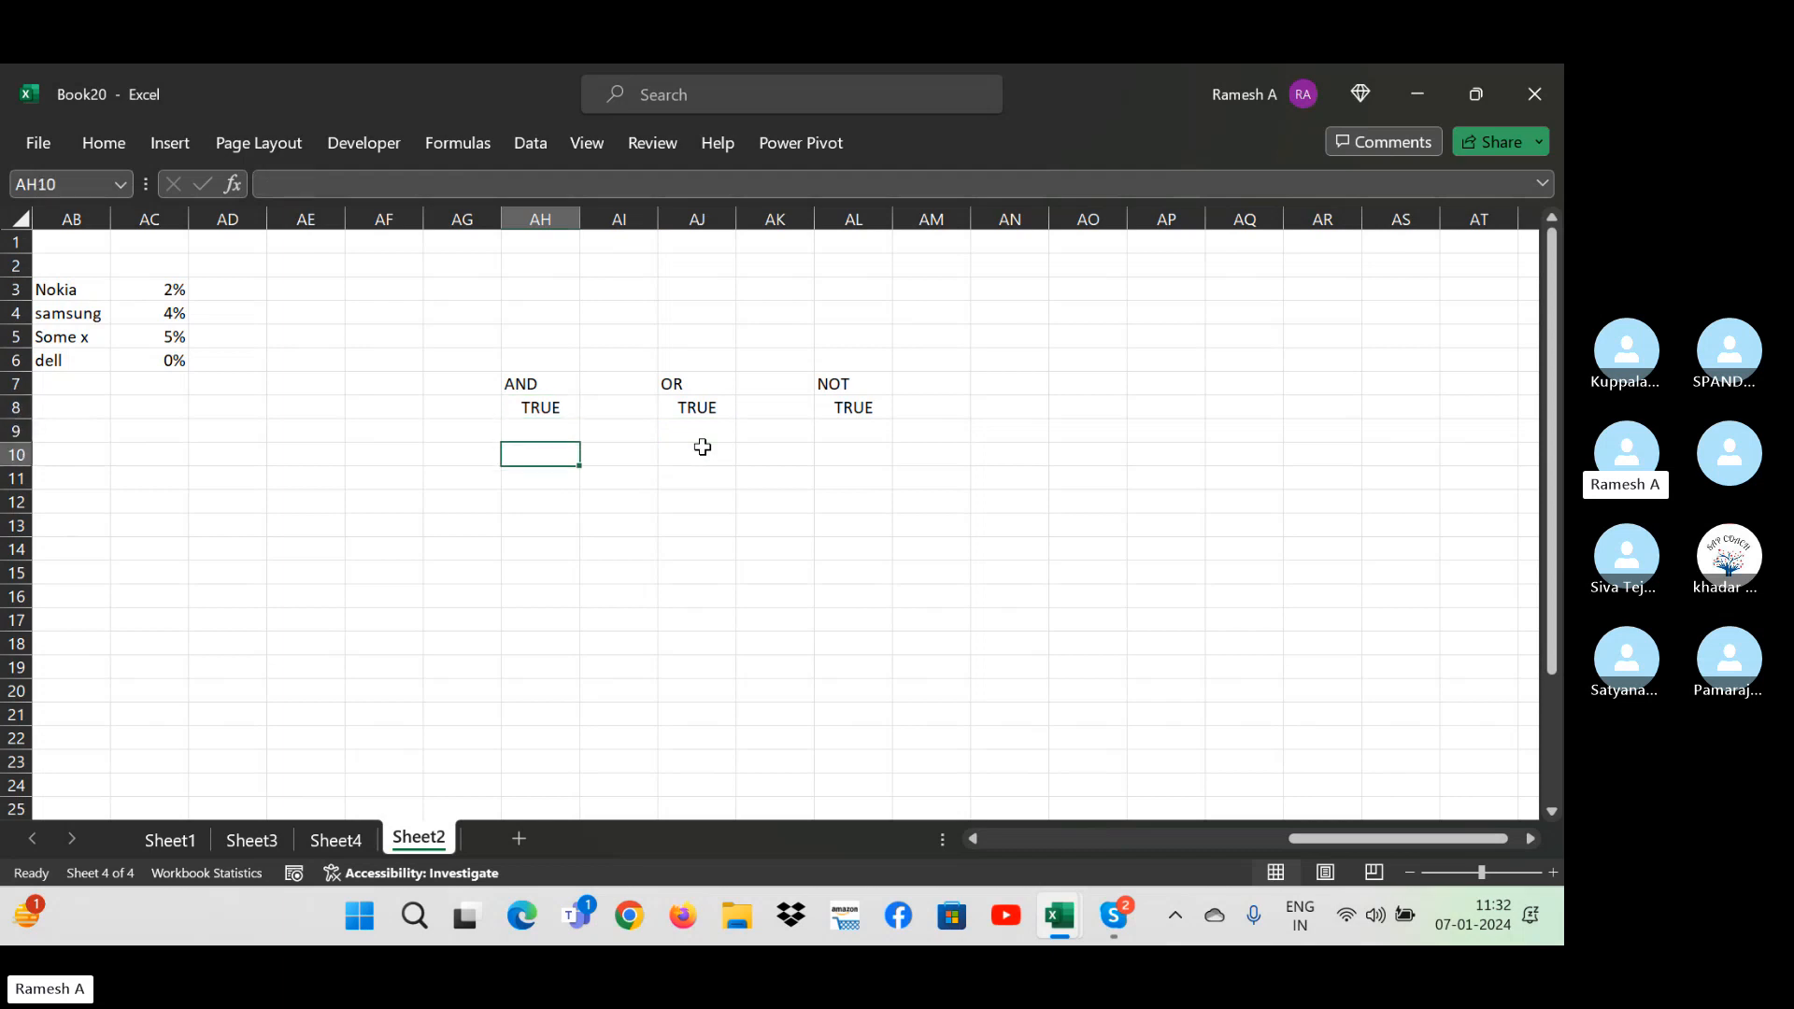
pyautogui.press('Up')
pyautogui.press('Down')
pyautogui.press('Down')
pyautogui.press('Down')
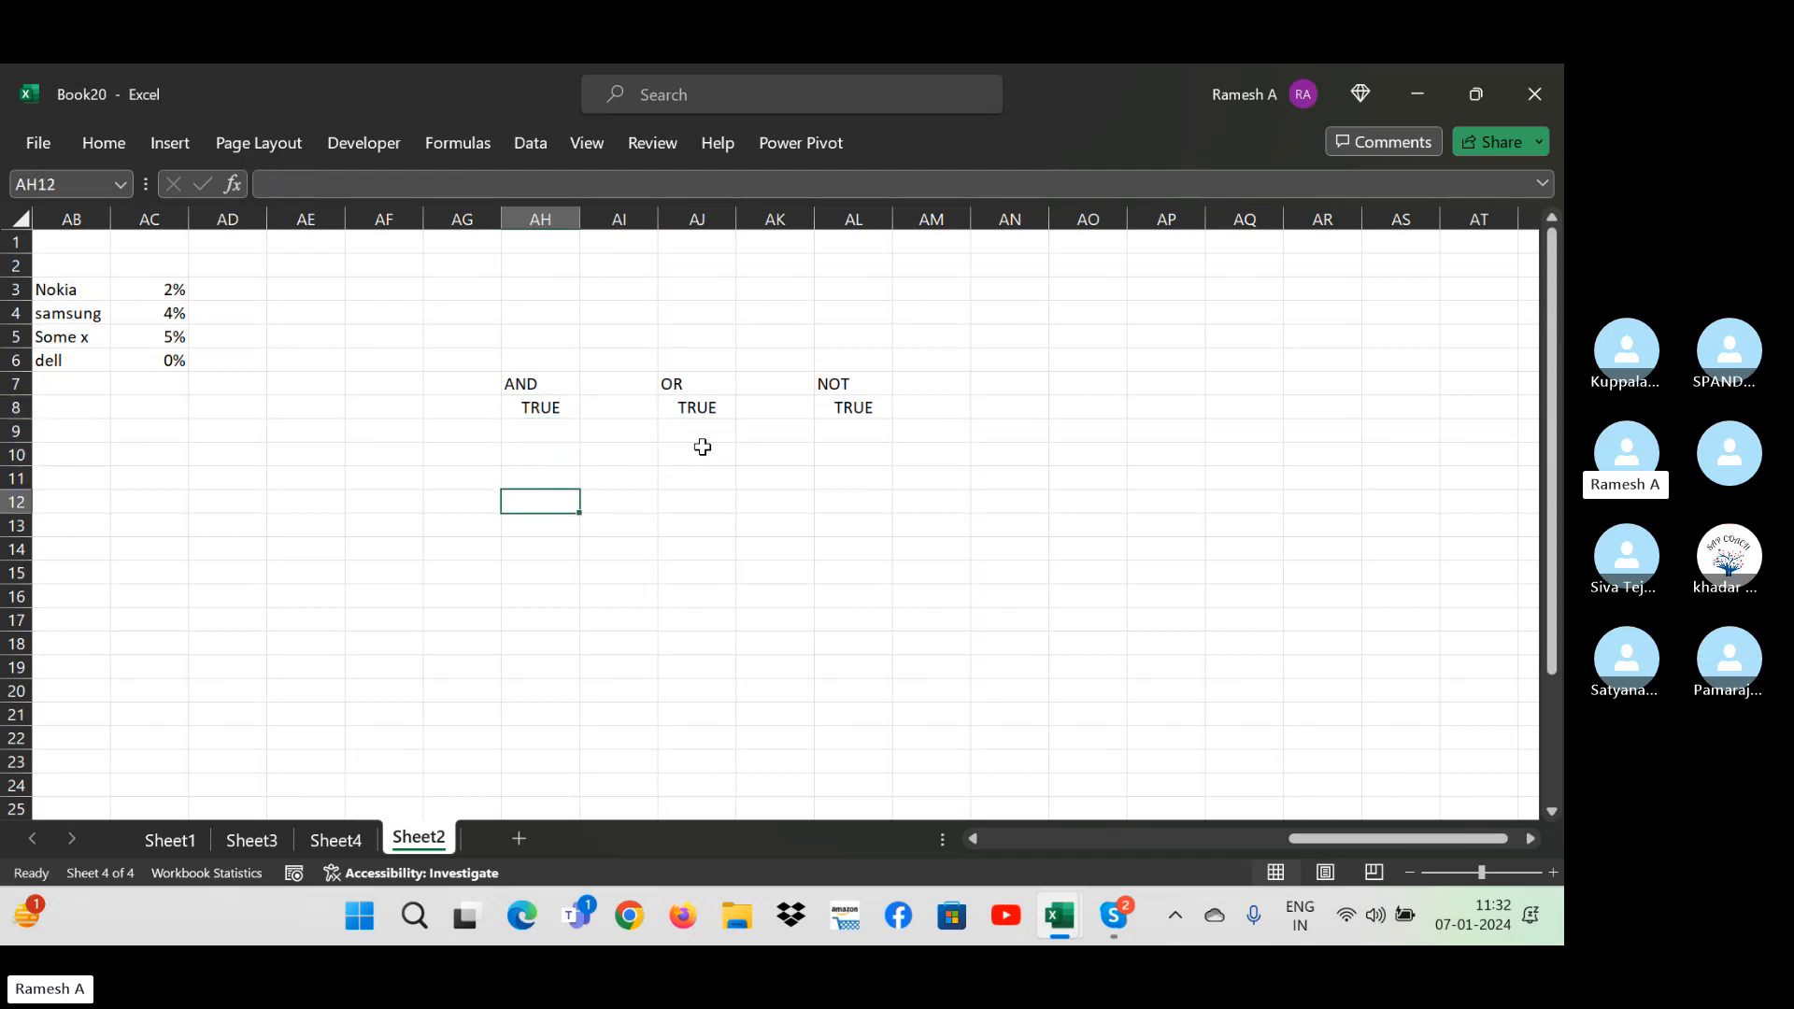
# - Enter the sample values 1, 2 and 3 in AH15, AI15 and AJ15
pyautogui.press('Down')
pyautogui.press('Down')
pyautogui.press('Down')
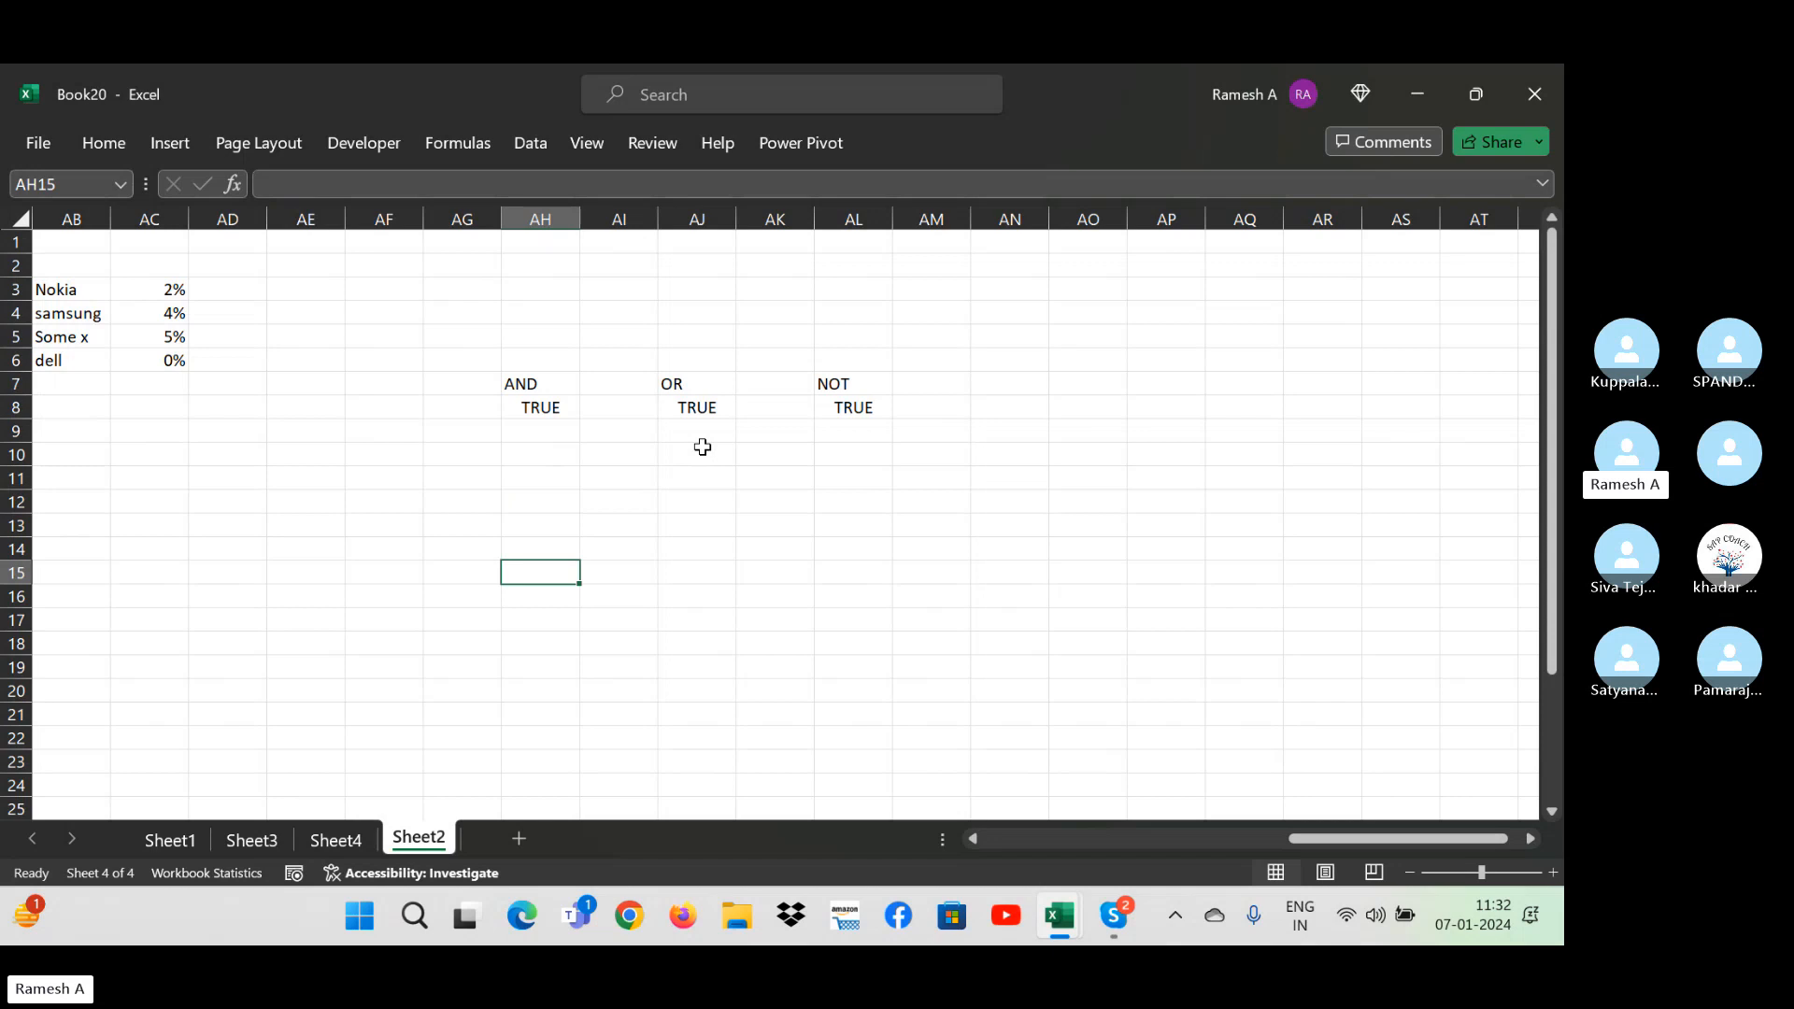
pyautogui.write('1')
pyautogui.press('Tab')
pyautogui.write('2')
pyautogui.press('Tab')
pyautogui.write('3')
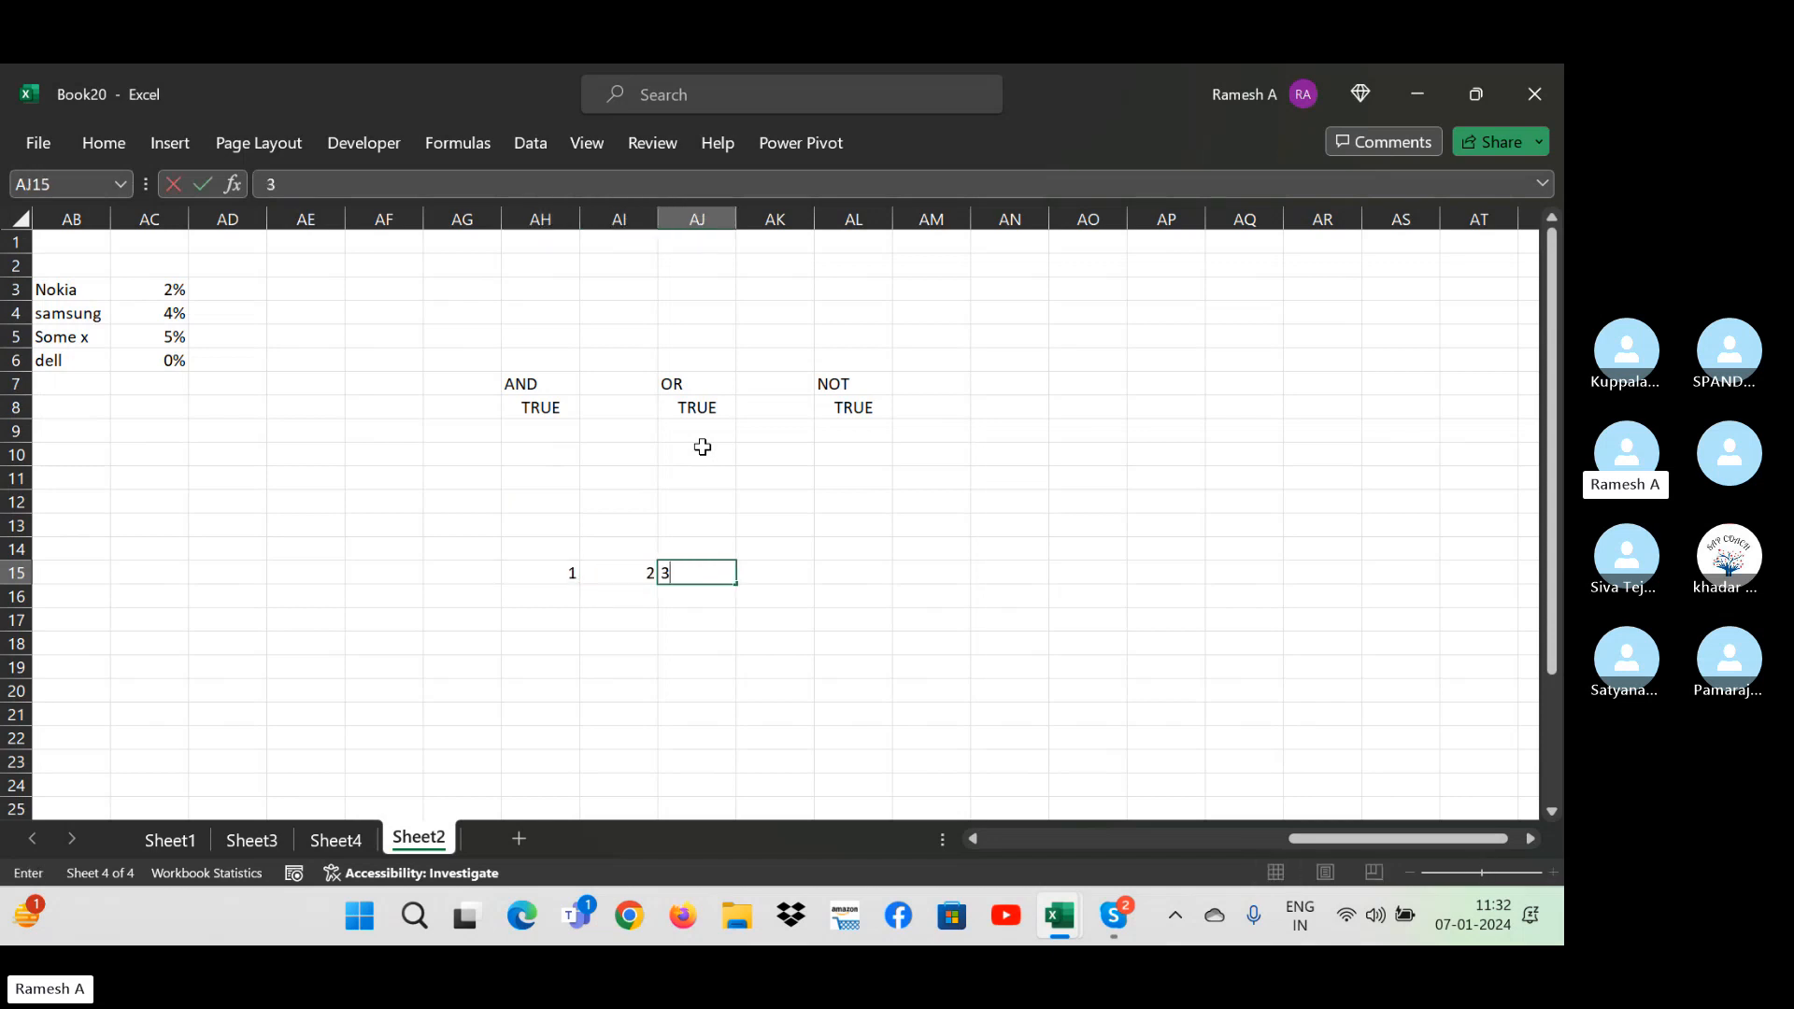
pyautogui.press('Tab')
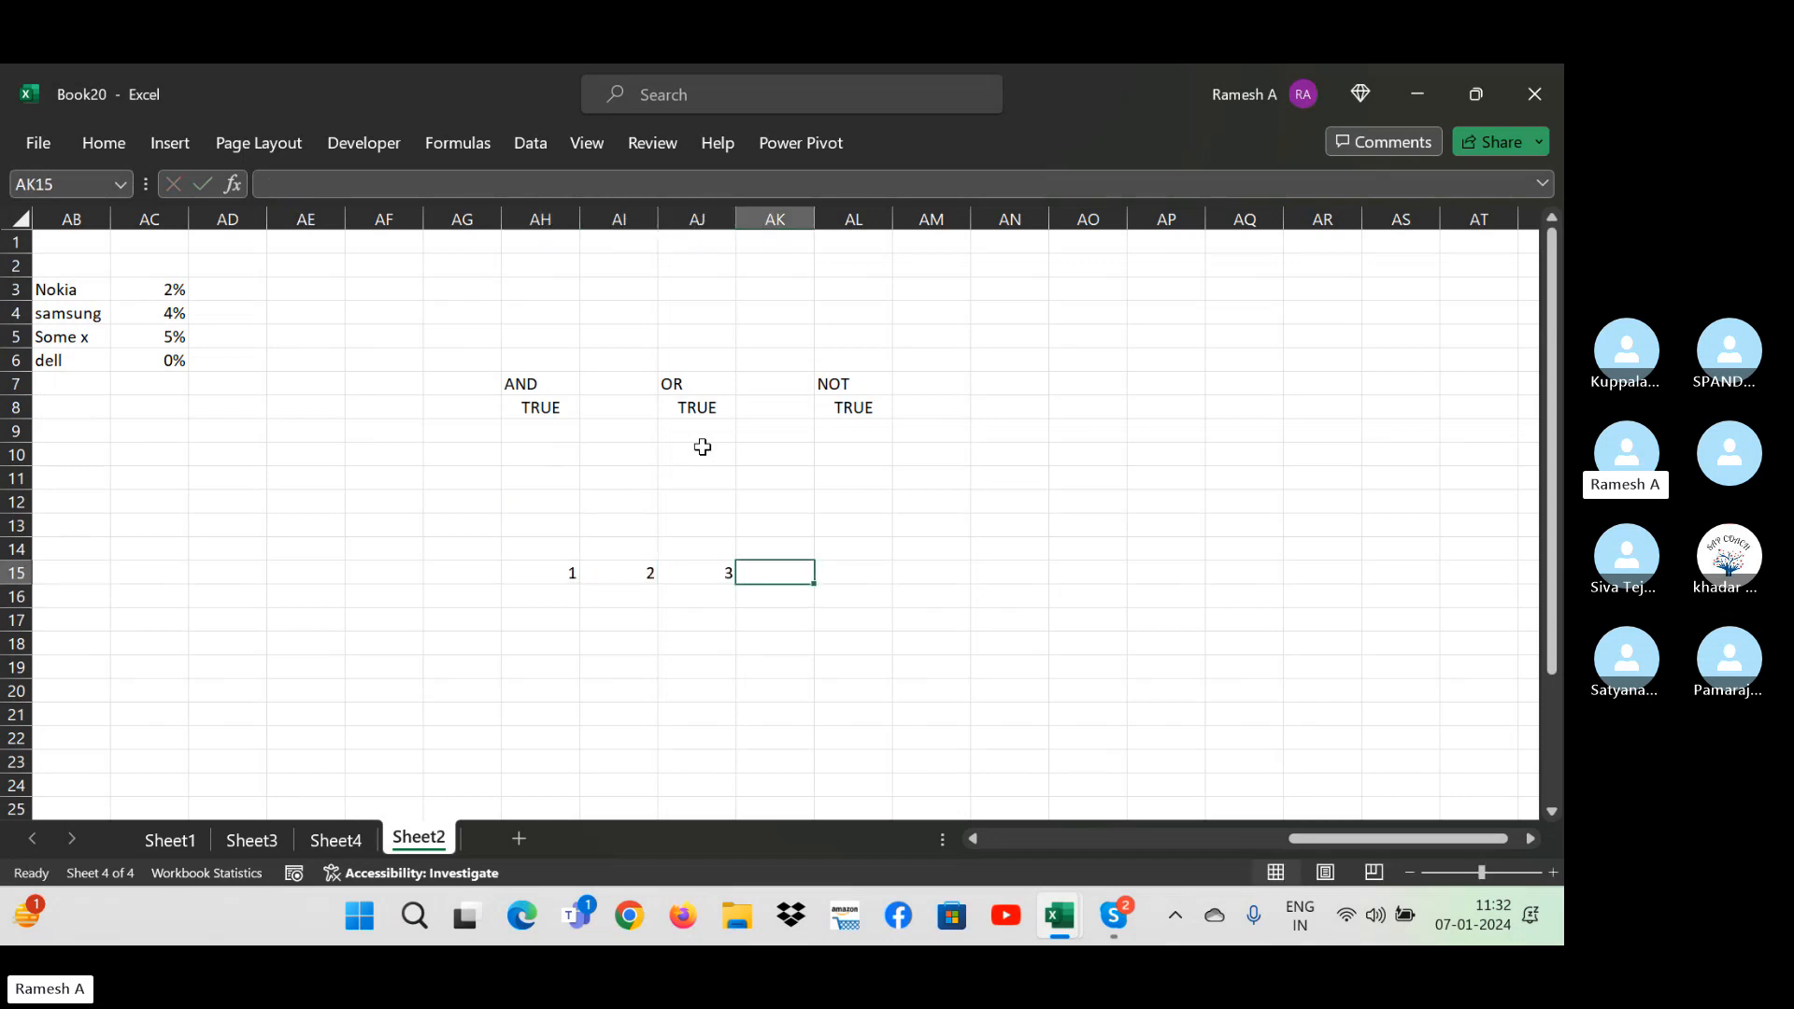
# - Enter the formula =AND(AH15=1,AI15=1,AJ15=1) in AH19 to test the three sample values
pyautogui.press('Down')
pyautogui.press('Down')
pyautogui.press('Down')
pyautogui.press('Down')
pyautogui.press('Left')
pyautogui.press('Left')
pyautogui.press('Left')
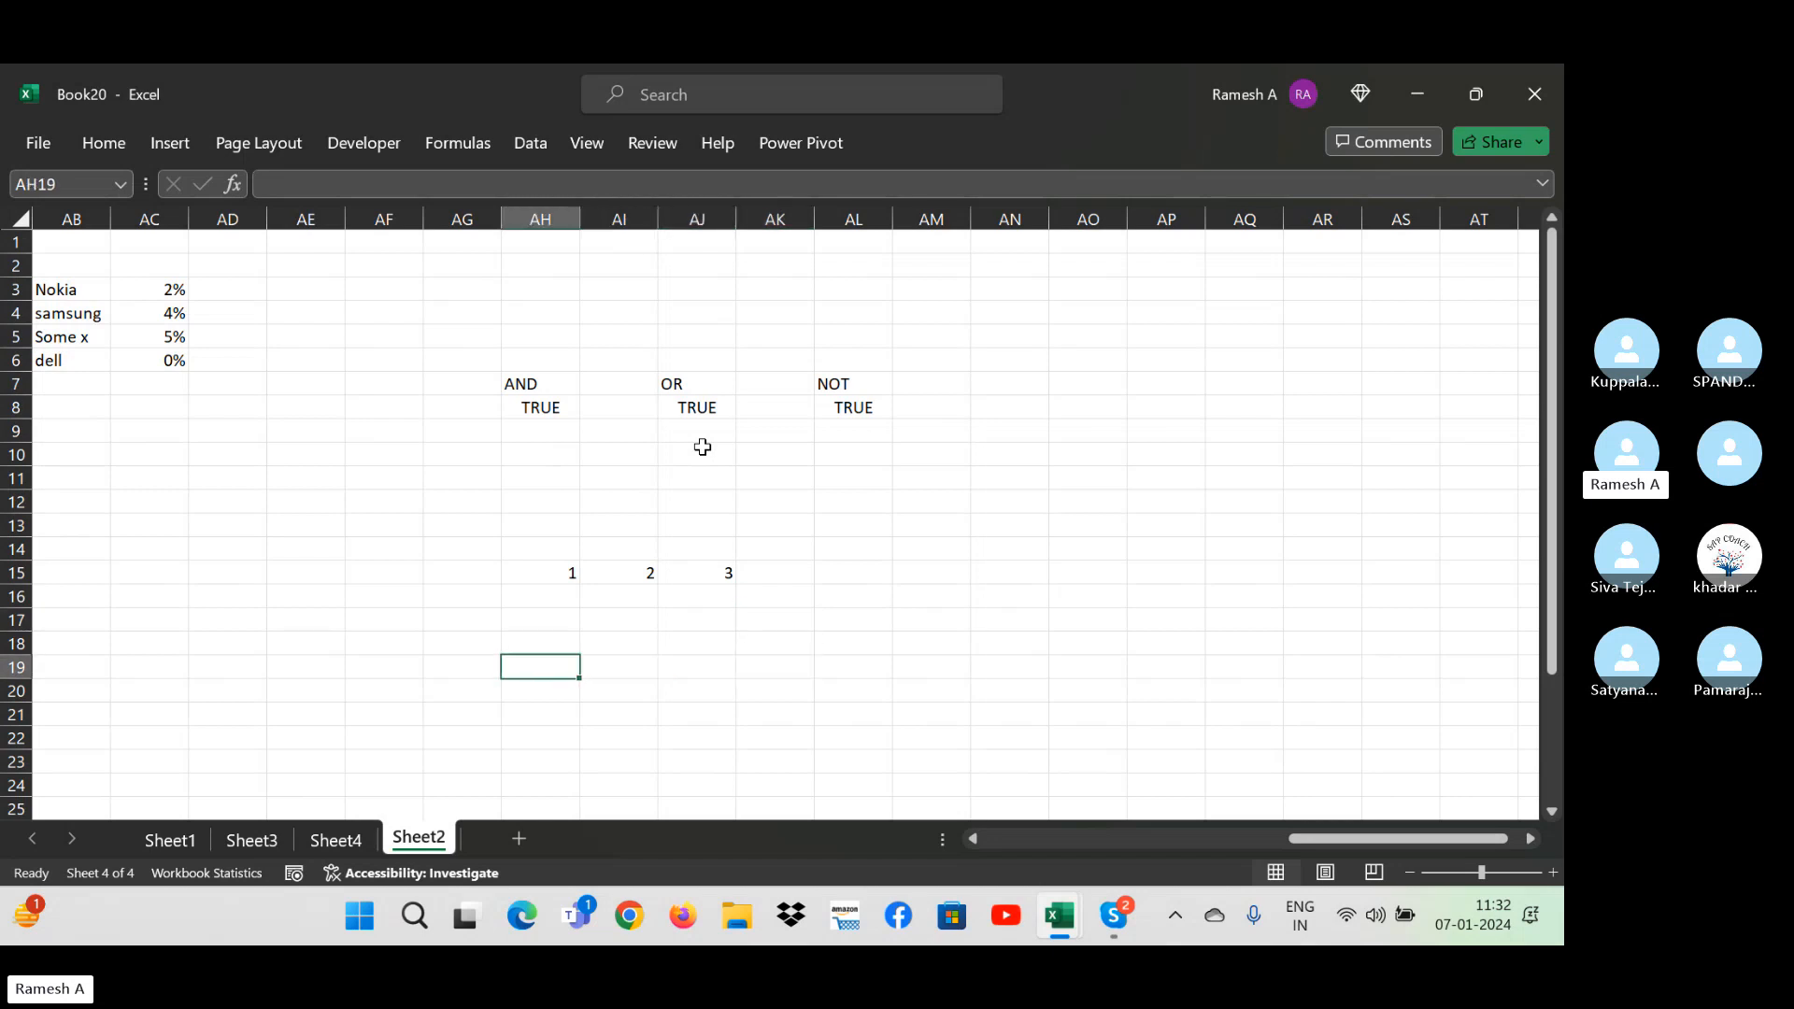
pyautogui.write('=')
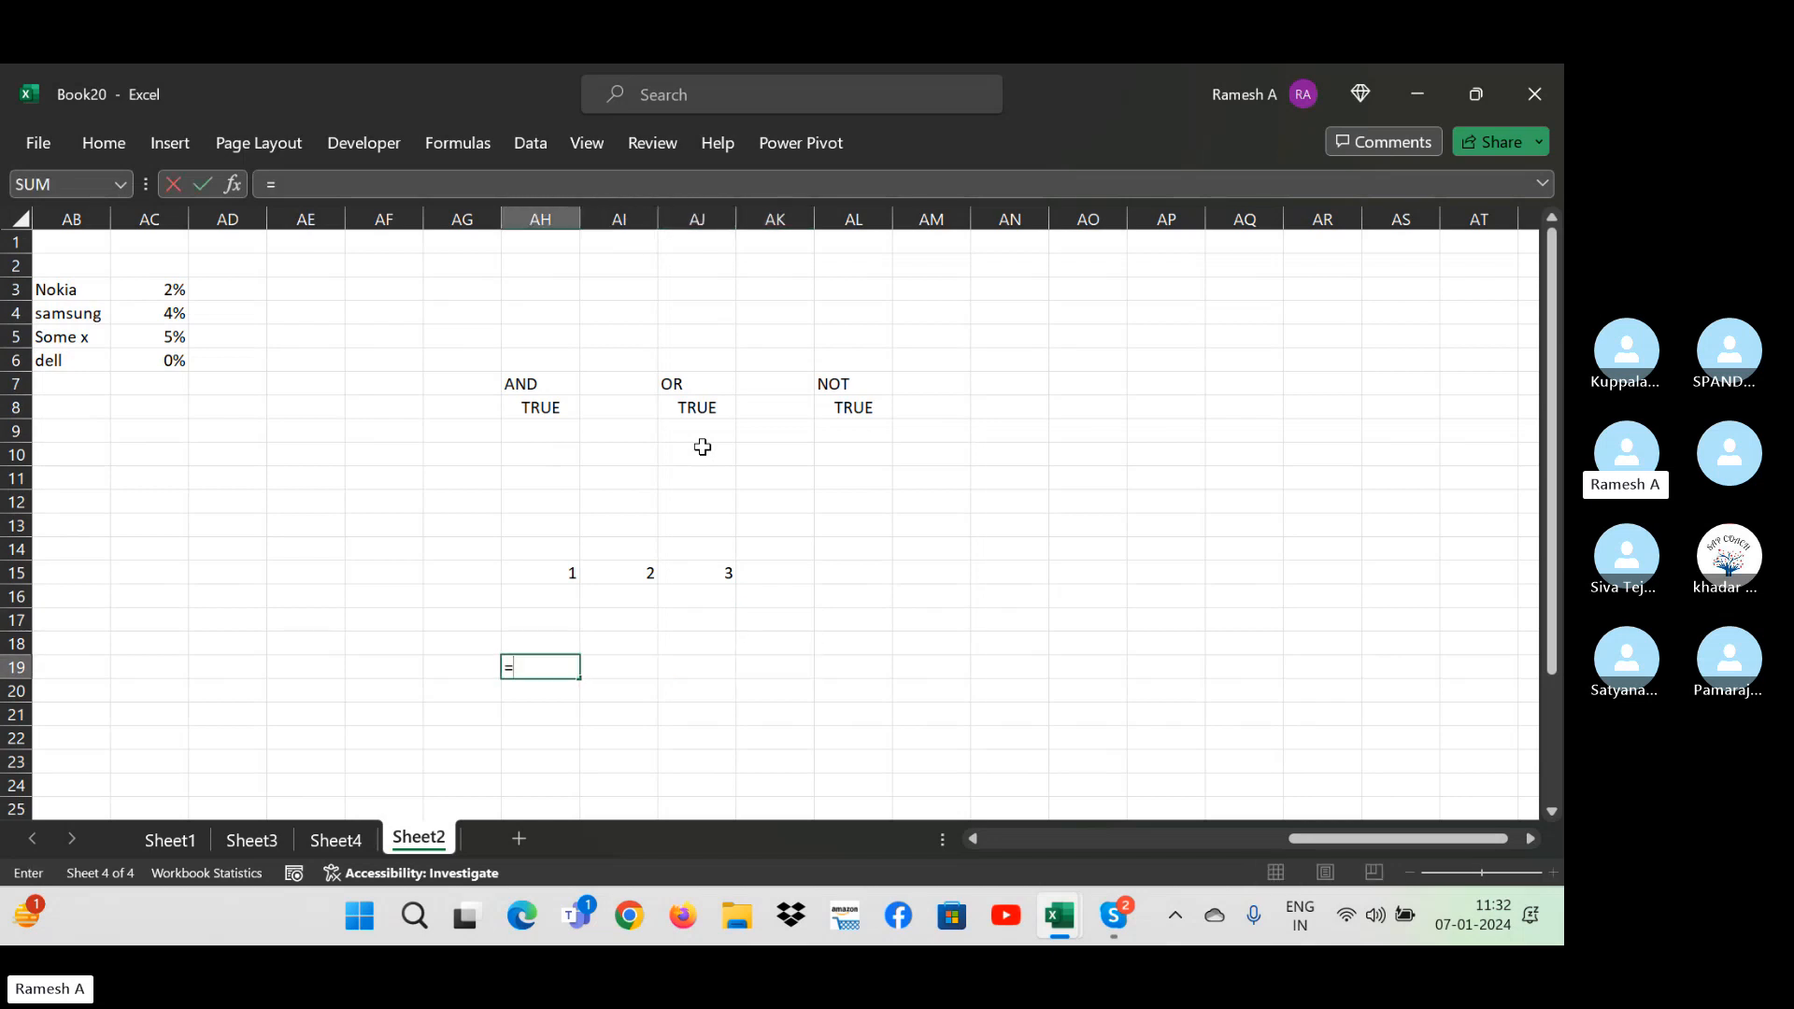
pyautogui.write('and')
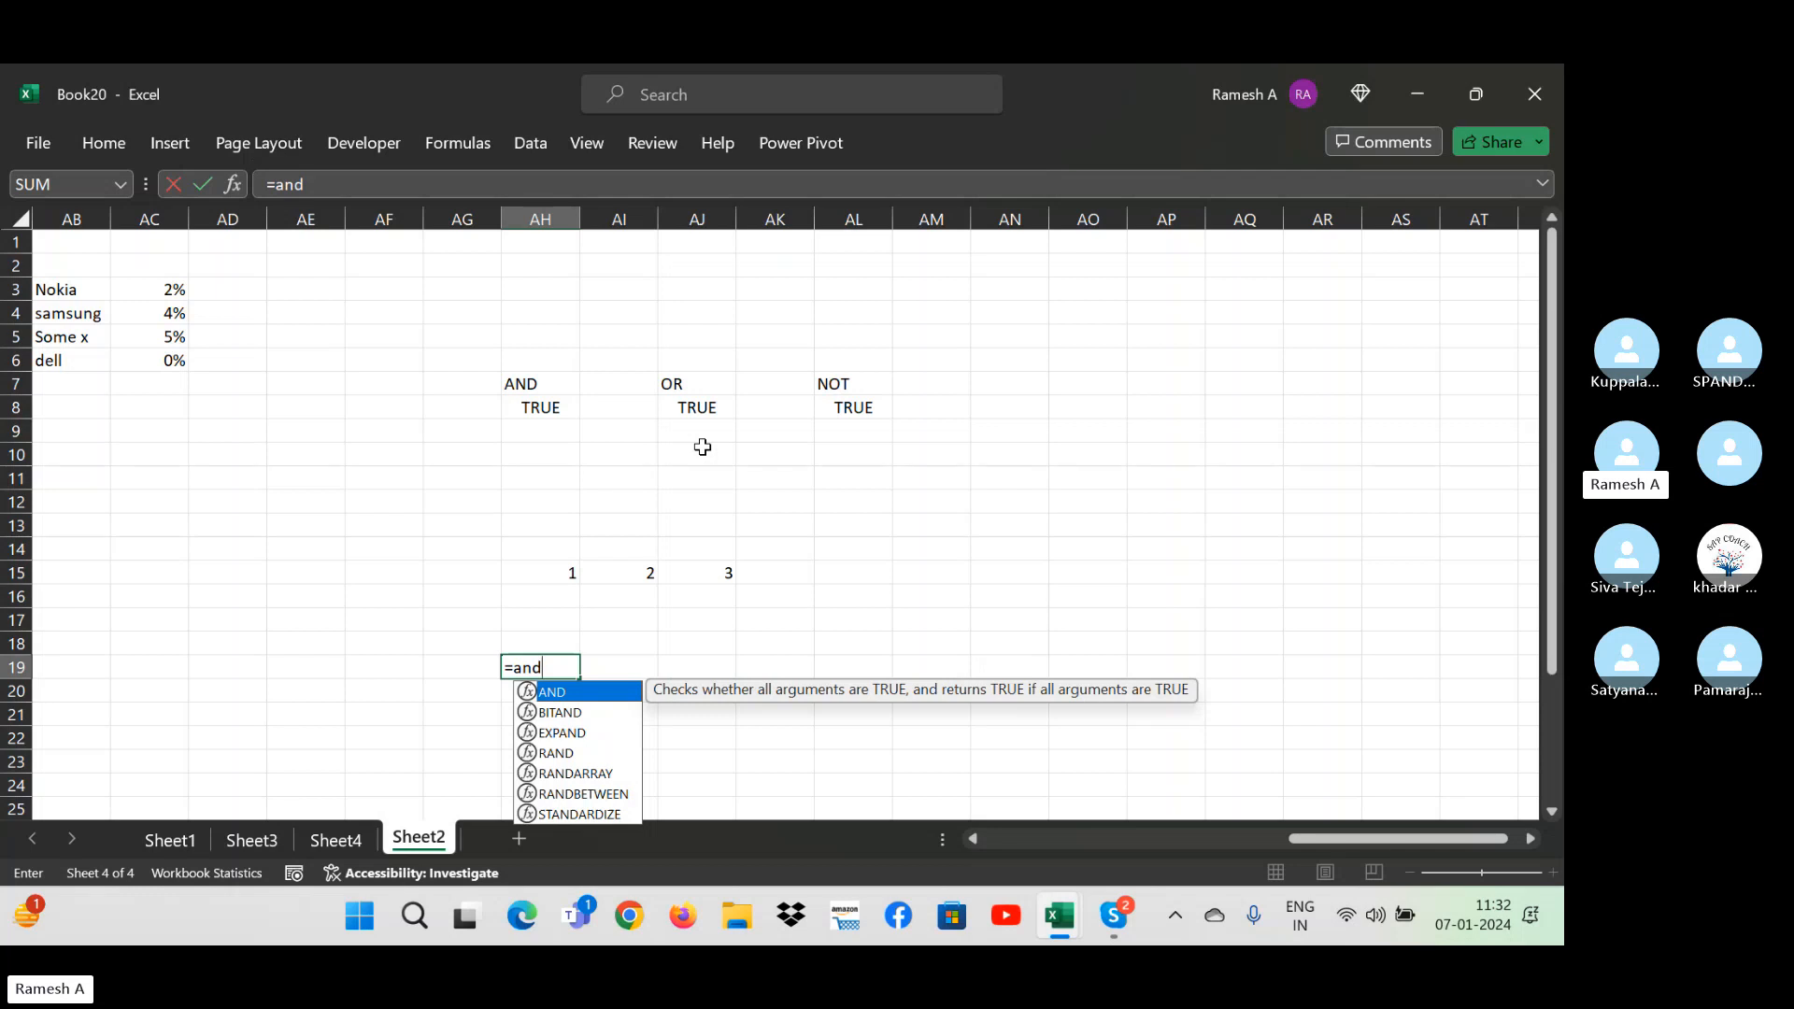
pyautogui.write('(')
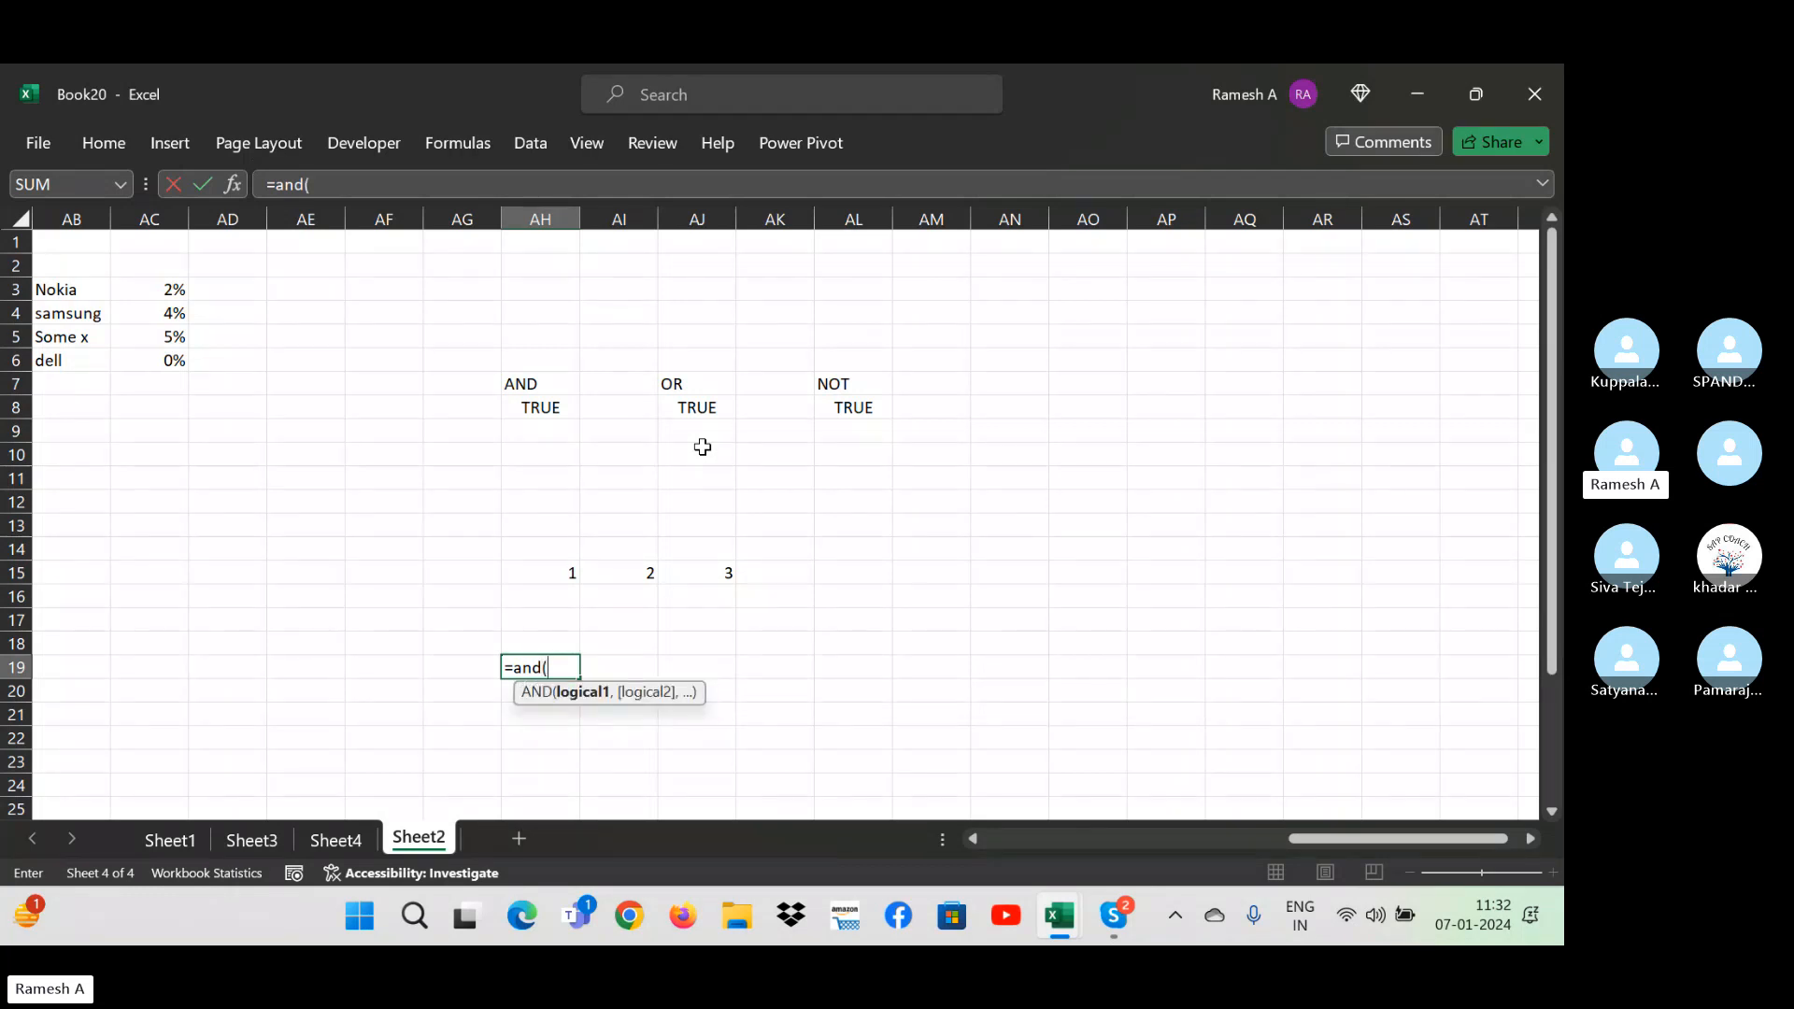
pyautogui.click(551, 574)
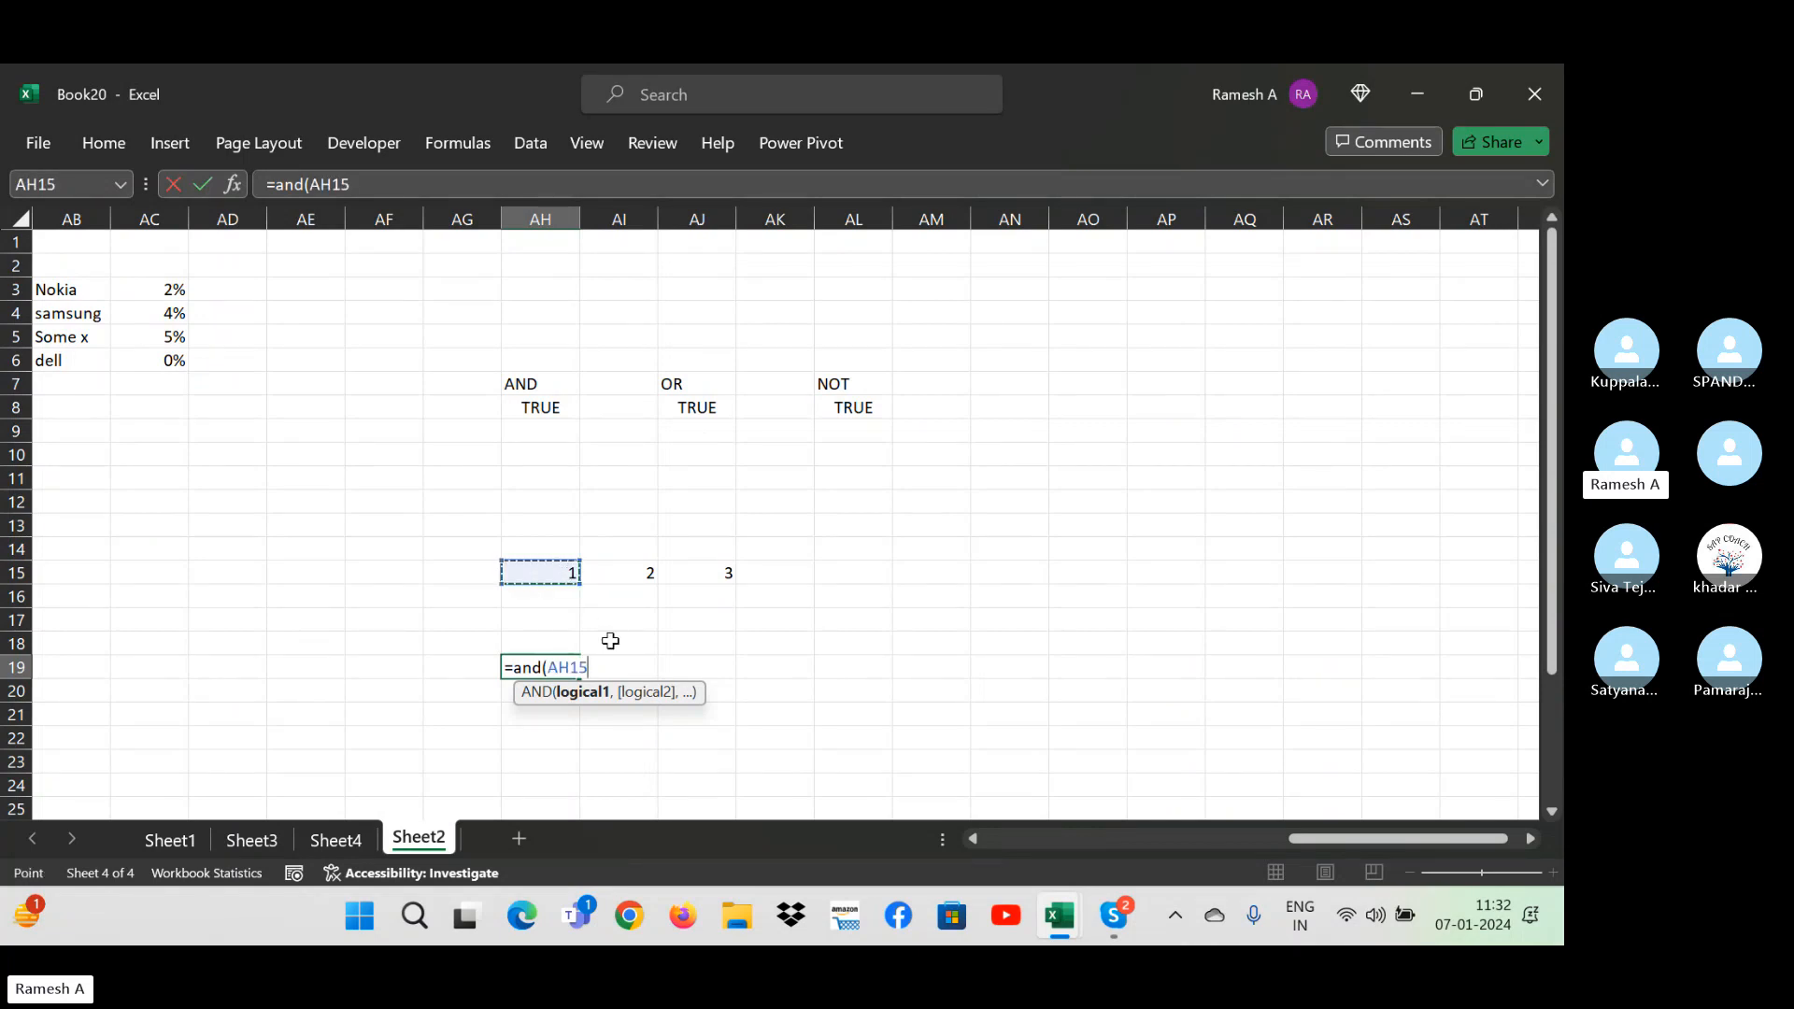
pyautogui.write('=1')
pyautogui.write(',')
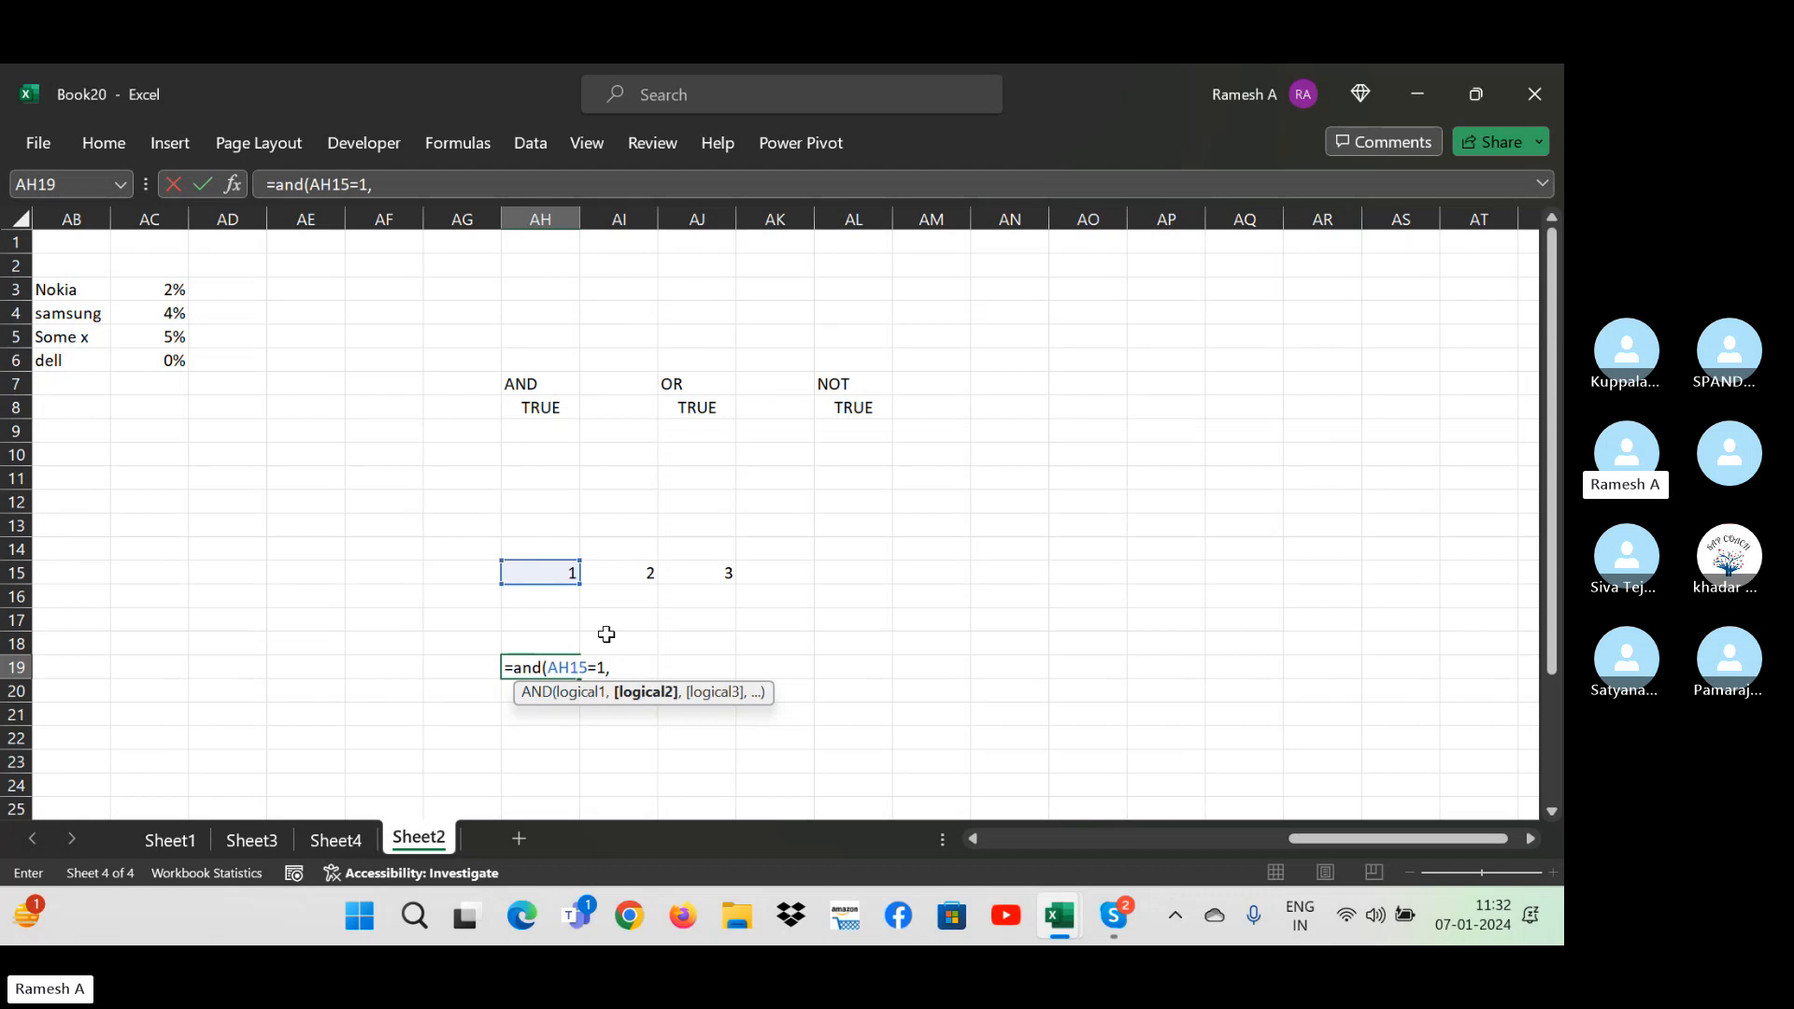
pyautogui.click(633, 575)
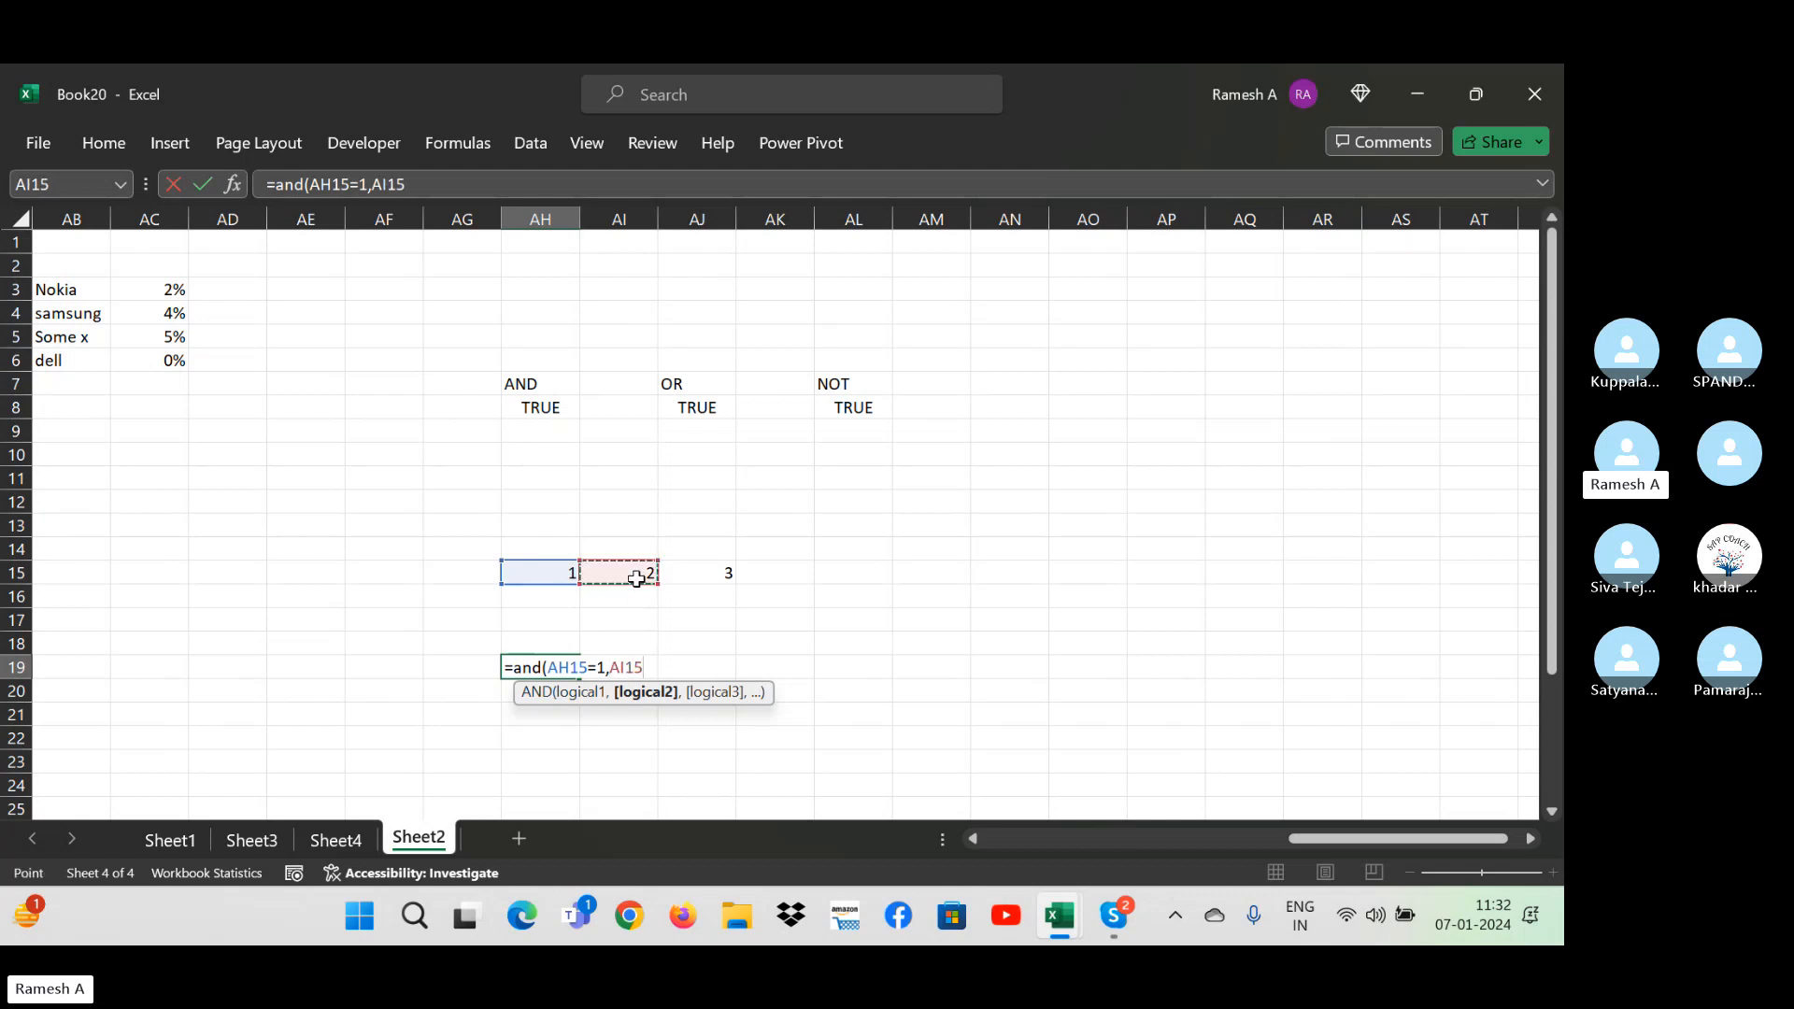
pyautogui.write('=1,')
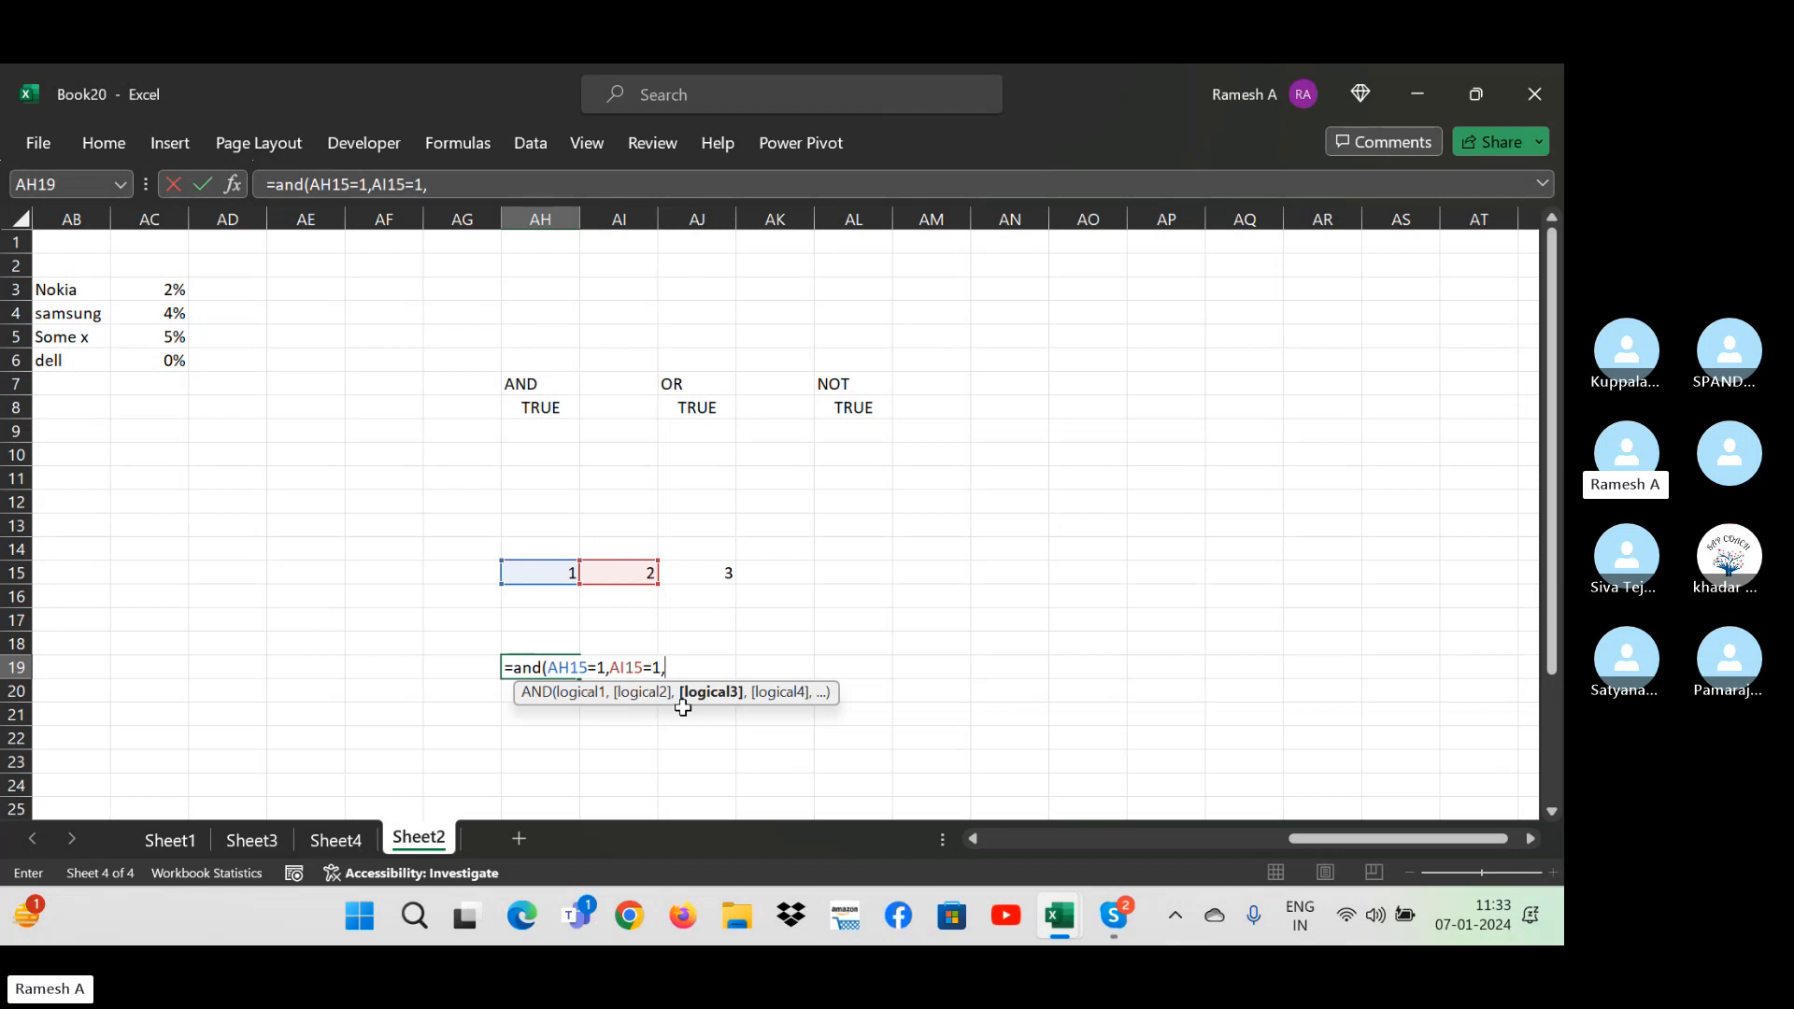
pyautogui.click(712, 576)
pyautogui.write('=')
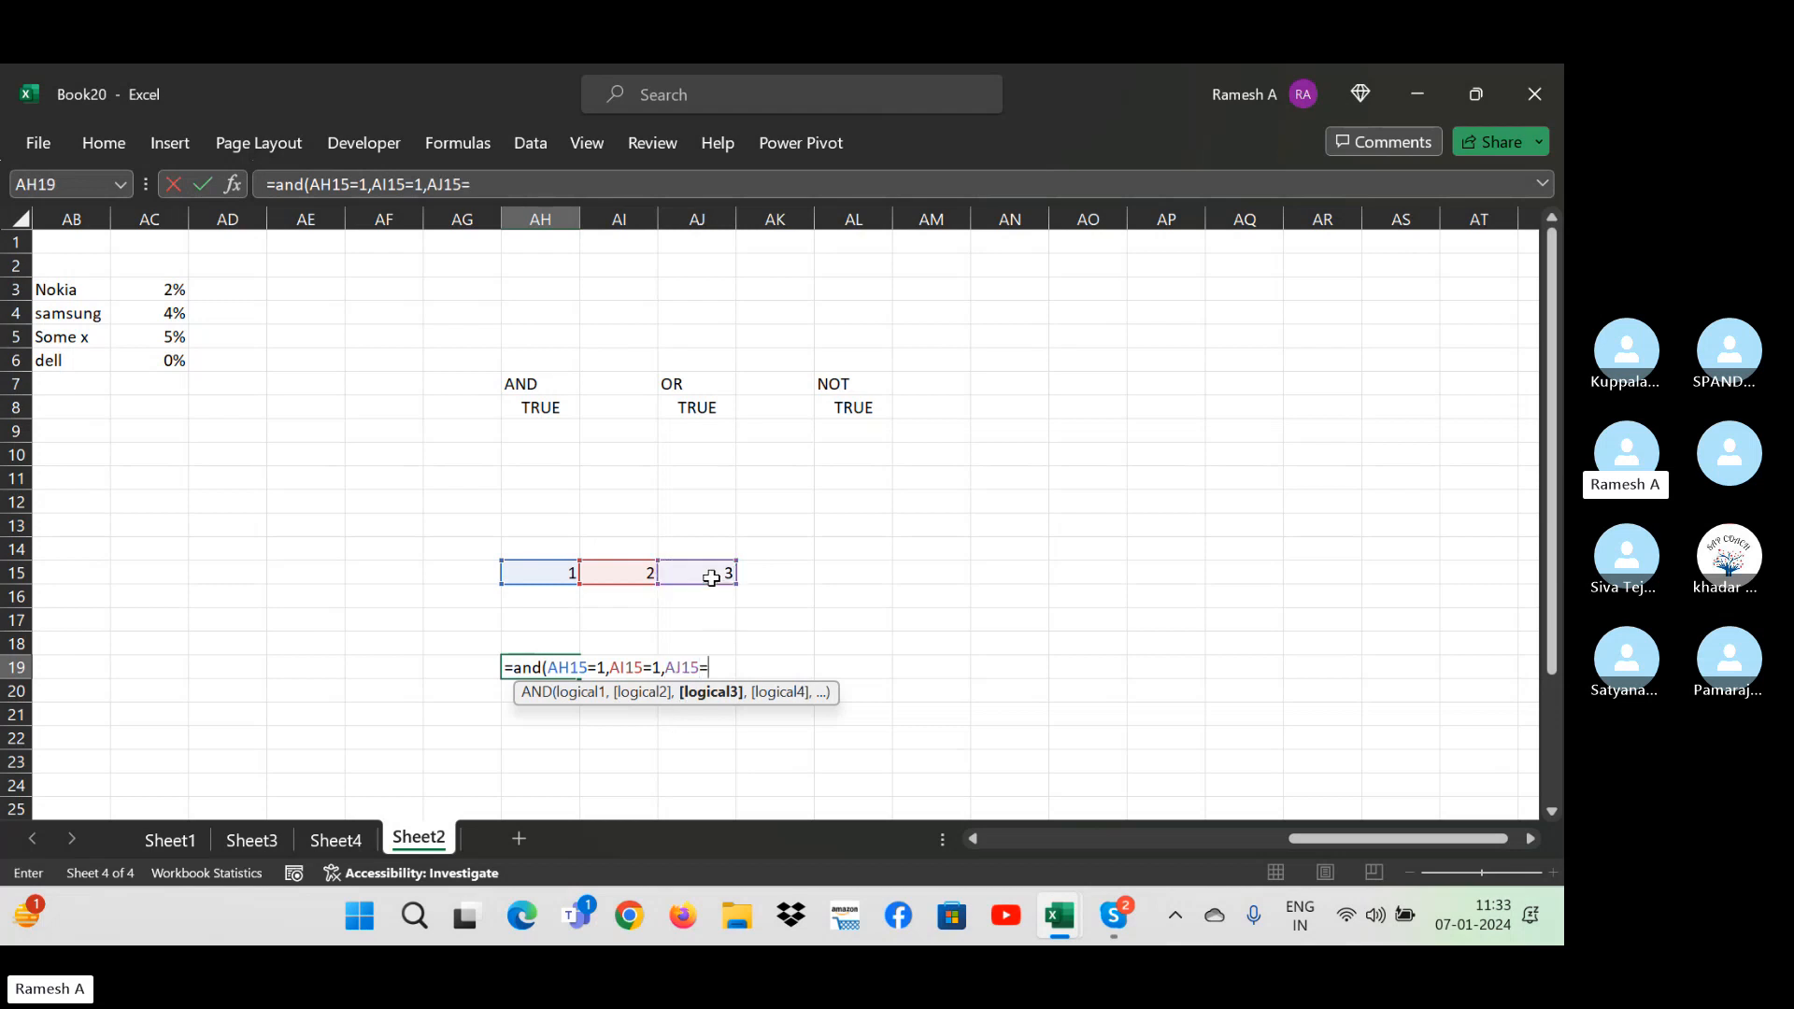
pyautogui.write('1')
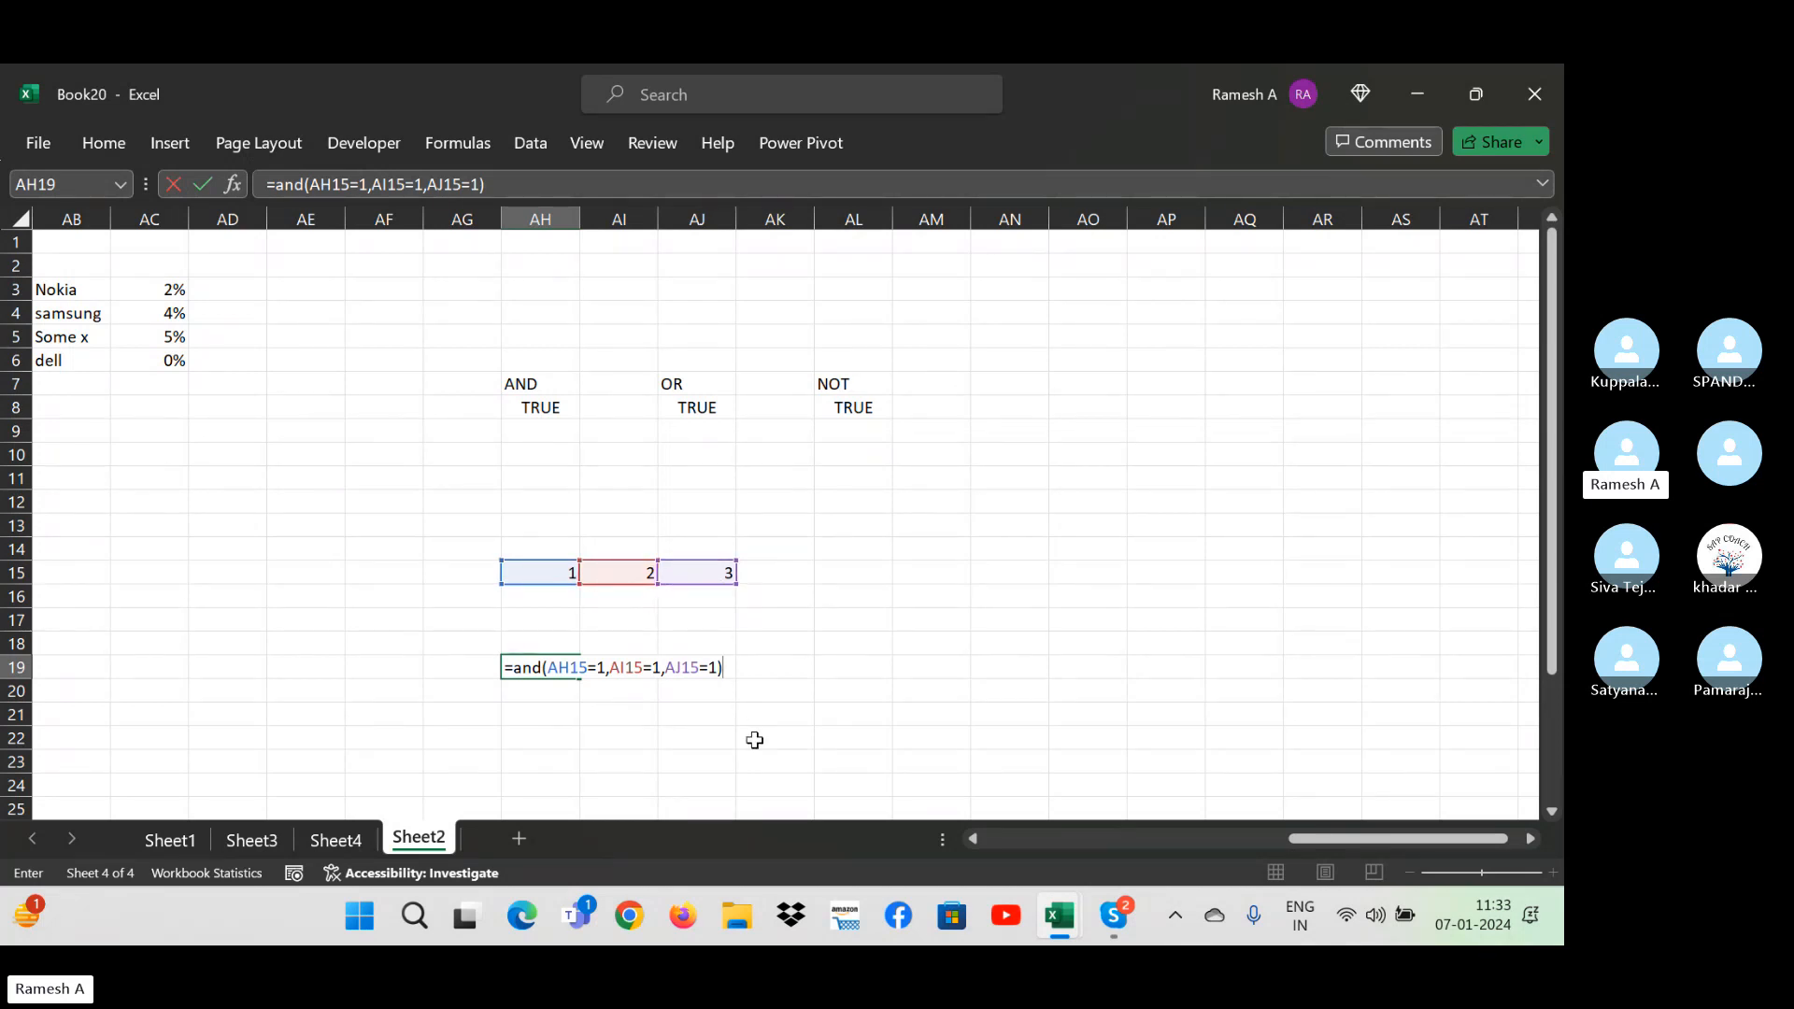
pyautogui.press('Return')
pyautogui.press('Up')
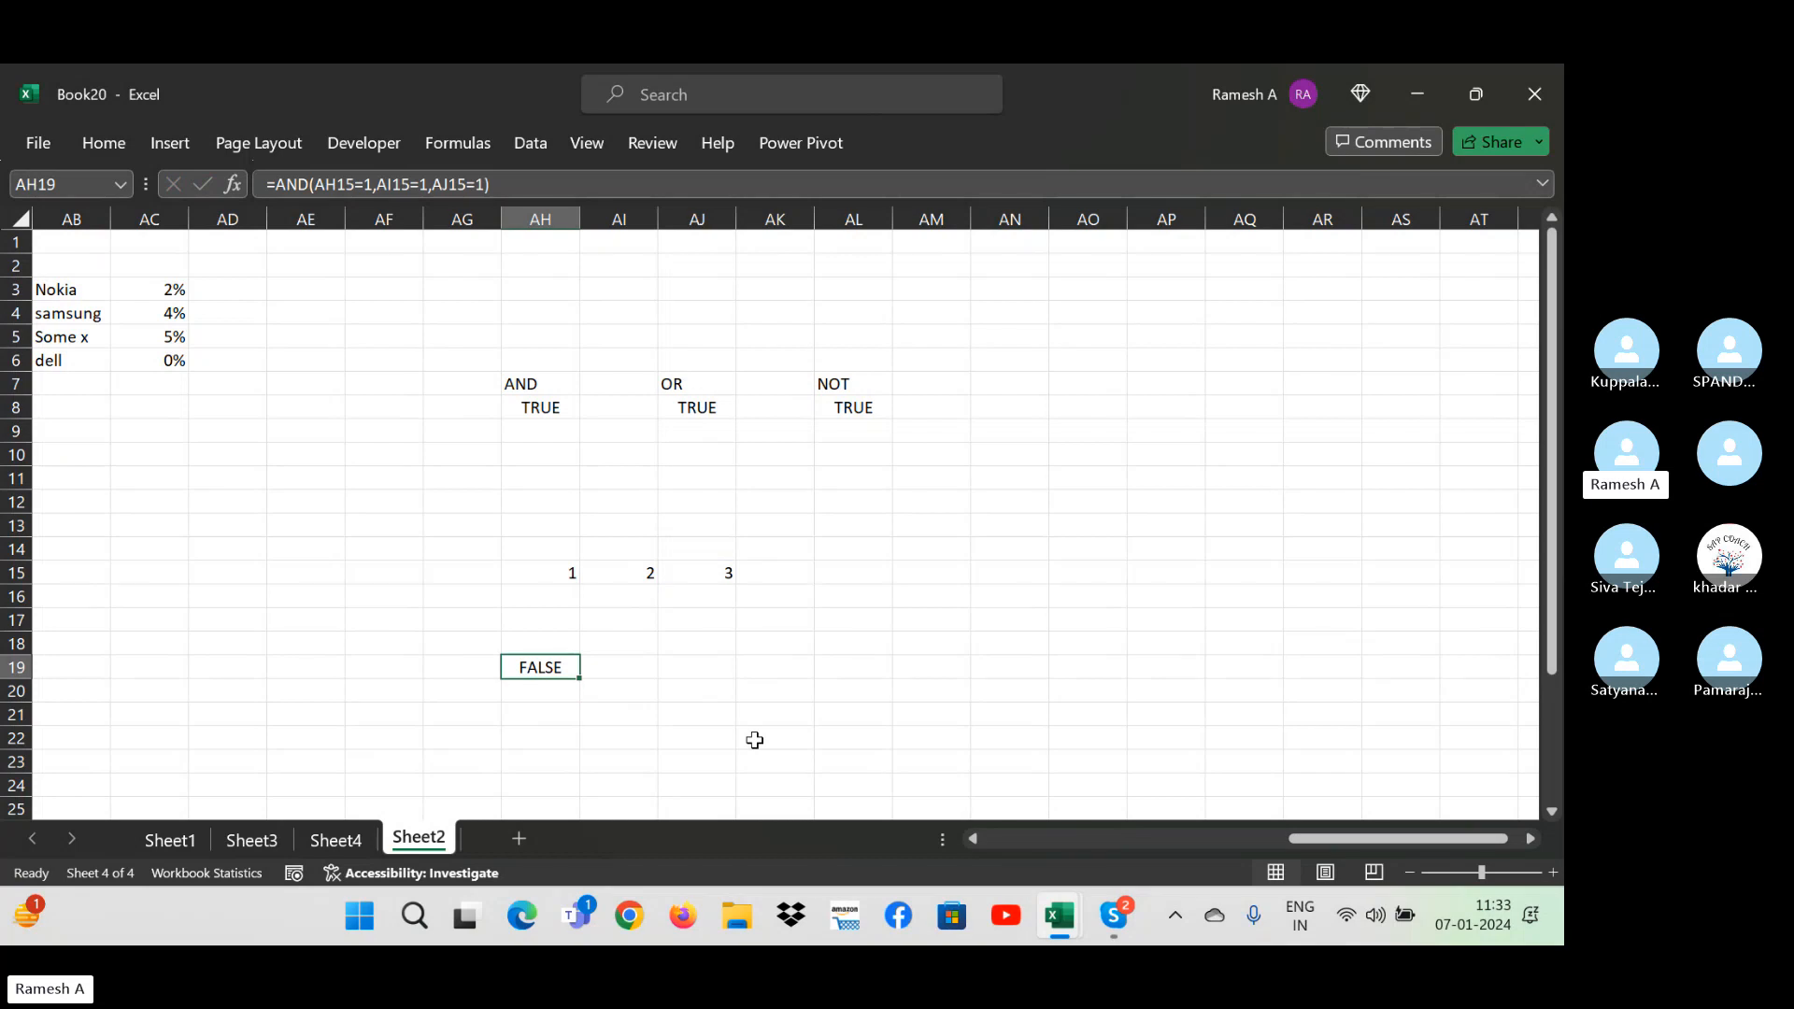
# - Set AI15 and AJ15 to 1 so that every condition of the AND formula is met
pyautogui.click(542, 575)
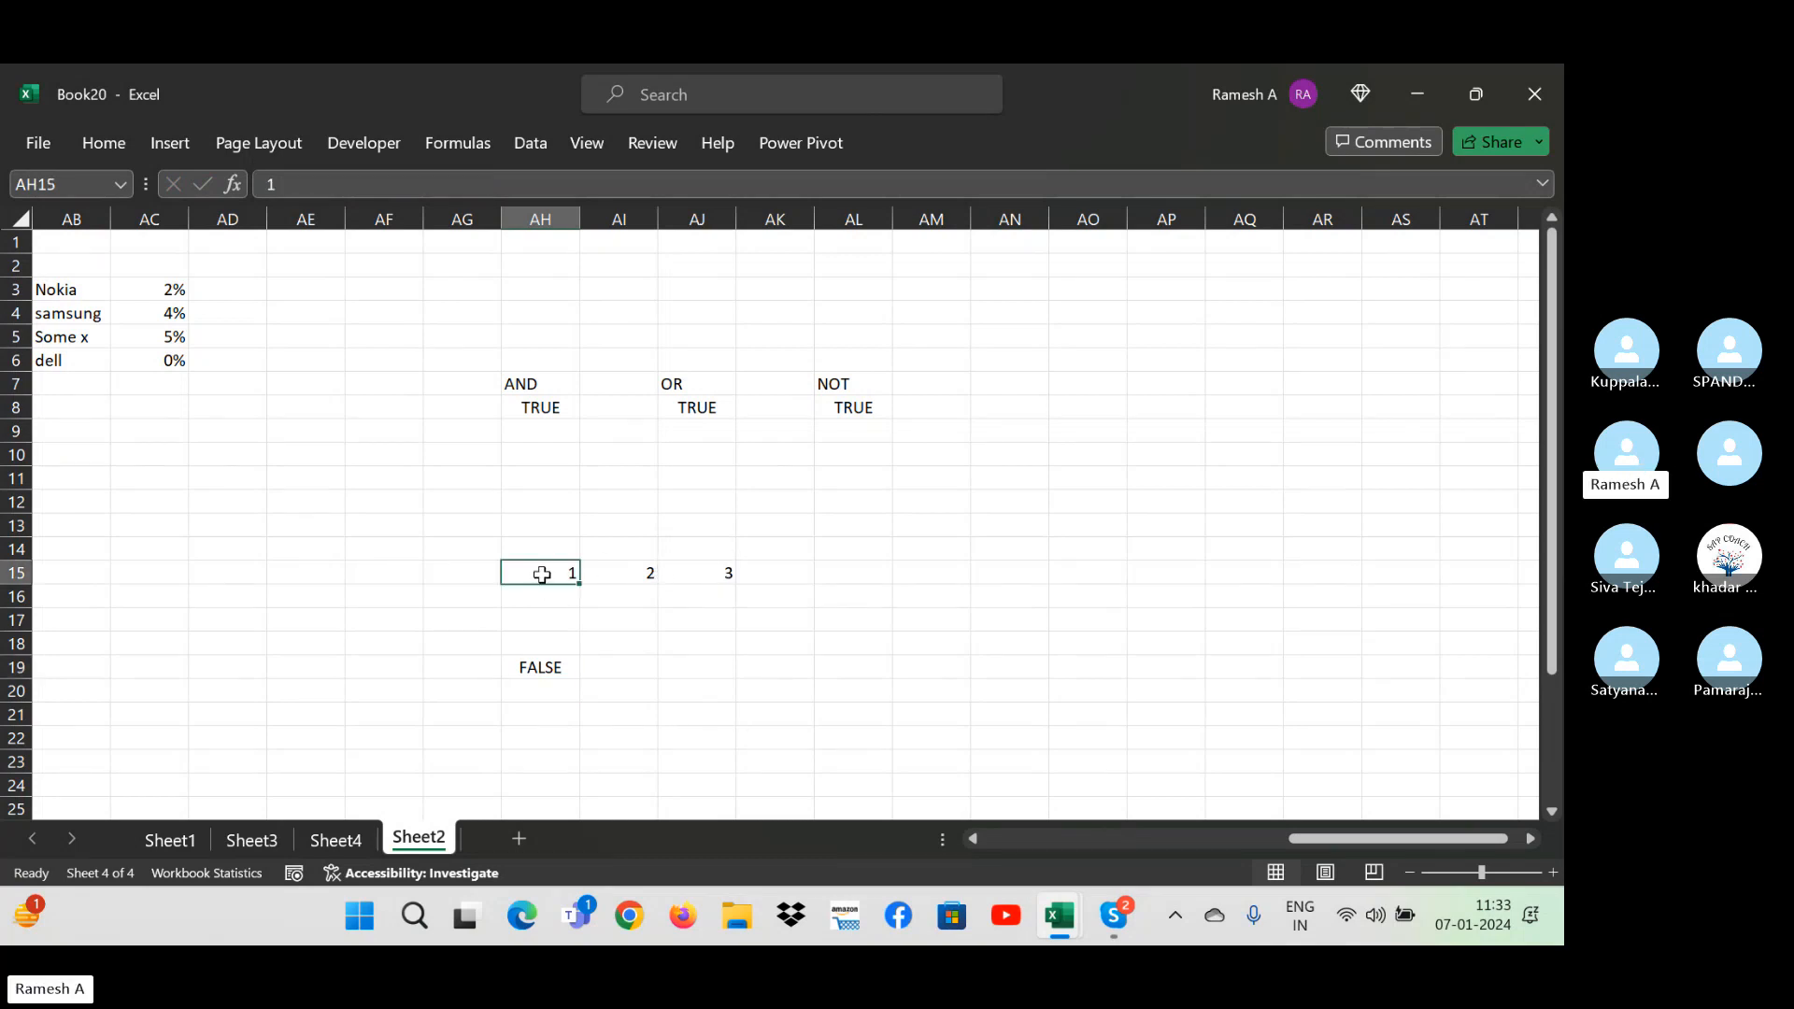
pyautogui.click(641, 572)
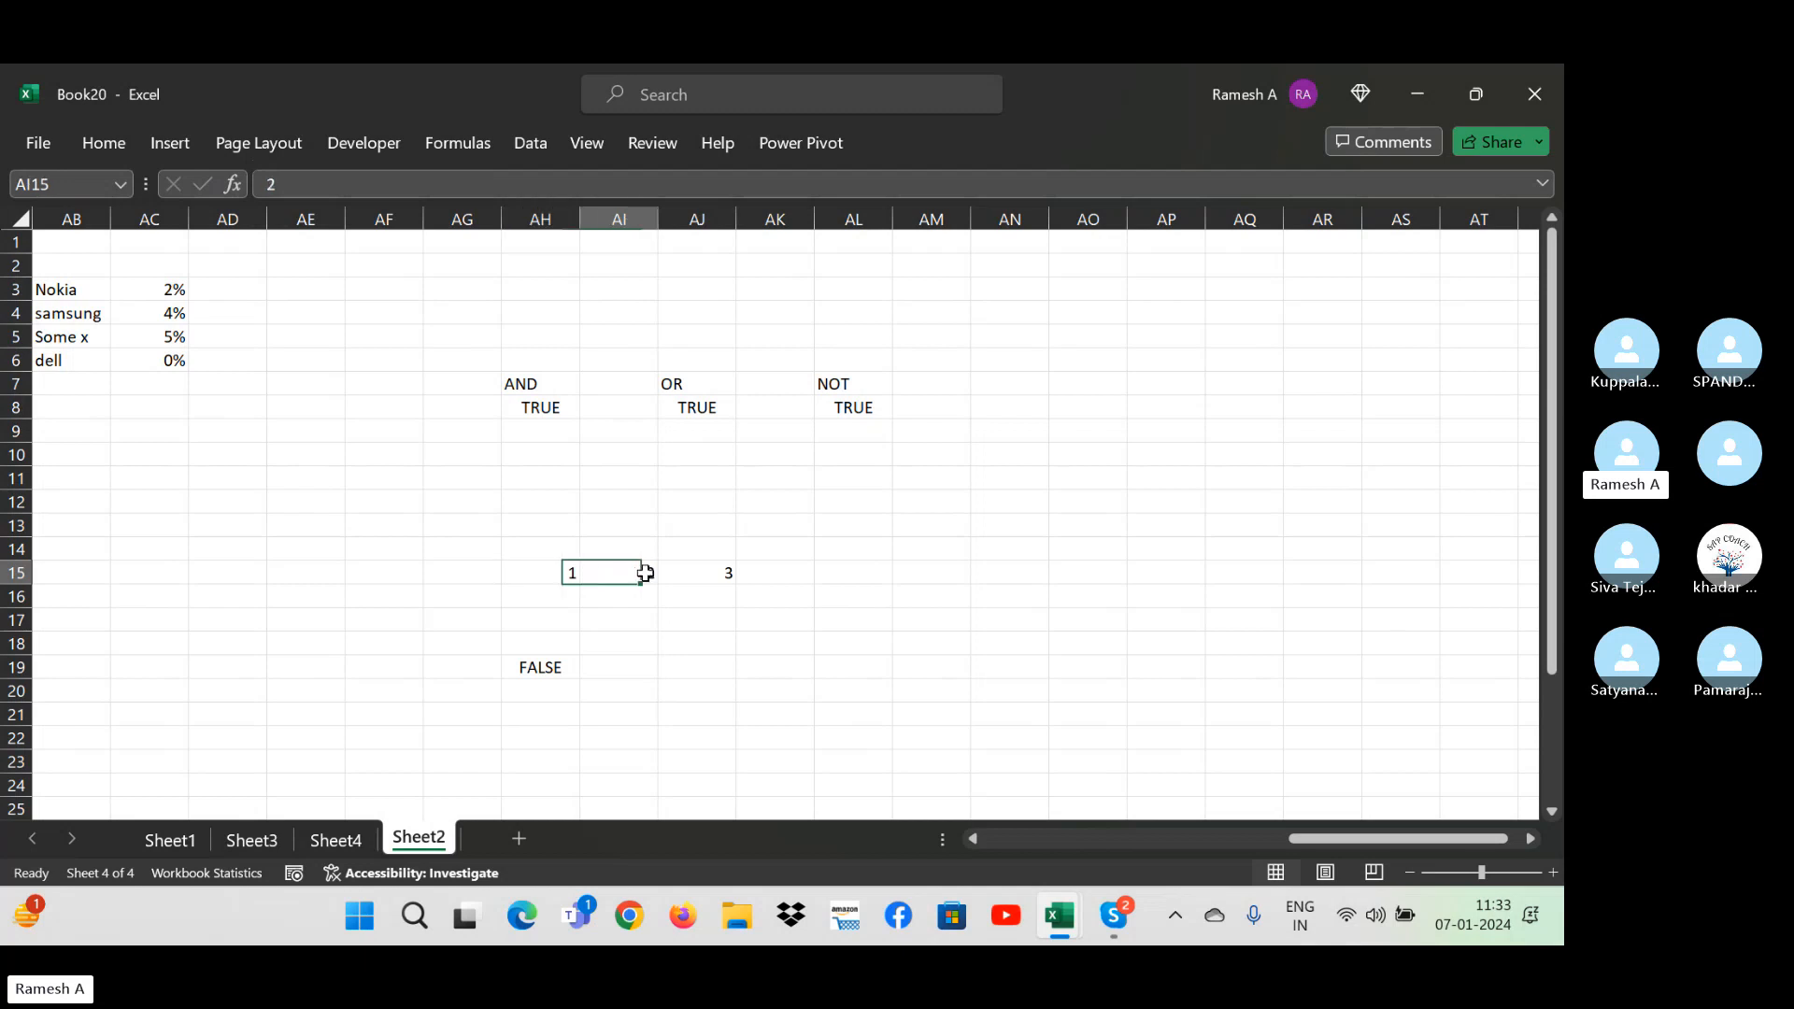
pyautogui.click(721, 573)
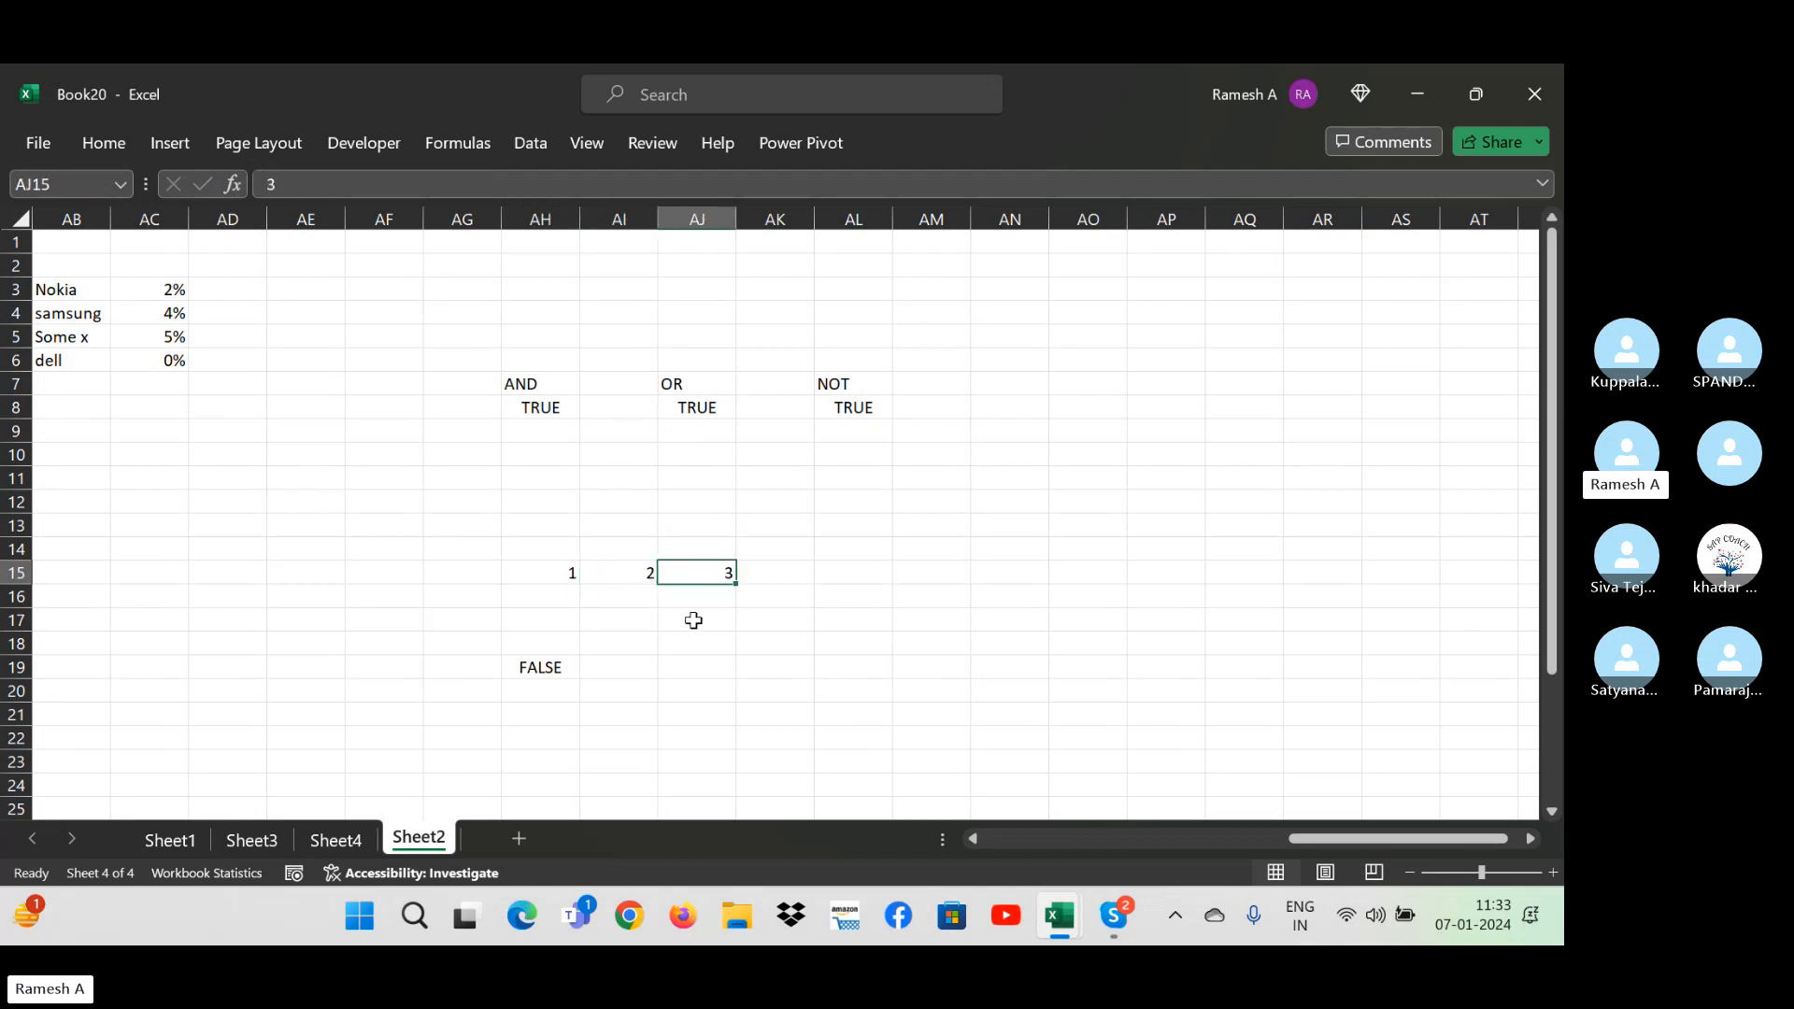
pyautogui.click(538, 669)
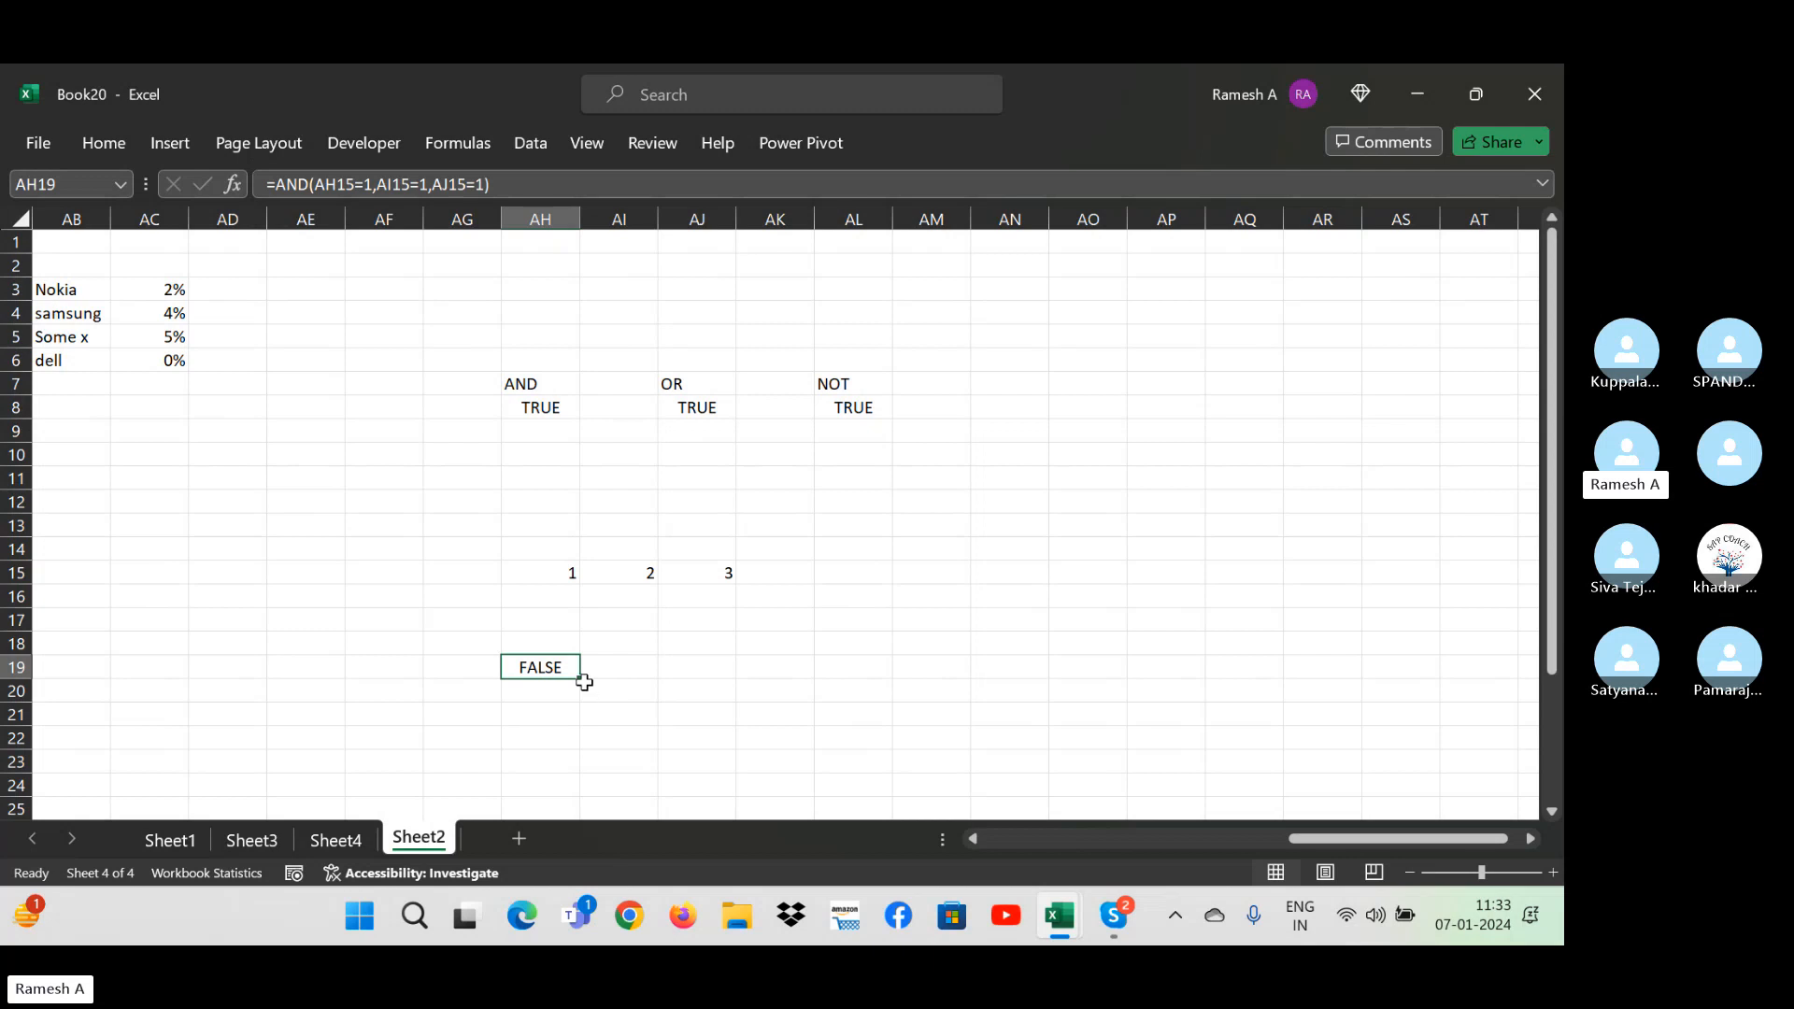
pyautogui.click(643, 576)
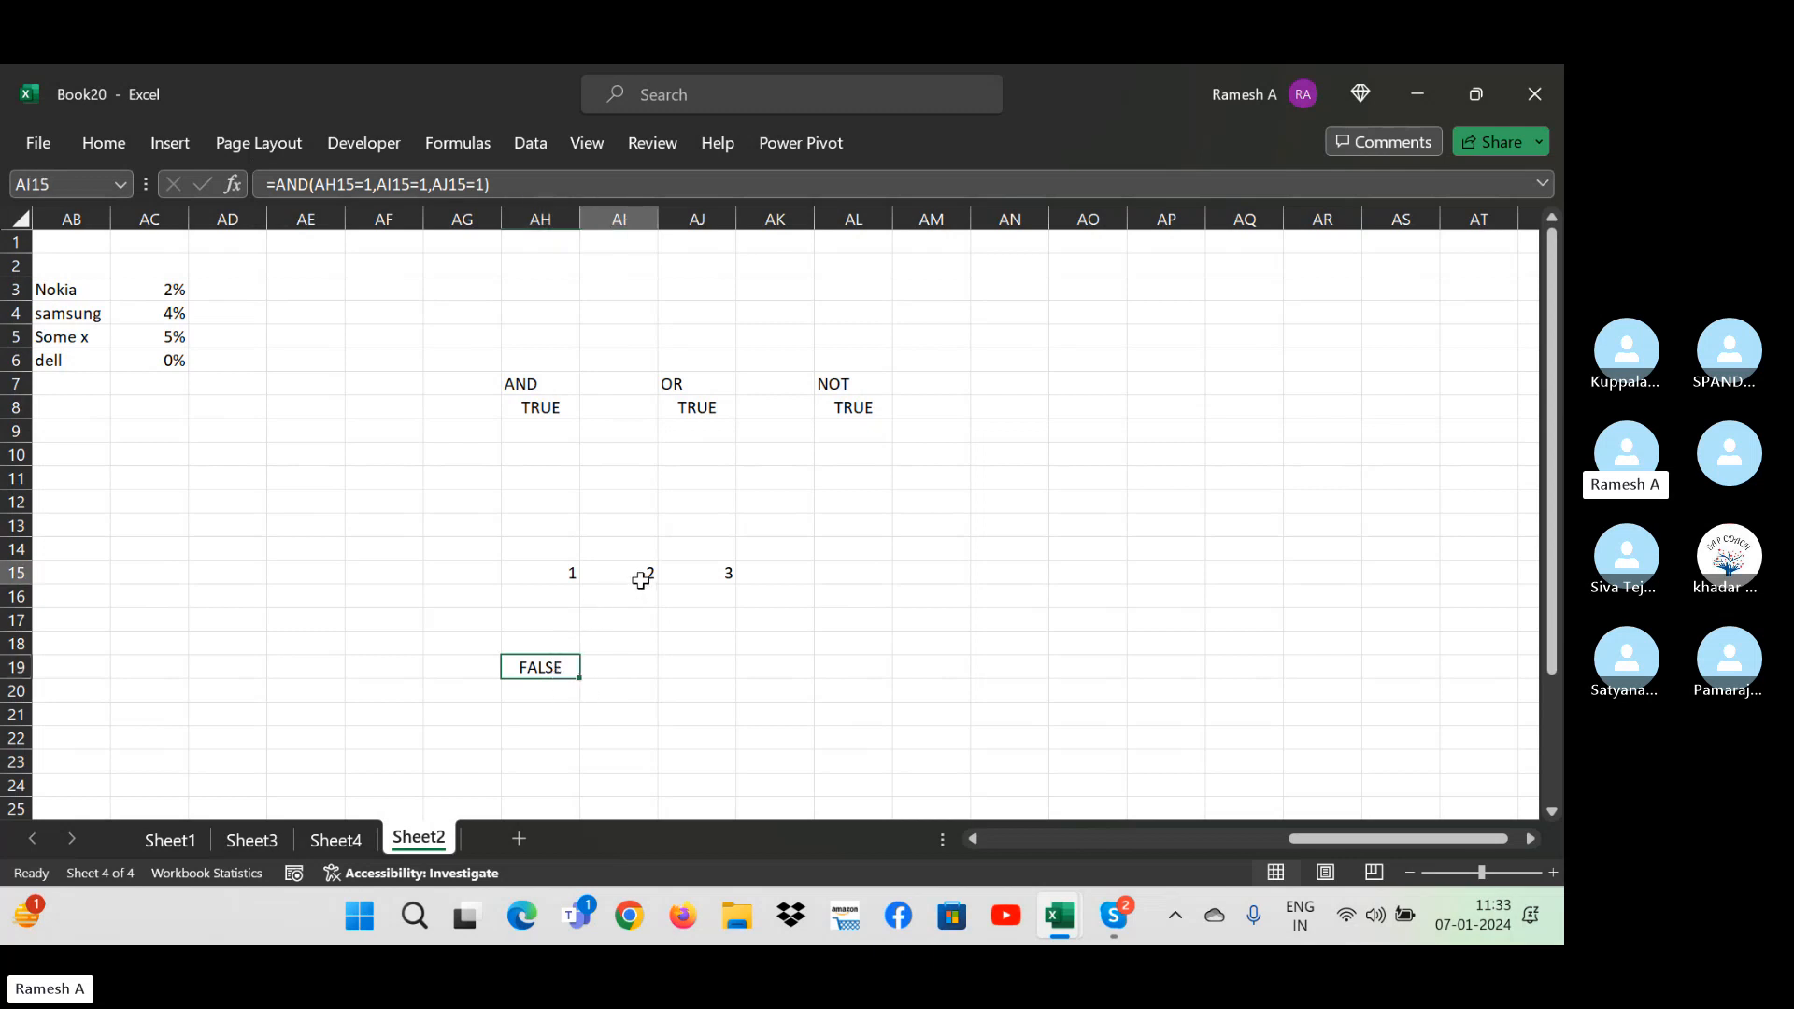
pyautogui.write('1')
pyautogui.press('Tab')
pyautogui.write('1')
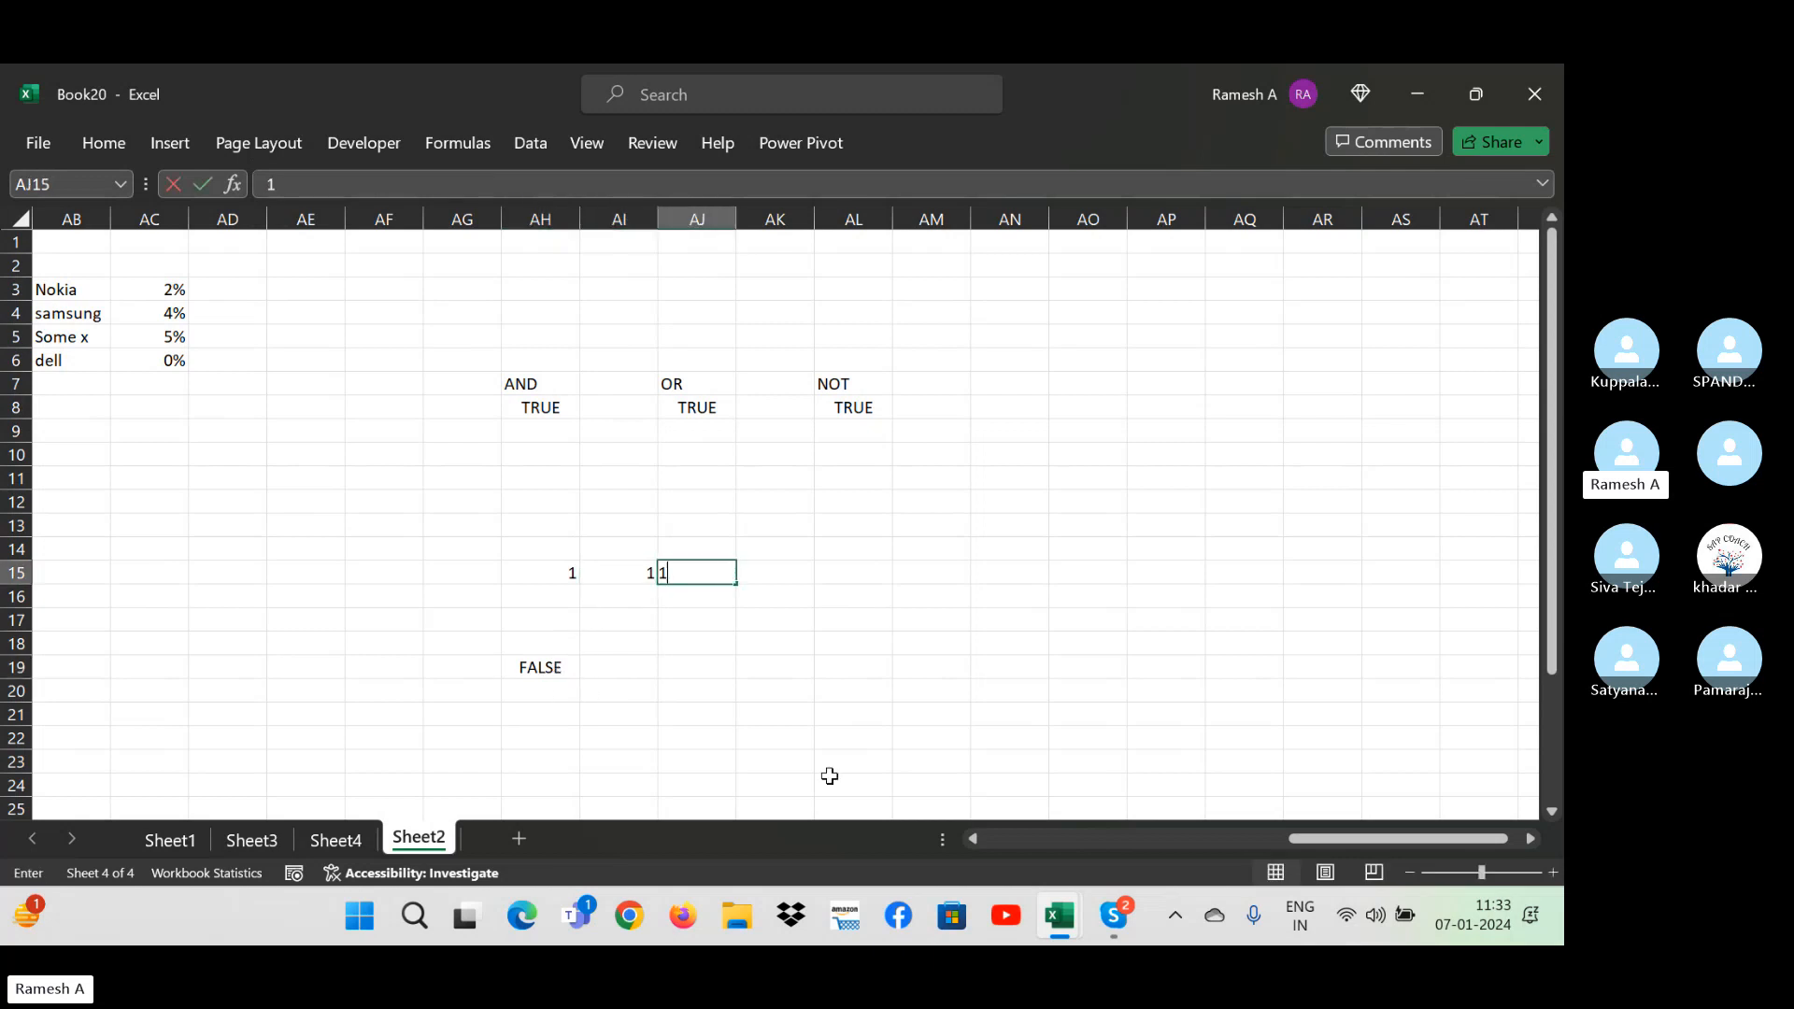
pyautogui.press('Tab')
# - Set AI15 back to 2 and AJ15 back to 3
pyautogui.press('Left')
pyautogui.press('Left')
pyautogui.press('Left')
pyautogui.press('Right')
pyautogui.press('Right')
pyautogui.press('Left')
pyautogui.press('Left')
pyautogui.press('Right')
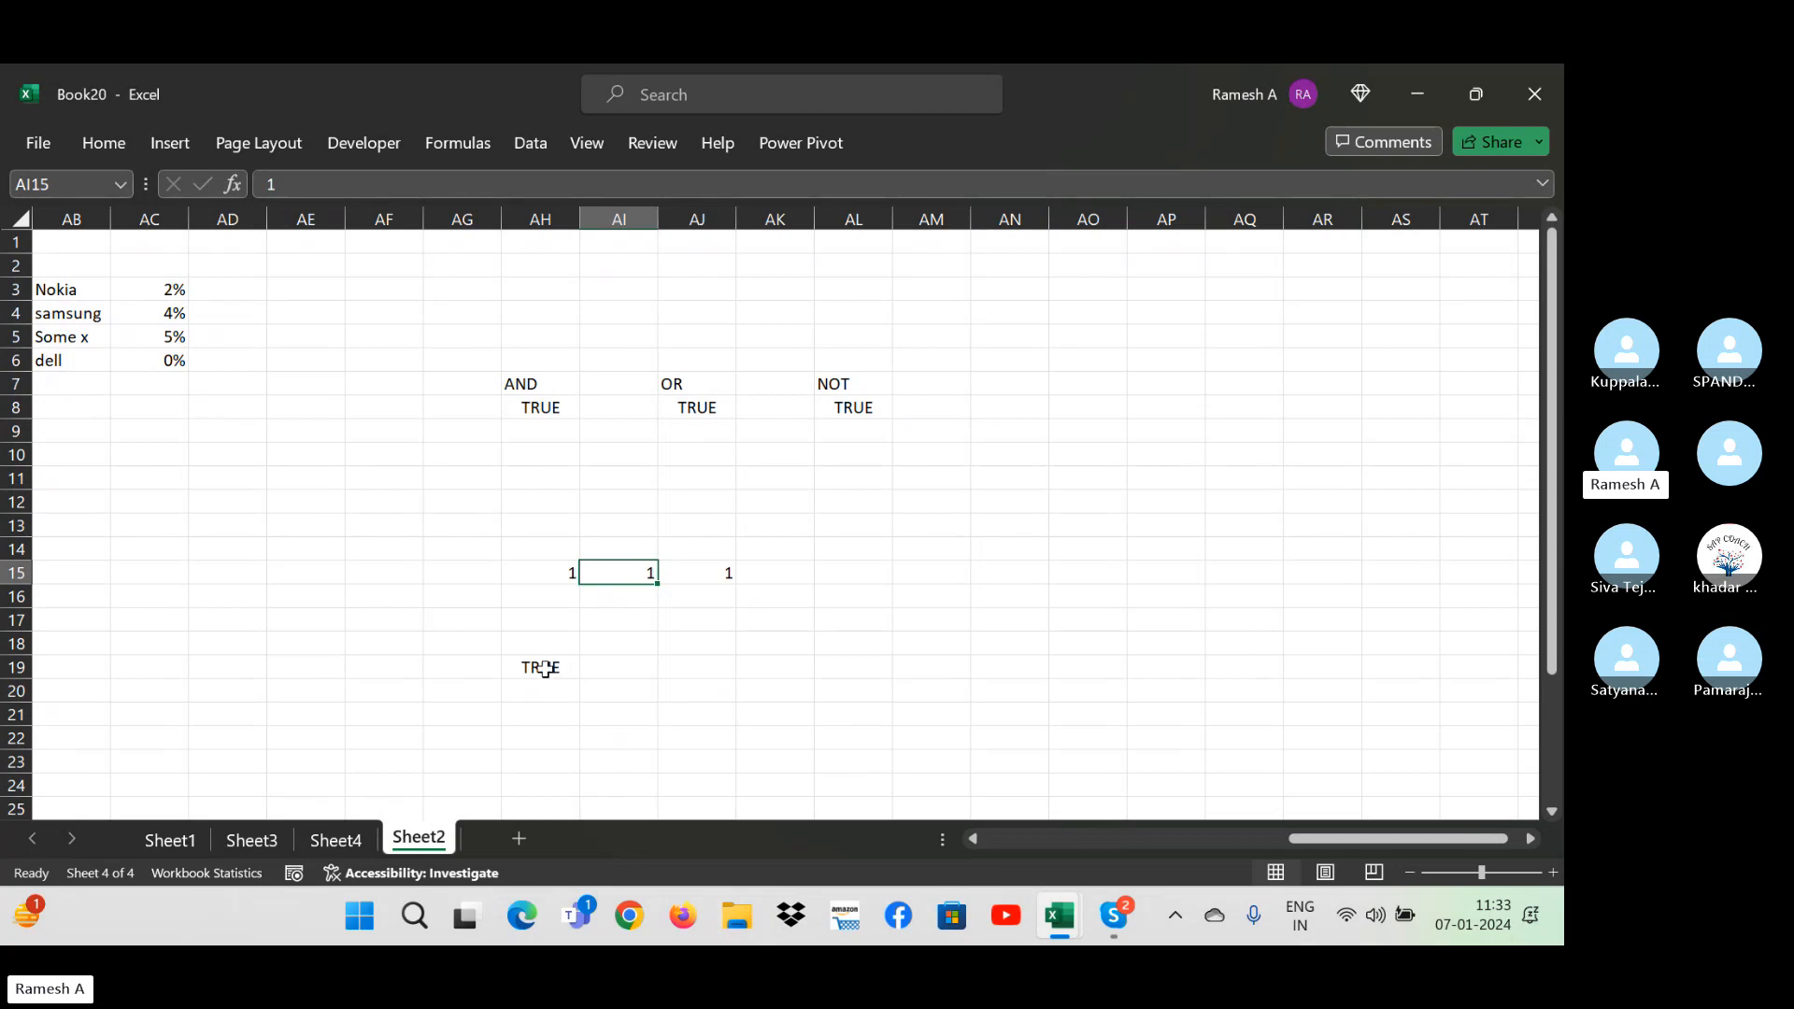
pyautogui.write('2')
pyautogui.press('Tab')
pyautogui.press('Left')
# - Edit the AND formula in AH19 to compare AI15 with 2 and AJ15 with 3
pyautogui.doubleClick(528, 669)
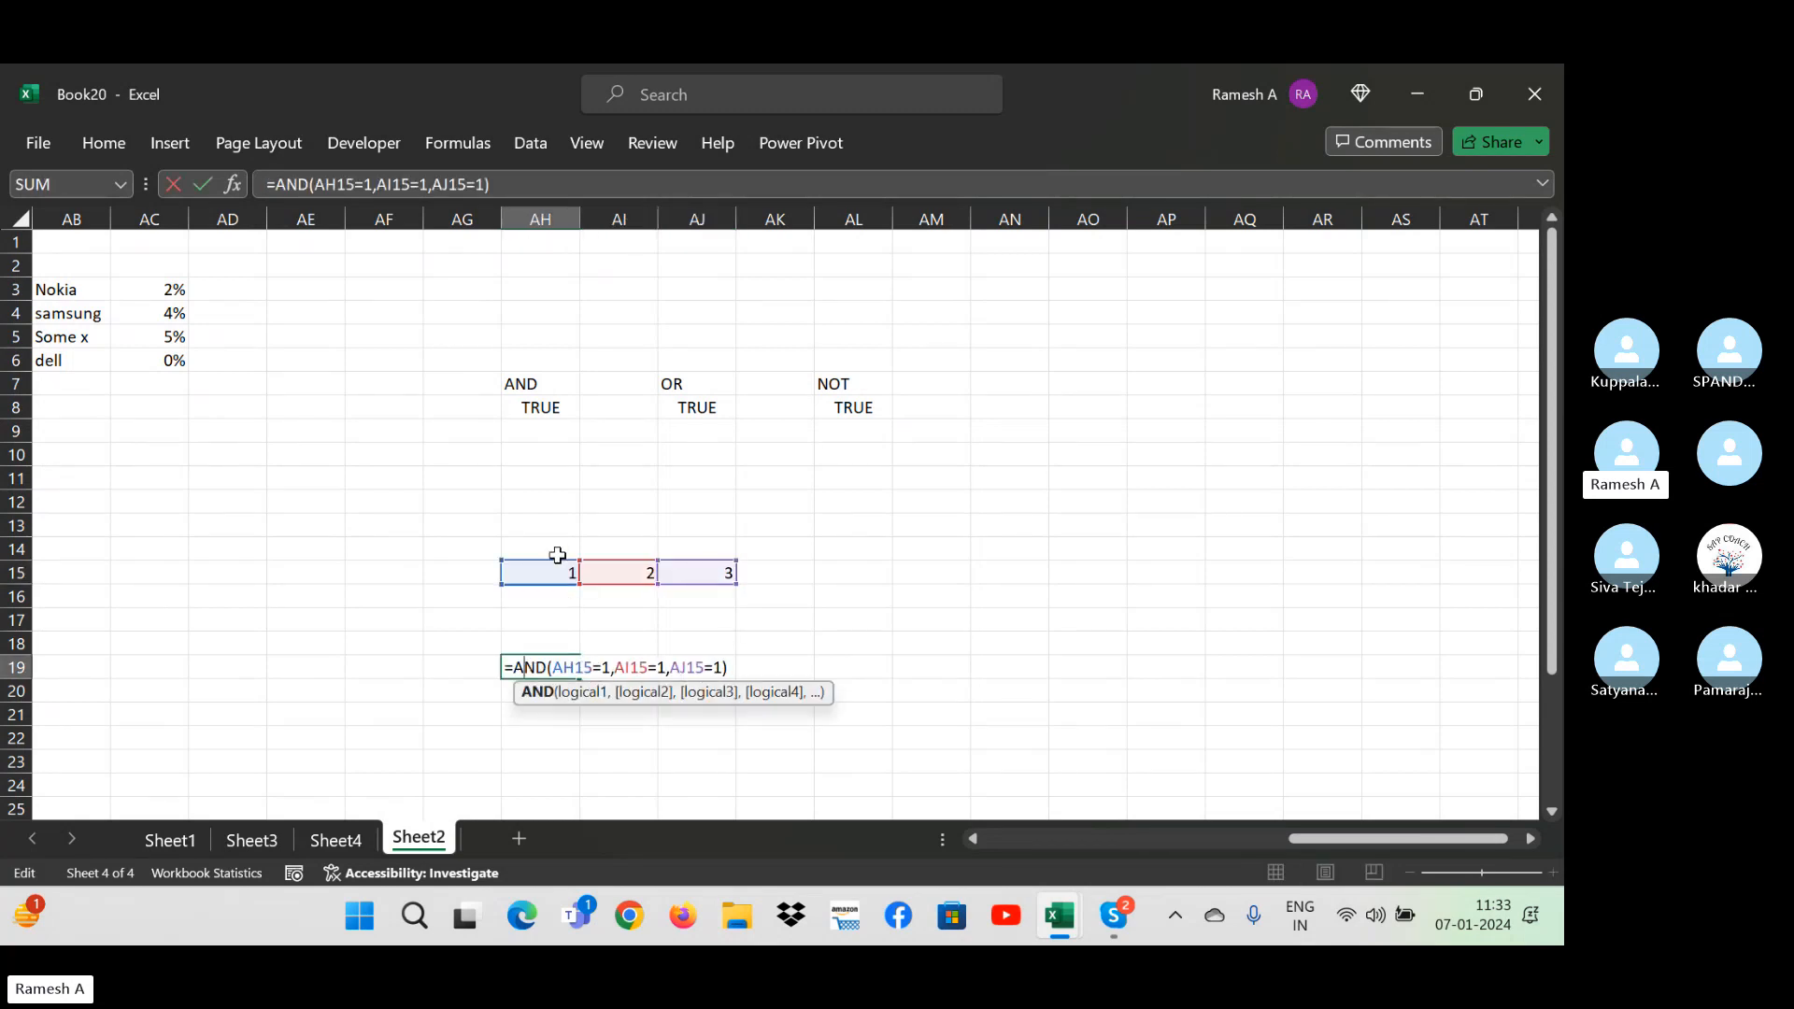
pyautogui.click(667, 669)
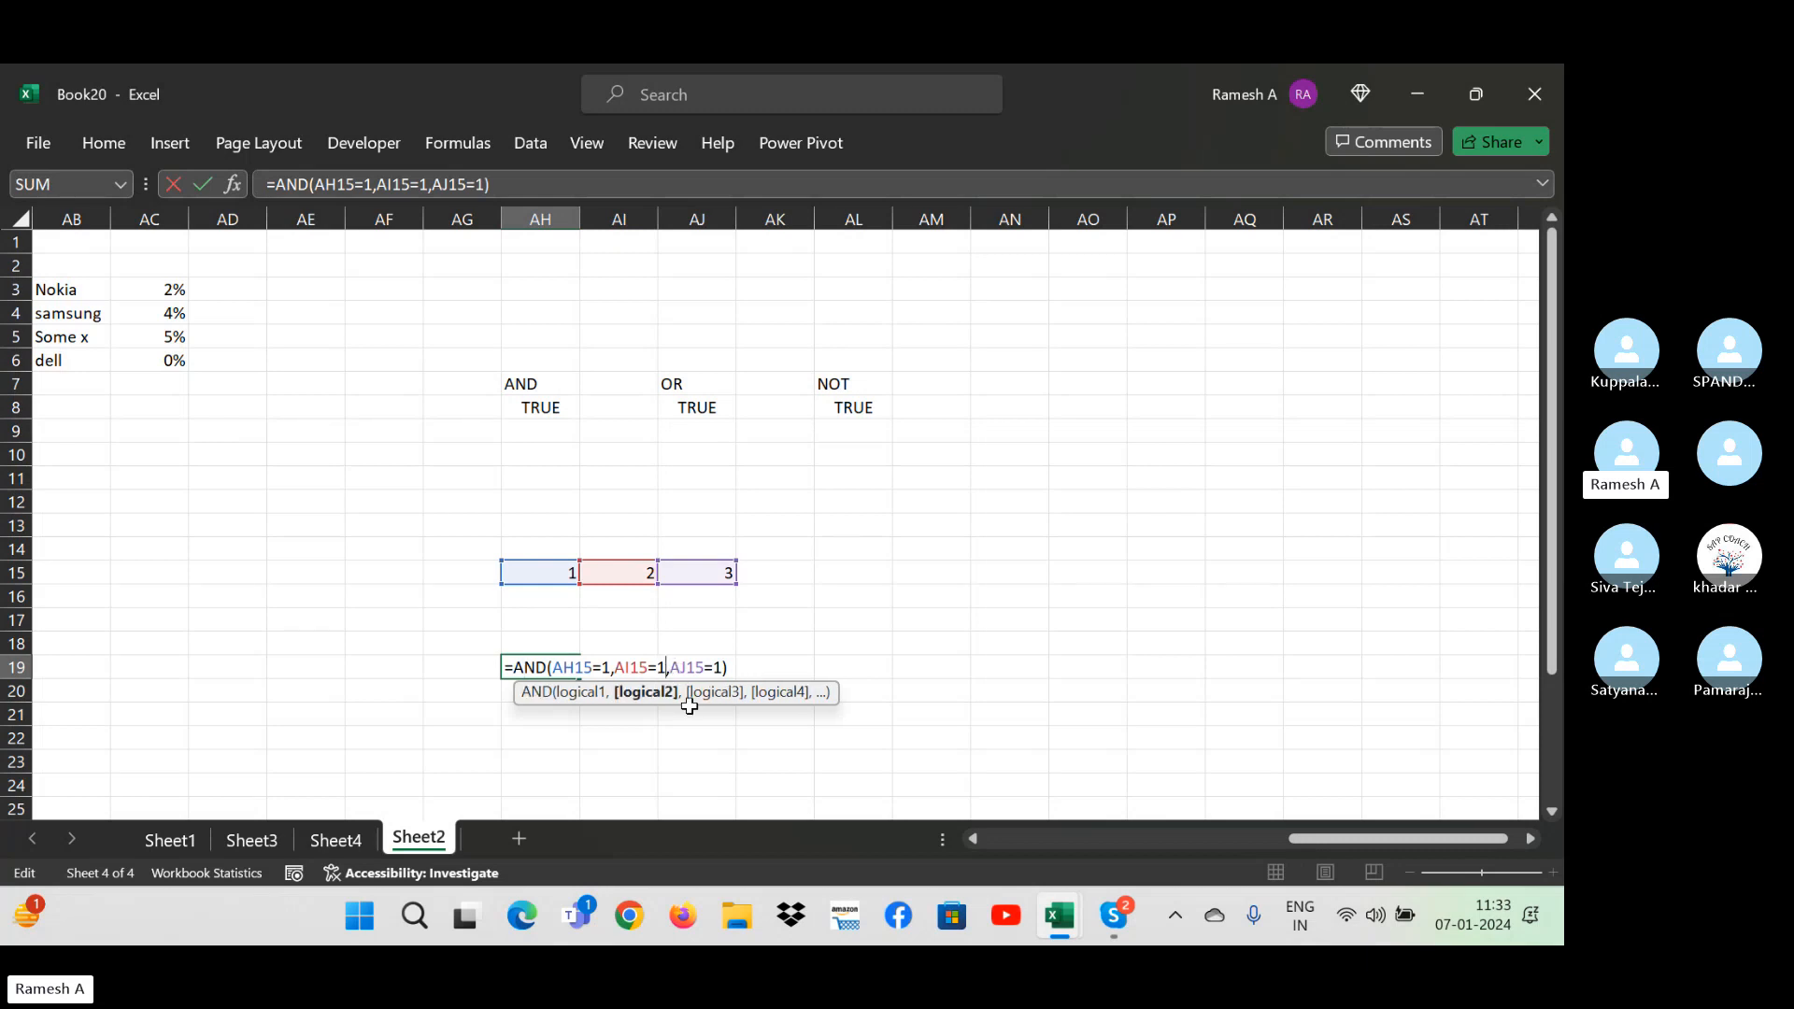
pyautogui.press('BackSpace')
pyautogui.write('2')
pyautogui.click(728, 667)
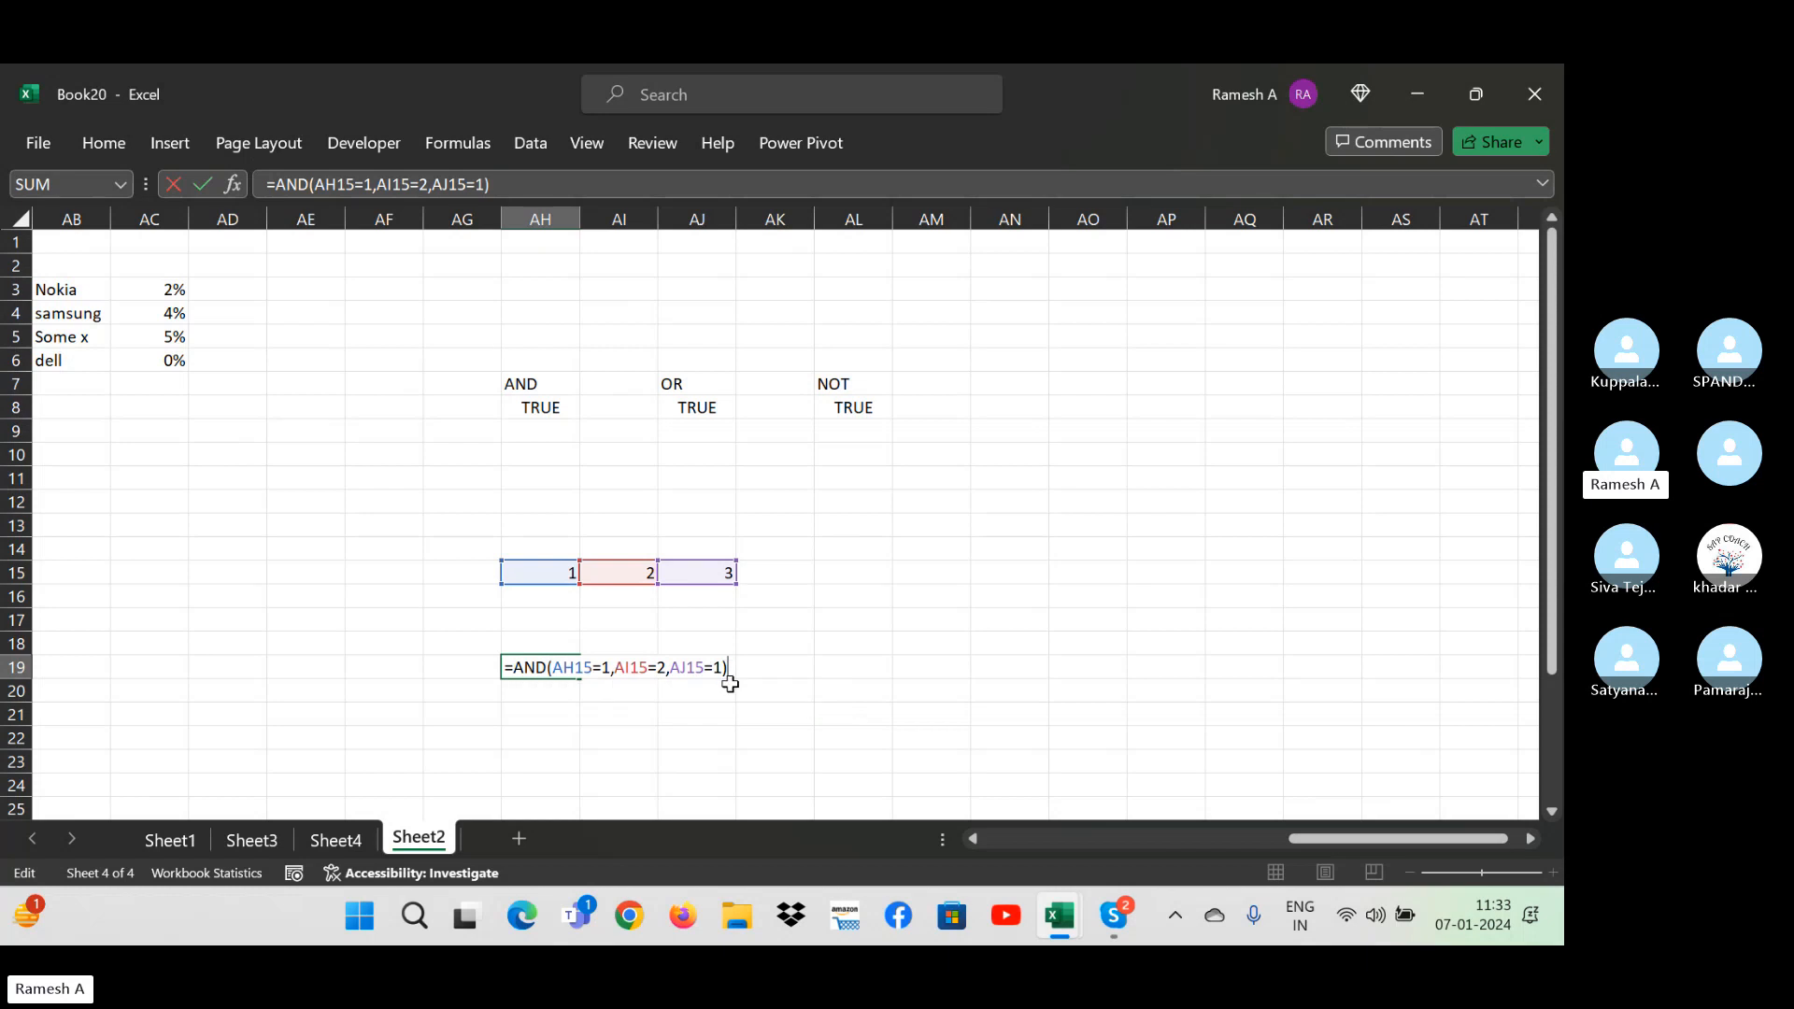
pyautogui.press('Left')
pyautogui.press('BackSpace')
pyautogui.write('3')
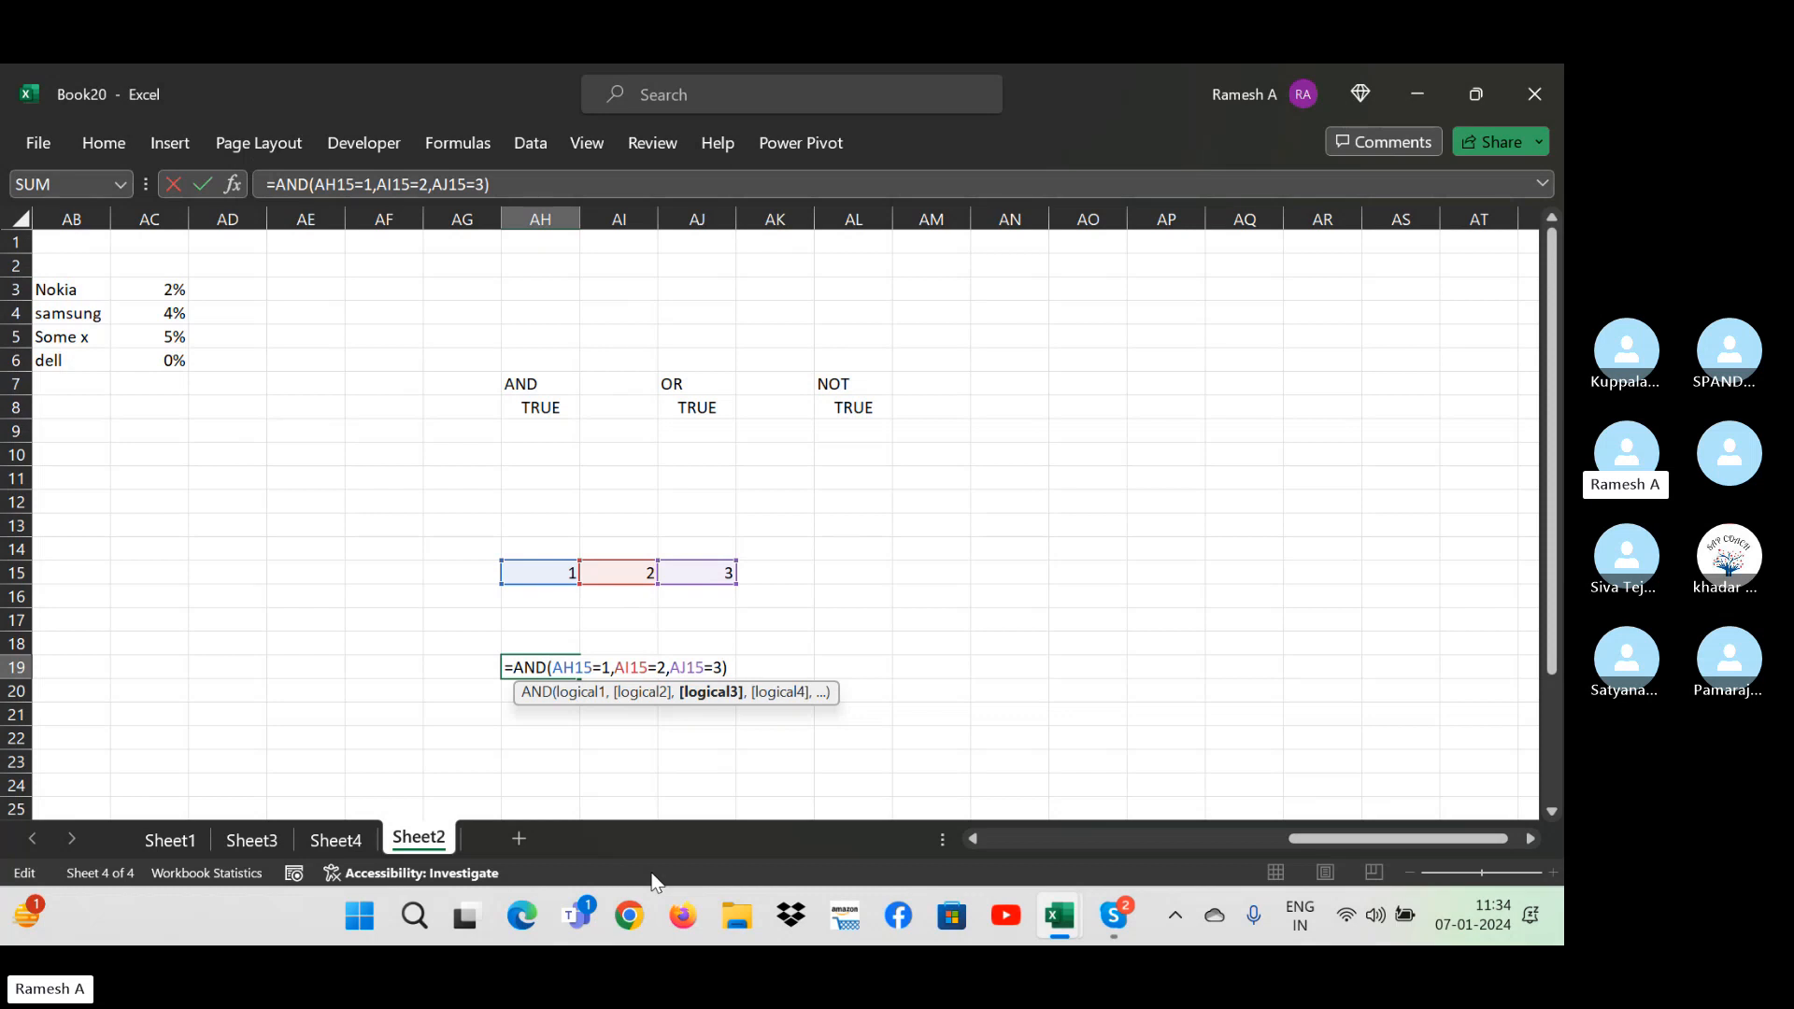
pyautogui.press('Return')
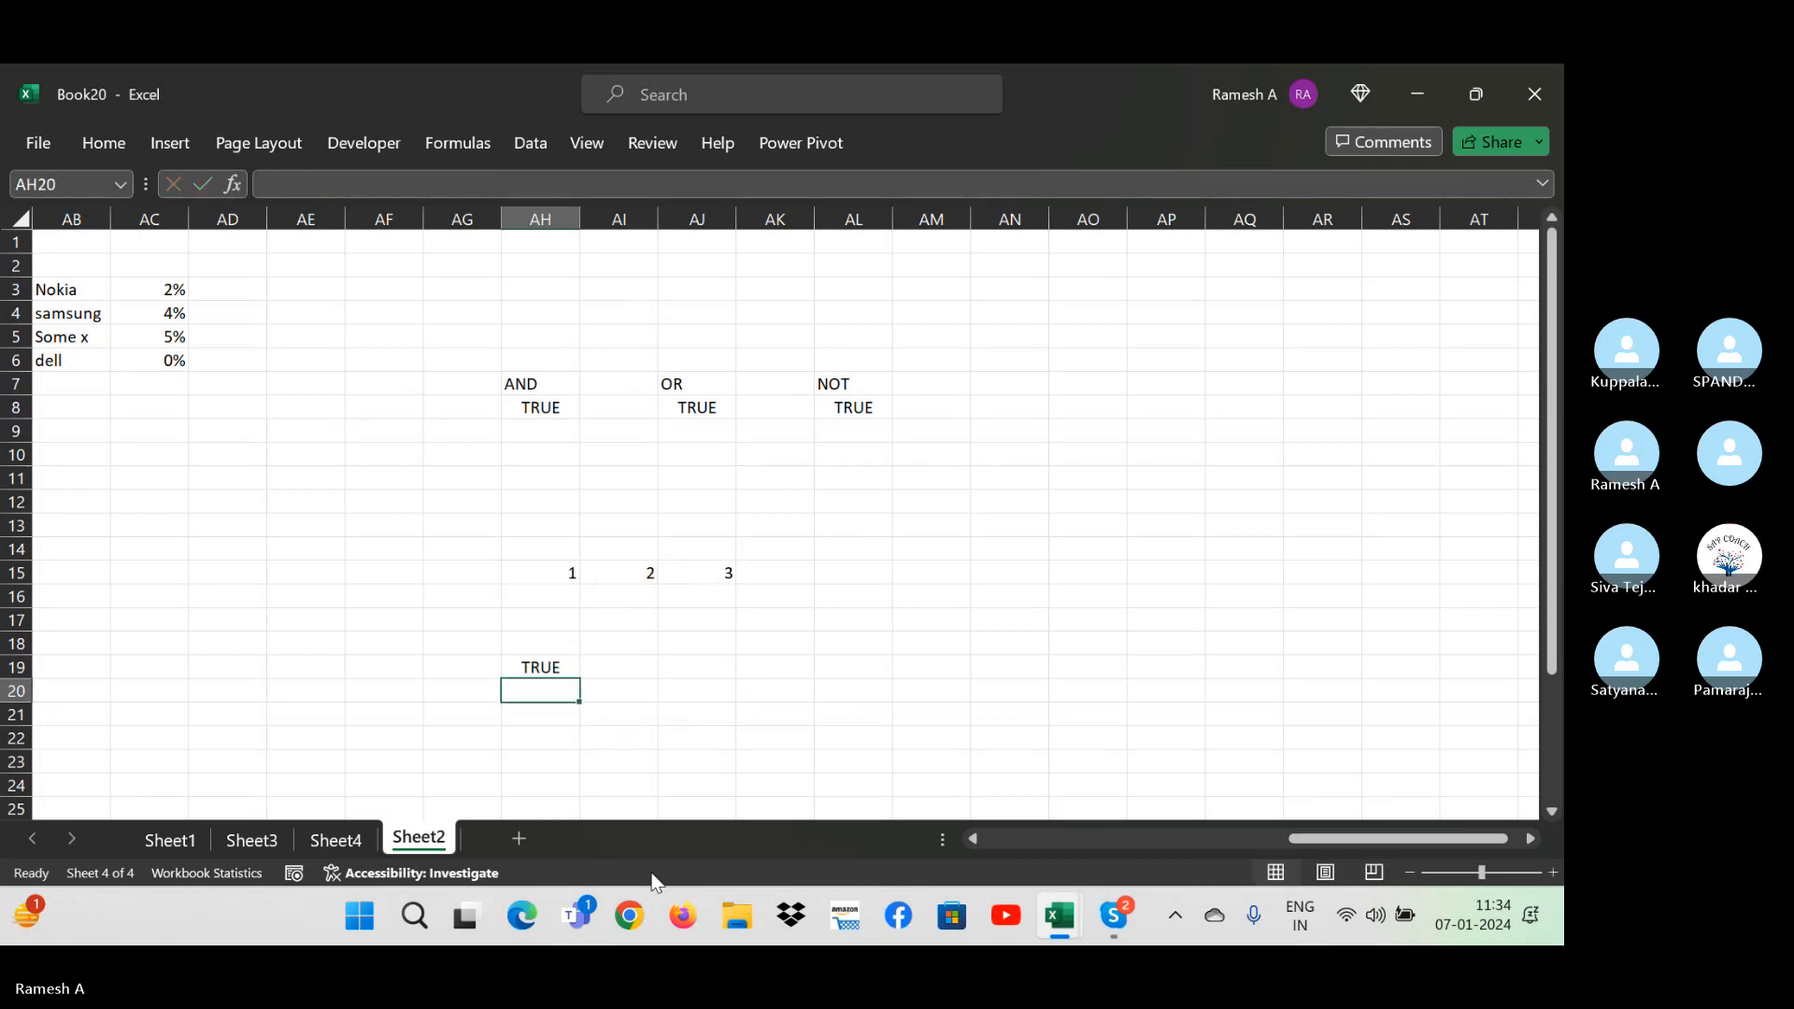
pyautogui.click(682, 671)
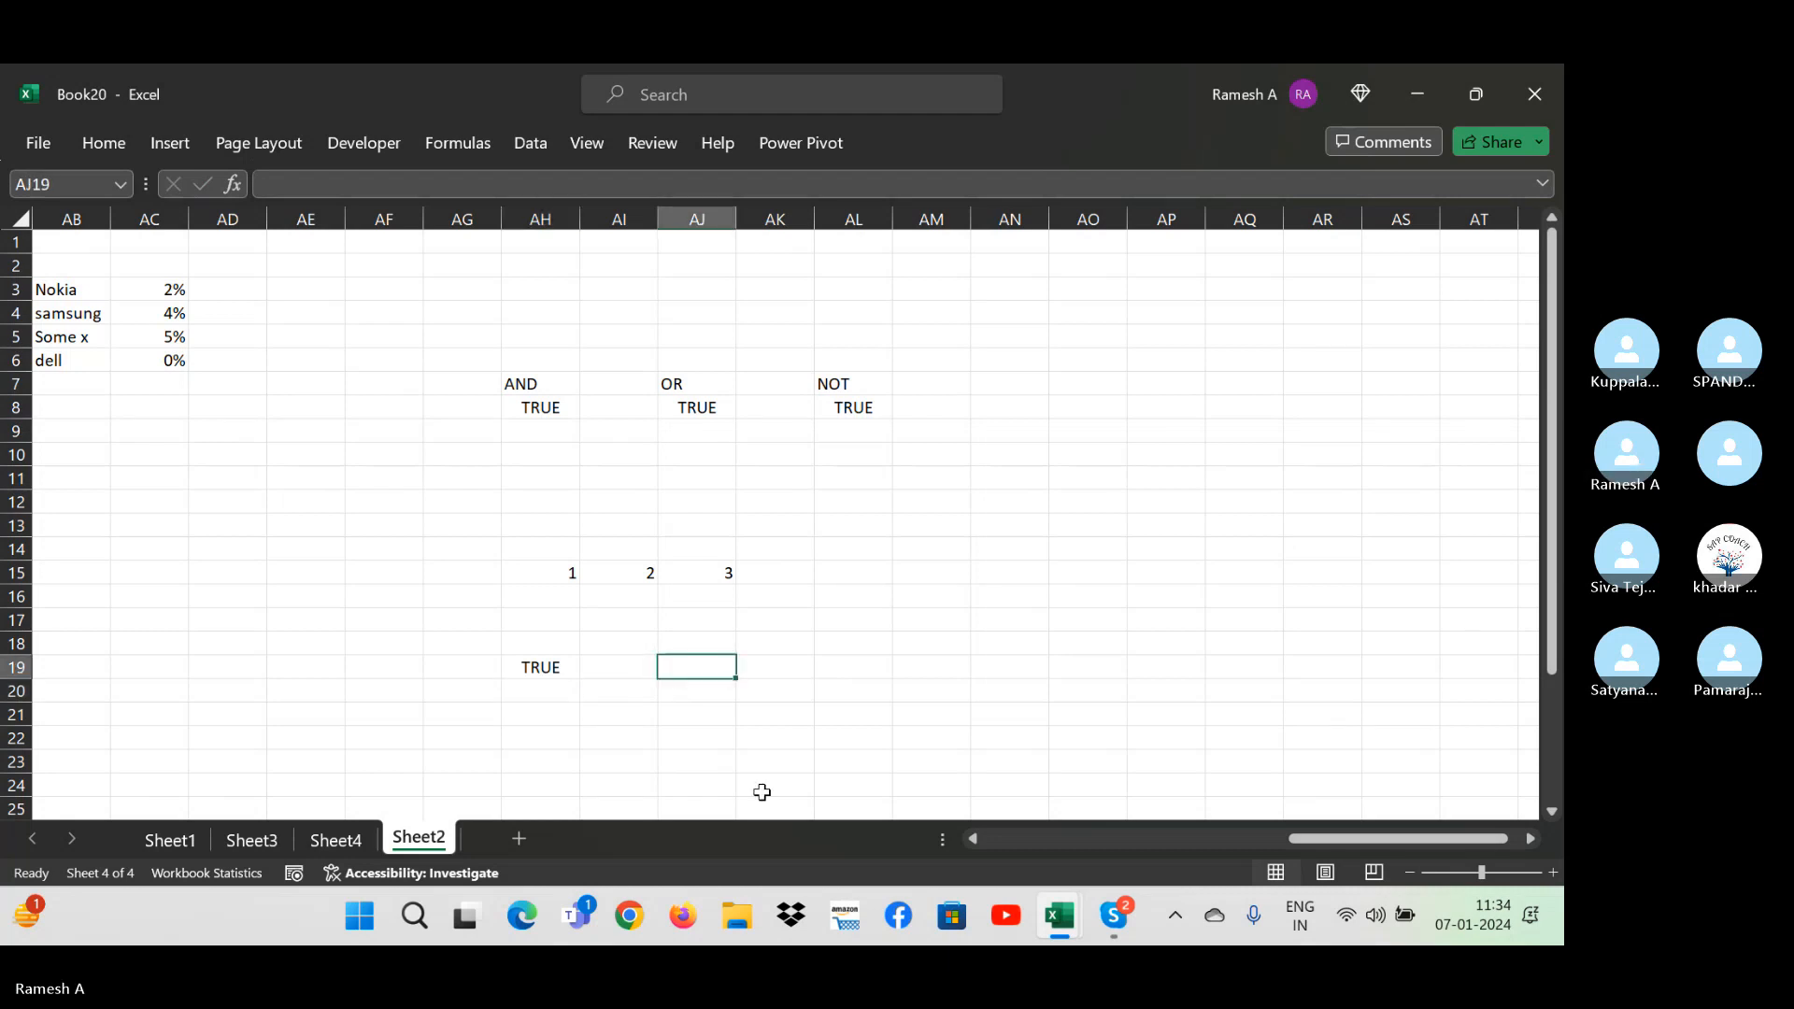
pyautogui.write('=')
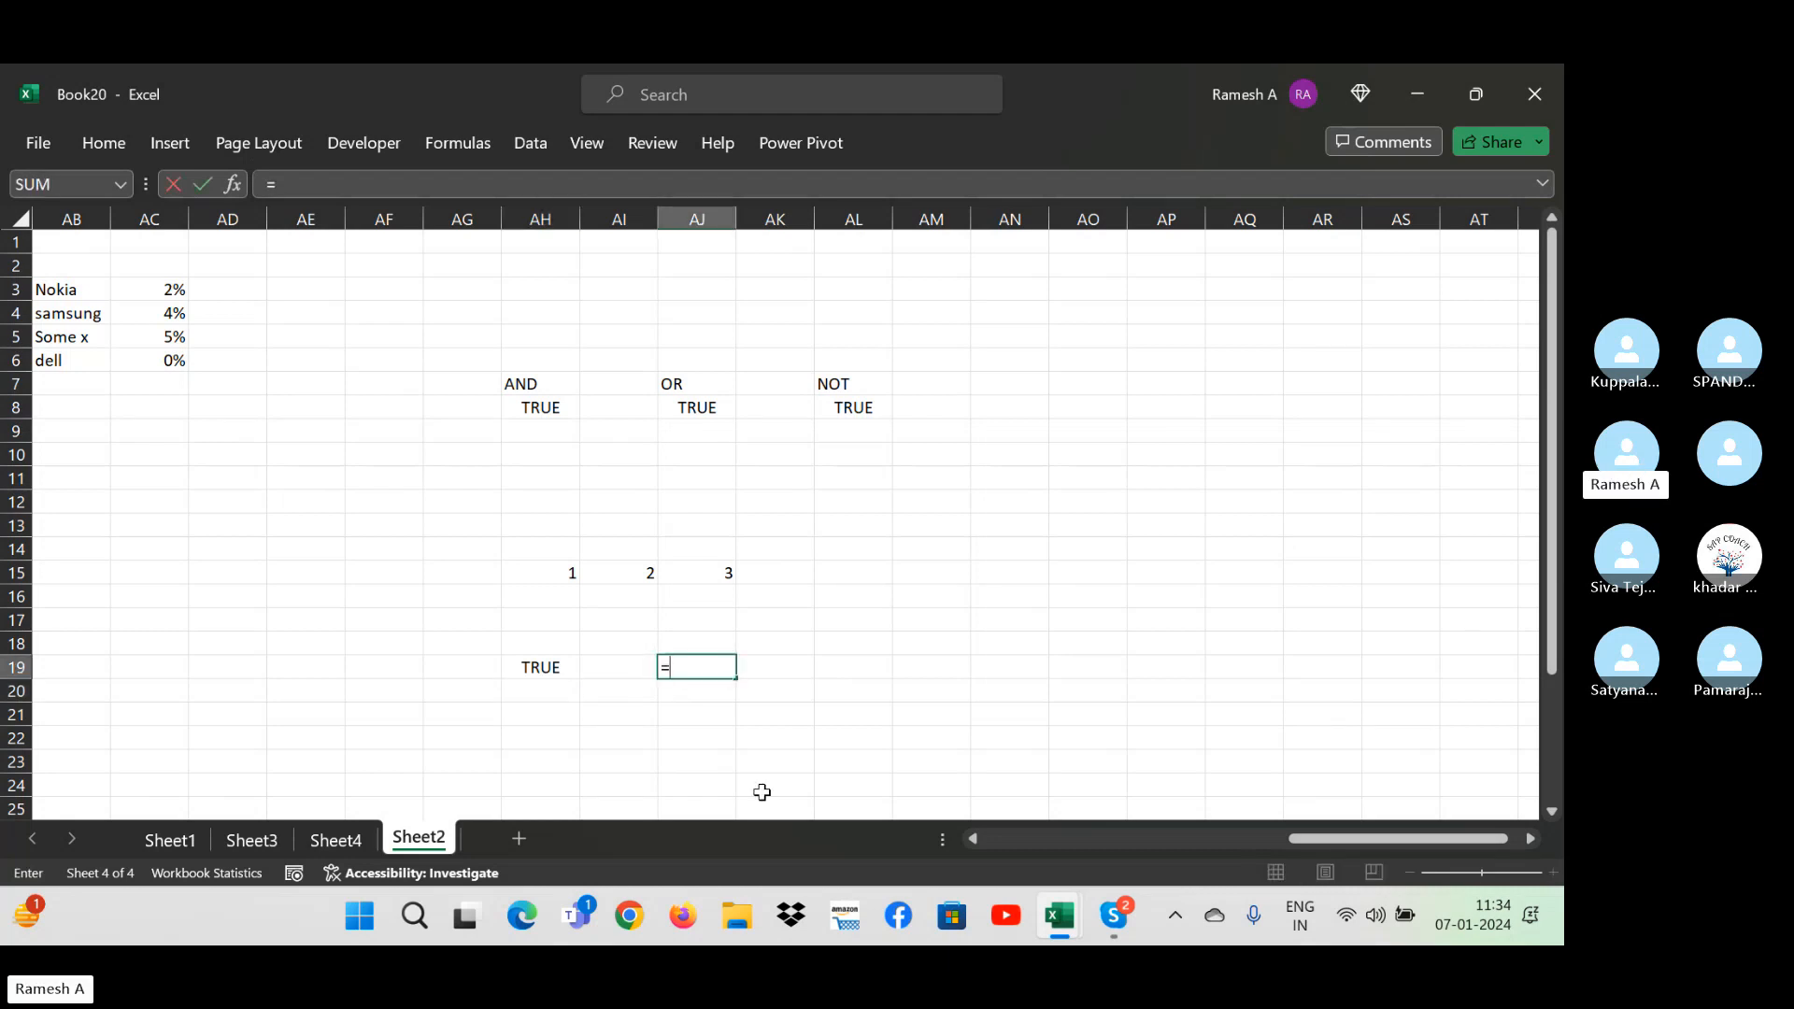
pyautogui.press('Left')
pyautogui.press('Escape')
# - Enter the label AND in AH18 above the AND formula and the label OR in AJ18
pyautogui.press('Left')
pyautogui.press('Left')
pyautogui.press('Up')
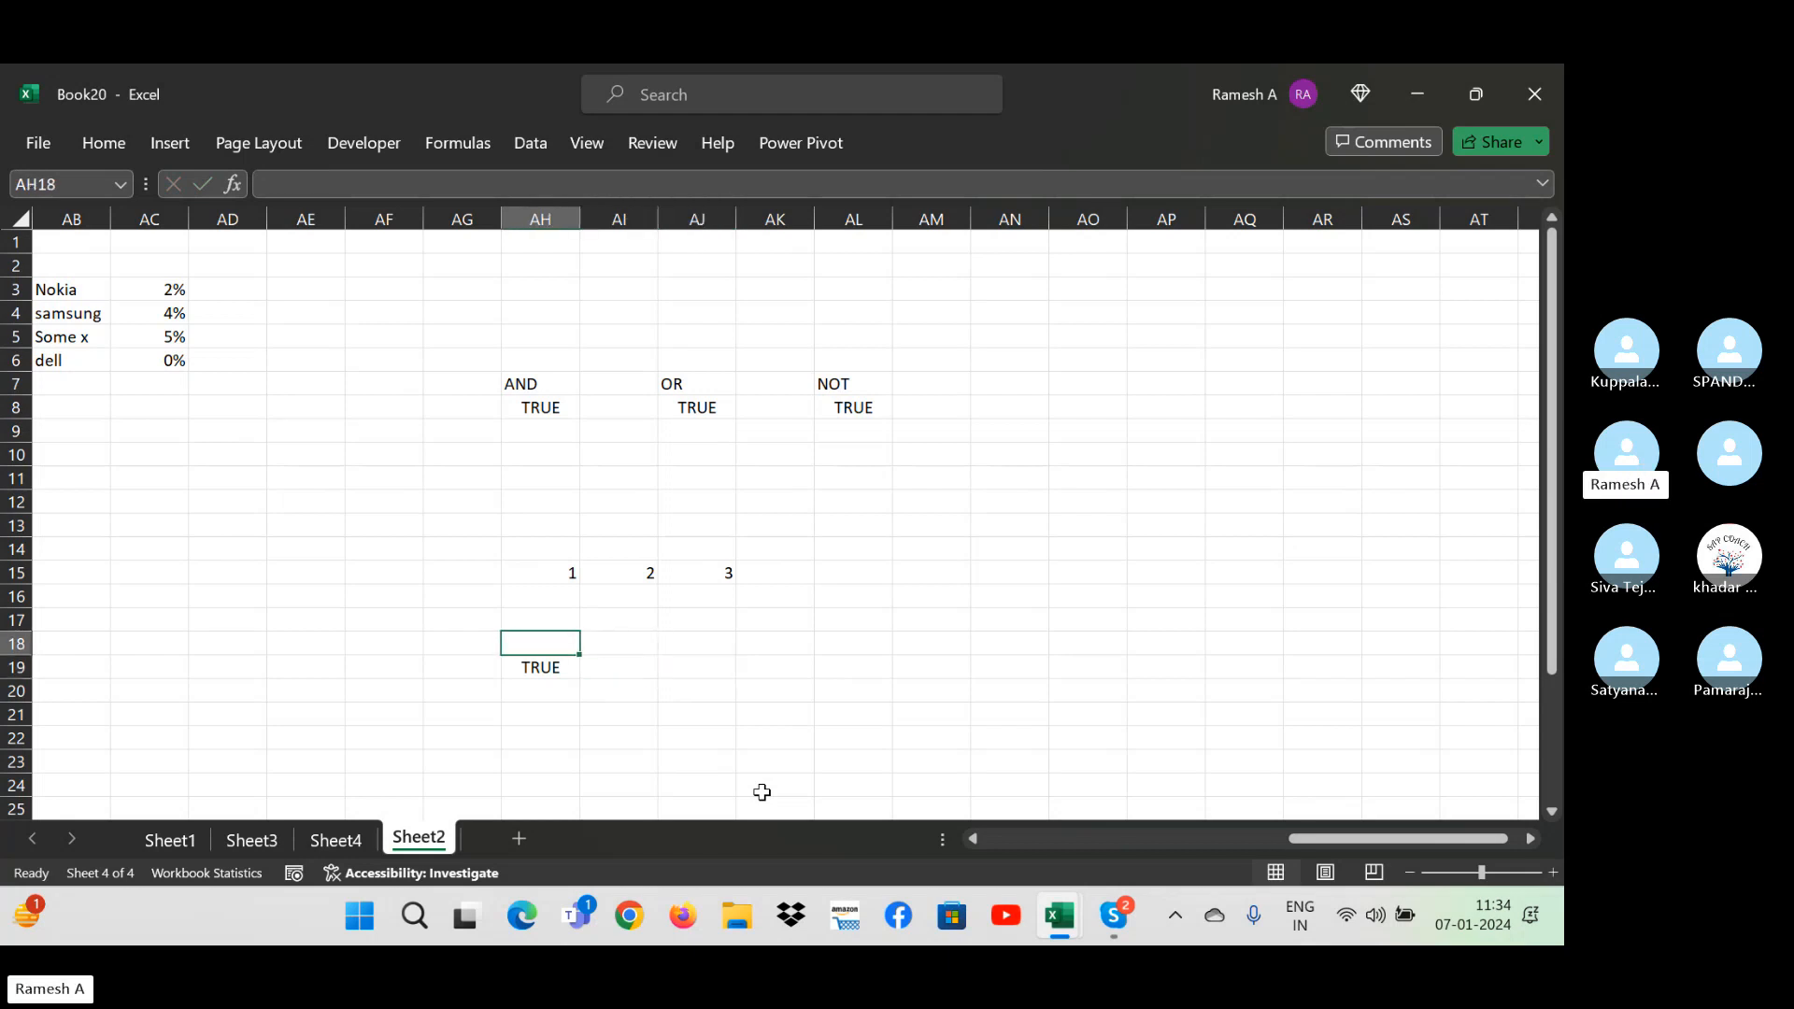
pyautogui.write('A')
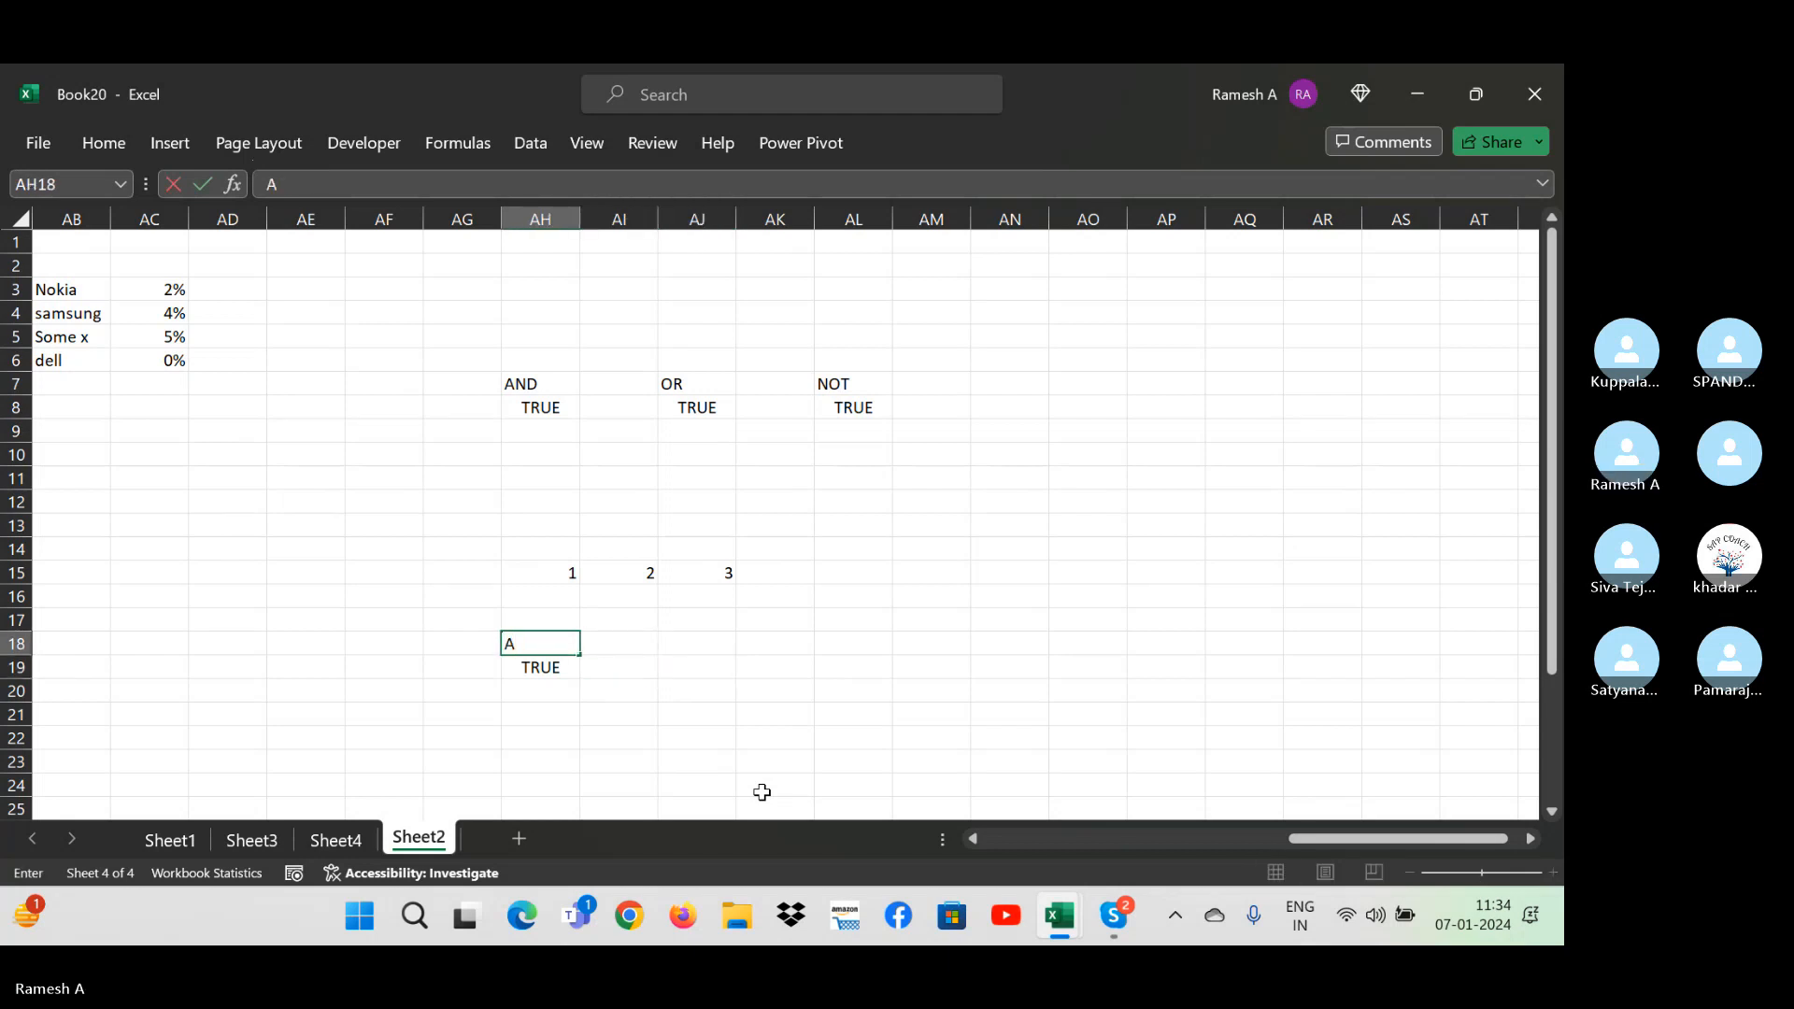
pyautogui.write('ND')
pyautogui.press('Tab')
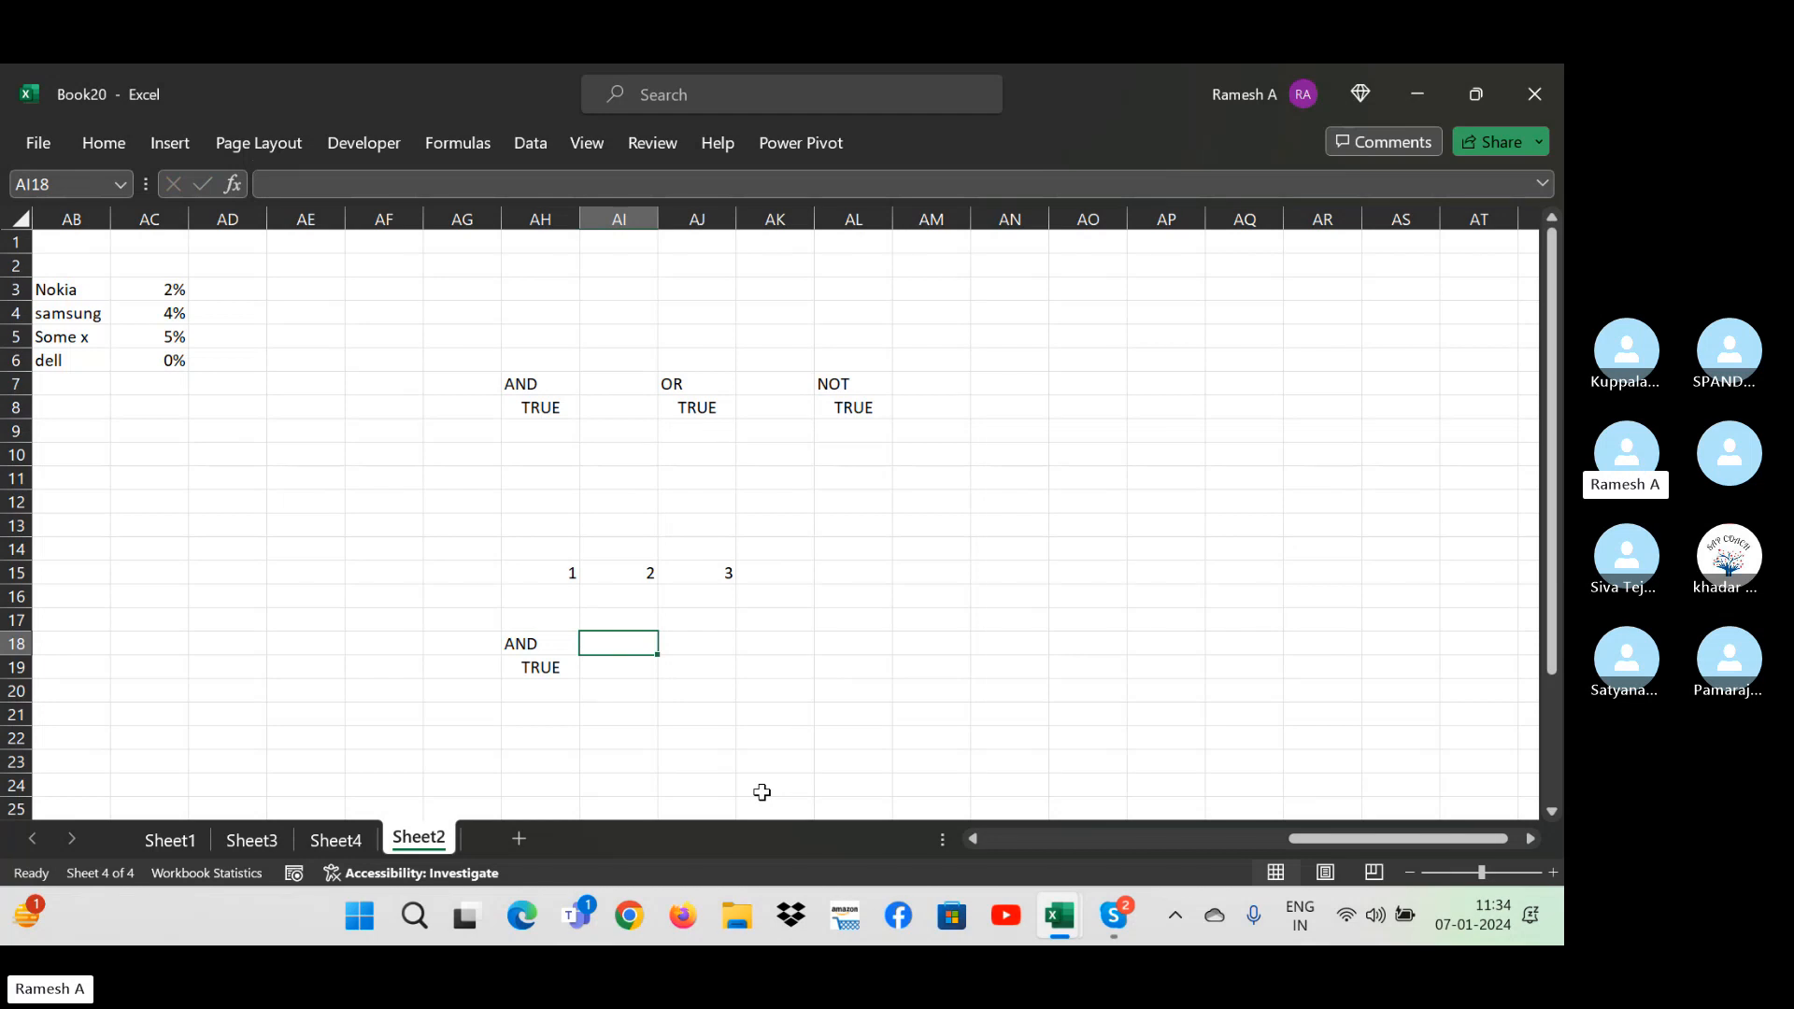
pyautogui.press('Right')
pyautogui.press('pagedown')
pyautogui.hotkey('ctrl', 'Up')
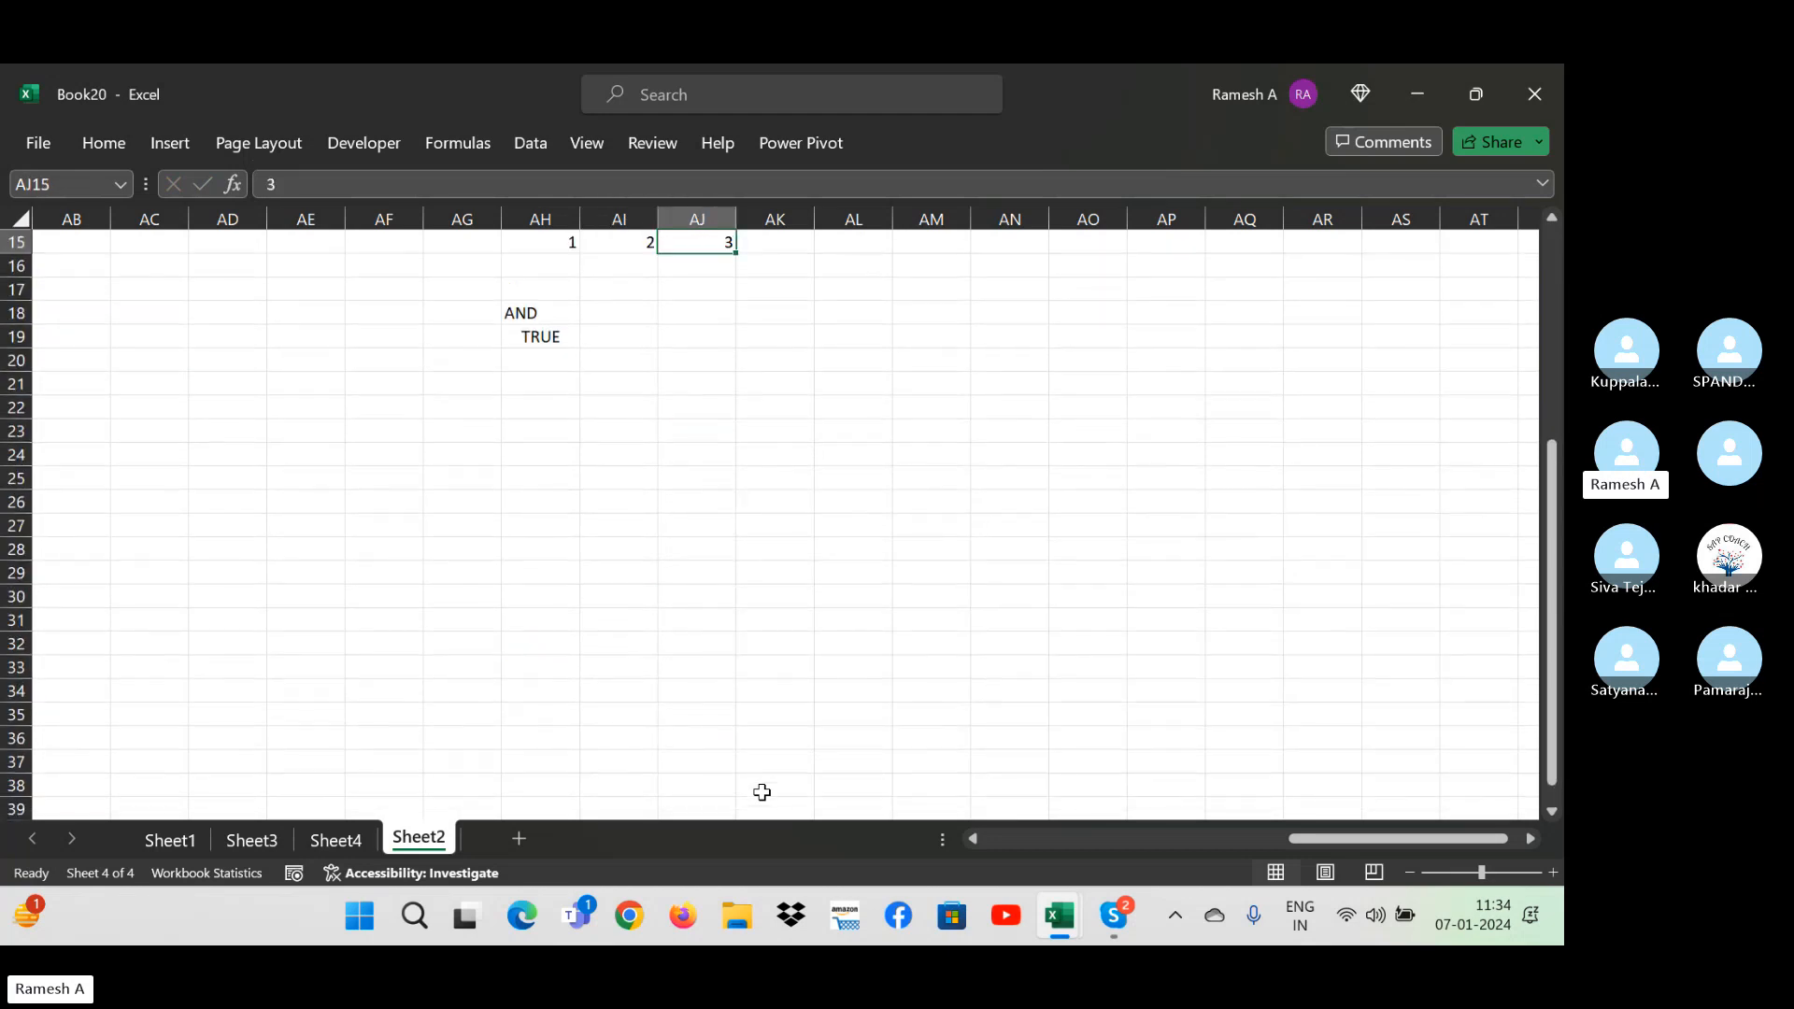
pyautogui.press('Down')
pyautogui.press('Down')
pyautogui.press('Down')
pyautogui.write('OR')
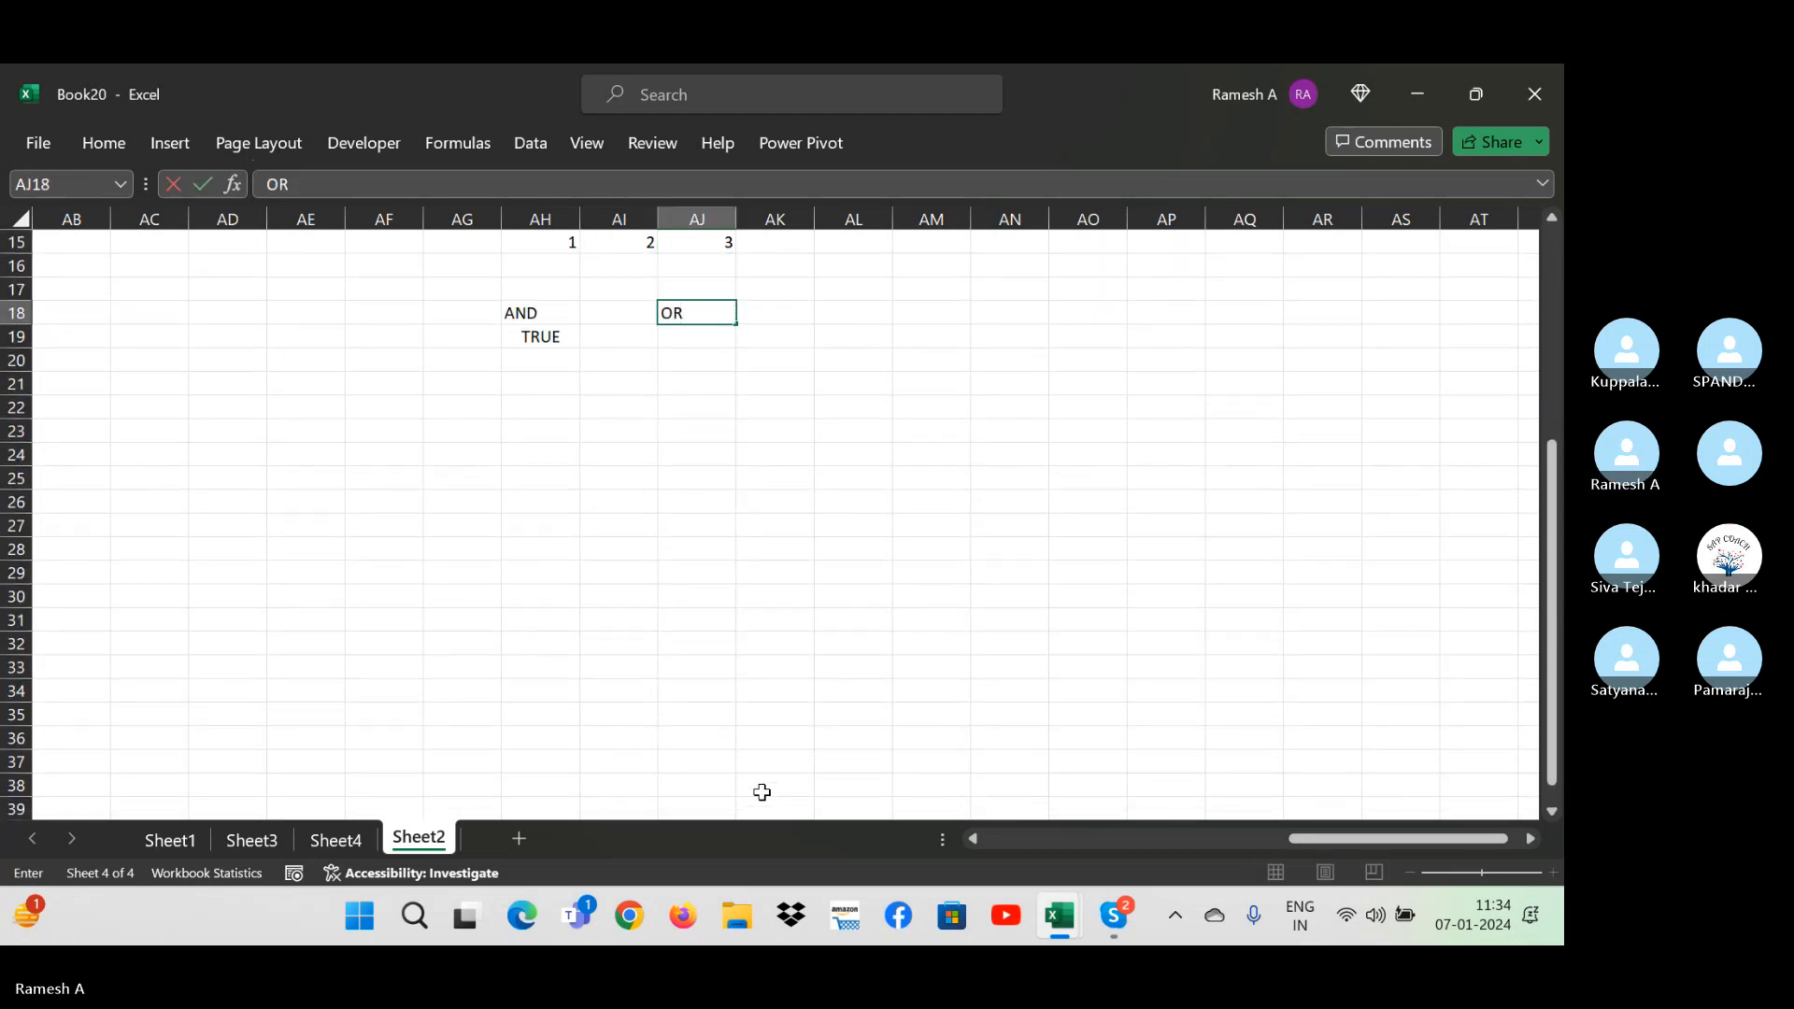
pyautogui.press('Return')
pyautogui.hotkey('ctrl', 'Up')
pyautogui.hotkey('ctrl', 'Up')
pyautogui.hotkey('ctrl', 'Up')
pyautogui.hotkey('ctrl', 'Up')
pyautogui.hotkey('ctrl', 'Up')
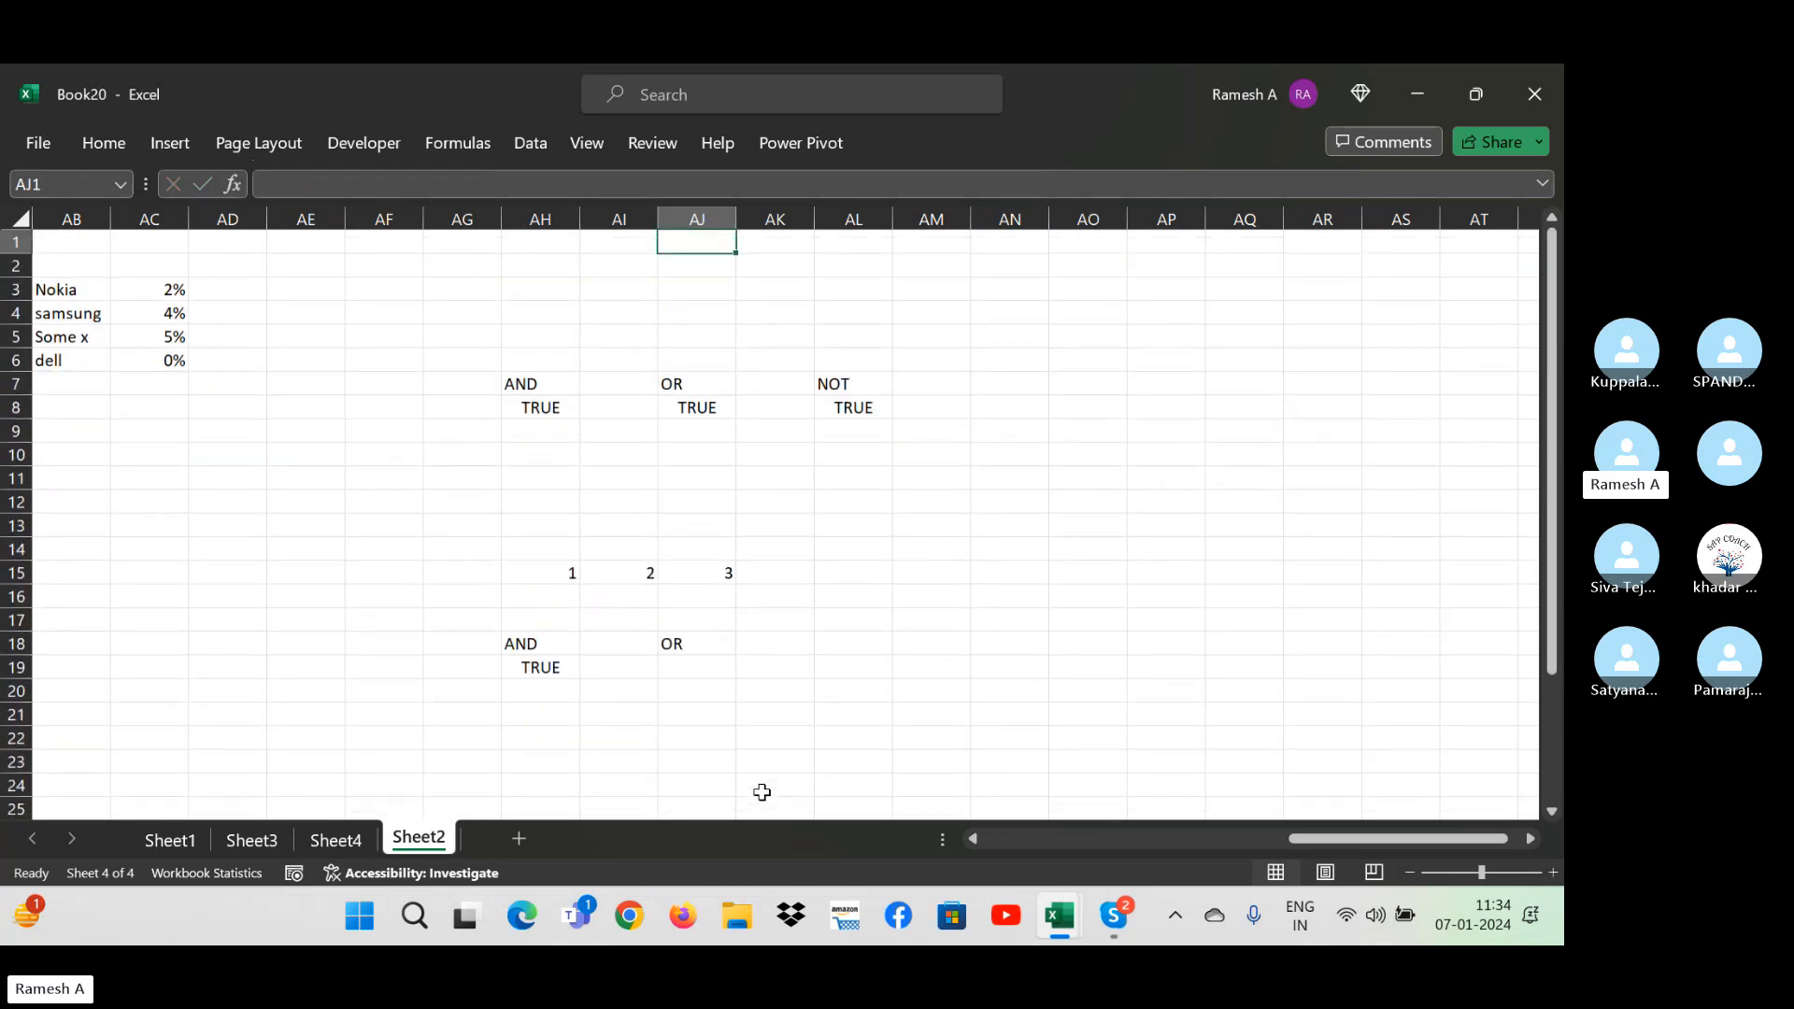
pyautogui.press('Down')
pyautogui.hotkey('ctrl', 'Down')
pyautogui.hotkey('ctrl', 'Down')
pyautogui.hotkey('ctrl', 'Down')
pyautogui.hotkey('ctrl', 'Down')
pyautogui.press('Down')
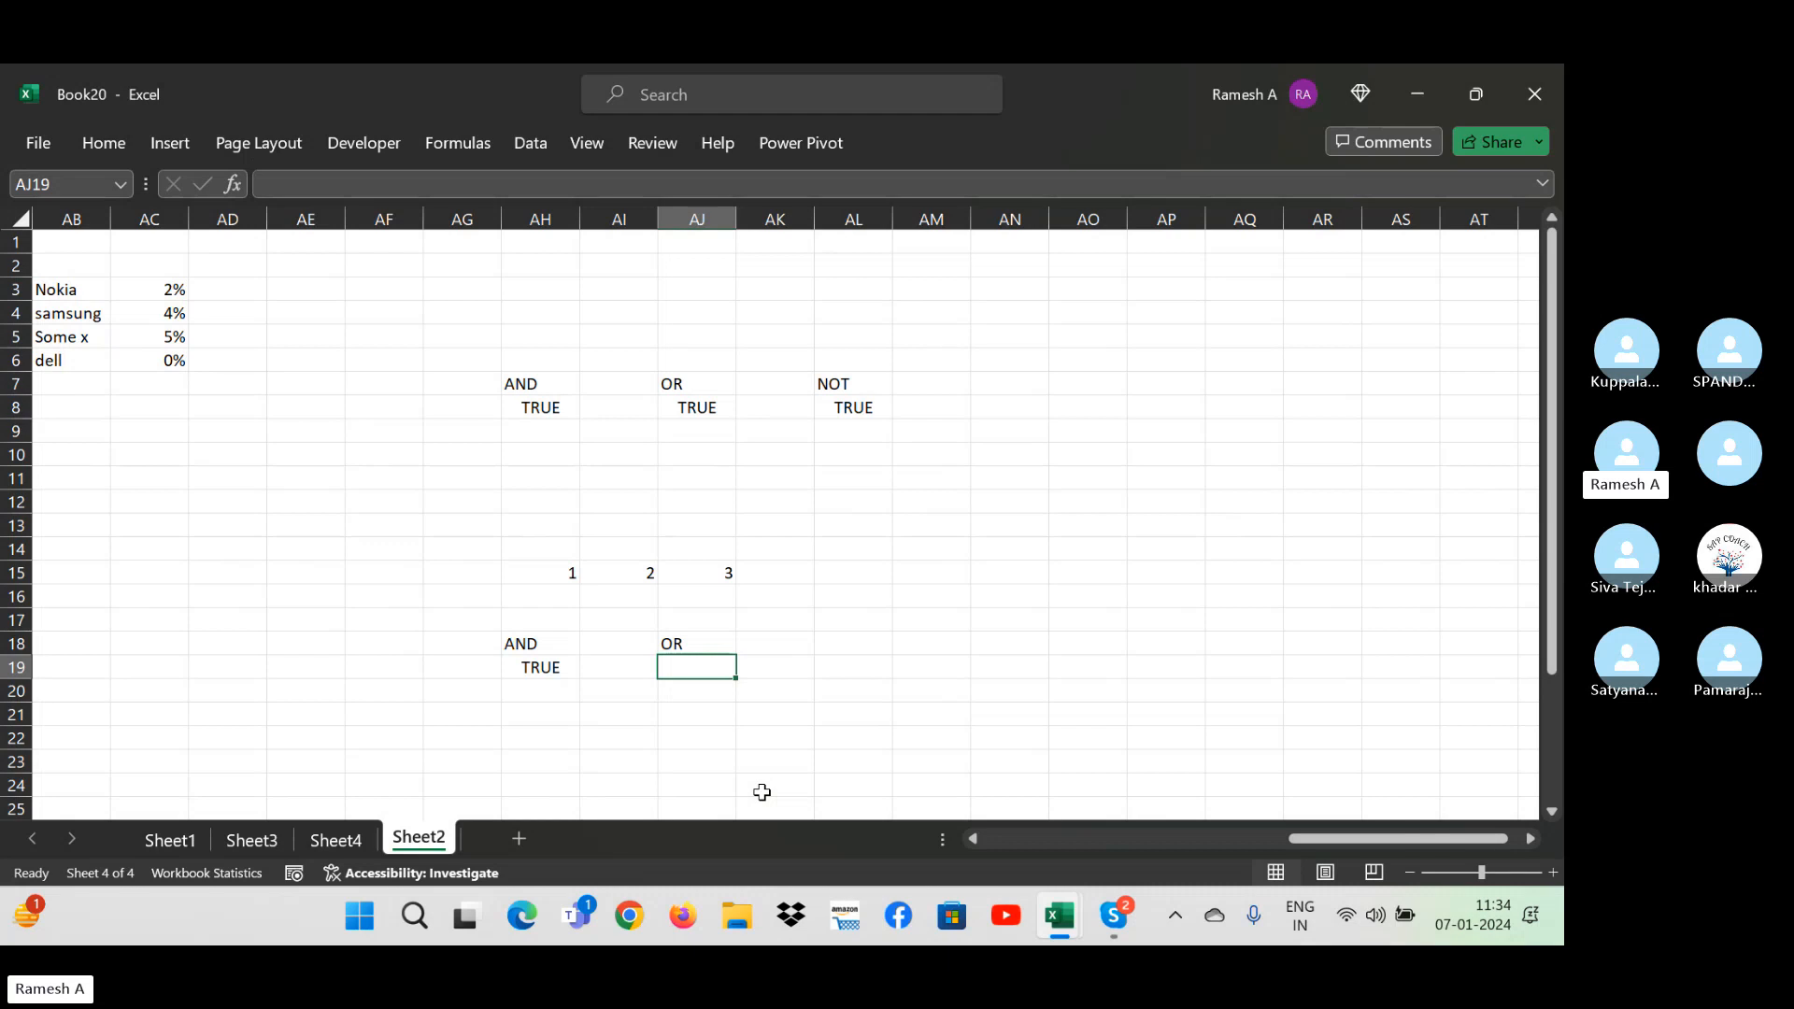
# - Set AI15 to 5 to break one condition of the AND formula, and undo the change
pyautogui.press('Left')
pyautogui.press('Left')
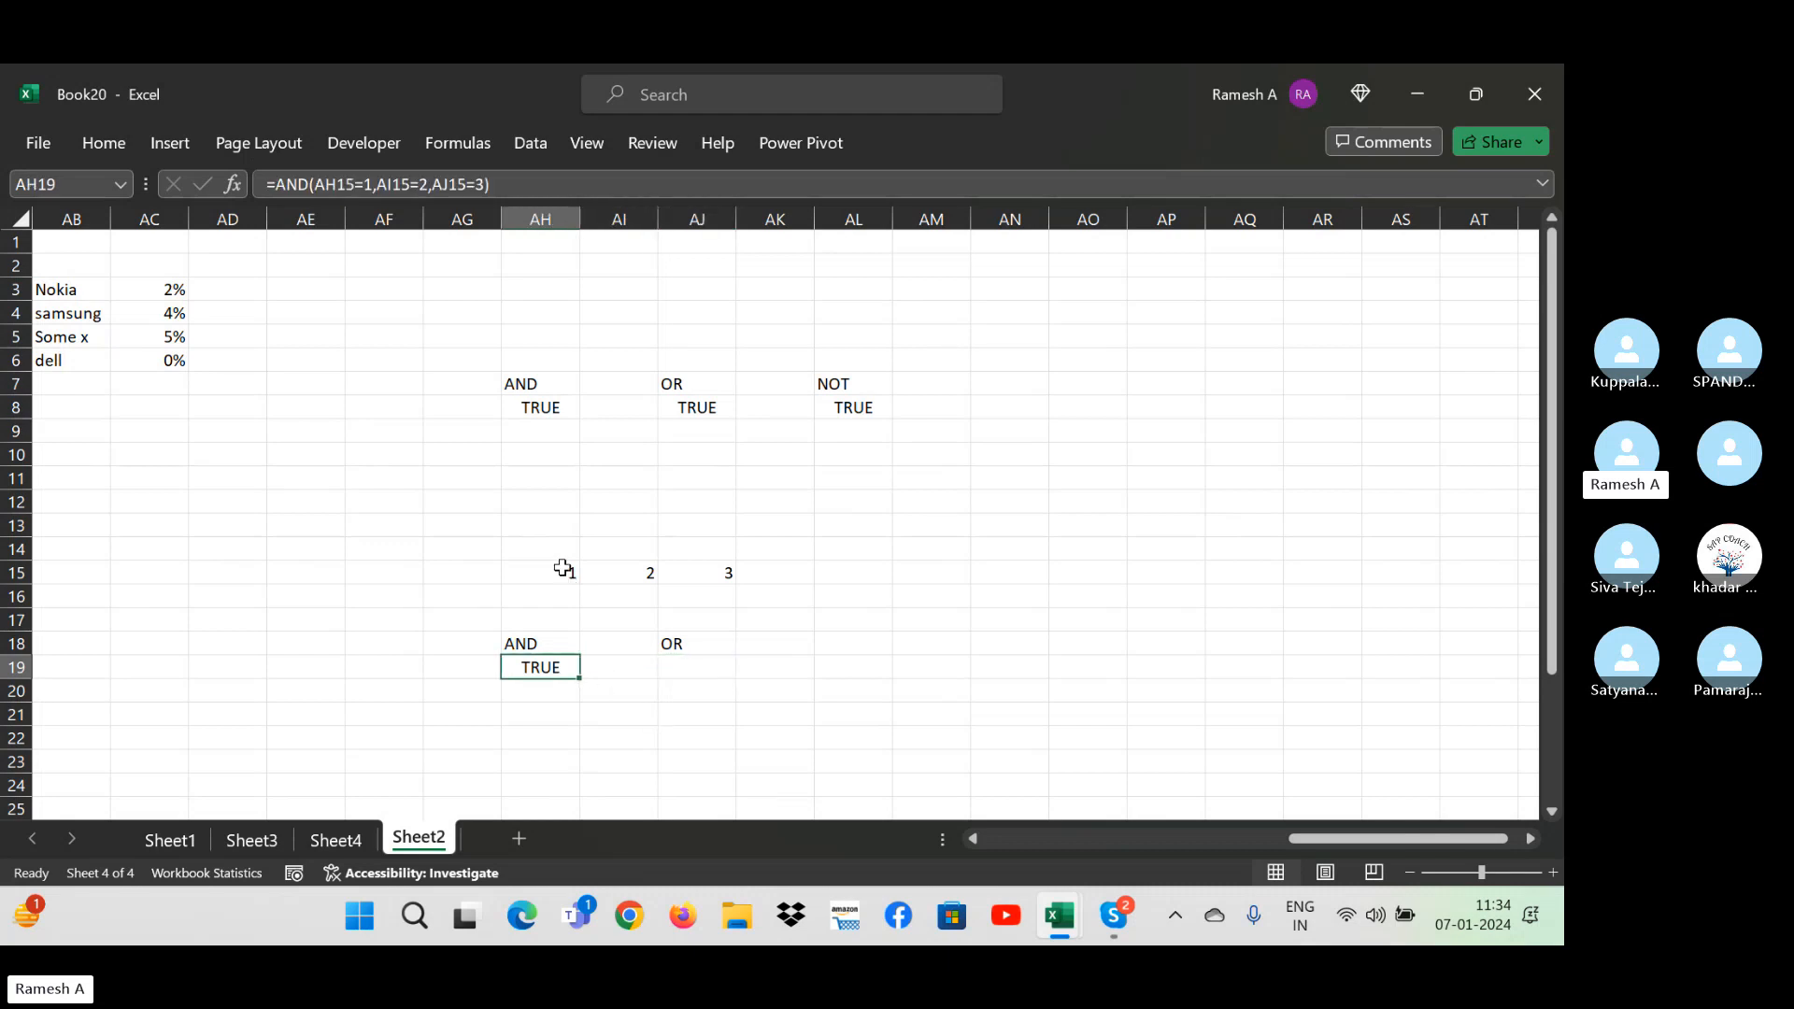
pyautogui.click(653, 574)
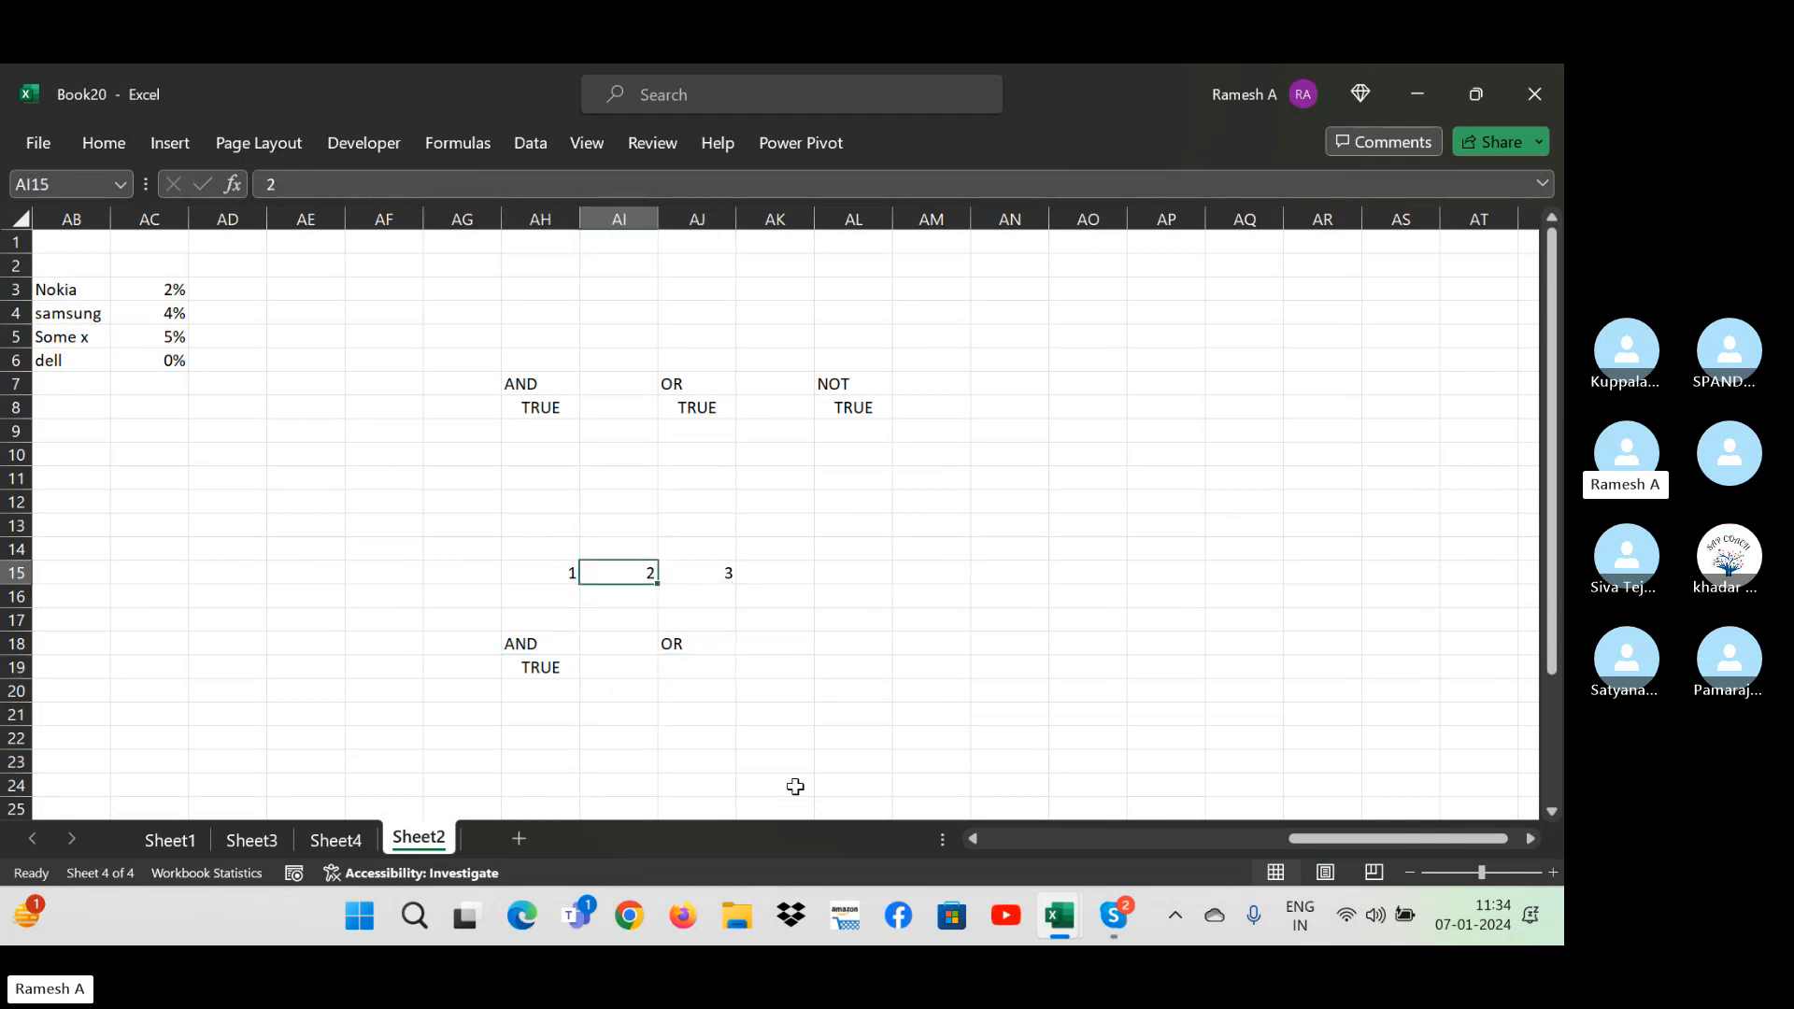
pyautogui.write('5')
pyautogui.press('Return')
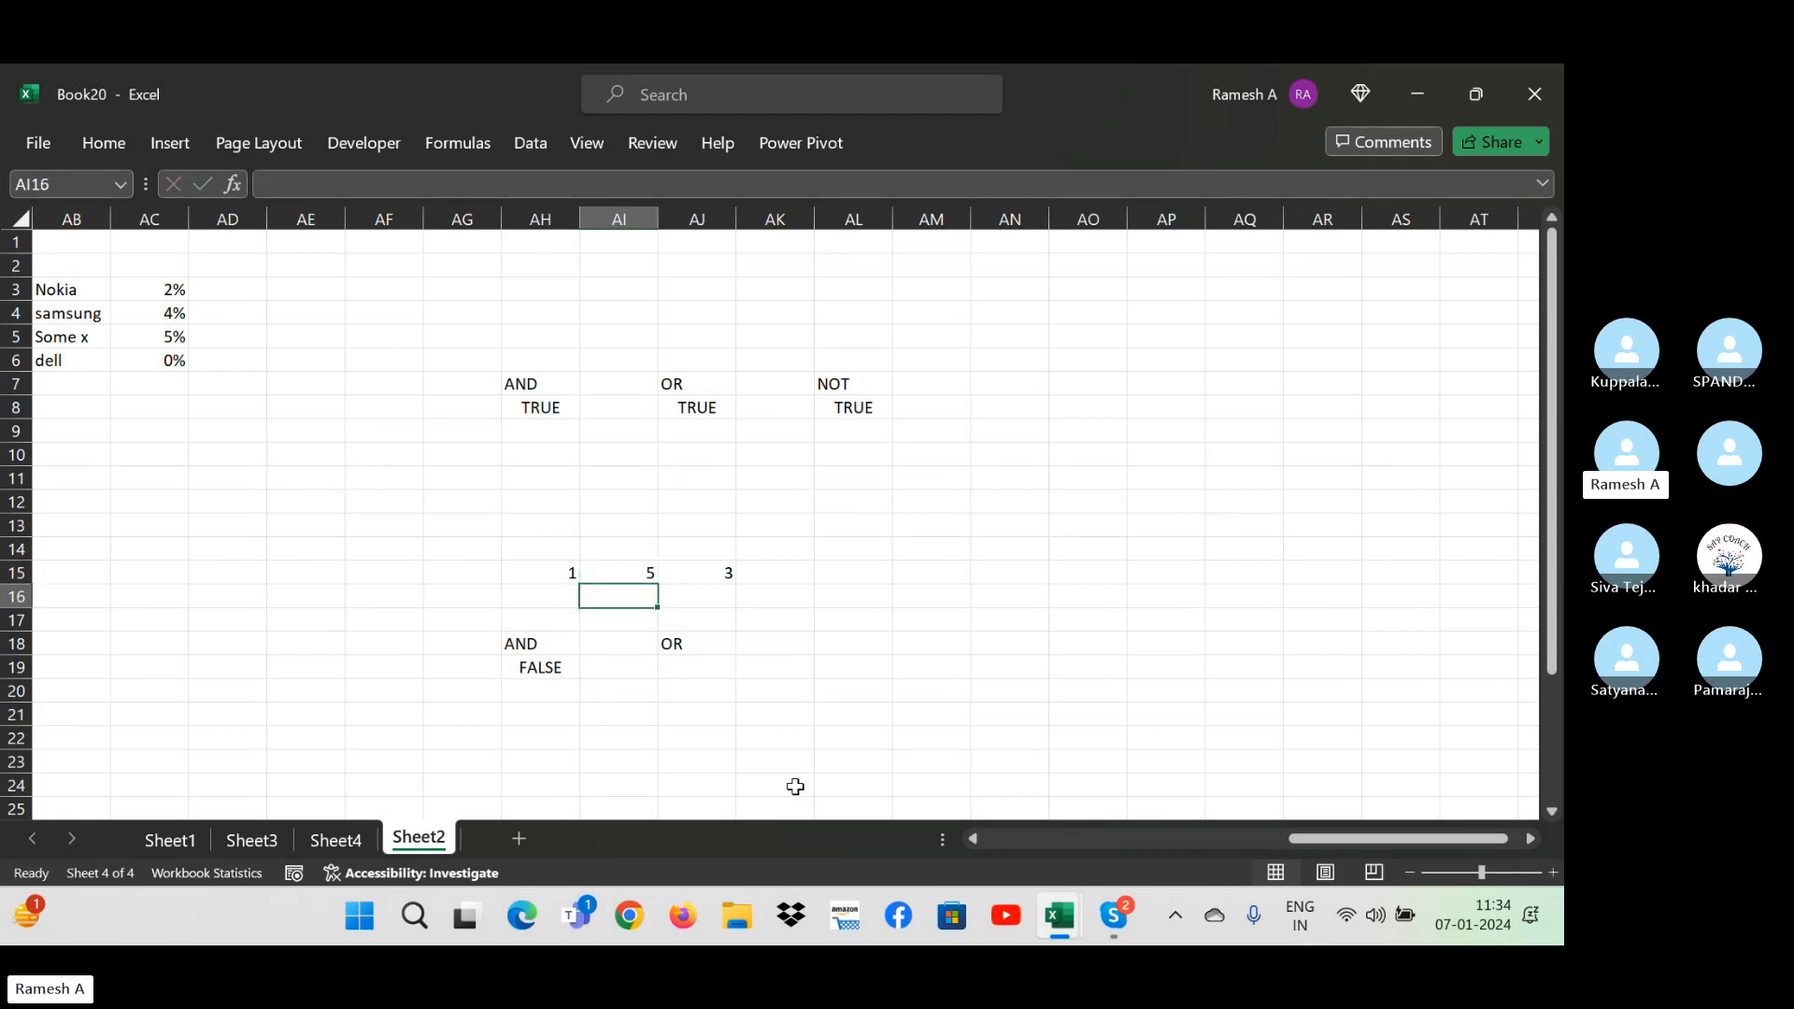
pyautogui.click(637, 582)
pyautogui.press('Right')
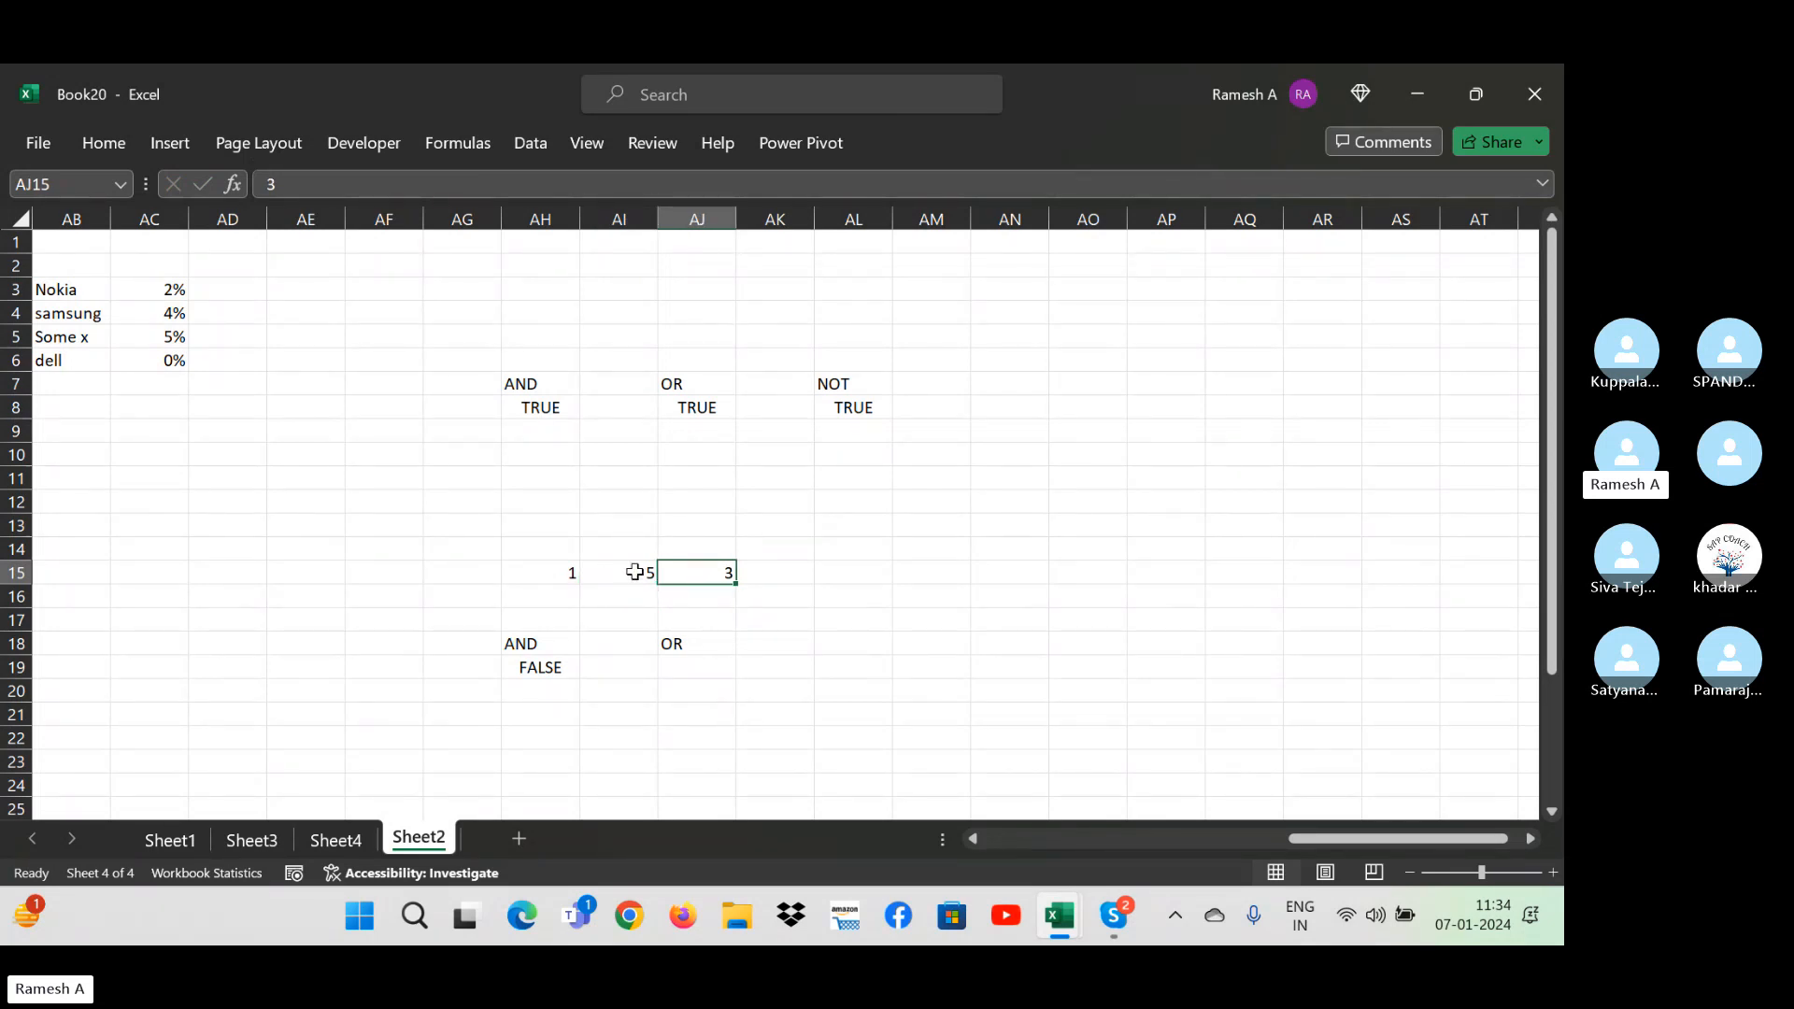
pyautogui.hotkey('ctrl', 'z')
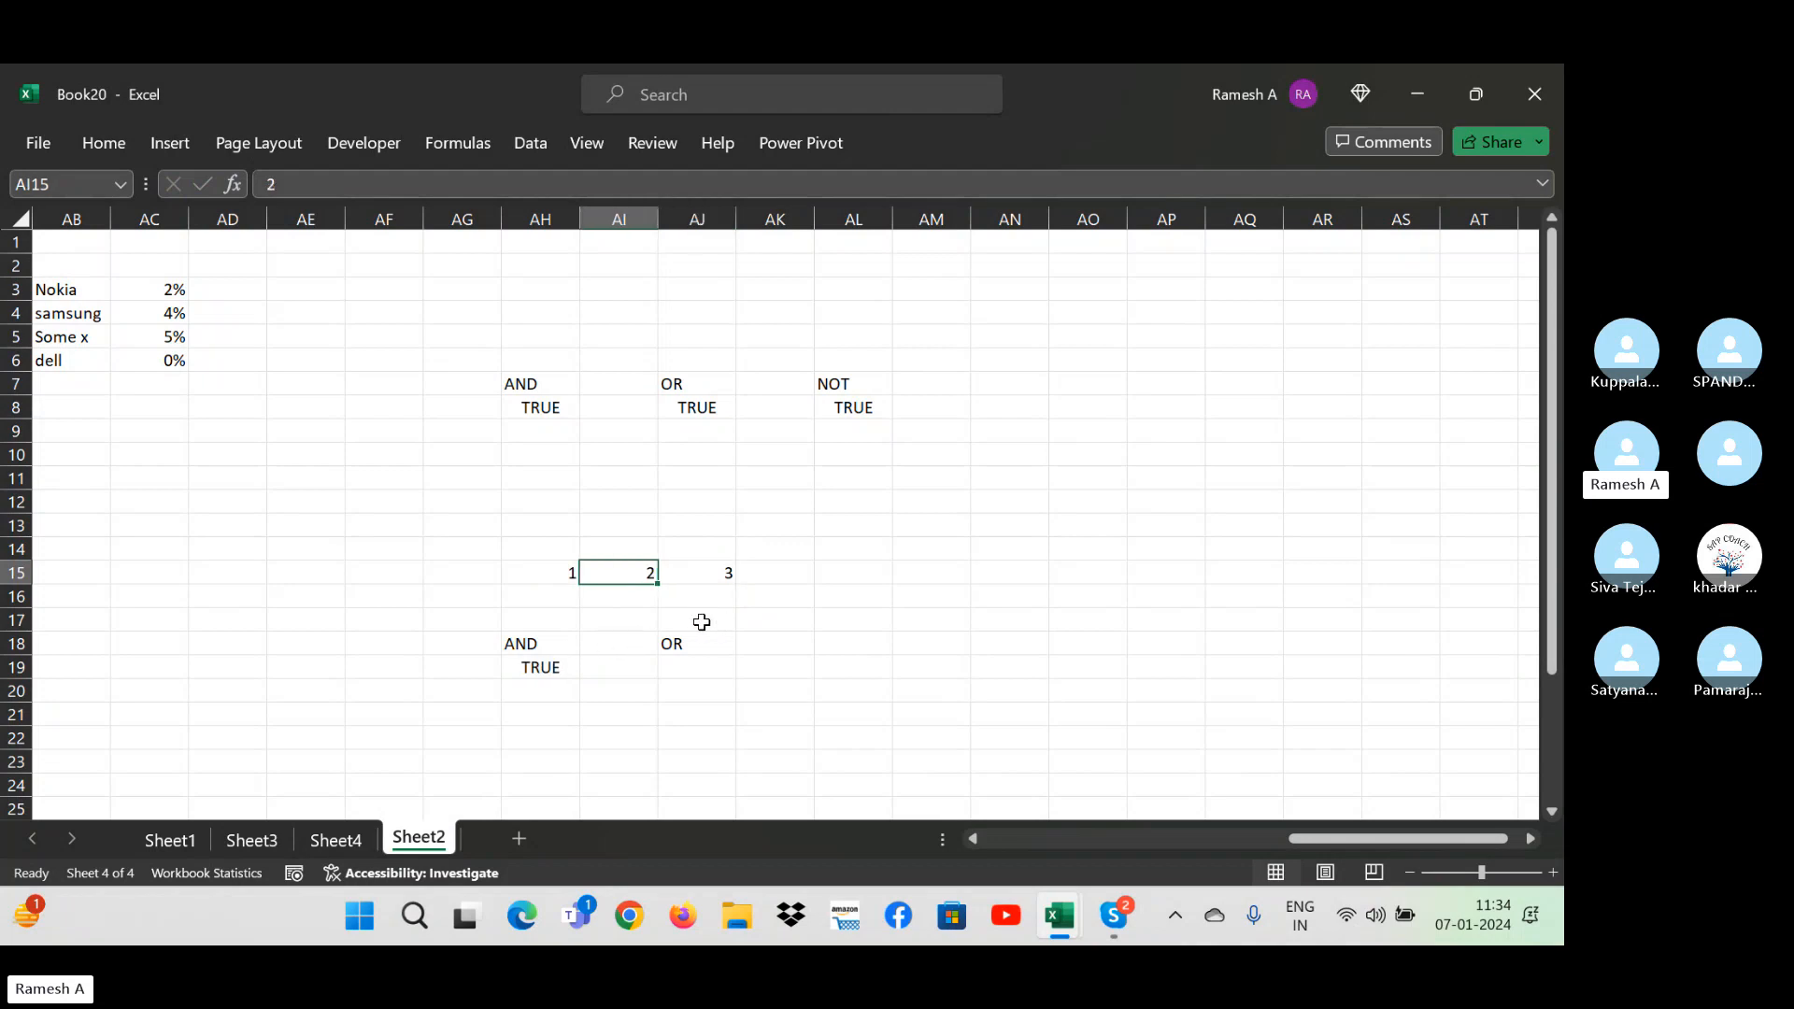
# - Enter the formula =OR(AH15=1,AI15=1,AJ15=1) in AJ19 under the OR label
pyautogui.click(704, 670)
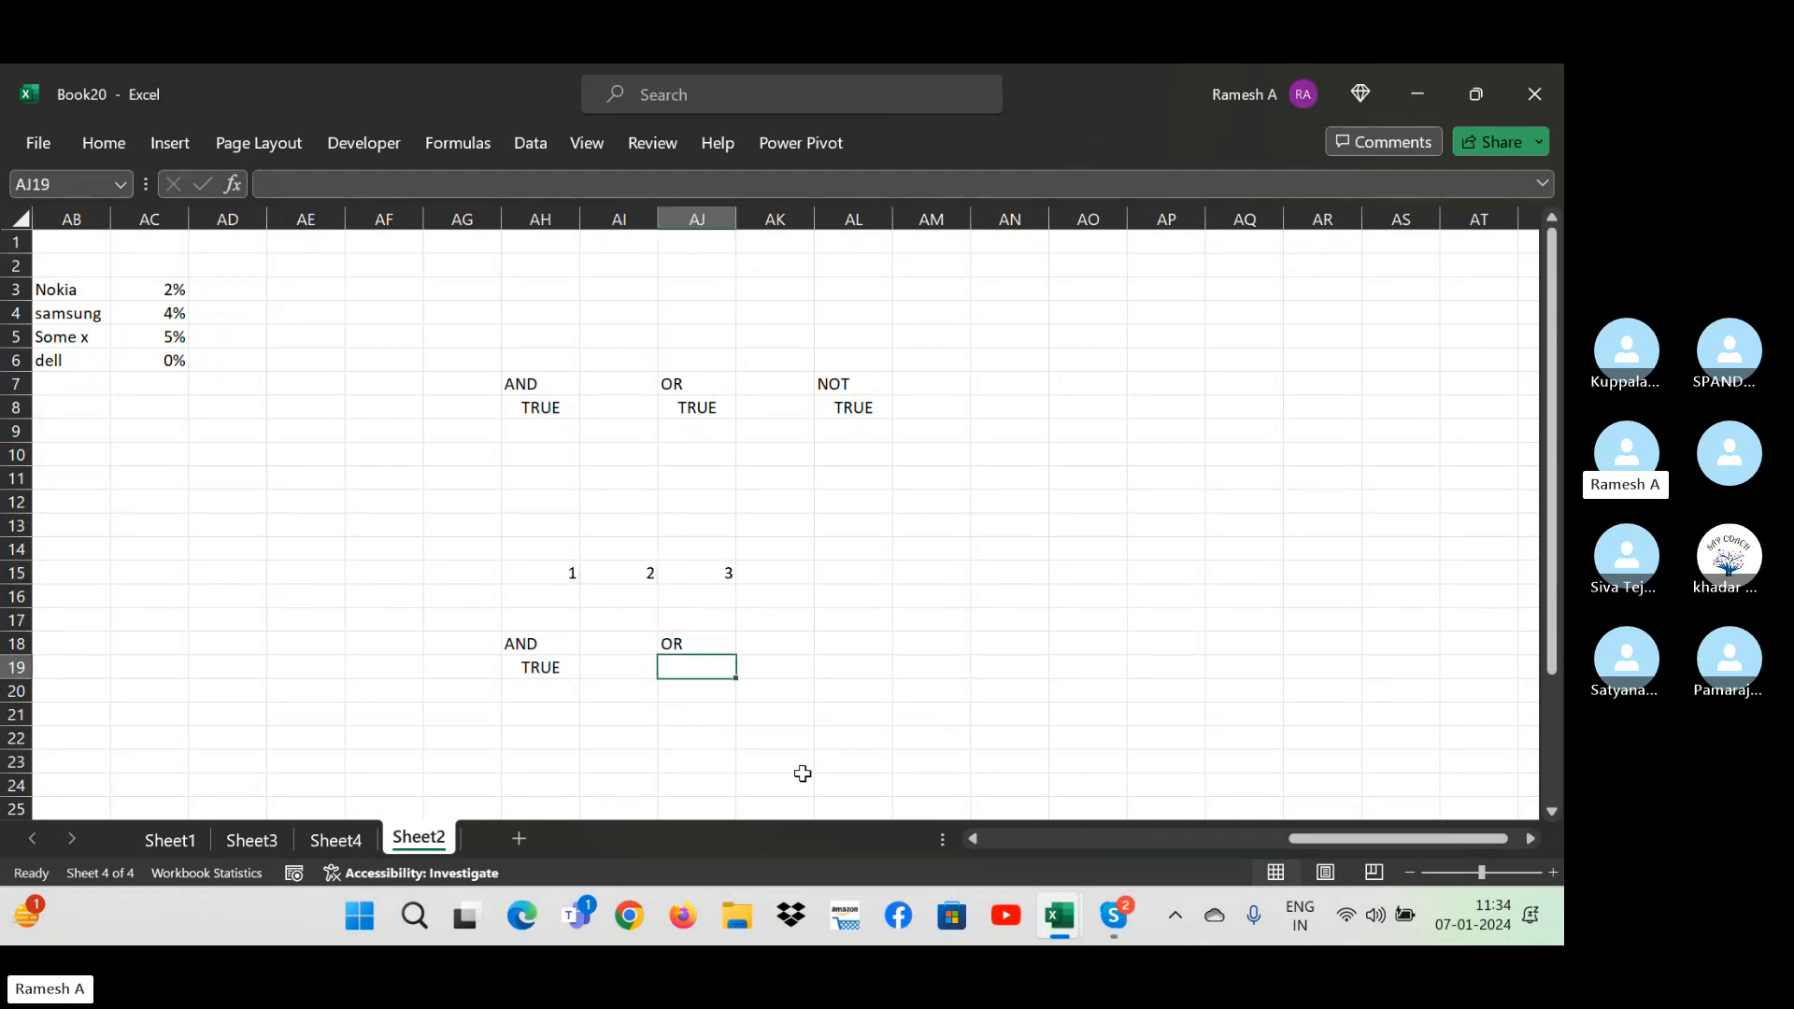
pyautogui.write('=')
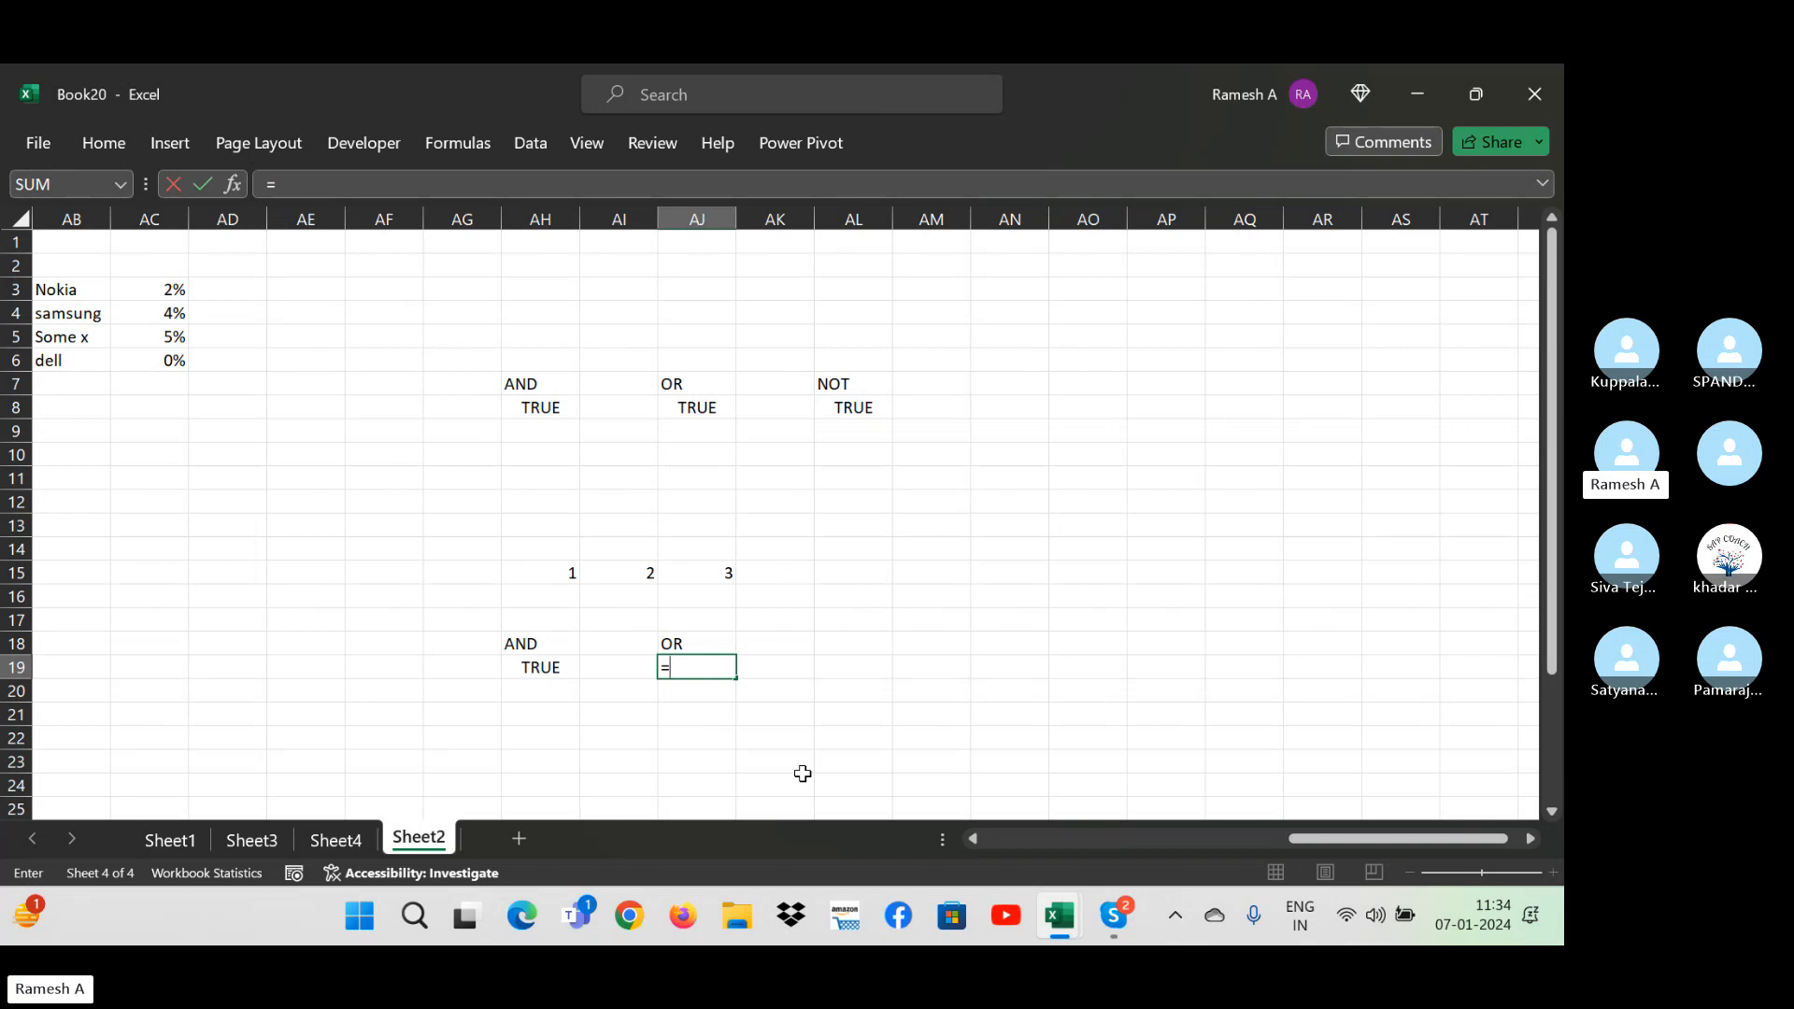
pyautogui.write('or(')
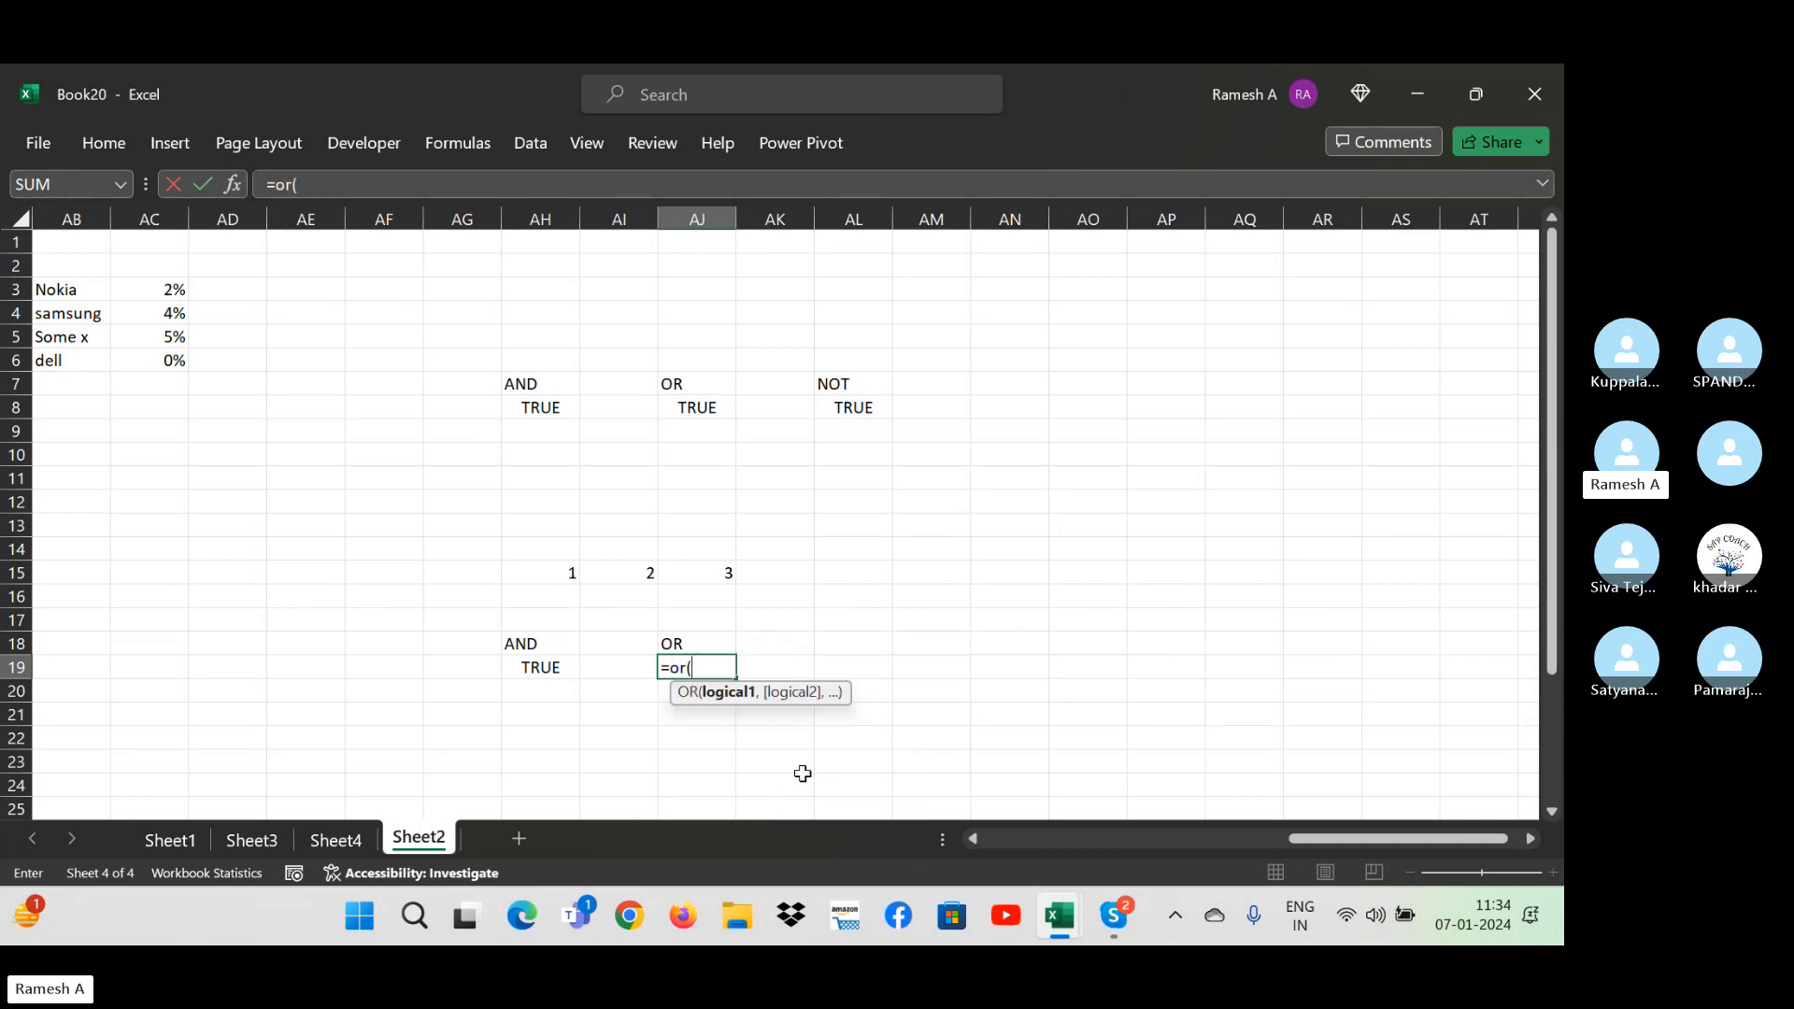
pyautogui.click(565, 574)
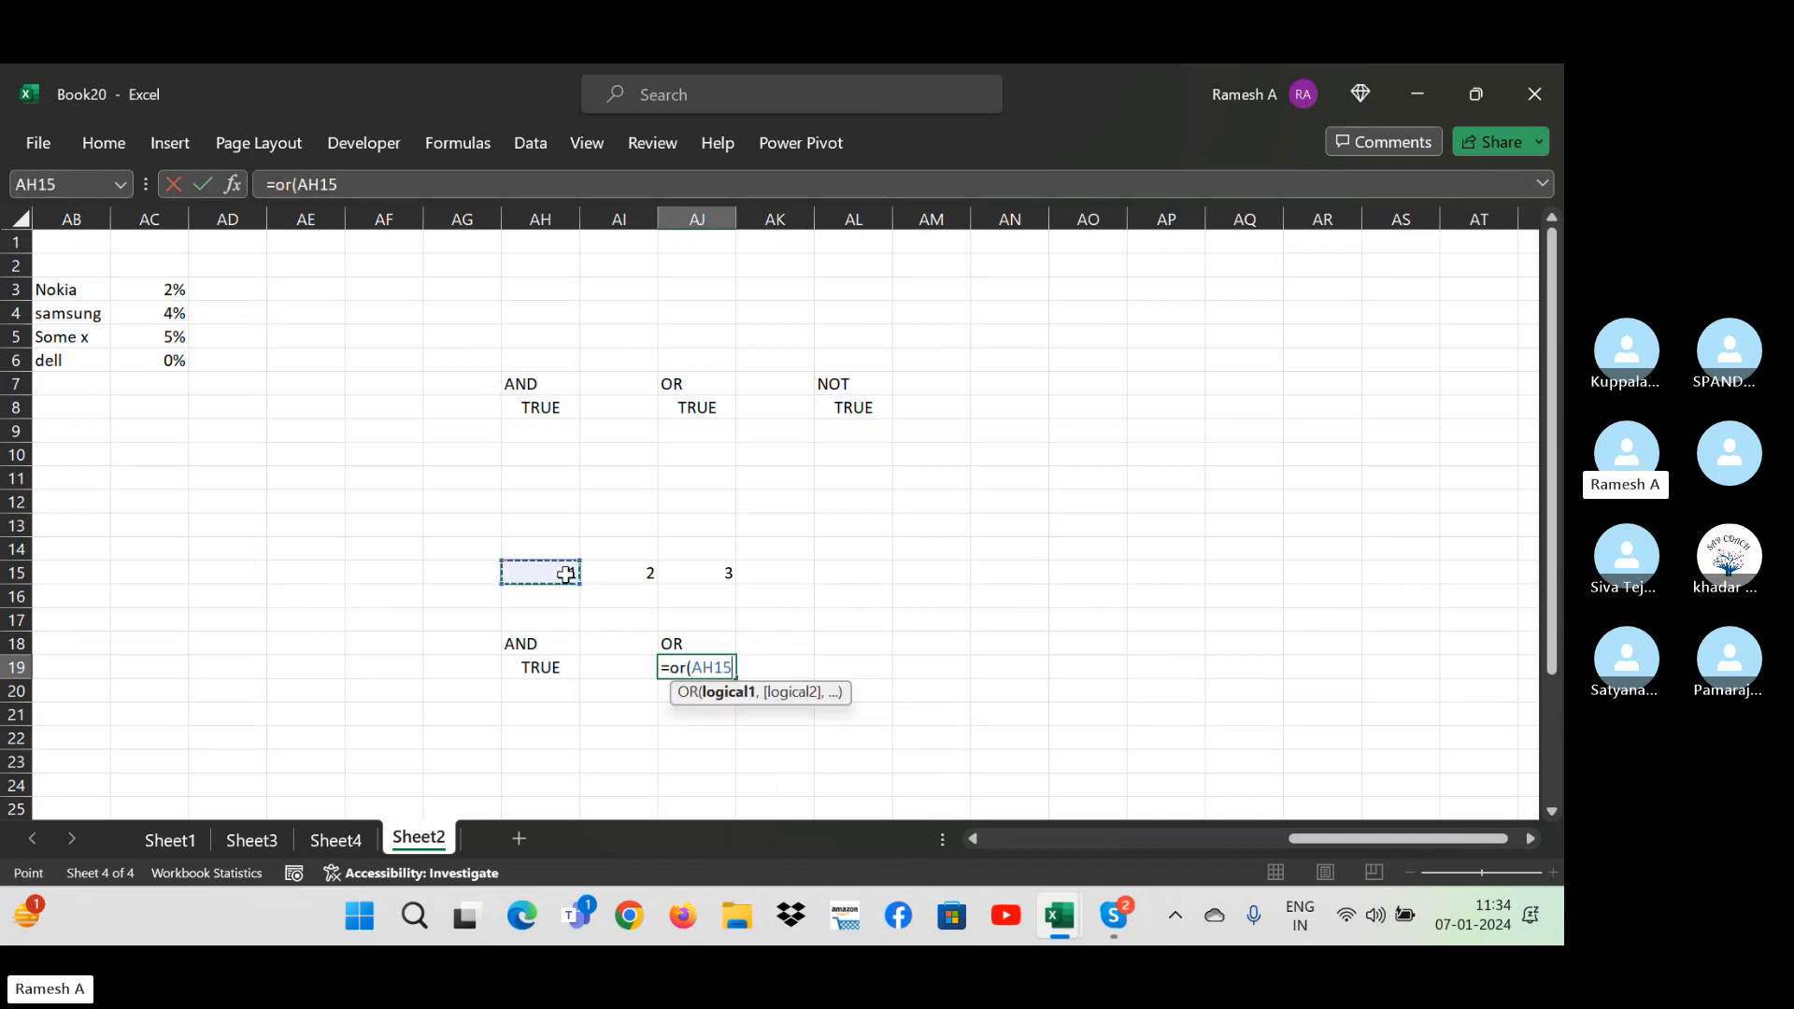
pyautogui.write('=1,')
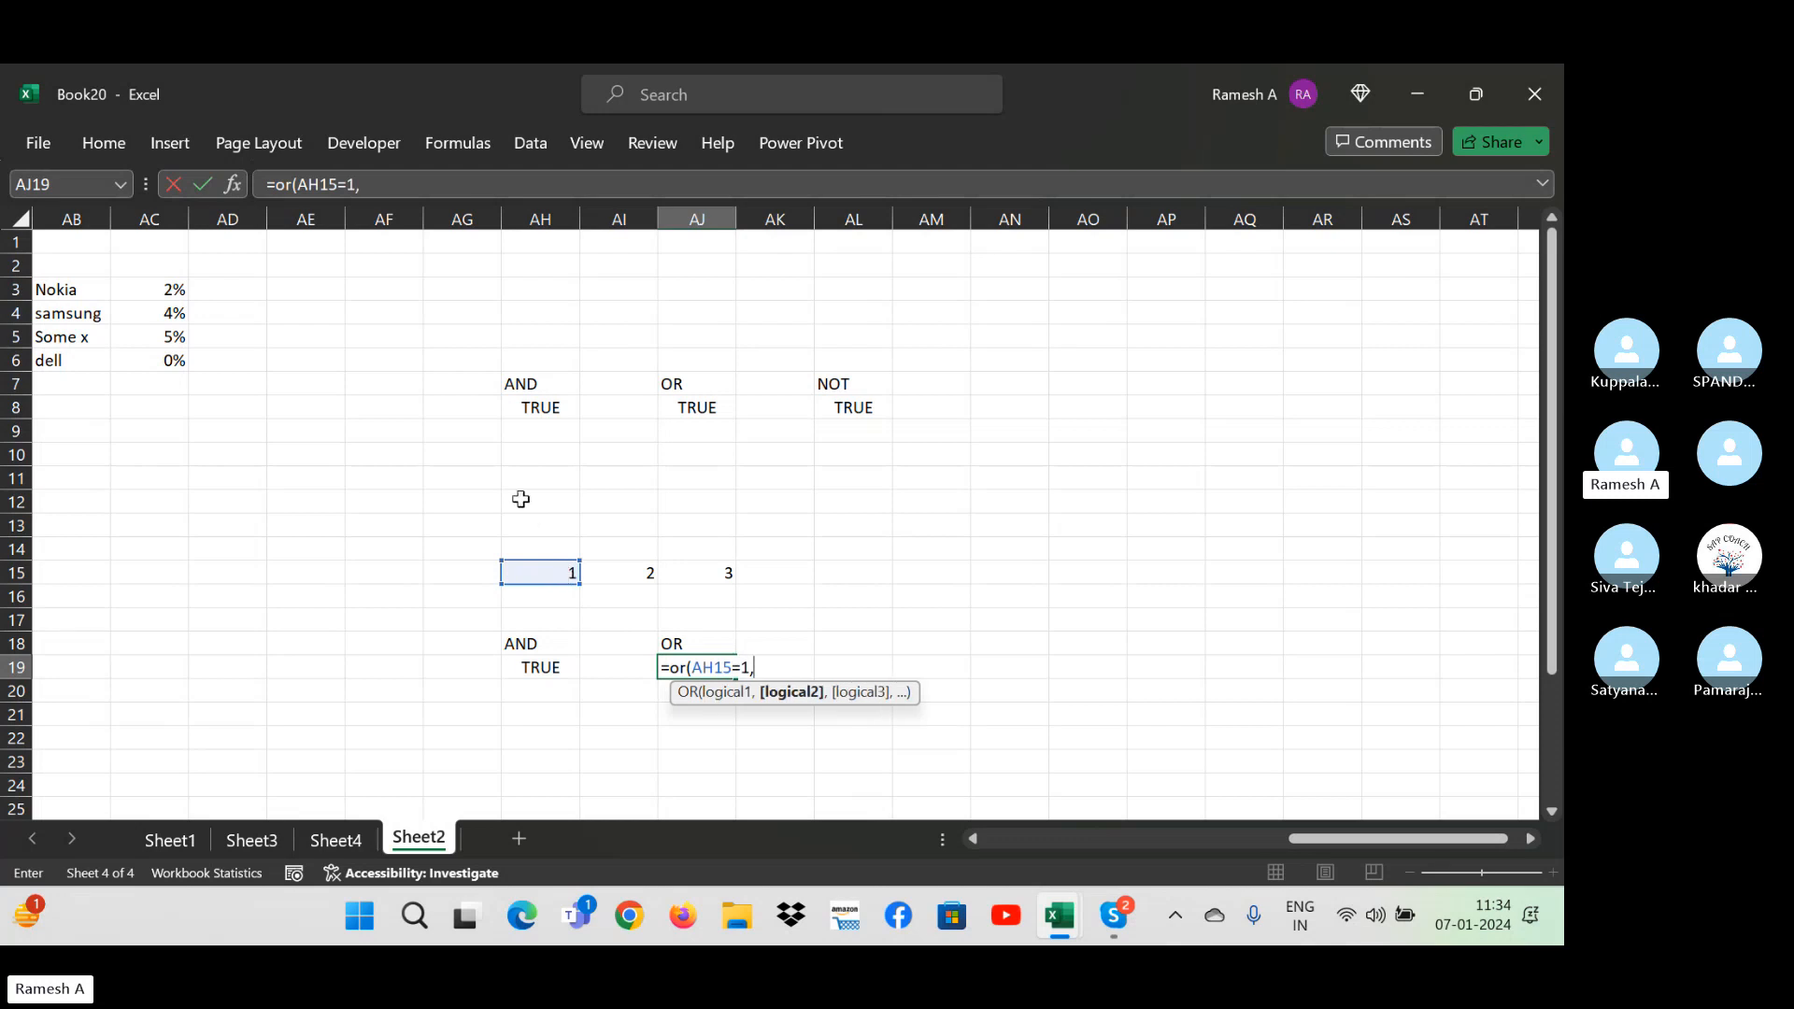
pyautogui.click(650, 574)
pyautogui.write('=1')
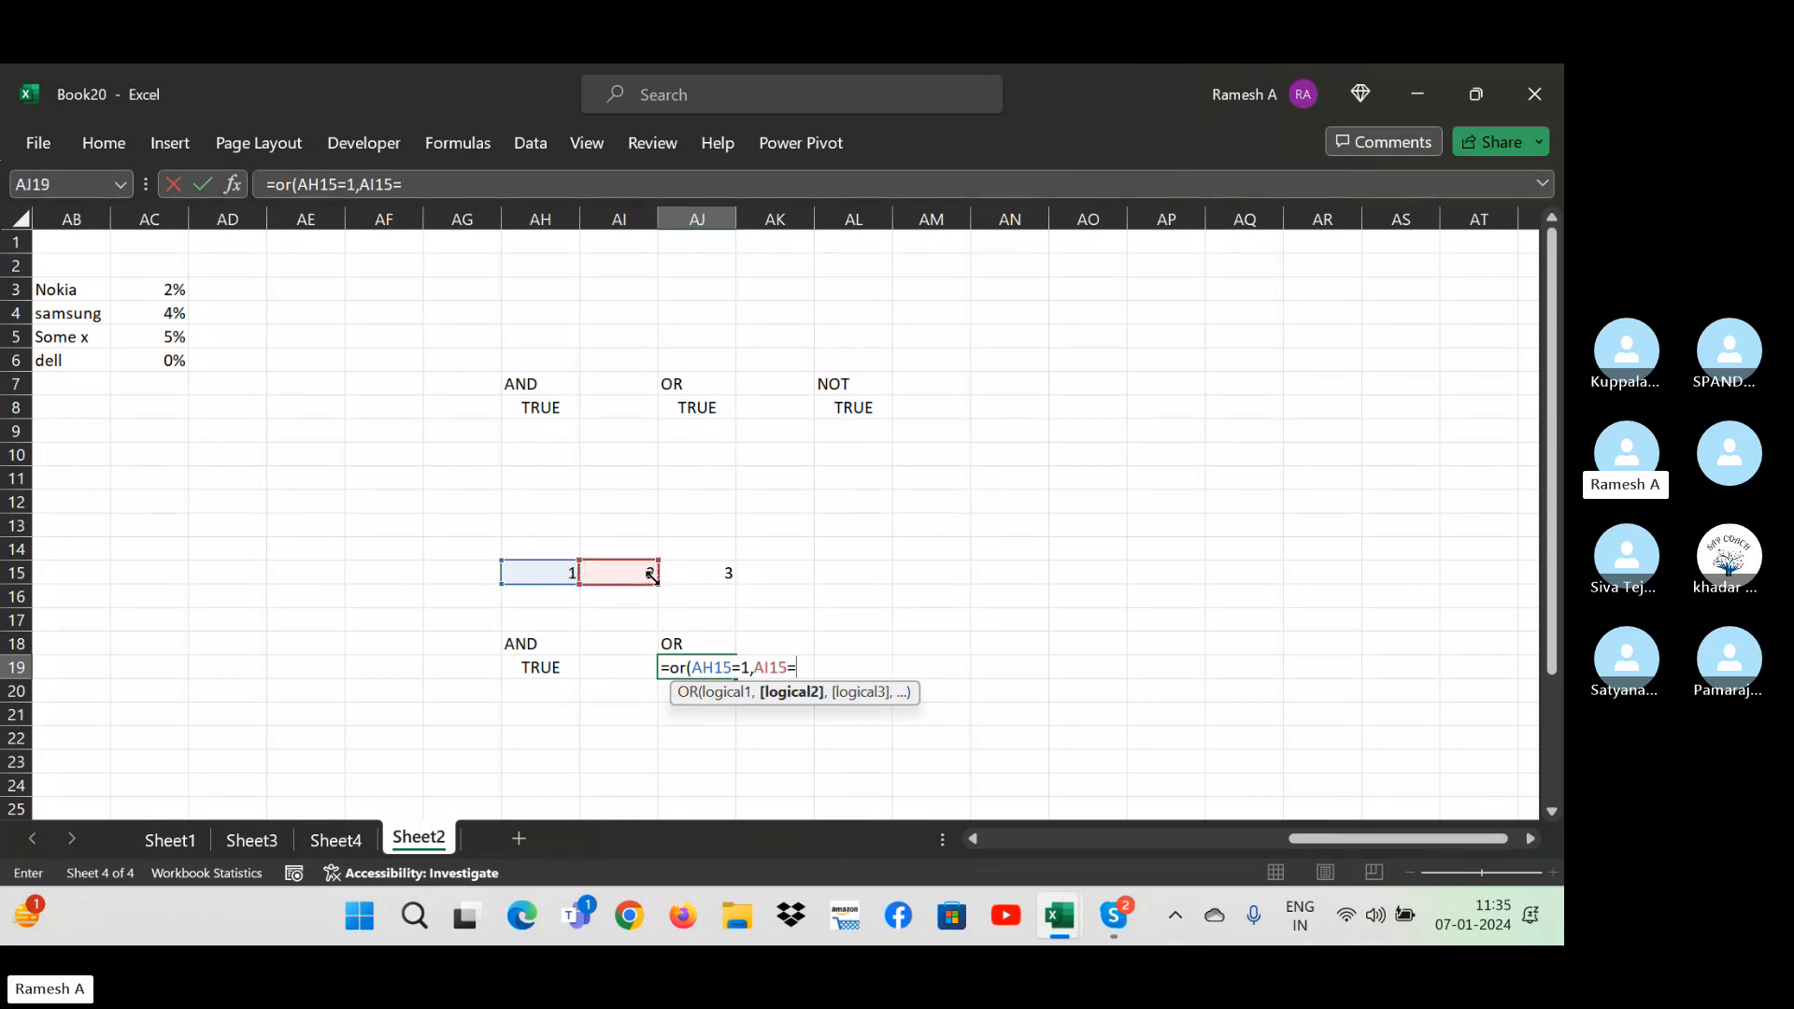
pyautogui.write(',')
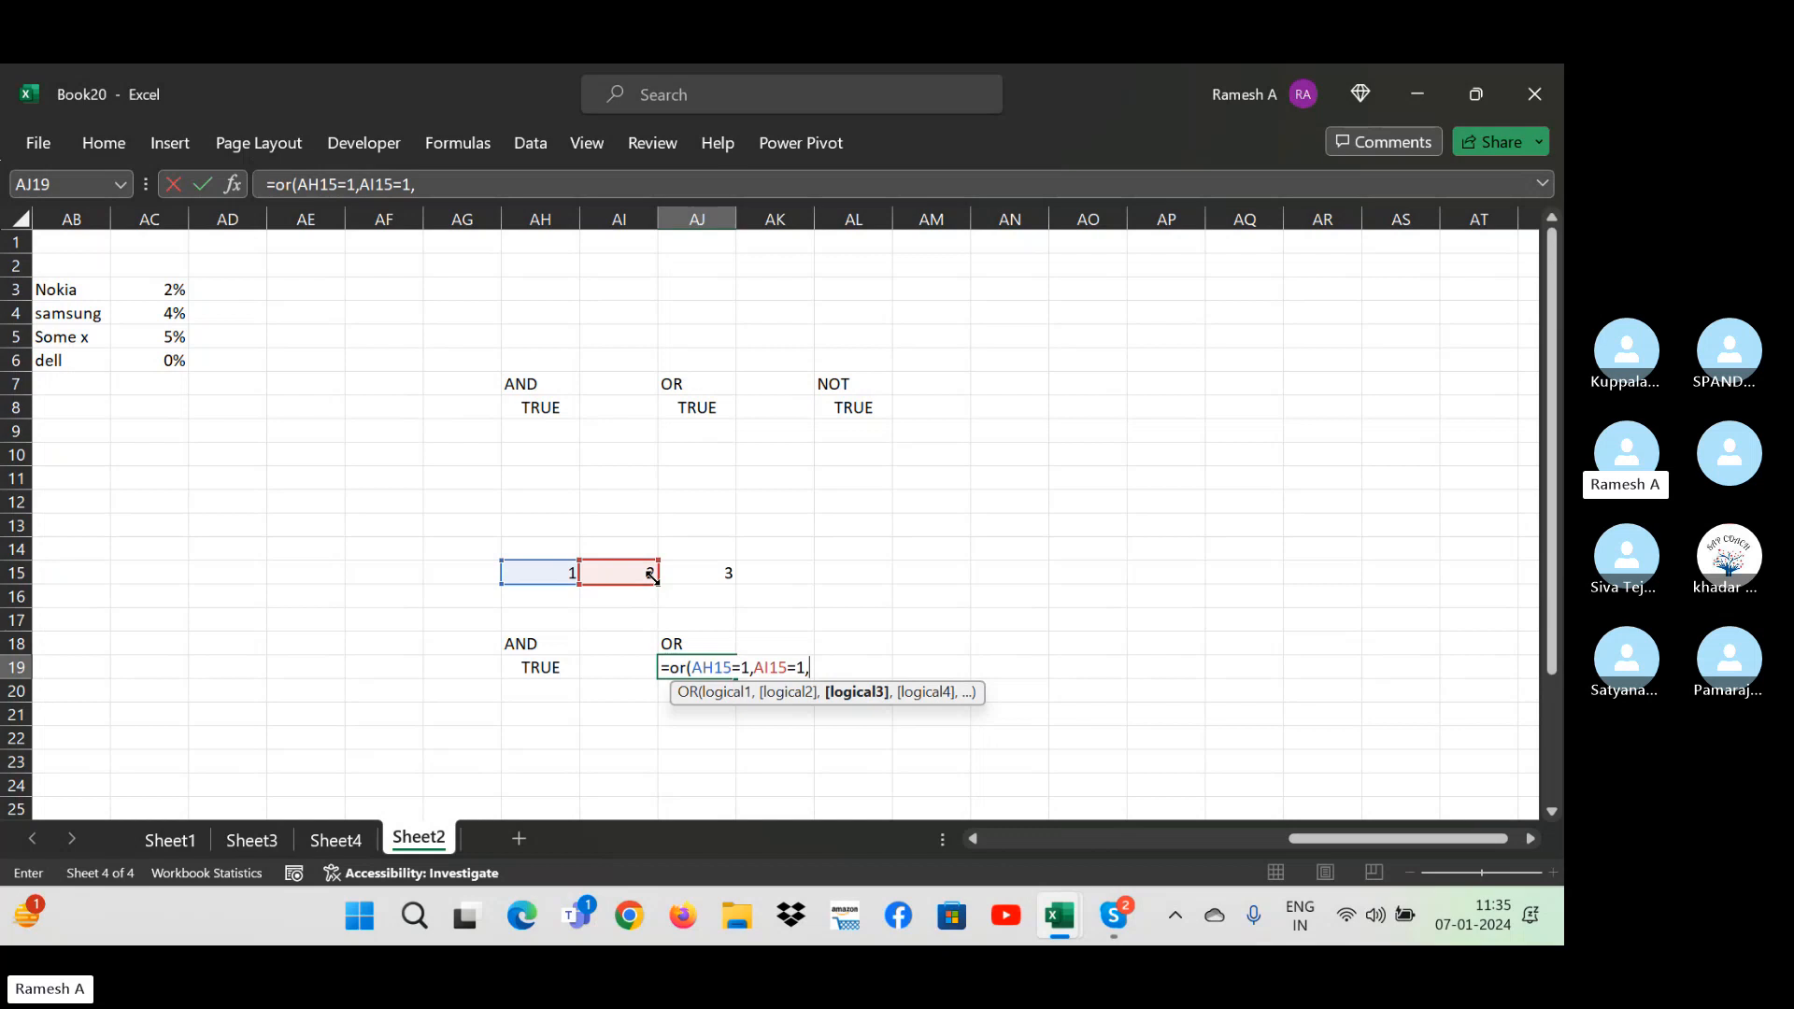
pyautogui.click(708, 569)
pyautogui.write('=')
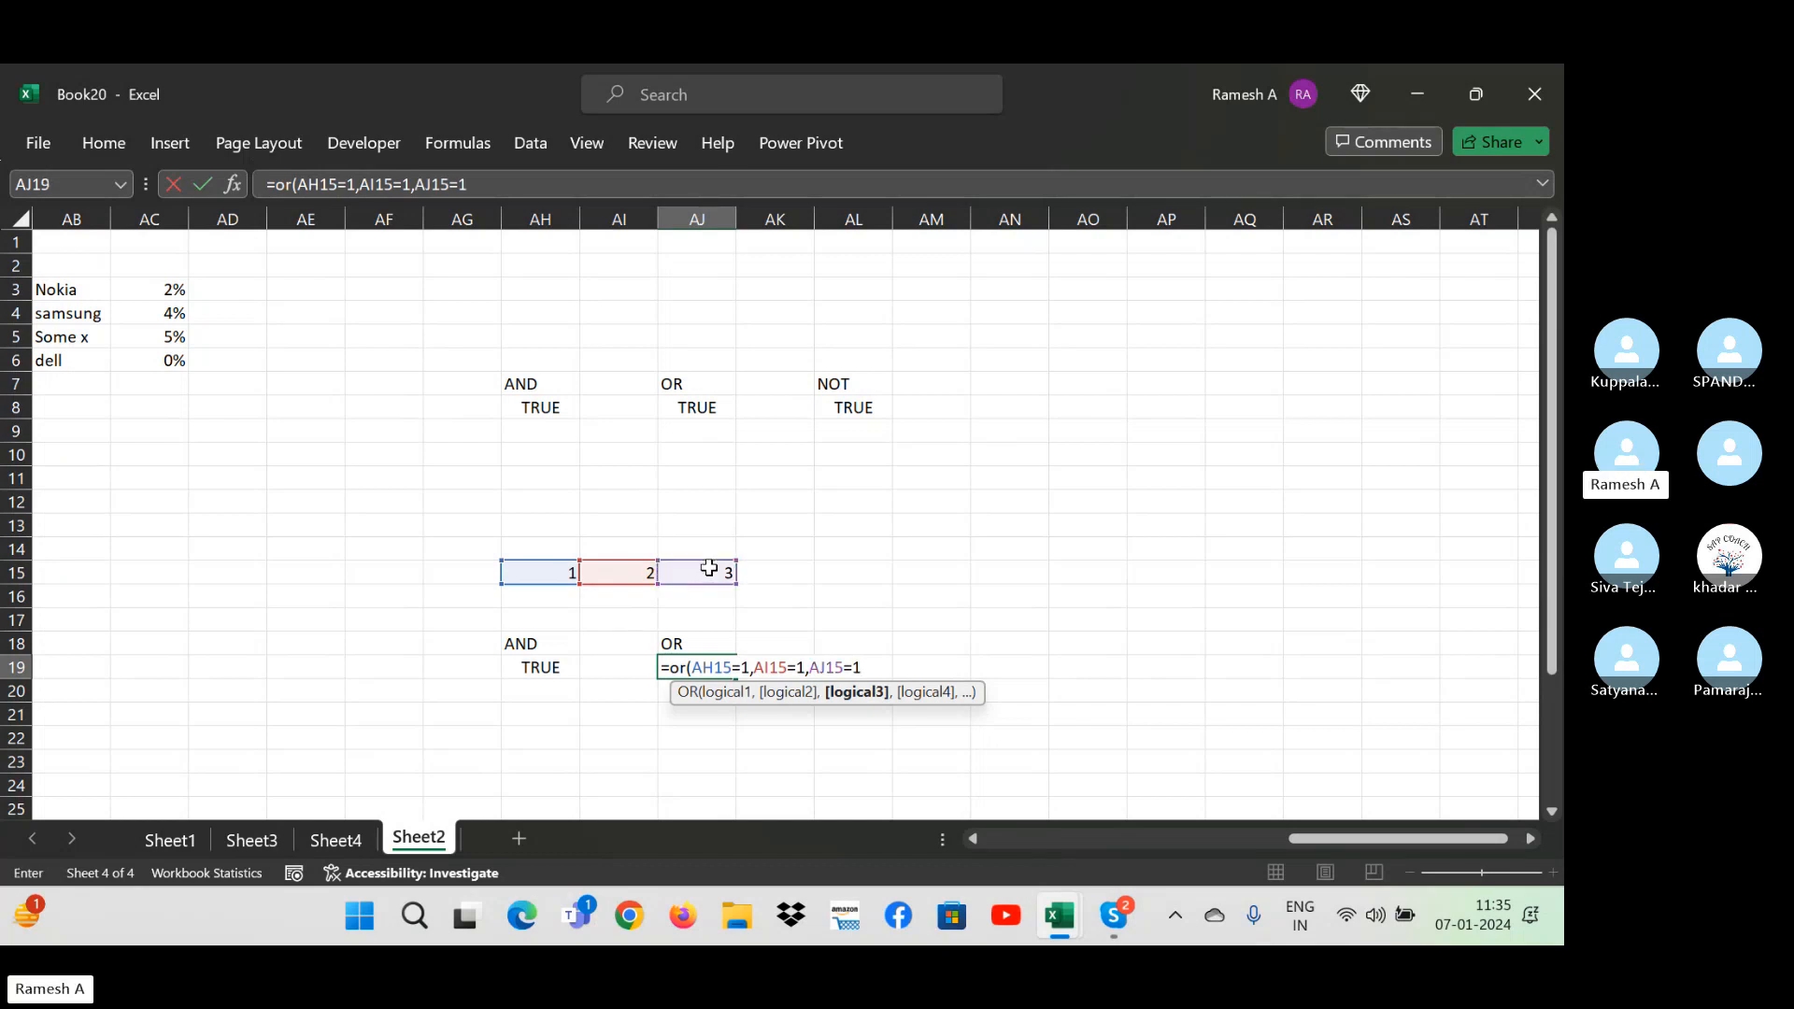
pyautogui.write('1)')
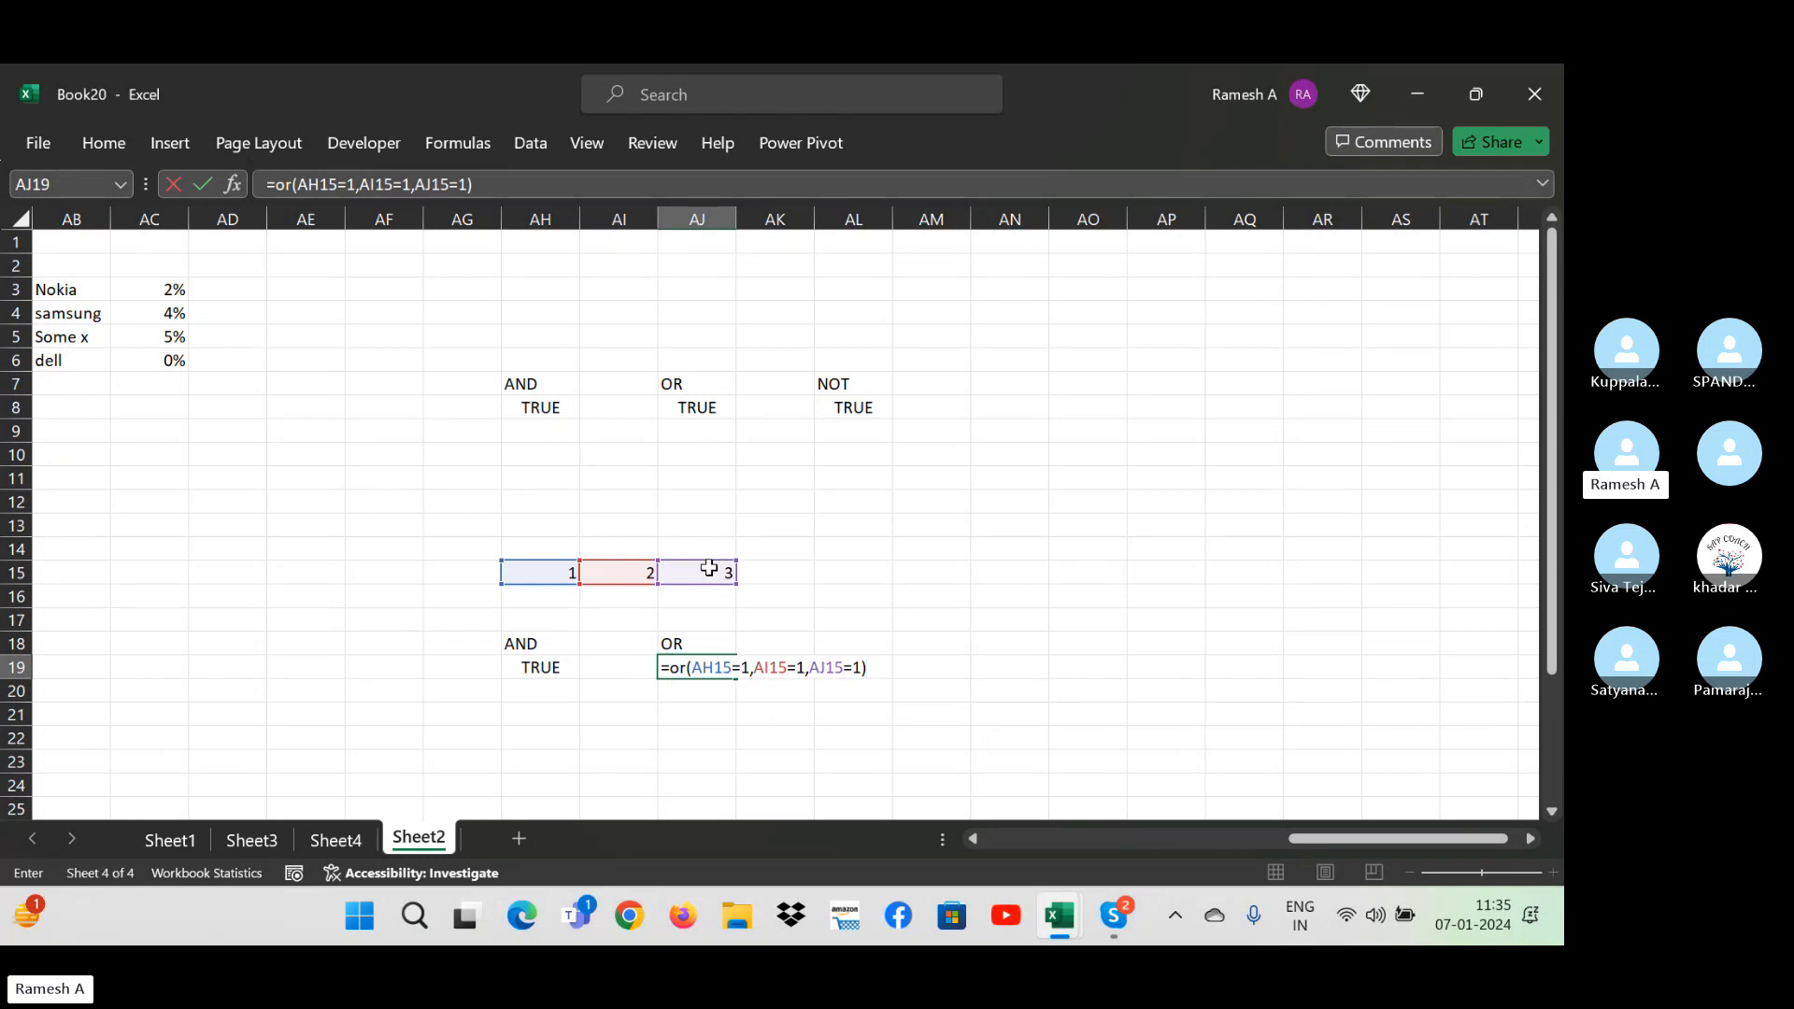
pyautogui.press('Return')
pyautogui.press('Up')
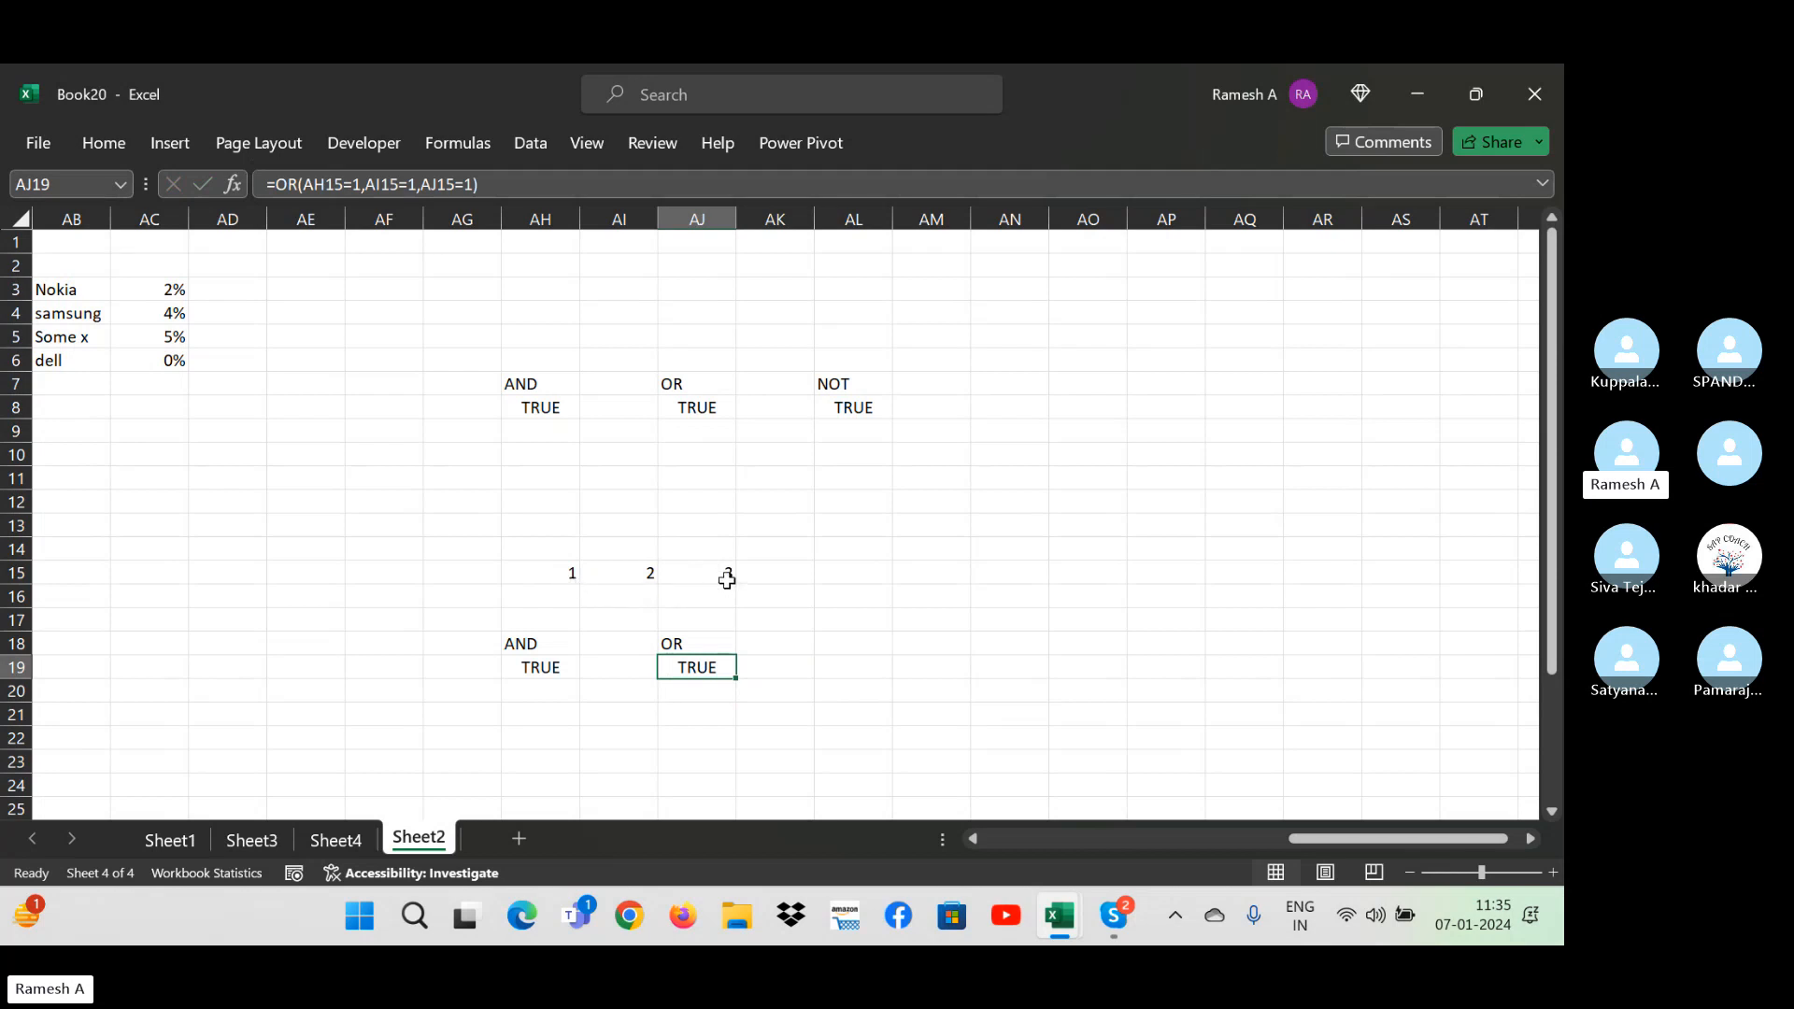
# - Set AH15 to 8 so that no condition of the OR formula is met
pyautogui.click(552, 573)
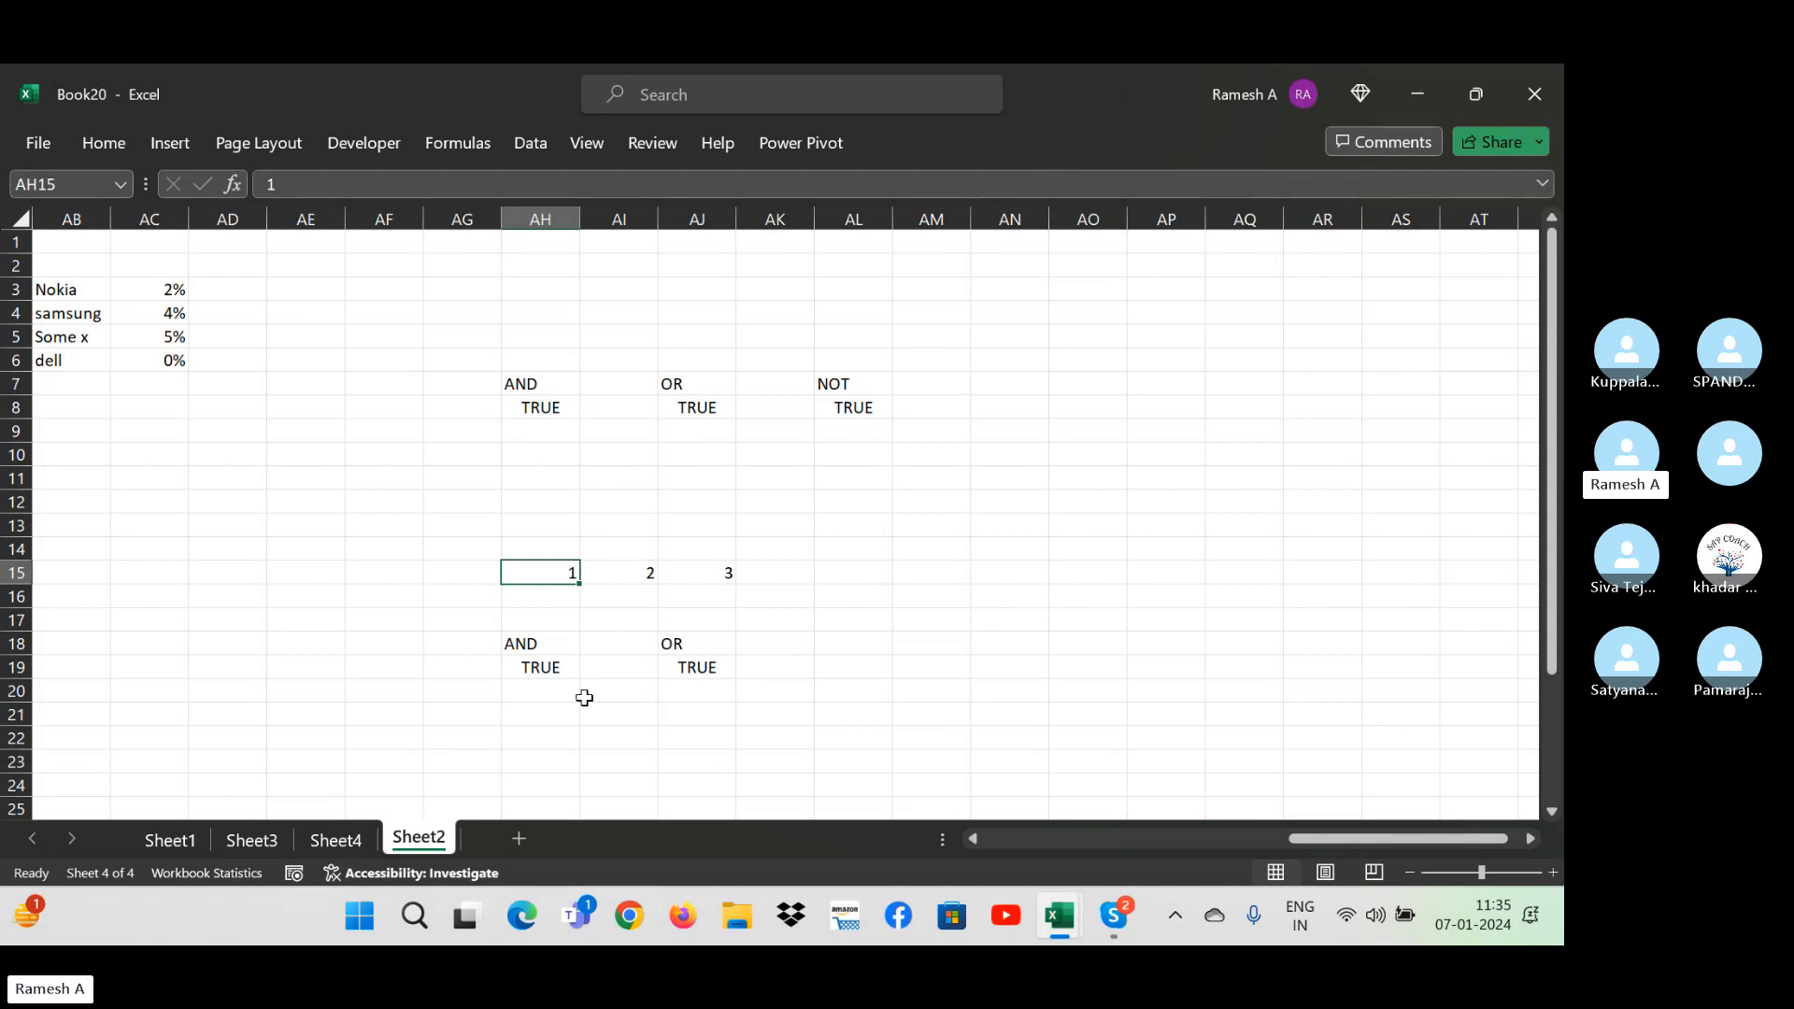
pyautogui.write('8')
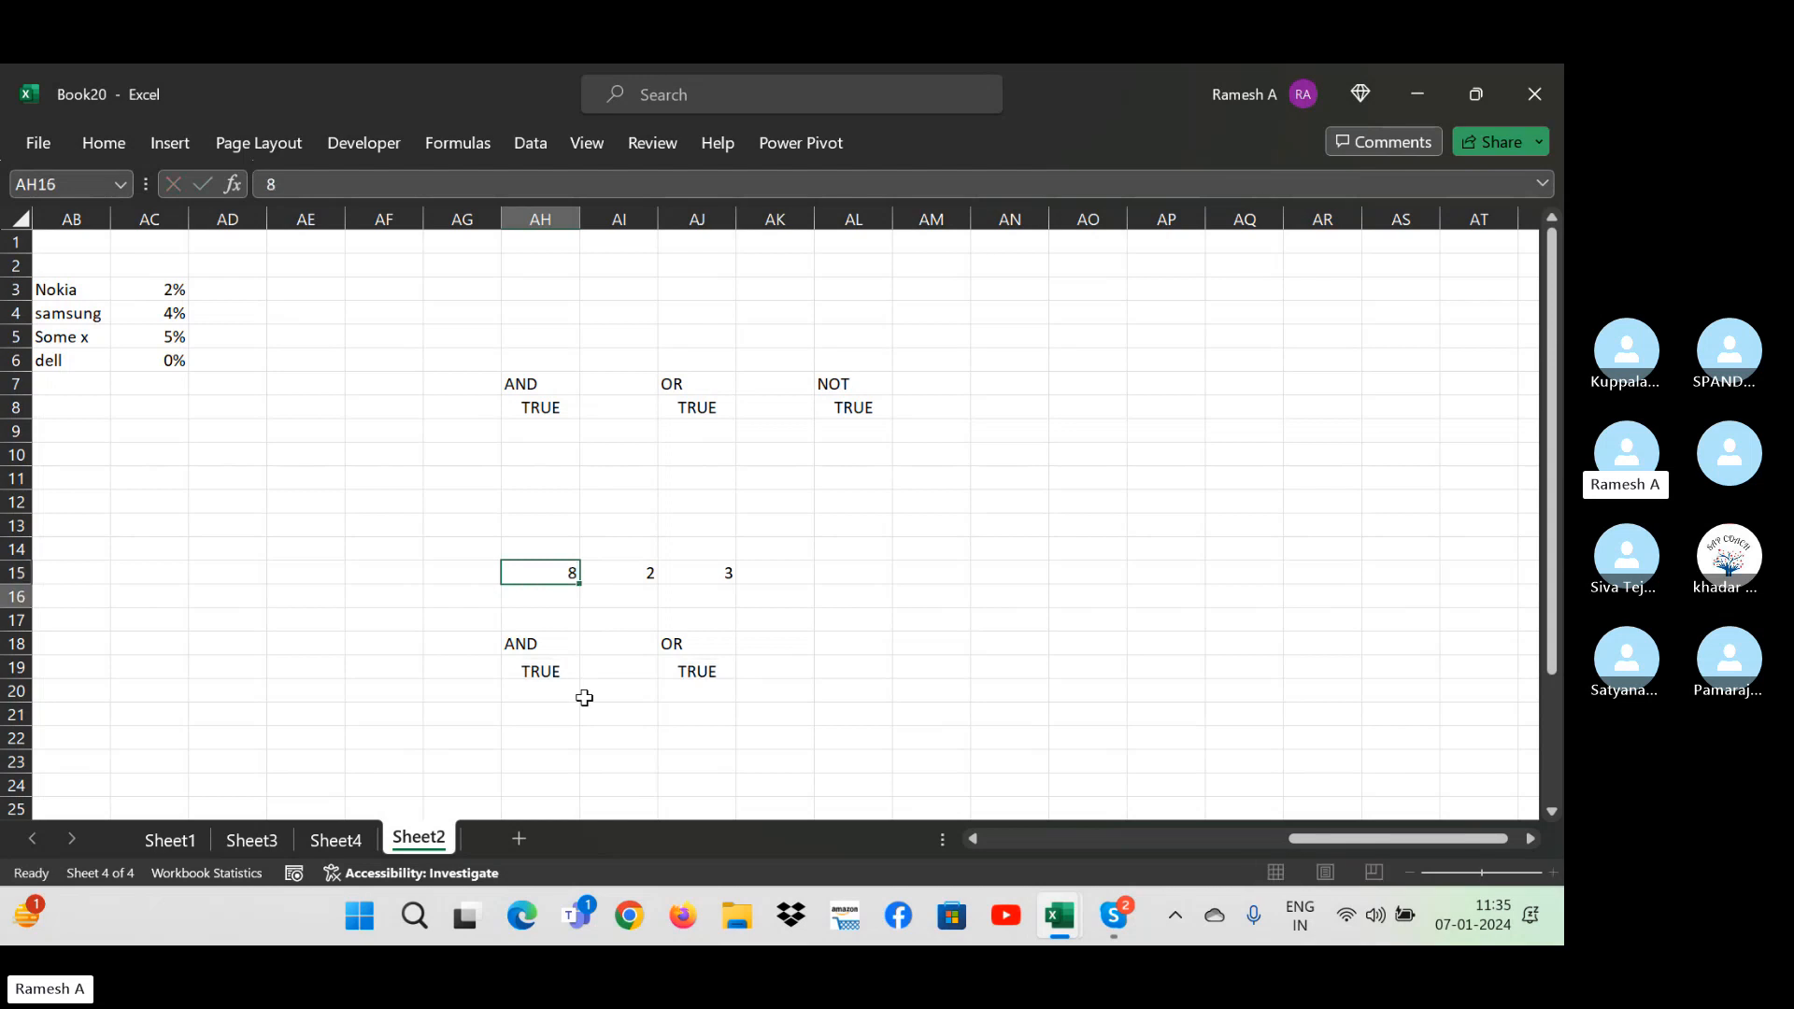
pyautogui.press('Return')
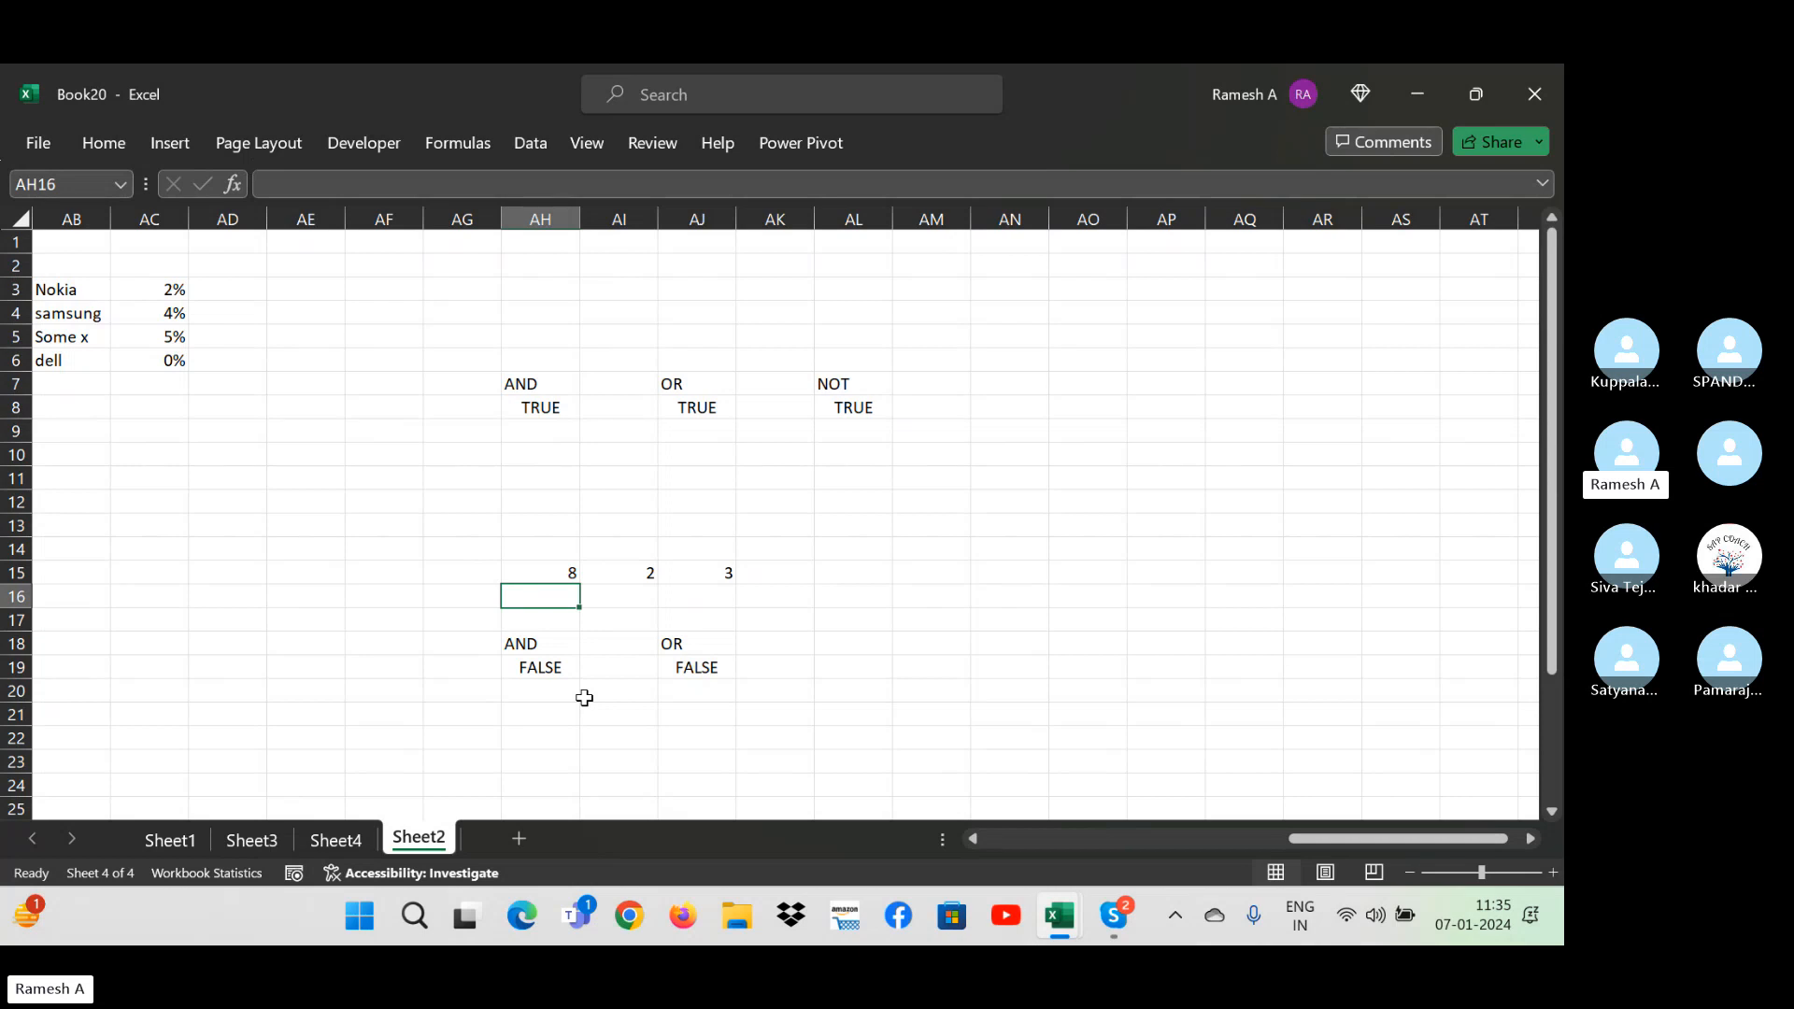
# - Set AH15 back to 1 so that one condition of the OR formula is met
pyautogui.press('Up')
pyautogui.write('1')
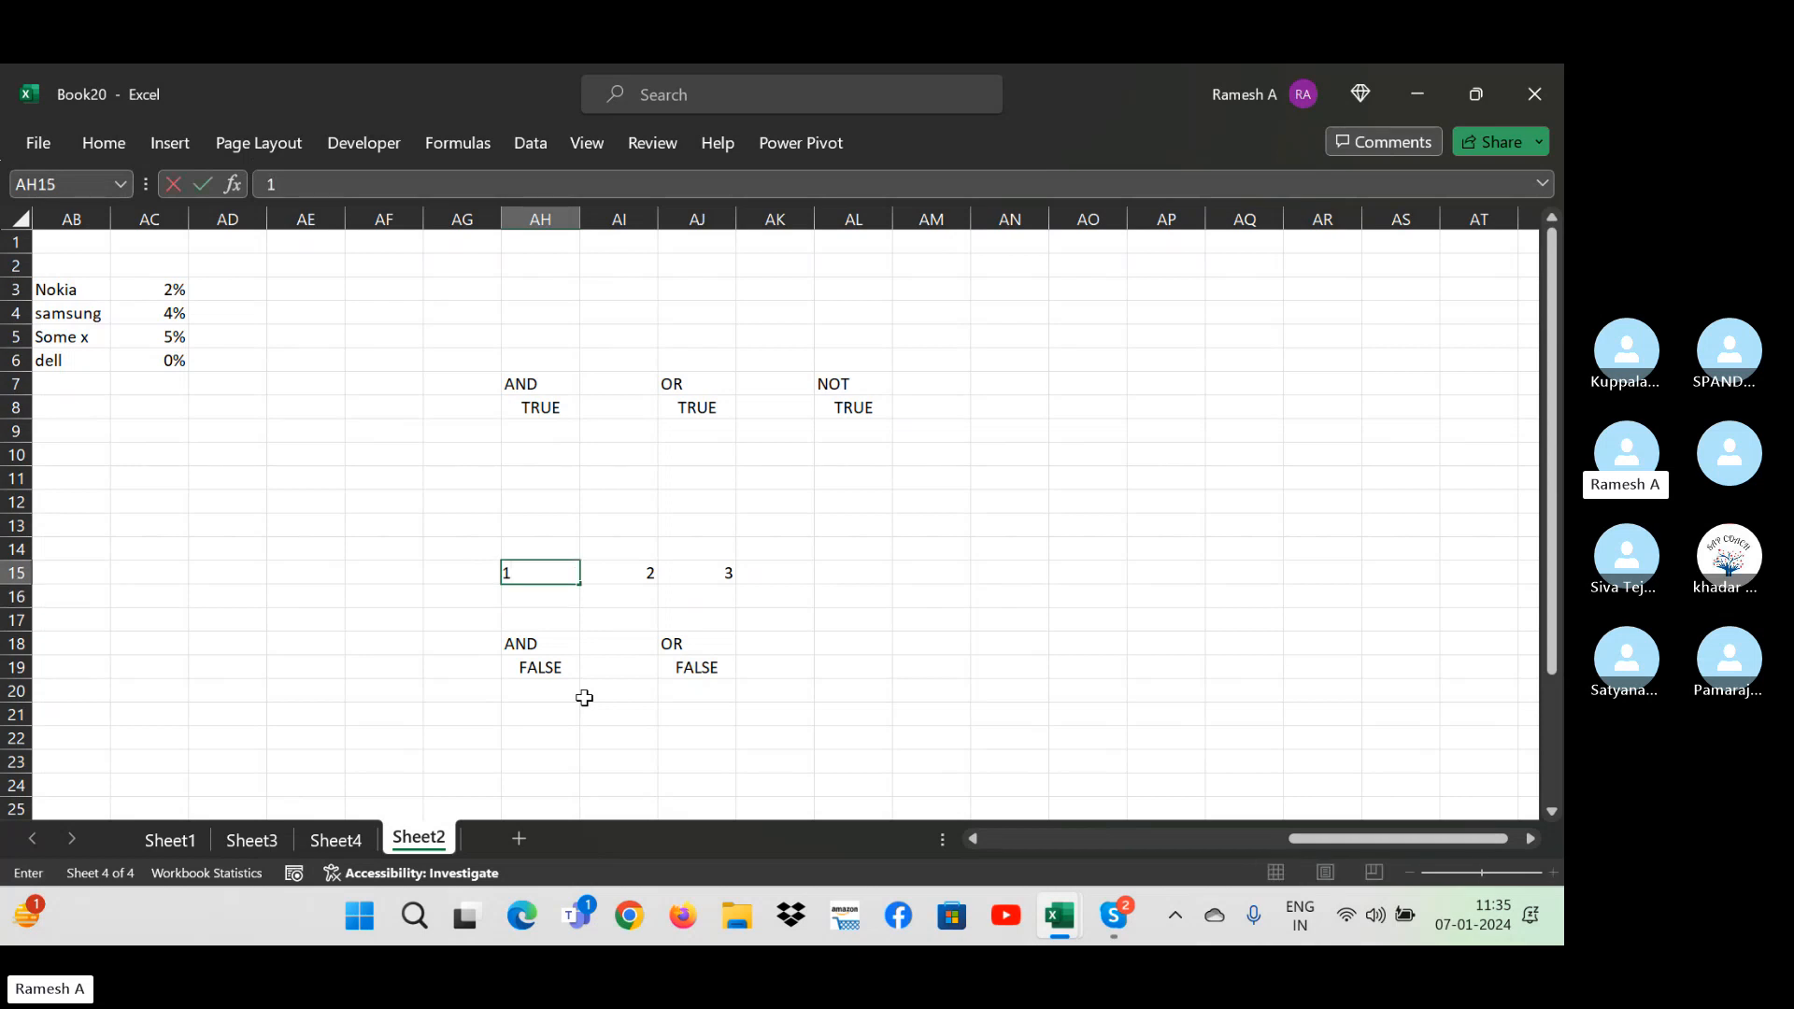
pyautogui.press('Return')
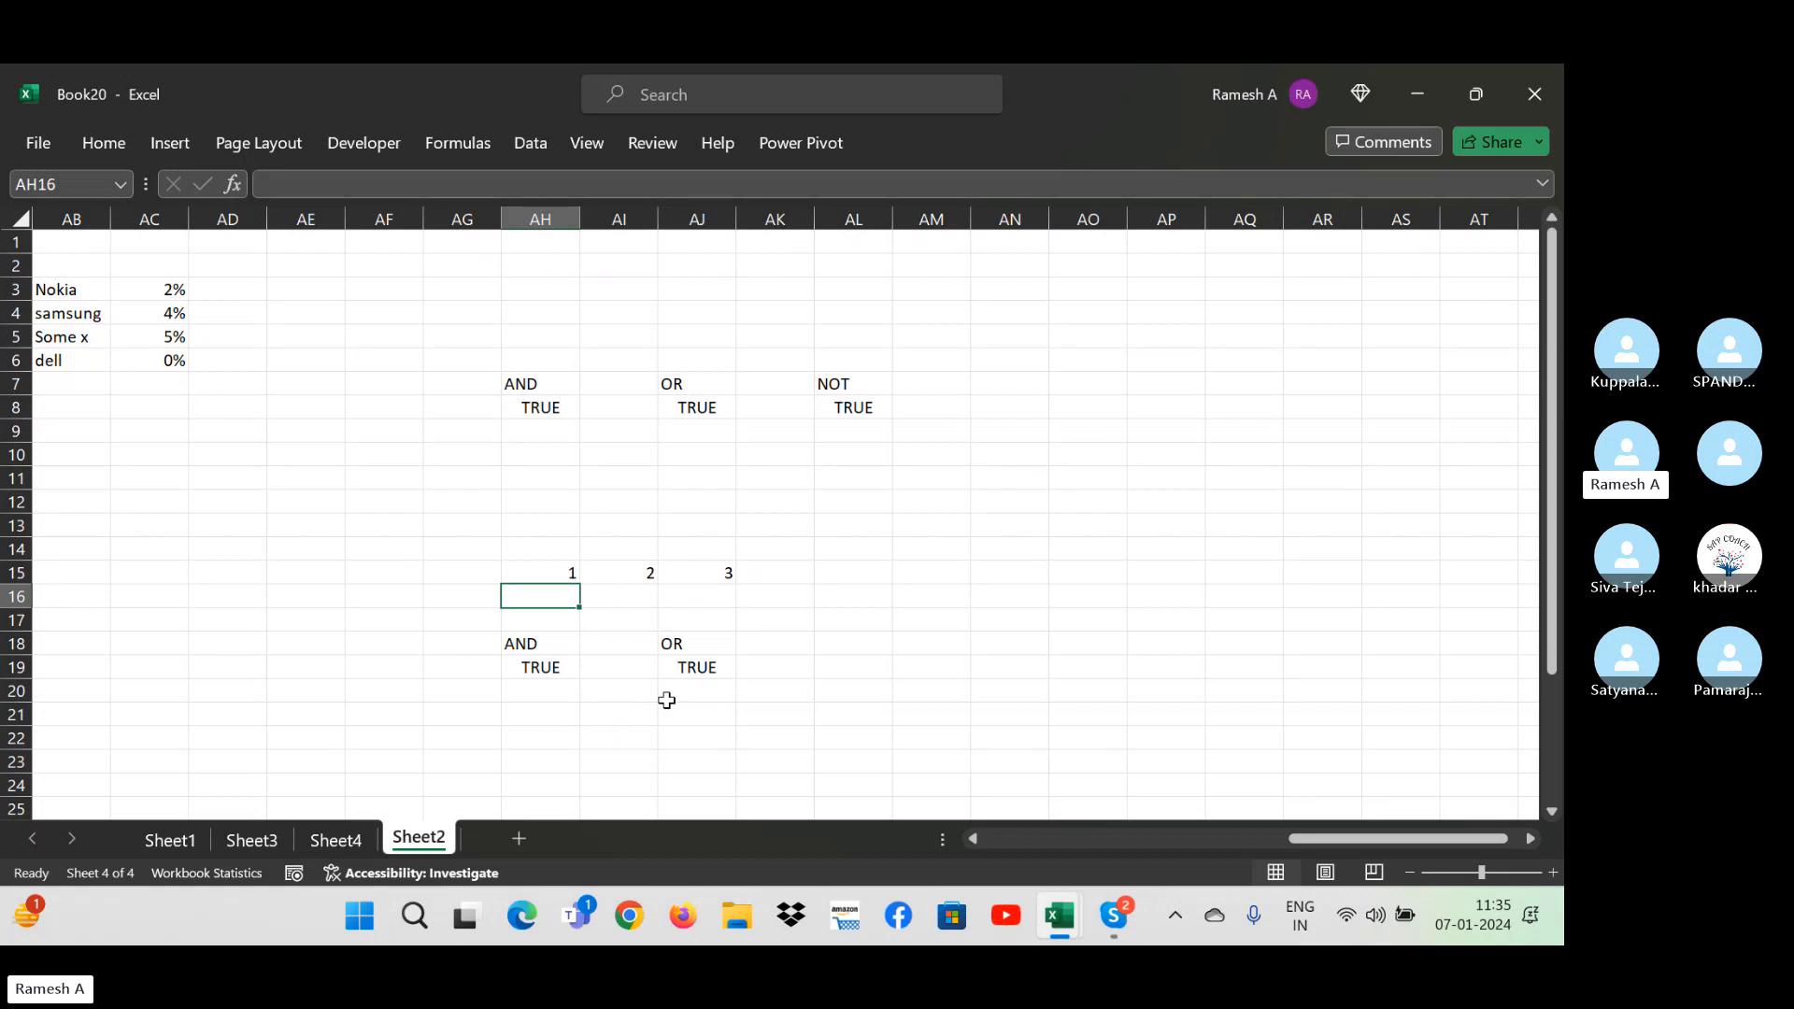
# - Enter the formula =NOT(AH15=1) in AL19, in the same row as the AND and OR formulas
pyautogui.click(674, 671)
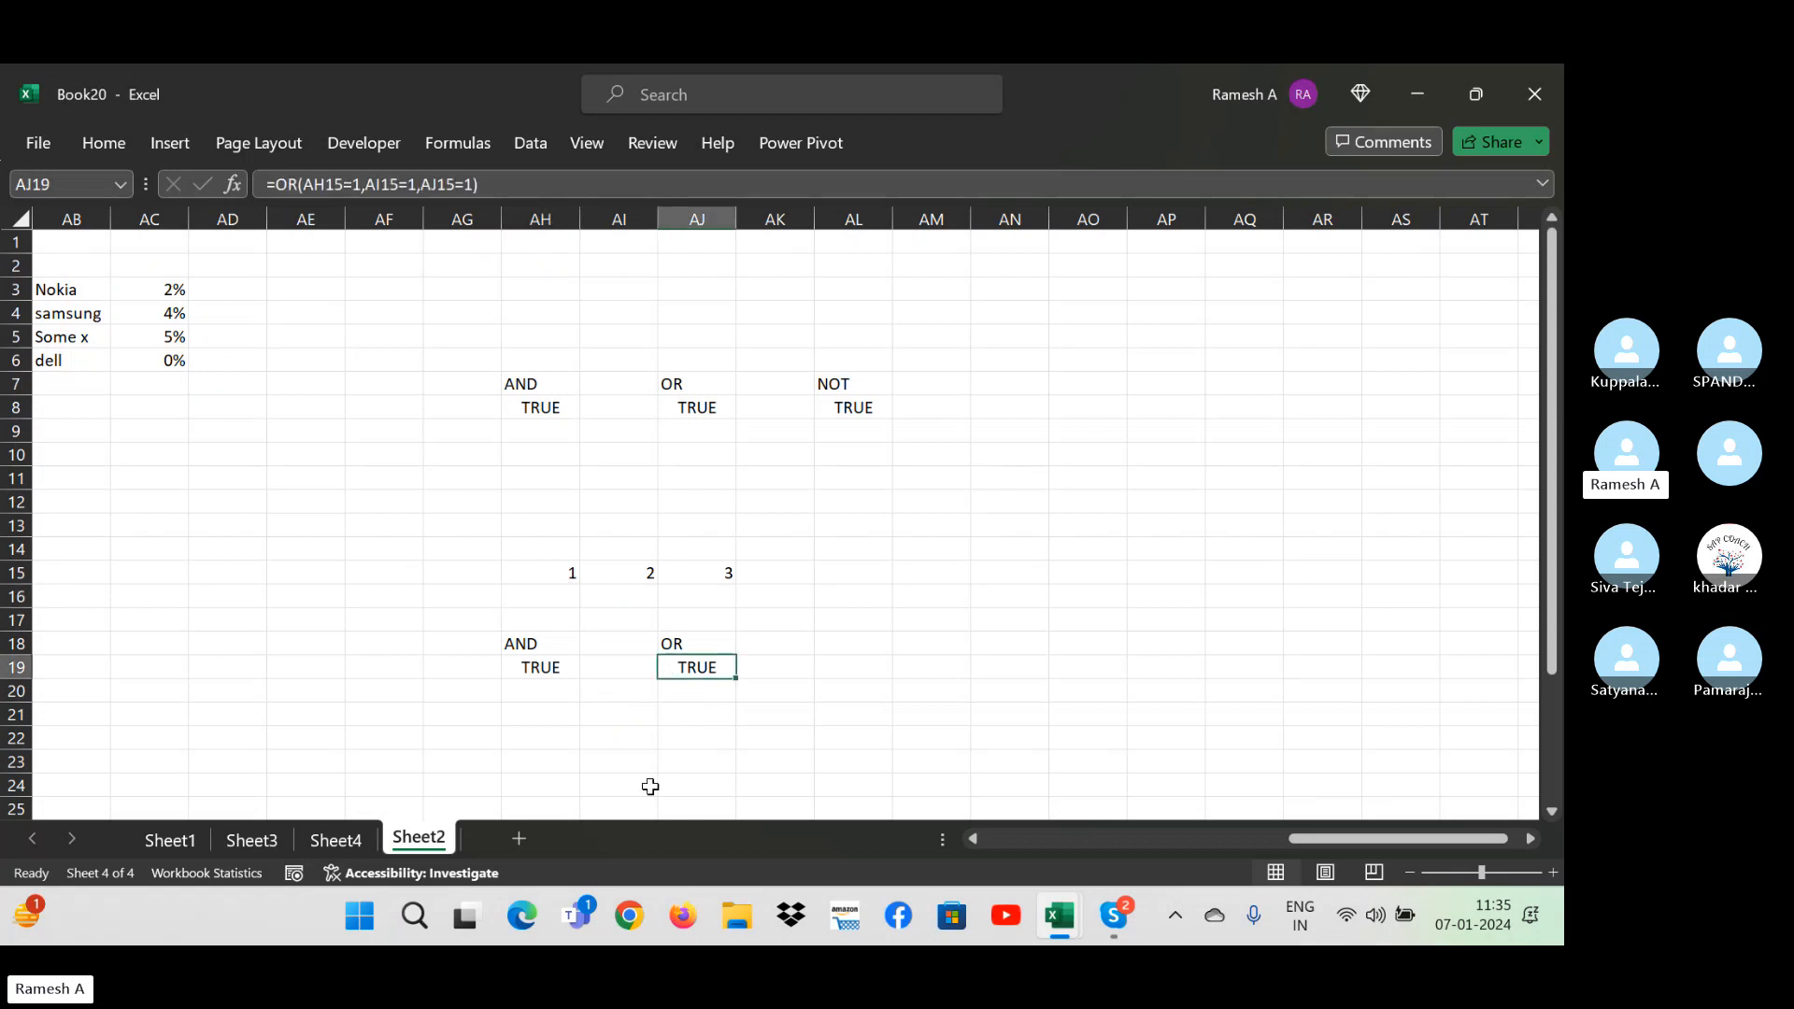
pyautogui.press('Right')
pyautogui.press('Right')
pyautogui.press('Right')
pyautogui.press('Right')
pyautogui.press('Left')
pyautogui.press('Left')
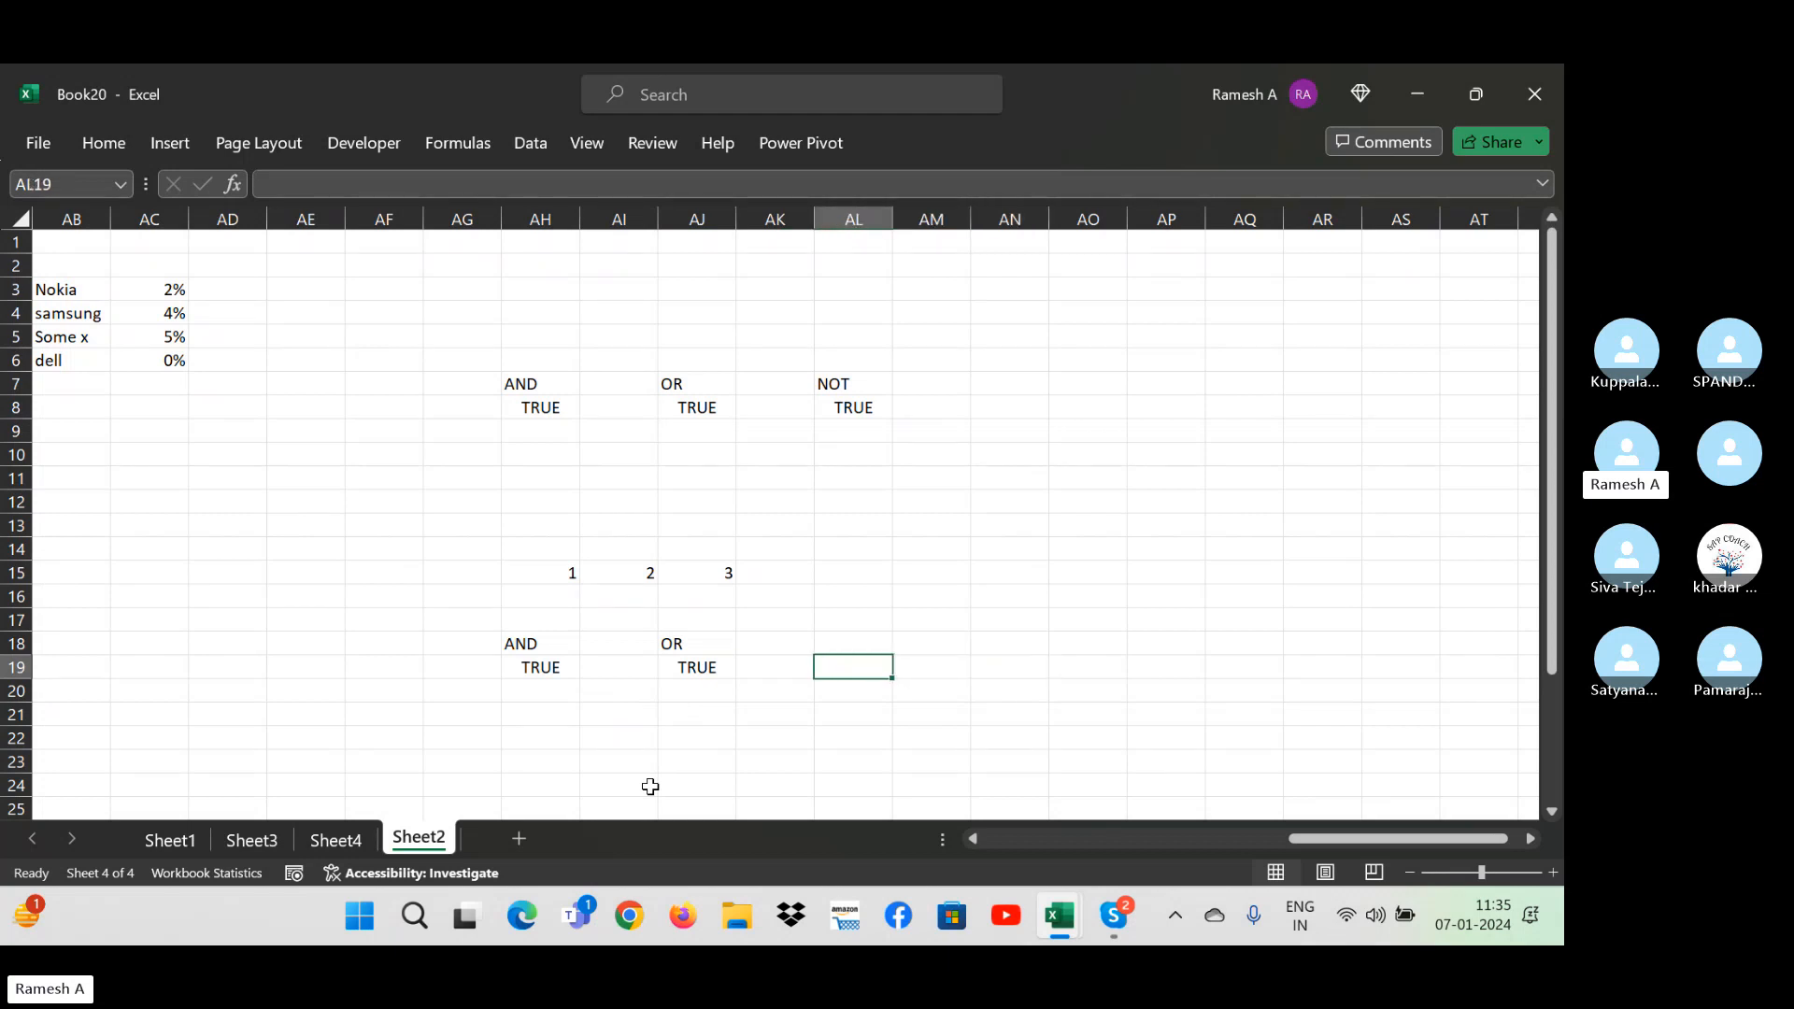
pyautogui.write('=')
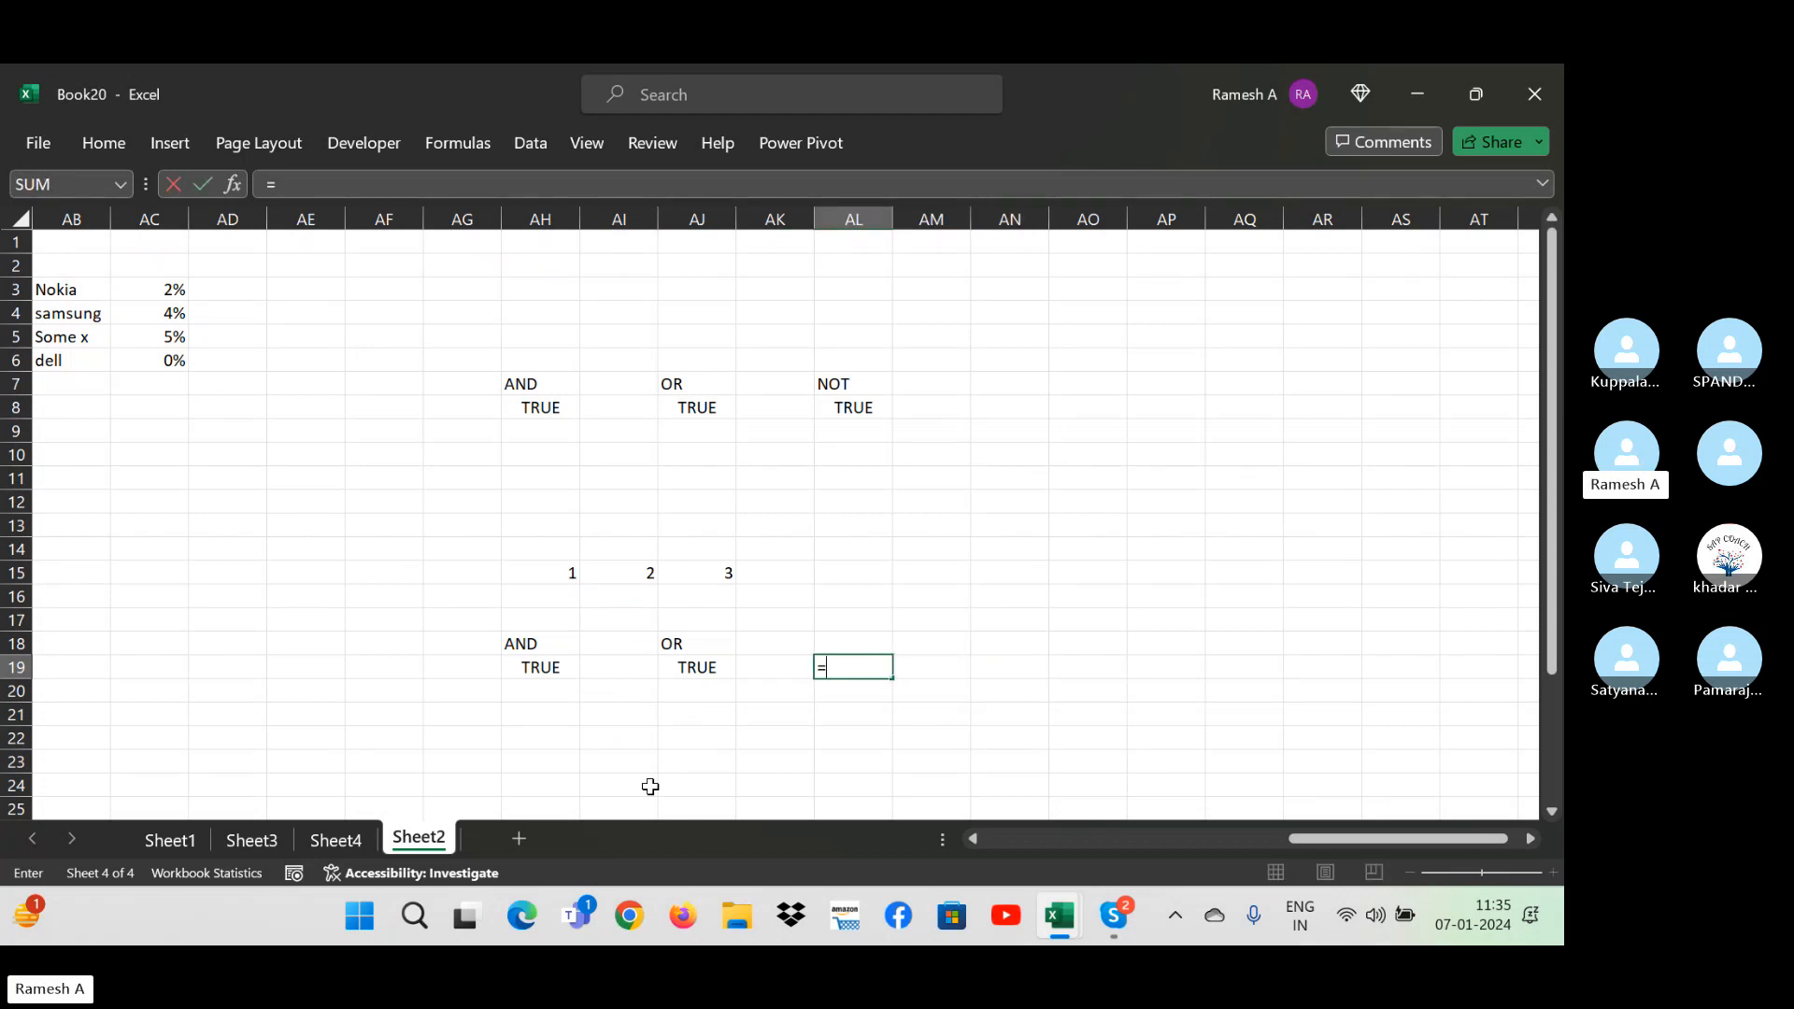
pyautogui.write('not(')
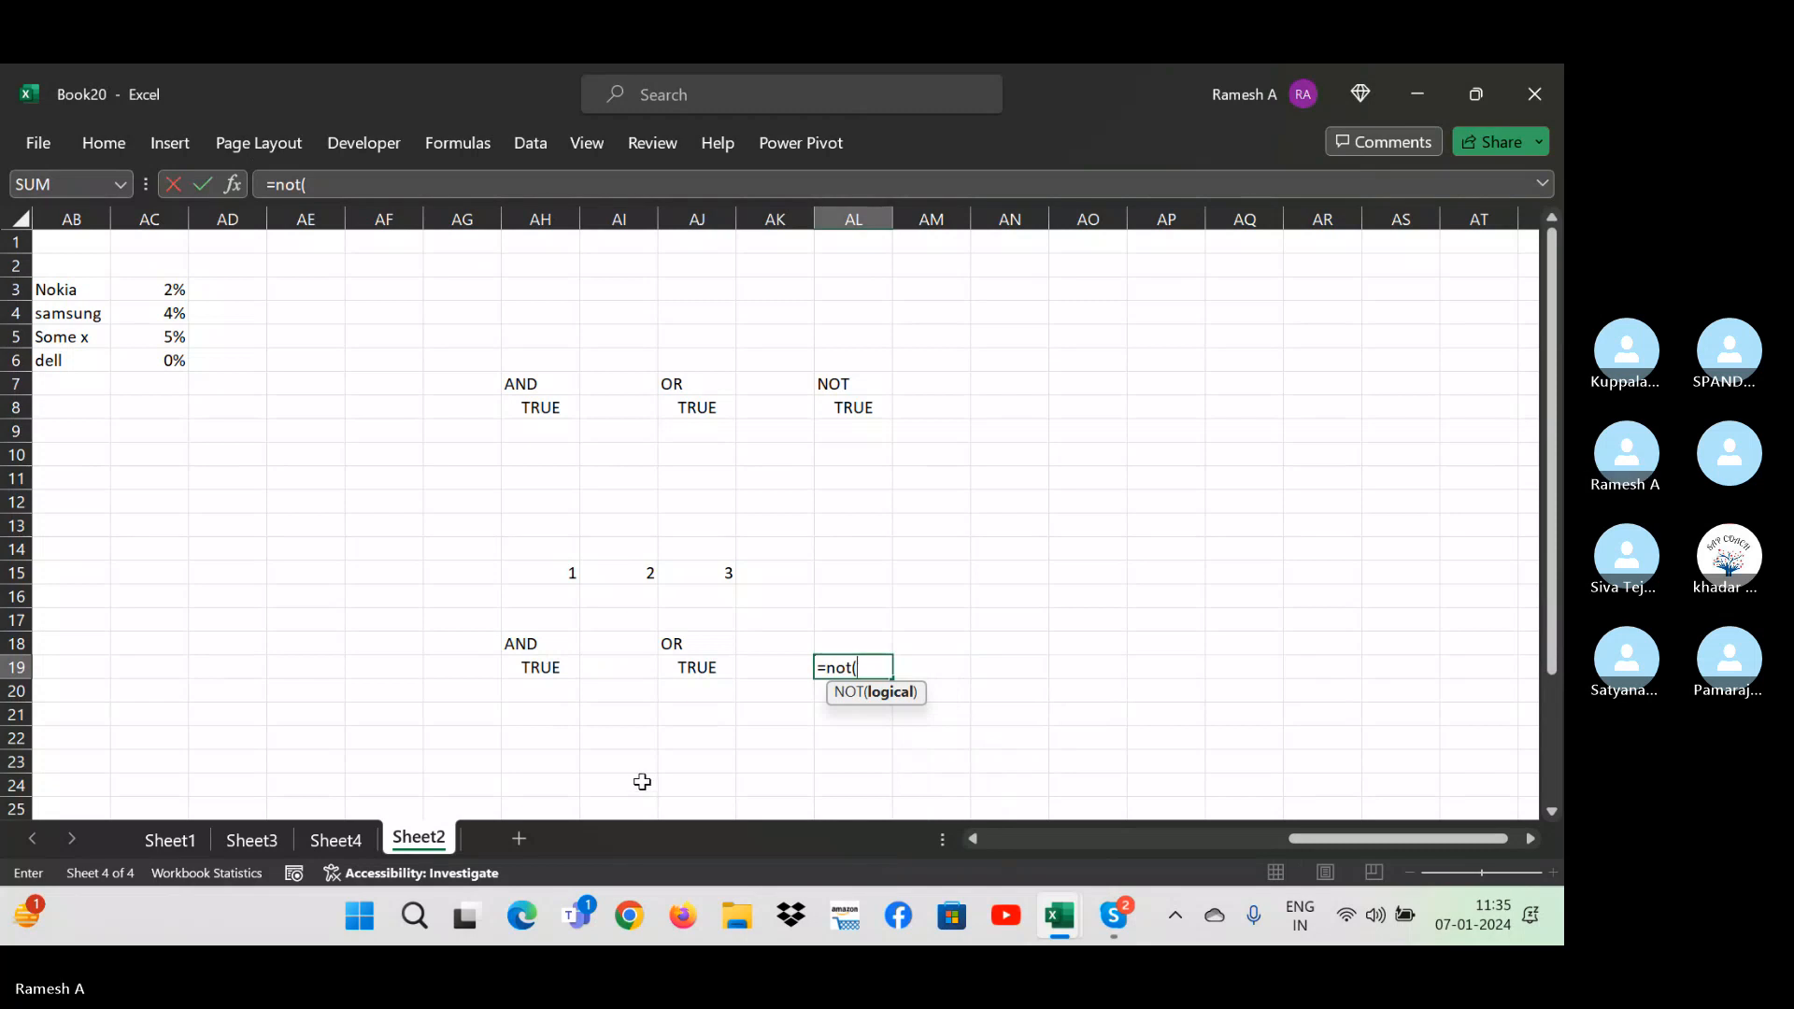
pyautogui.click(551, 576)
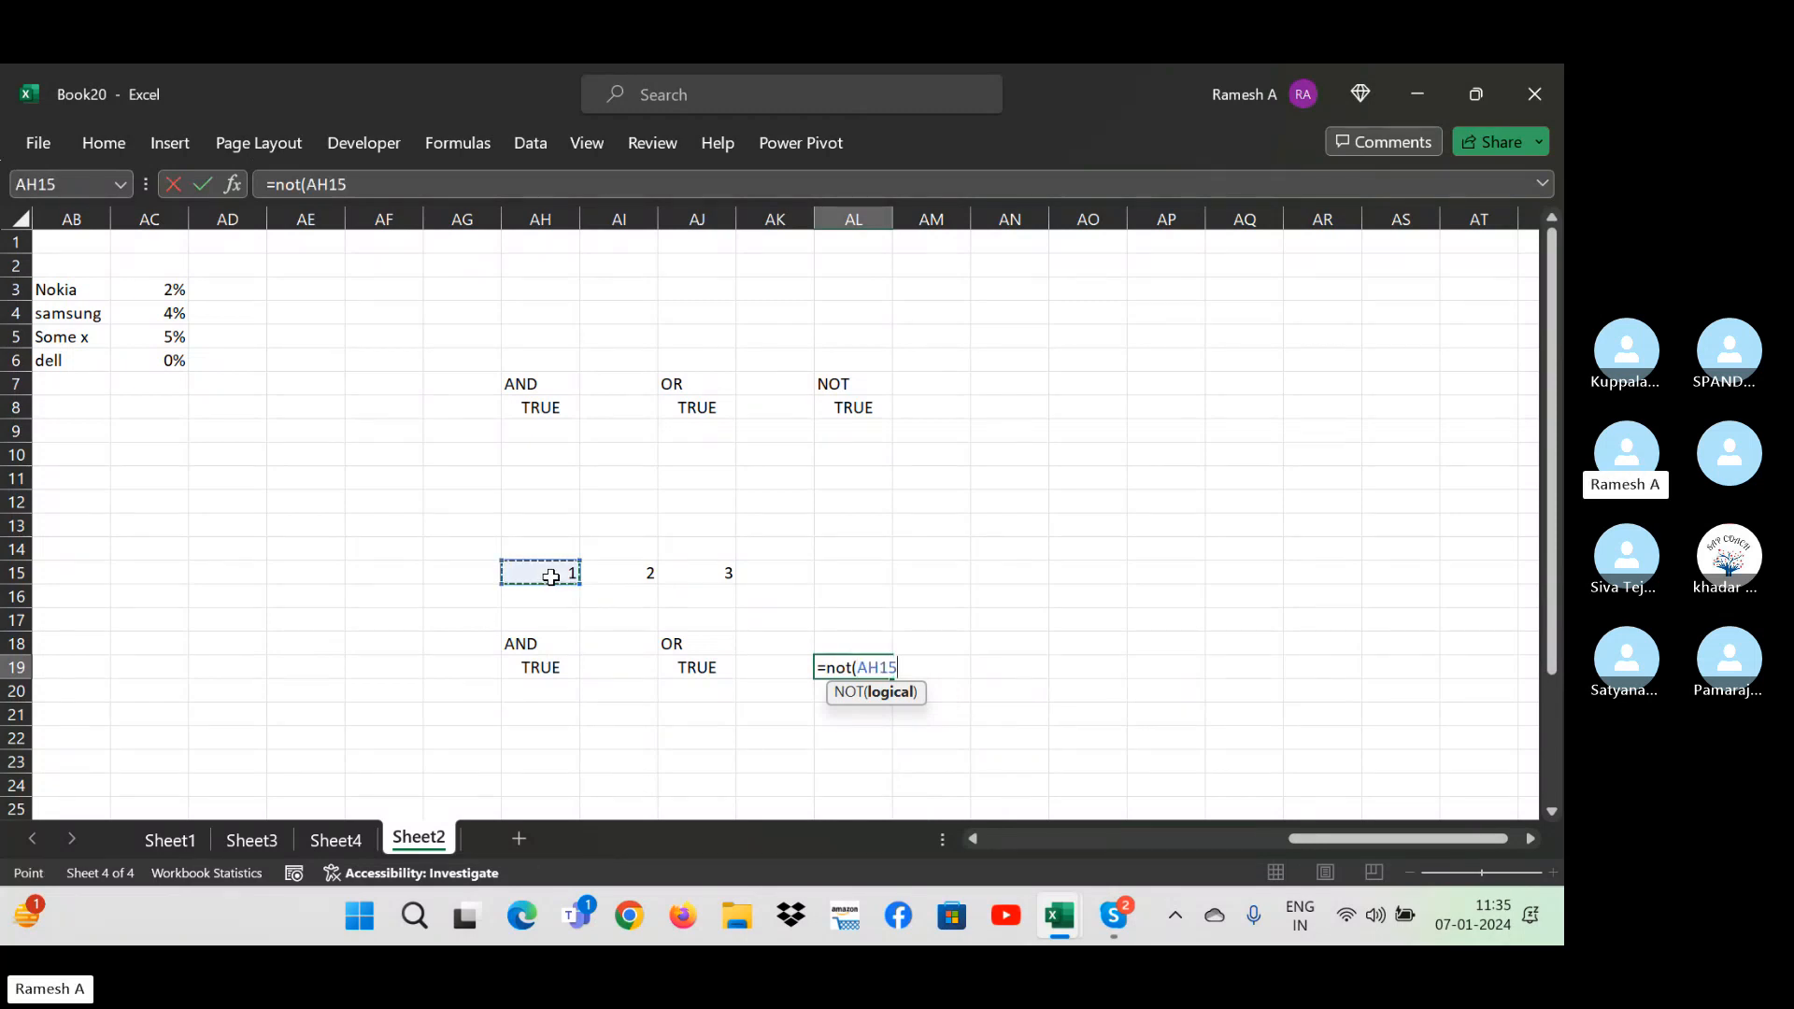
pyautogui.write('=')
pyautogui.press('BackSpace')
pyautogui.write('=1)')
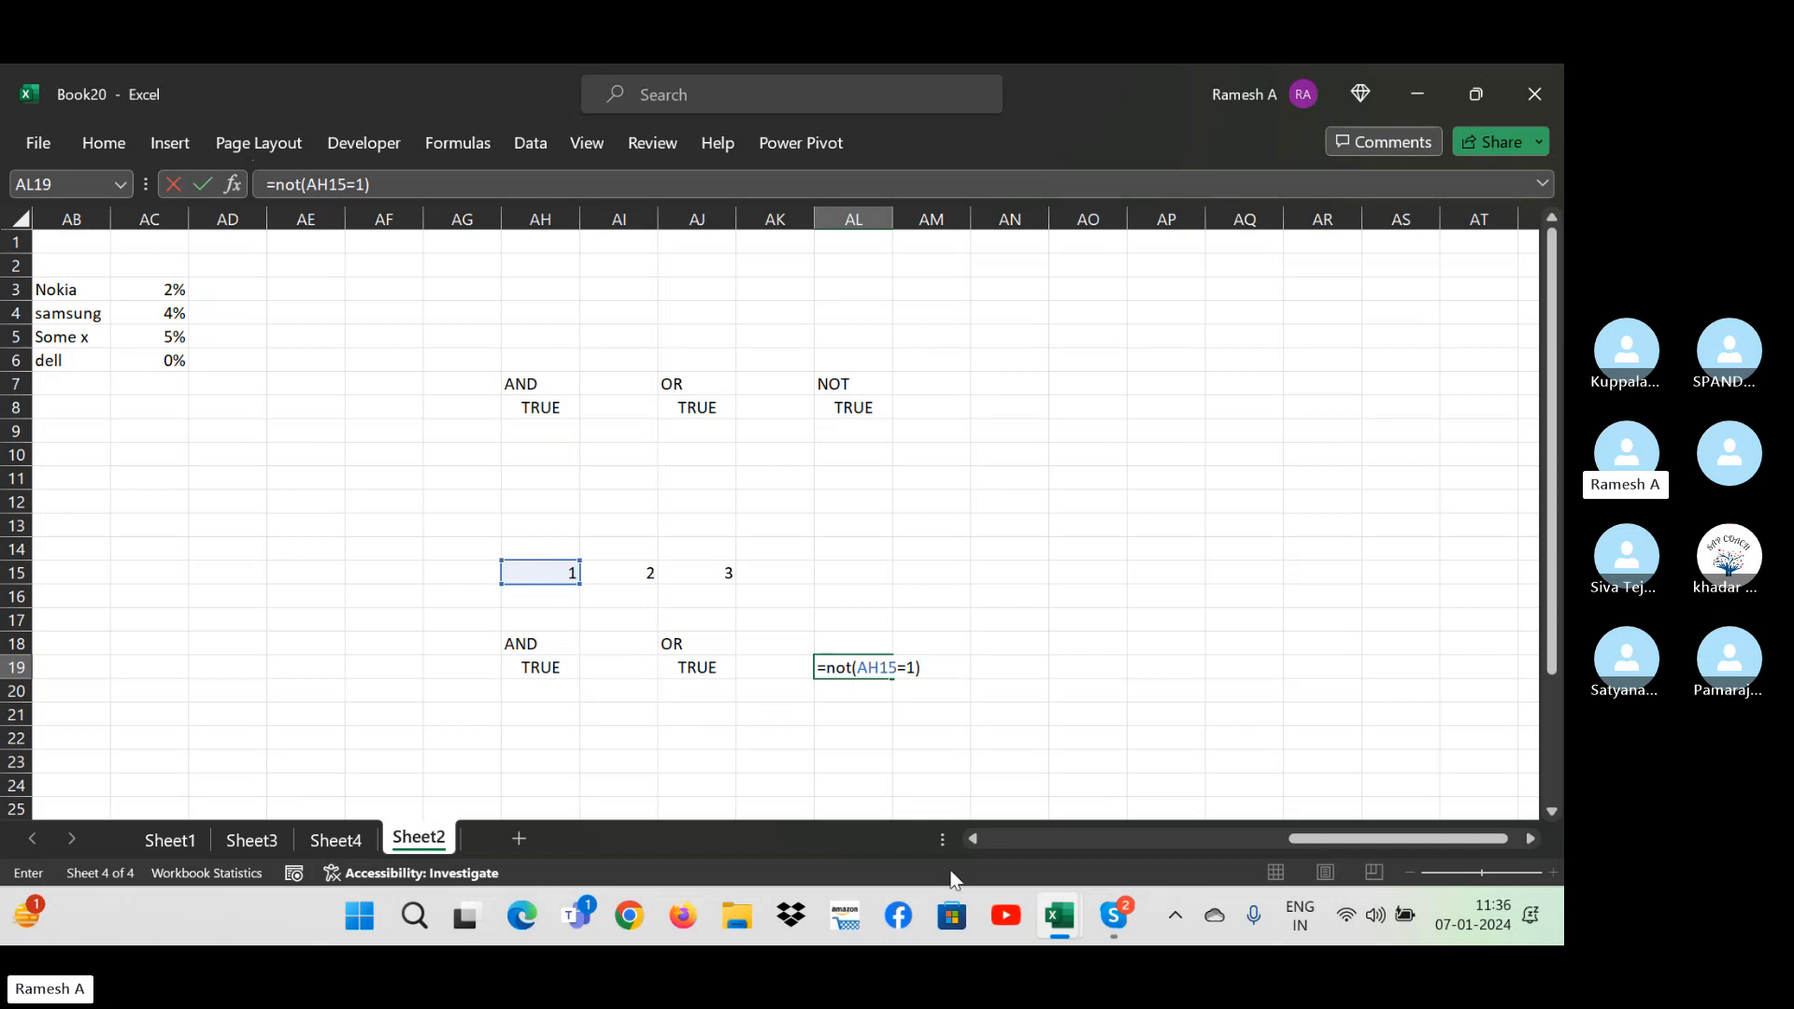
pyautogui.press('Return')
pyautogui.press('Up')
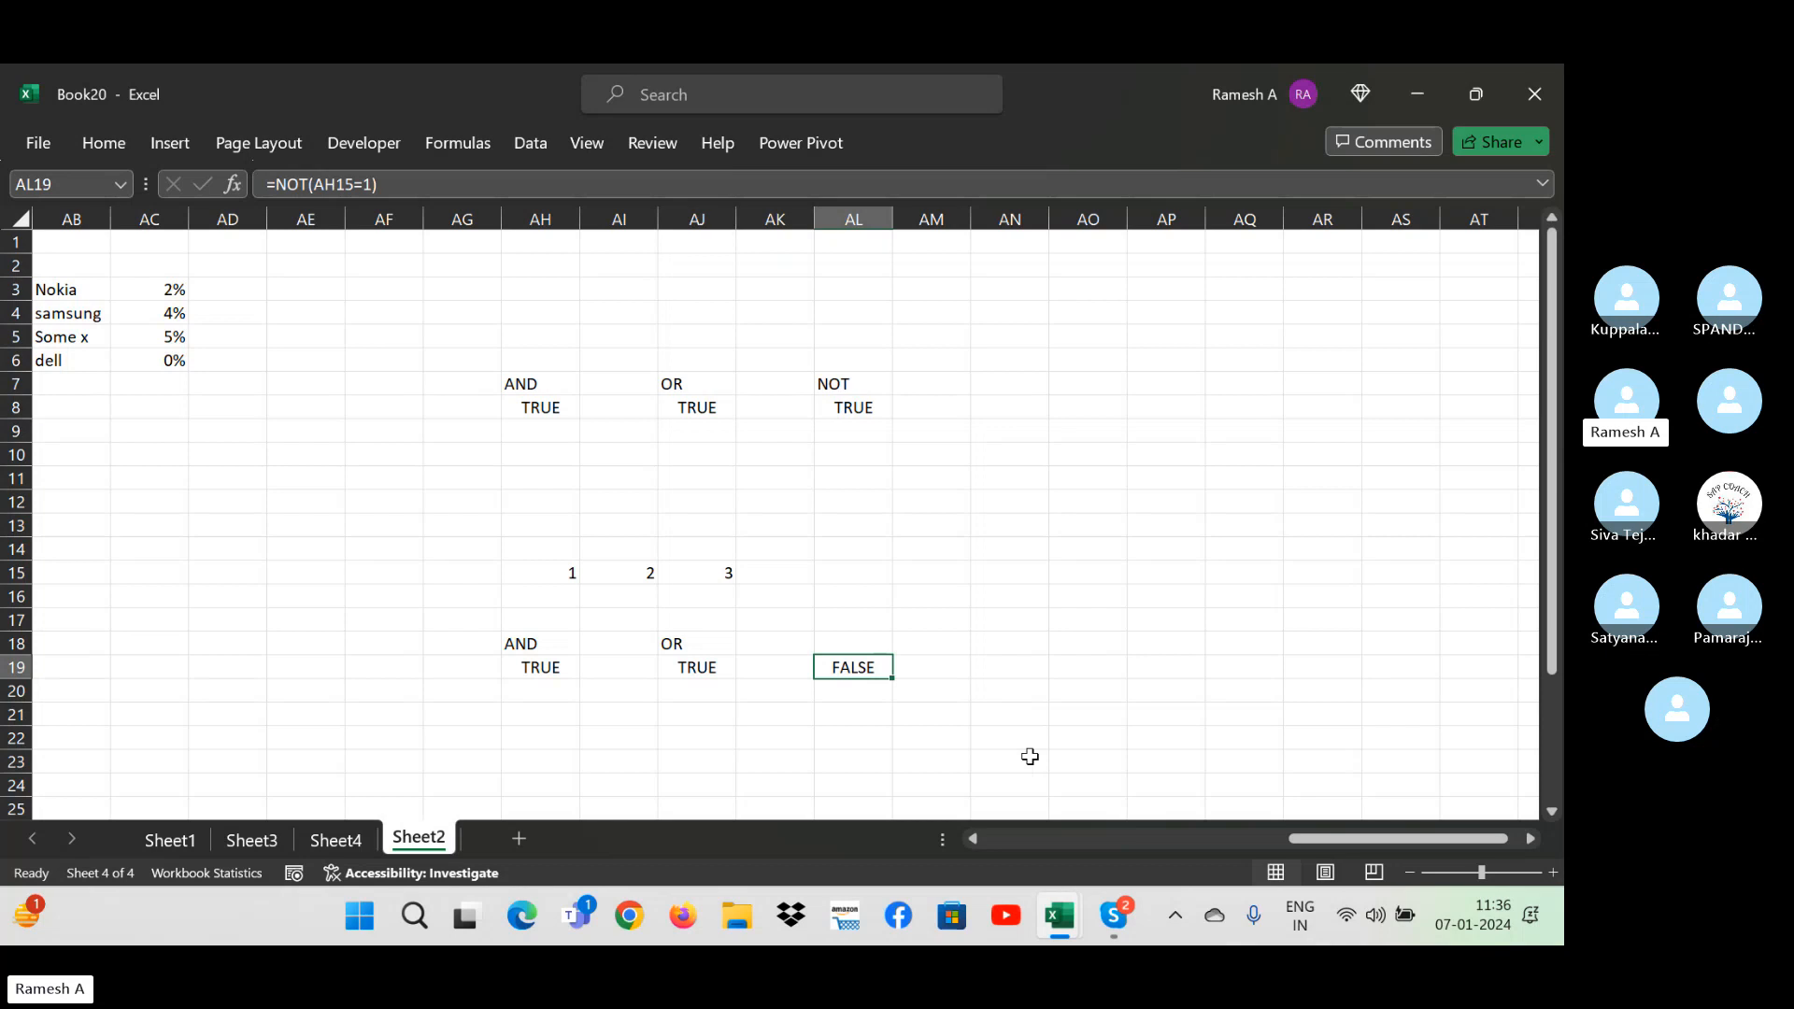
# - Look across the examples on Sheet2, back to the list of logical functions and the Names, Marks and Pass/fail table
pyautogui.click(854, 633)
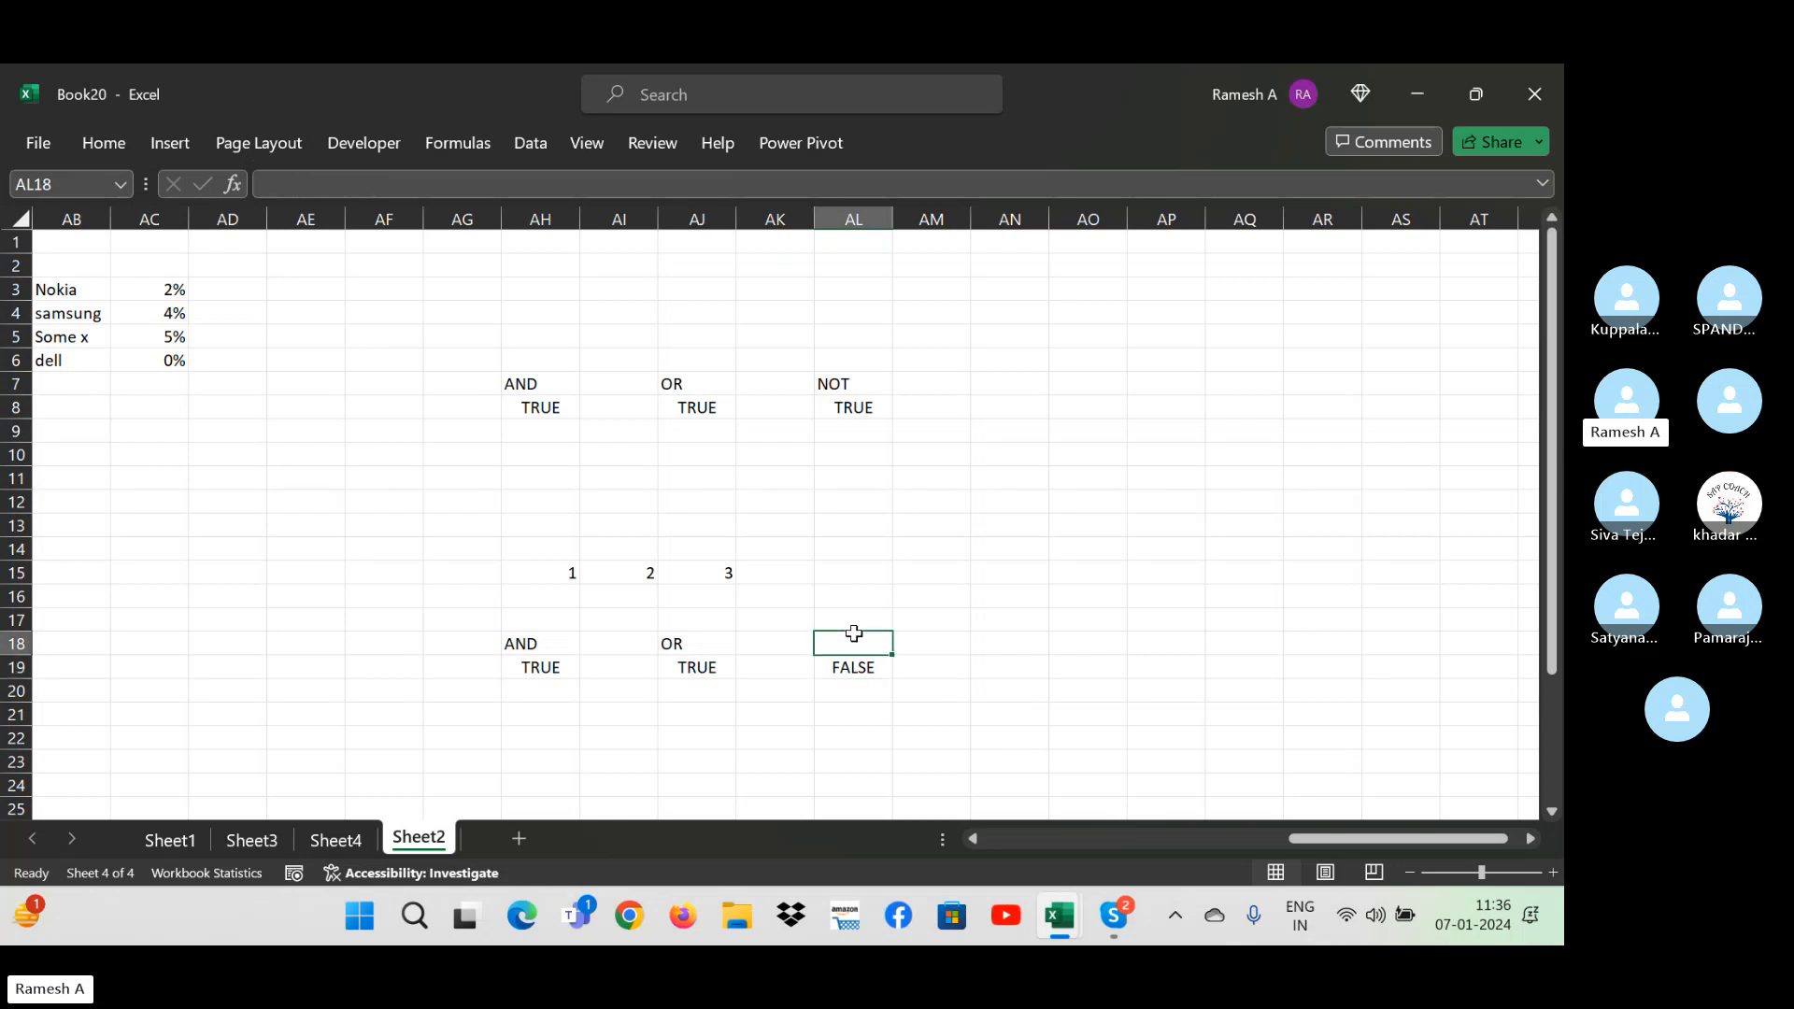
pyautogui.moveTo(854, 634); pyautogui.dragTo(878, 707)
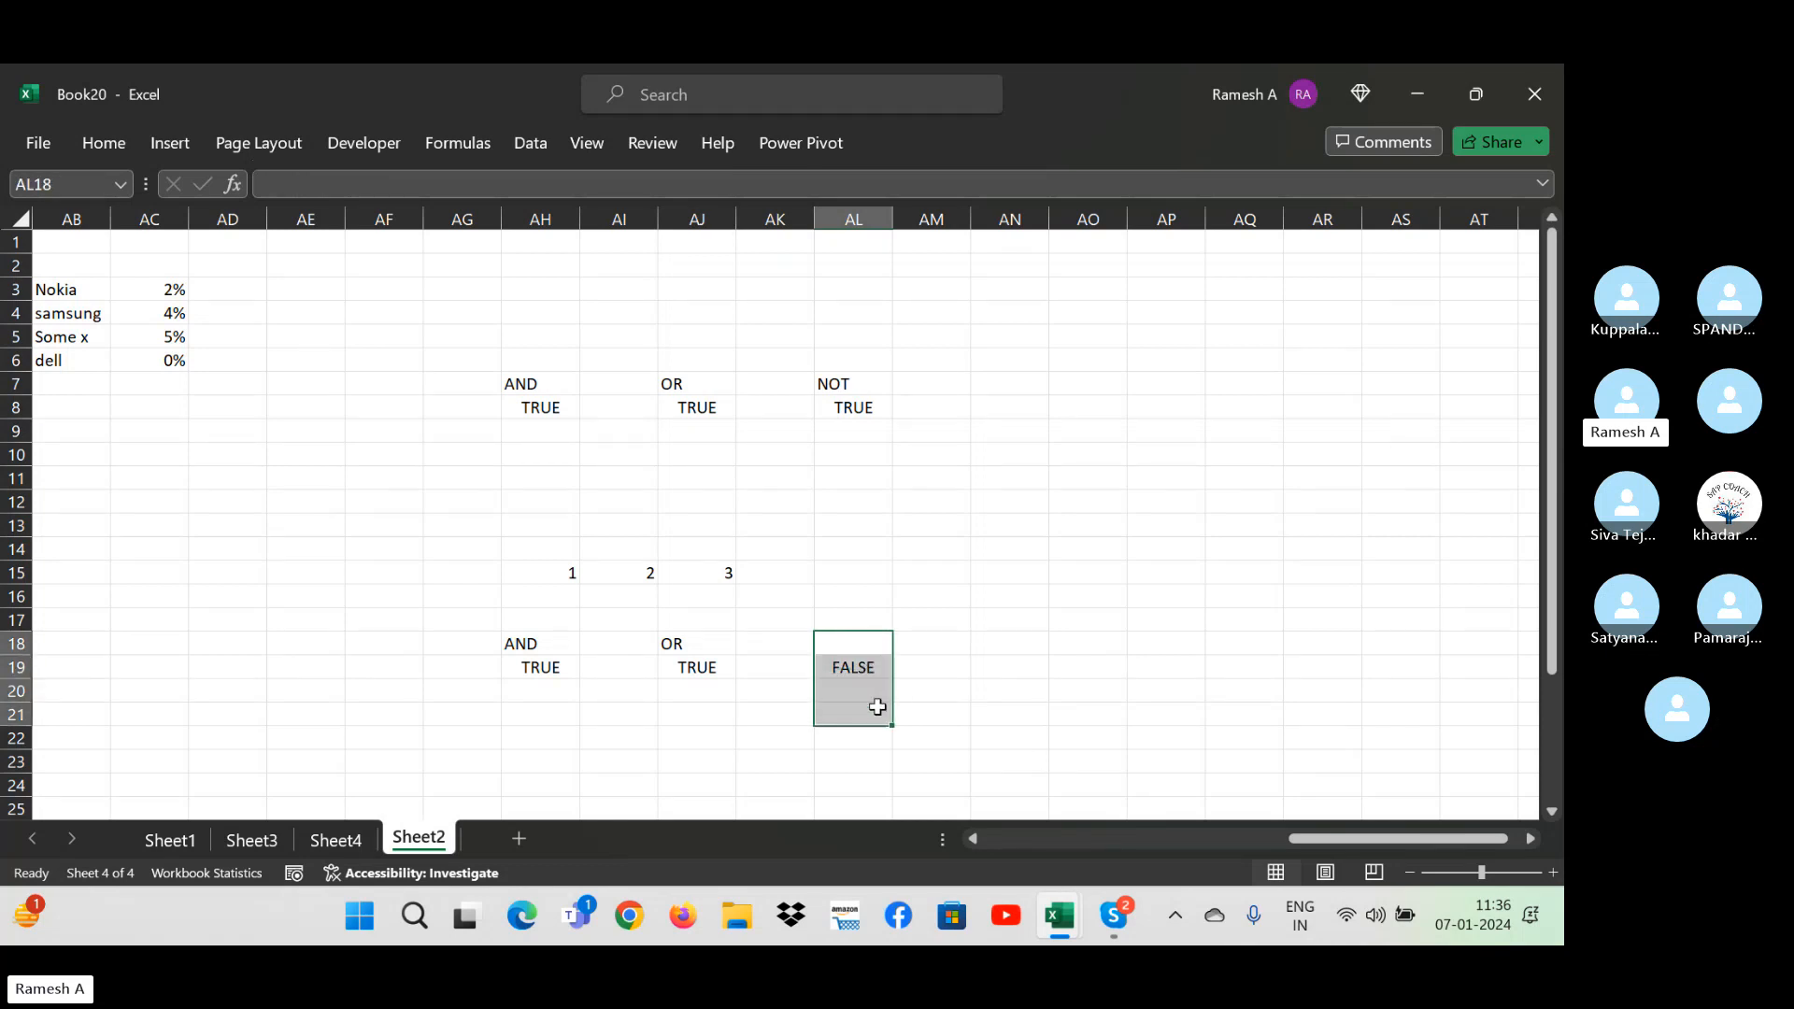
pyautogui.press('Left')
pyautogui.press('Left')
pyautogui.press('Left')
pyautogui.press('Down')
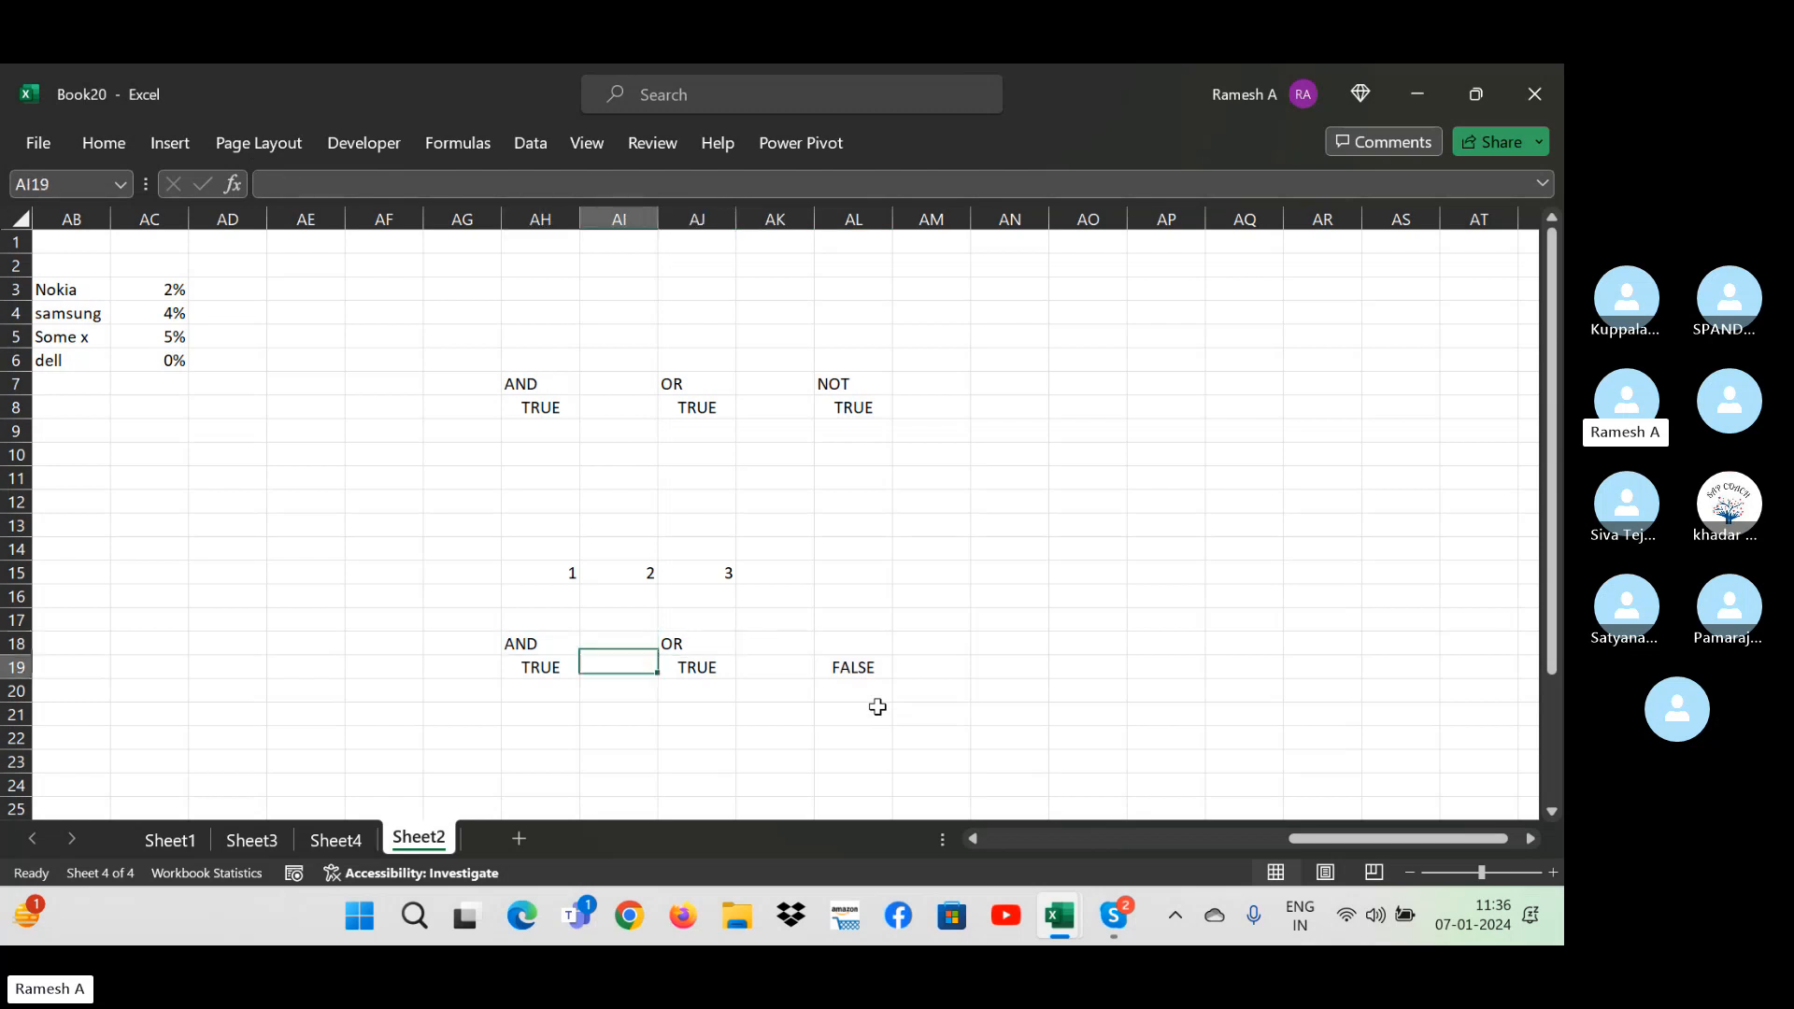
pyautogui.press('Right')
pyautogui.press('Up')
pyautogui.press('Left')
pyautogui.press('Left')
pyautogui.press('Left')
pyautogui.press('Left')
pyautogui.press('Left')
pyautogui.press('Left')
pyautogui.press('Left')
pyautogui.press('Left')
pyautogui.press('Left')
pyautogui.press('Left')
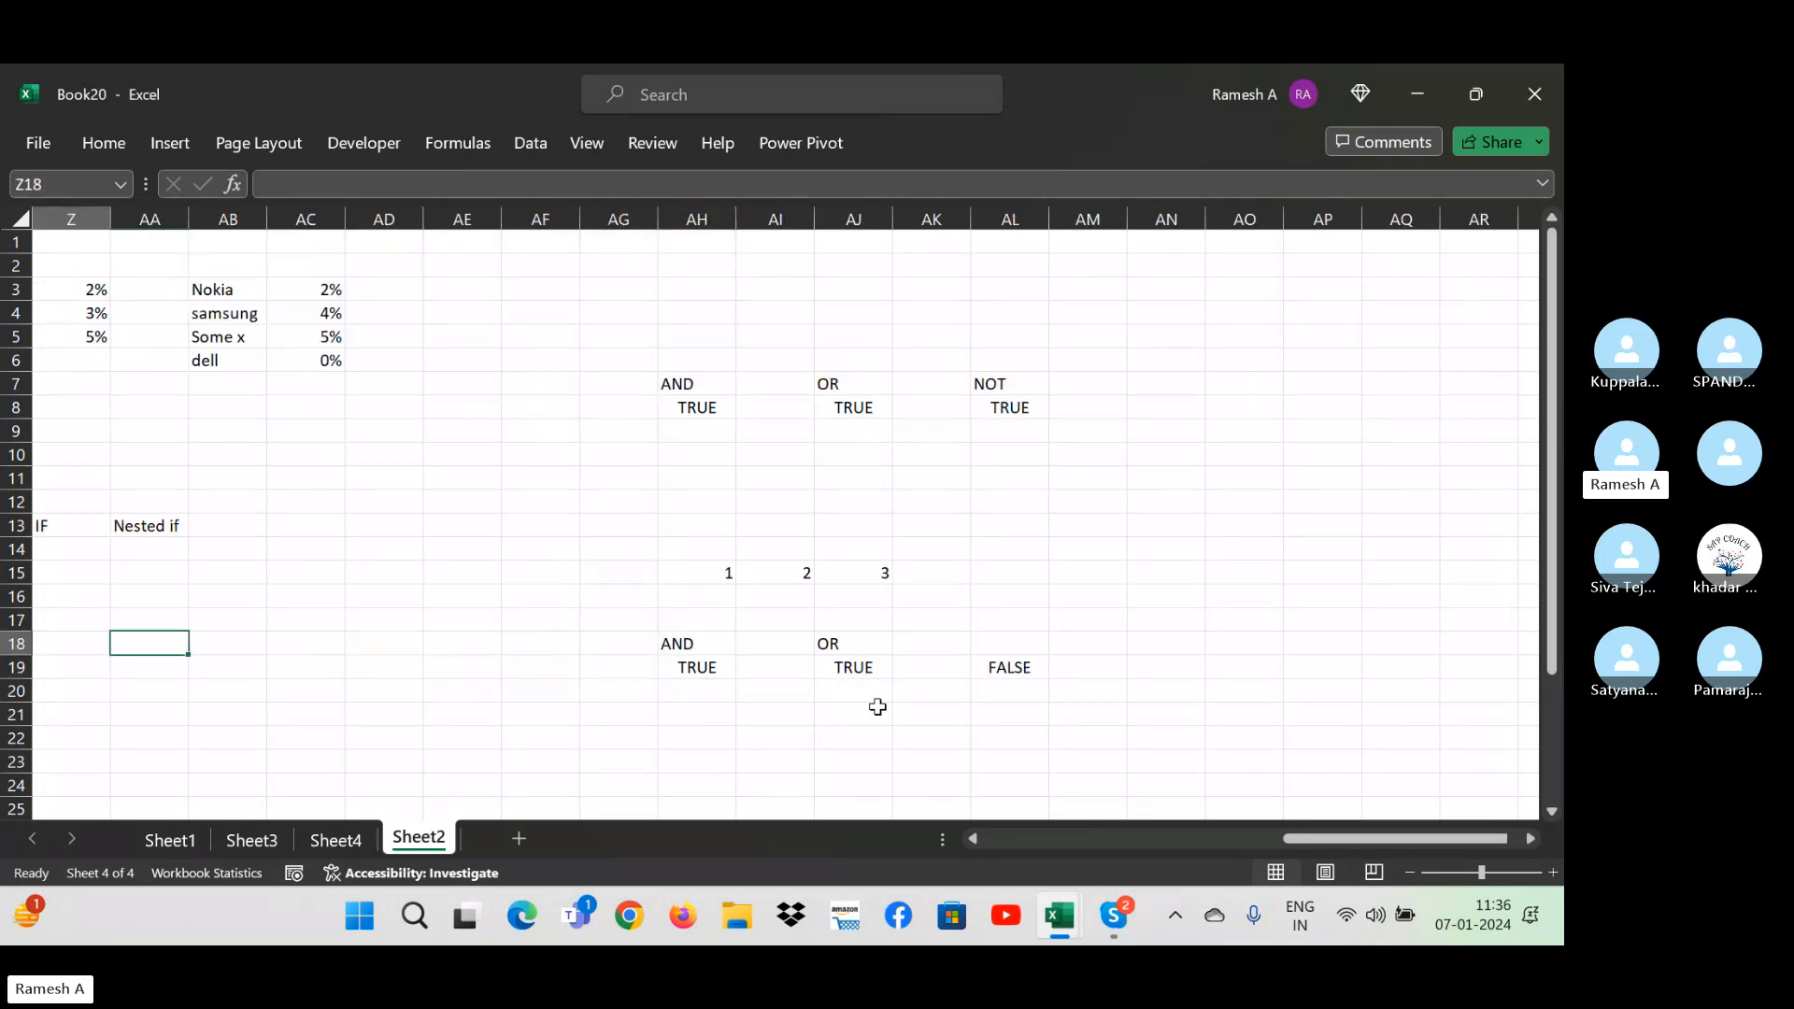
pyautogui.press('Left')
pyautogui.press('Left')
pyautogui.press('Left')
pyautogui.press('Left')
pyautogui.press('Left')
pyautogui.press('Left')
pyautogui.press('Left')
pyautogui.press('Left')
pyautogui.press('Left')
pyautogui.press('Left')
pyautogui.press('Left')
pyautogui.press('Left')
pyautogui.press('Left')
pyautogui.press('Left')
pyautogui.press('Left')
pyautogui.press('Left')
pyautogui.press('Left')
pyautogui.press('Left')
pyautogui.press('Left')
pyautogui.press('Left')
pyautogui.press('Right')
pyautogui.press('Right')
pyautogui.press('Right')
pyautogui.press('Right')
pyautogui.press('Right')
pyautogui.press('Right')
pyautogui.press('Right')
pyautogui.press('Right')
pyautogui.press('Right')
pyautogui.press('Right')
pyautogui.press('Right')
pyautogui.press('Right')
pyautogui.press('Right')
pyautogui.press('Right')
pyautogui.press('Right')
pyautogui.press('Right')
pyautogui.press('Right')
pyautogui.press('Right')
pyautogui.press('Right')
pyautogui.press('Right')
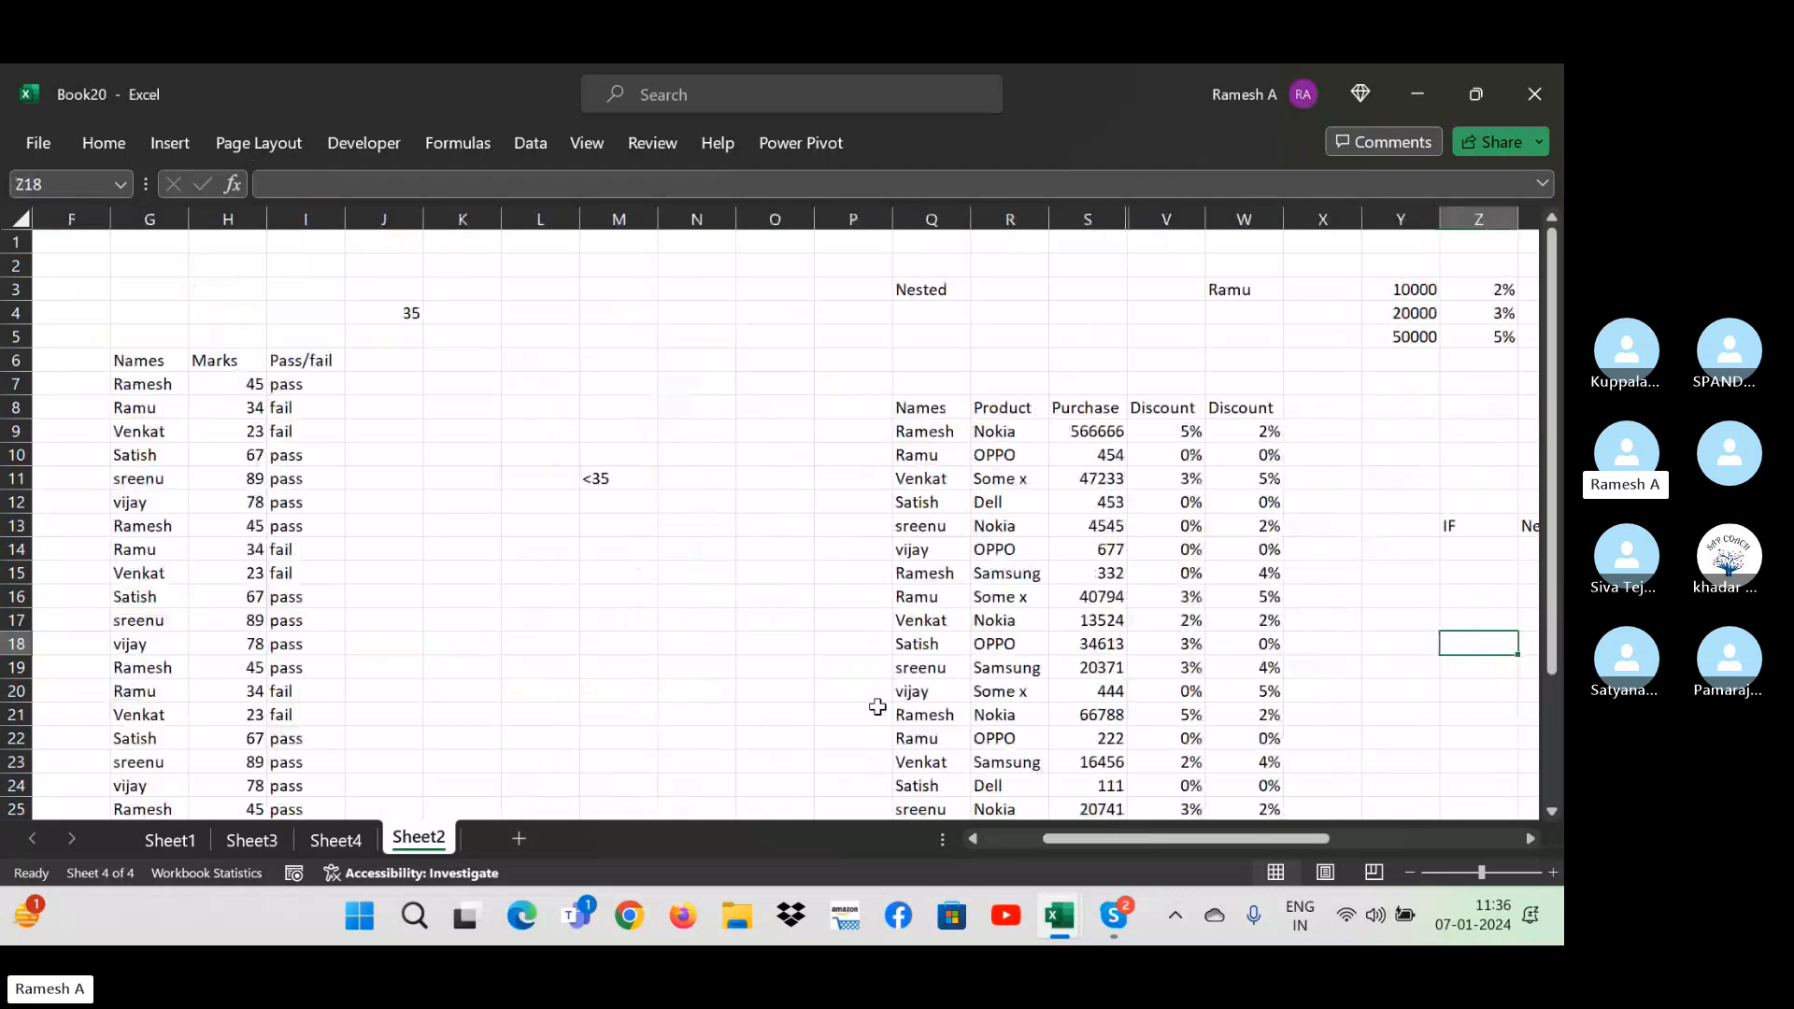
pyautogui.press('Right')
pyautogui.press('Right')
pyautogui.press('Right')
pyautogui.press('Right')
pyautogui.press('Right')
pyautogui.press('Right')
pyautogui.press('Right')
pyautogui.press('Right')
pyautogui.press('Right')
pyautogui.press('Right')
pyautogui.press('Right')
pyautogui.press('Right')
pyautogui.press('Right')
pyautogui.press('Right')
pyautogui.press('Right')
pyautogui.press('Right')
pyautogui.press('Right')
pyautogui.press('Right')
pyautogui.press('Right')
pyautogui.press('Right')
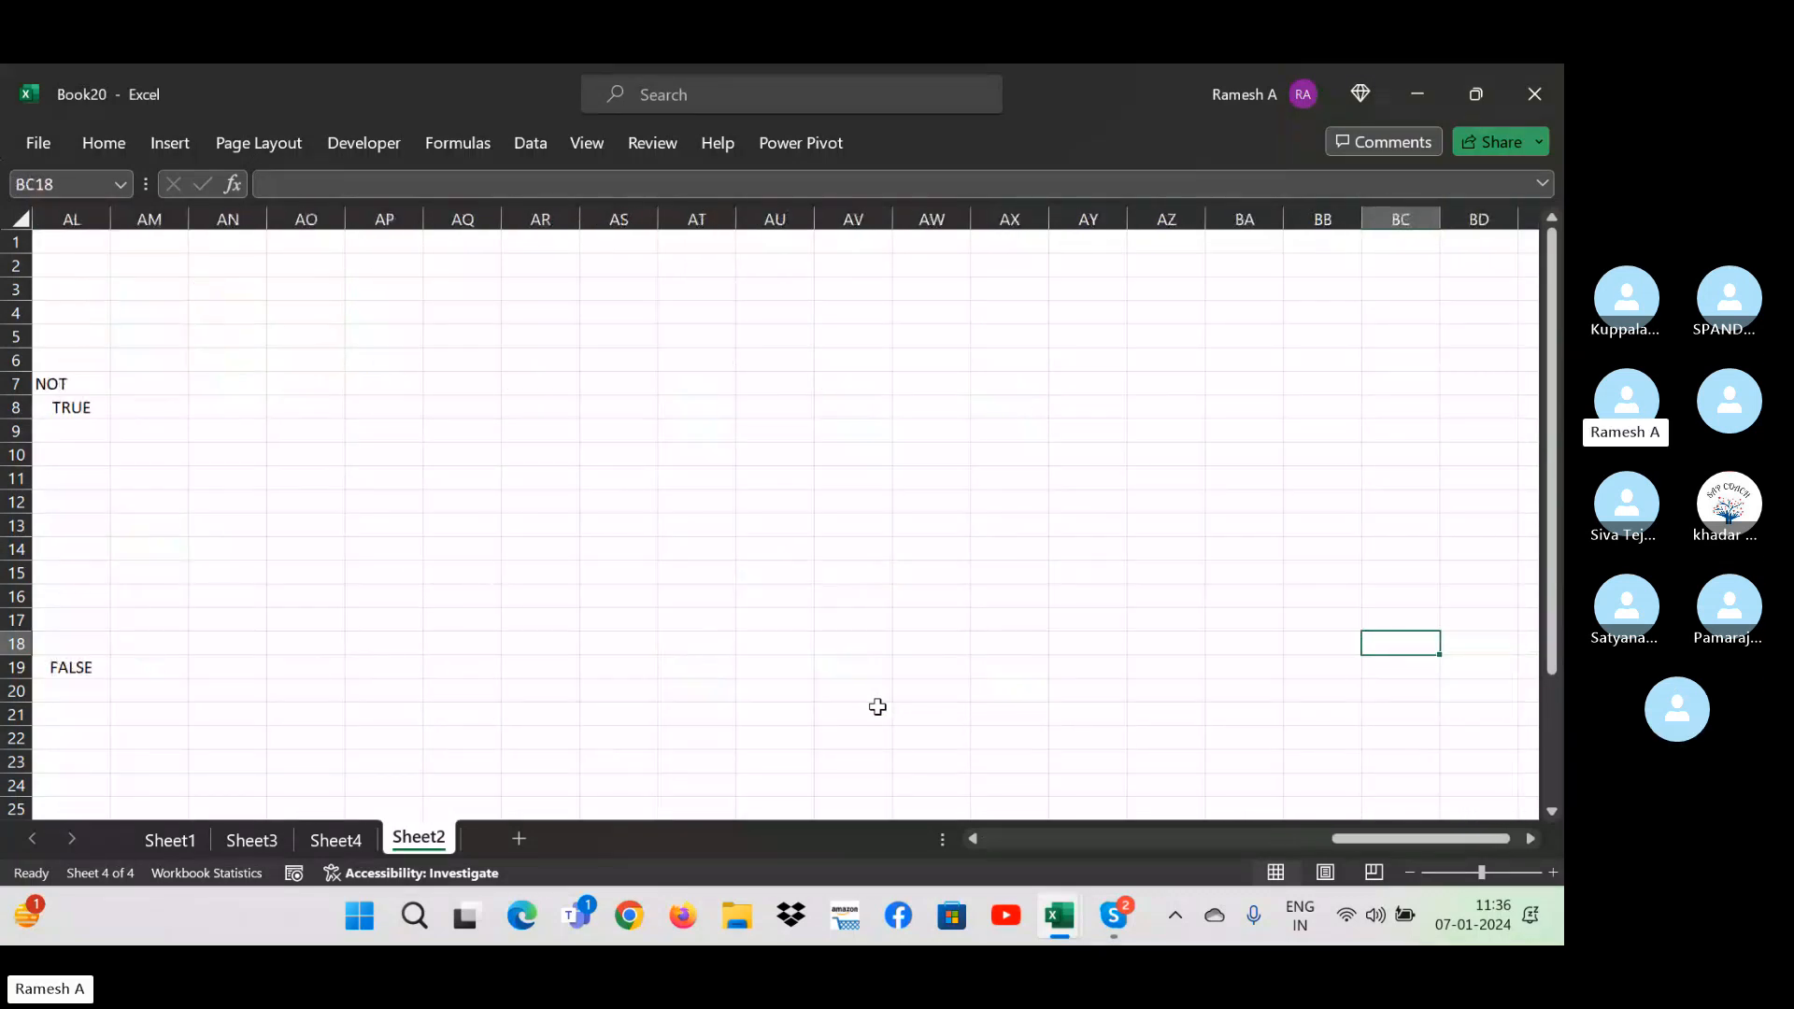
pyautogui.press('Left')
pyautogui.press('Left')
pyautogui.press('Left')
pyautogui.press('Left')
pyautogui.press('Left')
pyautogui.press('Left')
pyautogui.press('Left')
pyautogui.press('Left')
pyautogui.press('Left')
pyautogui.press('Left')
pyautogui.press('Left')
pyautogui.press('Left')
pyautogui.press('Left')
pyautogui.press('Left')
pyautogui.press('Left')
pyautogui.press('Left')
pyautogui.press('Left')
pyautogui.press('Left')
pyautogui.press('Left')
pyautogui.press('Left')
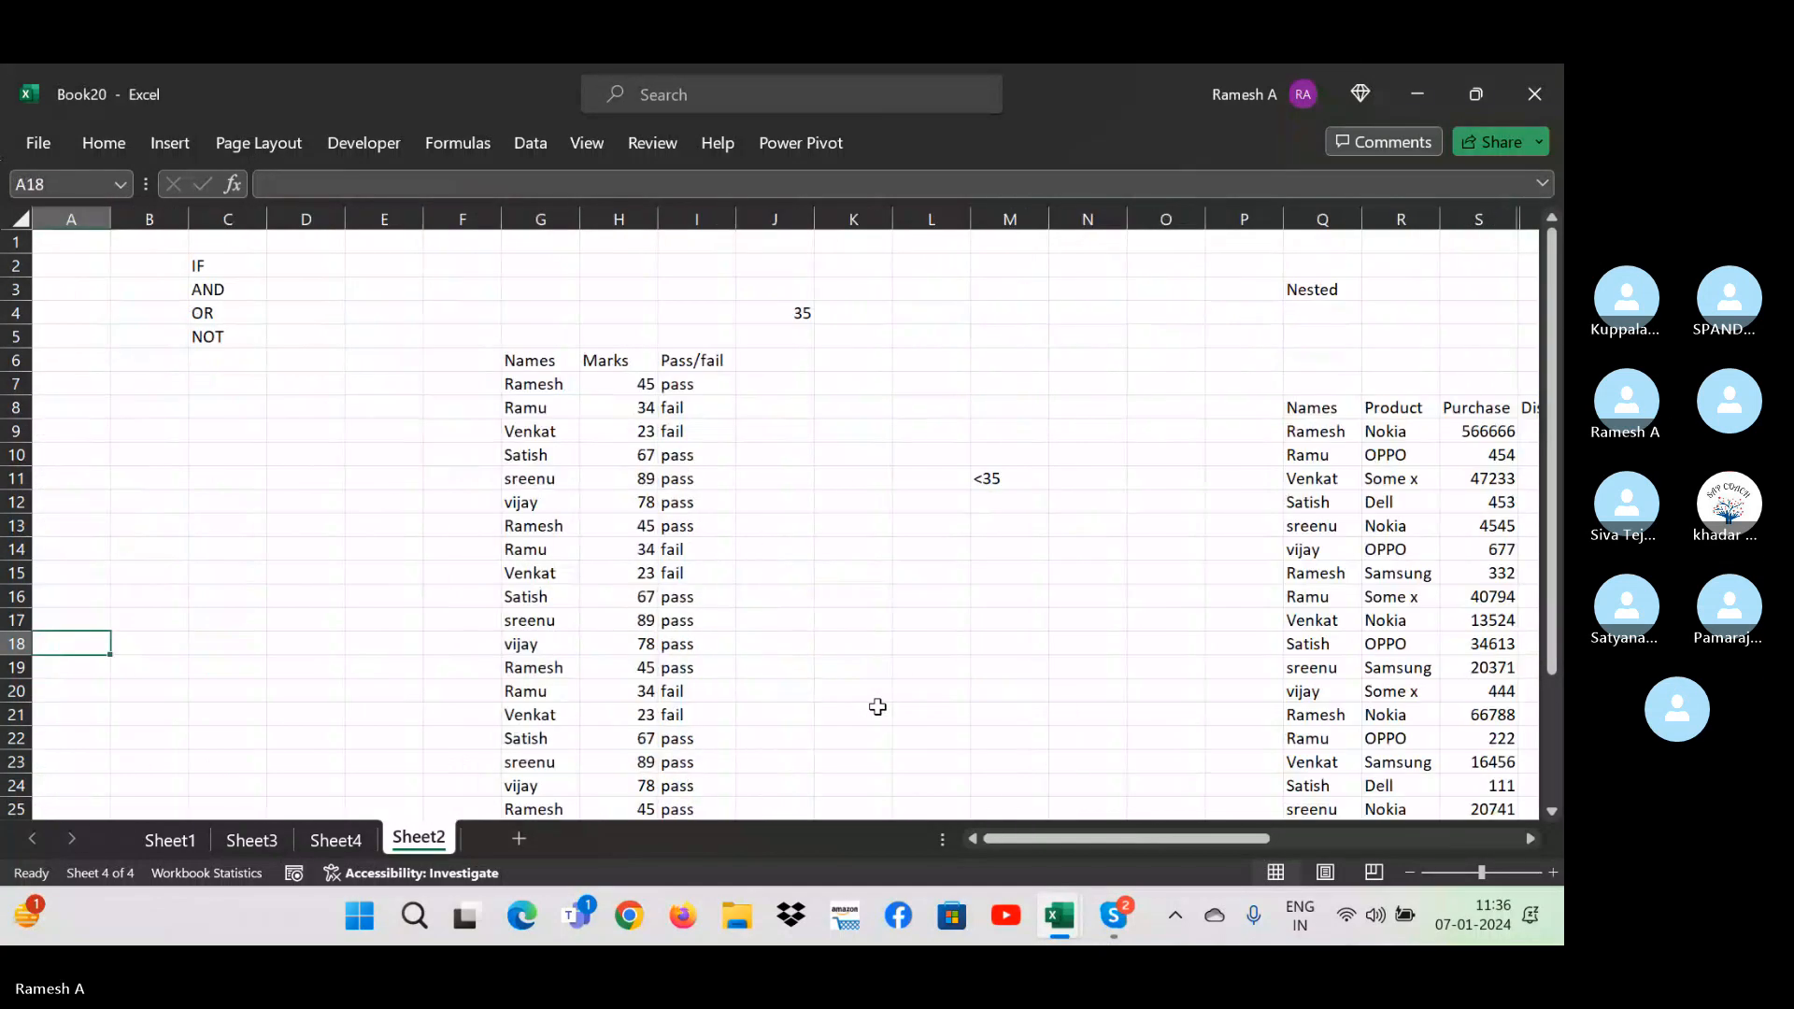
pyautogui.press('Right')
pyautogui.press('Right')
pyautogui.press('Right')
pyautogui.press('Right')
pyautogui.press('Right')
pyautogui.press('Up')
pyautogui.press('Up')
pyautogui.press('Up')
pyautogui.press('Up')
pyautogui.press('Up')
pyautogui.press('Up')
pyautogui.press('Up')
pyautogui.press('Up')
pyautogui.press('Up')
pyautogui.press('Up')
pyautogui.press('Up')
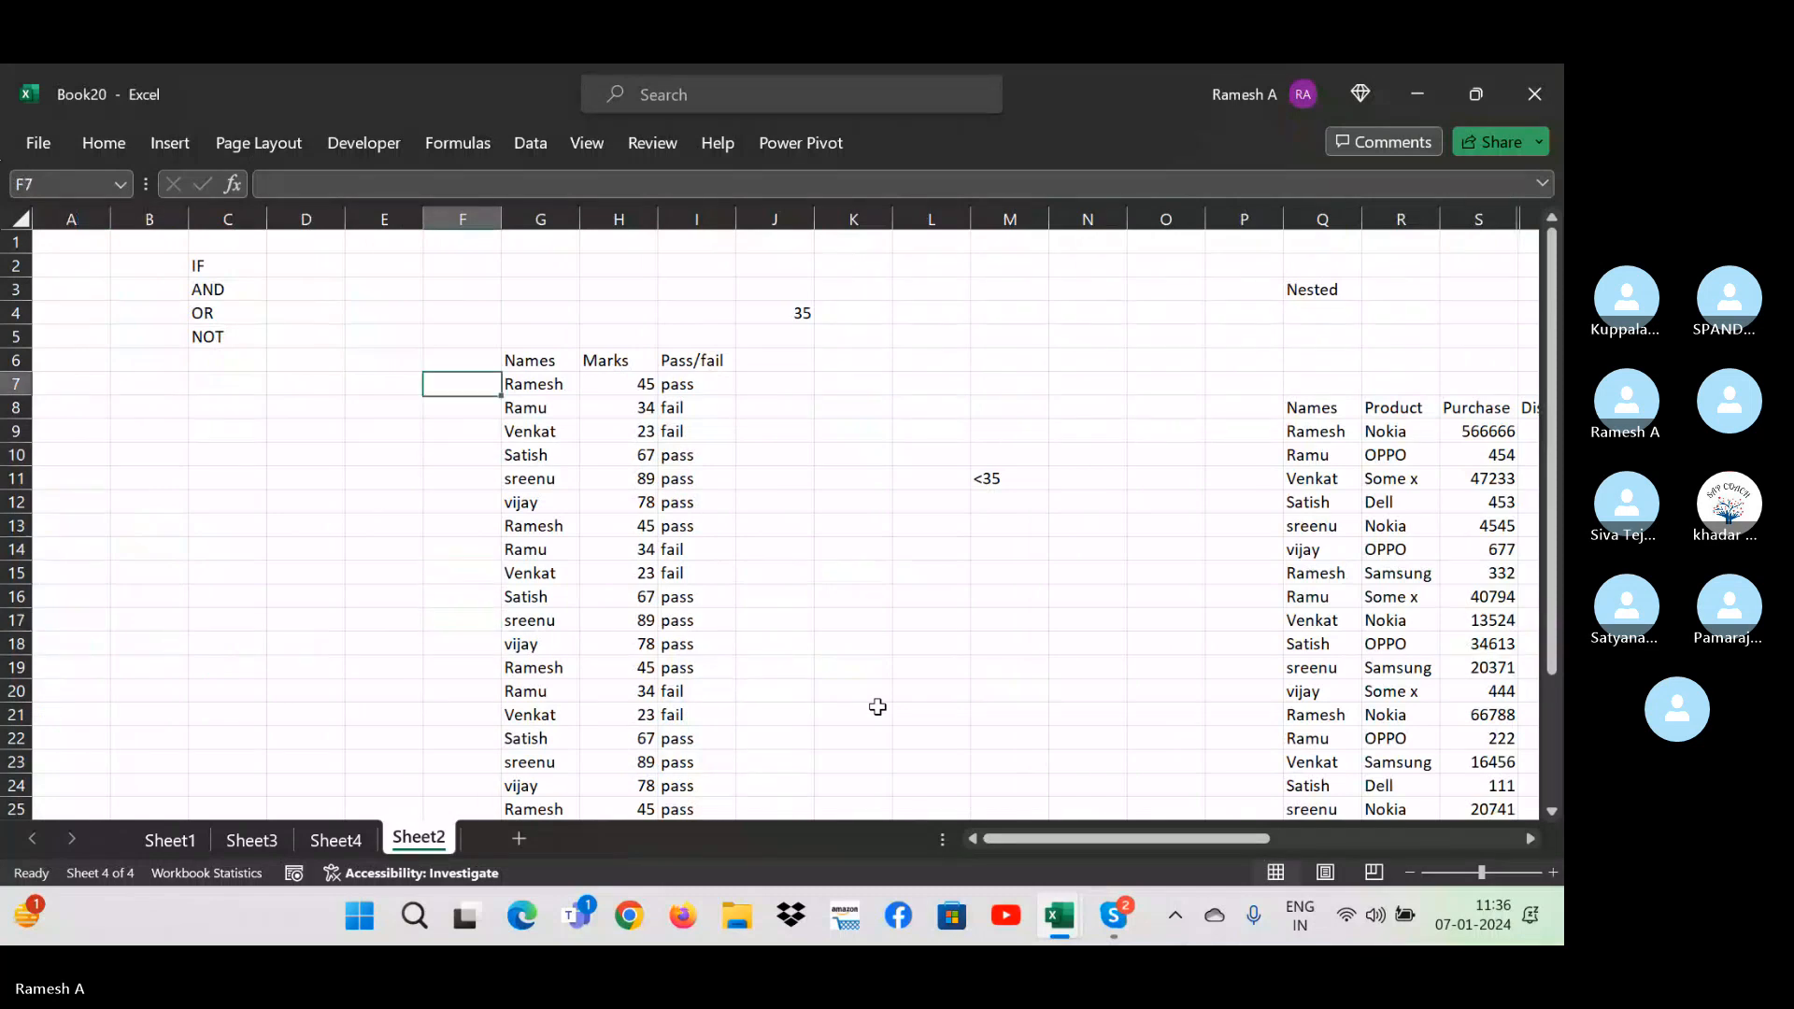
# - Copy the Names header and the first nine names (G6:G15) to the empty area starting at AU7
pyautogui.press('Right')
pyautogui.press('Up')
pyautogui.hotkey('shift', 'Down')
pyautogui.hotkey('shift', 'Down')
pyautogui.hotkey('shift', 'Down')
pyautogui.hotkey('shift', 'Down')
pyautogui.hotkey('shift', 'Down')
pyautogui.hotkey('shift', 'Down')
pyautogui.hotkey('shift', 'Down')
pyautogui.hotkey('shift', 'Down')
pyautogui.hotkey('shift', 'Down')
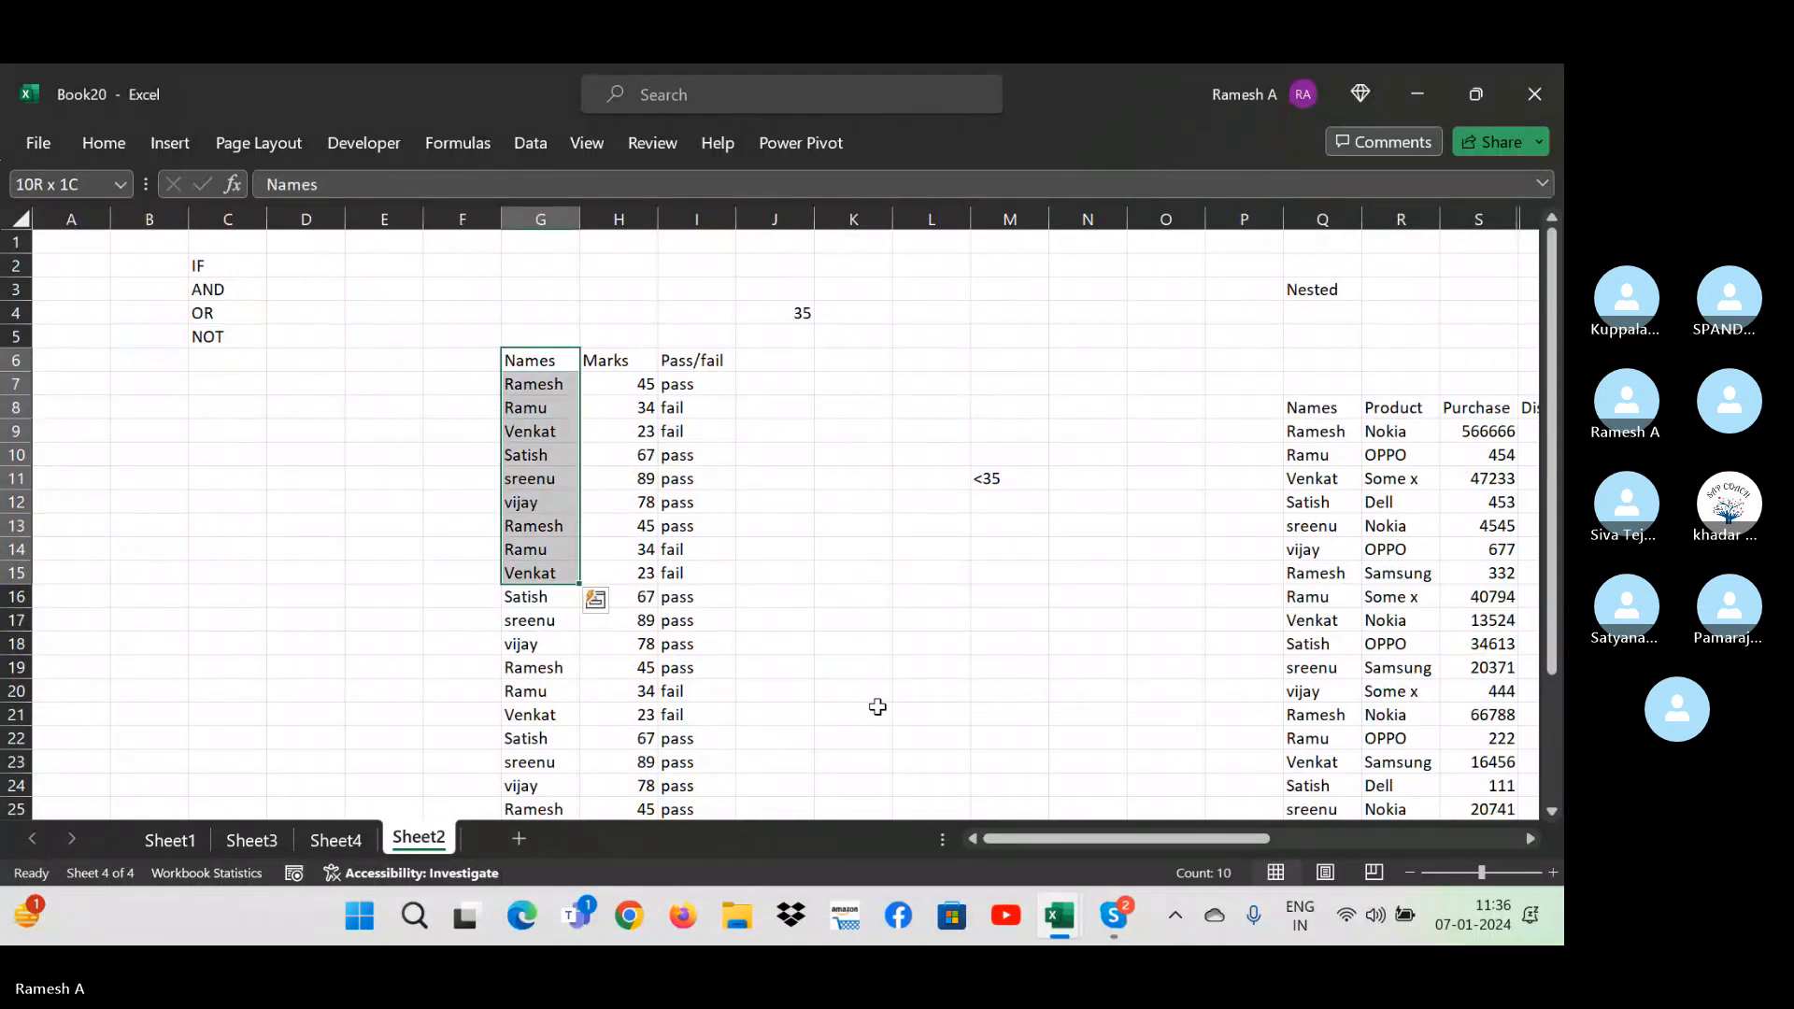
pyautogui.hotkey('ctrl', 'c')
pyautogui.press('Right')
pyautogui.press('Right')
pyautogui.press('Right')
pyautogui.press('Right')
pyautogui.press('Right')
pyautogui.press('Right')
pyautogui.press('Right')
pyautogui.press('Right')
pyautogui.press('Right')
pyautogui.press('Right')
pyautogui.press('Right')
pyautogui.press('Right')
pyautogui.press('Right')
pyautogui.press('Right')
pyautogui.press('Right')
pyautogui.press('Right')
pyautogui.press('Right')
pyautogui.press('Right')
pyautogui.press('Right')
pyautogui.press('Right')
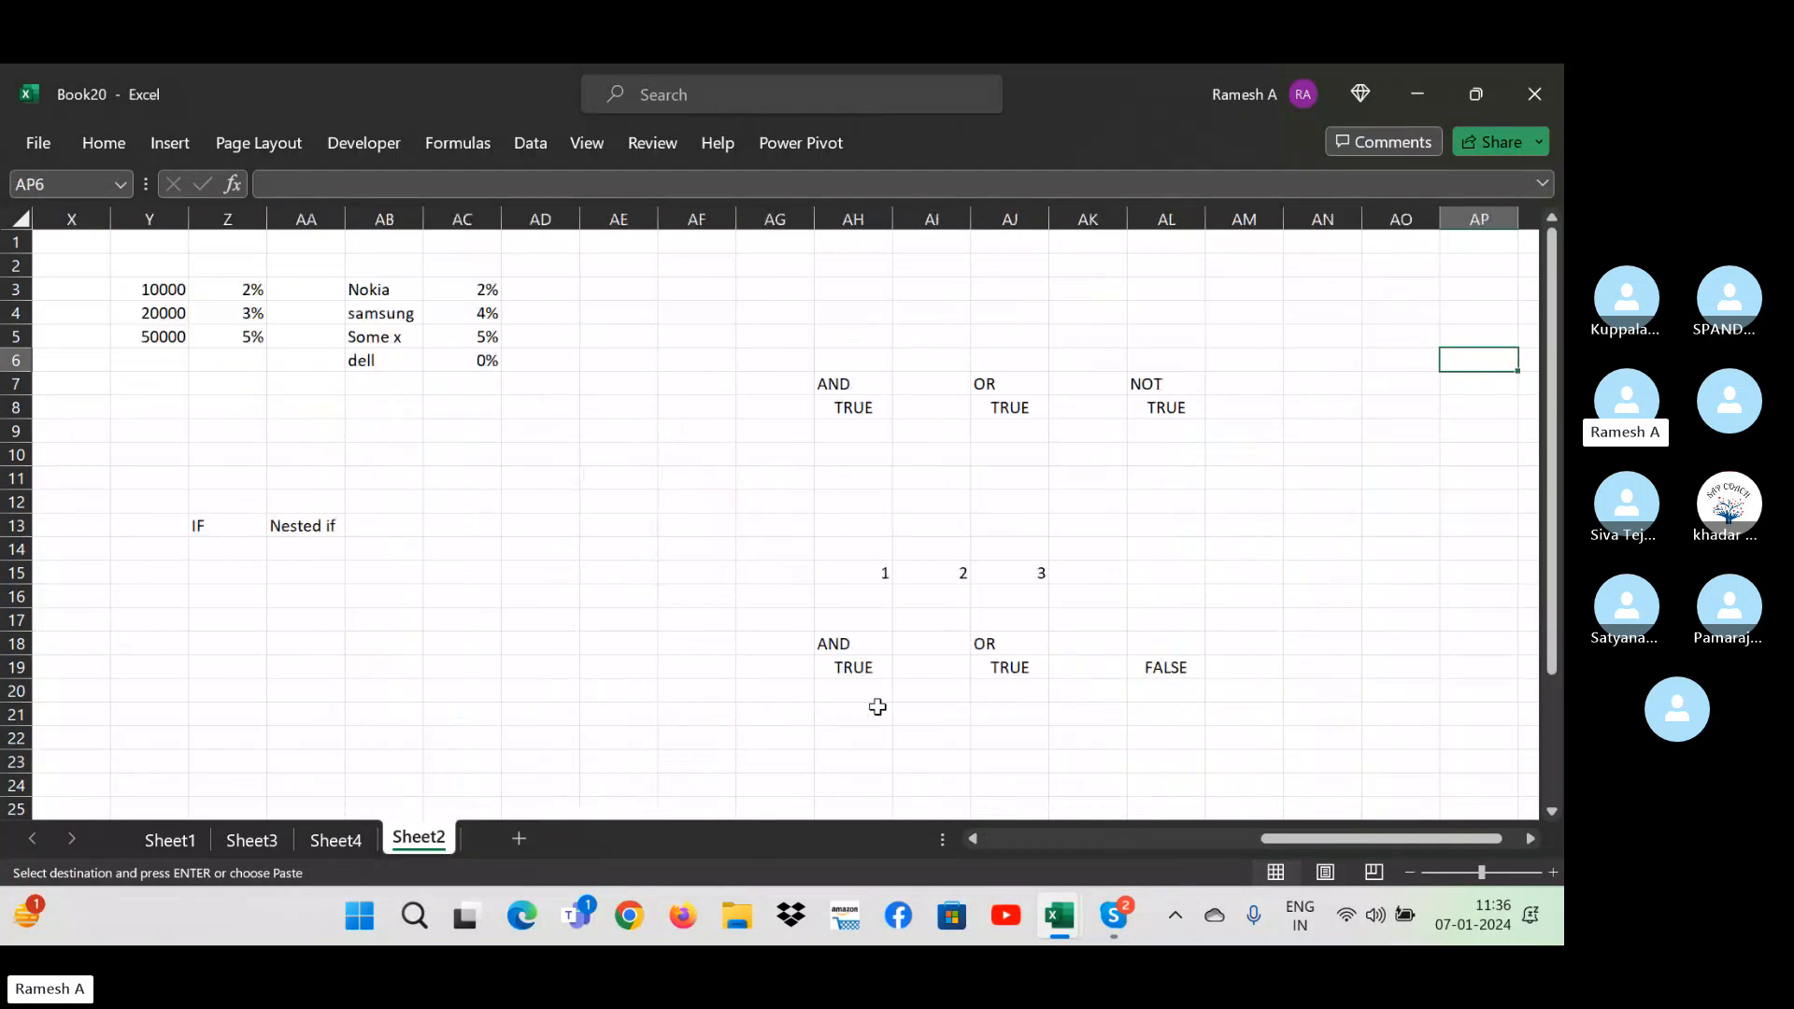
pyautogui.press('Right')
pyautogui.press('Right')
pyautogui.press('Right')
pyautogui.press('Right')
pyautogui.press('Right')
pyautogui.press('Right')
pyautogui.press('Right')
pyautogui.press('Right')
pyautogui.press('Right')
pyautogui.press('Right')
pyautogui.press('Right')
pyautogui.press('Right')
pyautogui.press('Right')
pyautogui.press('Right')
pyautogui.press('Right')
pyautogui.press('Right')
pyautogui.press('Right')
pyautogui.press('Right')
pyautogui.press('Right')
pyautogui.press('Right')
pyautogui.press('Left')
pyautogui.press('Left')
pyautogui.press('Left')
pyautogui.press('Left')
pyautogui.press('Left')
pyautogui.press('Left')
pyautogui.press('Left')
pyautogui.press('Left')
pyautogui.press('Left')
pyautogui.press('Left')
pyautogui.press('Left')
pyautogui.press('Left')
pyautogui.press('Left')
pyautogui.press('Left')
pyautogui.press('Left')
pyautogui.press('Left')
pyautogui.press('Down')
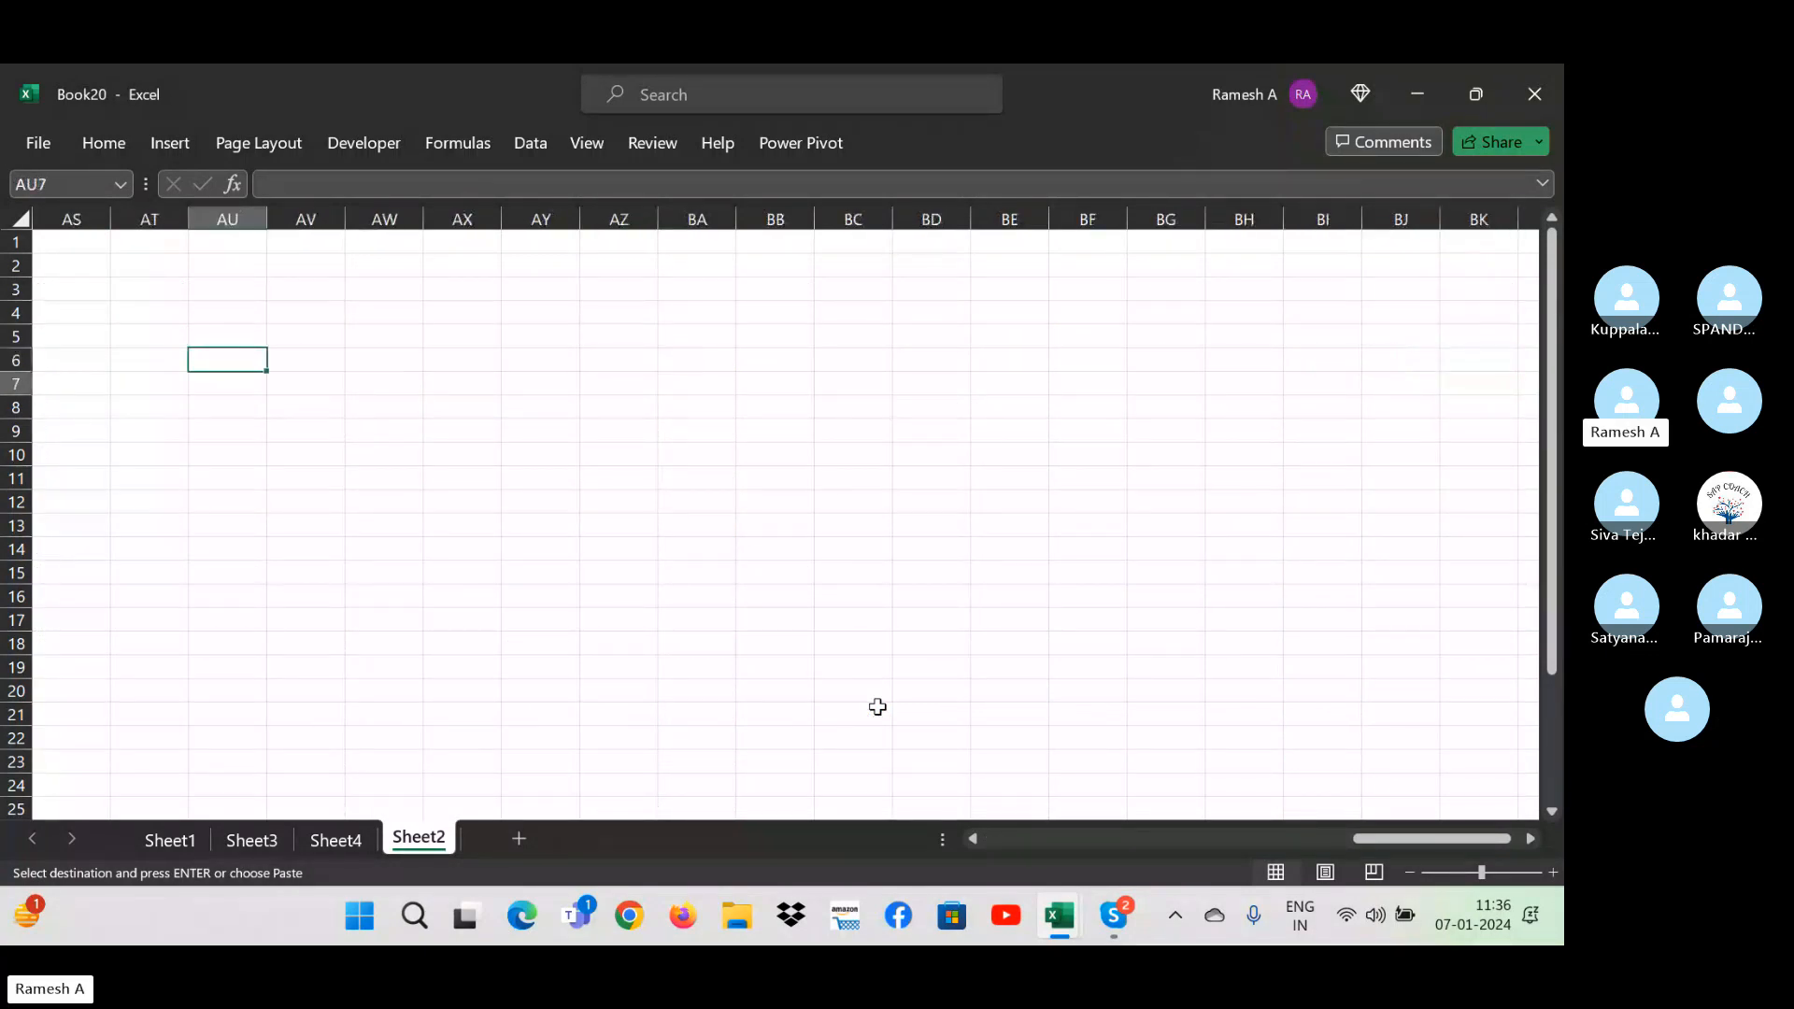
pyautogui.hotkey('ctrl', 'v')
# - Enter the column headings T, E, H, M, SC and SO in AV7:BA7, beside the Names heading
pyautogui.press('Right')
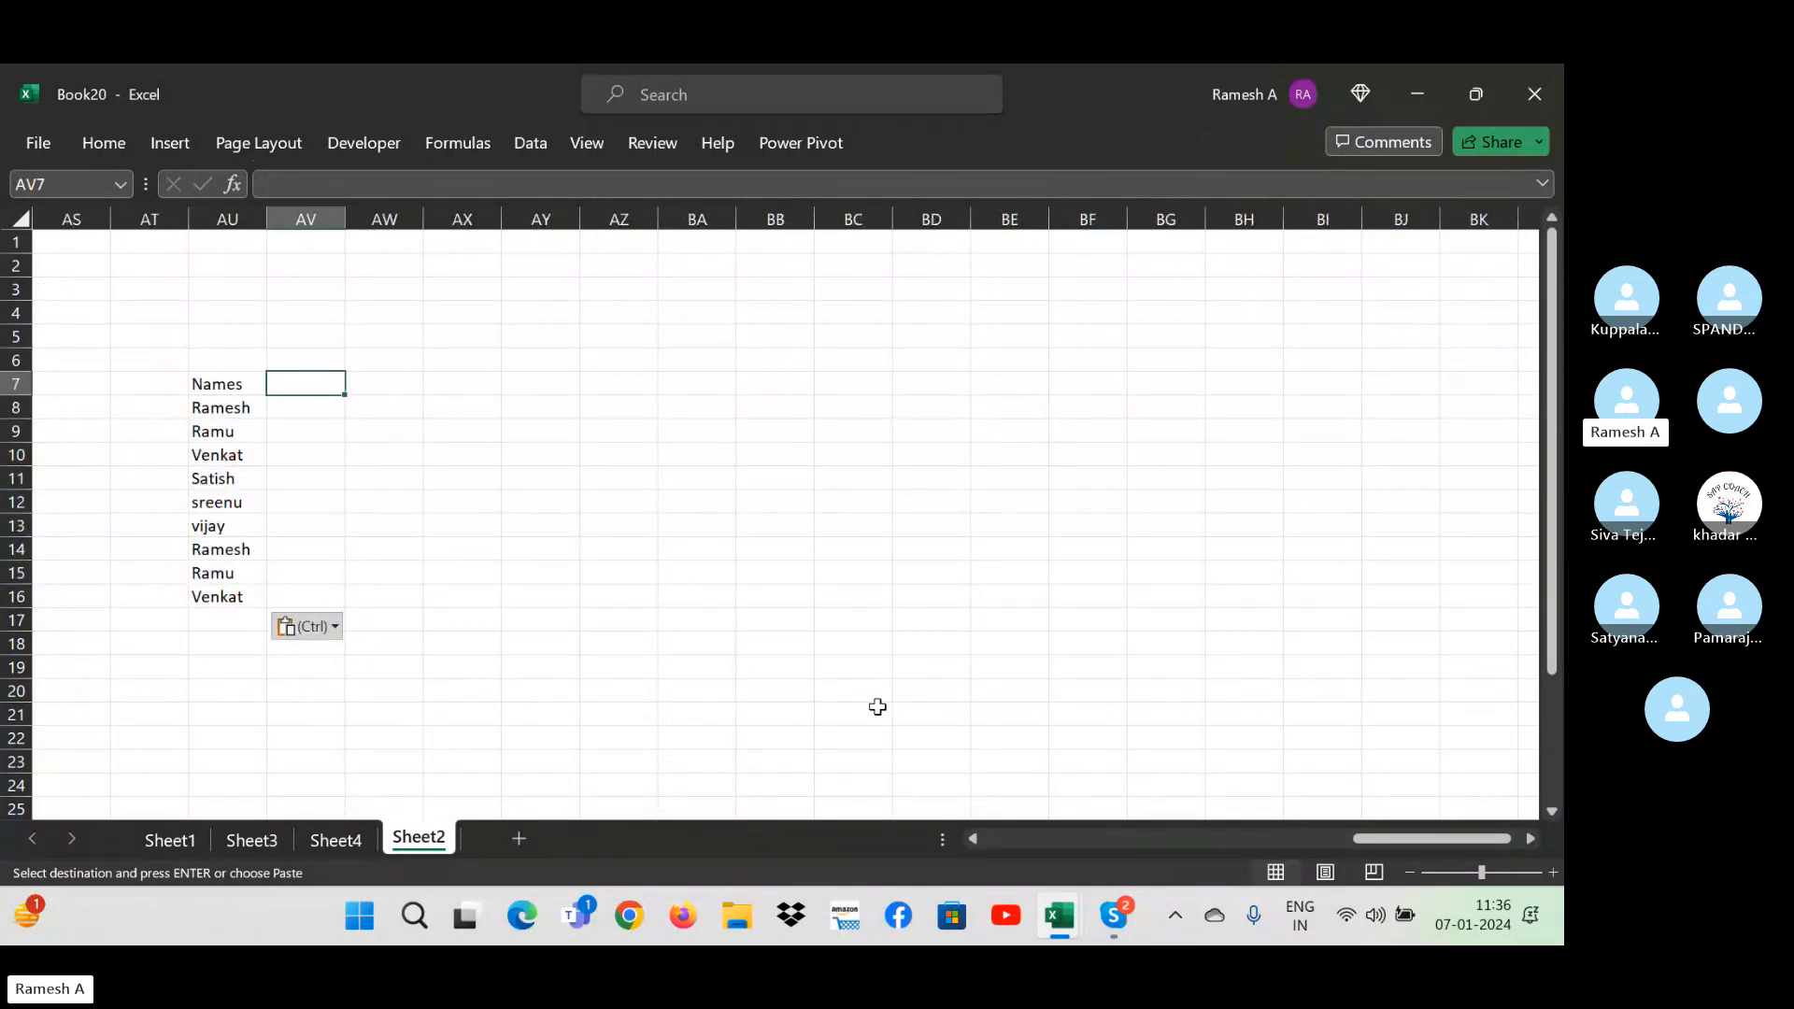
pyautogui.write('T')
pyautogui.press('Right')
pyautogui.write('E')
pyautogui.press('Right')
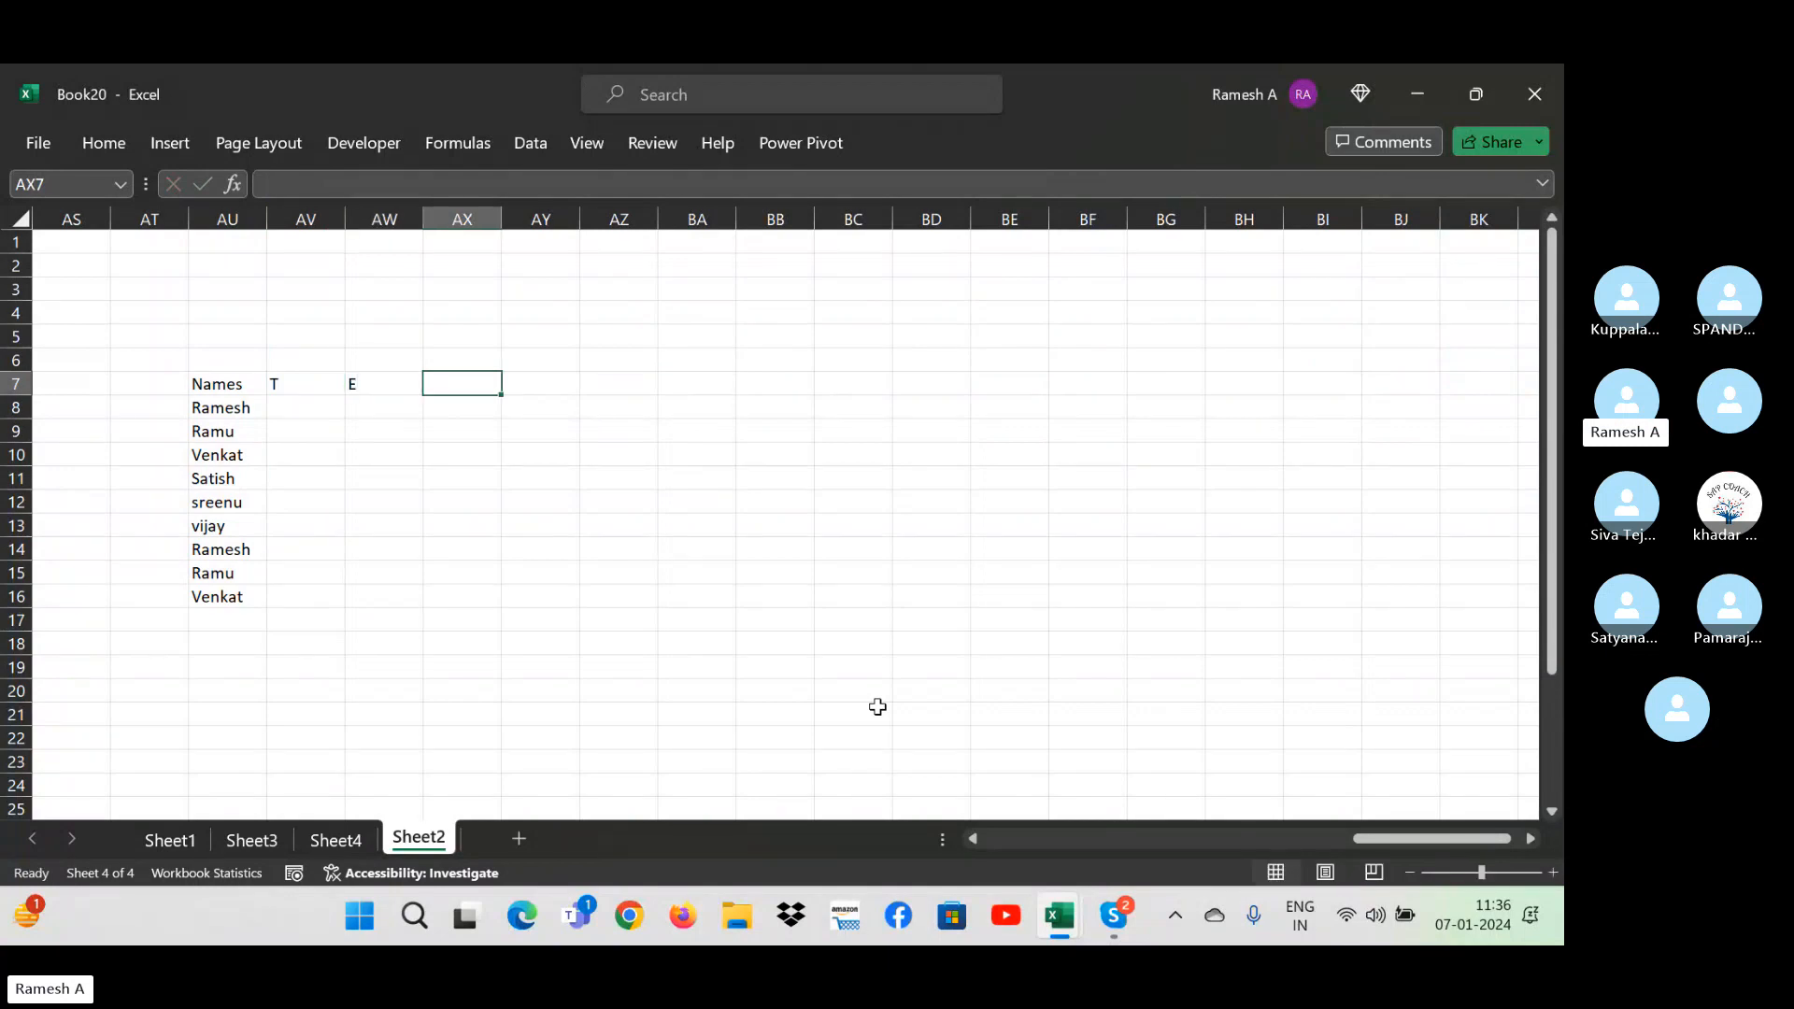
pyautogui.write('H')
pyautogui.press('Right')
pyautogui.write('M')
pyautogui.press('Right')
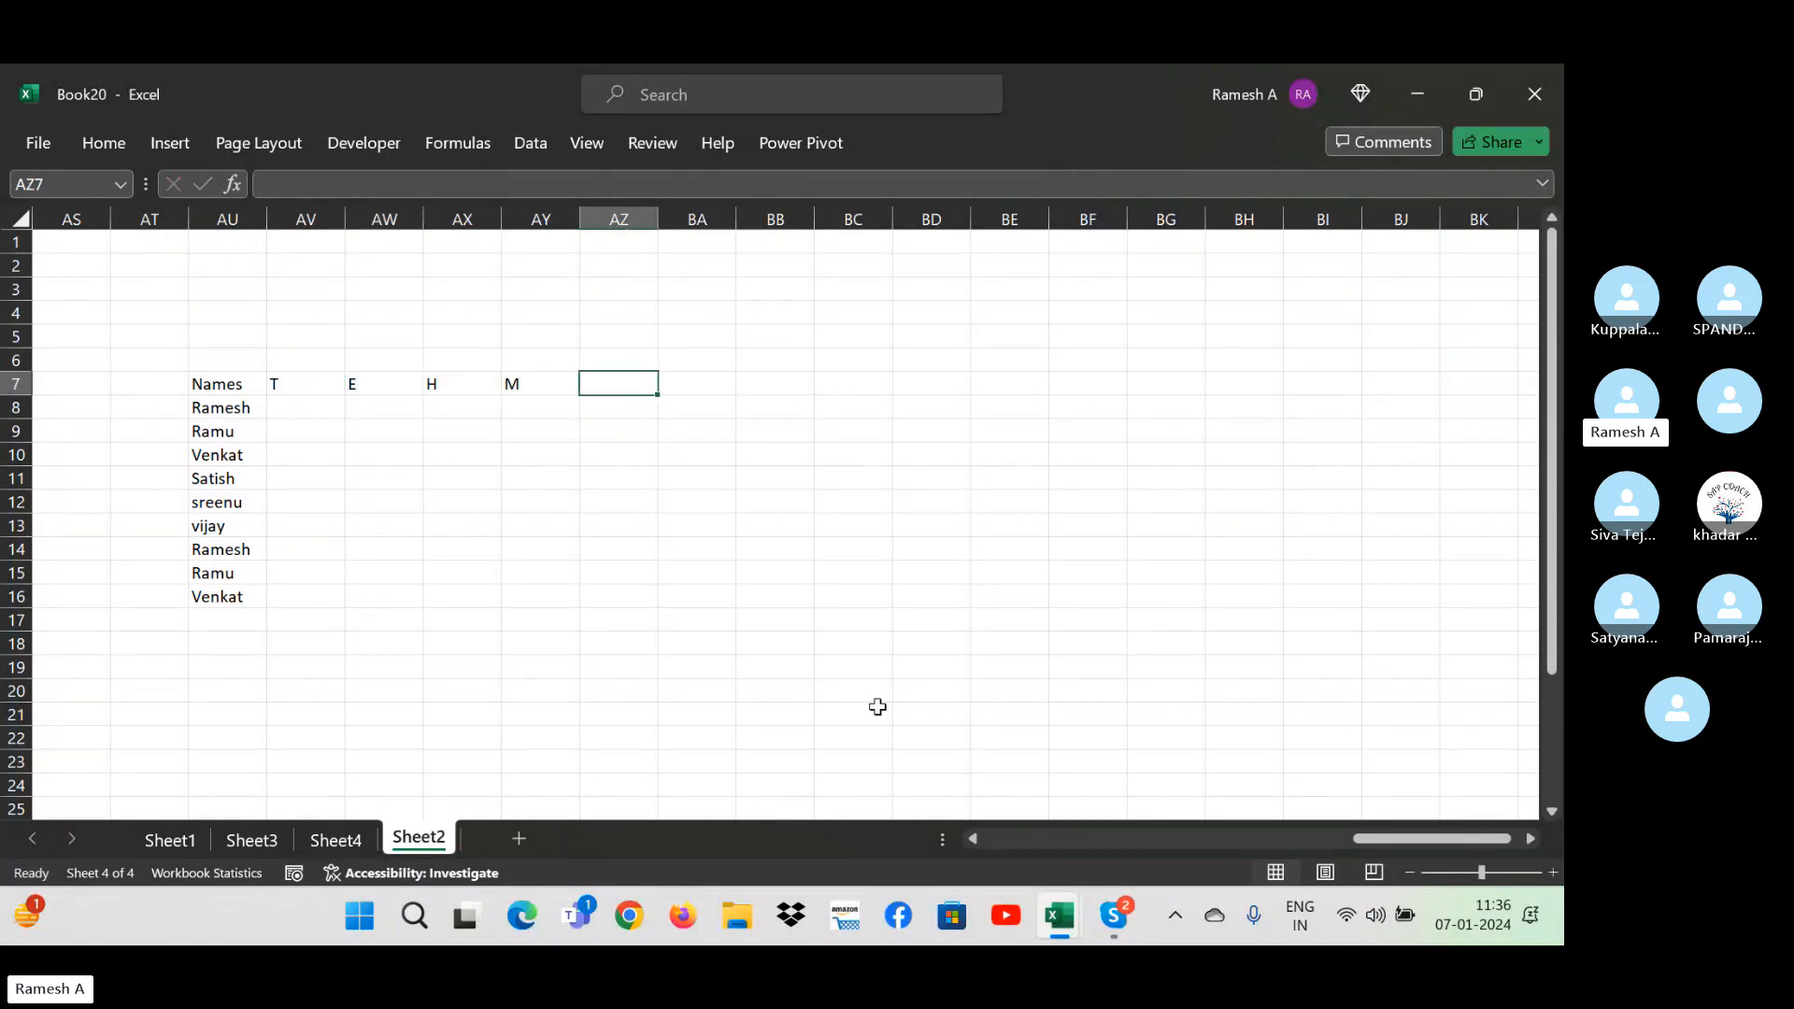
pyautogui.write('SC')
pyautogui.press('Right')
pyautogui.write('SO')
pyautogui.press('Right')
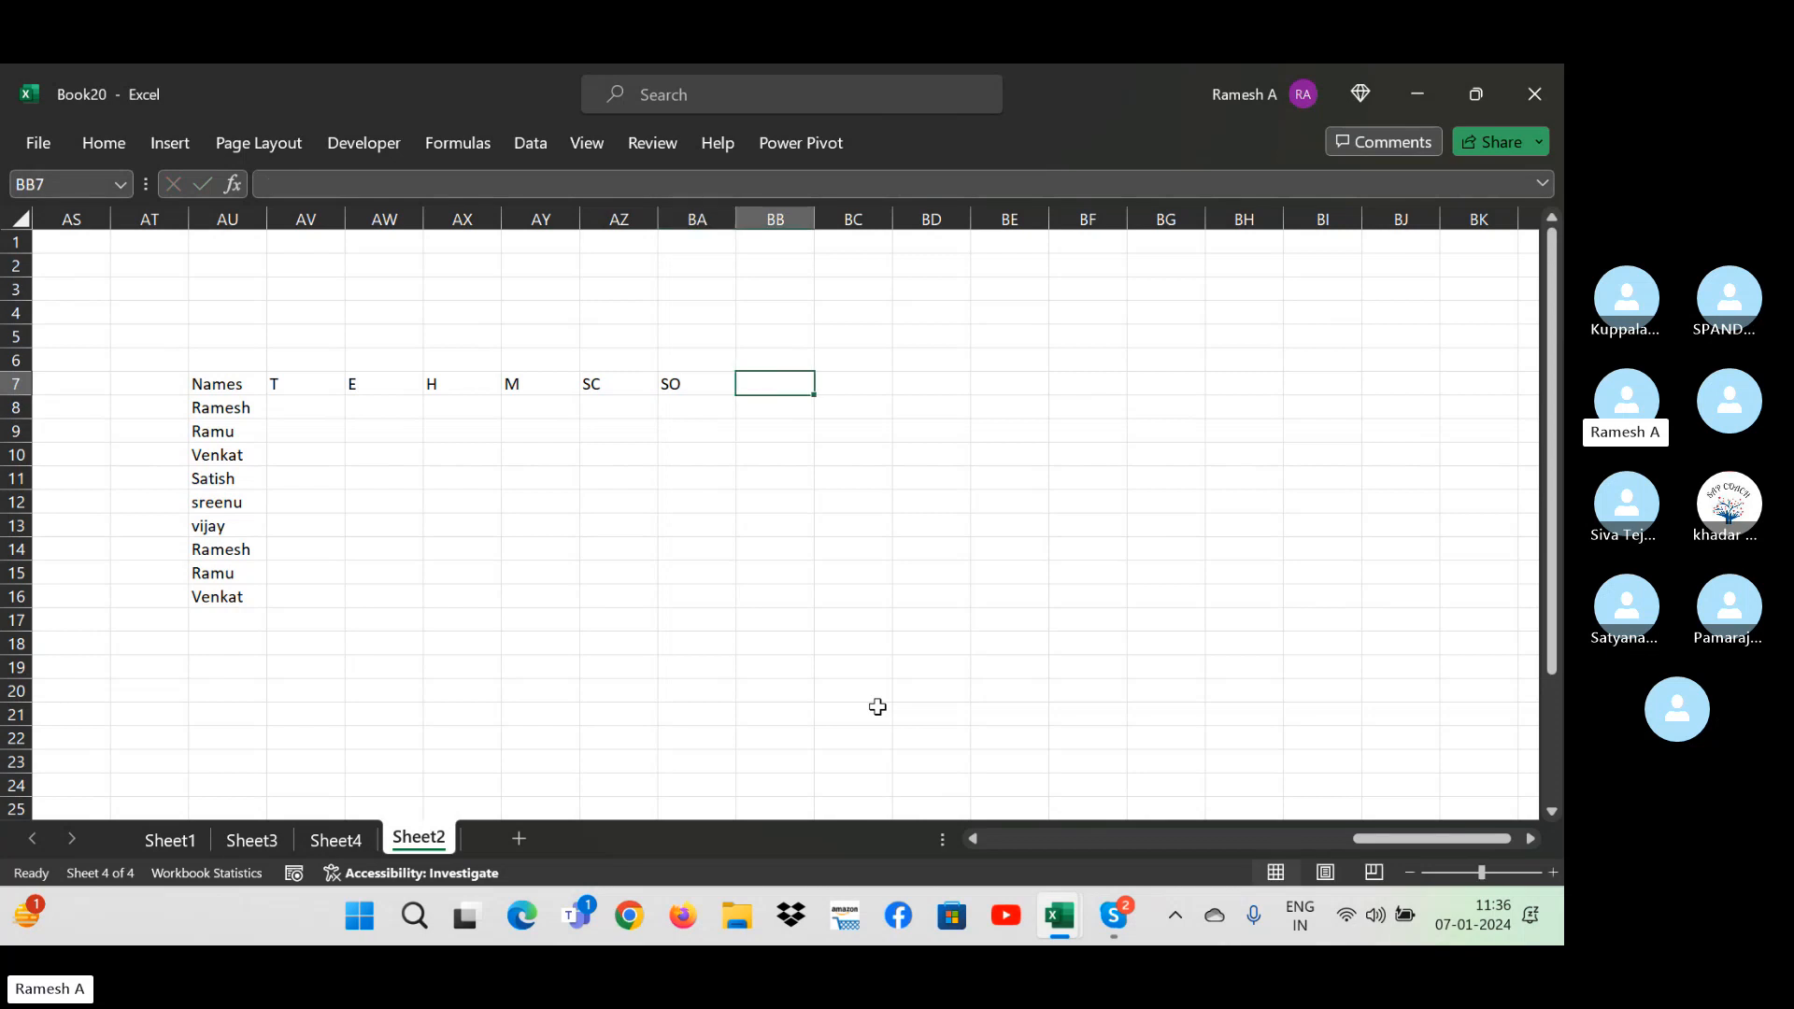
# - Clear the SO column and enter the heading Total in BA7 instead
pyautogui.press('Left')
pyautogui.hotkey('ctrl', 'space')
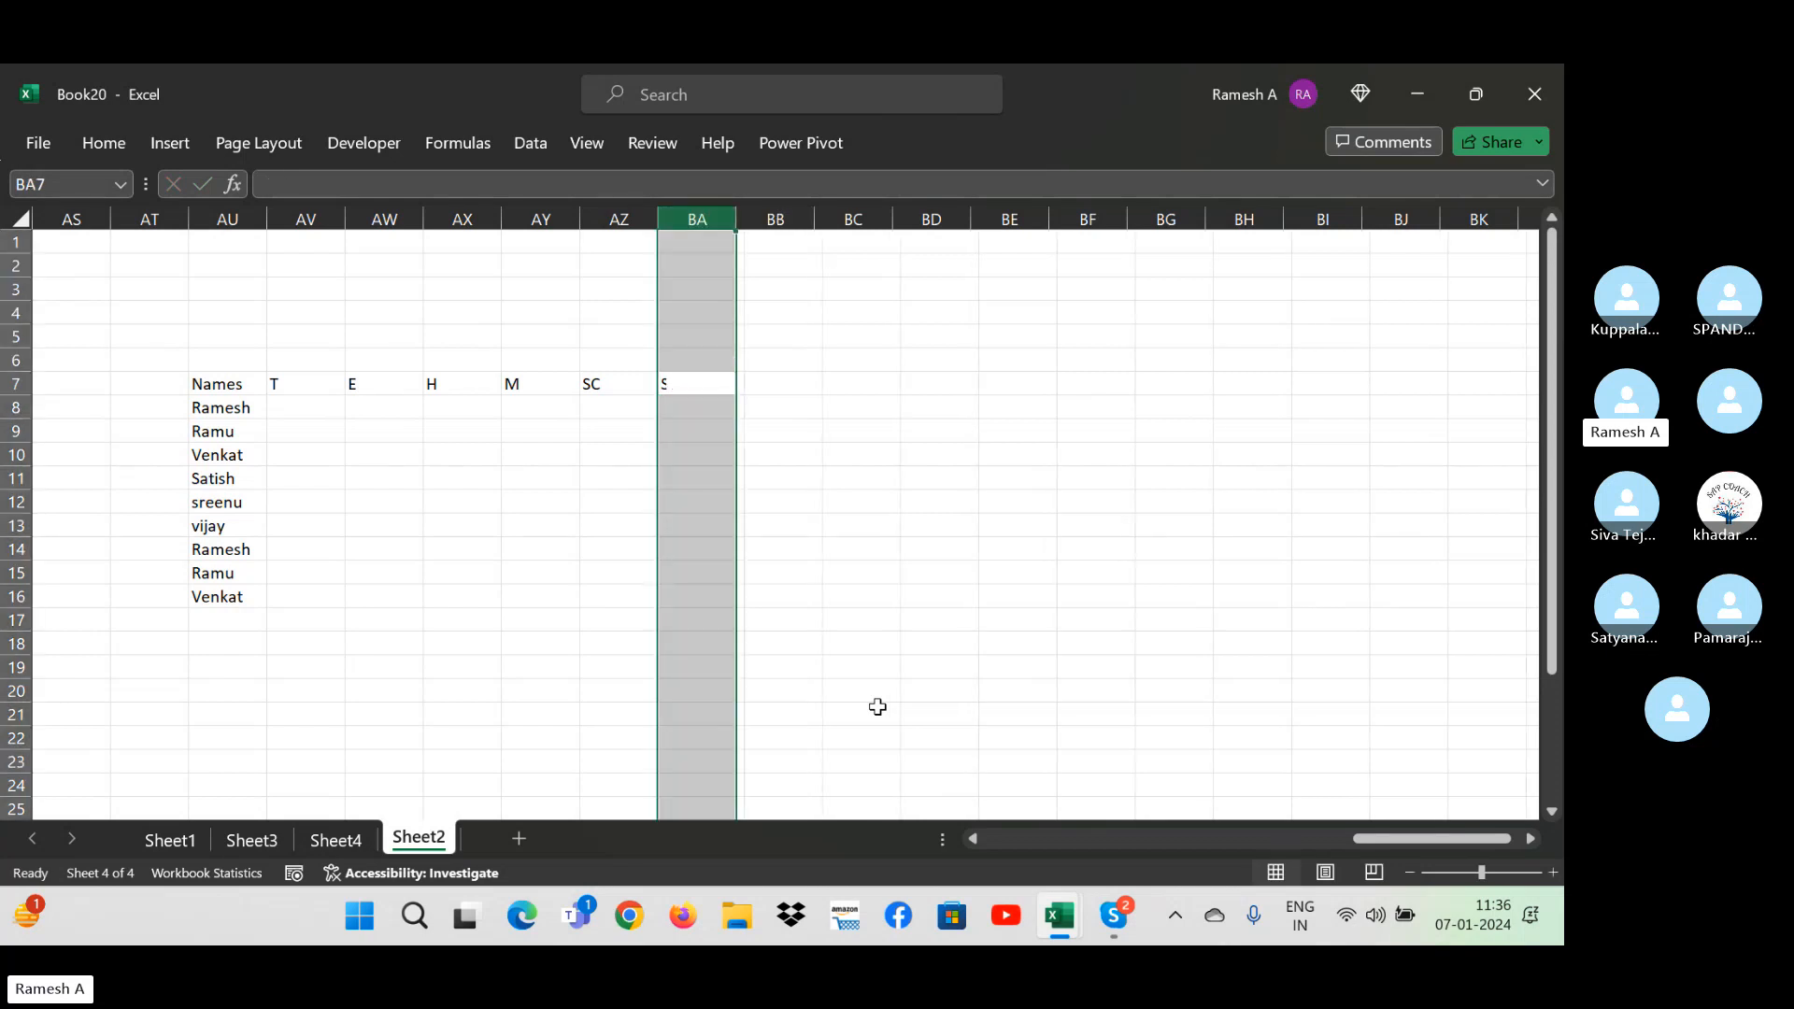
pyautogui.press('Delete')
pyautogui.press('Right')
pyautogui.press('Left')
pyautogui.write('To')
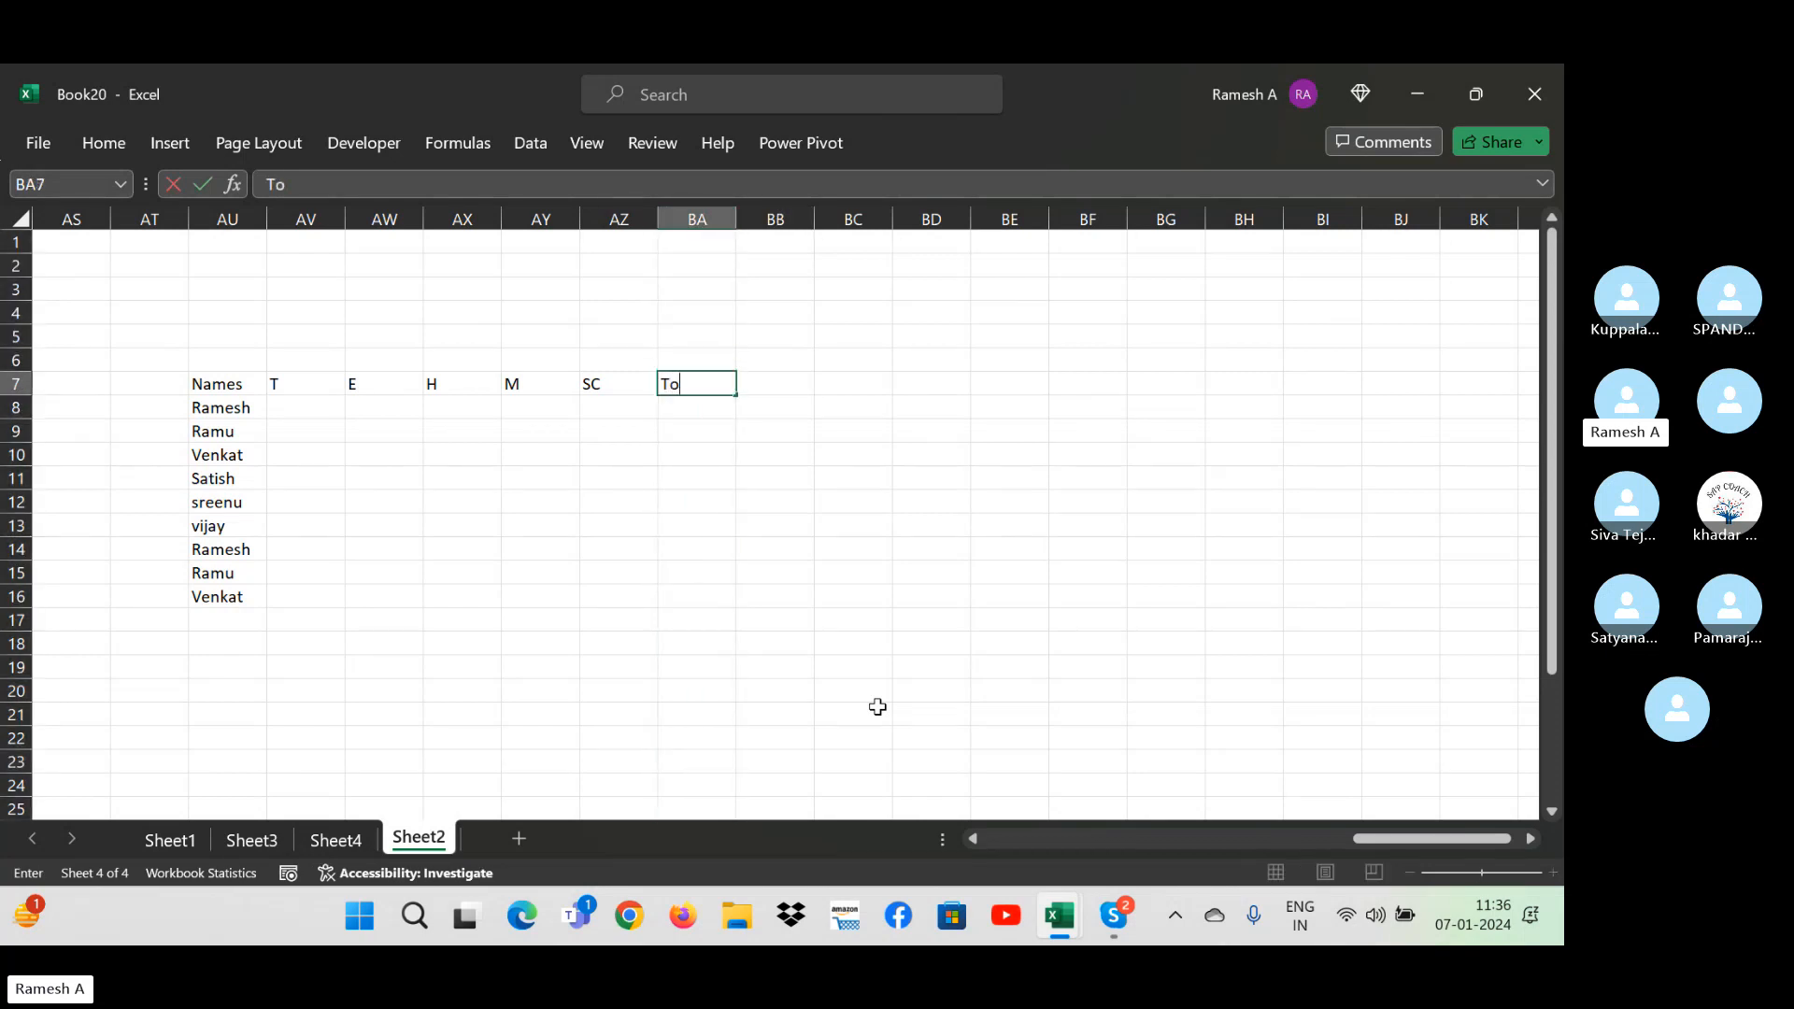
pyautogui.write('tal')
pyautogui.press('Return')
# - Fill the marks range AV8:AZ16 with the formula =RANDBETWEEN(10,100)
pyautogui.press('Left')
pyautogui.press('Left')
pyautogui.press('Left')
pyautogui.press('Left')
pyautogui.press('Left')
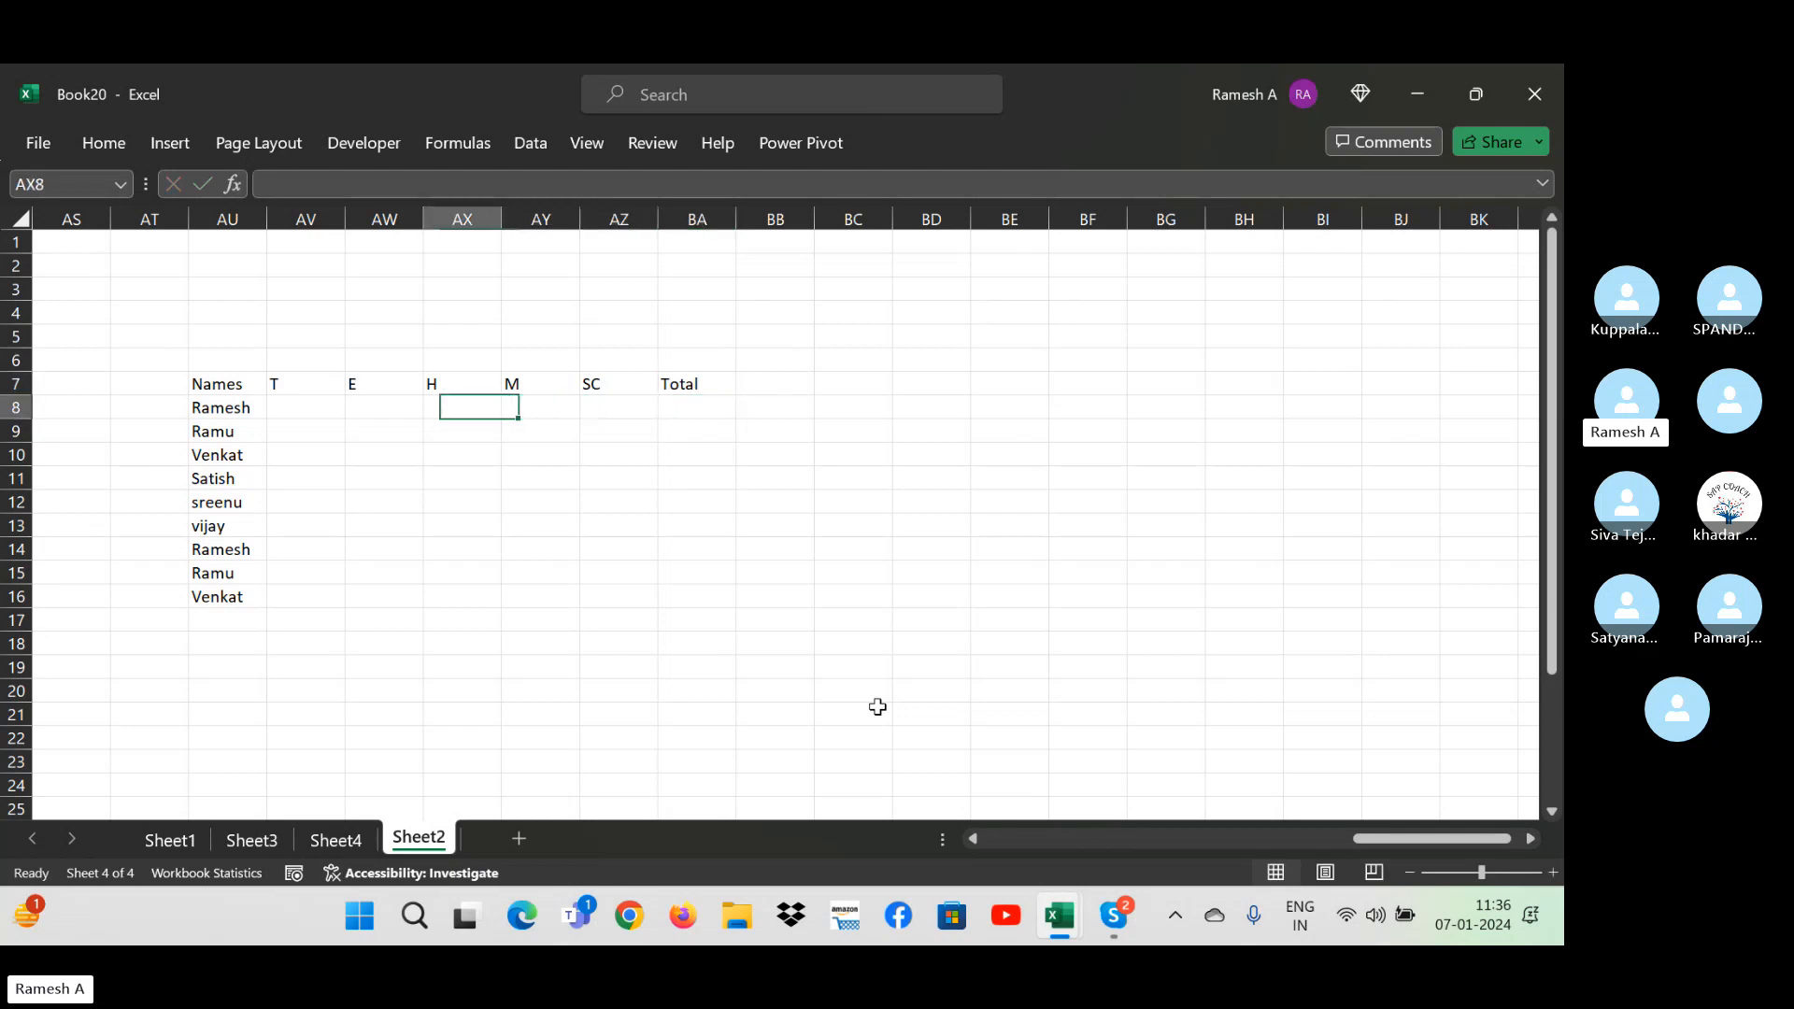
pyautogui.hotkey('shift', 'Right')
pyautogui.hotkey('shift', 'Right')
pyautogui.hotkey('shift', 'Right')
pyautogui.hotkey('shift', 'Right')
pyautogui.hotkey('shift', 'Down')
pyautogui.hotkey('shift', 'Down')
pyautogui.hotkey('shift', 'Down')
pyautogui.hotkey('shift', 'Down')
pyautogui.hotkey('shift', 'Down')
pyautogui.hotkey('shift', 'Down')
pyautogui.hotkey('shift', 'Down')
pyautogui.hotkey('shift', 'Down')
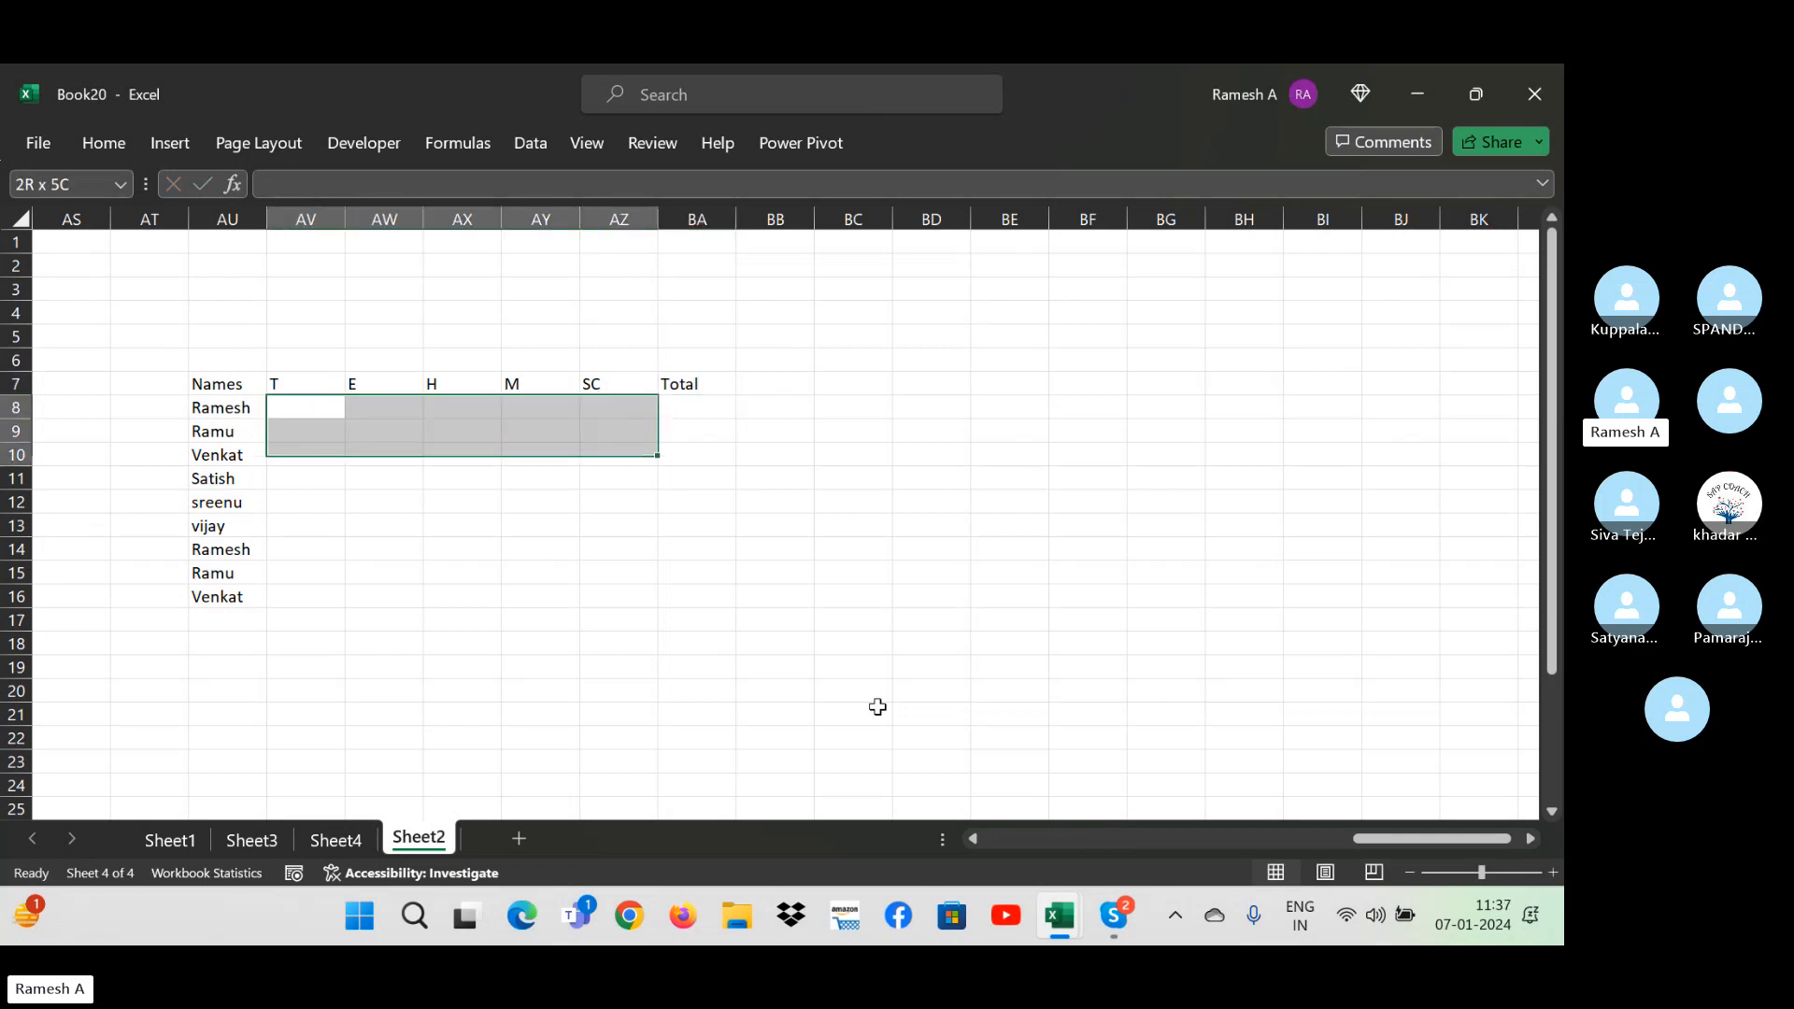
pyautogui.write('ra')
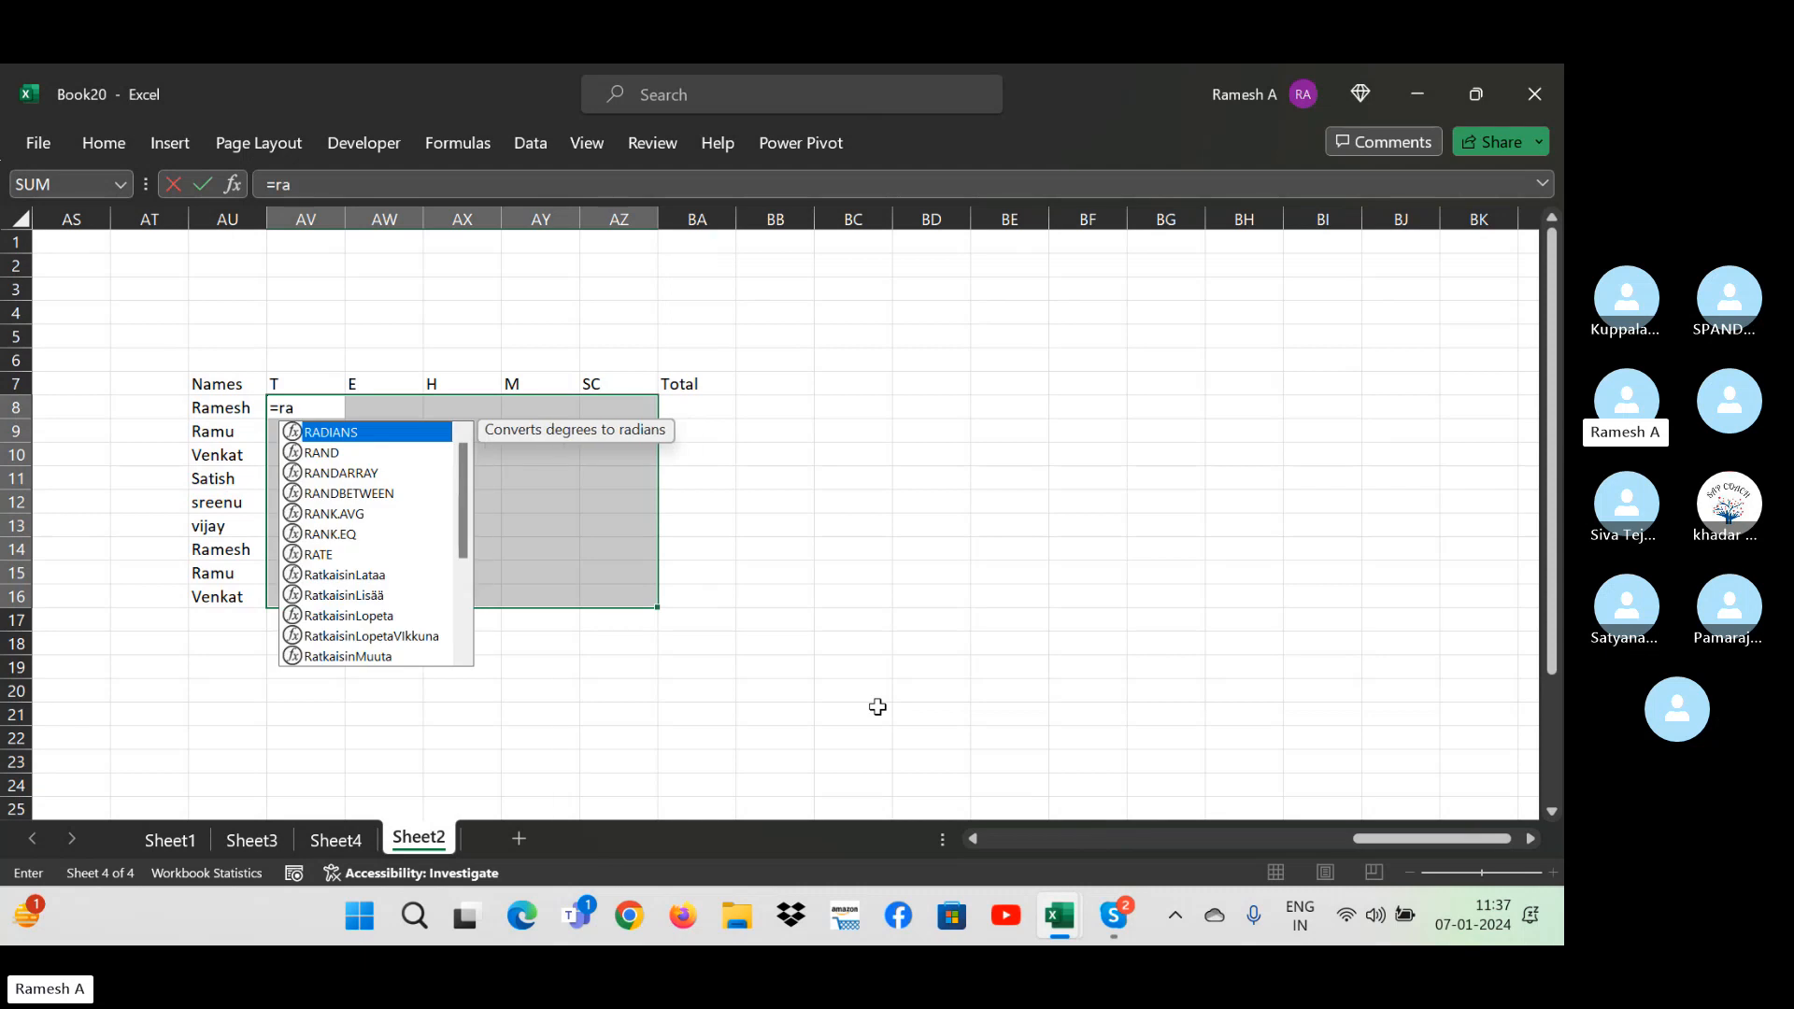
pyautogui.write('ndbetw')
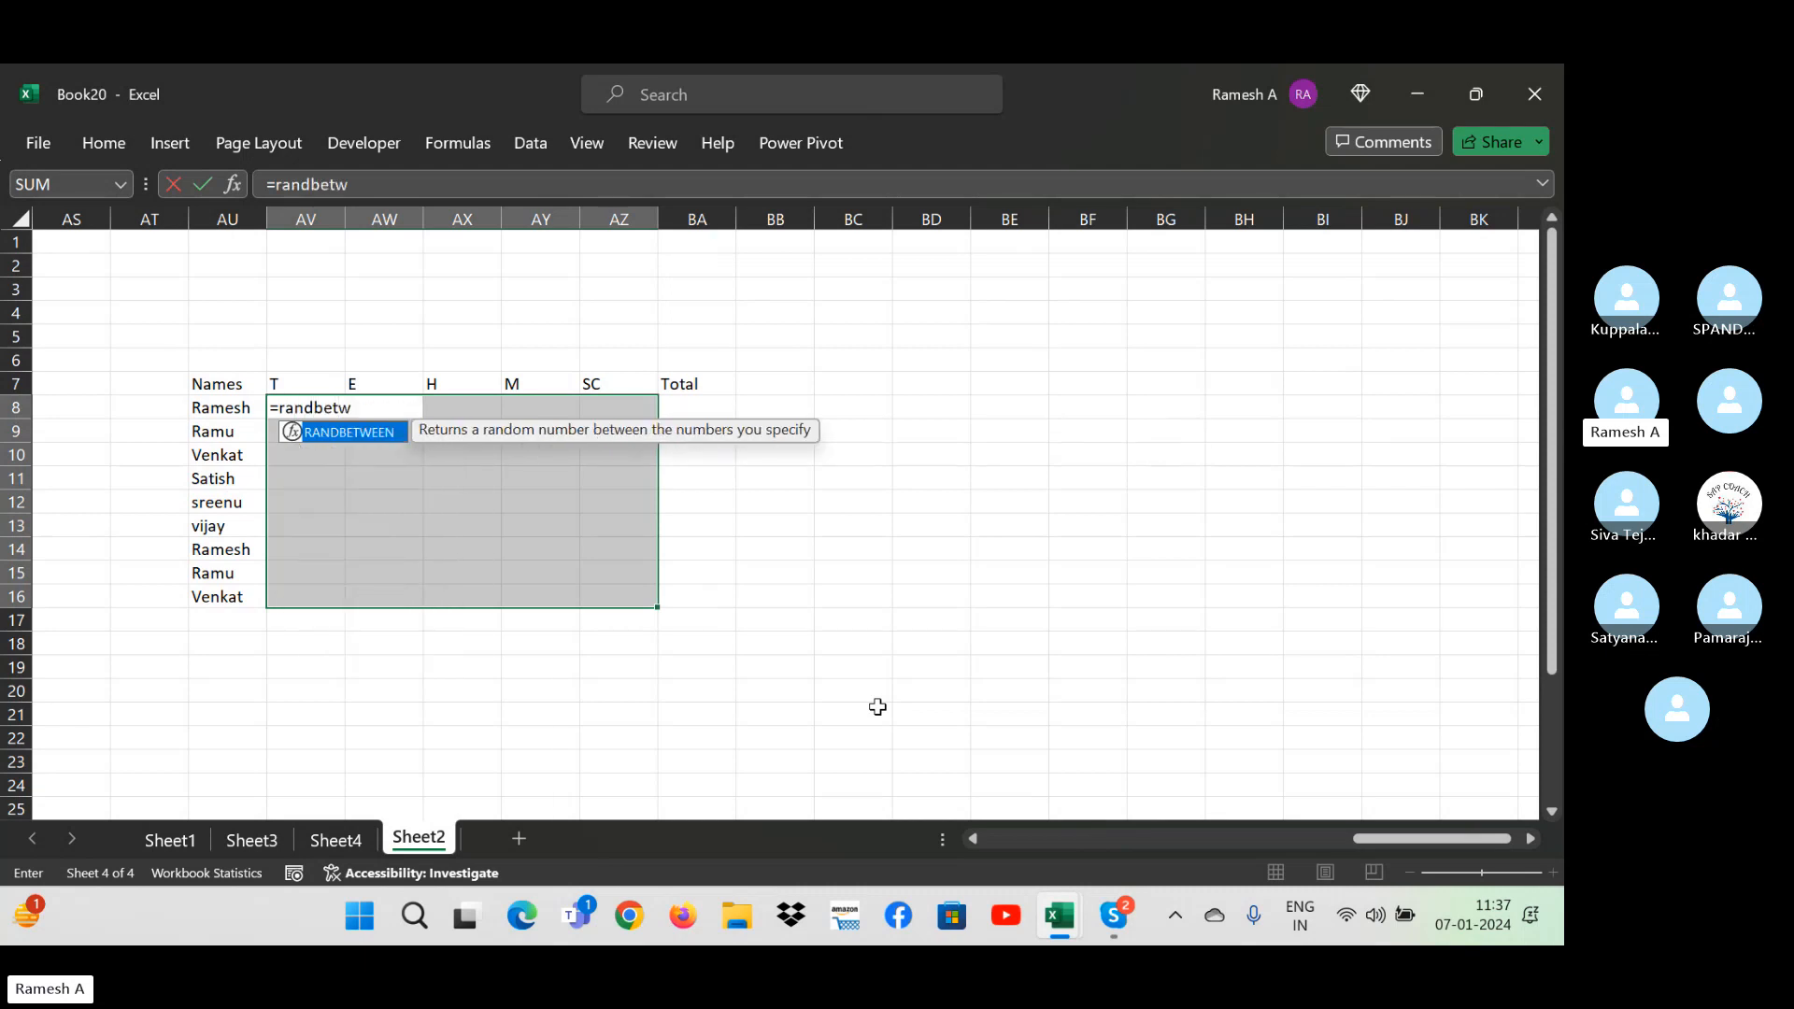
pyautogui.write('een(20')
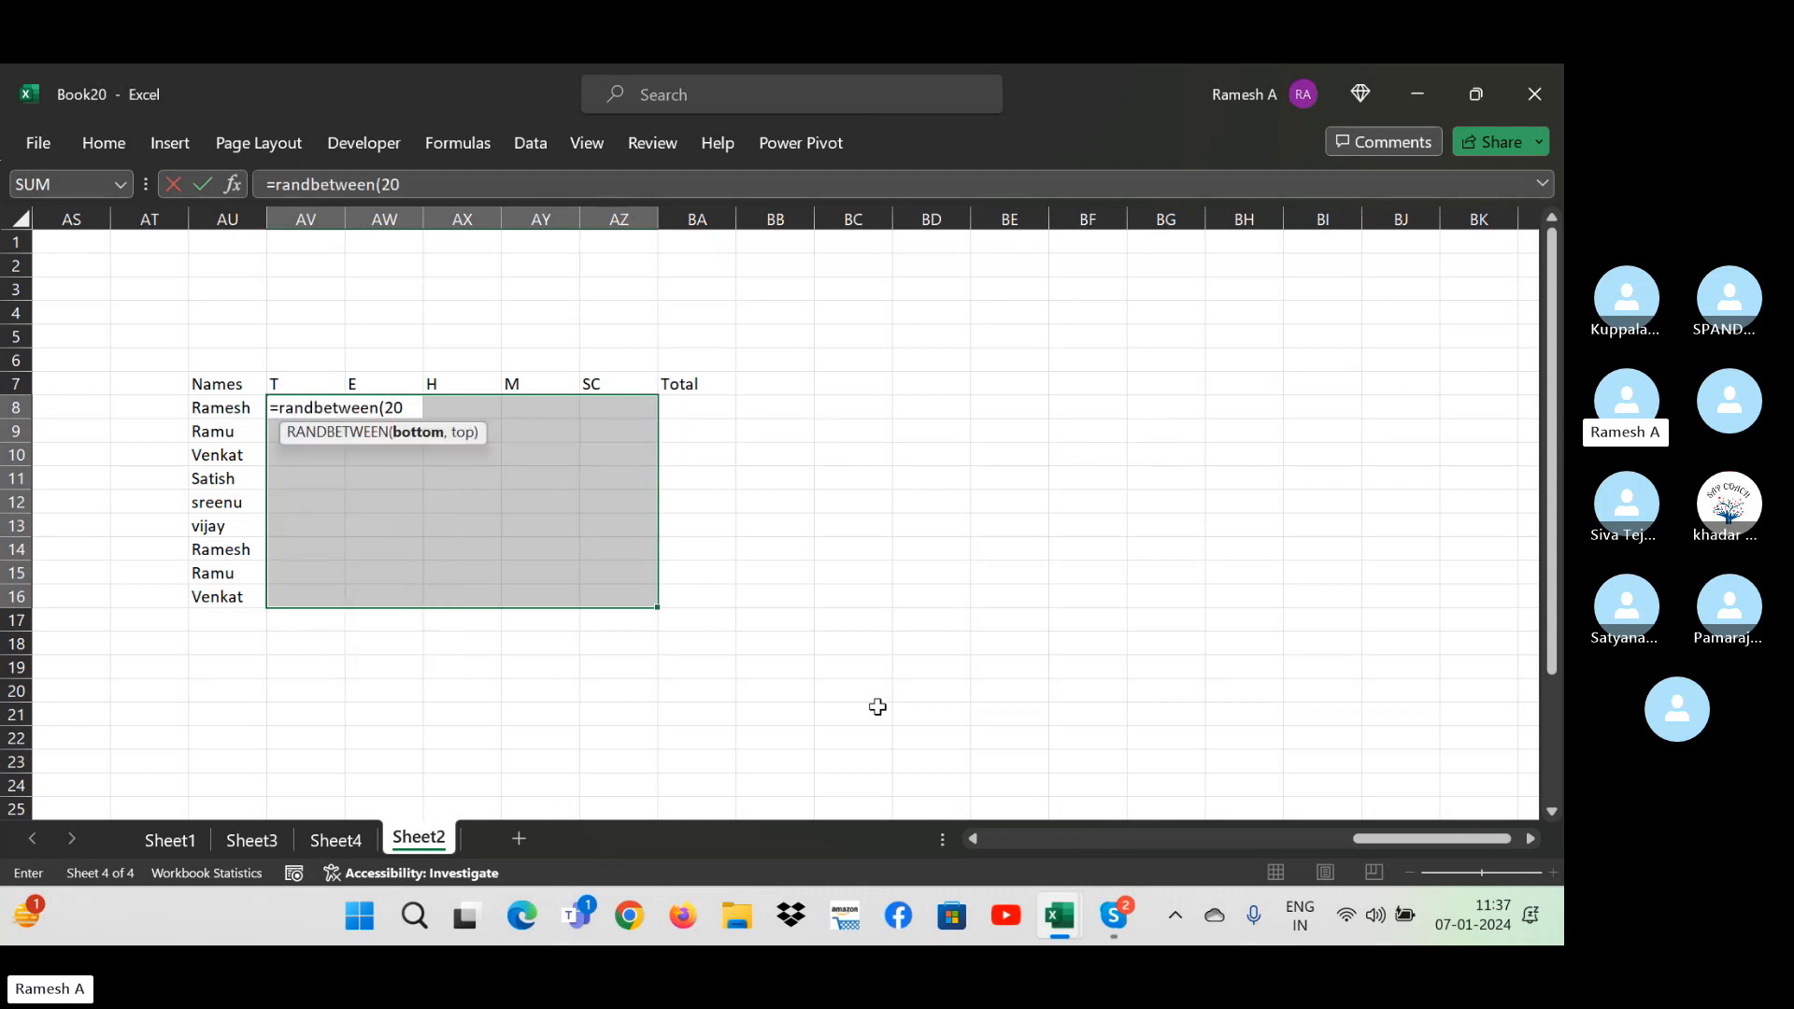
pyautogui.write(',')
pyautogui.press('BackSpace')
pyautogui.write(',100')
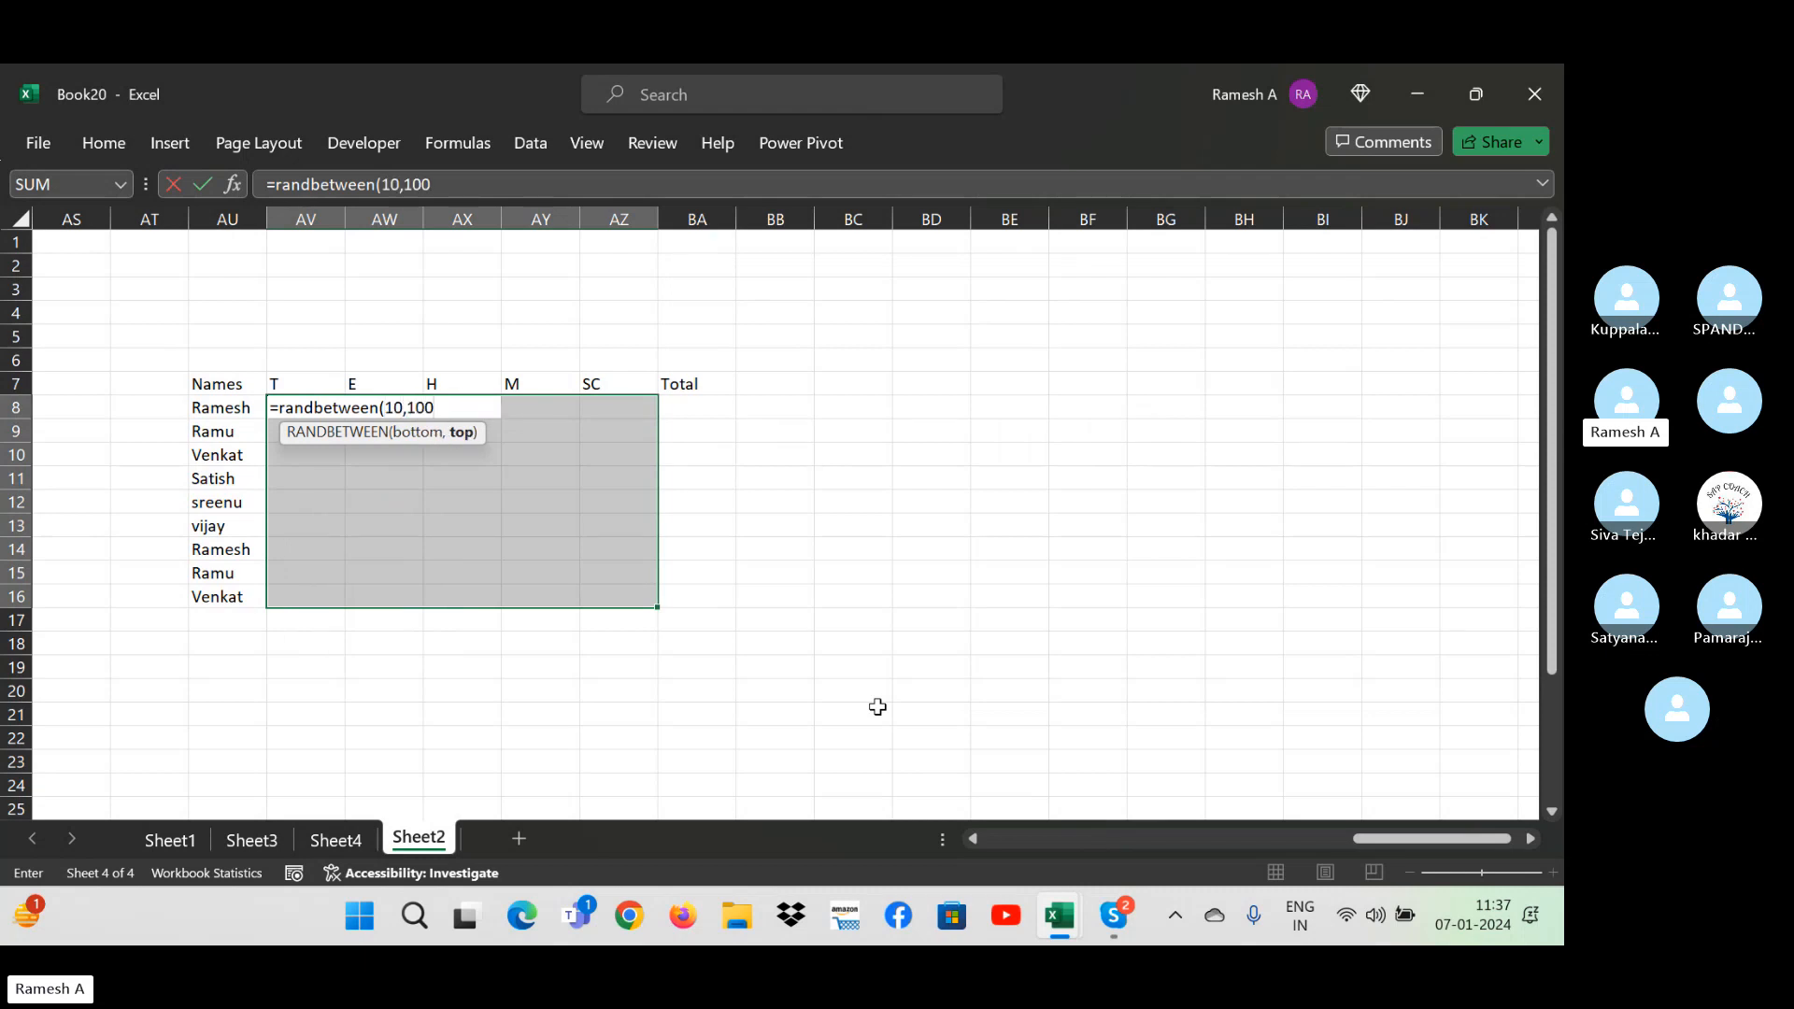
pyautogui.write(')')
pyautogui.hotkey('ctrl', 'Return')
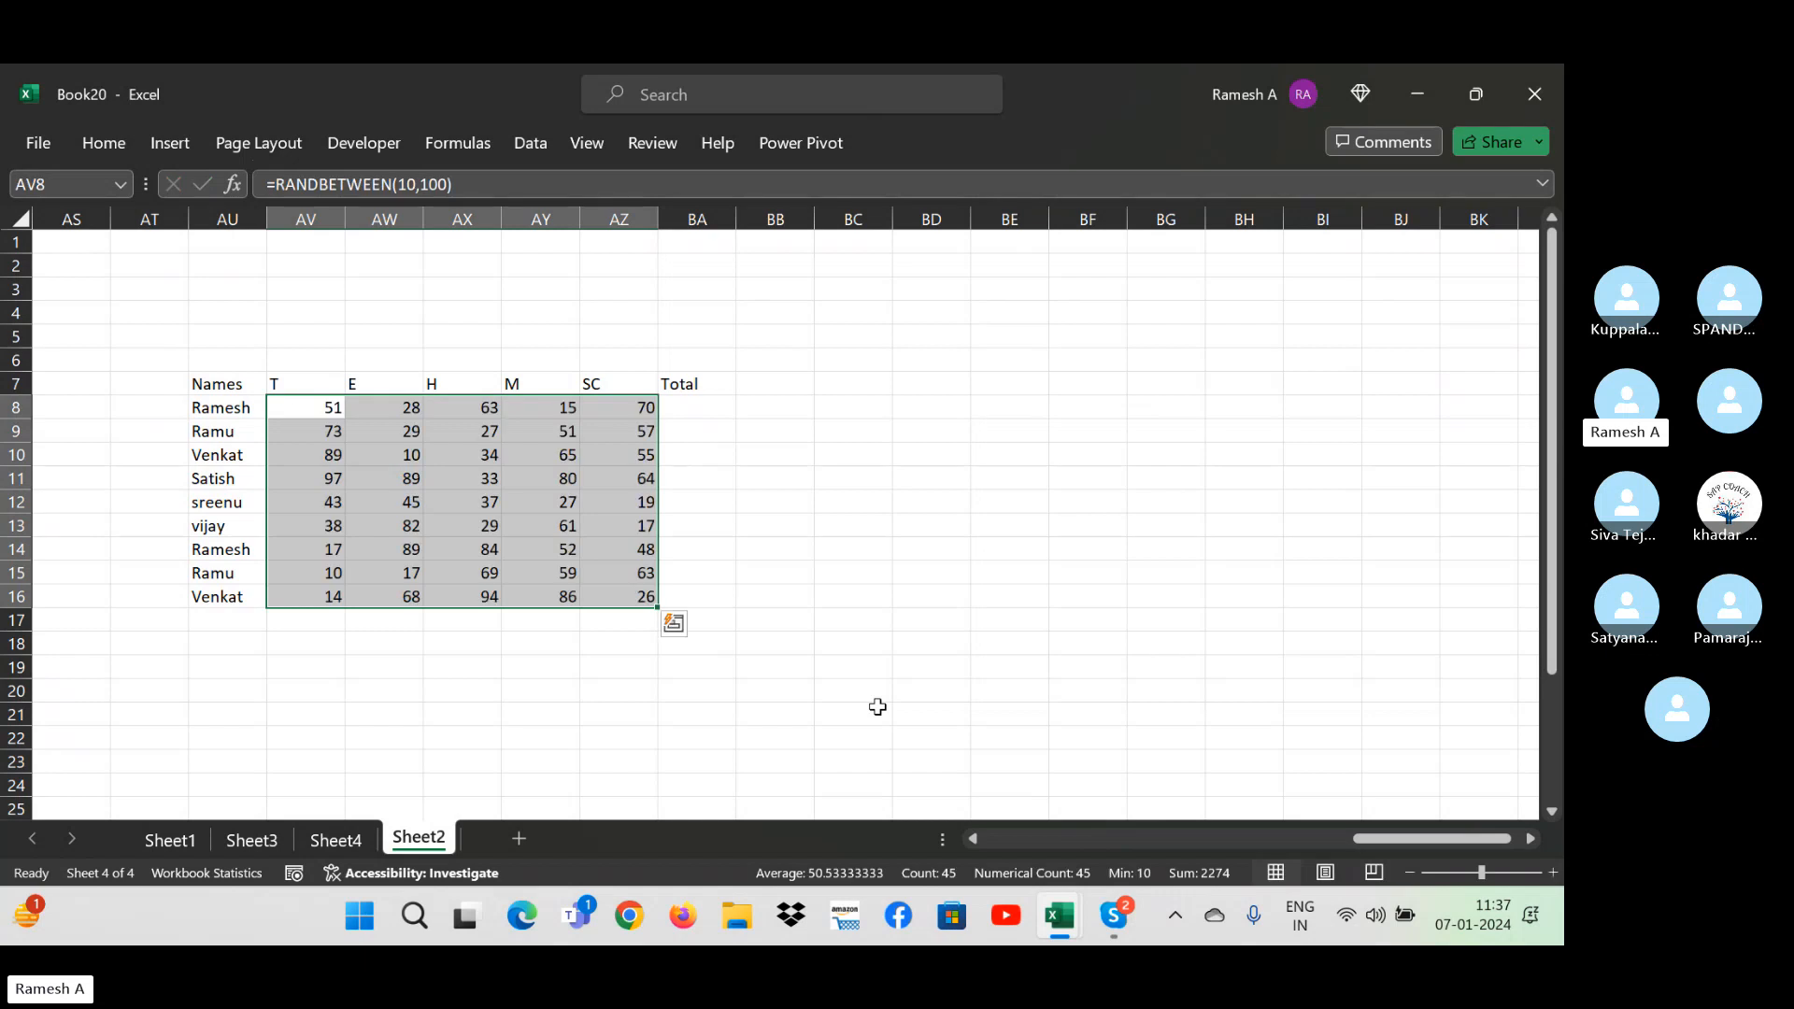
# - Replace the random-number formulas in AV8:AZ16 with their fixed values by copying and pasting as values in place
pyautogui.hotkey('ctrl', 'c')
pyautogui.hotkey('ctrl', 'v')
pyautogui.click(701, 627)
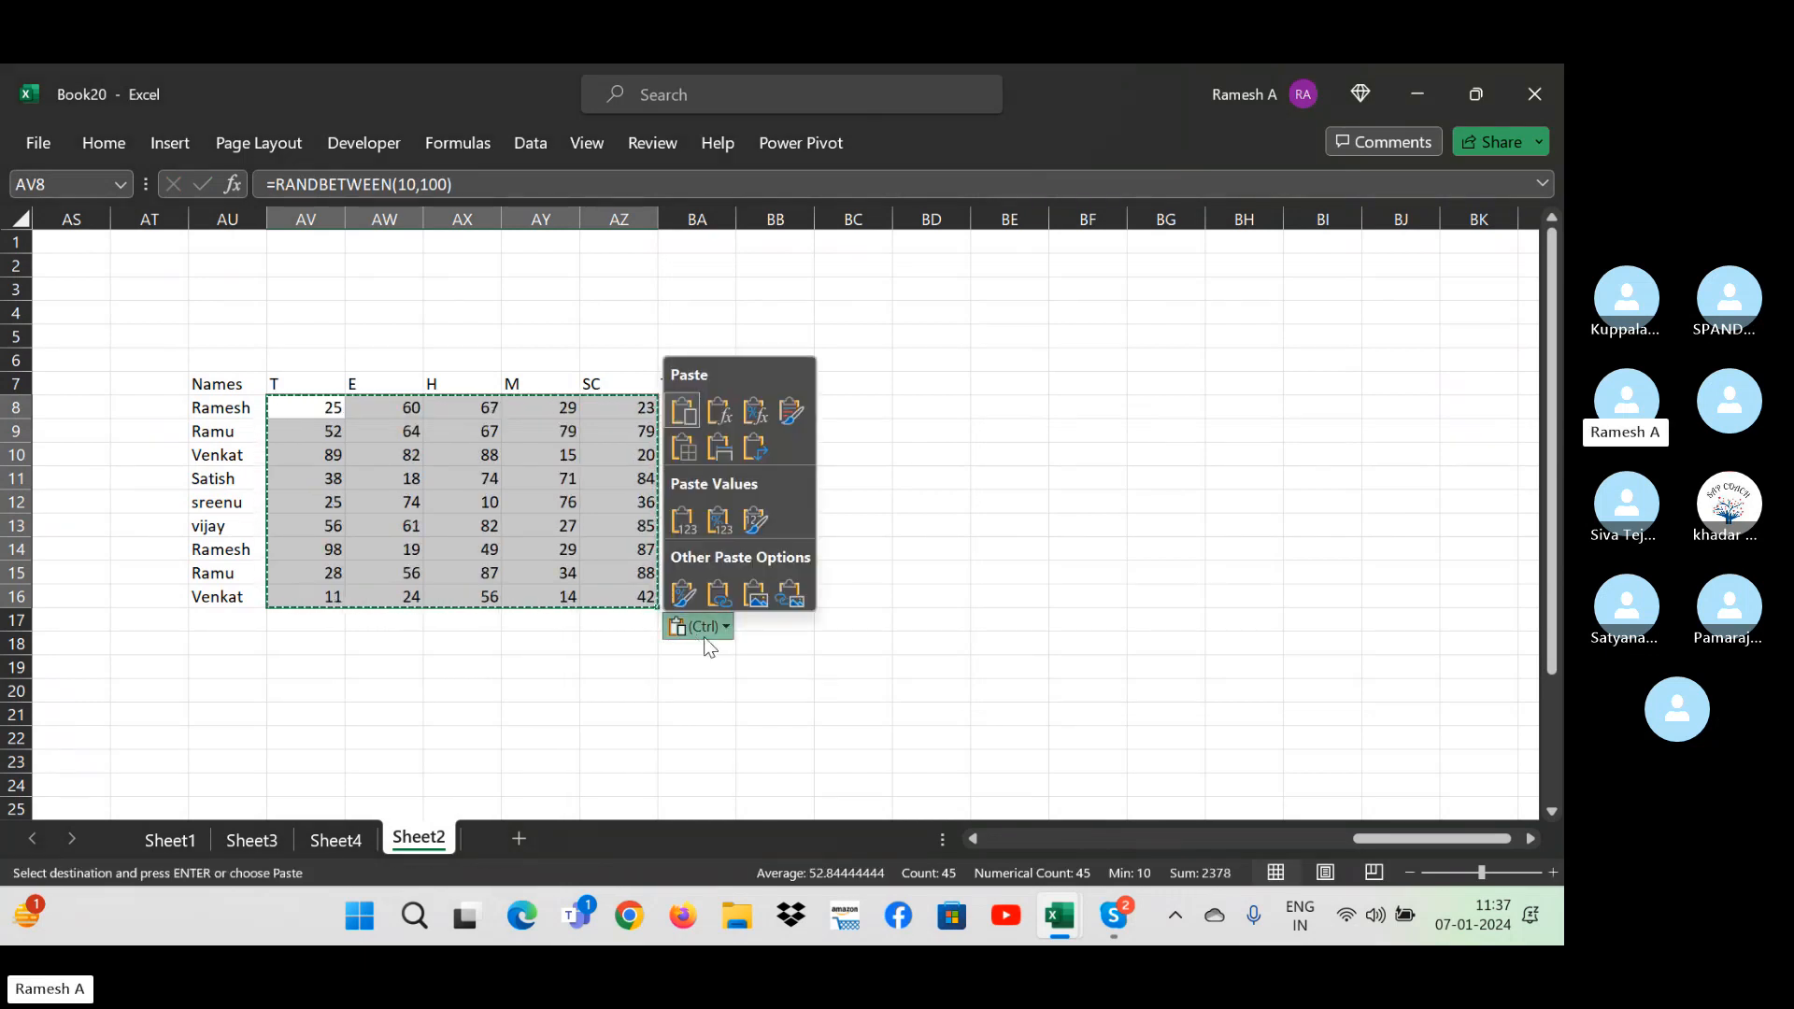
pyautogui.click(714, 527)
pyautogui.click(699, 409)
pyautogui.press('Escape')
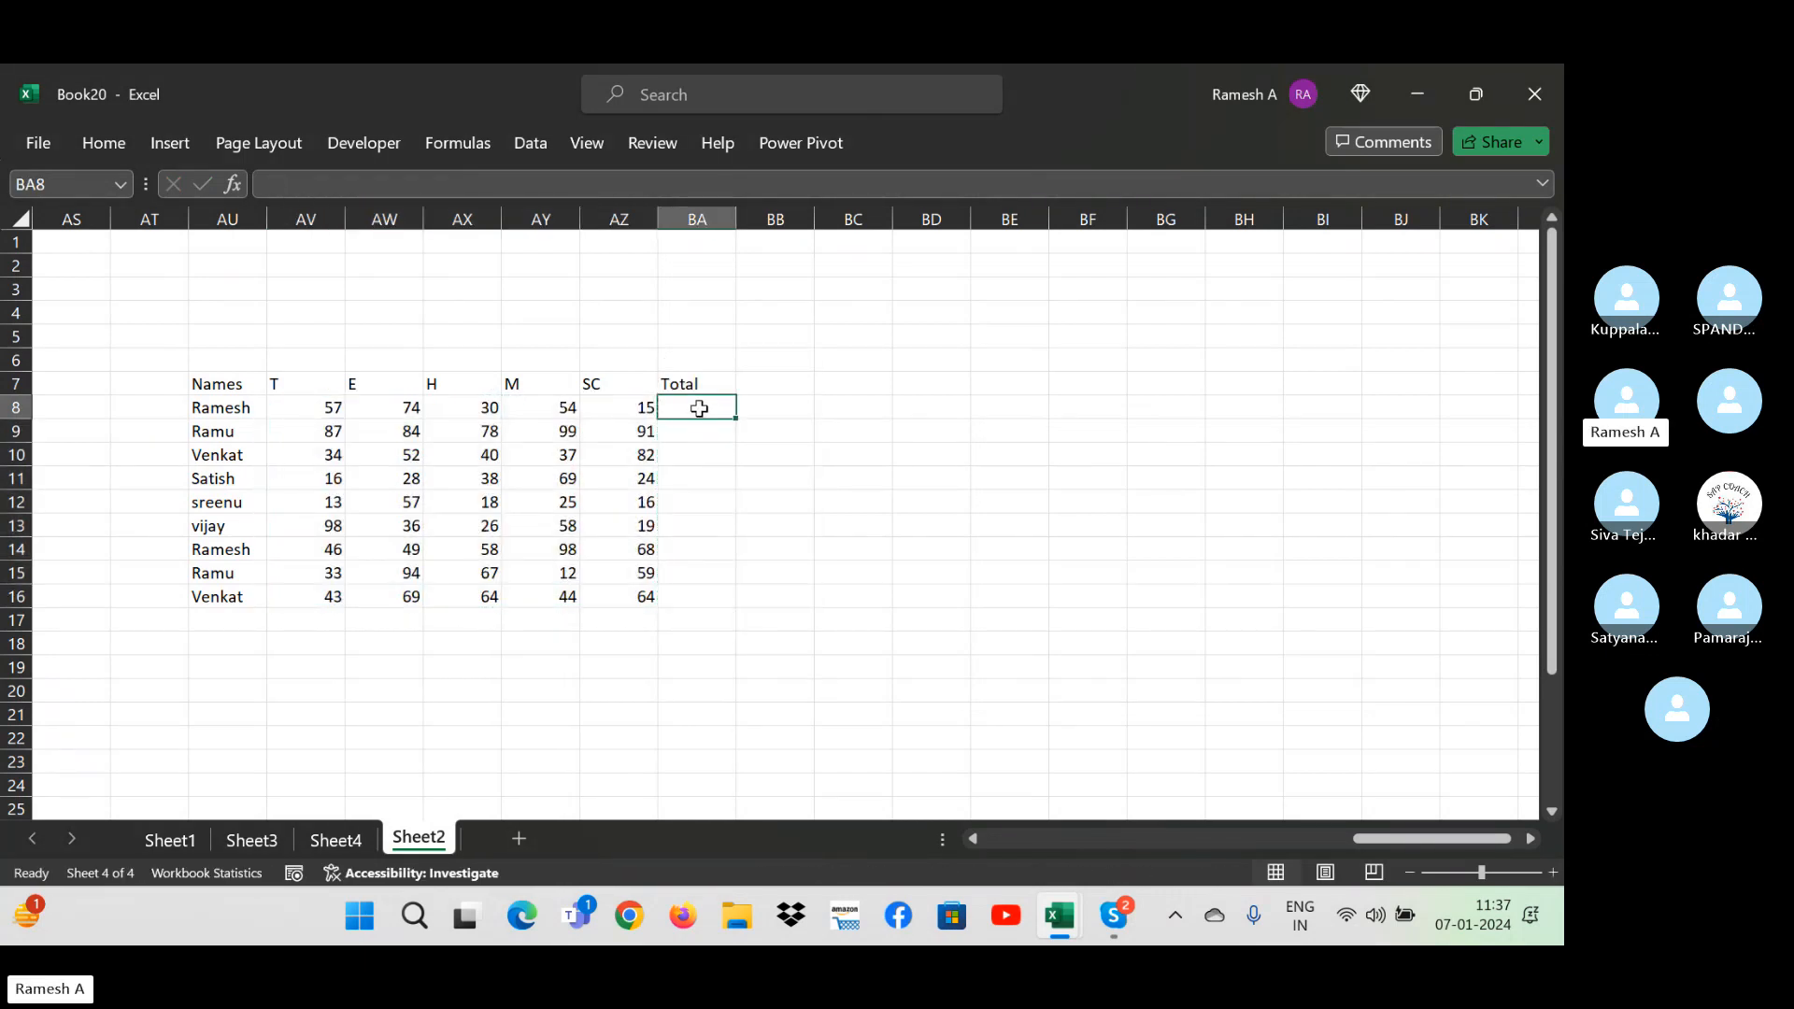
# - Fill the Total column BA8:BA16 with SUM formulas adding each row's five subject marks, starting with =SUM(AV8:AZ8)
pyautogui.hotkey('alt', '=')
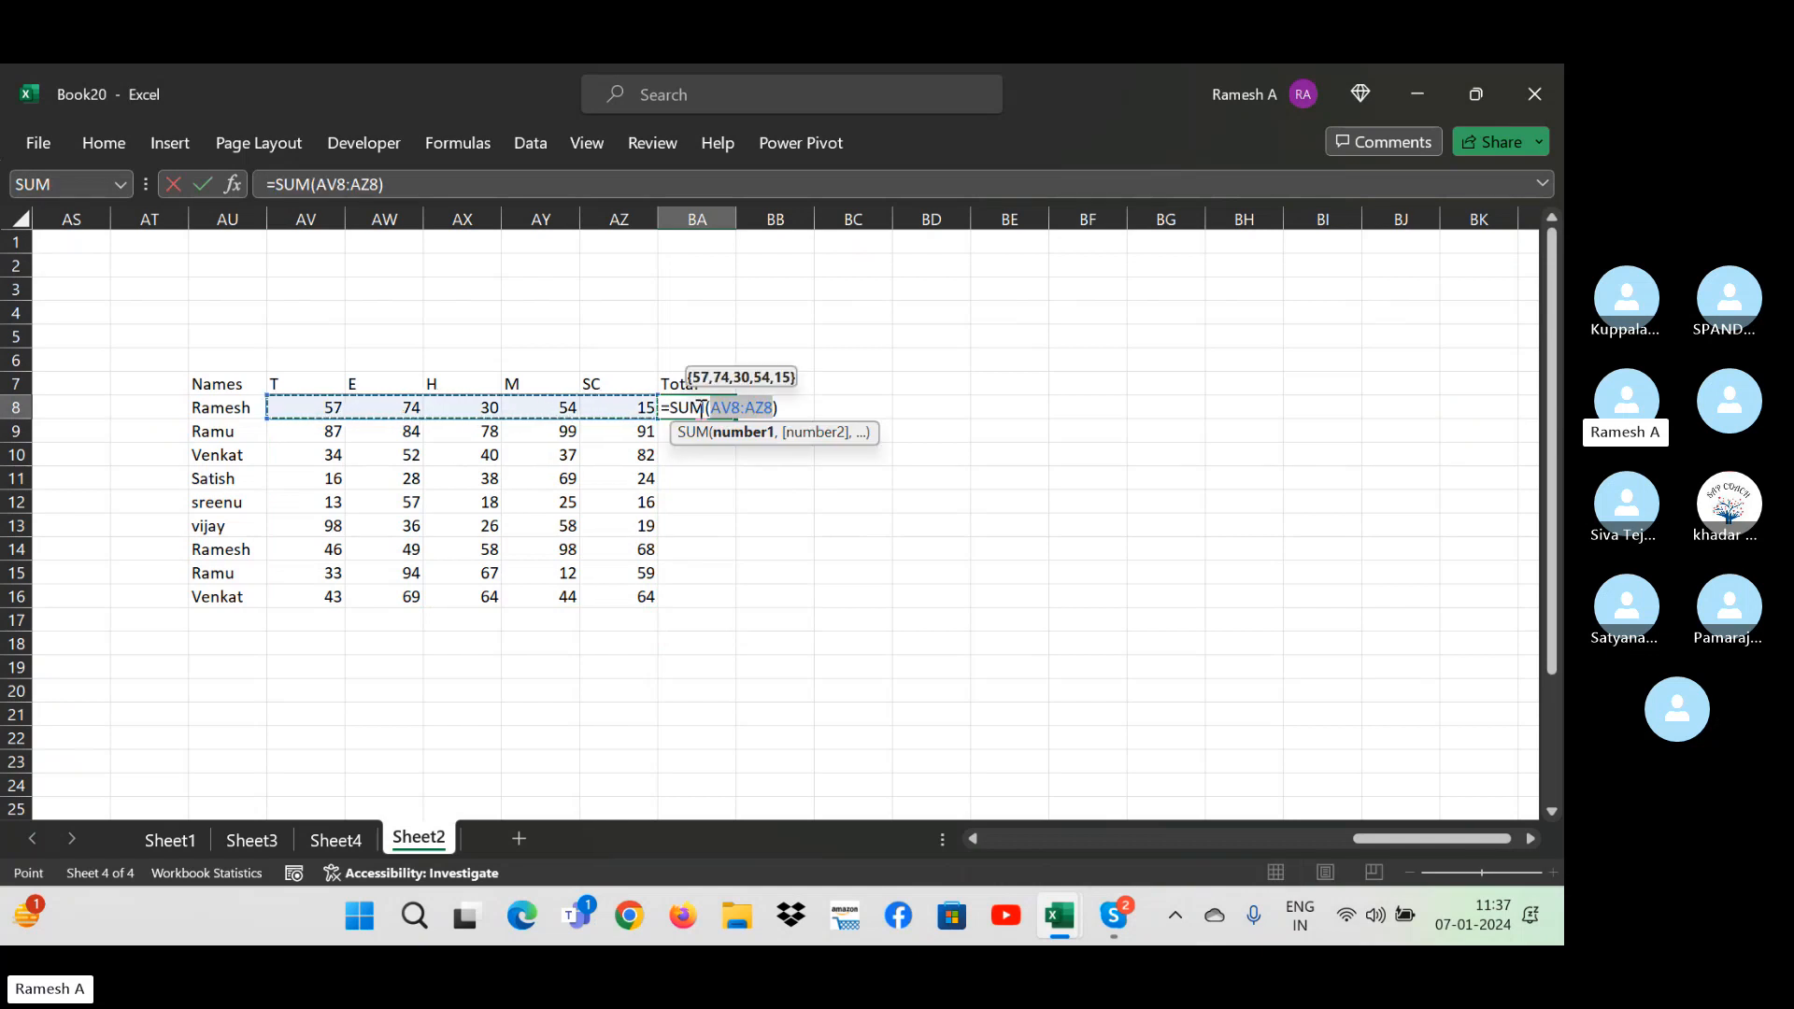
pyautogui.press('Return')
pyautogui.press('Left')
pyautogui.hotkey('ctrl', 'Down')
pyautogui.press('Right')
pyautogui.hotkey('ctrl', 'shift', 'Up')
pyautogui.hotkey('alt', '=')
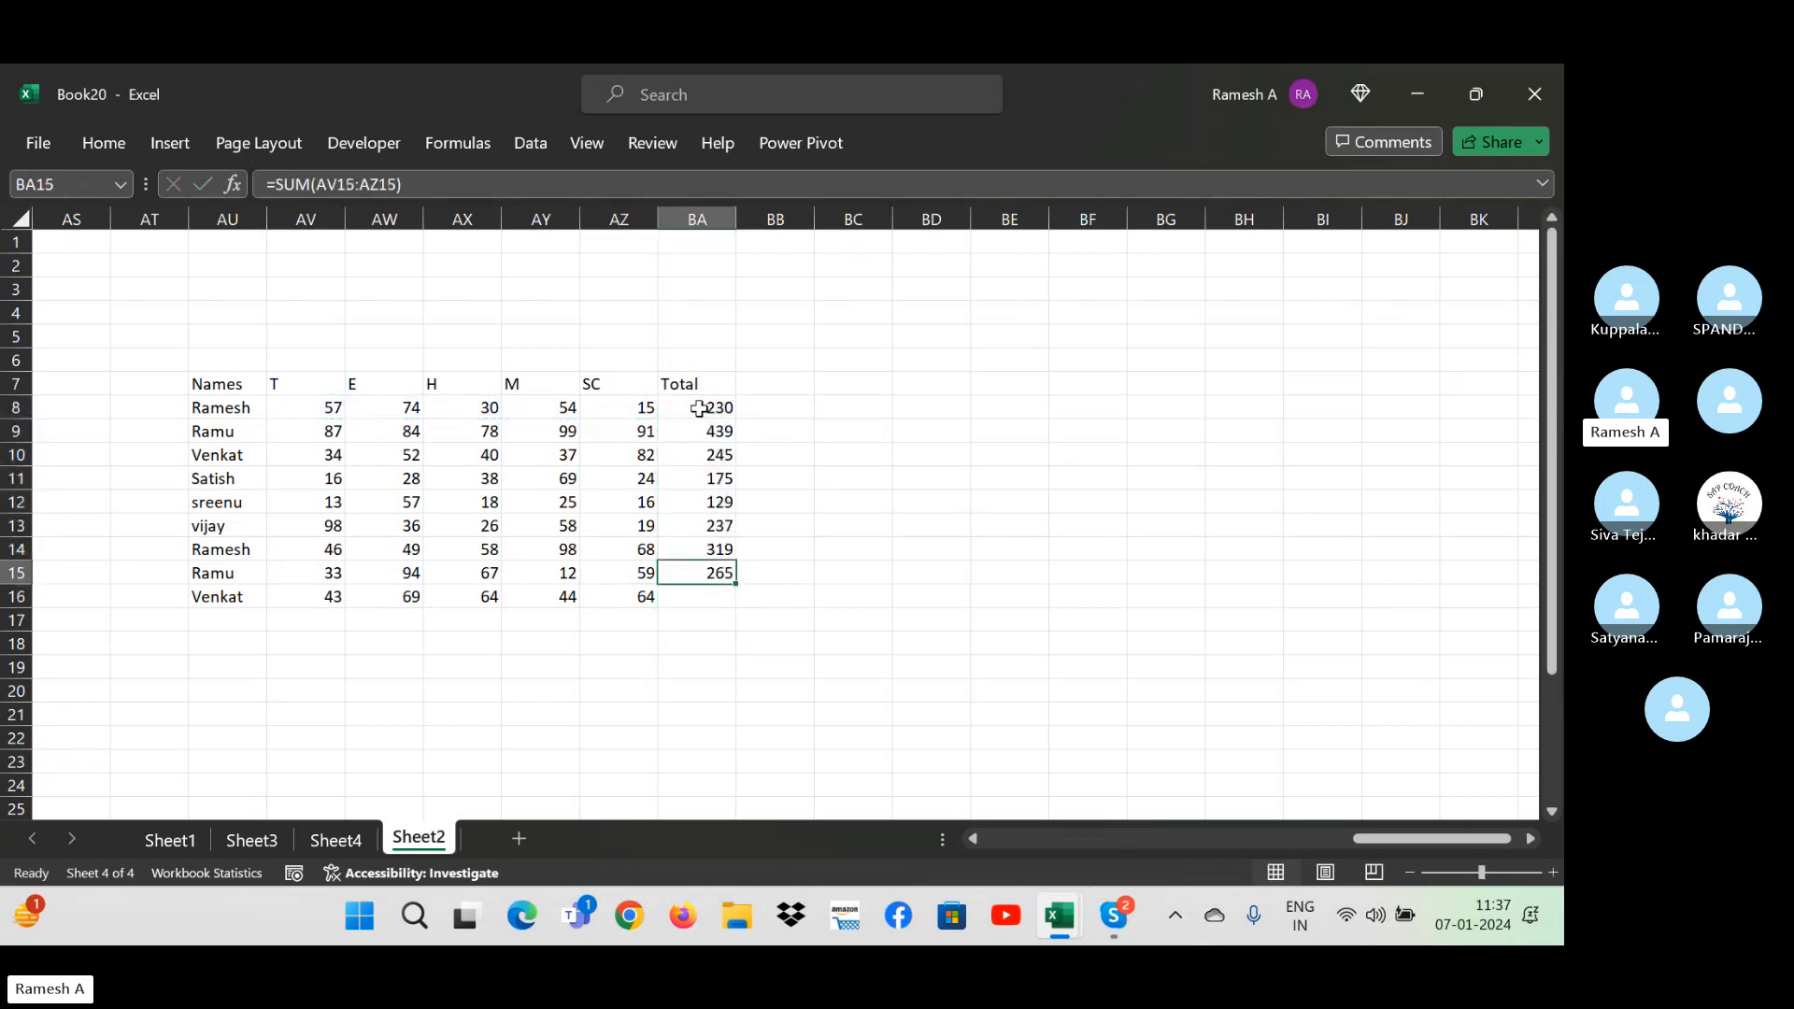
# - Add the column heading "Pass /fail" in BB7, beside Total
pyautogui.hotkey('ctrl', 'Up')
pyautogui.press('Right')
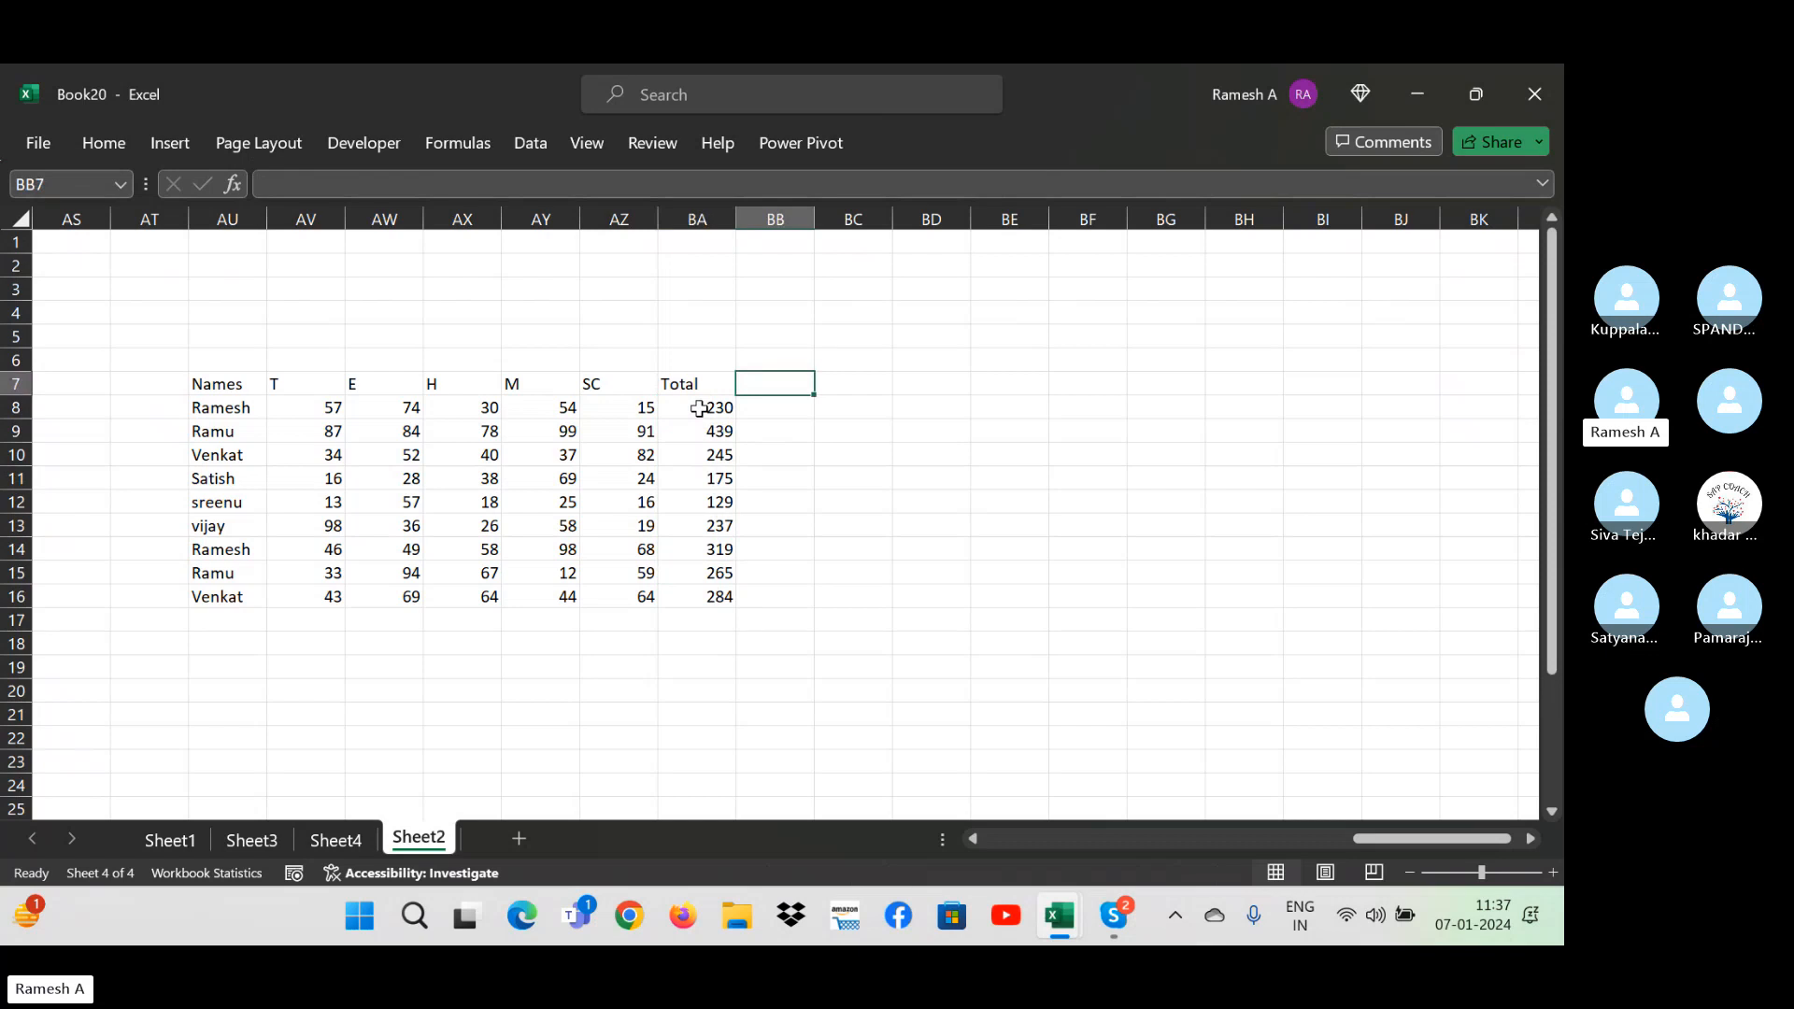
pyautogui.write('Pass 0')
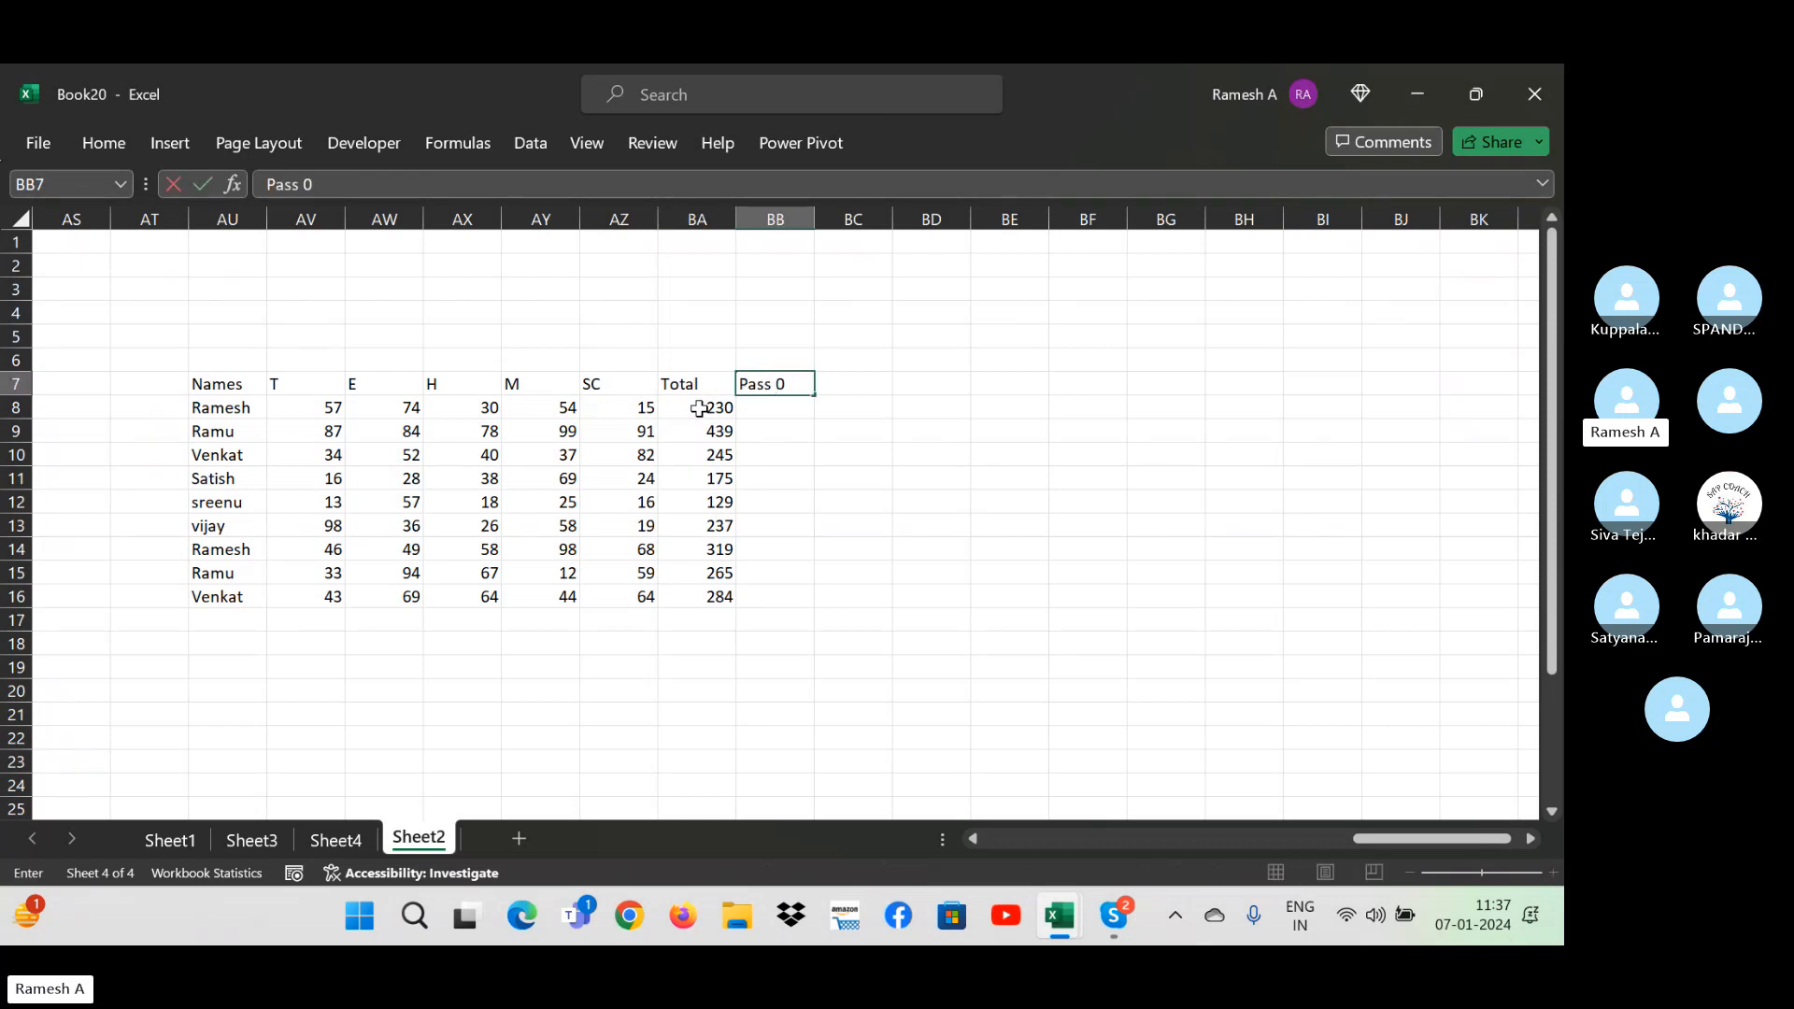
pyautogui.write('fail')
pyautogui.press('Return')
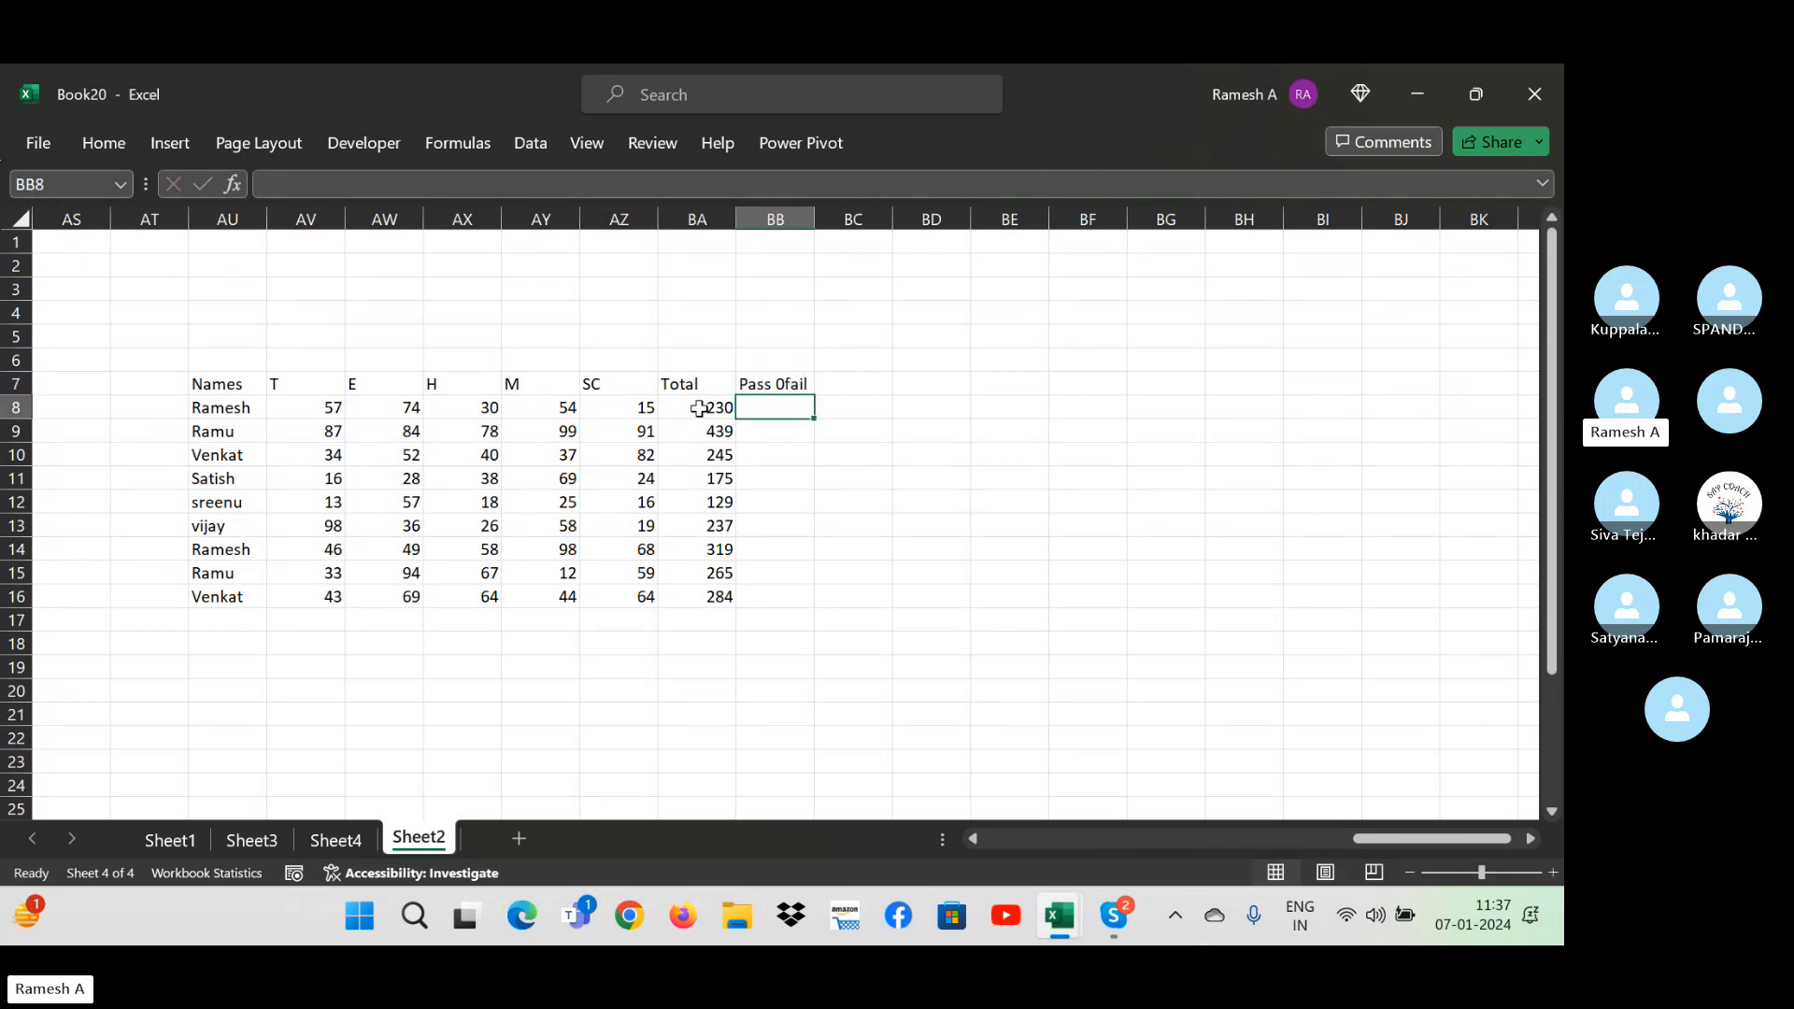
pyautogui.press('Down')
pyautogui.press('Up')
pyautogui.press('Up')
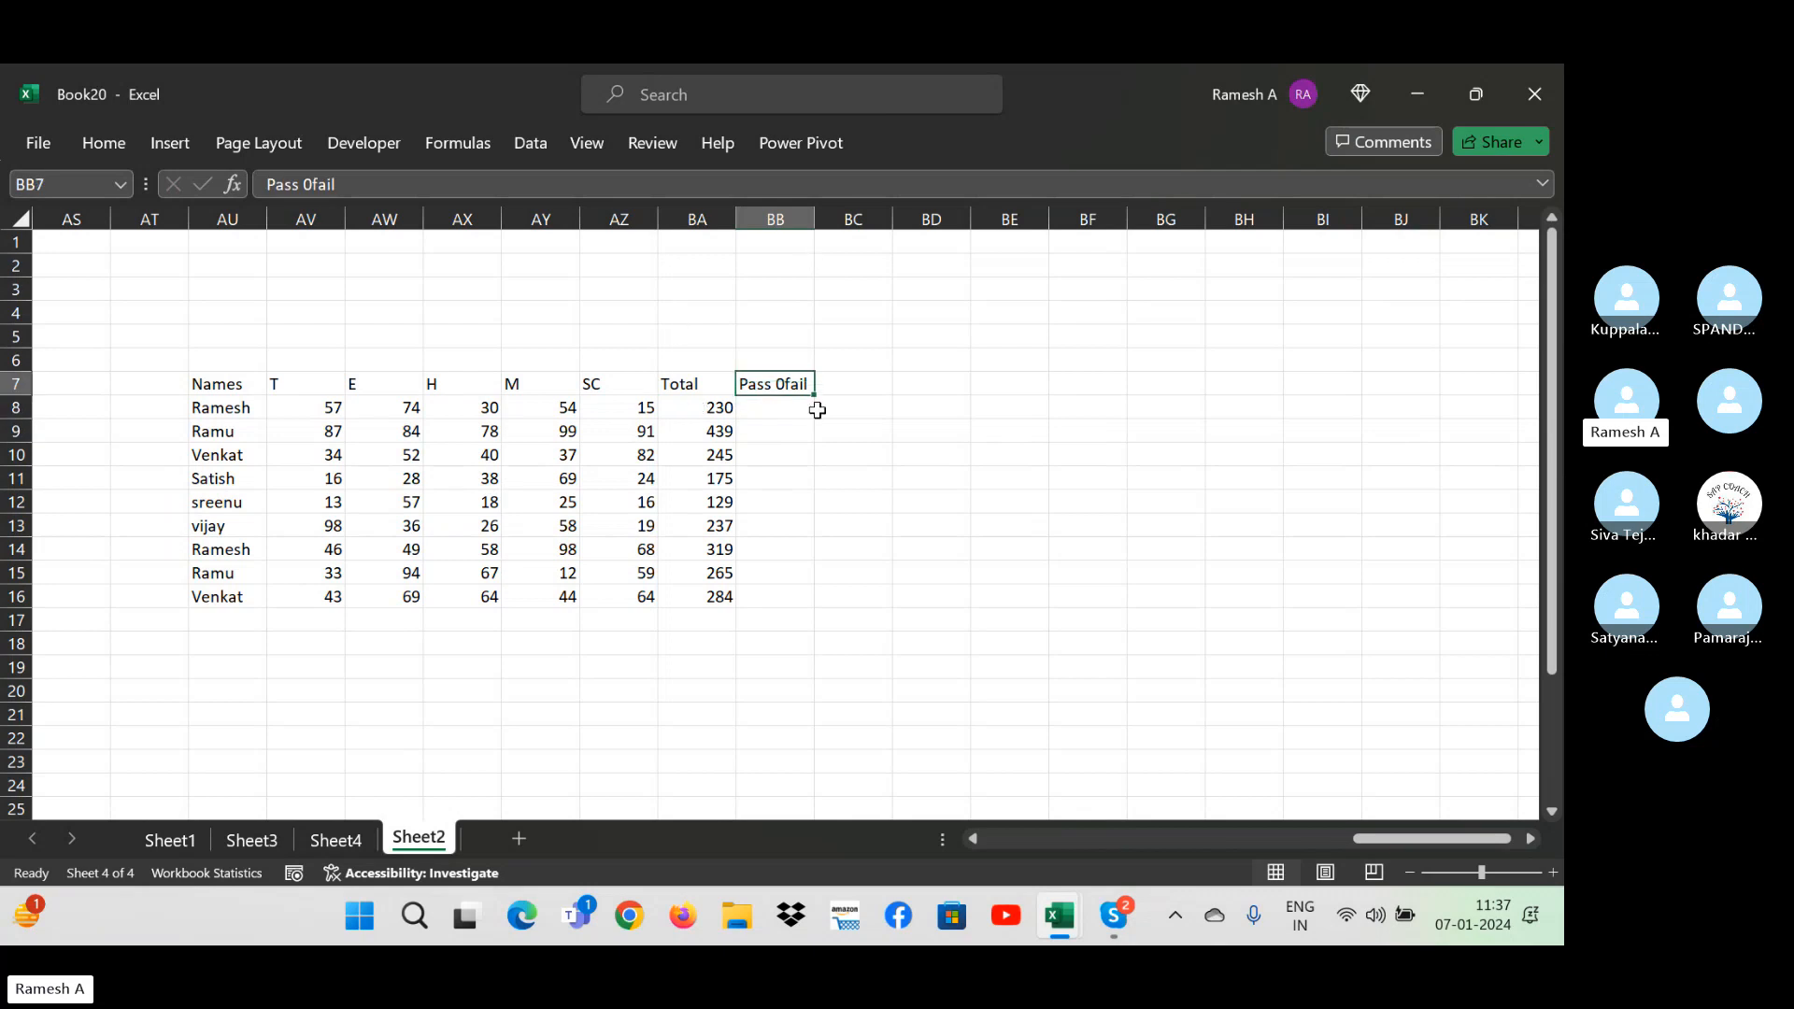
pyautogui.doubleClick(778, 381)
pyautogui.press('BackSpace')
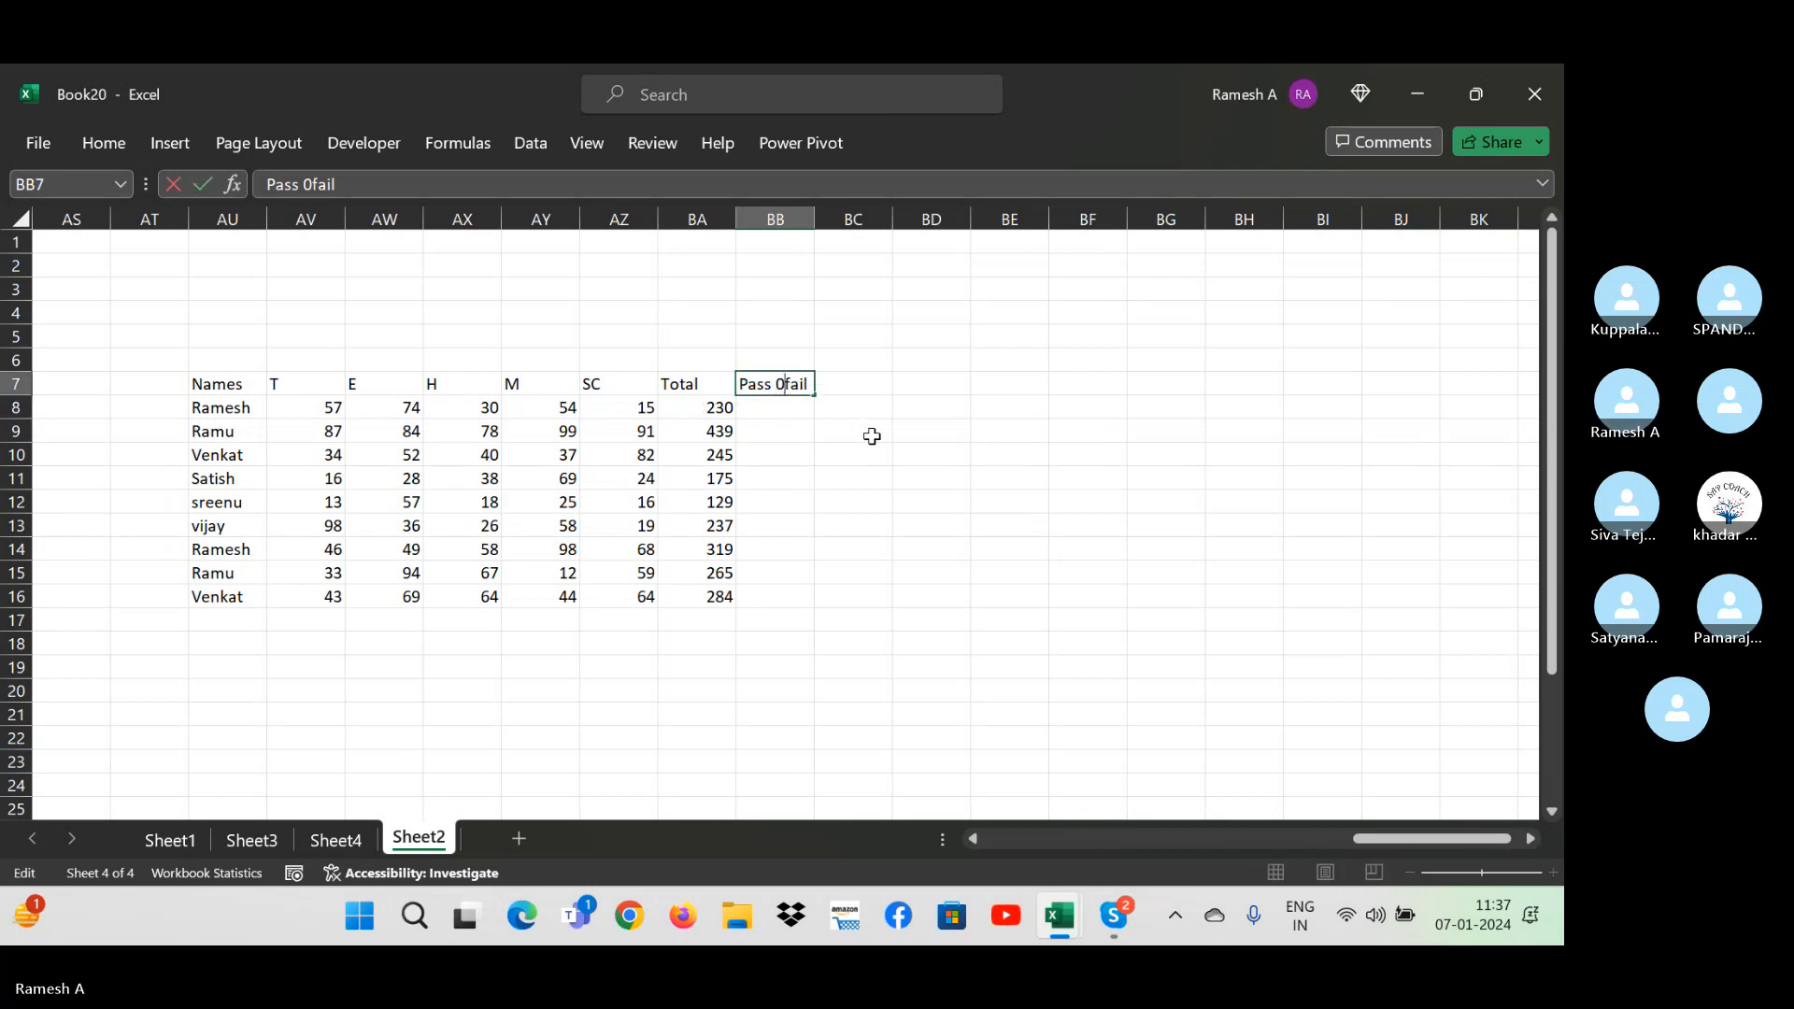
pyautogui.write('/')
pyautogui.press('Return')
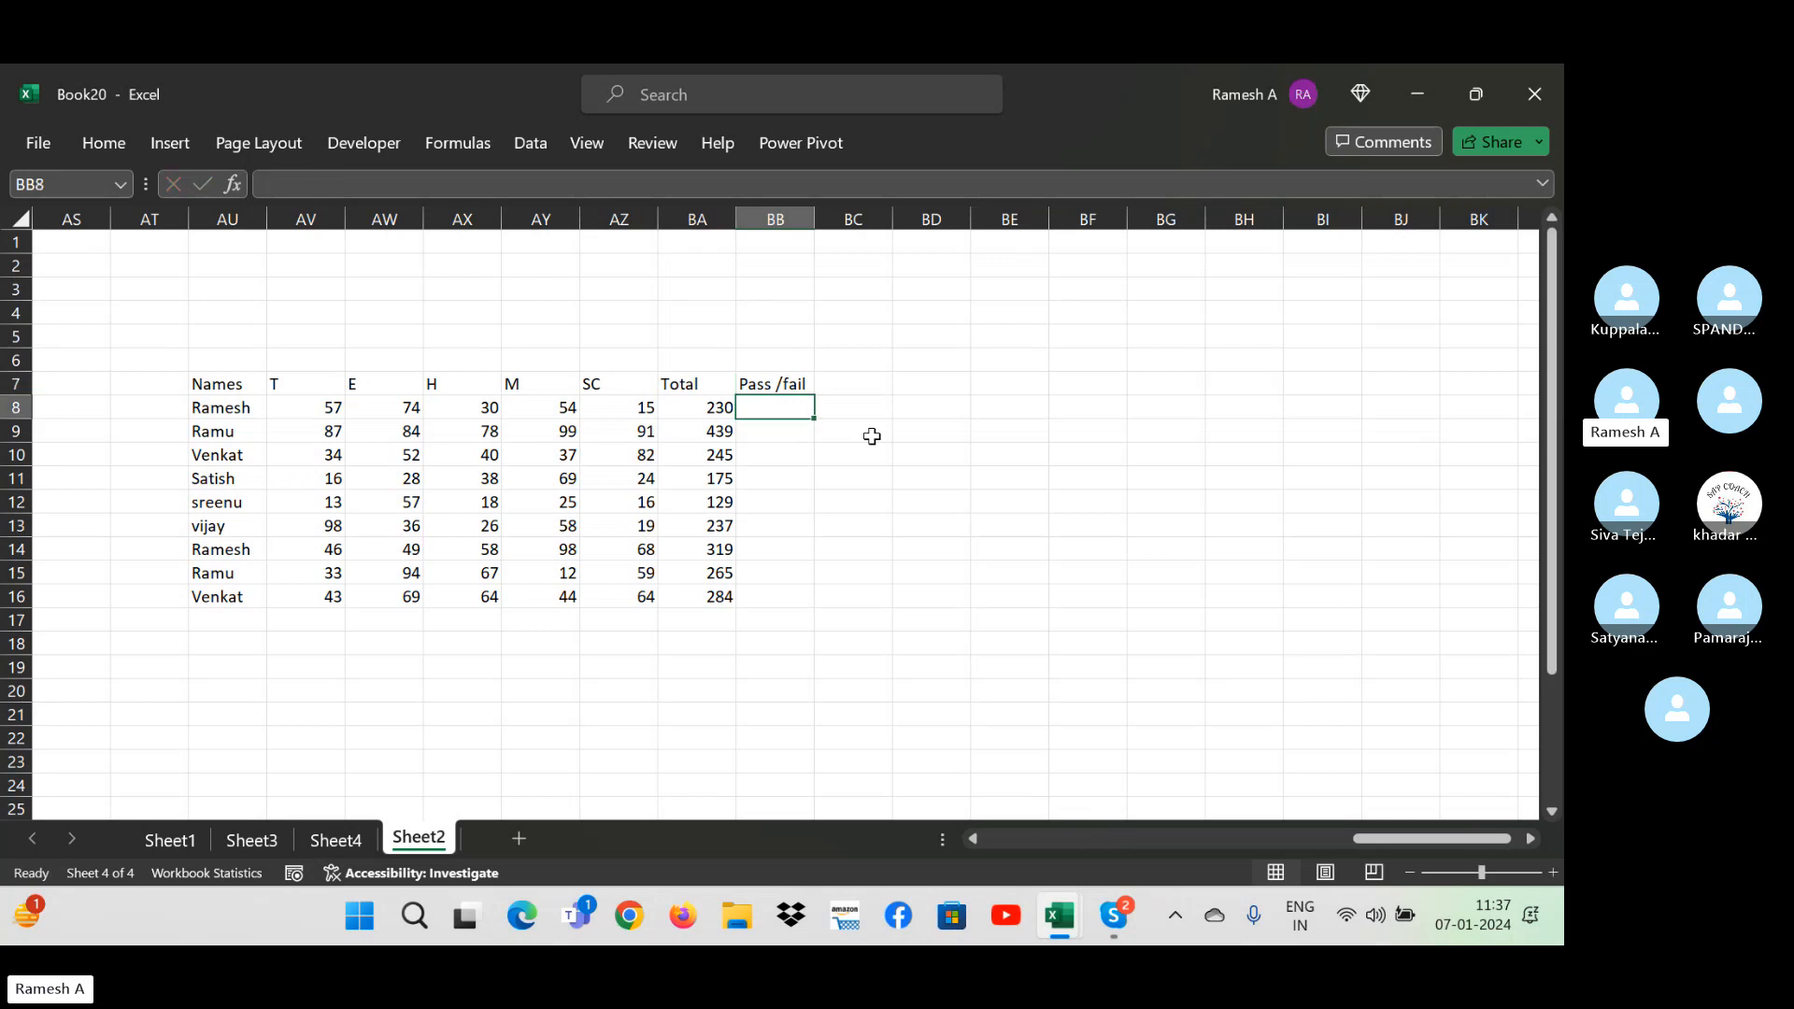
# - Enter 35 in AY2, above the marks table, as the pass mark
pyautogui.click(398, 413)
pyautogui.click(466, 418)
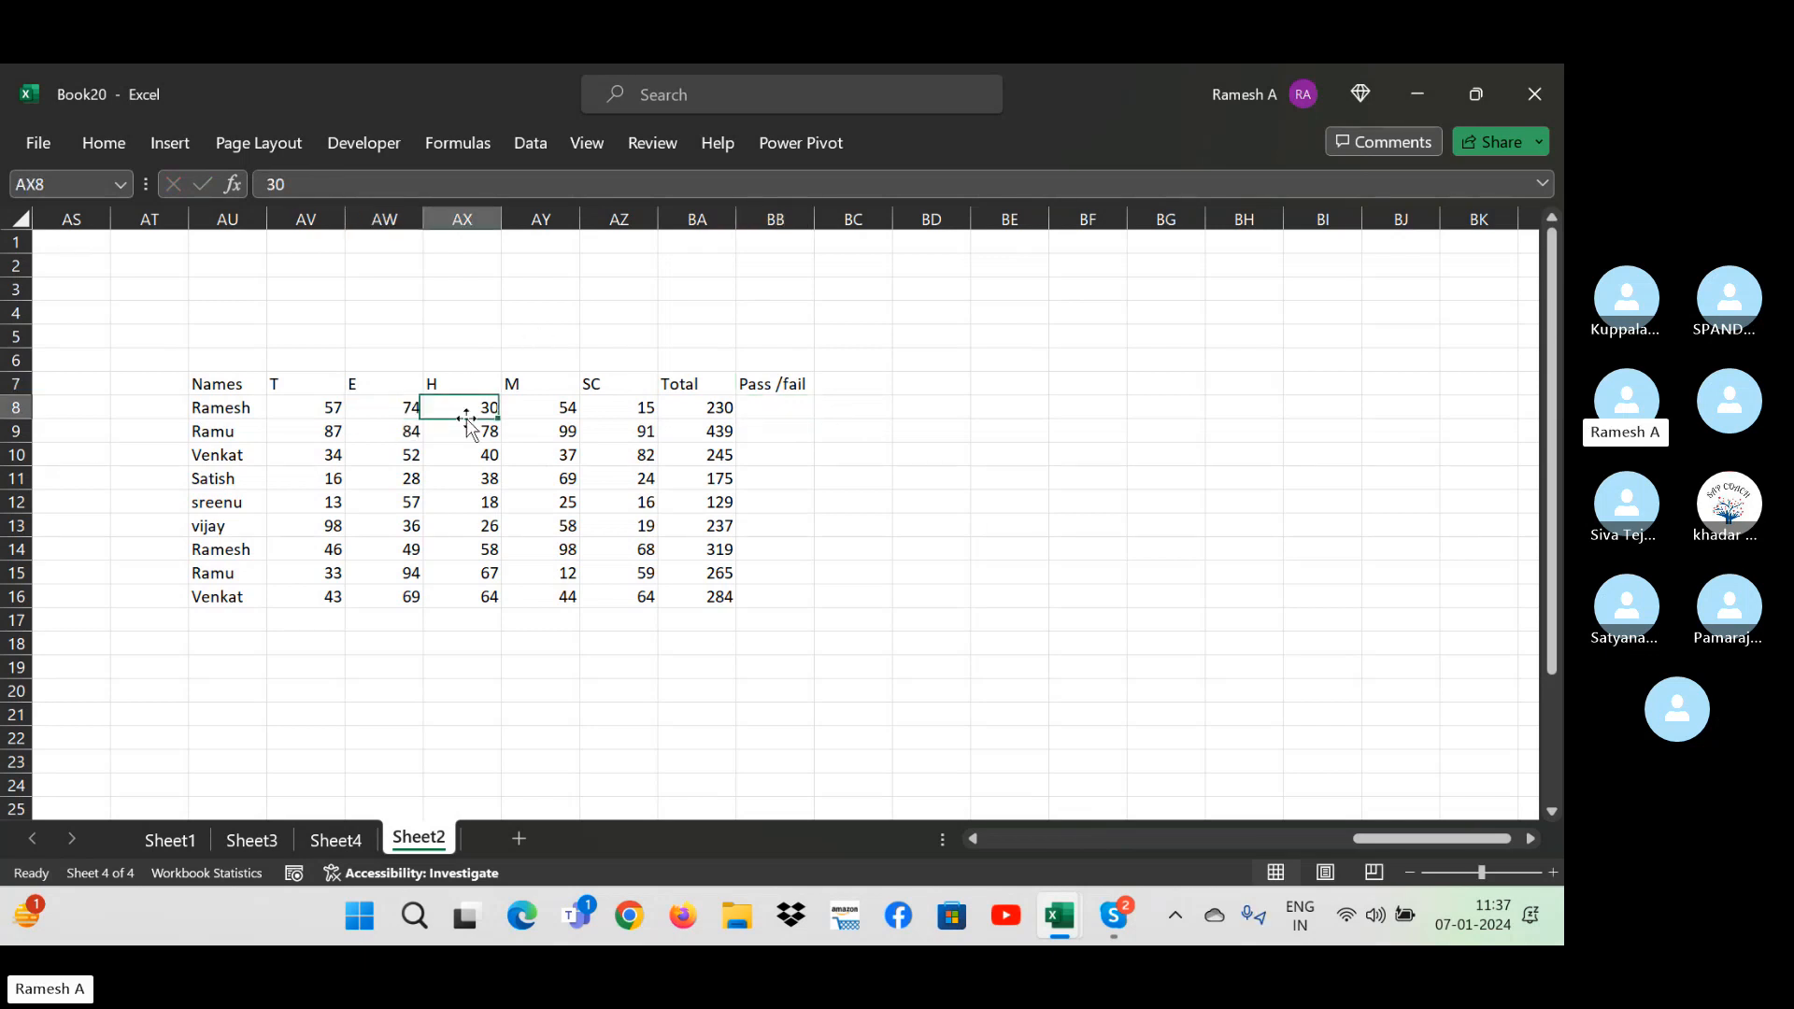
pyautogui.click(290, 408)
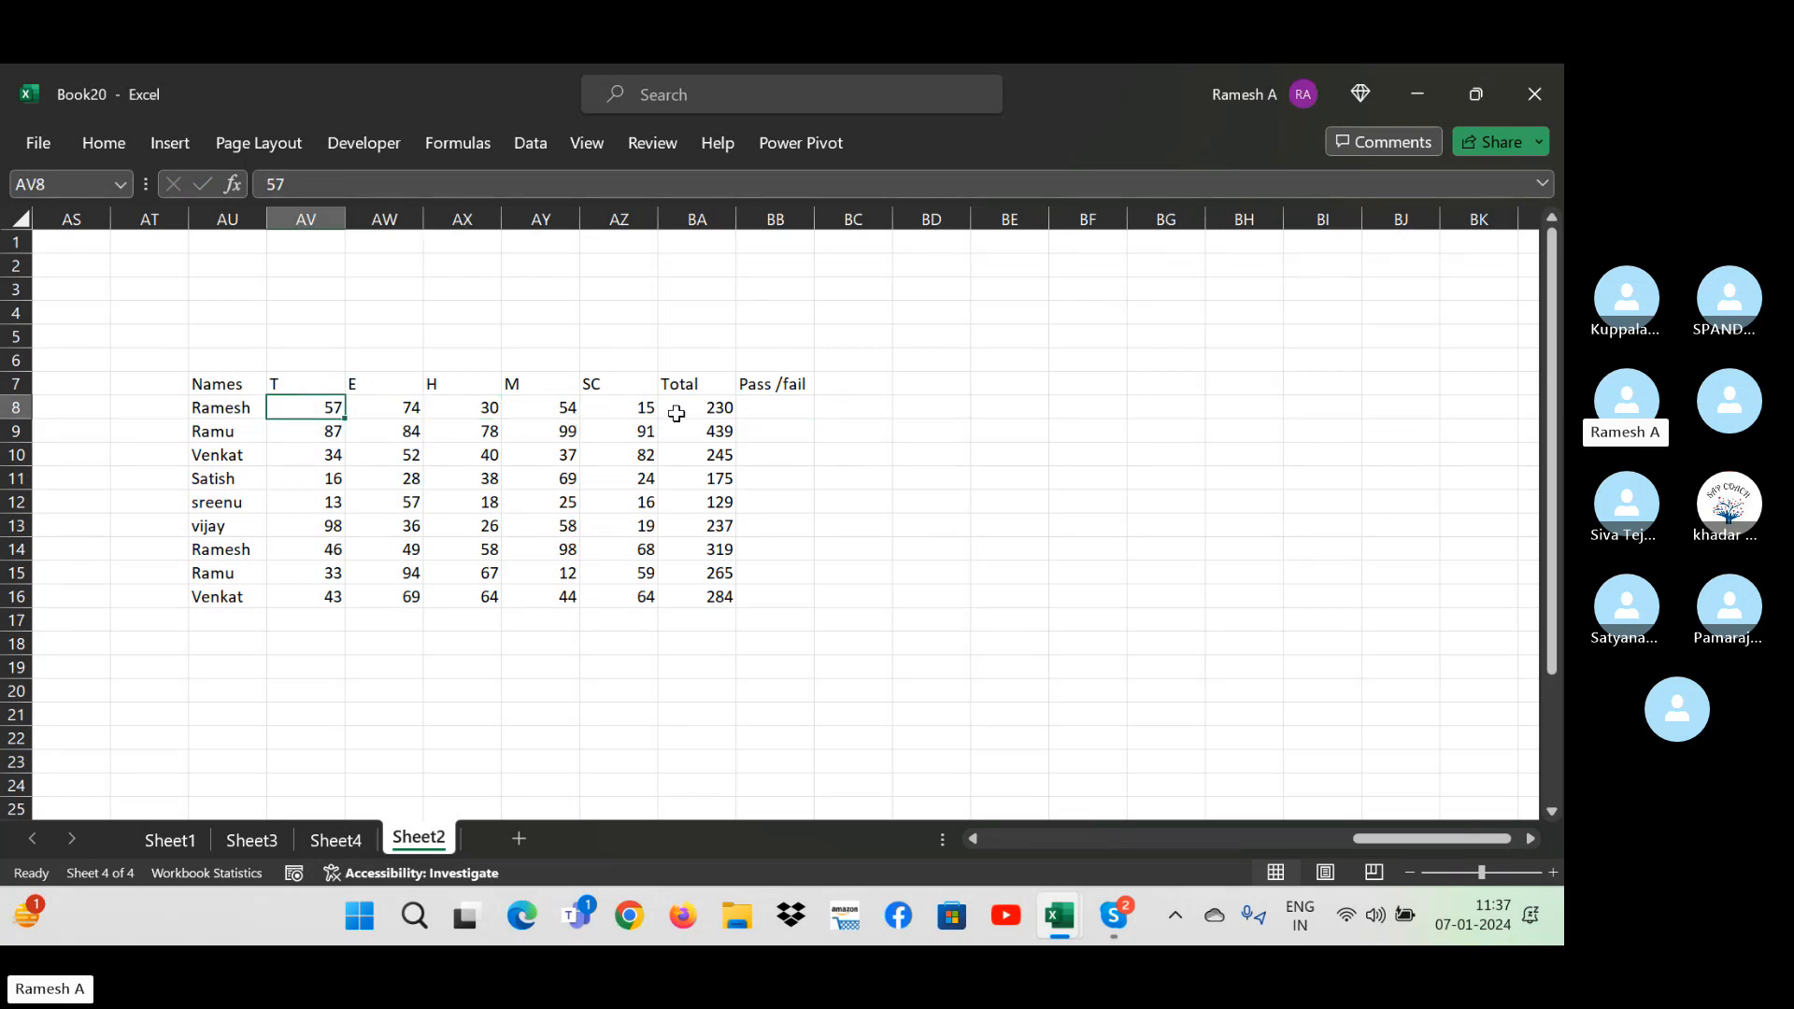
pyautogui.click(527, 266)
pyautogui.write('35')
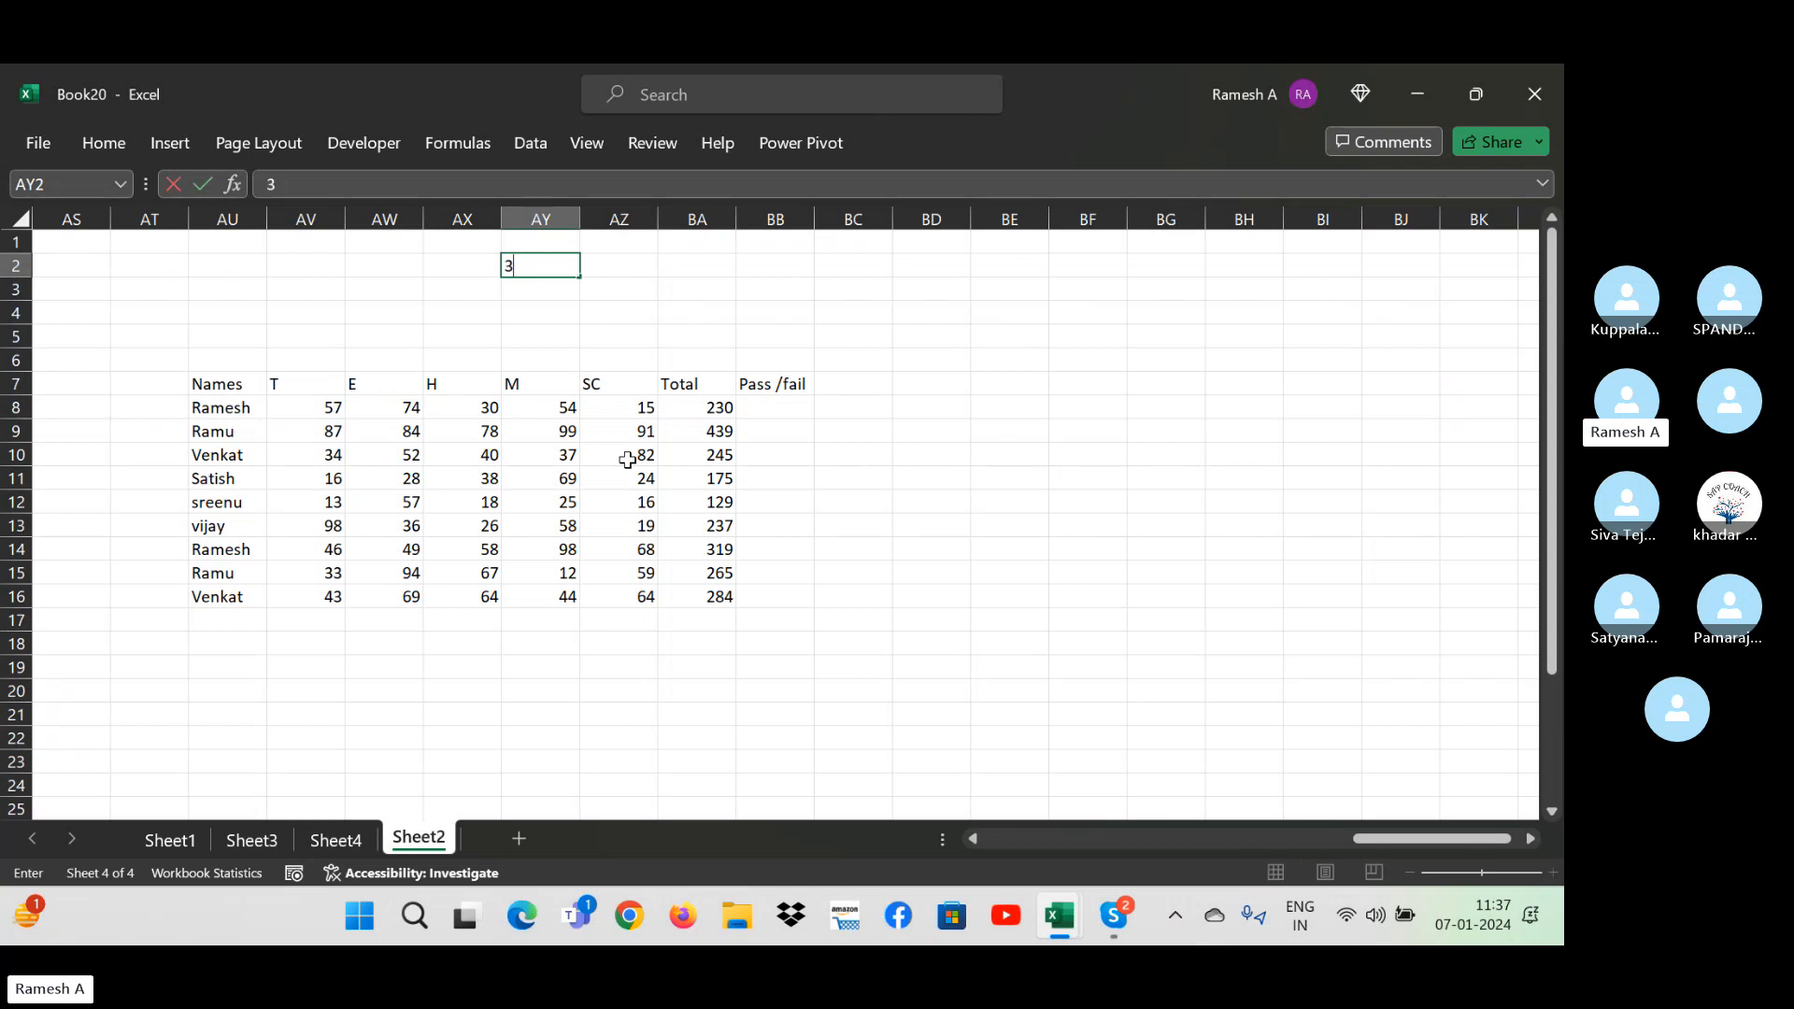
pyautogui.press('Return')
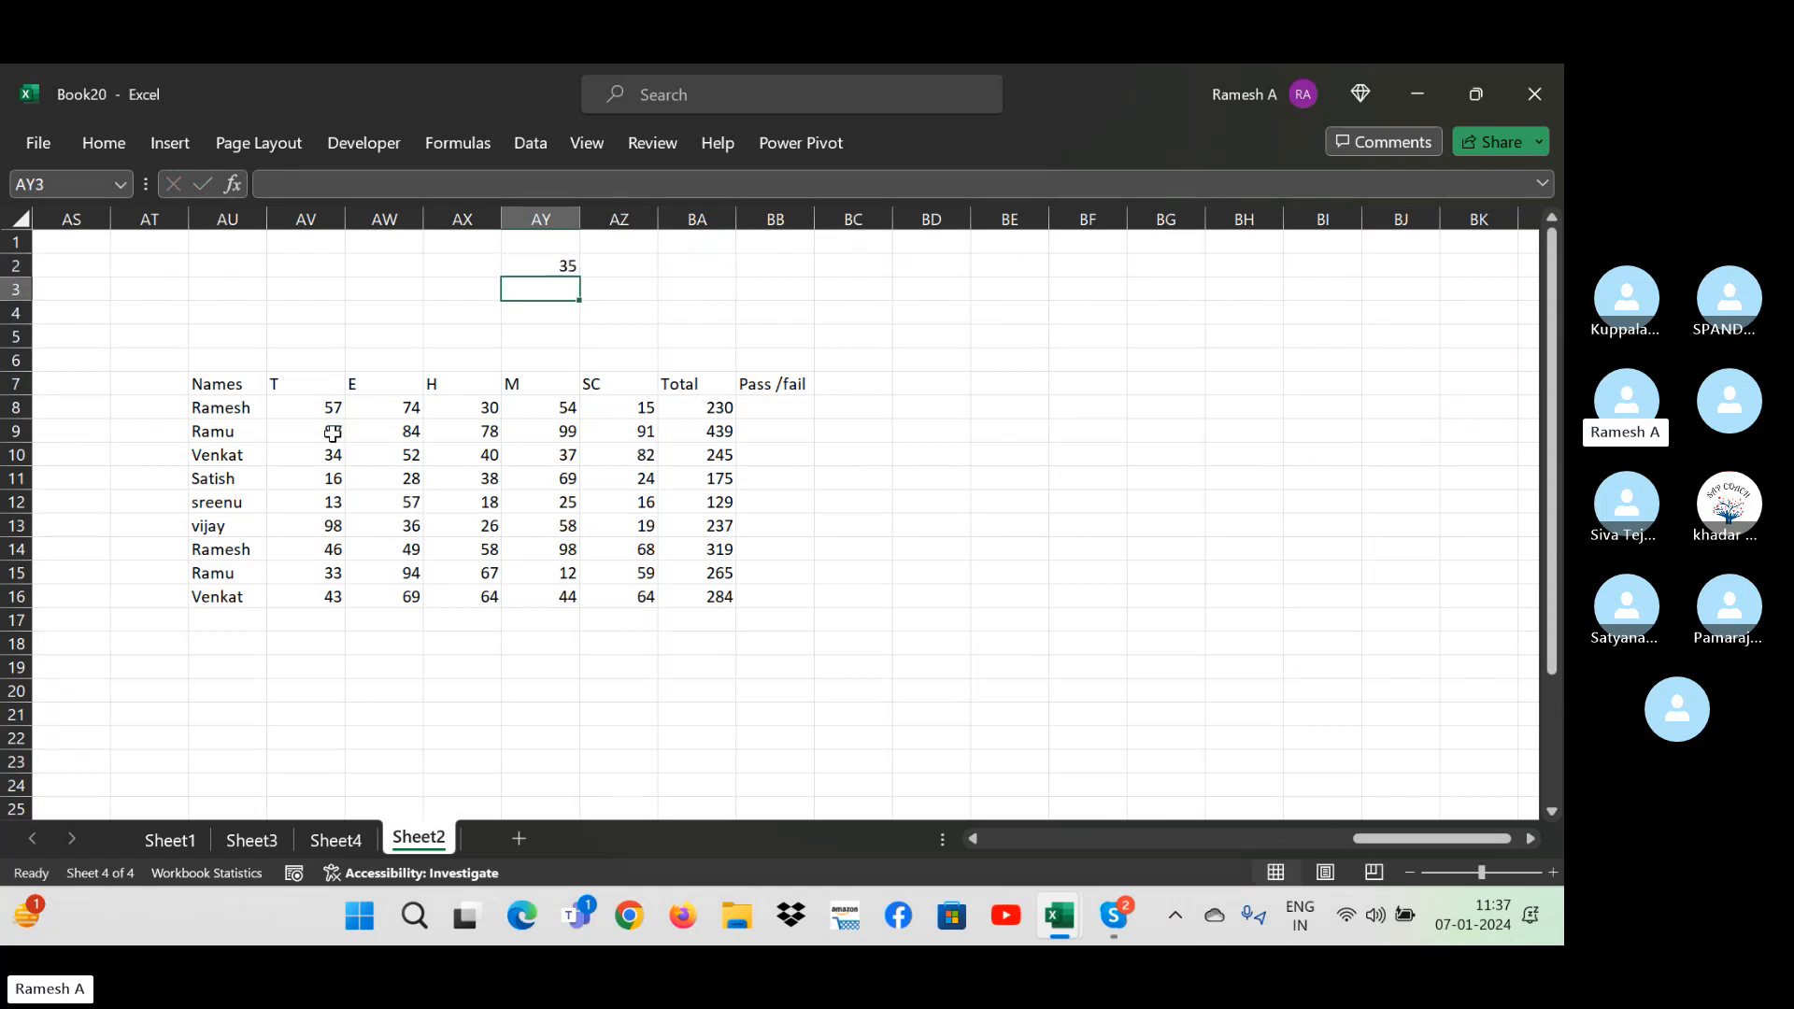
# - Compare the first student's five subject marks in row 8 with the pass mark in AY2
pyautogui.click(564, 267)
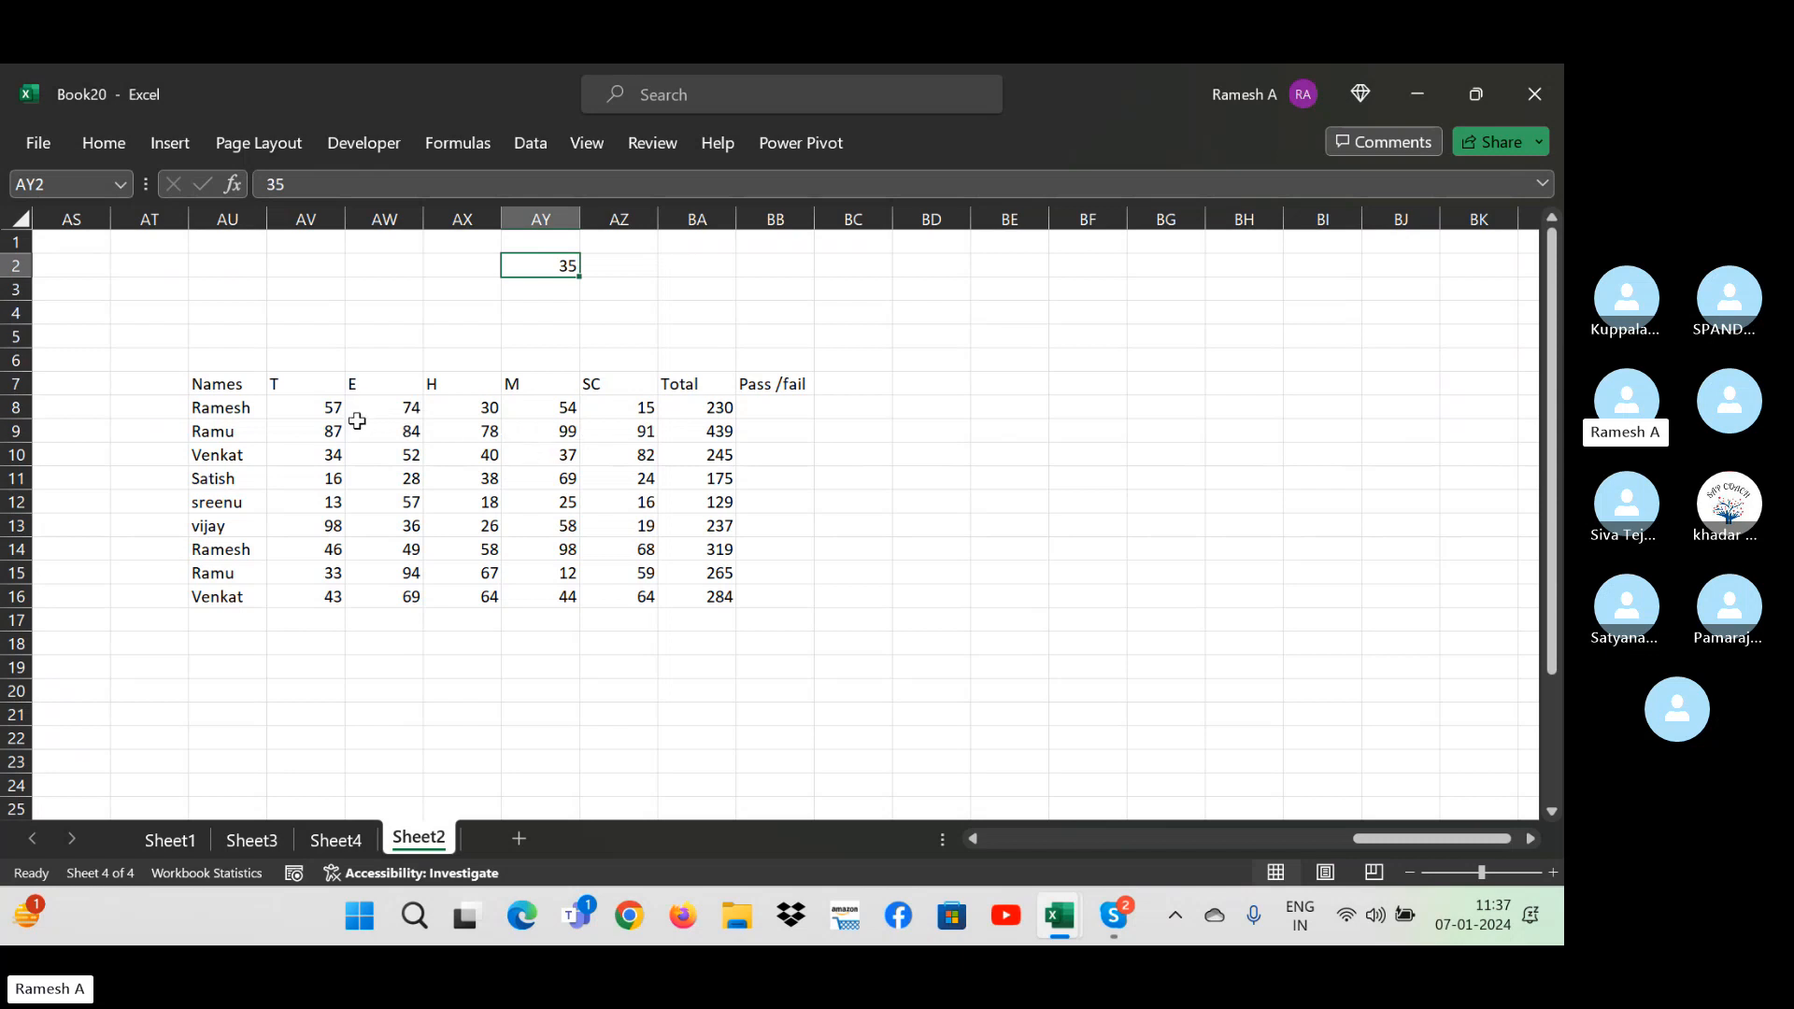
pyautogui.click(329, 408)
pyautogui.click(409, 406)
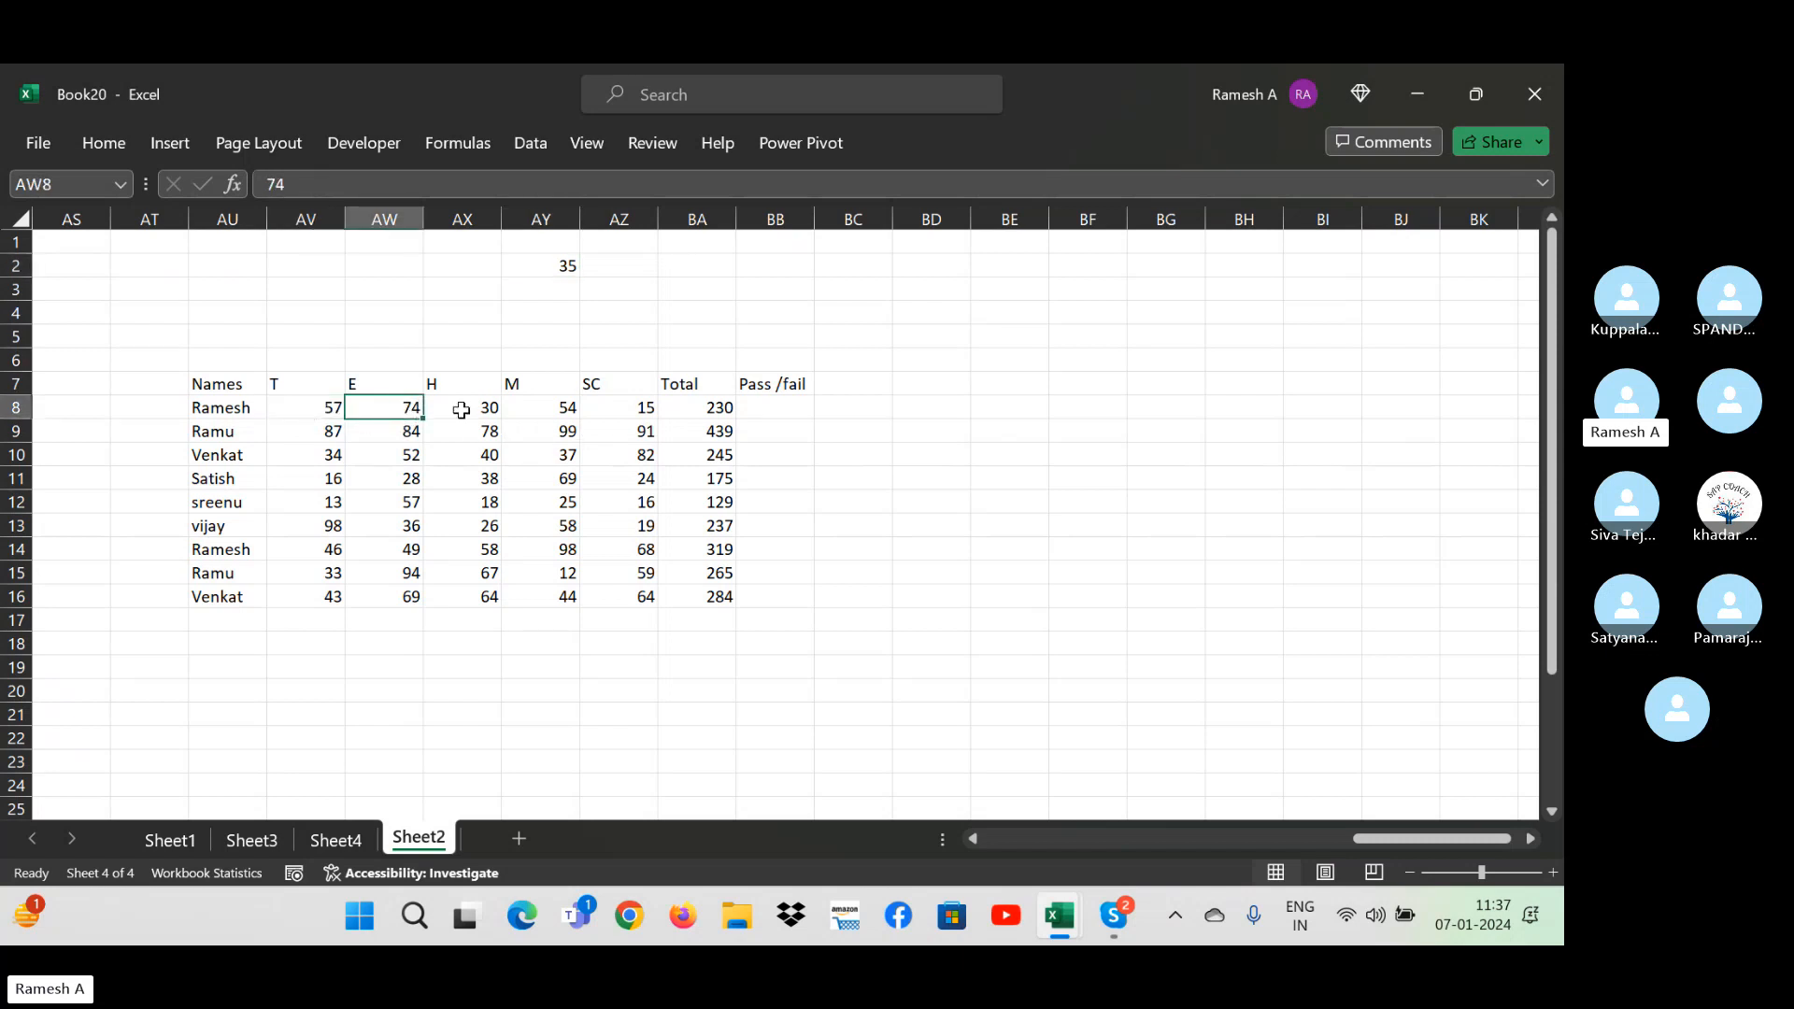
pyautogui.click(490, 411)
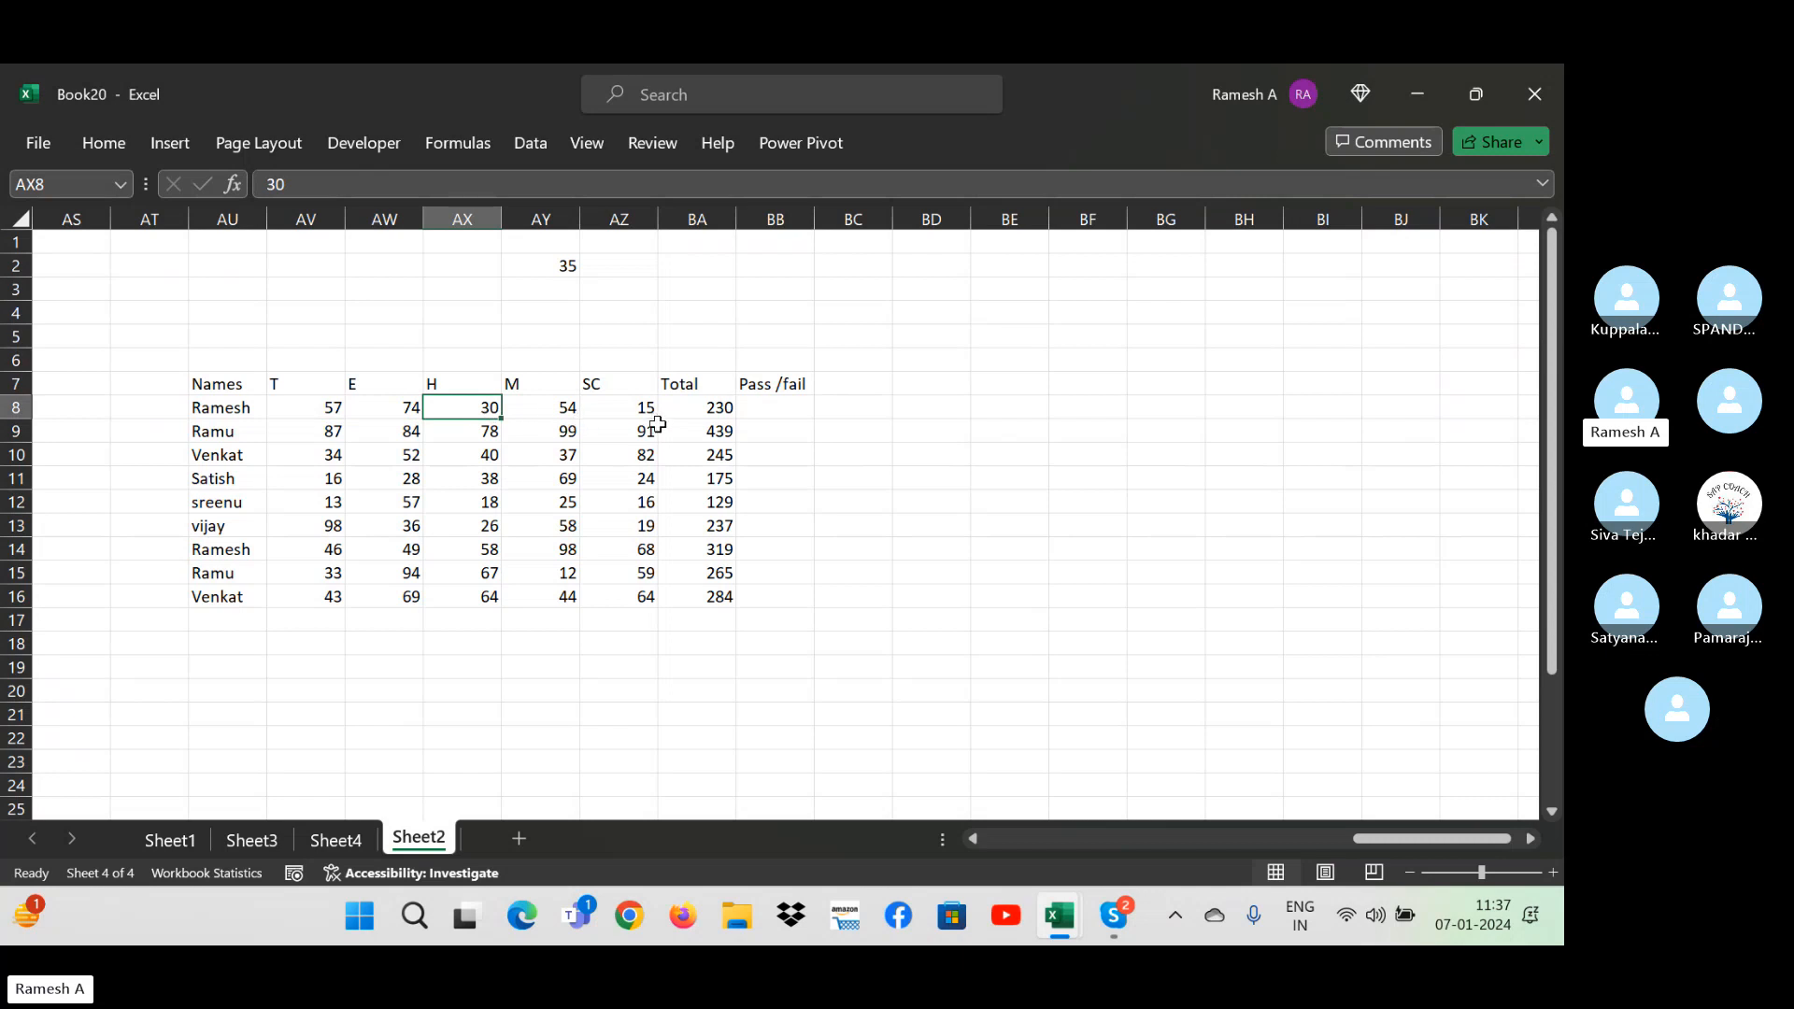
pyautogui.click(755, 408)
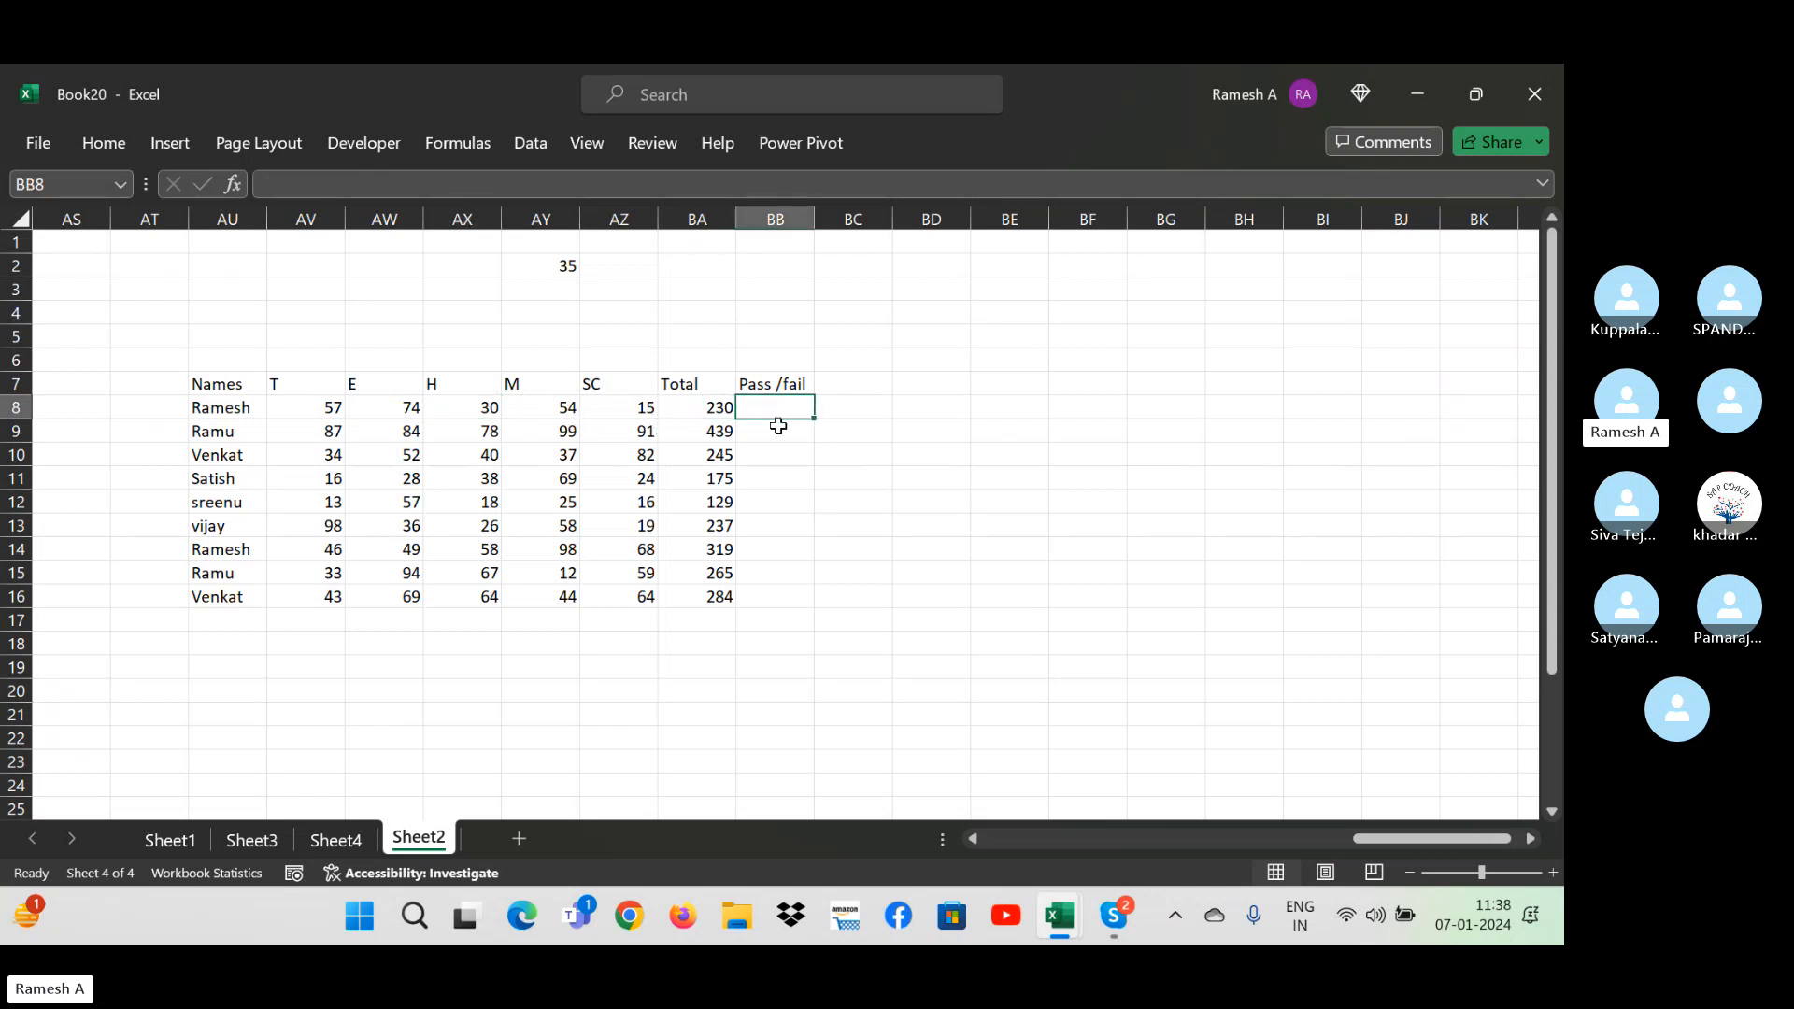
pyautogui.moveTo(651, 408); pyautogui.dragTo(321, 405)
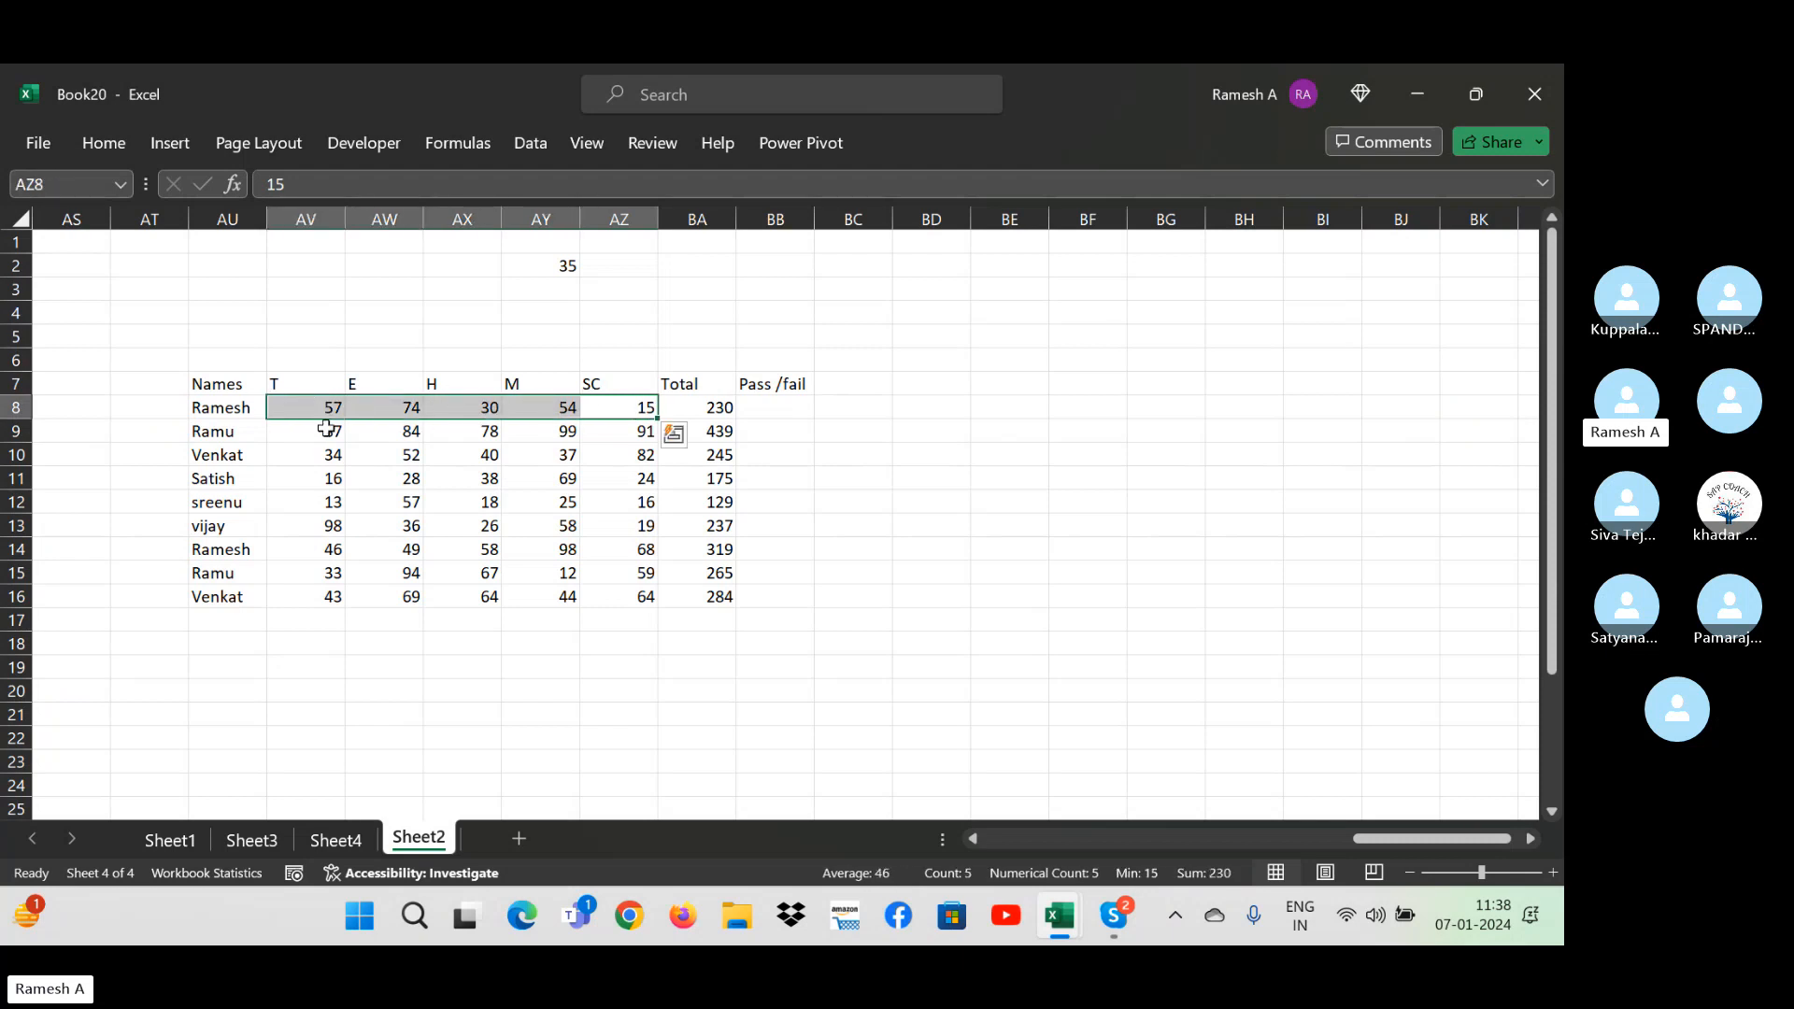
# - Go through the first student's marks in row 8 one subject at a time, ending at the SC mark
pyautogui.click(313, 412)
pyautogui.click(379, 404)
pyautogui.click(481, 406)
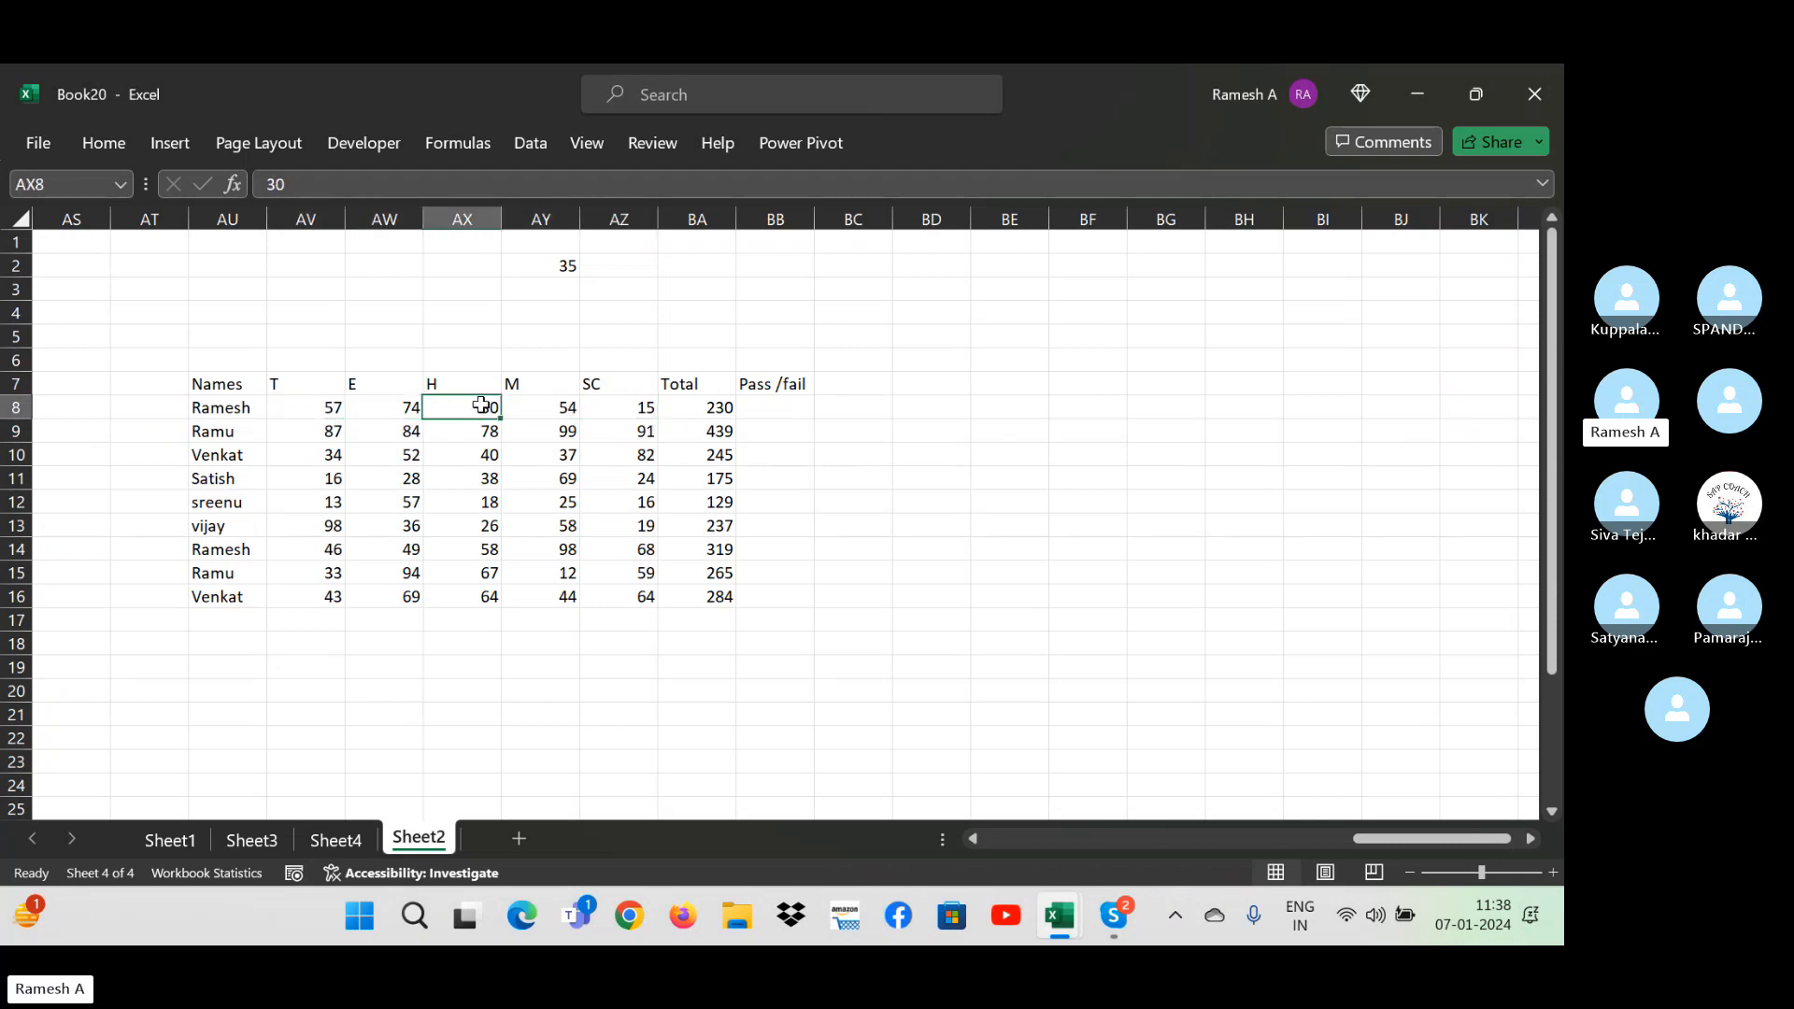
pyautogui.click(618, 407)
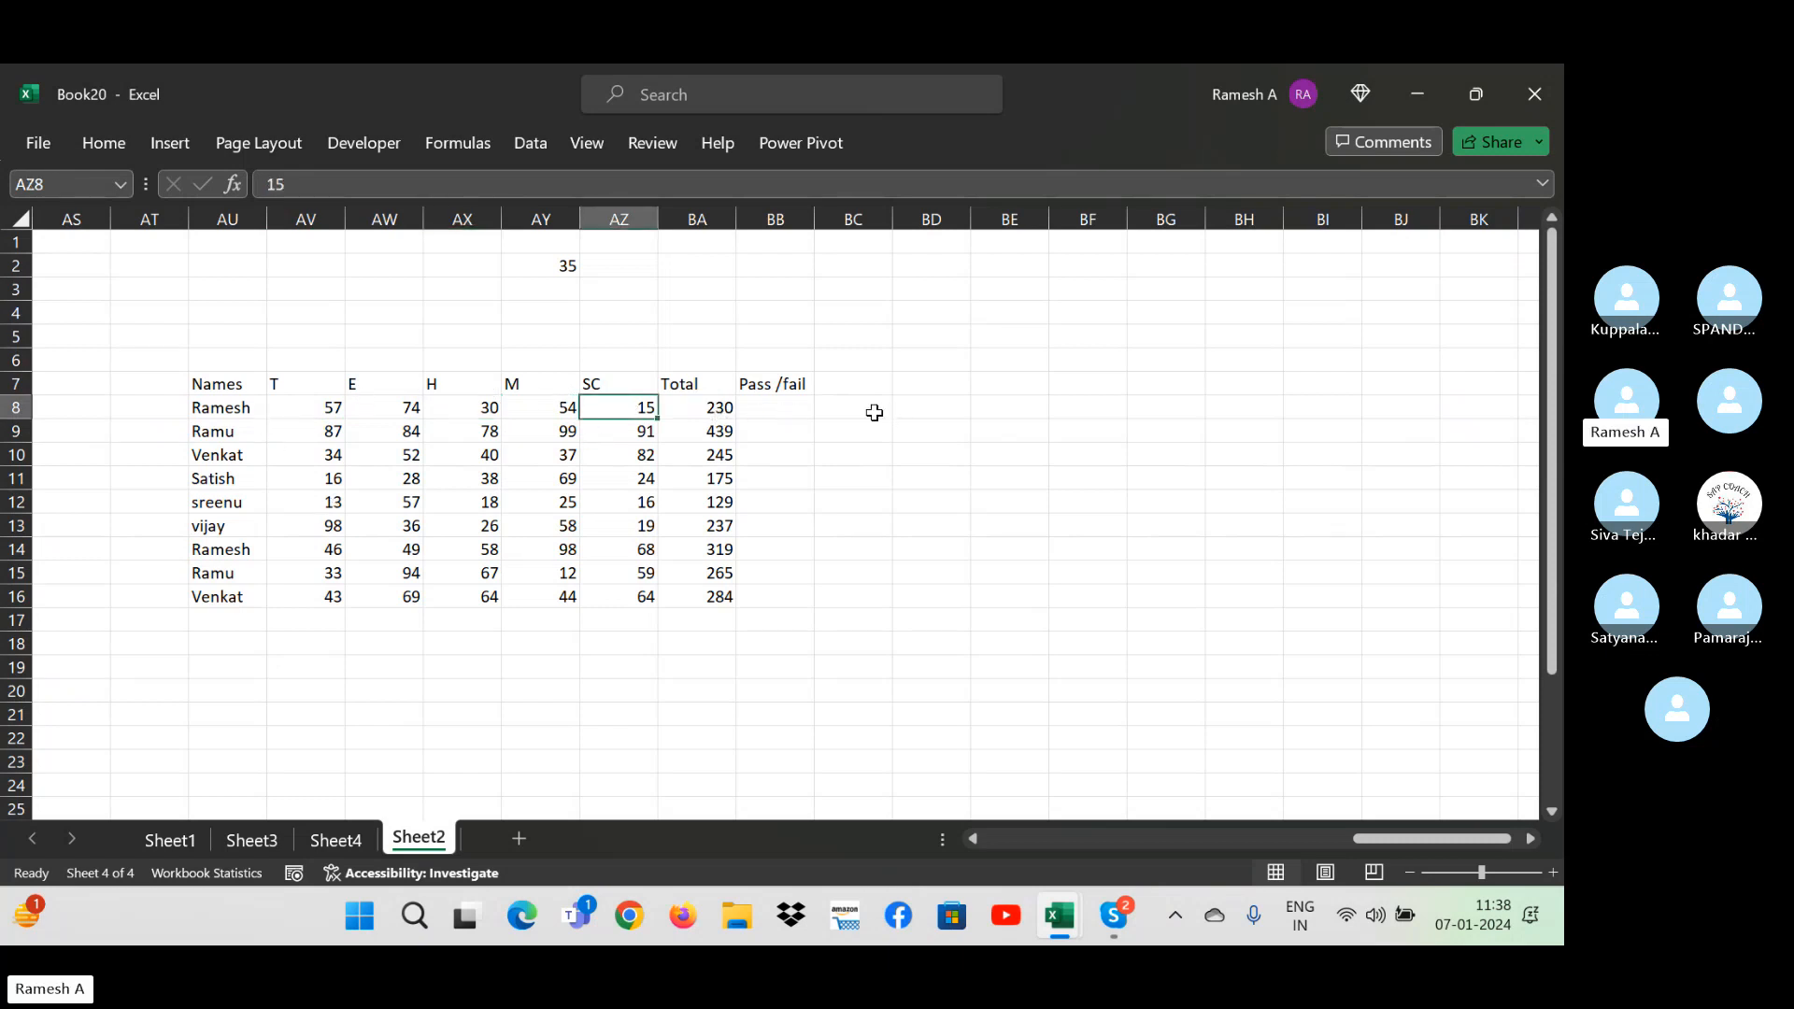
# - Begin an AND formula in BC8, beside the first student's Pass /fail cell
pyautogui.click(812, 411)
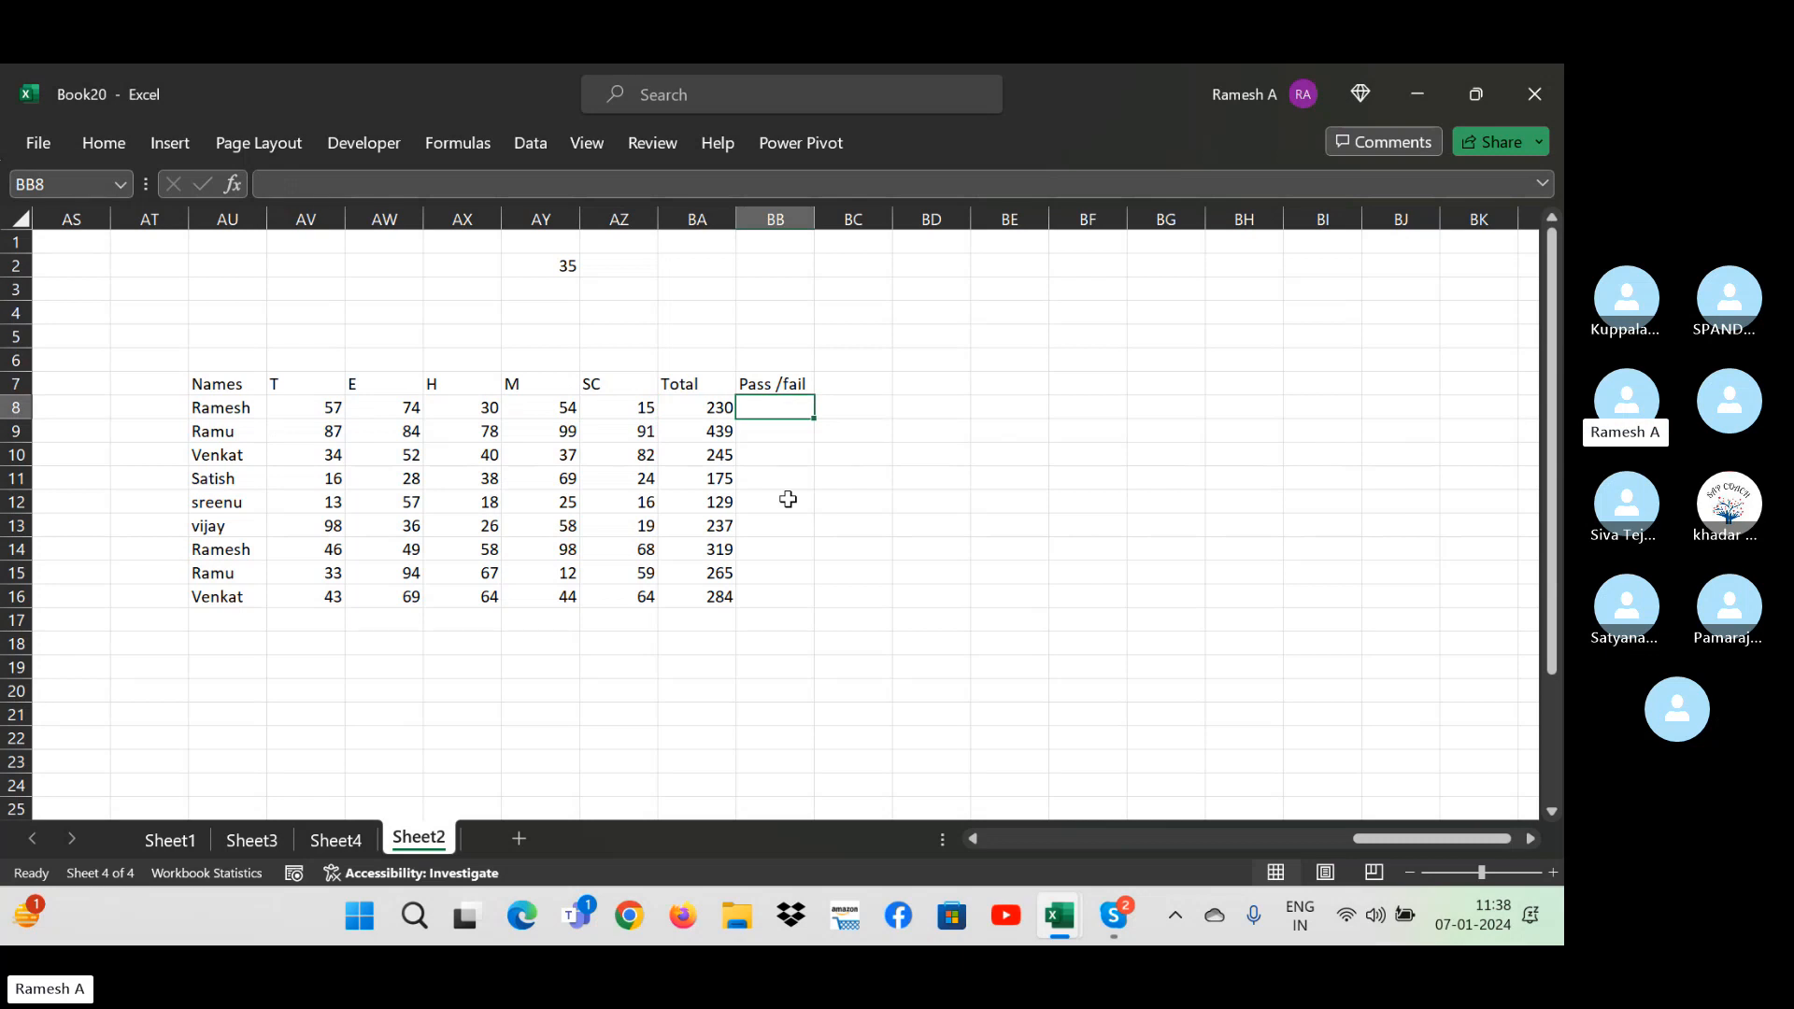
pyautogui.press('Right')
pyautogui.write('=and(')
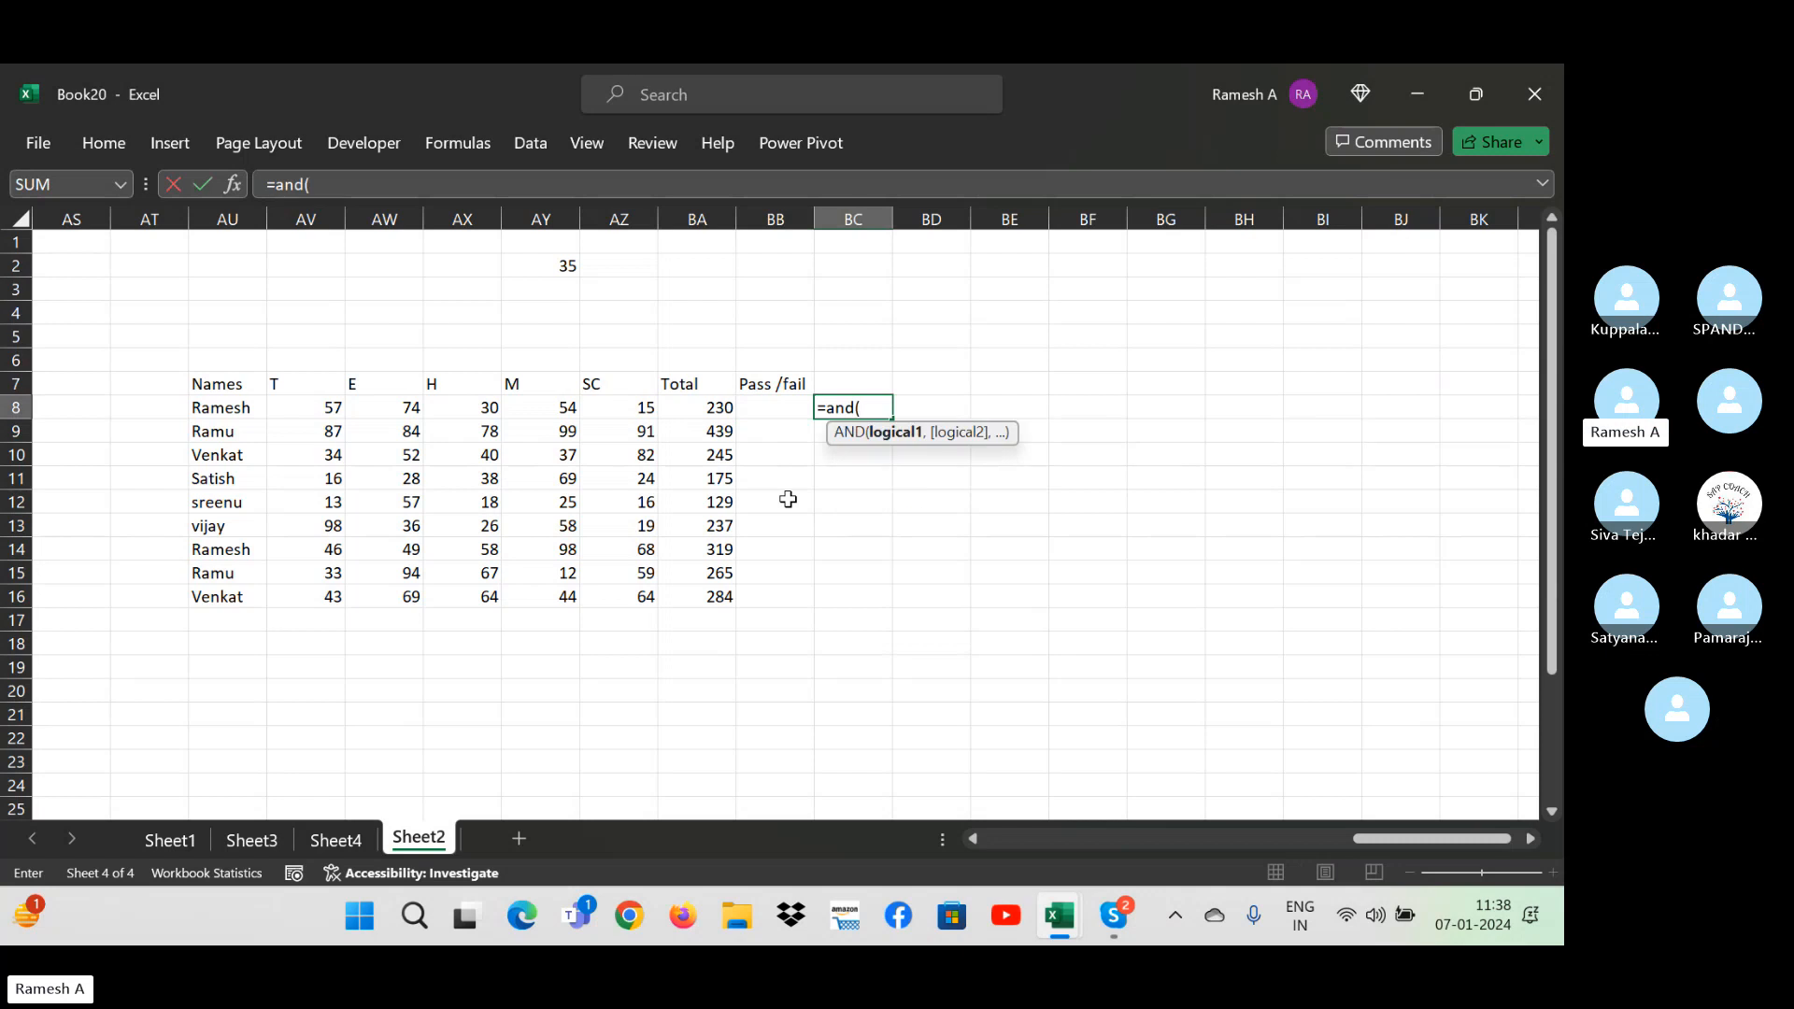
# - Switch to the Skype call to mute and unmute the microphone, and return to the BC8 formula in Excel
pyautogui.hotkey('alt', 'Tab')
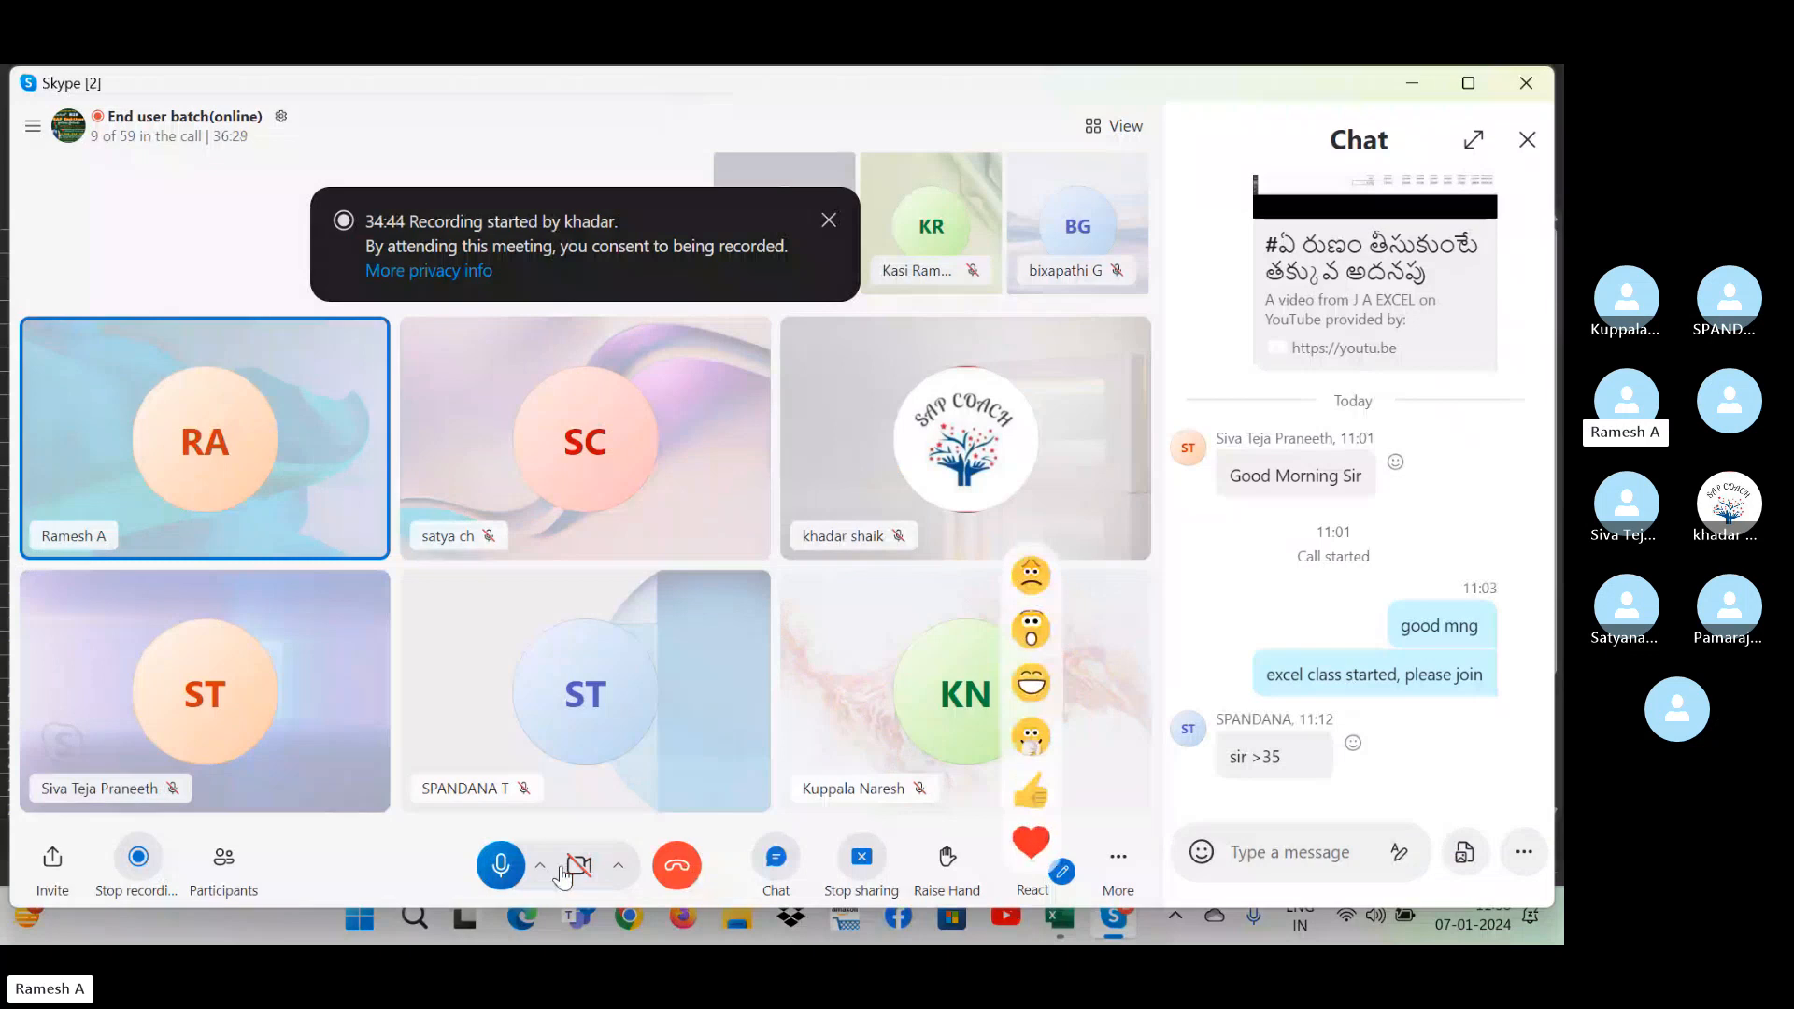
pyautogui.click(508, 865)
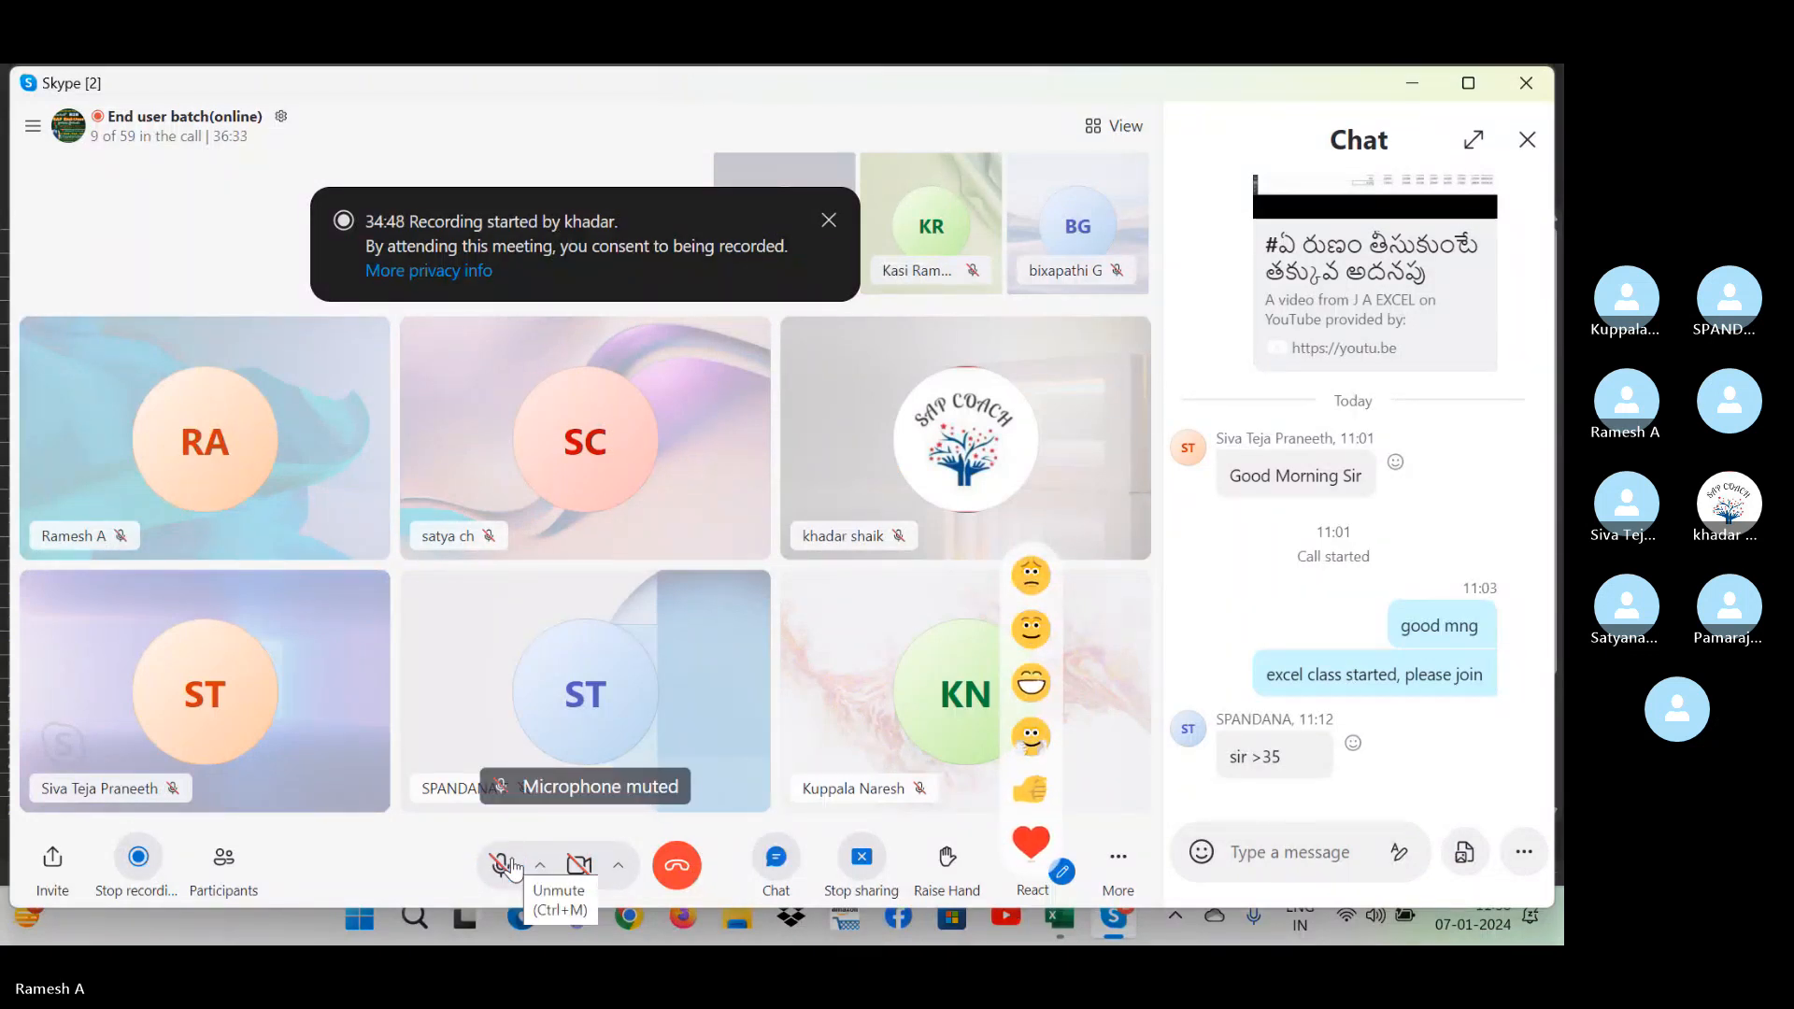
pyautogui.click(504, 865)
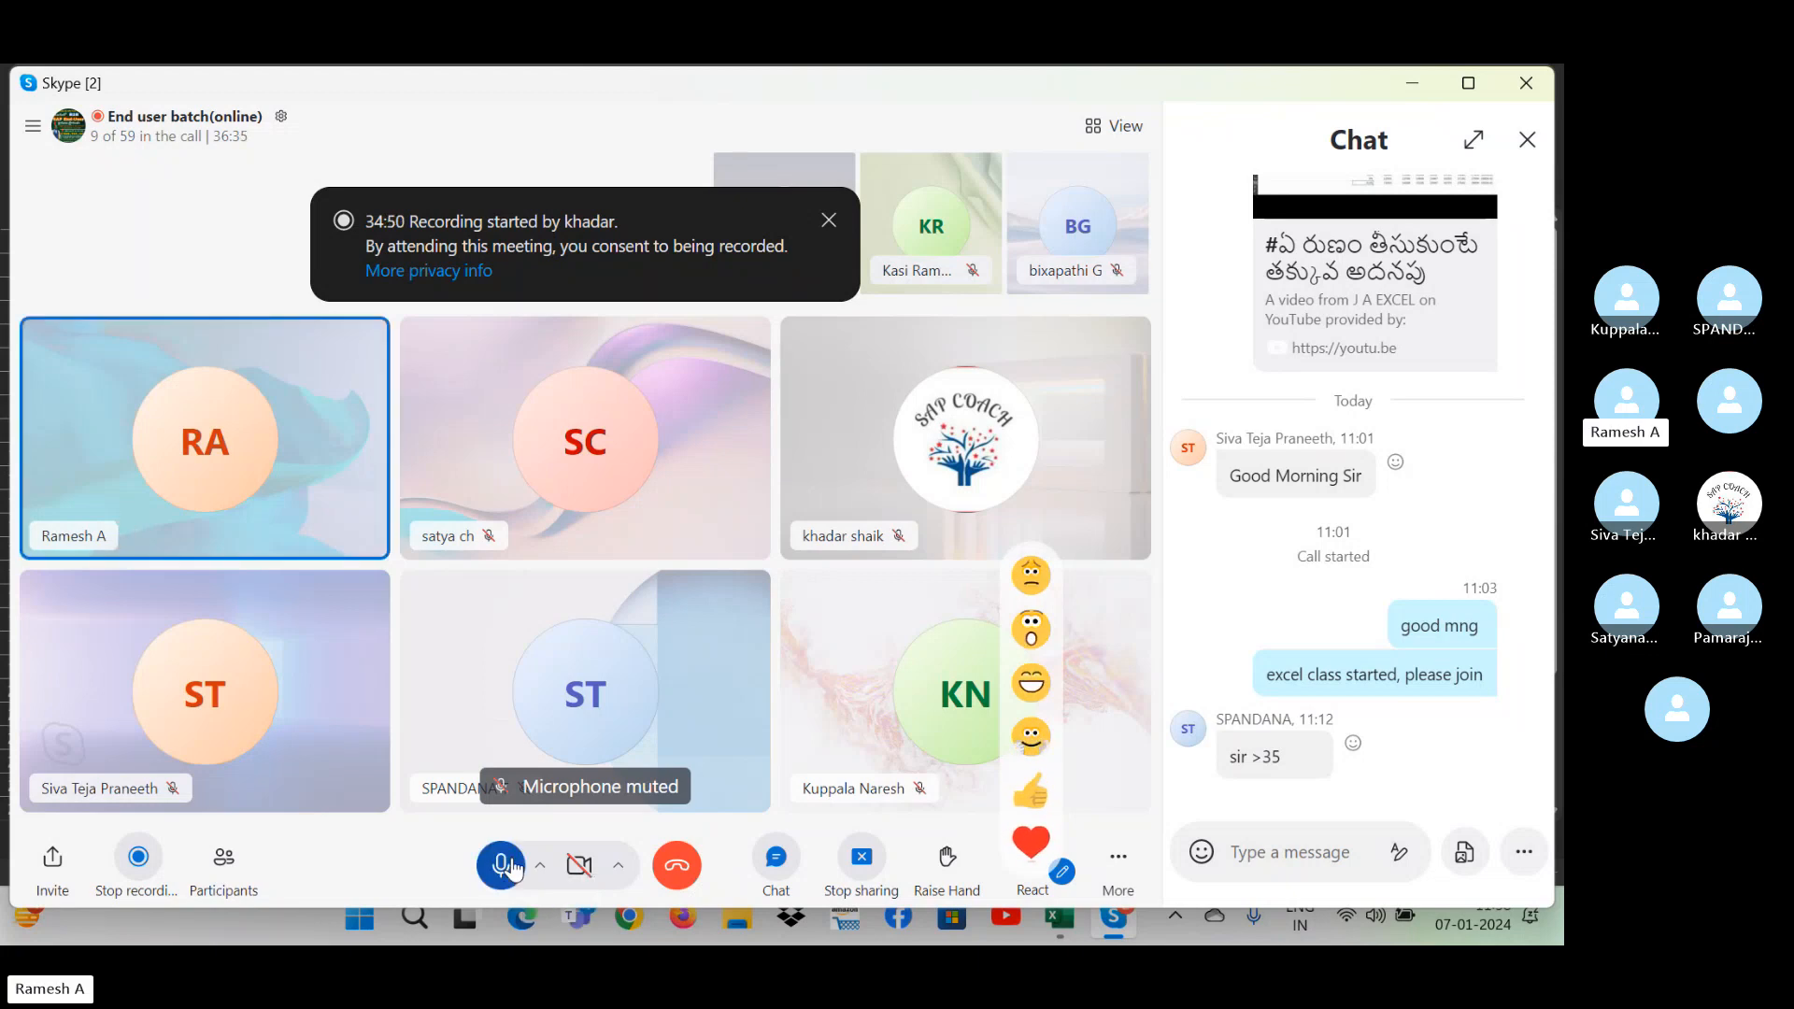
pyautogui.click(510, 867)
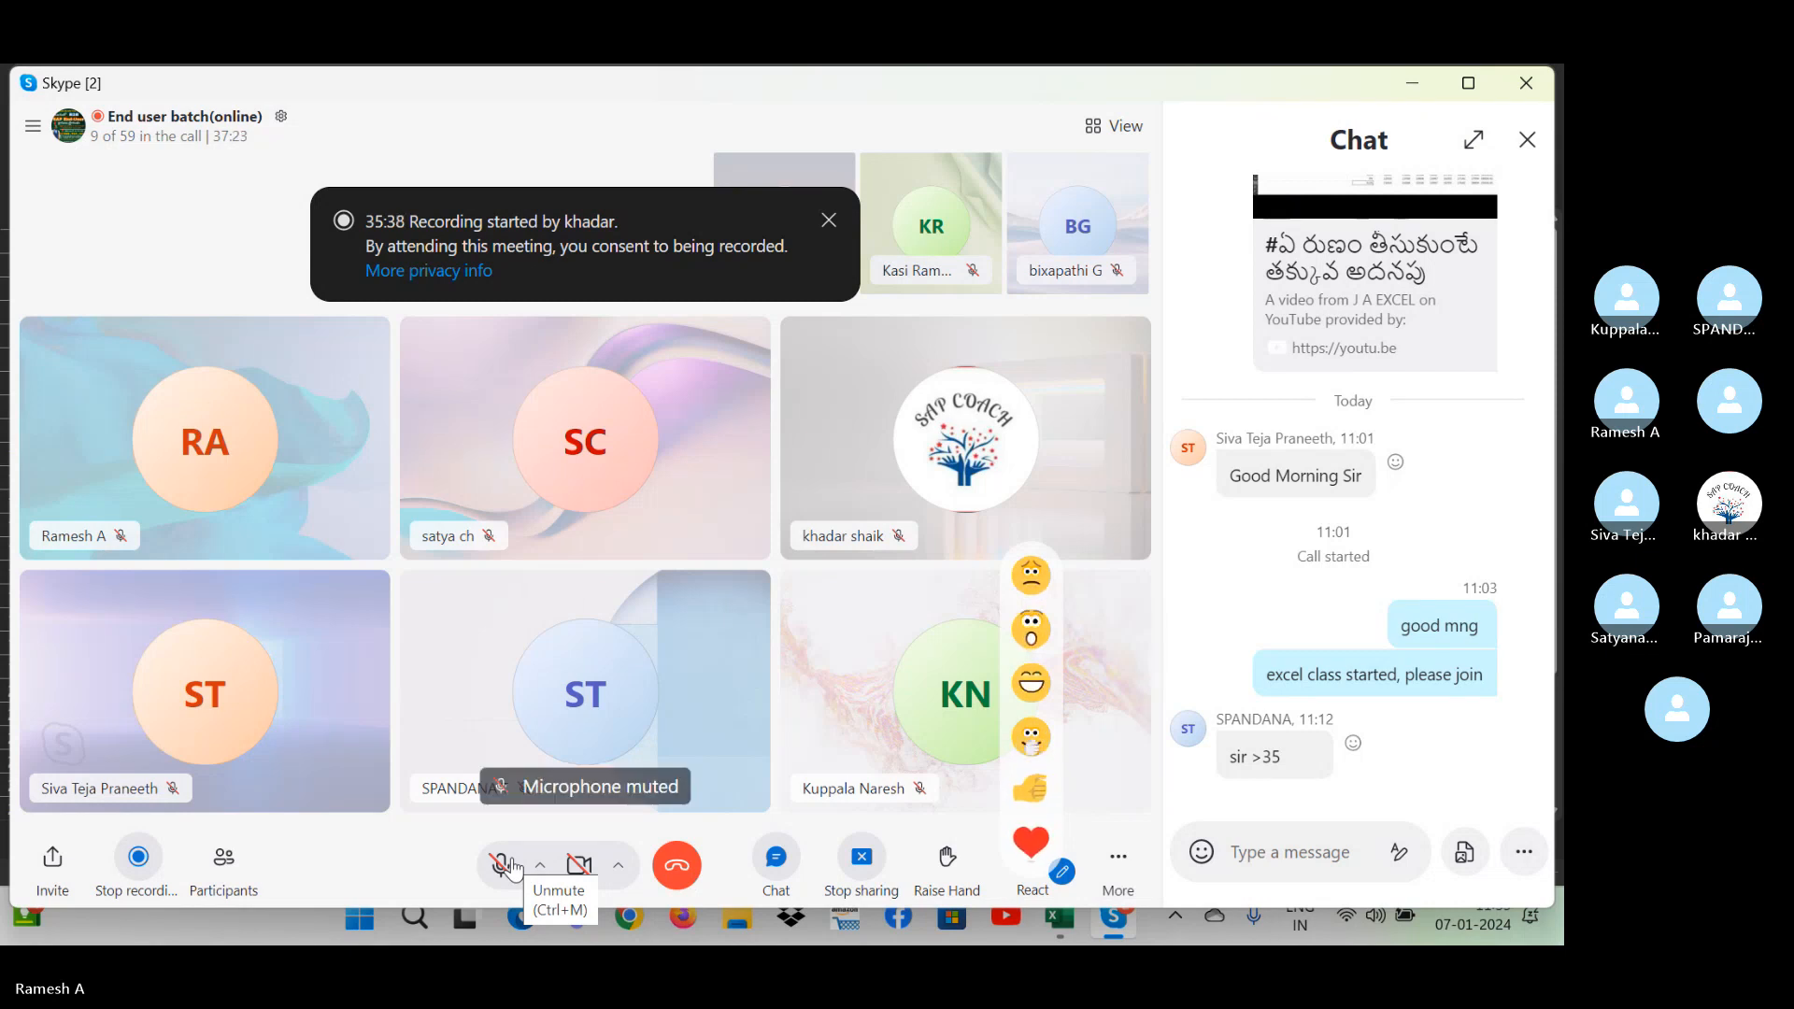
pyautogui.click(504, 865)
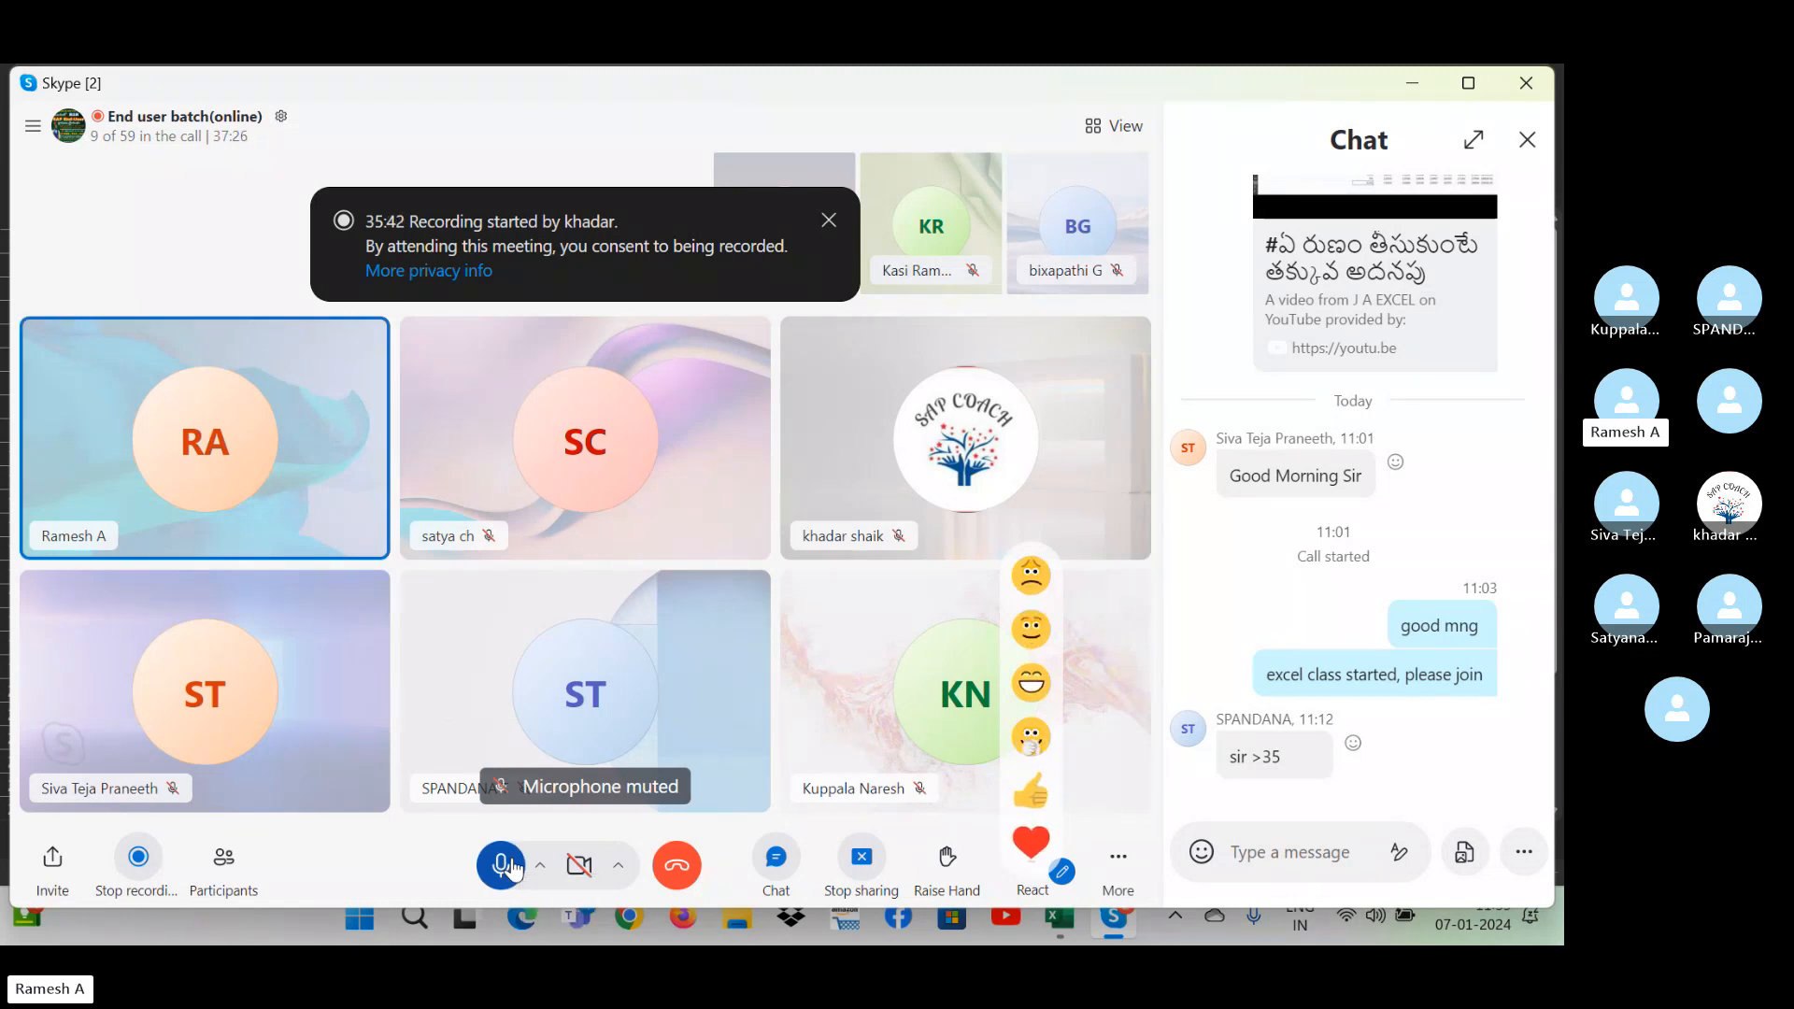
pyautogui.hotkey('alt', 'Tab')
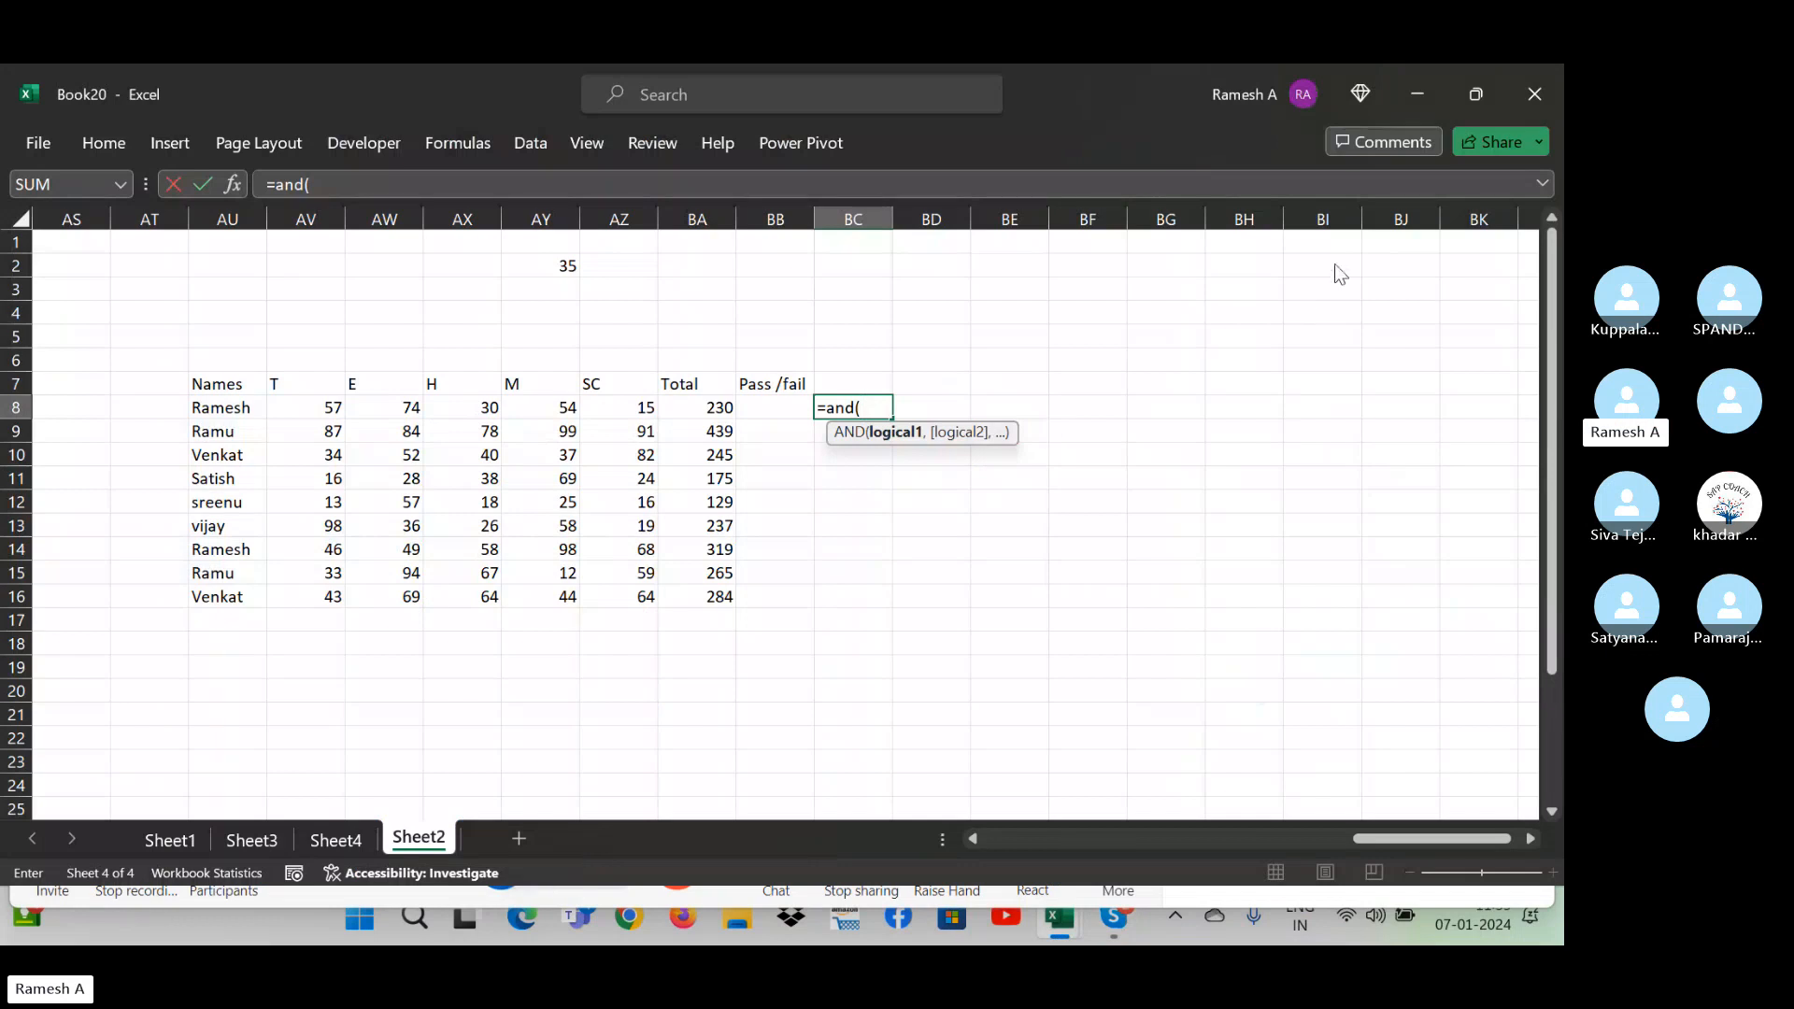
pyautogui.click(1377, 237)
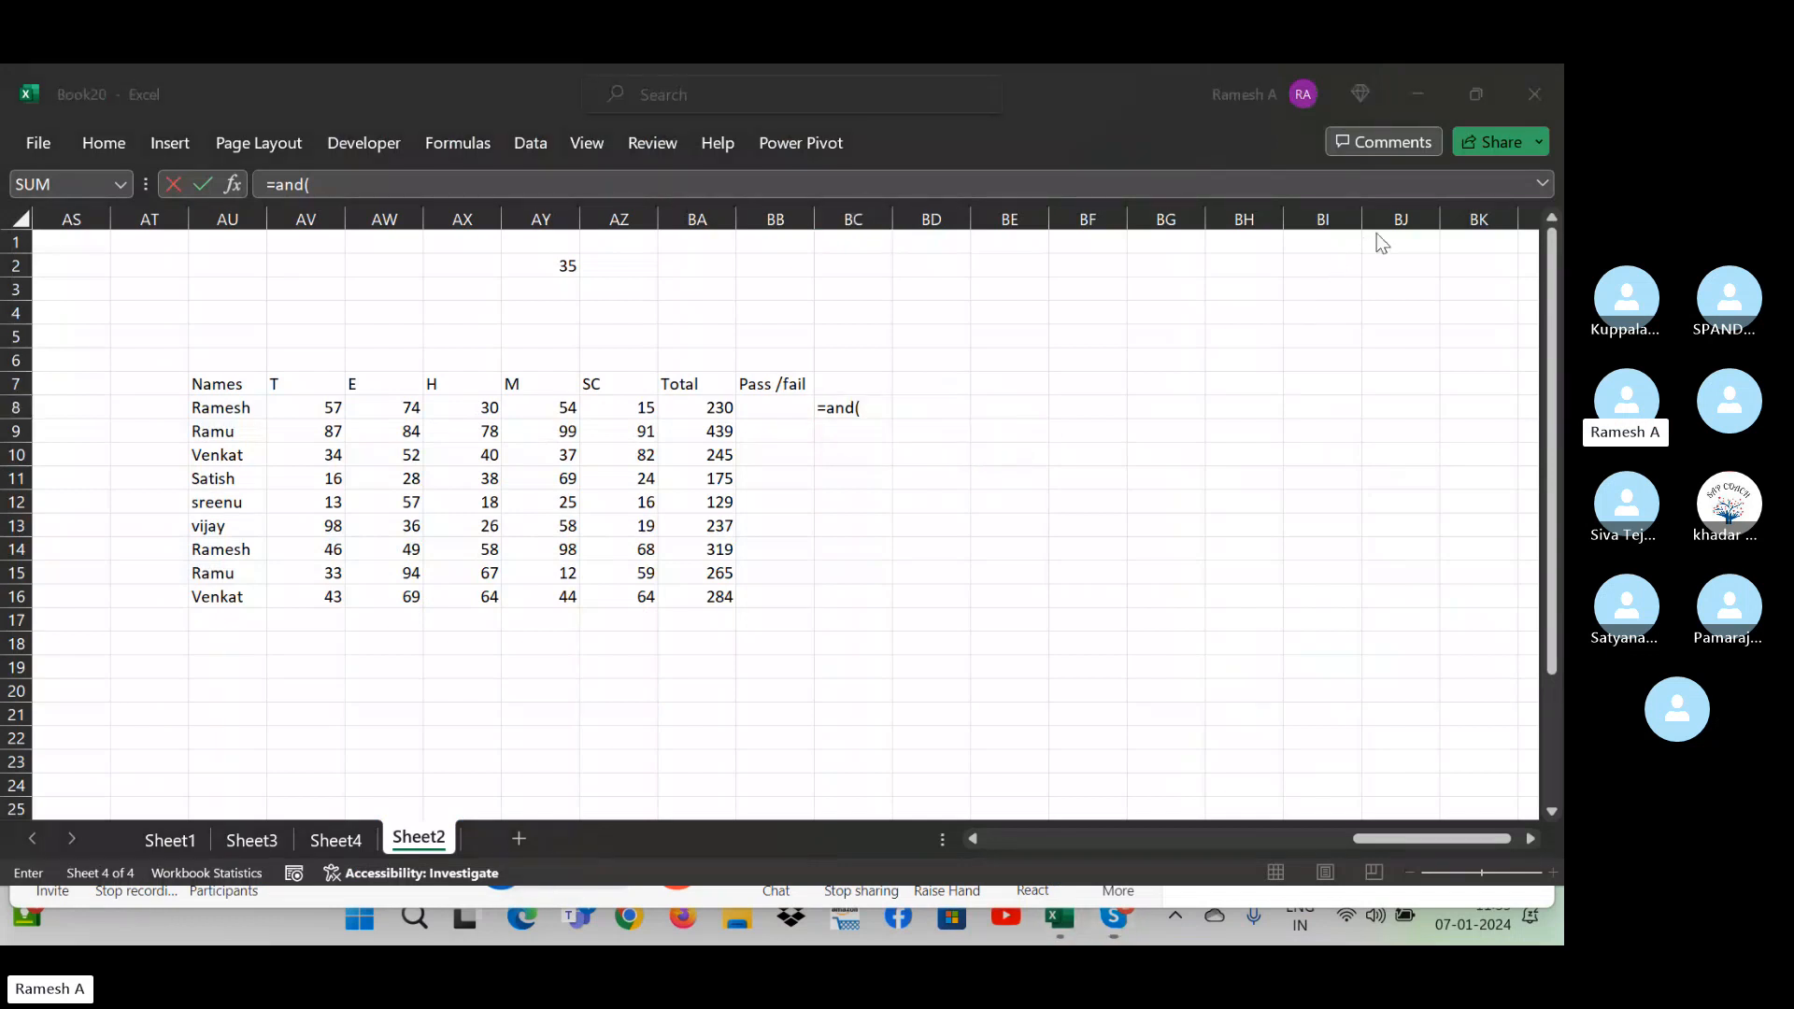
pyautogui.click(885, 405)
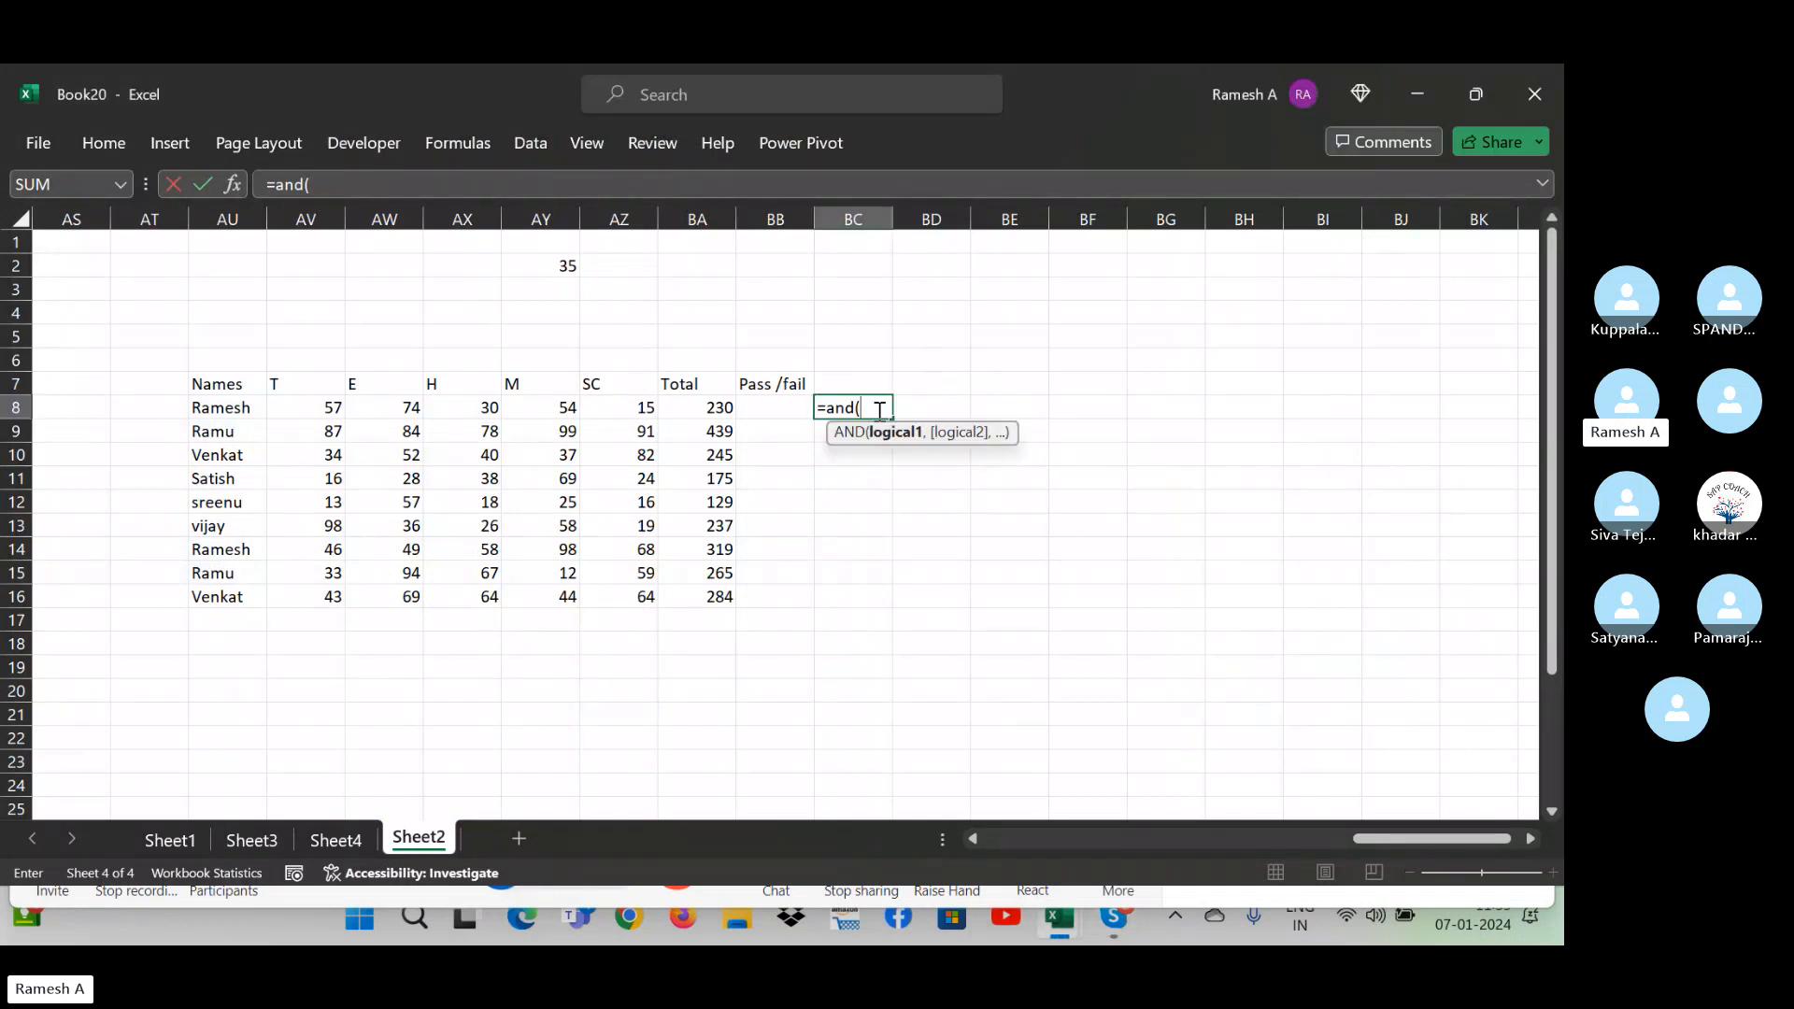
# - Add the conditions AV8>=35, AW8>=35 and AX8>=35 to the AND formula in BC8
pyautogui.click(300, 408)
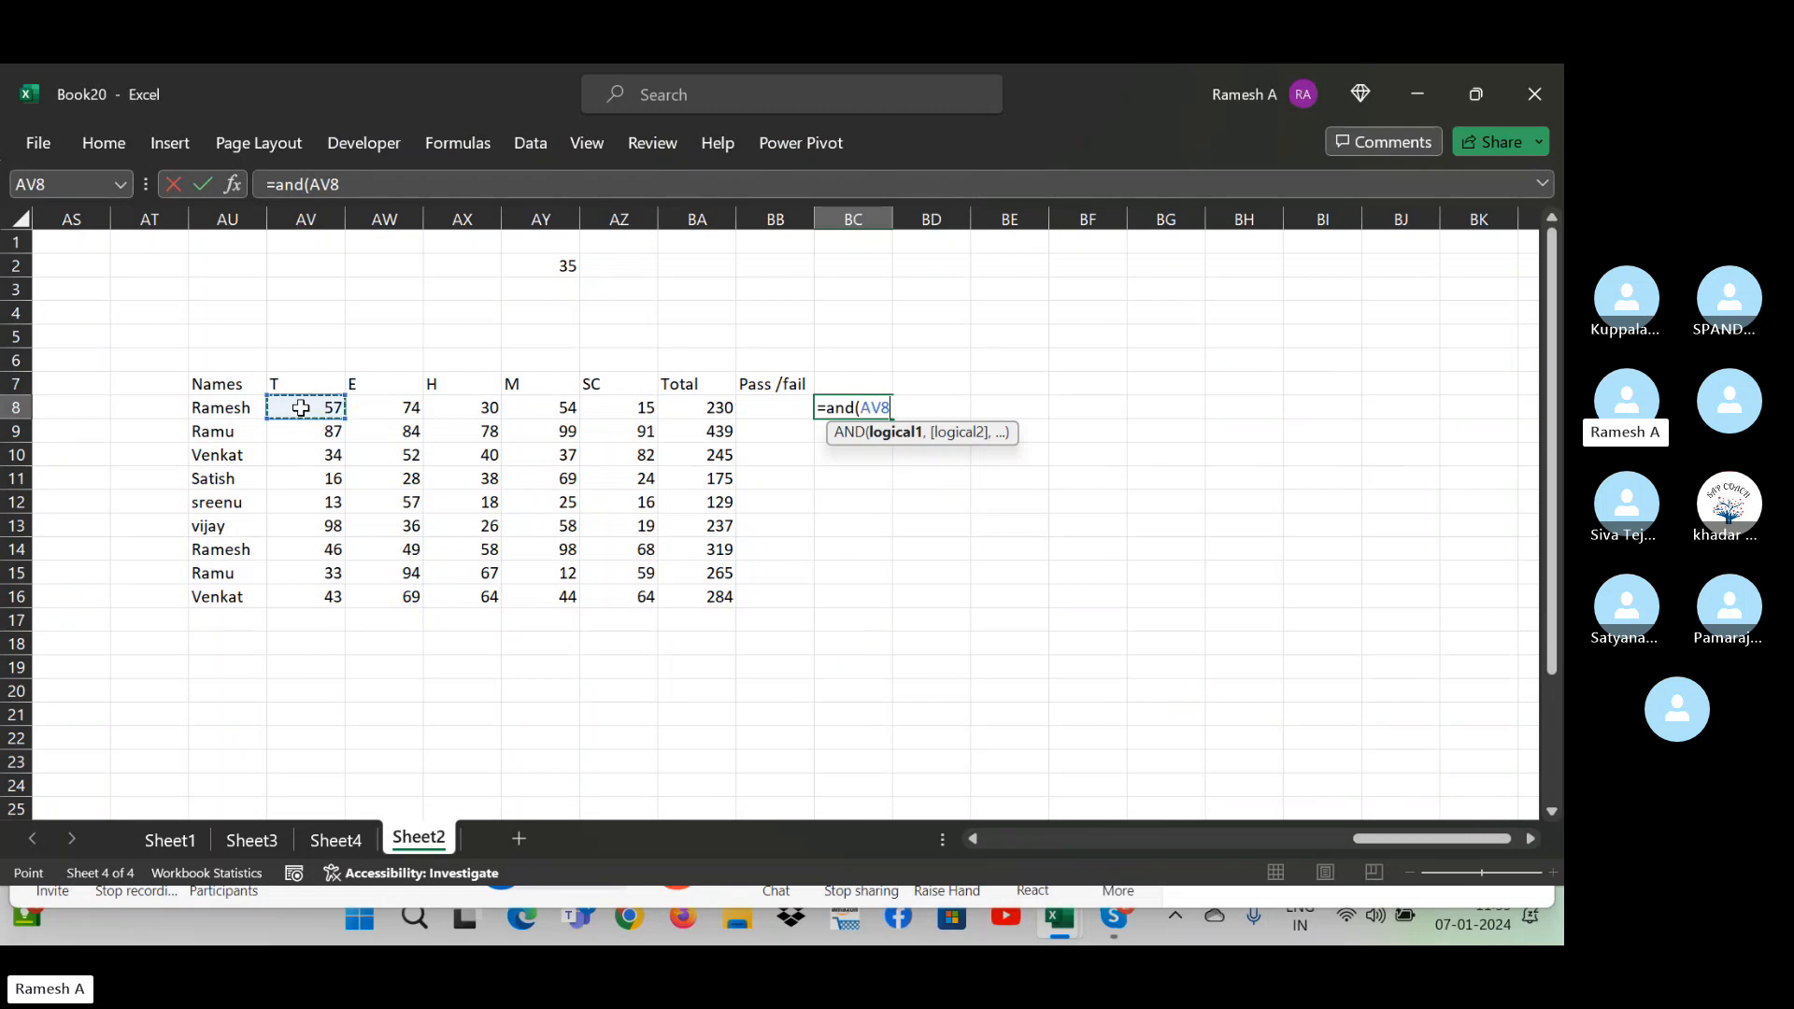
pyautogui.write('>')
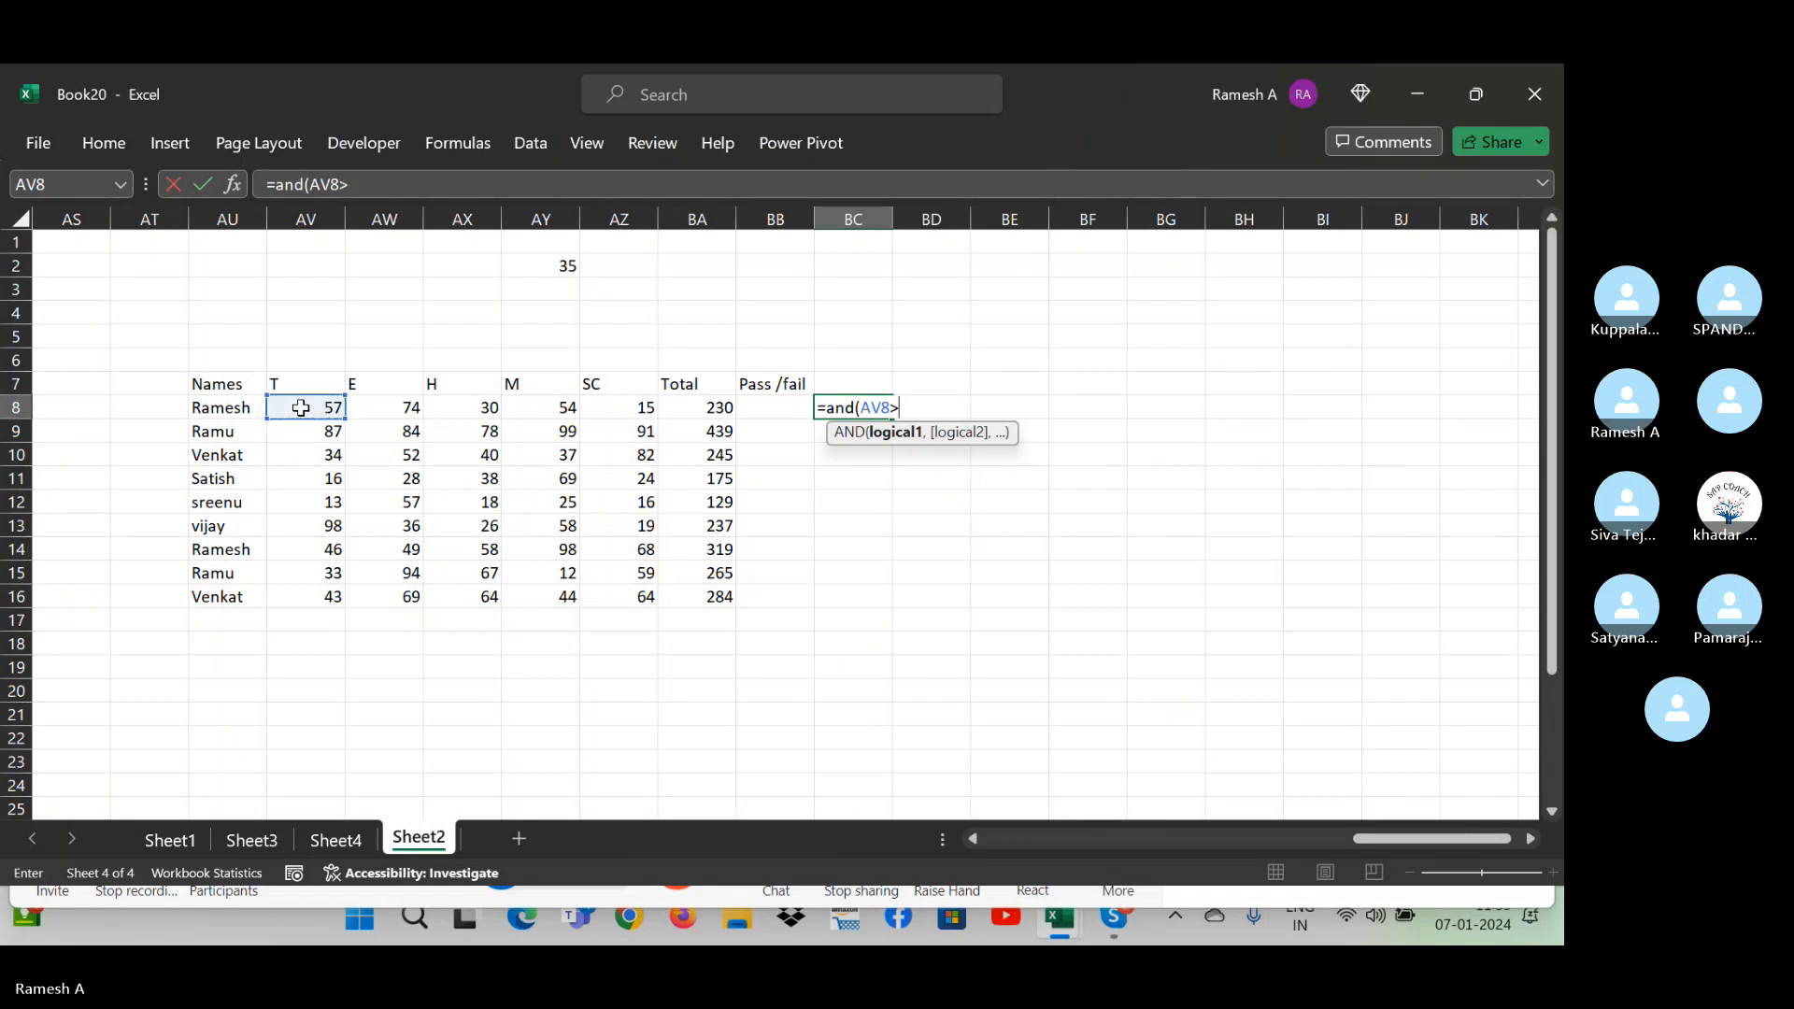
pyautogui.write('=35')
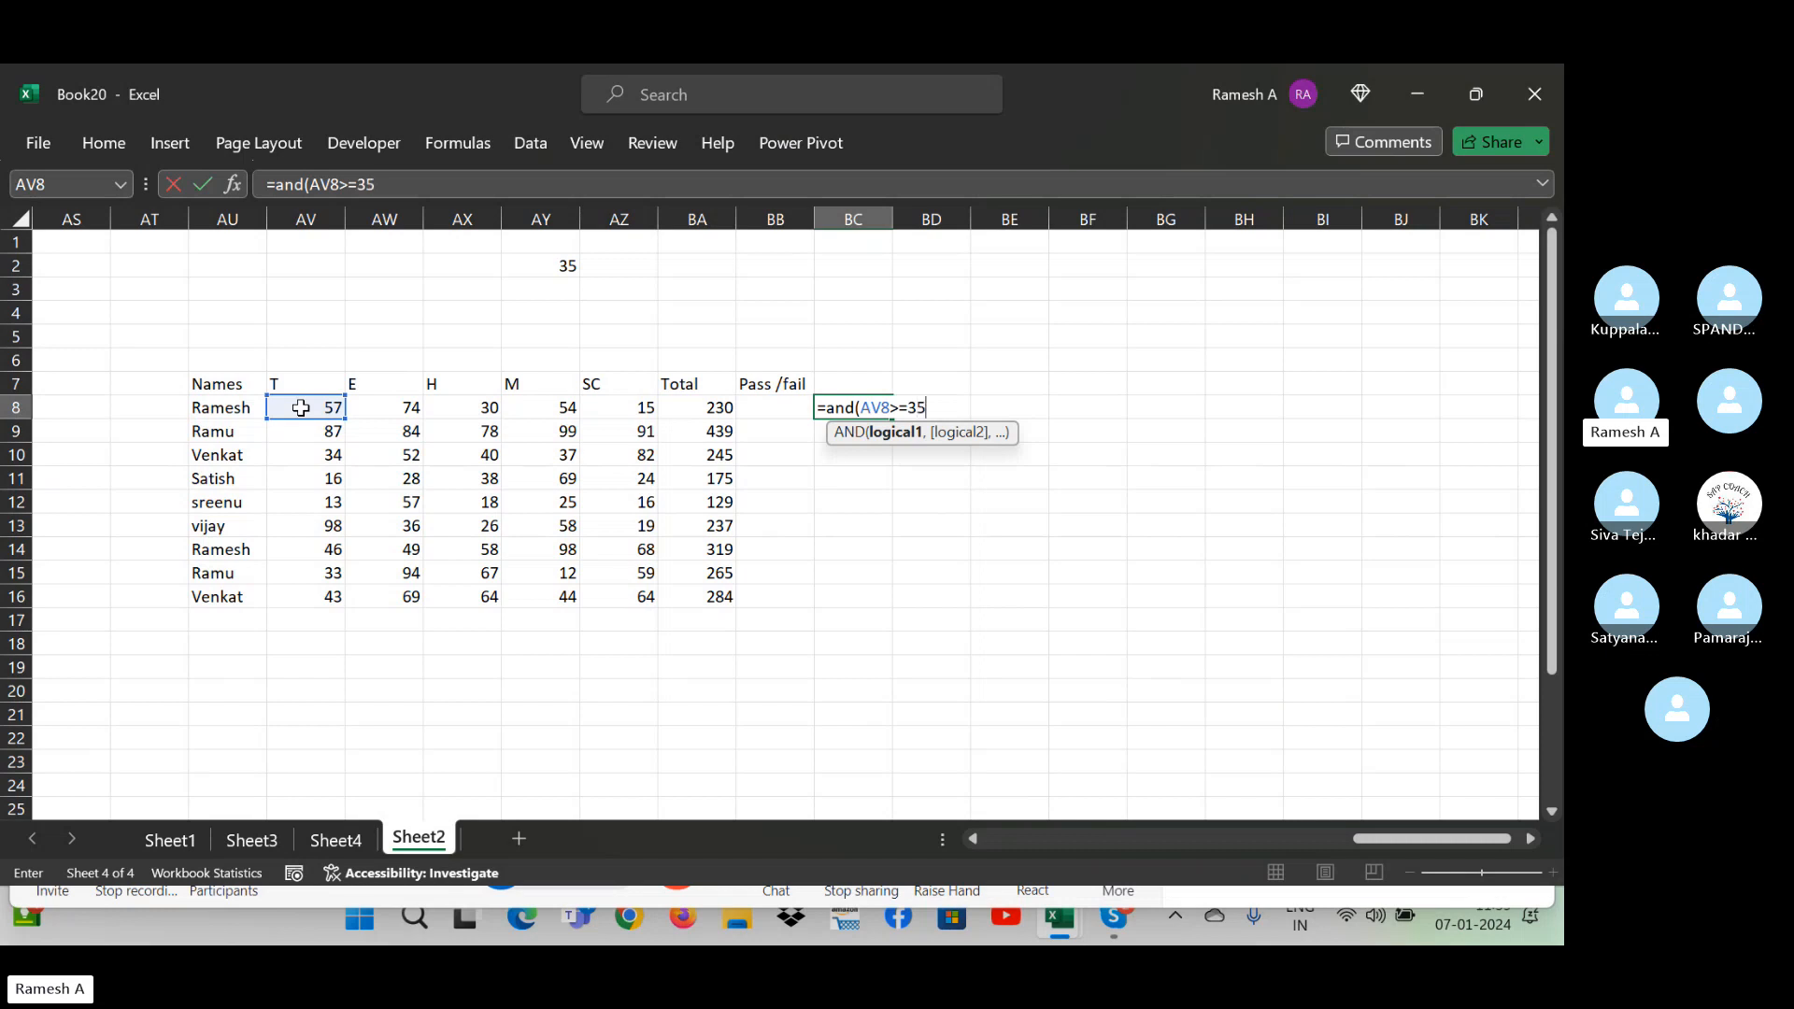
pyautogui.write(',')
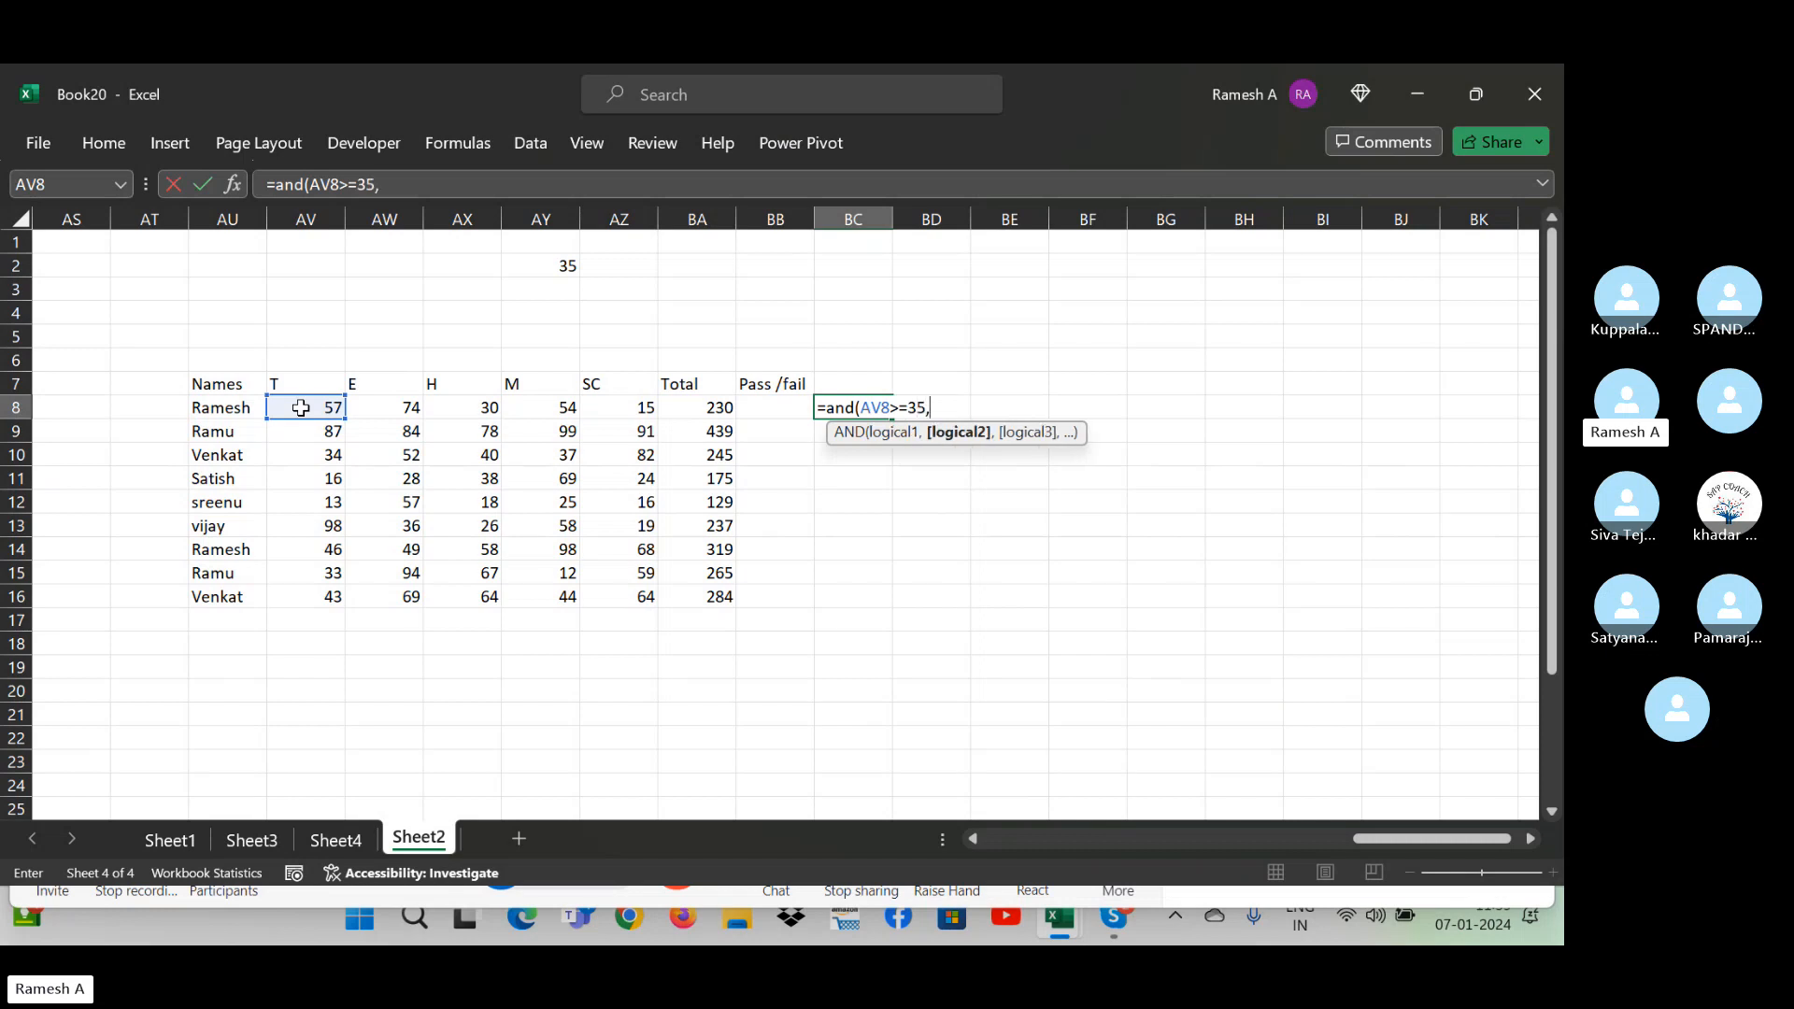
pyautogui.click(387, 411)
pyautogui.write('>=')
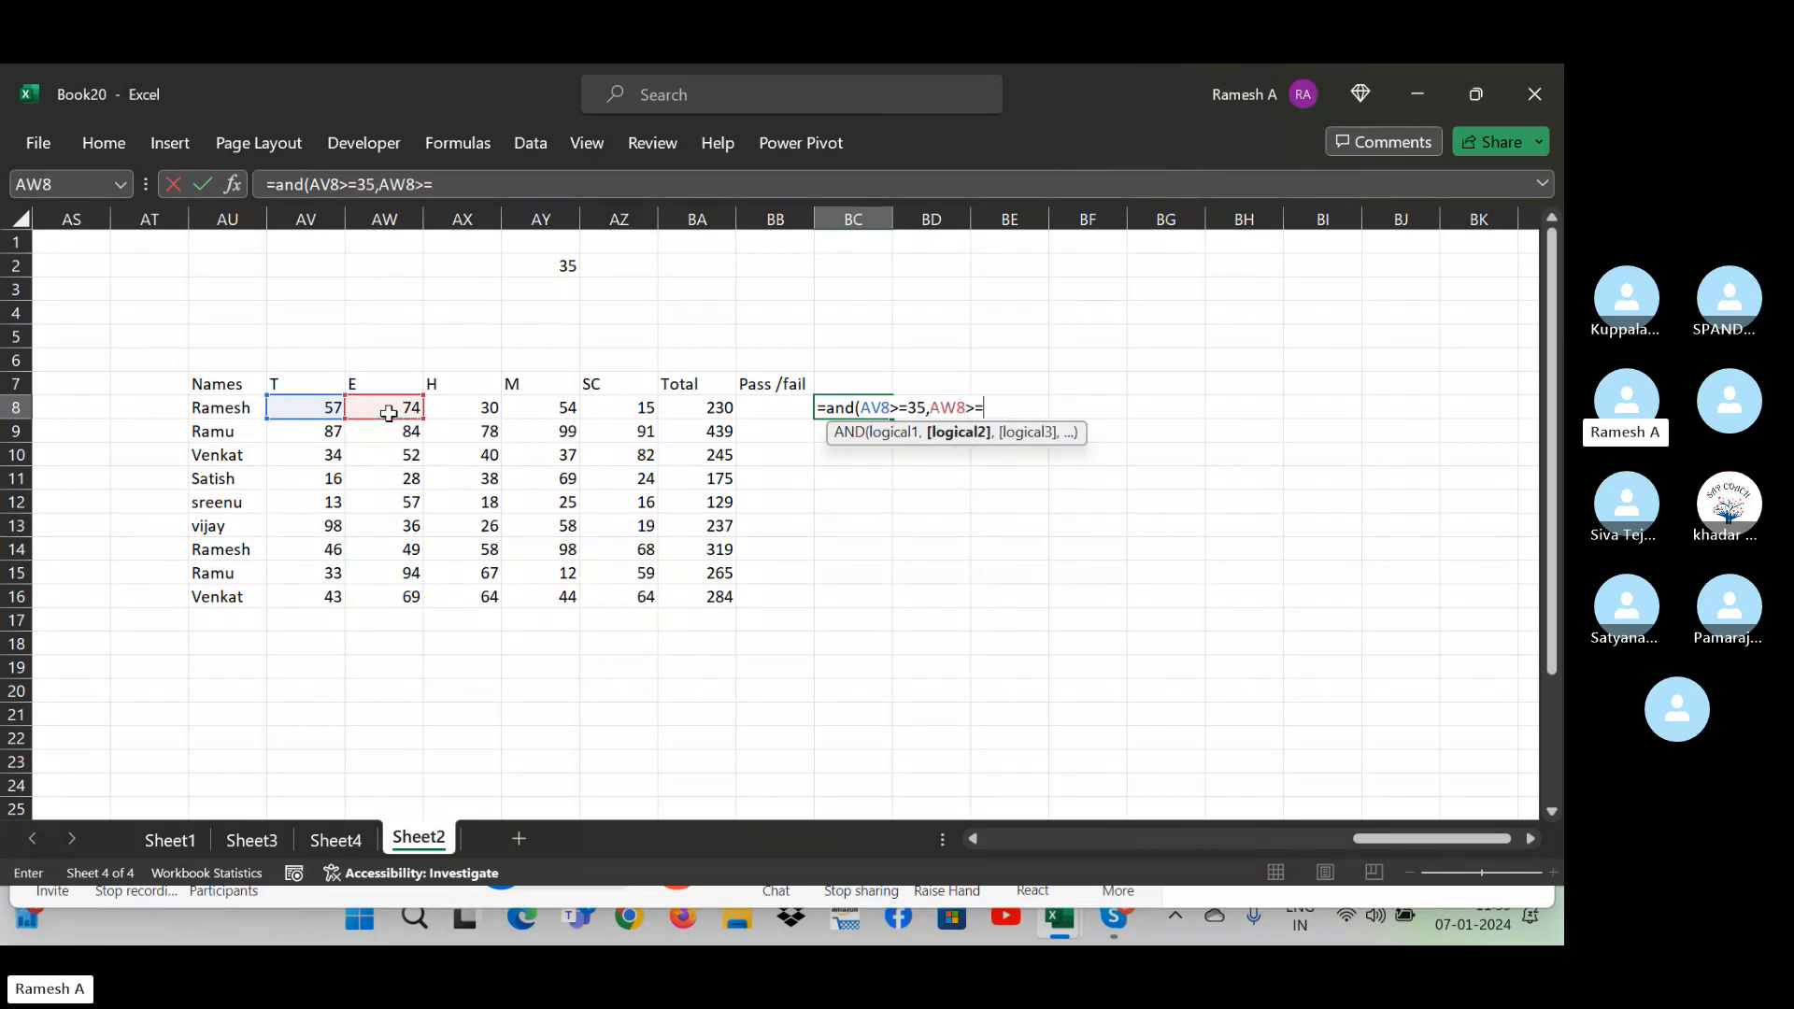
pyautogui.write('35,')
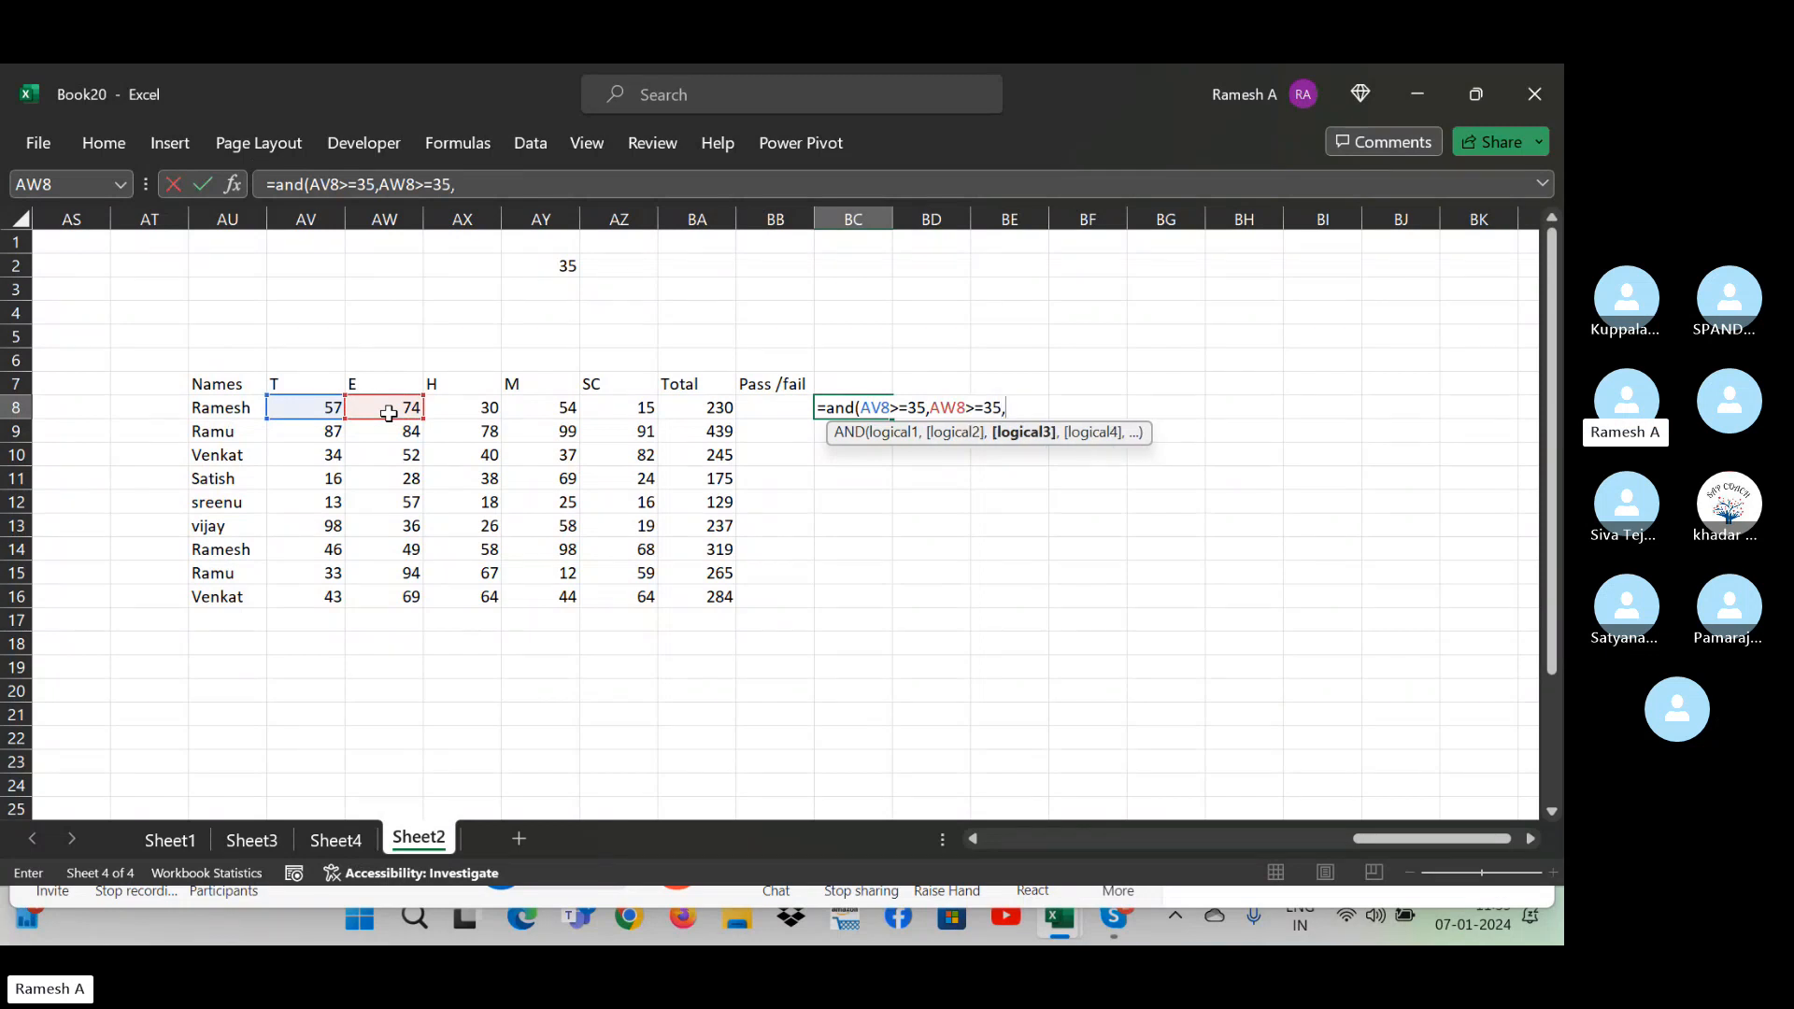
pyautogui.click(478, 408)
pyautogui.write('>')
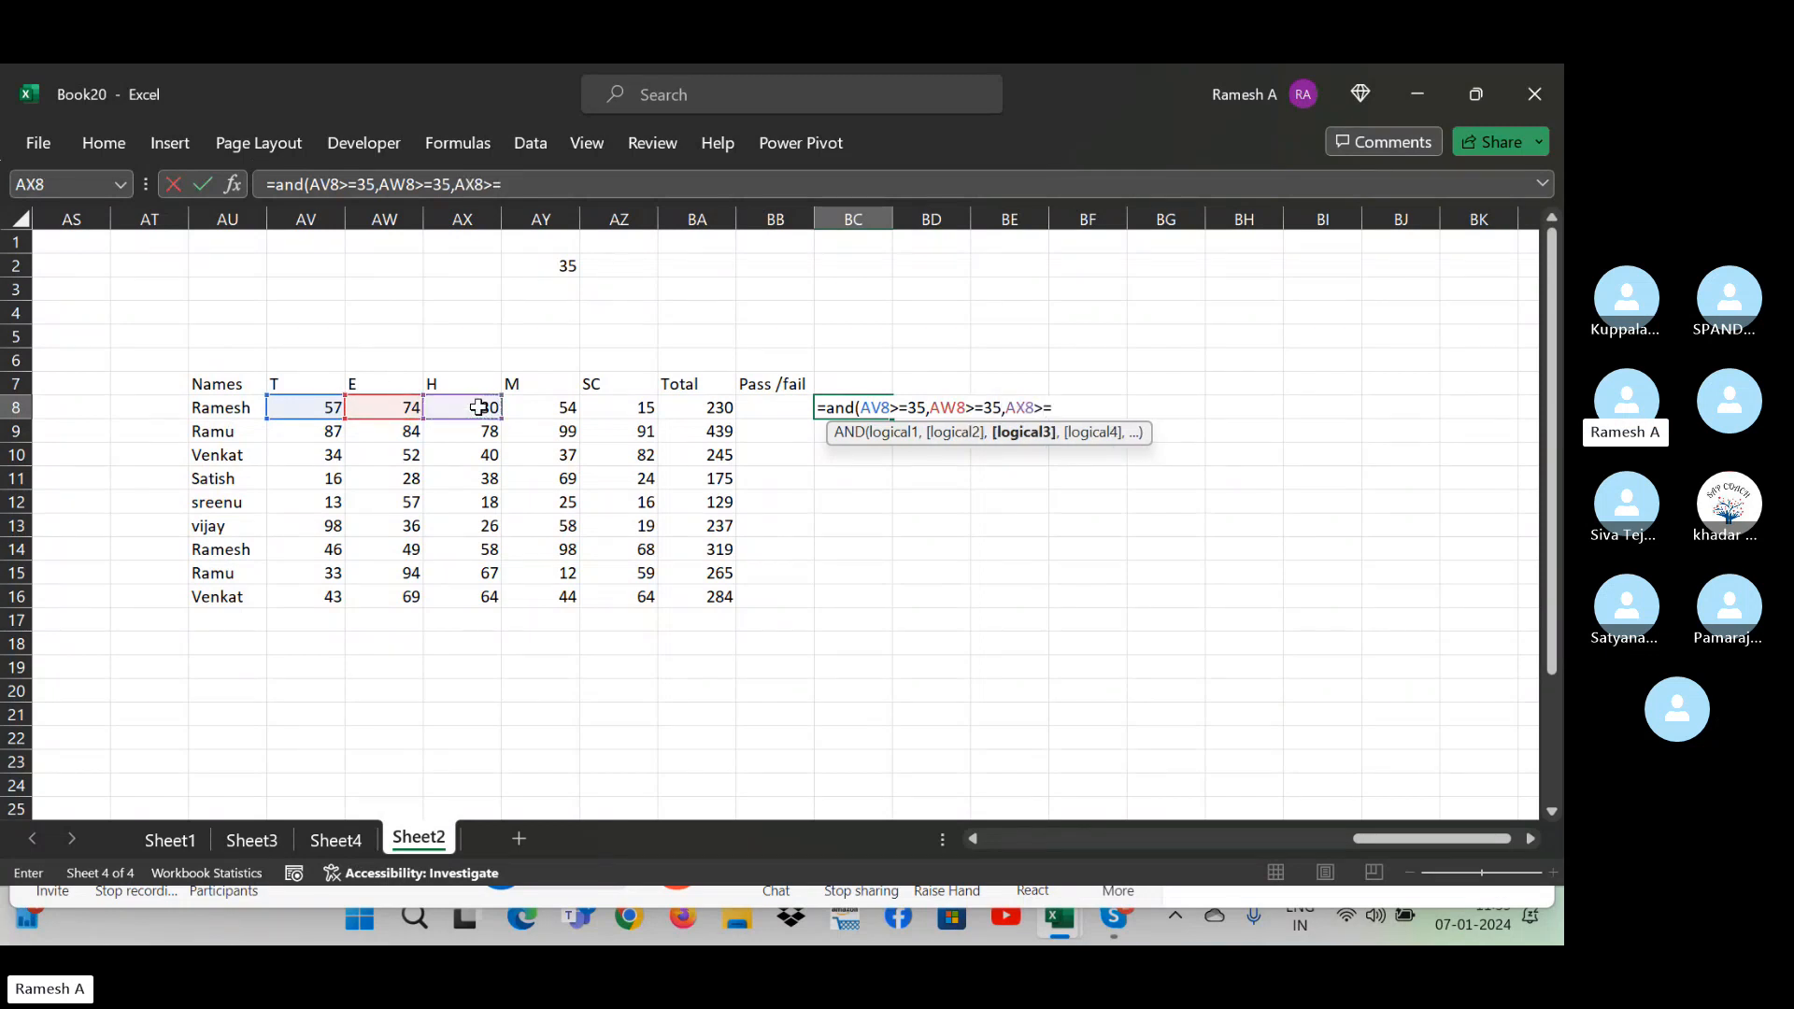
pyautogui.write('=35,')
# - Add the conditions AY8>=35 and AZ8>=35 and complete the AND formula in BC8
pyautogui.click(568, 409)
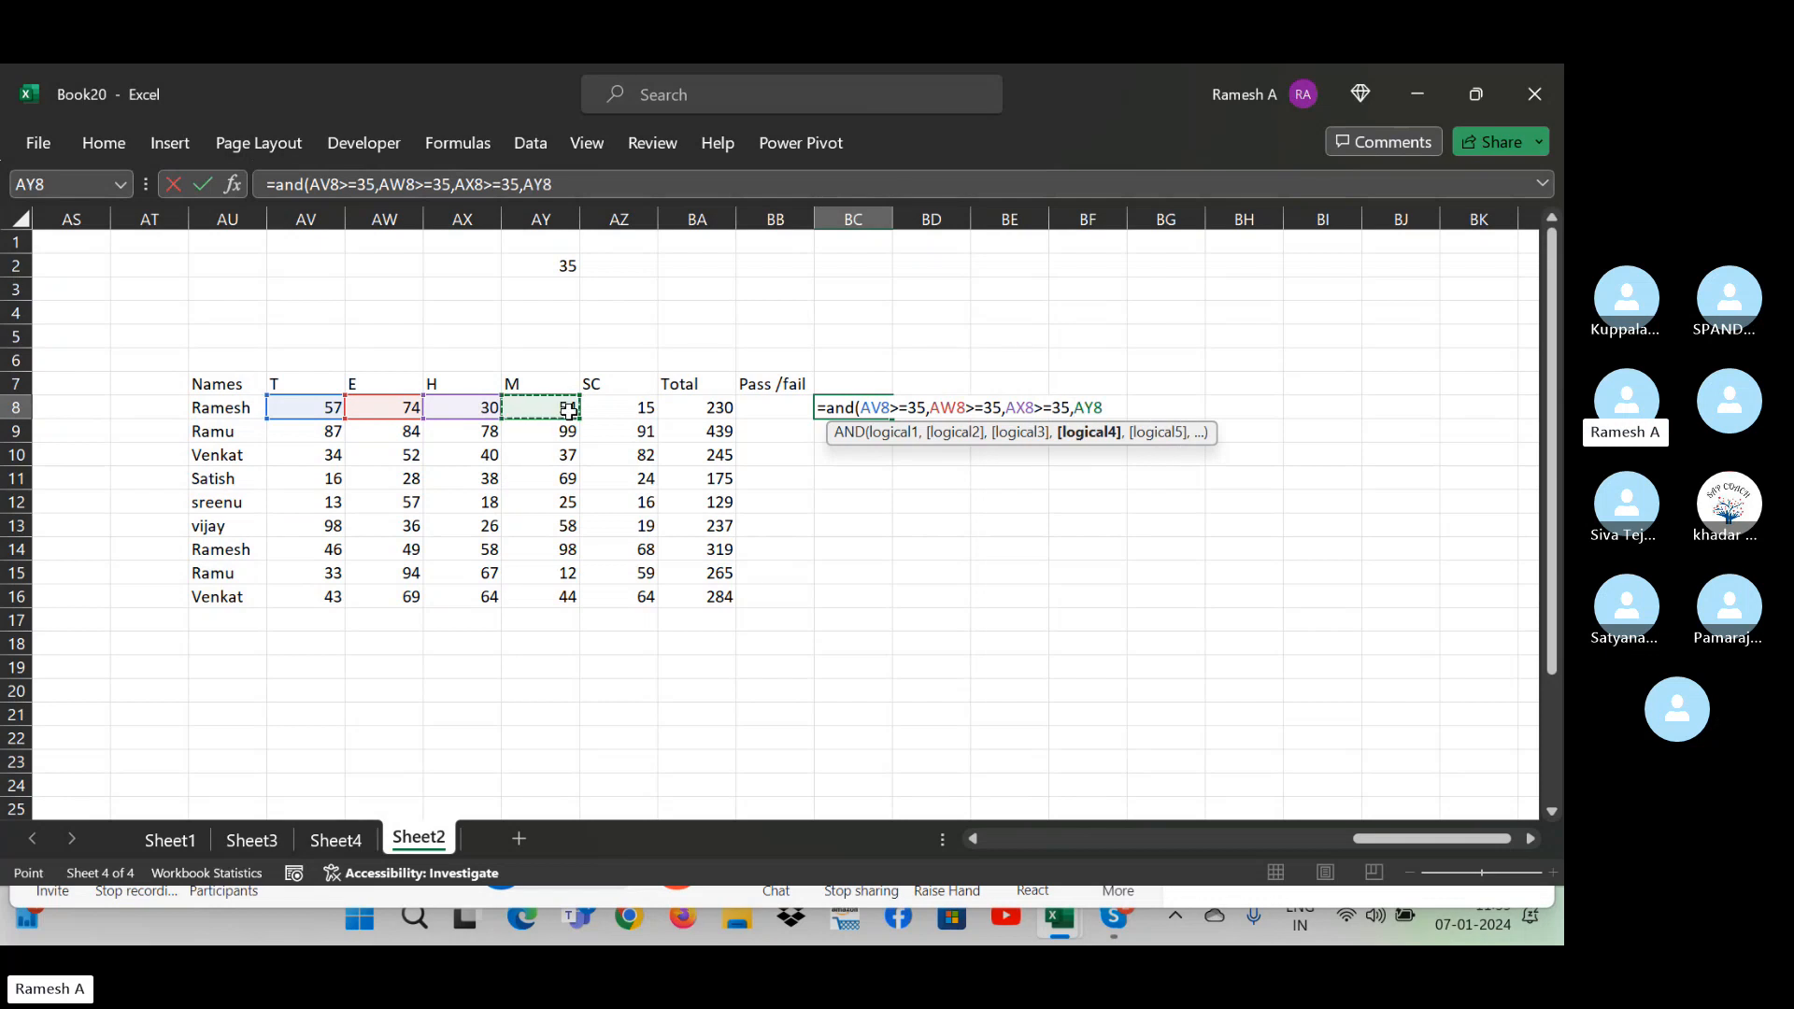
pyautogui.write('>=35,')
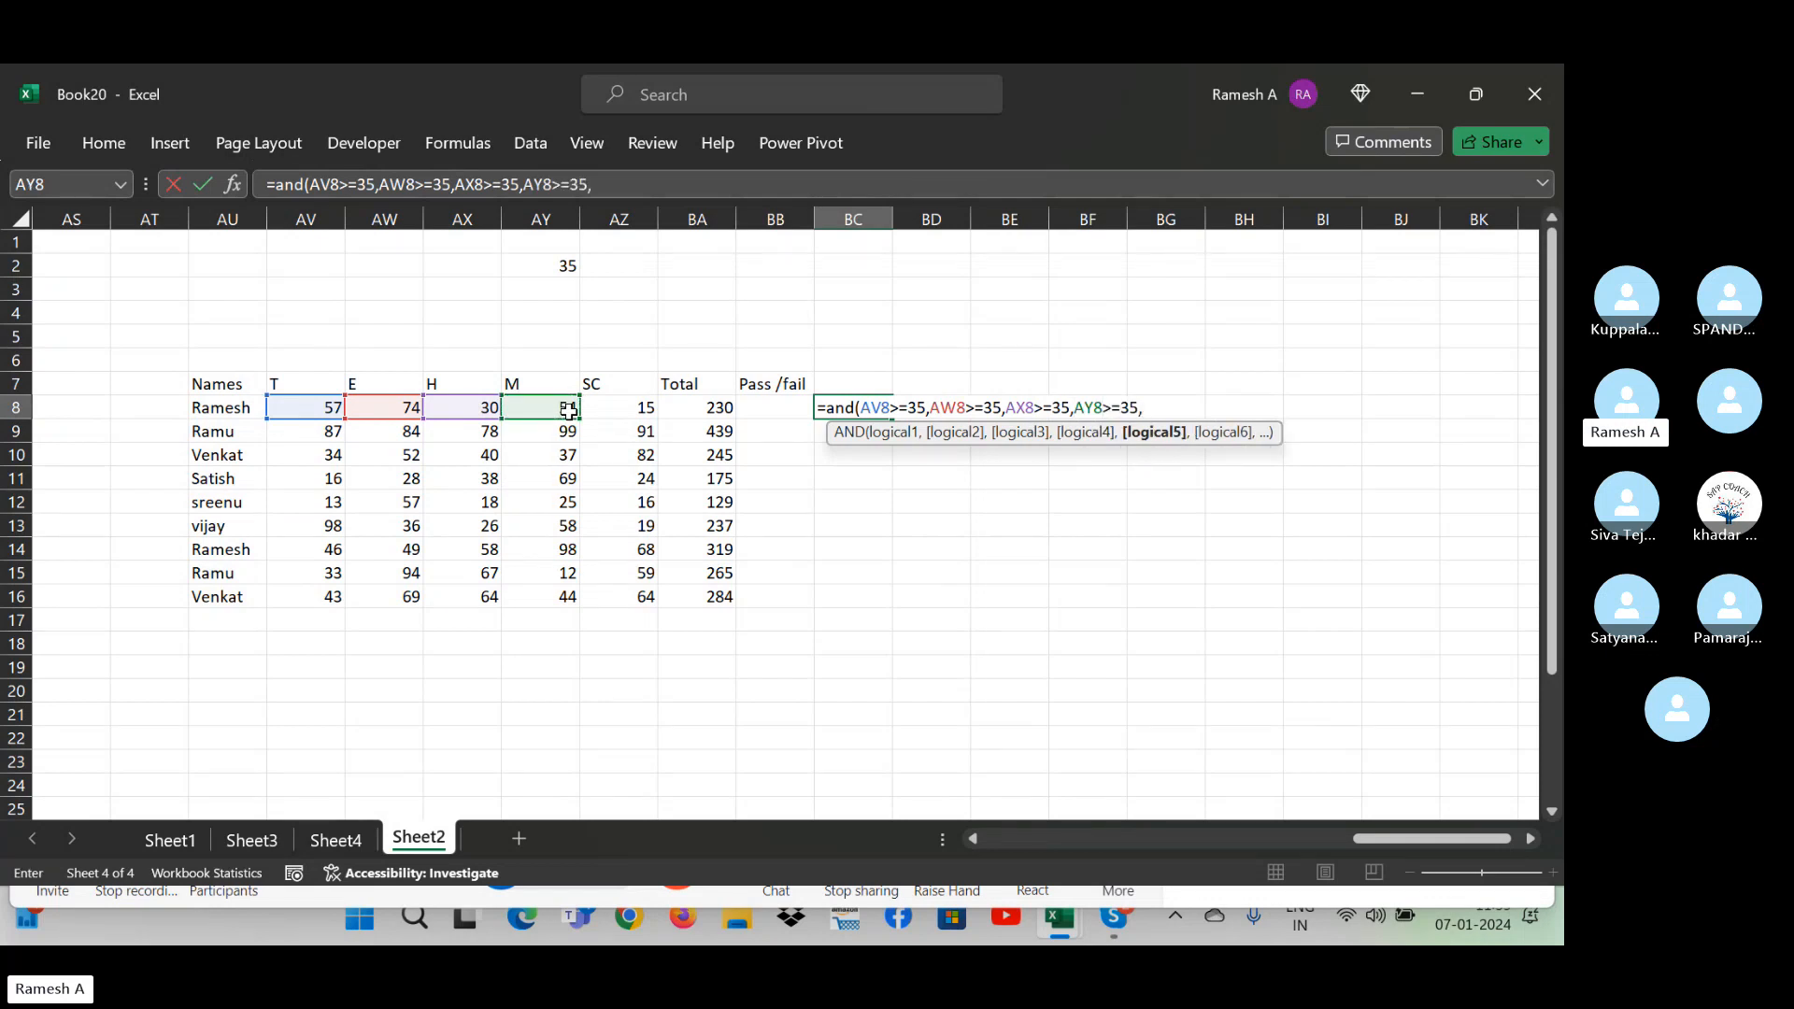
pyautogui.click(647, 405)
pyautogui.write('>=35')
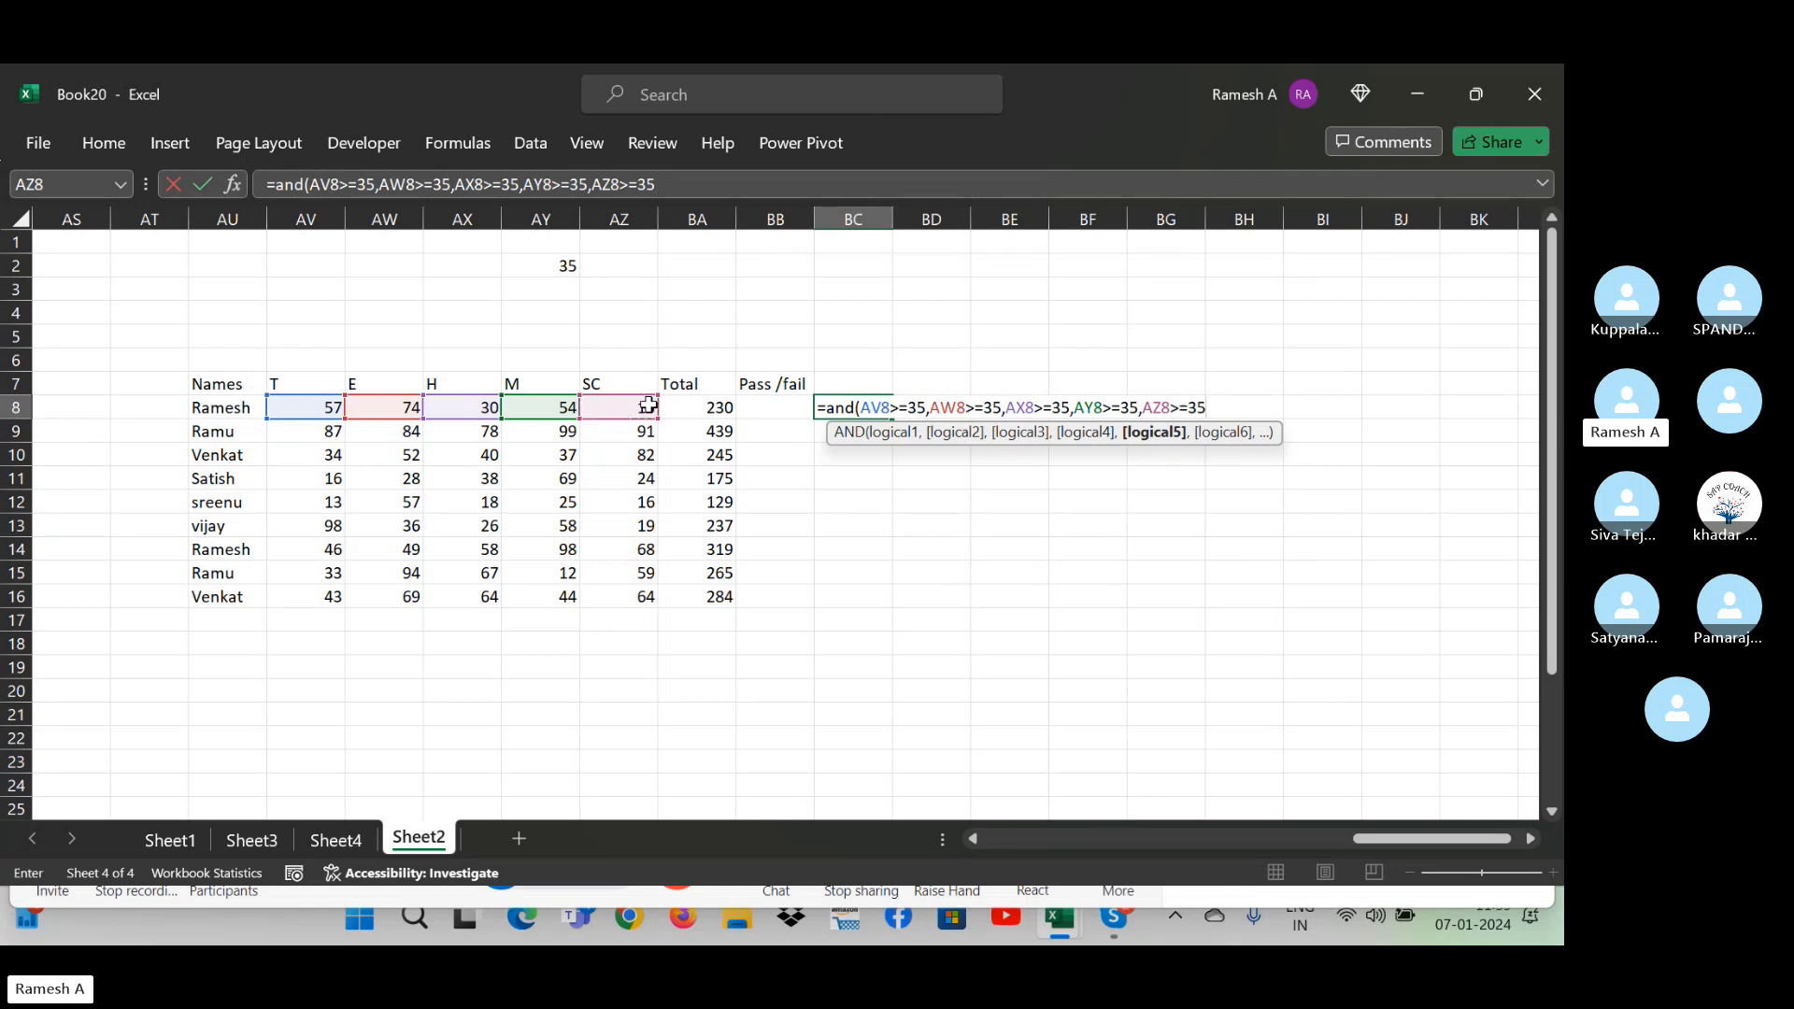
pyautogui.write(')')
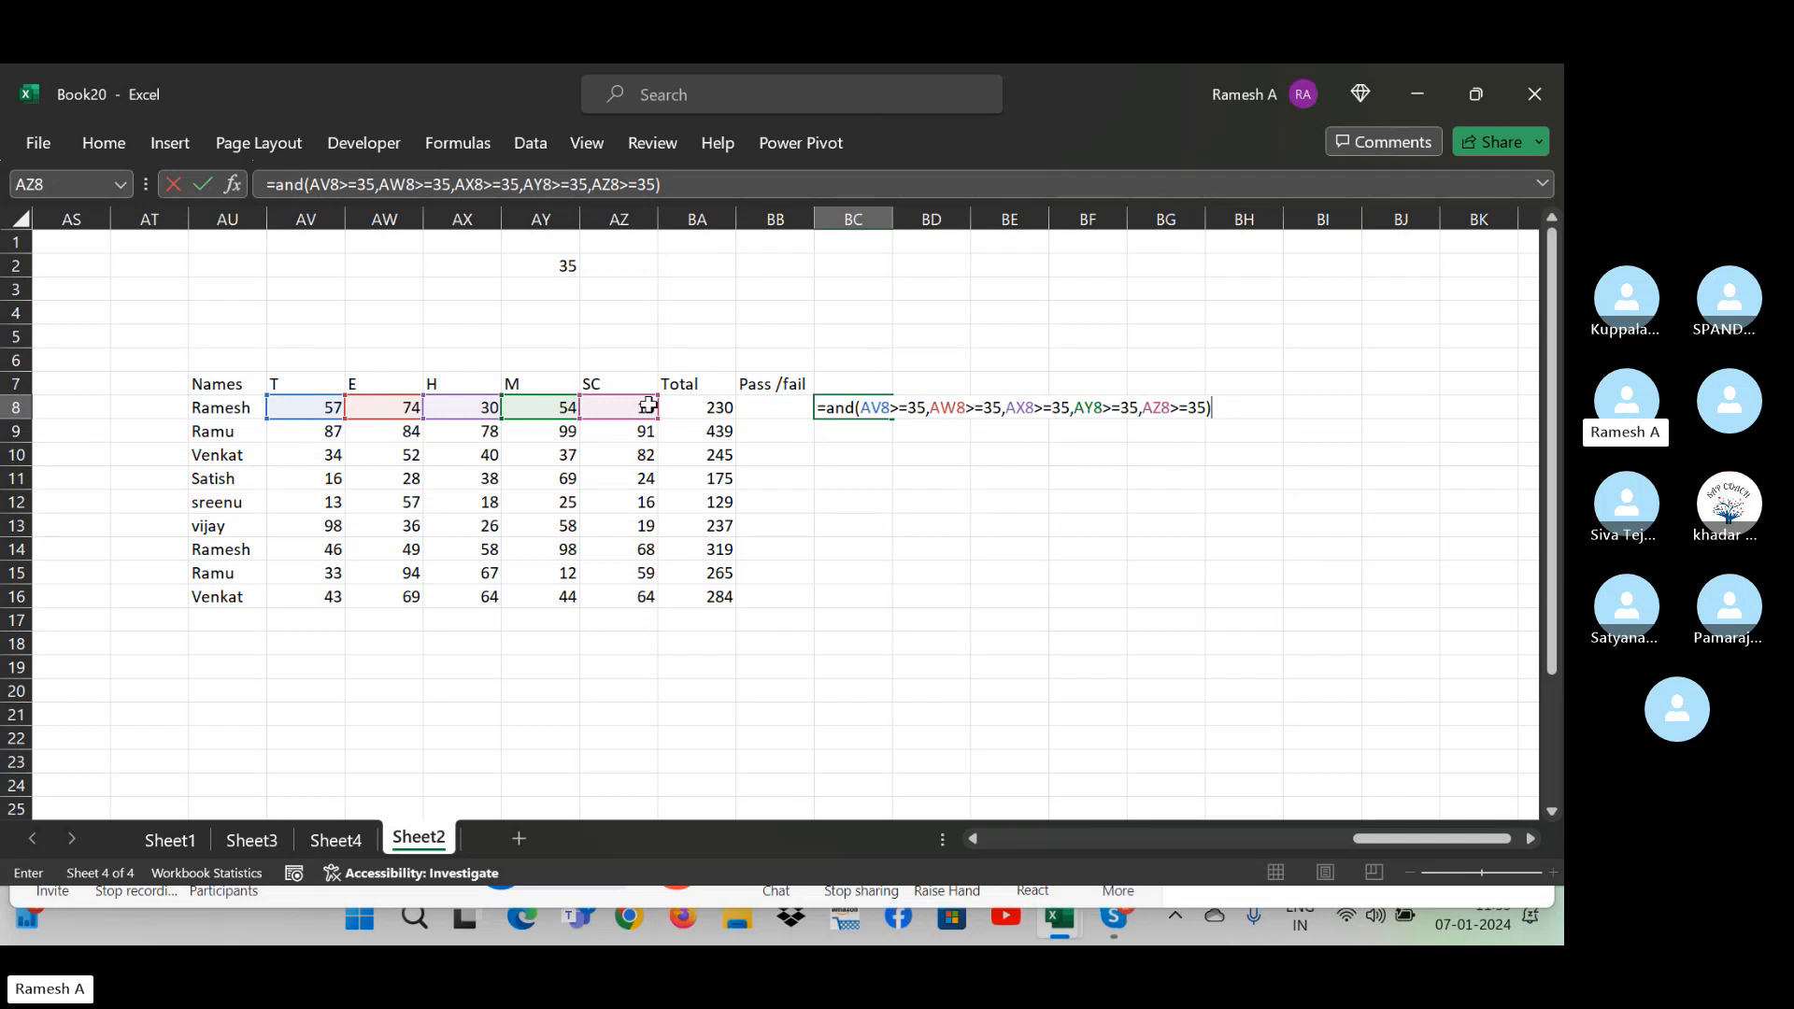
pyautogui.press('Return')
pyautogui.press('Up')
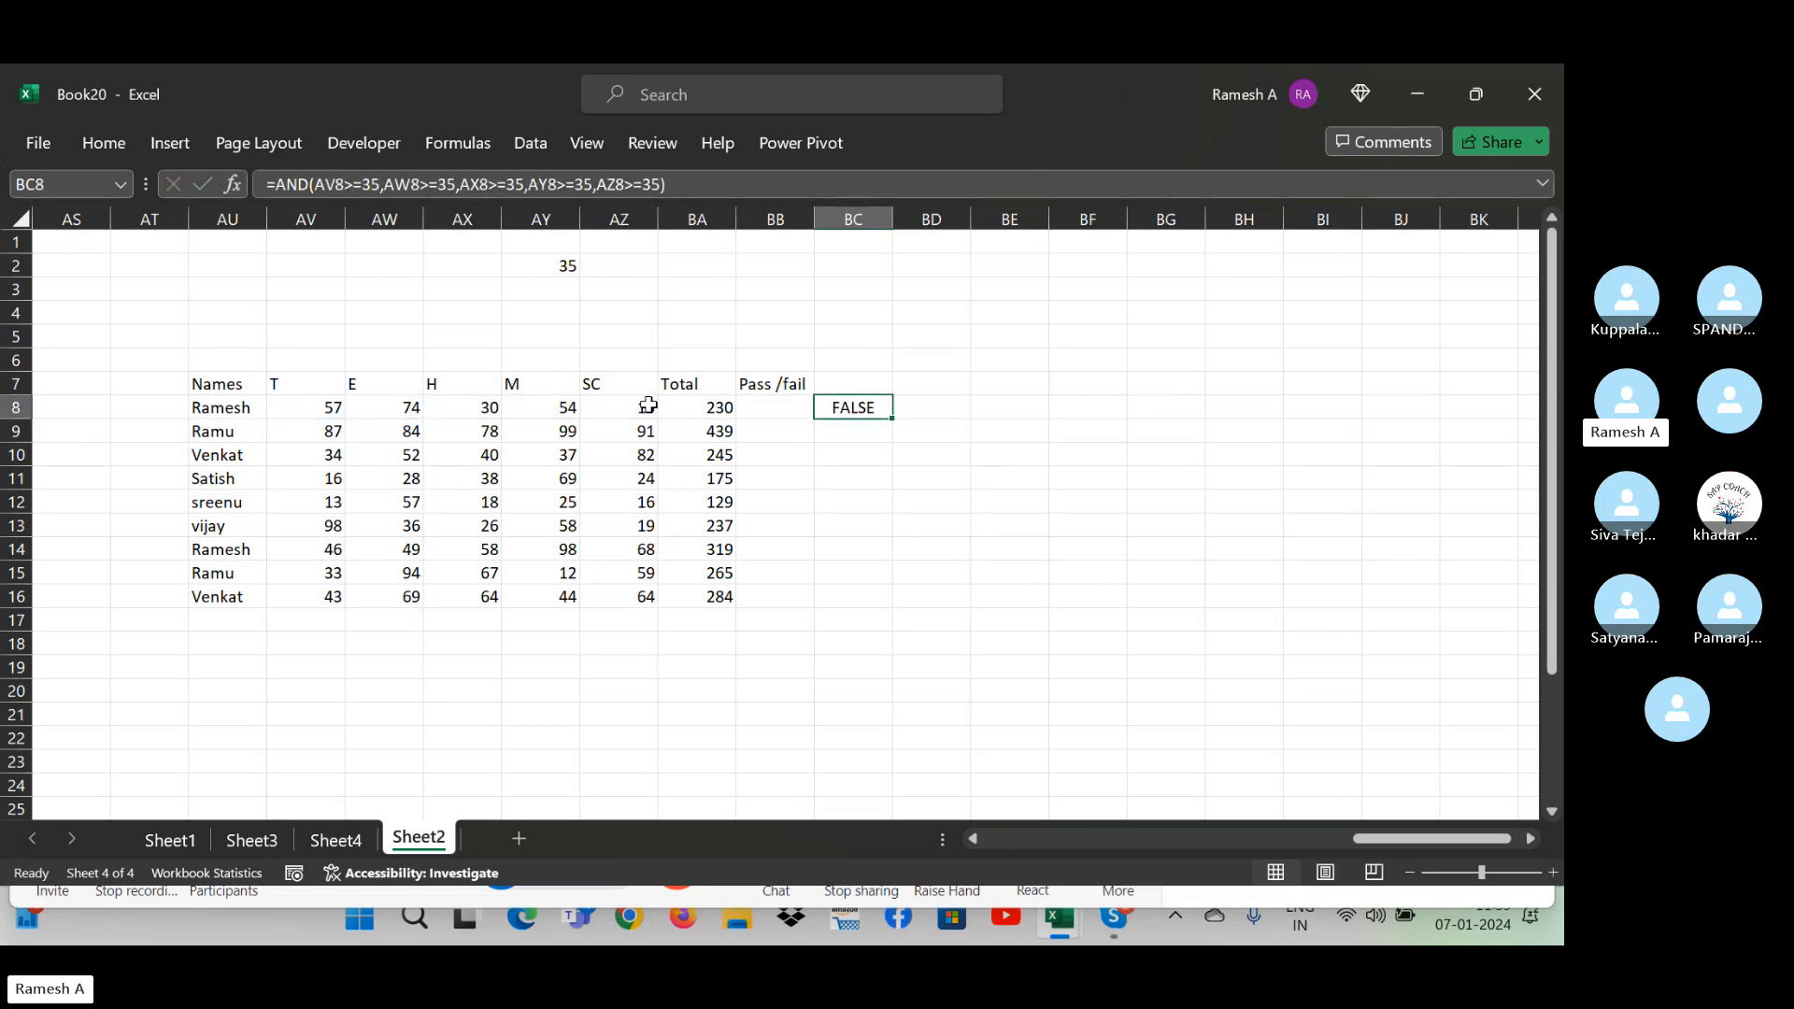
# - Compare the first student's H mark in AX8 with the AND result in BC8
pyautogui.click(483, 422)
pyautogui.click(478, 411)
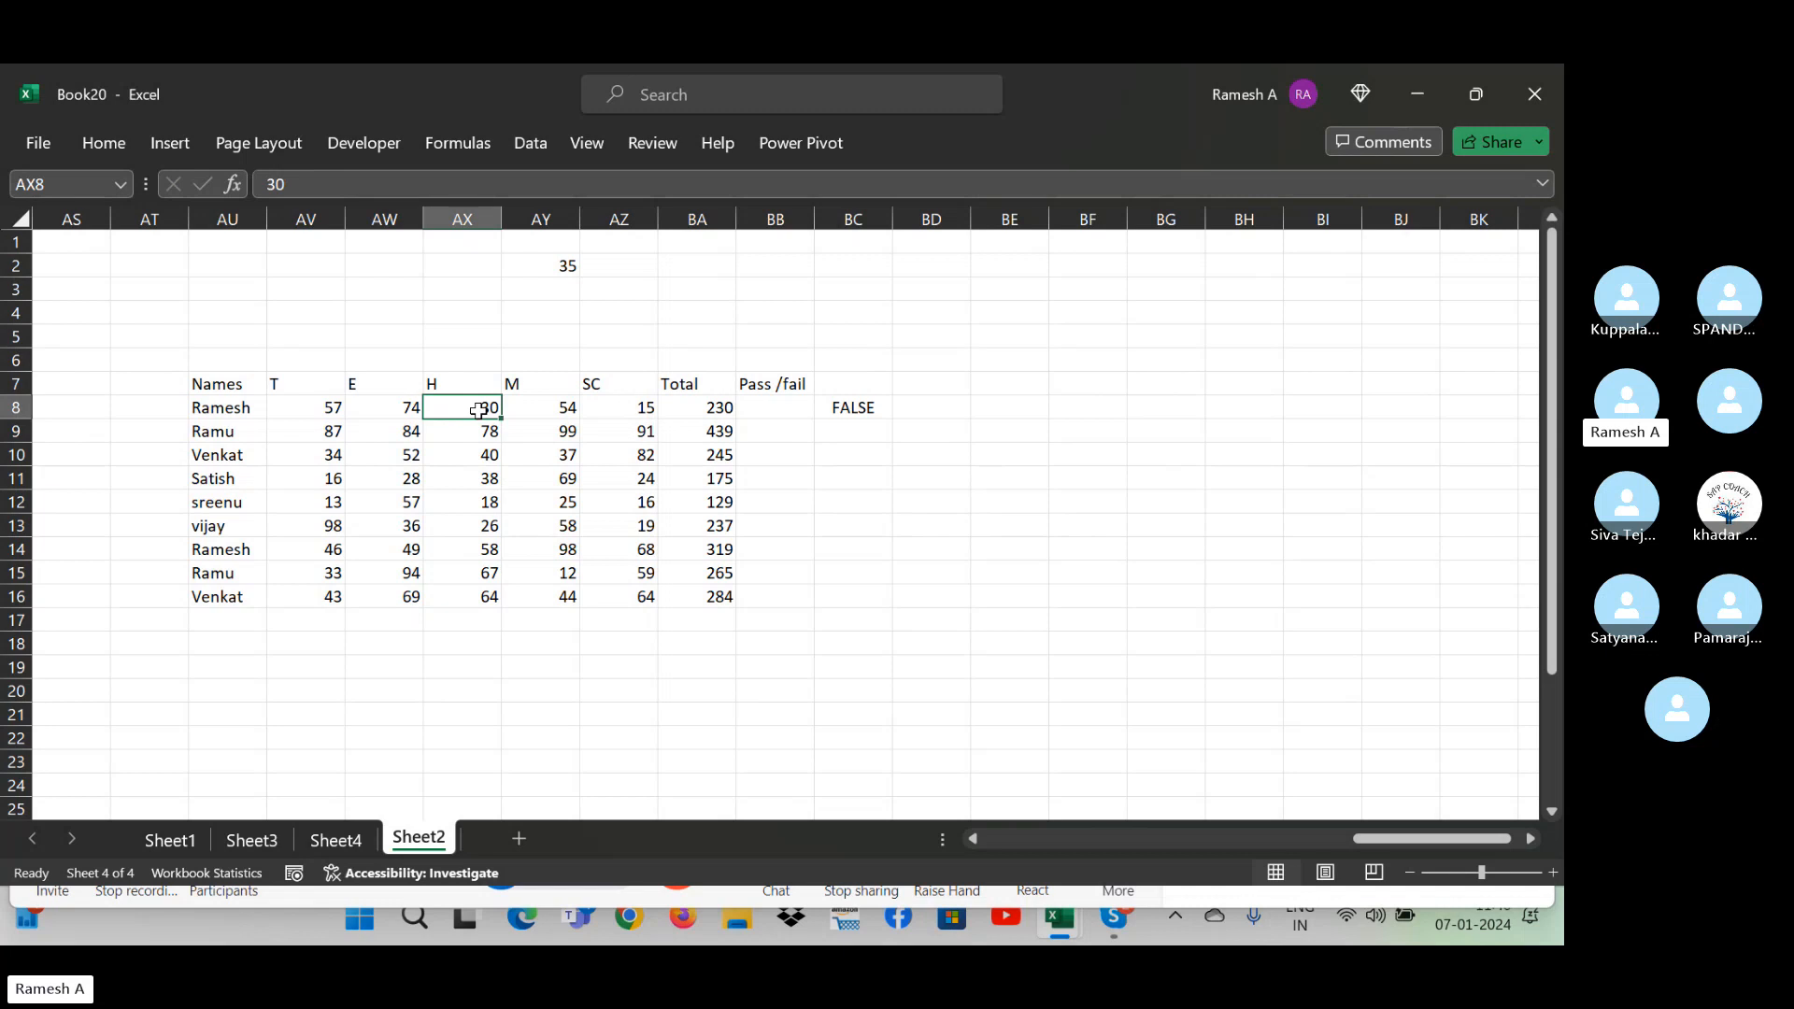
pyautogui.click(842, 408)
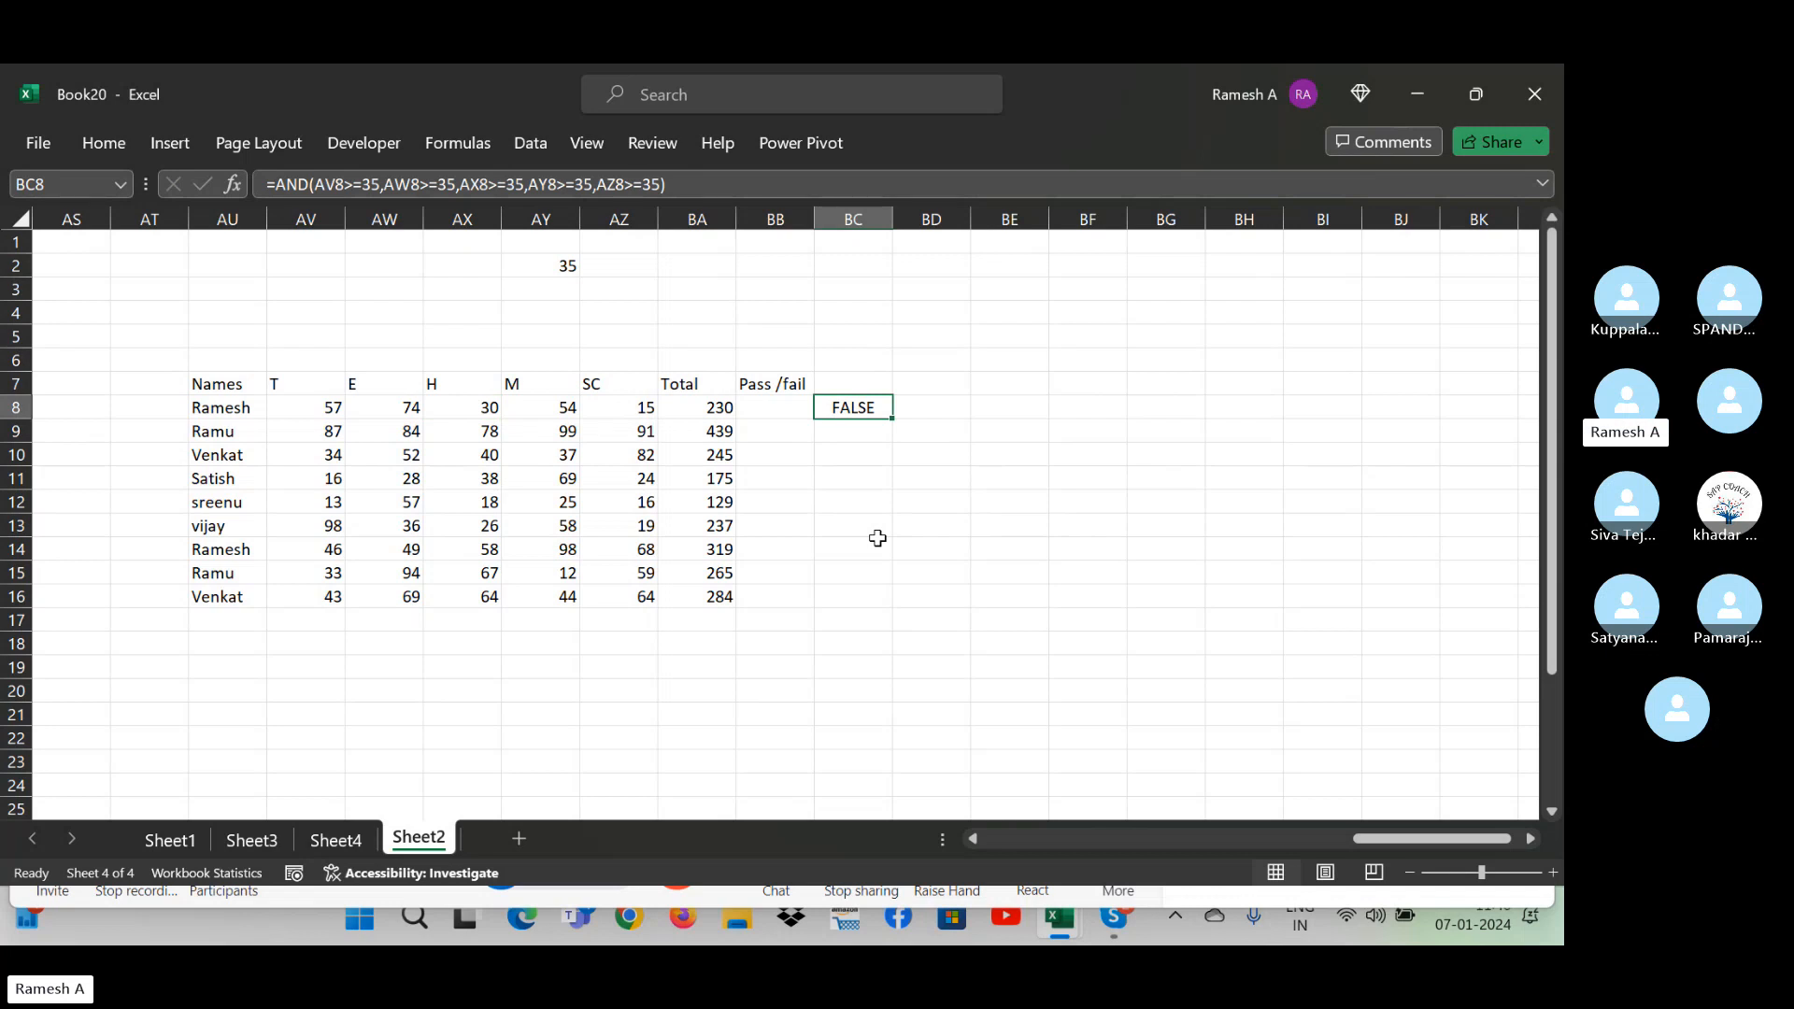
# - Evaluate the whole AND expression inside the BC8 formula and leave the cell without keeping the replacement
pyautogui.press('XF86AudioMute')
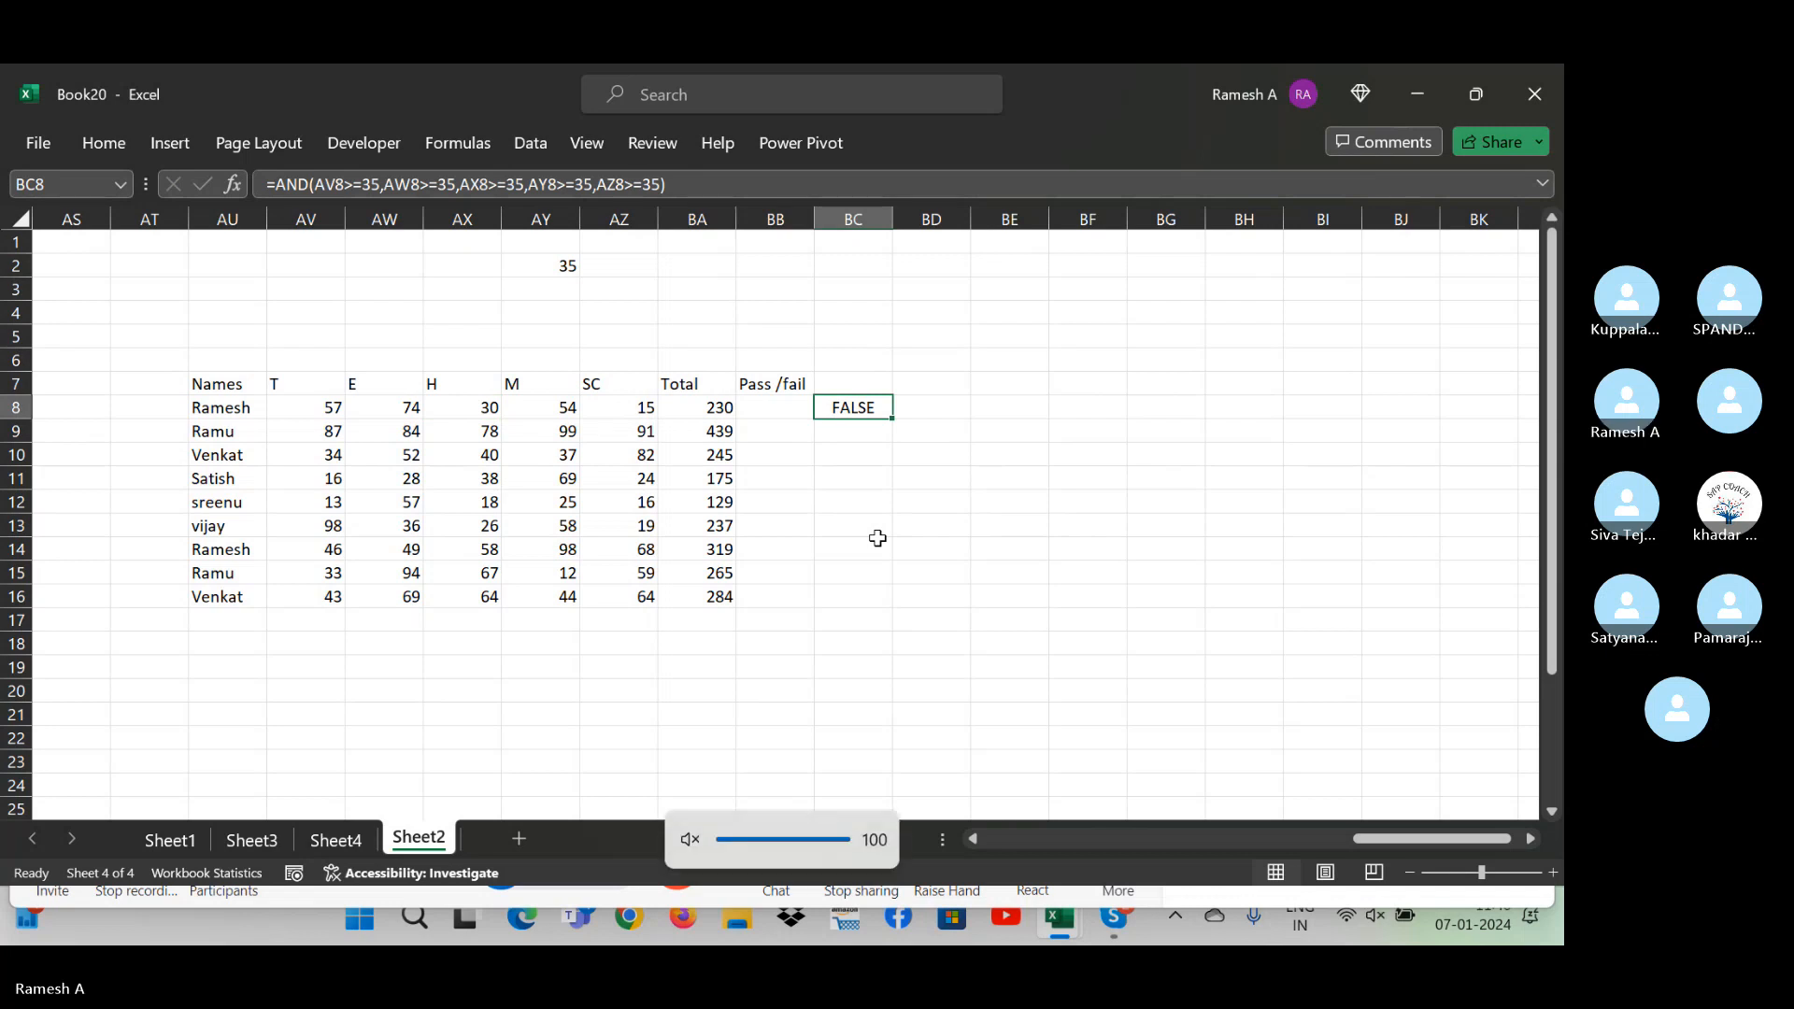
pyautogui.doubleClick(861, 409)
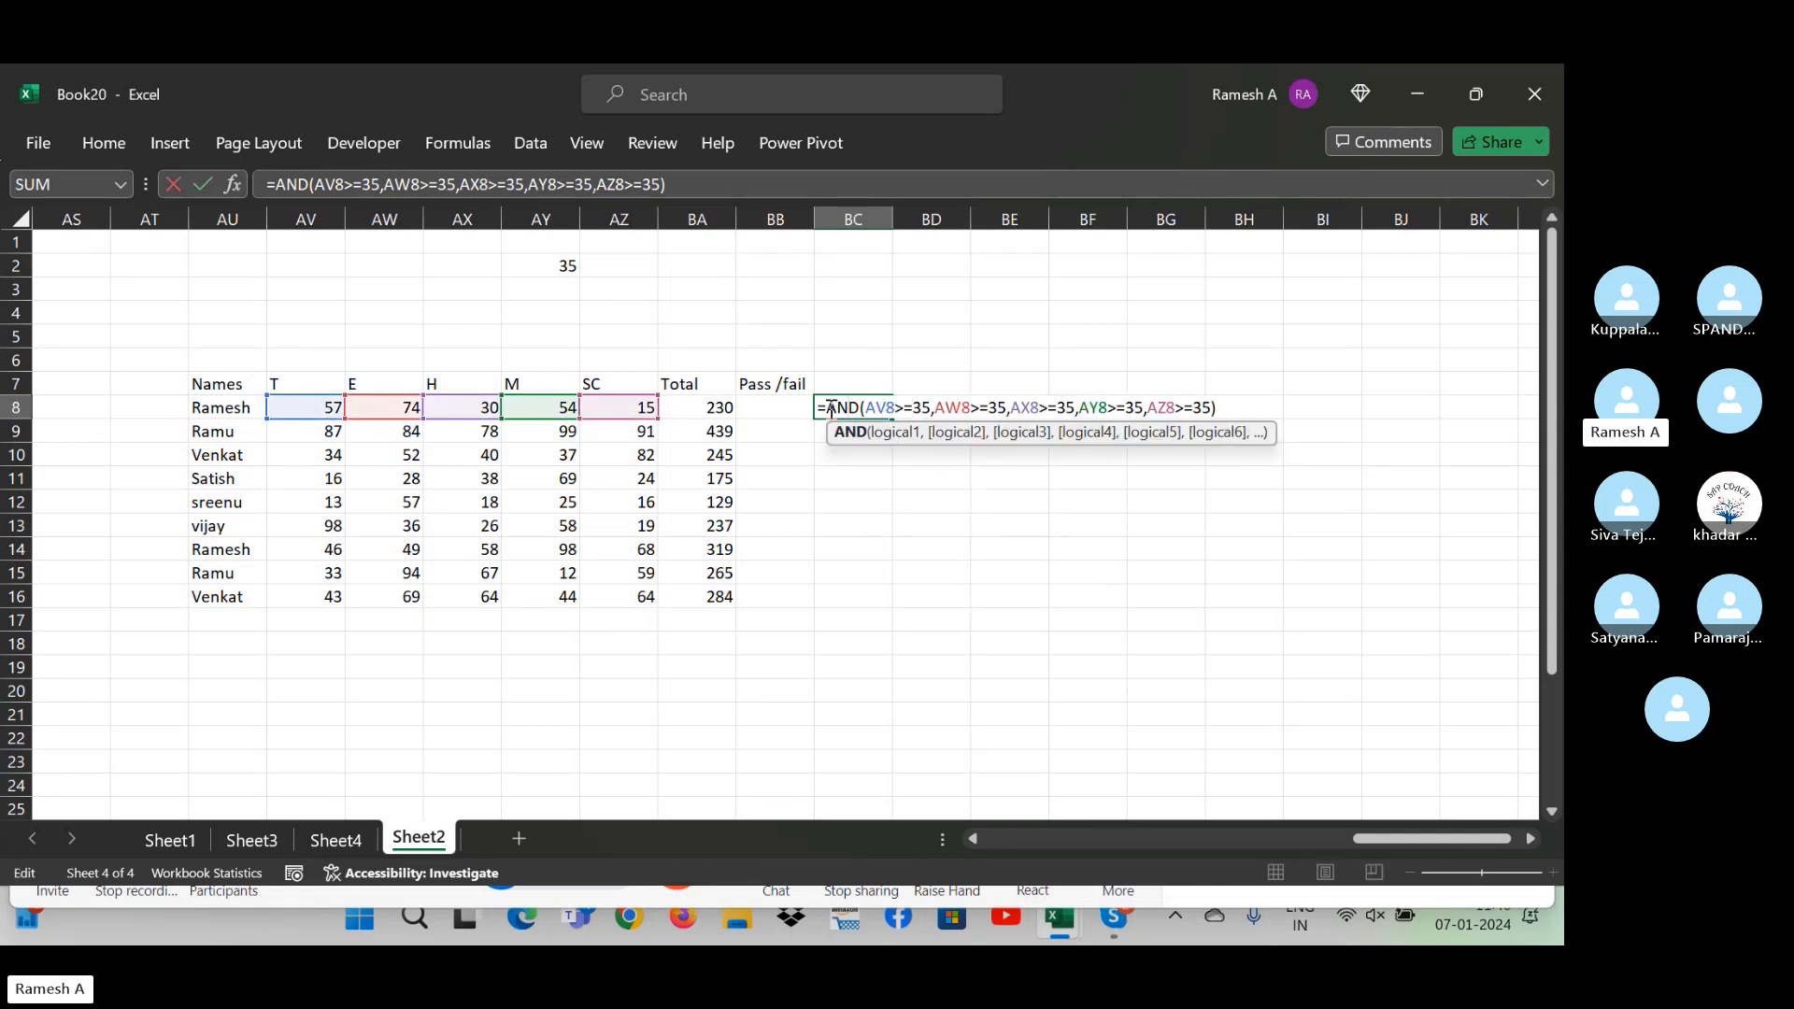
pyautogui.press('Home')
pyautogui.hotkey('shift', 'End')
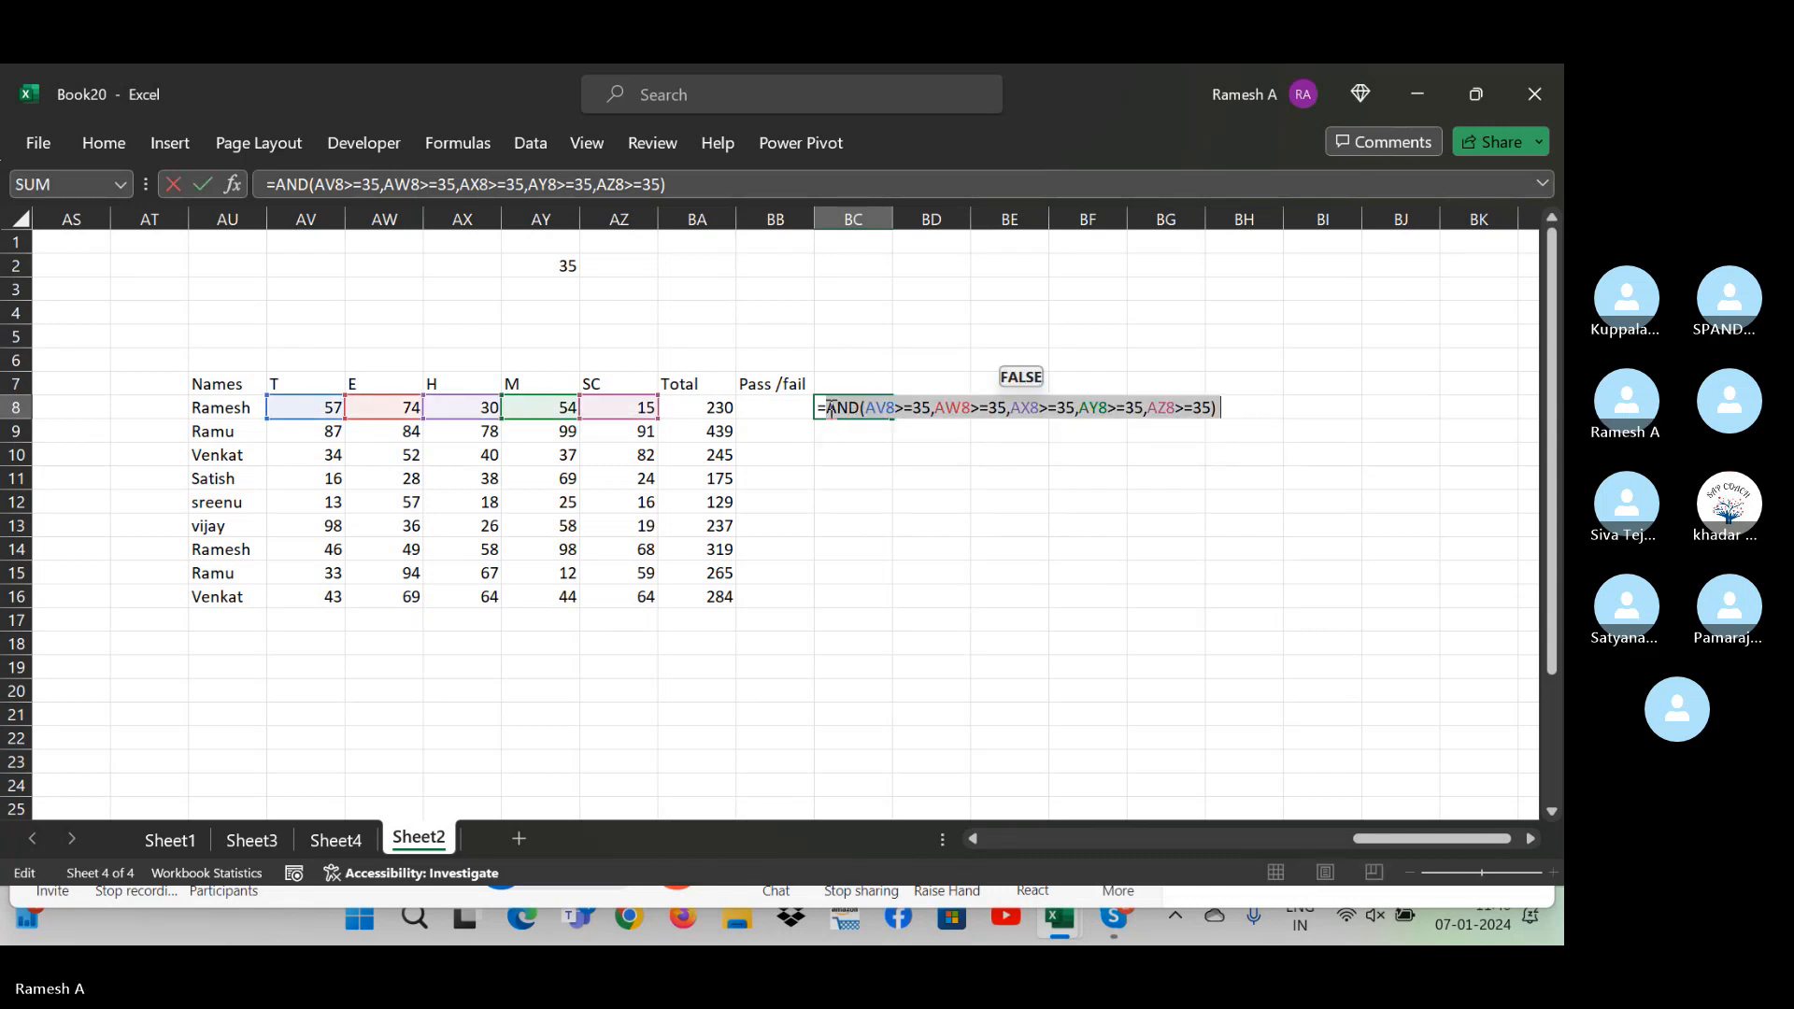
pyautogui.press('F9')
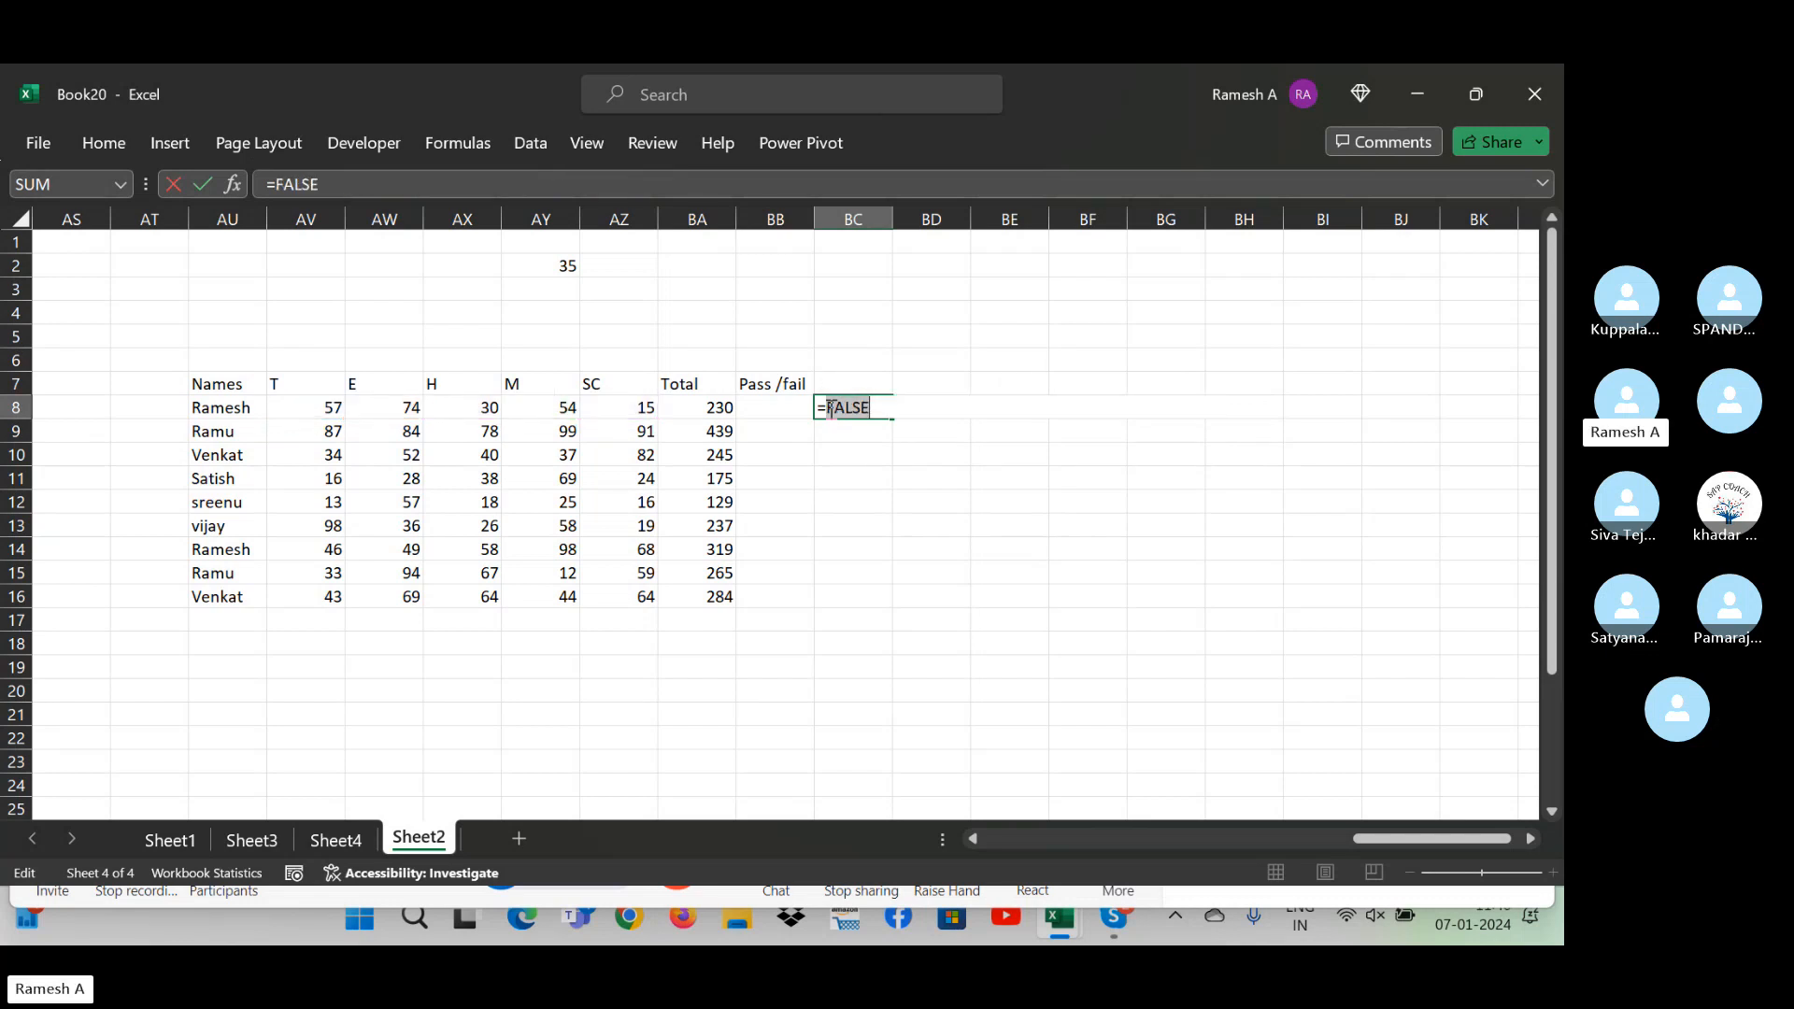
pyautogui.press('Escape')
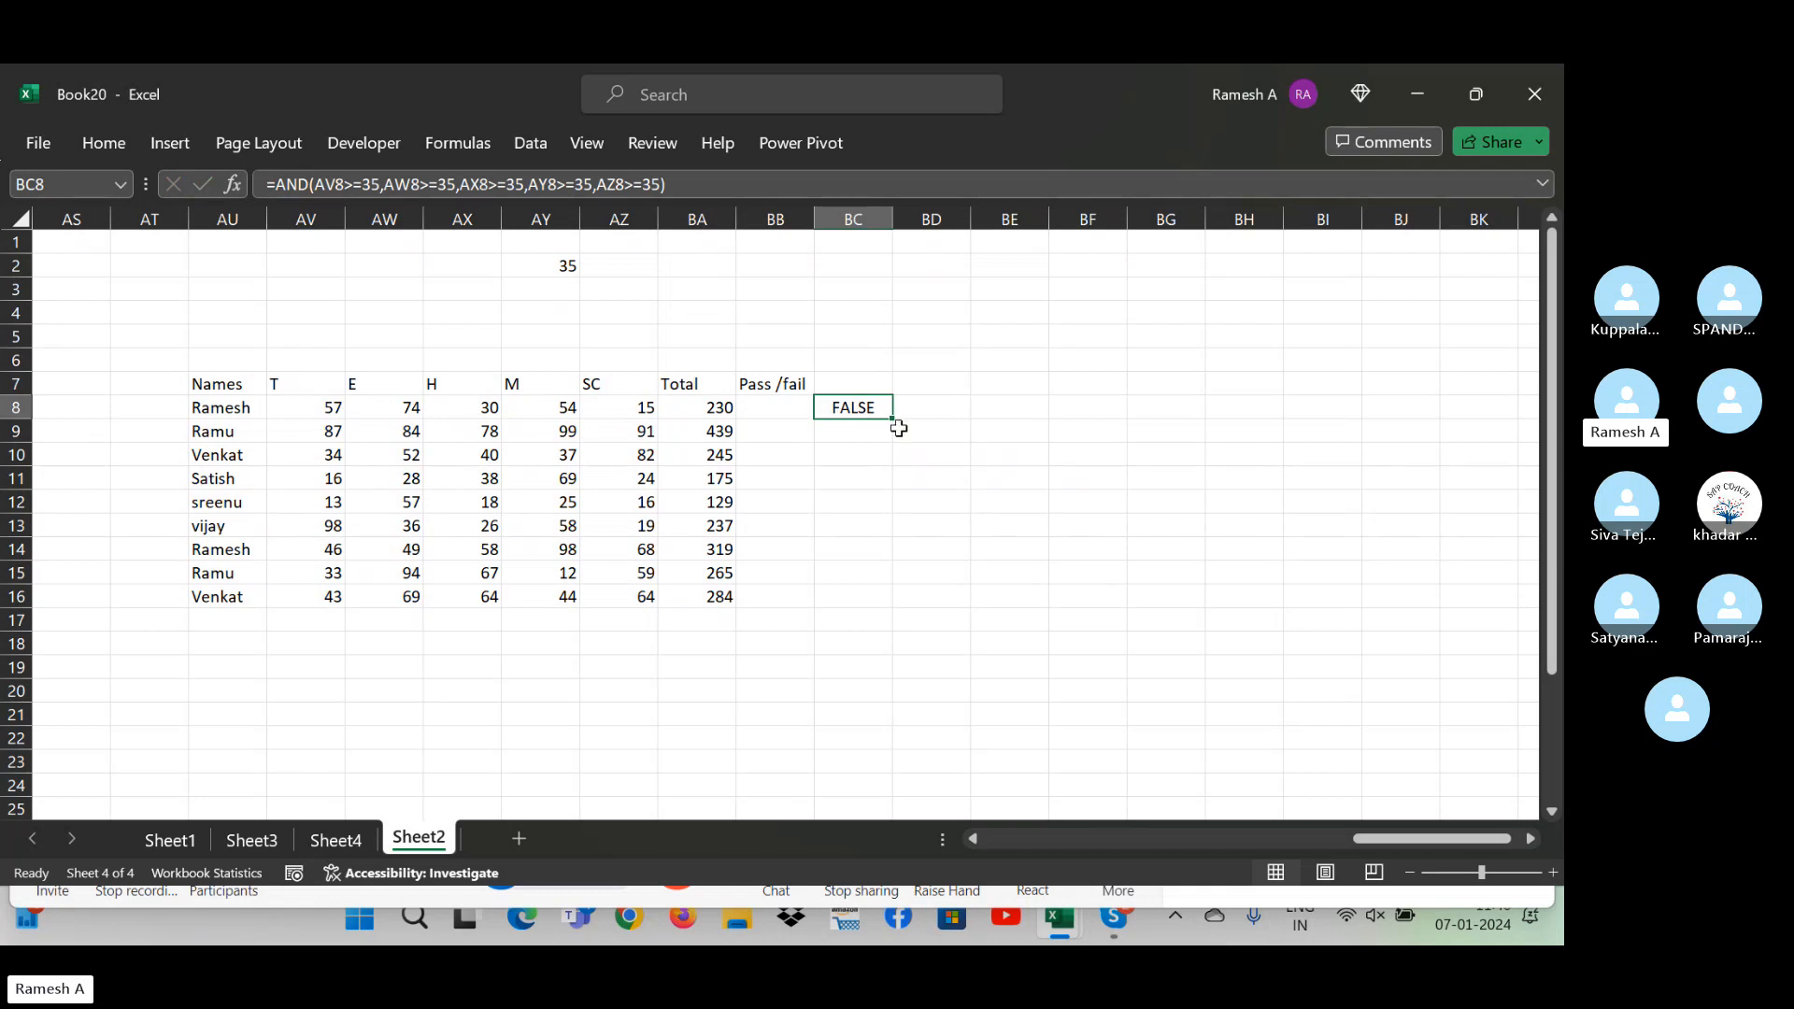
# - Inspect the full AND expression in BC8 again and check it against the first student's H mark in AX8
pyautogui.press('XF86RFKill')
pyautogui.press('F2')
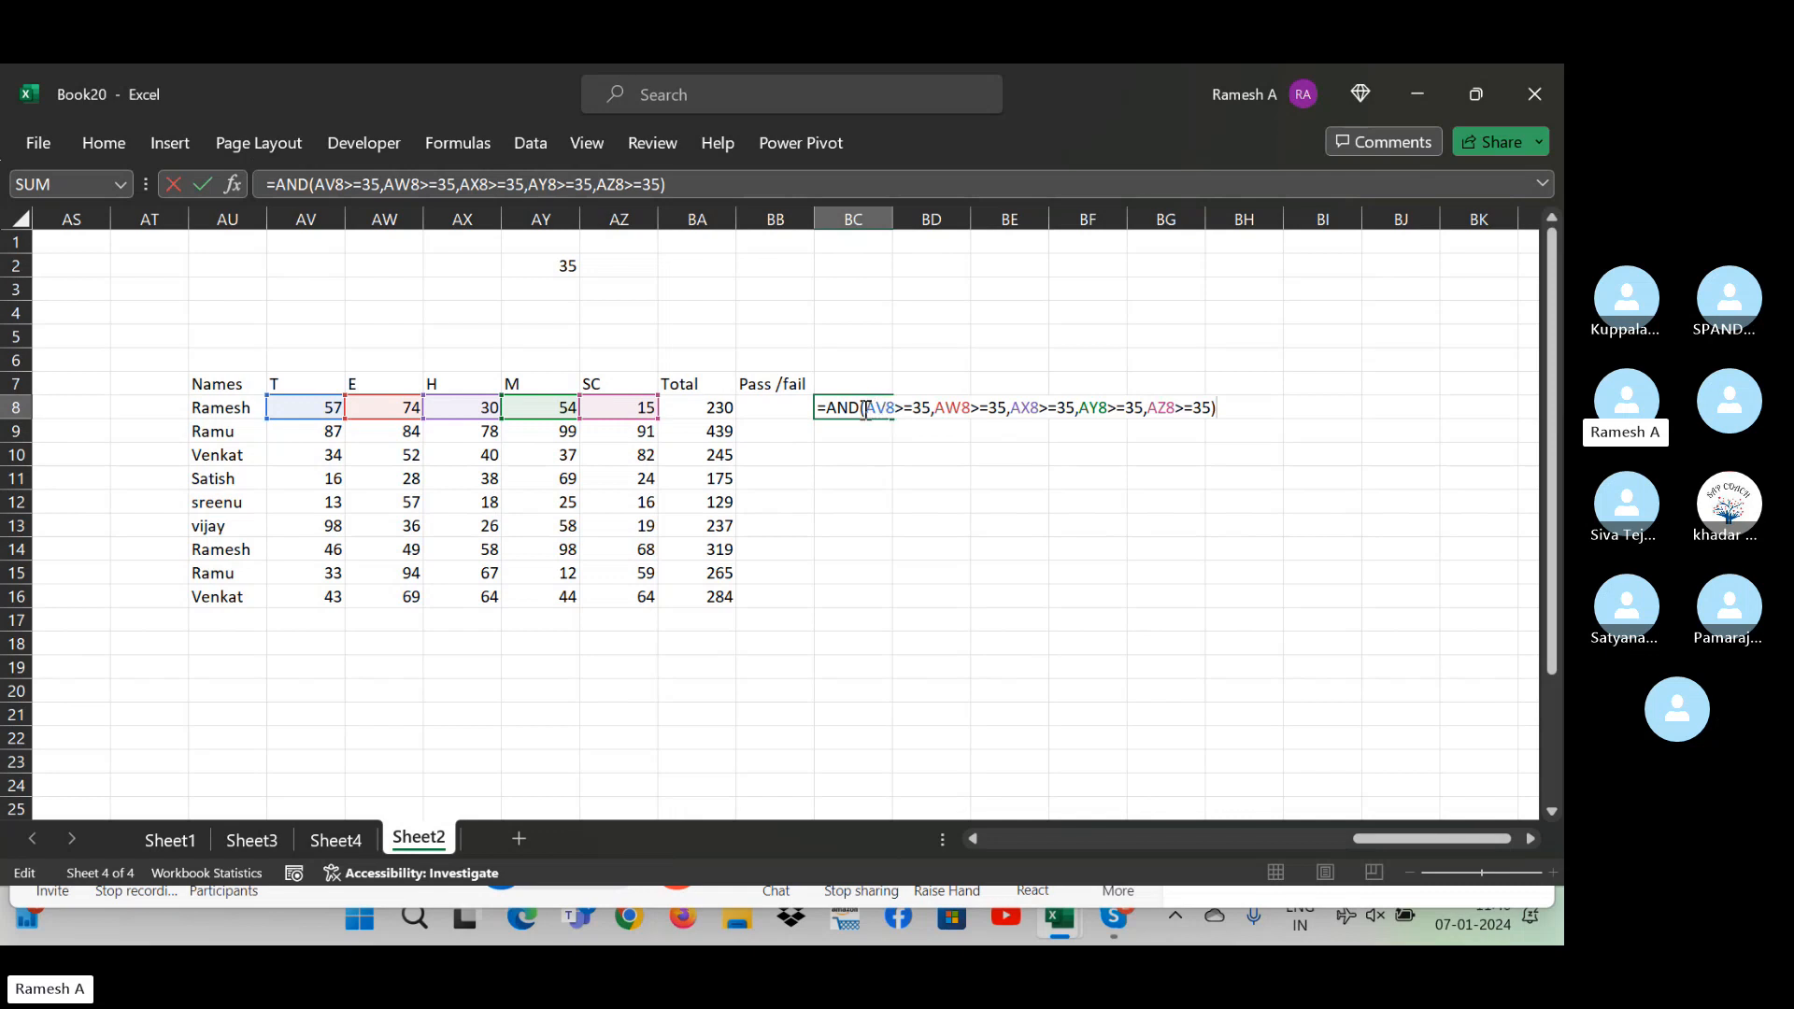
pyautogui.moveTo(829, 411); pyautogui.dragTo(1220, 437)
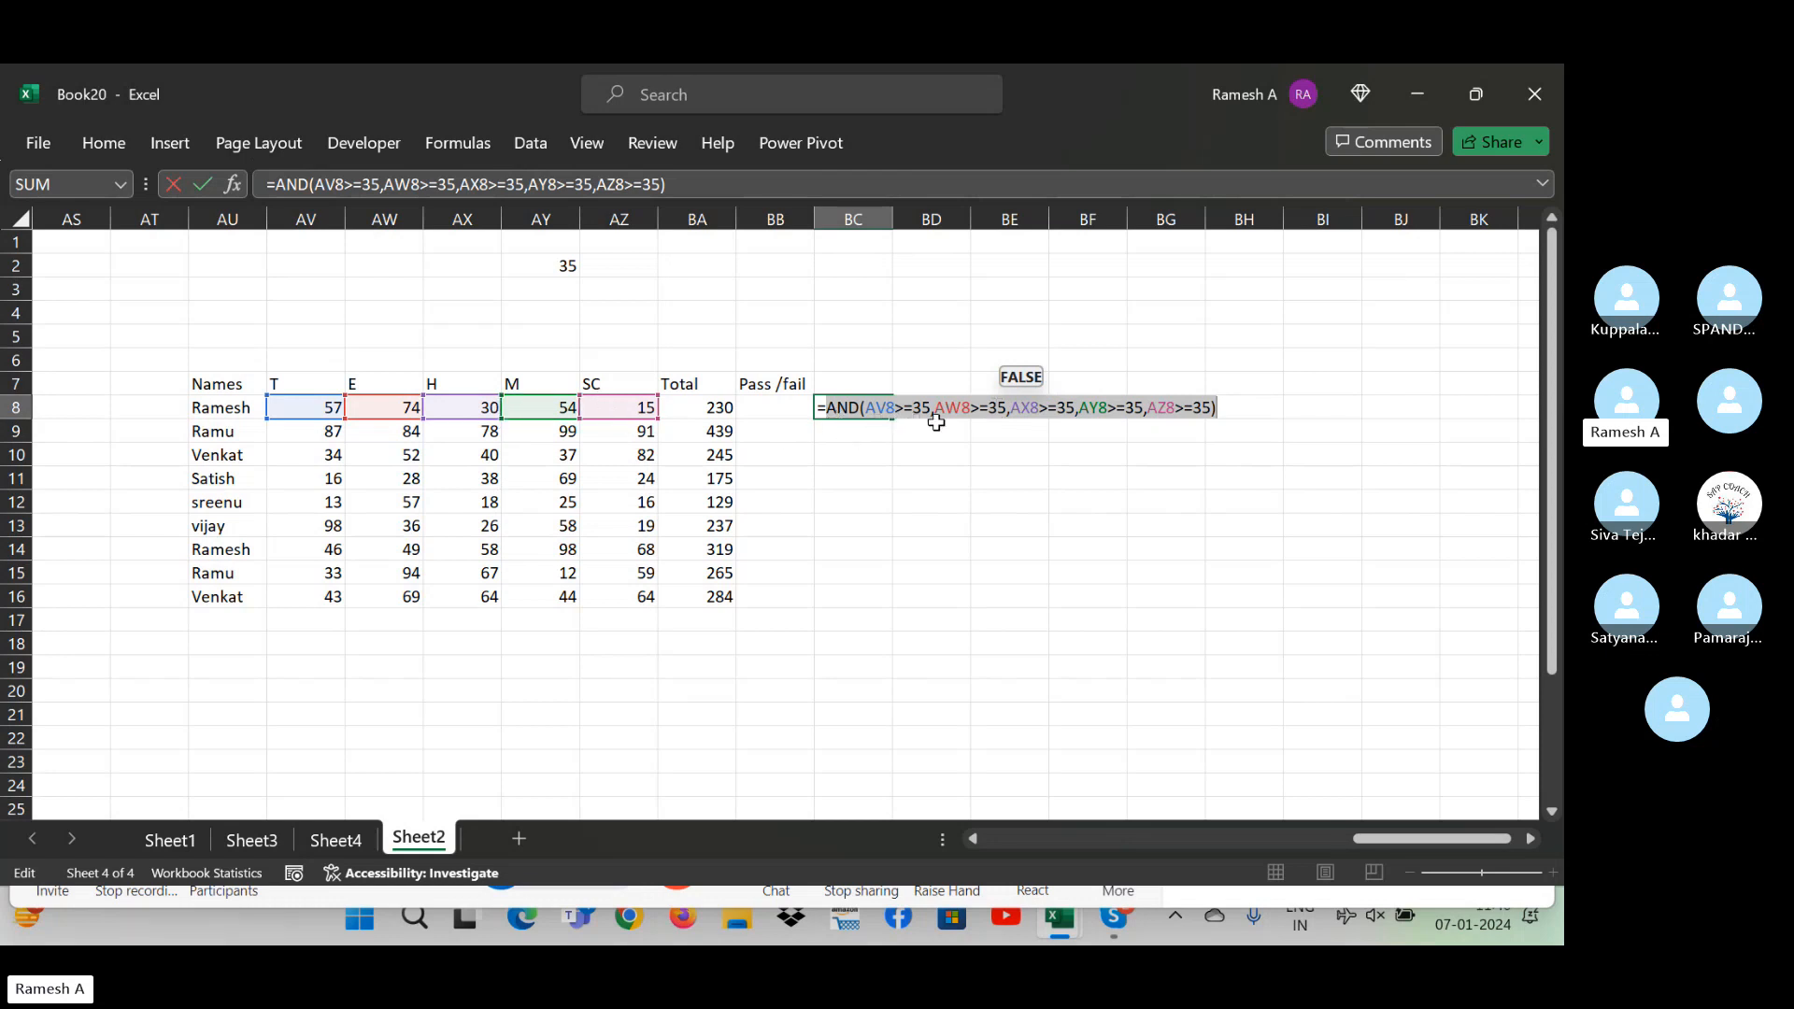
pyautogui.press('Escape')
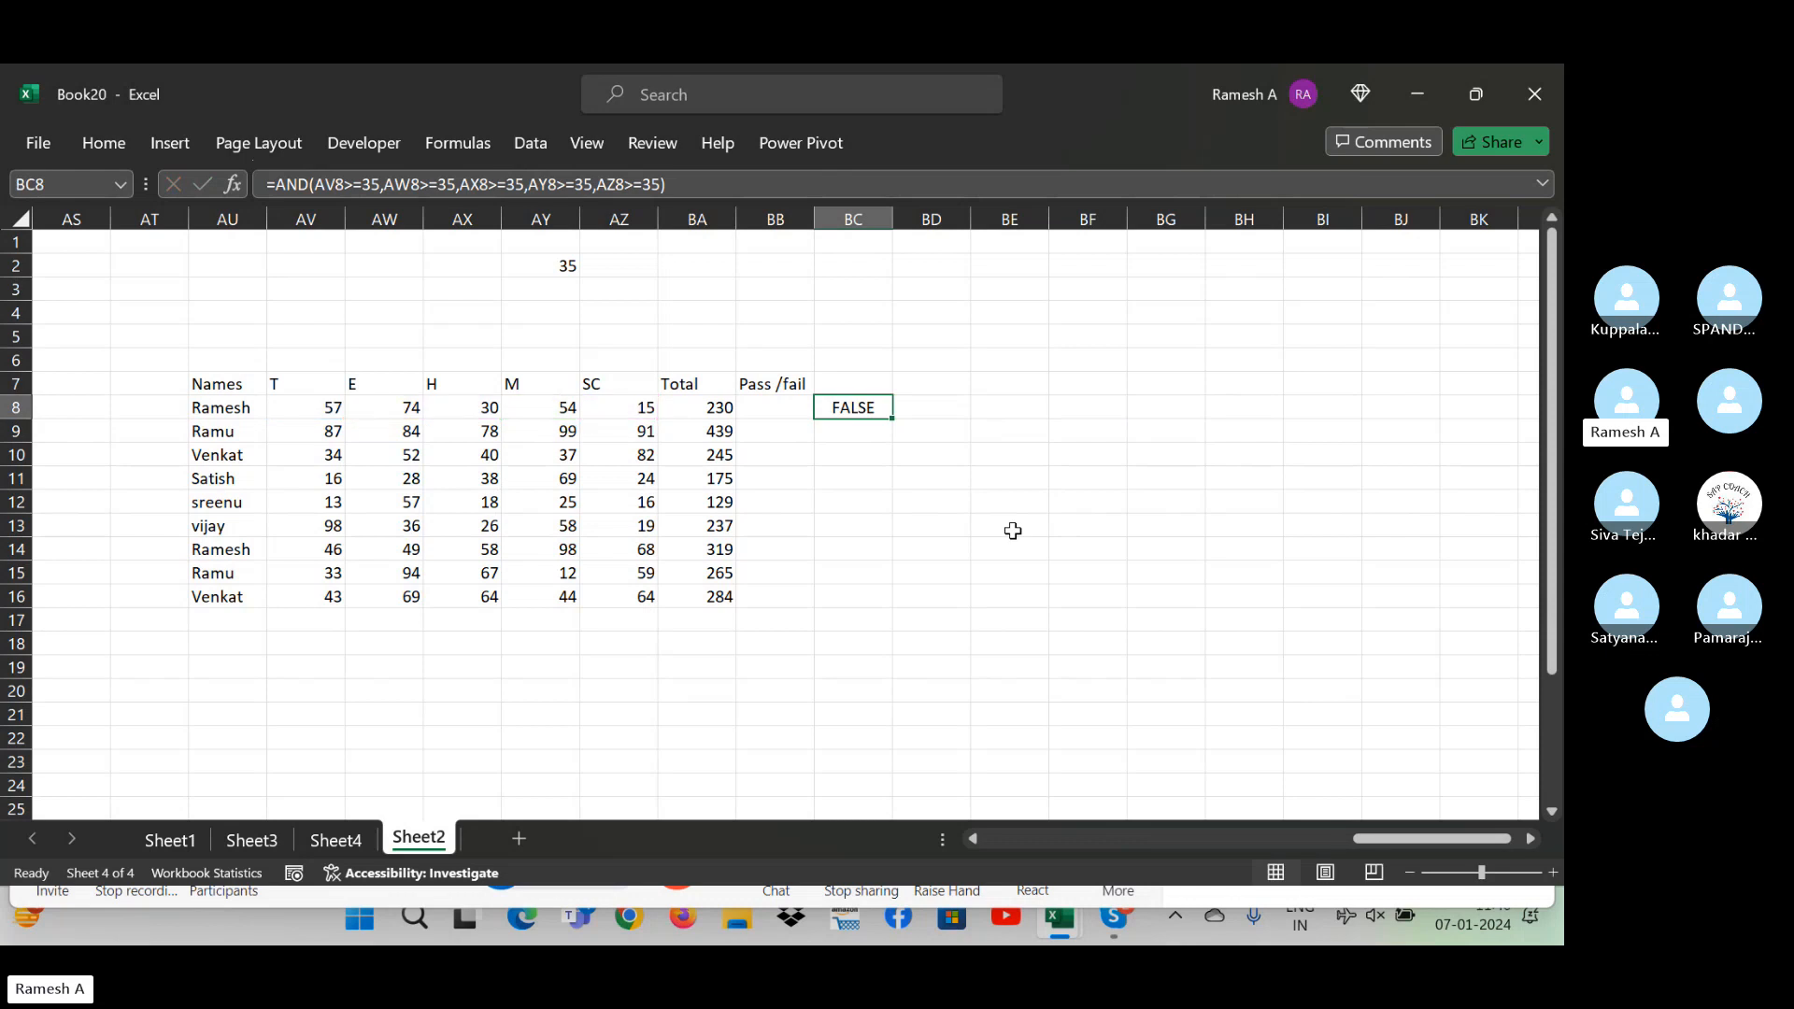
pyautogui.click(484, 407)
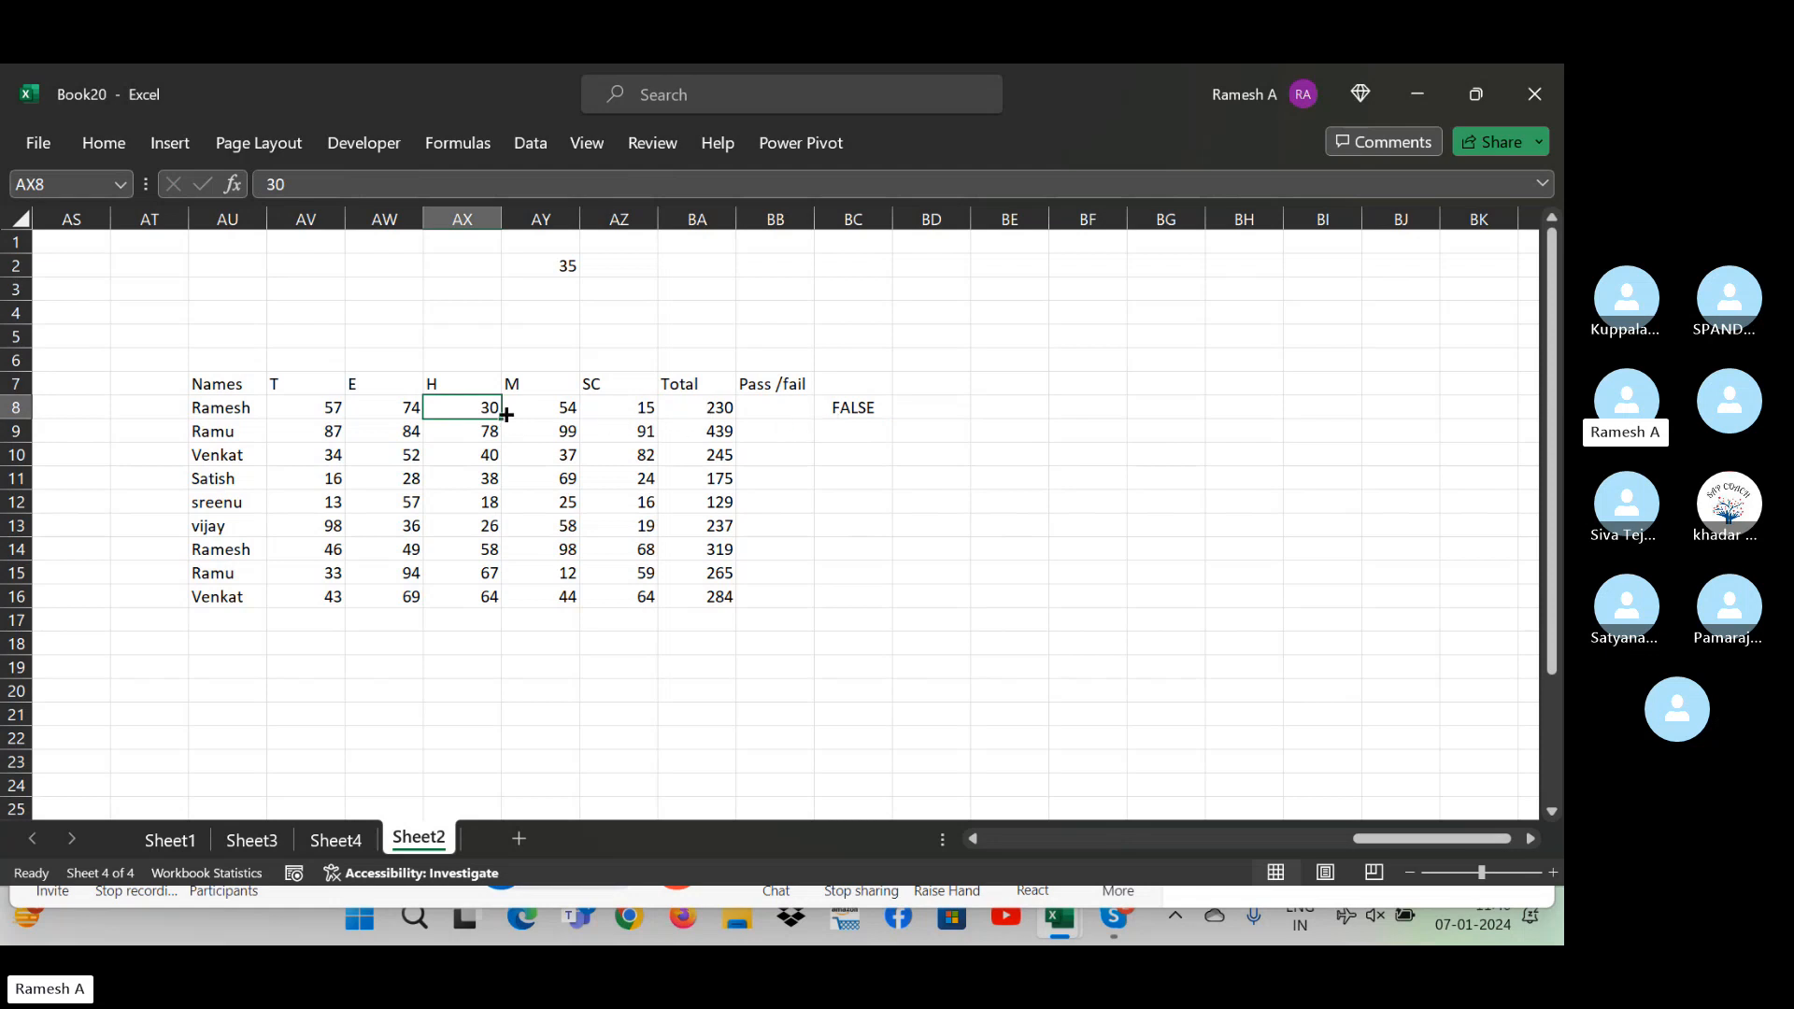
# - Test the first student's T mark on its own by entering =AV8>=35 in BD8
pyautogui.click(994, 413)
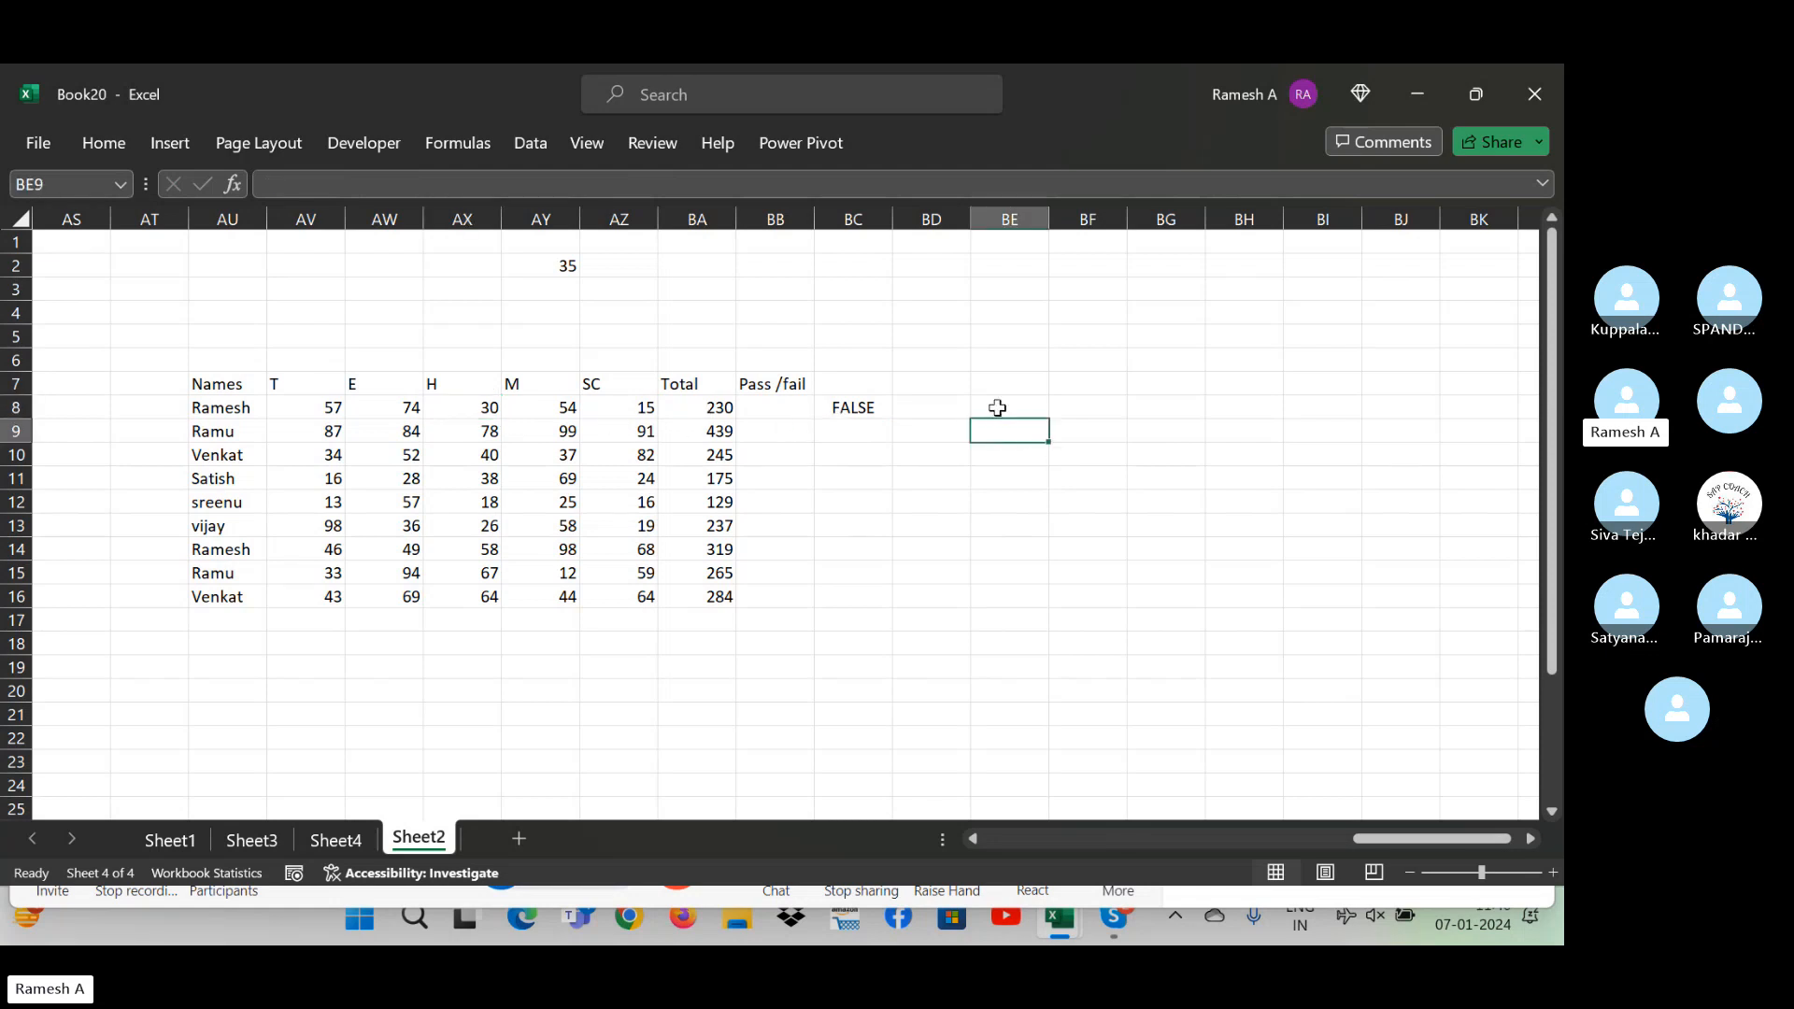
pyautogui.click(934, 403)
pyautogui.write('=')
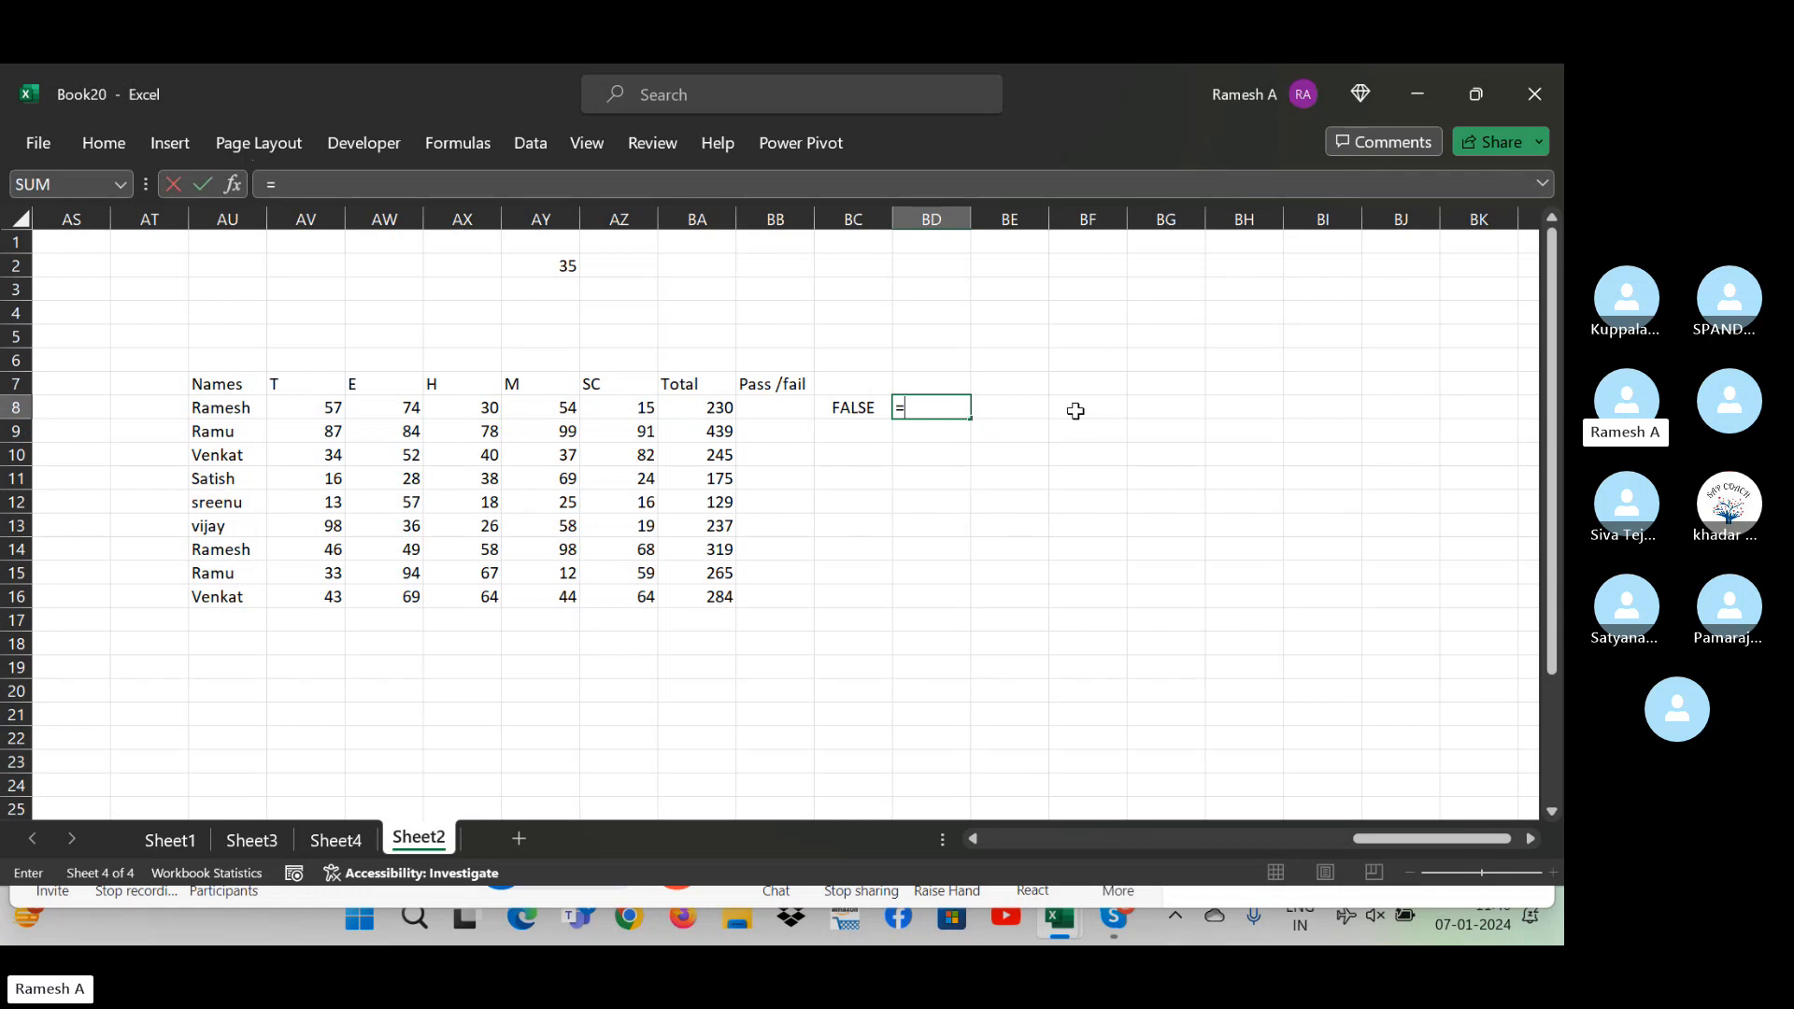
pyautogui.press('Left')
pyautogui.press('Left')
pyautogui.press('Left')
pyautogui.press('Left')
pyautogui.press('Left')
pyautogui.press('Left')
pyautogui.press('Left')
pyautogui.press('Left')
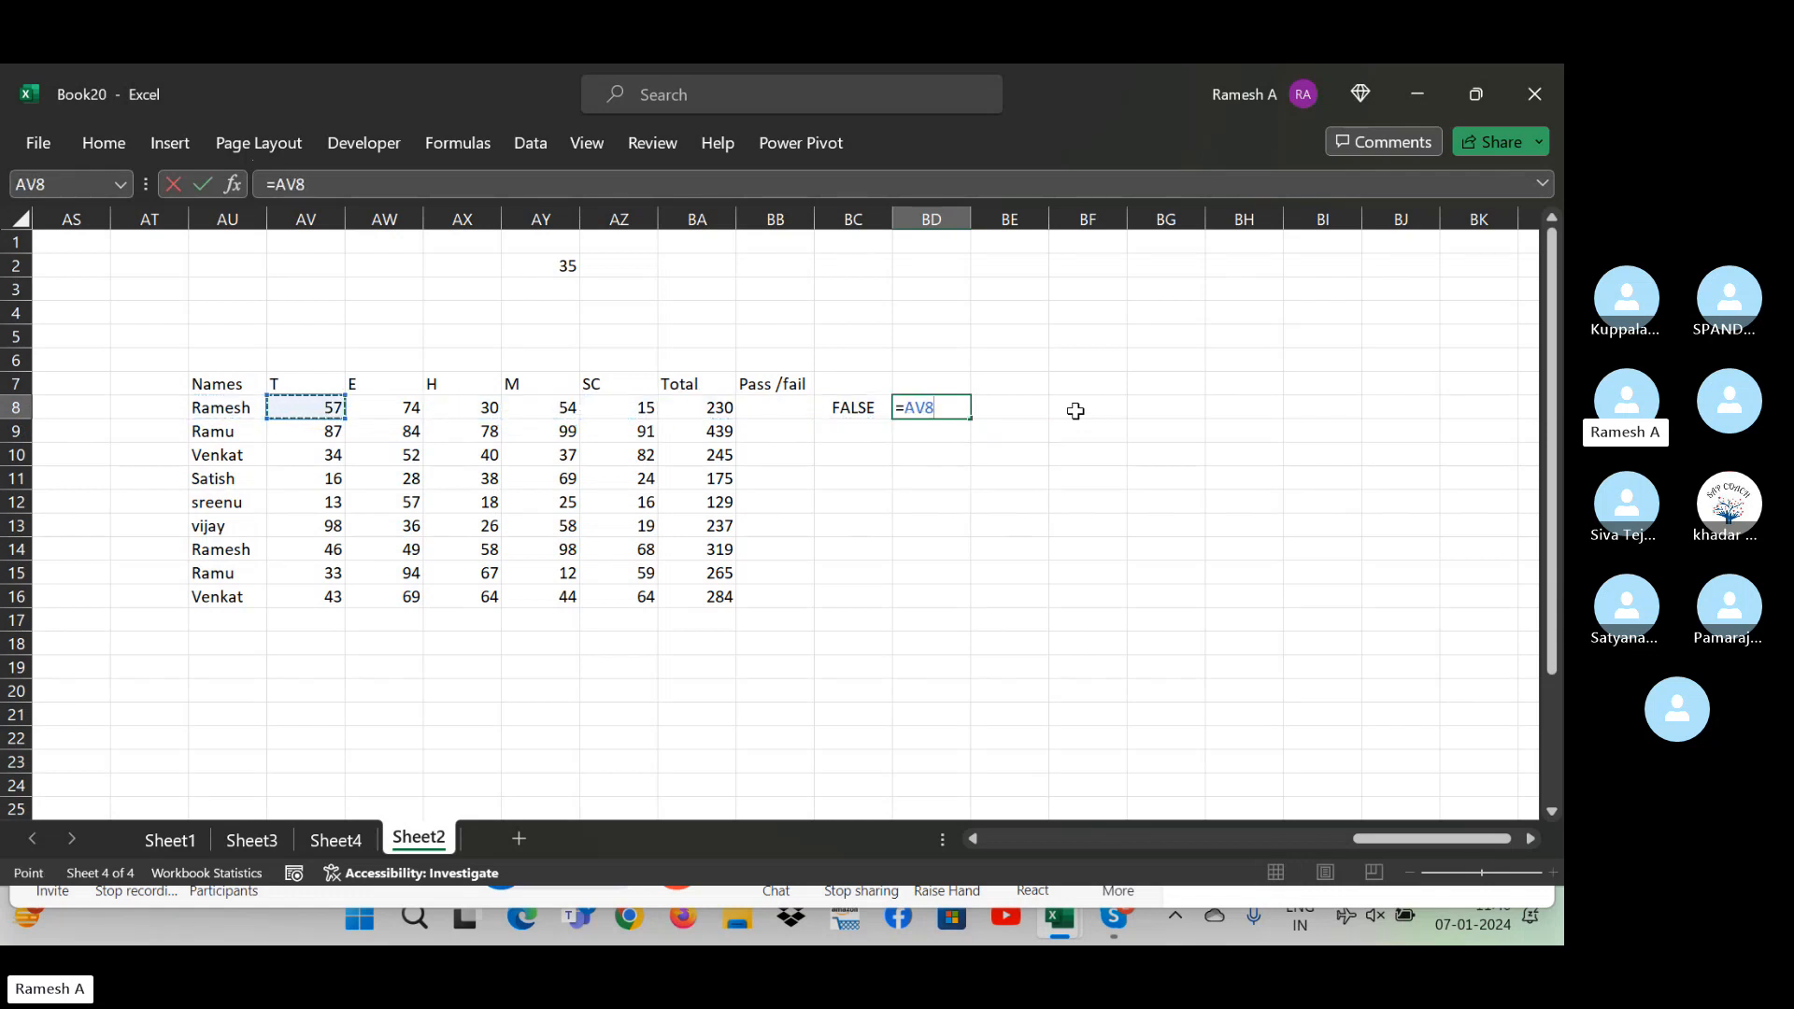
pyautogui.write('<')
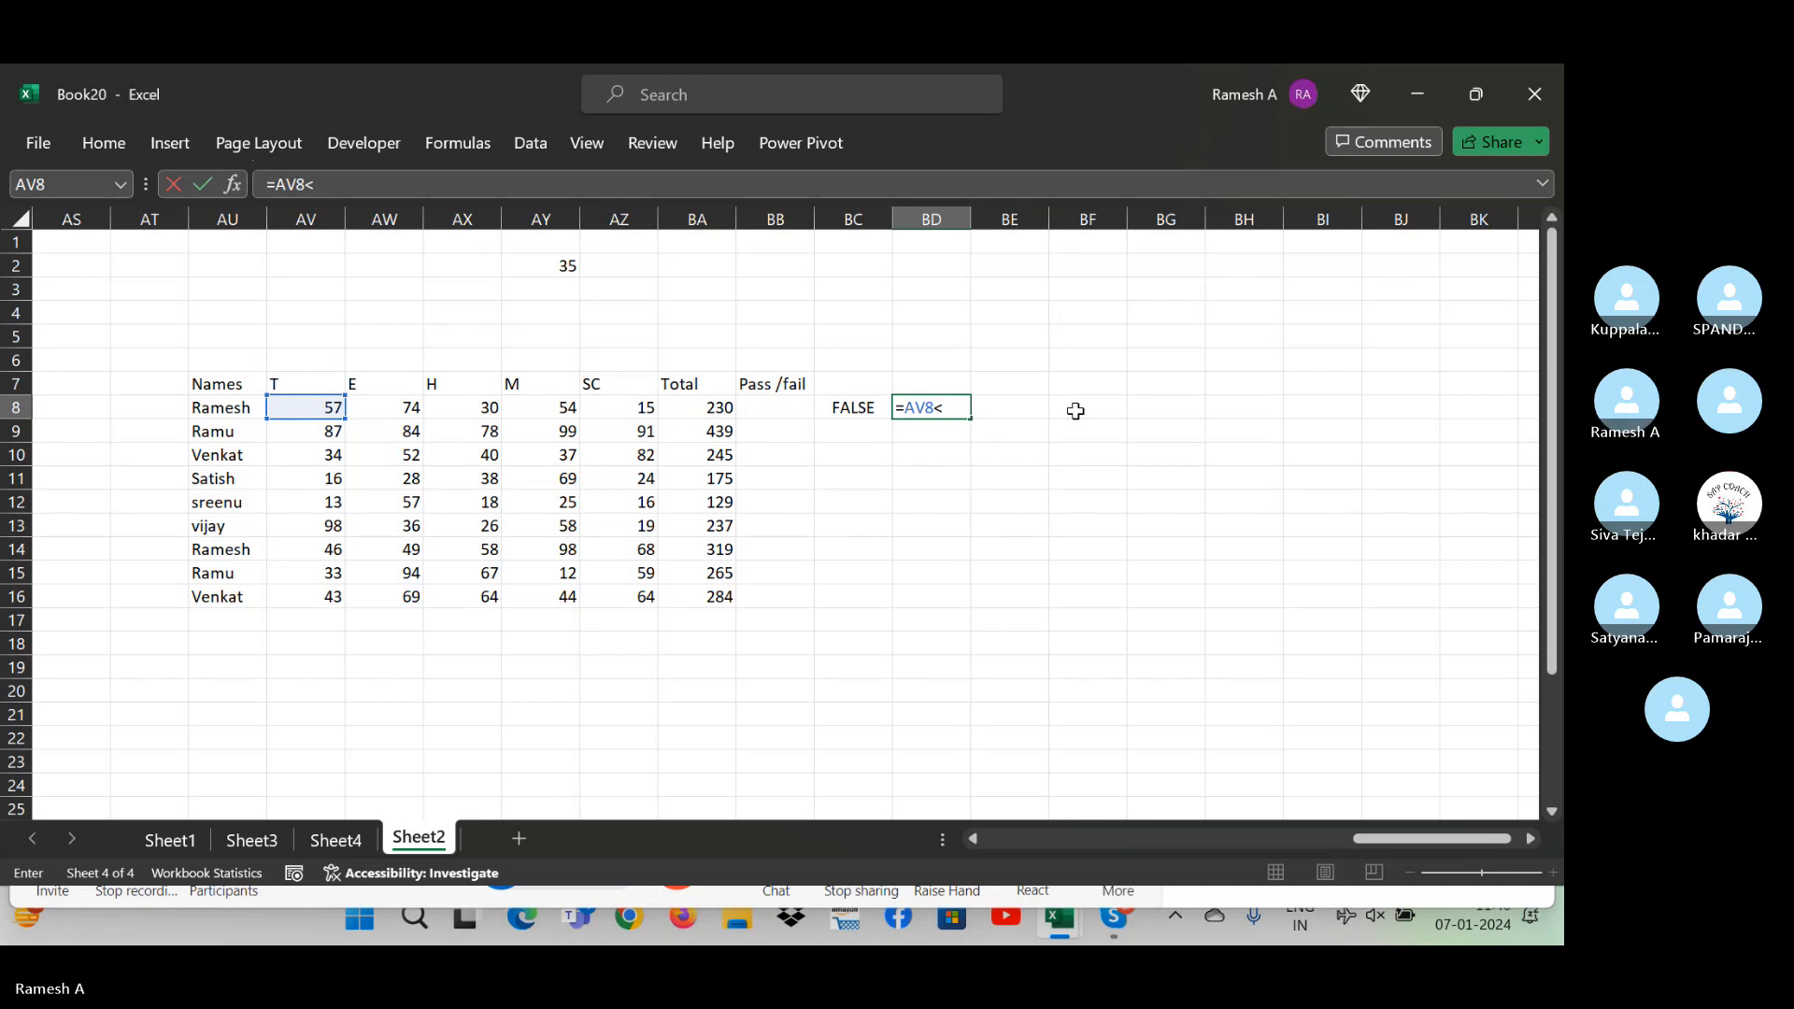
pyautogui.press('BackSpace')
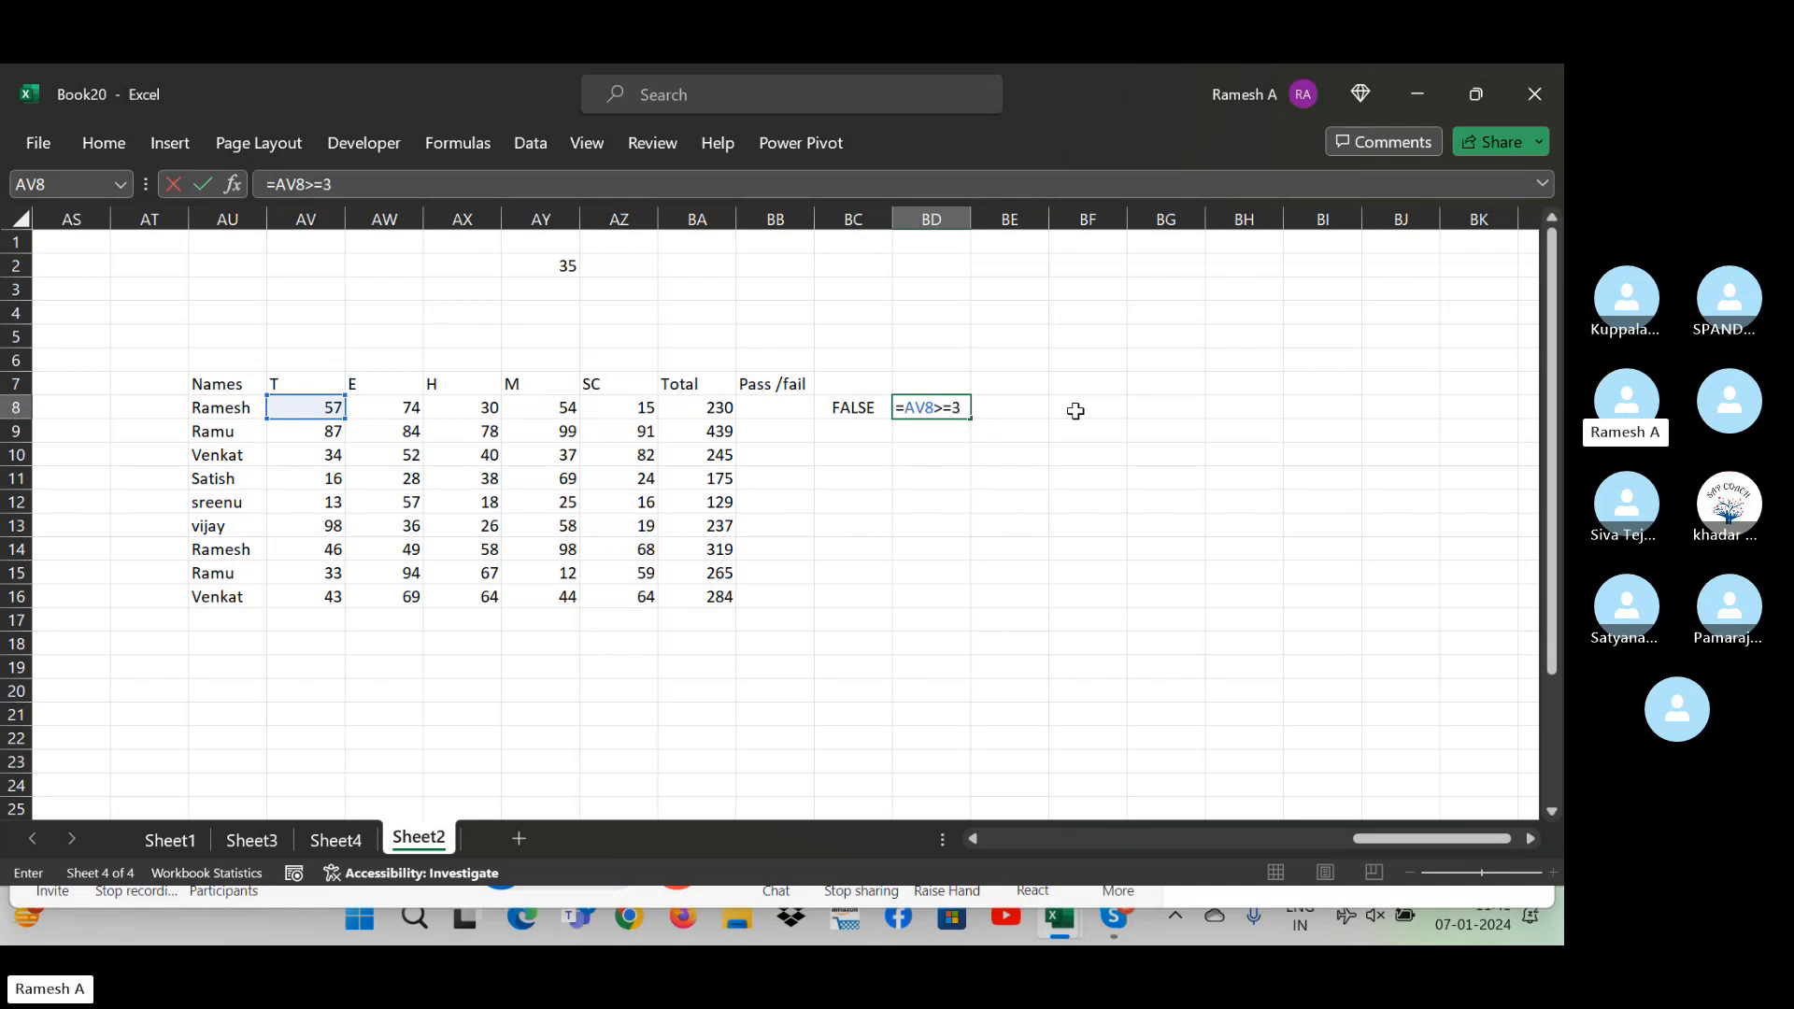
pyautogui.press('Return')
pyautogui.press('Up')
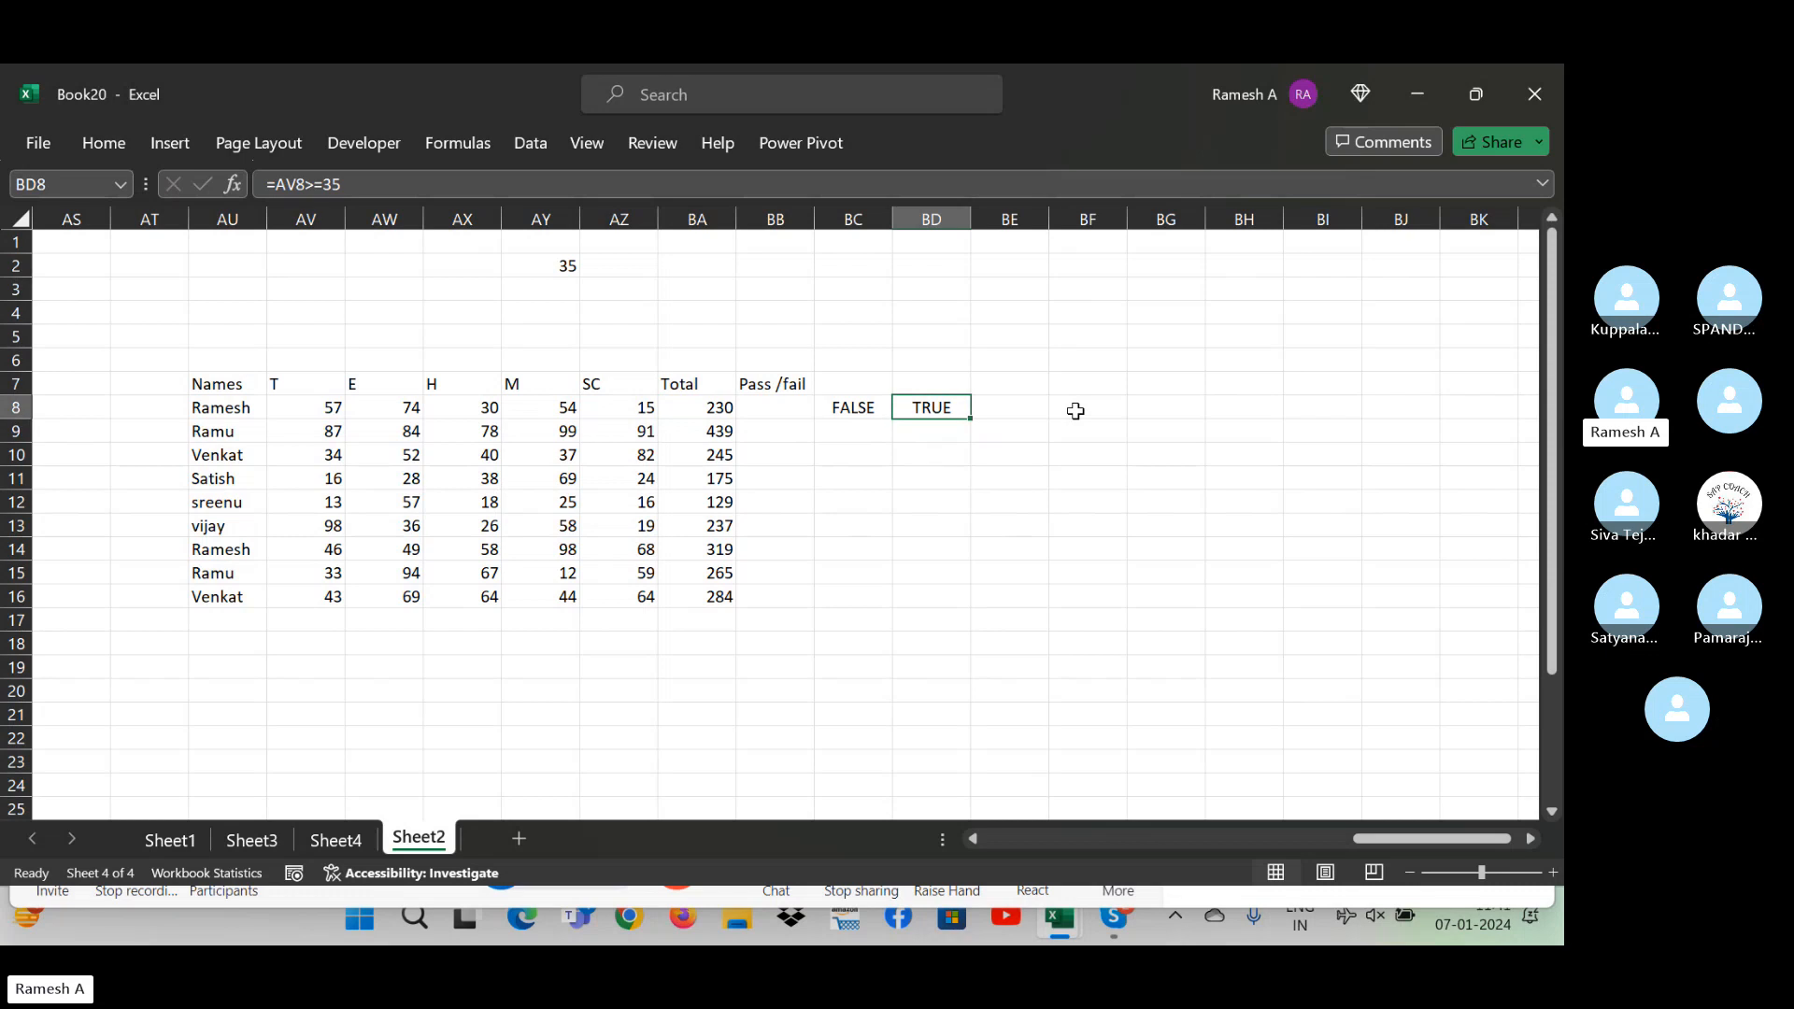
# - Fill the BD8 test across to BI8 and compare the H test in BF8 with the mark in AX8
pyautogui.moveTo(972, 418); pyautogui.dragTo(1354, 452)
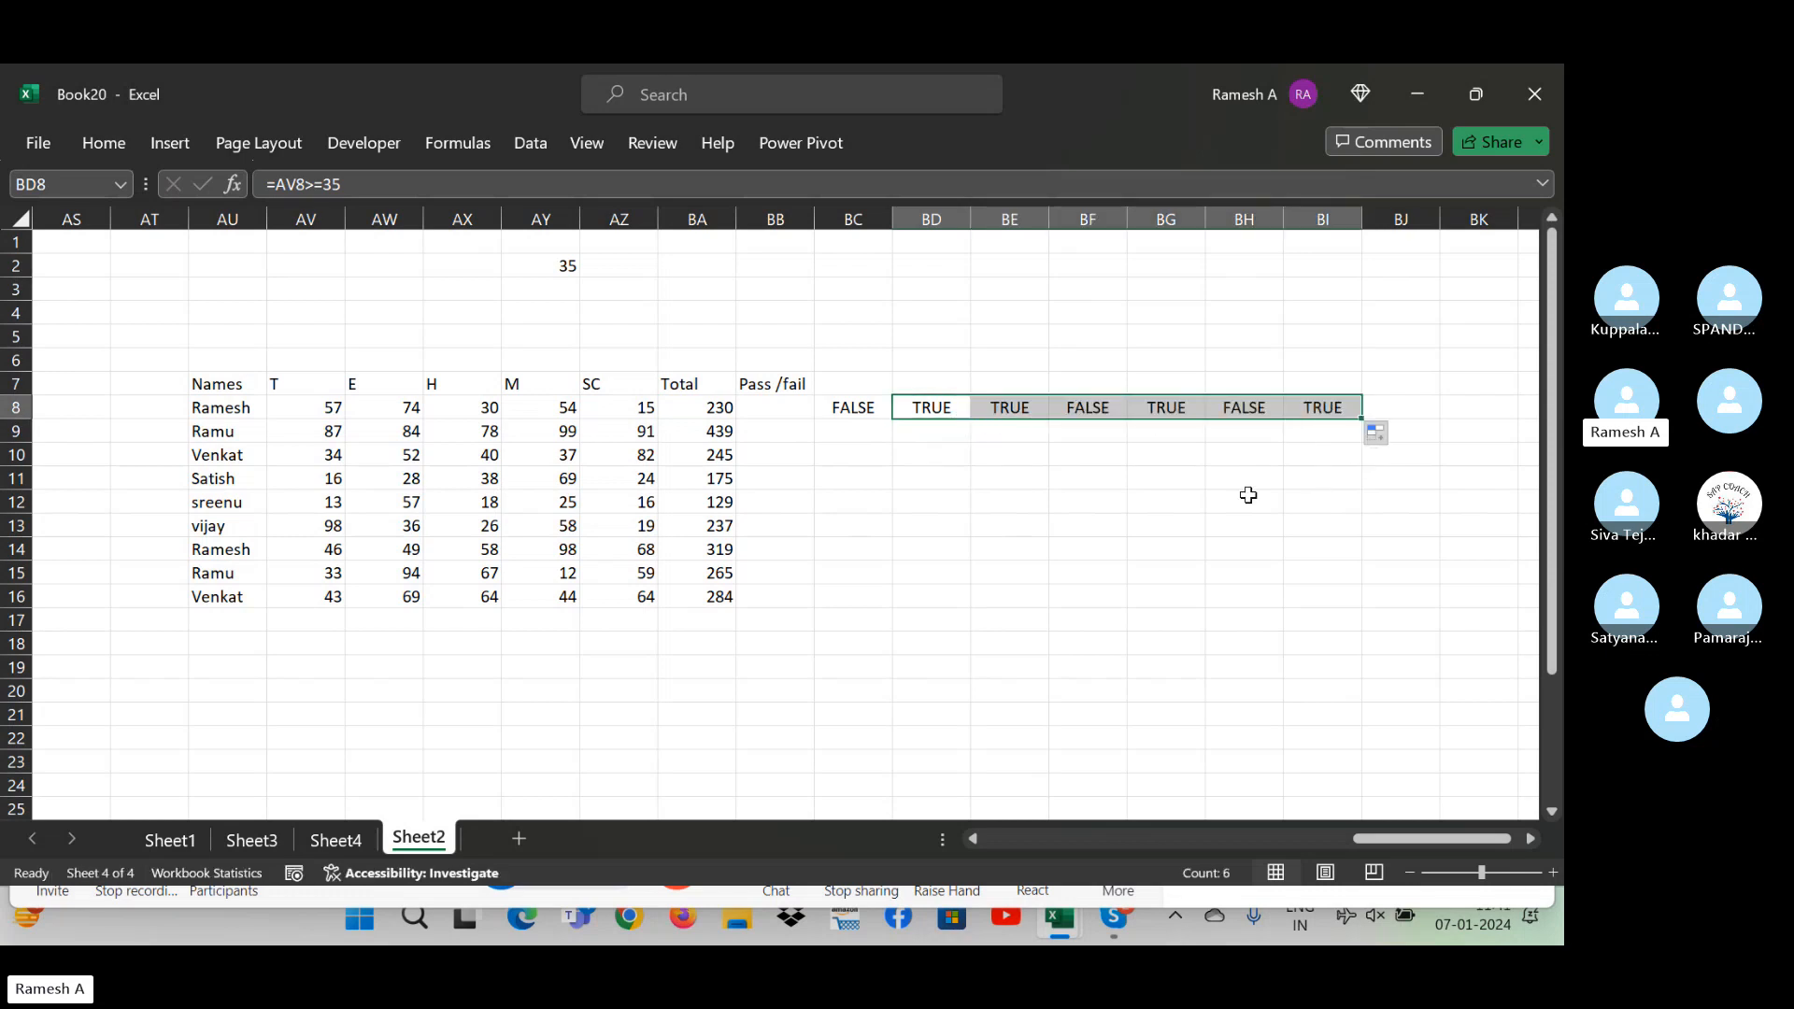
pyautogui.click(1094, 410)
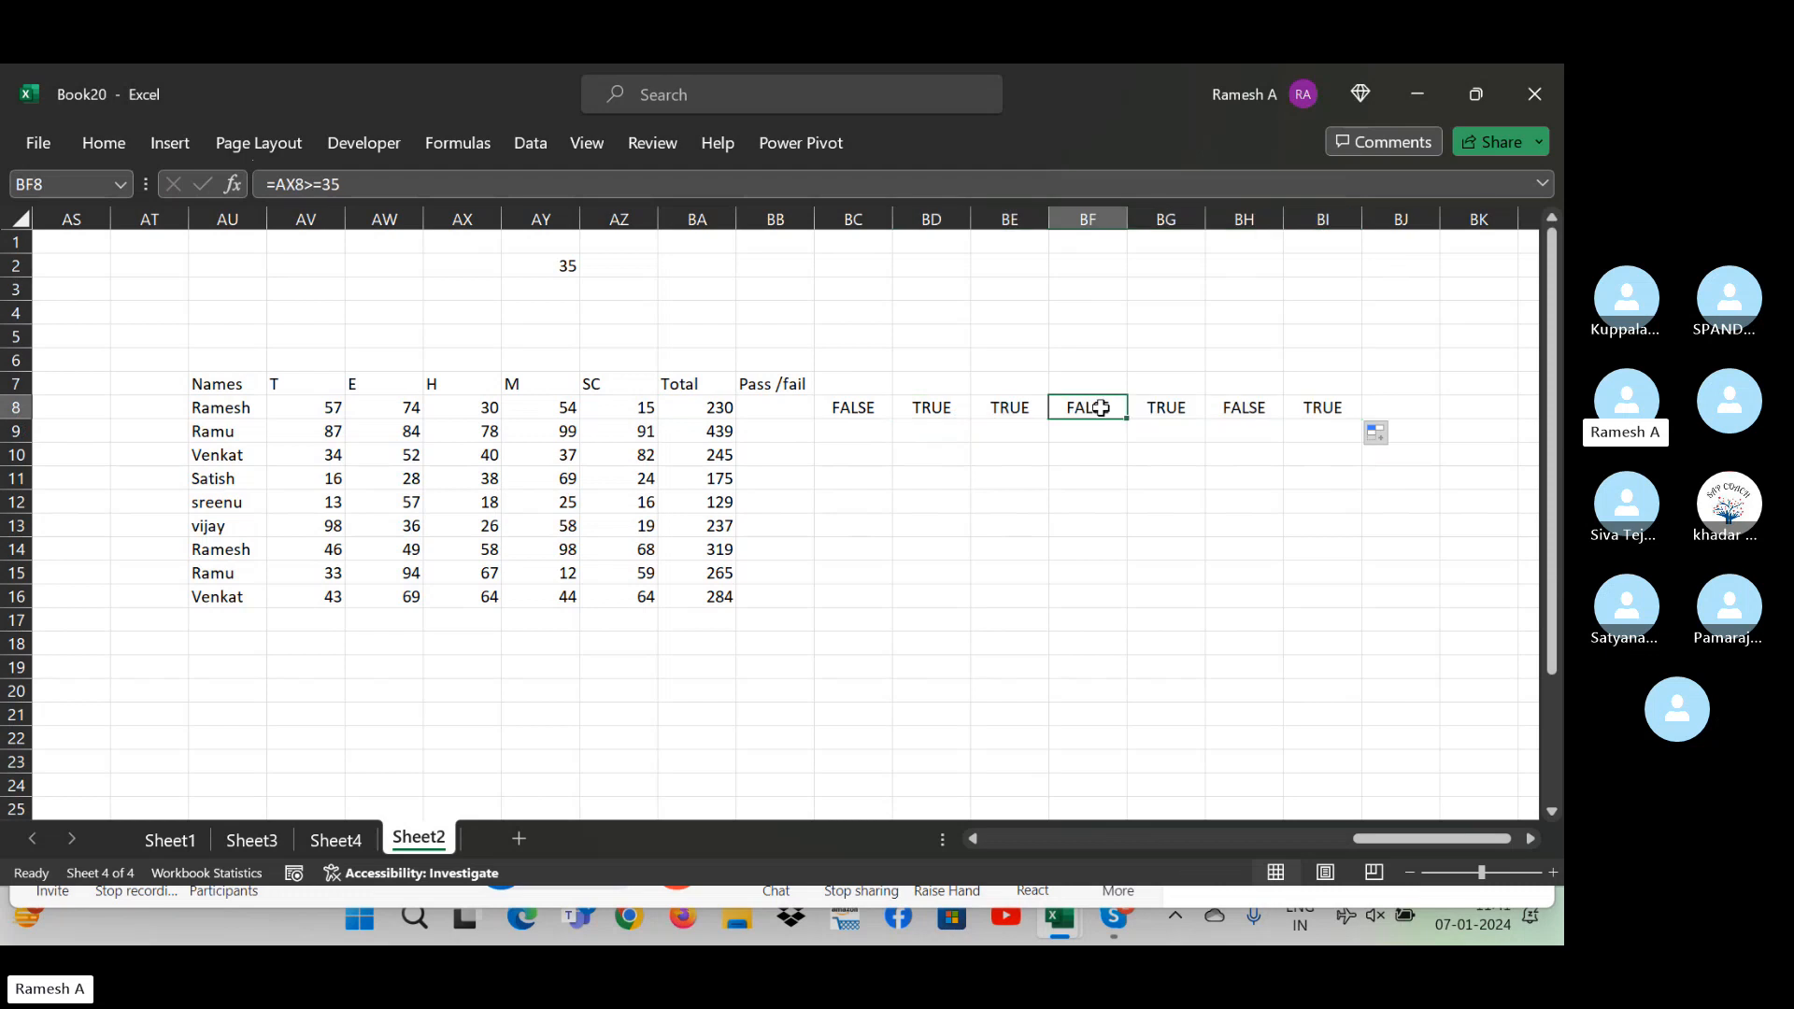
pyautogui.click(483, 408)
pyautogui.click(936, 411)
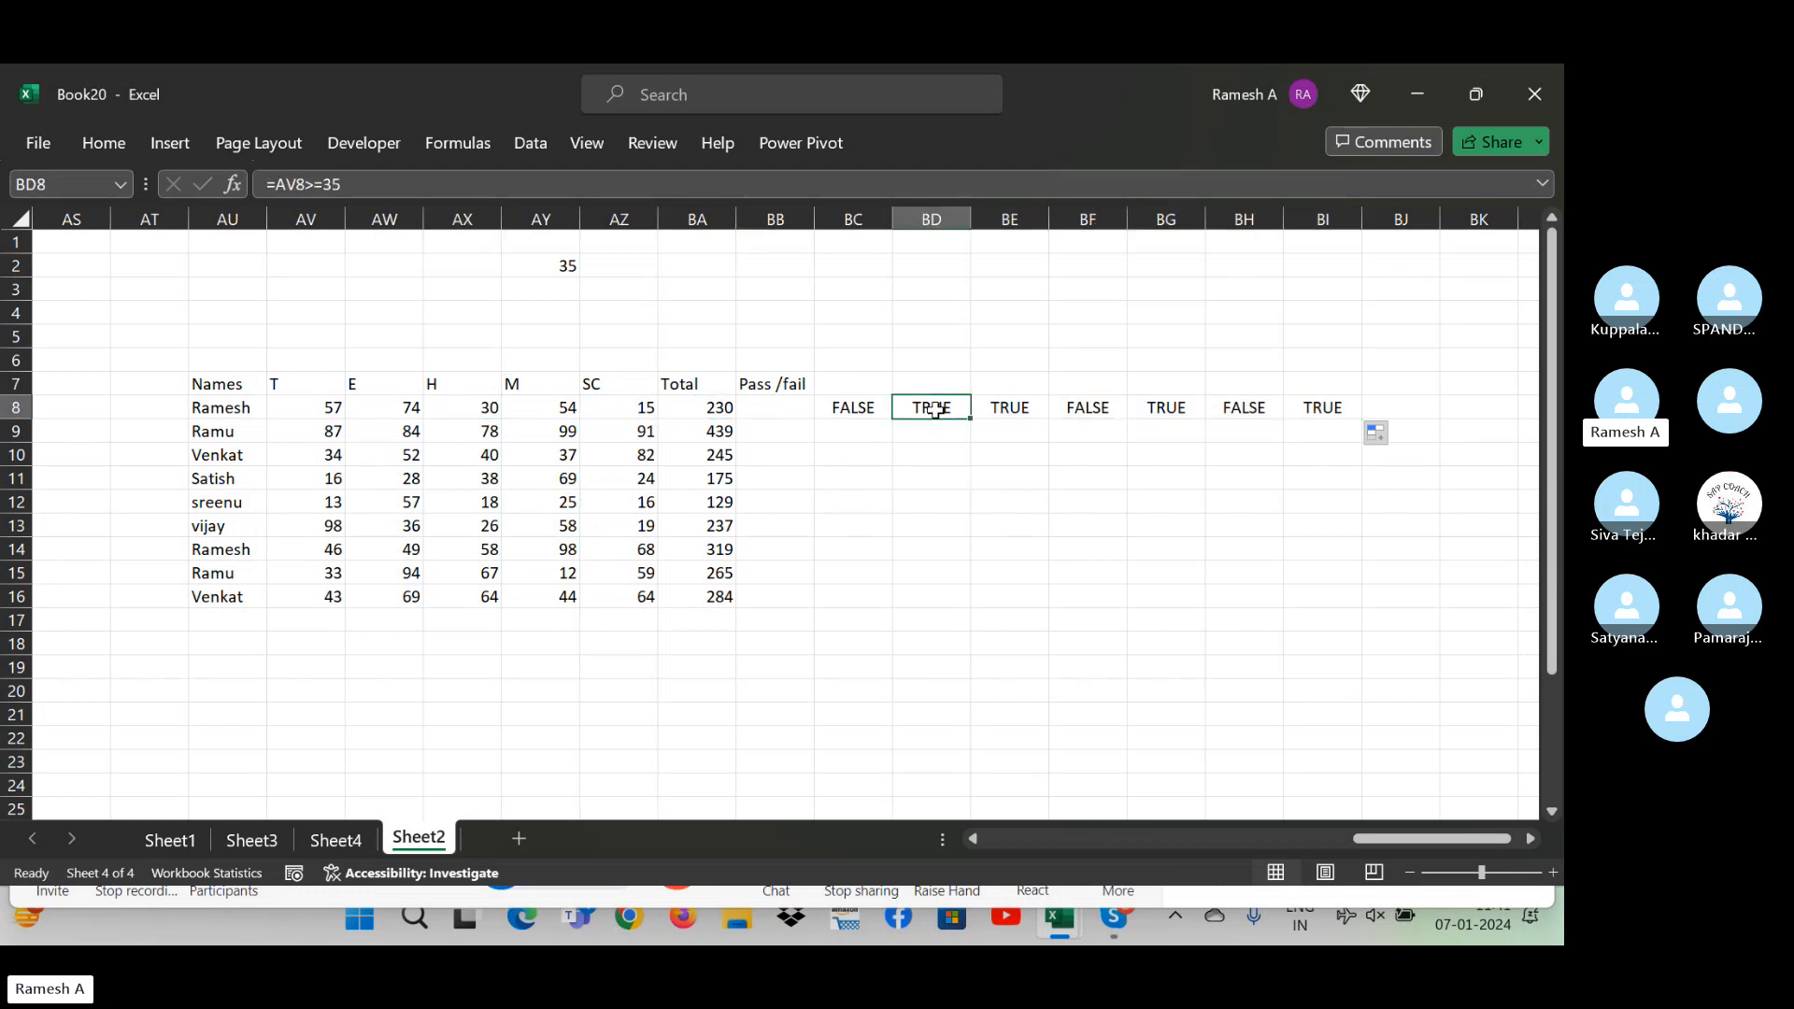
# - Clear the single-subject tests from BD8:BI8
pyautogui.hotkey('shift', 'Right')
pyautogui.hotkey('shift', 'Right')
pyautogui.hotkey('shift', 'Right')
pyautogui.hotkey('shift', 'Right')
pyautogui.hotkey('shift', 'Right')
pyautogui.press('Delete')
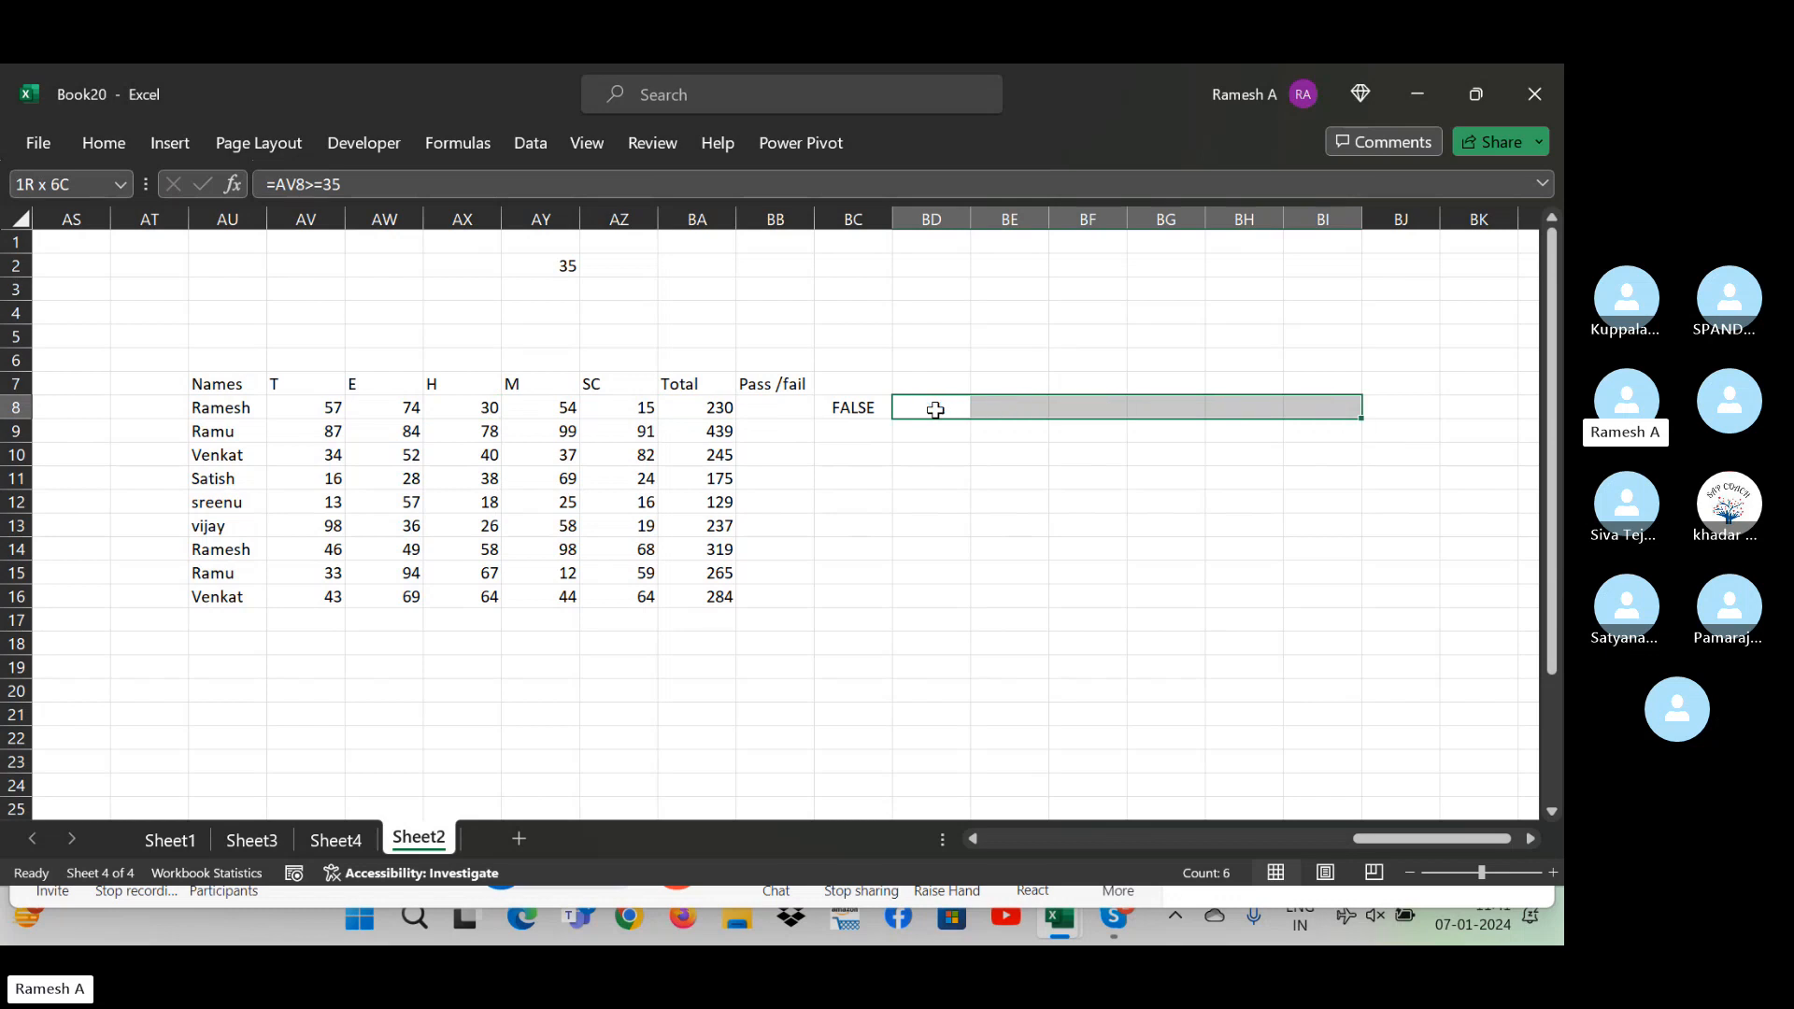
# - Enter an IF formula in BB8 that returns "Pass" when BC8=TRUE and "Fail" otherwise
pyautogui.click(836, 408)
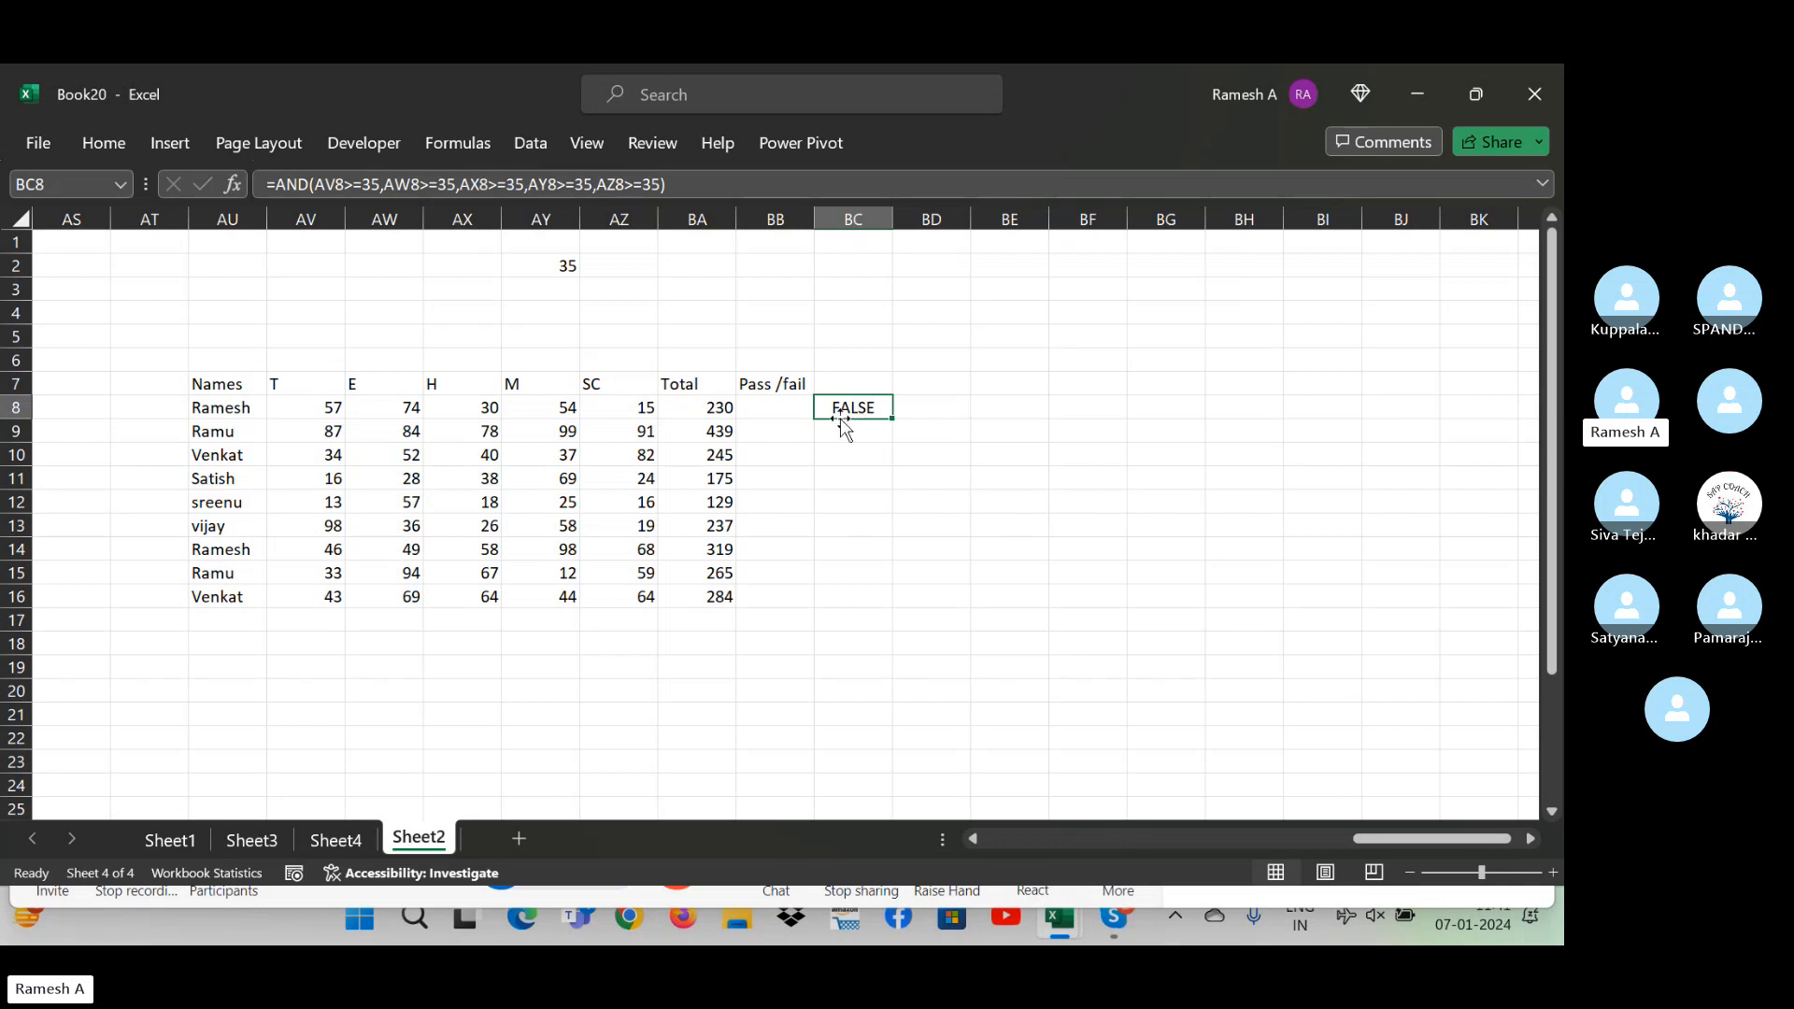
pyautogui.click(794, 407)
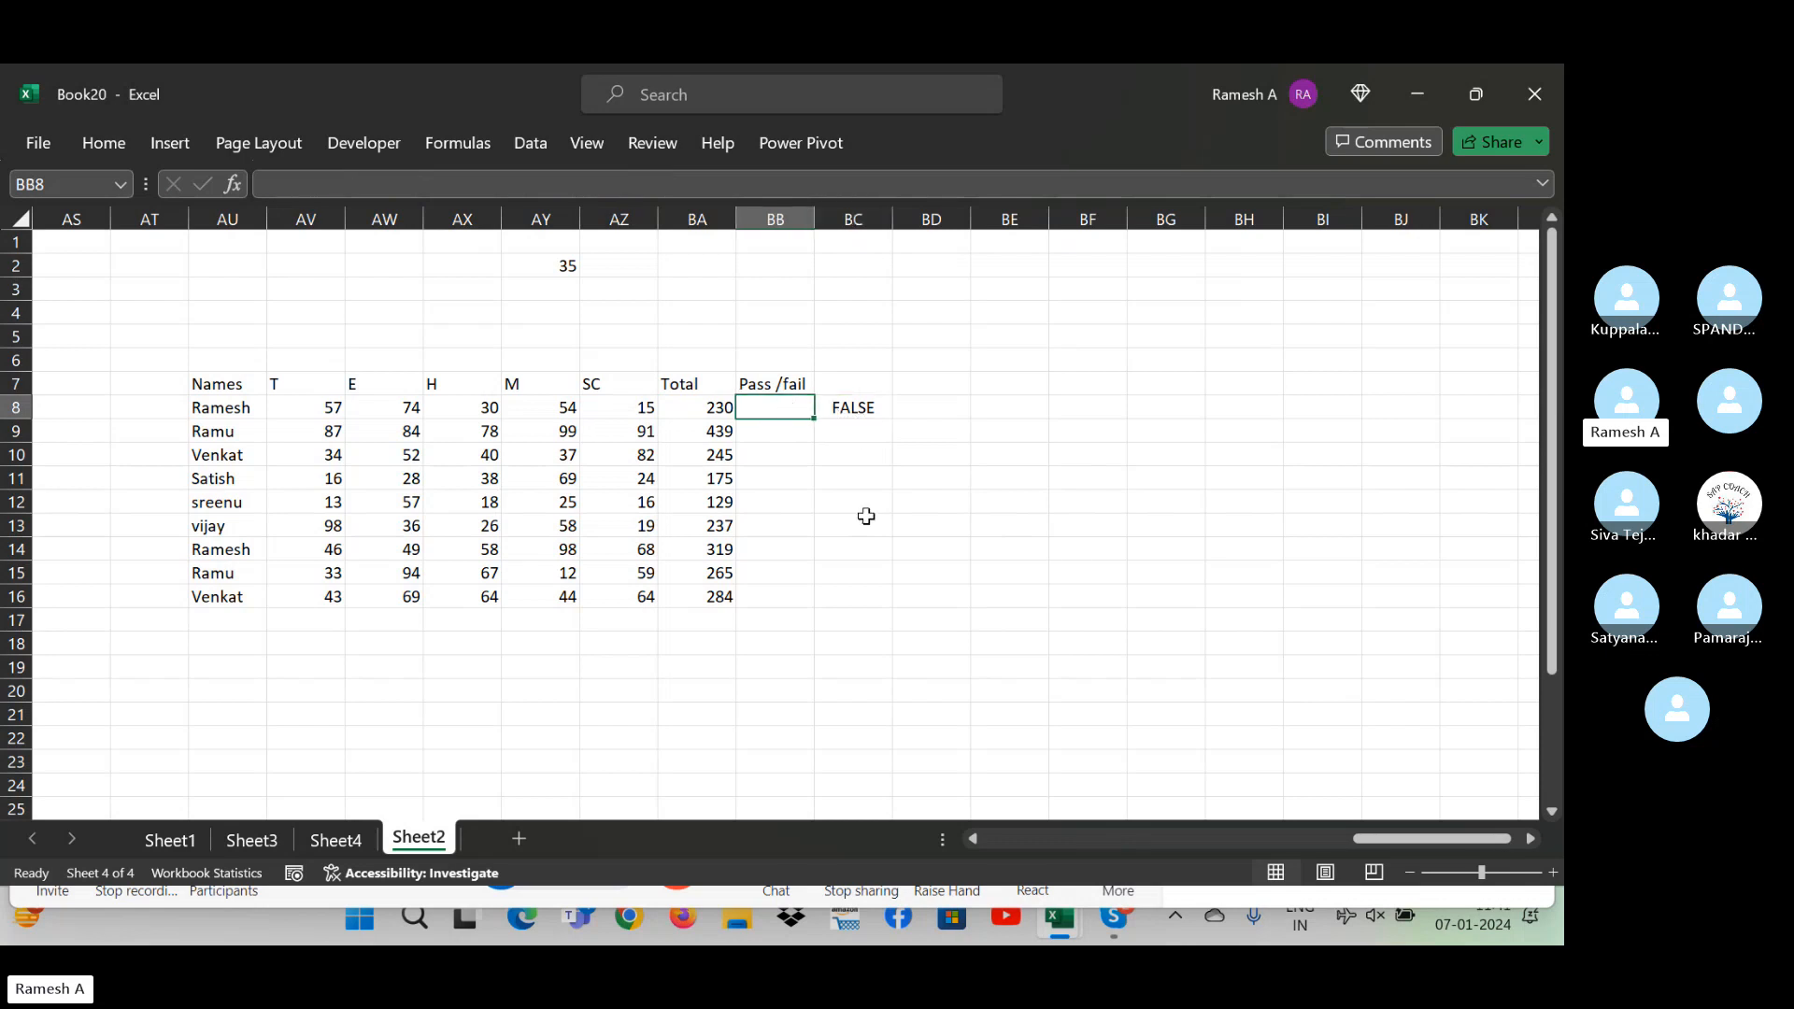
pyautogui.write('=if(')
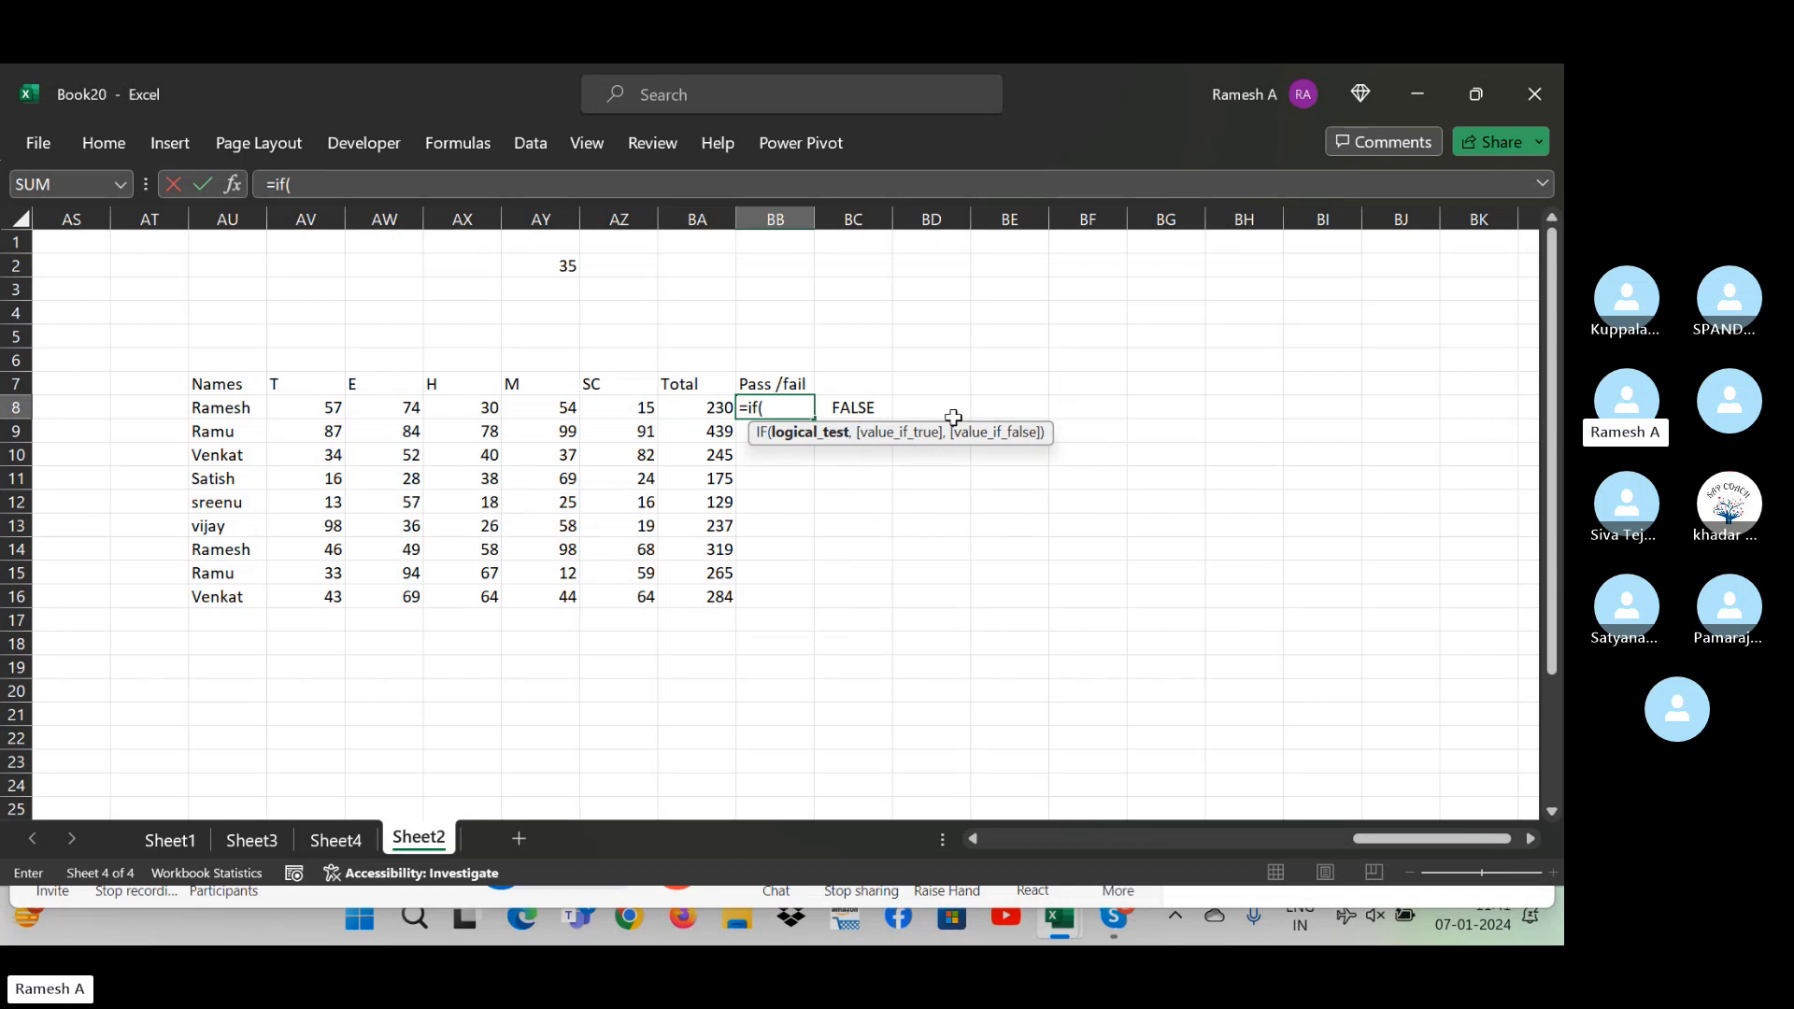
pyautogui.click(882, 408)
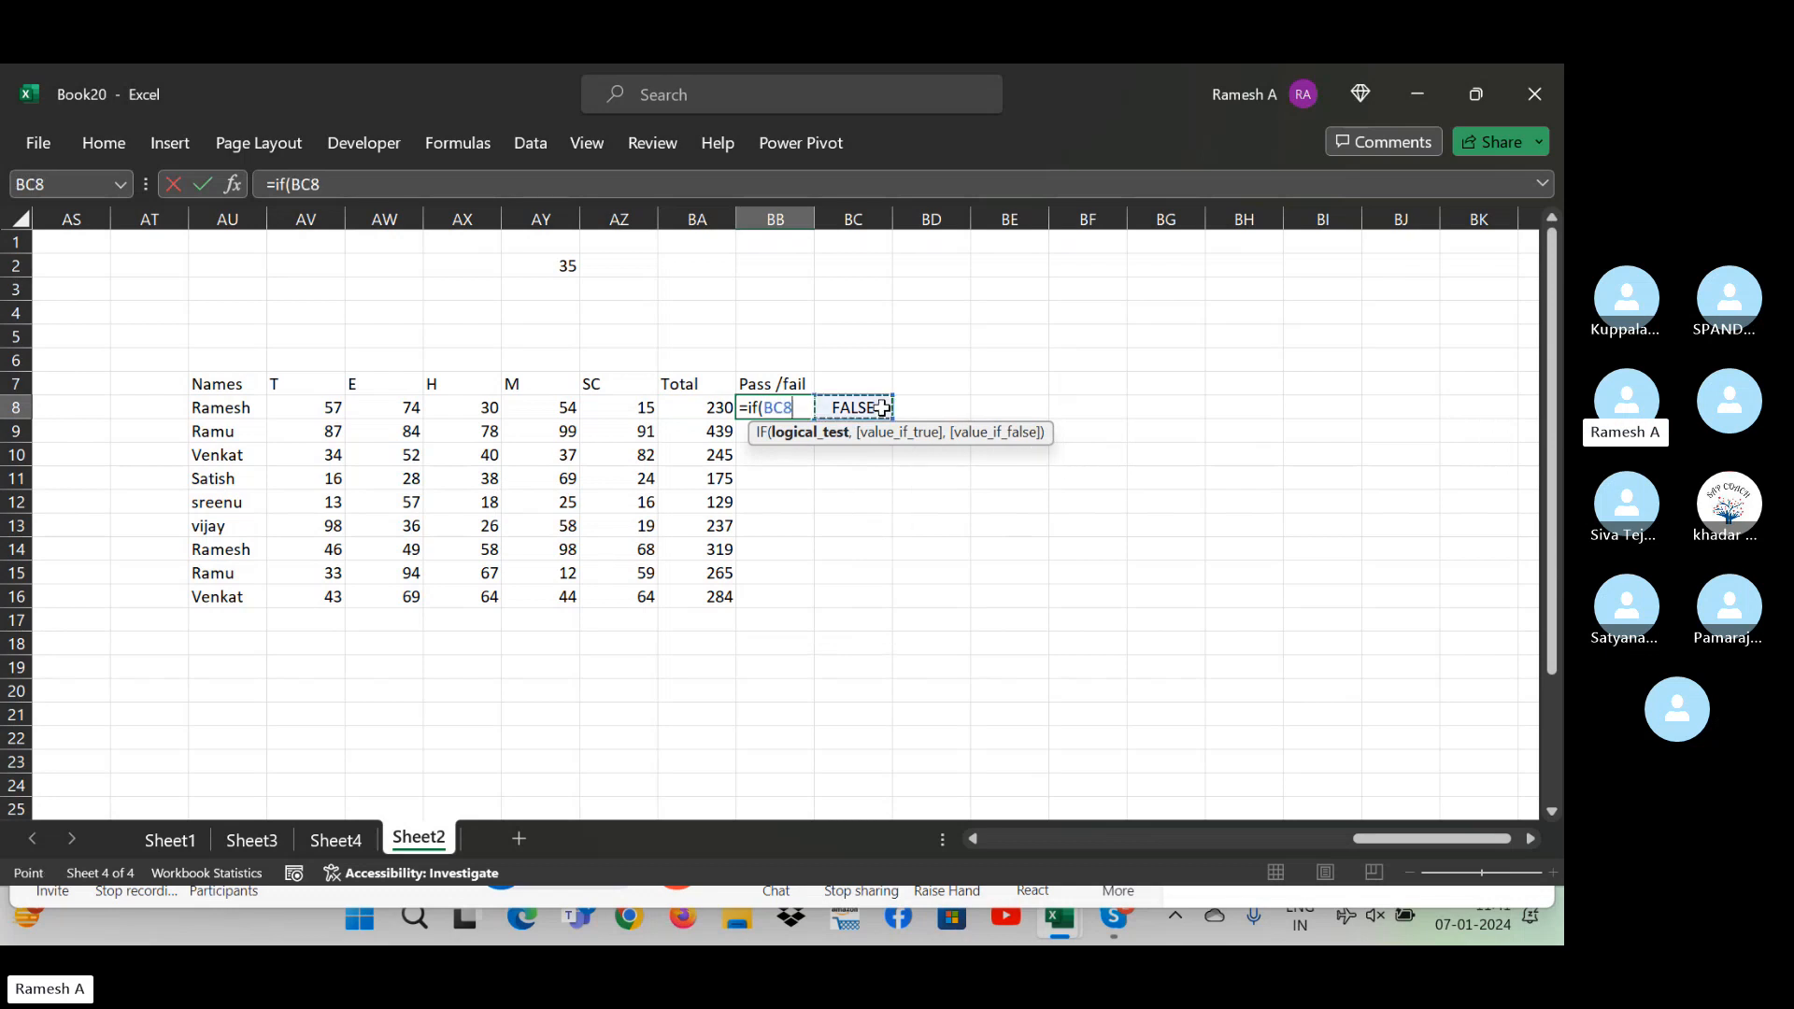
pyautogui.write('=tr')
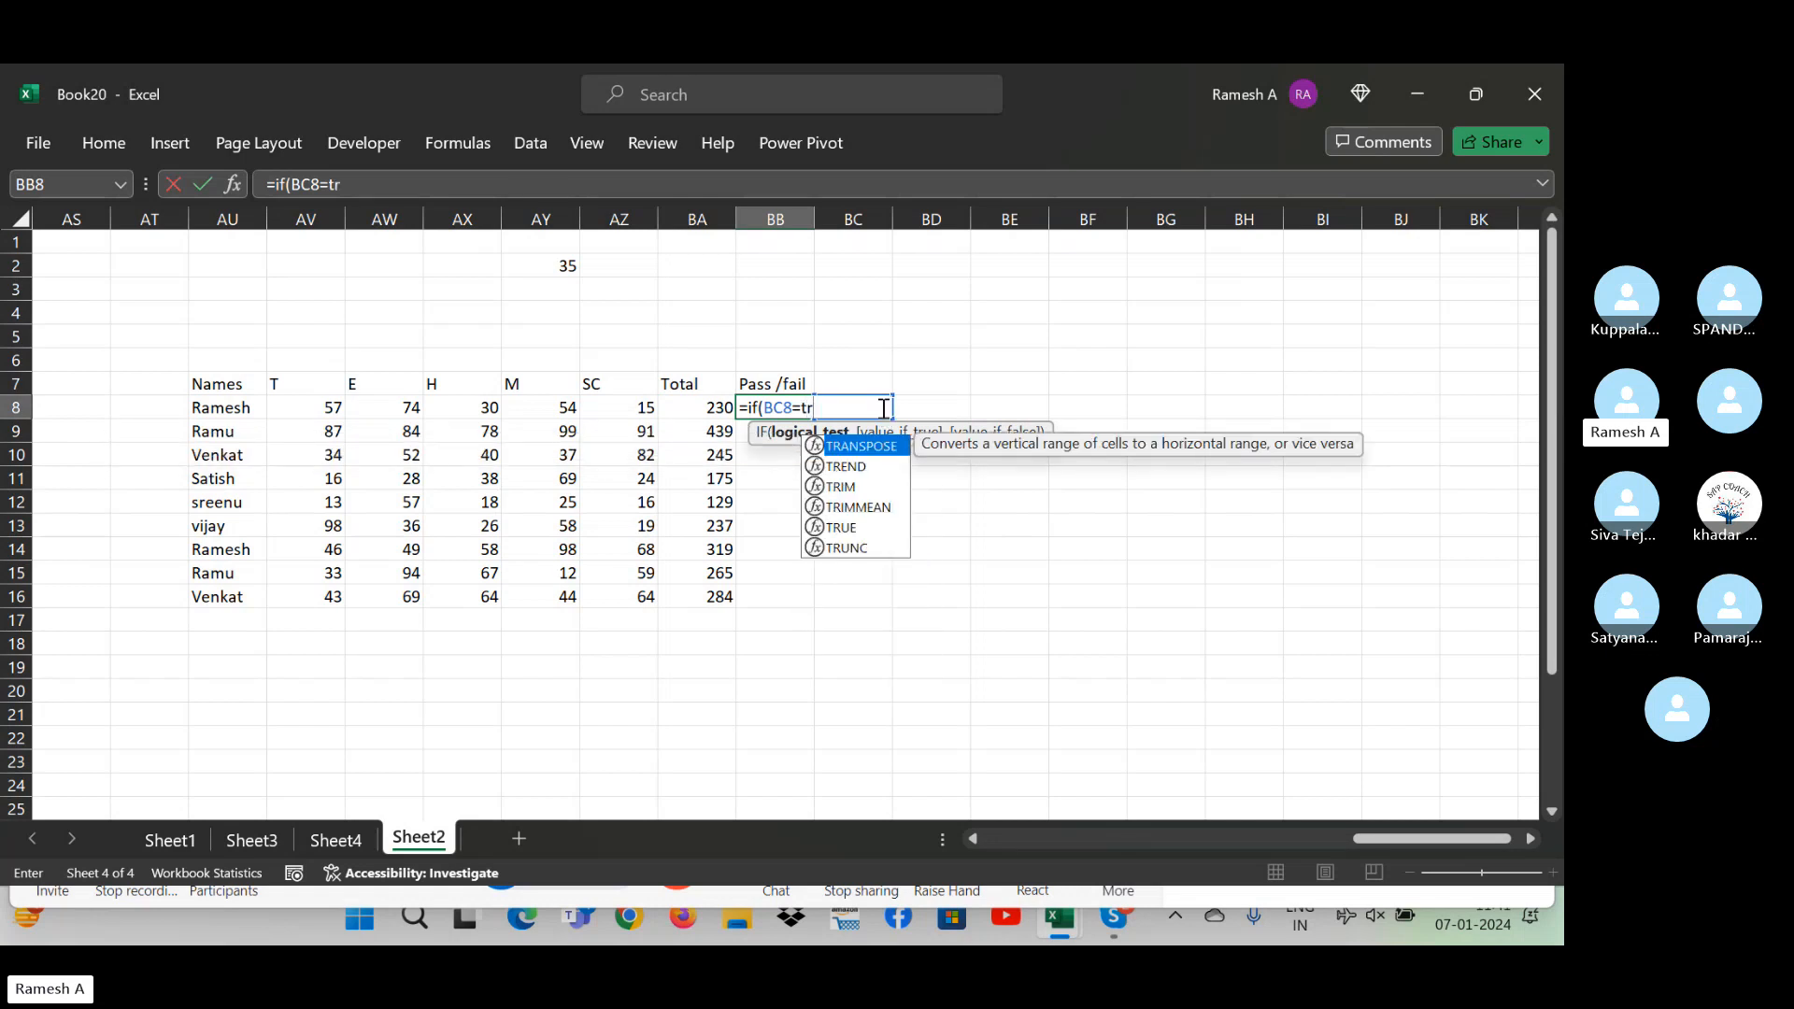
pyautogui.write('ue')
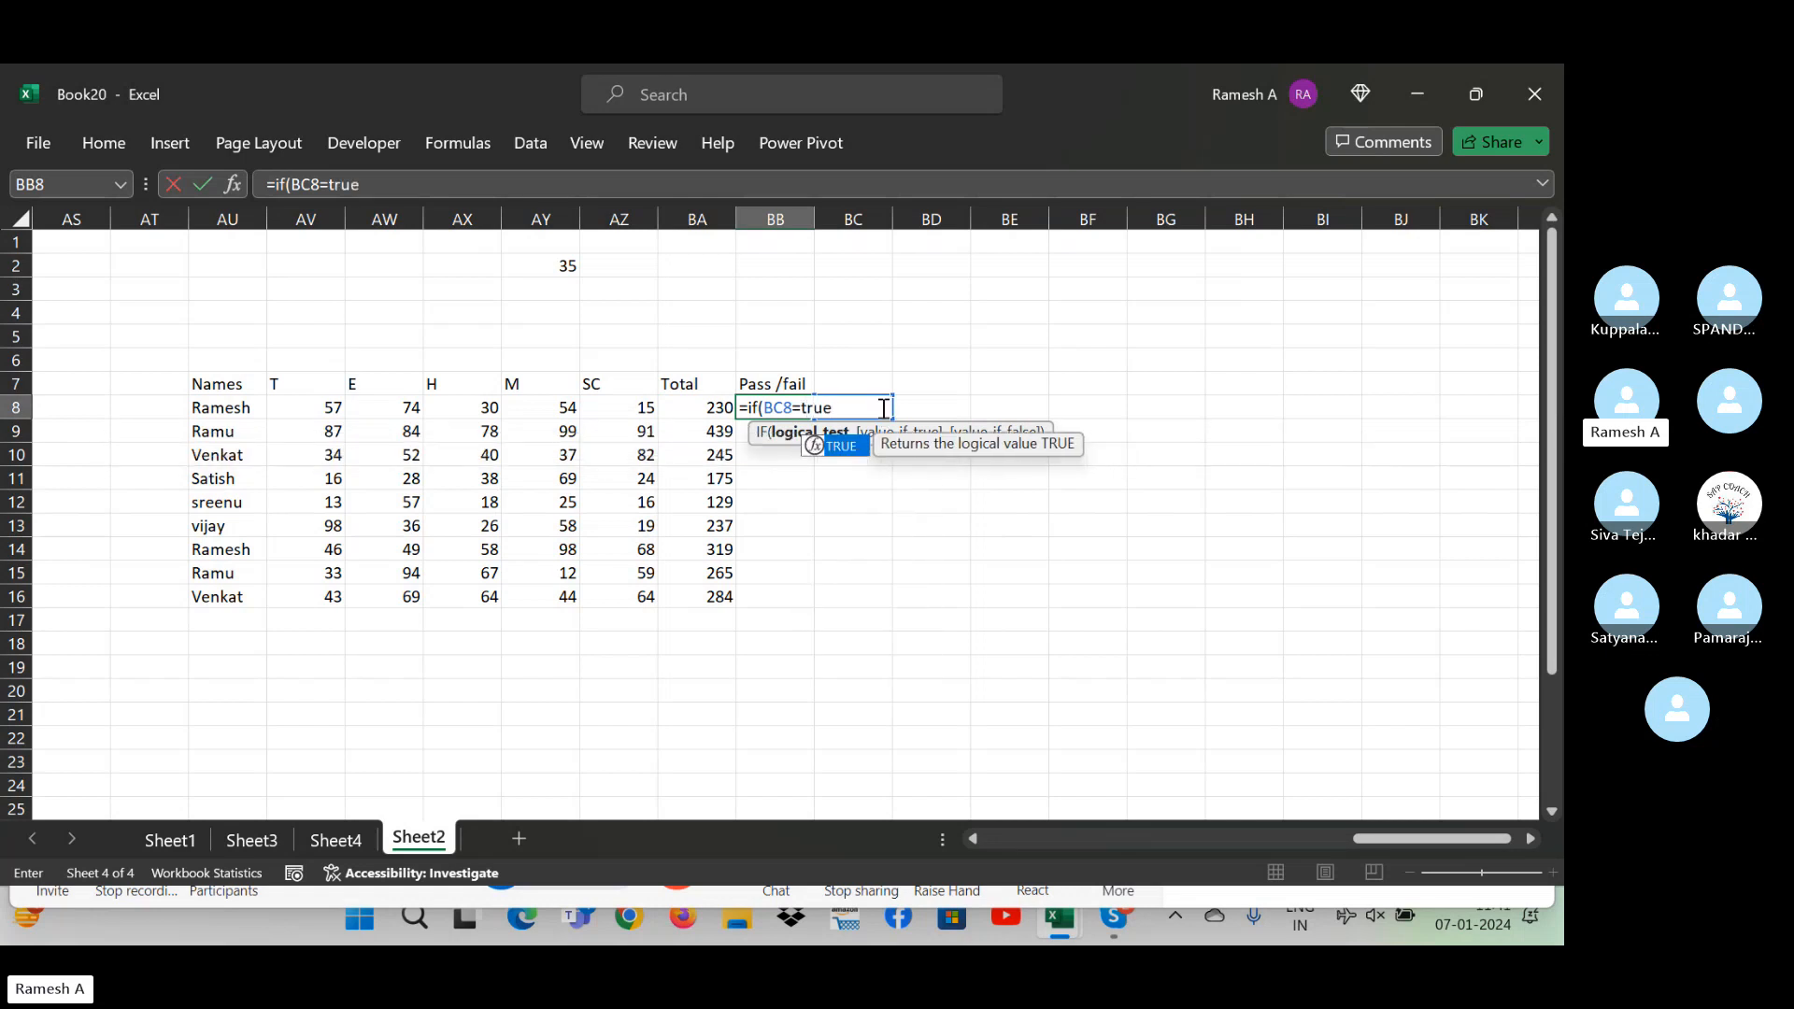
pyautogui.write(',')
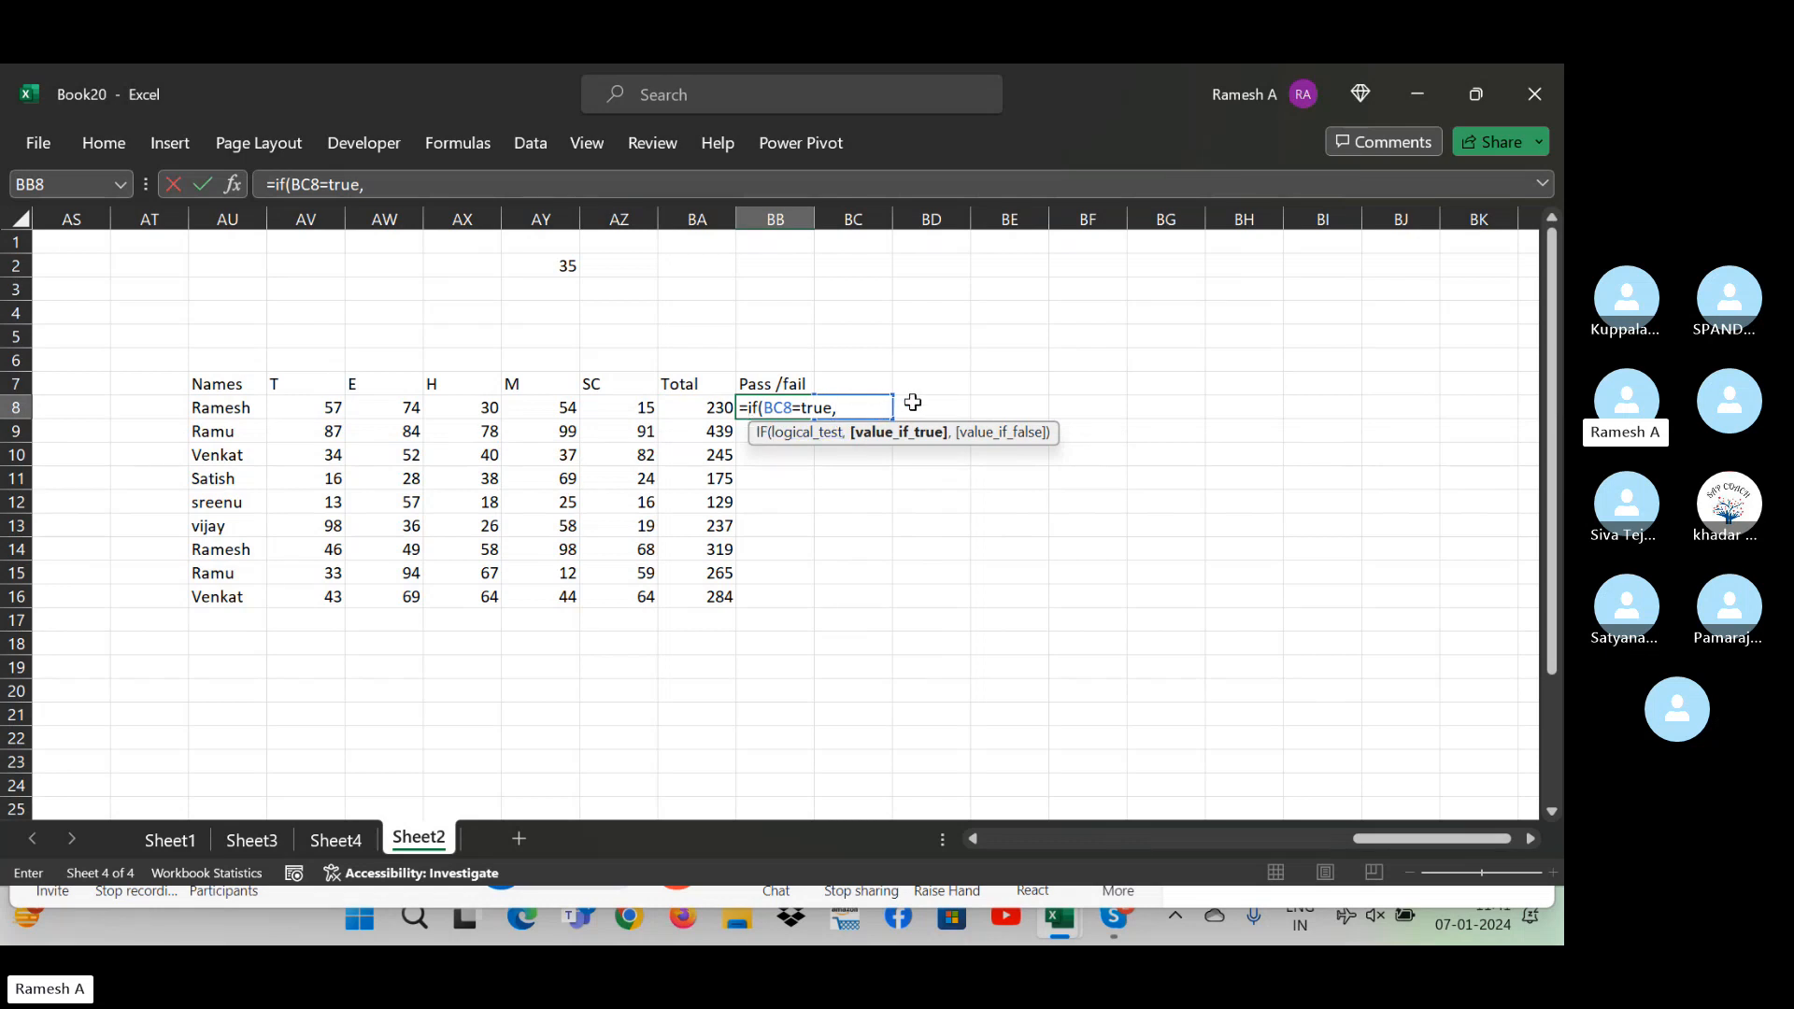
pyautogui.write('"Pass')
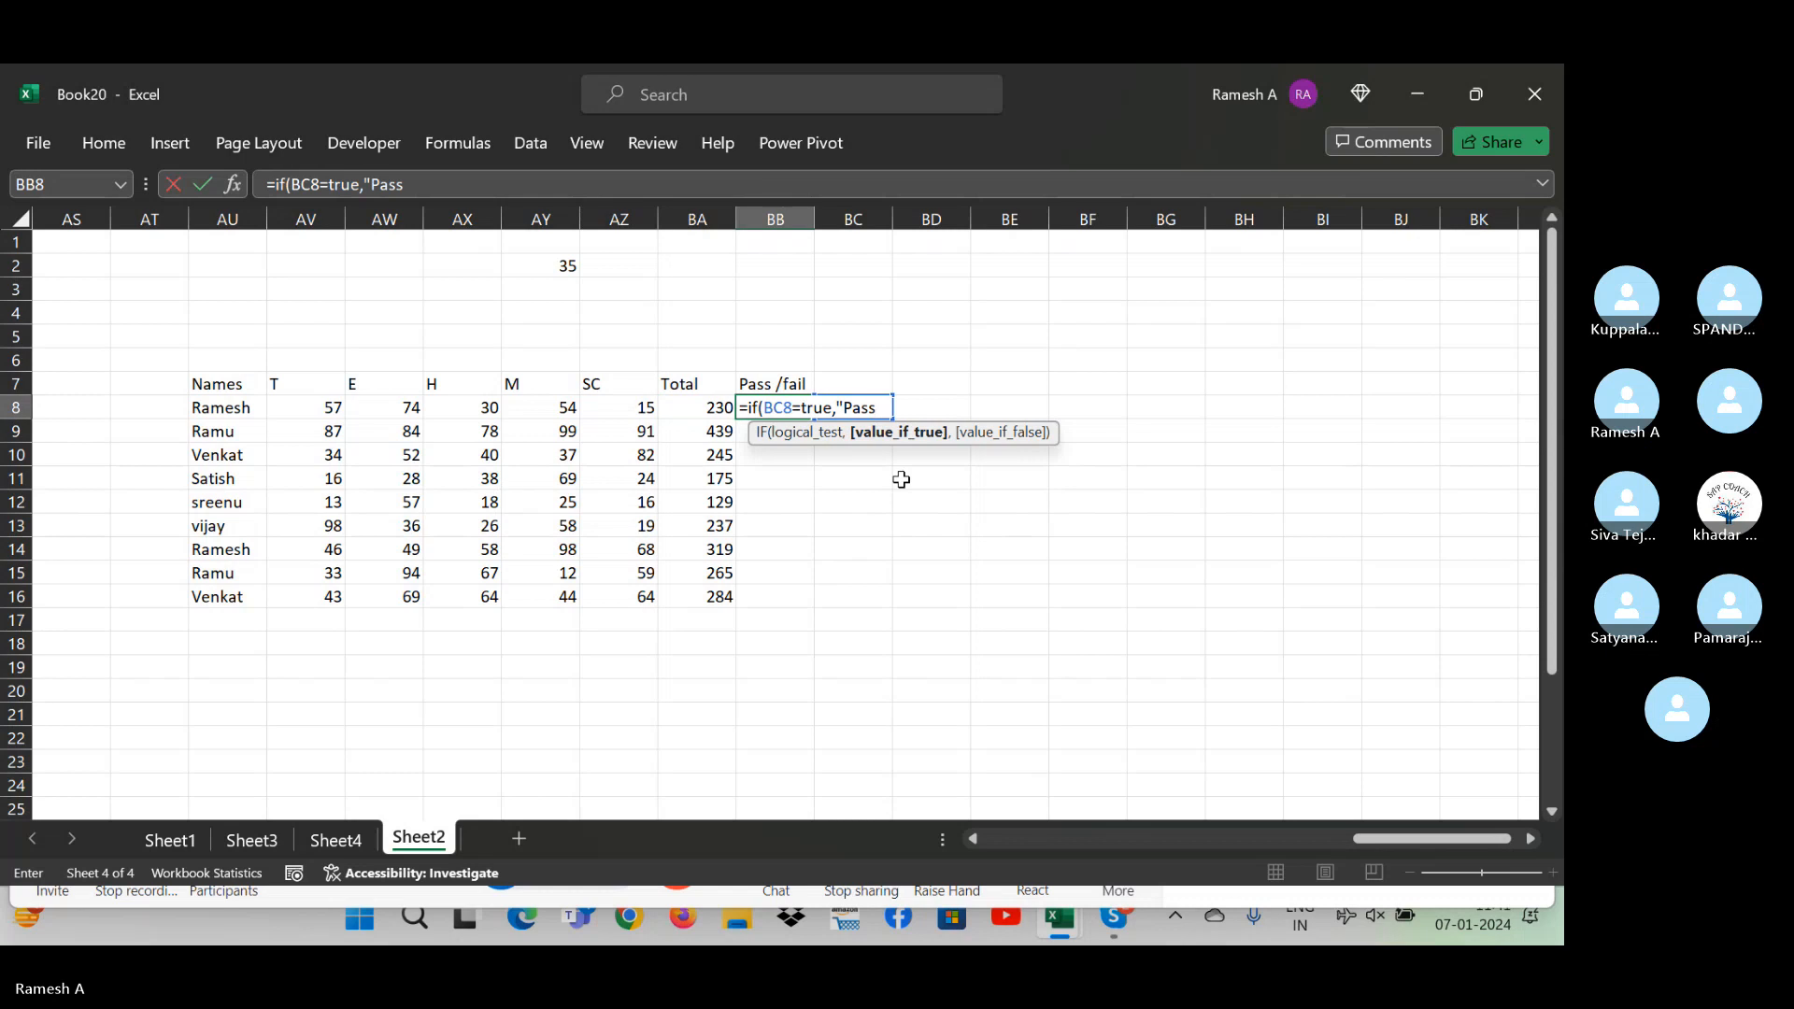
pyautogui.write('"')
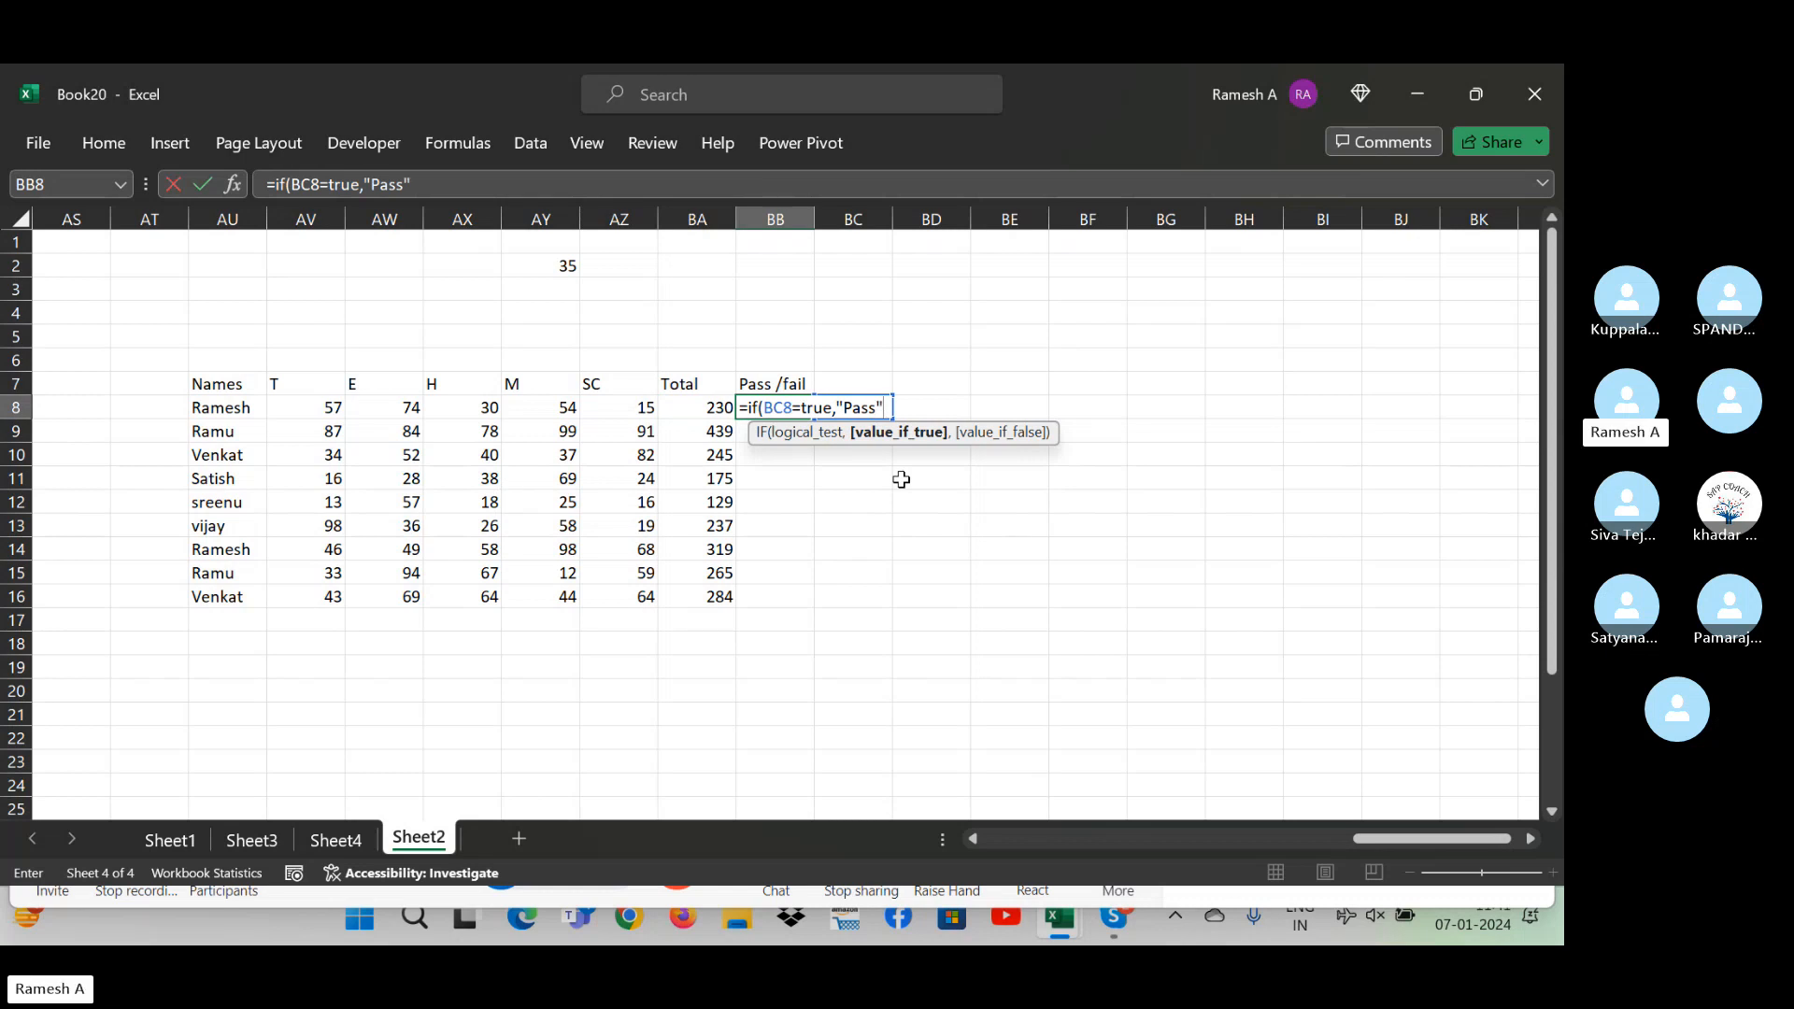
pyautogui.write(',"Fail')
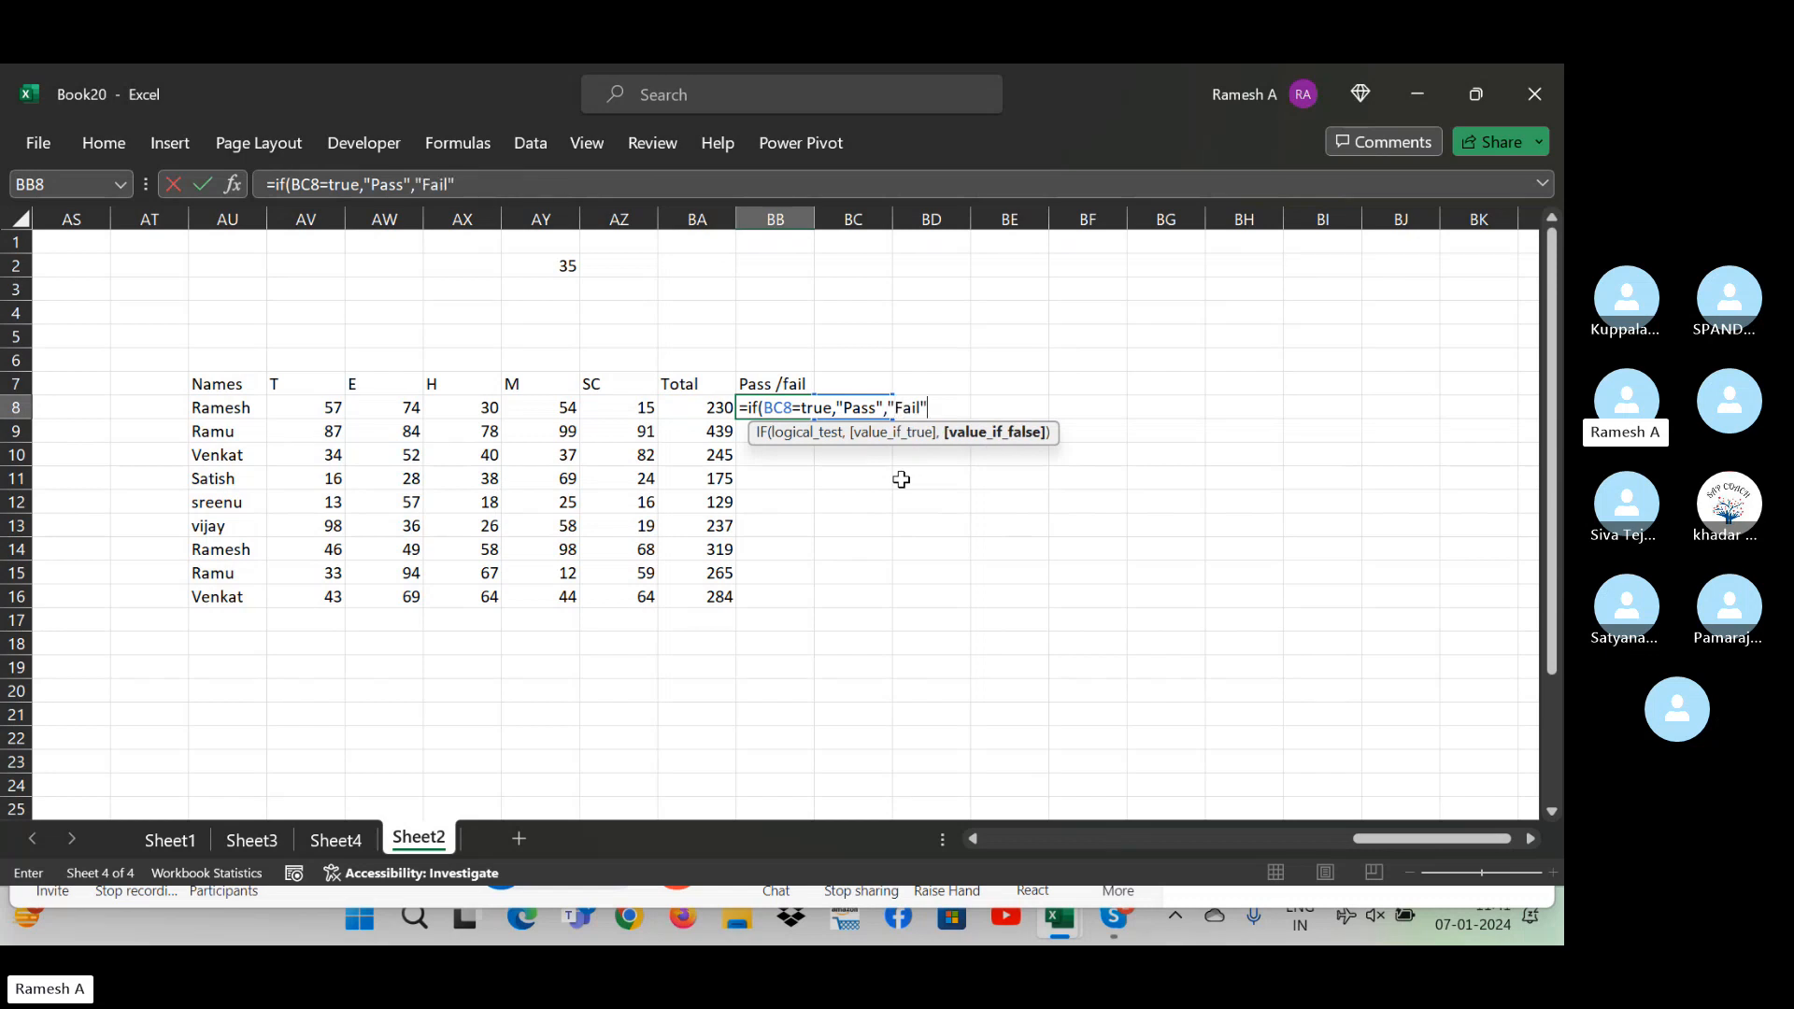
pyautogui.press('Return')
pyautogui.press('Up')
# - Fill the AND formula from BC8 down to BC16 for all the students
pyautogui.press('Right')
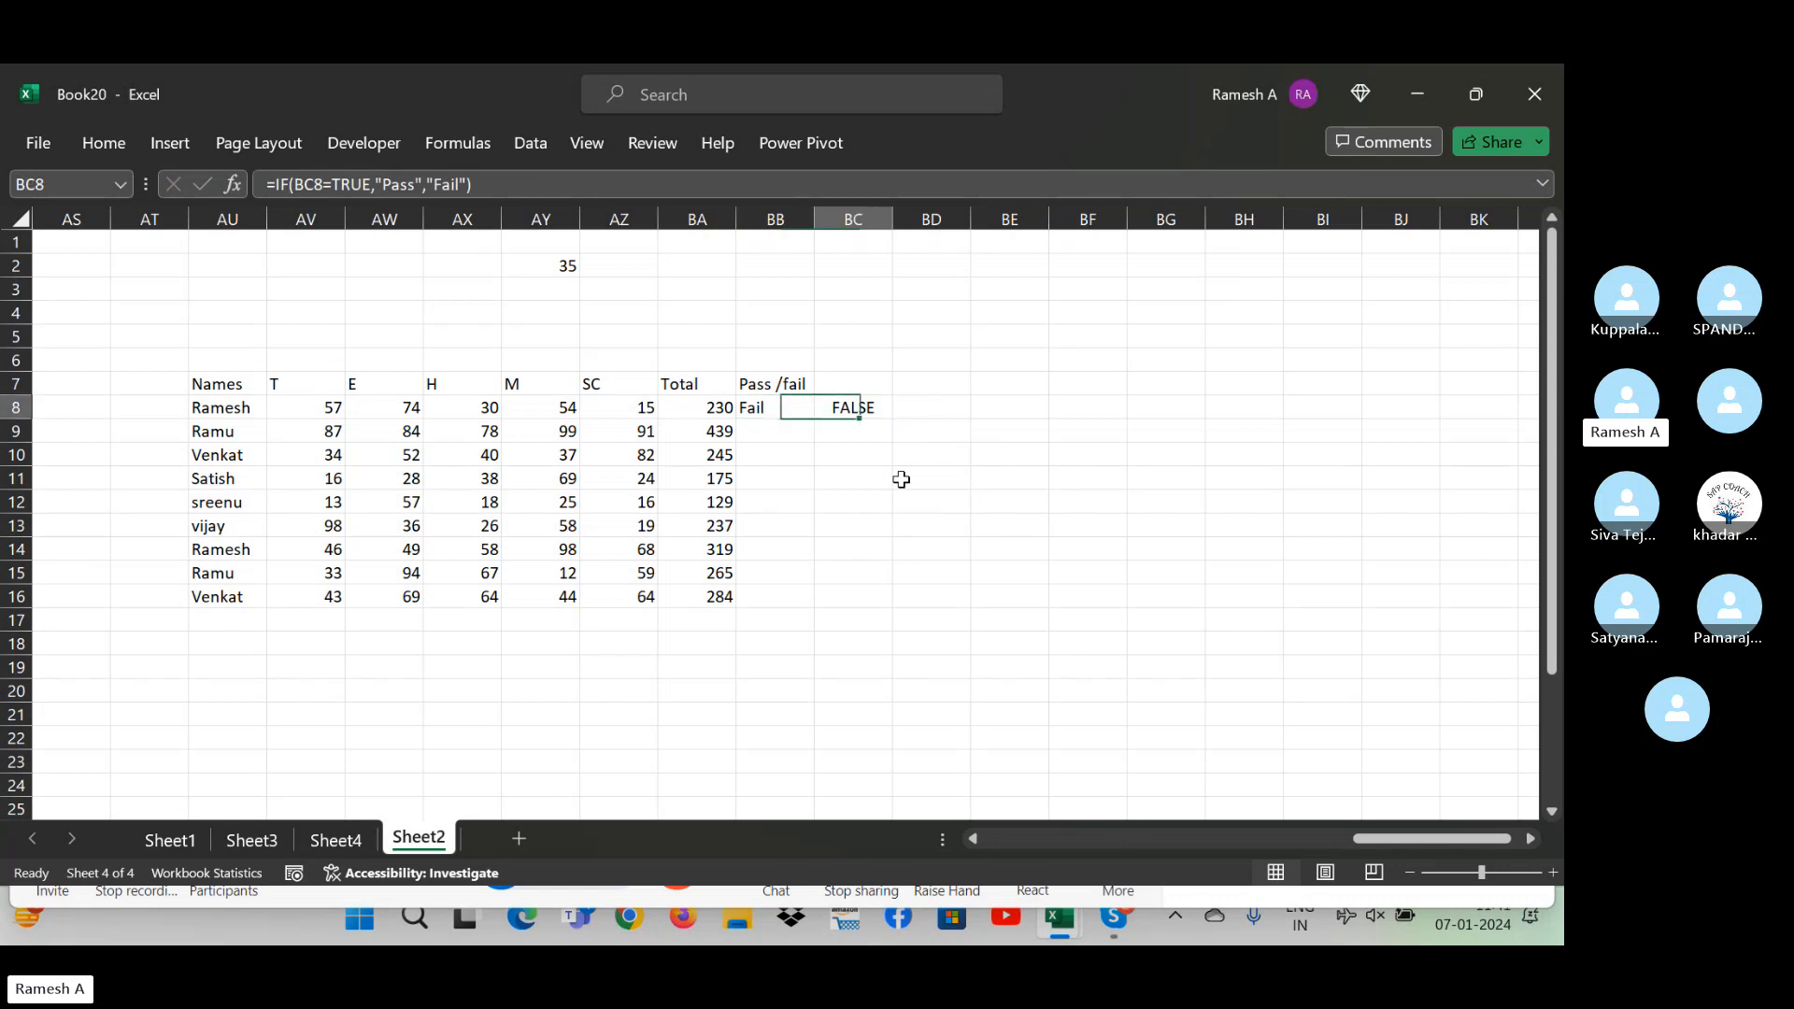
pyautogui.hotkey('shift', 'Down')
pyautogui.hotkey('shift', 'Down')
pyautogui.hotkey('shift', 'Down')
pyautogui.hotkey('shift', 'Down')
pyautogui.hotkey('shift', 'Down')
pyautogui.hotkey('shift', 'Down')
pyautogui.hotkey('shift', 'Down')
pyautogui.hotkey('shift', 'Down')
pyautogui.hotkey('ctrl', 'd')
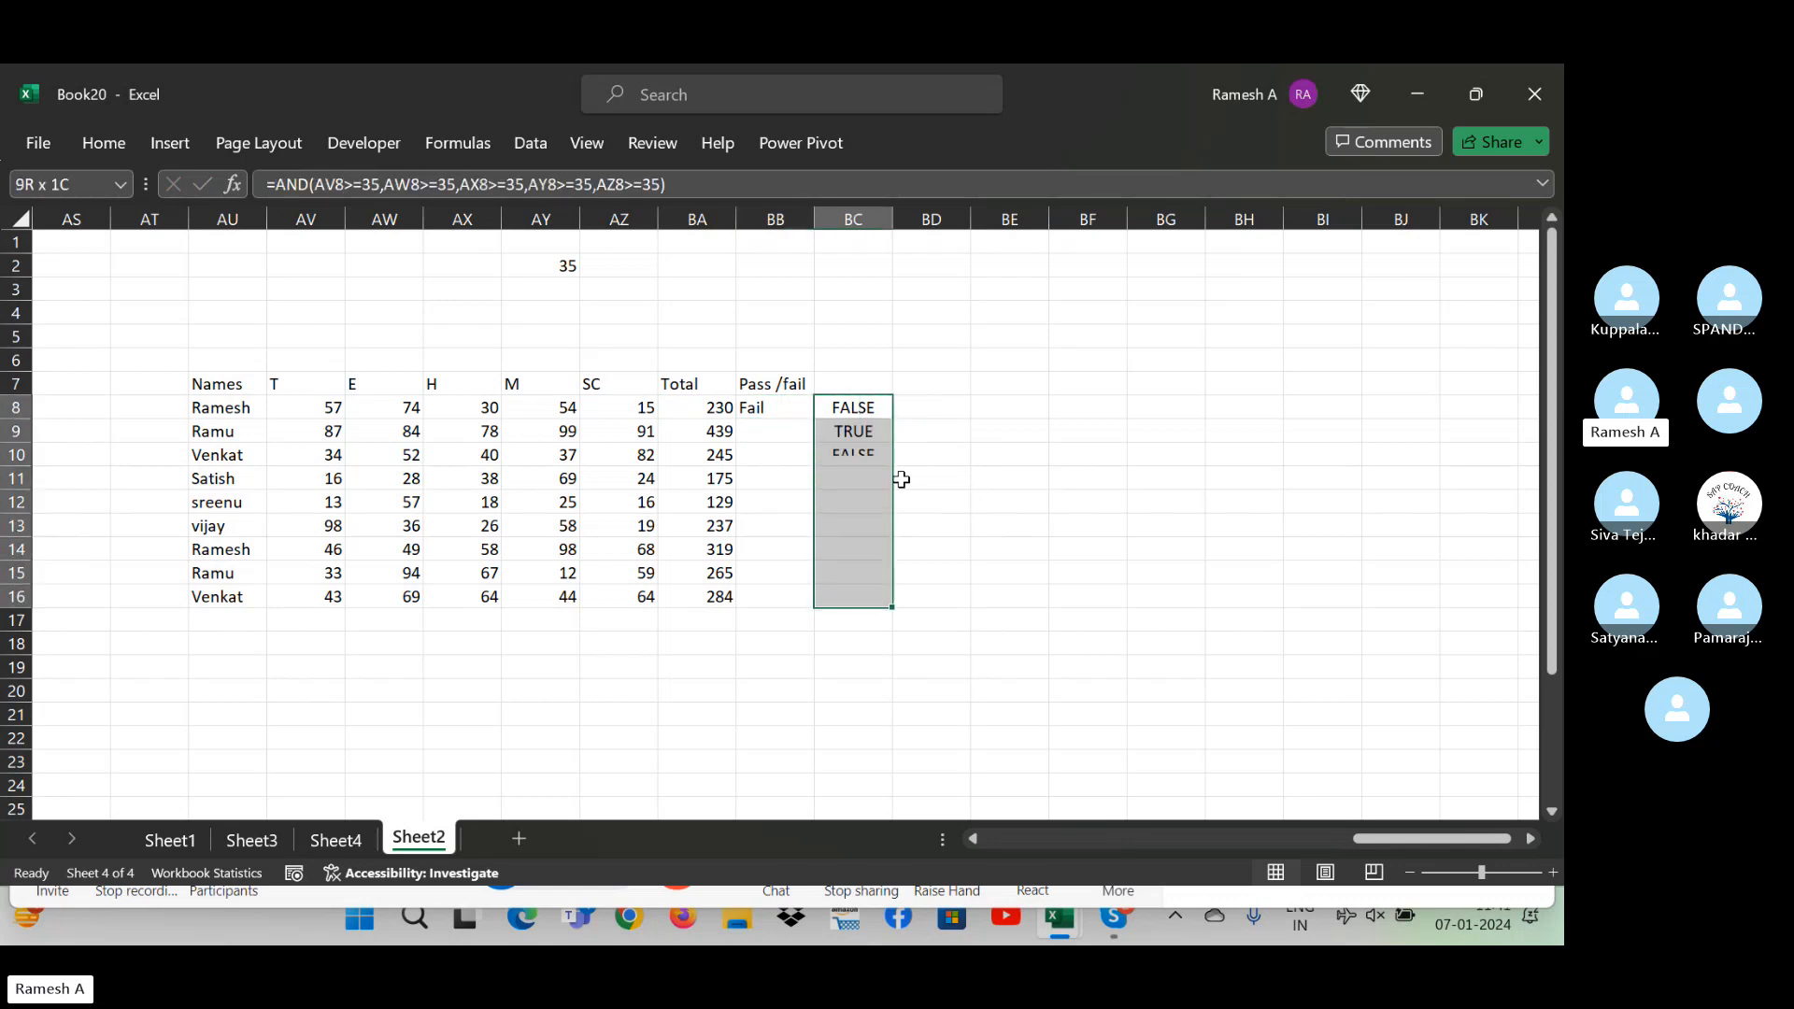
# - Check the second student's five marks in row 9 against the AND result in BC9
pyautogui.press('Down')
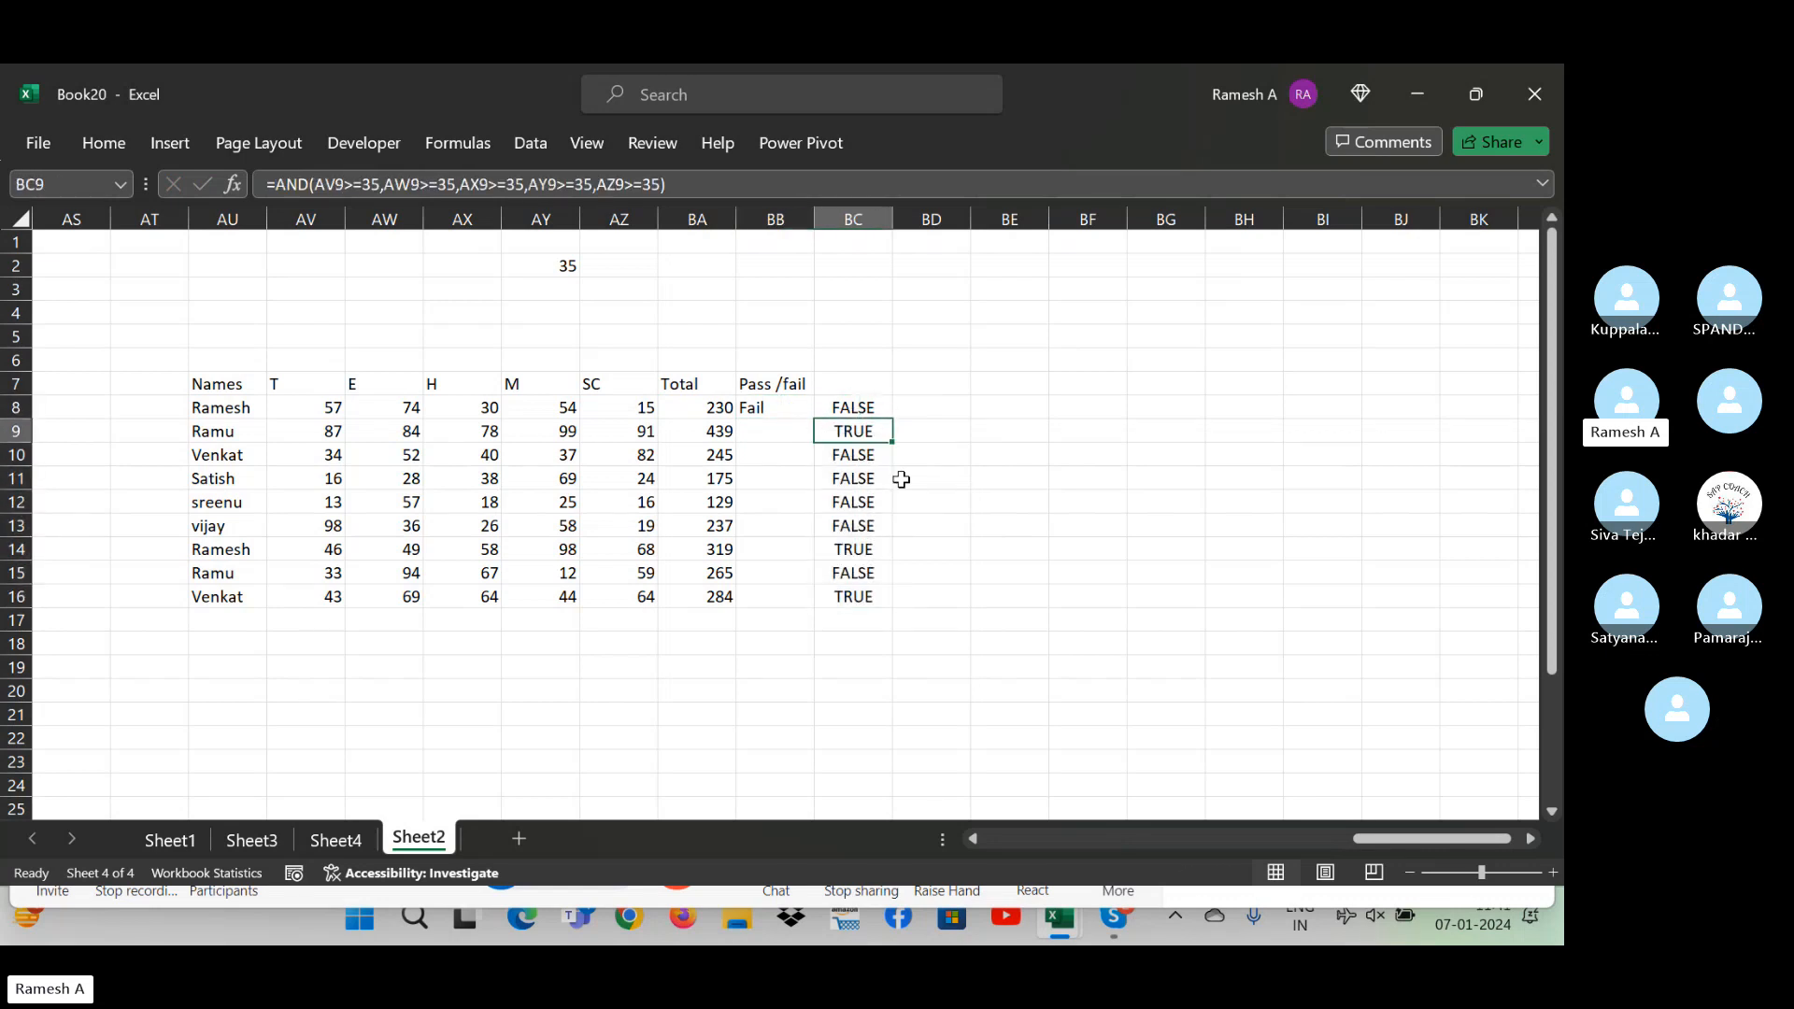
pyautogui.press('Left')
pyautogui.press('Left')
pyautogui.press('Left')
pyautogui.press('Left')
pyautogui.press('Left')
pyautogui.press('Left')
pyautogui.press('Left')
pyautogui.press('Left')
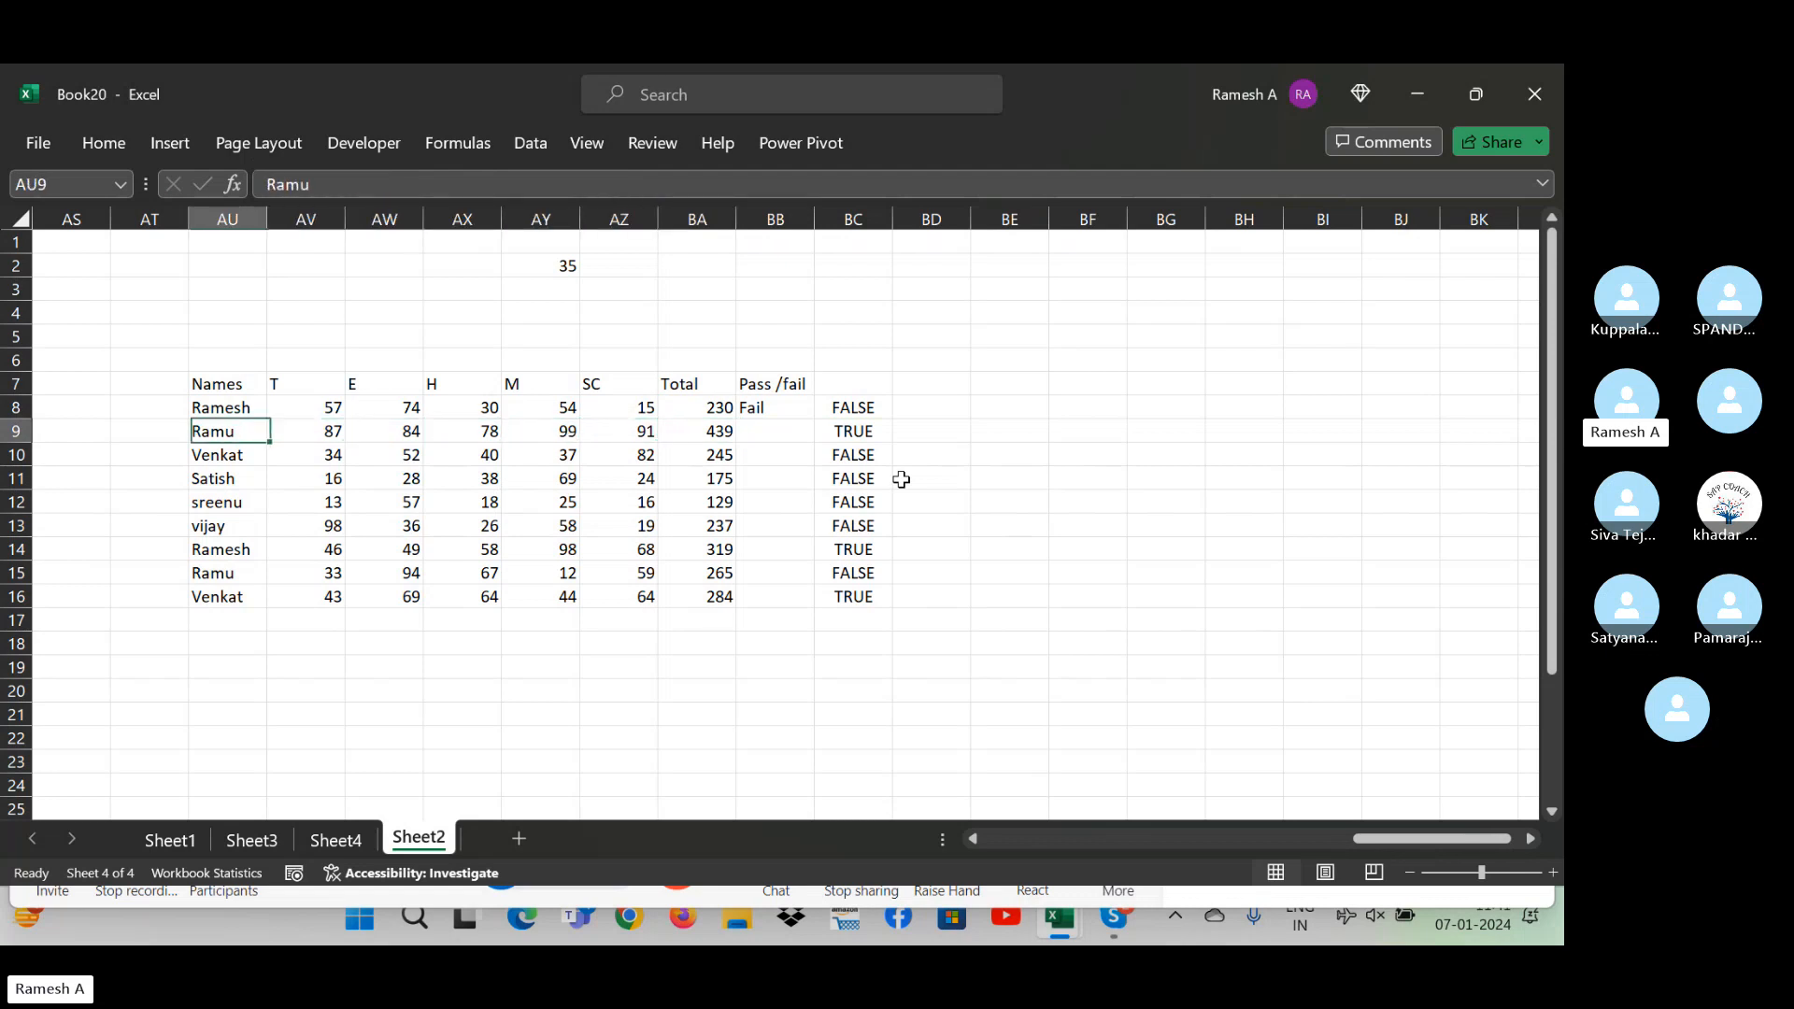
pyautogui.press('Right')
pyautogui.press('Right')
pyautogui.press('Right')
pyautogui.press('Right')
pyautogui.press('Right')
pyautogui.press('Right')
pyautogui.press('Right')
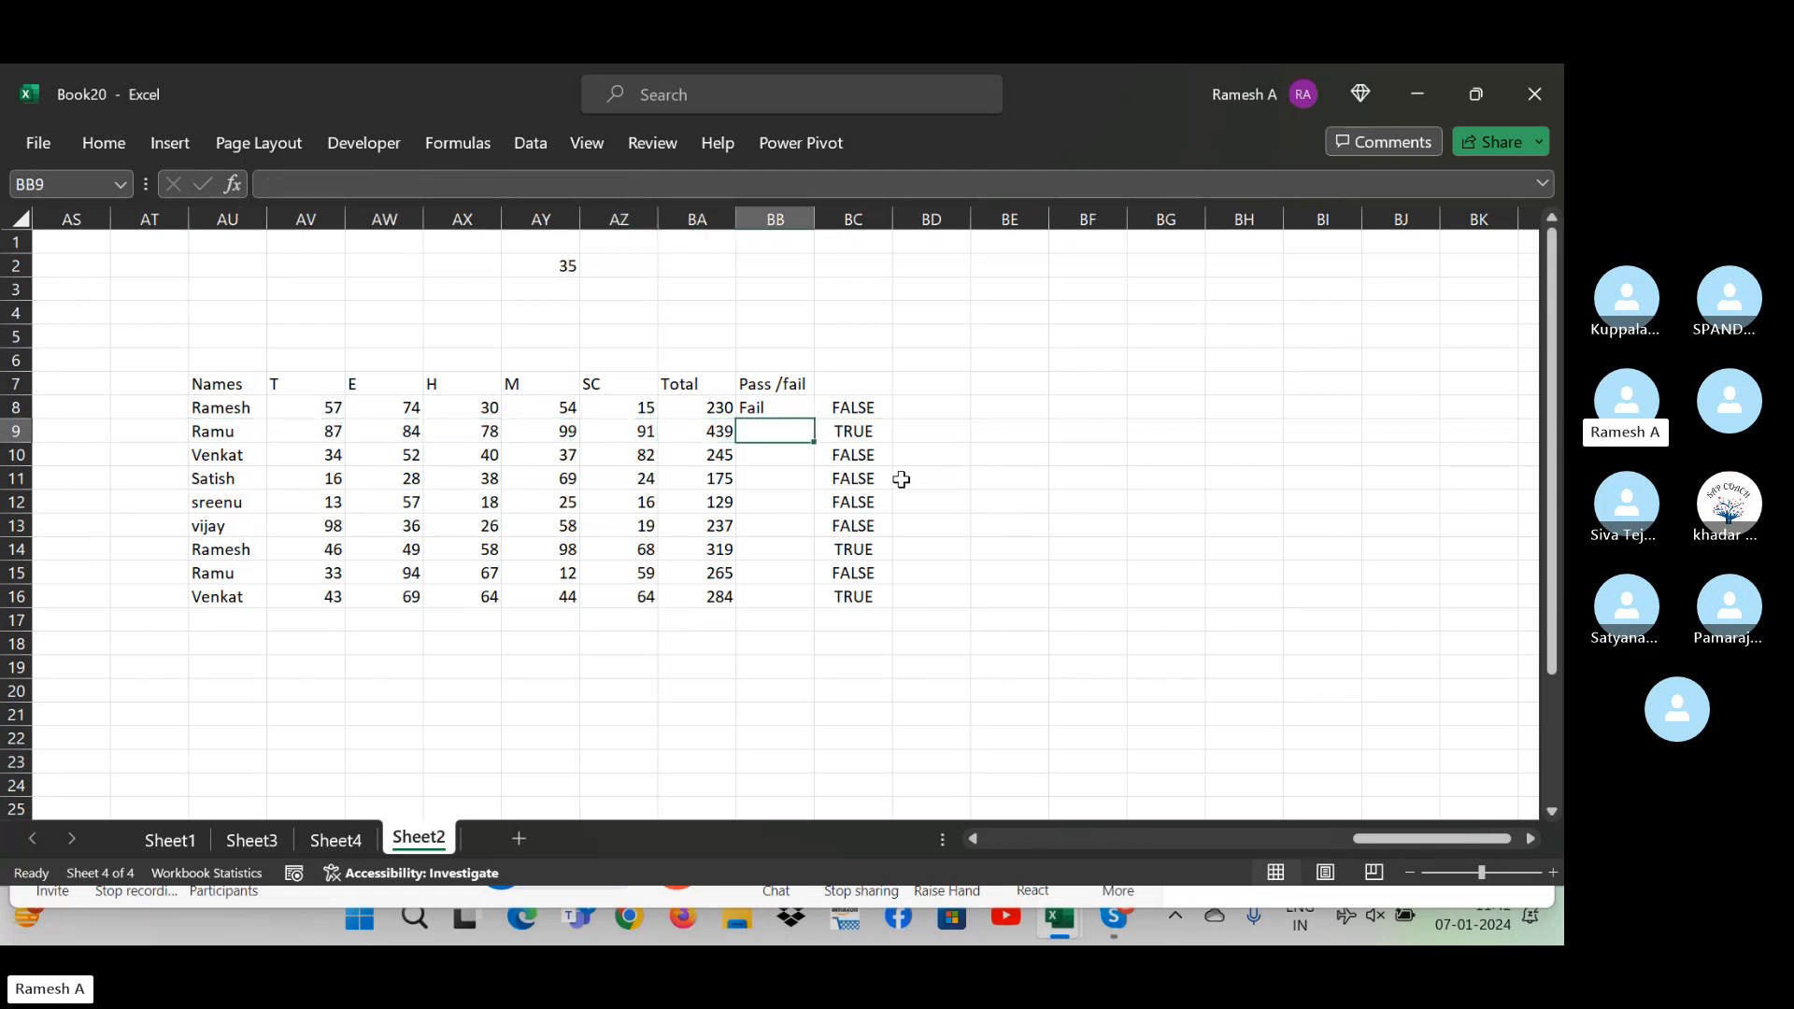
pyautogui.press('Right')
pyautogui.press('Right')
pyautogui.press('Left')
pyautogui.press('Left')
pyautogui.press('Right')
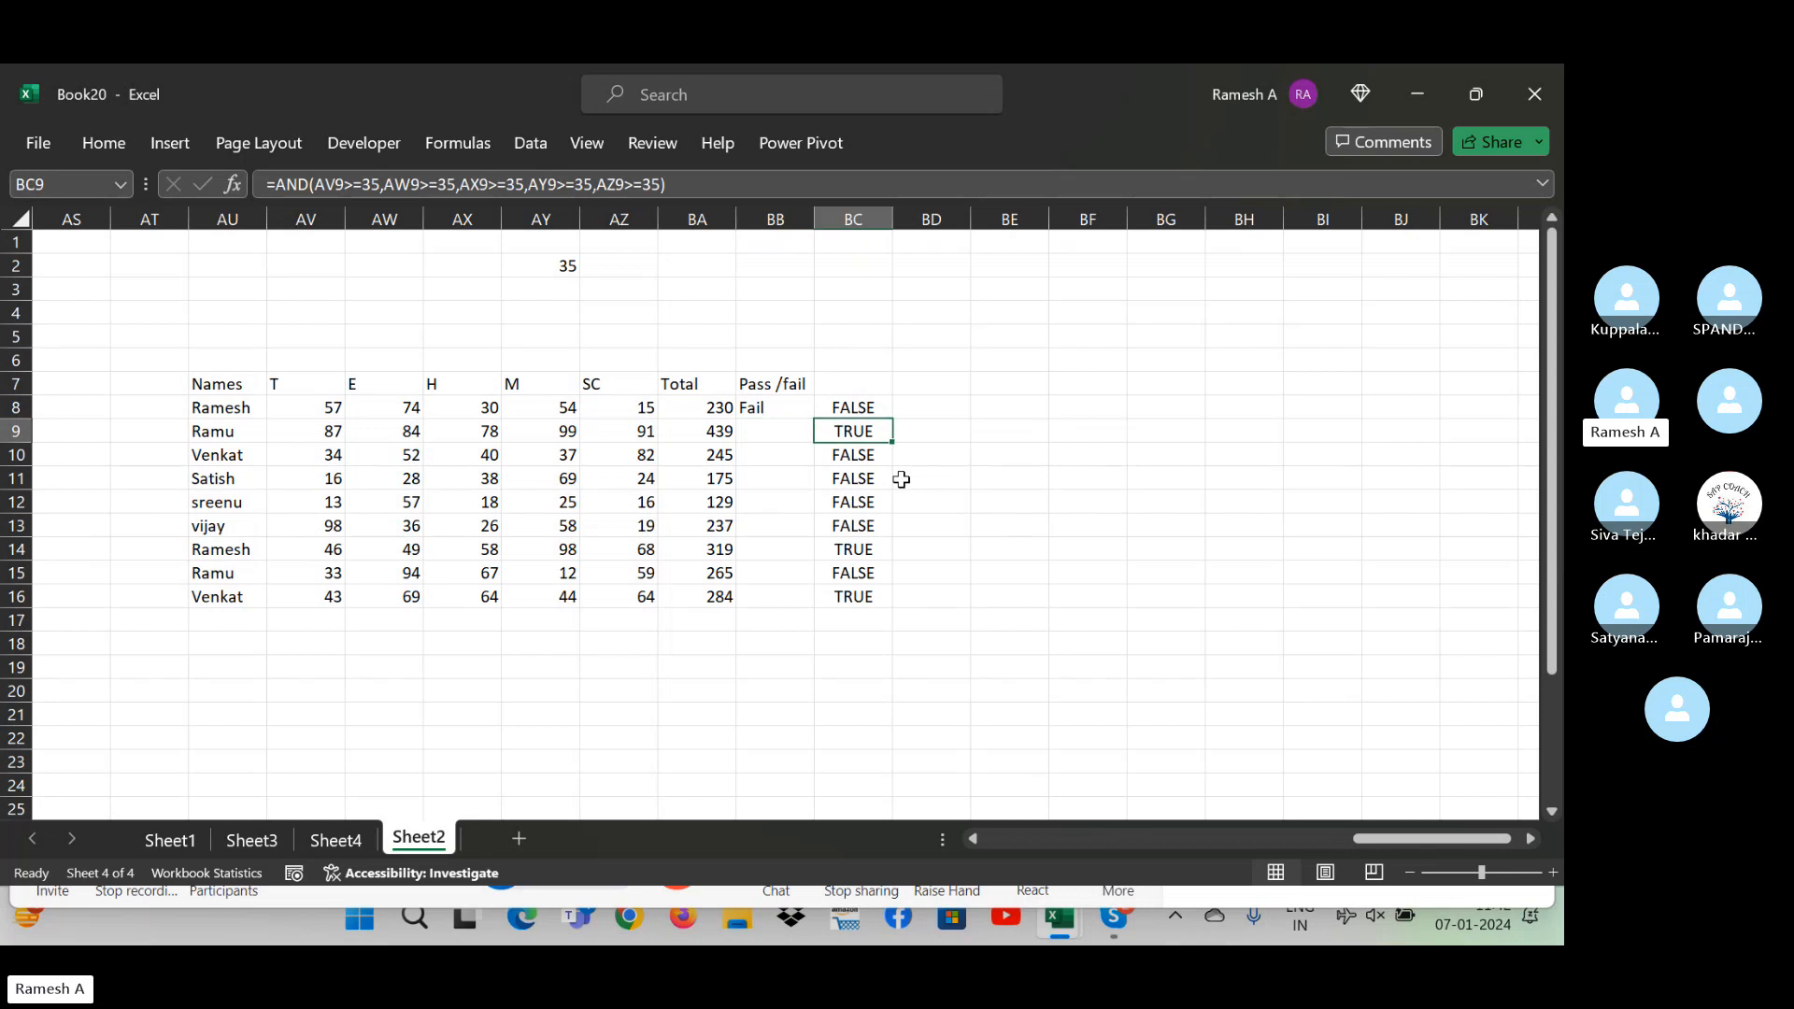
pyautogui.press('Left')
pyautogui.press('Left')
pyautogui.press('Right')
# - Fill the IF formula in the Pass /fail column from BB8 down to BB16
pyautogui.press('Left')
pyautogui.hotkey('ctrl', 'Down')
pyautogui.press('Right')
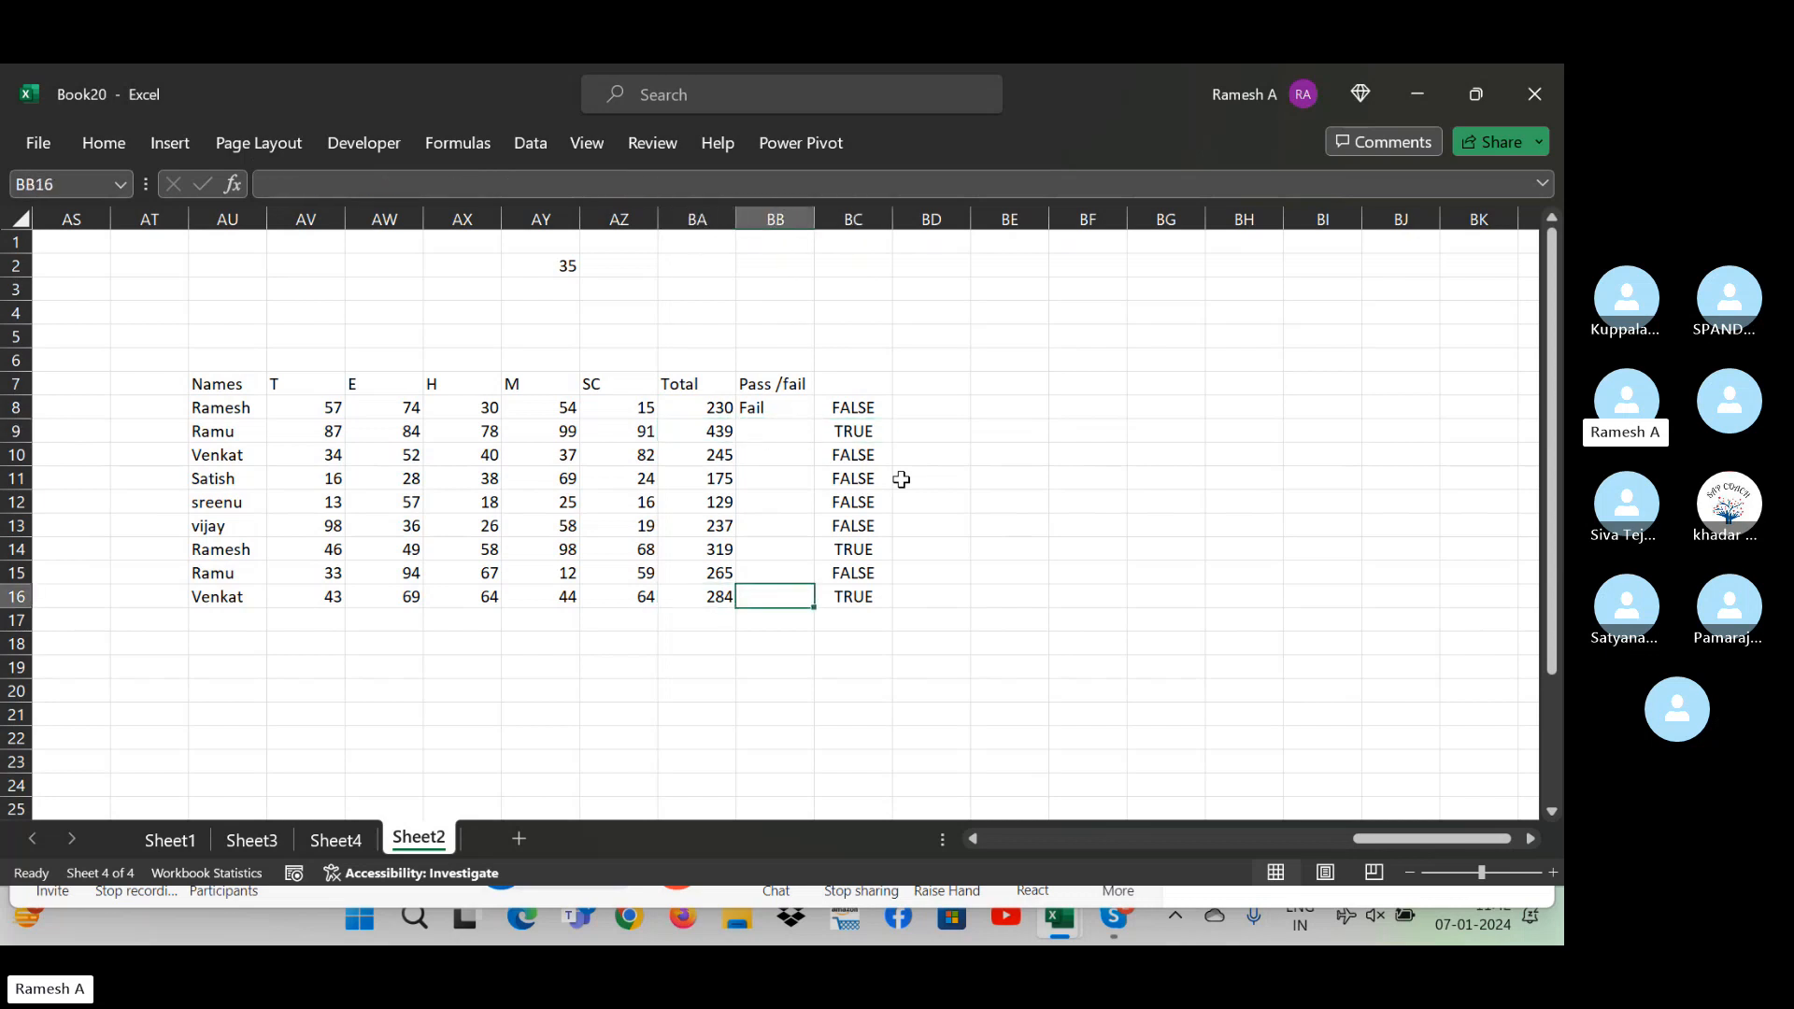
pyautogui.hotkey('ctrl', 'shift', 'Up')
pyautogui.hotkey('ctrl', 'd')
# - Check the row 14 student's five marks against the Pass /fail entry in BB14 and the AND result in BC14
pyautogui.press('Down')
pyautogui.press('Down')
pyautogui.press('Down')
pyautogui.press('Up')
pyautogui.press('Up')
pyautogui.press('Up')
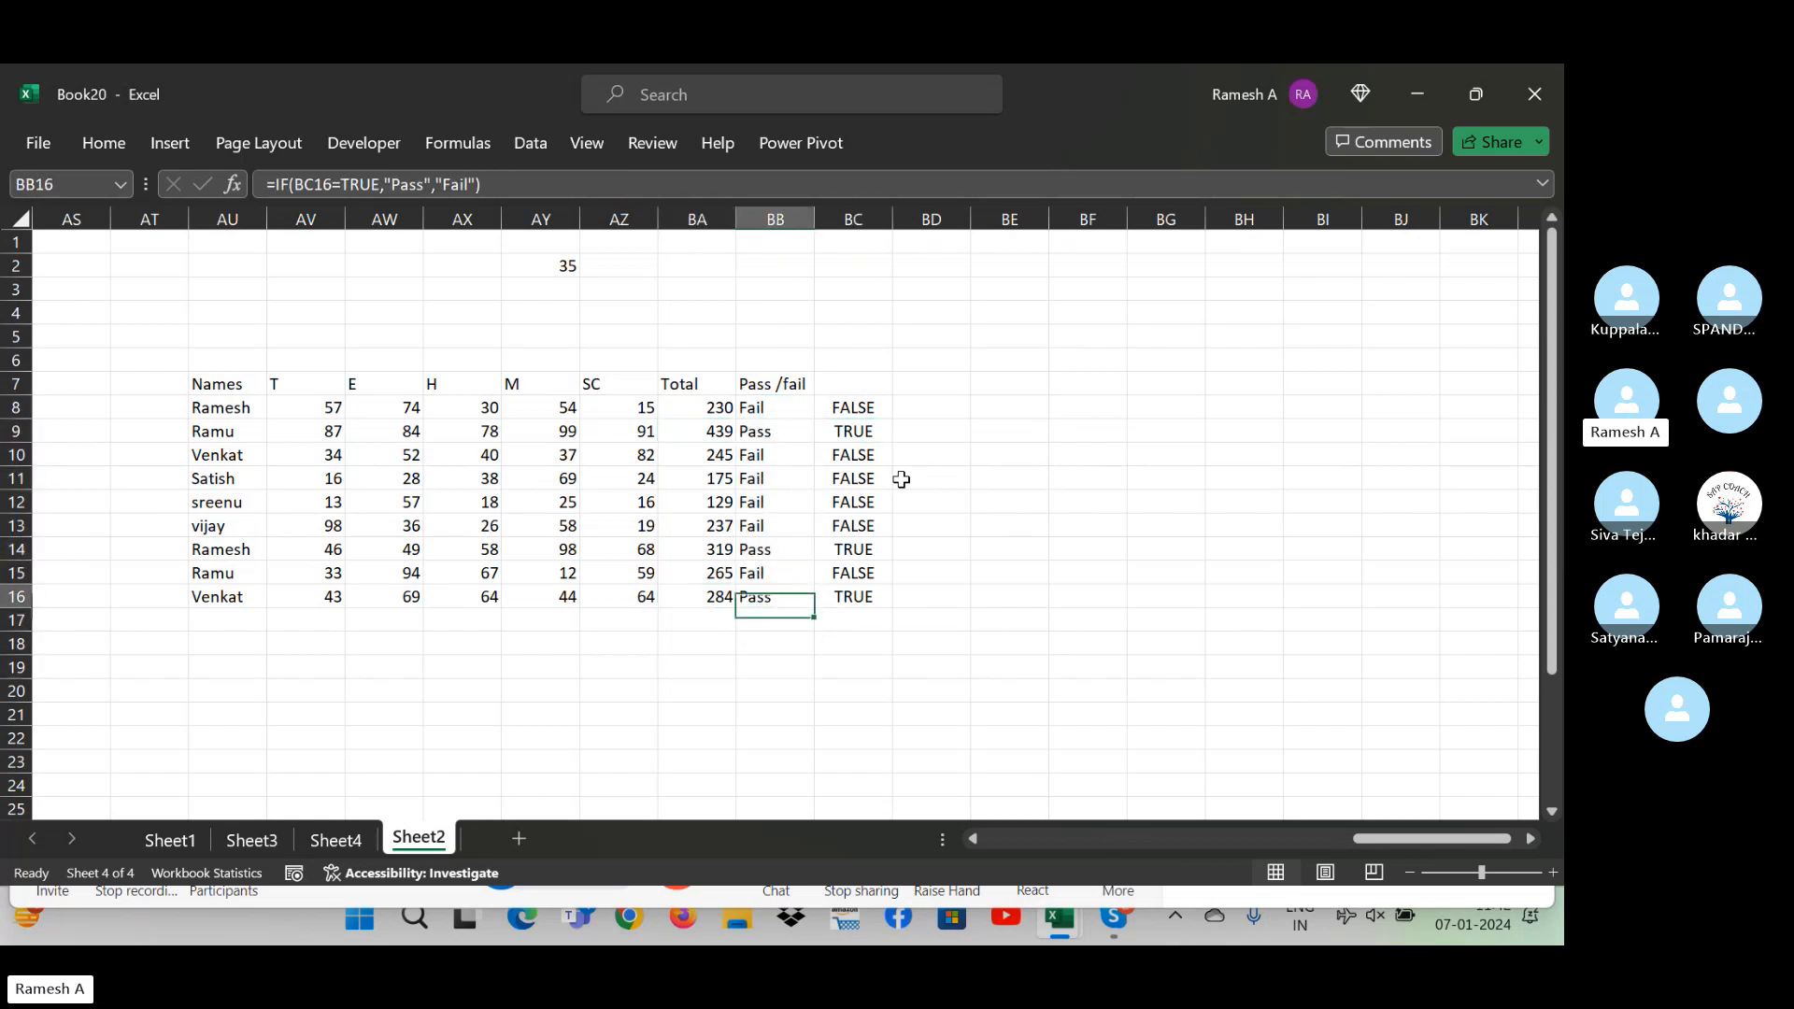
pyautogui.press('Up')
pyautogui.press('Up')
pyautogui.press('Right')
pyautogui.press('Left')
pyautogui.press('Left')
pyautogui.press('Left')
pyautogui.press('Left')
pyautogui.press('Left')
pyautogui.press('Left')
pyautogui.press('Left')
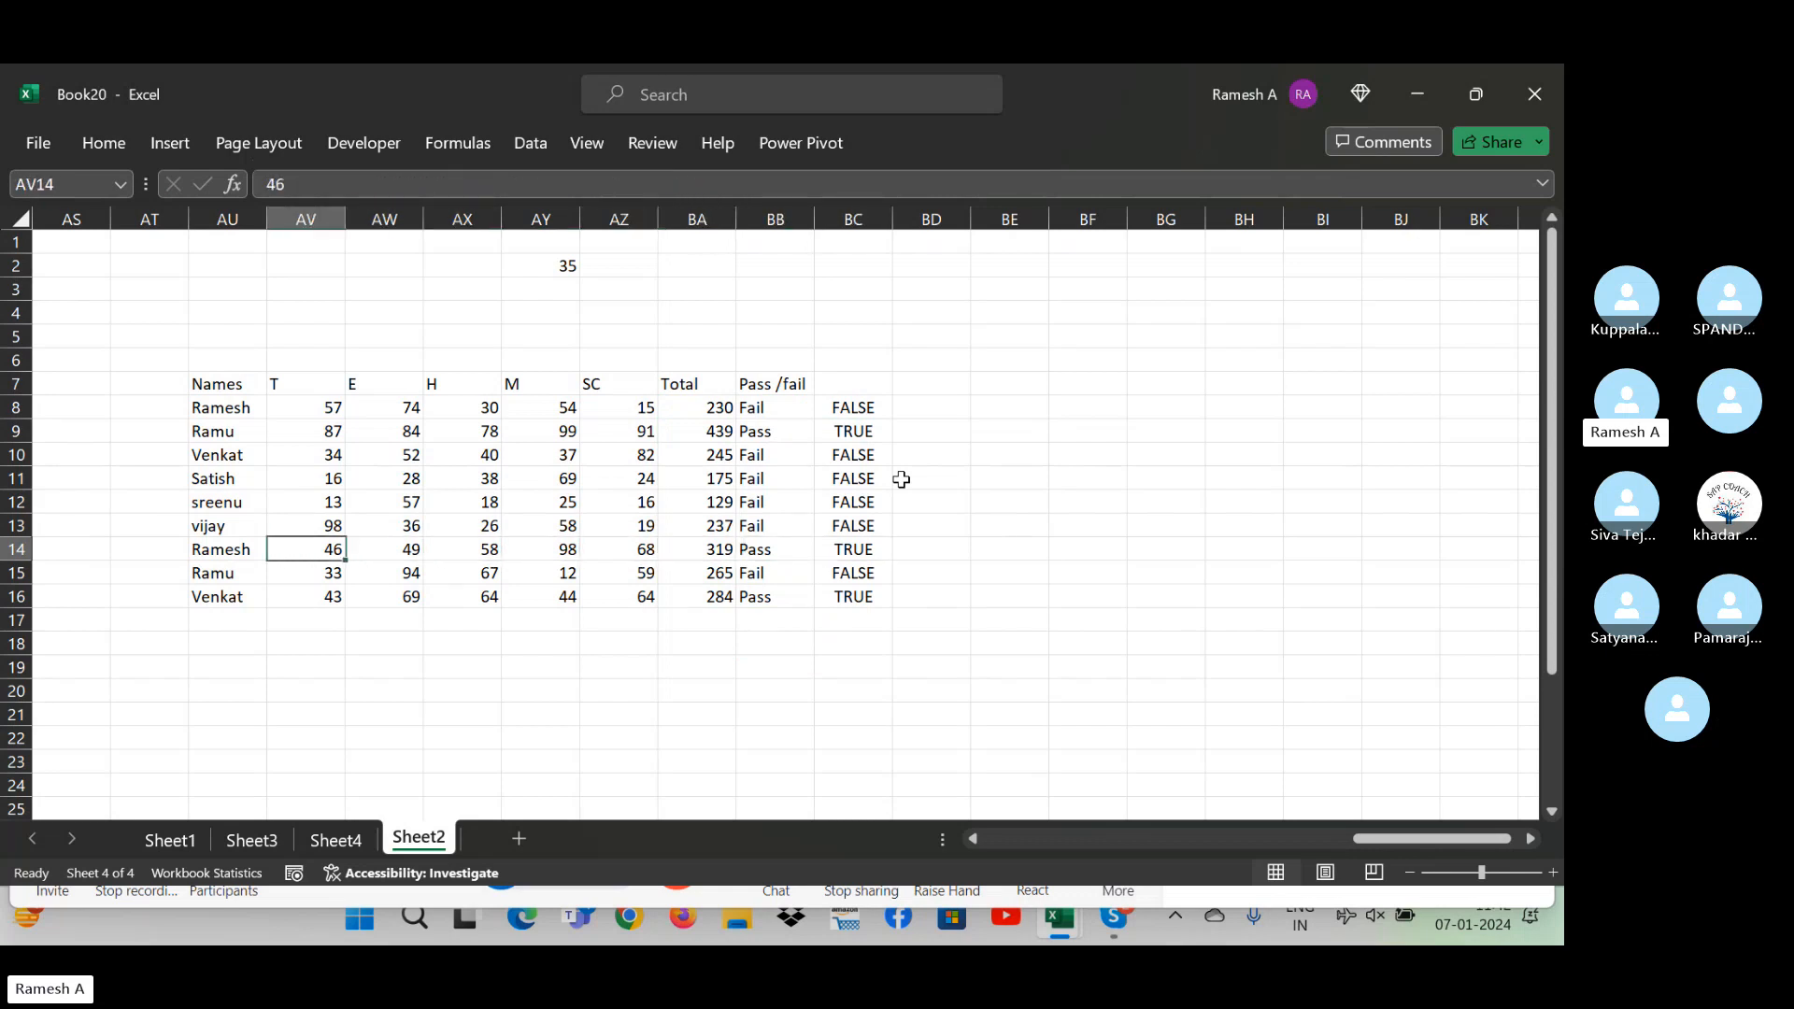
pyautogui.press('Right')
pyautogui.press('Right')
pyautogui.press('Right')
pyautogui.press('Right')
pyautogui.press('Right')
pyautogui.press('Left')
pyautogui.press('Right')
pyautogui.press('Right')
pyautogui.press('Right')
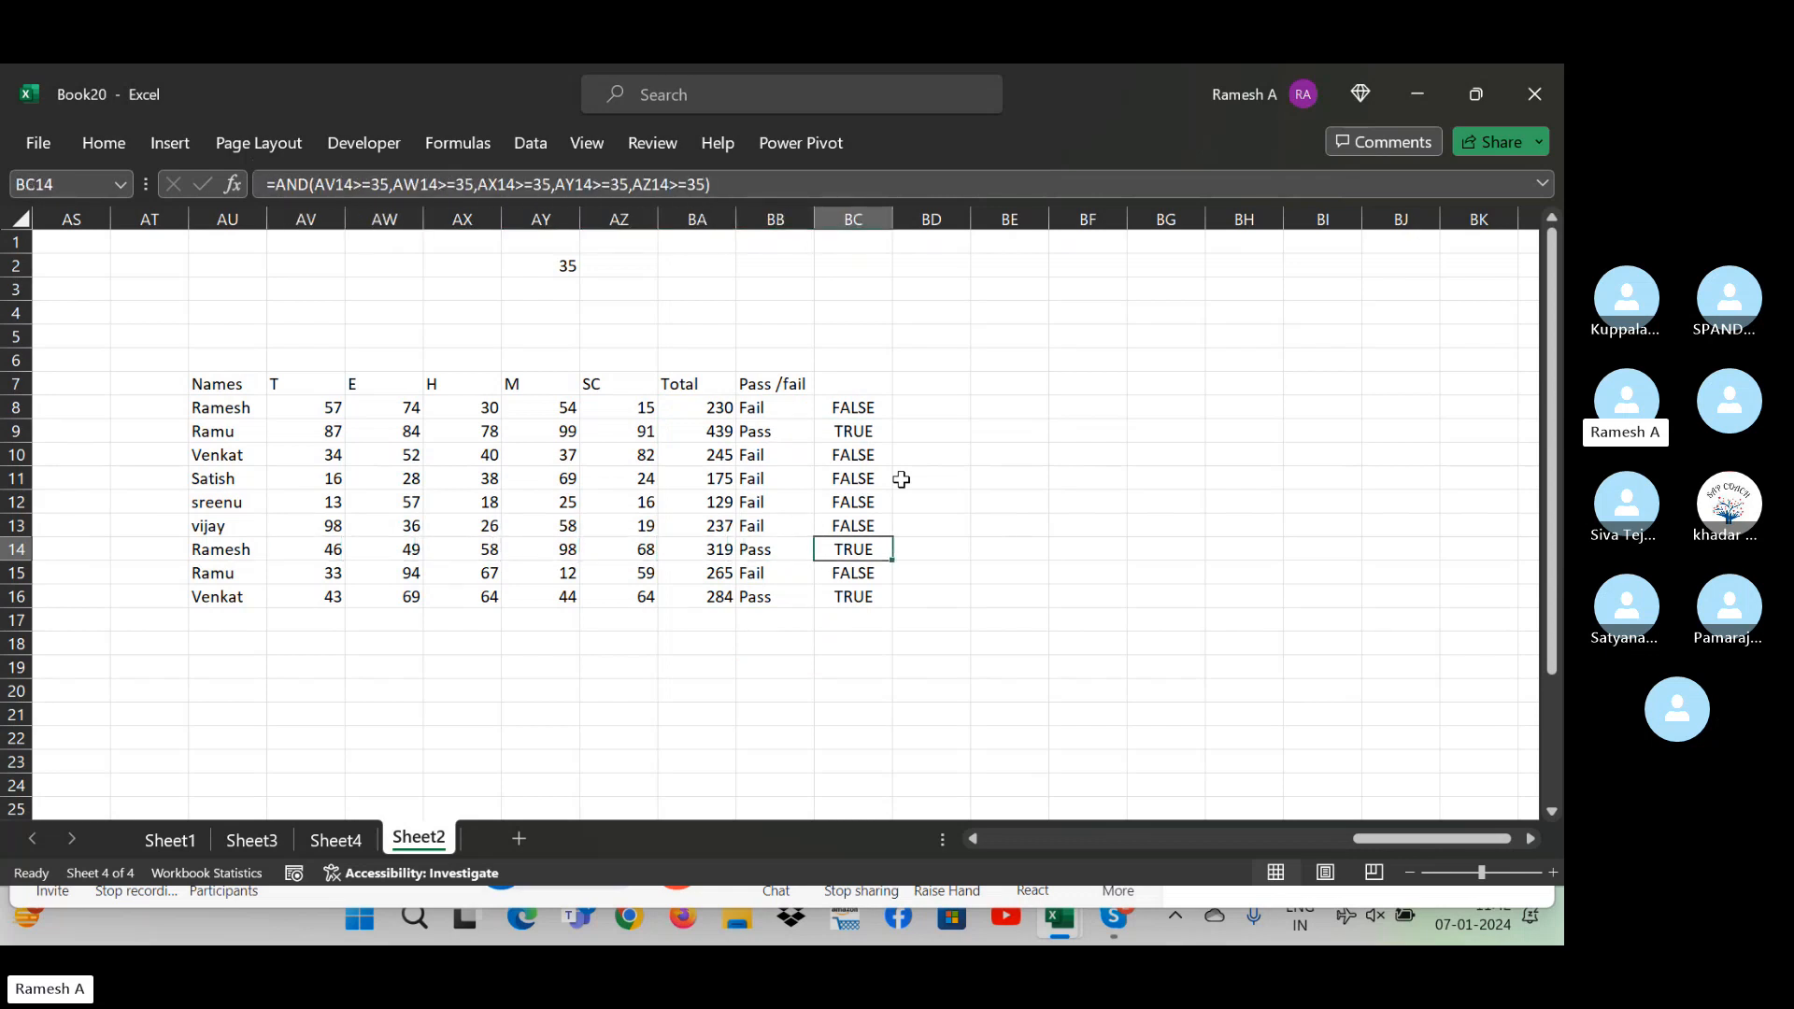
pyautogui.press('Right')
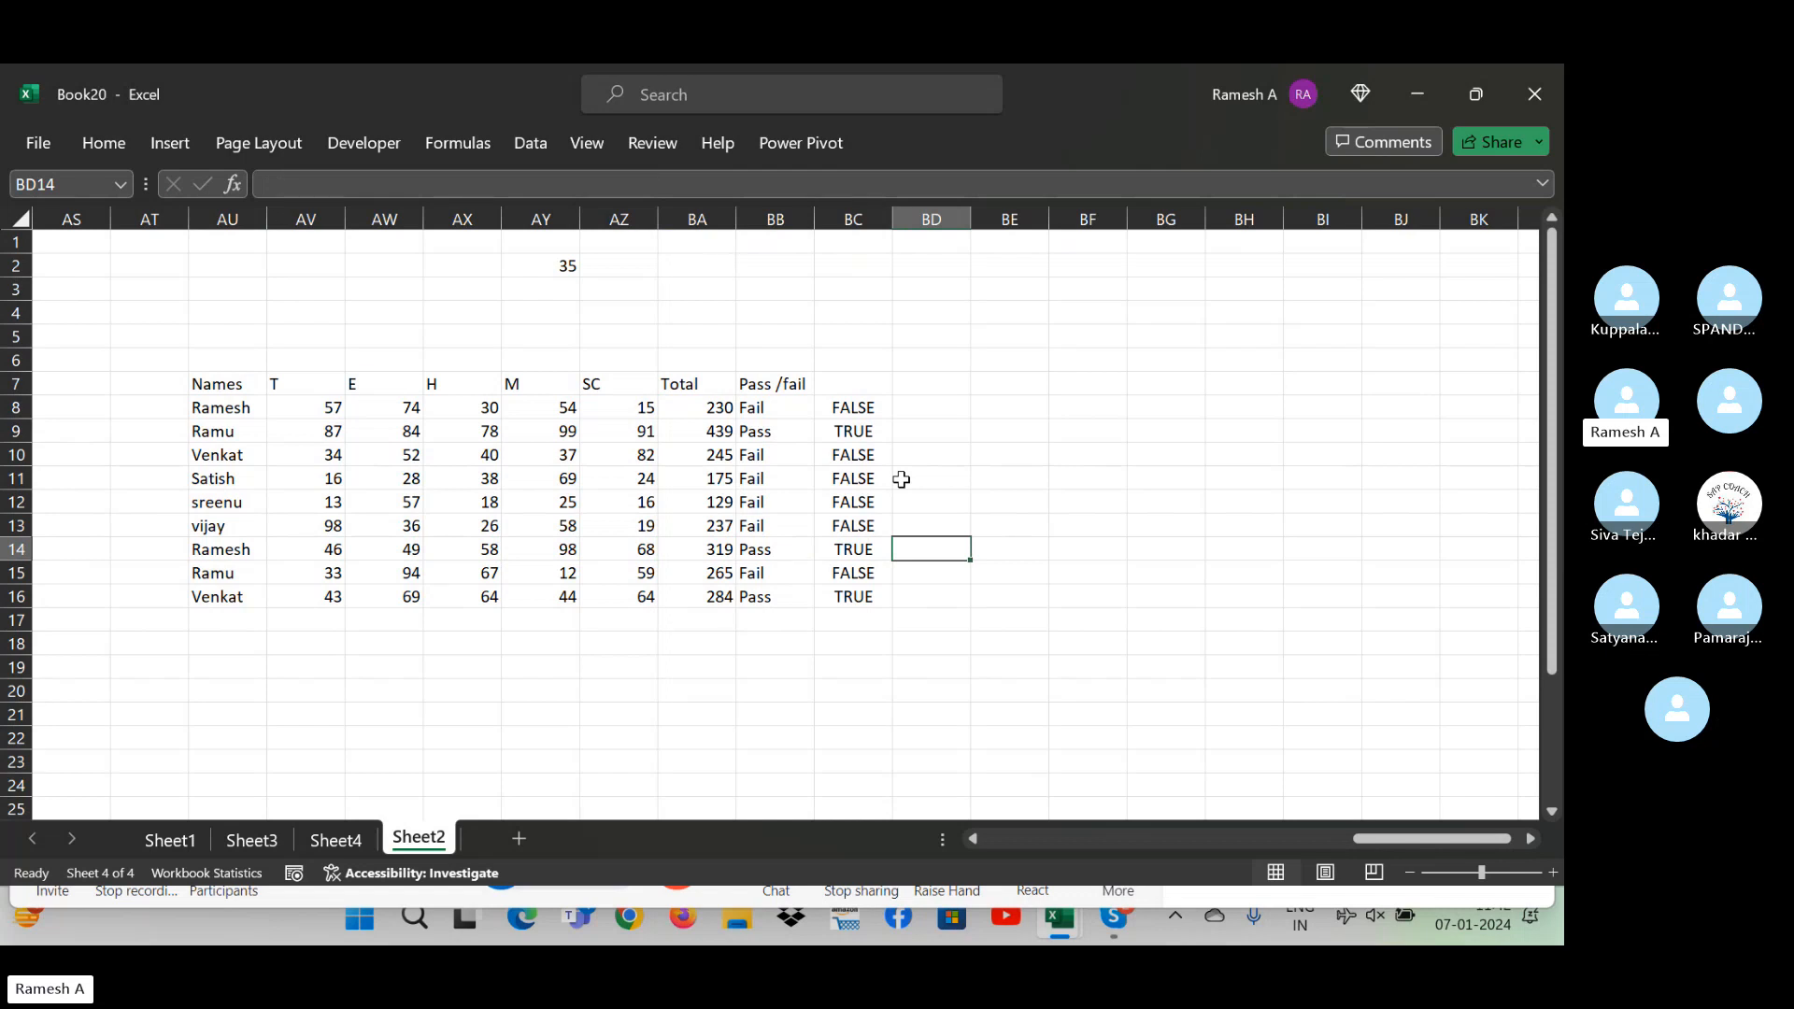
# - Review the AND formula in BC8, the IF formula in BB8, and the second student's marks in row 9
pyautogui.click(853, 409)
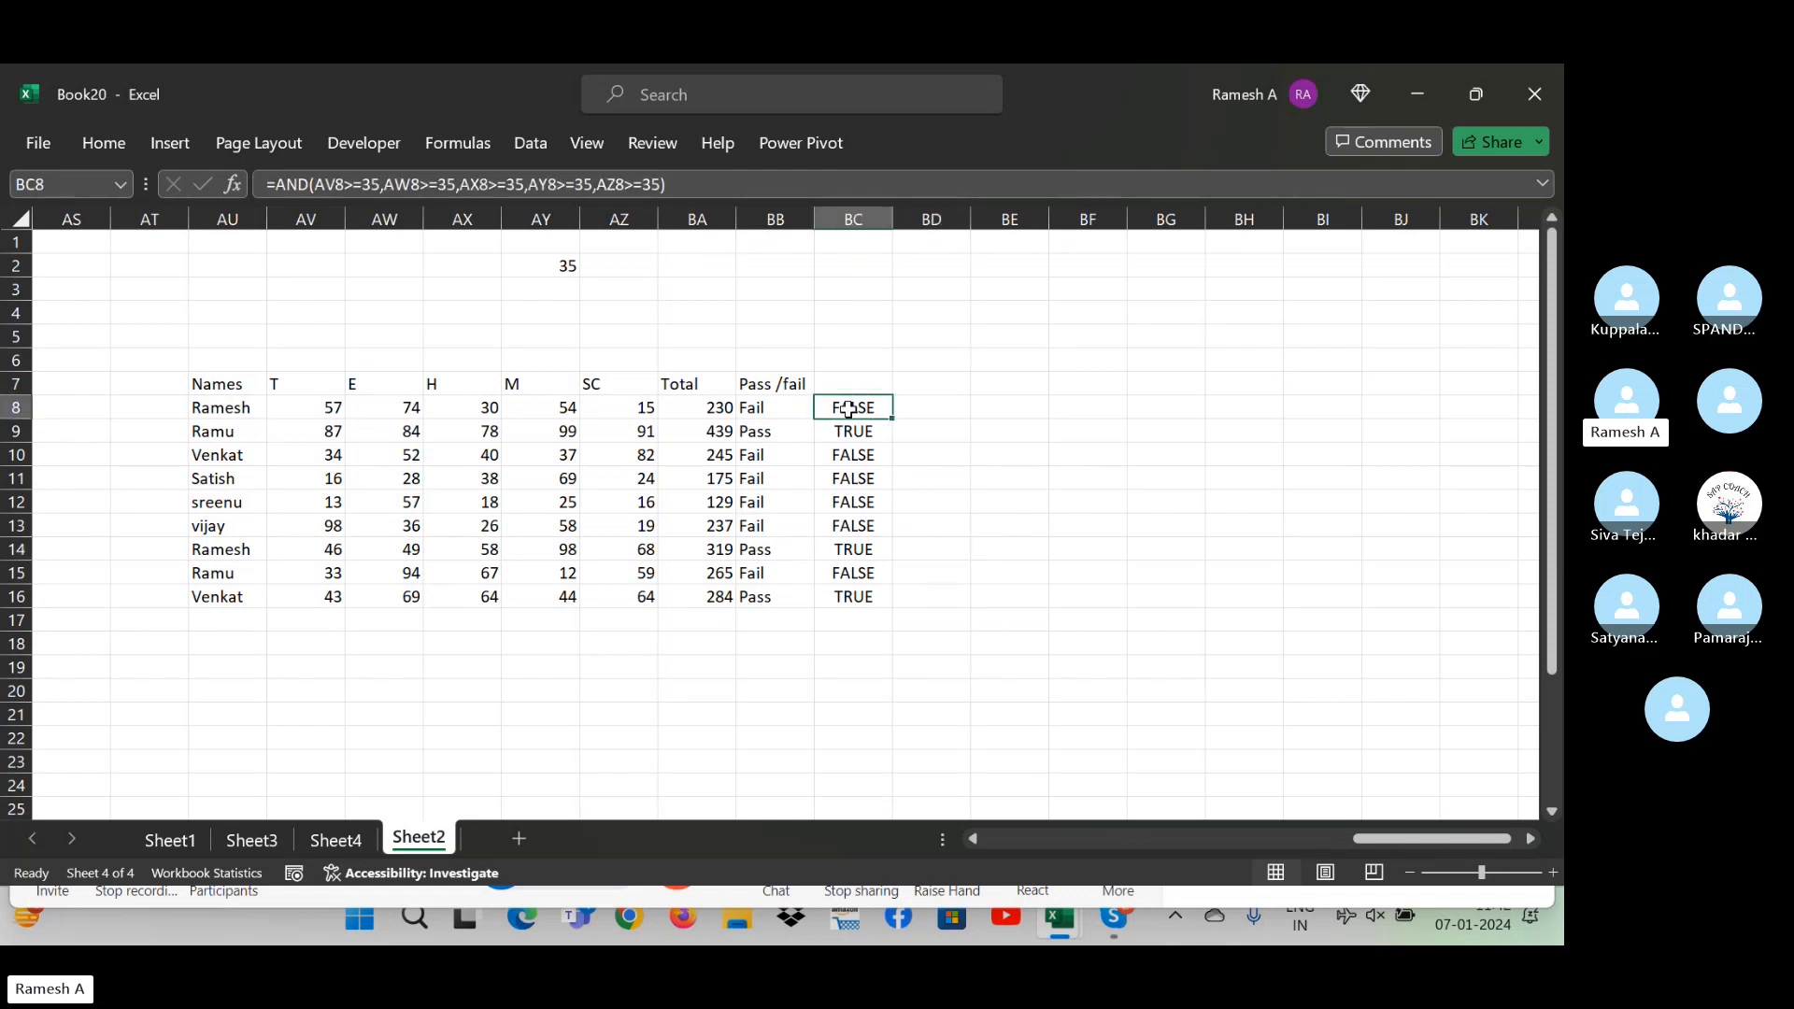
pyautogui.click(793, 409)
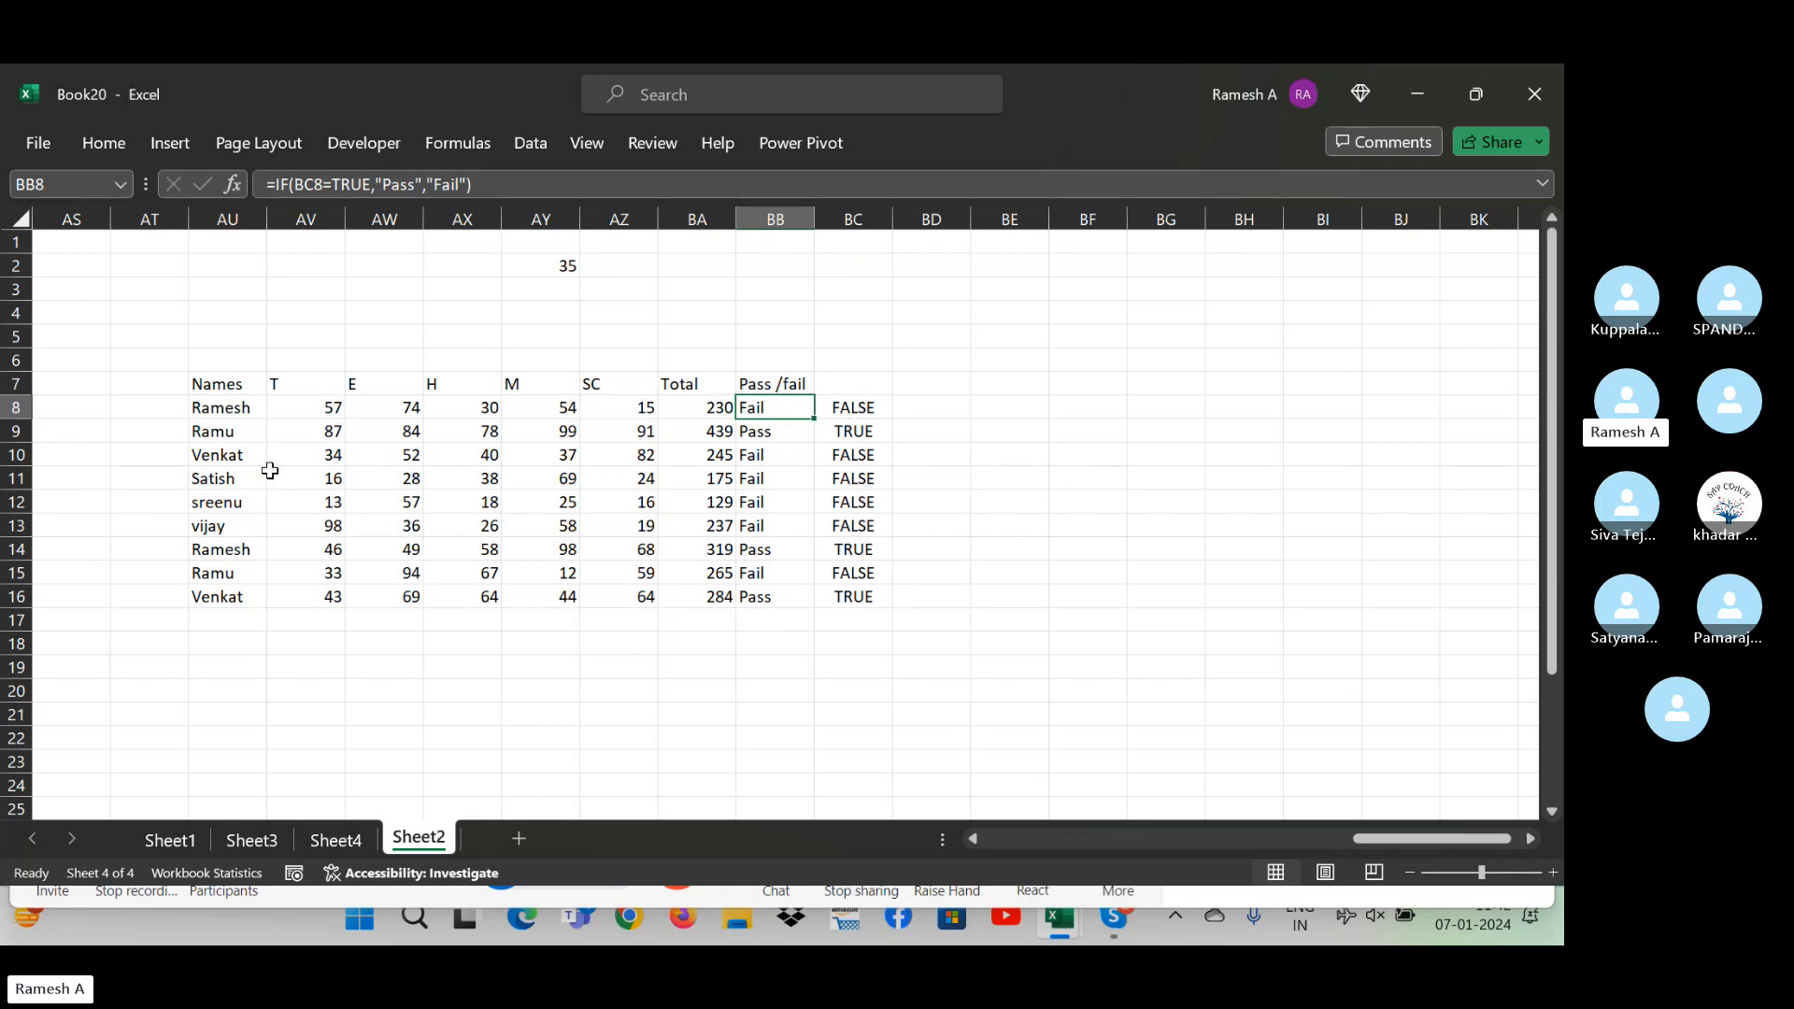
pyautogui.moveTo(329, 413); pyautogui.dragTo(329, 432)
pyautogui.click(497, 430)
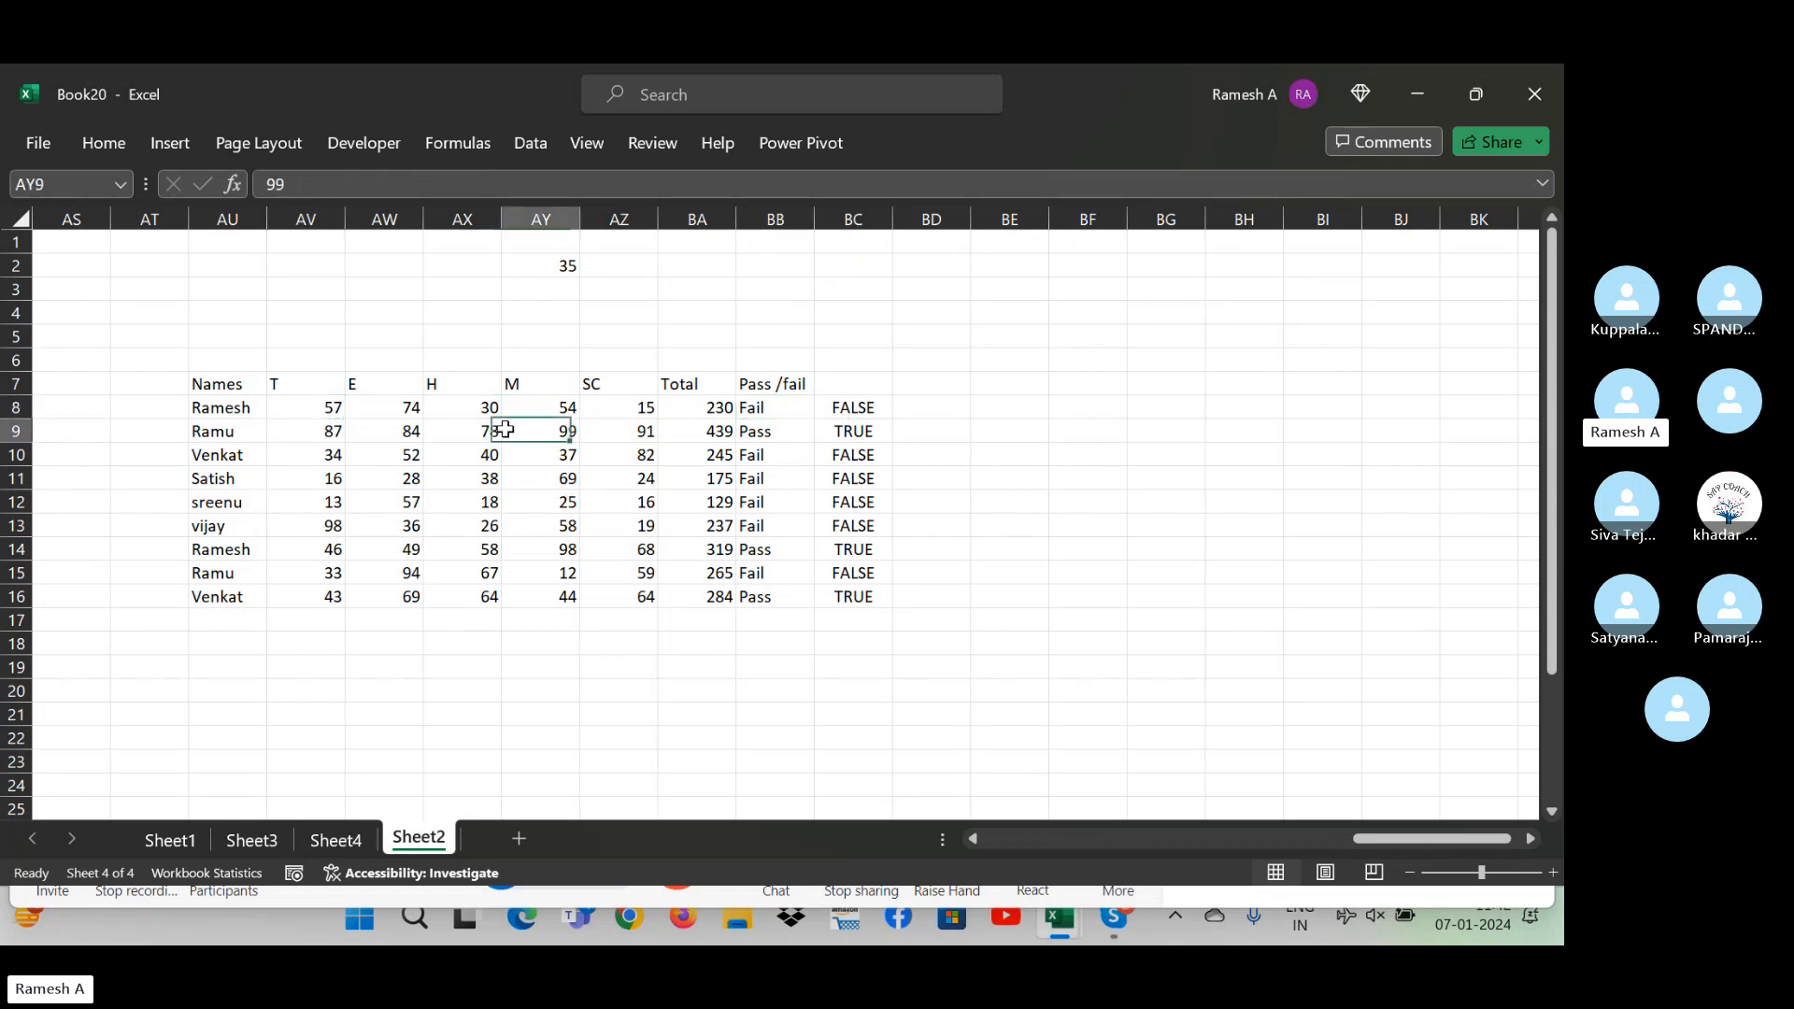
pyautogui.click(632, 432)
pyautogui.click(666, 496)
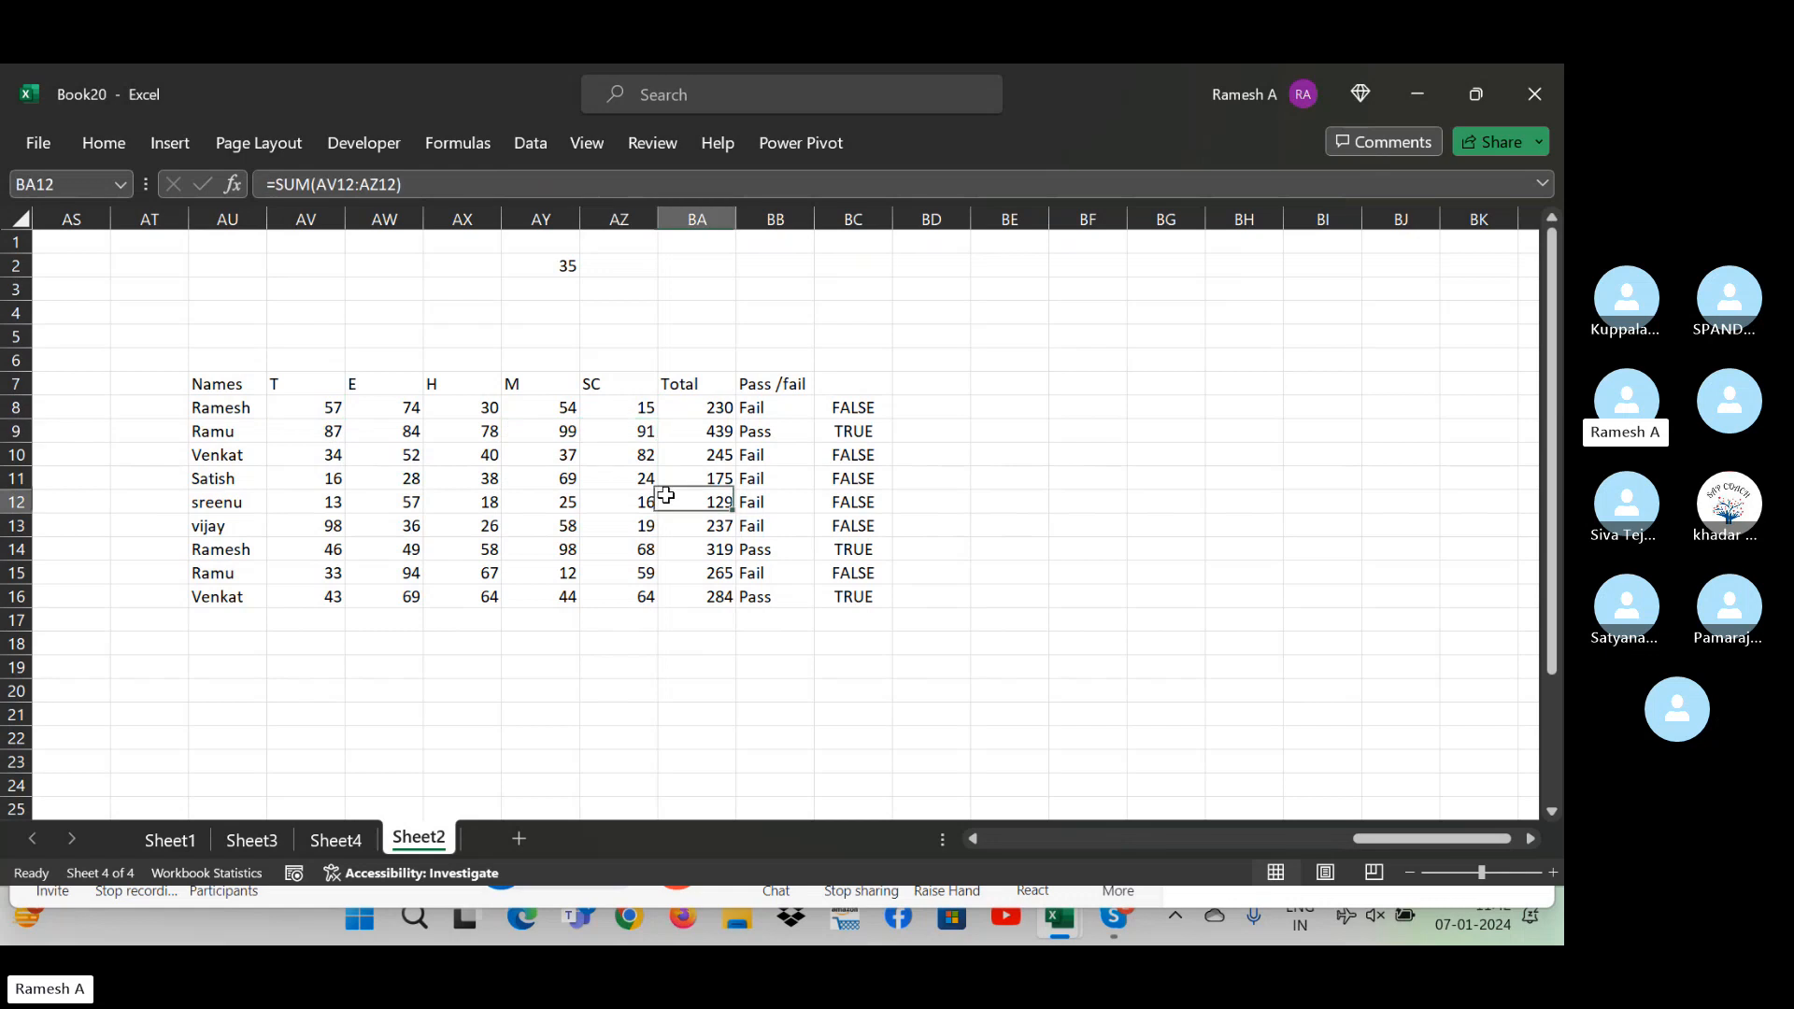
# - Review the IF formula in BB9, the AND formula in BC8, and the first student's subject marks in row 8
pyautogui.click(762, 435)
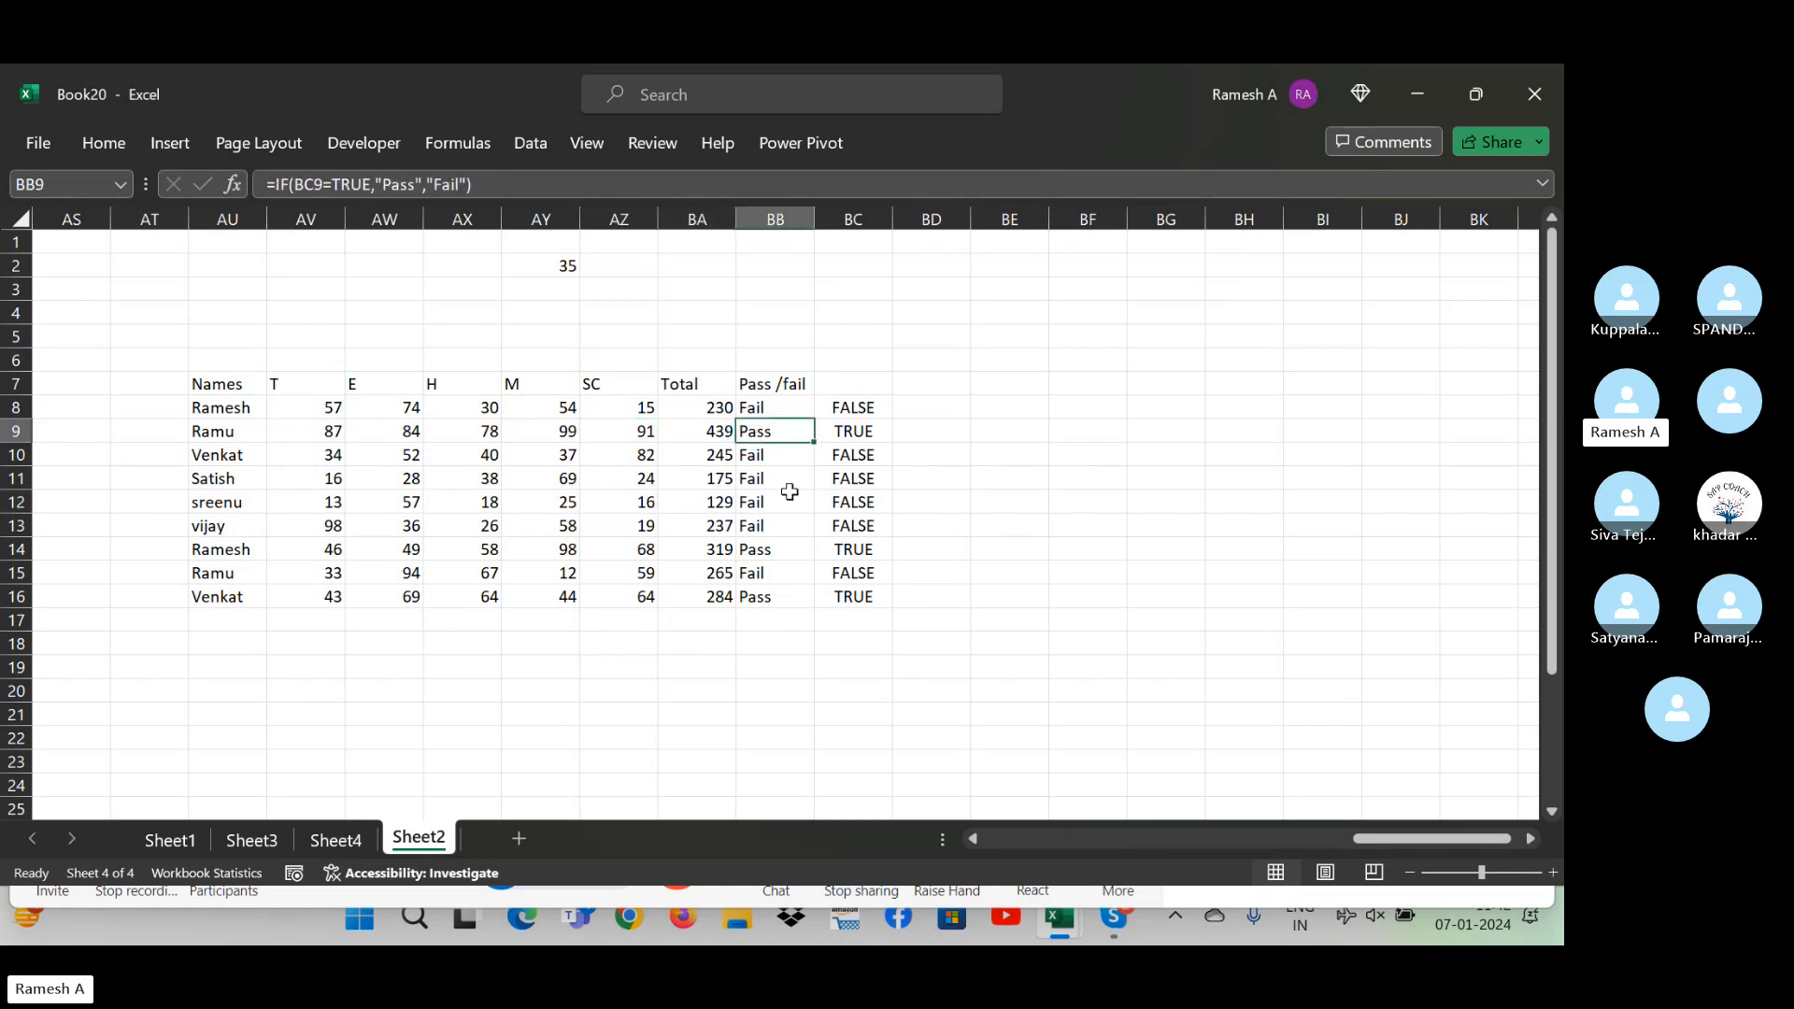
pyautogui.click(920, 532)
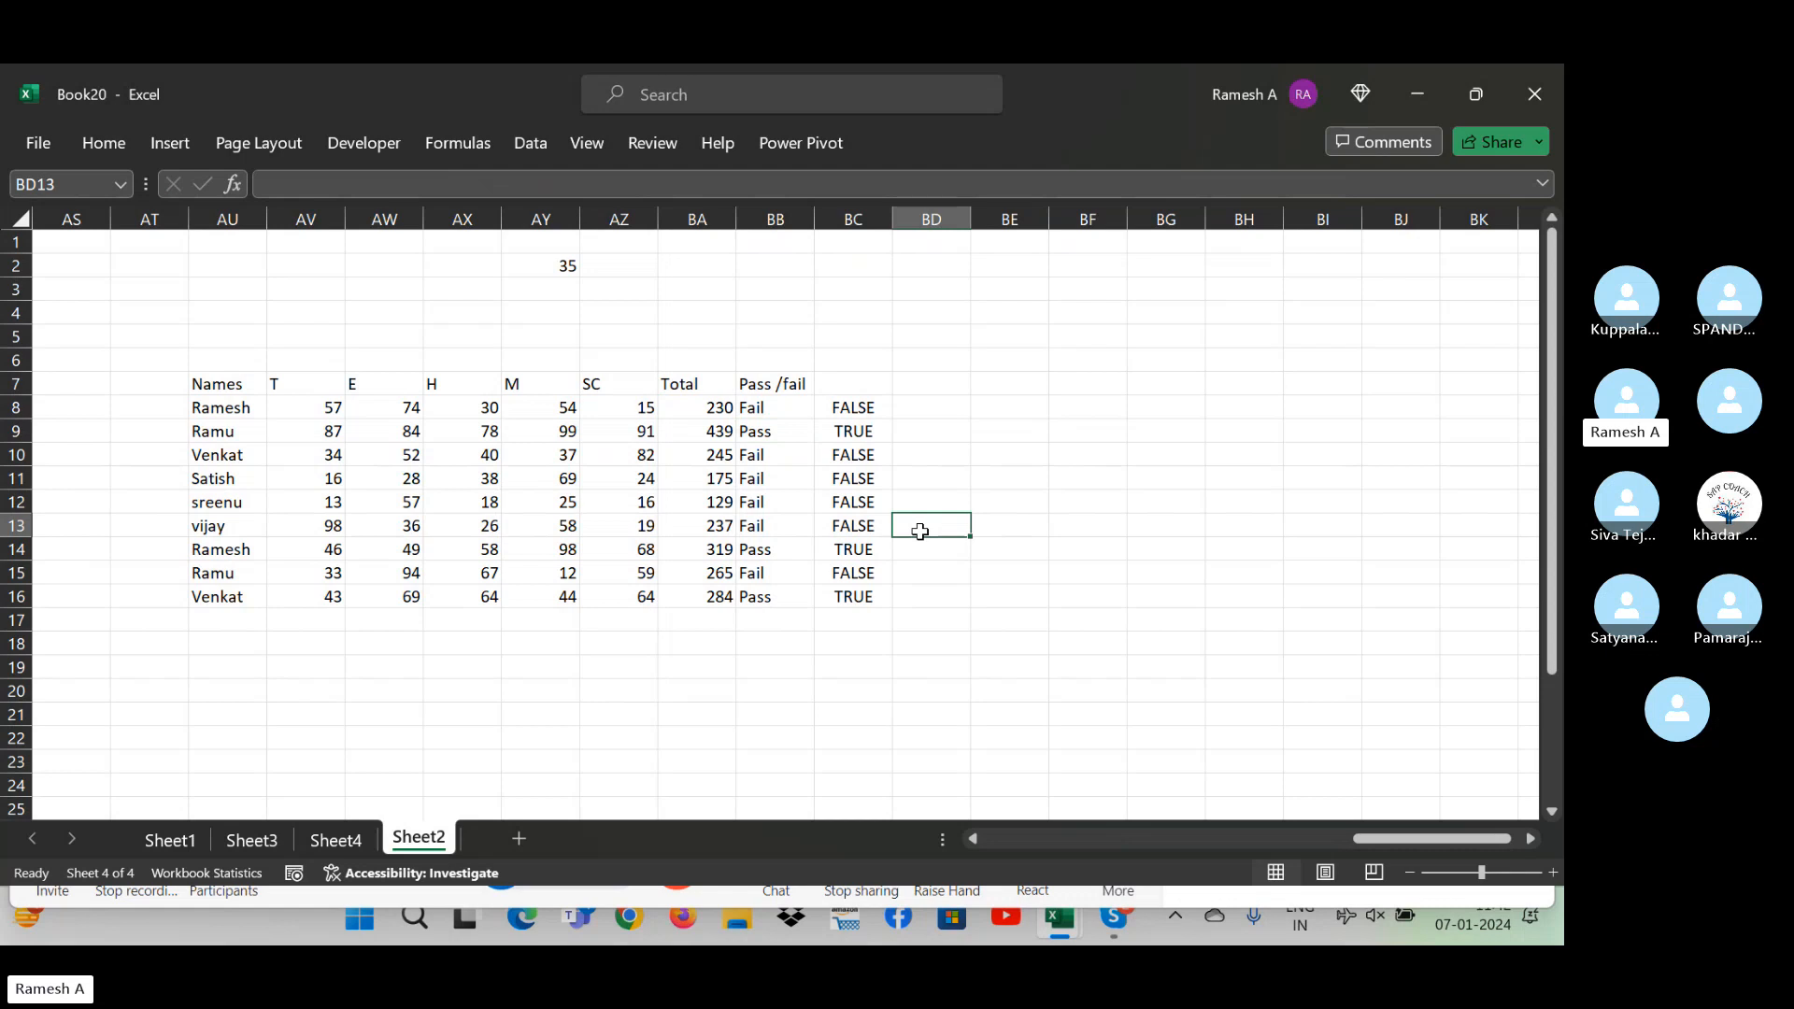
pyautogui.press('Left')
pyautogui.press('Up')
pyautogui.press('Up')
pyautogui.press('Up')
pyautogui.press('Up')
pyautogui.press('Up')
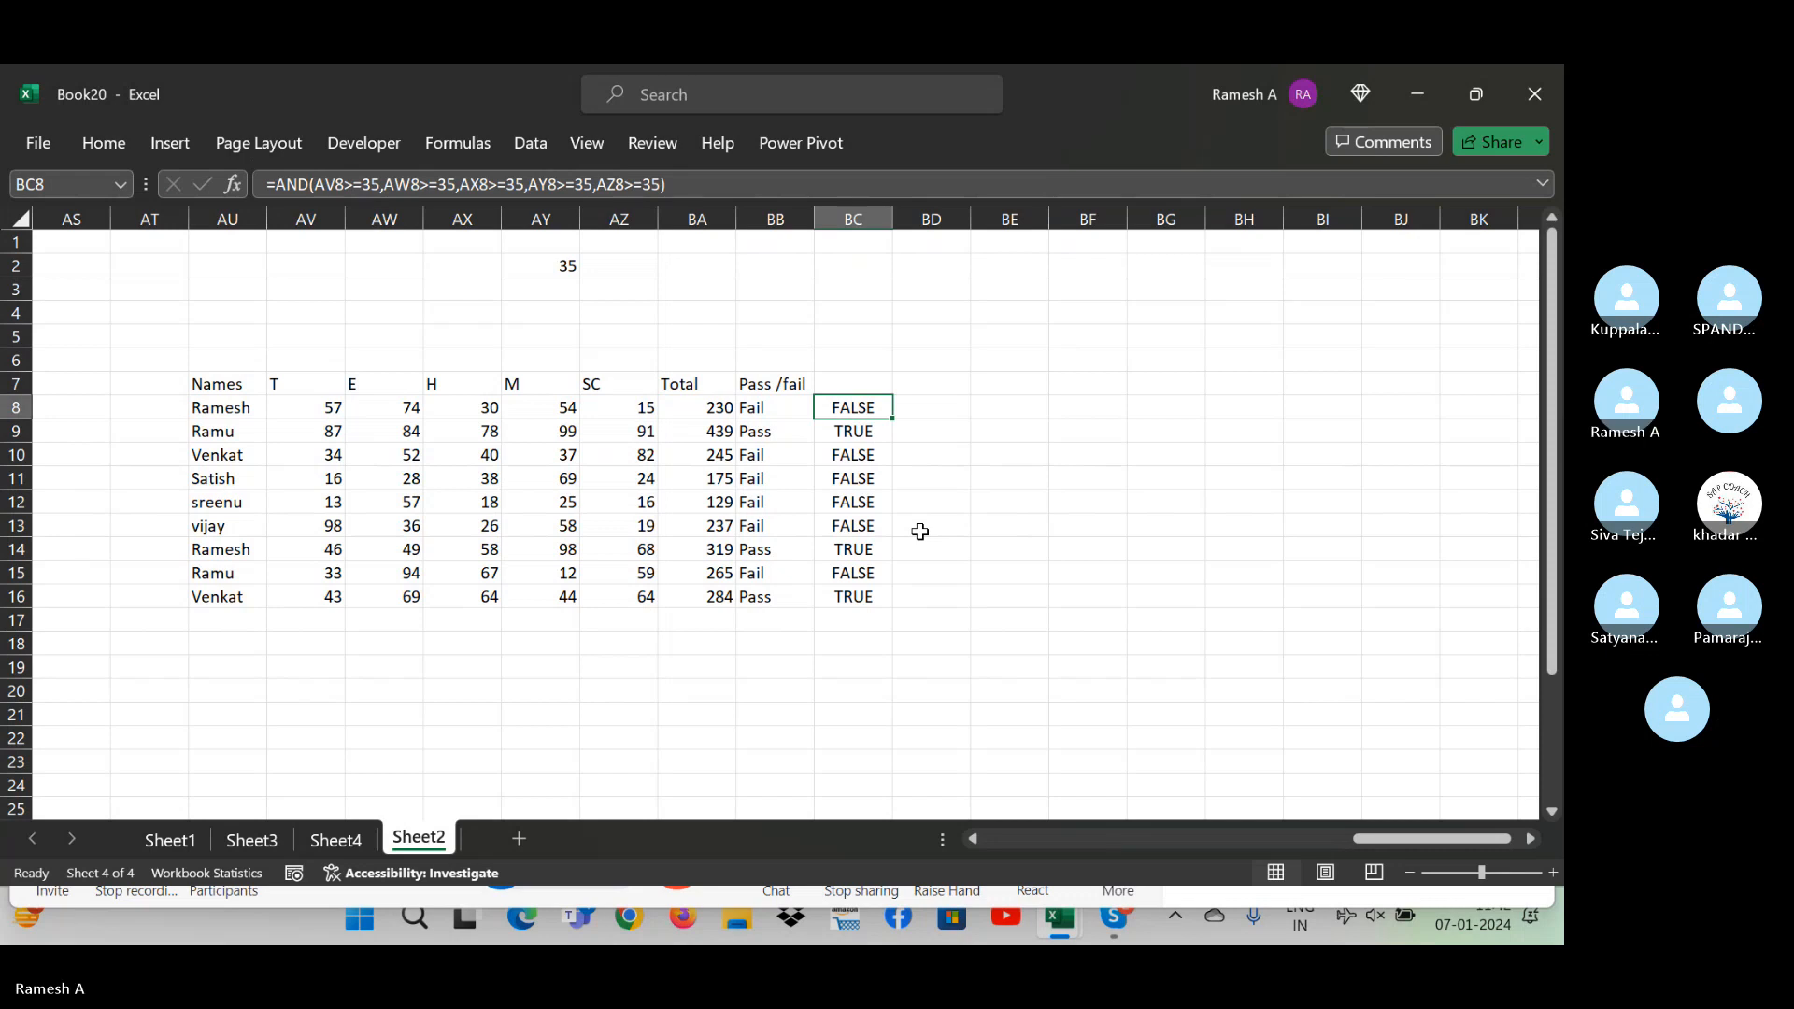
pyautogui.press('Right')
pyautogui.press('Right')
pyautogui.press('Right')
pyautogui.press('Right')
pyautogui.press('Left')
pyautogui.press('Left')
pyautogui.press('Left')
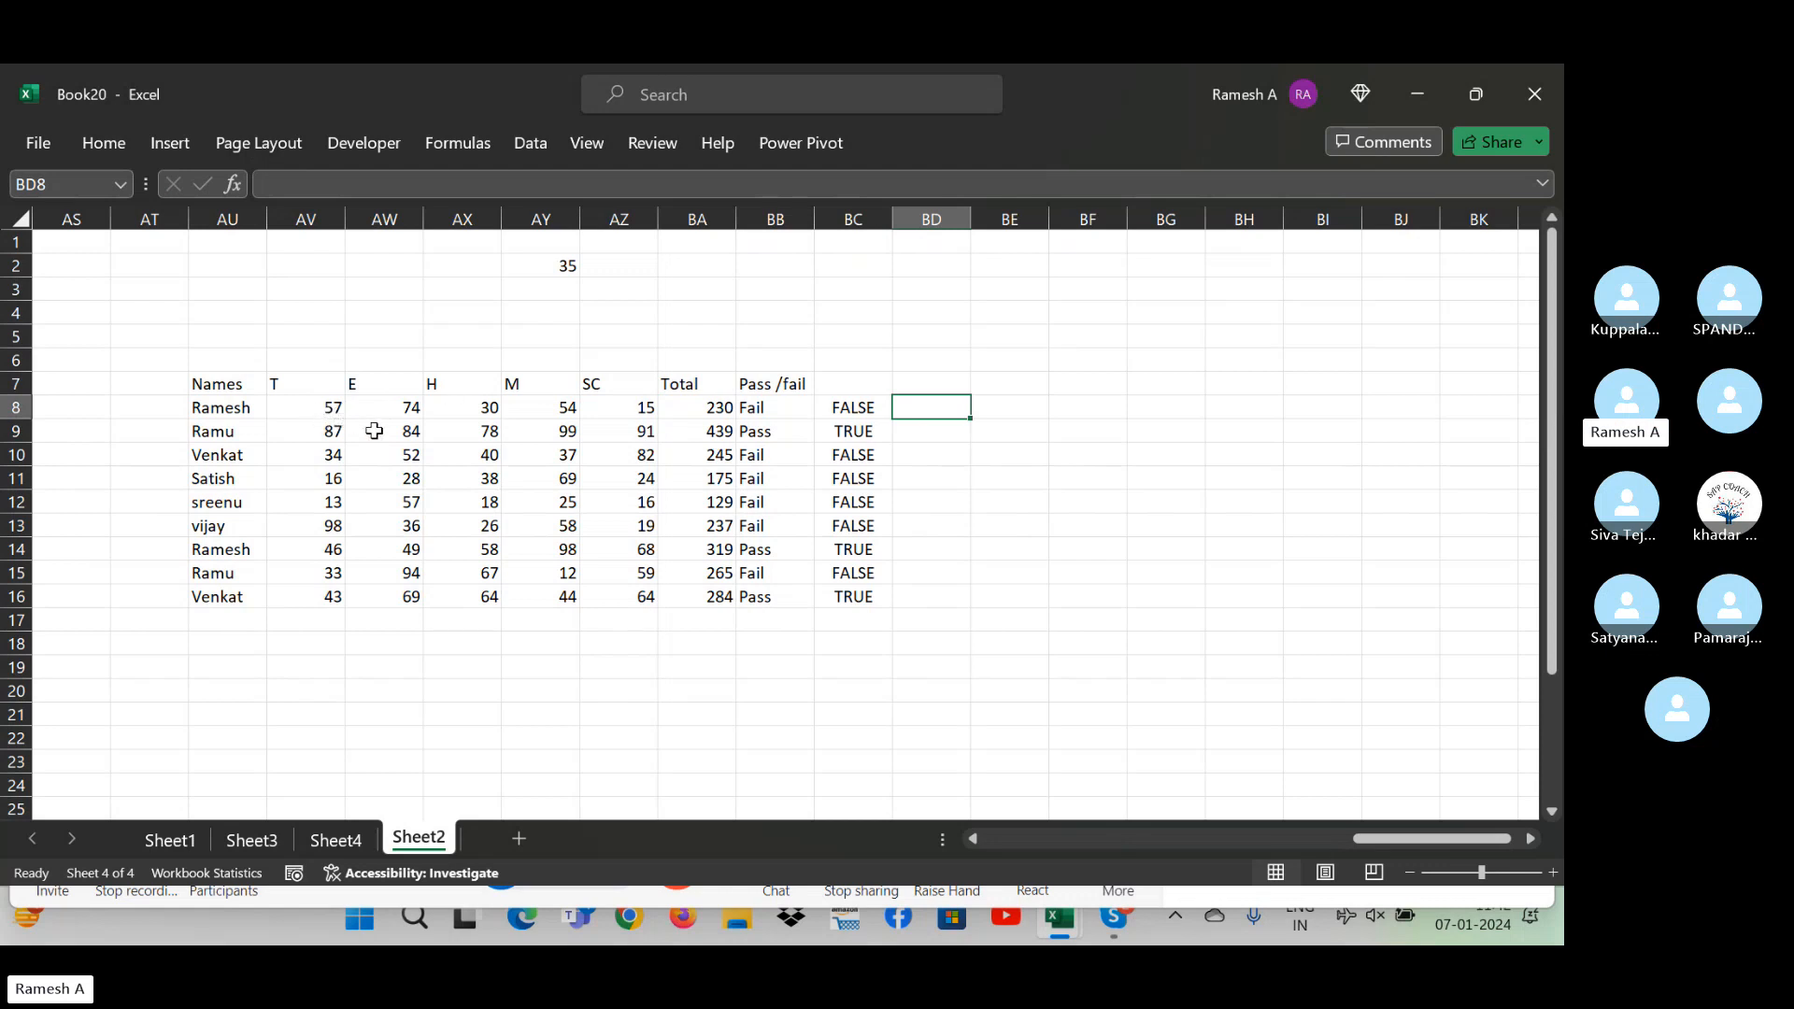
pyautogui.click(310, 410)
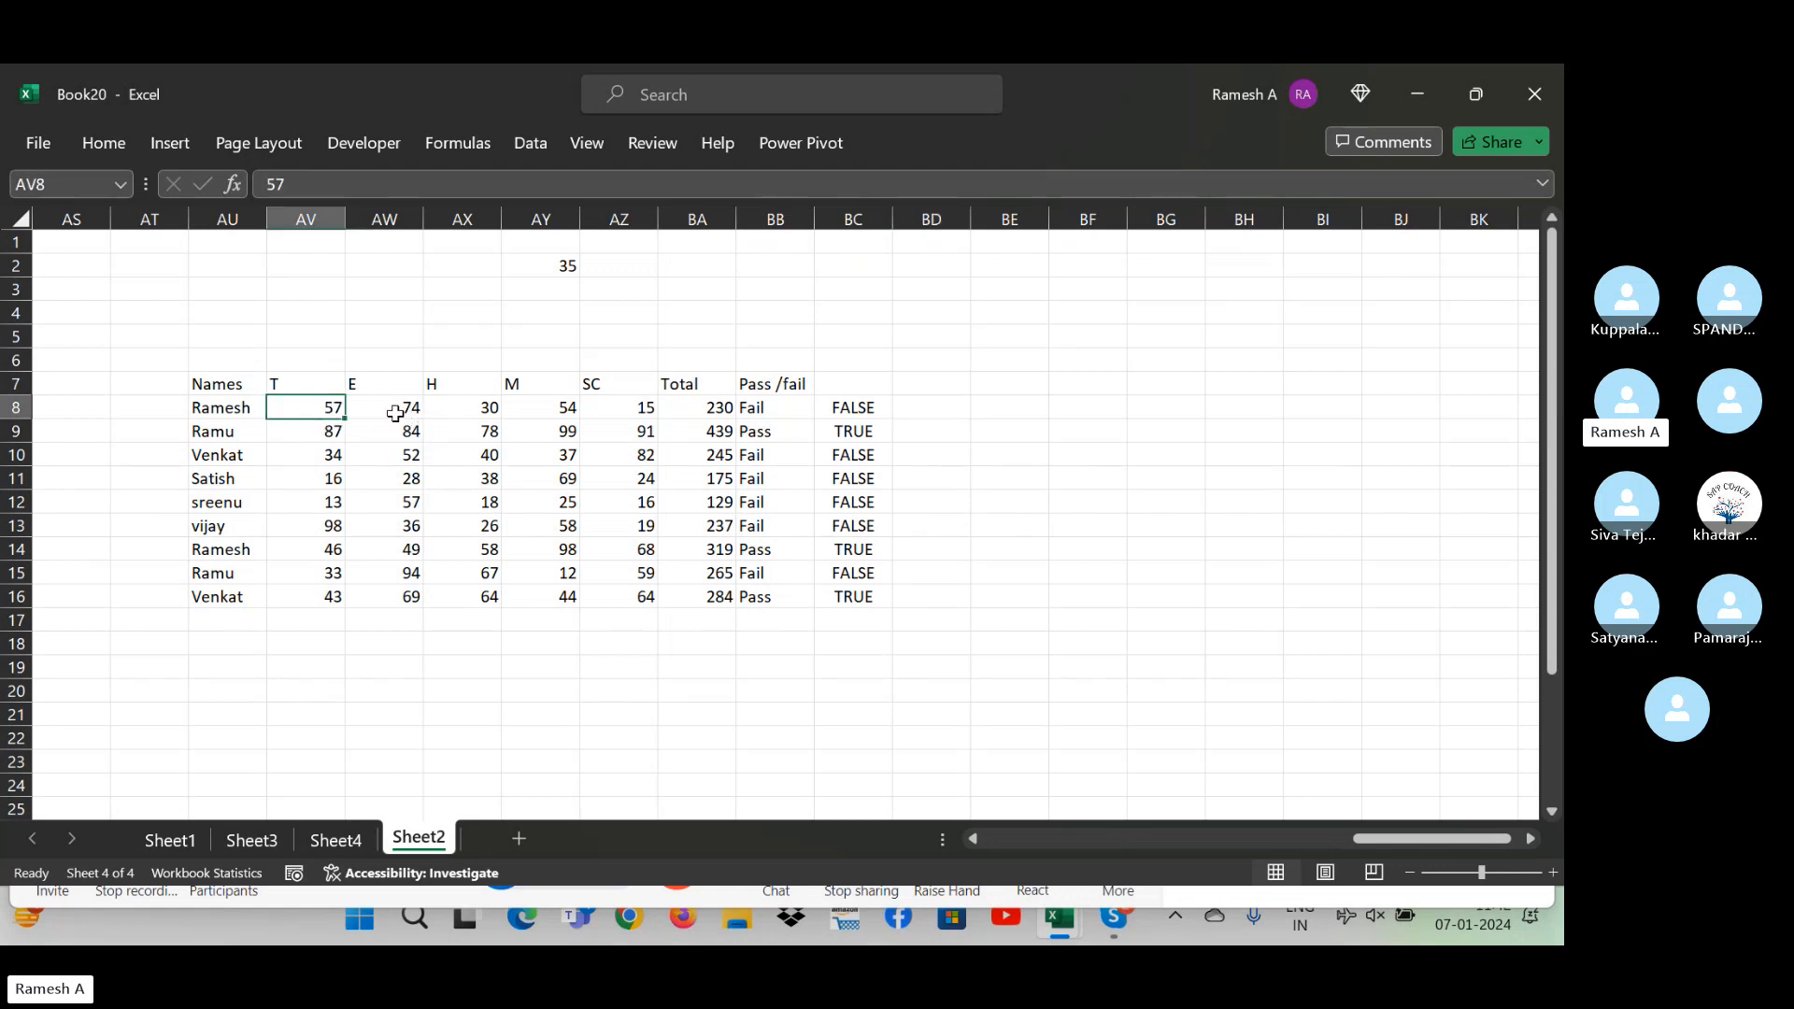
pyautogui.click(397, 411)
pyautogui.click(495, 428)
pyautogui.click(589, 412)
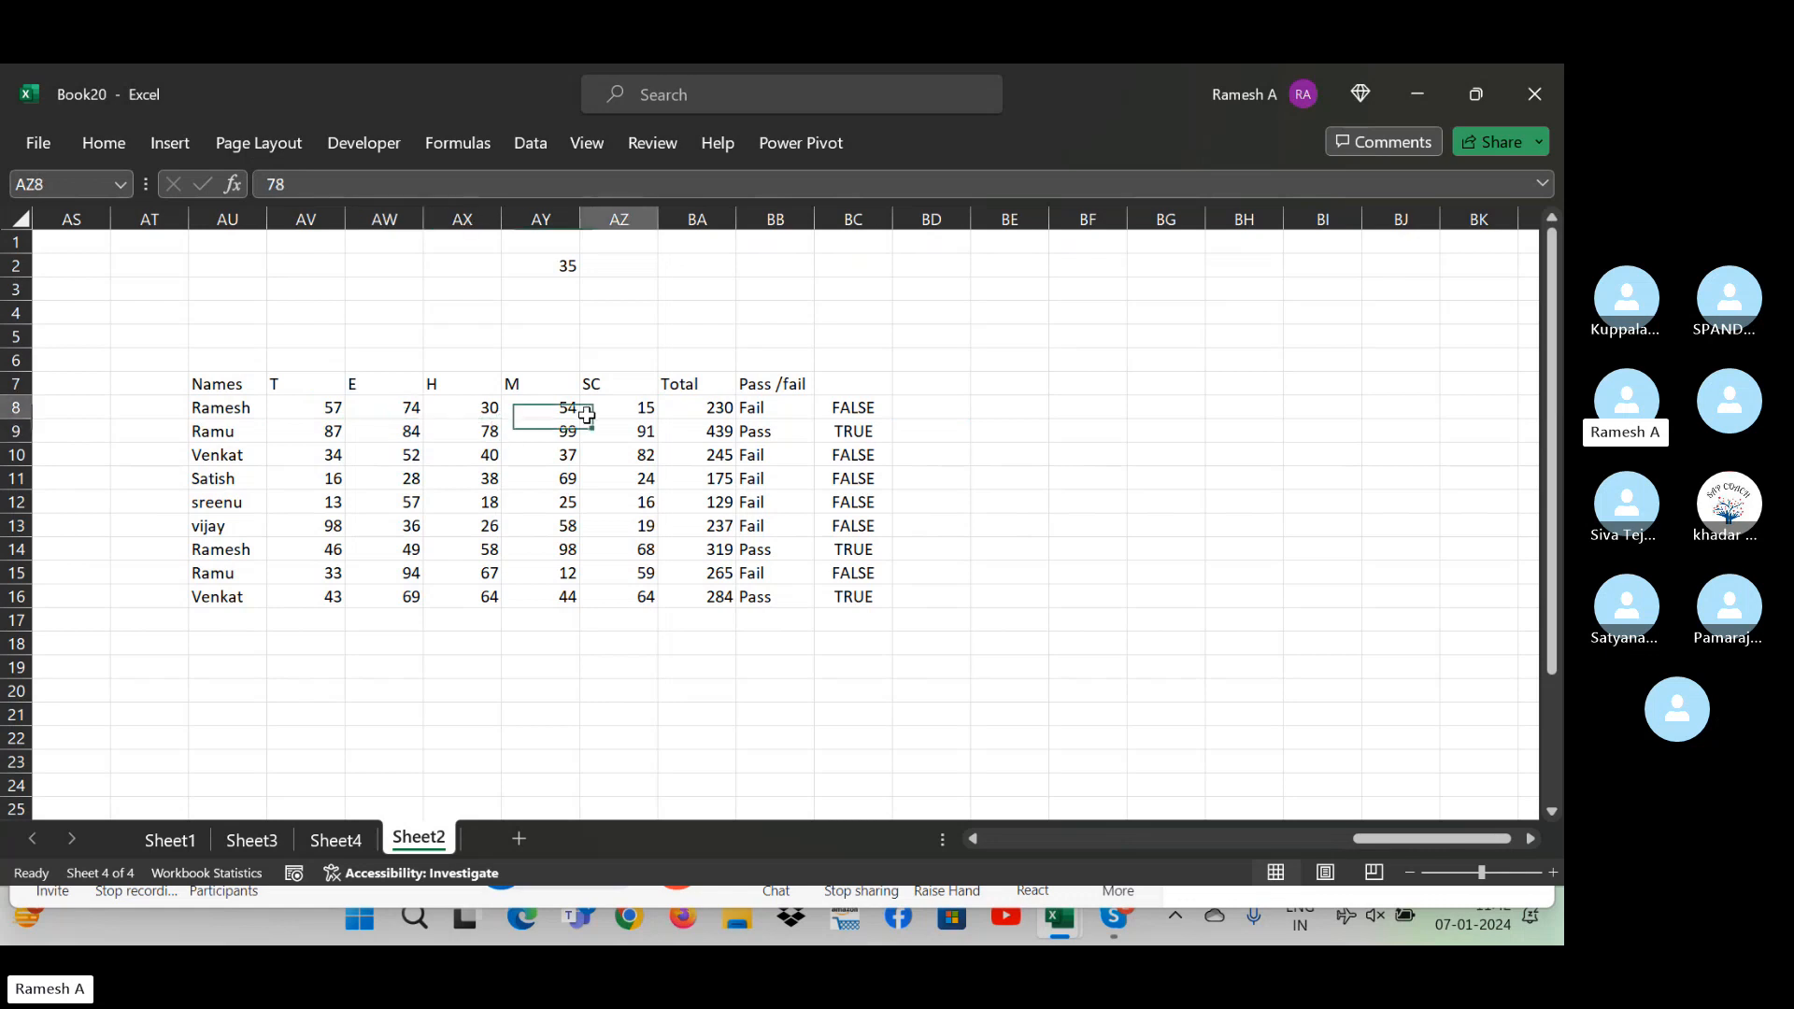
# - Enter =OR(AV8<35,AW8<35,AX8<35,AY8<35,AZ8<35) in BE8 to test whether any of the first student's marks is below 35
pyautogui.click(998, 403)
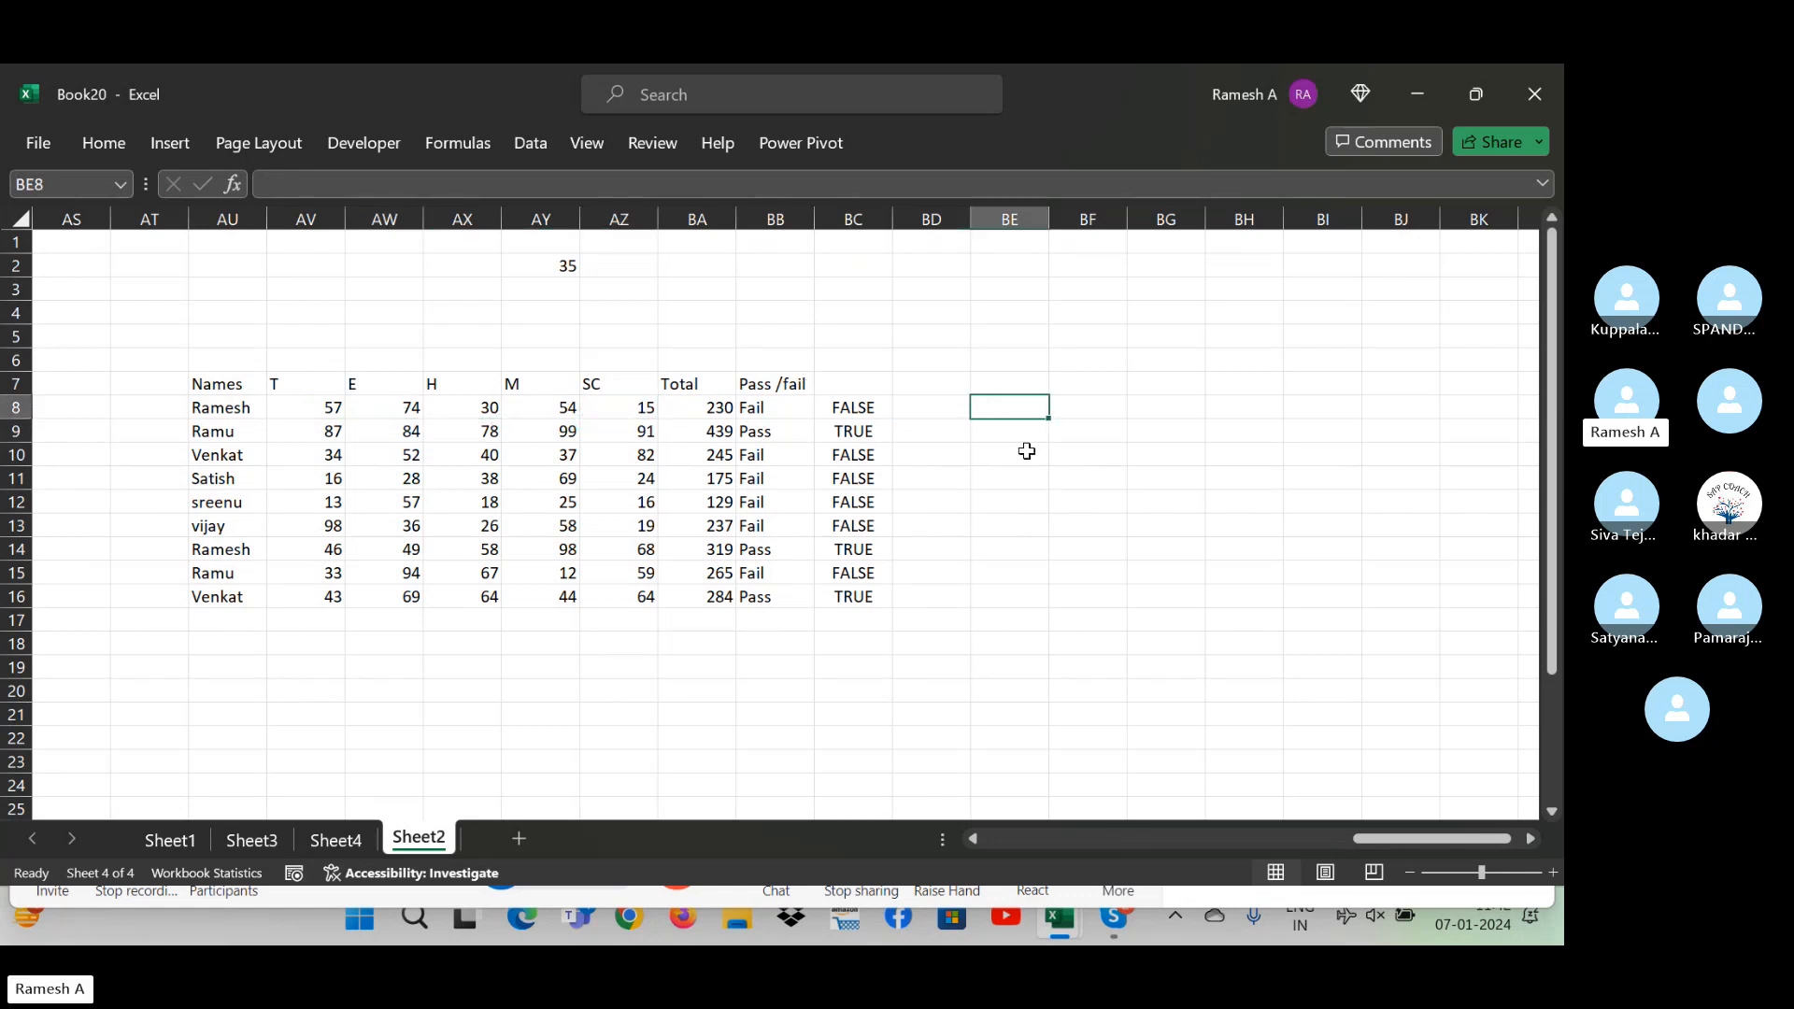
pyautogui.write('=o')
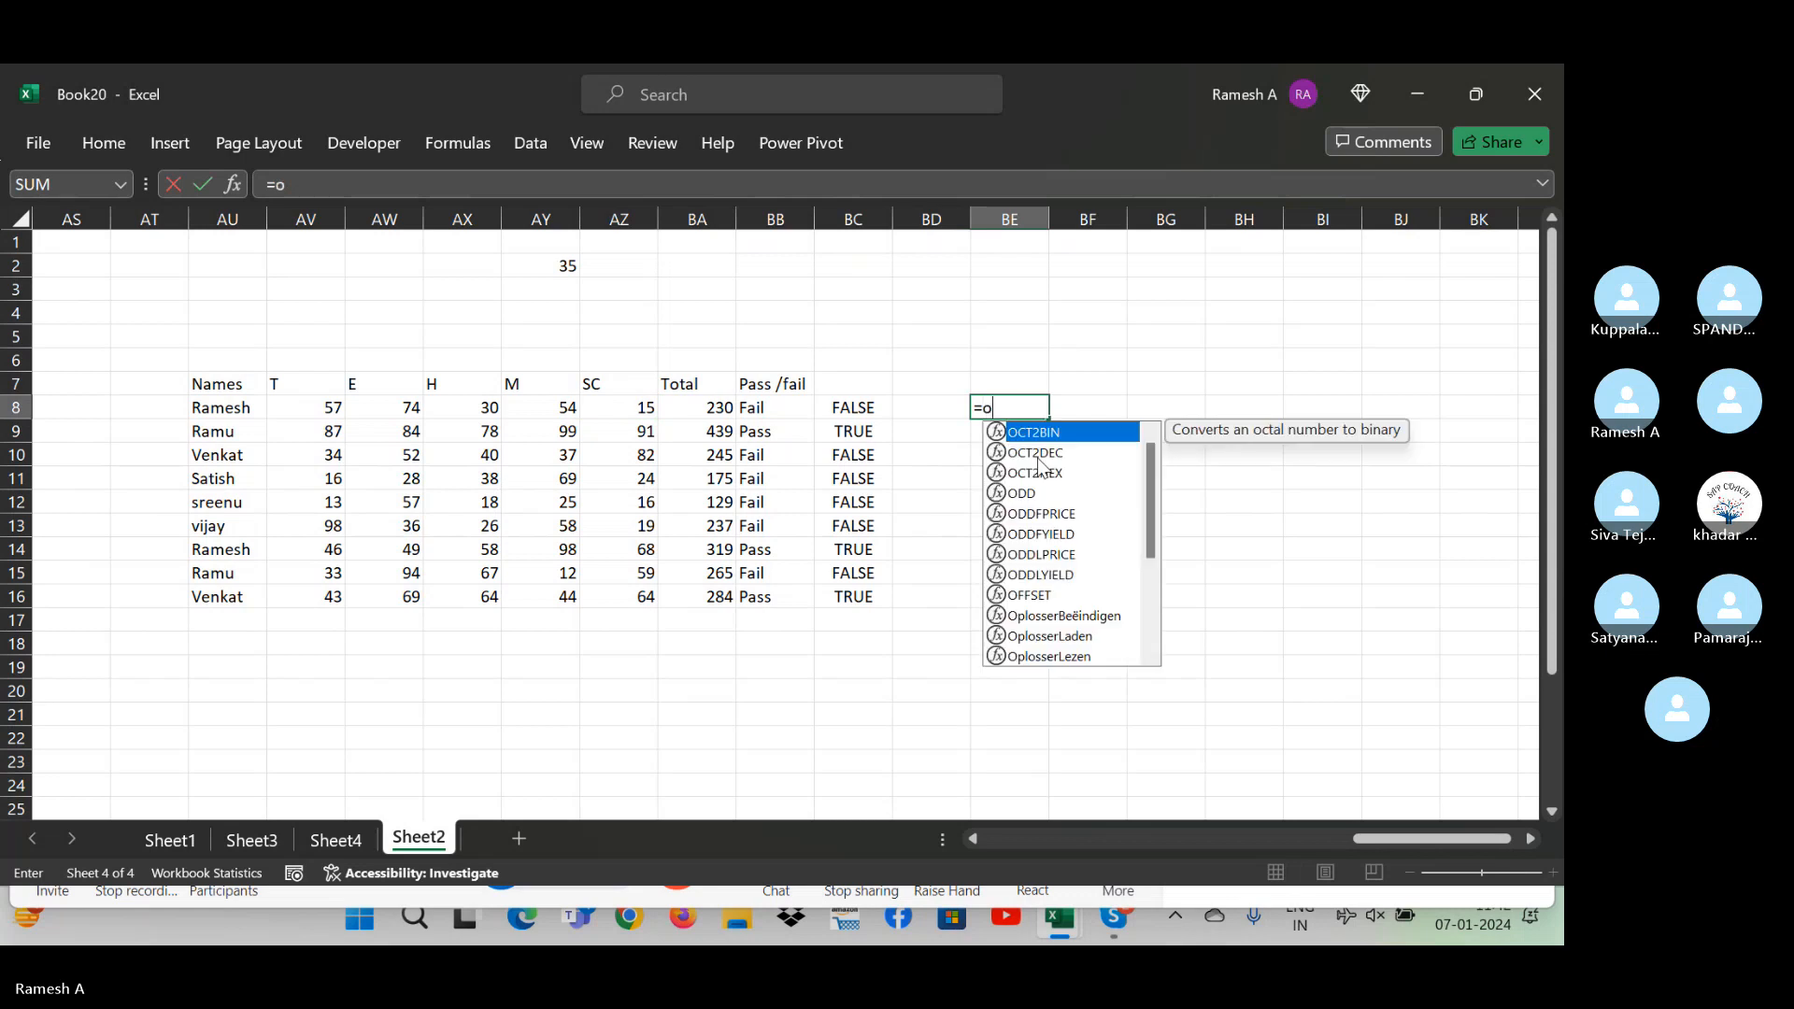
pyautogui.write('r(')
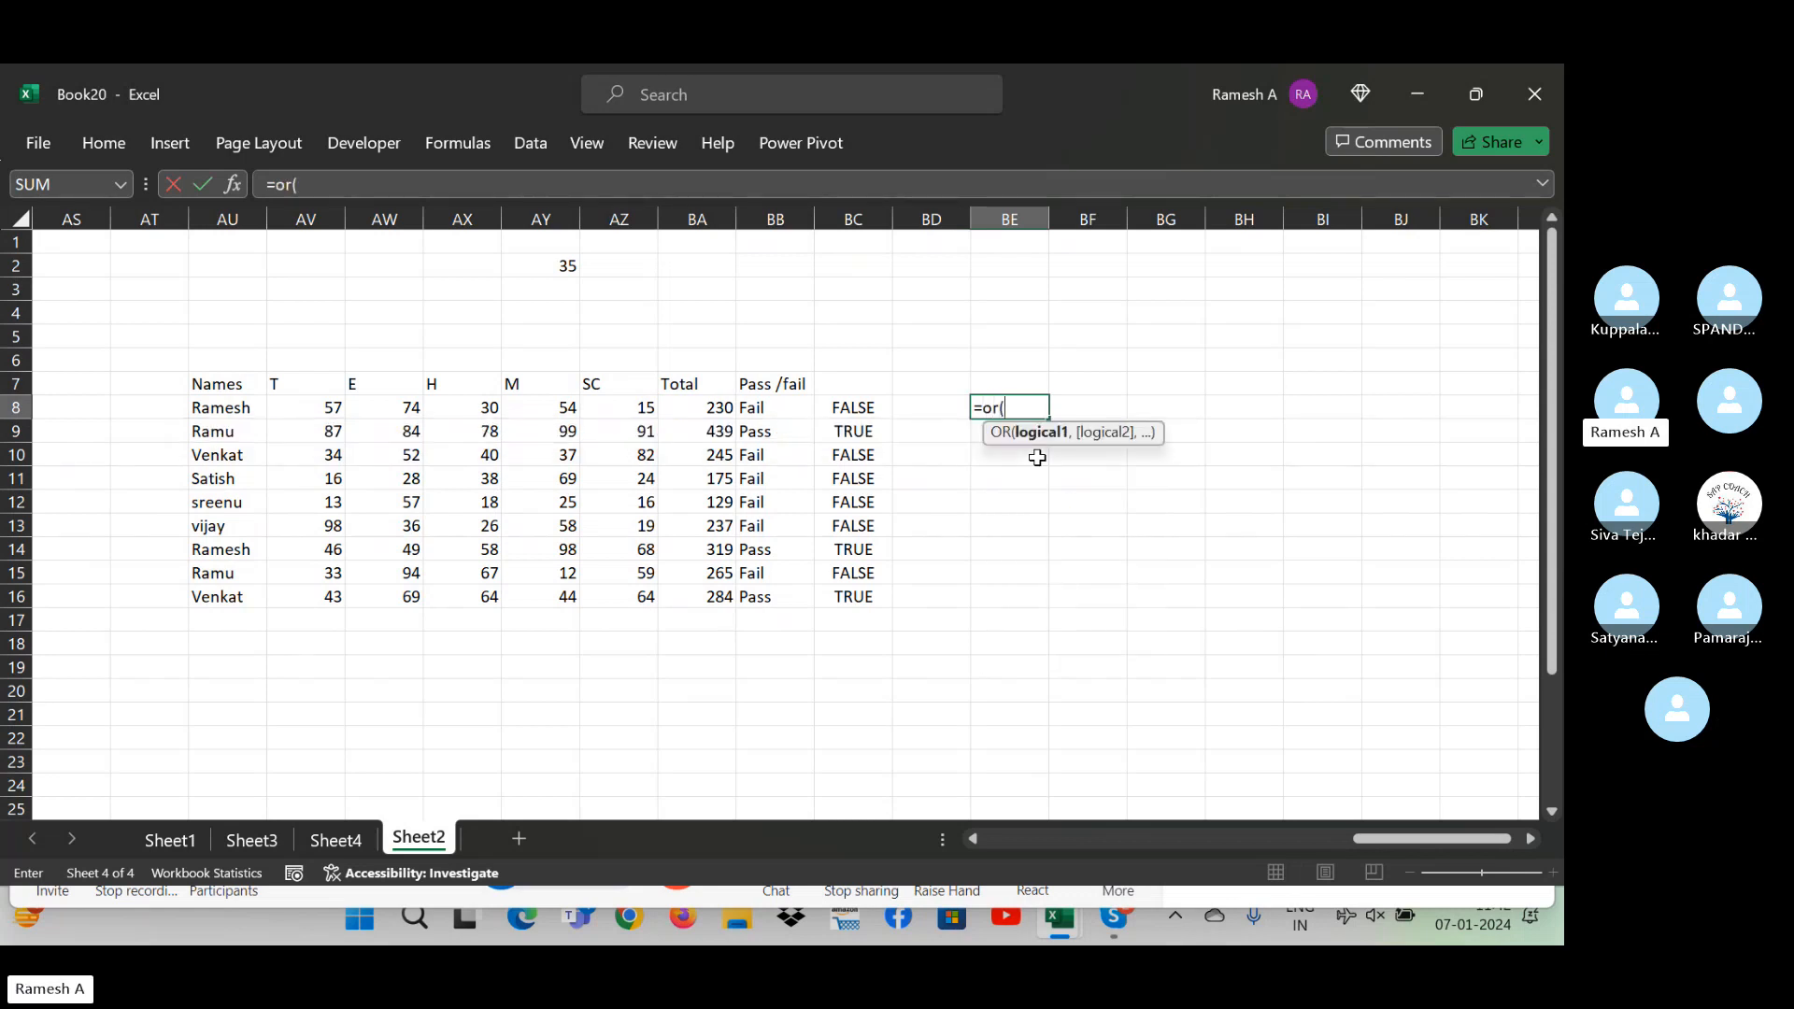
pyautogui.click(320, 407)
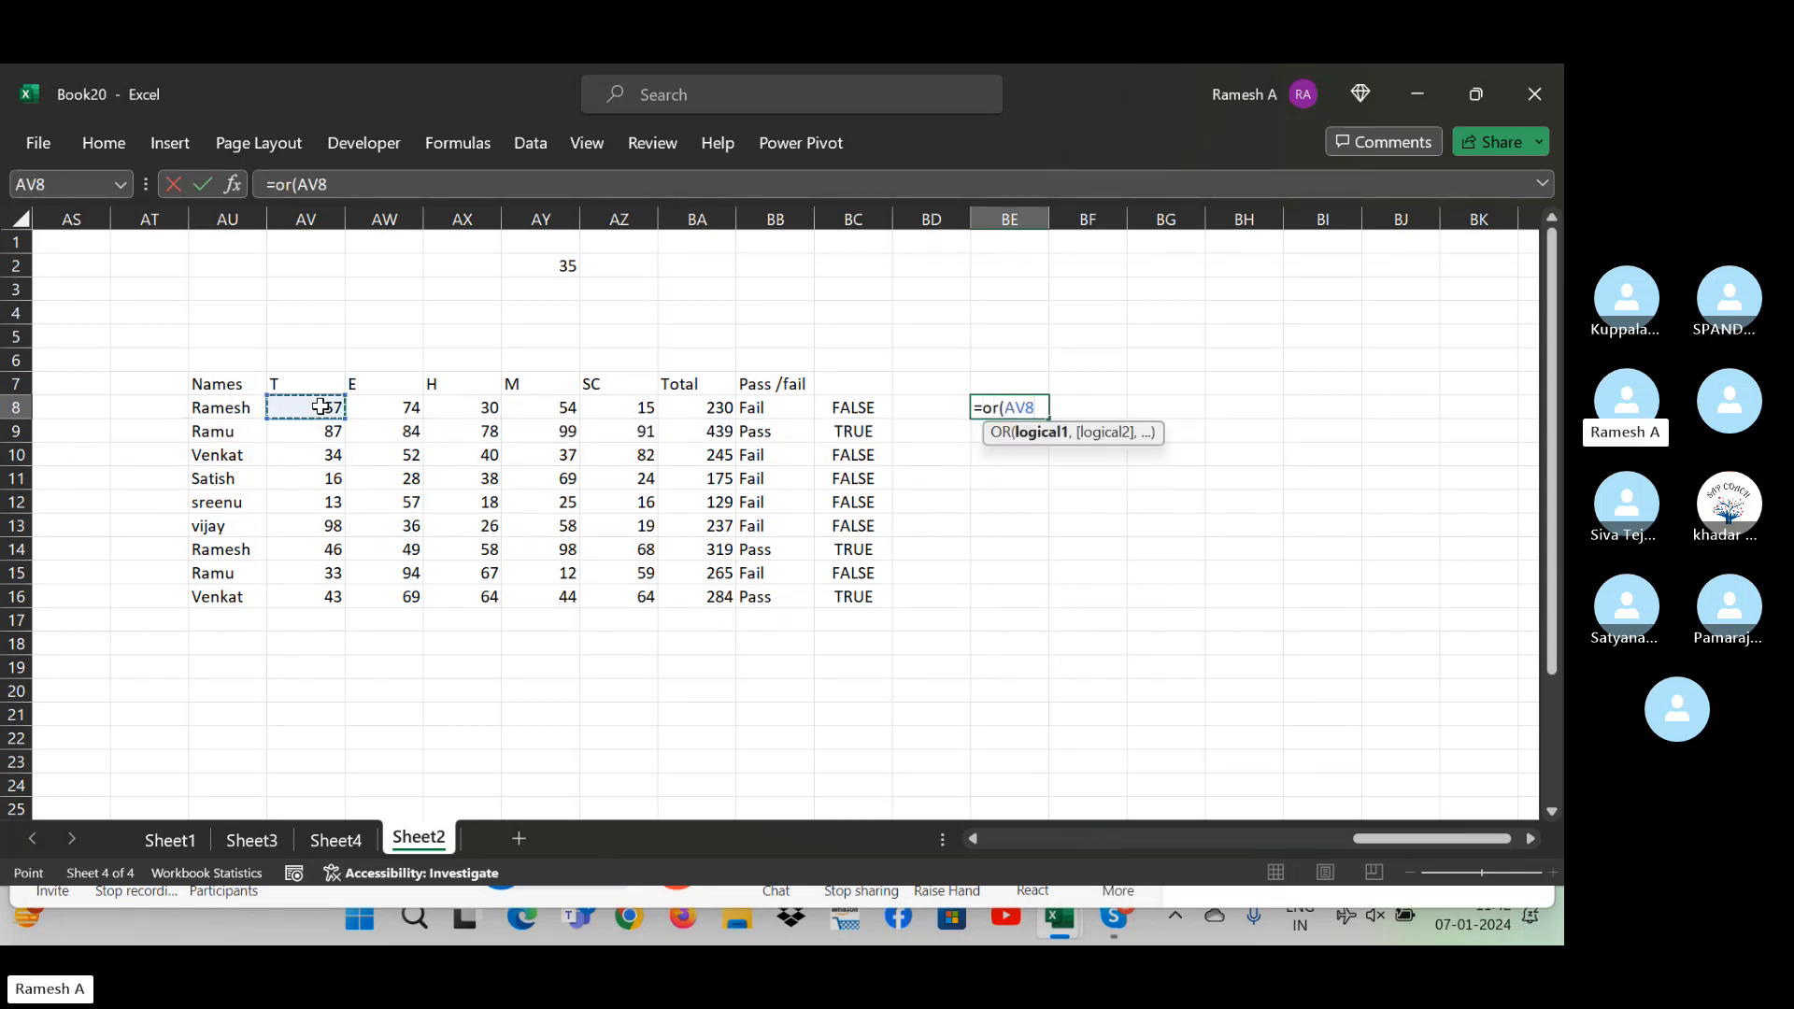
pyautogui.write('<35,')
pyautogui.click(416, 409)
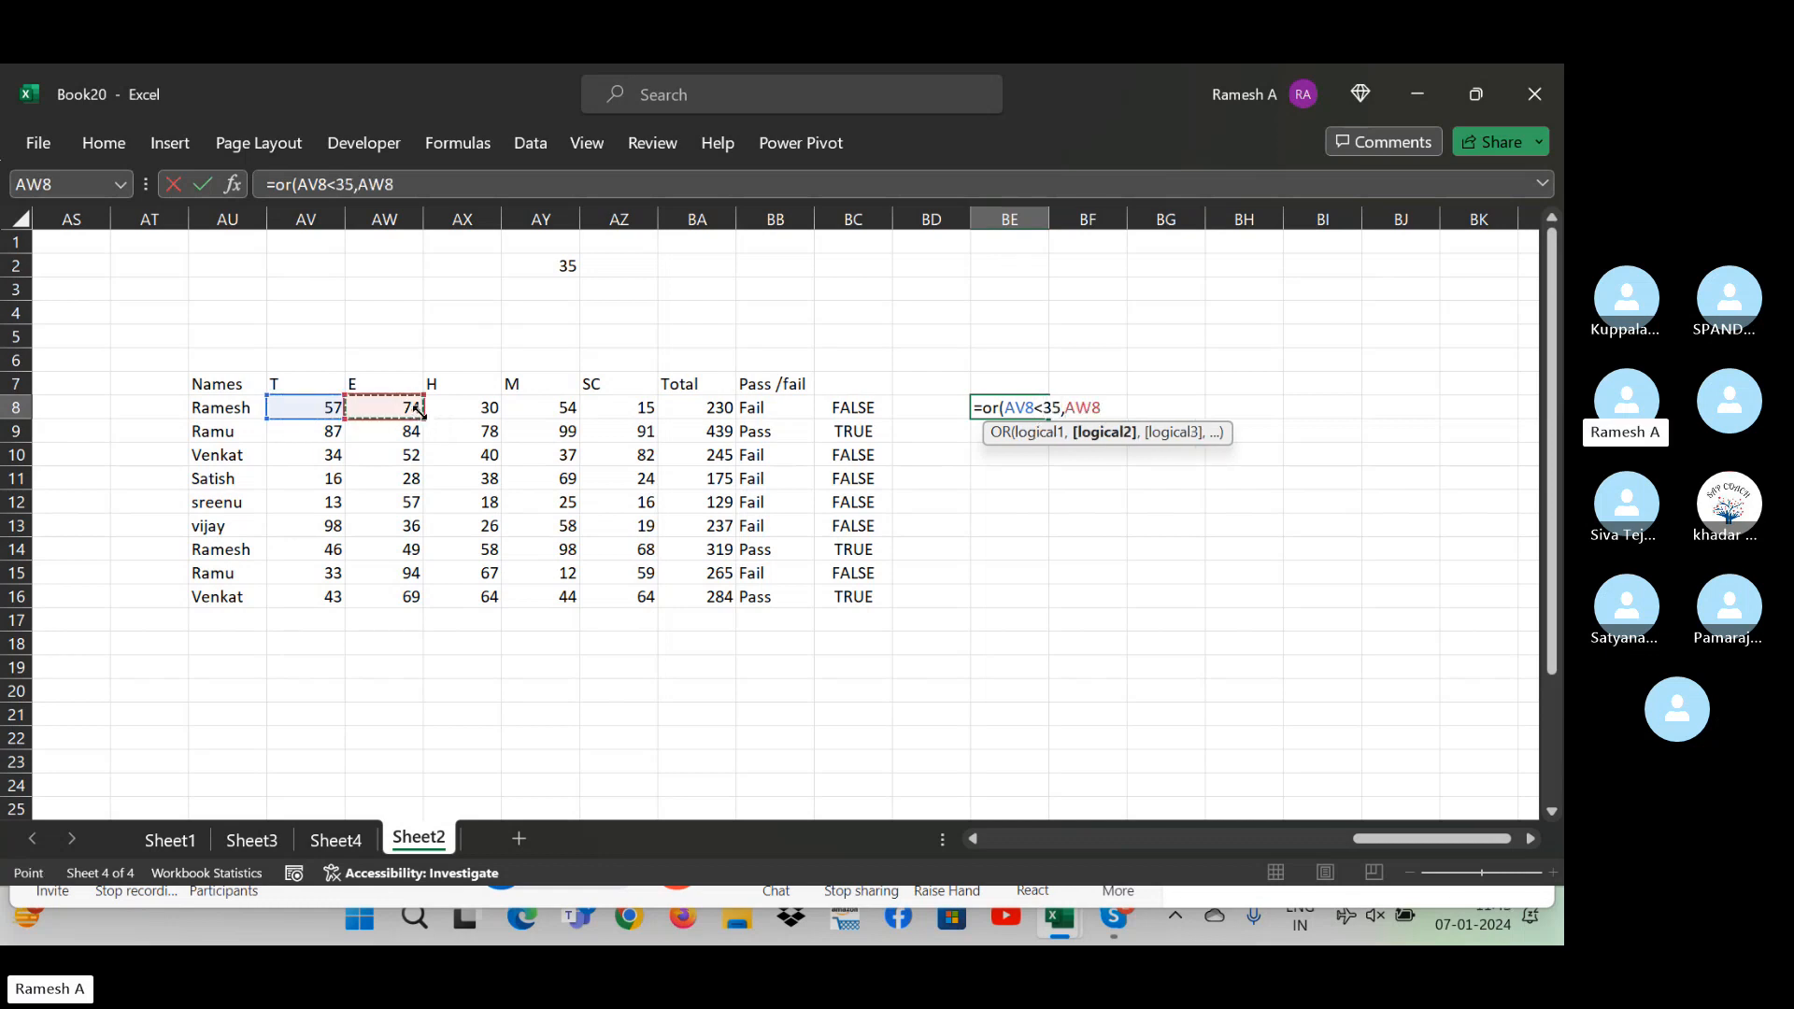
pyautogui.write('<35,')
pyautogui.click(482, 418)
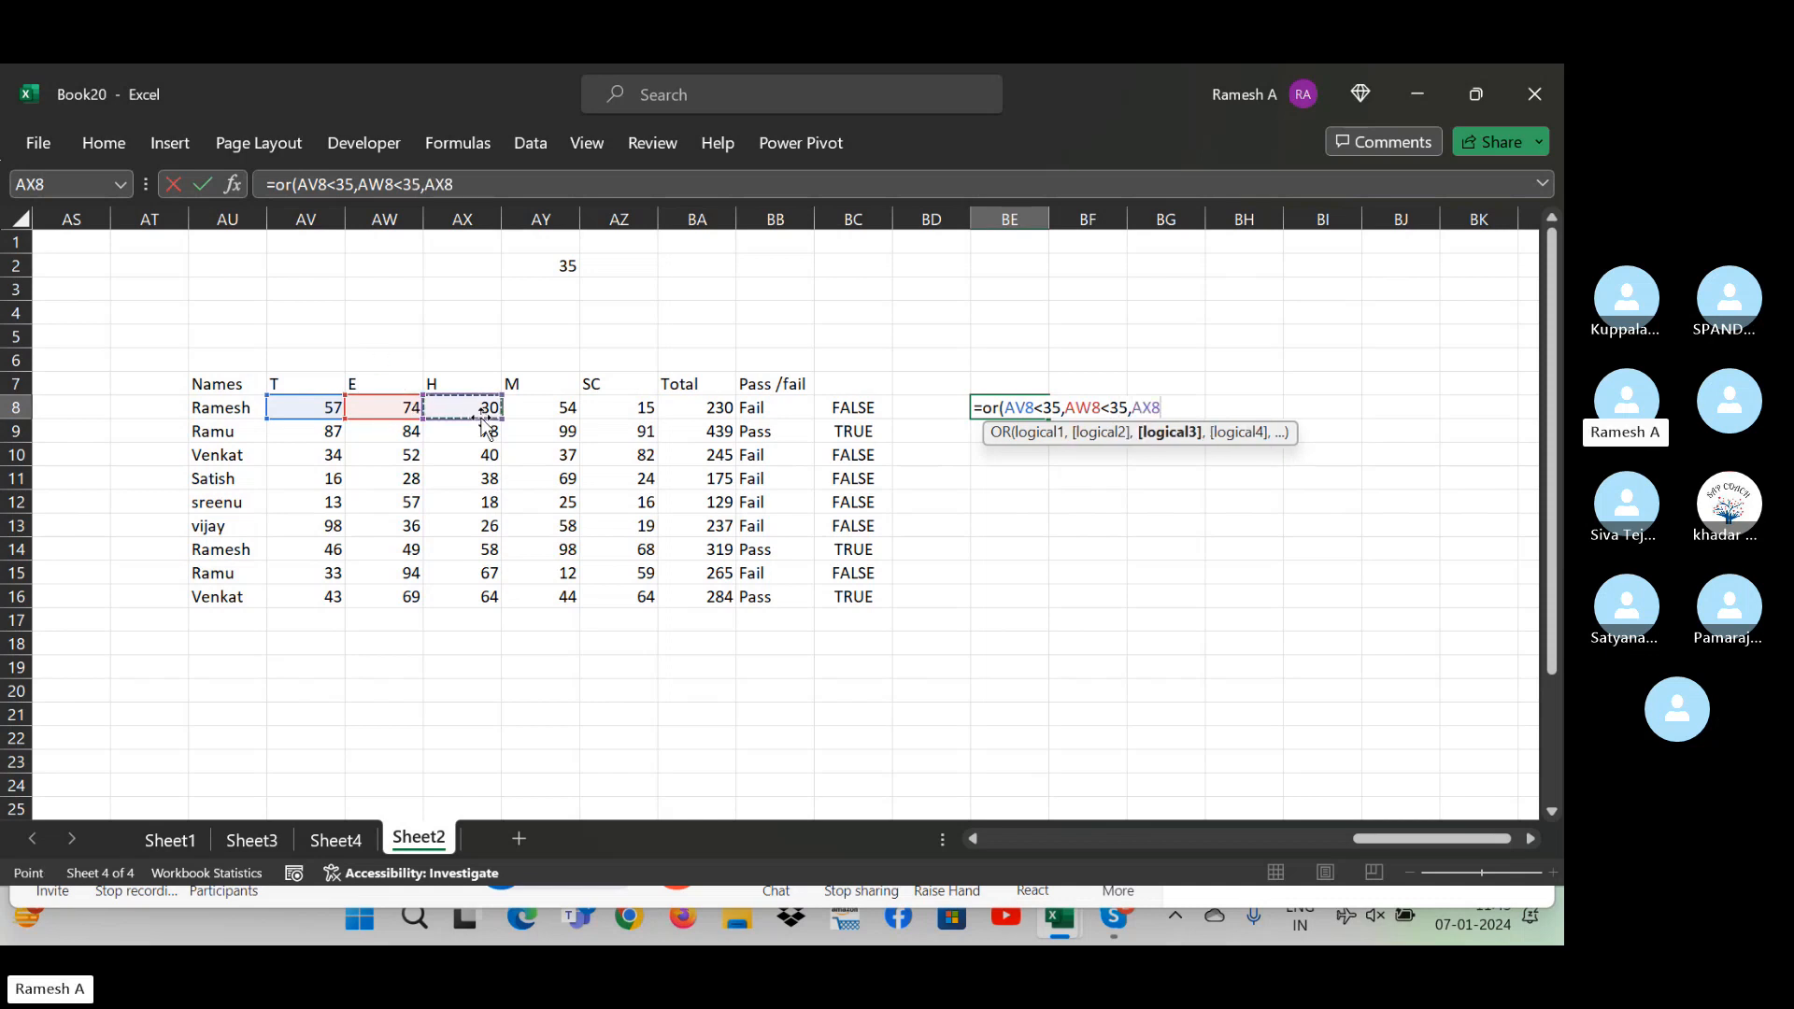
pyautogui.write('<35,')
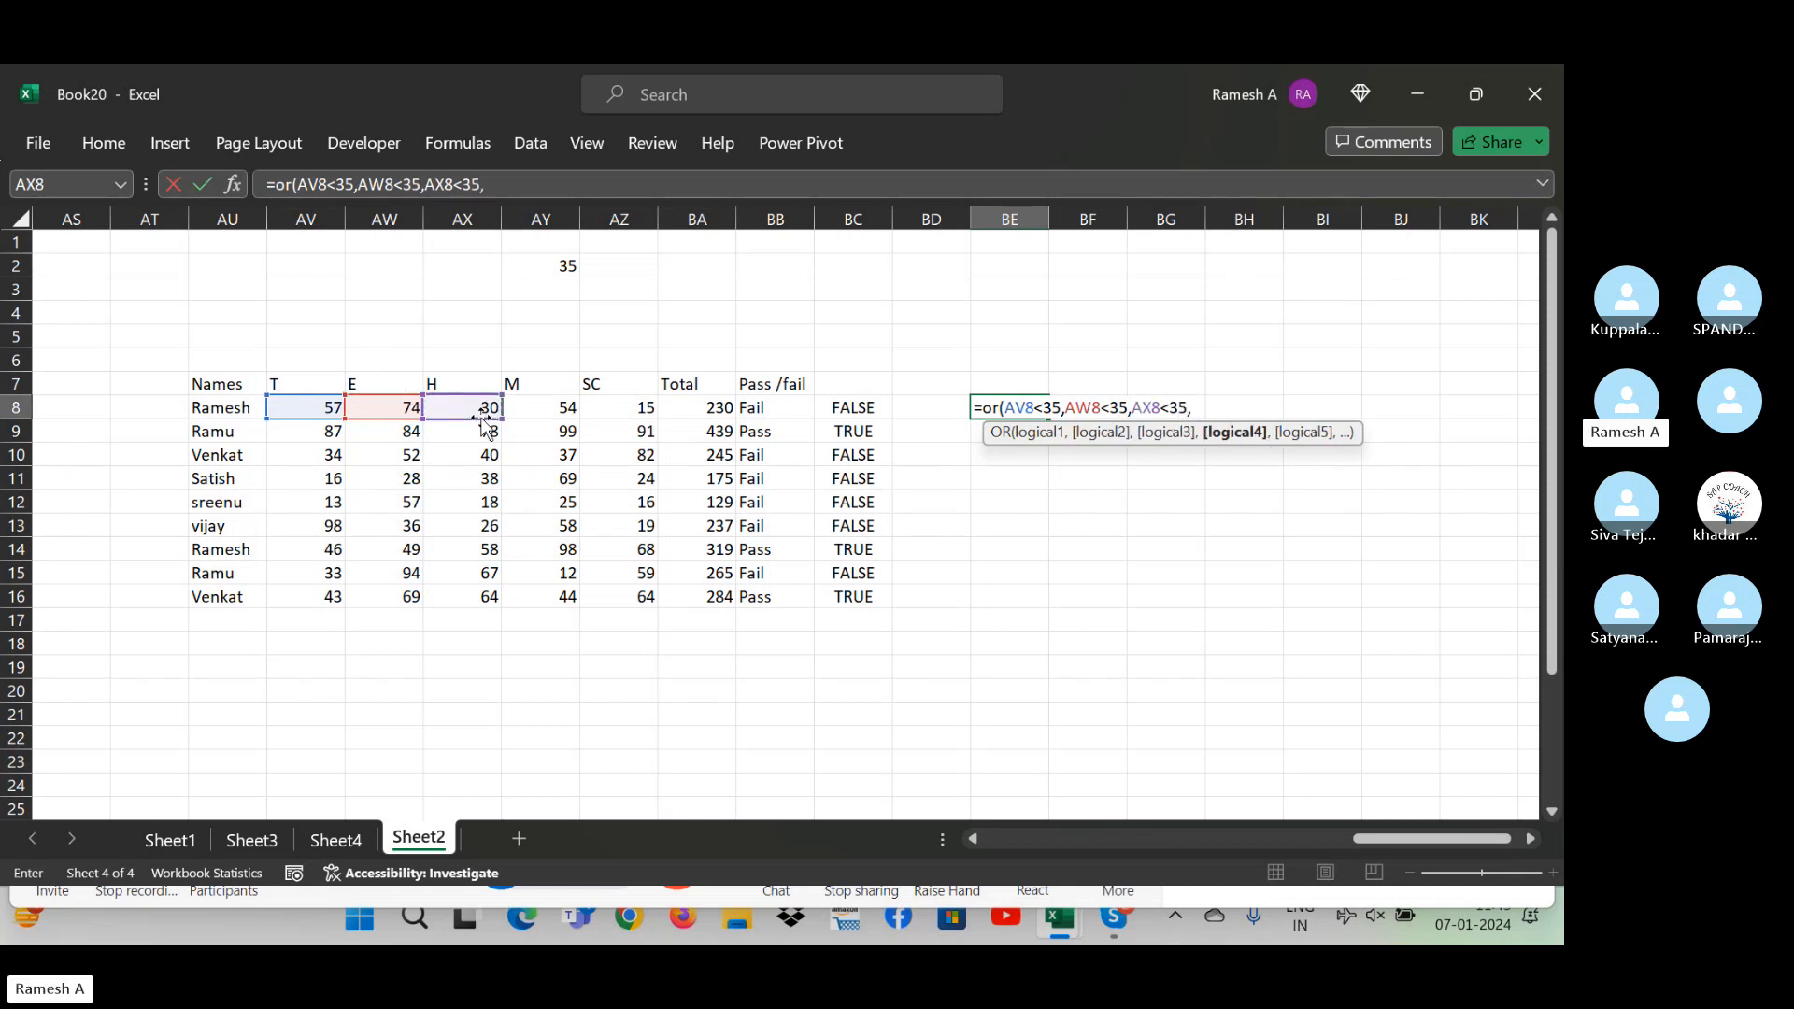
pyautogui.click(576, 409)
pyautogui.write('<')
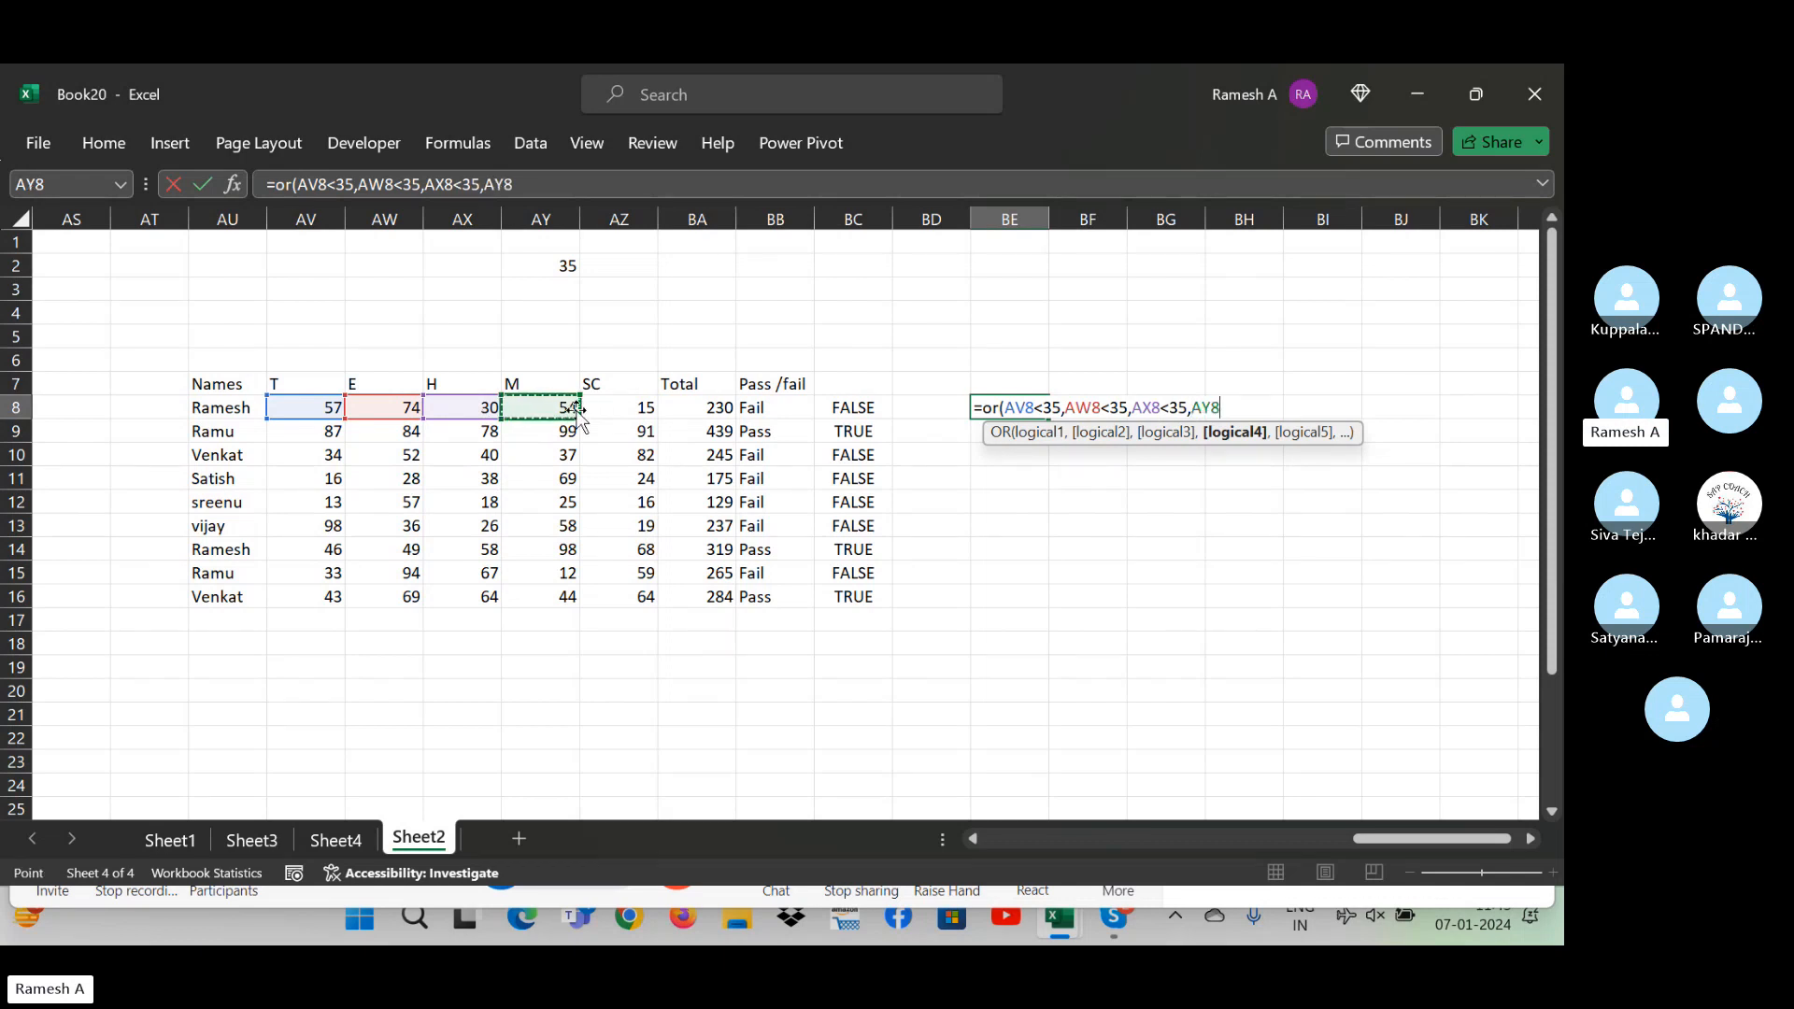
pyautogui.write('35,')
pyautogui.click(638, 404)
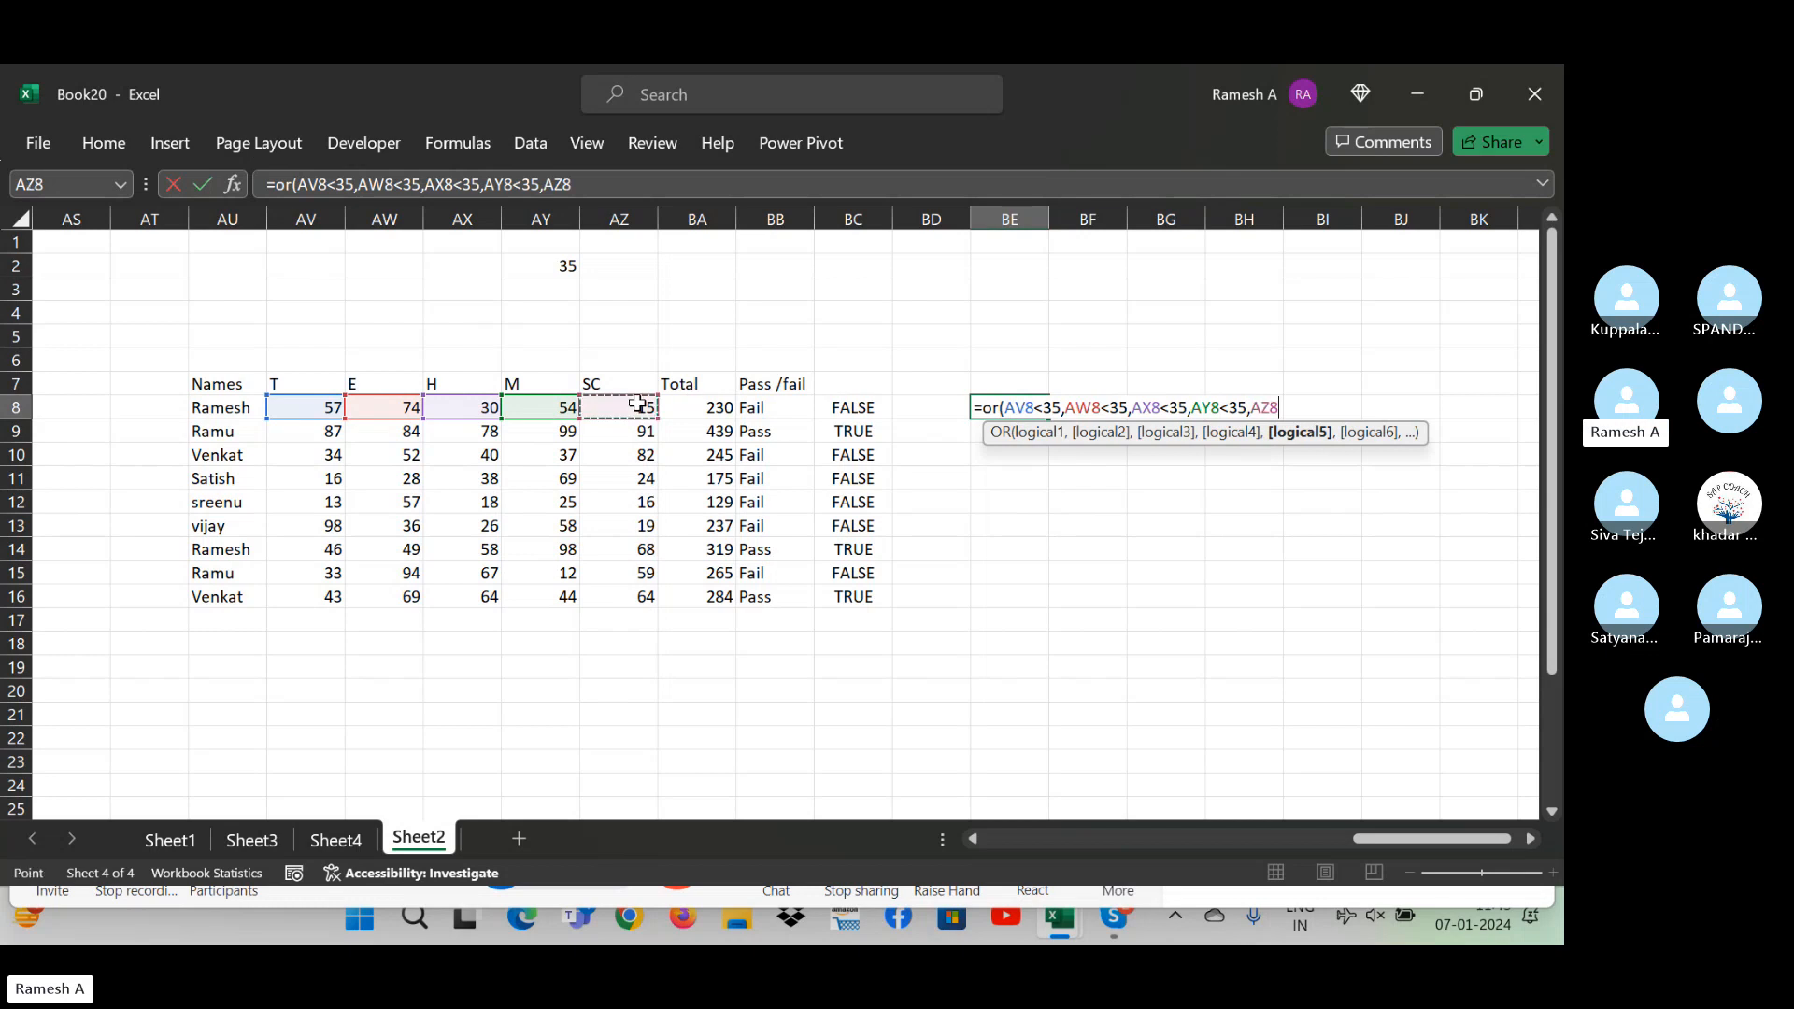
pyautogui.write('<35)')
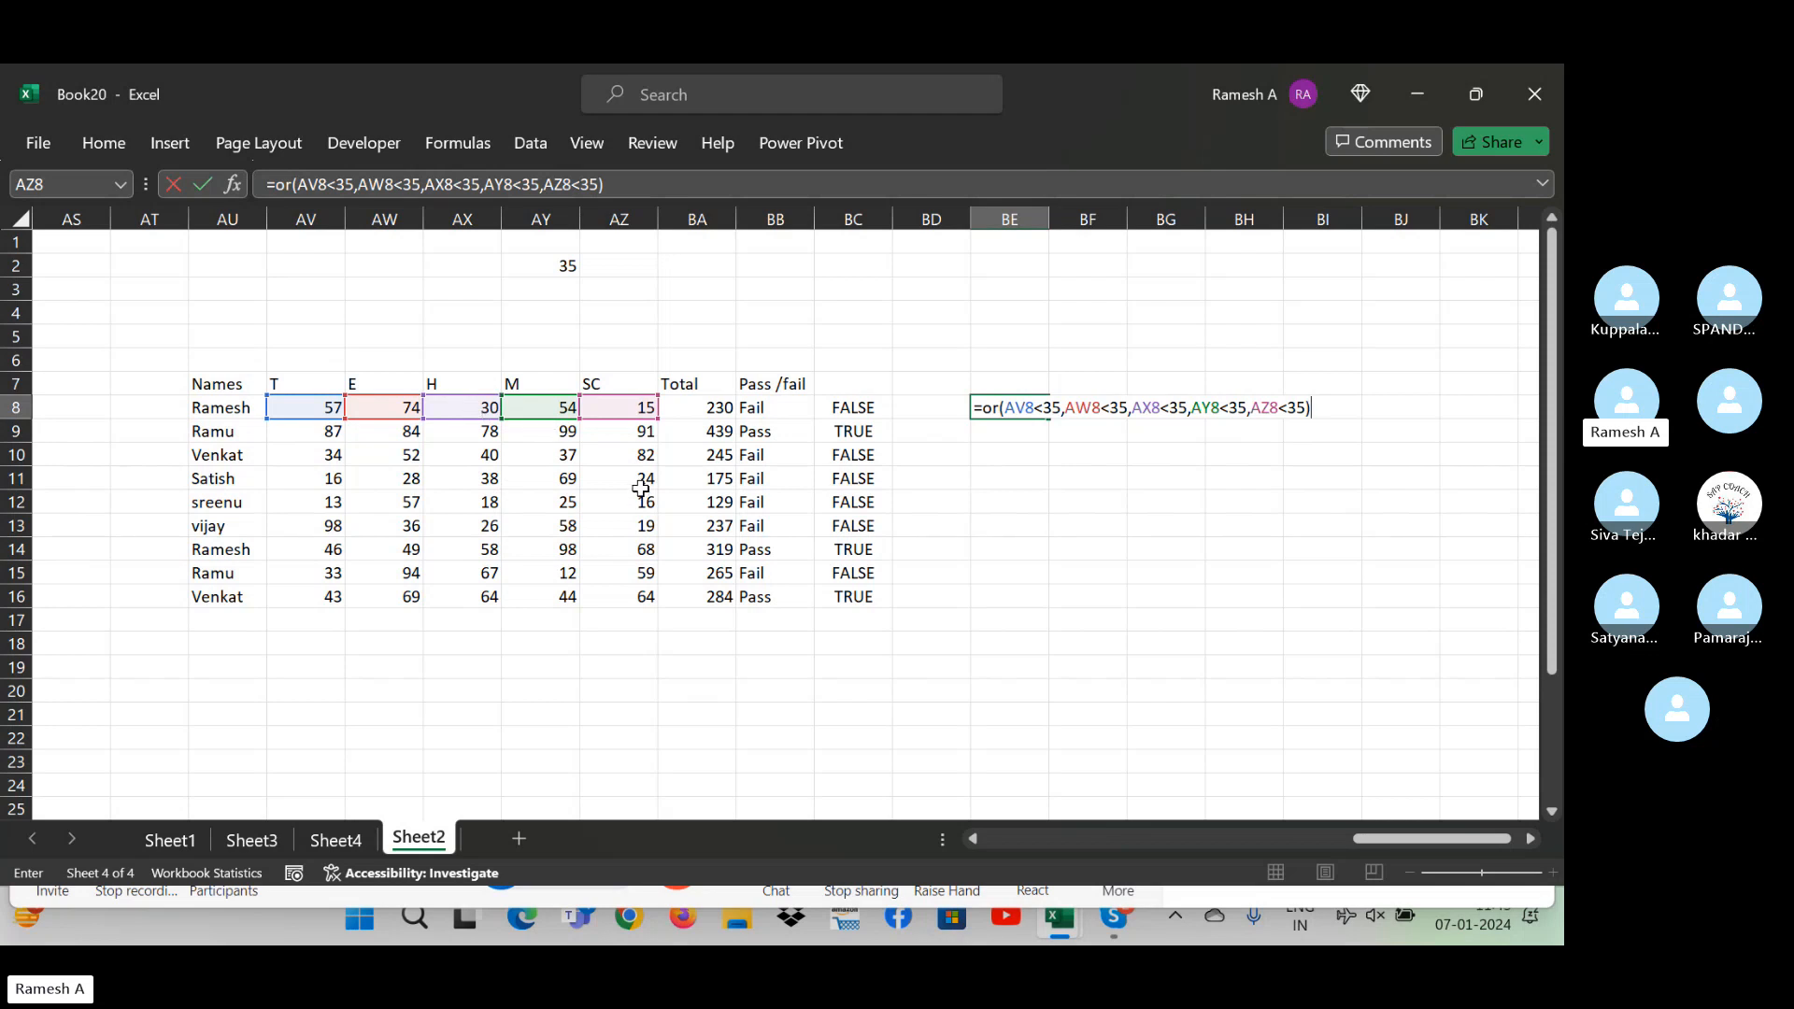
pyautogui.press('Return')
# - Fill the OR formula from BE8 down to BE16
pyautogui.press('Left')
pyautogui.press('Left')
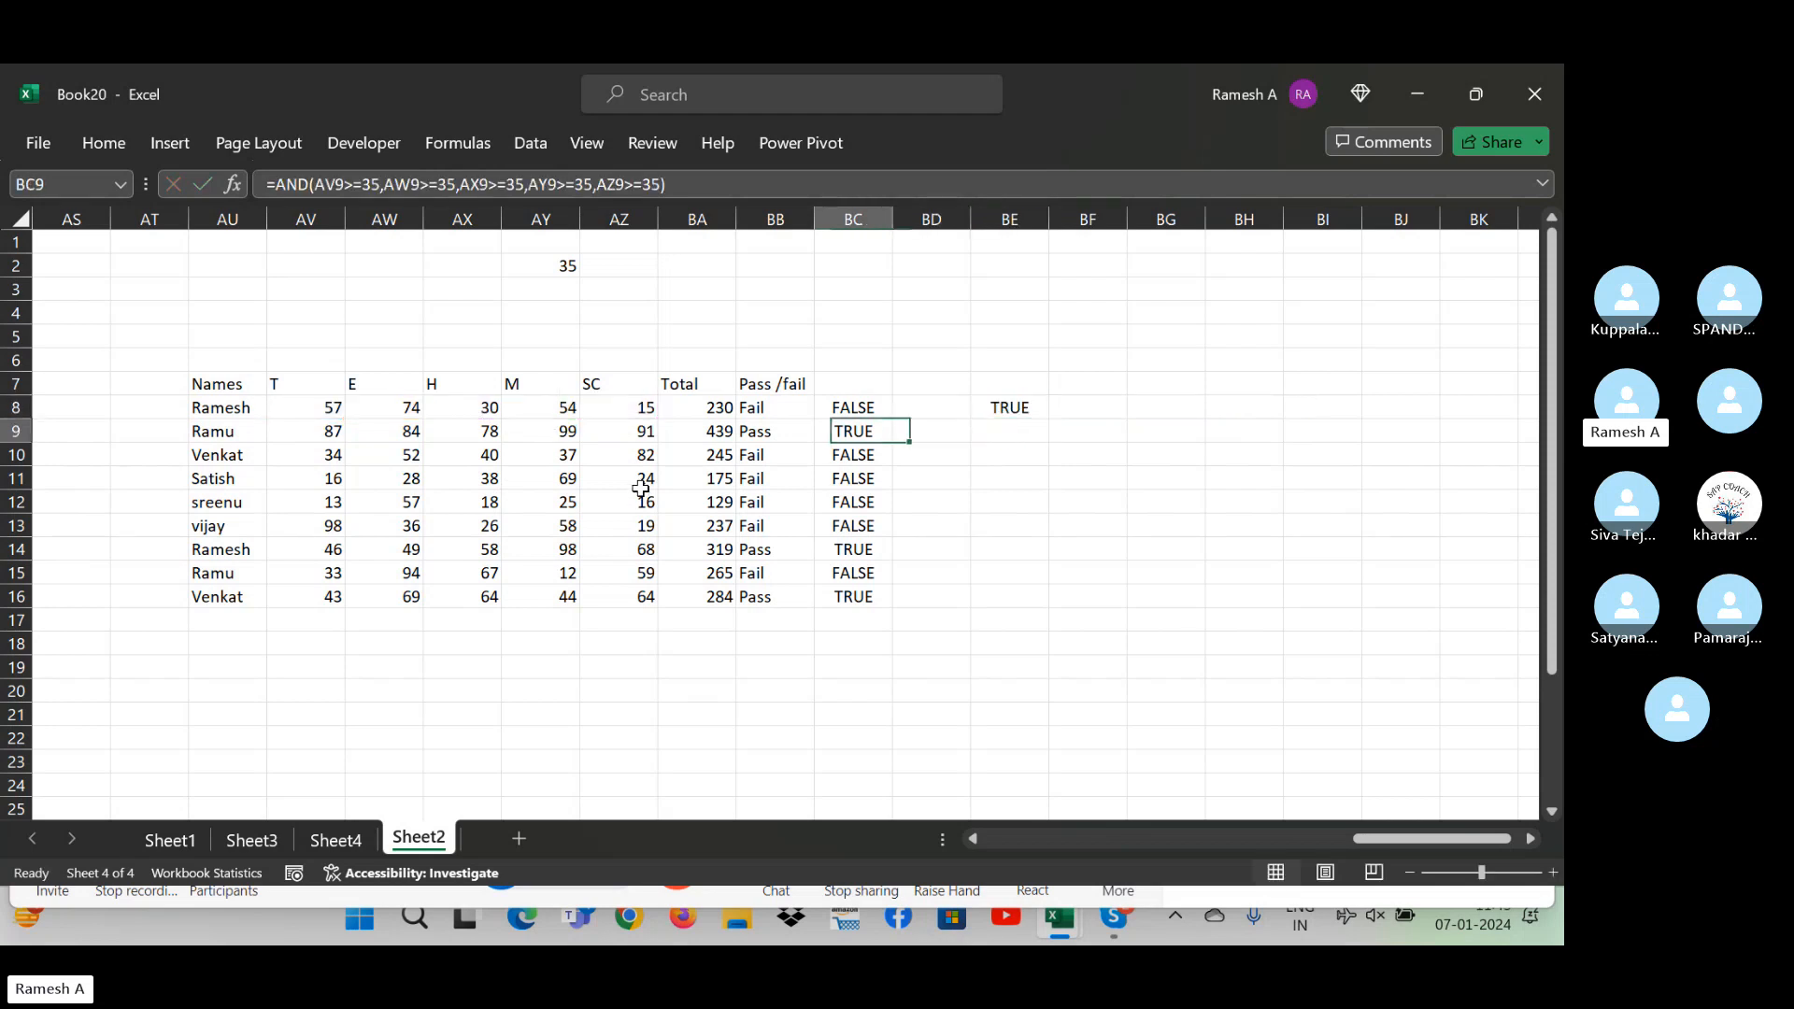
pyautogui.hotkey('ctrl', 'Down')
pyautogui.press('Right')
pyautogui.press('Right')
pyautogui.hotkey('ctrl', 'shift', 'Up')
pyautogui.hotkey('ctrl', 'd')
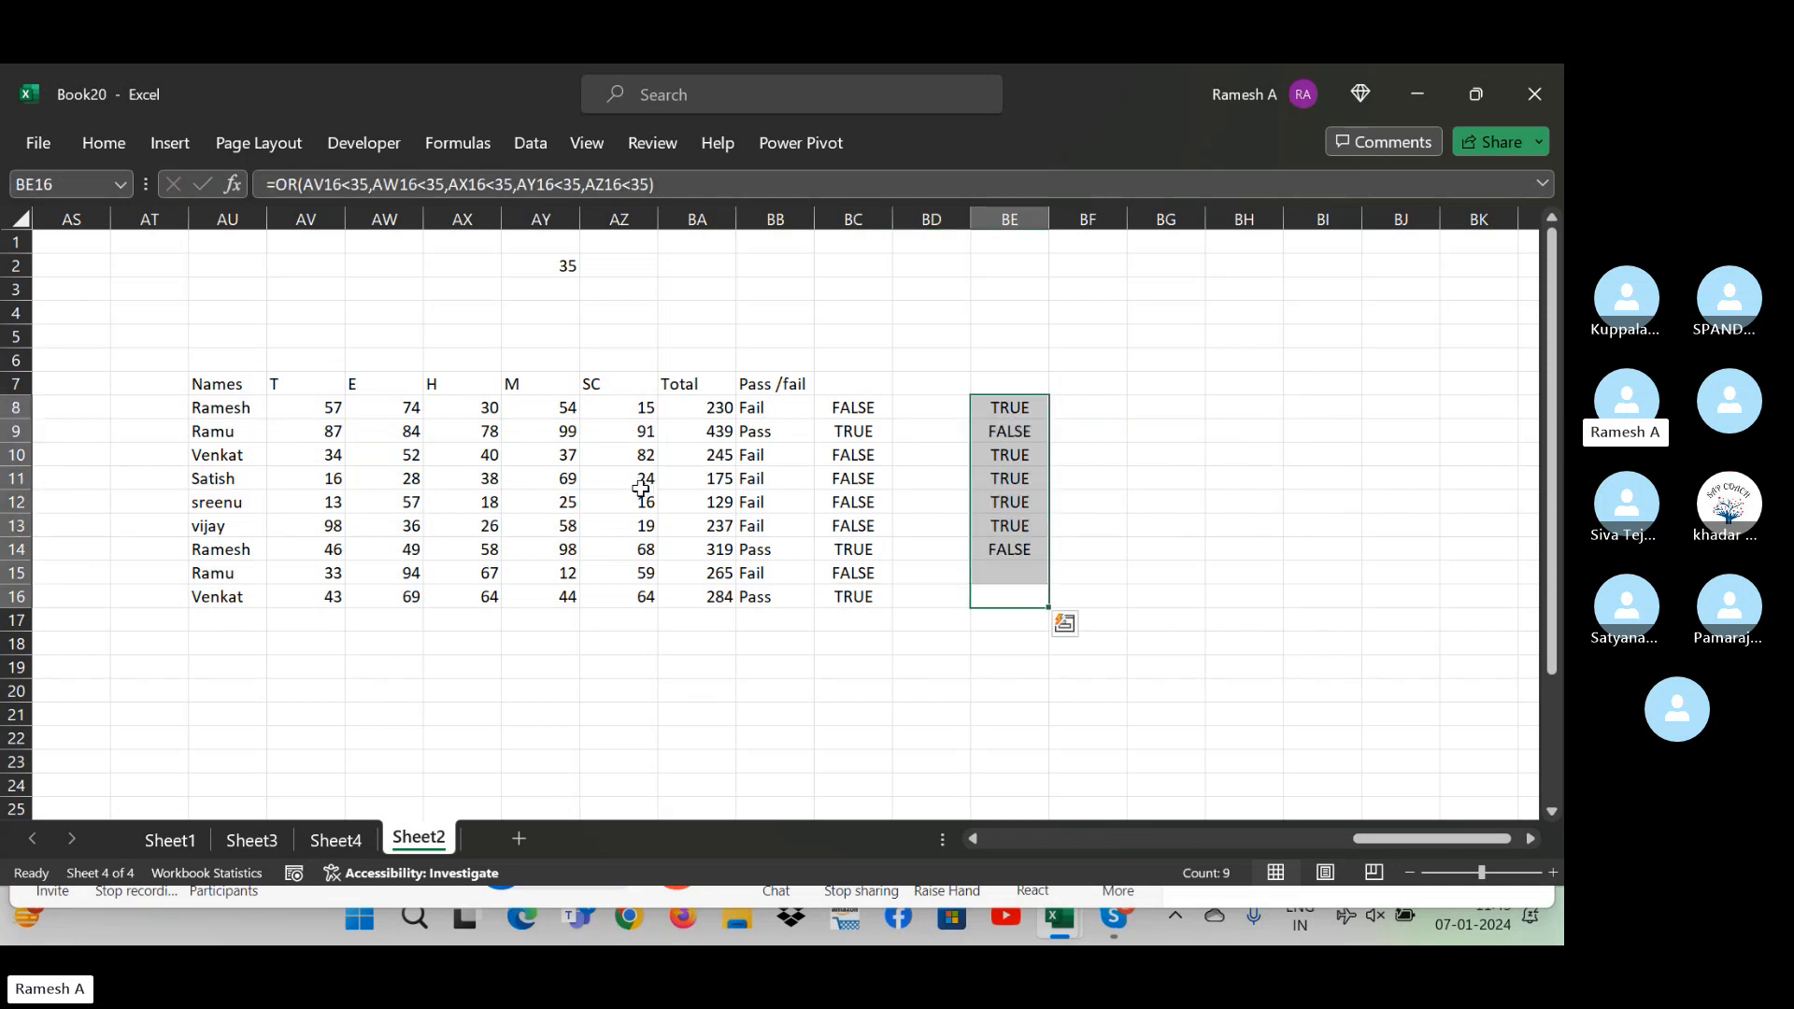
# - Enter =IF(BE8=TRUE,"Fail","pass") in BD8 to turn the OR result into a grade
pyautogui.press('Up')
pyautogui.press('Up')
pyautogui.press('Up')
pyautogui.press('Up')
pyautogui.press('Up')
pyautogui.press('Up')
pyautogui.press('Up')
pyautogui.press('Left')
pyautogui.press('Up')
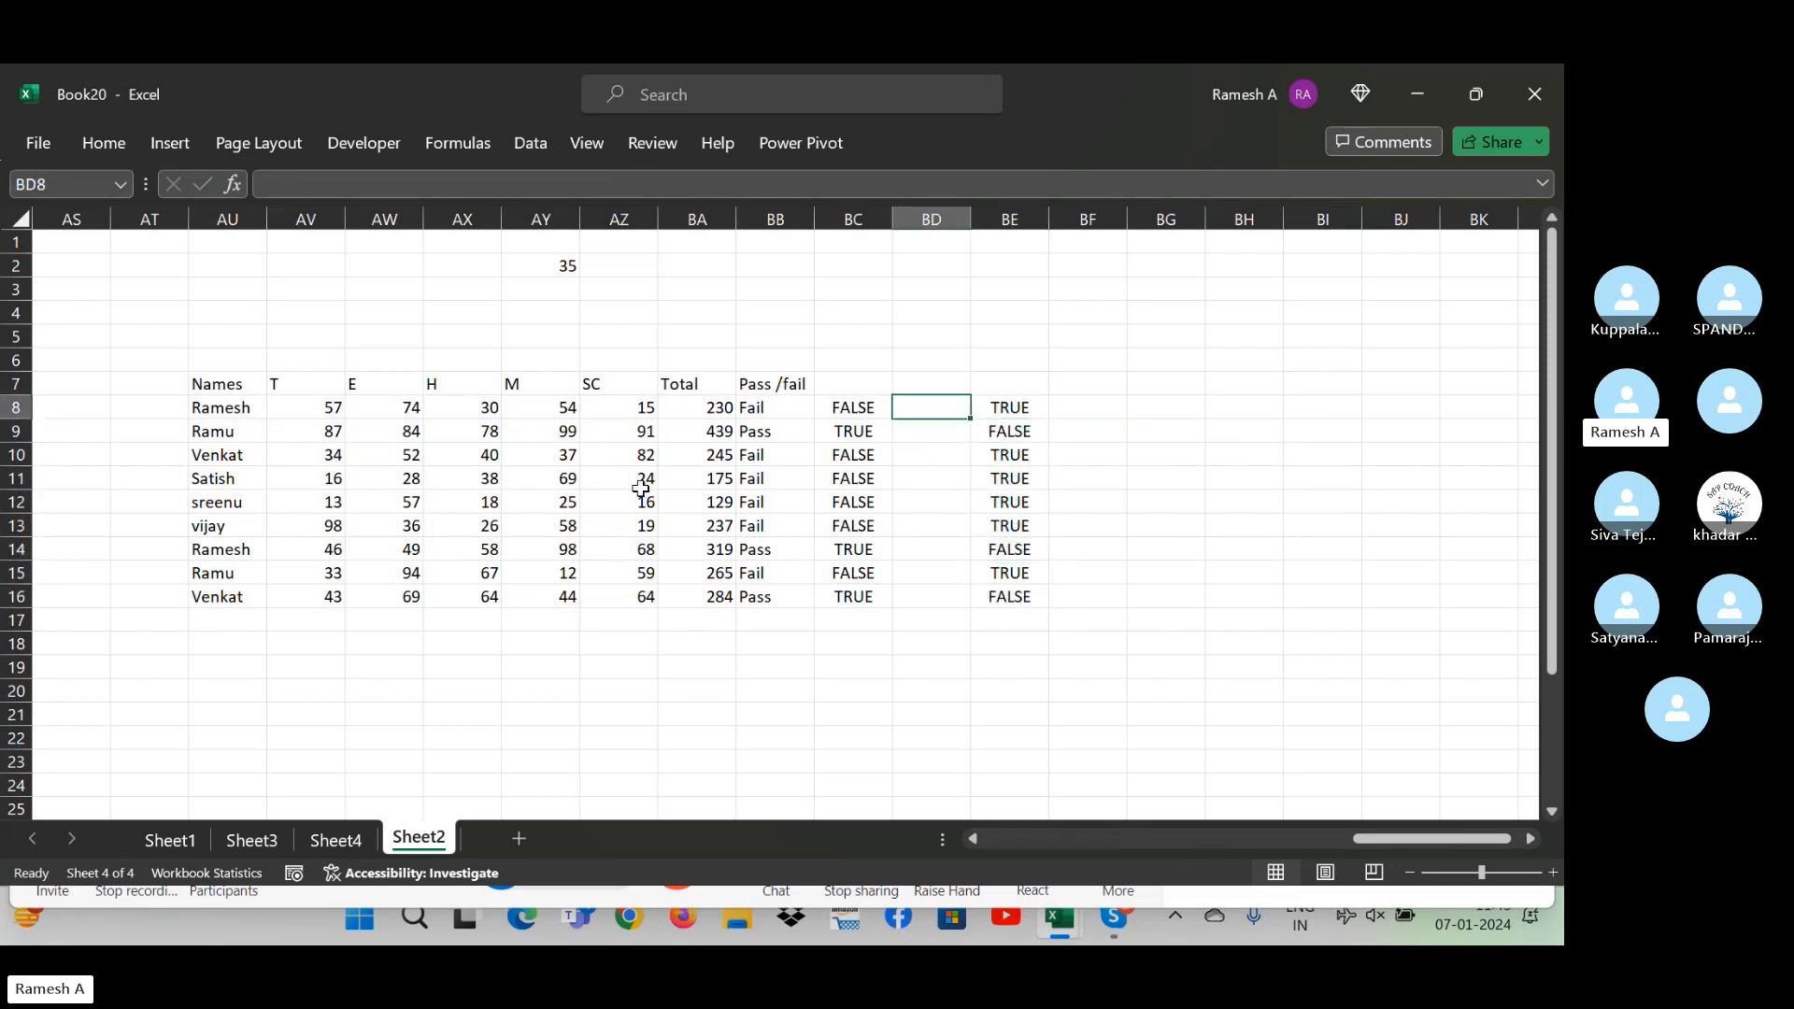
pyautogui.write('=if')
pyautogui.write('(')
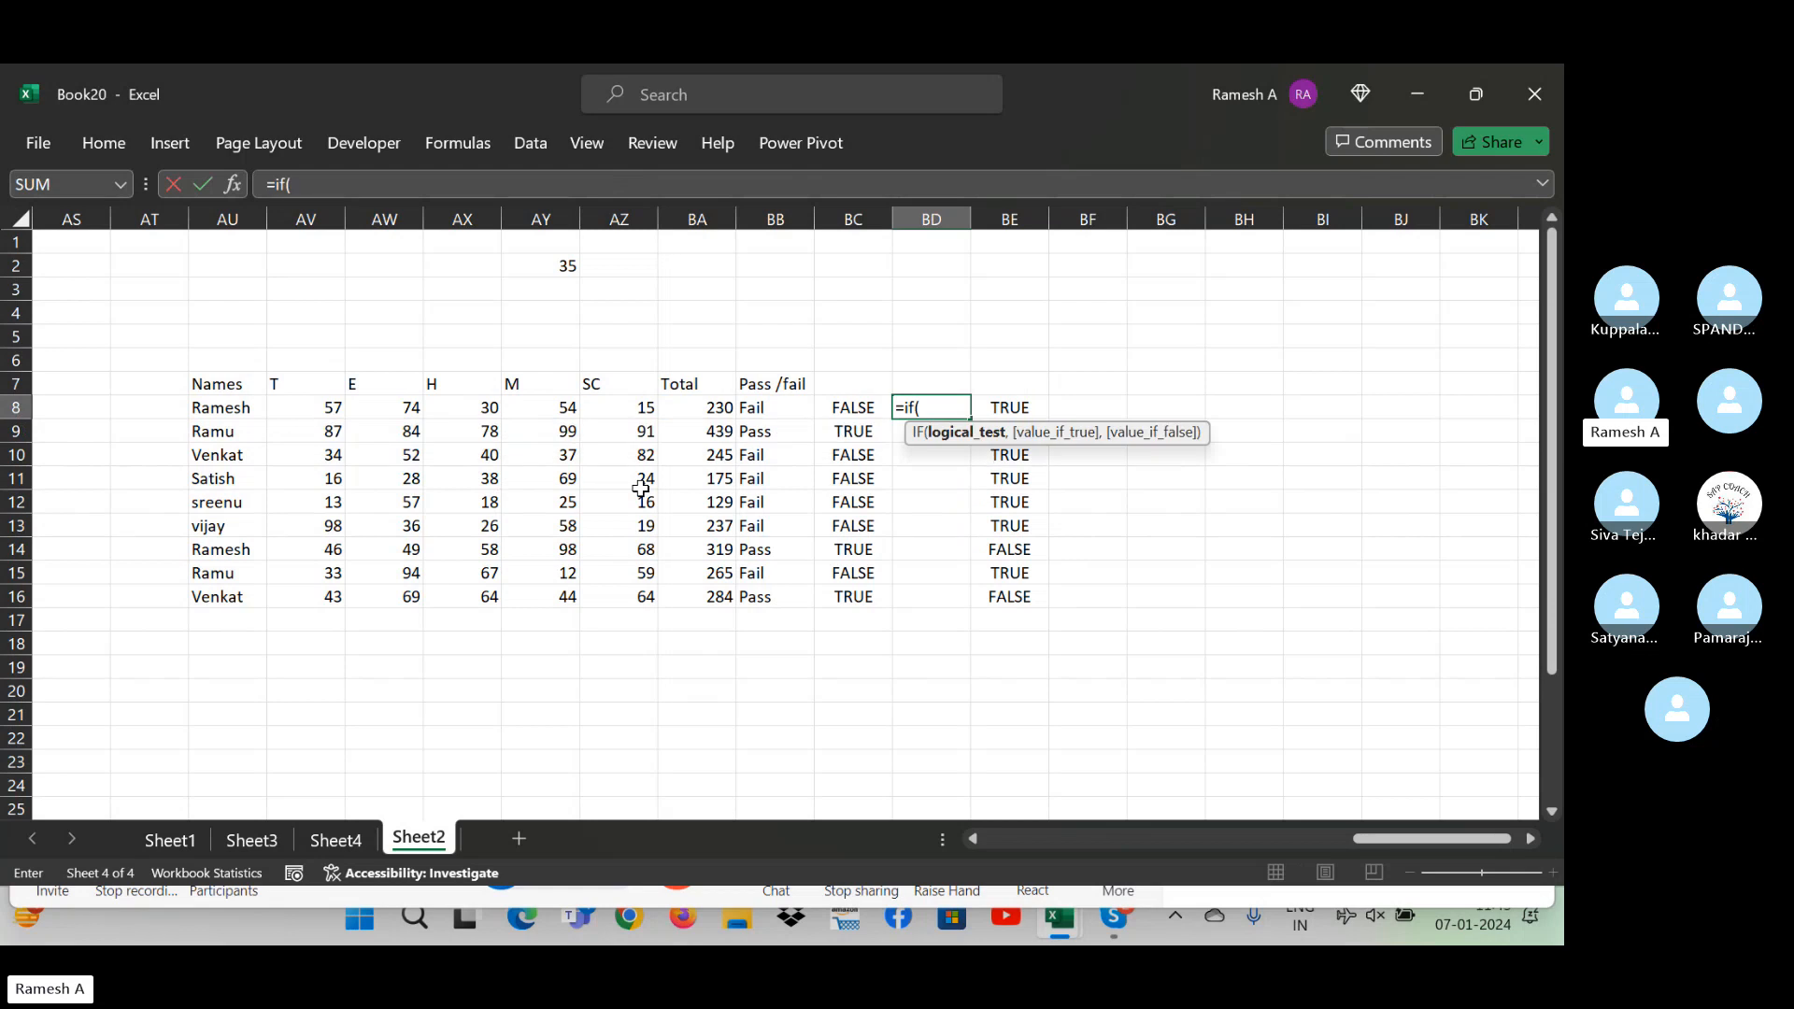
pyautogui.press('Right')
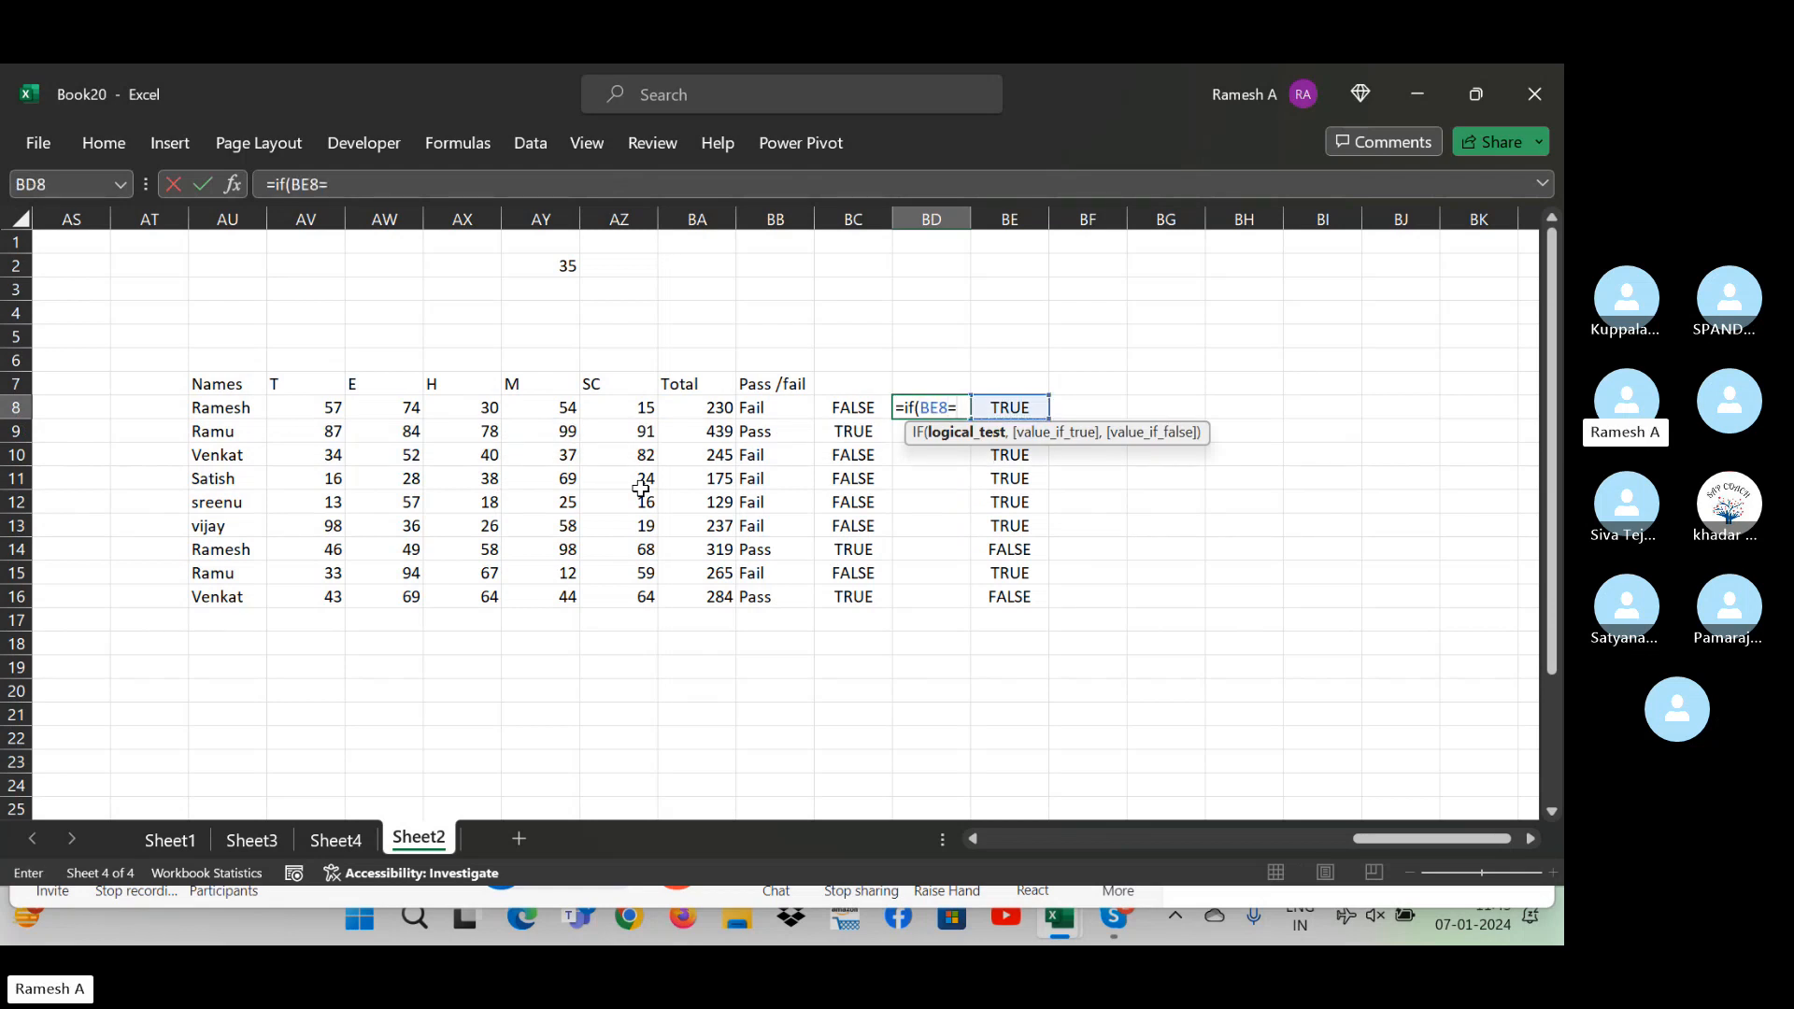
pyautogui.write('=true')
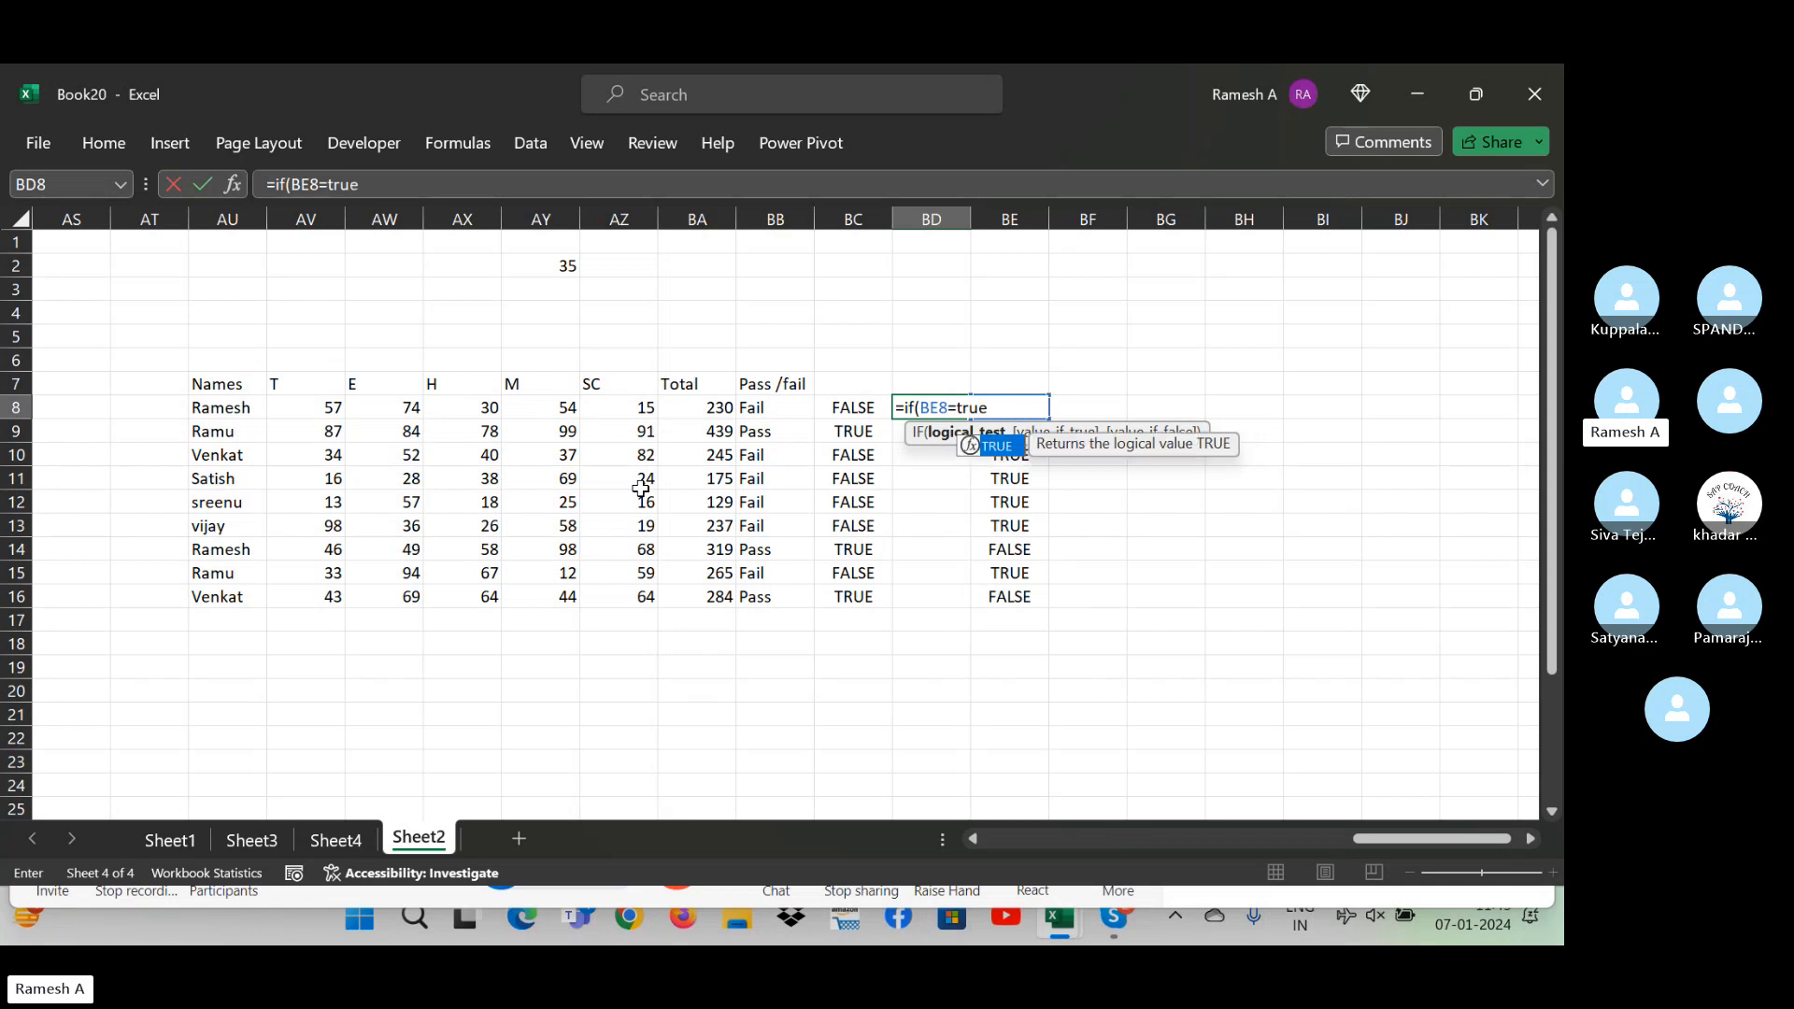
pyautogui.write(',')
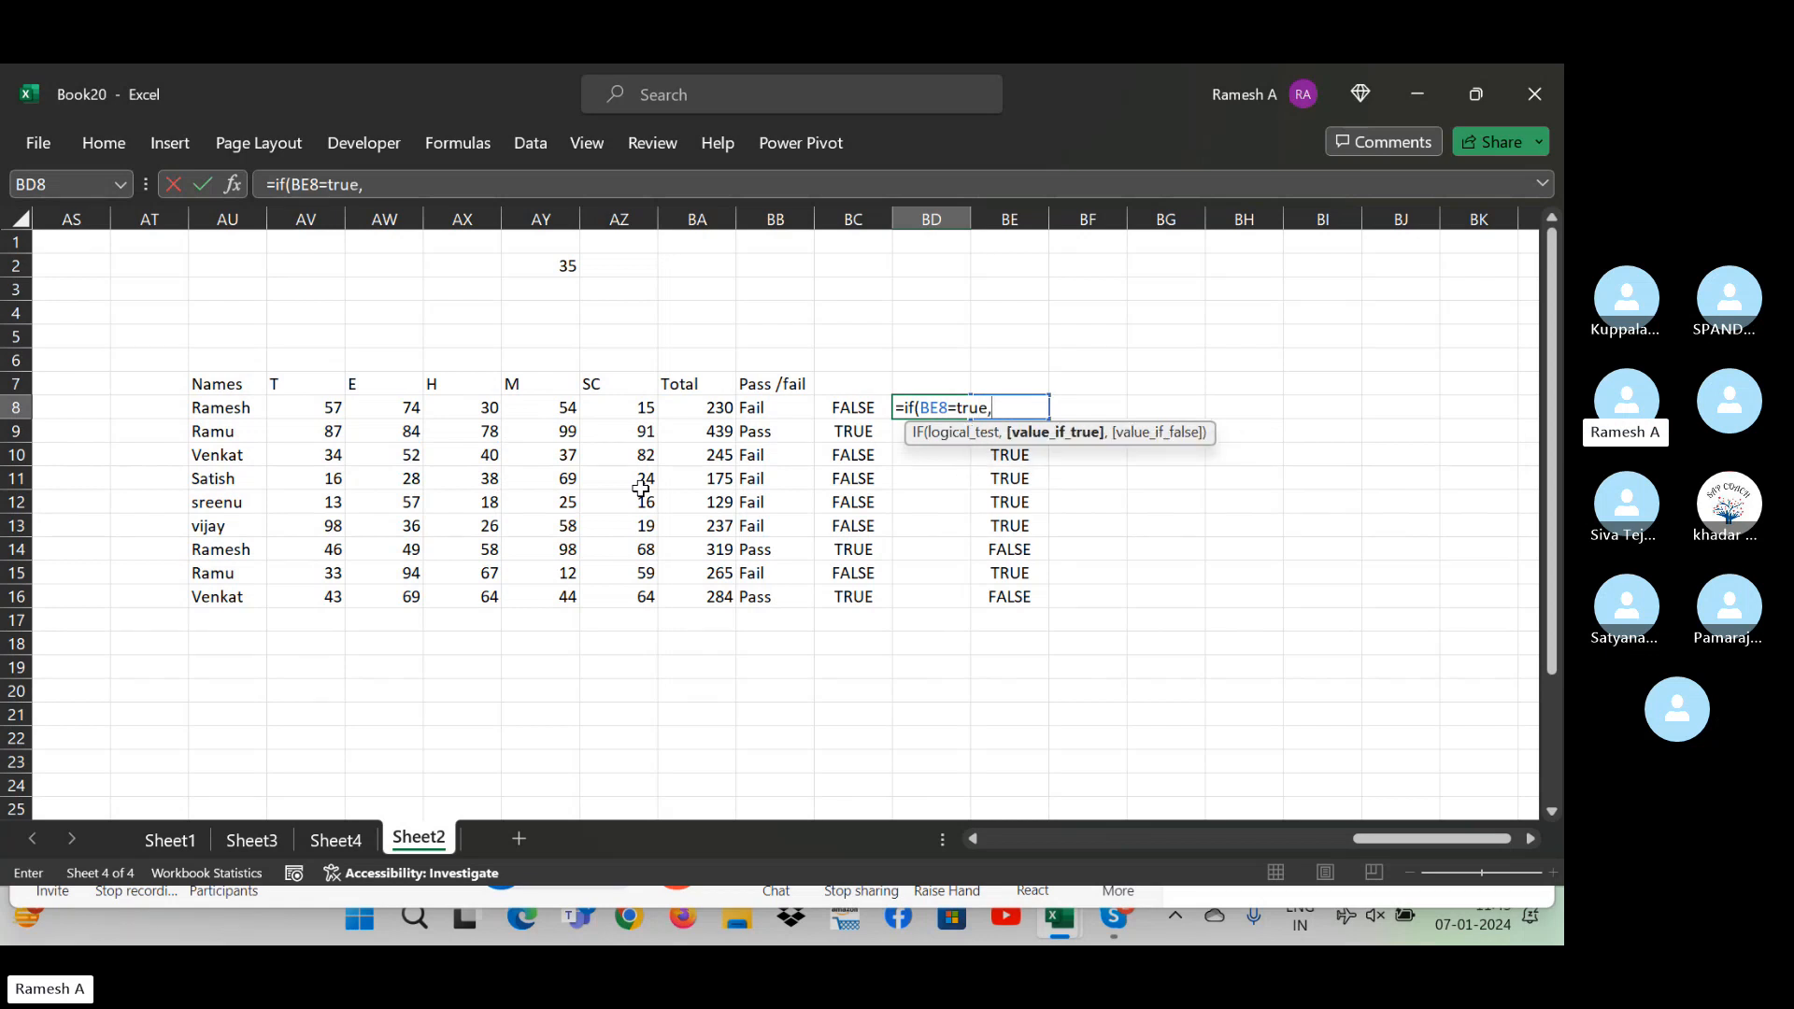
pyautogui.write('"Fail","')
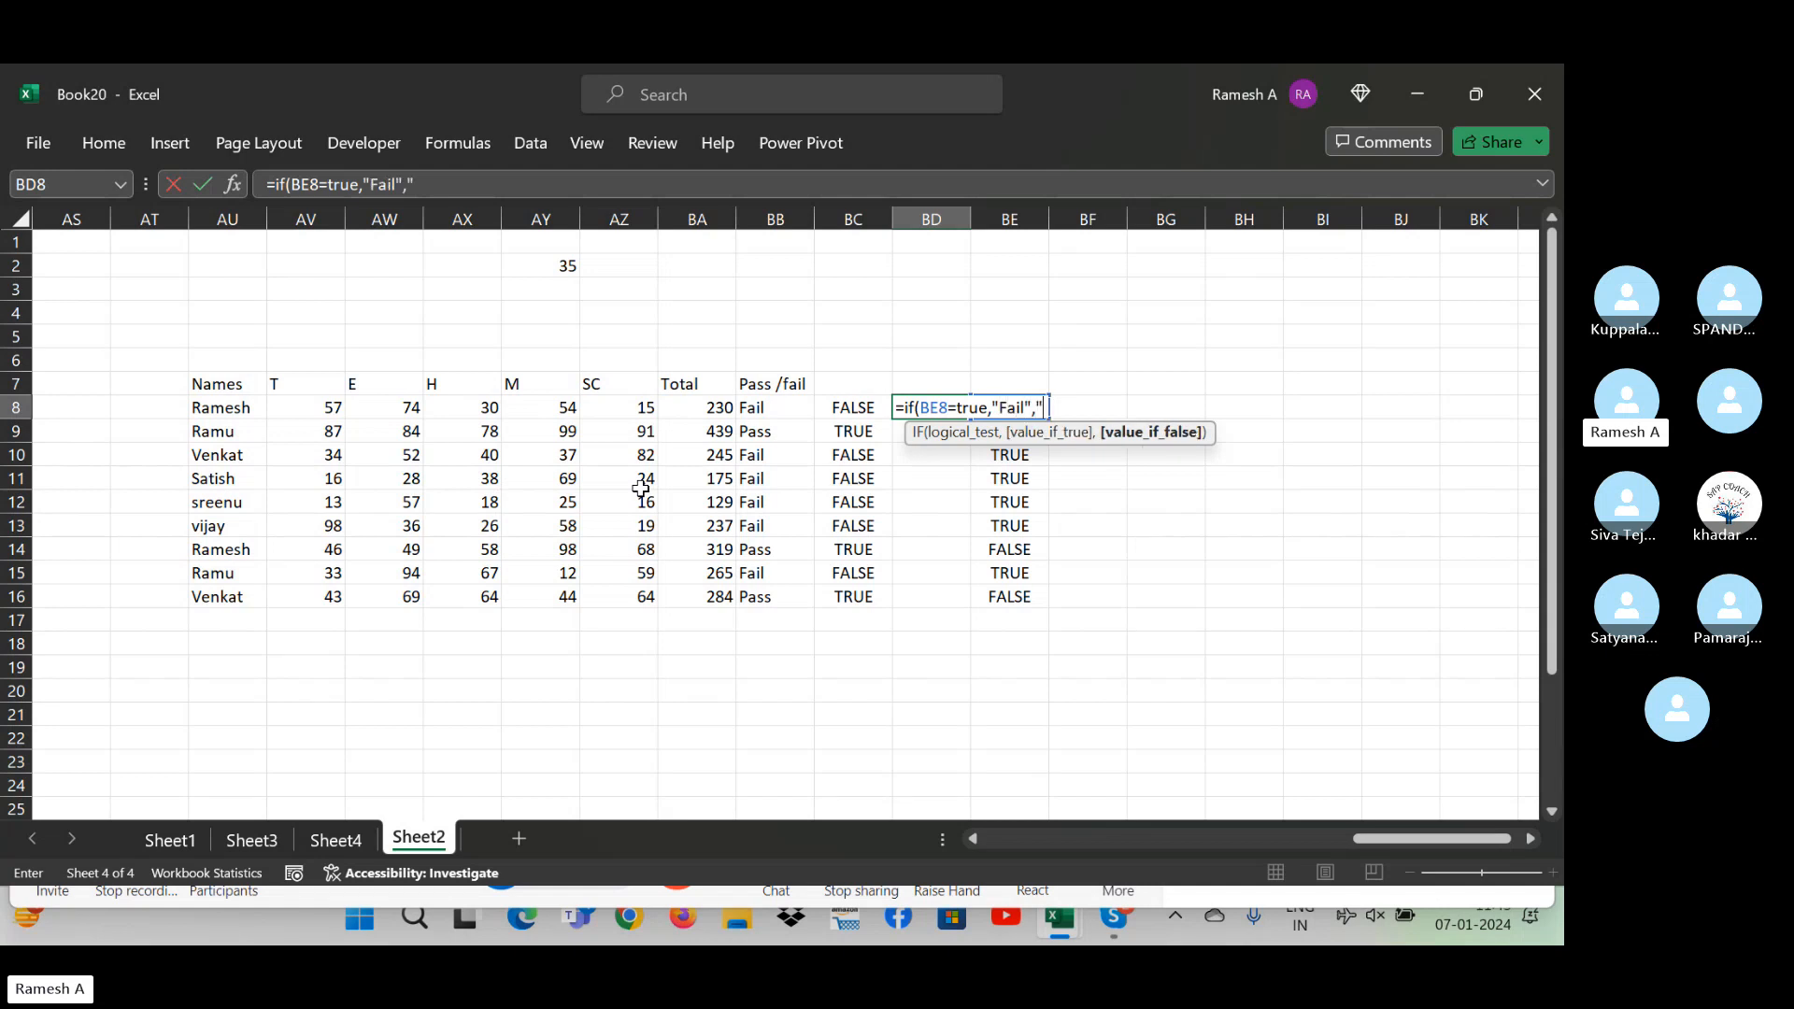
pyautogui.write('pass"')
pyautogui.press('Return')
# - Fill the IF formula from BD8 down to BD16
pyautogui.press('Left')
pyautogui.hotkey('ctrl', 'Down')
pyautogui.press('Right')
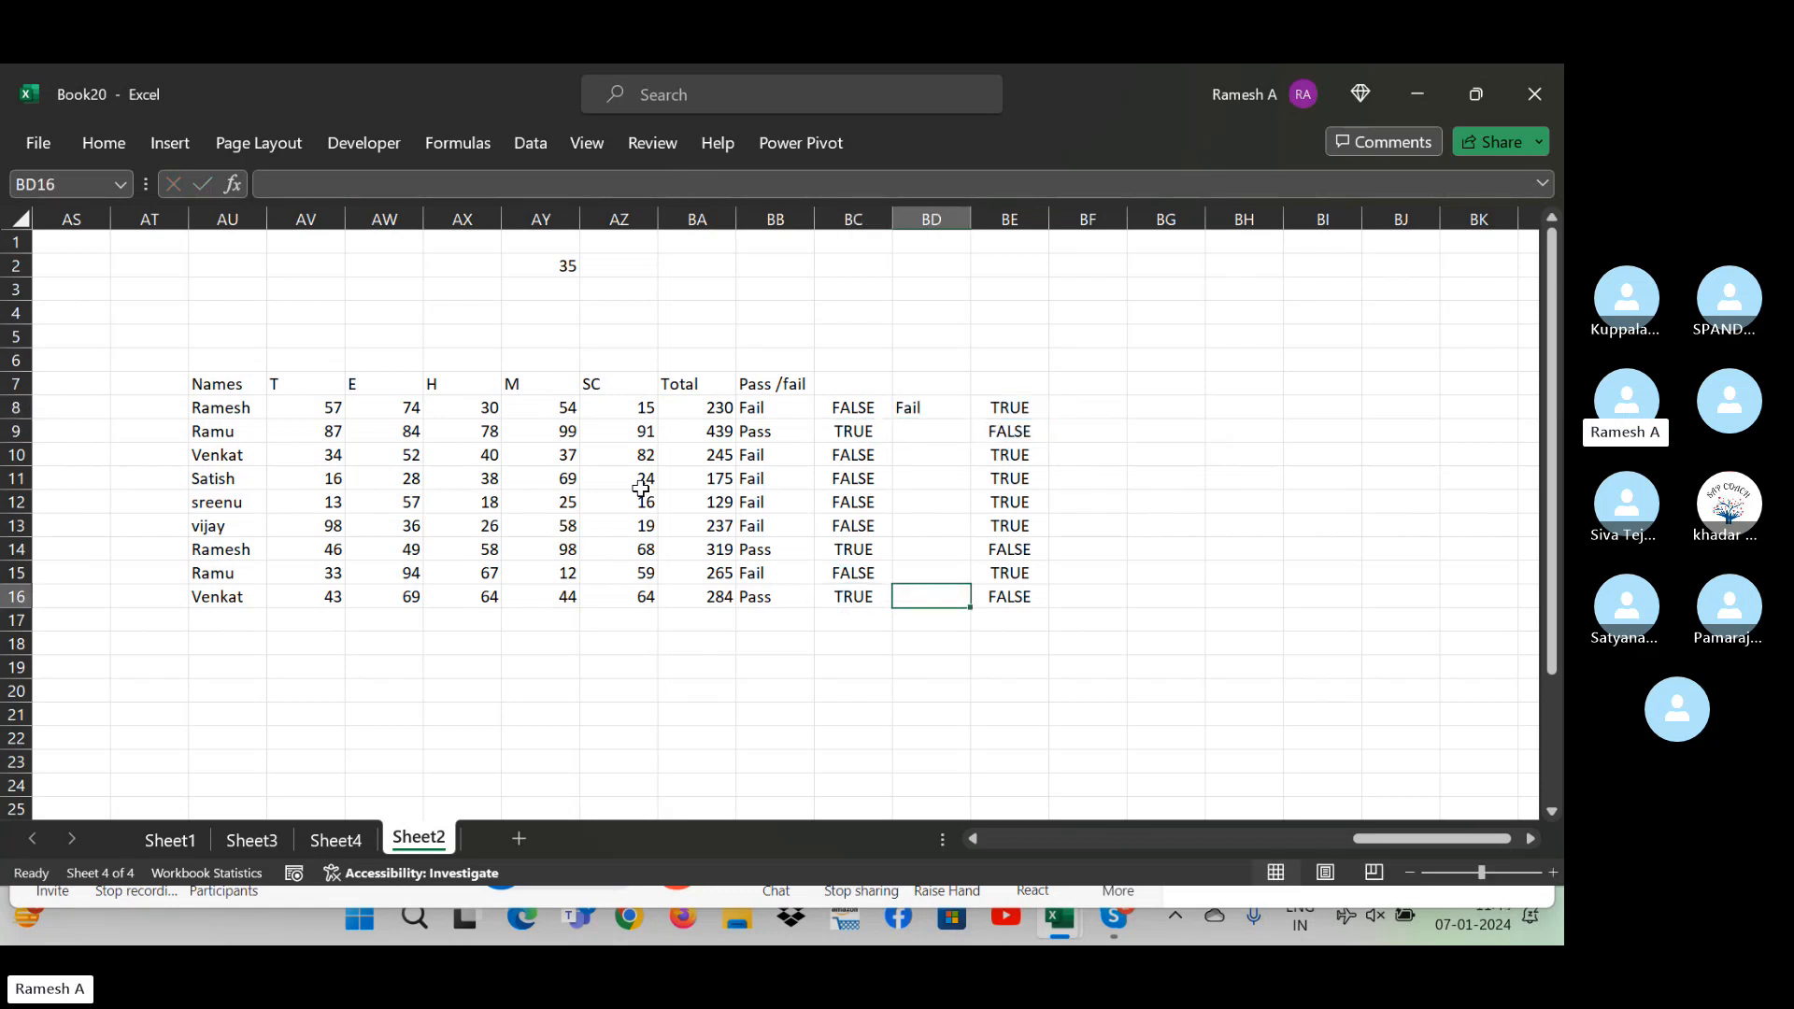
pyautogui.hotkey('ctrl', 'shift', 'Up')
pyautogui.hotkey('ctrl', 'd')
# - Check the IF formulas in column BD against the OR formula in BE8
pyautogui.press('Down')
pyautogui.press('Up')
pyautogui.press('Up')
pyautogui.press('Up')
pyautogui.press('Up')
pyautogui.press('Up')
pyautogui.press('Up')
pyautogui.press('Up')
pyautogui.press('Up')
pyautogui.press('Up')
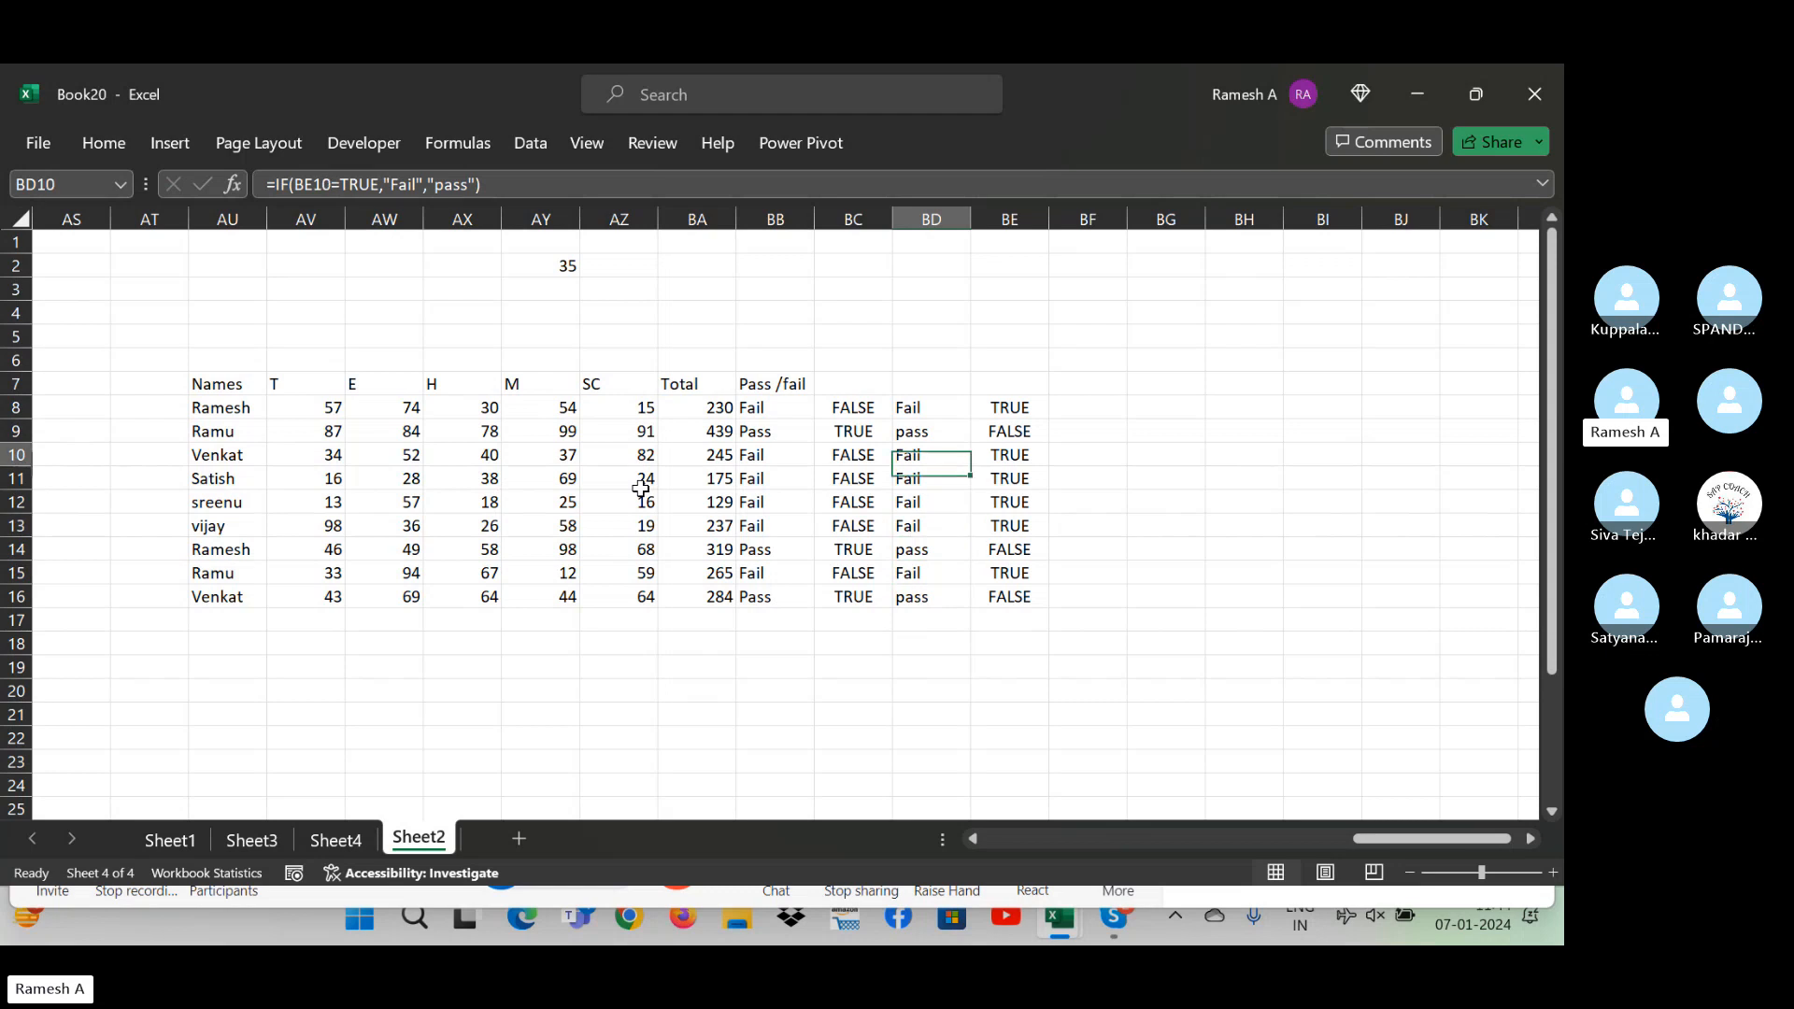
pyautogui.press('Left')
pyautogui.press('Right')
pyautogui.press('Right')
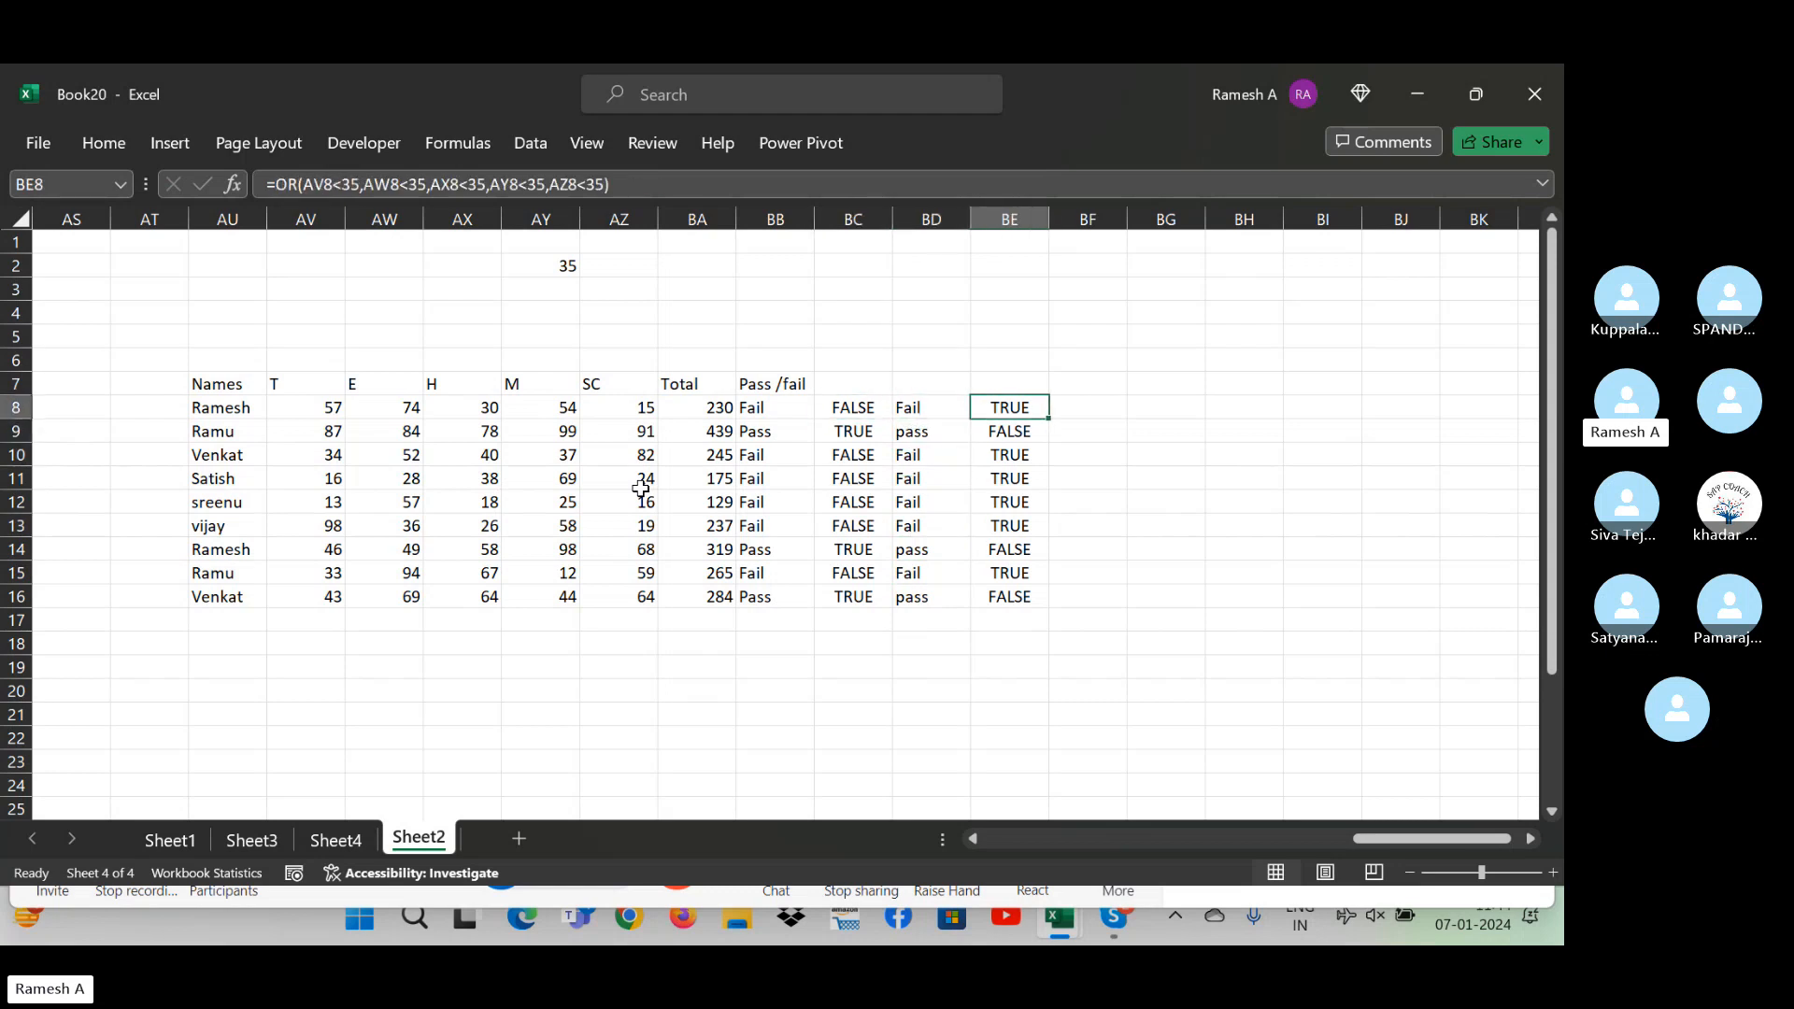
pyautogui.press('Left')
pyautogui.press('Left')
# - Enter the country codes IND, SL, PK and NZ in BK7 to BK10
pyautogui.press('Right')
pyautogui.press('Right')
pyautogui.press('Right')
pyautogui.press('Right')
pyautogui.press('Right')
pyautogui.press('Right')
pyautogui.press('Right')
pyautogui.press('Right')
pyautogui.press('Right')
pyautogui.press('Right')
pyautogui.press('Right')
pyautogui.press('Right')
pyautogui.press('Right')
pyautogui.press('Right')
pyautogui.press('Right')
pyautogui.press('Right')
pyautogui.press('Right')
pyautogui.press('Right')
pyautogui.press('Right')
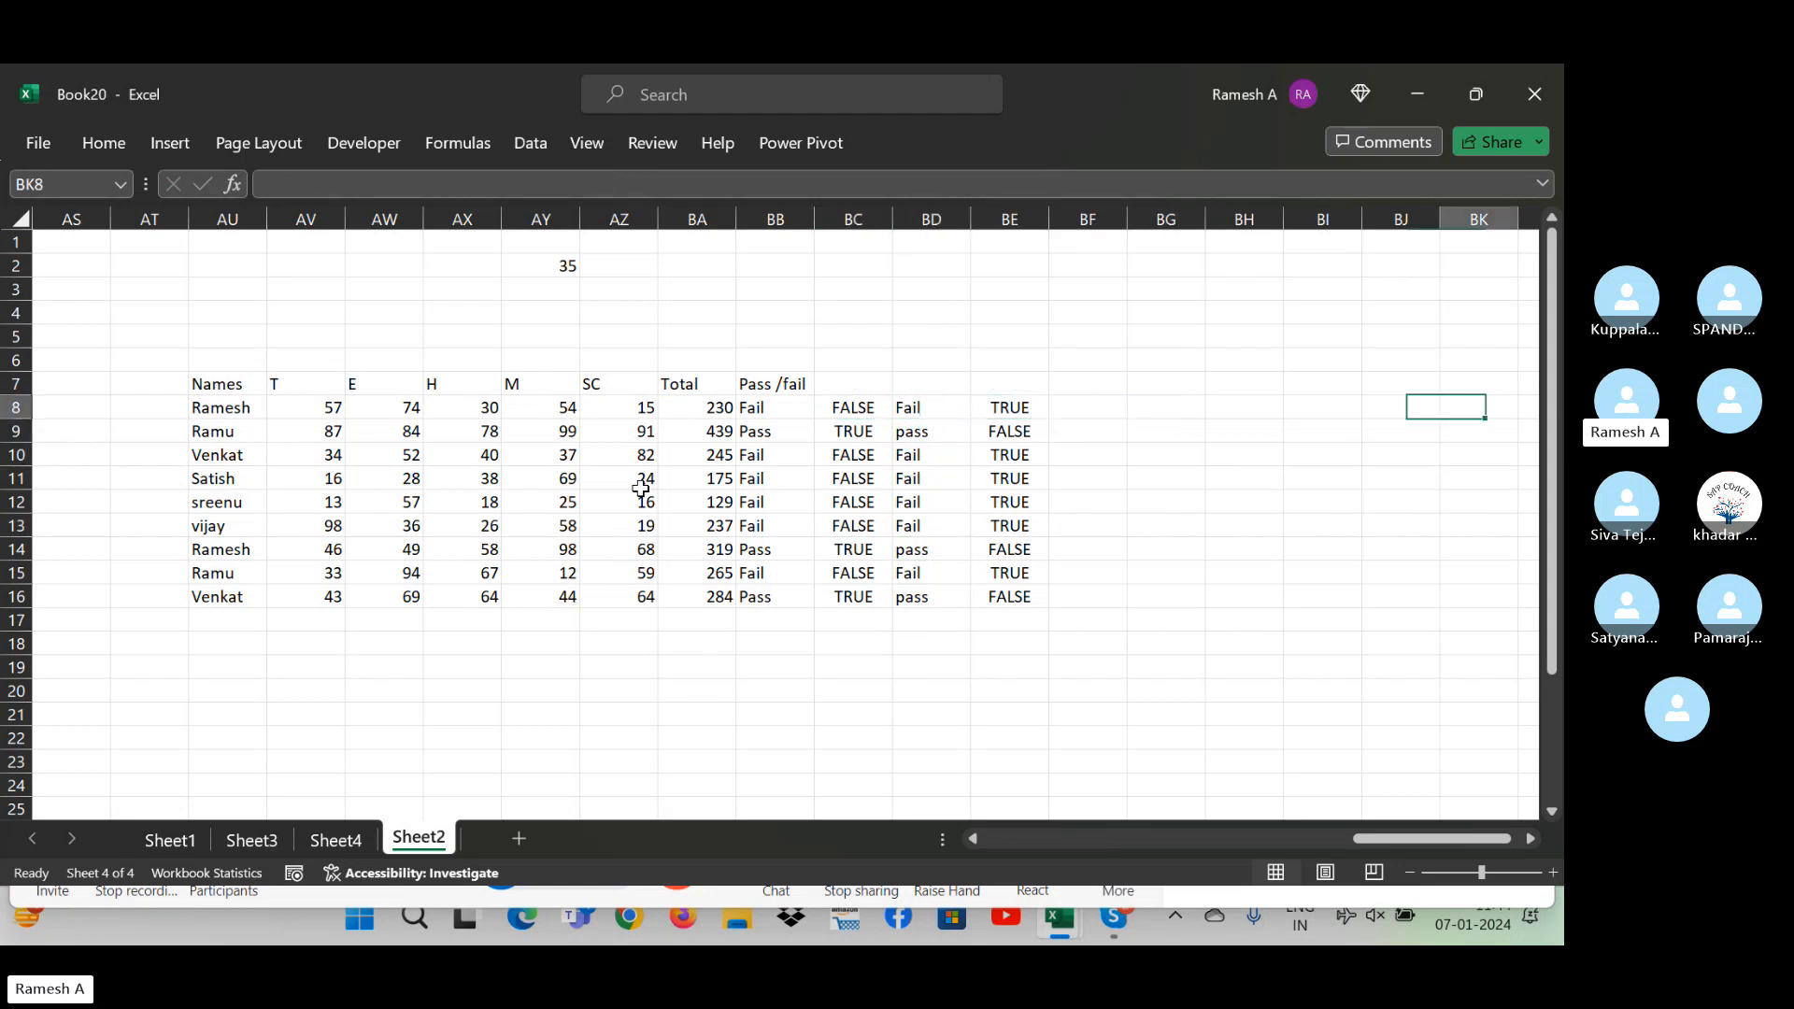
pyautogui.press('Left')
pyautogui.press('Left')
pyautogui.press('Left')
pyautogui.press('Left')
pyautogui.press('Left')
pyautogui.press('Left')
pyautogui.press('Left')
pyautogui.press('Left')
pyautogui.press('Left')
pyautogui.press('Left')
pyautogui.press('Left')
pyautogui.press('Left')
pyautogui.press('Right')
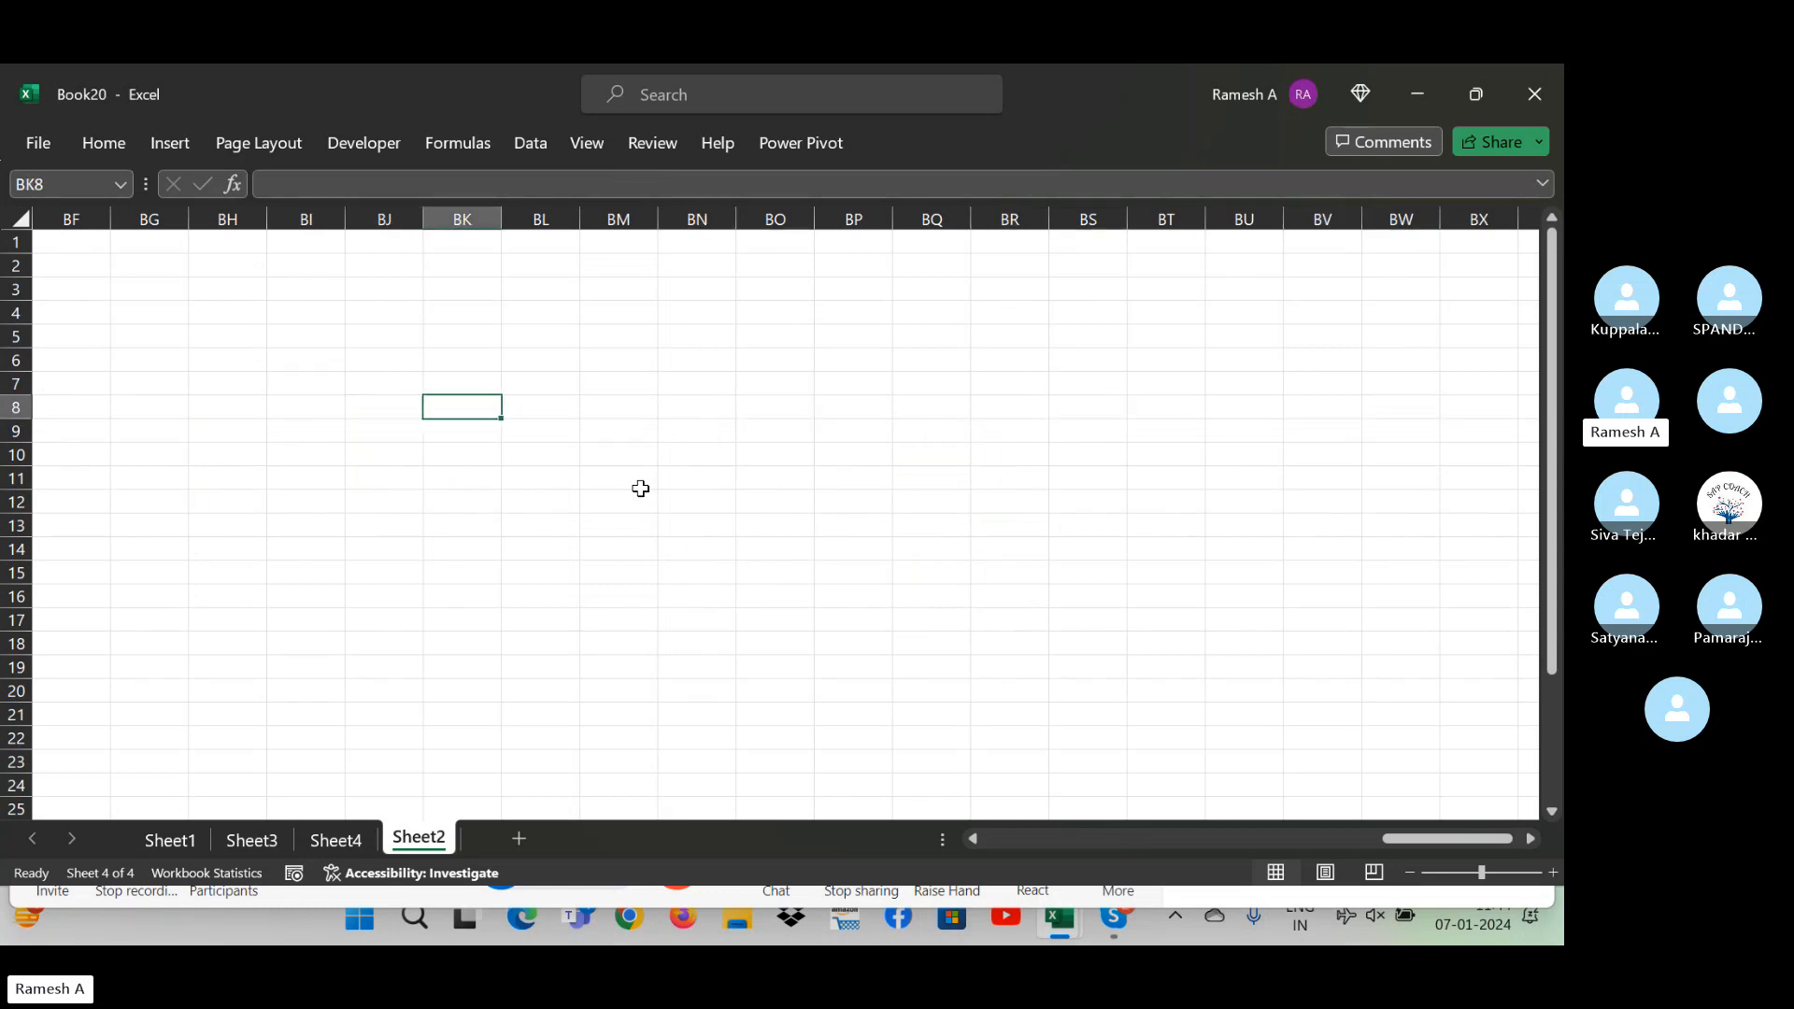
pyautogui.press('Up')
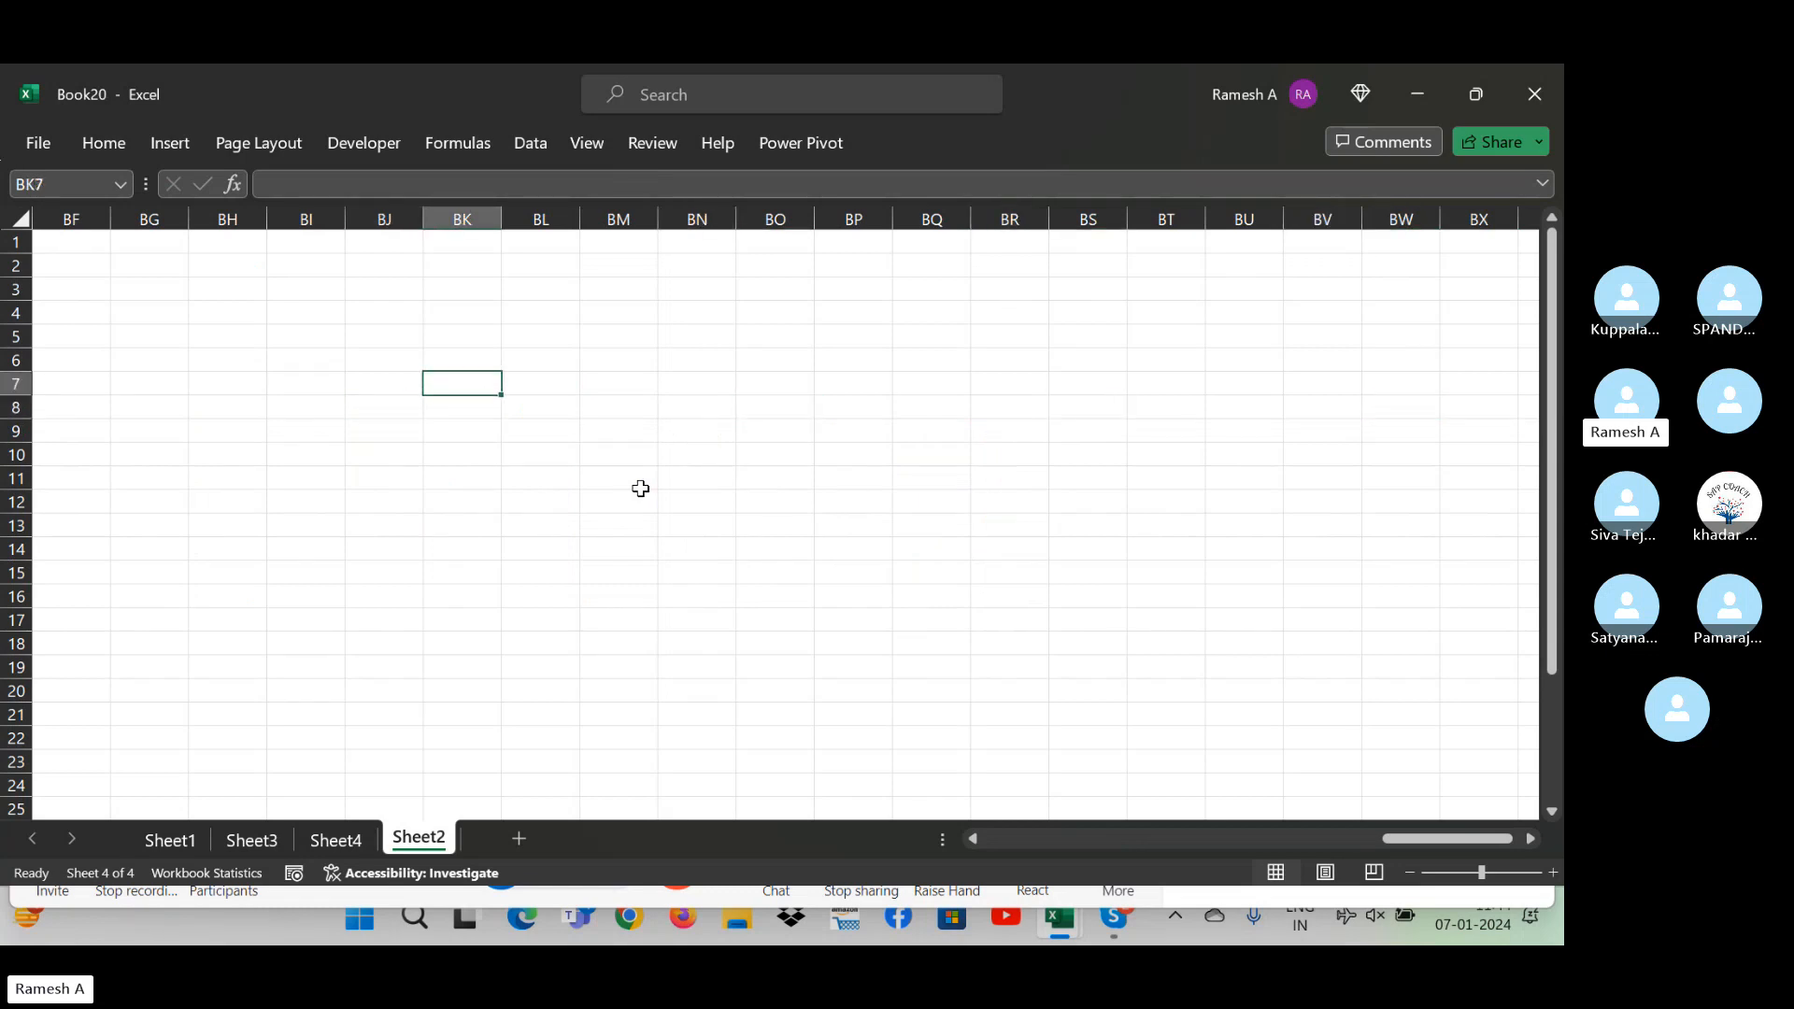
pyautogui.write('IN')
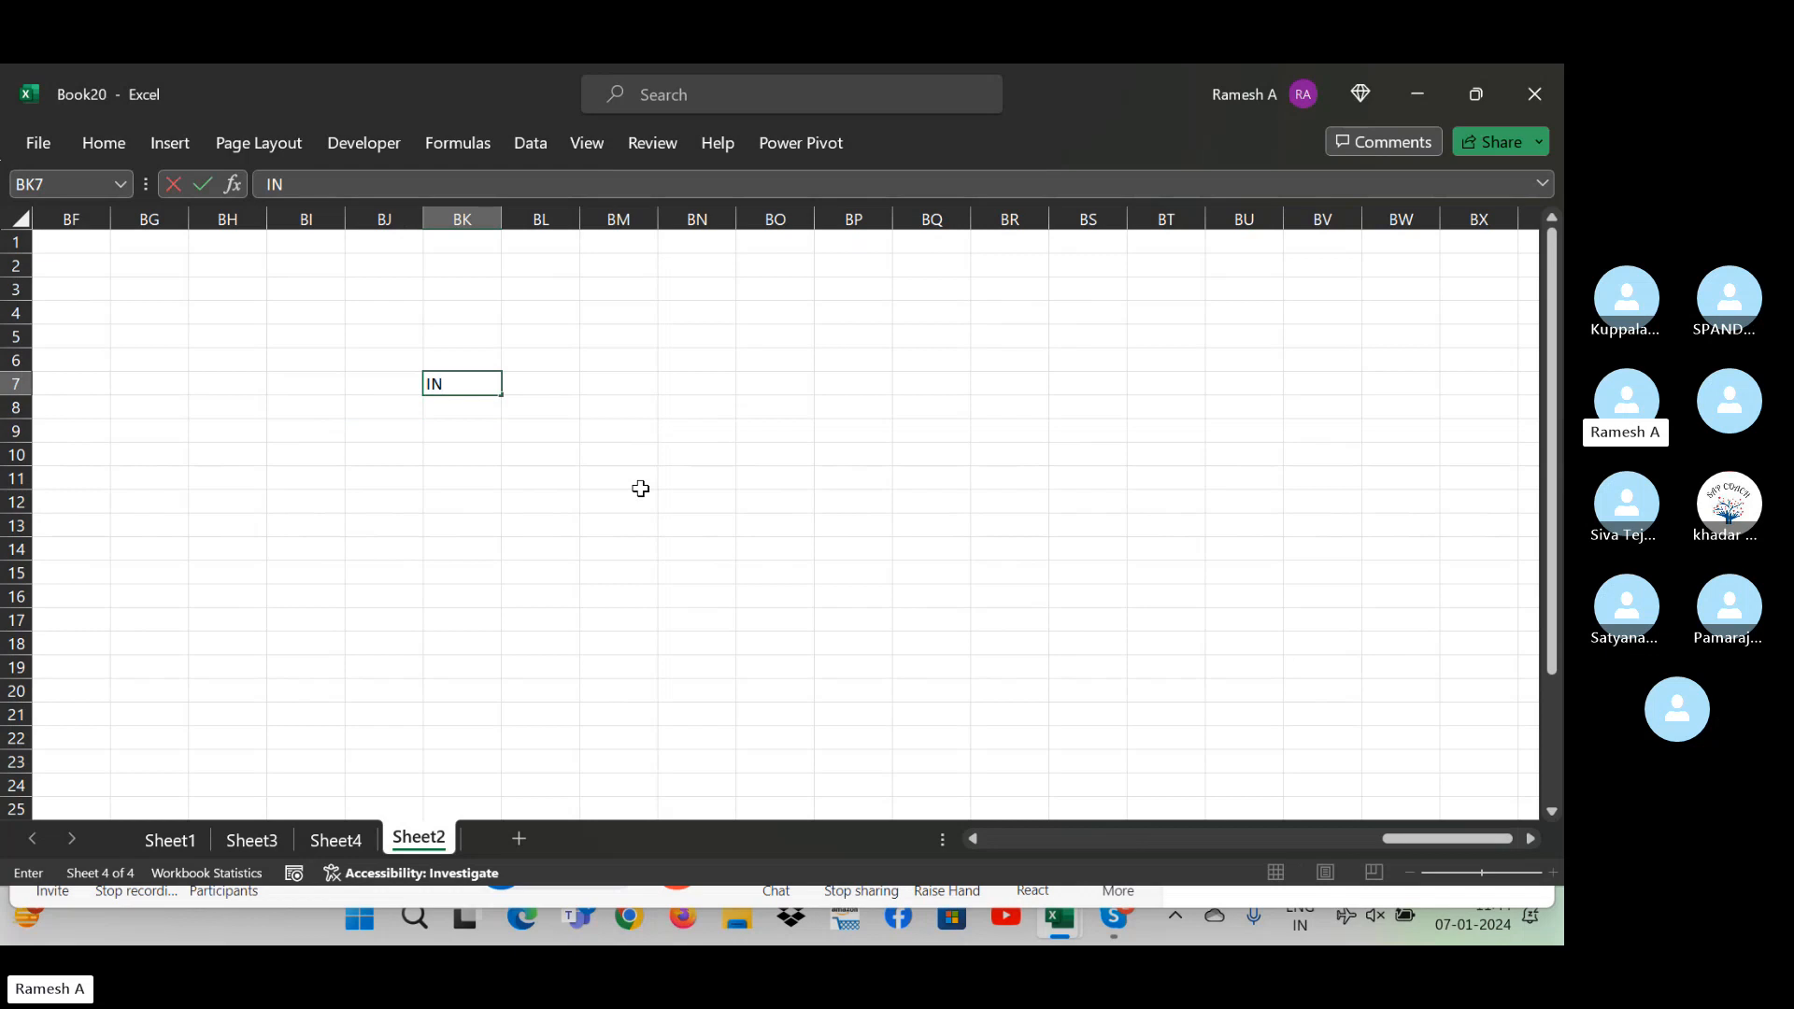
pyautogui.hotkey('ctrl', 'Return')
pyautogui.write('D')
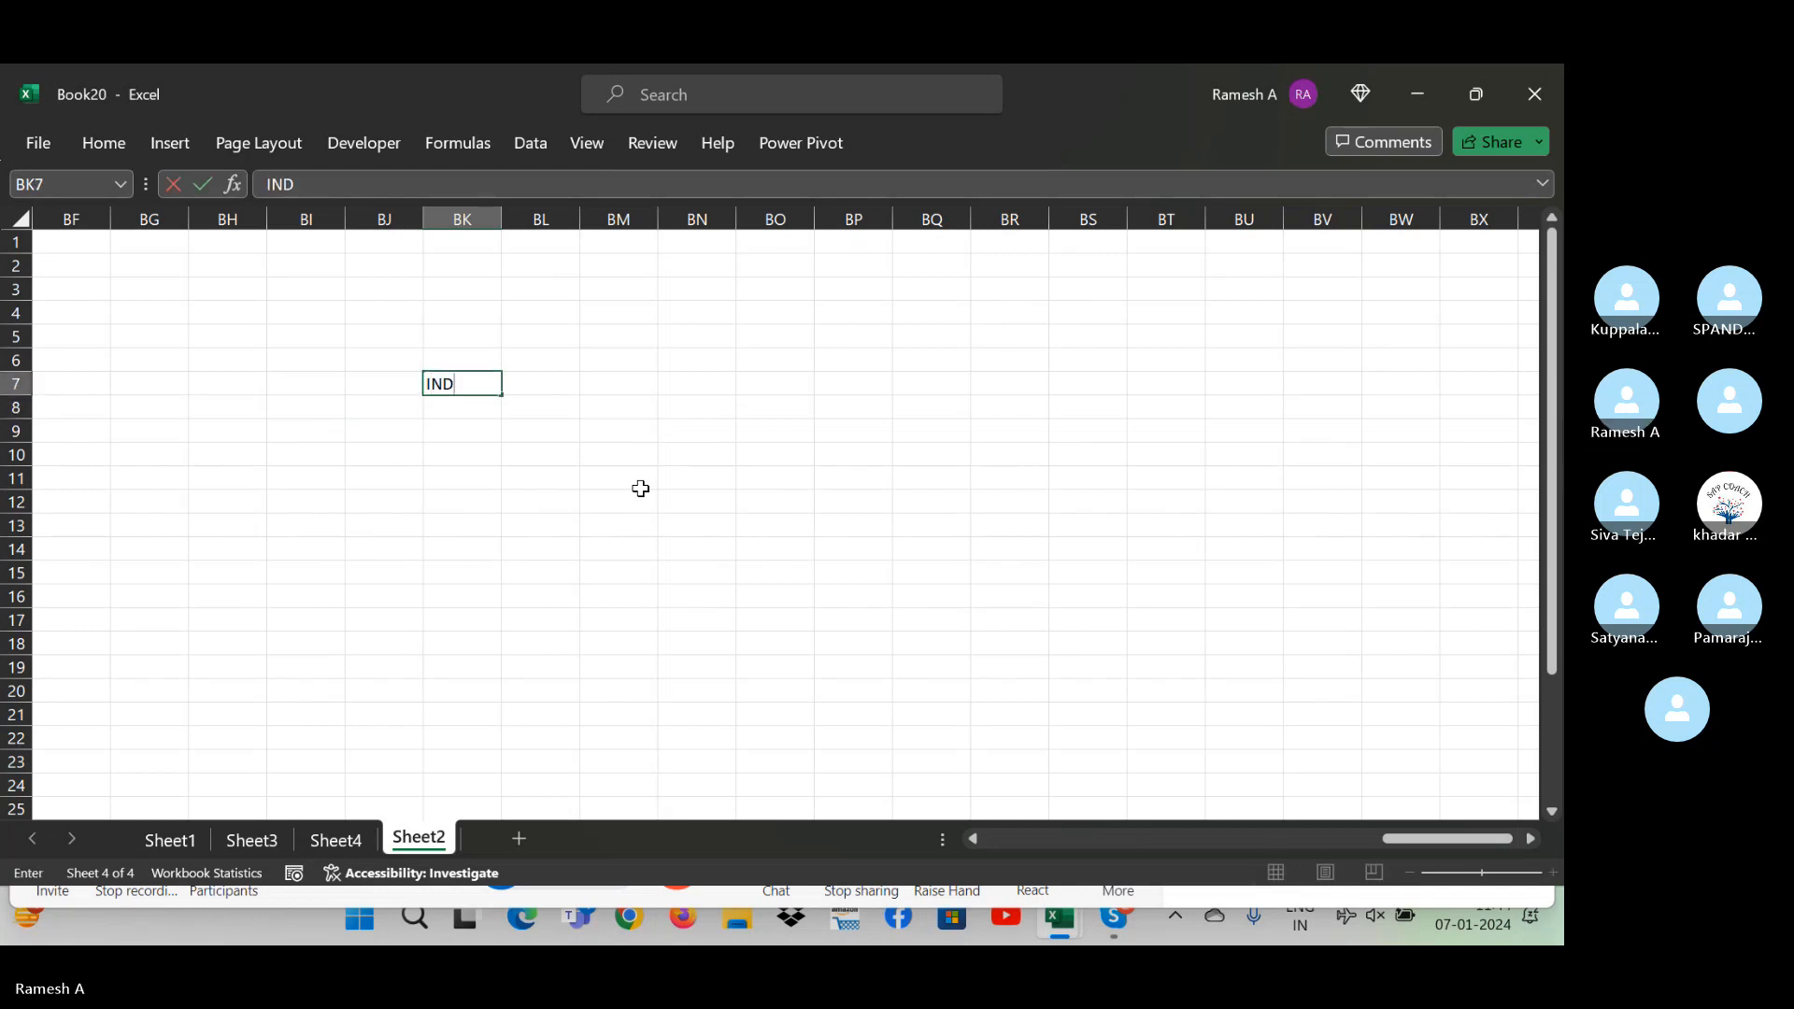
pyautogui.press('Return')
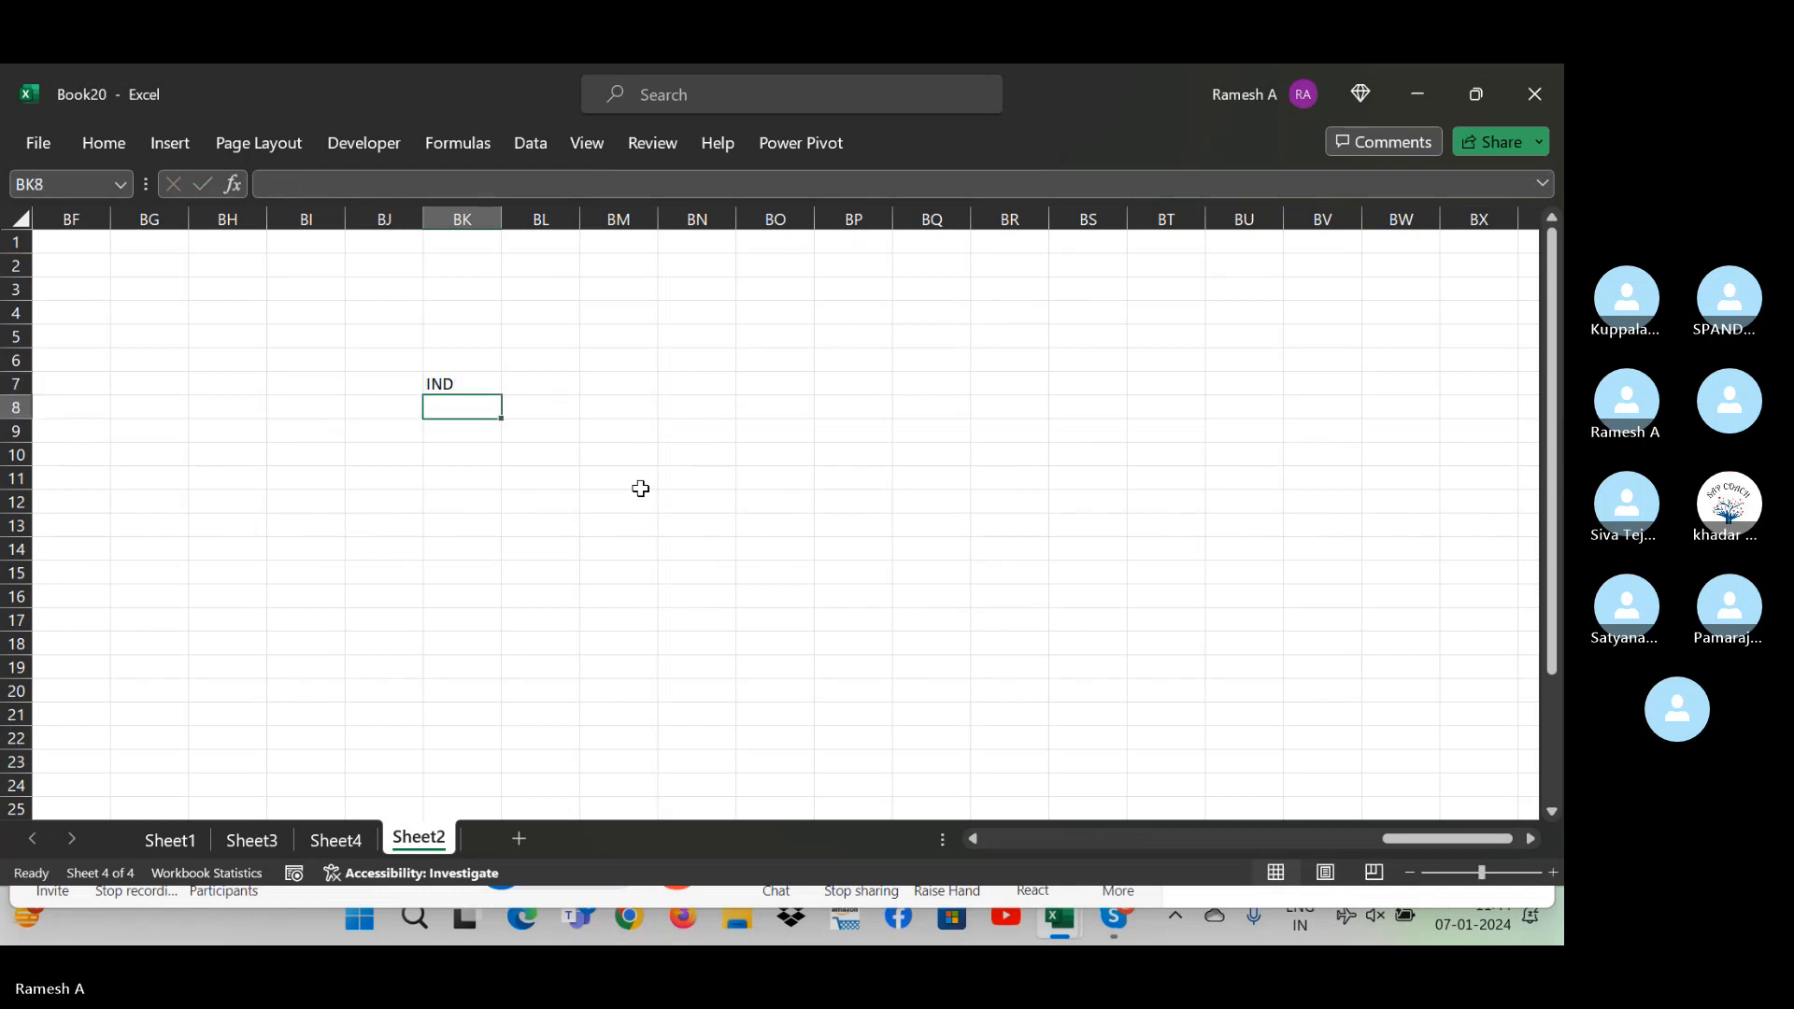
pyautogui.write('SL')
pyautogui.press('Return')
pyautogui.write('PK')
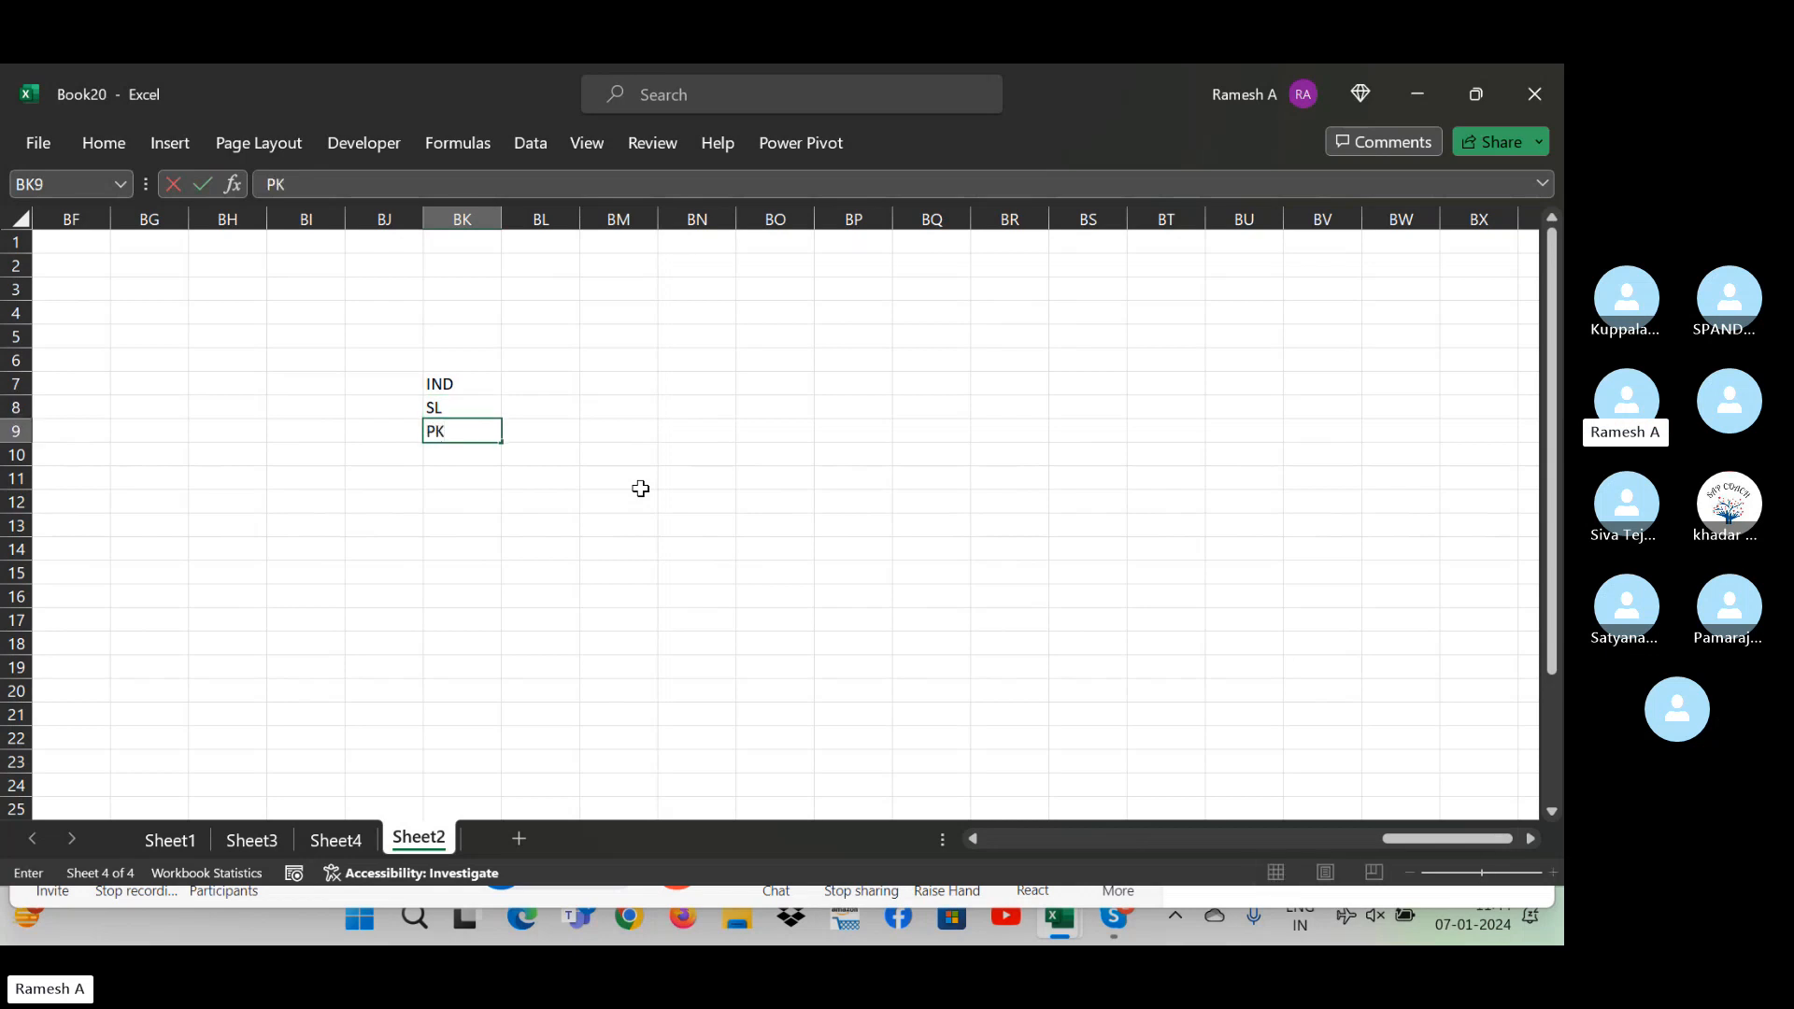
pyautogui.press('Return')
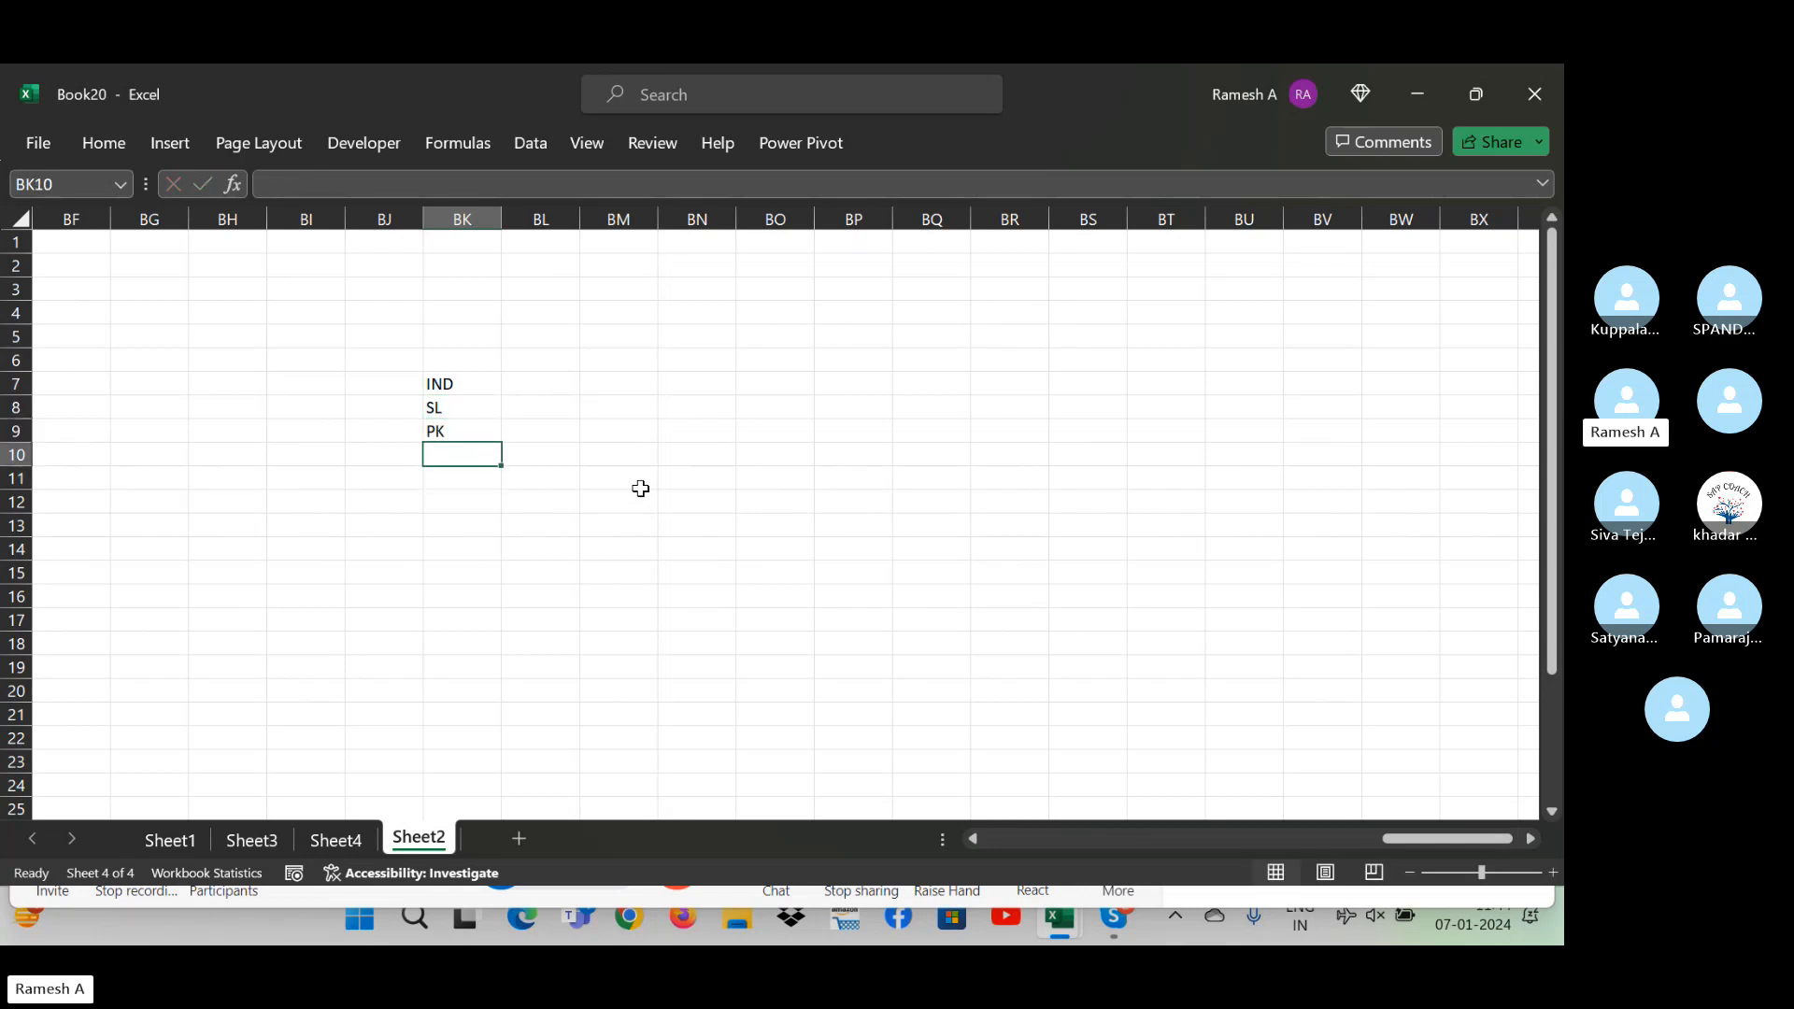
pyautogui.write('Z')
pyautogui.press('BackSpace')
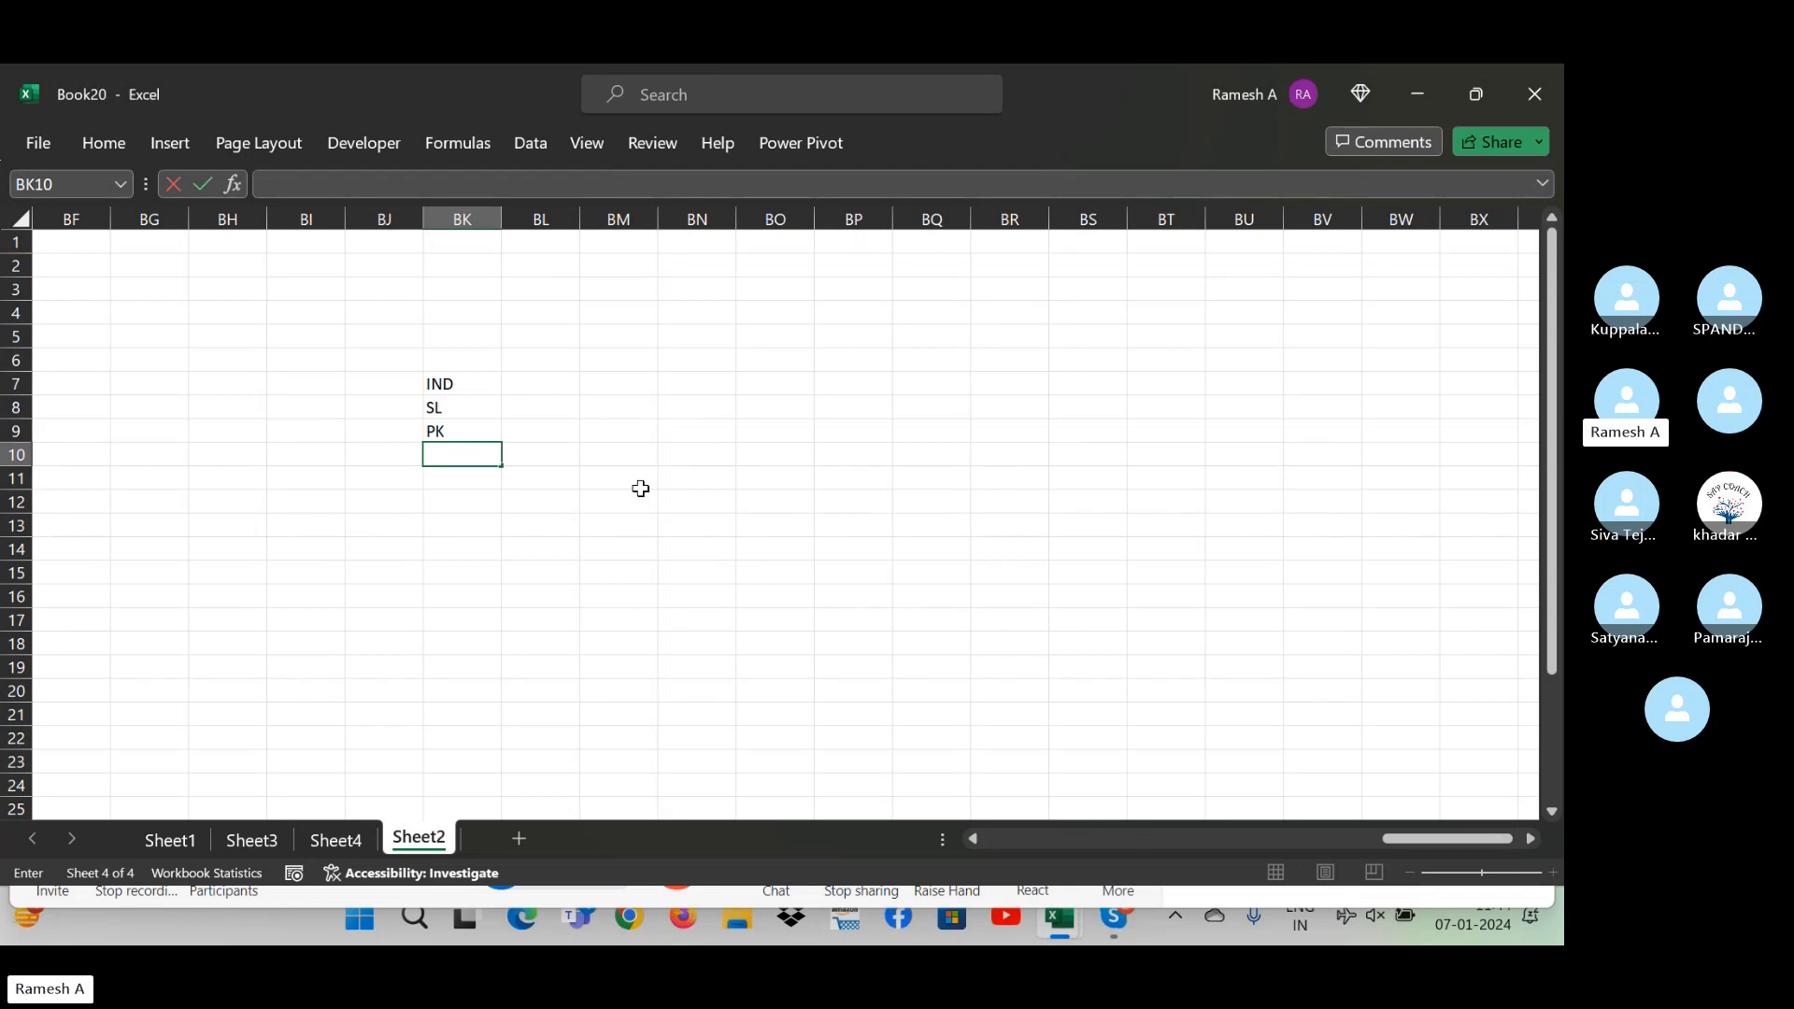
pyautogui.write('NZ')
pyautogui.press('Return')
# - Enter the match headers 1s, 2n, 3rd and 4th in BL6 to BO6
pyautogui.press('Right')
pyautogui.press('Up')
pyautogui.press('Up')
pyautogui.press('Up')
pyautogui.press('Up')
pyautogui.press('Up')
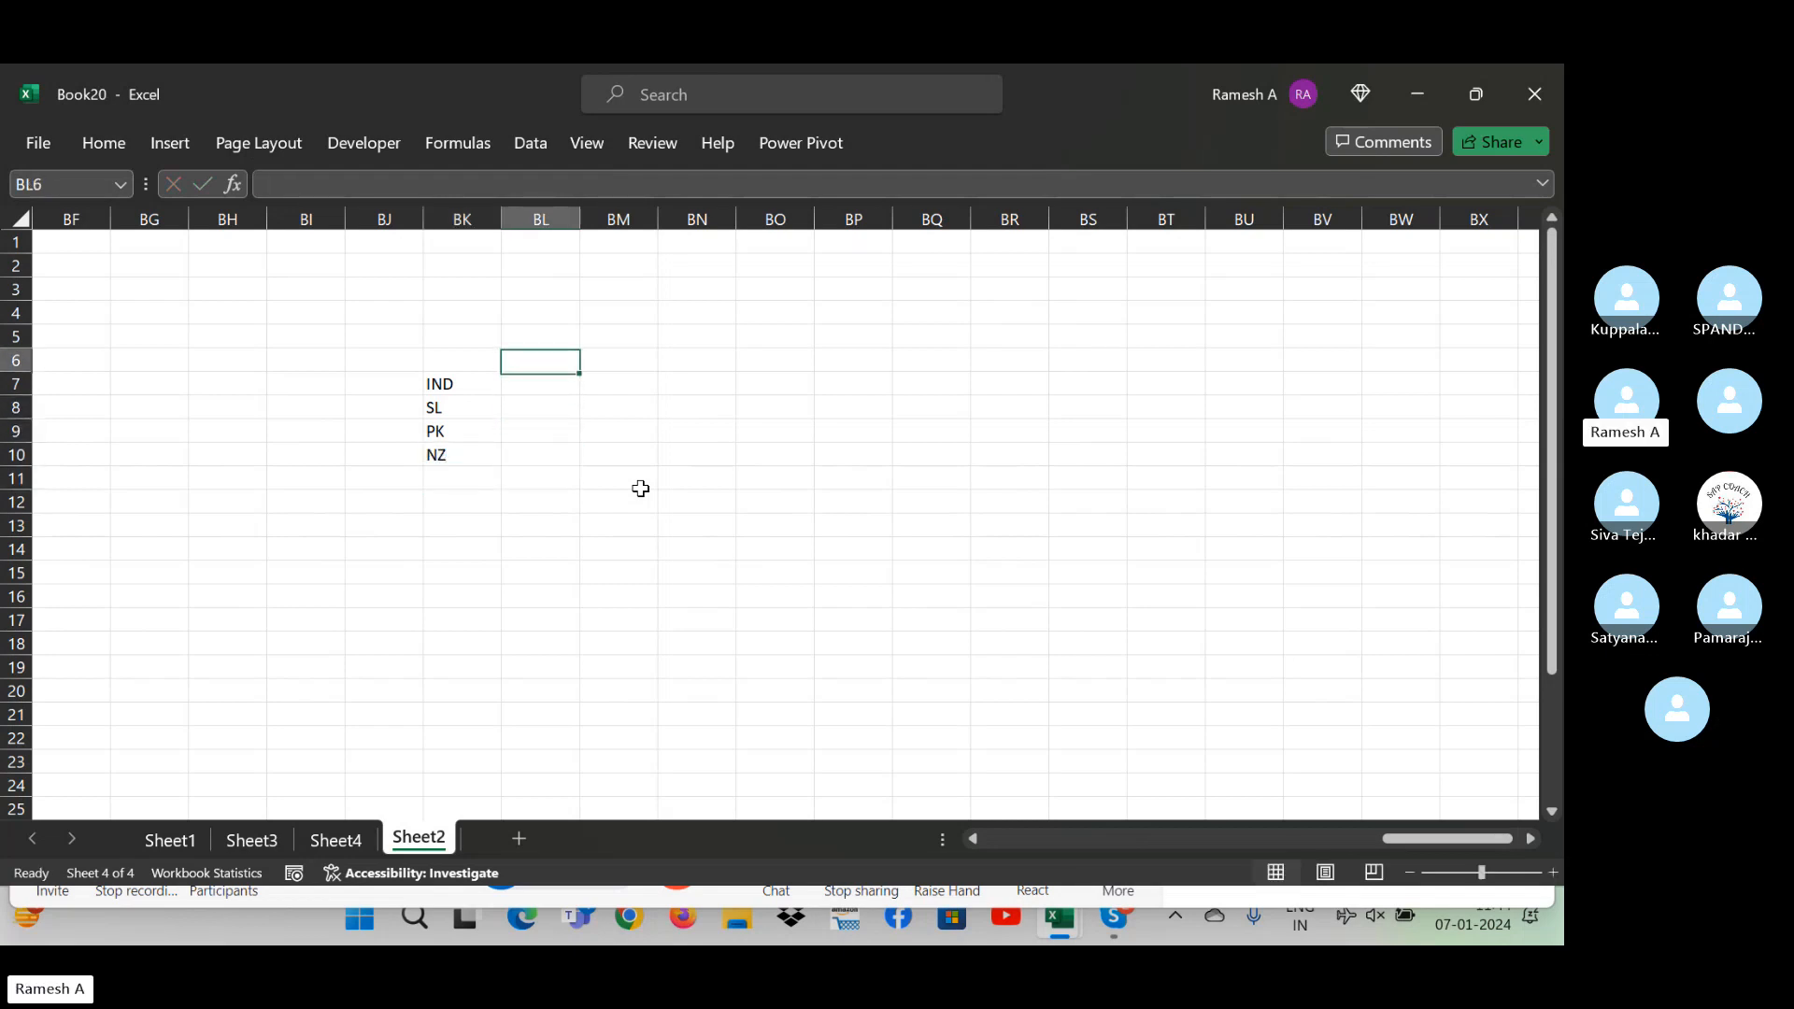
pyautogui.write('Ma')
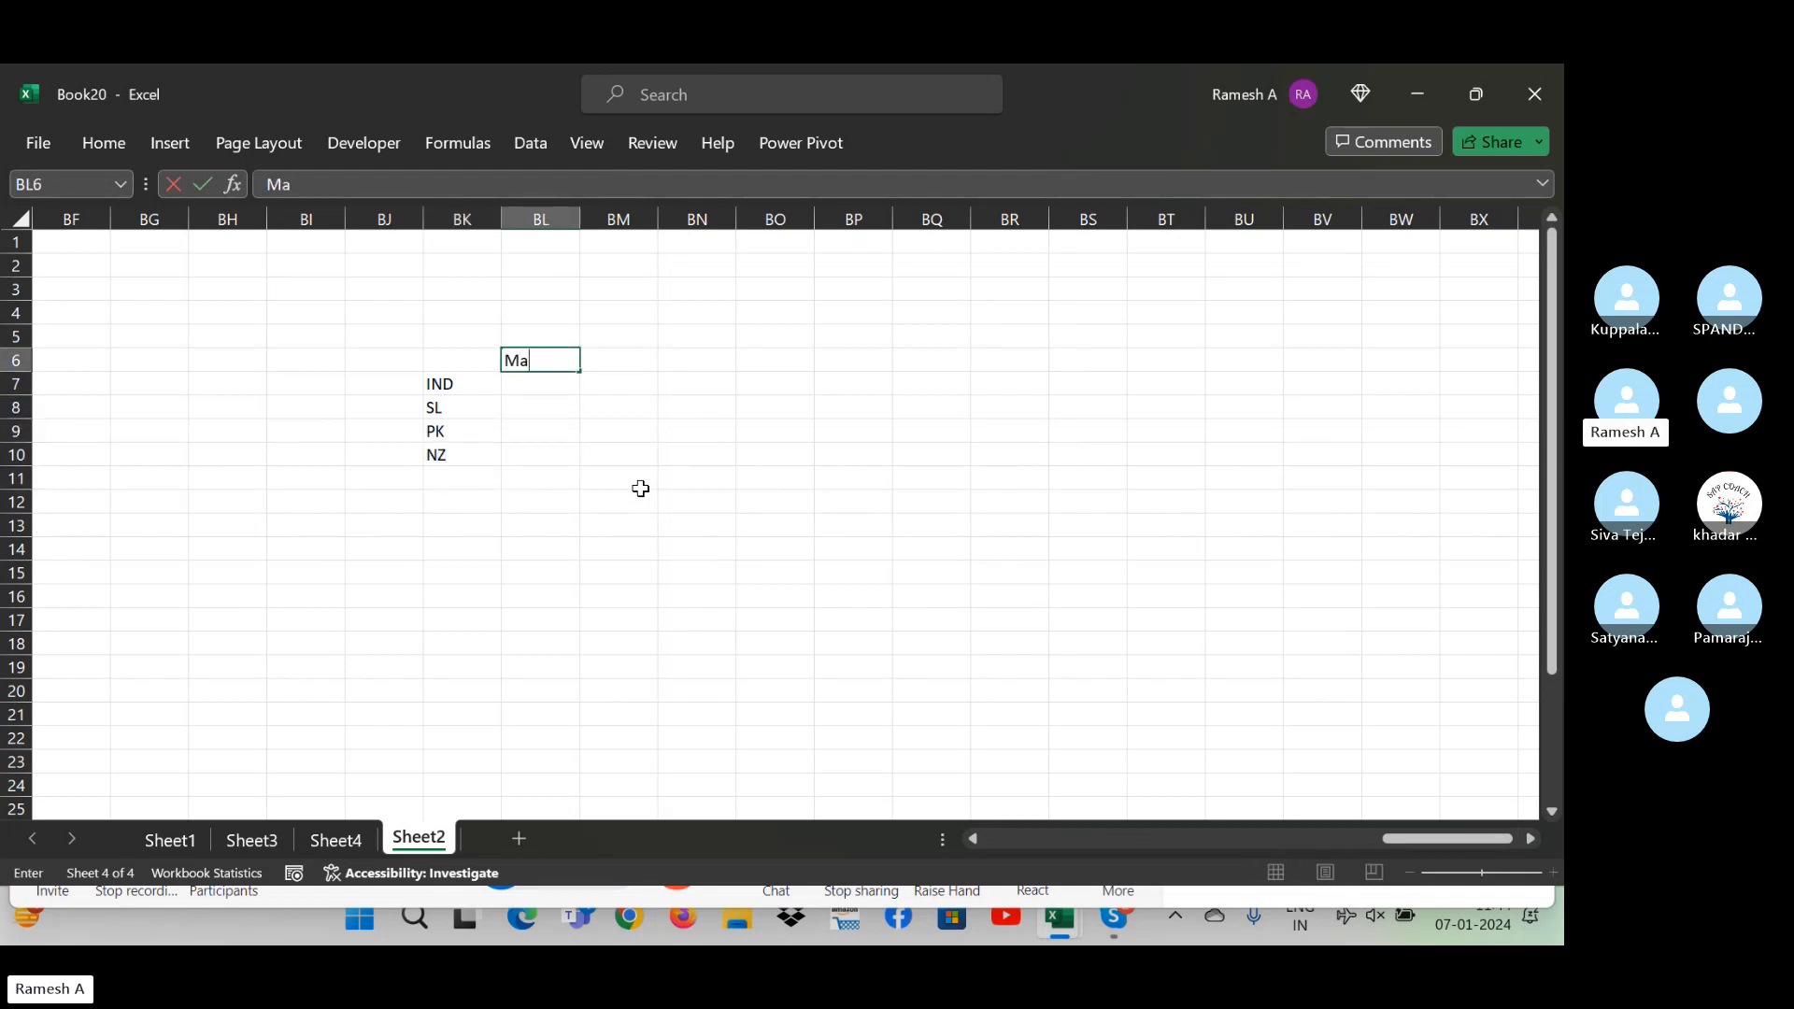
pyautogui.press('Escape')
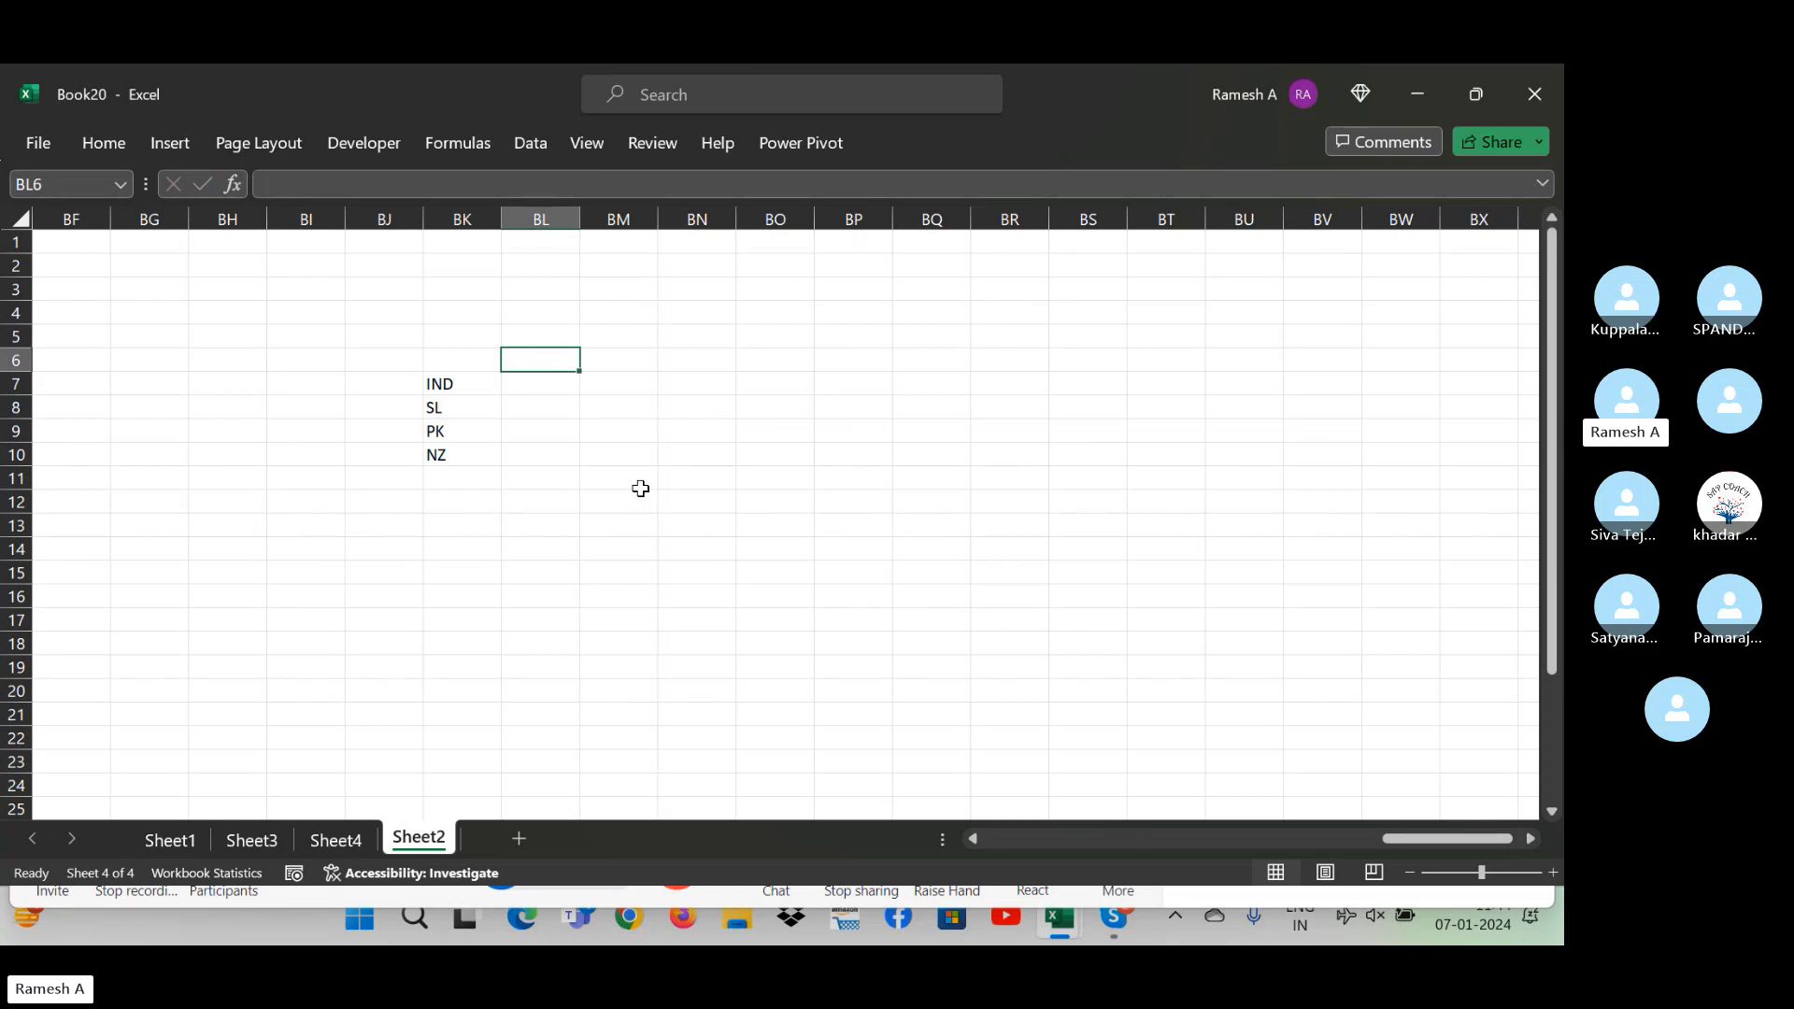
pyautogui.write('a')
pyautogui.press('BackSpace')
pyautogui.write('1s')
pyautogui.press('Tab')
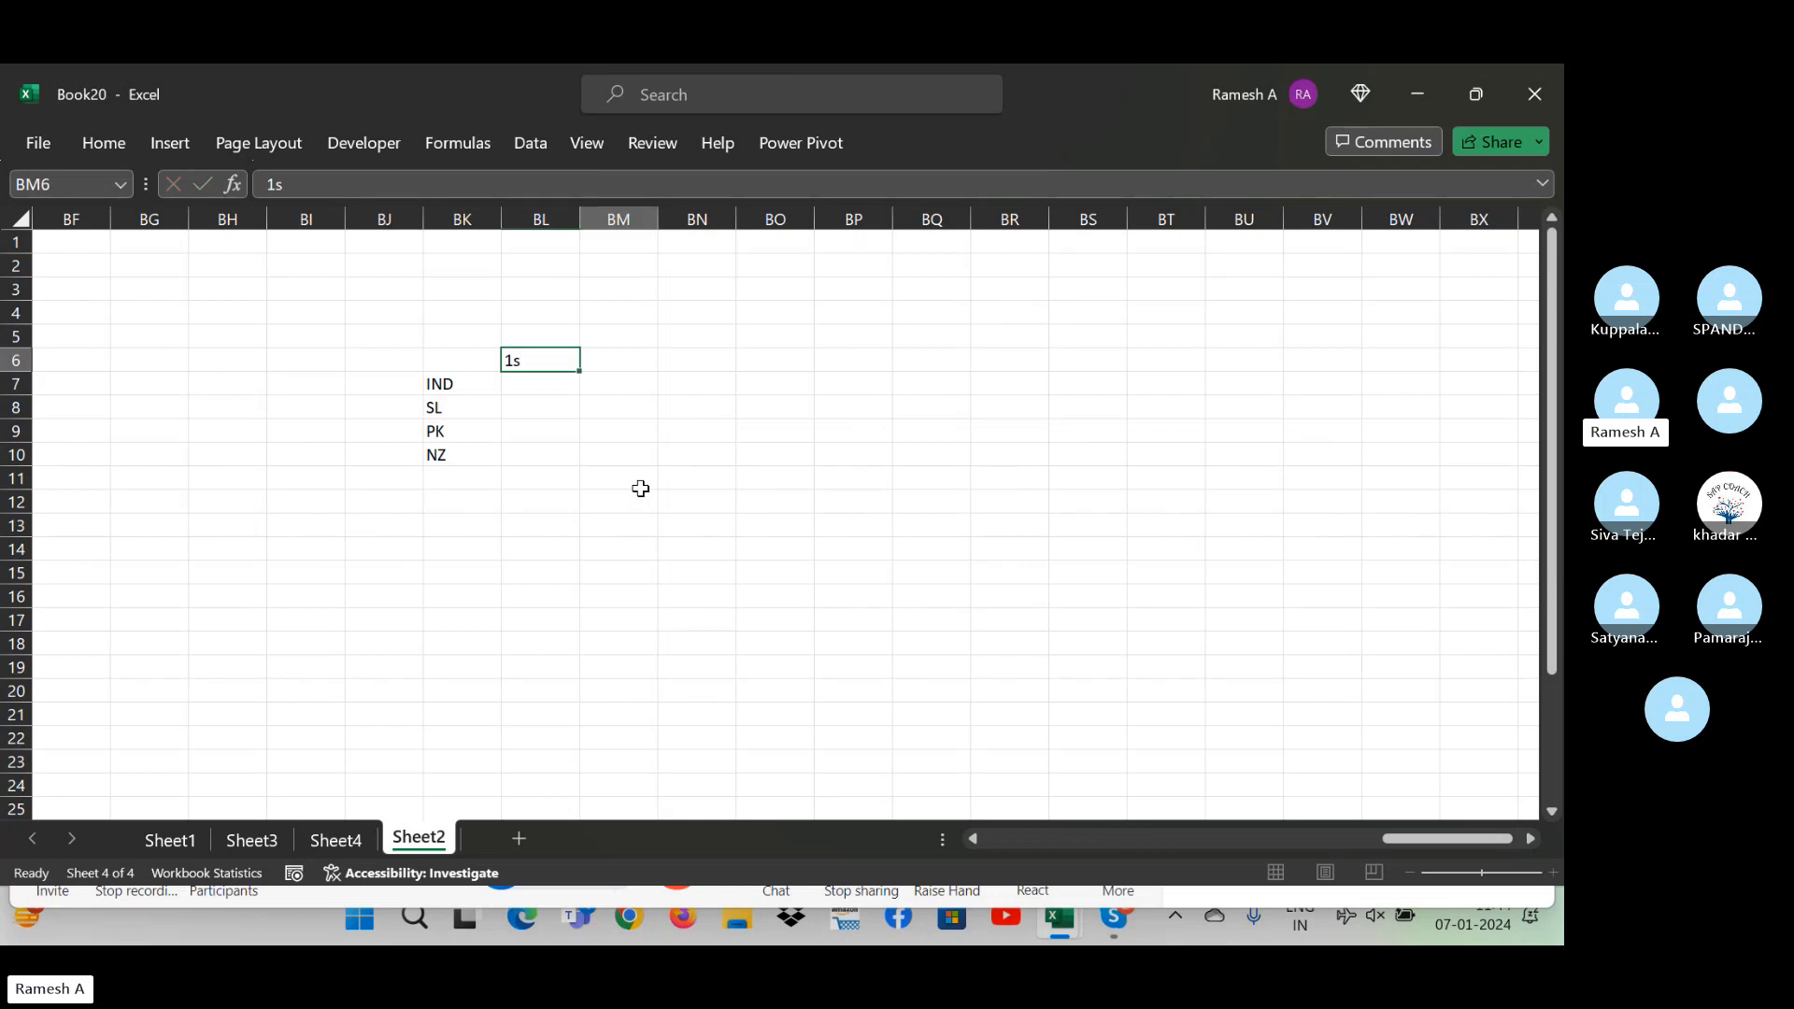
pyautogui.write('2n')
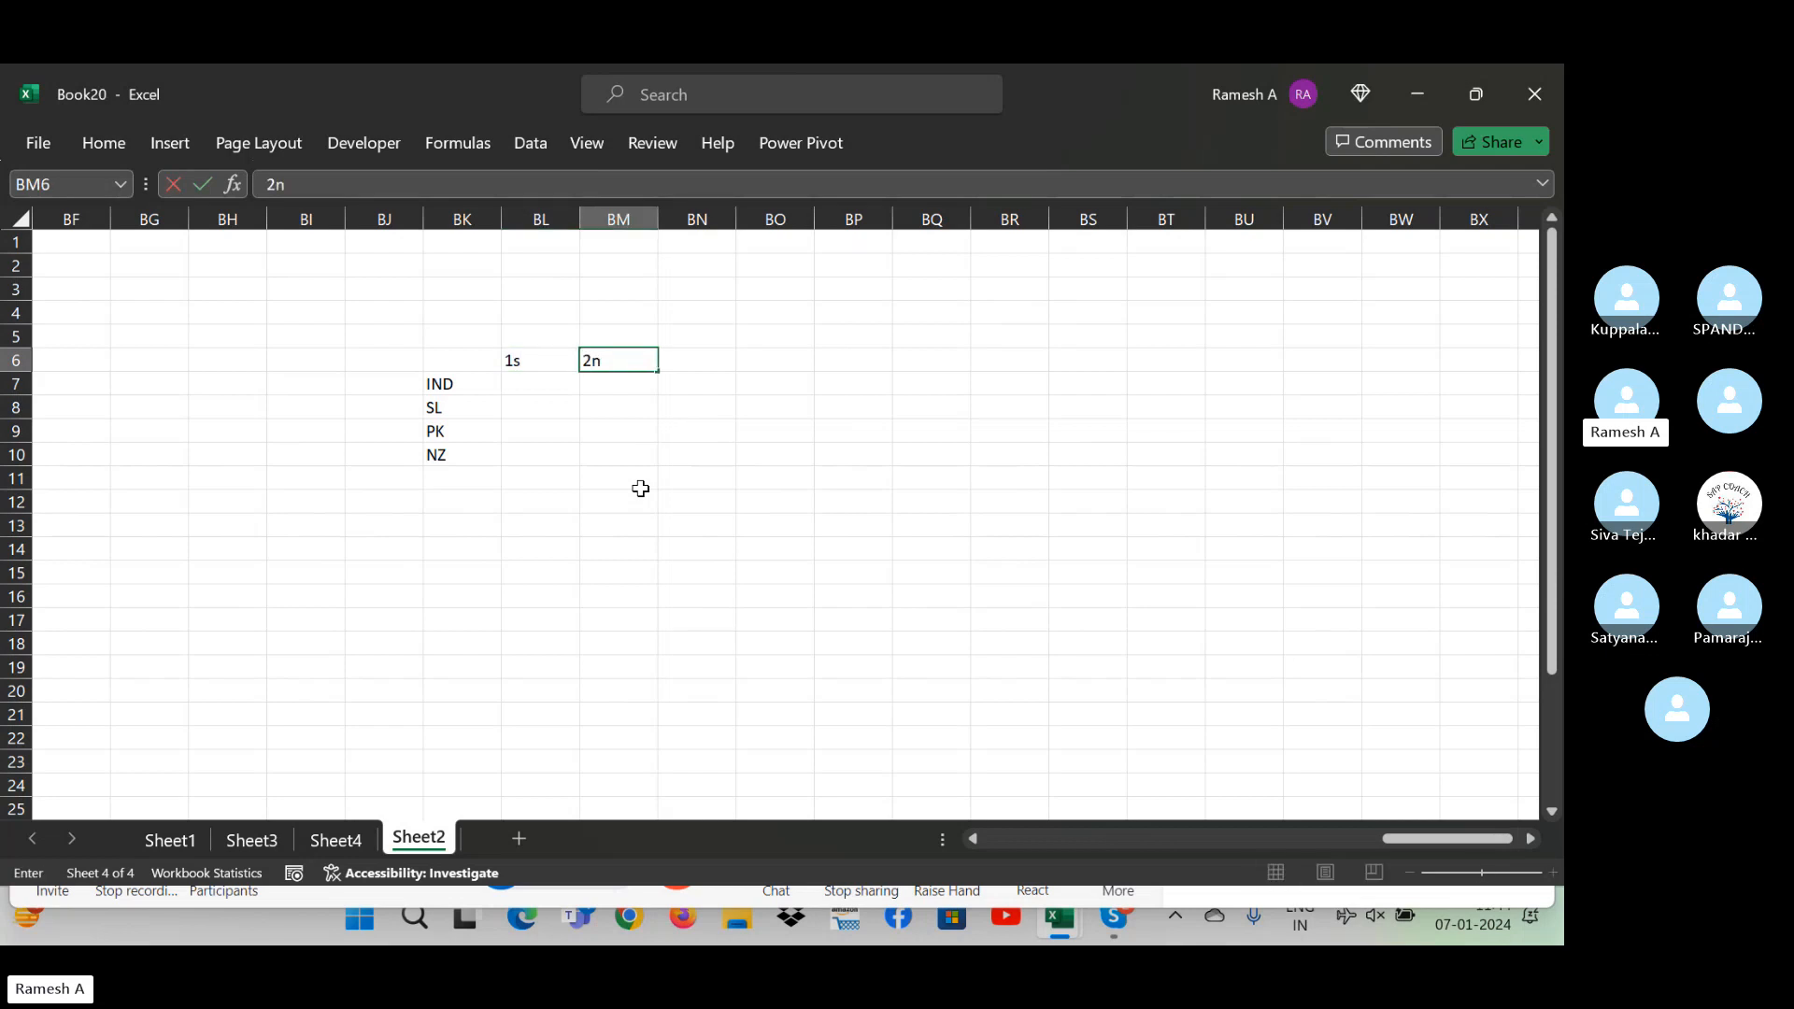
pyautogui.press('Tab')
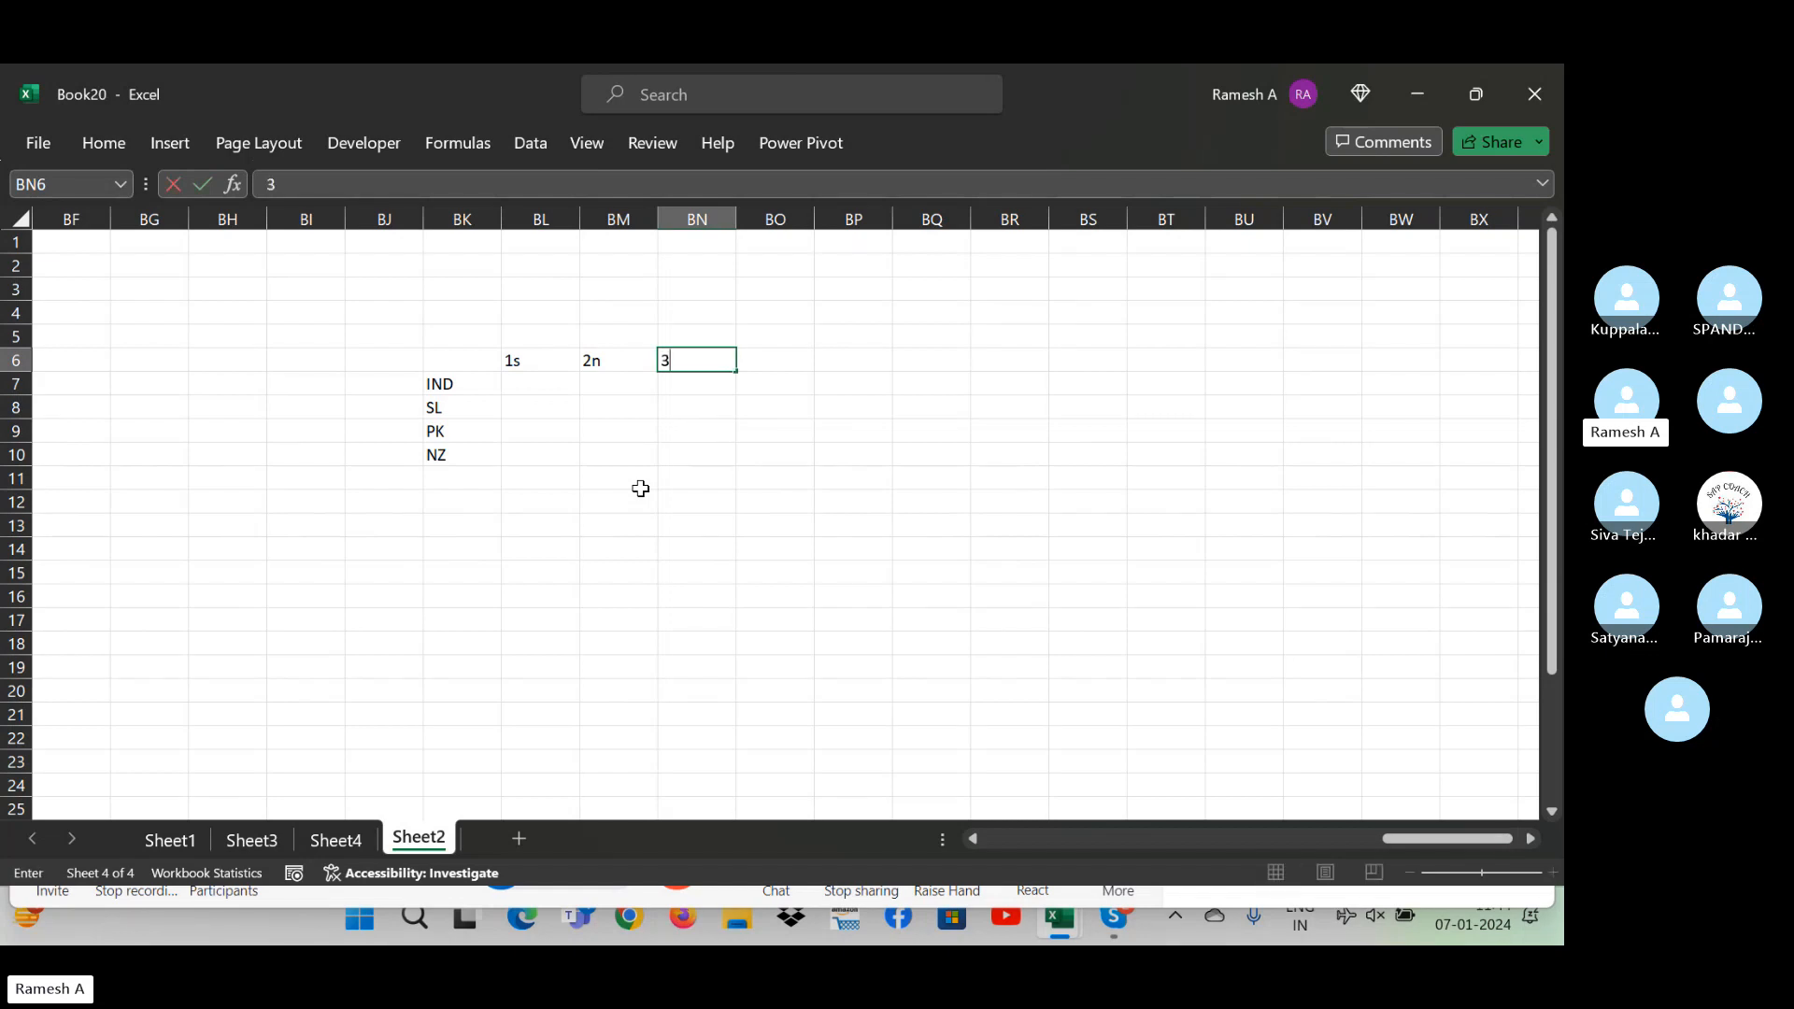
pyautogui.write('3rd')
pyautogui.press('Tab')
pyautogui.press('Tab')
pyautogui.press('Left')
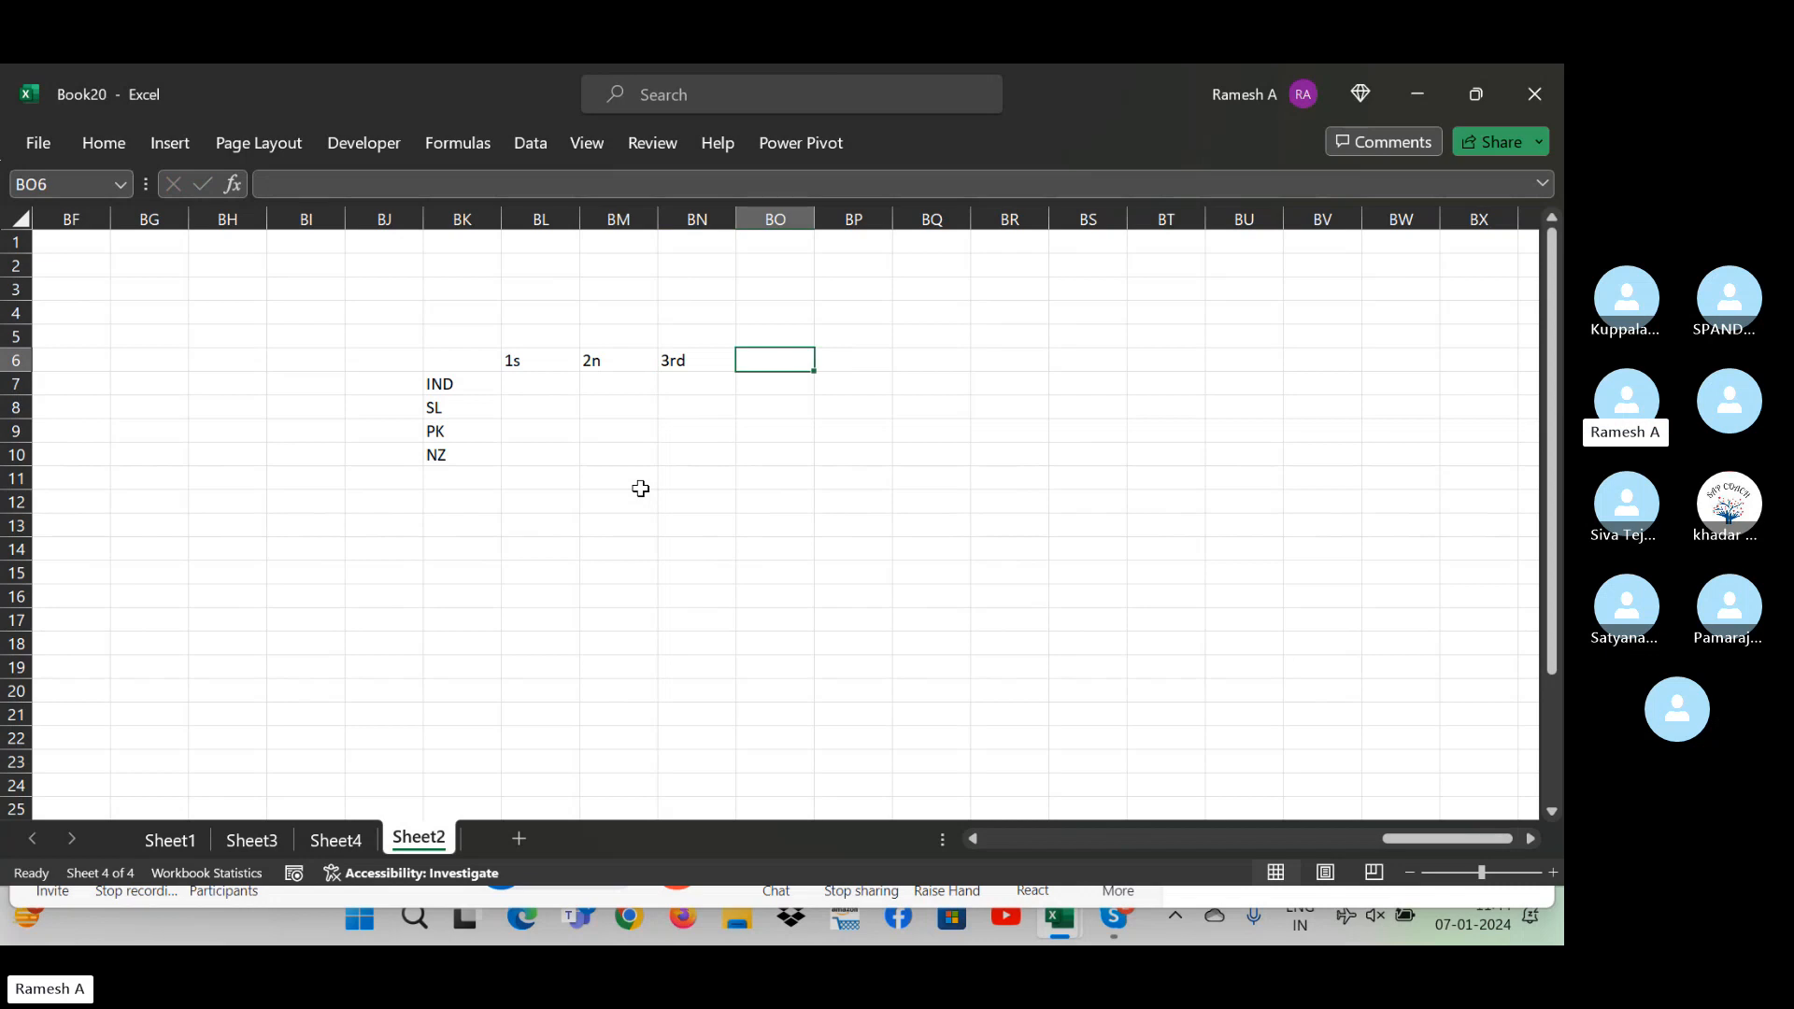
pyautogui.write('4th')
pyautogui.press('Tab')
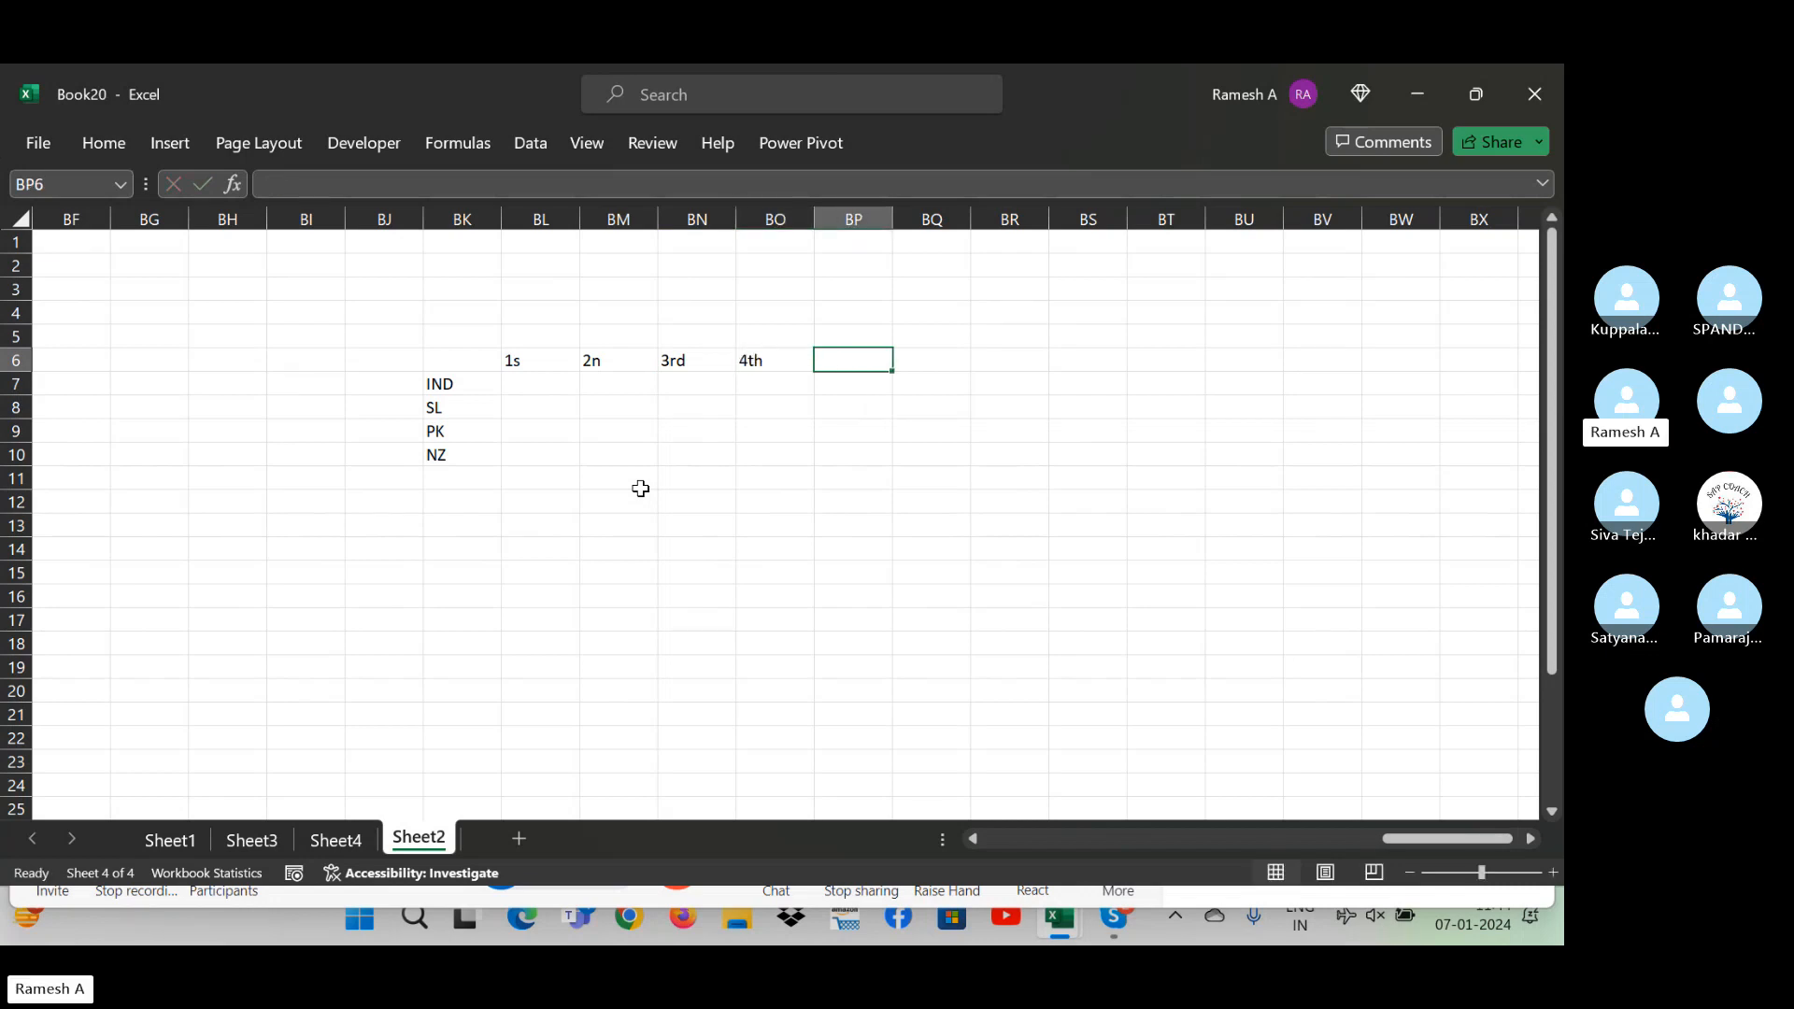
pyautogui.write('Sem')
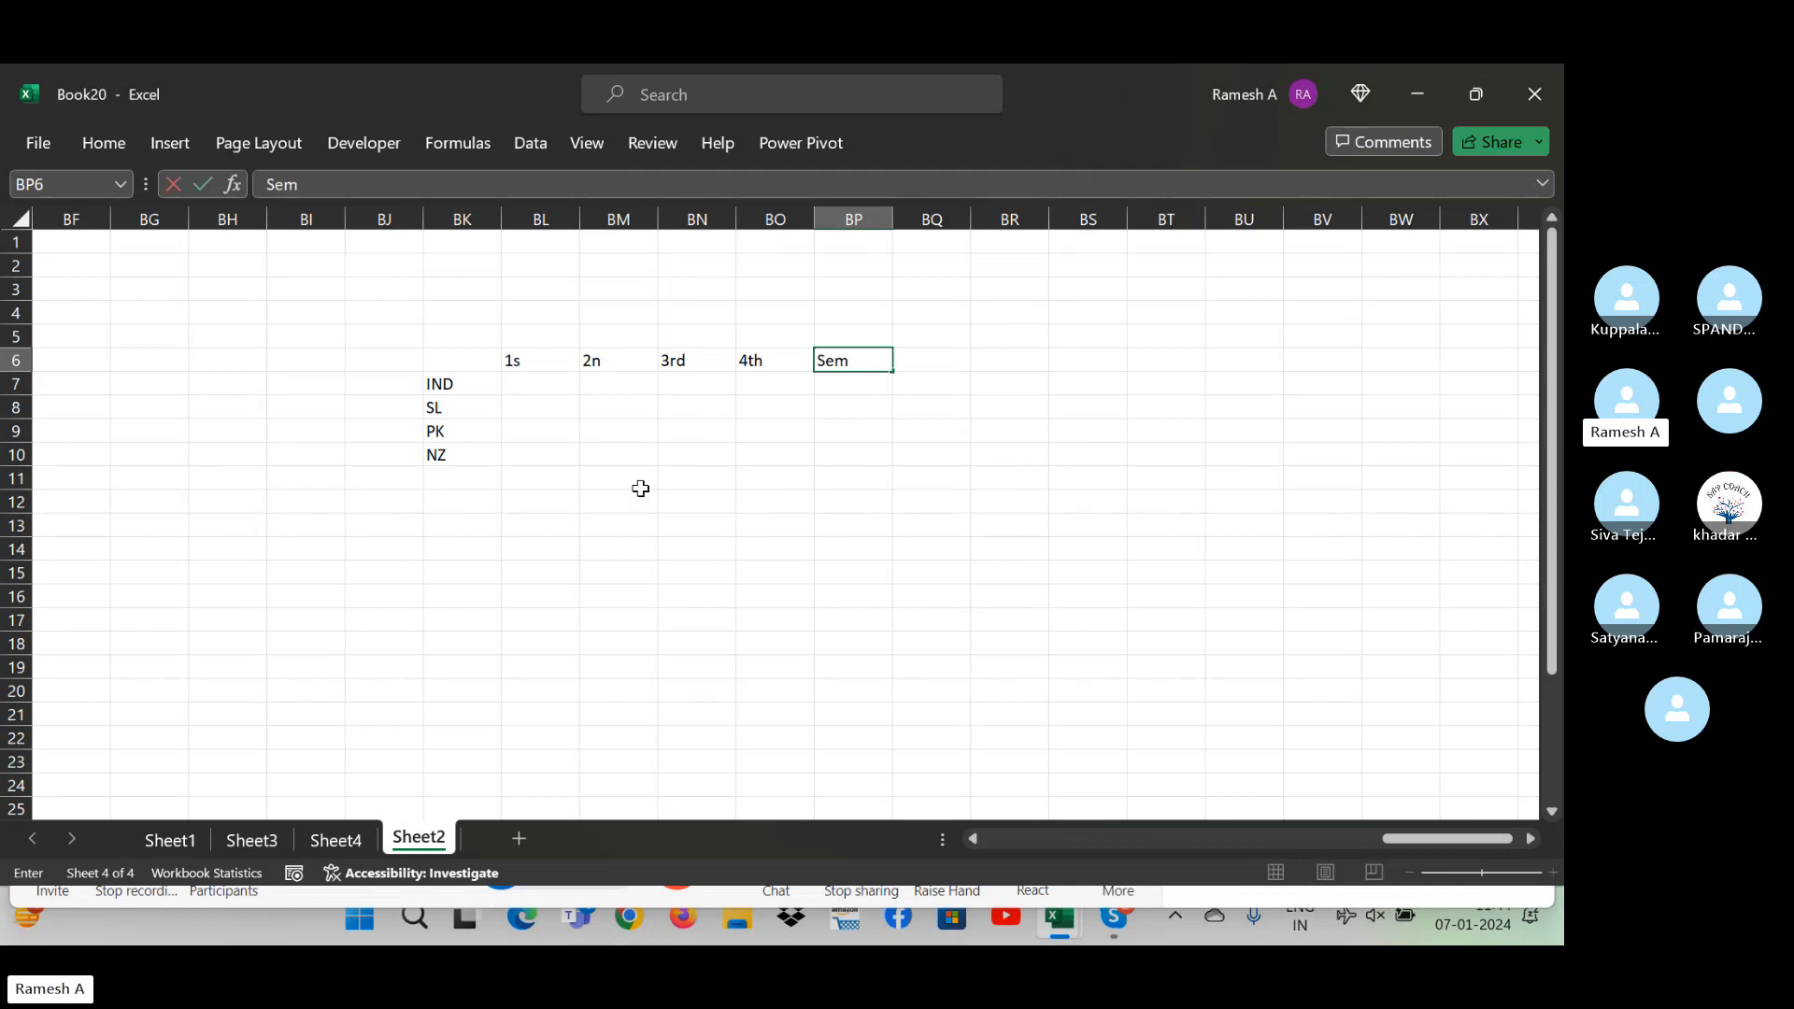
pyautogui.write('i fin')
pyautogui.press('BackSpace')
pyautogui.press('BackSpace')
pyautogui.press('Escape')
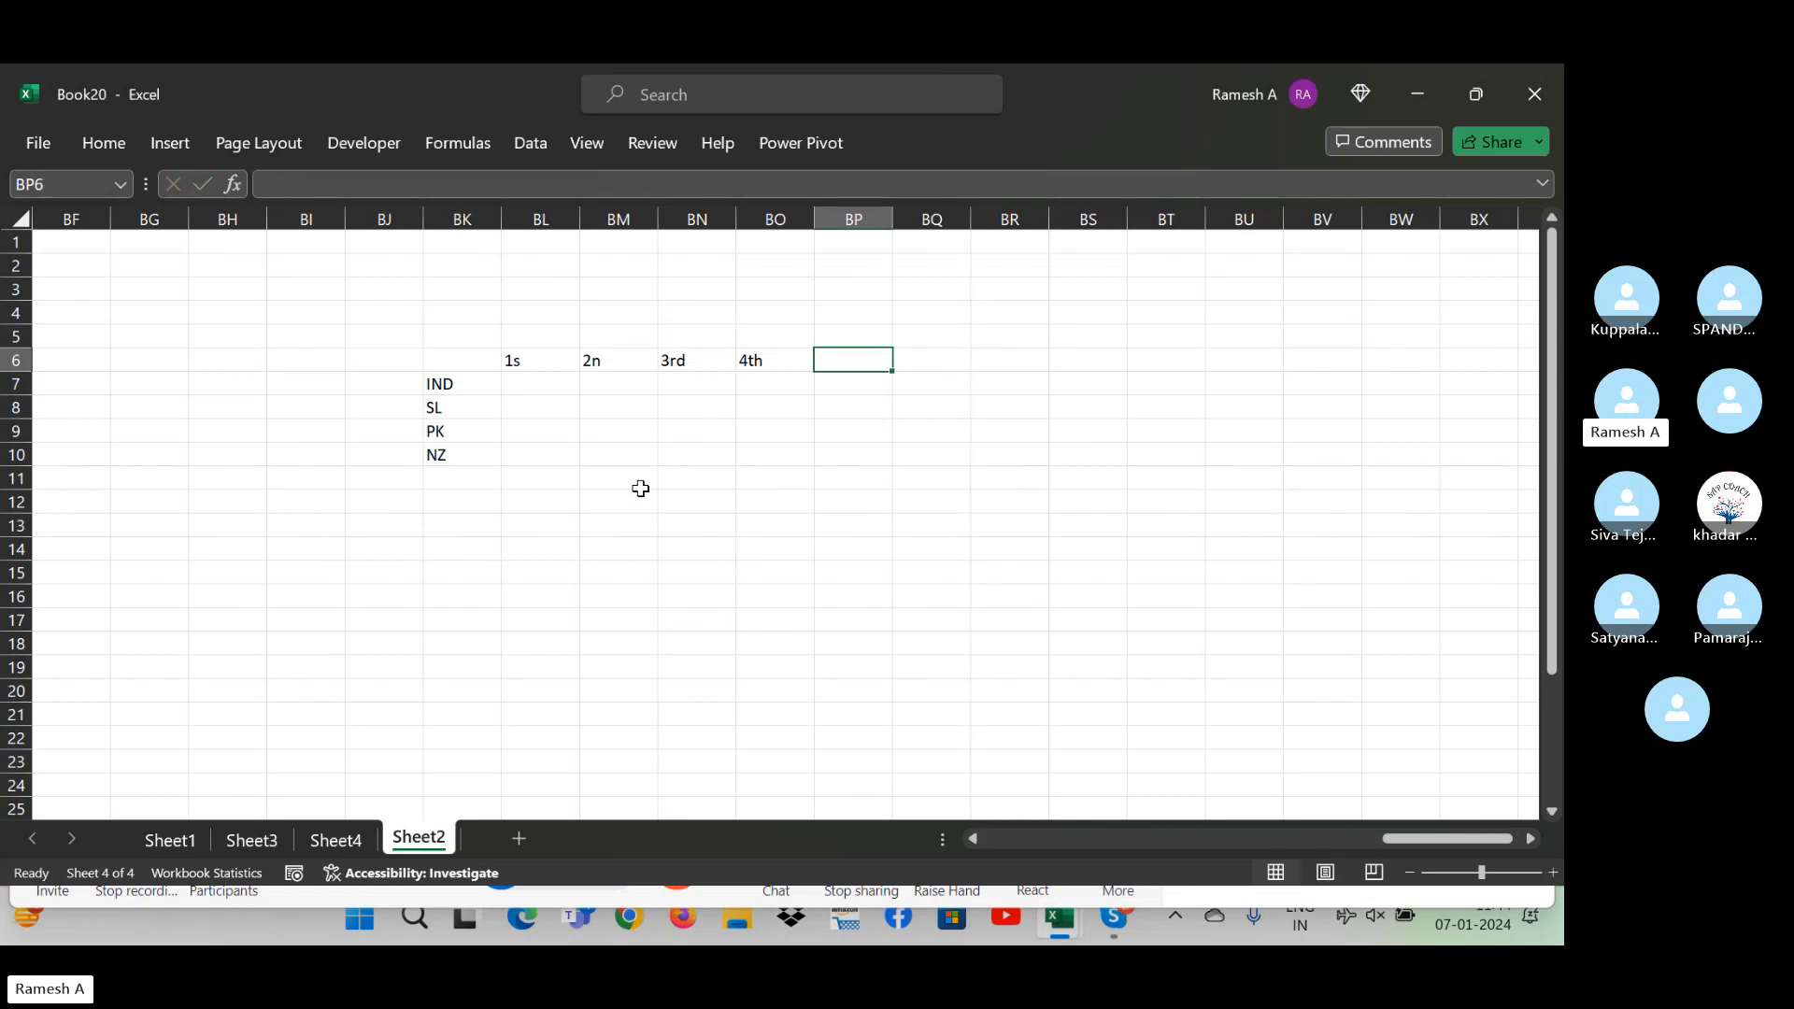
# - Add the headers "next level" in BP6 and "Semi final" in BQ6
pyautogui.write('next ')
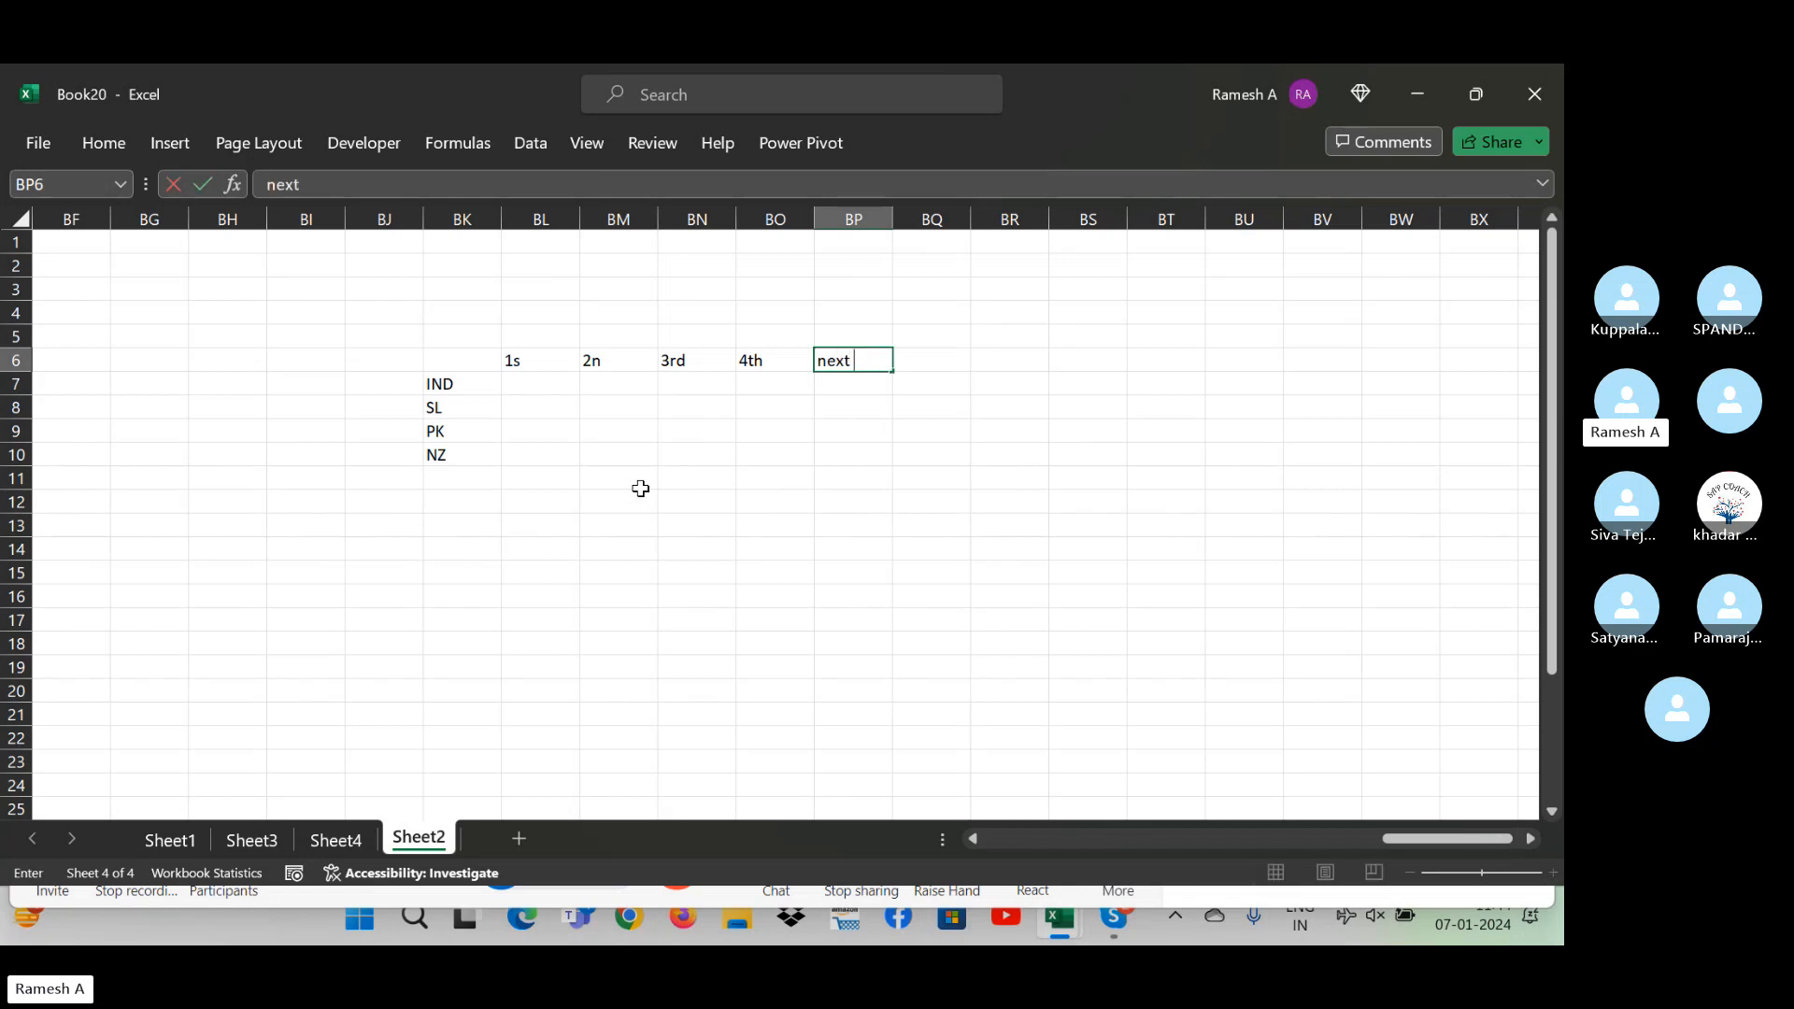
pyautogui.write('level')
pyautogui.press('Tab')
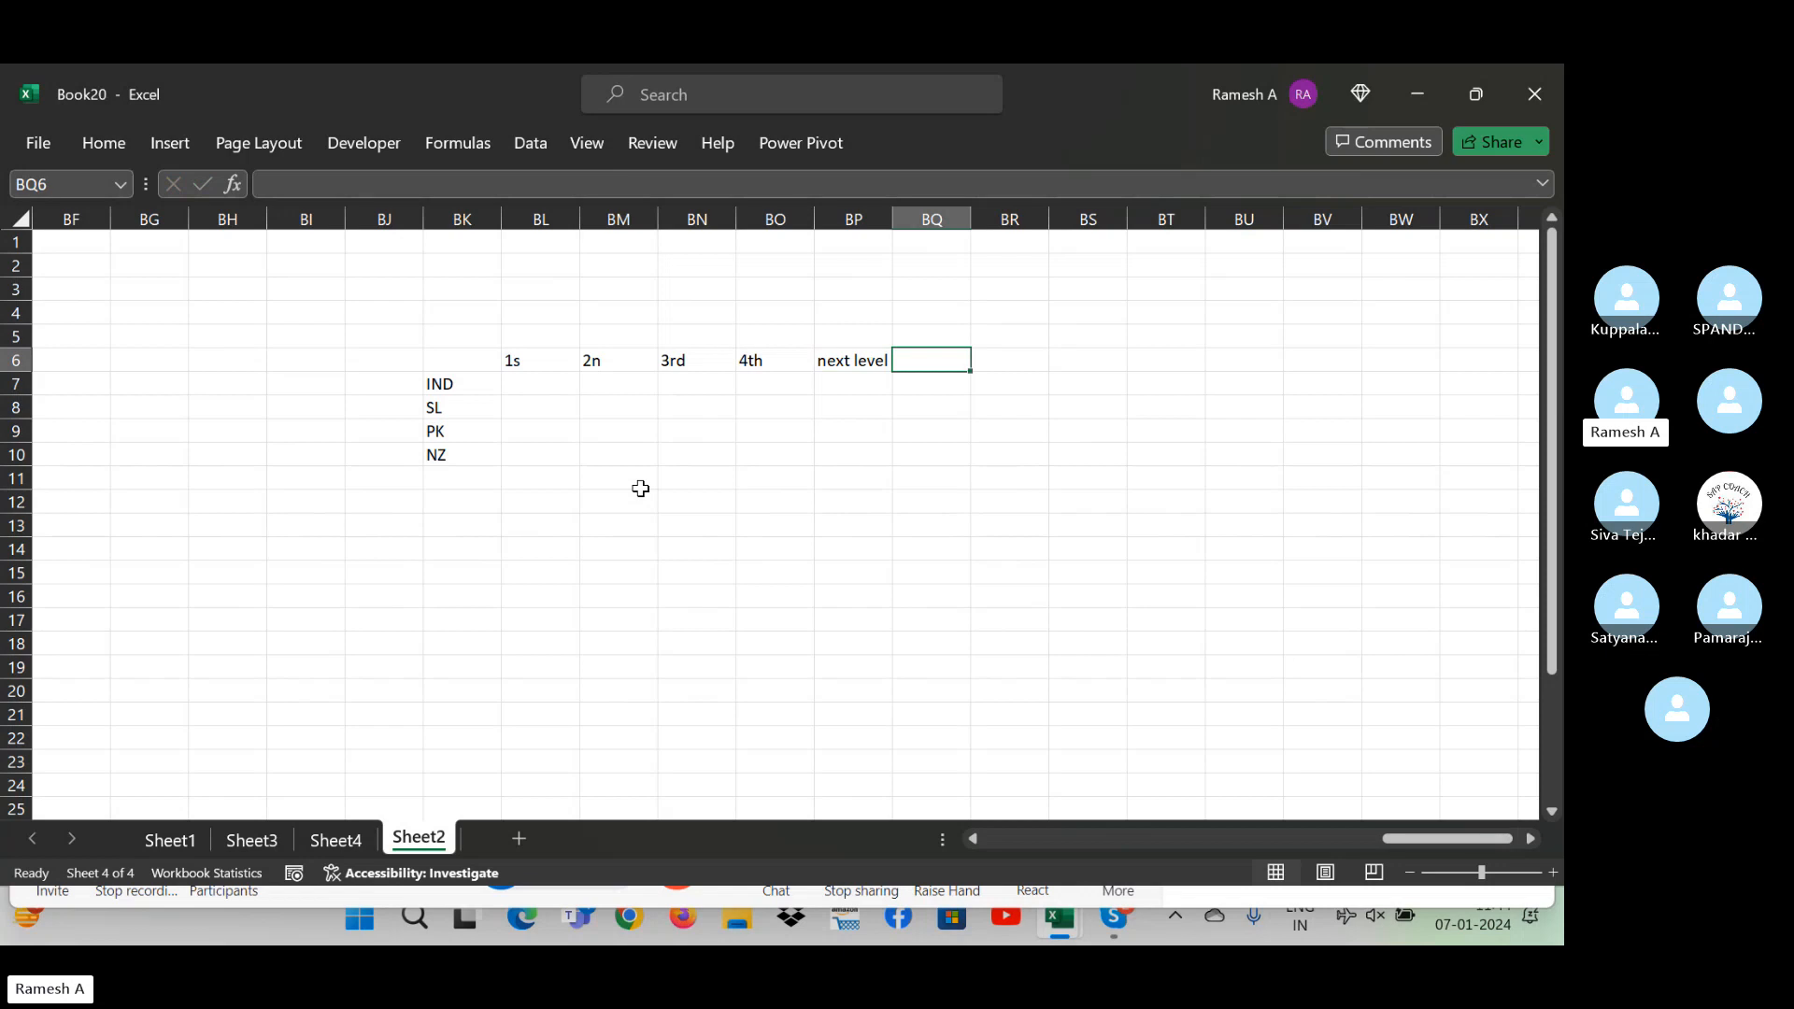
pyautogui.write('Semi')
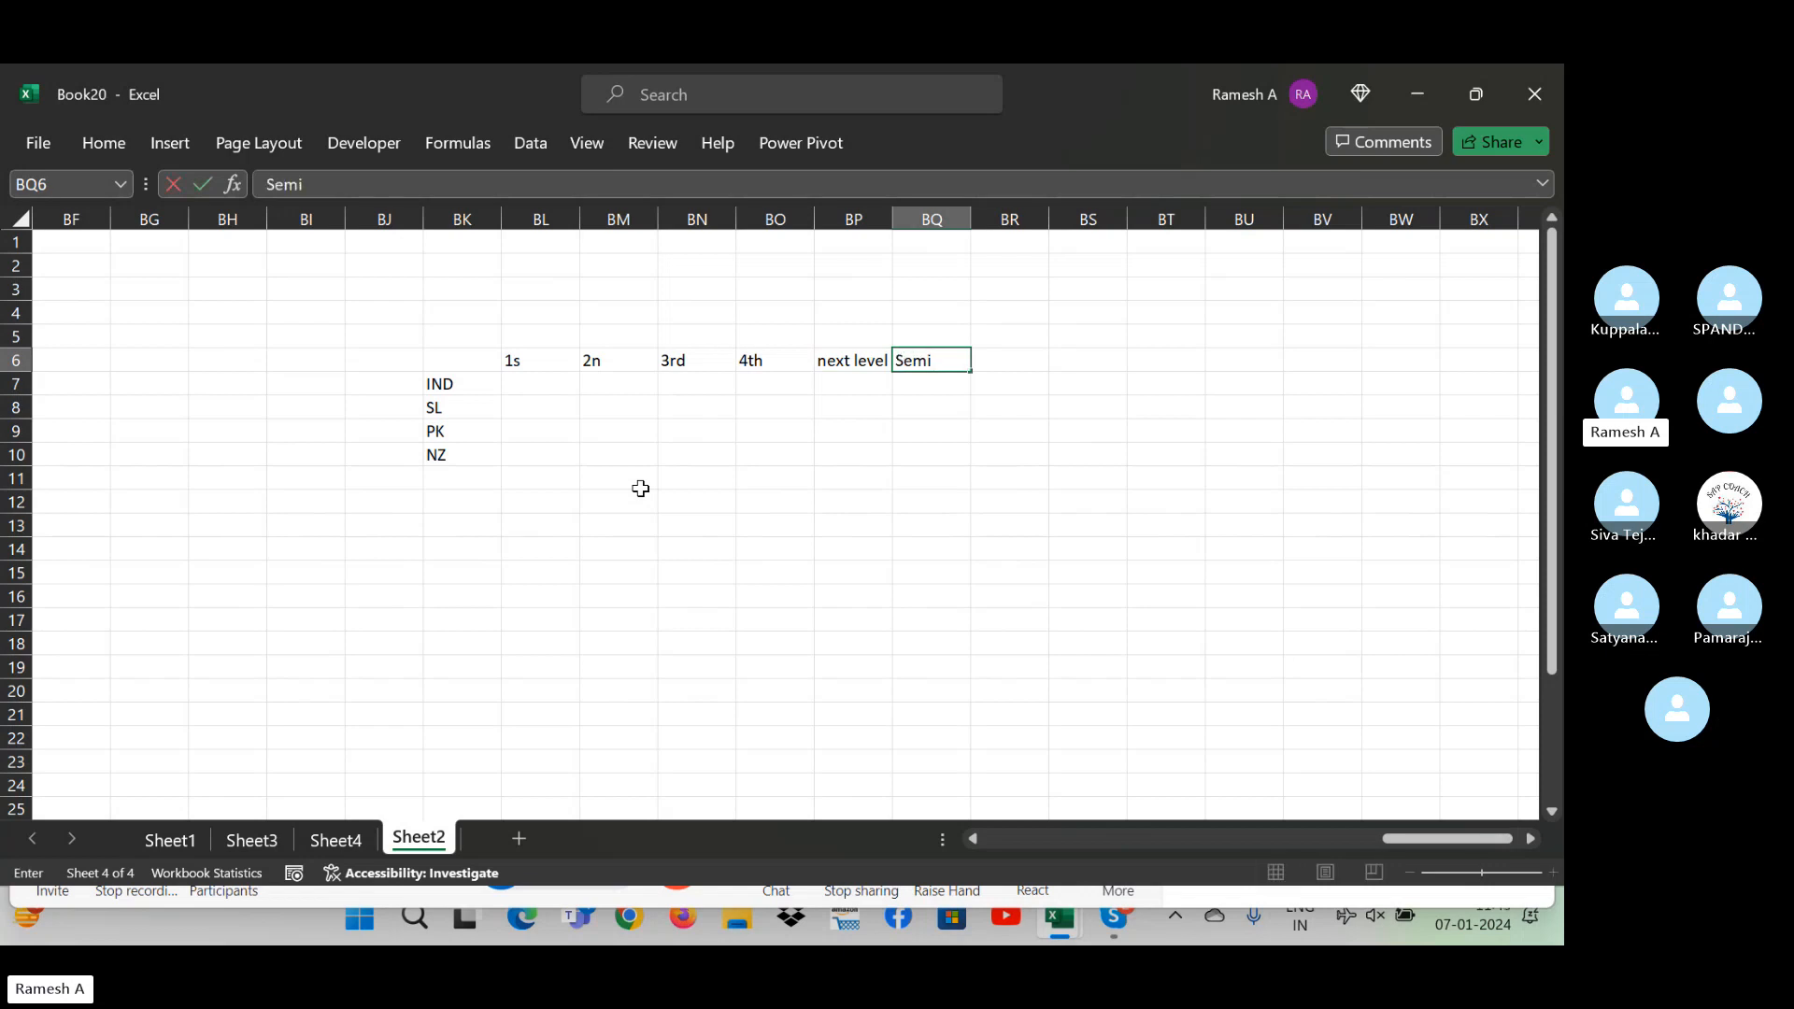
pyautogui.write(' final')
pyautogui.press('Return')
# - Enter IND's match results W, W, L and L in BL7 to BO7
pyautogui.press('Left')
pyautogui.press('Left')
pyautogui.press('Left')
pyautogui.press('Left')
pyautogui.press('Left')
pyautogui.press('Left')
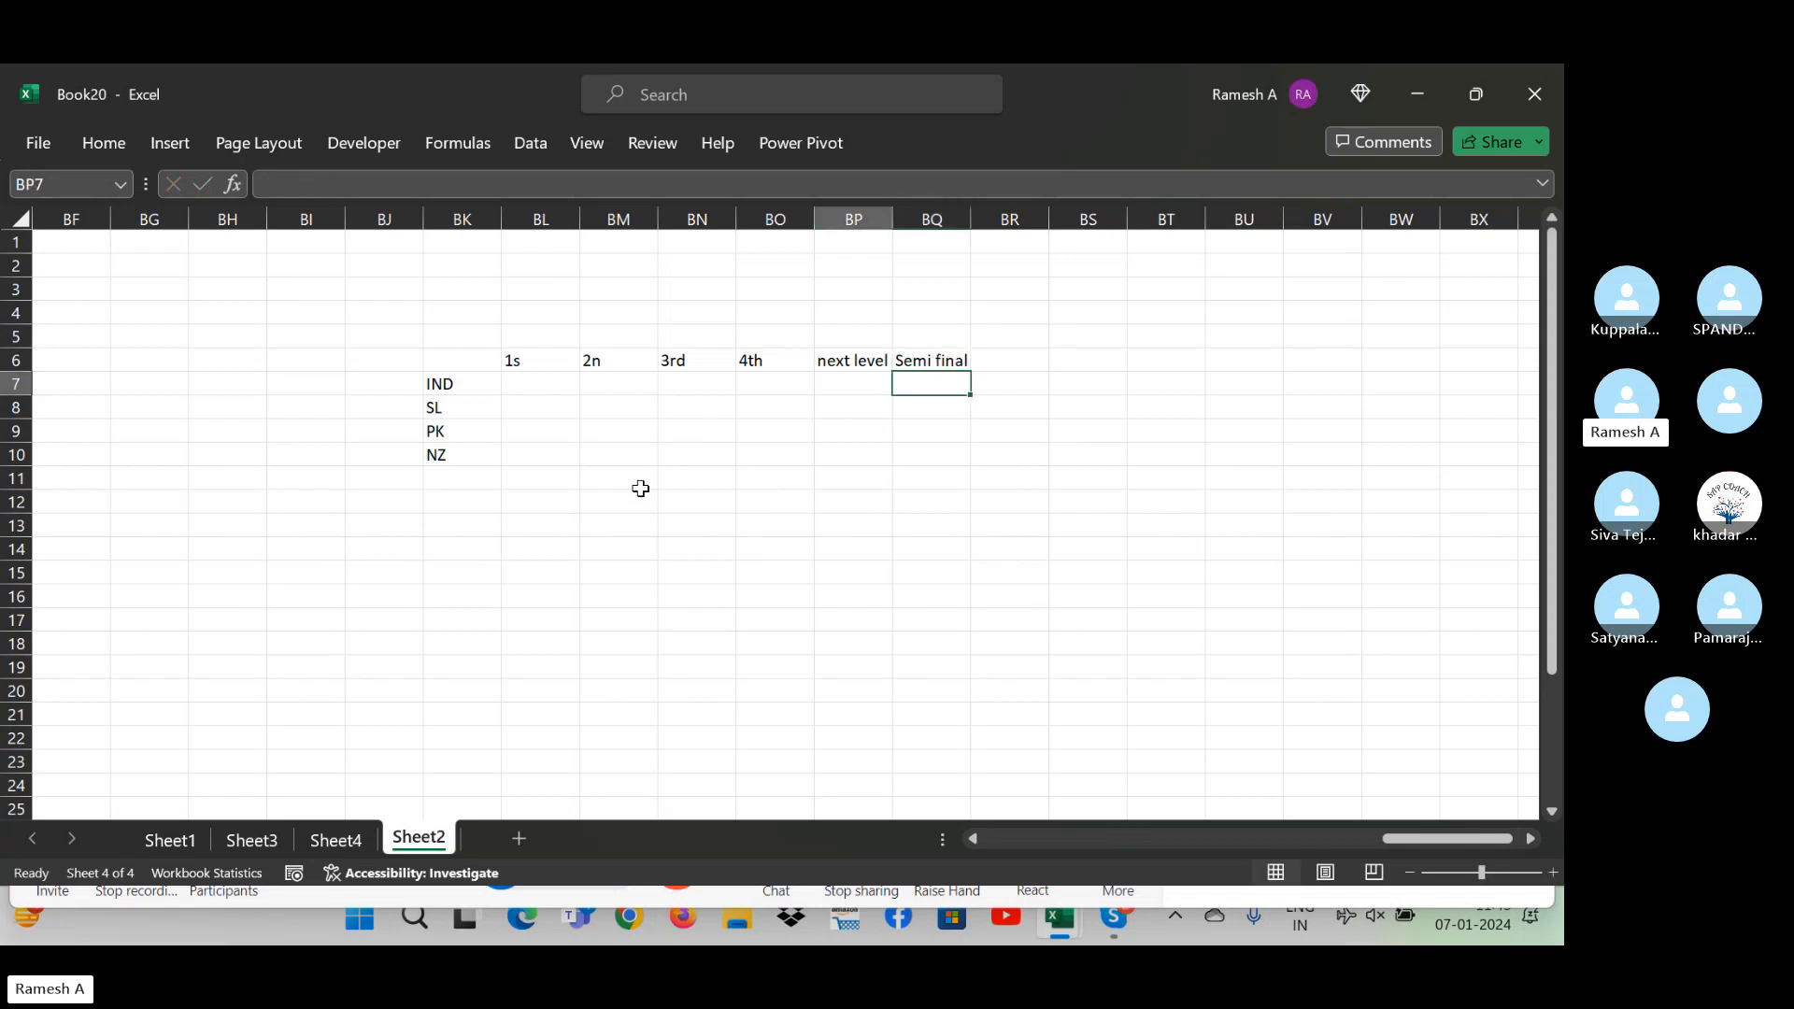
pyautogui.press('Right')
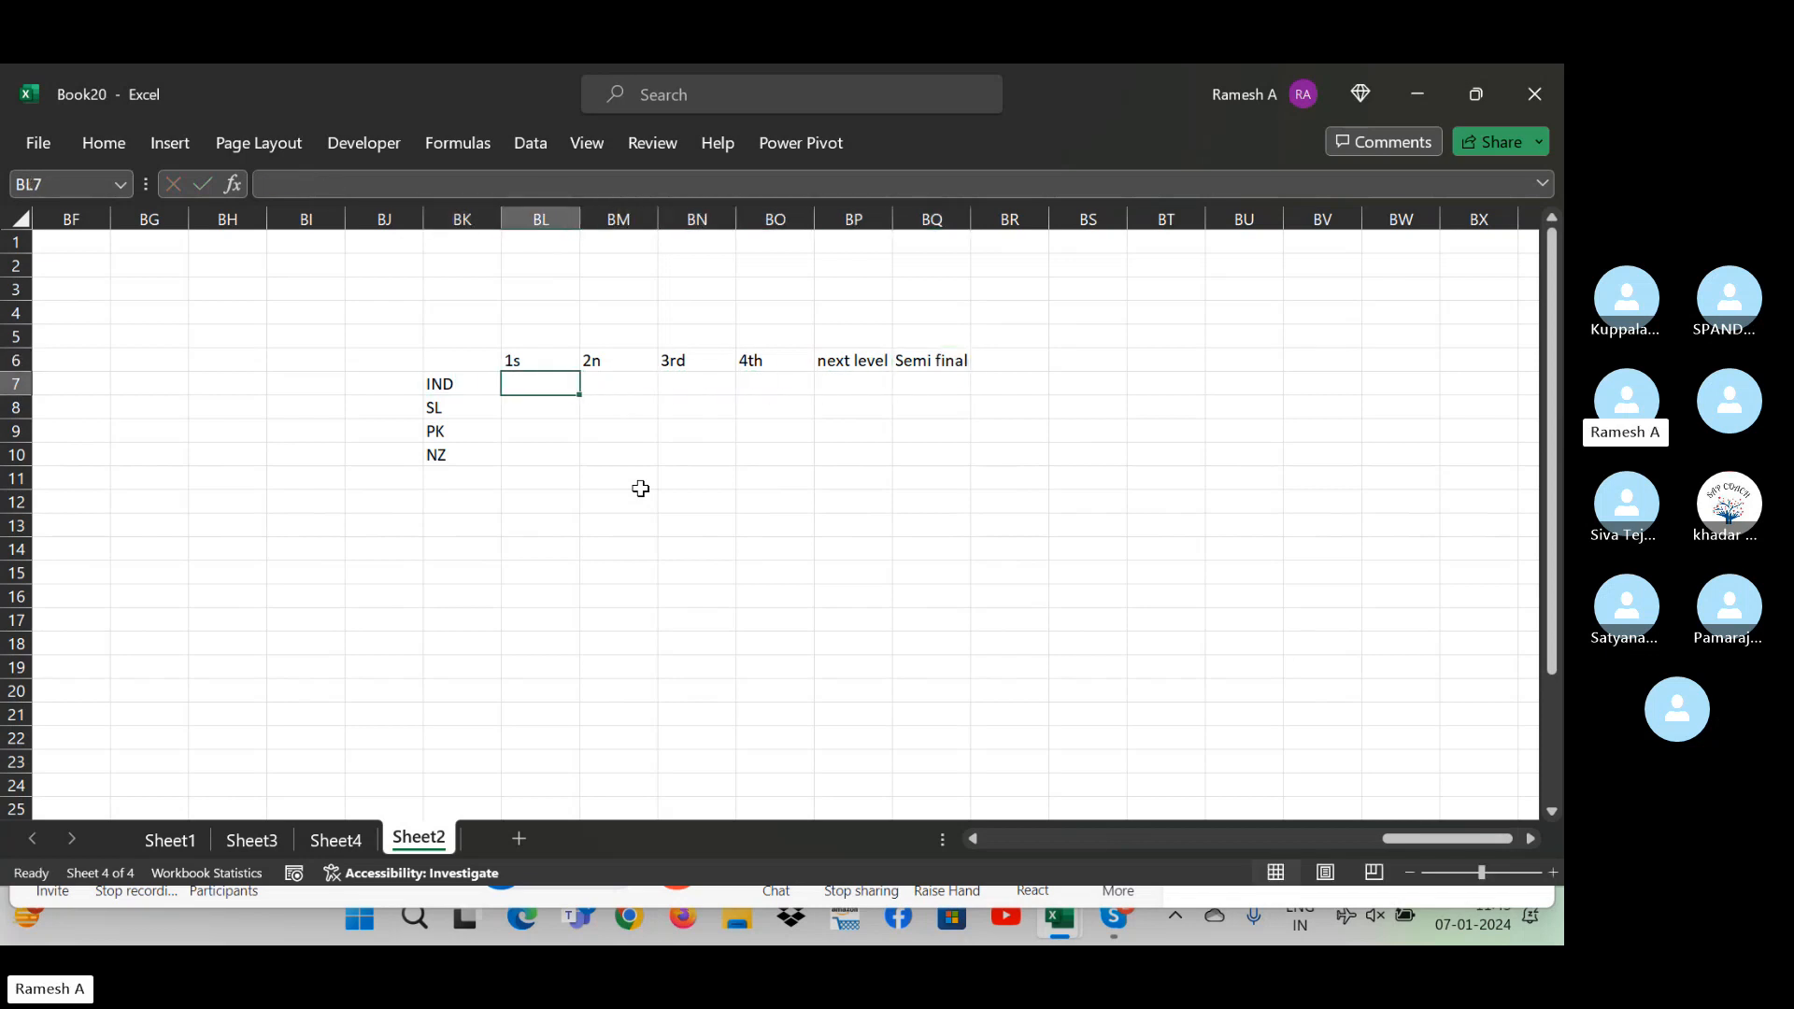
pyautogui.write('W')
pyautogui.press('Right')
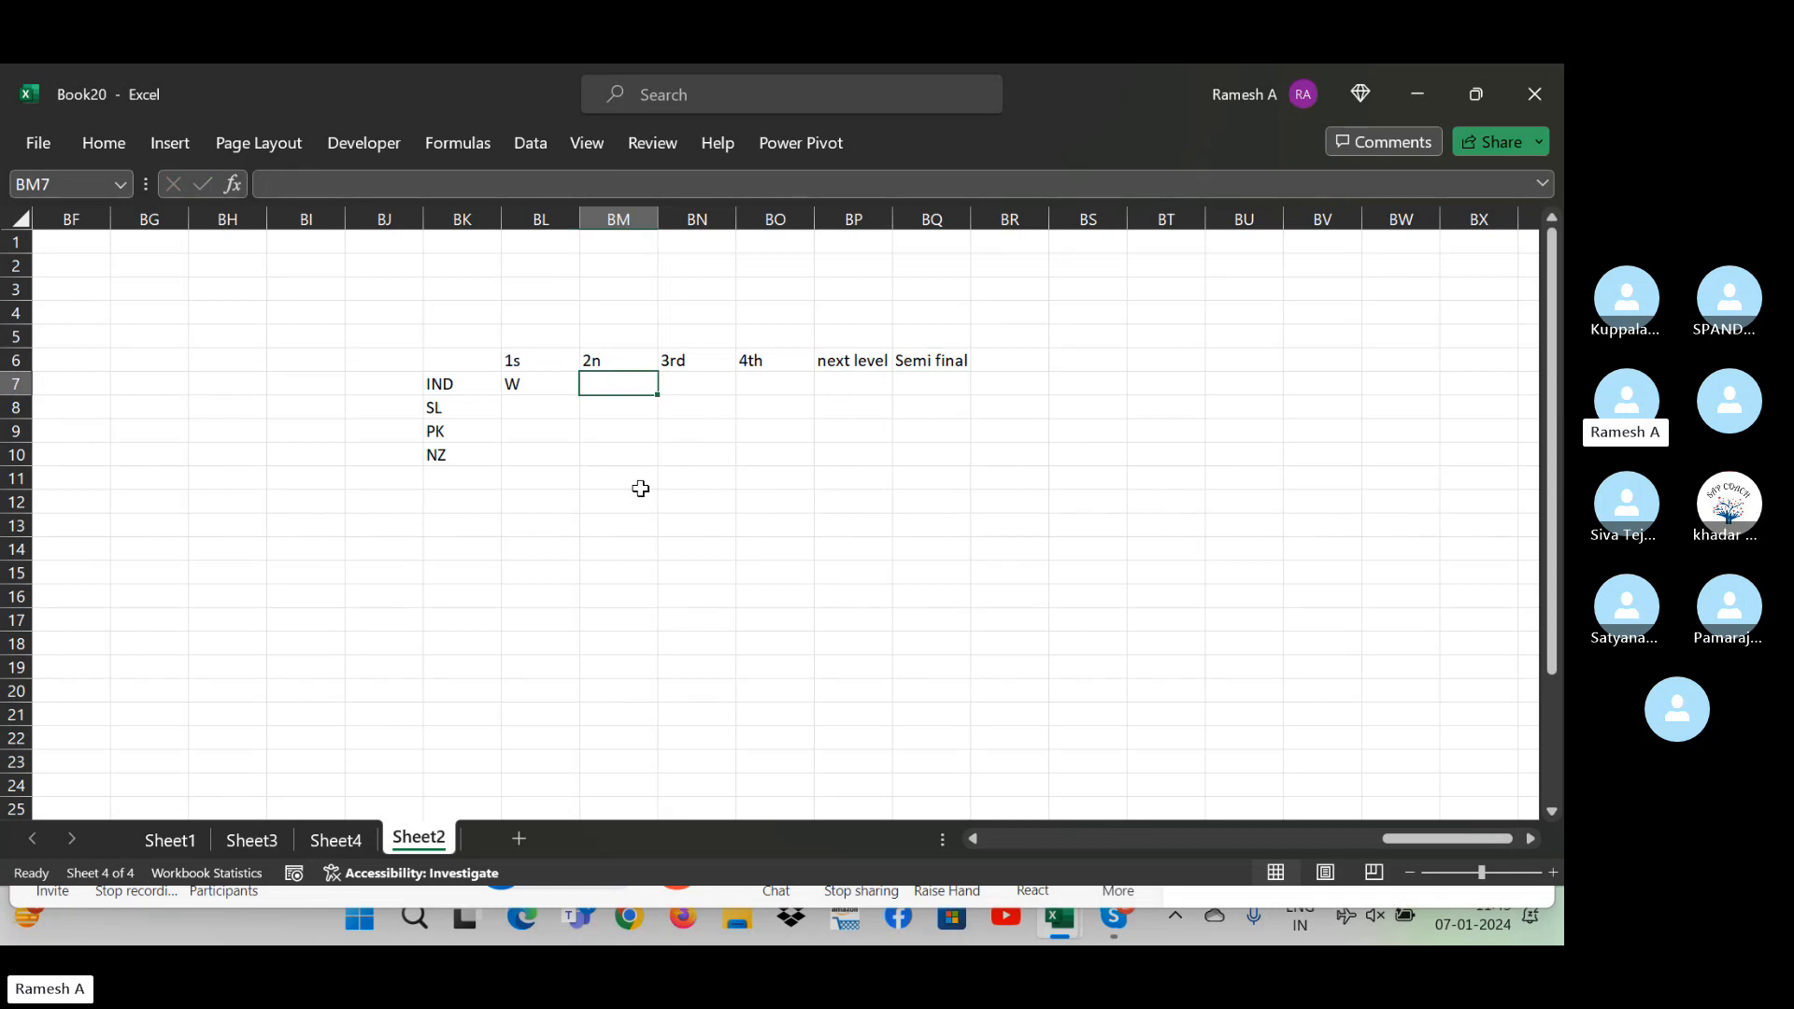
pyautogui.write('W')
pyautogui.press('Right')
pyautogui.write('L')
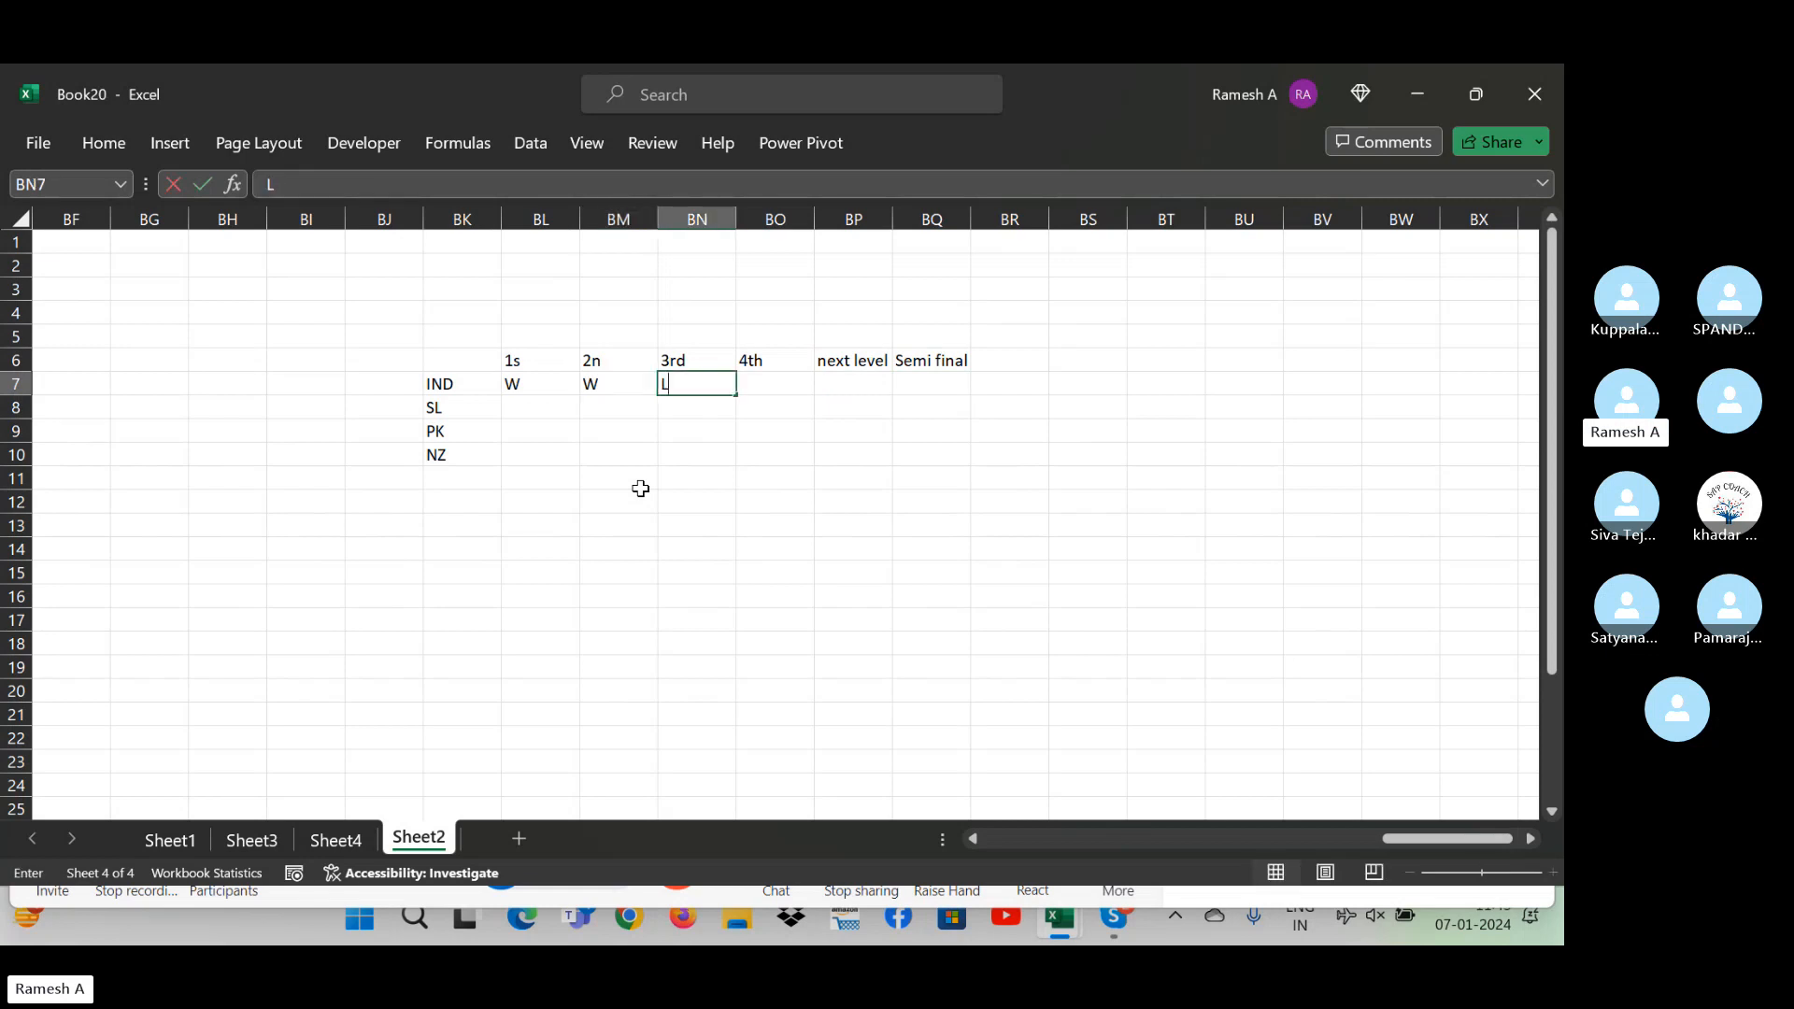
pyautogui.press('Right')
pyautogui.write('L')
# - Enter W in BL8 as SL's first match result
pyautogui.press('Left')
pyautogui.press('Left')
pyautogui.press('Left')
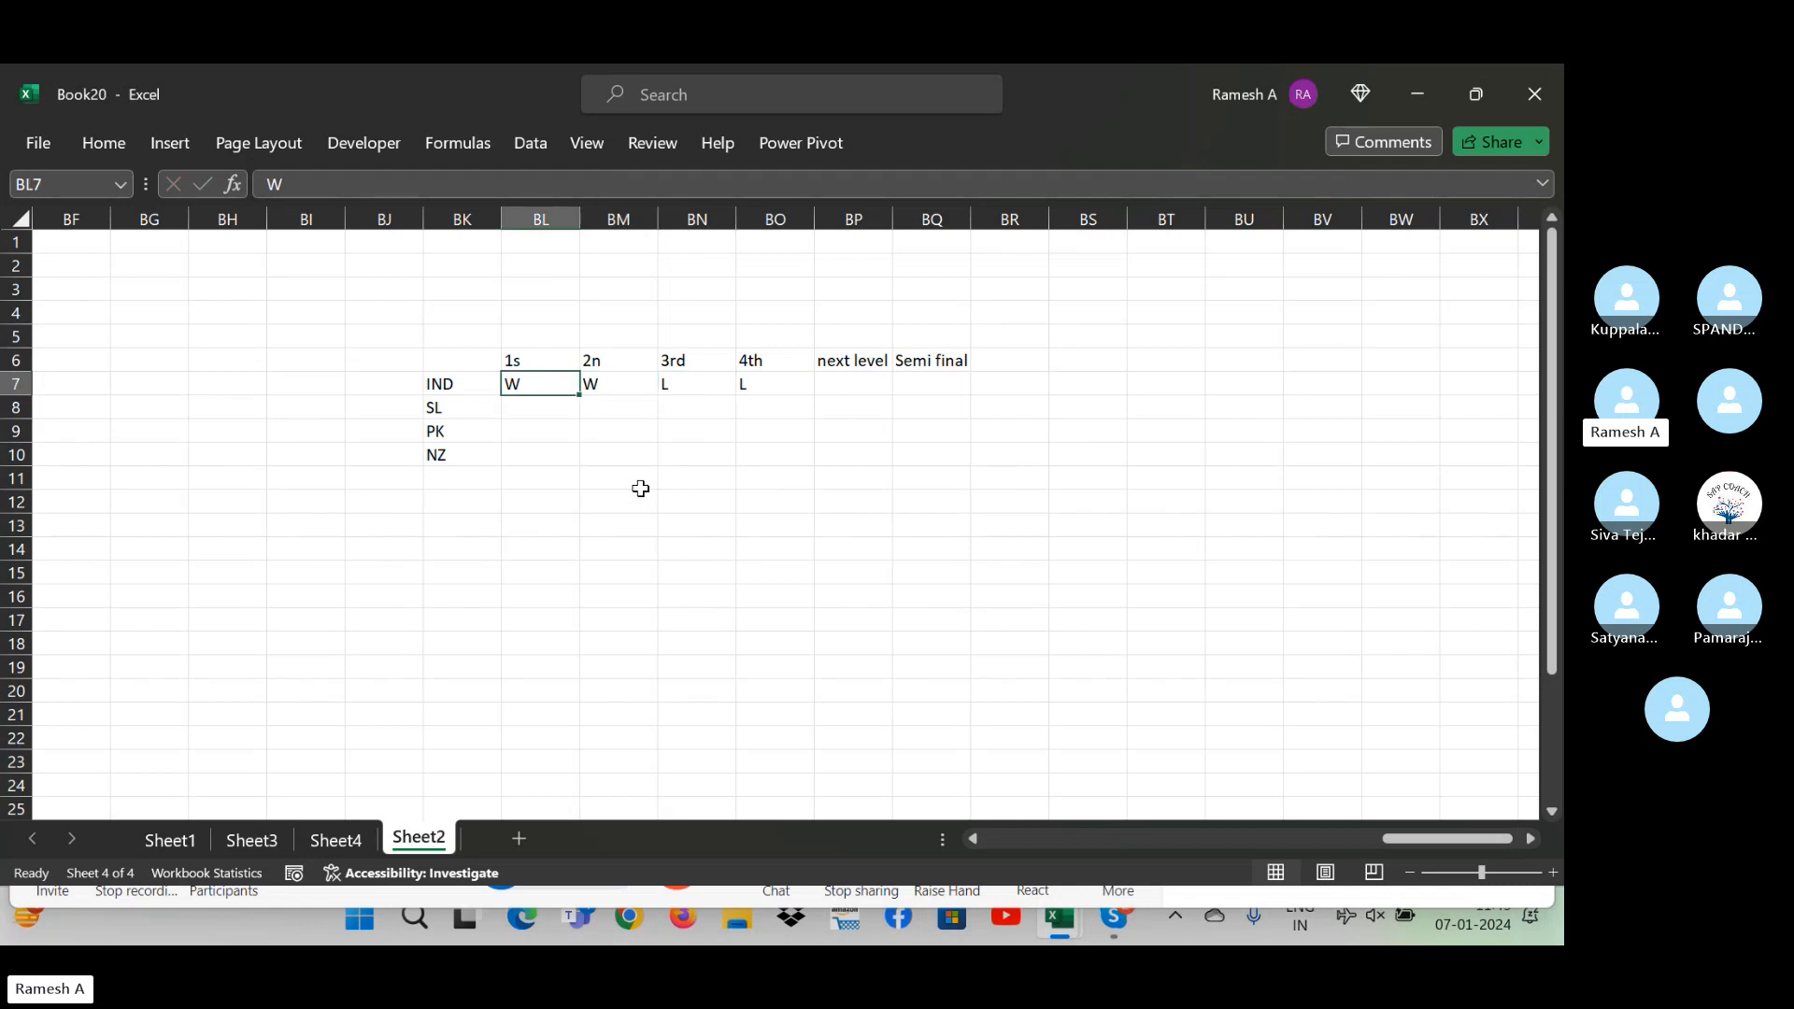
pyautogui.press('Down')
pyautogui.write('W')
pyautogui.press('Down')
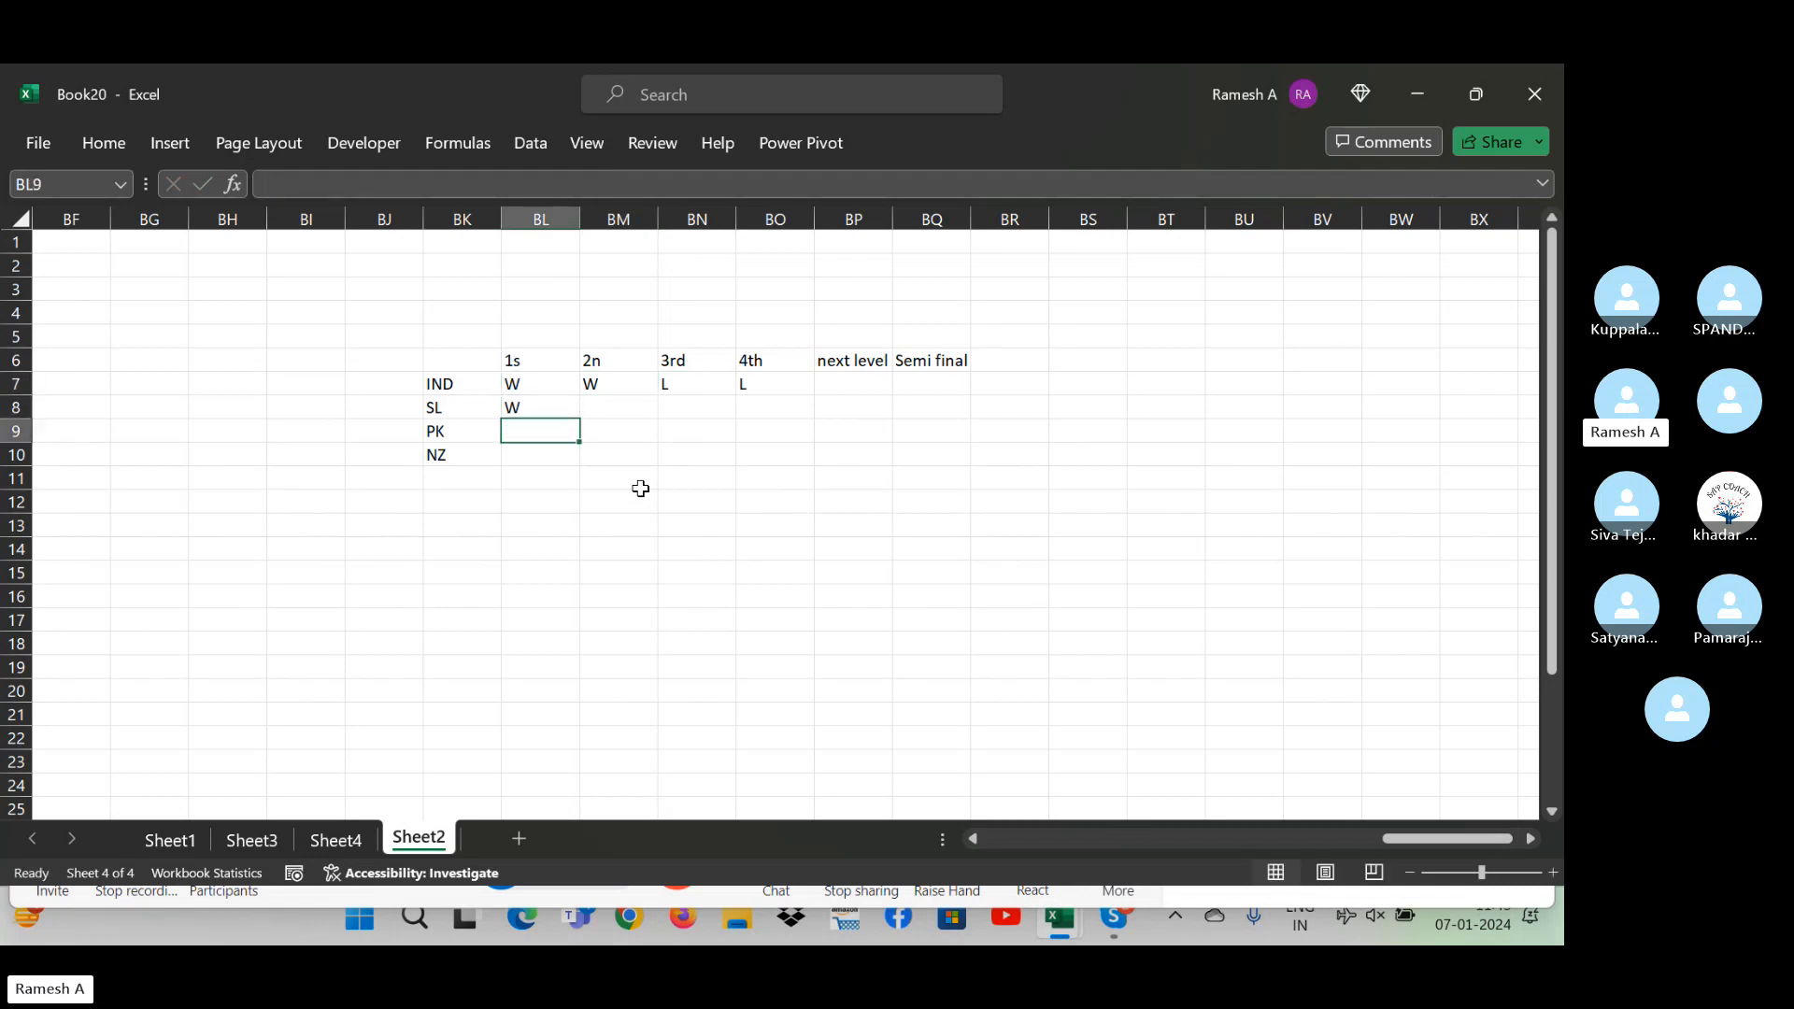
# - Enter L in BL9 for PK and fill it across to BO9
pyautogui.write('L')
pyautogui.hotkey('shift', 'Right')
pyautogui.hotkey('shift', 'Right')
pyautogui.hotkey('shift', 'Right')
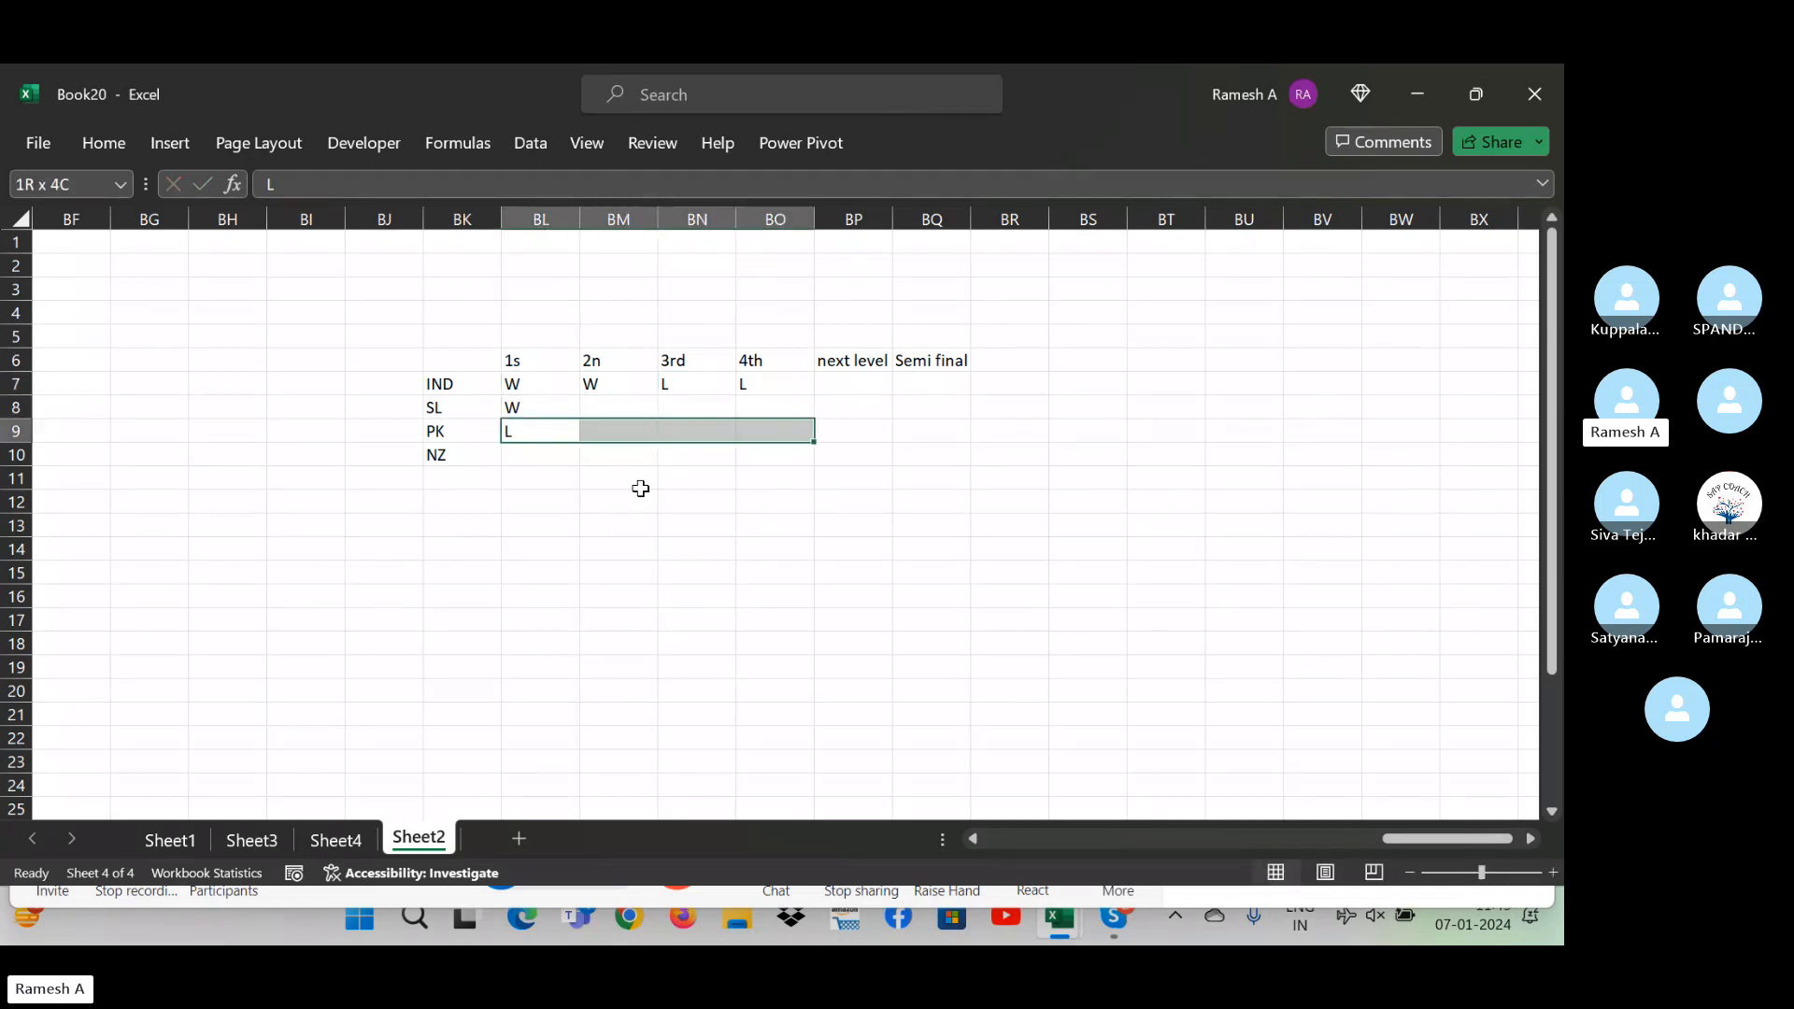
pyautogui.hotkey('ctrl', 'r')
# - Enter NZ's match results W, L, L and L in BL10 to BO10
pyautogui.press('Down')
pyautogui.write('W')
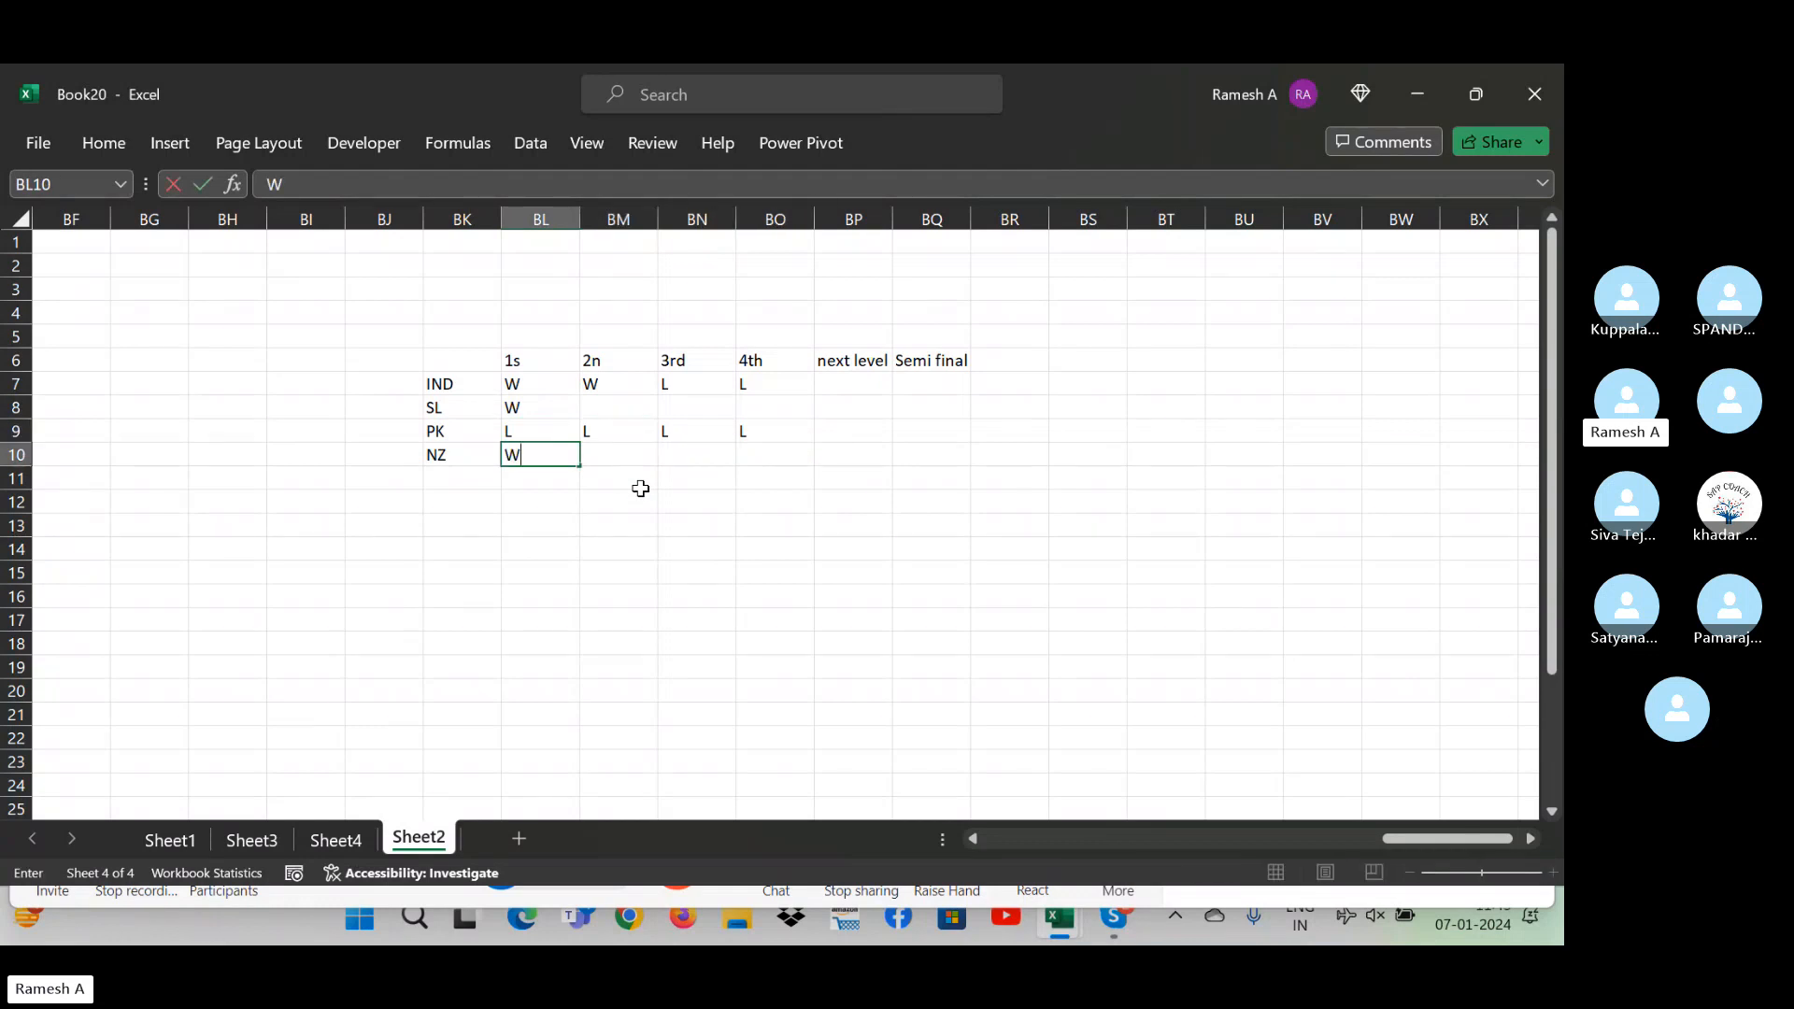
pyautogui.press('Right')
pyautogui.write('L')
pyautogui.press('Right')
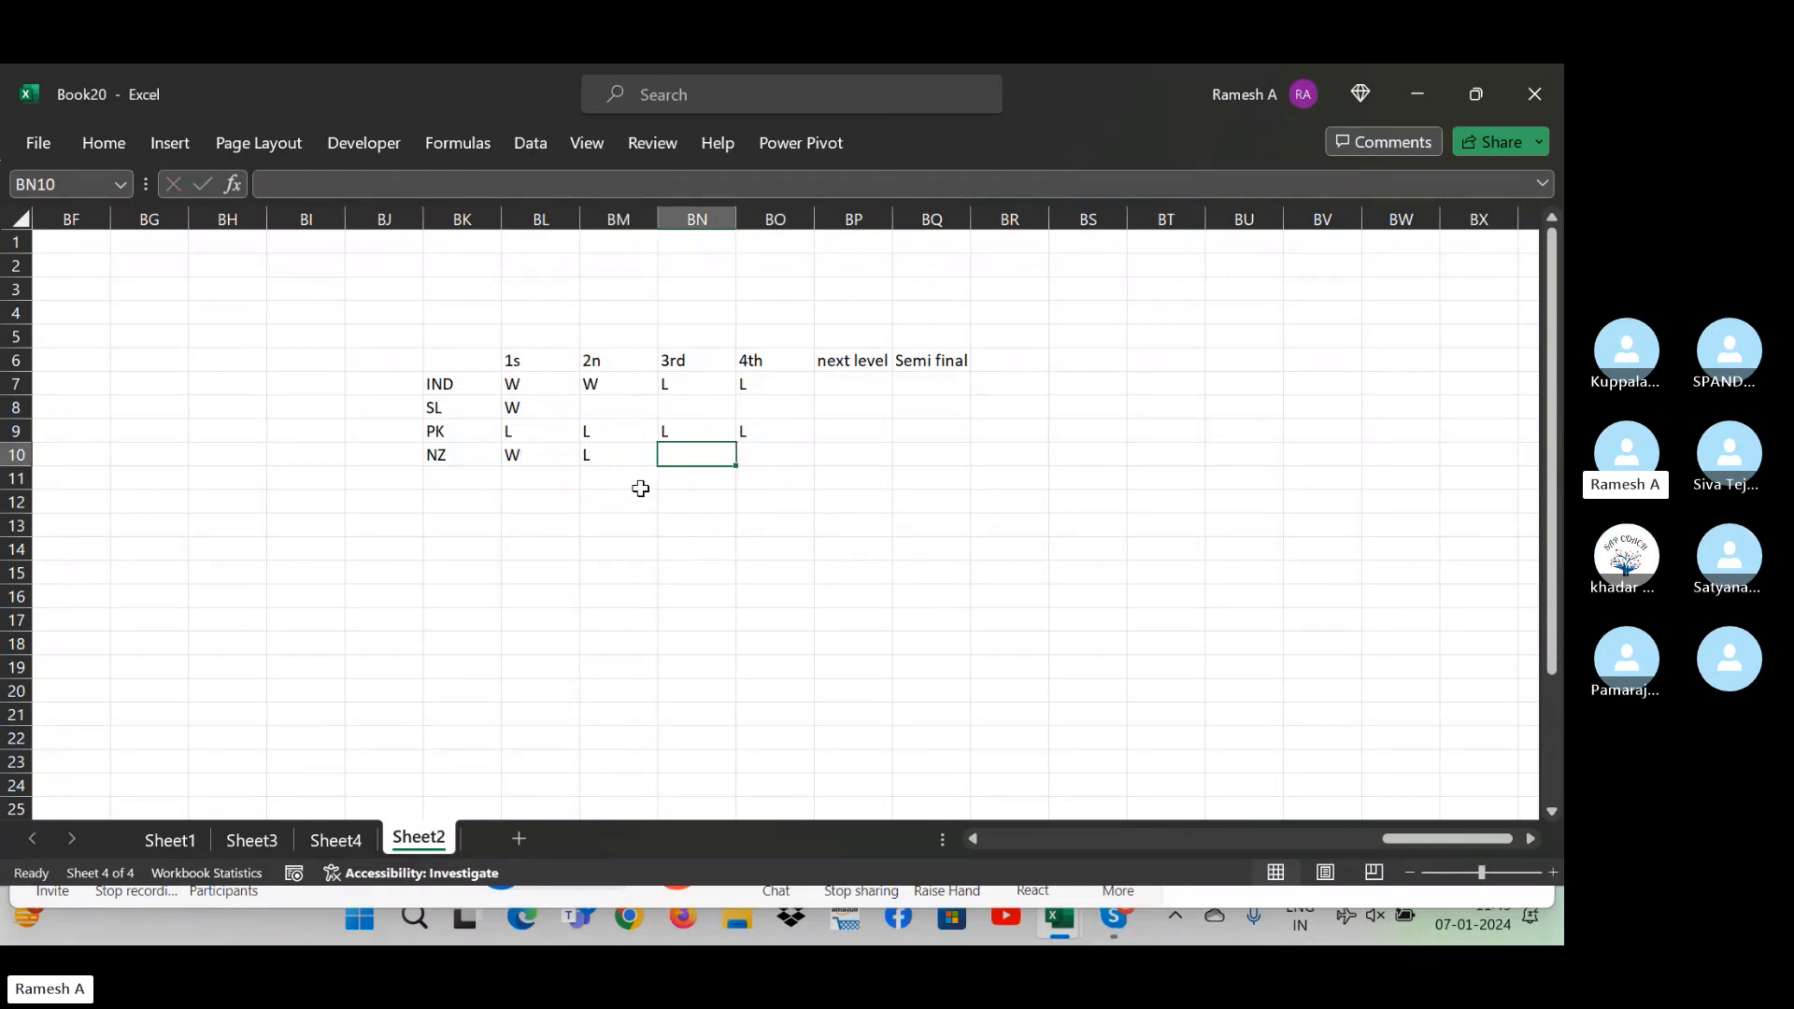
pyautogui.write('L')
pyautogui.press('Right')
pyautogui.write('L')
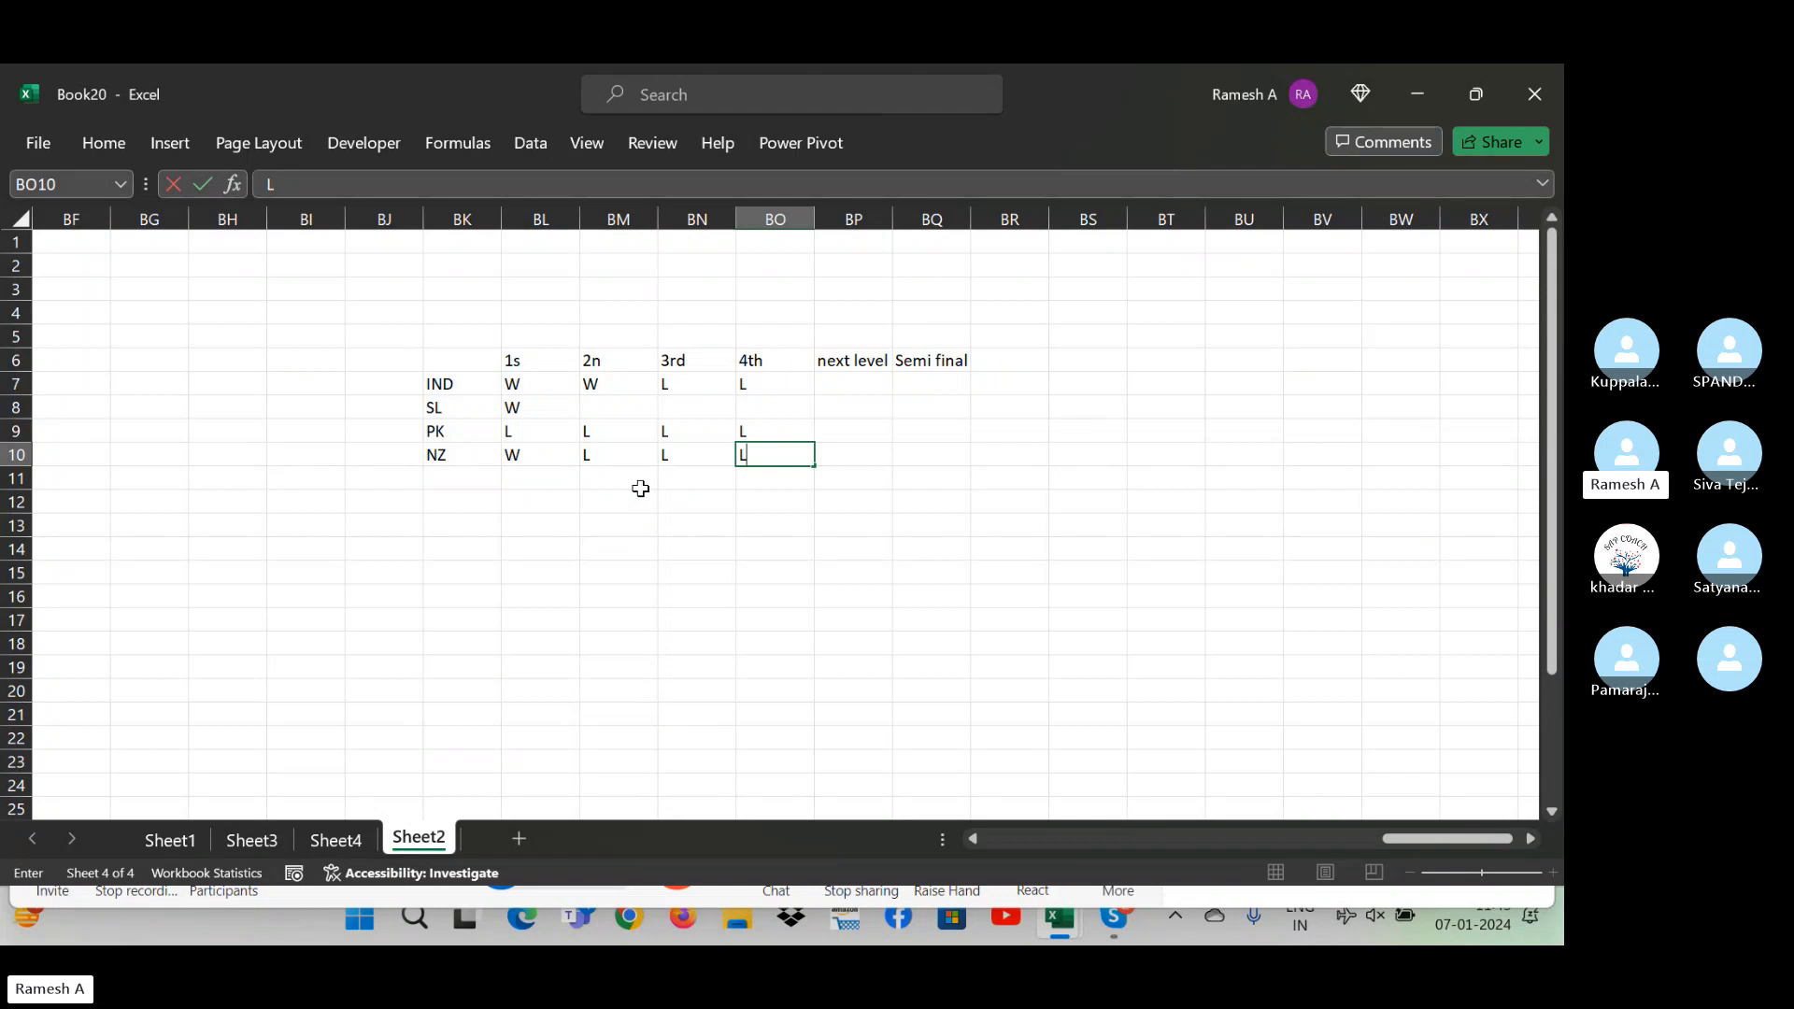
# - Complete SL's match results with L in BM8, W in BN8 and L in BO8
pyautogui.press('Up')
pyautogui.press('Up')
pyautogui.press('Left')
pyautogui.write('W')
pyautogui.press('Left')
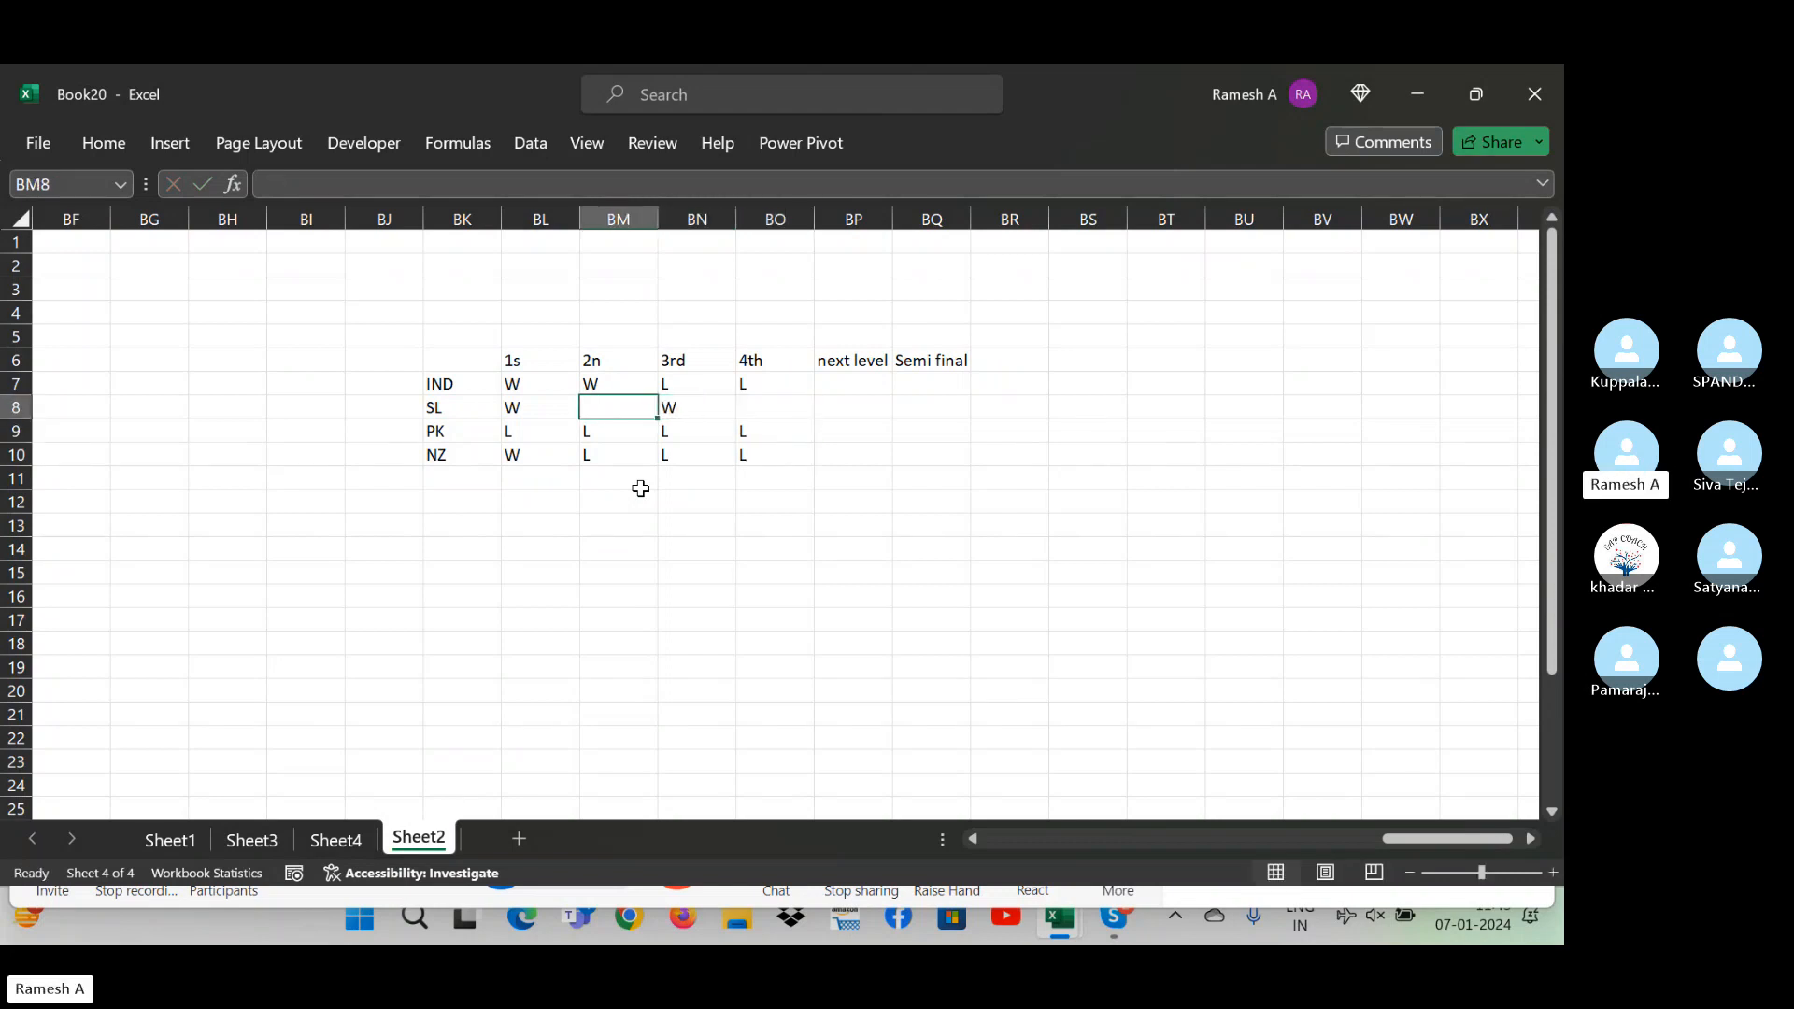
pyautogui.write('L')
pyautogui.press('Right')
pyautogui.press('Right')
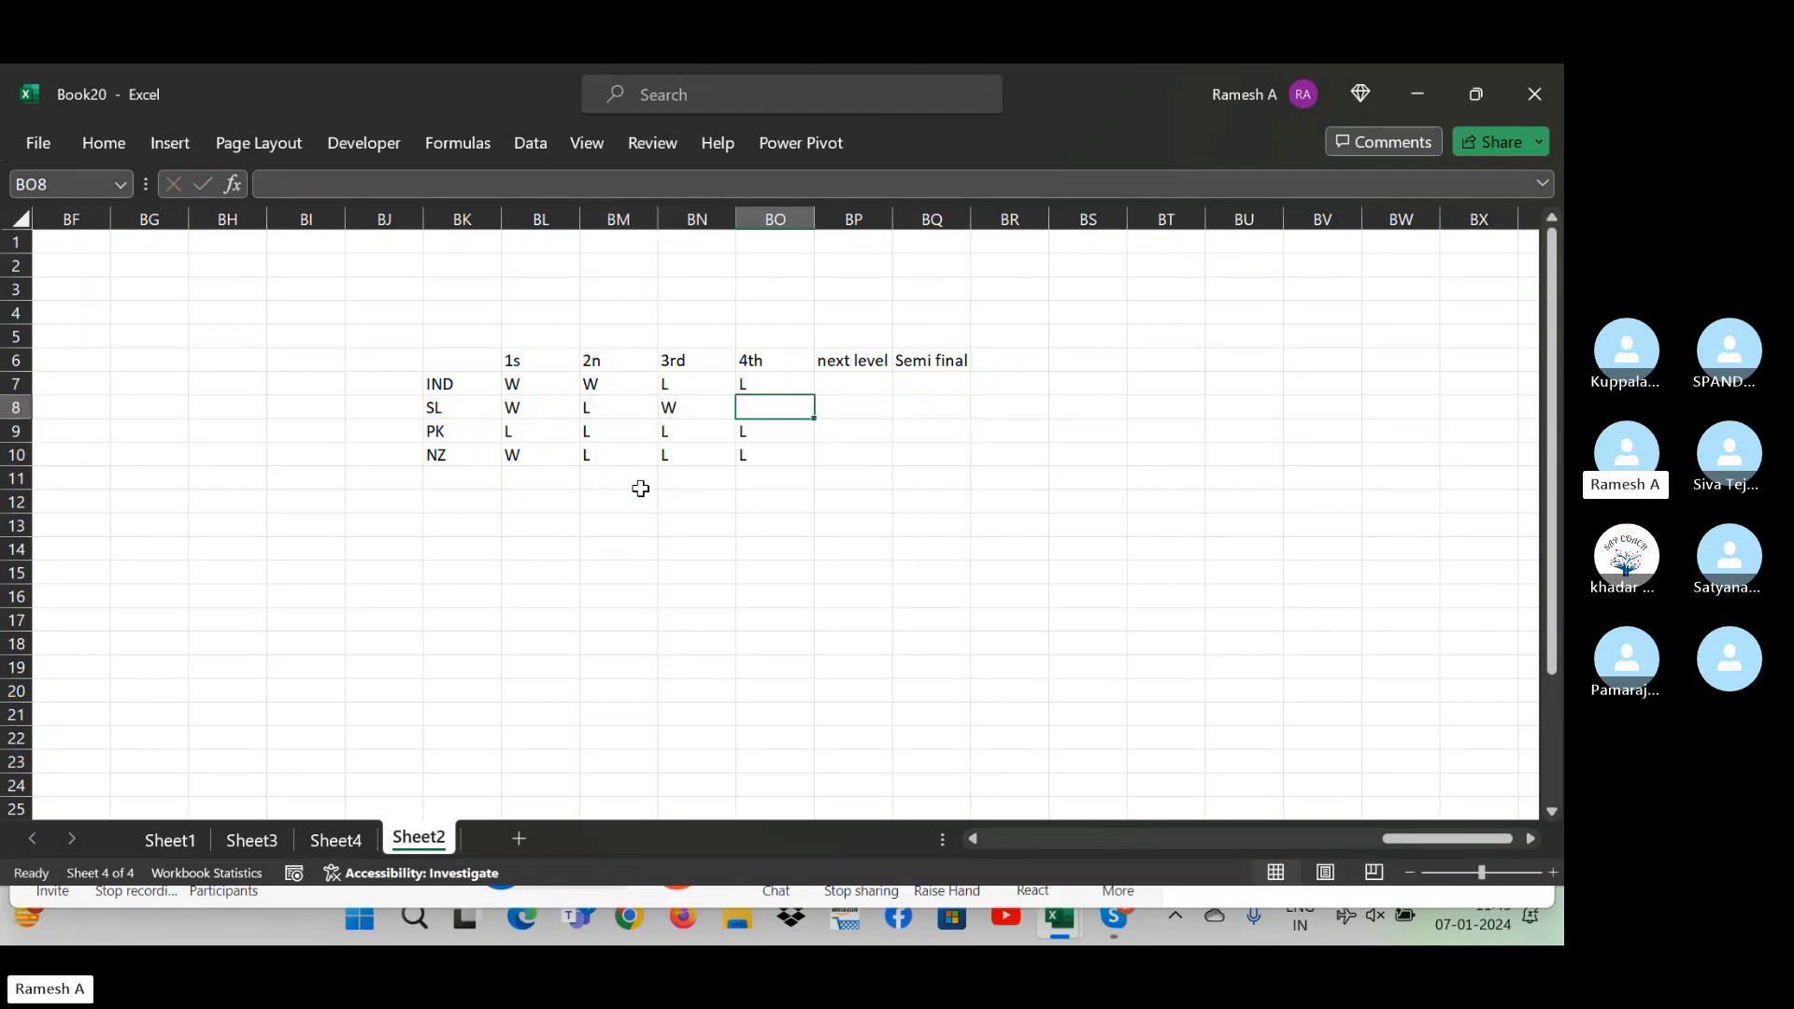
pyautogui.write('L')
pyautogui.press('Up')
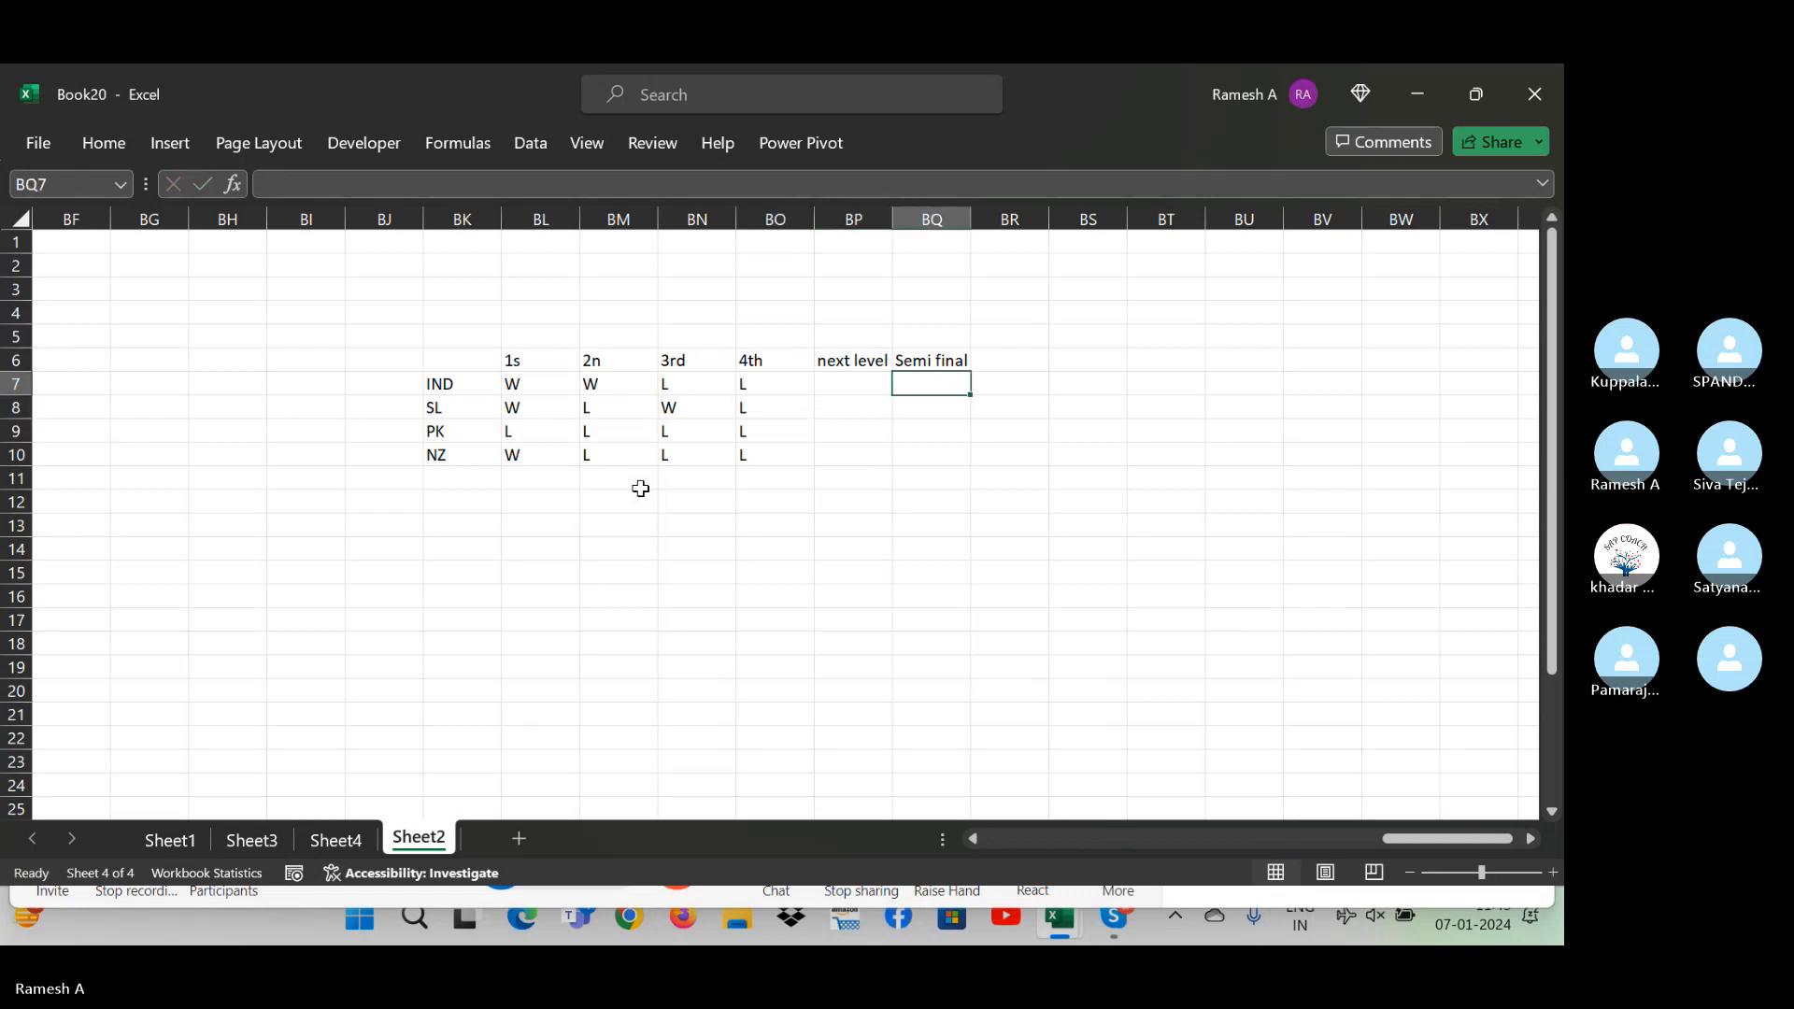
pyautogui.press('Right')
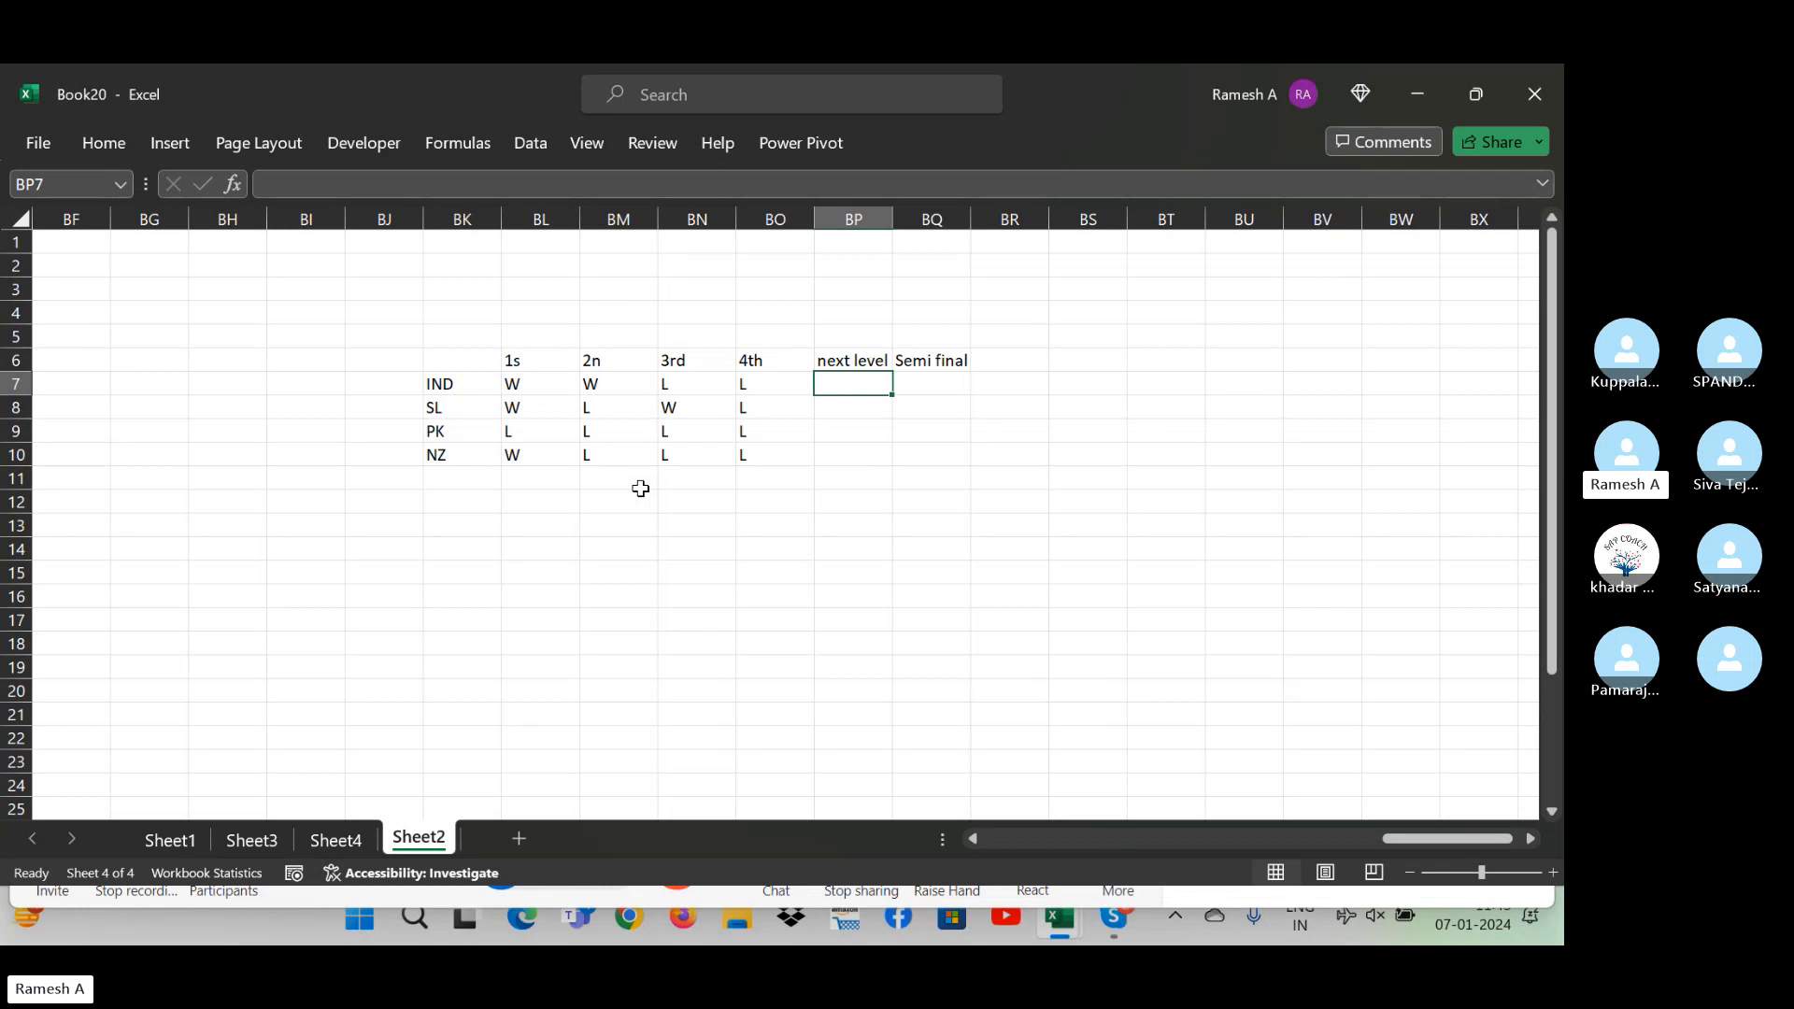
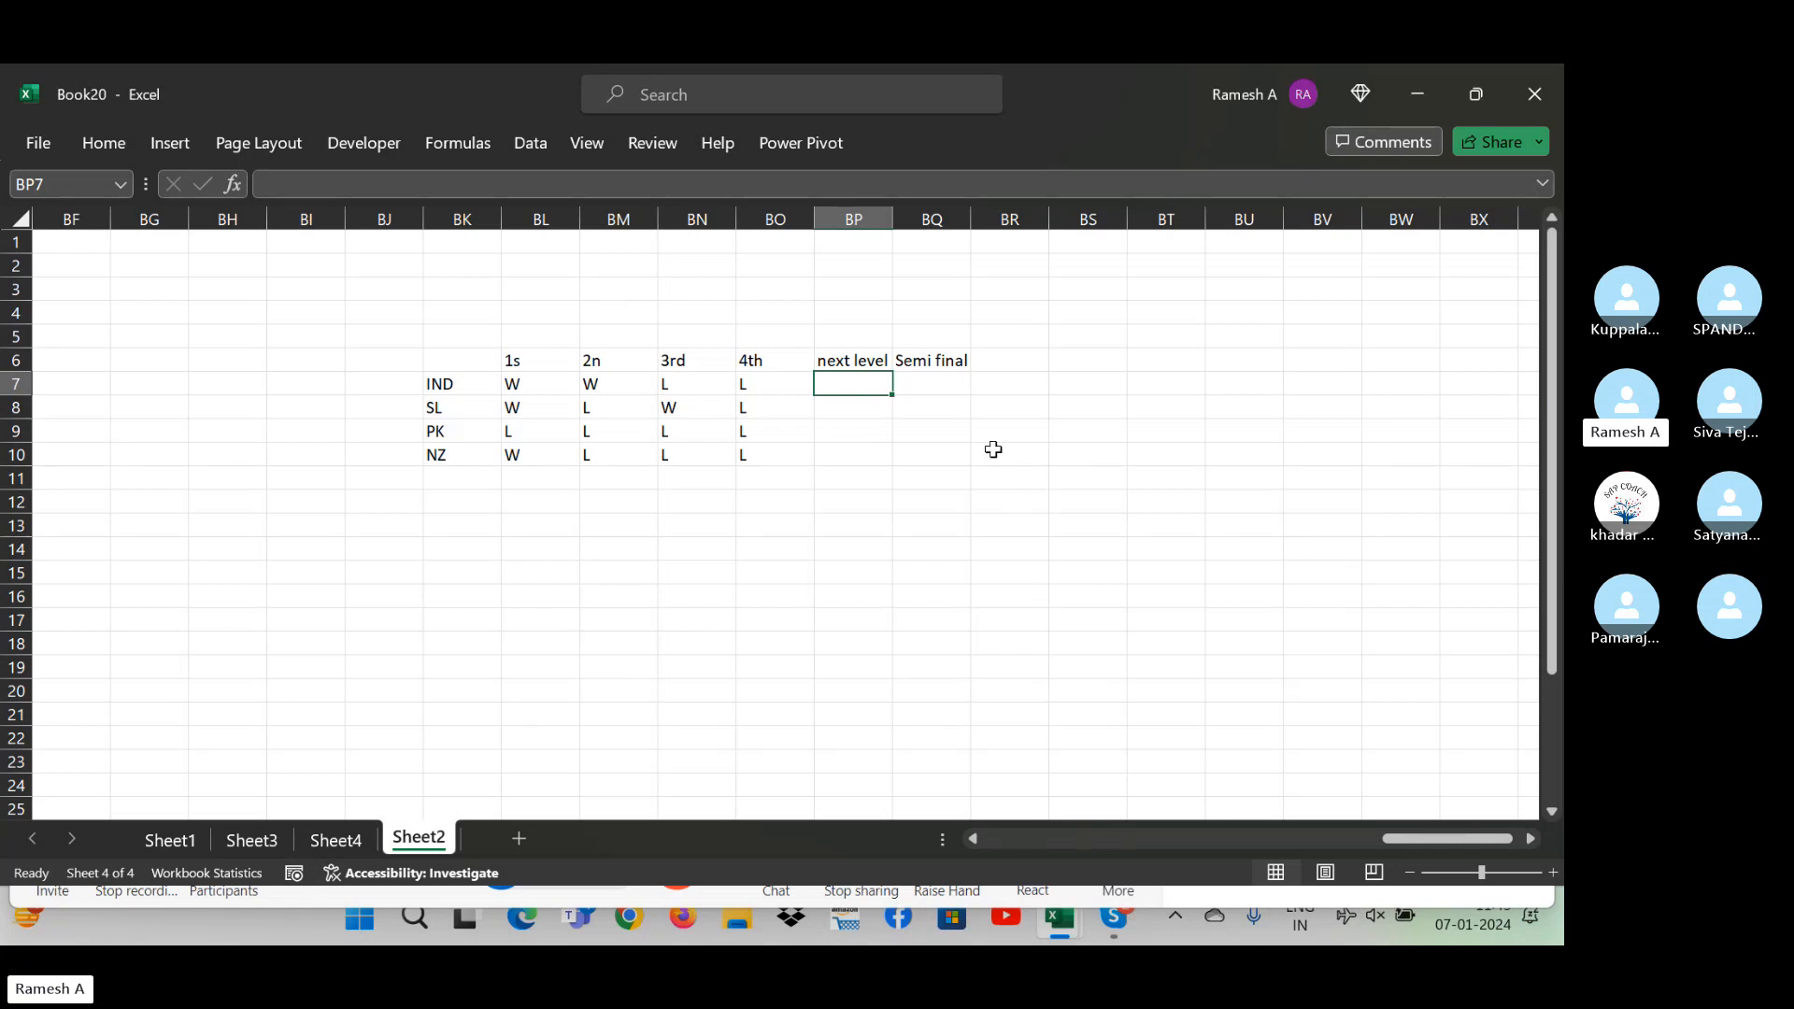
pyautogui.click(947, 386)
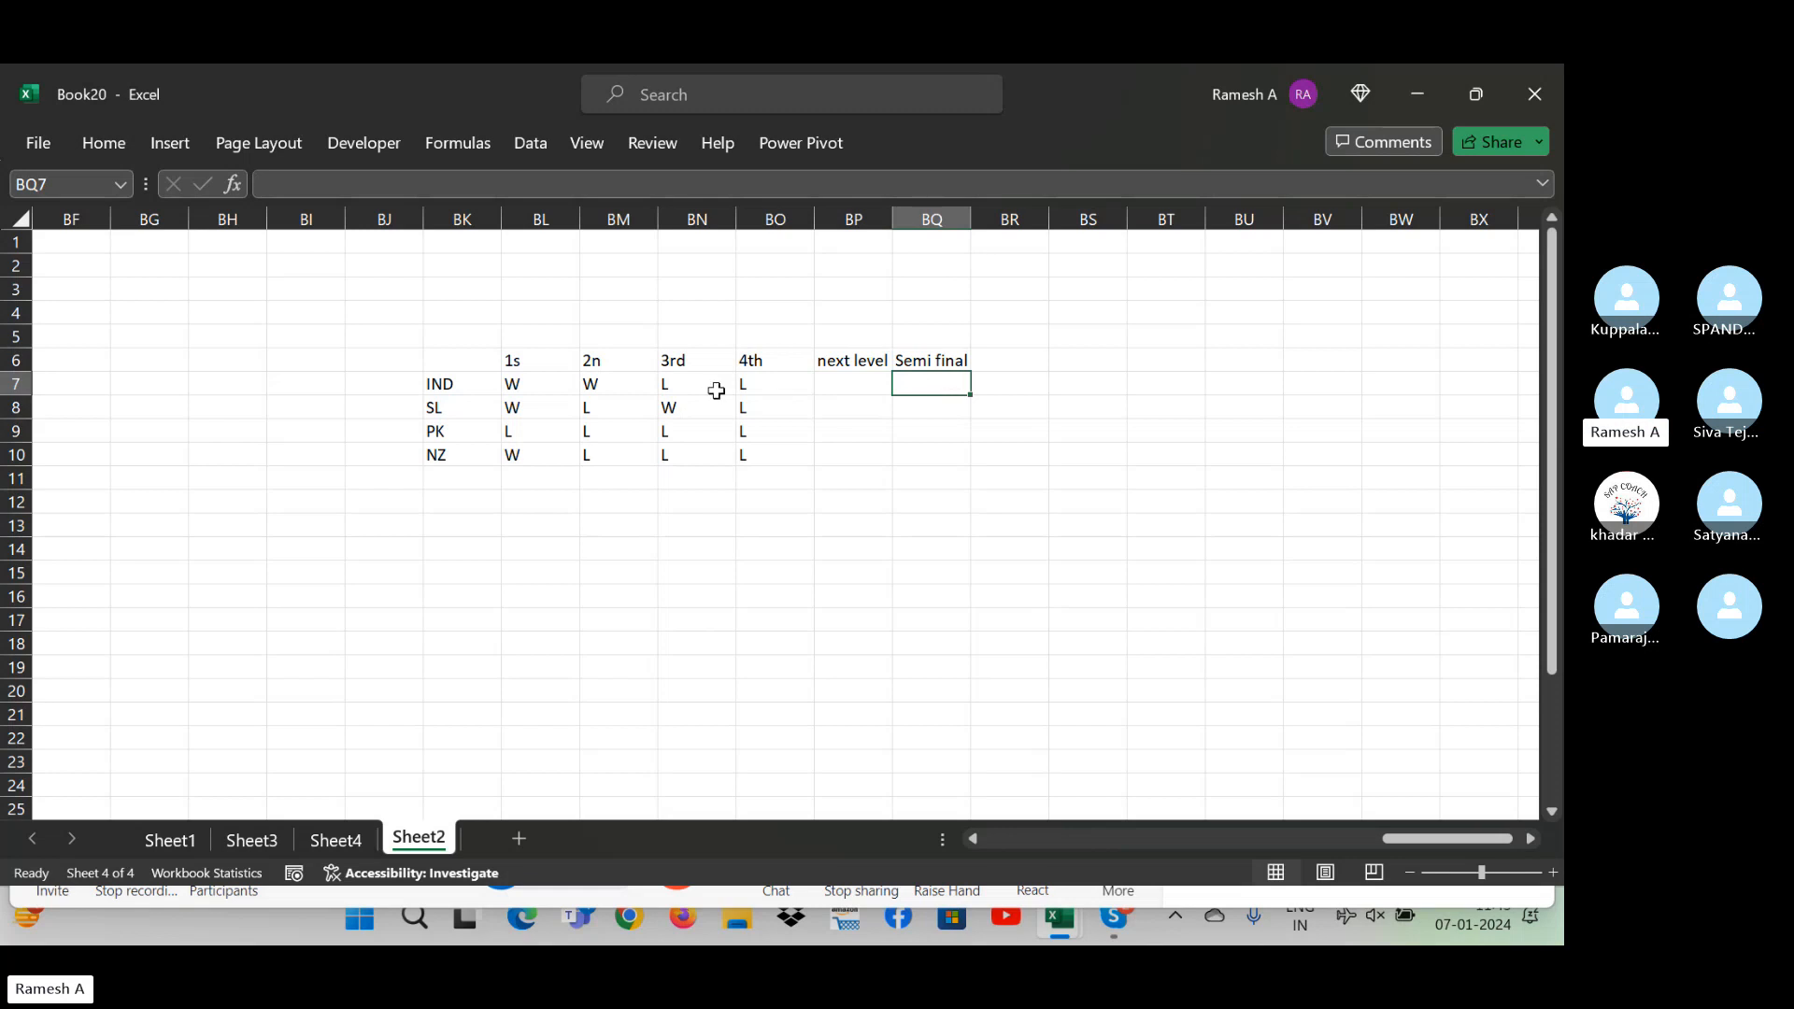
# - Change IND's 3rd and 4th match results to W
pyautogui.click(677, 385)
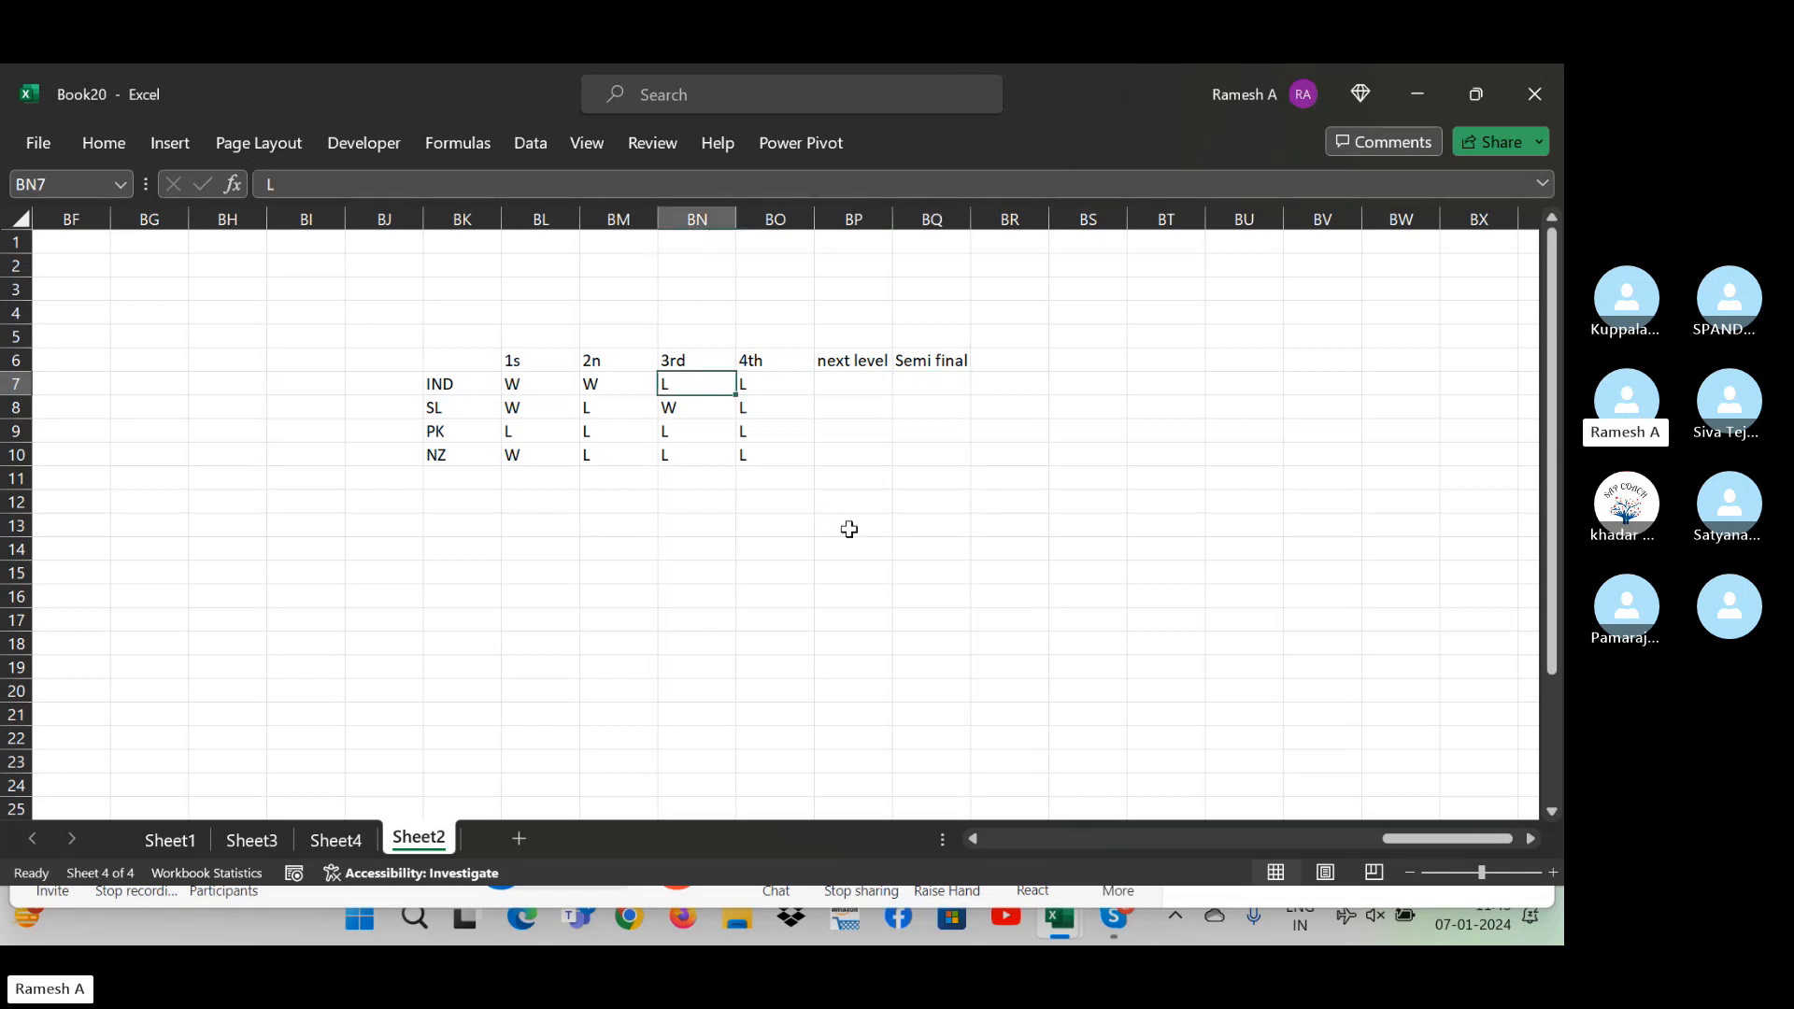
pyautogui.write('W')
pyautogui.press('Tab')
pyautogui.write('W')
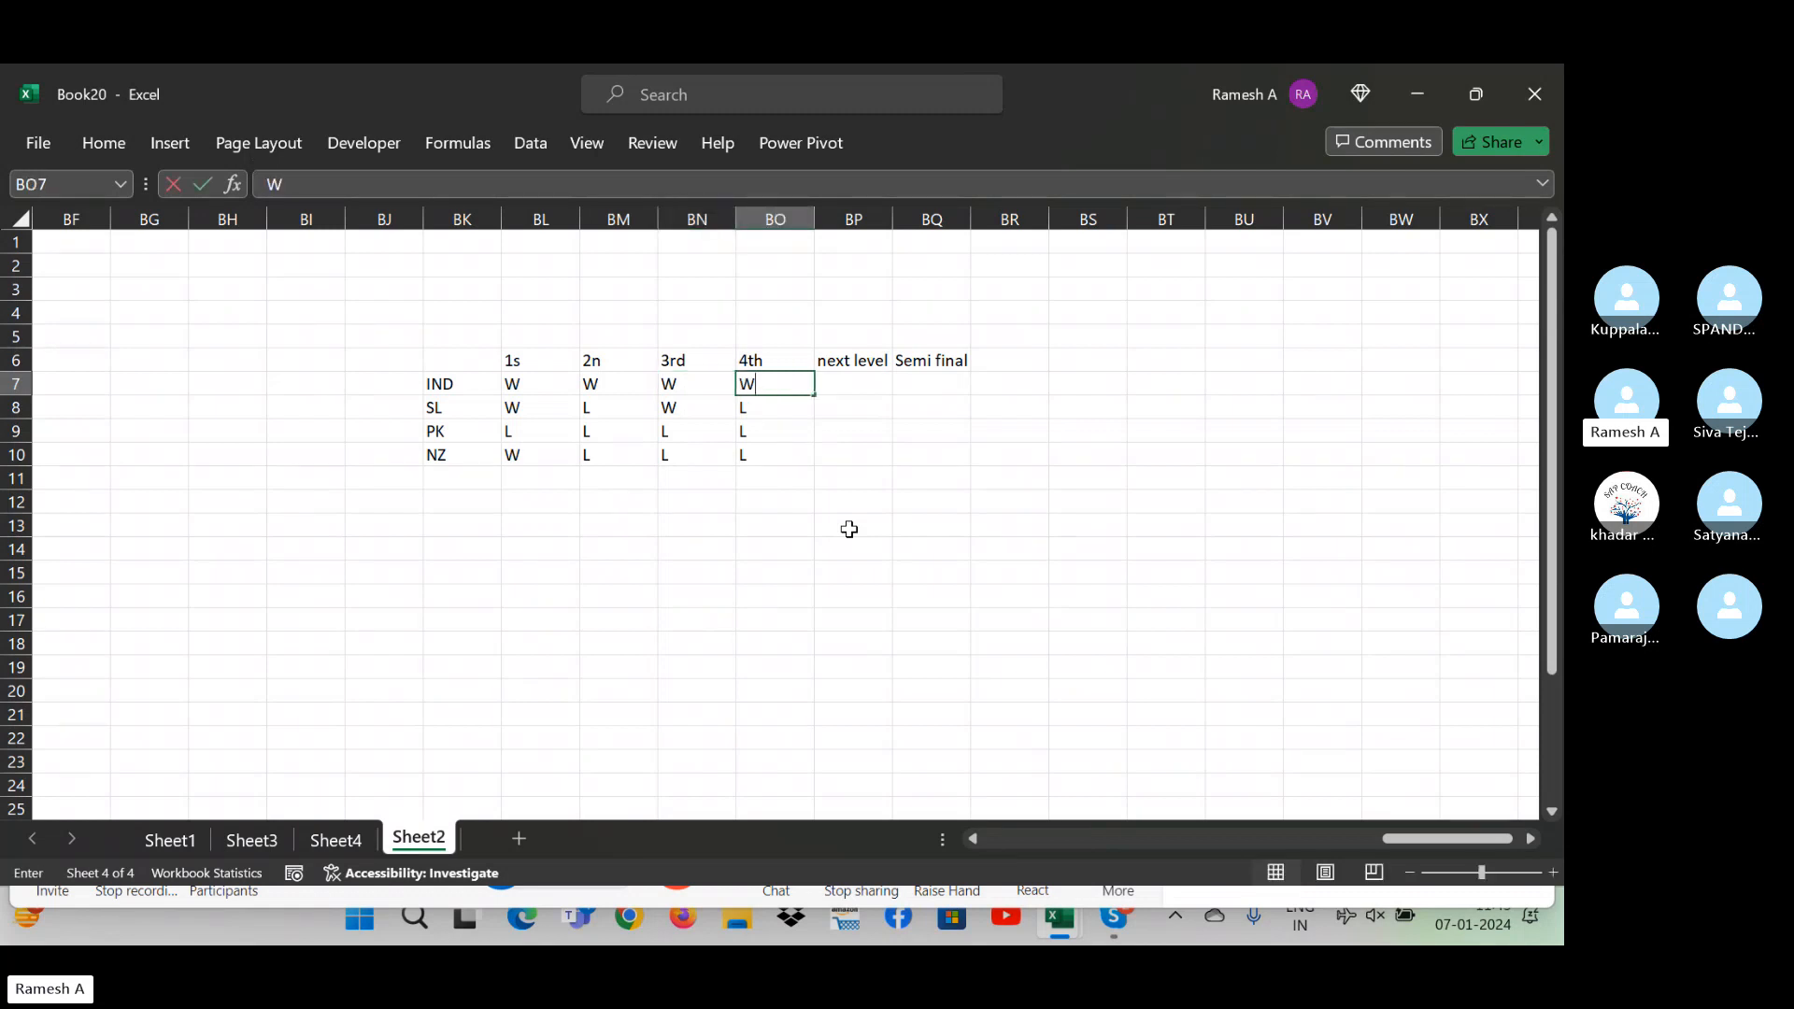
pyautogui.press('Tab')
pyautogui.press('Tab')
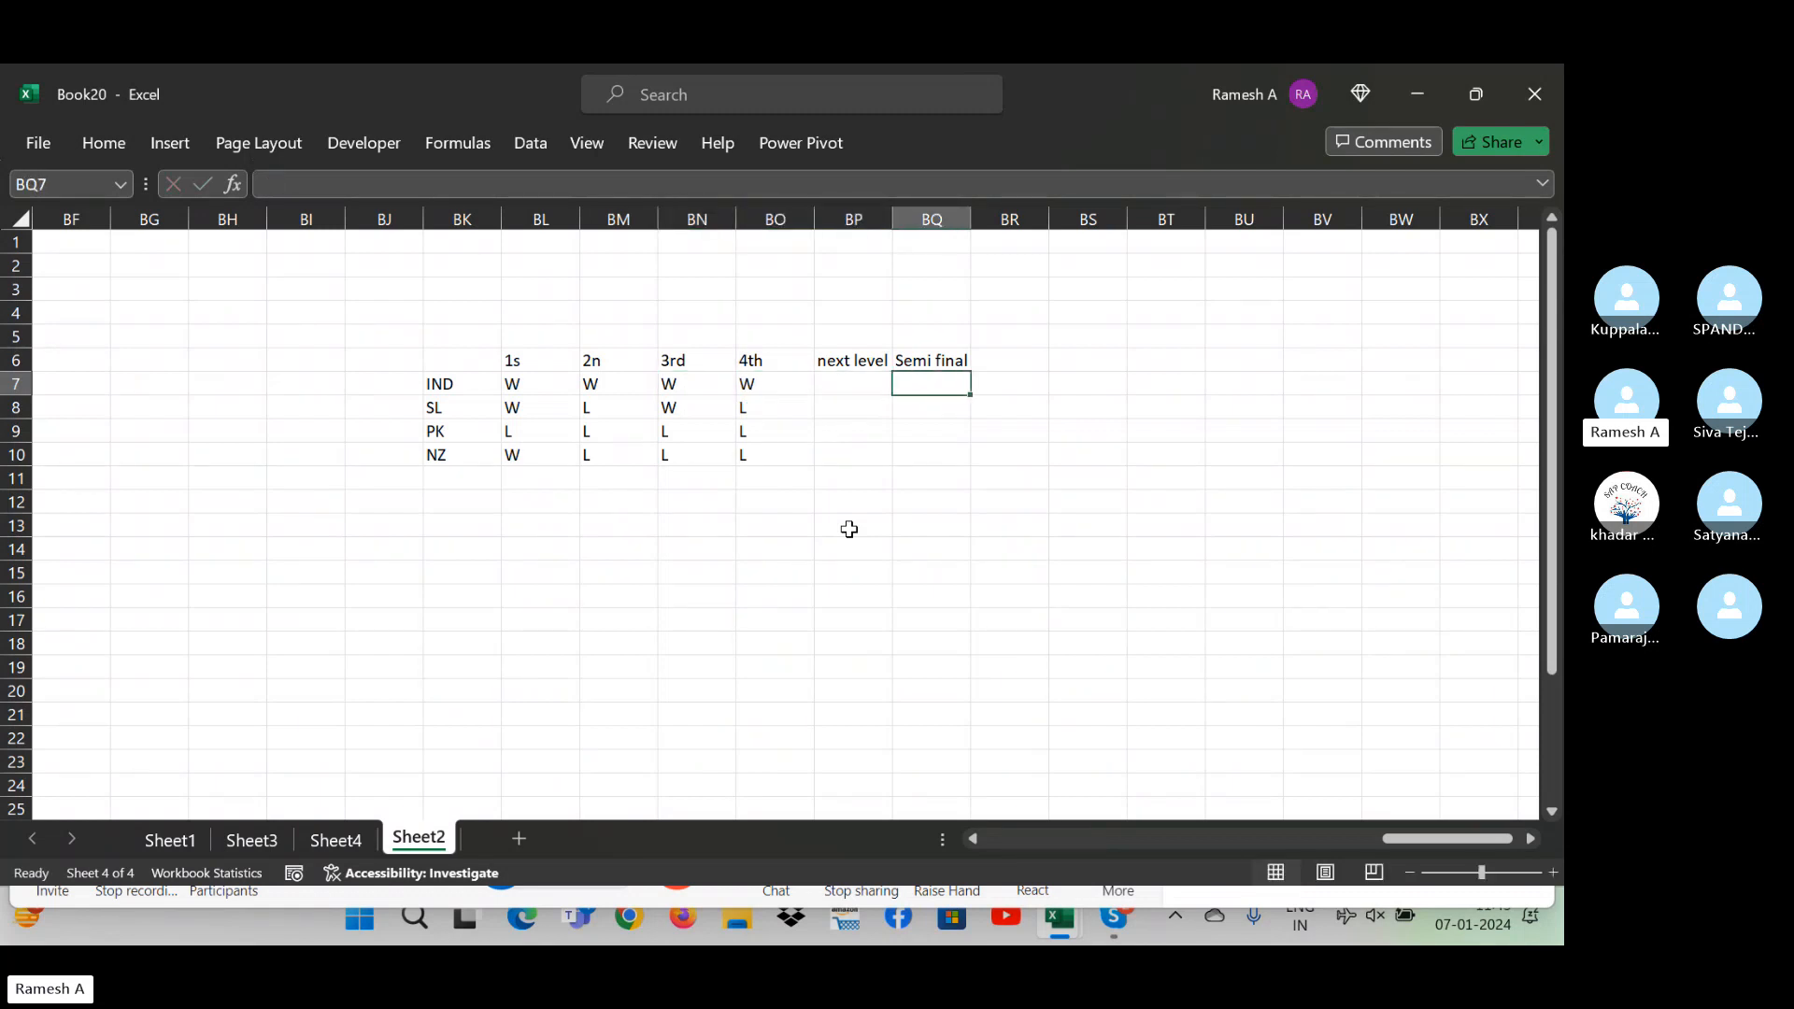
# - Replace the "Semi final" column heading with "Final"
pyautogui.press('Up')
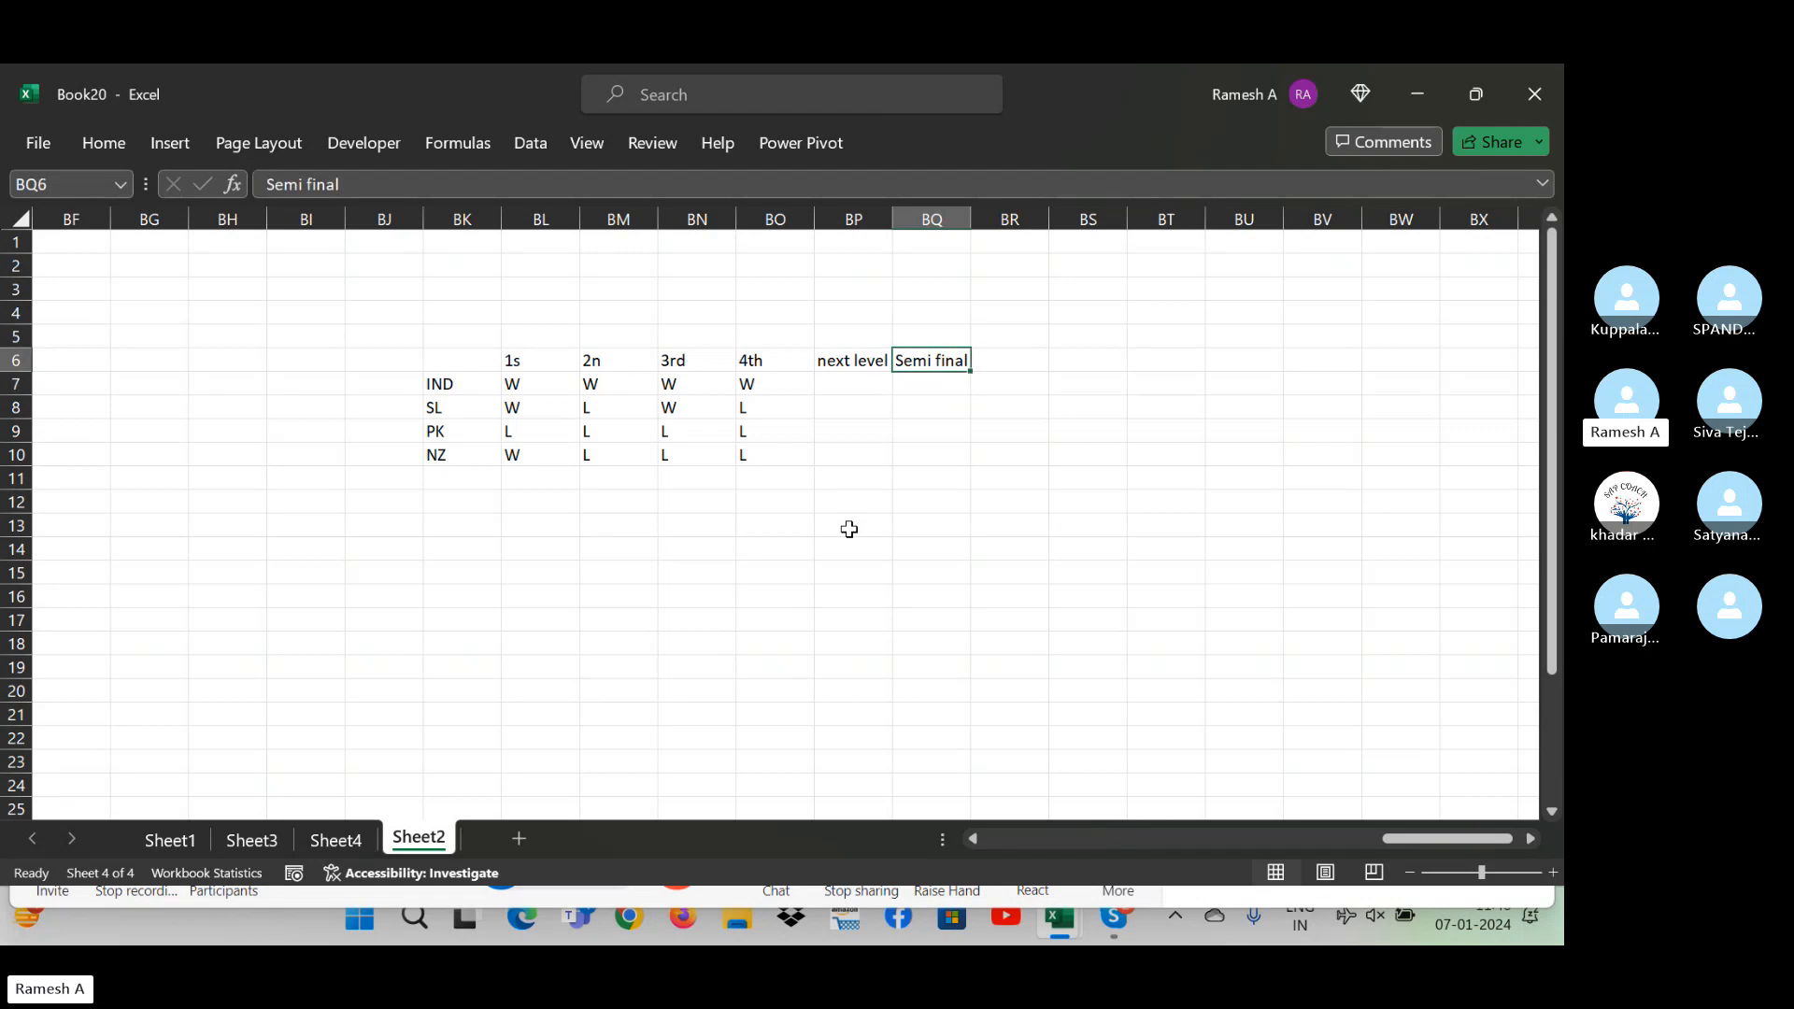
pyautogui.write('Final')
pyautogui.press('Return')
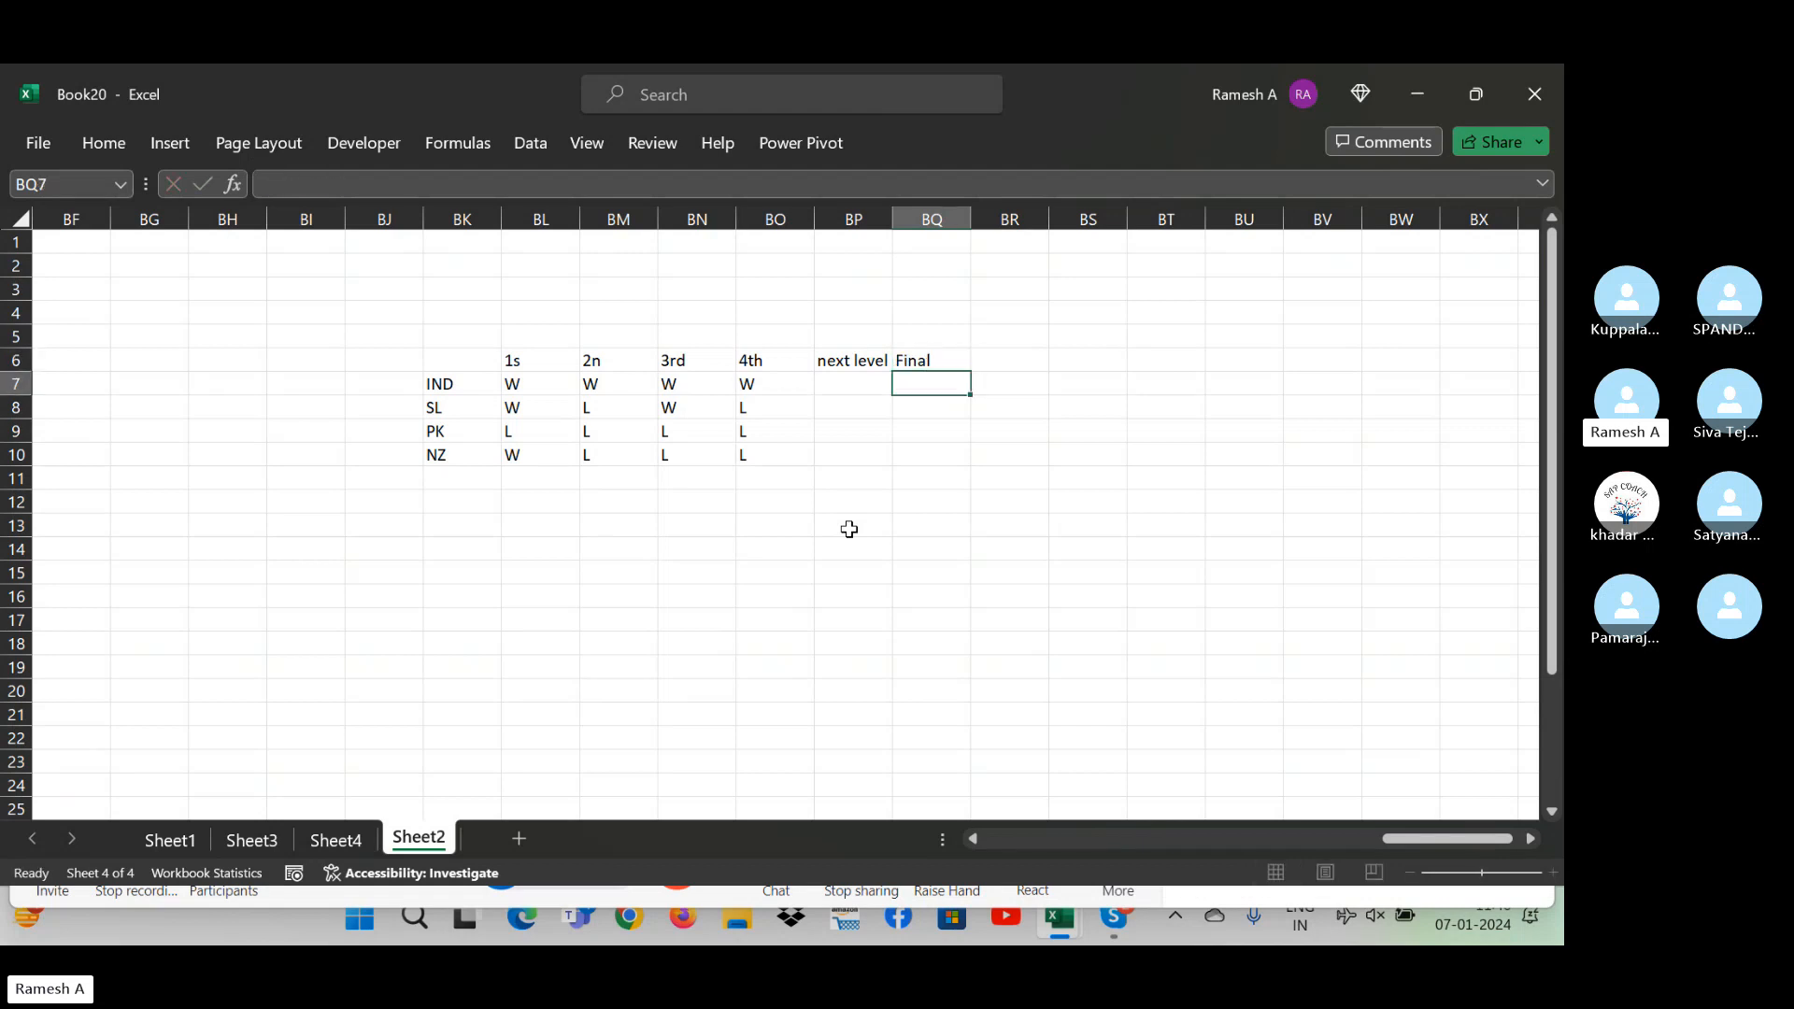
pyautogui.press('Left')
pyautogui.press('Right')
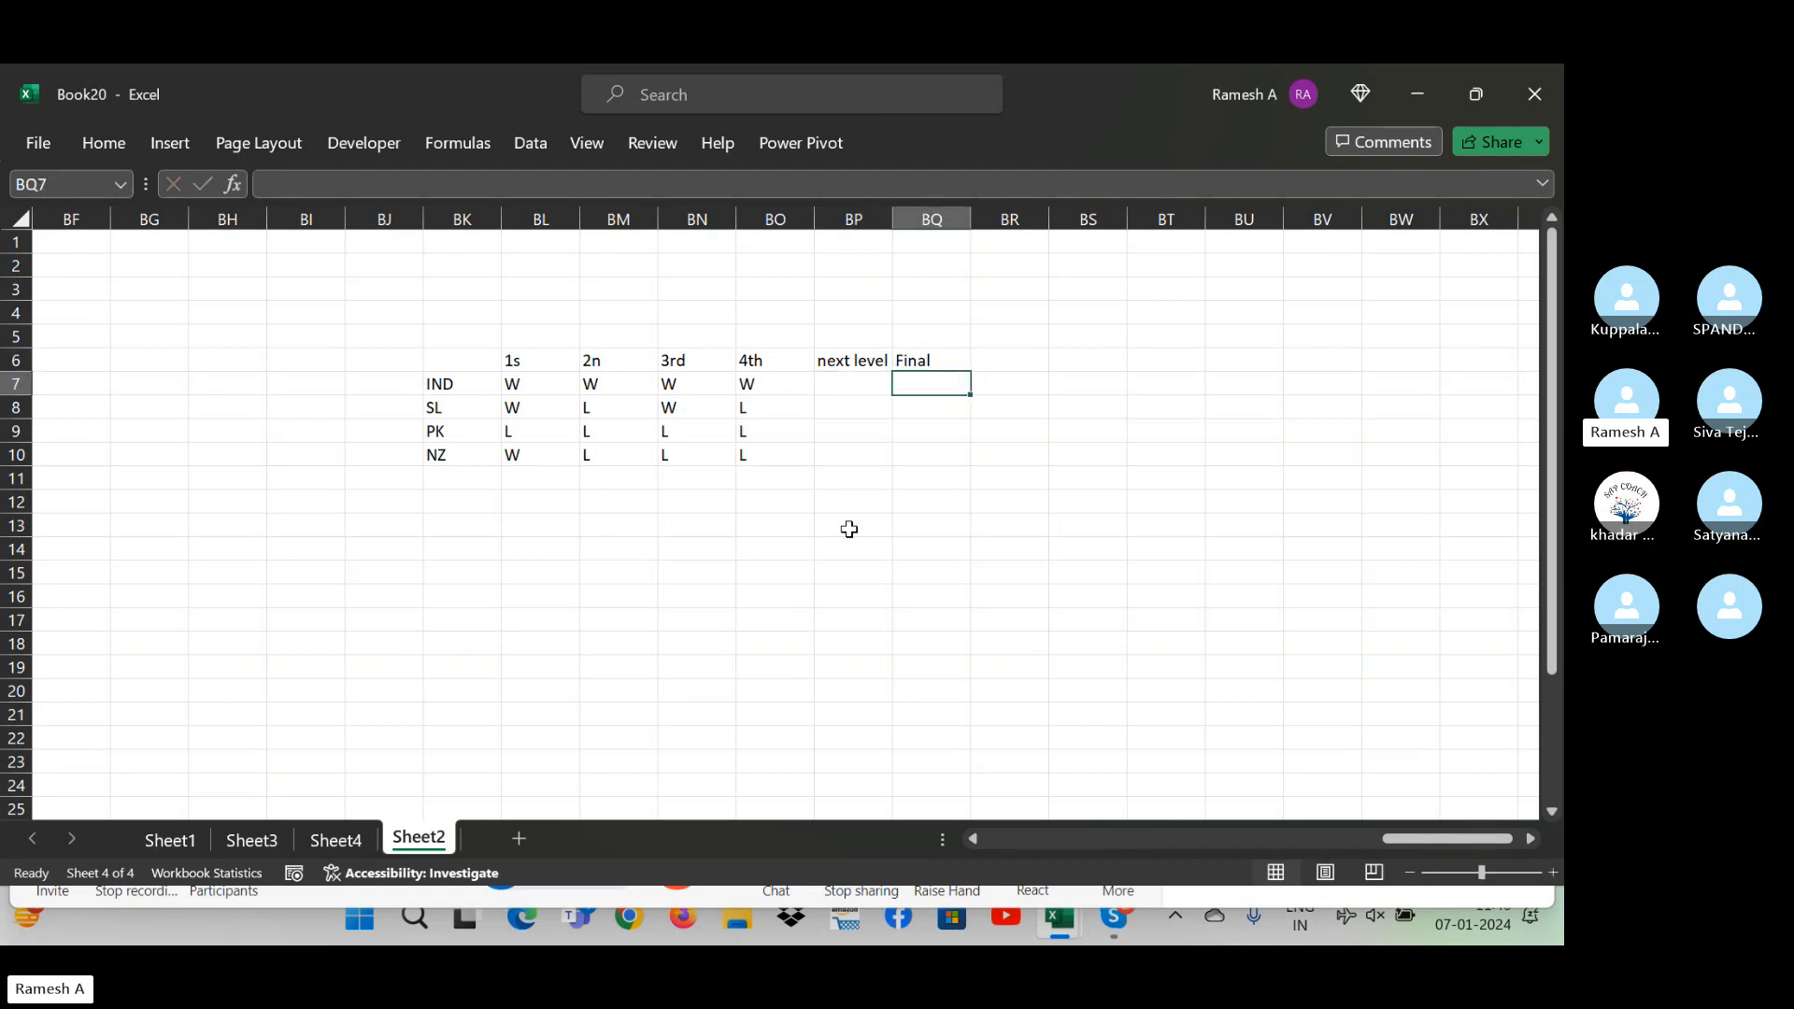
pyautogui.press('Down')
pyautogui.press('Up')
pyautogui.press('Down')
pyautogui.press('Down')
pyautogui.press('Down')
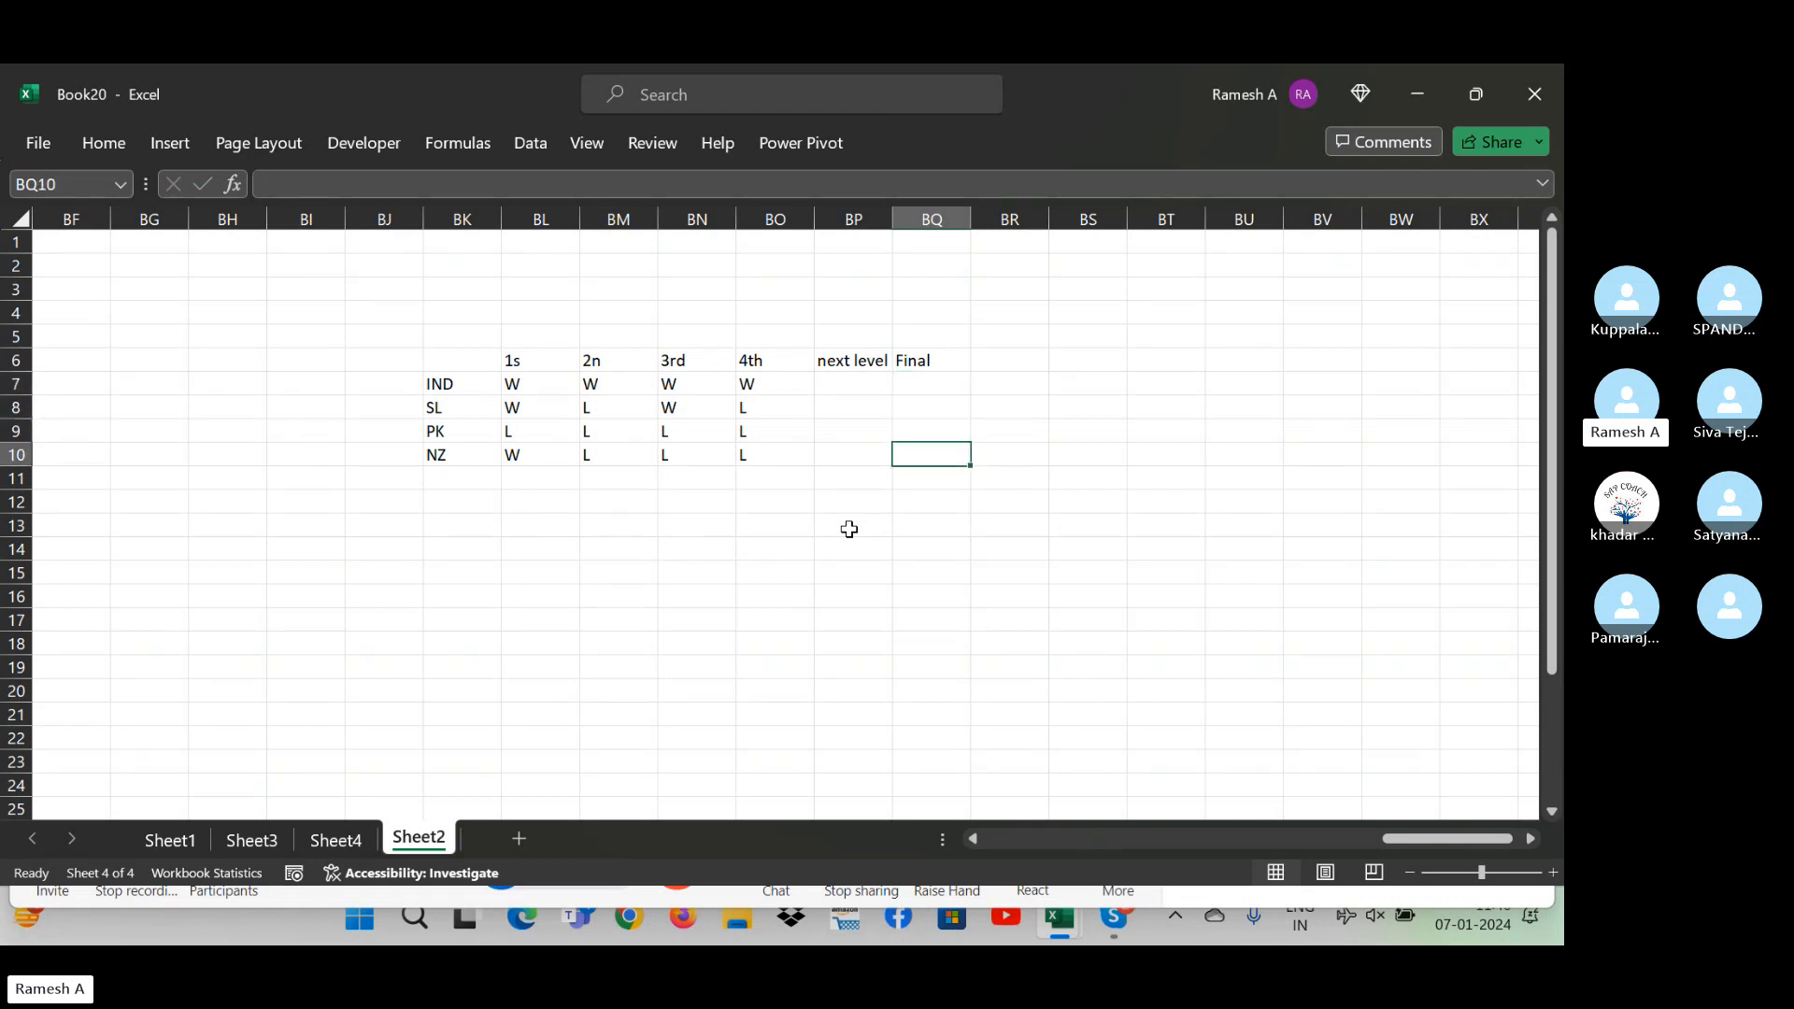
pyautogui.press('Up')
pyautogui.press('Up')
pyautogui.press('Up')
pyautogui.press('Down')
pyautogui.press('Down')
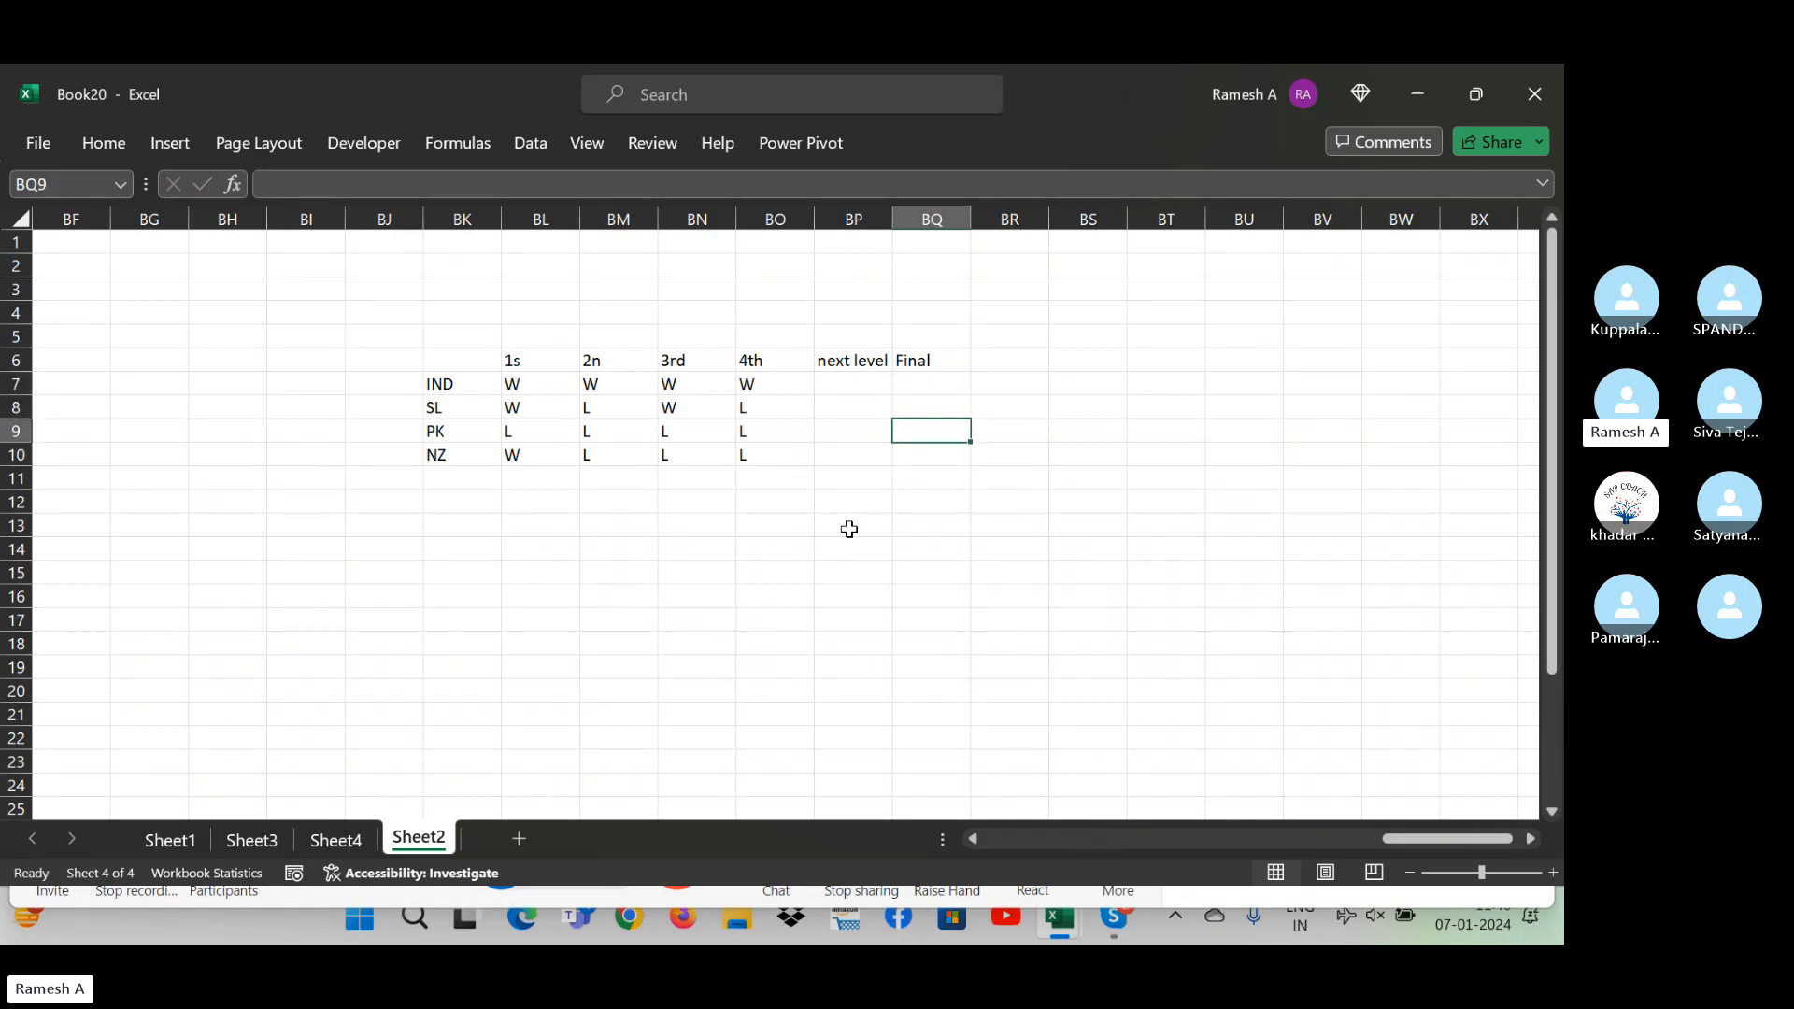
pyautogui.press('Up')
pyautogui.press('Up')
pyautogui.press('Left')
pyautogui.press('Up')
pyautogui.press('Down')
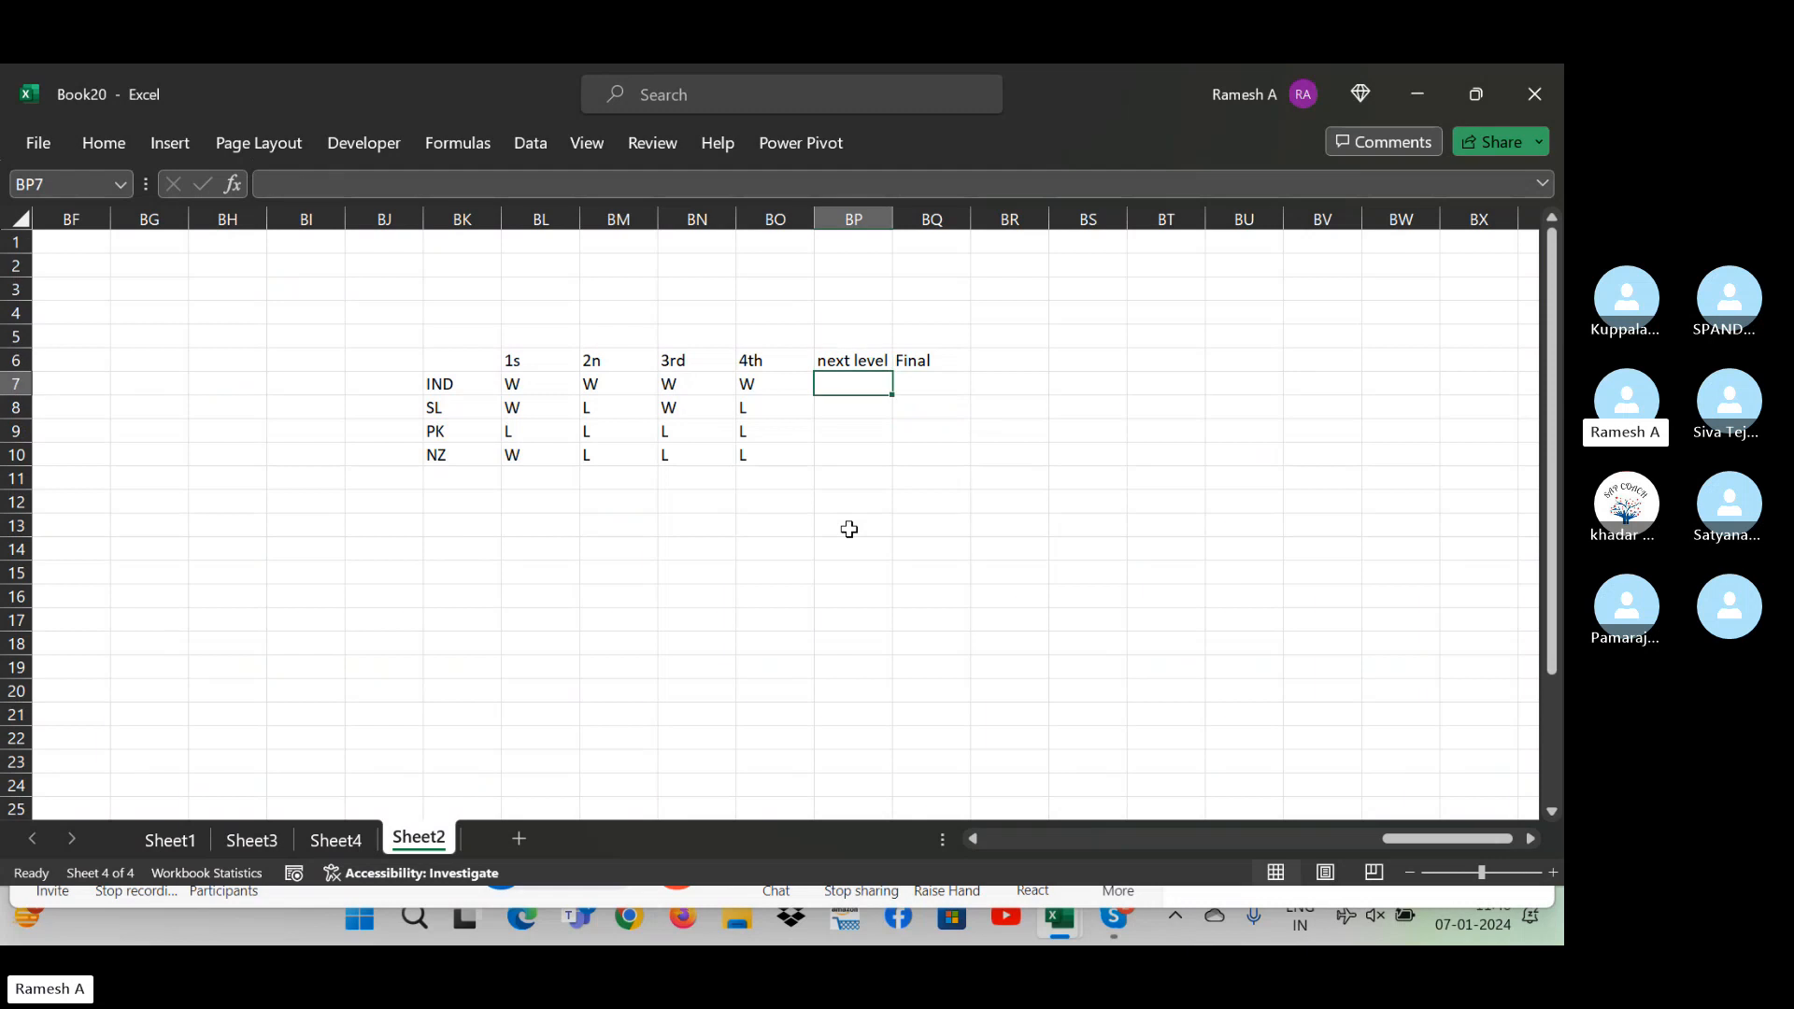
pyautogui.press('Up')
pyautogui.press('Down')
pyautogui.press('Down')
pyautogui.press('Up')
pyautogui.press('Down')
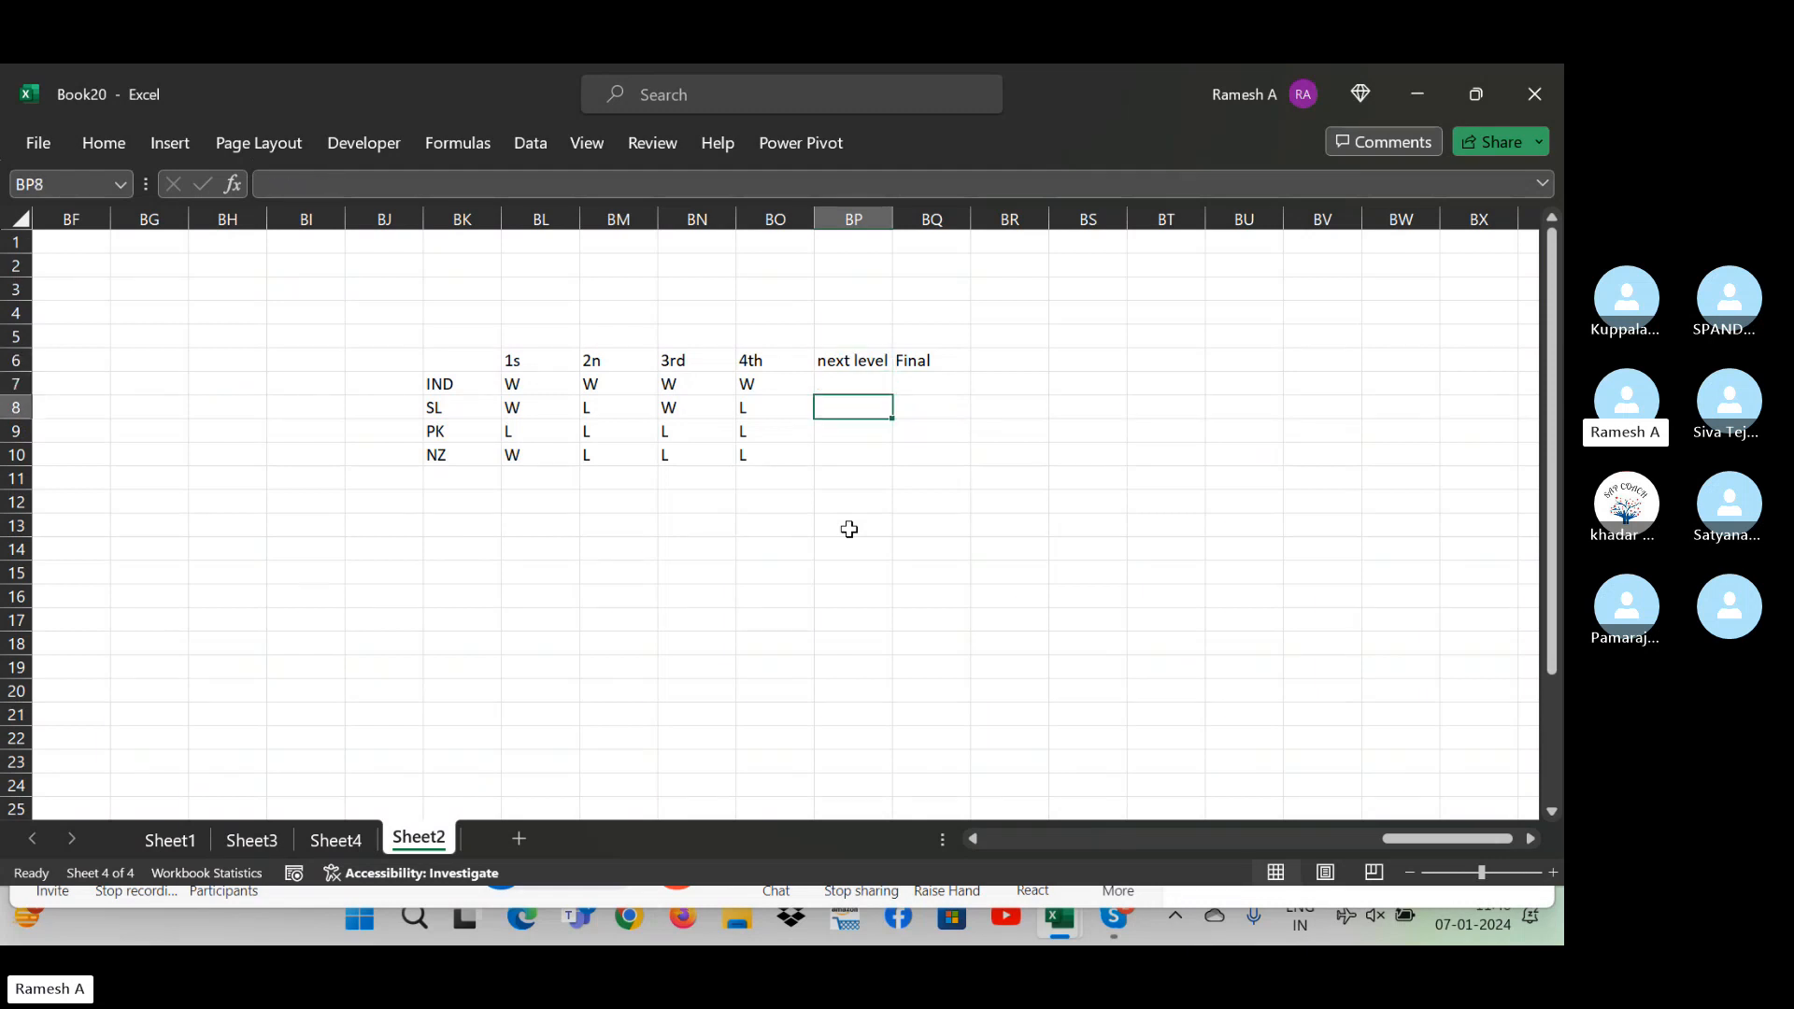
pyautogui.press('Up')
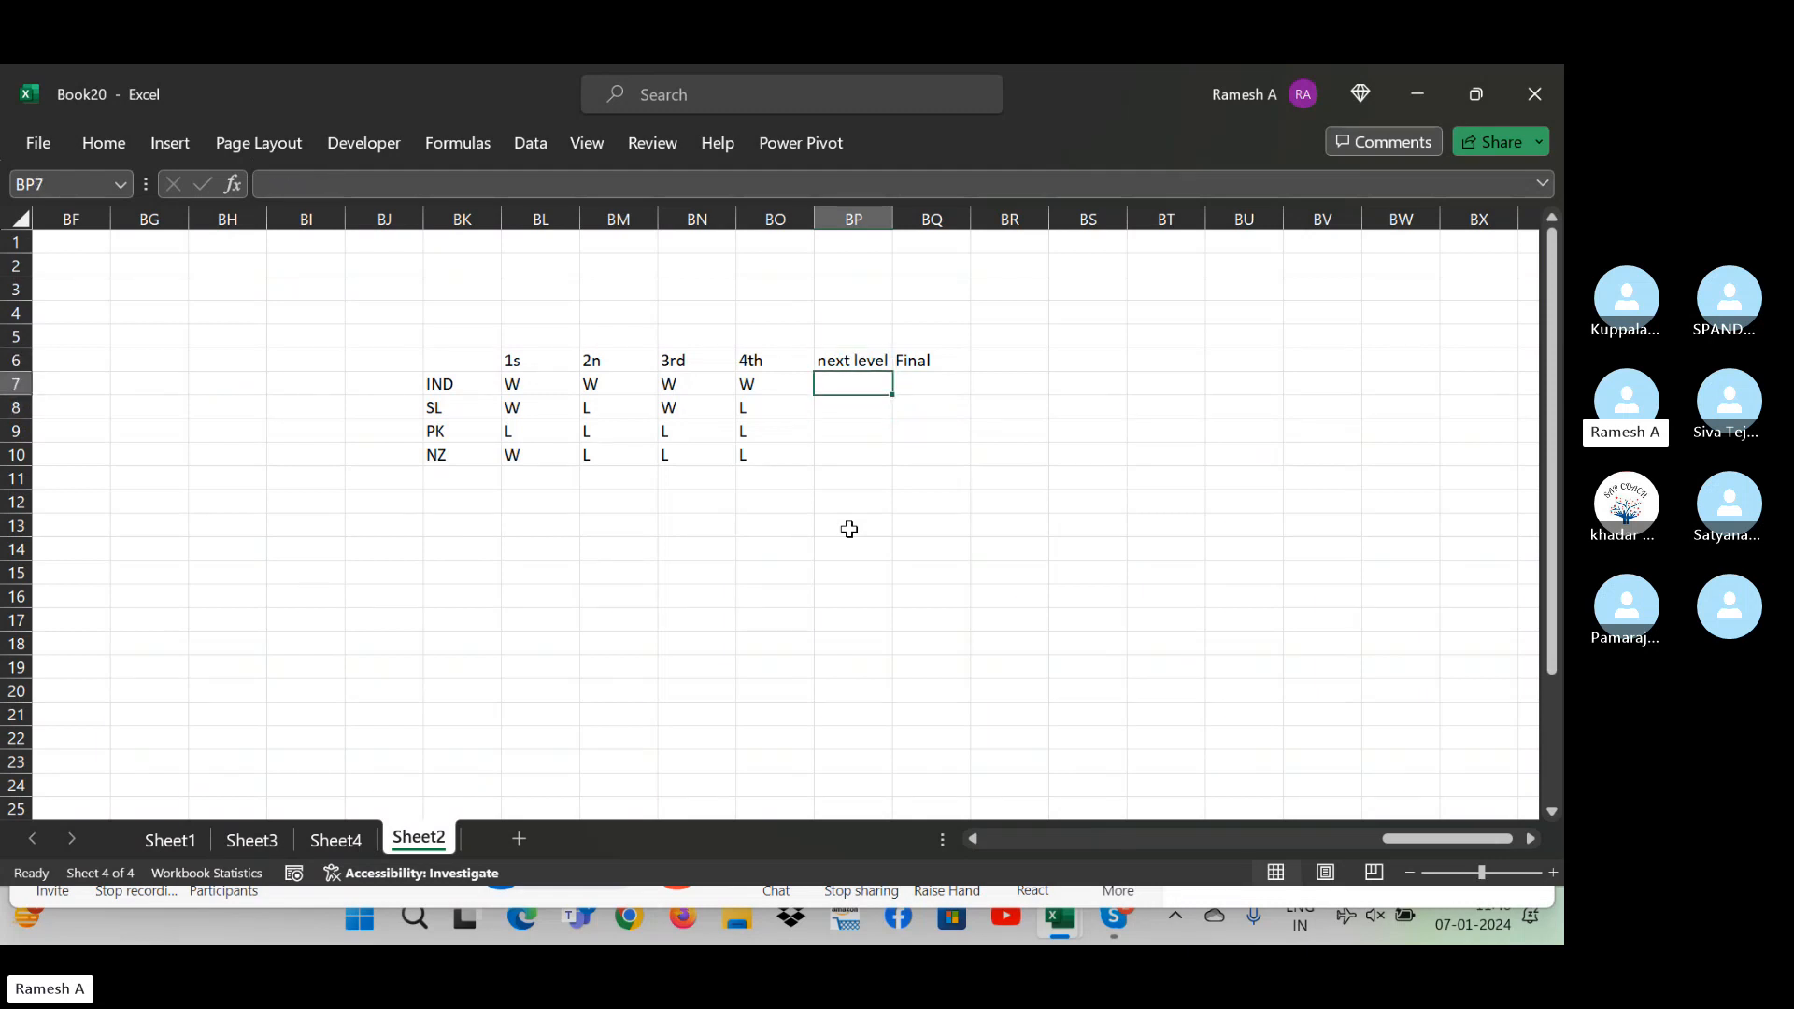
pyautogui.press('Down')
pyautogui.press('Down')
pyautogui.press('Down')
pyautogui.press('Down')
pyautogui.press('Down')
pyautogui.press('Down')
pyautogui.press('Down')
pyautogui.press('Down')
pyautogui.press('Up')
pyautogui.press('Up')
pyautogui.press('Up')
pyautogui.press('Up')
pyautogui.press('Up')
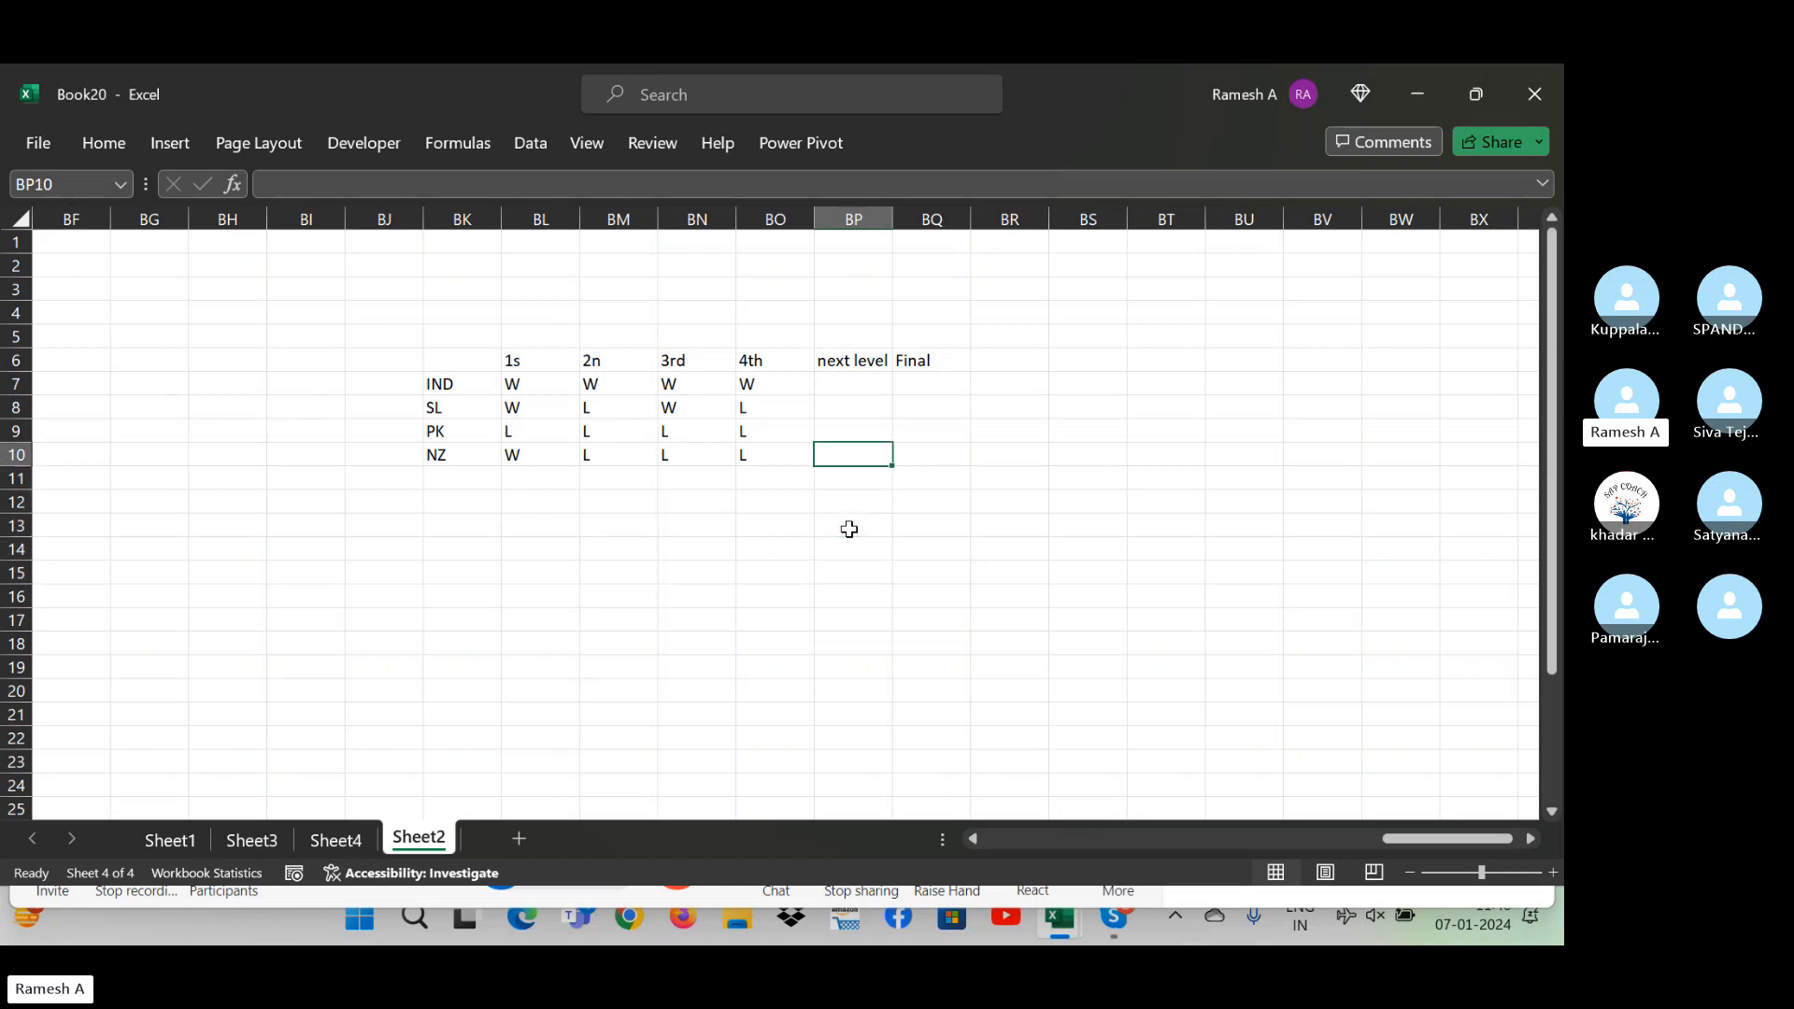
# - Start an OR formula in IND's next level cell with the conditions BL7="W" and BM7="W"
pyautogui.press('Up')
pyautogui.press('Up')
pyautogui.press('Up')
pyautogui.write('=')
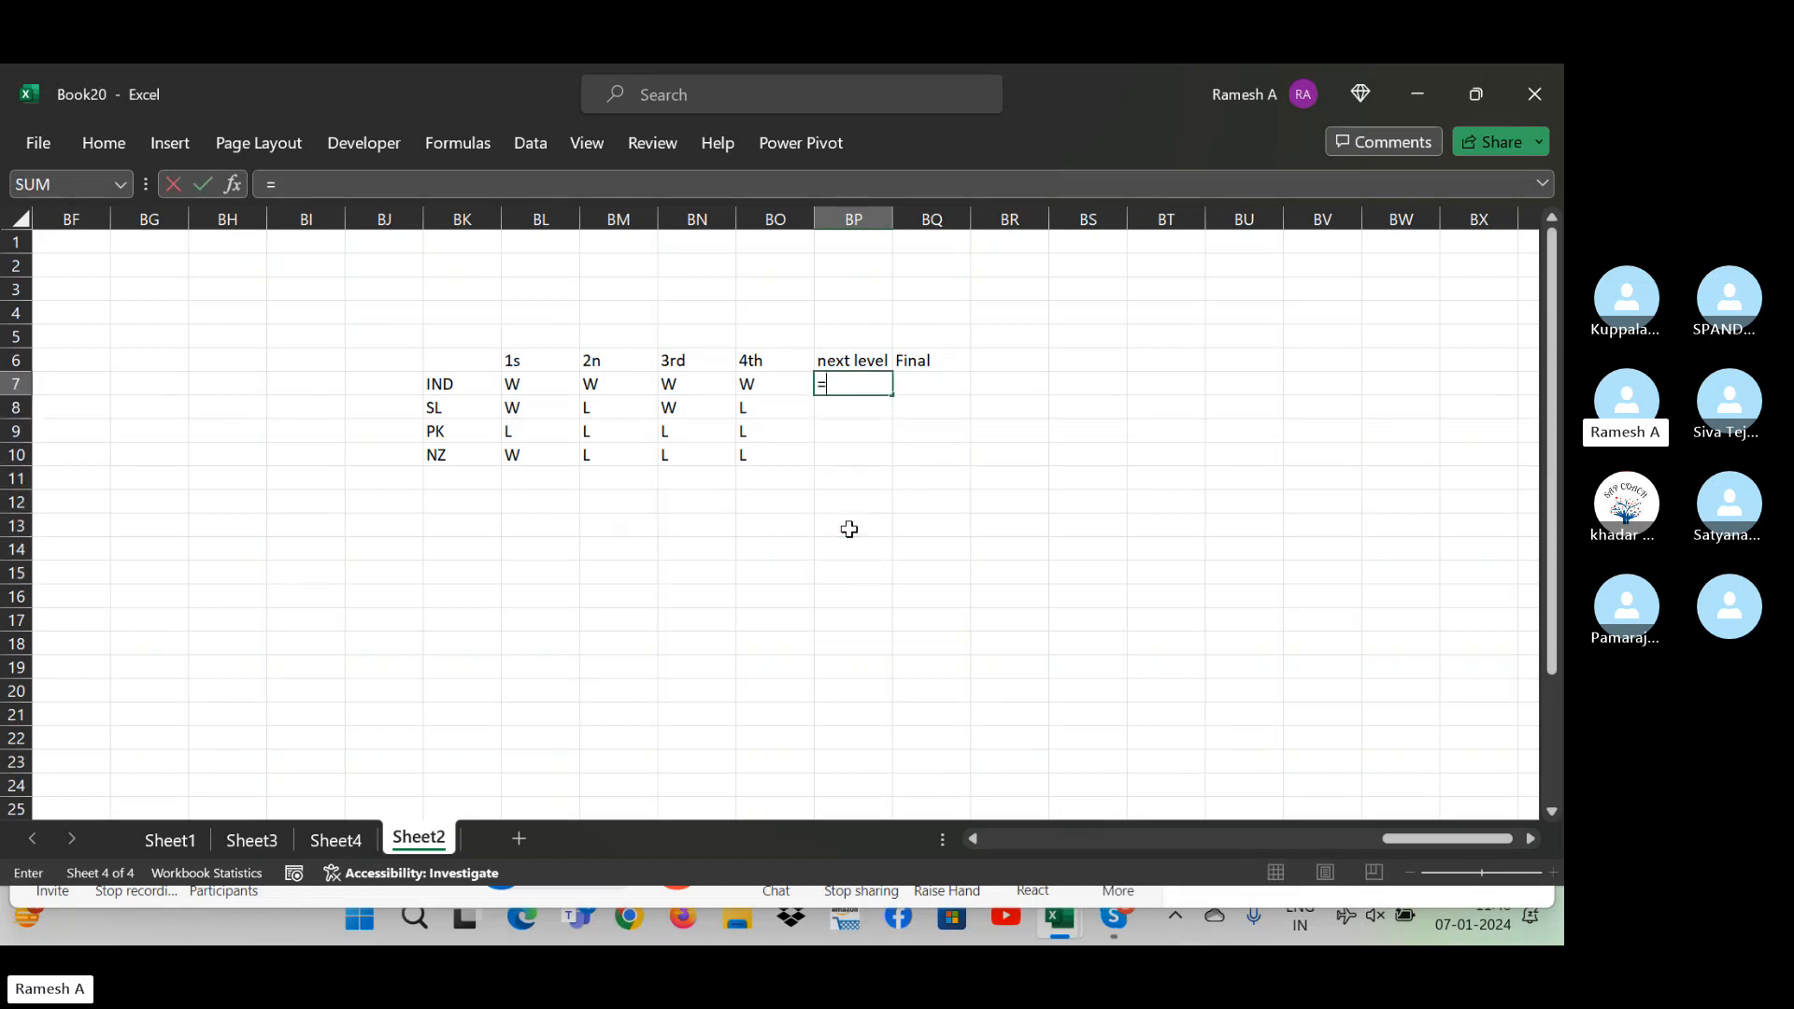
pyautogui.write('or(')
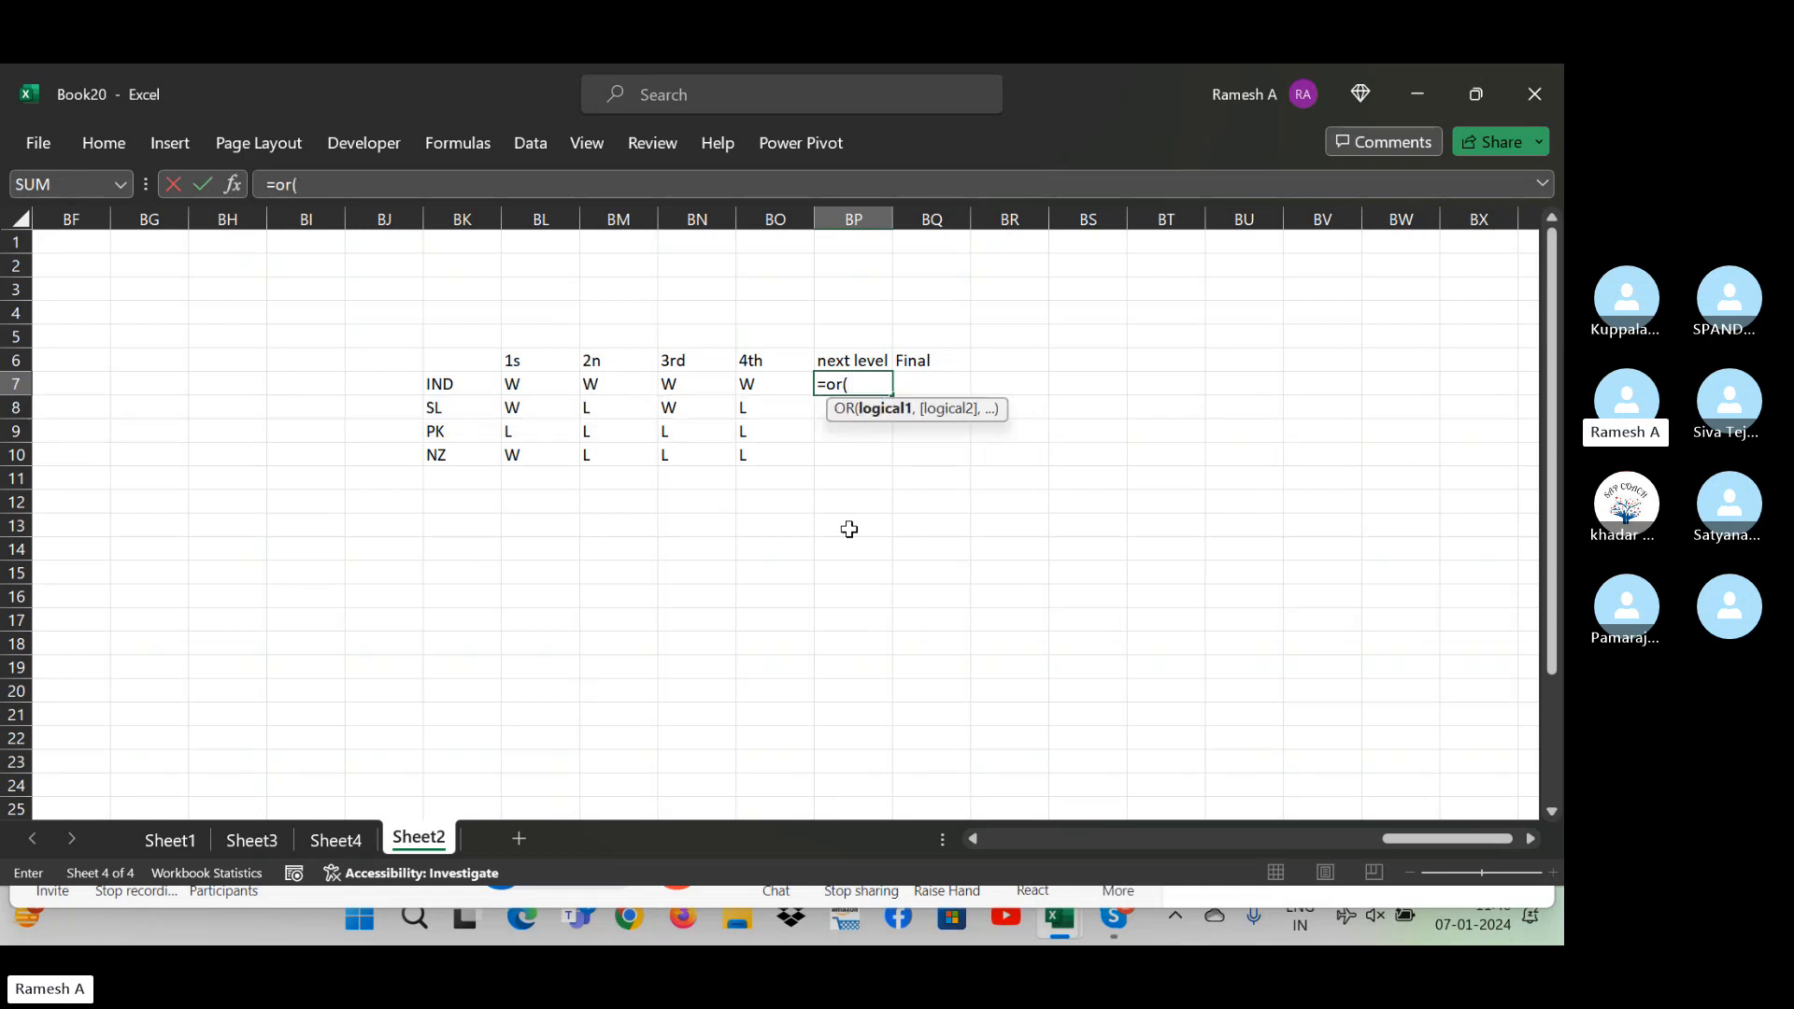
pyautogui.press('Left')
pyautogui.press('Left')
pyautogui.press('Left')
pyautogui.press('Left')
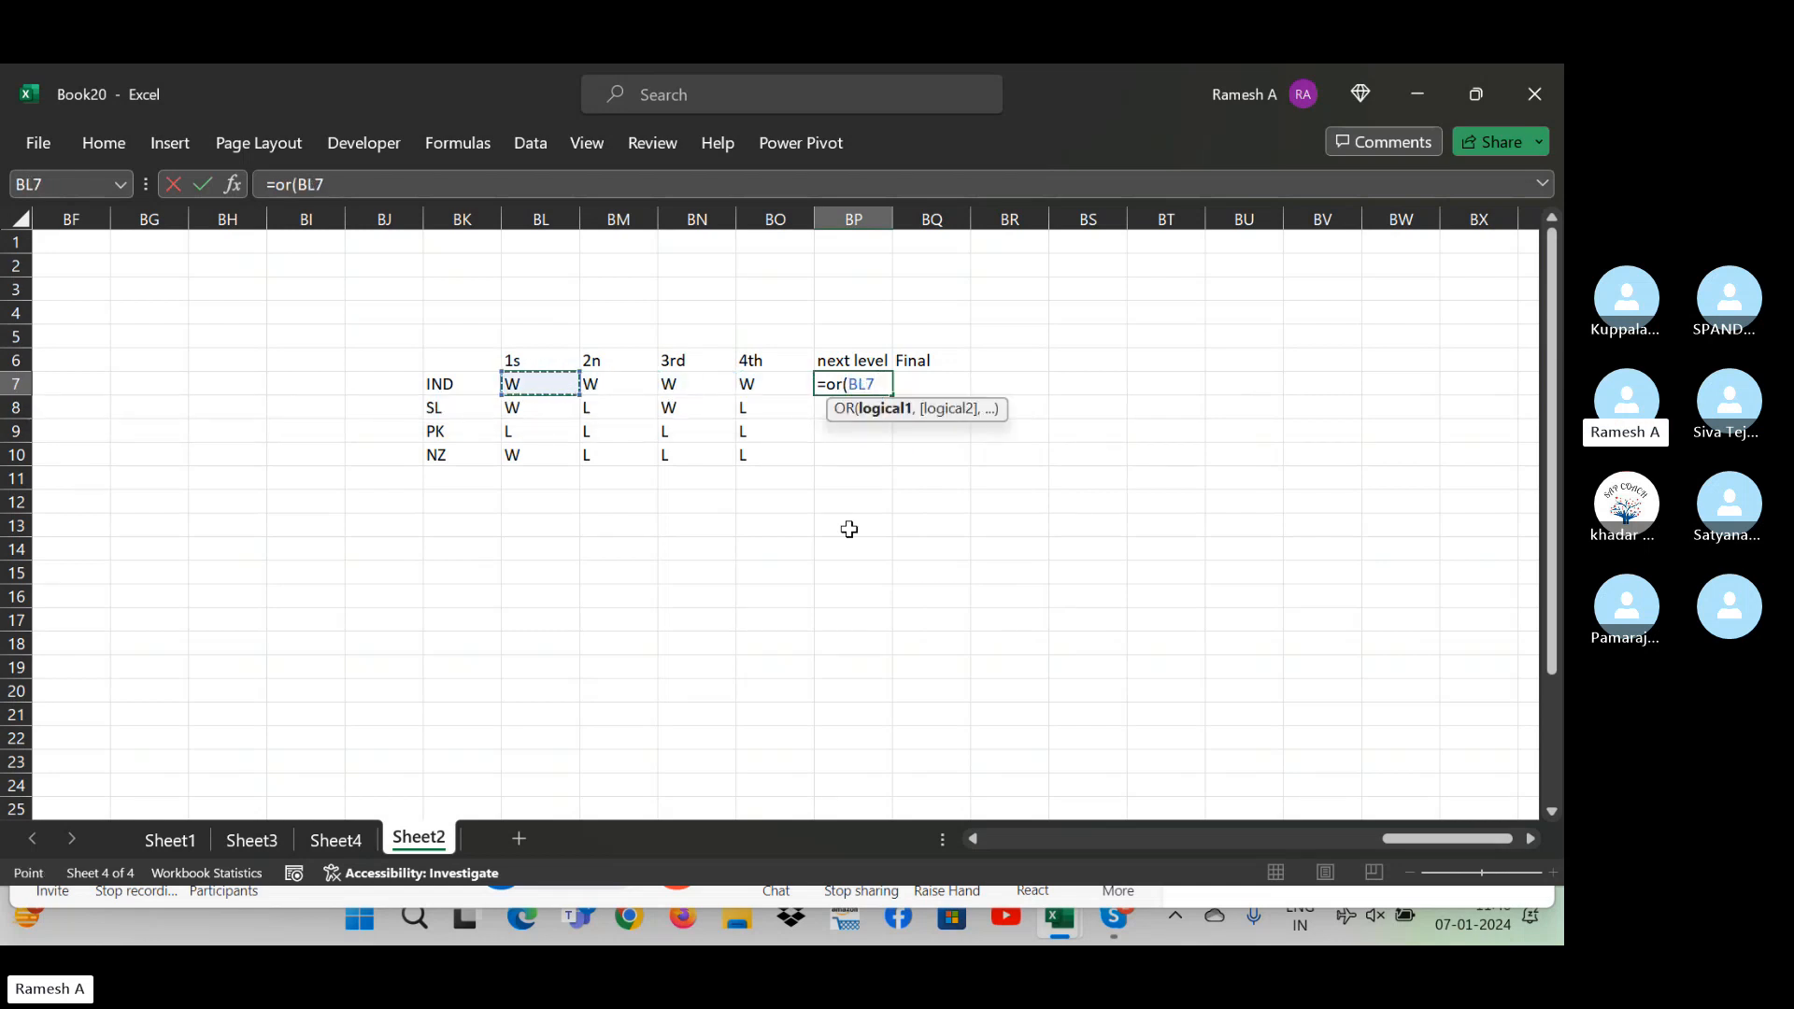
pyautogui.write('="W",')
pyautogui.press('Left')
pyautogui.press('Left')
pyautogui.press('Left')
pyautogui.press('Left')
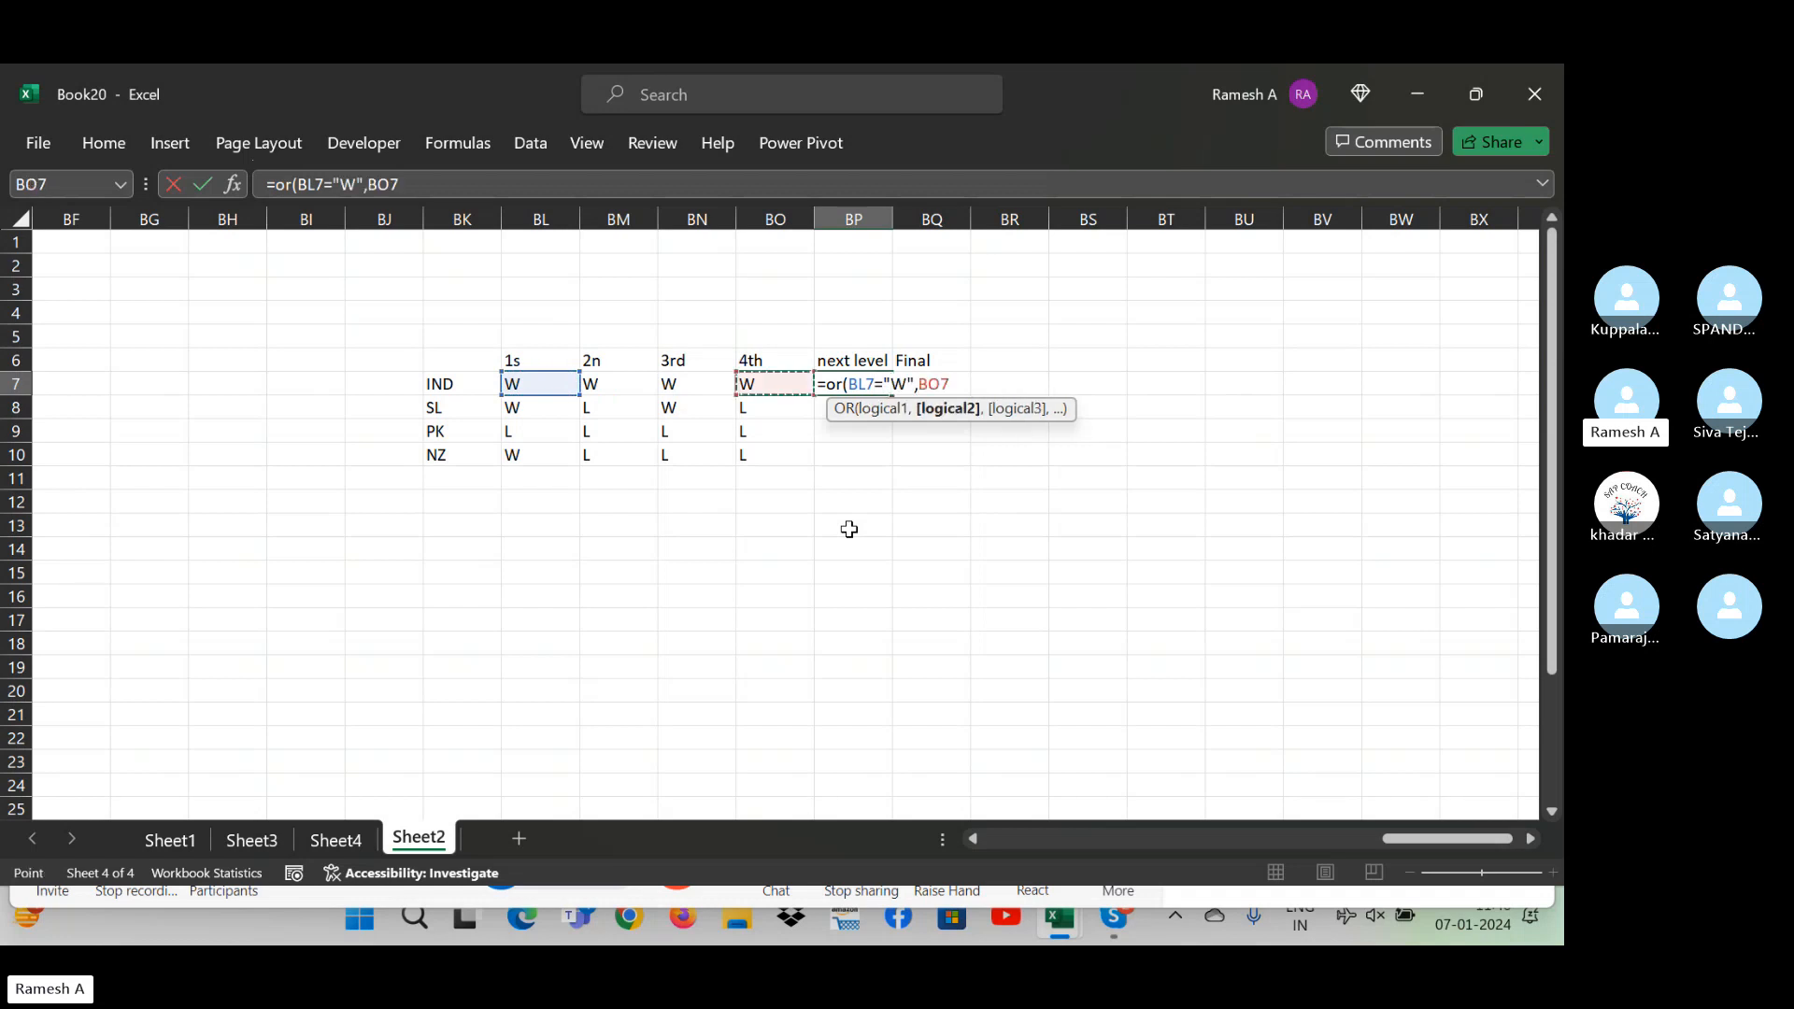
pyautogui.press('Right')
pyautogui.write('=')
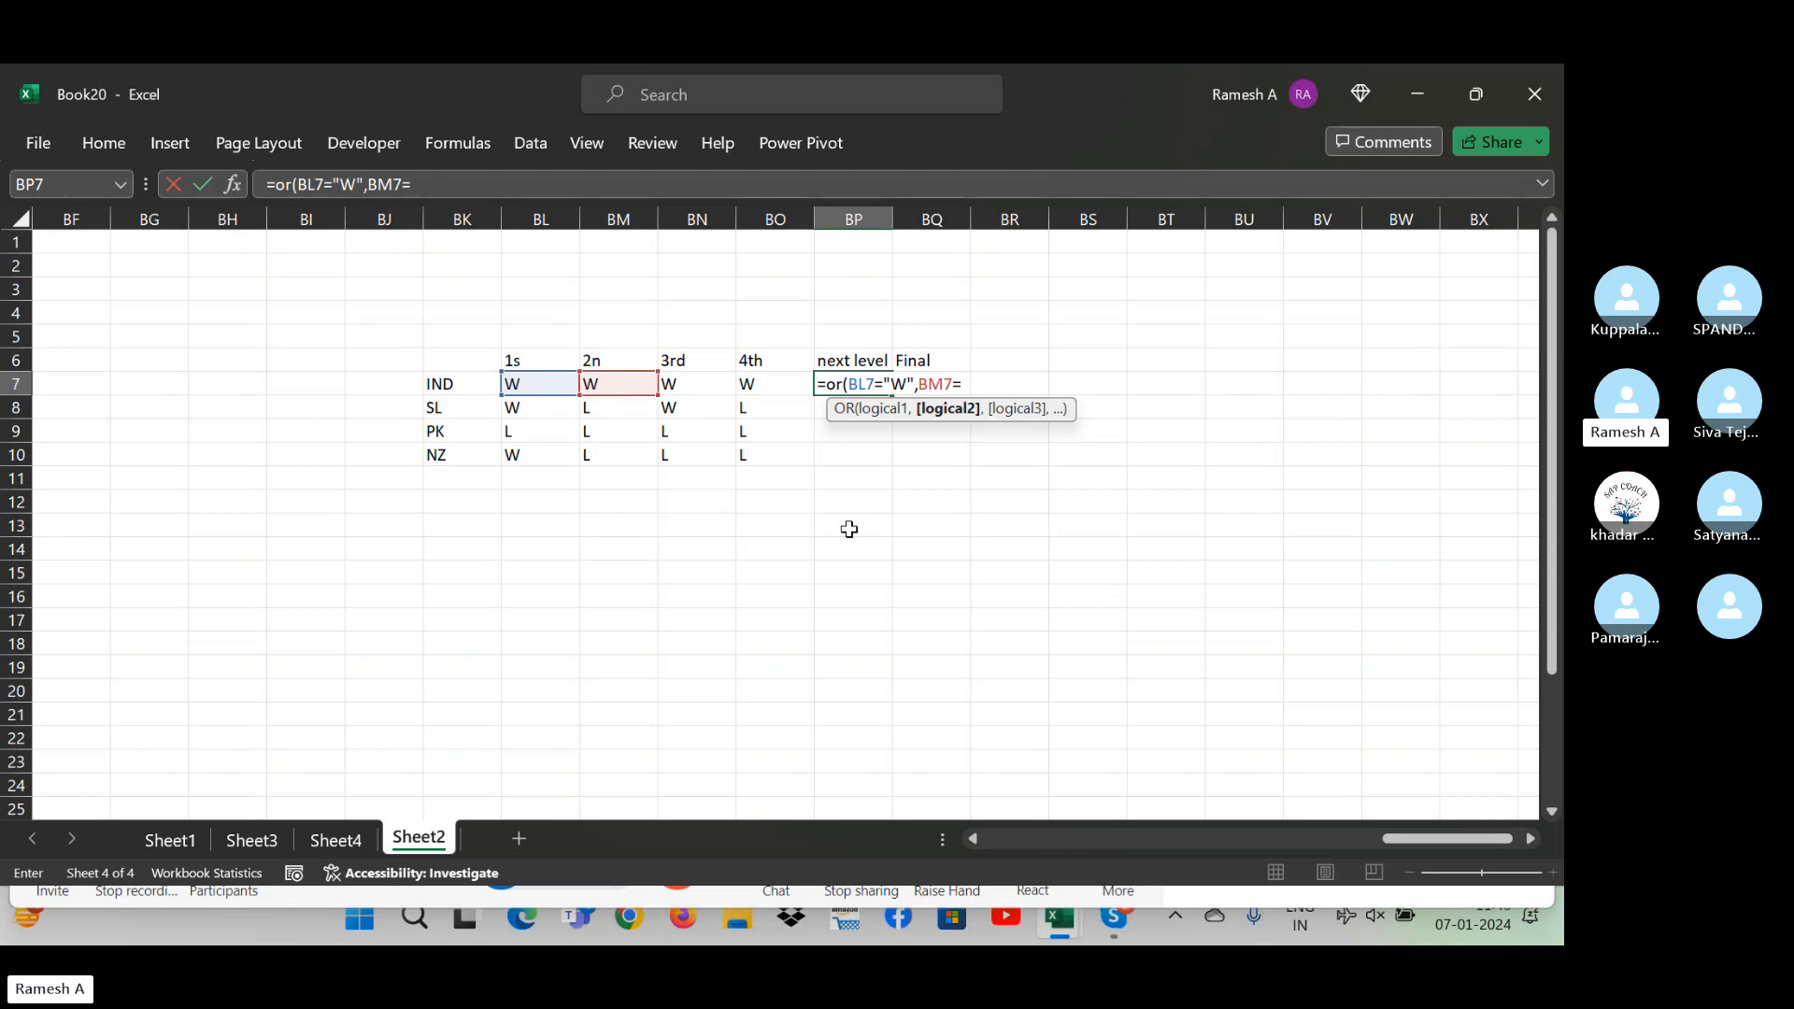
pyautogui.write('"W"')
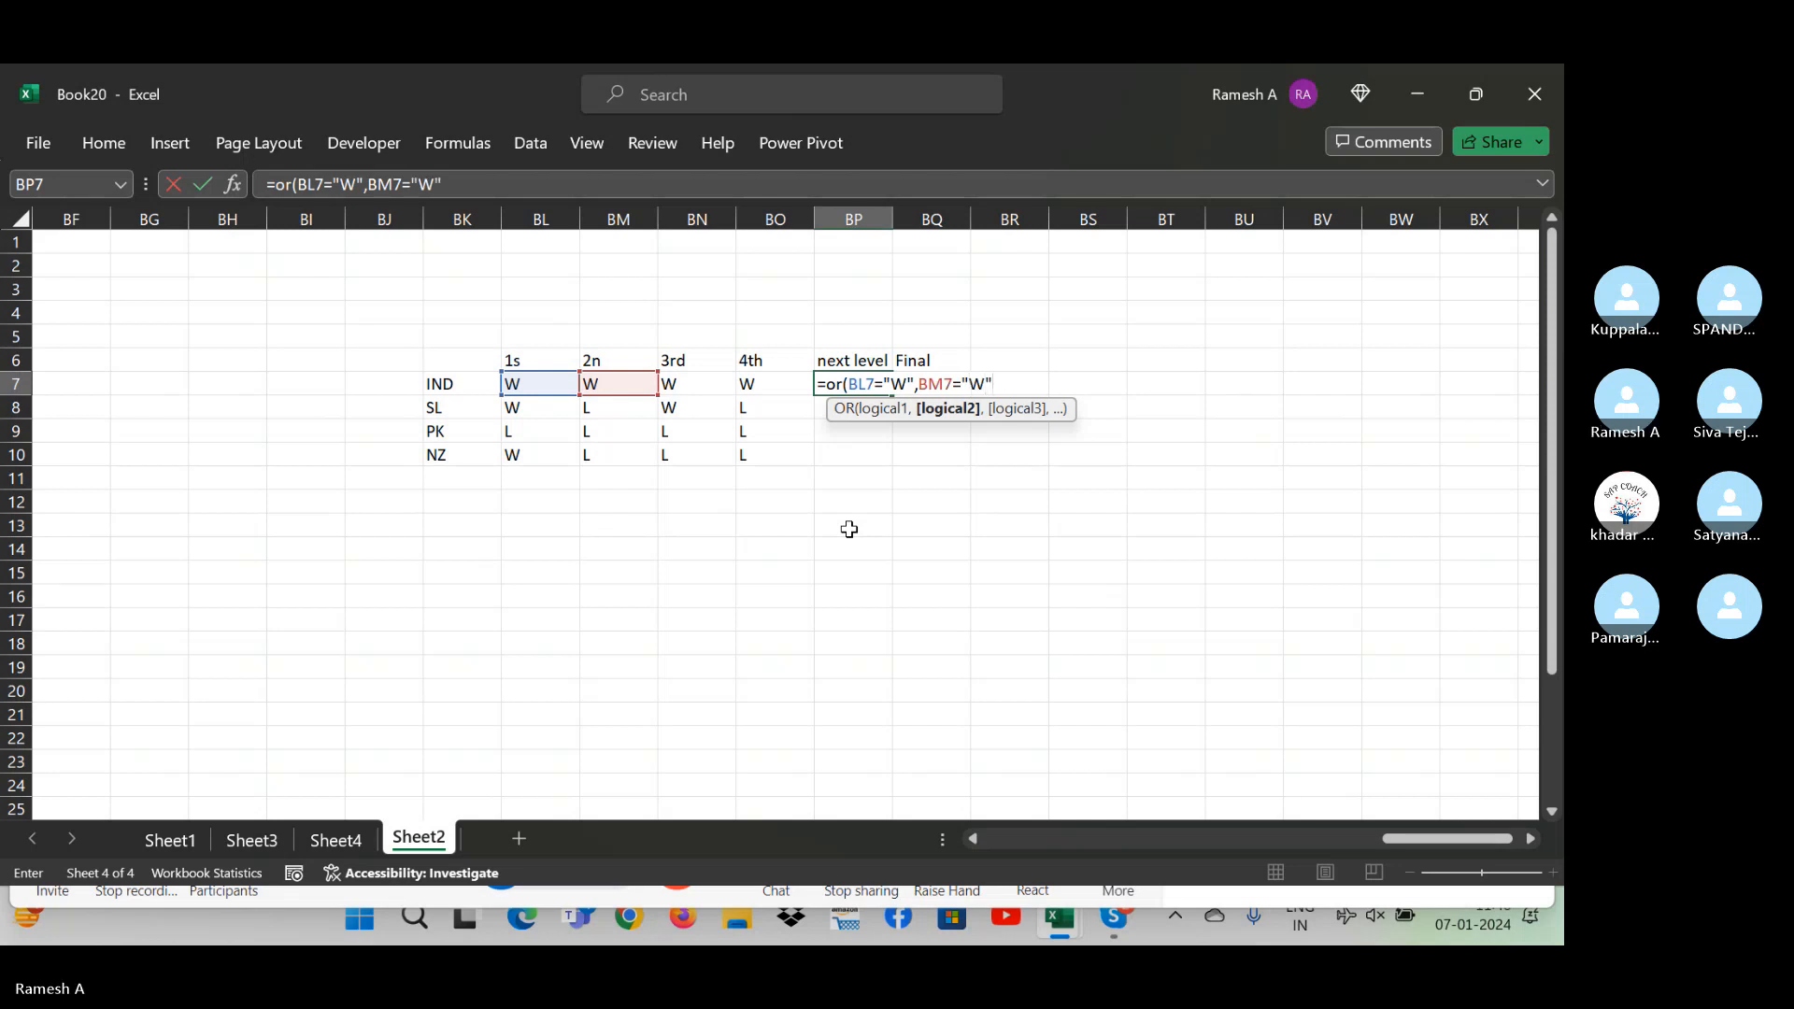
# - Add the conditions BN7="W" and BO7="W" to the OR formula and enter it
pyautogui.write(',')
pyautogui.press('Left')
pyautogui.press('Left')
pyautogui.press('Left')
pyautogui.press('Right')
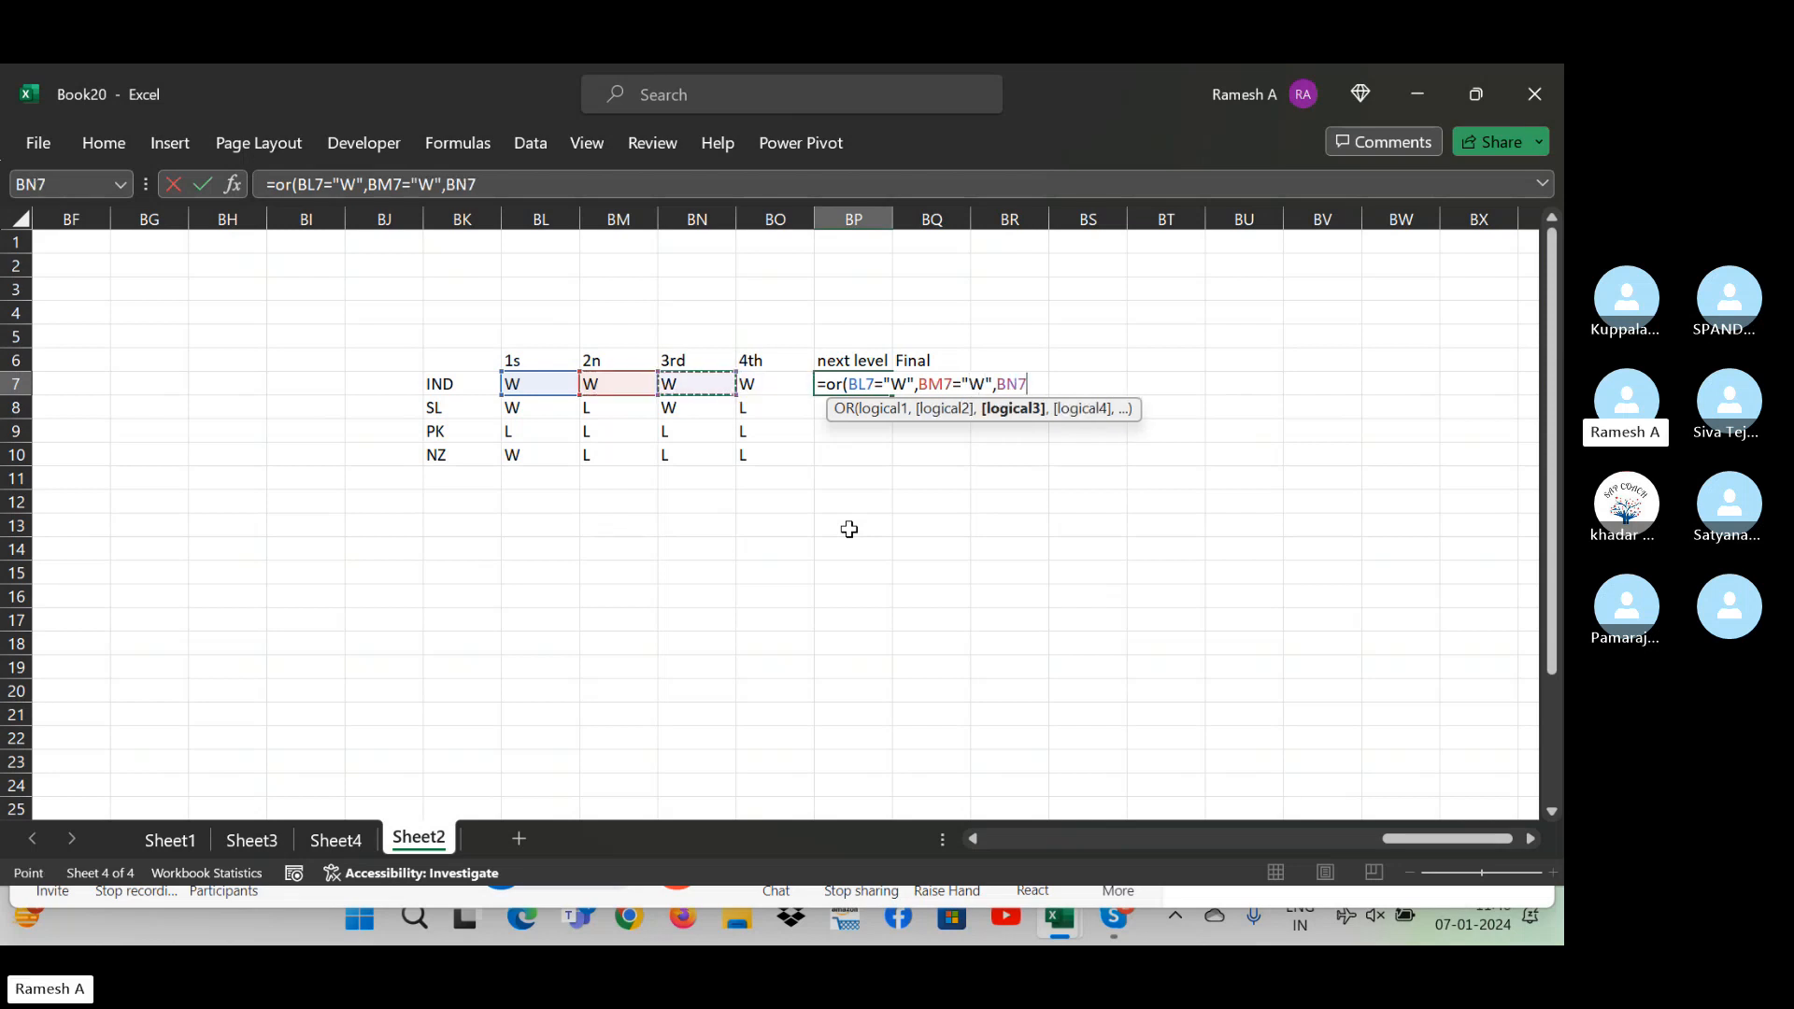
pyautogui.write('="W",')
pyautogui.press('Left')
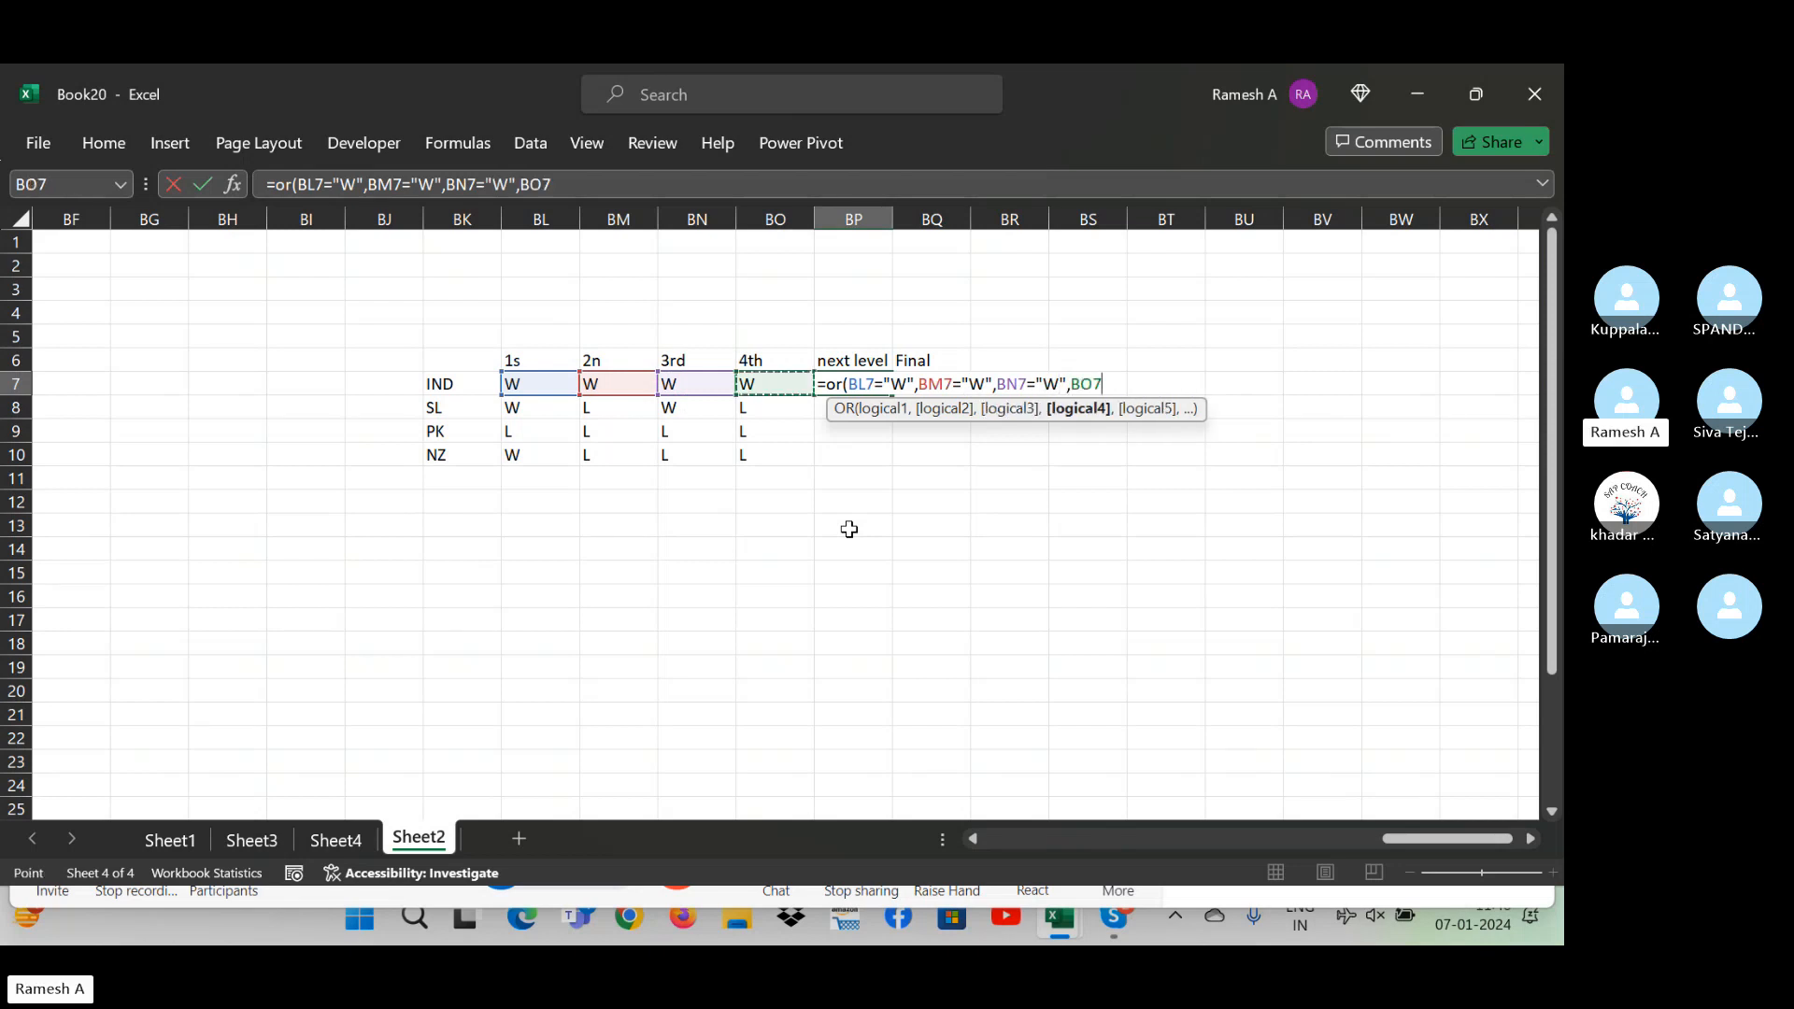
pyautogui.write('=')
pyautogui.write('"')
pyautogui.write('W"')
pyautogui.write(')')
pyautogui.press('Return')
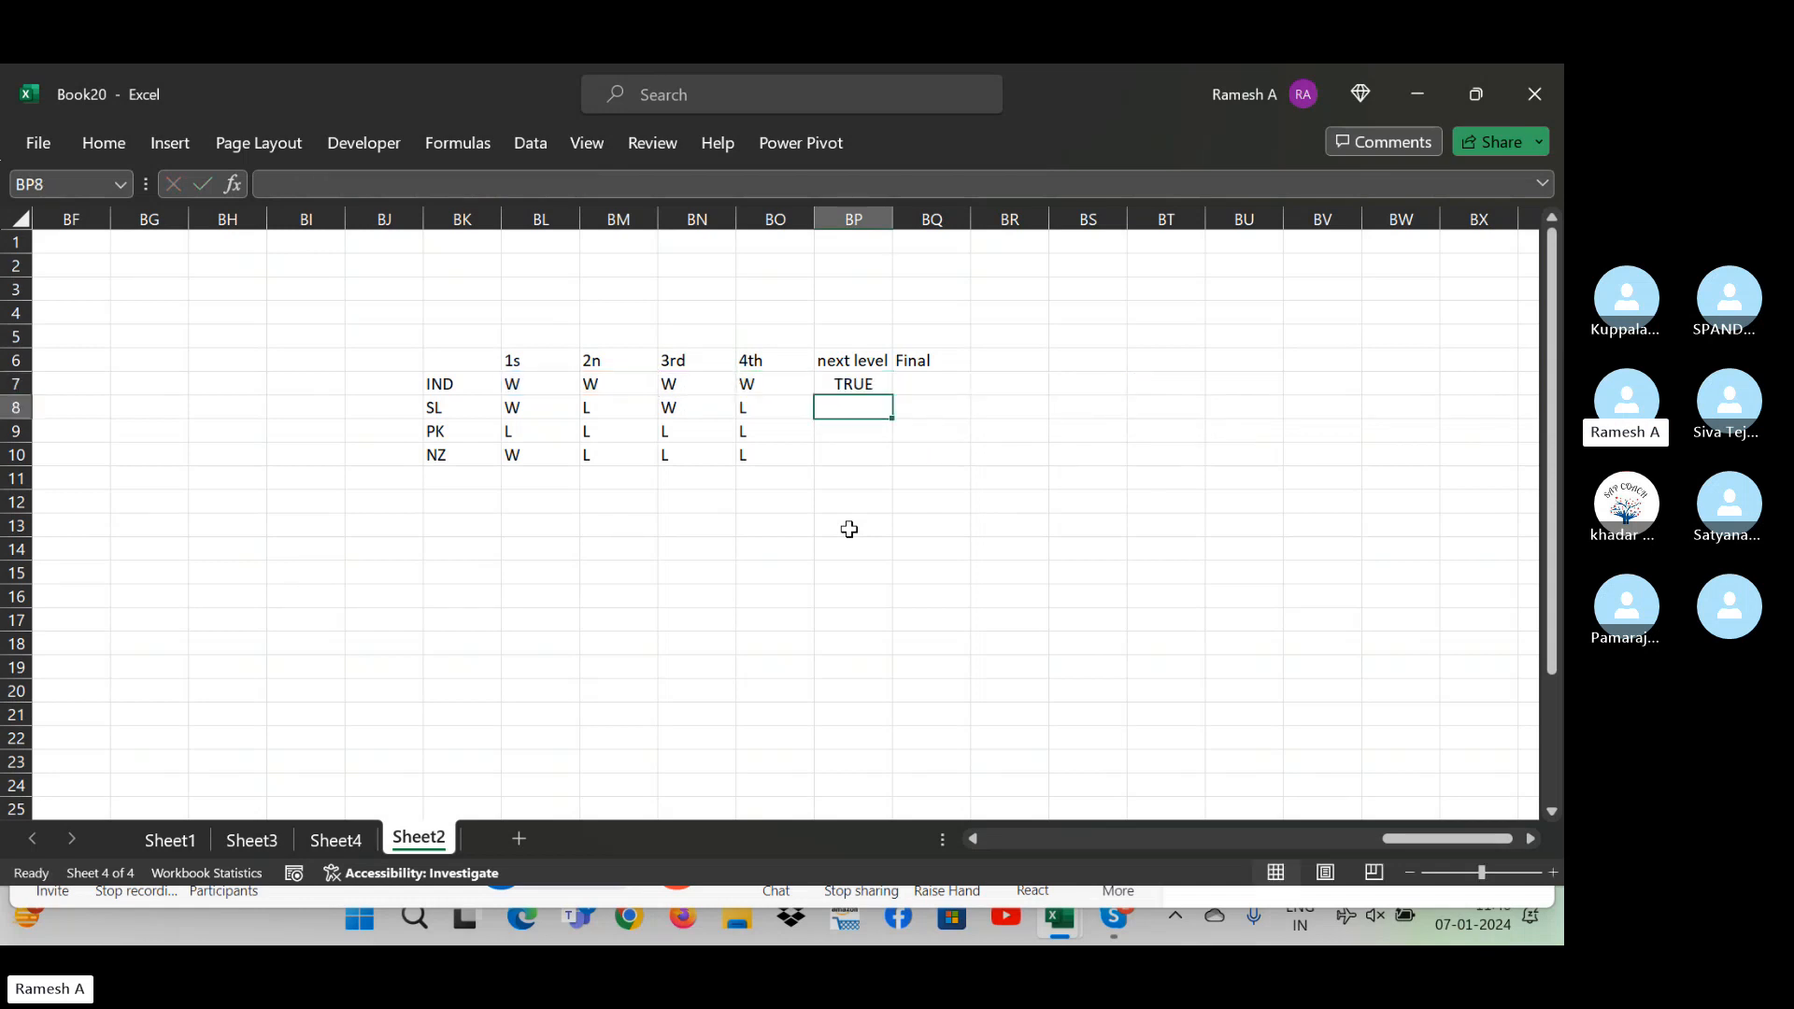
# - Check IND's four match results against its next level formula
pyautogui.press('Up')
pyautogui.press('Left')
pyautogui.press('Left')
pyautogui.press('Left')
pyautogui.press('Left')
pyautogui.press('Left')
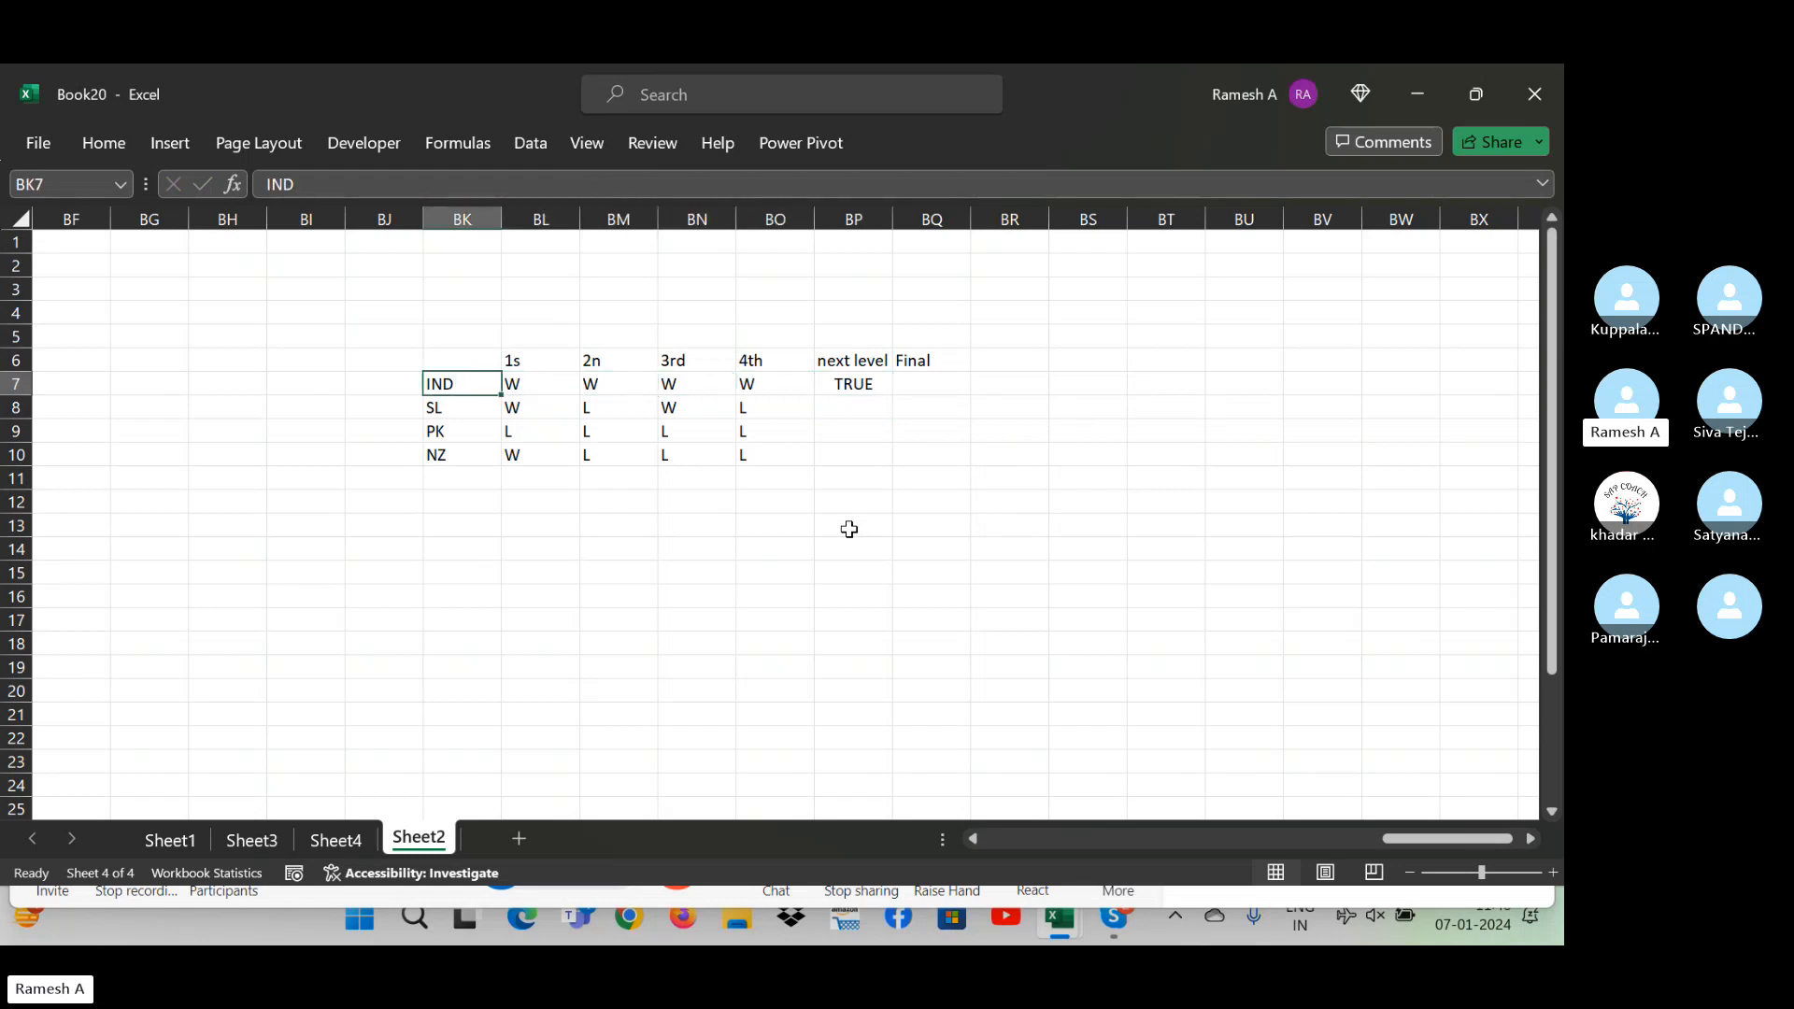
pyautogui.press('Right')
pyautogui.press('Right')
pyautogui.press('Right')
pyautogui.press('Right')
pyautogui.press('Right')
pyautogui.press('Left')
pyautogui.press('Right')
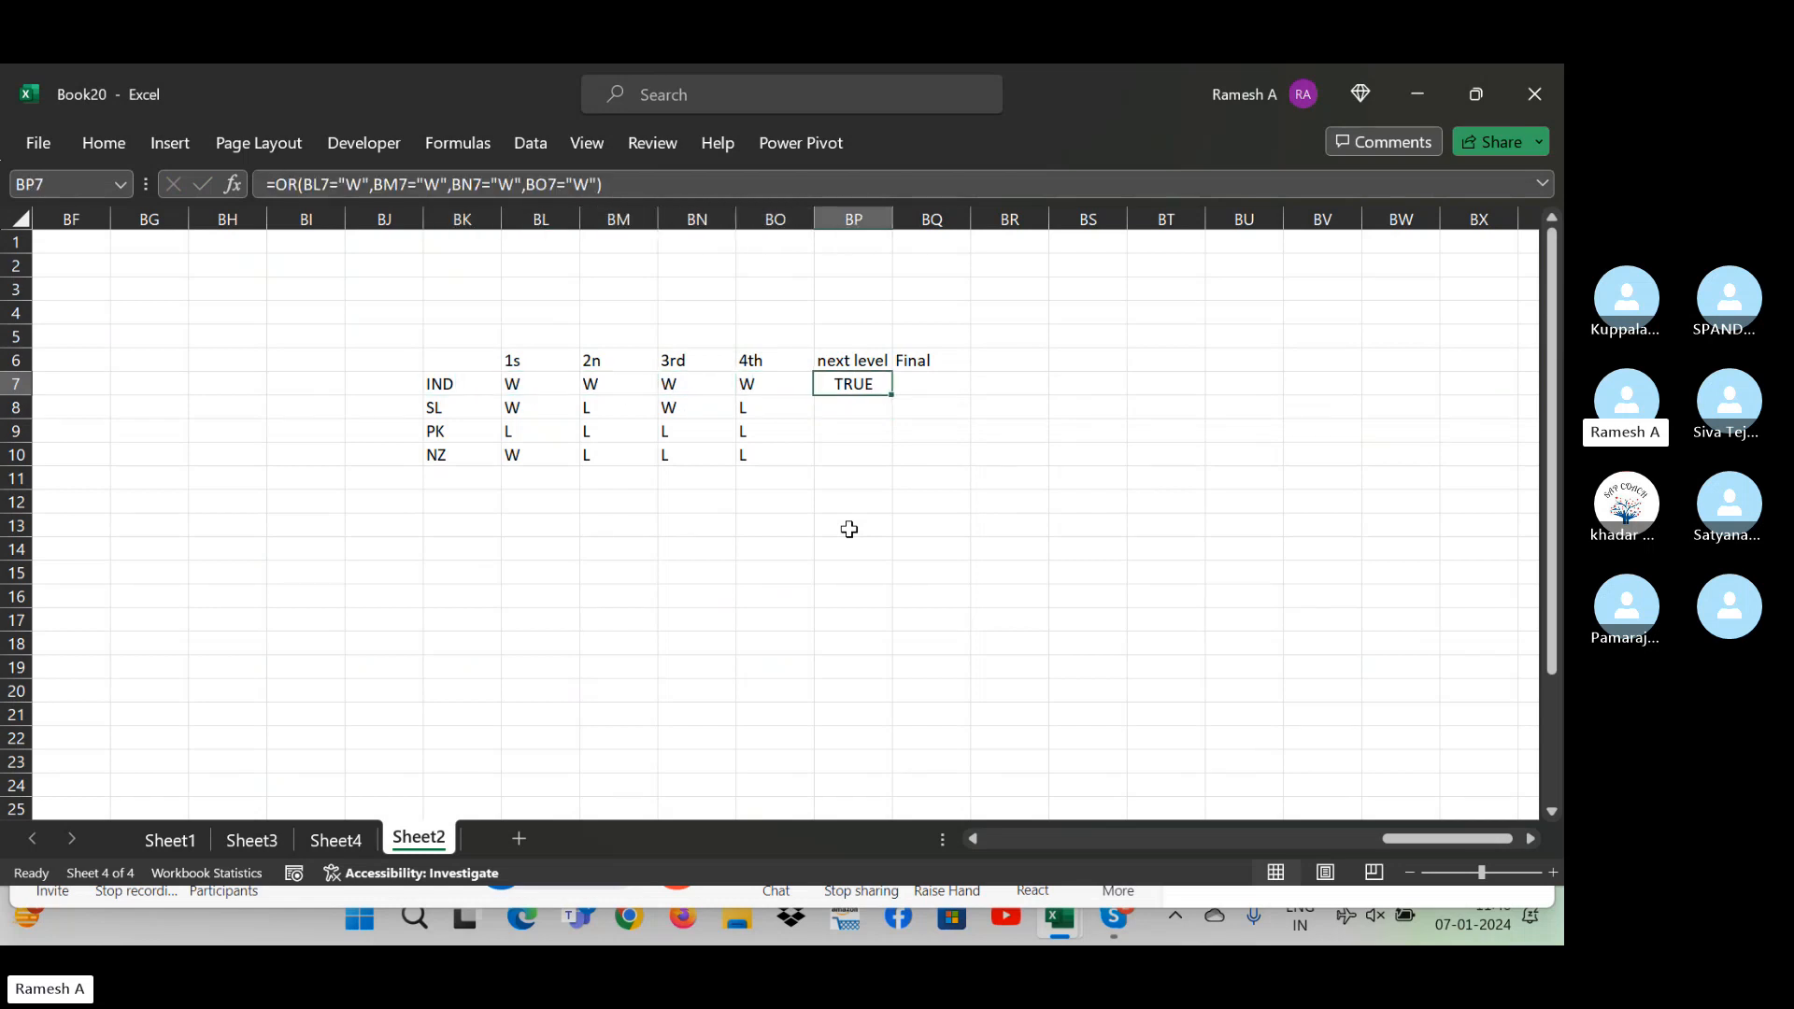
# - Fill the OR formula down the next level column through NZ's row
pyautogui.press('Left')
pyautogui.hotkey('ctrl', 'Down')
pyautogui.press('Right')
pyautogui.hotkey('ctrl', 'shift', 'Up')
pyautogui.hotkey('ctrl', 'd')
pyautogui.press('Down')
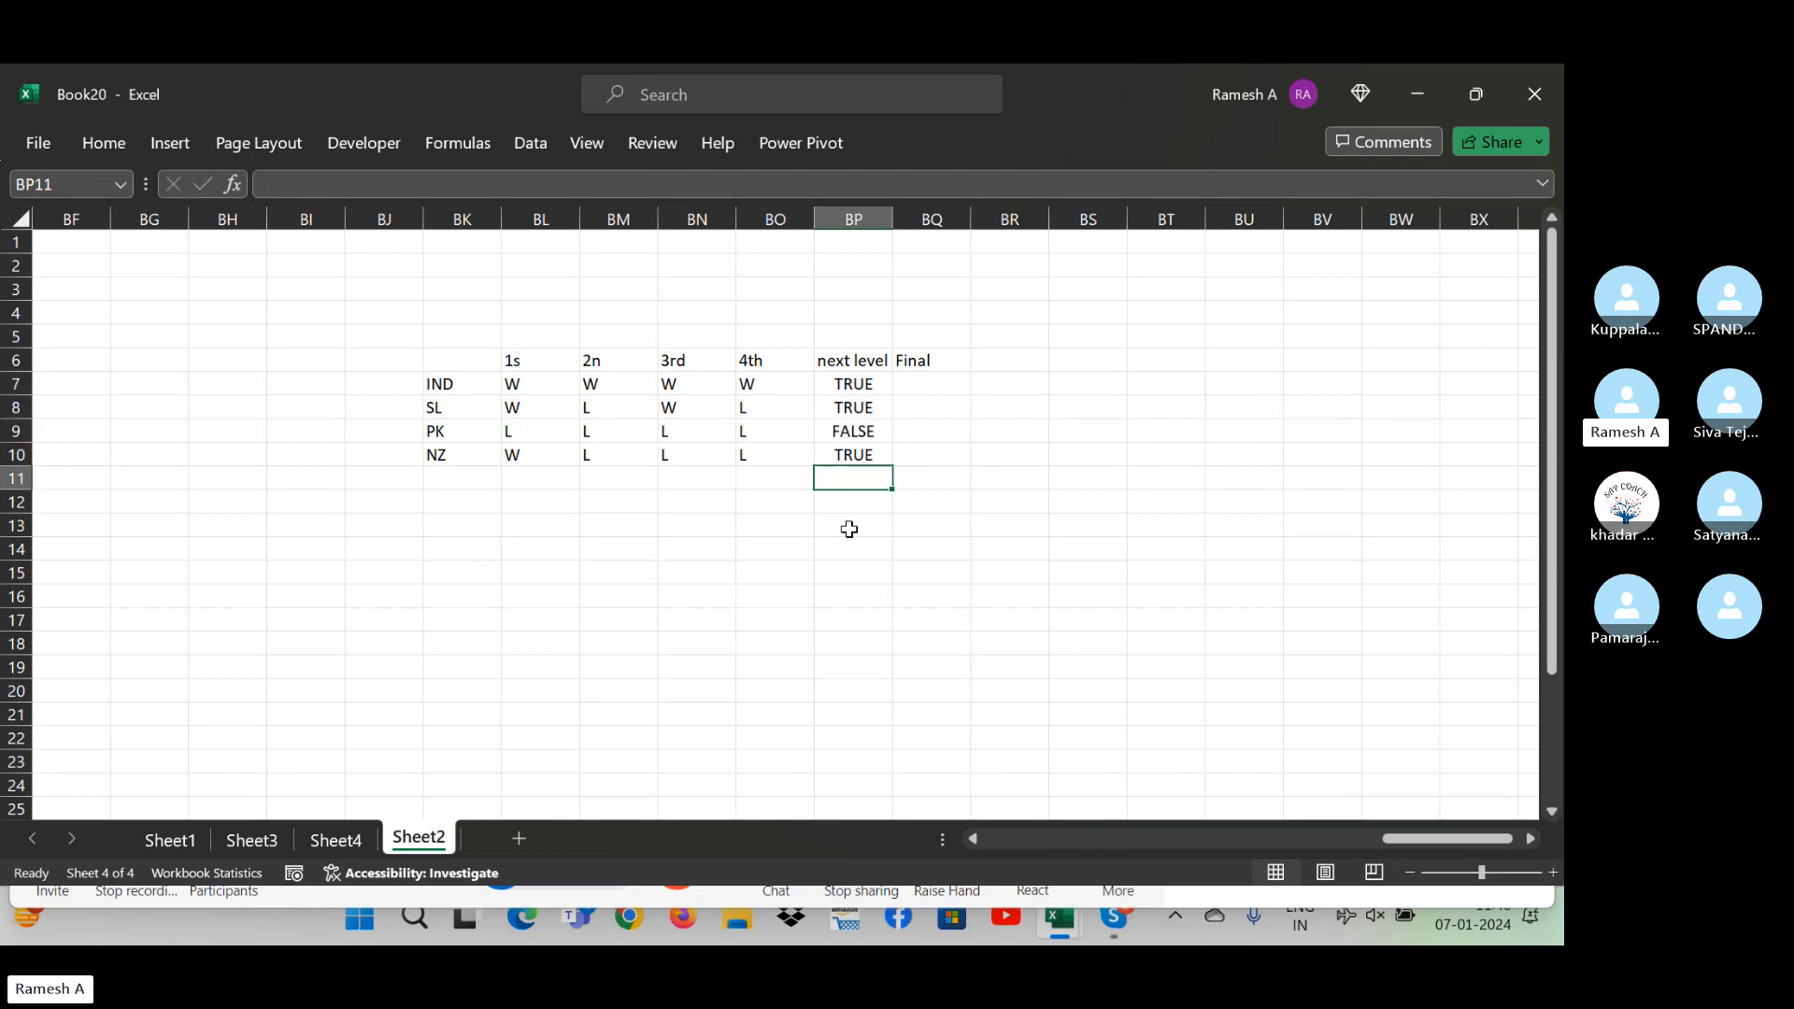
# - Compare SL's match results with its next level outcome
pyautogui.press('Up')
pyautogui.press('Up')
pyautogui.press('Up')
pyautogui.press('Left')
pyautogui.press('Left')
pyautogui.press('Left')
pyautogui.press('Left')
pyautogui.press('Left')
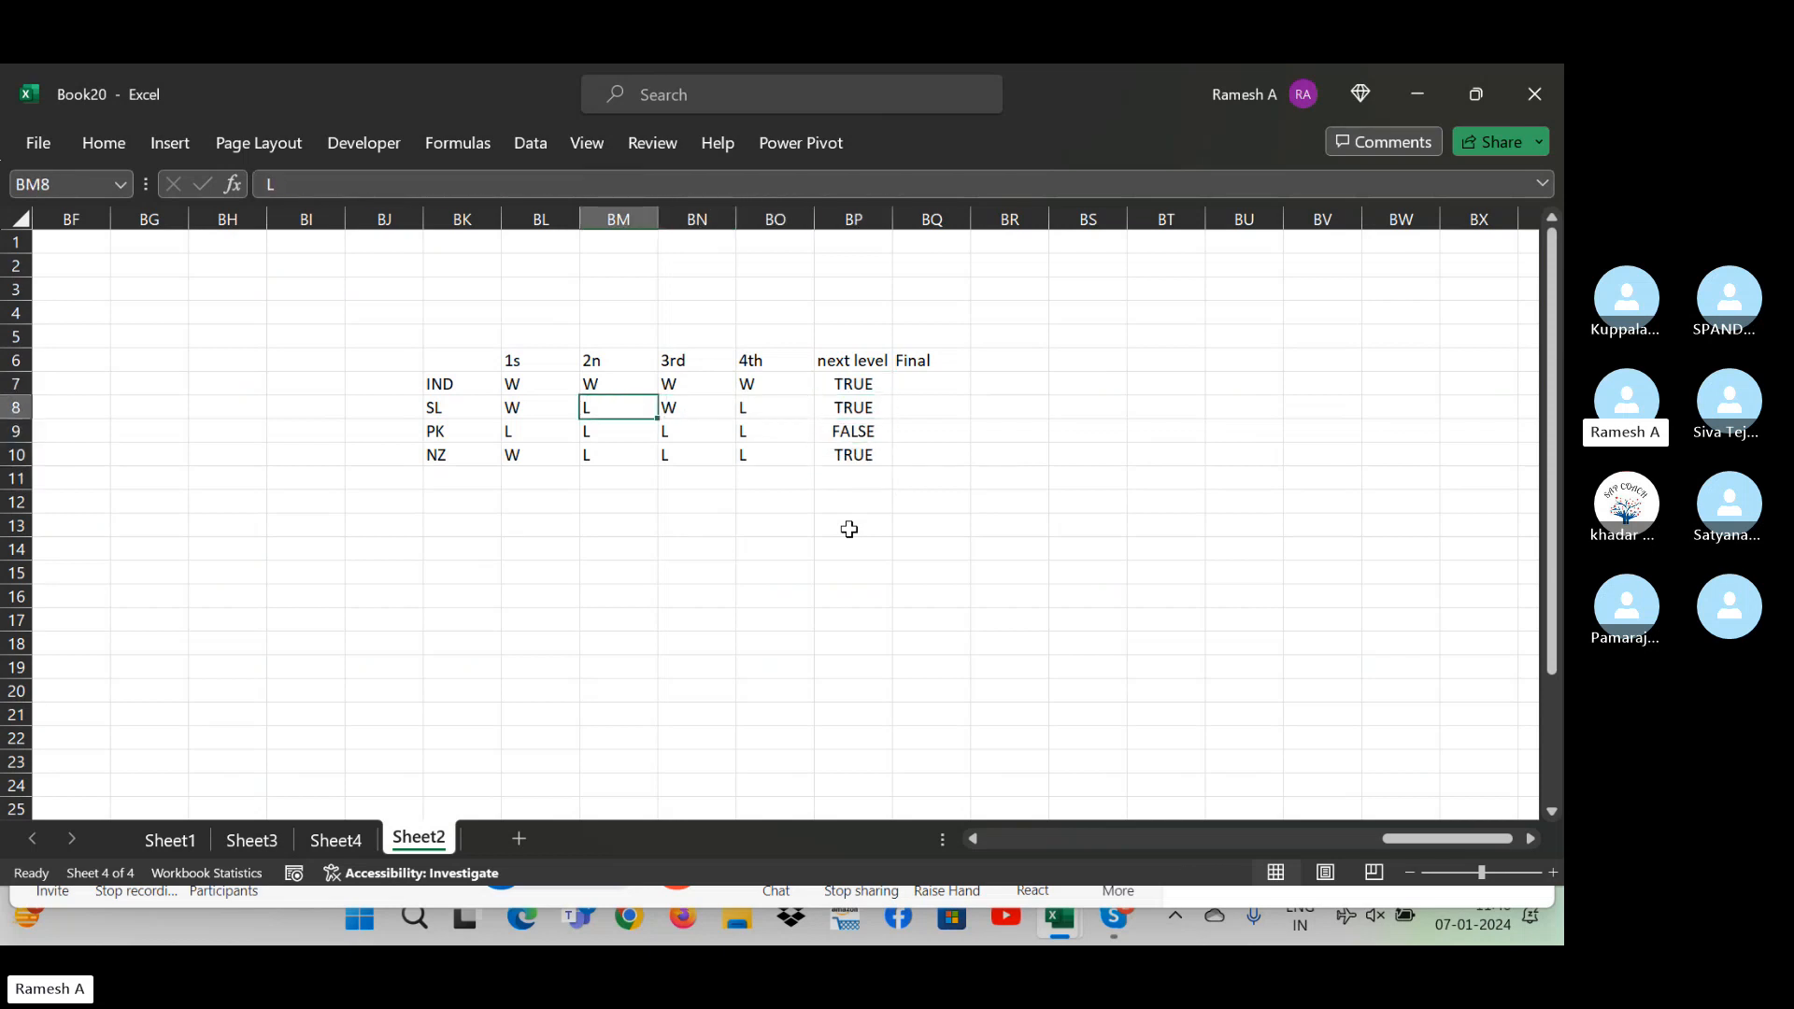
pyautogui.press('Right')
pyautogui.press('Right')
pyautogui.press('Right')
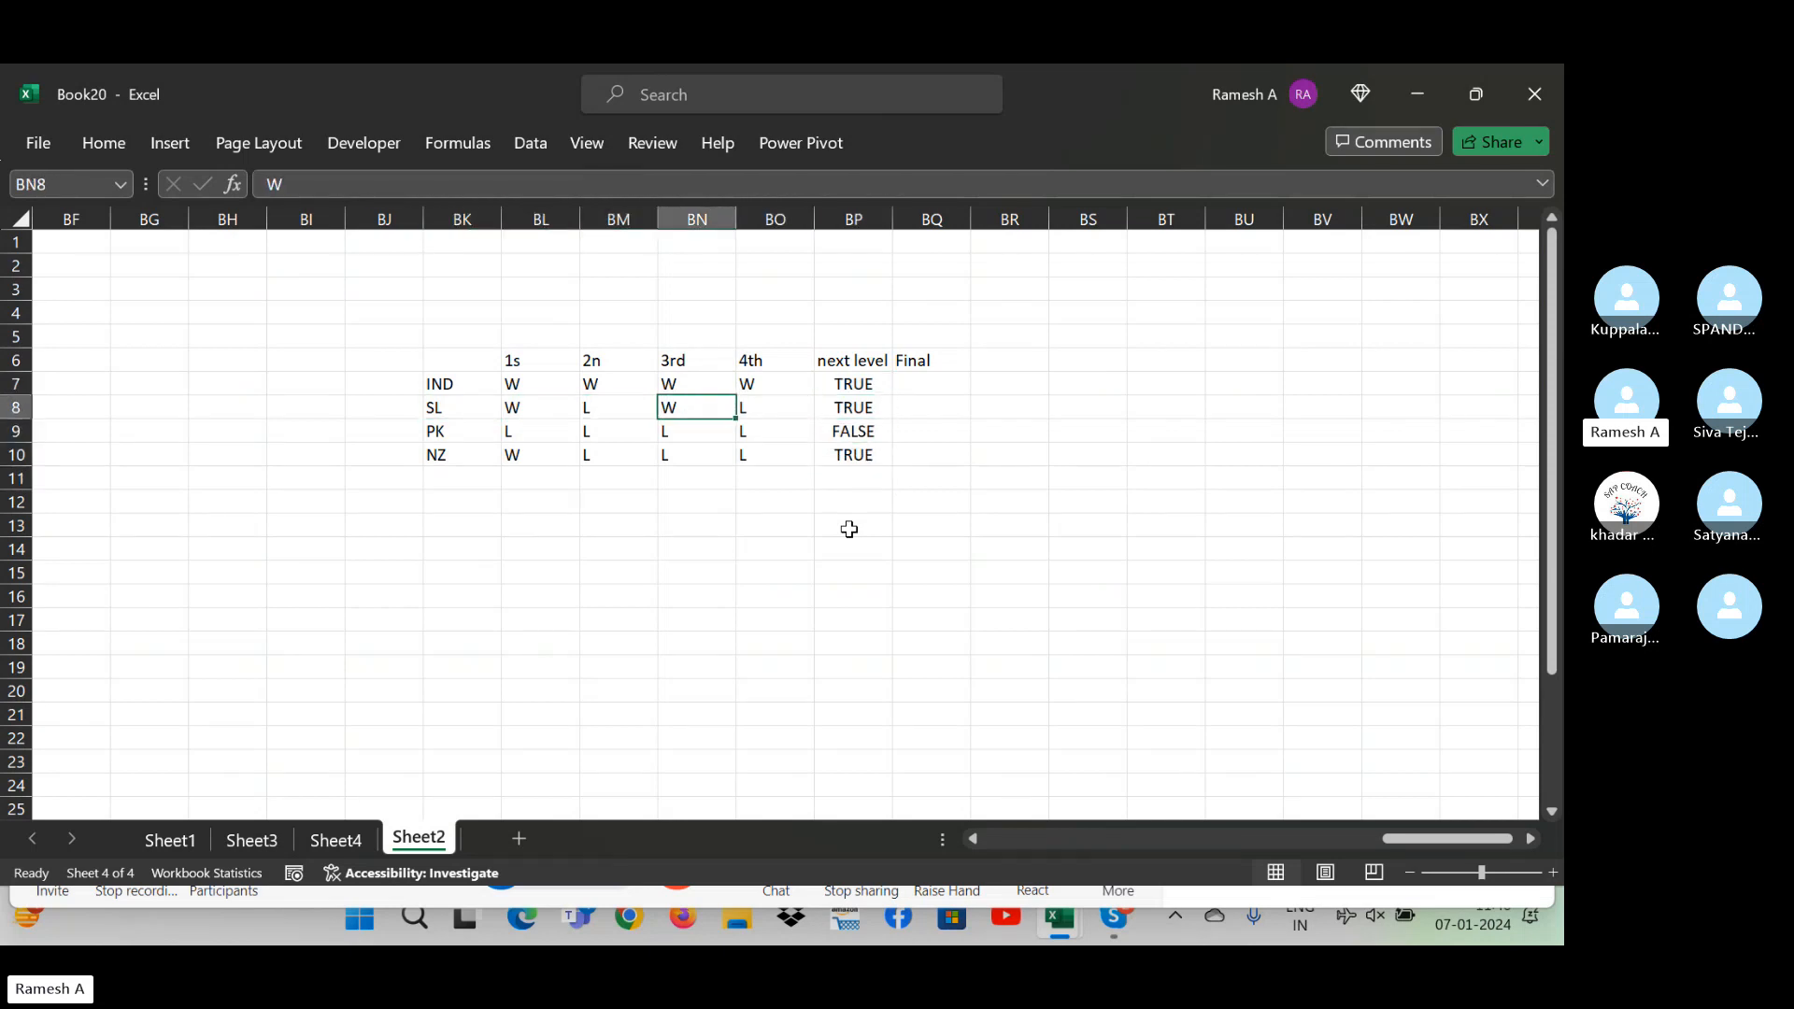
pyautogui.press('Left')
pyautogui.press('Left')
pyautogui.press('Right')
pyautogui.press('Right')
pyautogui.press('Right')
pyautogui.press('Right')
pyautogui.press('Left')
pyautogui.press('Left')
pyautogui.press('Right')
pyautogui.press('Right')
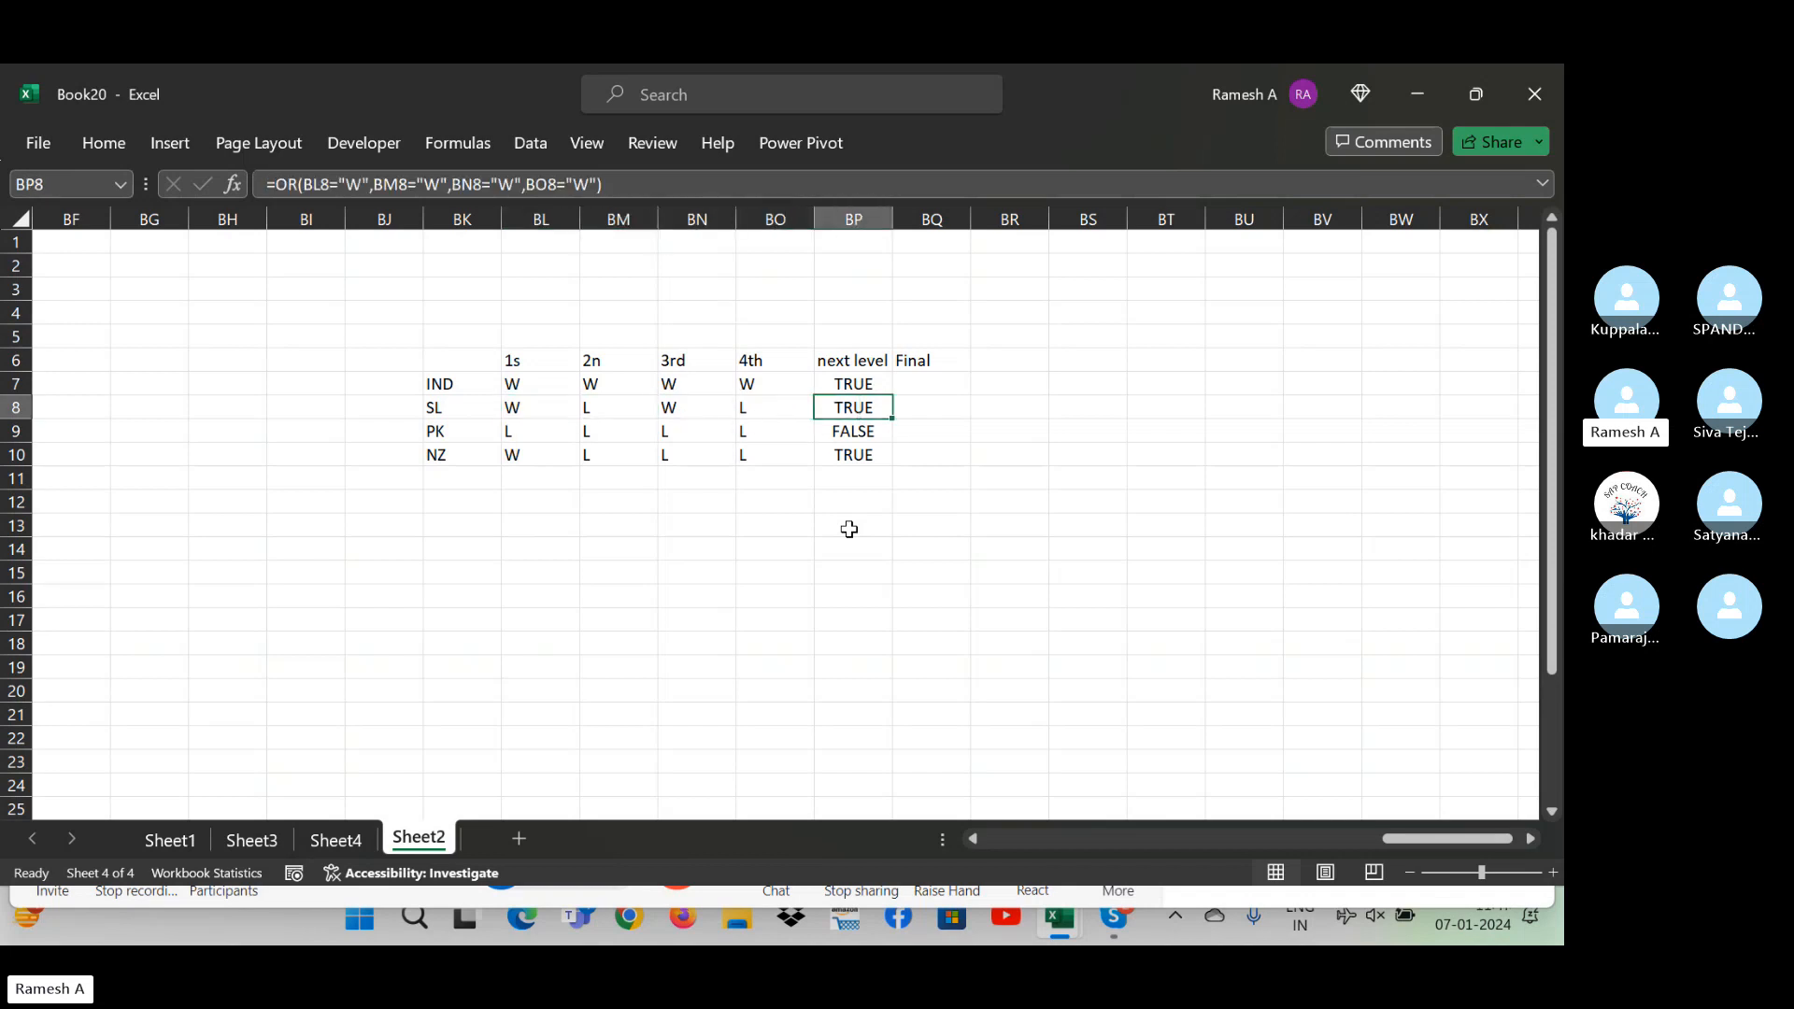
pyautogui.press('Left')
pyautogui.press('Left')
pyautogui.press('Left')
pyautogui.press('Left')
pyautogui.press('Right')
pyautogui.press('Right')
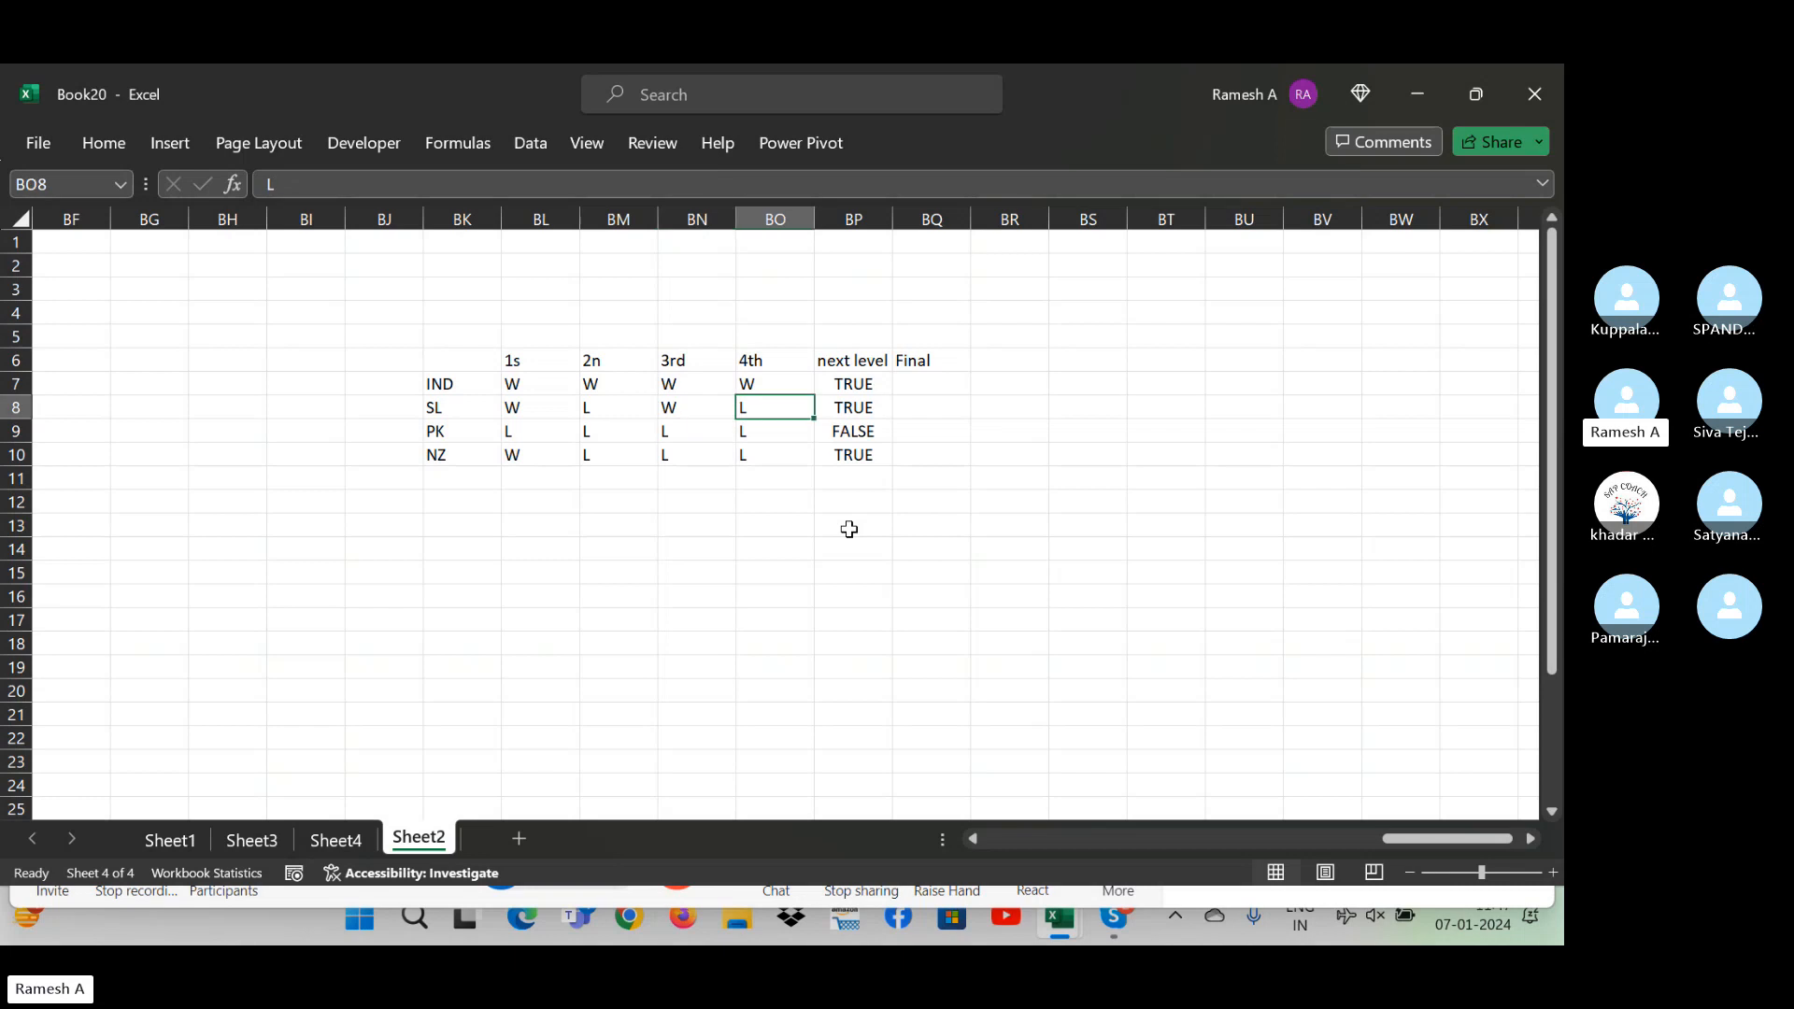
# - Compare NZ's match results with its next level outcome
pyautogui.press('Down')
pyautogui.press('Down')
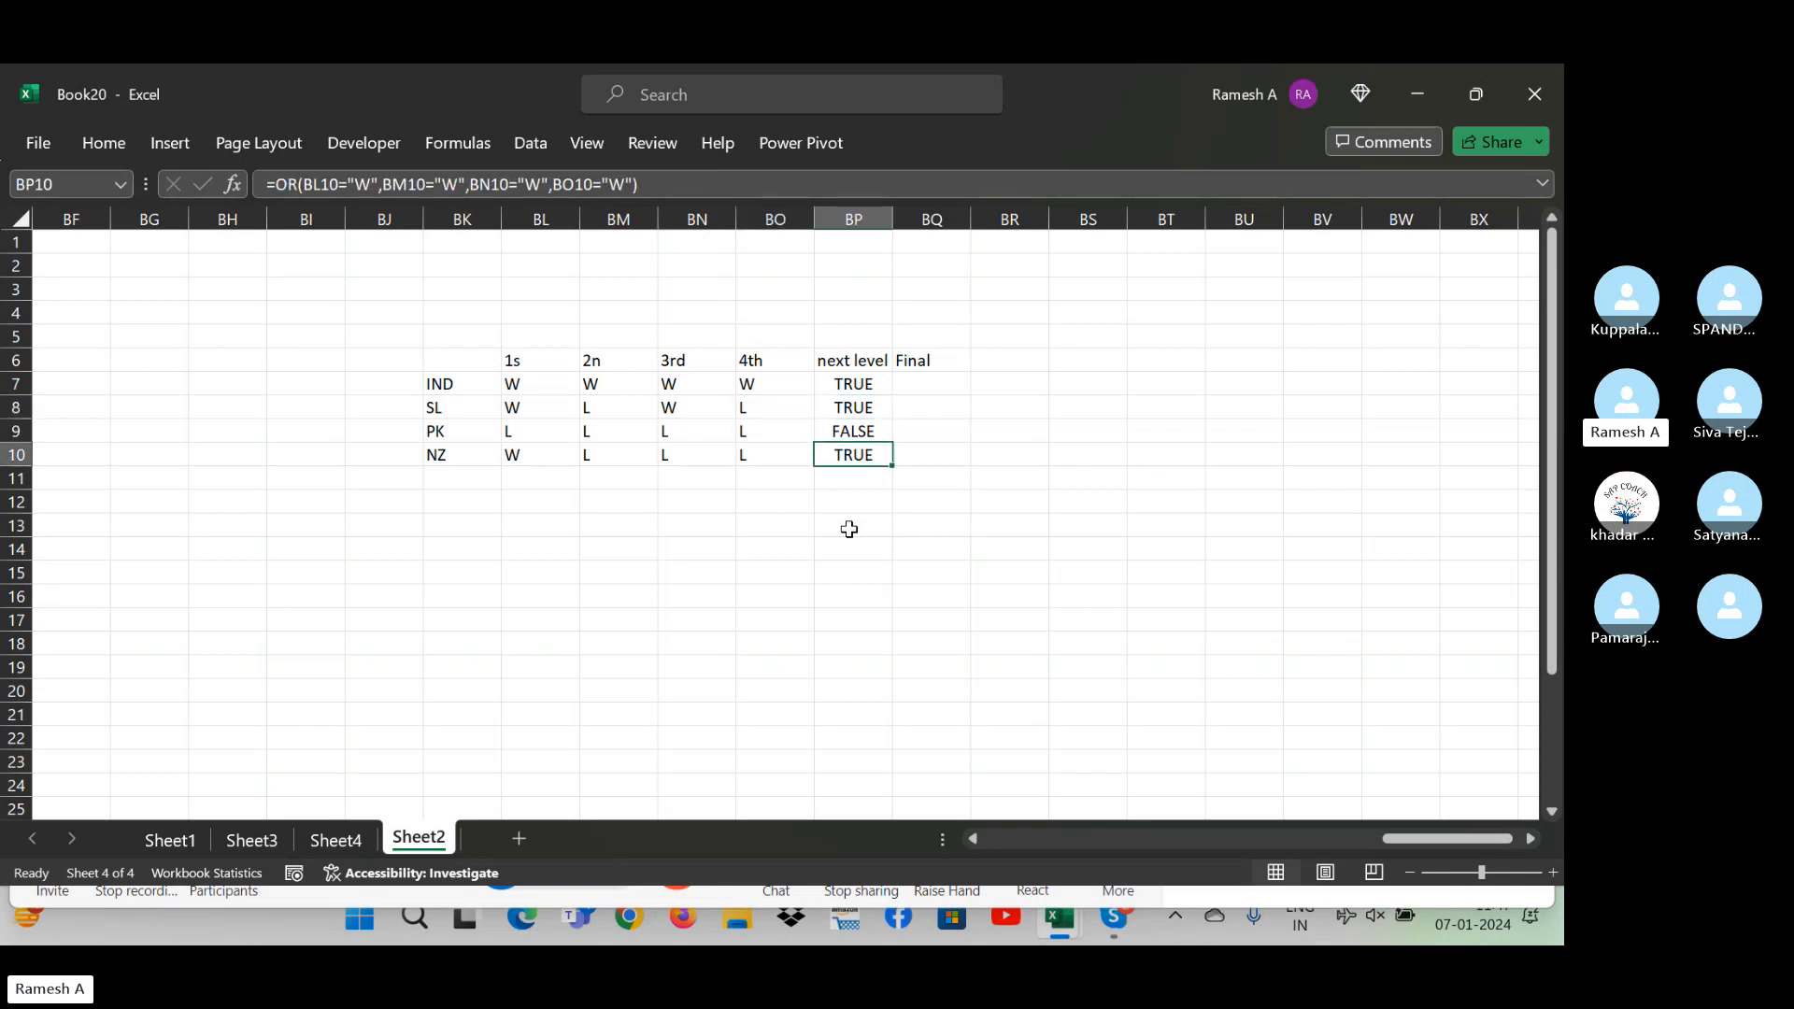
pyautogui.press('Left')
pyautogui.press('Left')
pyautogui.press('Left')
pyautogui.press('Left')
pyautogui.press('Right')
pyautogui.press('Right')
pyautogui.press('Right')
pyautogui.press('Right')
# - Review the next level outcomes of all four teams
pyautogui.press('Up')
pyautogui.press('Up')
pyautogui.press('Up')
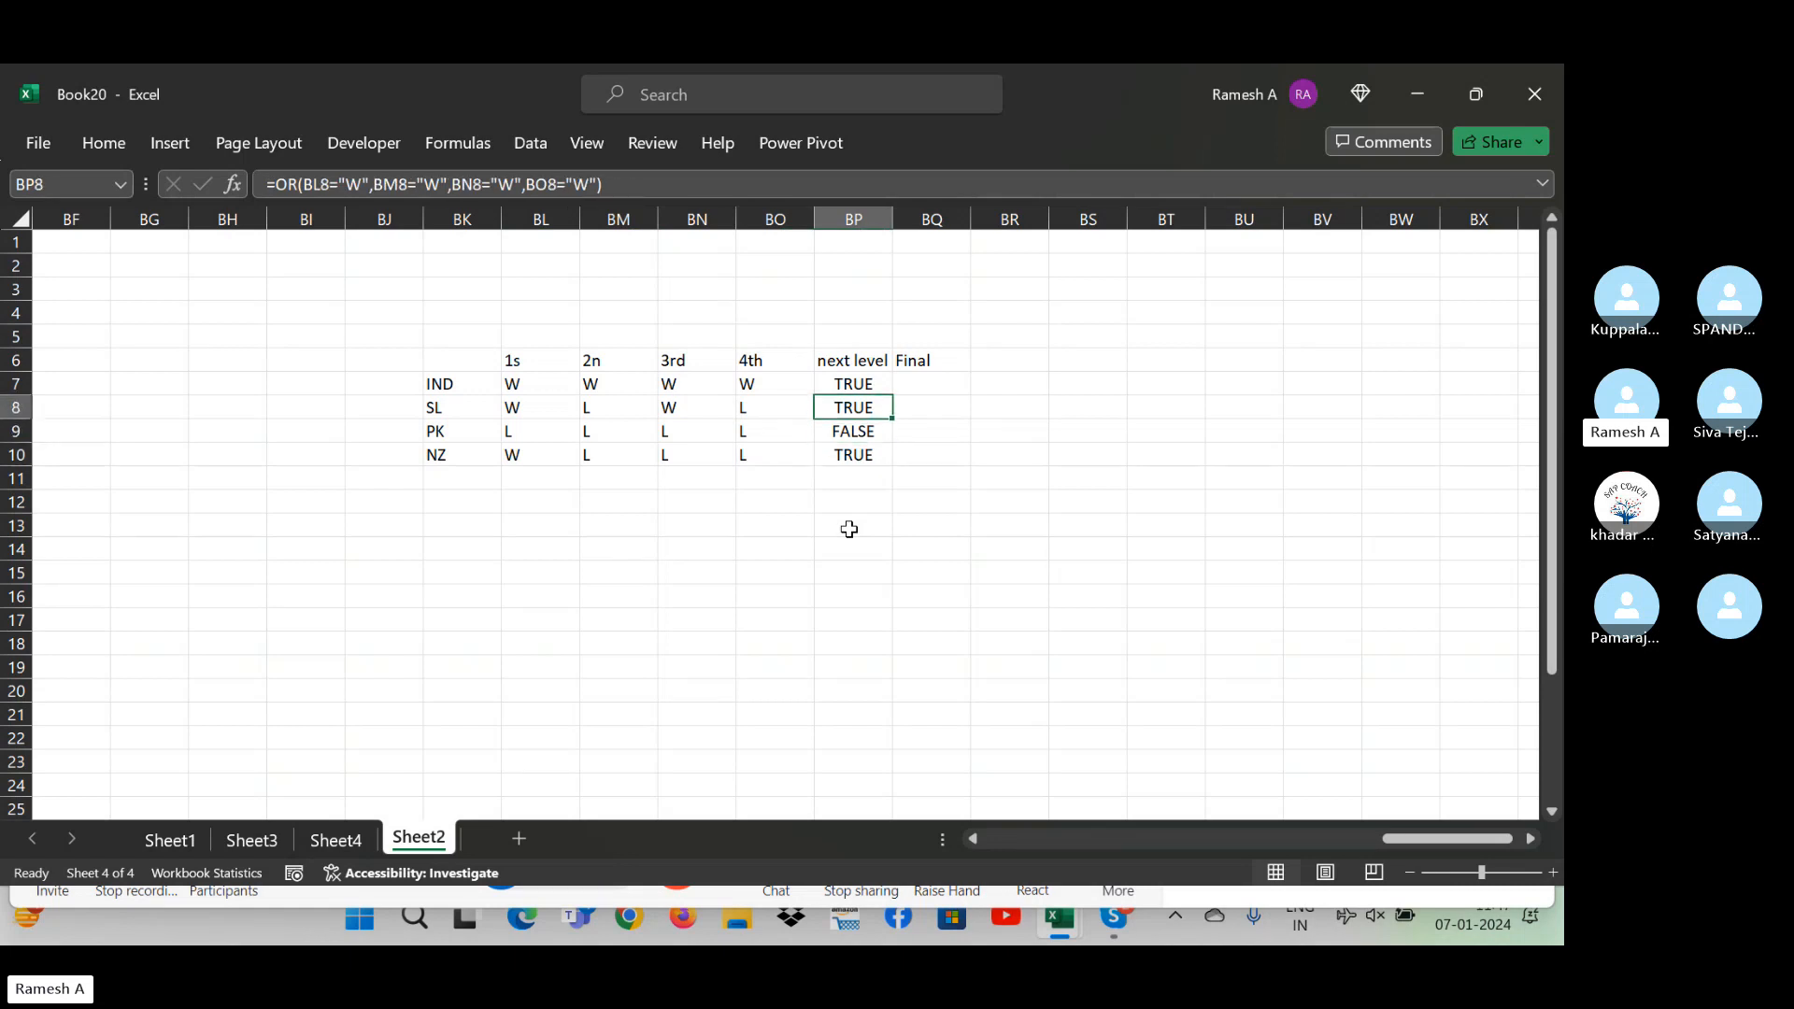
pyautogui.press('Down')
pyautogui.press('Down')
pyautogui.press('Down')
pyautogui.press('Up')
pyautogui.press('Up')
pyautogui.press('Up')
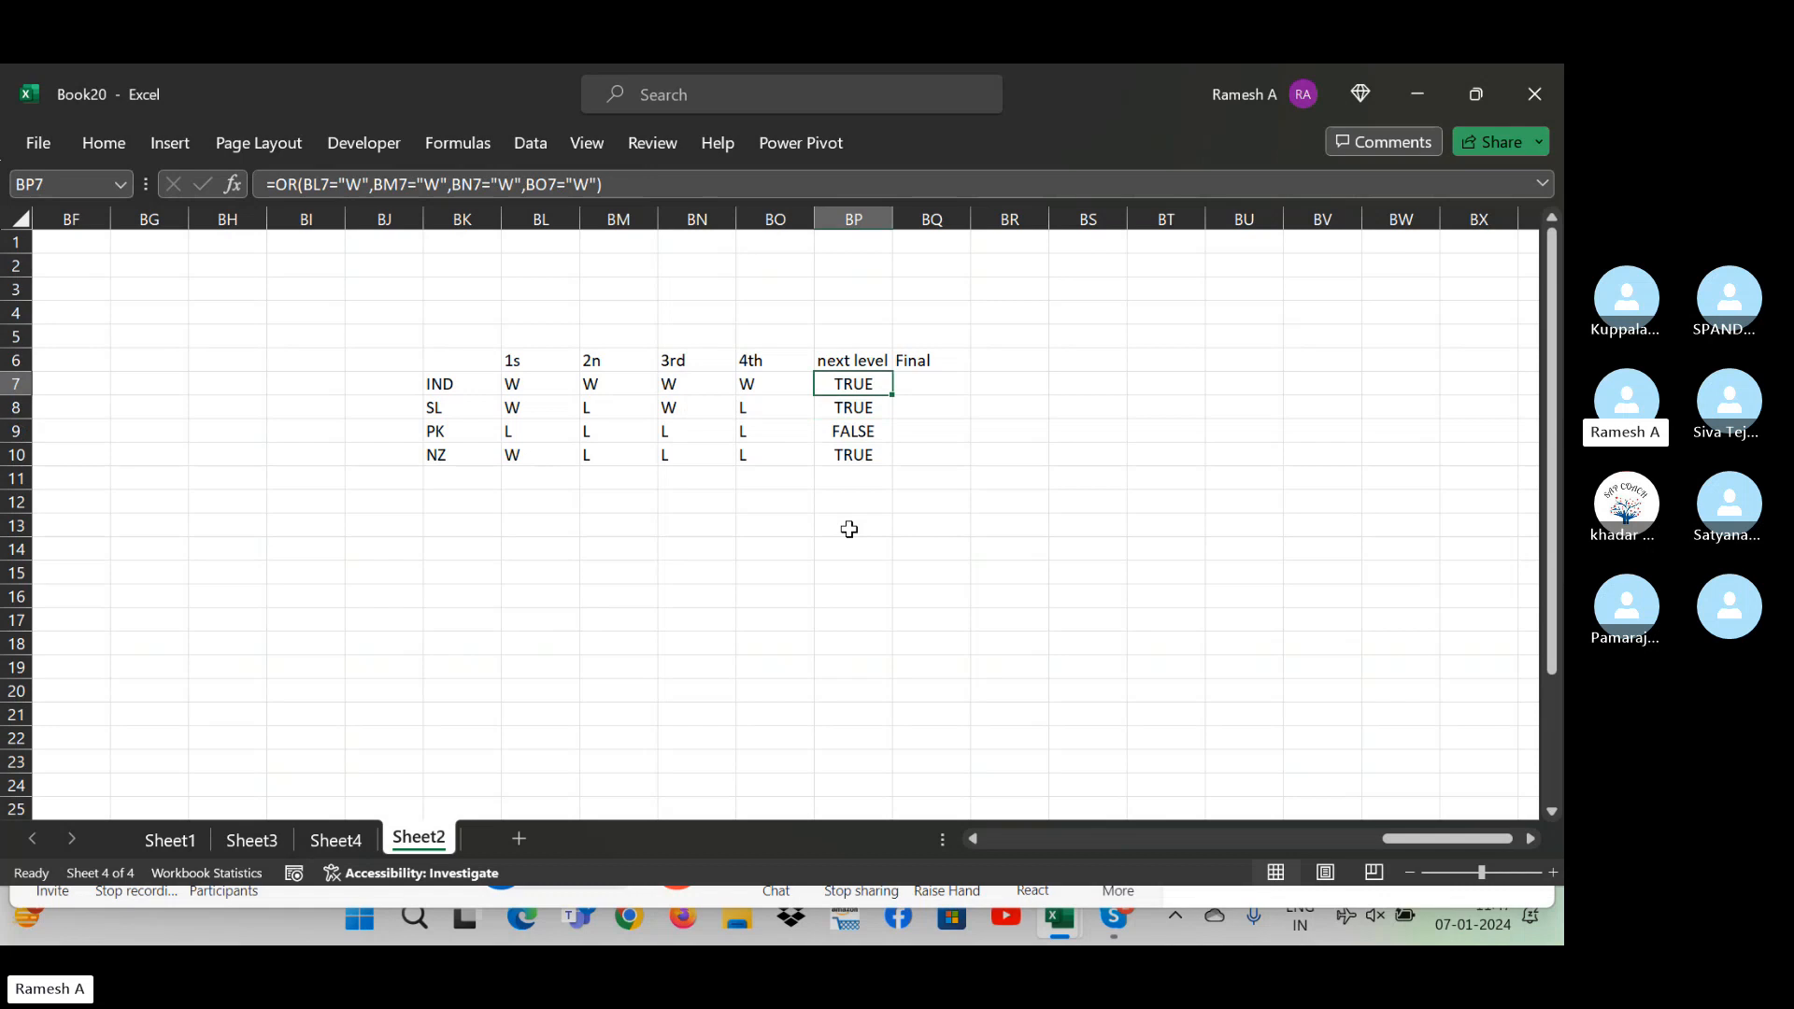
pyautogui.press('Down')
pyautogui.press('Down')
pyautogui.press('Down')
pyautogui.press('Up')
pyautogui.press('Up')
pyautogui.press('Up')
# - Insert an empty column between the next level and Final columns
pyautogui.click(925, 218)
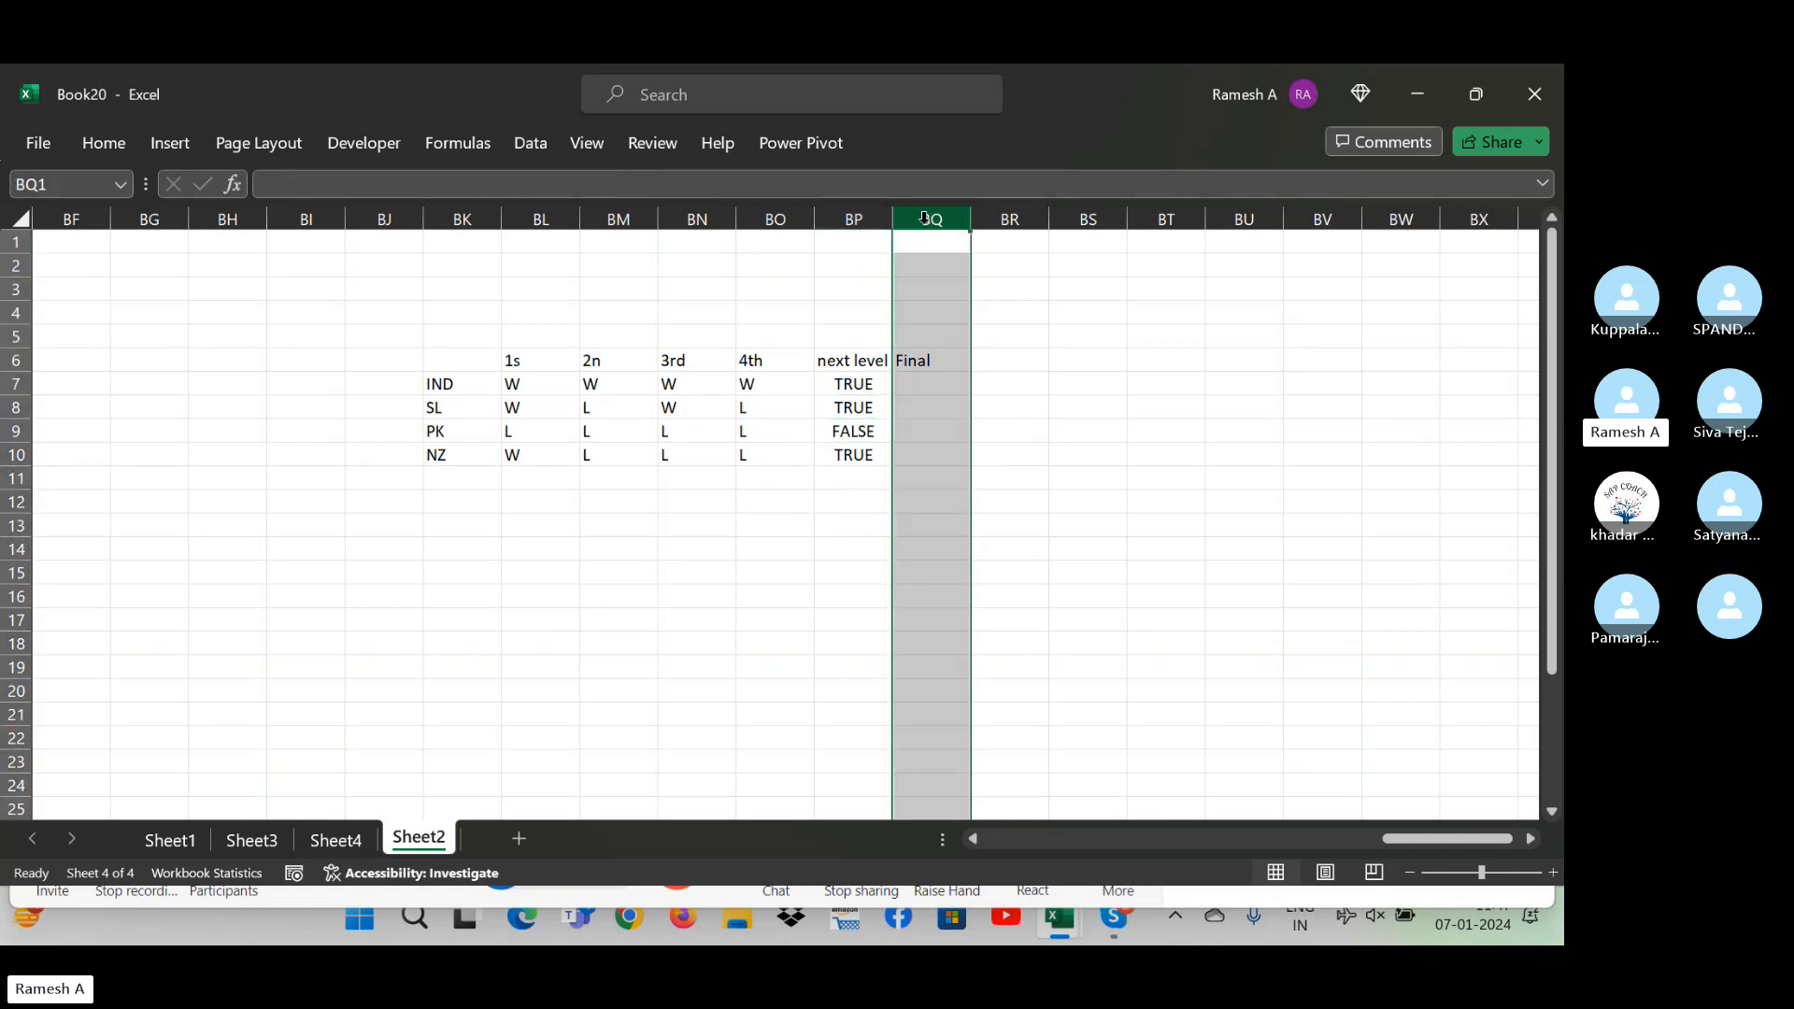
pyautogui.hotkey('ctrl', 'shift', '+')
pyautogui.press('Down')
pyautogui.press('Down')
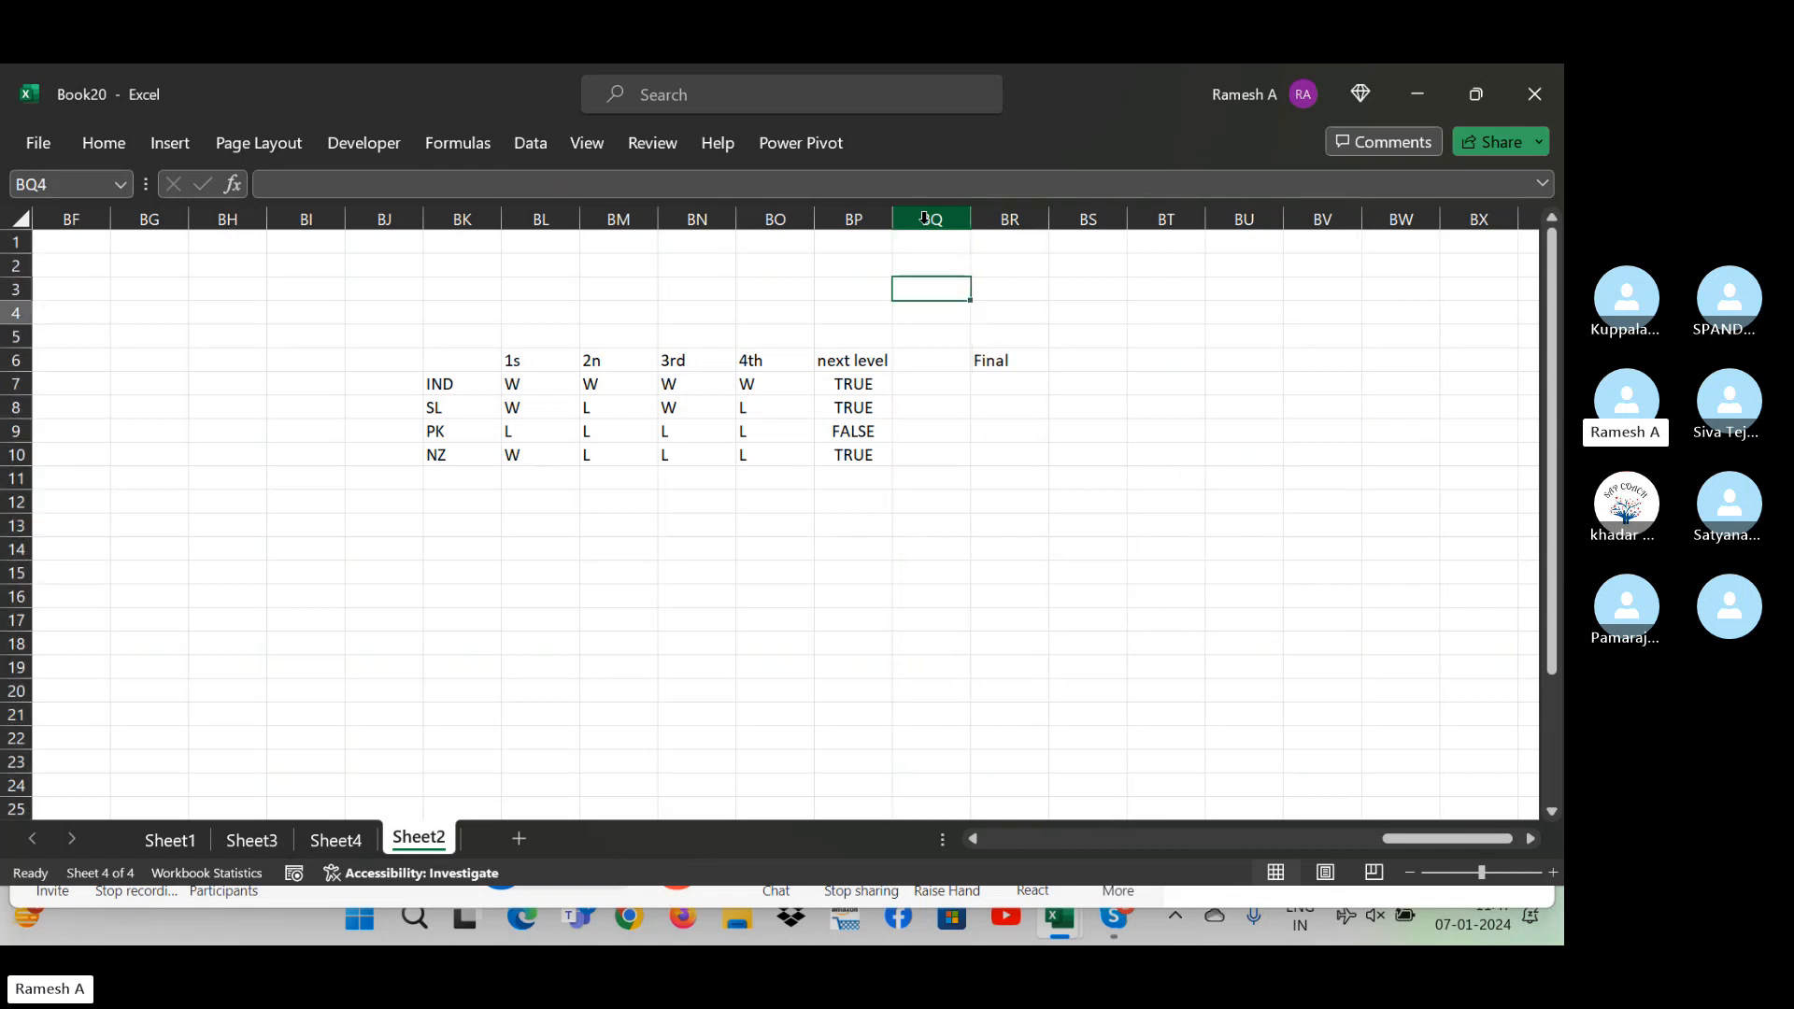
pyautogui.press('Down')
pyautogui.press('Down')
pyautogui.press('Down')
pyautogui.press('Down')
pyautogui.press('Left')
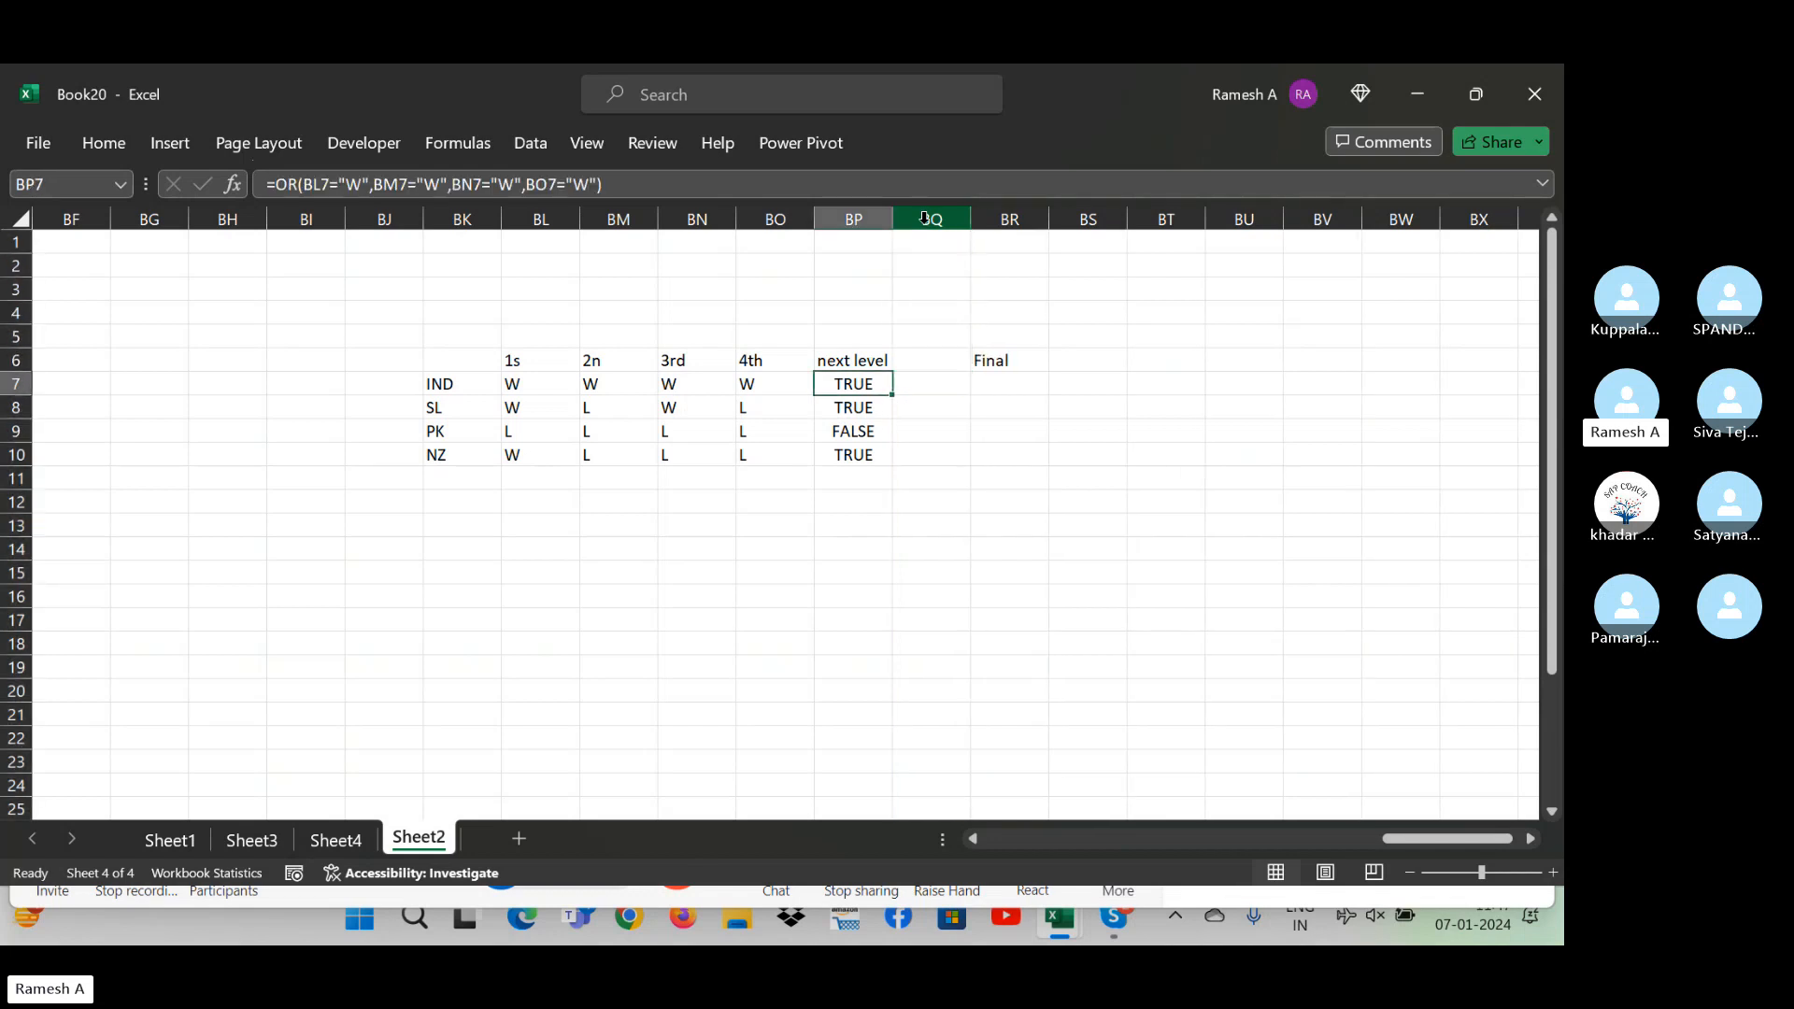
pyautogui.click(342, 182)
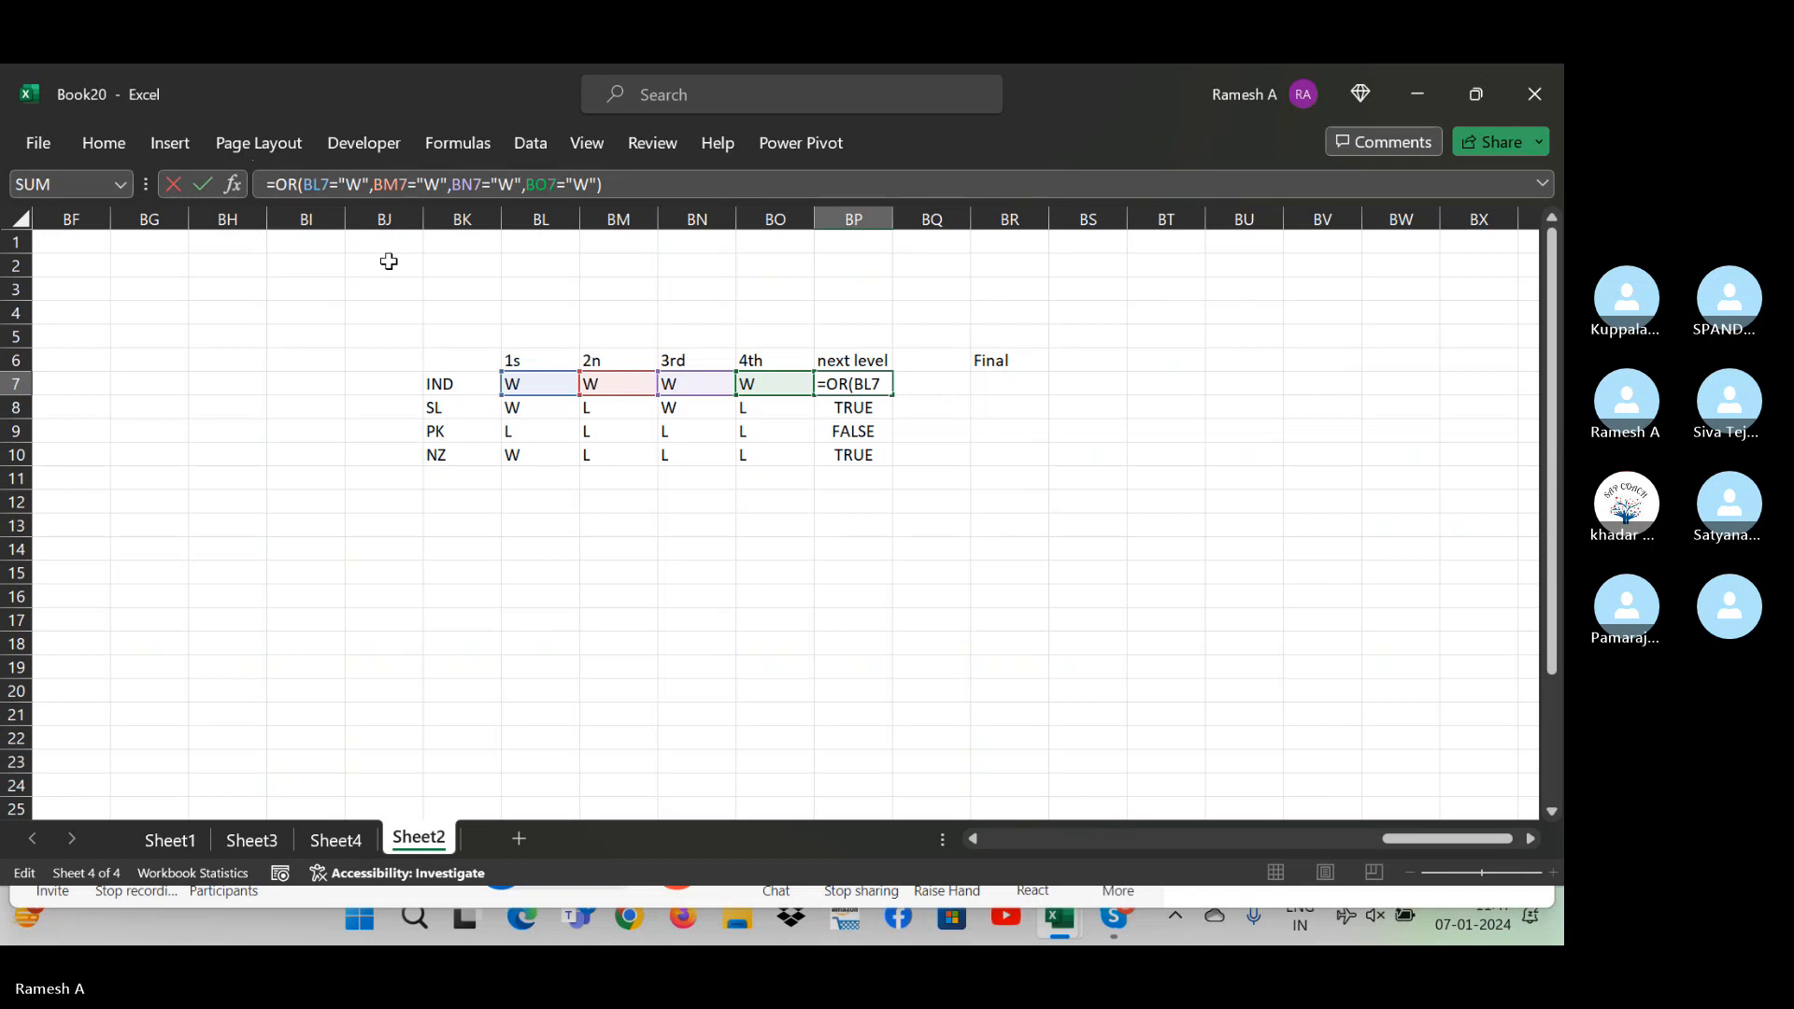
pyautogui.write('if')
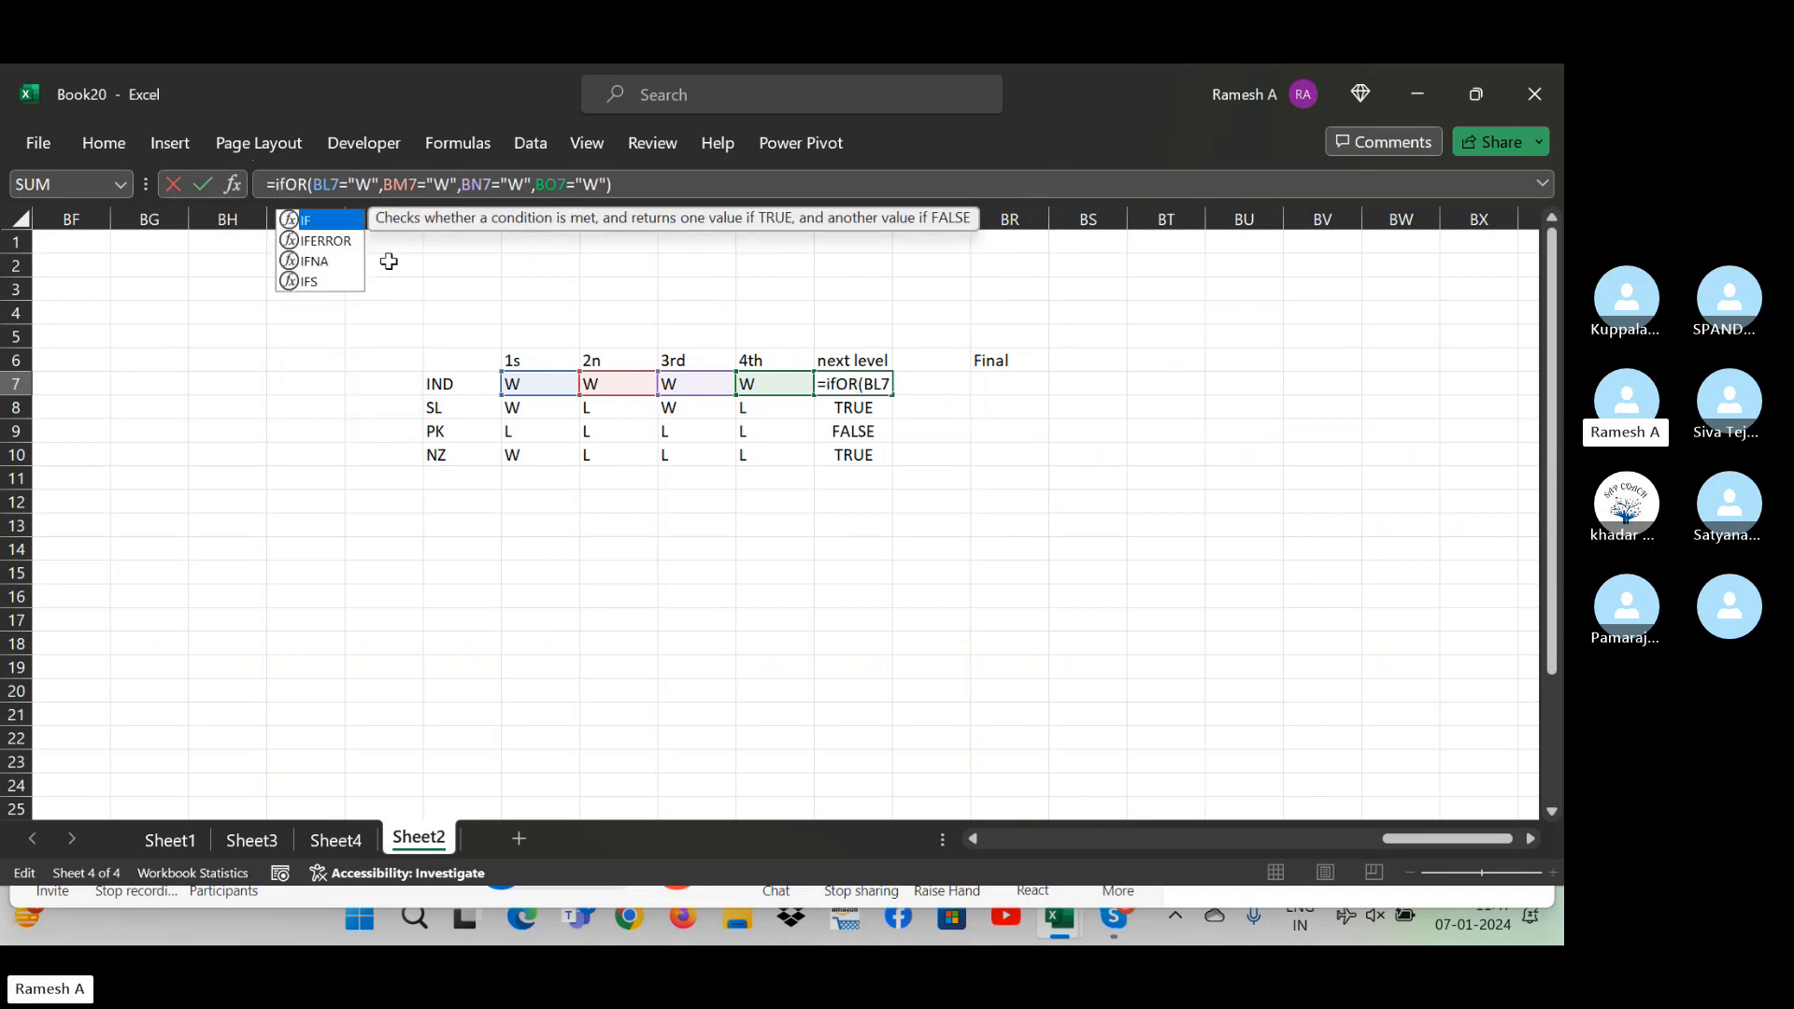
pyautogui.write('(')
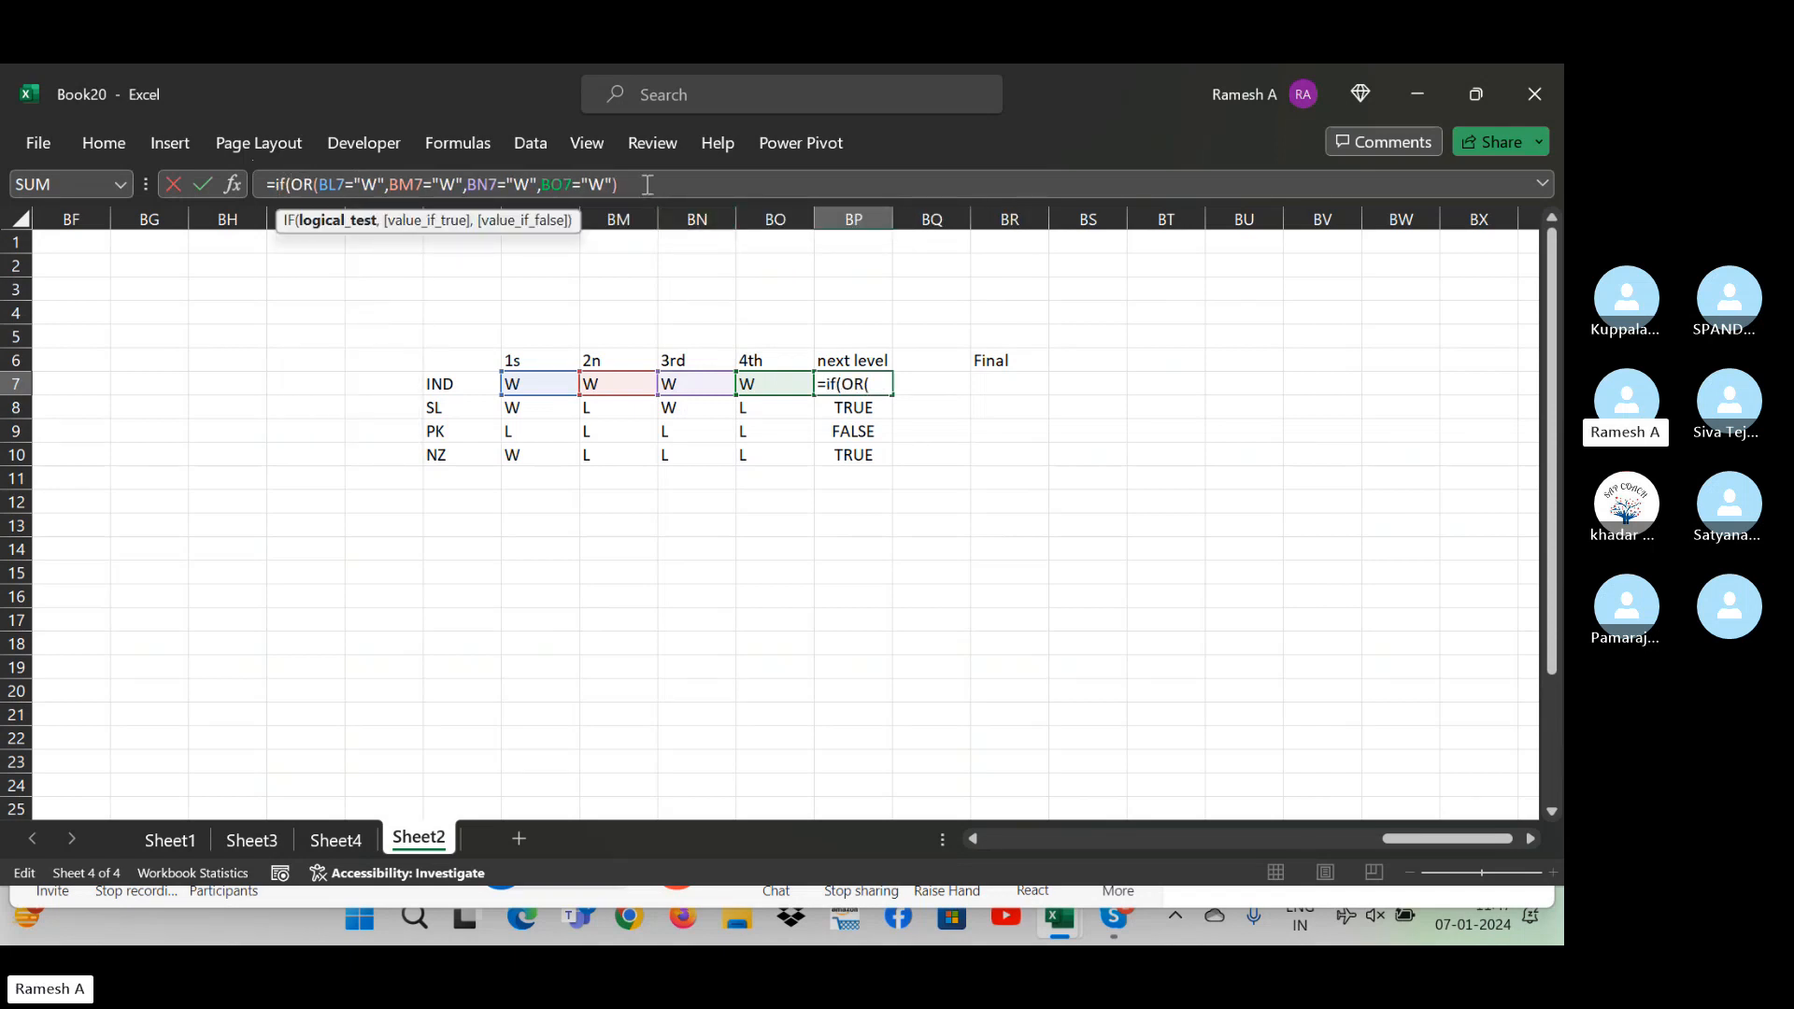
pyautogui.hotkey('ctrl', 'Return')
# - Enter =IF(BP7=TRUE,"selected","not selected") in the empty cell beside IND's next level outcome
pyautogui.press('Right')
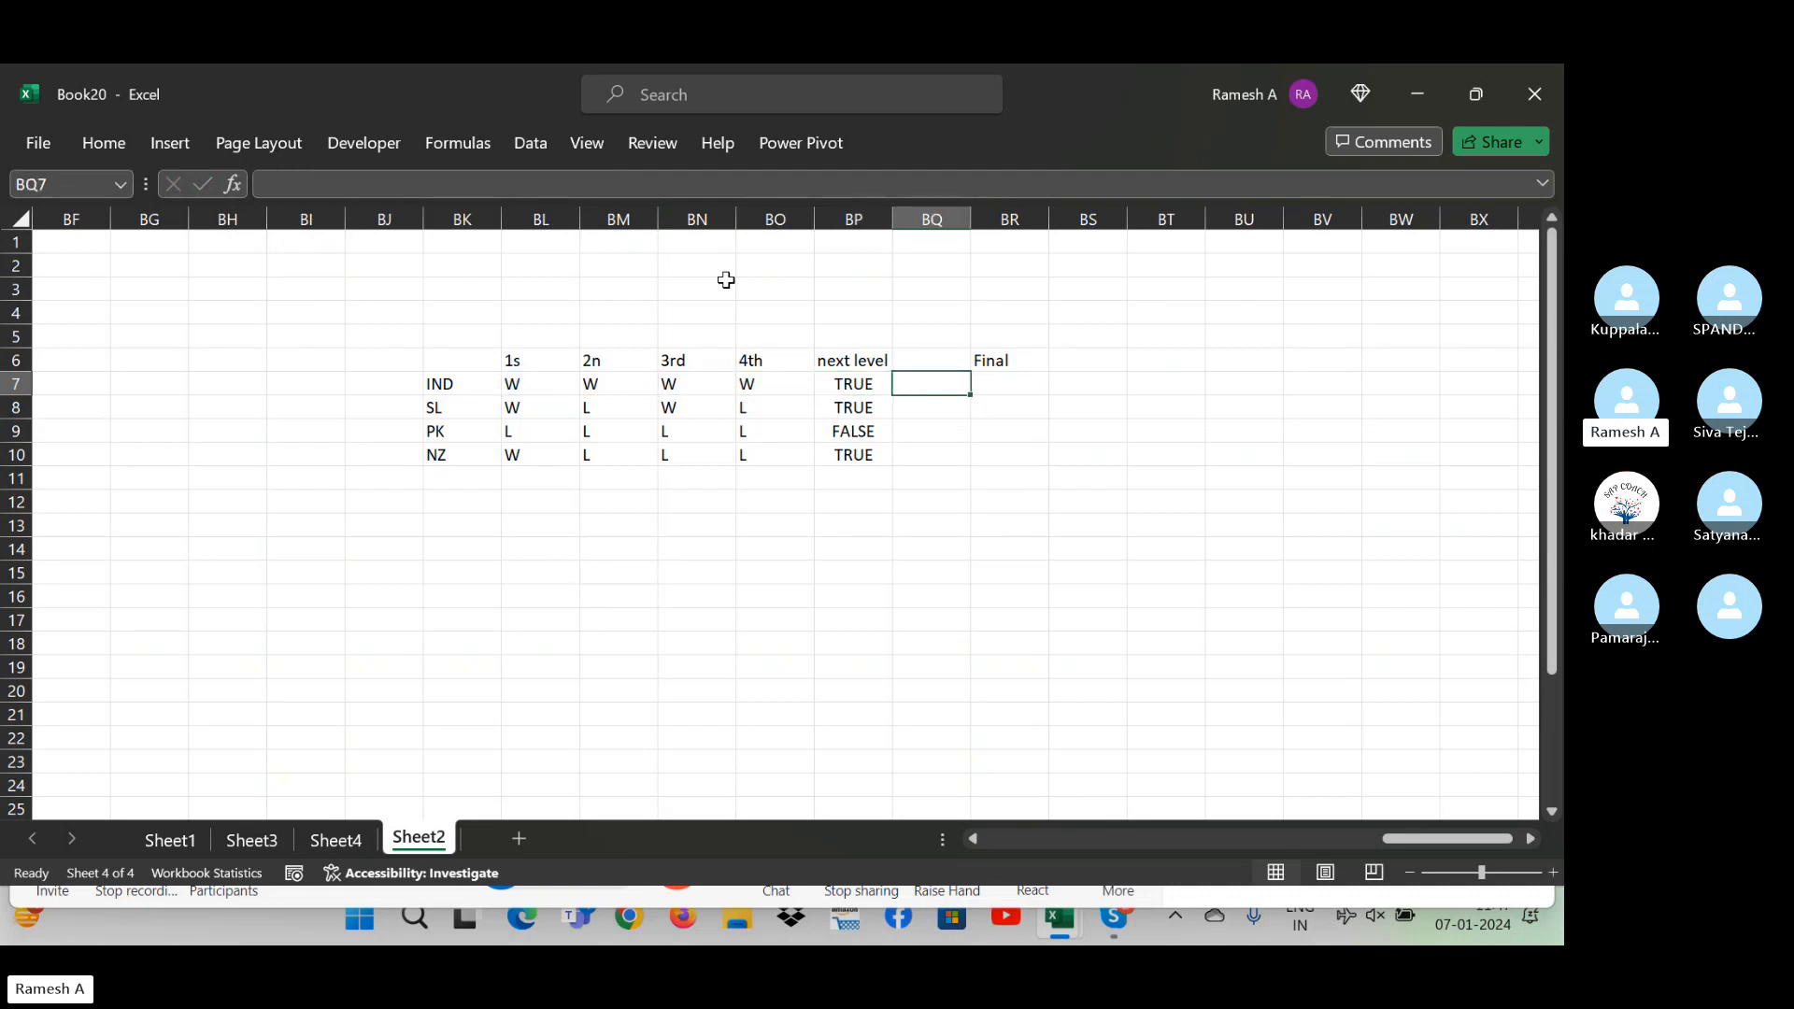
pyautogui.write('=if(')
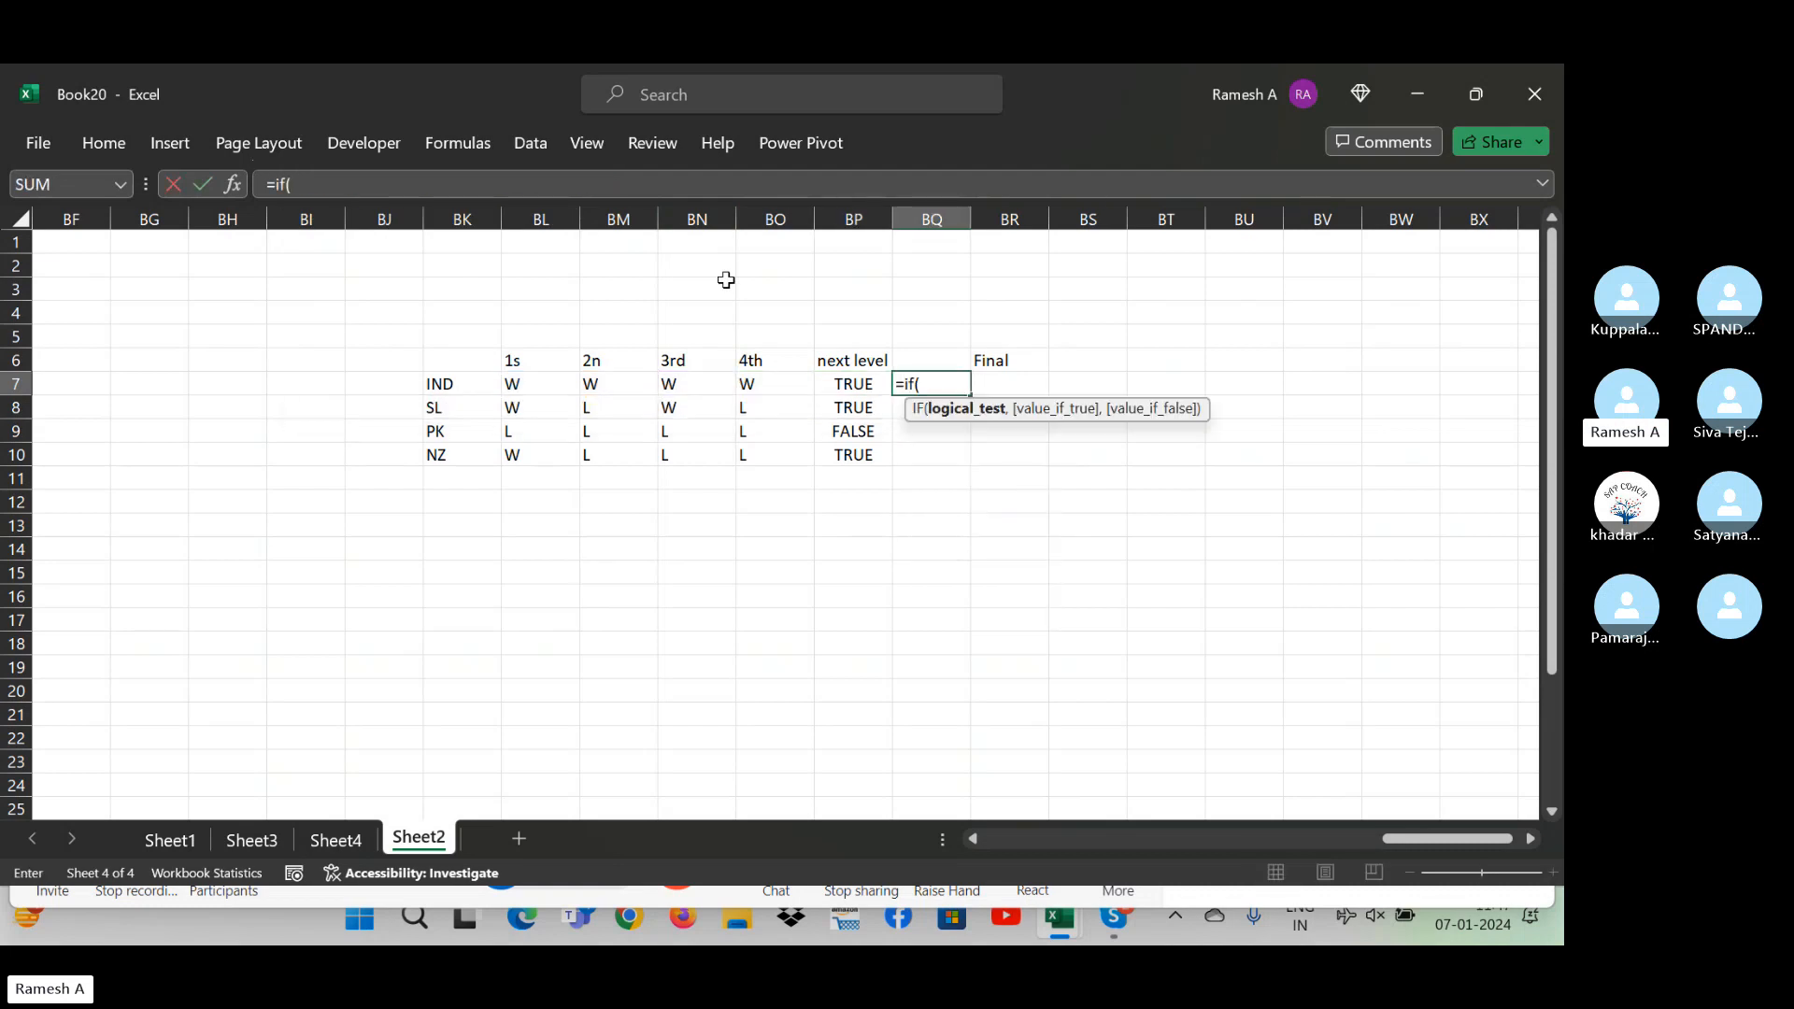
pyautogui.press('Left')
pyautogui.write('=true,')
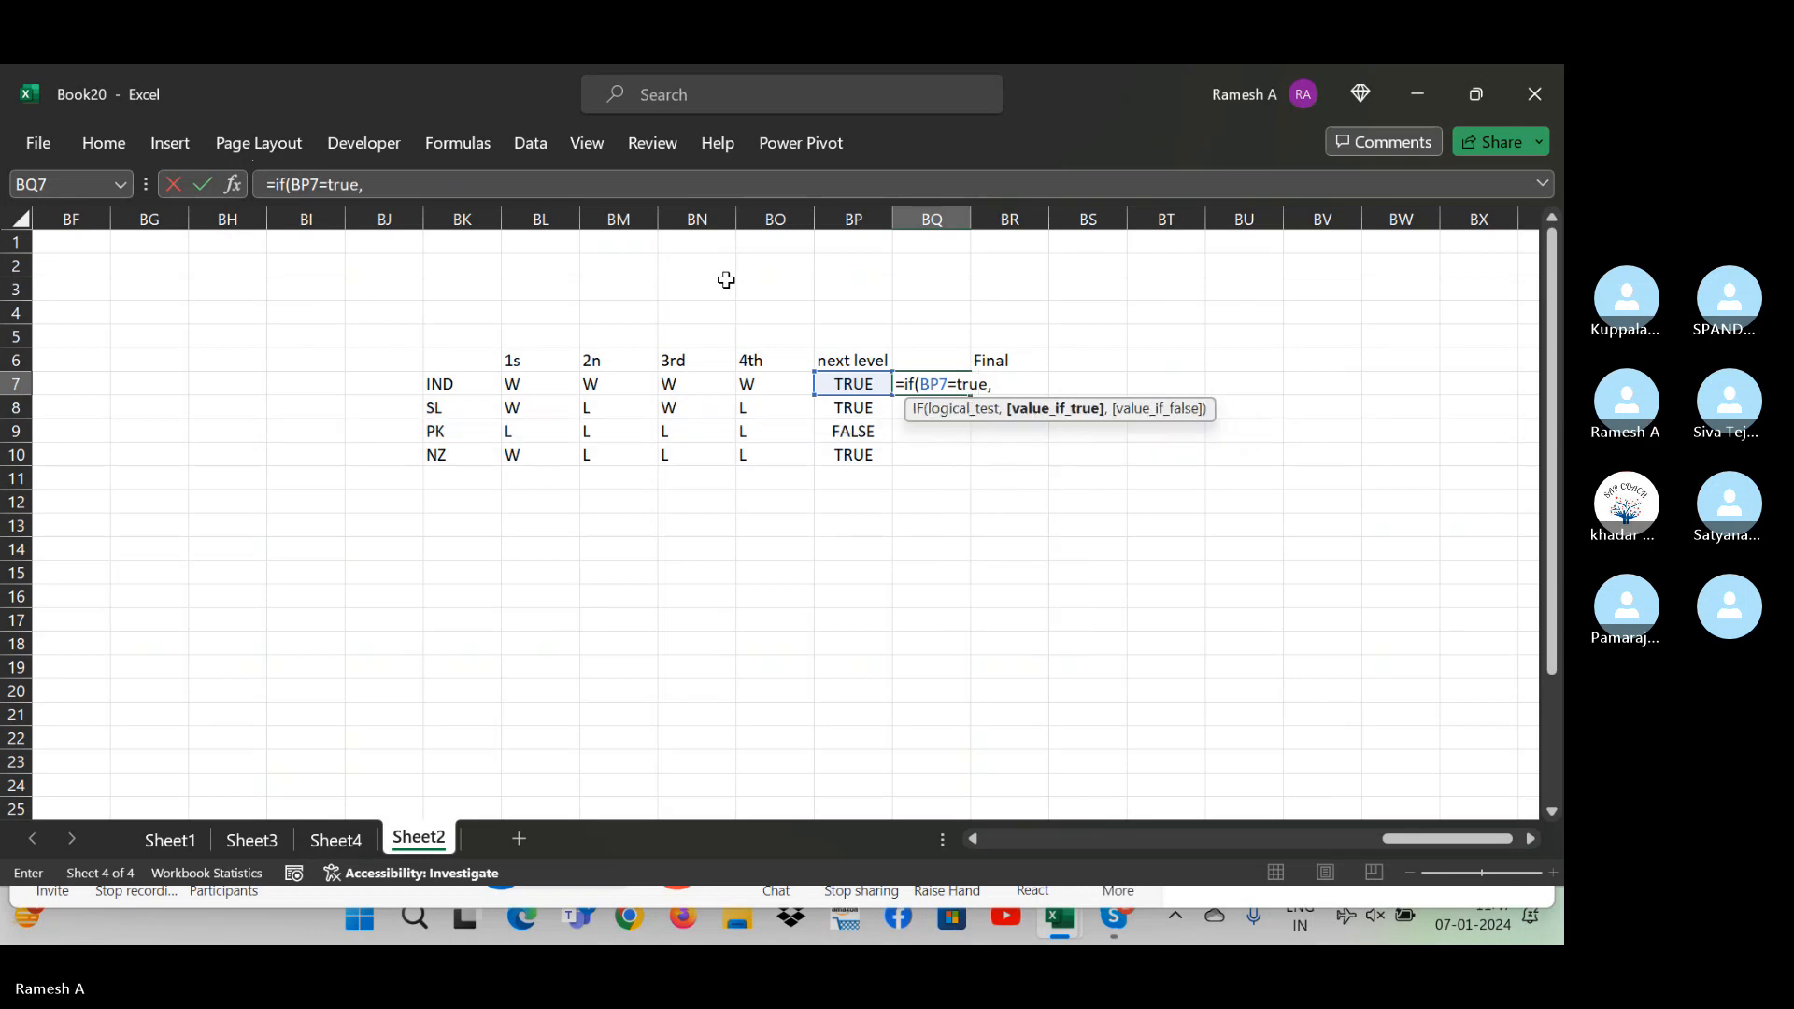
pyautogui.write('"se')
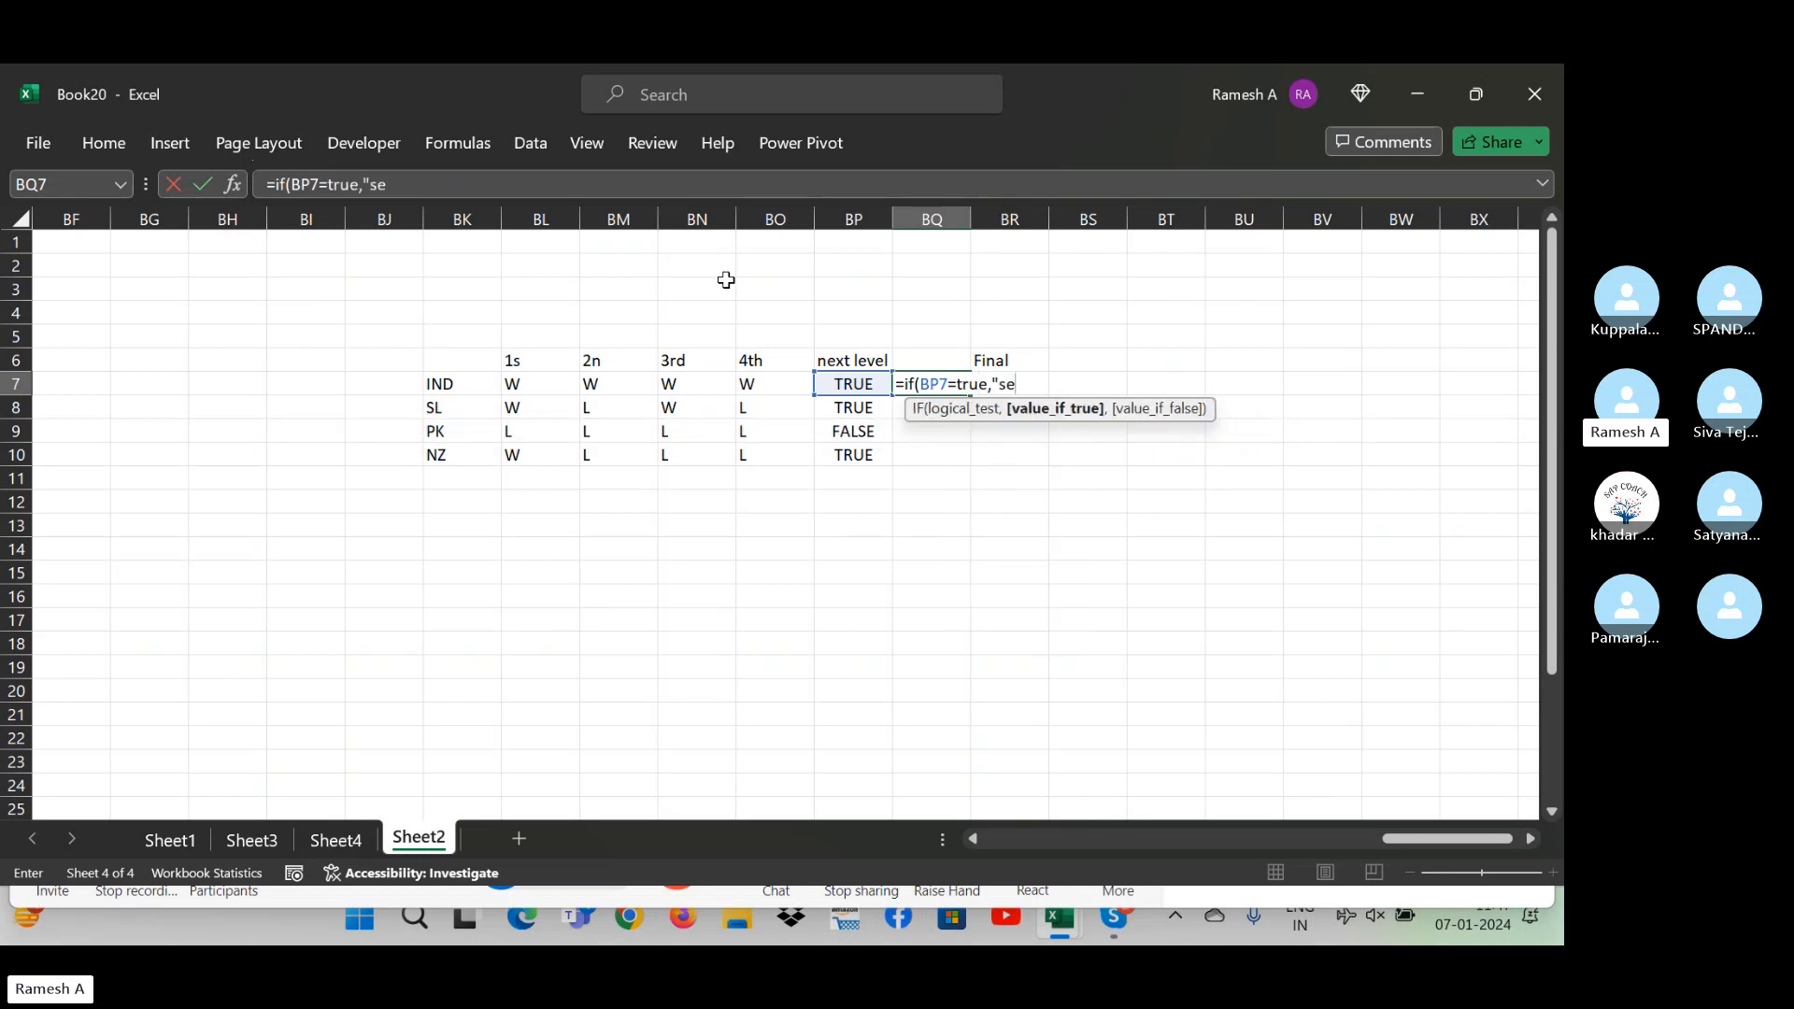
pyautogui.write('leced","n')
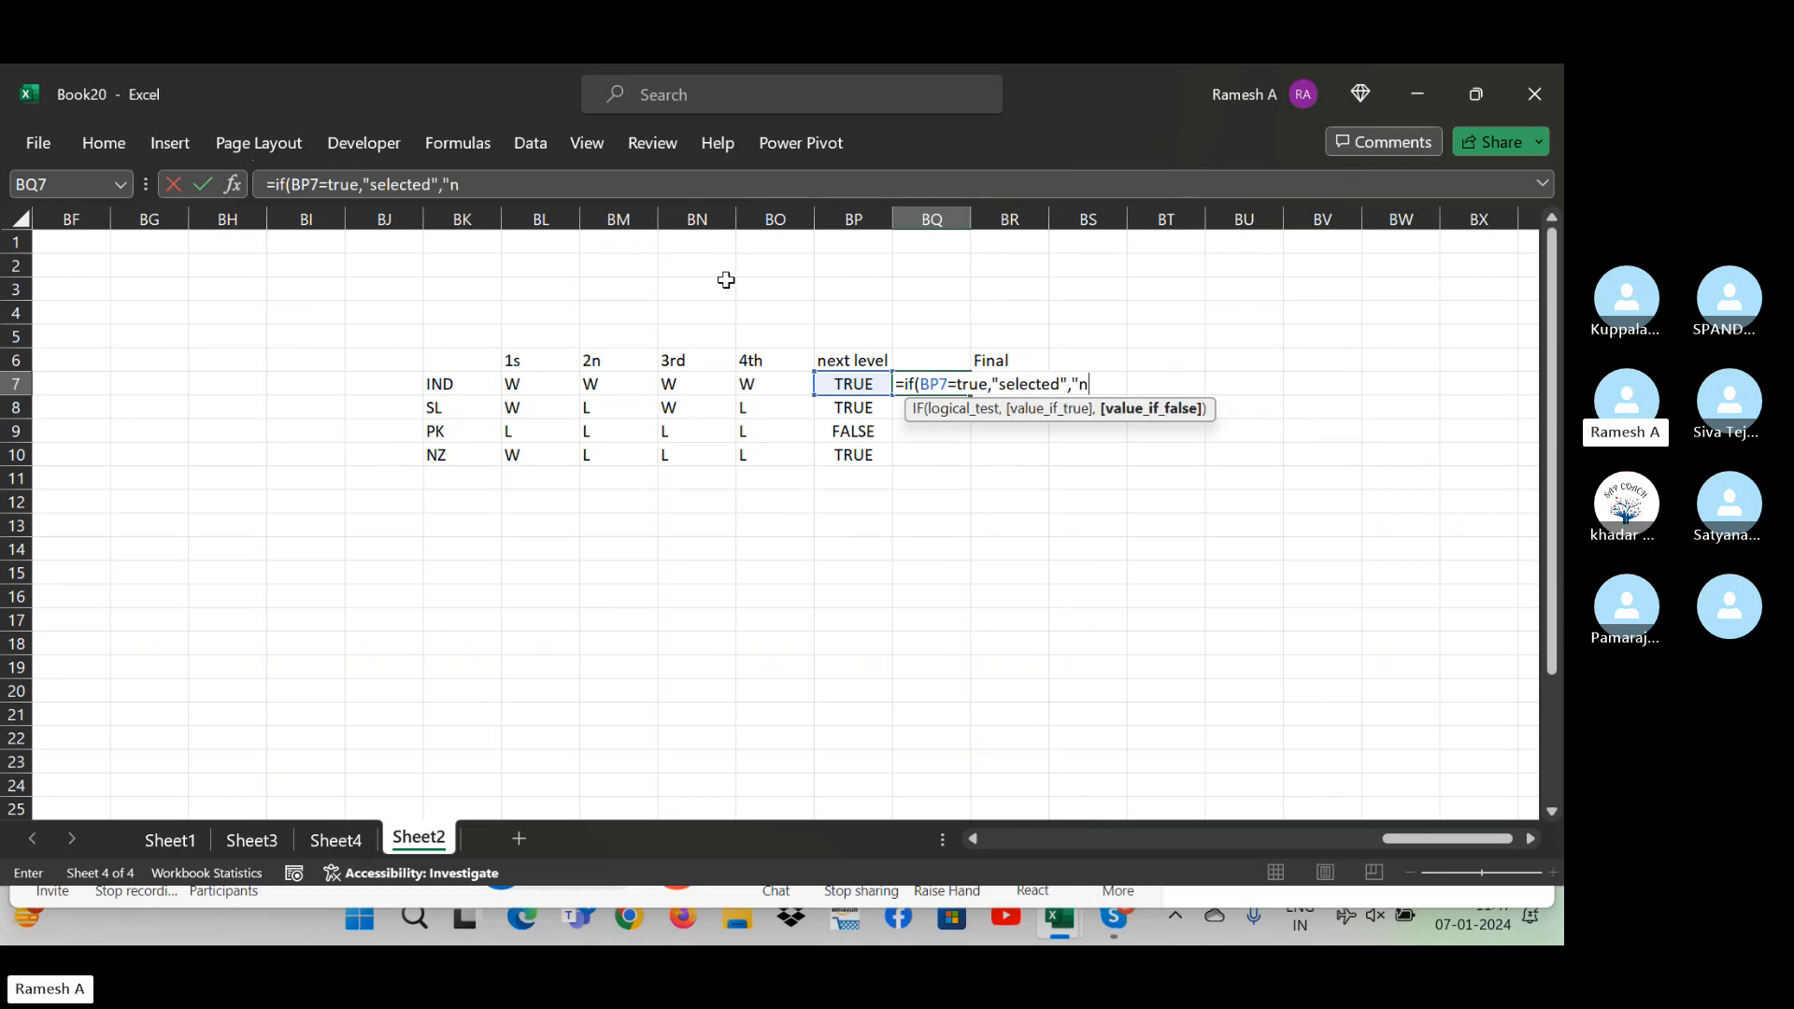
pyautogui.write('ot selected")')
pyautogui.press('Return')
# - Fill the IF formula down from IND's row to NZ's row in column BQ
pyautogui.press('Left')
pyautogui.hotkey('ctrl', 'Down')
pyautogui.press('Right')
pyautogui.hotkey('ctrl', 'shift', 'Up')
pyautogui.hotkey('ctrl', 'd')
pyautogui.press('Down')
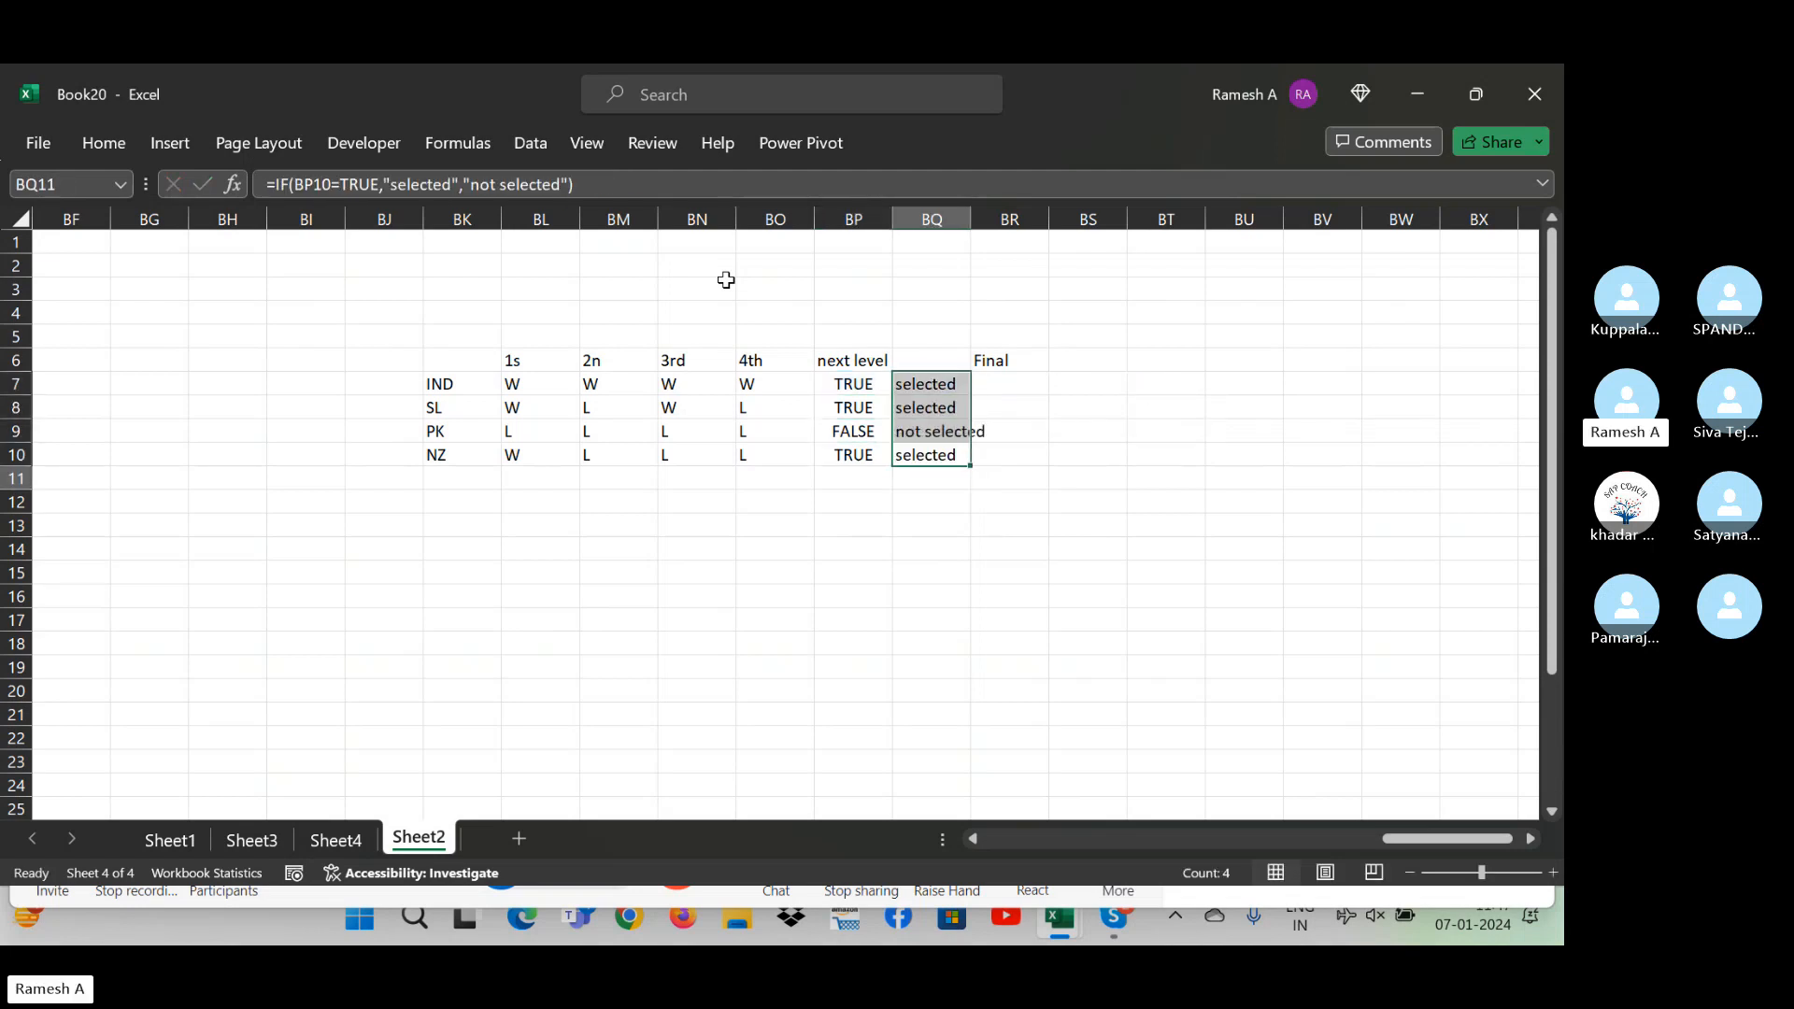
# - Review the selection outcomes and compare PK's four match results with its next level outcome
pyautogui.press('Up')
pyautogui.press('Up')
pyautogui.press('Up')
pyautogui.press('Up')
pyautogui.press('Down')
pyautogui.press('Down')
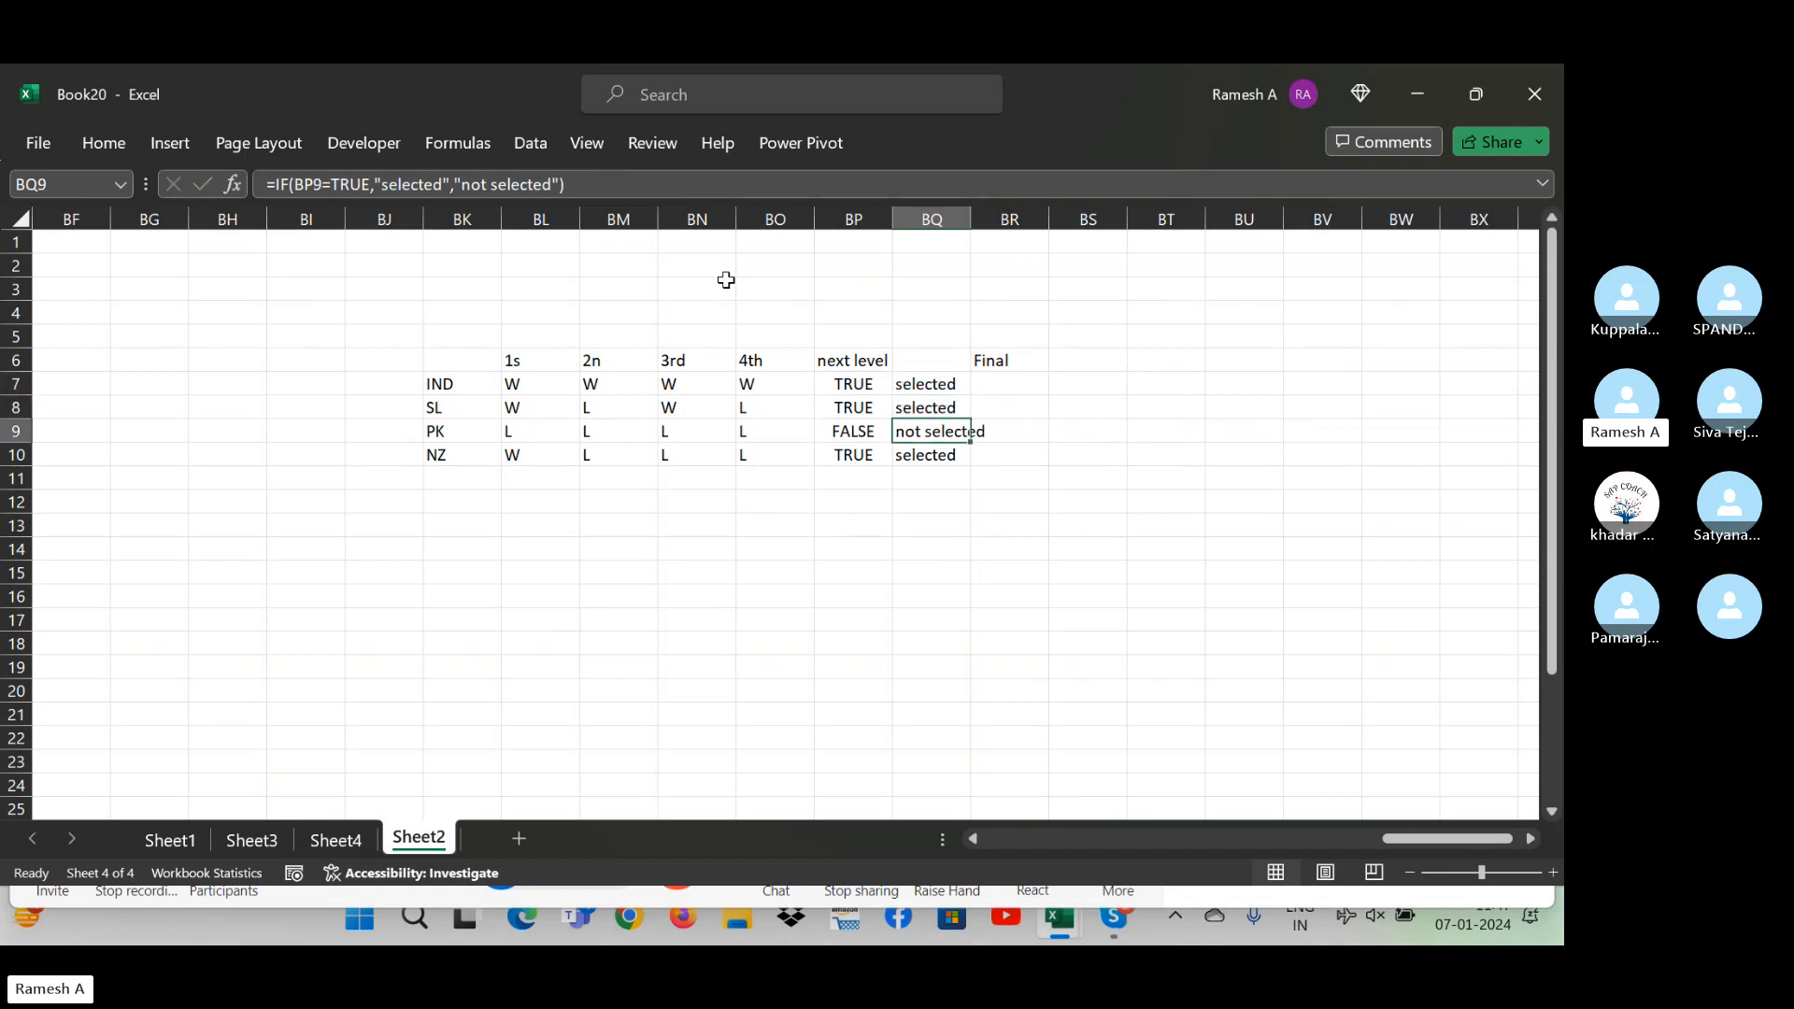
pyautogui.press('Left')
pyautogui.press('Left')
pyautogui.press('Left')
pyautogui.press('Left')
pyautogui.press('Left')
pyautogui.press('Left')
pyautogui.press('Right')
pyautogui.press('Right')
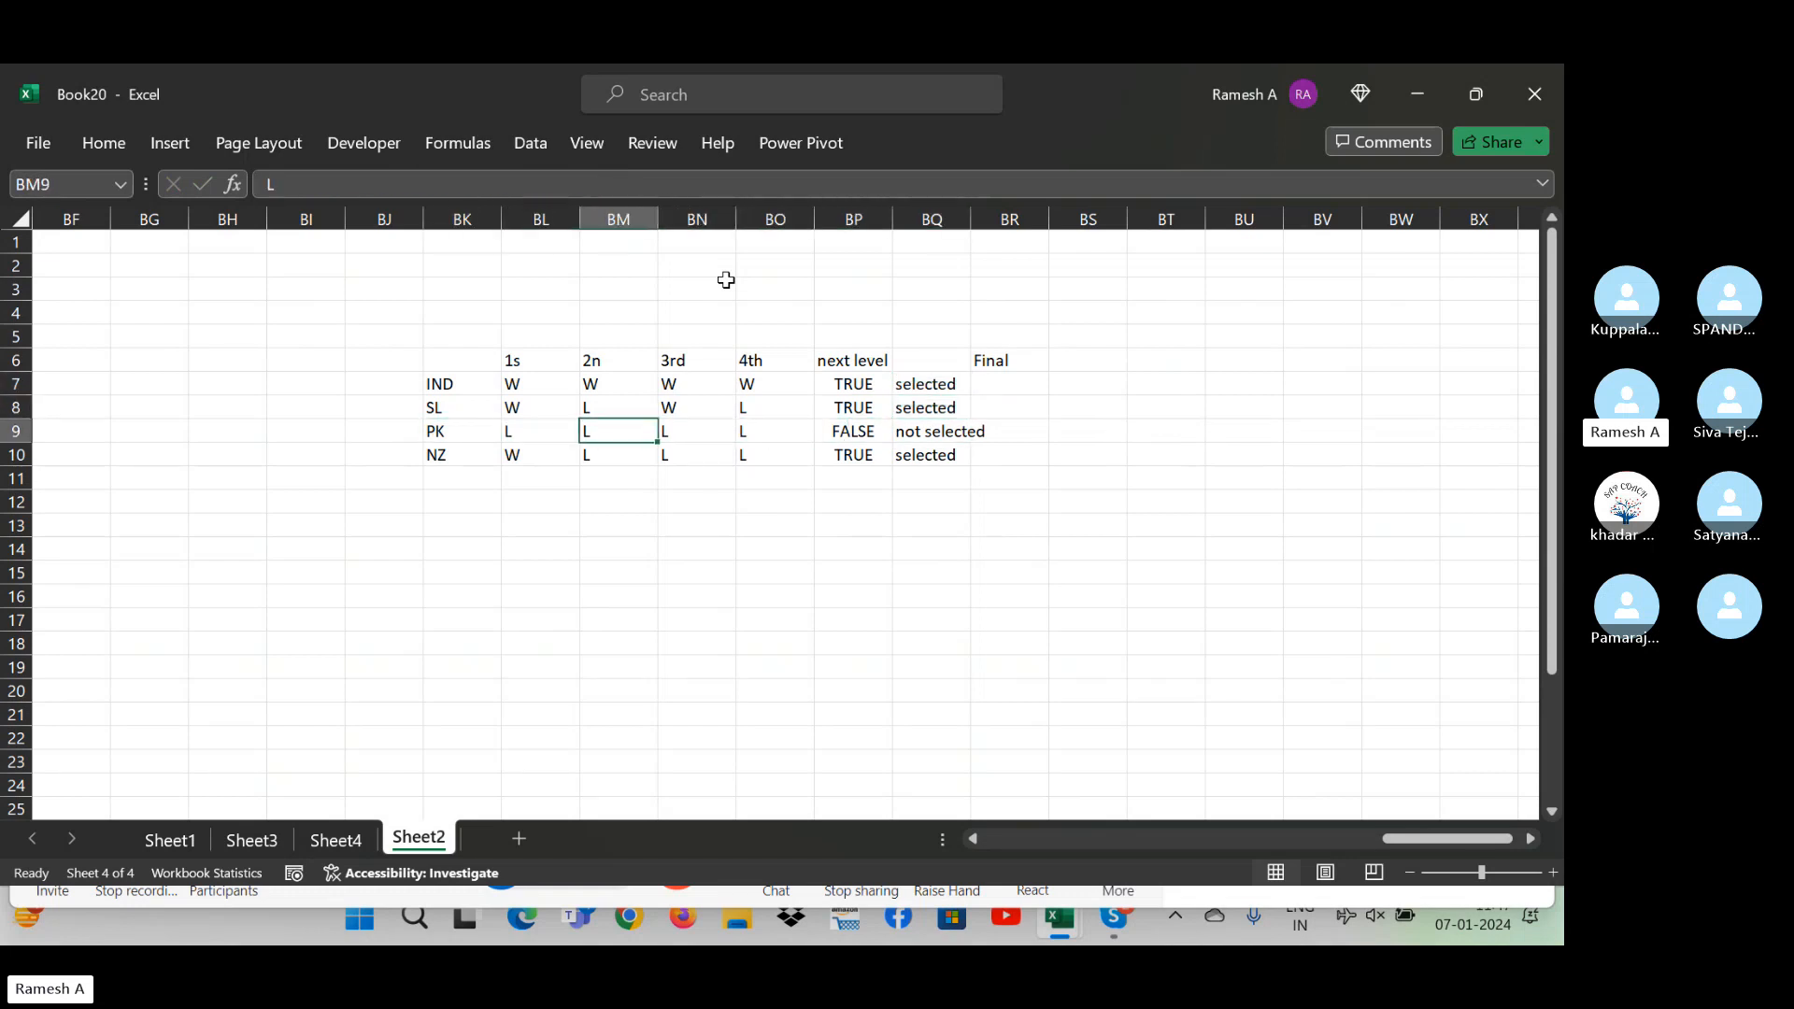
pyautogui.press('Left')
pyautogui.press('Right')
pyautogui.press('Right')
pyautogui.press('Right')
pyautogui.press('Left')
pyautogui.press('Left')
pyautogui.press('Right')
pyautogui.press('Right')
pyautogui.press('Right')
pyautogui.press('Left')
pyautogui.press('Right')
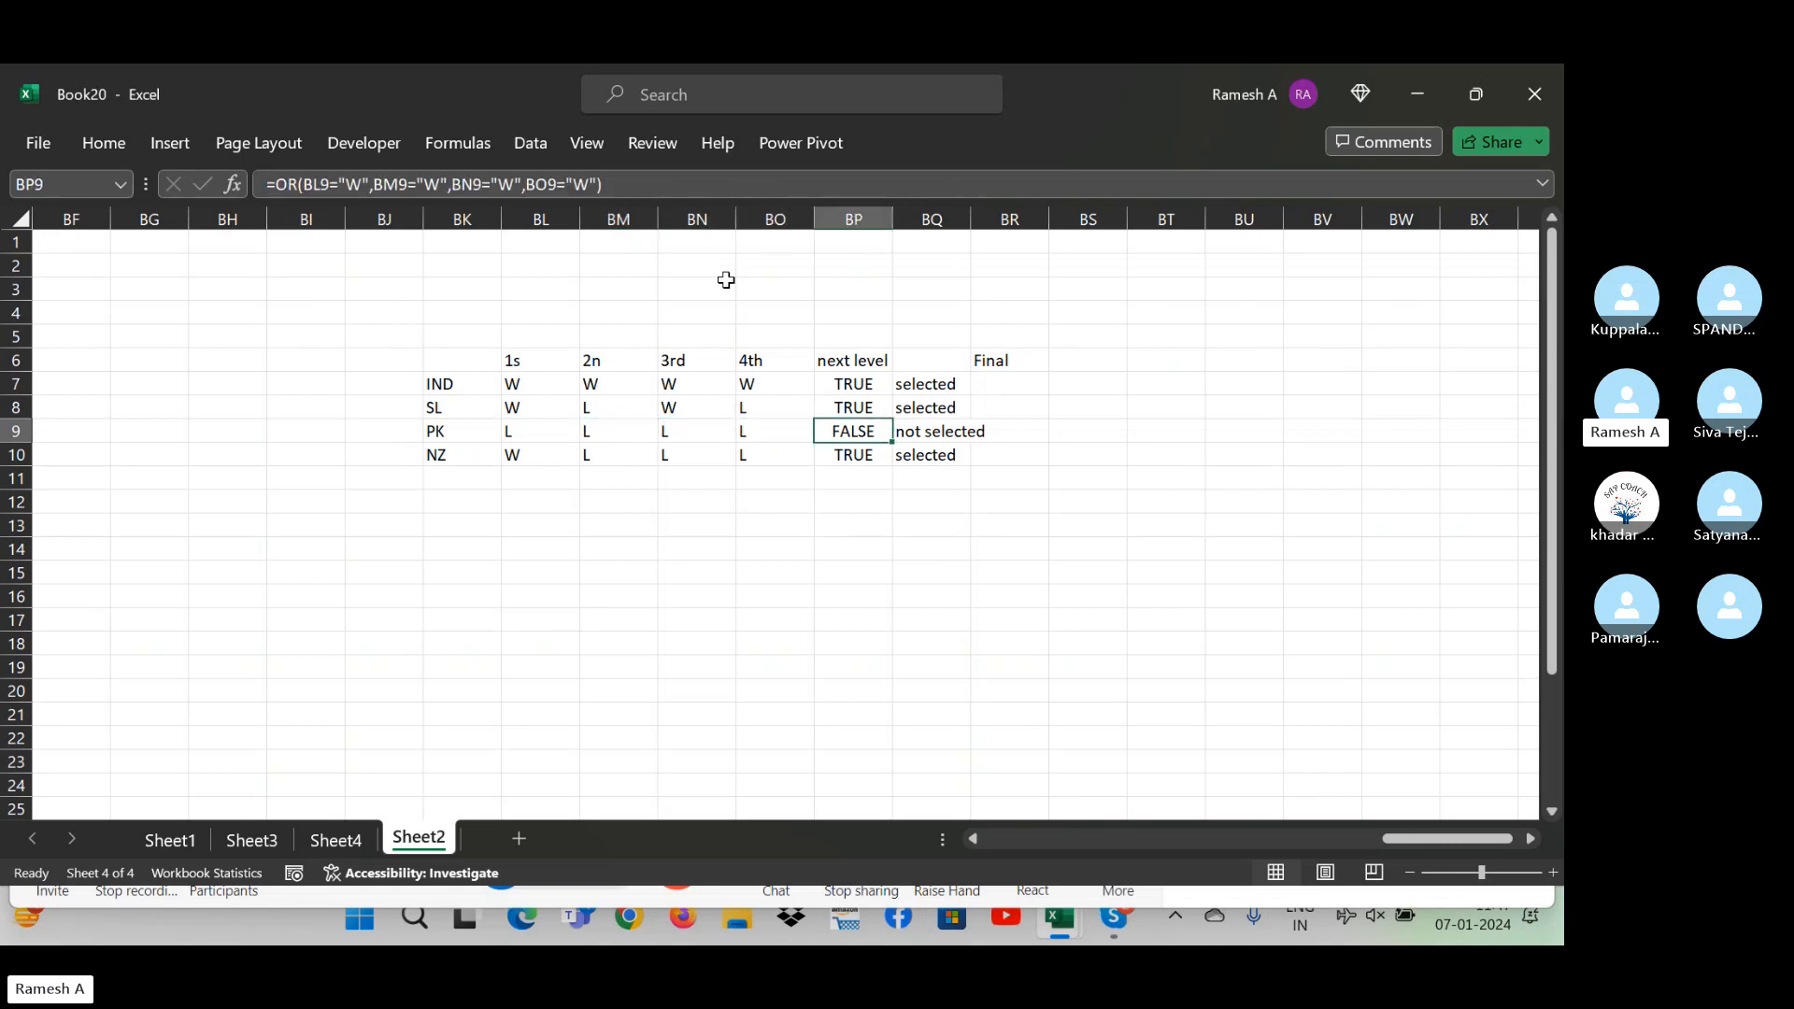
# - Start an AND formula in IND's Final cell with the conditions BL7="w" and BM7="w"
pyautogui.press('Right')
pyautogui.press('Right')
pyautogui.press('Up')
pyautogui.press('Up')
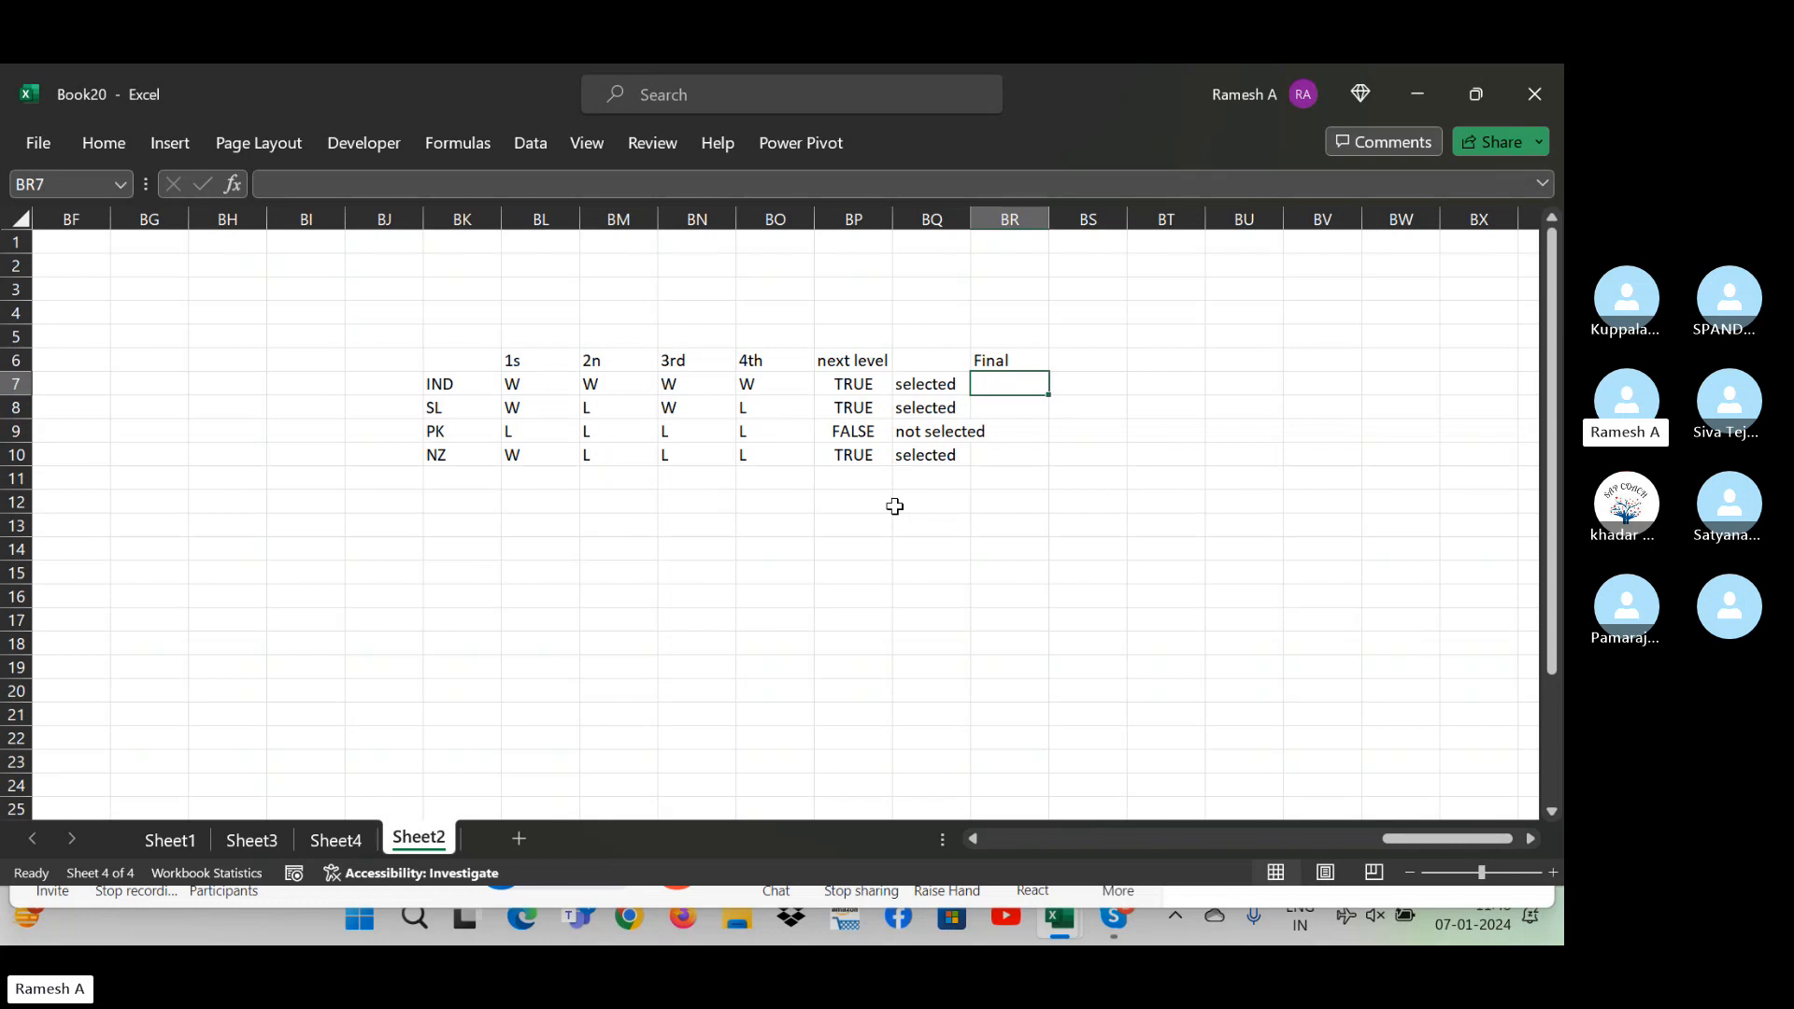
pyautogui.write('=and(')
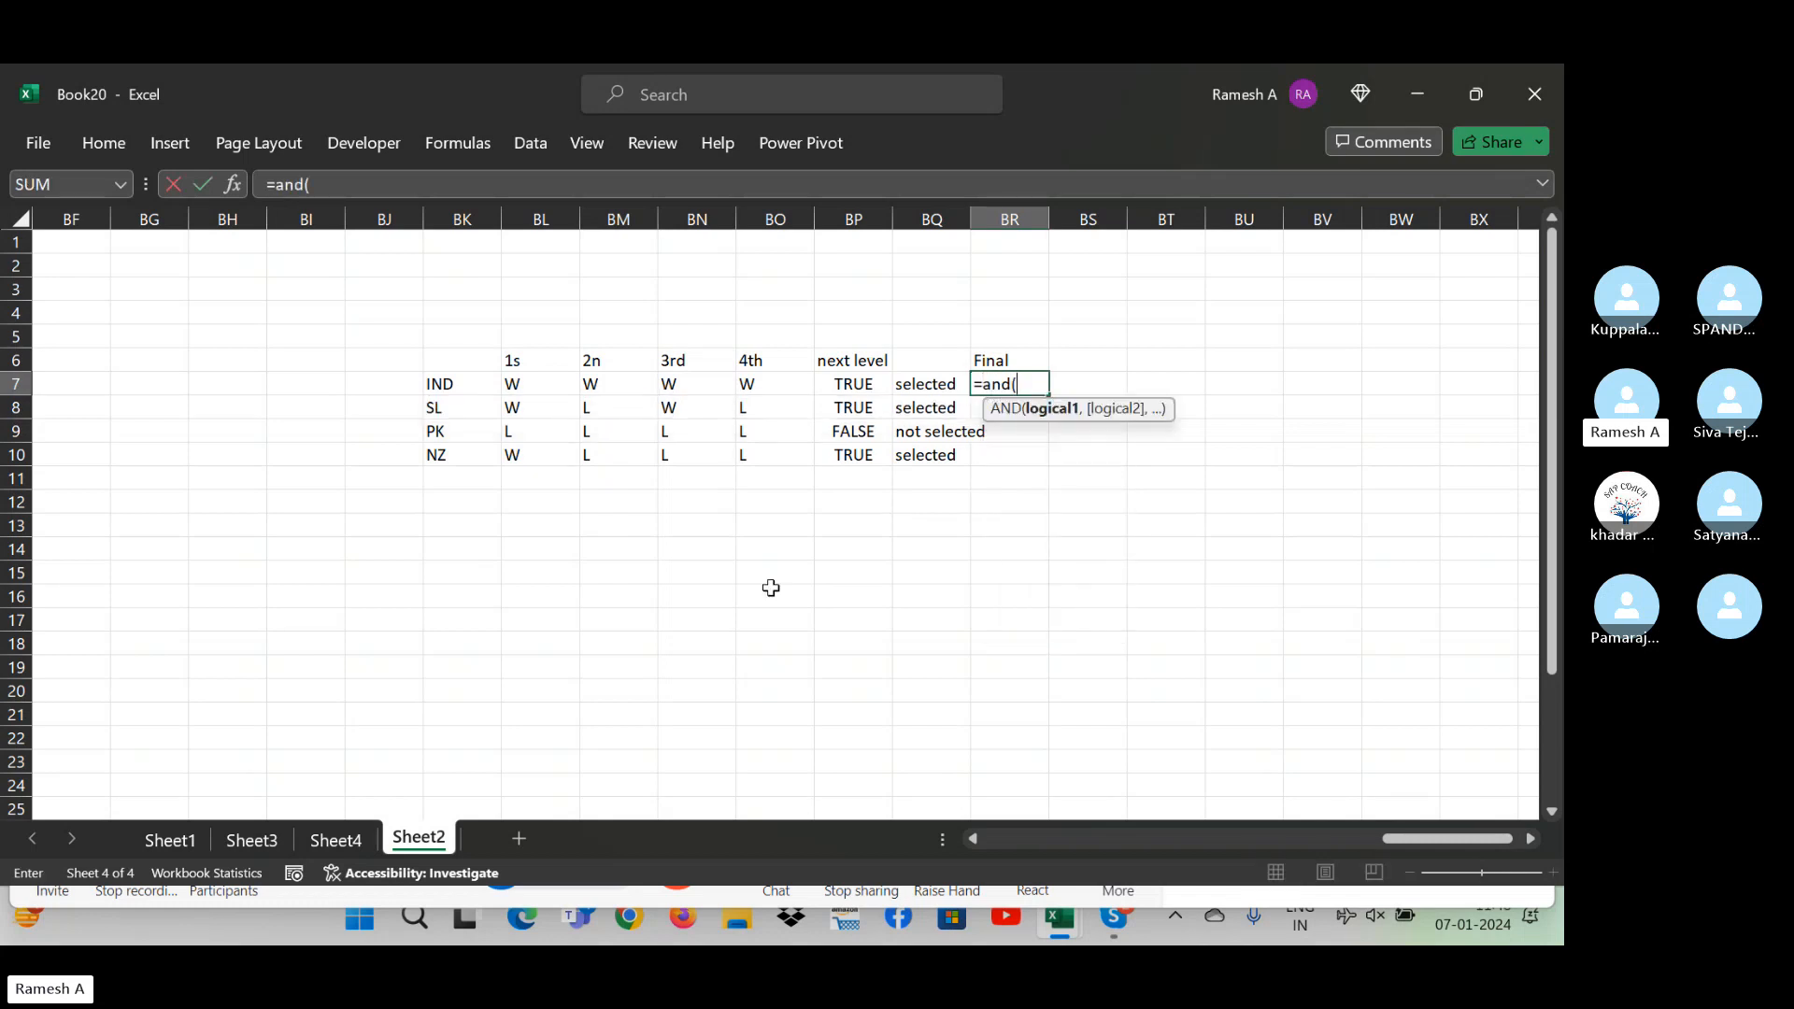
pyautogui.click(509, 388)
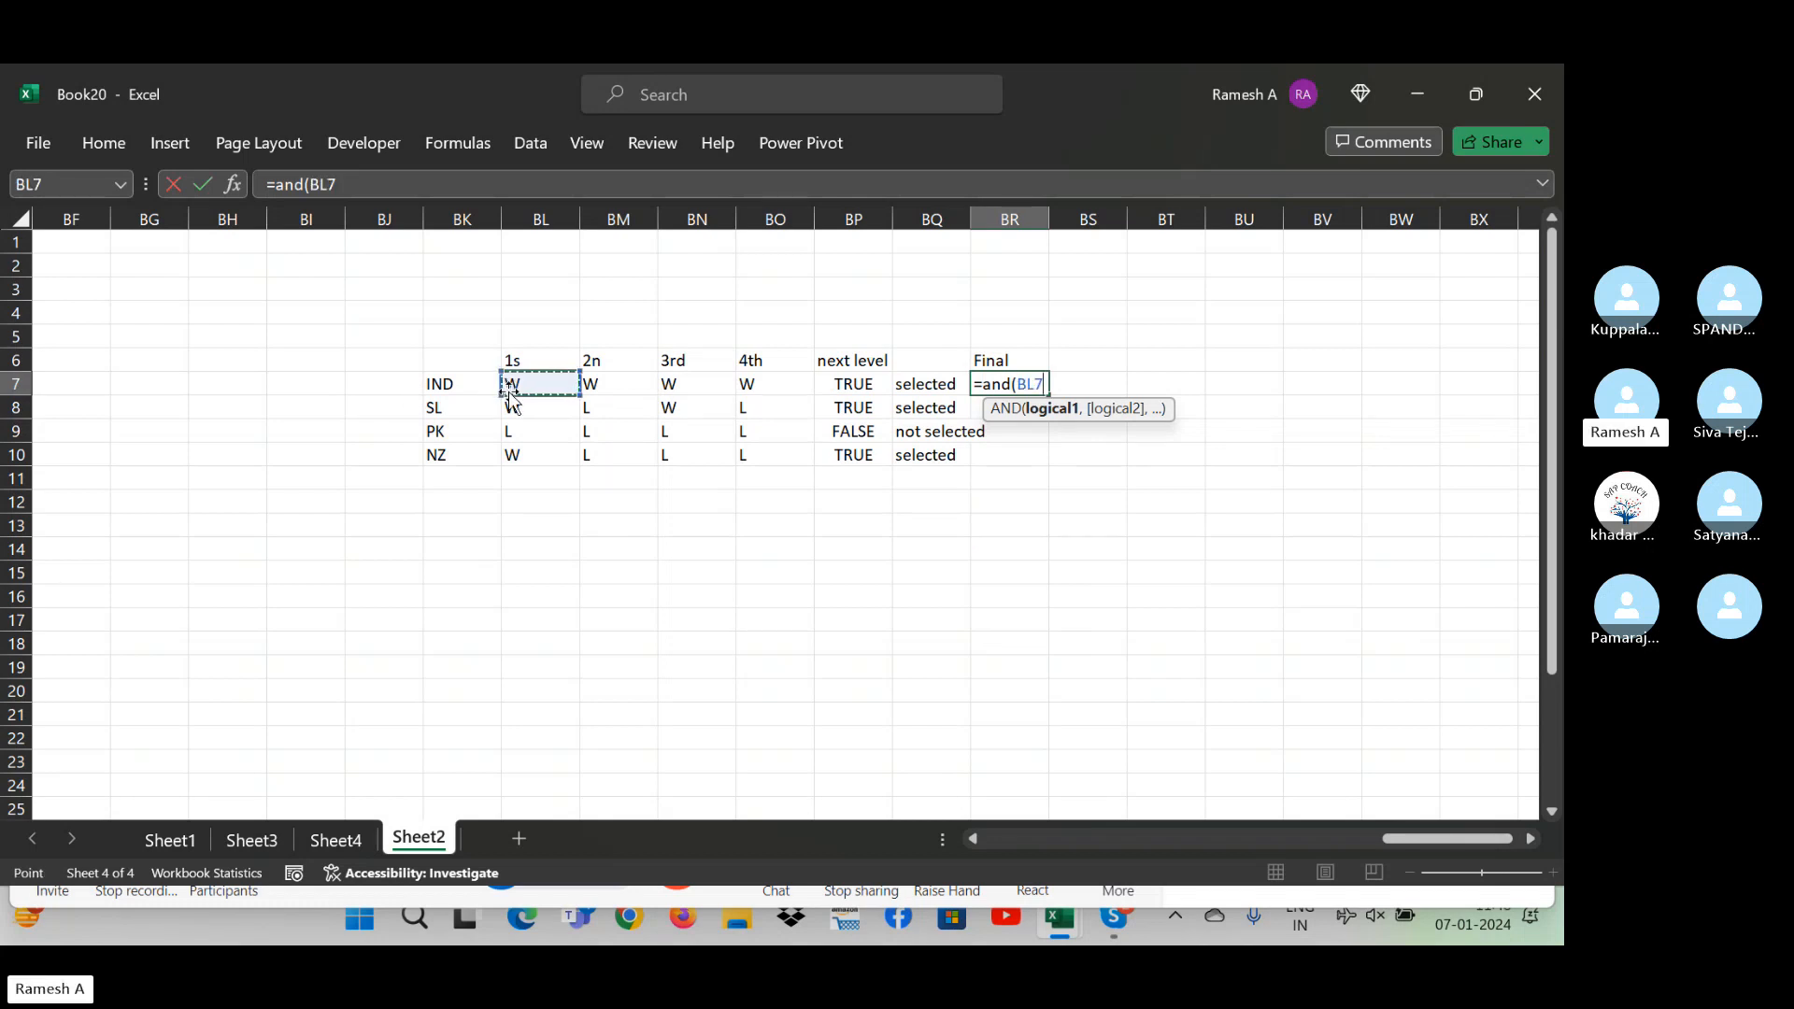
pyautogui.write('="w",')
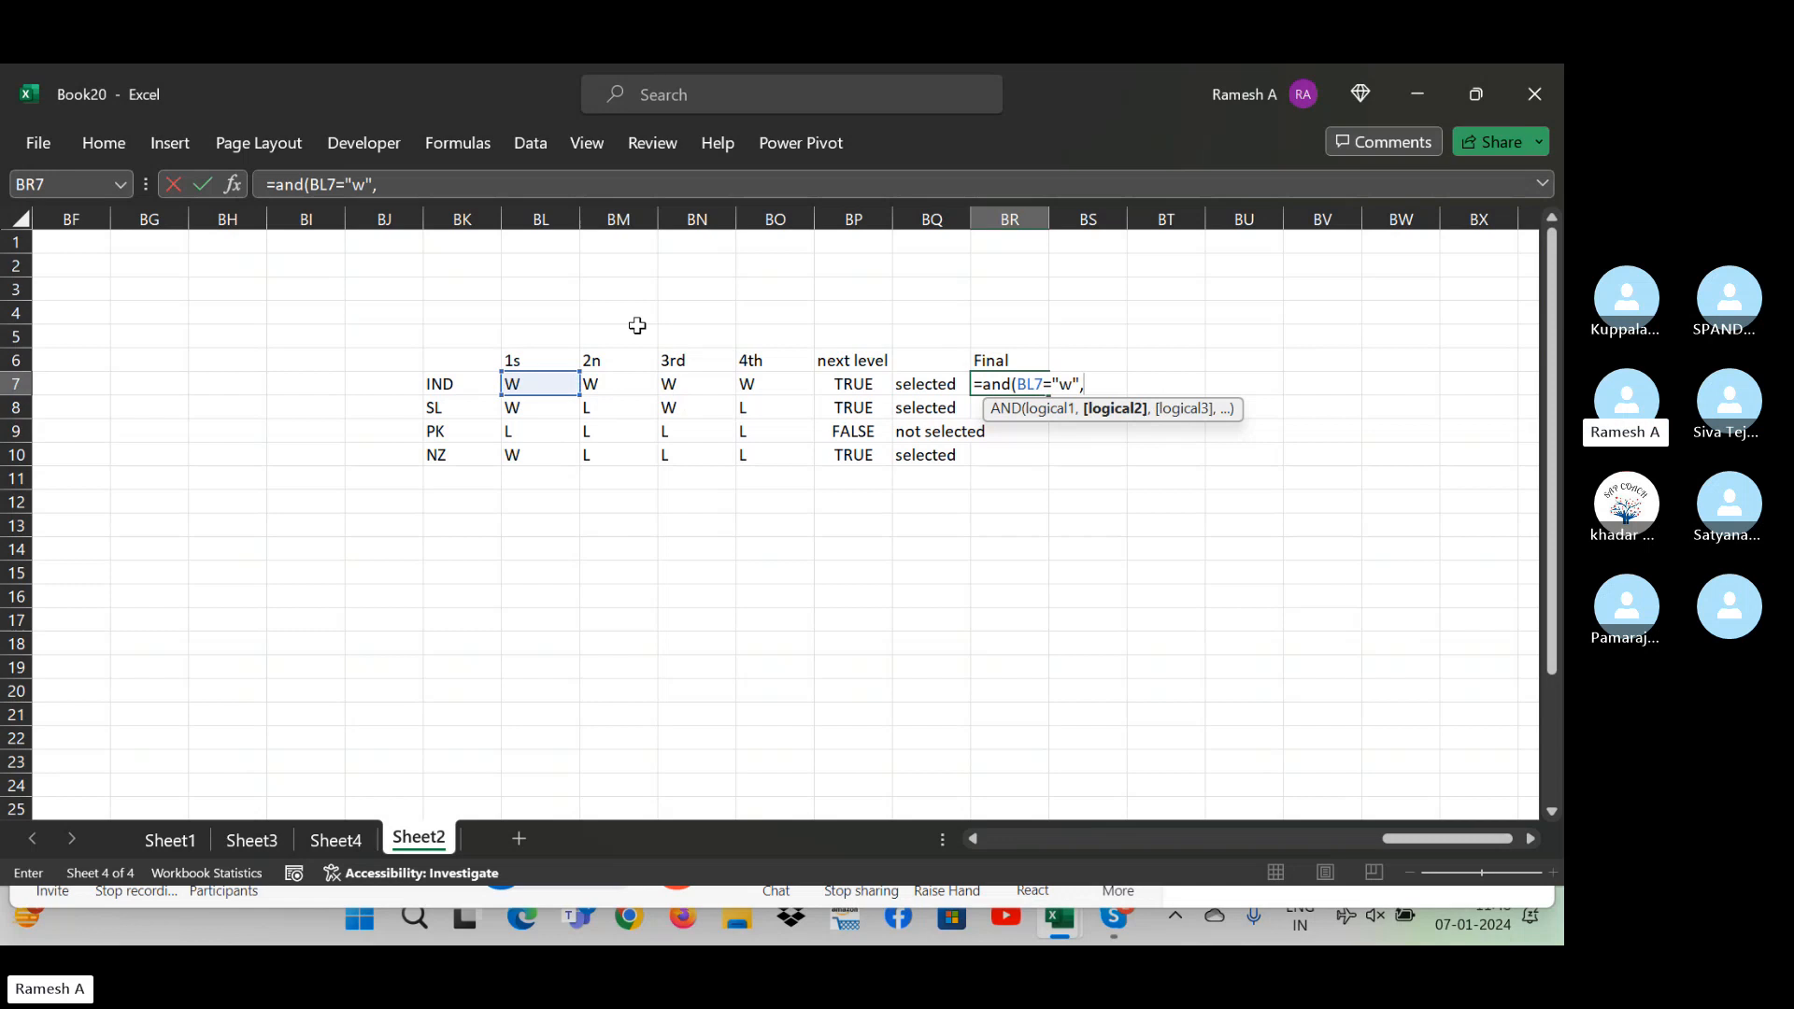
pyautogui.click(603, 386)
pyautogui.write('="w')
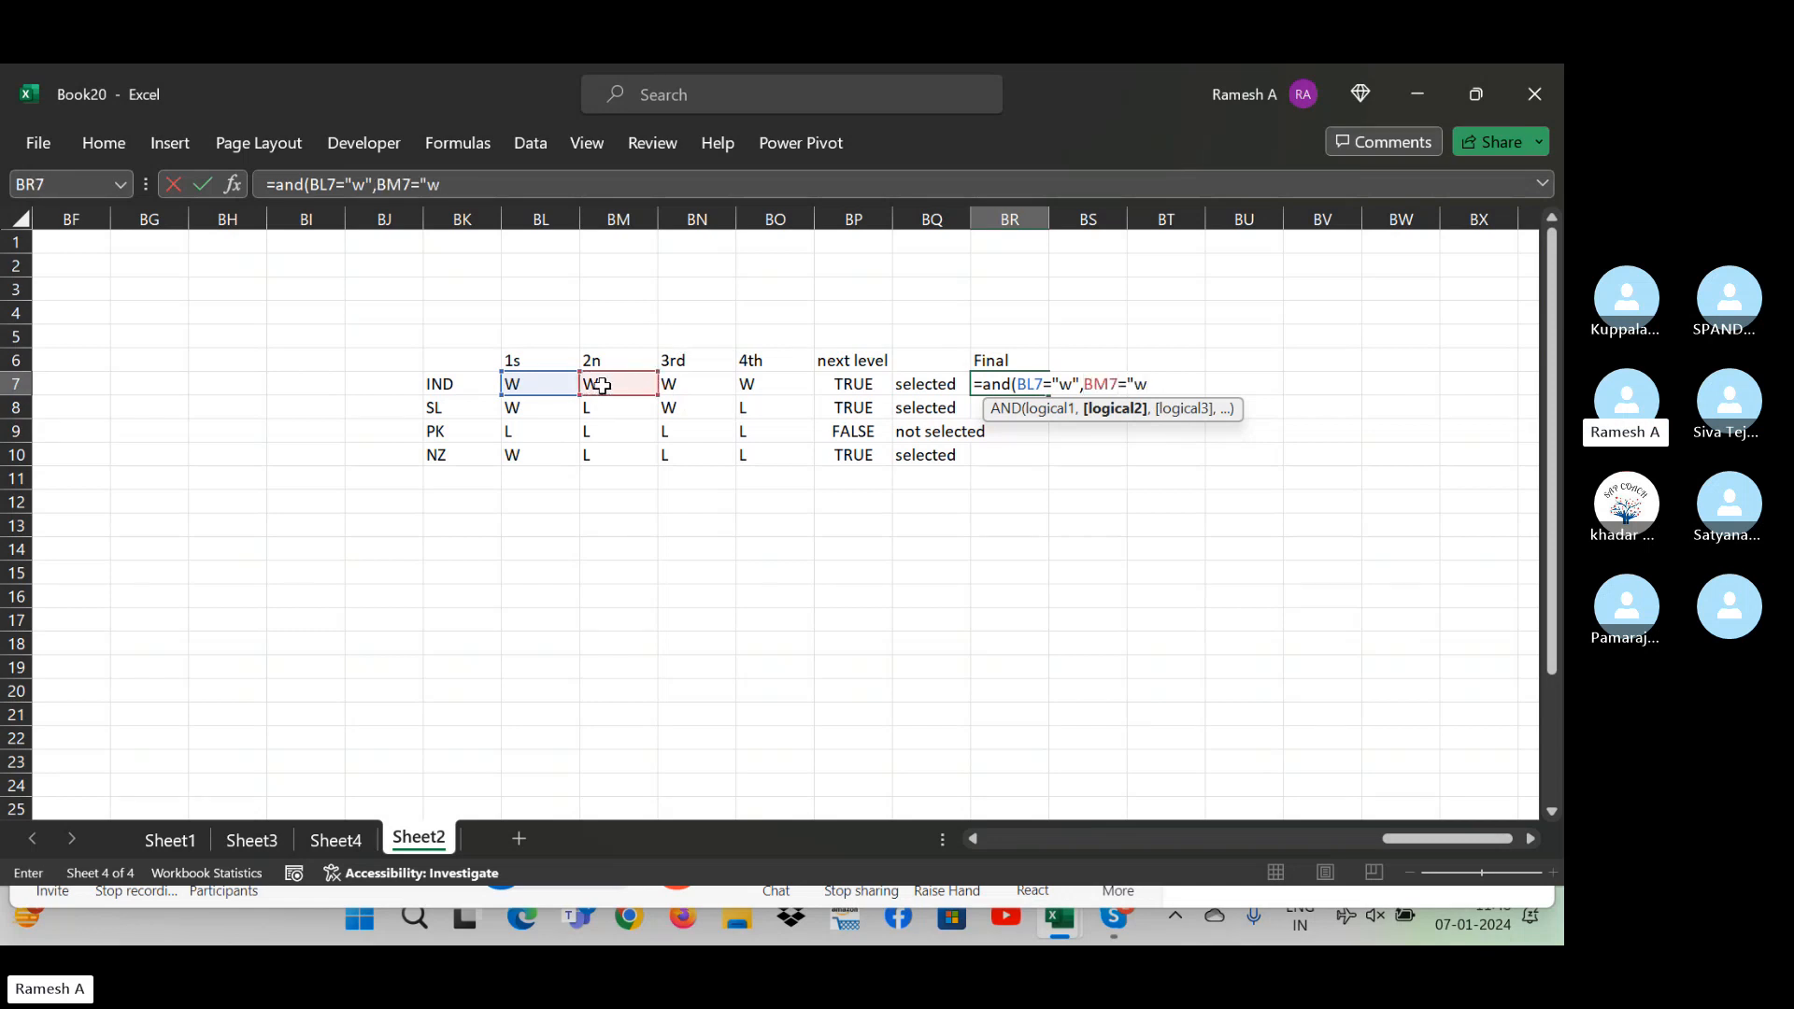
pyautogui.write('",')
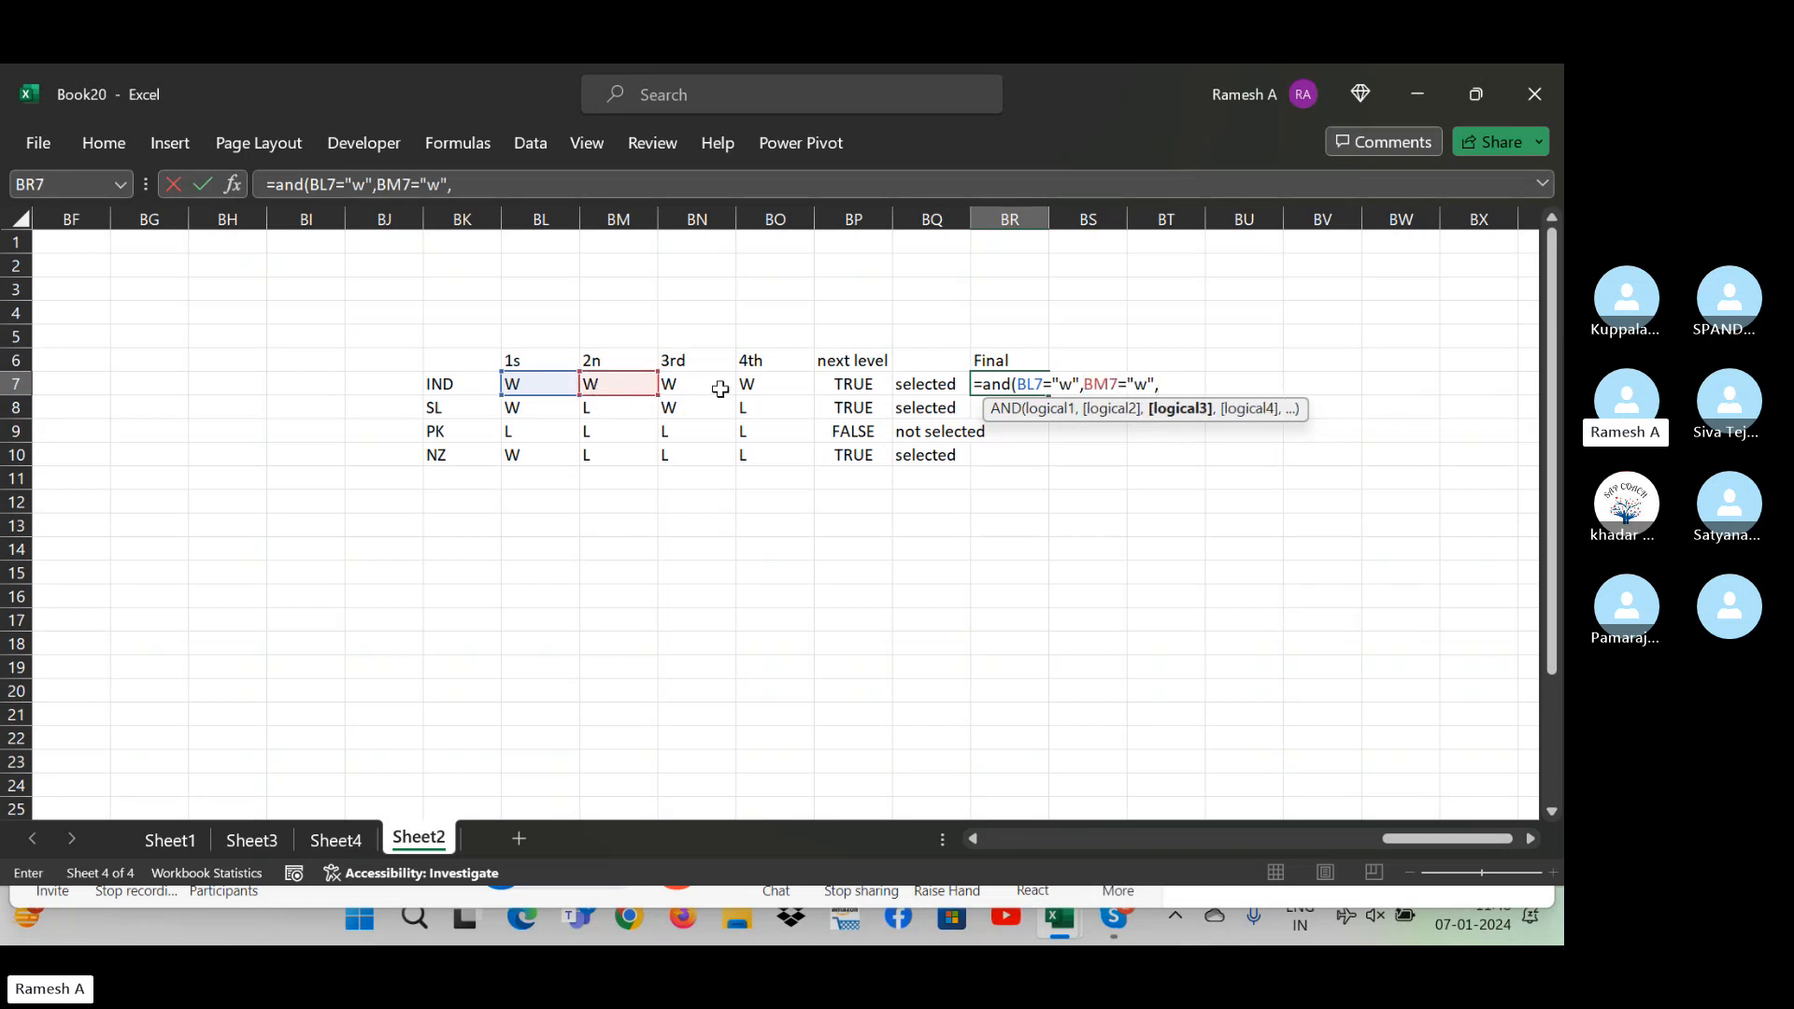
# - Complete IND's AND formula with the conditions BN7="w" and BO7="w"
pyautogui.click(699, 386)
pyautogui.write('"w"')
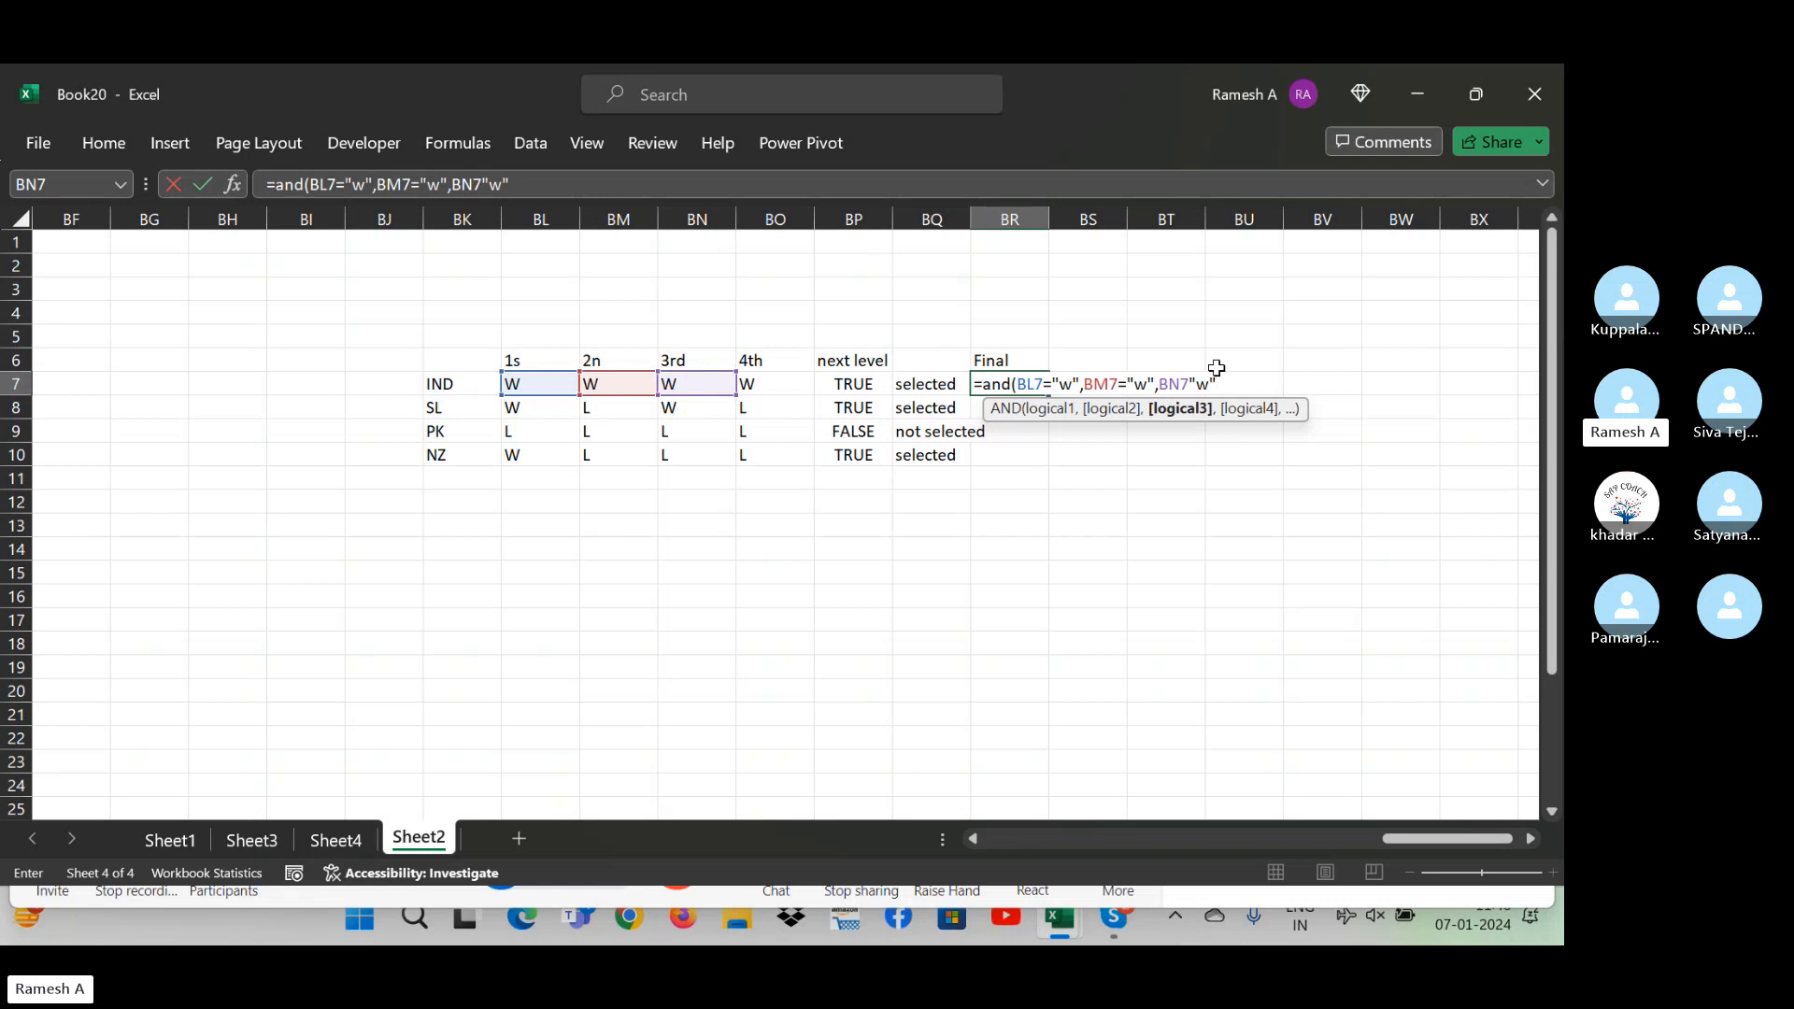
pyautogui.click(1193, 383)
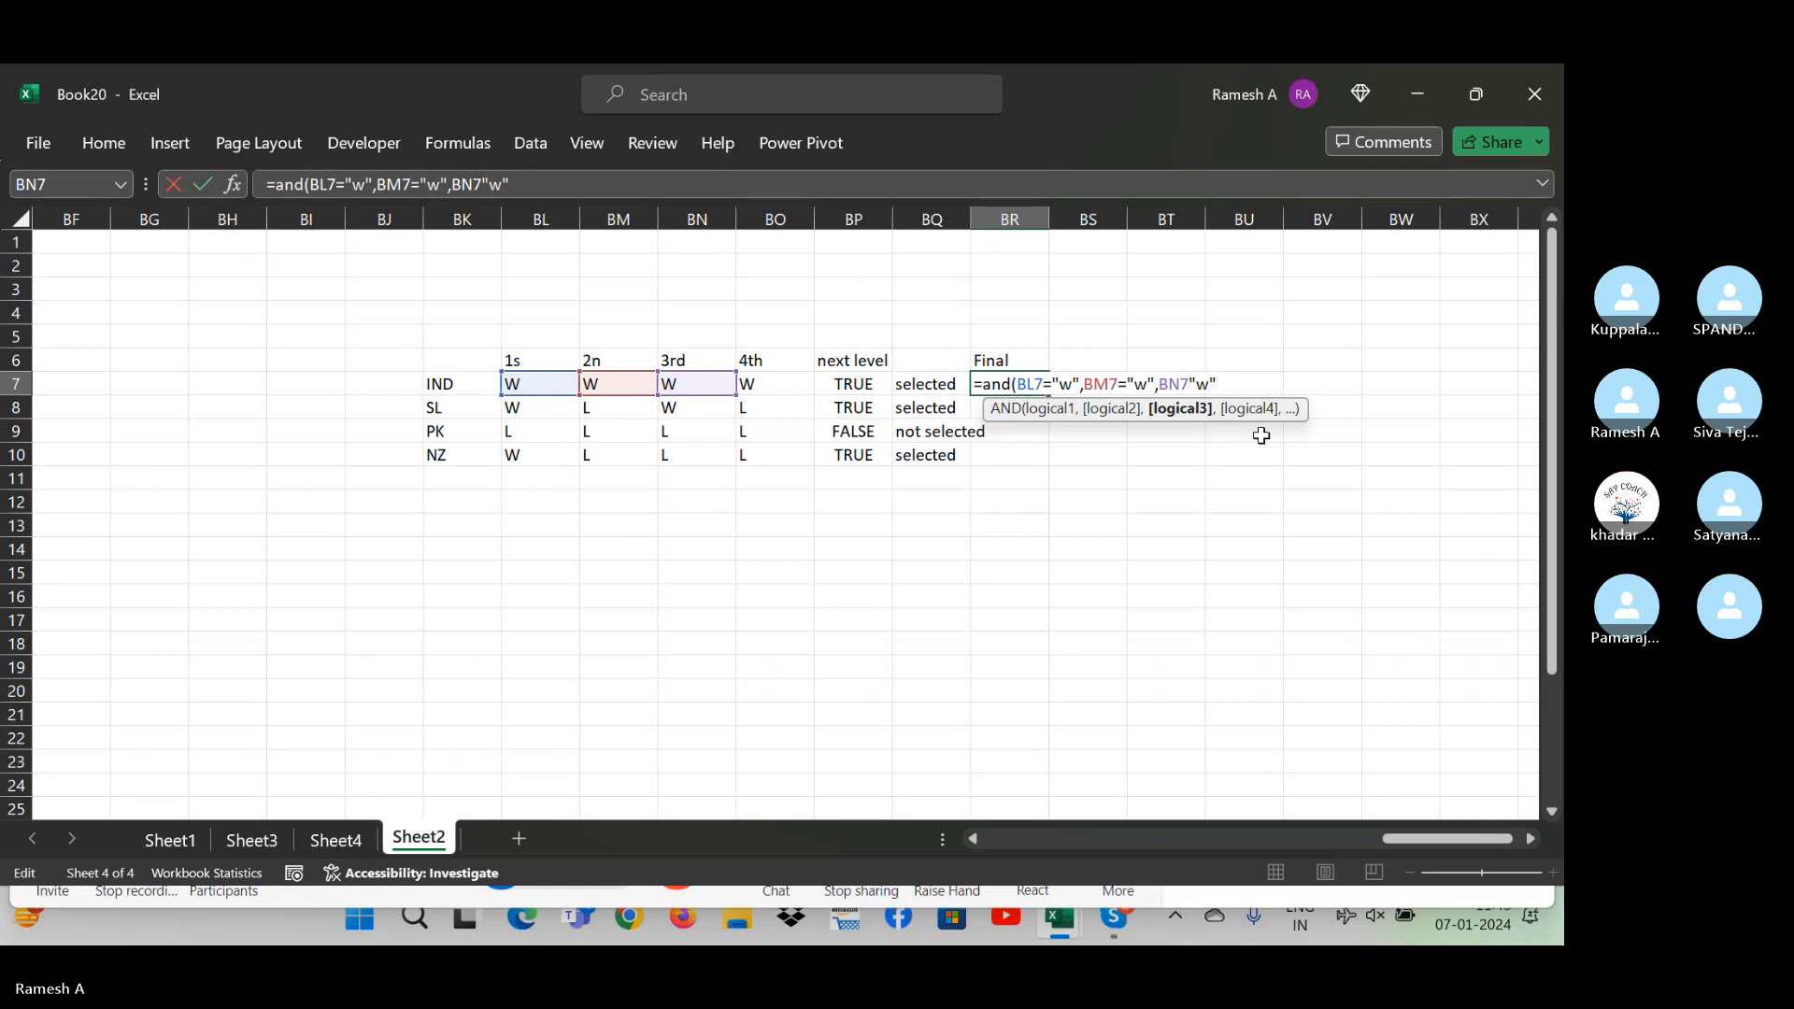
pyautogui.write('="w"')
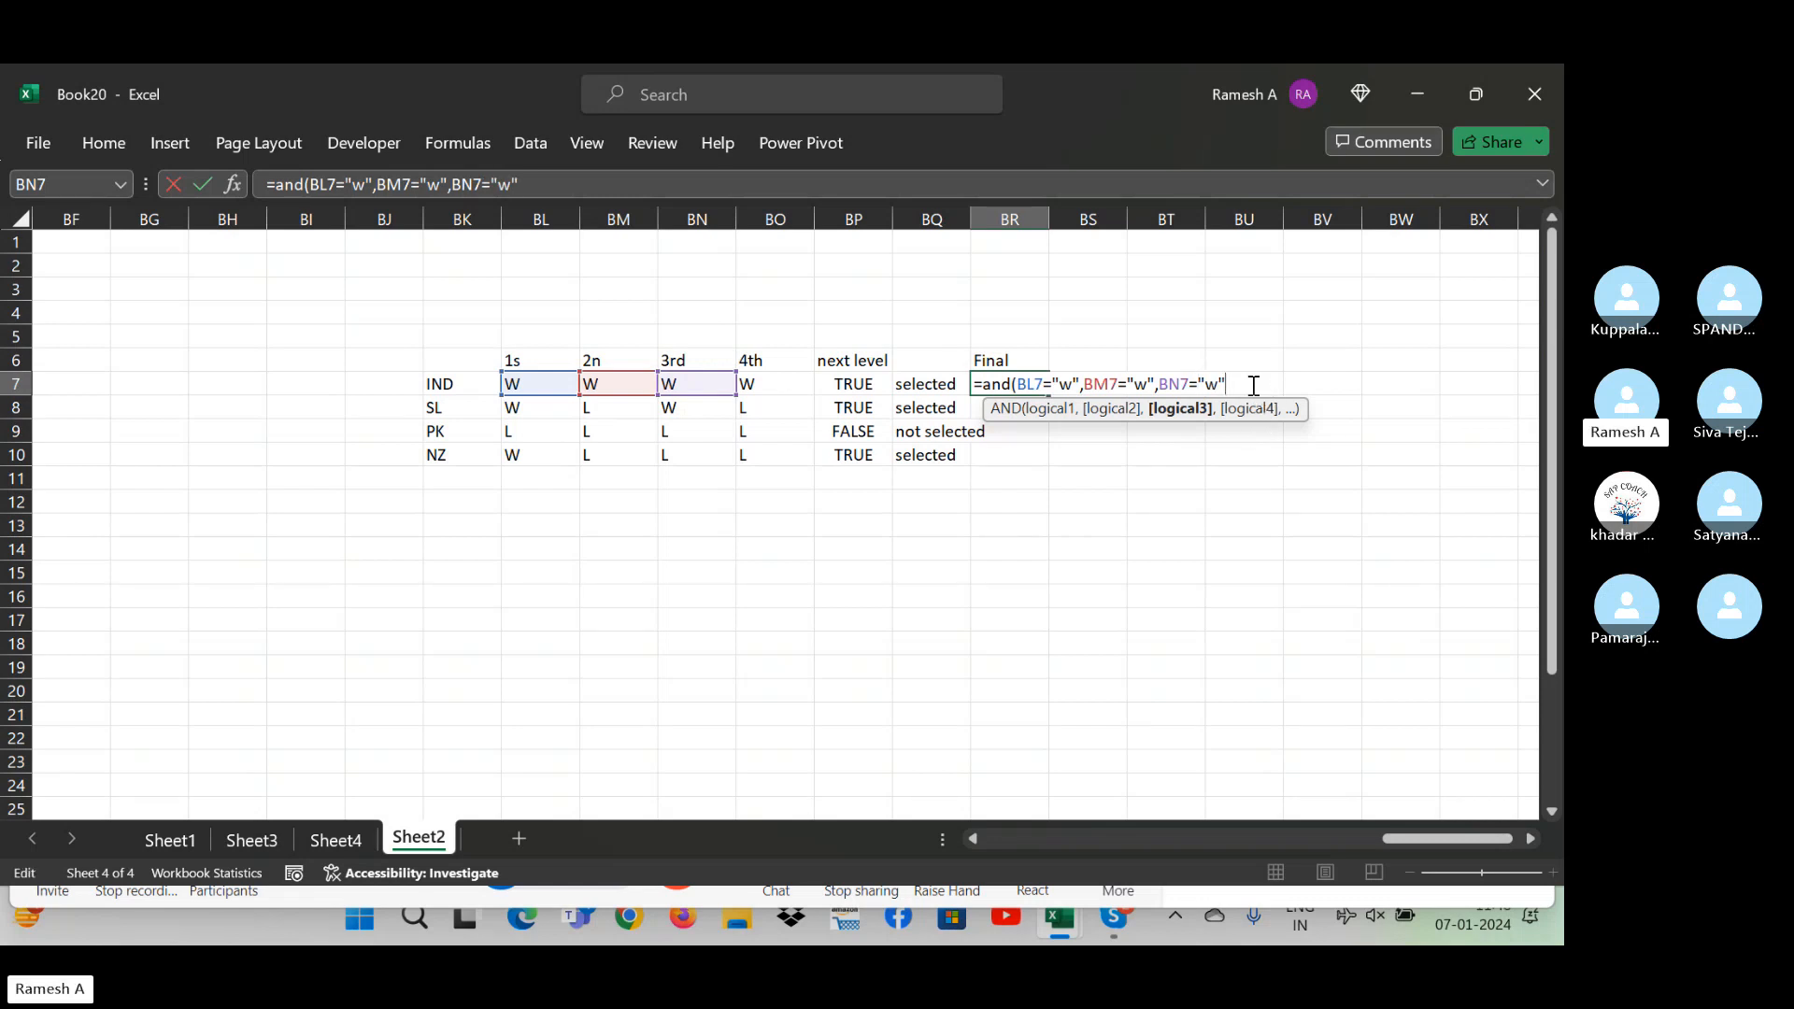
pyautogui.write(',')
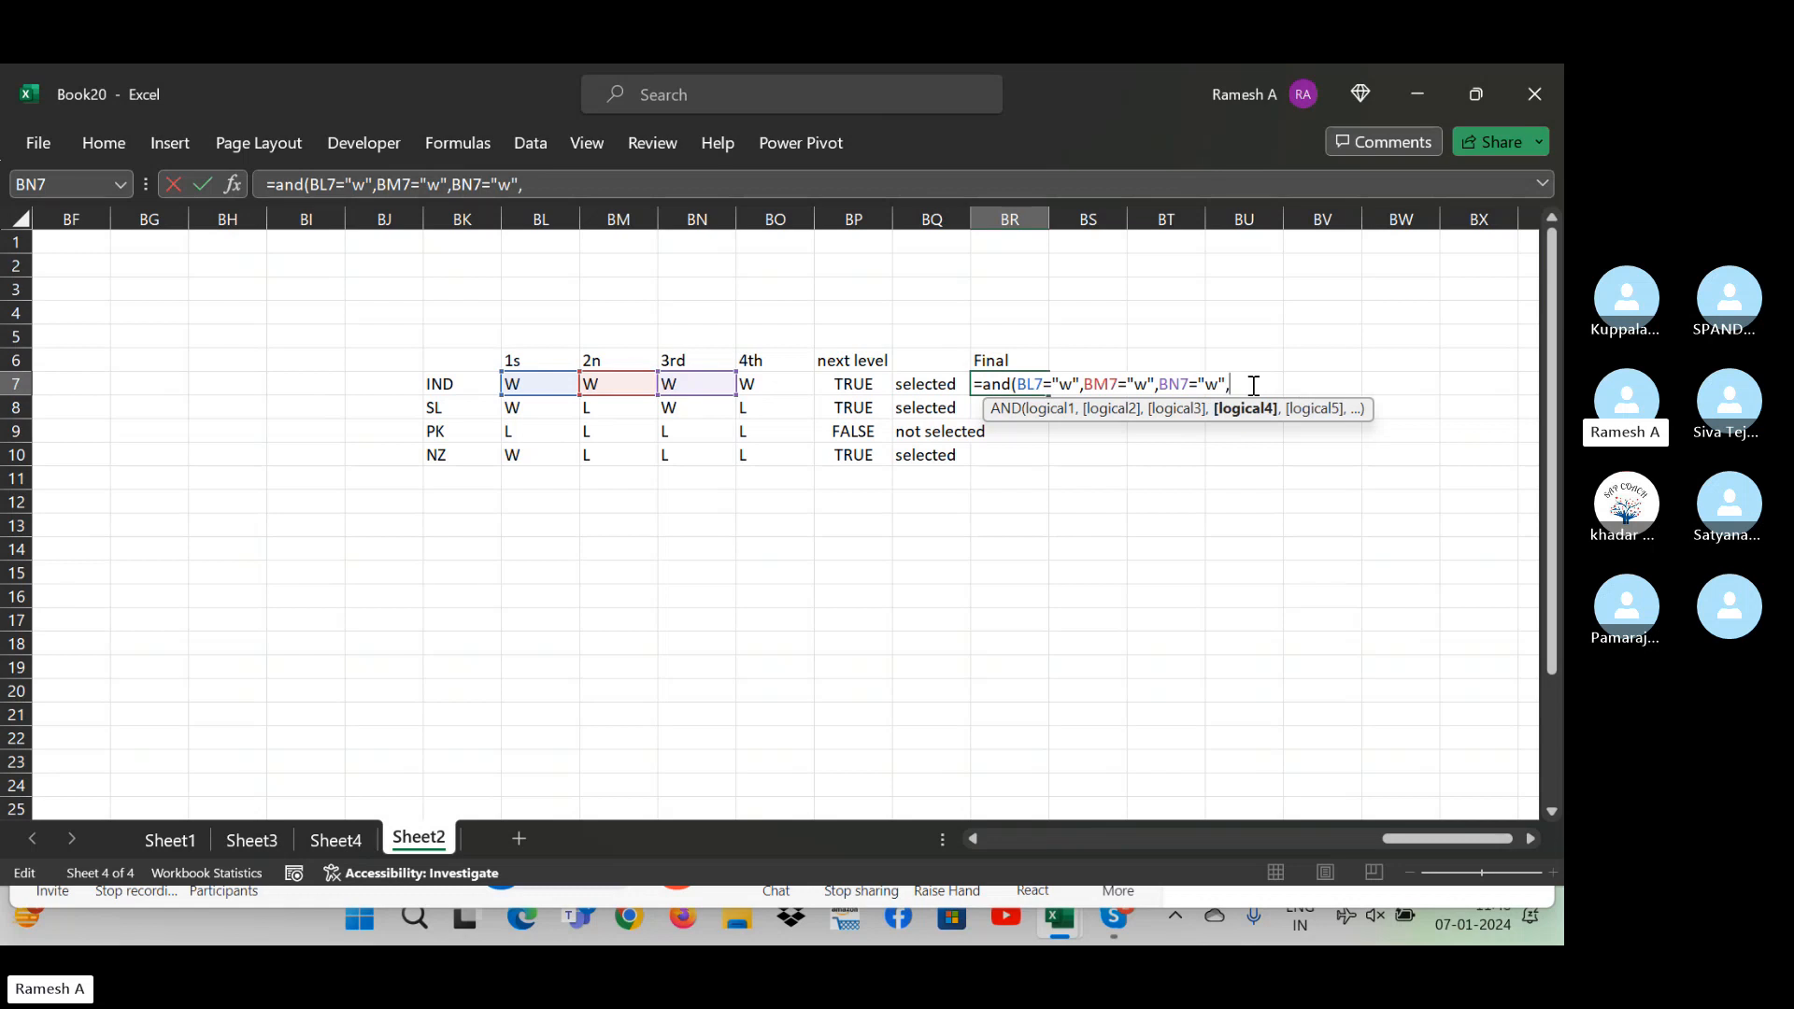
pyautogui.click(796, 383)
pyautogui.write('=')
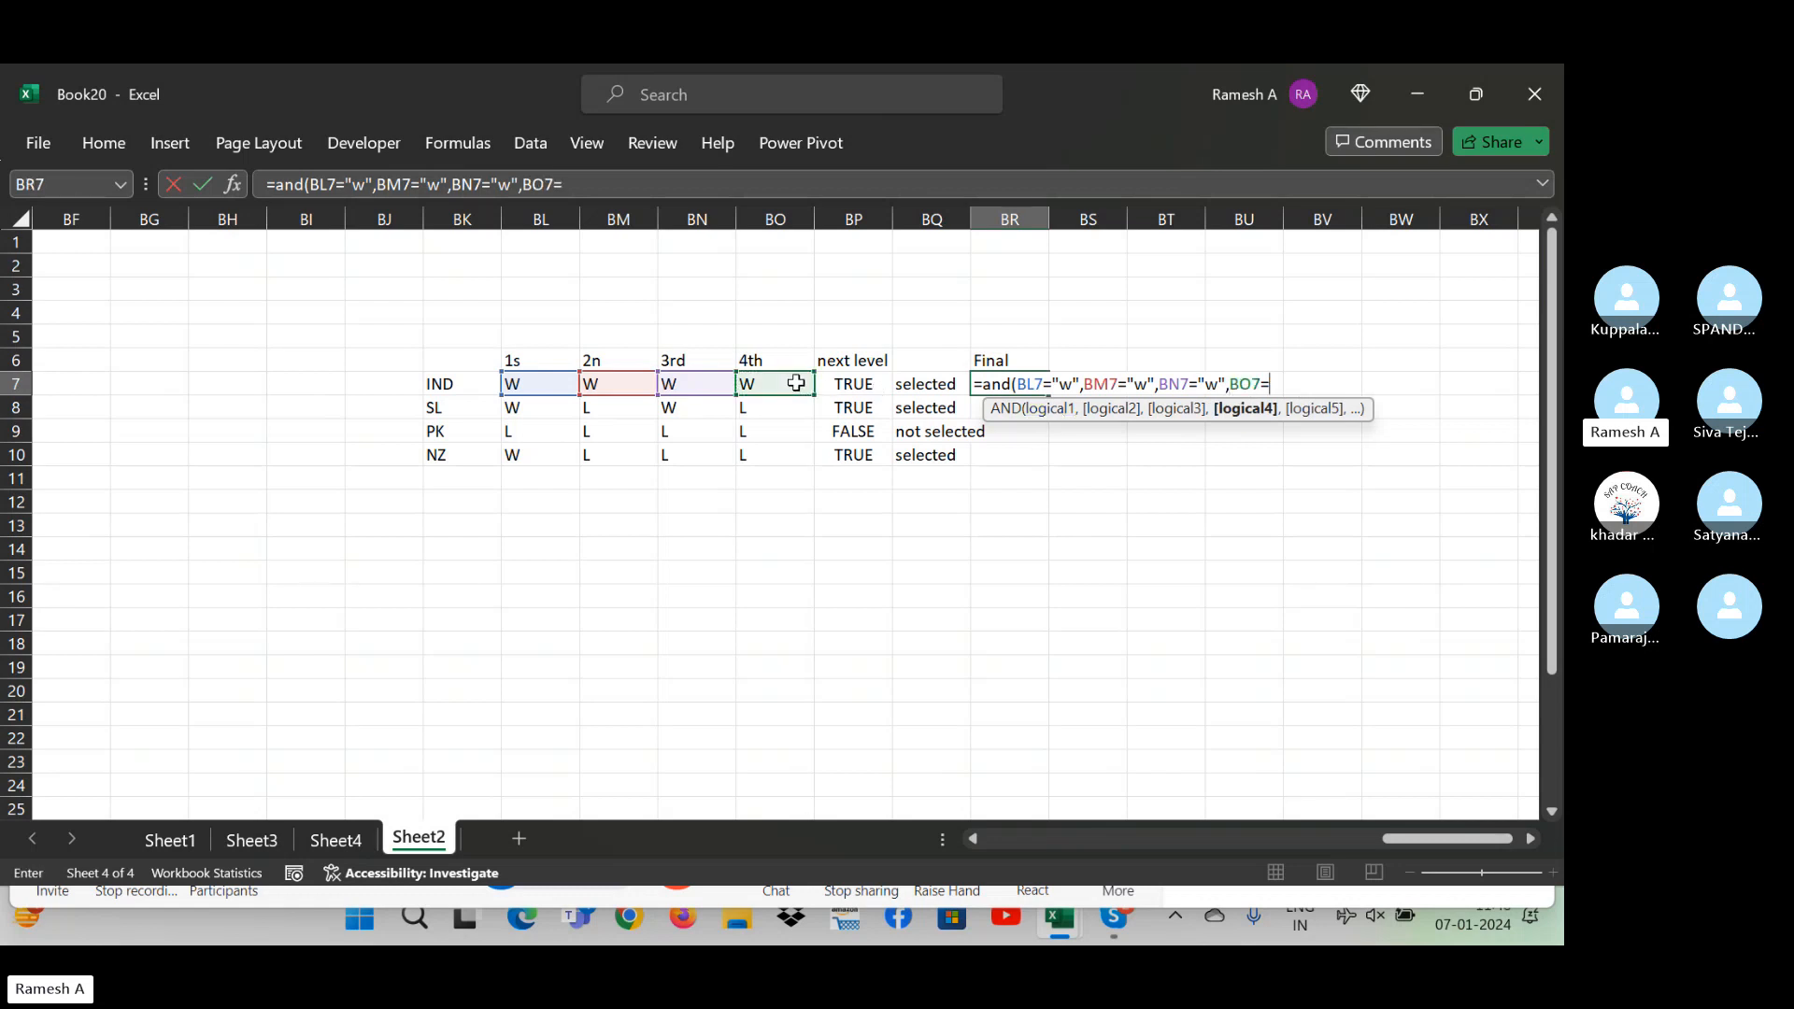
pyautogui.write('"w")')
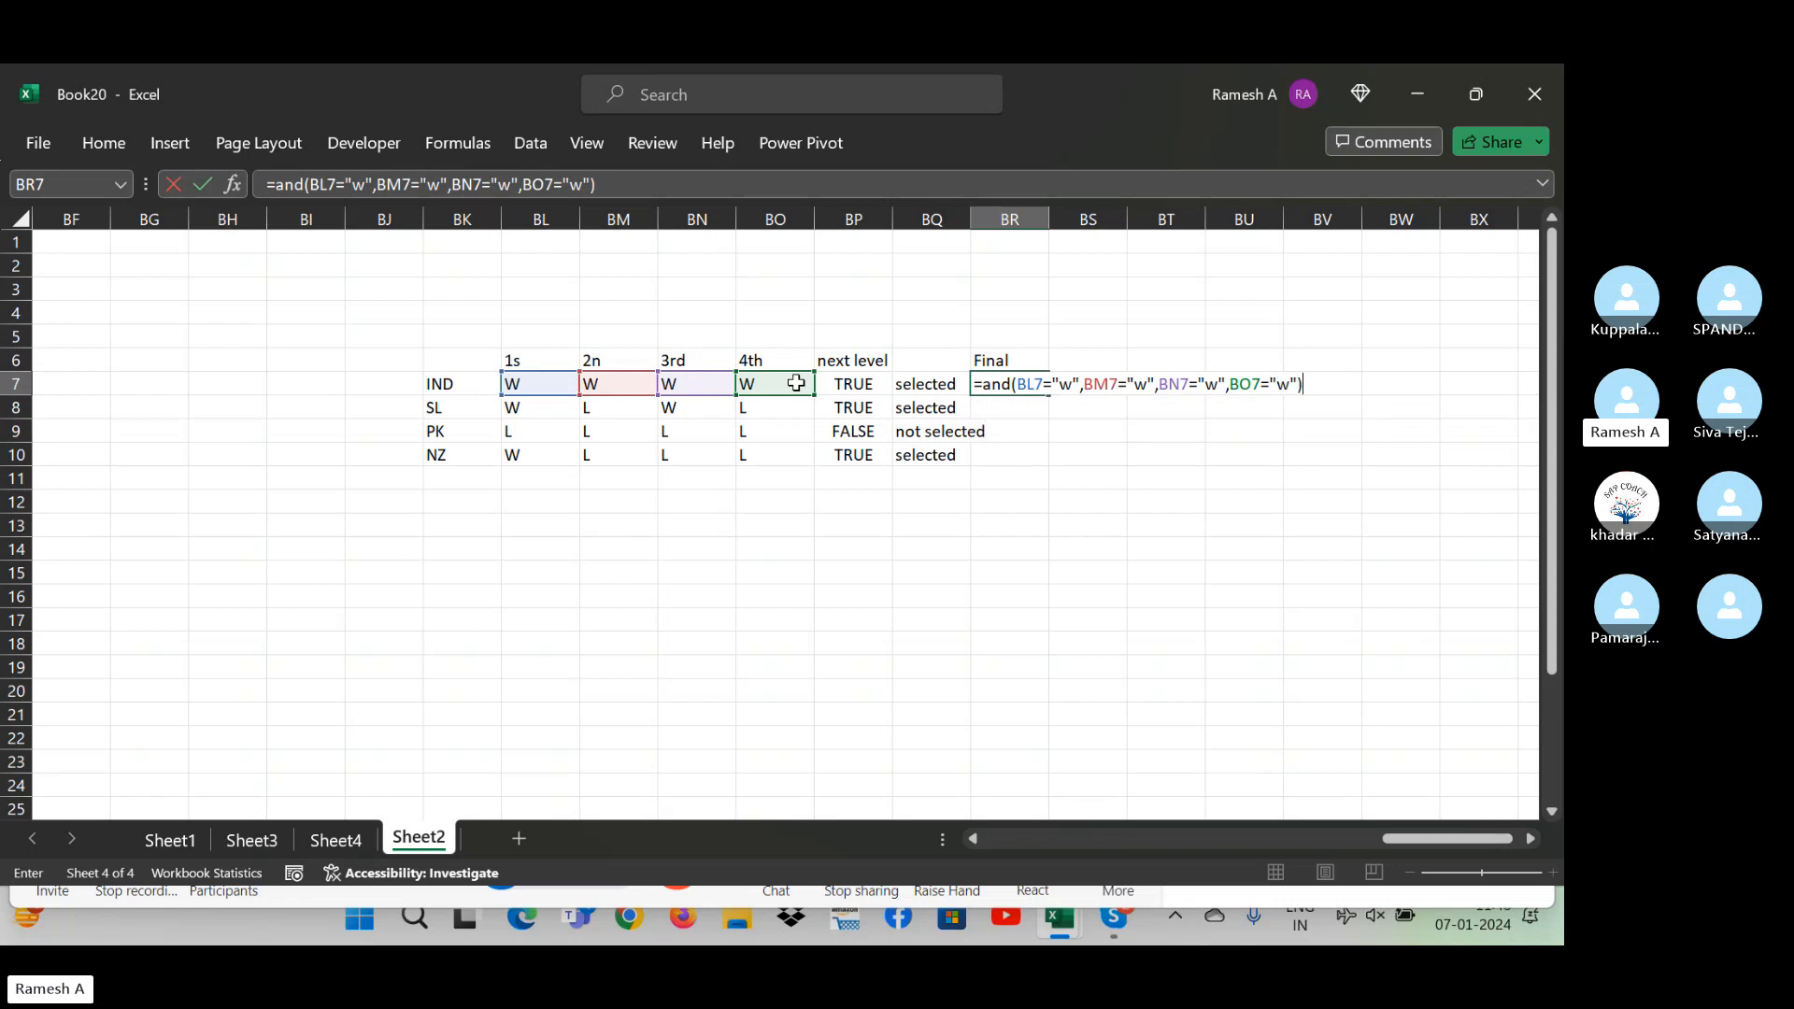
pyautogui.press('Return')
# - Compare IND's next level OR formula with its match results and Final outcome
pyautogui.press('Up')
pyautogui.press('Left')
pyautogui.press('Left')
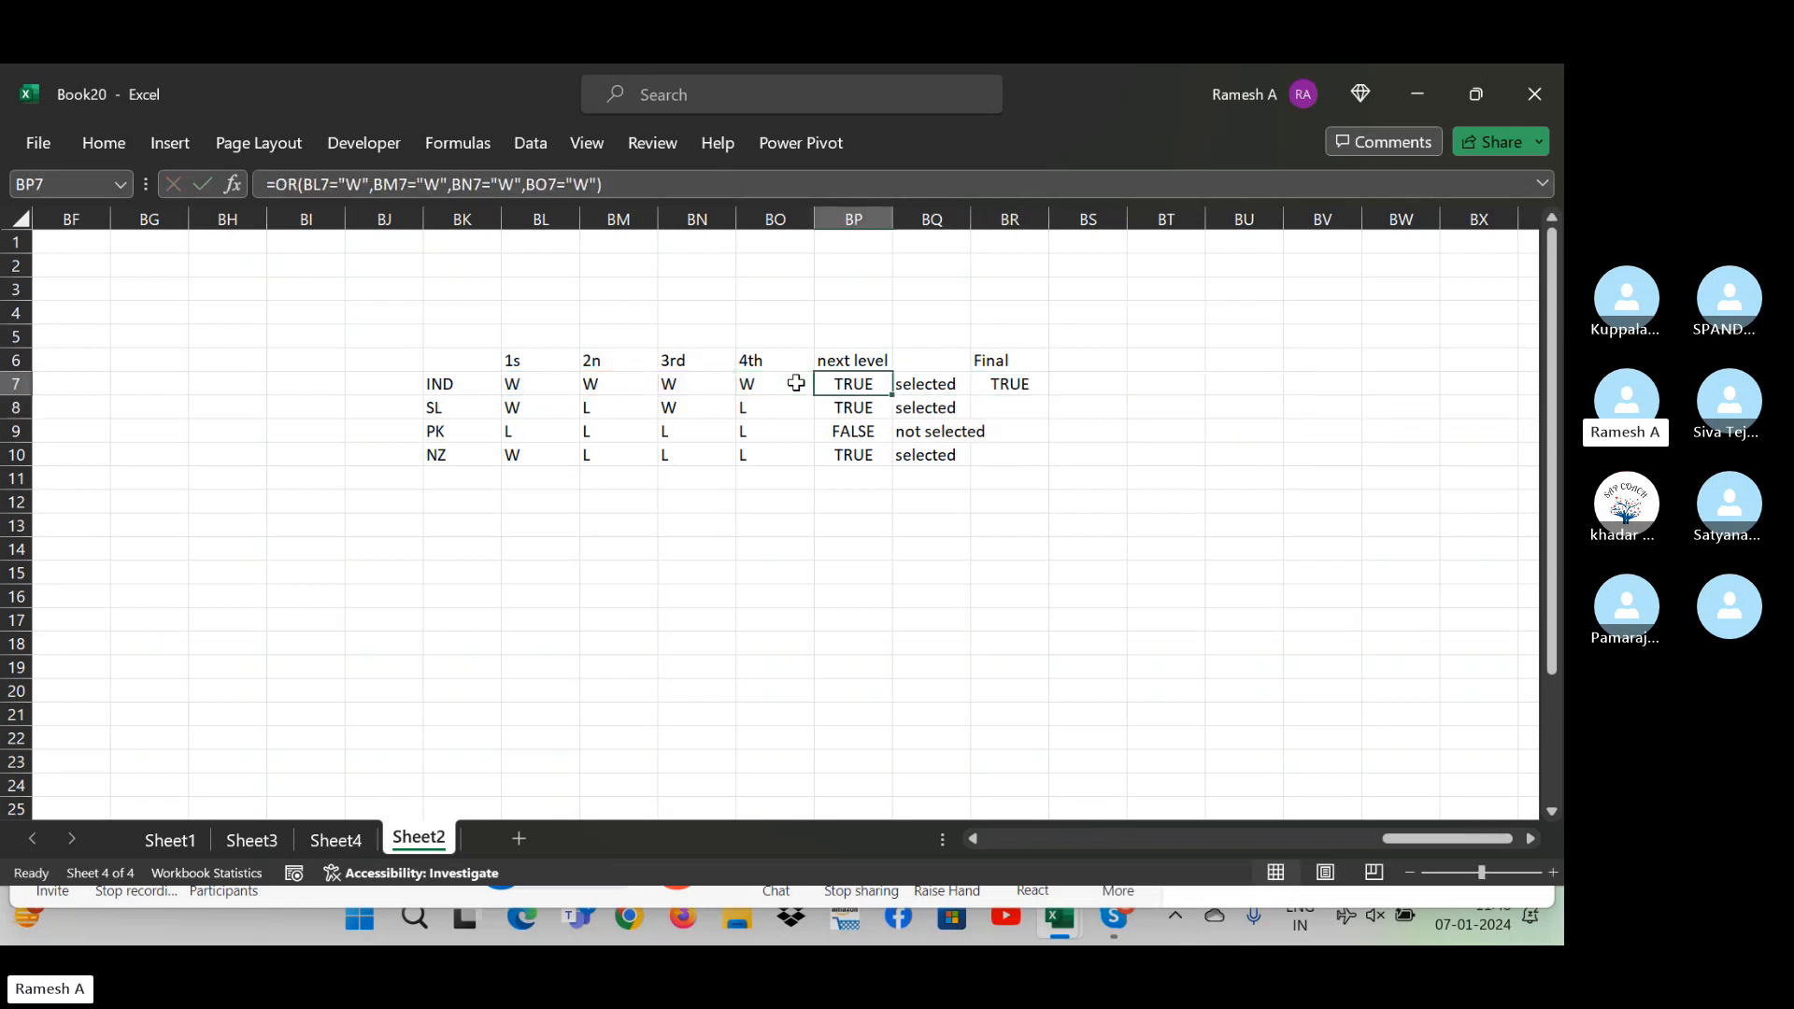
pyautogui.press('Right')
pyautogui.press('Left')
pyautogui.press('Left')
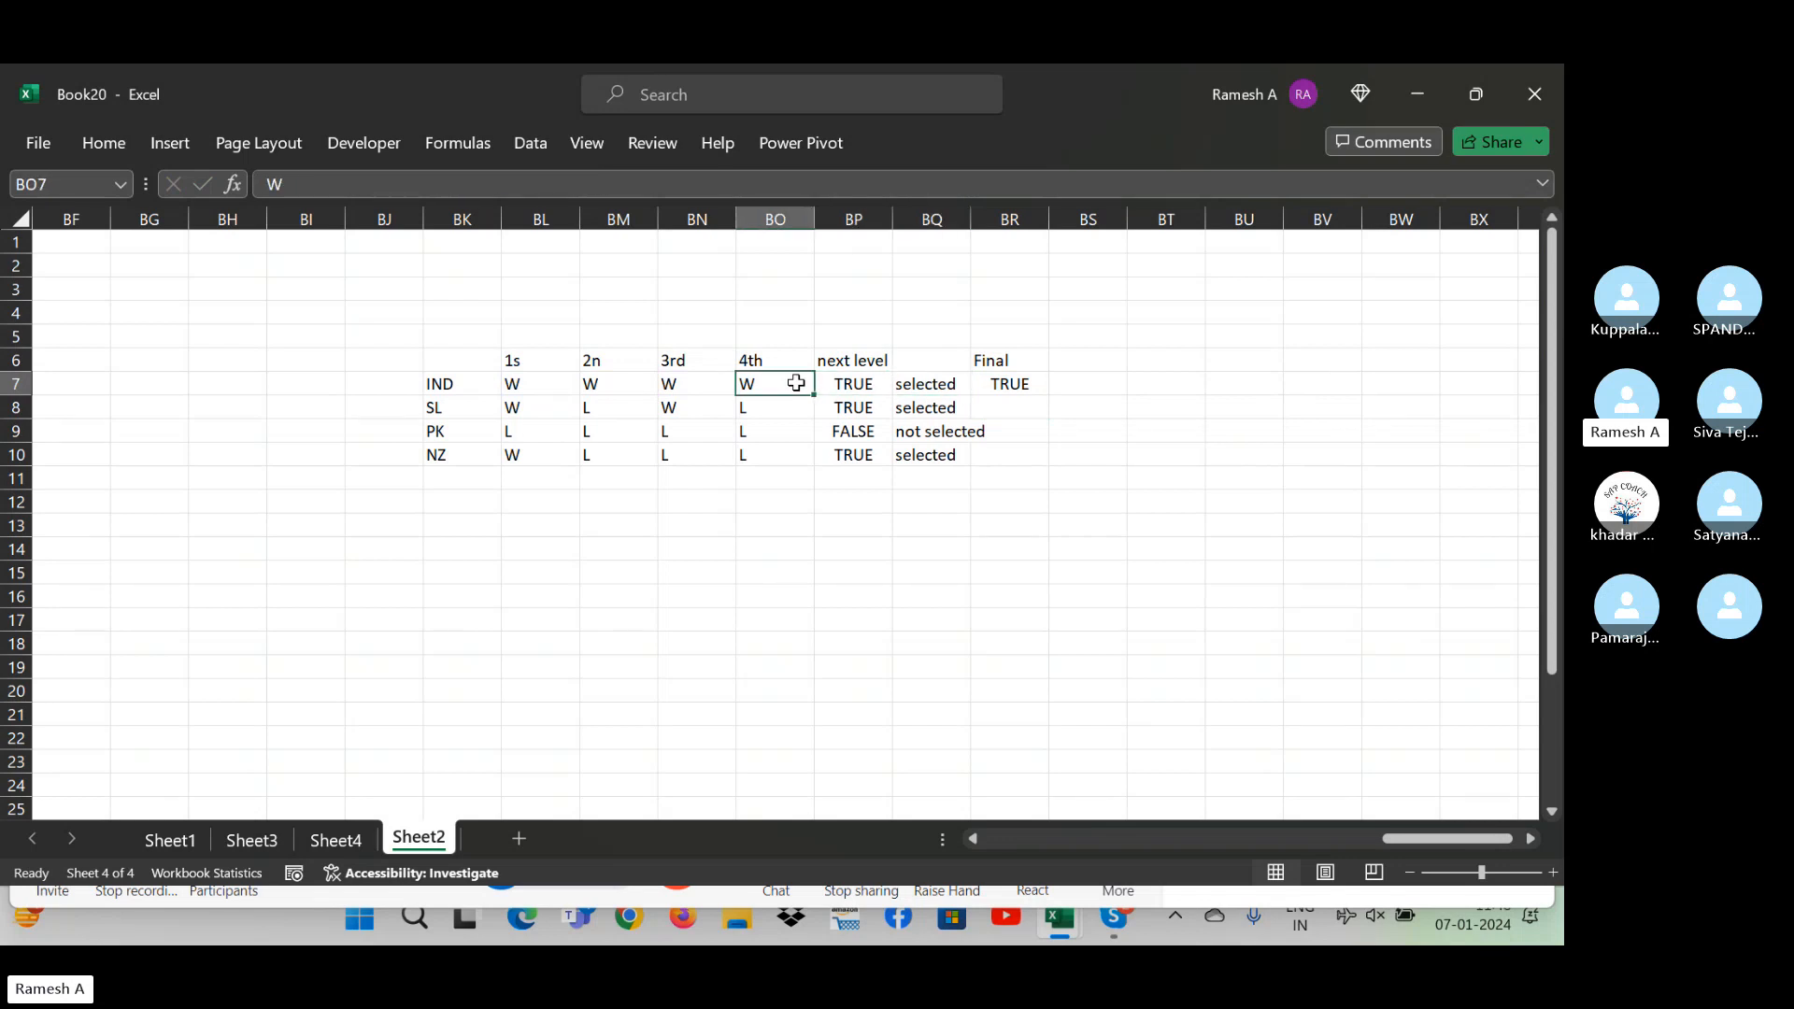
pyautogui.click(867, 381)
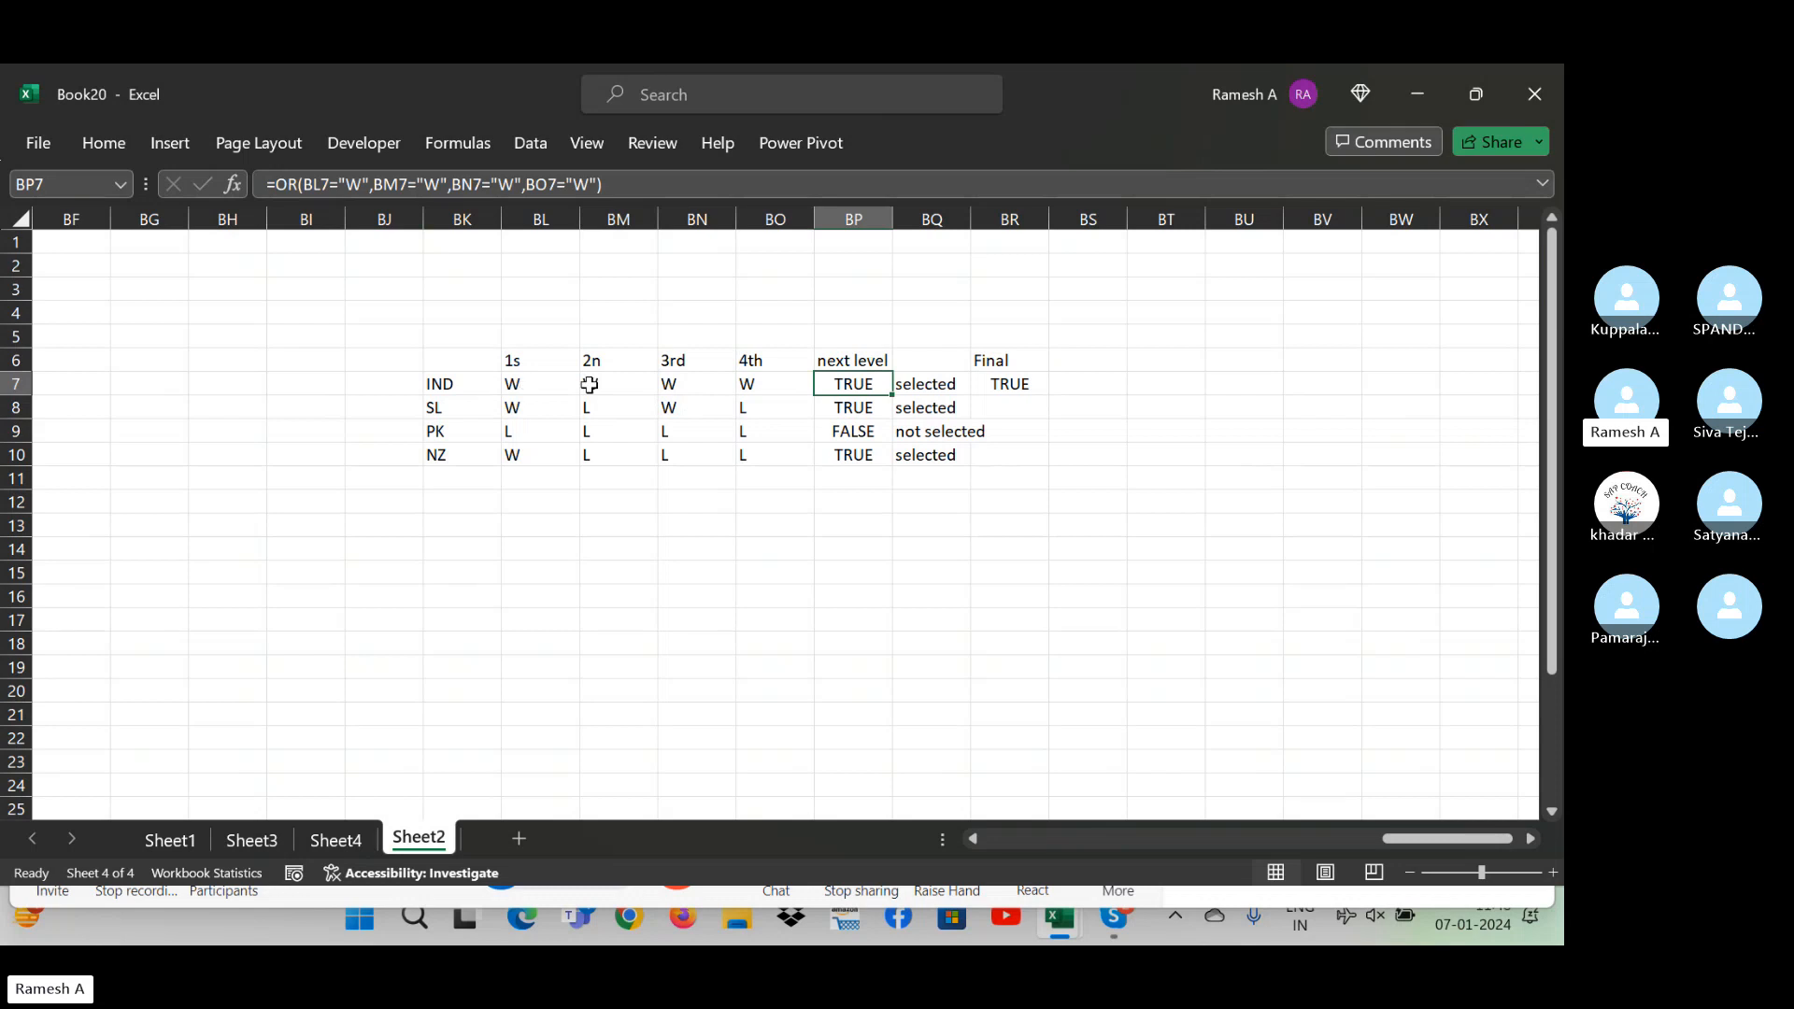
# - Fill IND's AND formula down the Final column through NZ's row
pyautogui.click(1036, 384)
pyautogui.hotkey('shift', 'Down')
pyautogui.hotkey('shift', 'Down')
pyautogui.hotkey('shift', 'Down')
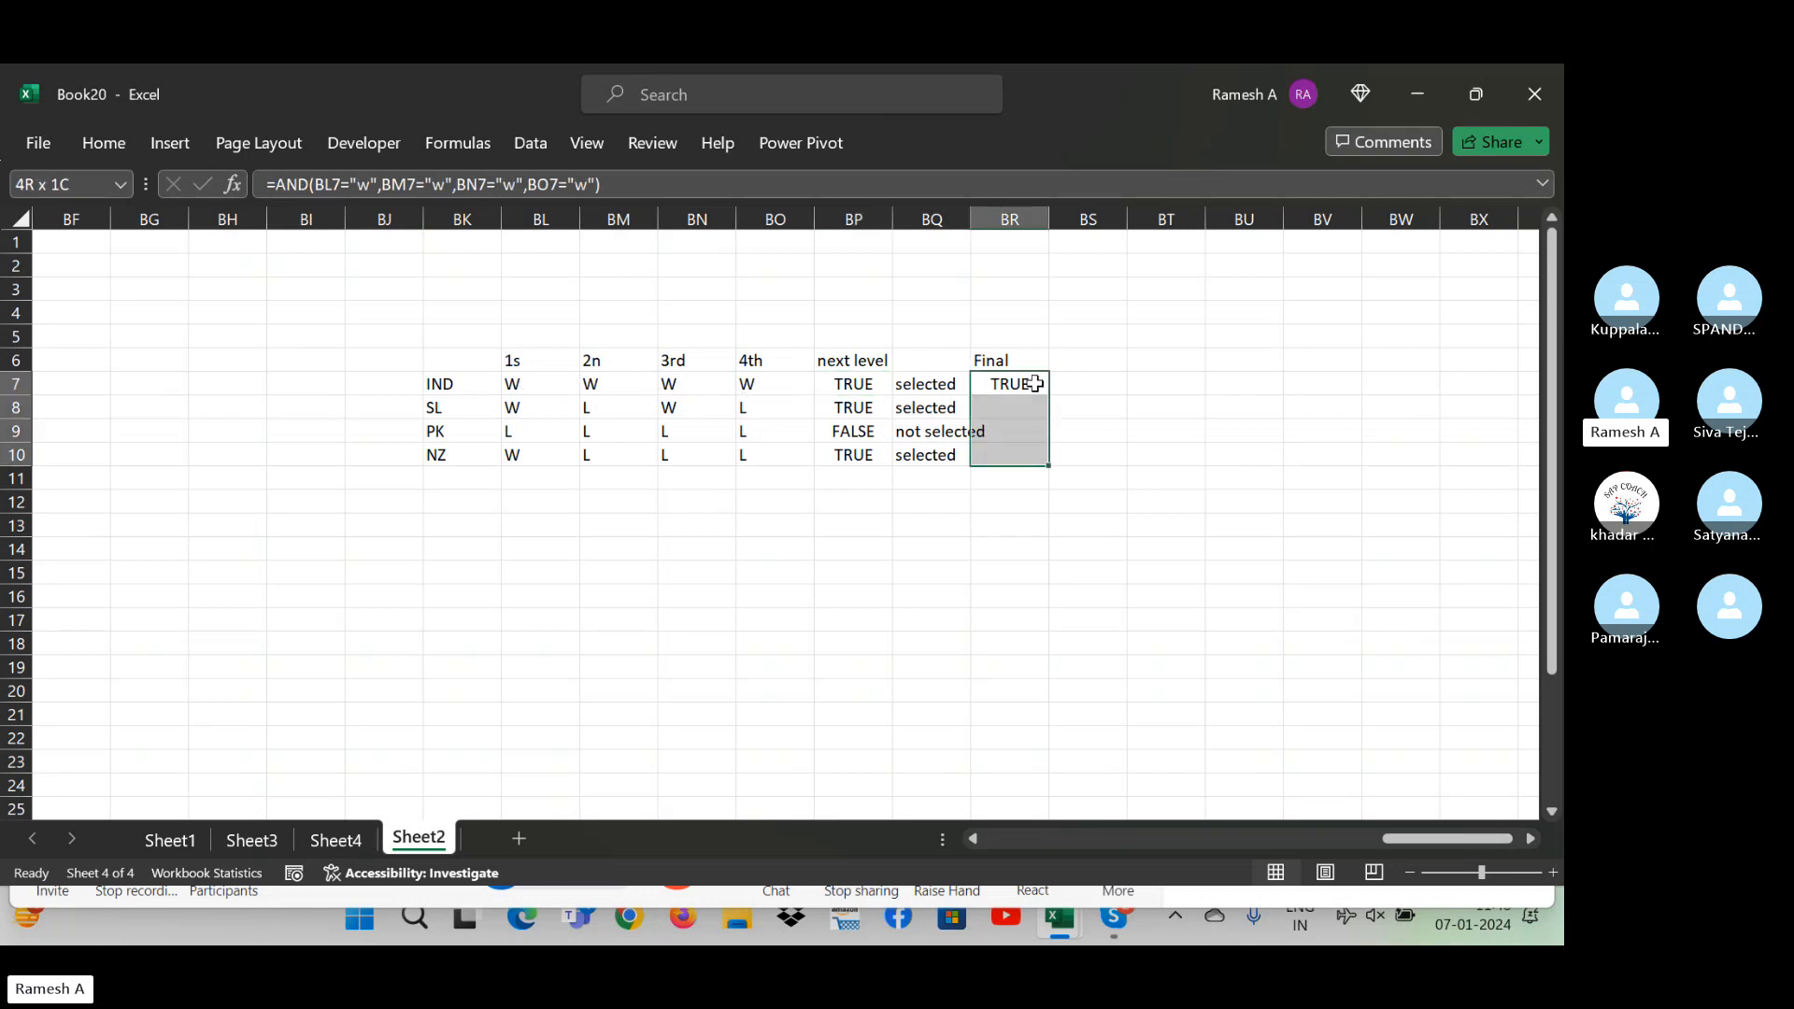
pyautogui.hotkey('ctrl', 'd')
# - Compare SL's match results with its next level and Final outcomes
pyautogui.click(846, 411)
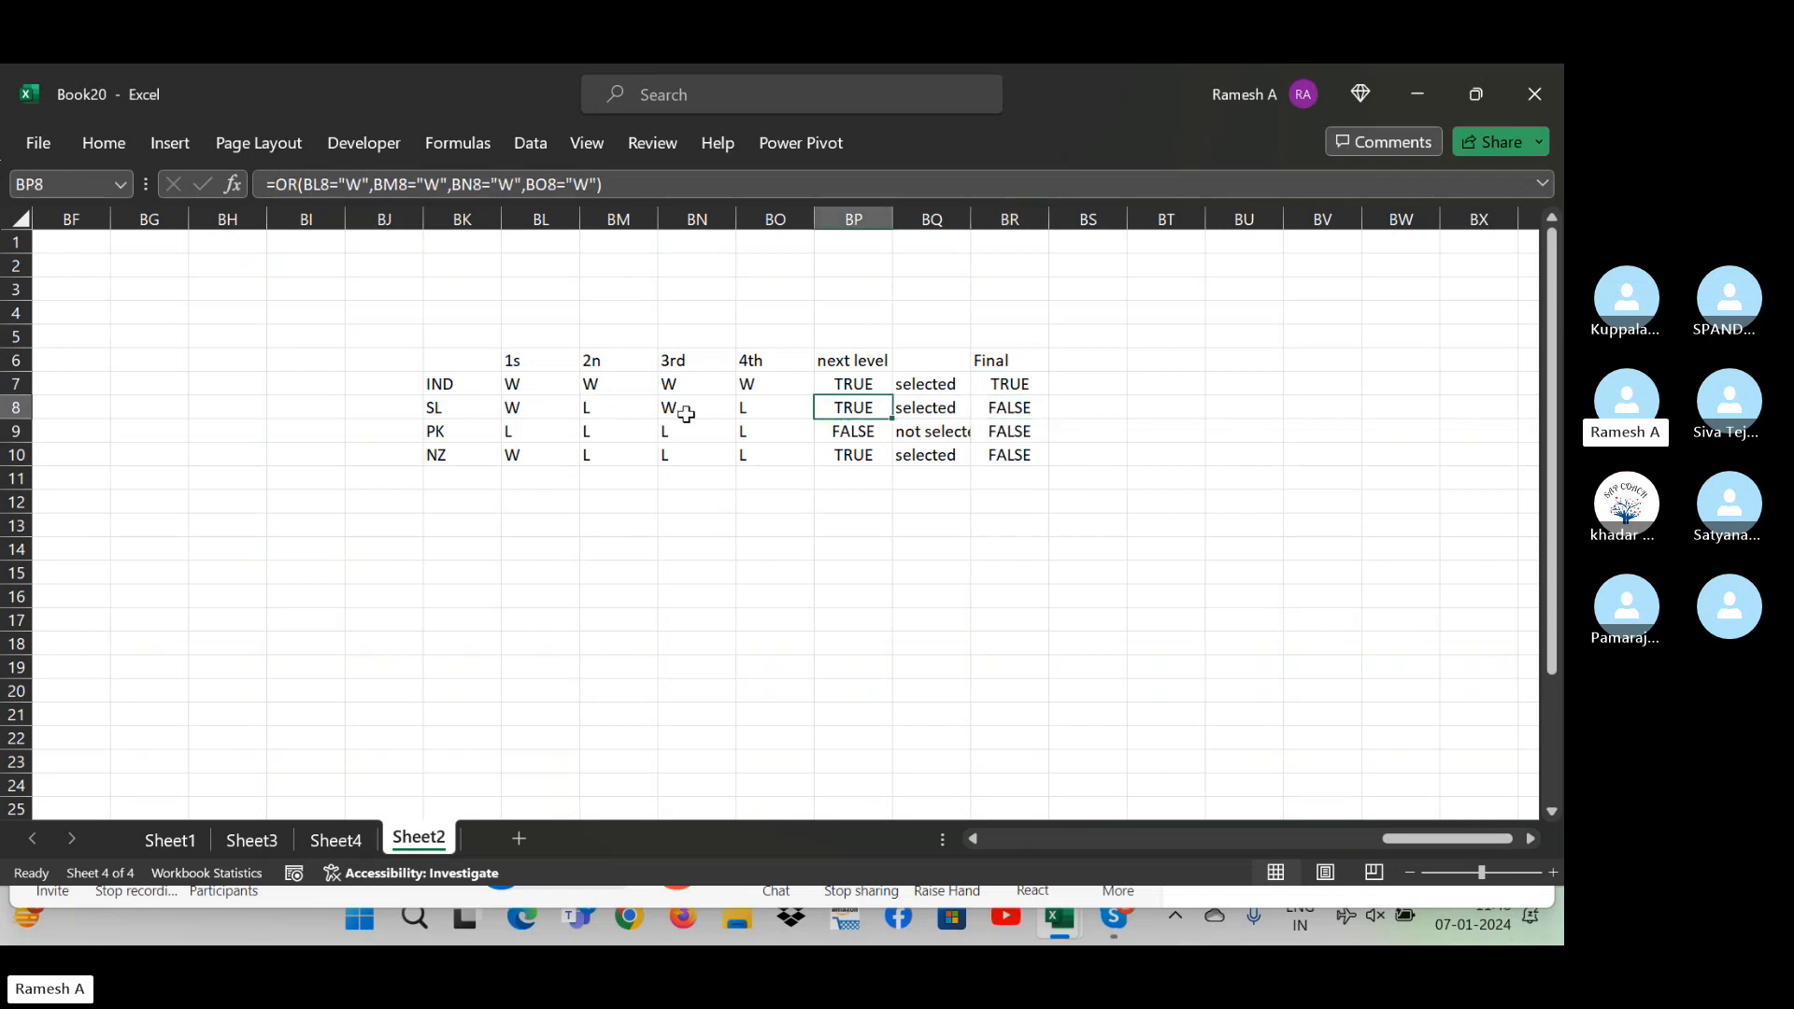
pyautogui.click(516, 405)
pyautogui.click(494, 404)
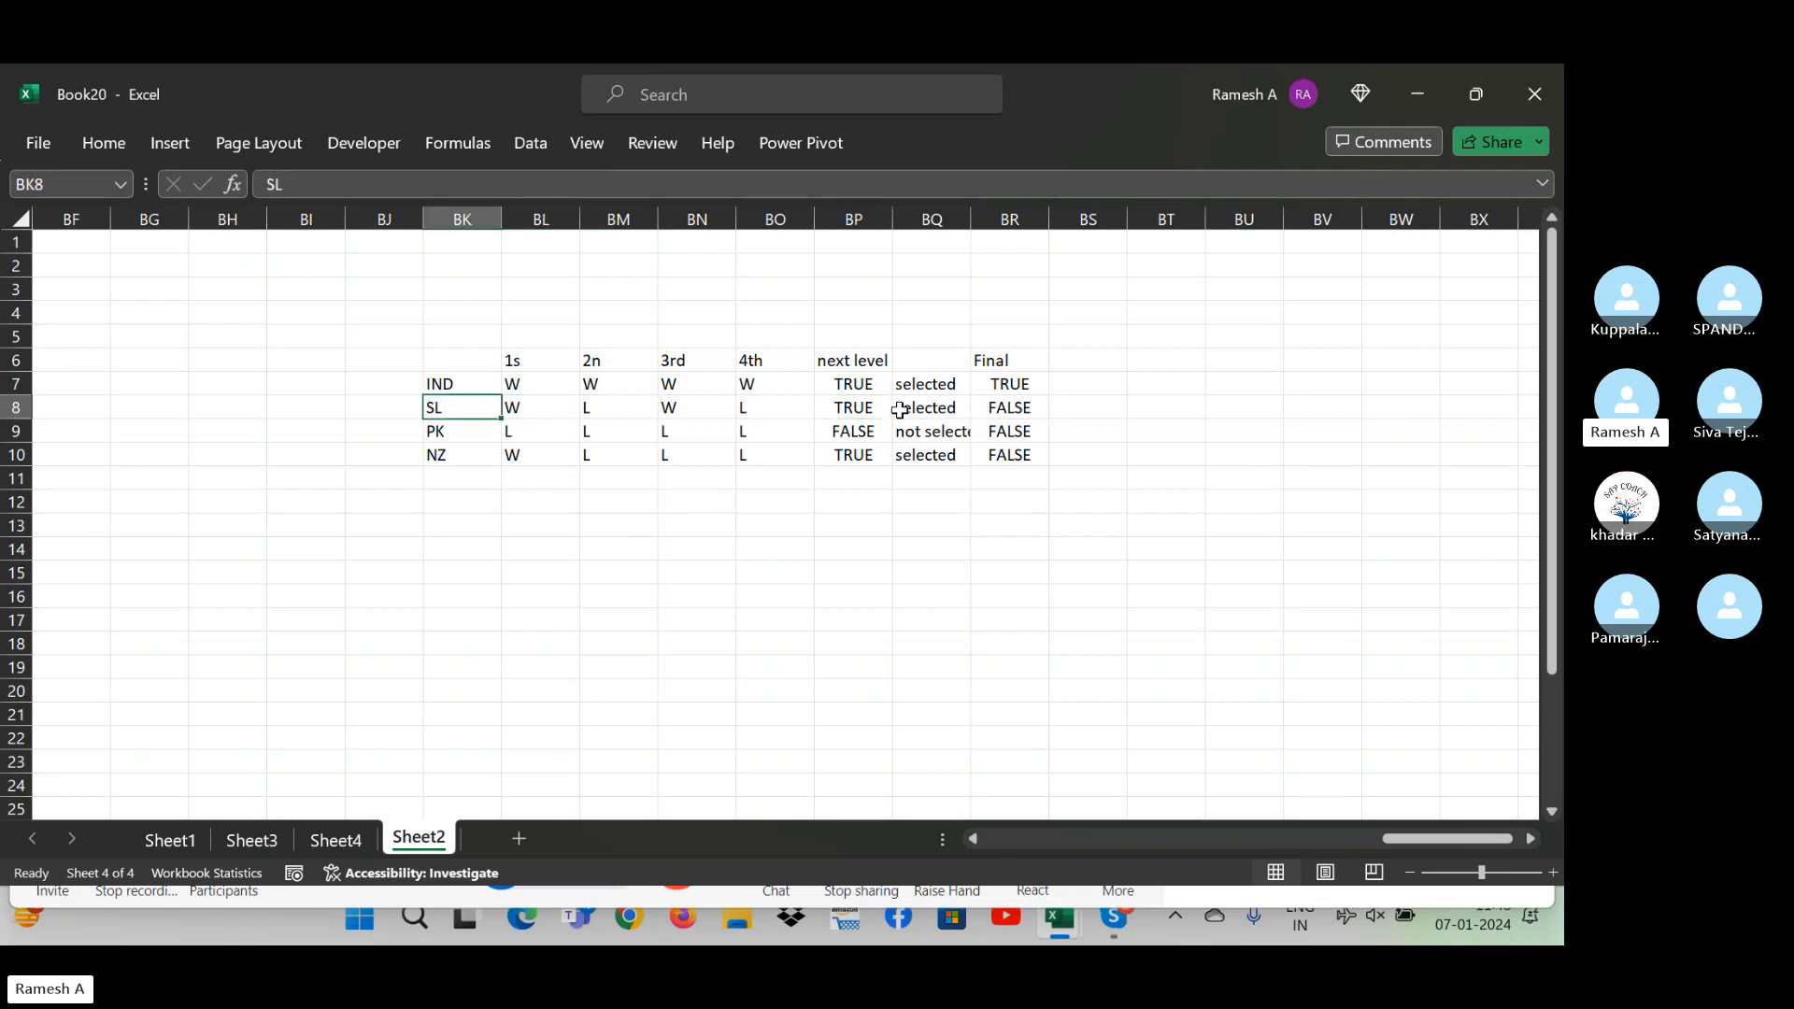
pyautogui.click(853, 409)
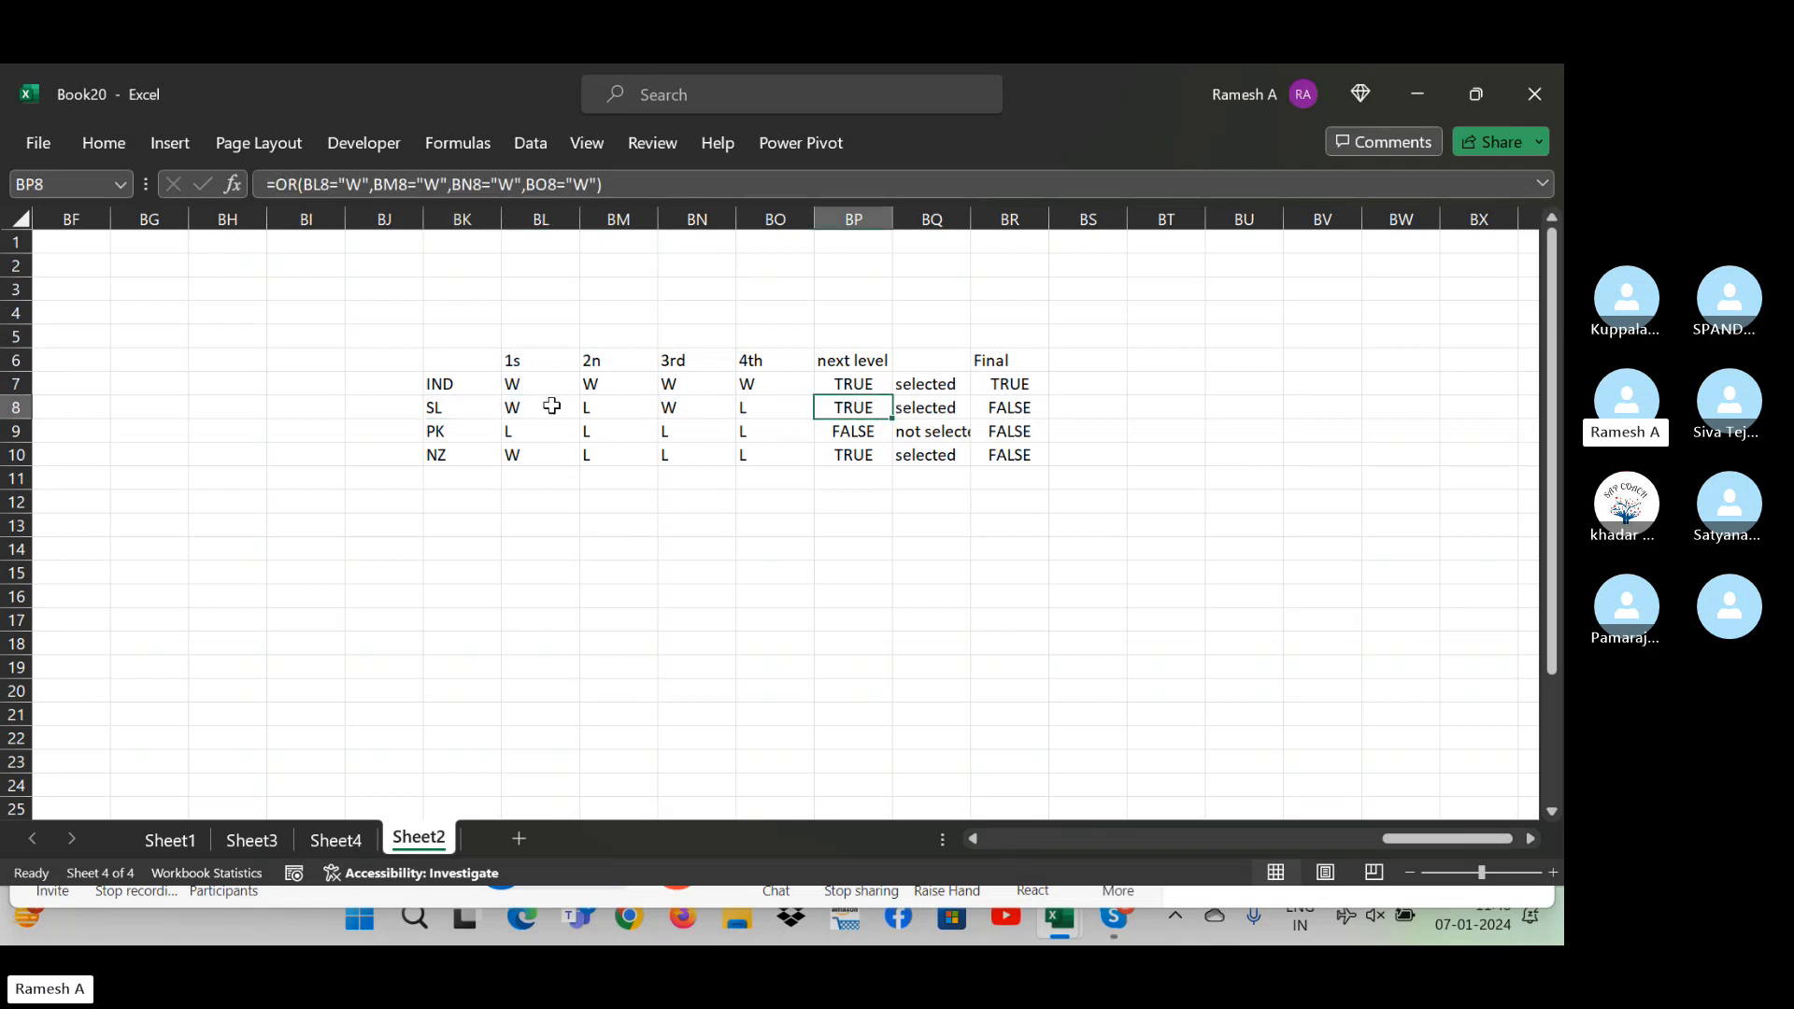
pyautogui.click(1009, 474)
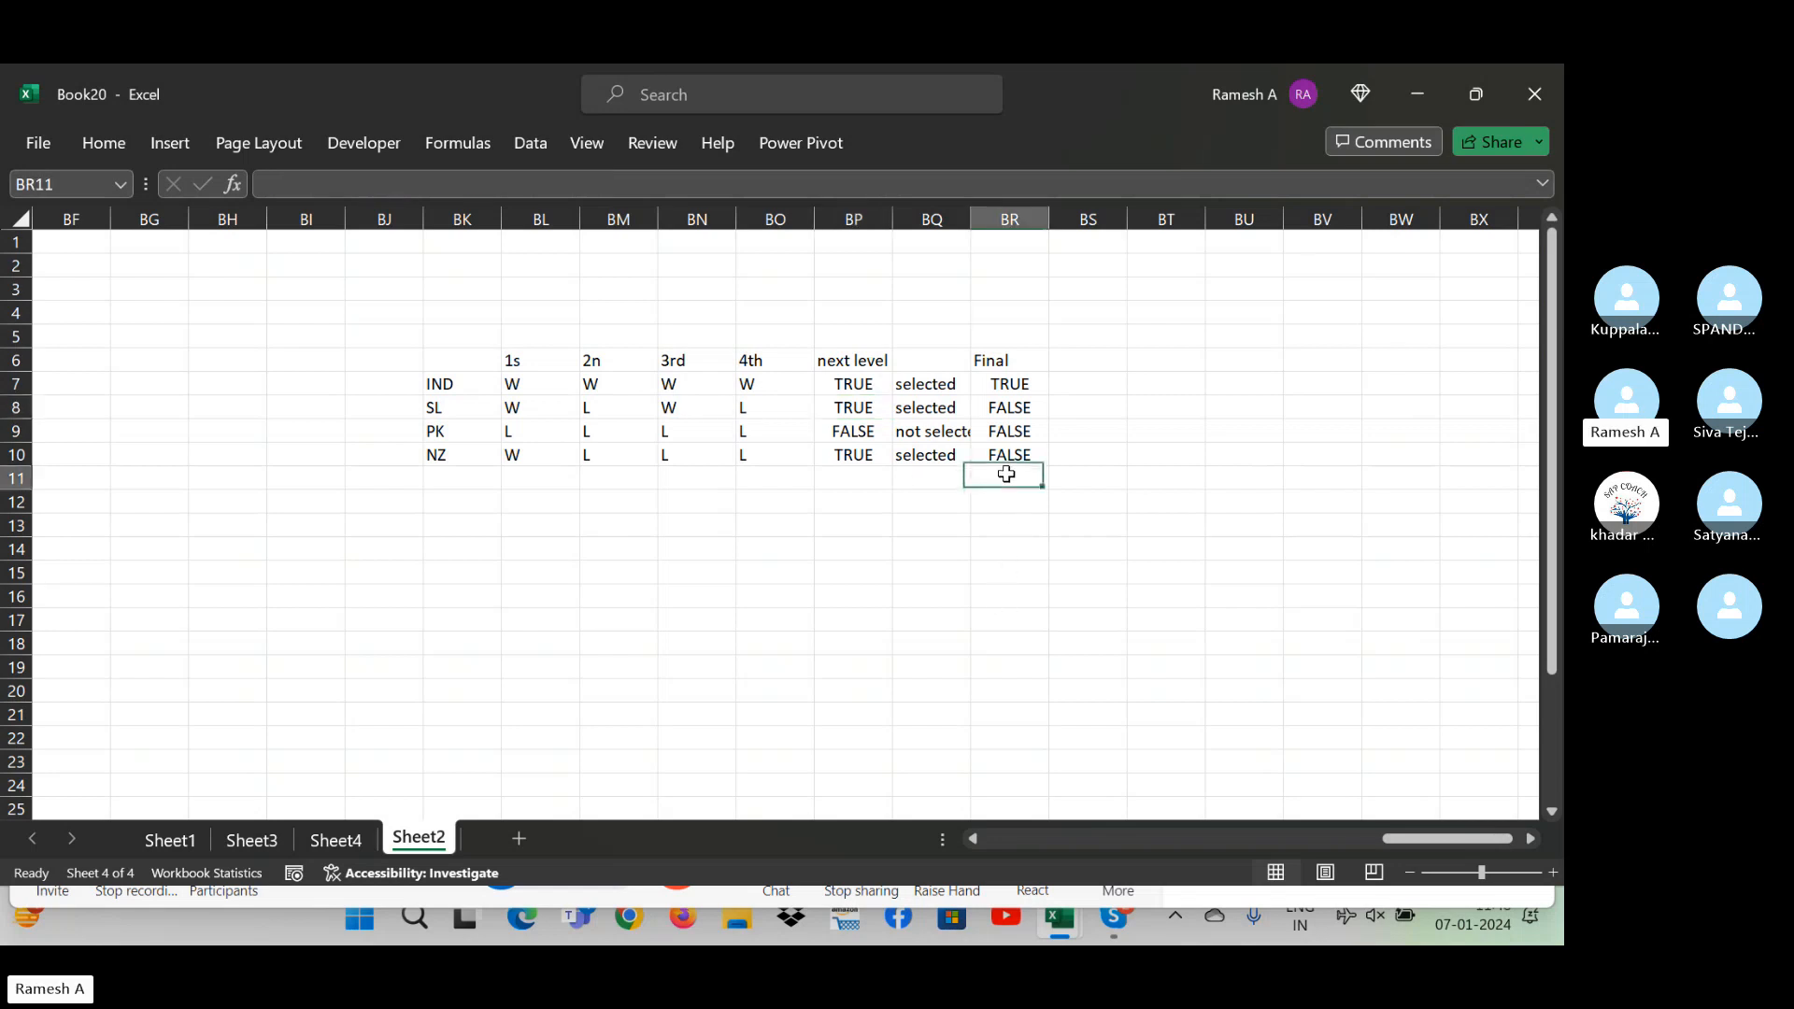
# - Start an IF formula in BS7 that tests whether IND's Final result in BR7 equals TRUE
pyautogui.click(1064, 383)
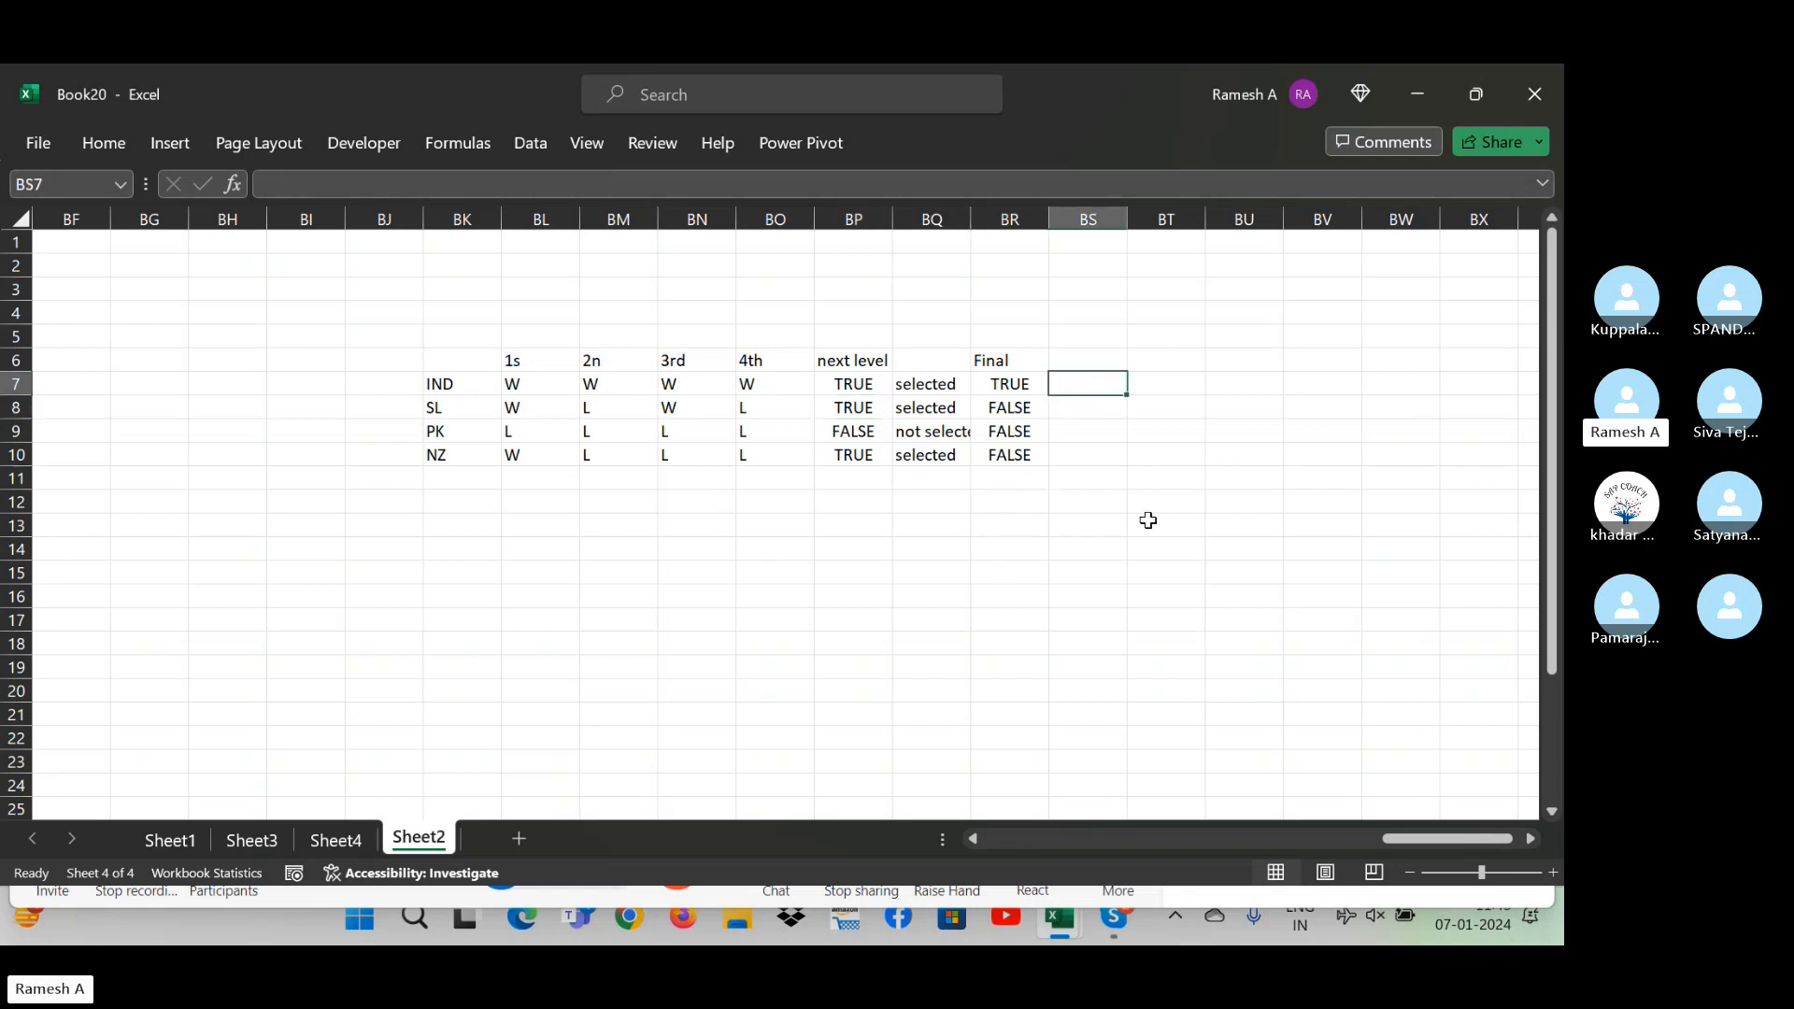
pyautogui.write('=fi')
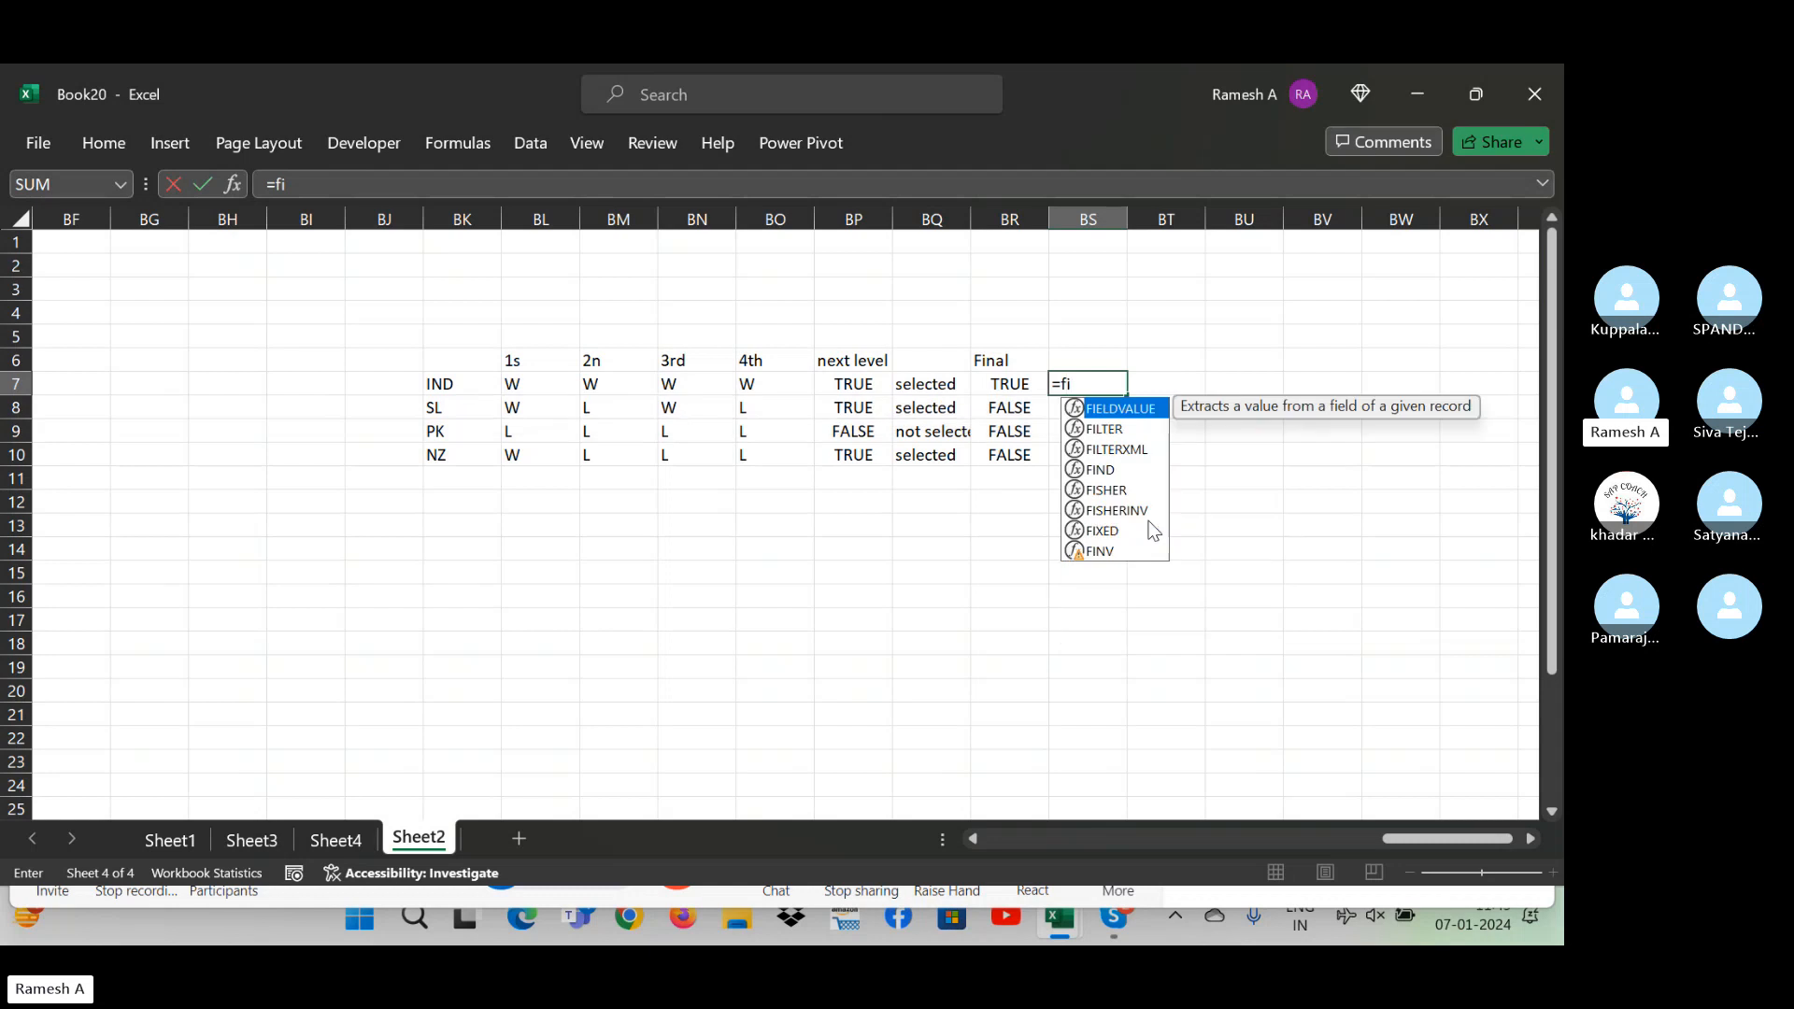
pyautogui.press('BackSpace')
pyautogui.press('BackSpace')
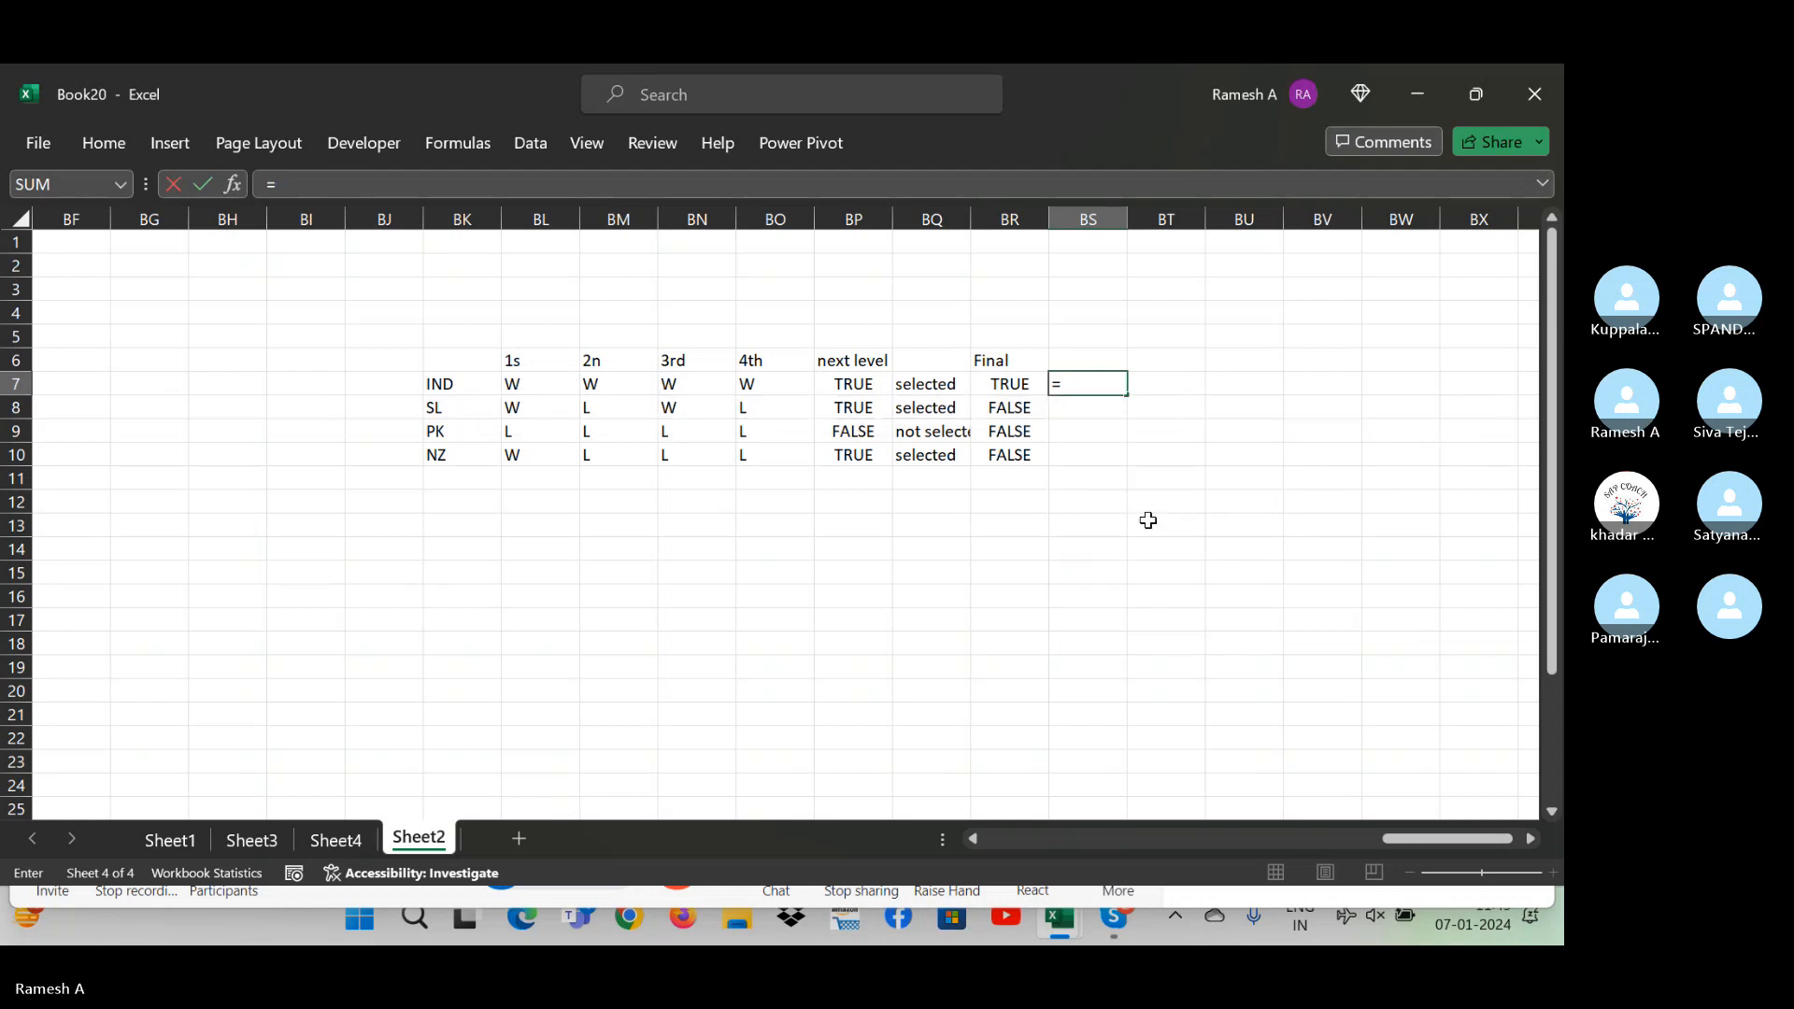
pyautogui.write('if(')
pyautogui.press('Left')
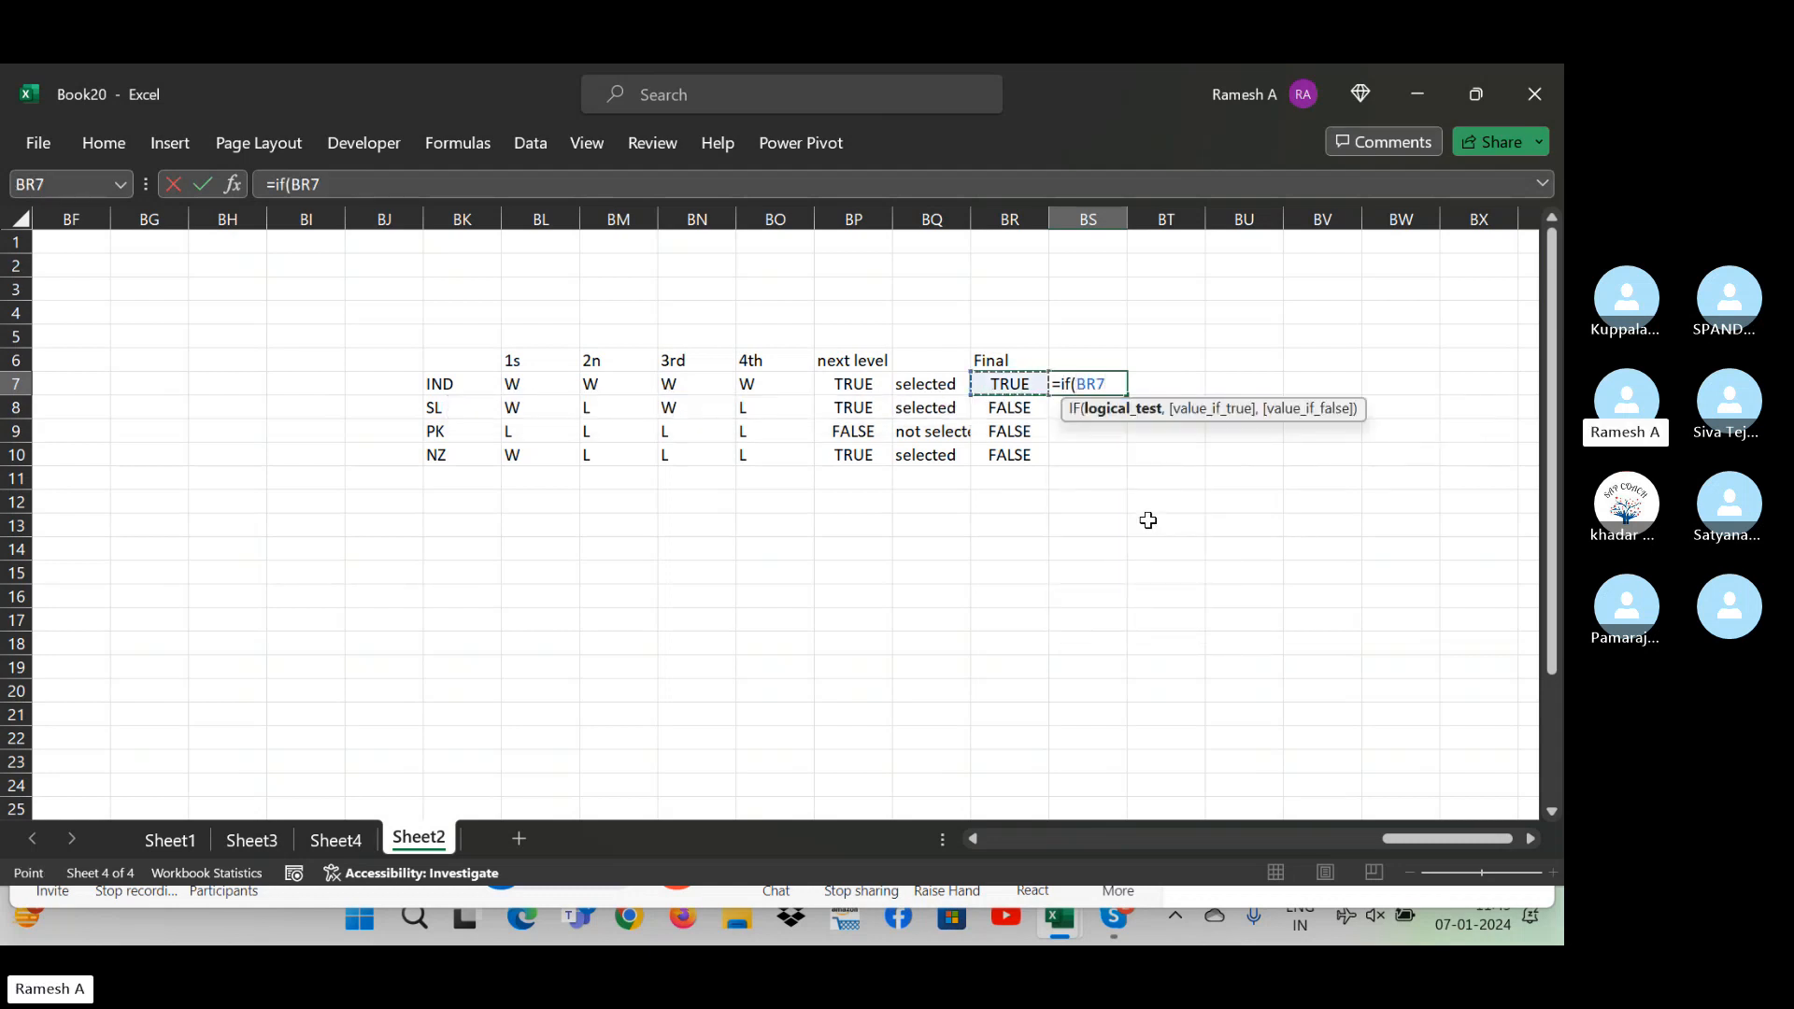
pyautogui.write('=tr')
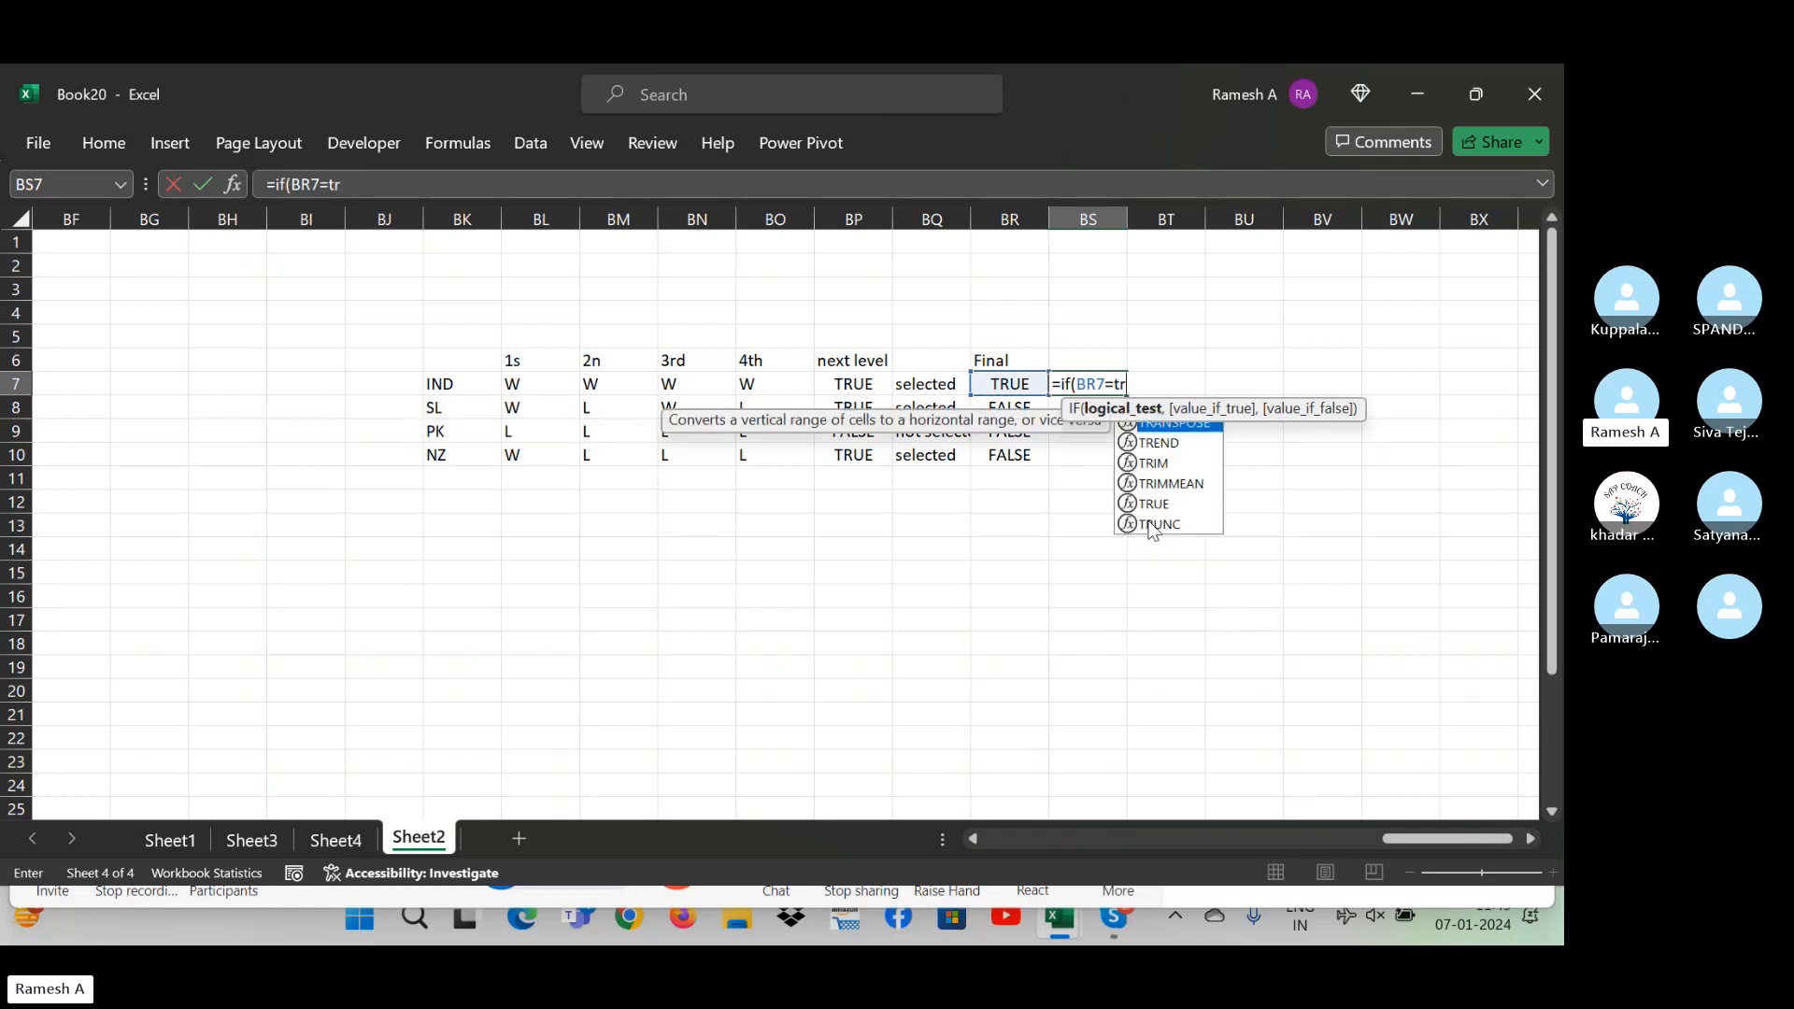
pyautogui.write('ue,')
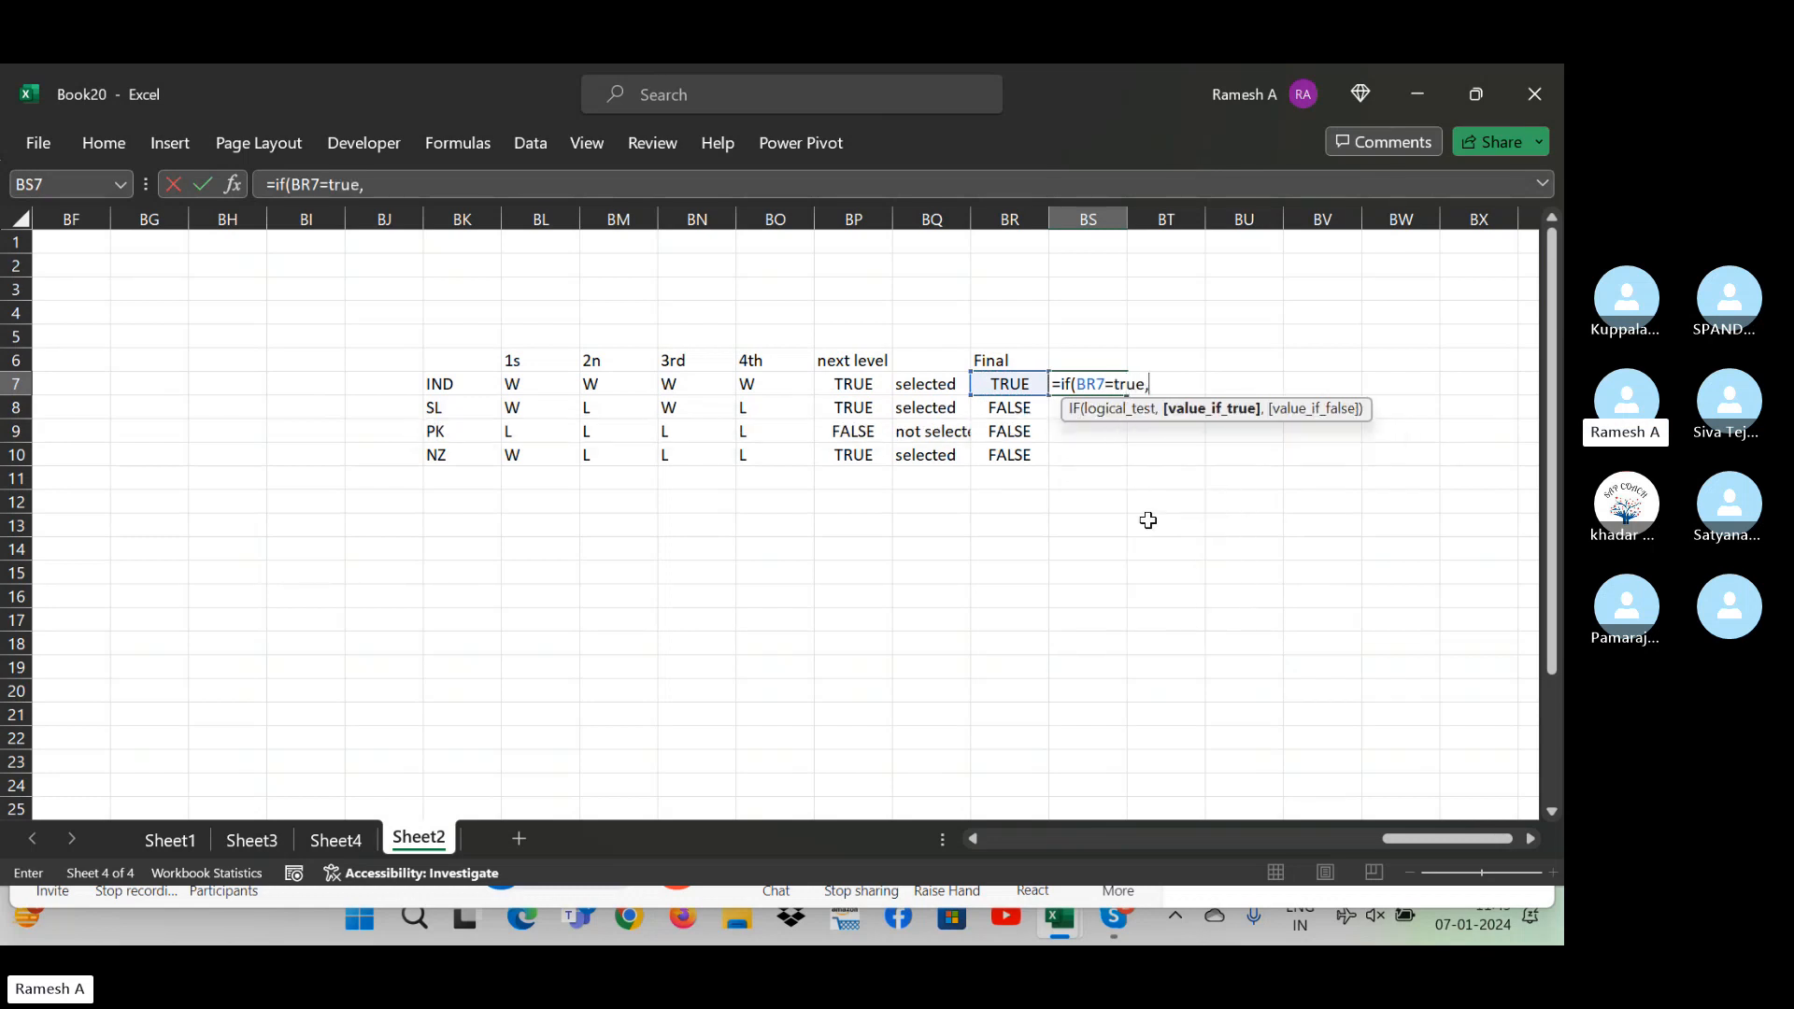
# - Complete IND's IF formula in BS7 with "selected" as the true value and "non selected" as the false value
pyautogui.write('"selected",')
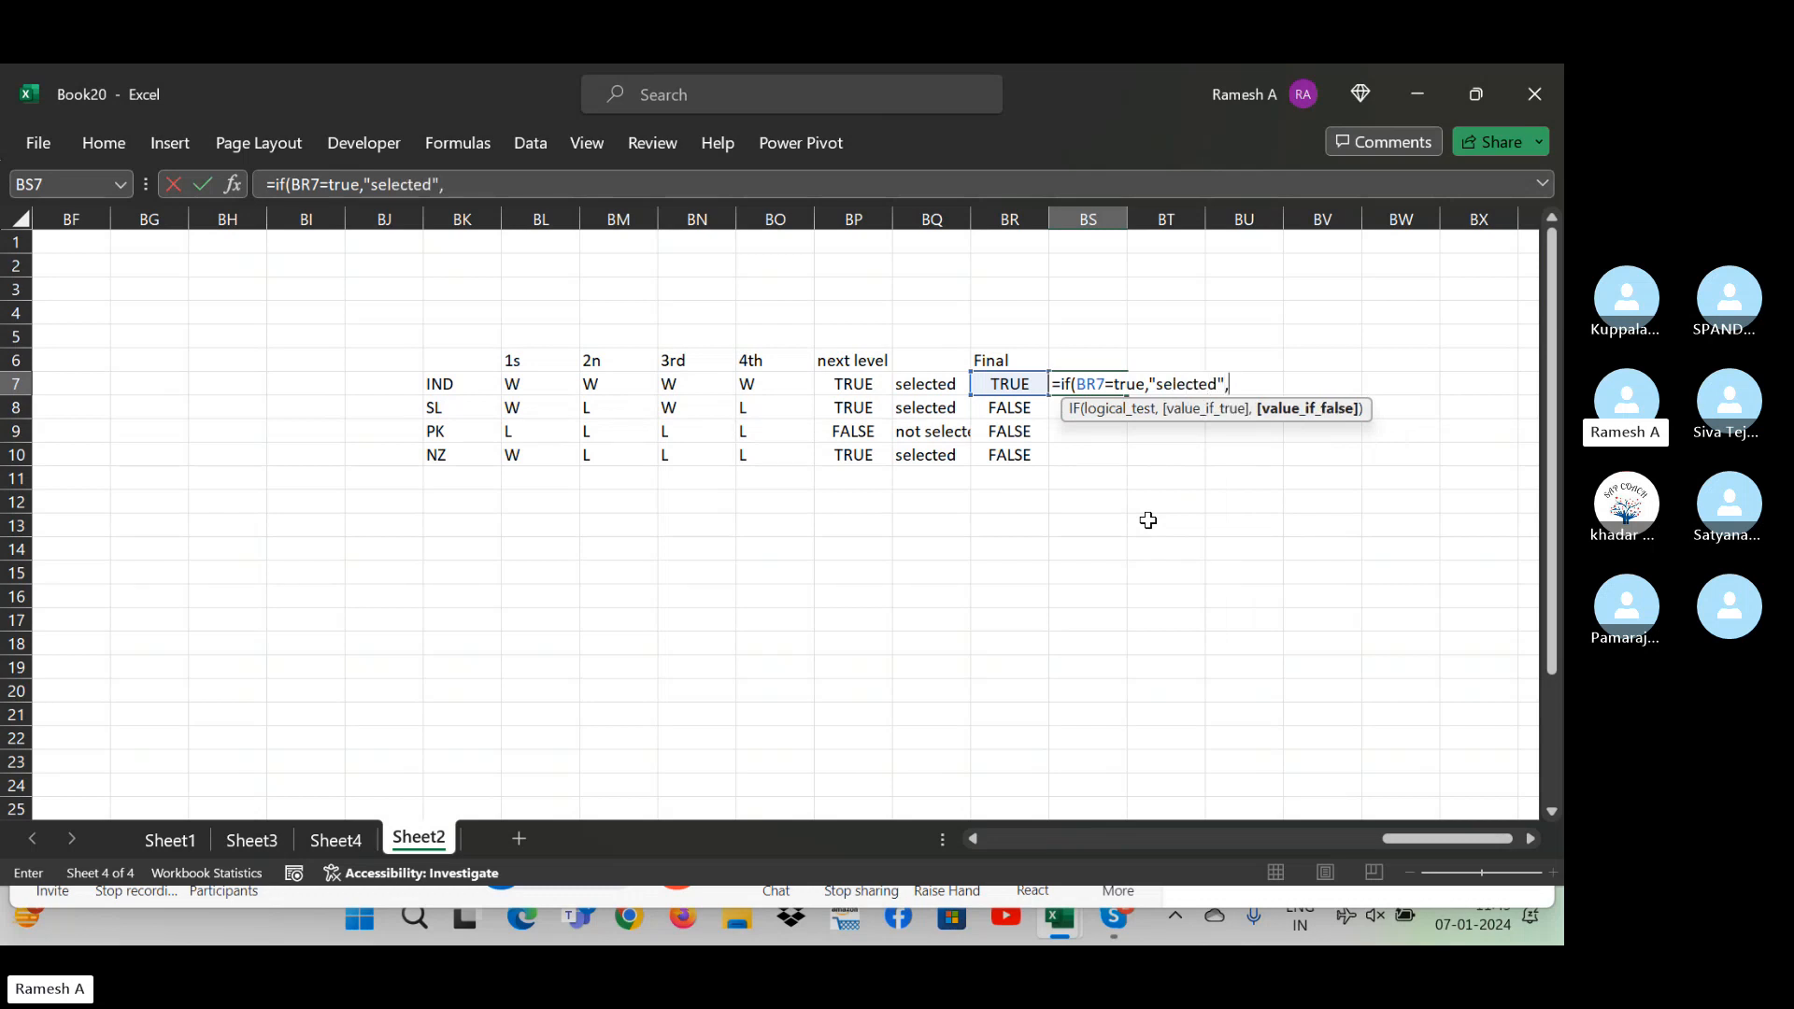
pyautogui.write('"non')
pyautogui.write(' se')
pyautogui.write('lec')
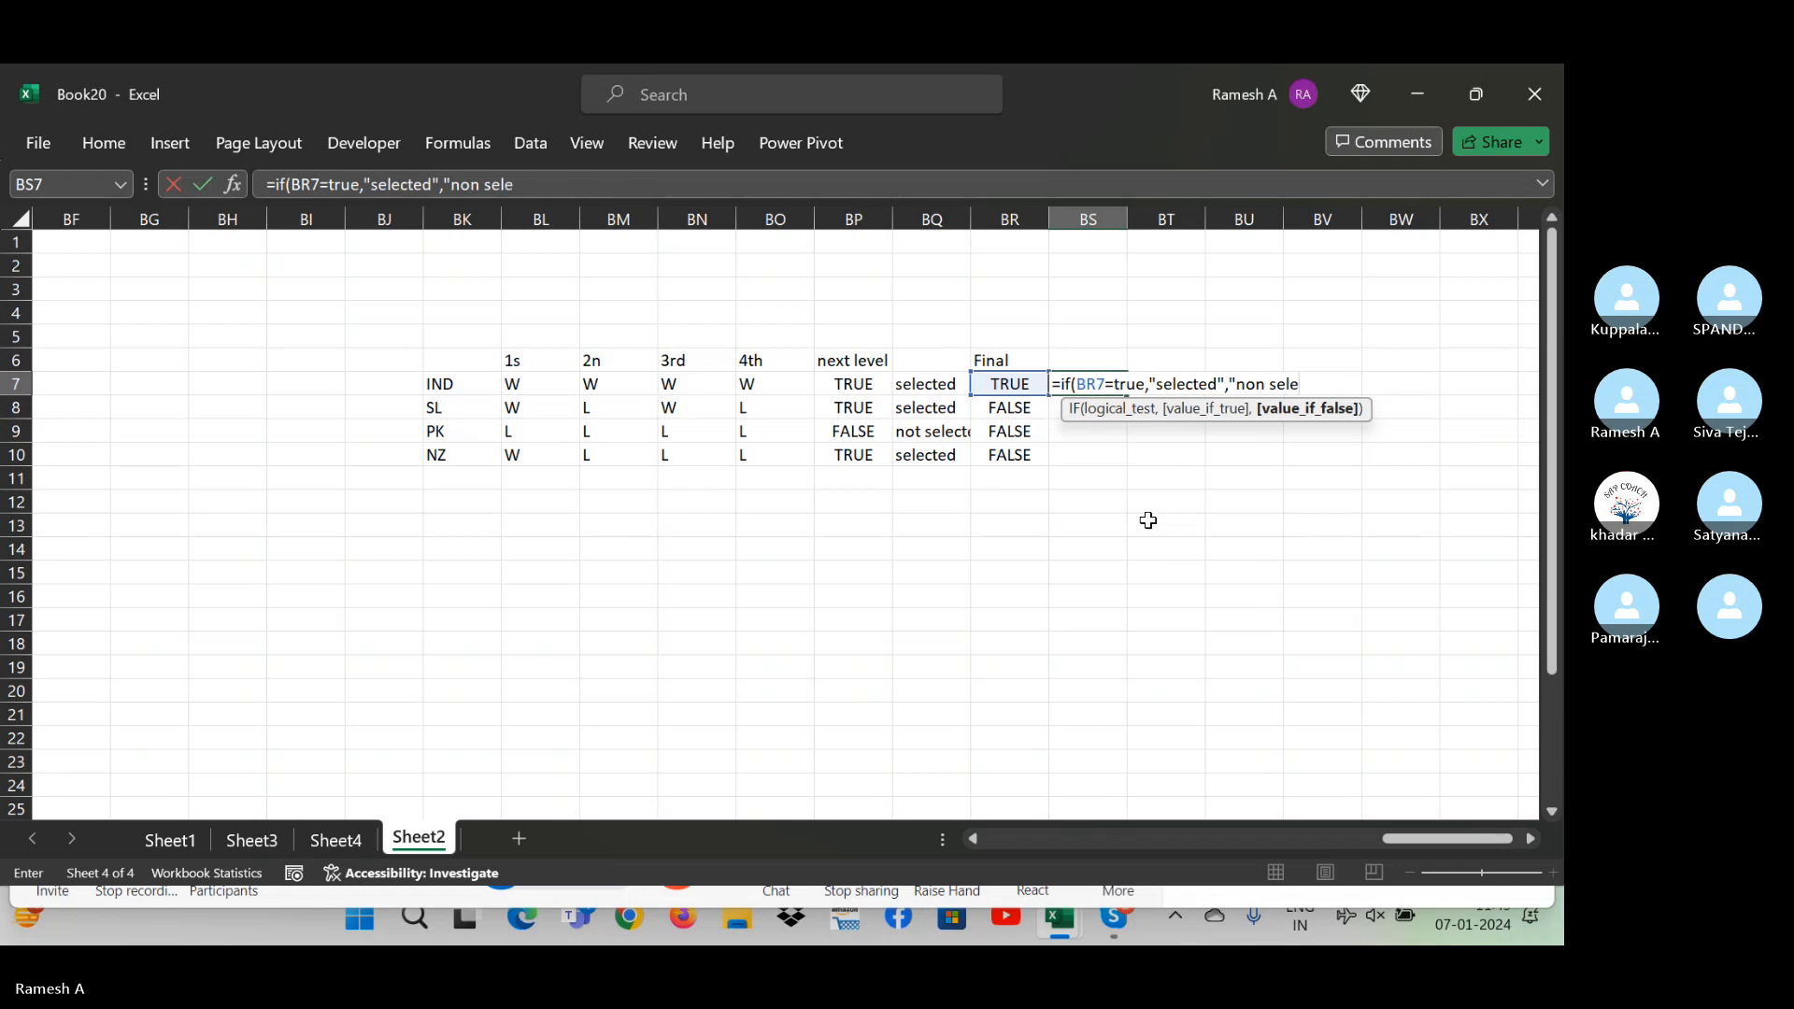
pyautogui.write('ted"')
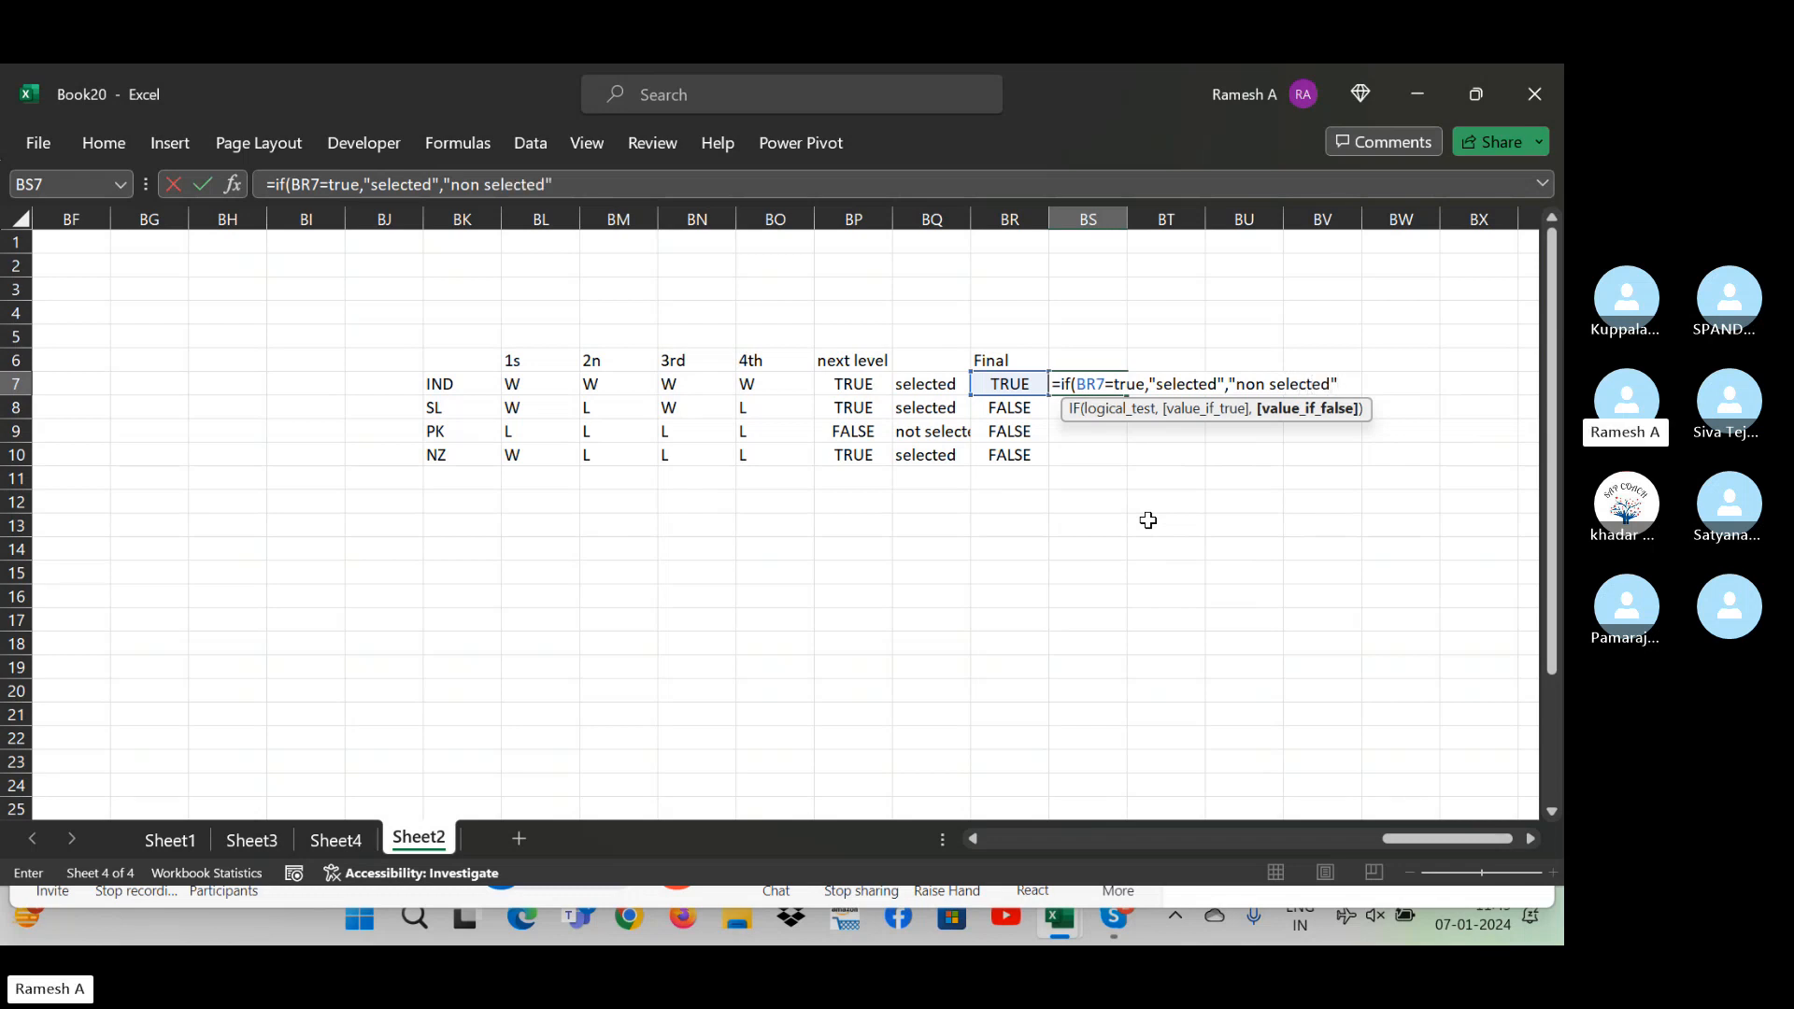
pyautogui.write(')')
pyautogui.press('Return')
# - Fill IND's IF formula in BS7 down column BS through NZ's row
pyautogui.press('Left')
pyautogui.press('Down')
pyautogui.press('Down')
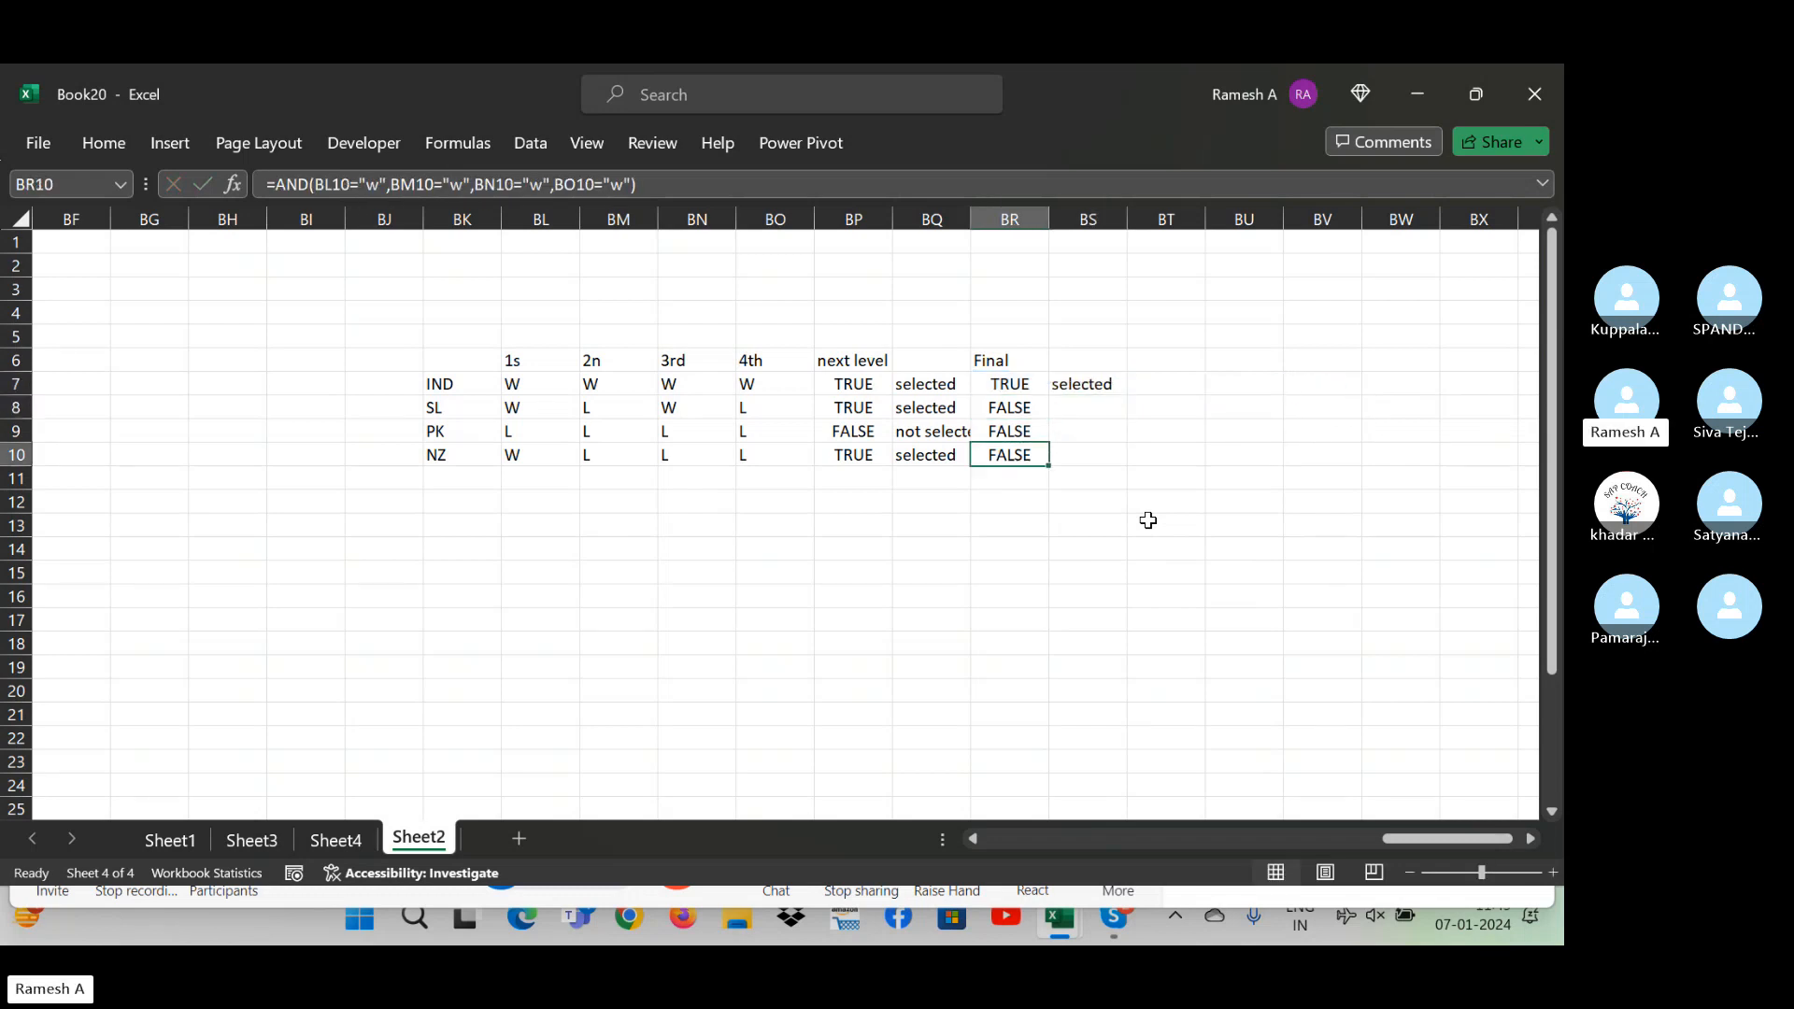
pyautogui.press('Right')
pyautogui.press('Up')
pyautogui.press('Up')
pyautogui.press('Up')
pyautogui.hotkey('shift', 'Down')
pyautogui.hotkey('shift', 'Down')
pyautogui.hotkey('shift', 'Down')
pyautogui.hotkey('ctrl', 'd')
# - Add the header "Final" in BS6 above the column of IF results
pyautogui.press('Up')
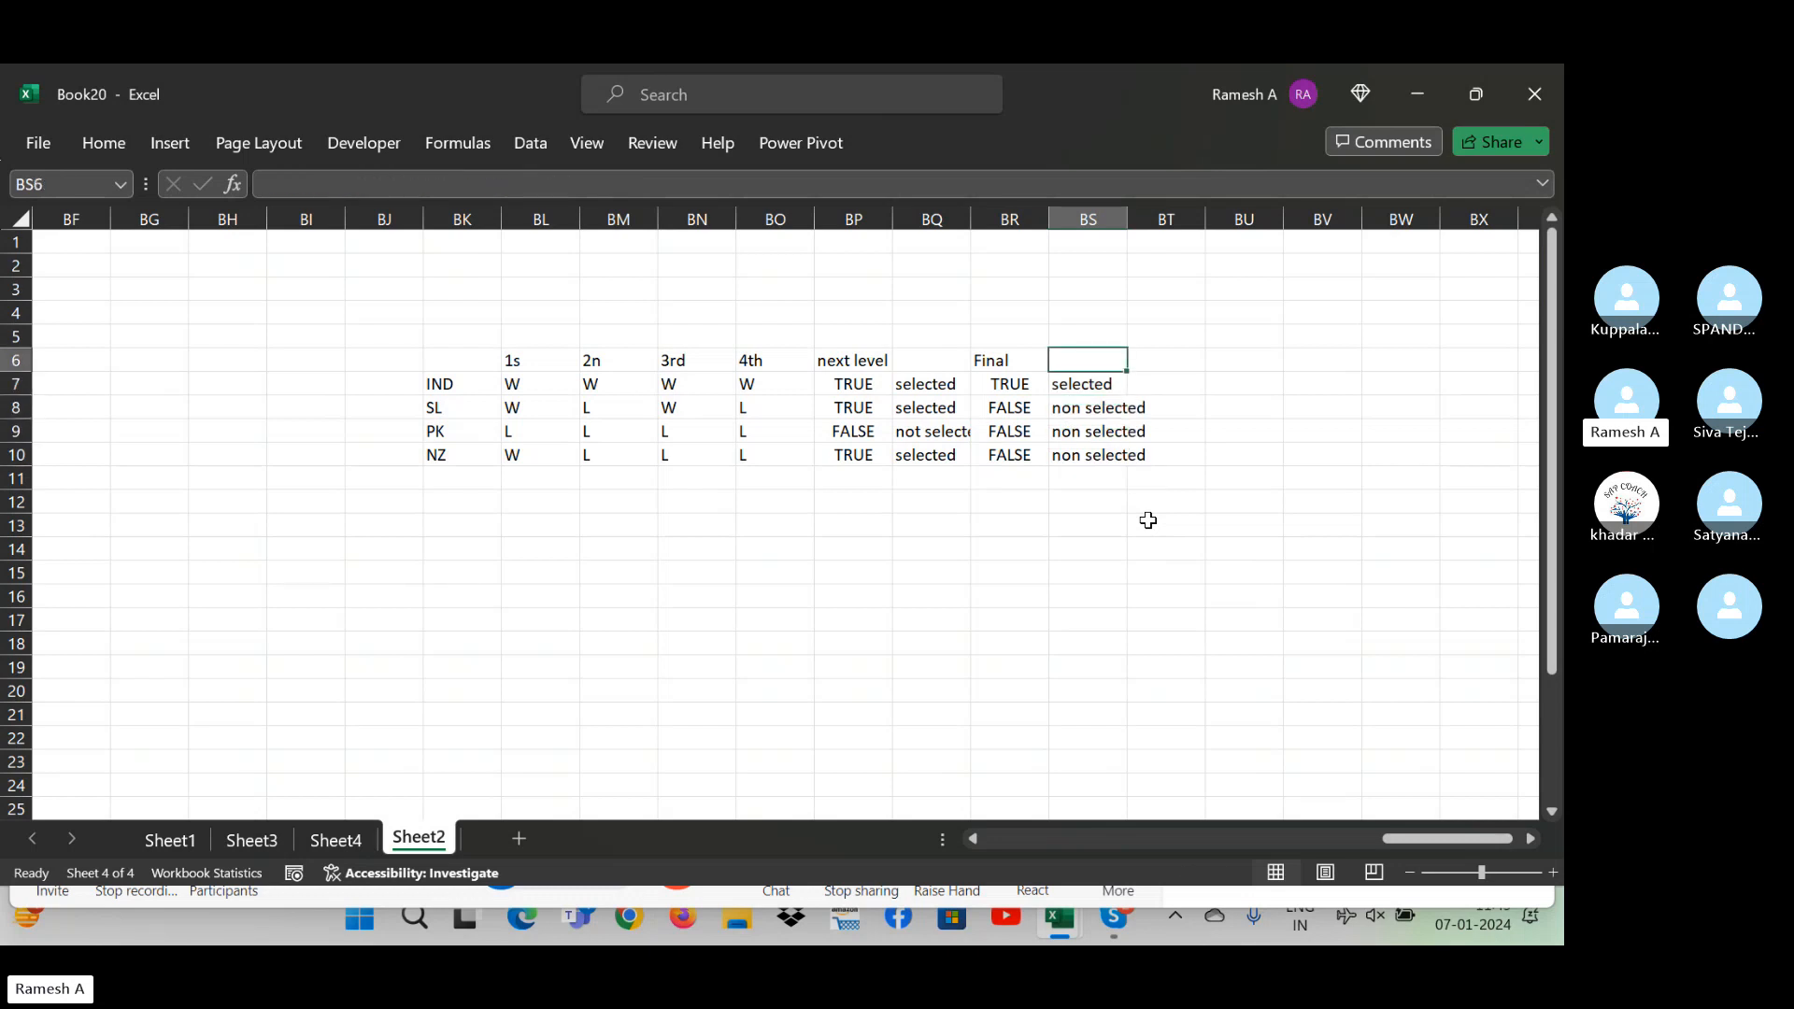
pyautogui.write('Fi')
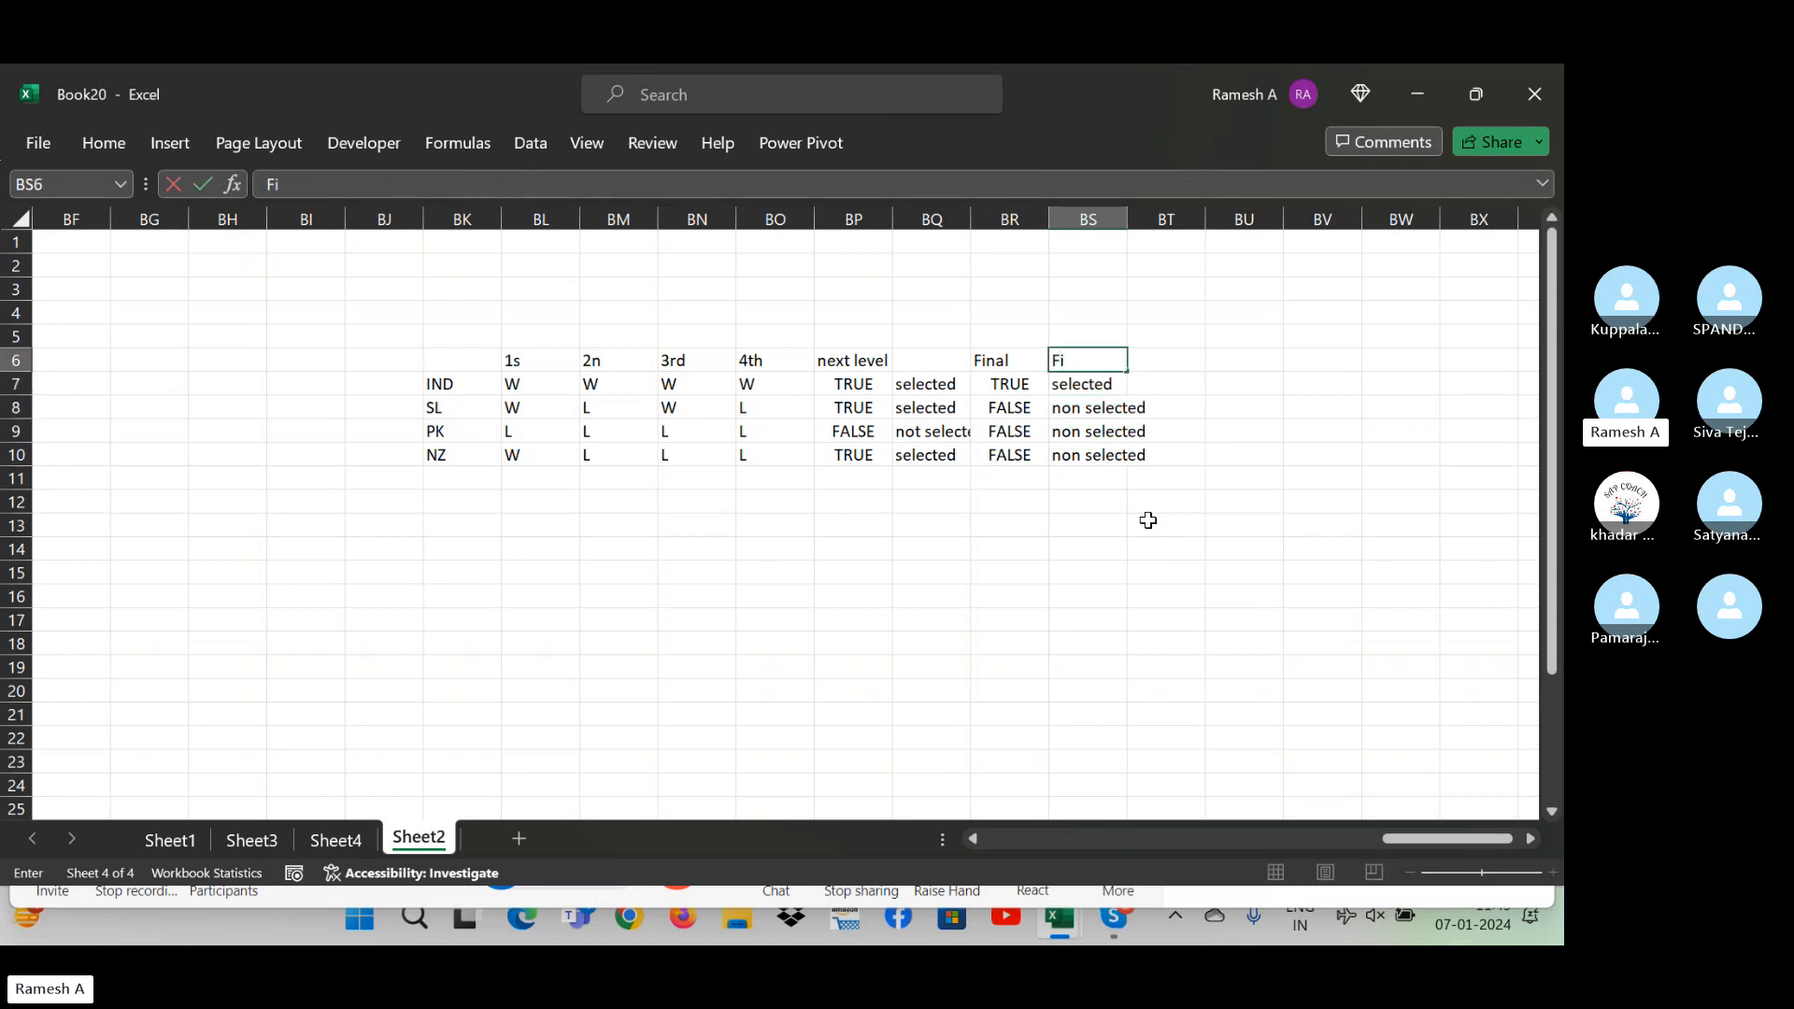
pyautogui.write('nal')
pyautogui.press('Left')
# - Label the results columns with "OR" in BQ4 and "AND" in BS4
pyautogui.press('Left')
pyautogui.press('Left')
pyautogui.press('Right')
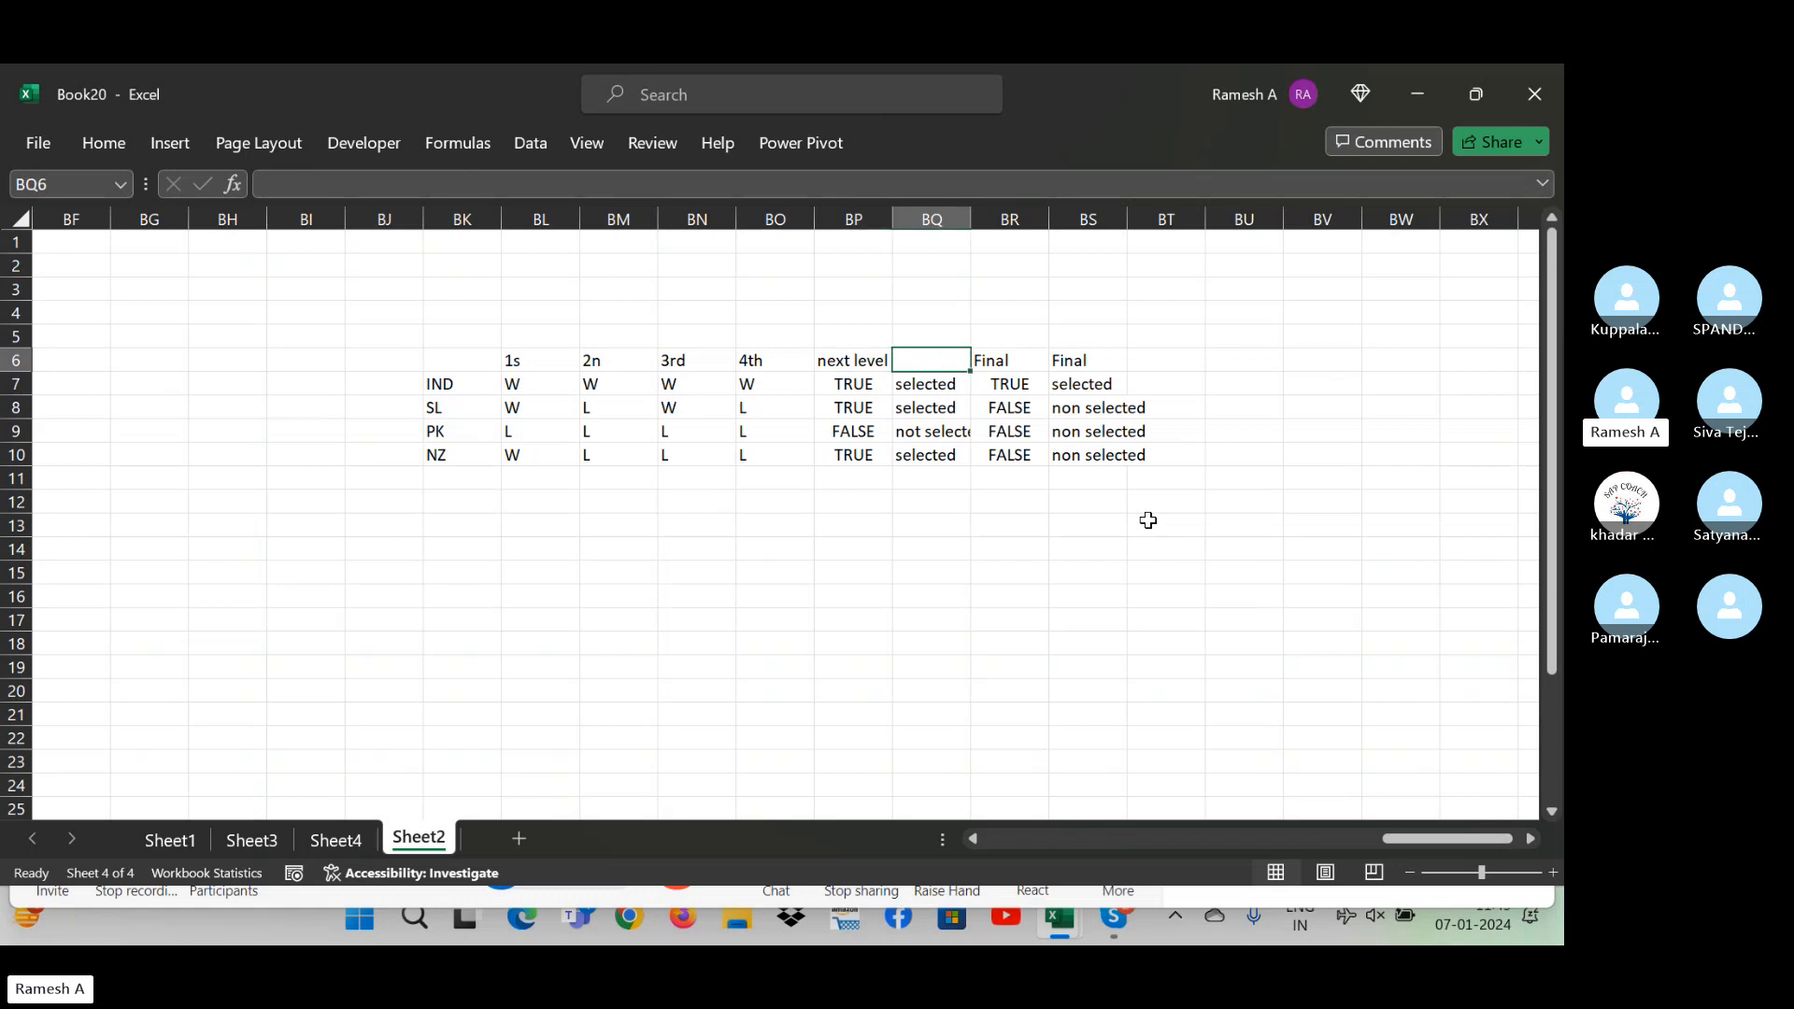
pyautogui.press('Up')
pyautogui.press('Up')
pyautogui.write('OR')
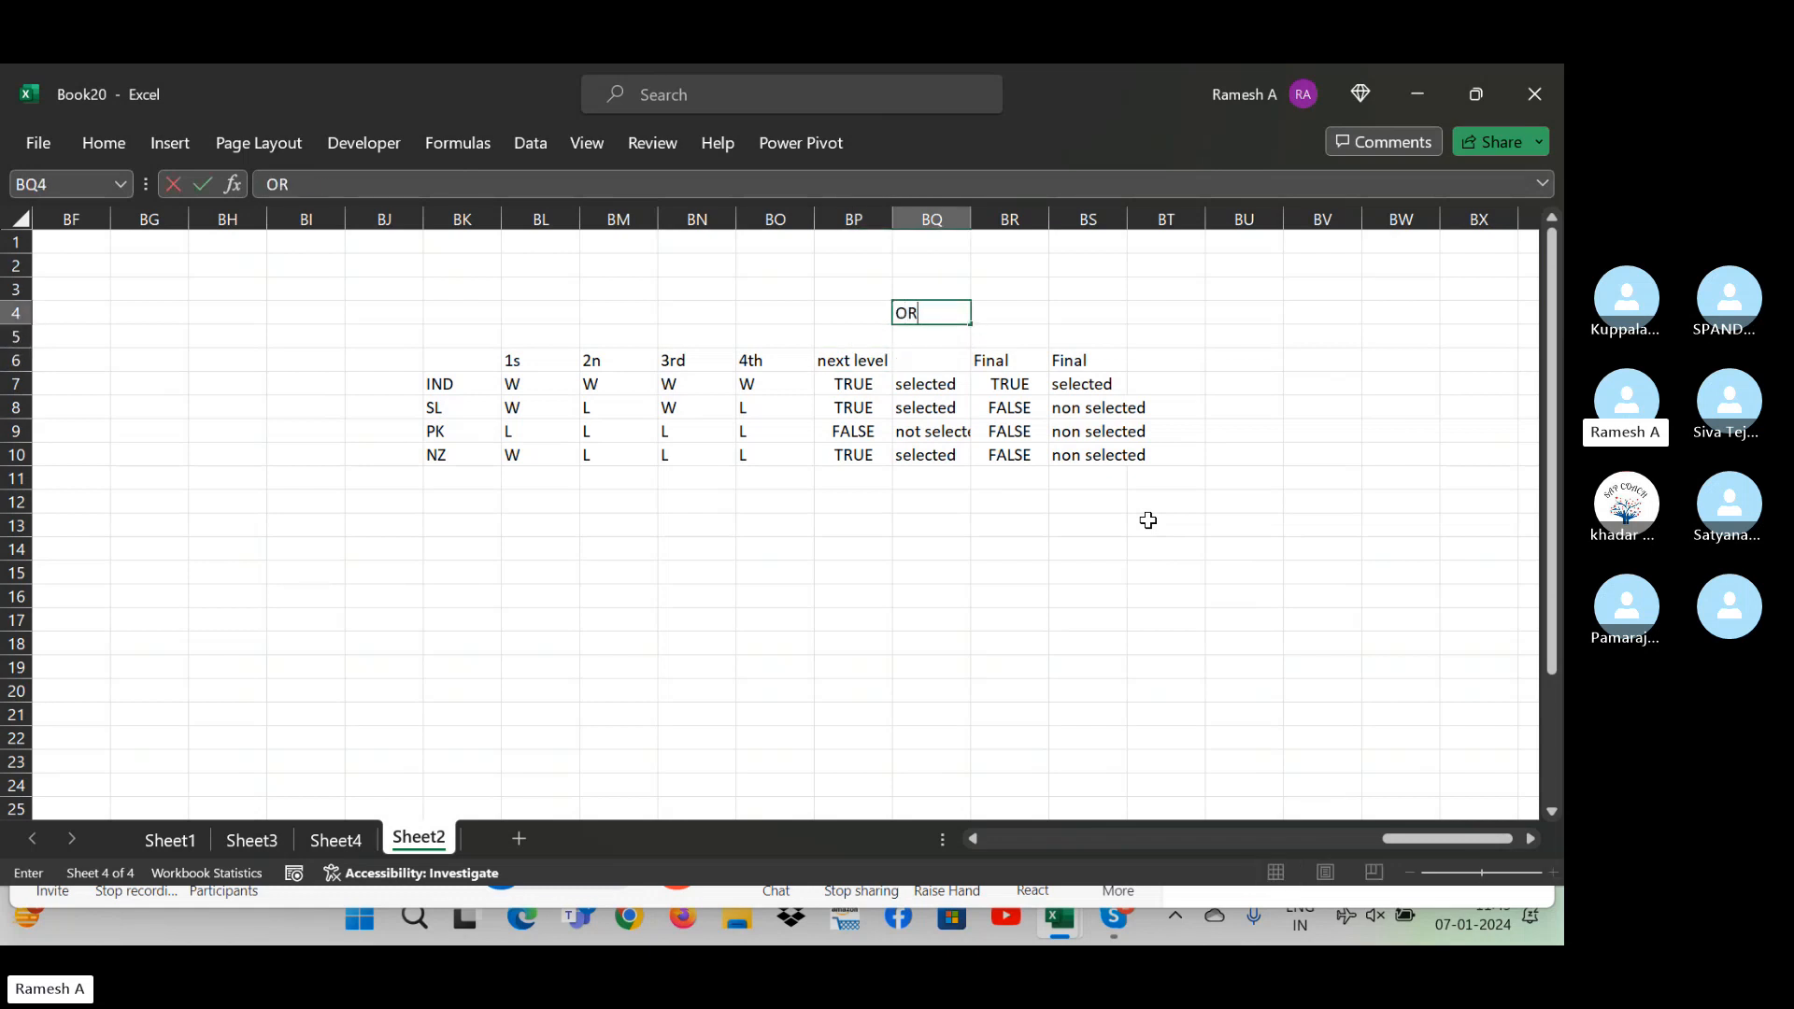
pyautogui.press('Right')
pyautogui.press('Right')
pyautogui.write('AND')
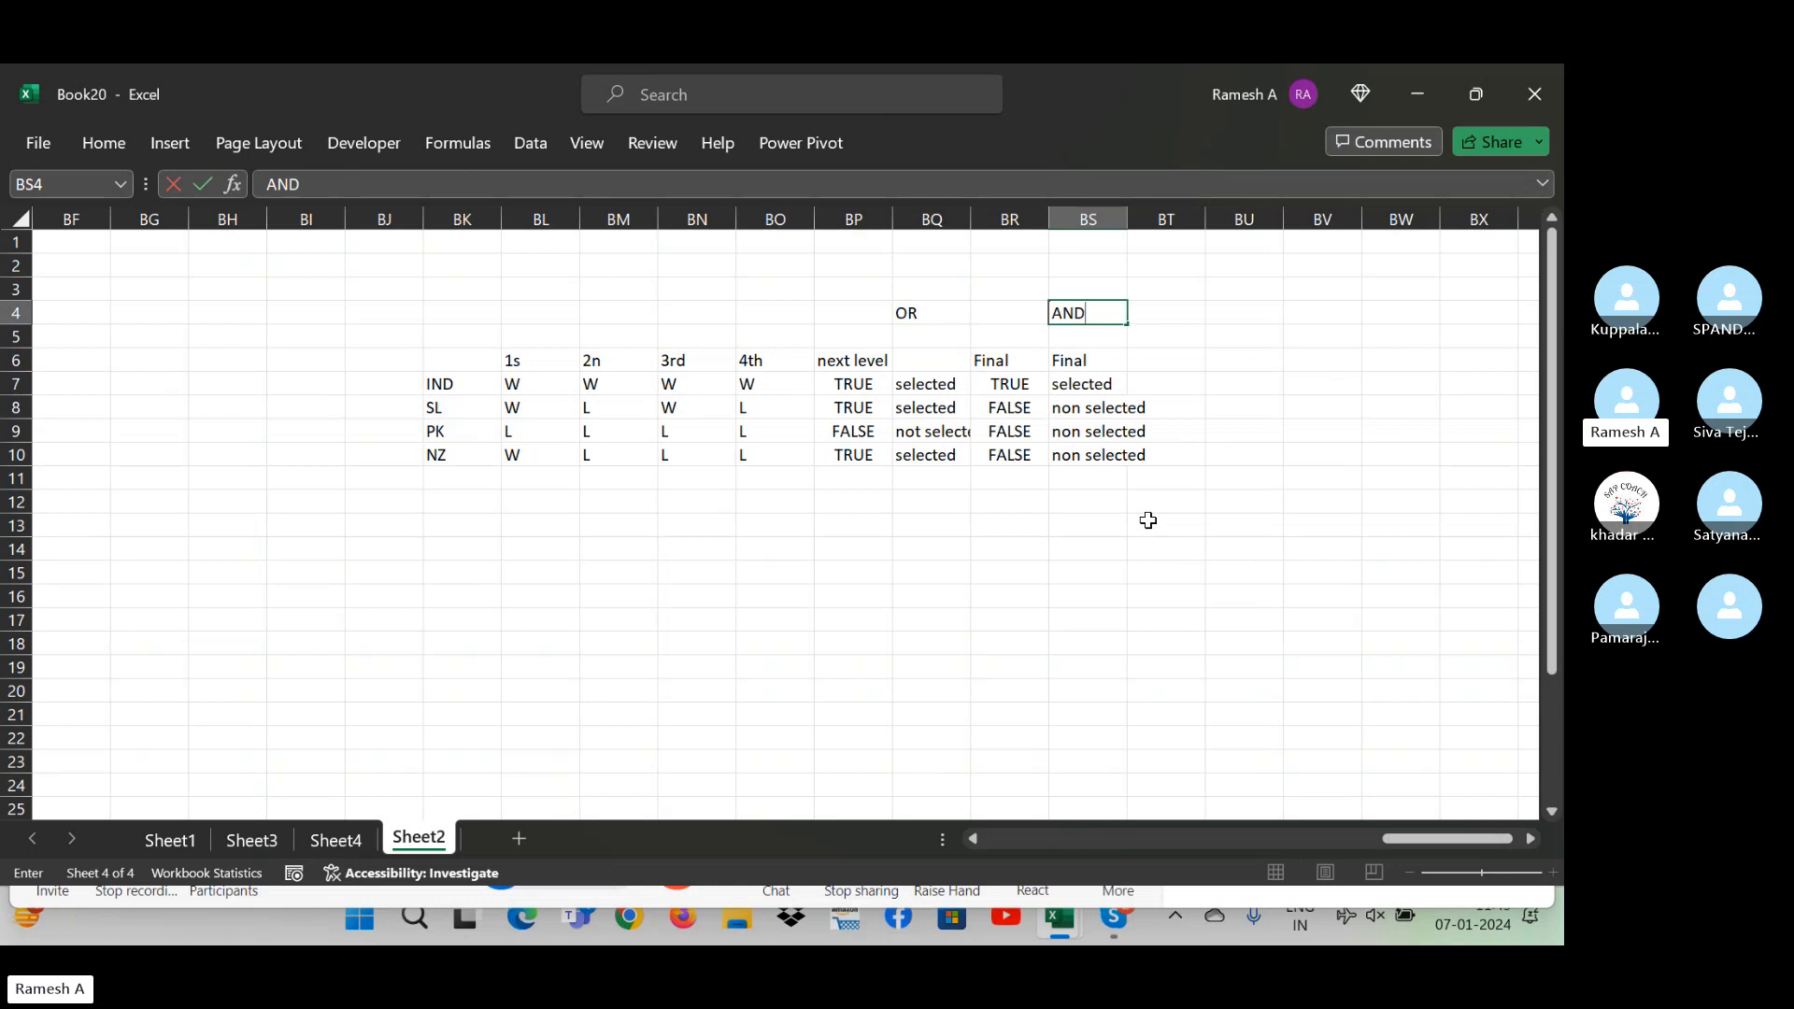
pyautogui.hotkey('ctrl', 'Return')
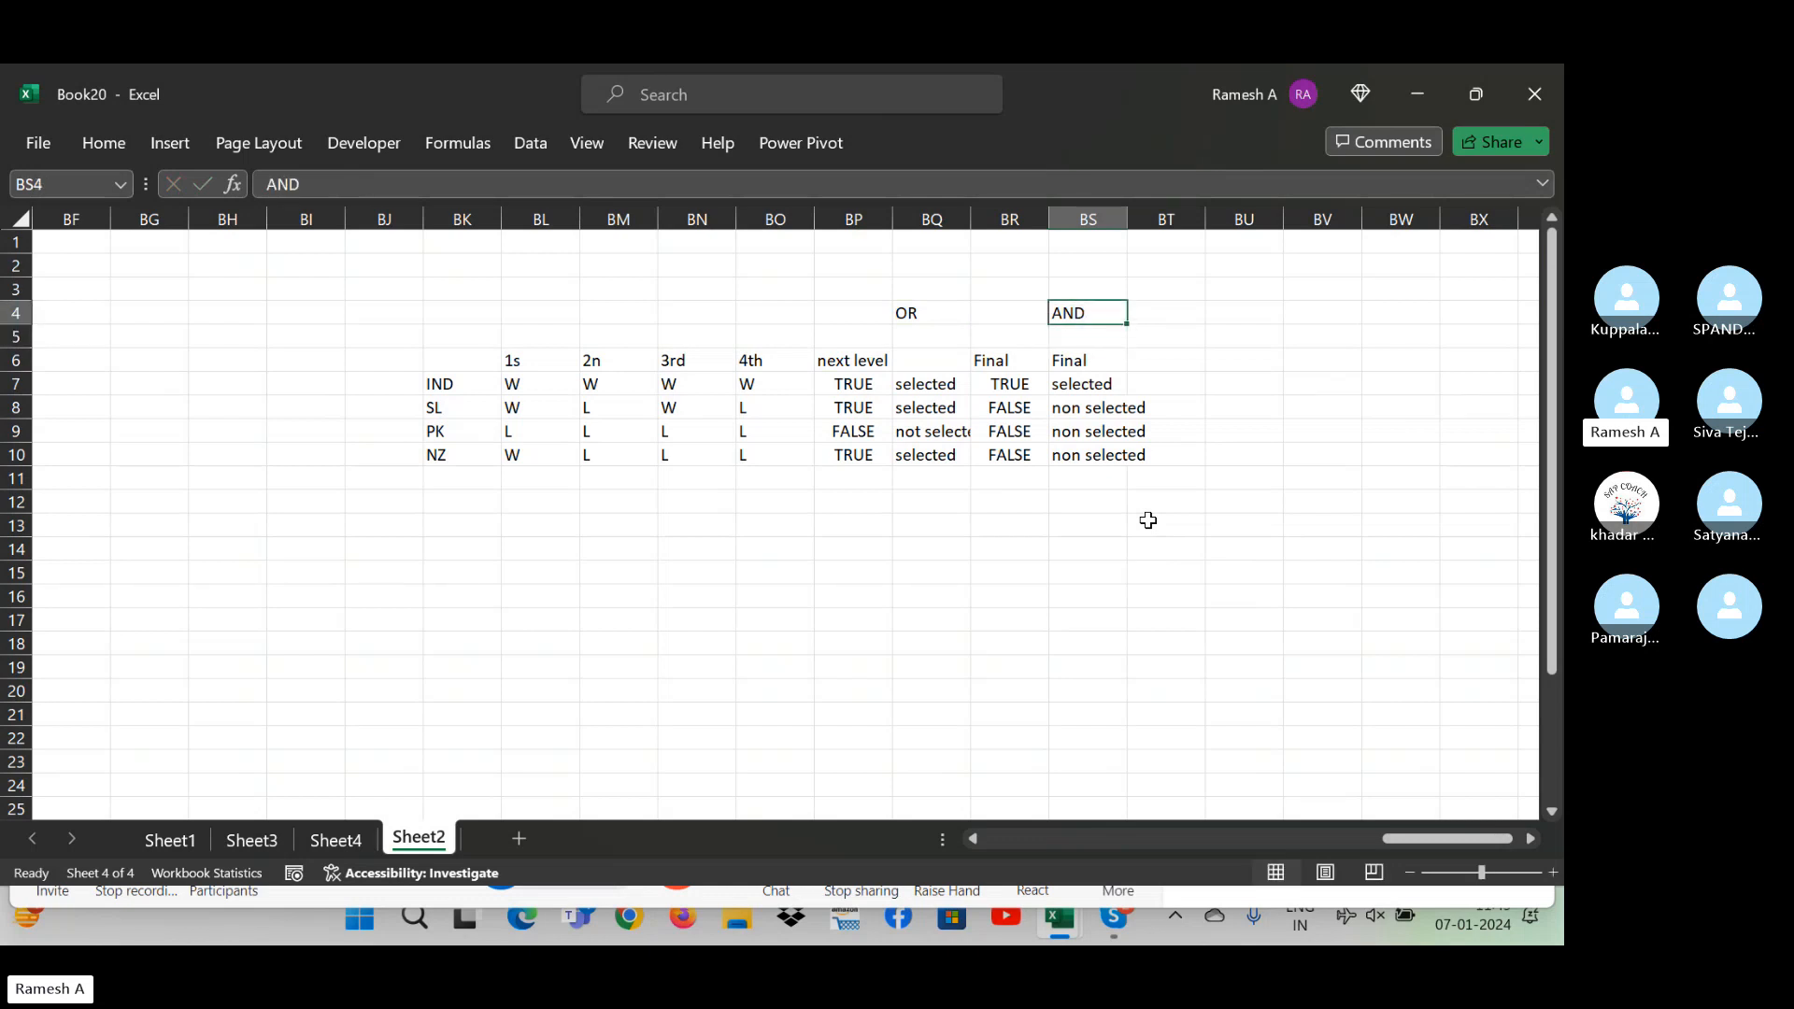
# - Move the OR label from BQ4 to BP4, above the next level column
pyautogui.press('Left')
pyautogui.press('Left')
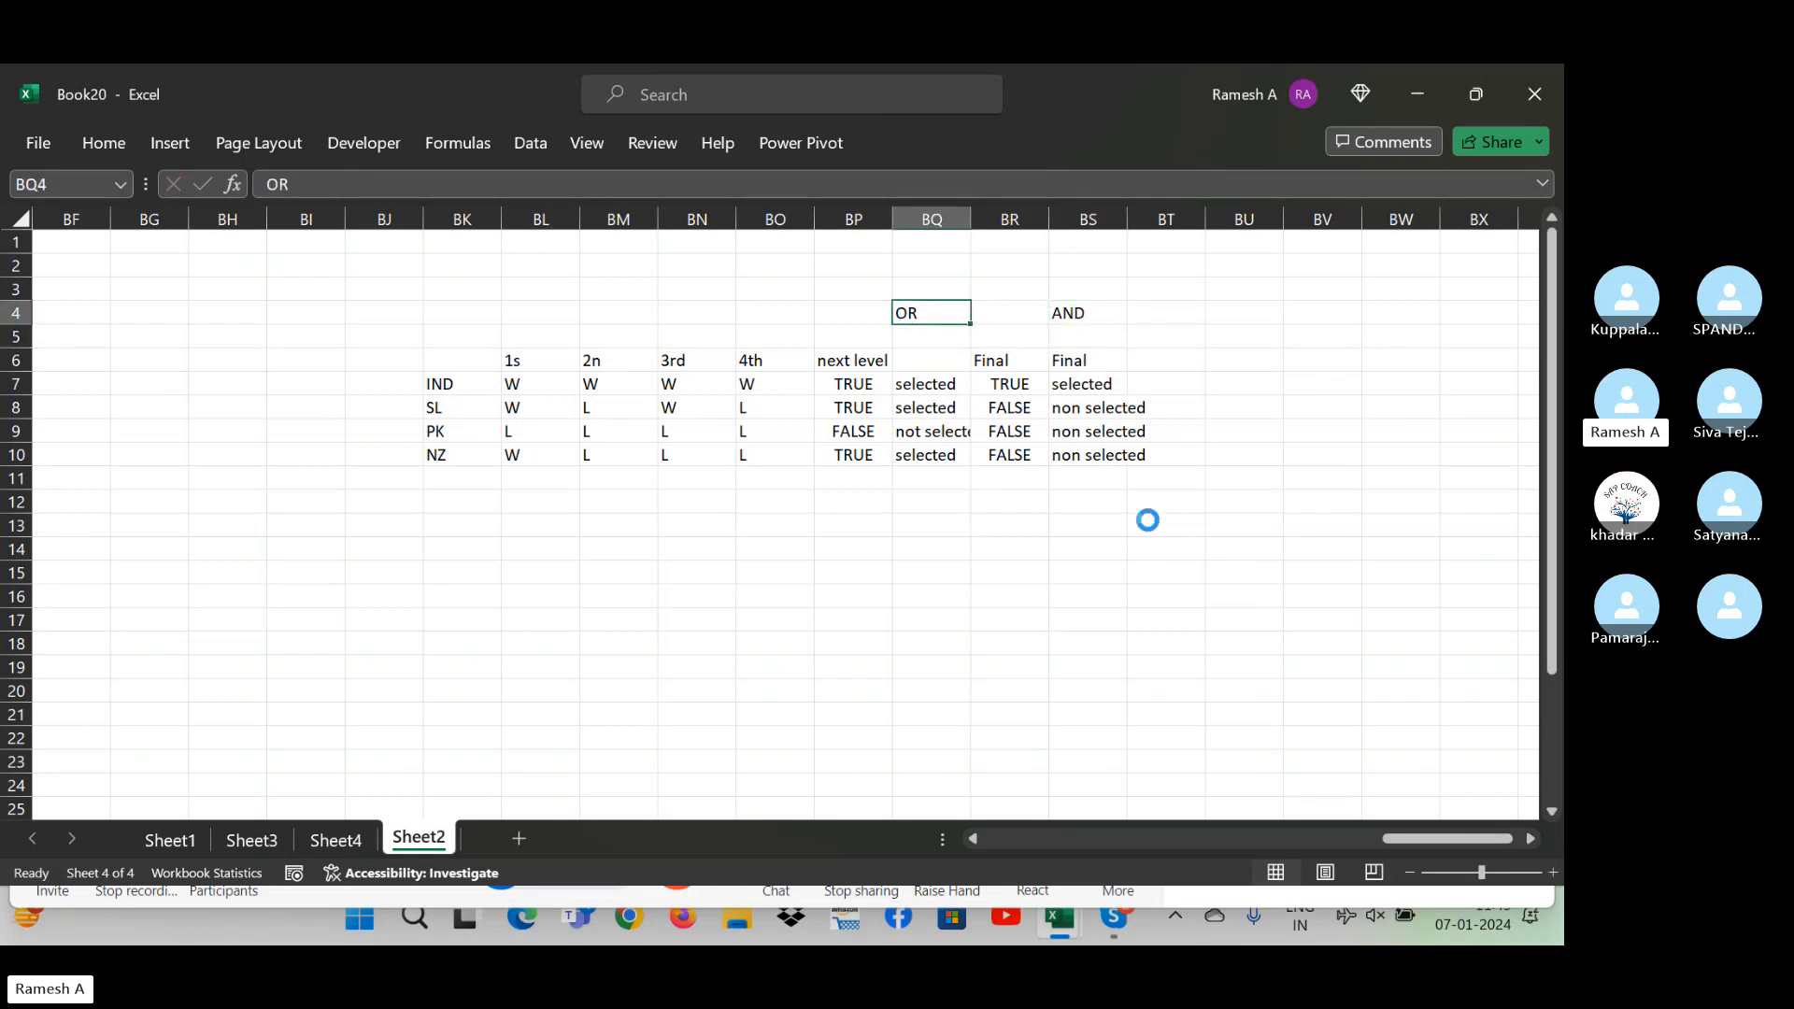
pyautogui.hotkey('ctrl', 'c')
pyautogui.press('Left')
pyautogui.hotkey('ctrl', 'v')
pyautogui.press('Right')
pyautogui.press('Delete')
# - Remove the AND label from BS4 and enter it in BR4, above the AND formula column
pyautogui.press('Right')
pyautogui.press('Right')
pyautogui.press('Delete')
pyautogui.press('Left')
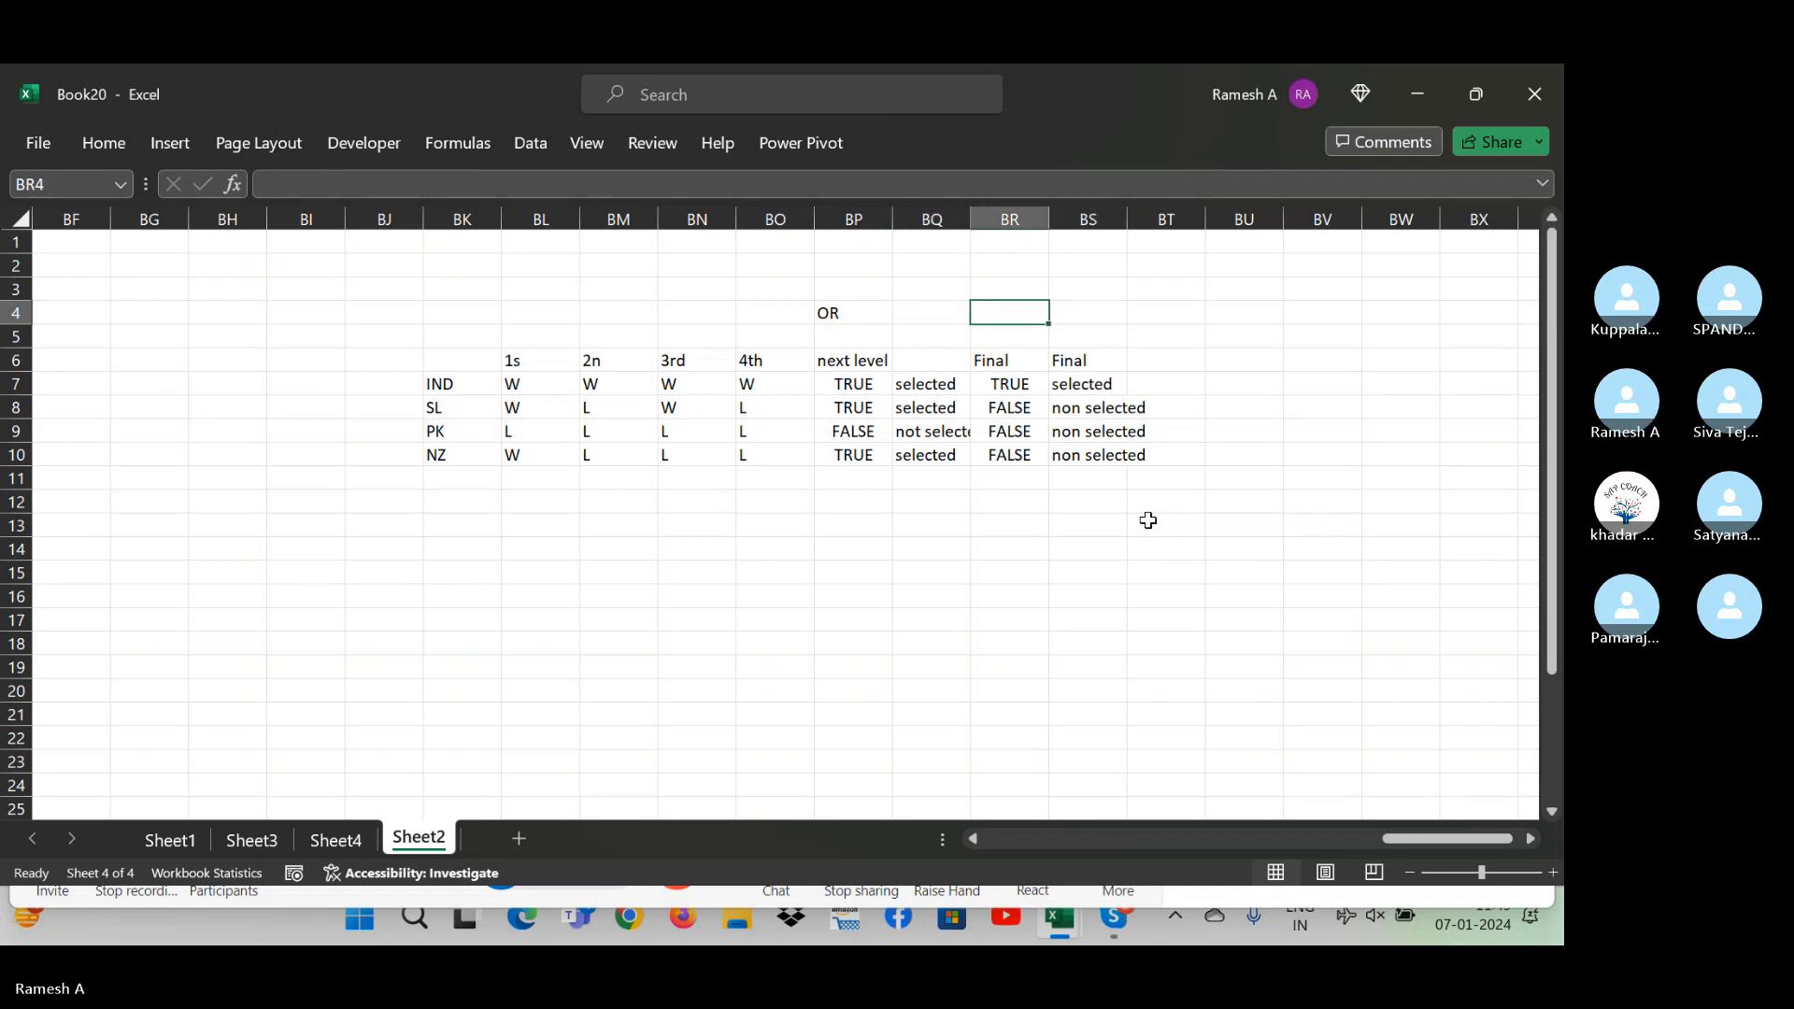
pyautogui.write('AND')
pyautogui.press('Return')
pyautogui.press('Right')
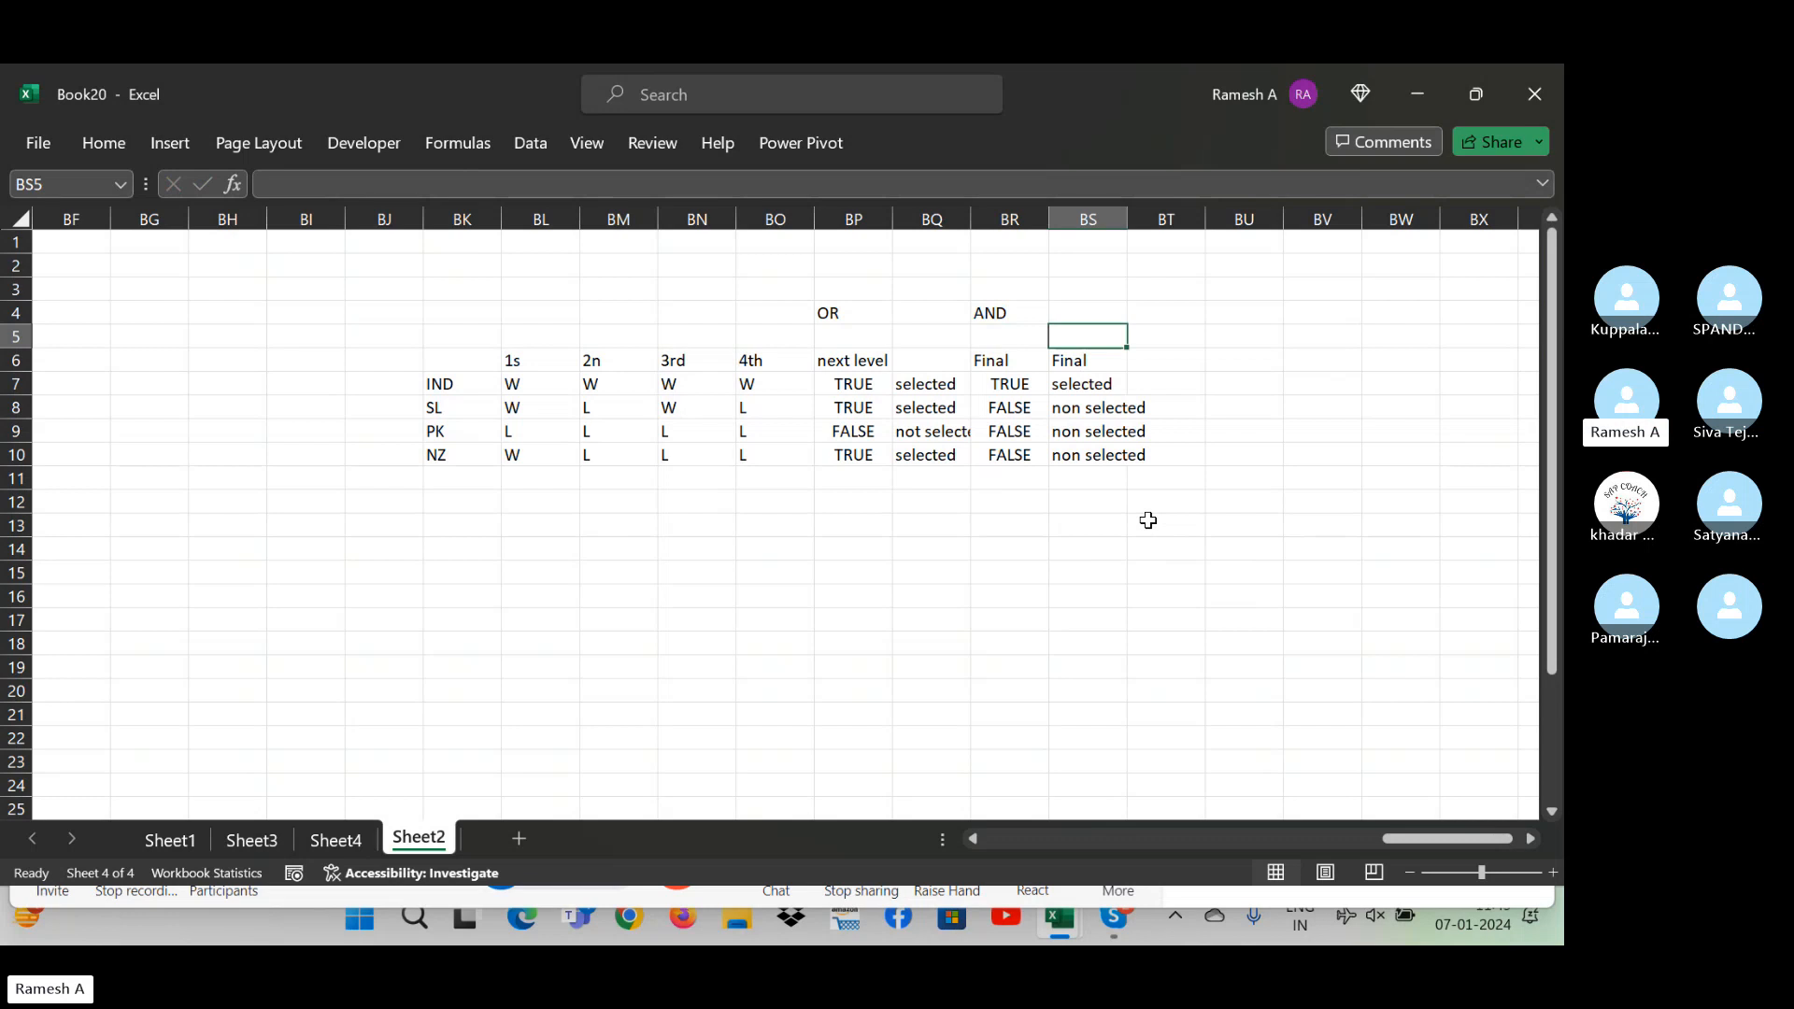
pyautogui.press('Right')
pyautogui.press('Right')
pyautogui.press('Right')
pyautogui.press('Right')
pyautogui.press('Right')
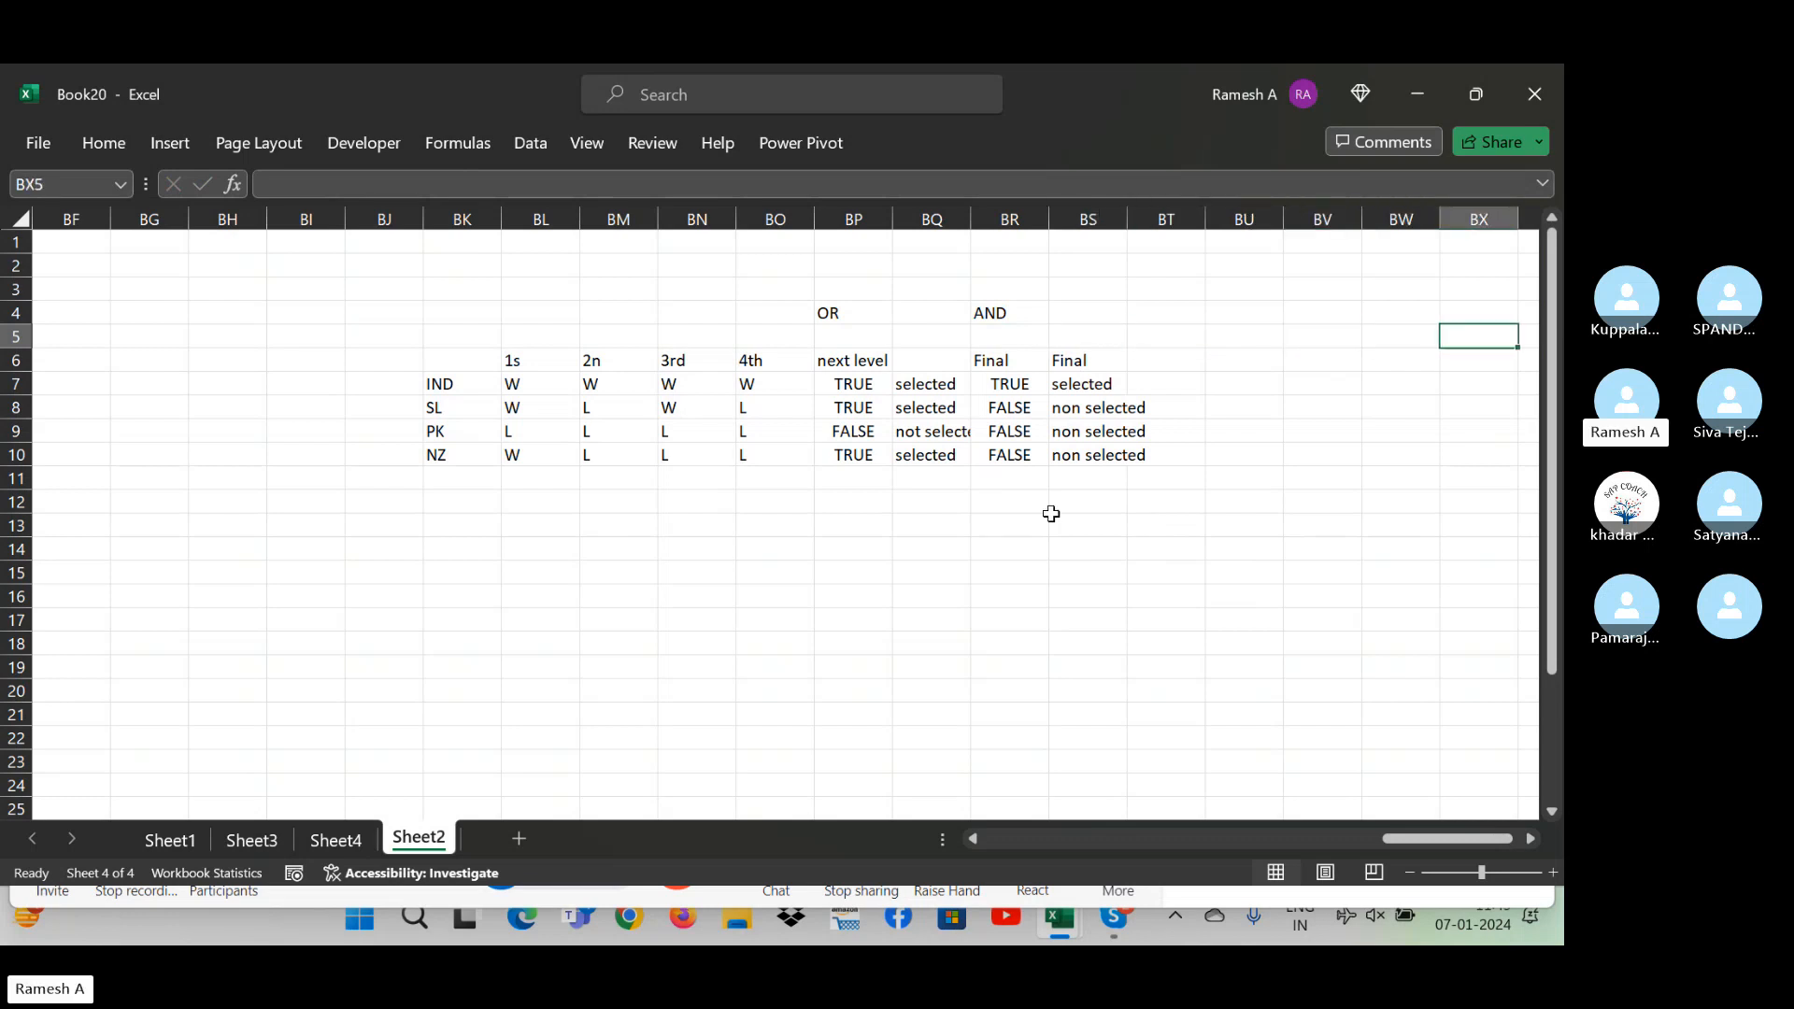
# - Add a third "Discount" header in X8 of the Names, Product and Purchase table
pyautogui.press('Left')
pyautogui.press('Left')
pyautogui.press('Left')
pyautogui.press('Left')
pyautogui.press('Left')
pyautogui.press('Left')
pyautogui.press('Left')
pyautogui.press('Left')
pyautogui.press('Left')
pyautogui.press('Left')
pyautogui.press('Left')
pyautogui.press('Left')
pyautogui.press('Left')
pyautogui.press('Left')
pyautogui.press('Left')
pyautogui.press('Left')
pyautogui.press('Left')
pyautogui.press('Left')
pyautogui.press('Left')
pyautogui.press('Left')
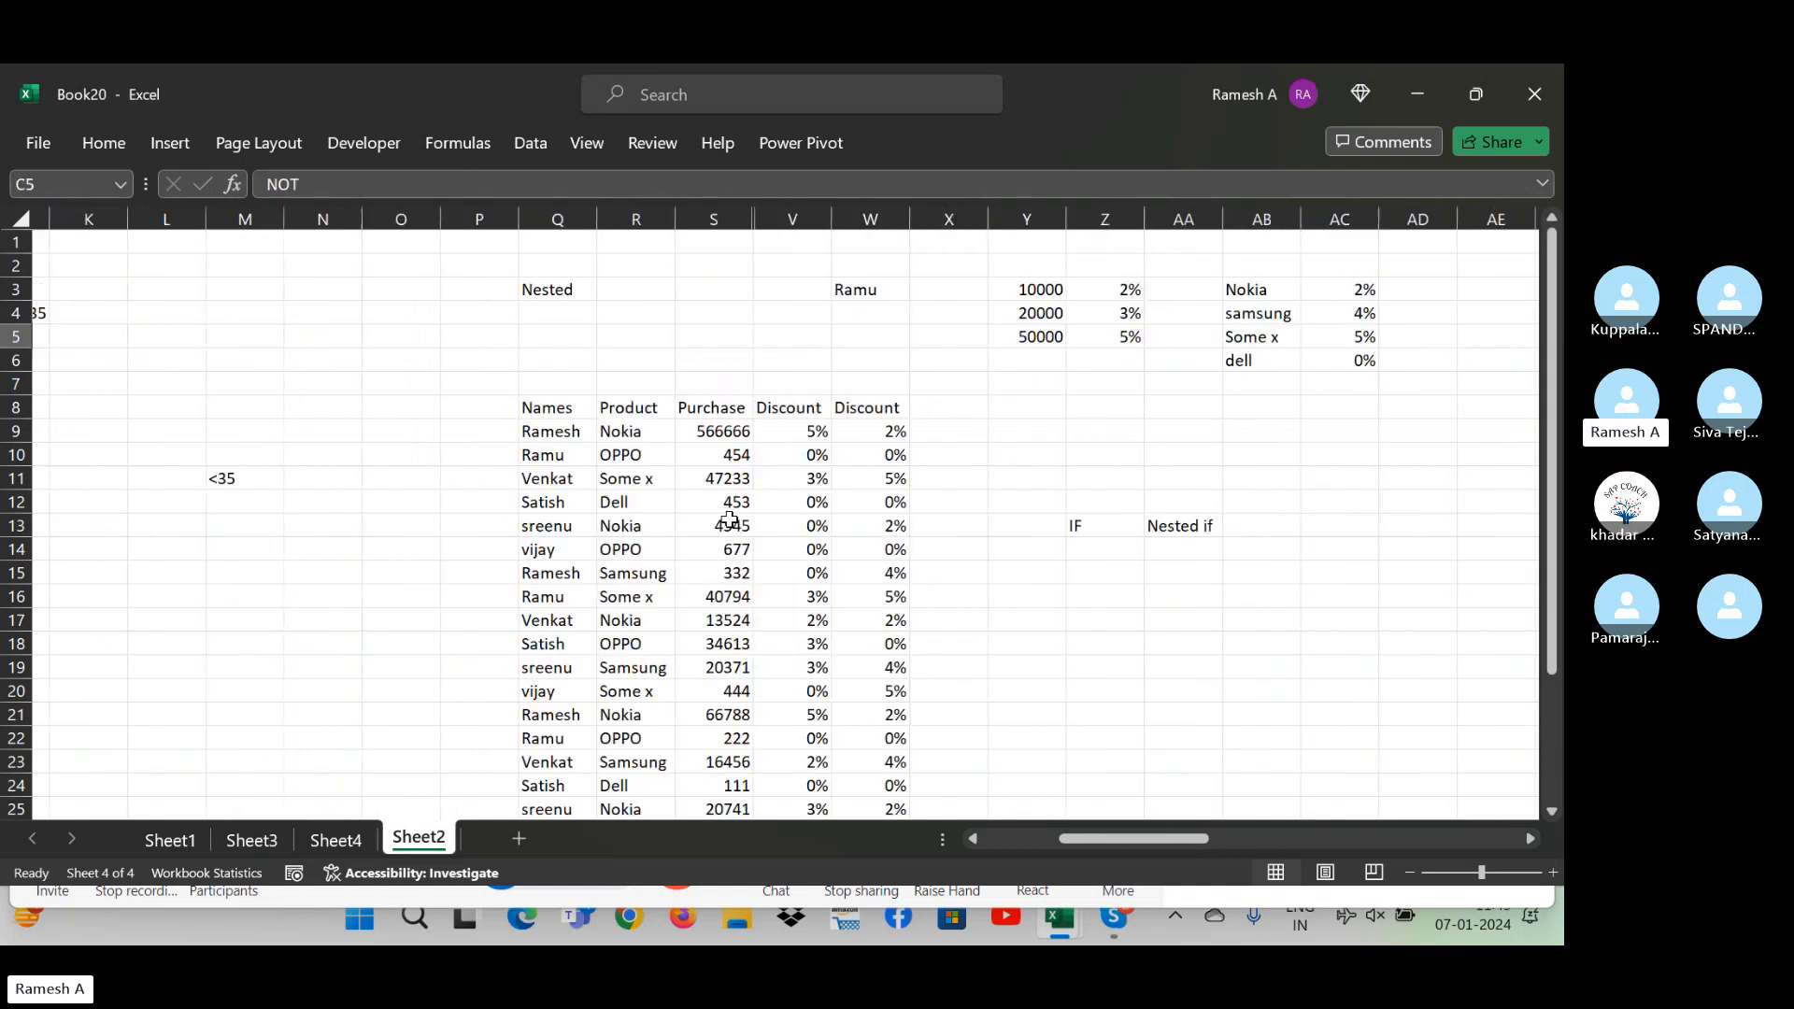
pyautogui.press('Right')
pyautogui.press('Right')
pyautogui.press('Right')
pyautogui.press('Right')
pyautogui.press('Right')
pyautogui.press('Right')
pyautogui.press('Right')
pyautogui.press('Right')
pyautogui.press('Right')
pyautogui.press('Right')
pyautogui.press('Right')
pyautogui.press('Right')
pyautogui.press('Right')
pyautogui.press('Right')
pyautogui.press('Right')
pyautogui.press('Right')
pyautogui.press('Right')
pyautogui.press('Right')
pyautogui.press('Right')
pyautogui.press('Right')
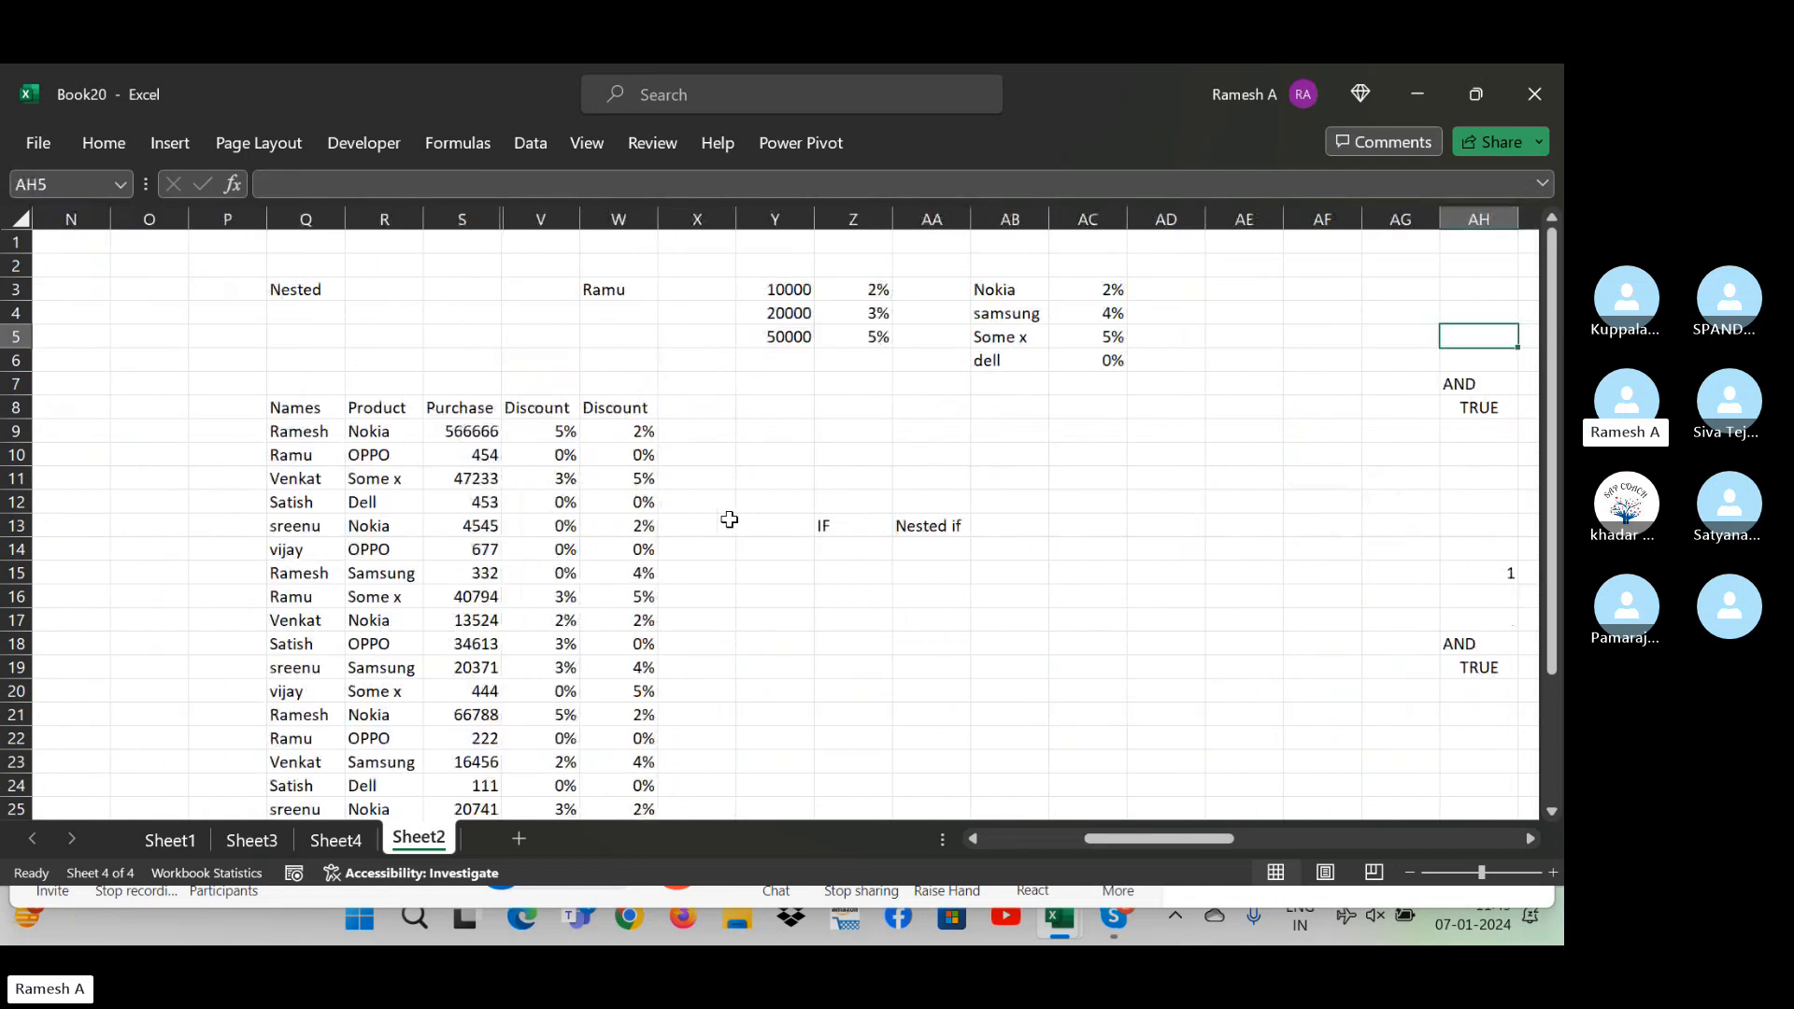
pyautogui.press('Down')
pyautogui.press('Left')
pyautogui.press('Left')
pyautogui.press('Left')
pyautogui.press('Left')
pyautogui.press('Left')
pyautogui.press('Left')
pyautogui.press('Left')
pyautogui.press('Left')
pyautogui.press('Left')
pyautogui.press('Left')
pyautogui.press('Left')
pyautogui.press('Right')
pyautogui.press('Down')
pyautogui.press('Down')
pyautogui.press('Down')
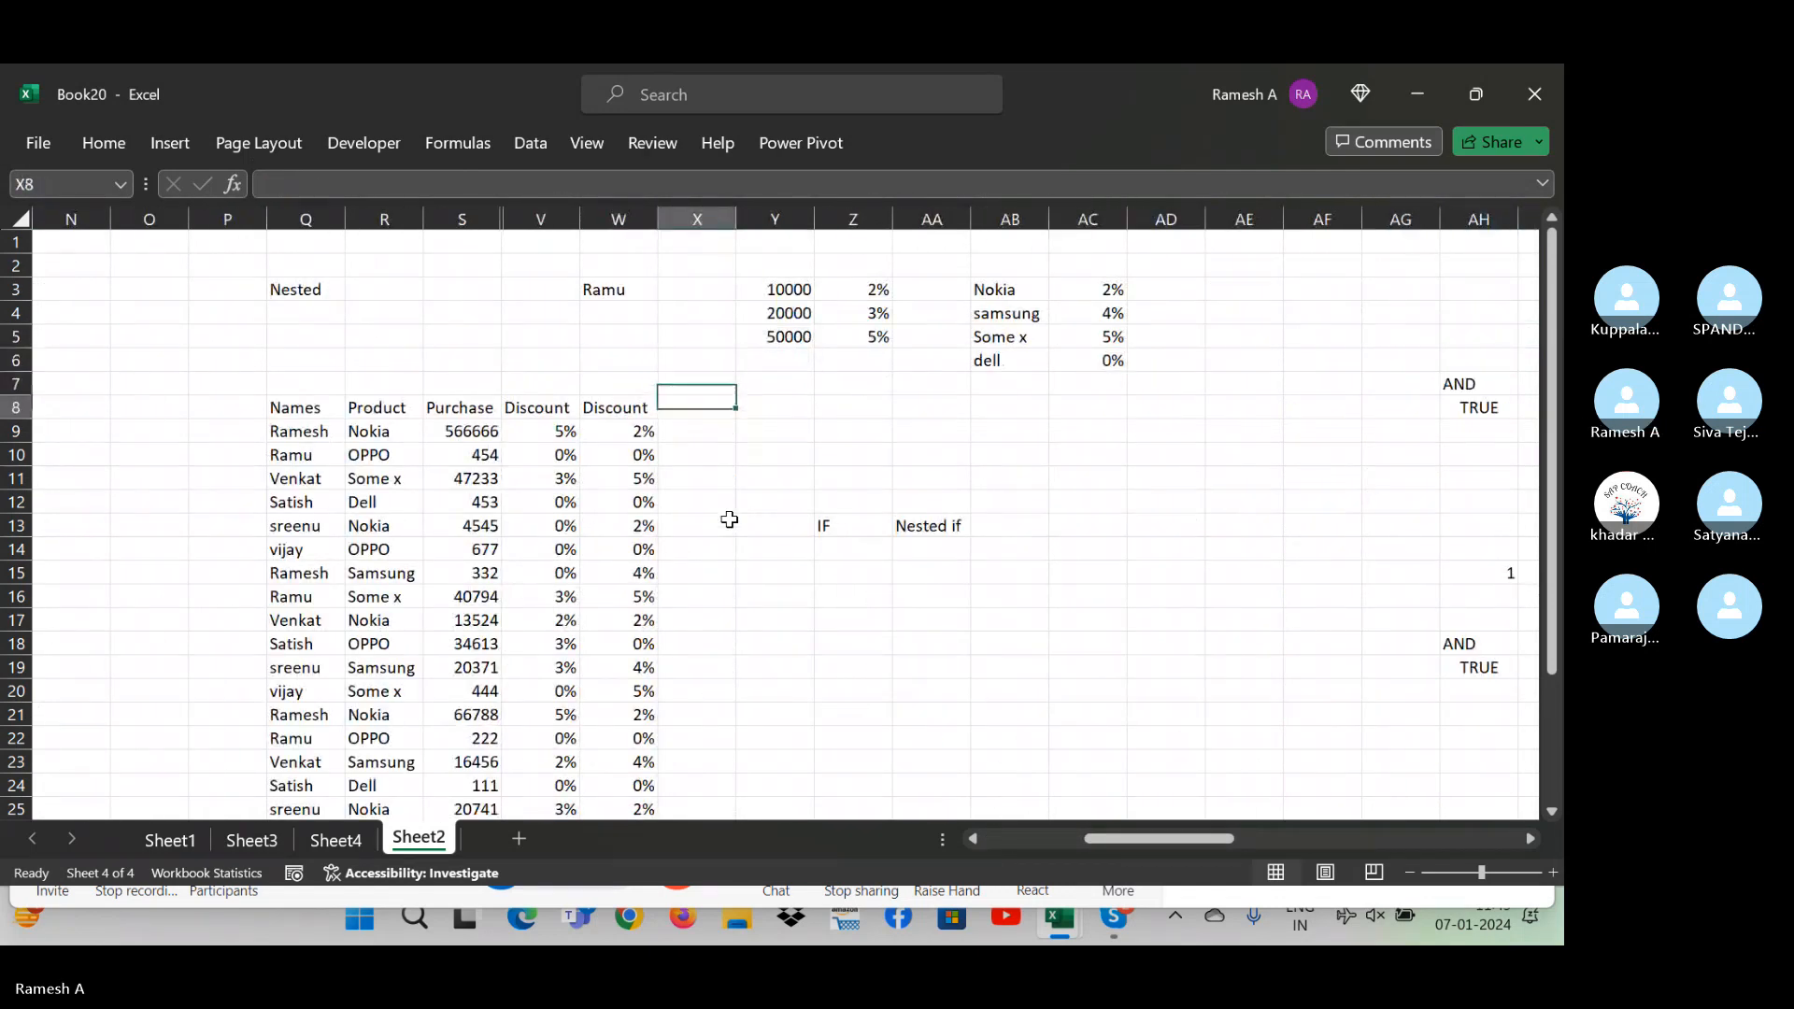
pyautogui.press('Up')
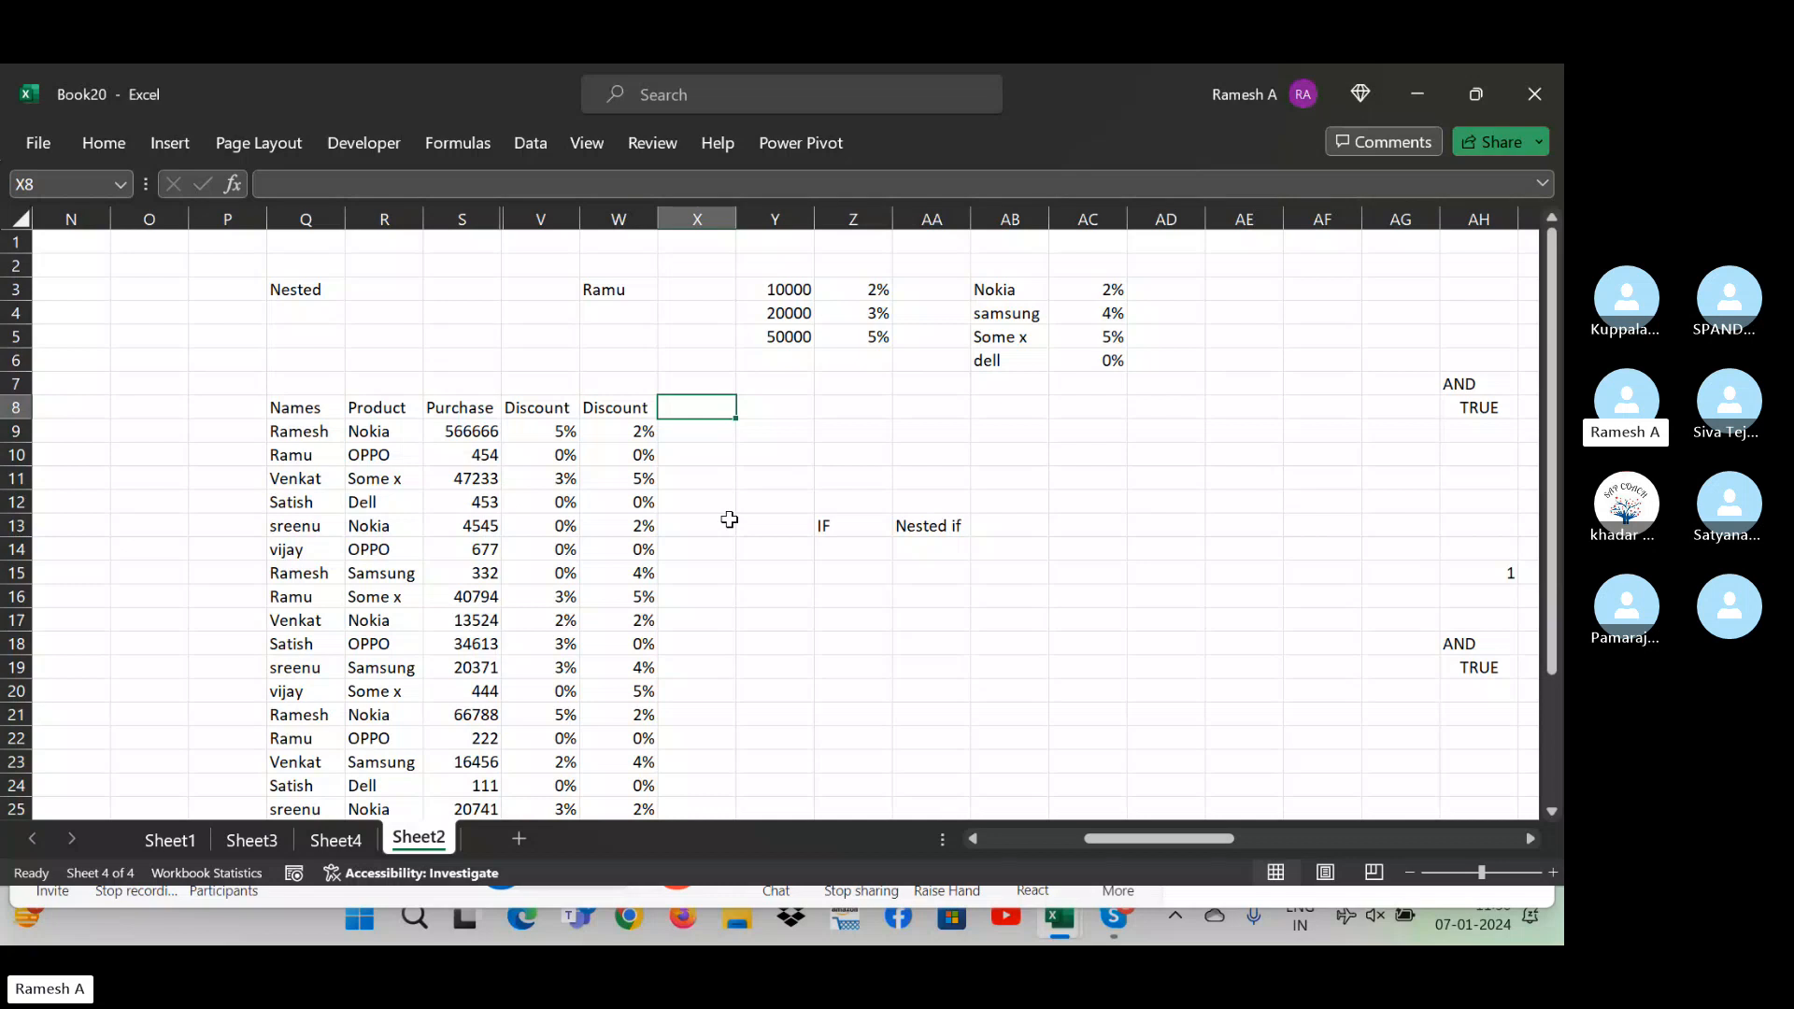
pyautogui.write('Discount')
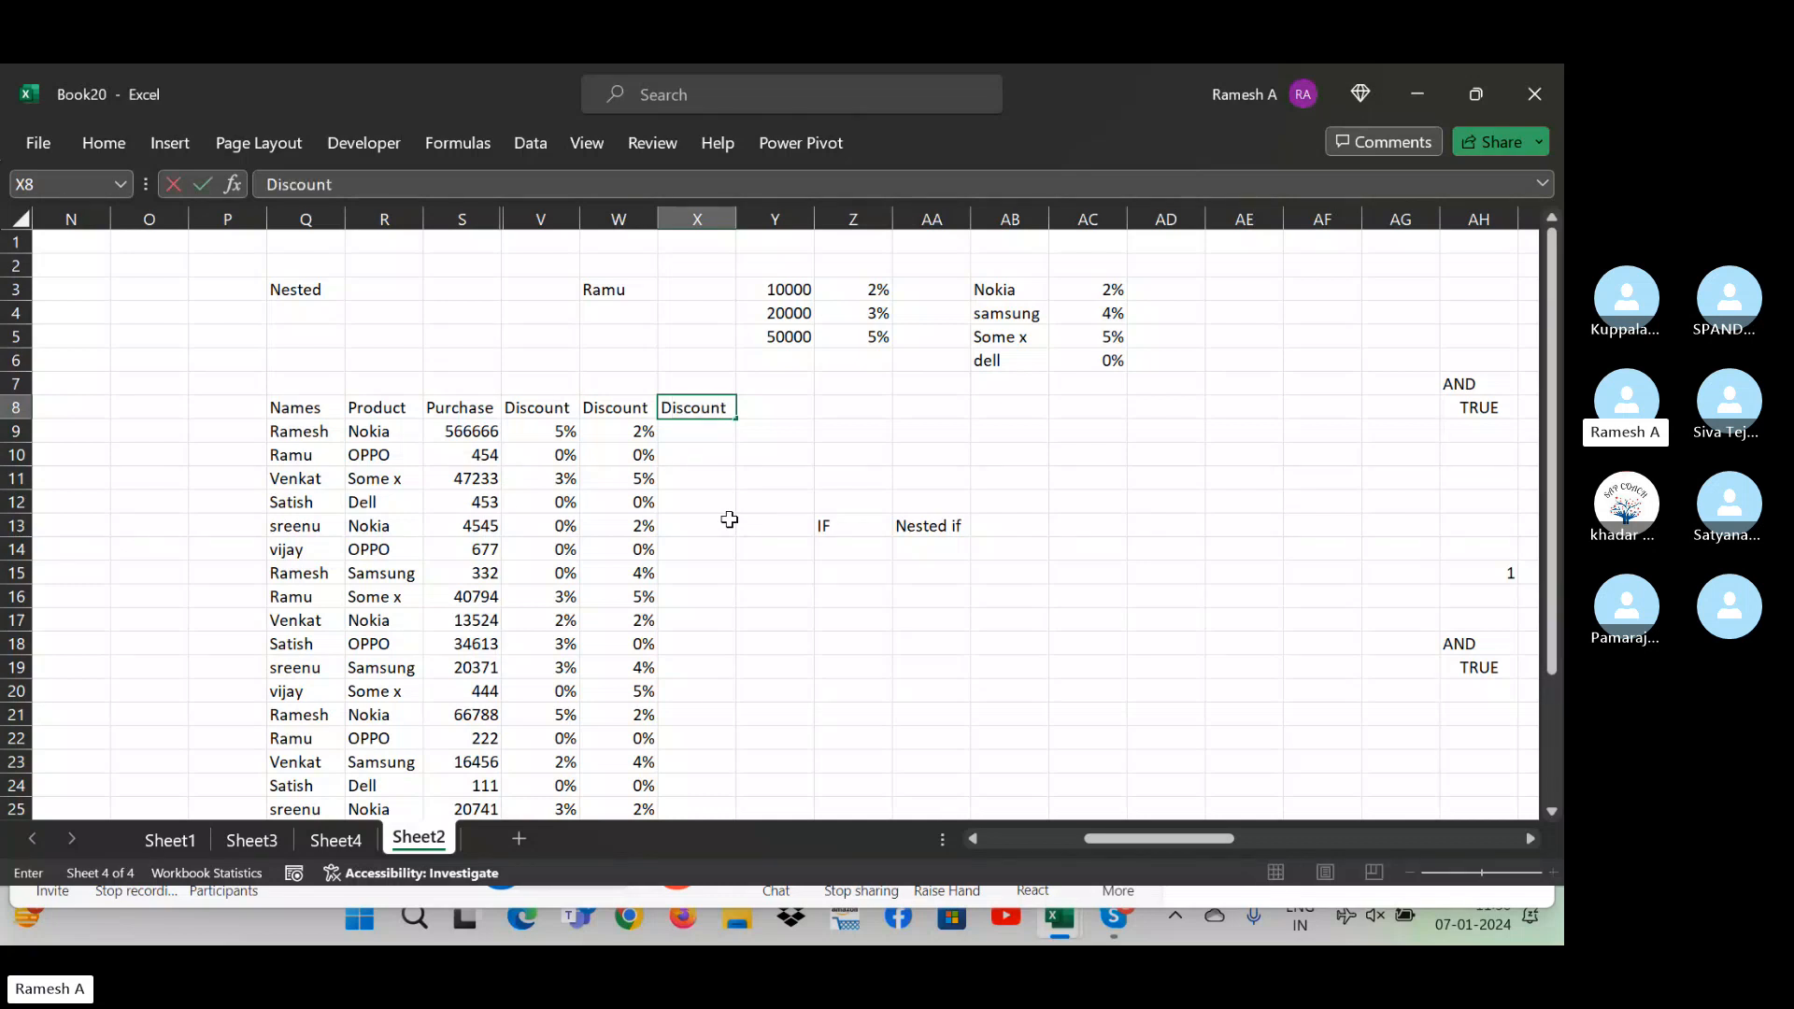
pyautogui.press('Return')
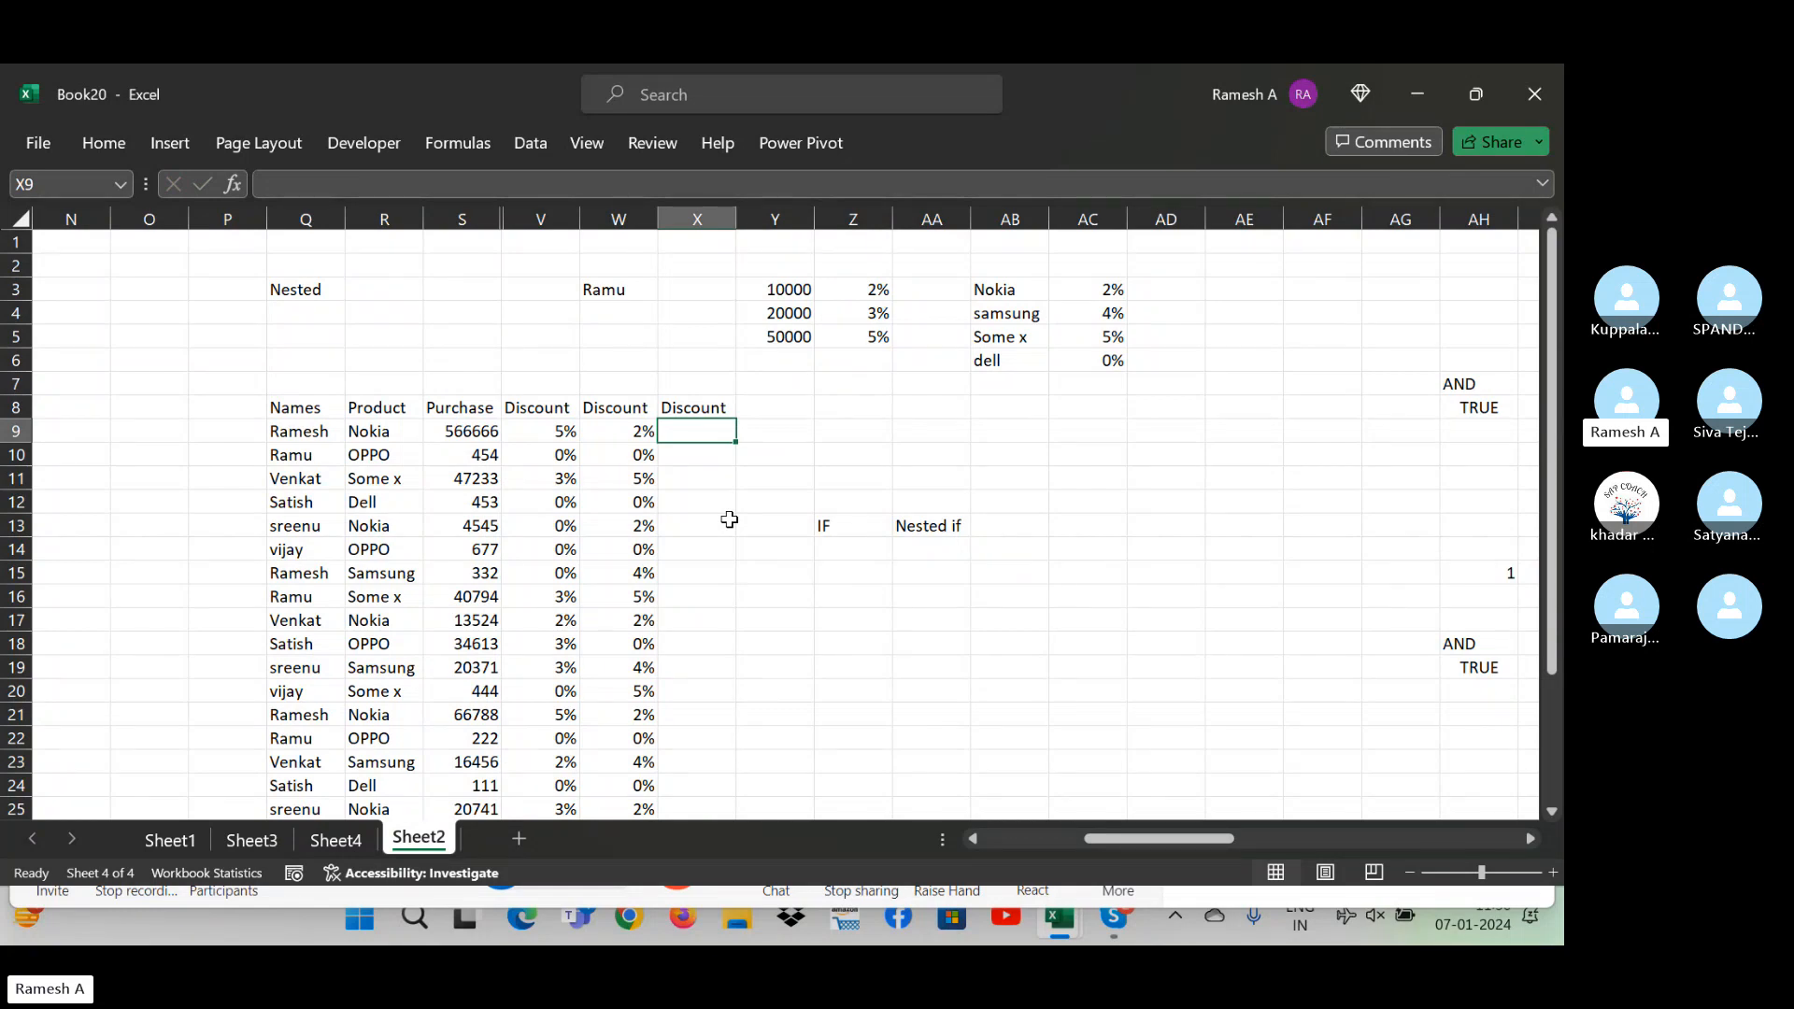
# - Enter a NOT formula in X9 testing whether Q9 equals the customer name shown in W3, written as lowercase quoted text
pyautogui.write('=not(')
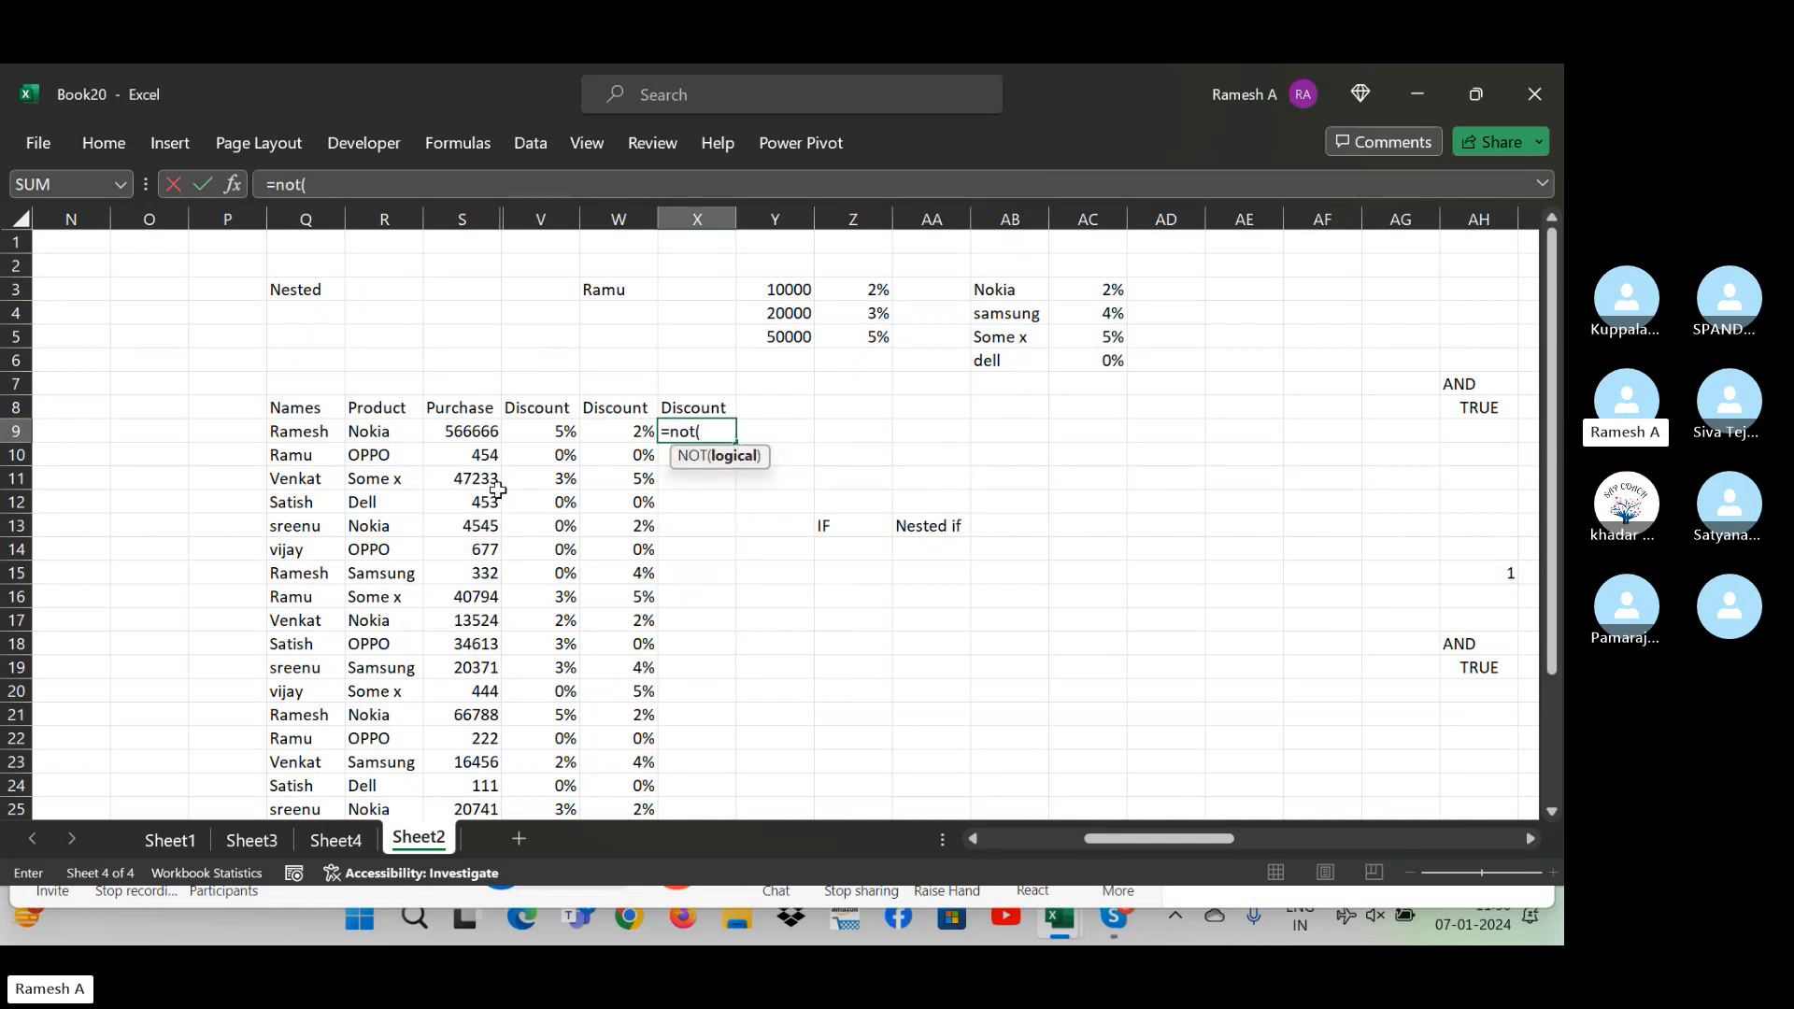
pyautogui.click(306, 437)
pyautogui.write('=')
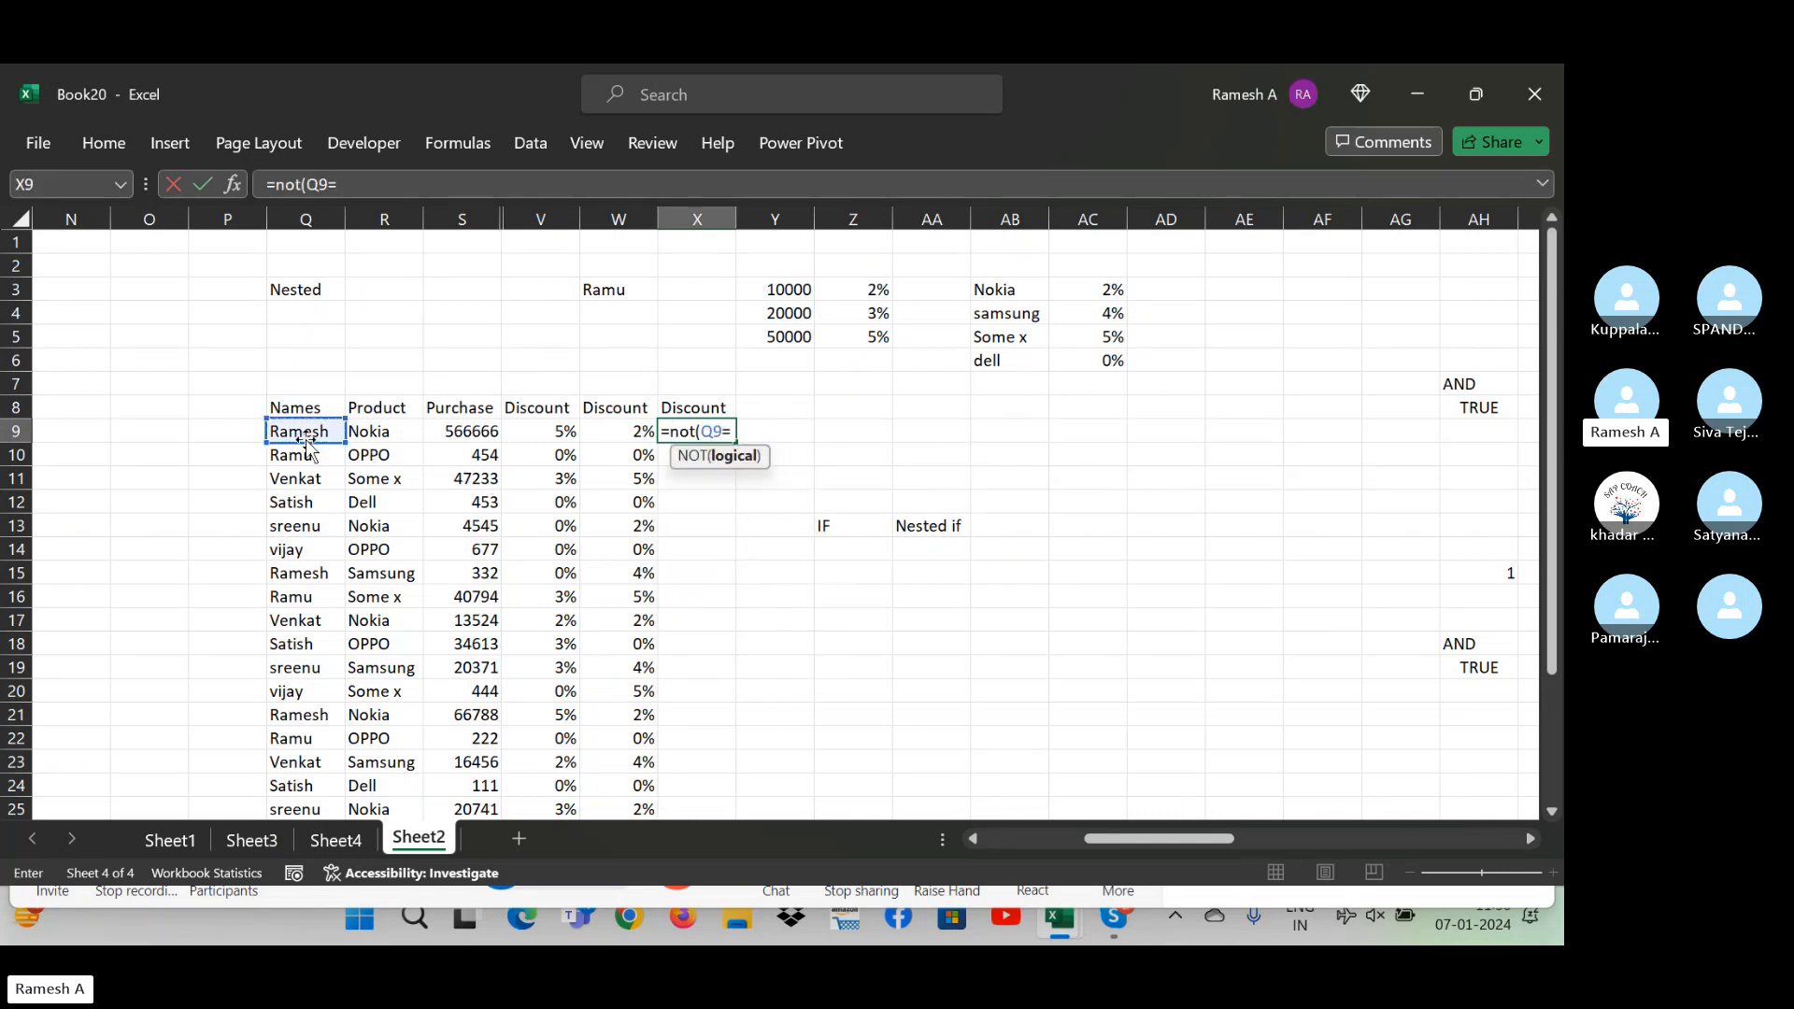
pyautogui.write('"ramu")')
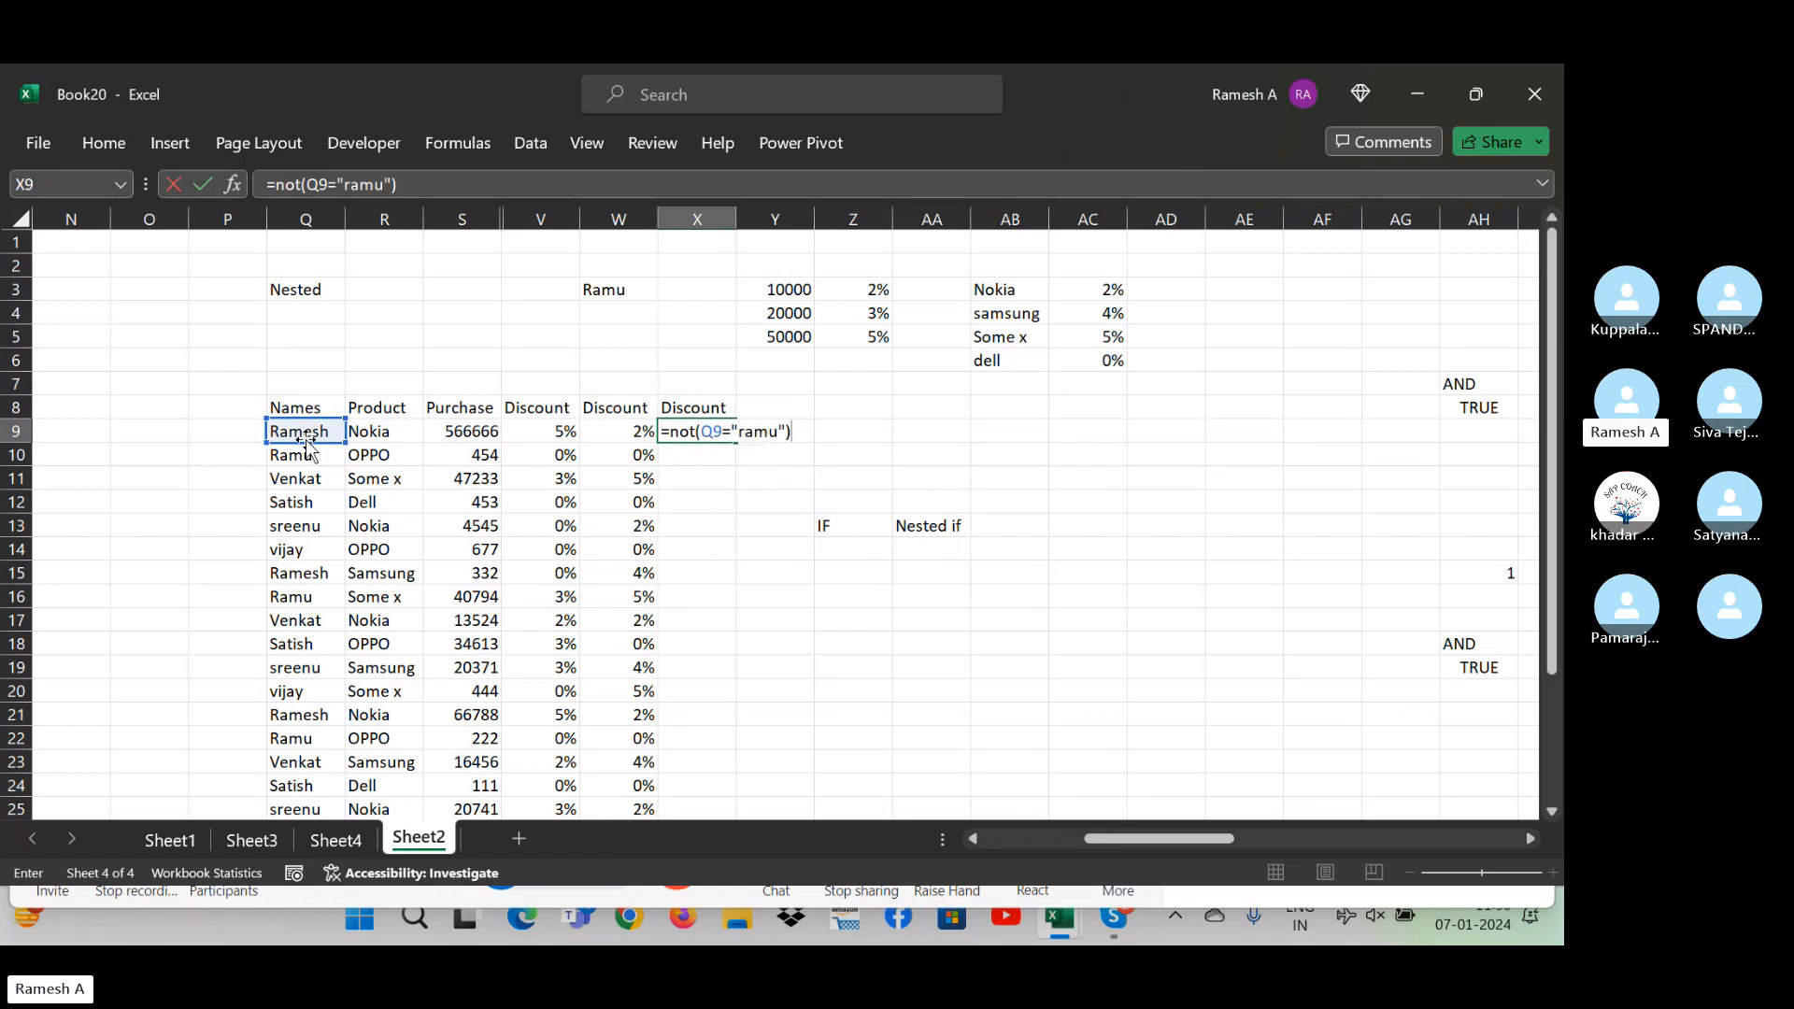
pyautogui.press('Return')
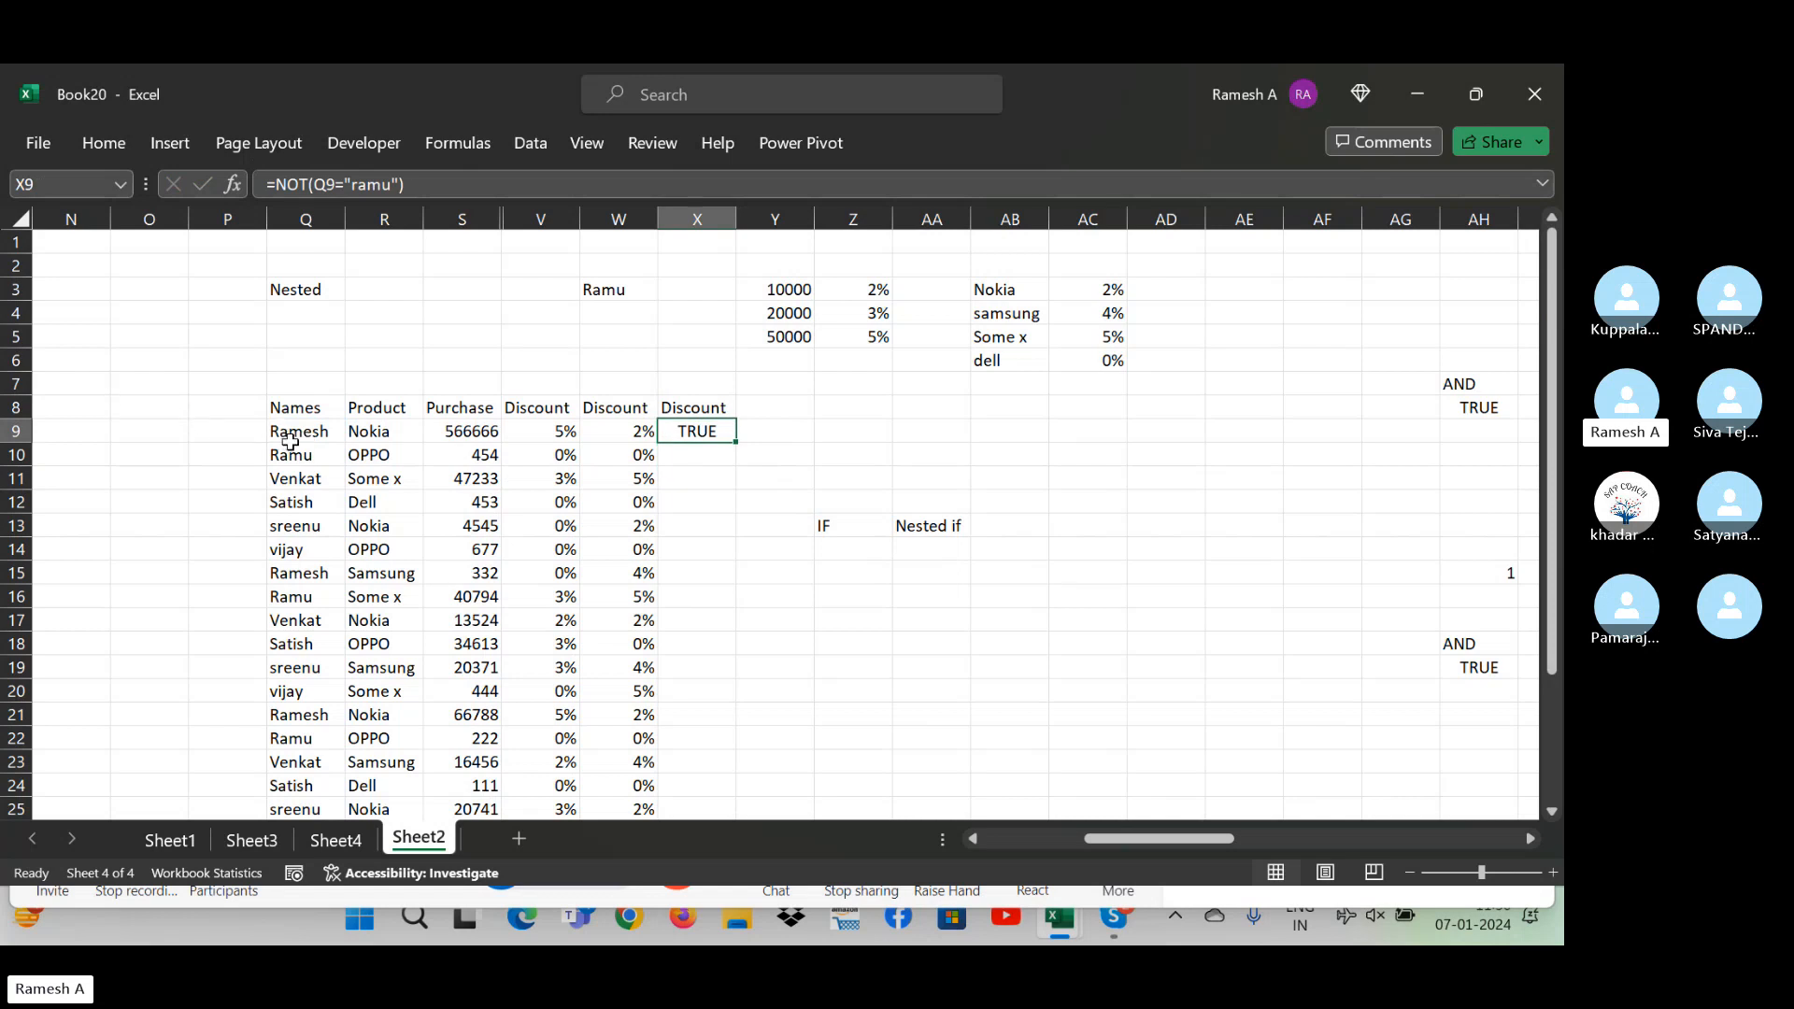
# - Fill the NOT formula from X9 down the new Discount column through row 32
pyautogui.click(291, 453)
pyautogui.press('Up')
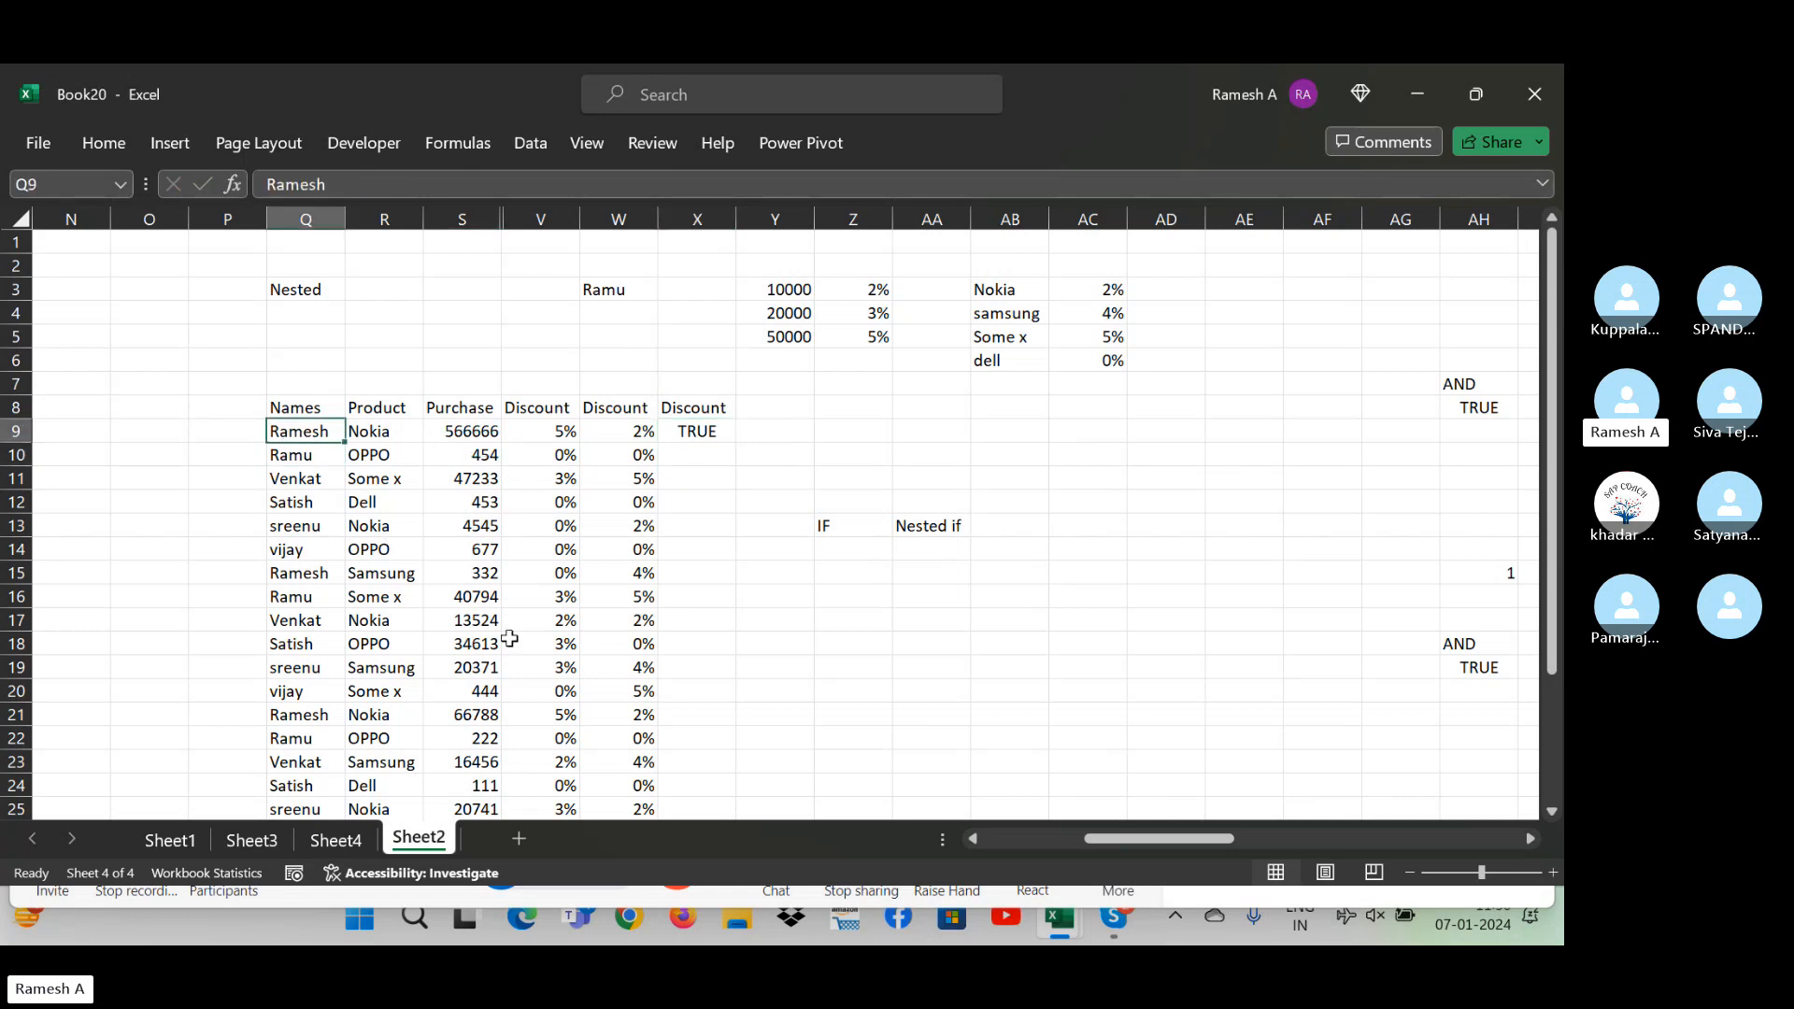
pyautogui.press('Right')
pyautogui.press('Right')
pyautogui.press('Right')
pyautogui.press('Right')
pyautogui.hotkey('ctrl', 'Down')
pyautogui.press('Right')
pyautogui.hotkey('ctrl', 'shift', 'Up')
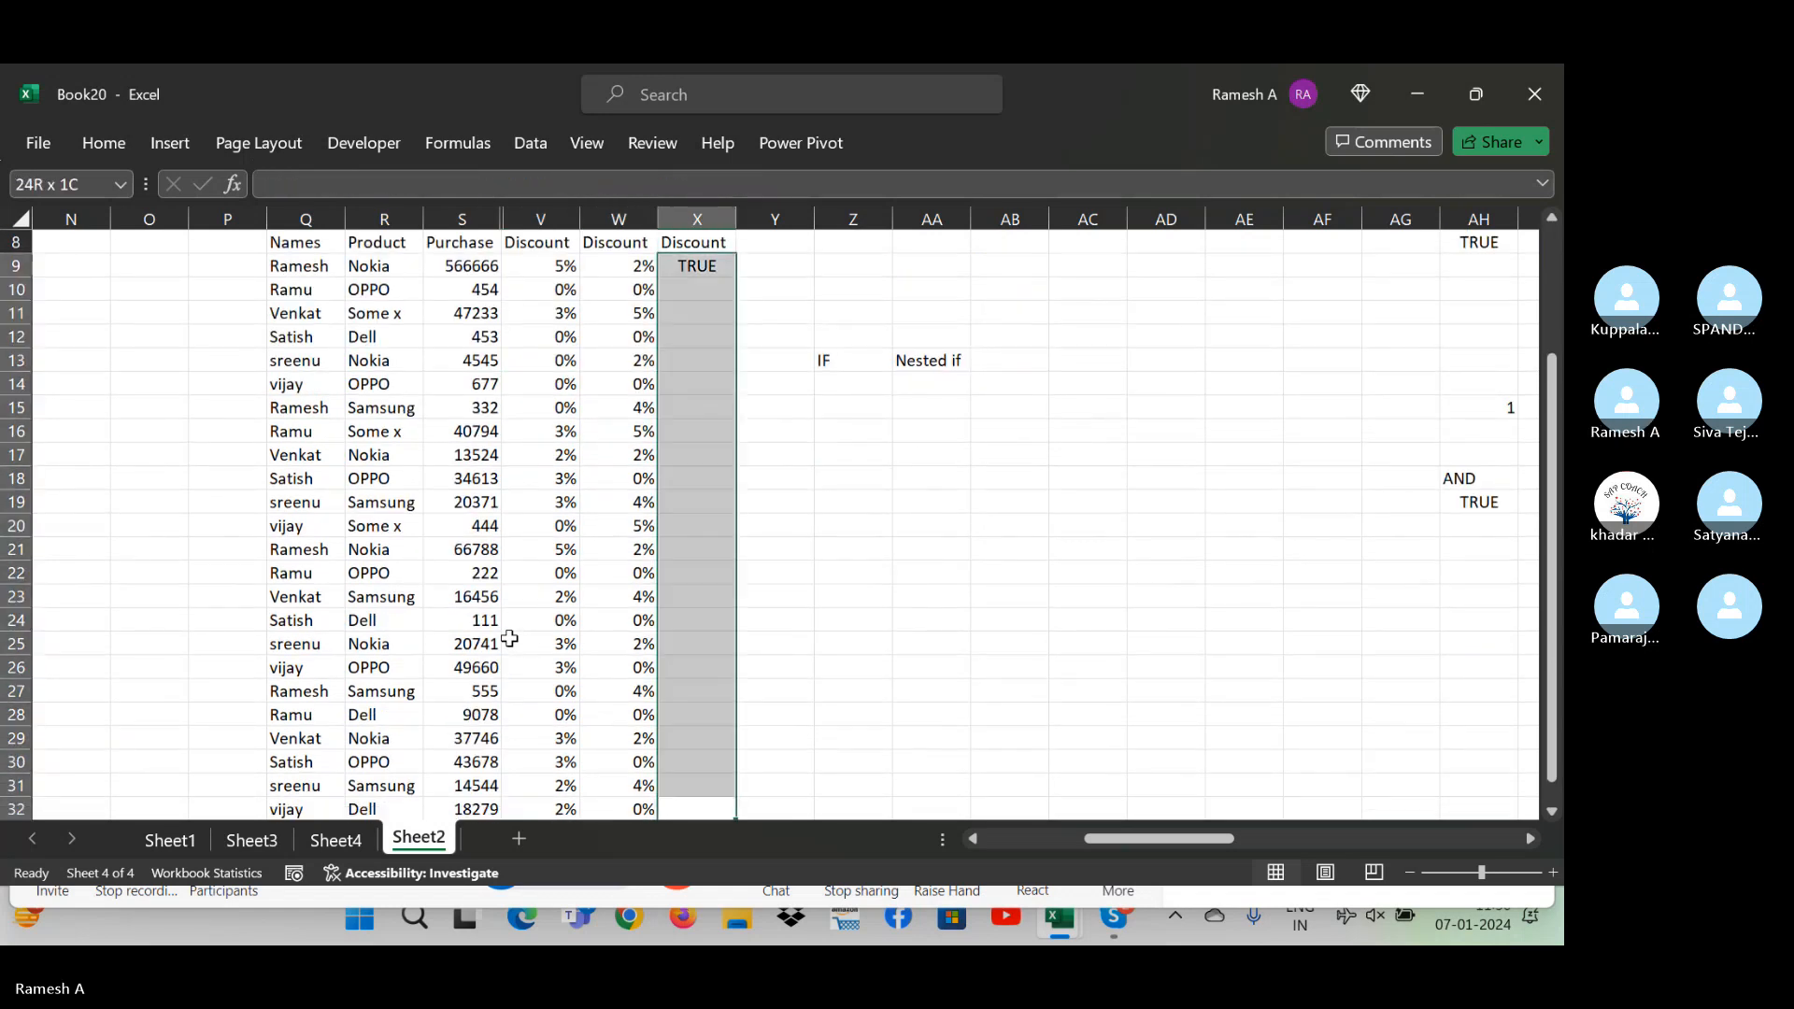
pyautogui.hotkey('ctrl', 'd')
# - Compare the NOT result in row 10 with that row's customer name and existing discounts
pyautogui.hotkey('ctrl', 'Up')
pyautogui.hotkey('ctrl', 'Up')
pyautogui.press('Down')
pyautogui.press('Down')
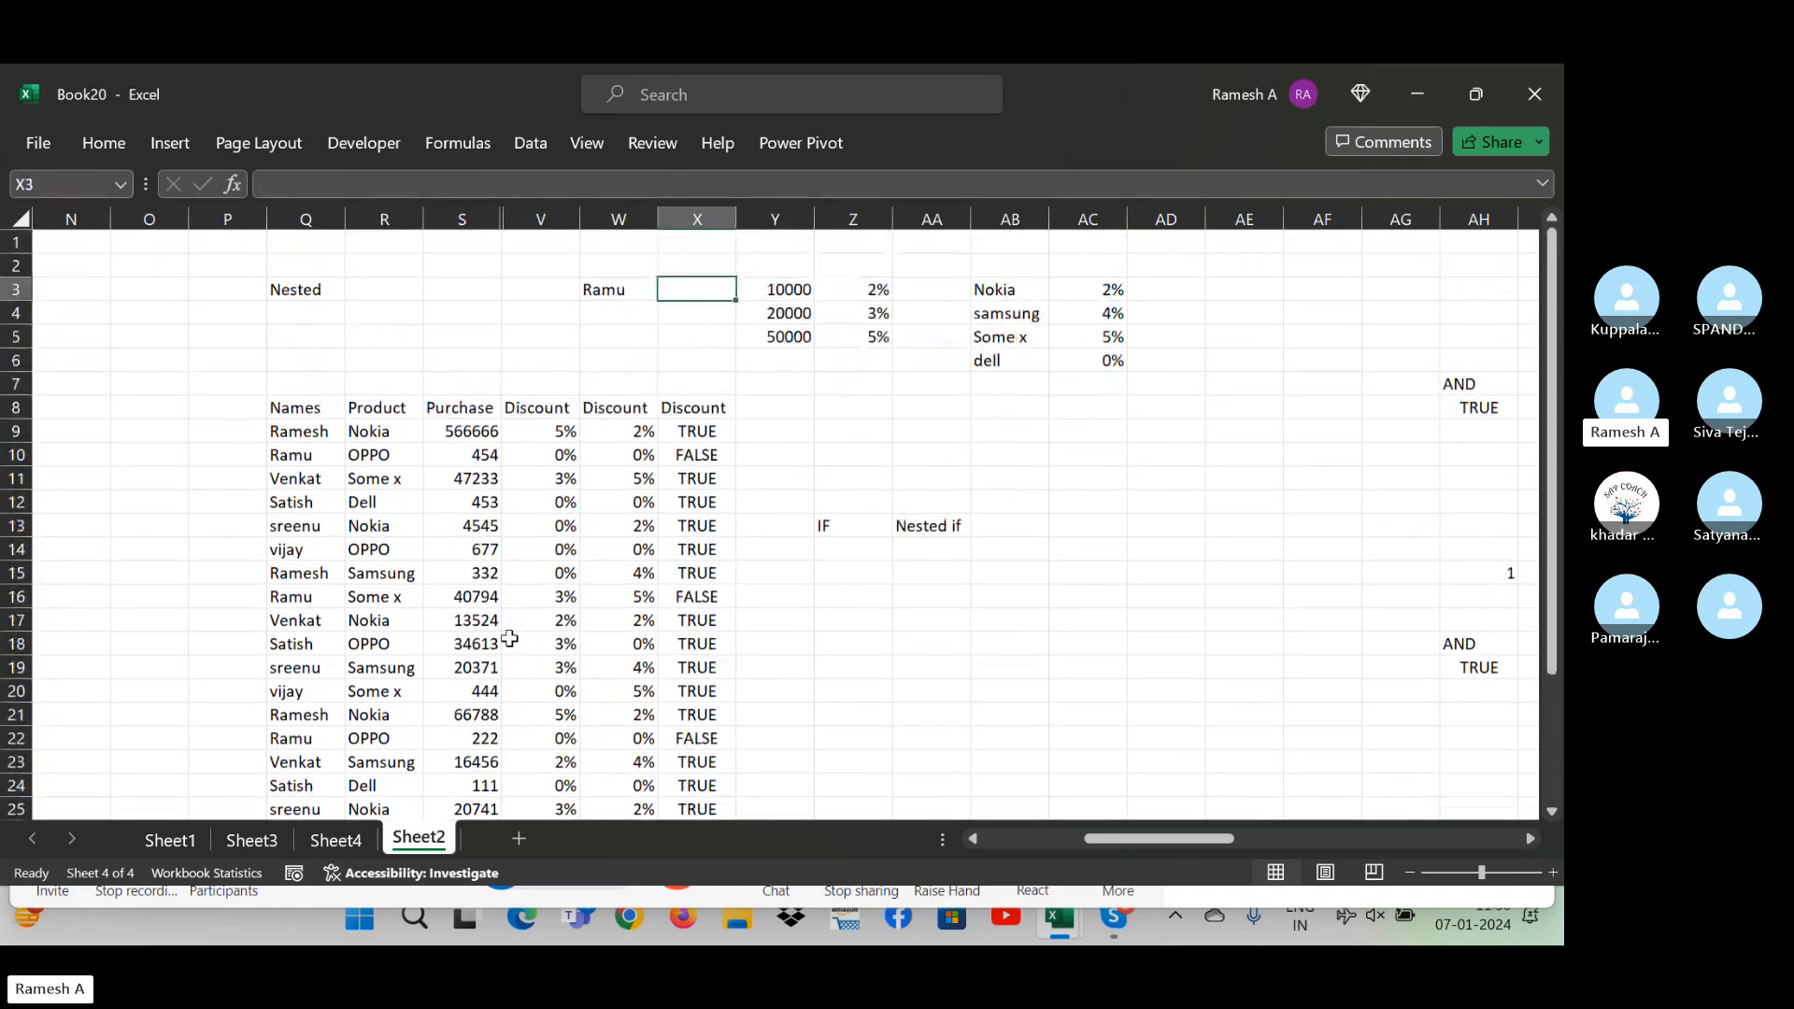
pyautogui.hotkey('ctrl', 'Down')
pyautogui.press('Down')
pyautogui.press('Down')
pyautogui.press('Left')
pyautogui.press('Left')
pyautogui.press('Left')
pyautogui.press('Left')
pyautogui.press('Left')
pyautogui.press('Right')
pyautogui.press('Right')
pyautogui.press('Right')
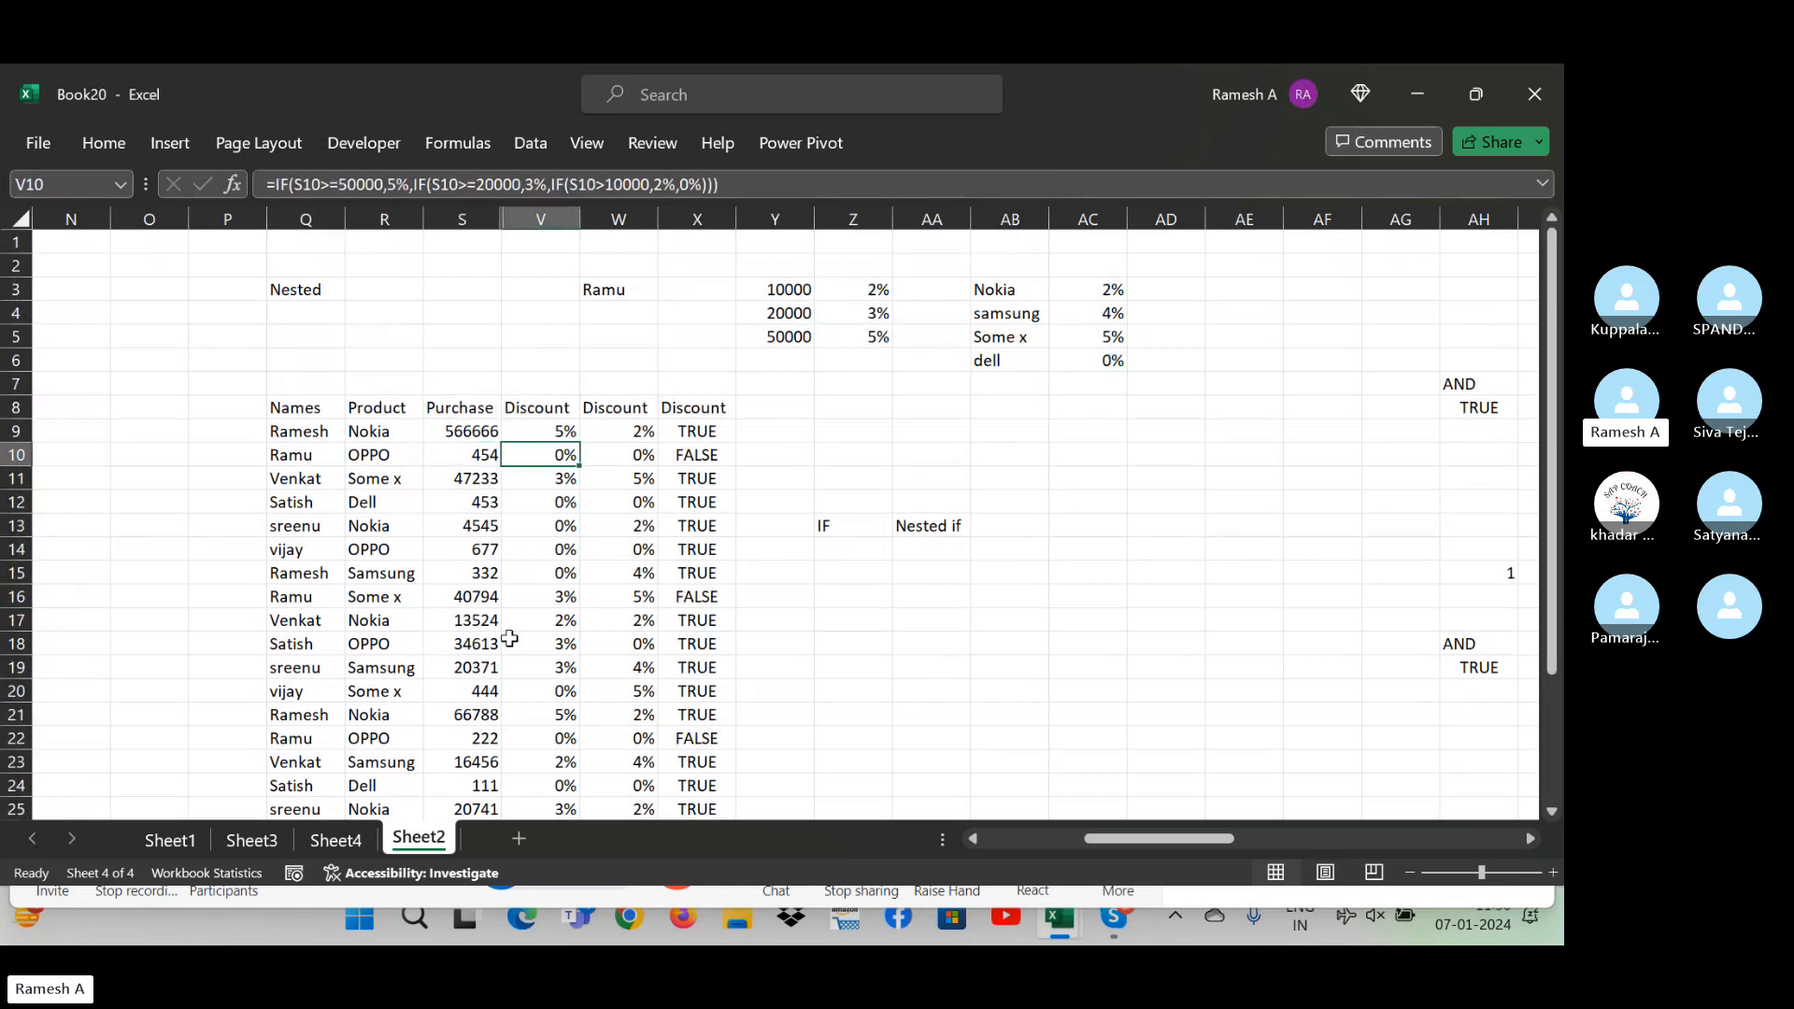
# - Enter an IF formula in Y9 that returns 2% when X9 is TRUE and 0% otherwise
pyautogui.press('Right')
pyautogui.press('Right')
pyautogui.press('Right')
pyautogui.press('Up')
pyautogui.write('=')
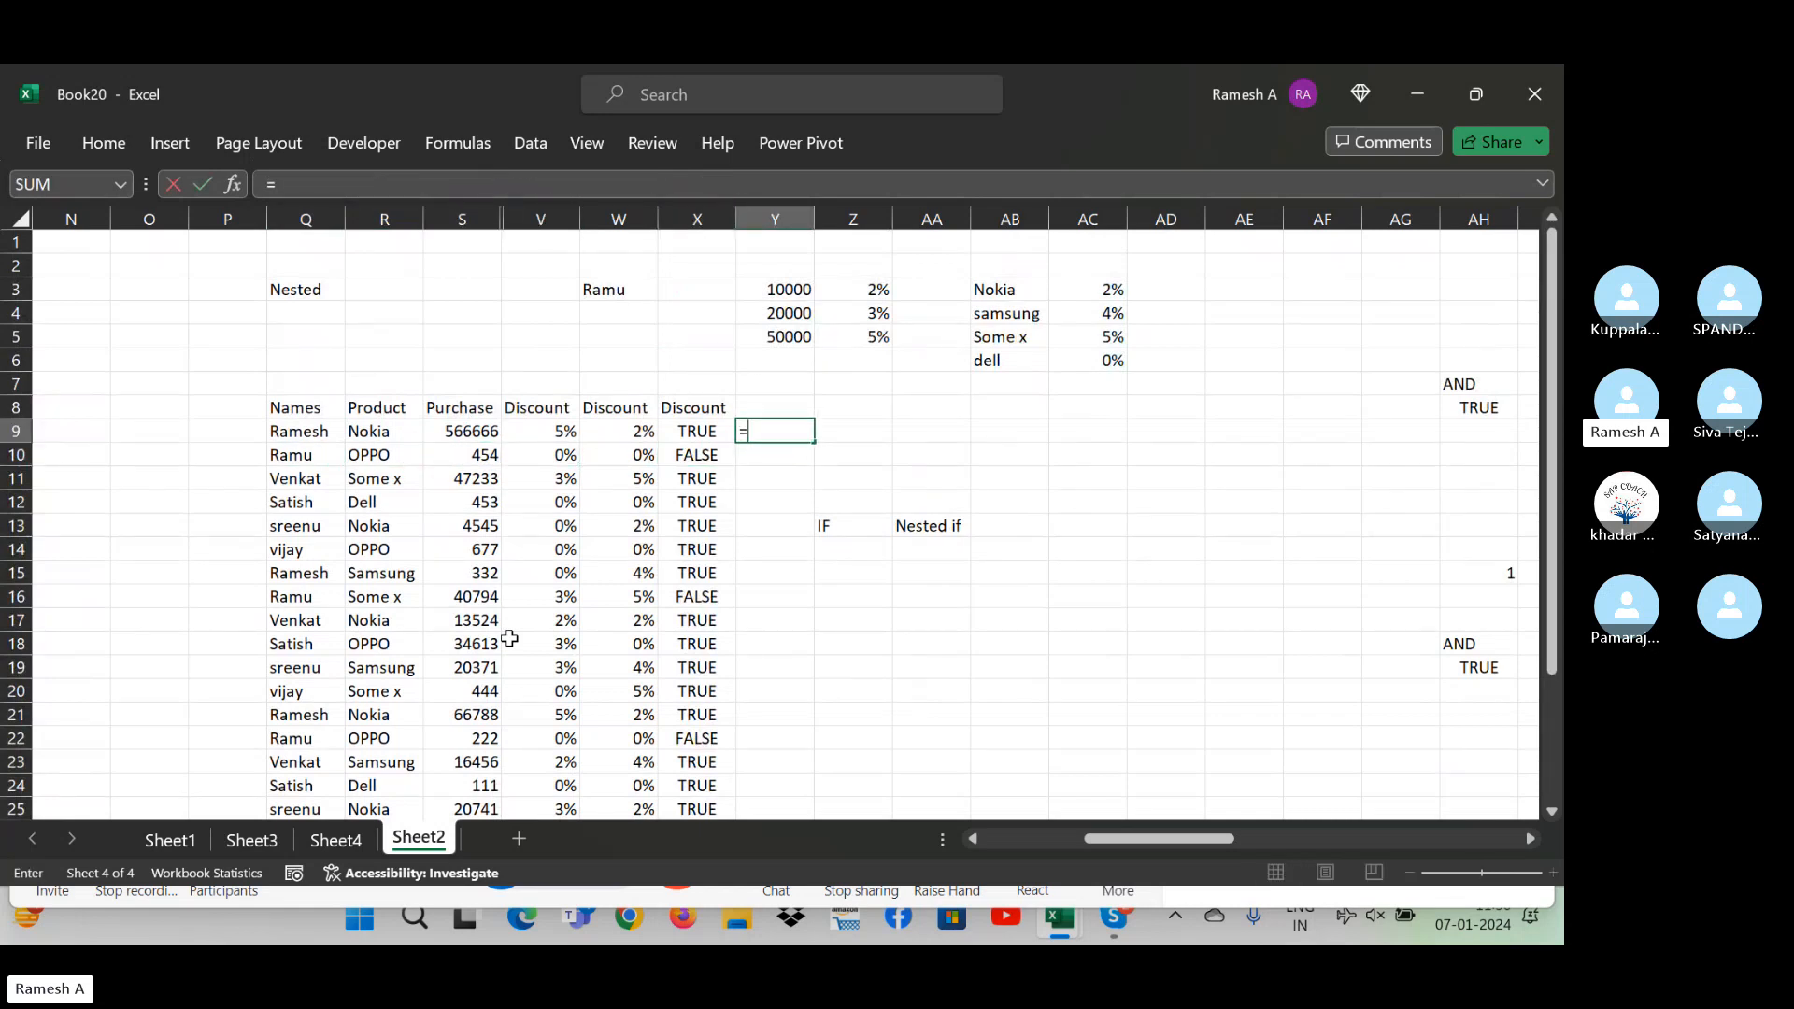
pyautogui.write('if(')
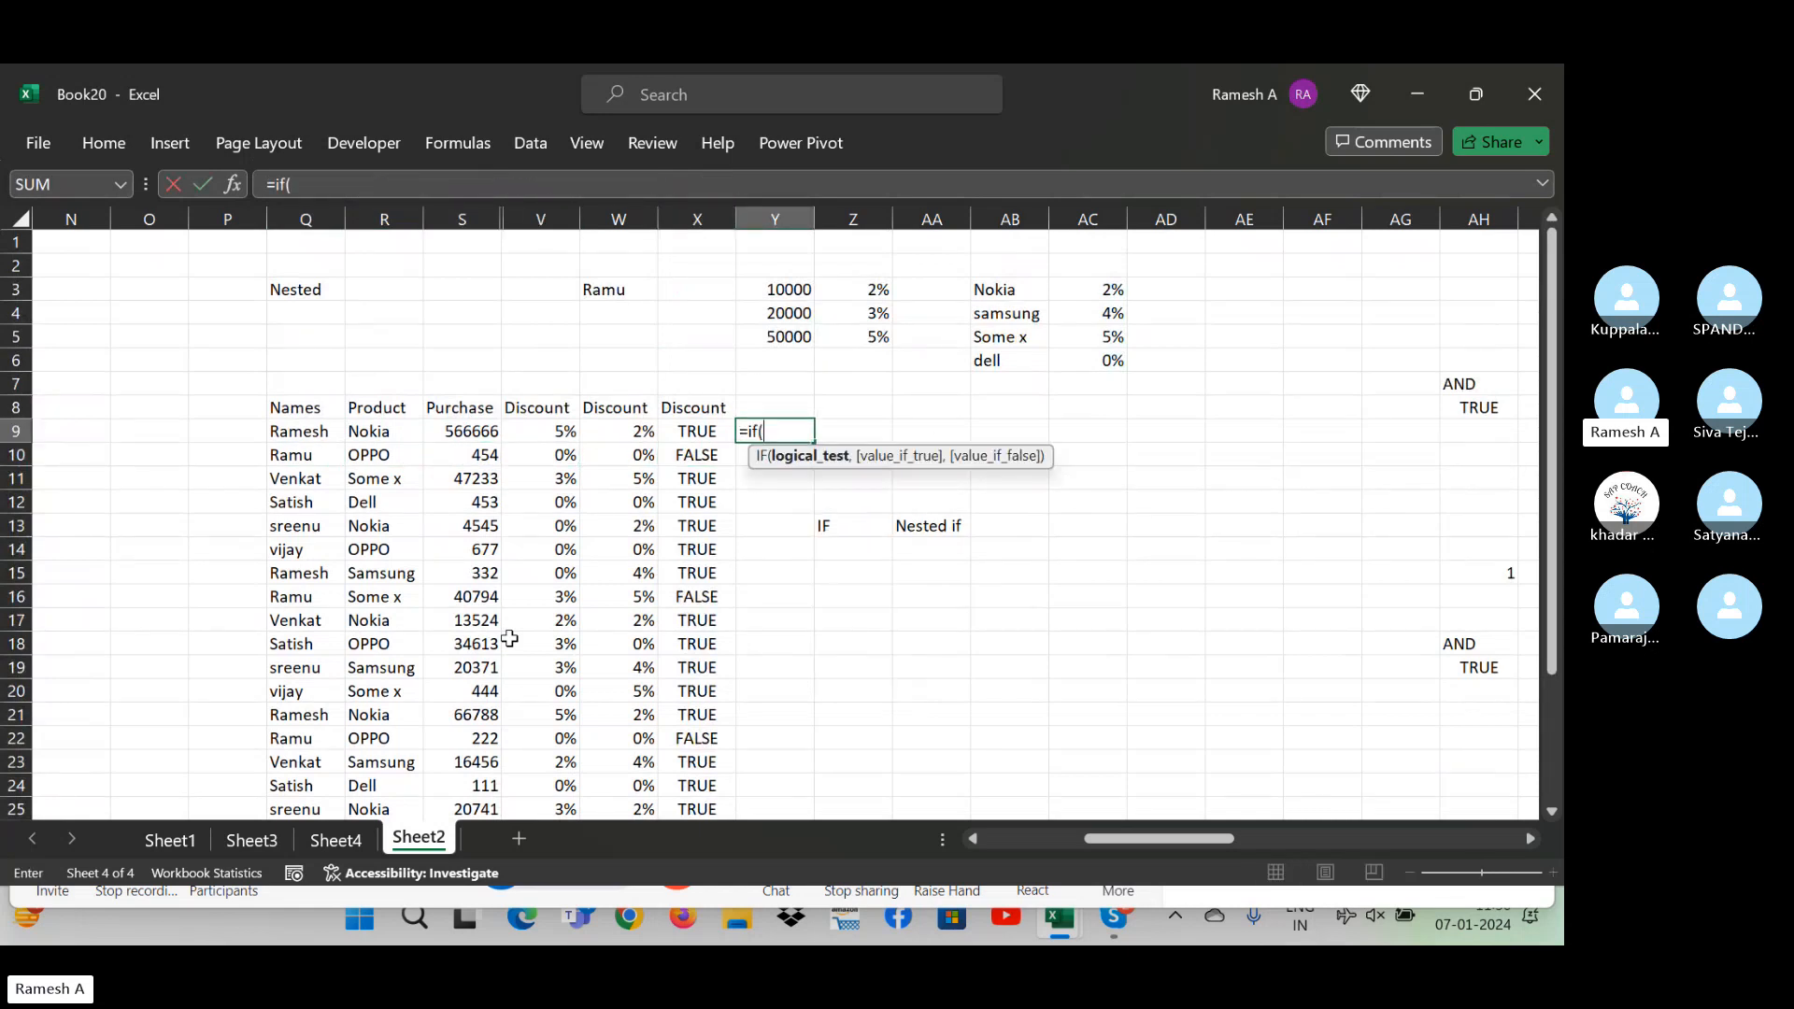
pyautogui.press('Left')
pyautogui.write('=')
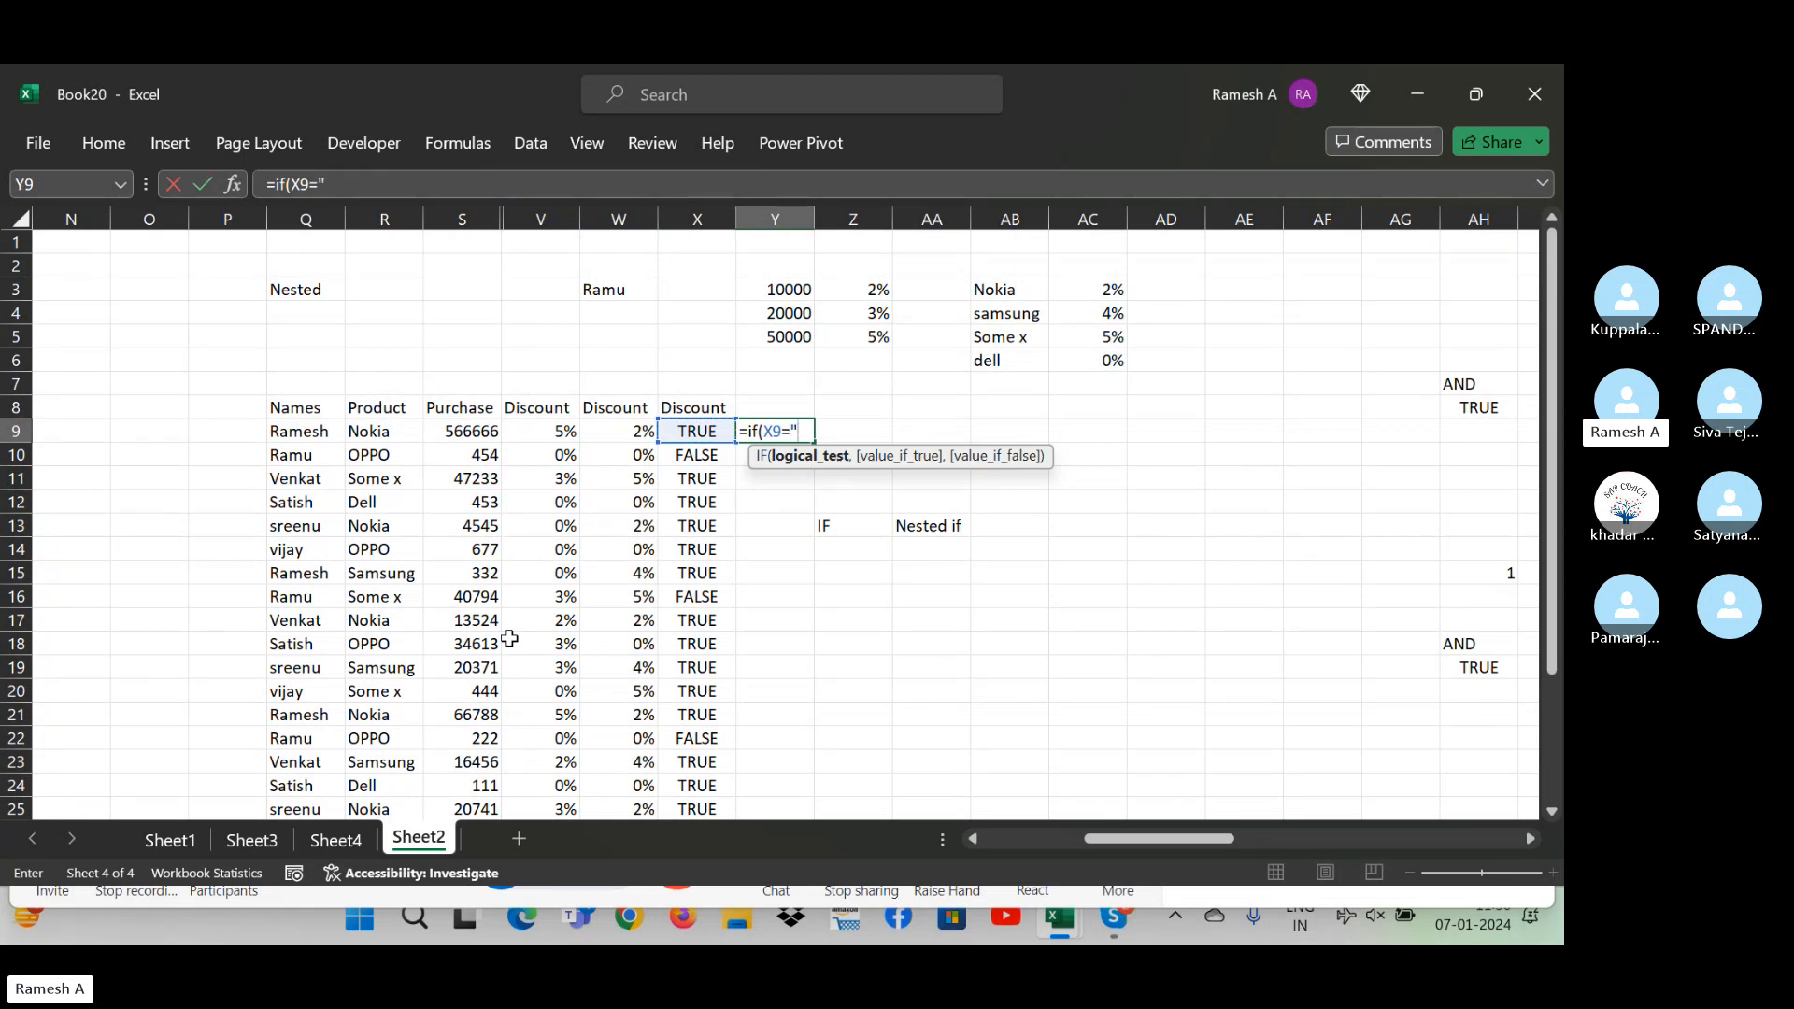
pyautogui.write('true,')
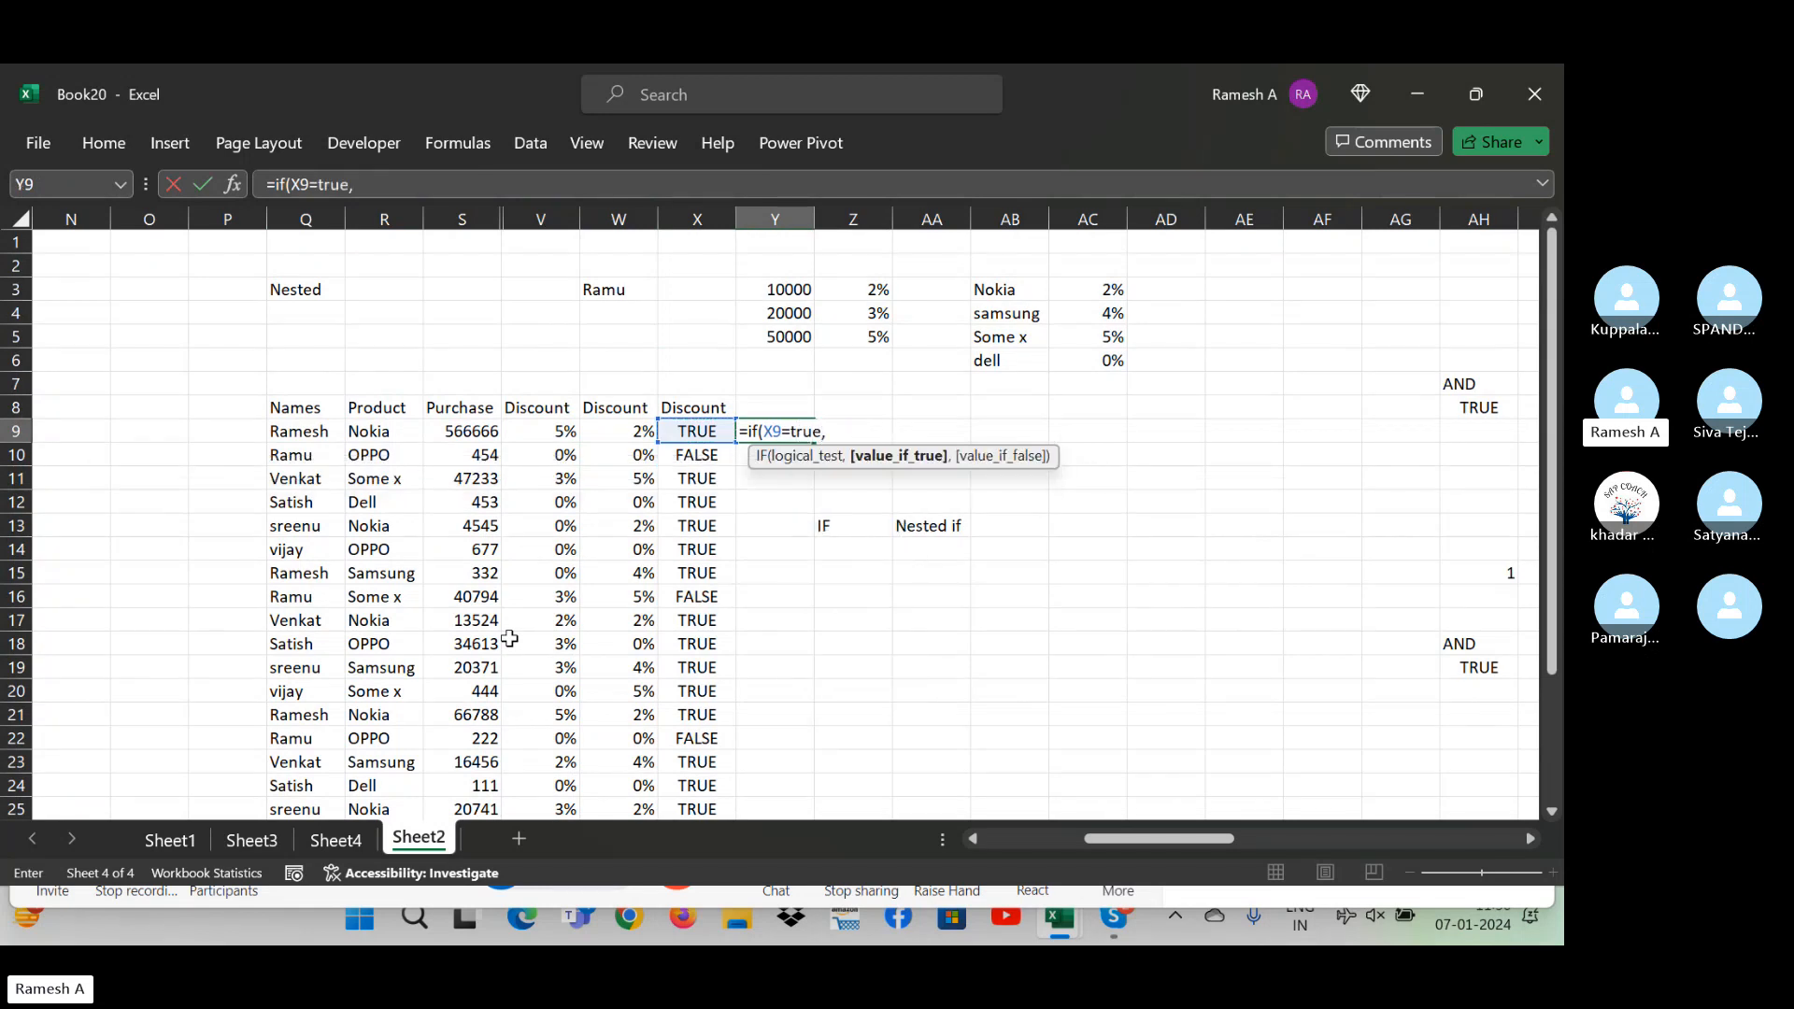
pyautogui.write('2%,0%')
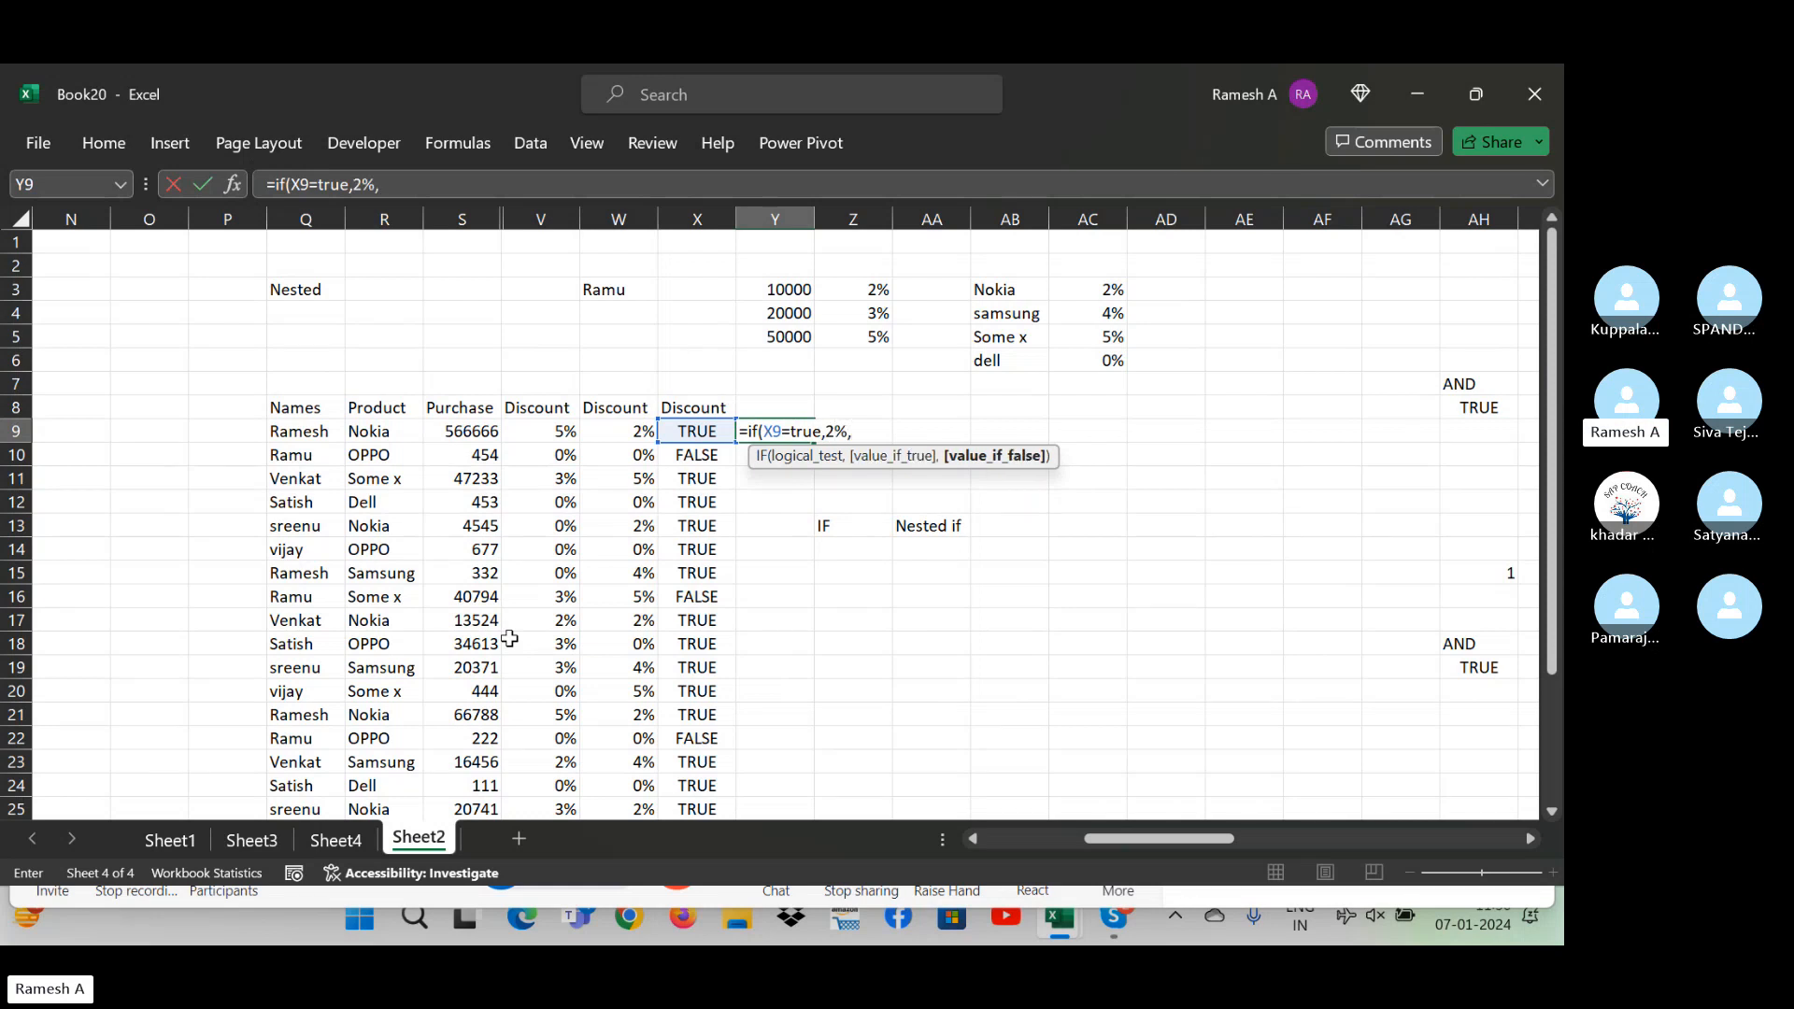
pyautogui.press('Return')
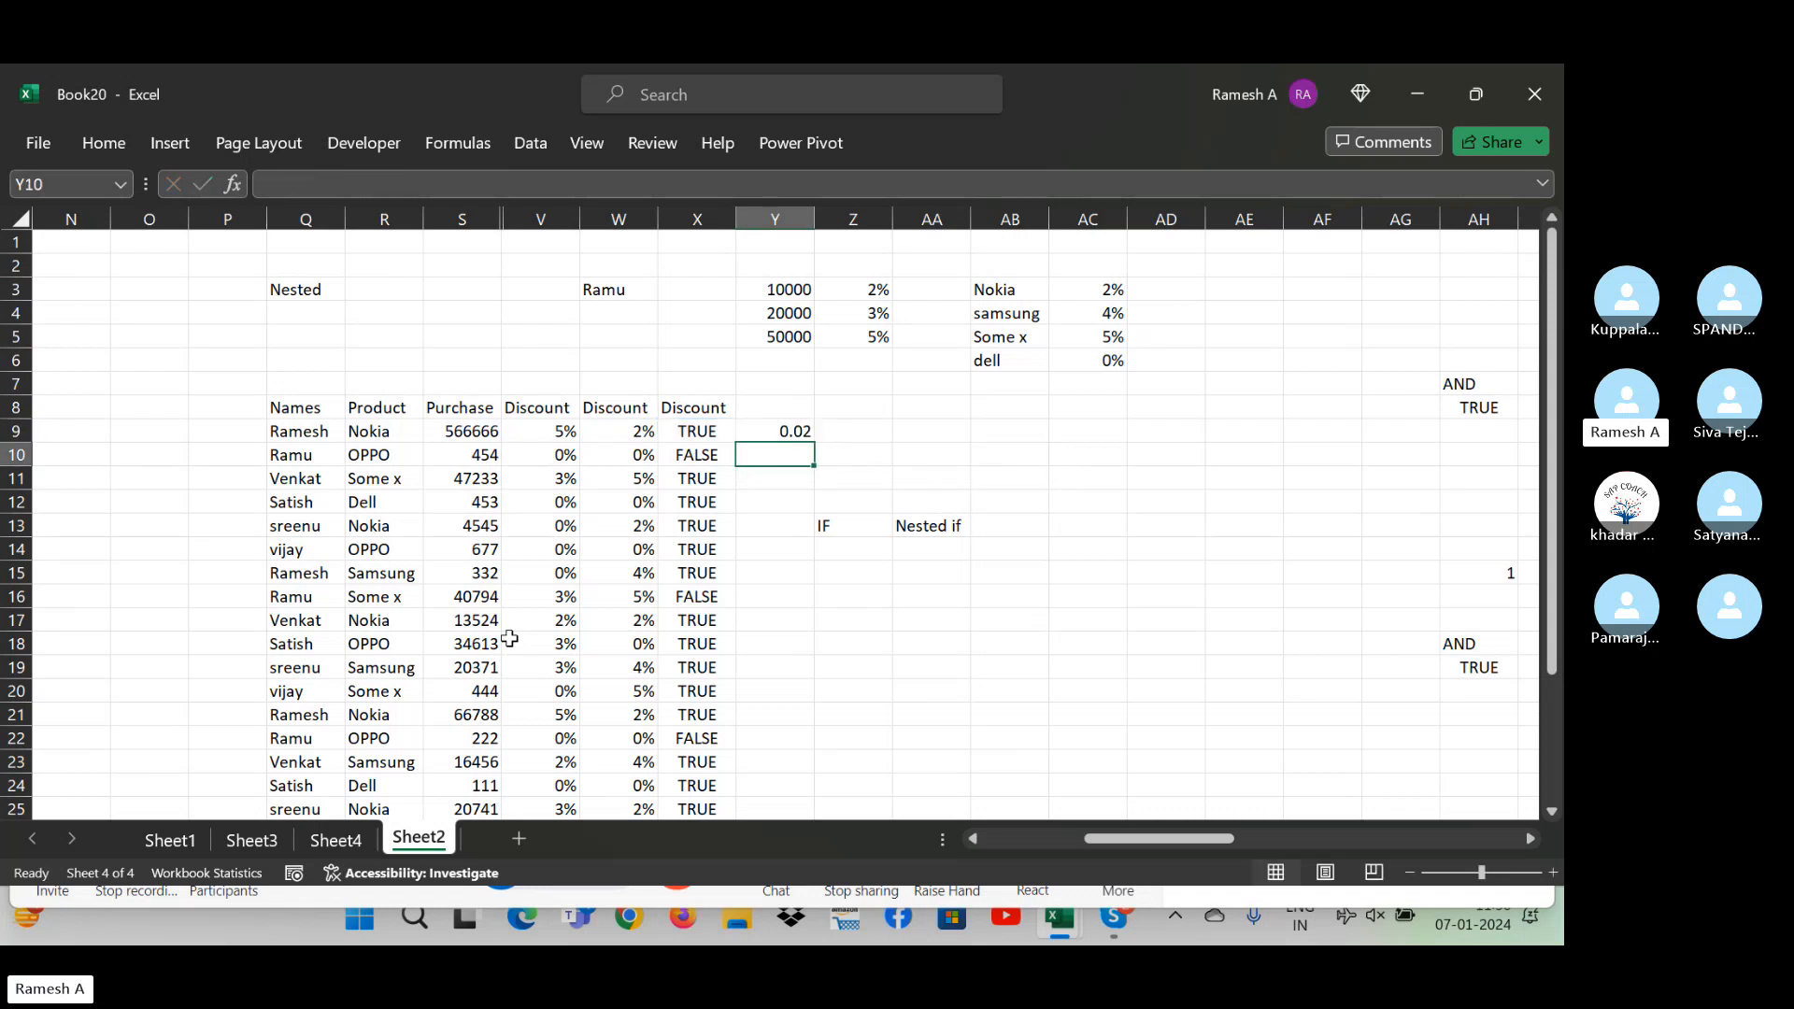
# - Fill the IF formula from Y9 down to row 32 beside the NOT results
pyautogui.press('Up')
pyautogui.press('Left')
pyautogui.hotkey('ctrl', 'Down')
pyautogui.press('Right')
pyautogui.hotkey('ctrl', 'shift', 'Up')
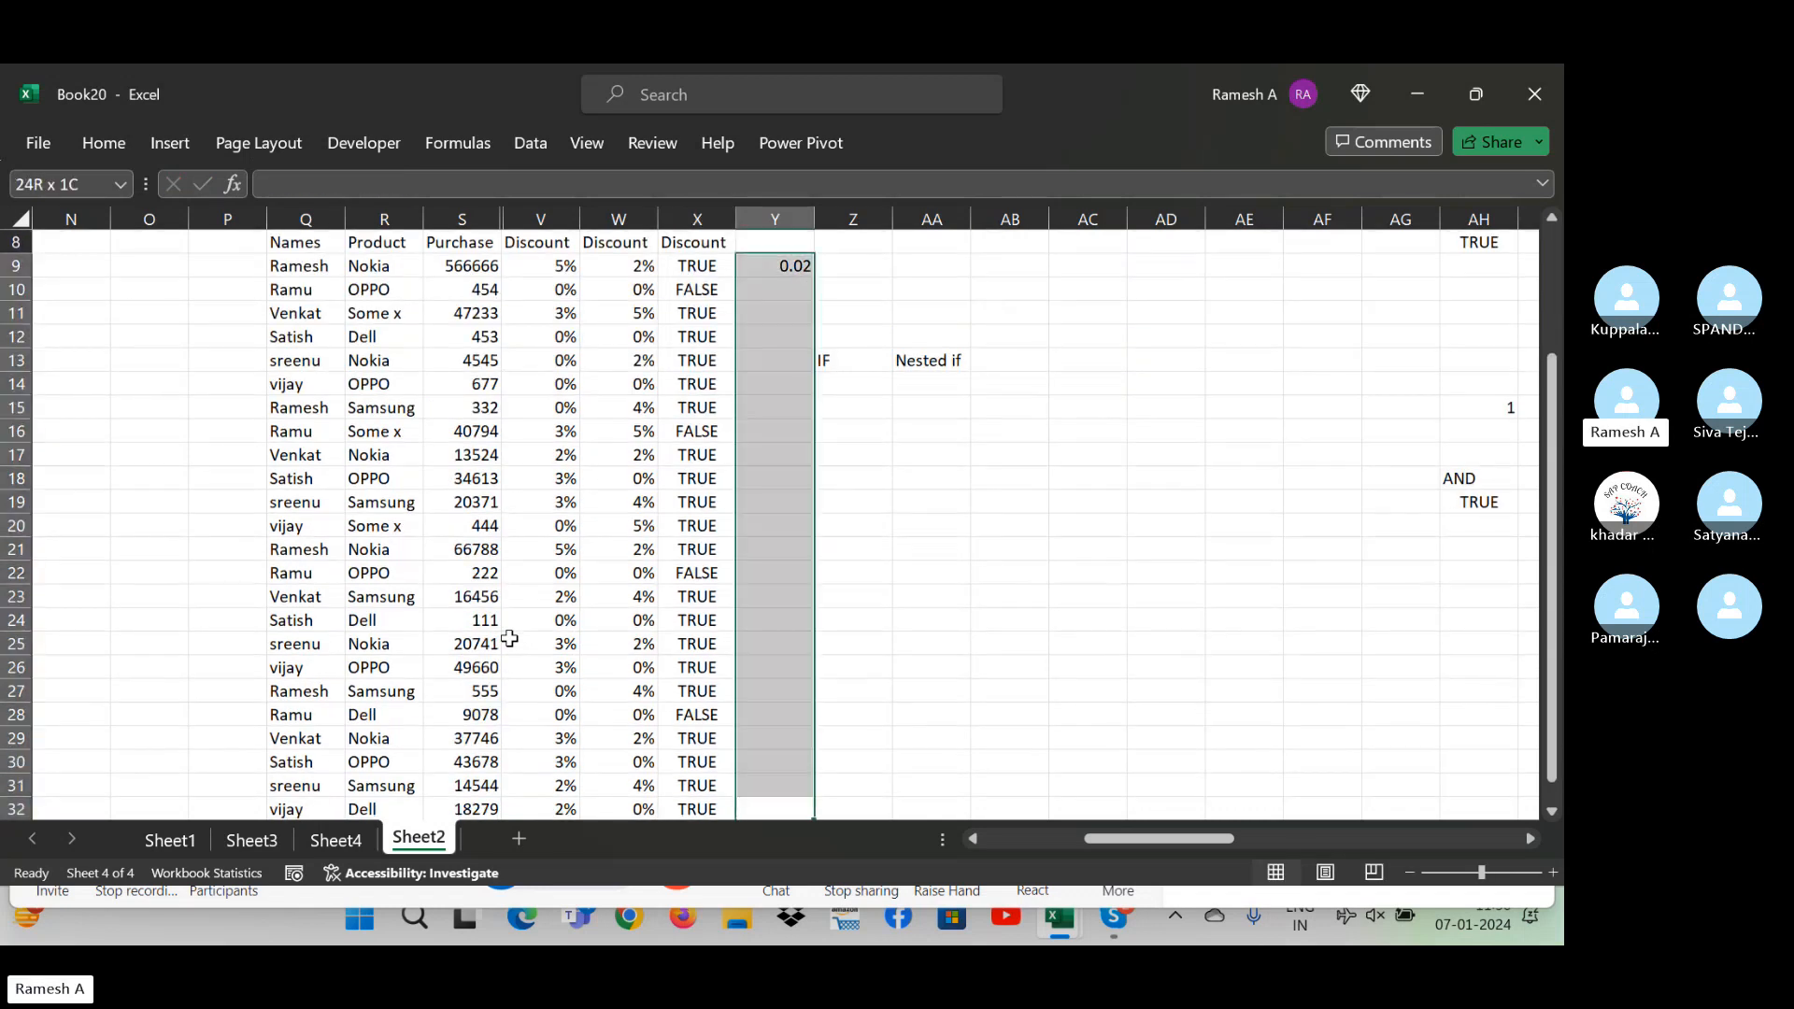
pyautogui.hotkey('ctrl', 'd')
# - Format the IF results in Y9:Y32 as percentages
pyautogui.press('Down')
pyautogui.hotkey('ctrl', 'Up')
pyautogui.hotkey('ctrl', 'Up')
pyautogui.hotkey('ctrl', 'Up')
pyautogui.press('Down')
pyautogui.press('Down')
pyautogui.press('Down')
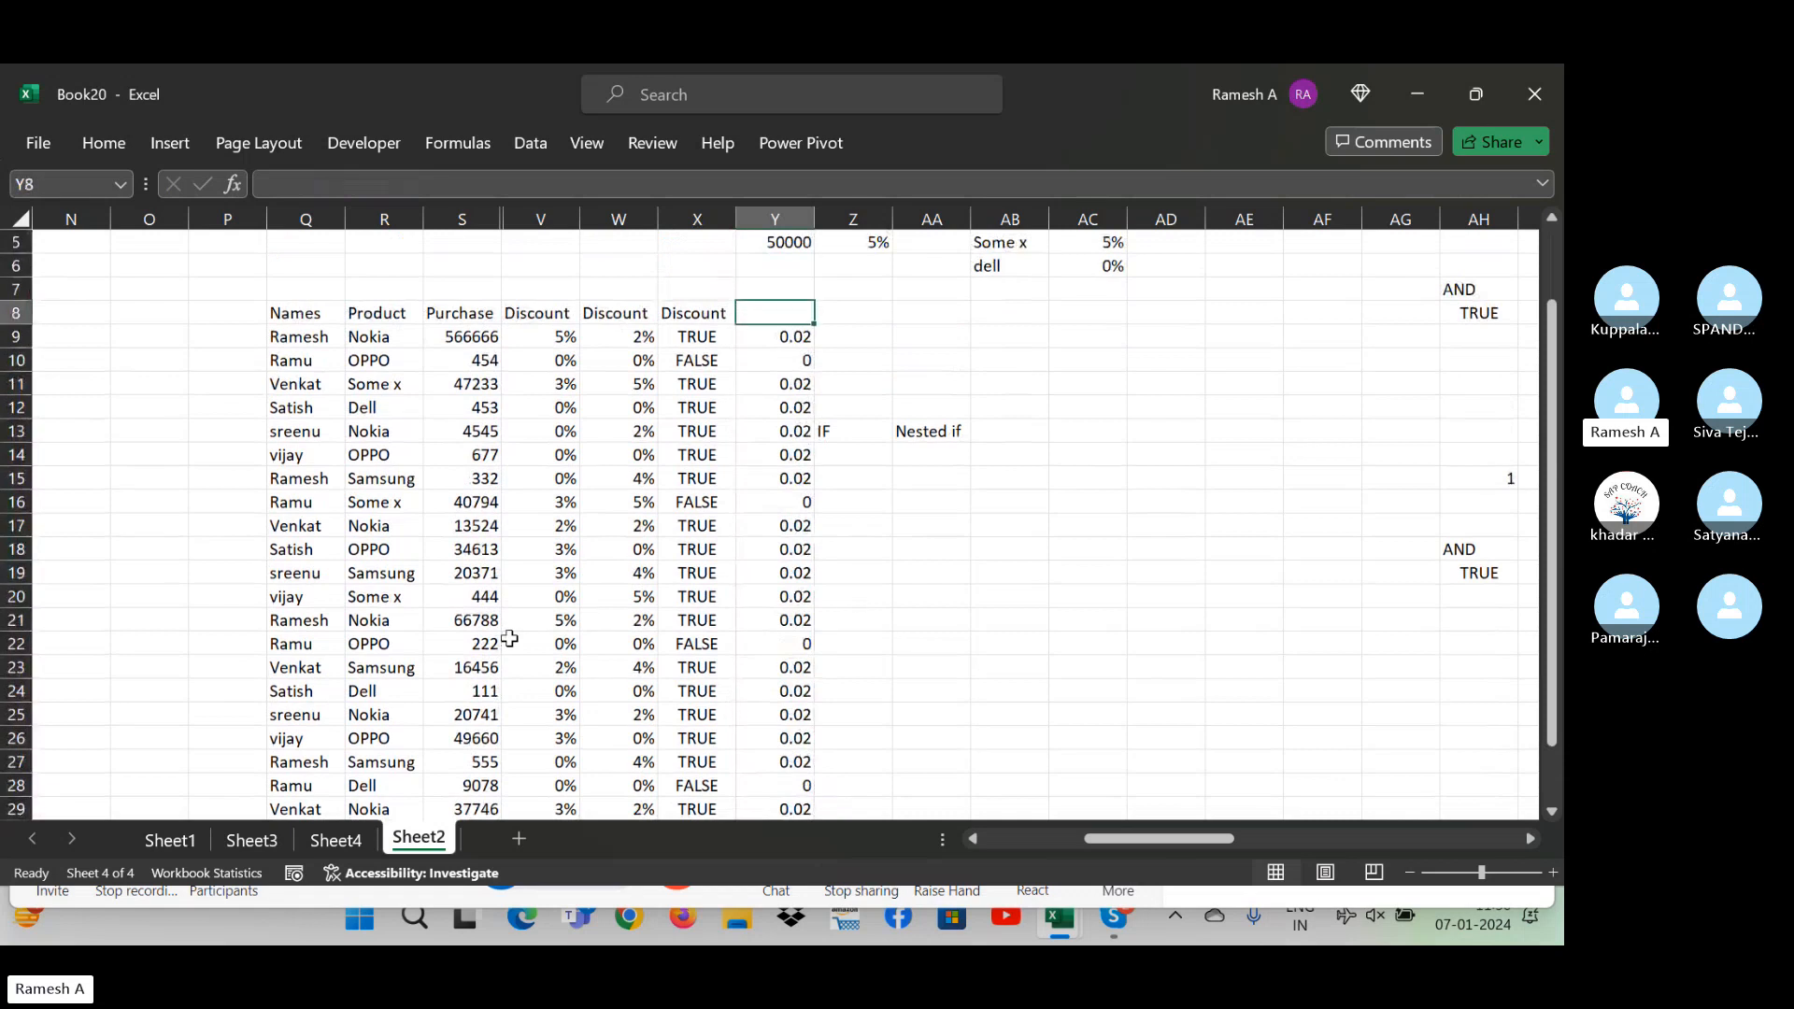
pyautogui.hotkey('shift', 'Down')
pyautogui.press('Down')
pyautogui.hotkey('ctrl', 'shift', 'Down')
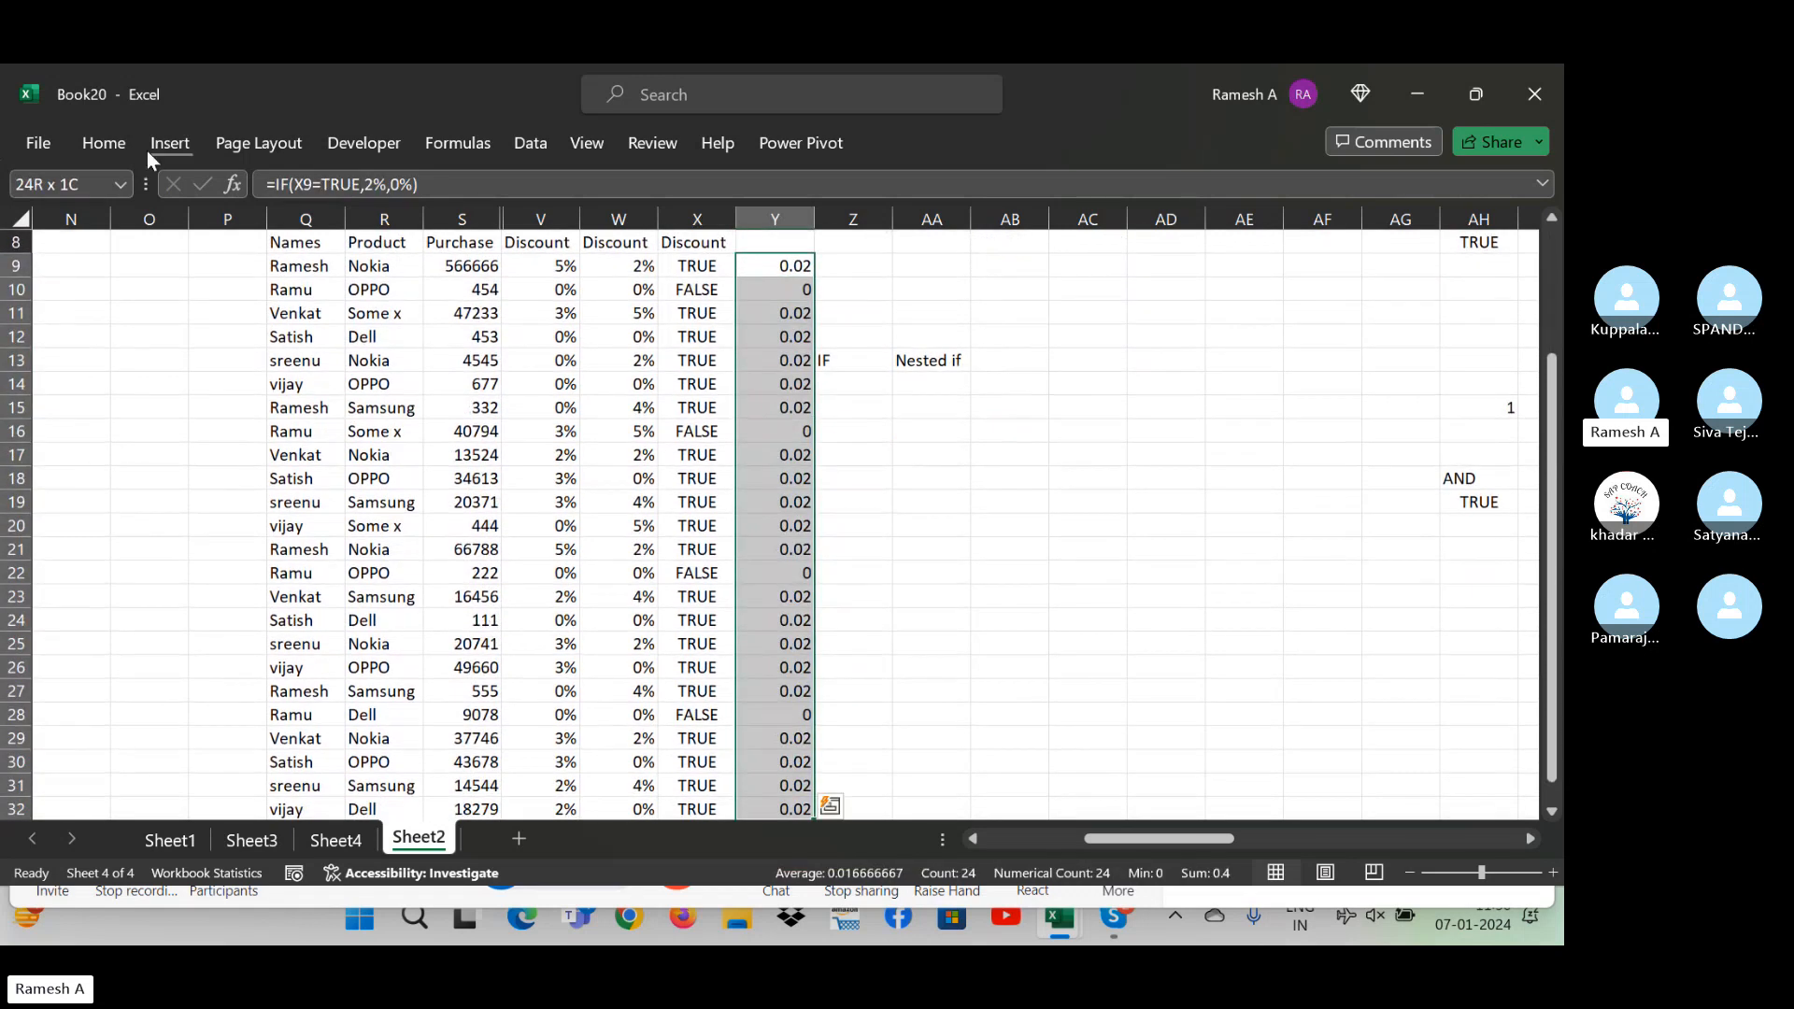
pyautogui.click(81, 142)
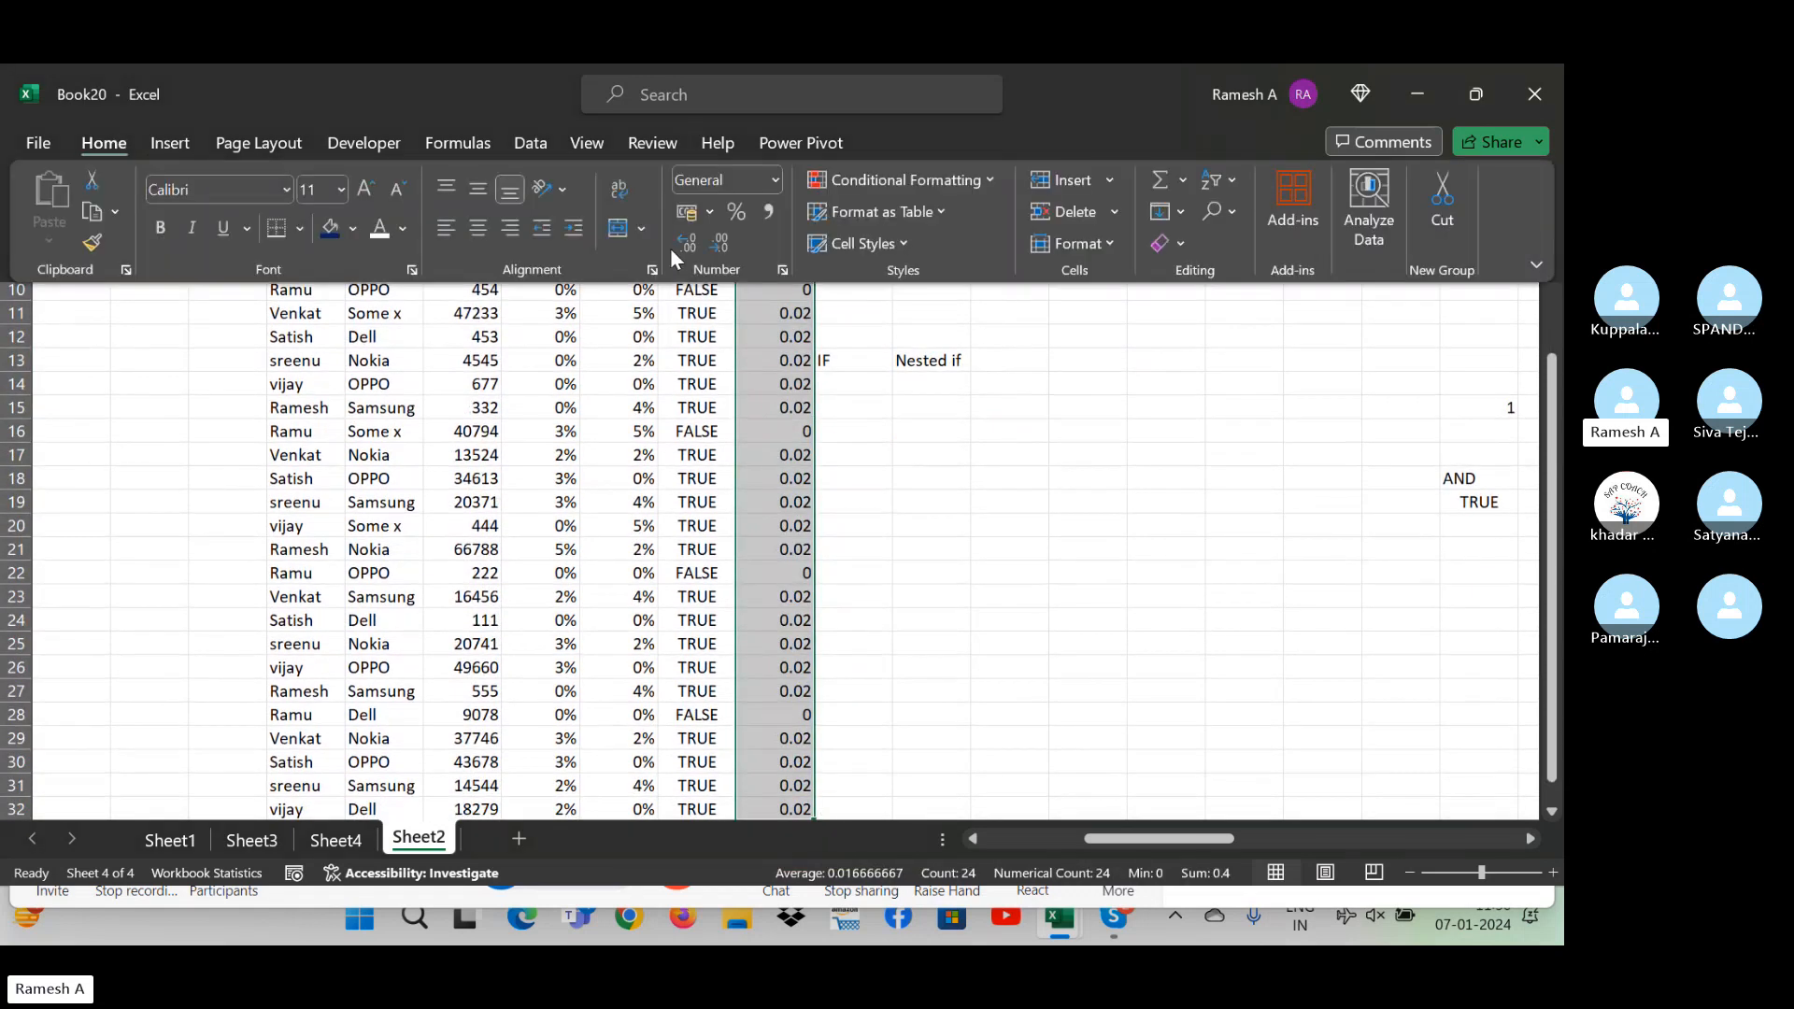
pyautogui.click(744, 211)
pyautogui.press('Up')
pyautogui.press('Up')
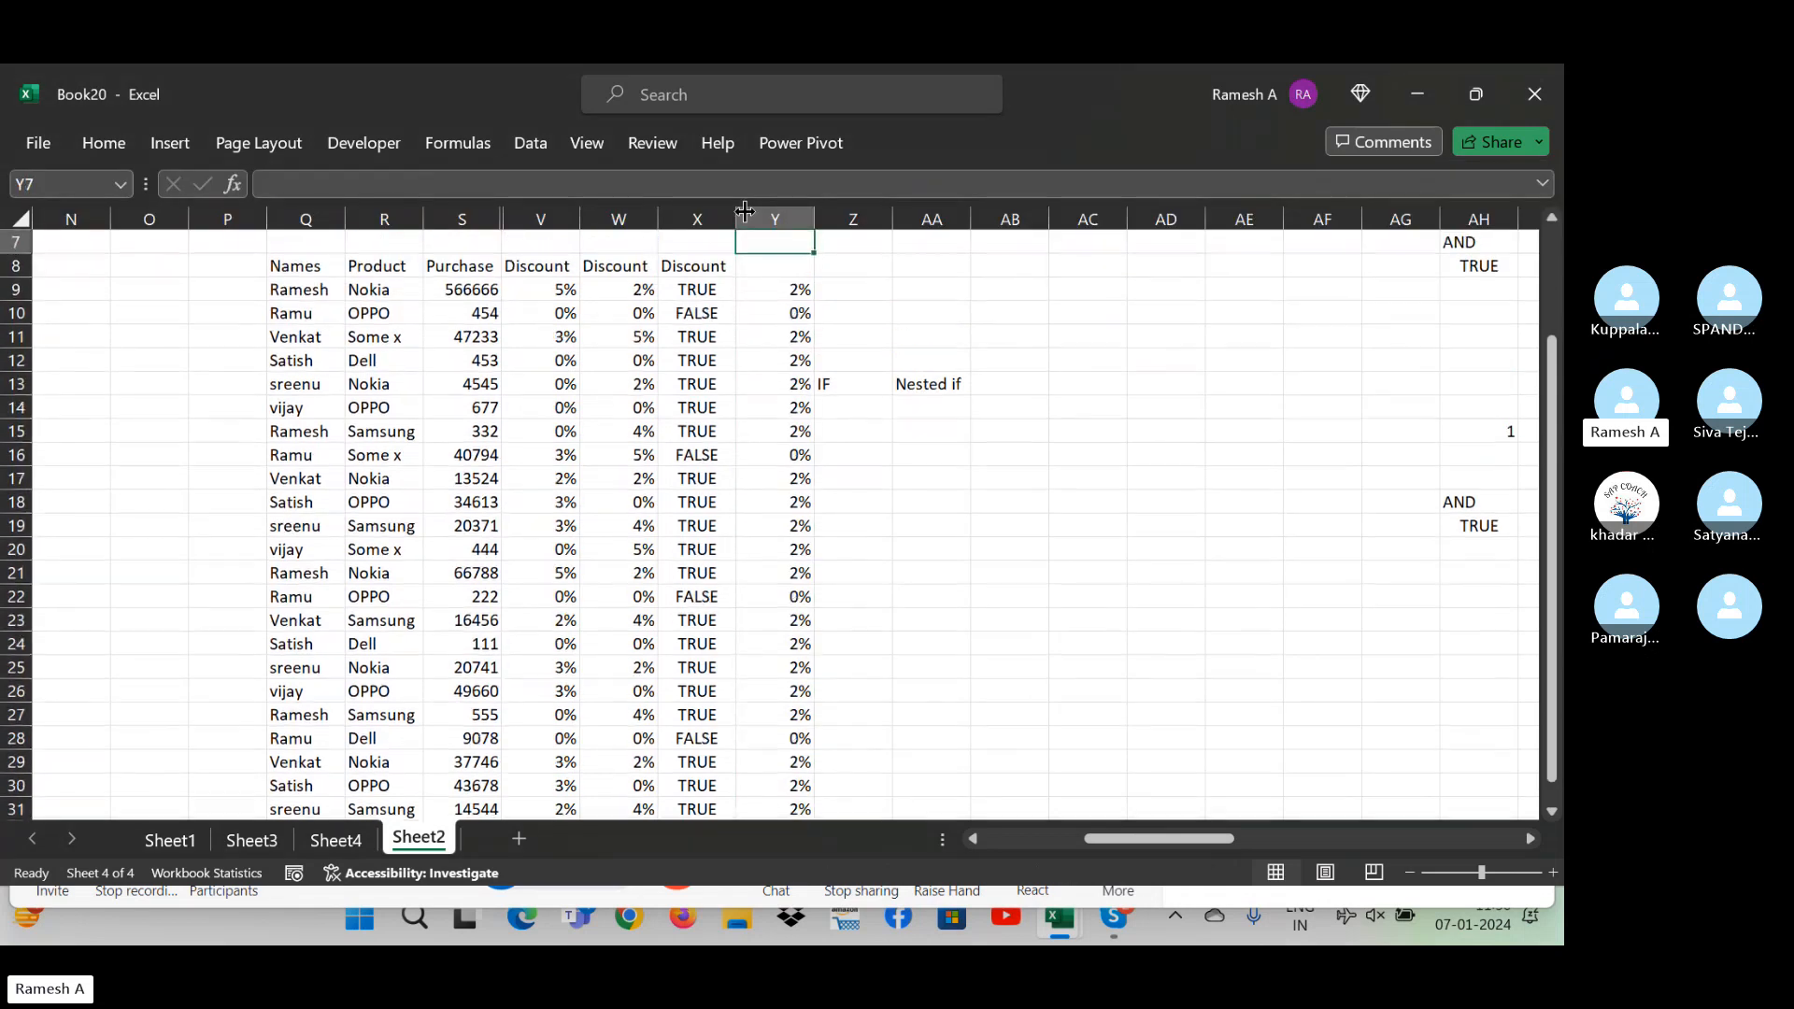
# - Compare the names, NOT results and IF discounts in rows 10 and 16 of the purchase table
pyautogui.press('Down')
pyautogui.press('Down')
pyautogui.press('Down')
pyautogui.press('Left')
pyautogui.press('Left')
pyautogui.press('Left')
pyautogui.press('Left')
pyautogui.press('Left')
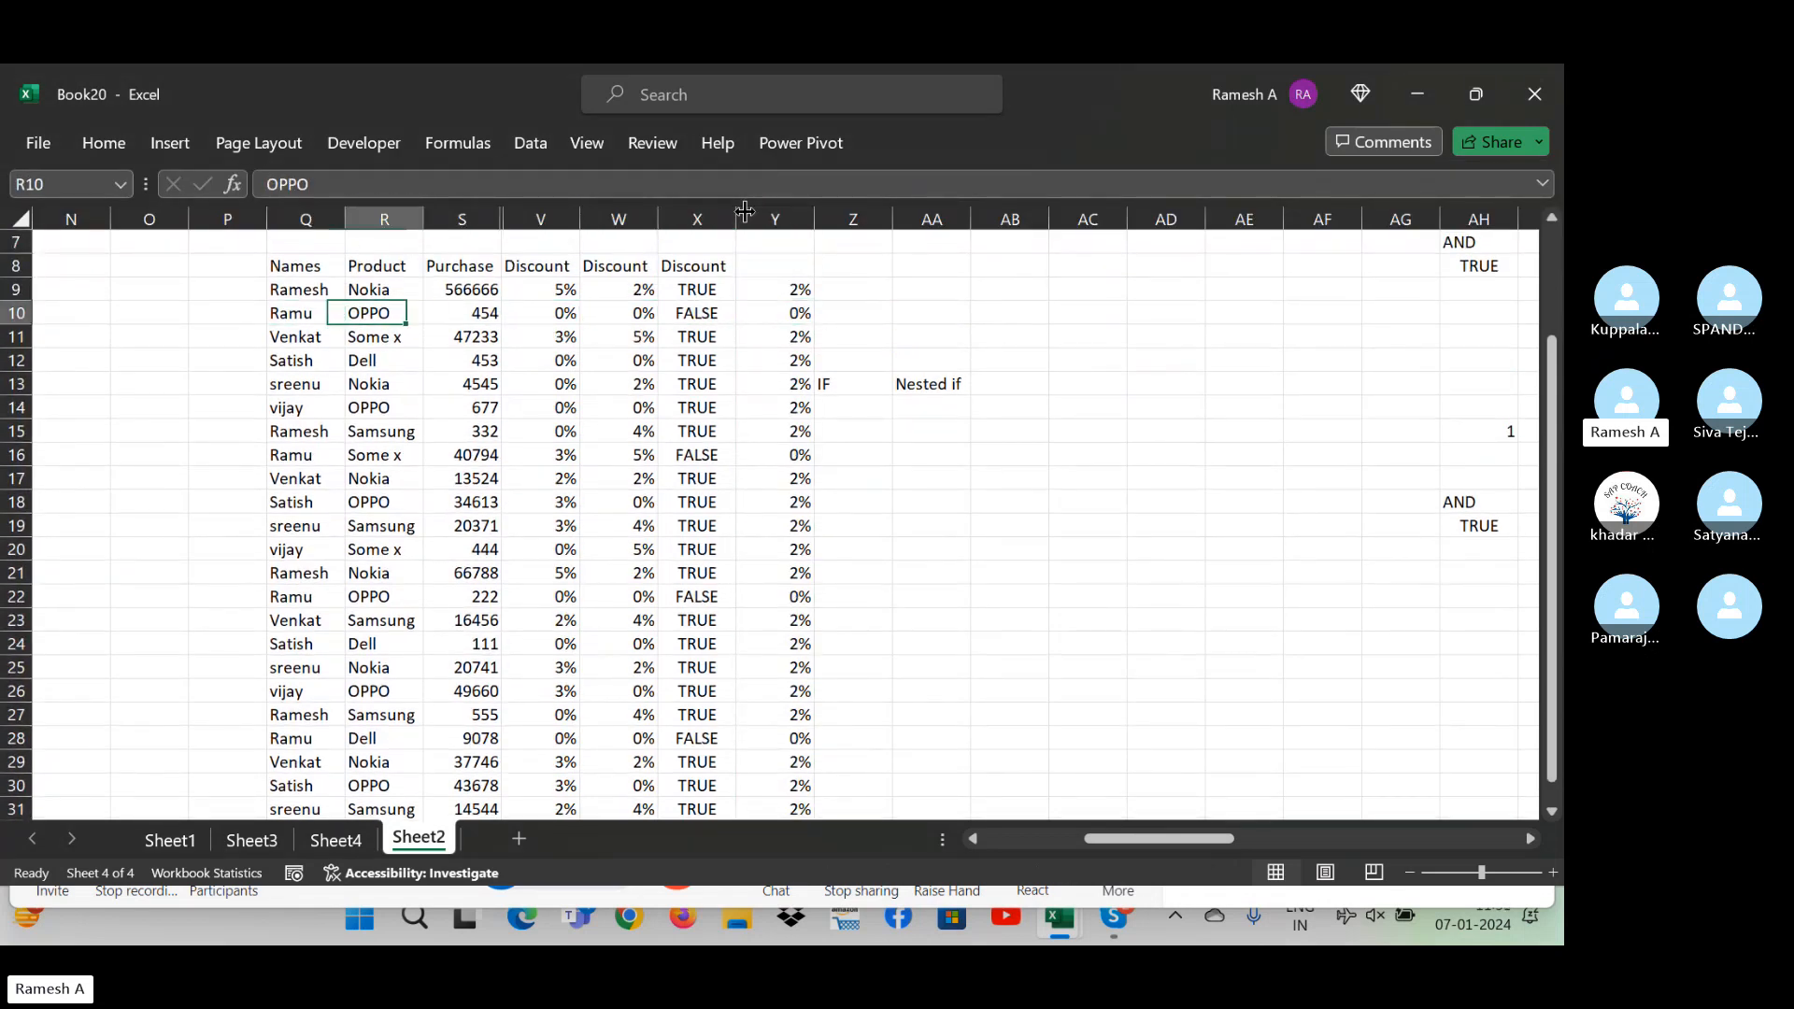
pyautogui.press('Right')
pyautogui.press('Right')
pyautogui.press('Right')
pyautogui.press('Right')
pyautogui.press('Right')
pyautogui.press('Down')
pyautogui.press('Down')
pyautogui.press('Down')
pyautogui.press('Down')
pyautogui.press('Down')
pyautogui.press('Down')
pyautogui.press('Left')
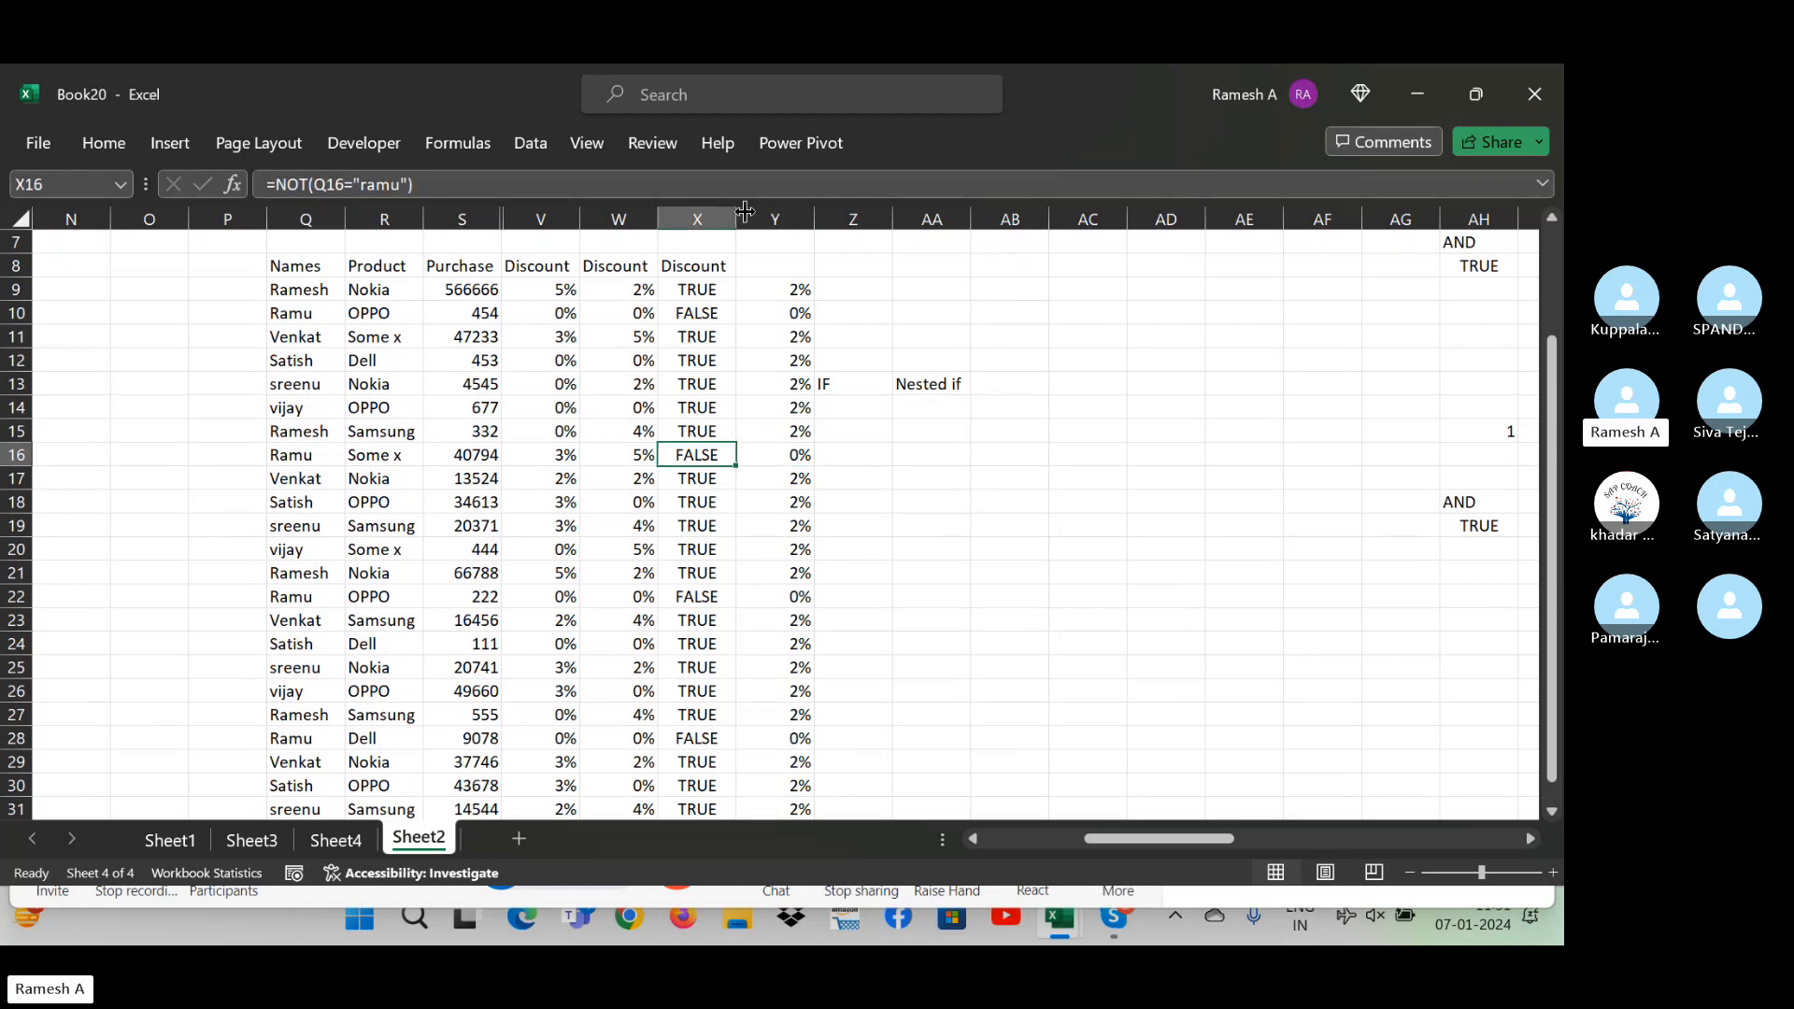
pyautogui.press('Left')
pyautogui.press('Left')
pyautogui.press('Left')
pyautogui.press('Left')
pyautogui.press('Left')
pyautogui.press('Right')
pyautogui.press('Right')
pyautogui.press('Right')
pyautogui.press('Right')
pyautogui.press('Right')
pyautogui.press('Right')
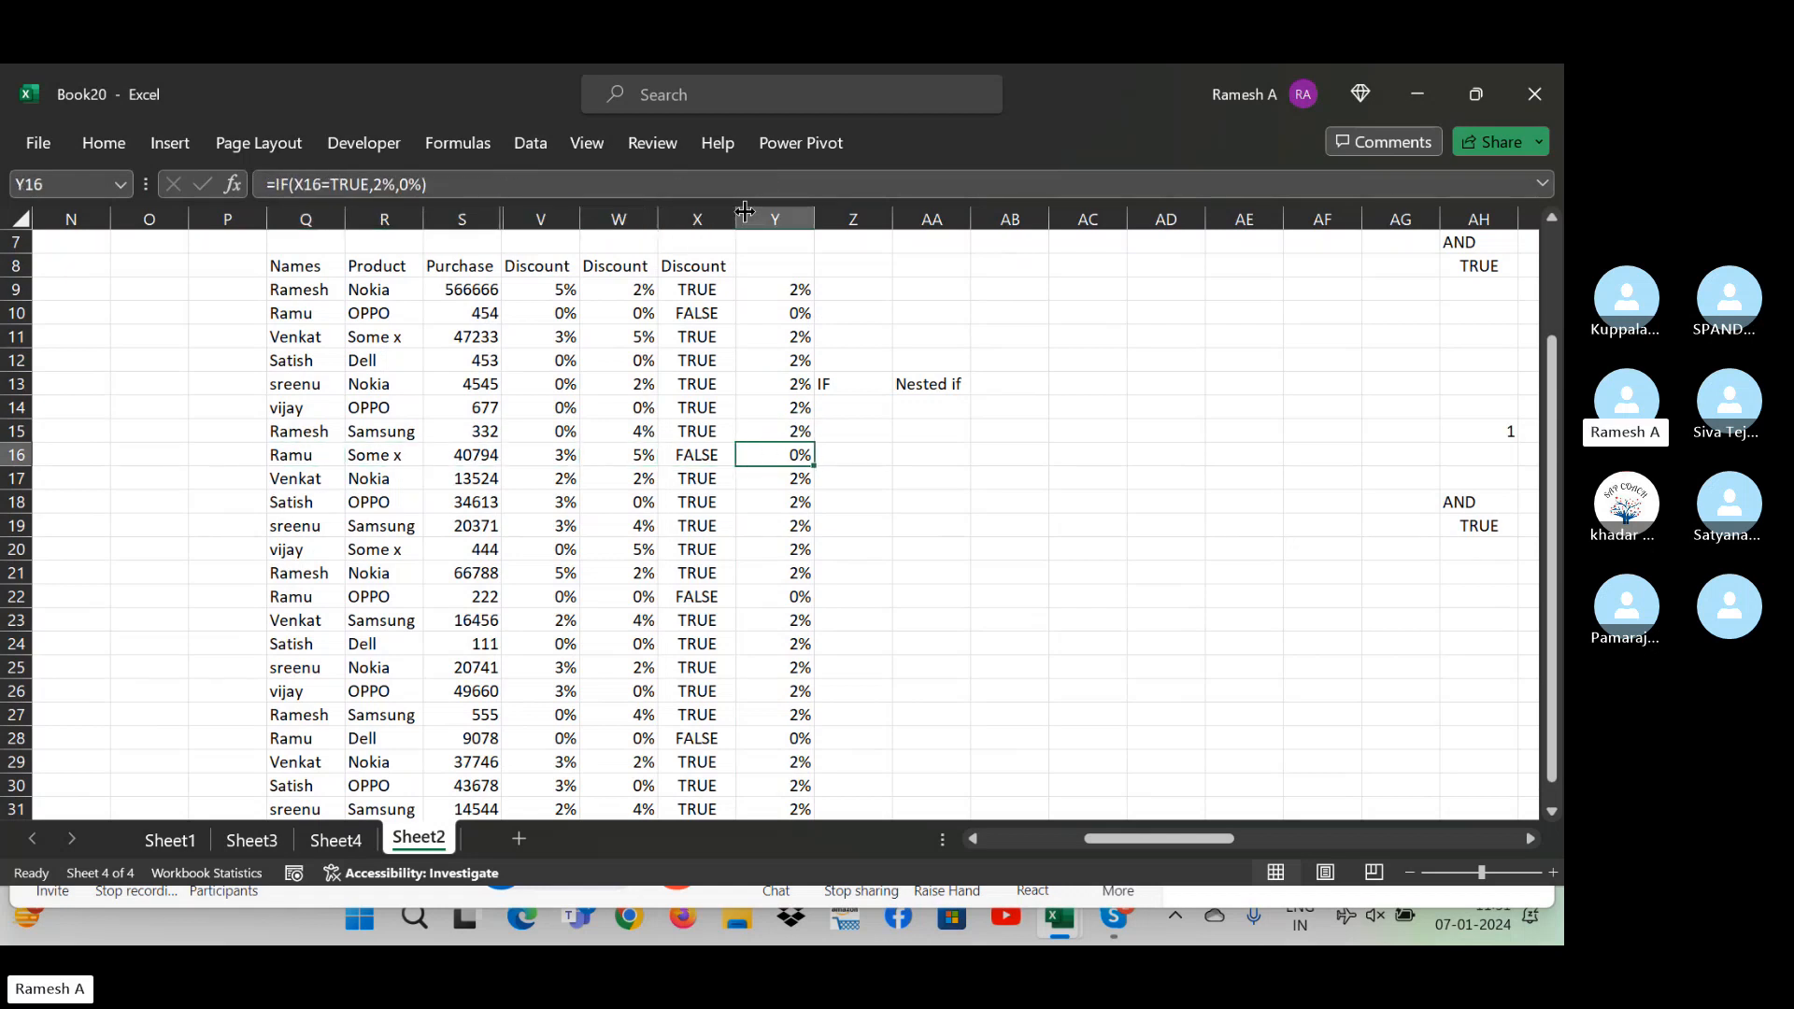
# - Look over the AND, OR and NOT examples in columns AH to AL beyond the purchase table
pyautogui.press('Up')
pyautogui.press('Up')
pyautogui.press('Up')
pyautogui.press('Up')
pyautogui.press('Up')
pyautogui.press('Up')
pyautogui.press('Up')
pyautogui.press('Up')
pyautogui.press('Up')
pyautogui.press('Up')
pyautogui.press('Up')
pyautogui.press('Up')
pyautogui.press('Up')
pyautogui.press('Up')
pyautogui.press('Up')
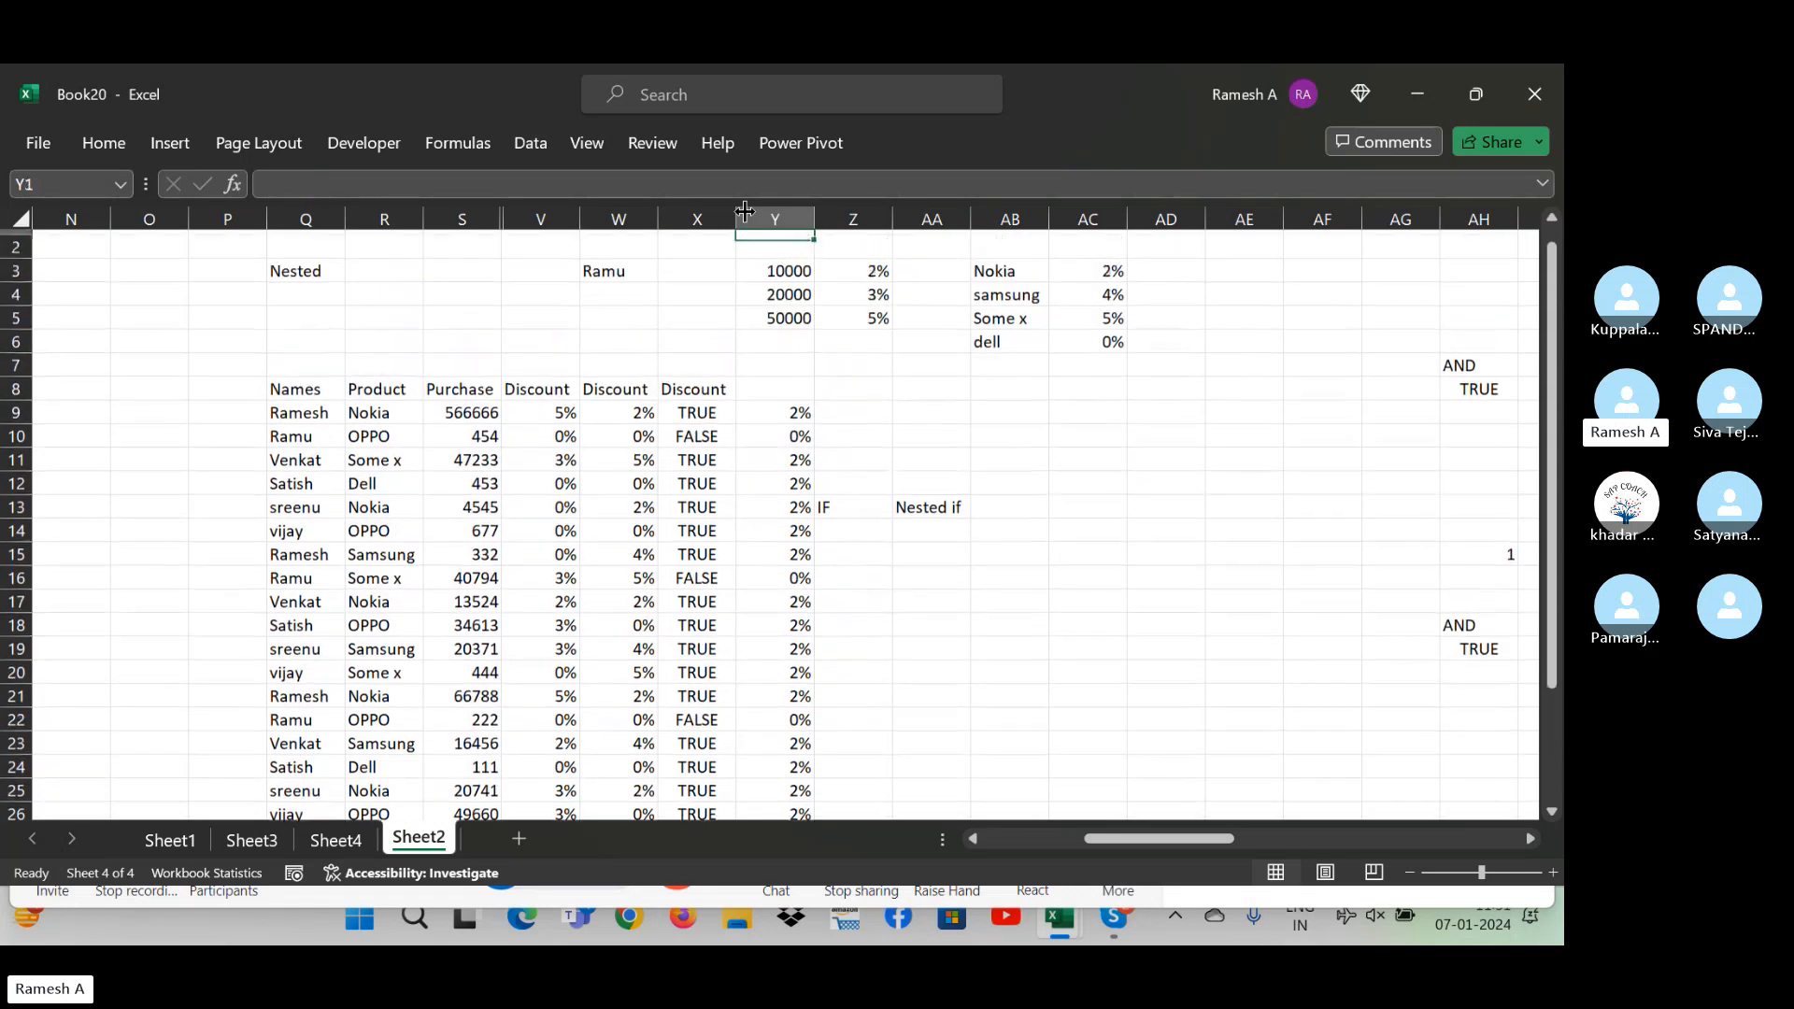
pyautogui.press('Right')
pyautogui.press('Right')
pyautogui.press('Right')
pyautogui.press('Right')
pyautogui.press('Right')
pyautogui.press('Right')
pyautogui.press('Right')
pyautogui.press('Right')
pyautogui.press('Right')
pyautogui.press('Right')
pyautogui.press('Right')
pyautogui.press('Right')
pyautogui.press('Right')
pyautogui.press('Right')
pyautogui.press('Right')
pyautogui.press('Right')
pyautogui.press('Right')
pyautogui.press('Right')
pyautogui.press('Right')
pyautogui.press('Right')
pyautogui.press('Right')
pyautogui.press('Right')
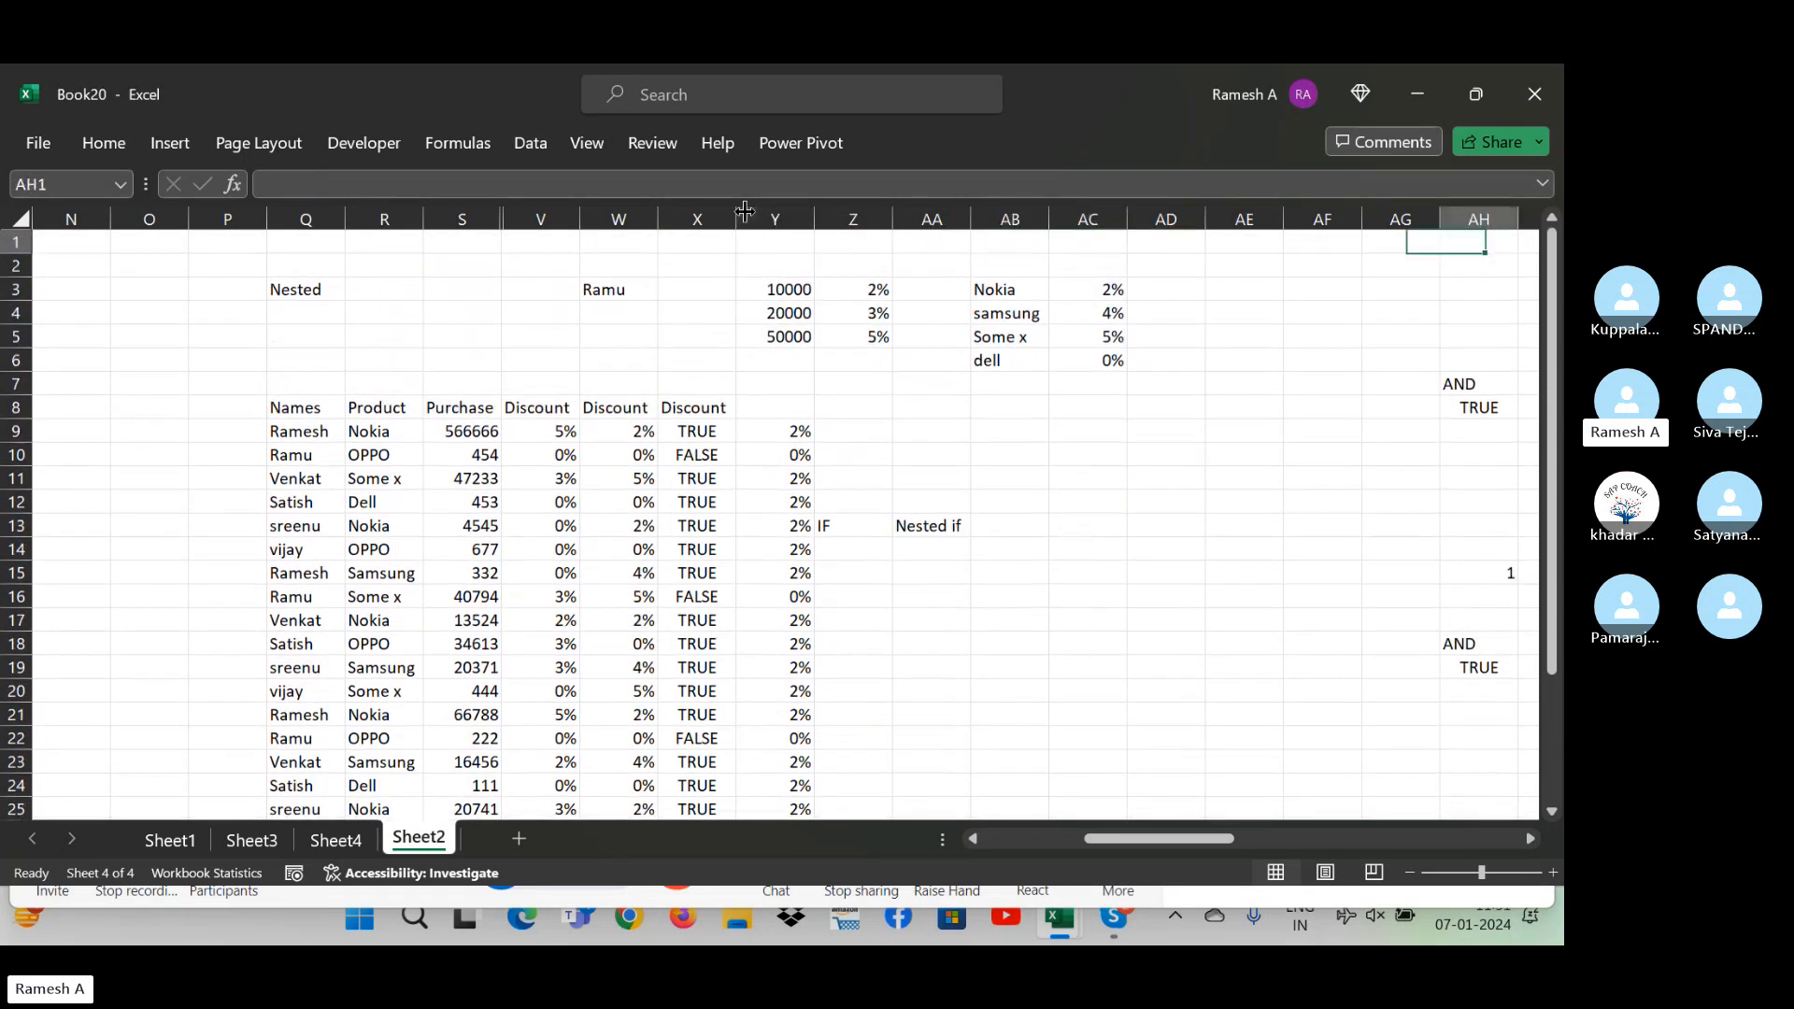
pyautogui.press('Left')
pyautogui.press('Left')
pyautogui.press('Left')
pyautogui.press('Left')
pyautogui.press('Left')
pyautogui.press('Left')
pyautogui.press('Left')
pyautogui.press('Left')
pyautogui.press('Left')
pyautogui.press('Left')
pyautogui.press('Left')
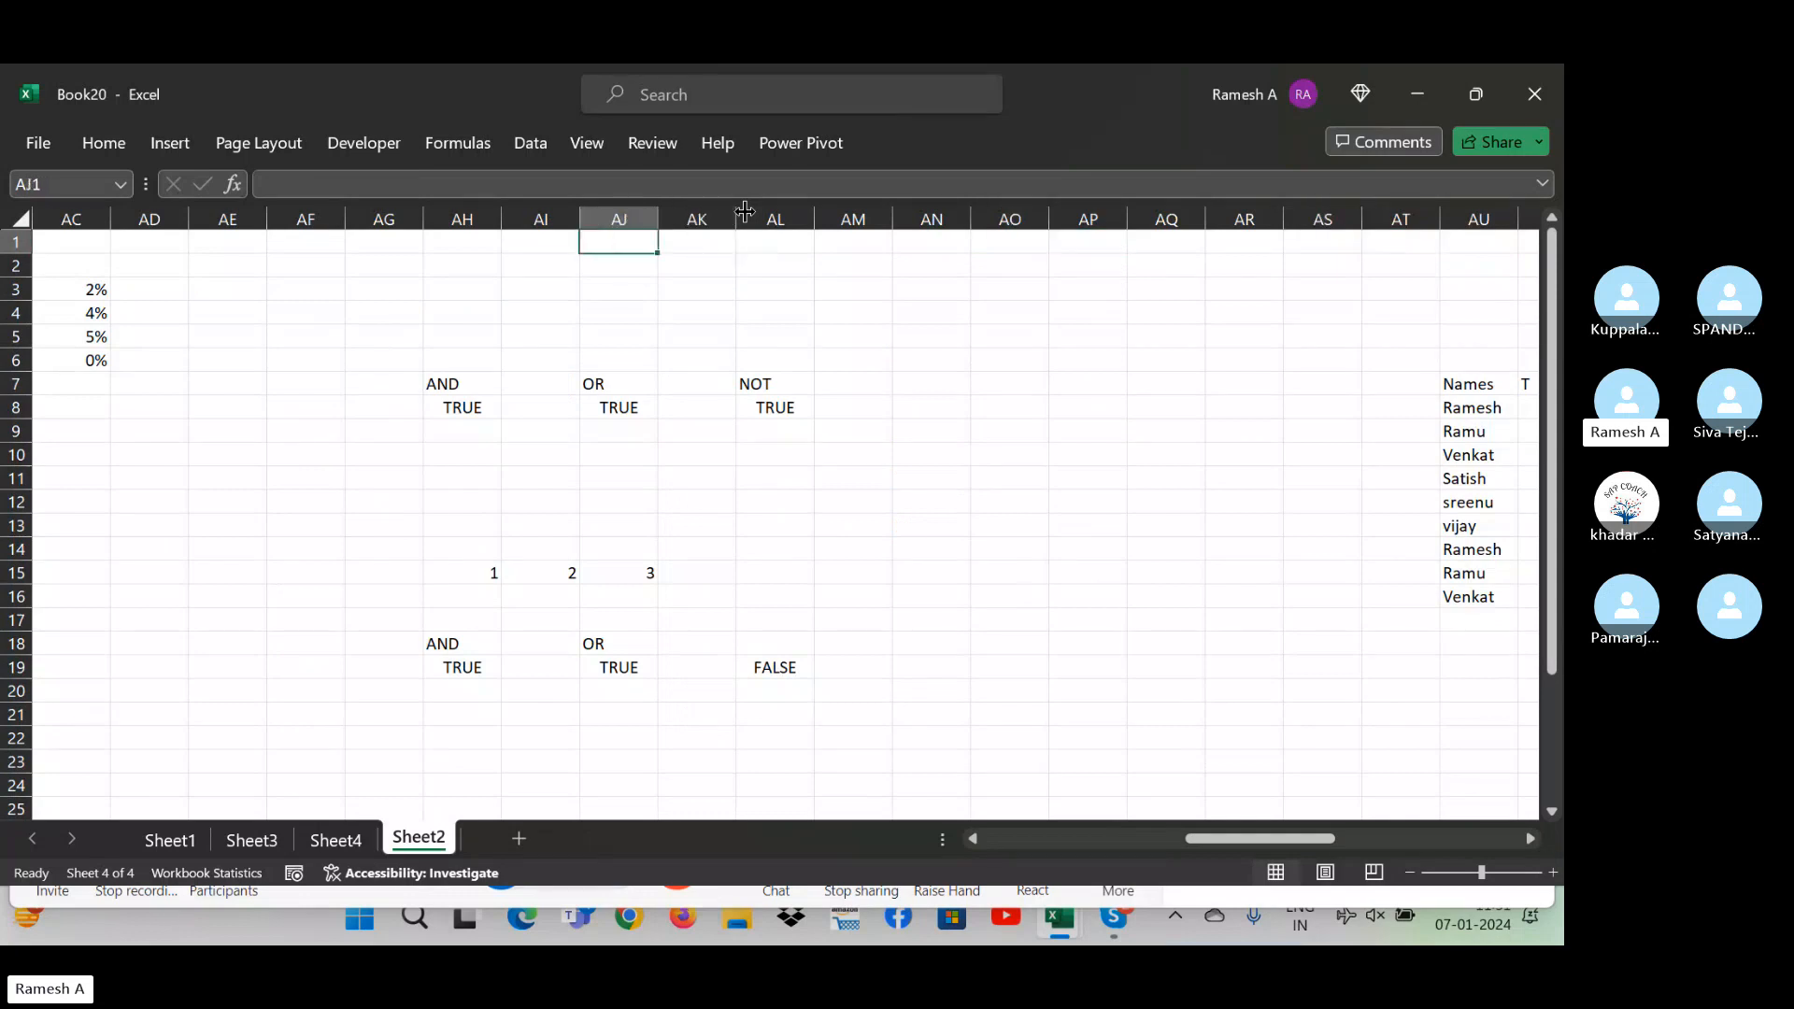
pyautogui.press('Right')
pyautogui.press('Right')
pyautogui.press('Right')
pyautogui.press('Right')
pyautogui.press('Right')
pyautogui.press('Right')
pyautogui.press('Right')
pyautogui.press('Right')
pyautogui.press('Right')
pyautogui.press('Right')
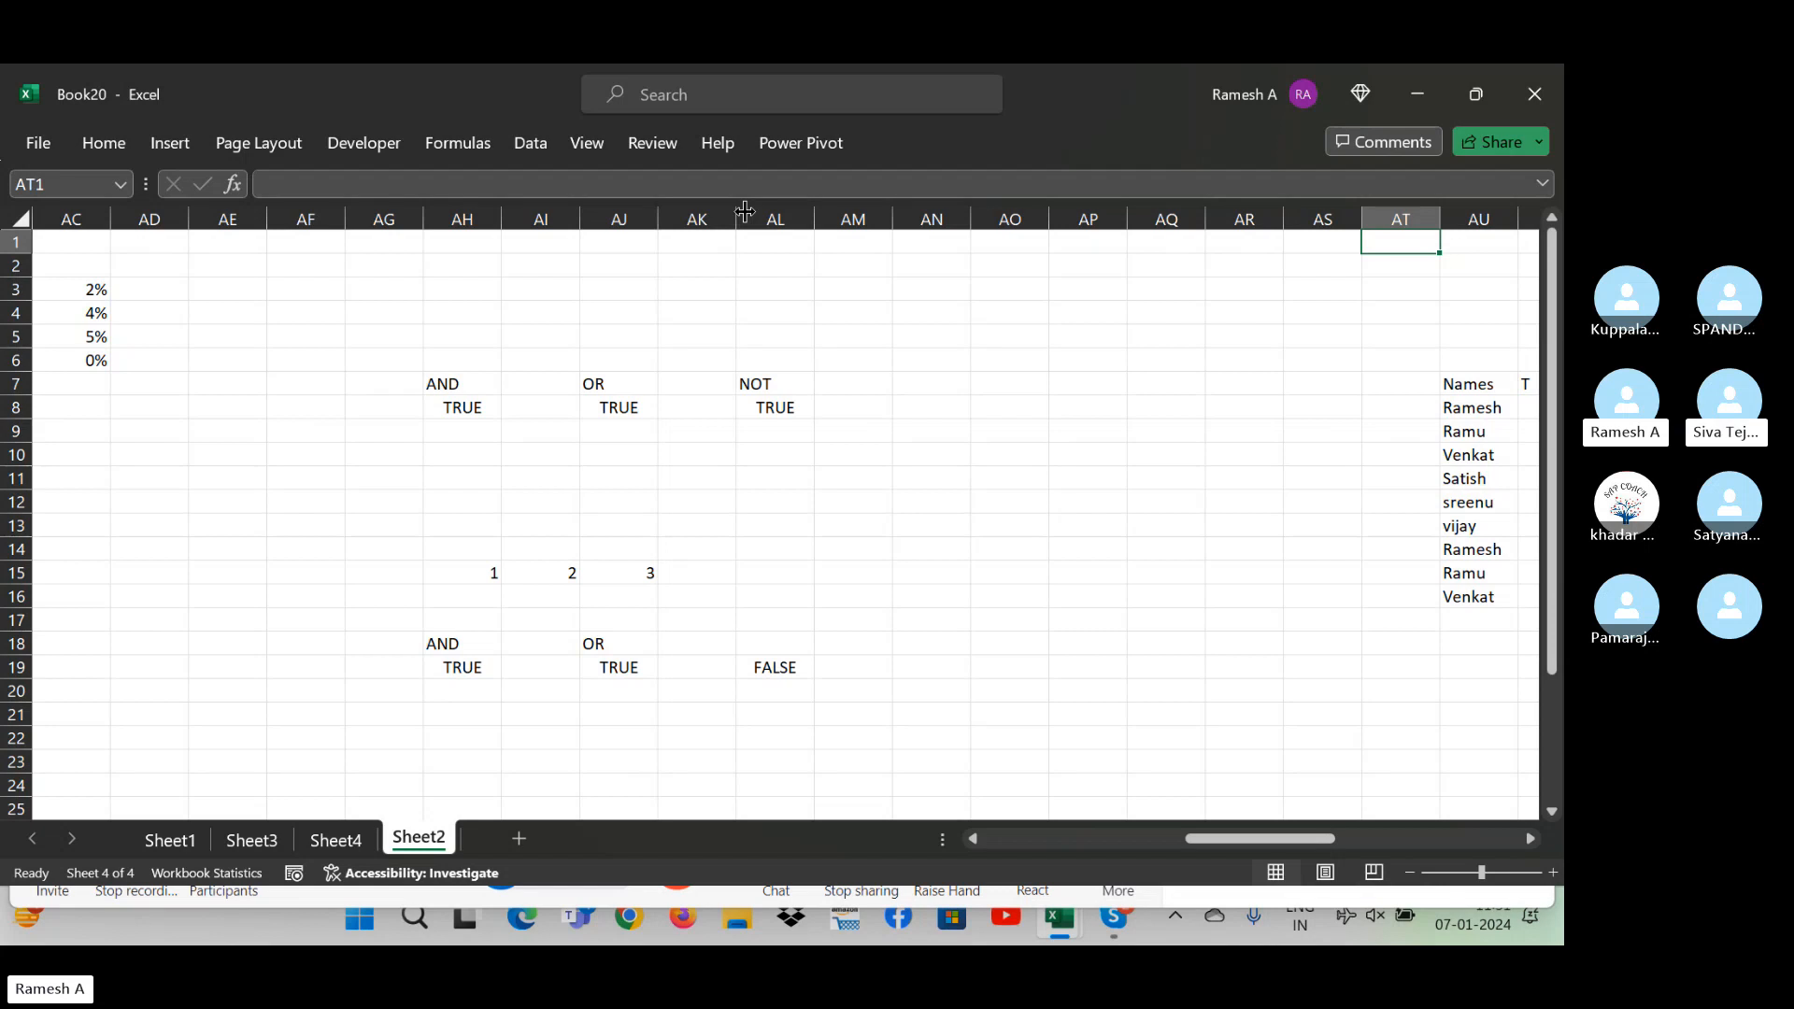
pyautogui.click(780, 450)
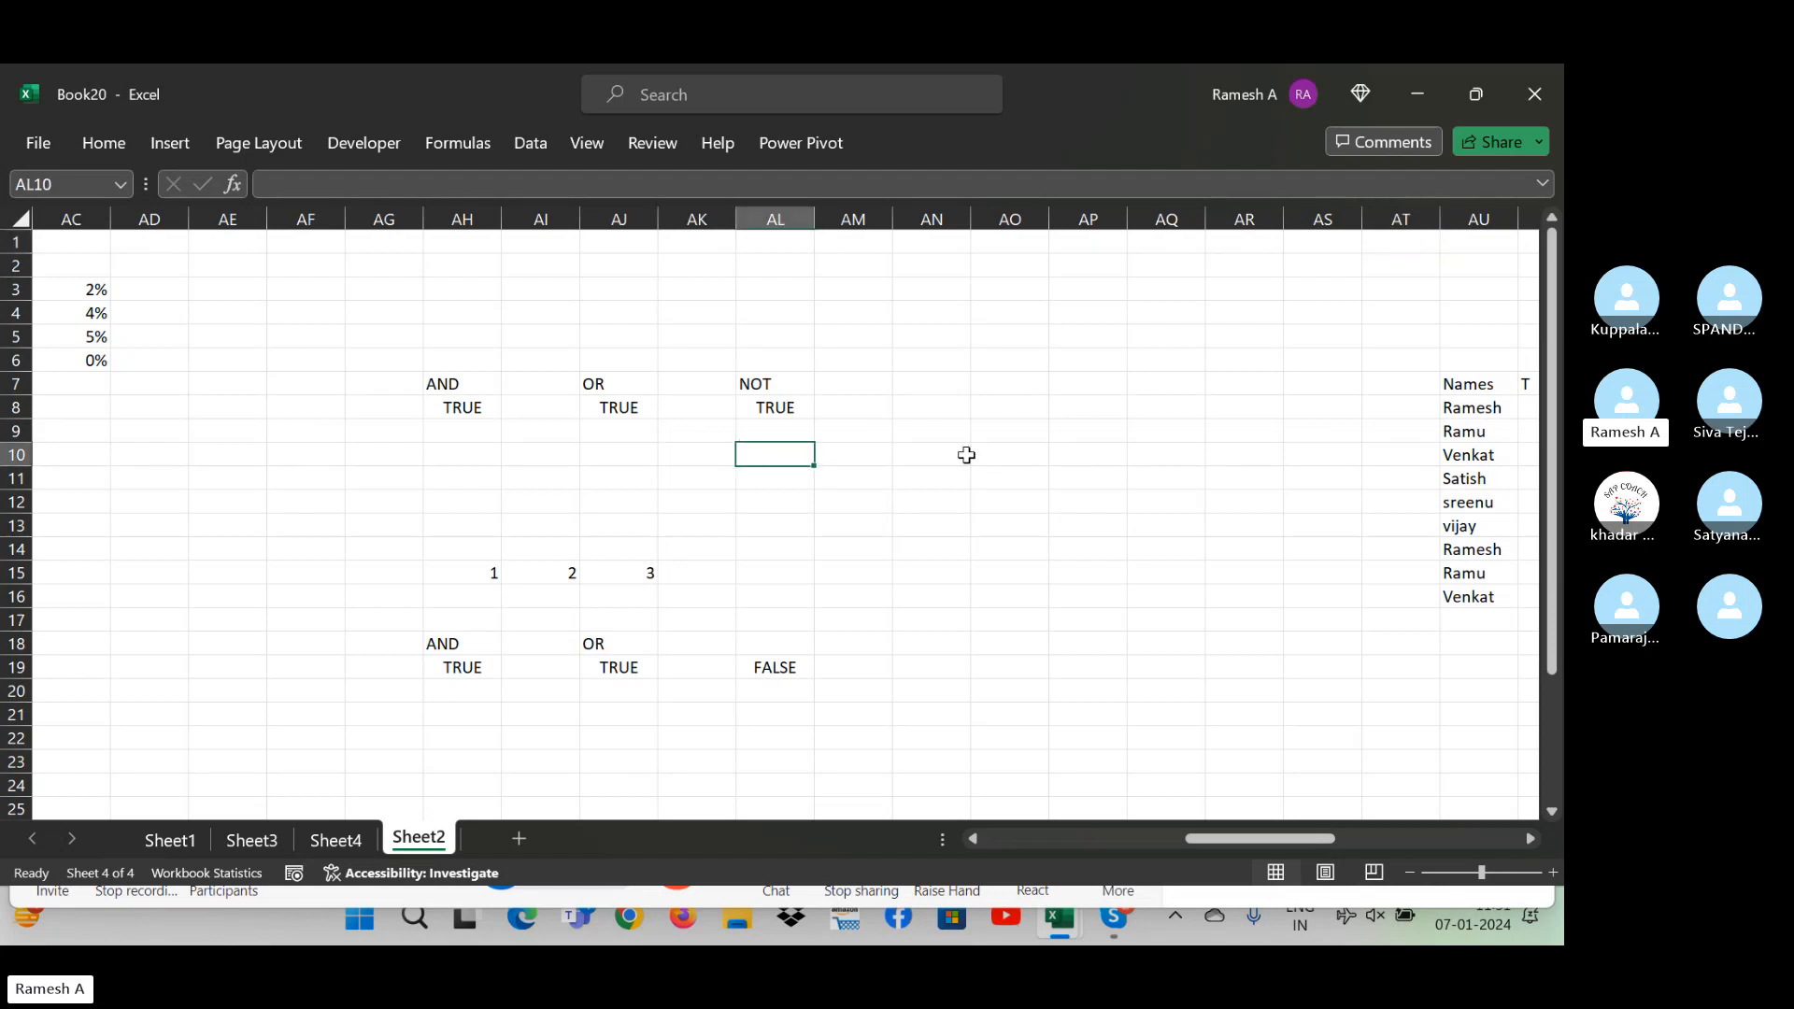
pyautogui.click(971, 454)
pyautogui.click(912, 409)
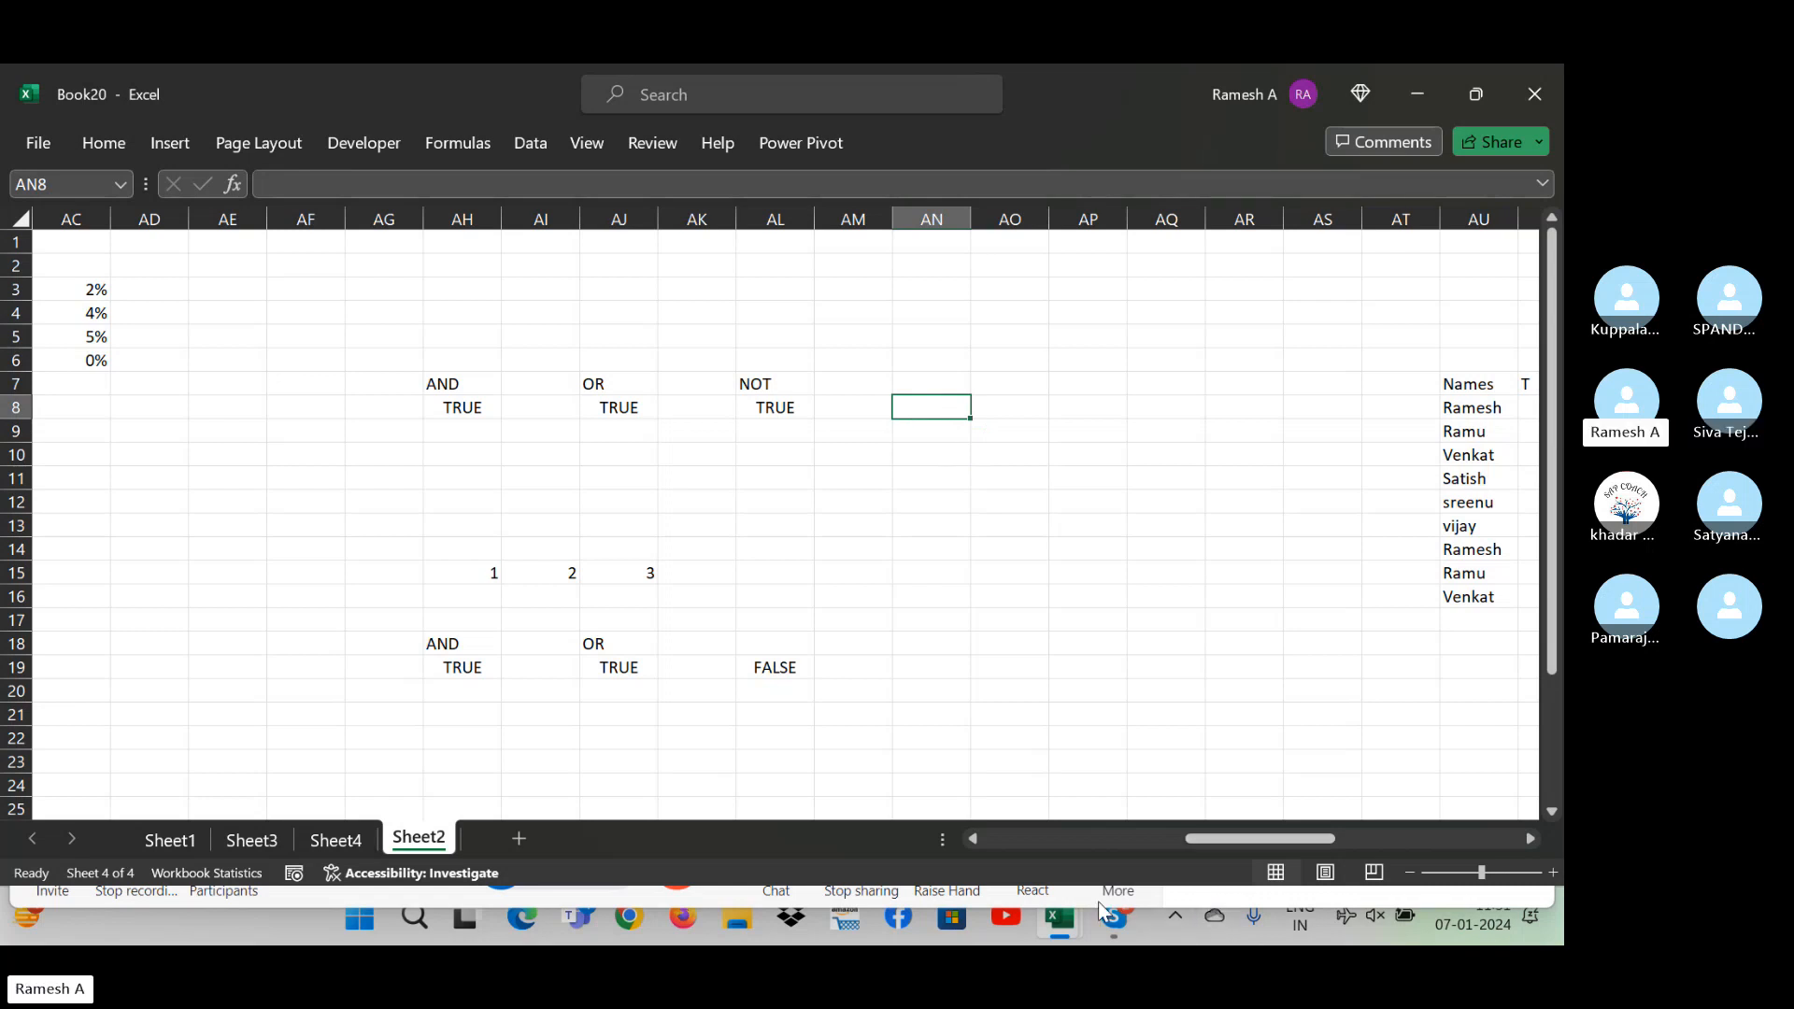
# - Switch to the Skype call and unmute the computer's speakers
pyautogui.click(1119, 920)
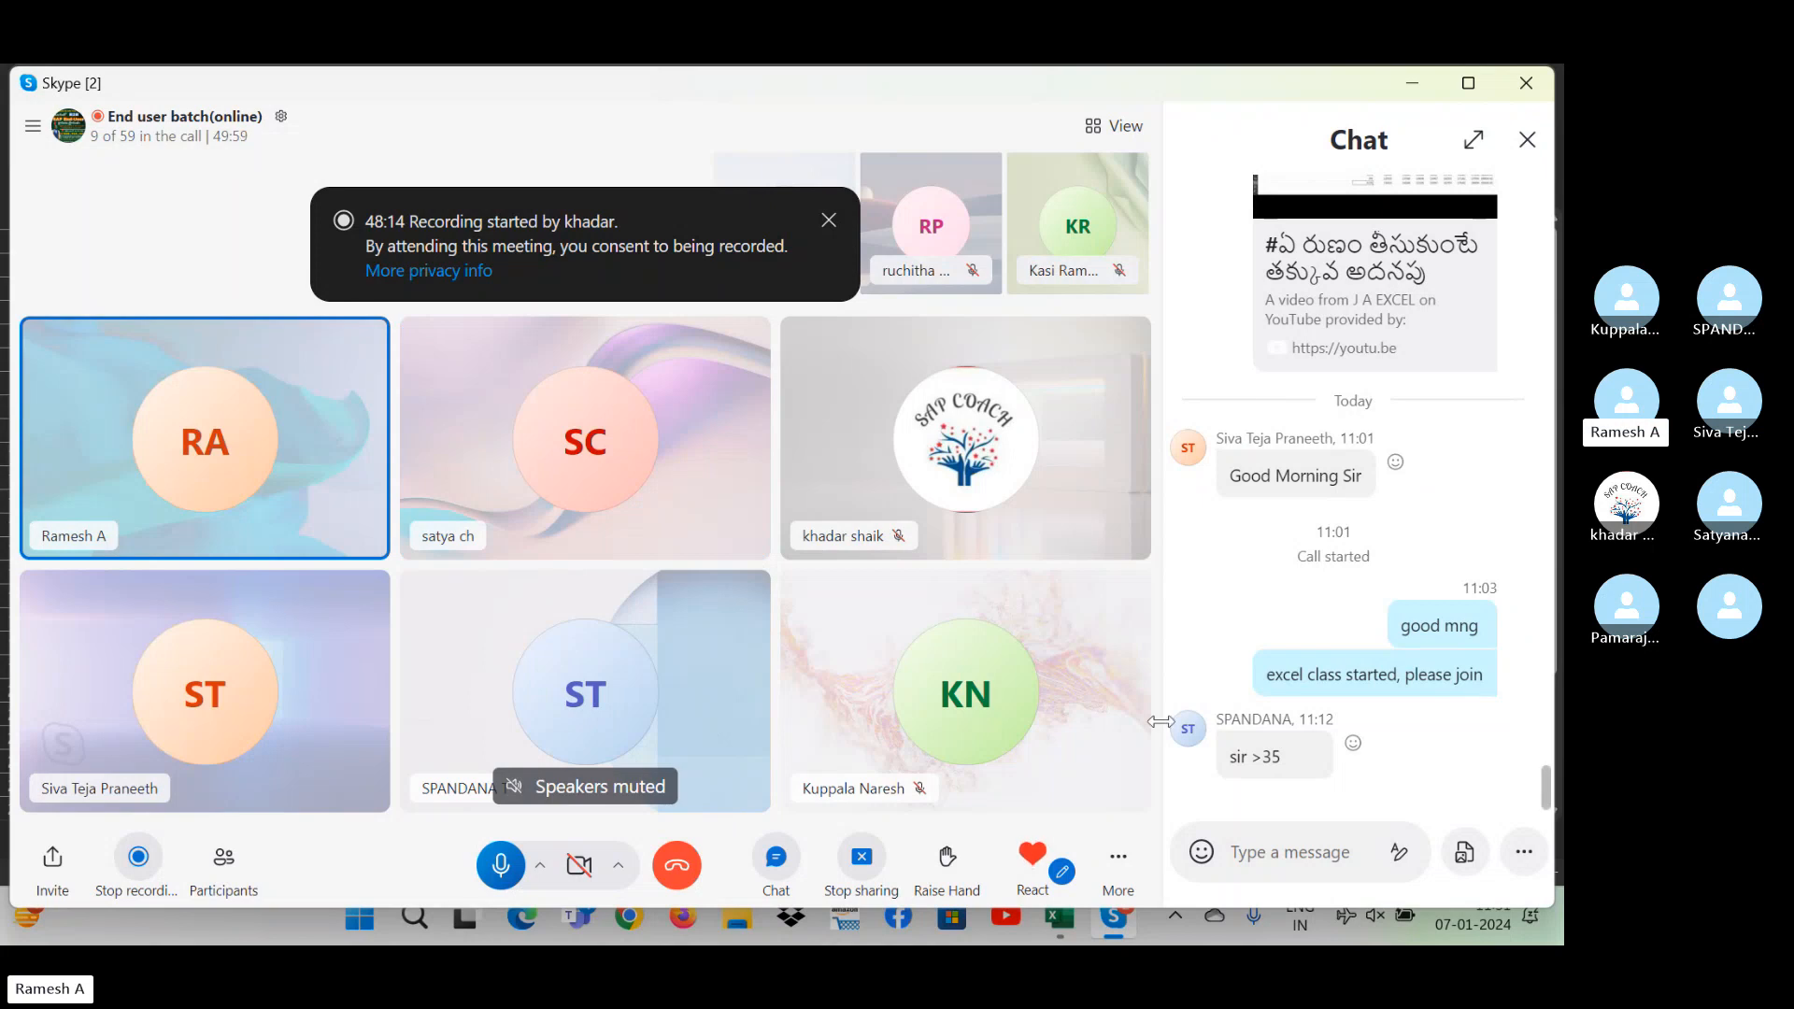
pyautogui.moveTo(1031, 846)
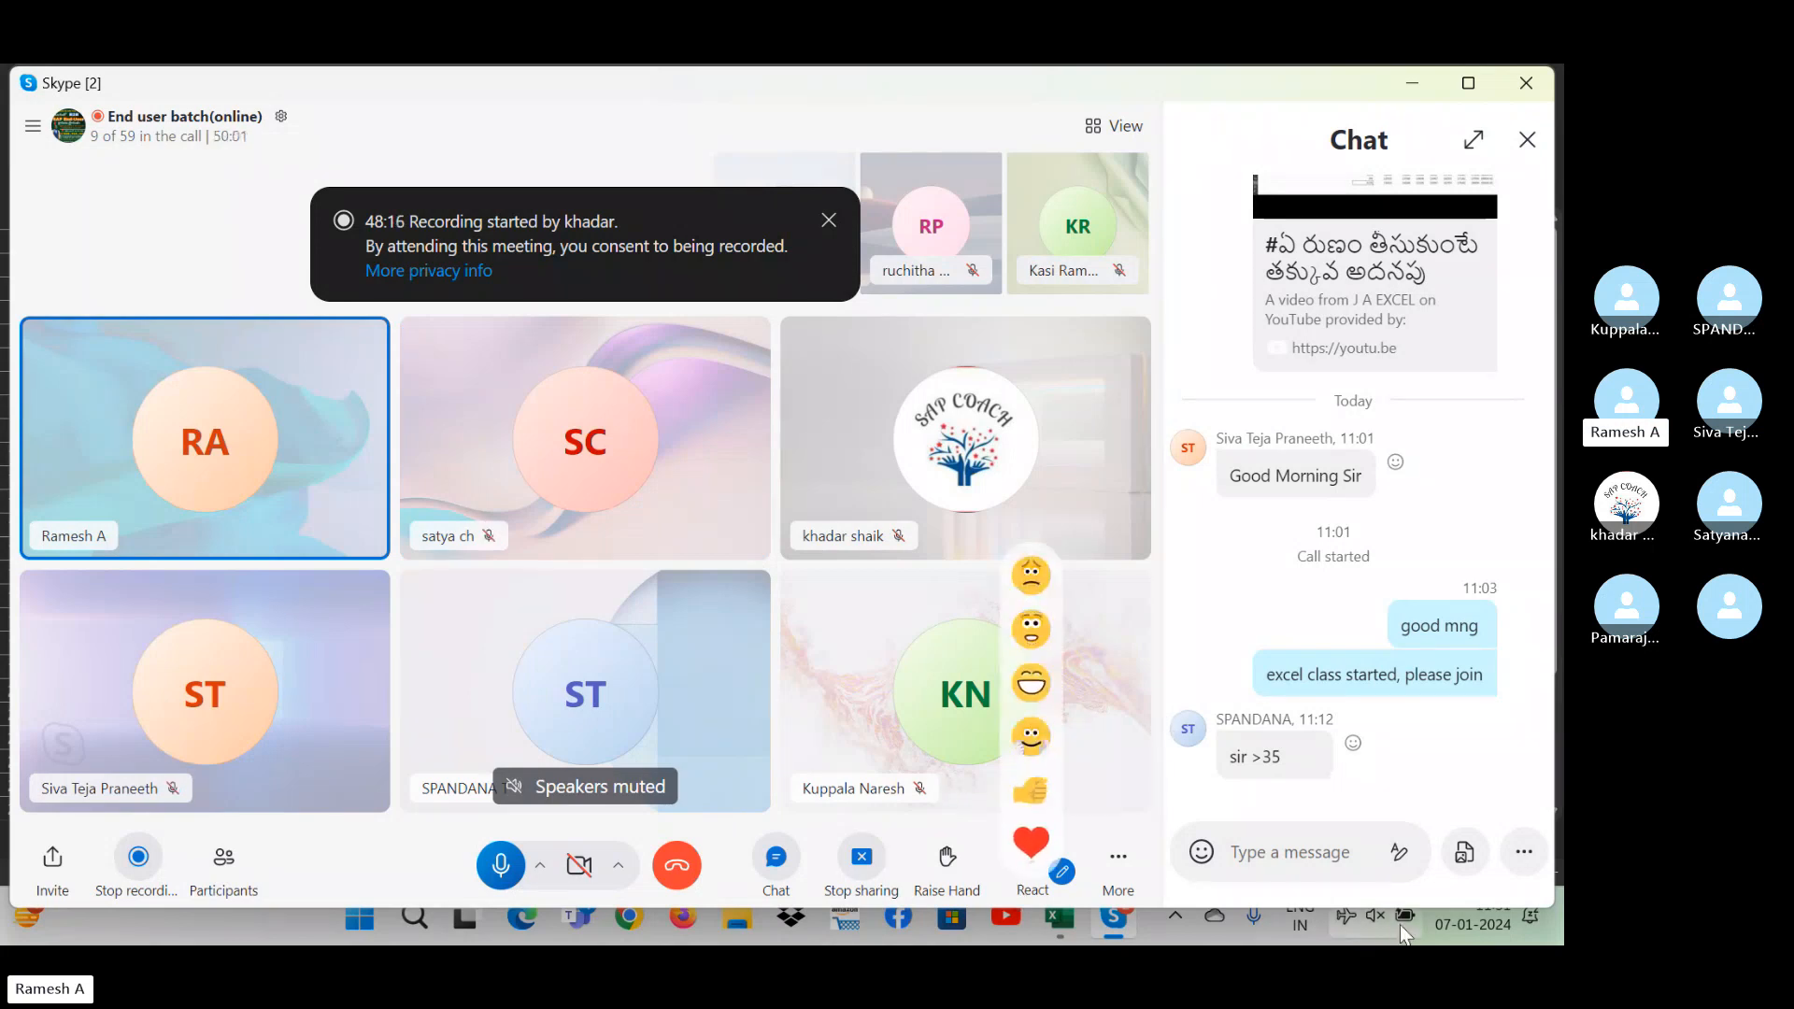
pyautogui.moveTo(1391, 907); pyautogui.dragTo(1382, 886)
pyautogui.click(1375, 915)
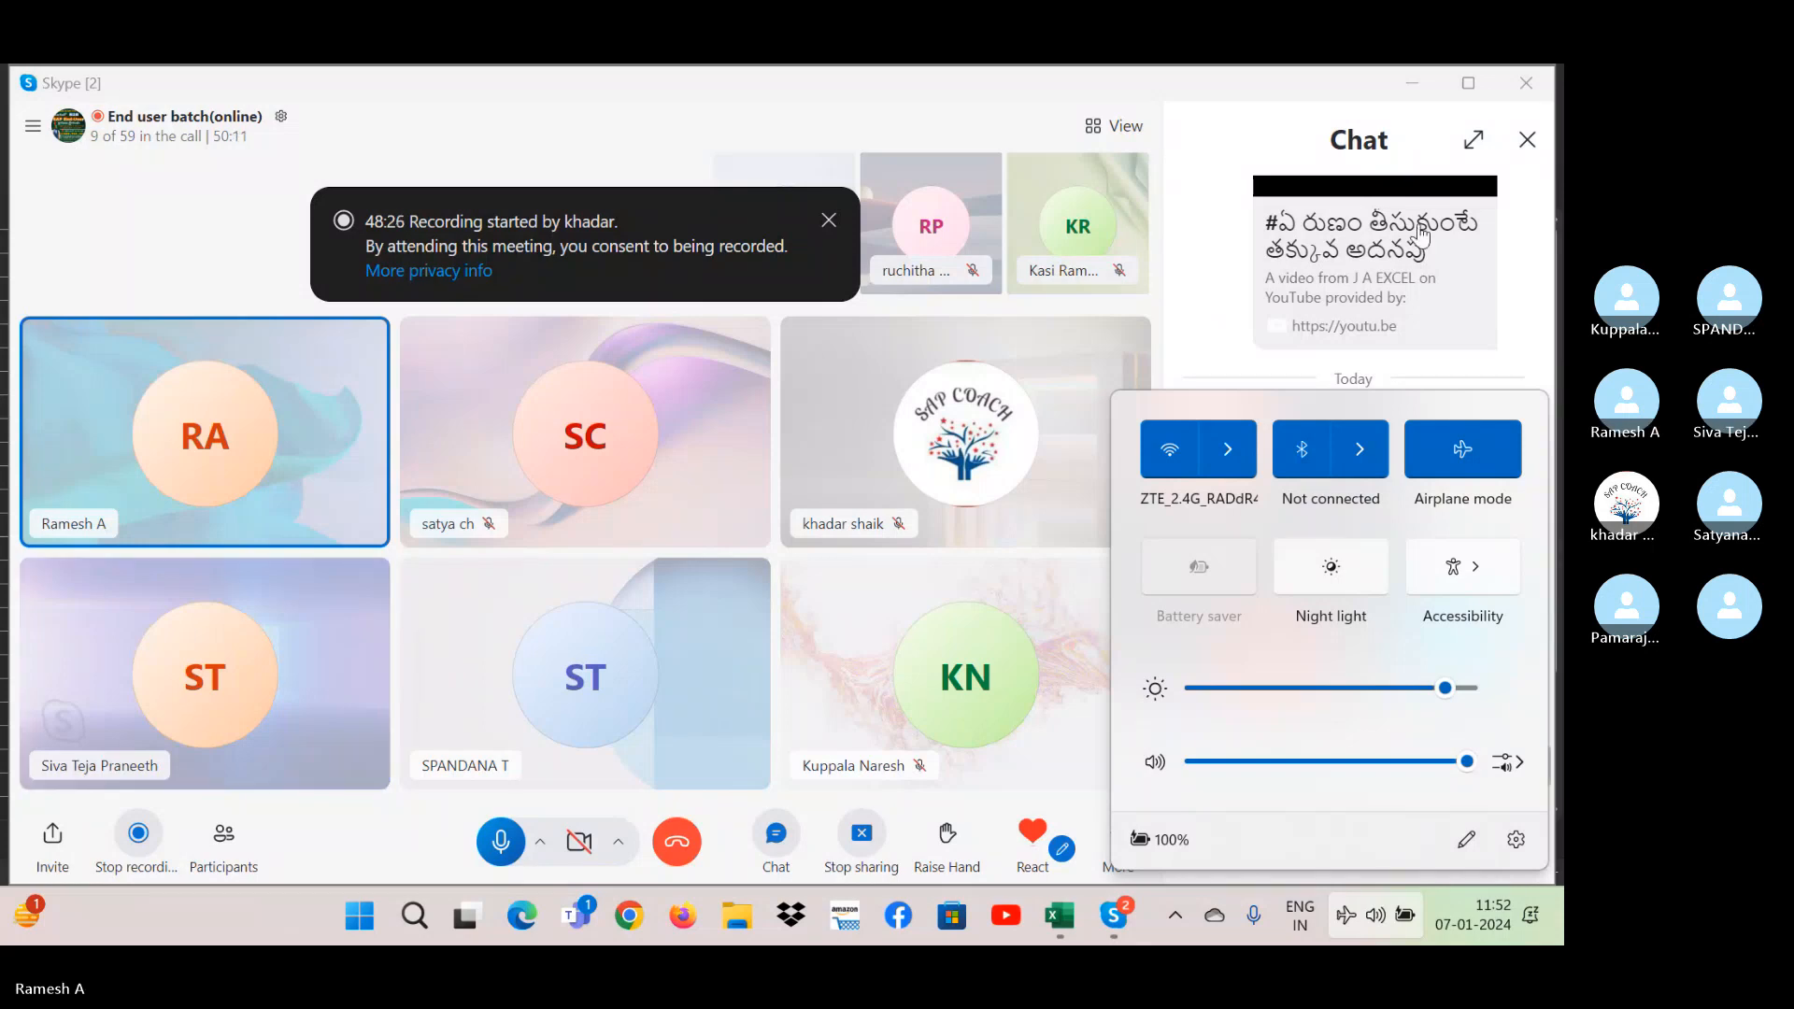
pyautogui.click(1394, 243)
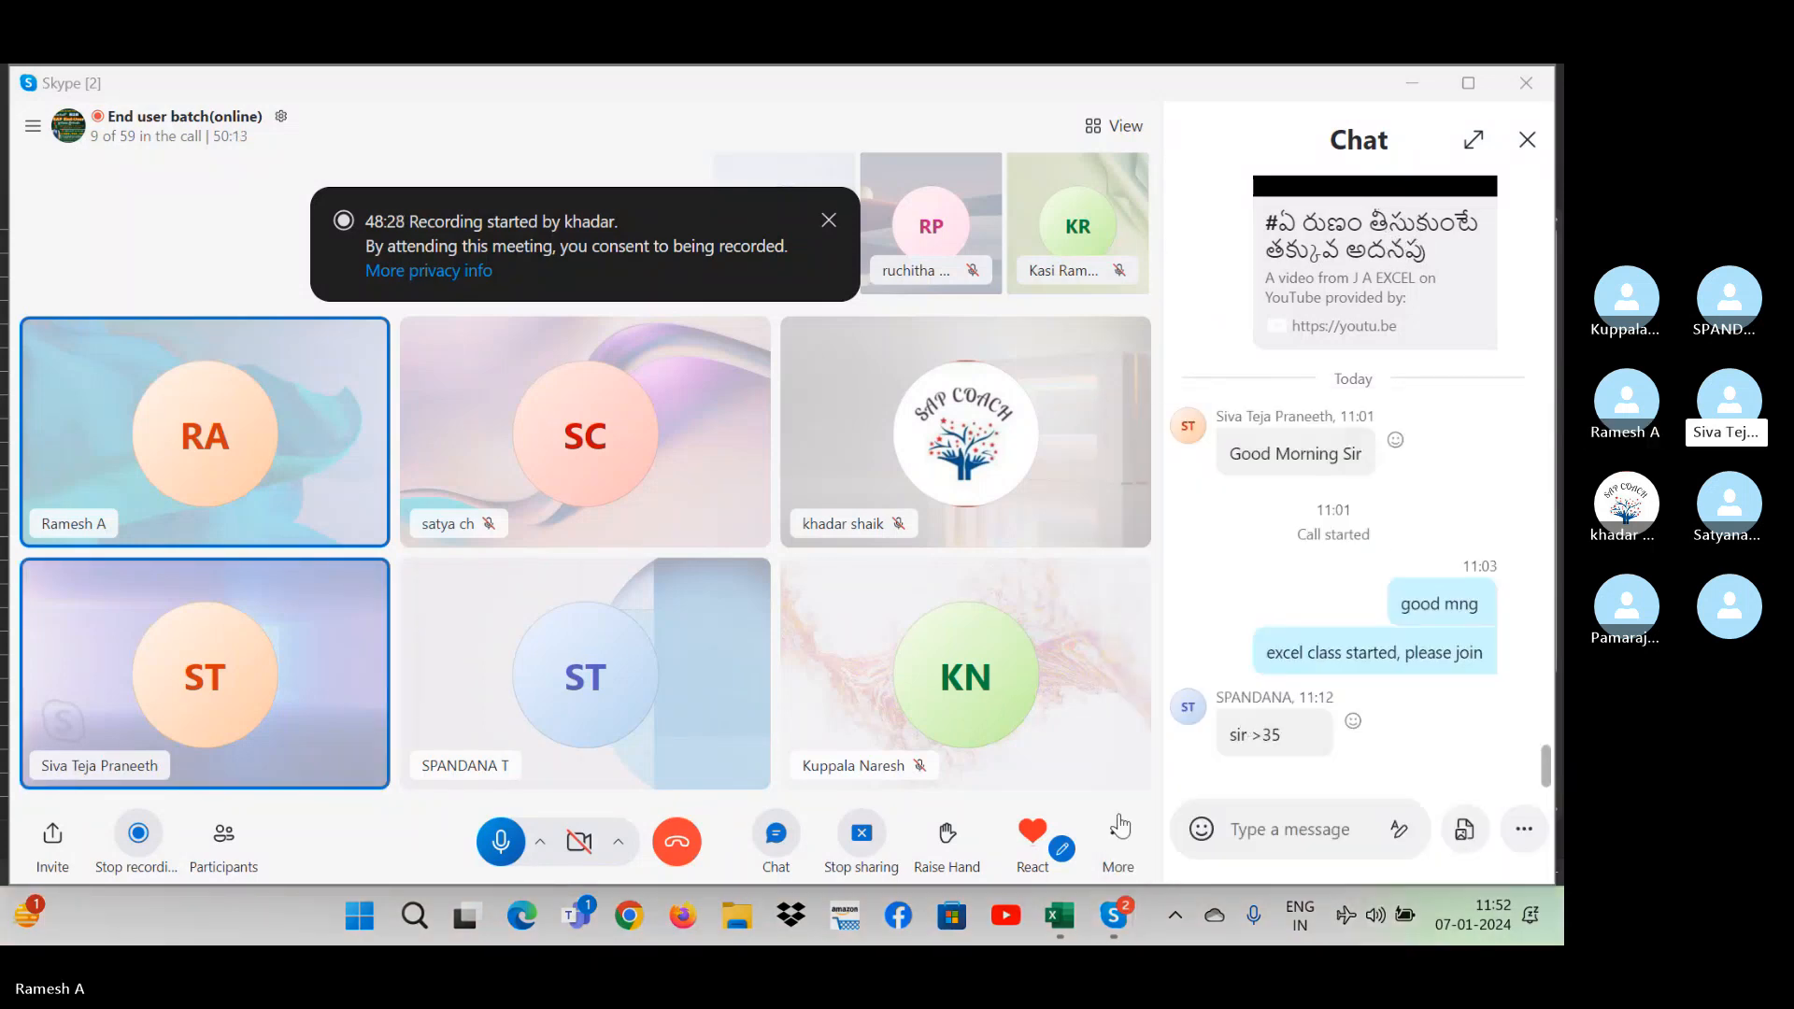
# - Switch back to the Excel workbook and look over the pass/fail results and the purchase table's Product and Purchase columns
pyautogui.moveTo(1058, 915)
pyautogui.click(1151, 792)
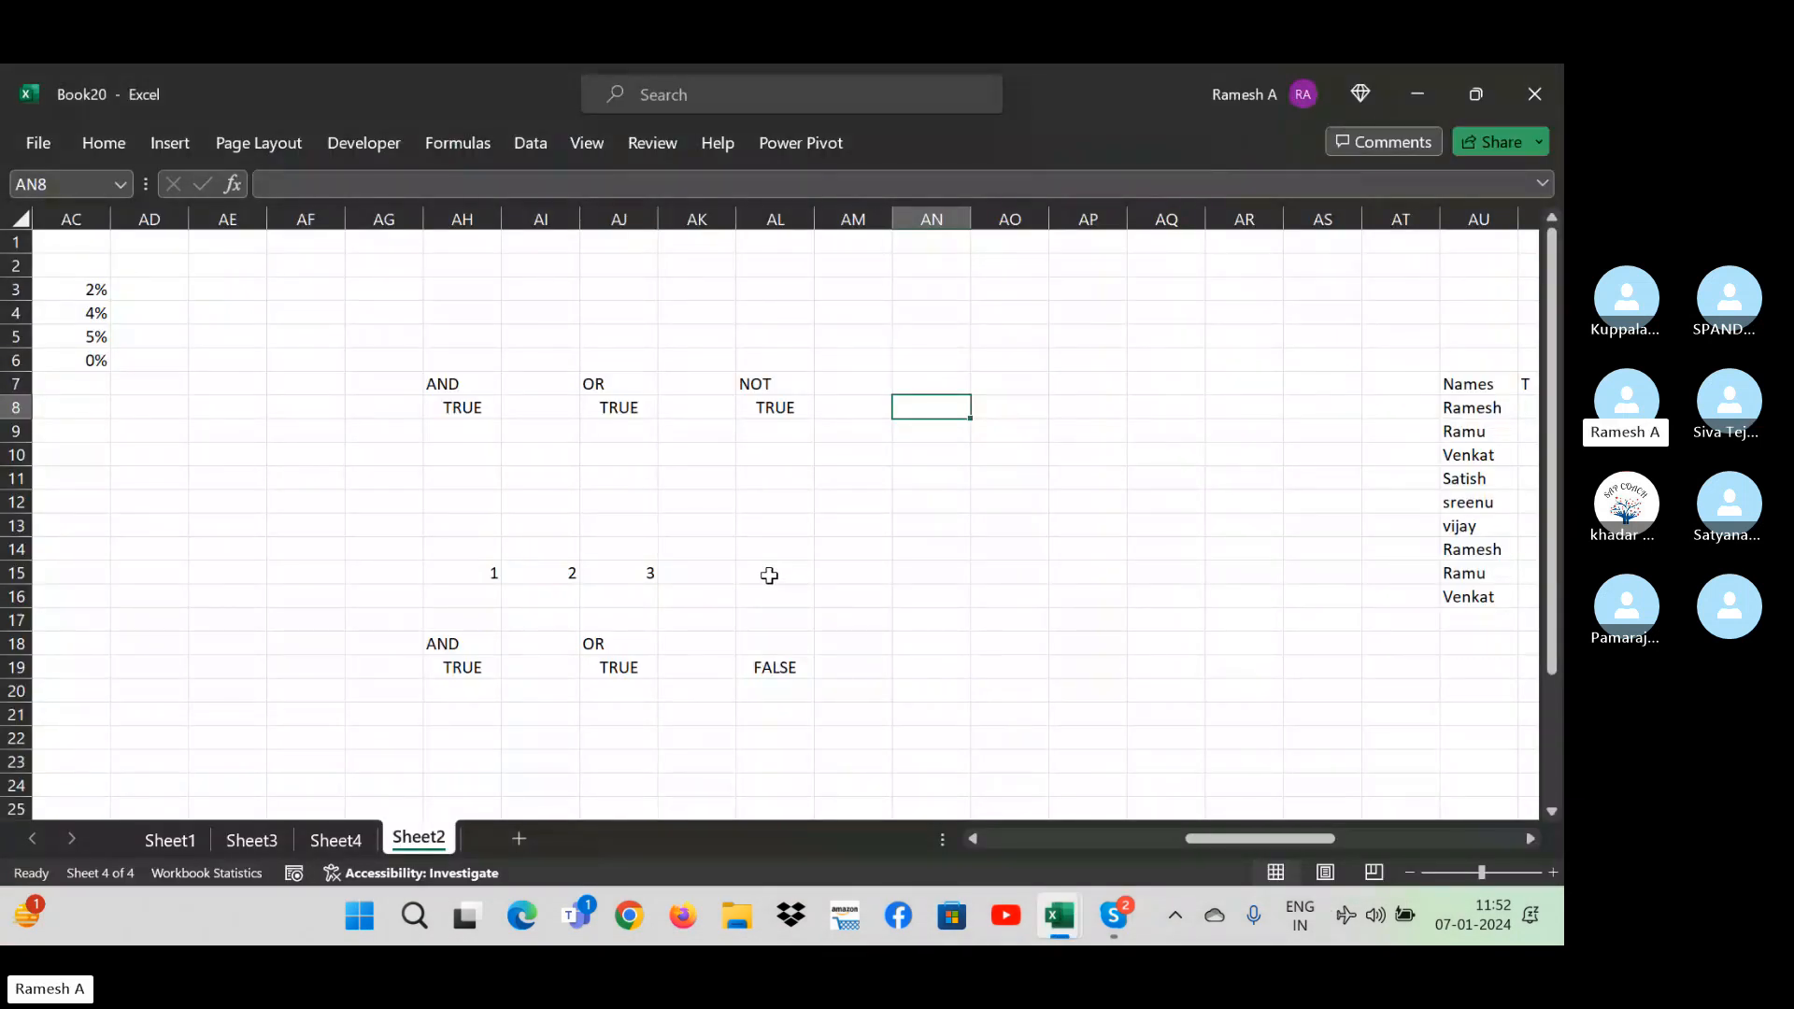
pyautogui.press('Left')
pyautogui.press('Left')
pyautogui.press('Left')
pyautogui.press('Left')
pyautogui.press('Left')
pyautogui.press('Left')
pyautogui.press('Left')
pyautogui.press('Left')
pyautogui.press('Left')
pyautogui.press('Left')
pyautogui.press('Left')
pyautogui.press('Left')
pyautogui.press('Left')
pyautogui.press('Left')
pyautogui.press('Left')
pyautogui.press('Left')
pyautogui.press('Left')
pyautogui.press('Left')
pyautogui.press('Left')
pyautogui.press('Left')
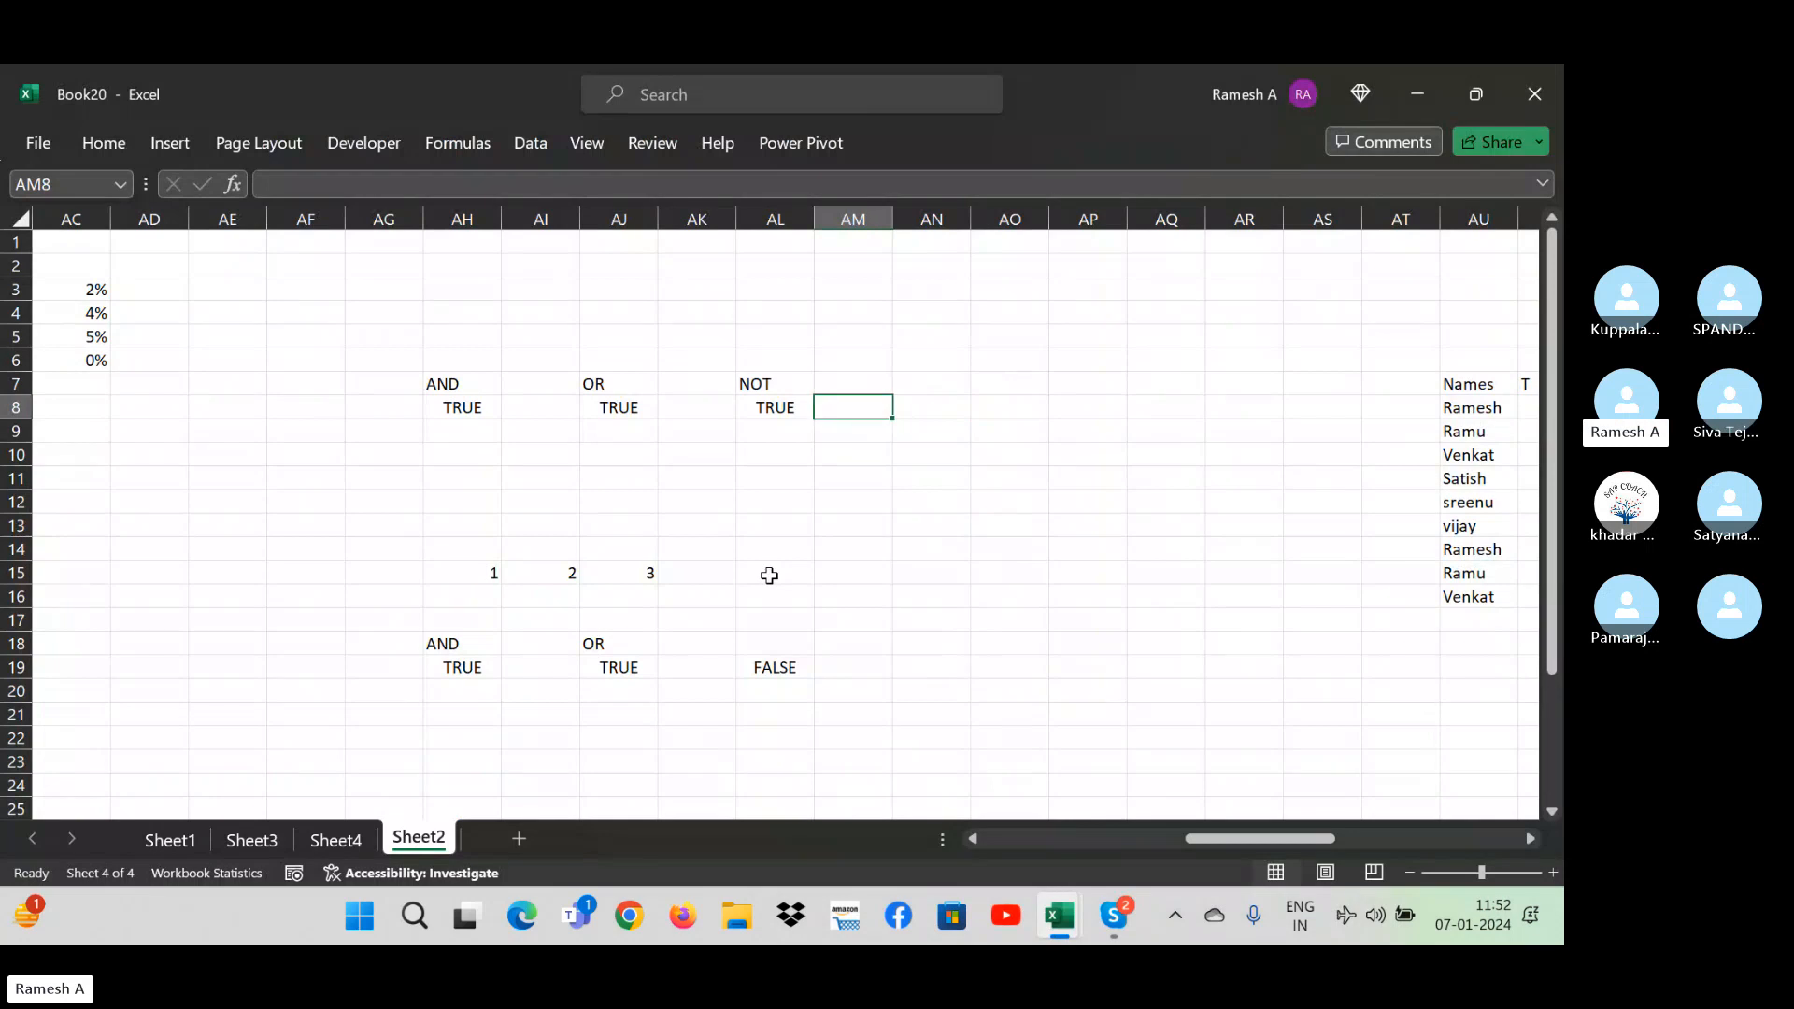
pyautogui.press('Left')
pyautogui.press('Left')
pyautogui.press('Left')
pyautogui.press('Left')
pyautogui.press('Left')
pyautogui.press('Right')
pyautogui.press('Right')
pyautogui.press('Right')
pyautogui.press('Right')
pyautogui.press('Right')
pyautogui.press('Right')
pyautogui.press('Right')
pyautogui.press('Right')
pyautogui.press('Right')
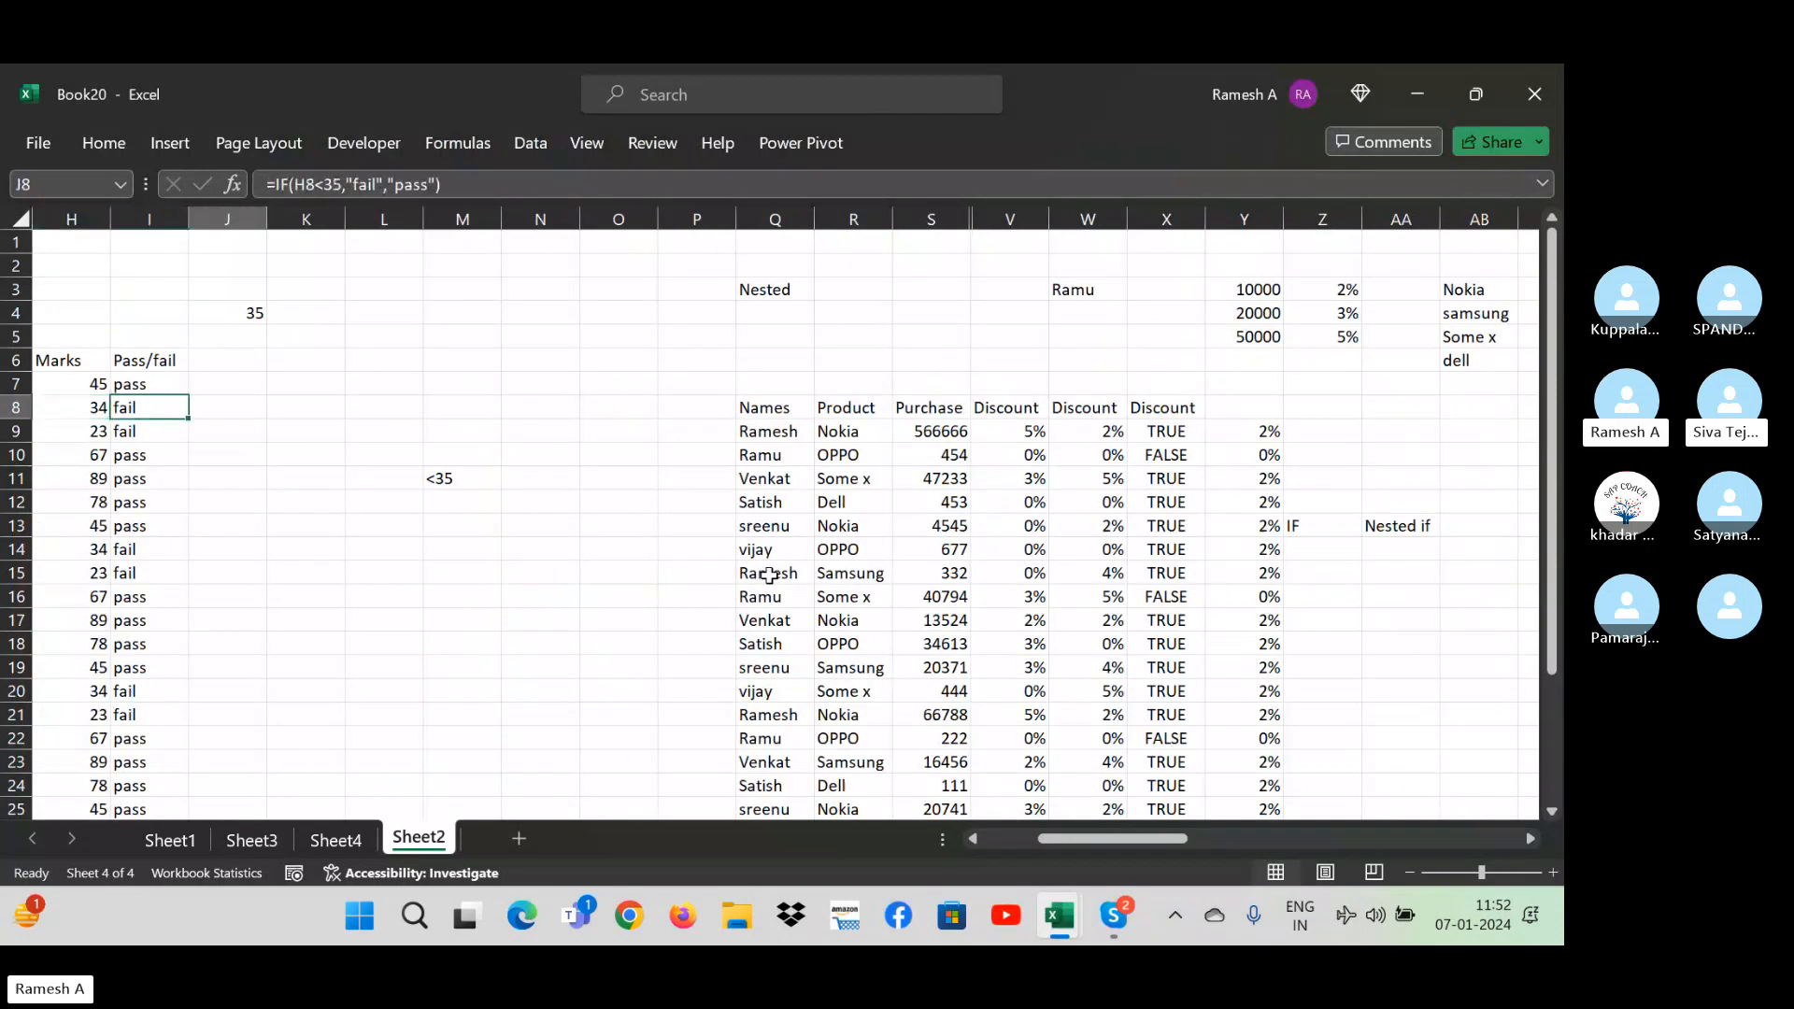
pyautogui.press('Right')
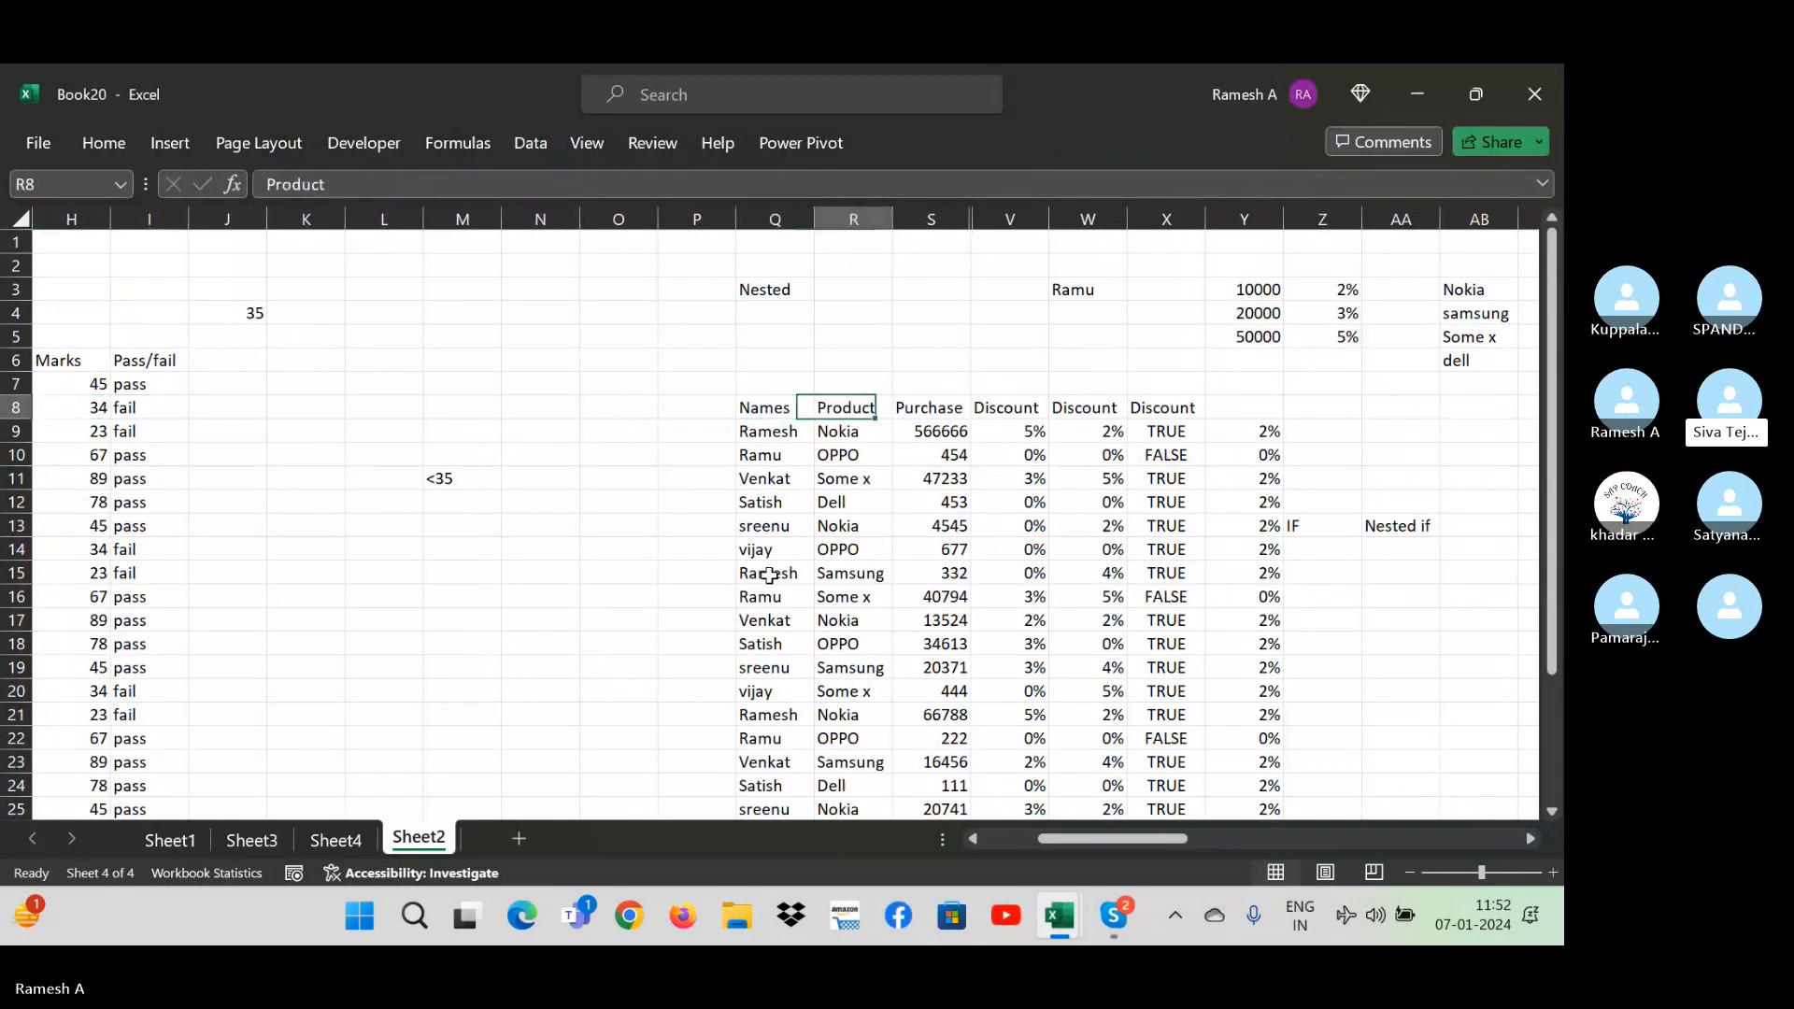
pyautogui.press('Right')
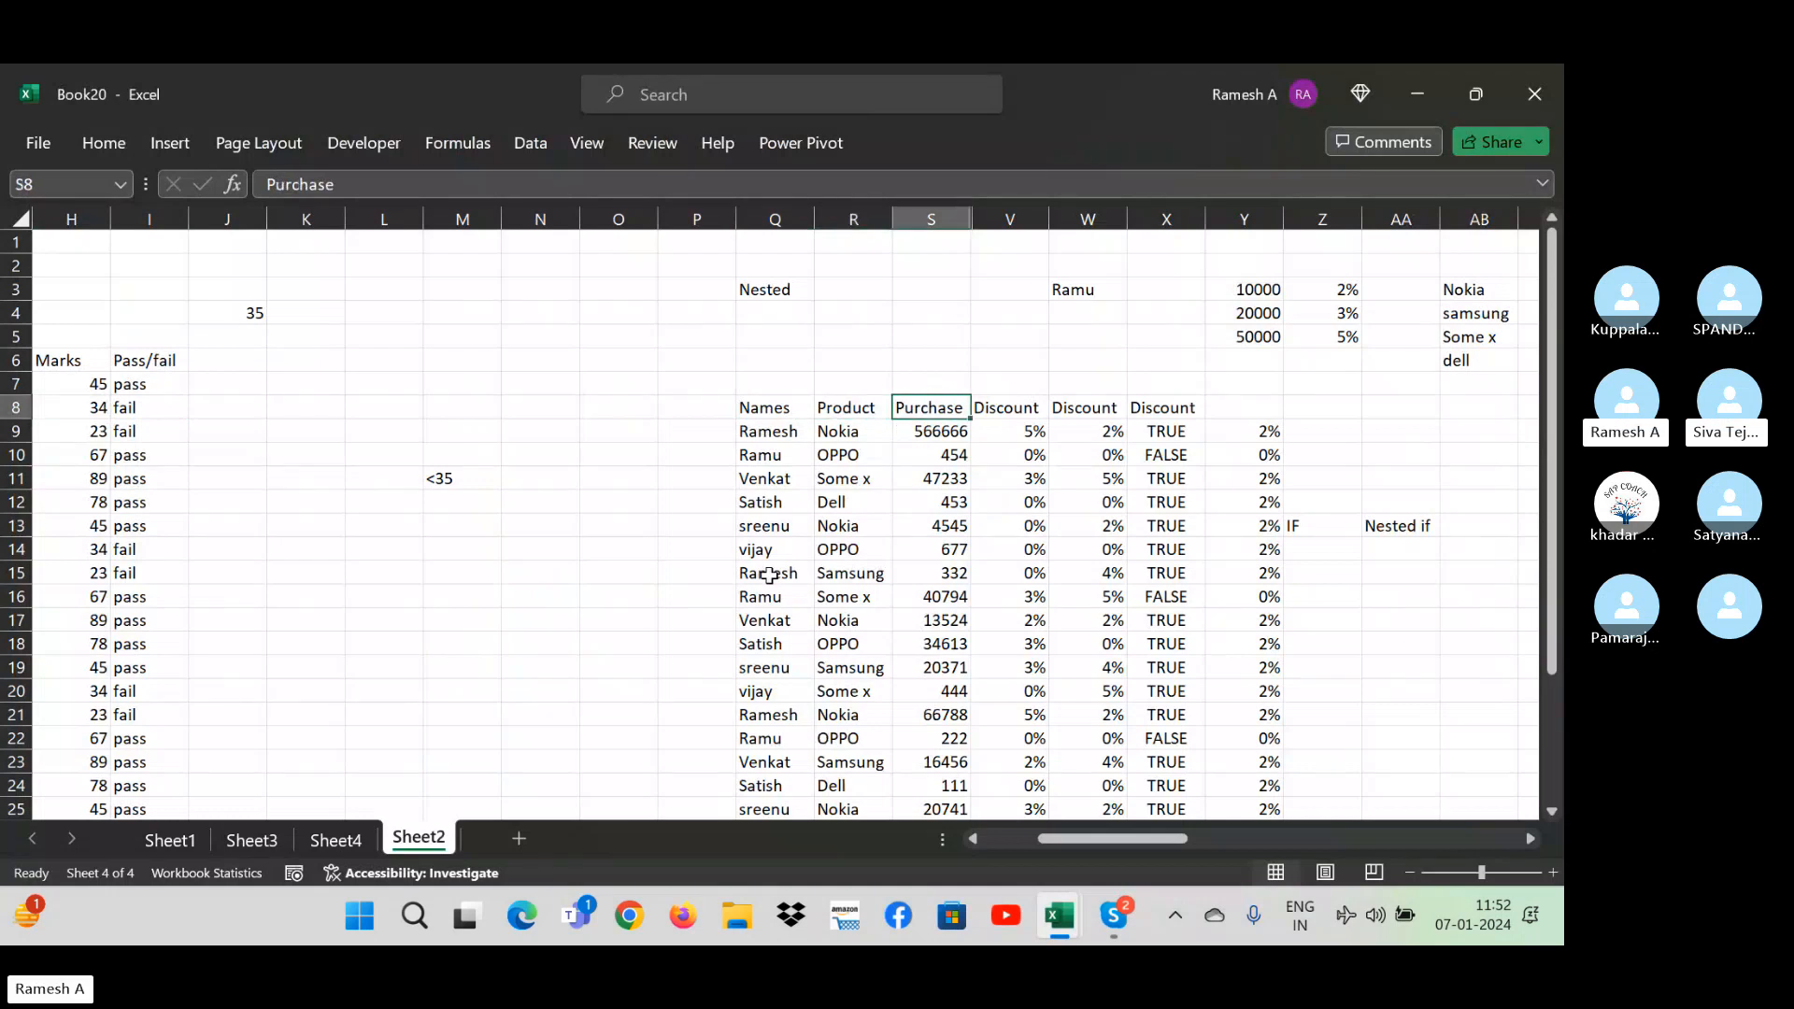
pyautogui.press('Down')
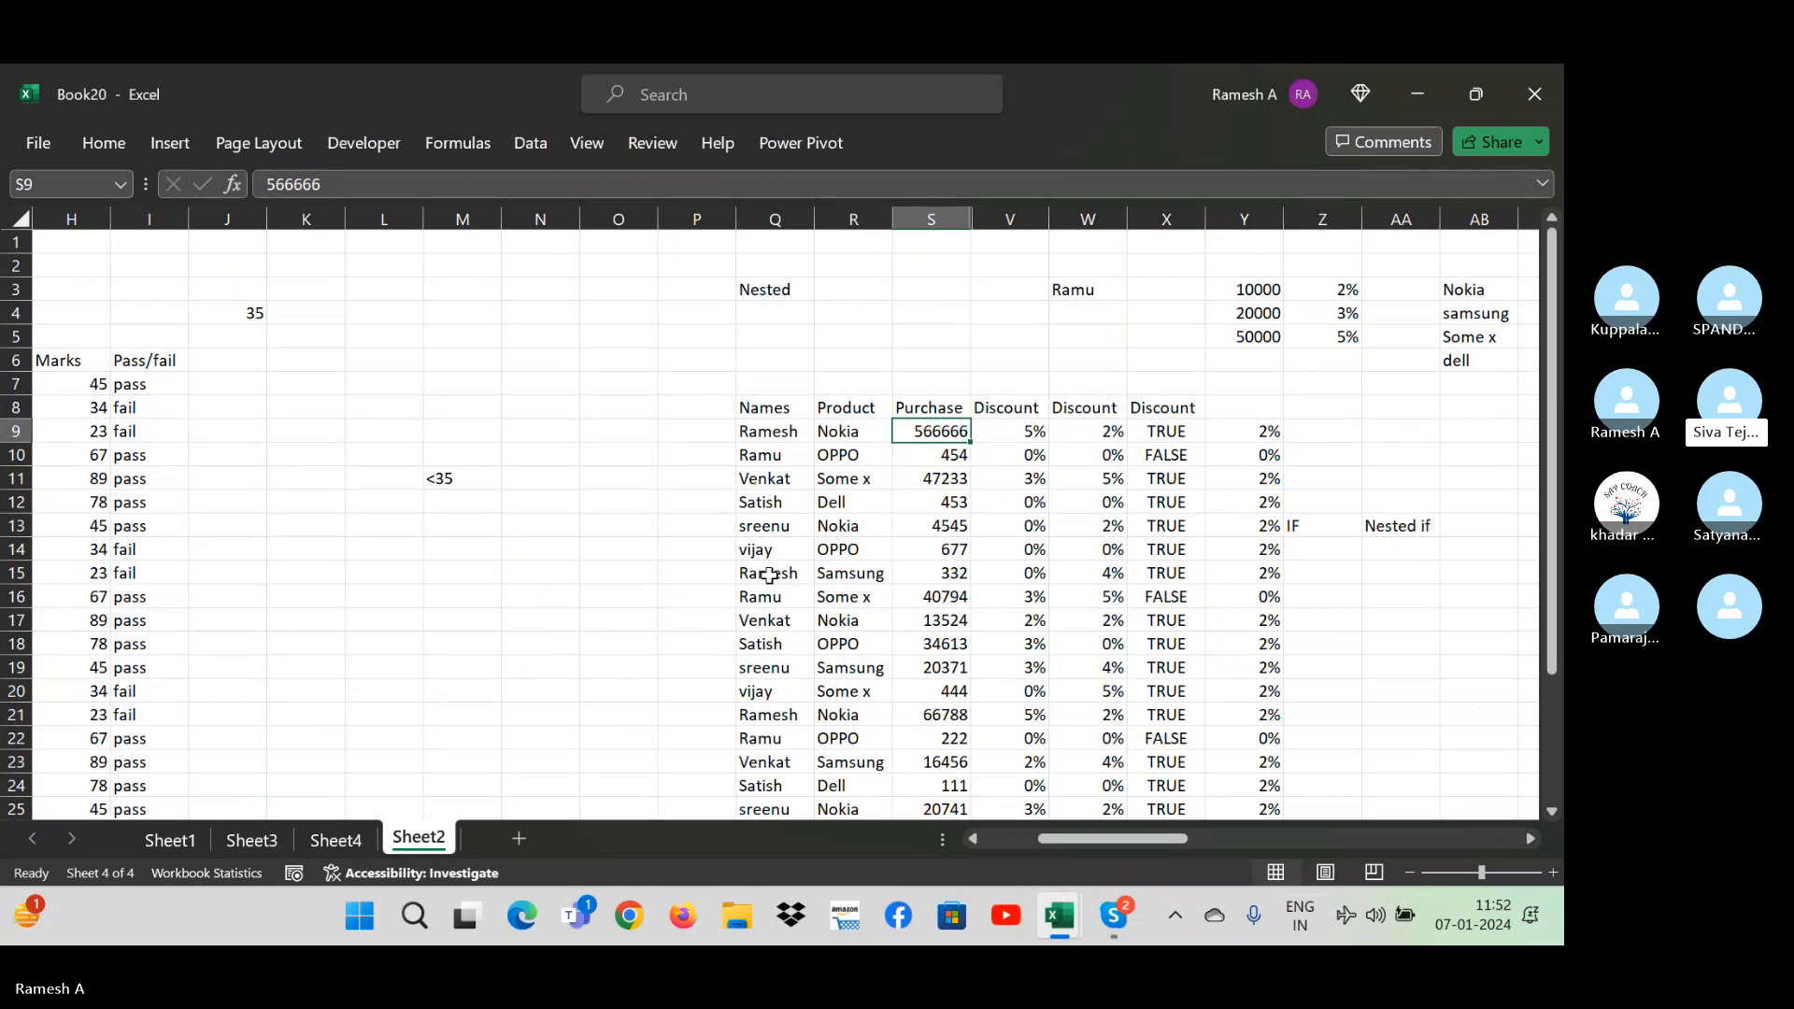
# - Look across row 9 from the purchase amounts through the discount columns to the AND and OR examples
pyautogui.press('Right')
pyautogui.press('Right')
pyautogui.press('Right')
pyautogui.press('Right')
pyautogui.press('Right')
pyautogui.press('Right')
pyautogui.press('Right')
pyautogui.press('Right')
pyautogui.press('Right')
pyautogui.press('Right')
pyautogui.press('Right')
pyautogui.press('Right')
pyautogui.press('Right')
pyautogui.press('Right')
pyautogui.press('Right')
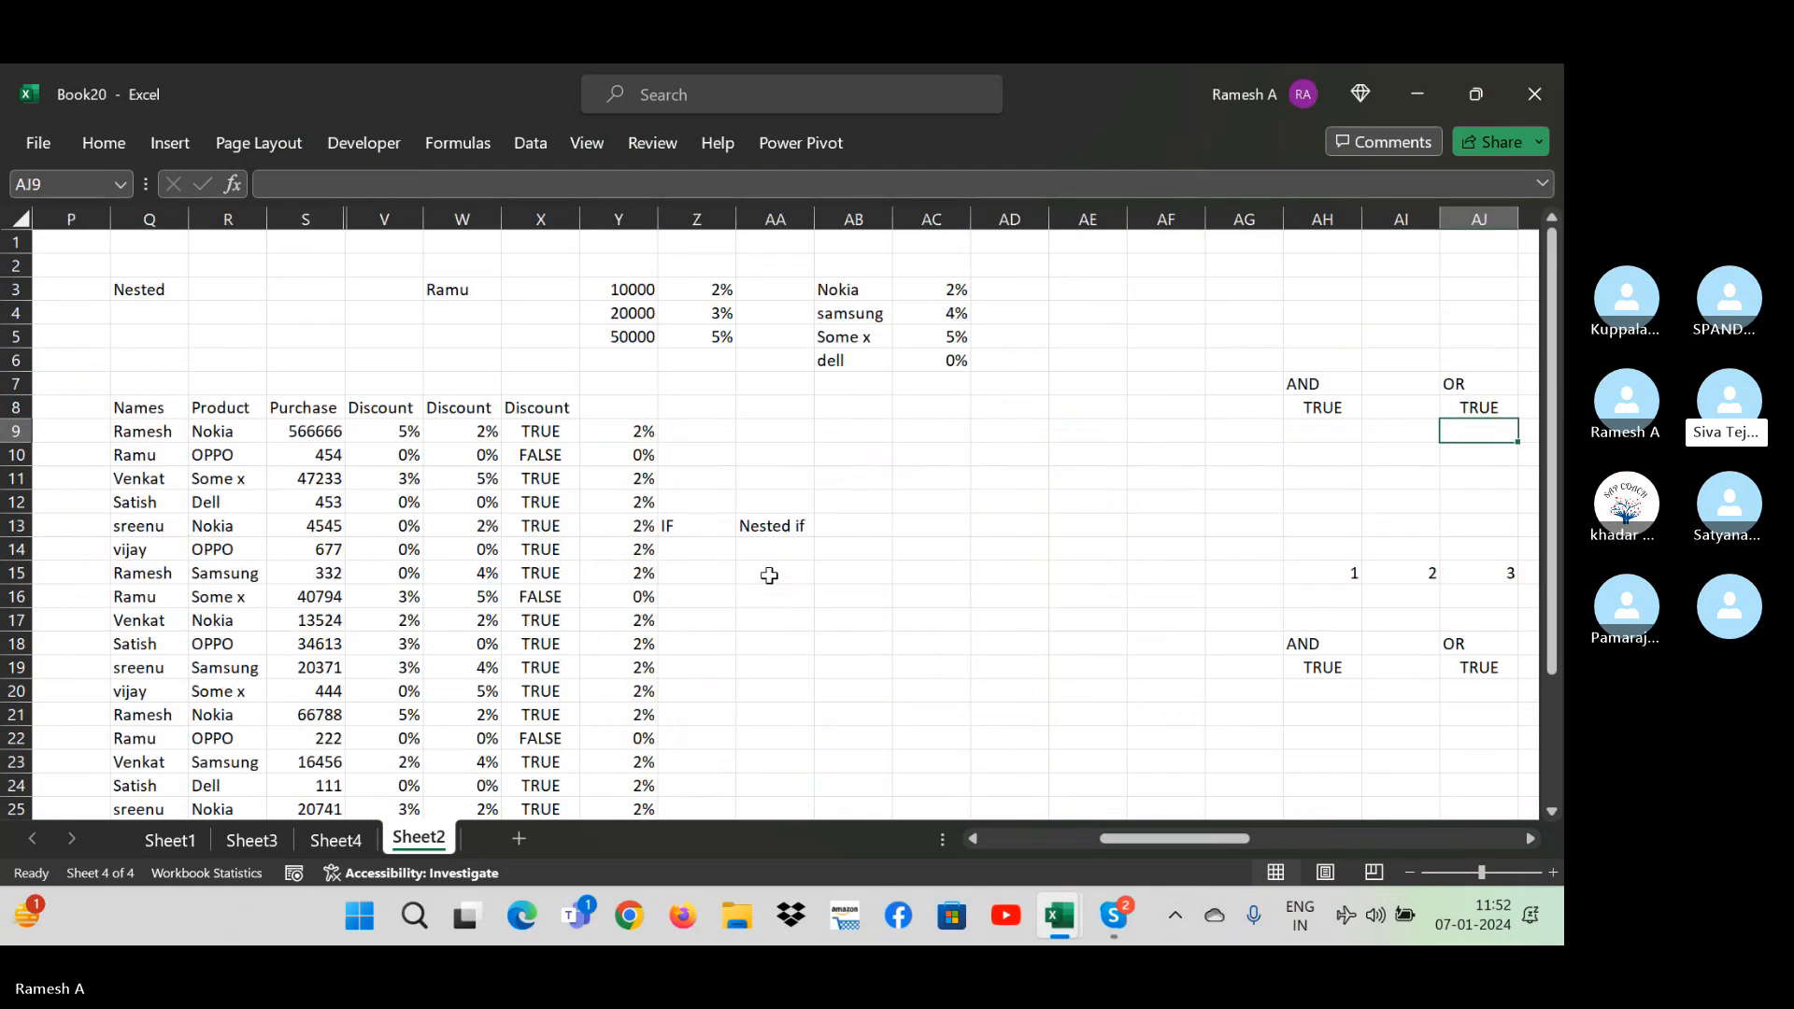
# - Add a new worksheet to the workbook and enter the label GDP in cell F8
pyautogui.click(529, 837)
pyautogui.click(458, 421)
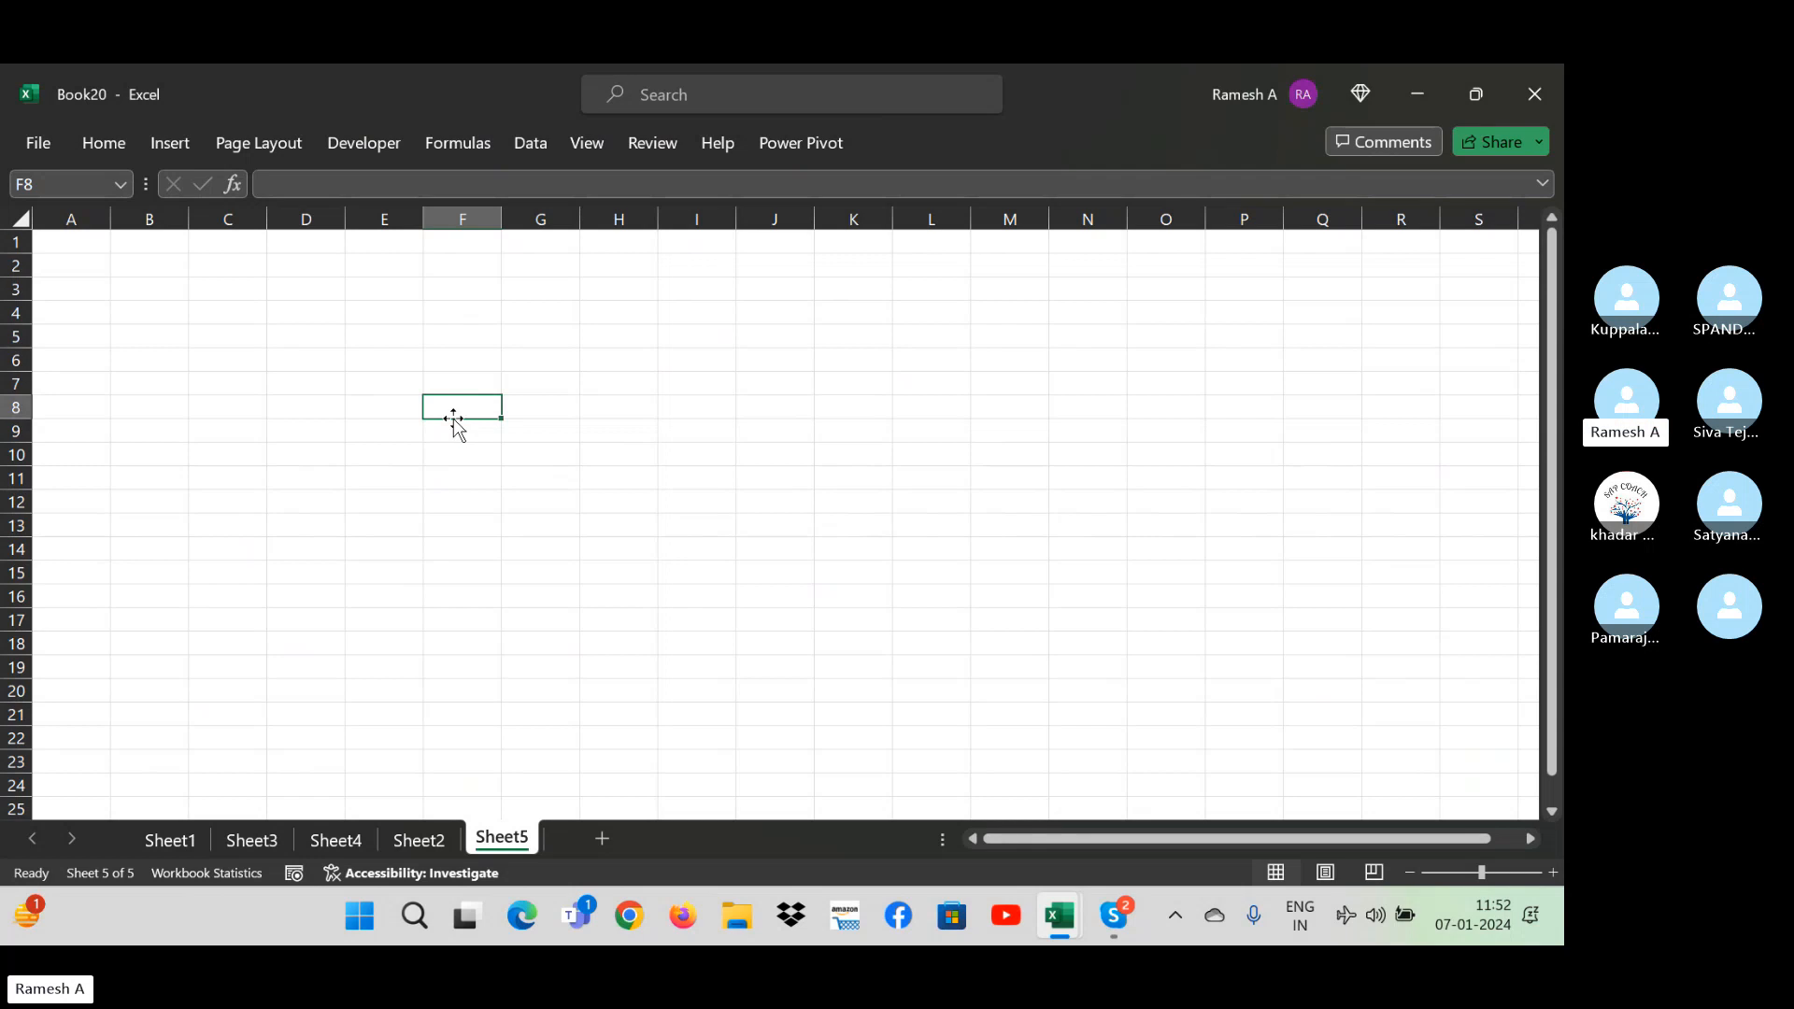
pyautogui.write('GDP')
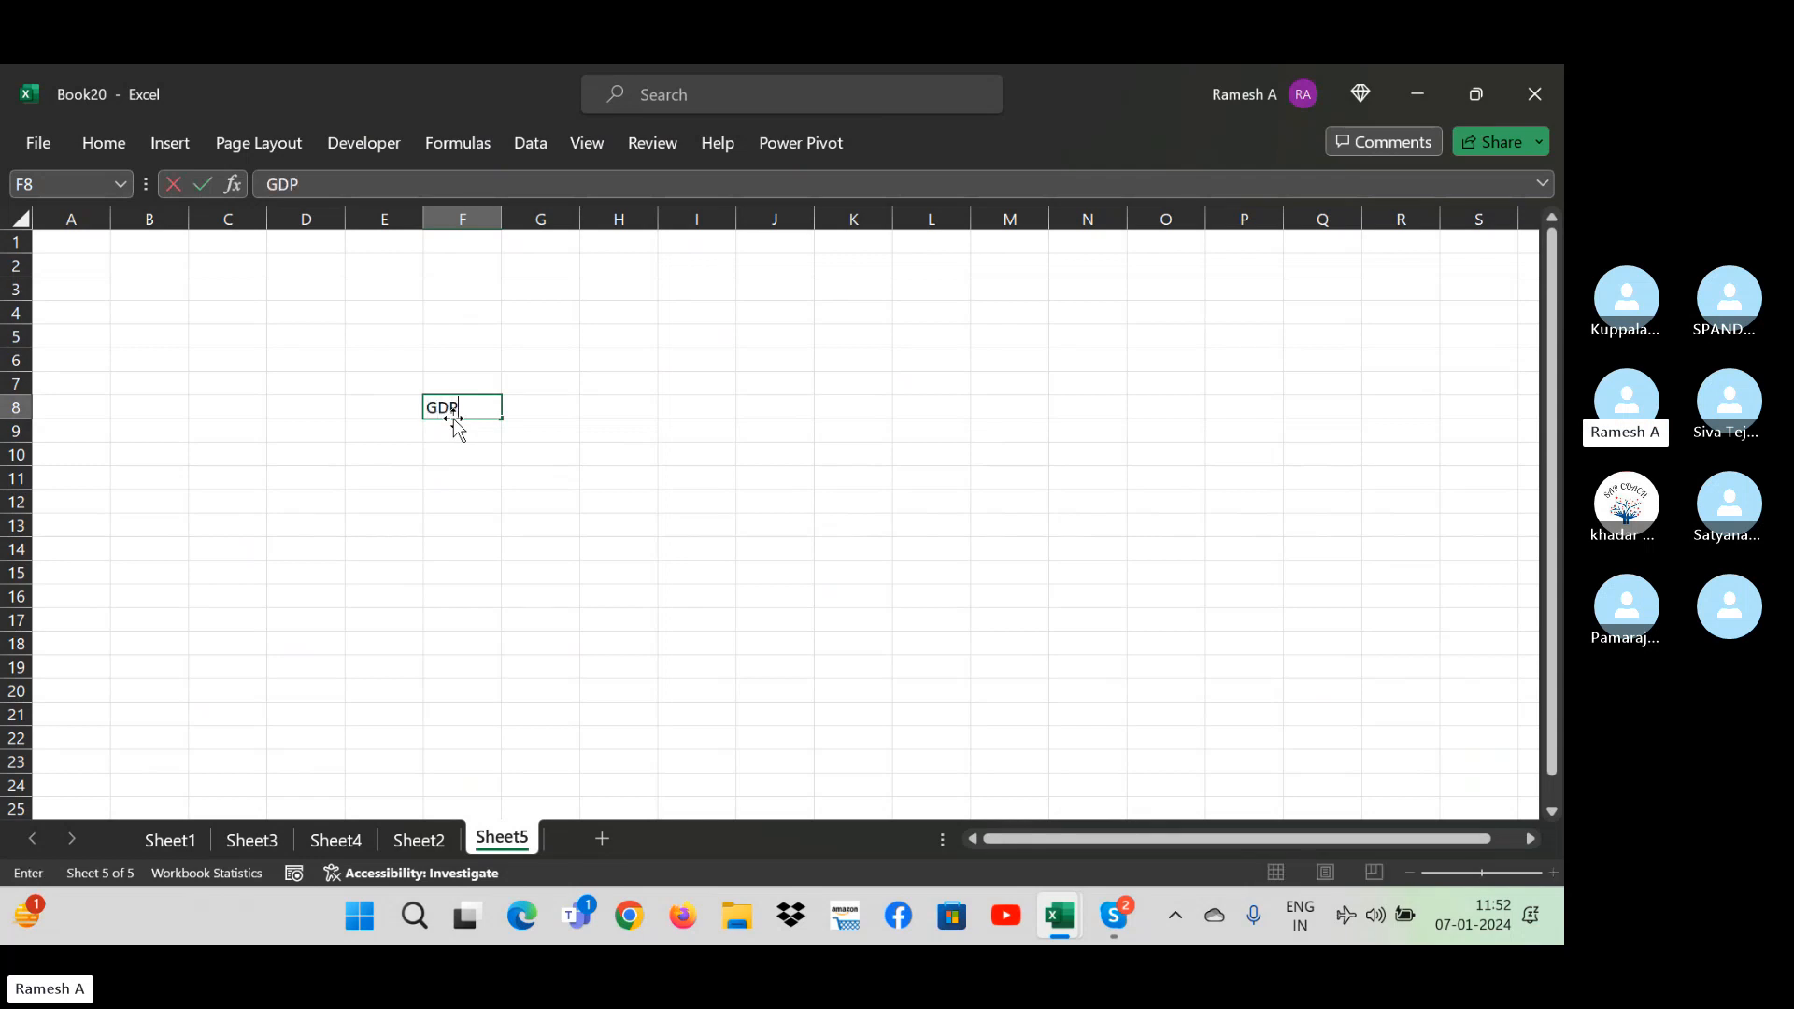
pyautogui.press('Return')
pyautogui.press('Return')
pyautogui.press('Return')
pyautogui.press('Return')
pyautogui.press('Return')
pyautogui.press('Return')
pyautogui.press('Return')
pyautogui.press('Return')
pyautogui.press('Return')
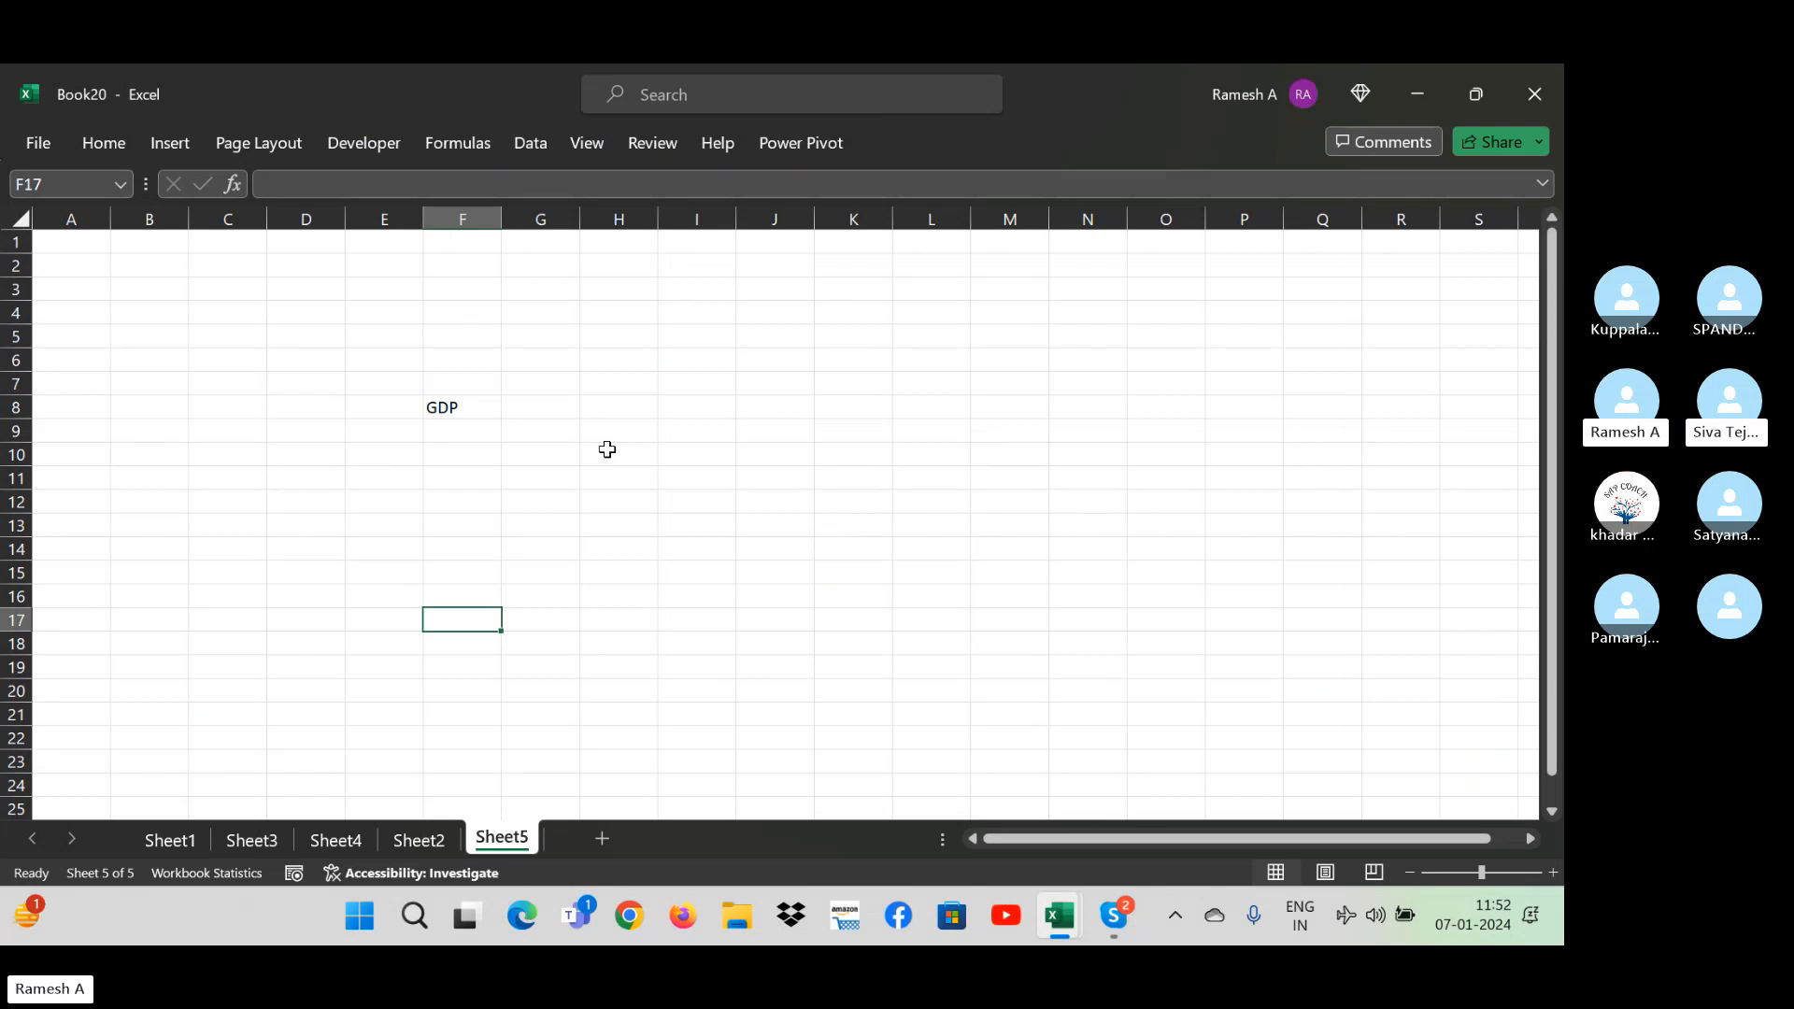
# - Enter the category AGR in cell H9, beside and just below the GDP label
pyautogui.press('Up')
pyautogui.press('Up')
pyautogui.press('Up')
pyautogui.press('Up')
pyautogui.press('Up')
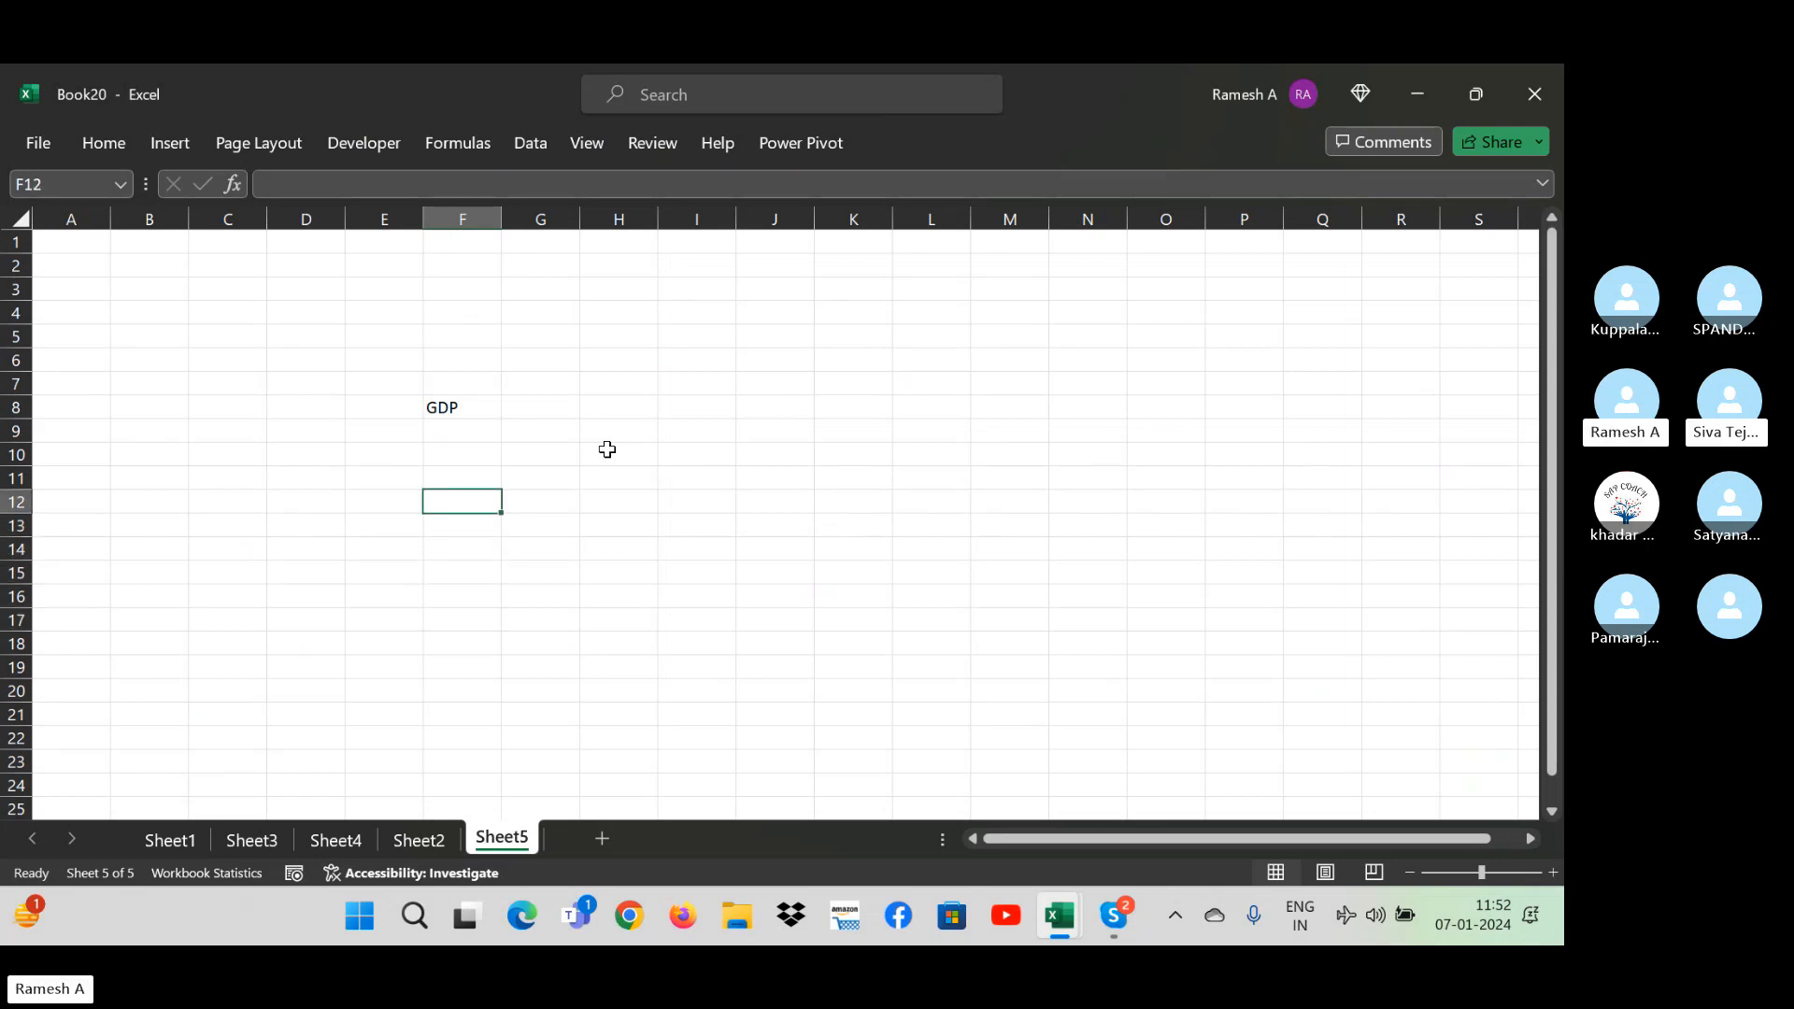
pyautogui.press('Up')
pyautogui.press('Up')
pyautogui.press('Up')
pyautogui.press('Up')
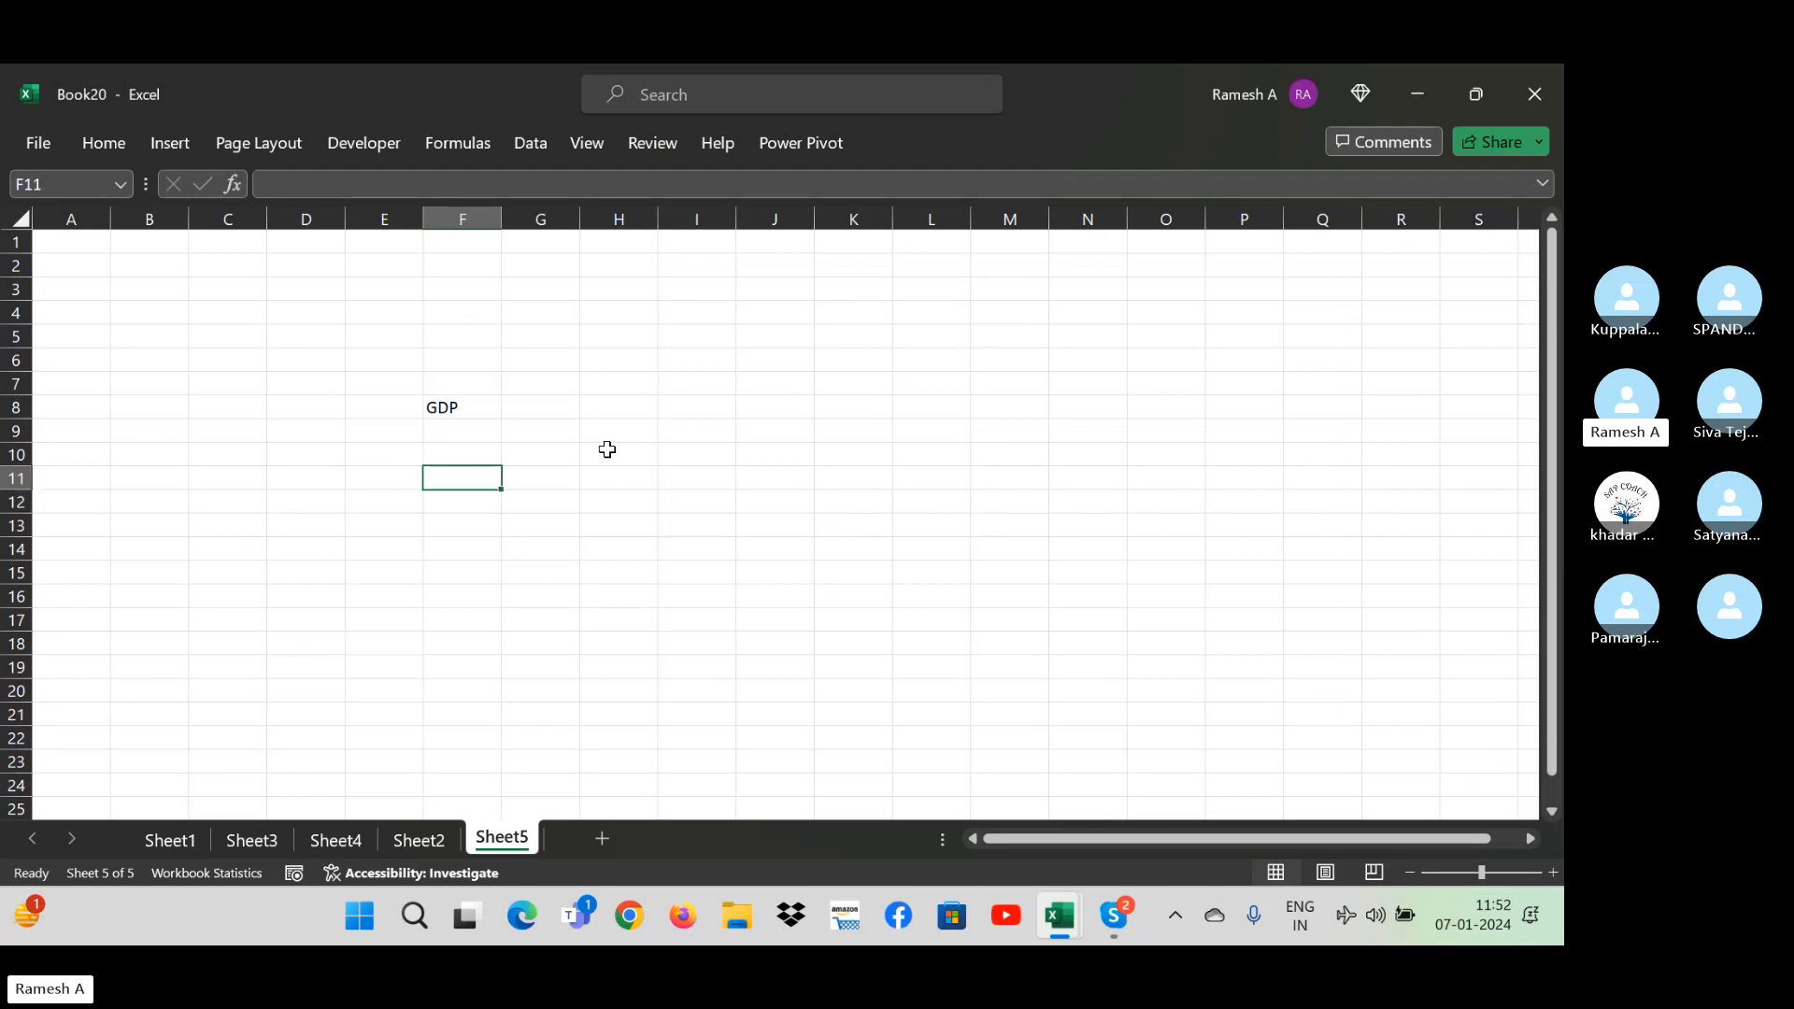
pyautogui.press('Down')
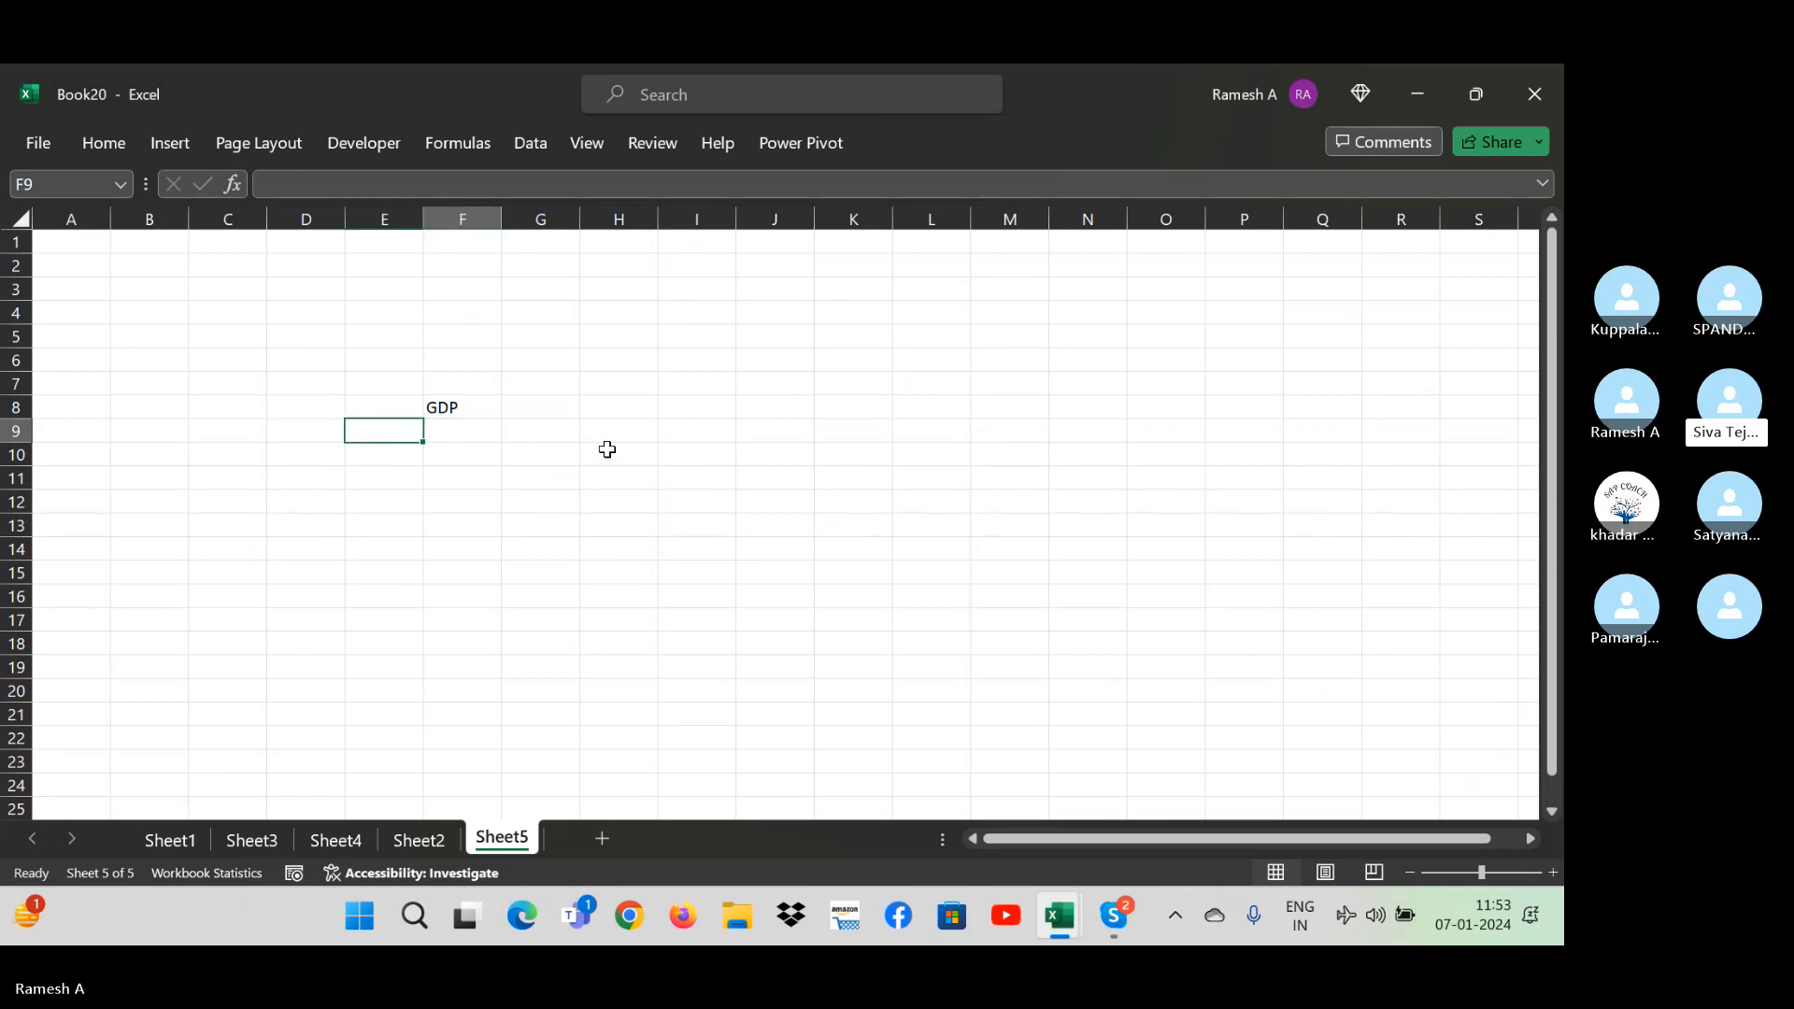
pyautogui.press('Right')
pyautogui.press('Right')
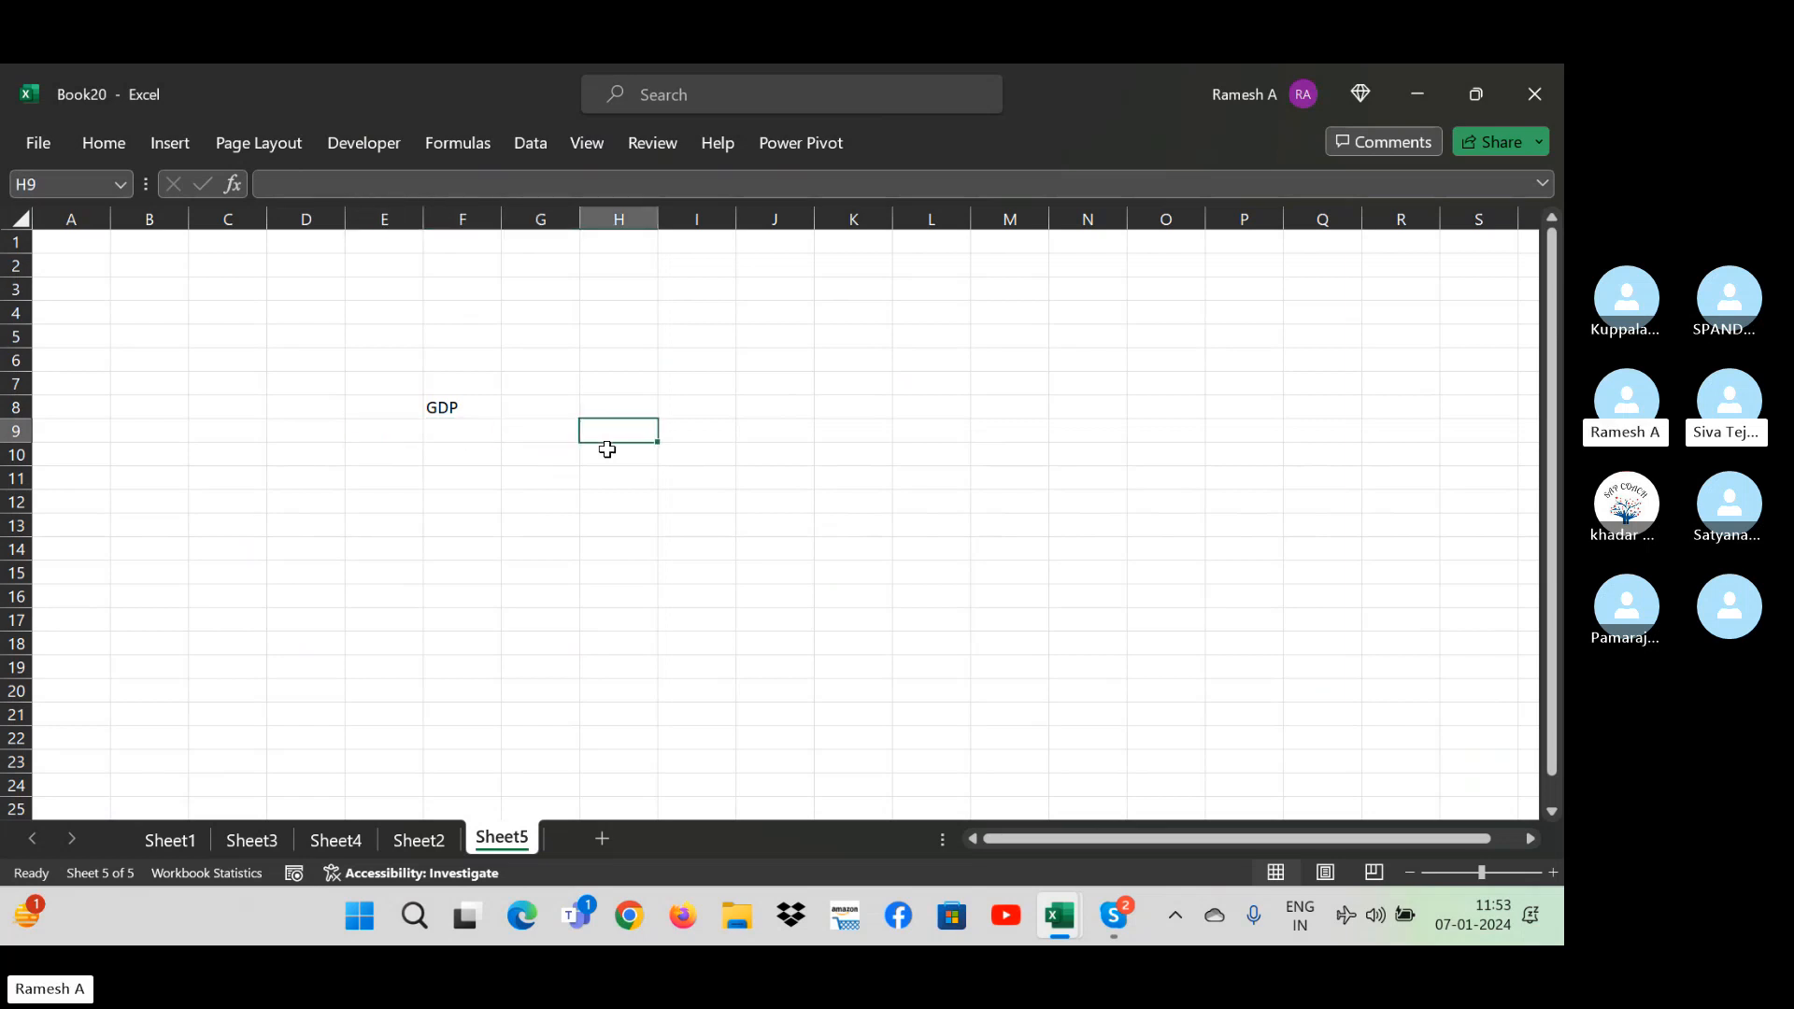
pyautogui.write('AGR')
pyautogui.press('Right')
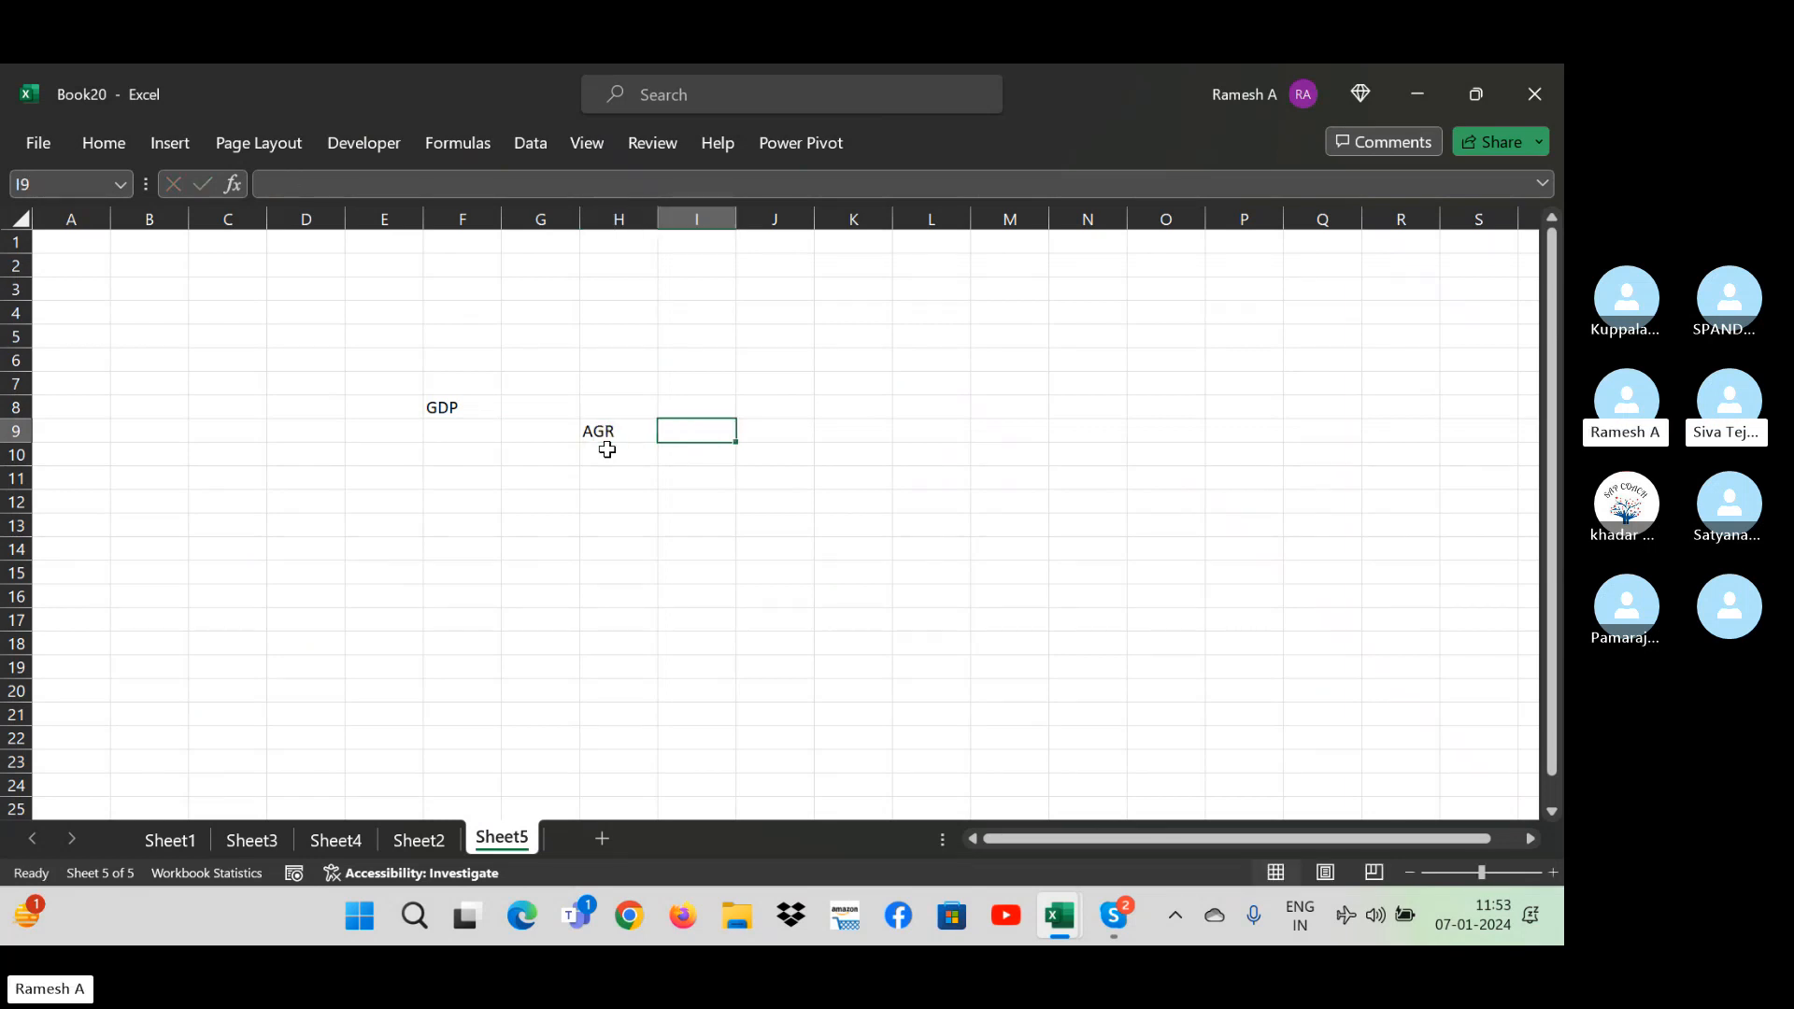
# - Enter SM IND in cell H10, directly under AGR, correcting the misspelled ending of the entry
pyautogui.click(607, 450)
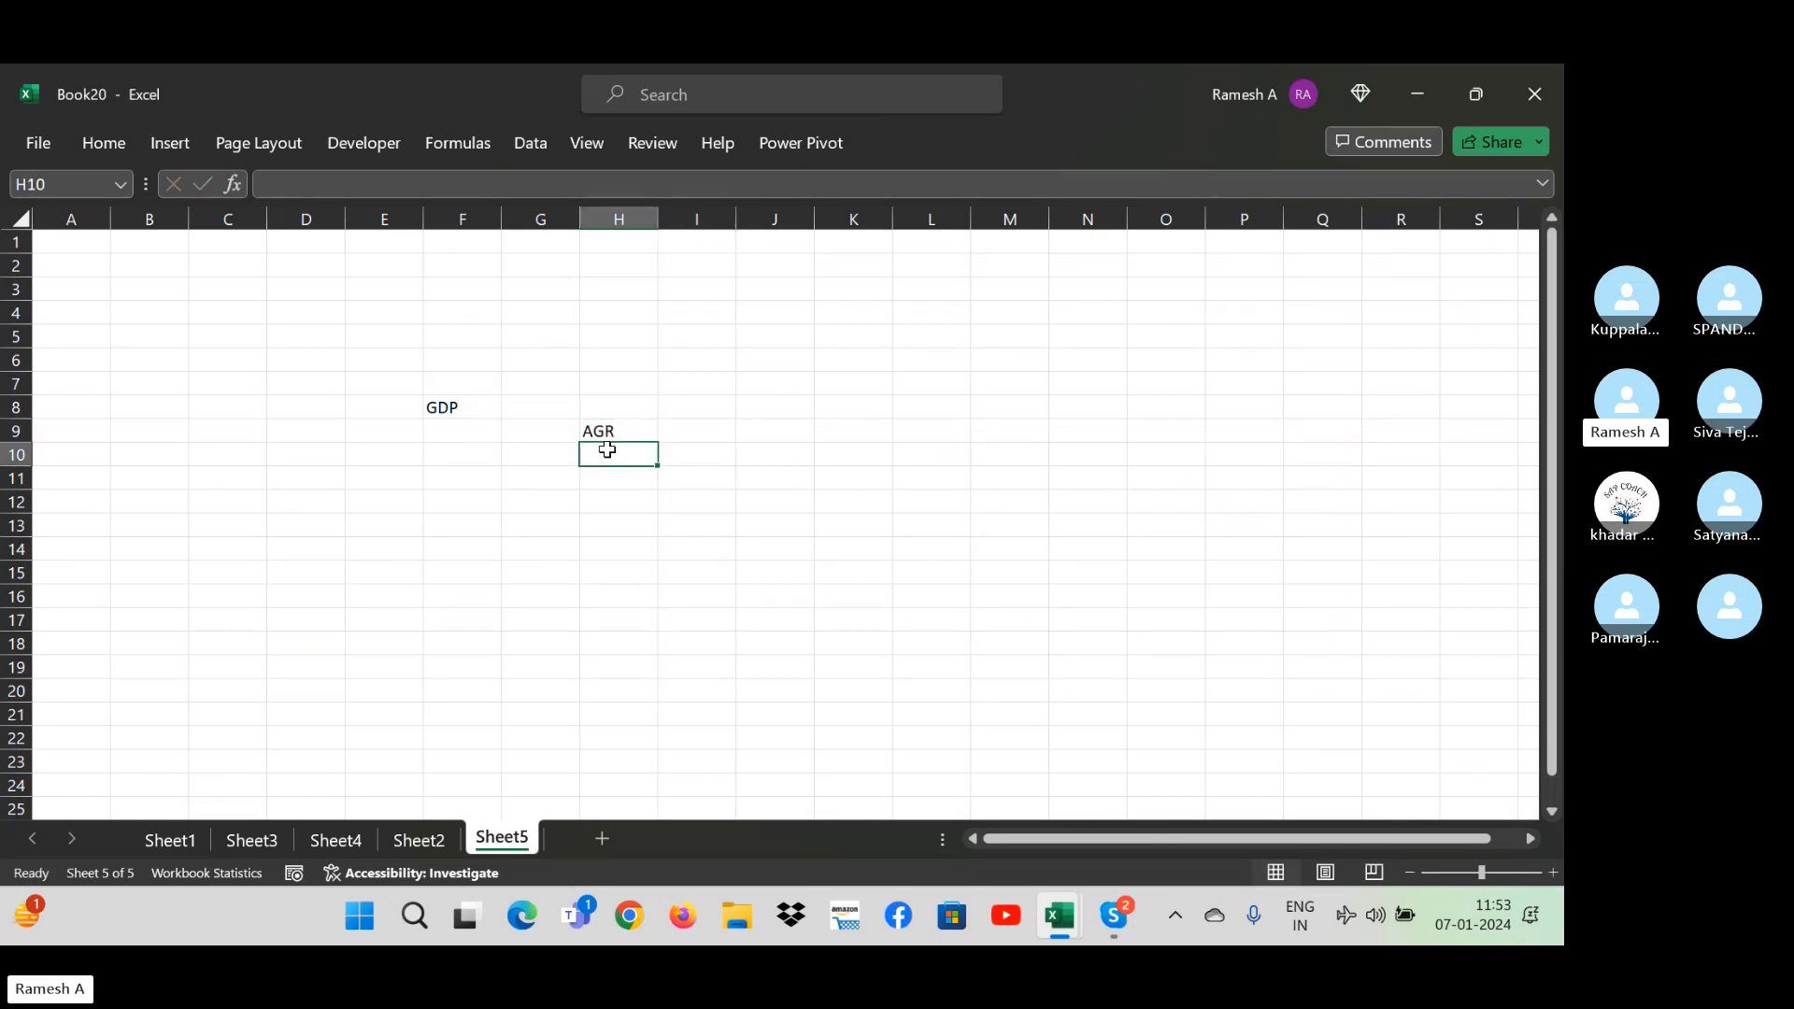
pyautogui.write('SM')
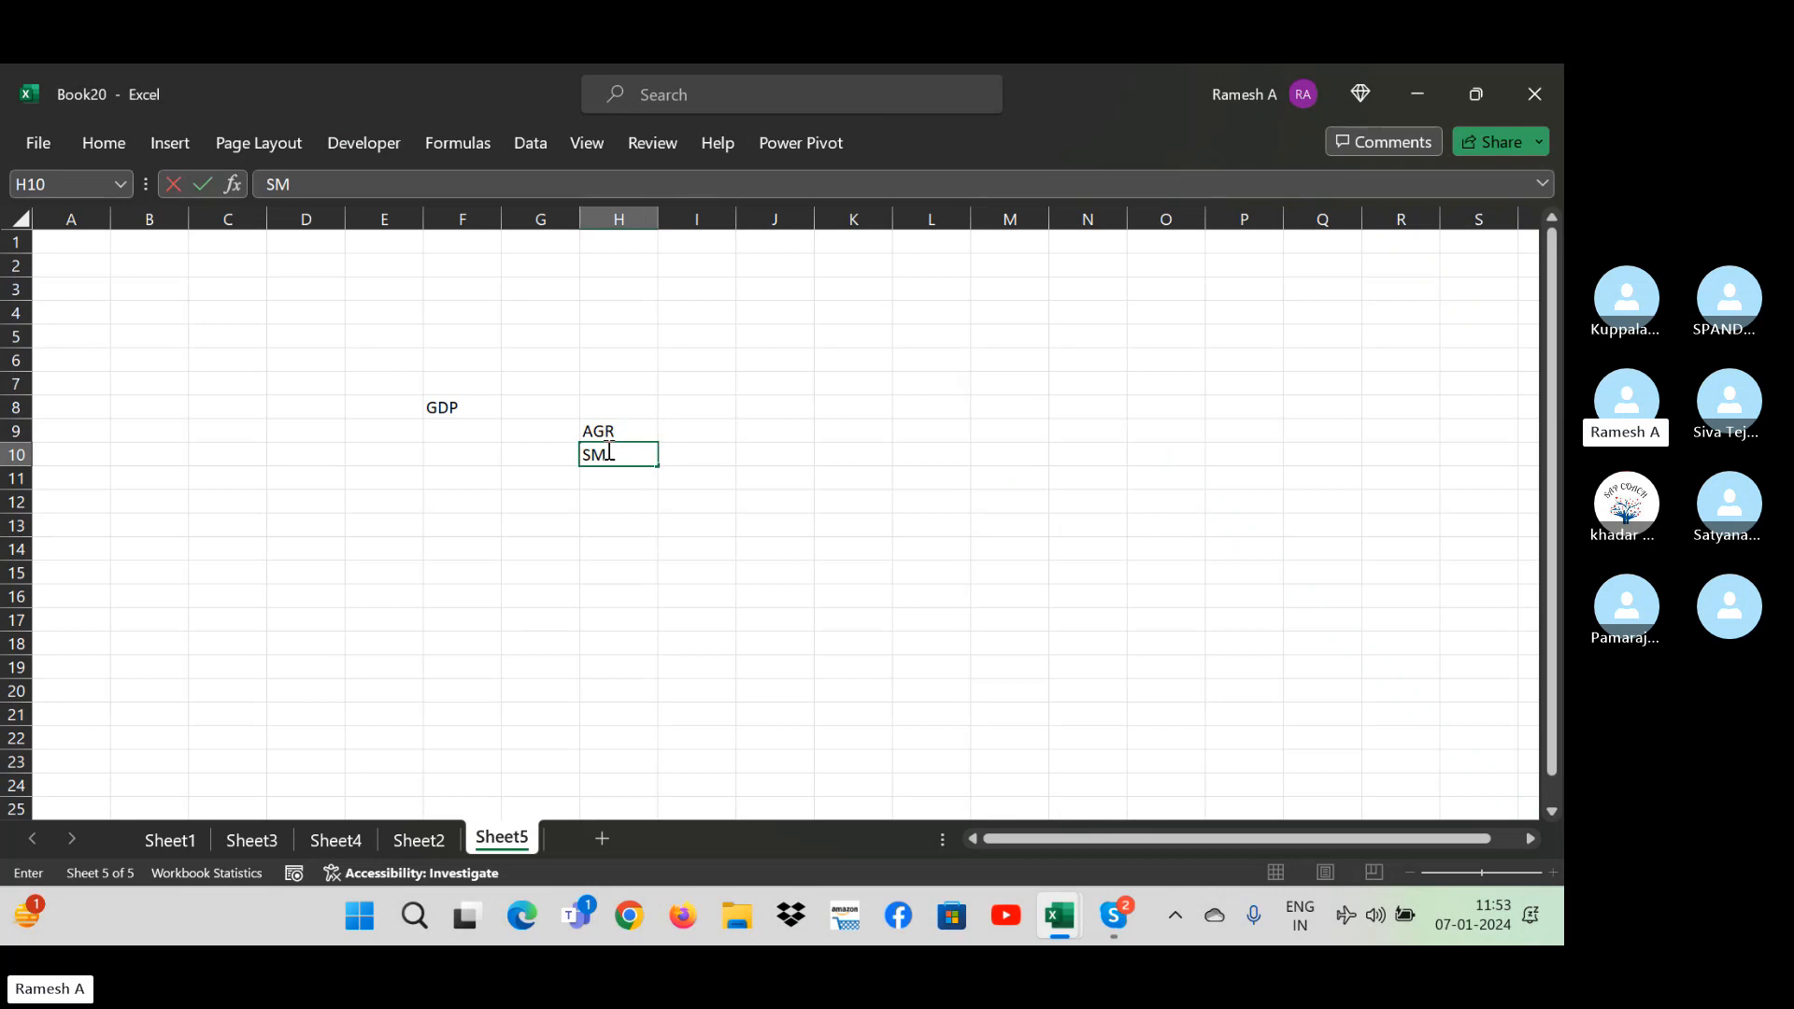
pyautogui.write(' IM')
pyautogui.press('BackSpace')
pyautogui.press('Return')
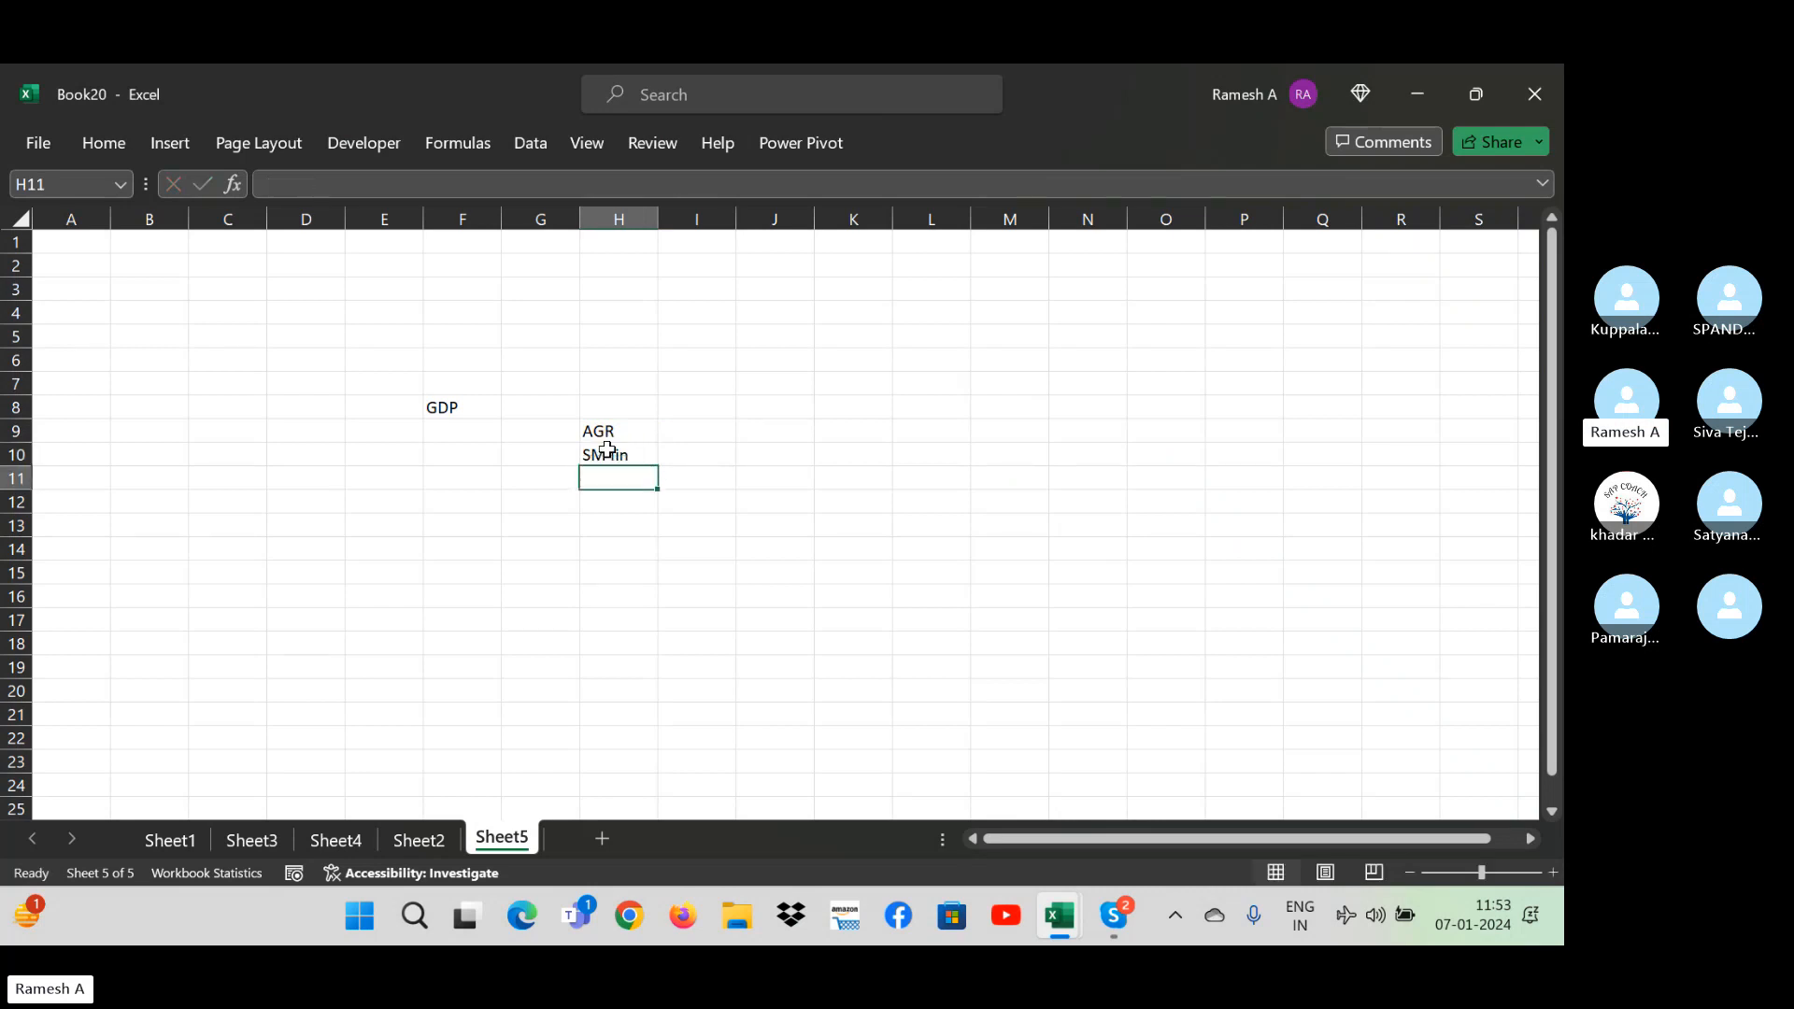
pyautogui.doubleClick(645, 456)
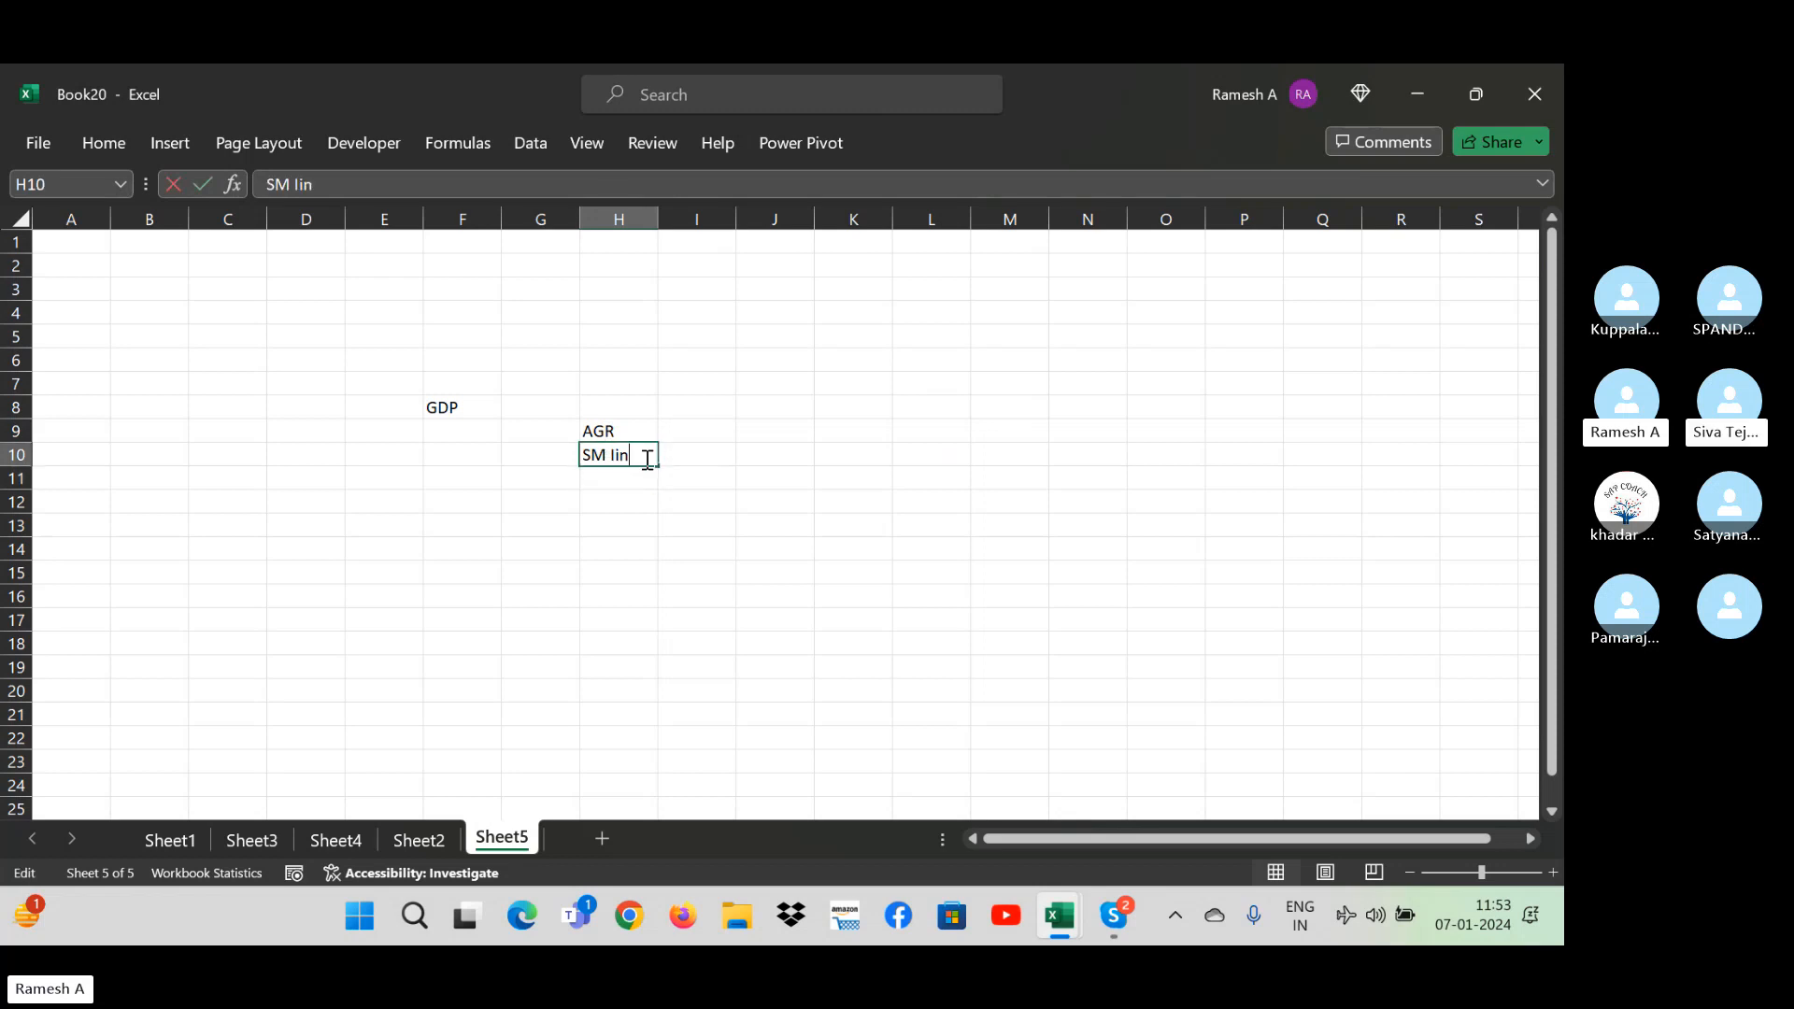
pyautogui.press('BackSpace')
pyautogui.press('BackSpace')
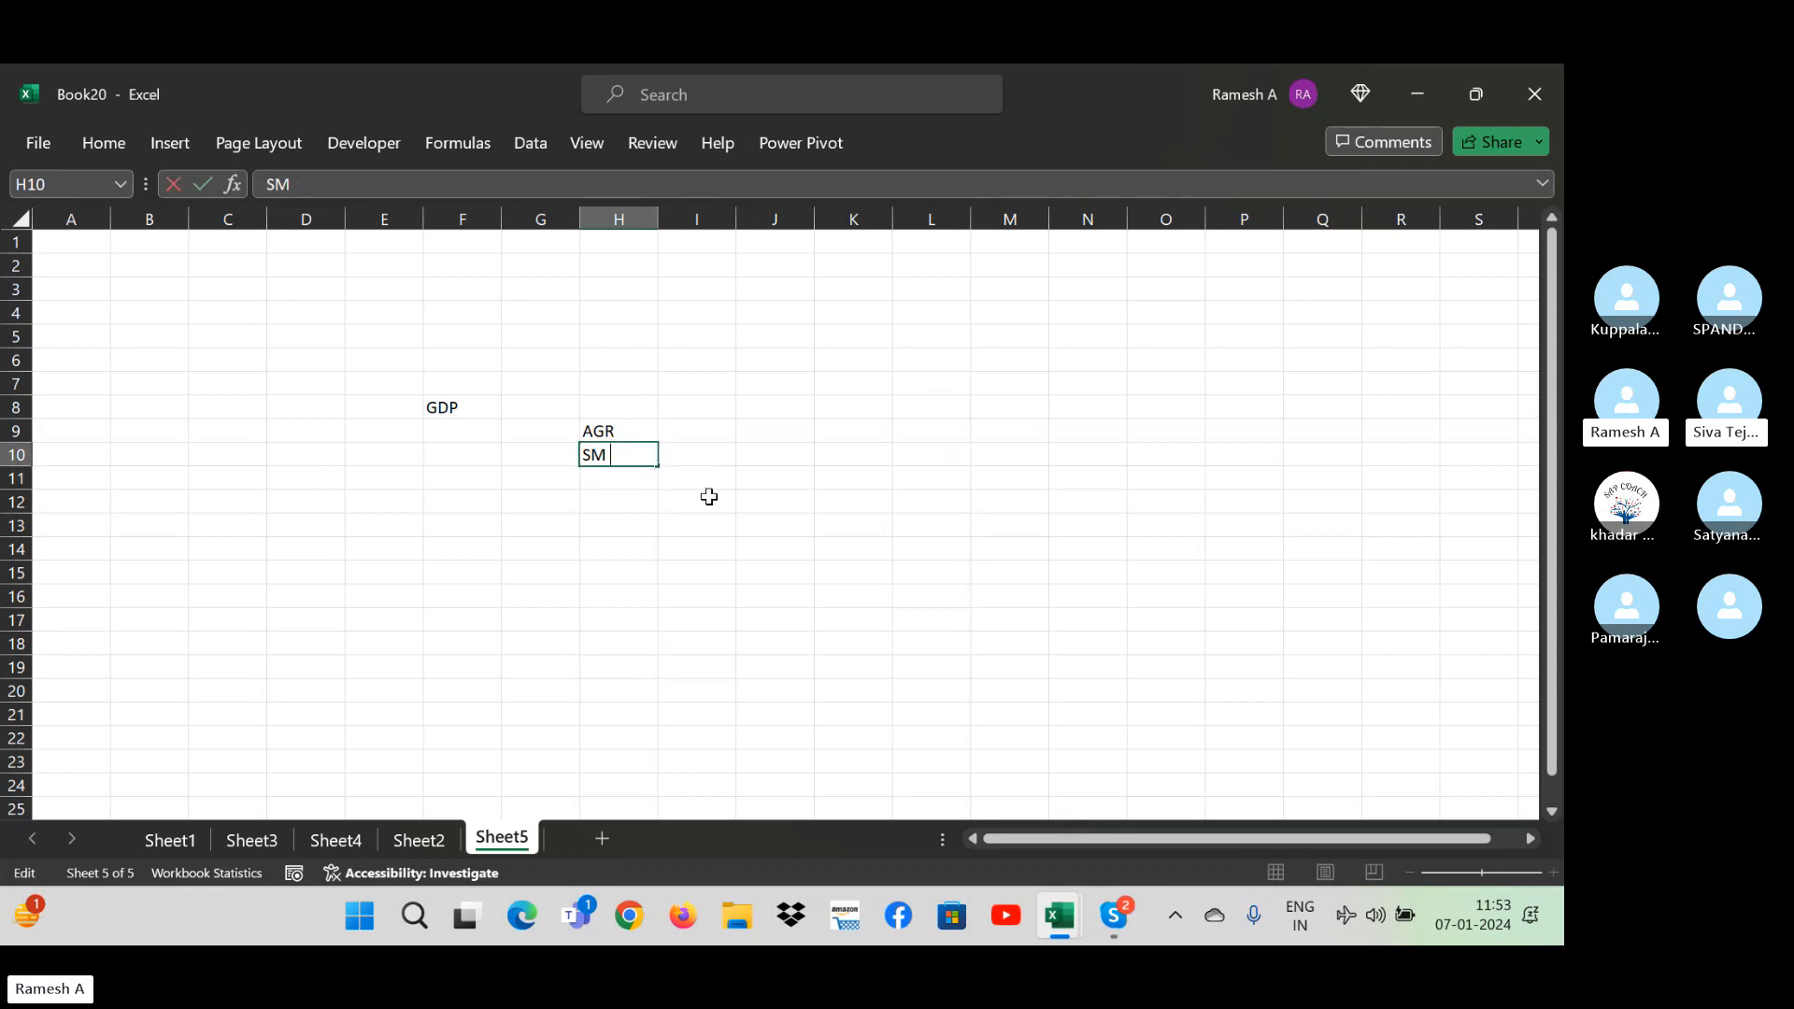
pyautogui.write('ND')
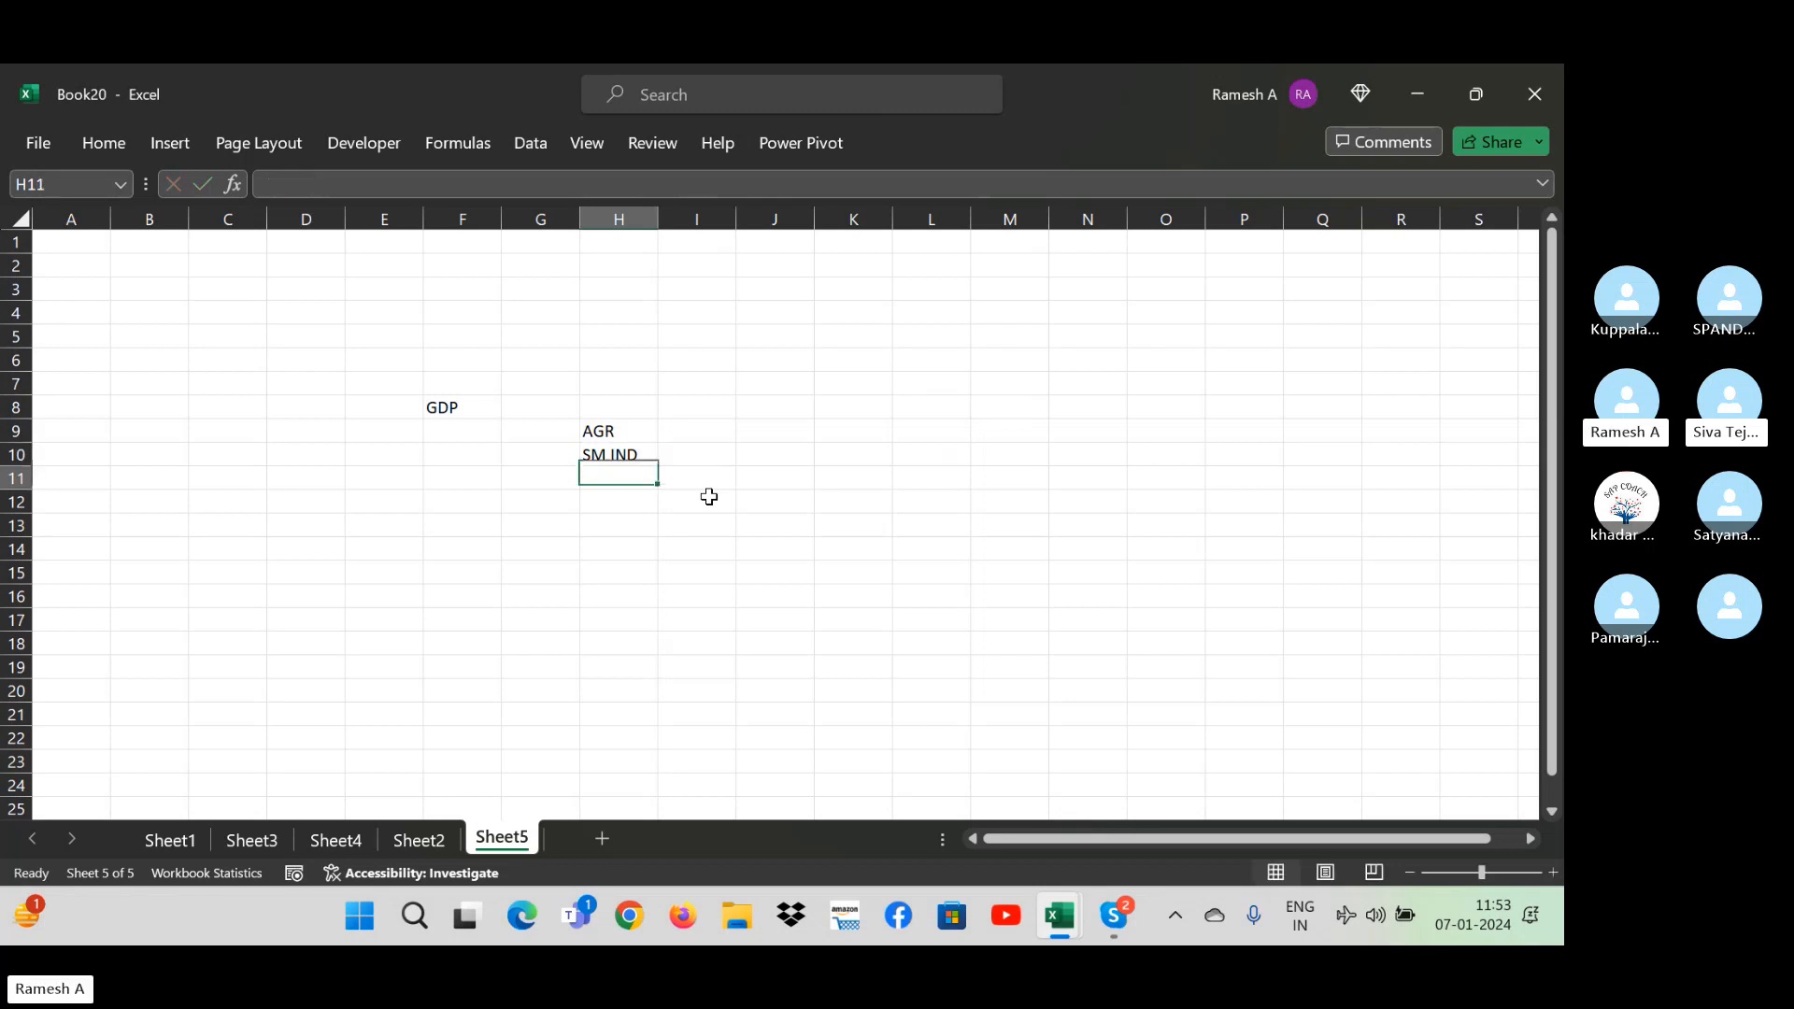
pyautogui.press('Return')
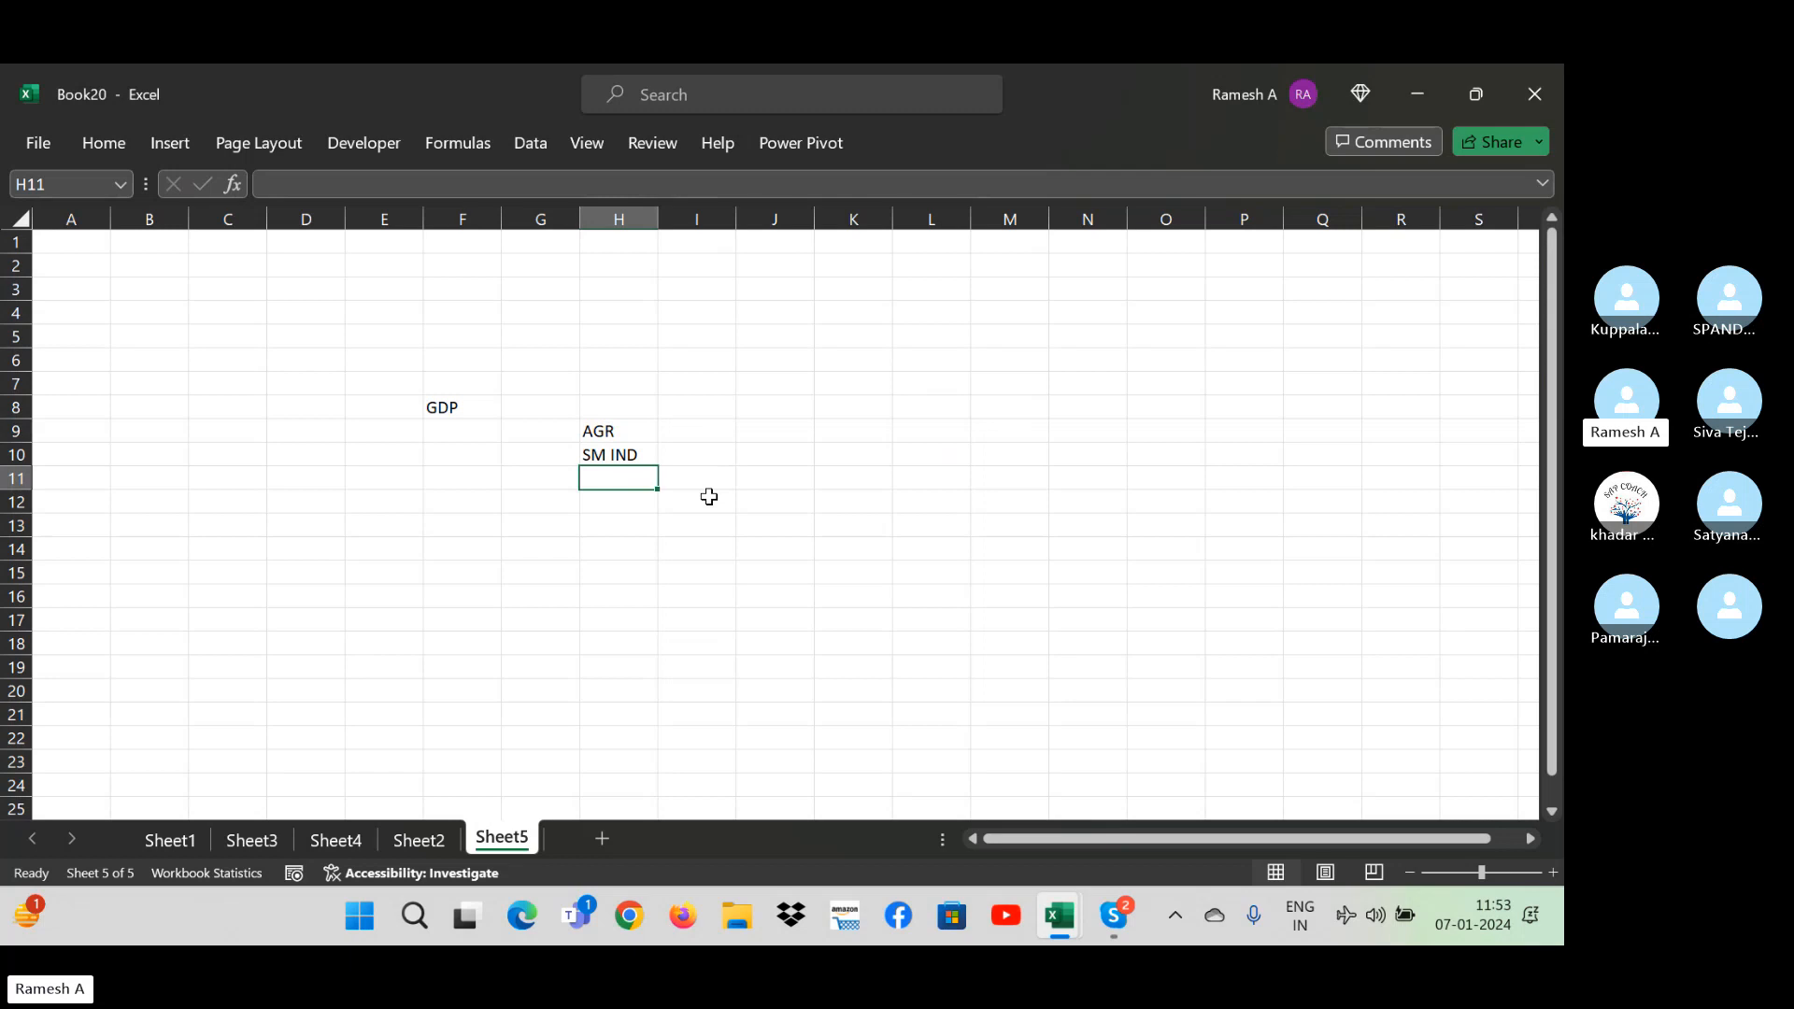
# - Enter Sof in cell H11 as the third category, below SM IND
pyautogui.press('Up')
pyautogui.press('Up')
pyautogui.press('Up')
pyautogui.press('Right')
pyautogui.press('Down')
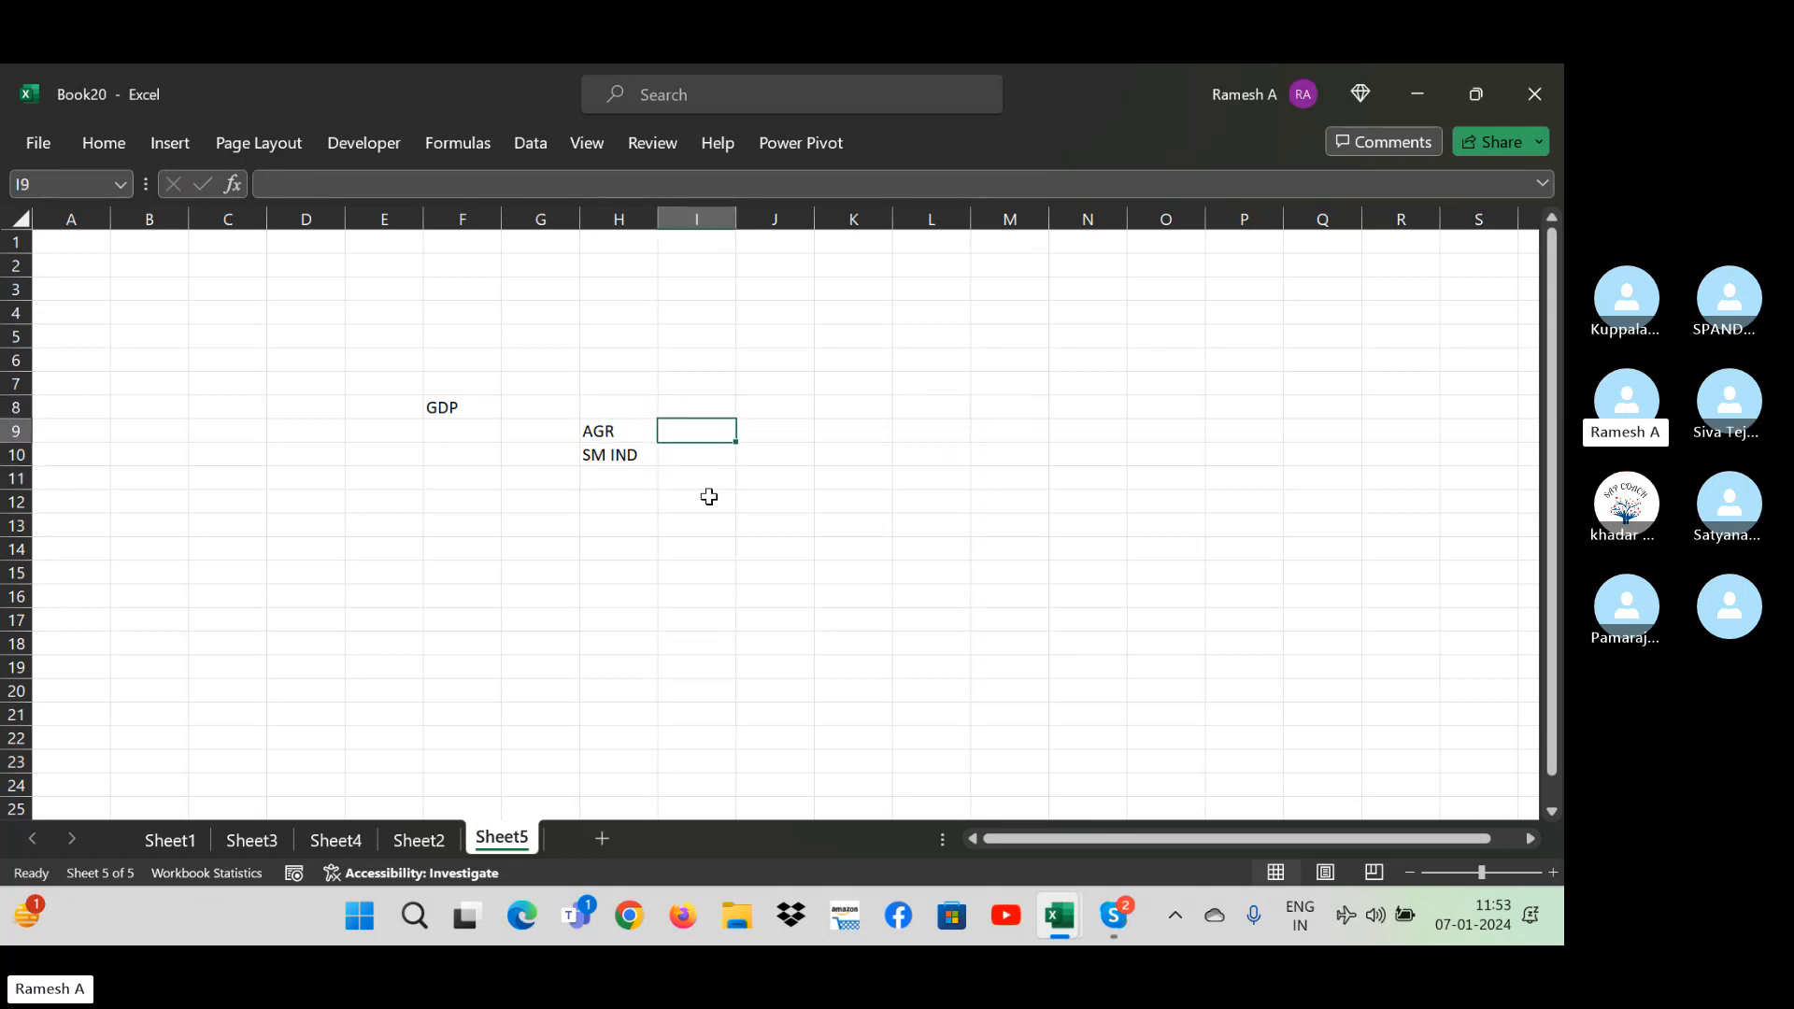
pyautogui.press('Down')
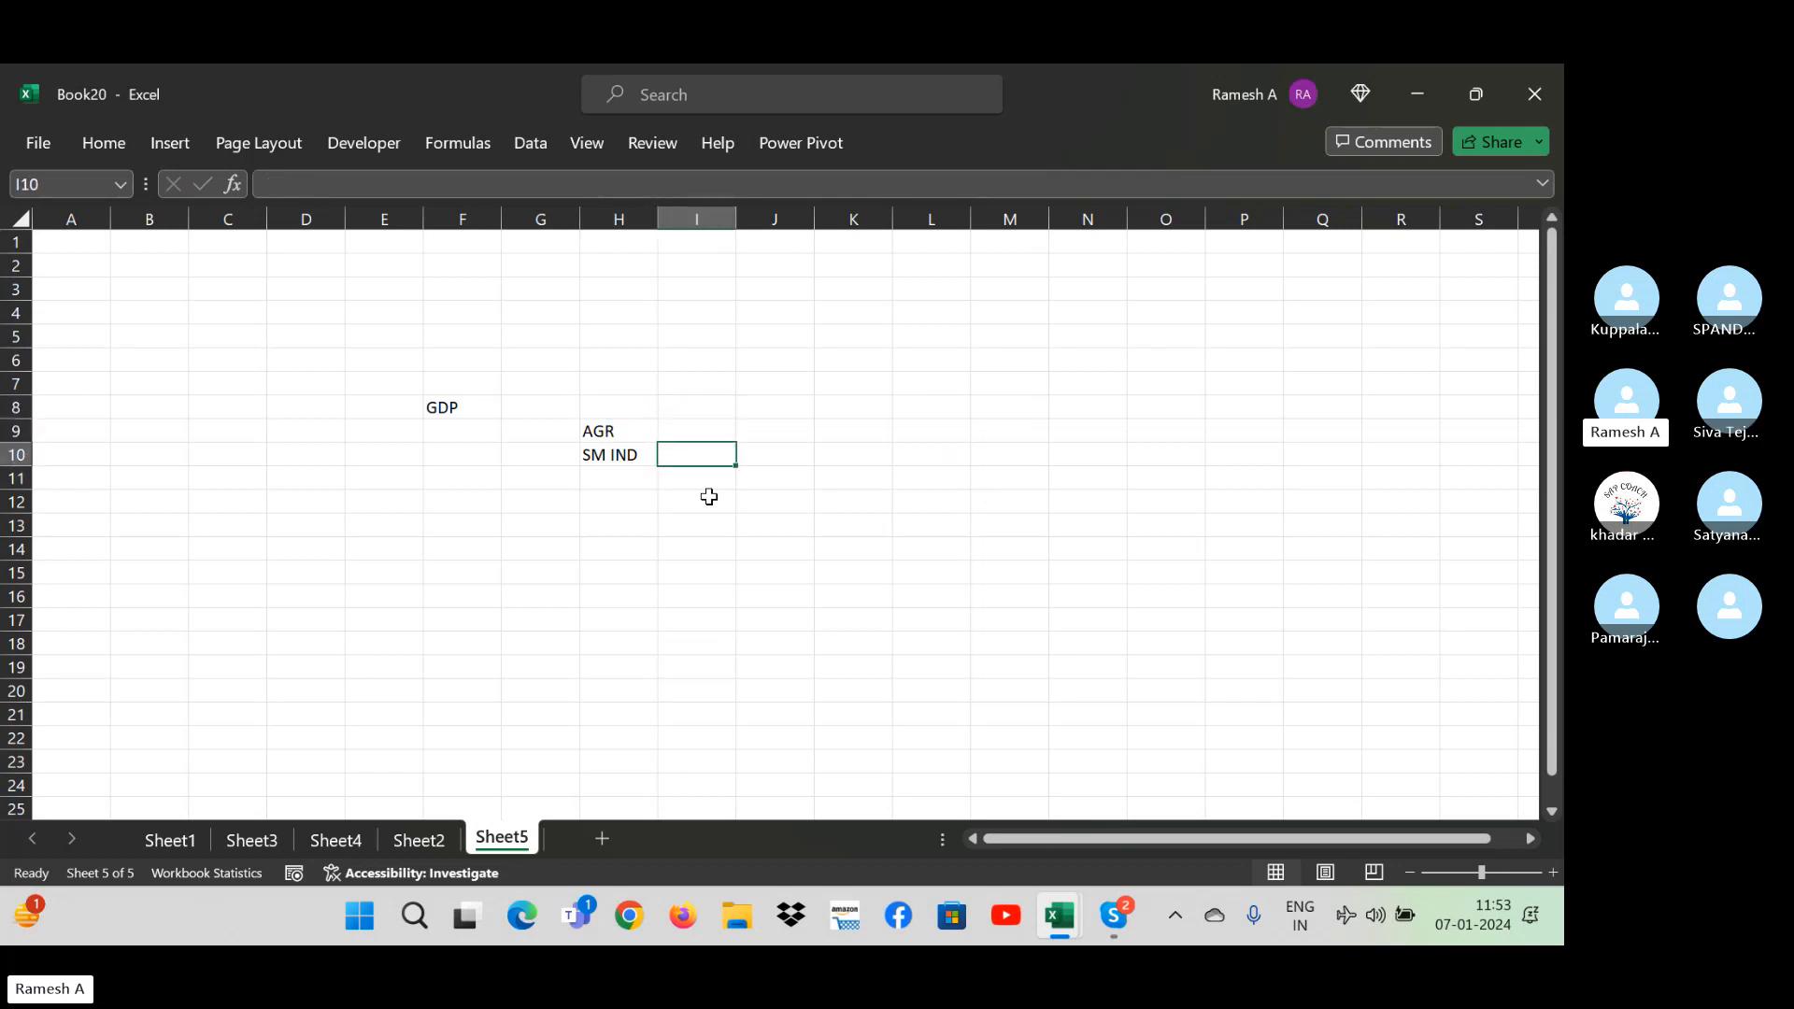
pyautogui.press('Down')
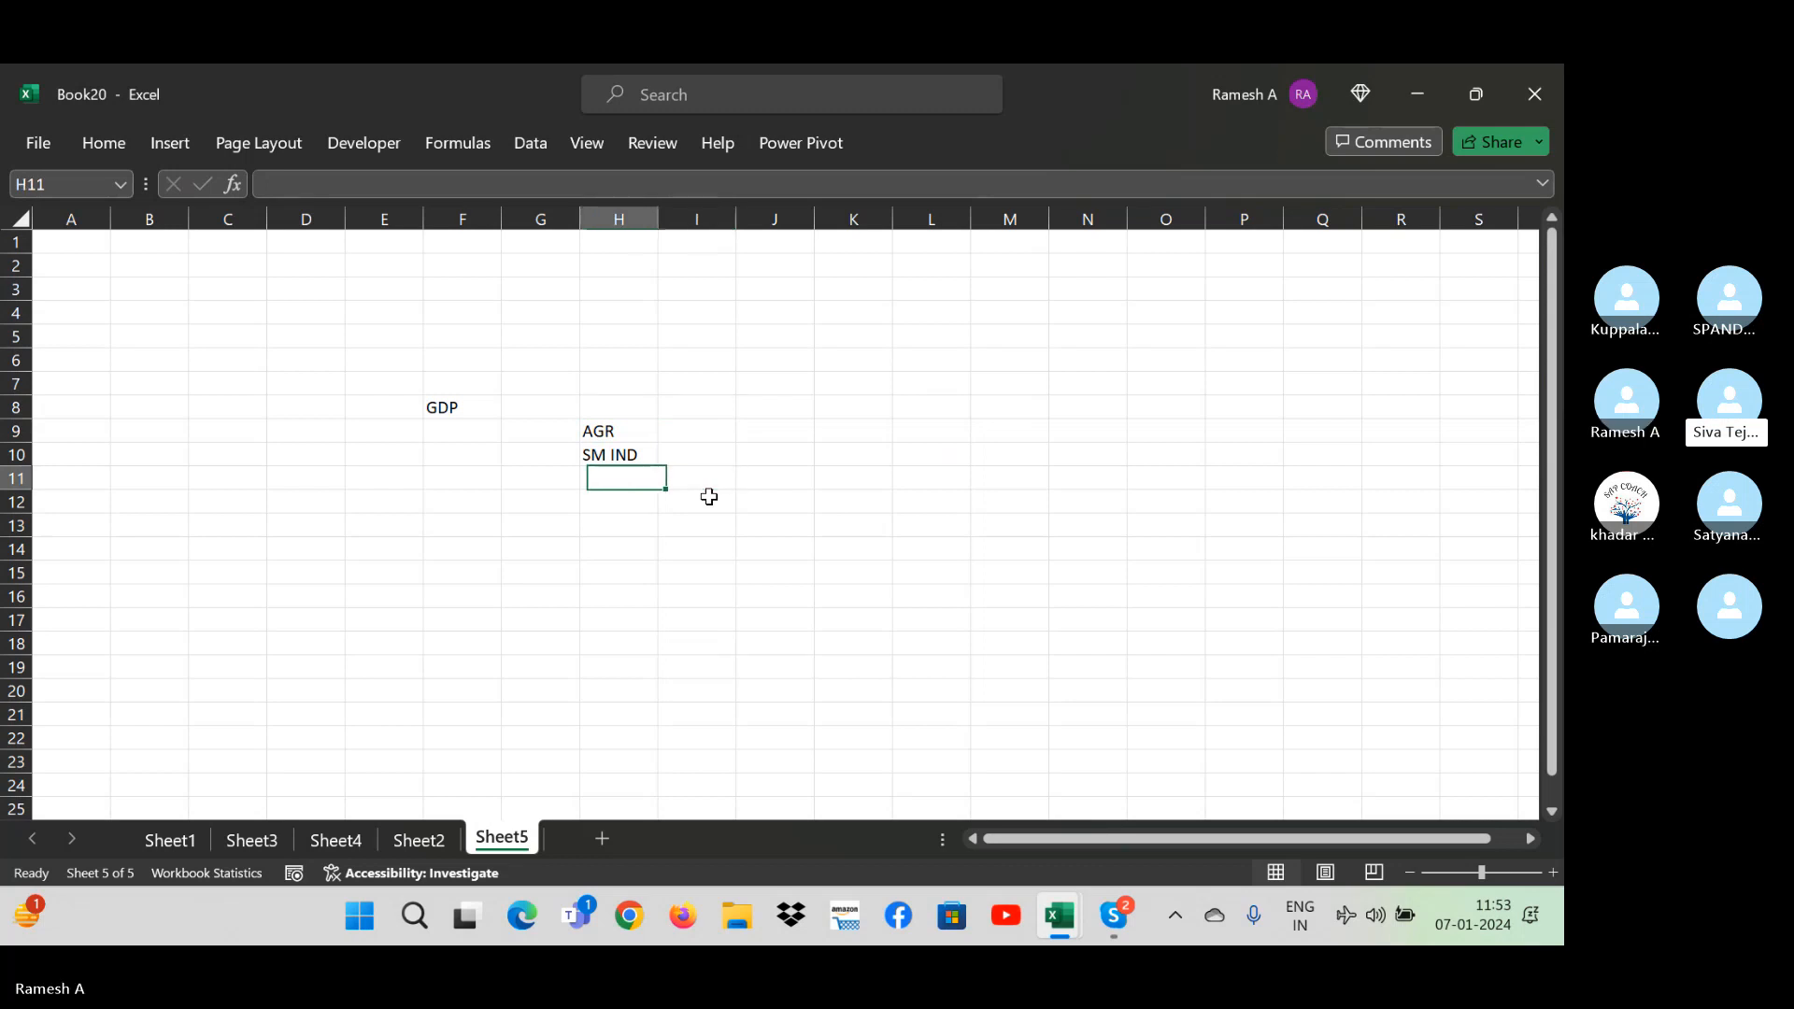
pyautogui.press('Left')
pyautogui.write('SOf')
pyautogui.press('Return')
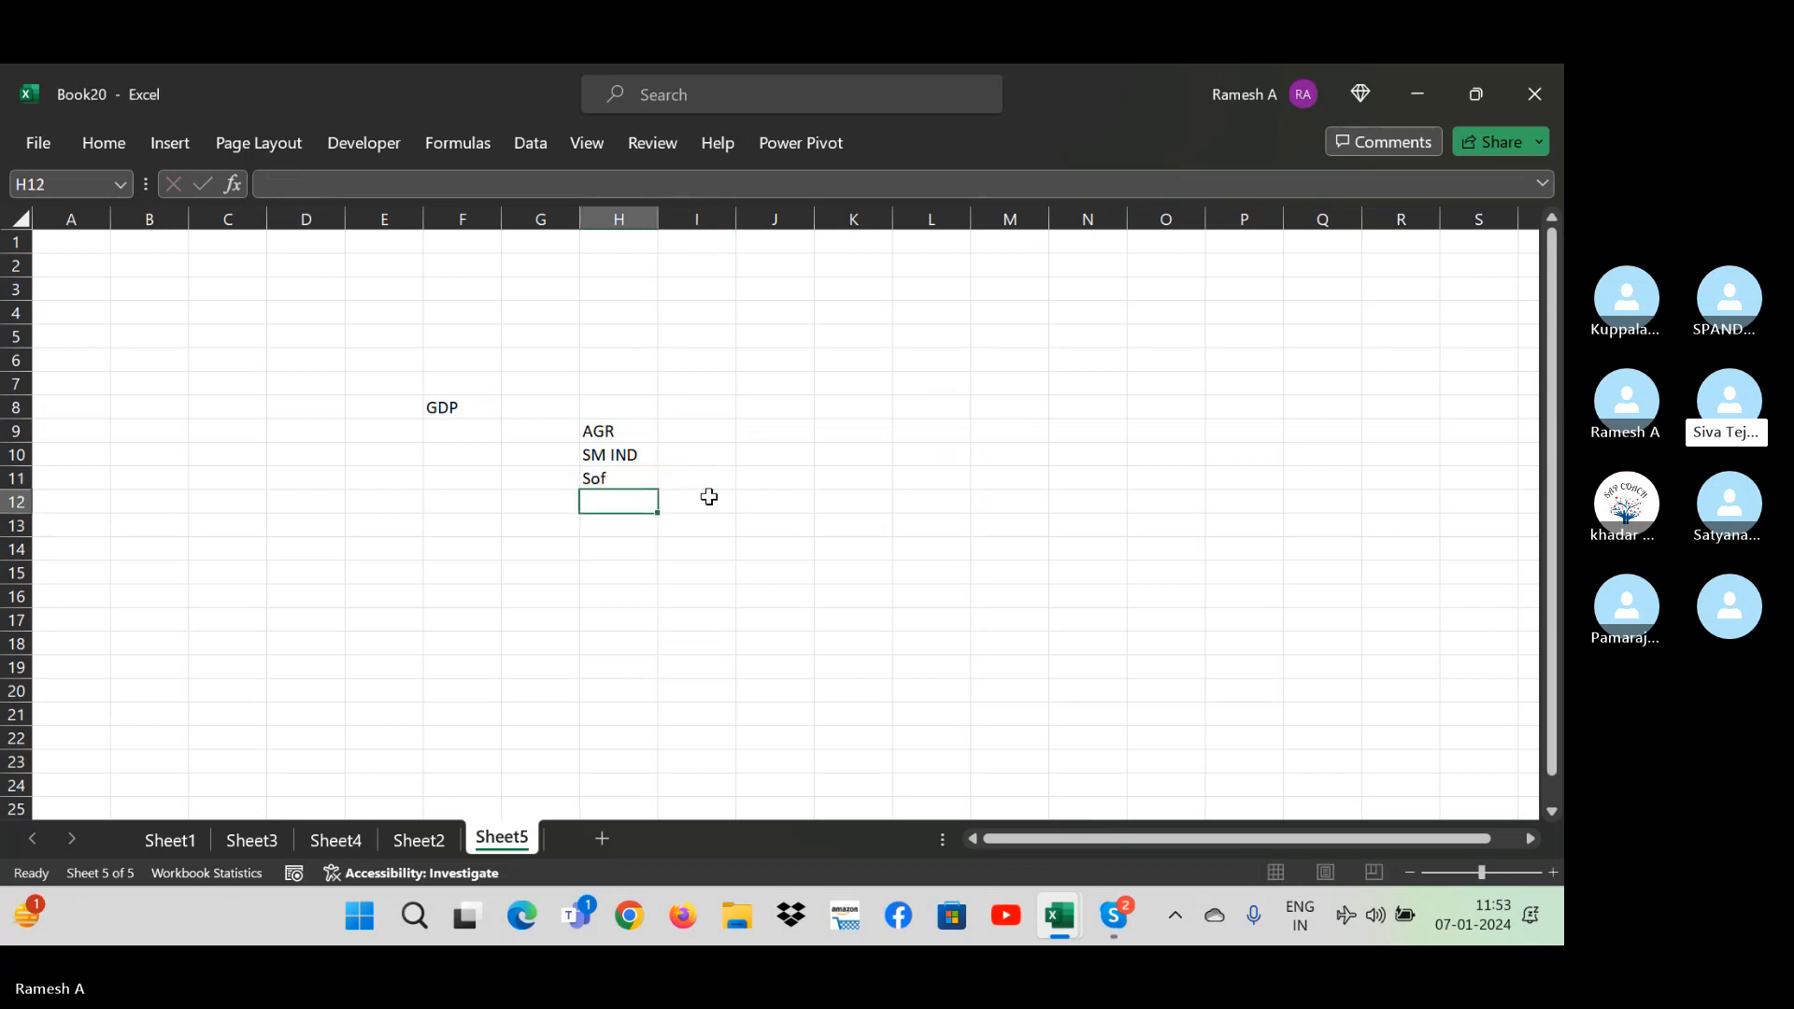
# - Enter the heading Cat in cell H8, above the AGR, SM IND and Sof entries
pyautogui.click(710, 497)
pyautogui.press('Up')
pyautogui.press('Up')
pyautogui.press('Up')
pyautogui.press('Up')
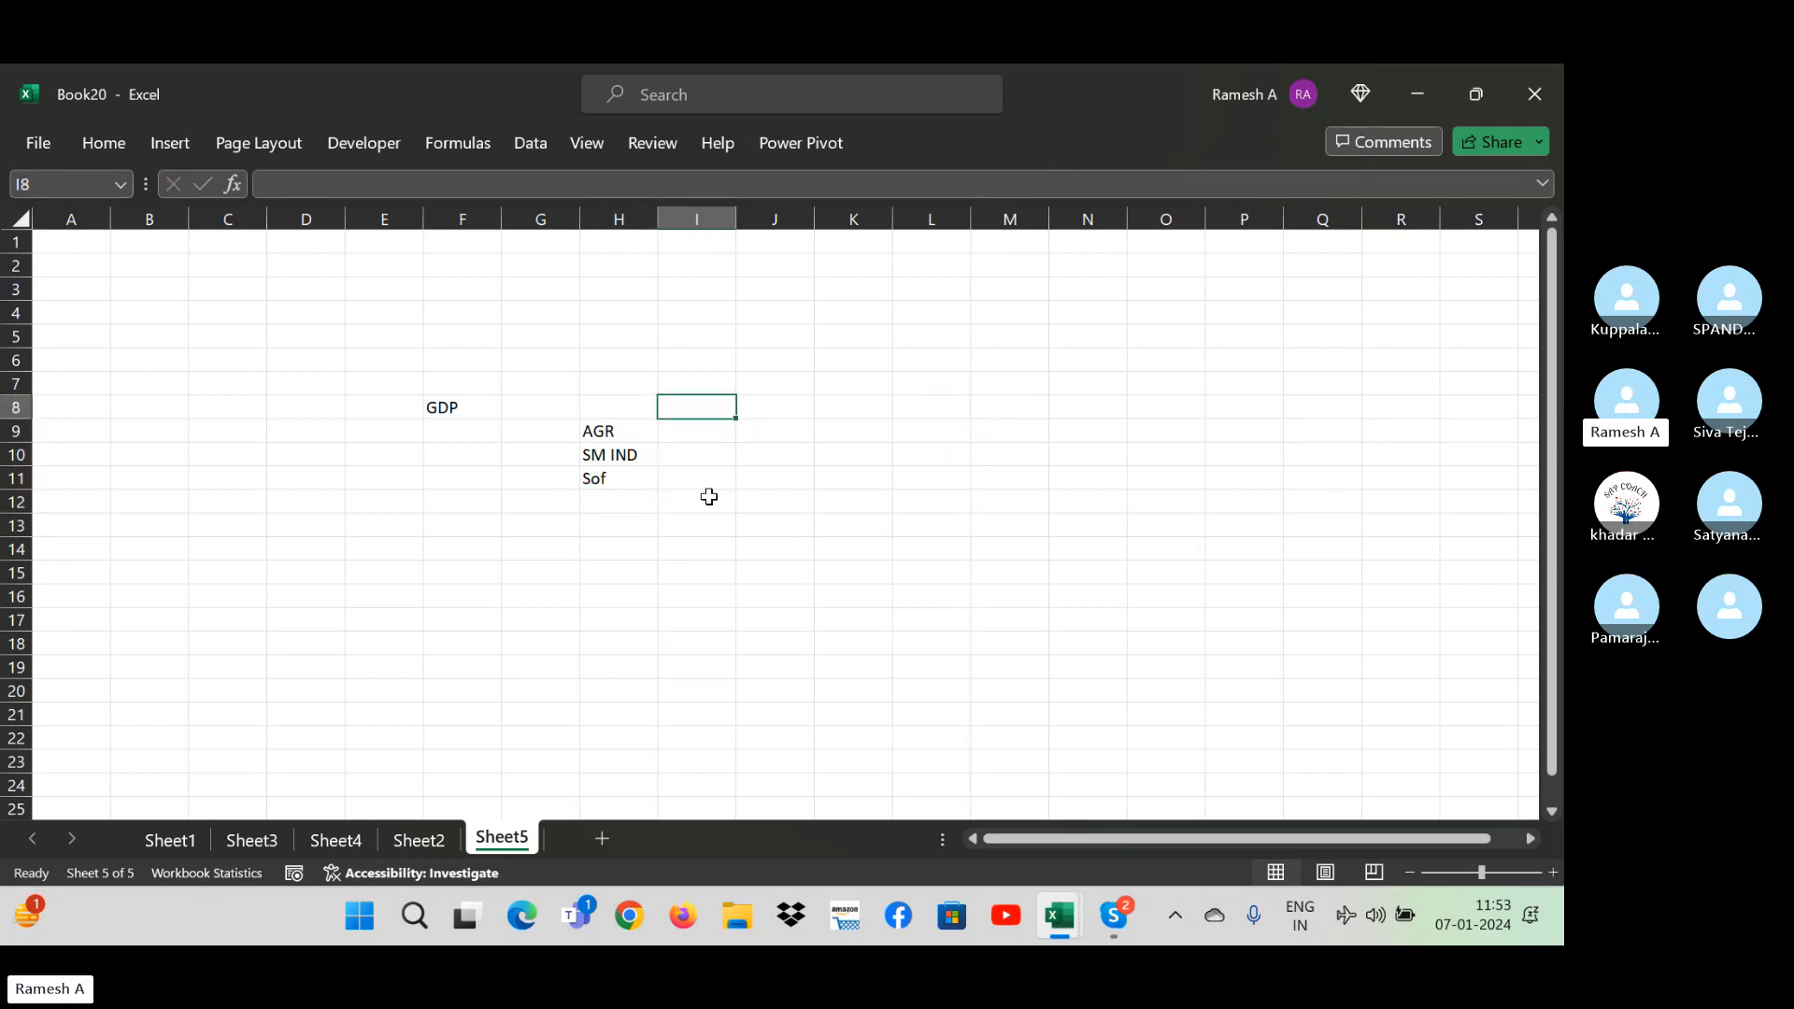
pyautogui.press('Left')
pyautogui.press('Down')
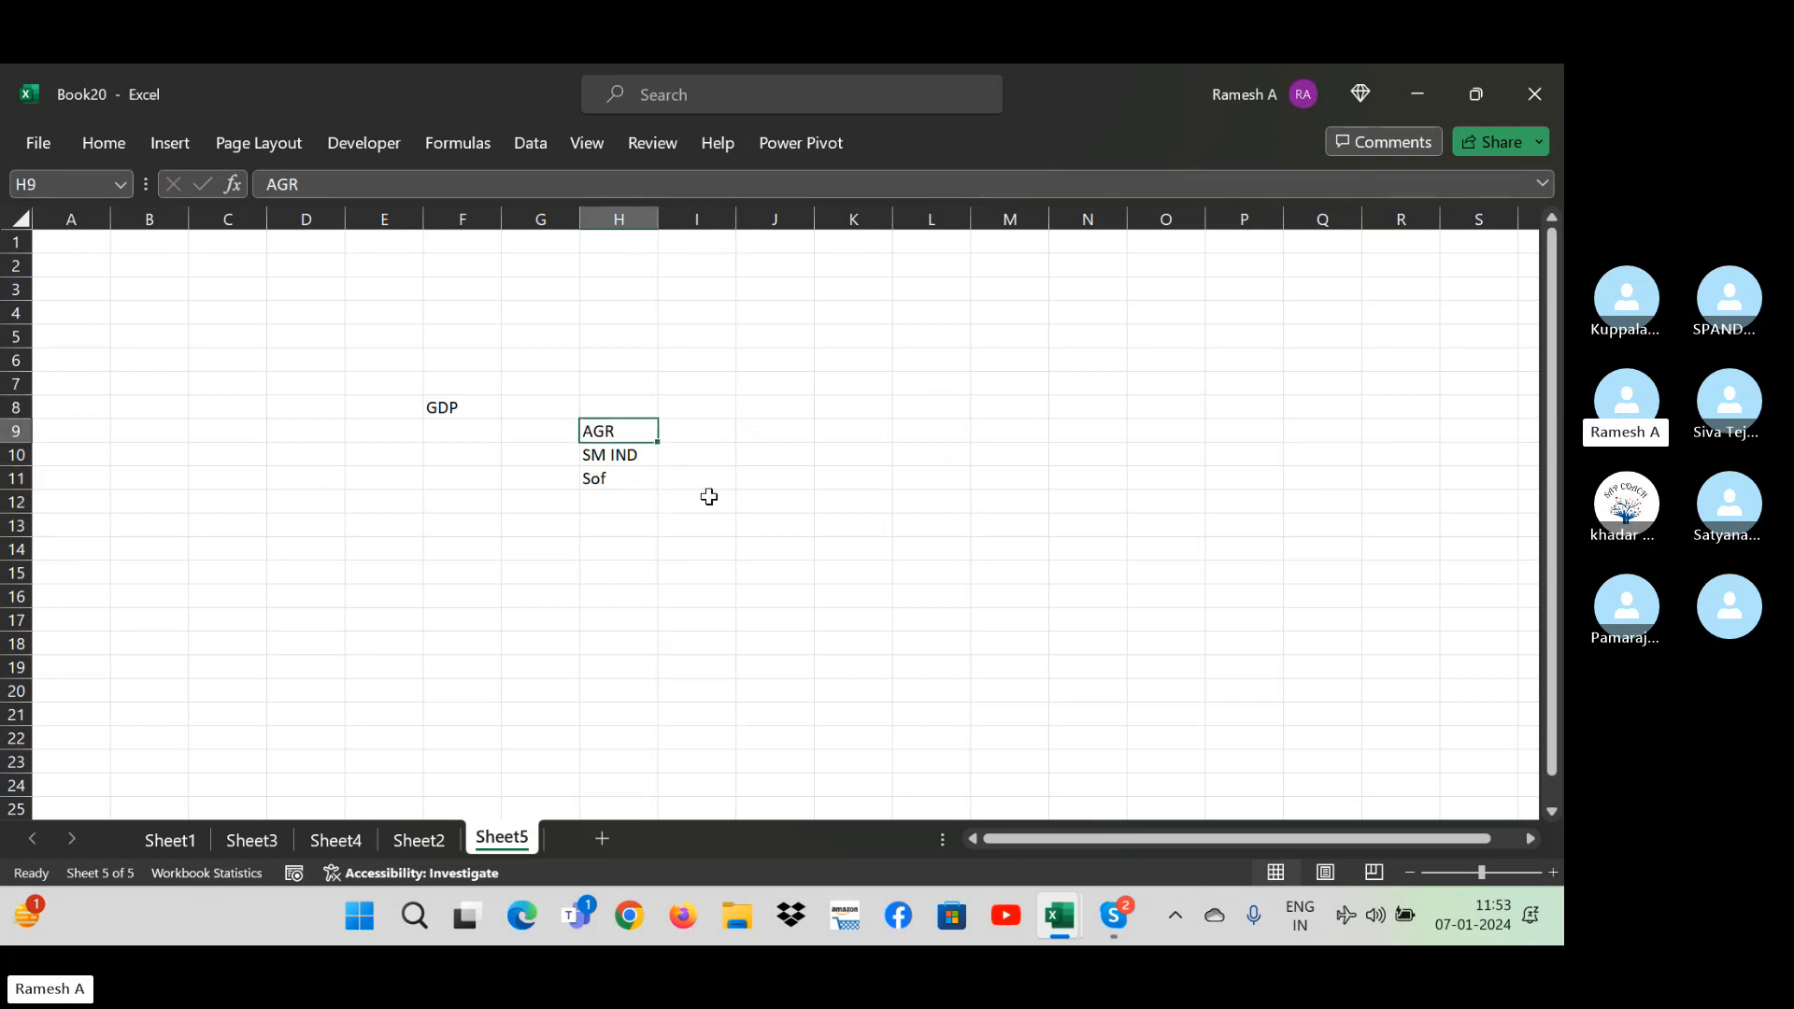
pyautogui.press('Right')
pyautogui.press('Up')
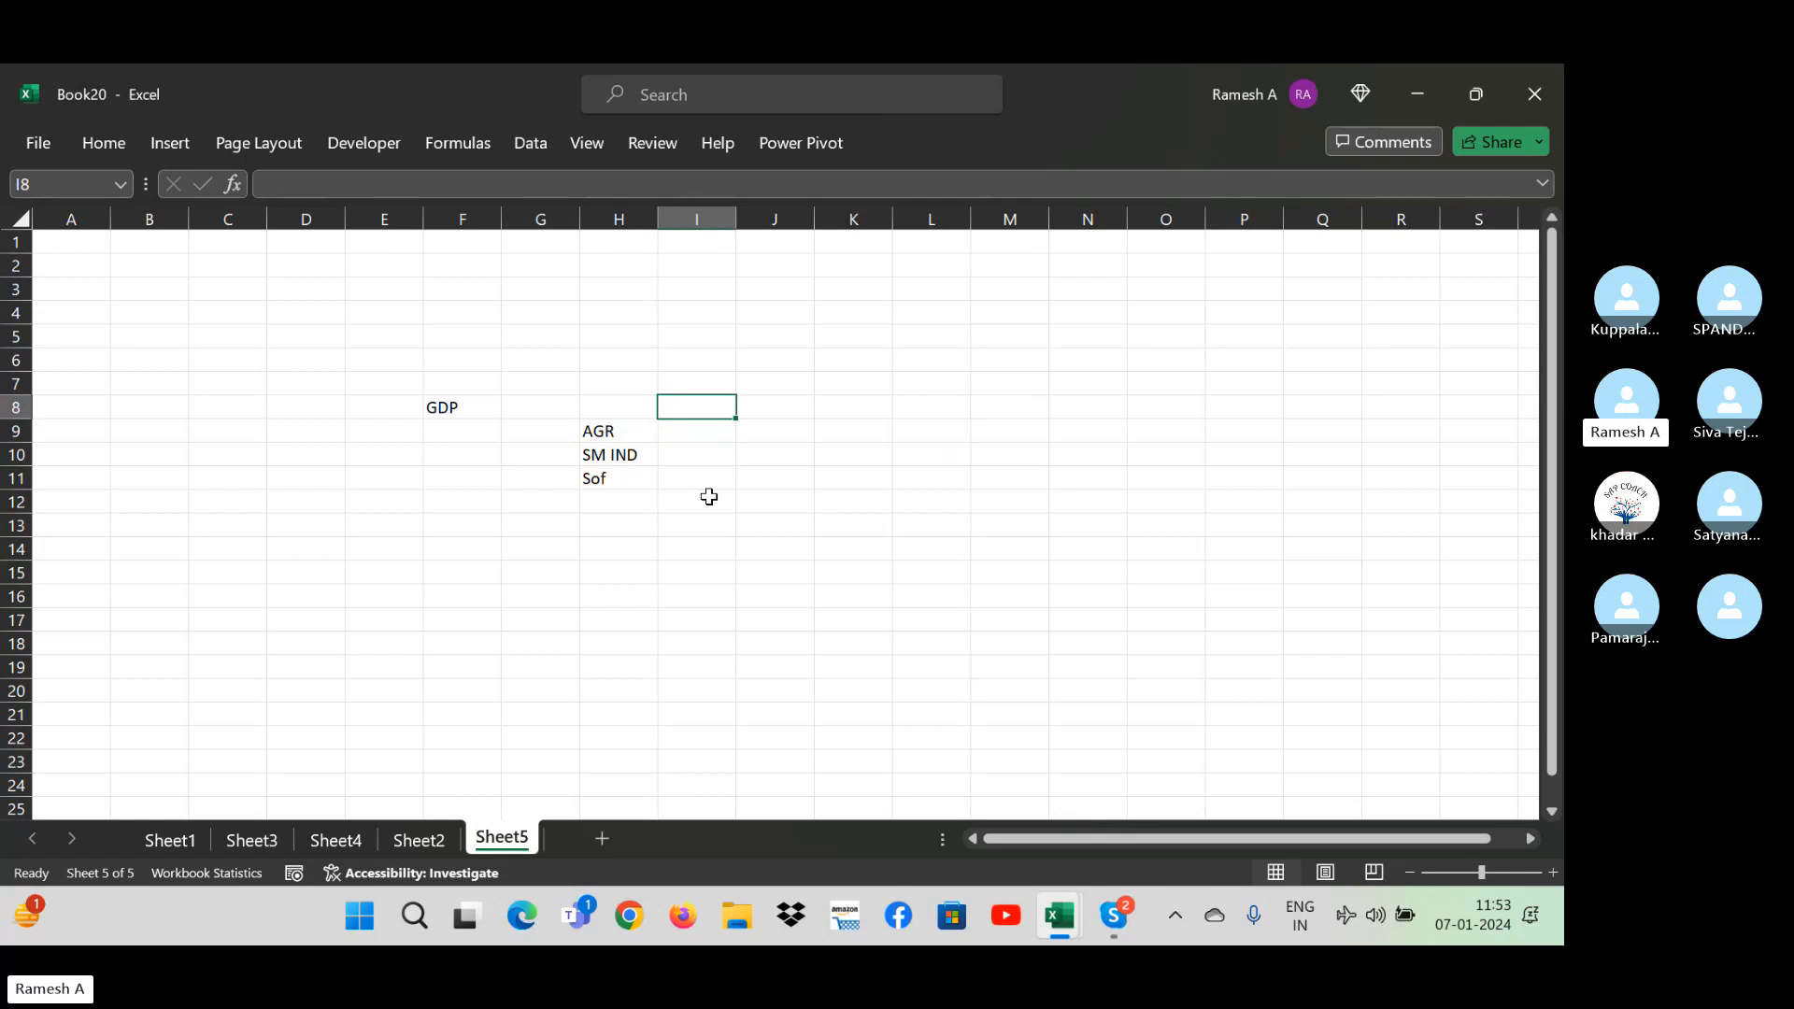
pyautogui.press('Left')
pyautogui.press('Left')
pyautogui.press('Left')
pyautogui.press('Right')
pyautogui.press('Right')
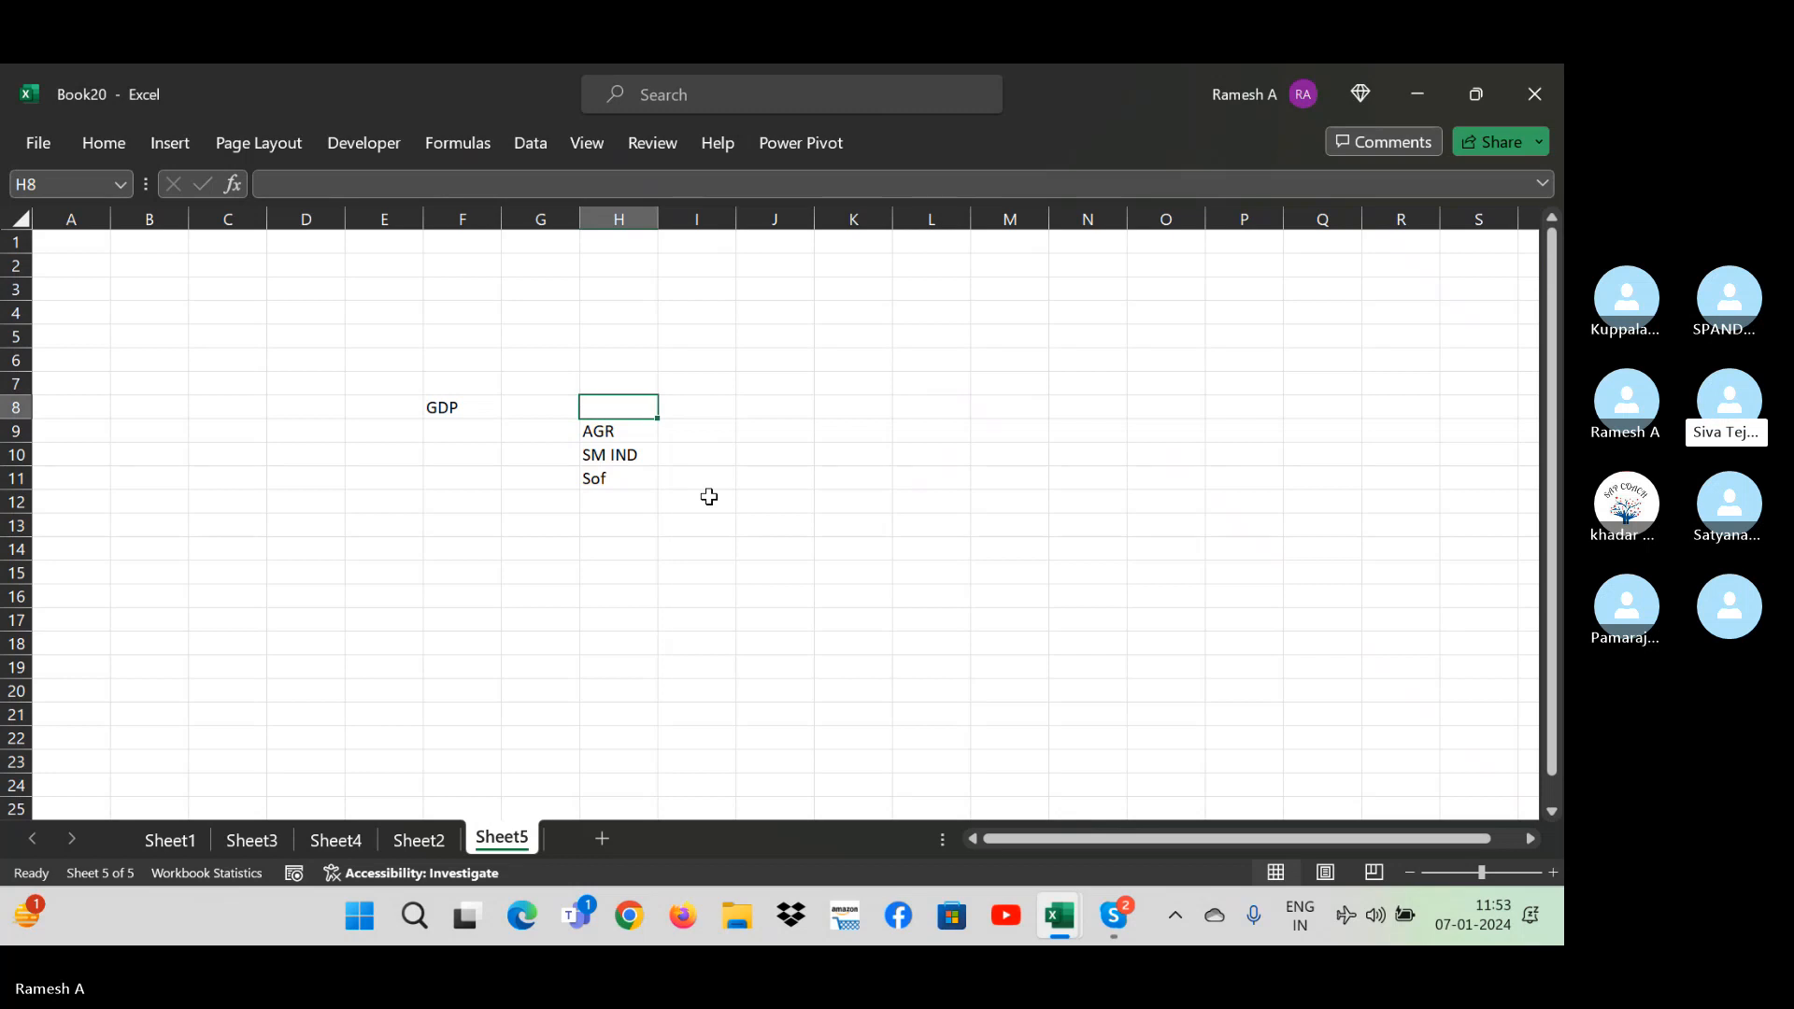
pyautogui.write('Cat')
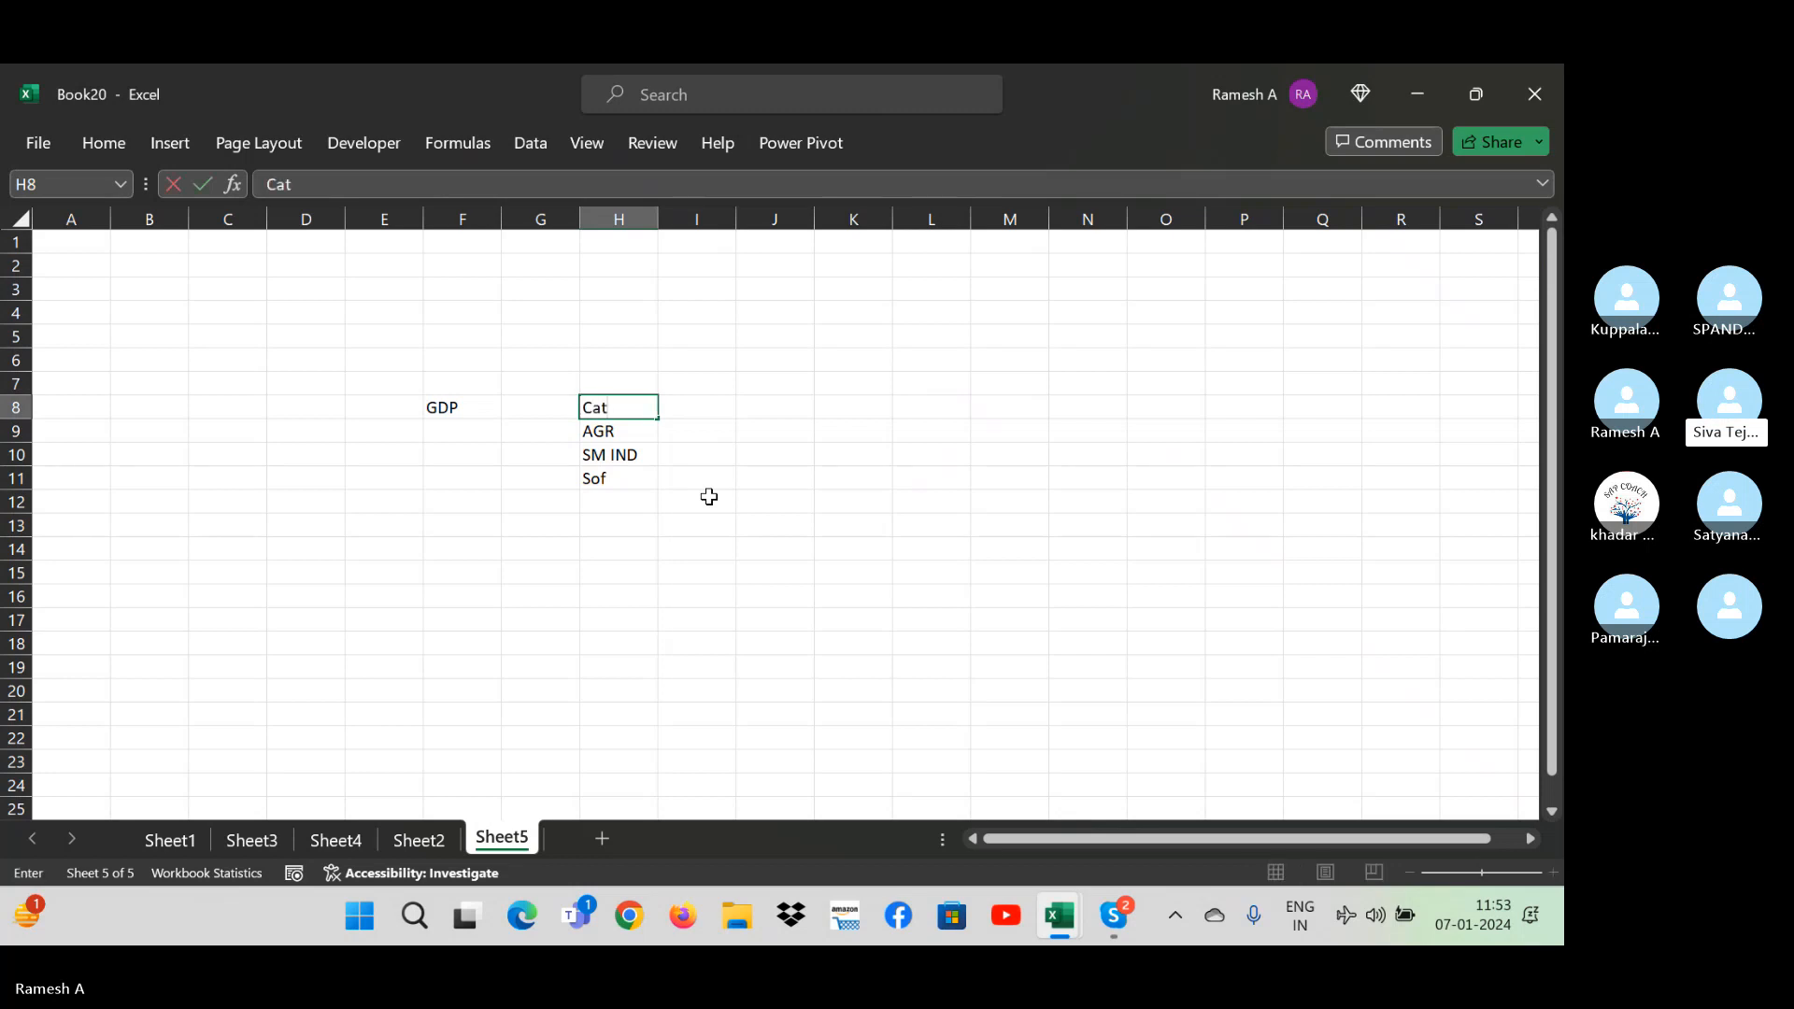
pyautogui.press('Tab')
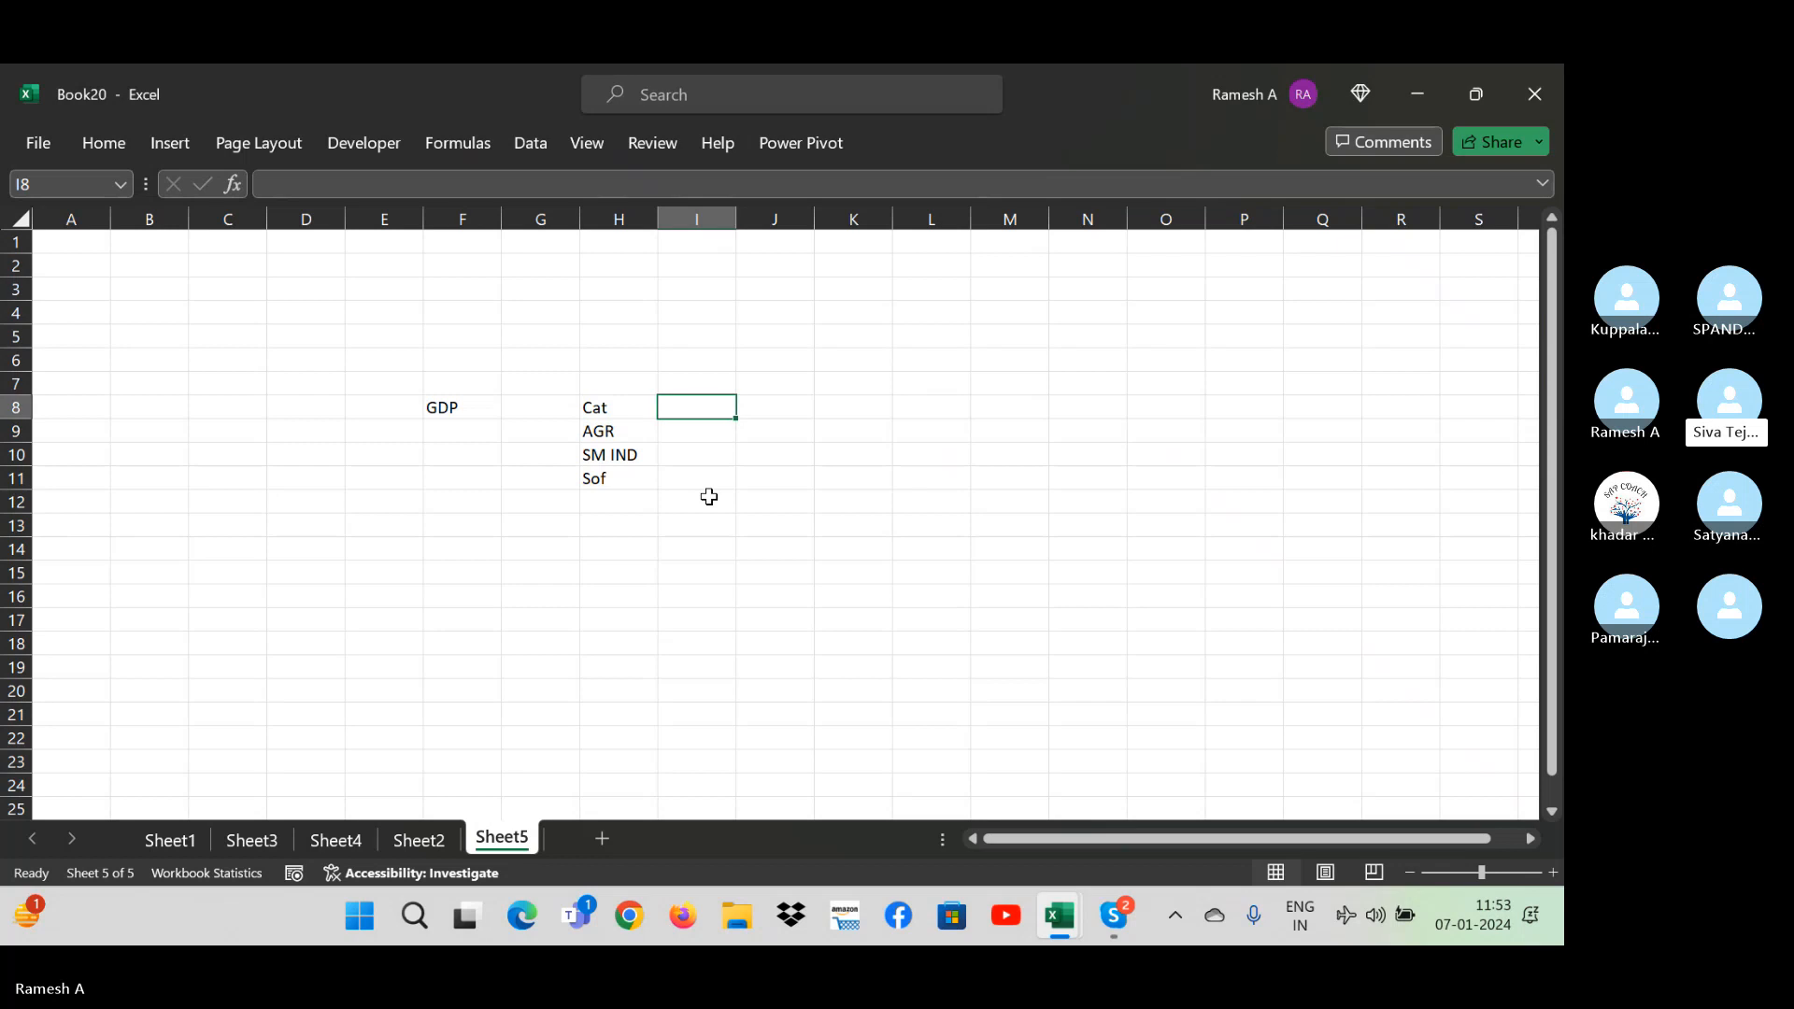
# - Enter the label BUD in cell J5, above and to the right of the category list
pyautogui.press('Up')
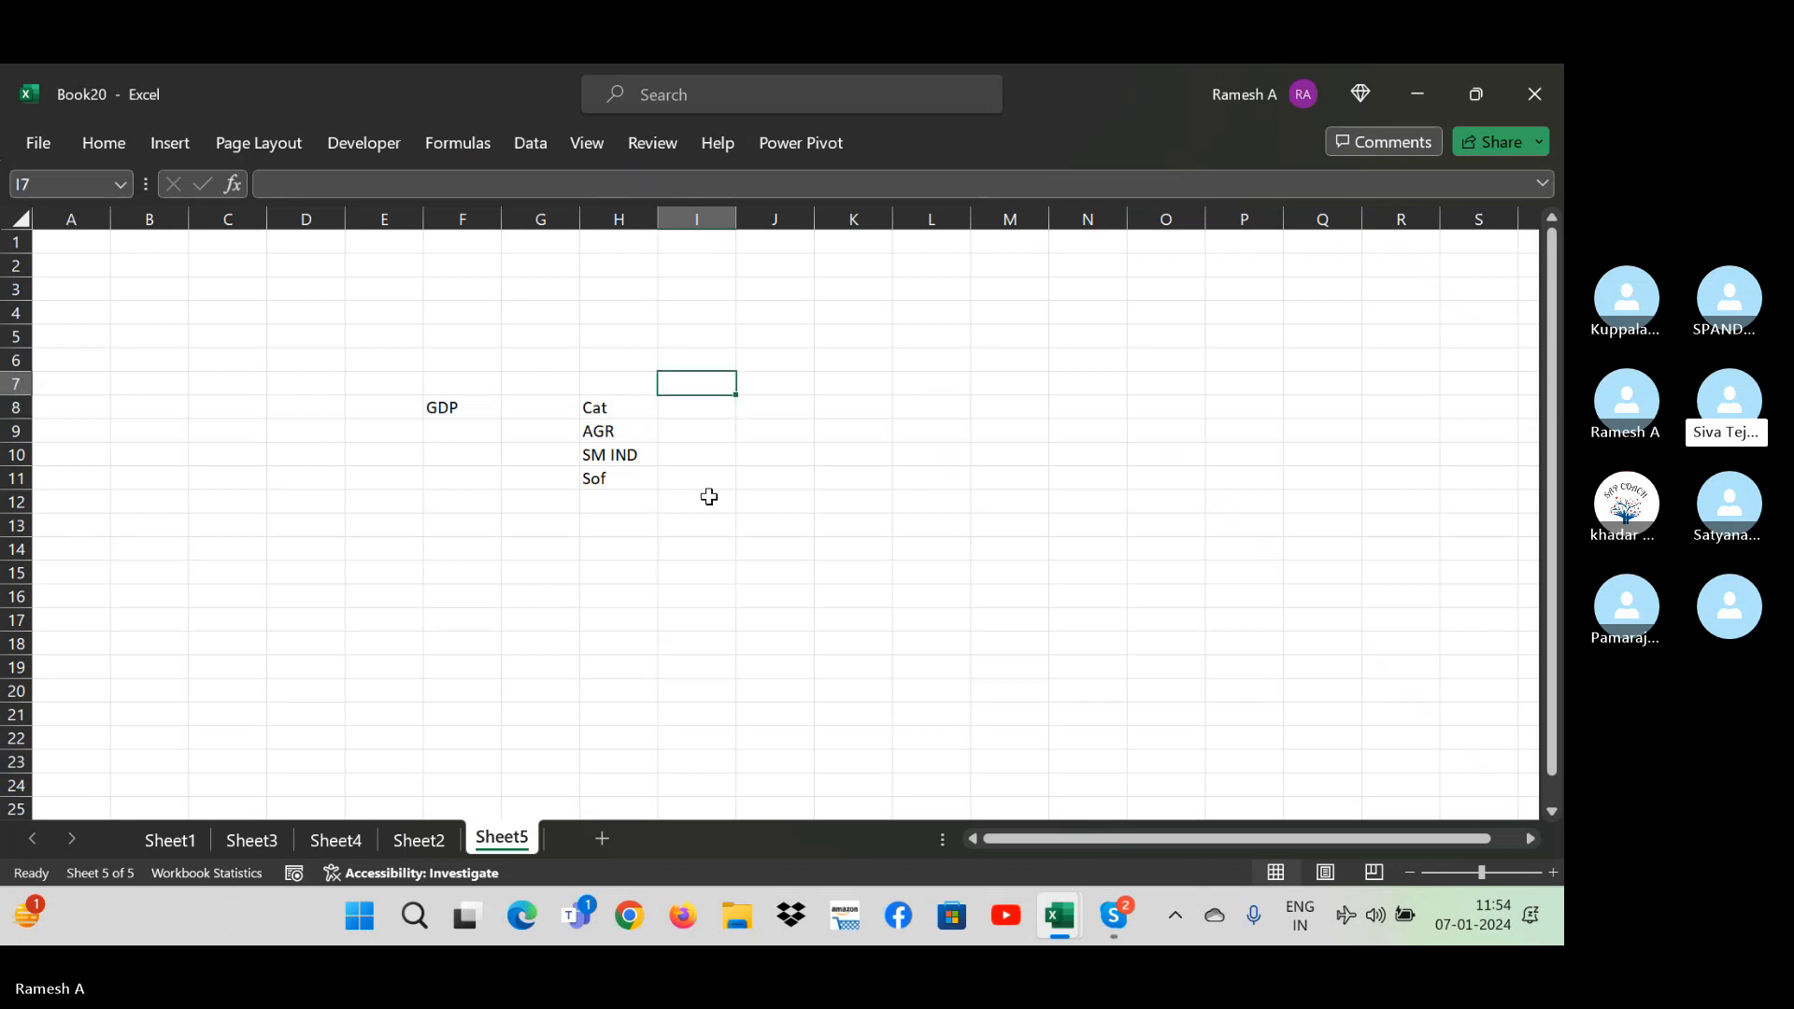
pyautogui.press('Up')
pyautogui.press('Up')
pyautogui.press('Right')
pyautogui.write('BUD')
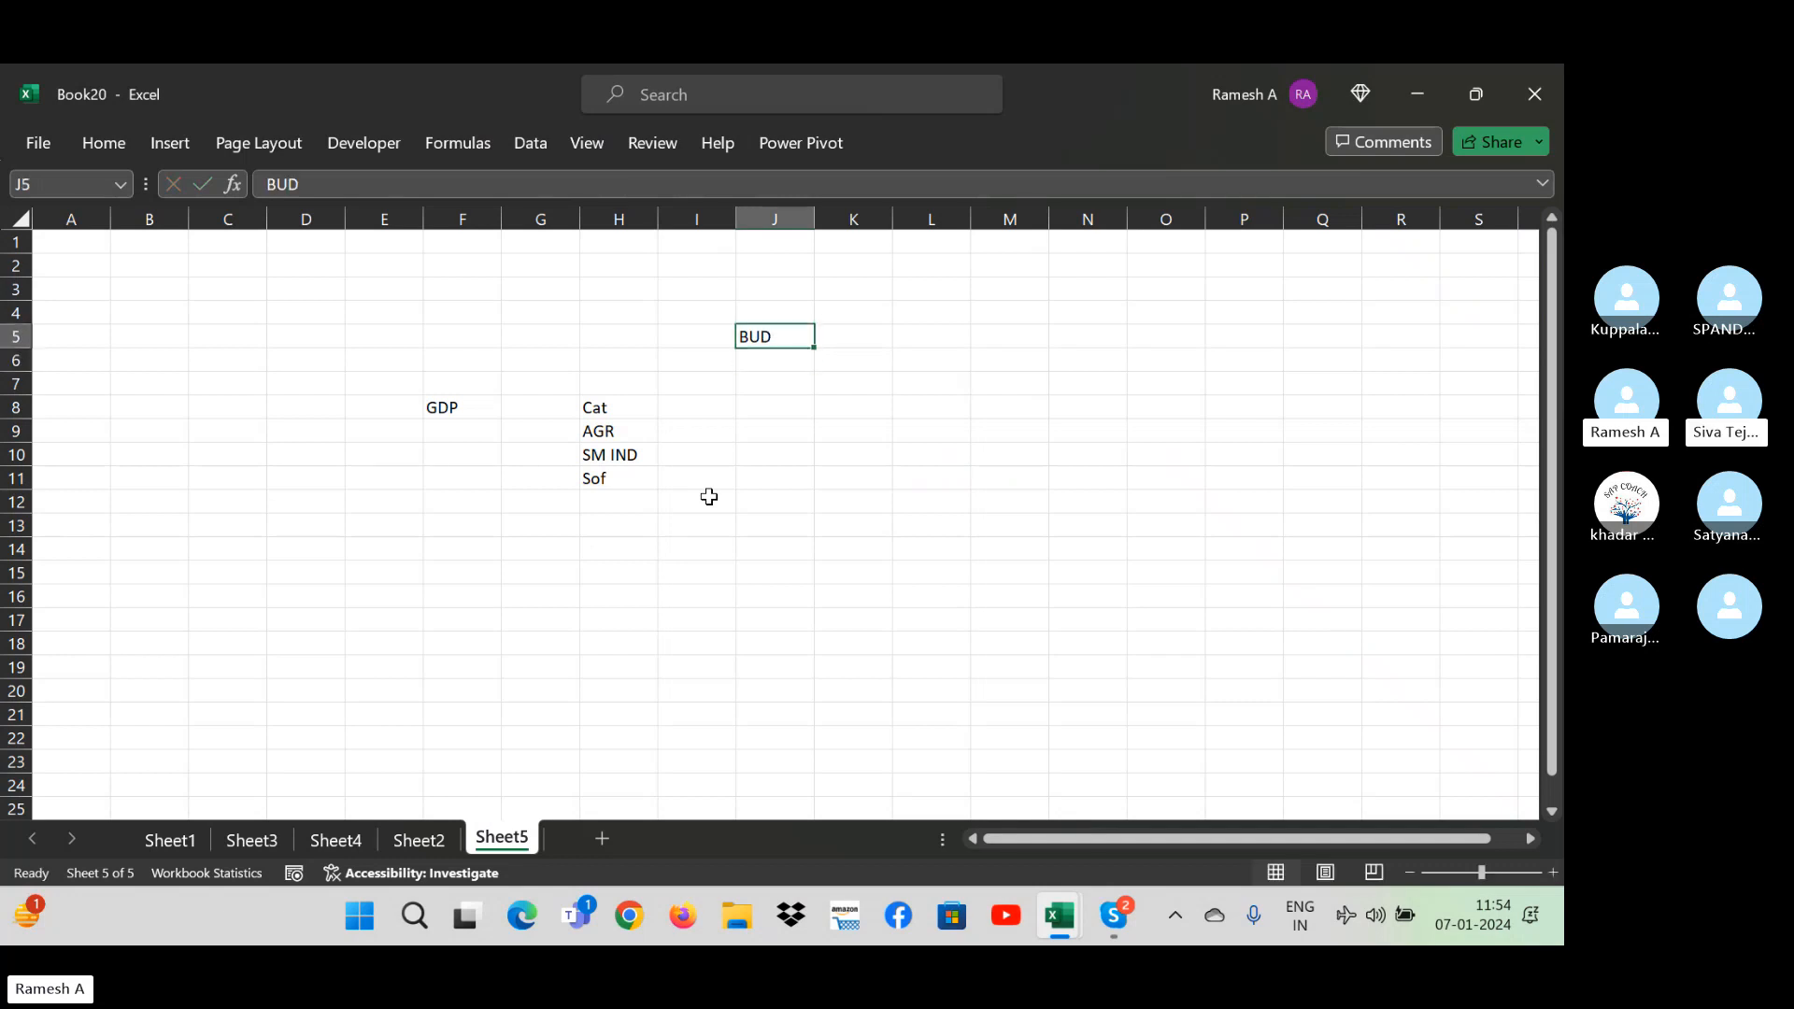
pyautogui.press('Tab')
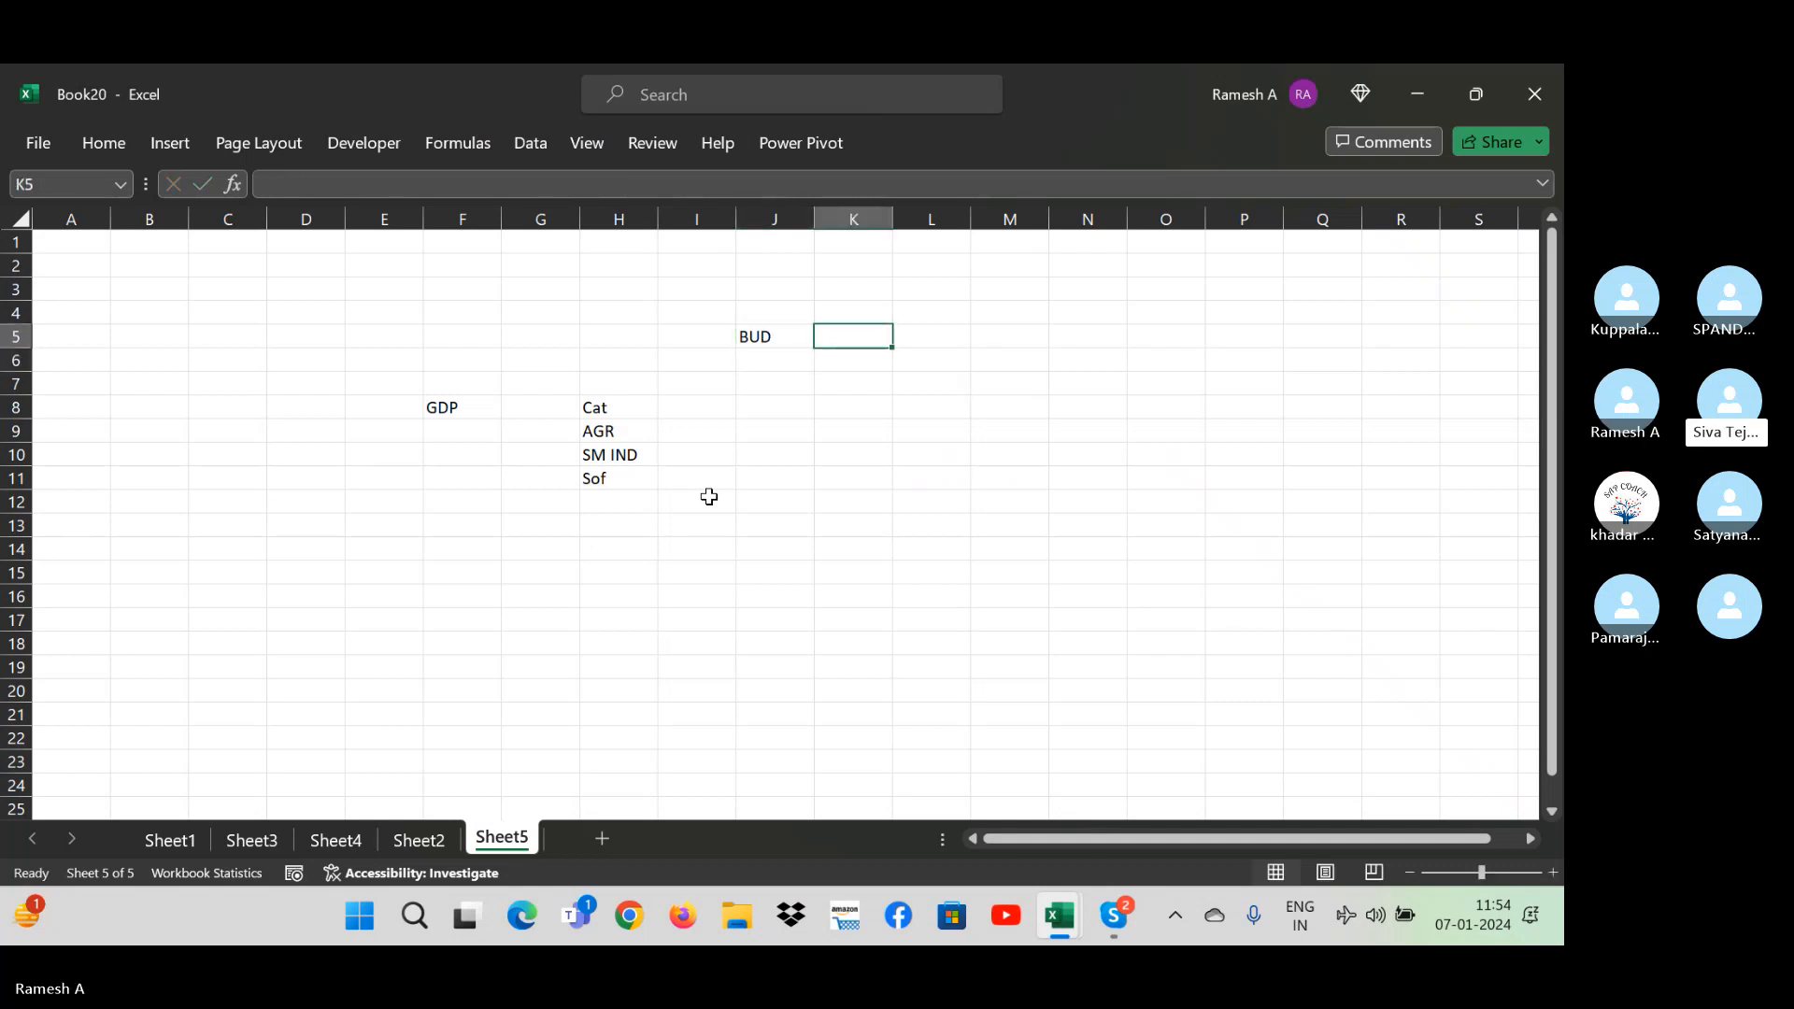
# - Enter 4cr in cell K5, beside the BUD label
pyautogui.write('4')
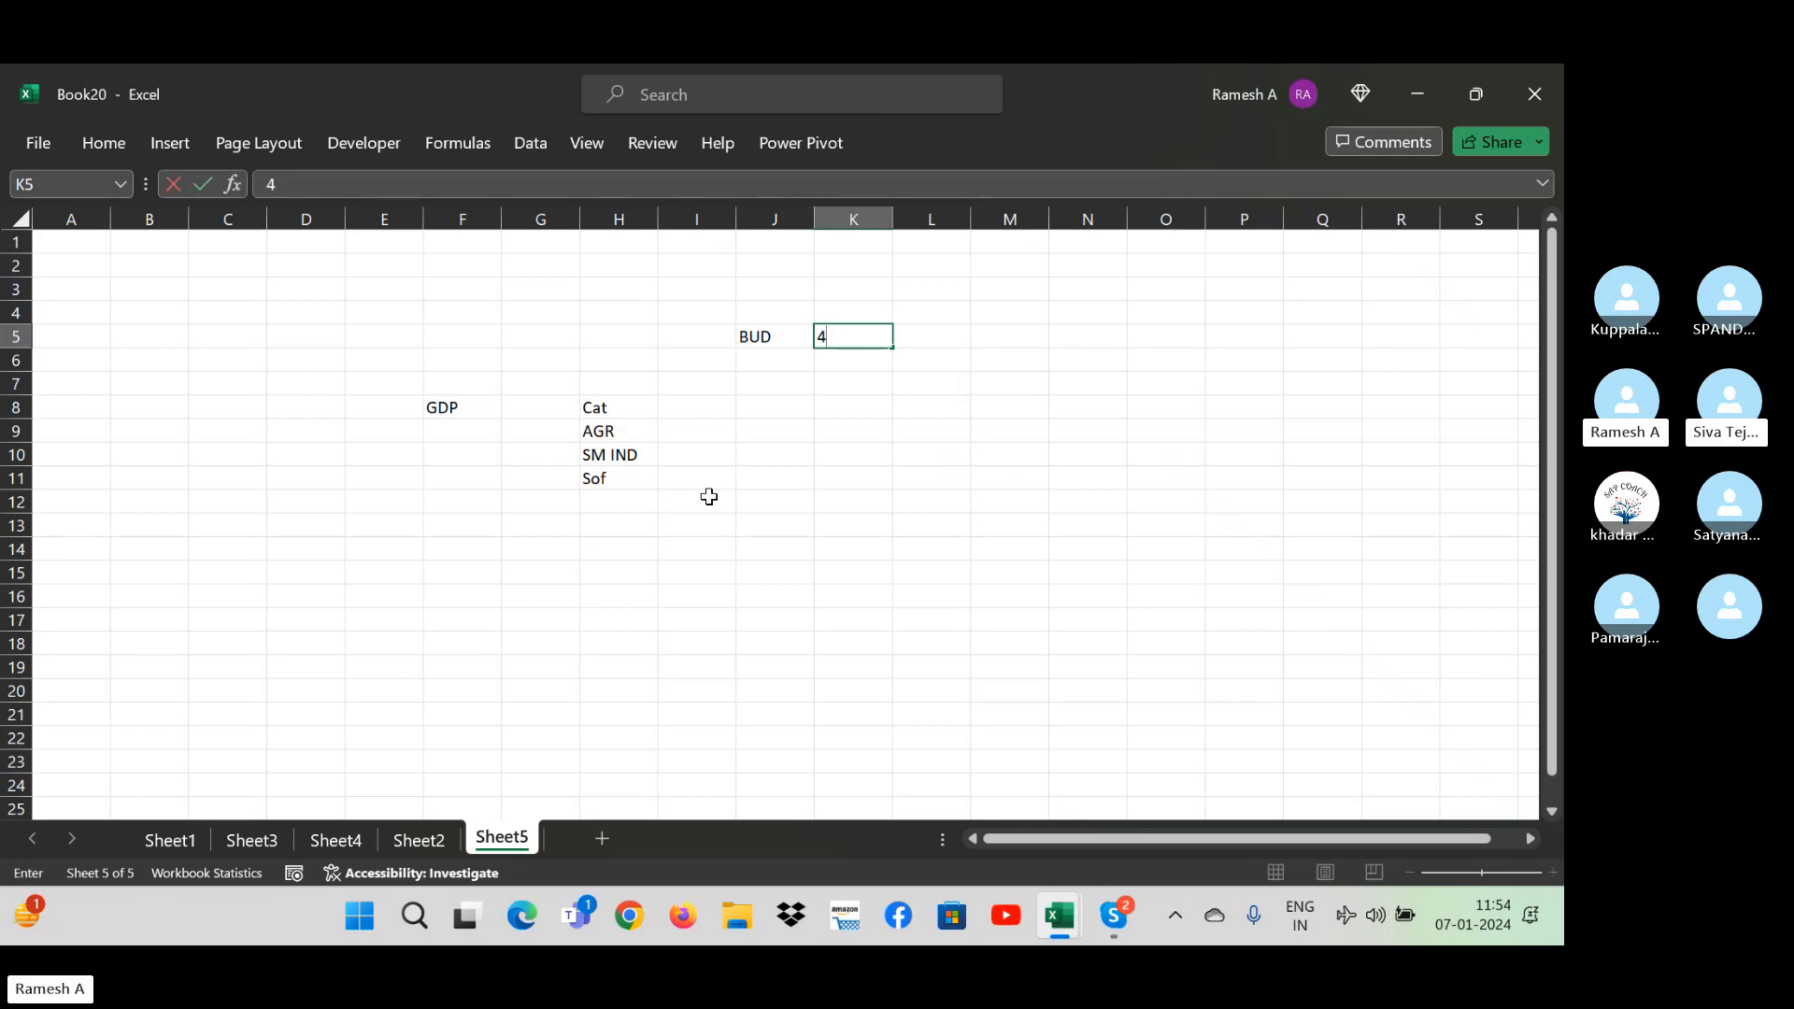
pyautogui.write('cr')
pyautogui.press('Return')
# - Replace the entry in cell K5, beside BUD, with the full number 400000000
pyautogui.press('Up')
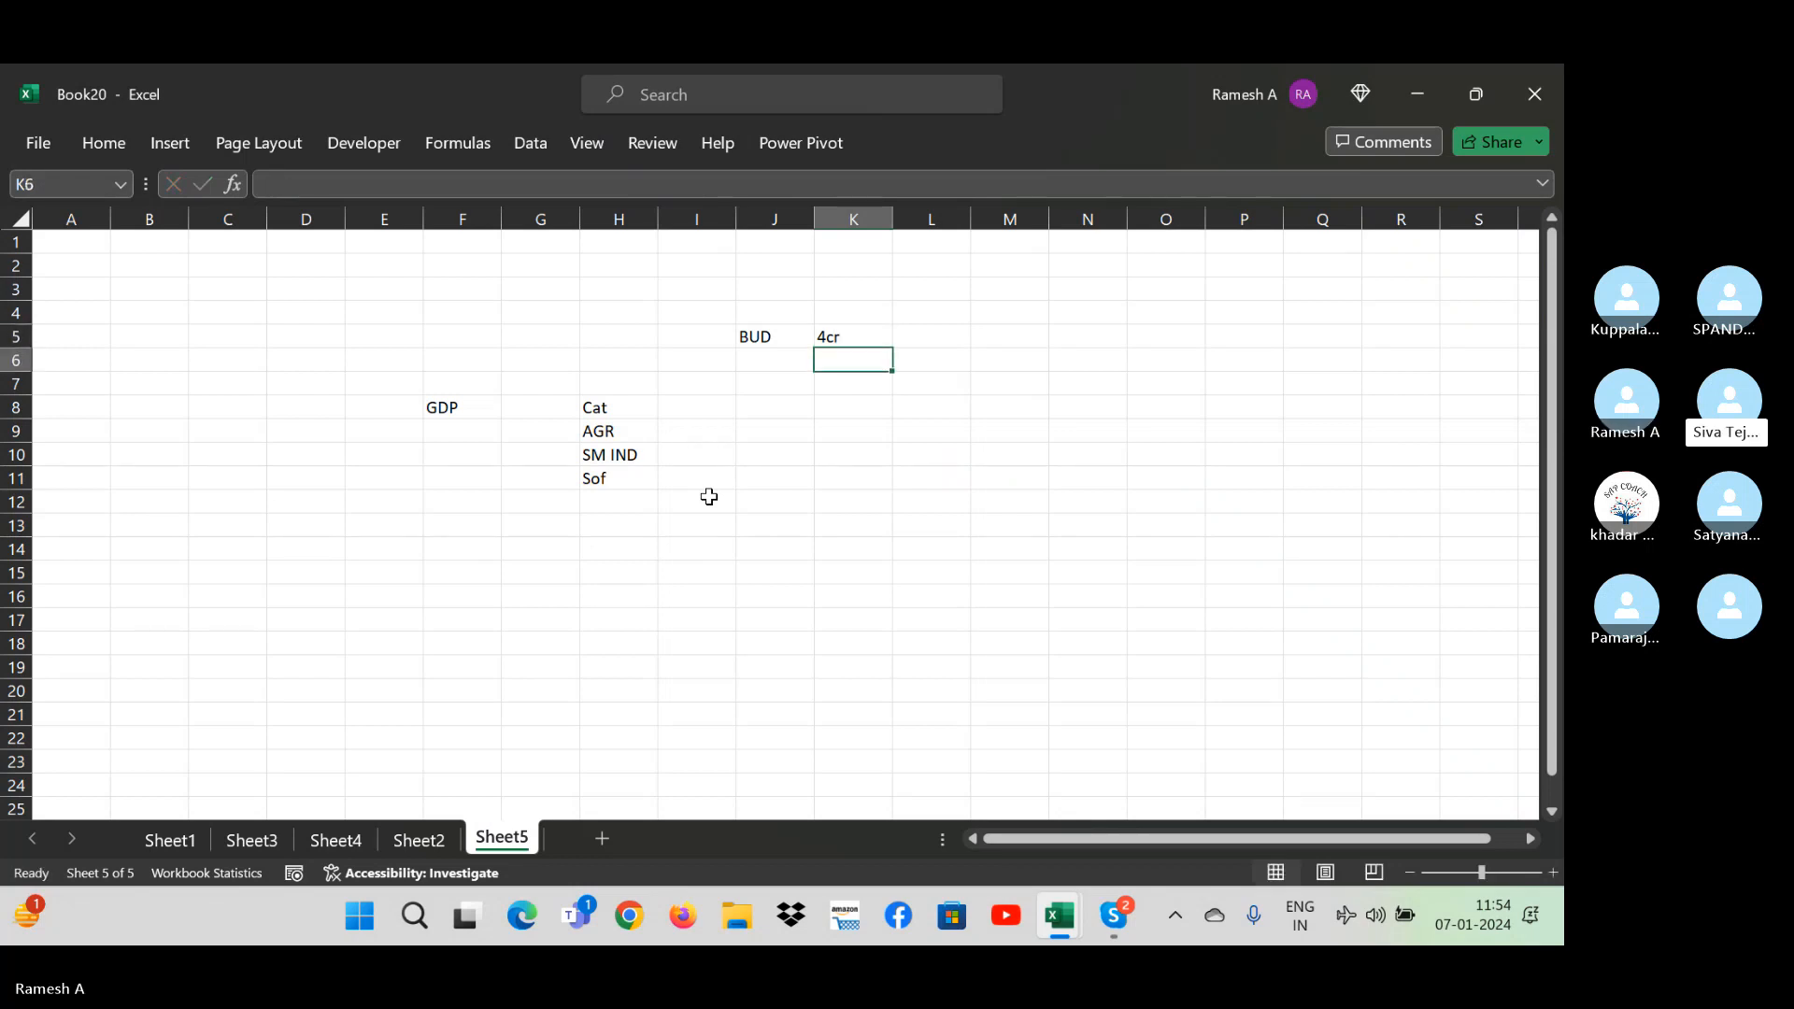
pyautogui.write('400000000')
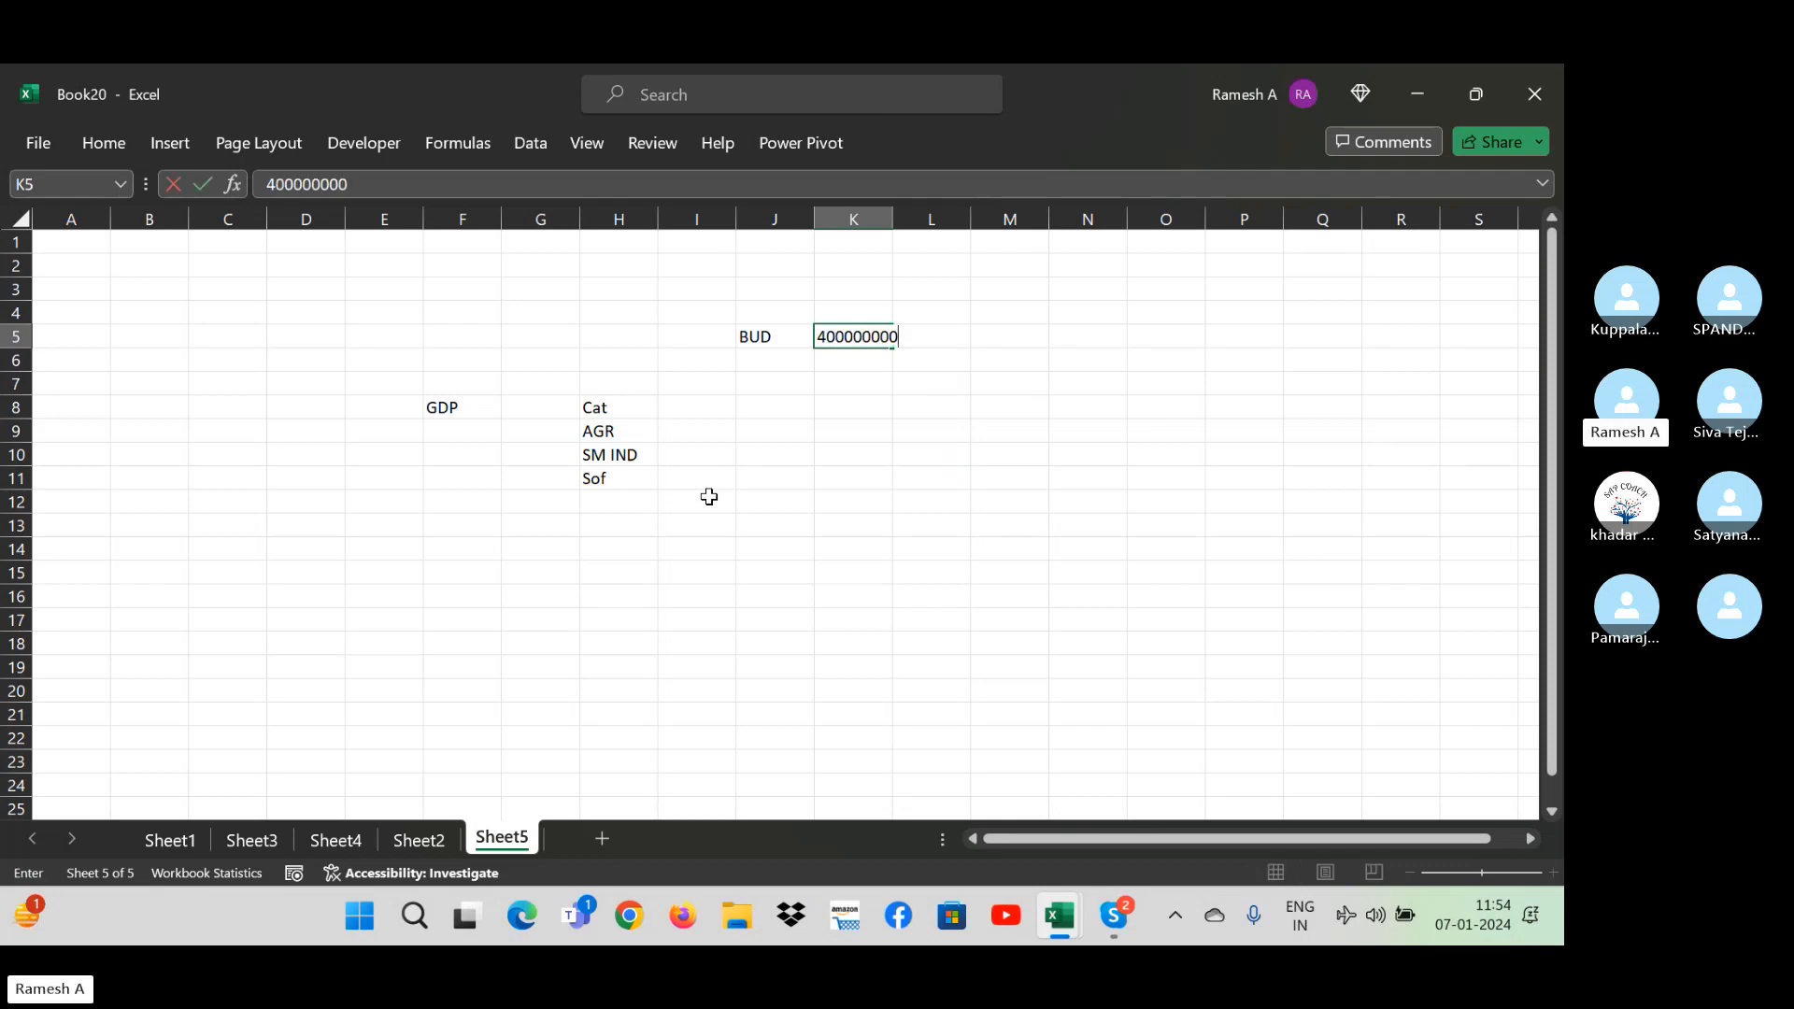
pyautogui.press('Return')
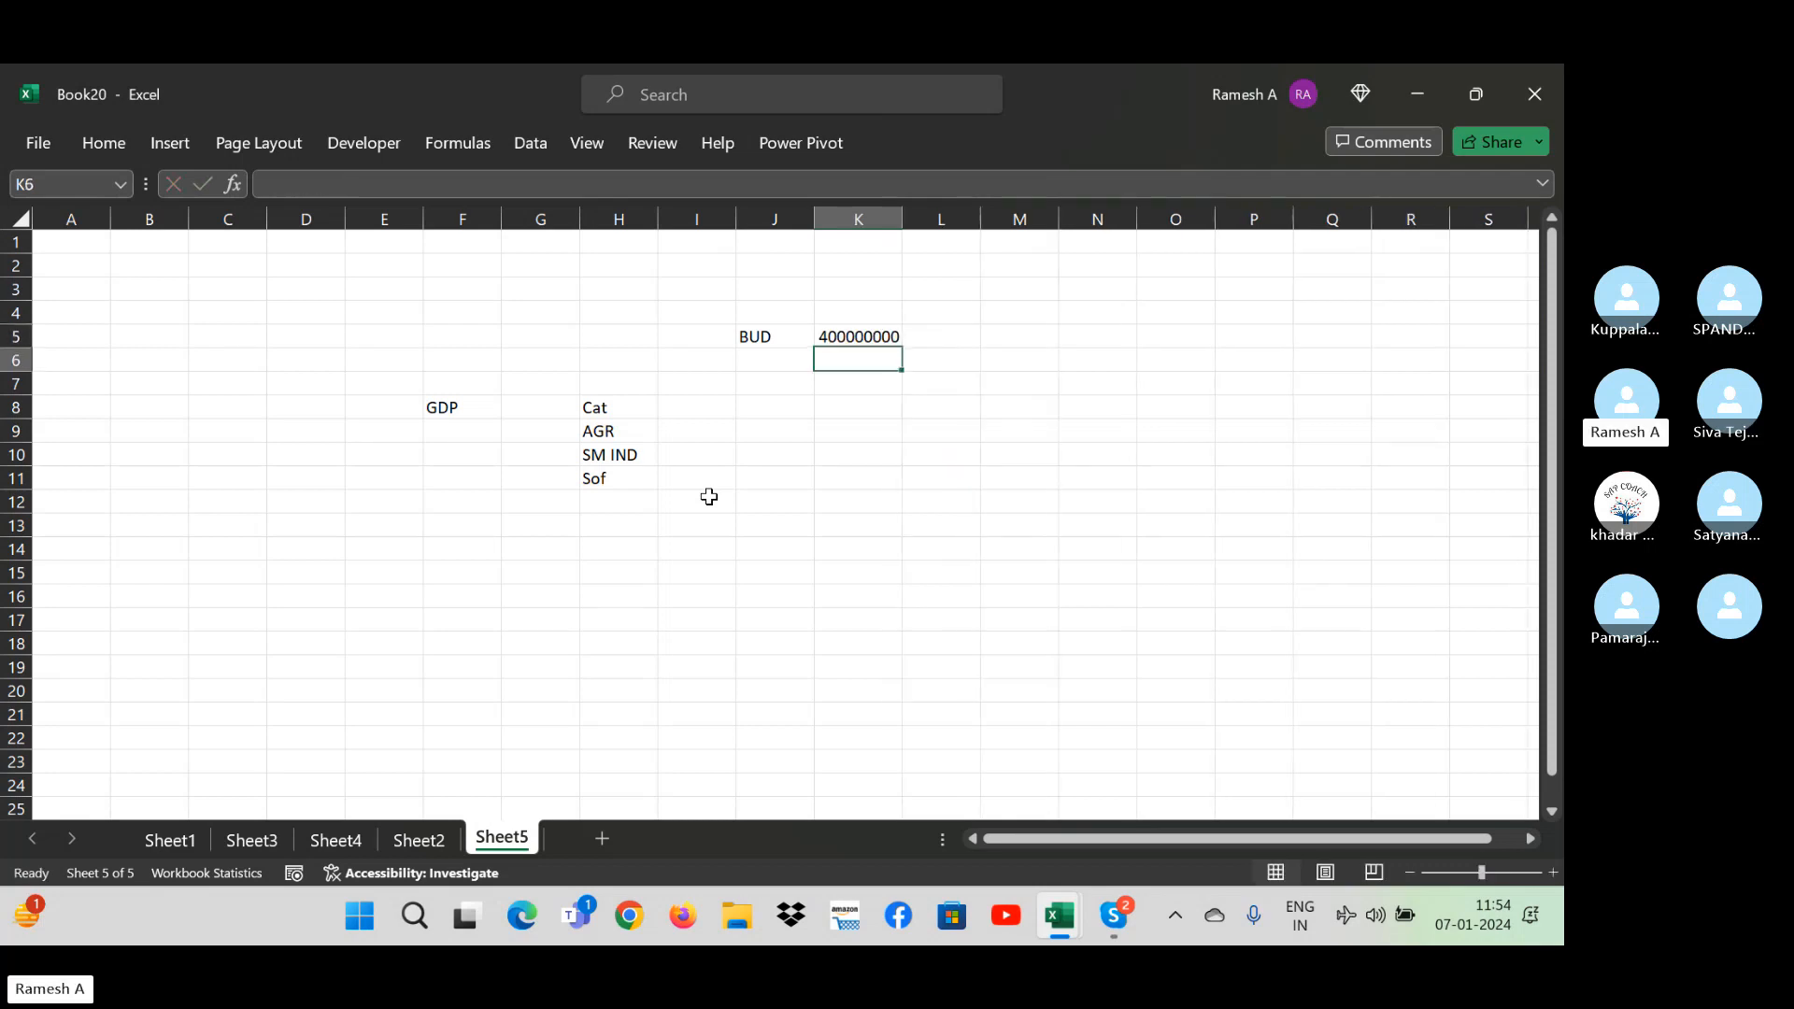
pyautogui.press('Down')
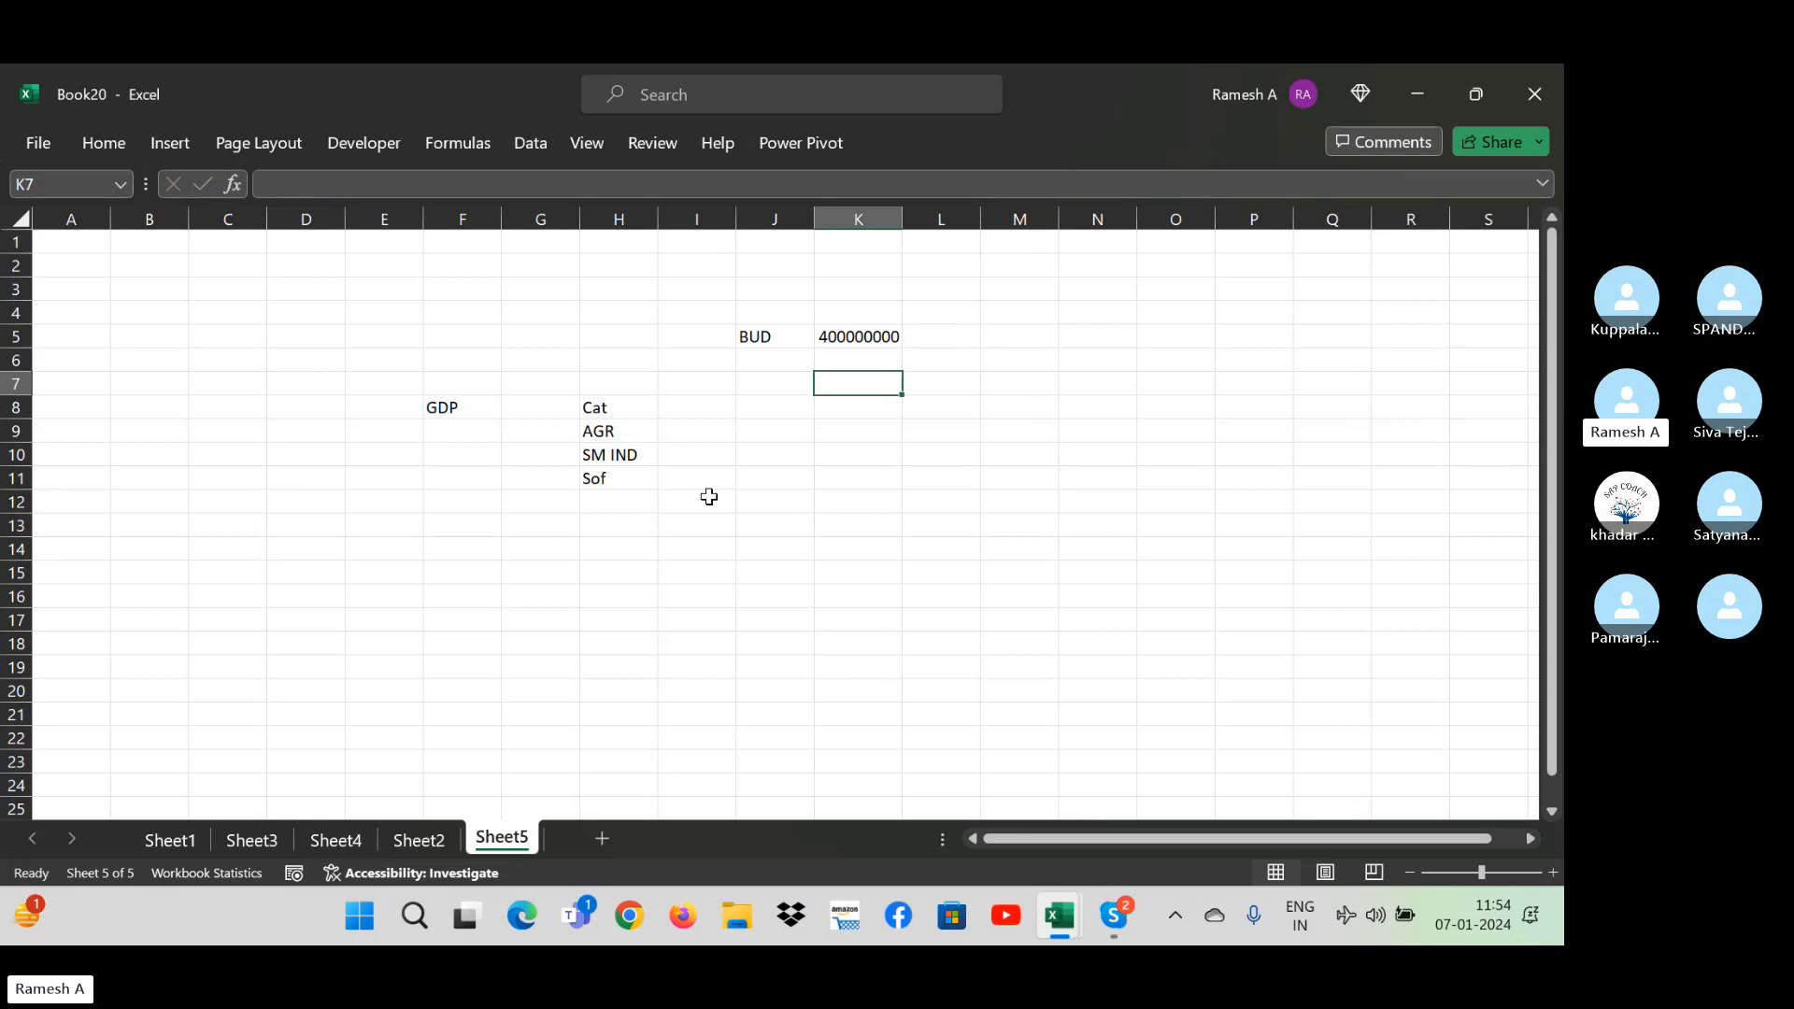
pyautogui.press('Left')
pyautogui.press('Left')
pyautogui.press('Down')
pyautogui.press('Down')
pyautogui.press('Down')
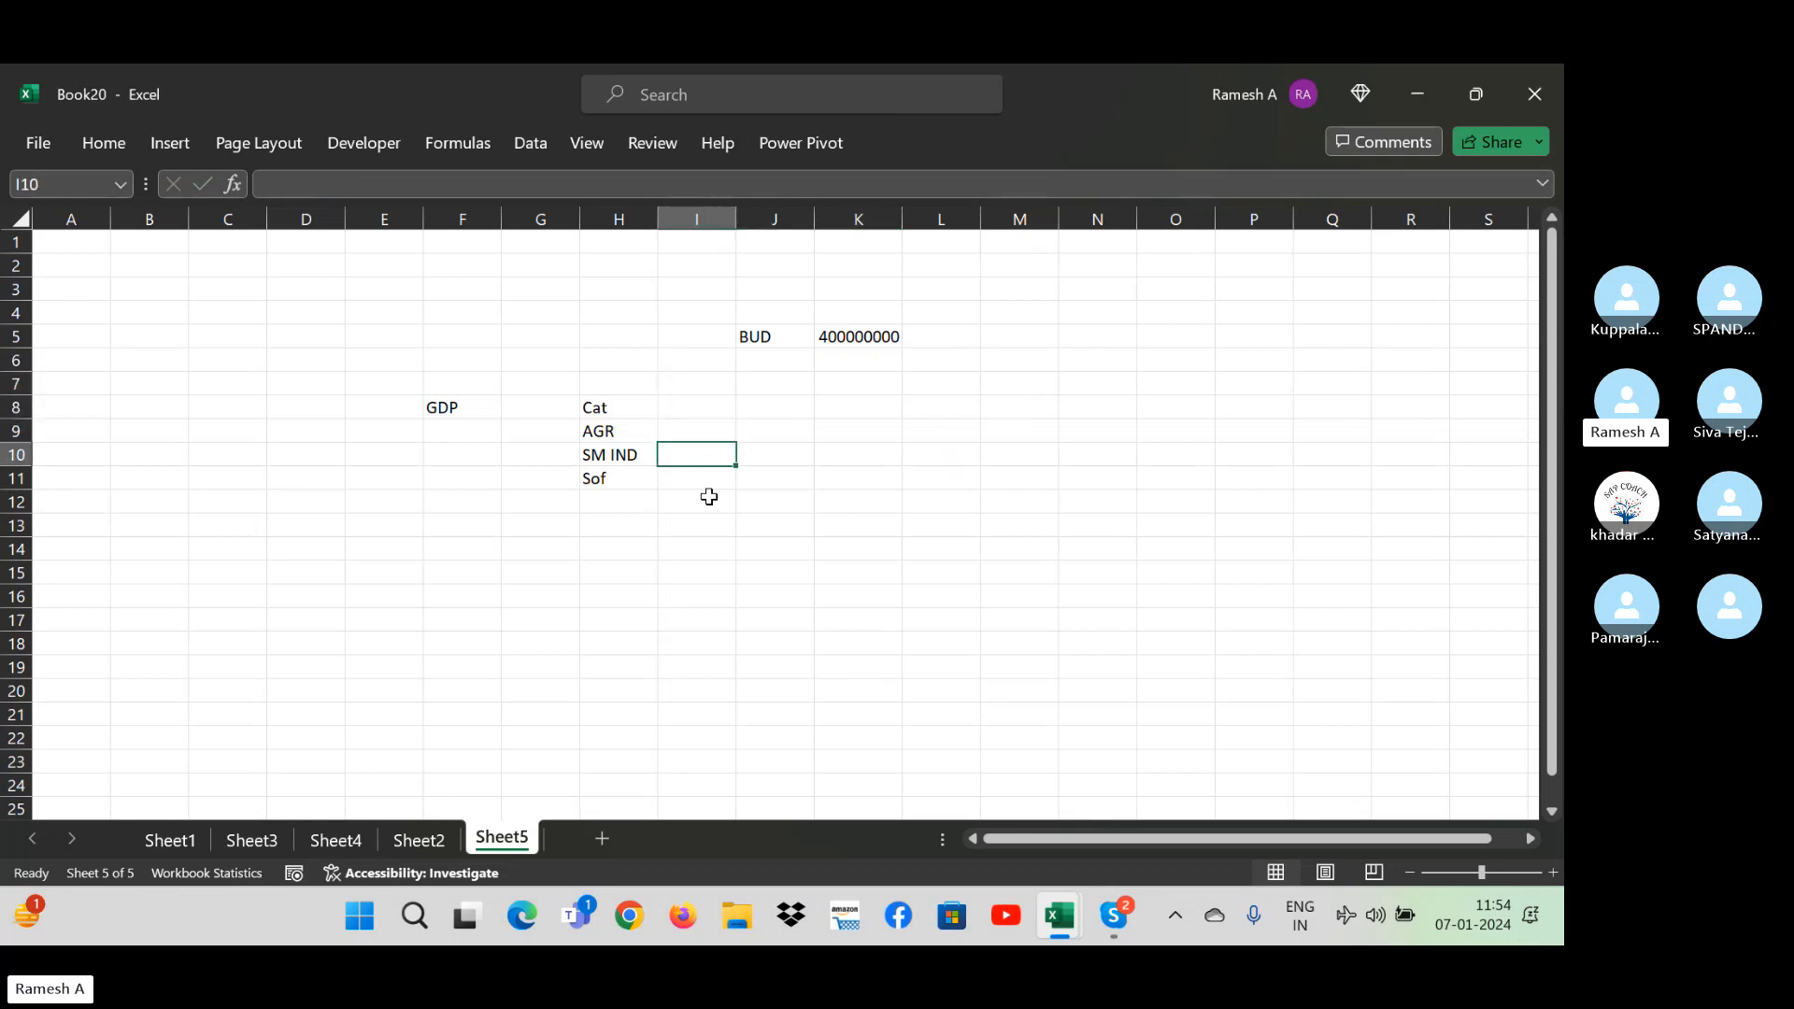
pyautogui.press('Left')
pyautogui.press('Up')
pyautogui.press('Right')
pyautogui.press('Down')
pyautogui.press('Down')
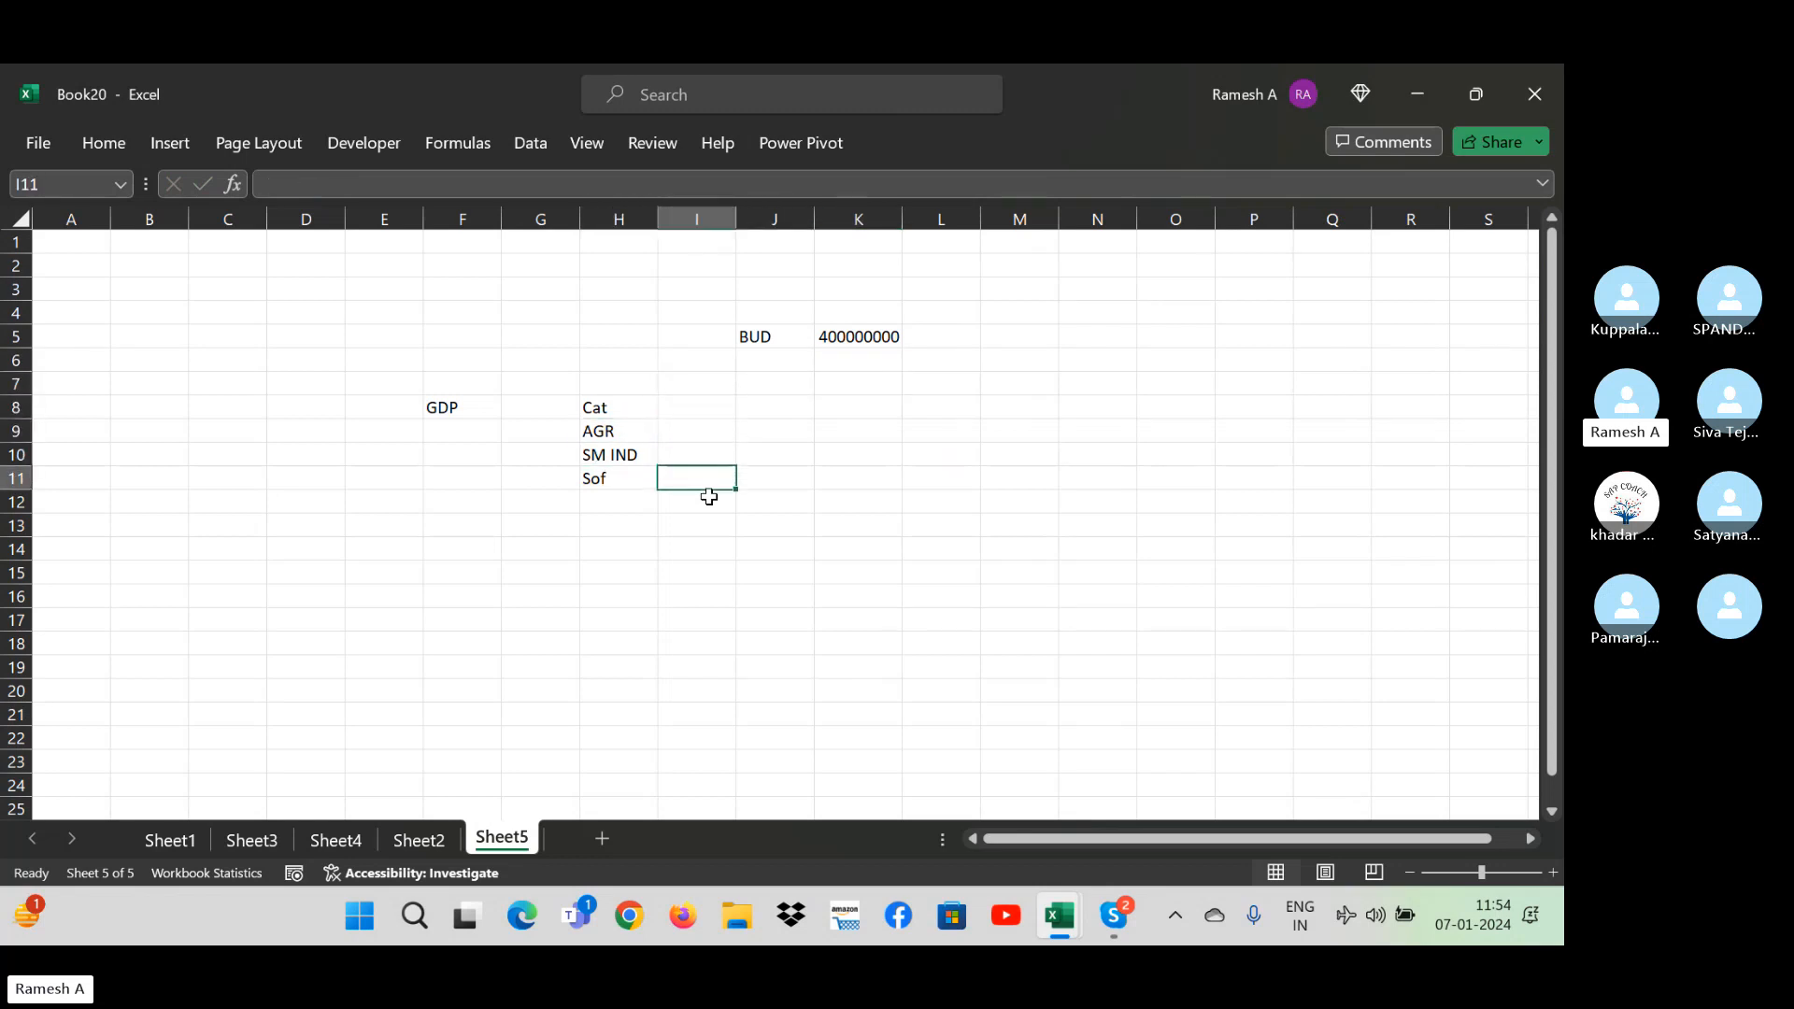
pyautogui.press('Up')
pyautogui.press('Up')
pyautogui.press('Down')
pyautogui.press('Down')
pyautogui.press('Left')
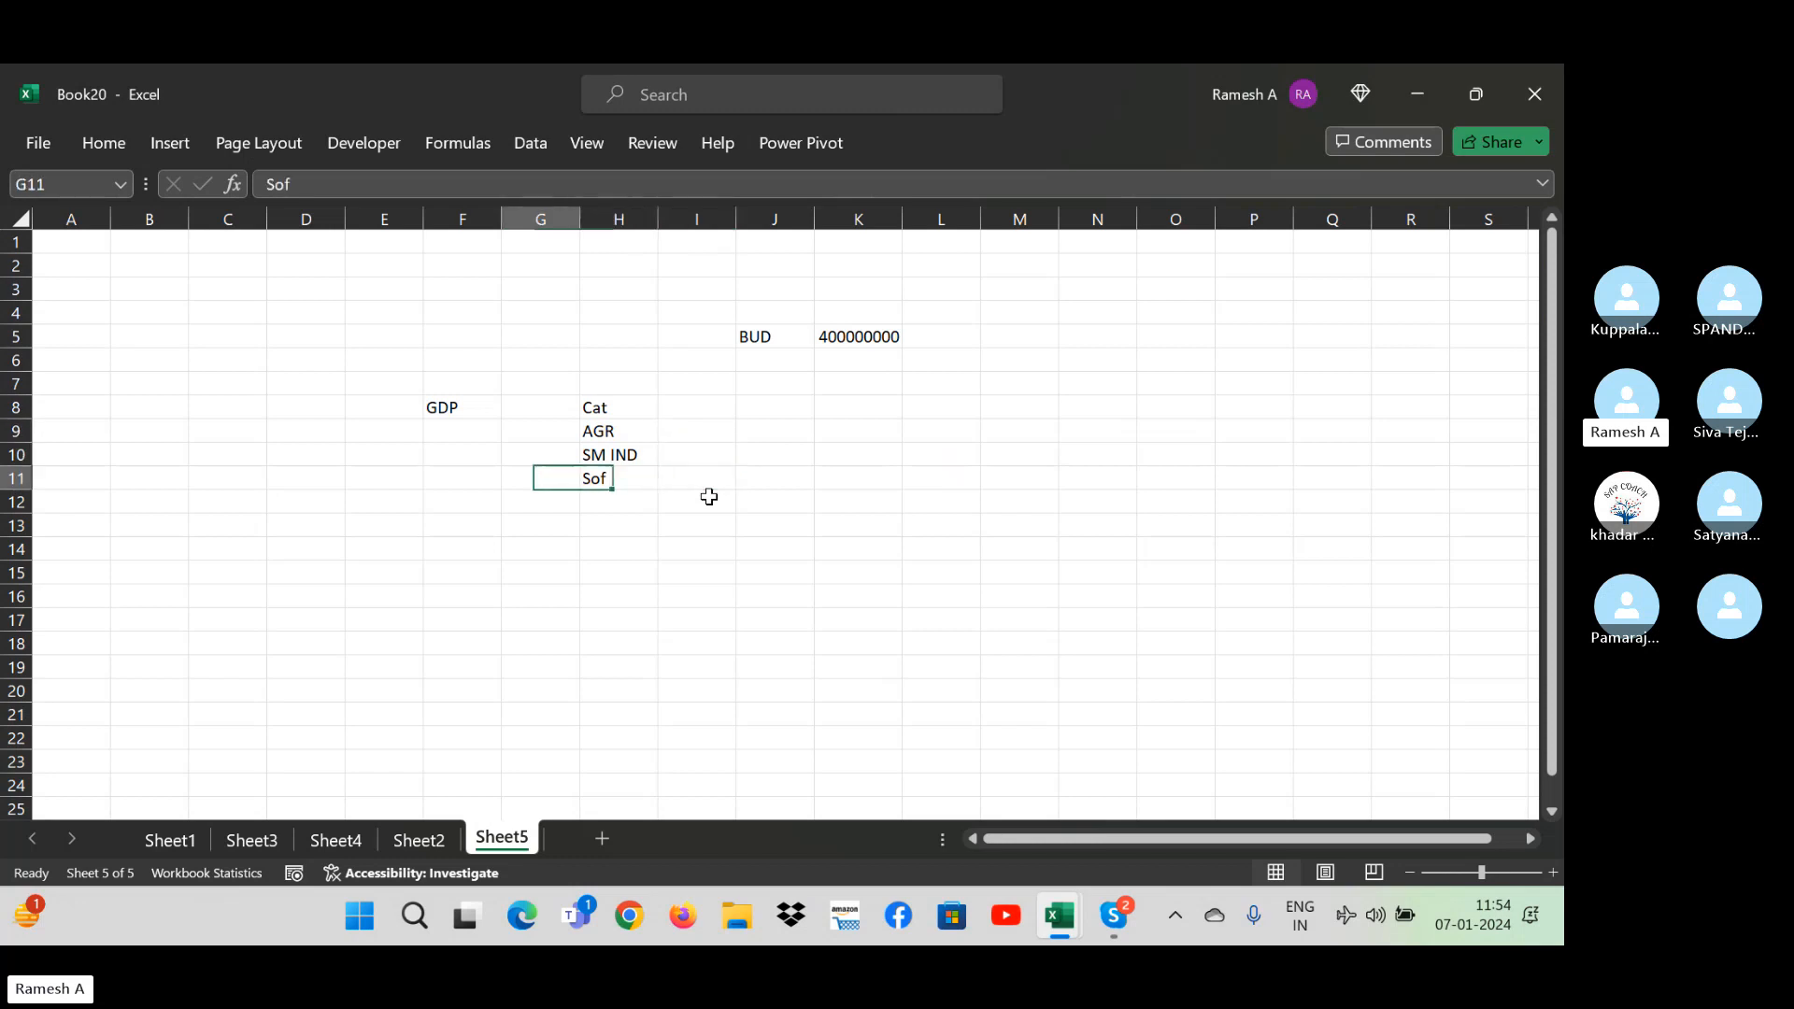
pyautogui.press('Up')
pyautogui.press('Down')
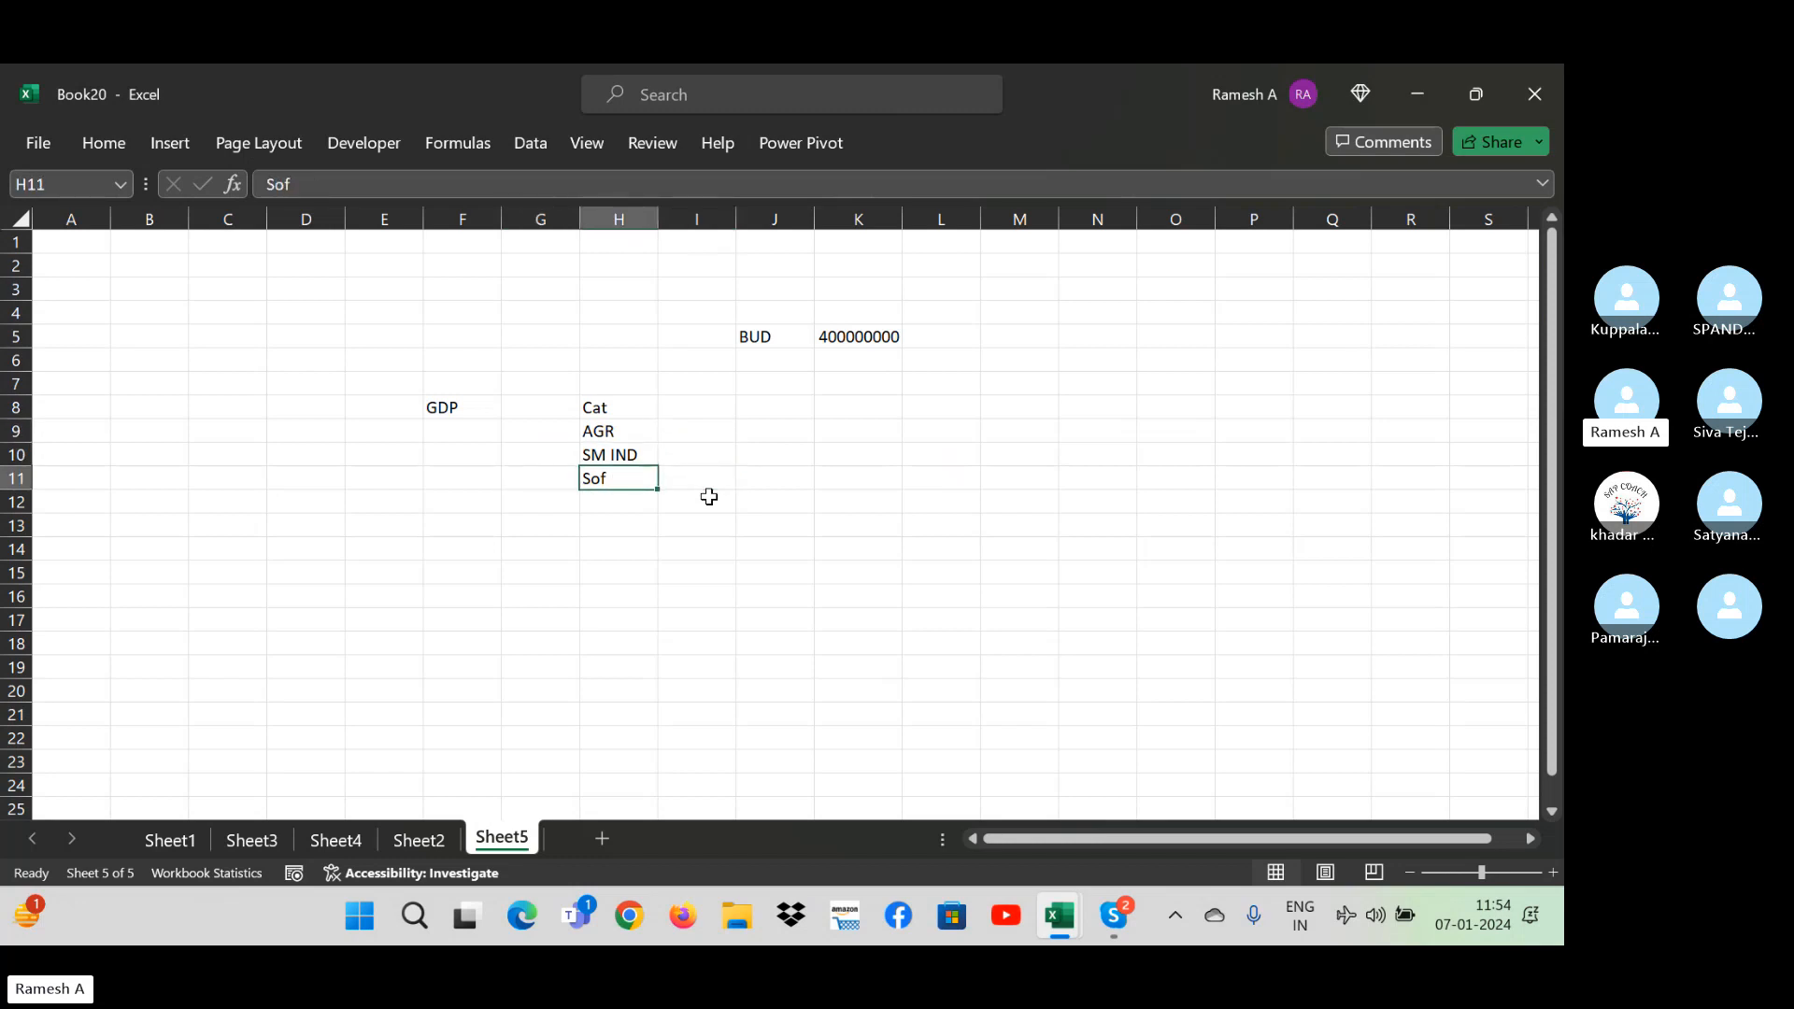
# - Enter the heading Avg in in cell I8, next to the Cat heading
pyautogui.press('Up')
pyautogui.press('Up')
pyautogui.press('Up')
pyautogui.press('Right')
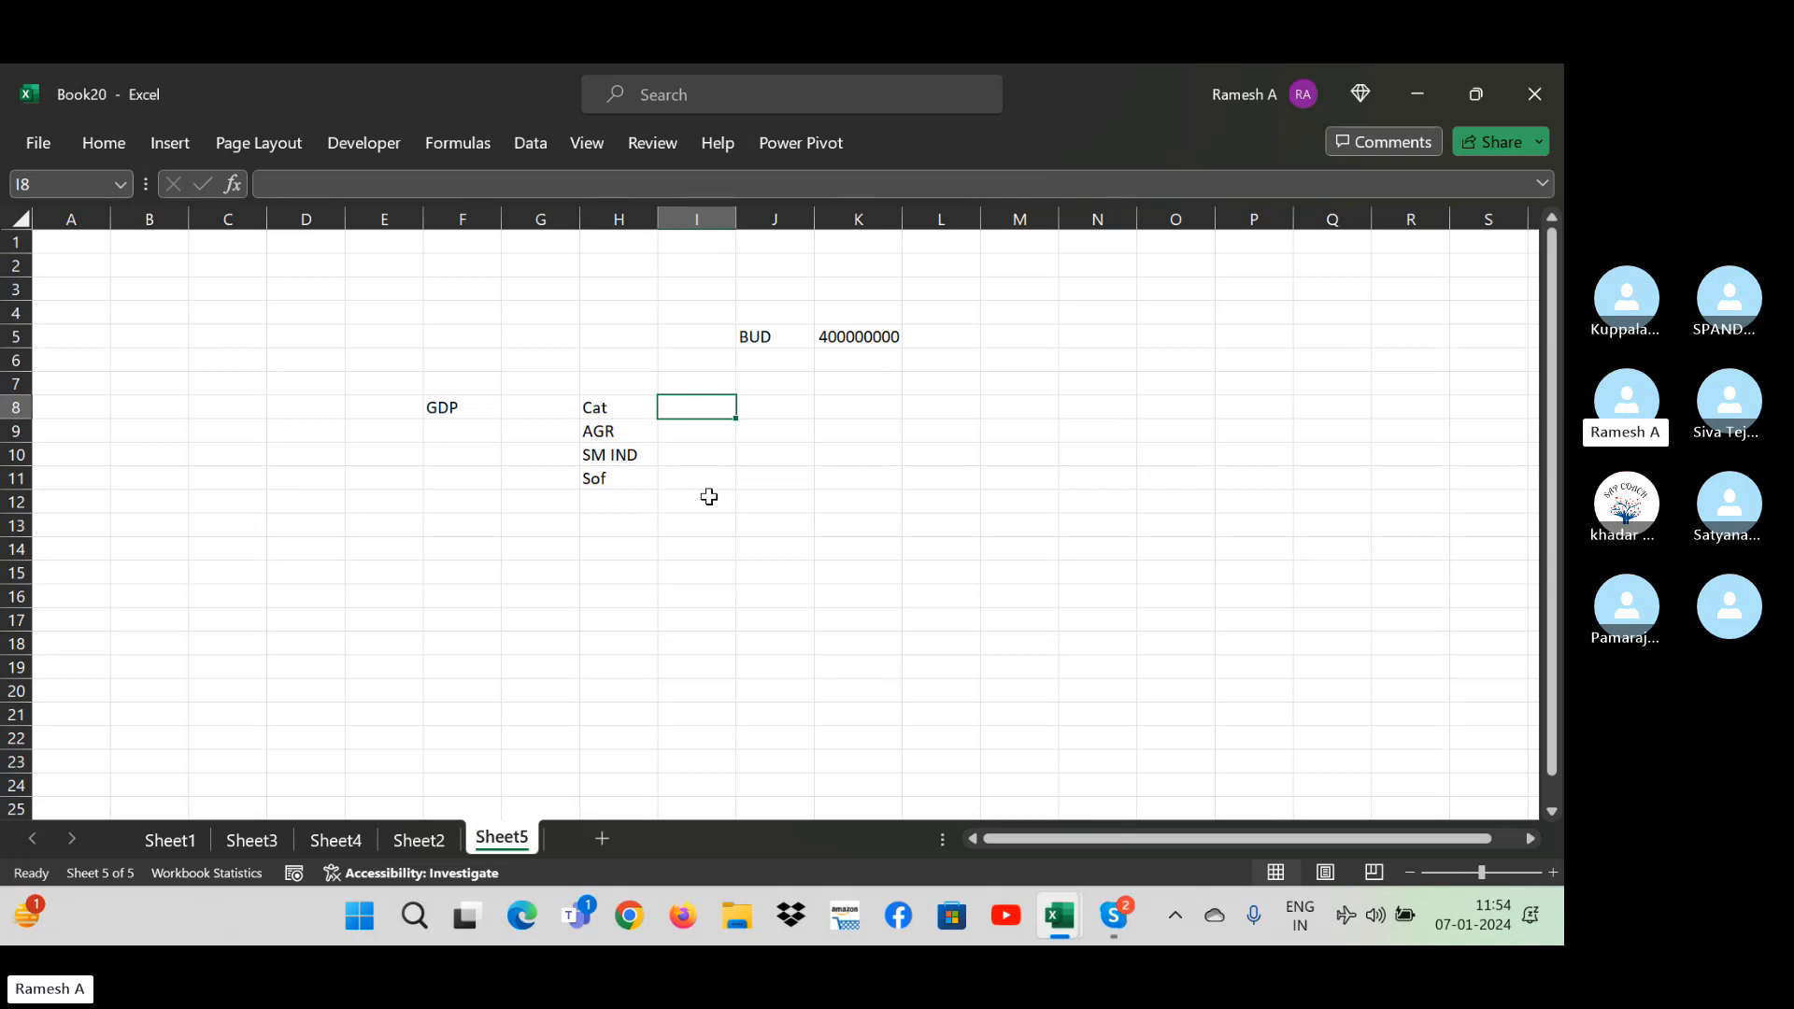
pyautogui.write('A')
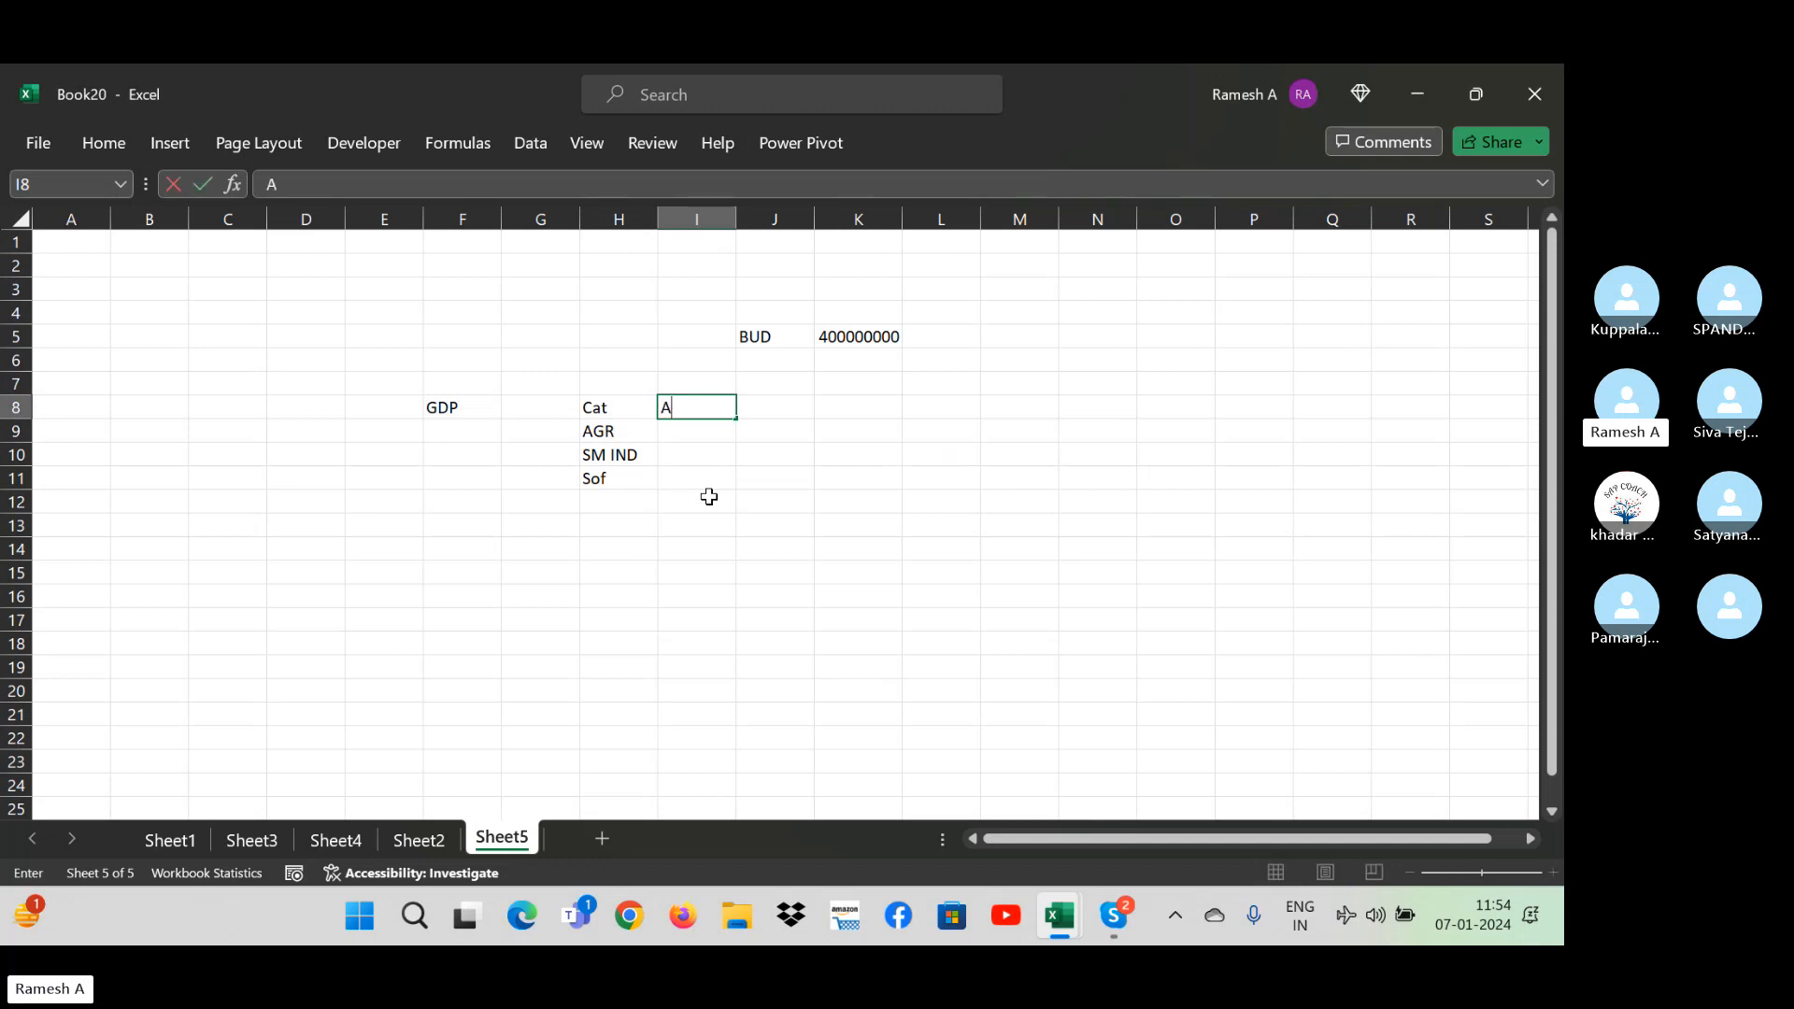
pyautogui.write('v')
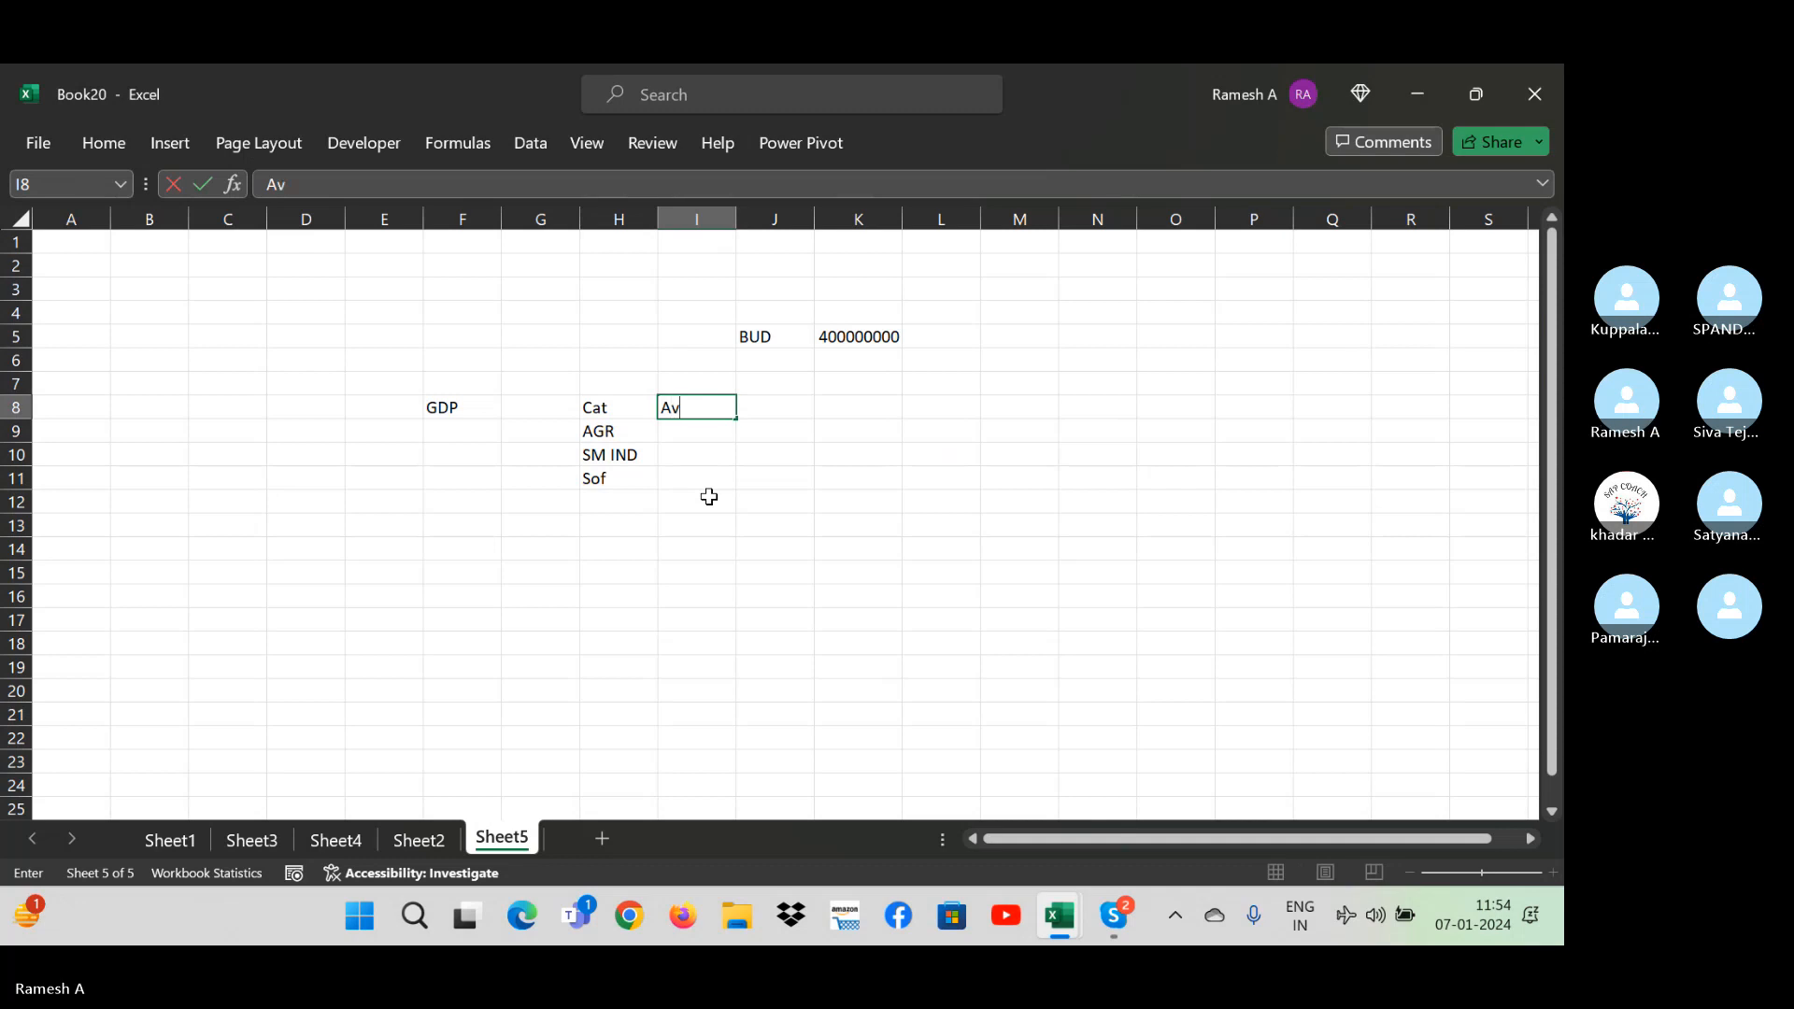
pyautogui.write('g i')
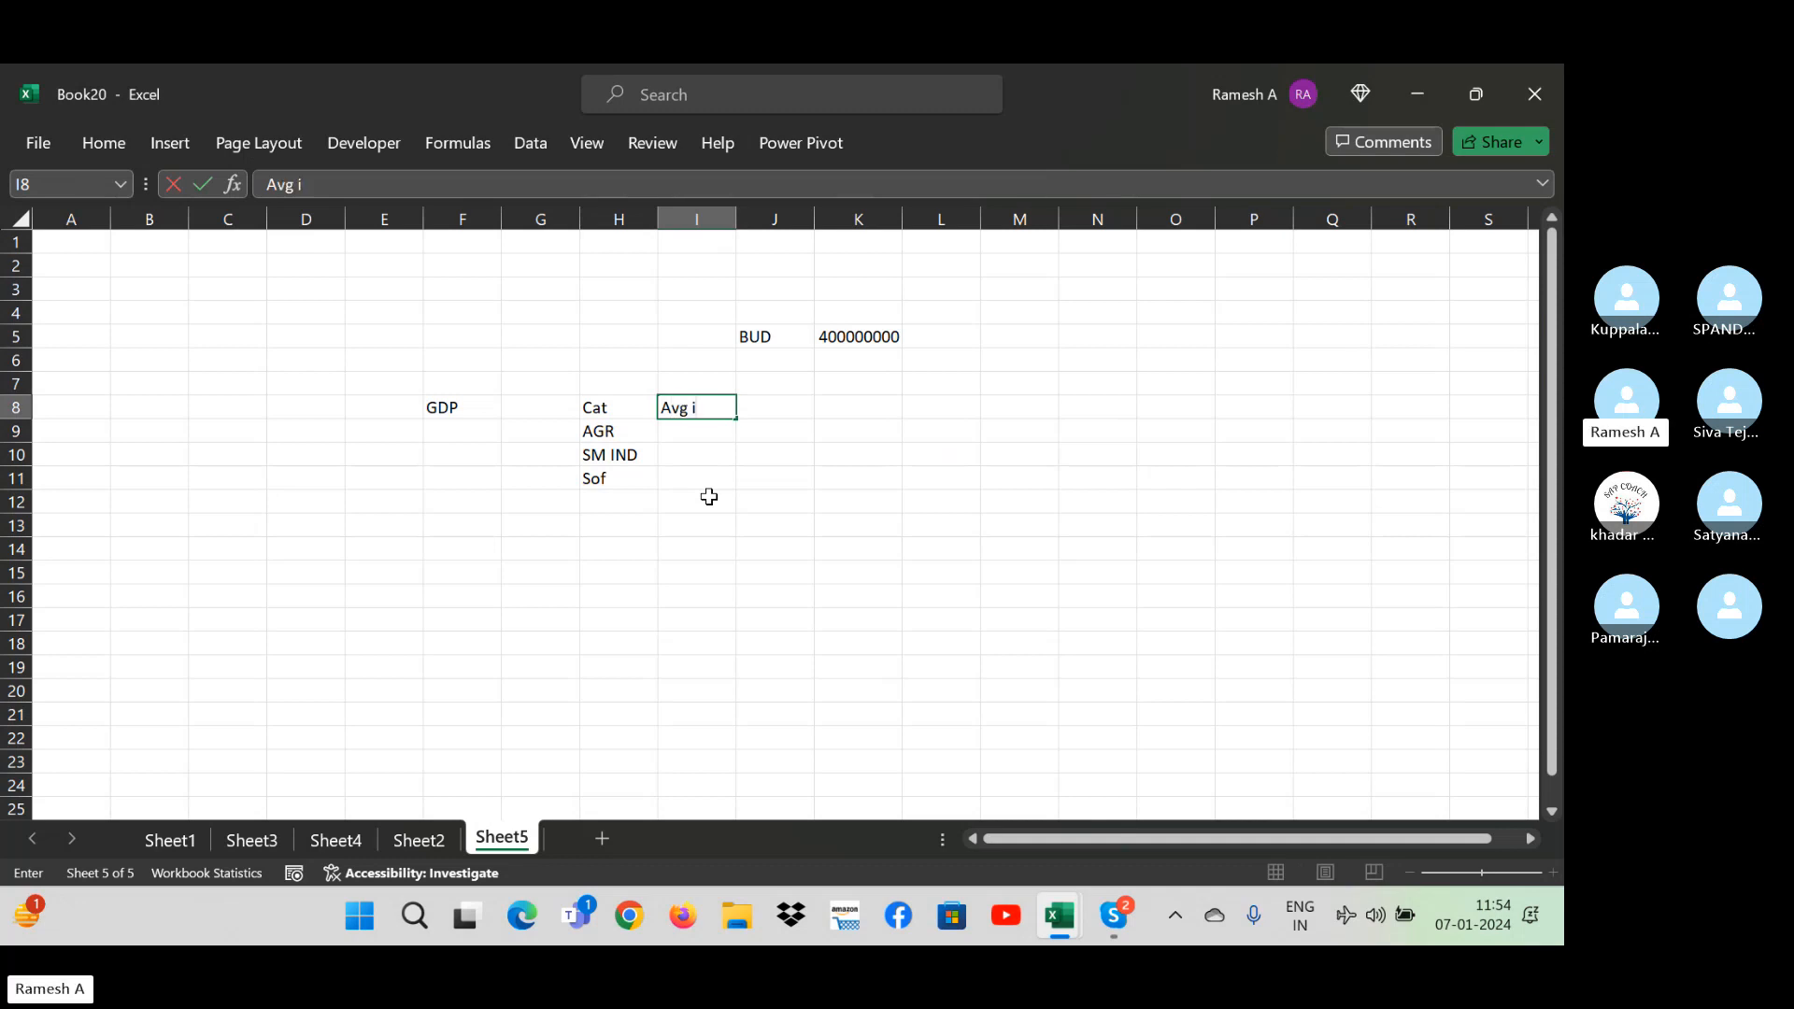
pyautogui.write('n')
pyautogui.press('Return')
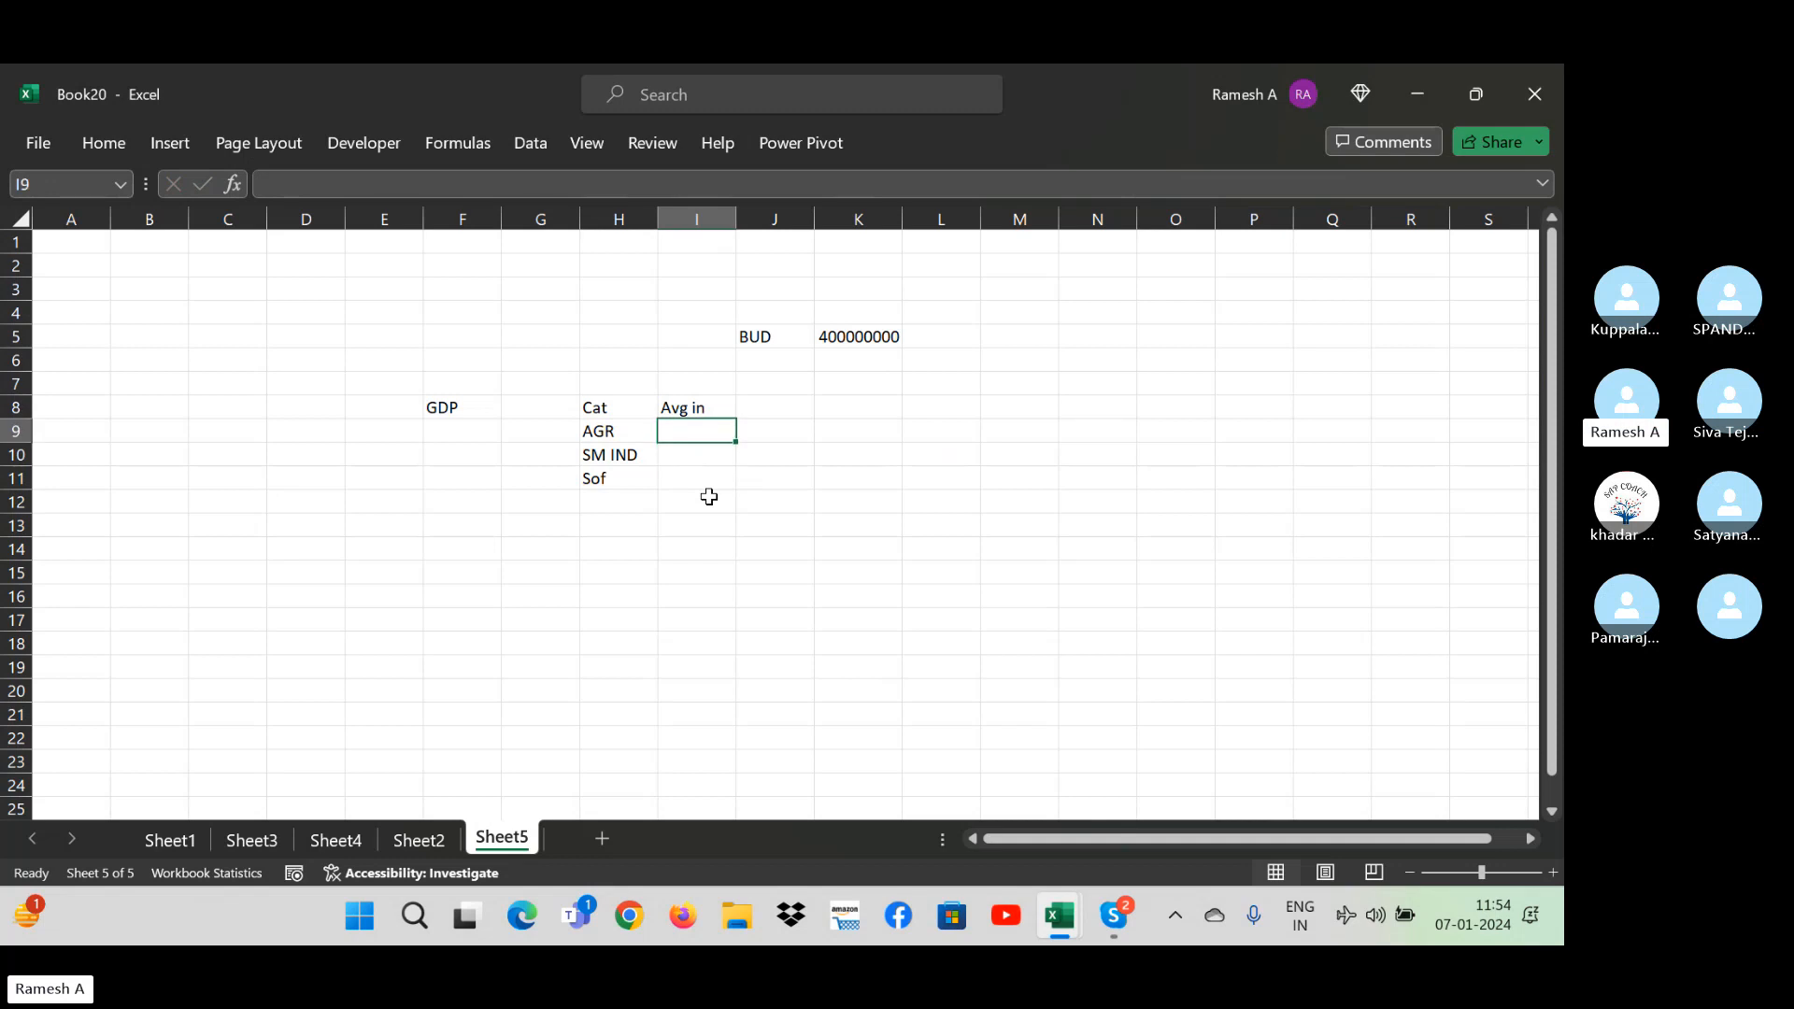
# - Fill the Avg in column with 45 for AGR, 23 for SM IND and 56 for Sof
pyautogui.write('45')
pyautogui.press('Return')
pyautogui.write('2')
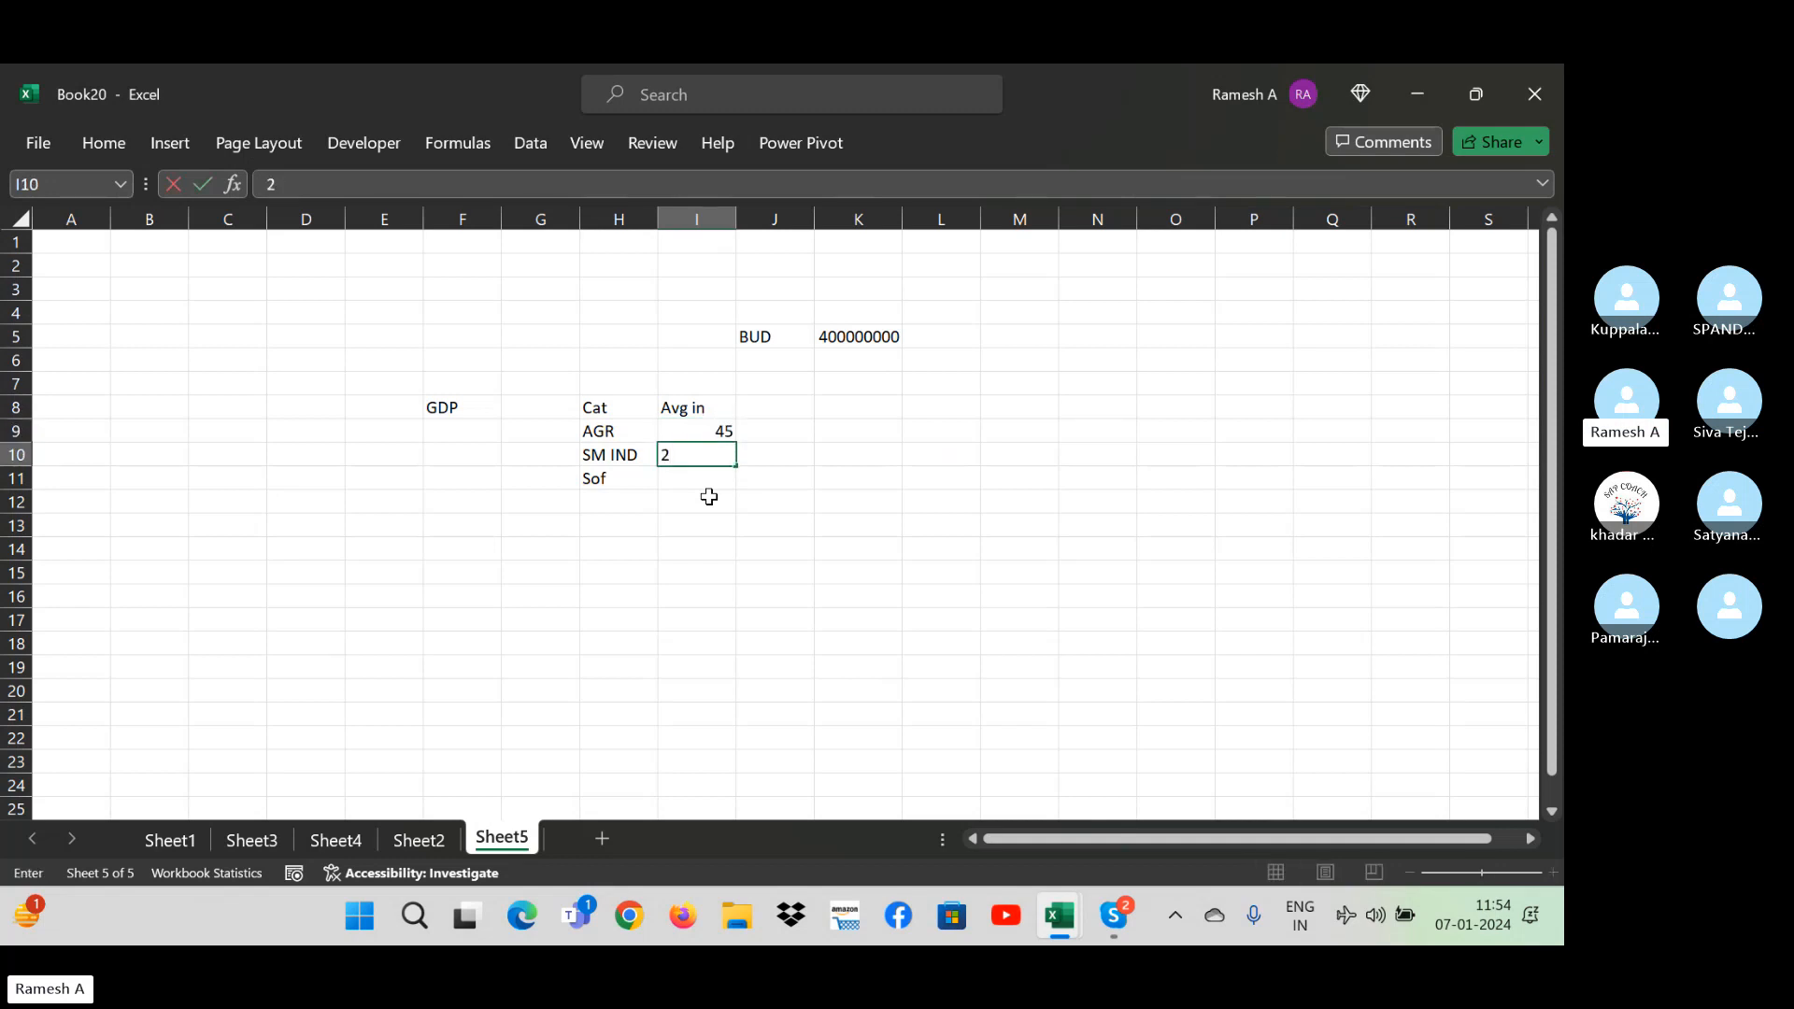
pyautogui.write('3')
pyautogui.press('Return')
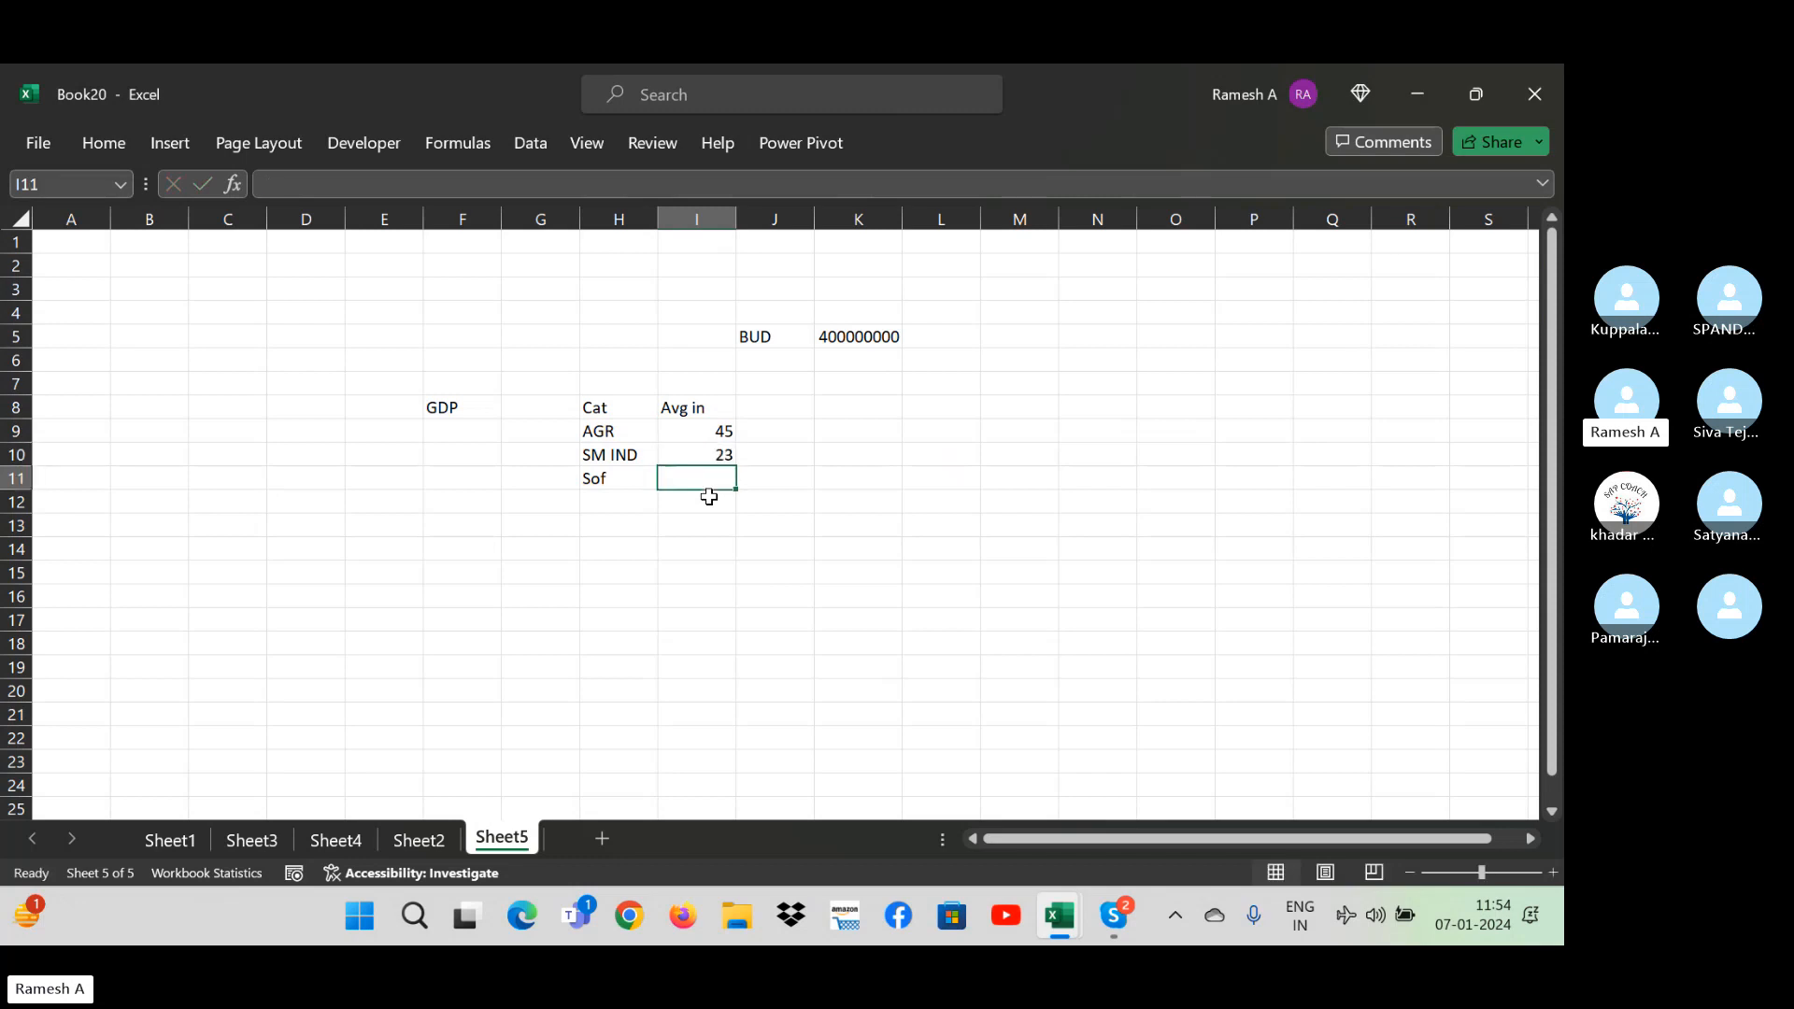
pyautogui.press('Up')
pyautogui.press('Down')
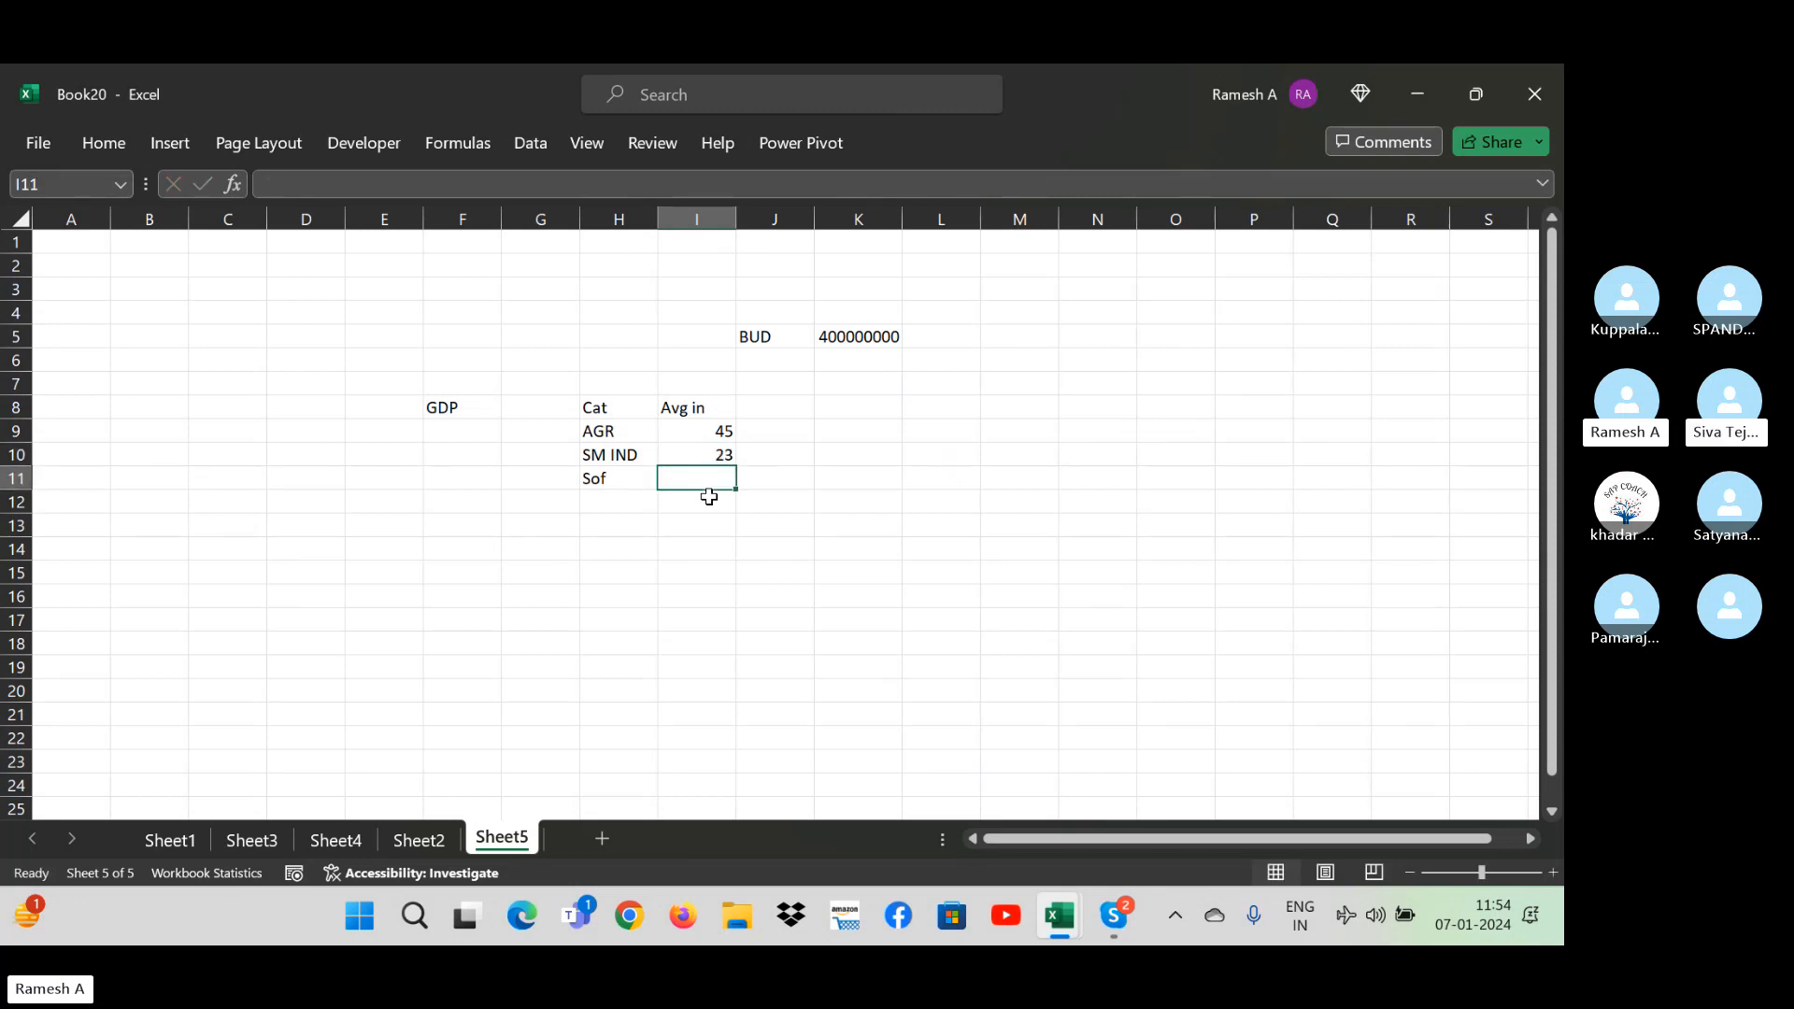
pyautogui.write('56')
pyautogui.press('Right')
pyautogui.press('Right')
pyautogui.press('Right')
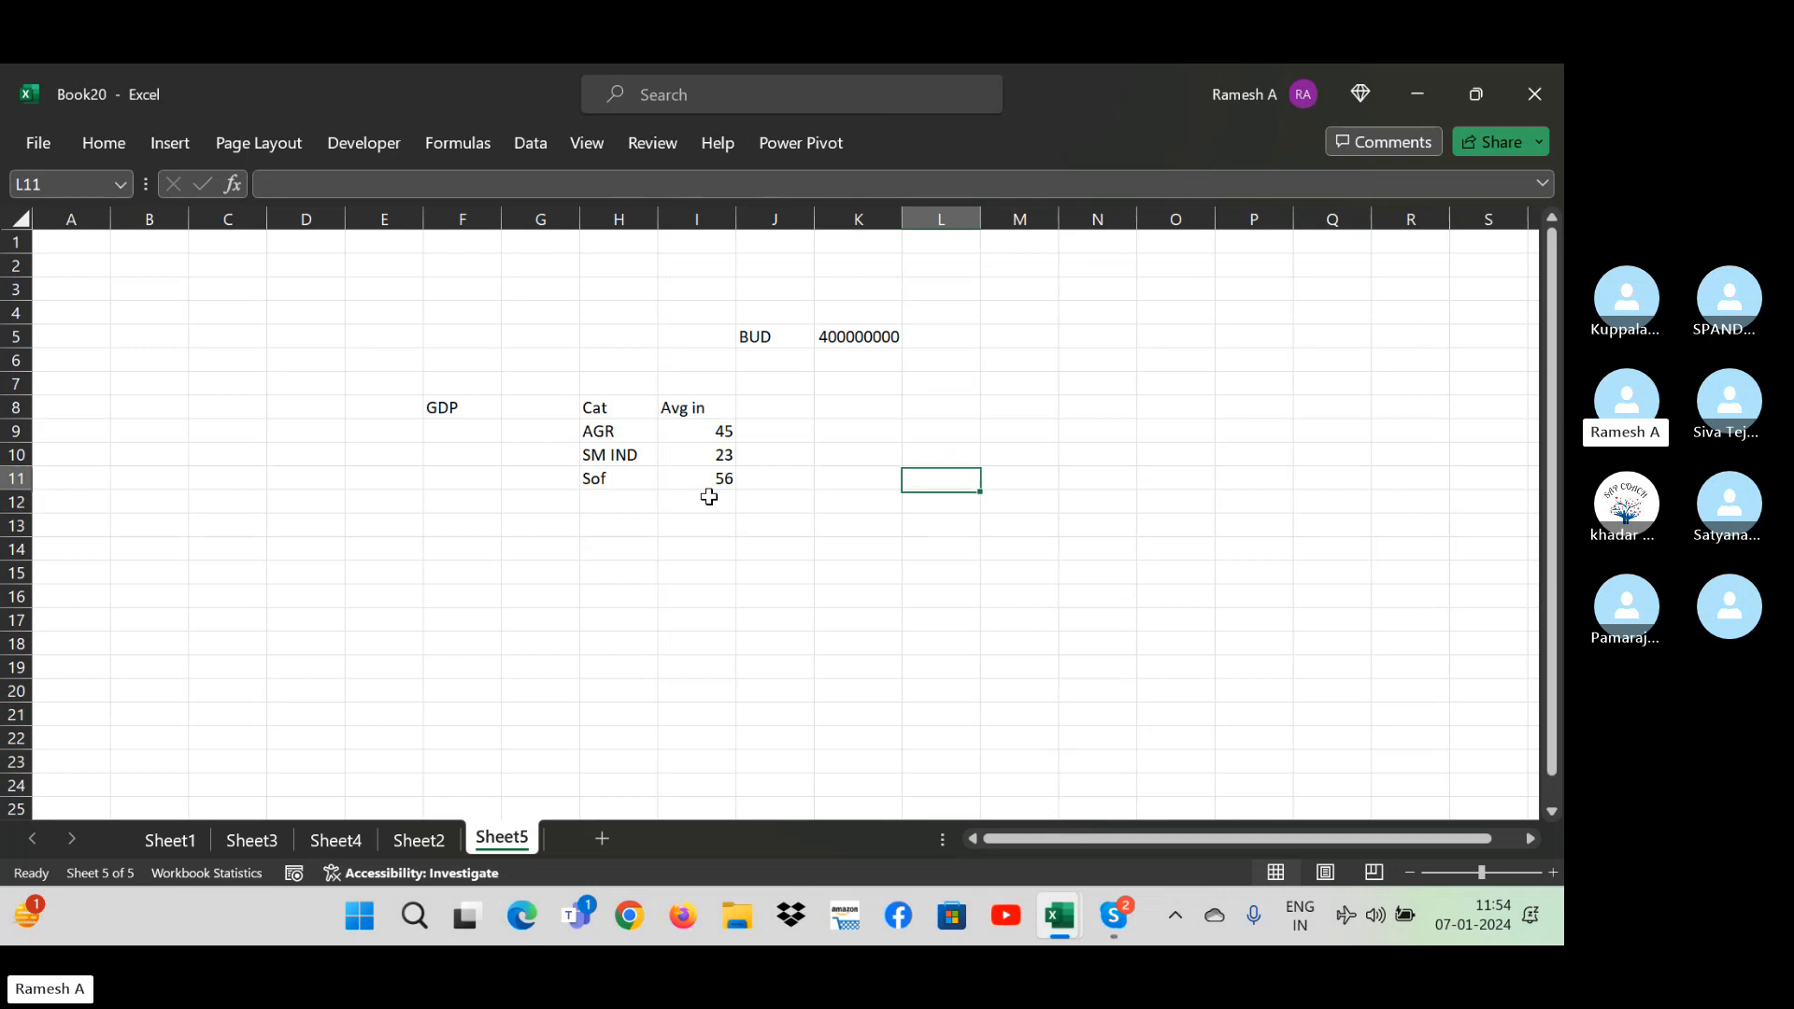
pyautogui.press('Up')
pyautogui.press('Up')
pyautogui.press('Up')
pyautogui.press('Left')
pyautogui.press('Right')
pyautogui.press('Left')
pyautogui.press('Left')
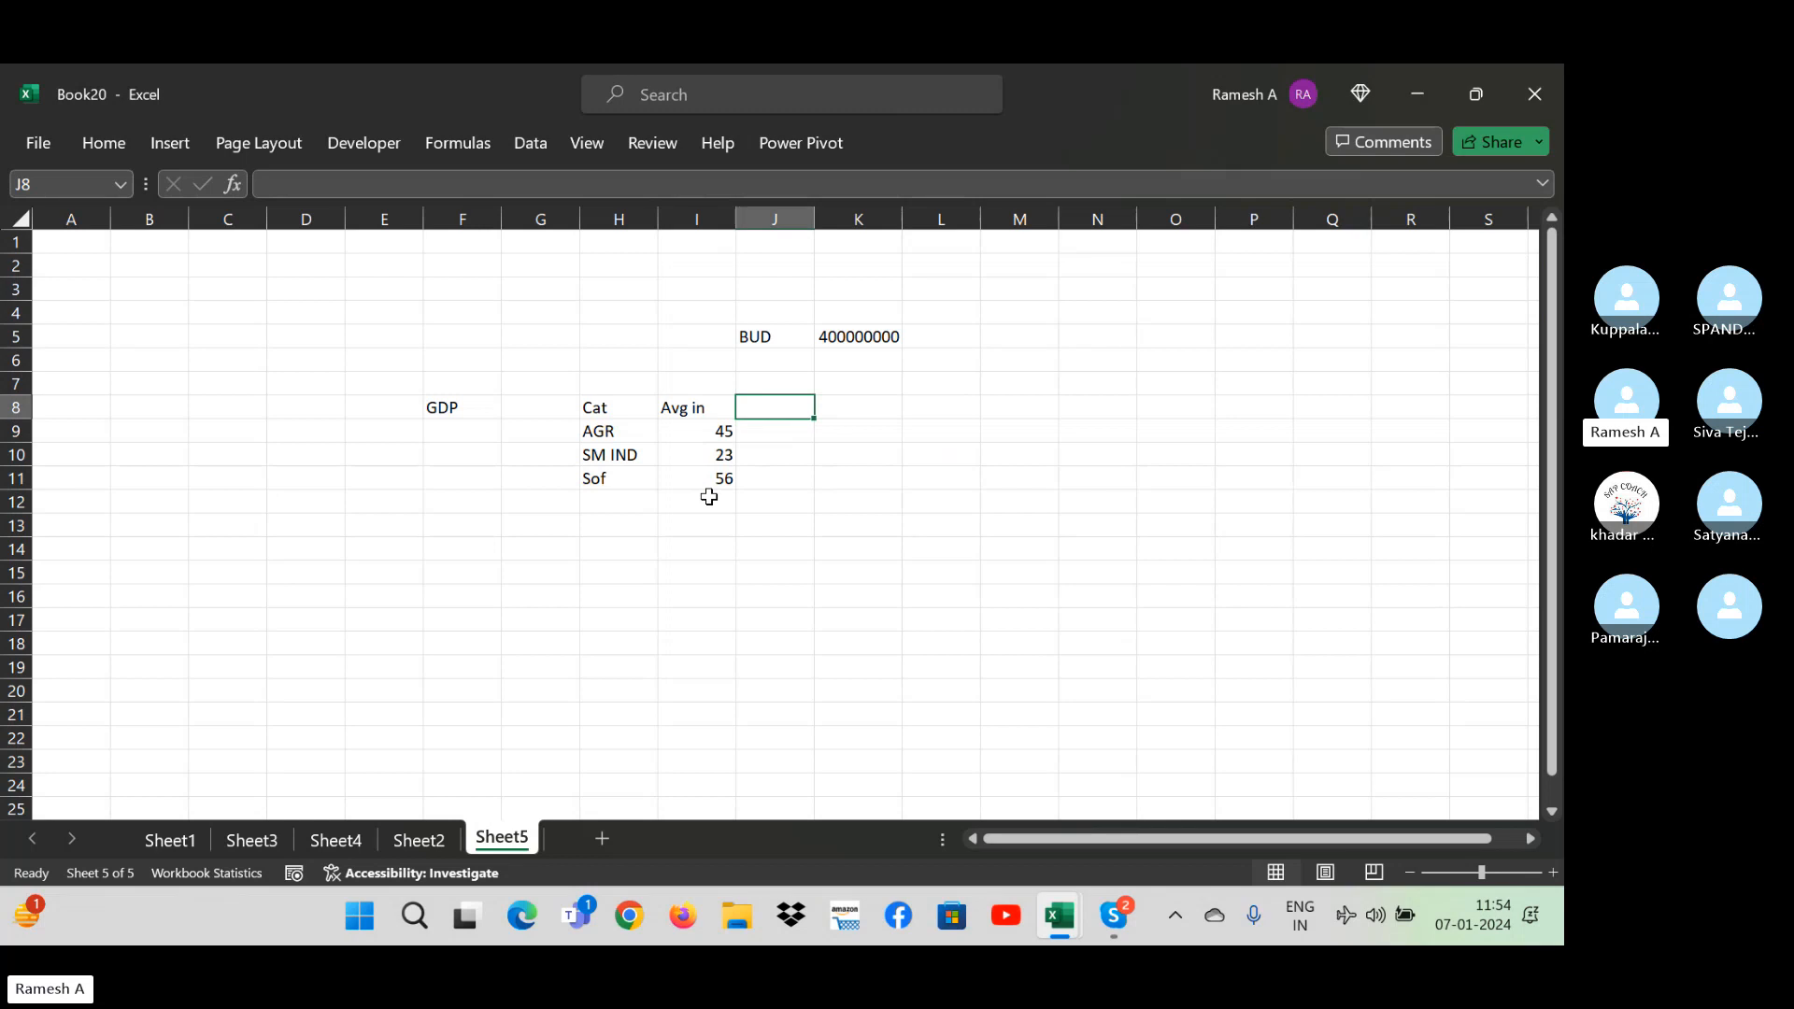
# - Extend the Cat list below Sof with s, d, f, f and ff in H12:H16, and enter g in I16
pyautogui.press('Down')
pyautogui.press('Down')
pyautogui.press('Down')
pyautogui.press('Down')
pyautogui.press('Left')
pyautogui.press('Left')
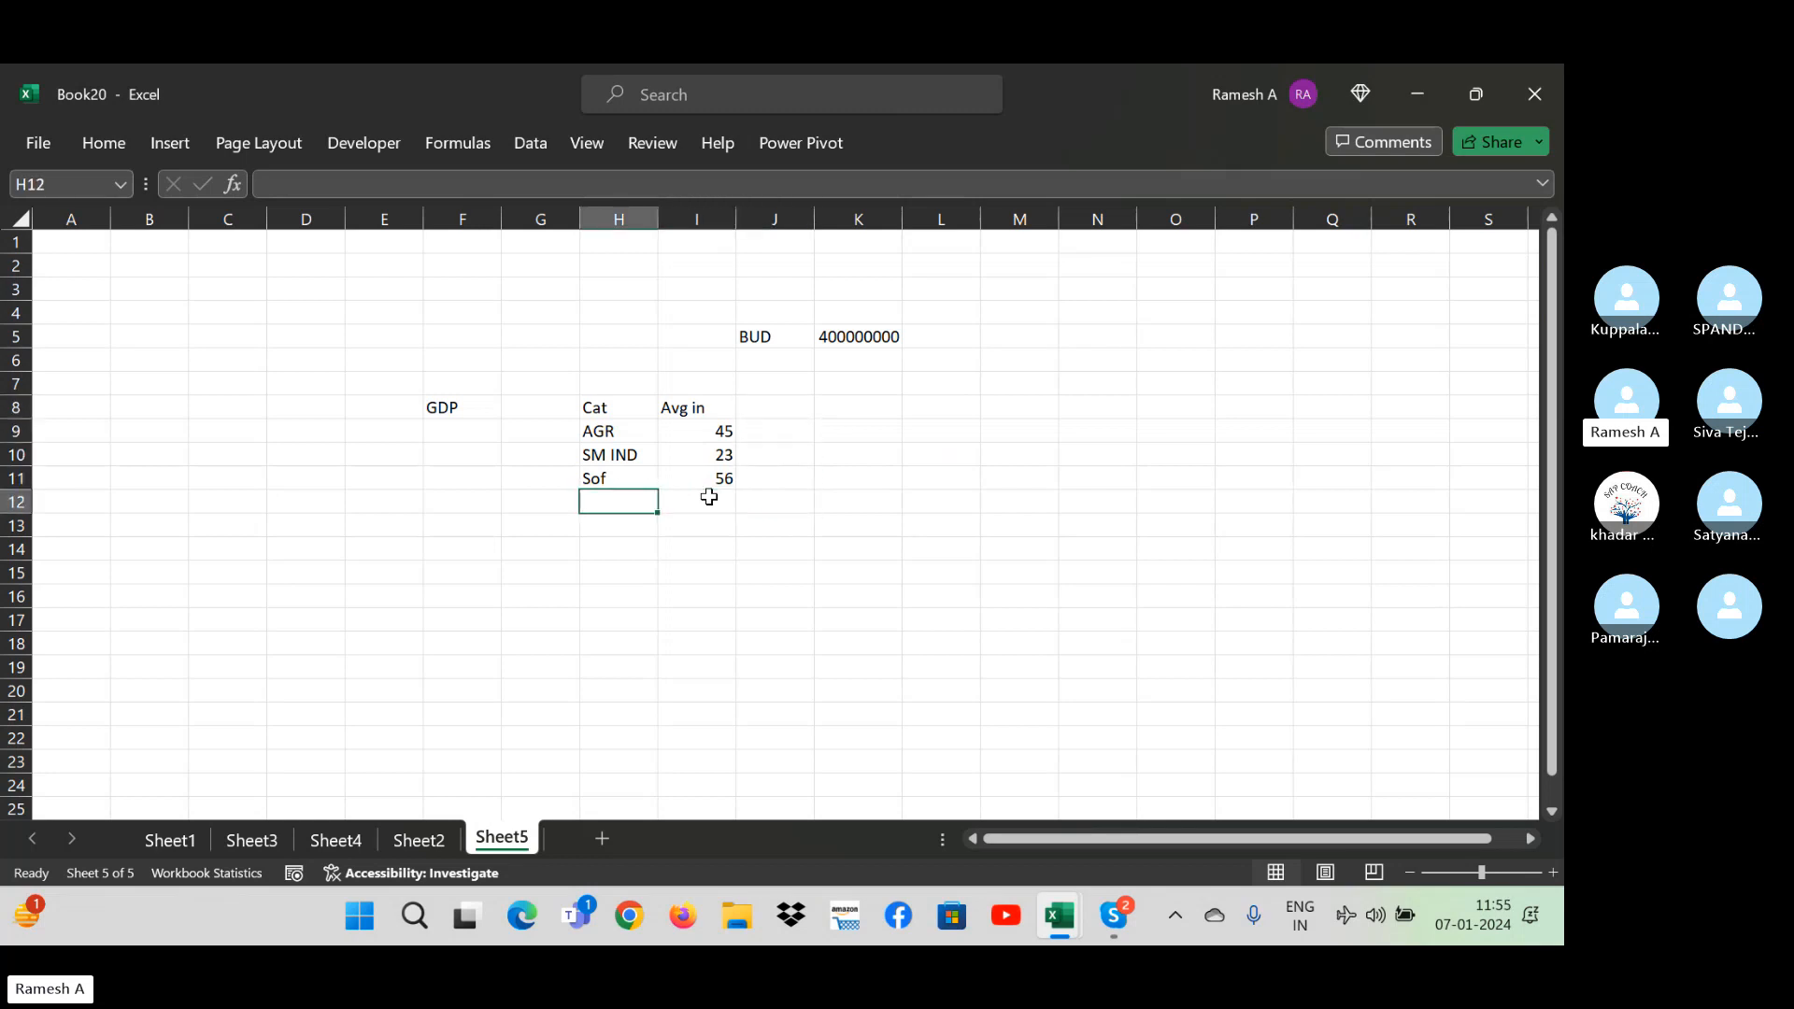
pyautogui.write('s d f f ff')
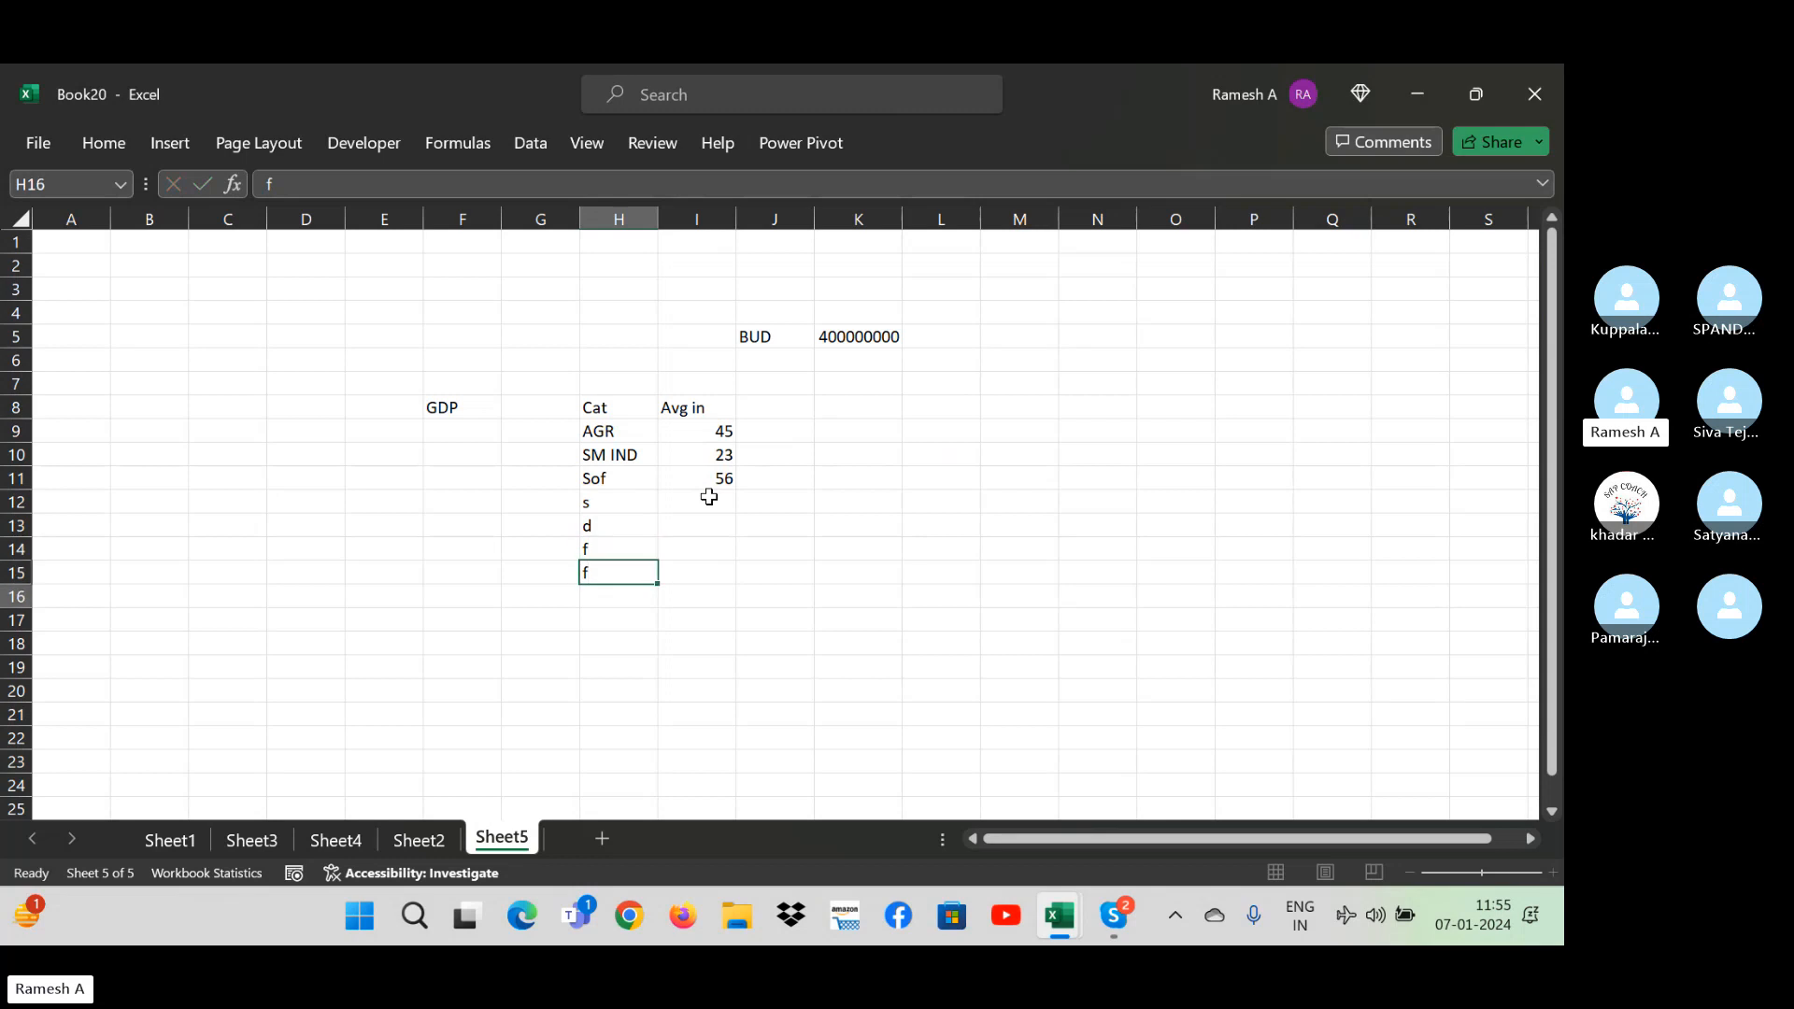
pyautogui.press('Tab')
pyautogui.write('g')
pyautogui.press('Tab')
# - Enter 5, 3, 2, 1 and 3 in I12:I16 under Avg in, replacing the g in the last cell
pyautogui.press('Up')
pyautogui.press('Up')
pyautogui.press('Up')
pyautogui.press('Up')
pyautogui.press('Left')
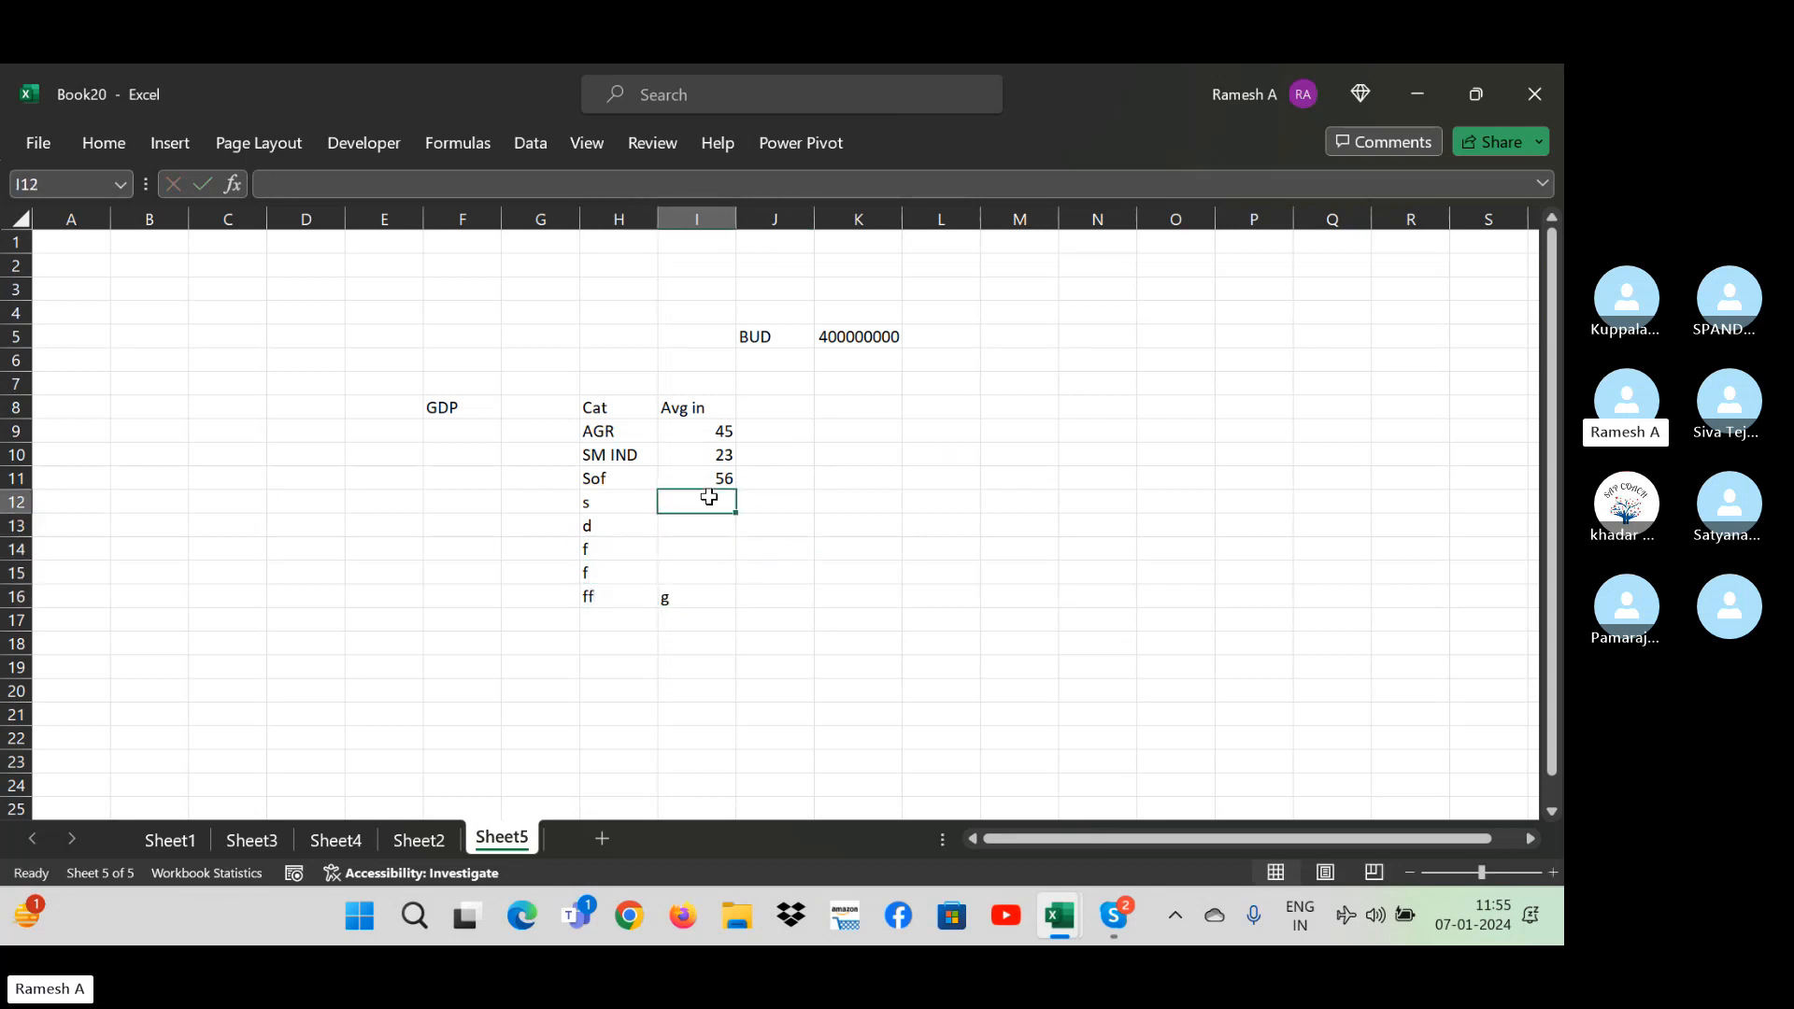
pyautogui.write('5')
pyautogui.press('Return')
pyautogui.write('3')
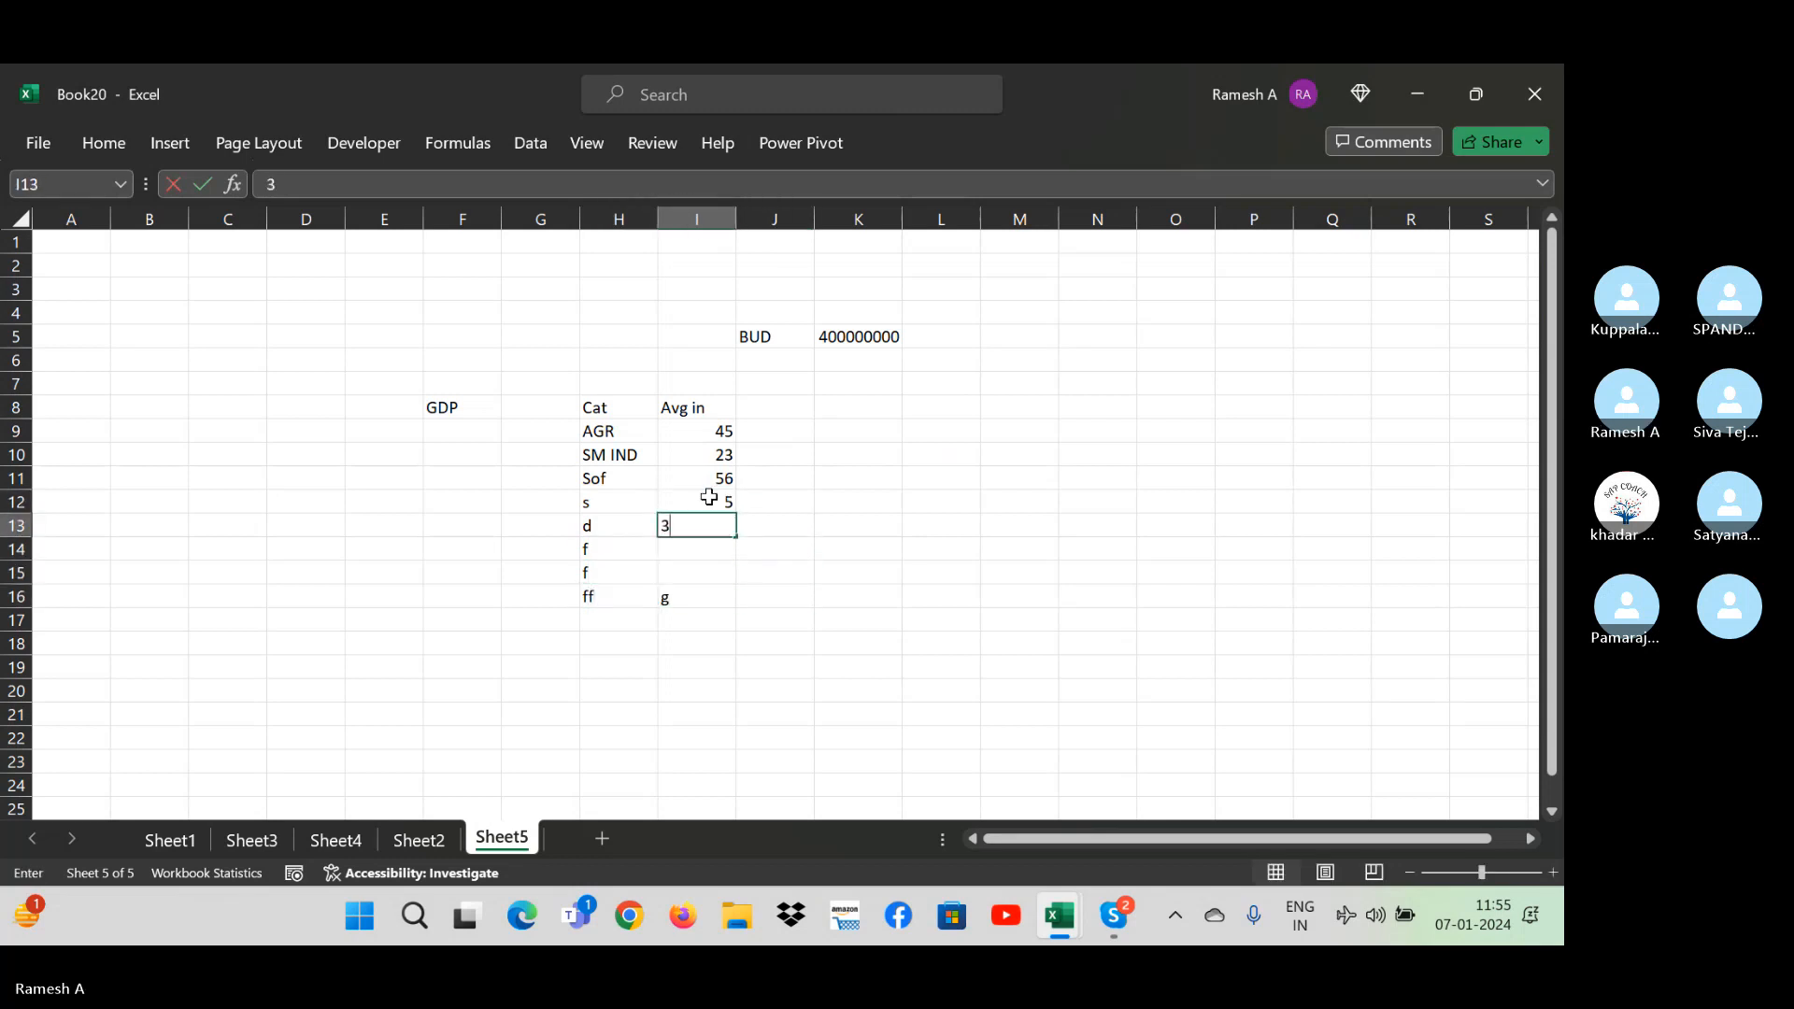
pyautogui.press('Return')
pyautogui.write('2')
pyautogui.press('Return')
pyautogui.write('1')
pyautogui.press('Return')
pyautogui.write('3')
pyautogui.press('Return')
pyautogui.press('Right')
pyautogui.press('Right')
pyautogui.press('Right')
pyautogui.press('Right')
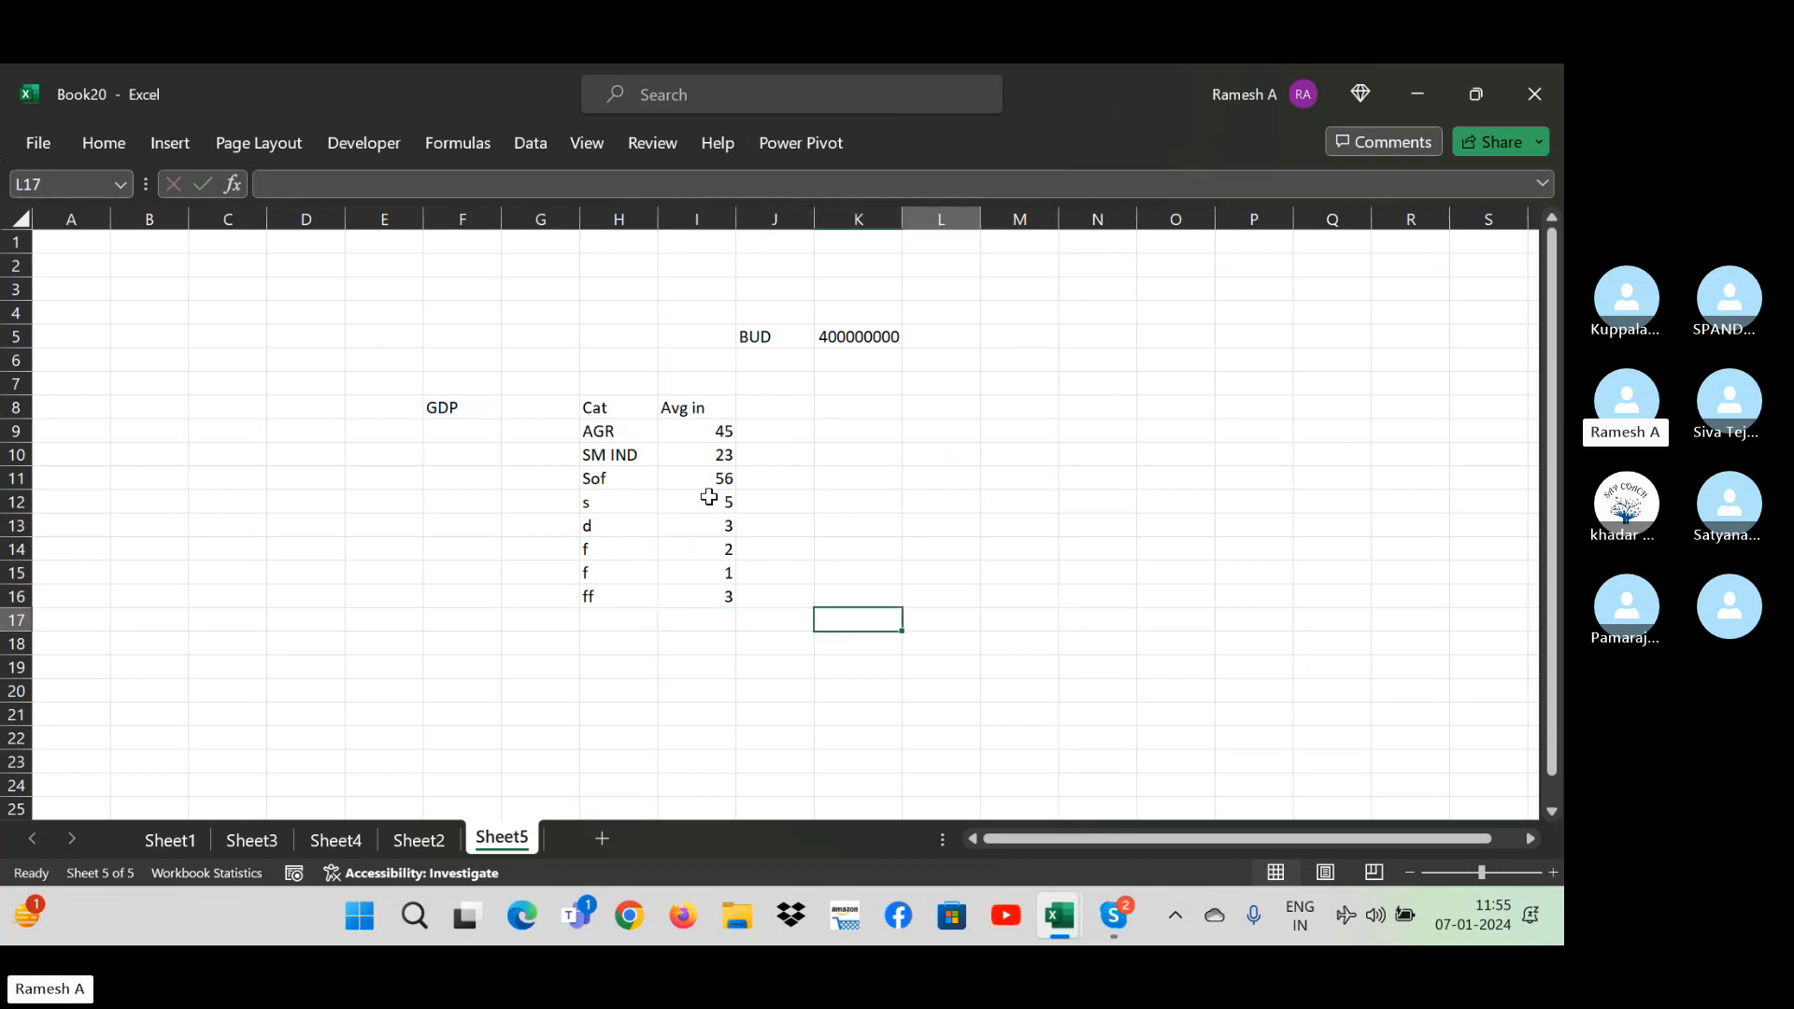
pyautogui.press('Up')
pyautogui.press('Up')
pyautogui.press('Up')
pyautogui.press('Up')
pyautogui.press('Up')
pyautogui.press('Up')
pyautogui.press('Up')
pyautogui.press('Up')
pyautogui.press('Up')
pyautogui.press('Up')
pyautogui.press('Up')
pyautogui.press('Up')
pyautogui.press('Up')
pyautogui.press('Left')
pyautogui.press('Left')
pyautogui.press('Down')
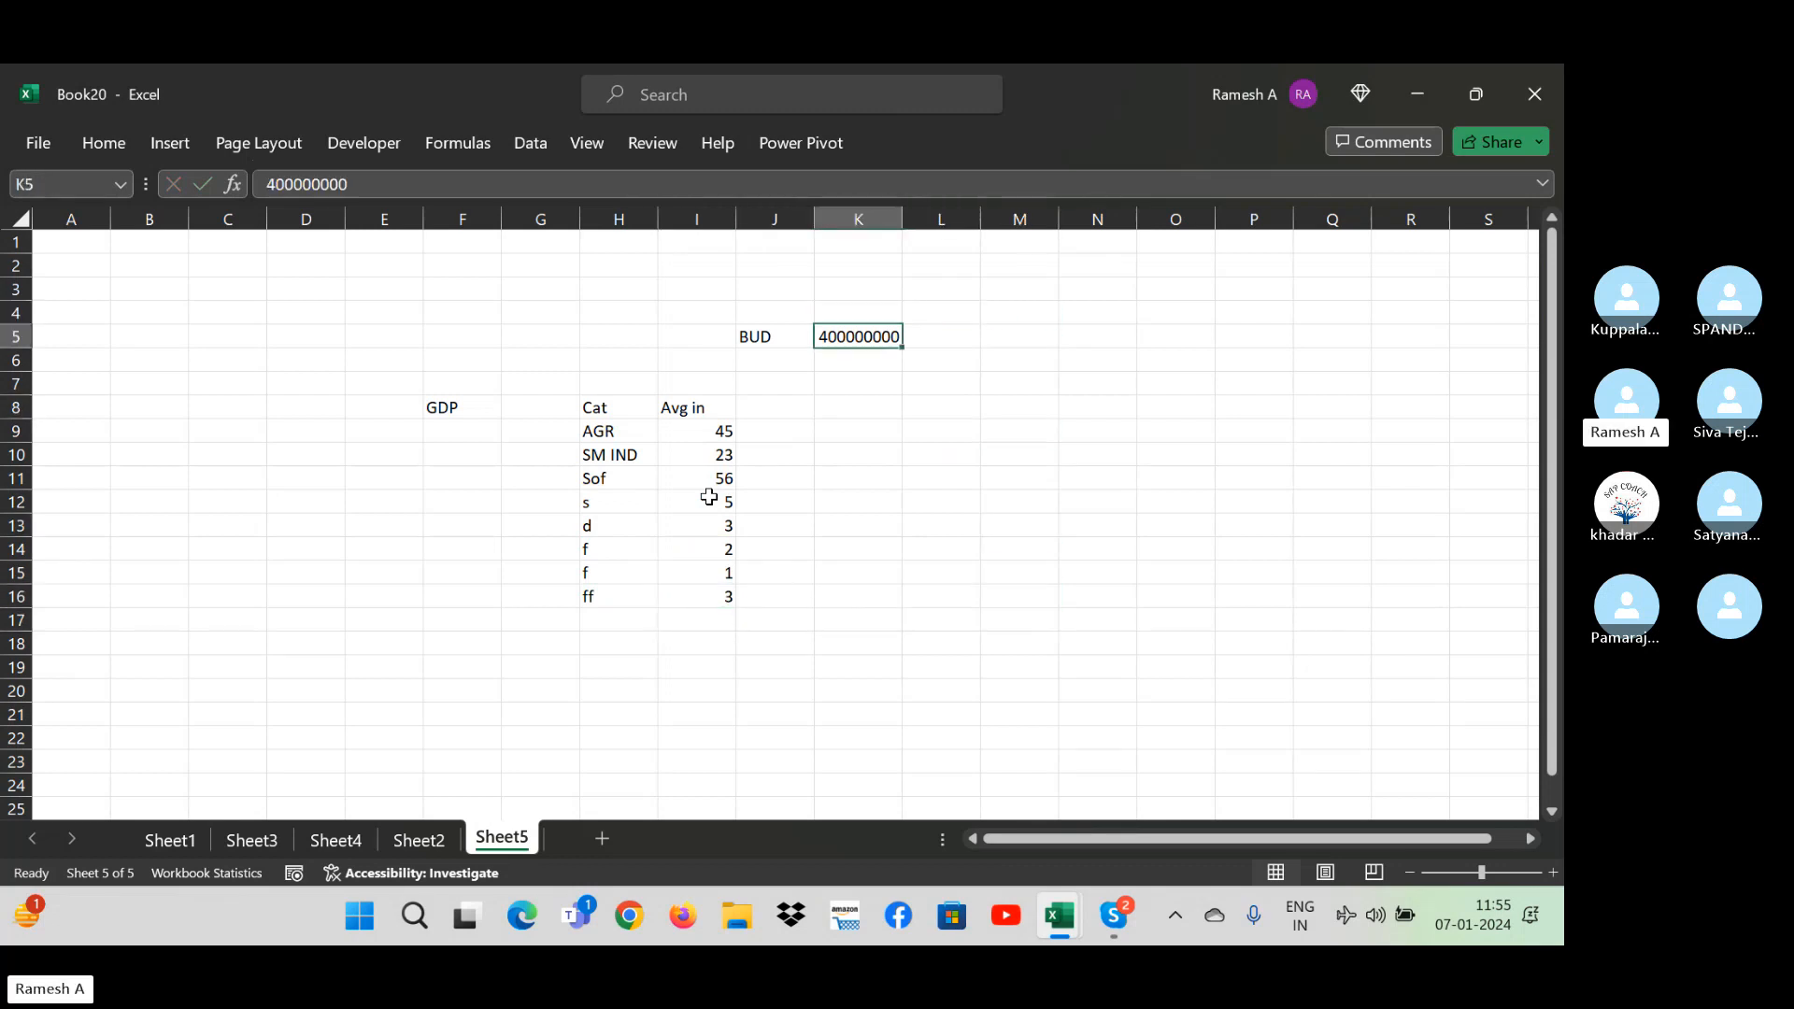
pyautogui.press('Right')
pyautogui.press('Right')
pyautogui.press('Down')
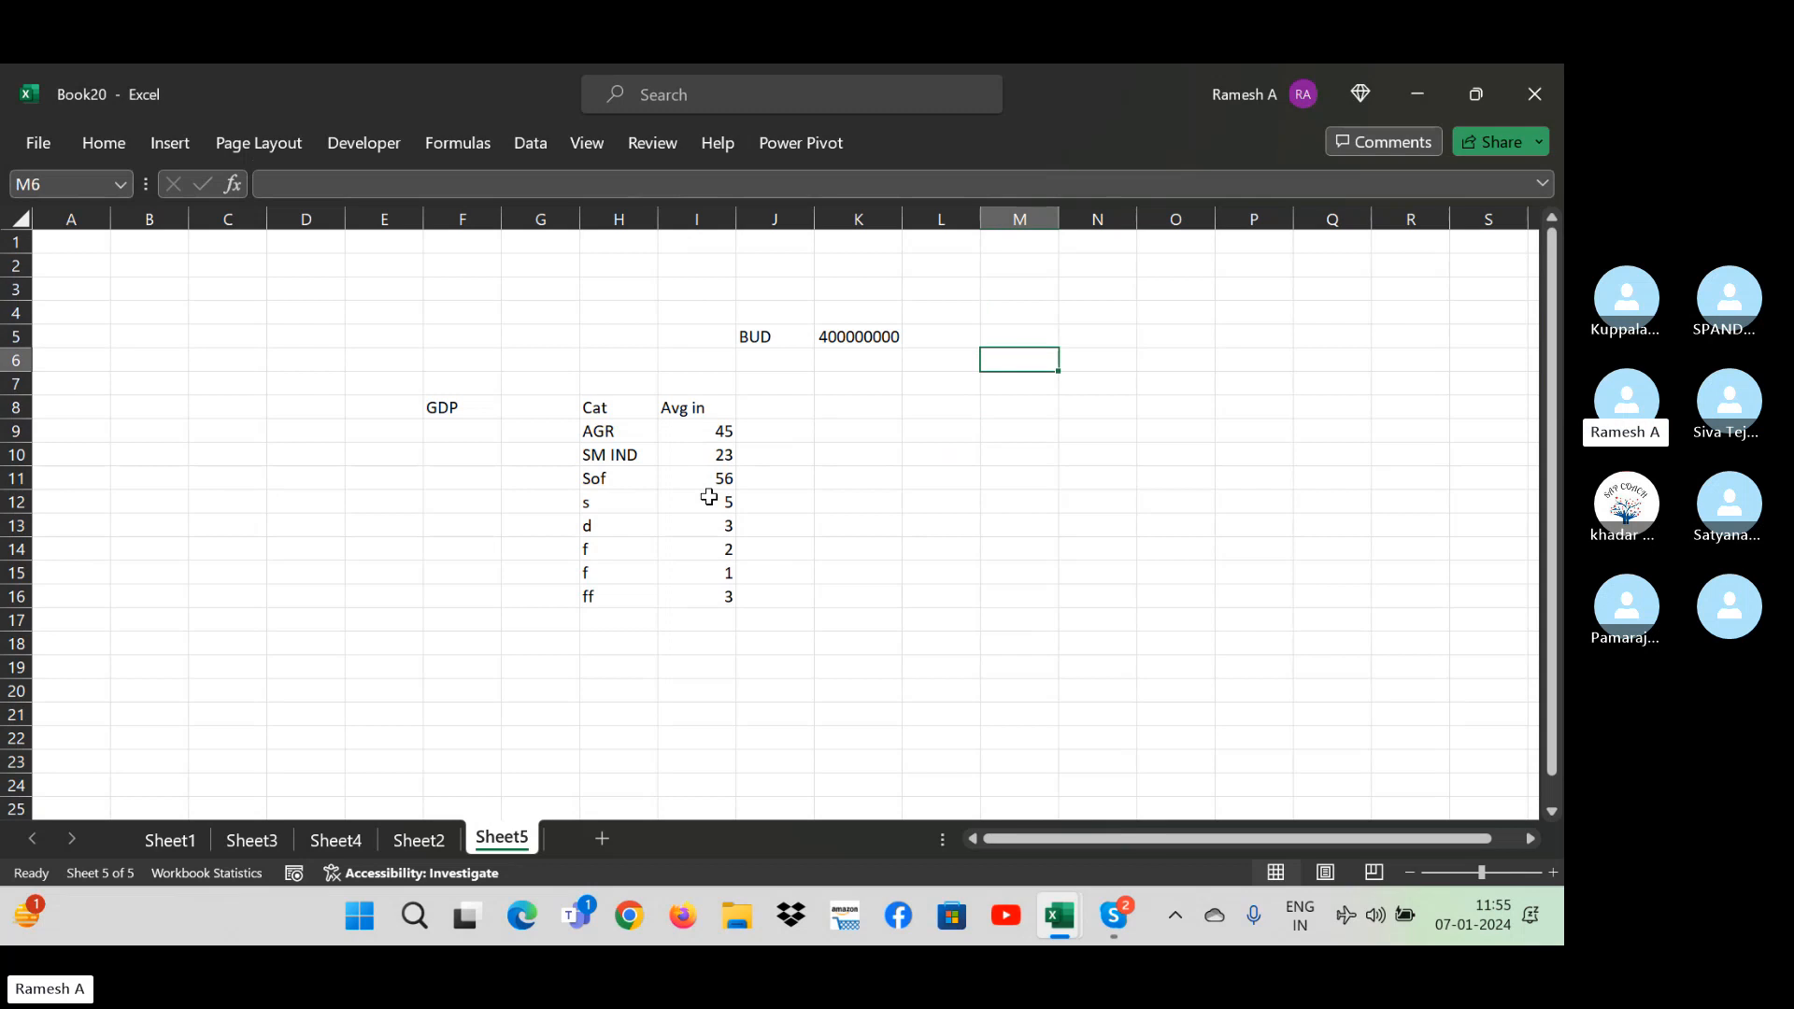
# - Enter the heading Dis% in cell J8, next to the Avg in heading
pyautogui.press('Left')
pyautogui.press('Left')
pyautogui.press('Left')
pyautogui.press('Down')
pyautogui.press('Down')
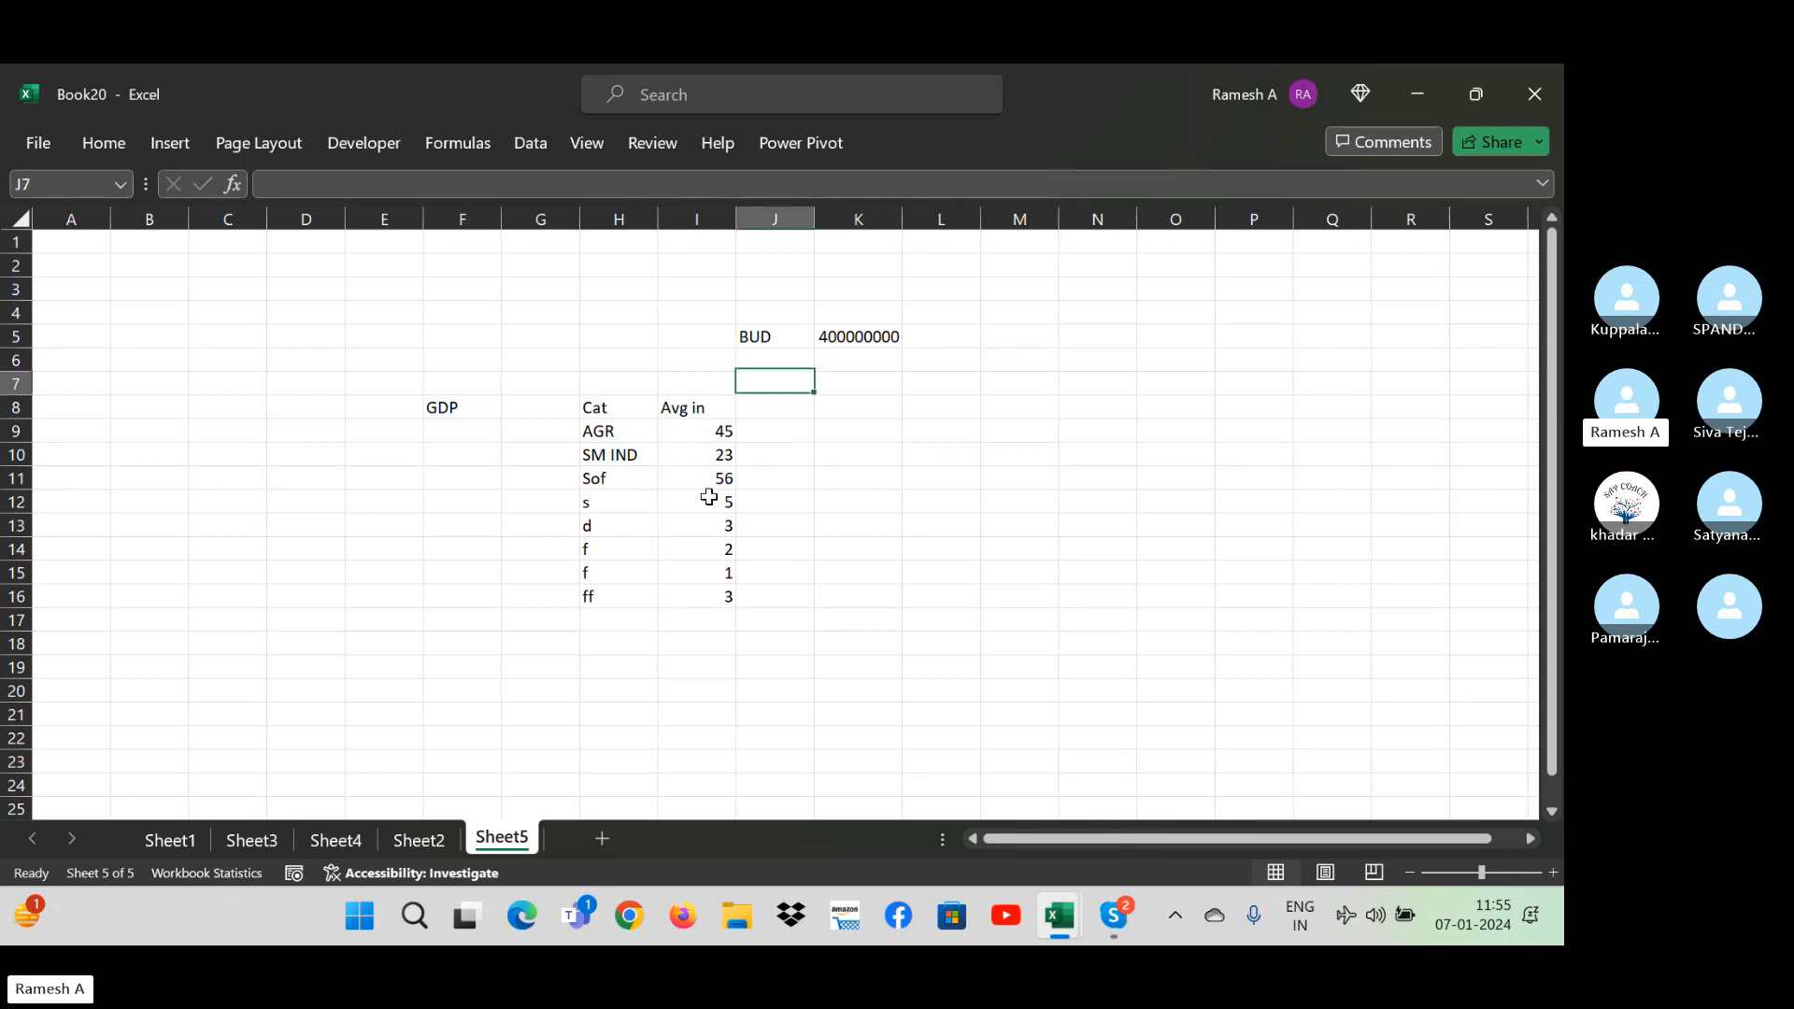
pyautogui.write('Dis')
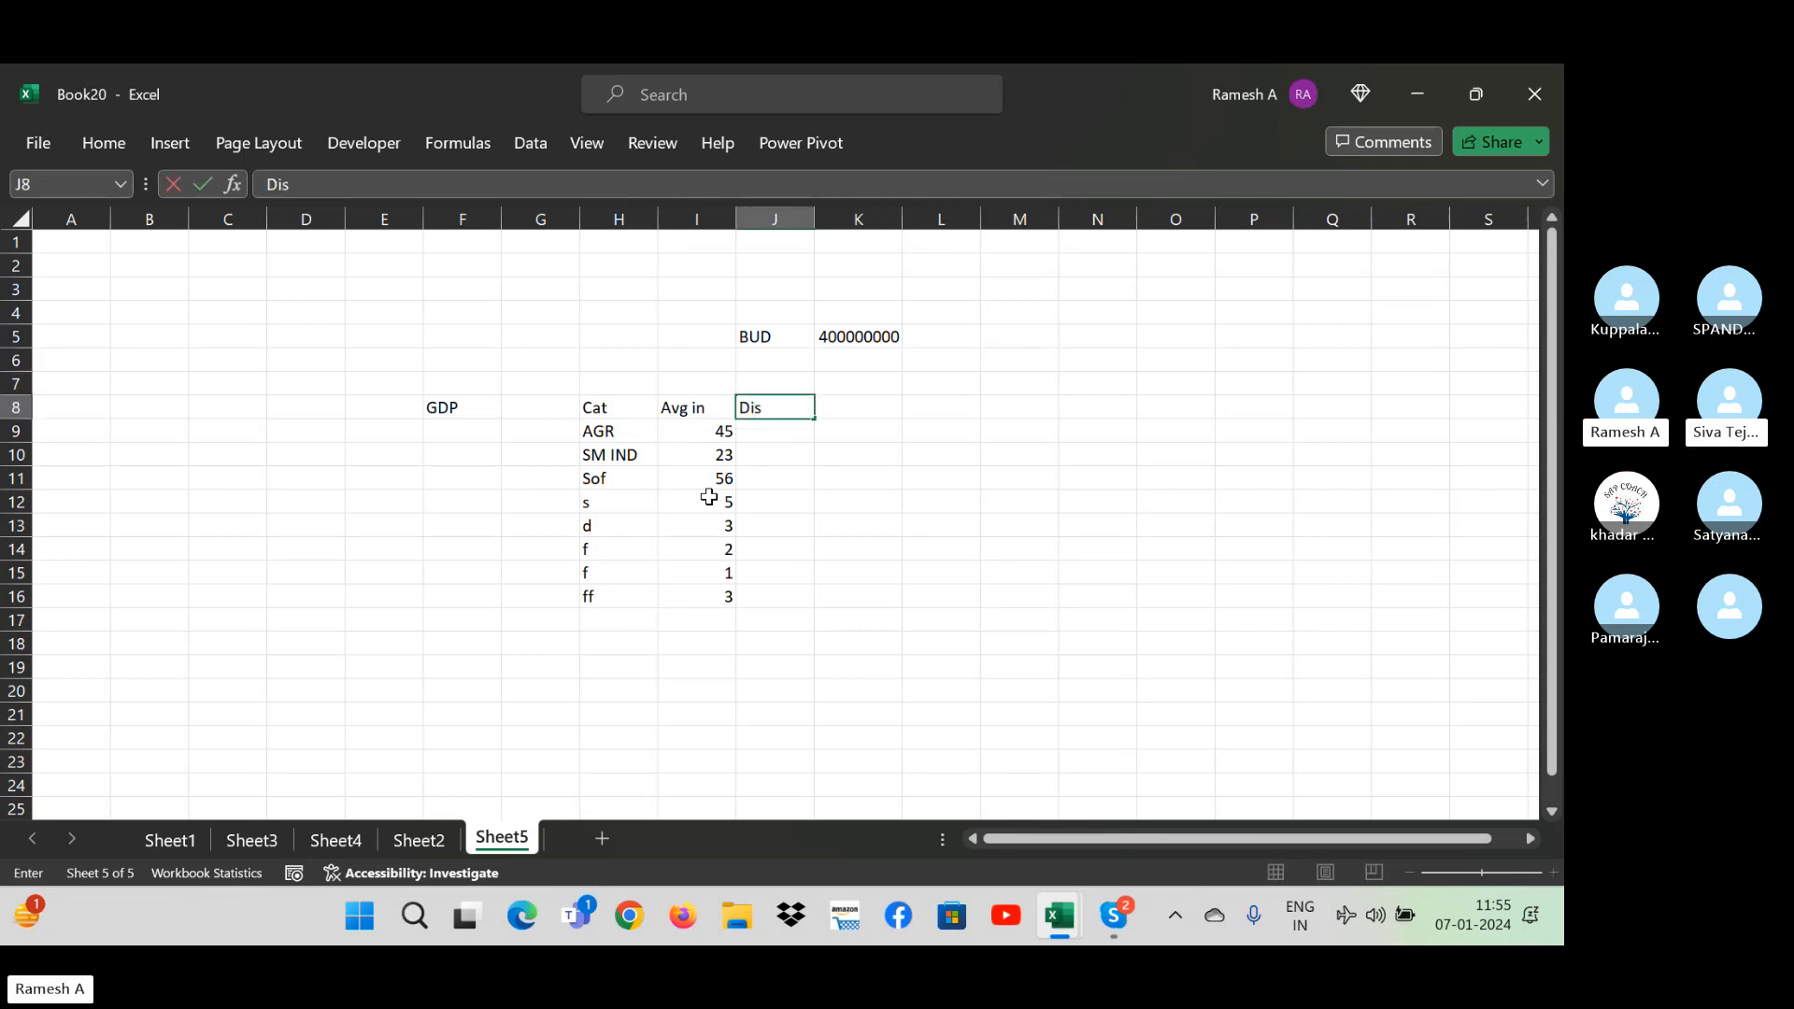
pyautogui.write('%')
pyautogui.press('Return')
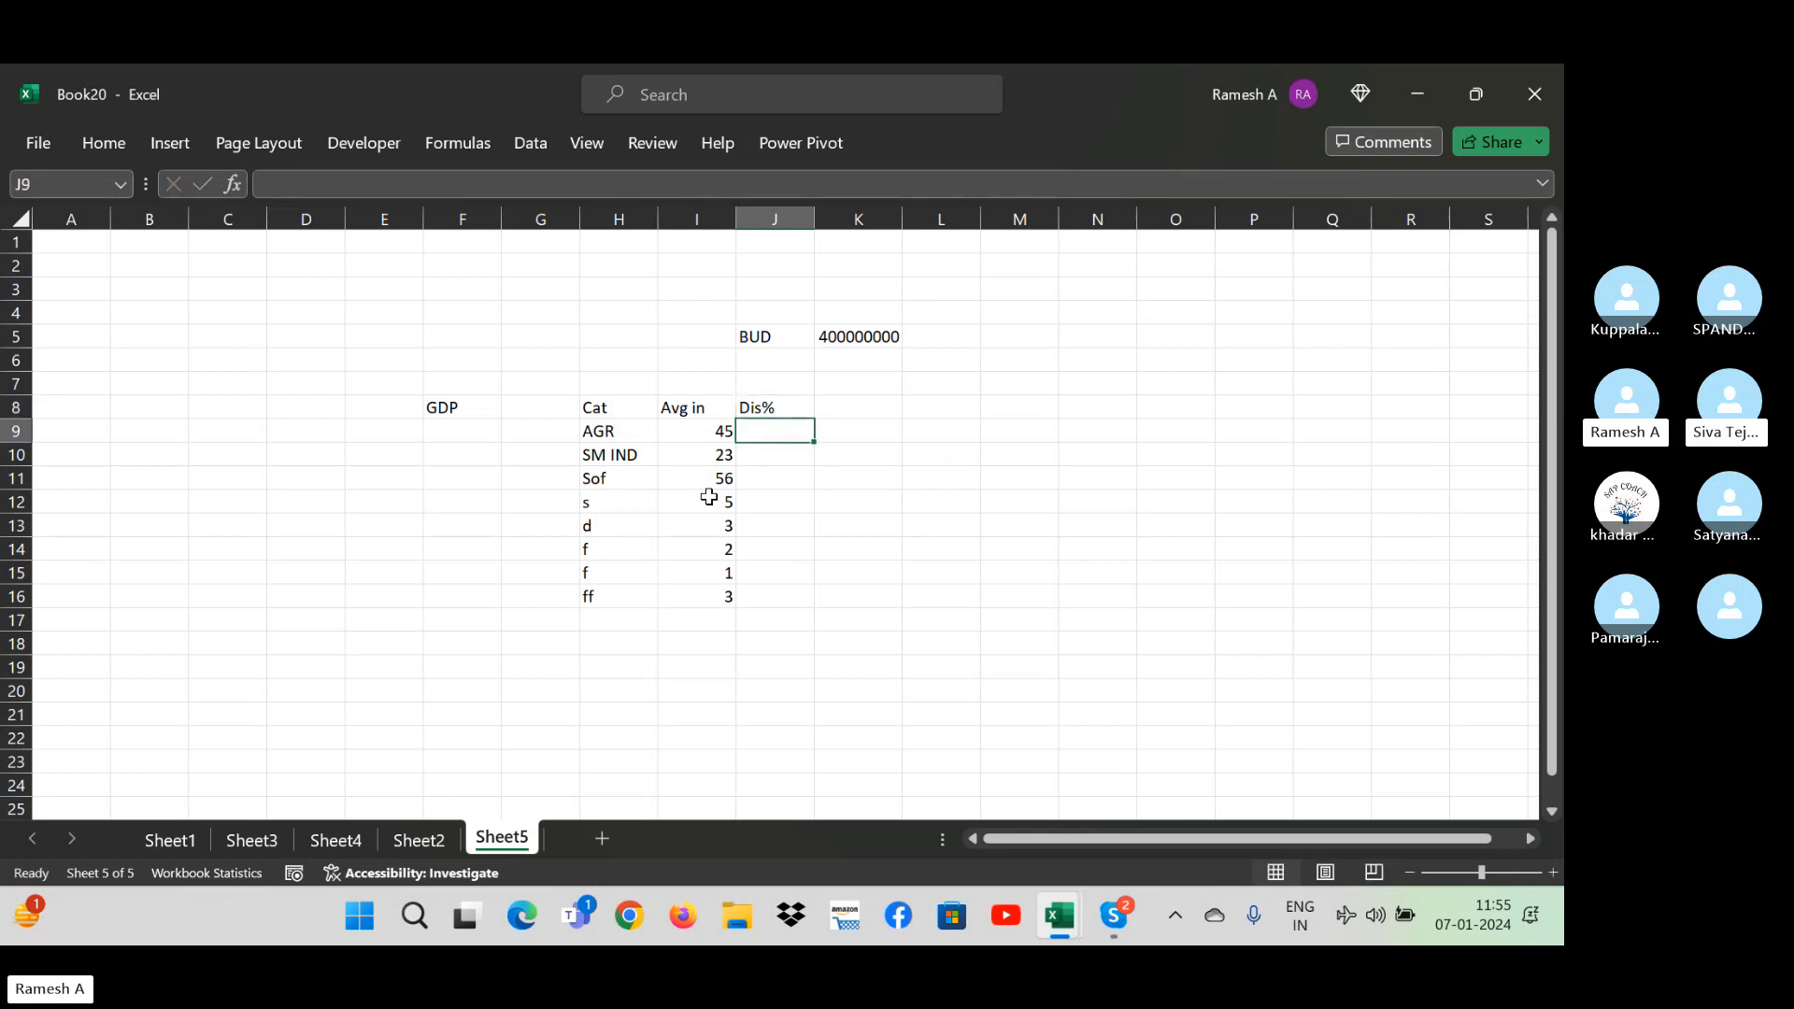
pyautogui.press('Down')
pyautogui.press('Down')
pyautogui.press('Down')
pyautogui.press('Down')
pyautogui.press('Down')
pyautogui.press('Down')
pyautogui.press('Down')
pyautogui.press('Down')
pyautogui.press('Down')
pyautogui.press('Down')
pyautogui.press('Down')
pyautogui.press('Down')
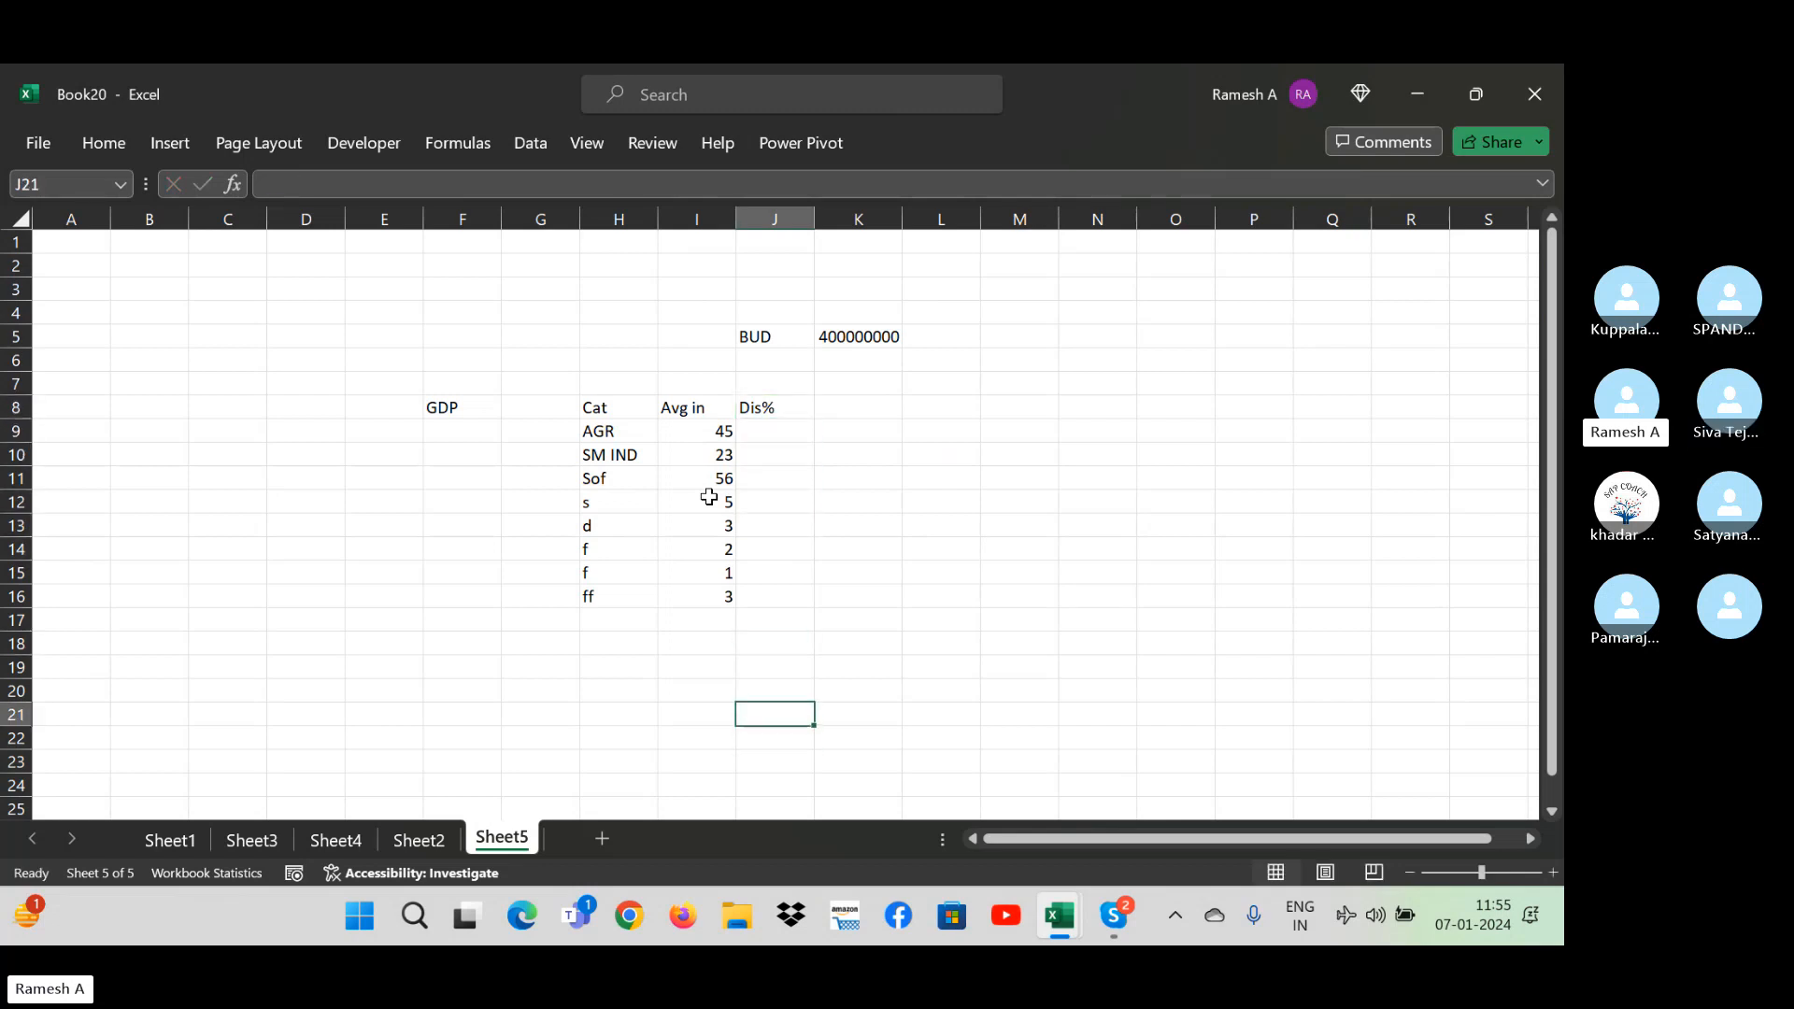
pyautogui.hotkey('ctrl', 'Up')
pyautogui.press('Right')
pyautogui.press('Right')
pyautogui.press('Up')
pyautogui.press('Up')
pyautogui.press('Right')
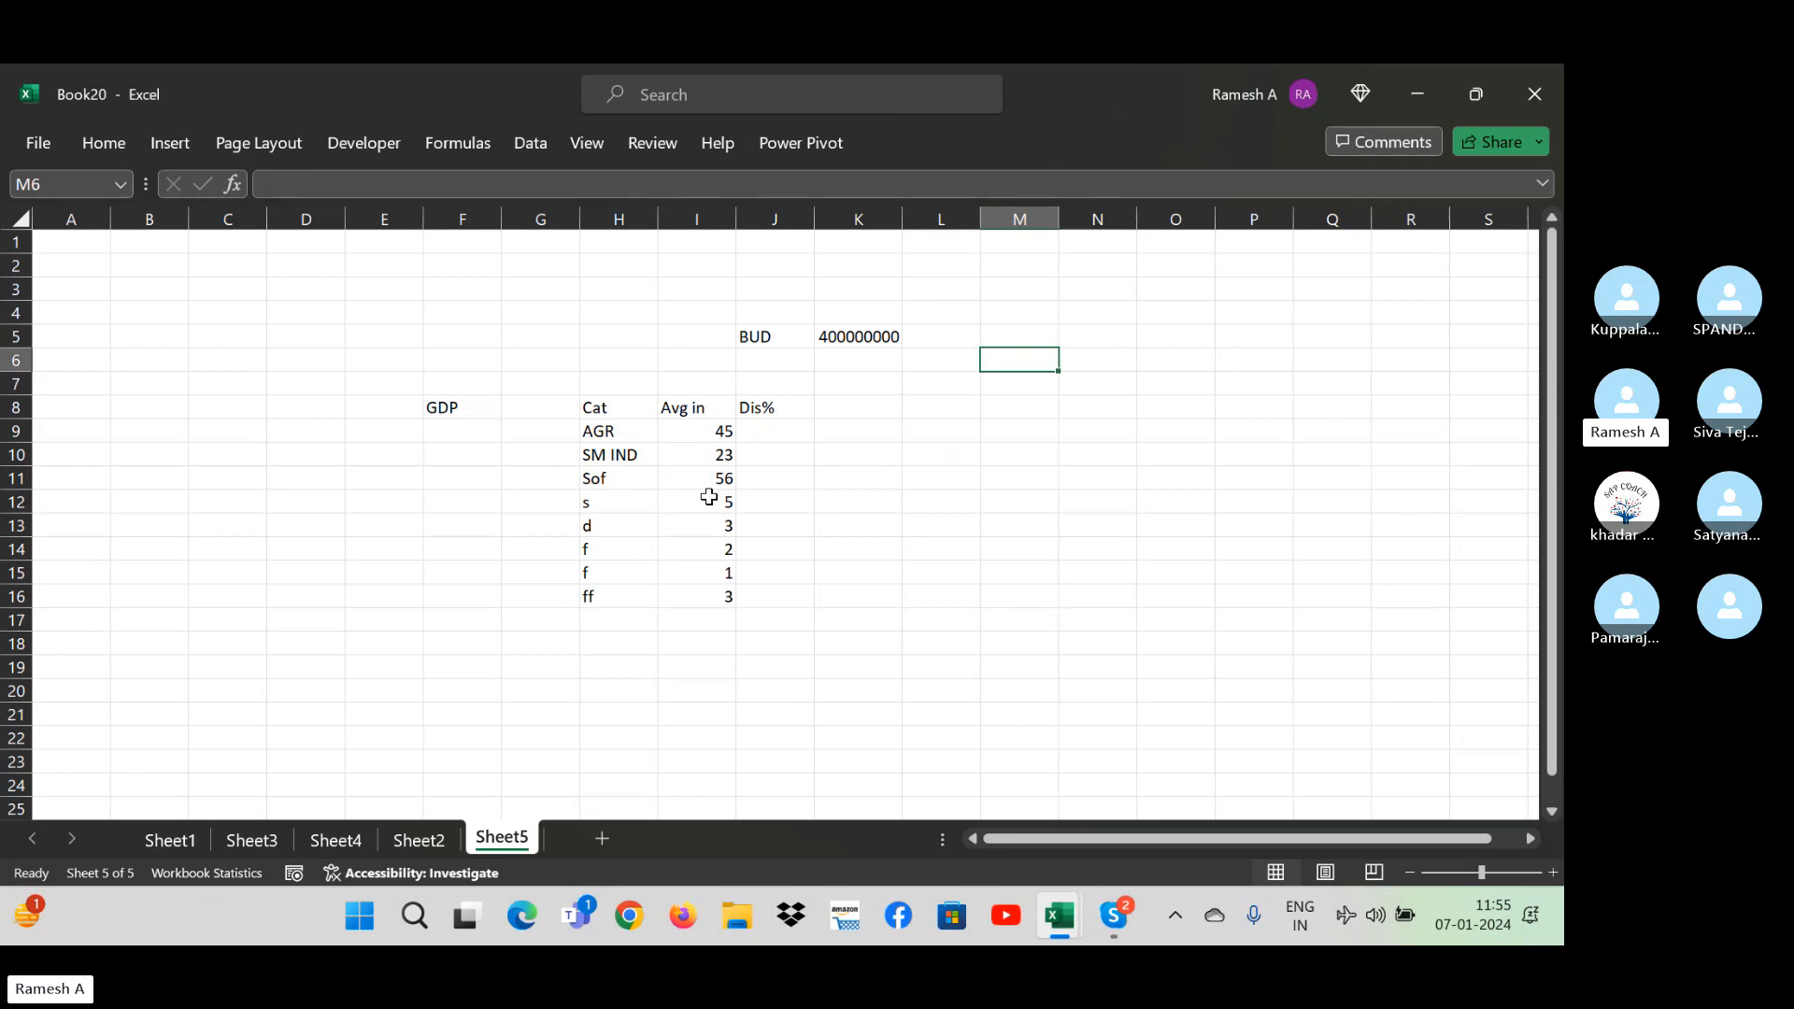
pyautogui.press('Left')
pyautogui.press('Left')
pyautogui.press('Up')
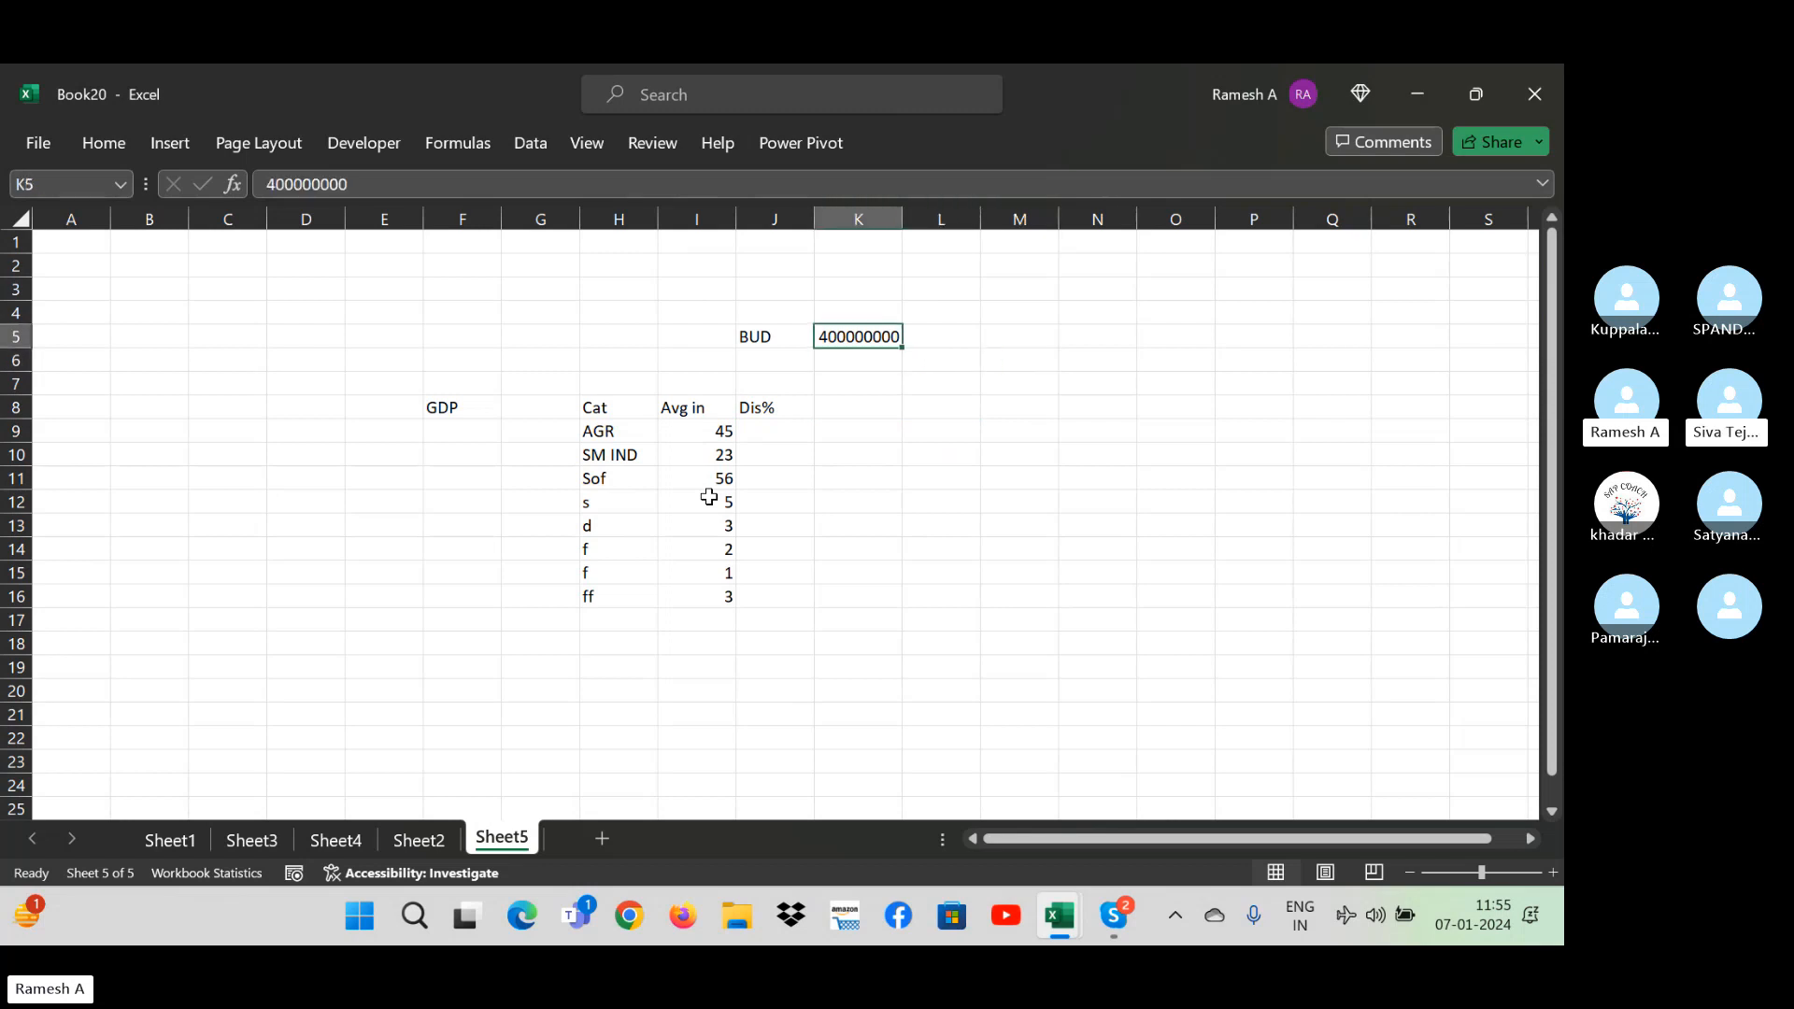
pyautogui.press('Right')
pyautogui.press('Down')
pyautogui.press('Down')
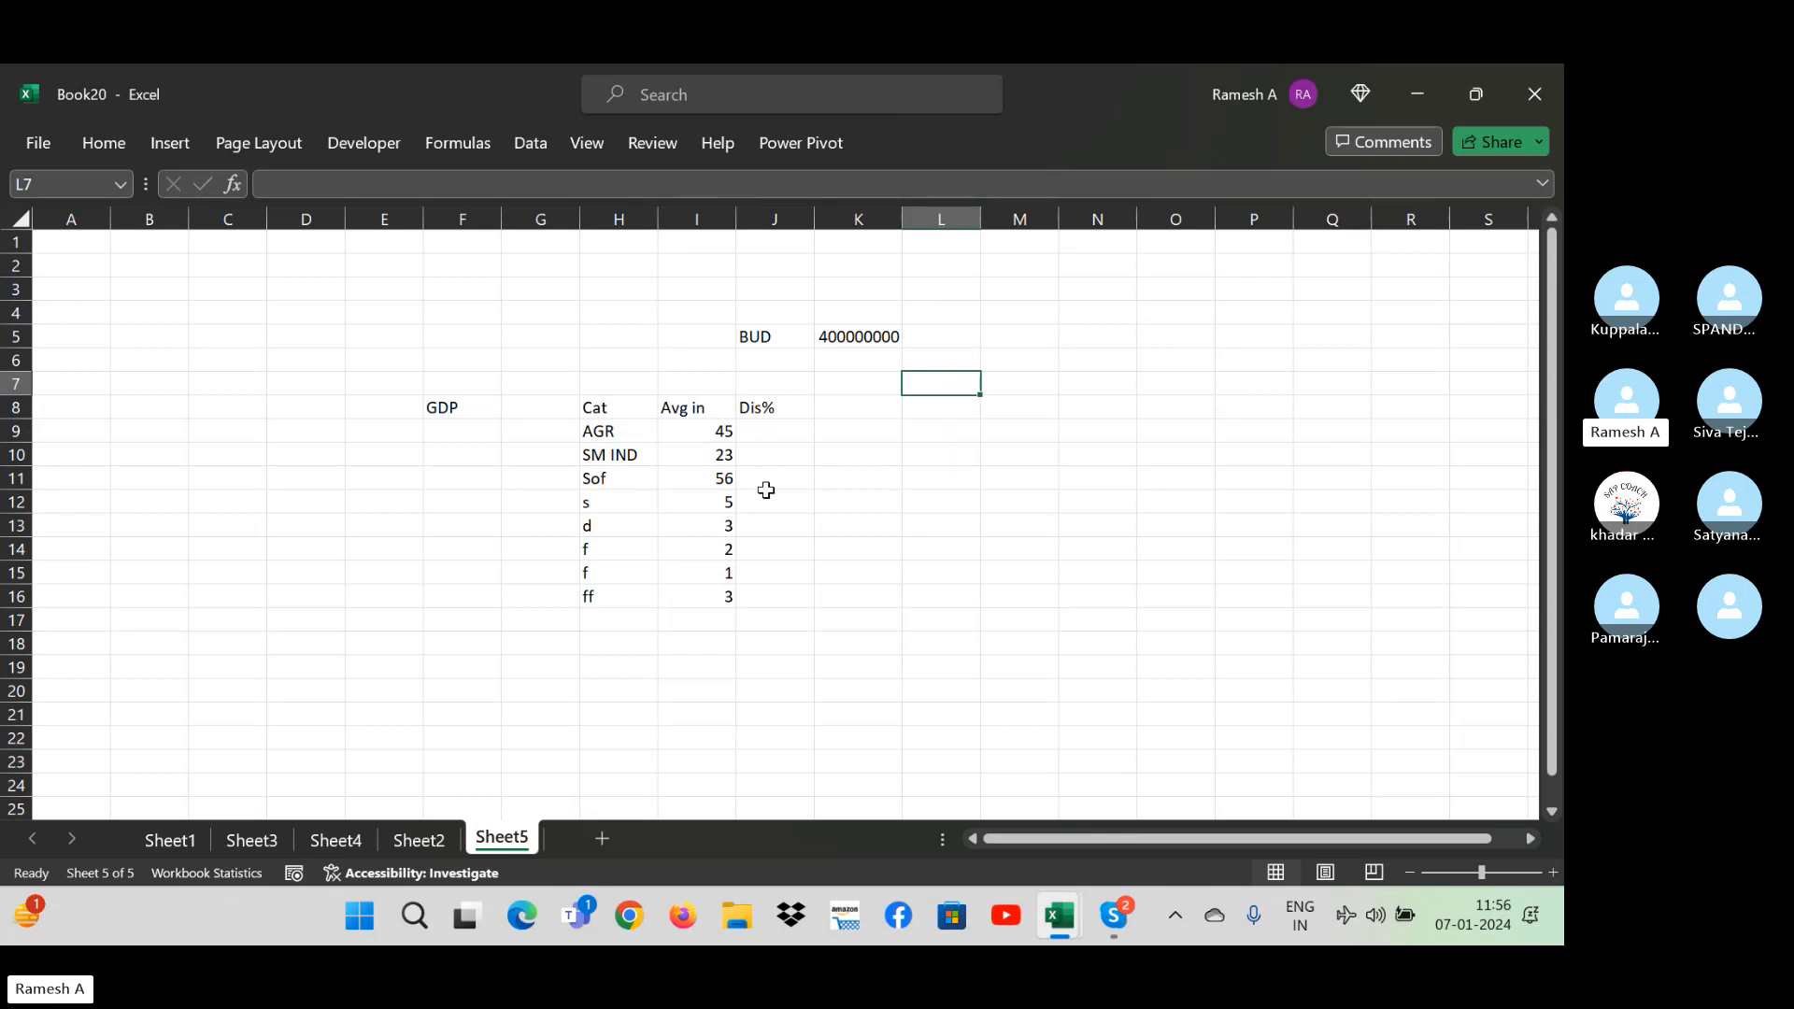
pyautogui.click(775, 459)
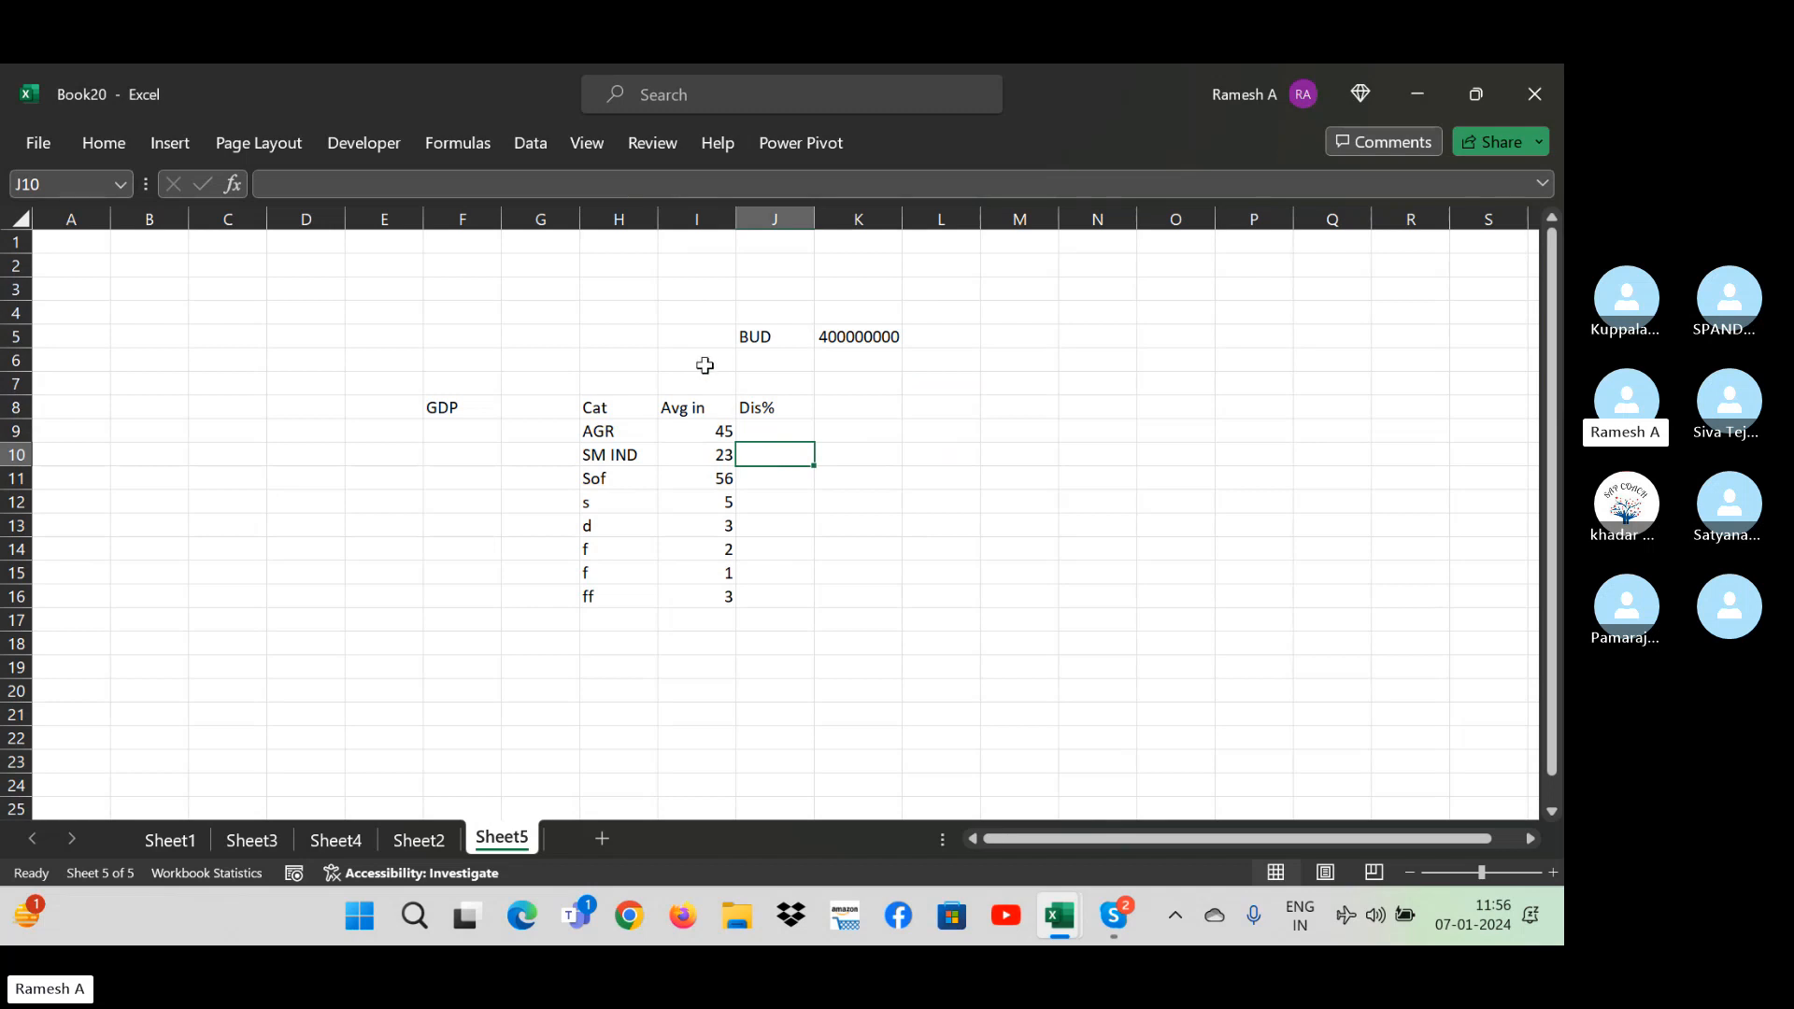
pyautogui.click(963, 435)
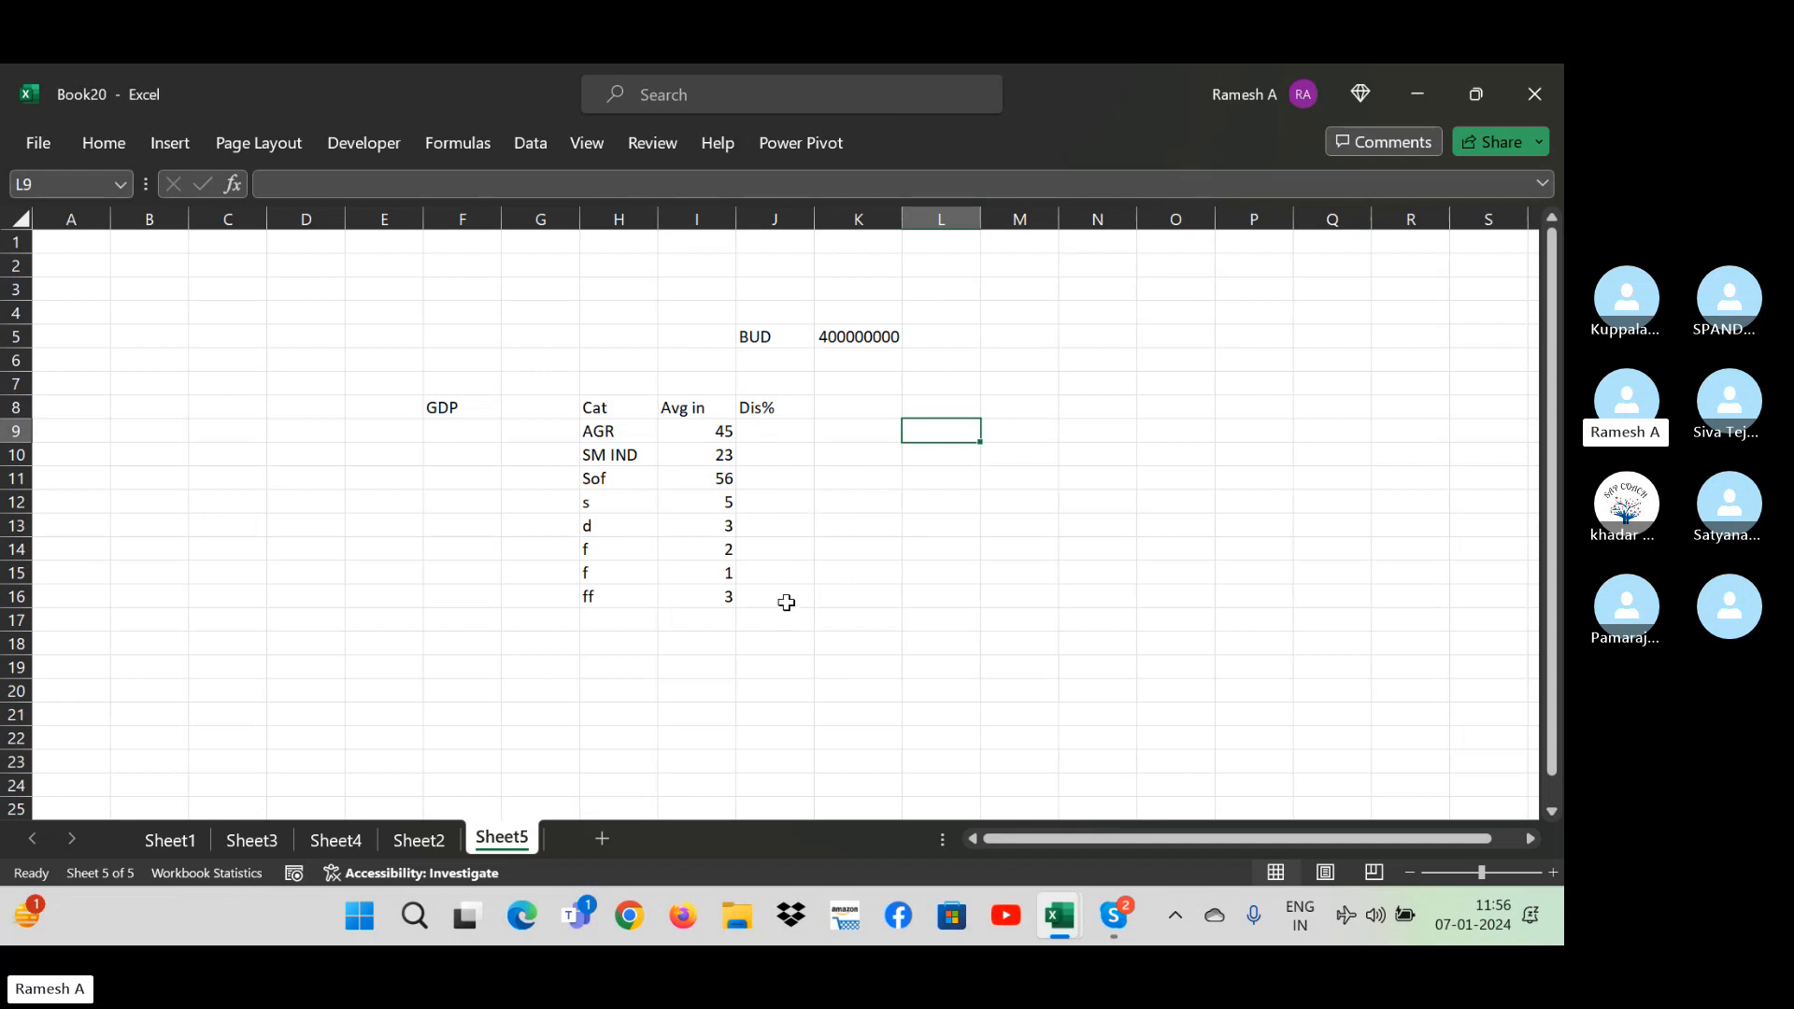
pyautogui.click(784, 434)
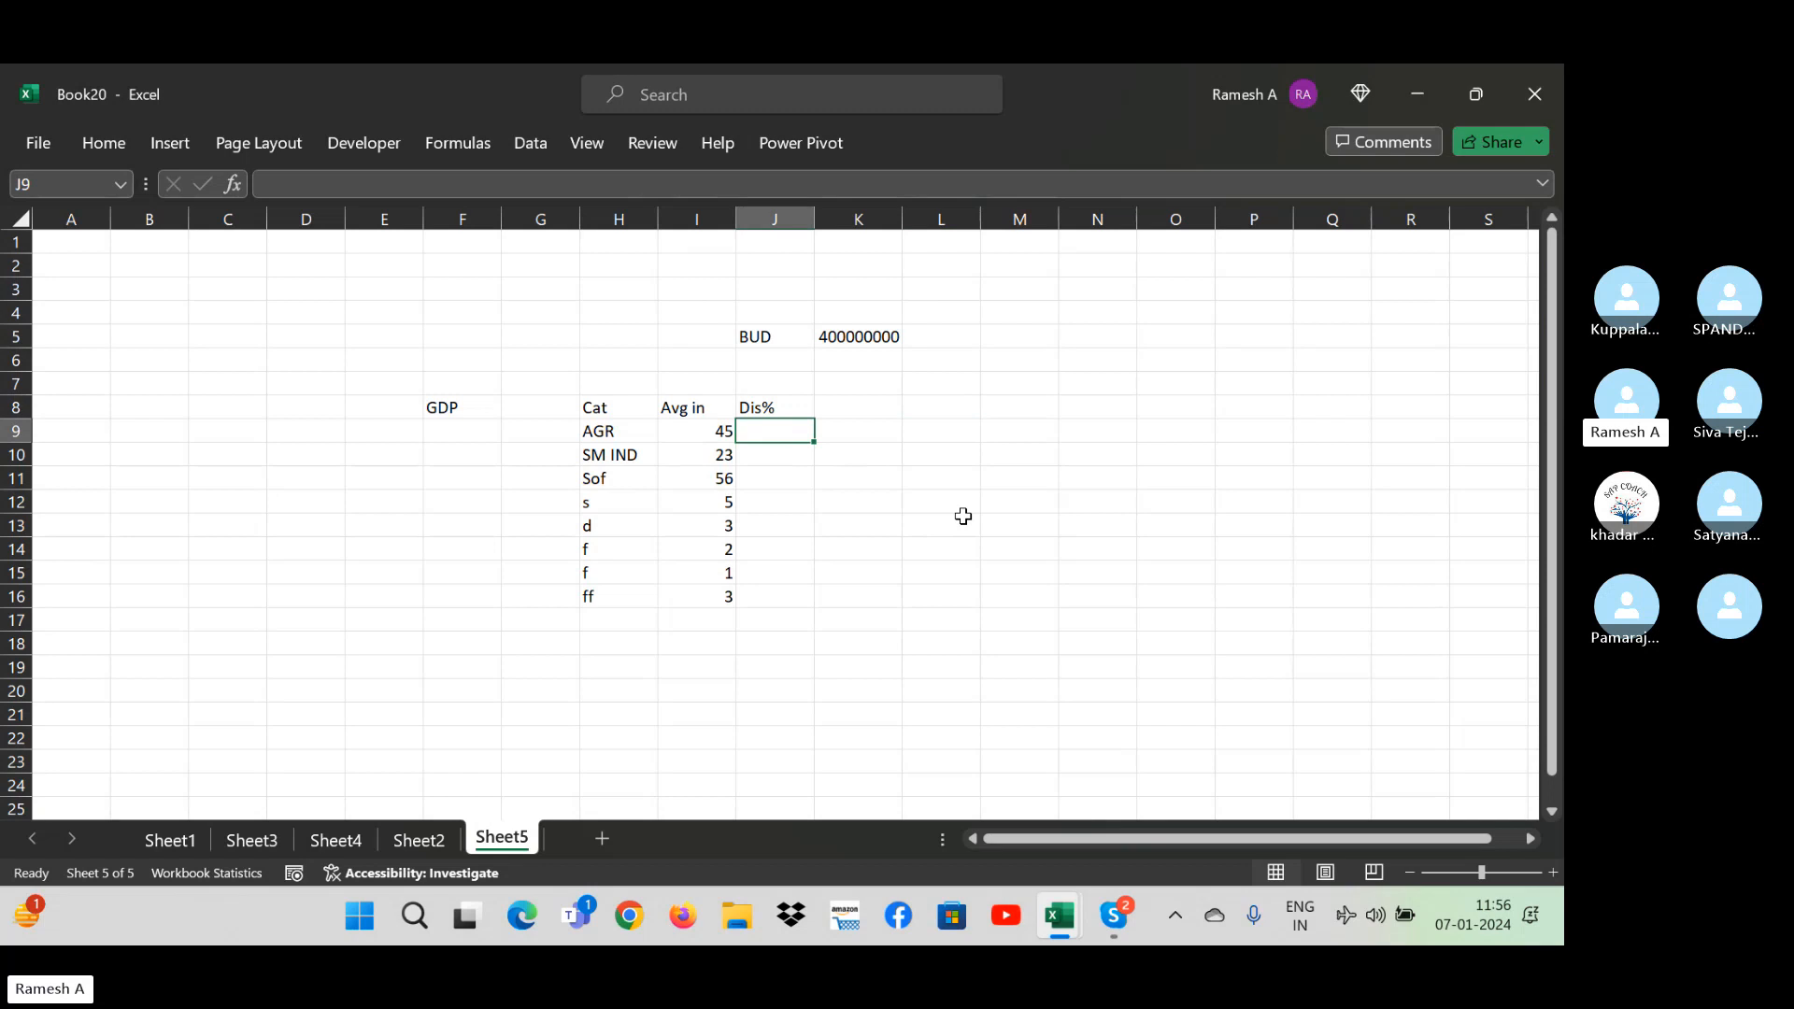
pyautogui.press('Left')
pyautogui.press('Left')
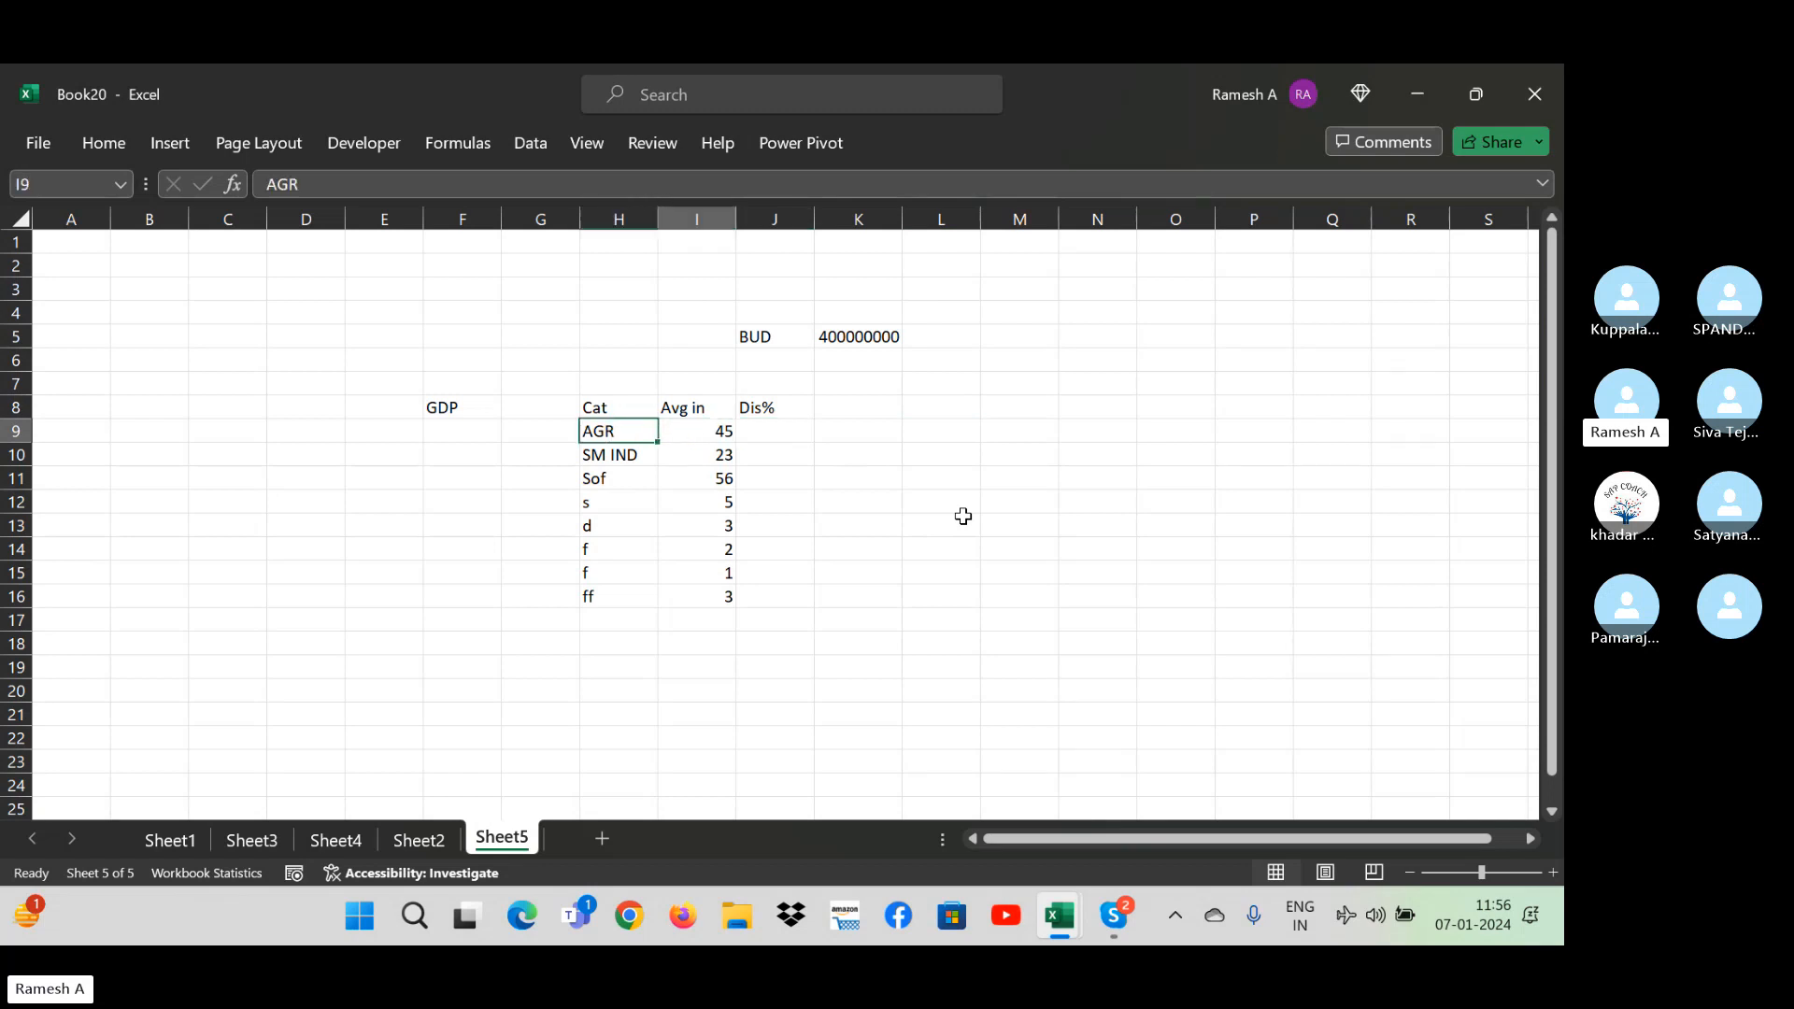
pyautogui.press('Right')
pyautogui.press('Down')
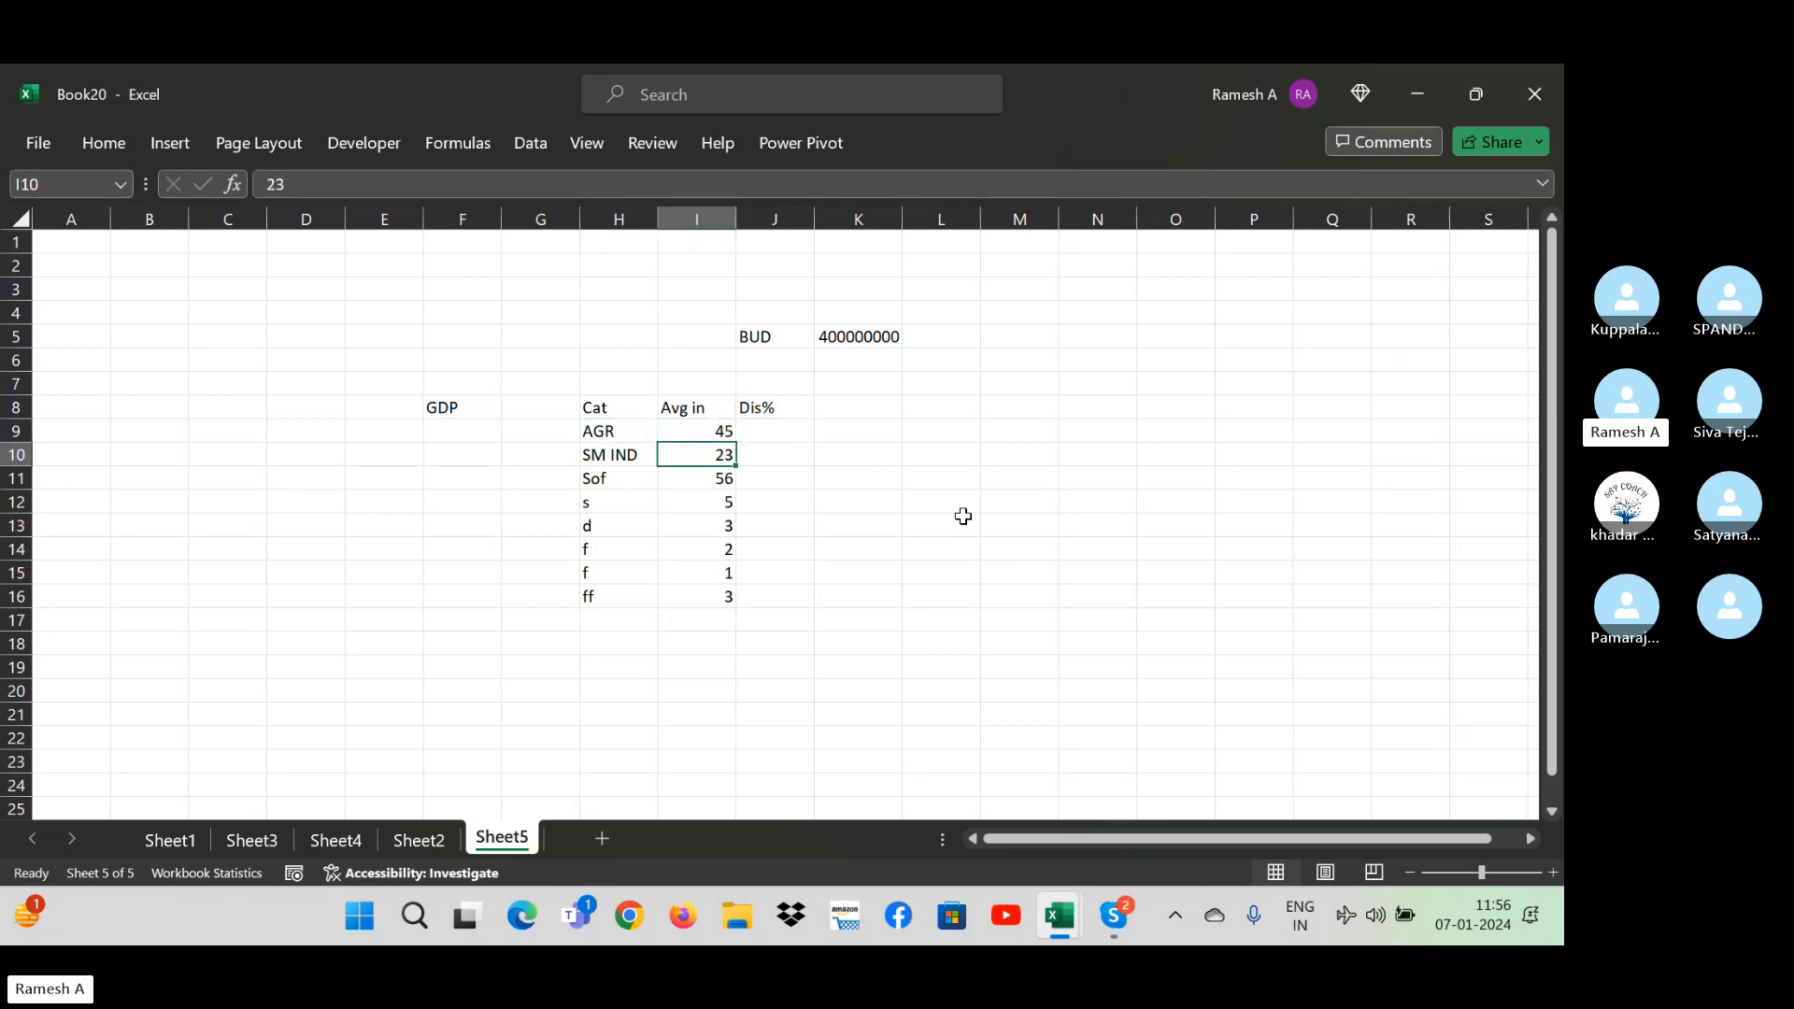
pyautogui.press('Left')
pyautogui.press('Up')
pyautogui.press('Right')
pyautogui.press('Up')
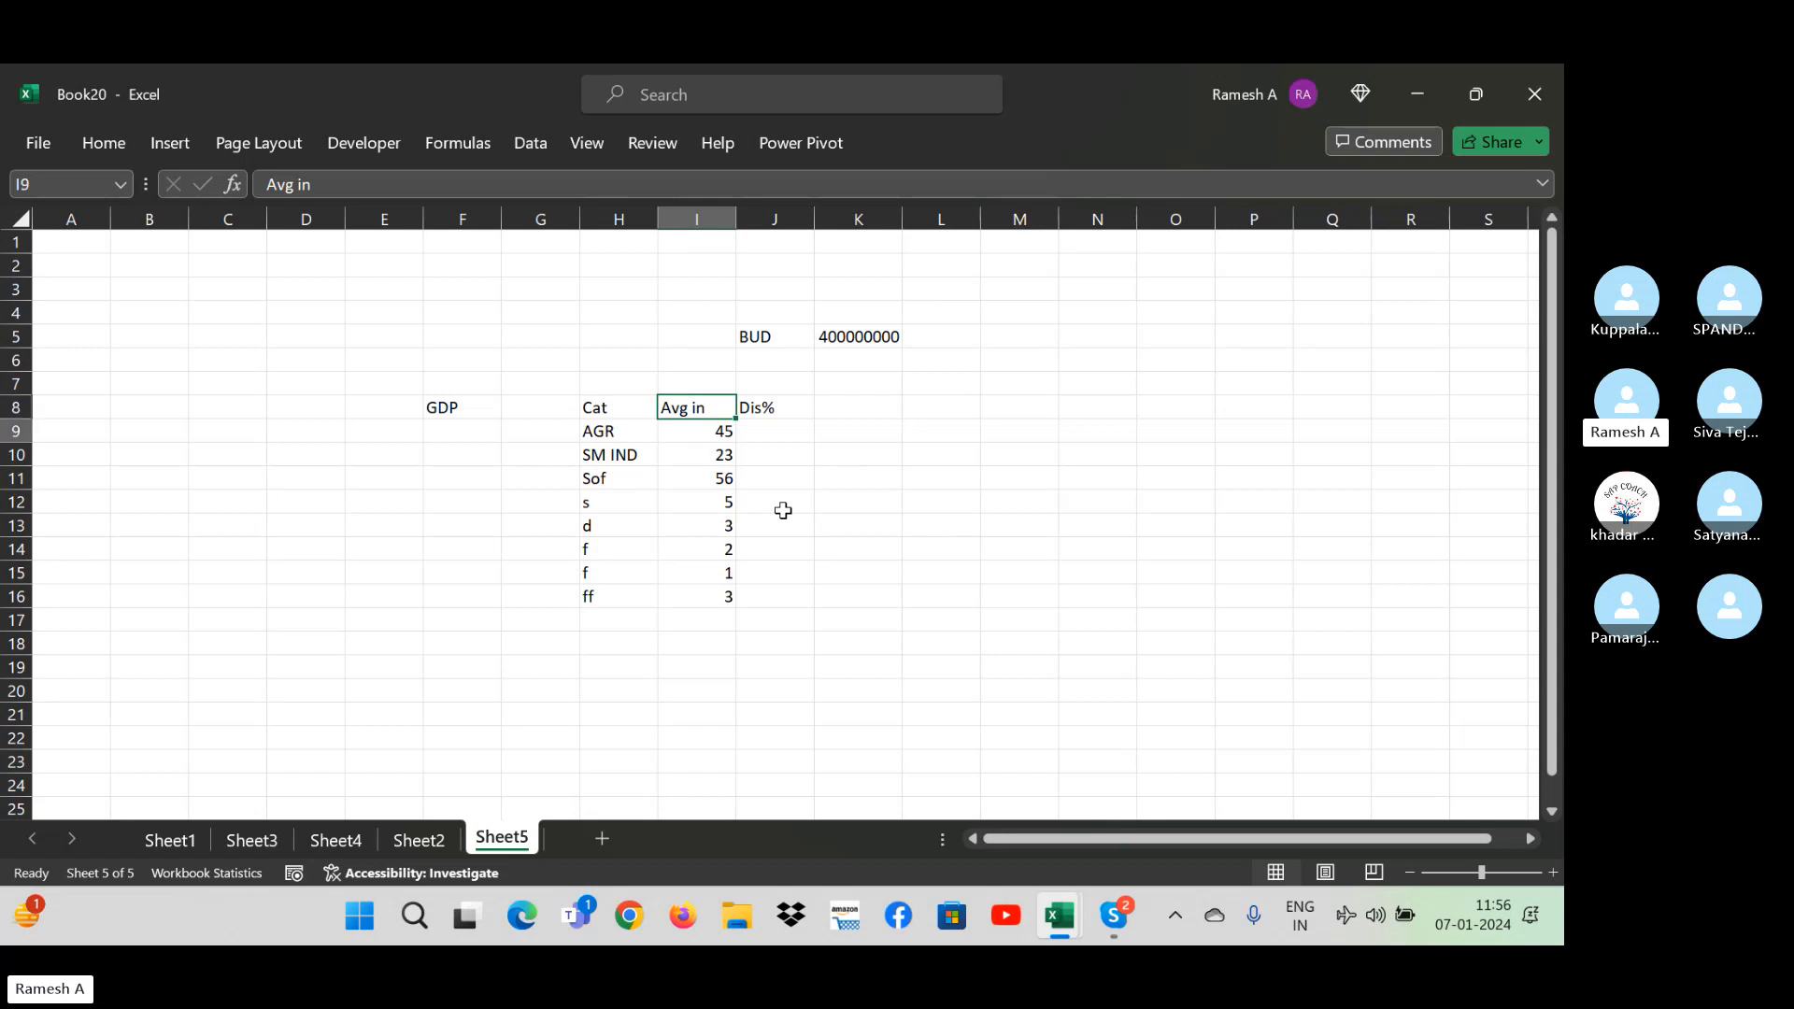
pyautogui.press('Down')
pyautogui.press('Down')
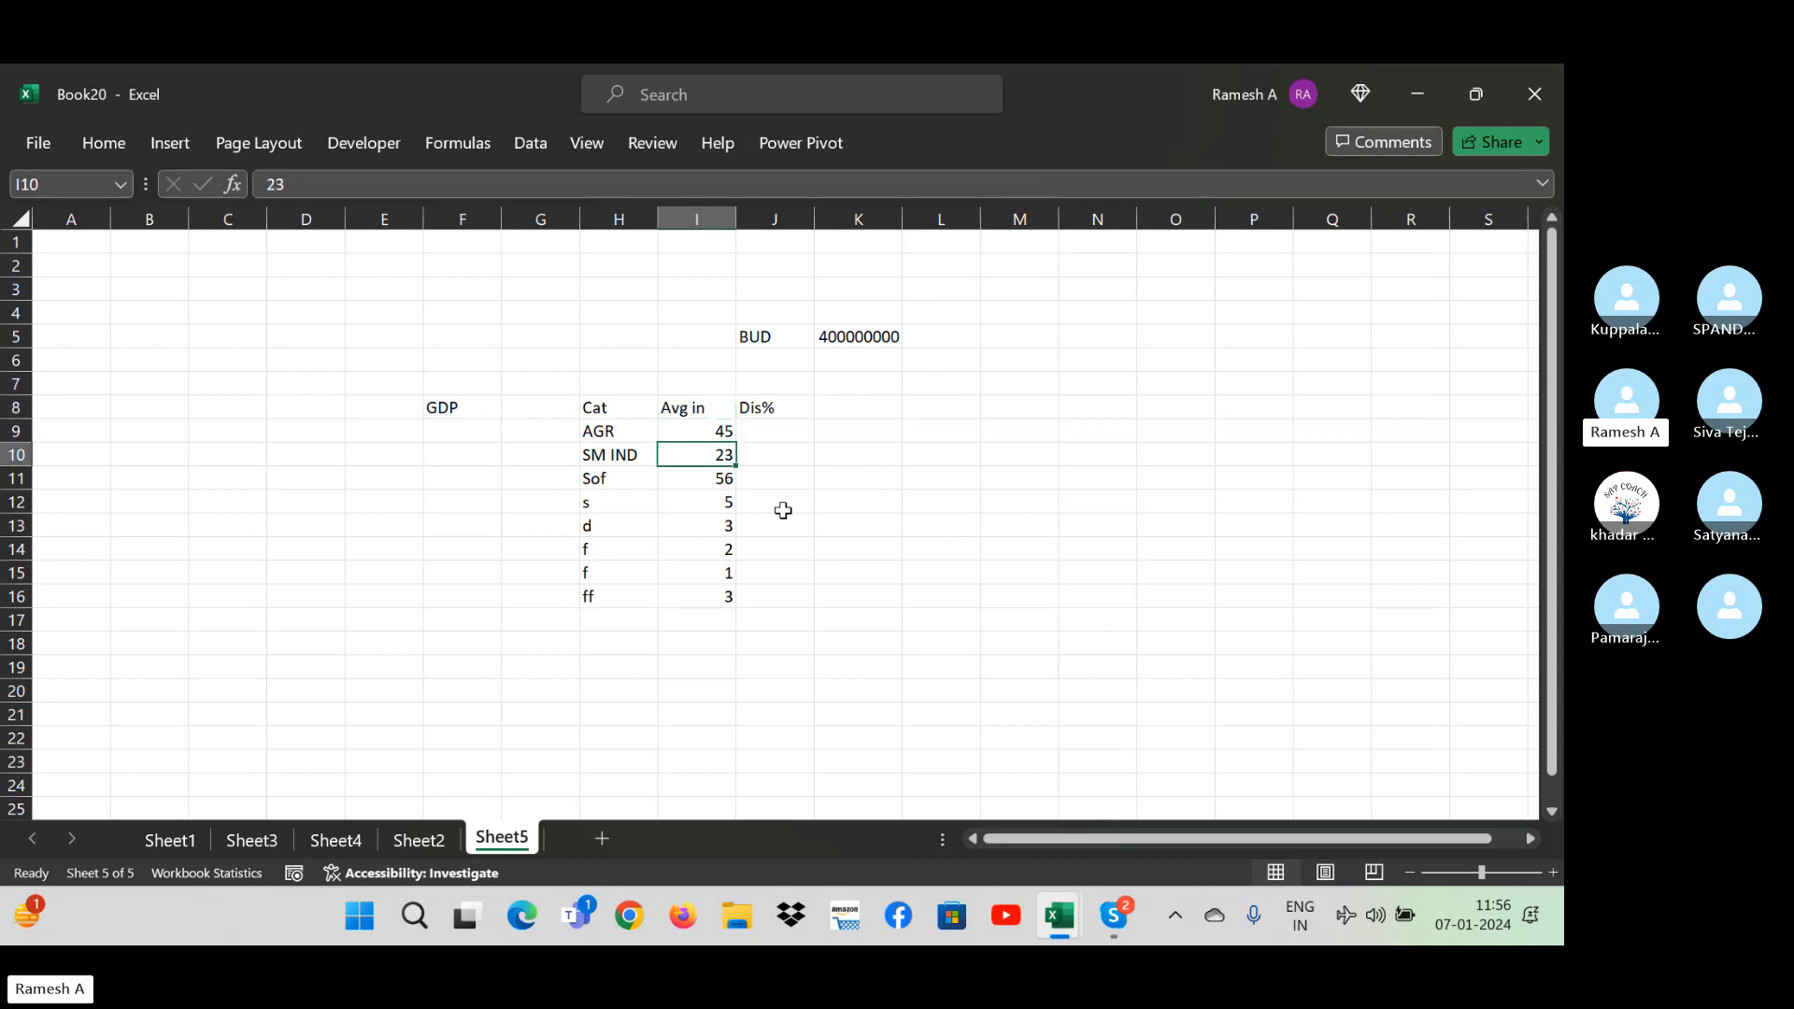
pyautogui.press('Down')
pyautogui.press('Down')
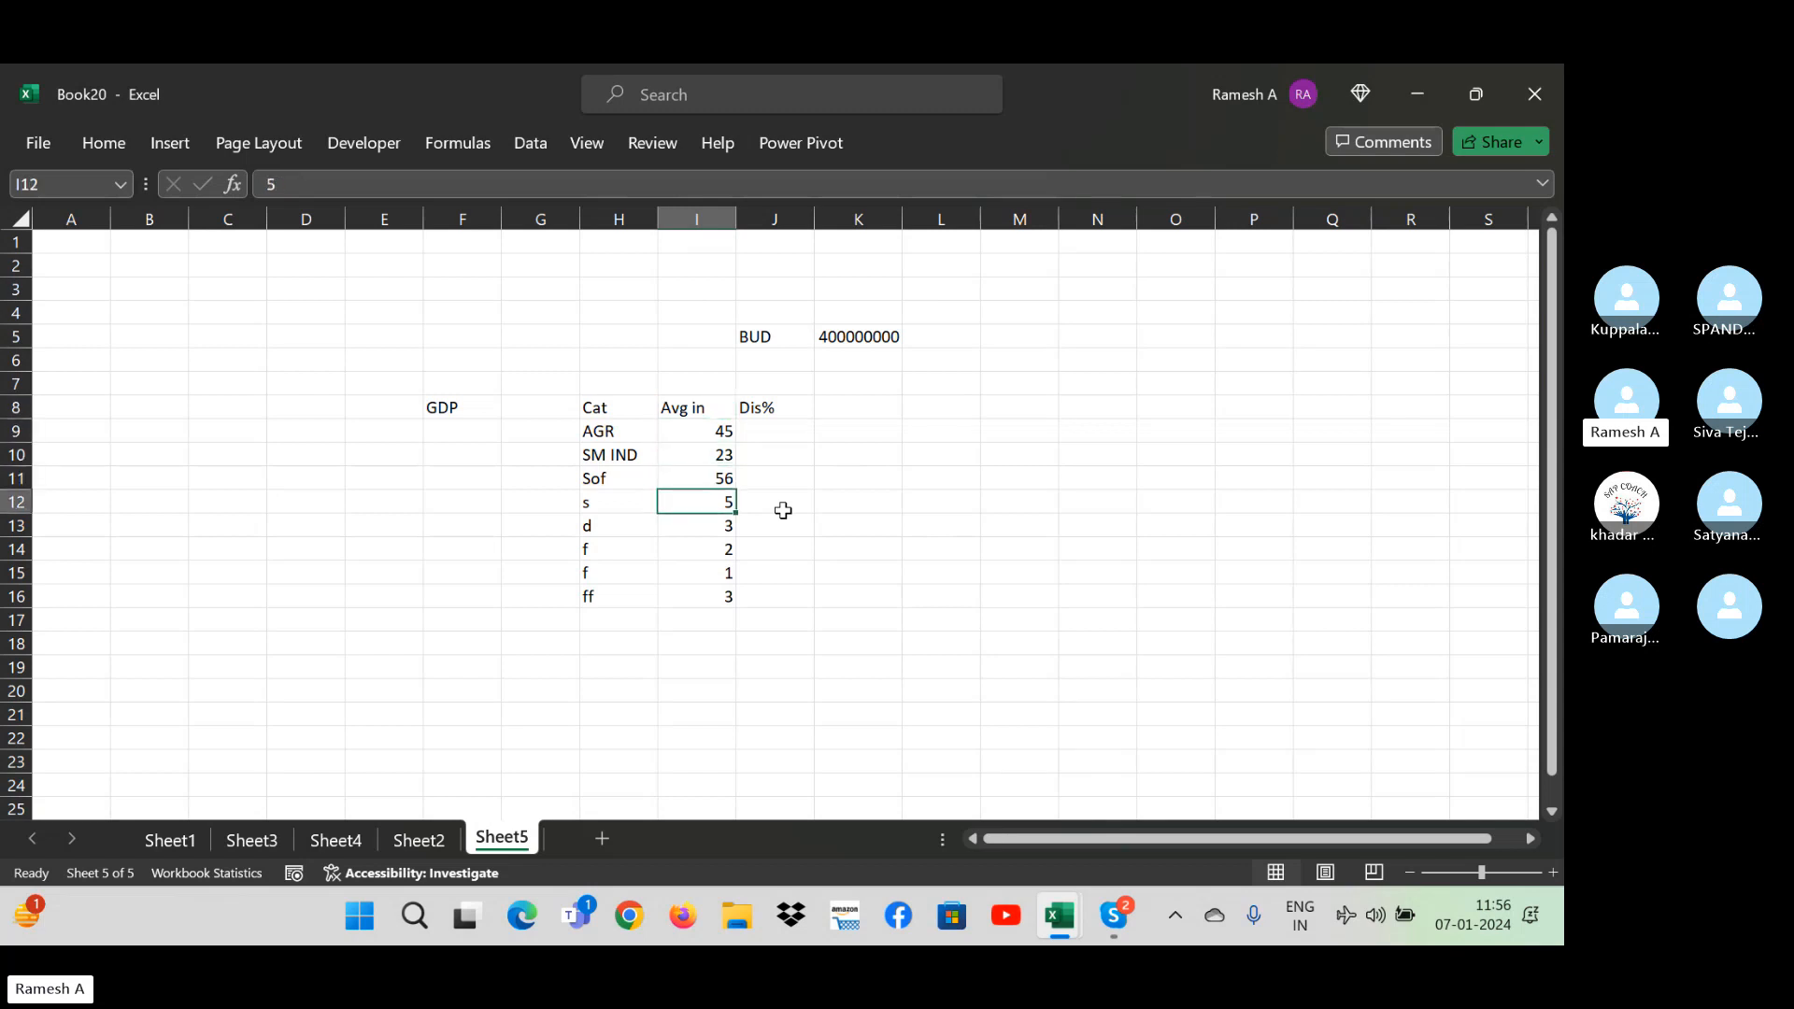
pyautogui.click(783, 510)
pyautogui.press('Up')
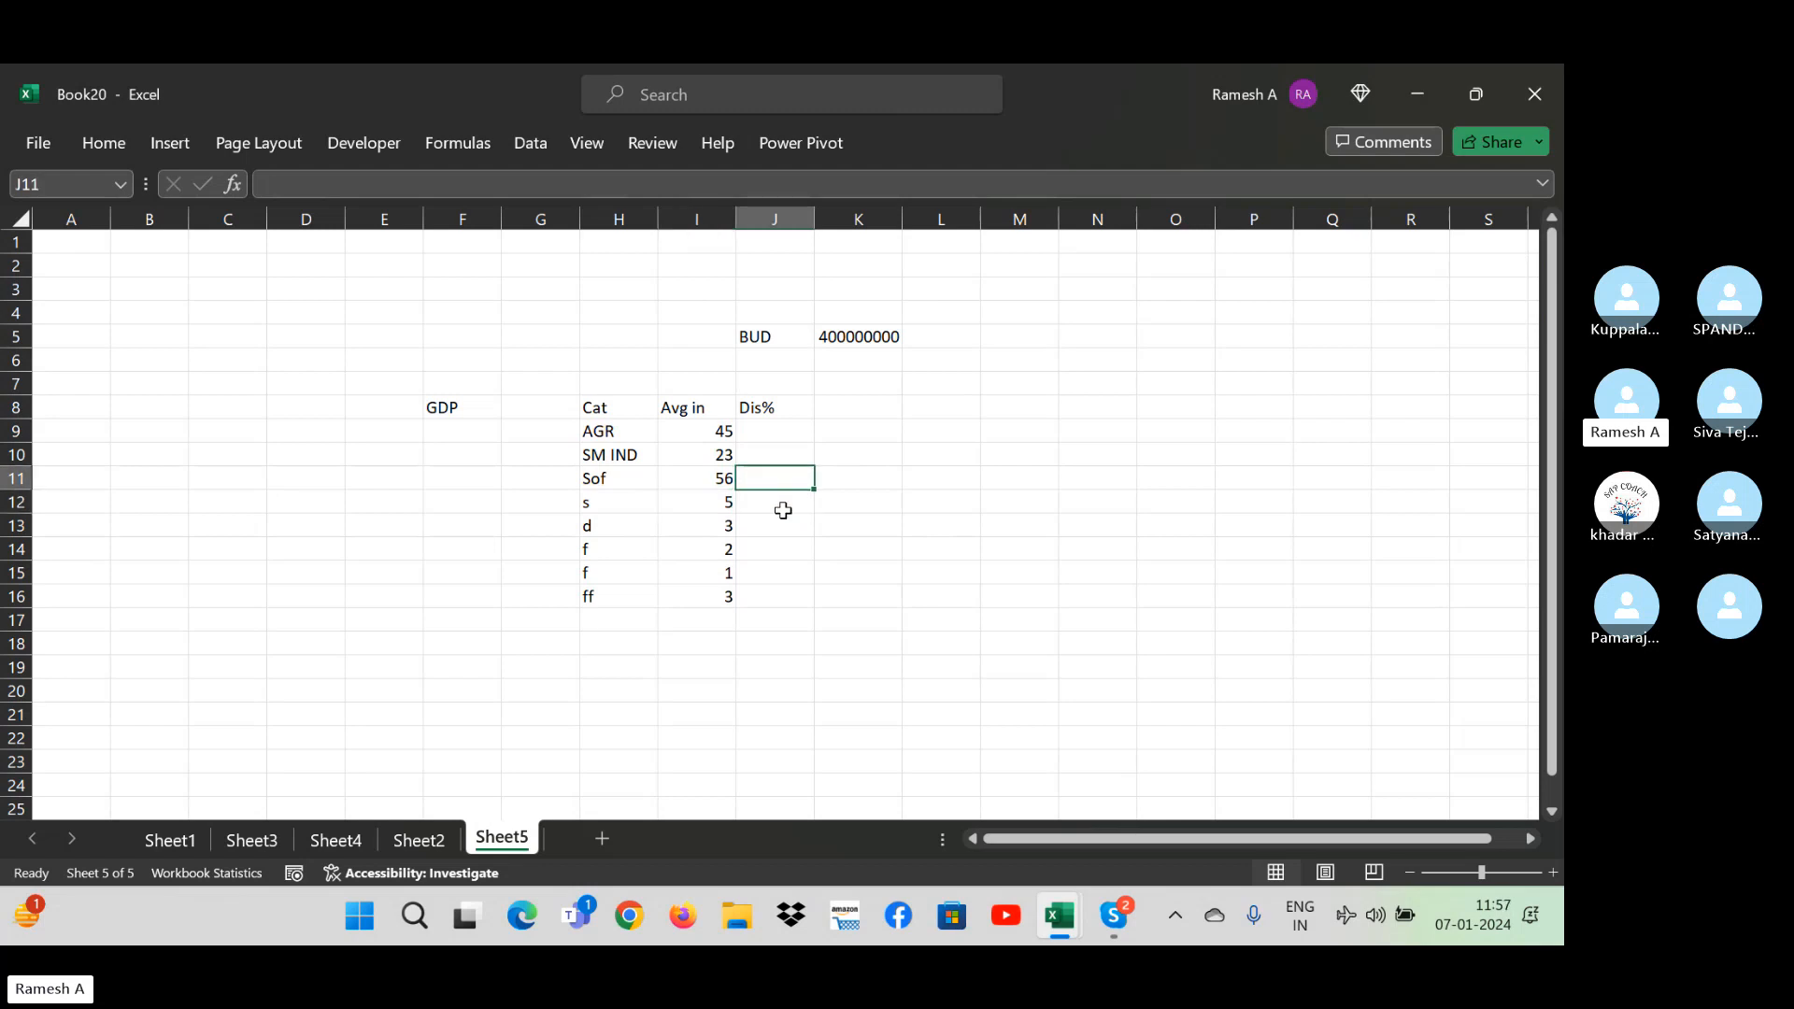
pyautogui.press('Up')
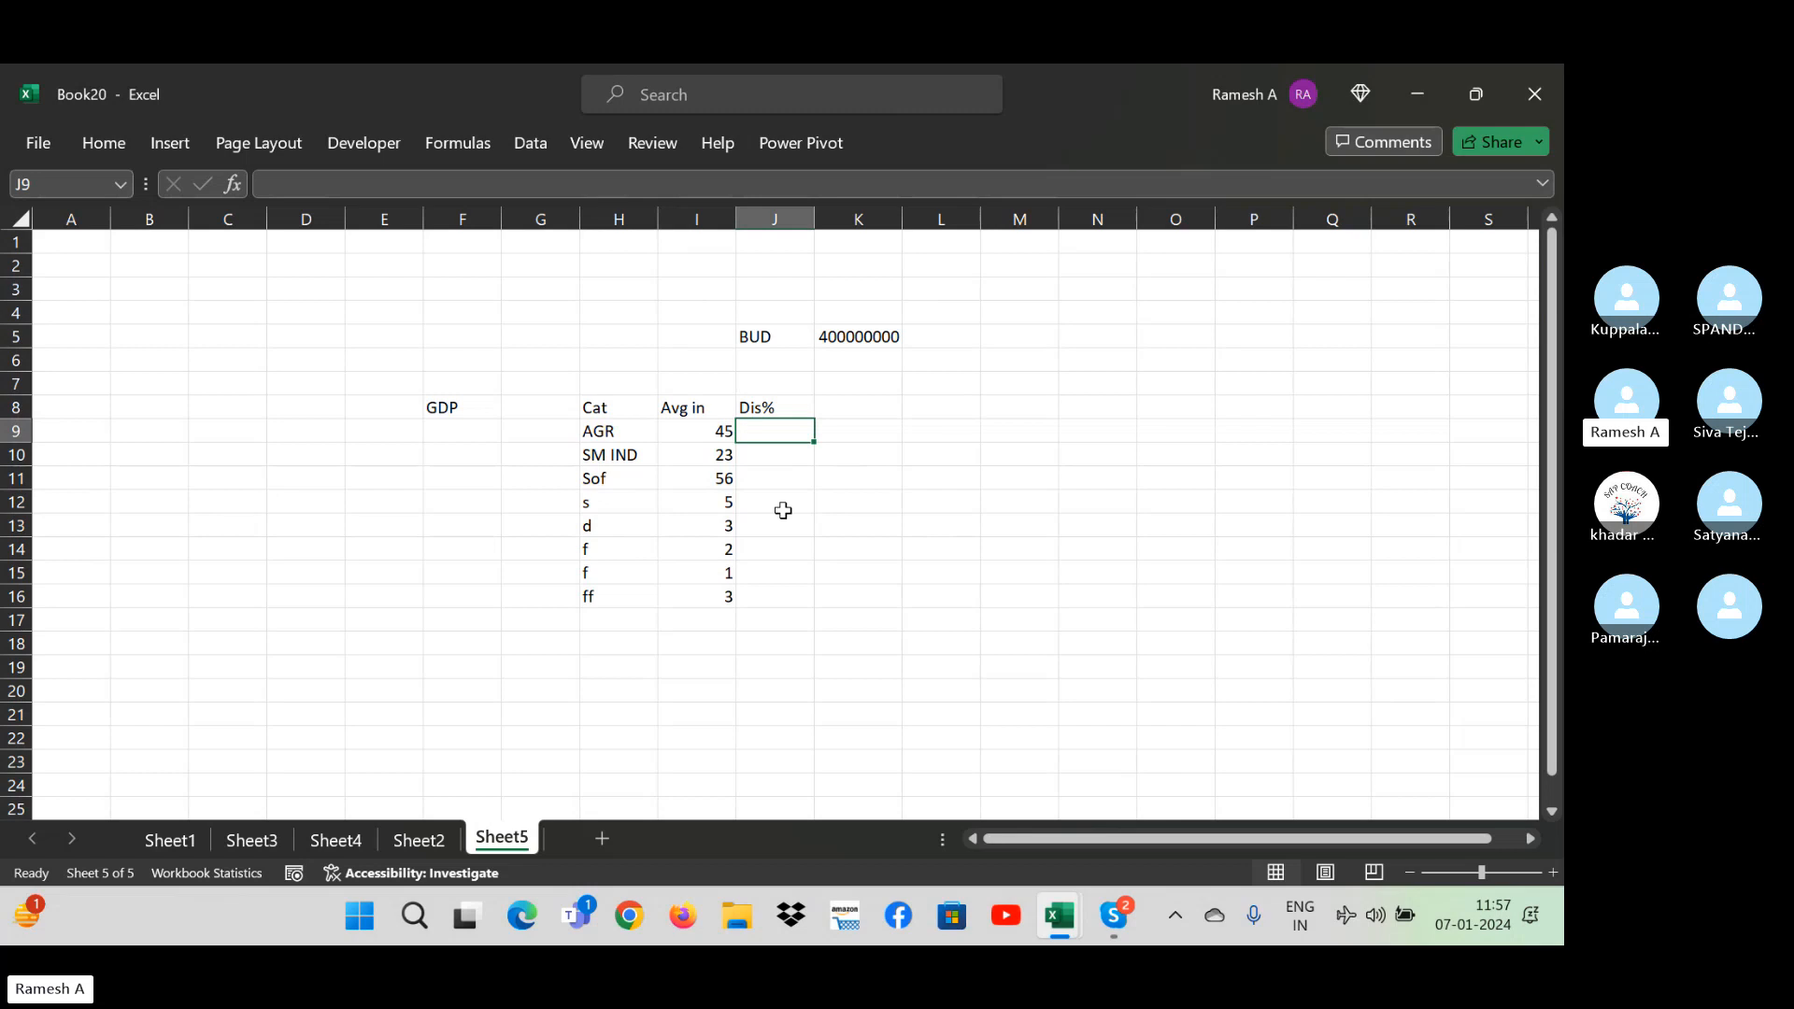
pyautogui.write('=')
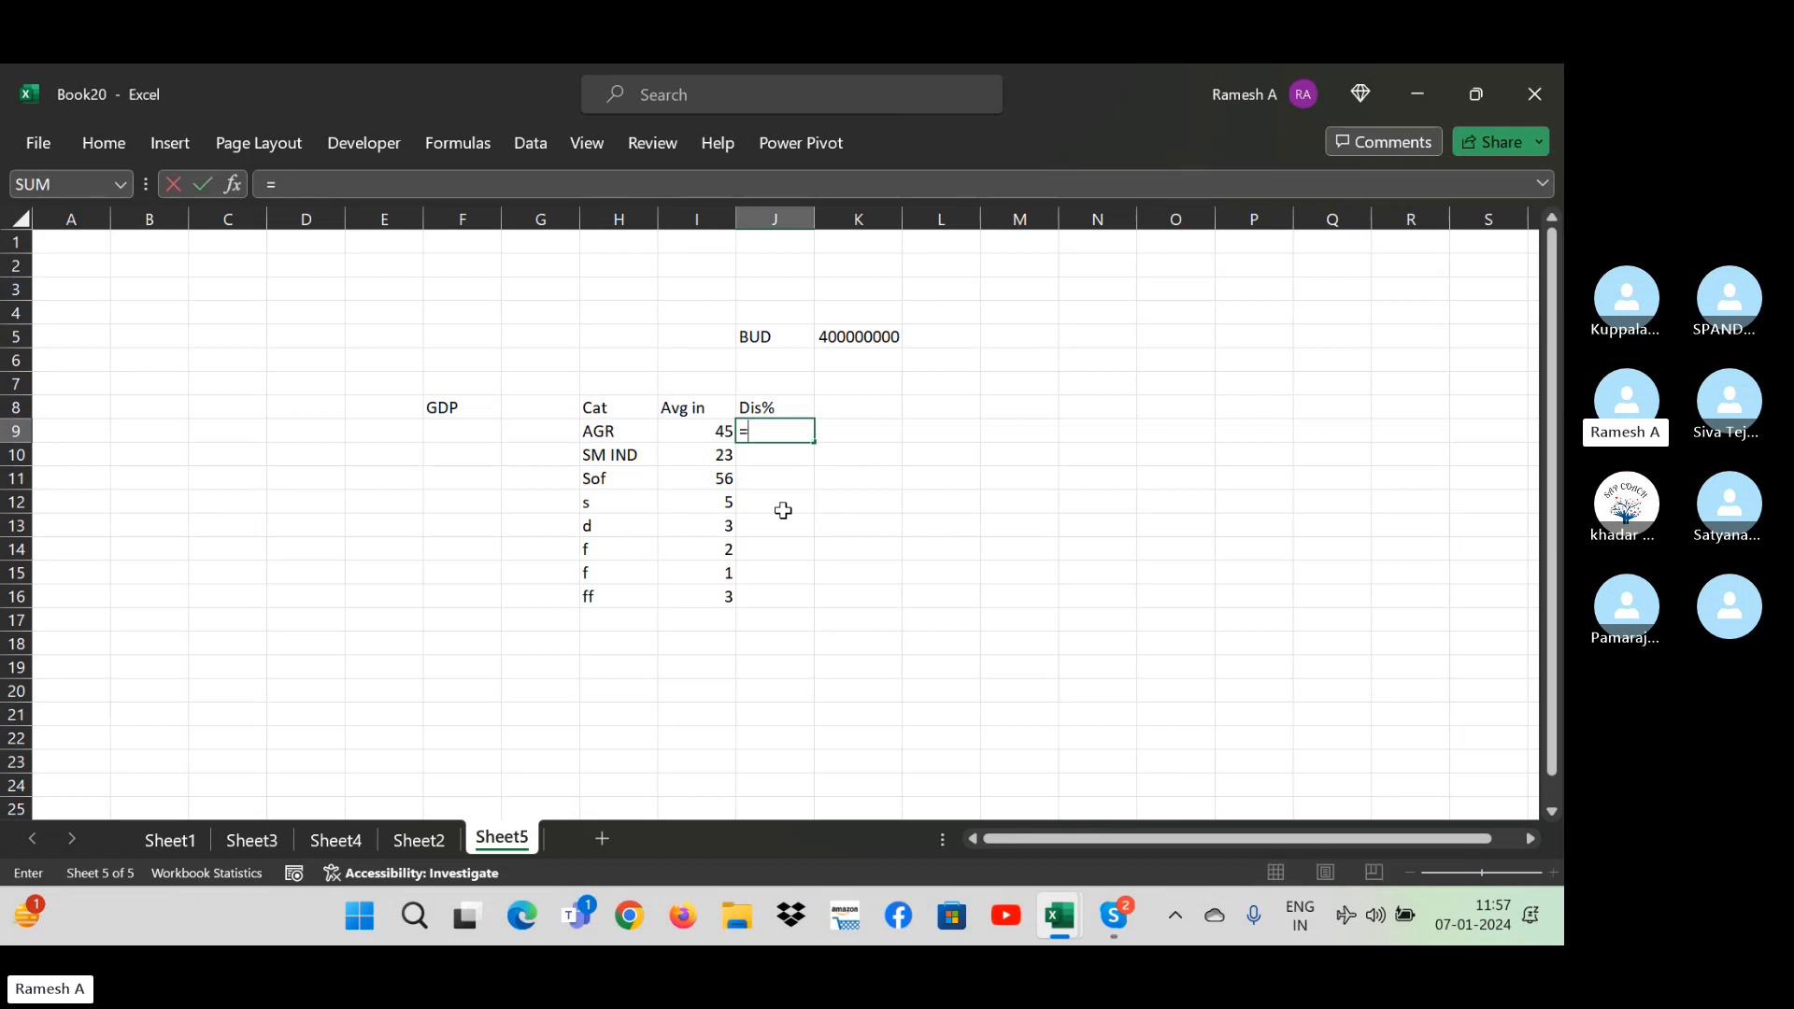
pyautogui.press('Escape')
# - Total the Avg in values with AutoSum in cell I17, directly below the column
pyautogui.press('Left')
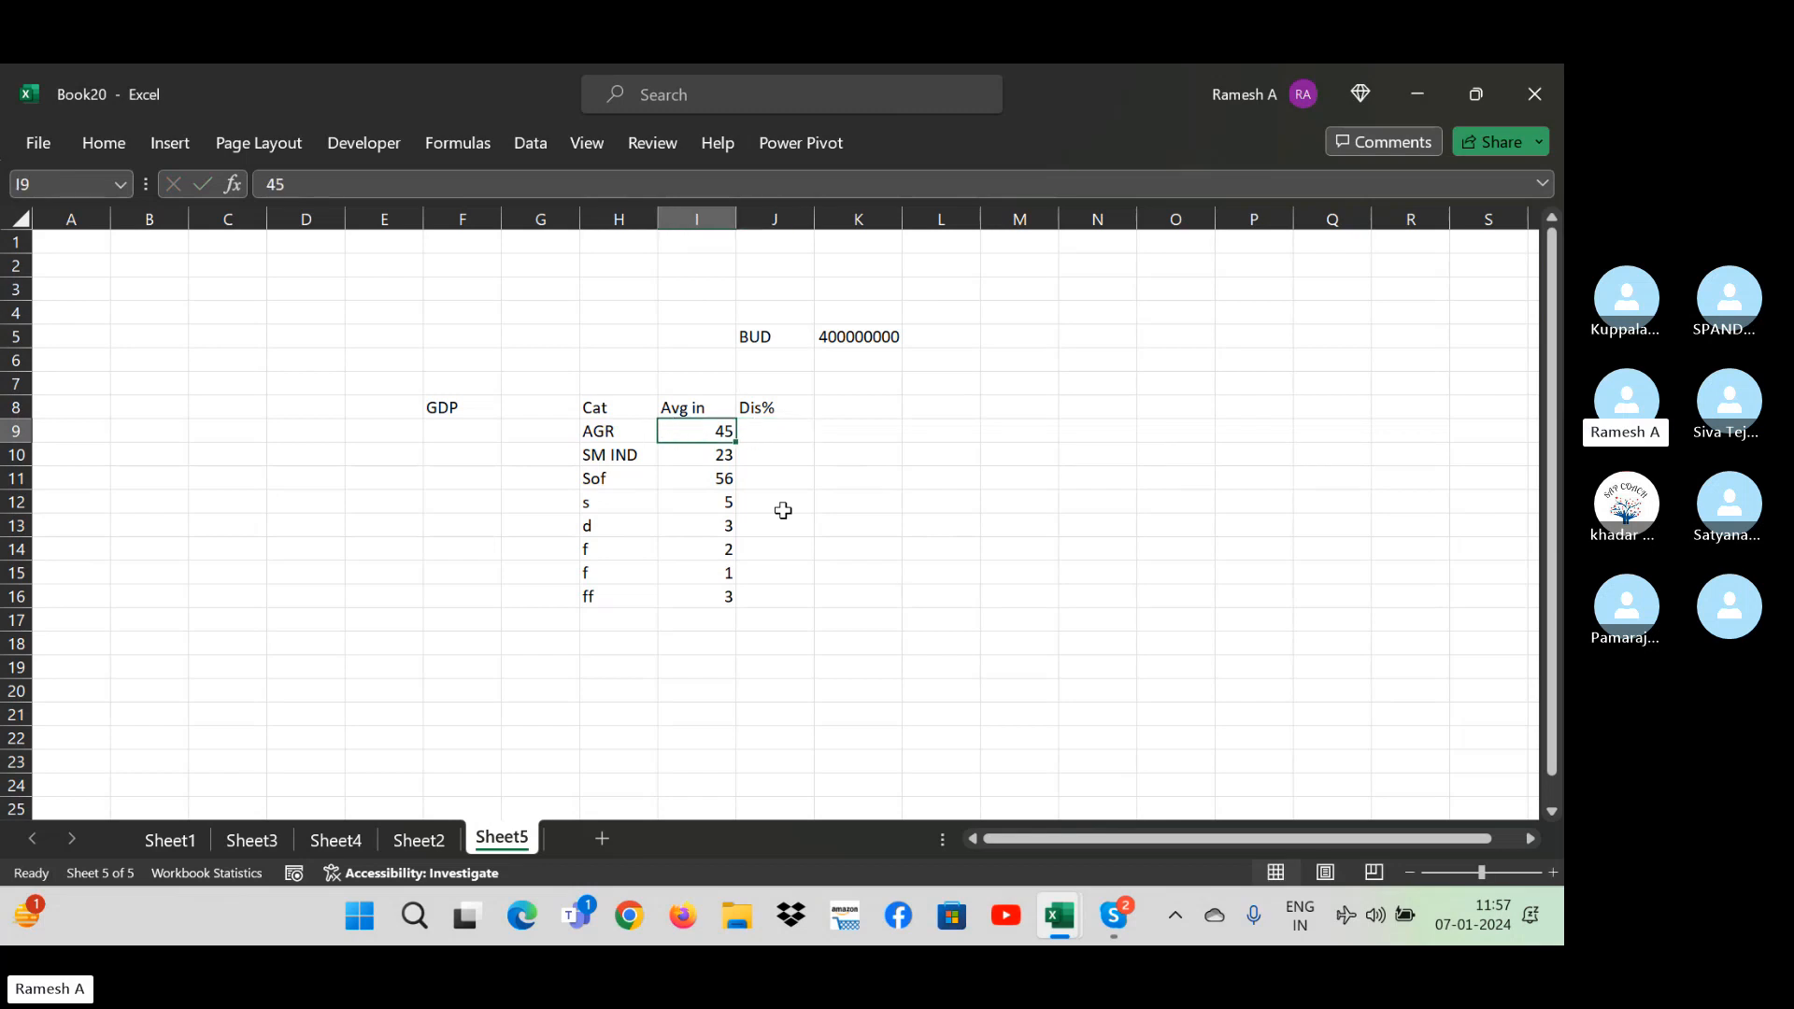
pyautogui.hotkey('ctrl', 'Down')
pyautogui.press('Down')
pyautogui.press('super')
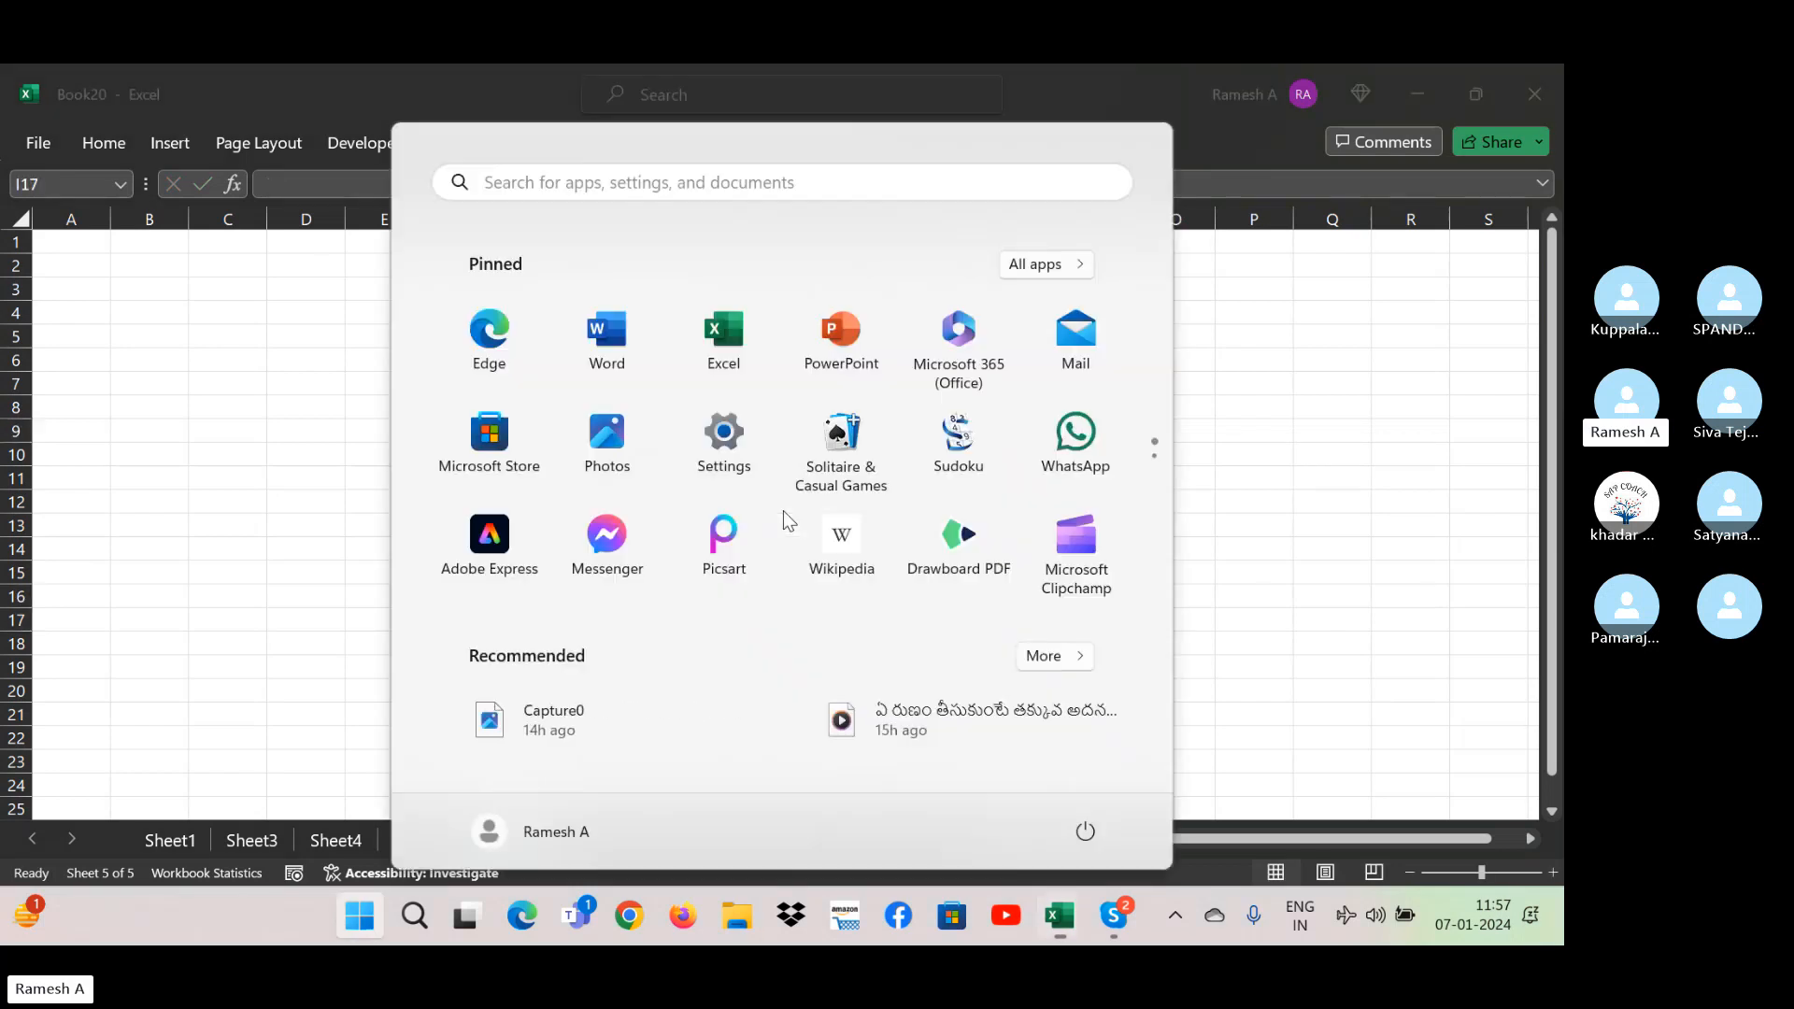
pyautogui.press('super')
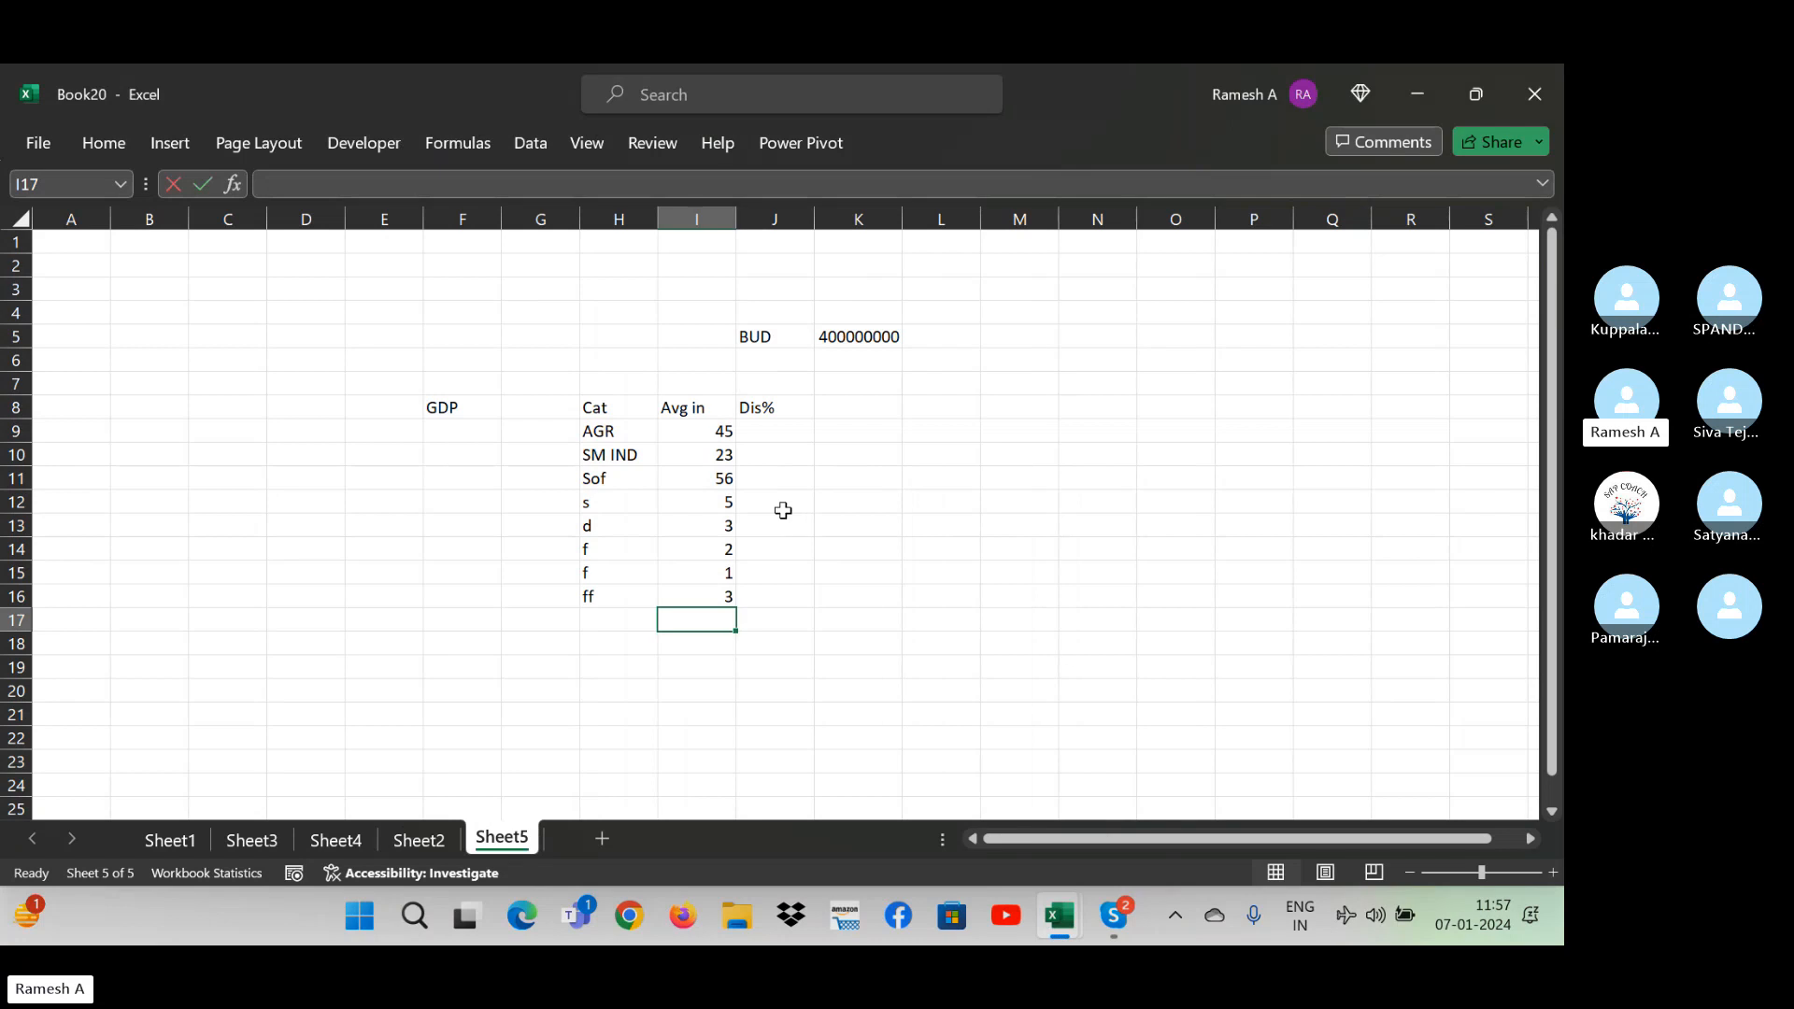
pyautogui.hotkey('alt', '=')
pyautogui.press('Return')
# - Insert a new blank column between the Avg in and Dis% columns
pyautogui.press('Up')
pyautogui.press('Right')
pyautogui.press('Right')
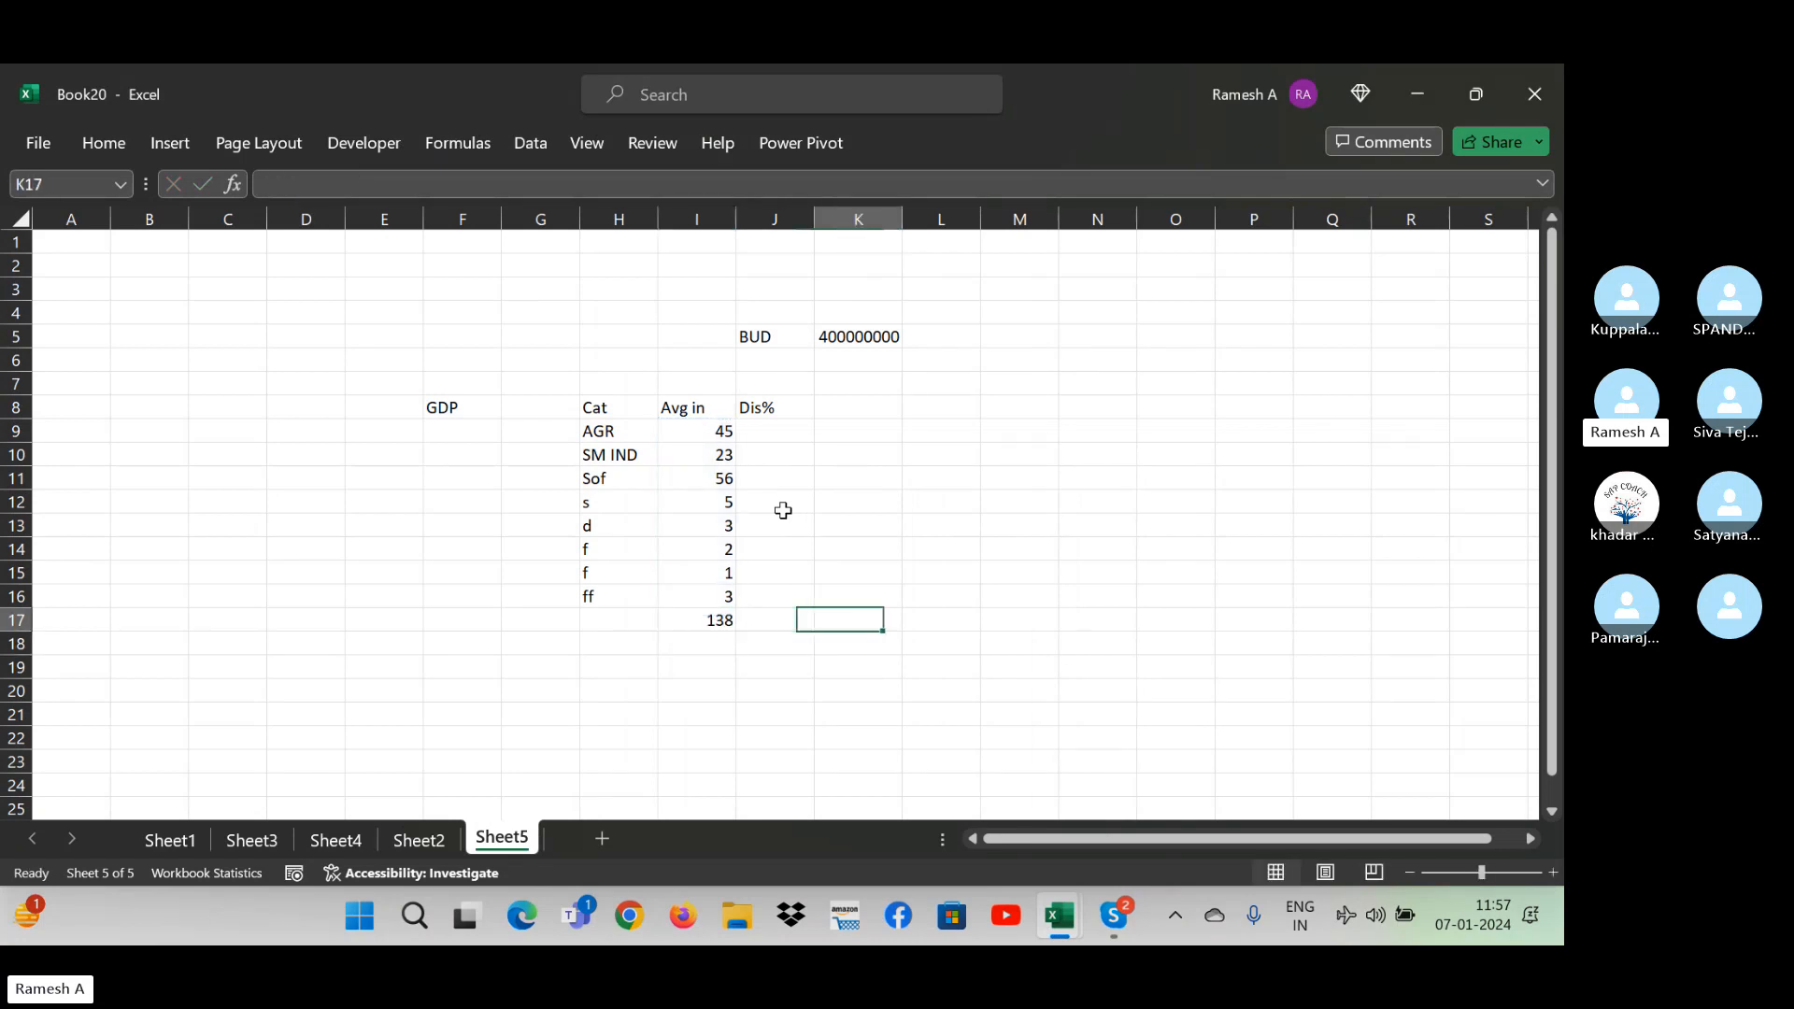
pyautogui.press('Up')
pyautogui.press('Up')
pyautogui.press('Up')
pyautogui.press('Up')
pyautogui.press('Up')
pyautogui.press('Up')
pyautogui.press('Left')
pyautogui.hotkey('ctrl', 'space')
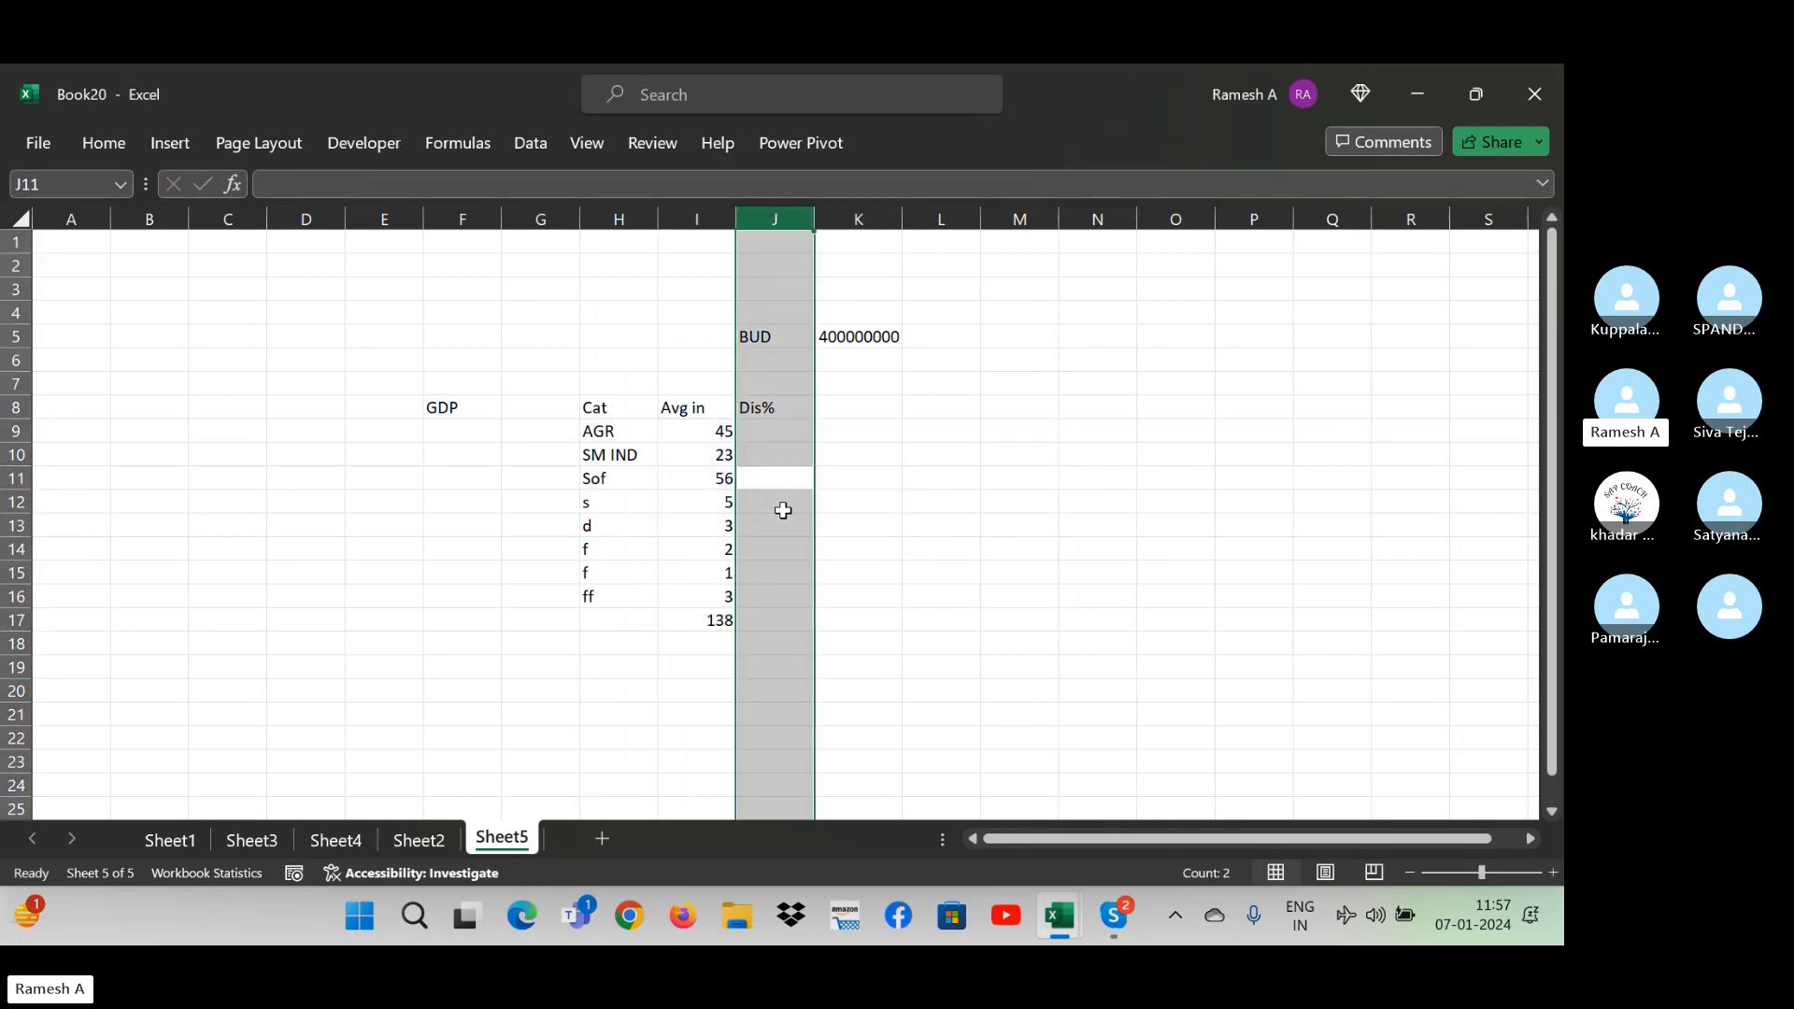
pyautogui.hotkey('ctrl', 'shift', '+')
# - Enter the heading Cont% in cell J8 of the new column
pyautogui.press('Up')
pyautogui.press('Up')
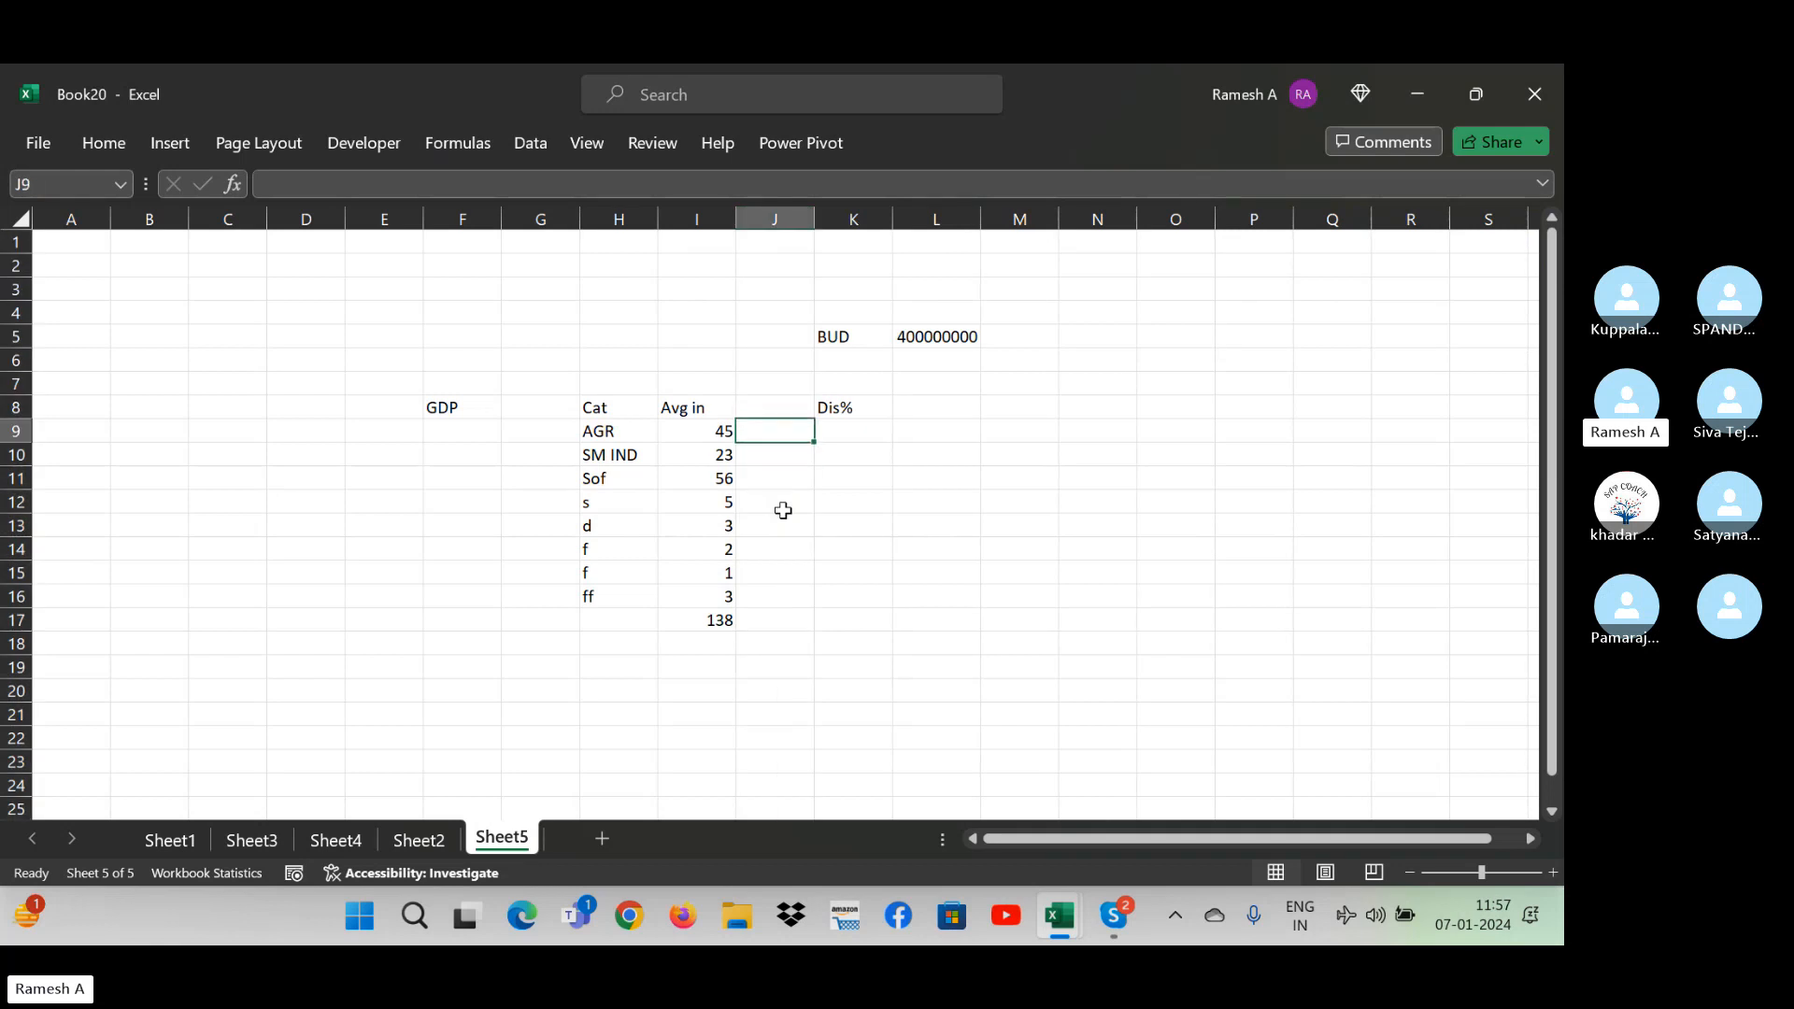
pyautogui.press('Up')
pyautogui.write('Con')
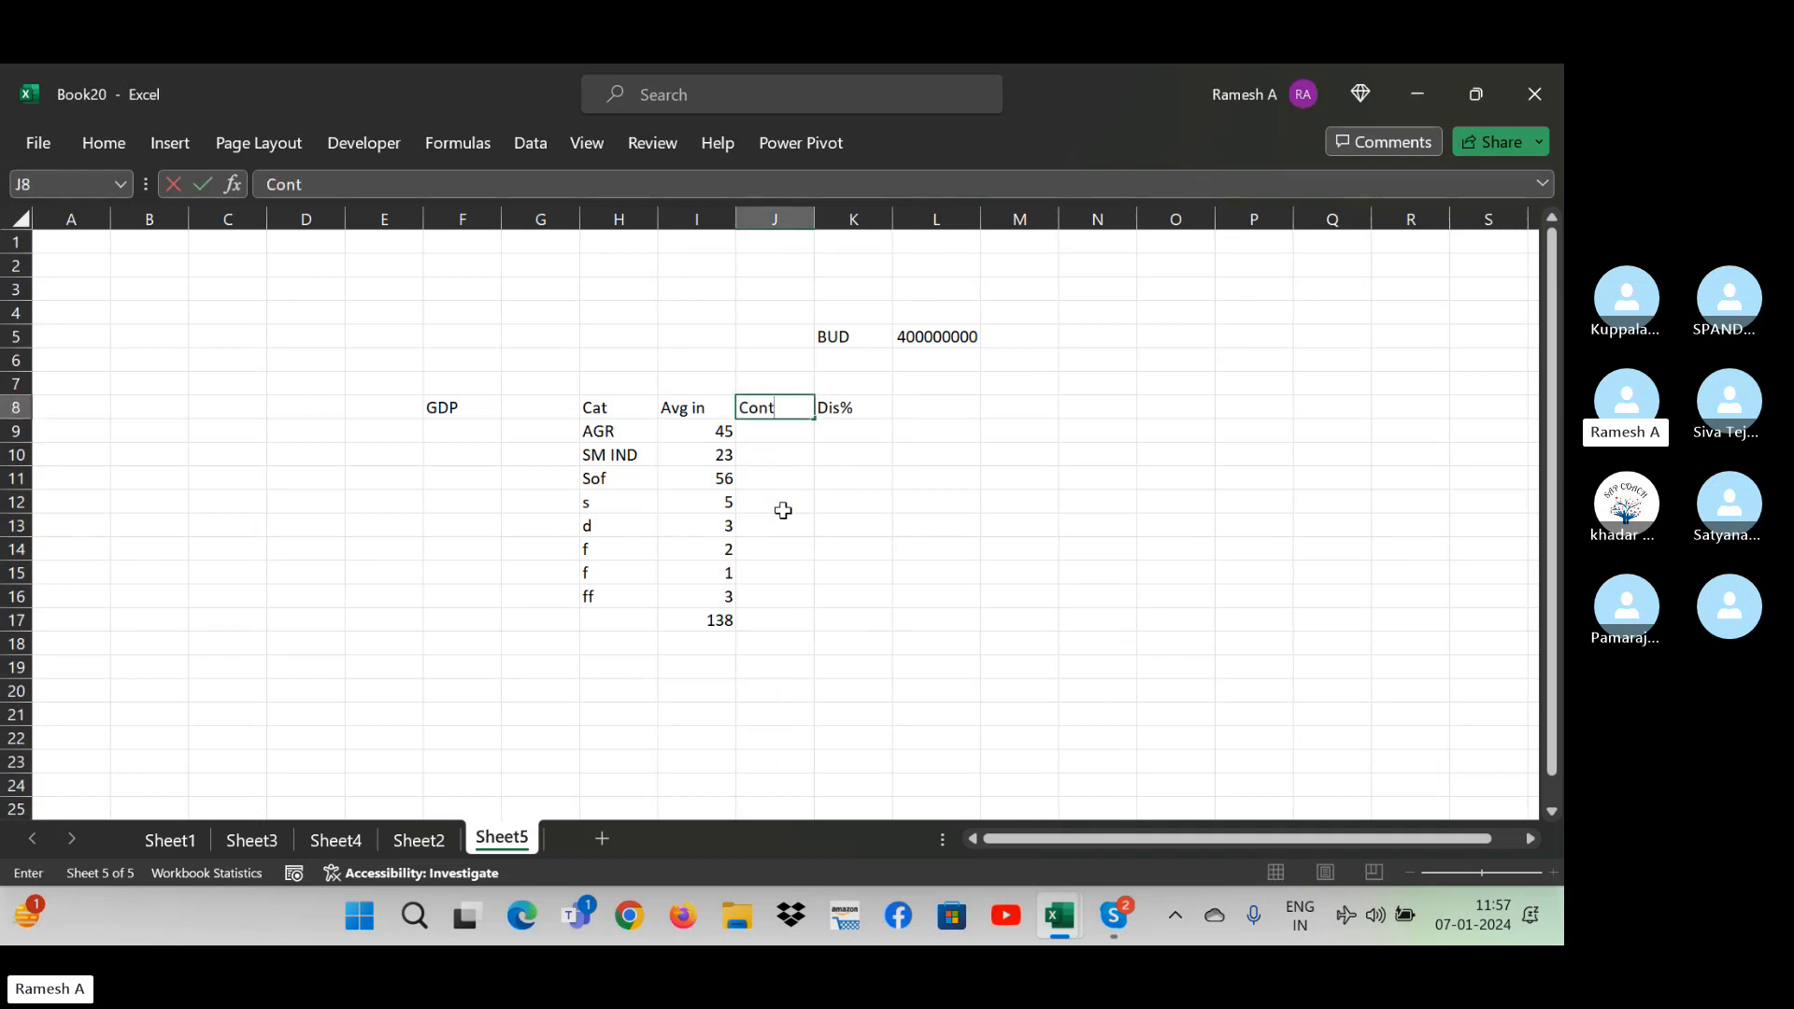
pyautogui.write('t%')
pyautogui.press('Return')
# - Enter the formula =I9/$I$17 in J9 to calculate AGR's share of the Avg in total
pyautogui.write('=')
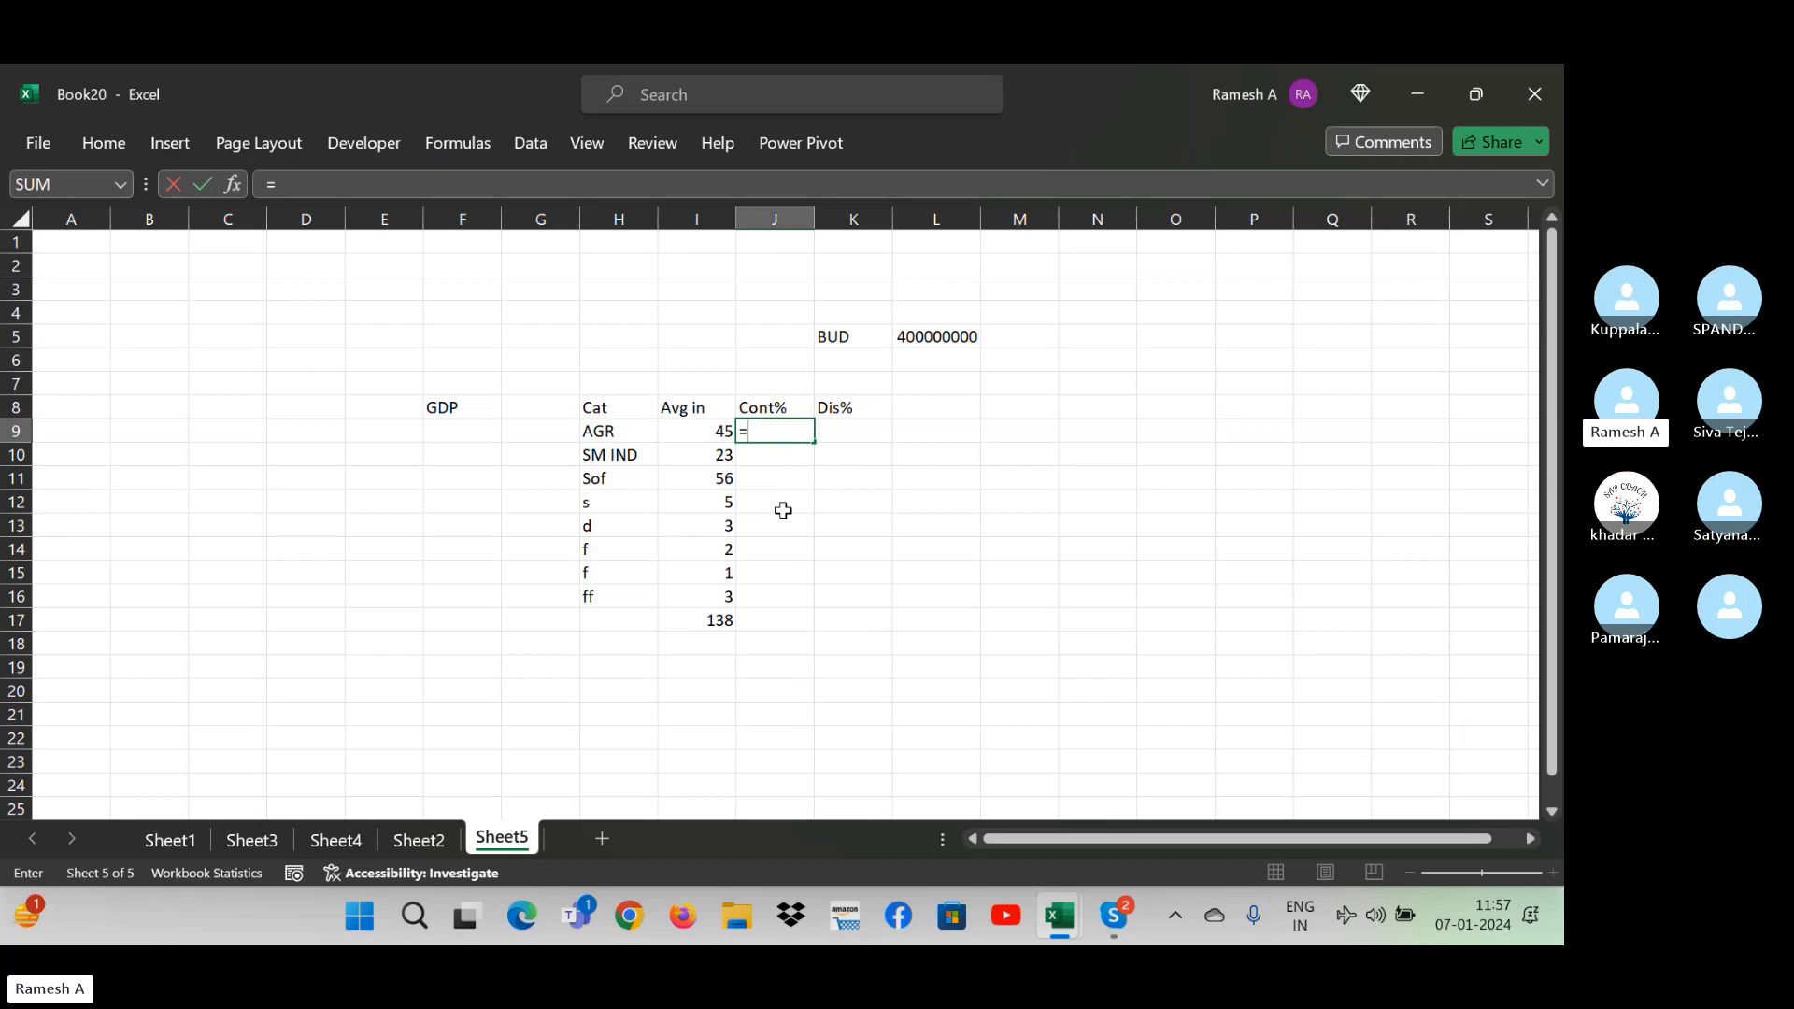
pyautogui.press('Left')
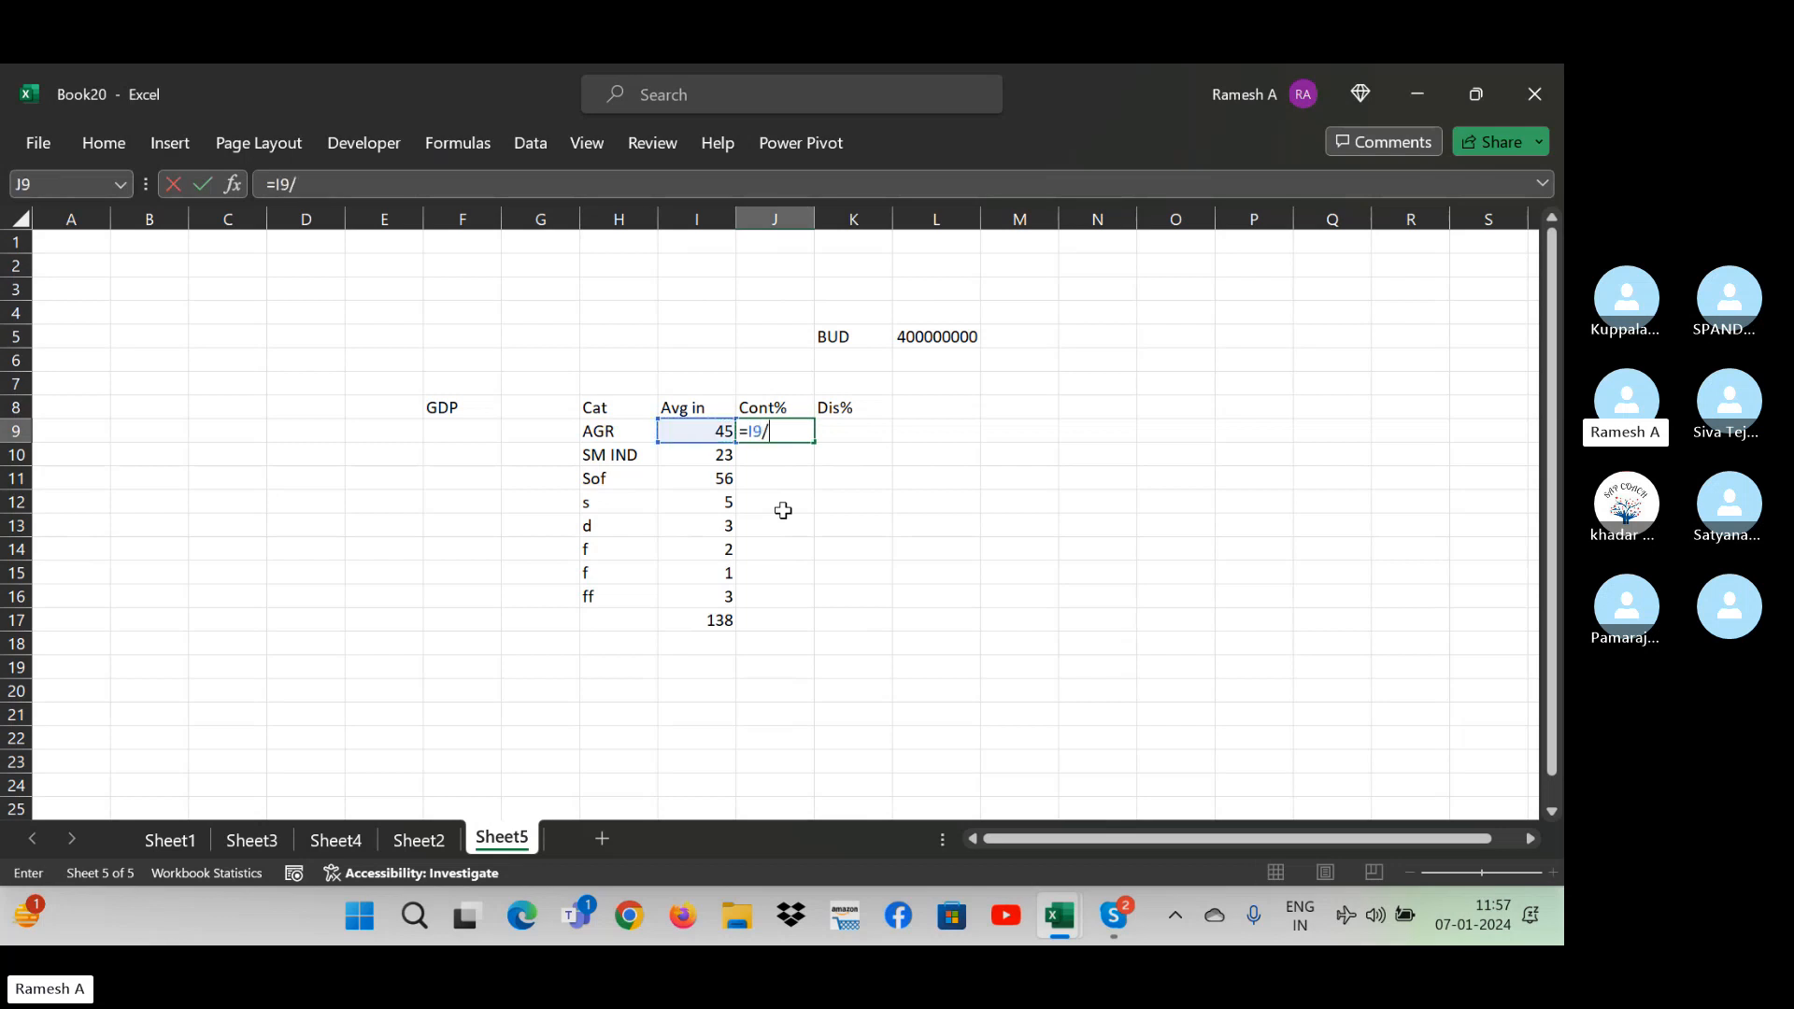
pyautogui.write('/')
pyautogui.press('Left')
pyautogui.hotkey('ctrl', 'Down')
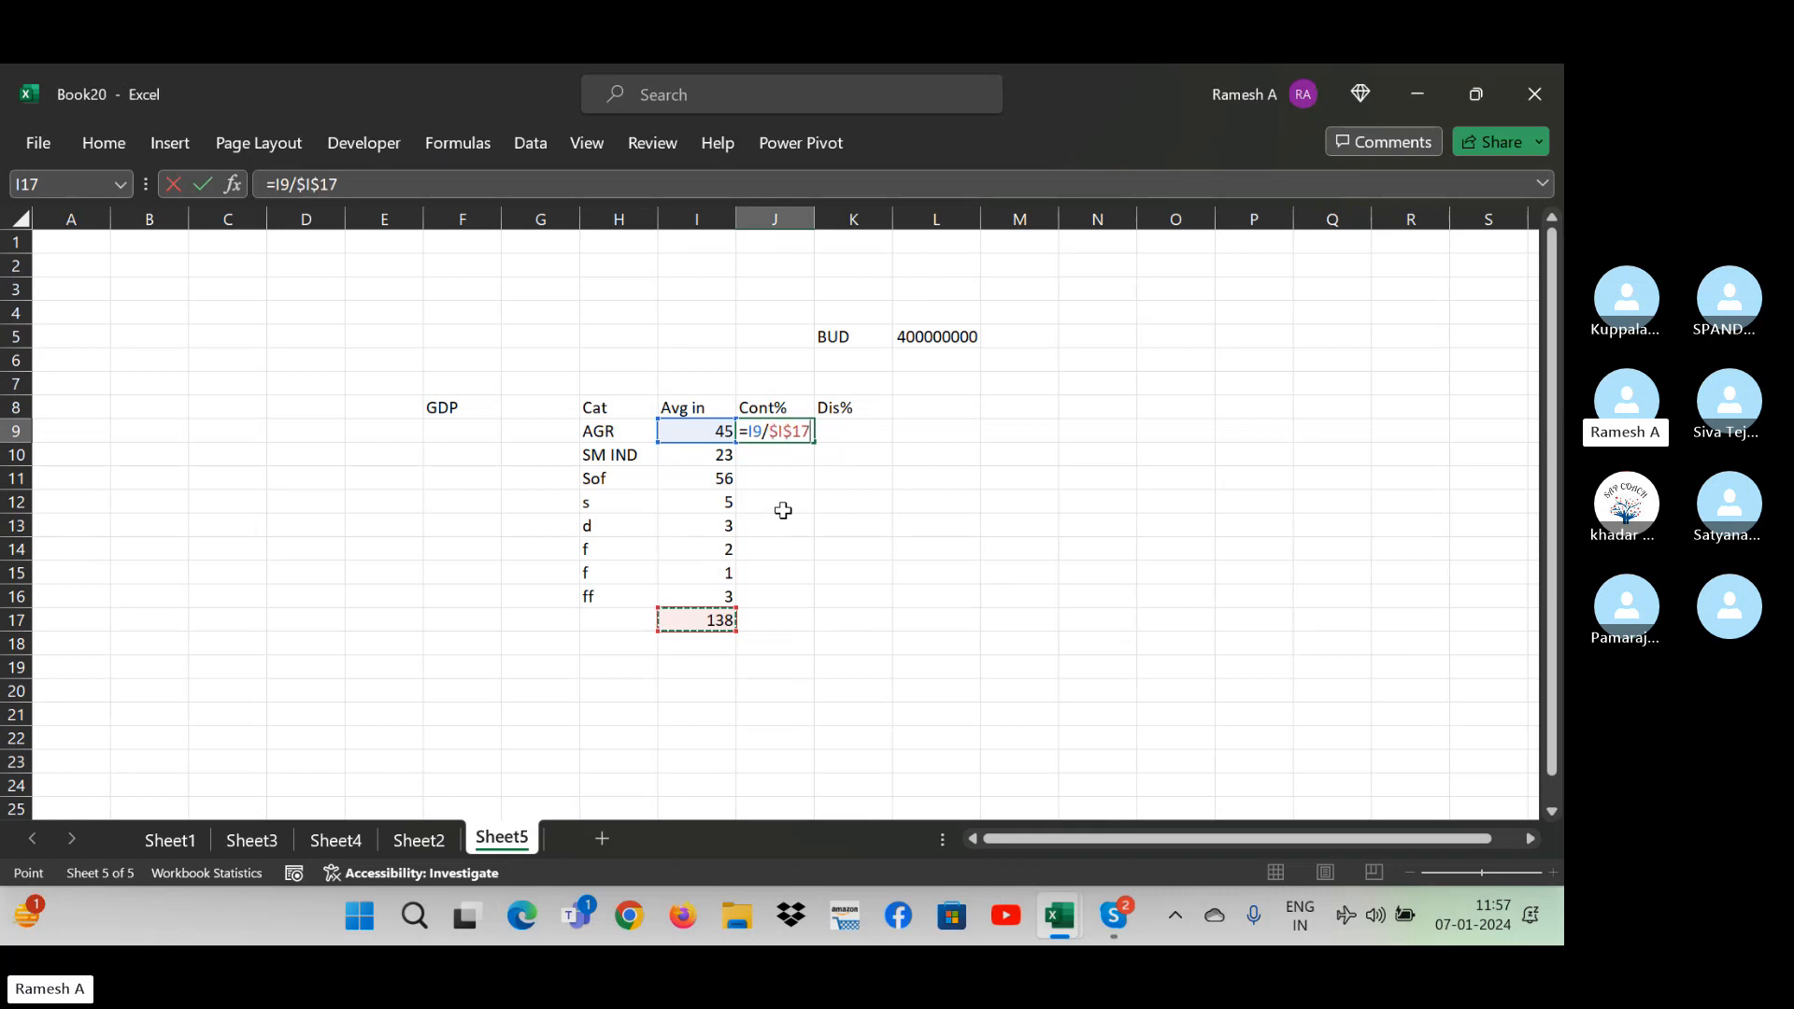
pyautogui.press('Return')
# - Fill the Cont% formula down from J9 to J17 and format those cells as percentages
pyautogui.press('Left')
pyautogui.hotkey('ctrl', 'Down')
pyautogui.press('Right')
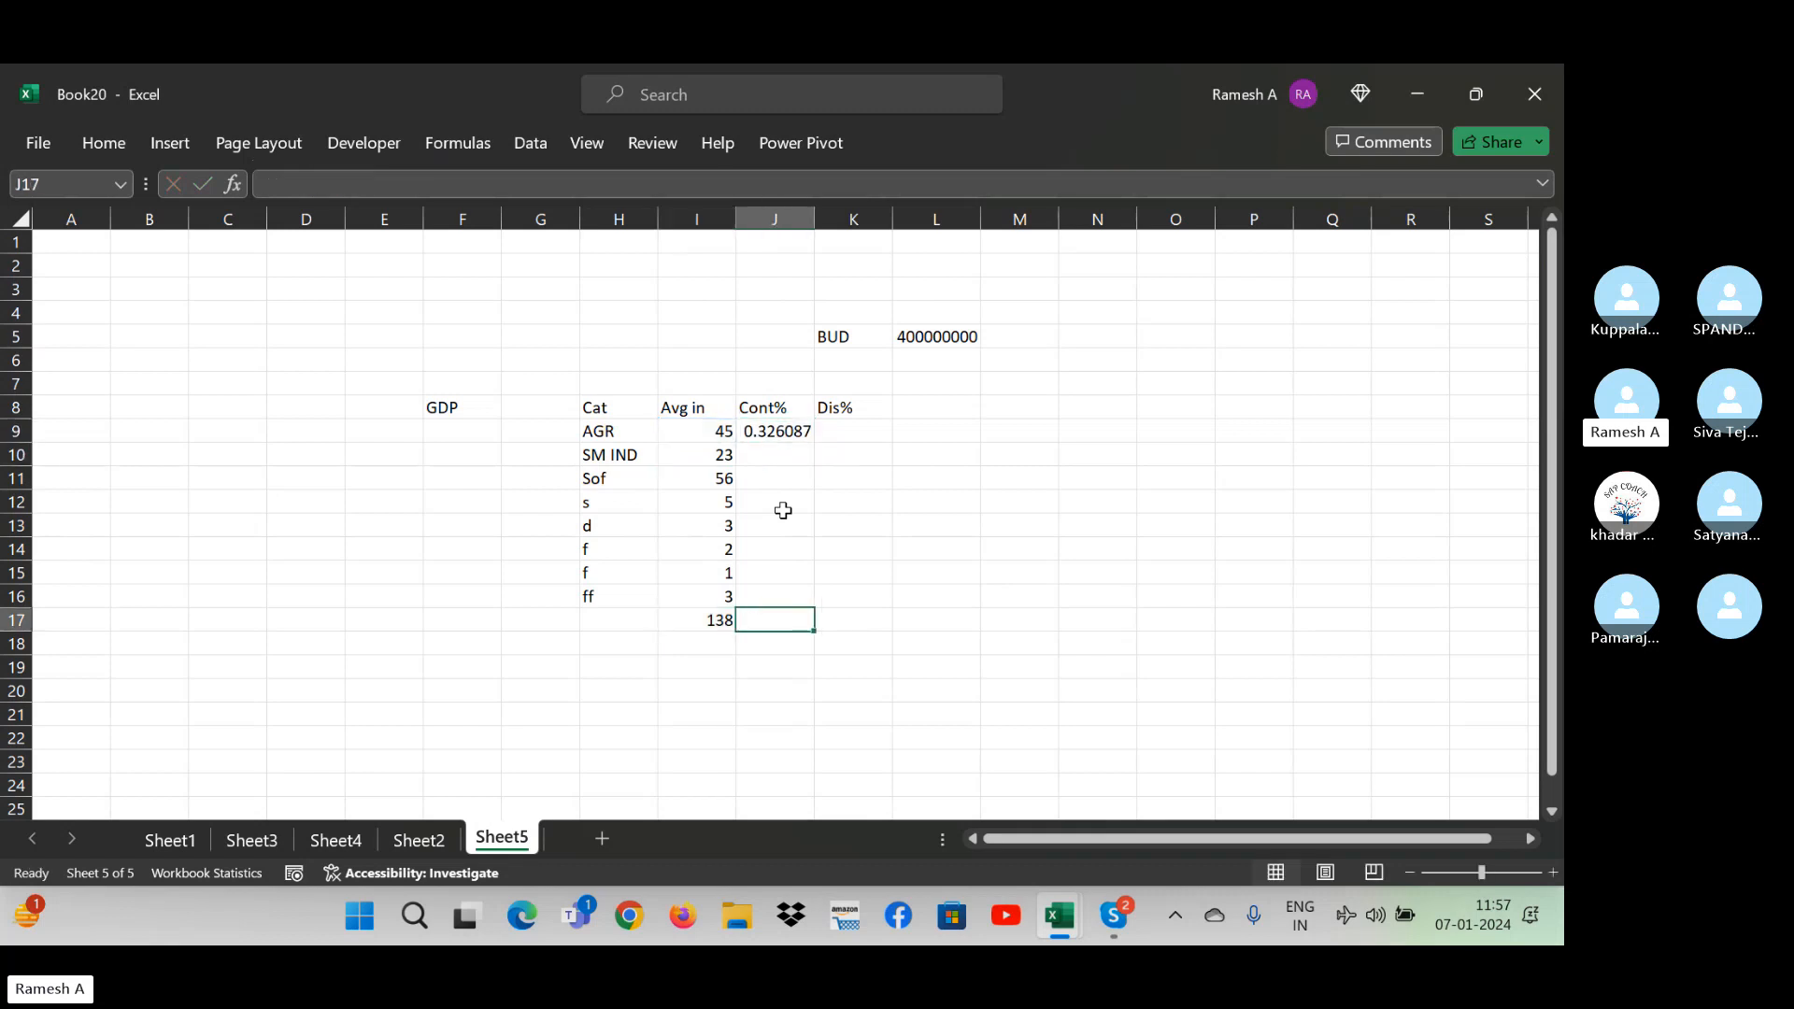
pyautogui.hotkey('ctrl', 'shift', 'Up')
pyautogui.hotkey('ctrl', 'd')
pyautogui.click(103, 143)
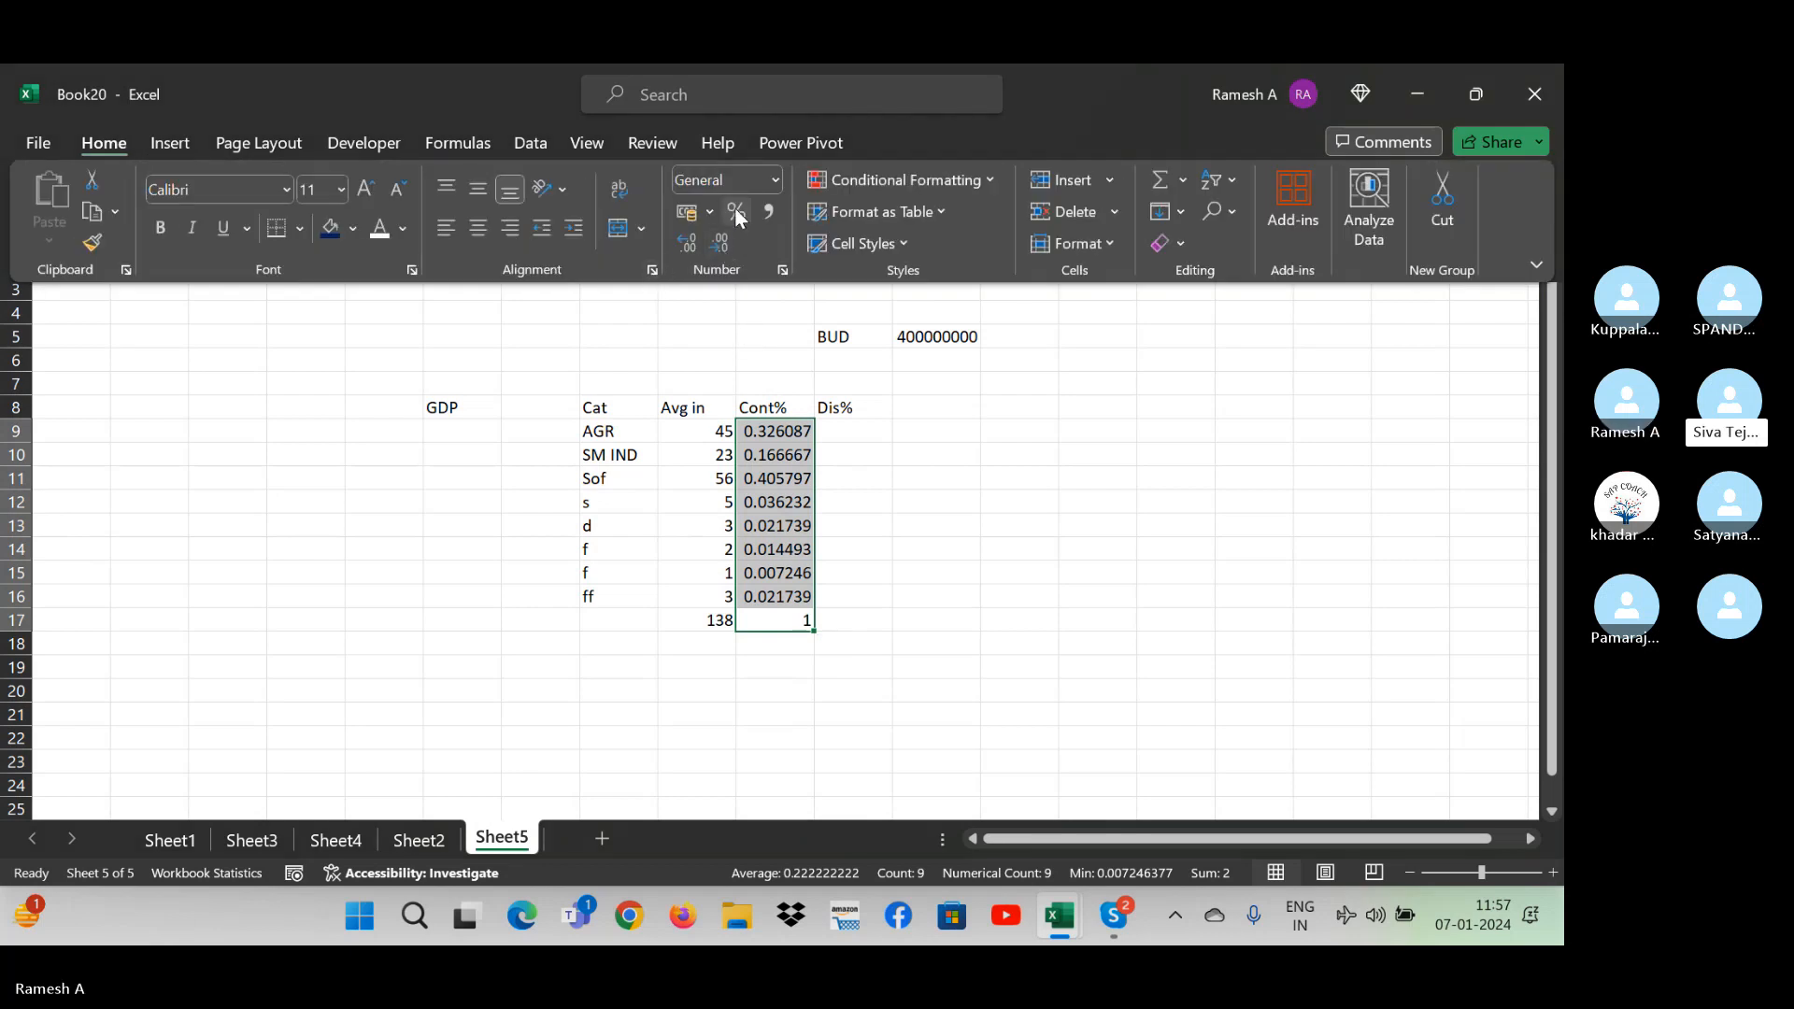
pyautogui.click(736, 213)
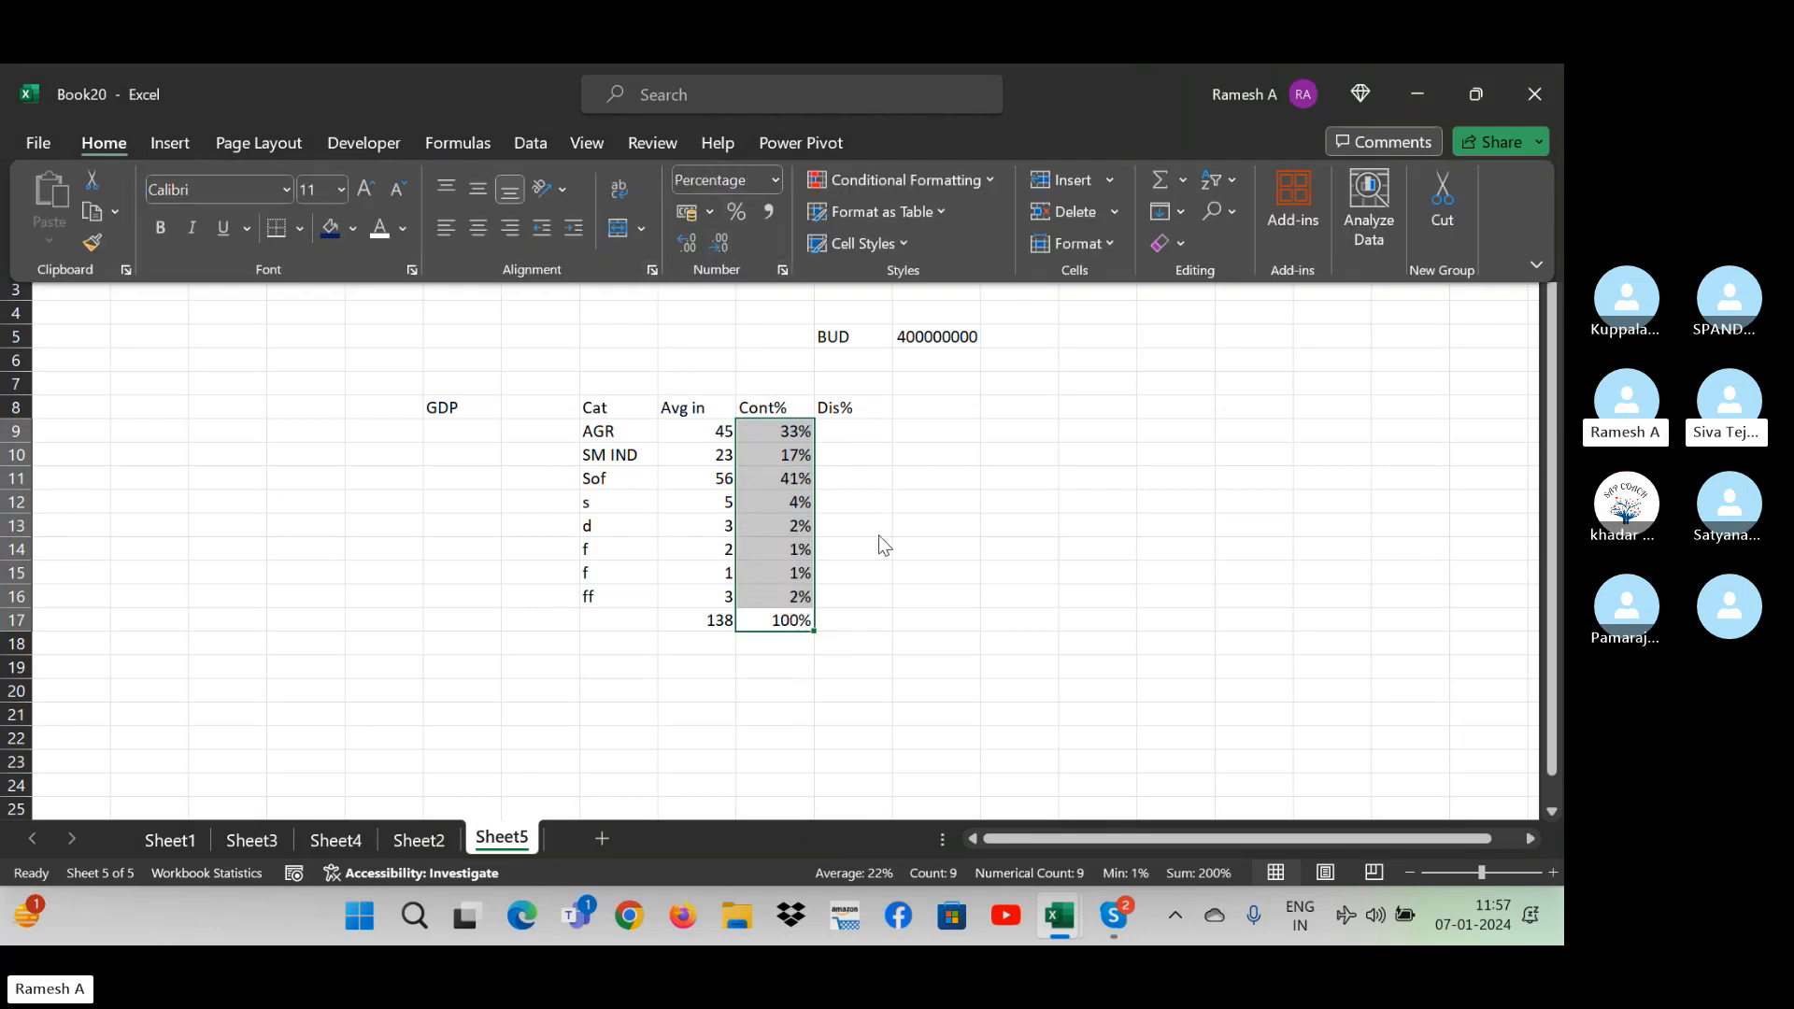
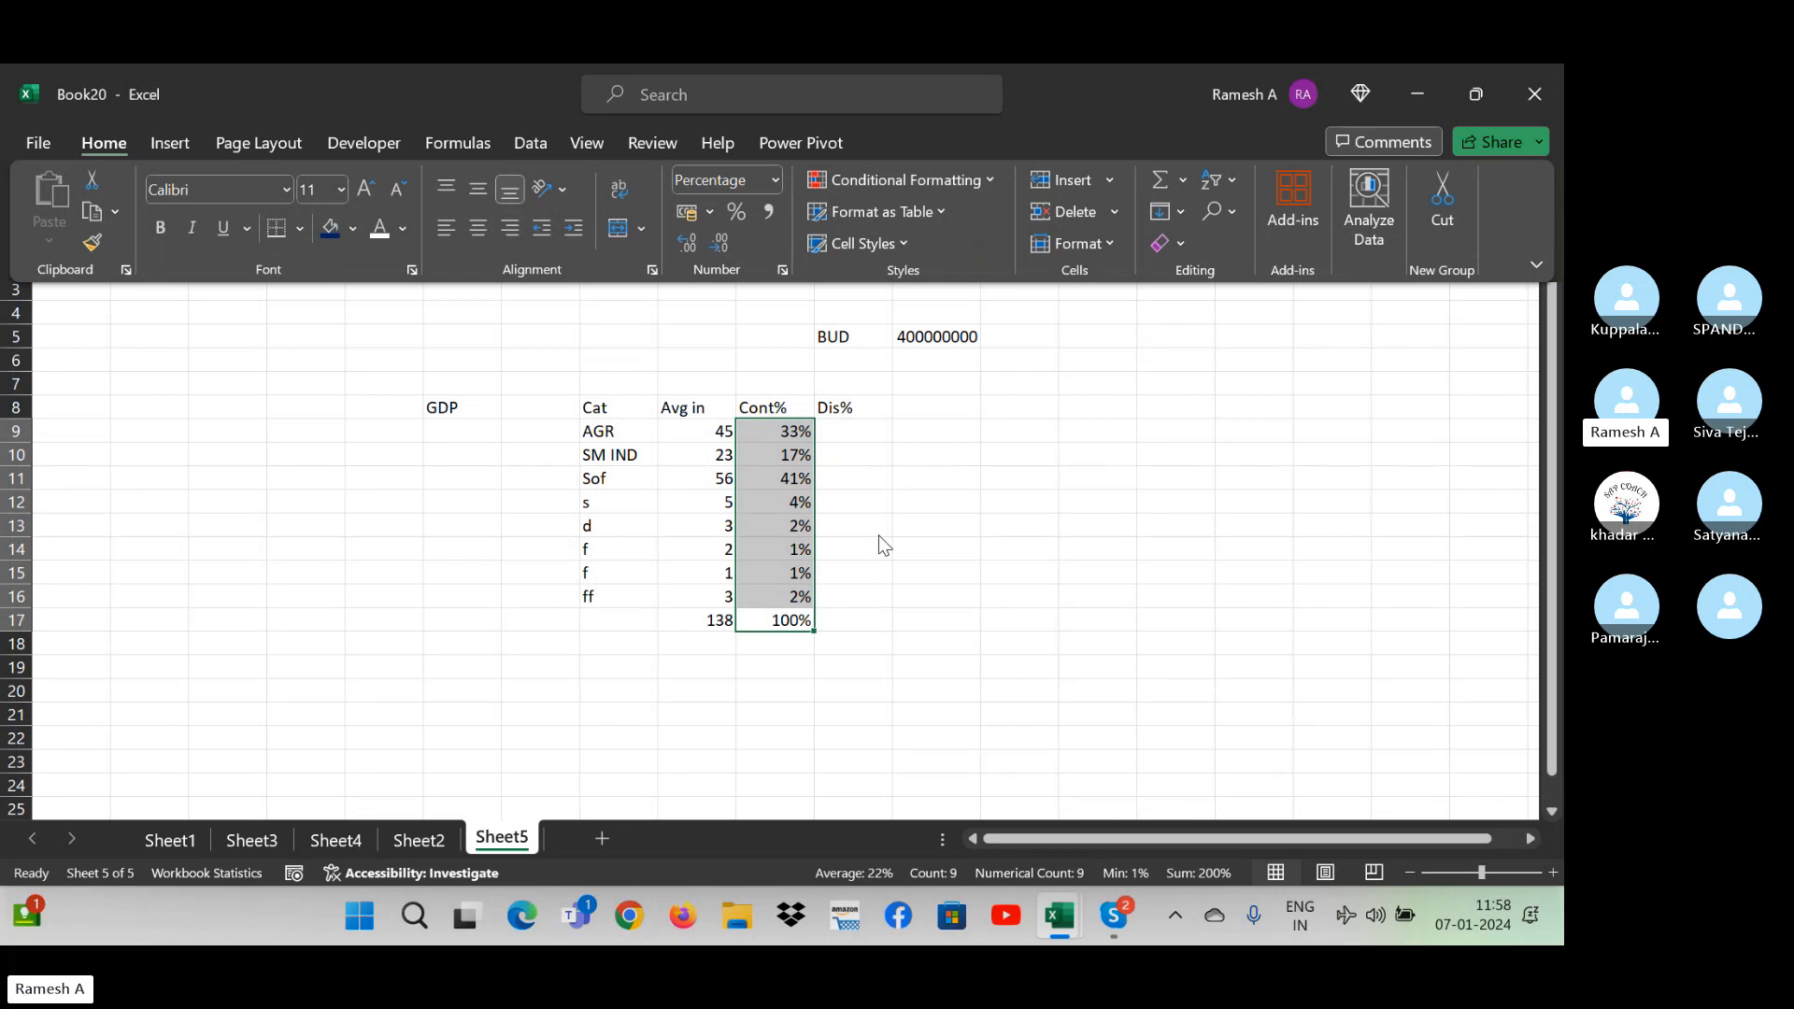
pyautogui.click(879, 535)
pyautogui.press('Left')
pyautogui.press('Left')
pyautogui.press('Right')
pyautogui.press('Up')
pyautogui.press('Up')
pyautogui.press('Up')
pyautogui.press('Up')
pyautogui.press('Up')
pyautogui.press('Up')
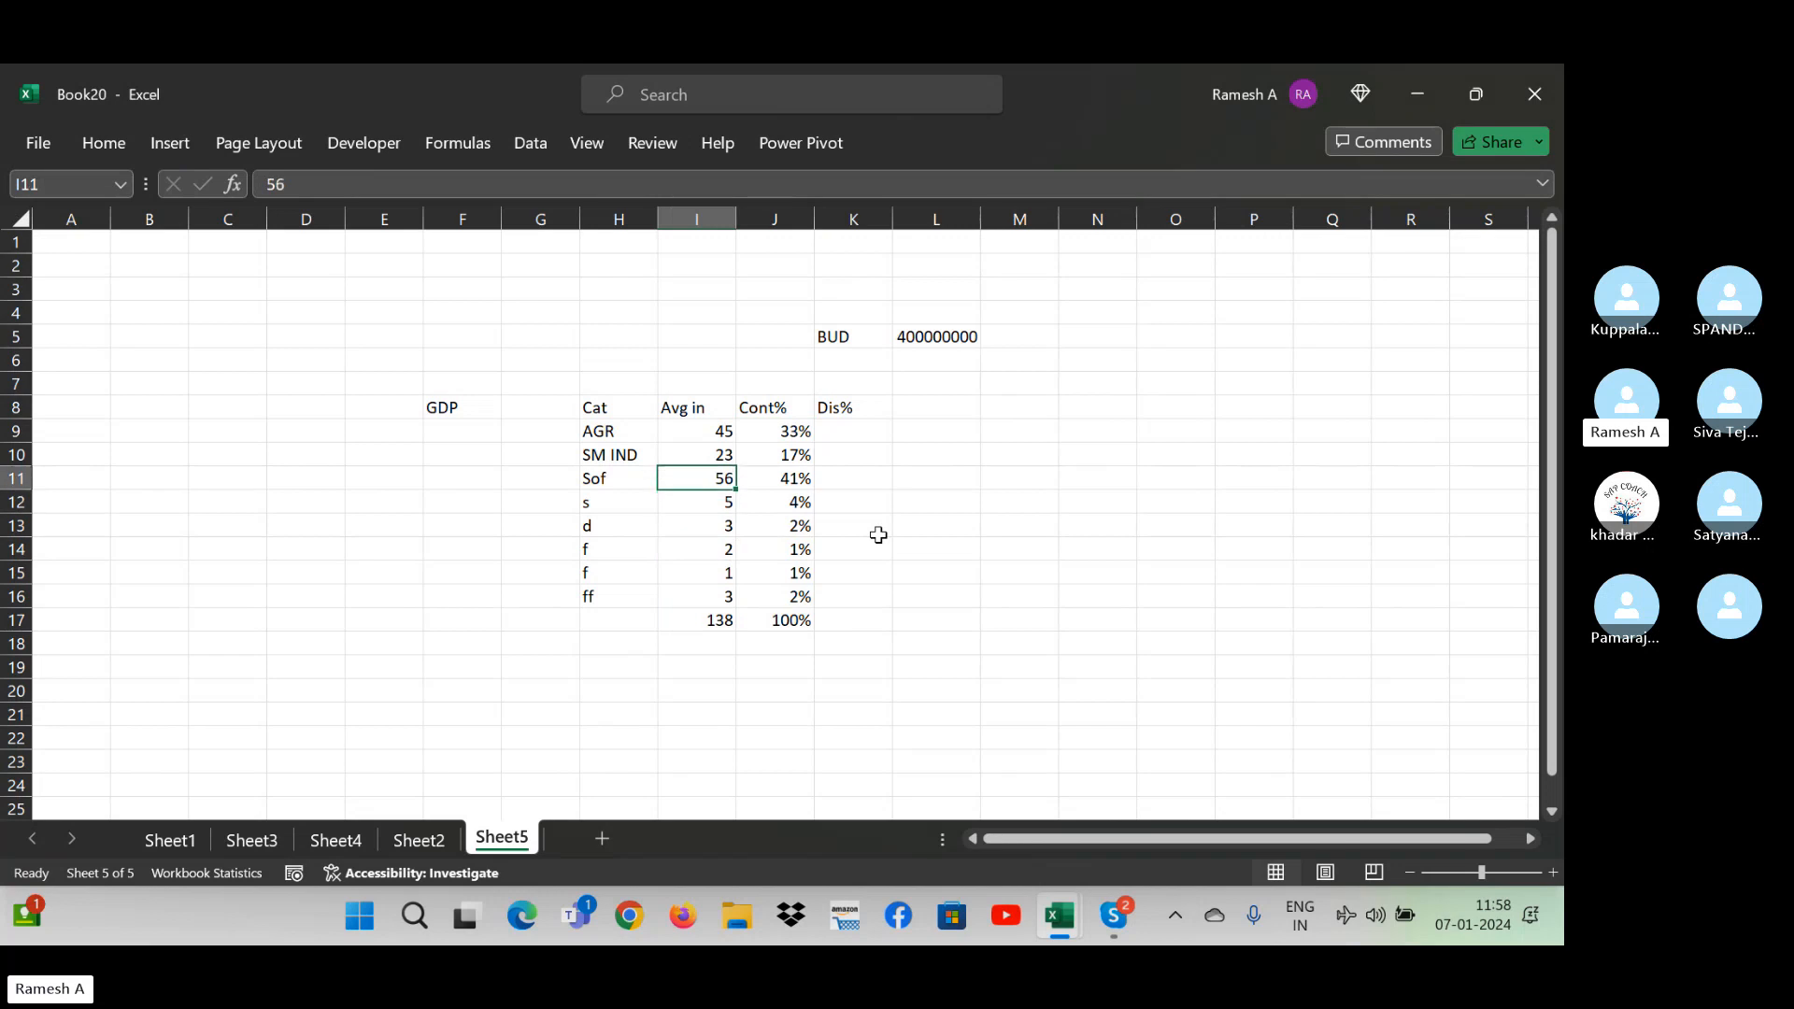
pyautogui.press('Up')
pyautogui.press('Up')
pyautogui.press('Right')
pyautogui.press('Right')
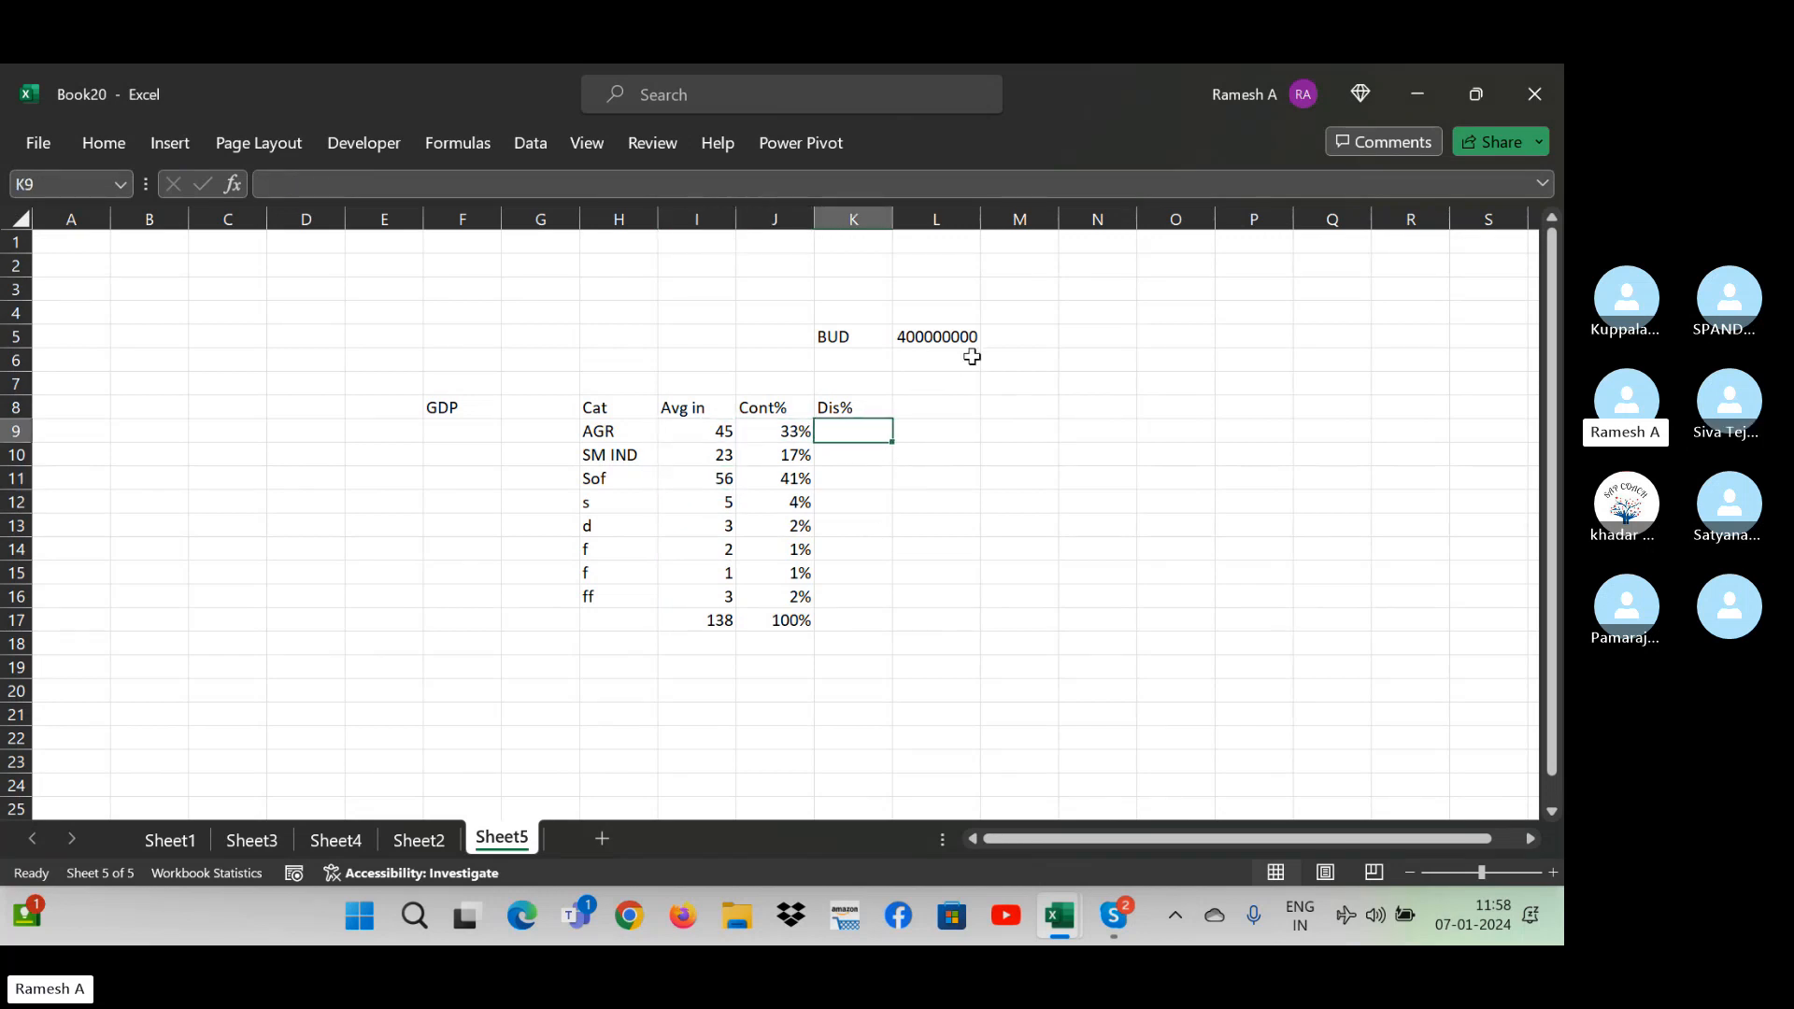
pyautogui.click(799, 458)
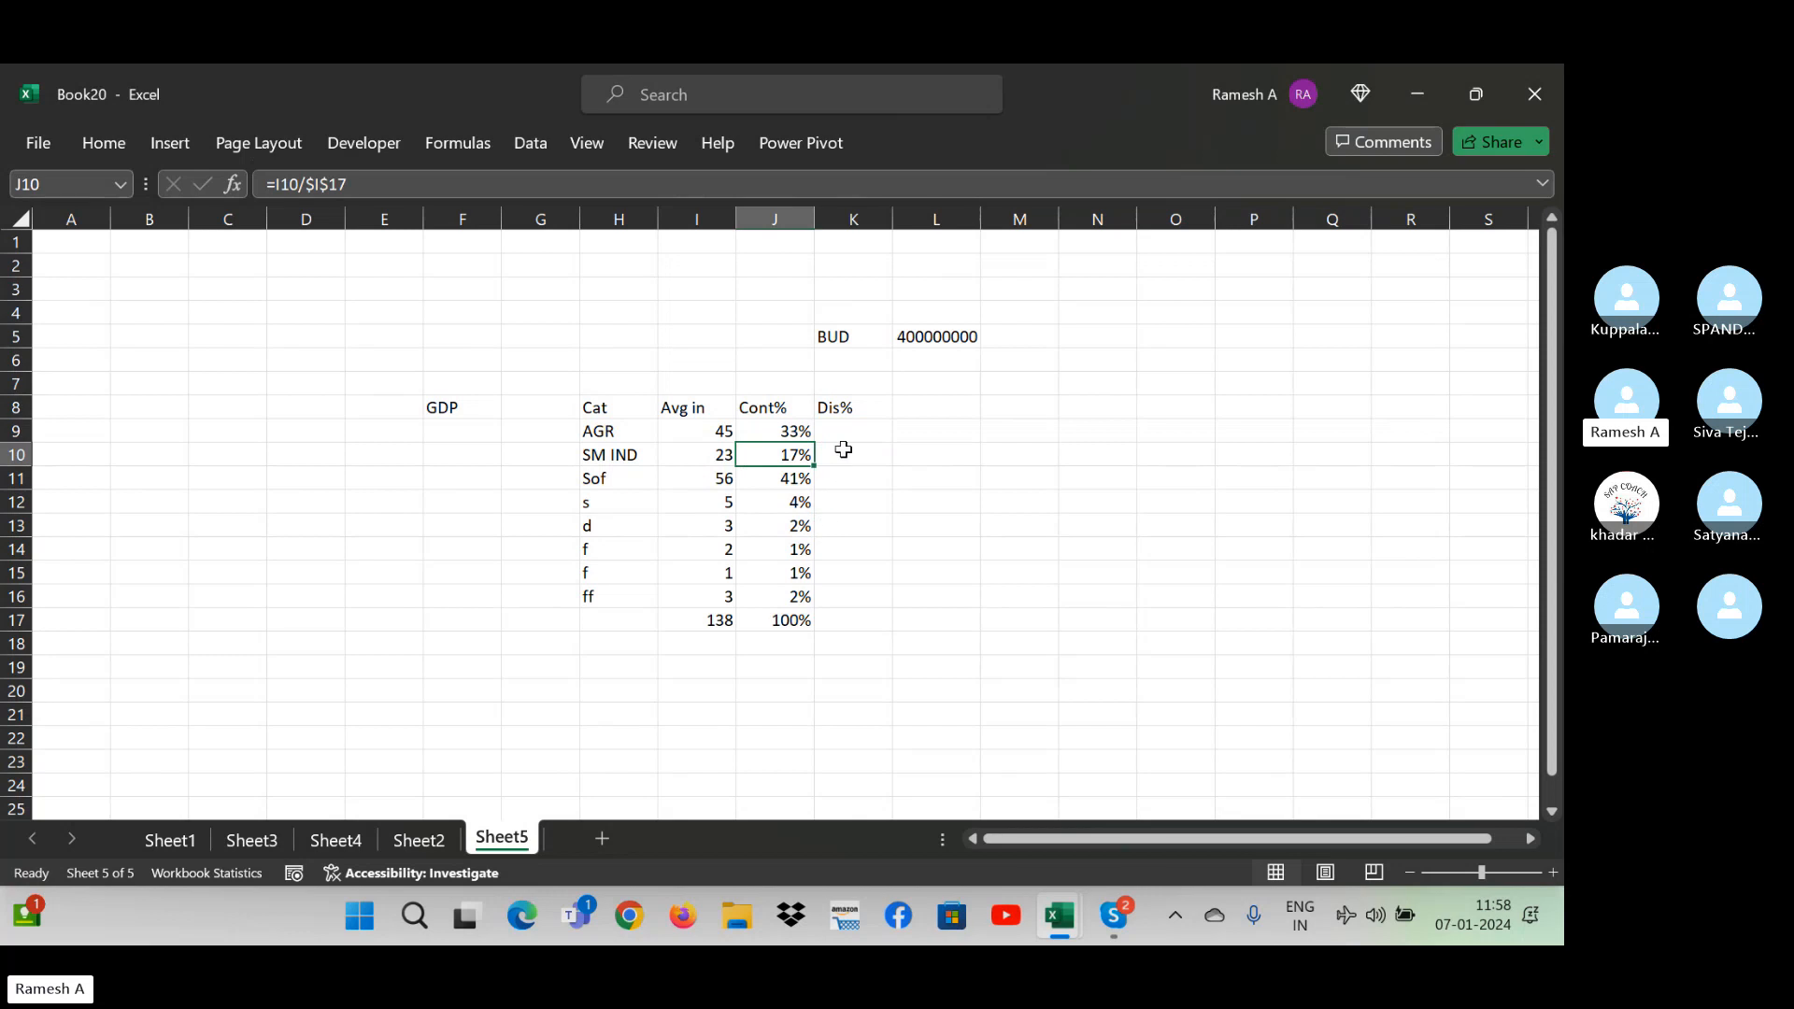
pyautogui.click(844, 450)
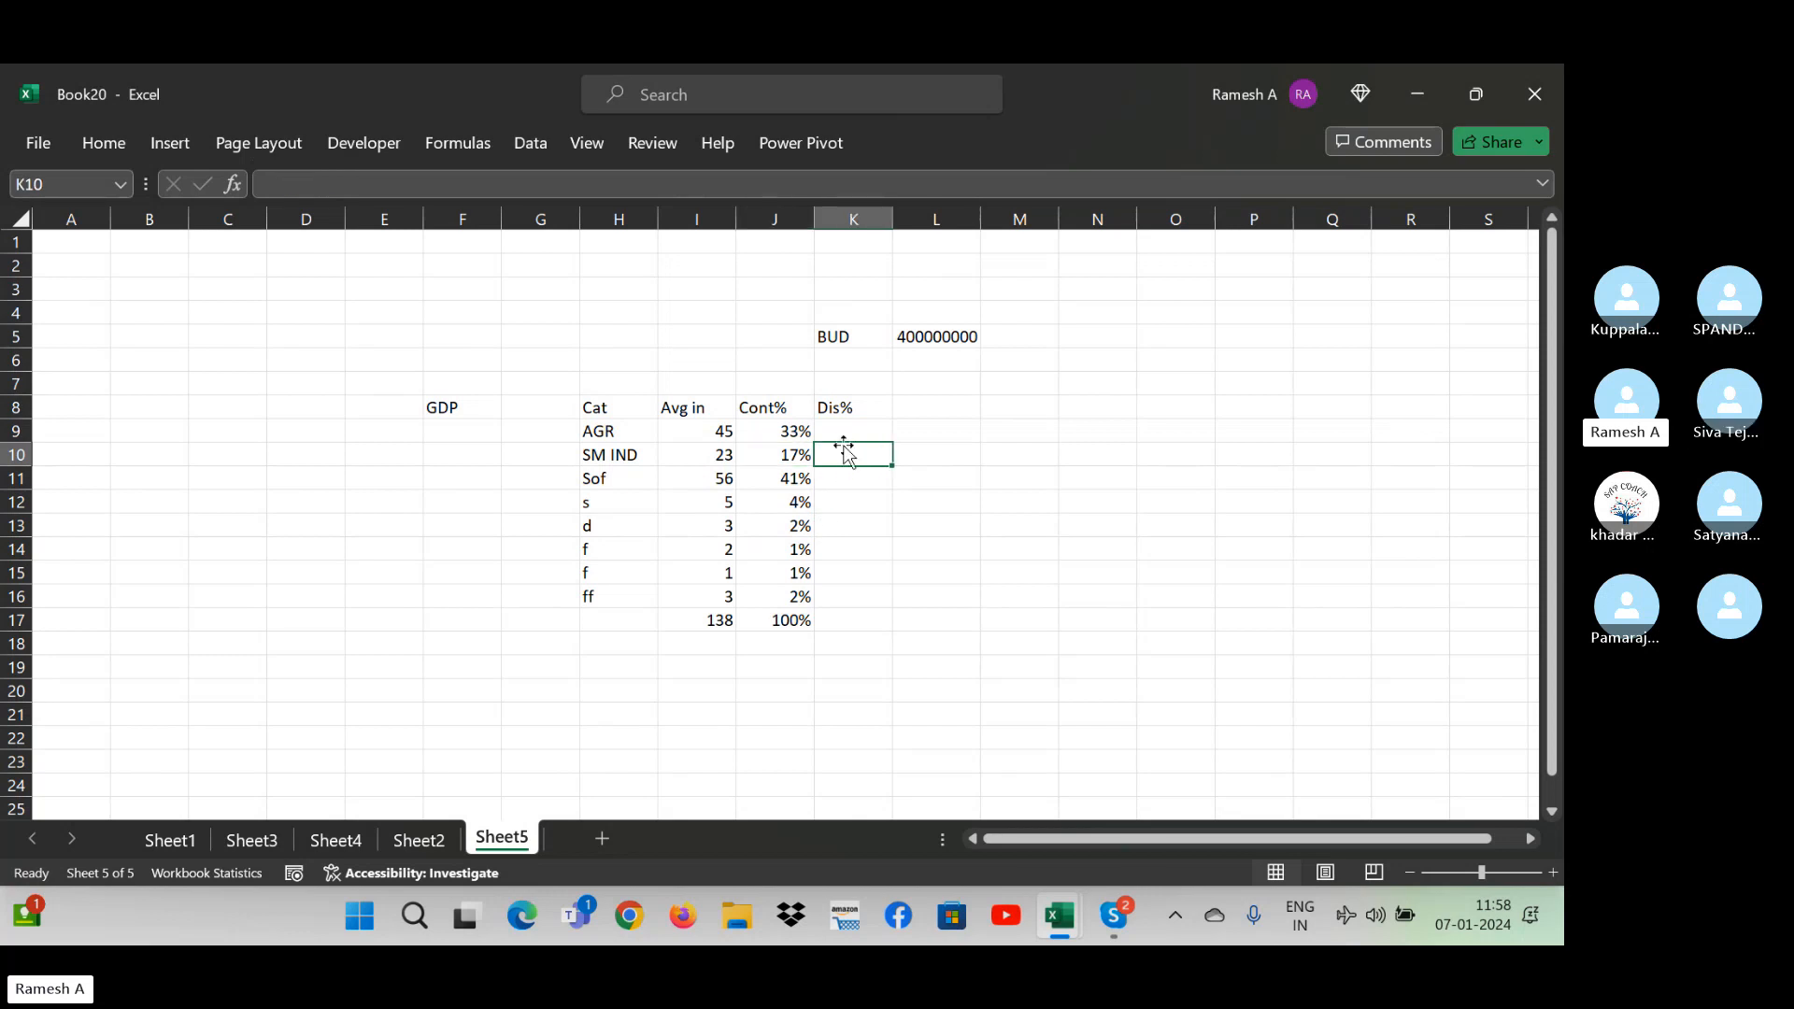
# - Enter 3)% in cell N7 and 5% in cell O7, outside the GDP table
pyautogui.press('Up')
pyautogui.press('Right')
pyautogui.press('Right')
pyautogui.press('Right')
pyautogui.press('Up')
pyautogui.press('Up')
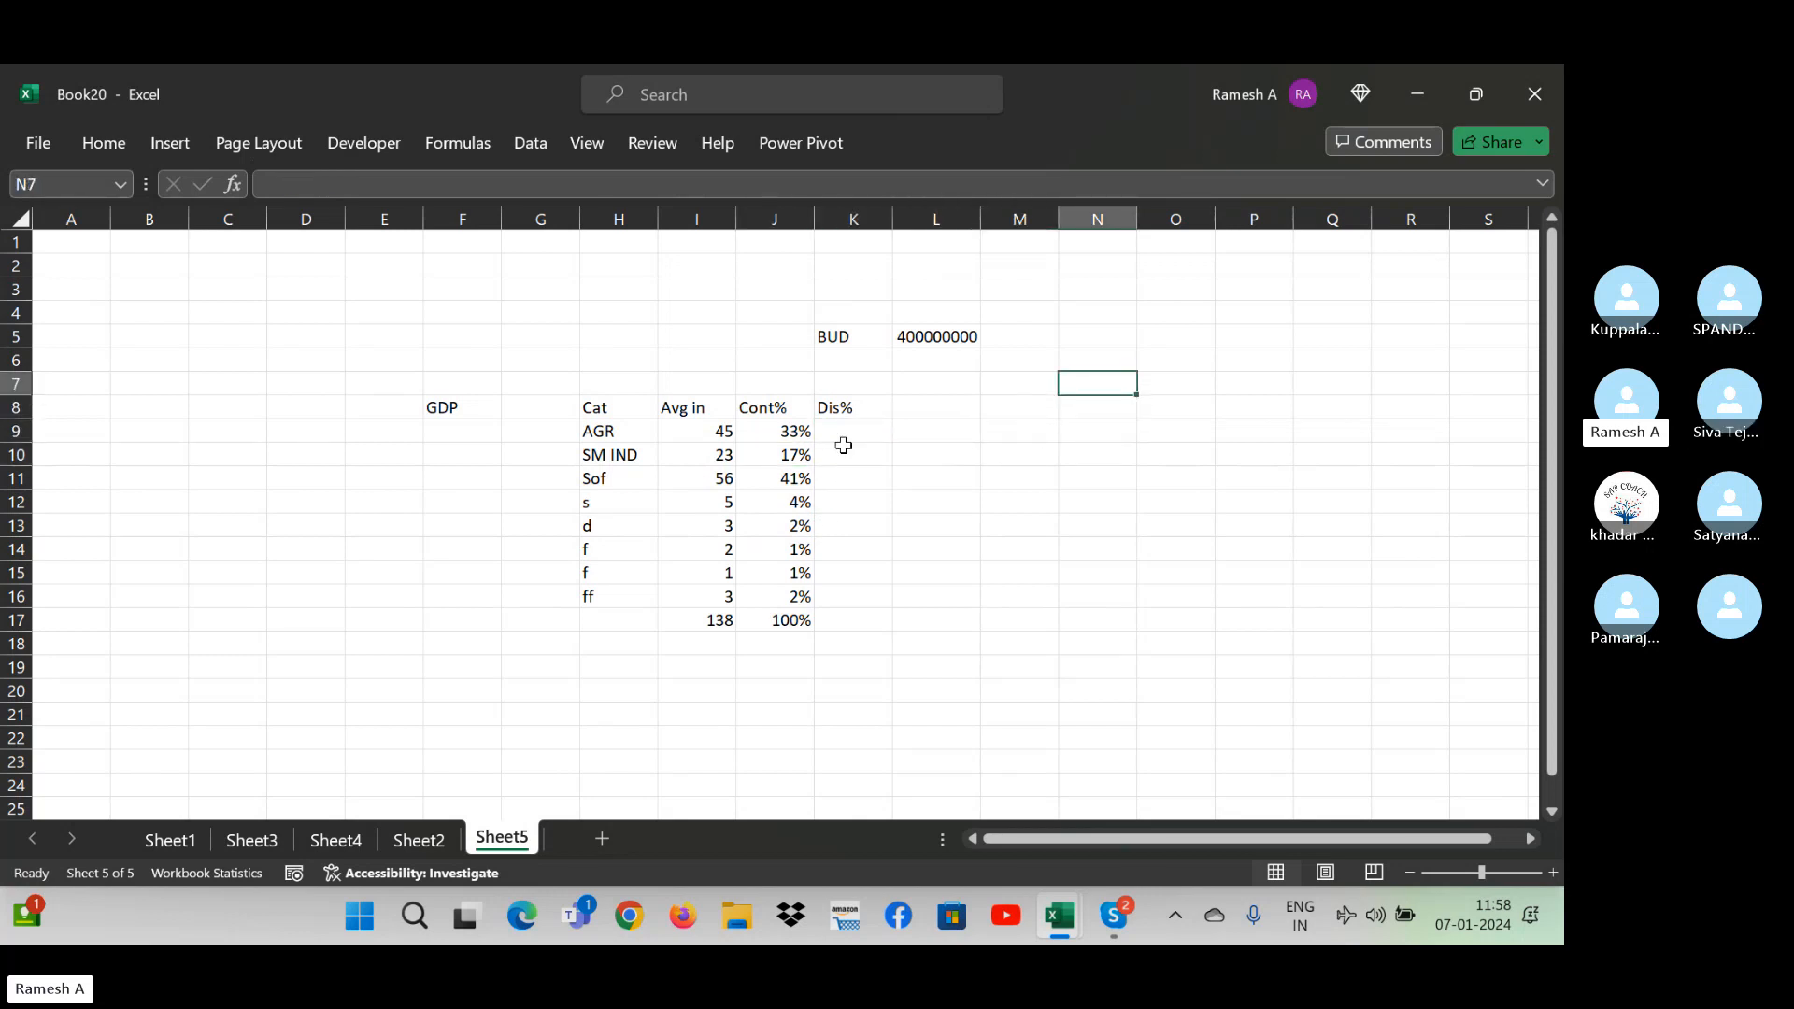
pyautogui.write('3%')
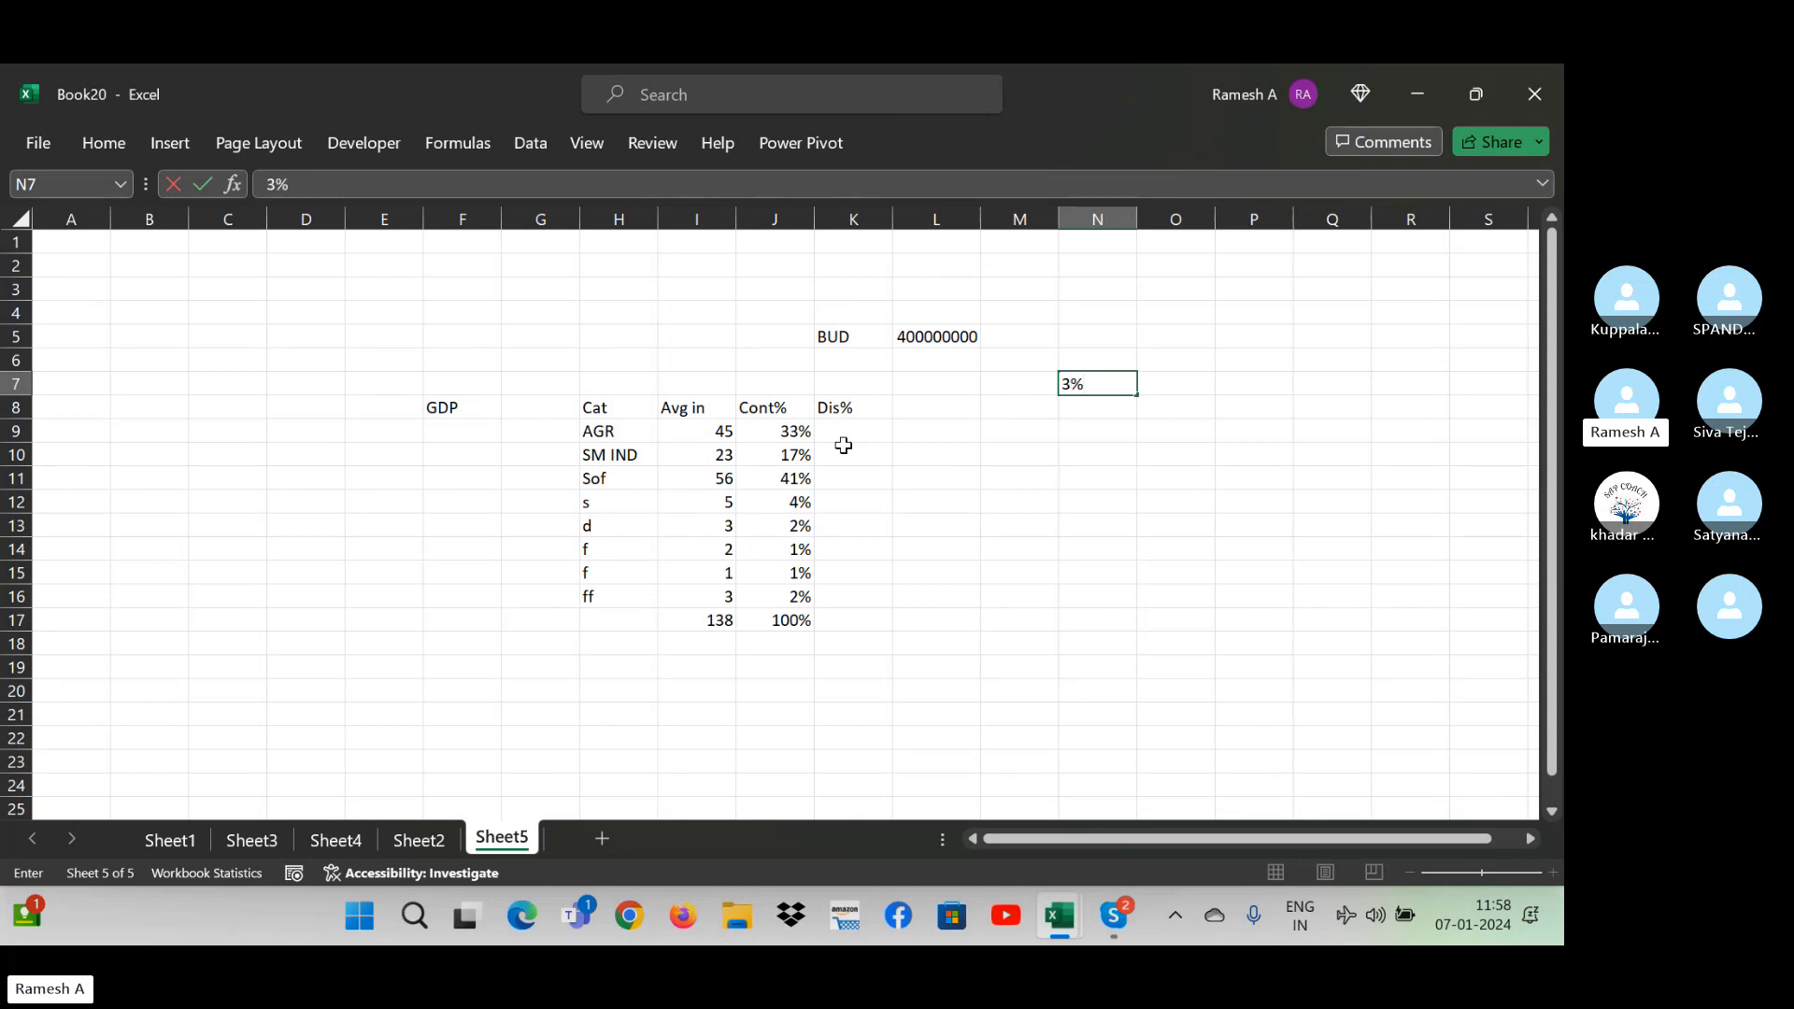
pyautogui.press('BackSpace')
pyautogui.write(')%')
pyautogui.press('Tab')
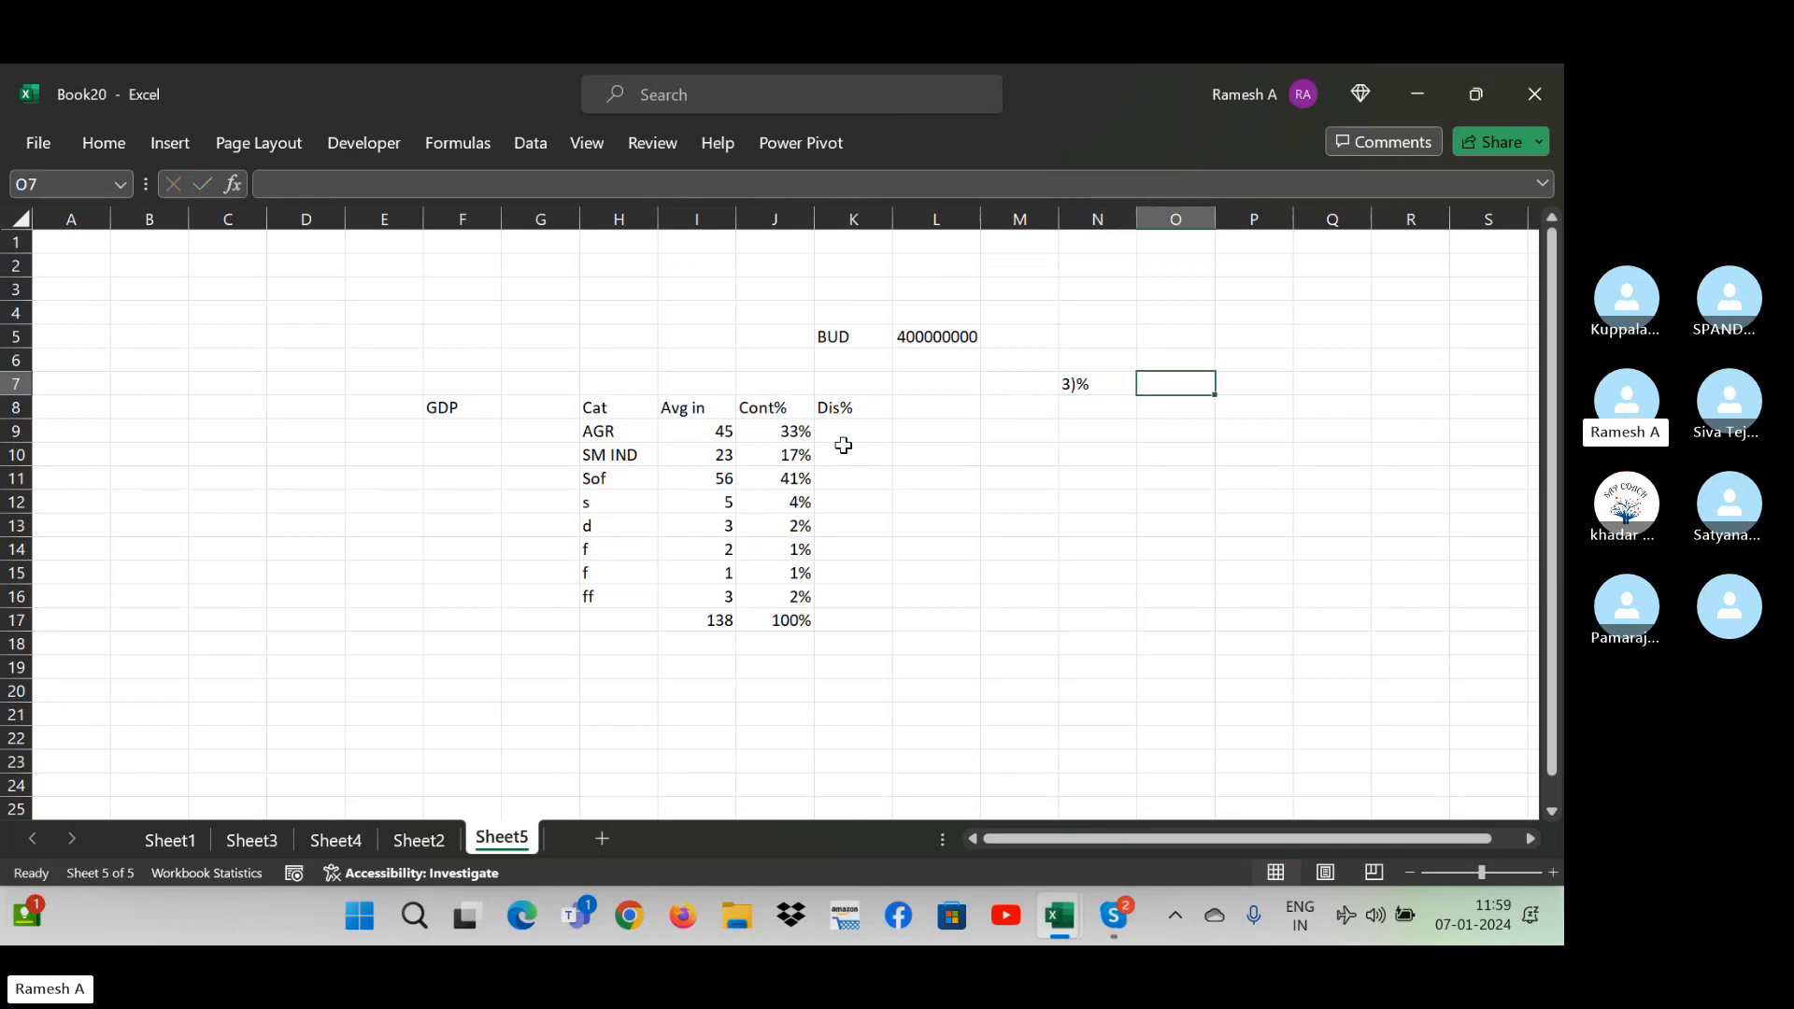
pyautogui.write('5%')
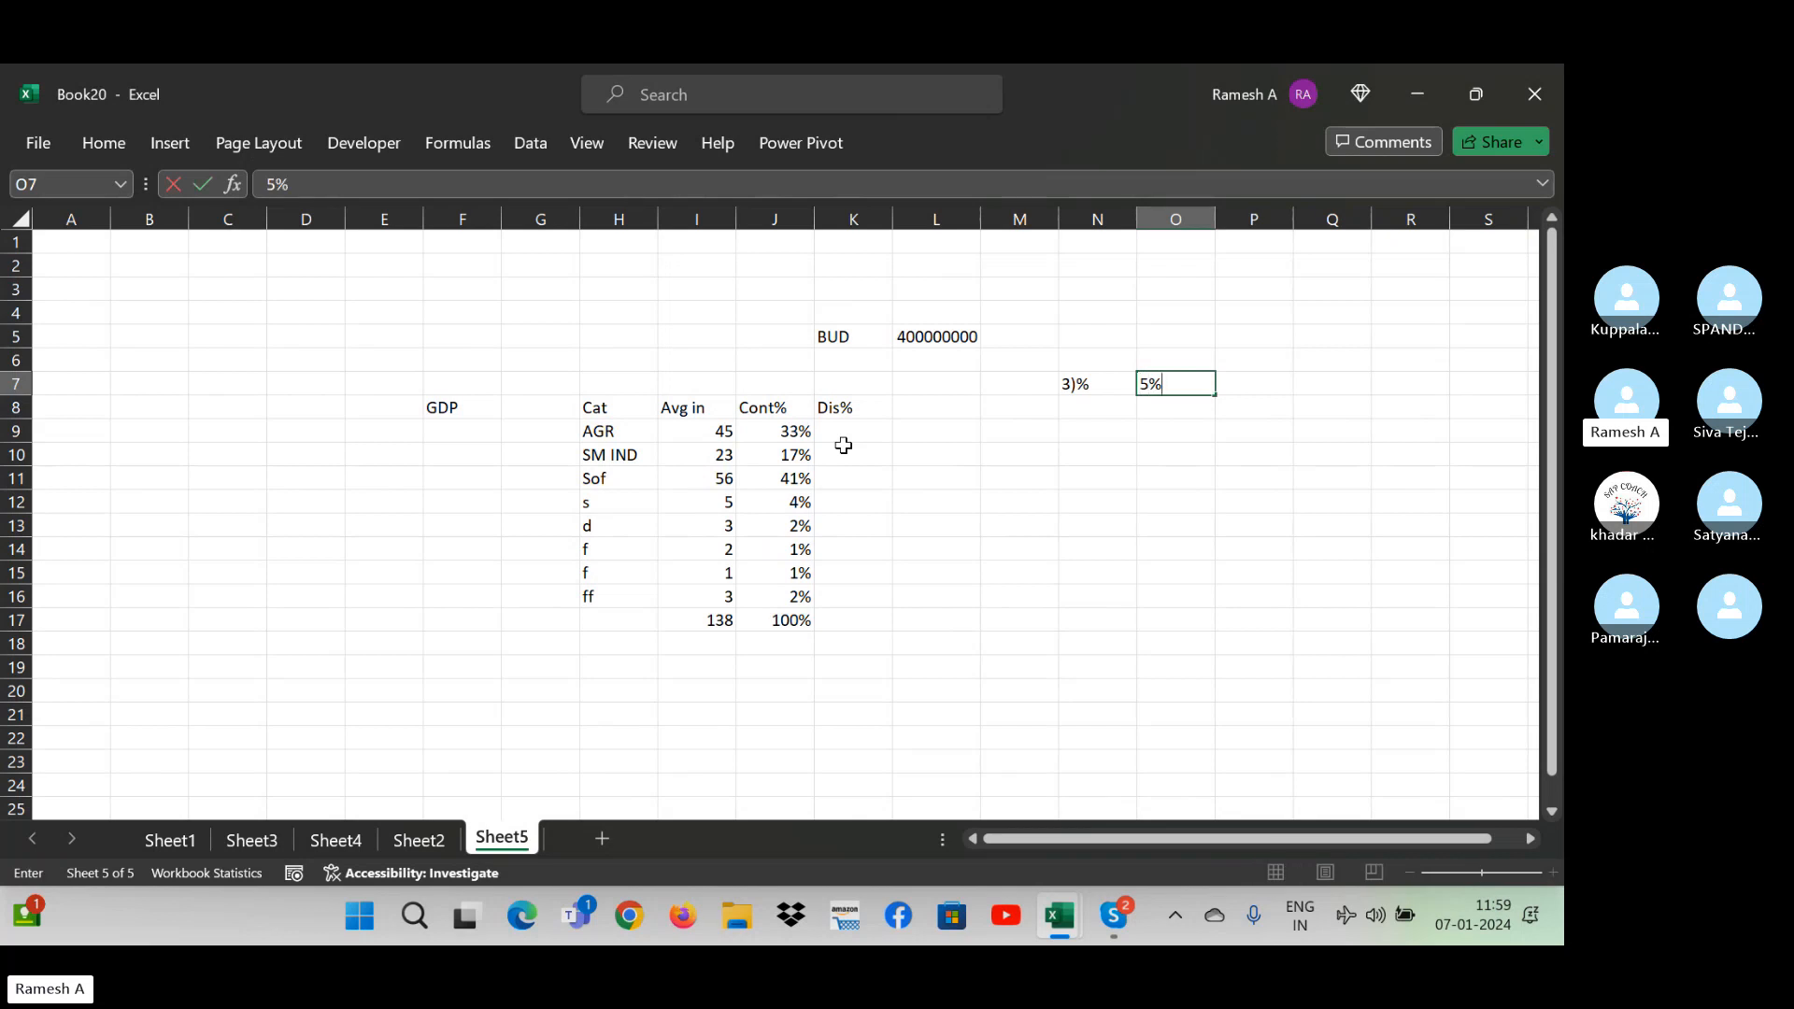
pyautogui.press('Return')
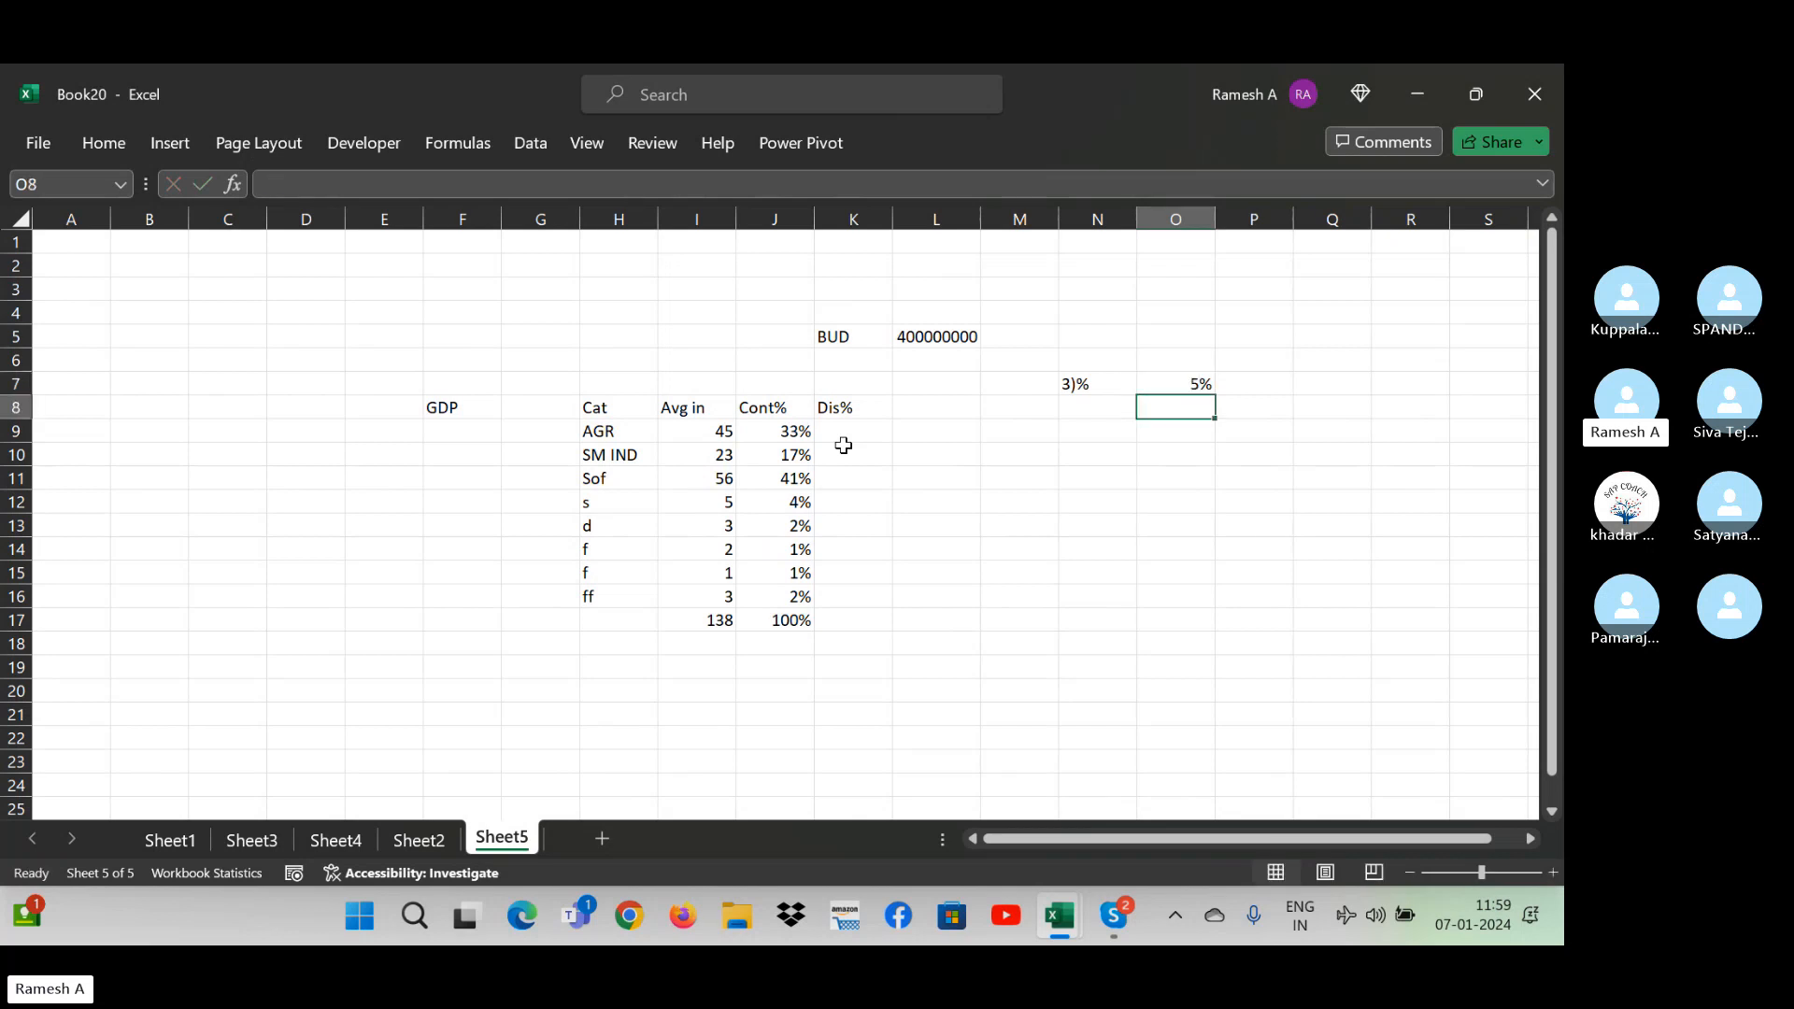
# - Change the percentage in cell O7 to 20%
pyautogui.press('Left')
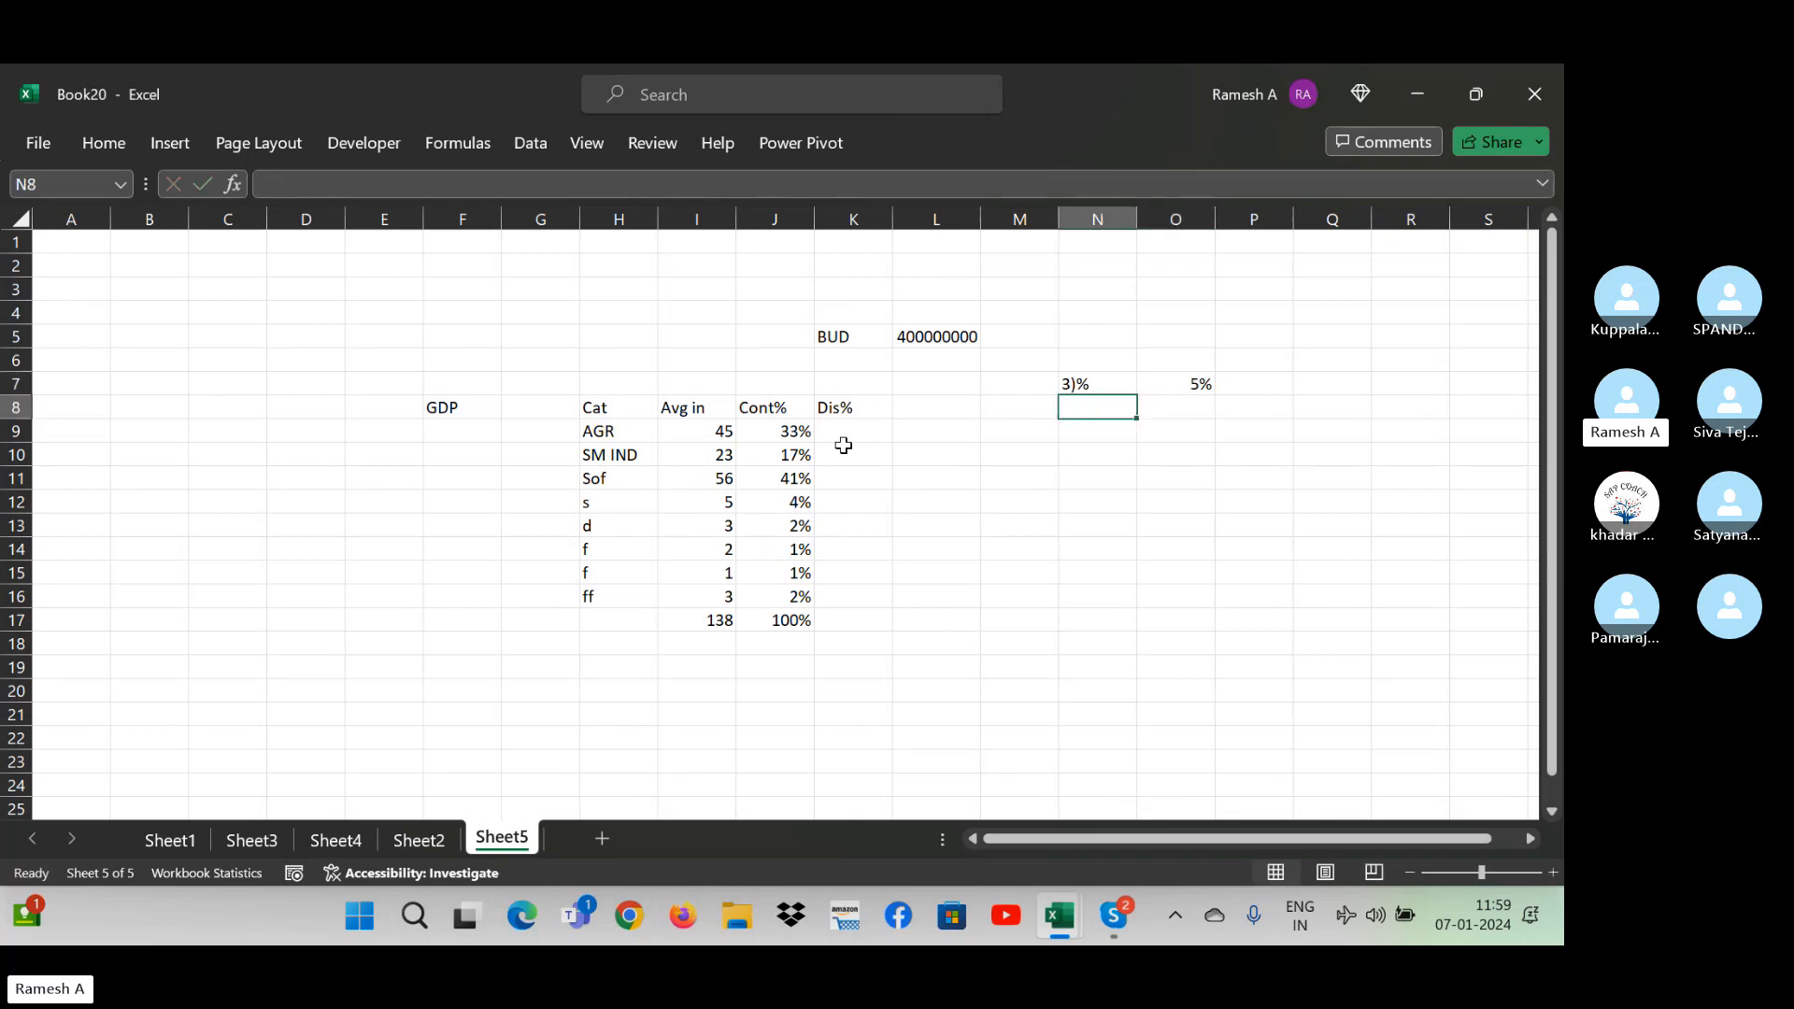
pyautogui.press('Up')
pyautogui.press('Right')
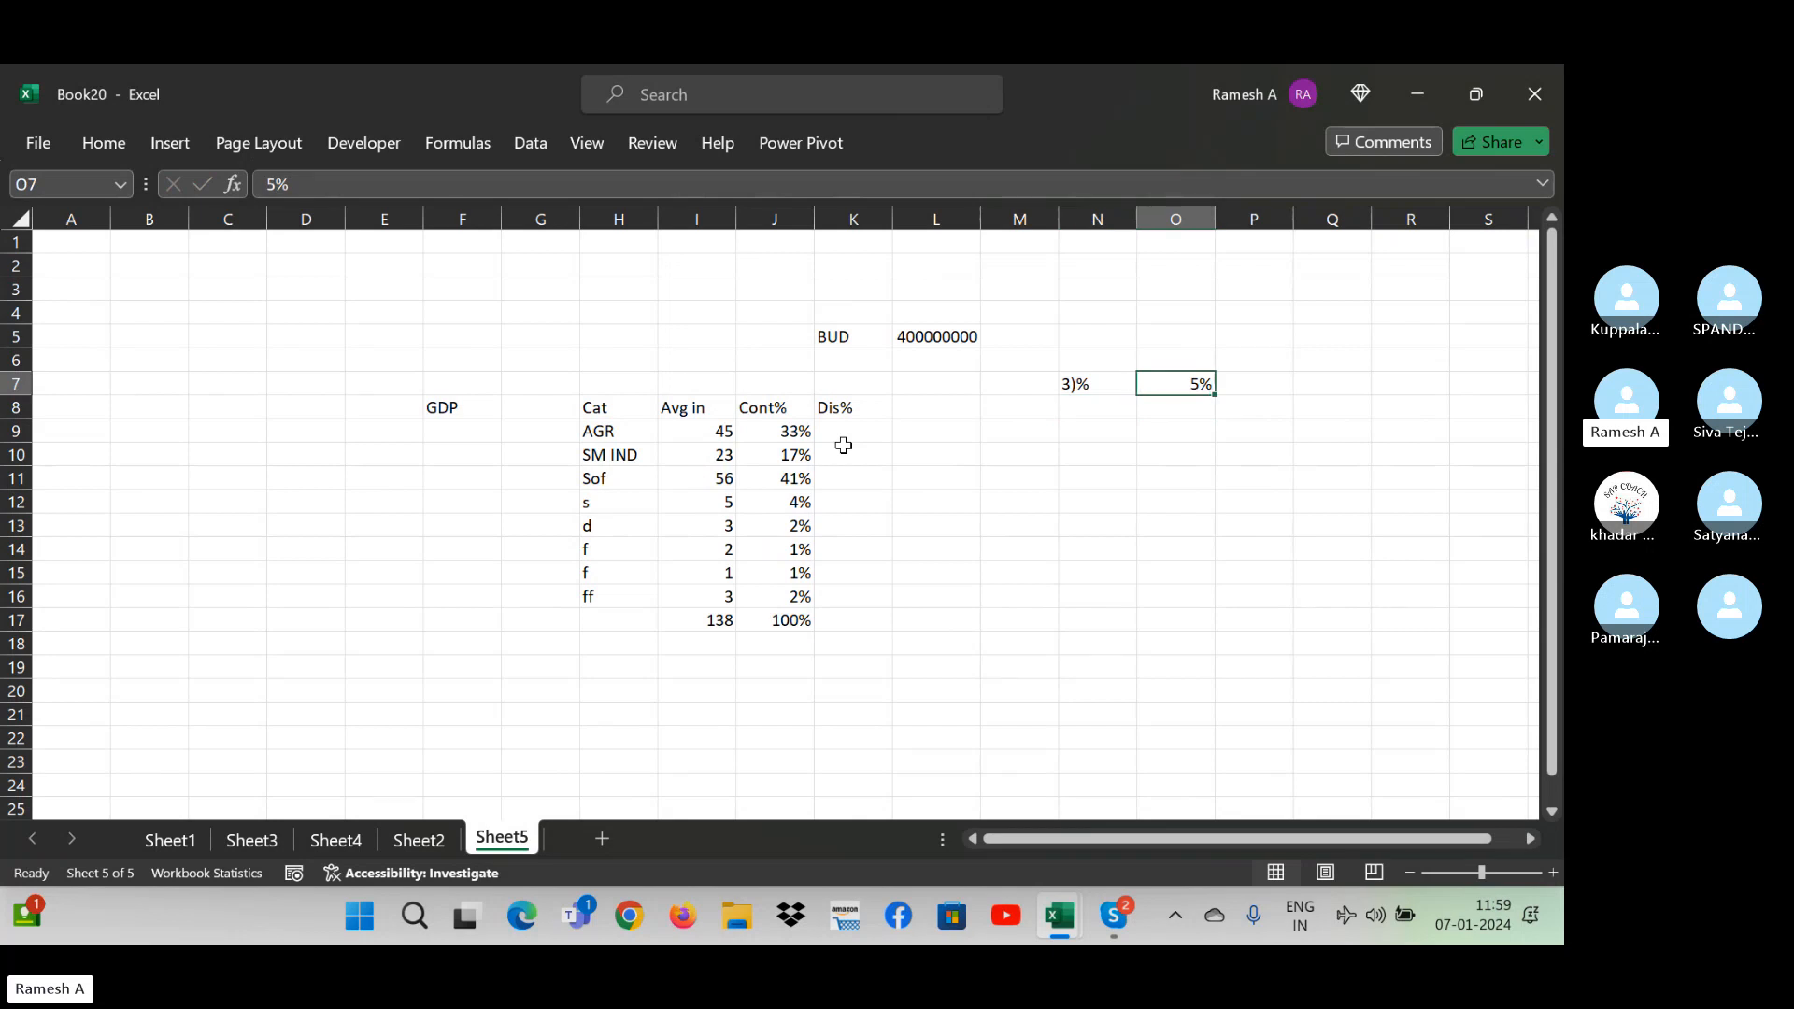
pyautogui.write('20%')
pyautogui.press('Return')
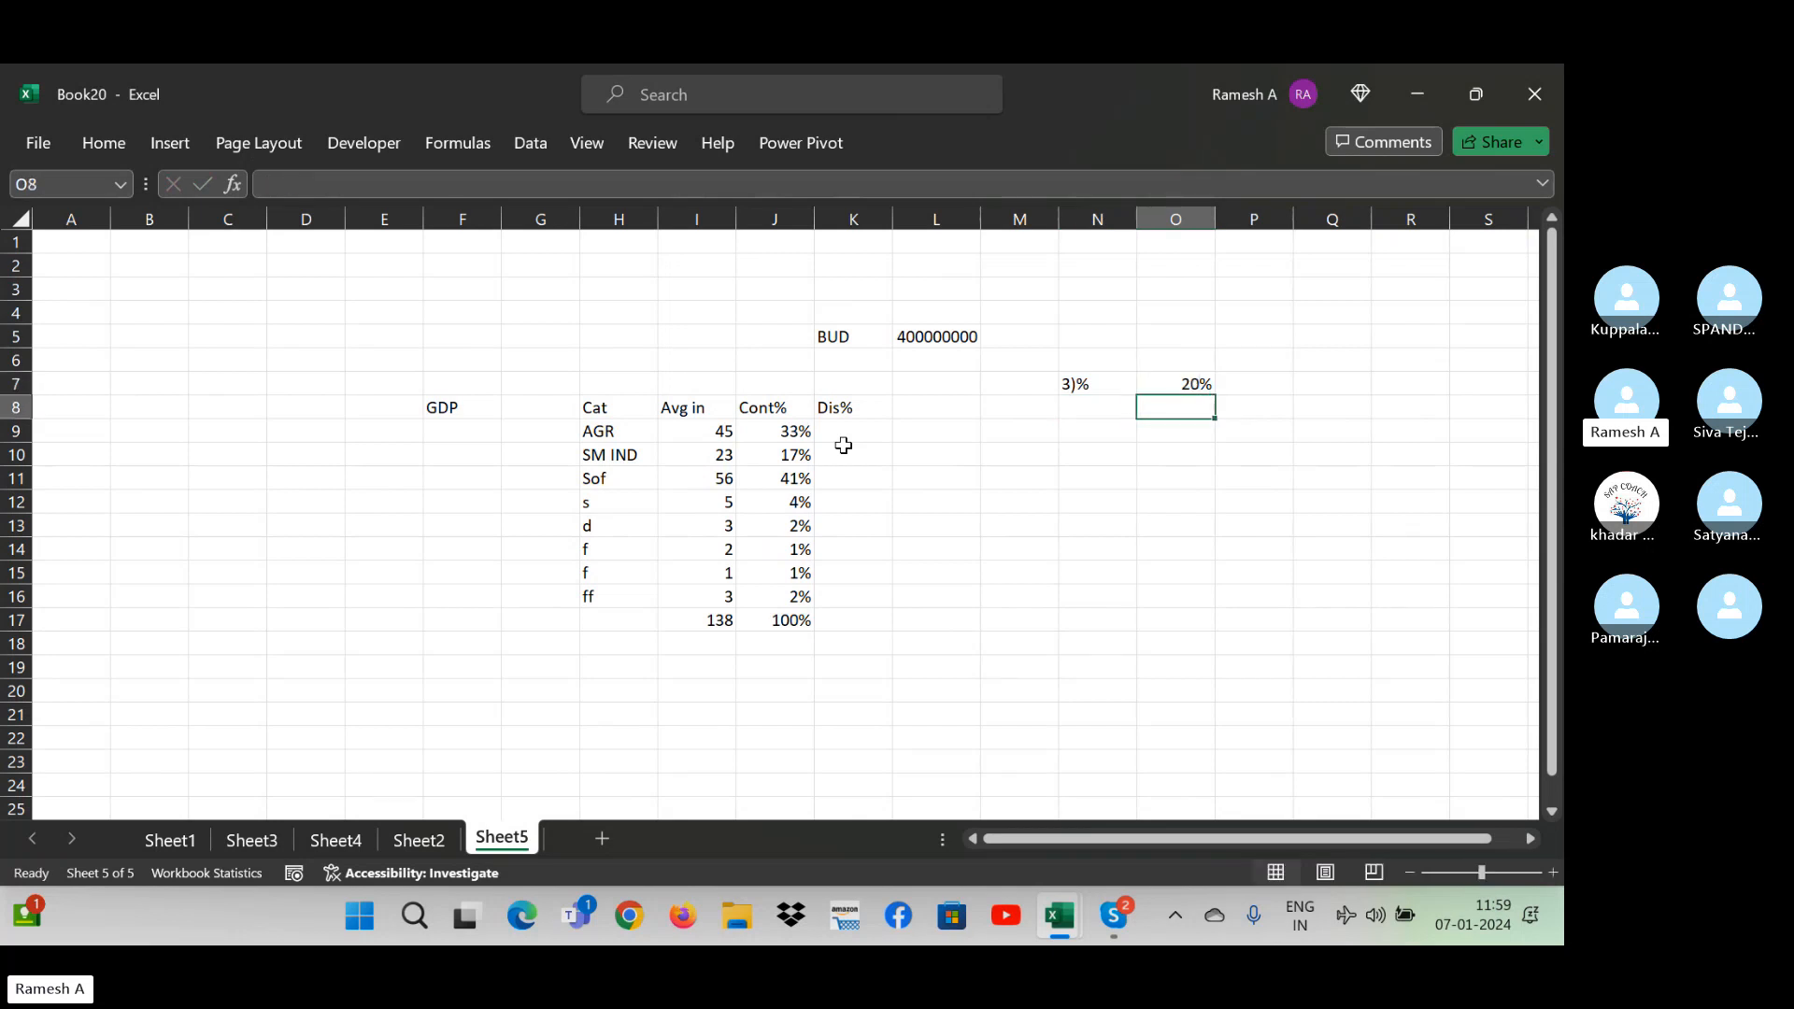
# - Replace the mistyped percentage in cell N7 with 30%
pyautogui.press('Left')
pyautogui.press('Up')
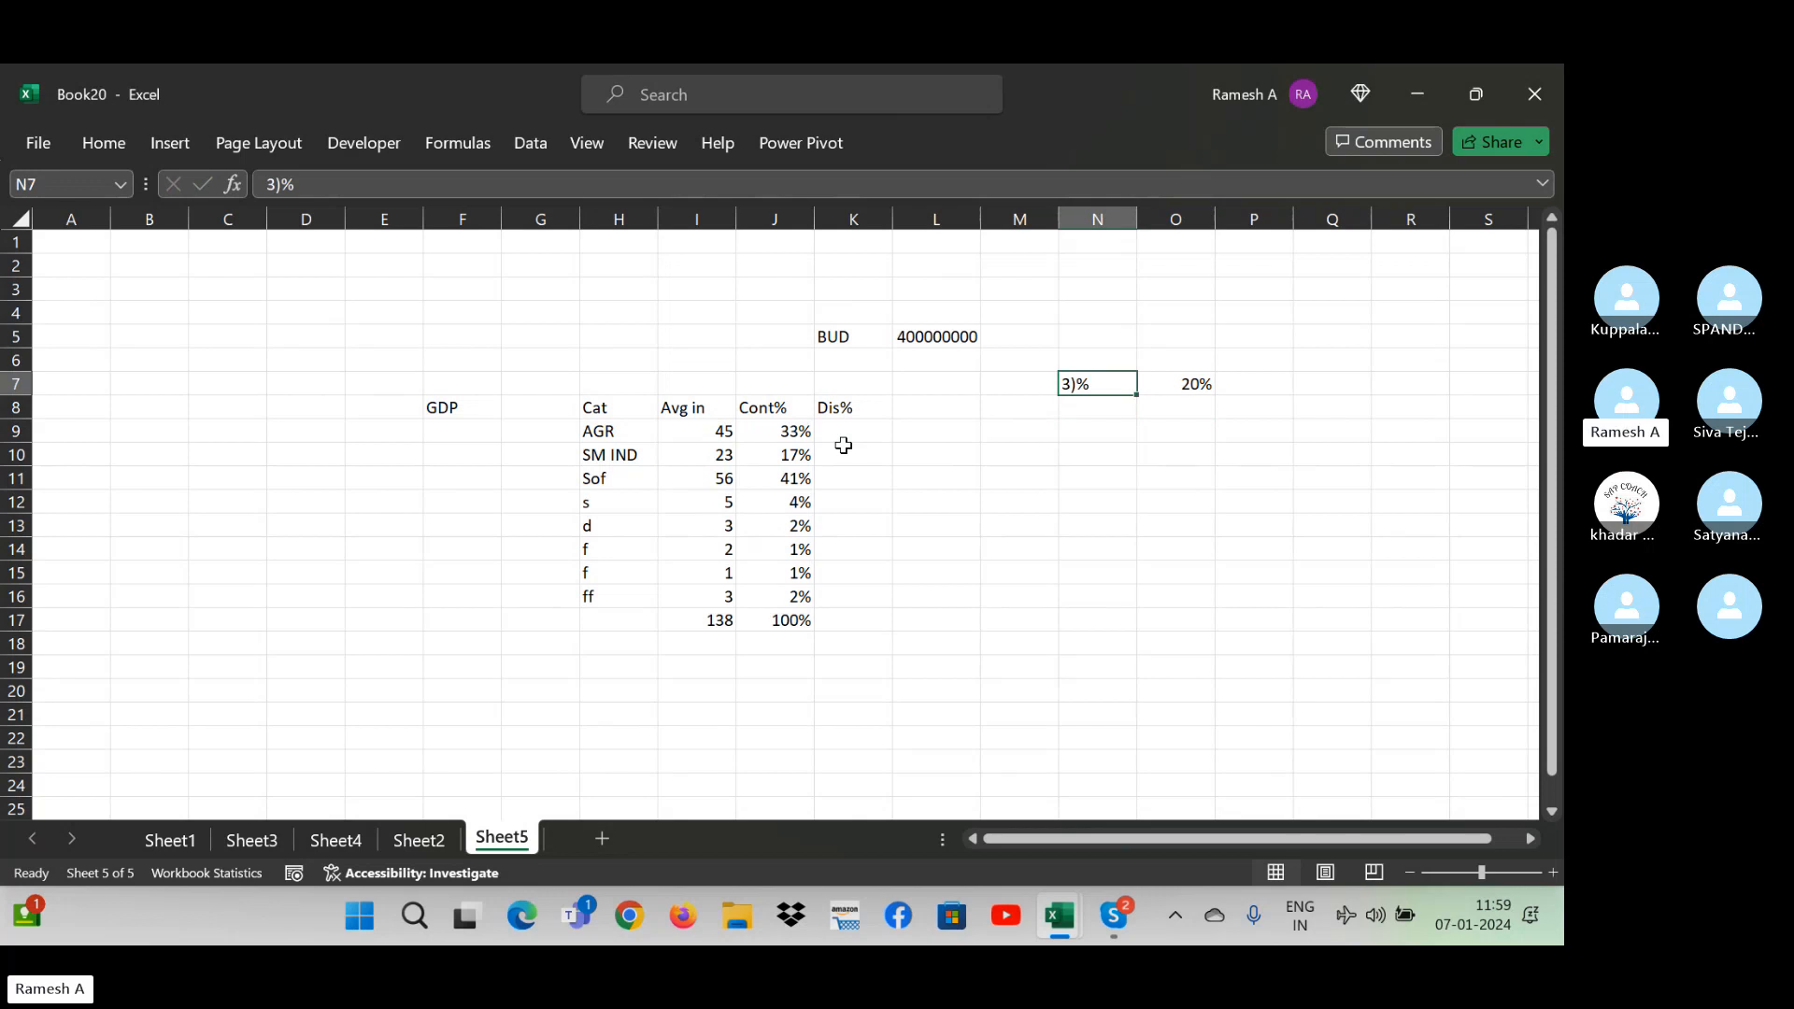
pyautogui.press('BackSpace')
pyautogui.write('30%')
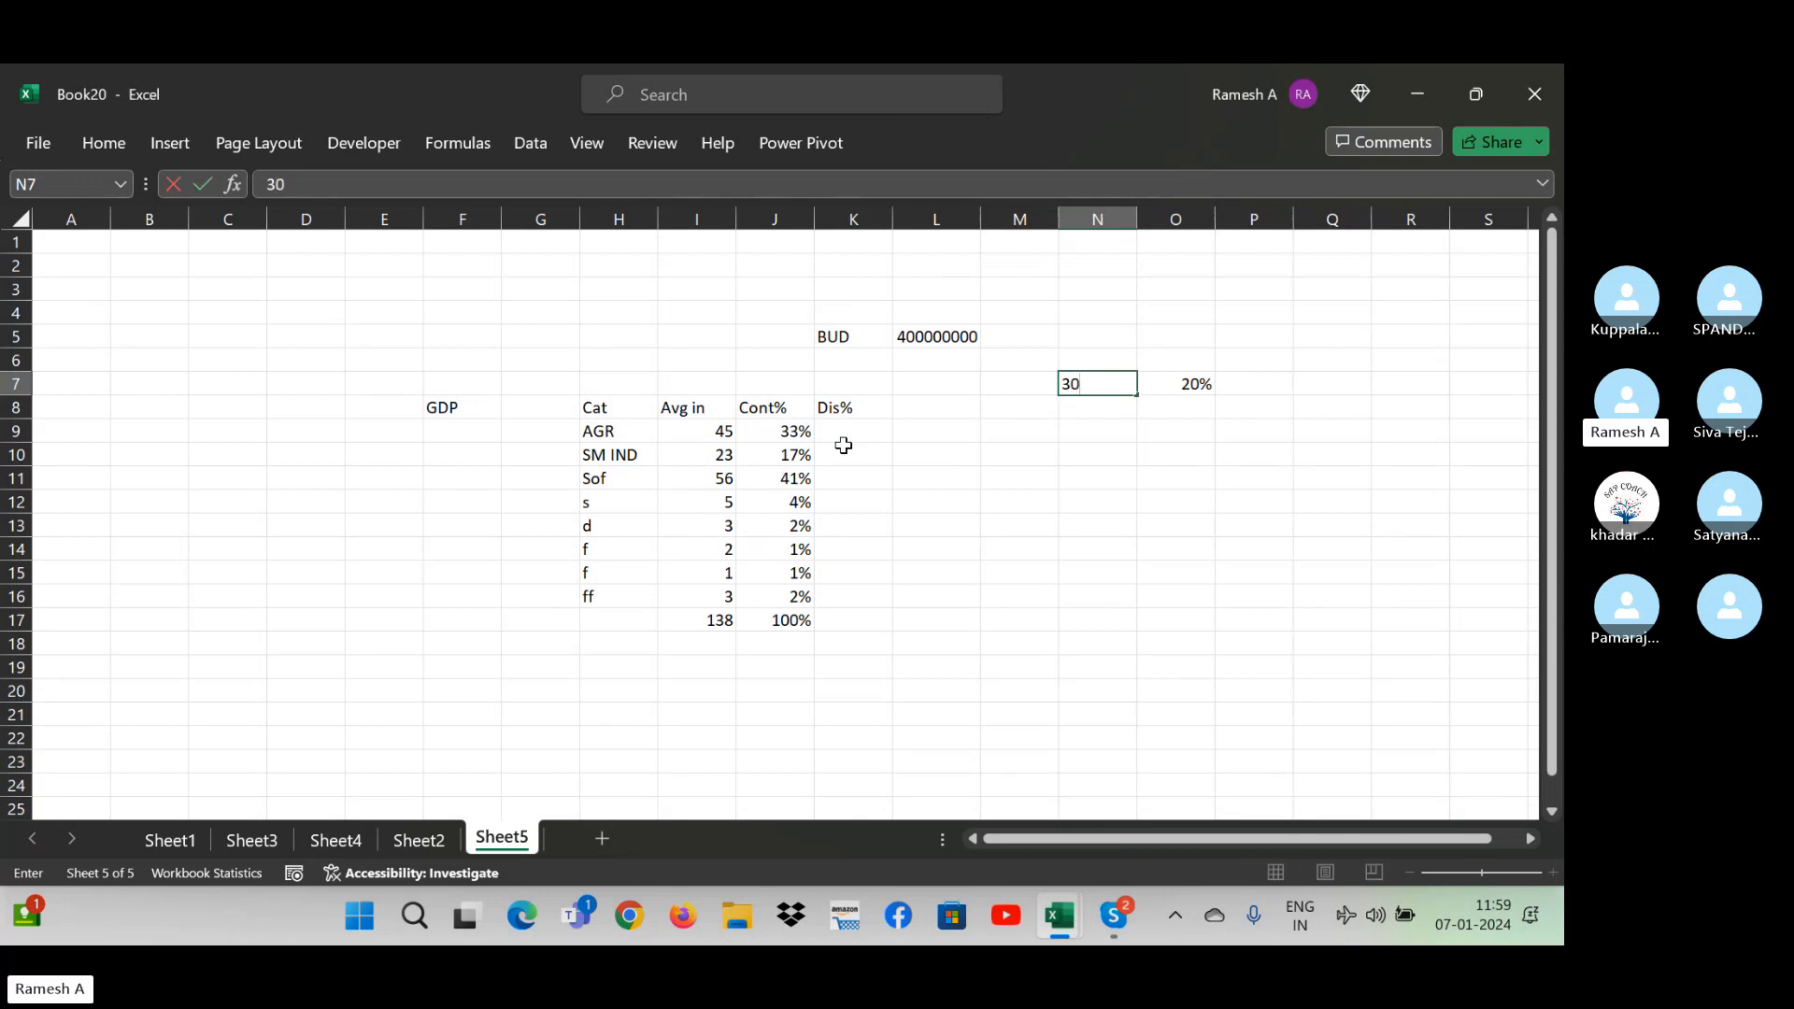
pyautogui.press('Return')
# - Enter 20% in cell N9 and 10% in cell O9
pyautogui.press('Down')
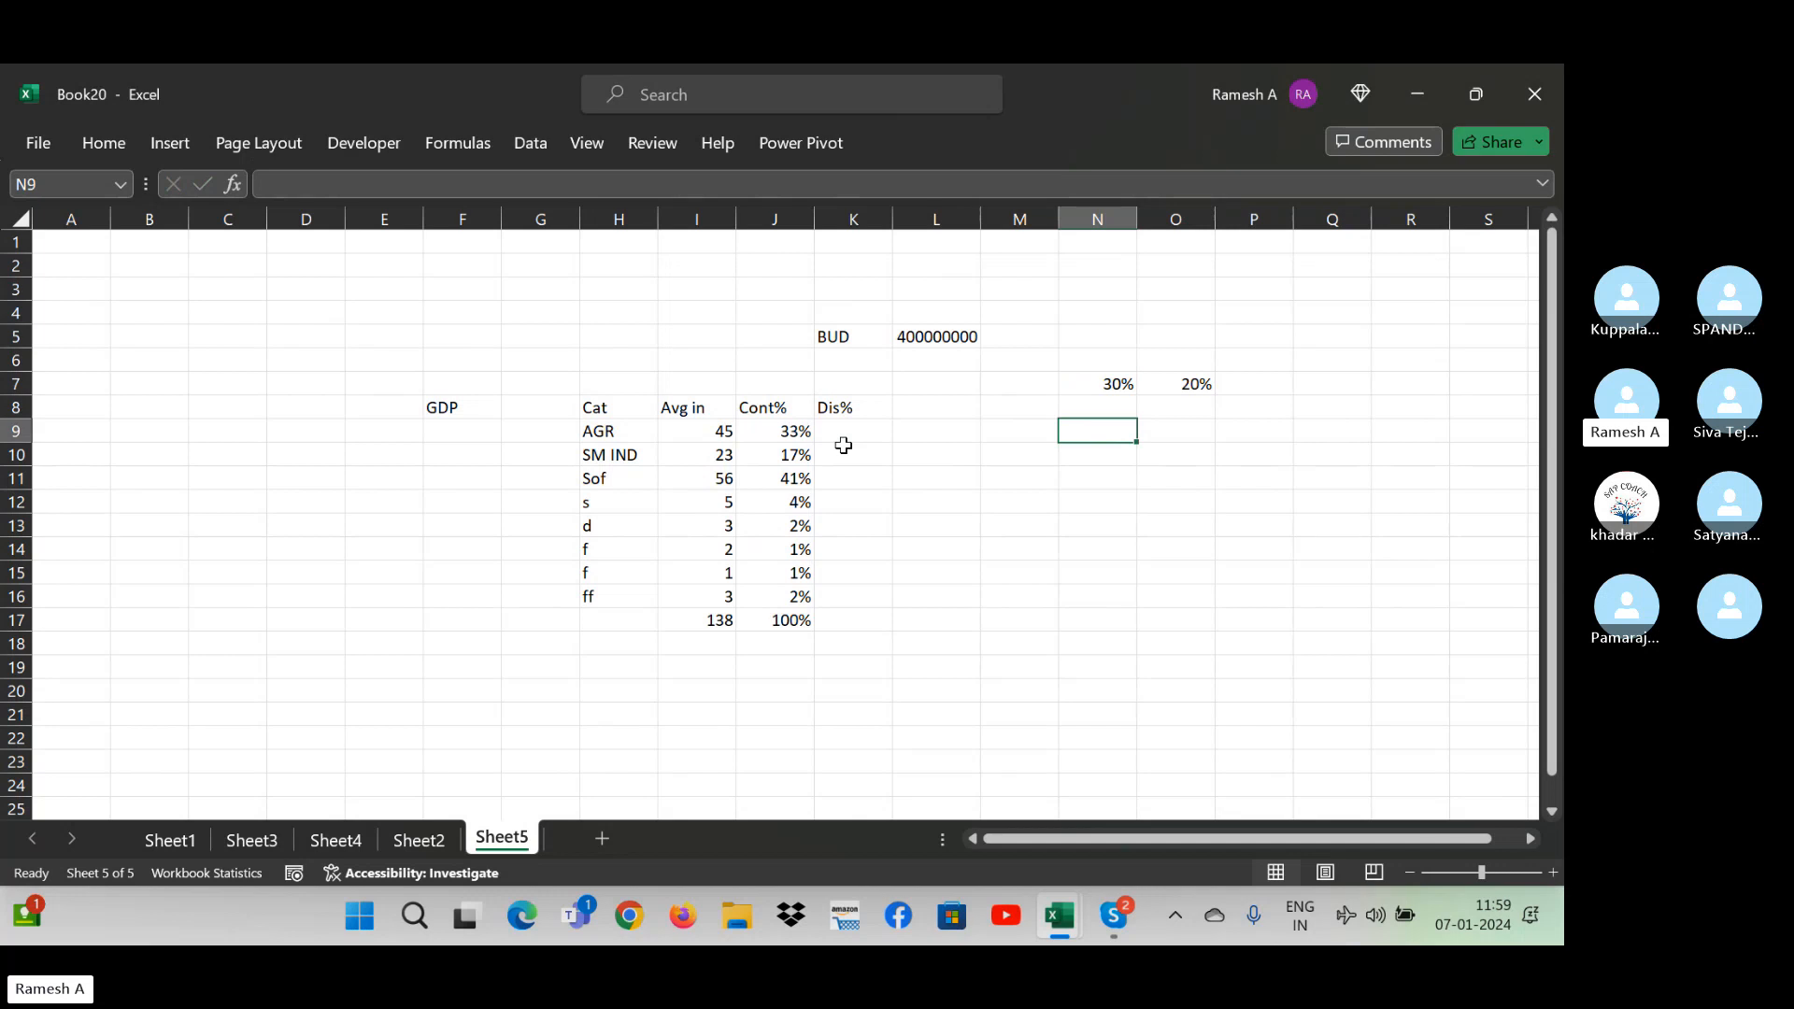
pyautogui.write('20%')
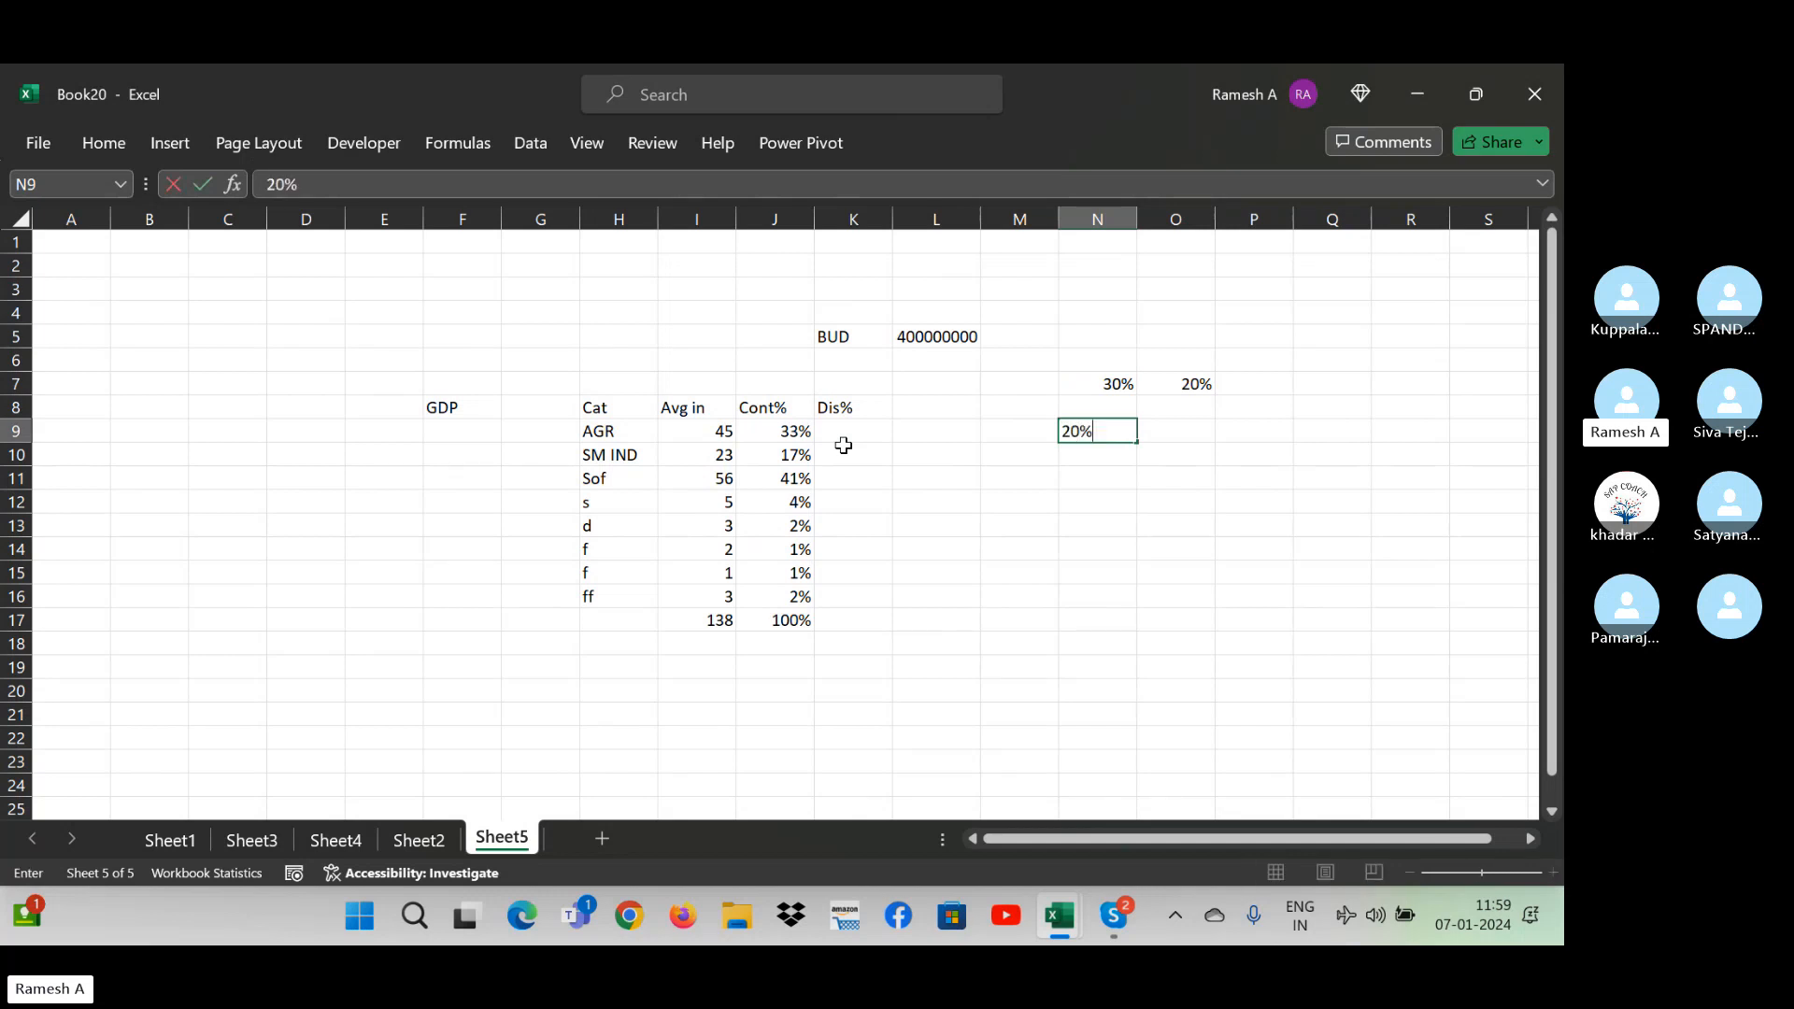
pyautogui.press('Tab')
pyautogui.write('10')
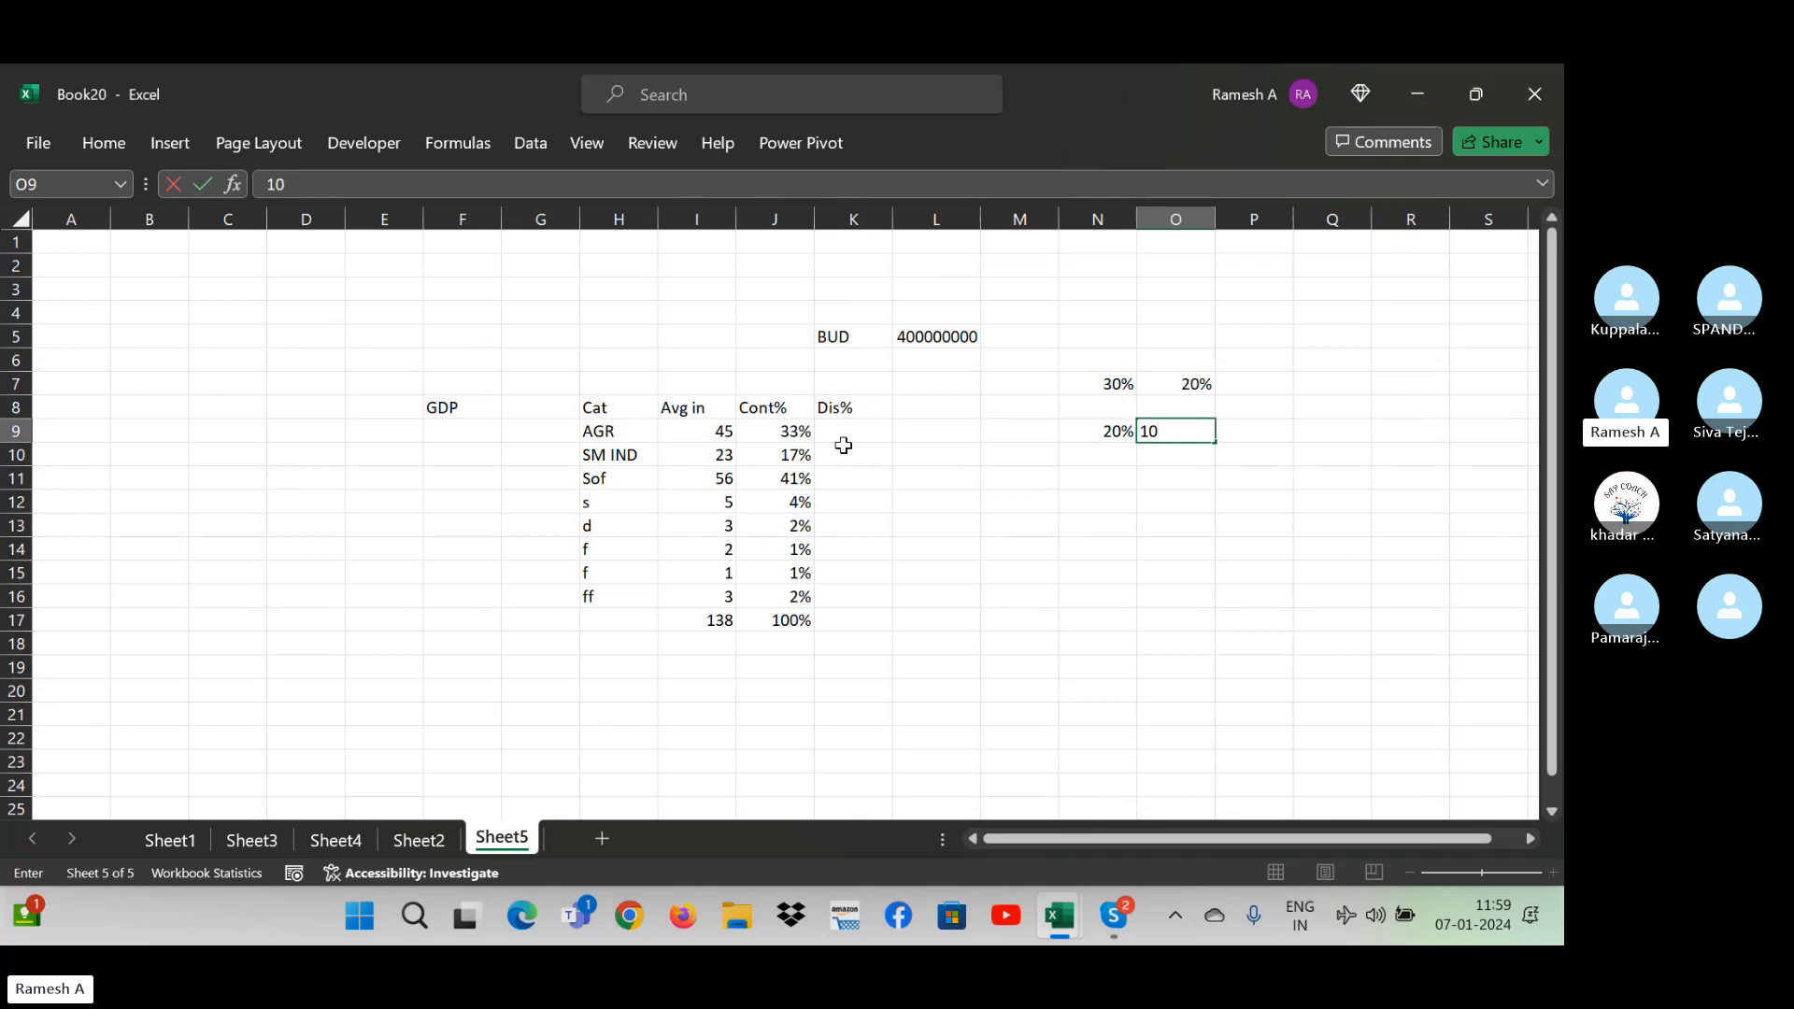
pyautogui.write('%')
pyautogui.press('Return')
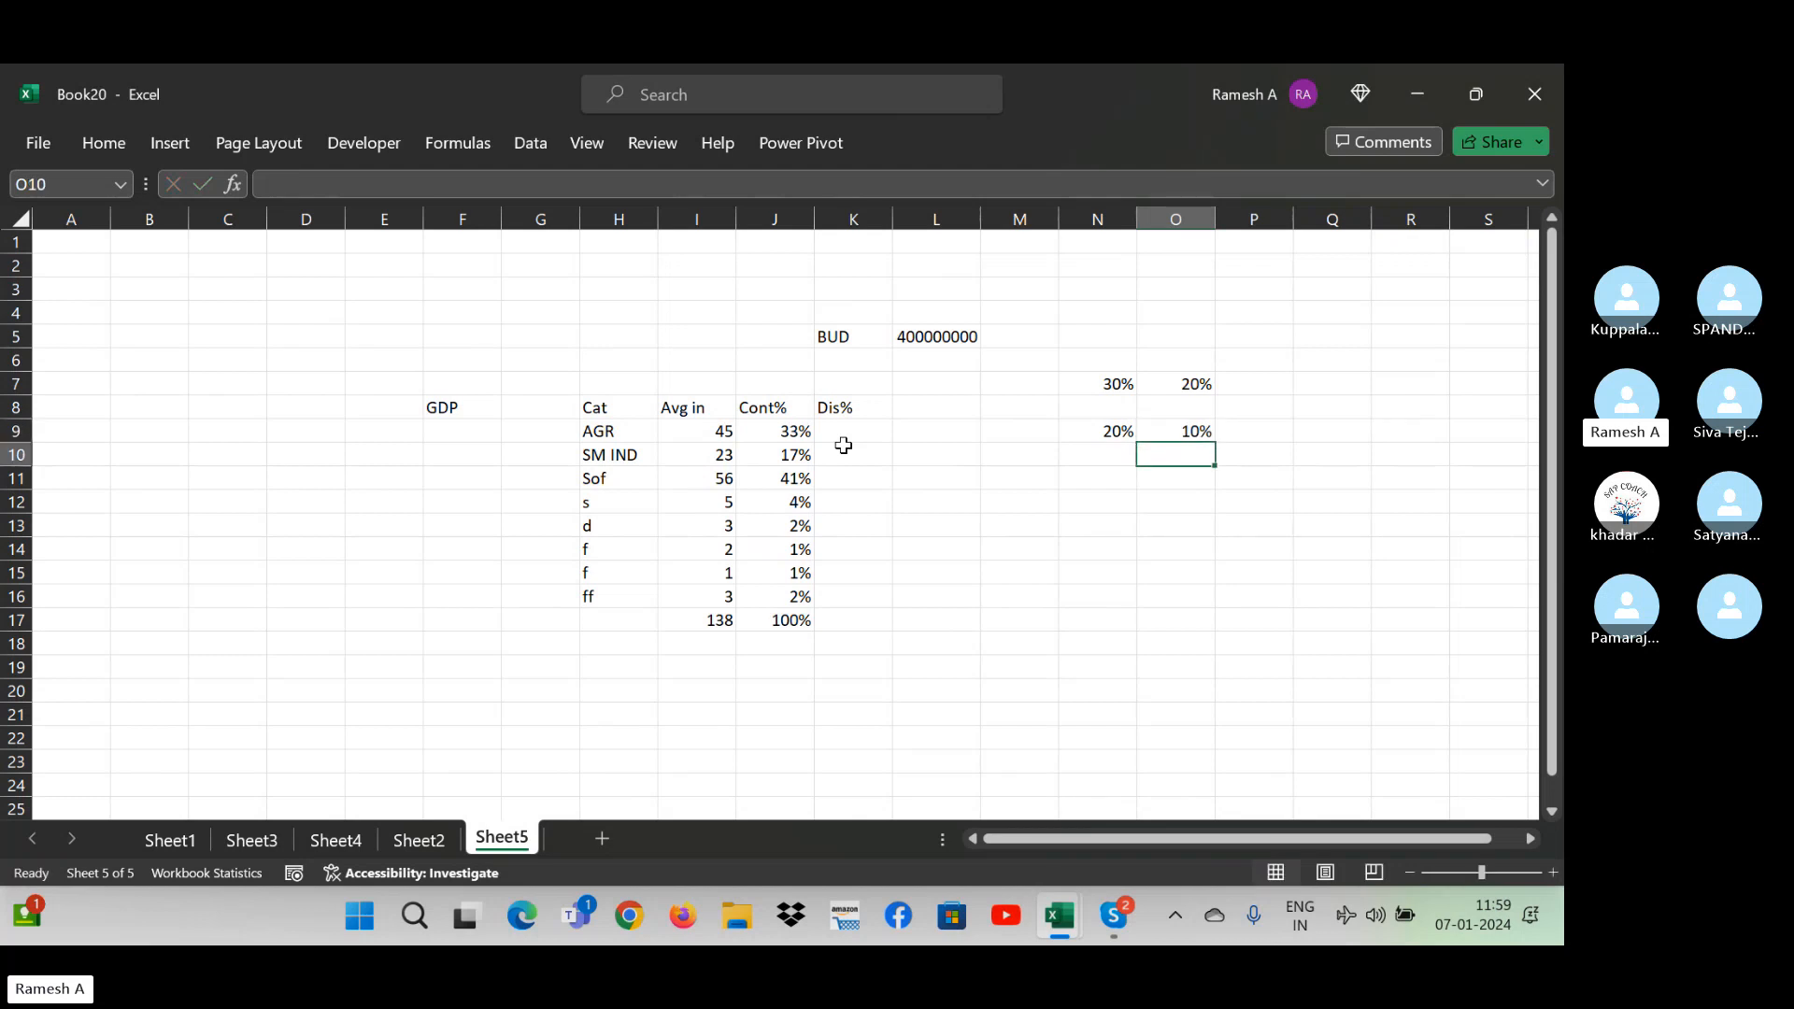
# - Enter the nested formula =IF(J9>=3%,20%,IF(J9>15%,15%,10%)) in K9 to derive AGR's distribution percentage
pyautogui.press('Left')
pyautogui.press('Left')
pyautogui.press('Left')
pyautogui.press('Left')
pyautogui.press('Up')
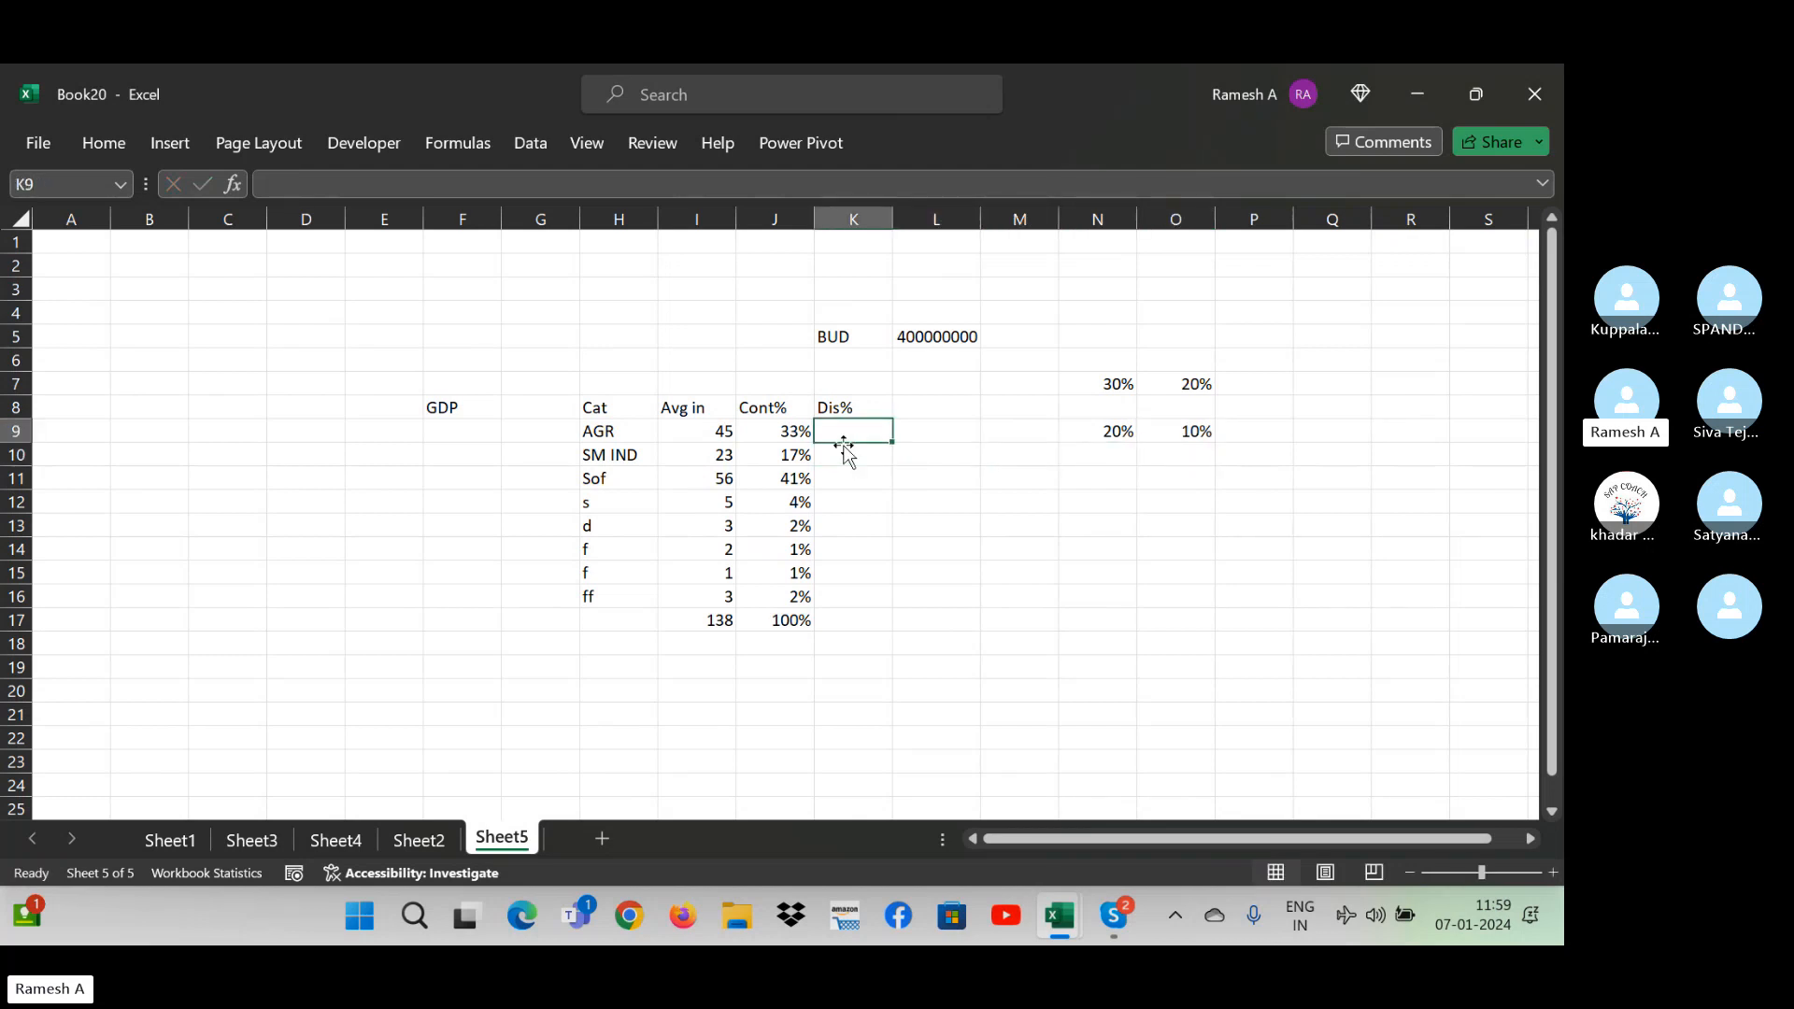
pyautogui.write('=if(')
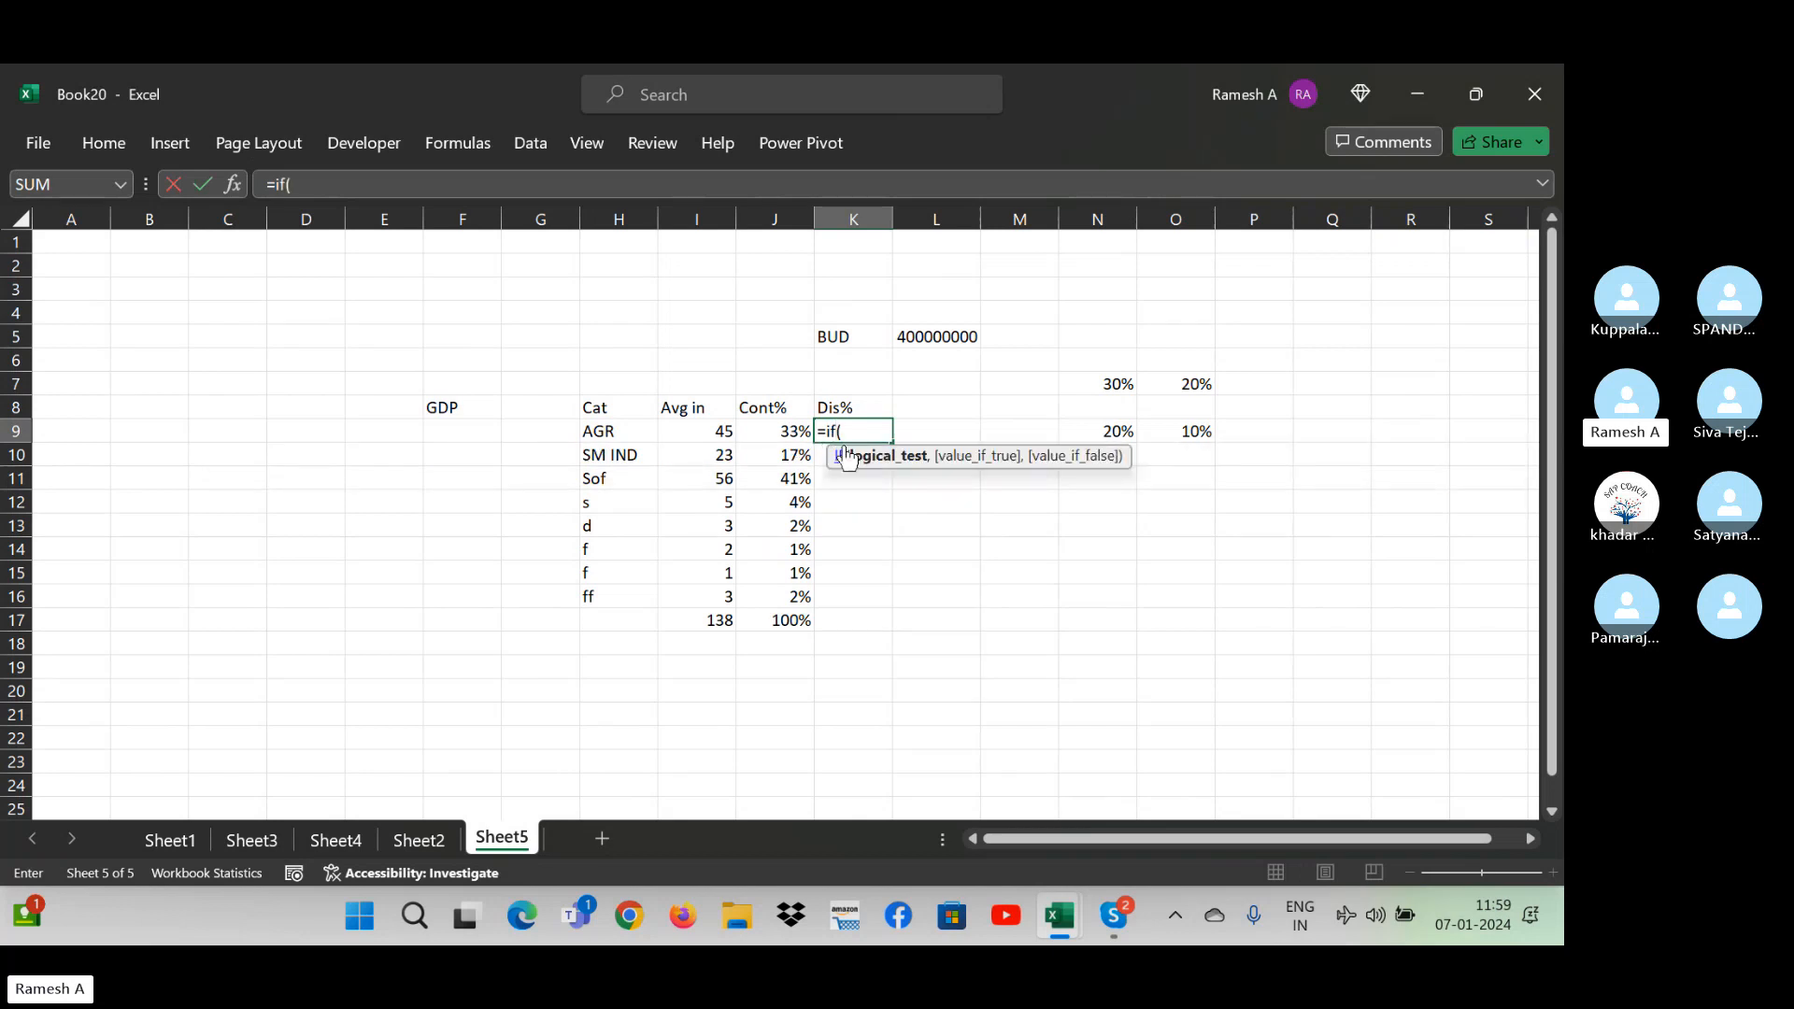
pyautogui.press('Left')
pyautogui.write('>')
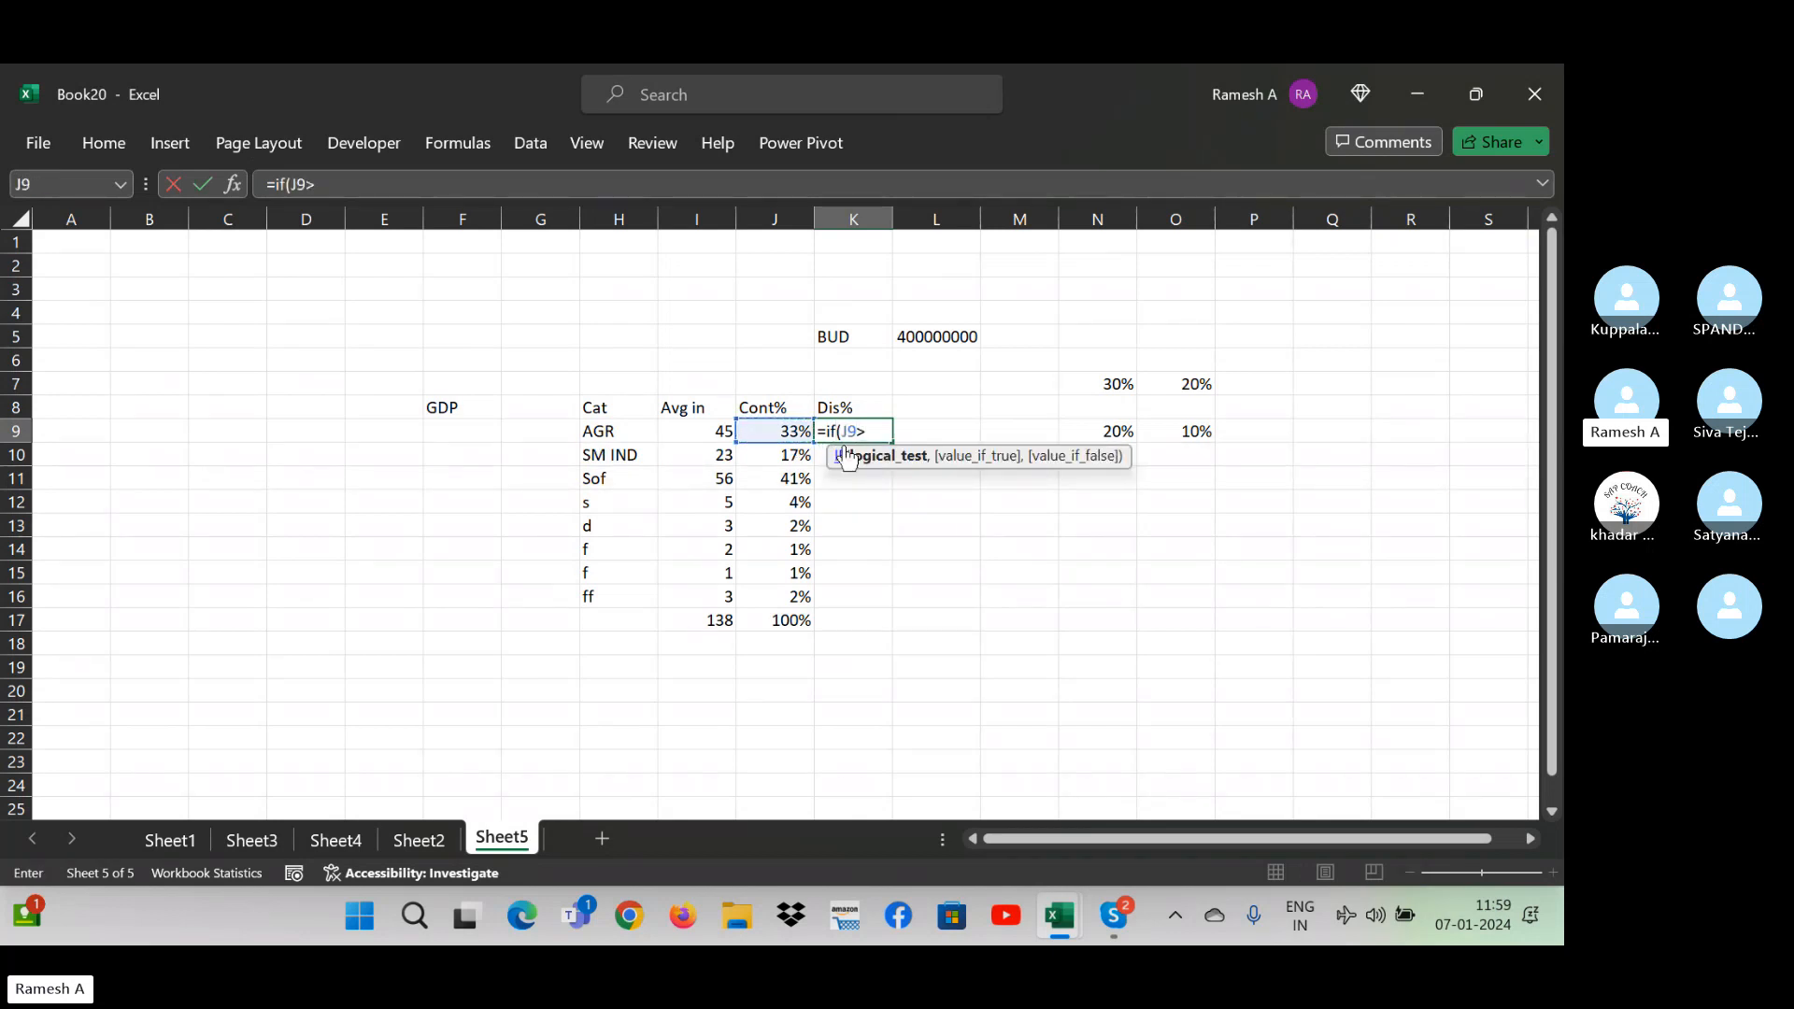
pyautogui.write('=3%,')
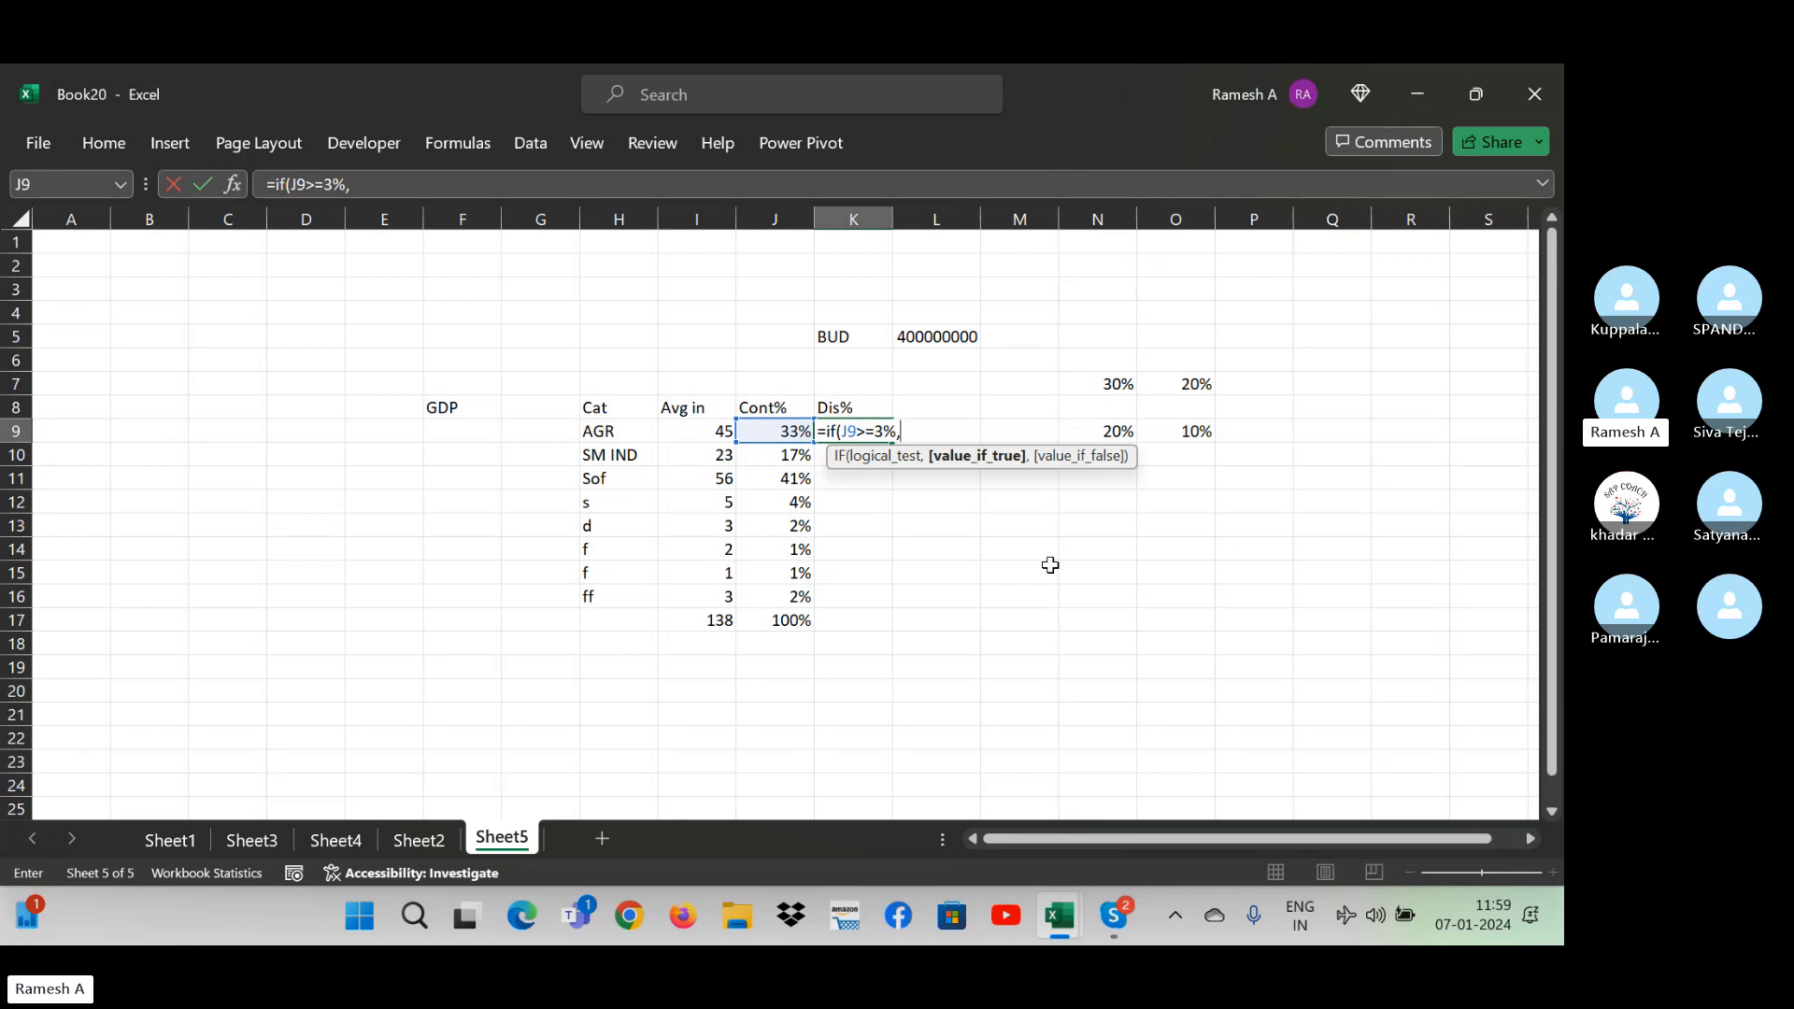
pyautogui.write('20%,')
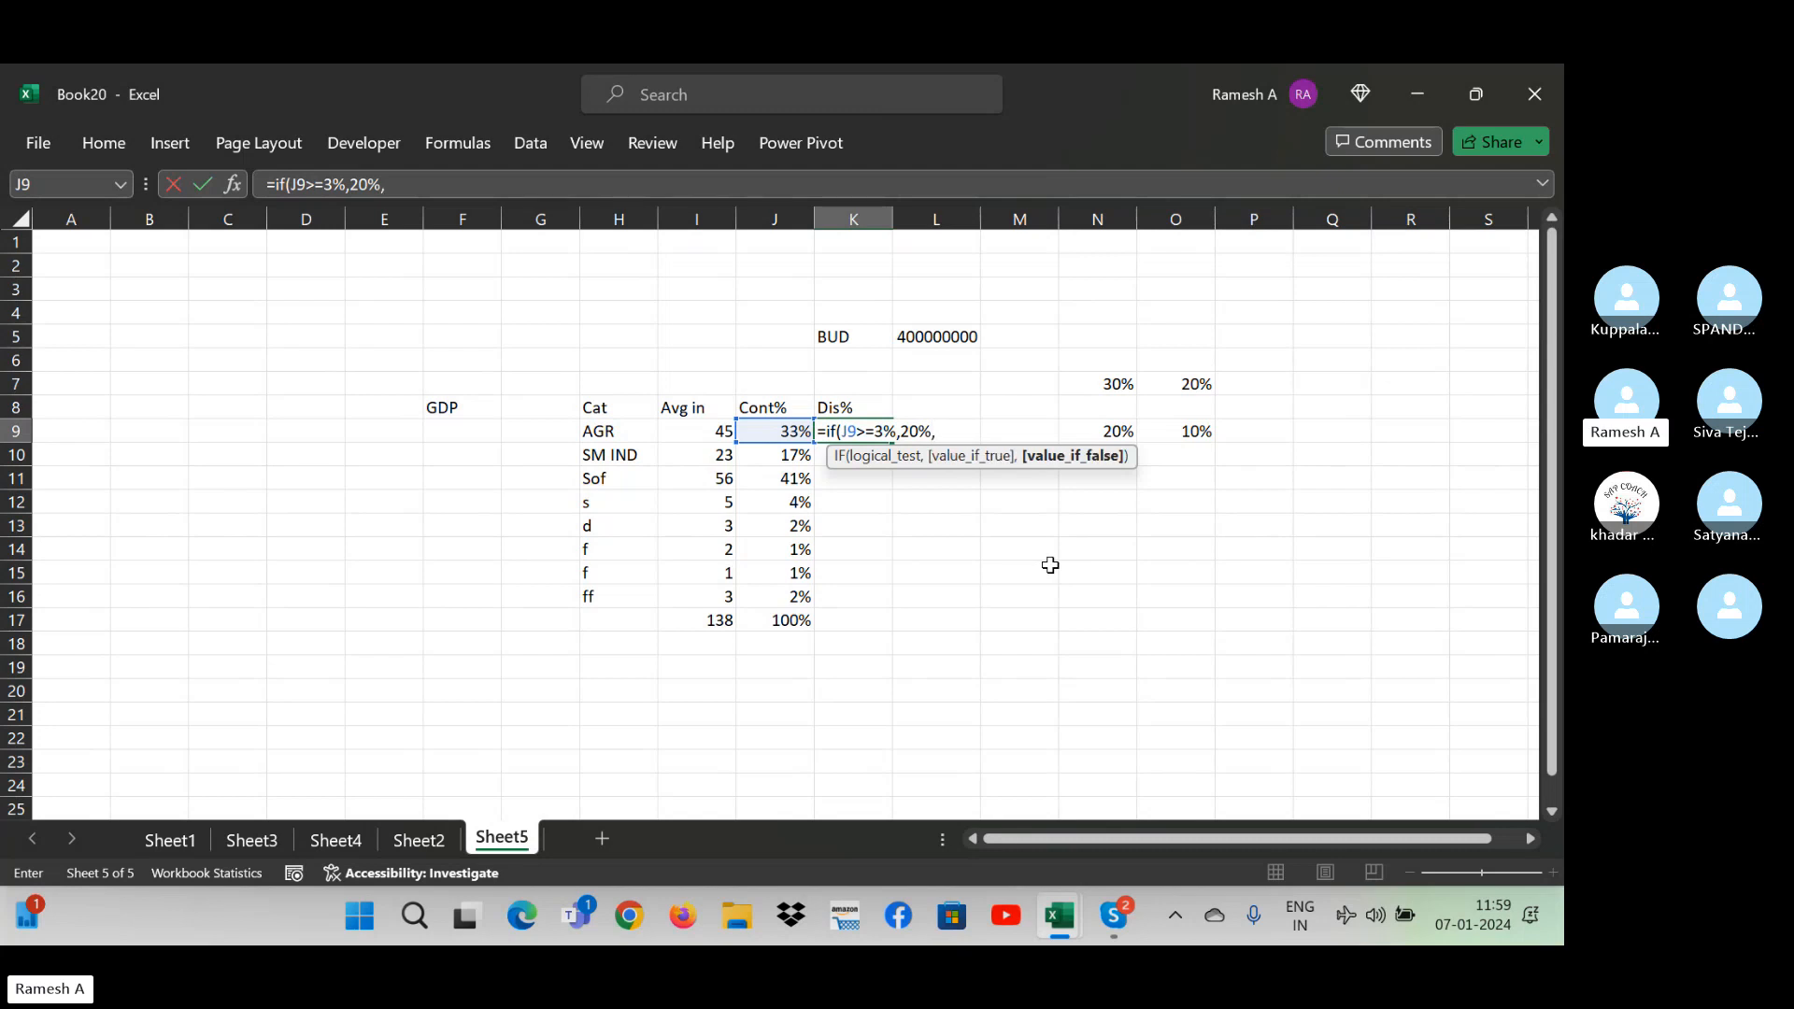
pyautogui.write('if(')
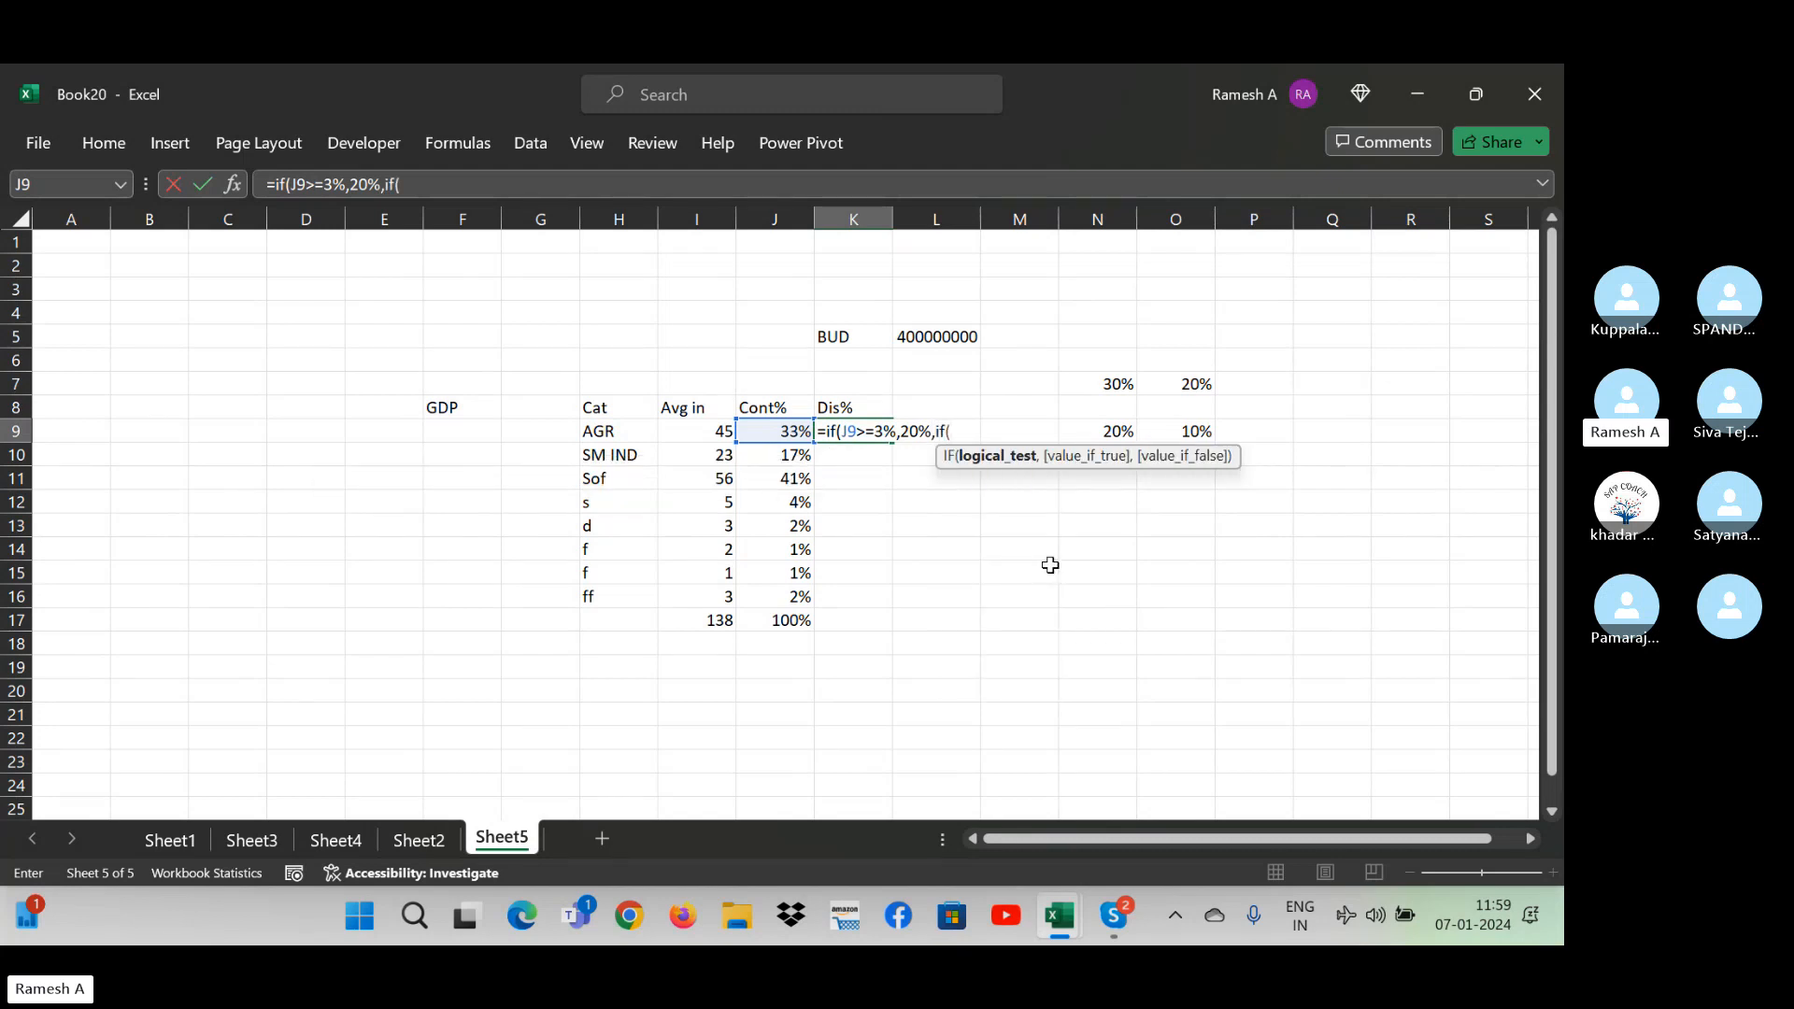
pyautogui.click(794, 436)
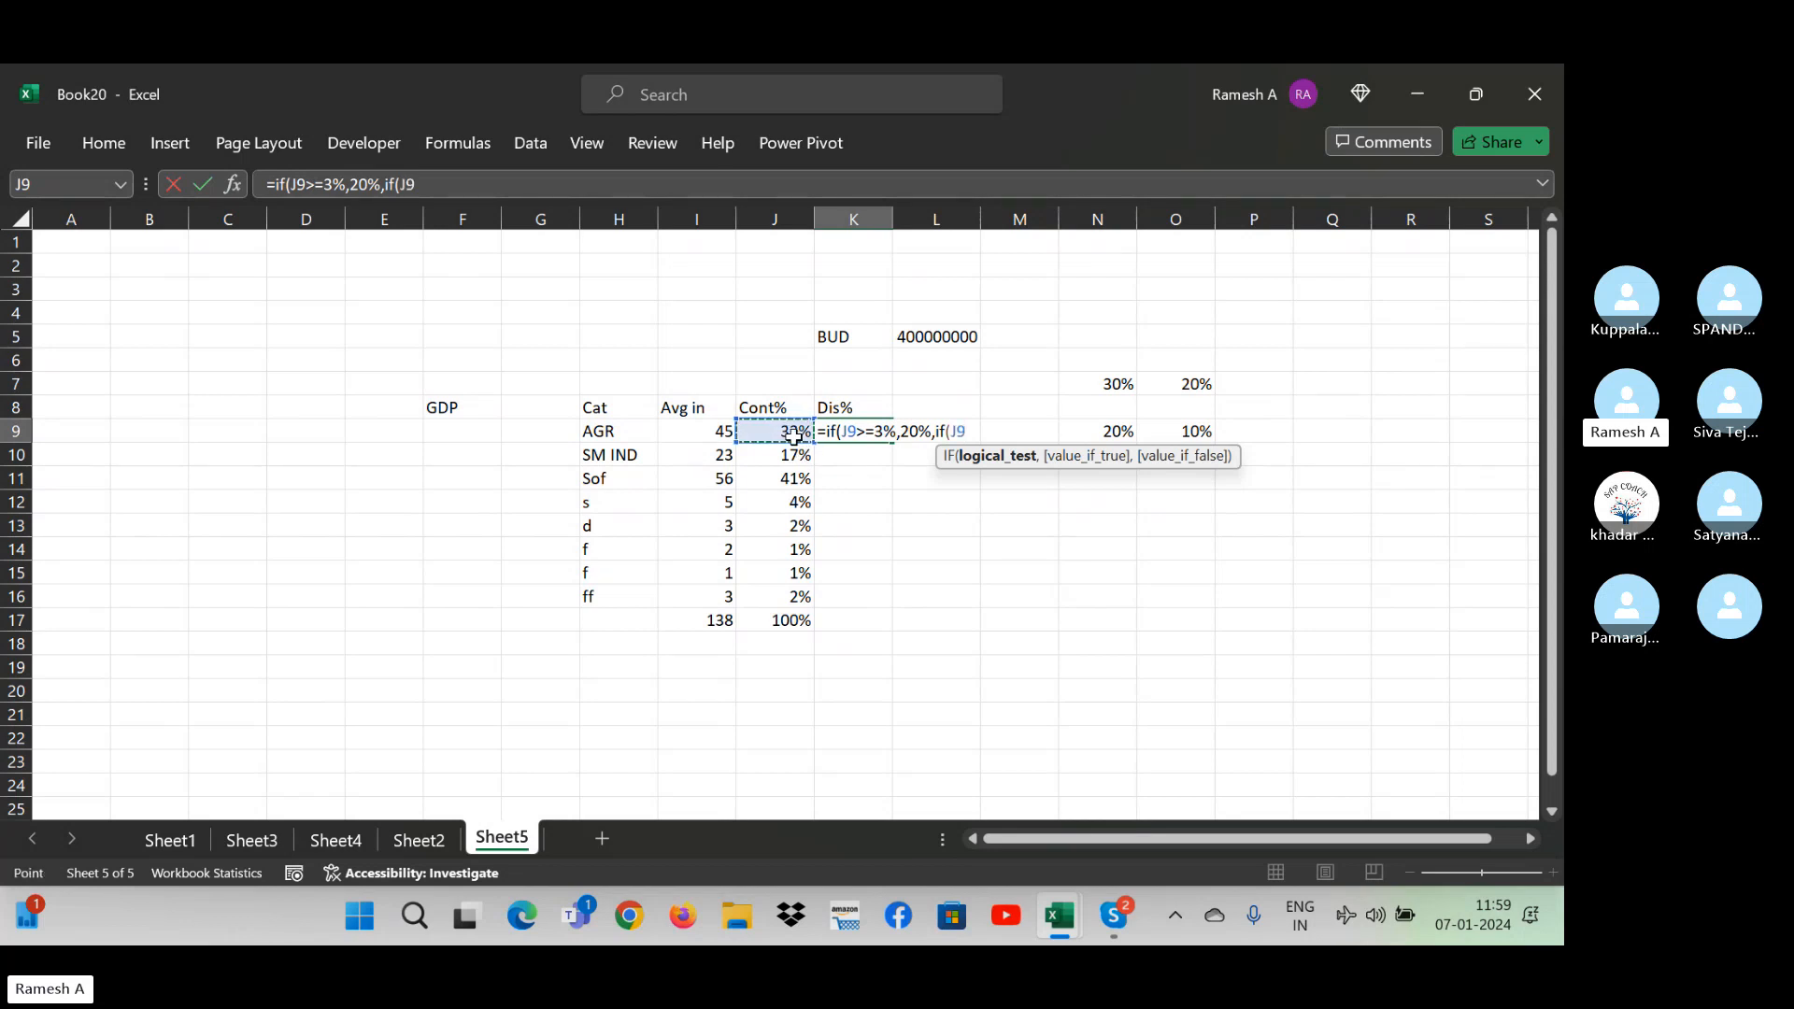
pyautogui.write('>15%,')
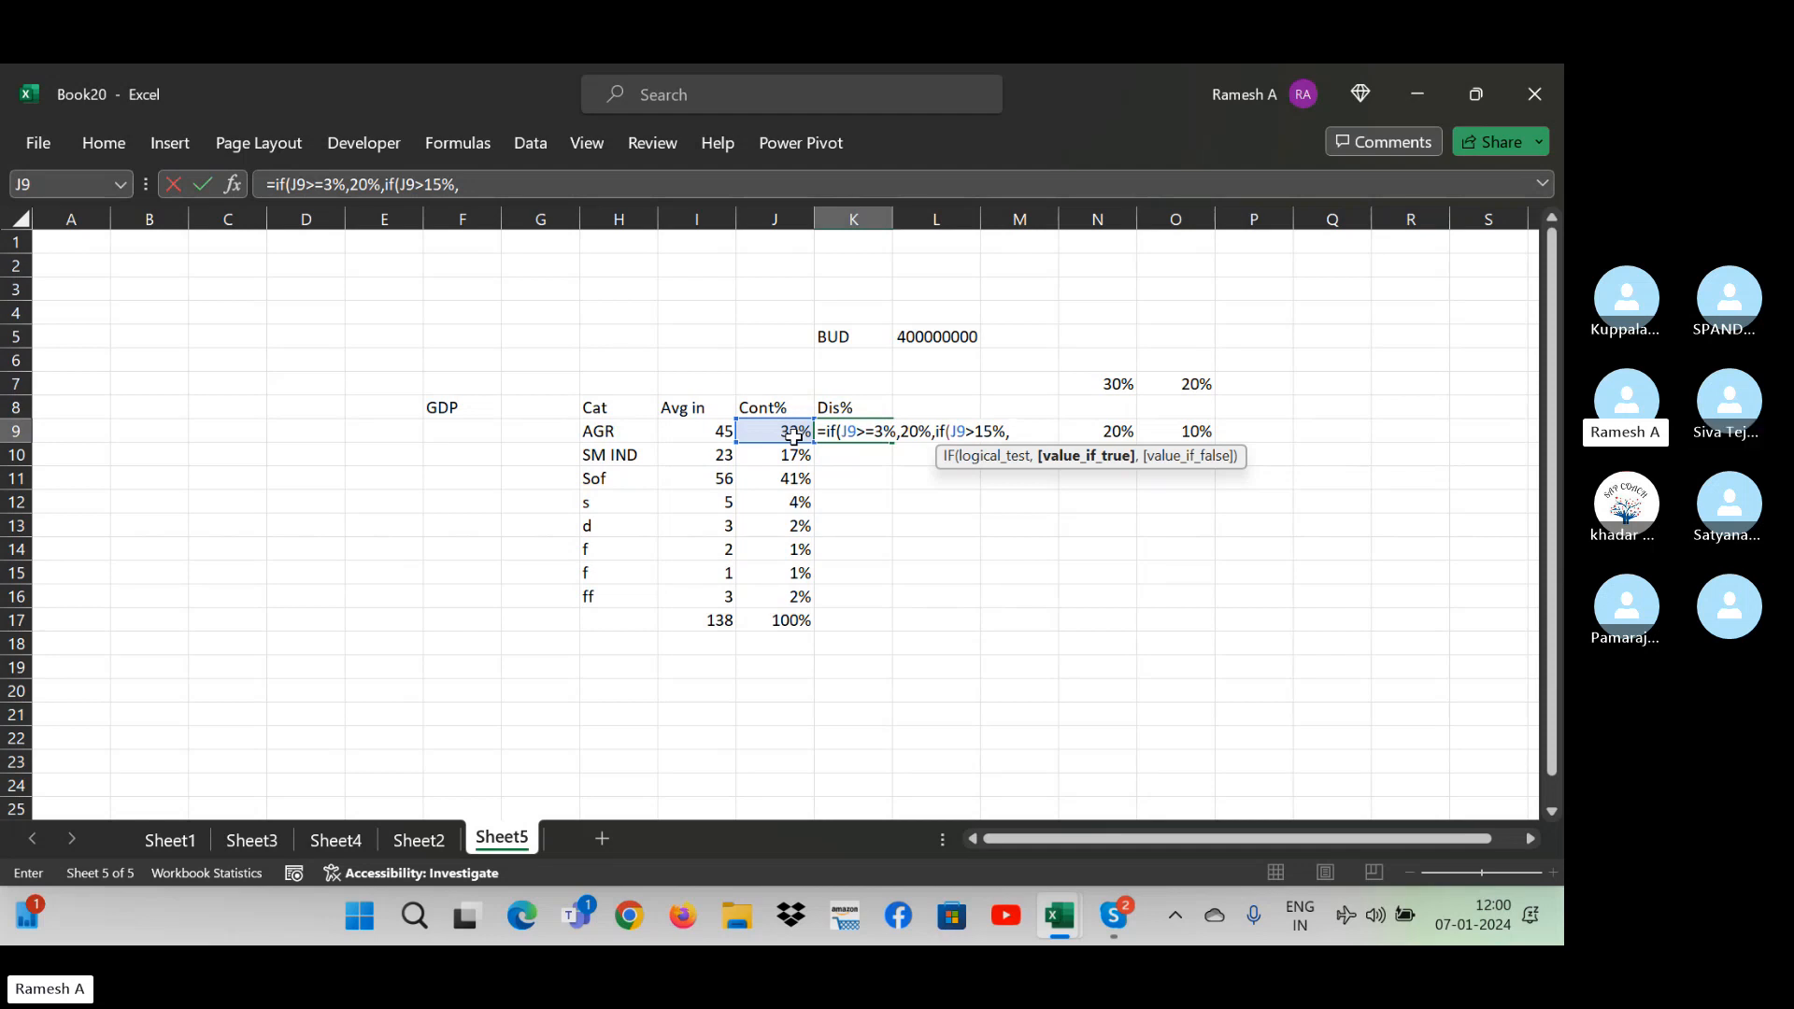
pyautogui.write('5')
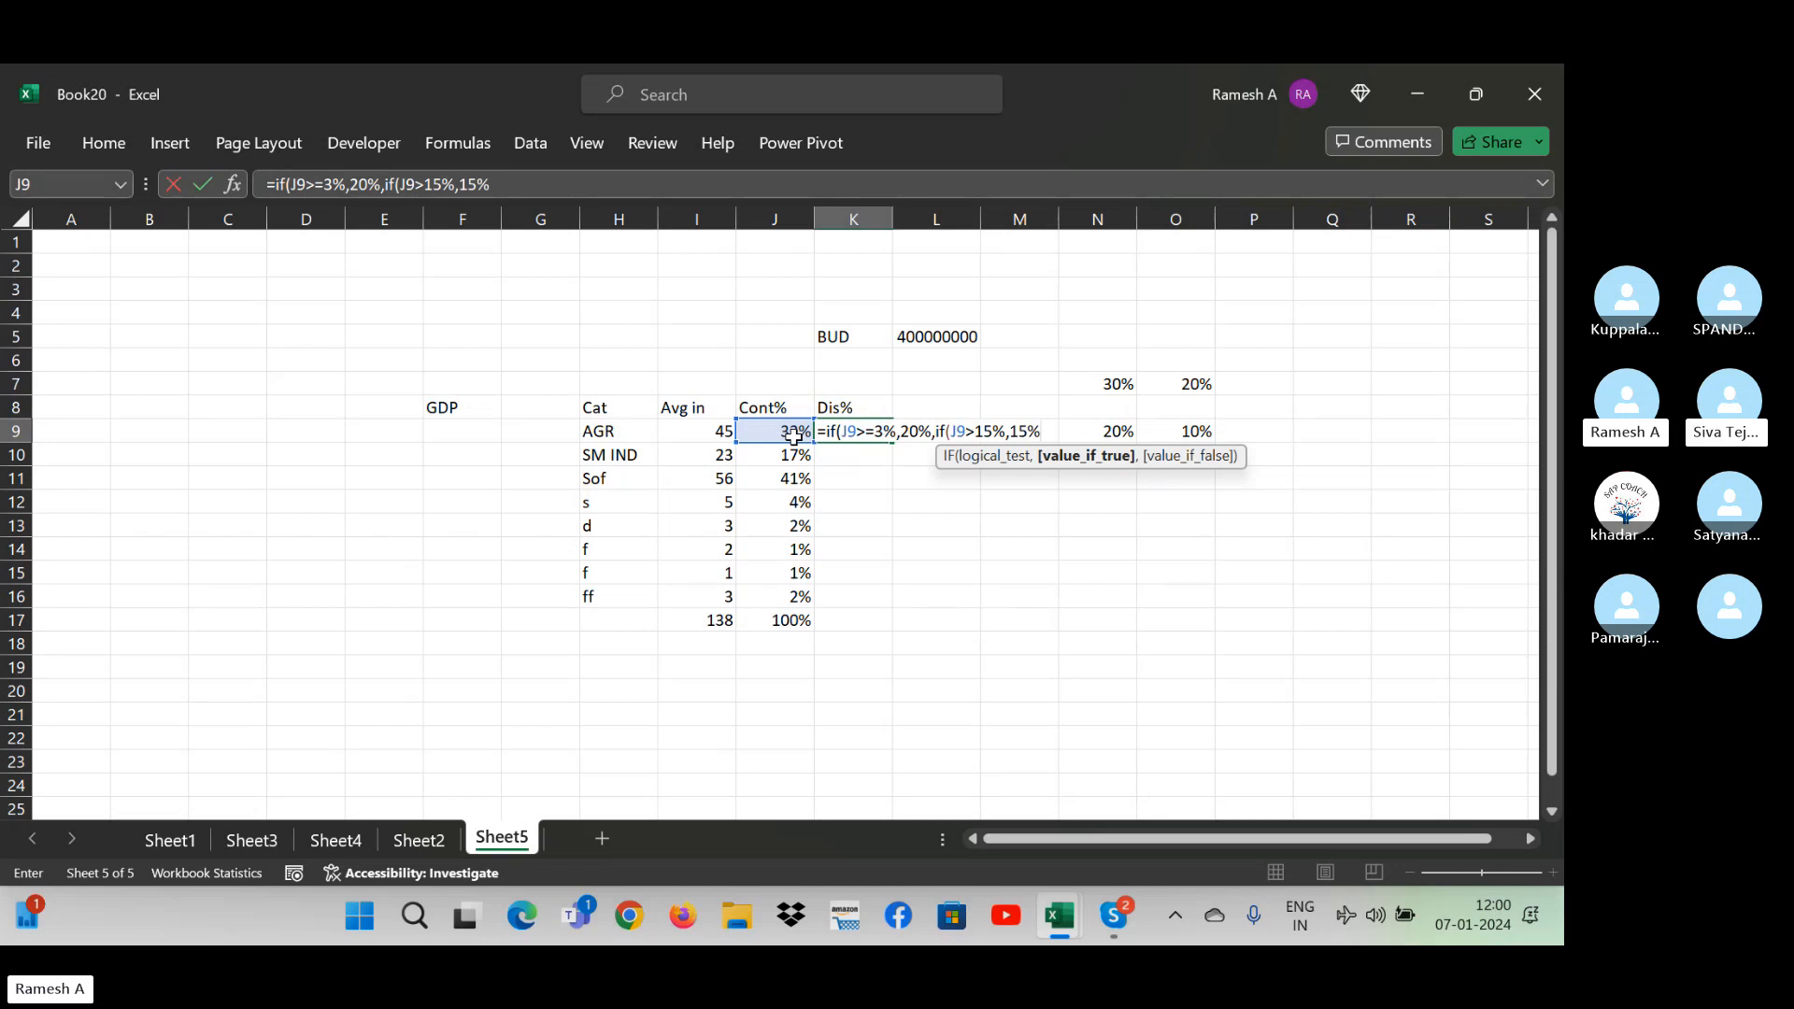
pyautogui.write(',')
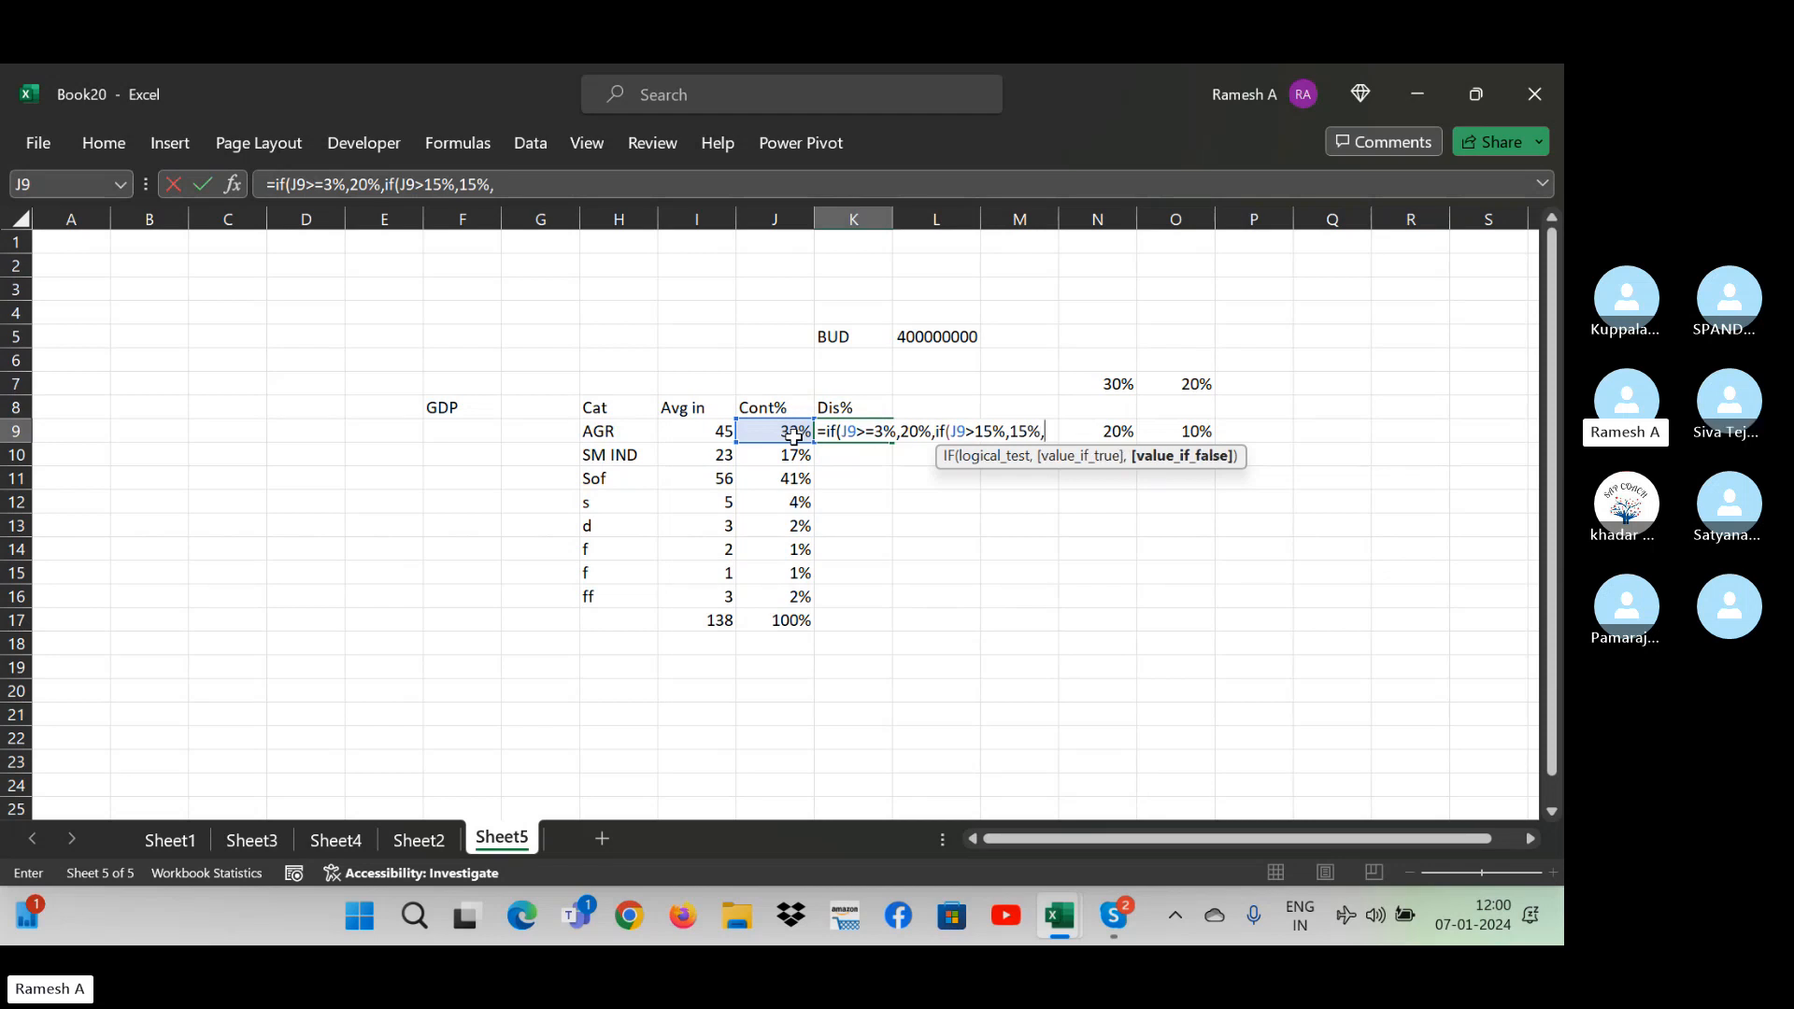
pyautogui.write('10%')
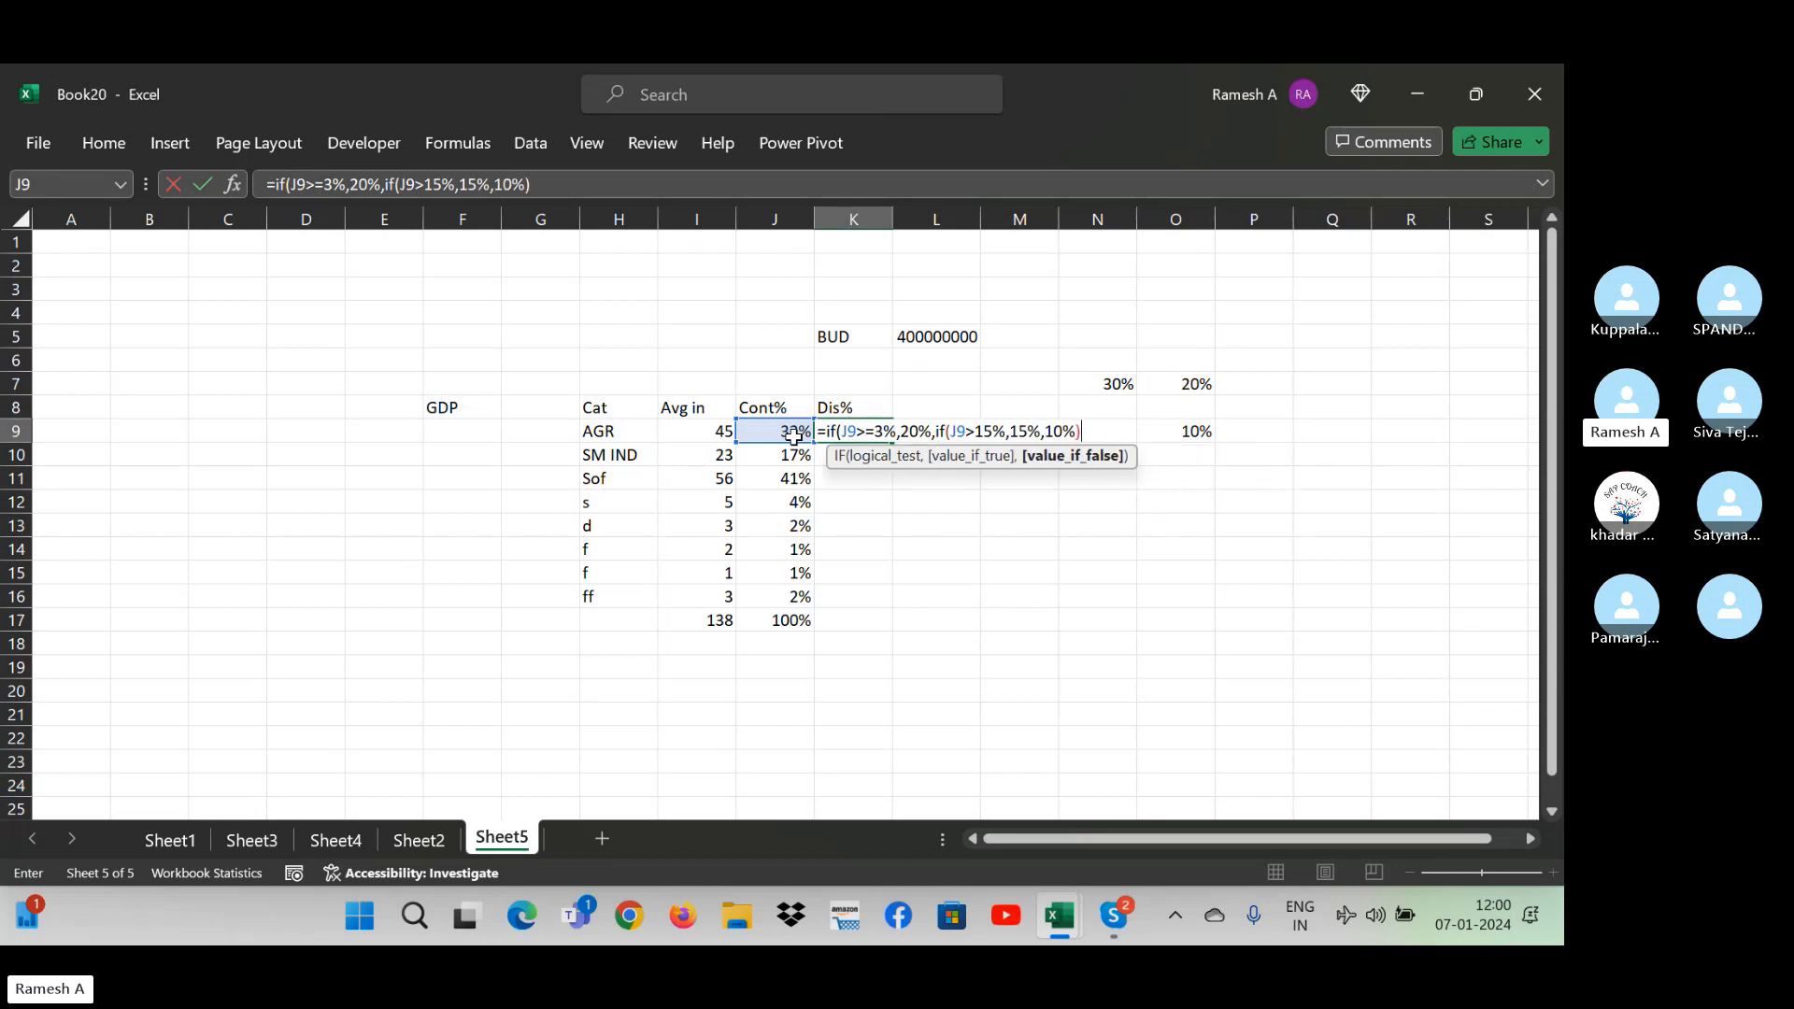
pyautogui.press('Return')
pyautogui.press('Return')
# - Fill the Dis% formula down from K9 to K16 and format those cells as percentages
pyautogui.press('Up')
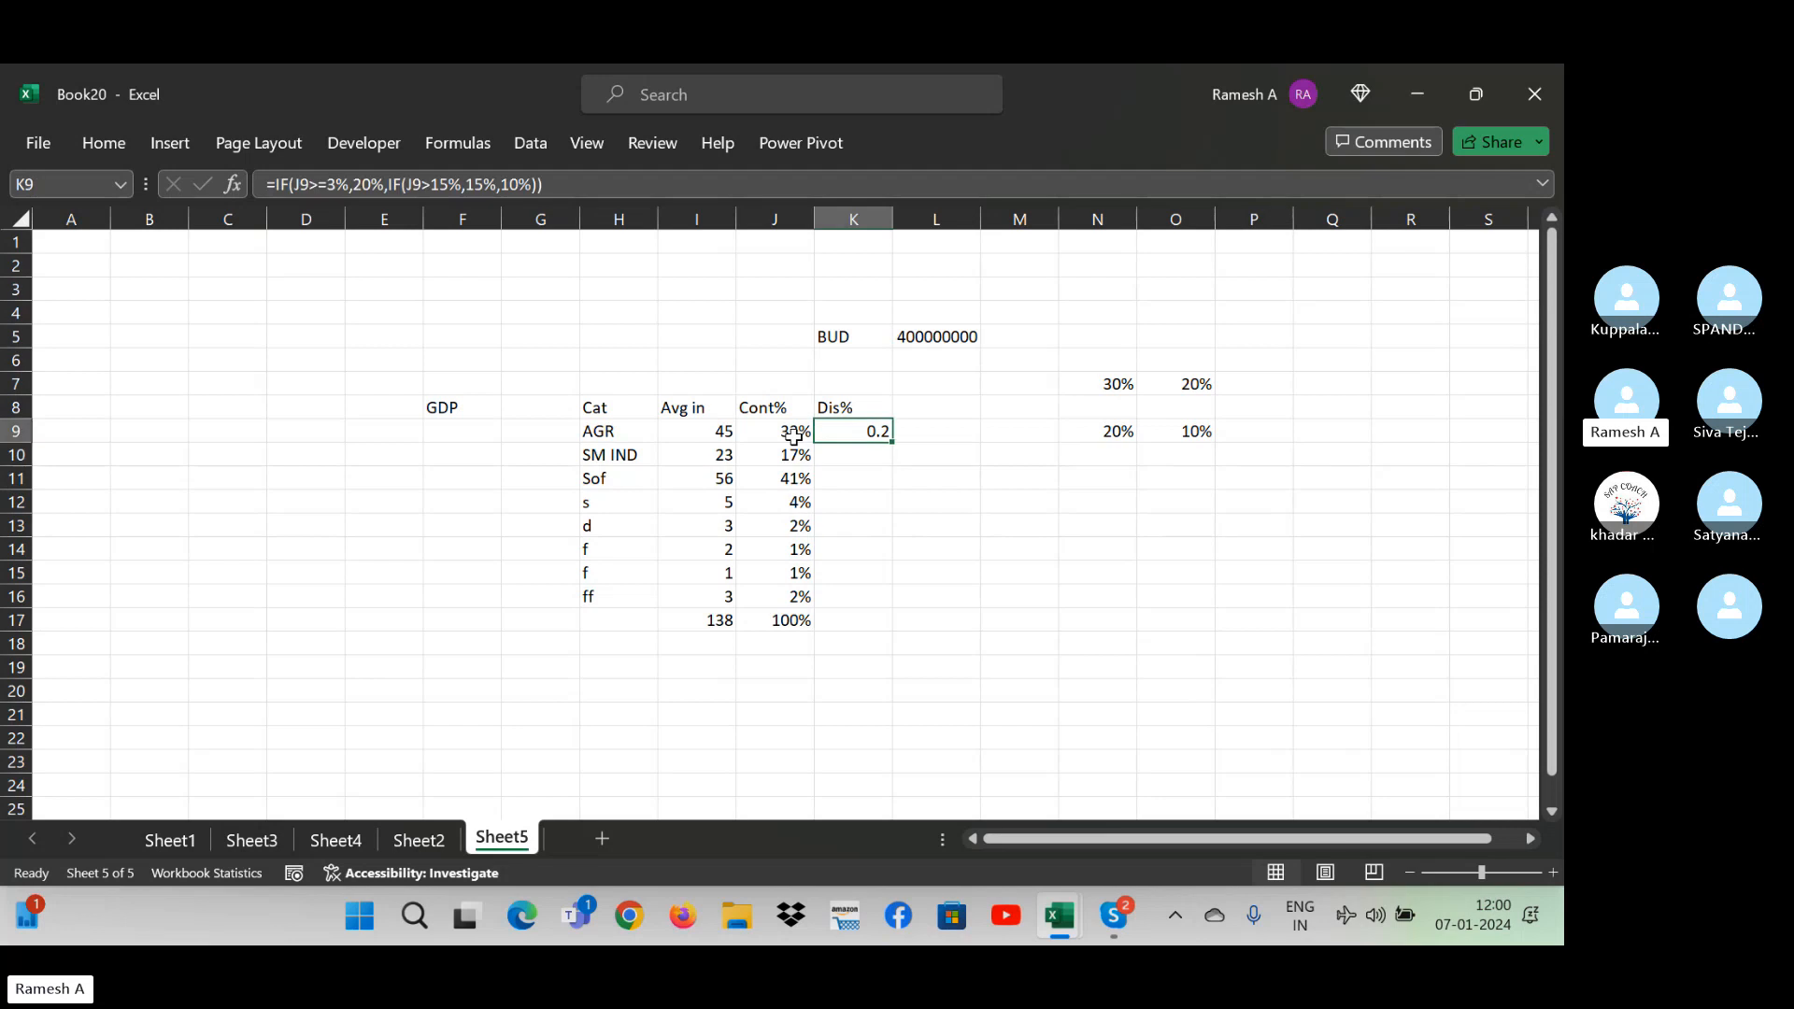
pyautogui.hotkey('shift', 'Down')
pyautogui.hotkey('shift', 'Down')
pyautogui.hotkey('shift', 'Down')
pyautogui.hotkey('shift', 'Down')
pyautogui.hotkey('shift', 'Down')
pyautogui.hotkey('shift', 'Down')
pyautogui.hotkey('shift', 'Down')
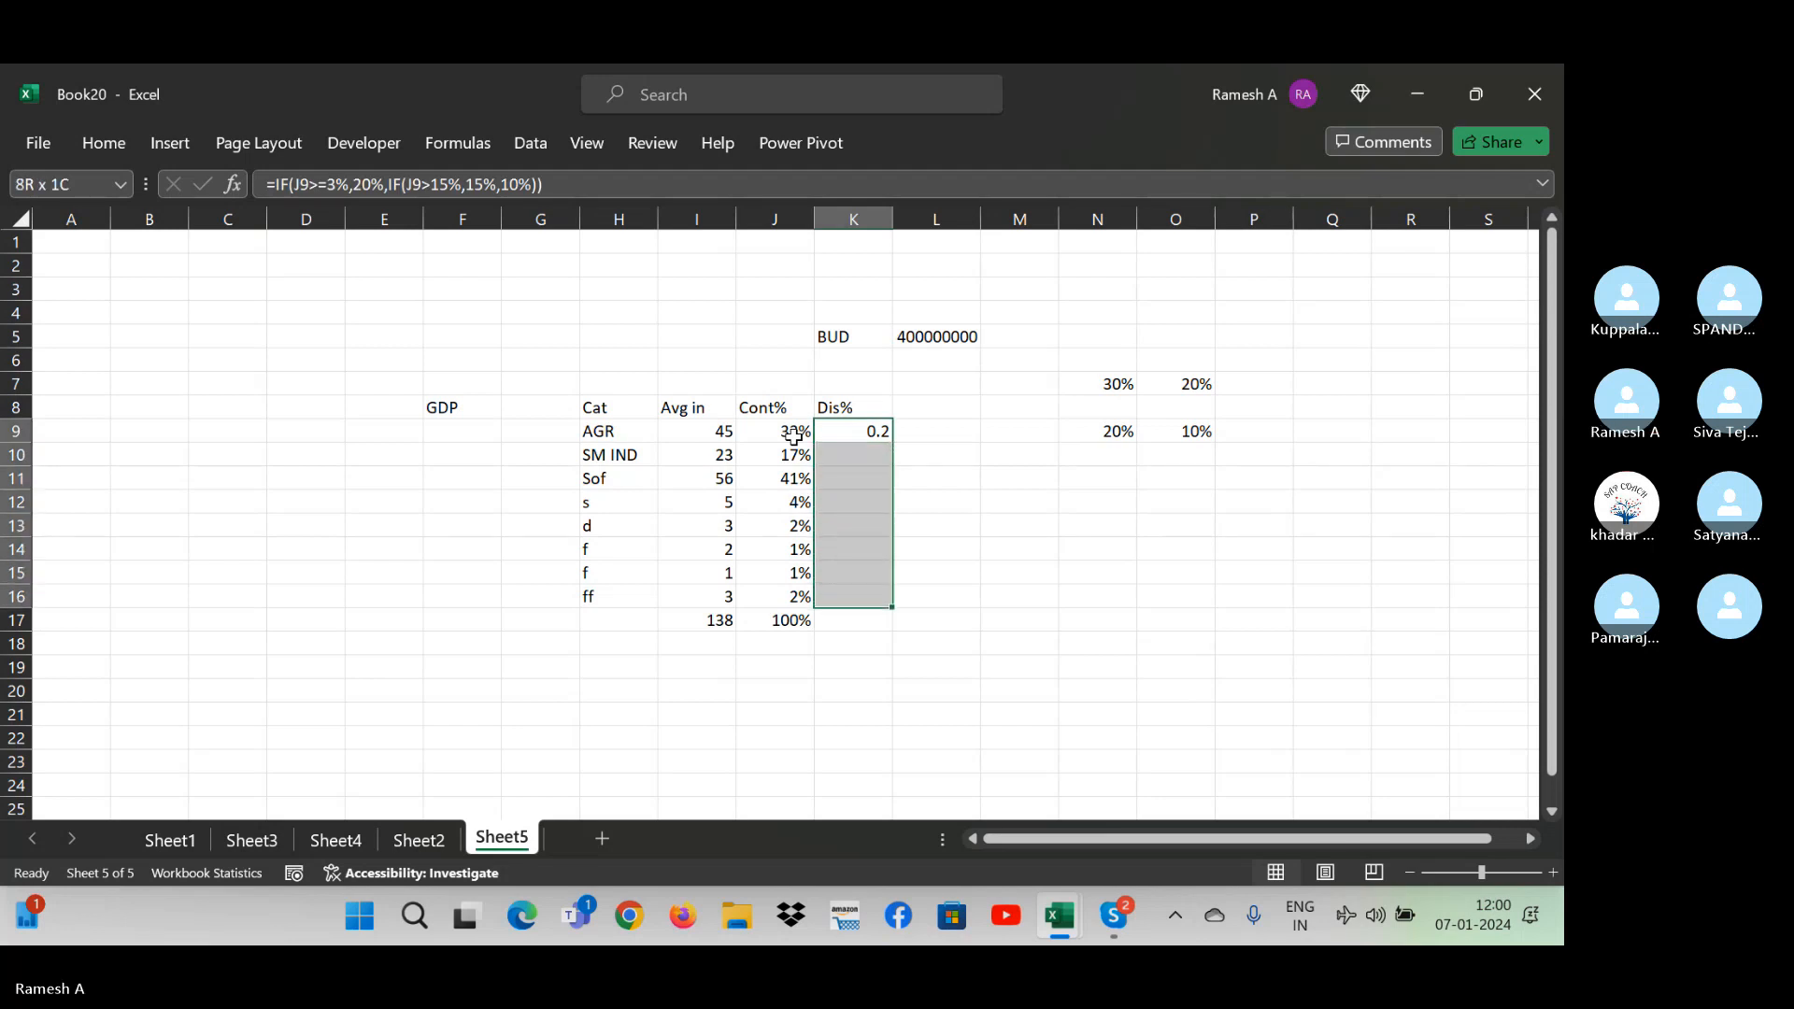
pyautogui.hotkey('ctrl', 'd')
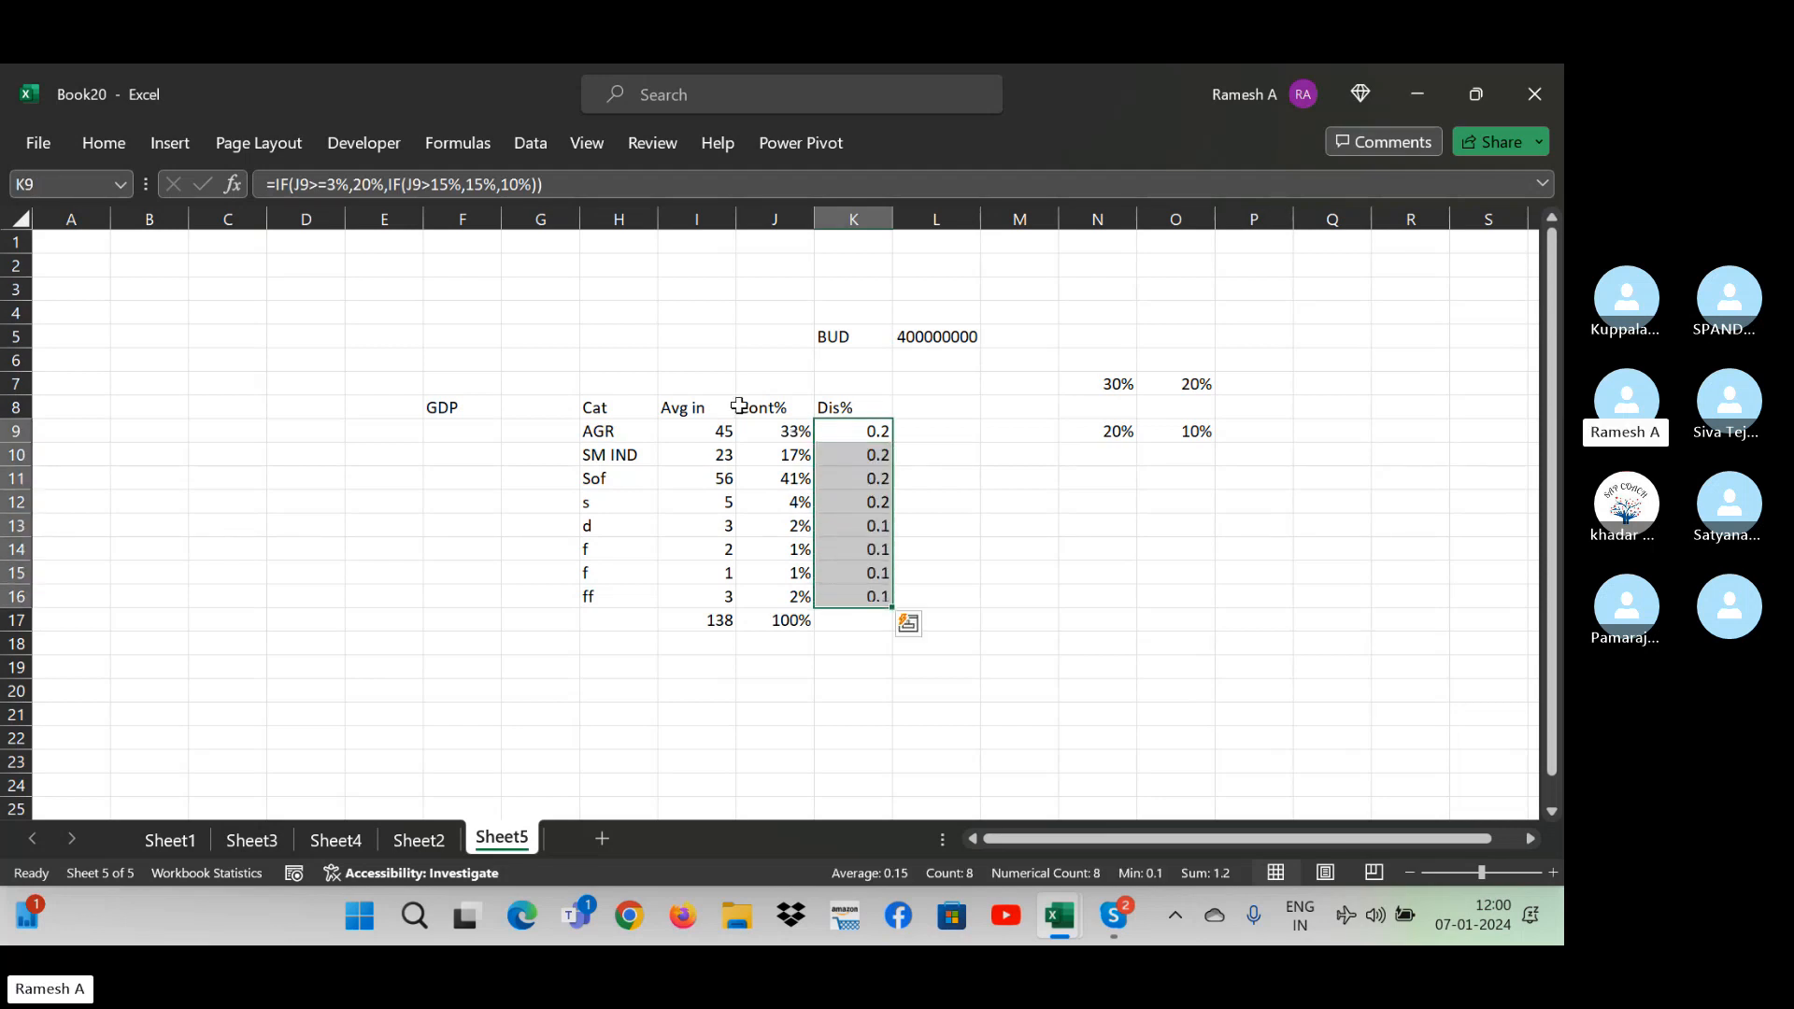
pyautogui.click(103, 141)
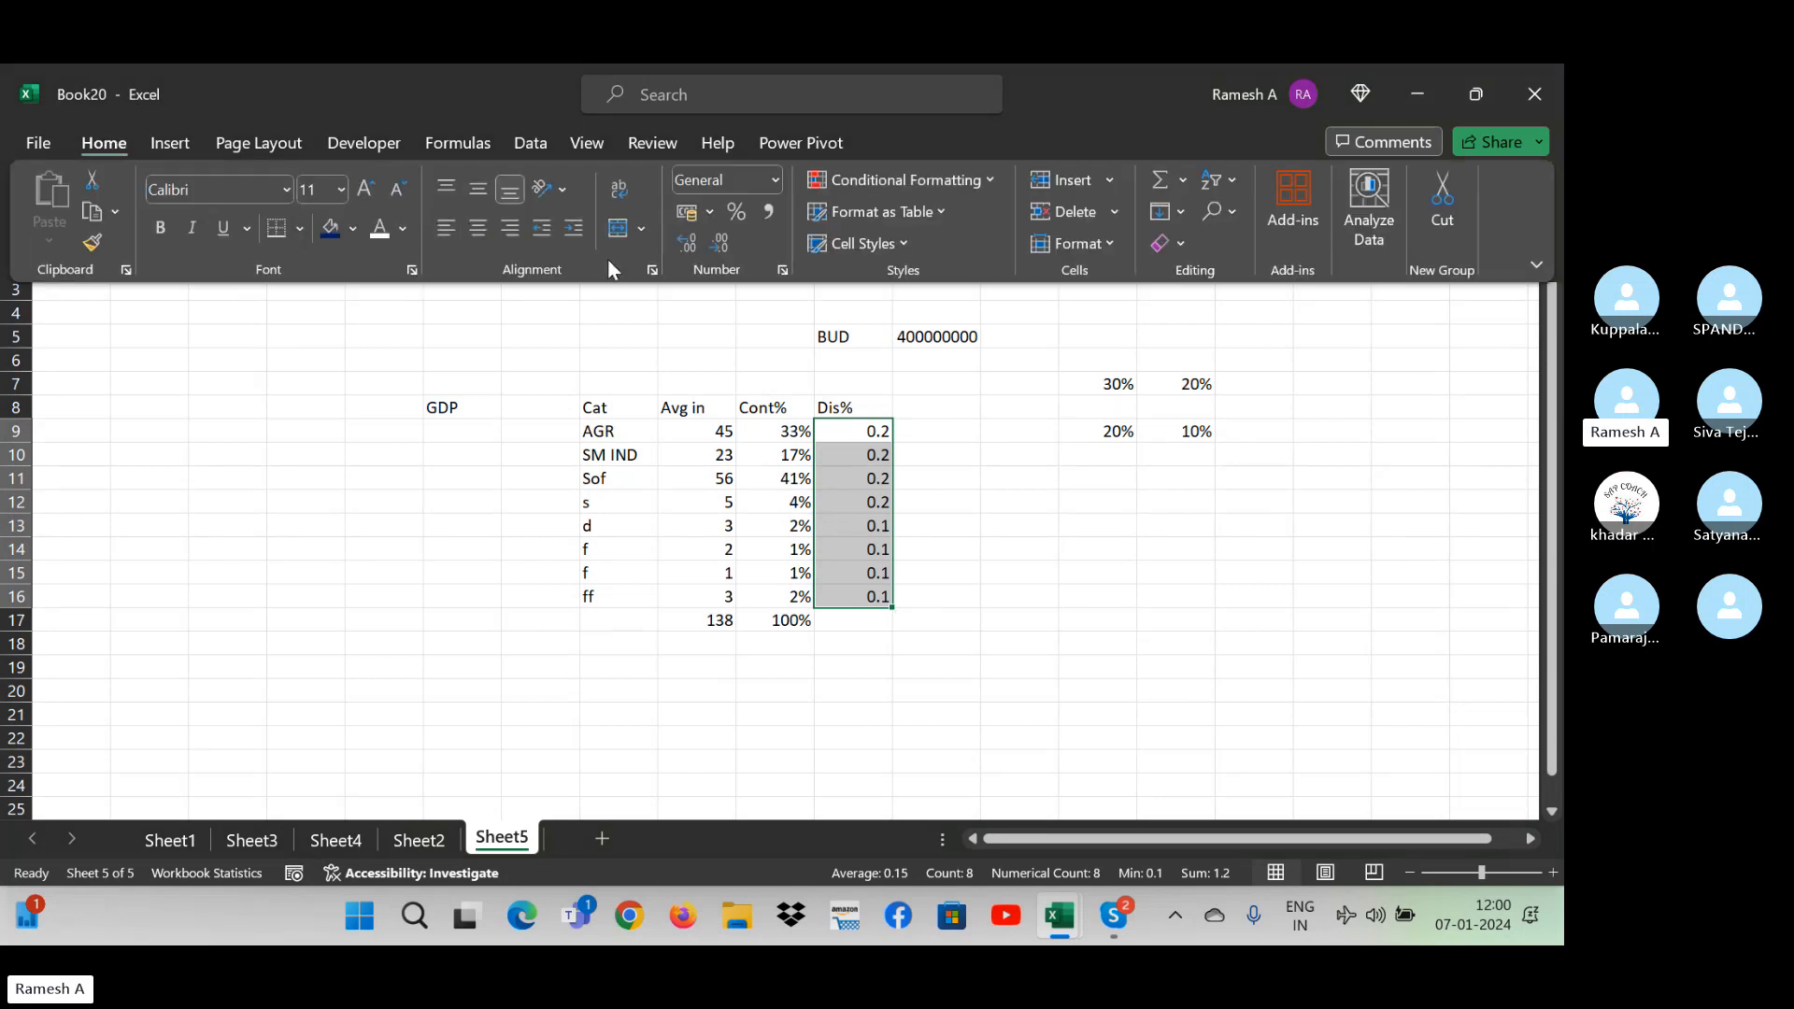
pyautogui.click(736, 211)
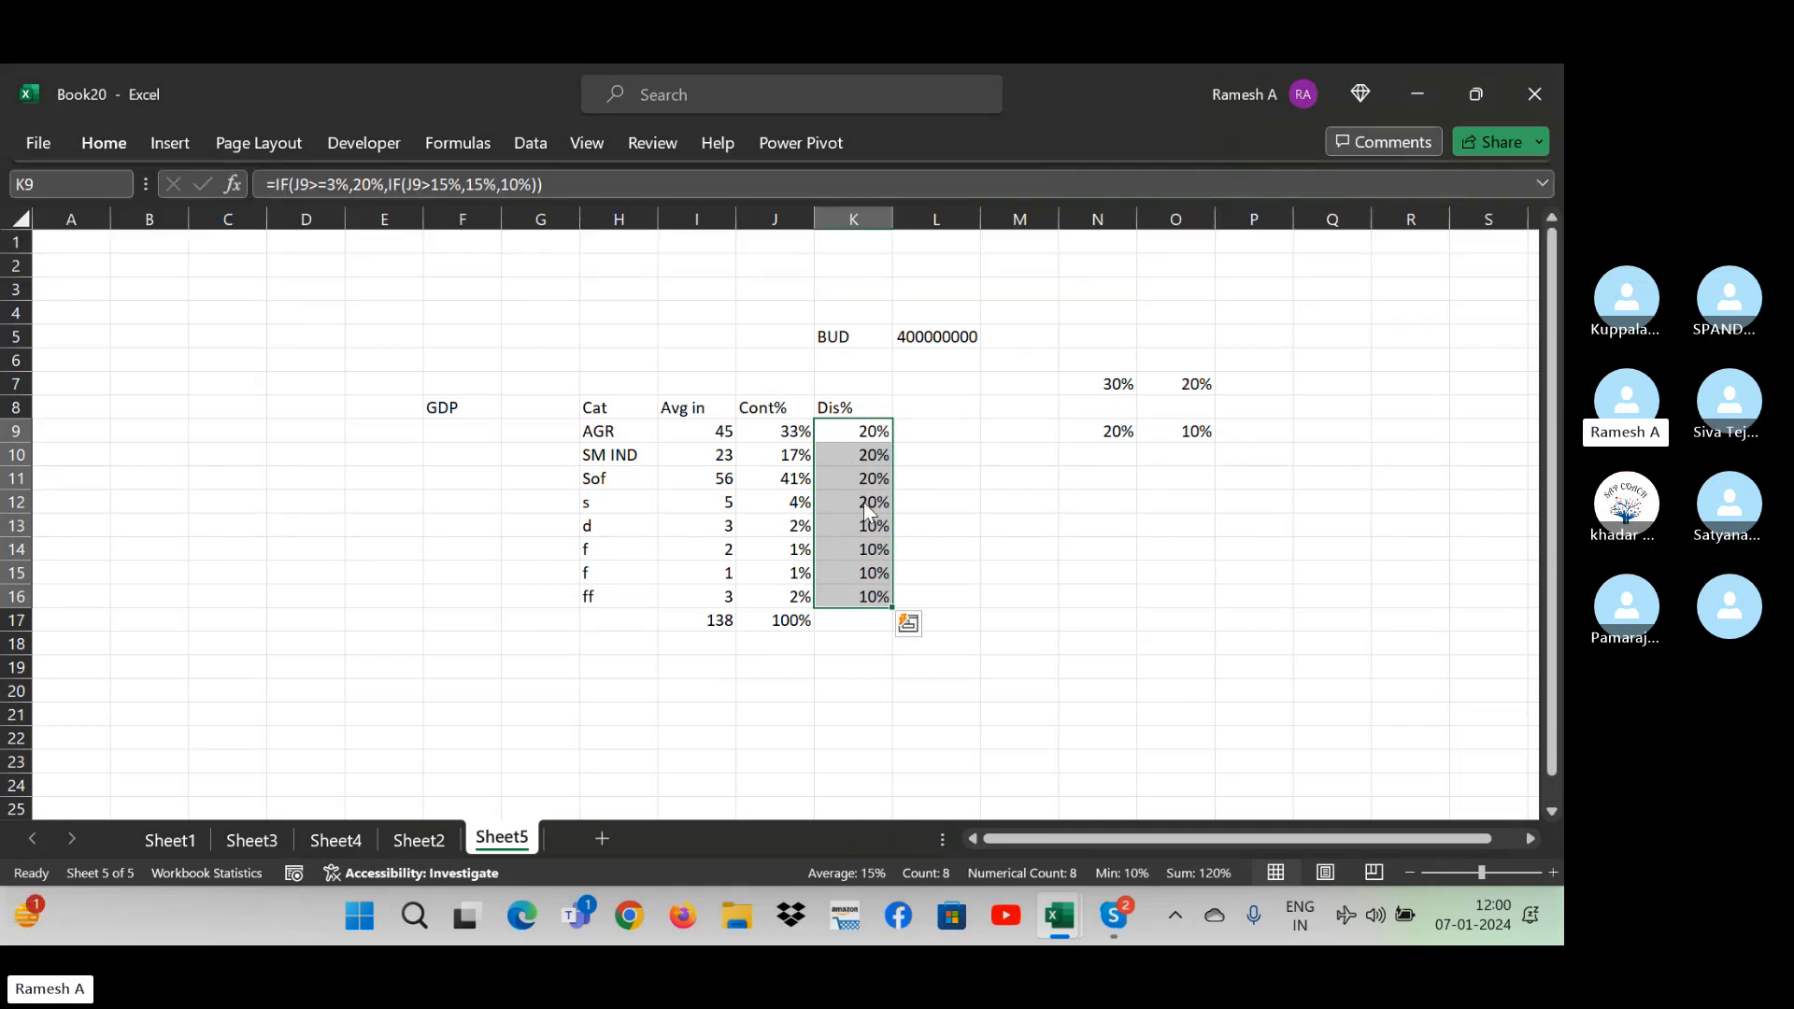
# - Examine the Dis% results and formulas in K9 to K16 against the Cont% values beside them
pyautogui.click(848, 483)
pyautogui.click(870, 434)
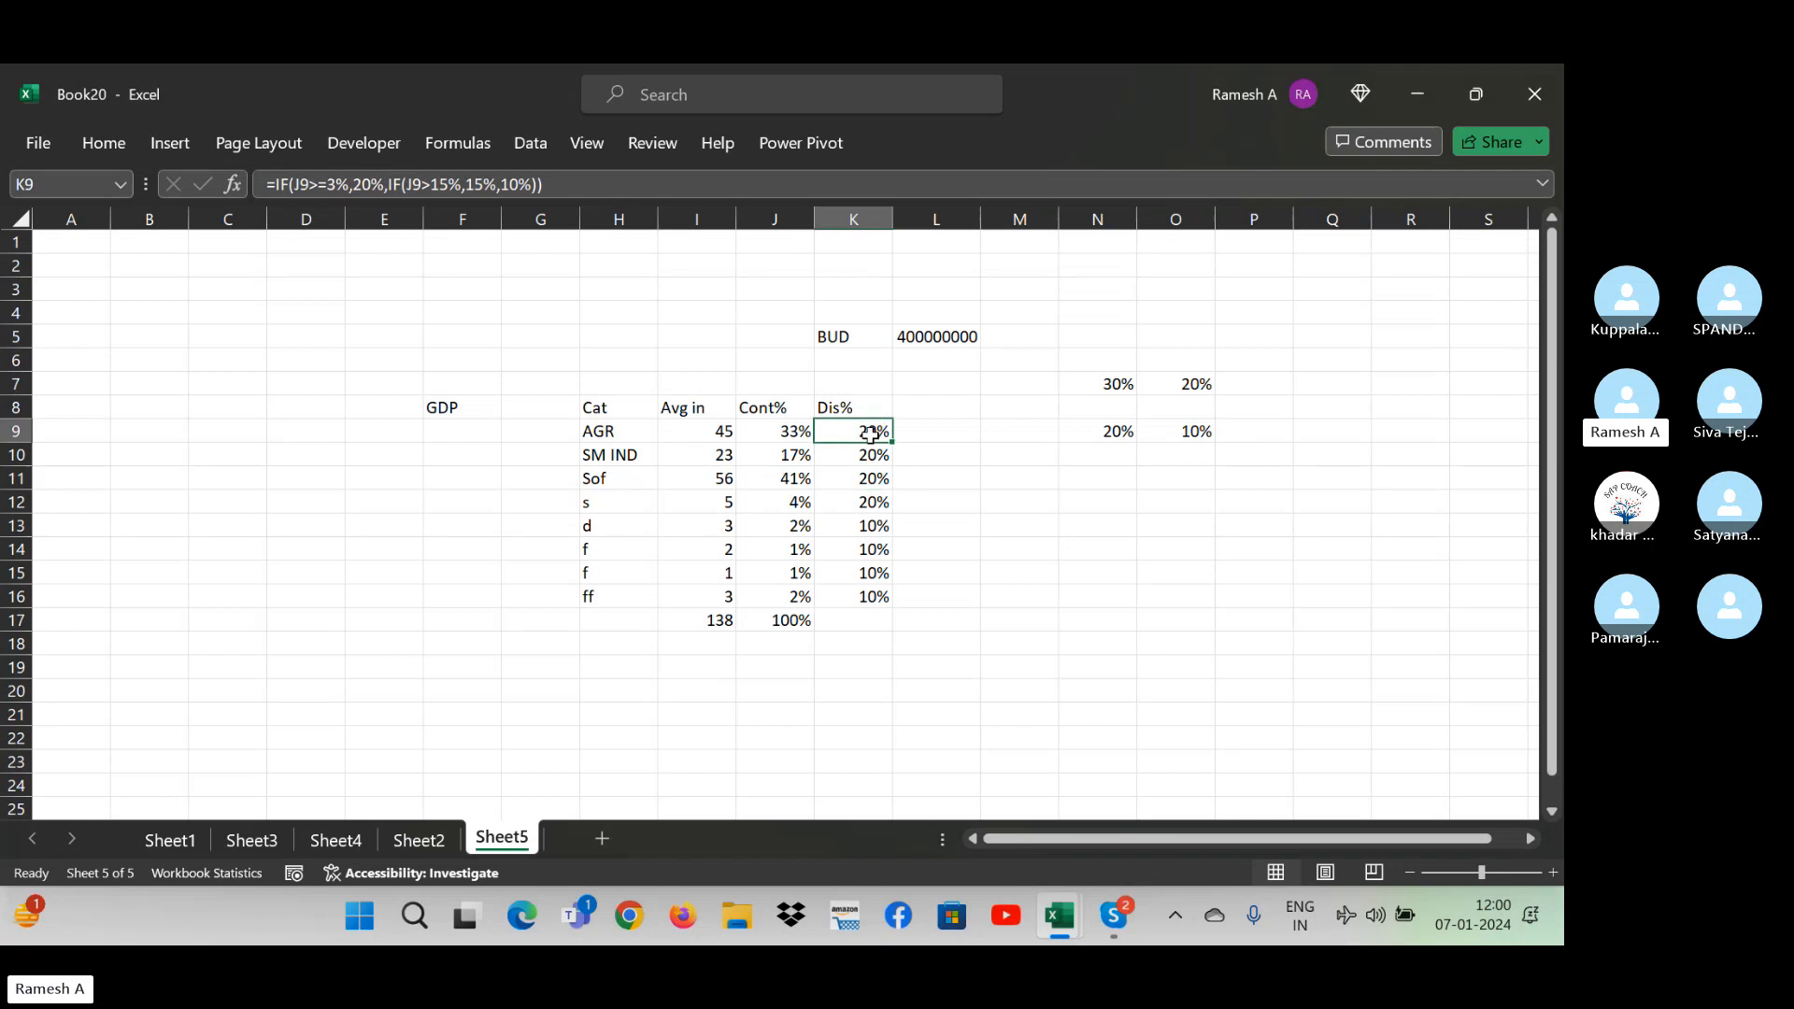
pyautogui.hotkey('ctrl', 'shift', 'Down')
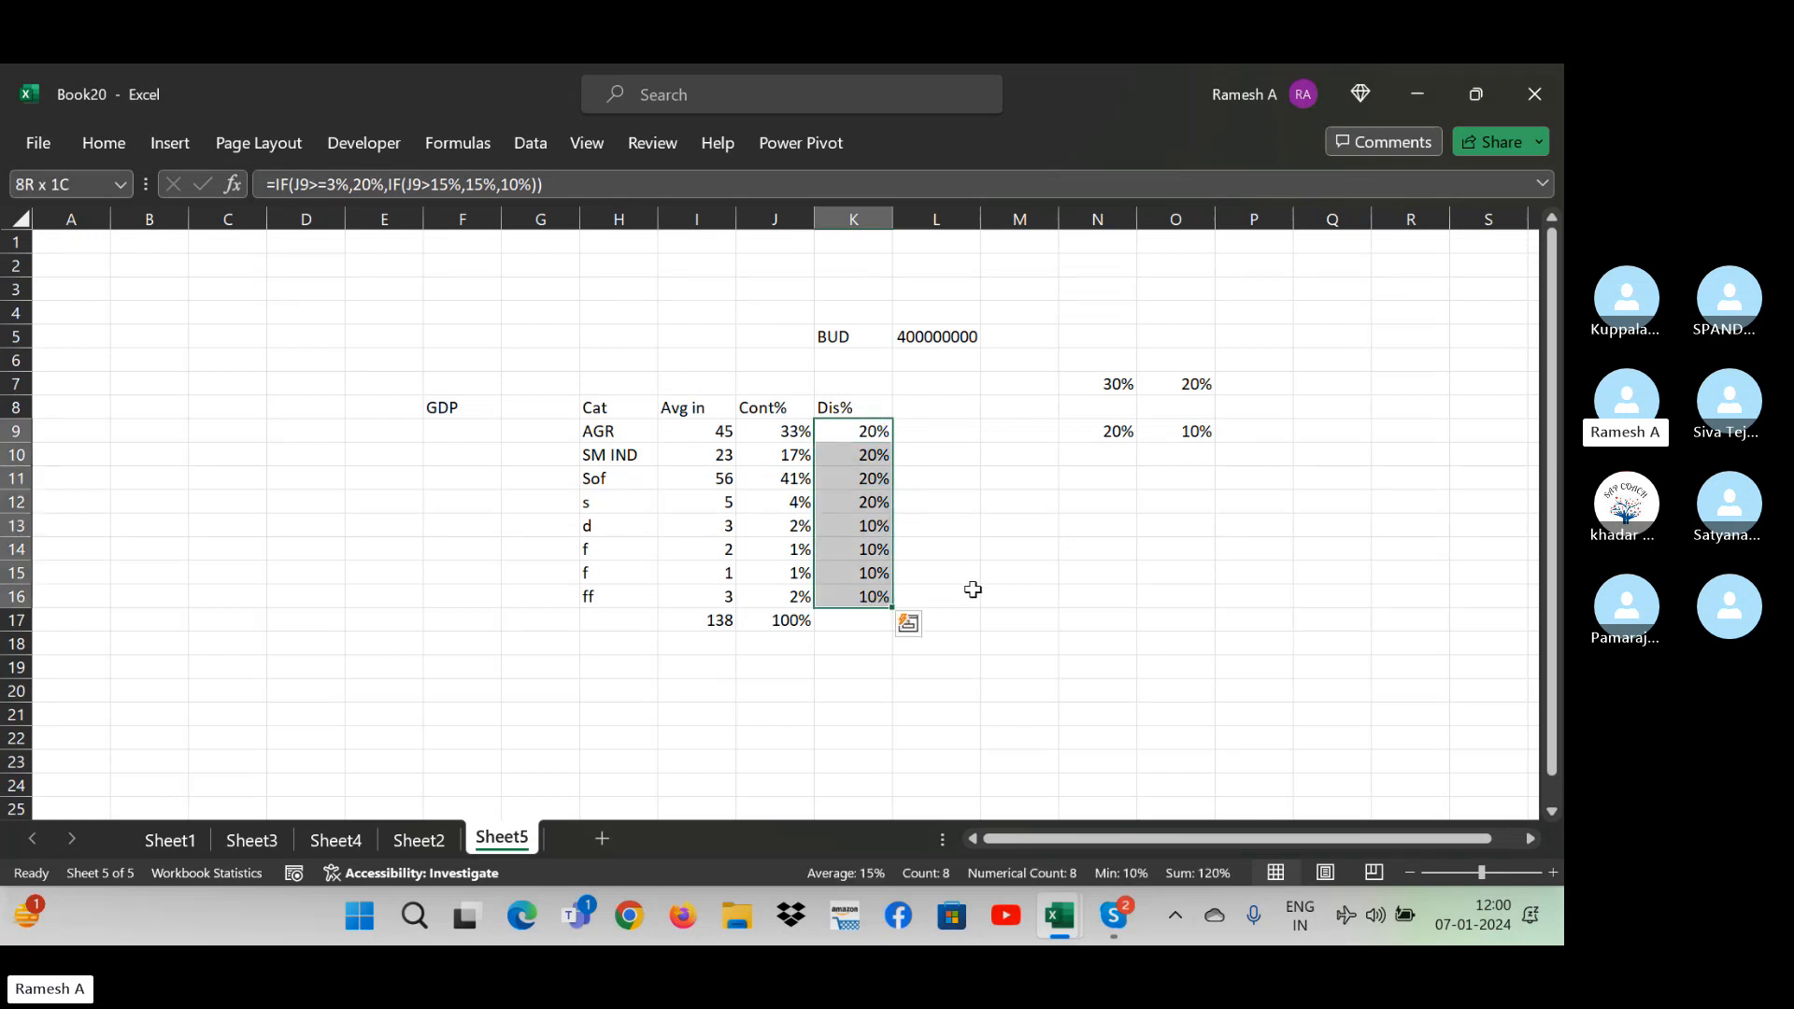
pyautogui.press('Down')
pyautogui.press('Down')
pyautogui.press('Down')
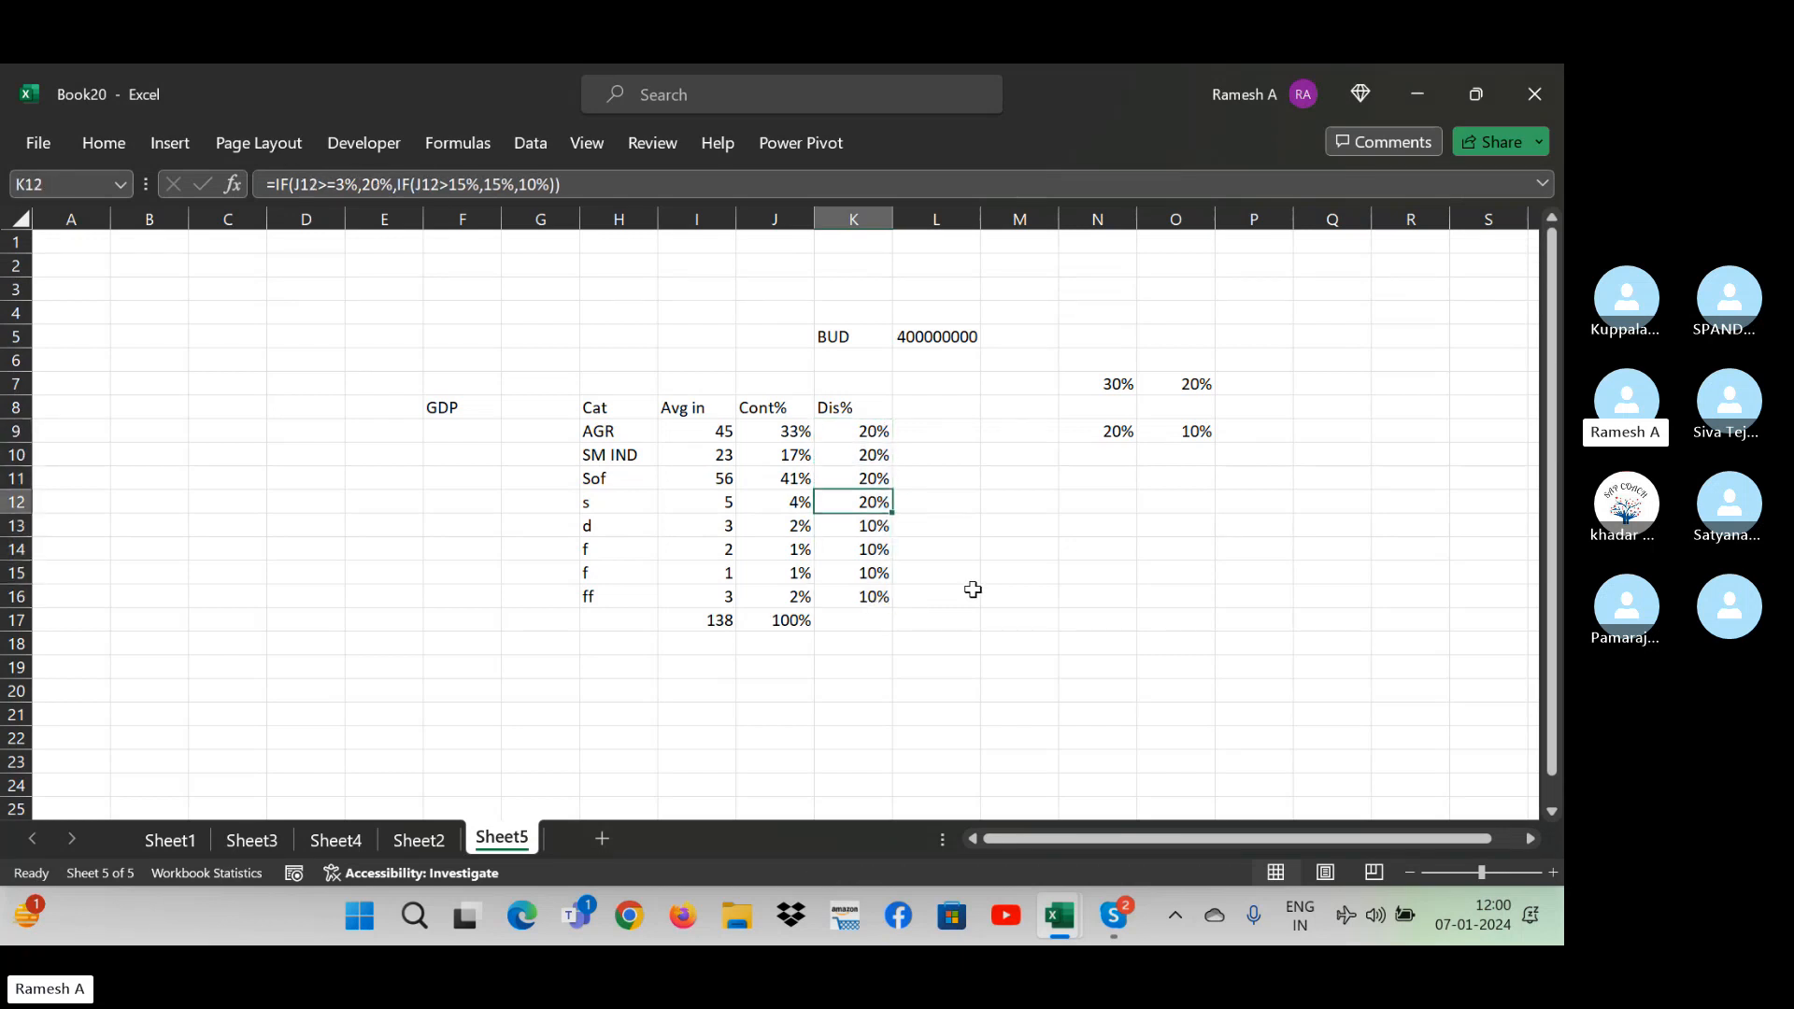
pyautogui.press('Left')
pyautogui.press('Up')
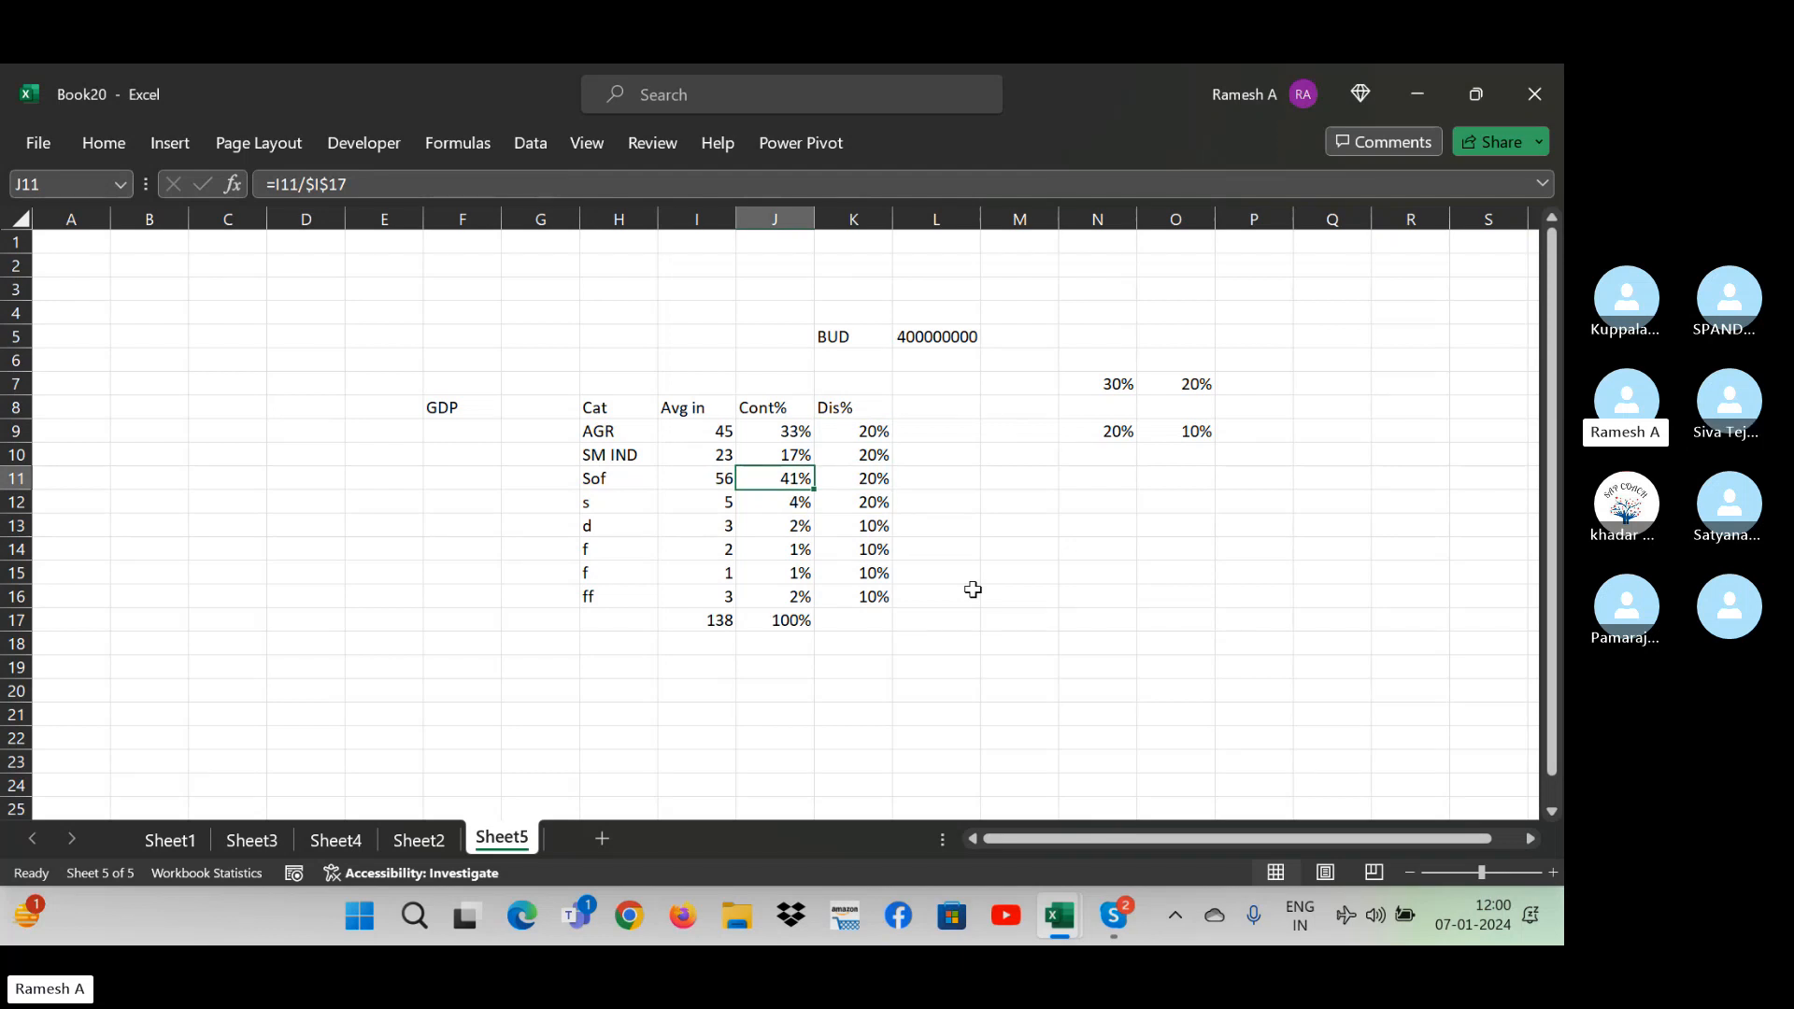
pyautogui.press('Right')
pyautogui.press('Up')
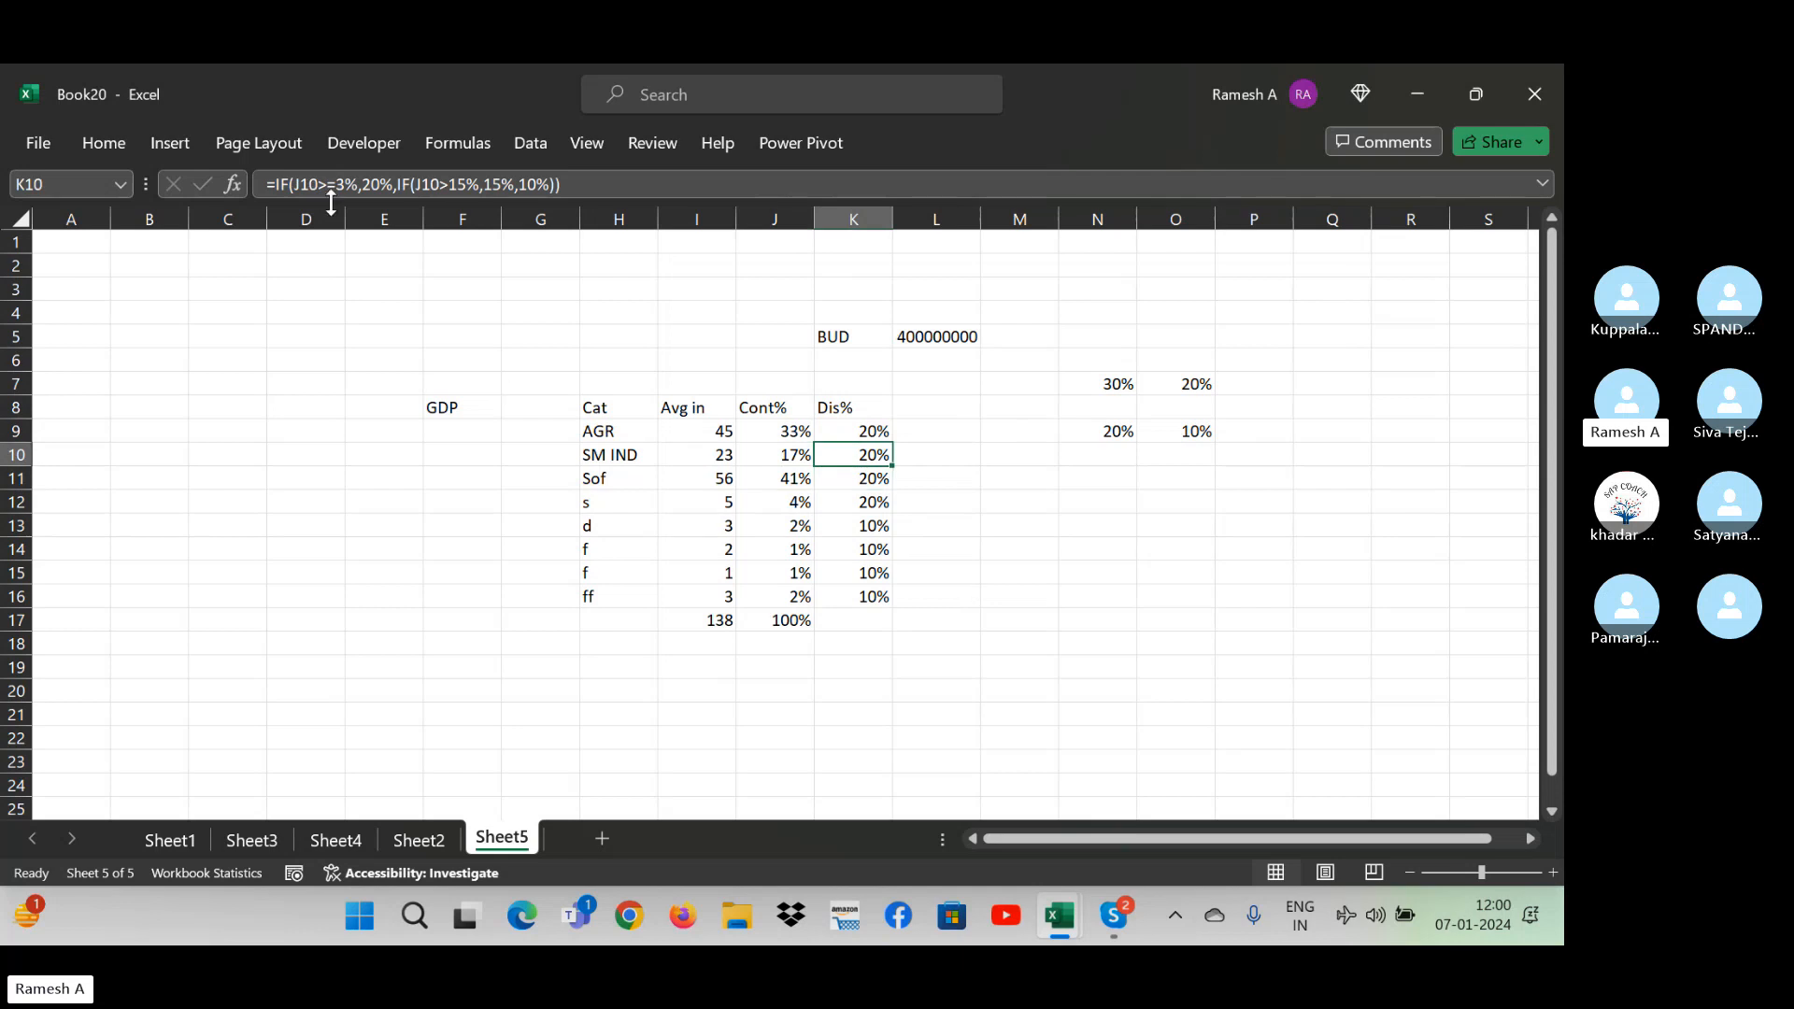
# - Overwrite SM IND's Cont% formula in J10 with the value 10%
pyautogui.press('Left')
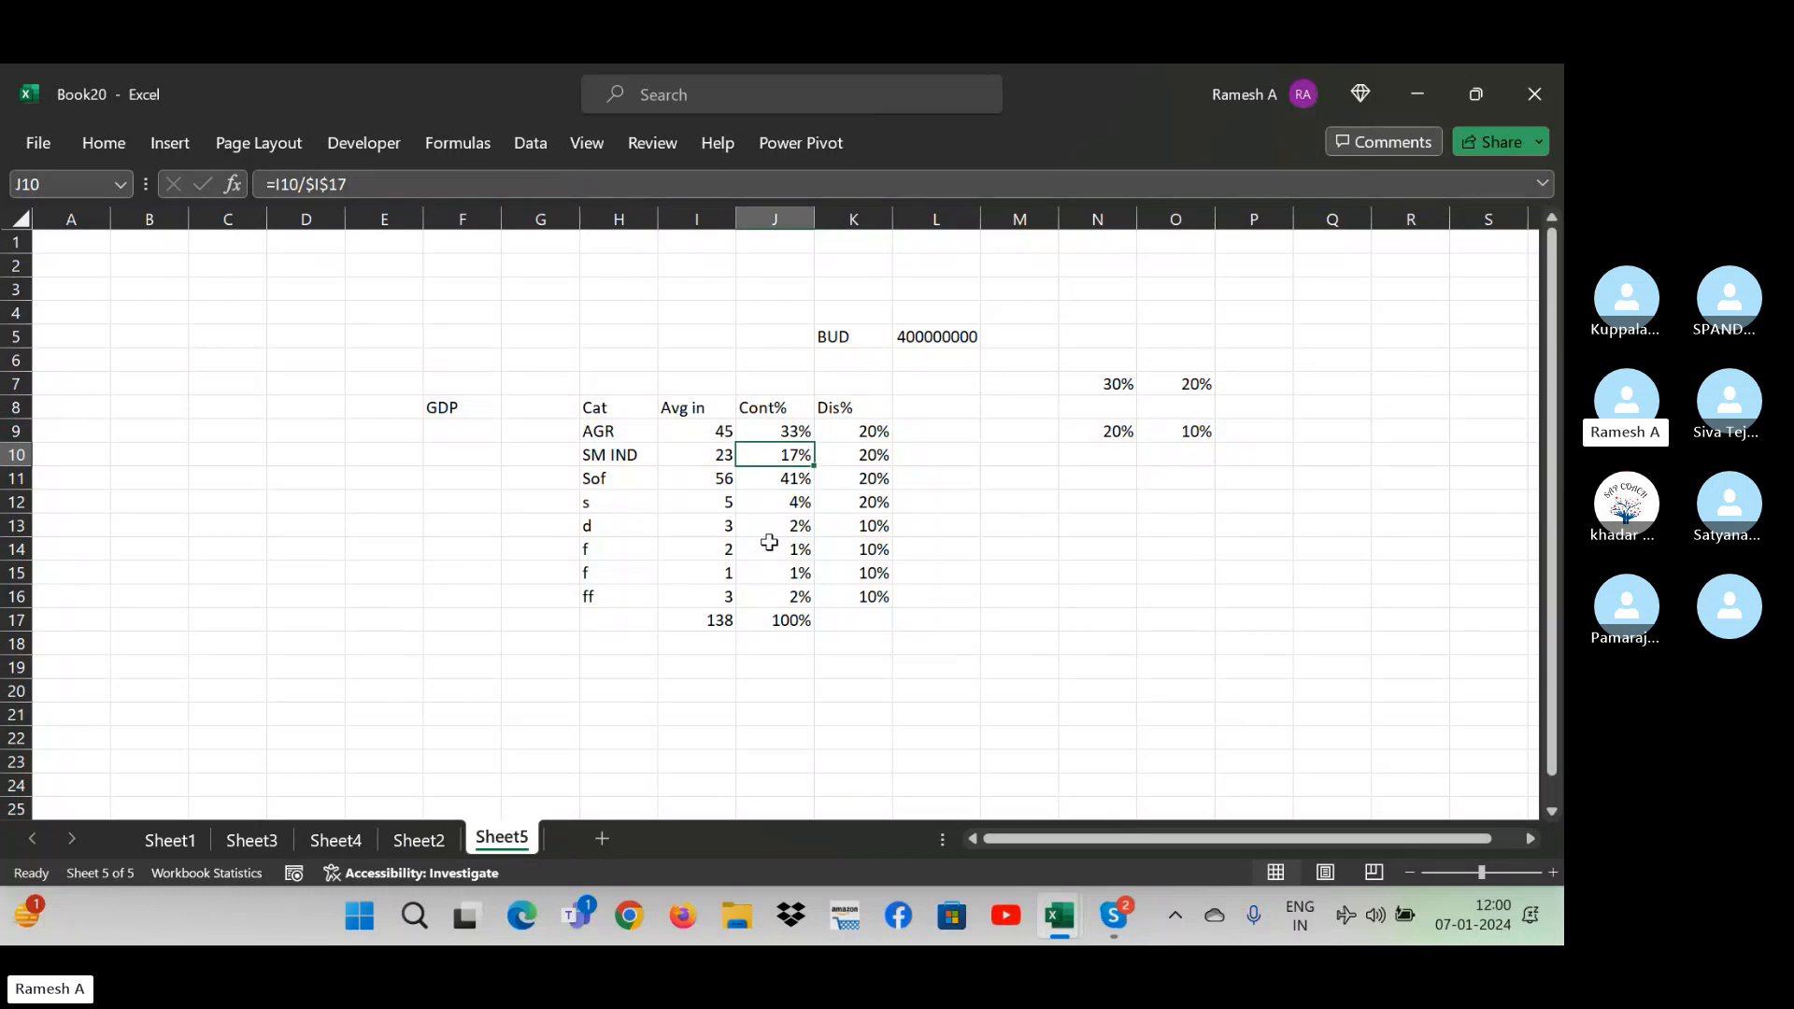
pyautogui.write('10%')
pyautogui.press('Return')
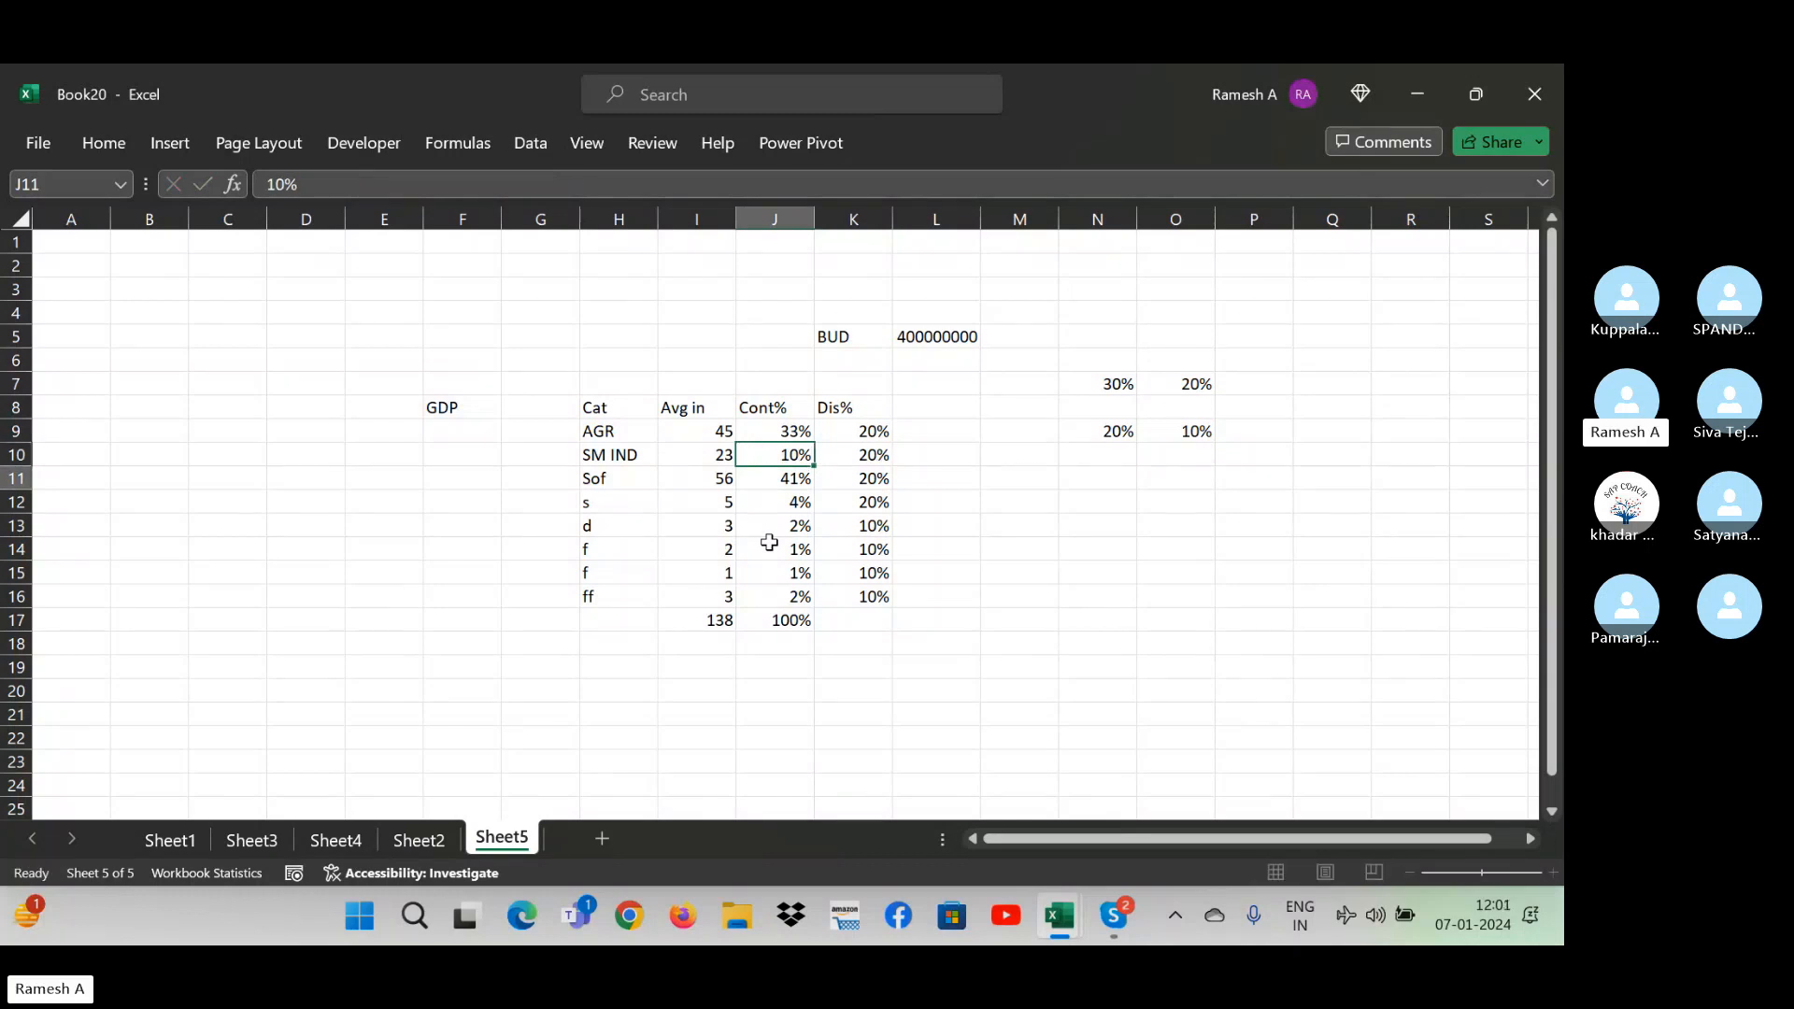
# - Try 5% as SM IND's Cont% value in J10 and undo that entry
pyautogui.press('Right')
pyautogui.press('Left')
pyautogui.press('Up')
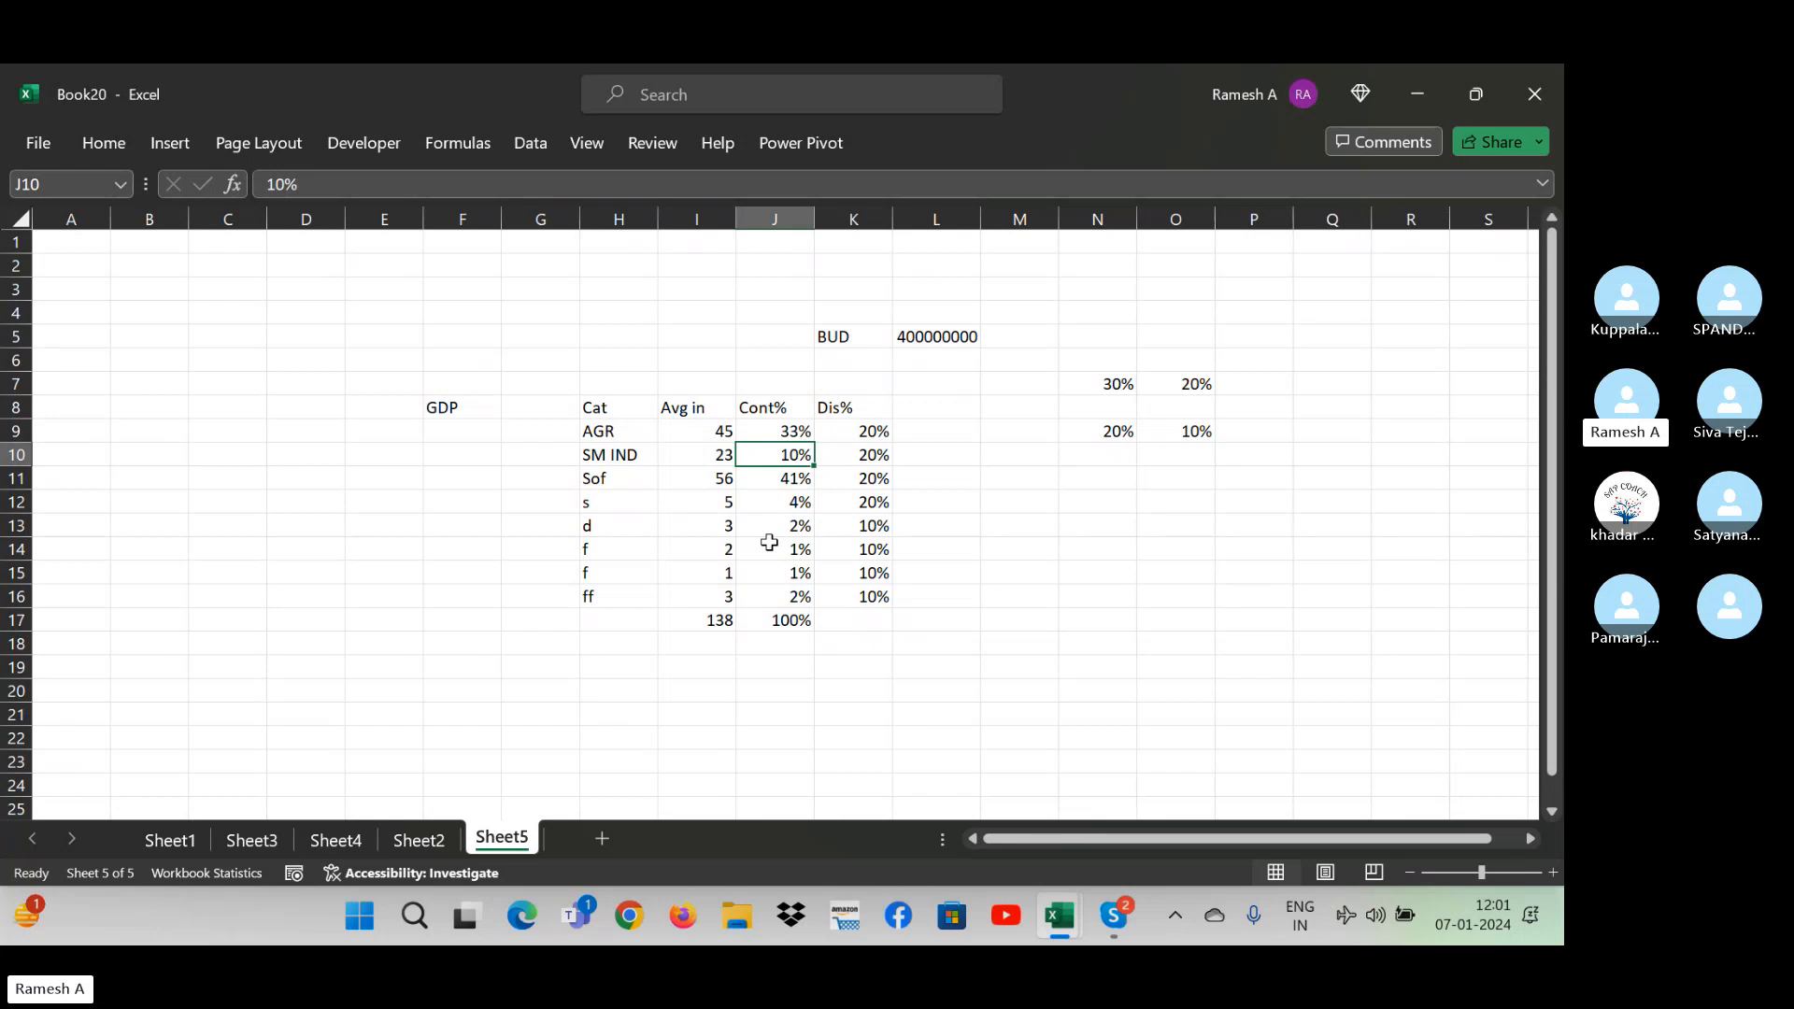
pyautogui.write('5%')
pyautogui.press('Return')
pyautogui.press('Up')
pyautogui.hotkey('ctrl', 'z')
# - Try 555 and 55 as Sof's Avg in value in cell I11
pyautogui.press('Down')
pyautogui.press('Down')
pyautogui.press('Down')
pyautogui.press('Down')
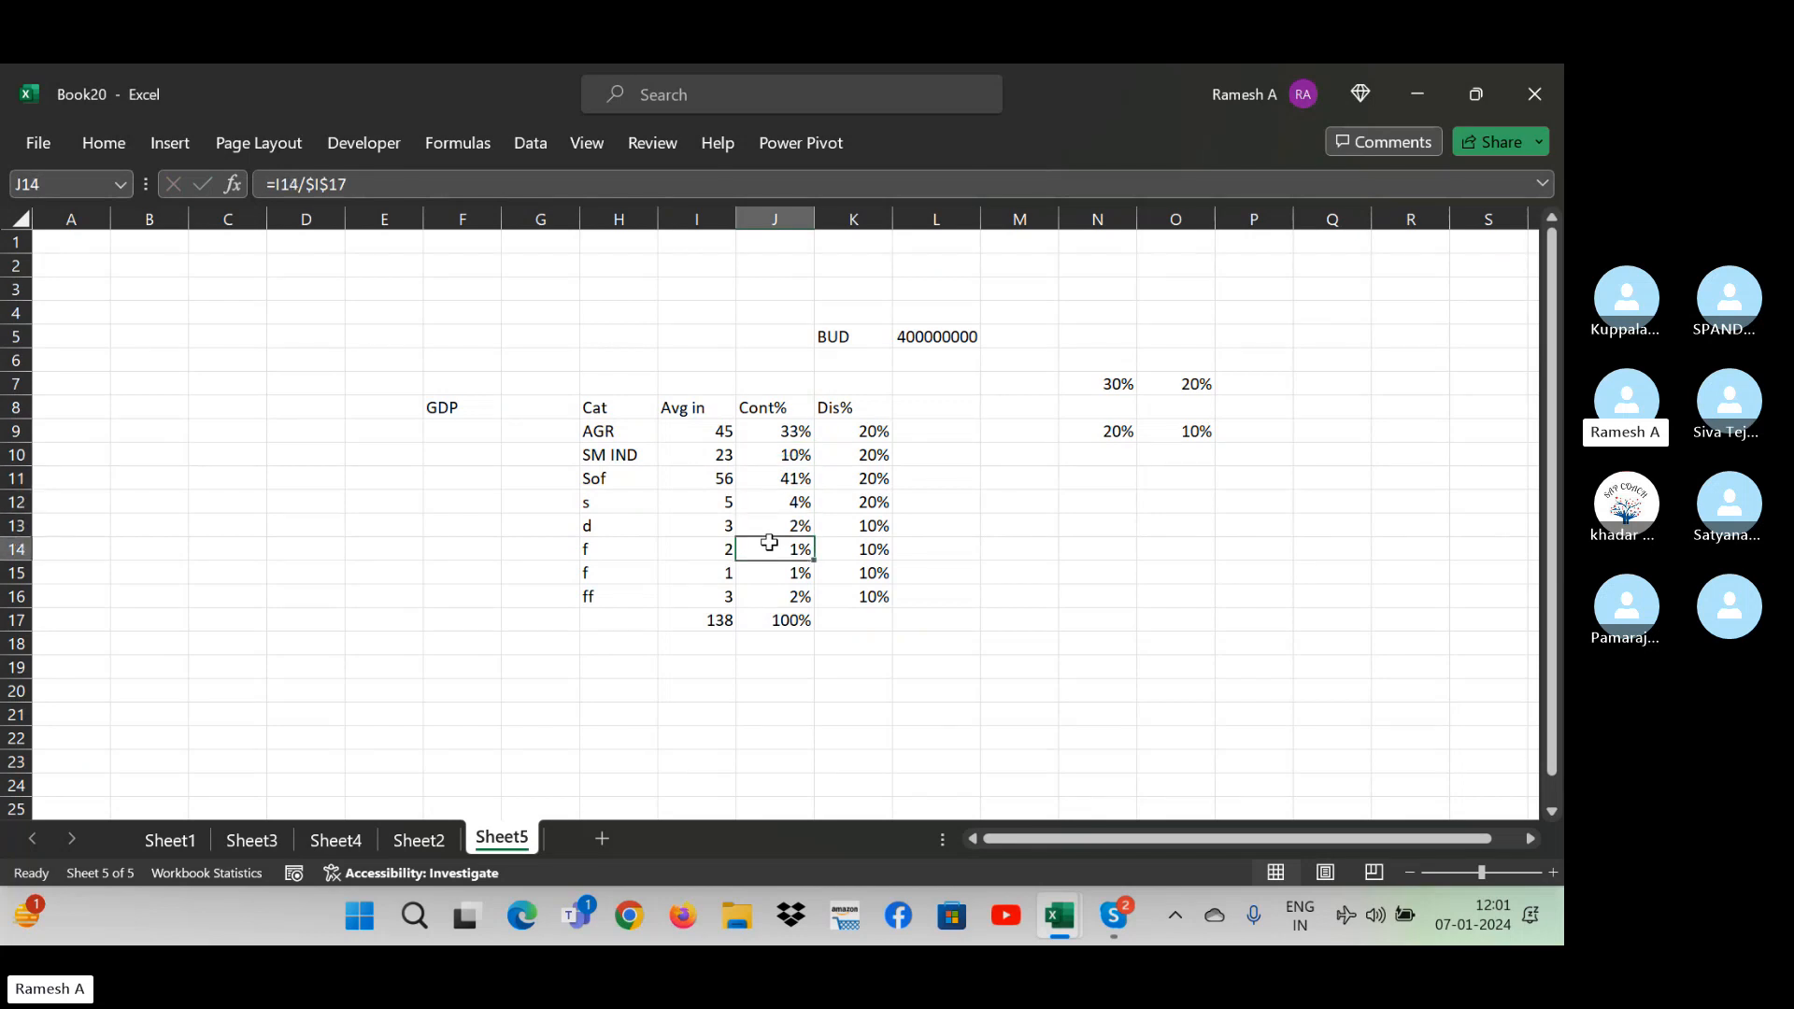
pyautogui.press('Up')
pyautogui.press('Up')
pyautogui.press('Up')
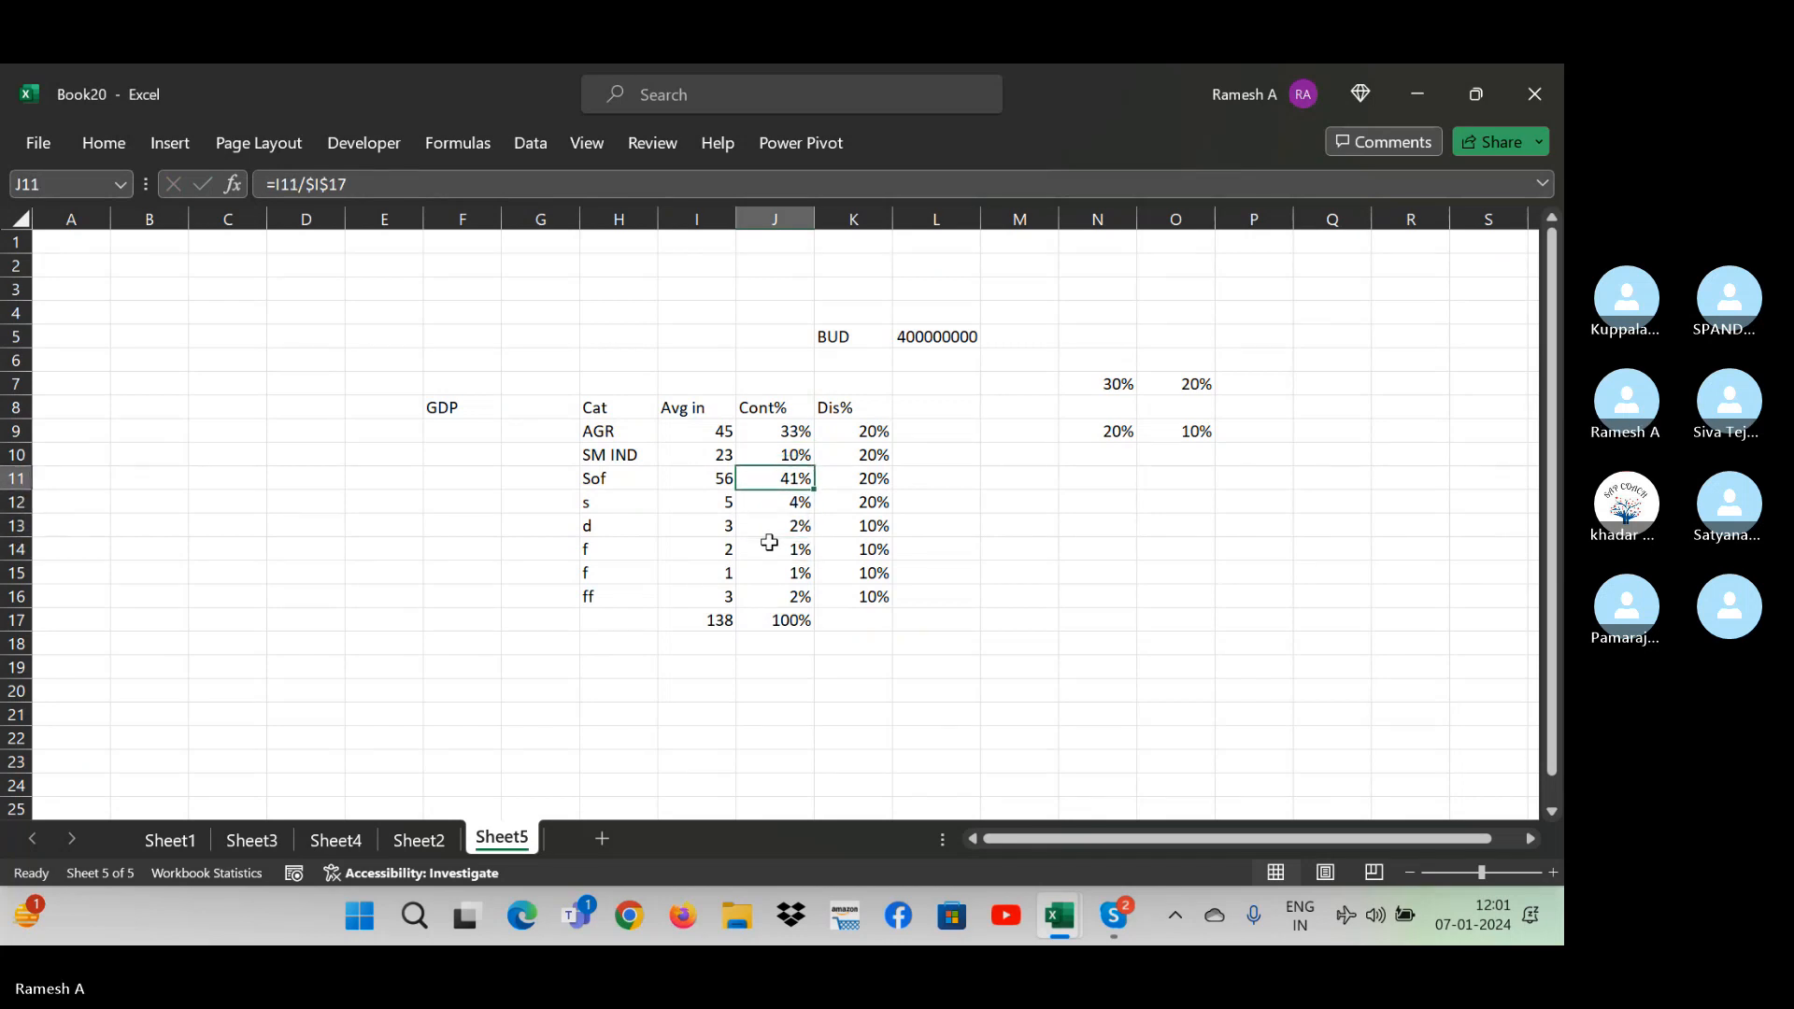
pyautogui.press('Left')
pyautogui.write('555')
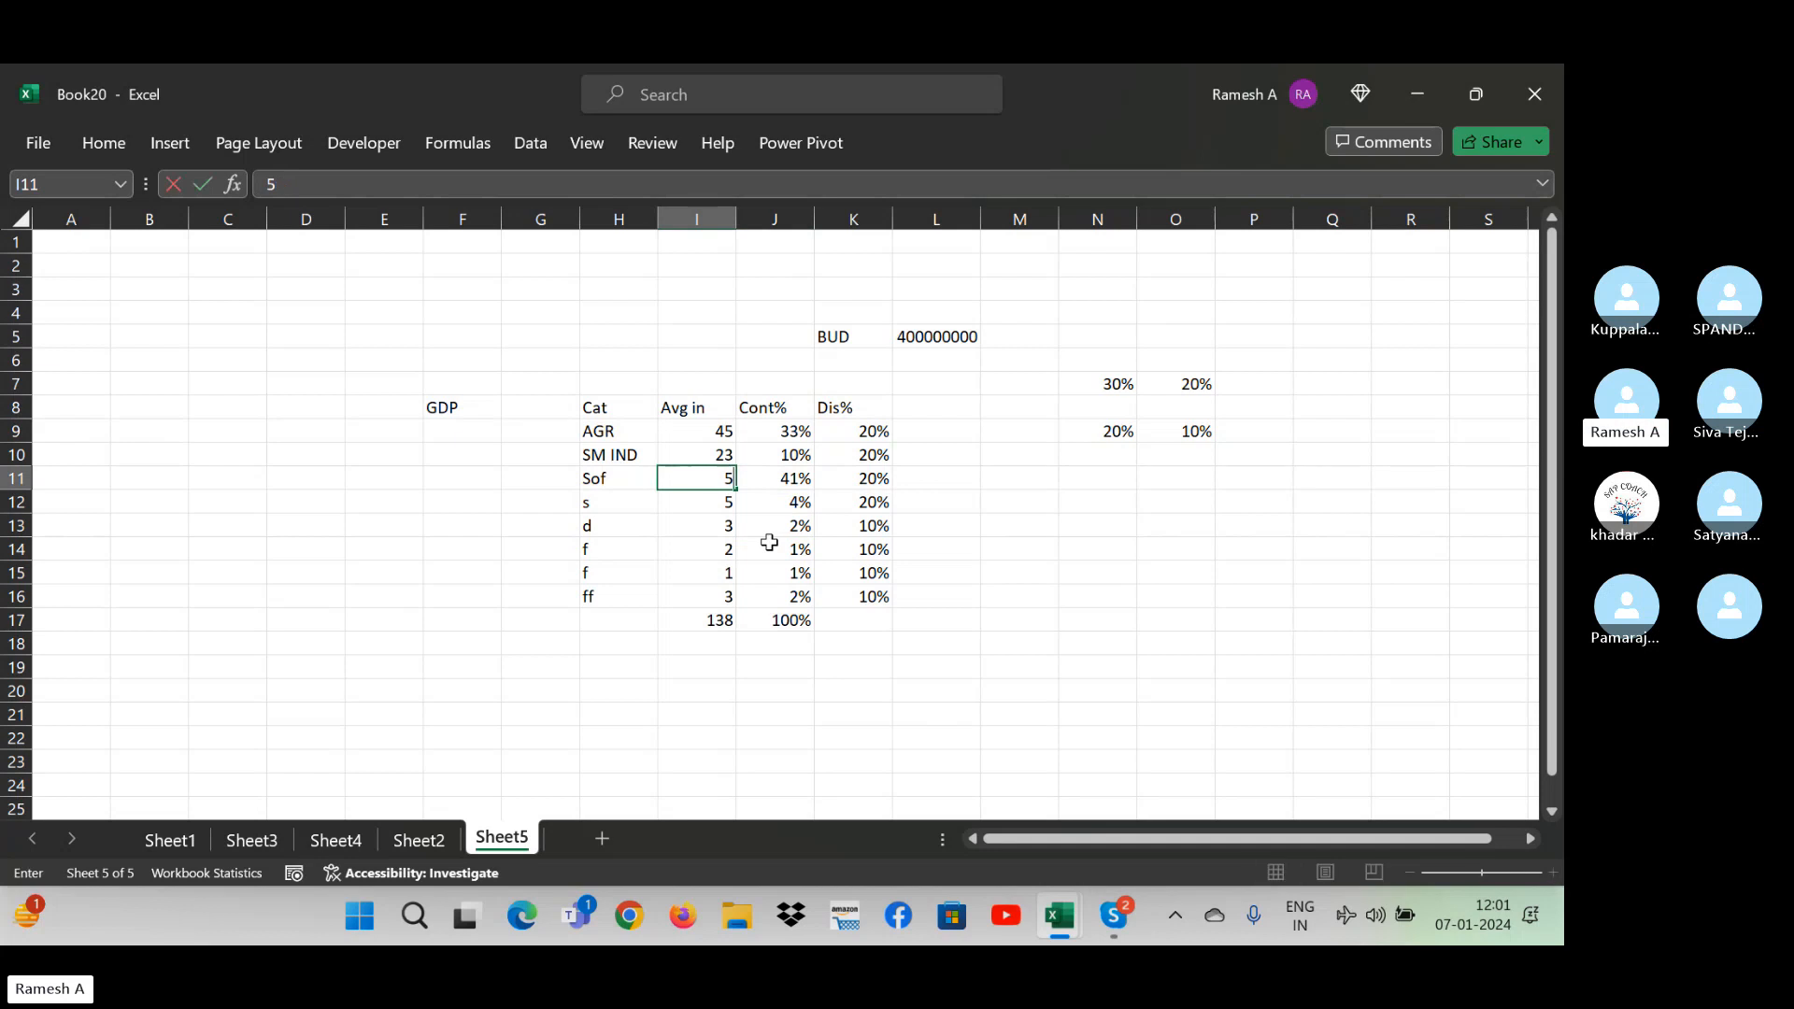
pyautogui.press('Return')
pyautogui.press('Up')
pyautogui.write('55')
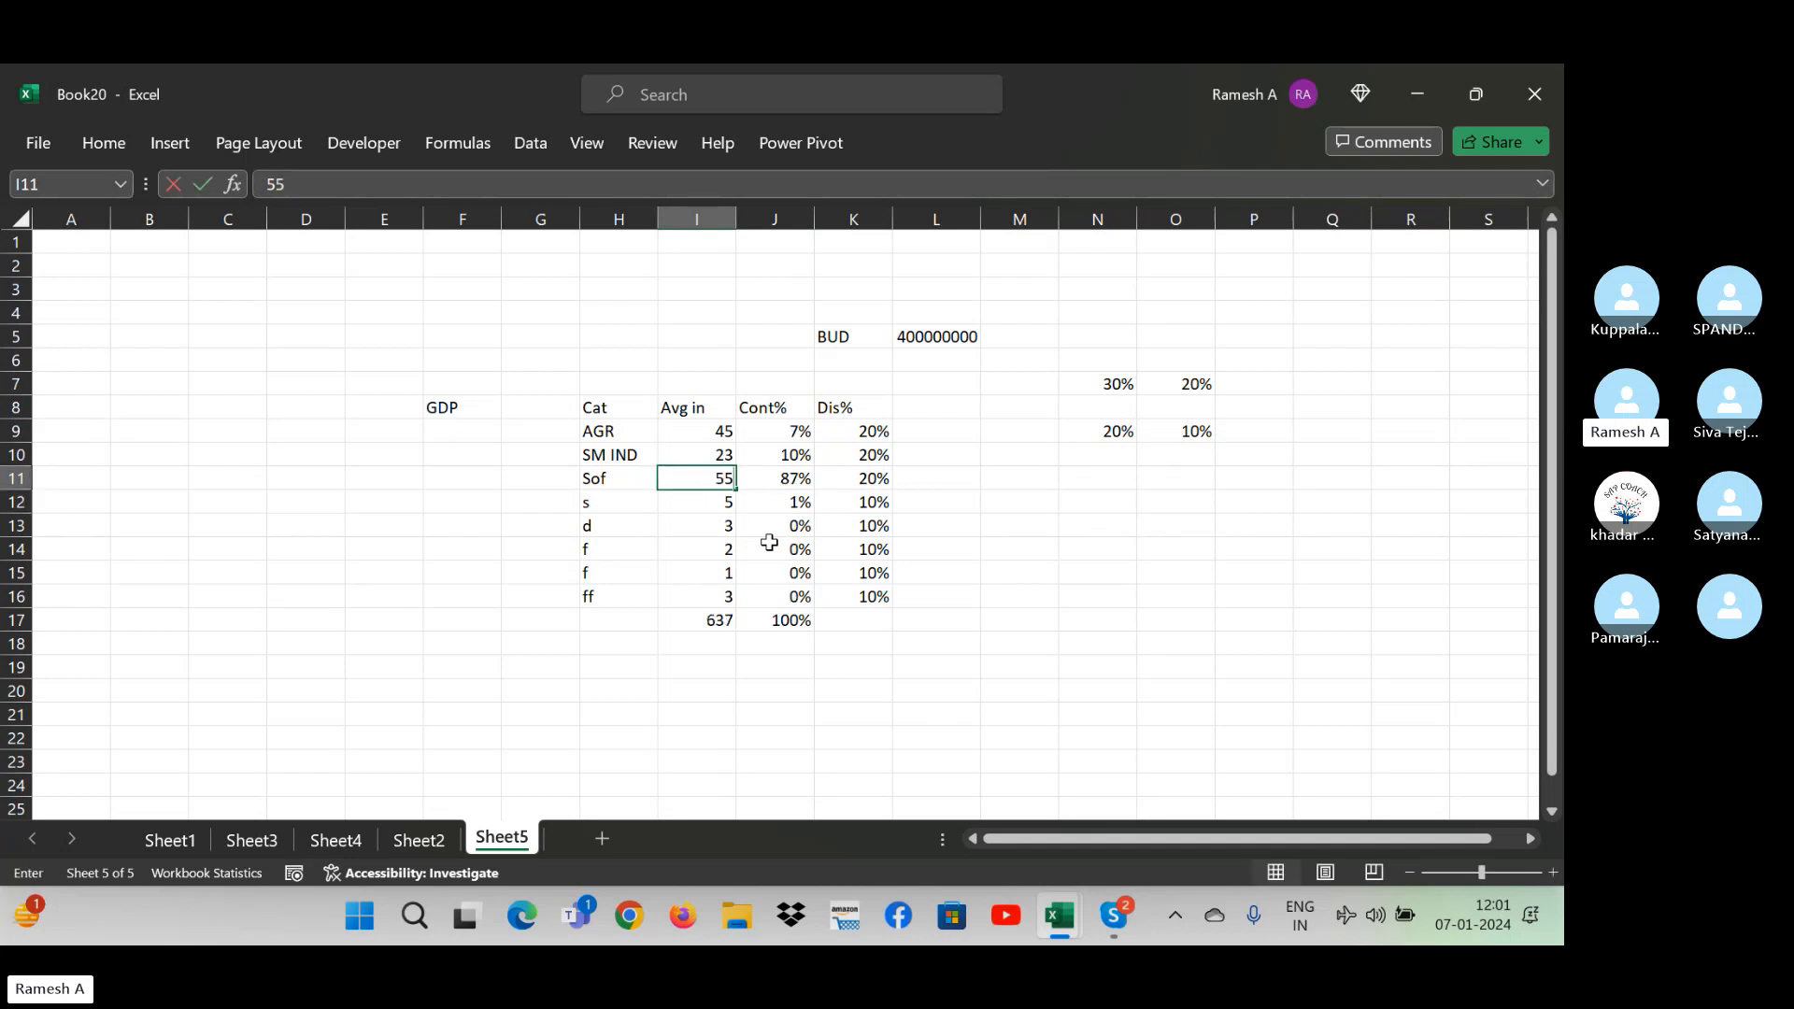
pyautogui.press('Return')
# - Set Sof's Avg in value in cell I11 to 4
pyautogui.press('Up')
pyautogui.write('4')
pyautogui.press('Return')
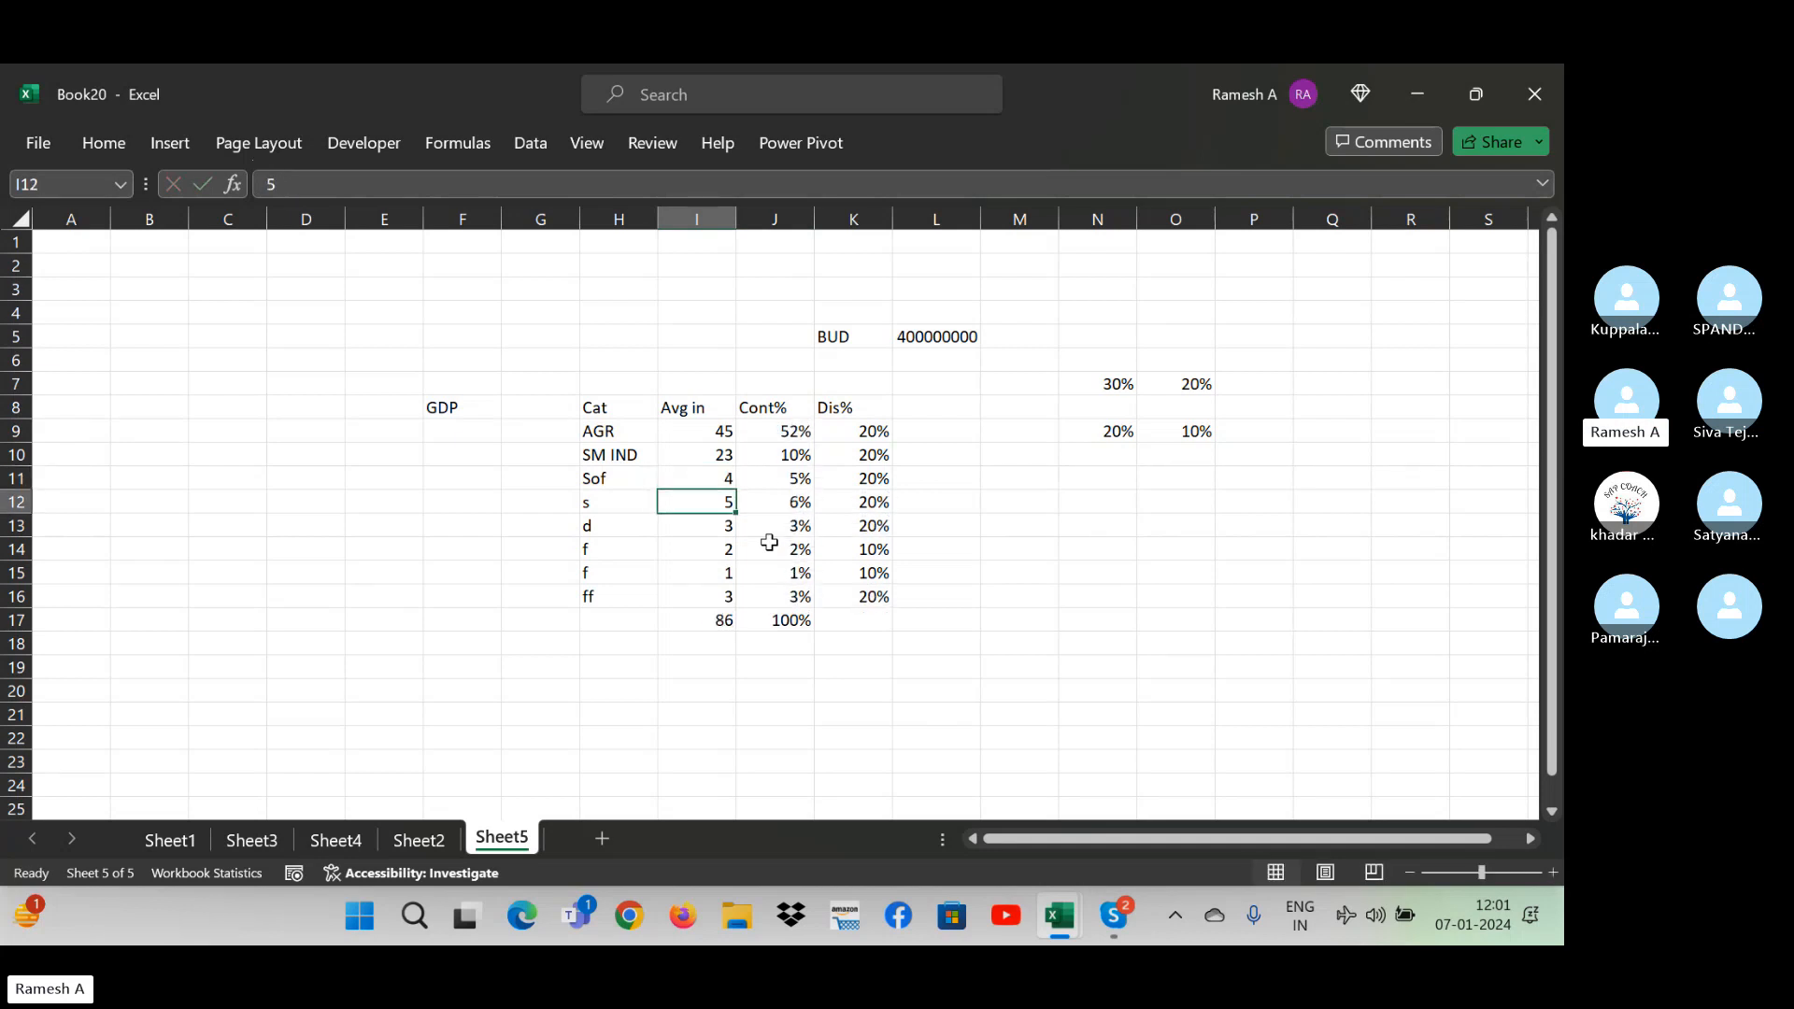
# - Review the nested IF formulas in the Dis% column at K11 and K9
pyautogui.press('Right')
pyautogui.press('Right')
pyautogui.press('Right')
pyautogui.press('Up')
pyautogui.press('Left')
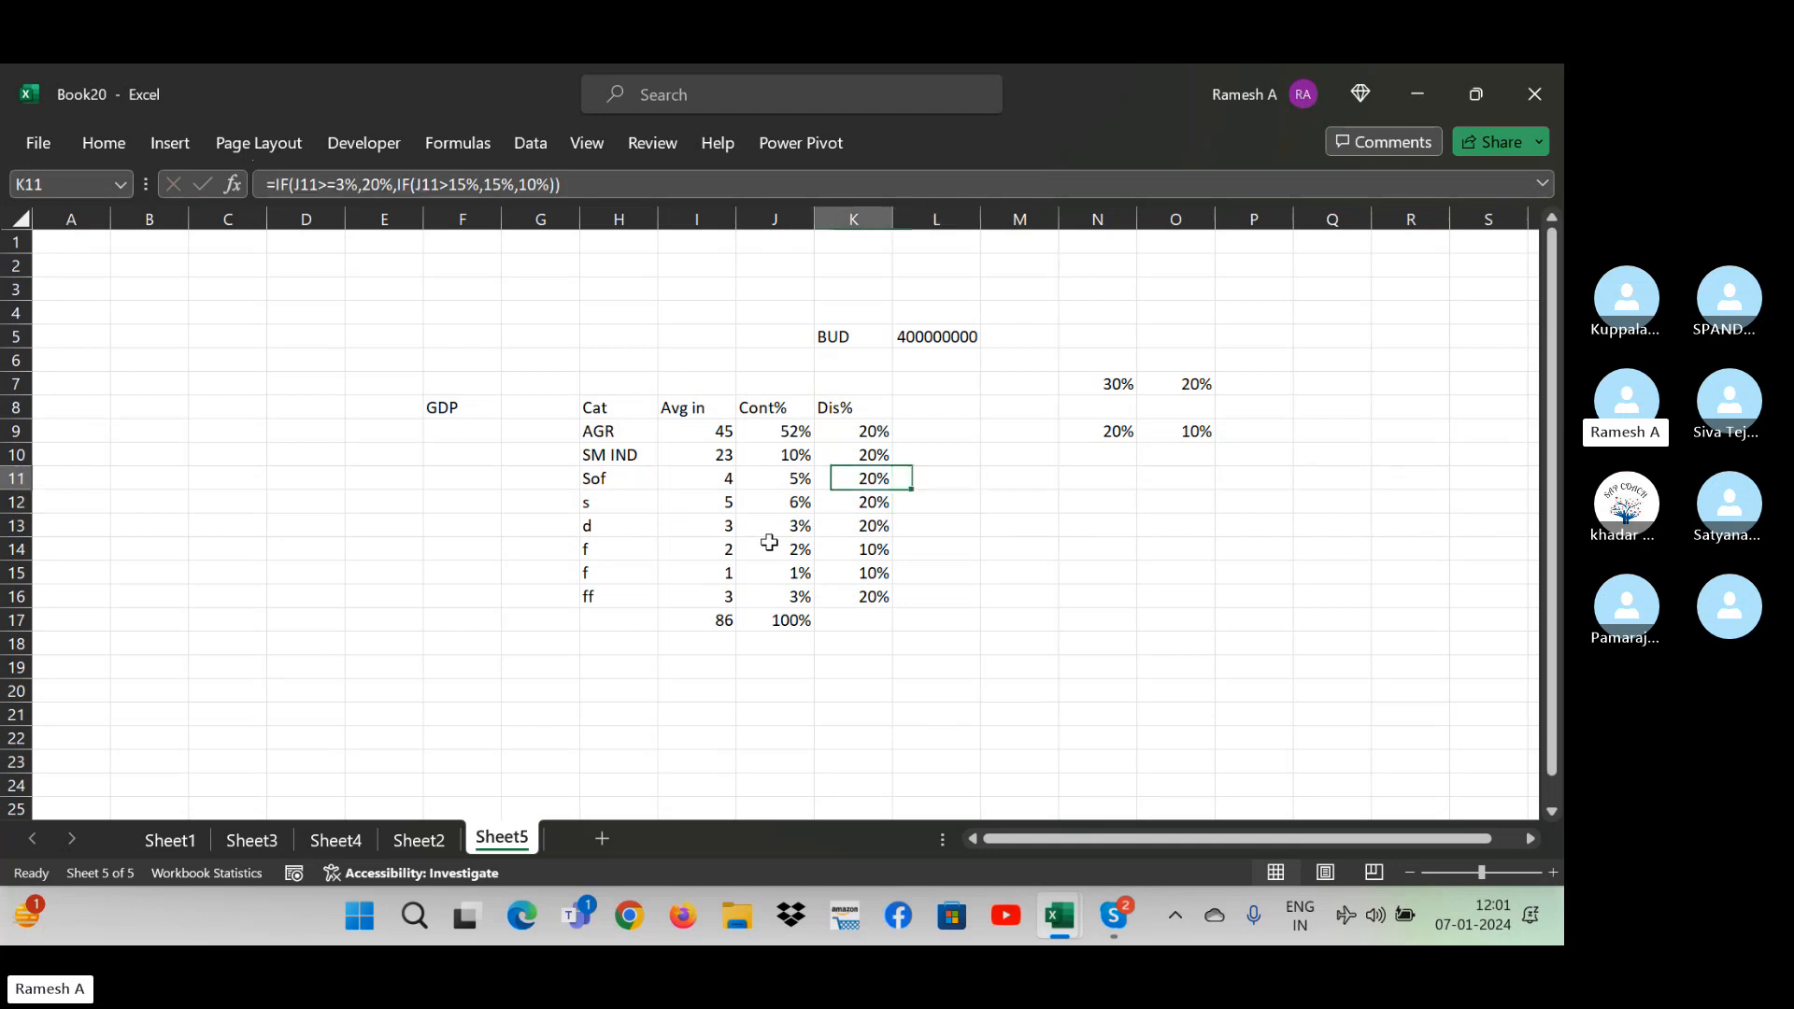
pyautogui.press('Left')
pyautogui.press('Right')
pyautogui.press('Right')
pyautogui.press('Up')
pyautogui.press('Up')
pyautogui.press('Left')
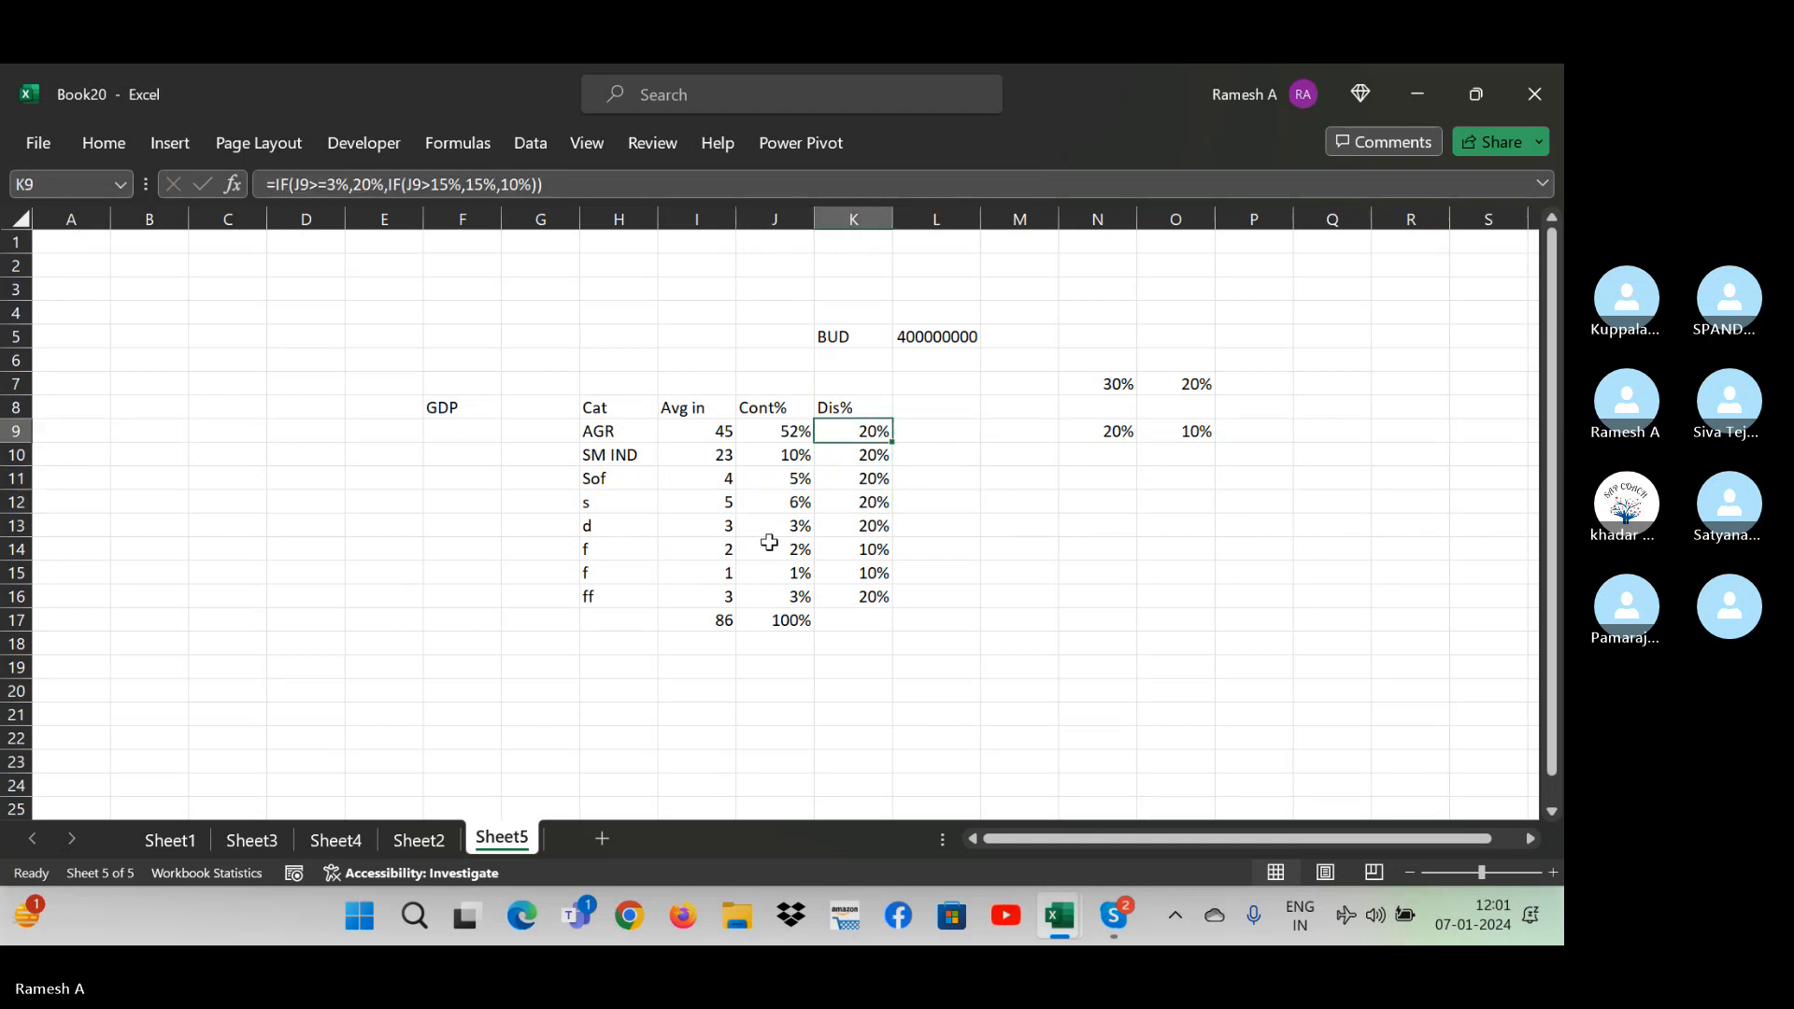
# - Enter =L5*K9 in L9 to multiply the budget by AGR's Dis%
pyautogui.press('Right')
pyautogui.write('=')
pyautogui.press('Left')
pyautogui.press('Left')
pyautogui.press('Left')
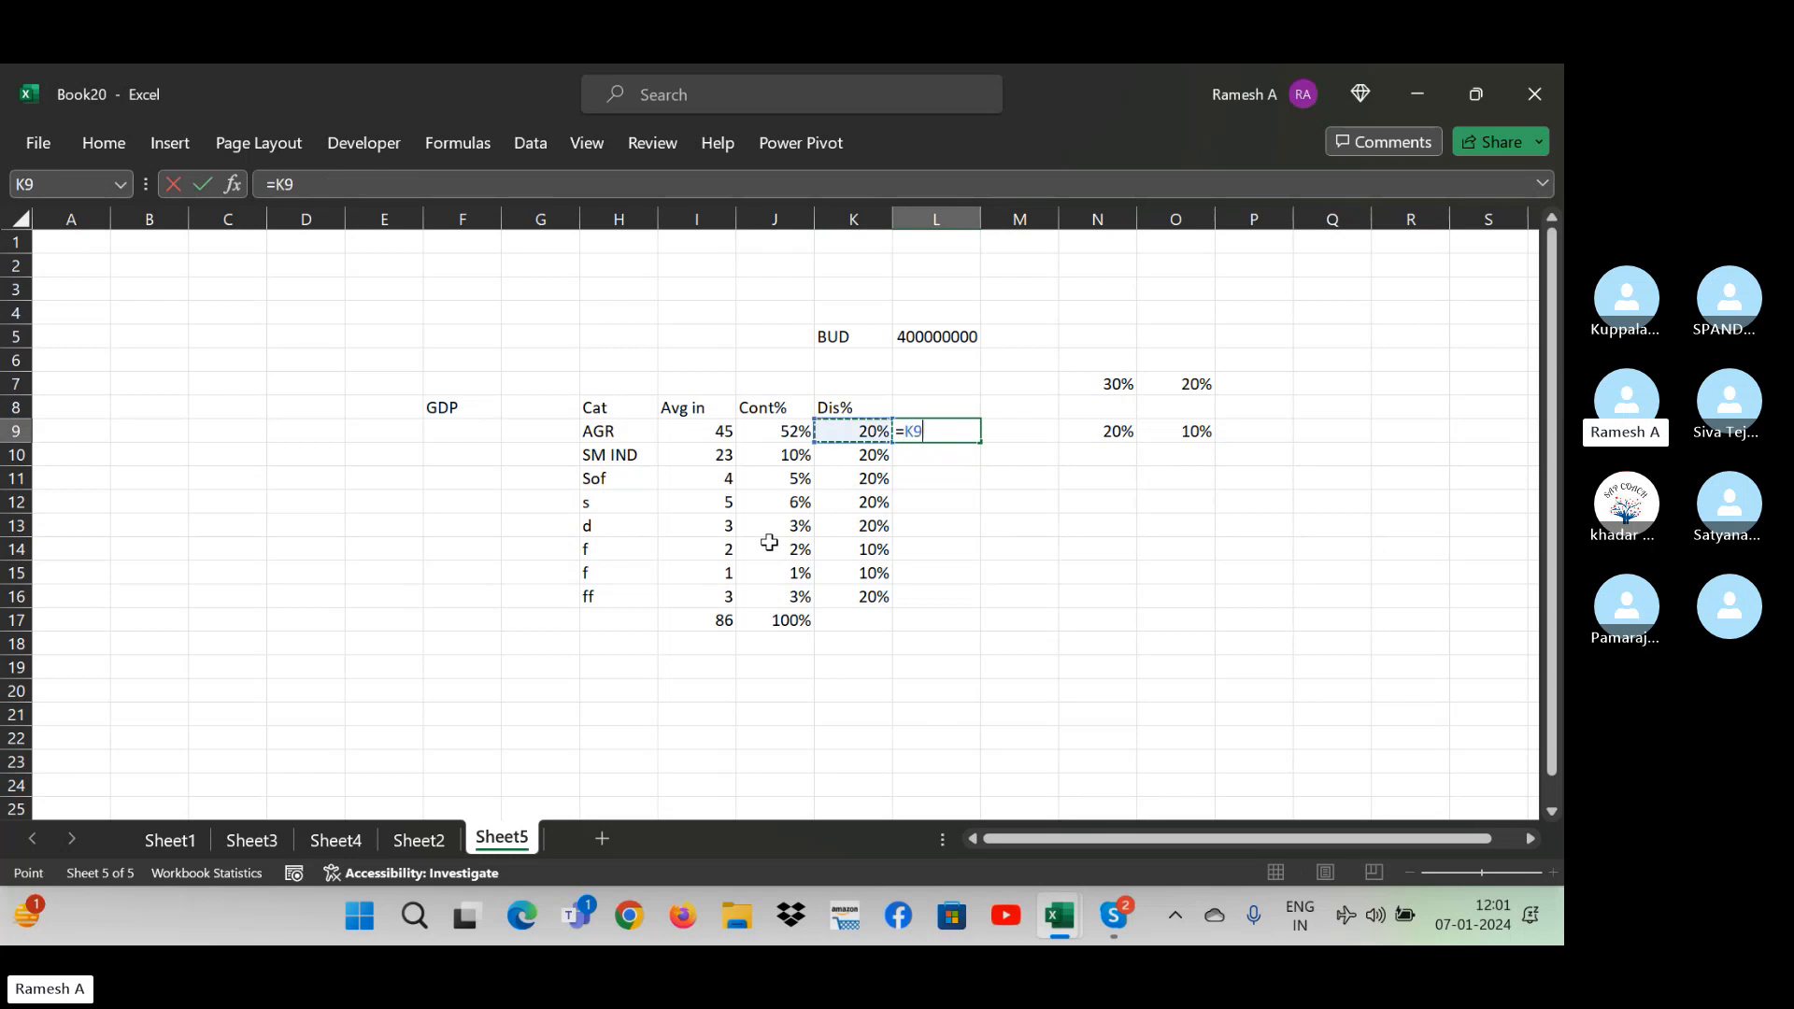
pyautogui.press('Right')
pyautogui.press('Right')
pyautogui.press('Right')
pyautogui.press('Up')
pyautogui.press('Up')
pyautogui.press('Up')
pyautogui.press('Up')
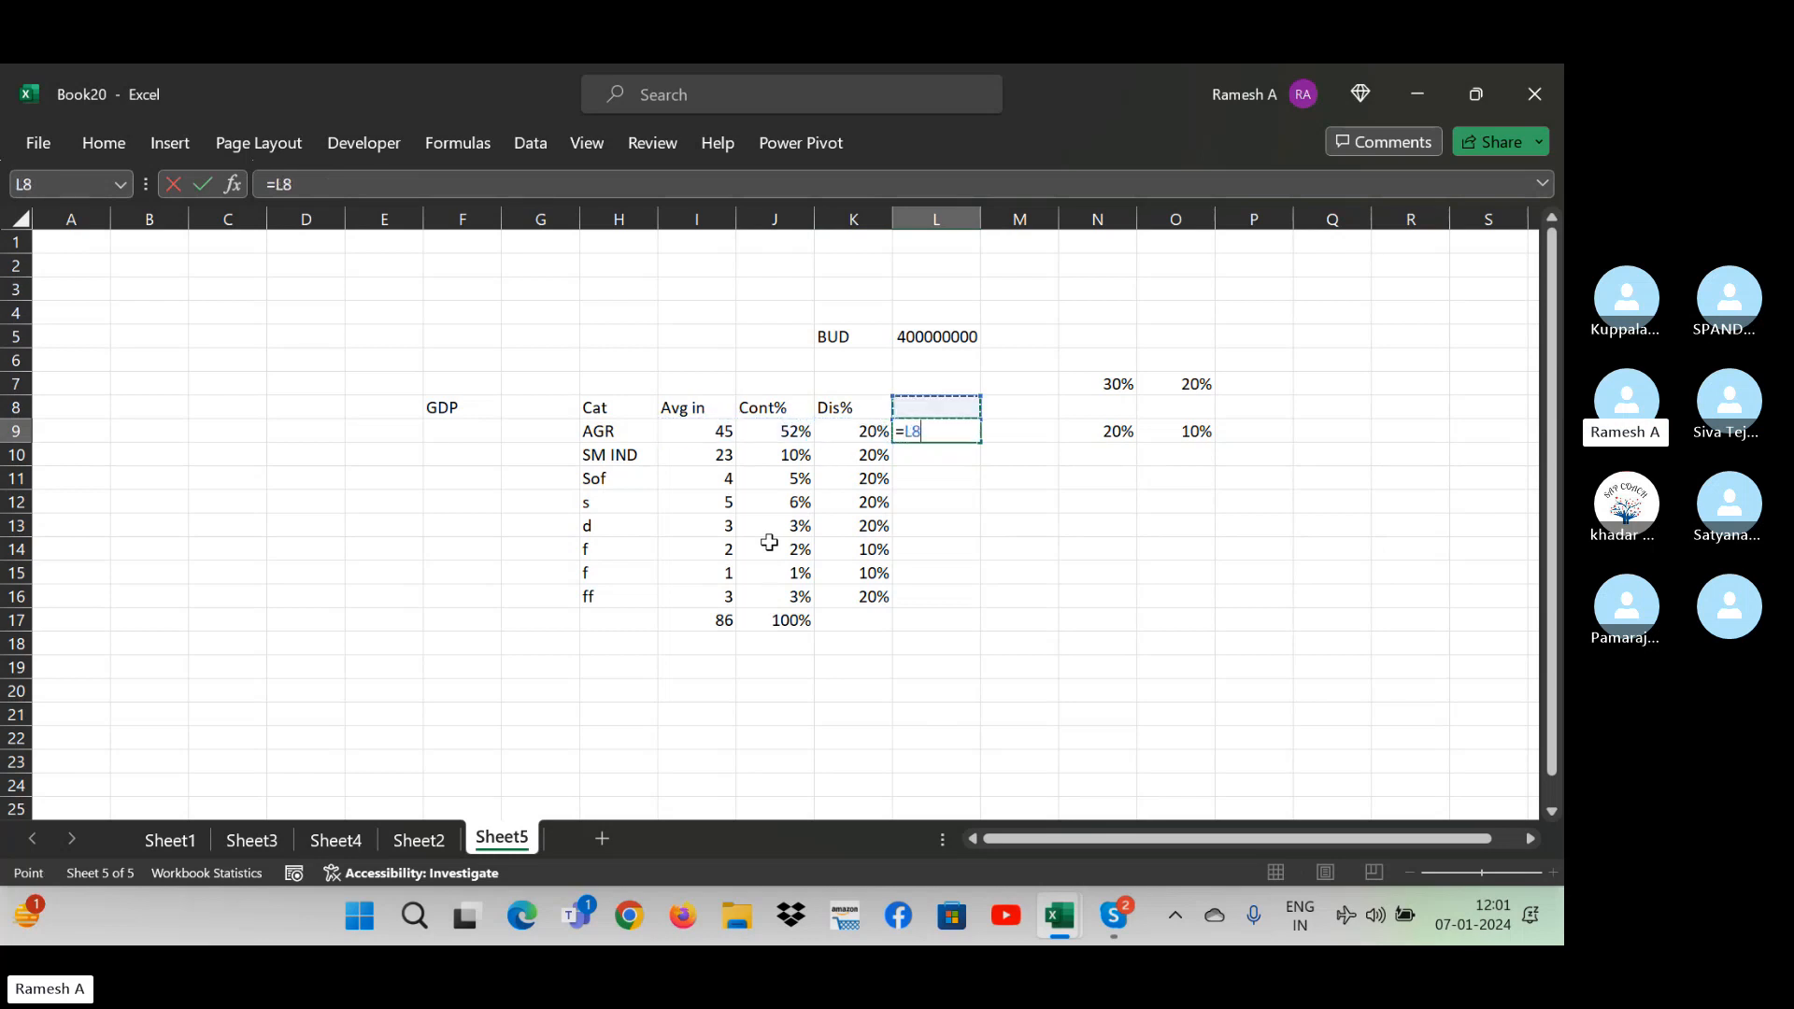
pyautogui.write('*')
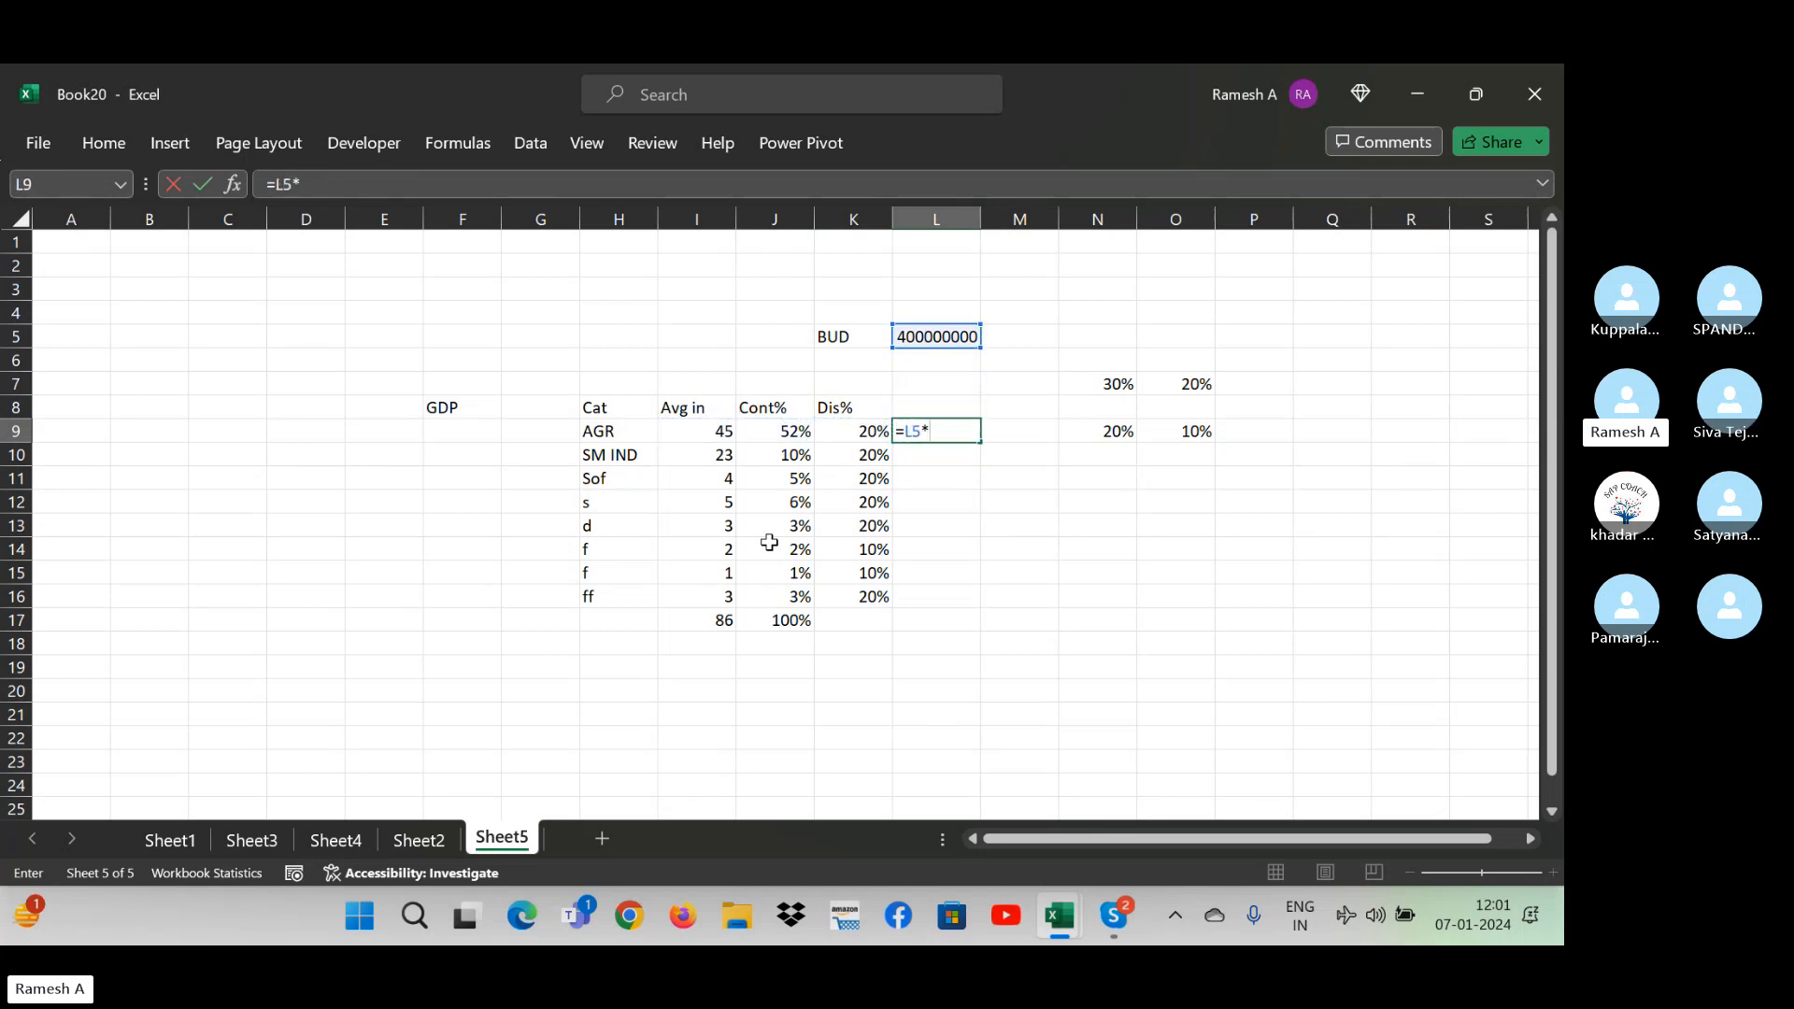
pyautogui.press('Left')
pyautogui.press('Return')
# - Fill the budget share formula from L9 down through L16
pyautogui.press('Left')
pyautogui.hotkey('ctrl', 'Down')
pyautogui.press('Right')
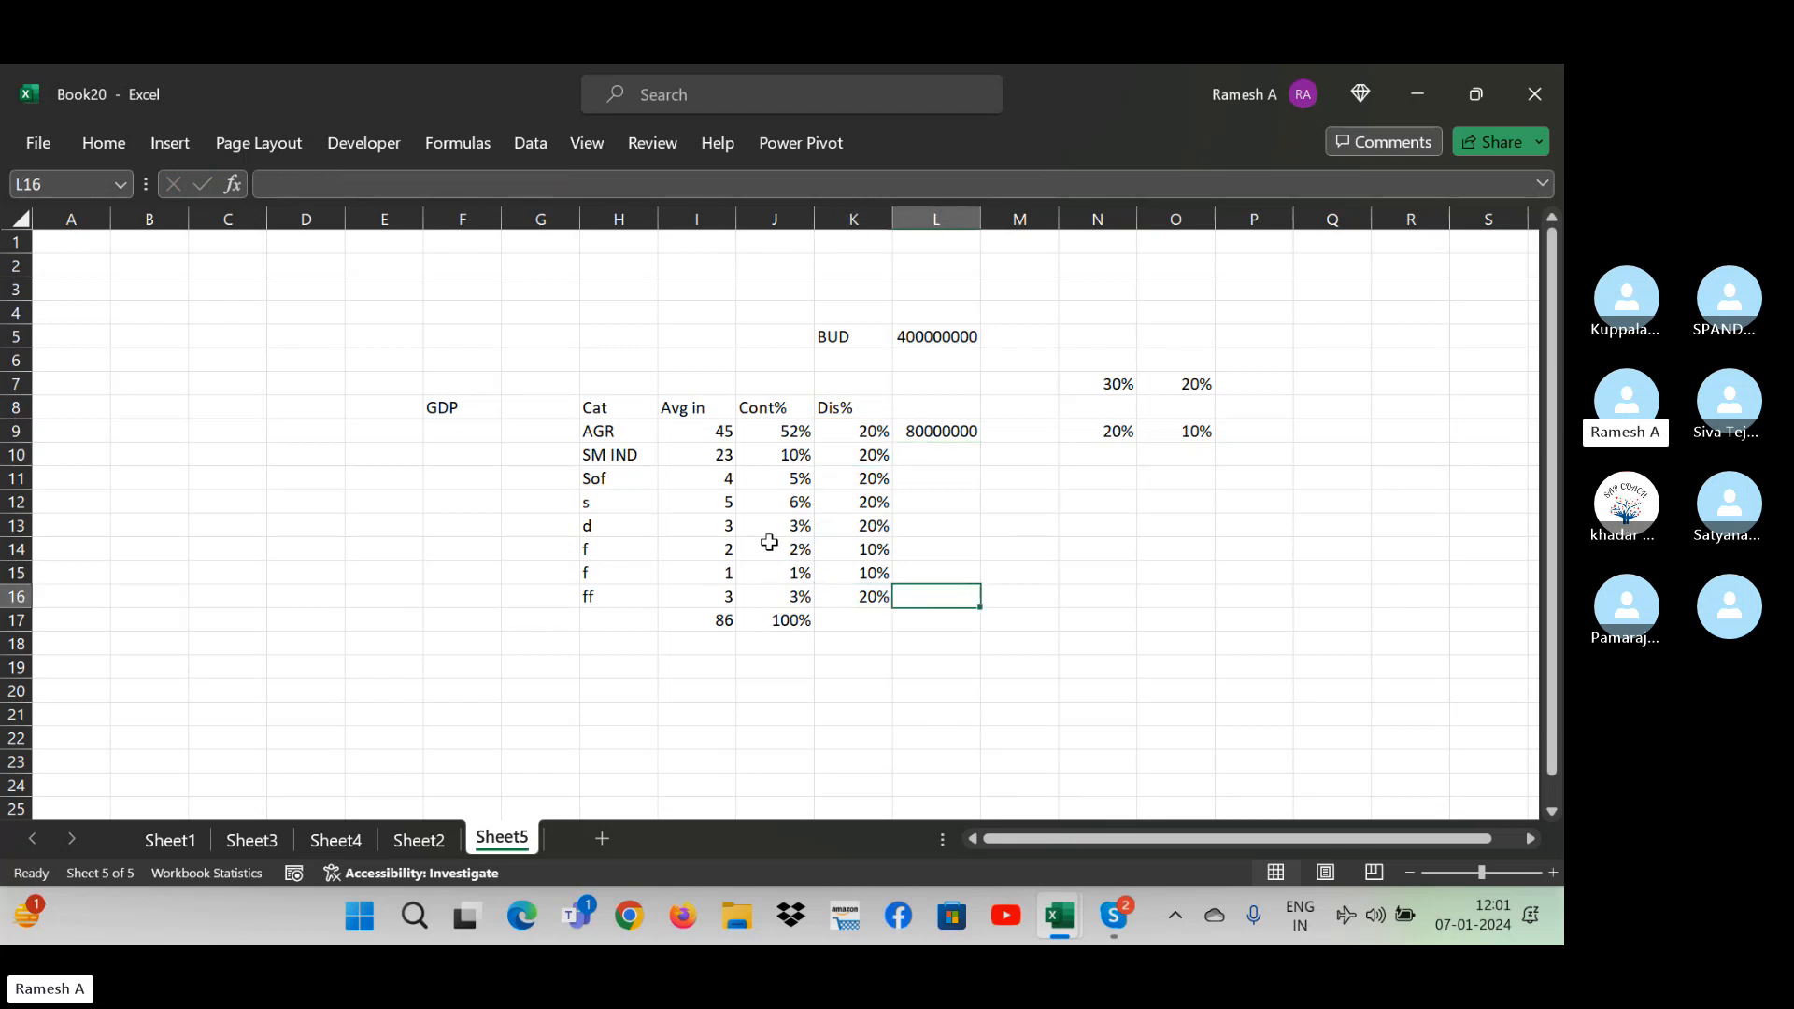
pyautogui.hotkey('ctrl', 'shift', 'Up')
pyautogui.hotkey('ctrl', 'd')
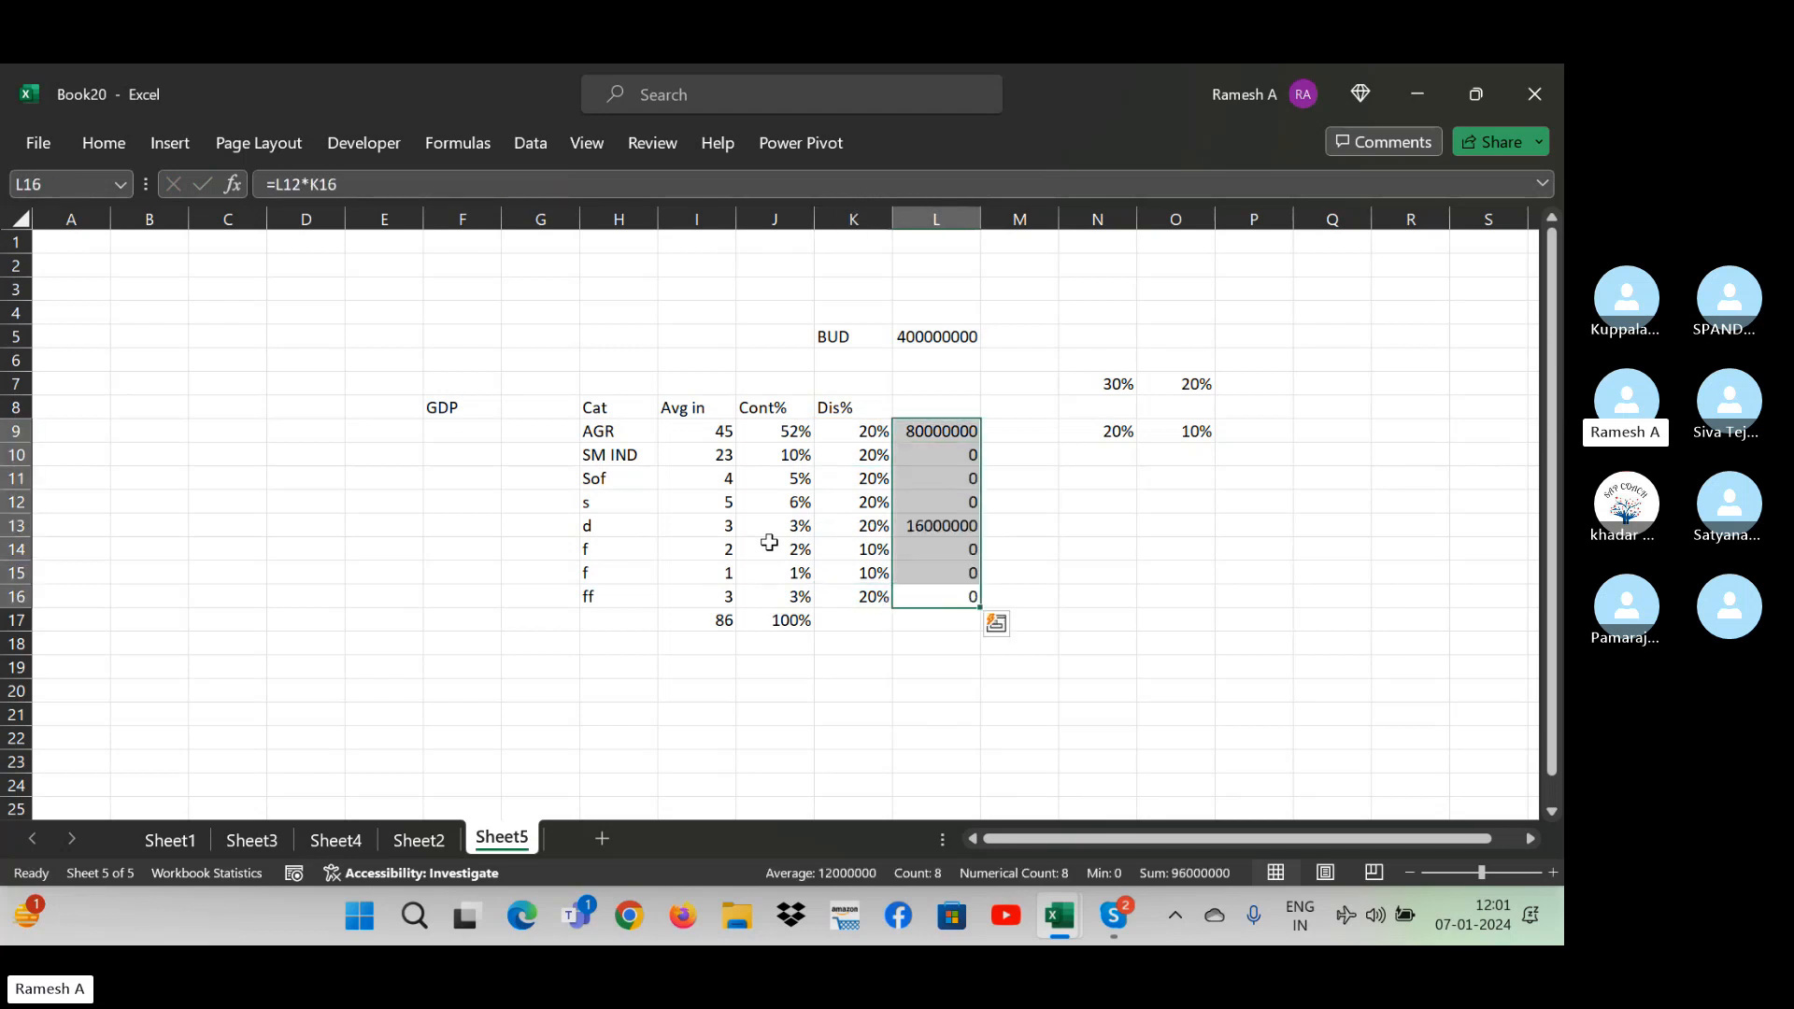
# - Make the K9 reference absolute in L9's formula so it reads =L5*$K$9
pyautogui.press('Up')
pyautogui.press('Up')
pyautogui.press('Up')
pyautogui.press('Up')
pyautogui.press('Up')
pyautogui.press('Up')
pyautogui.press('Up')
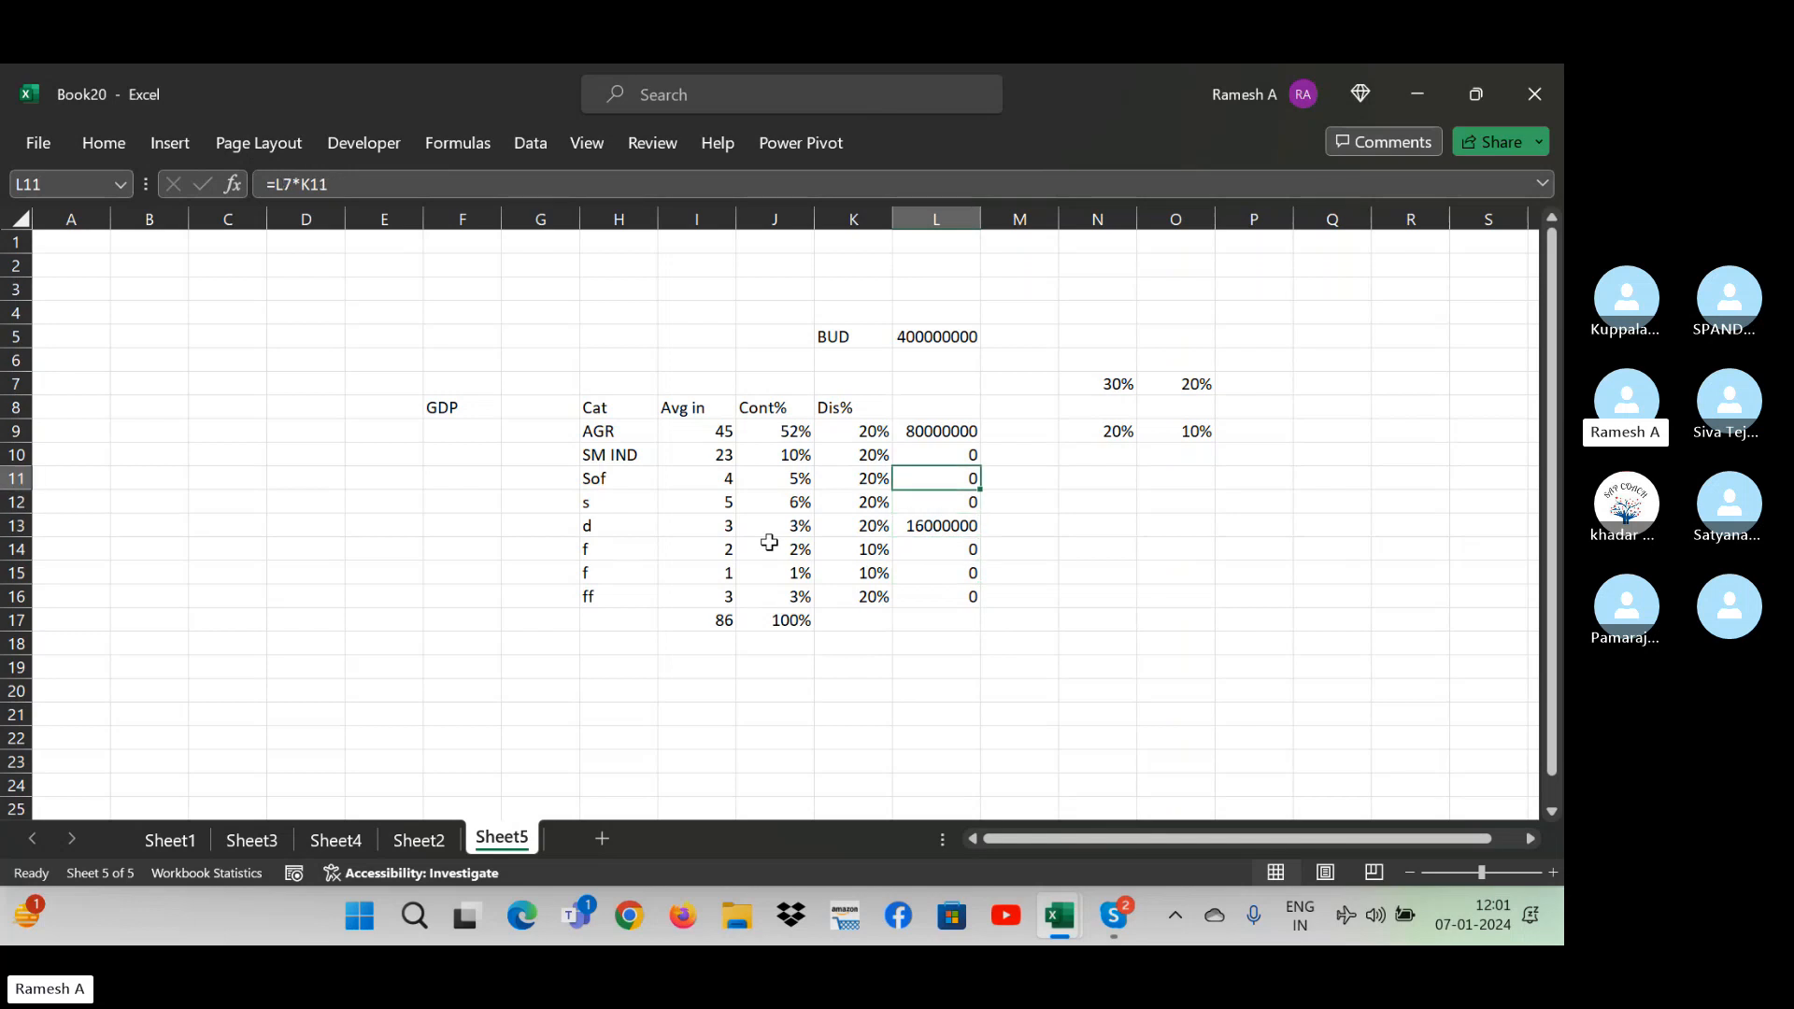
pyautogui.click(383, 187)
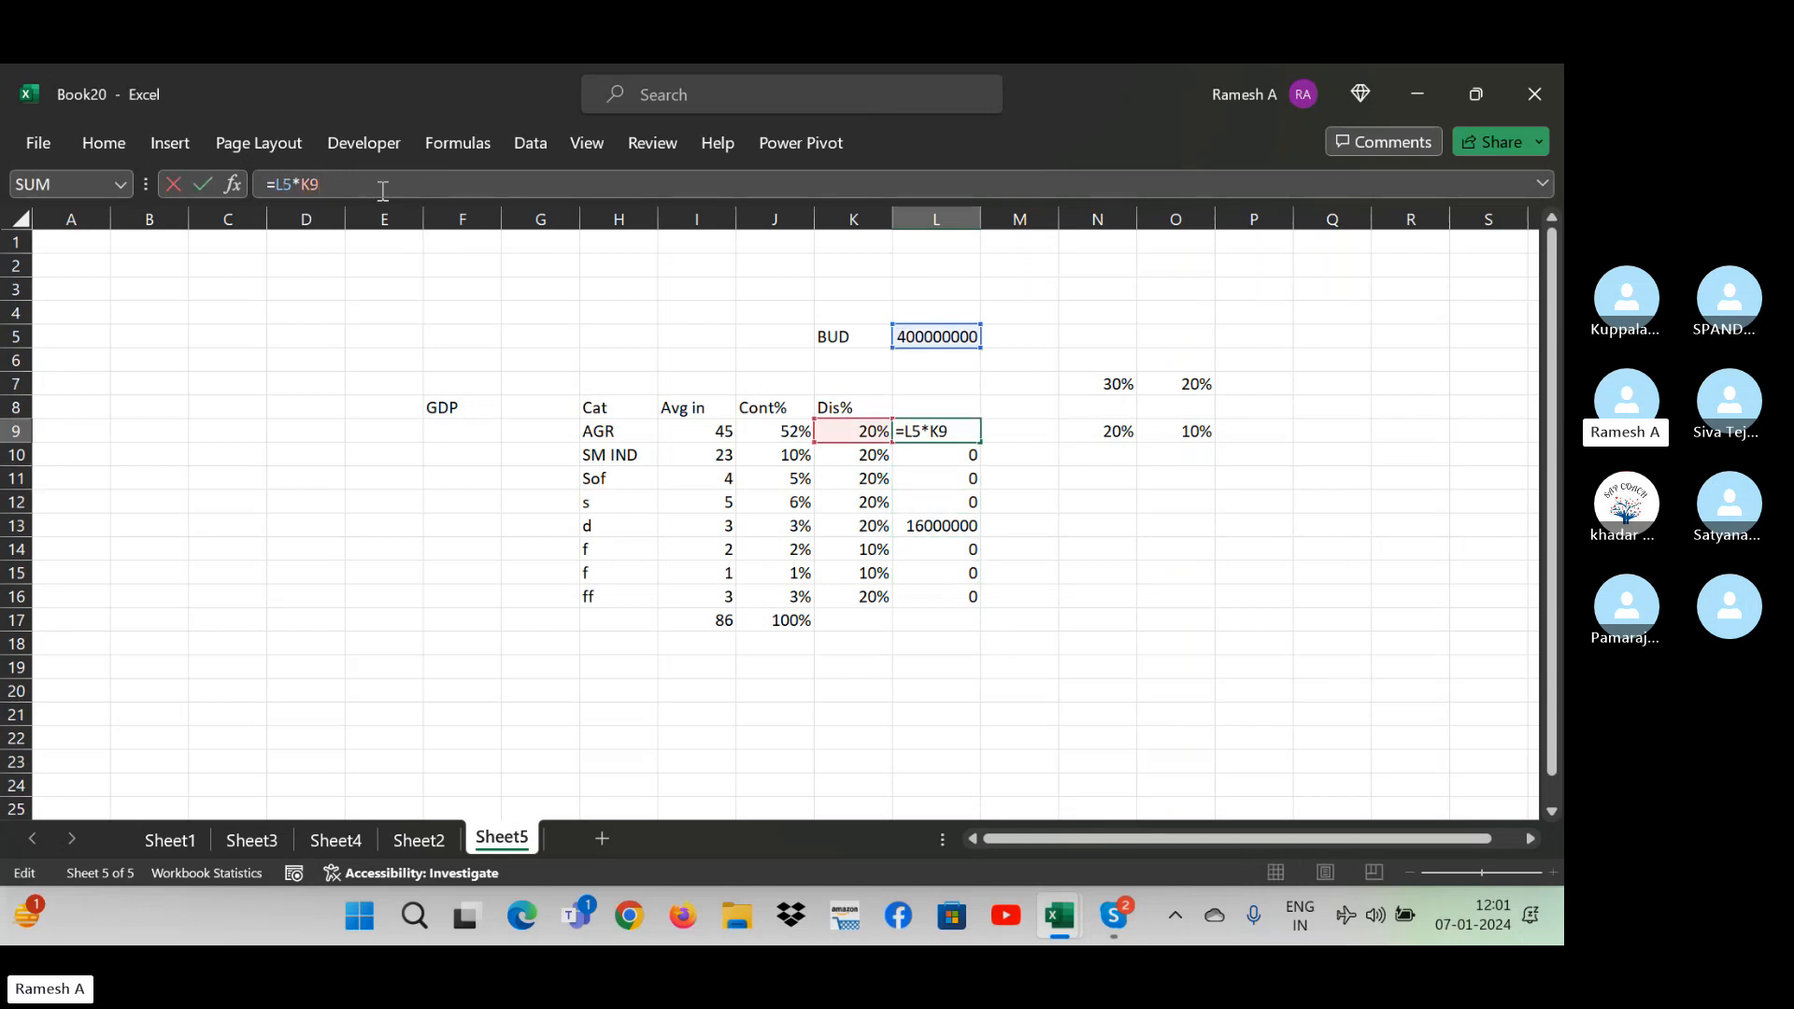
pyautogui.press('F4')
pyautogui.press('Return')
pyautogui.press('Up')
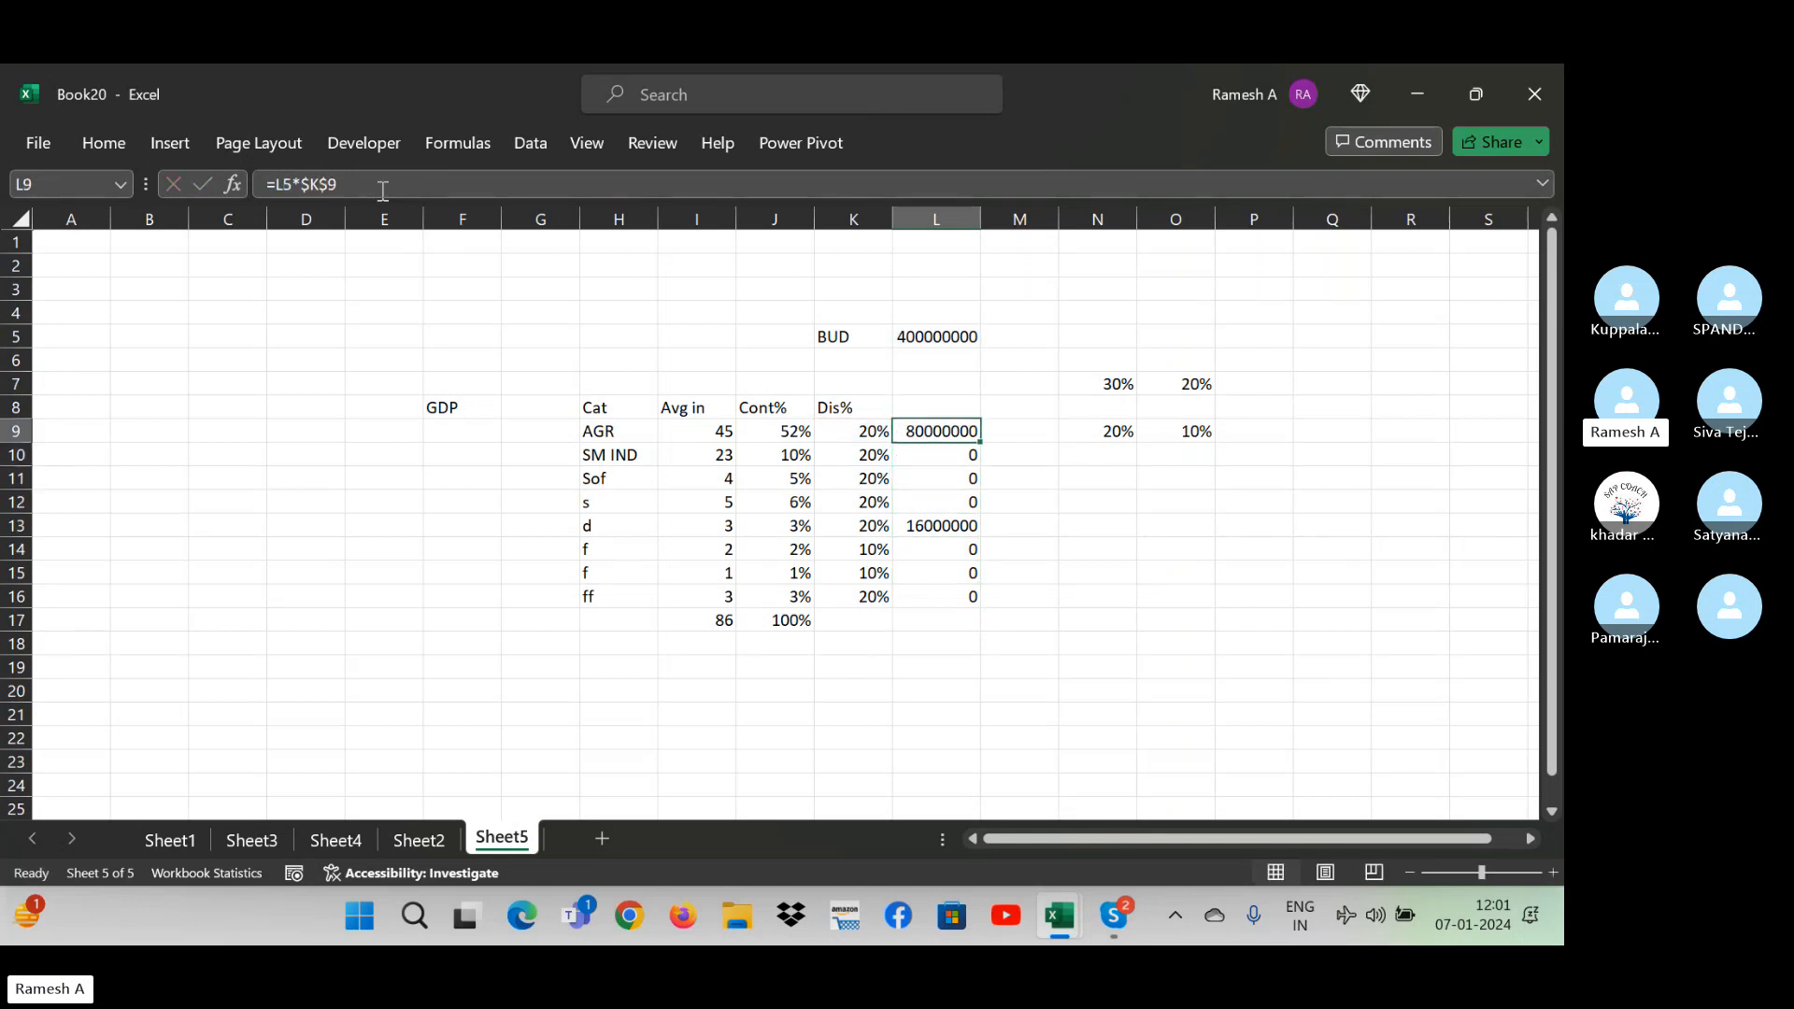
# - Lock the references in L9's formula so it reads =$L$5*K$9
pyautogui.hotkey('ctrl', 'shift', 'Down')
pyautogui.hotkey('ctrl', 'shift', 'Up')
pyautogui.press('F2')
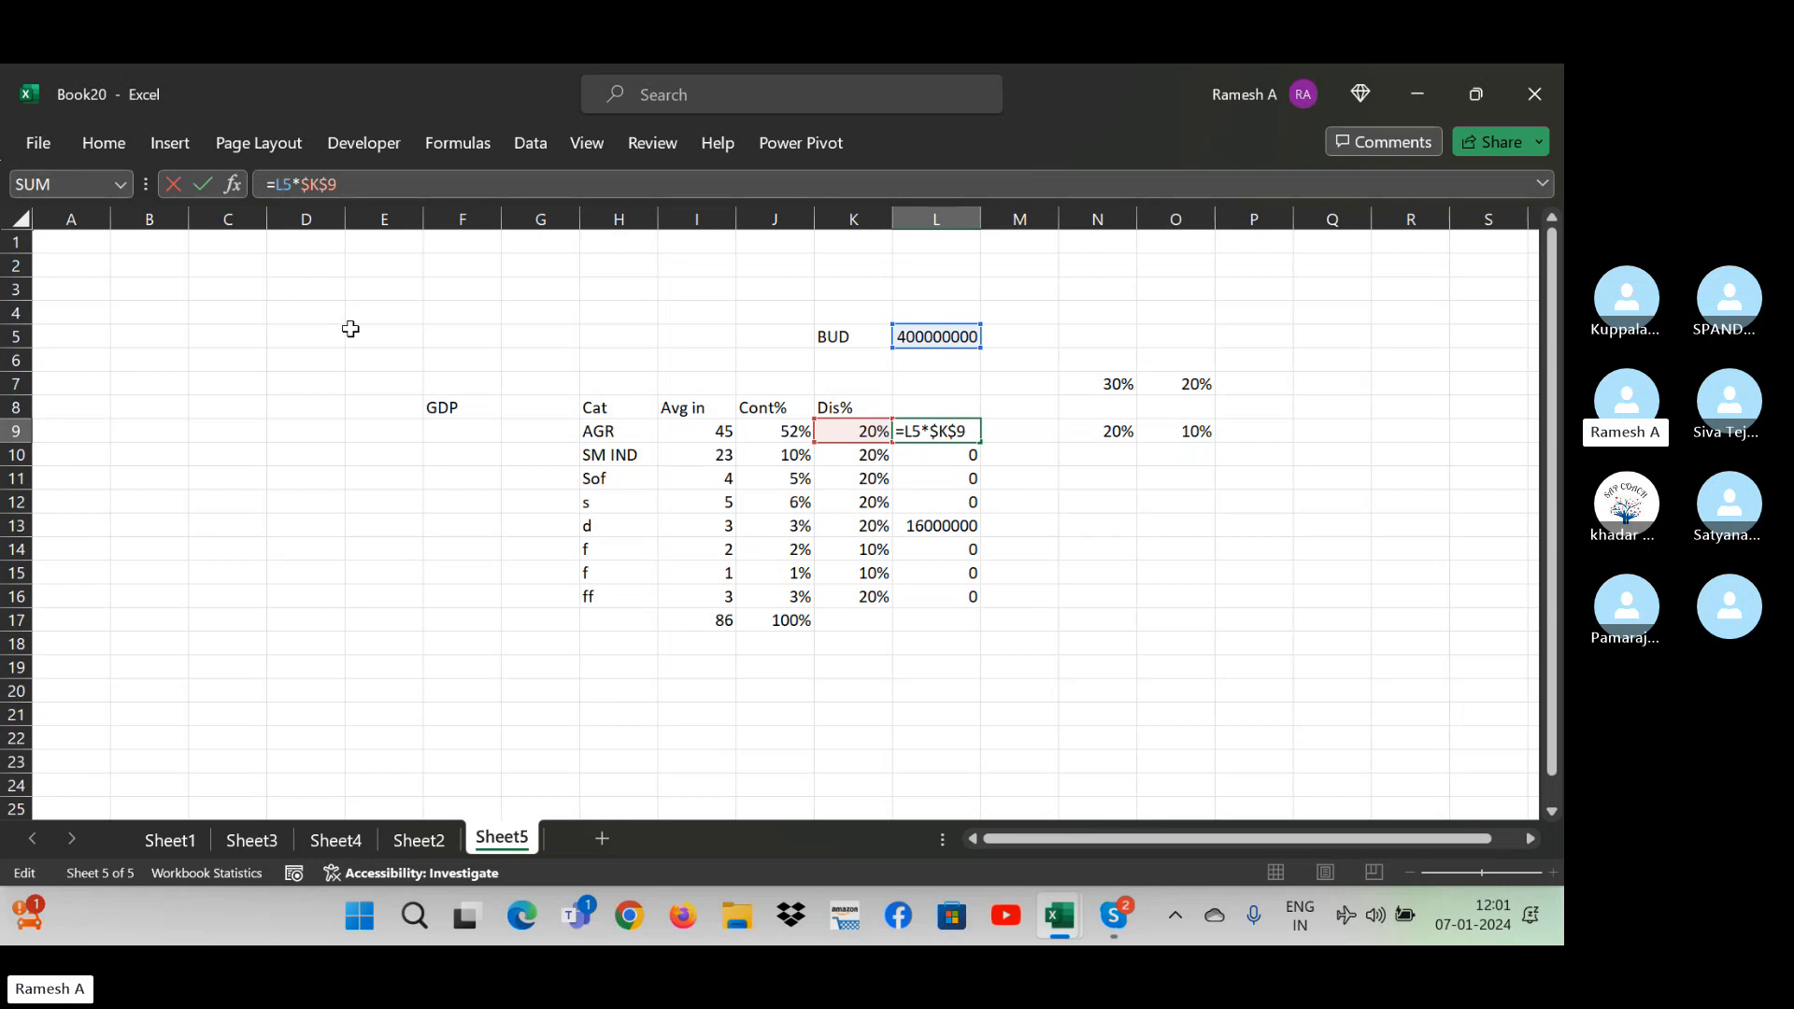
pyautogui.press('F4')
pyautogui.click(328, 184)
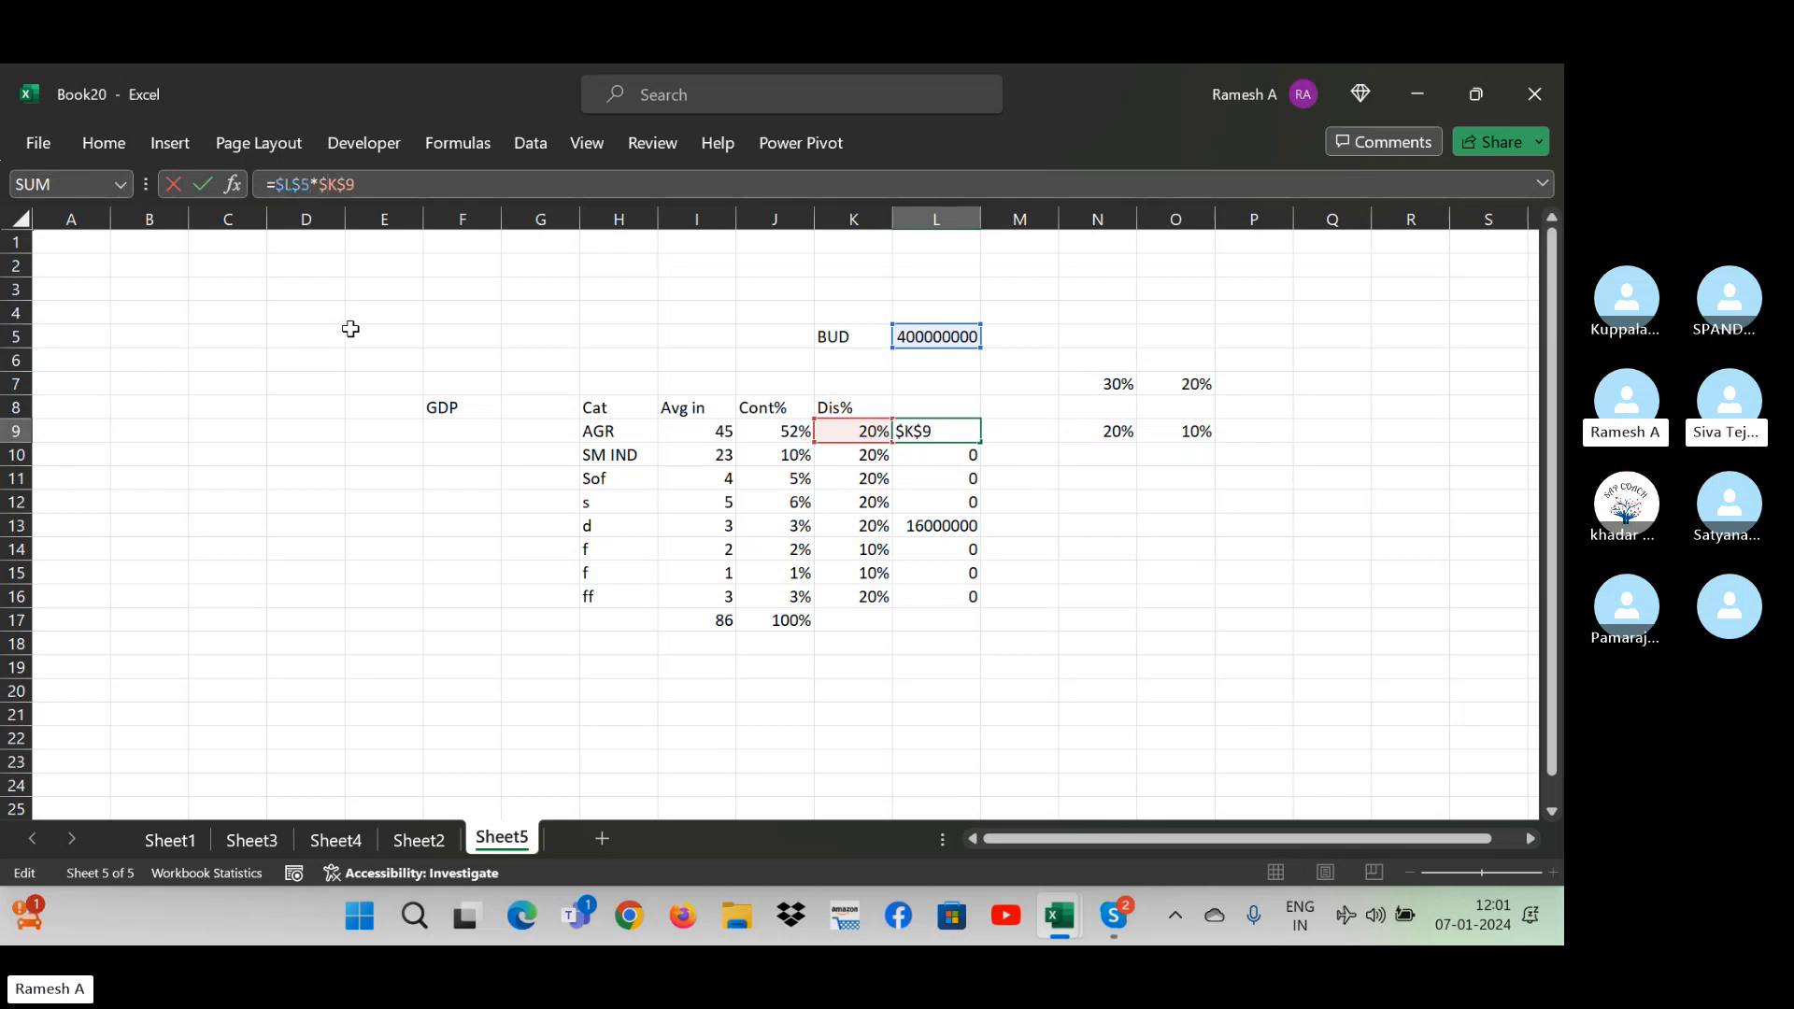
pyautogui.press('F4')
pyautogui.press('Return')
pyautogui.press('Up')
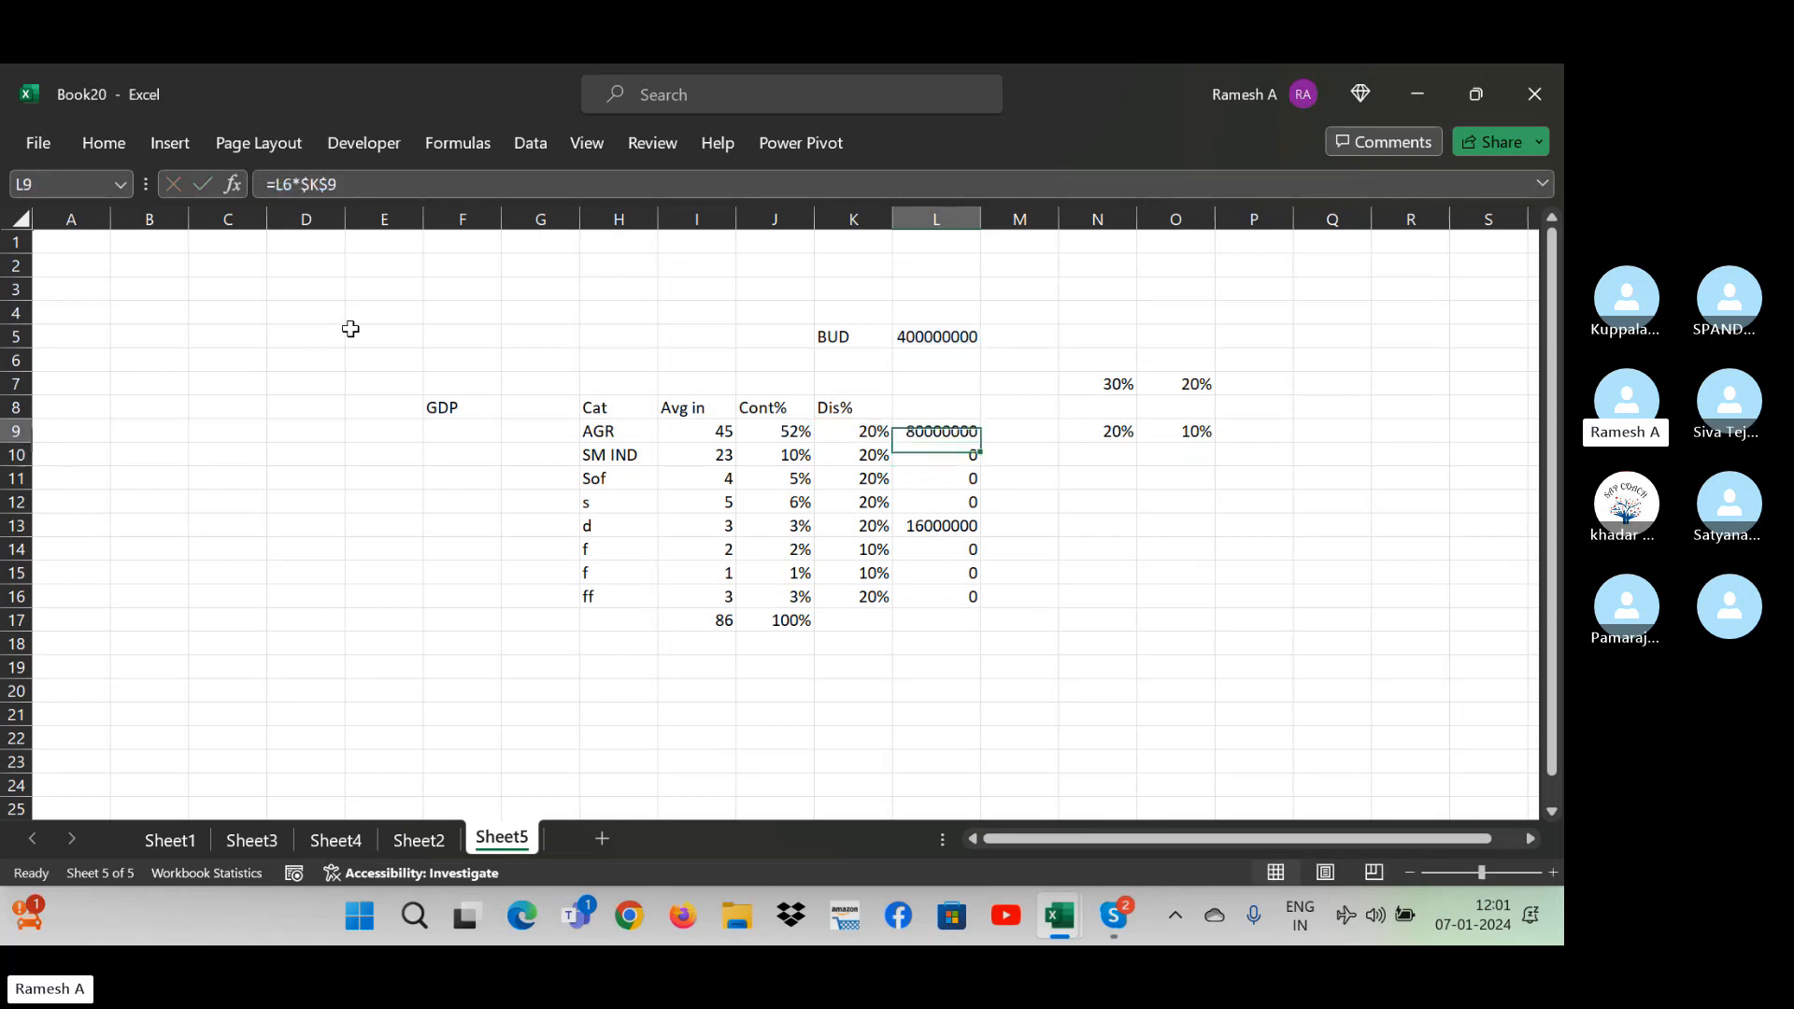
# - Copy L9's revised formula down the column to L16
pyautogui.hotkey('ctrl', 'shift', 'Down')
pyautogui.hotkey('ctrl', 'd')
pyautogui.press('Down')
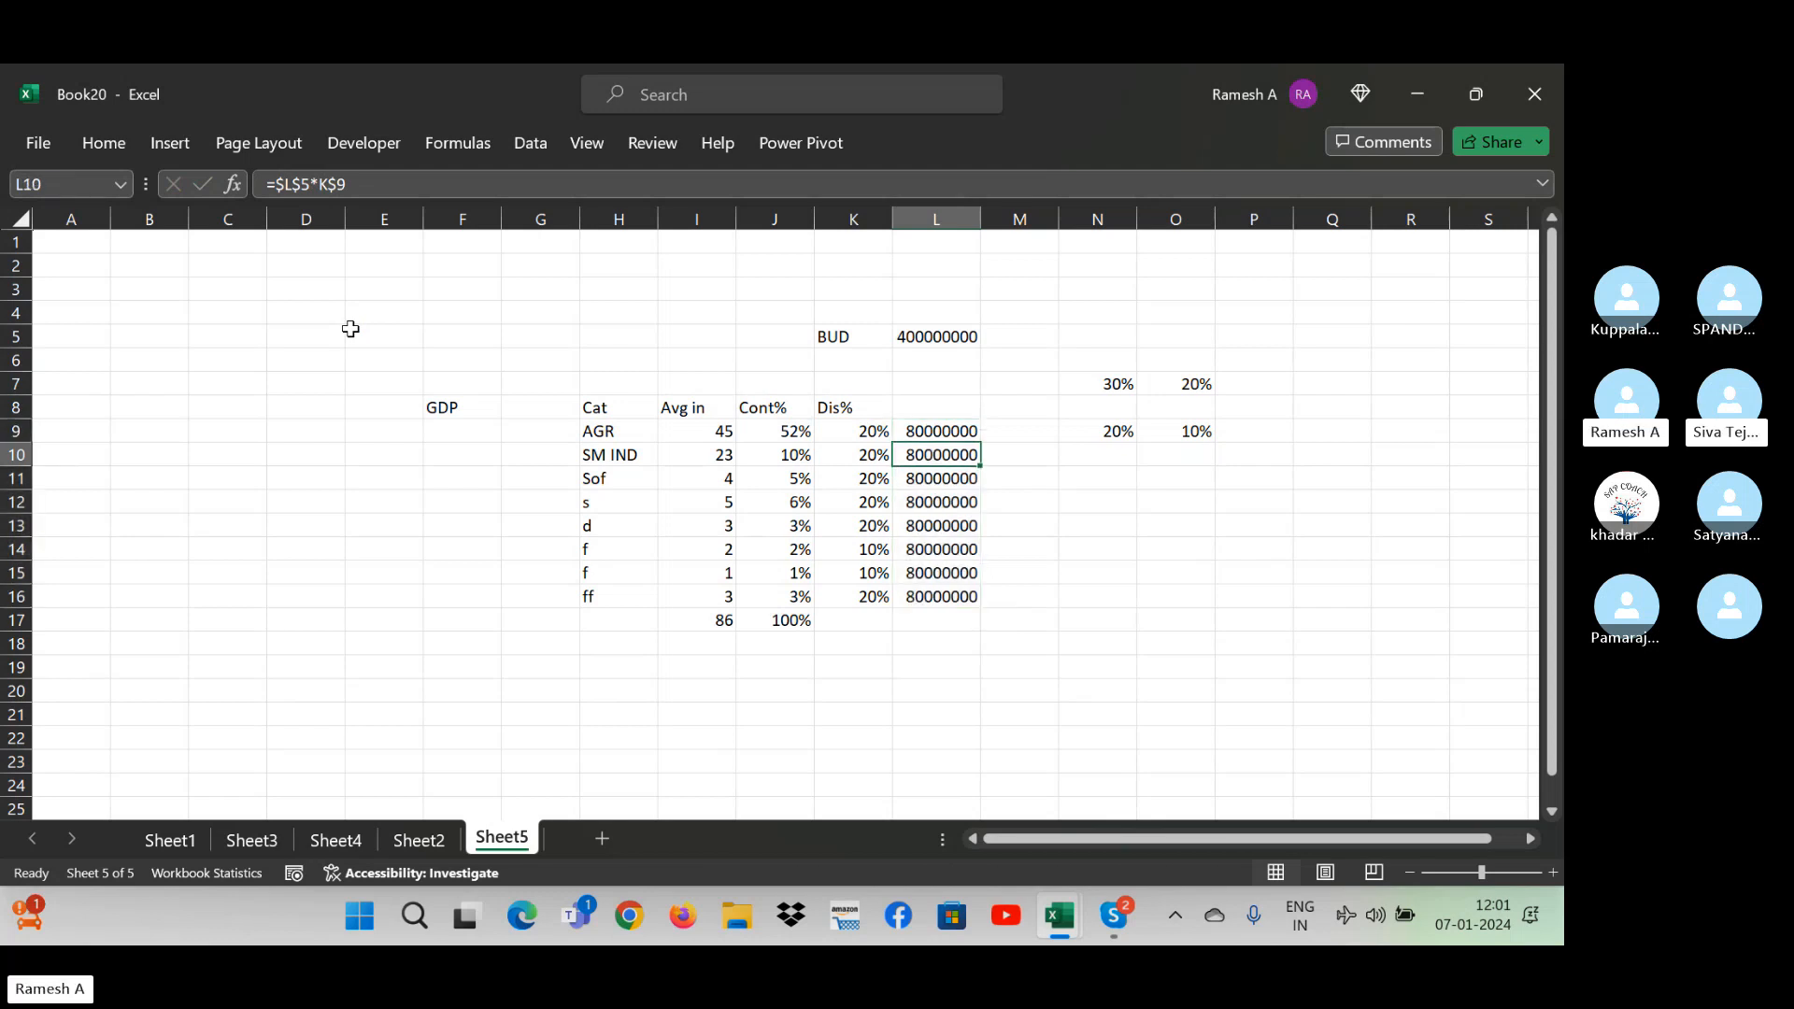
# - Set AGR's Avg in value in I9 to 4 and SM IND's in I10 to 444
pyautogui.press('Left')
pyautogui.press('Left')
pyautogui.press('Left')
pyautogui.press('Up')
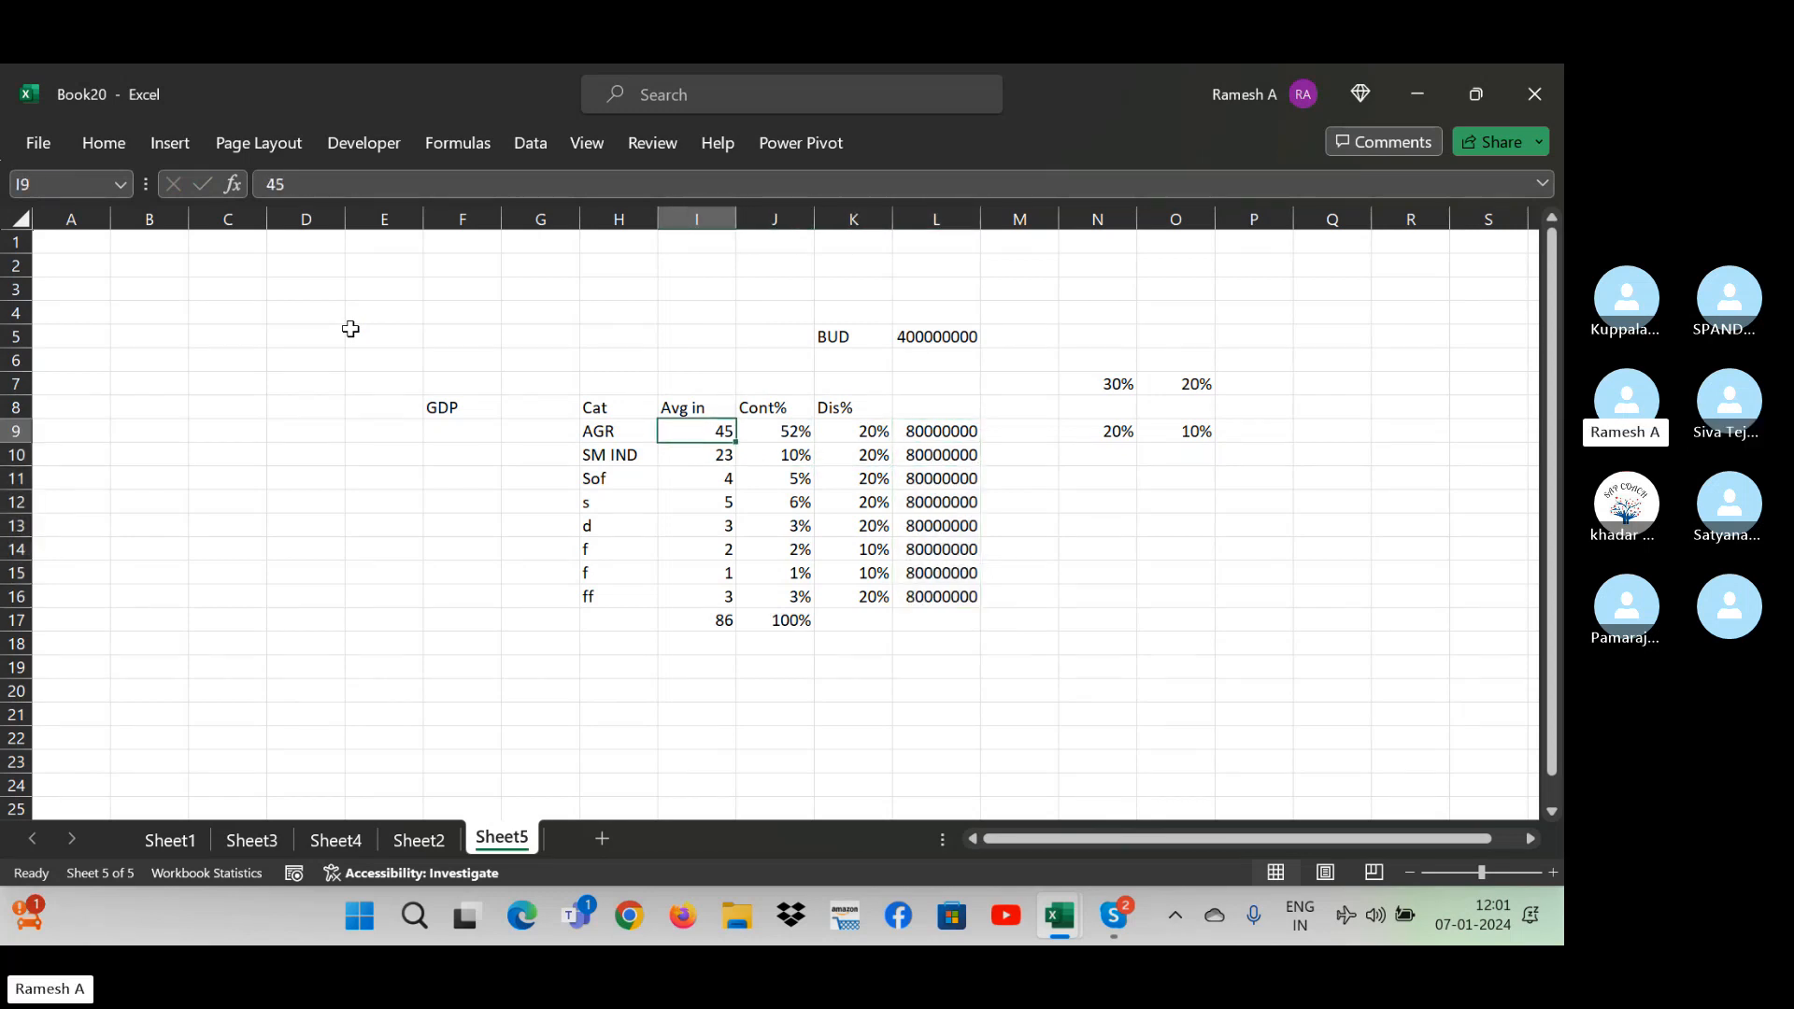
pyautogui.write('4')
pyautogui.press('Return')
pyautogui.write('444')
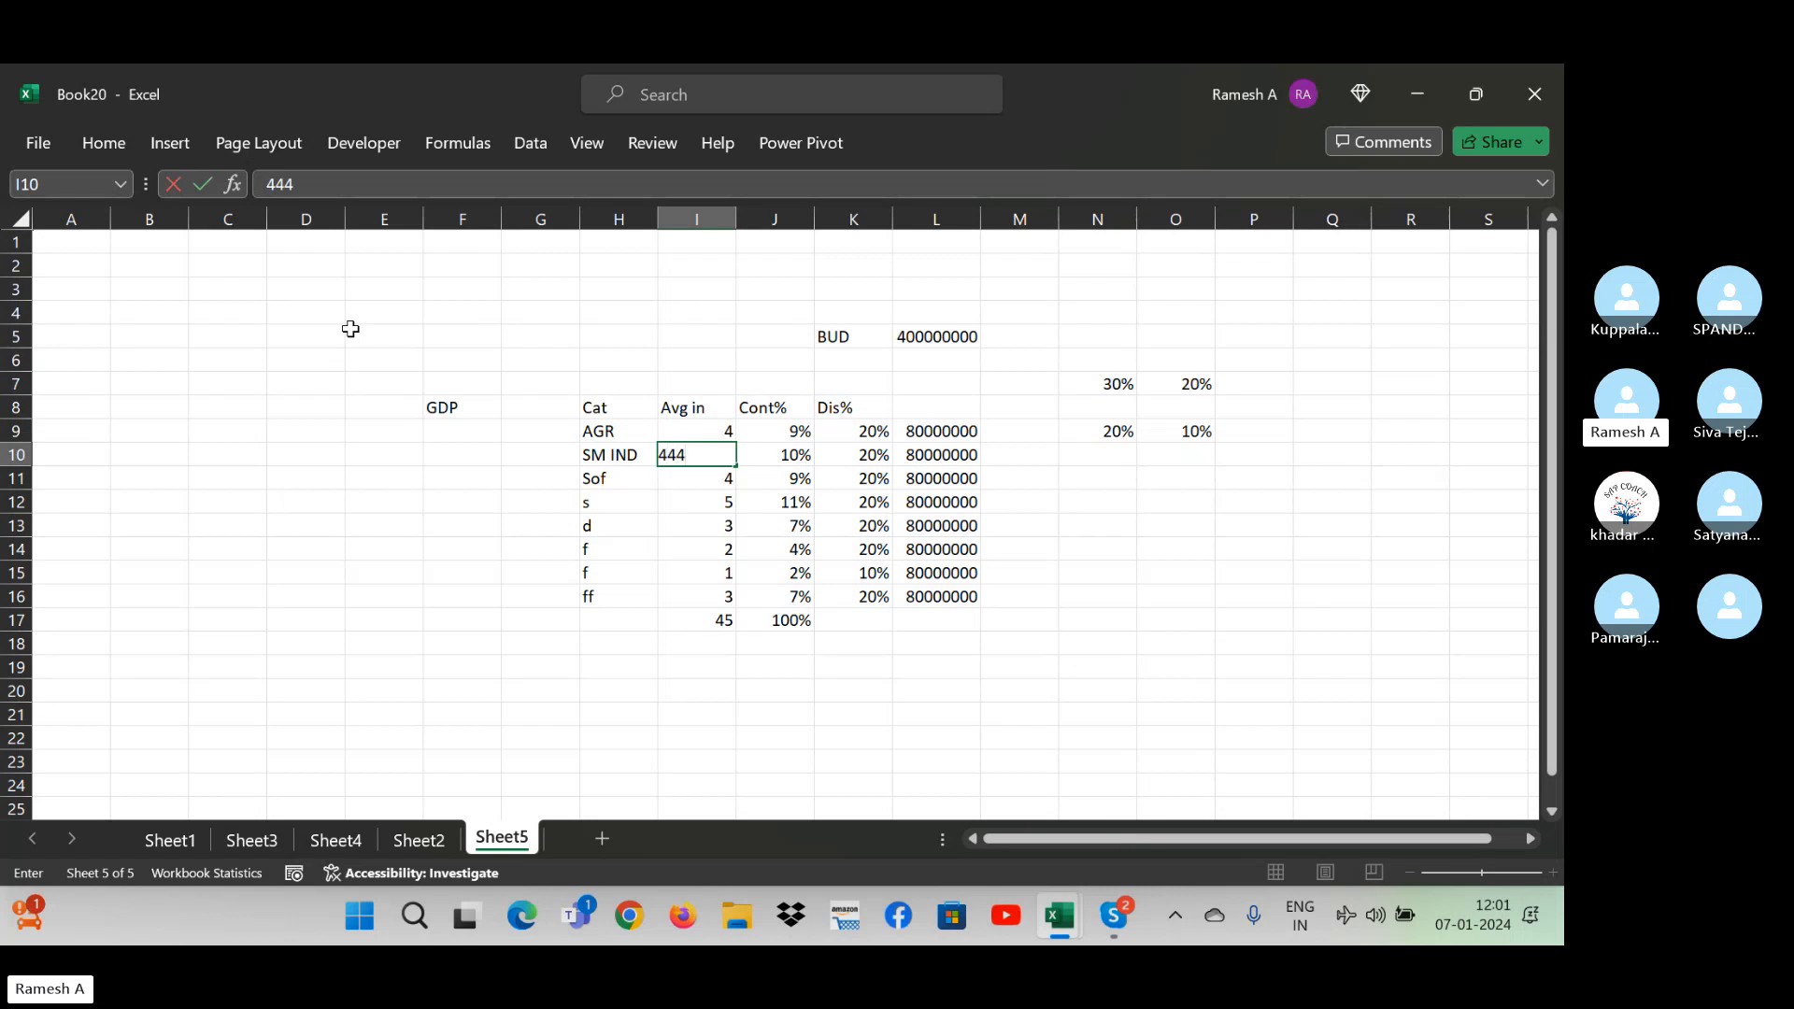
pyautogui.press('Return')
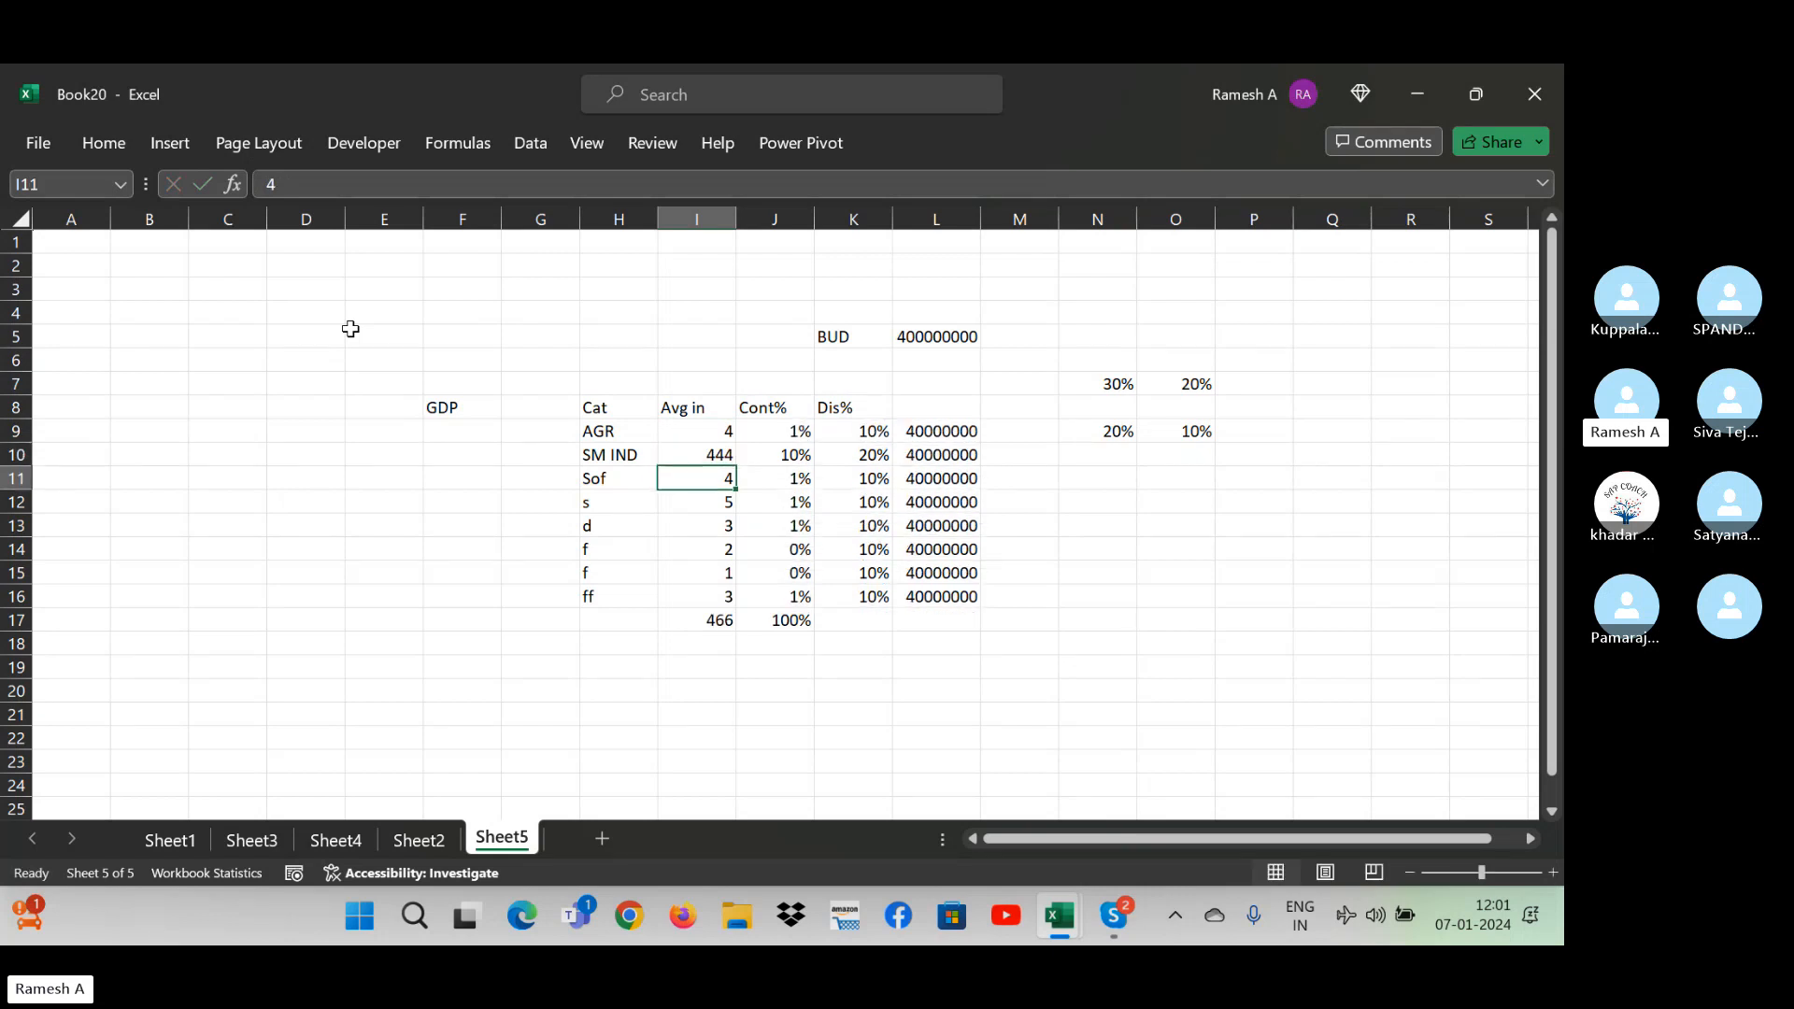
# - Set the Avg in values to 544 for category s in I12 and 435 for category d in I13
pyautogui.press('Right')
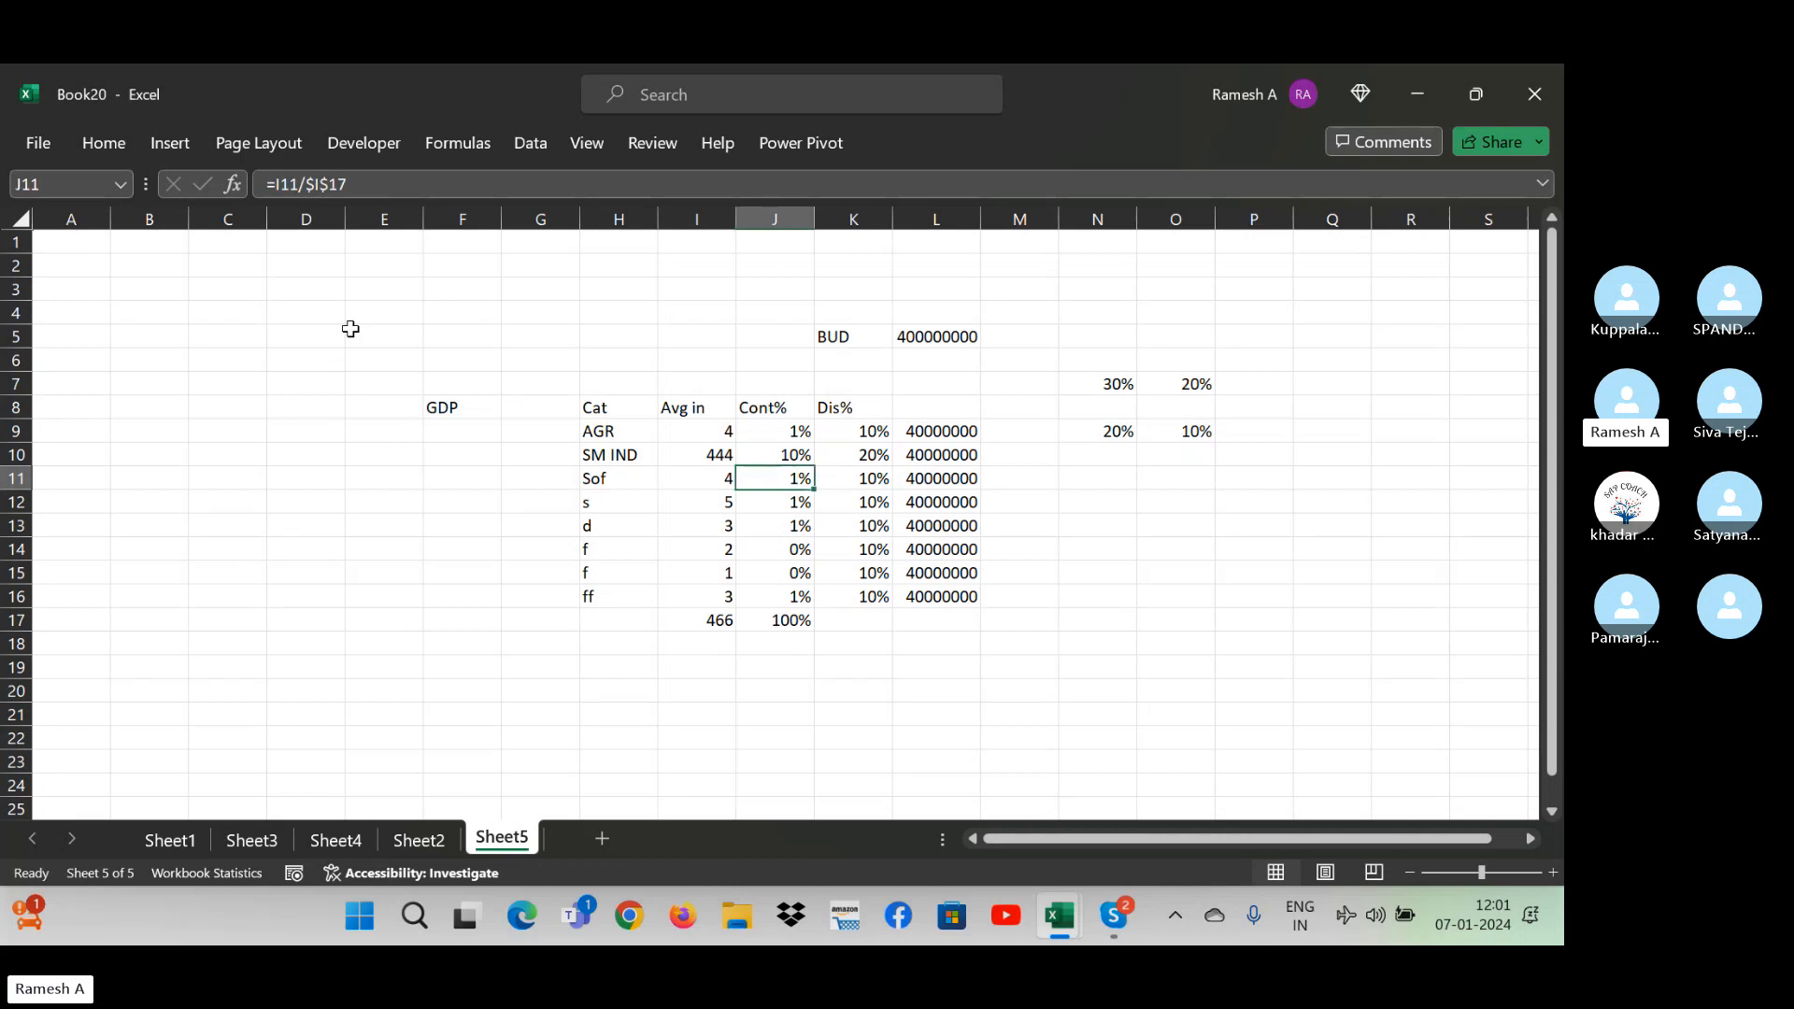
pyautogui.press('Up')
pyautogui.press('Right')
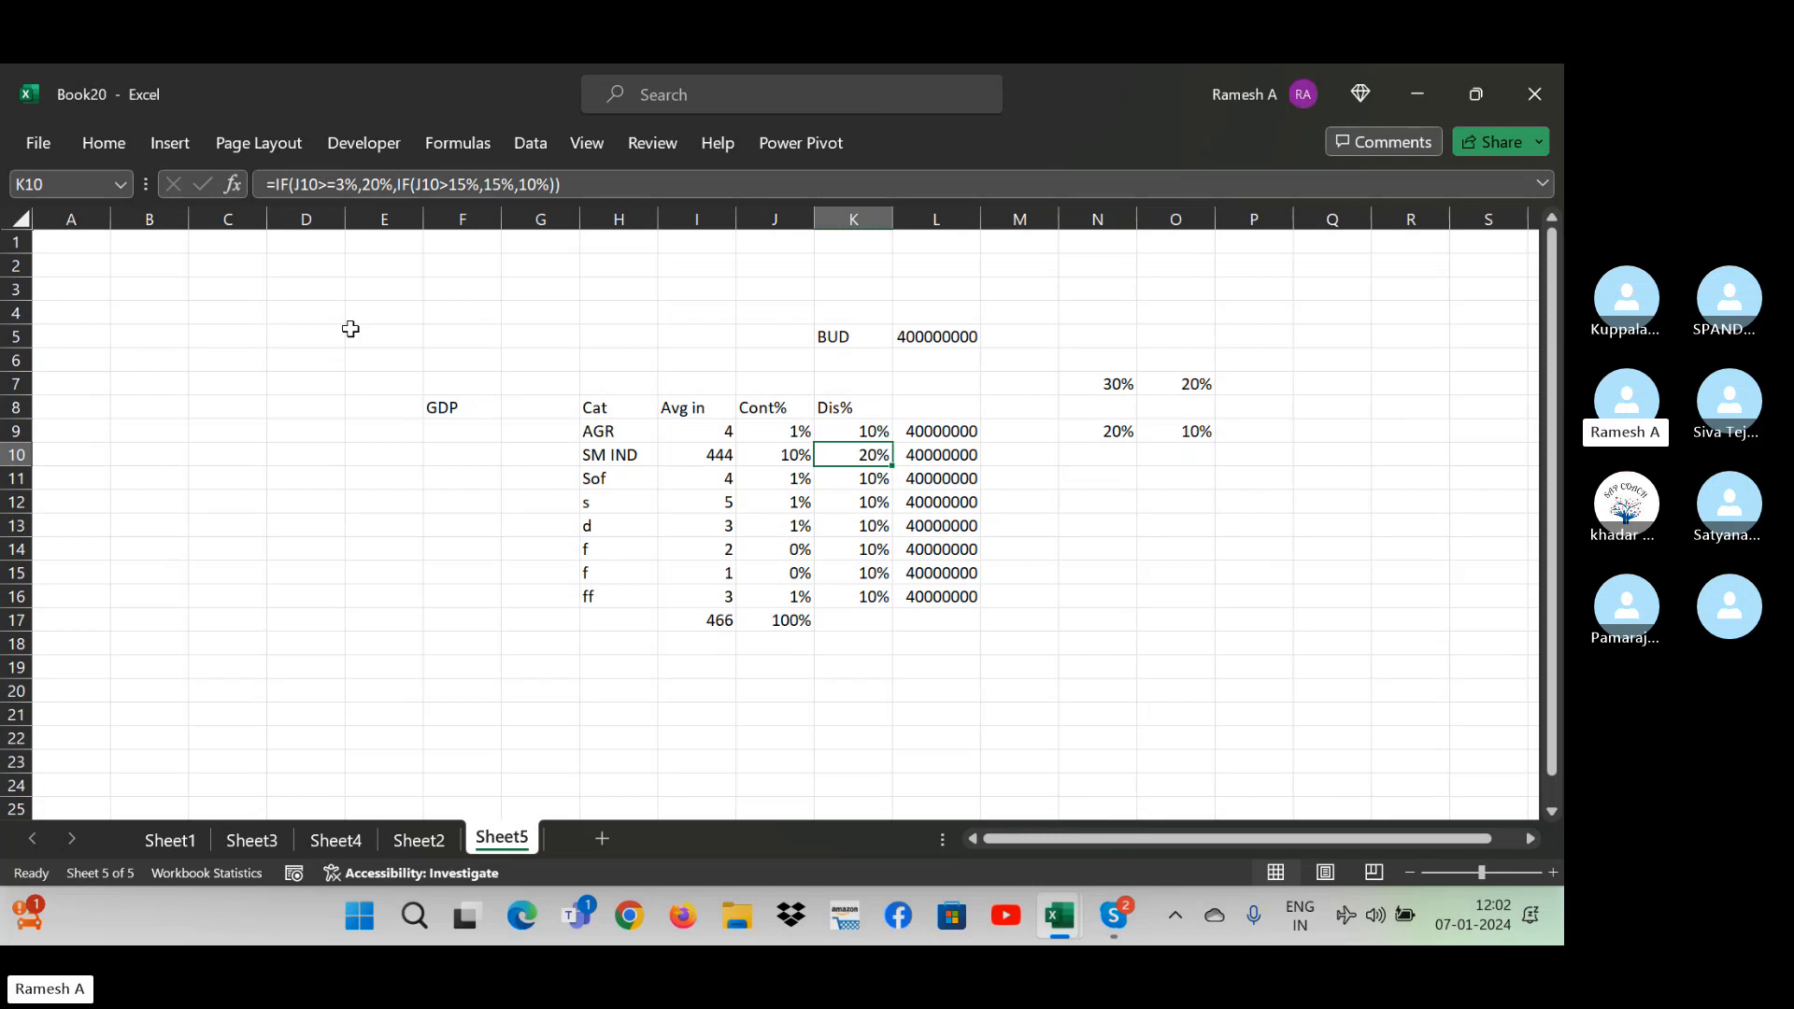
pyautogui.press('Left')
pyautogui.press('Left')
pyautogui.press('Down')
pyautogui.press('Down')
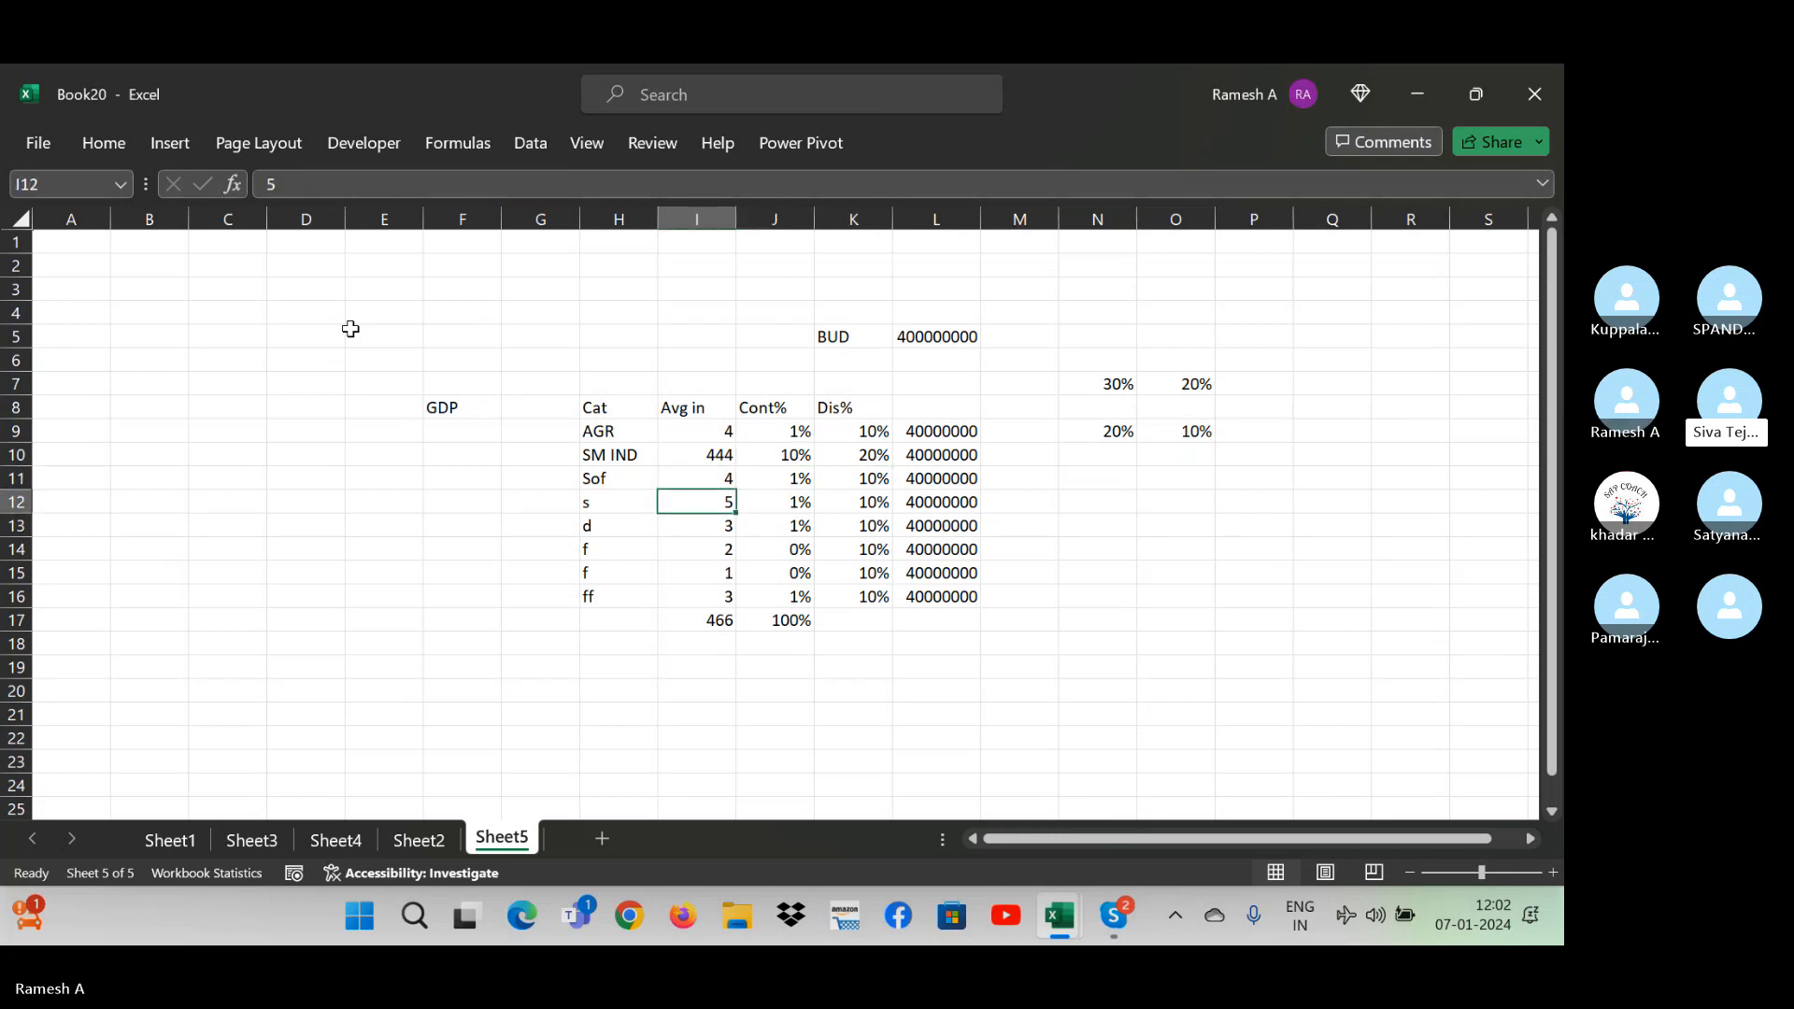
pyautogui.write('544')
pyautogui.press('Return')
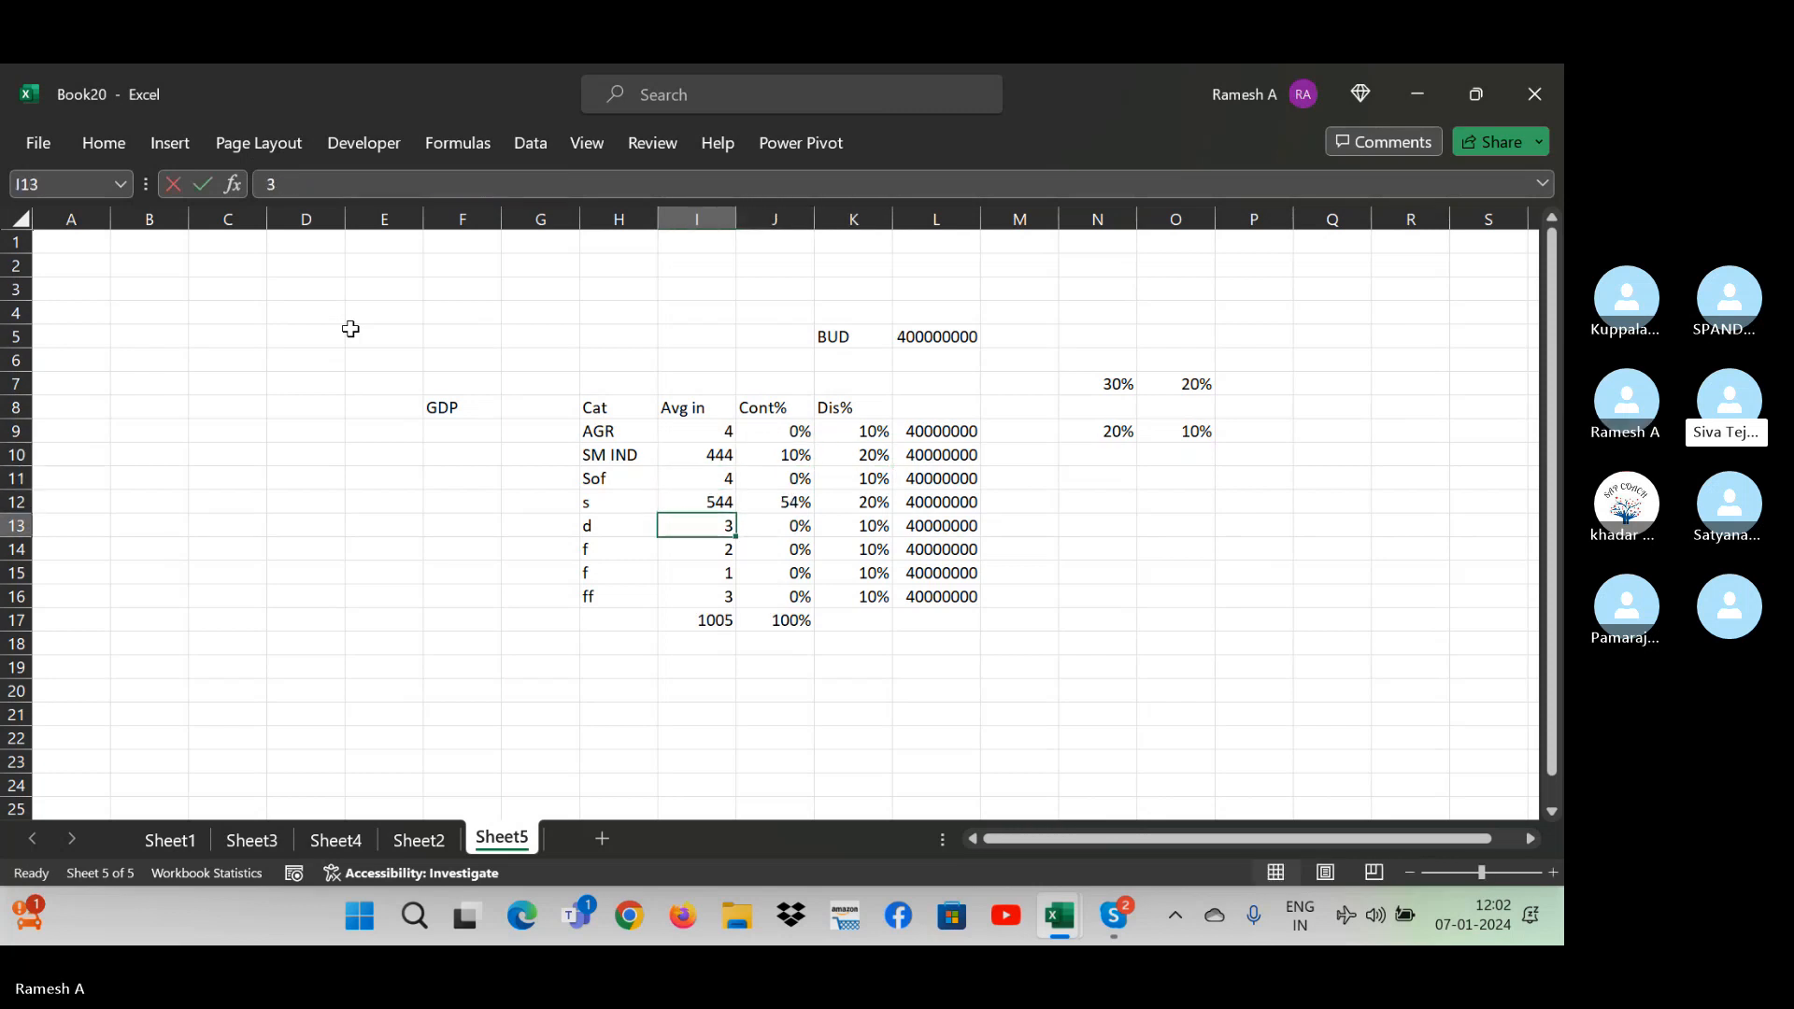
pyautogui.write('435')
pyautogui.press('Return')
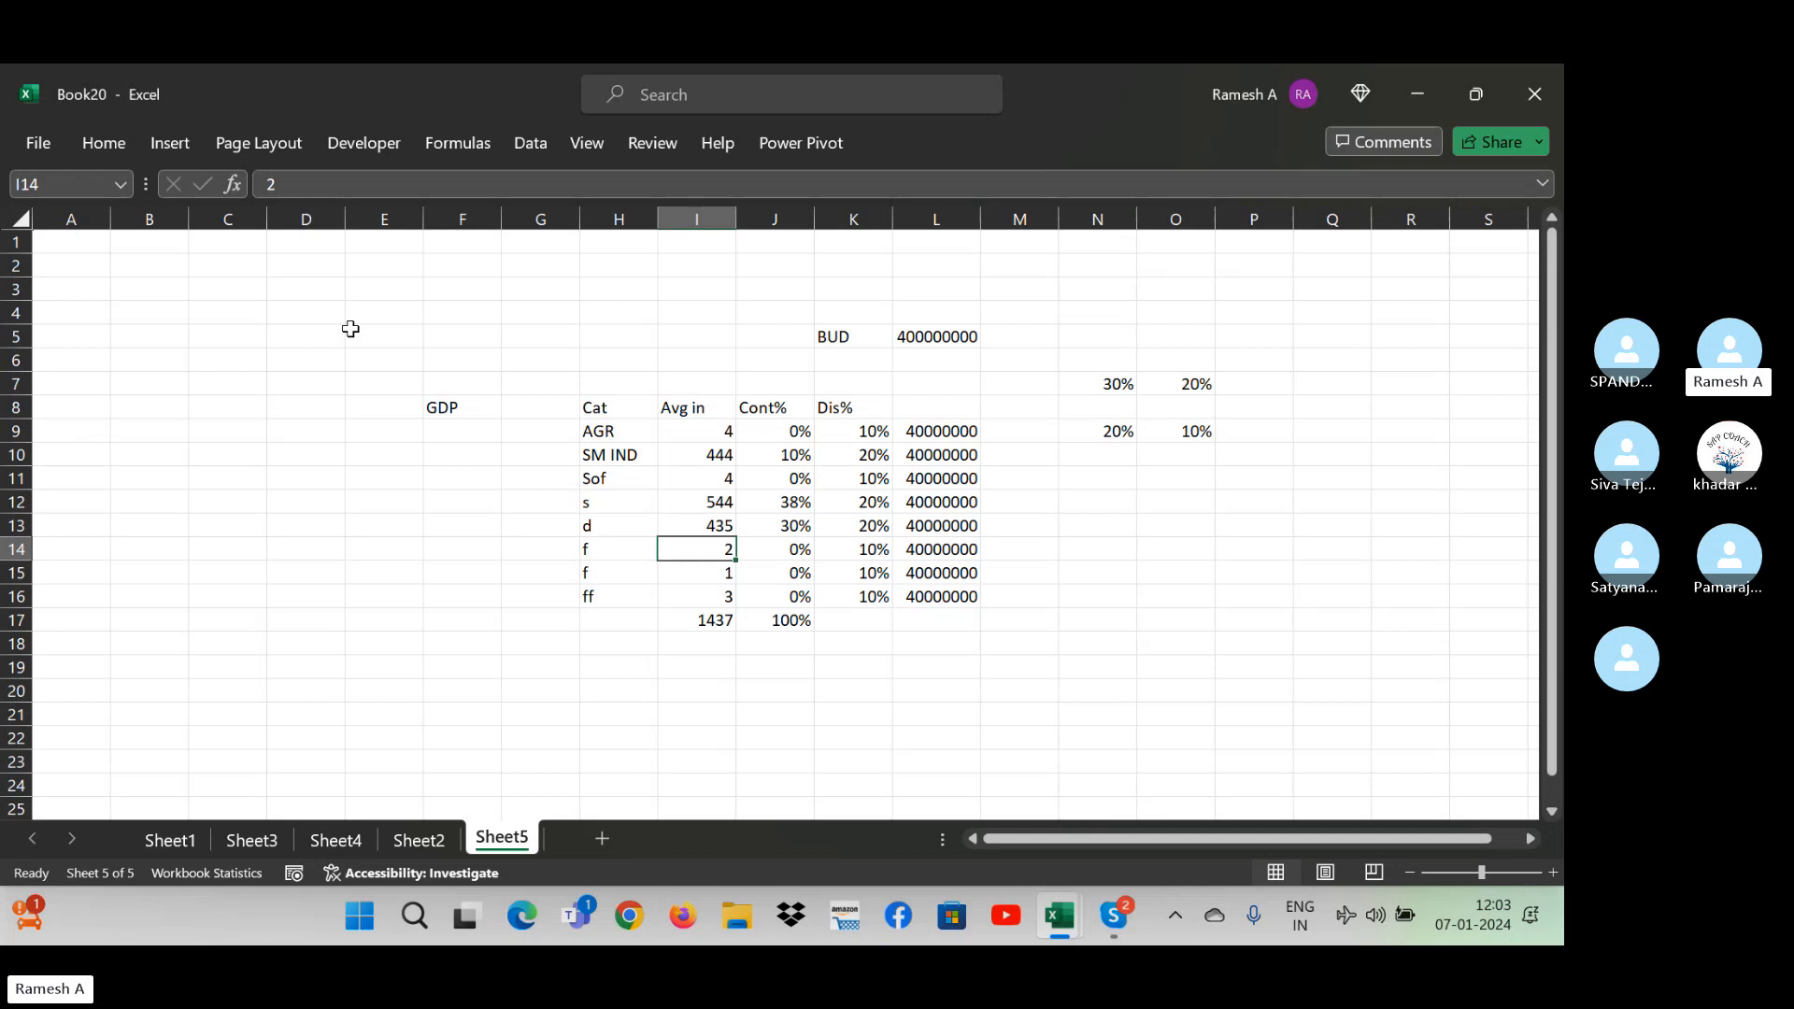
pyautogui.click(456, 265)
pyautogui.click(812, 329)
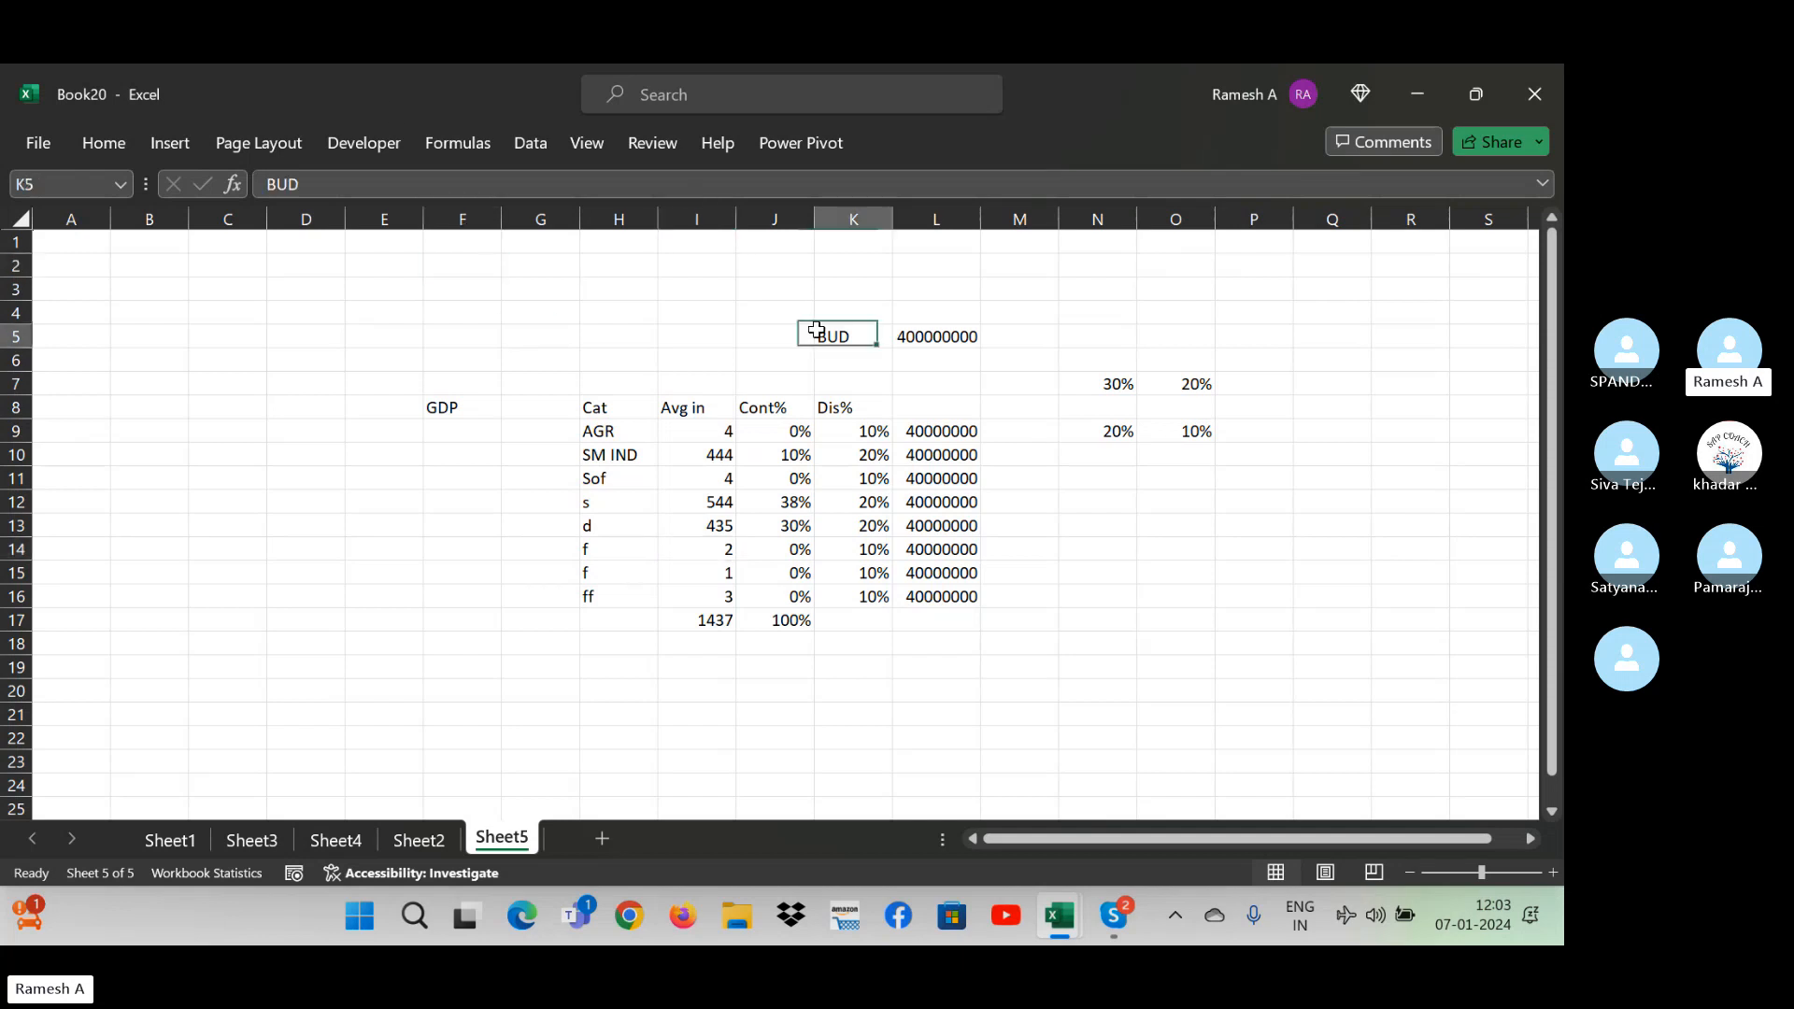
pyautogui.click(676, 306)
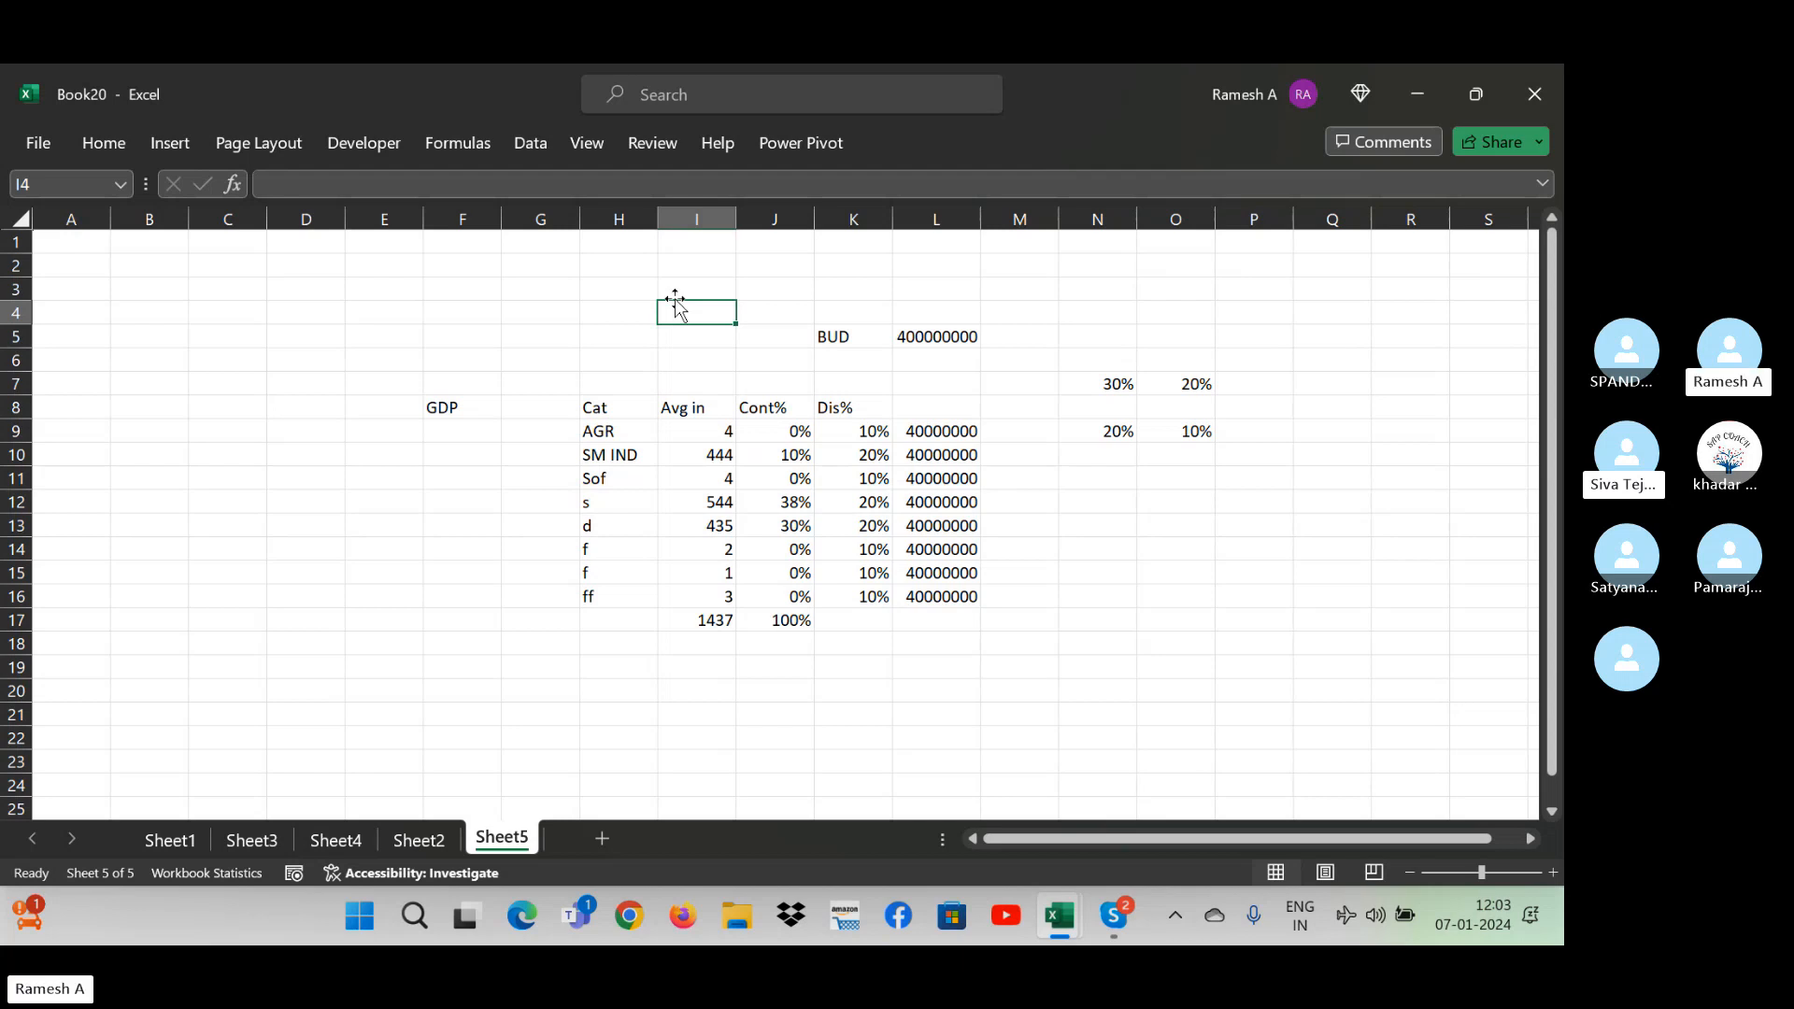
pyautogui.press('Down')
pyautogui.press('Down')
pyautogui.press('Down')
pyautogui.press('Down')
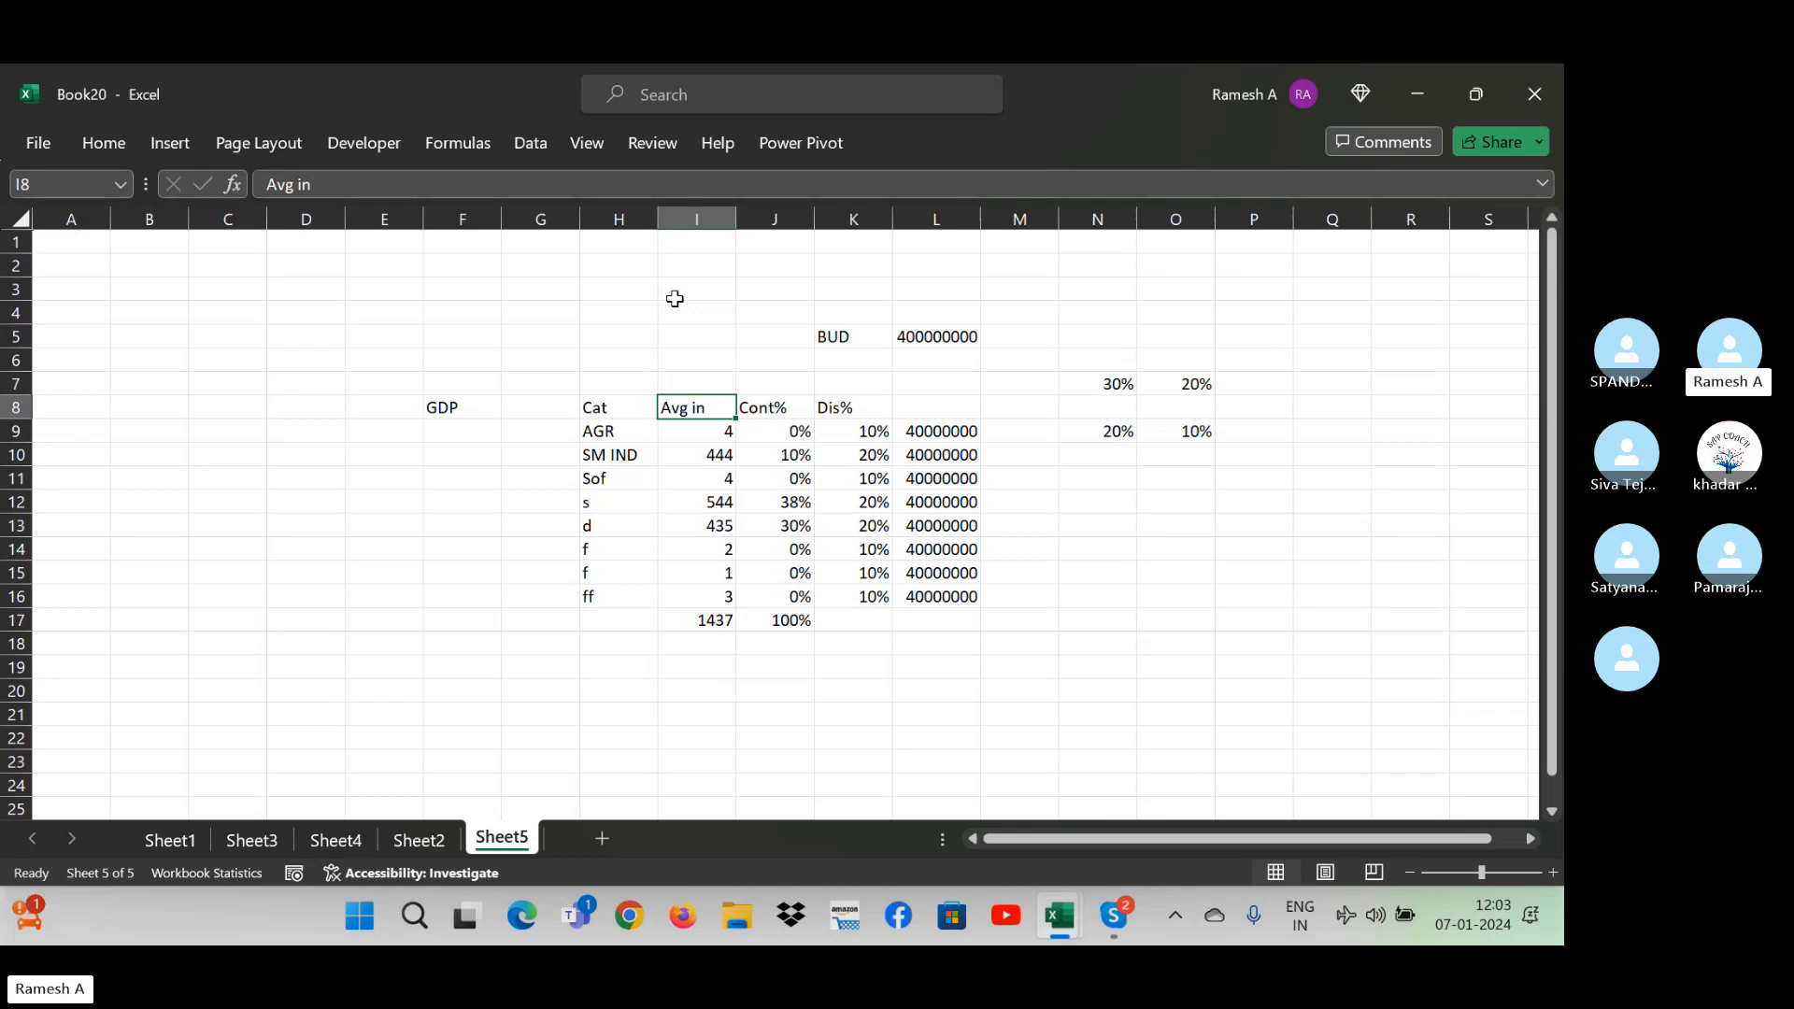
pyautogui.press('Right')
pyautogui.press('Right')
pyautogui.press('Right')
pyautogui.press('Right')
pyautogui.press('Right')
pyautogui.press('Right')
pyautogui.press('Right')
pyautogui.press('Right')
pyautogui.press('Right')
pyautogui.press('Right')
pyautogui.press('Right')
pyautogui.press('Right')
pyautogui.press('Right')
pyautogui.press('Right')
pyautogui.press('Right')
pyautogui.press('Right')
pyautogui.press('Right')
pyautogui.press('Right')
pyautogui.press('Right')
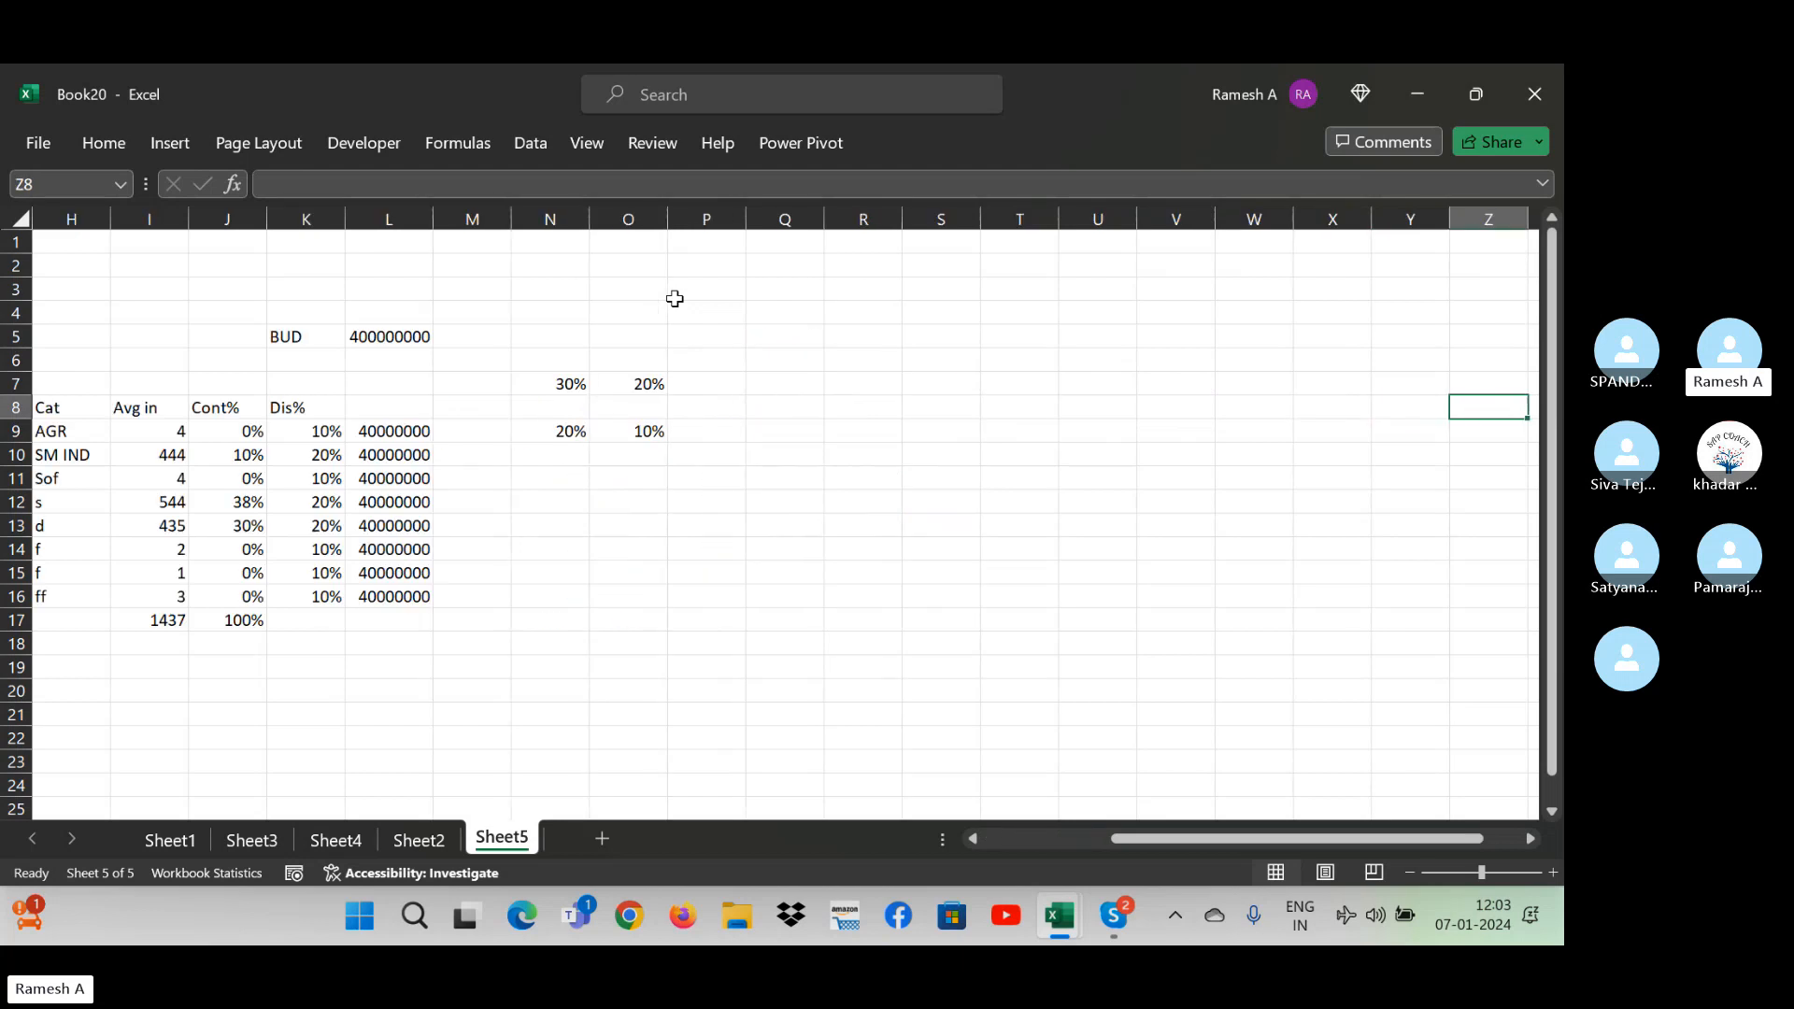
pyautogui.press('Left')
pyautogui.press('Left')
pyautogui.press('Left')
pyautogui.press('Left')
pyautogui.press('Left')
pyautogui.press('Left')
pyautogui.press('Left')
pyautogui.press('Left')
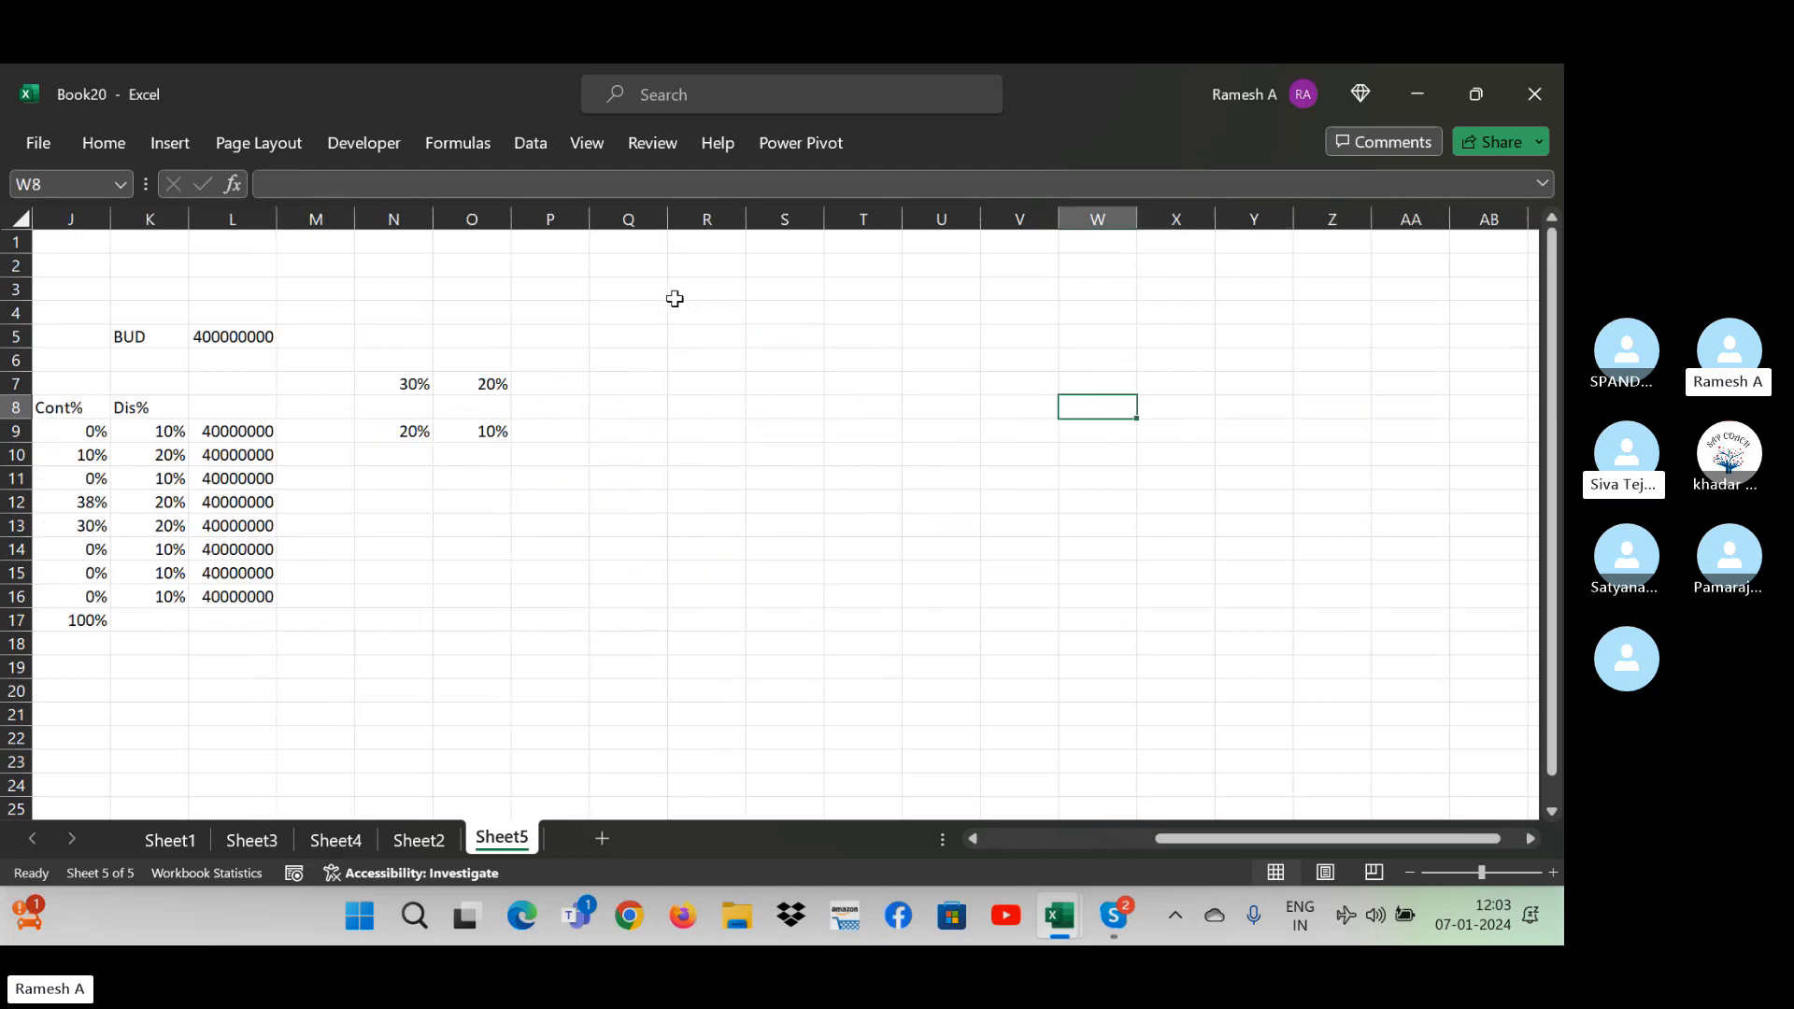
pyautogui.press('Left')
pyautogui.write('Bud')
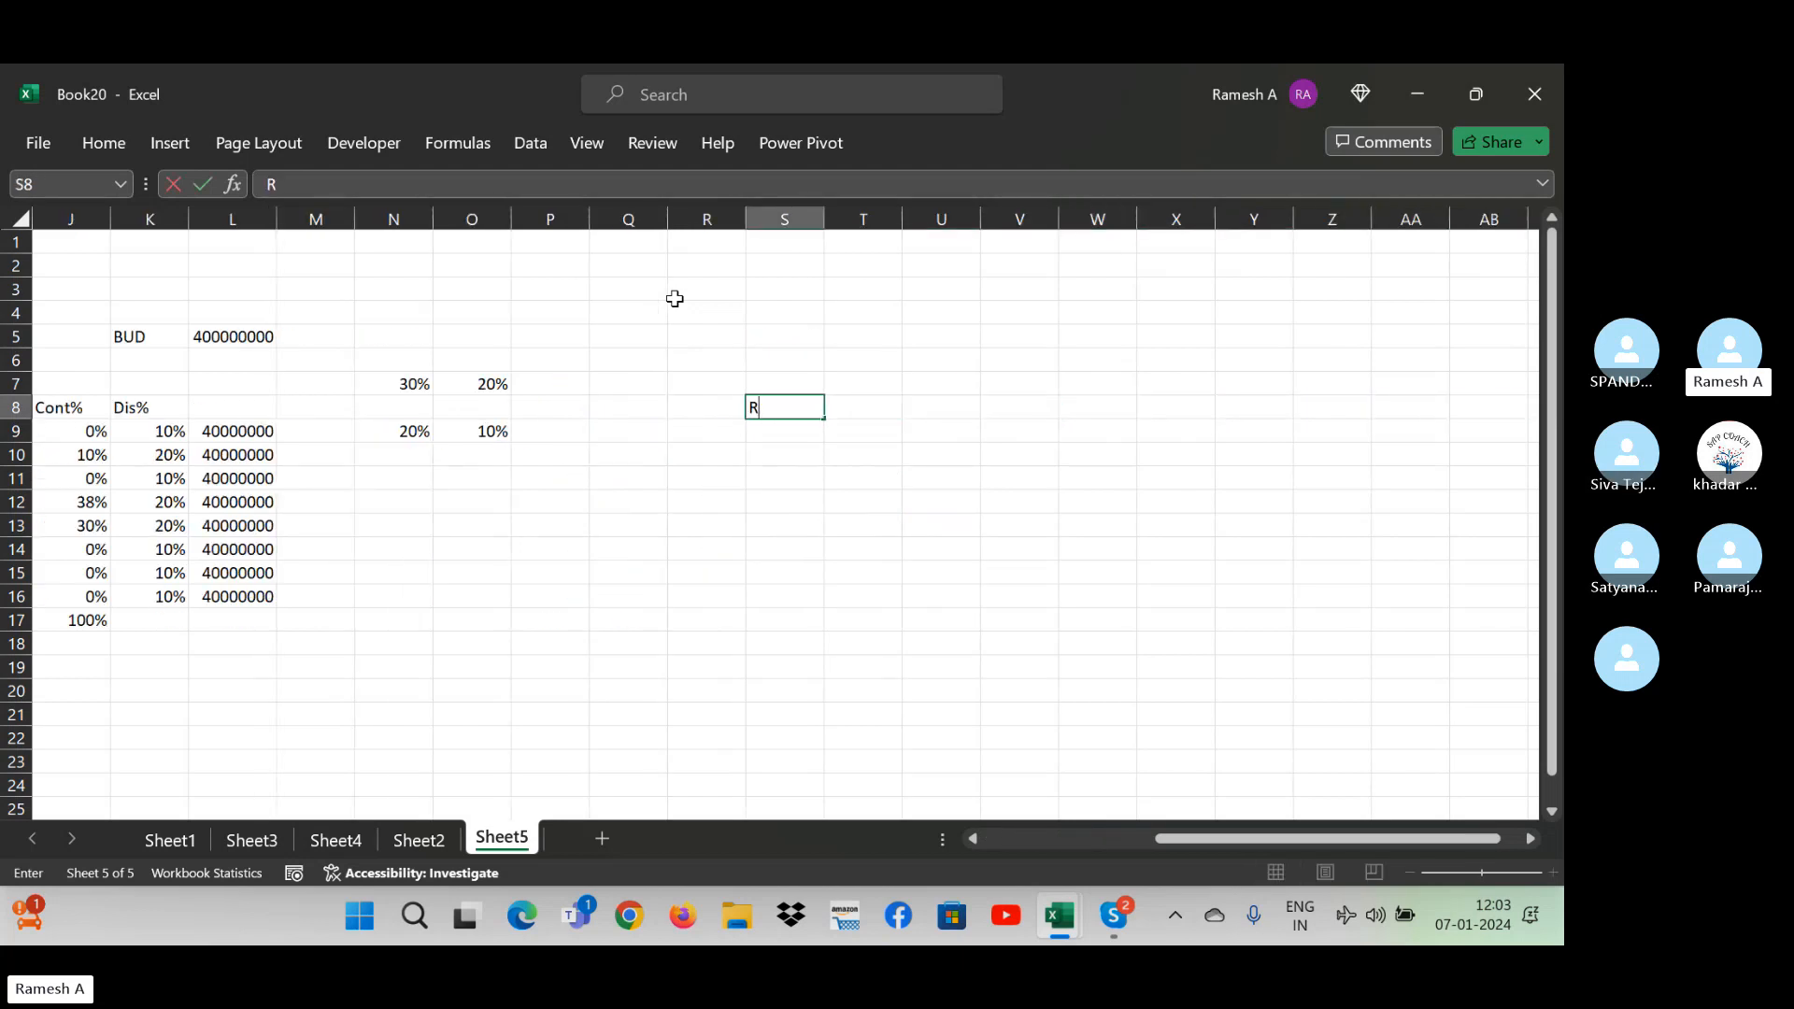
pyautogui.press('Escape')
pyautogui.press('Left')
pyautogui.press('Left')
pyautogui.hotkey('ctrl', 'Up')
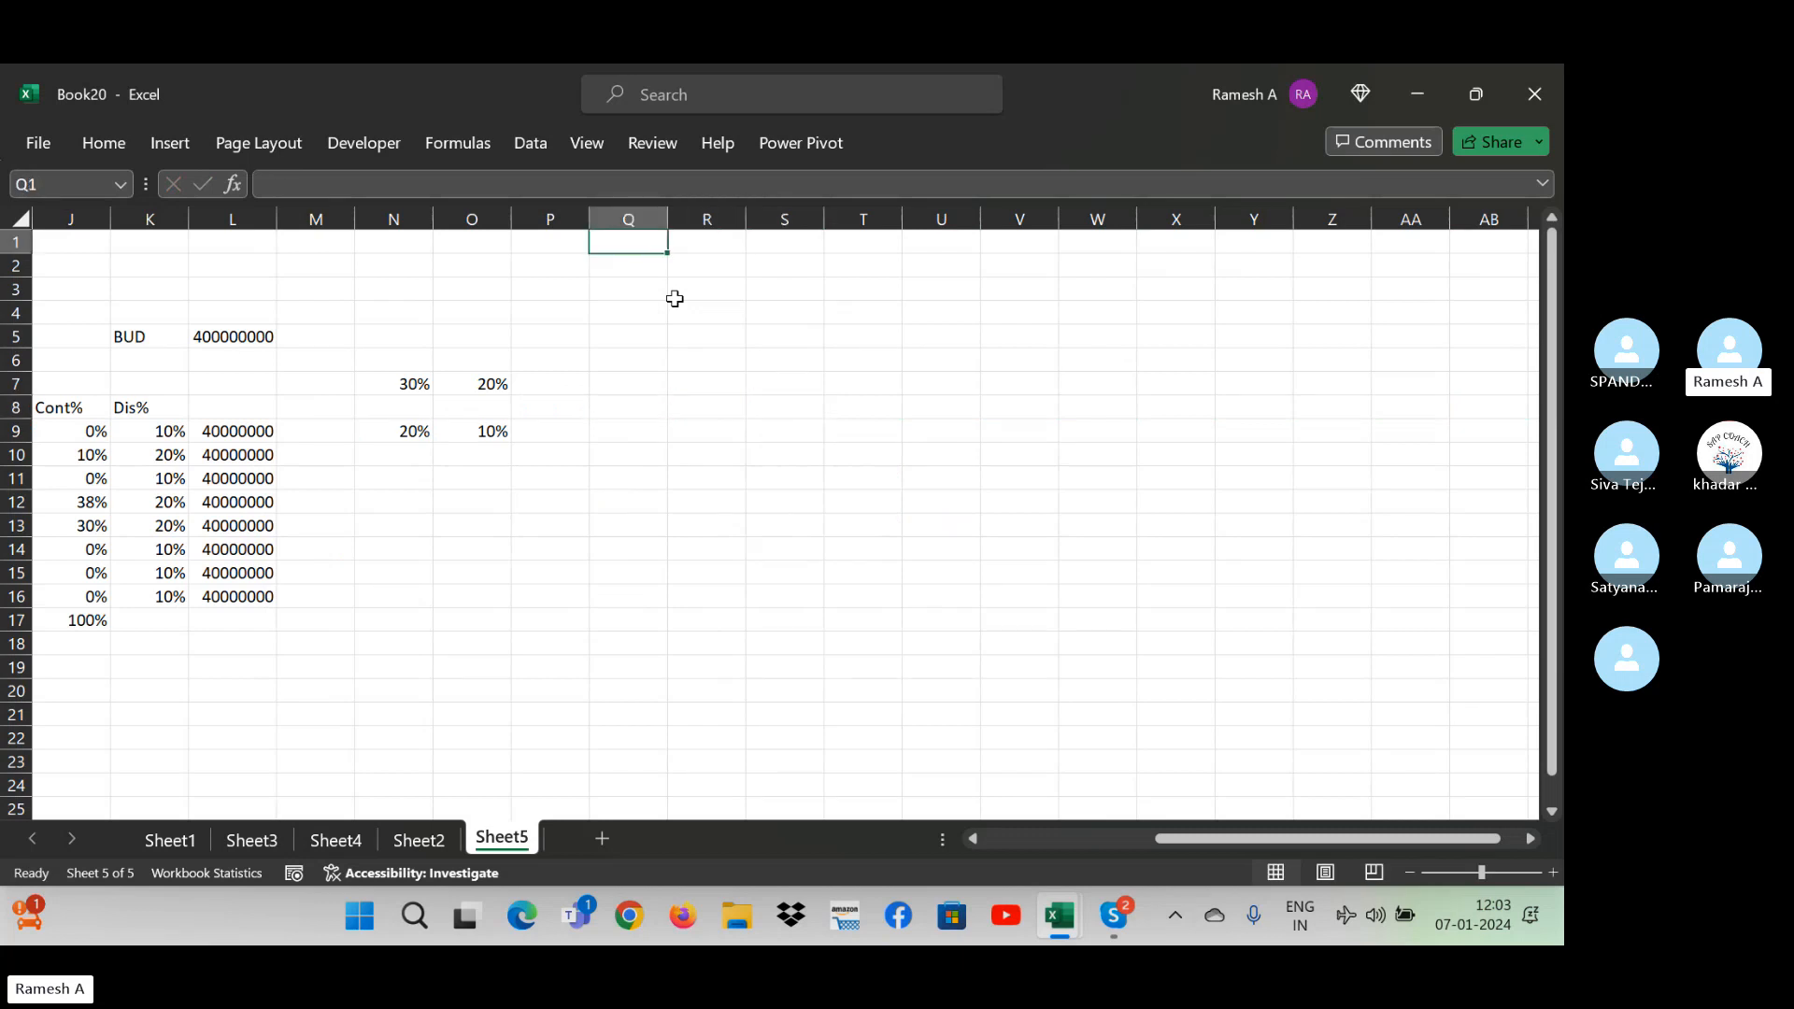
# - Check the Quick Analysis options for the names in E6:E11 on Sheet3 and return to Sheet5
pyautogui.click(266, 839)
pyautogui.click(526, 662)
pyautogui.press('Down')
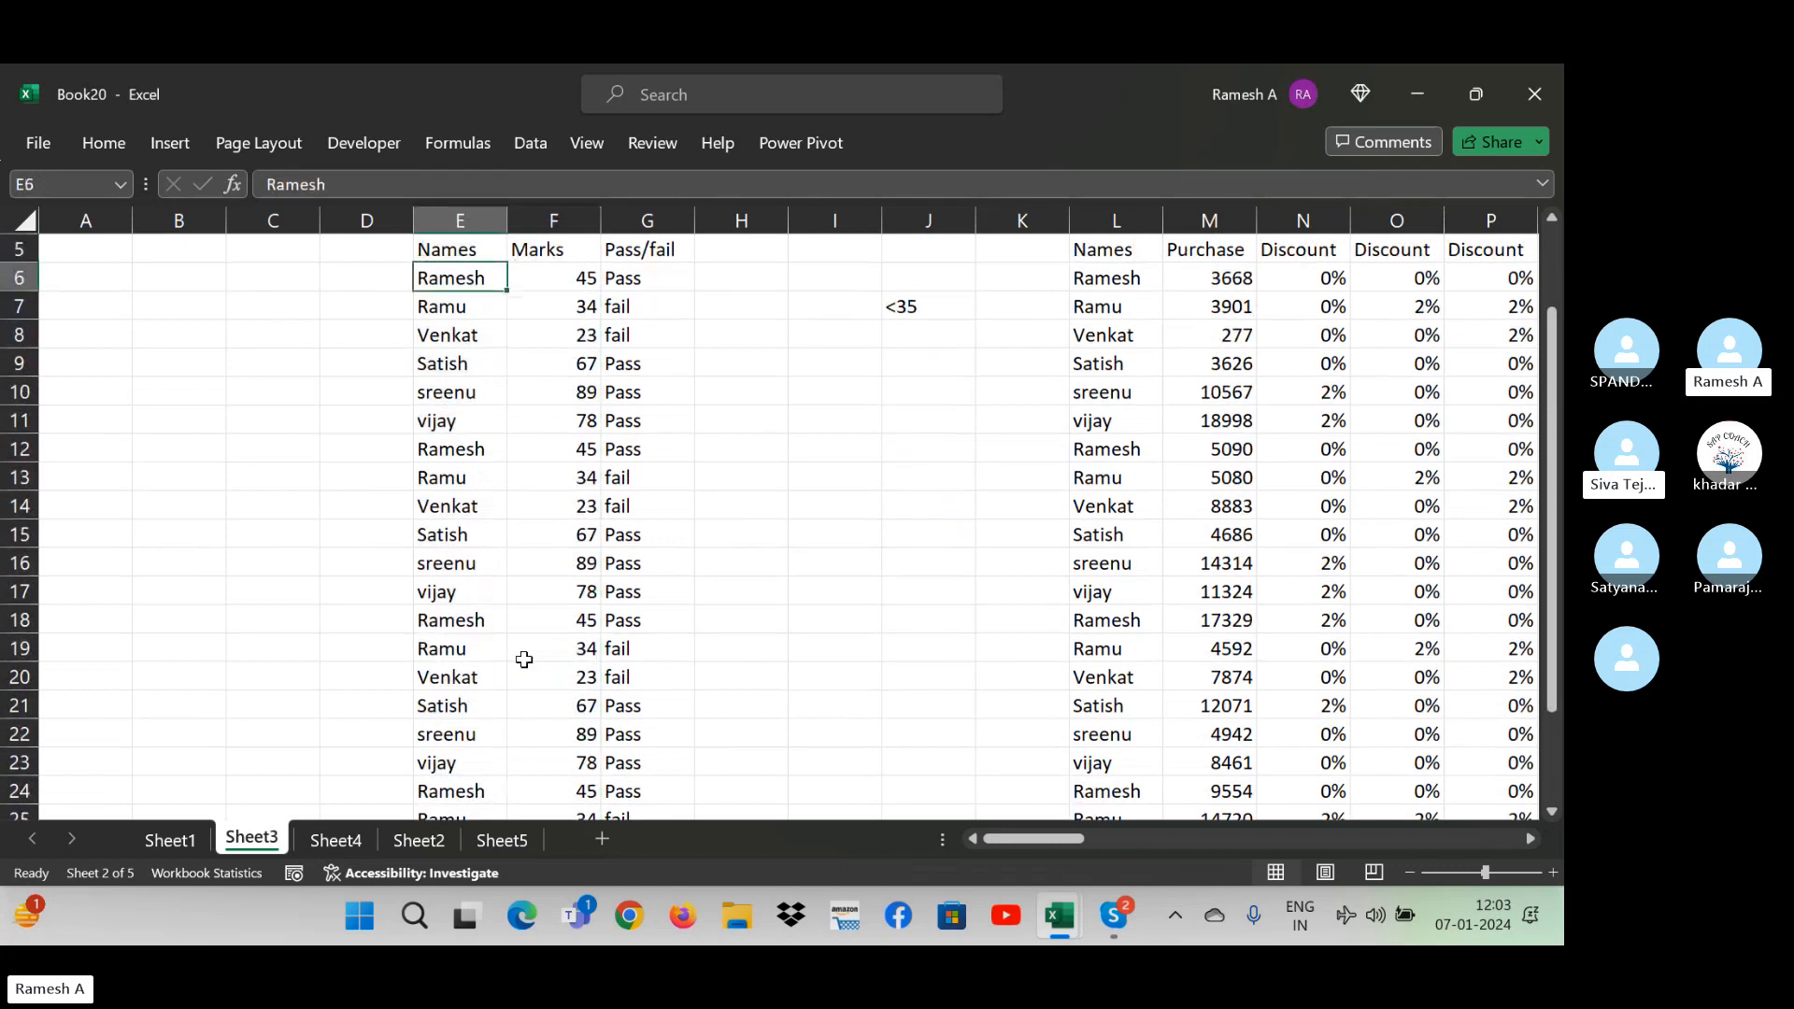
pyautogui.hotkey('shift', 'Down')
pyautogui.hotkey('shift', 'Down')
pyautogui.hotkey('shift', 'Down')
pyautogui.hotkey('shift', 'Down')
pyautogui.hotkey('shift', 'Down')
pyautogui.hotkey('ctrl', 'q')
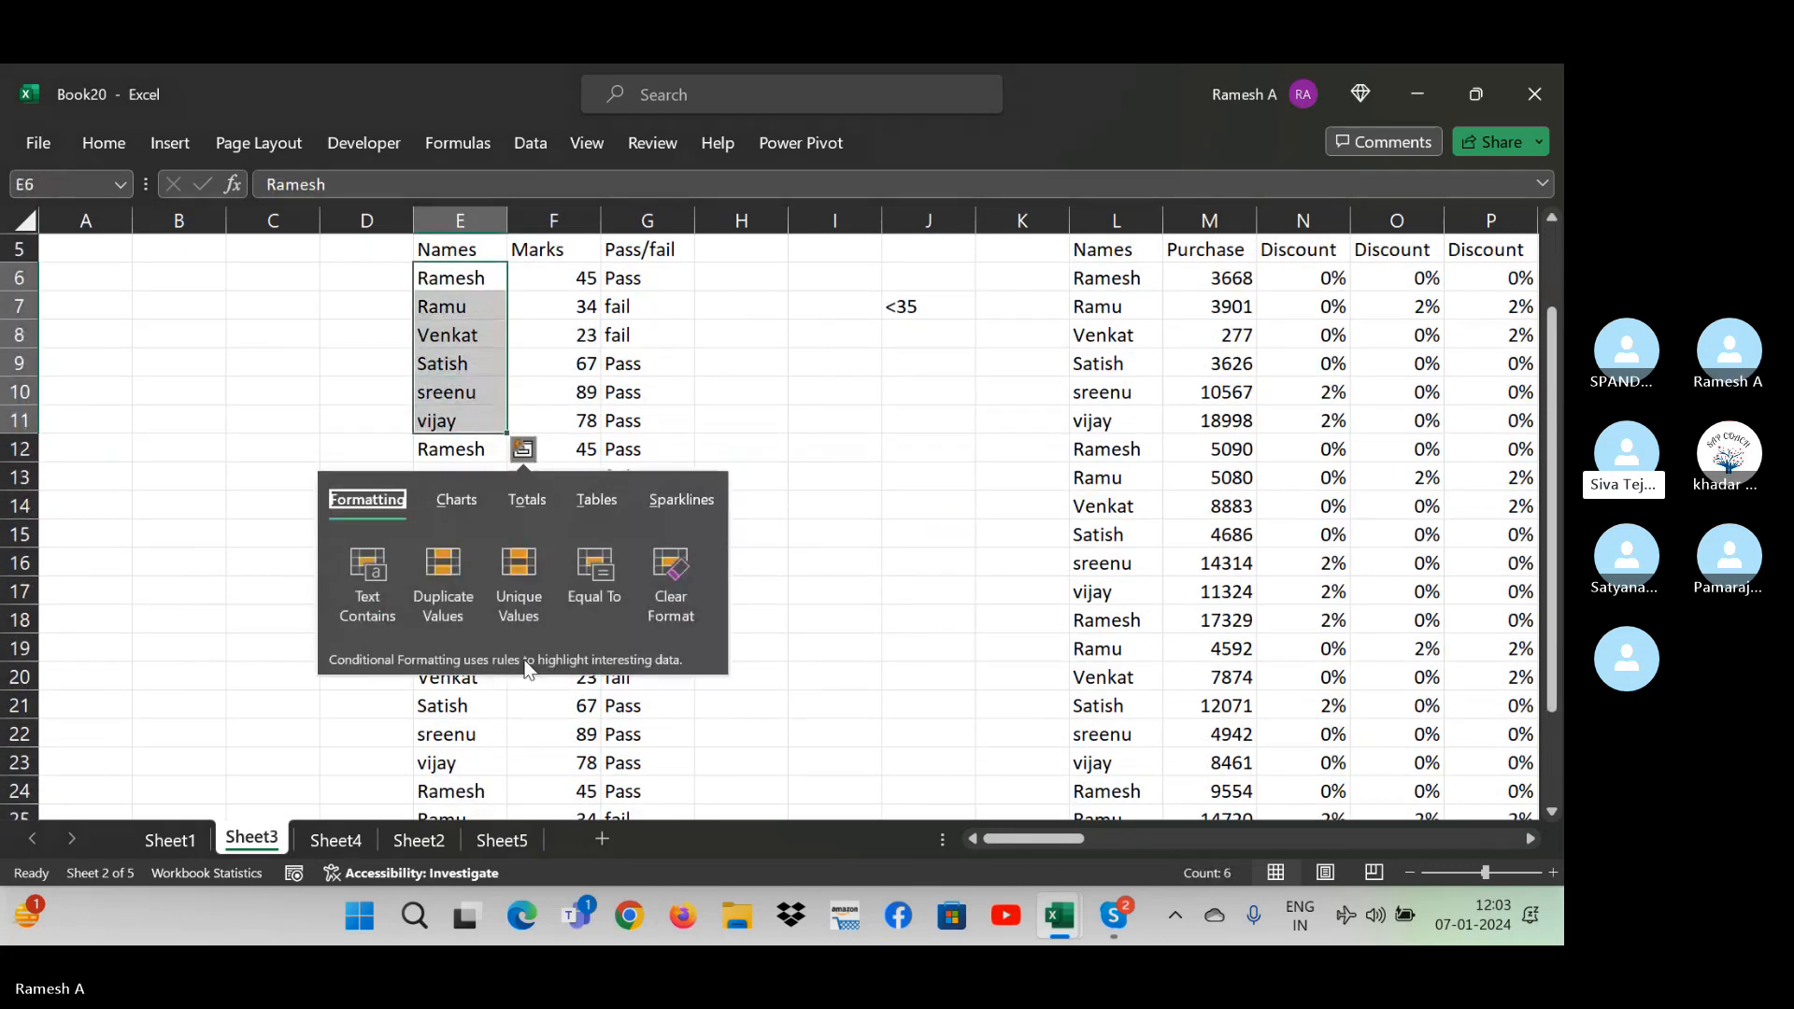
pyautogui.press('Escape')
pyautogui.press('Up')
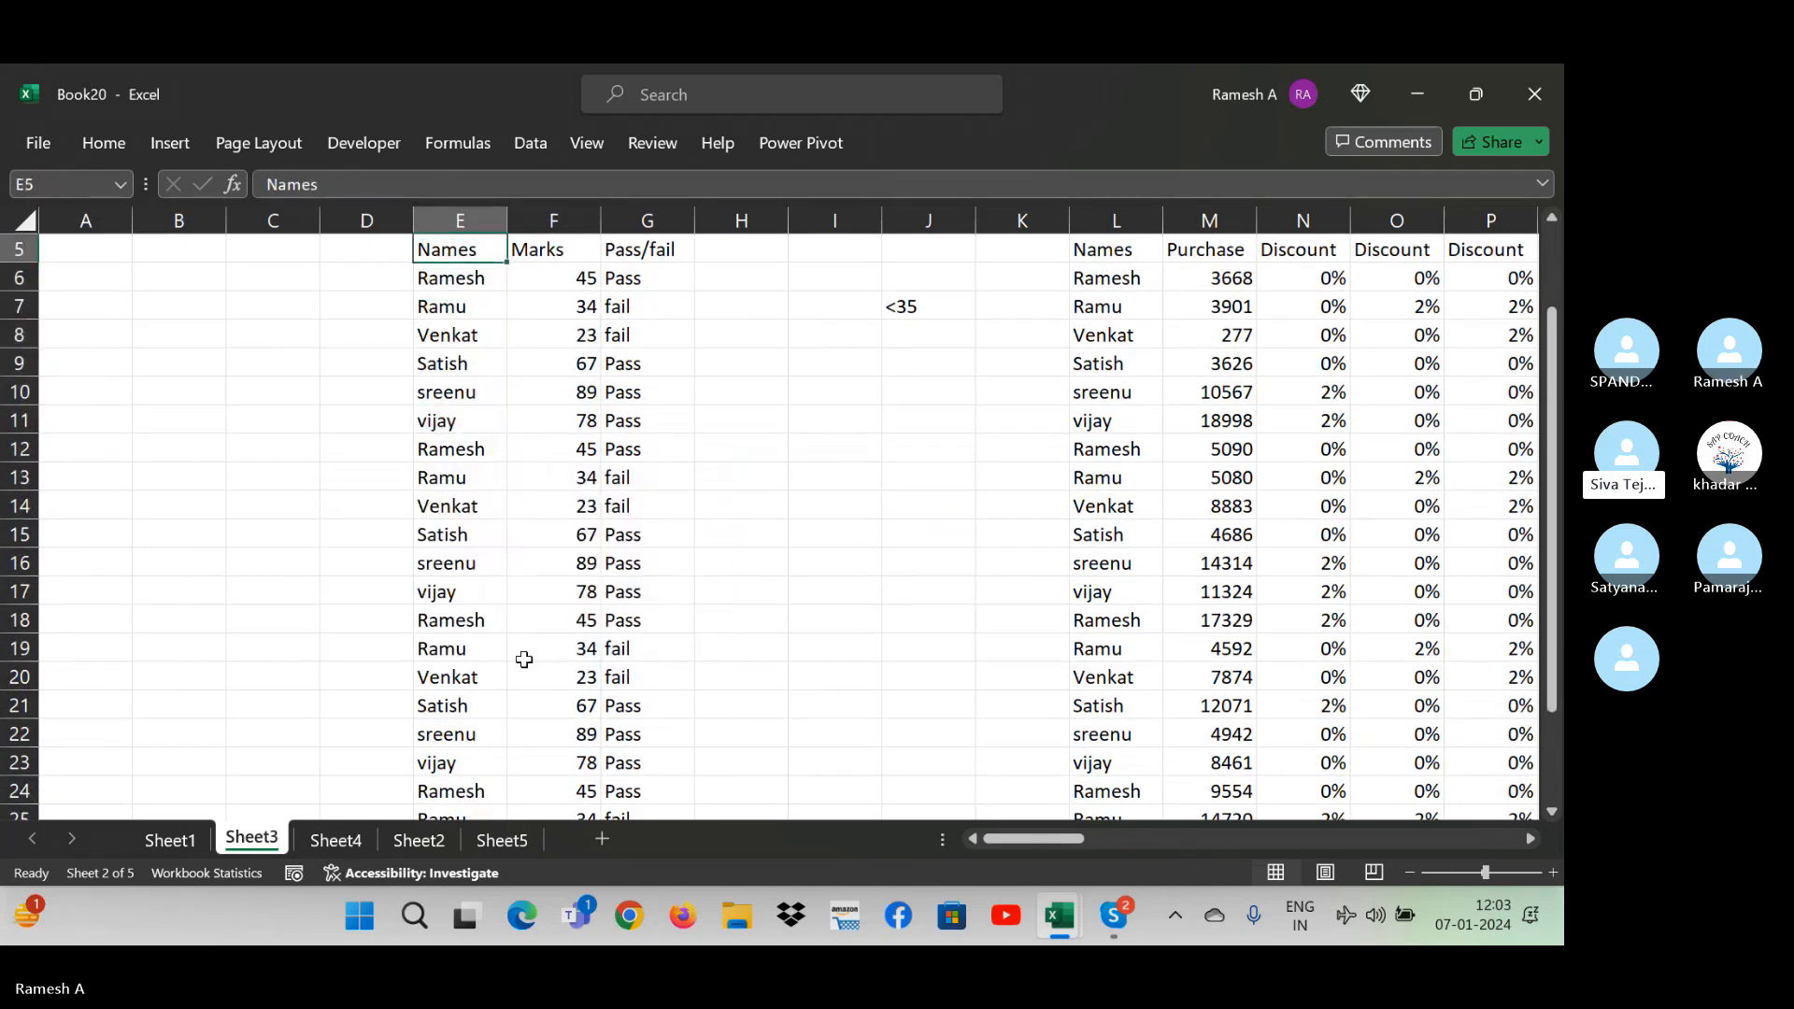
pyautogui.click(495, 838)
pyautogui.click(699, 483)
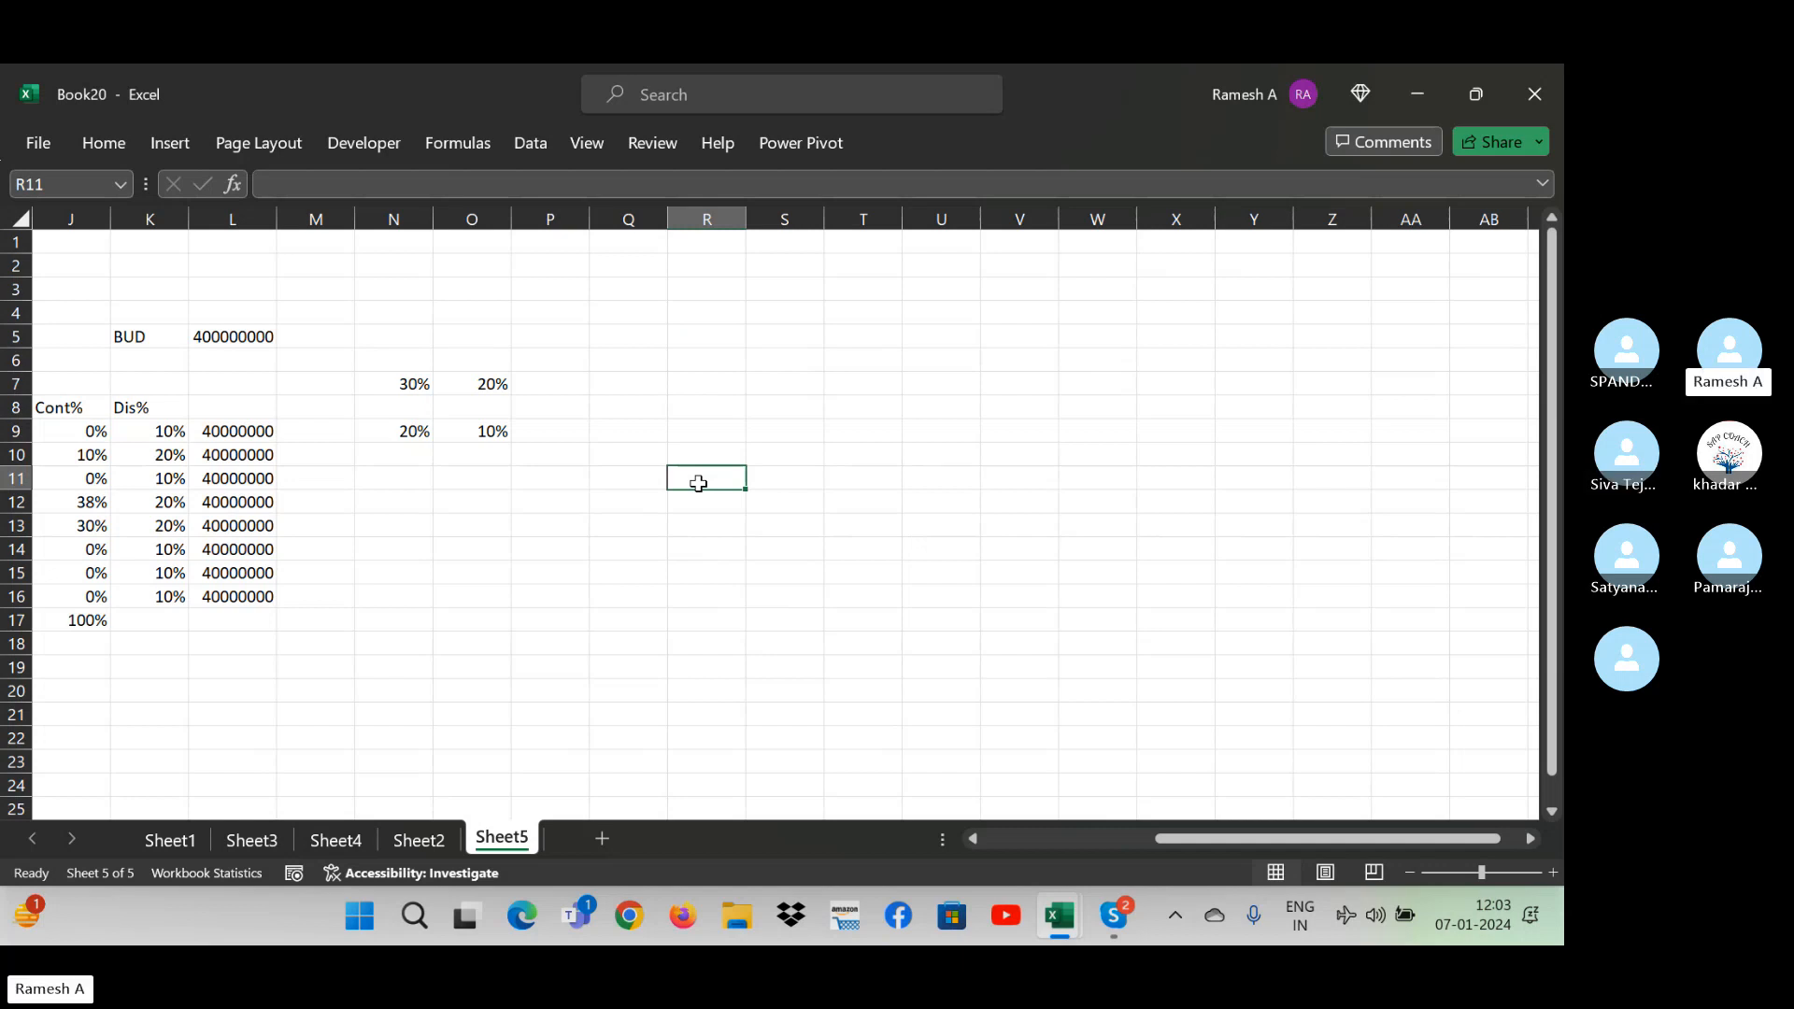
pyautogui.press('Left')
pyautogui.press('Left')
pyautogui.press('Left')
pyautogui.press('Left')
pyautogui.press('Left')
pyautogui.press('Left')
pyautogui.press('Left')
pyautogui.press('Left')
pyautogui.press('Left')
pyautogui.press('Left')
pyautogui.press('Left')
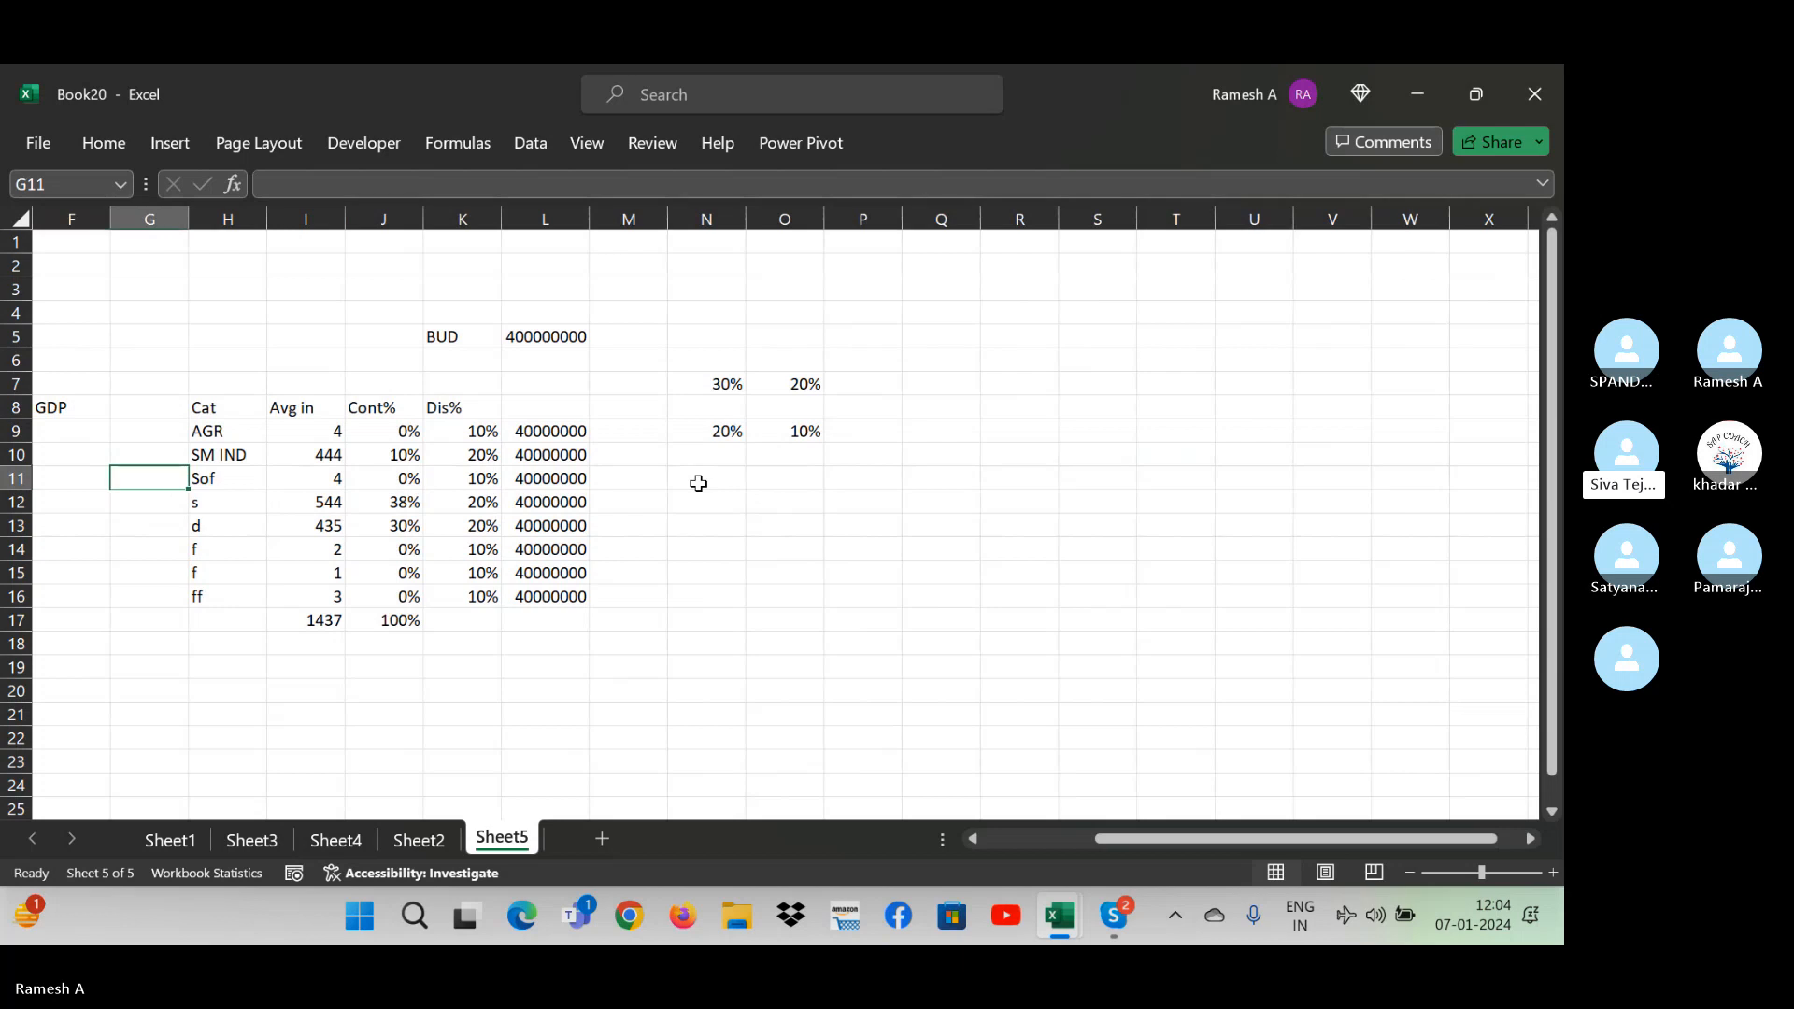
pyautogui.press('Right')
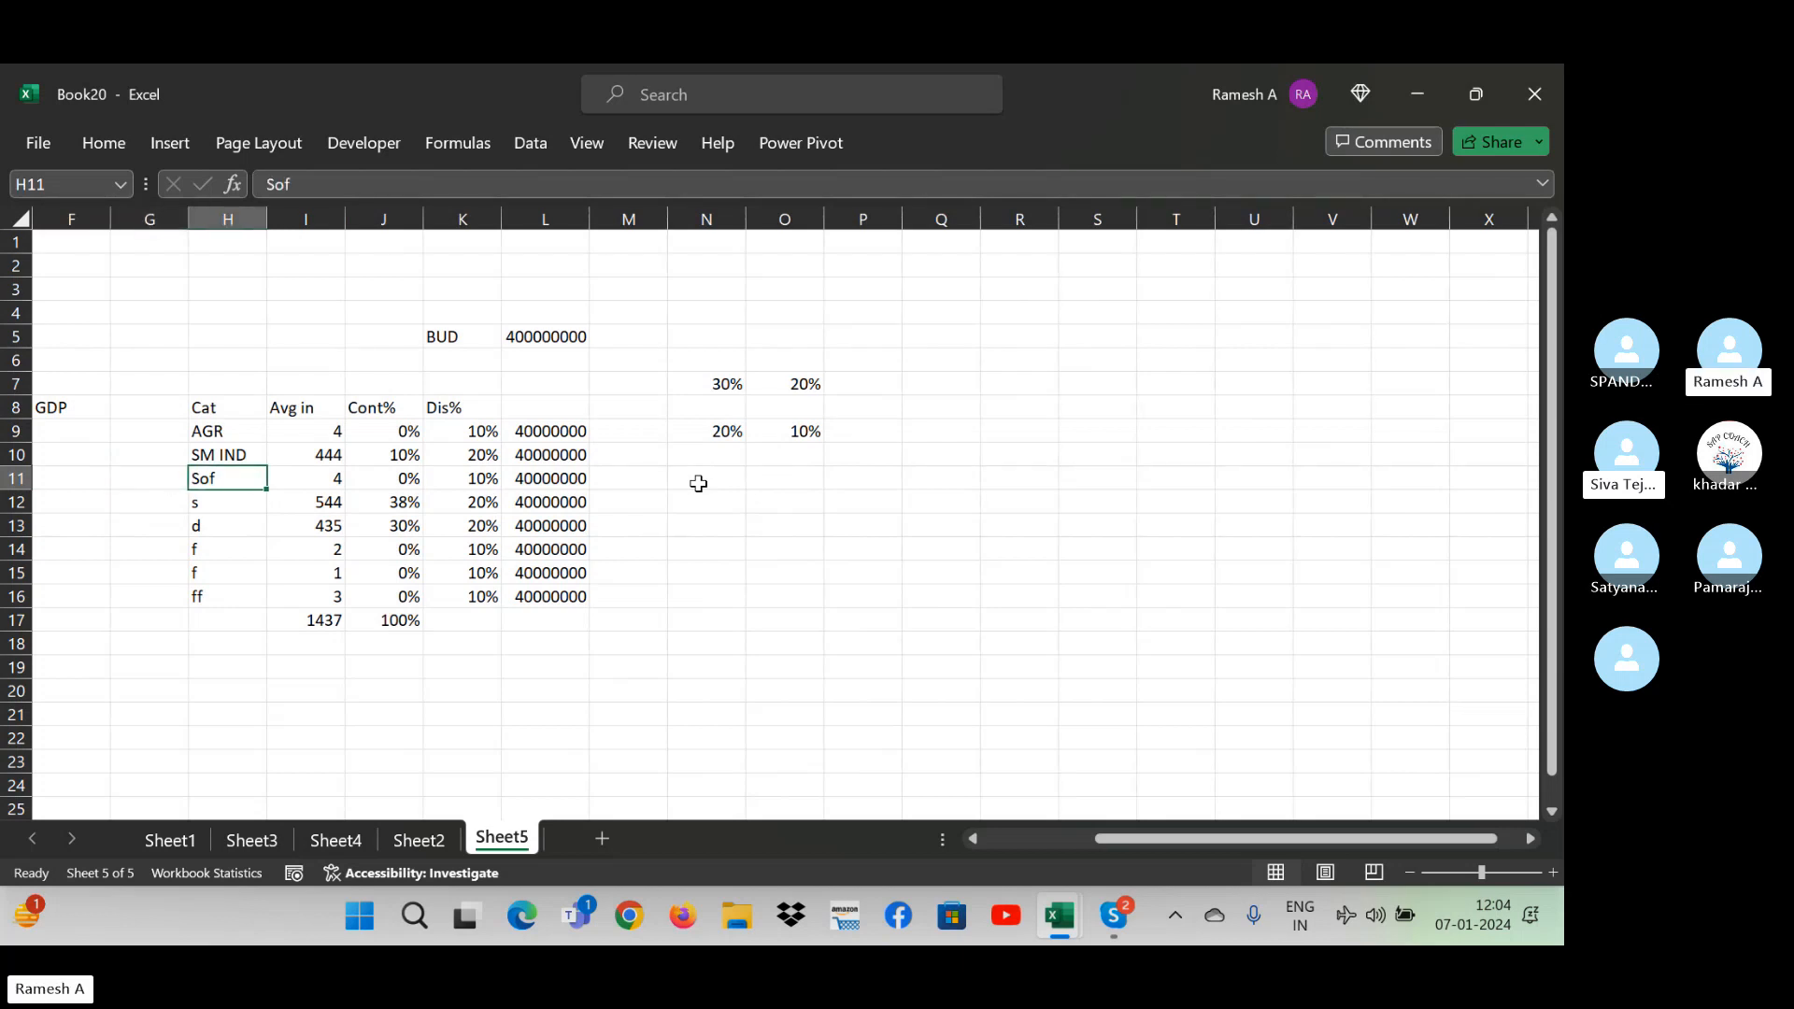
pyautogui.press('Down')
pyautogui.press('Up')
pyautogui.press('Up')
pyautogui.press('Up')
pyautogui.press('Up')
pyautogui.press('Up')
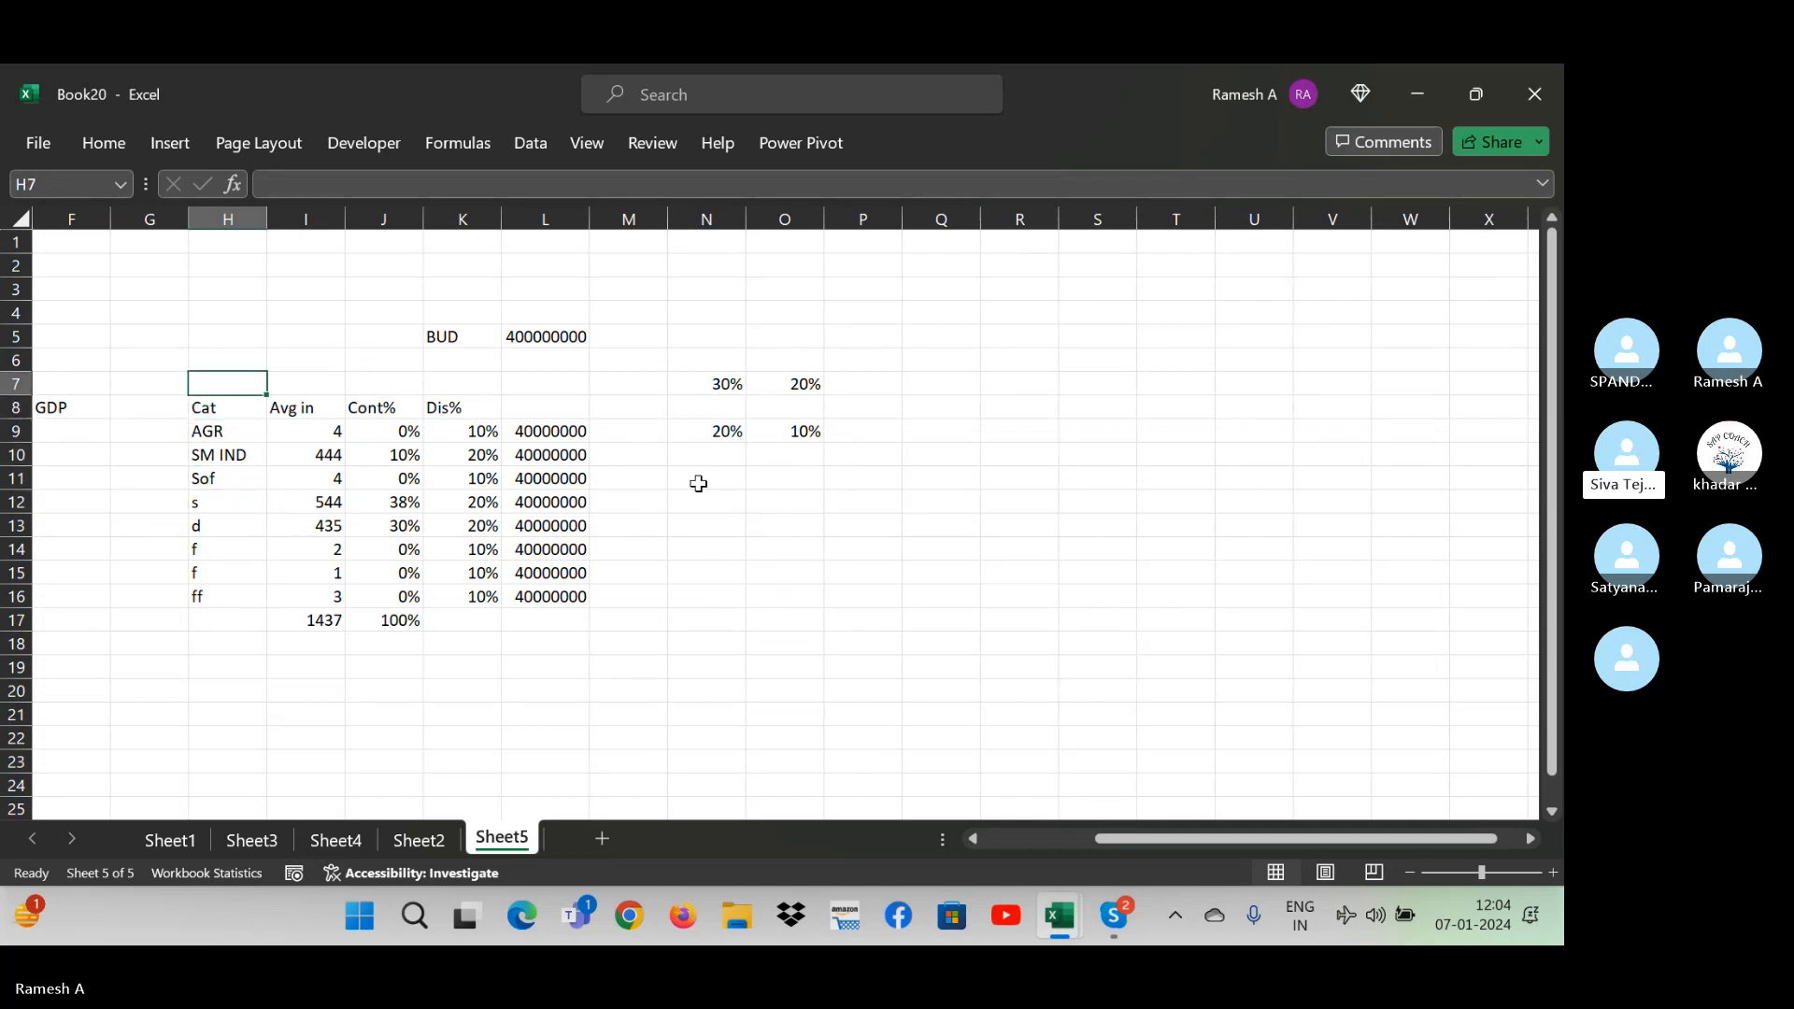
pyautogui.press('Down')
pyautogui.press('Down')
pyautogui.press('Down')
pyautogui.press('Down')
pyautogui.press('Down')
pyautogui.press('Down')
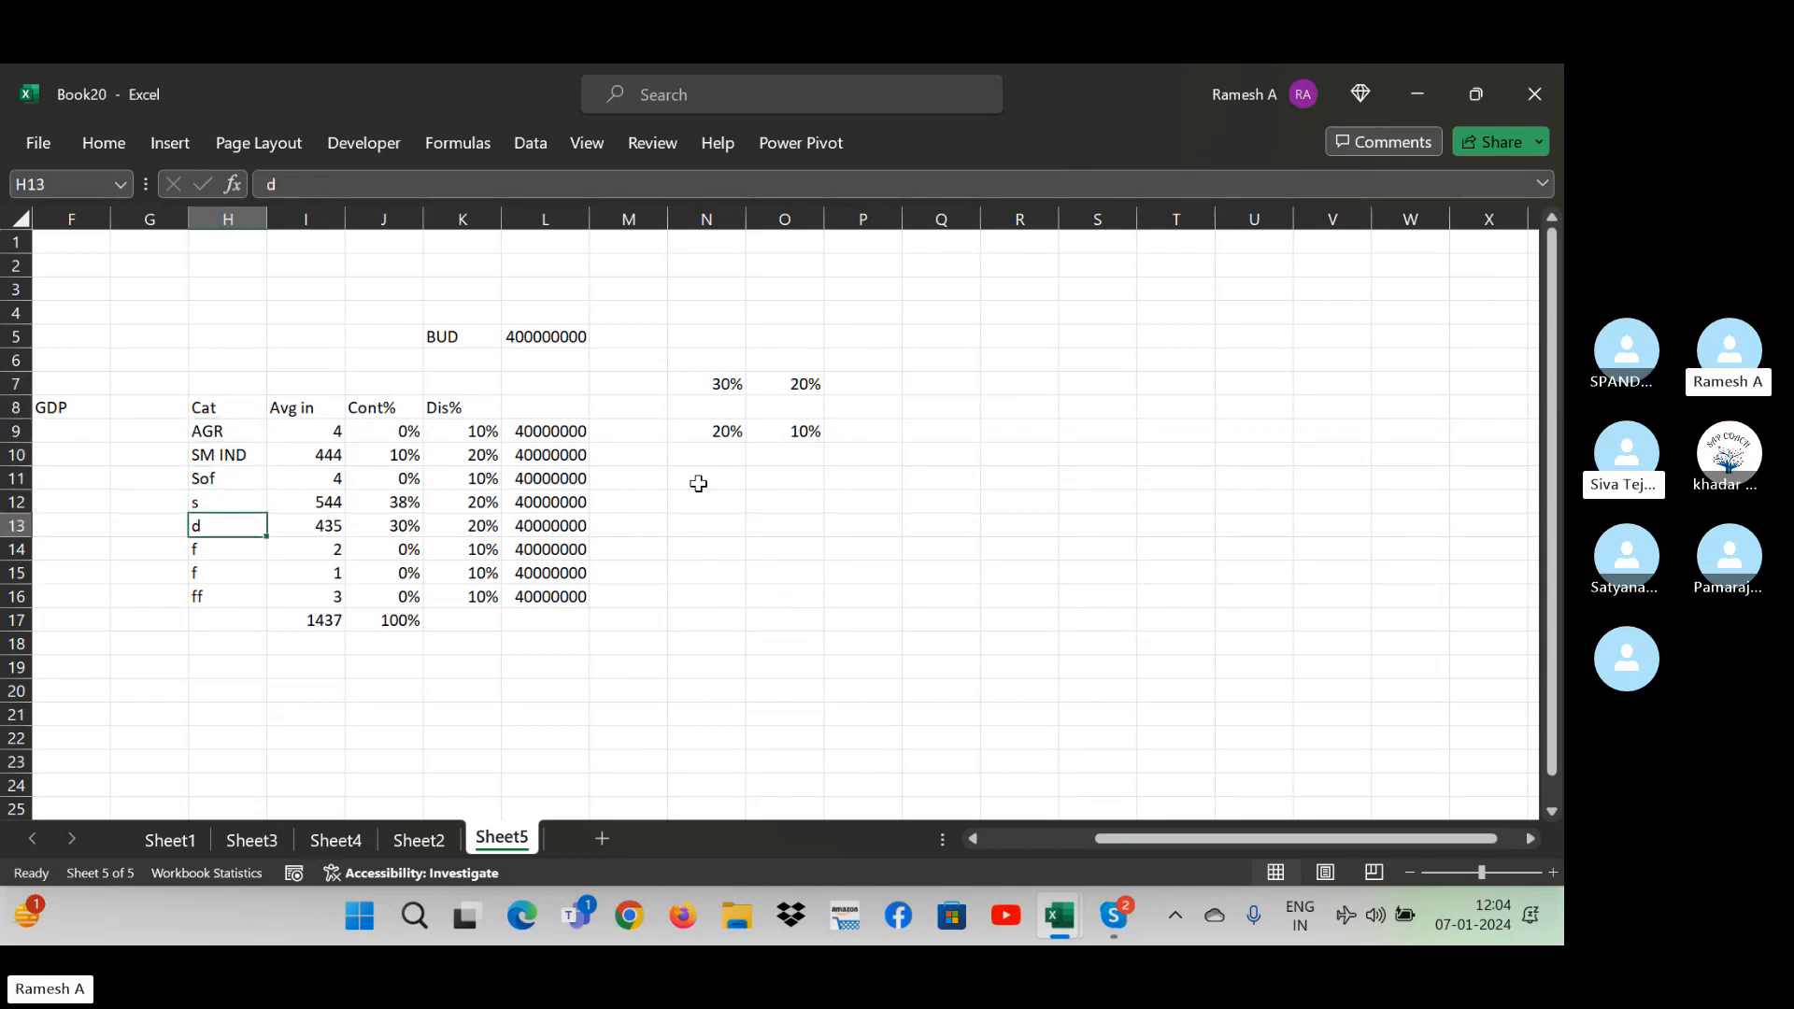
pyautogui.press('Up')
pyautogui.press('Up')
pyautogui.press('Up')
pyautogui.press('Up')
pyautogui.press('Up')
pyautogui.press('Up')
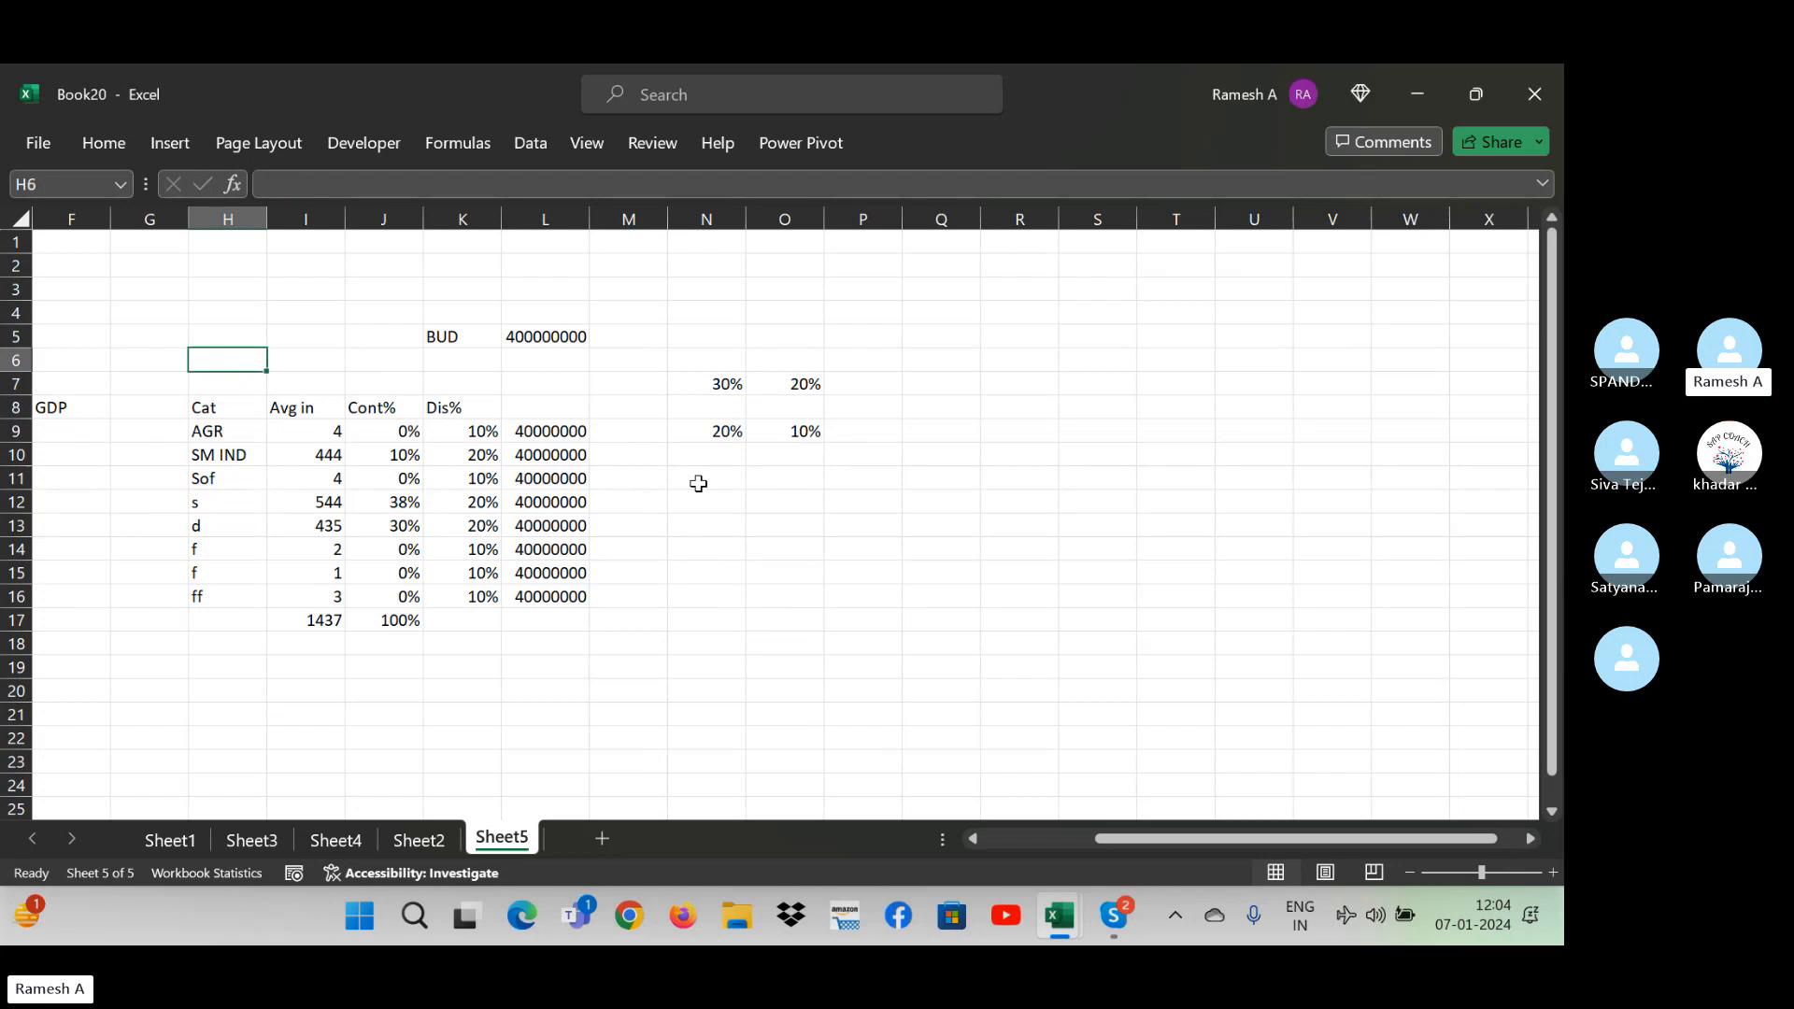
pyautogui.press('Down')
pyautogui.press('Down')
pyautogui.press('Down')
pyautogui.press('Down')
pyautogui.press('Down')
pyautogui.press('Down')
pyautogui.press('Down')
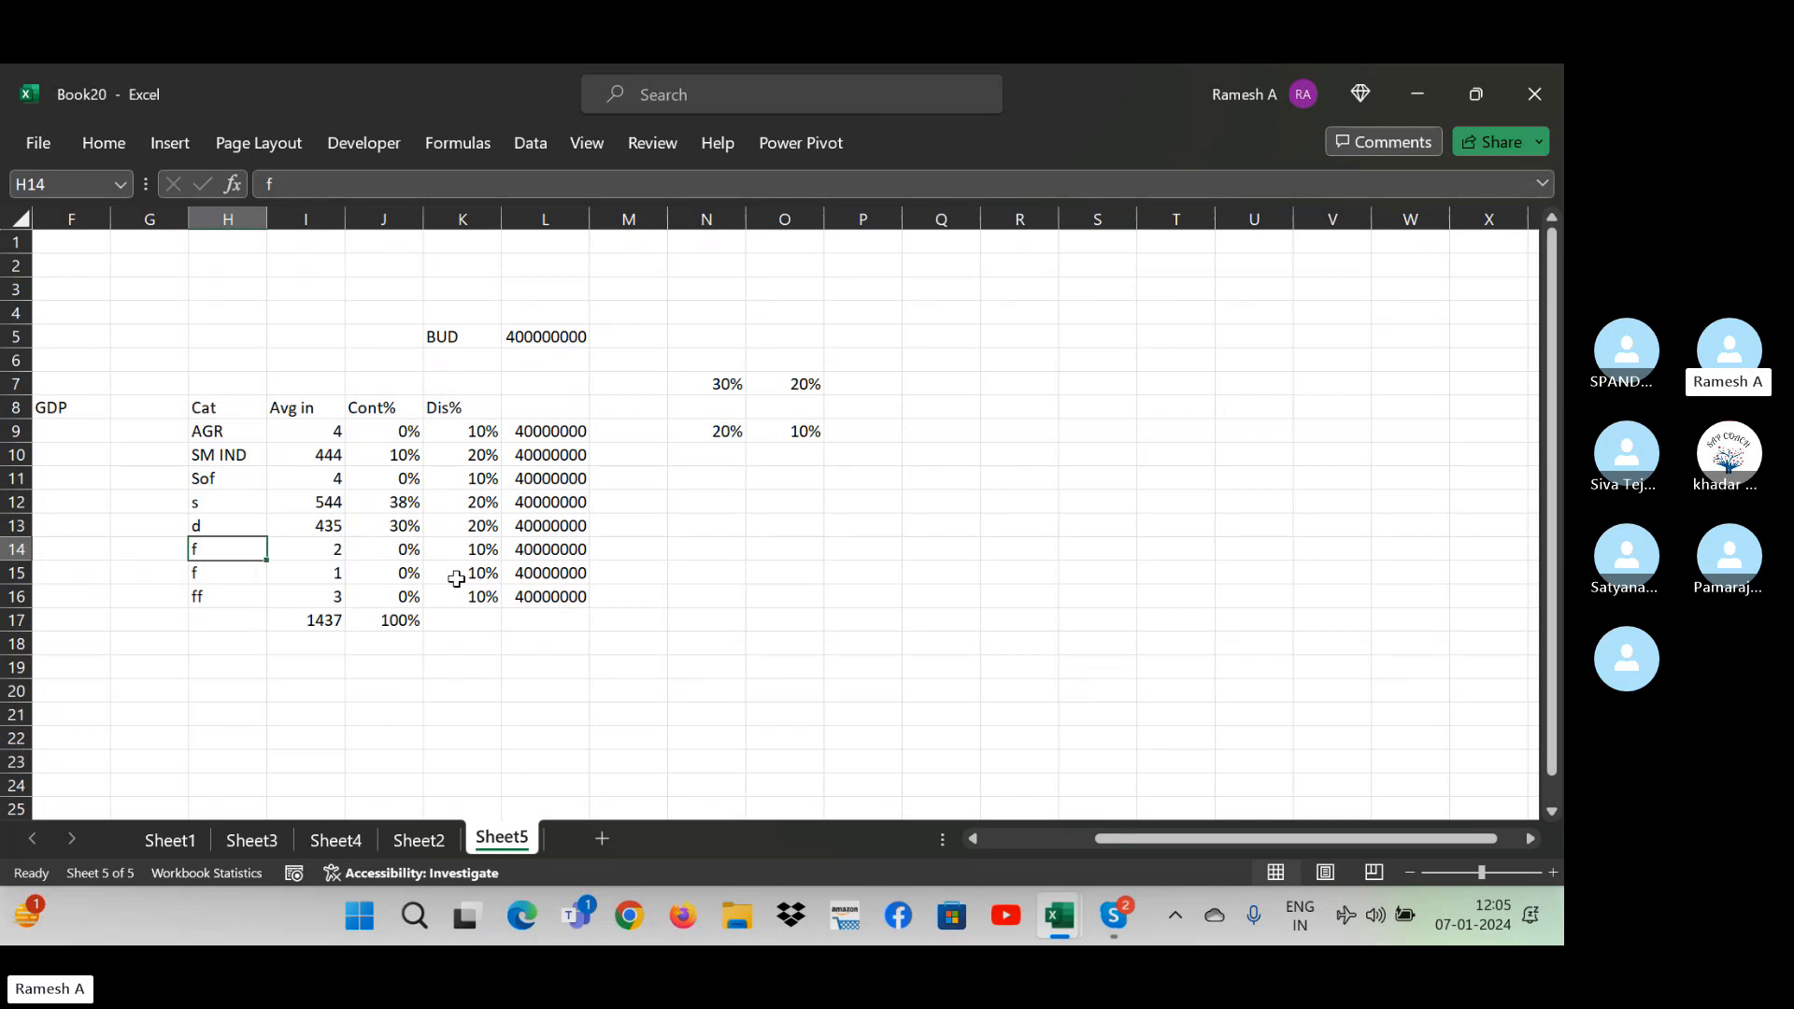
pyautogui.press('Up')
pyautogui.press('Up')
pyautogui.press('Up')
pyautogui.press('Up')
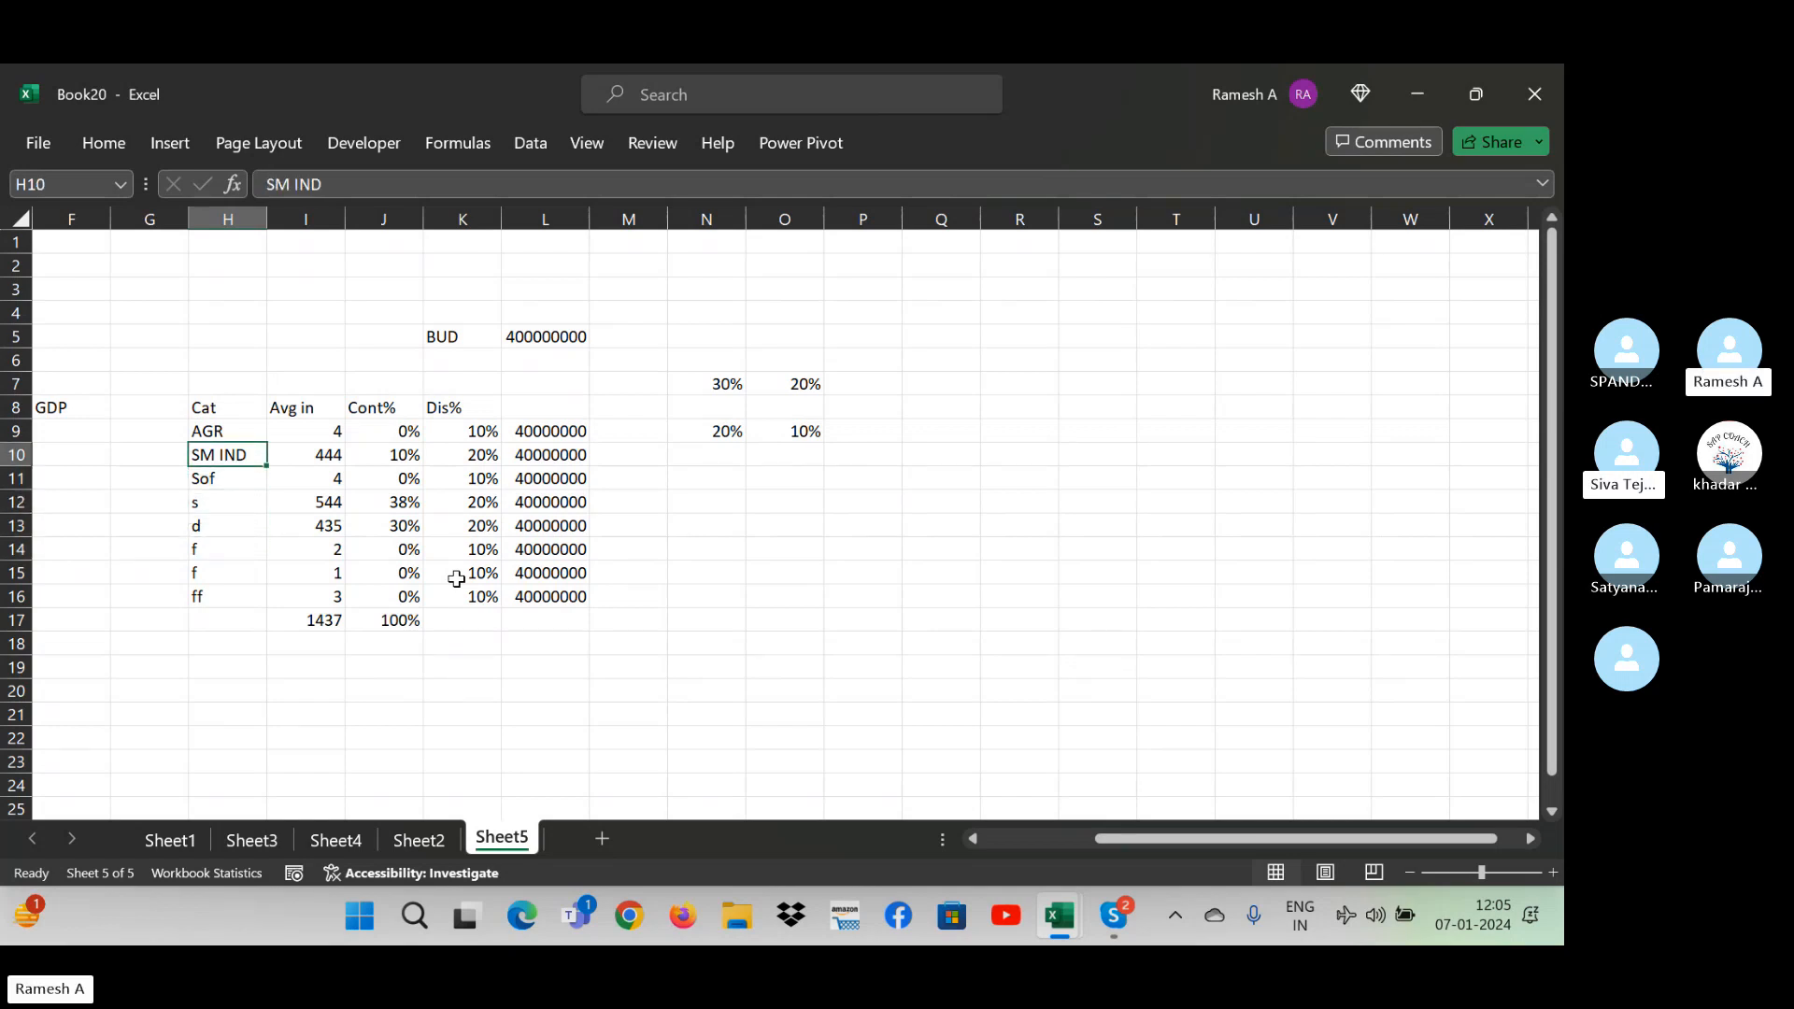
pyautogui.press('Down')
pyautogui.press('Left')
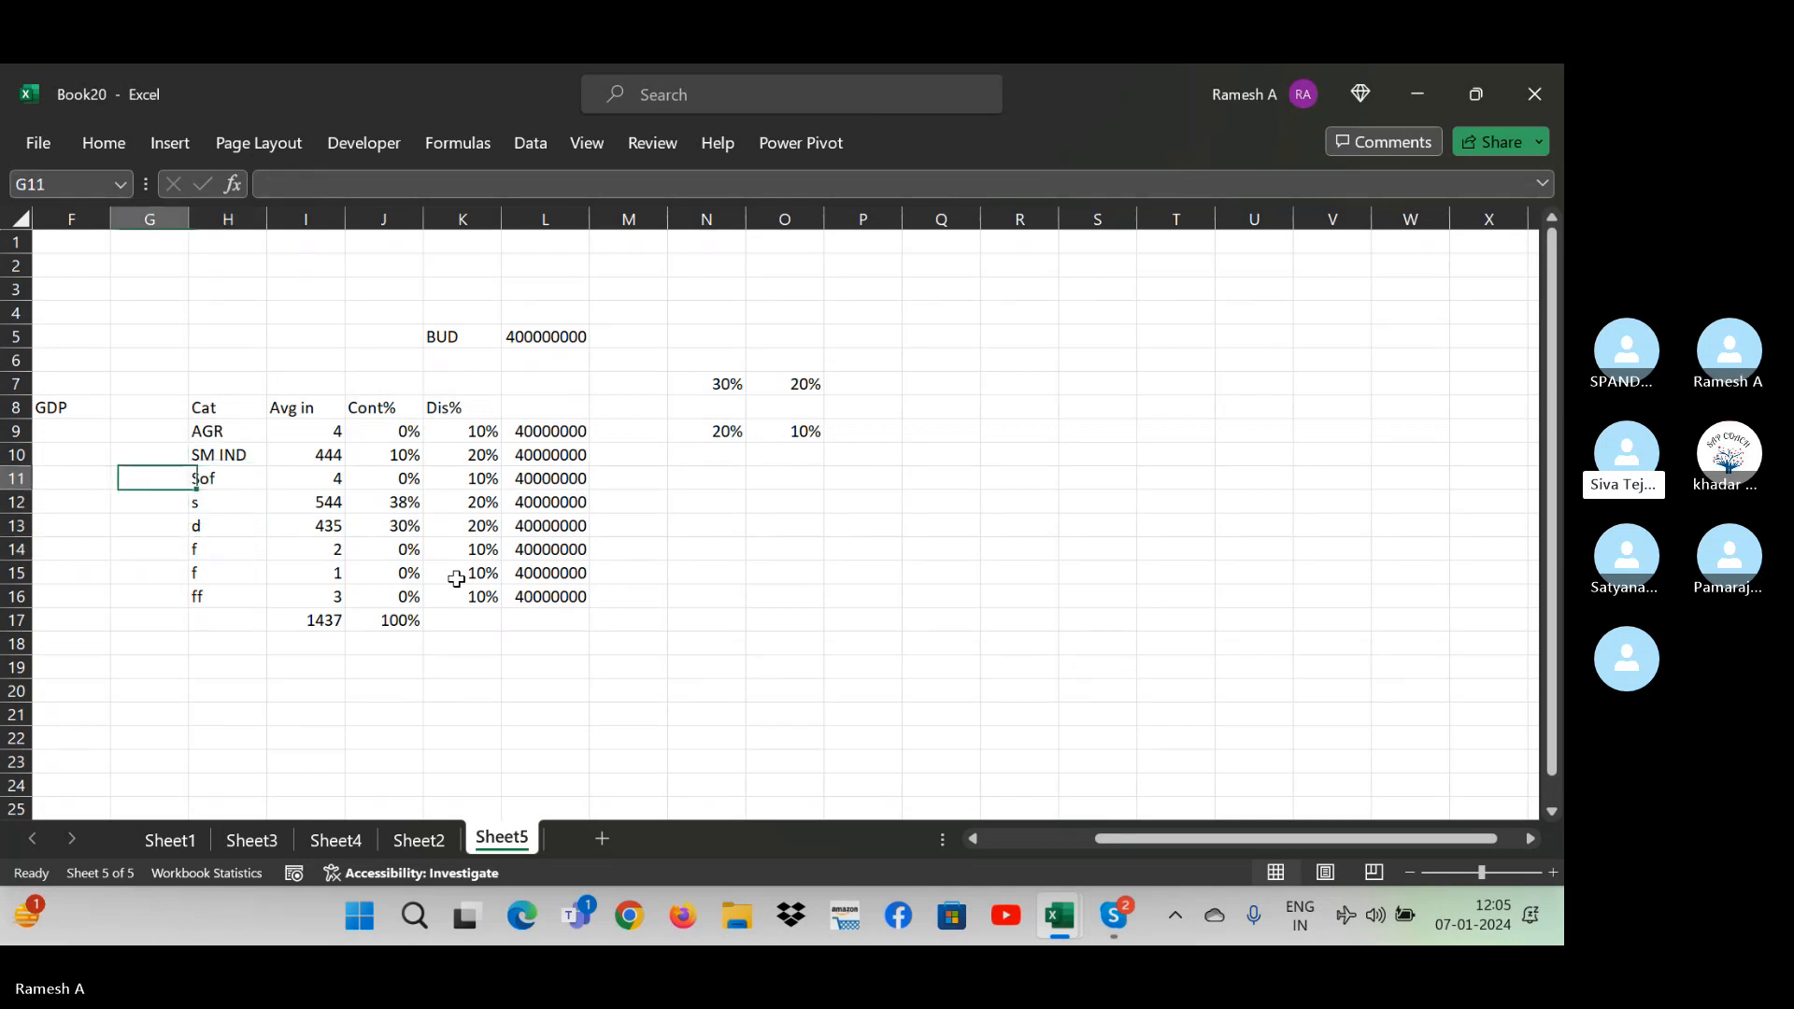
pyautogui.hotkey('ctrl', 'Left')
pyautogui.press('Right')
pyautogui.press('Right')
pyautogui.press('Right')
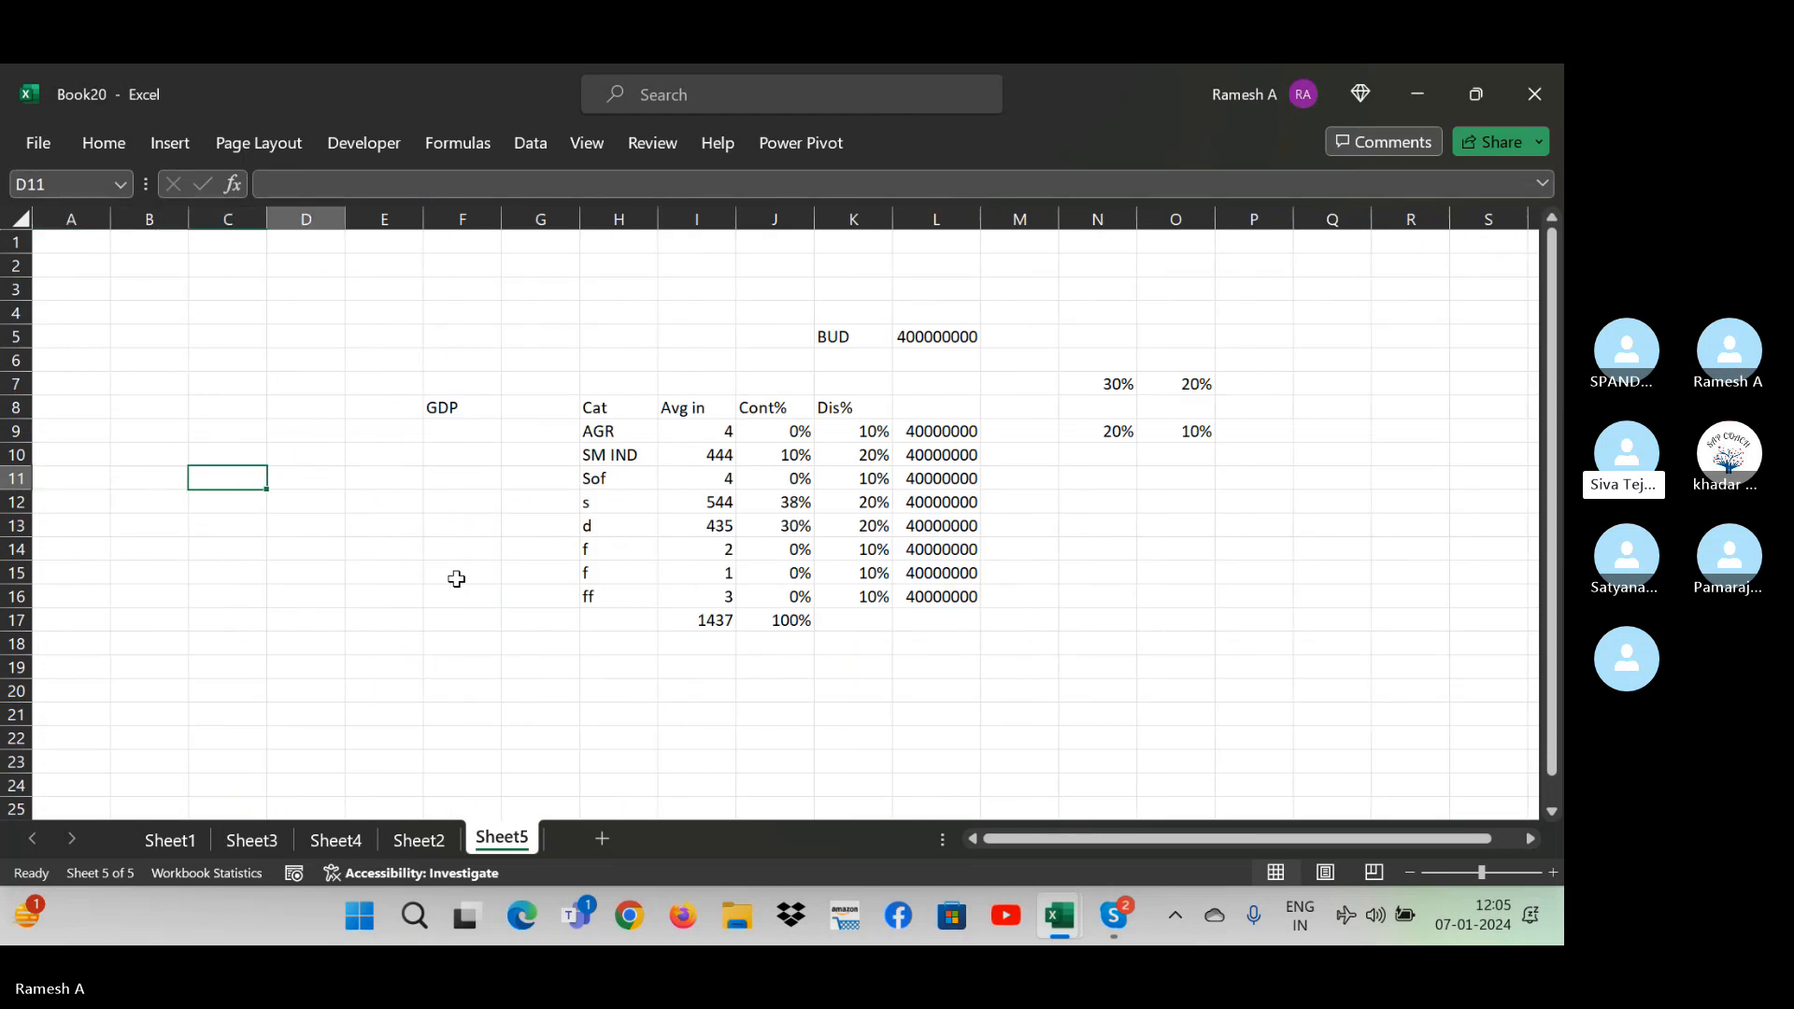
pyautogui.press('Right')
pyautogui.press('Right')
pyautogui.press('Right')
pyautogui.press('Right')
pyautogui.press('Down')
pyautogui.press('Down')
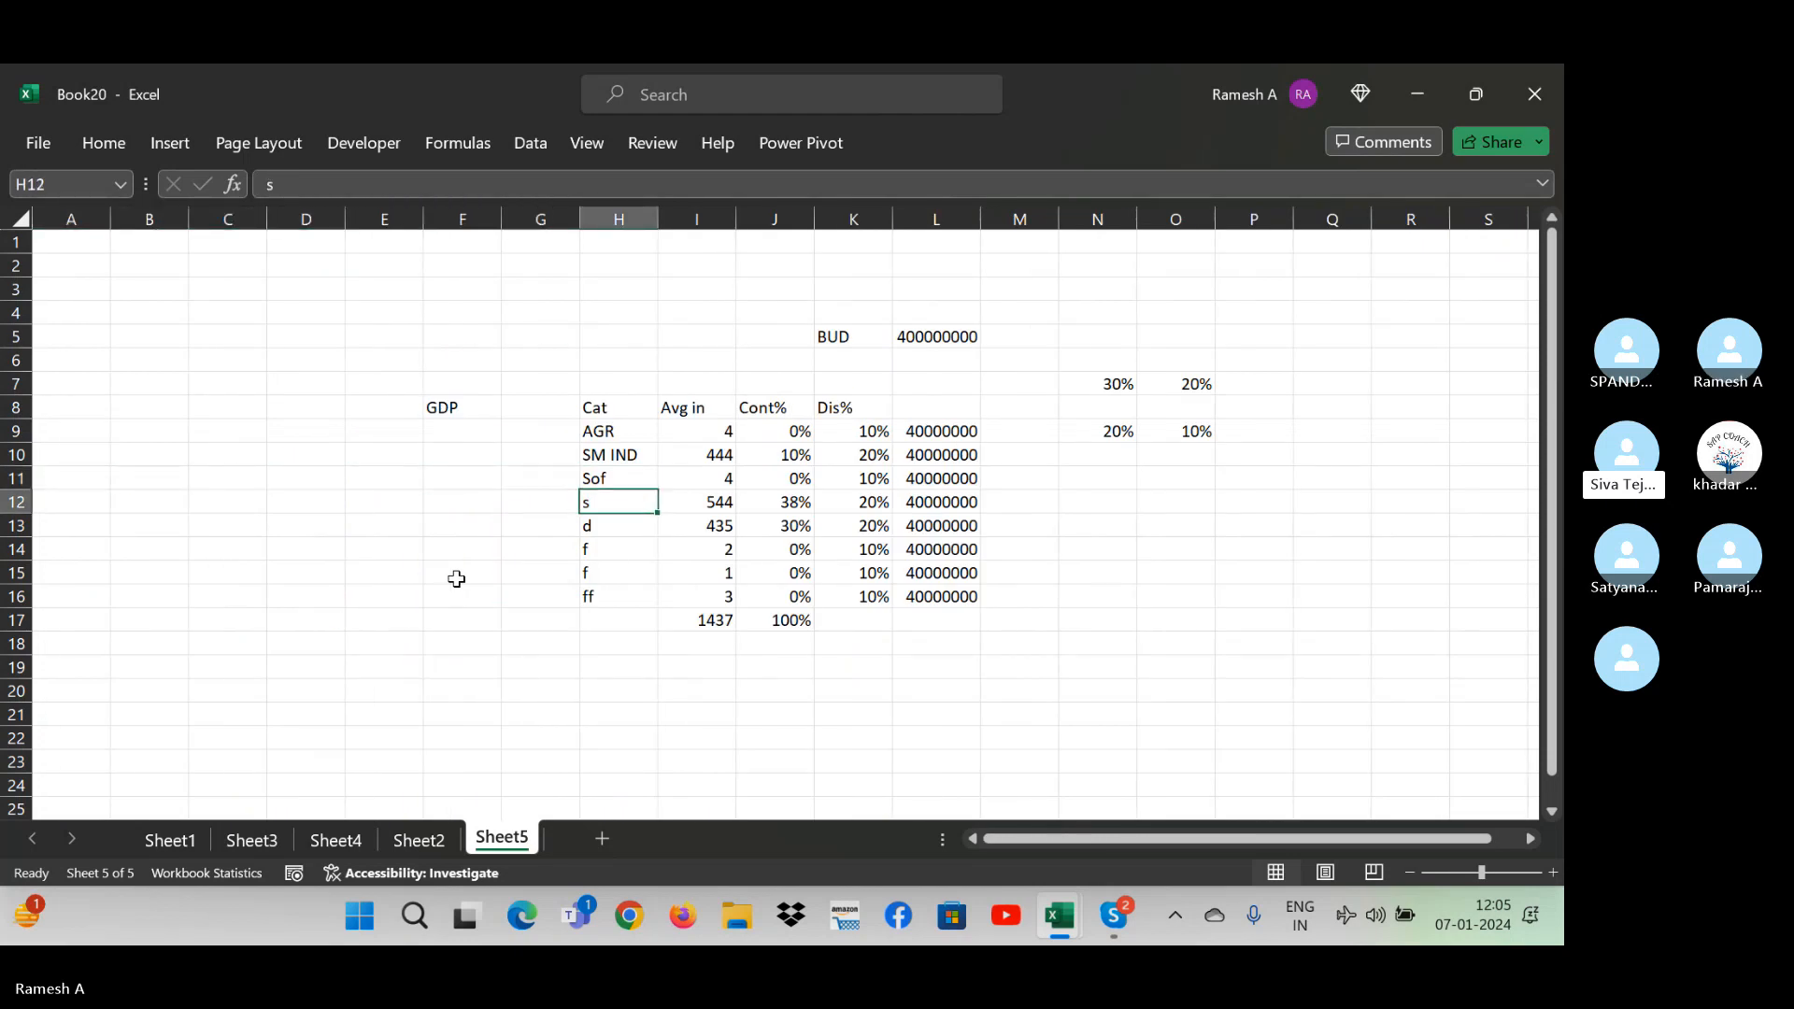
pyautogui.press('Up')
pyautogui.press('Up')
pyautogui.press('Up')
pyautogui.press('Down')
pyautogui.press('Down')
pyautogui.press('Down')
pyautogui.press('Down')
pyautogui.press('Down')
pyautogui.press('Down')
pyautogui.press('Down')
pyautogui.press('Down')
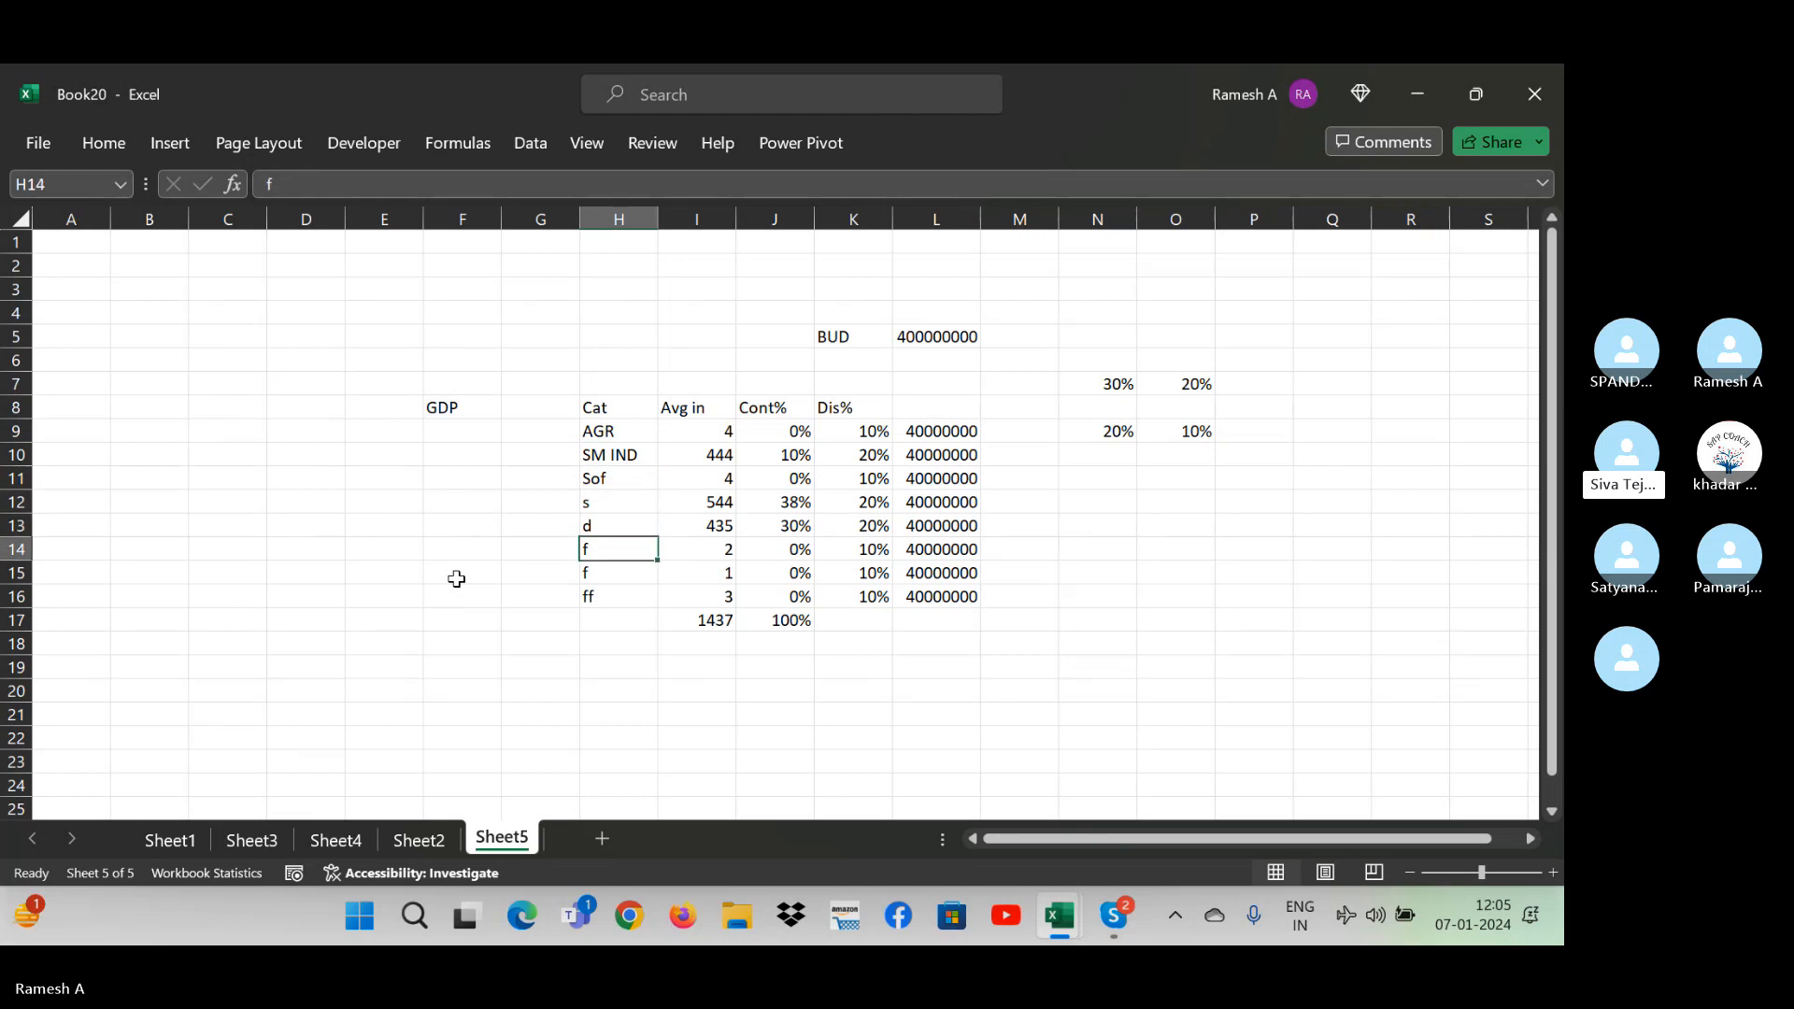
pyautogui.press('Up')
pyautogui.press('Up')
pyautogui.press('Up')
pyautogui.press('Up')
pyautogui.press('Up')
pyautogui.press('Up')
pyautogui.press('Up')
pyautogui.press('Up')
pyautogui.press('Up')
pyautogui.press('Up')
pyautogui.press('Up')
pyautogui.press('Up')
pyautogui.press('Up')
pyautogui.press('Up')
pyautogui.press('Up')
pyautogui.press('Up')
pyautogui.press('Up')
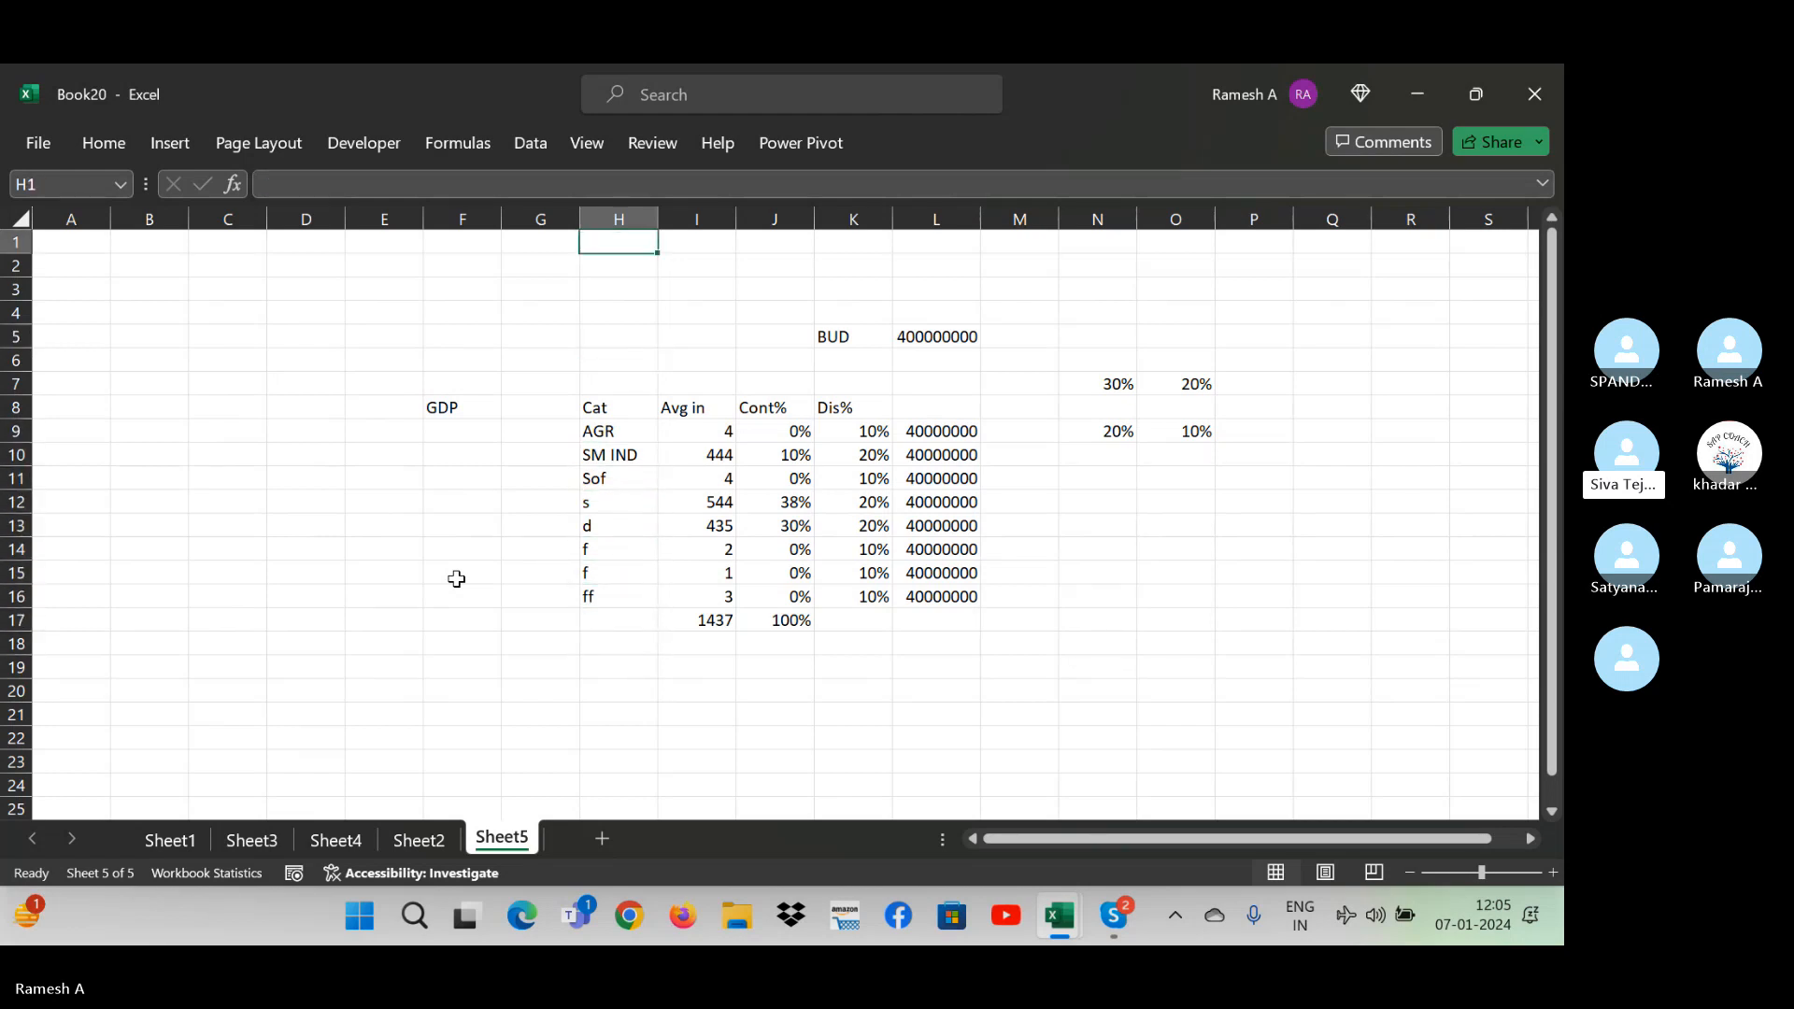
pyautogui.press('Down')
pyautogui.press('Down')
pyautogui.press('Down')
pyautogui.press('Down')
pyautogui.press('Down')
pyautogui.press('Down')
pyautogui.press('Down')
pyautogui.press('Down')
pyautogui.press('Up')
pyautogui.press('Up')
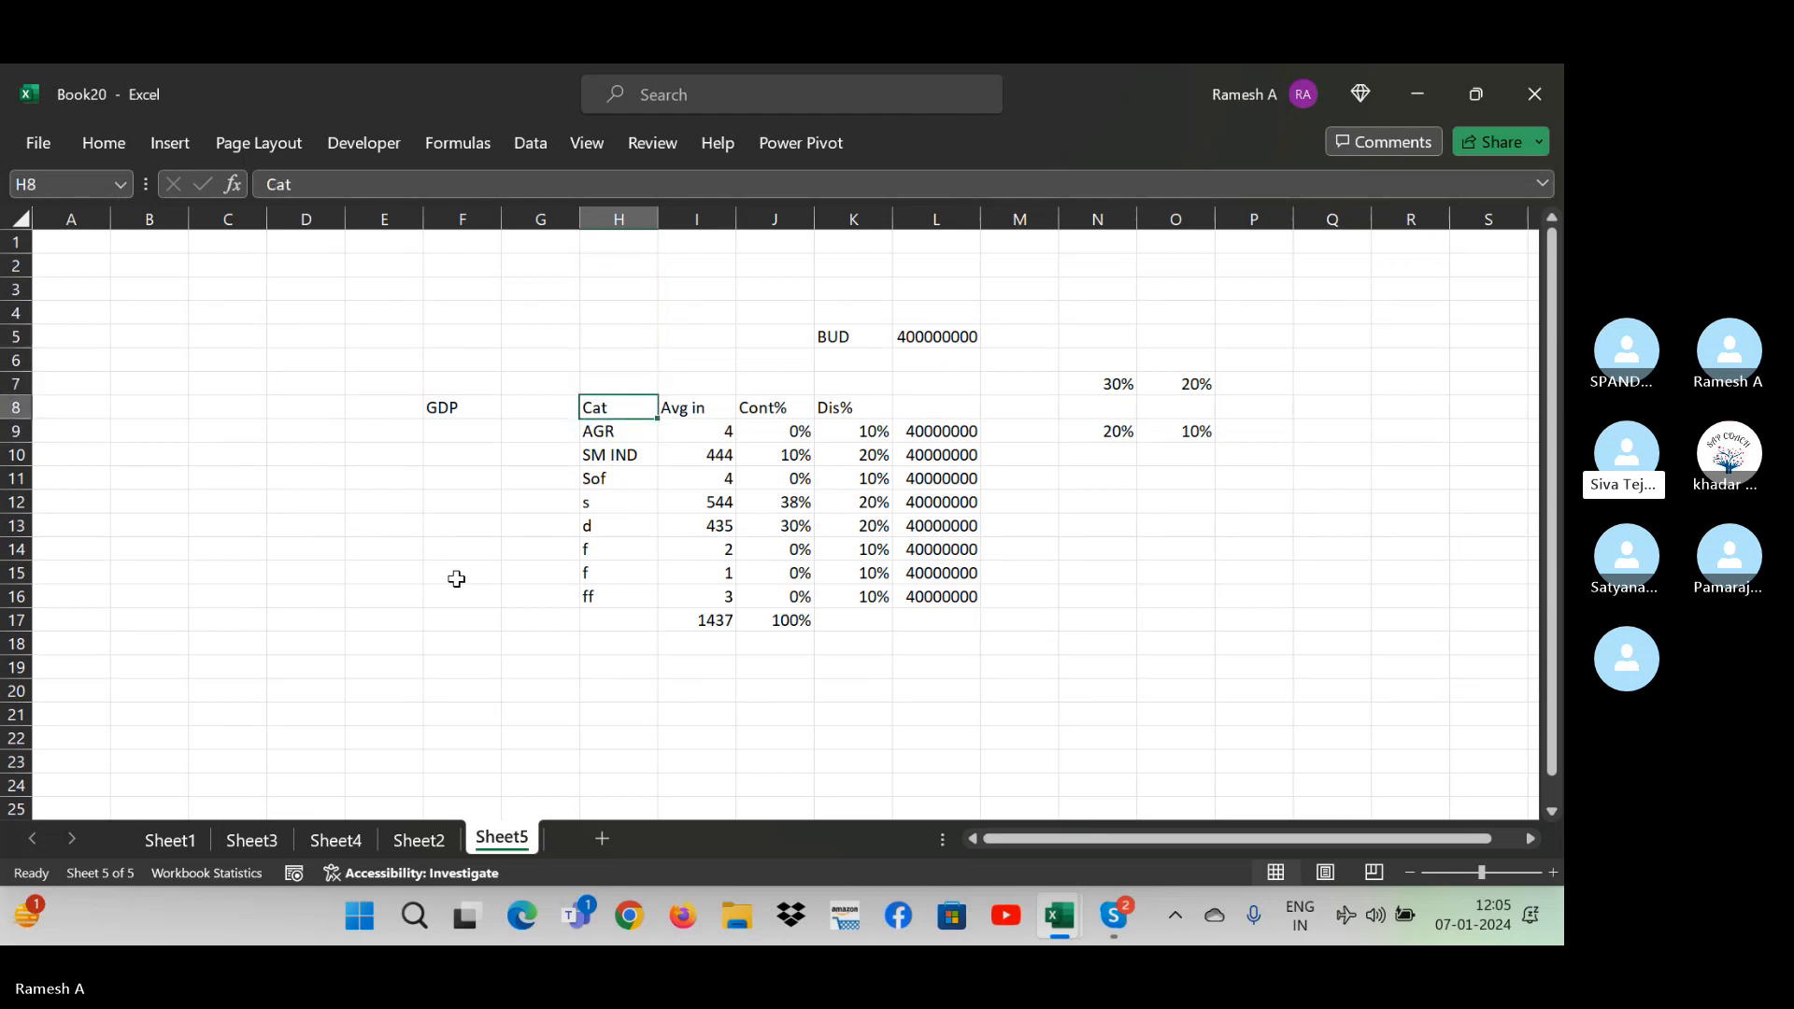
pyautogui.press('Right')
pyautogui.press('Down')
pyautogui.press('Down')
pyautogui.press('Down')
pyautogui.press('Left')
pyautogui.press('Up')
pyautogui.press('Up')
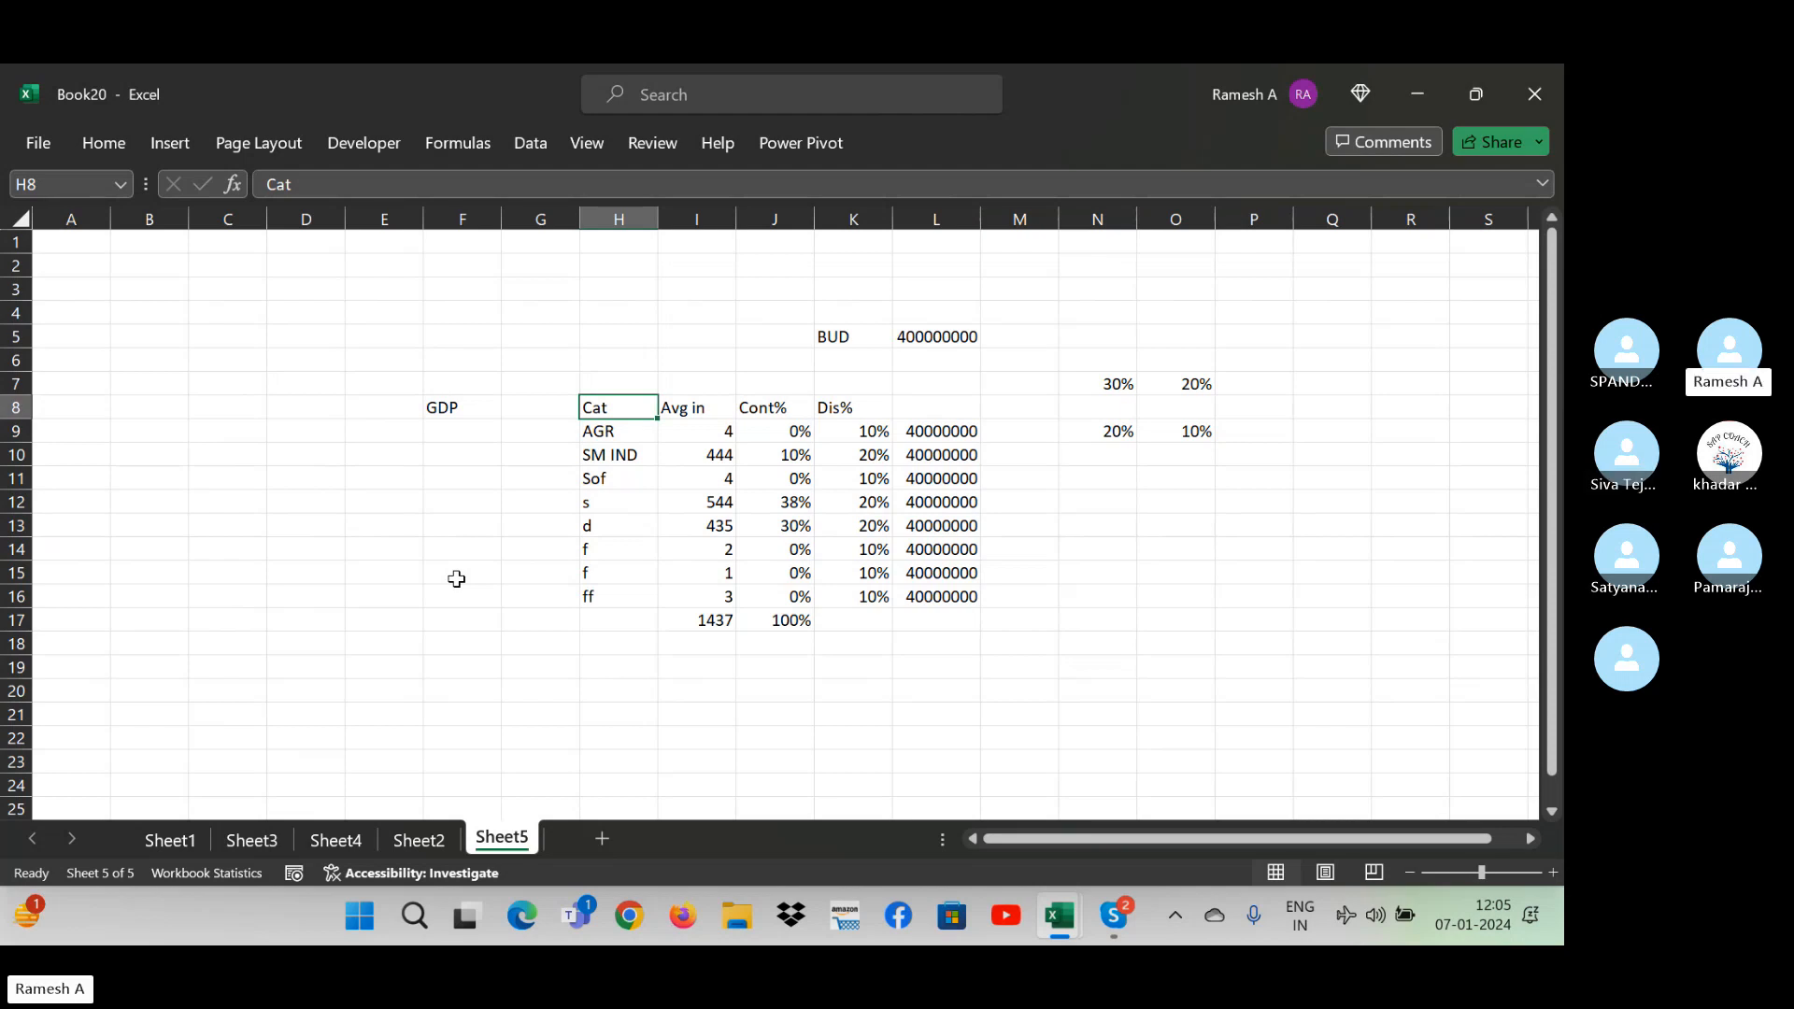
pyautogui.press('Down')
pyautogui.press('Down')
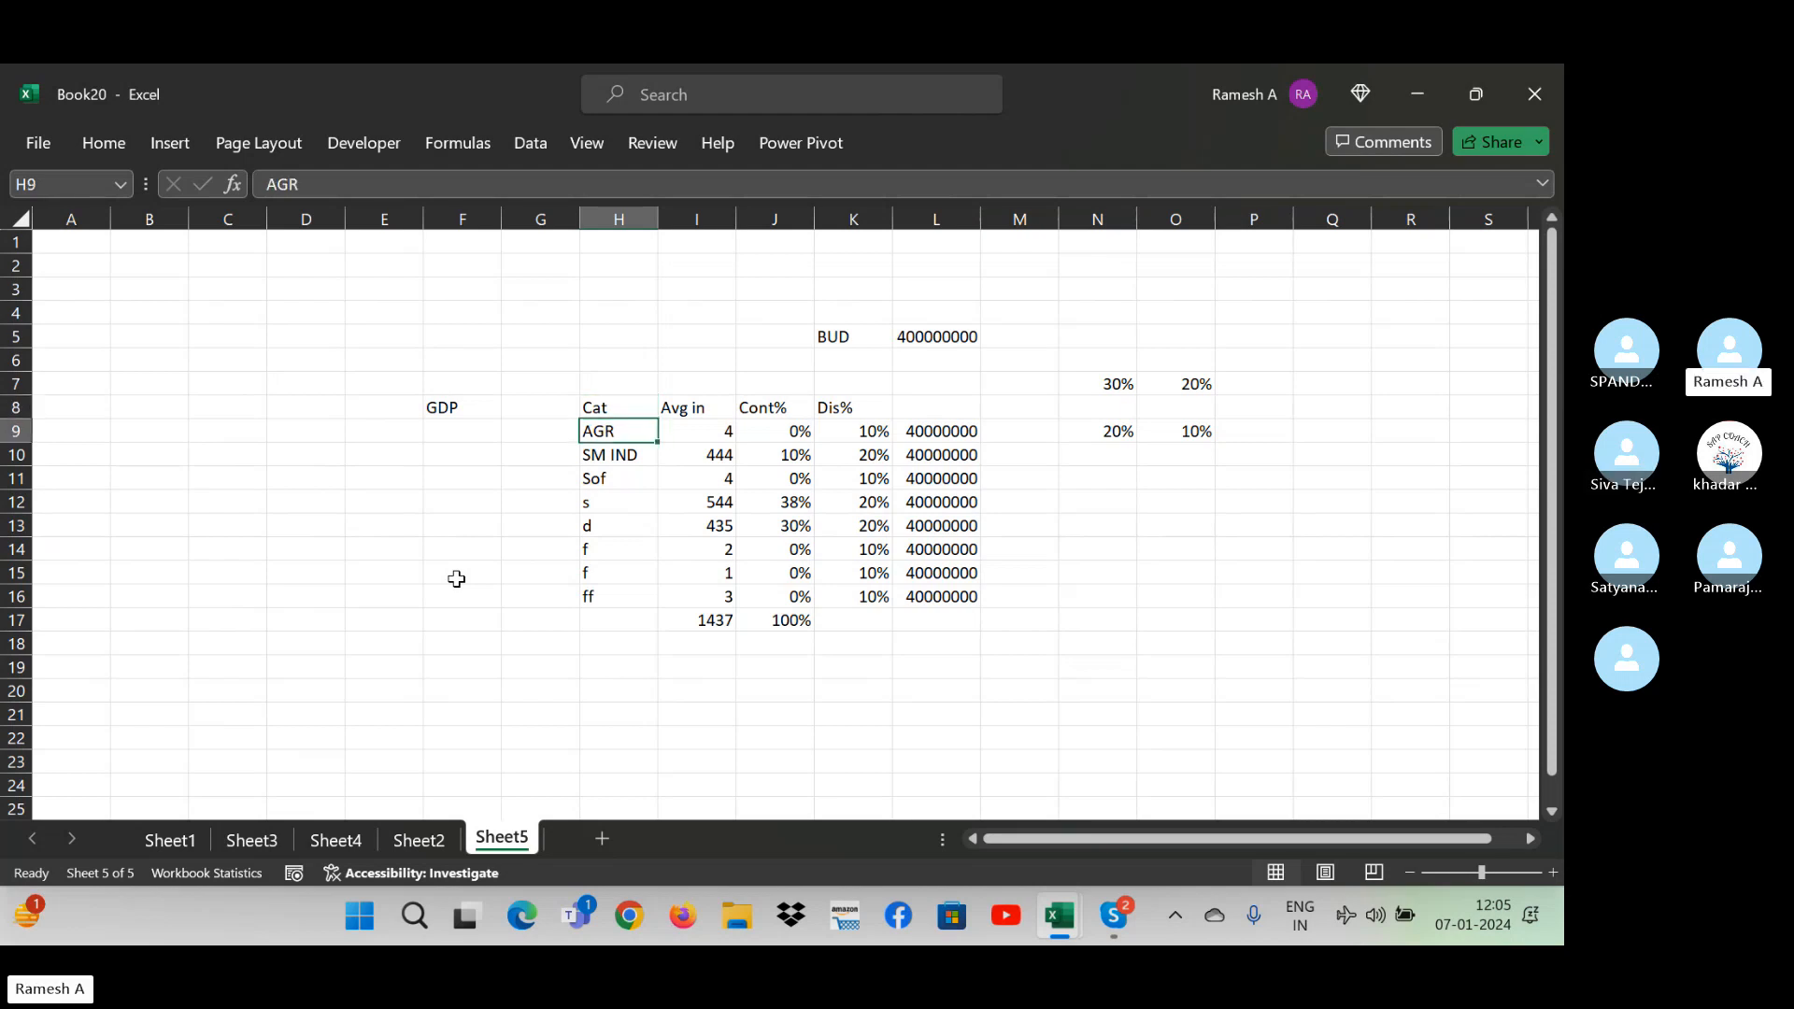
pyautogui.press('Down')
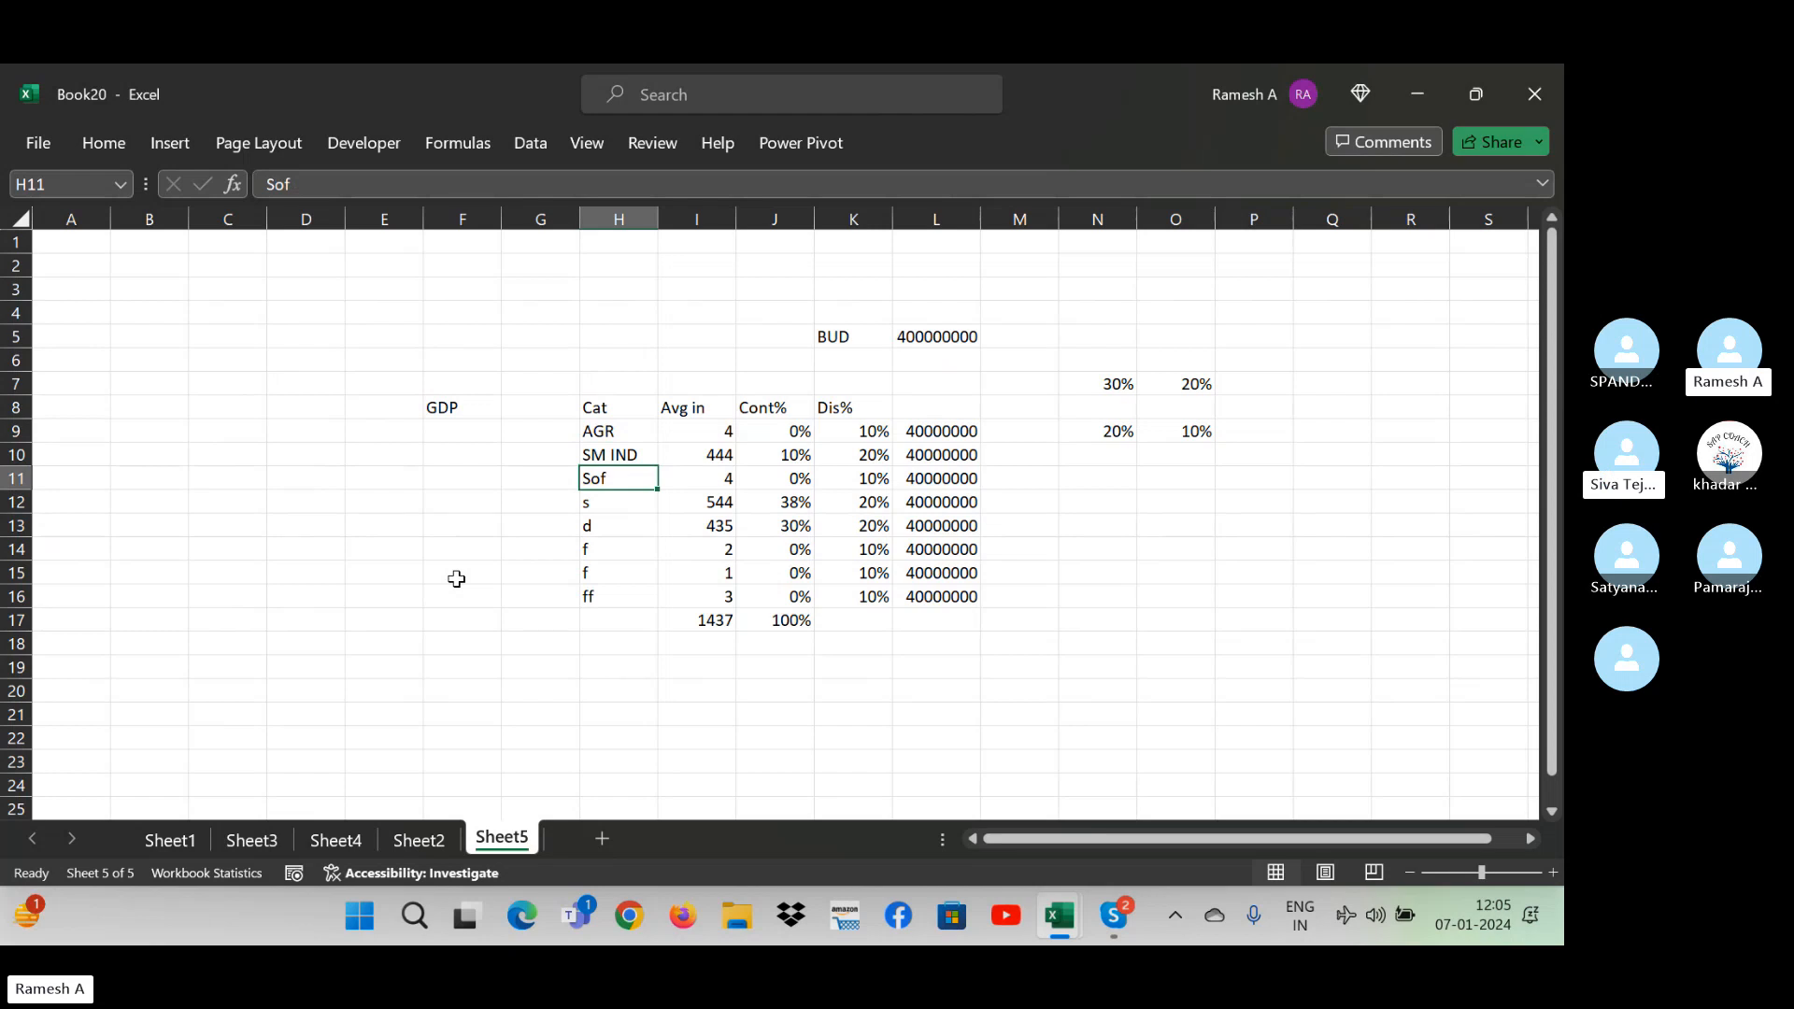
# - Examine the Sof row's values and budget formula from H11 across to L11
pyautogui.press('Right')
pyautogui.press('Right')
pyautogui.press('Right')
pyautogui.press('Right')
pyautogui.press('Right')
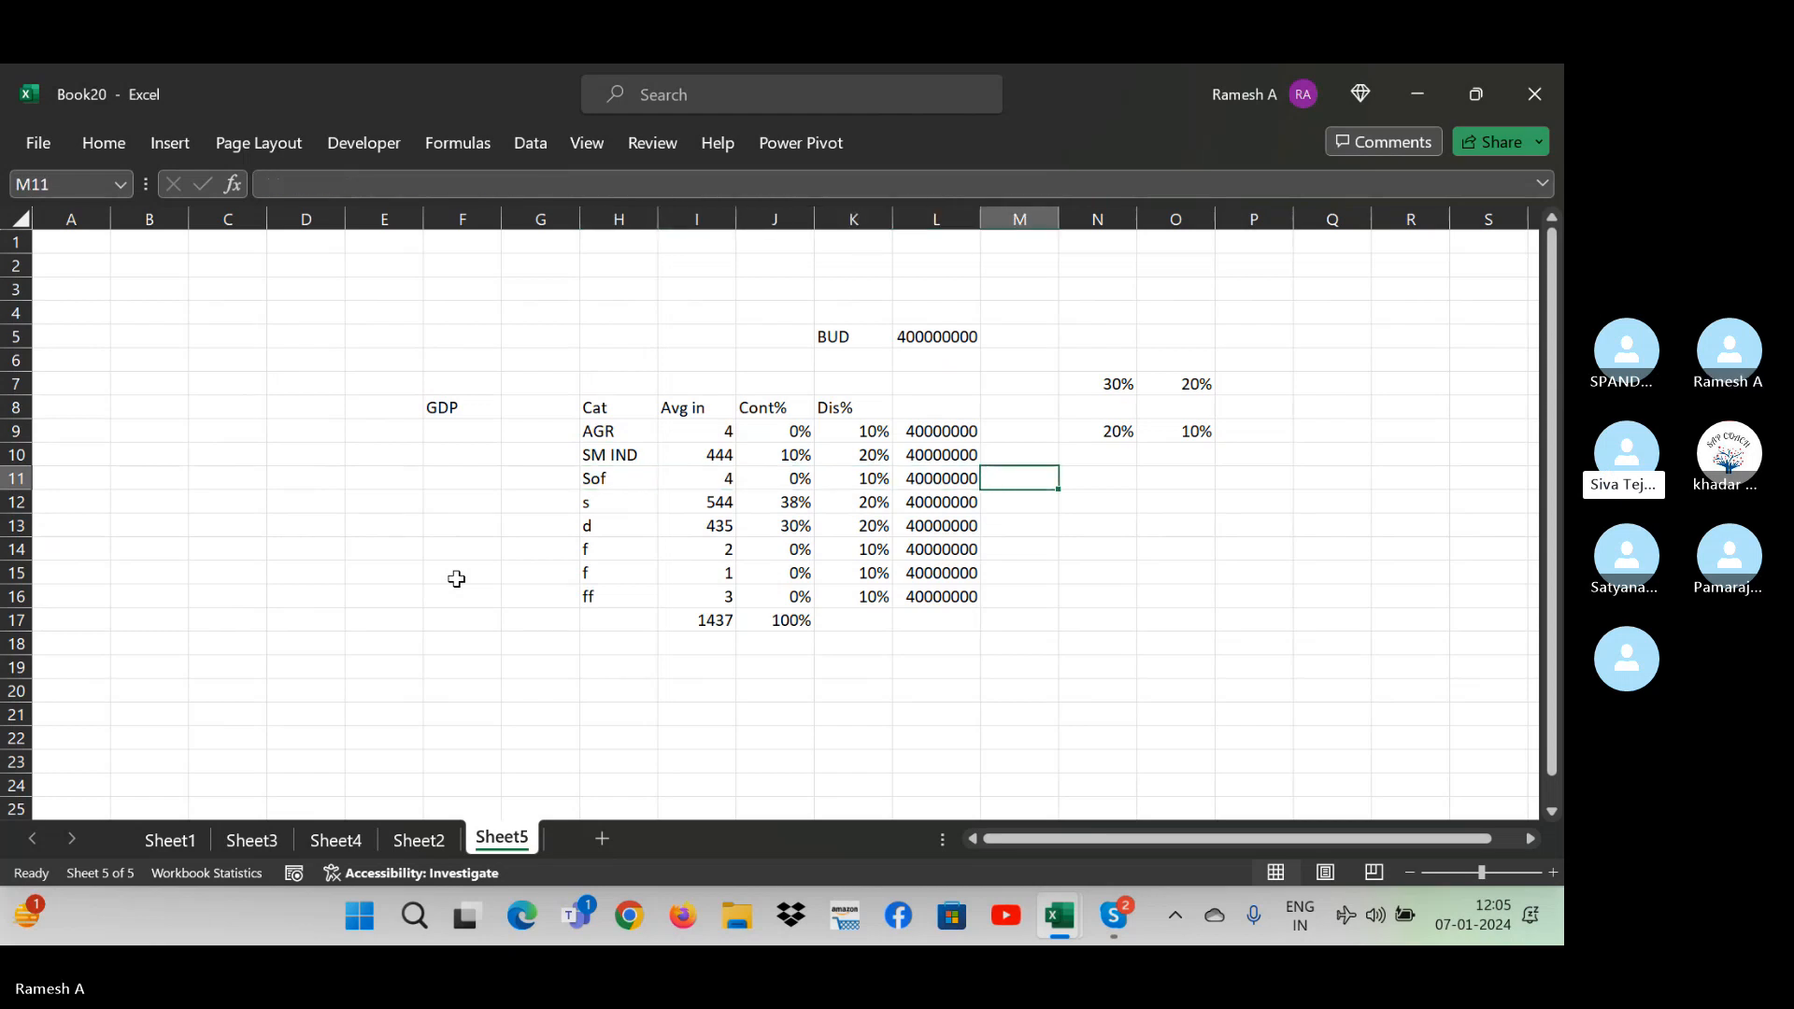
pyautogui.press('Left')
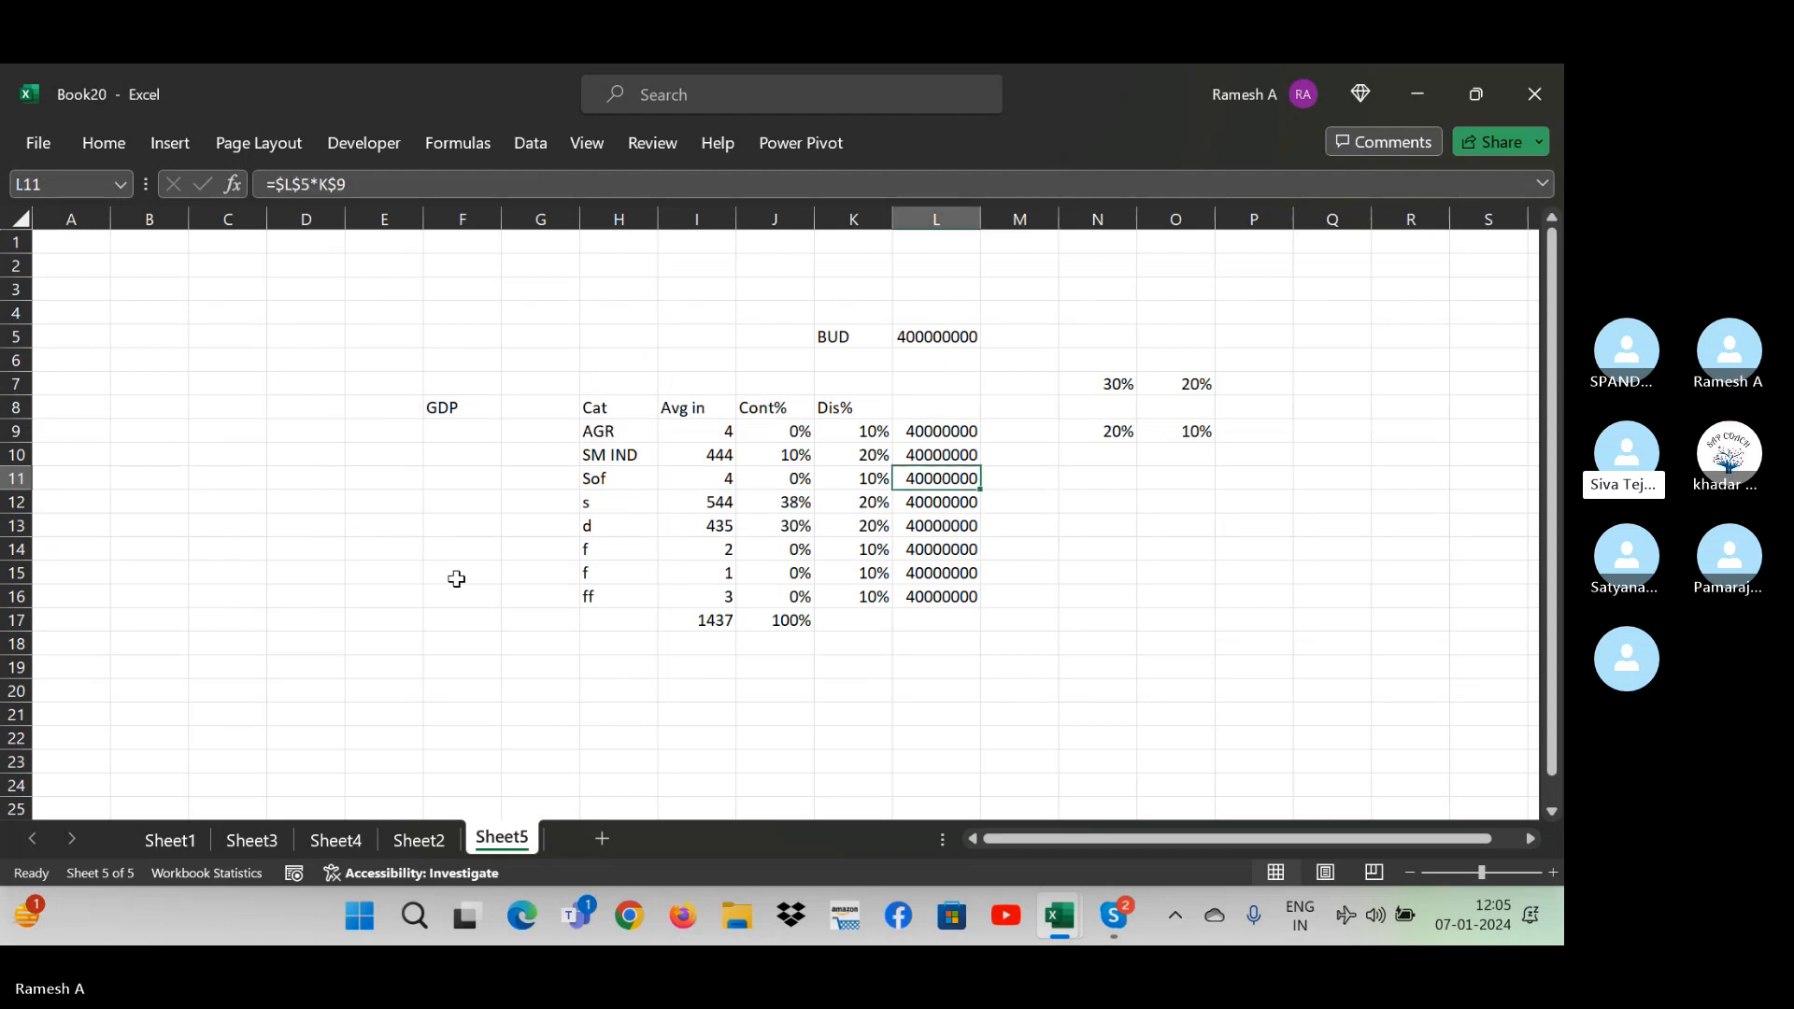
pyautogui.press('Left')
pyautogui.press('Left')
pyautogui.press('Left')
pyautogui.press('Left')
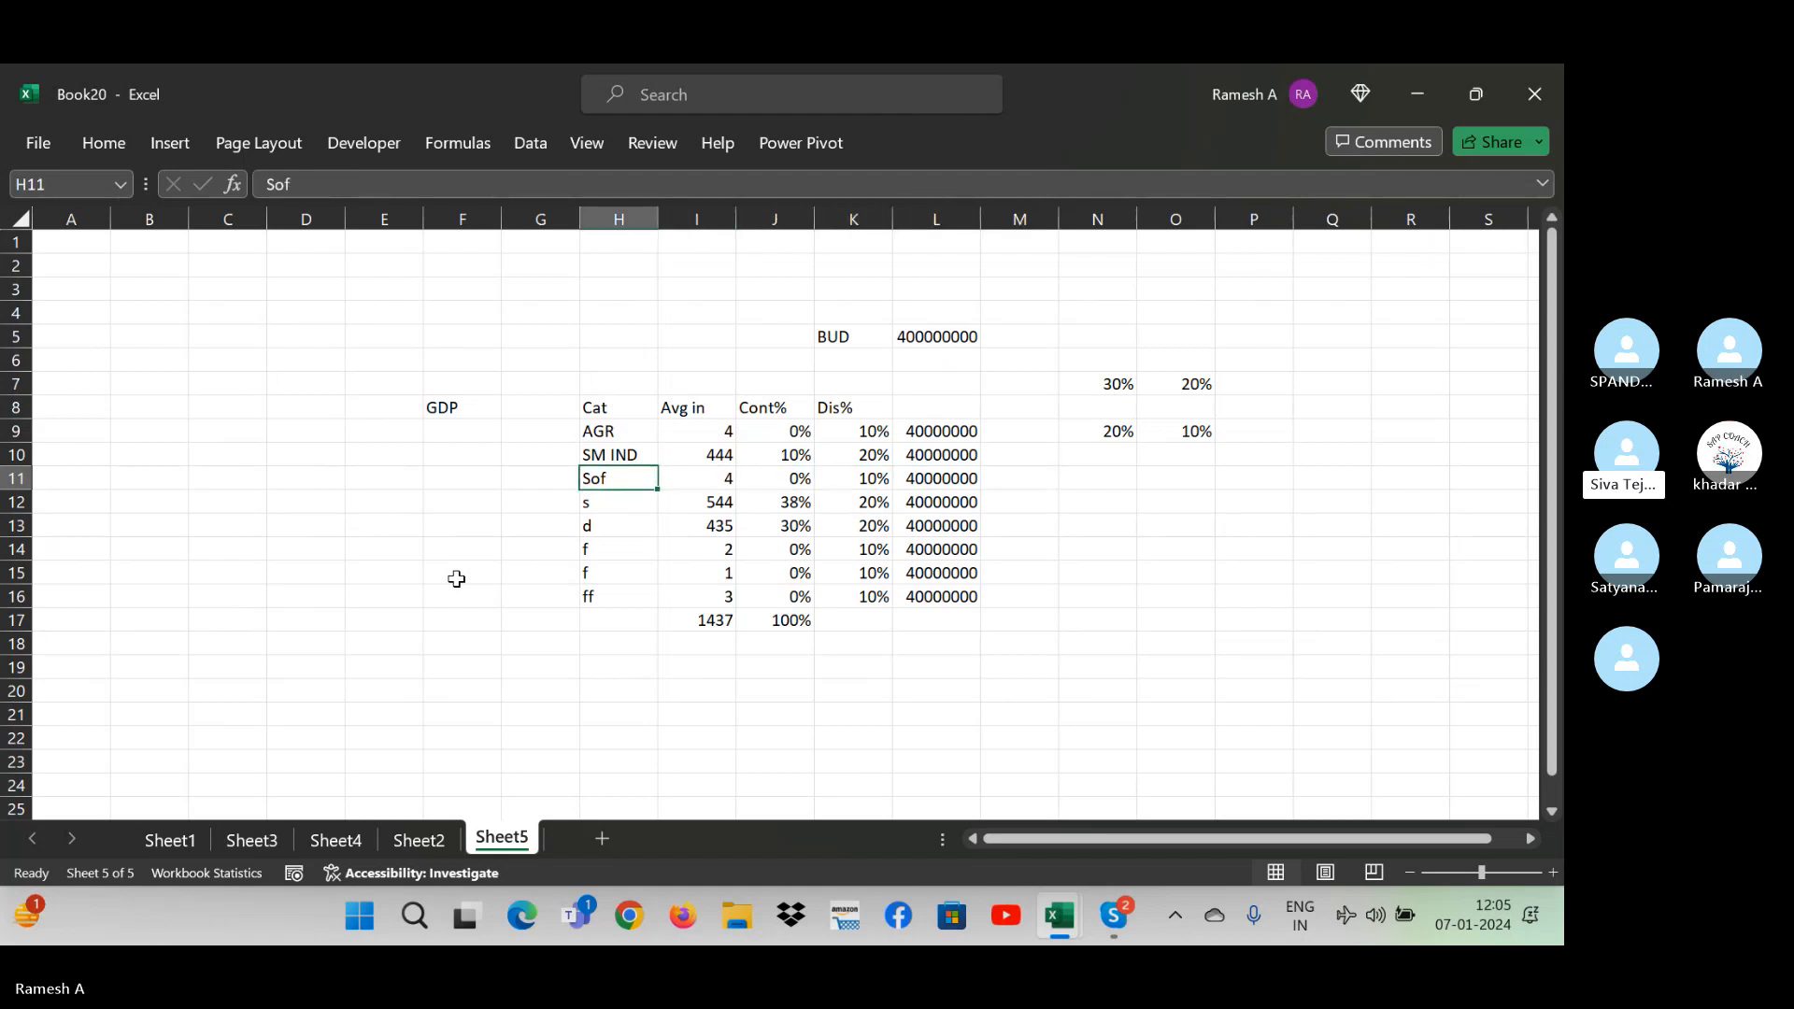
# - Set Sof's Avg in value in I11 to 66
pyautogui.press('Up')
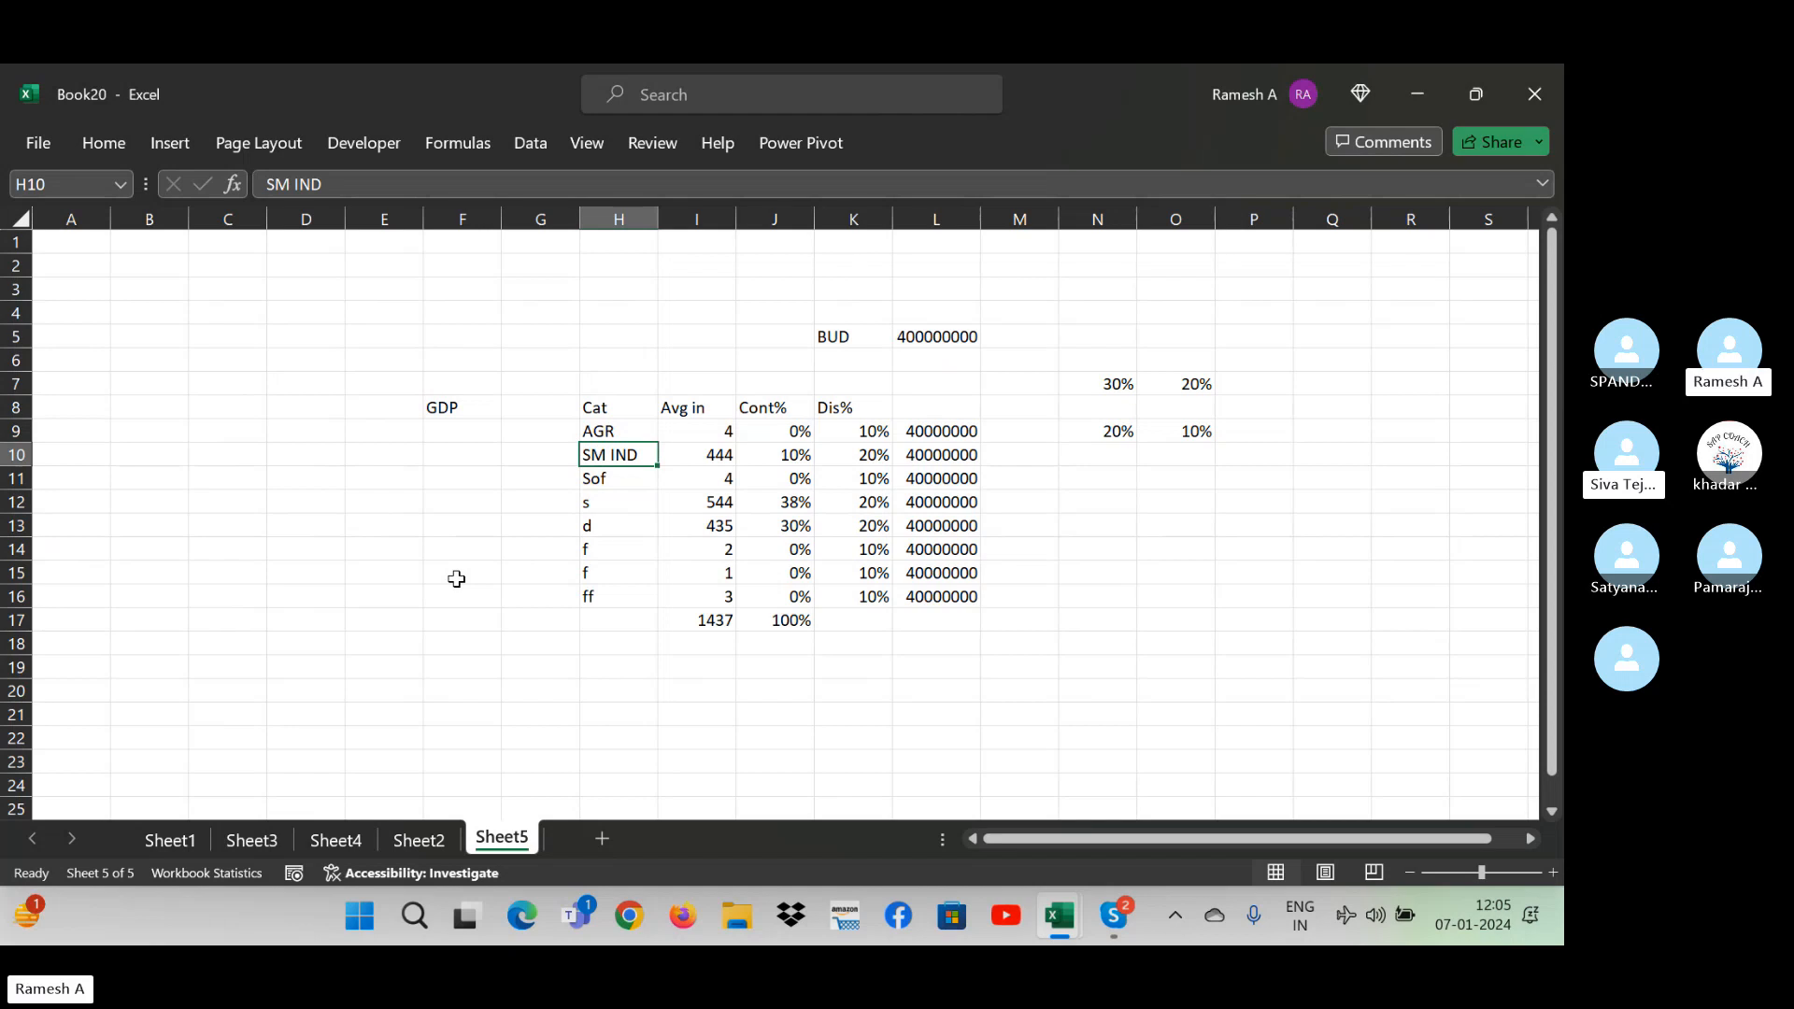
pyautogui.press('Down')
pyautogui.press('Up')
pyautogui.press('Down')
pyautogui.press('Right')
pyautogui.press('Right')
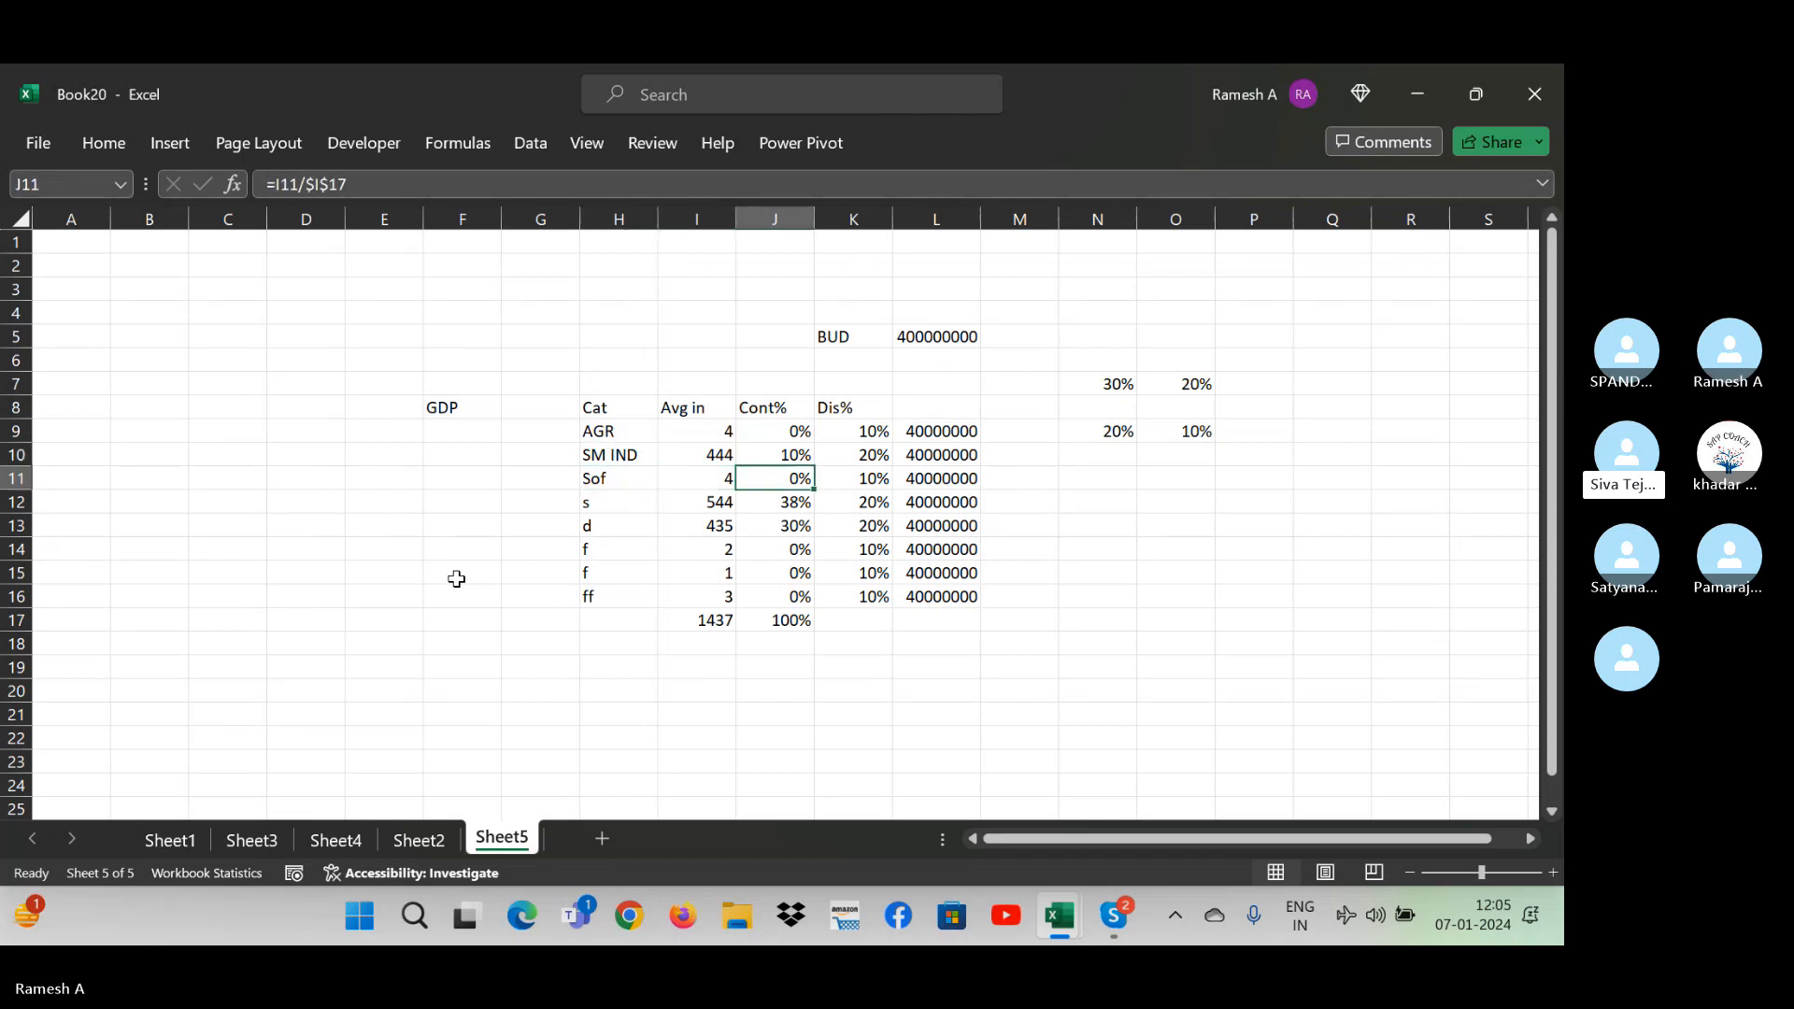
pyautogui.press('Left')
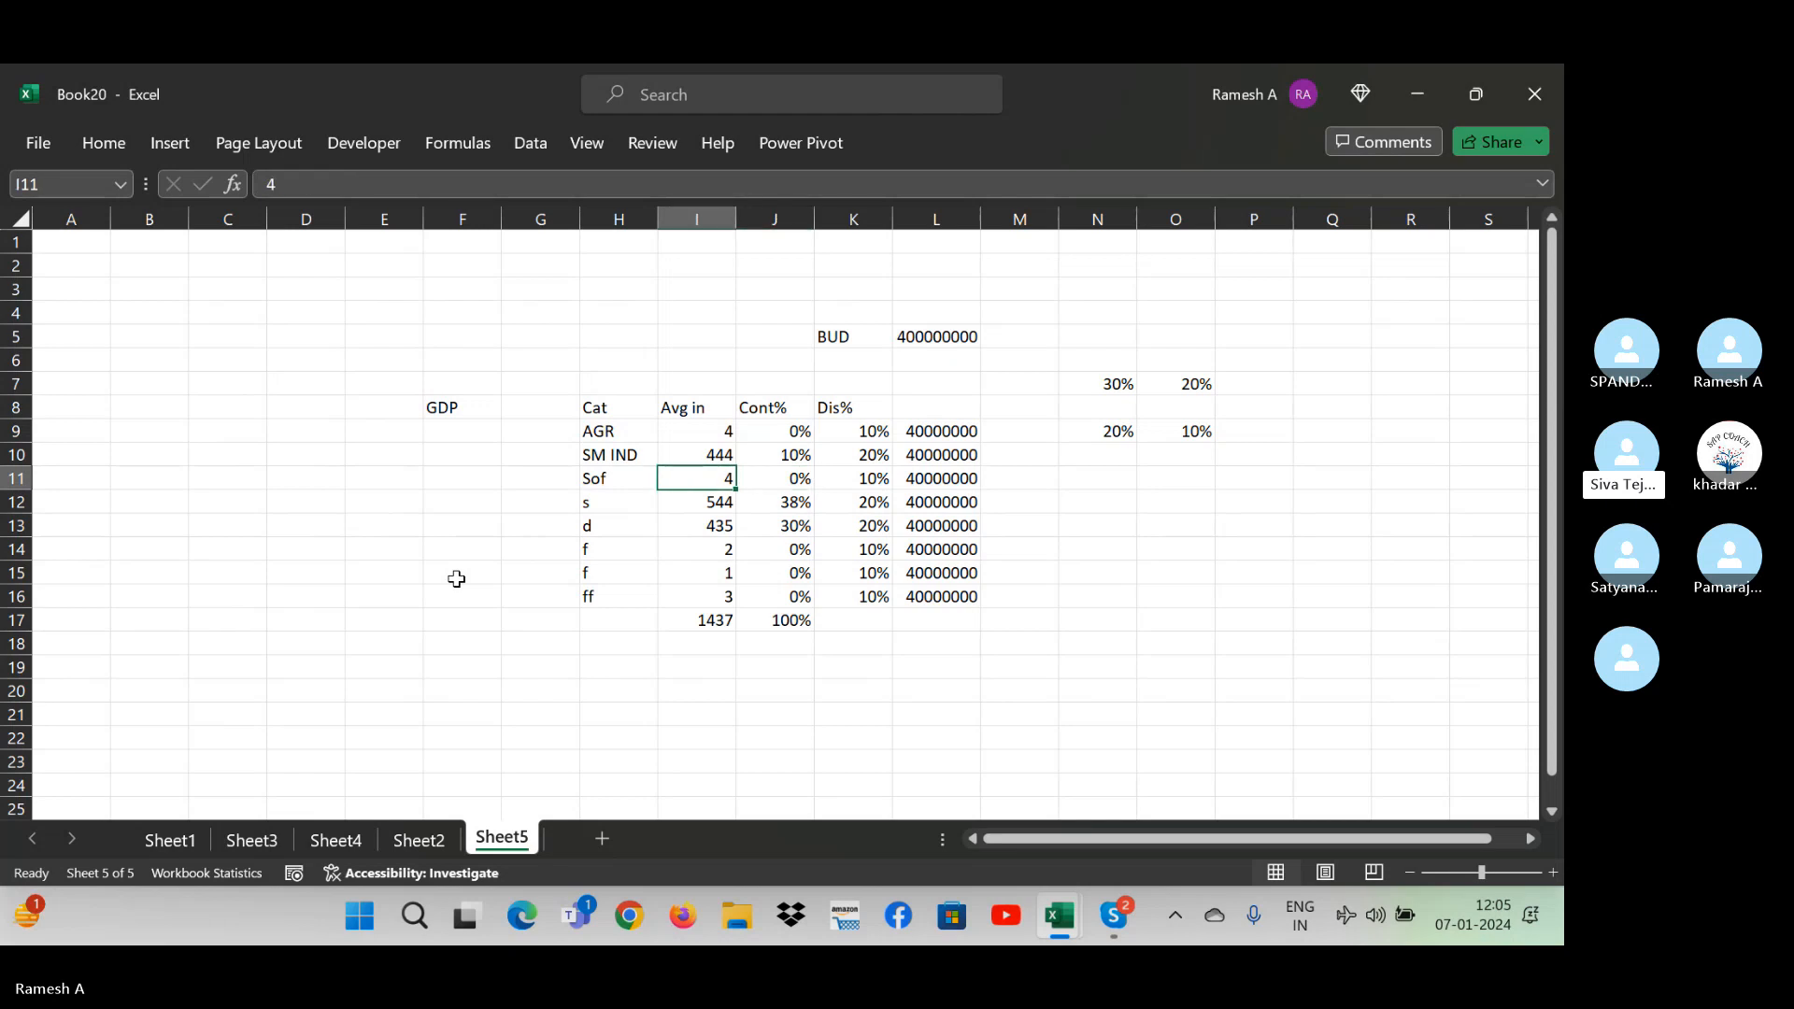
pyautogui.write('66')
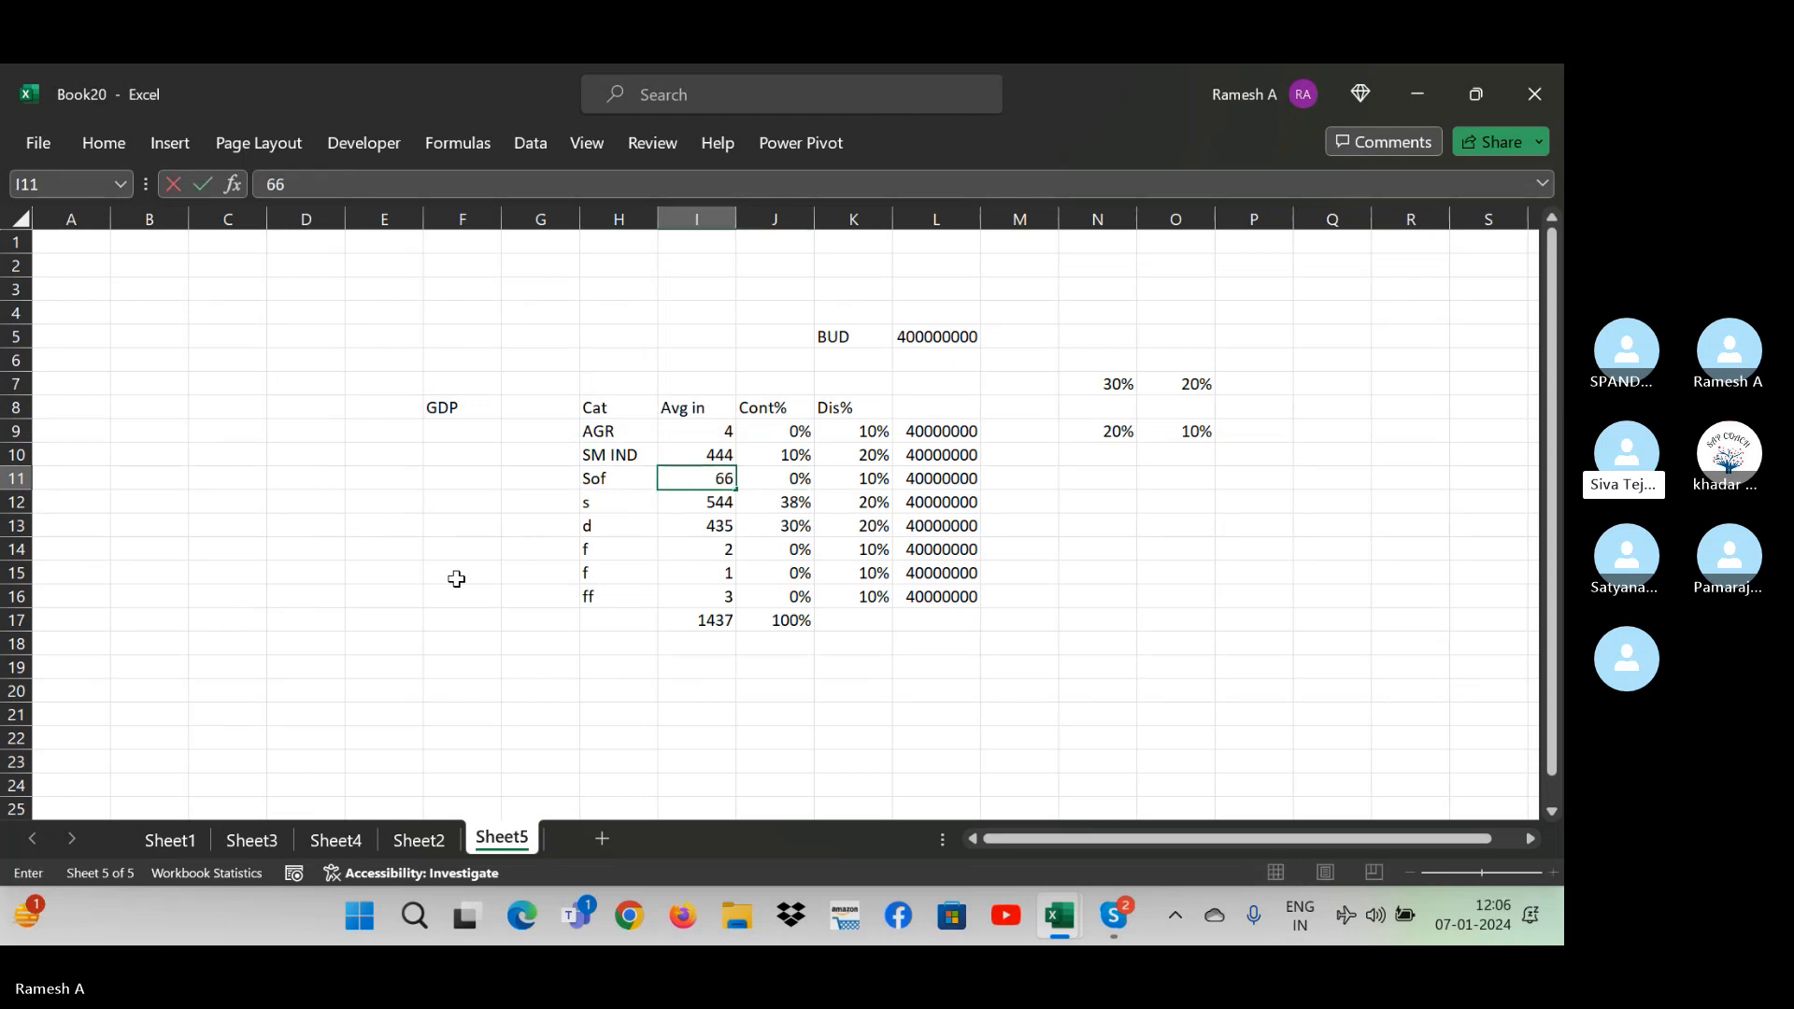
pyautogui.press('Return')
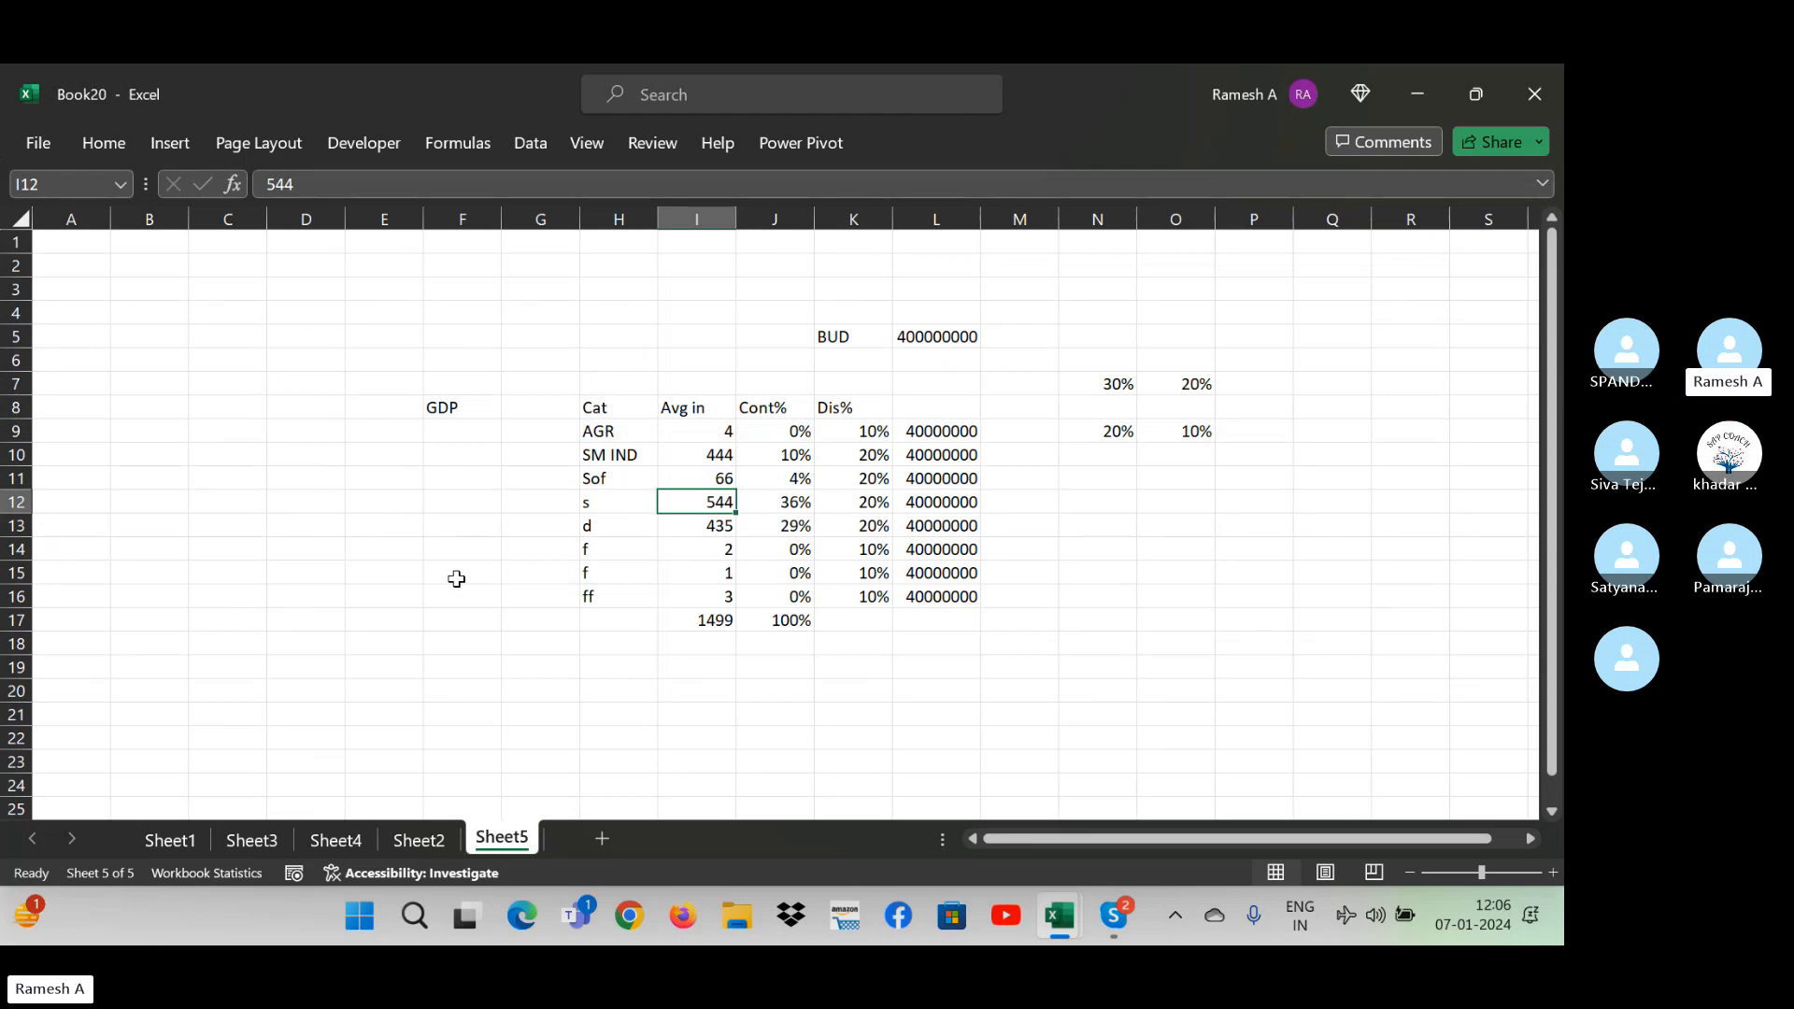
pyautogui.press('Right')
pyautogui.press('Right')
pyautogui.press('Right')
pyautogui.press('Right')
pyautogui.press('Right')
pyautogui.press('Right')
pyautogui.press('Right')
pyautogui.press('Right')
pyautogui.press('Right')
pyautogui.press('Right')
pyautogui.press('Right')
pyautogui.press('Right')
pyautogui.press('Right')
pyautogui.press('Right')
pyautogui.press('Right')
pyautogui.press('Right')
pyautogui.press('Right')
pyautogui.press('Right')
pyautogui.press('Right')
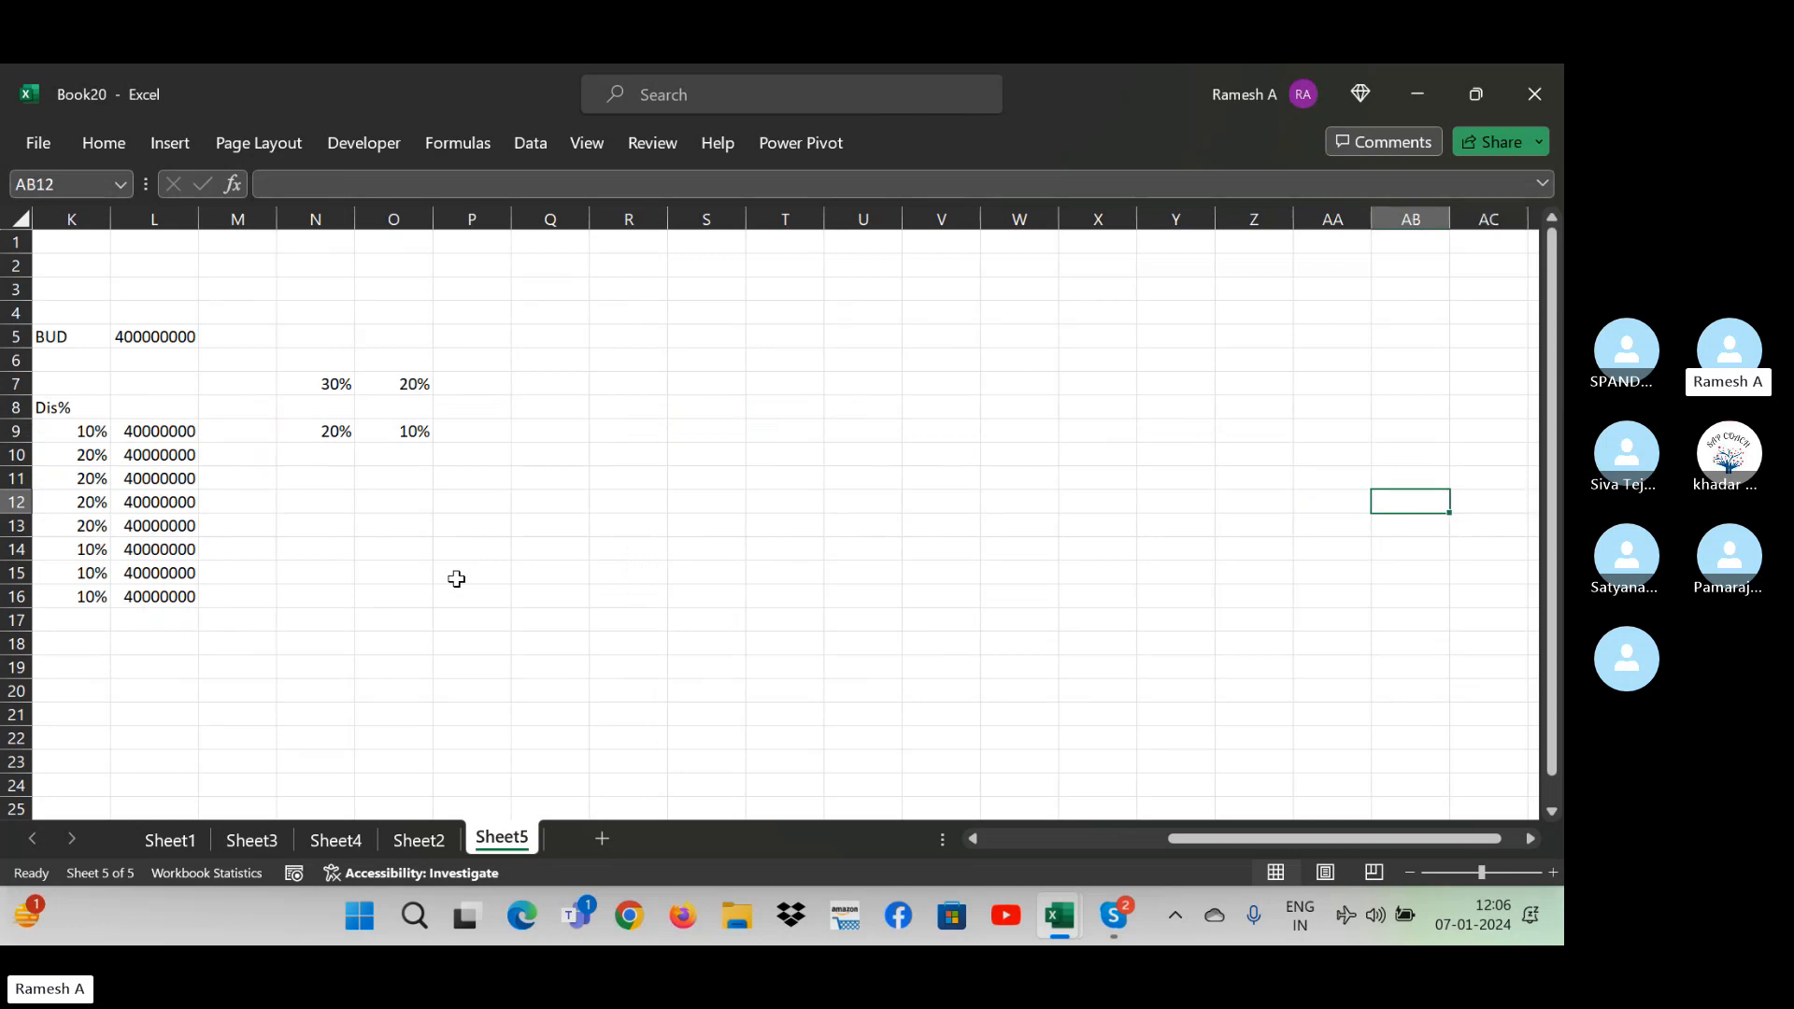
pyautogui.press('Left')
pyautogui.press('Left')
pyautogui.press('Left')
pyautogui.press('Left')
pyautogui.press('Left')
pyautogui.press('Left')
pyautogui.press('Up')
pyautogui.press('Up')
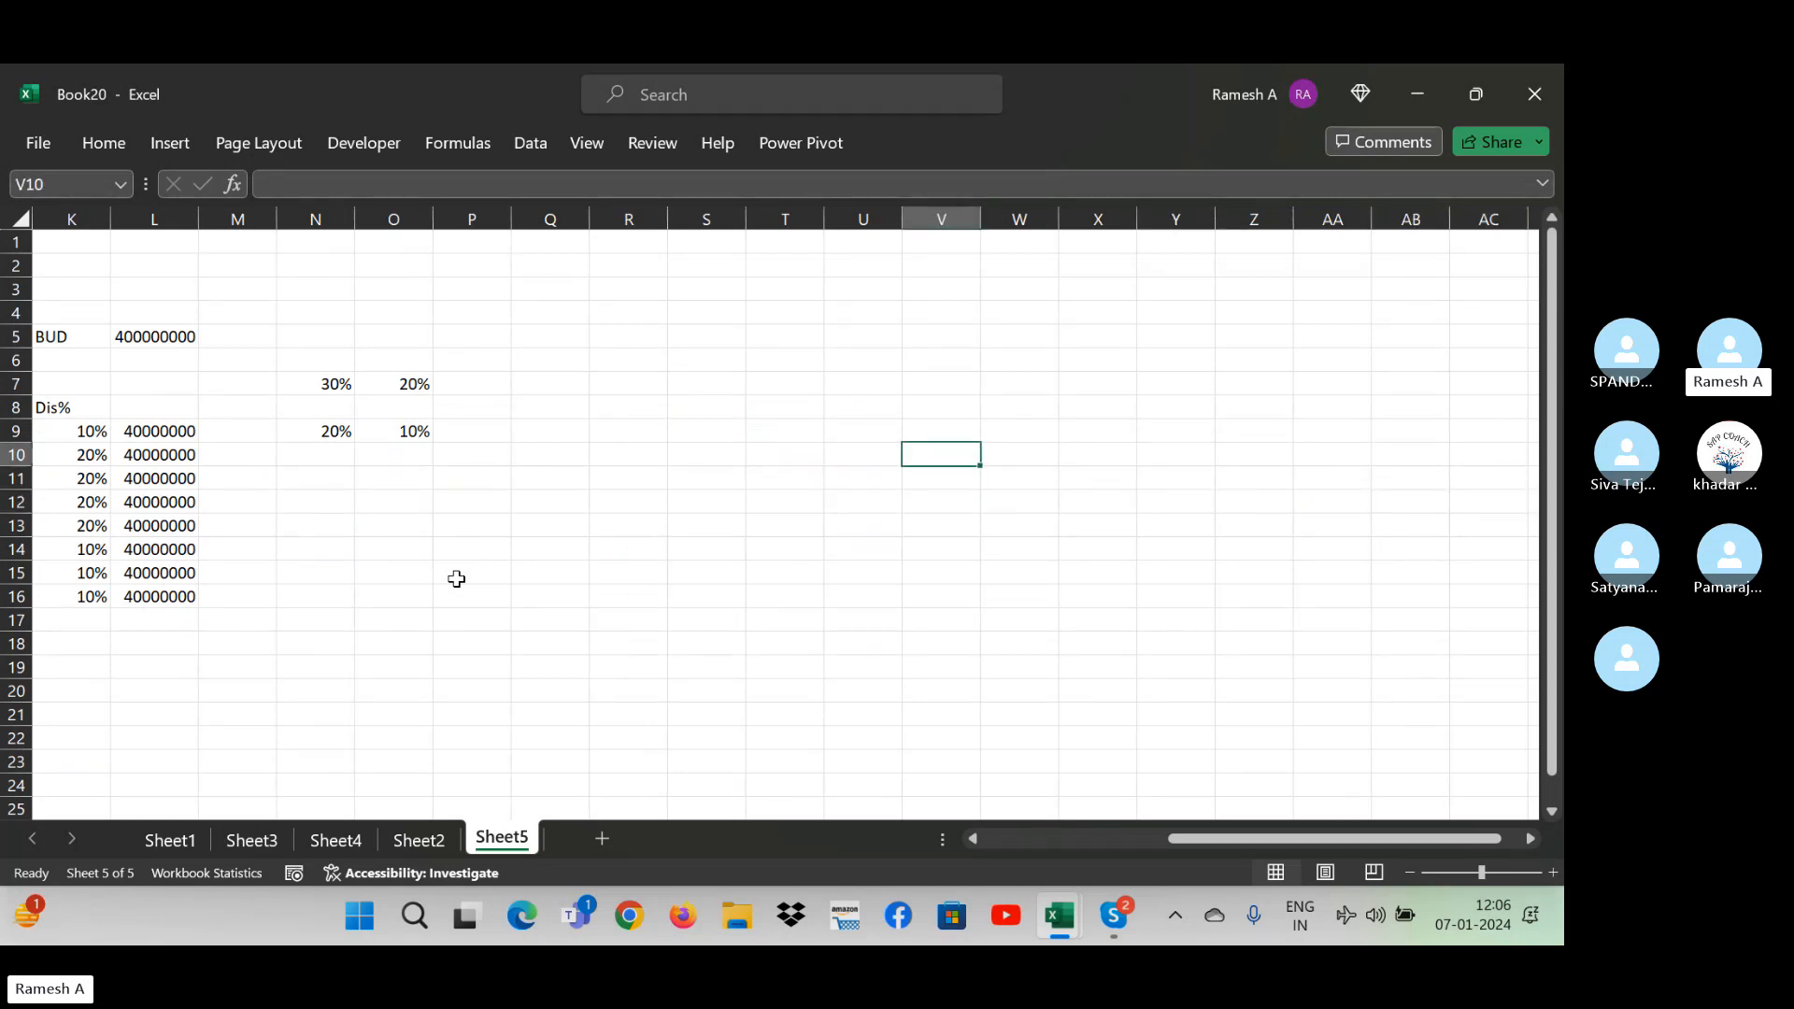
pyautogui.press('Down')
pyautogui.press('Down')
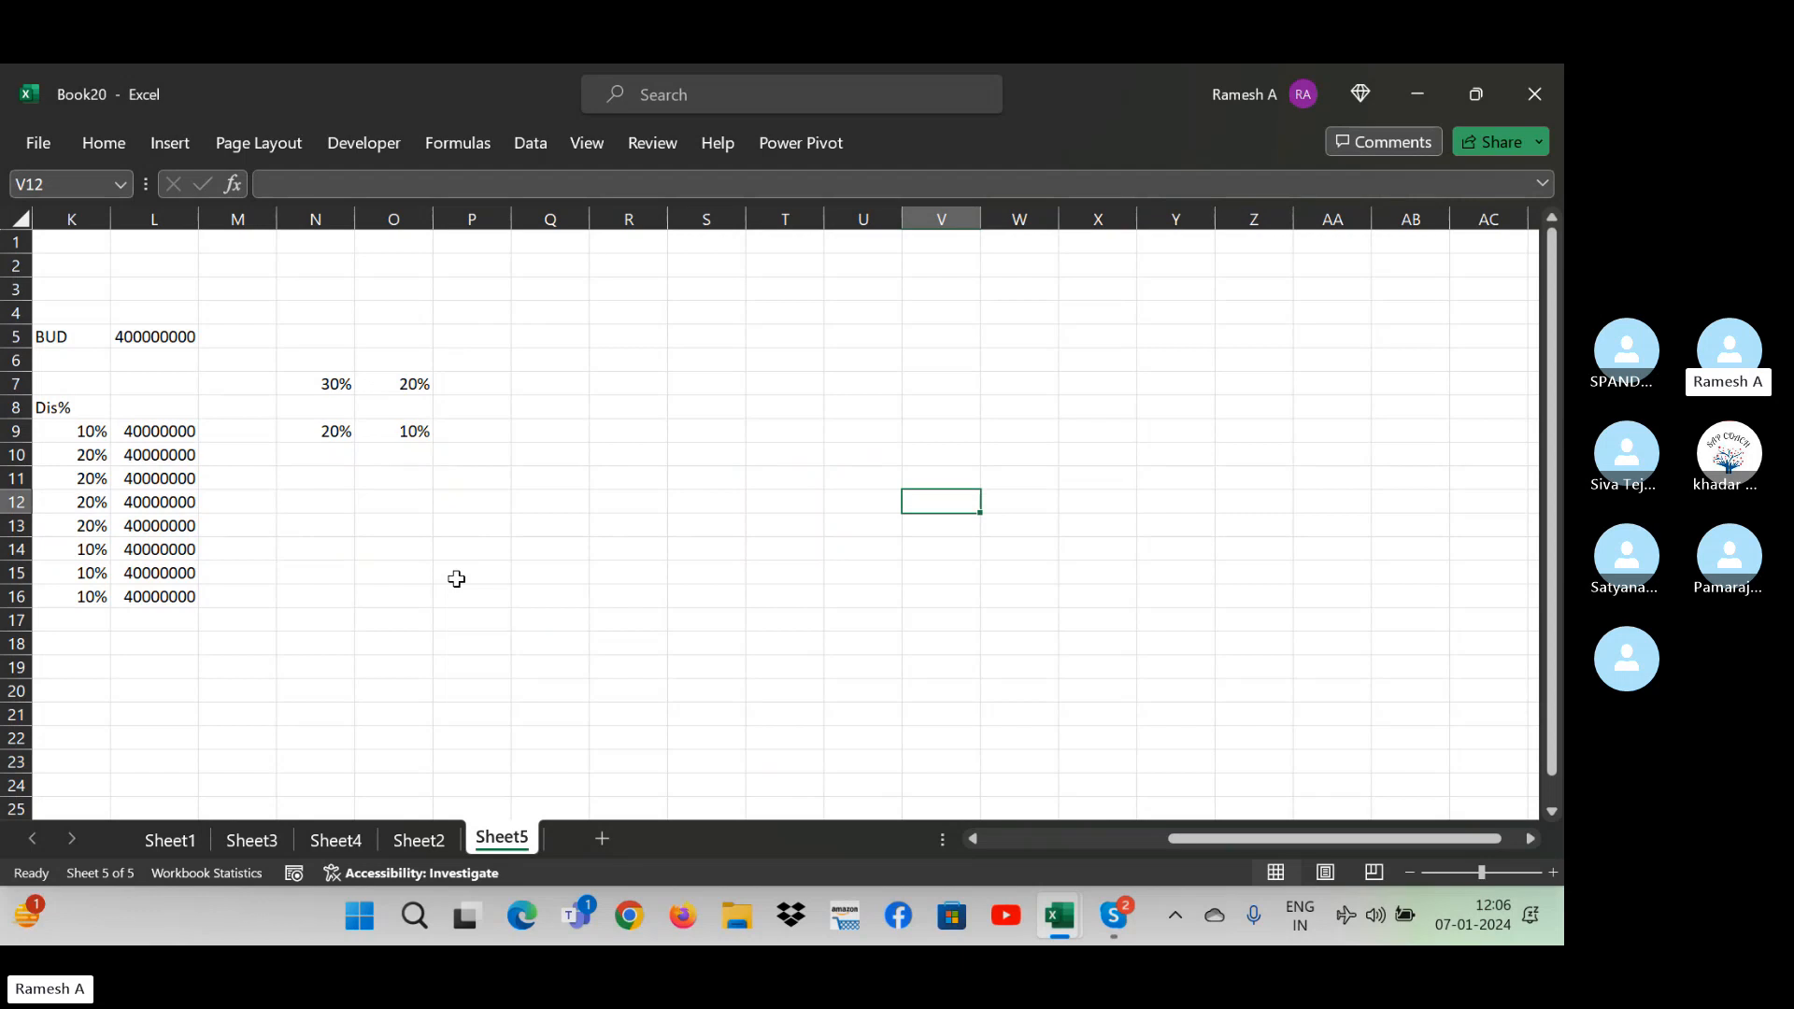
# - Switch to Sheet4 and review the HLOOKUP example with its horizontal names table
pyautogui.click(355, 840)
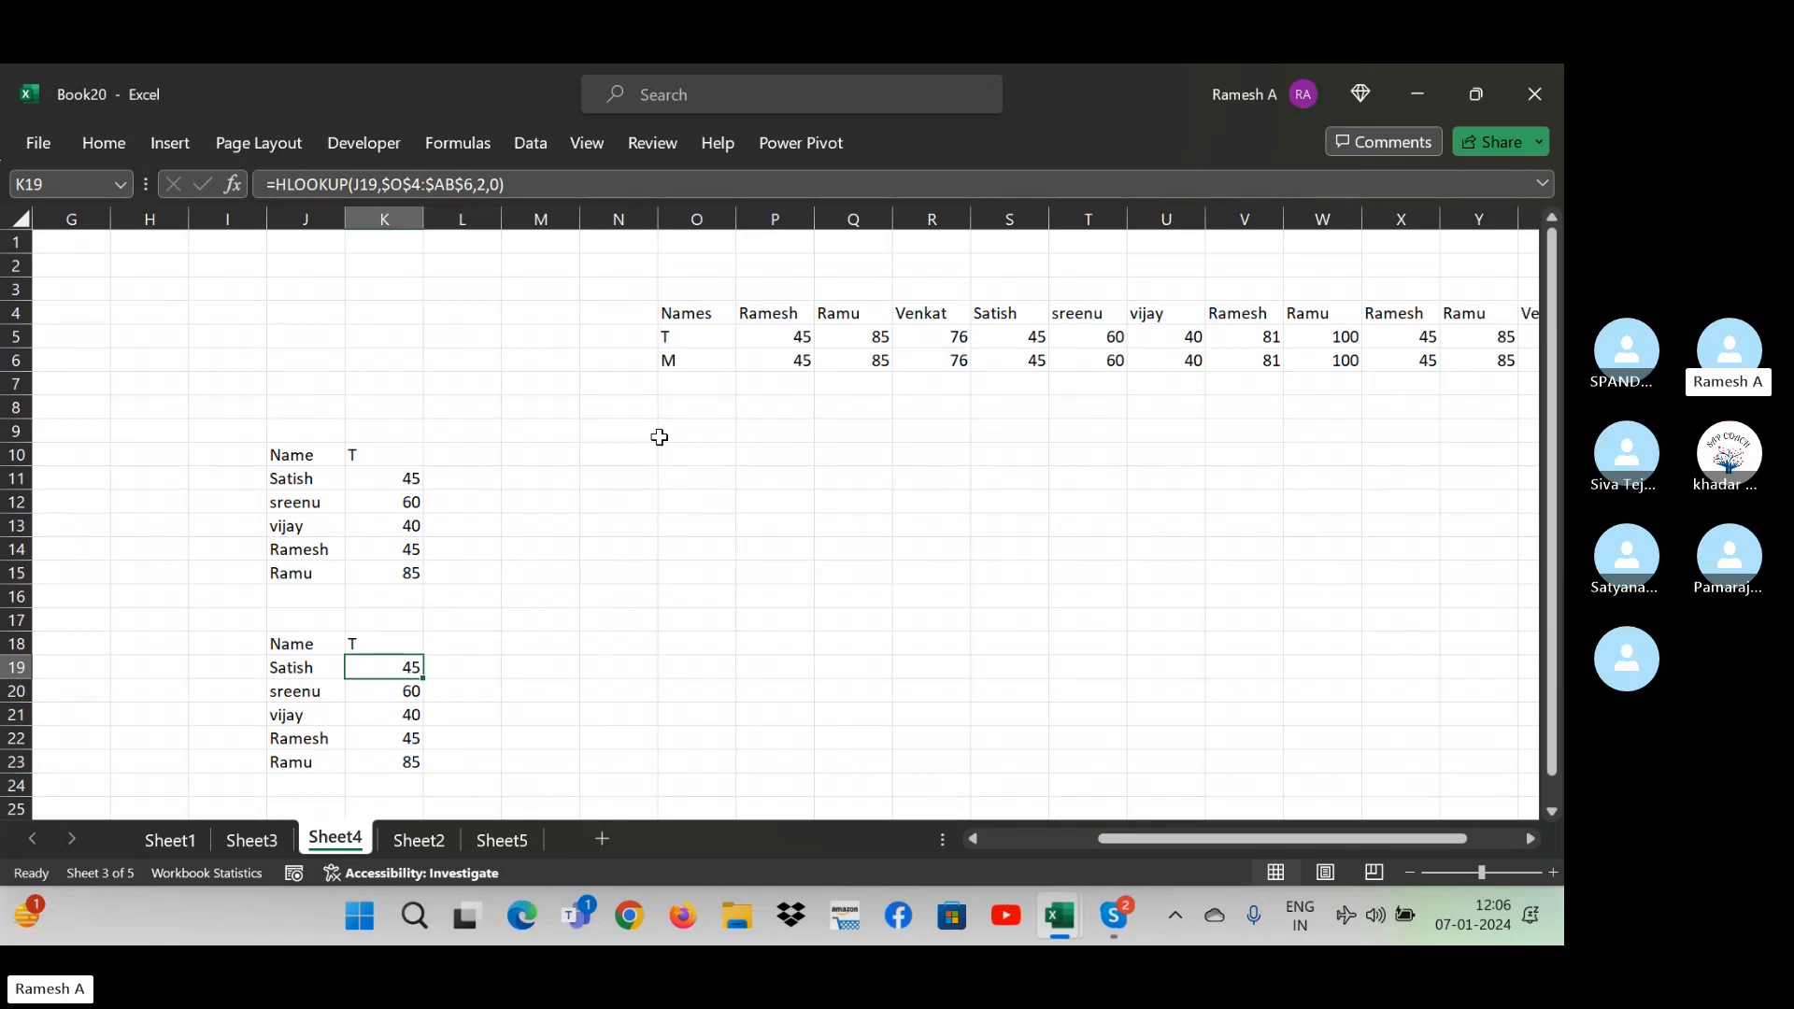
pyautogui.click(630, 477)
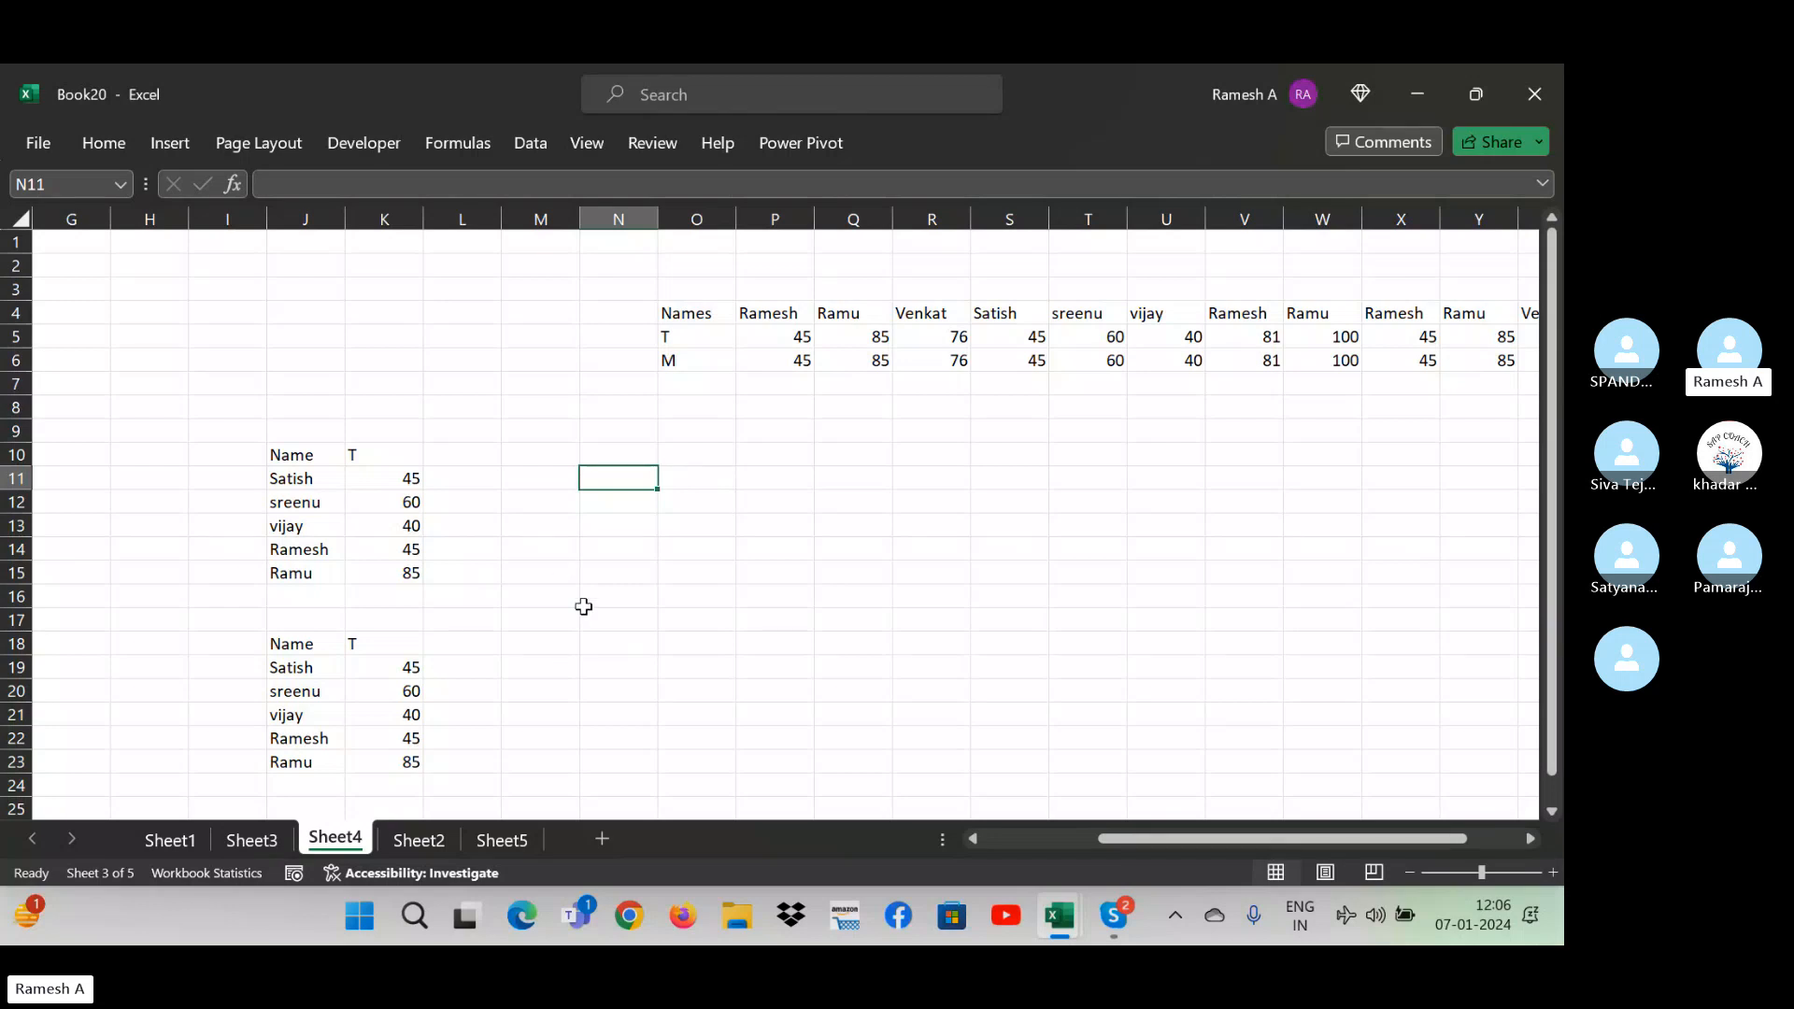
pyautogui.click(654, 505)
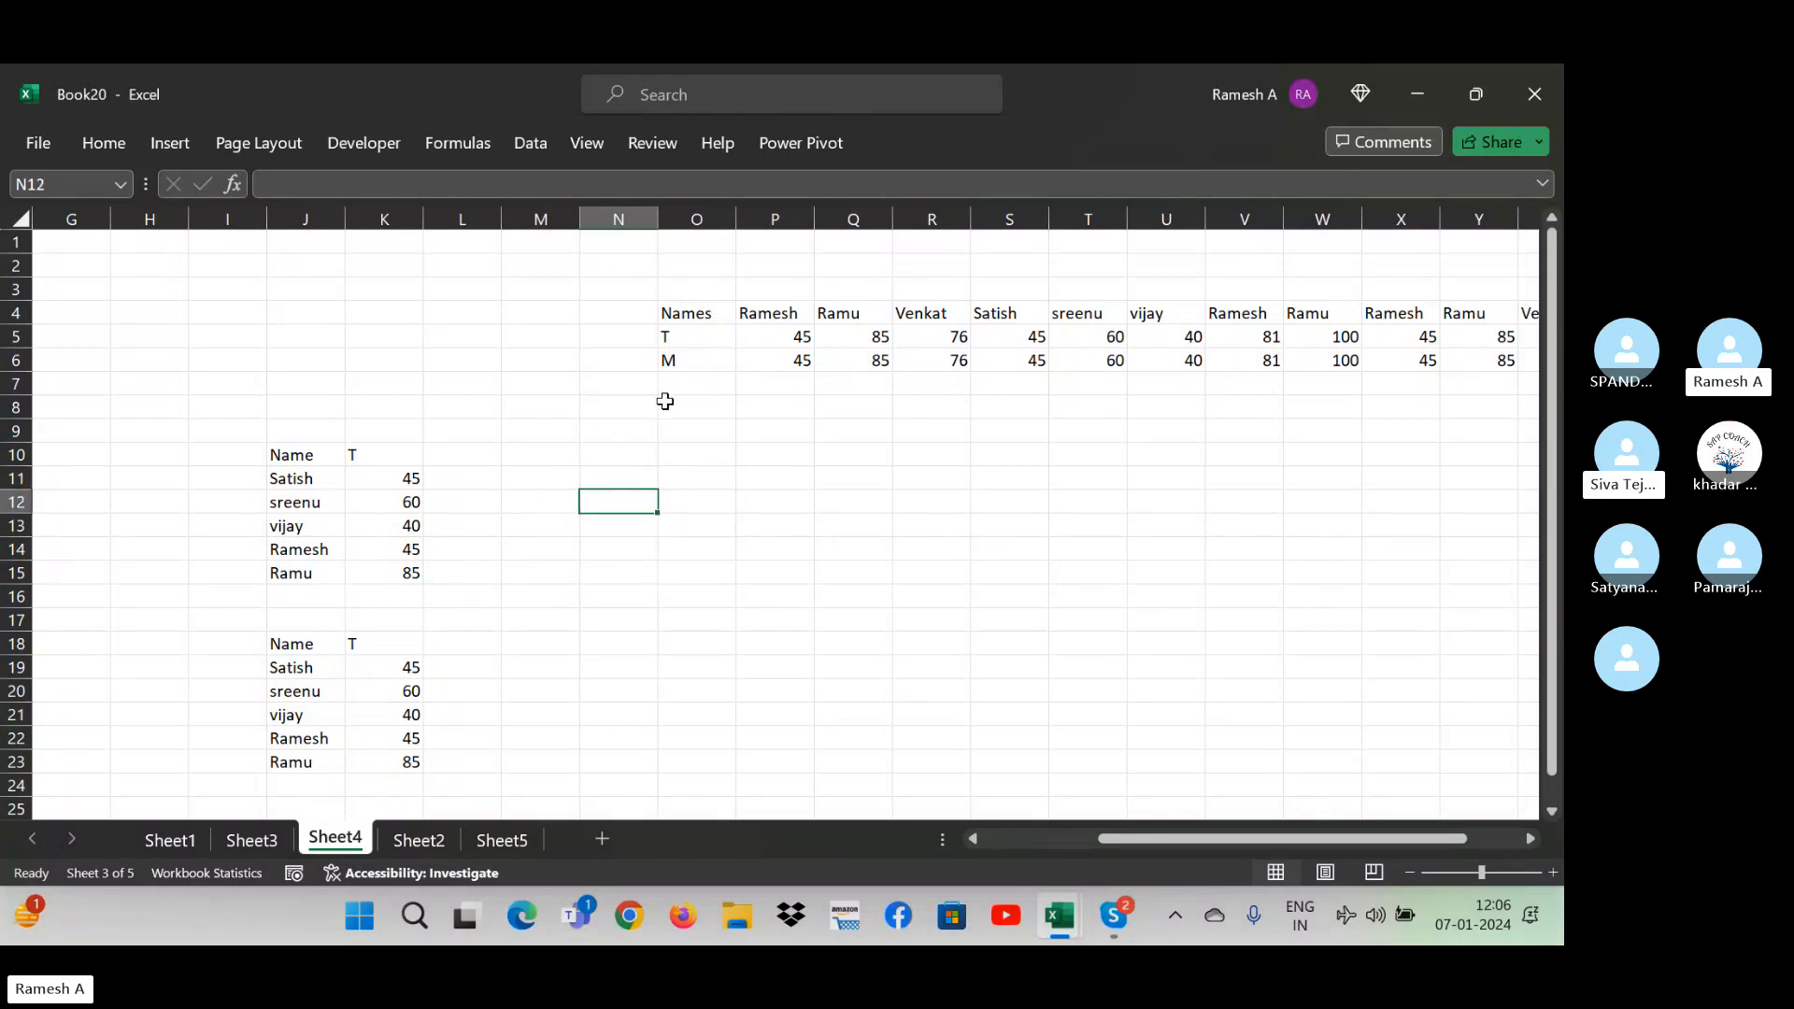
pyautogui.click(668, 445)
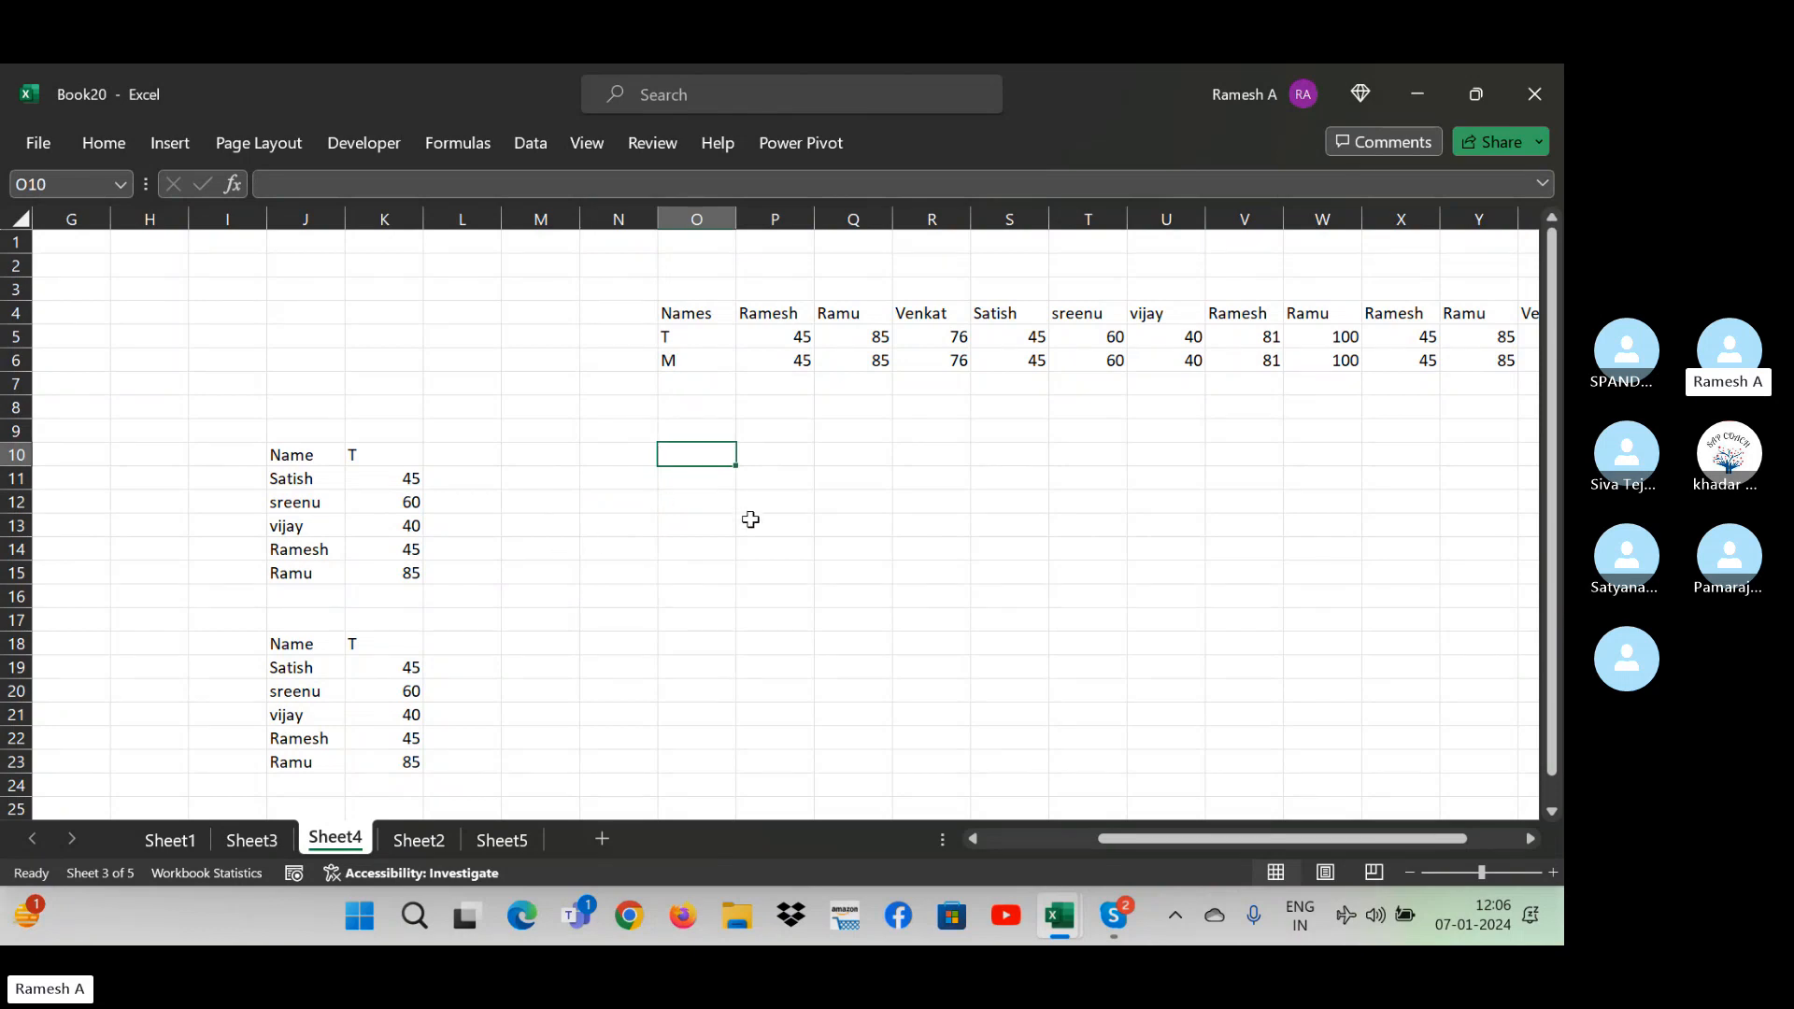
pyautogui.click(747, 483)
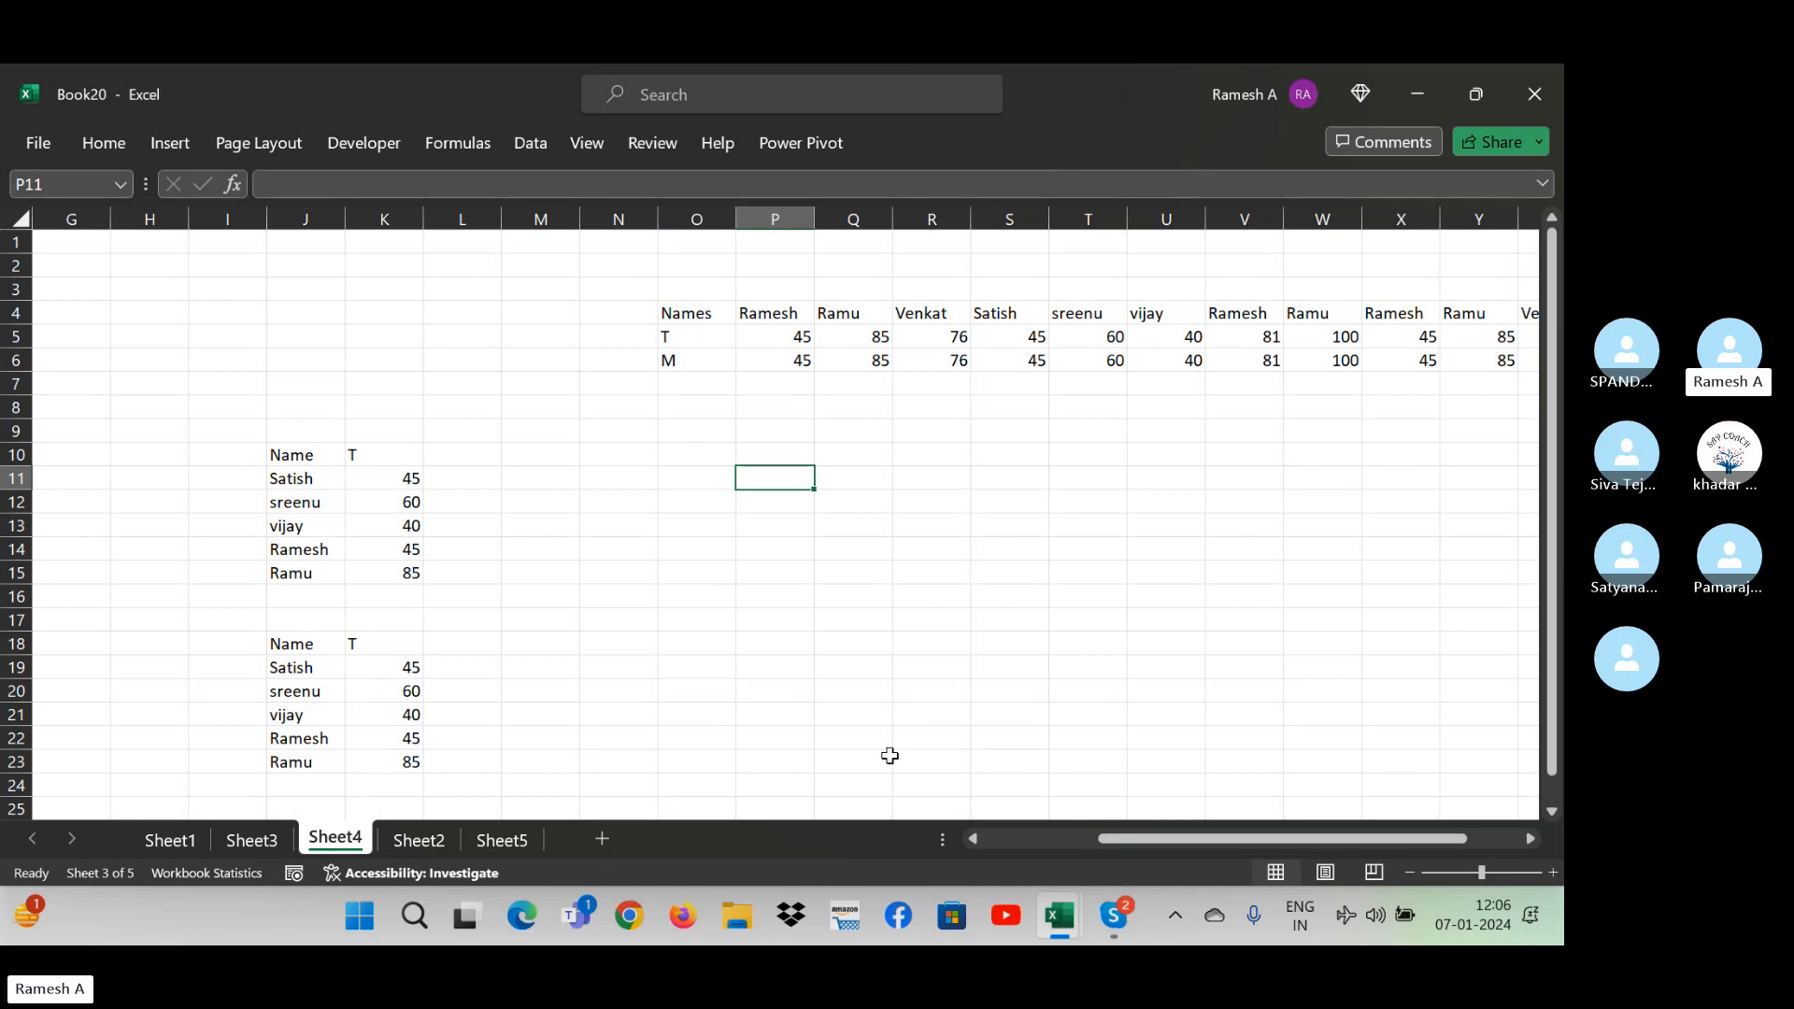
# - Switch to Sheet2 and review the purchase discount table beside its discount rate lists
pyautogui.click(411, 844)
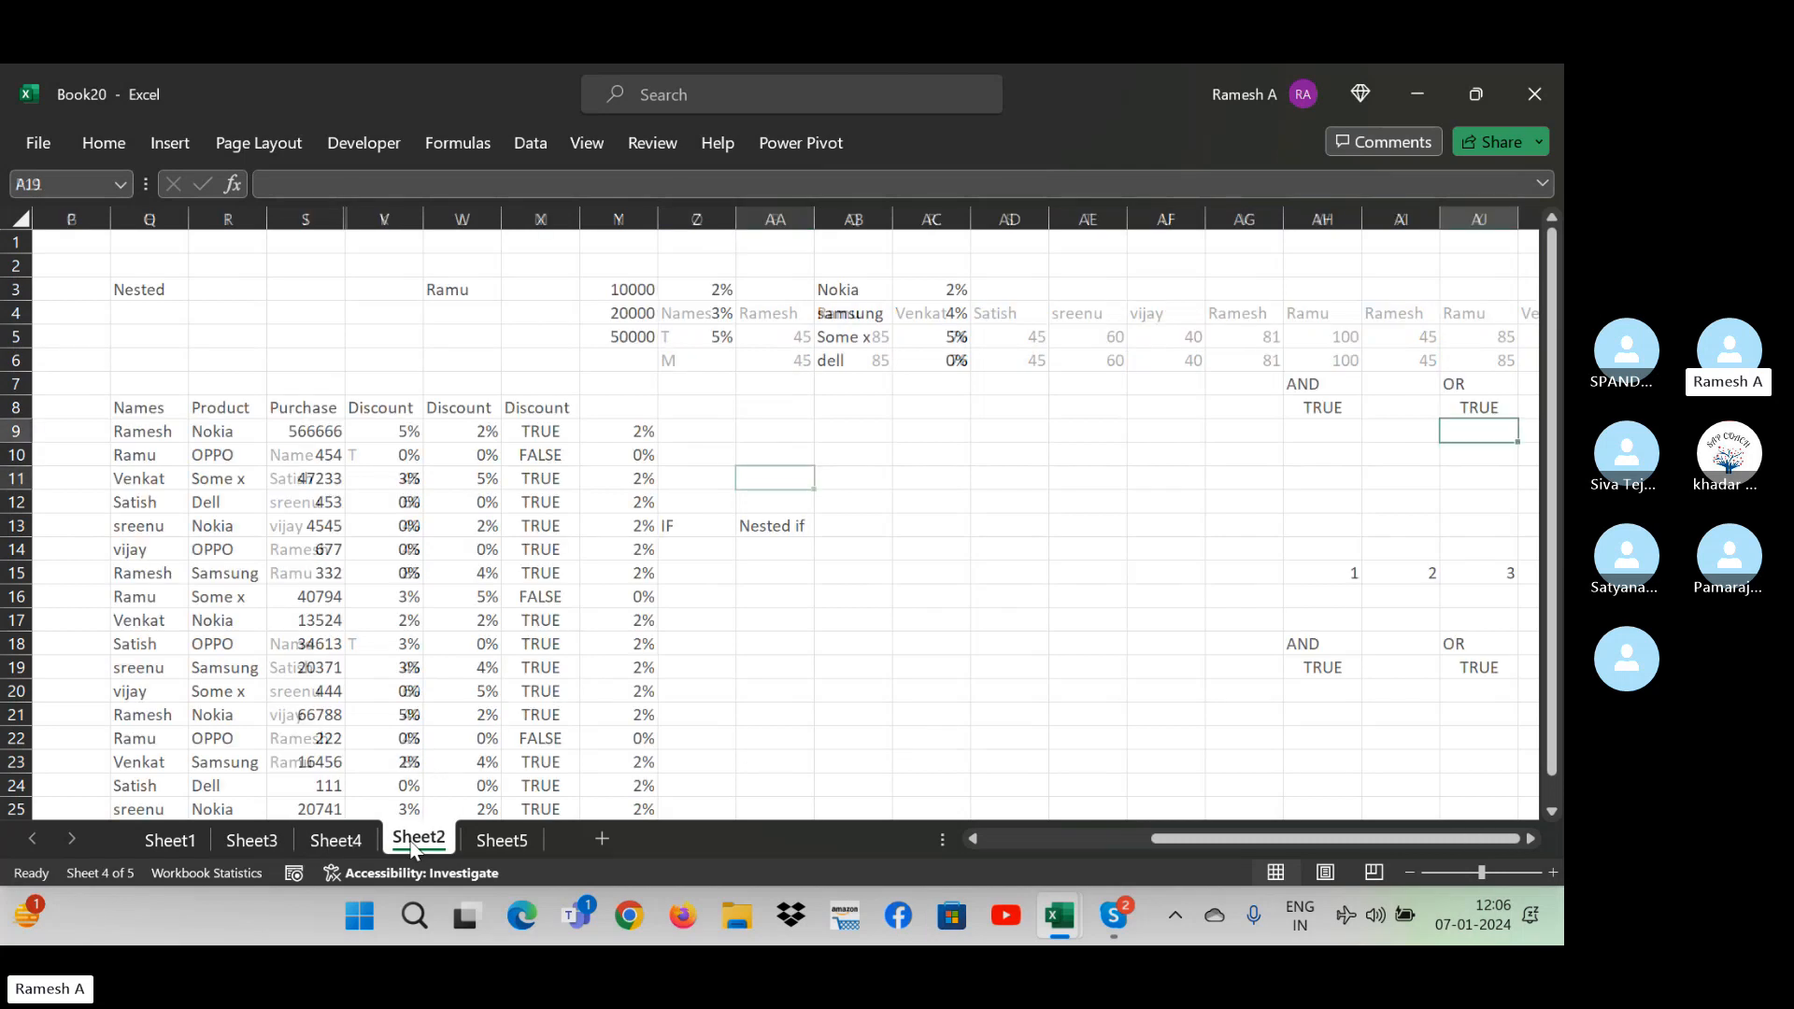
pyautogui.click(329, 523)
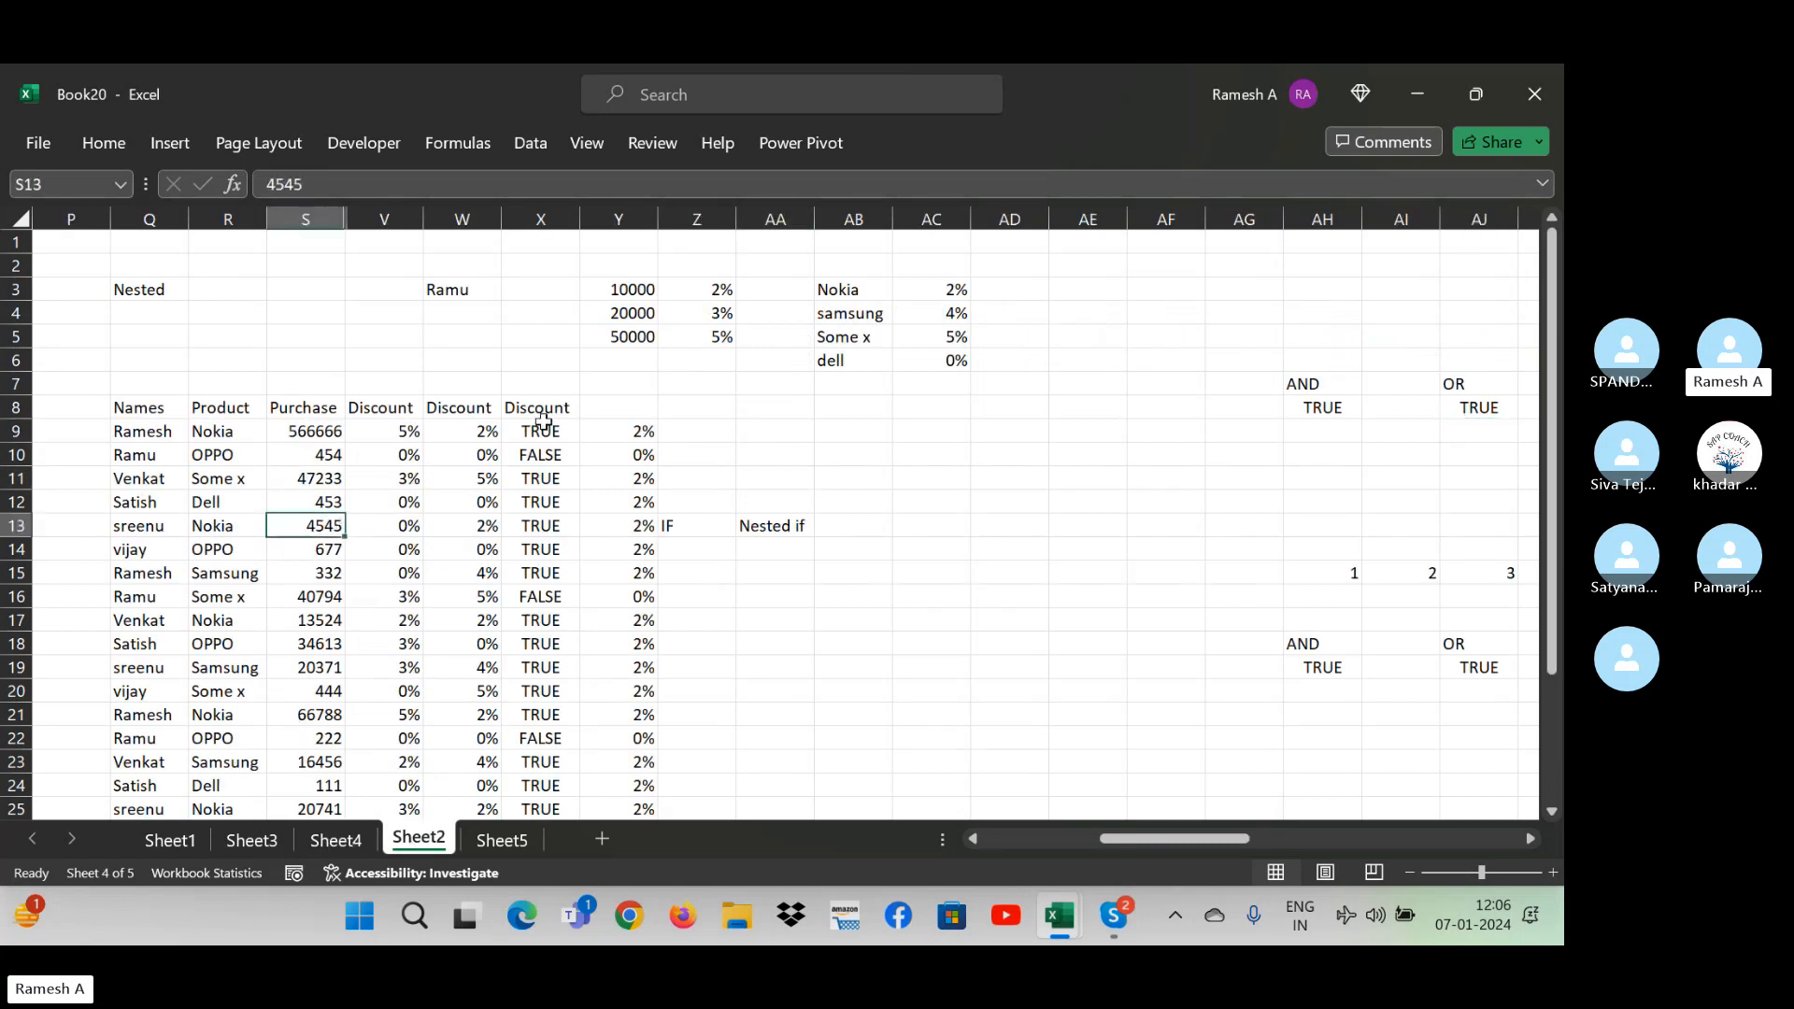
pyautogui.click(777, 449)
pyautogui.click(874, 462)
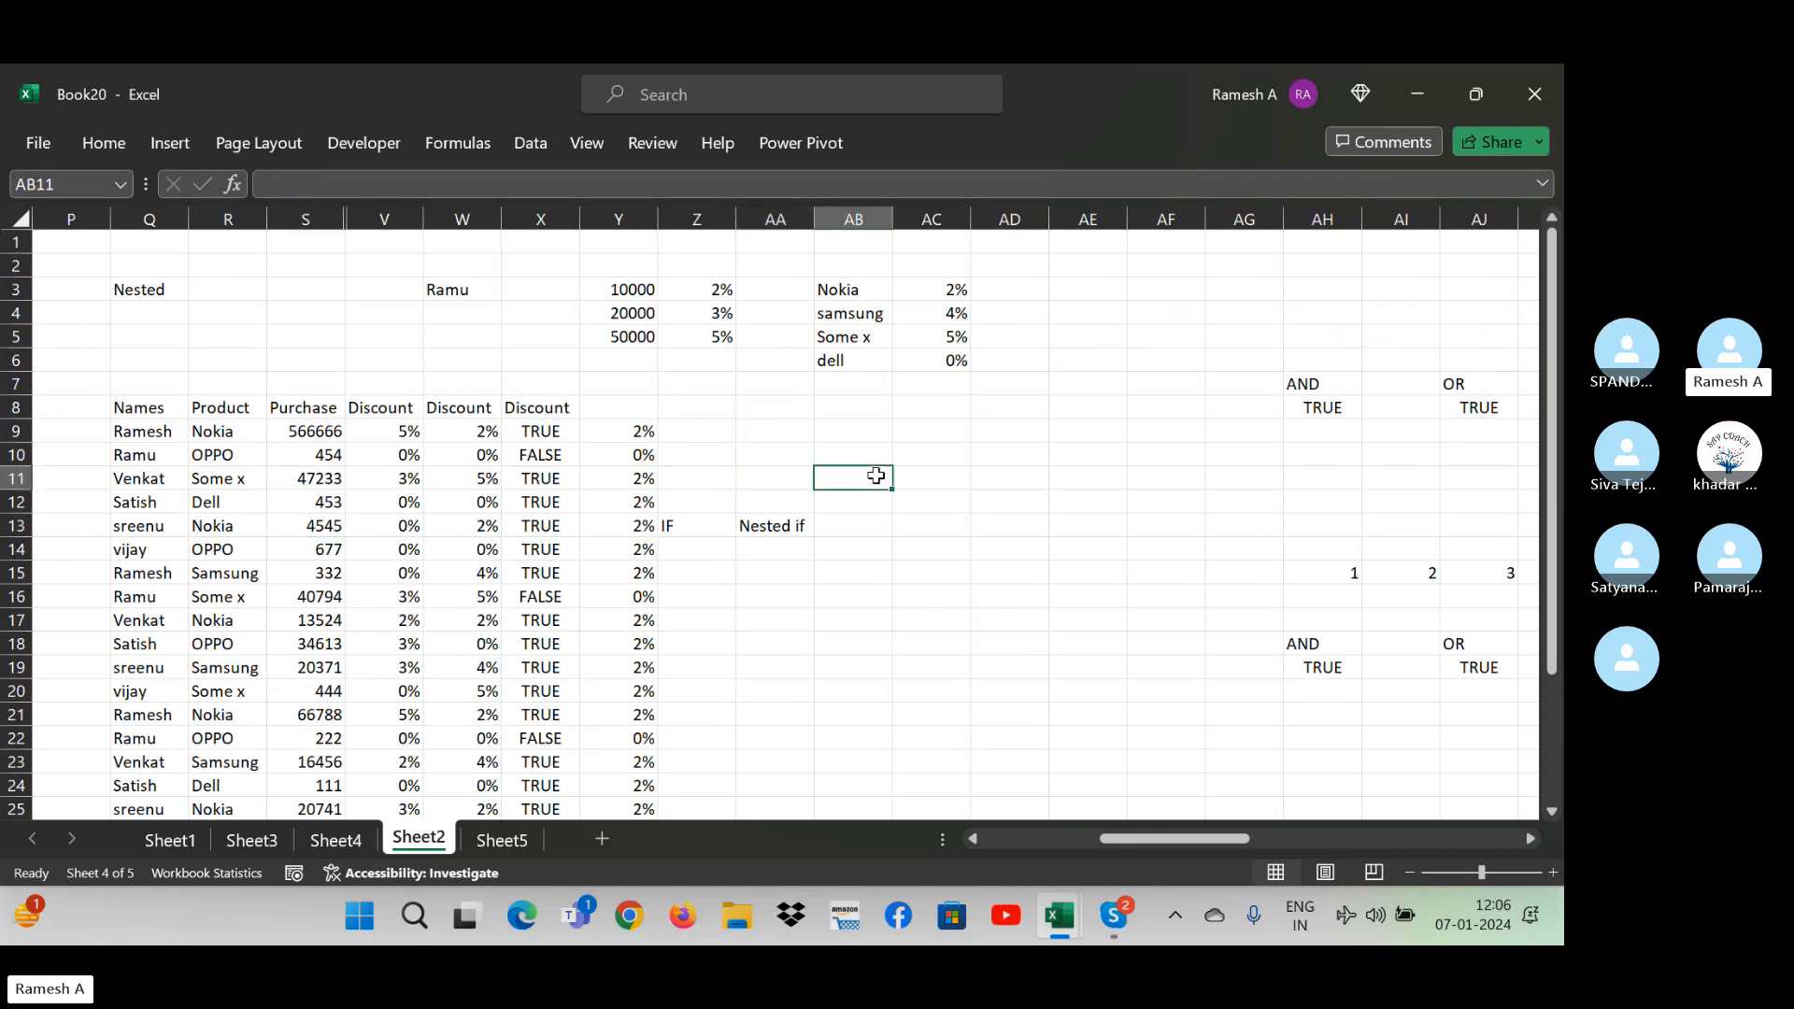
pyautogui.click(1022, 455)
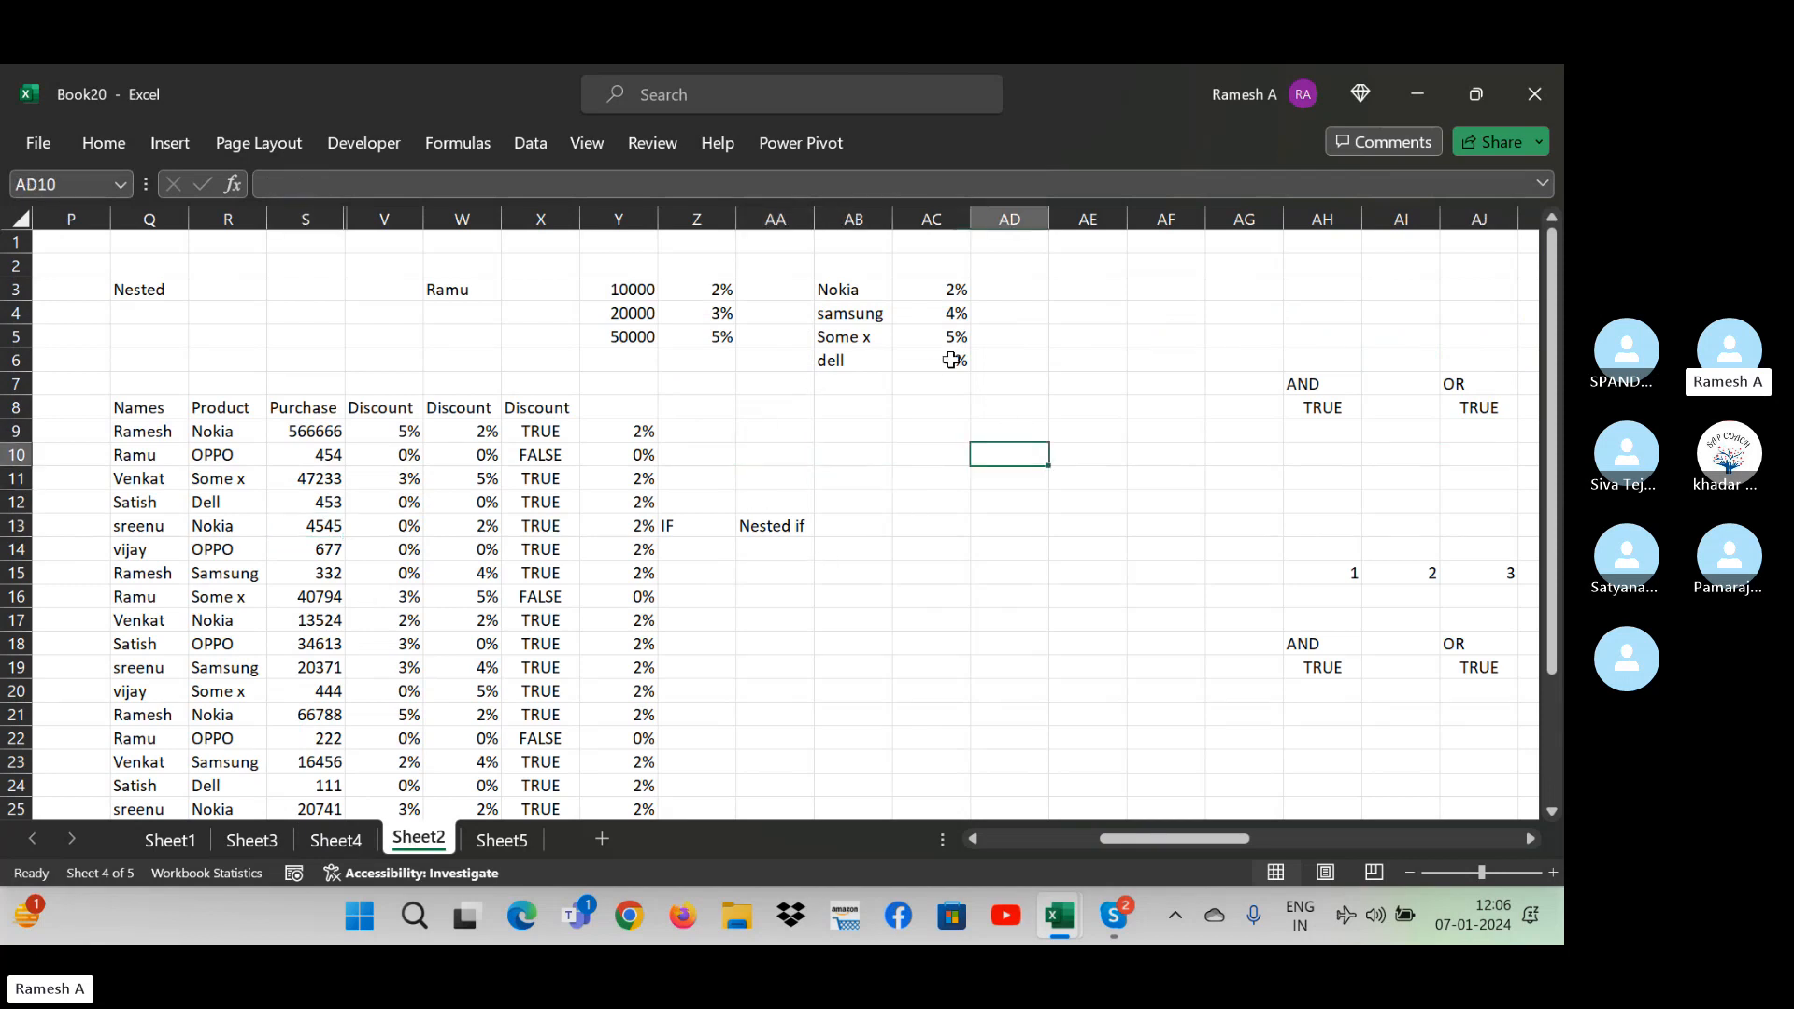
pyautogui.click(1039, 362)
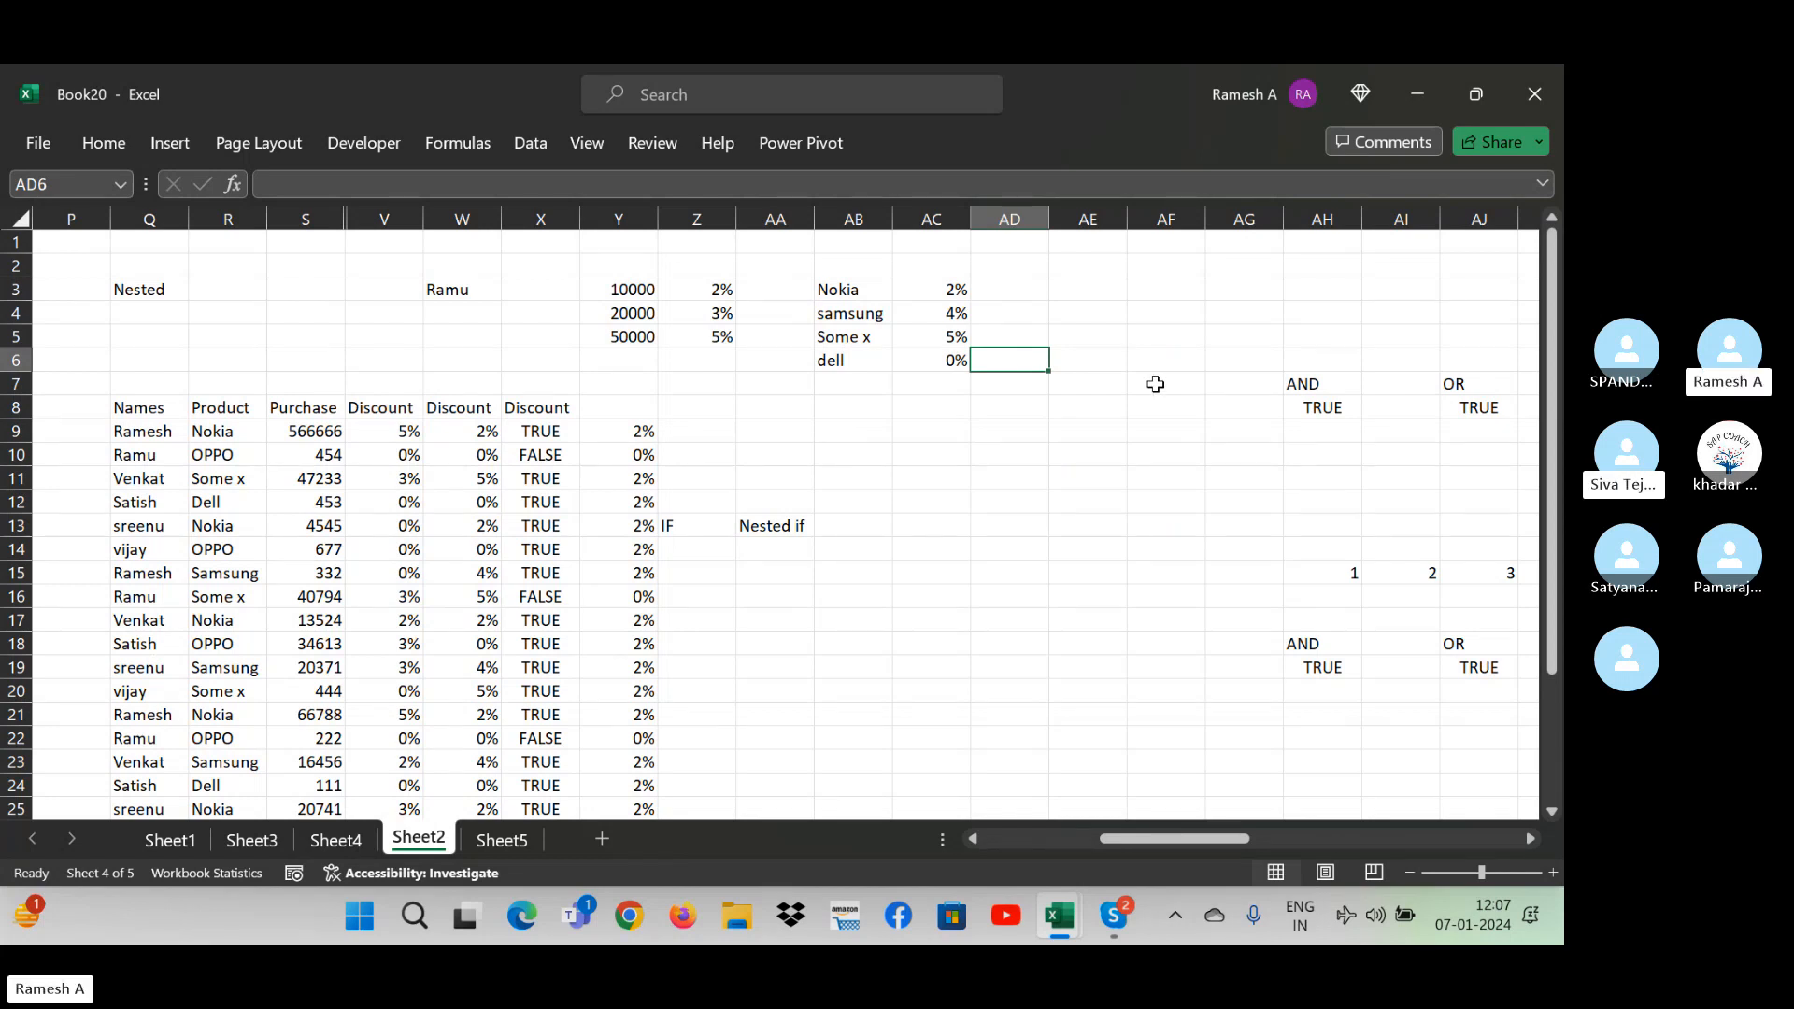
# - Check the End user batch call window in Skype and return to the discount sheet in Excel
pyautogui.click(1115, 918)
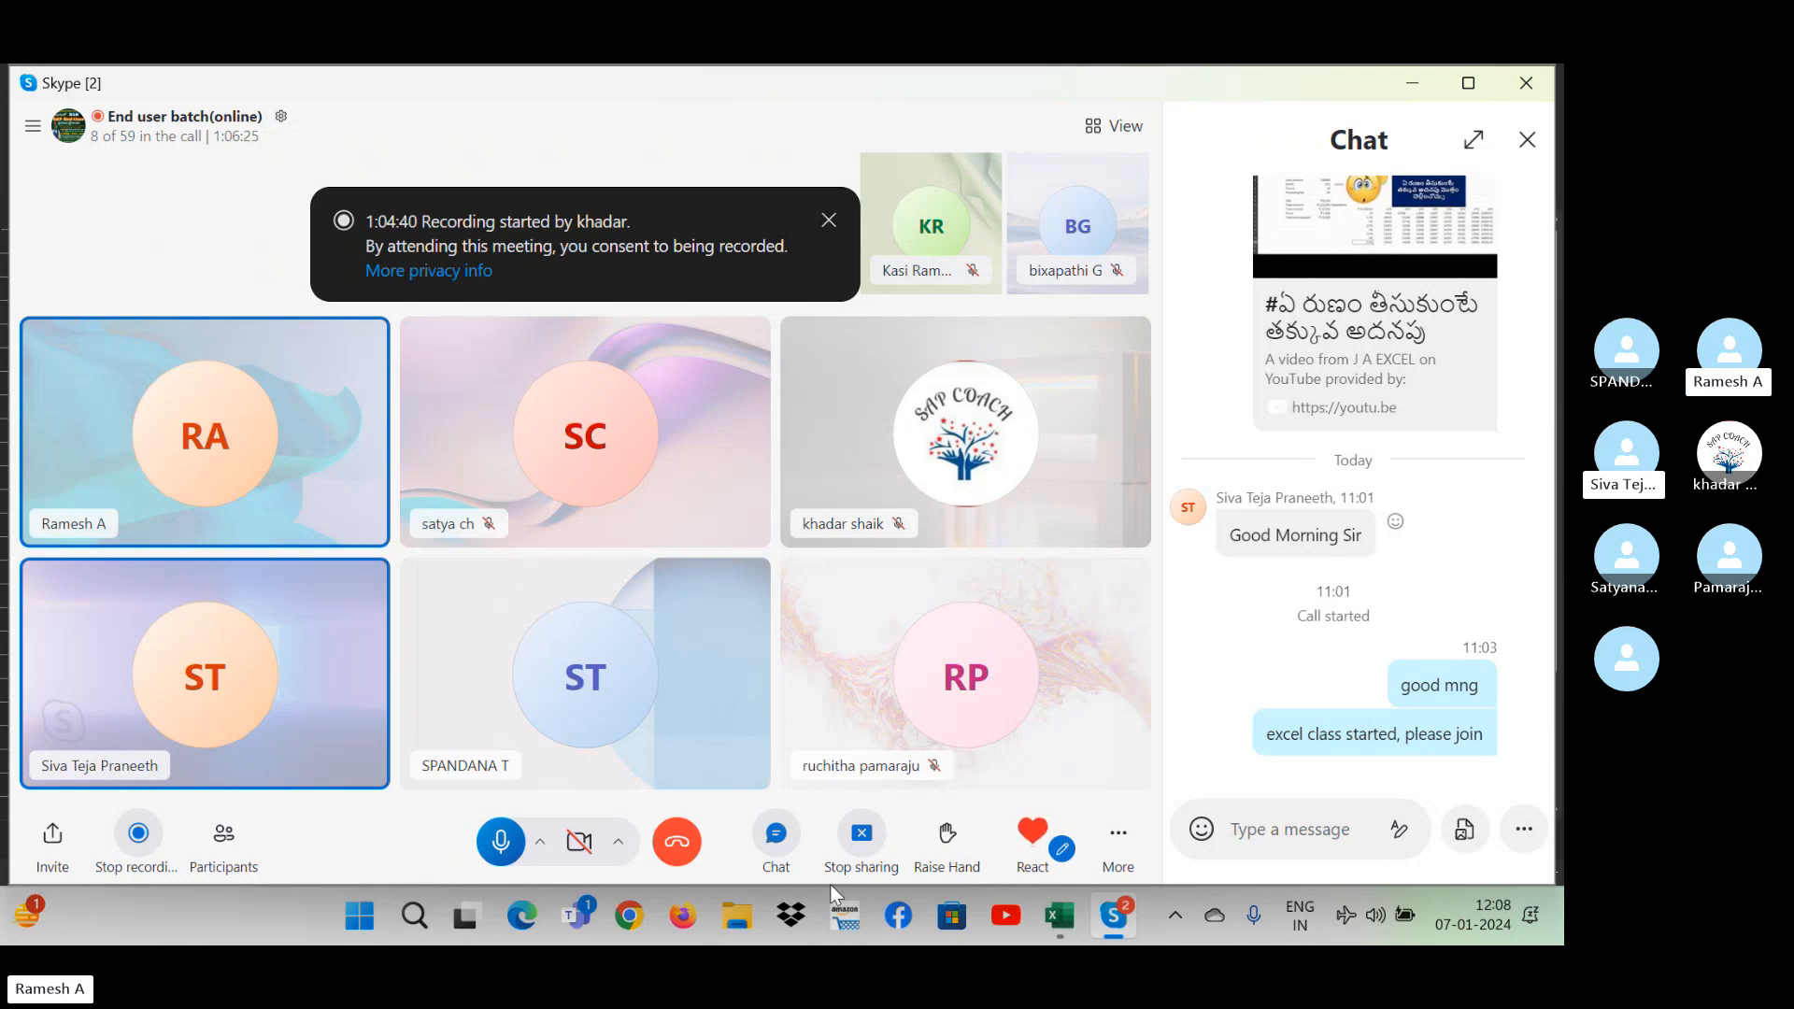
pyautogui.click(1126, 930)
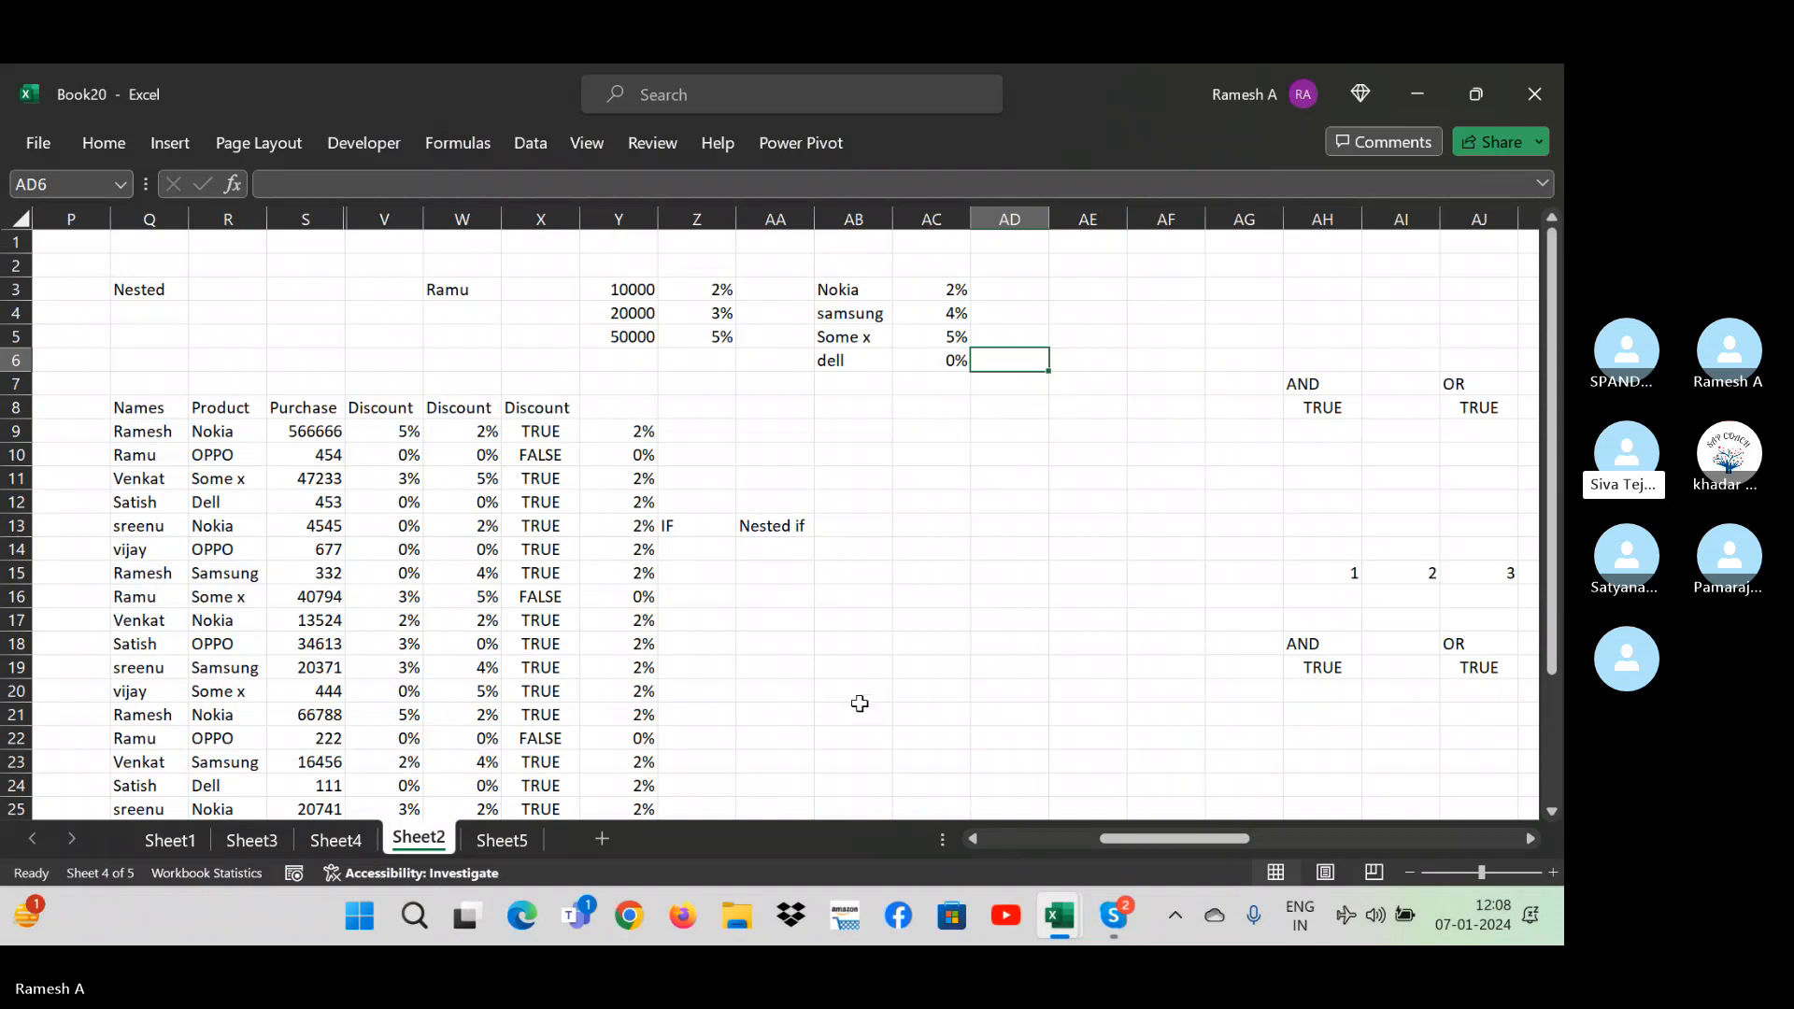
pyautogui.click(862, 712)
pyautogui.click(794, 571)
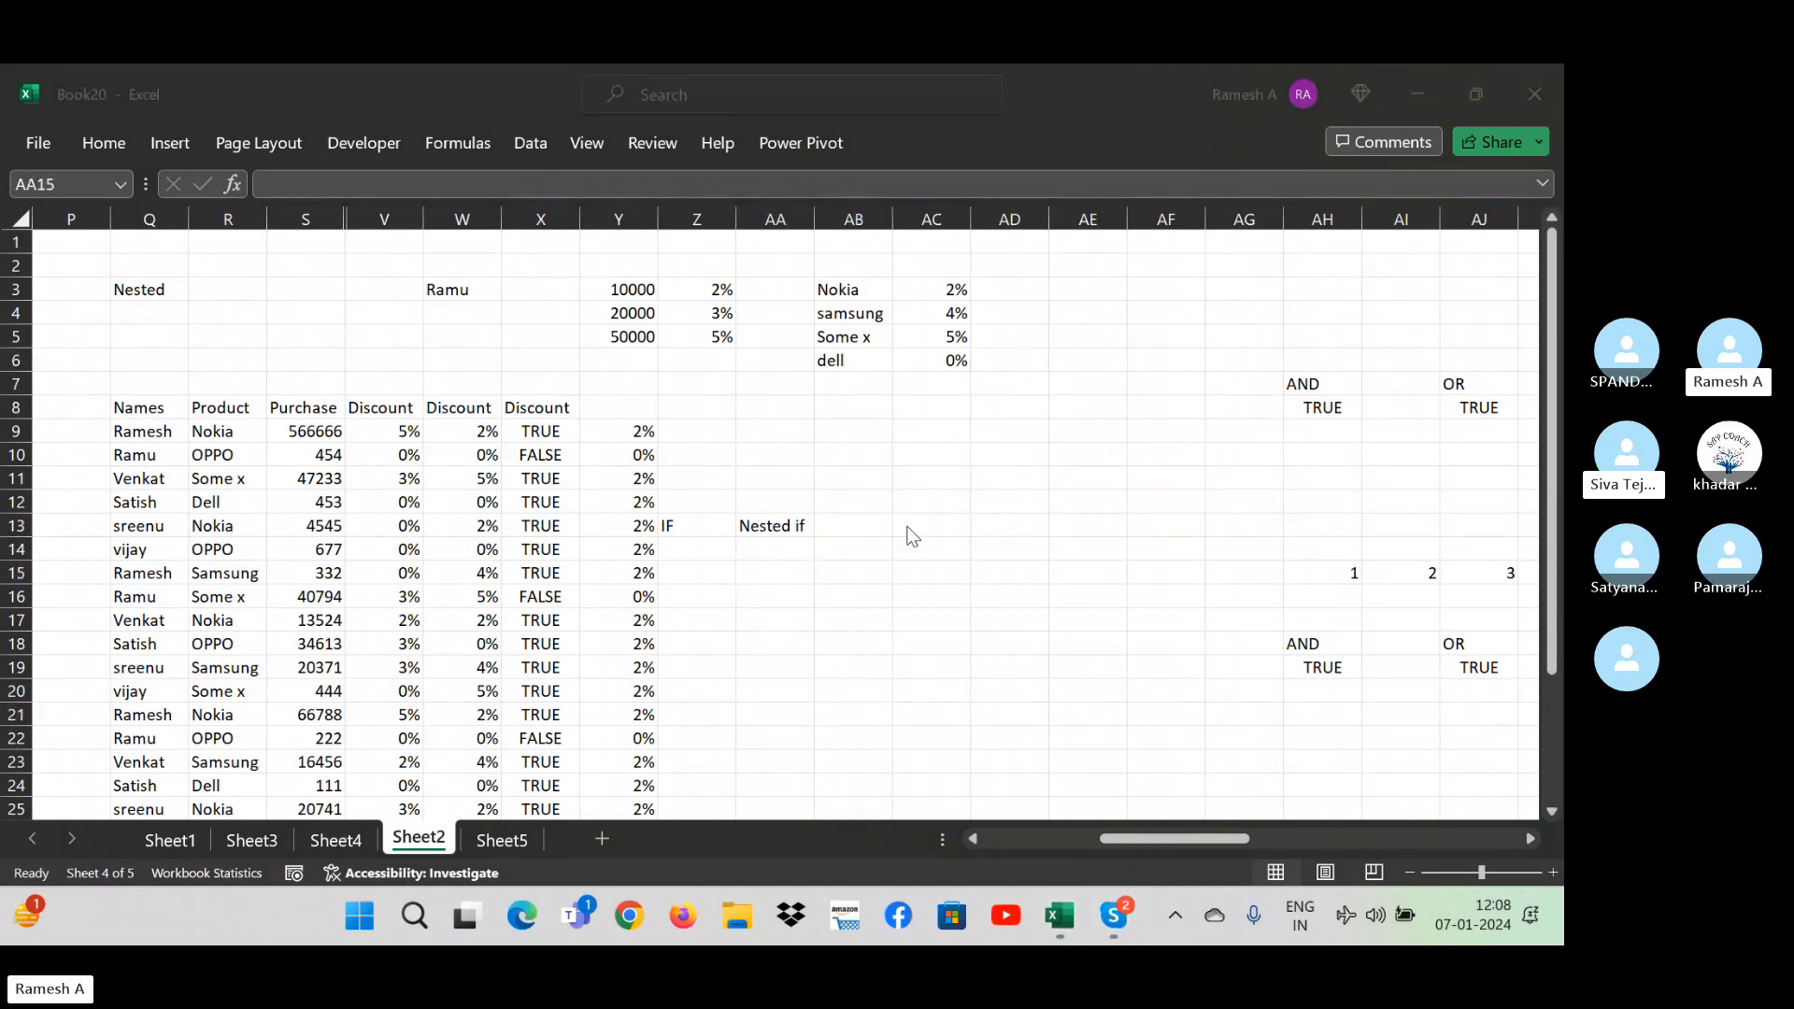
pyautogui.click(883, 501)
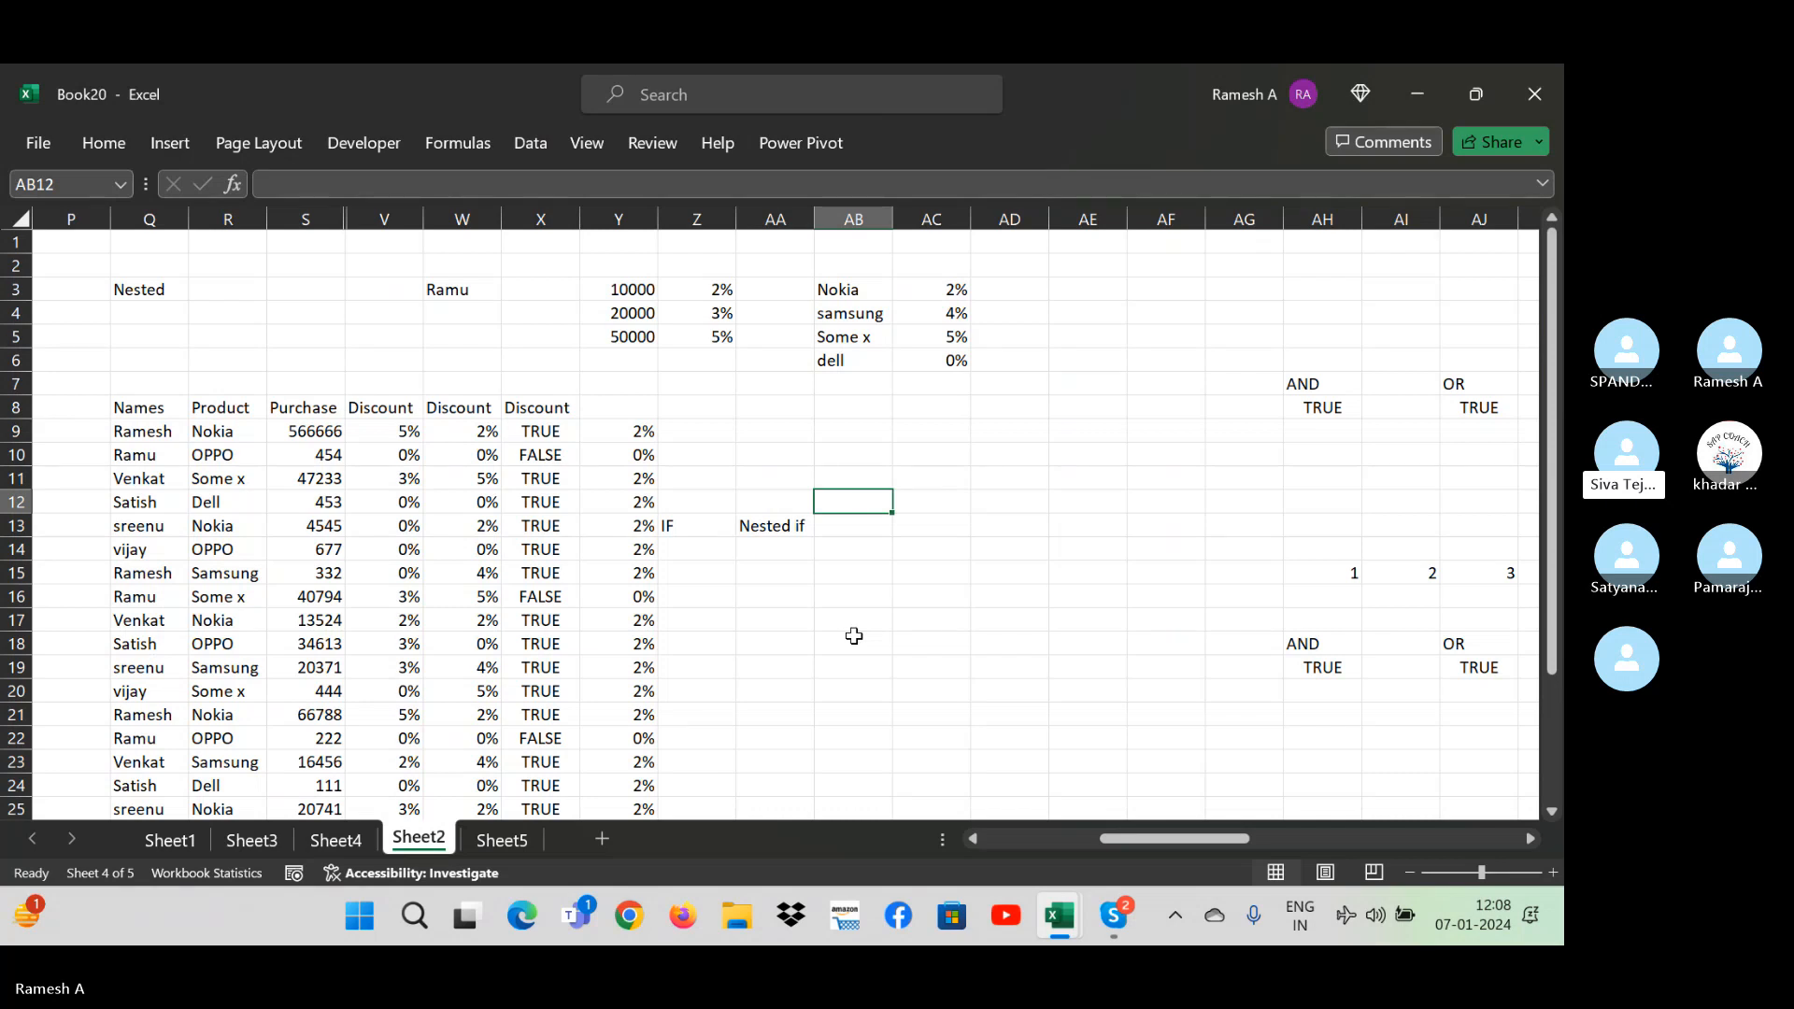
# - Switch to Skype and leave the End user batch call
pyautogui.click(1112, 921)
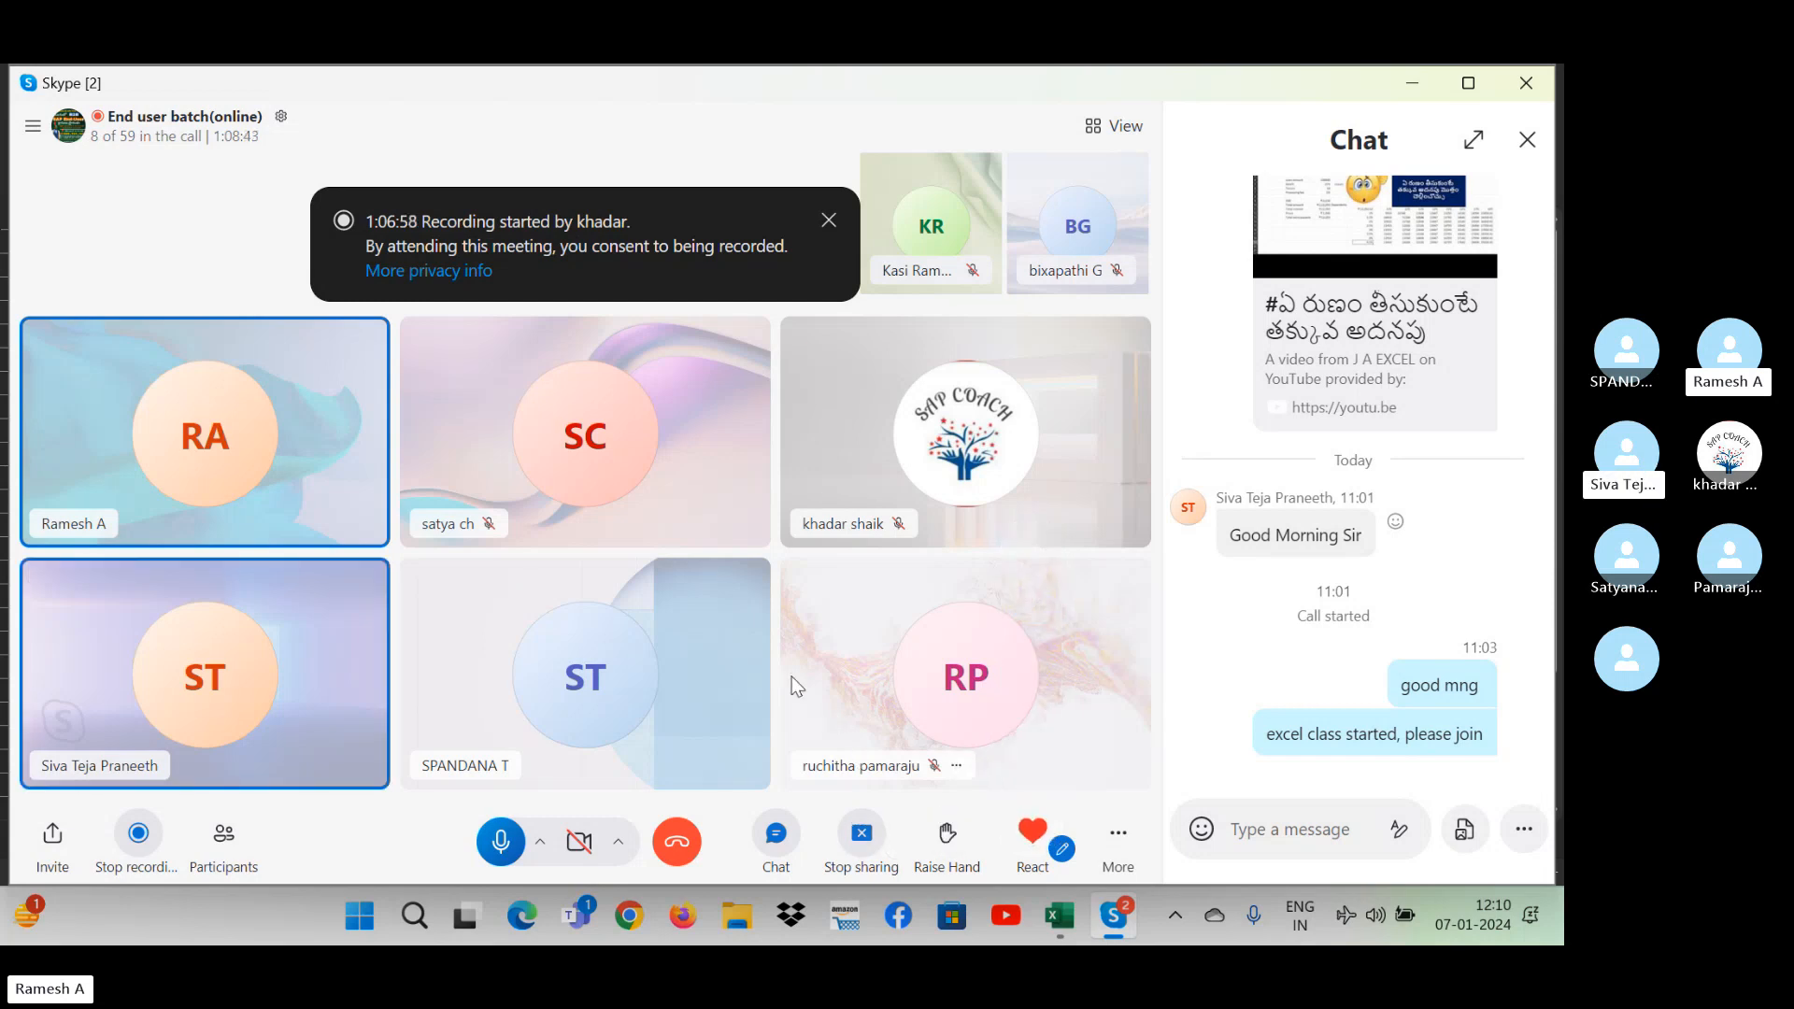
pyautogui.click(677, 842)
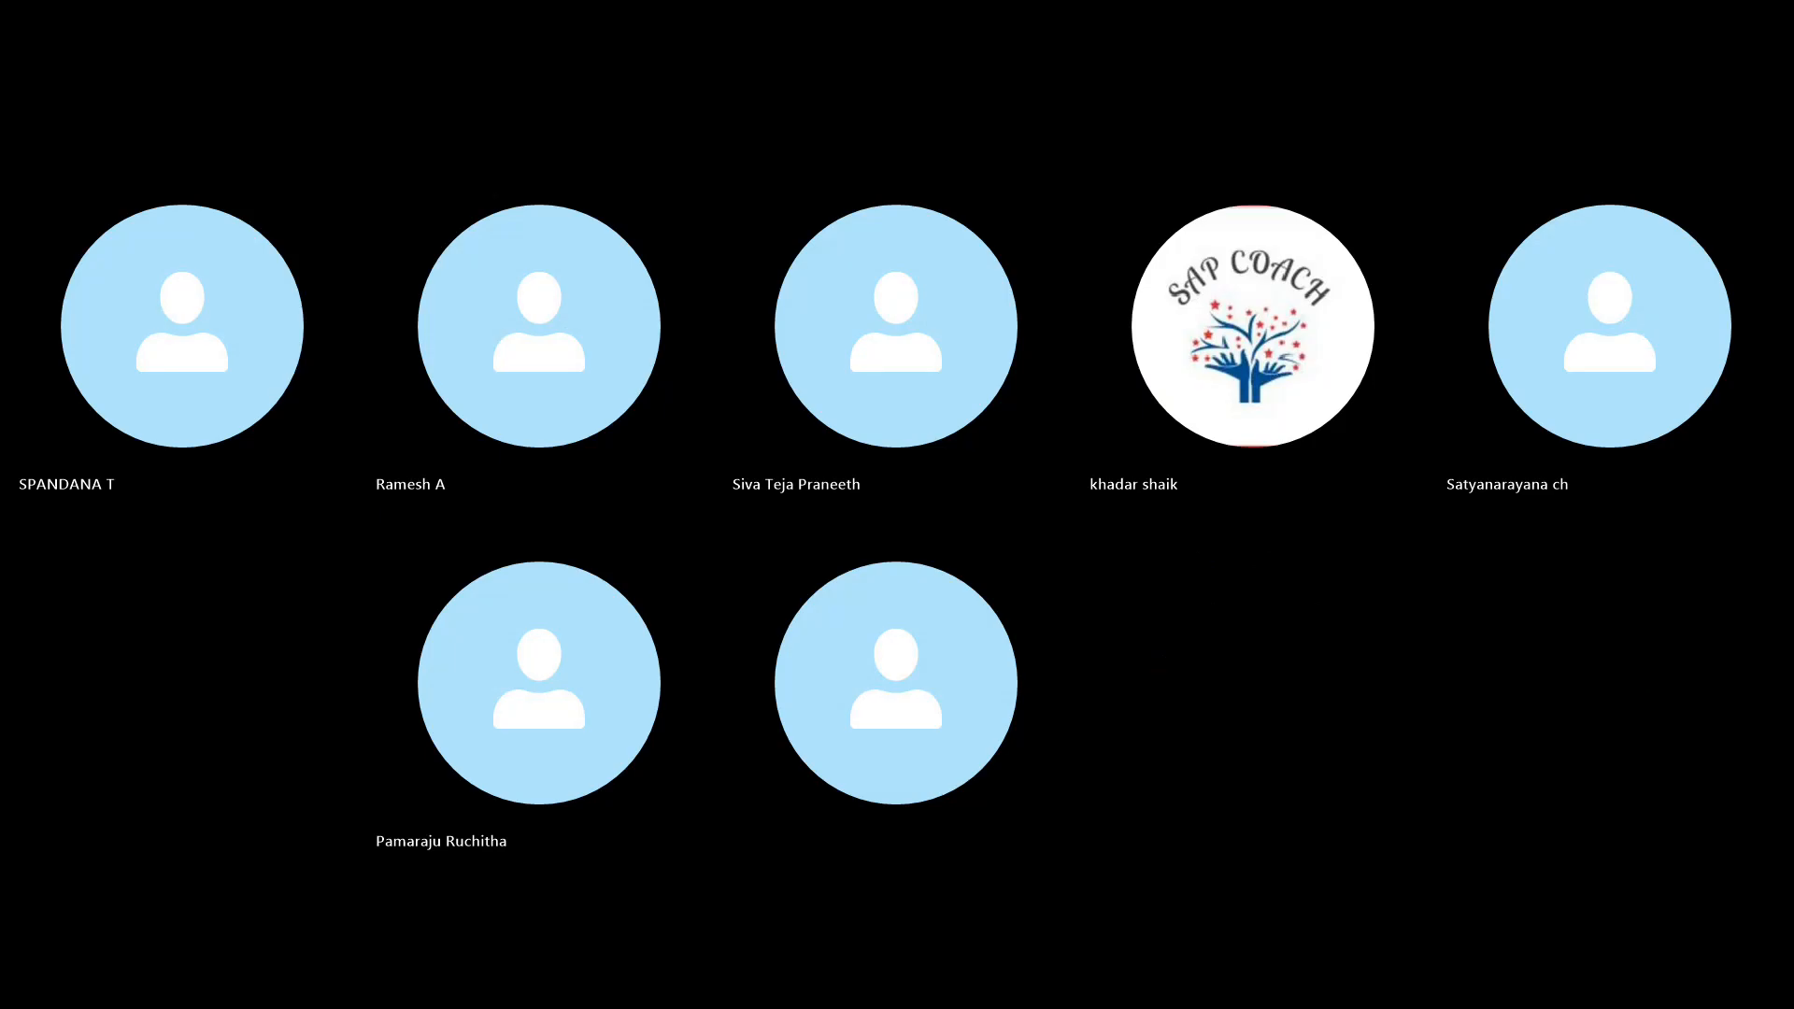